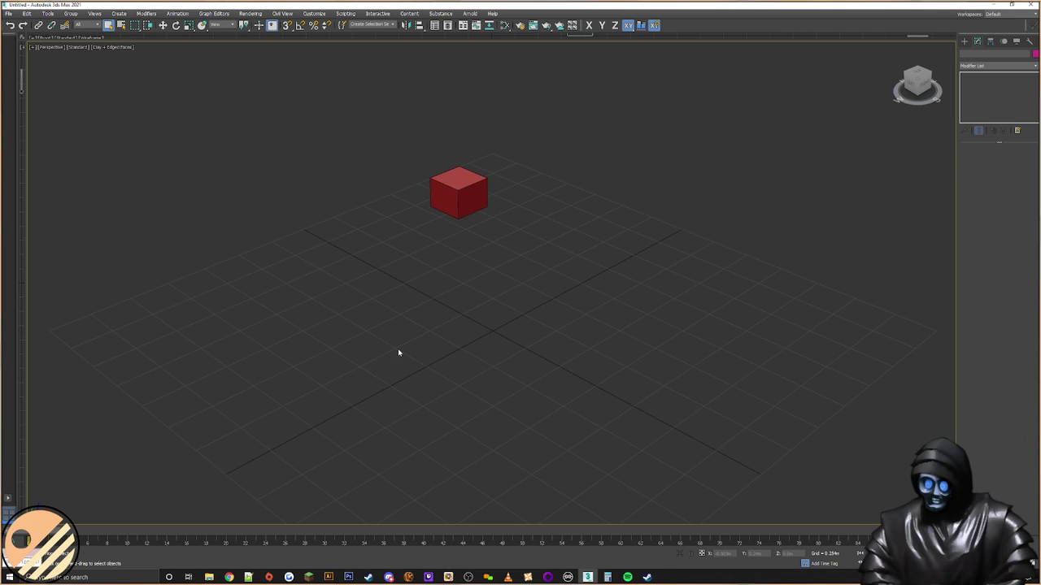
Step: Clone the red box as a copy near the grid's origin and nudge the copy slightly along Y
{"action": "middle_click_drag", "start_coordinate": [460, 332], "coordinate": [455, 372]}
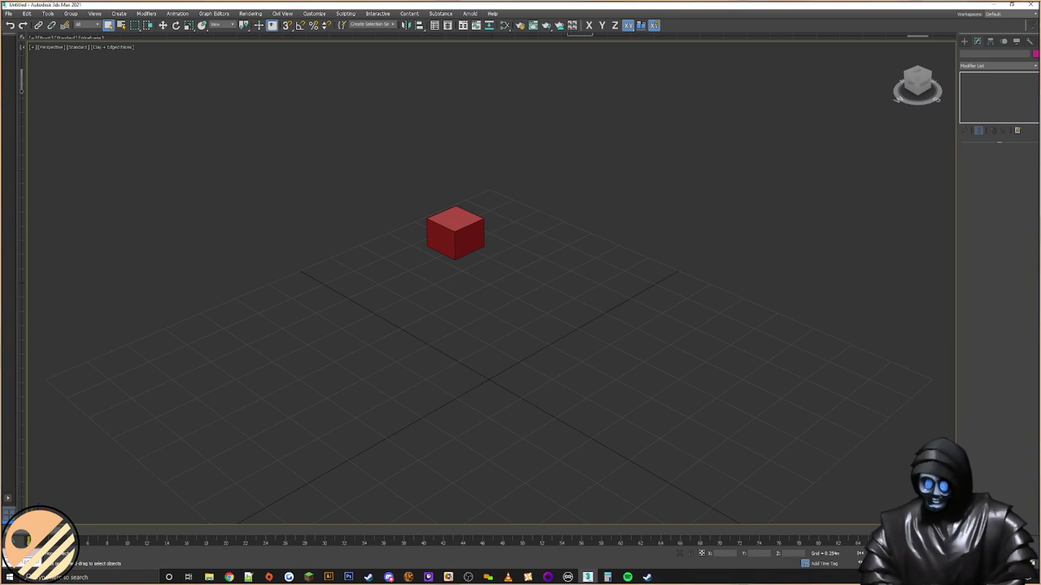
{"action": "key", "text": "alt+Tab"}
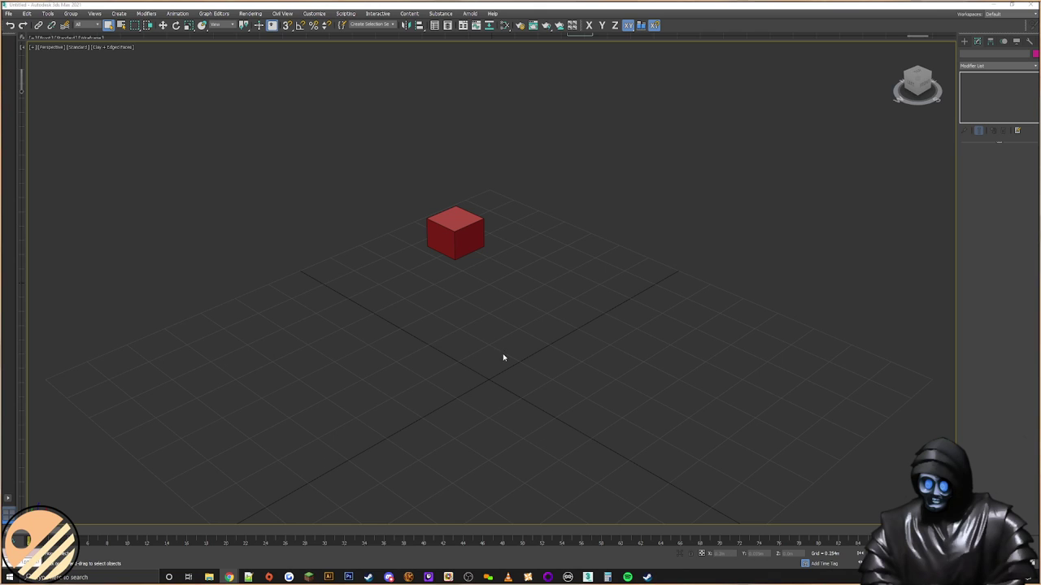
{"action": "middle_click_drag", "start_coordinate": [501, 361], "coordinate": [521, 378]}
{"action": "middle_click_drag", "start_coordinate": [652, 419], "coordinate": [536, 287], "text": "alt"}
{"action": "left_click", "coordinate": [466, 210]}
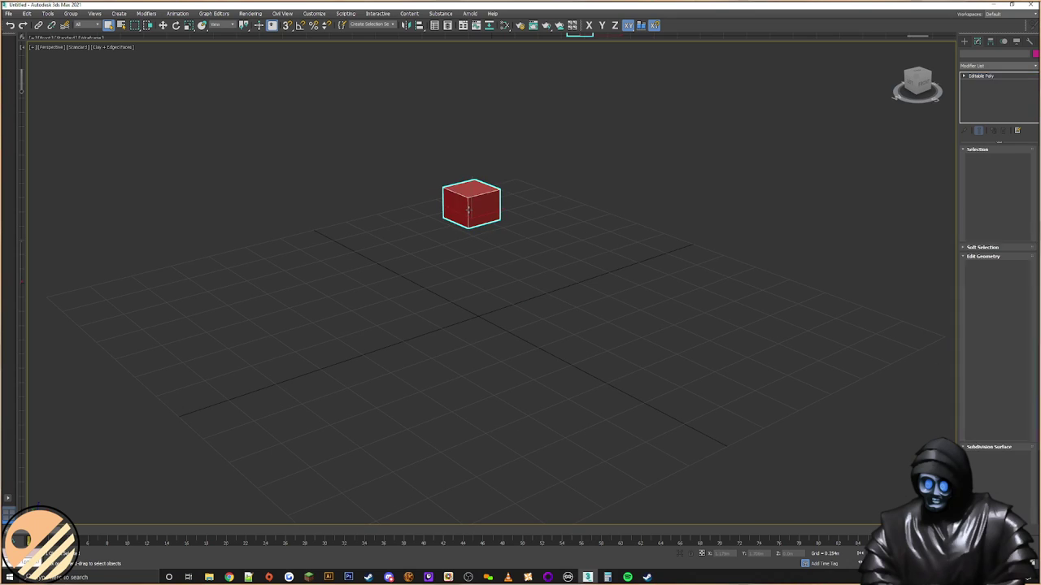
{"action": "right_click", "coordinate": [465, 210]}
{"action": "left_click", "coordinate": [492, 219]}
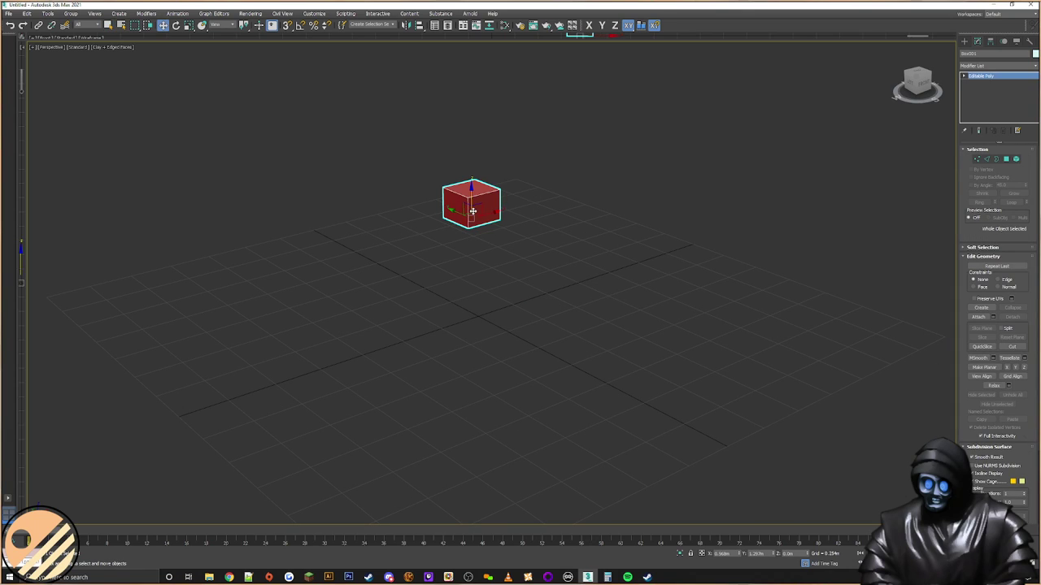
{"action": "left_click_drag", "start_coordinate": [466, 210], "coordinate": [464, 314], "text": "shift"}
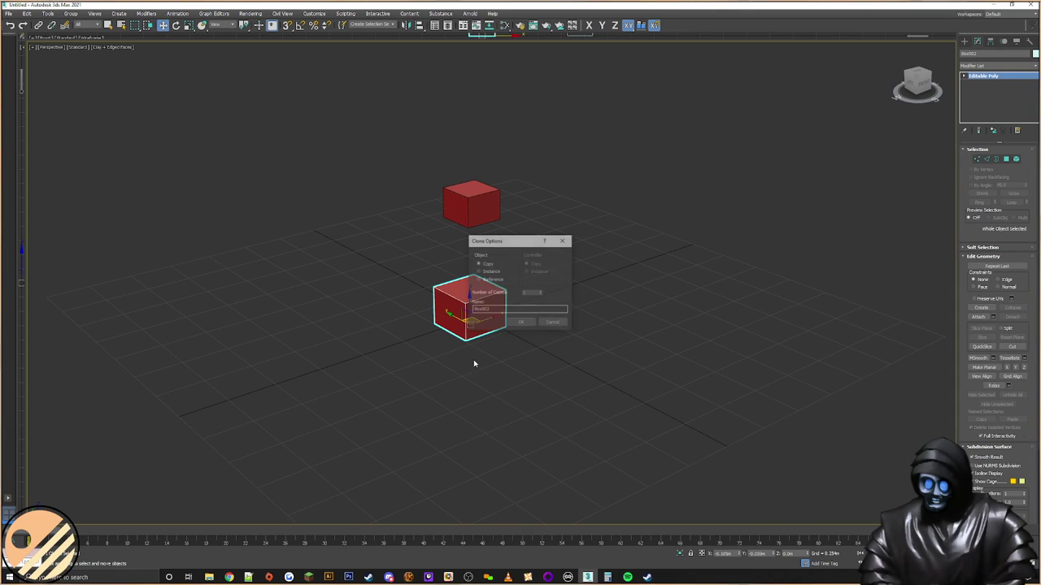
{"action": "left_click", "coordinate": [520, 323]}
{"action": "mouse_move", "coordinate": [458, 347]}
{"action": "middle_mouse_down", "text": "alt"}
{"action": "mouse_move", "coordinate": [467, 350]}
{"action": "mouse_move", "coordinate": [454, 312]}
{"action": "middle_mouse_up", "text": "alt"}
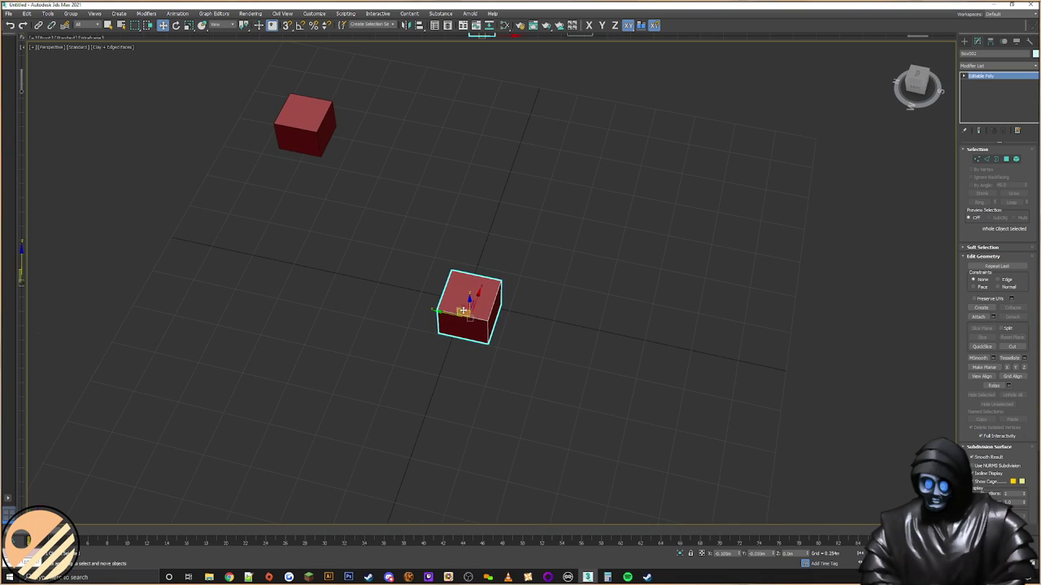
{"action": "left_click_drag", "start_coordinate": [452, 311], "coordinate": [439, 309]}
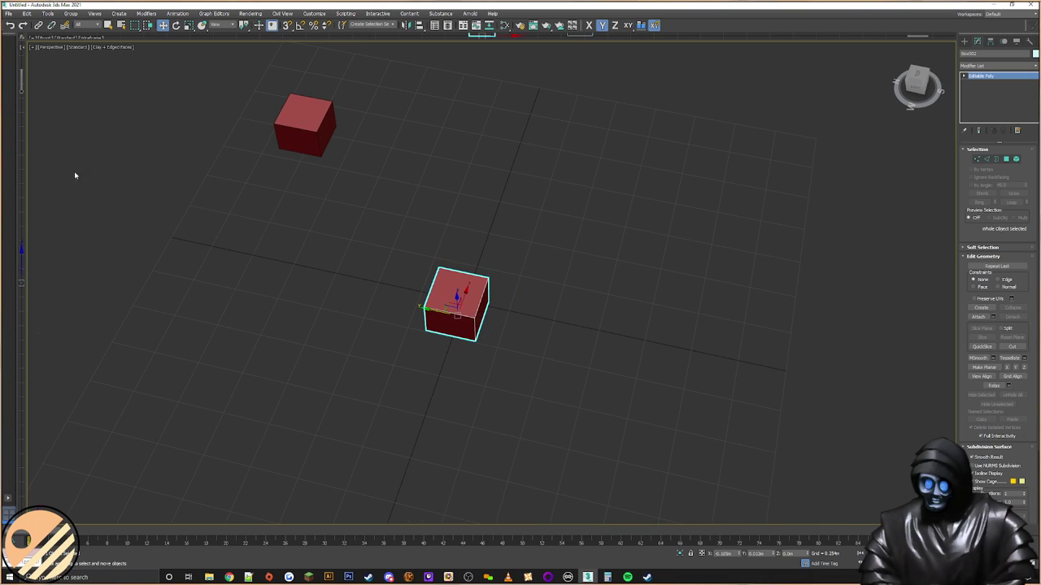
Step: Clone the box at the grid's origin along Y as another independent copy
{"action": "middle_click_drag", "start_coordinate": [513, 333], "coordinate": [531, 285], "text": "alt"}
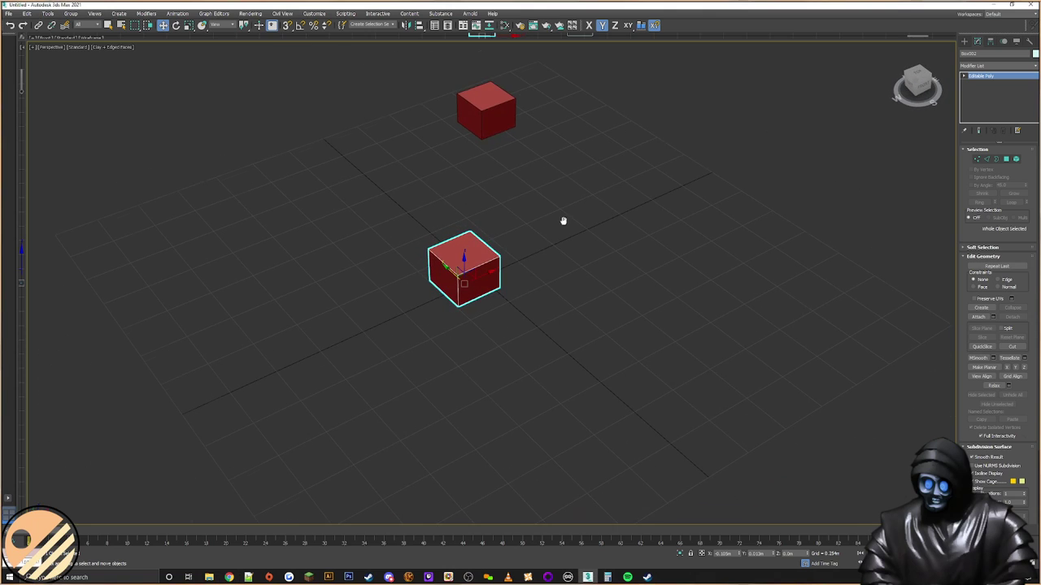
{"action": "middle_click_drag", "start_coordinate": [563, 222], "coordinate": [570, 252], "text": "alt"}
{"action": "middle_click_drag", "start_coordinate": [443, 242], "coordinate": [504, 323]}
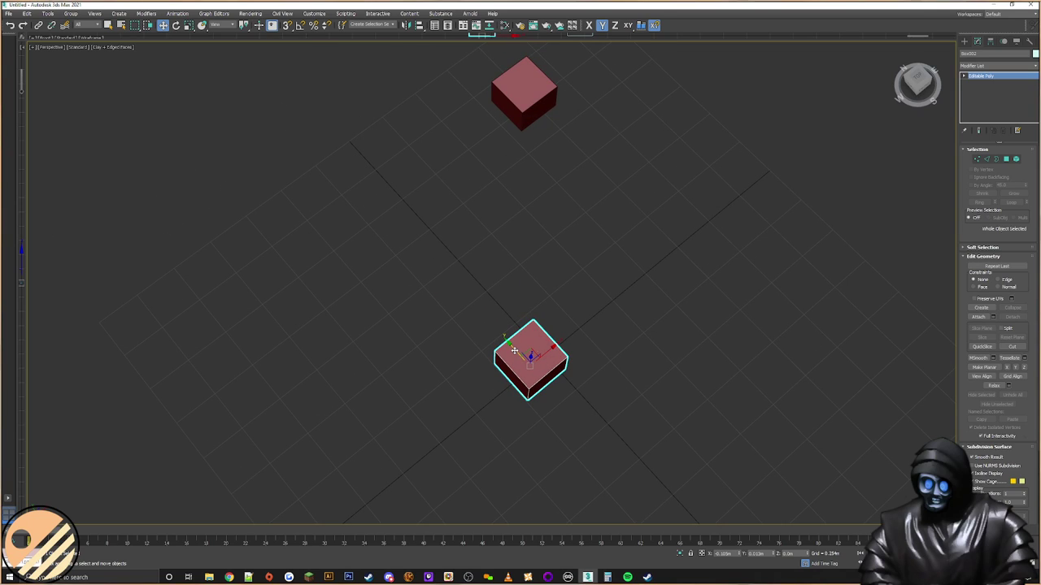
{"action": "left_click", "coordinate": [480, 335]}
{"action": "left_click", "coordinate": [521, 354]}
{"action": "left_click_drag", "start_coordinate": [518, 355], "coordinate": [403, 293], "text": "shift"}
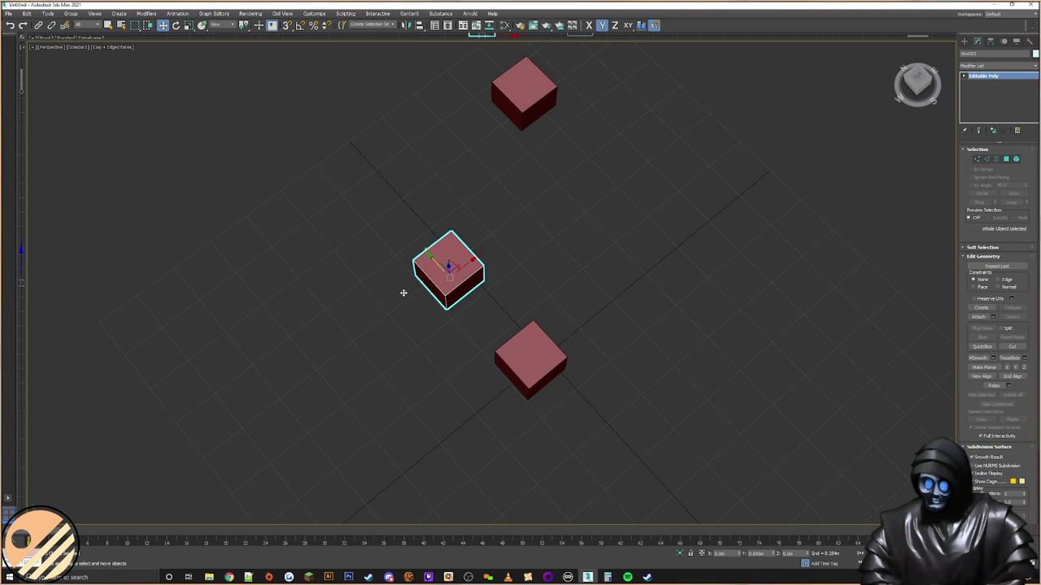
{"action": "left_click", "coordinate": [522, 325]}
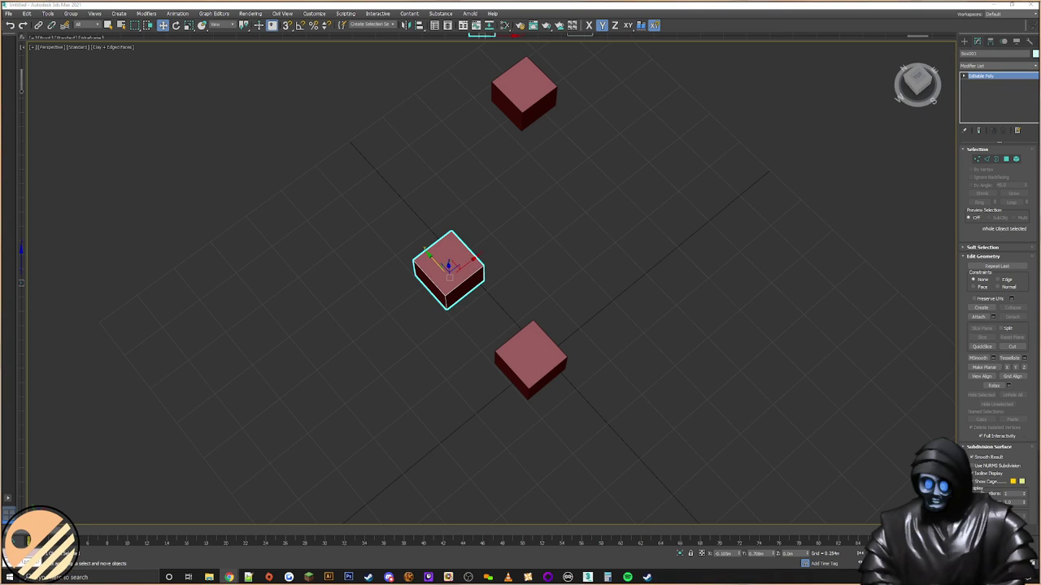
{"action": "left_click", "coordinate": [676, 276]}
{"action": "left_click", "coordinate": [478, 269]}
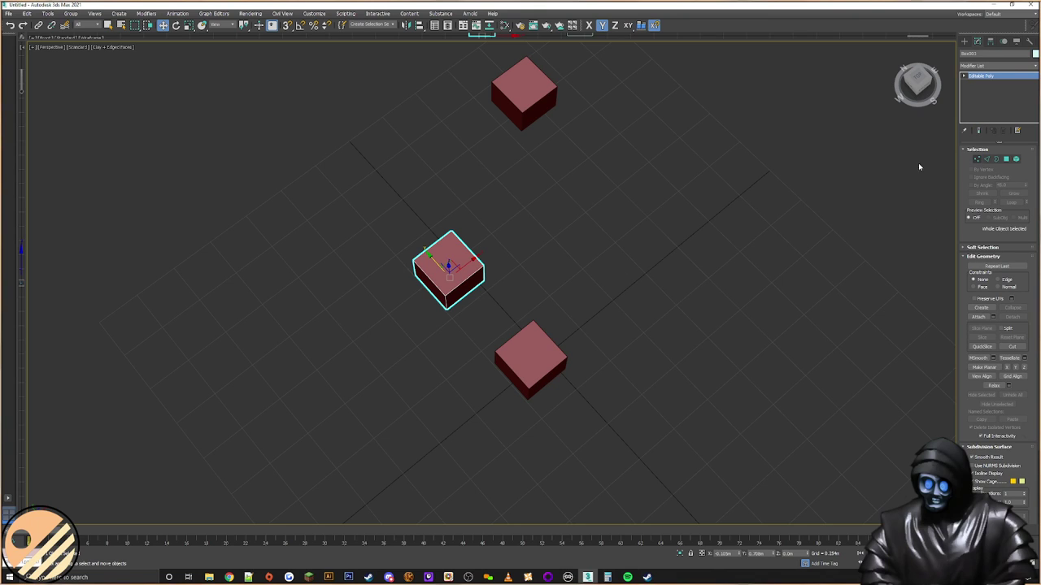
Step: Reshape the newest copy into a narrower block by moving its side vertices
{"action": "middle_click_drag", "start_coordinate": [451, 277], "coordinate": [492, 250], "text": "alt"}
{"action": "scroll", "coordinate": [439, 264], "scroll_direction": "up", "scroll_amount": 5}
{"action": "left_click", "coordinate": [977, 160]}
{"action": "middle_click_drag", "start_coordinate": [413, 262], "coordinate": [439, 191], "text": "alt"}
{"action": "left_click_drag", "start_coordinate": [550, 188], "coordinate": [363, 255]}
{"action": "left_click_drag", "start_coordinate": [457, 199], "coordinate": [454, 244]}
{"action": "middle_click_drag", "start_coordinate": [528, 212], "coordinate": [540, 274], "text": "alt"}
{"action": "left_click_drag", "start_coordinate": [549, 181], "coordinate": [482, 336]}
{"action": "mouse_move", "coordinate": [540, 255]}
{"action": "left_mouse_down"}
{"action": "mouse_move", "coordinate": [488, 267]}
{"action": "mouse_move", "coordinate": [488, 281]}
{"action": "mouse_move", "coordinate": [518, 261]}
{"action": "left_mouse_up"}
Step: Clone the narrowed block so the copy overlaps it, and scale that copy down
{"action": "left_click", "coordinate": [965, 41]}
{"action": "left_click", "coordinate": [522, 322]}
{"action": "right_click", "coordinate": [494, 254]}
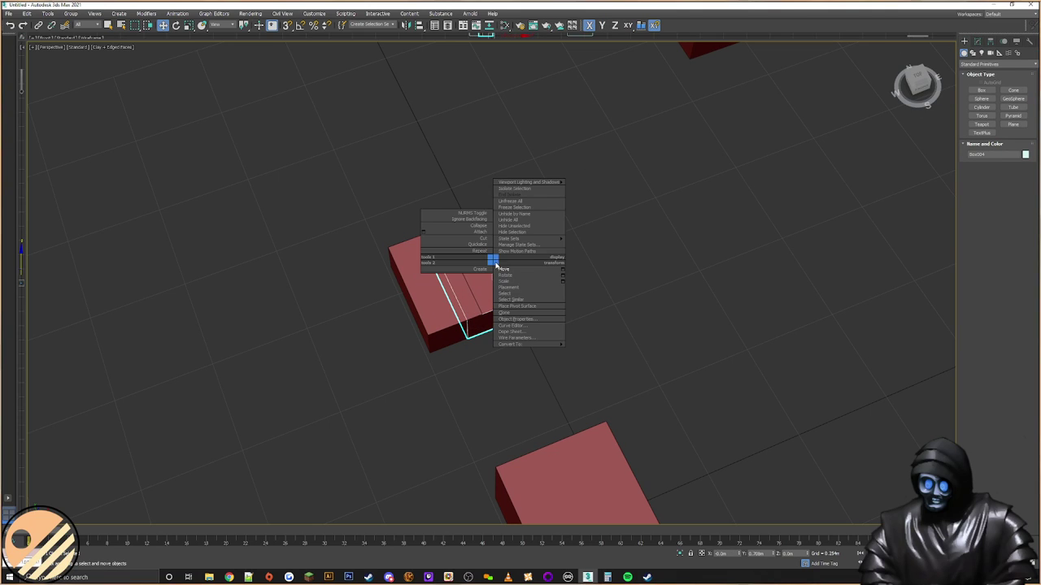
{"action": "left_click", "coordinate": [514, 279]}
{"action": "left_click_drag", "start_coordinate": [507, 303], "coordinate": [499, 290]}
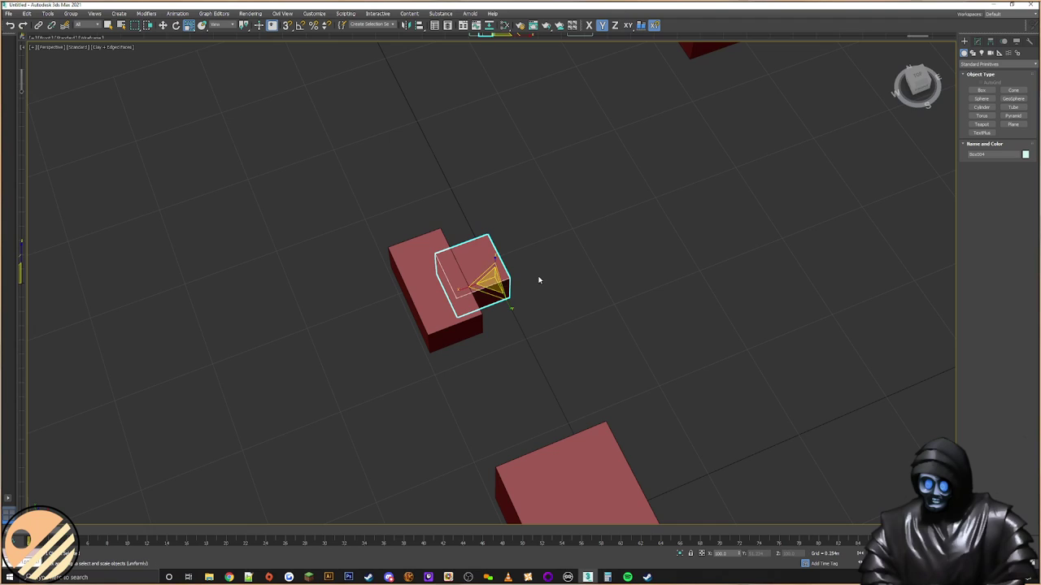
Step: Delete the narrowed block and its scaled-down clone together
{"action": "middle_click_drag", "start_coordinate": [536, 281], "coordinate": [519, 281], "text": "alt"}
{"action": "left_click_drag", "start_coordinate": [627, 168], "coordinate": [459, 337]}
{"action": "key", "text": "Delete"}
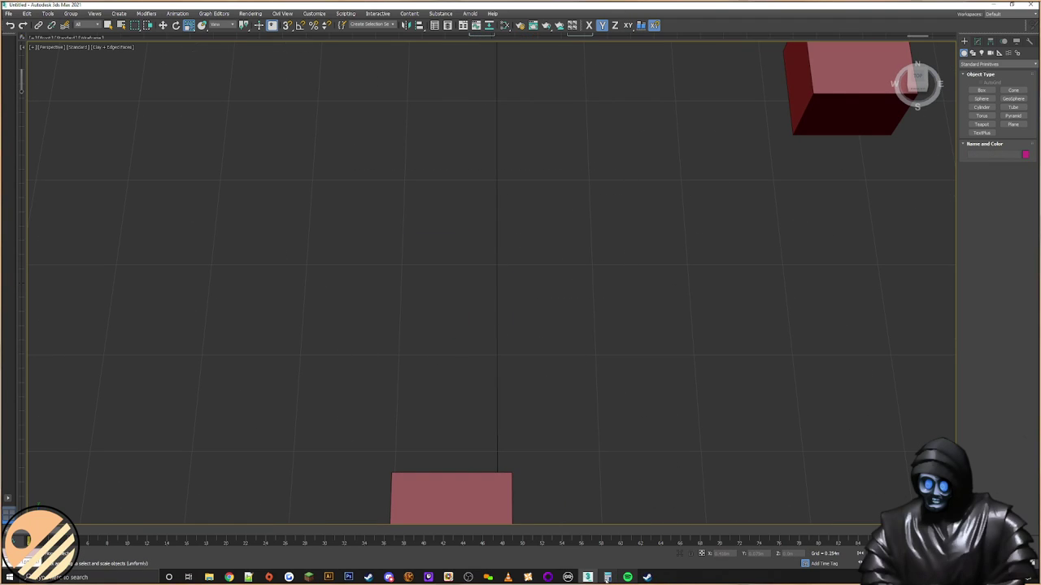
{"action": "right_click", "coordinate": [587, 577]}
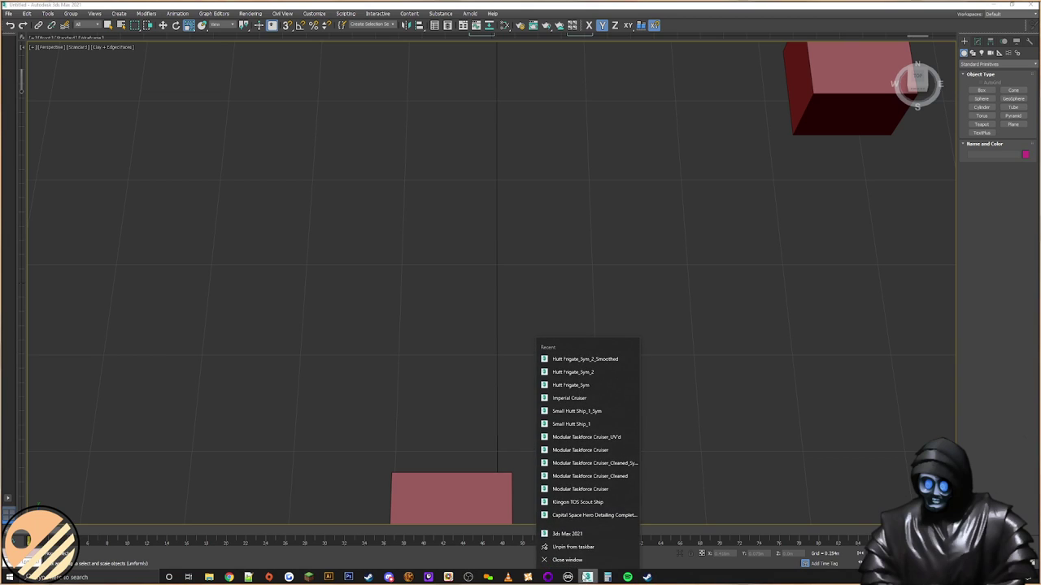
{"action": "left_click", "coordinate": [575, 534]}
{"action": "middle_click_drag", "start_coordinate": [559, 427], "coordinate": [595, 262]}
Step: Narrow the box near the grid's origin to about half its depth by moving one side's vertices along Y
{"action": "left_click", "coordinate": [557, 347]}
{"action": "middle_click_drag", "start_coordinate": [597, 394], "coordinate": [517, 335]}
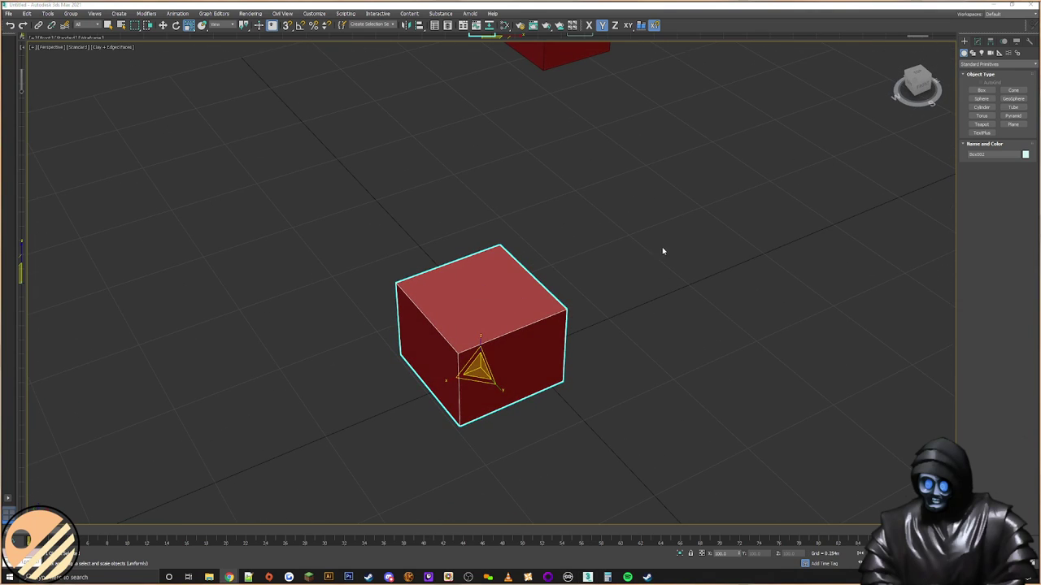
{"action": "middle_click_drag", "start_coordinate": [444, 321], "coordinate": [428, 309]}
{"action": "right_click", "coordinate": [447, 324]}
{"action": "left_click", "coordinate": [467, 334]}
{"action": "middle_click_drag", "start_coordinate": [569, 353], "coordinate": [532, 336]}
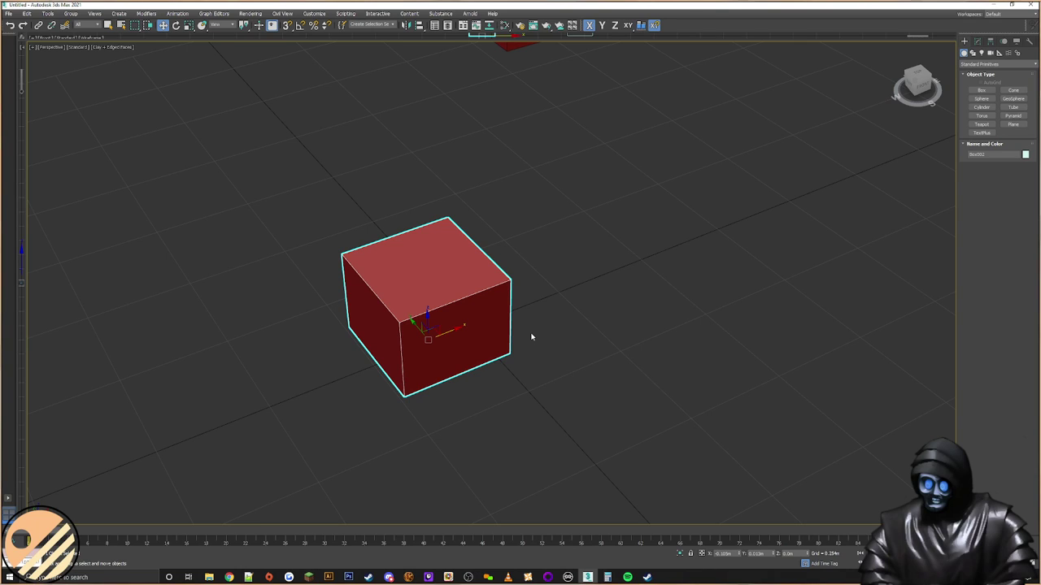
{"action": "middle_click_drag", "start_coordinate": [479, 356], "coordinate": [570, 361]}
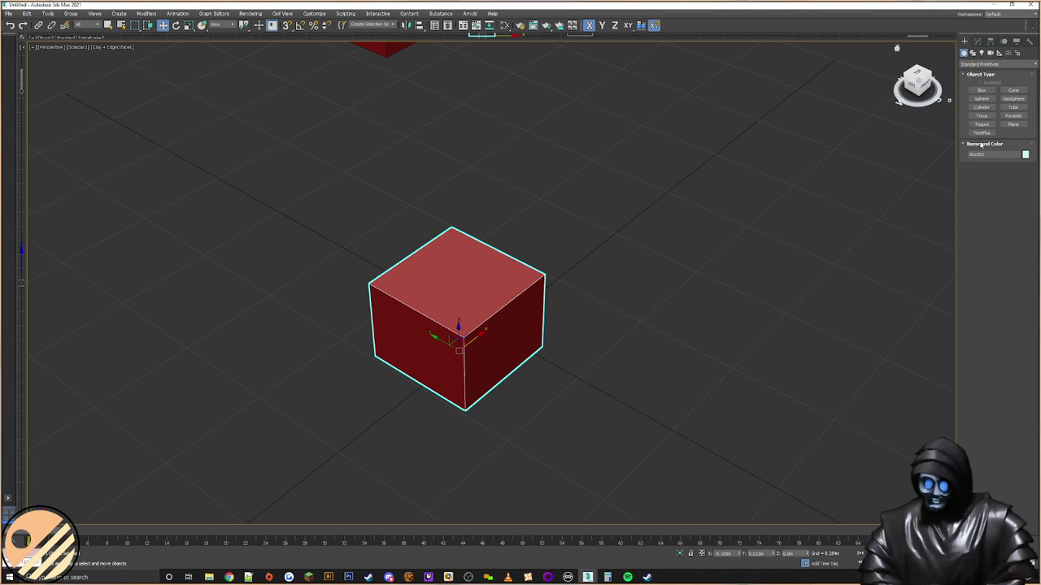
{"action": "left_click", "coordinate": [977, 40]}
{"action": "left_click", "coordinate": [977, 159]}
{"action": "middle_click_drag", "start_coordinate": [667, 243], "coordinate": [597, 219], "text": "alt"}
{"action": "left_click_drag", "start_coordinate": [596, 216], "coordinate": [485, 448]}
{"action": "left_click_drag", "start_coordinate": [501, 319], "coordinate": [441, 325]}
{"action": "middle_click_drag", "start_coordinate": [441, 325], "coordinate": [828, 194], "text": "alt"}
{"action": "left_click", "coordinate": [964, 41]}
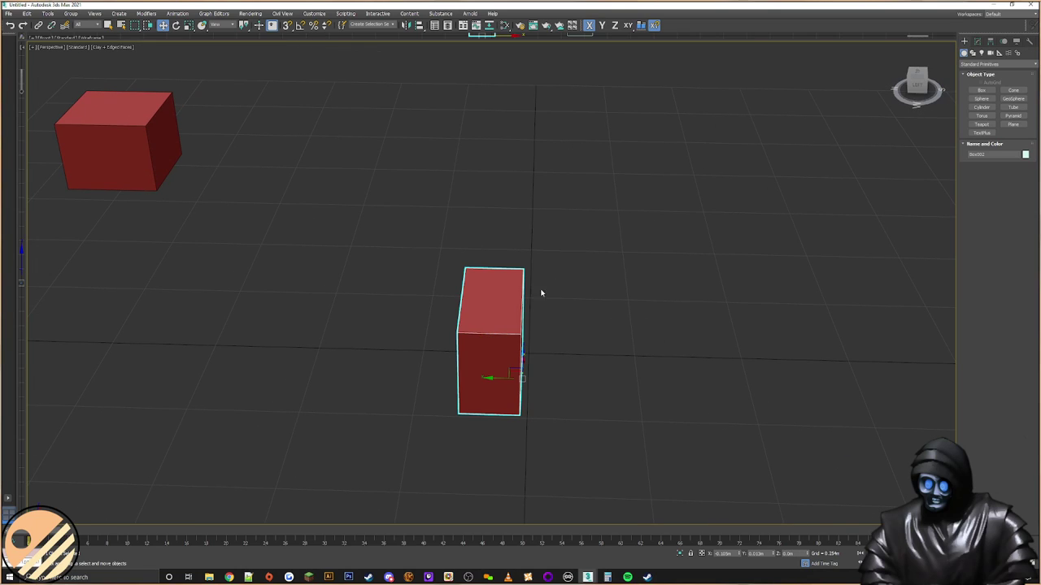
Step: Move the narrowed box along Y so it straddles the grid's central X line
{"action": "left_click_drag", "start_coordinate": [505, 377], "coordinate": [546, 376]}
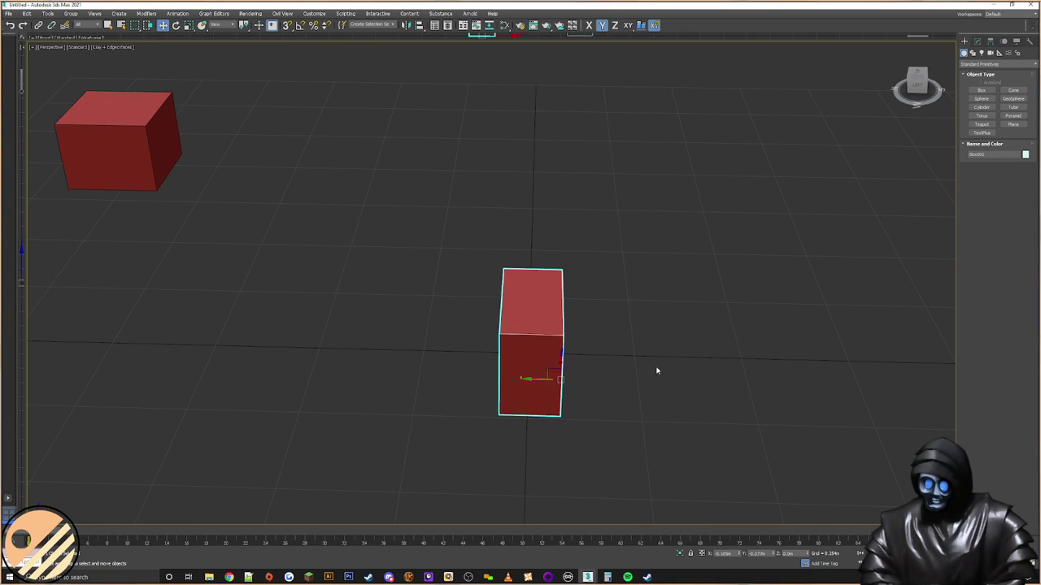
{"action": "middle_click_drag", "start_coordinate": [620, 372], "coordinate": [646, 366], "text": "alt"}
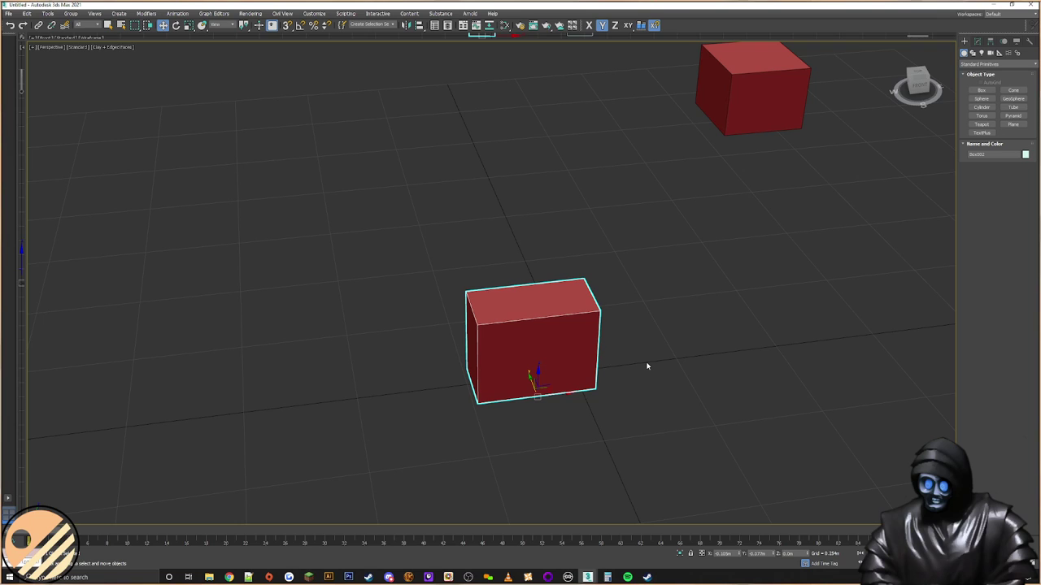
{"action": "middle_click_drag", "start_coordinate": [588, 418], "coordinate": [535, 355], "text": "alt"}
Step: Lengthen the narrowed box along X to nearly double by moving its four end vertices outward
{"action": "left_click", "coordinate": [977, 42]}
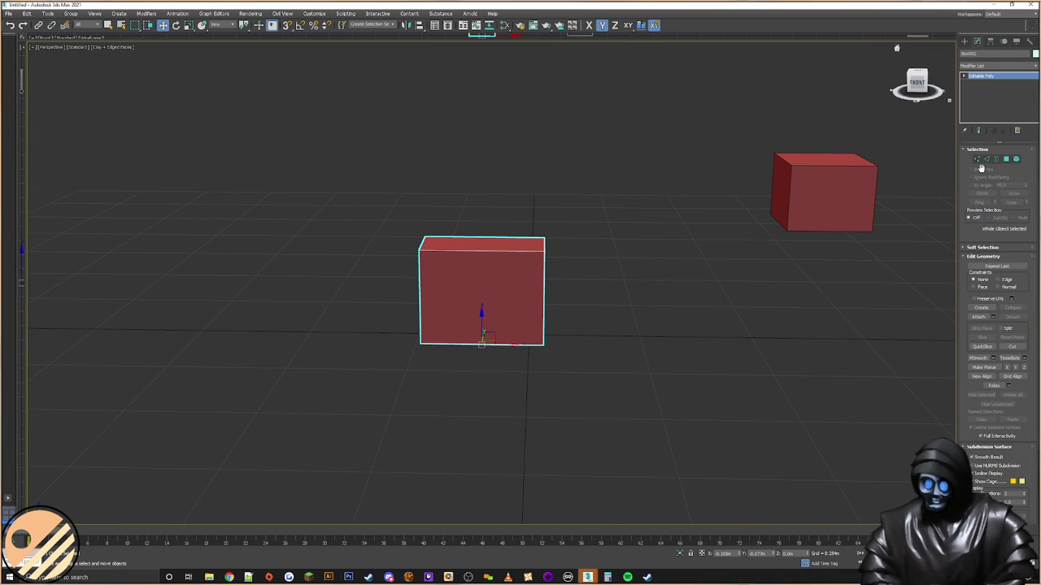
{"action": "left_click", "coordinate": [978, 159]}
{"action": "left_click_drag", "start_coordinate": [656, 191], "coordinate": [545, 348]}
{"action": "left_click_drag", "start_coordinate": [567, 291], "coordinate": [662, 298]}
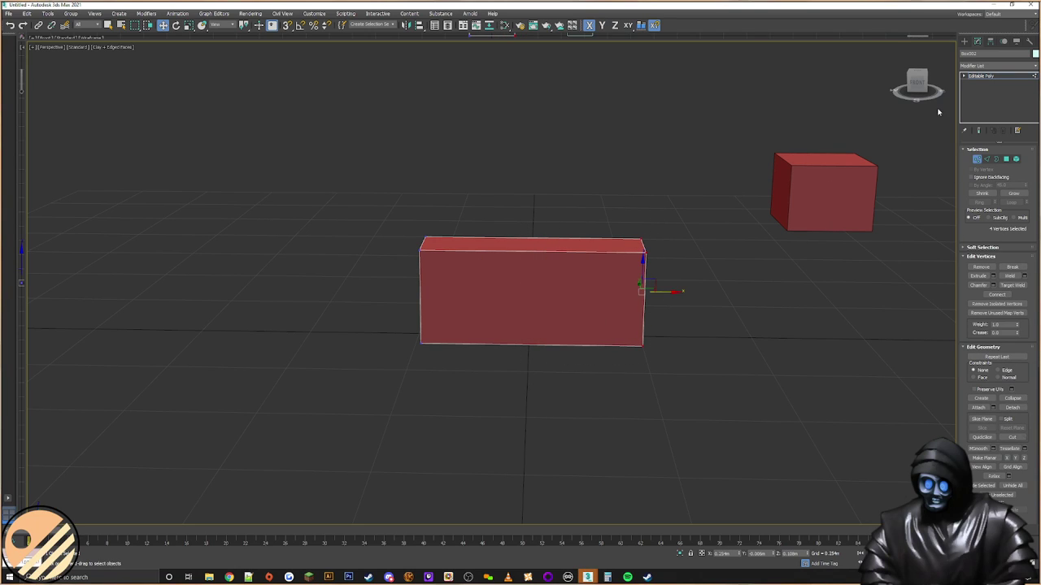
{"action": "left_click", "coordinate": [965, 41]}
Step: Clone the long block directly below itself as a copy, and reselect the upper block
{"action": "middle_click_drag", "start_coordinate": [504, 309], "coordinate": [518, 332], "text": "alt"}
{"action": "mouse_move", "coordinate": [517, 331]}
{"action": "left_mouse_down", "text": "shift"}
{"action": "mouse_move", "coordinate": [506, 414]}
{"action": "mouse_move", "coordinate": [493, 436]}
{"action": "left_mouse_up", "text": "shift"}
{"action": "left_click", "coordinate": [527, 325]}
{"action": "mouse_move", "coordinate": [527, 324]}
{"action": "middle_mouse_down", "text": "alt"}
{"action": "mouse_move", "coordinate": [648, 388]}
{"action": "mouse_move", "coordinate": [486, 355]}
{"action": "middle_mouse_up", "text": "alt"}
{"action": "left_click", "coordinate": [418, 326]}
{"action": "left_click_drag", "start_coordinate": [327, 340], "coordinate": [324, 348], "text": "shift"}
{"action": "left_click", "coordinate": [553, 322]}
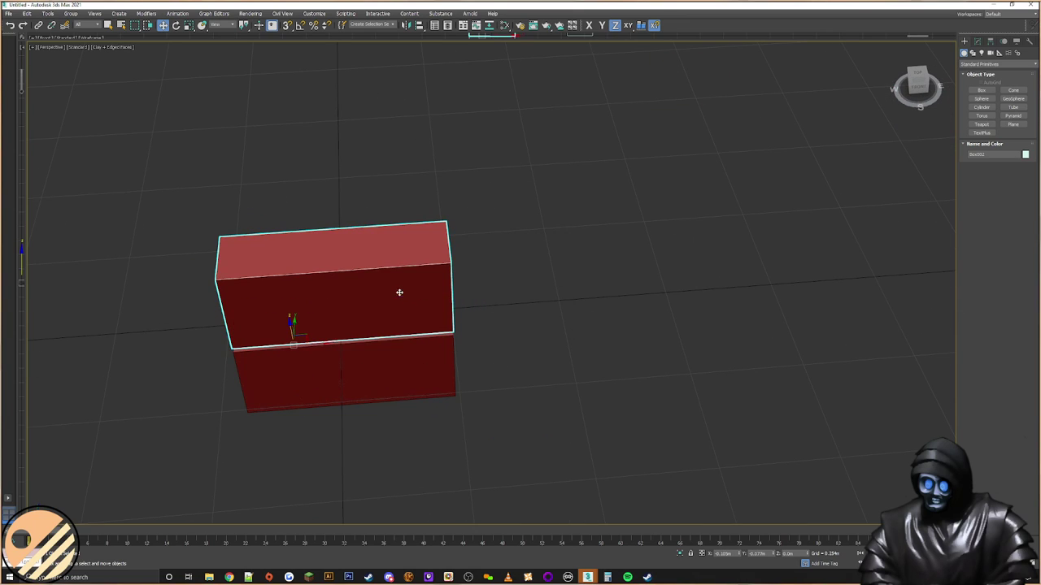
{"action": "key", "text": "shift+z"}
Step: Clone the upper block as a third block, offset along X and partly downward so it overlaps both stacked blocks
{"action": "mouse_move", "coordinate": [304, 324]}
{"action": "left_mouse_down", "text": "shift"}
{"action": "mouse_move", "coordinate": [475, 359]}
{"action": "mouse_move", "coordinate": [437, 370]}
{"action": "left_mouse_up", "text": "shift"}
{"action": "left_click", "coordinate": [523, 322]}
{"action": "mouse_move", "coordinate": [522, 323]}
{"action": "middle_mouse_down", "text": "alt"}
{"action": "mouse_move", "coordinate": [486, 344]}
{"action": "mouse_move", "coordinate": [502, 373]}
{"action": "middle_mouse_up", "text": "alt"}
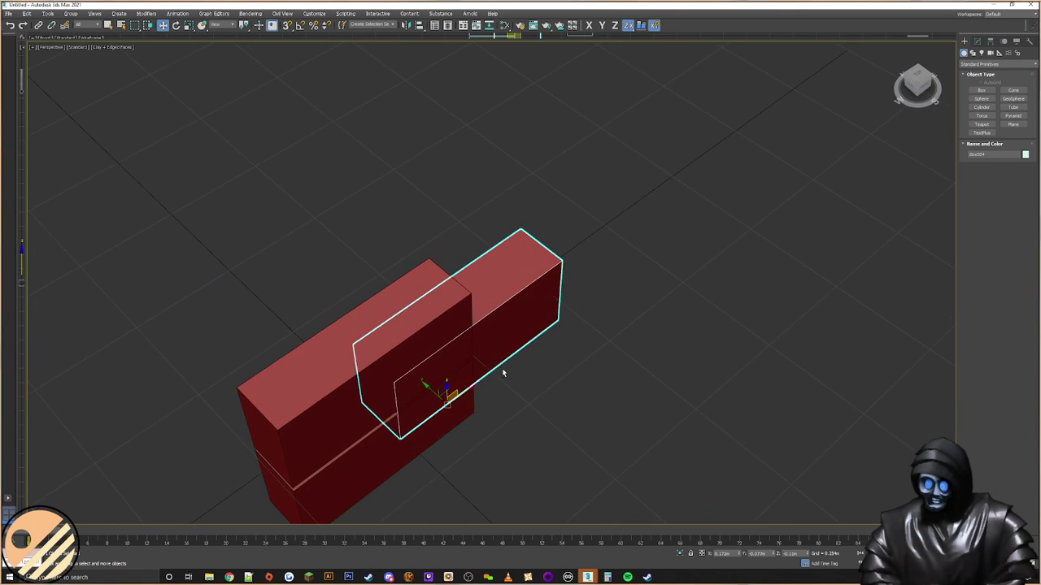
Step: Scale the offset third block up slightly so it is thicker than the two stacked blocks
{"action": "right_click", "coordinate": [488, 350]}
{"action": "left_click", "coordinate": [510, 370]}
{"action": "left_click_drag", "start_coordinate": [472, 426], "coordinate": [482, 428]}
Step: Align the offset block to the upper stacked block, centre to centre, on Y position only
{"action": "left_click", "coordinate": [420, 26]}
{"action": "left_click", "coordinate": [451, 333]}
{"action": "left_click", "coordinate": [532, 265]}
{"action": "left_click", "coordinate": [488, 264]}
{"action": "left_click", "coordinate": [482, 236]}
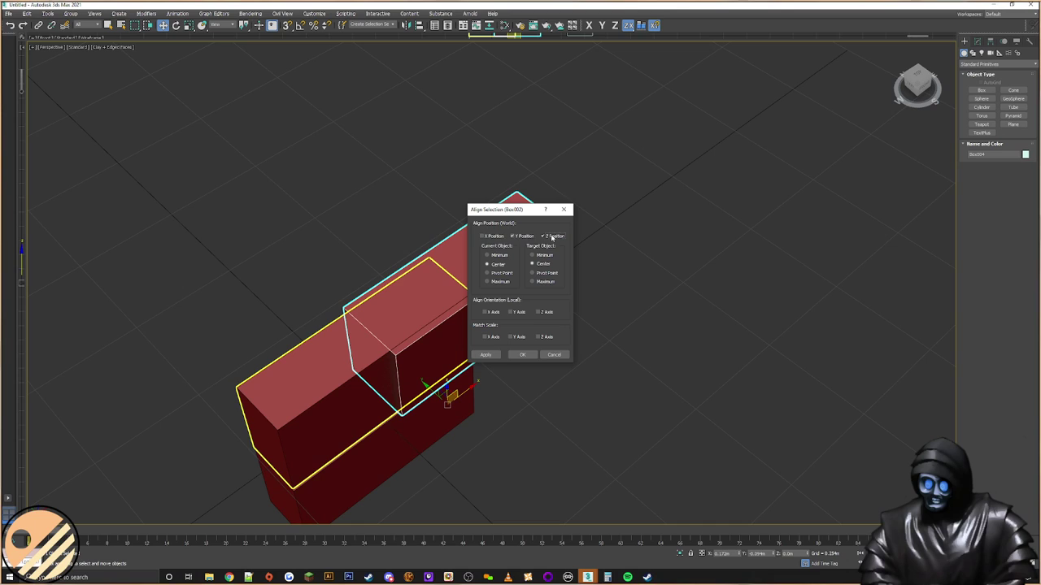
{"action": "left_click", "coordinate": [552, 236]}
{"action": "left_click", "coordinate": [522, 354]}
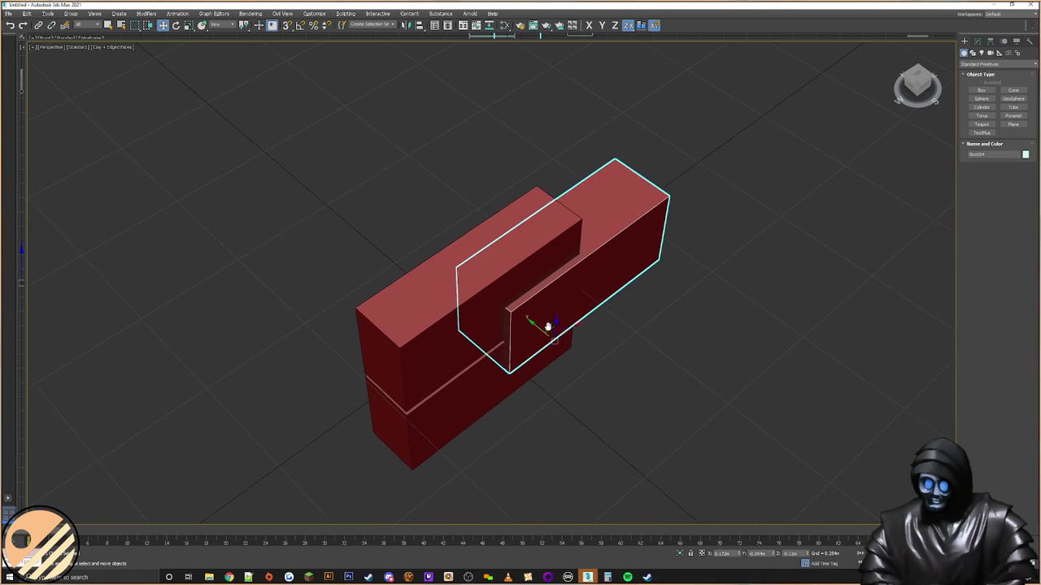
Step: Examine from several angles how the offset block overlaps the two stacked blocks
{"action": "middle_click_drag", "start_coordinate": [546, 325], "coordinate": [689, 348], "text": "alt"}
{"action": "key", "text": "ctrl+a"}
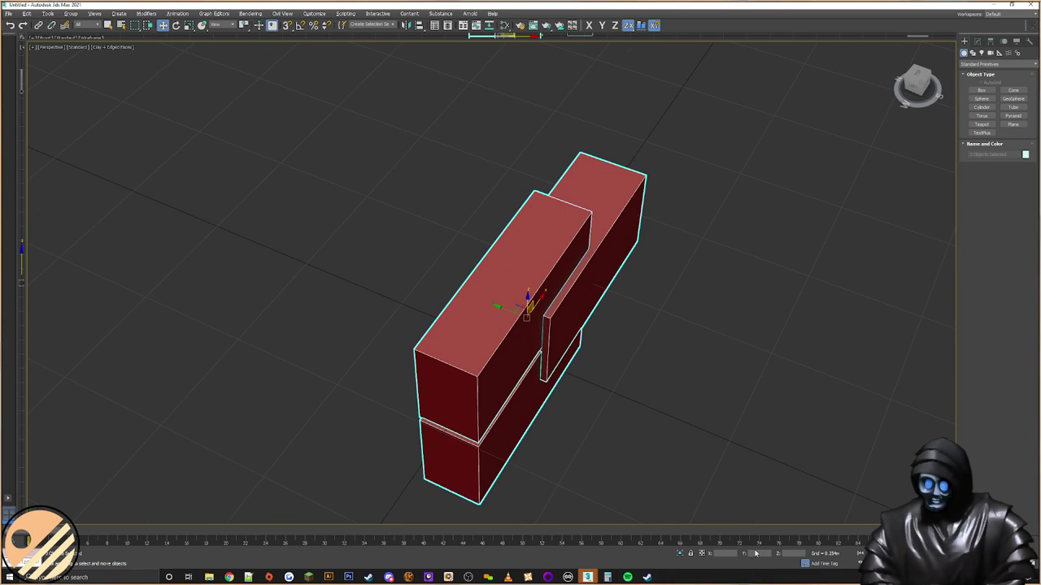
{"action": "left_click", "coordinate": [848, 488]}
{"action": "middle_click_drag", "start_coordinate": [825, 480], "coordinate": [506, 387], "text": "alt"}
{"action": "left_click", "coordinate": [623, 386]}
{"action": "left_click", "coordinate": [593, 294]}
{"action": "scroll", "coordinate": [700, 348], "scroll_direction": "down", "scroll_amount": 5}
{"action": "middle_click_drag", "start_coordinate": [700, 348], "coordinate": [664, 312], "text": "alt"}
{"action": "left_click", "coordinate": [591, 229]}
{"action": "left_click", "coordinate": [601, 221]}
{"action": "middle_click_drag", "start_coordinate": [638, 272], "coordinate": [580, 319], "text": "alt"}
{"action": "key", "text": "z"}
Step: Activate scaling for the offset block and centre its pivot on the object with Affect Pivot Only
{"action": "right_click", "coordinate": [576, 313]}
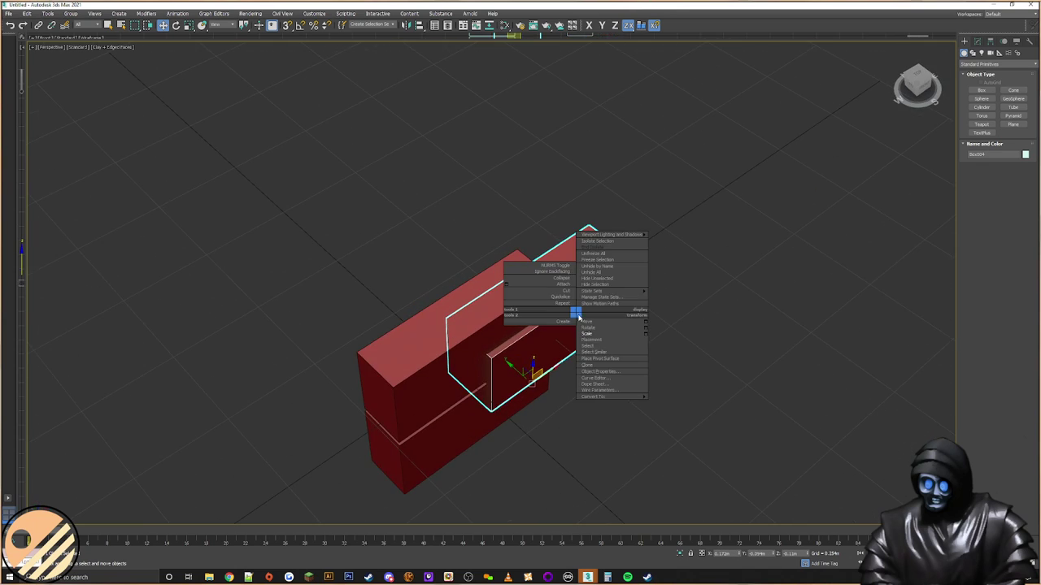
{"action": "left_click", "coordinate": [597, 333]}
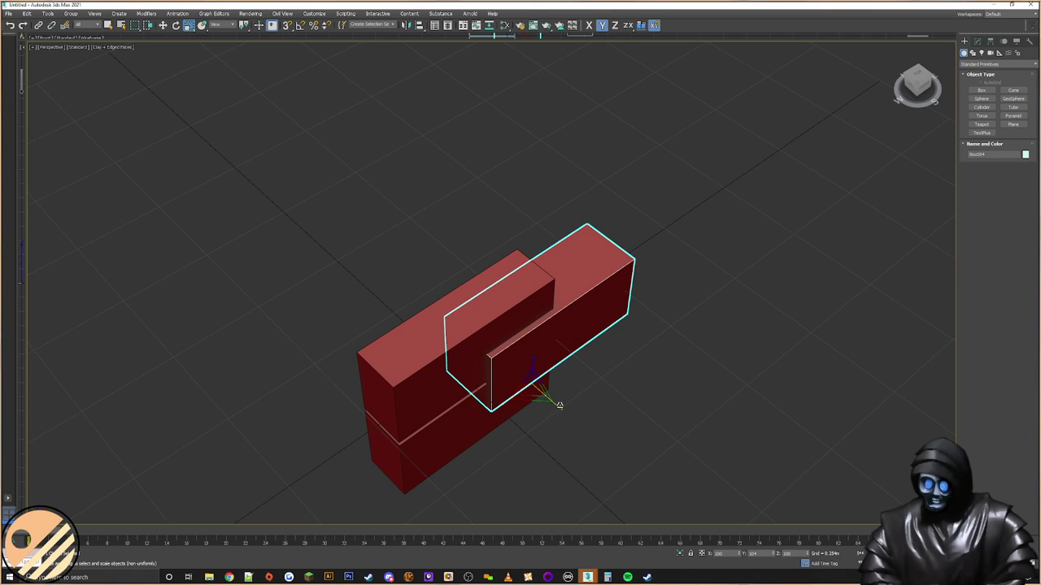
{"action": "left_click", "coordinate": [990, 44]}
{"action": "left_click", "coordinate": [997, 96]}
{"action": "left_click", "coordinate": [998, 140]}
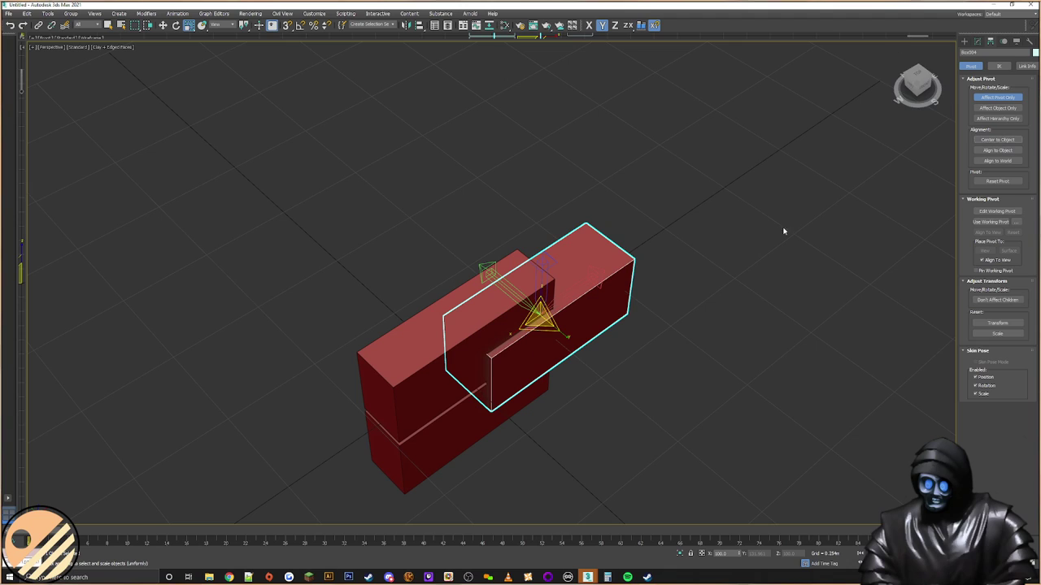
Step: Centre the pivots of the upper and lower stacked blocks, and select all the objects
{"action": "left_click", "coordinate": [460, 363]}
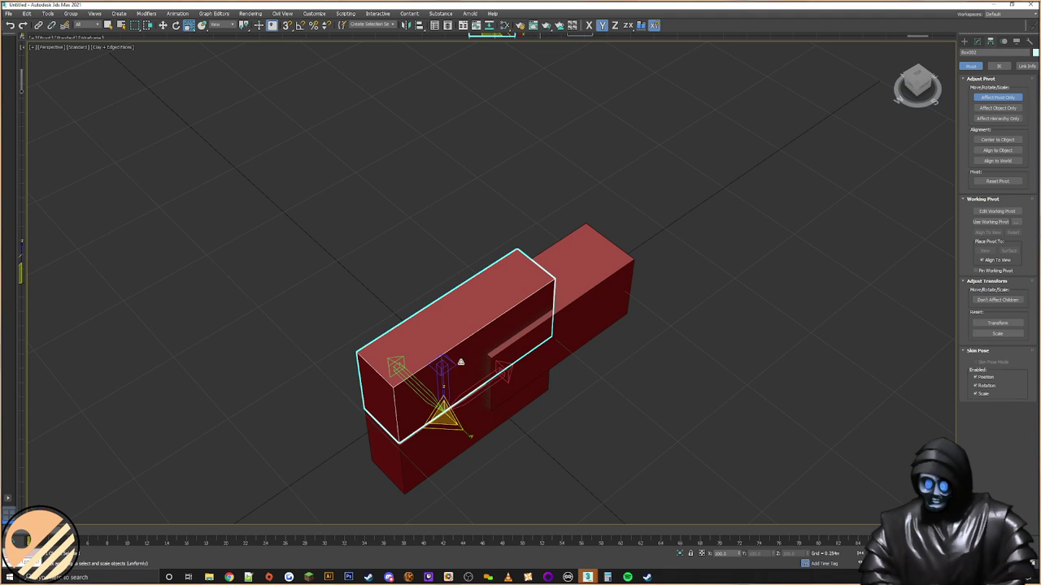
{"action": "left_click", "coordinate": [998, 140]}
{"action": "left_click", "coordinate": [449, 436]}
{"action": "left_click", "coordinate": [987, 142]}
{"action": "left_click", "coordinate": [623, 269]}
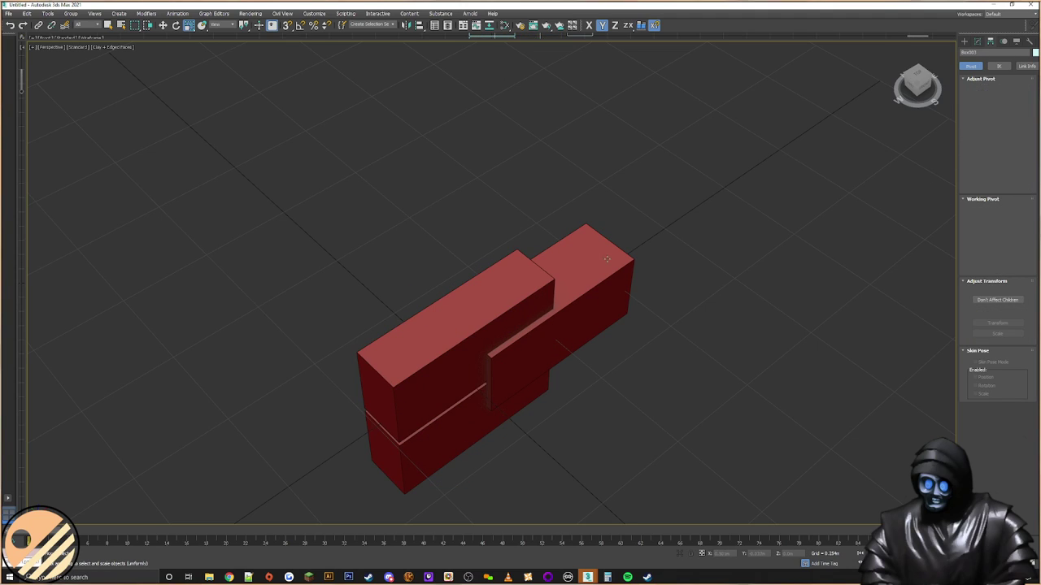
{"action": "key", "text": "ctrl+a"}
{"action": "left_click", "coordinate": [966, 42]}
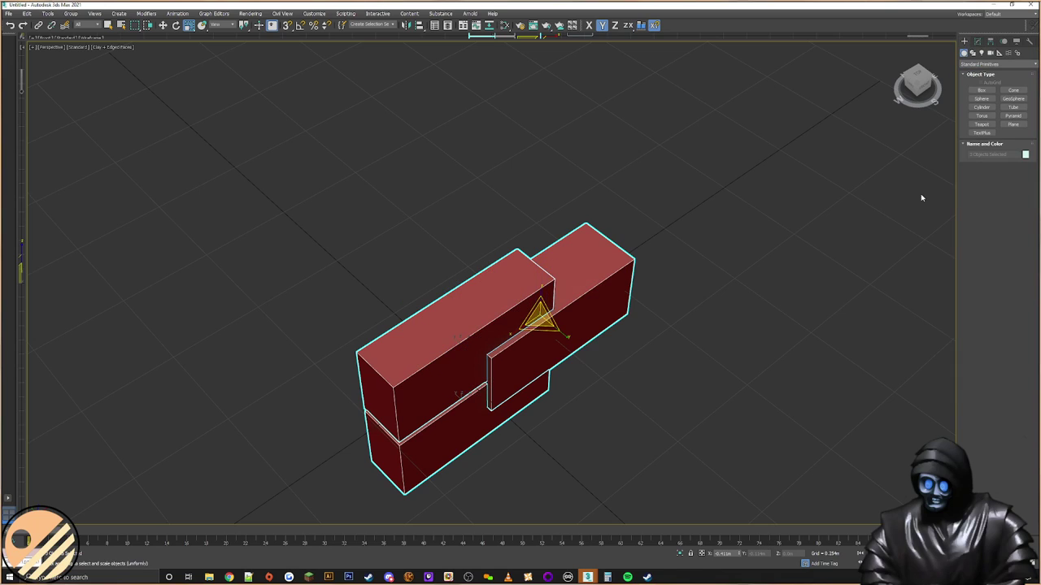
Step: Activate moving for all the selected blocks and set their Y position to 0
{"action": "right_click", "coordinate": [686, 362]}
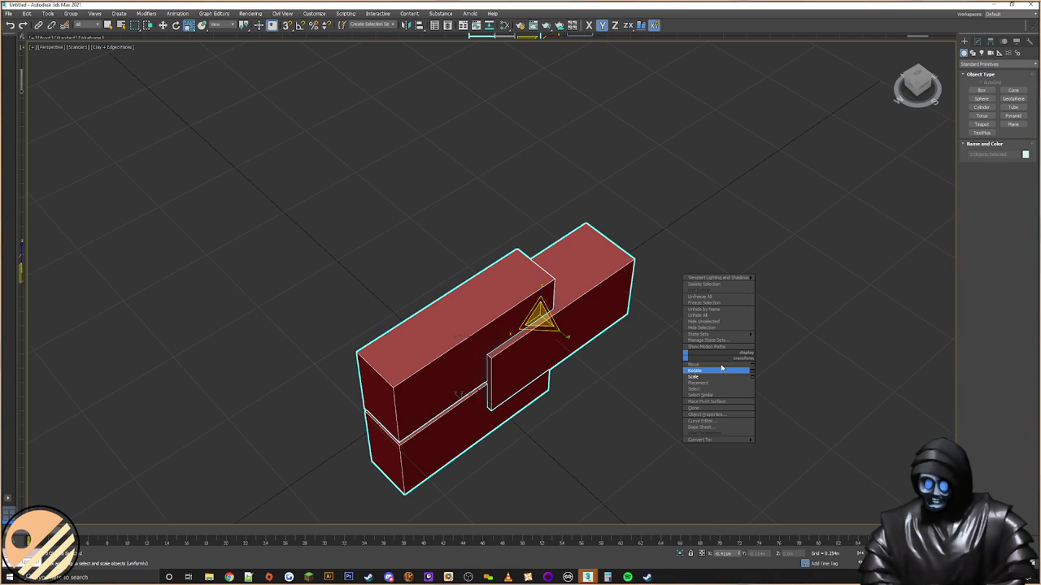
{"action": "right_click", "coordinate": [722, 362]}
{"action": "left_click", "coordinate": [750, 371]}
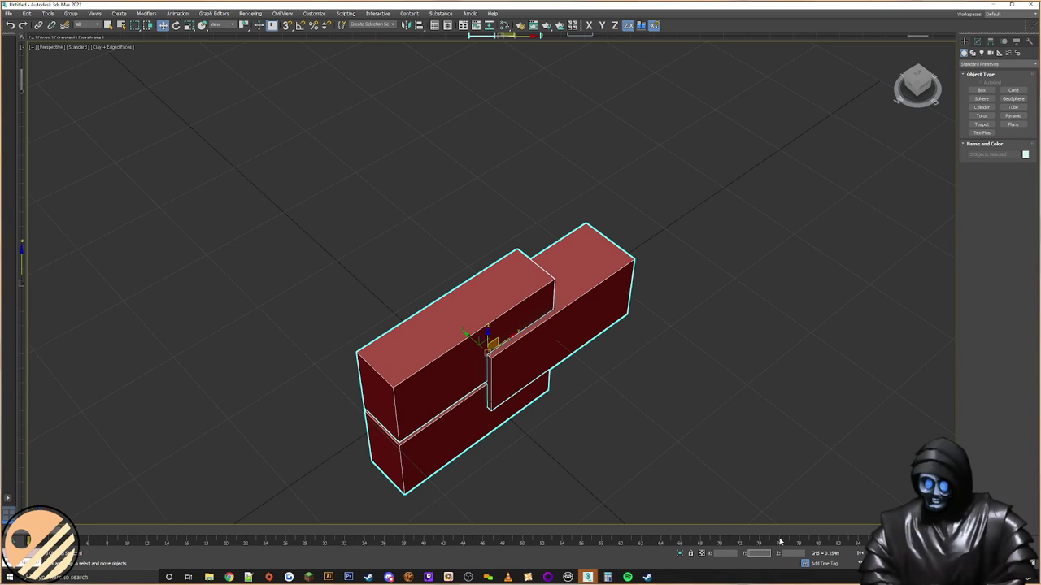
{"action": "left_click", "coordinate": [639, 349]}
{"action": "middle_click_drag", "start_coordinate": [623, 321], "coordinate": [575, 361], "text": "alt"}
{"action": "middle_click_drag", "start_coordinate": [666, 324], "coordinate": [624, 271], "text": "alt"}
Step: Switch to the empty scene, open the Tales of the Jedi folder, bring in the ship lineup and enlarge the perspective view
{"action": "left_click", "coordinate": [588, 576]}
{"action": "left_click", "coordinate": [640, 560]}
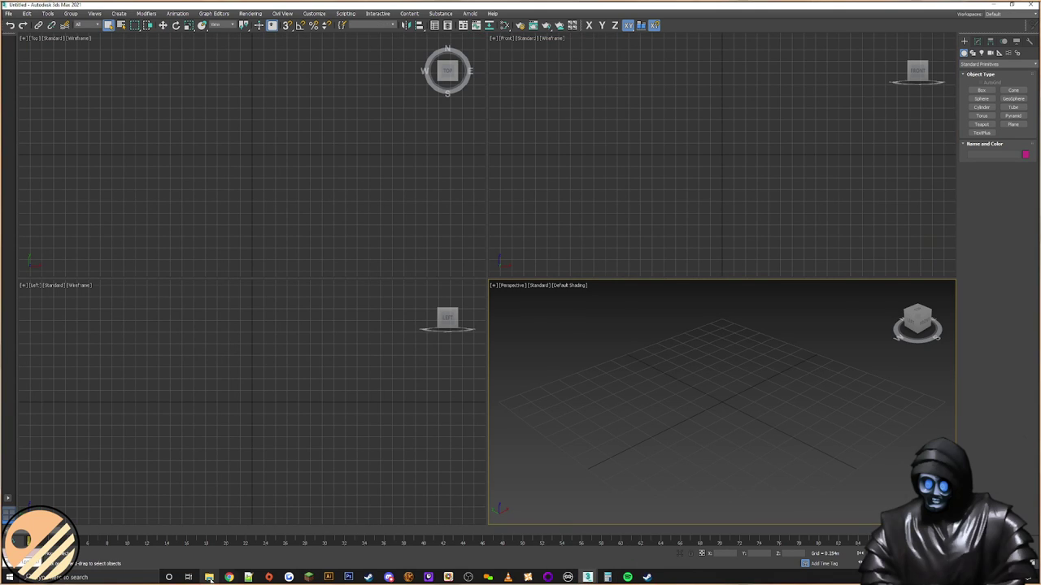
{"action": "left_click", "coordinate": [209, 577]}
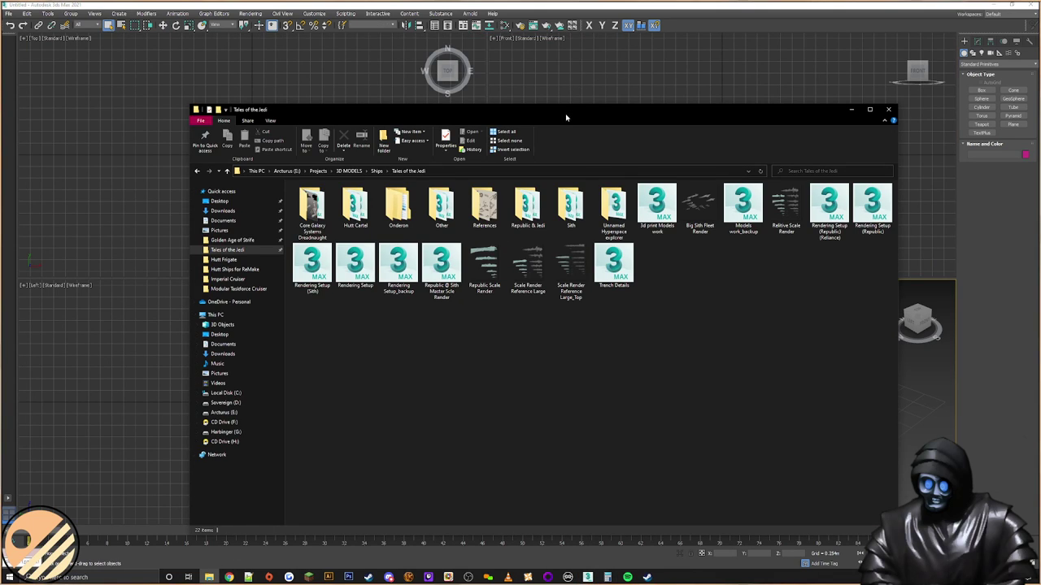
{"action": "left_click_drag", "start_coordinate": [566, 117], "coordinate": [1040, 136]}
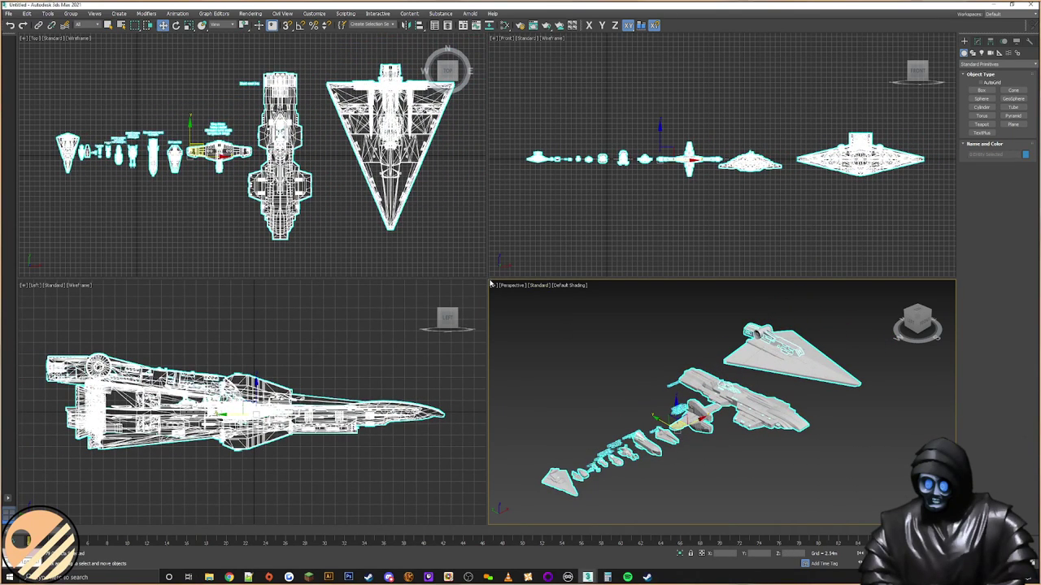
{"action": "left_click_drag", "start_coordinate": [487, 280], "coordinate": [25, 40]}
Step: Delete the larger ships and most of the smaller ones from the lineup in this separate scene
{"action": "middle_click_drag", "start_coordinate": [643, 356], "coordinate": [780, 316]}
{"action": "left_click", "coordinate": [623, 395]}
{"action": "middle_click_drag", "start_coordinate": [704, 342], "coordinate": [659, 368]}
{"action": "left_click_drag", "start_coordinate": [475, 399], "coordinate": [347, 426]}
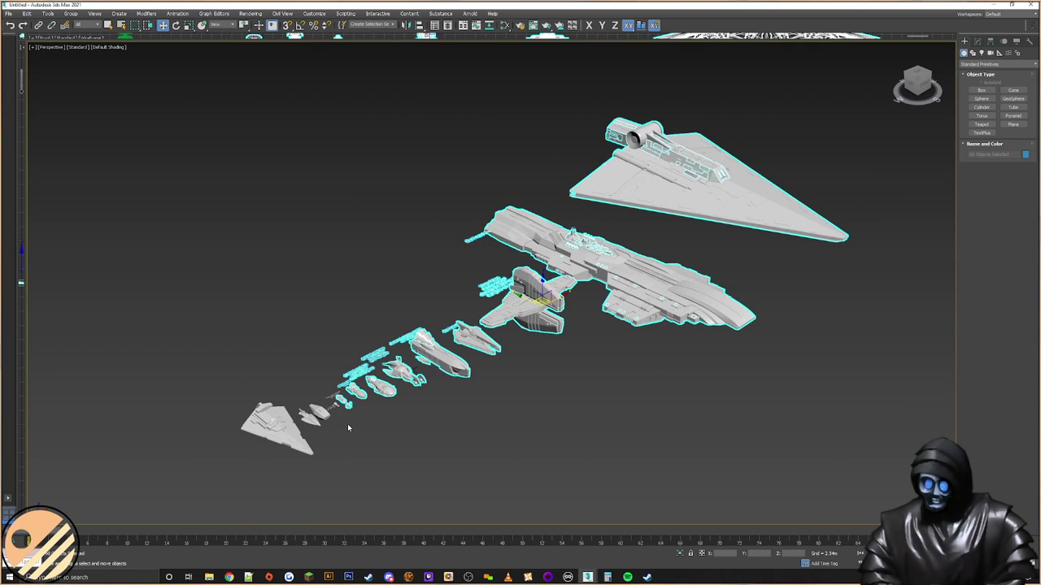
{"action": "key", "text": "Delete"}
{"action": "scroll", "coordinate": [347, 427], "scroll_direction": "up", "scroll_amount": 5}
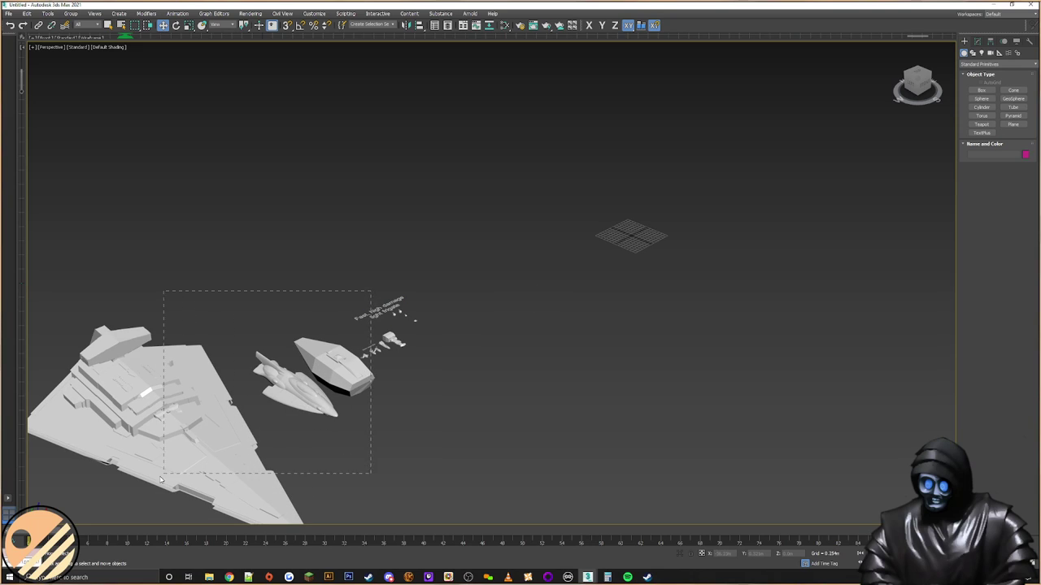
{"action": "left_click_drag", "start_coordinate": [166, 476], "coordinate": [166, 476]}
{"action": "key", "text": "Delete"}
Step: Delete the ships and labels around the small ship, and move that ship towards the grid
{"action": "scroll", "coordinate": [372, 324], "scroll_direction": "up", "scroll_amount": 5}
{"action": "left_click_drag", "start_coordinate": [372, 323], "coordinate": [294, 352]}
{"action": "key", "text": "Delete"}
{"action": "left_click_drag", "start_coordinate": [290, 405], "coordinate": [245, 414]}
{"action": "key", "text": "Delete"}
{"action": "left_click", "coordinate": [309, 387]}
{"action": "left_click_drag", "start_coordinate": [324, 378], "coordinate": [769, 238]}
{"action": "middle_click_drag", "start_coordinate": [778, 240], "coordinate": [593, 292]}
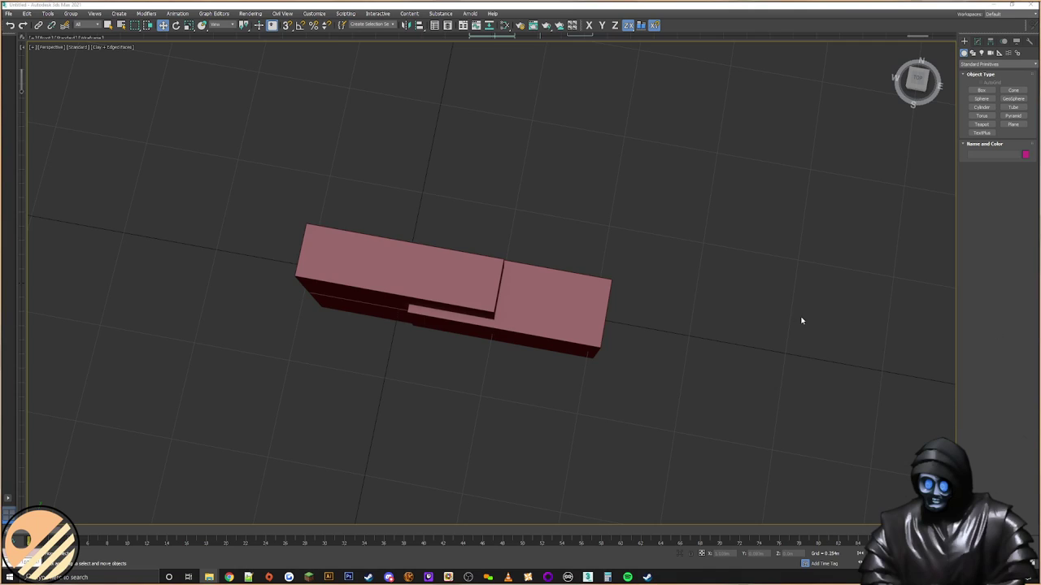
Step: Bring the ship lineup into the block scene and delete all the ships except the small hammerhead-shaped one
{"action": "scroll", "coordinate": [801, 321], "scroll_direction": "down", "scroll_amount": 3}
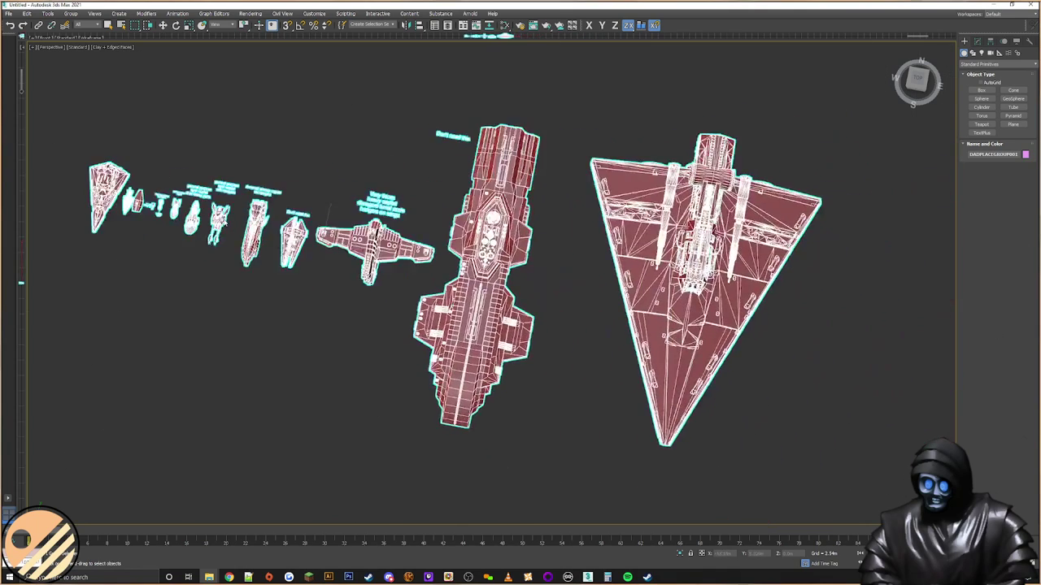
{"action": "left_click", "coordinate": [419, 188]}
{"action": "left_click", "coordinate": [855, 77]}
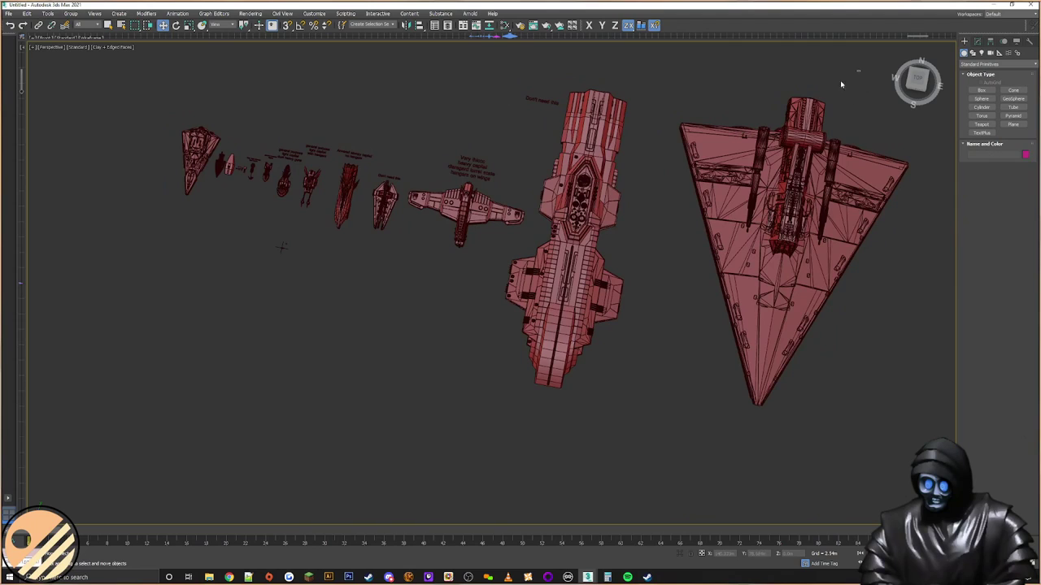
{"action": "left_click_drag", "start_coordinate": [310, 396], "coordinate": [312, 394]}
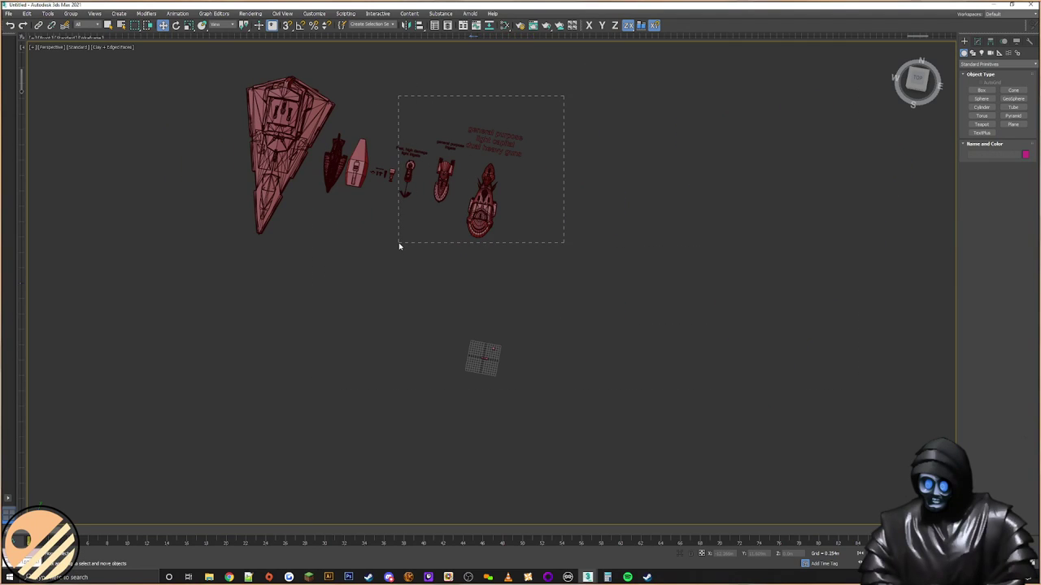
{"action": "key", "text": "Delete"}
{"action": "left_click_drag", "start_coordinate": [399, 245], "coordinate": [386, 222]}
{"action": "key", "text": "Delete"}
Step: Move the small ship onto the grid near the blocks
{"action": "left_click", "coordinate": [392, 173]}
{"action": "left_click_drag", "start_coordinate": [392, 172], "coordinate": [492, 357]}
{"action": "key", "text": "z"}
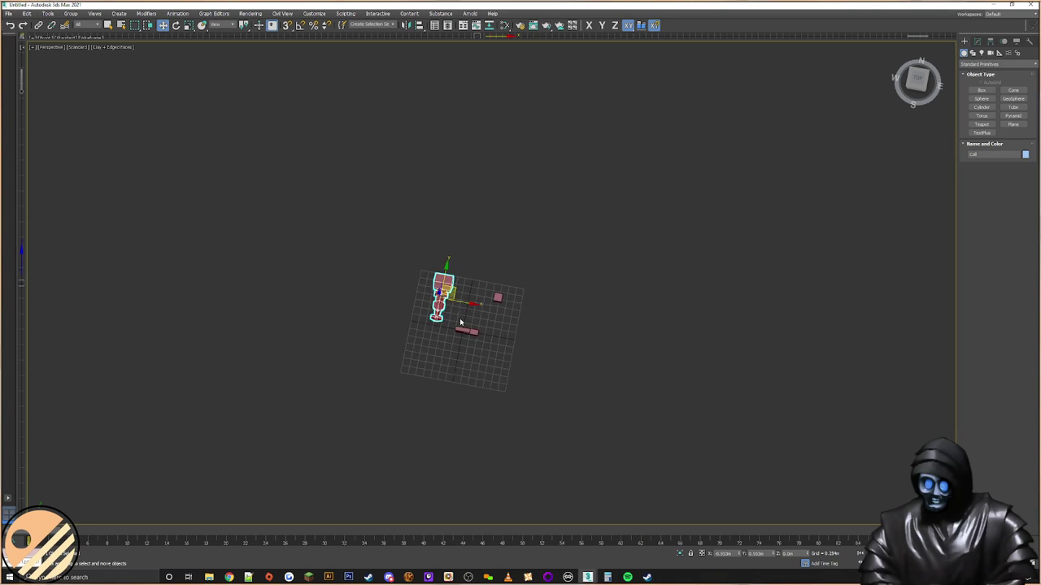
Step: Rotate the ship 90 degrees about Z so it runs parallel to the stacked blocks
{"action": "right_click", "coordinate": [437, 241]}
{"action": "left_click", "coordinate": [464, 259]}
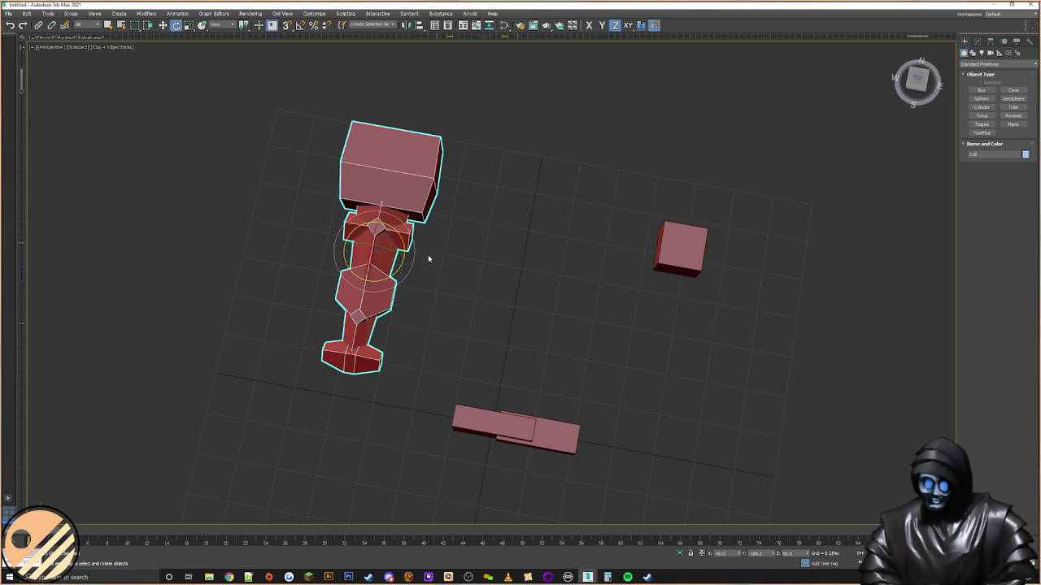
{"action": "left_click_drag", "start_coordinate": [401, 277], "coordinate": [367, 280]}
{"action": "right_click", "coordinate": [368, 280]}
{"action": "left_click_drag", "start_coordinate": [391, 247], "coordinate": [349, 276]}
Step: Move the ship between the stacked blocks and the separate cube
{"action": "right_click", "coordinate": [387, 246]}
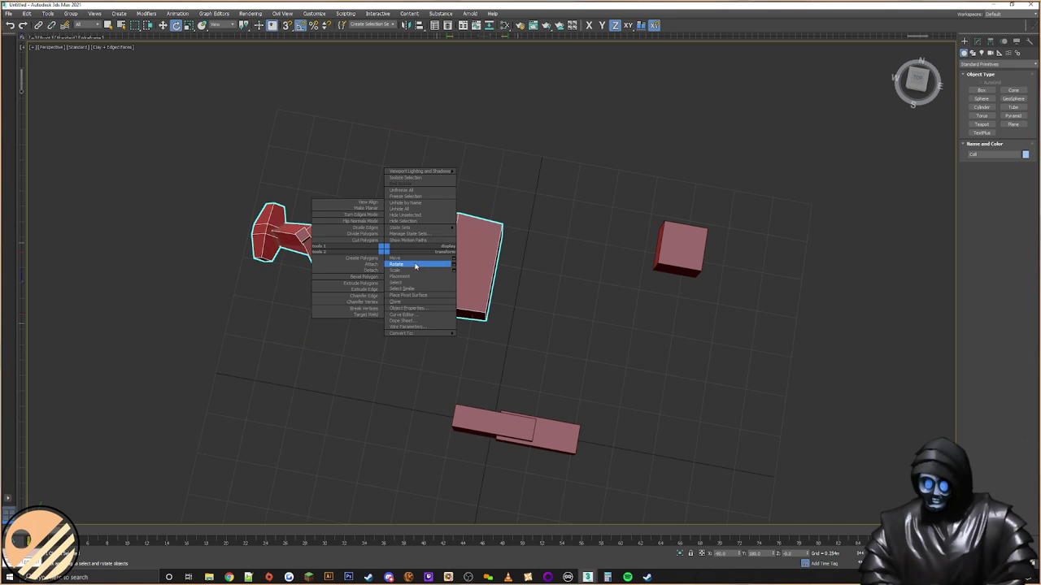
{"action": "left_click", "coordinate": [397, 251]}
{"action": "right_click", "coordinate": [404, 255]}
{"action": "left_click", "coordinate": [422, 260]}
{"action": "left_click_drag", "start_coordinate": [376, 226], "coordinate": [568, 333]}
{"action": "middle_click_drag", "start_coordinate": [587, 338], "coordinate": [547, 225]}
{"action": "left_click_drag", "start_coordinate": [539, 227], "coordinate": [564, 249]}
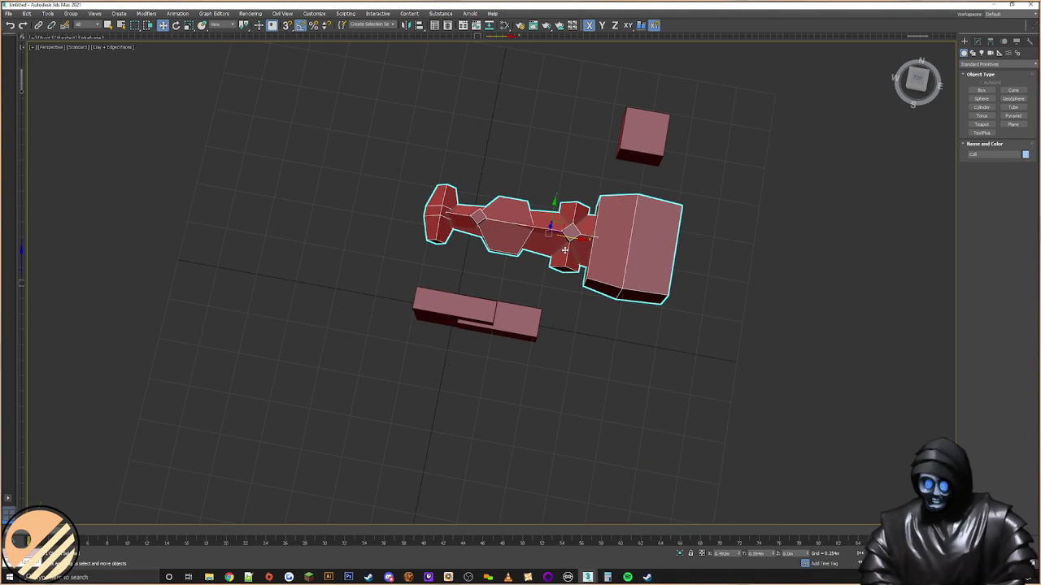
Step: Fine-tune the ship's position along Y beside the blocks and clear the selection
{"action": "middle_click_drag", "start_coordinate": [564, 248], "coordinate": [472, 288]}
{"action": "scroll", "coordinate": [471, 268], "scroll_direction": "up", "scroll_amount": 2}
{"action": "left_click_drag", "start_coordinate": [529, 211], "coordinate": [532, 199]}
{"action": "left_click", "coordinate": [315, 337]}
{"action": "left_click", "coordinate": [560, 365]}
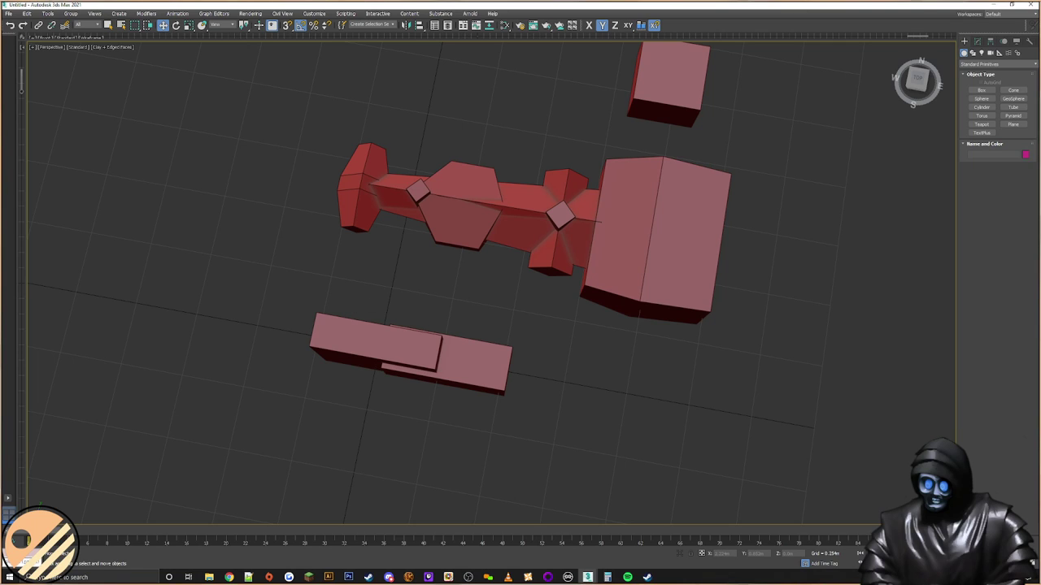
{"action": "left_click", "coordinate": [543, 192]}
{"action": "middle_click_drag", "start_coordinate": [543, 192], "coordinate": [531, 218]}
{"action": "left_click", "coordinate": [681, 184]}
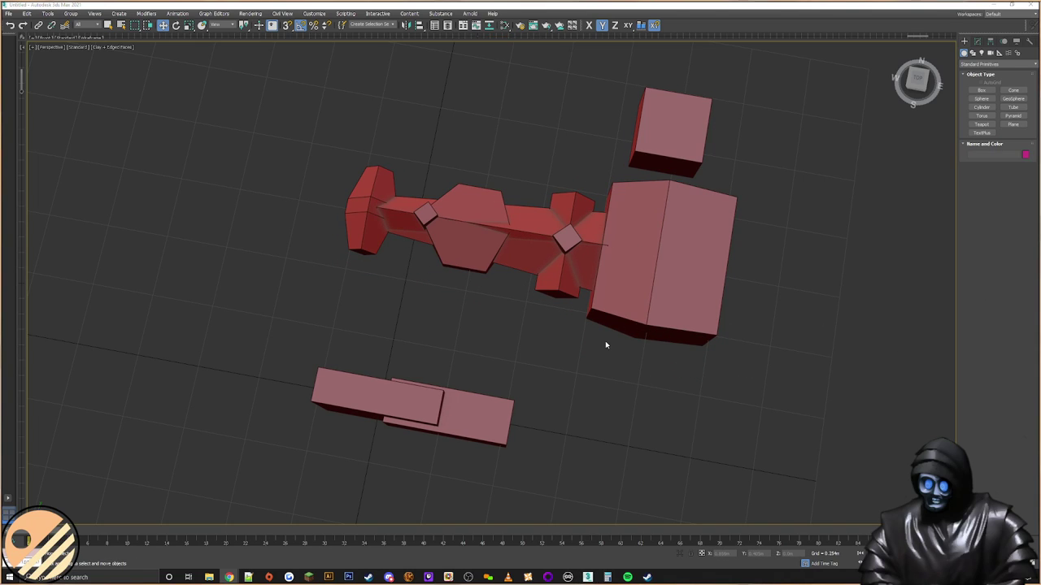
Step: Scale up the ship by about a quarter and reposition it alongside the blocks
{"action": "middle_click_drag", "start_coordinate": [525, 343], "coordinate": [585, 277]}
{"action": "left_click_drag", "start_coordinate": [578, 288], "coordinate": [299, 416]}
{"action": "left_click", "coordinate": [591, 195]}
{"action": "right_click", "coordinate": [590, 195]}
{"action": "left_click", "coordinate": [601, 189]}
{"action": "left_click_drag", "start_coordinate": [596, 182], "coordinate": [655, 205]}
{"action": "right_click", "coordinate": [609, 176]}
{"action": "left_click", "coordinate": [620, 186]}
{"action": "right_click", "coordinate": [585, 193]}
{"action": "left_click", "coordinate": [598, 205]}
{"action": "right_click", "coordinate": [592, 196]}
{"action": "left_click", "coordinate": [617, 206]}
Step: Shorten the offset block by moving the vertices of its outer end inward along X, and leave vertex editing
{"action": "middle_click_drag", "start_coordinate": [618, 281], "coordinate": [514, 334], "text": "alt"}
{"action": "left_click", "coordinate": [514, 333]}
{"action": "left_click", "coordinate": [597, 318]}
{"action": "middle_click_drag", "start_coordinate": [664, 325], "coordinate": [656, 307], "text": "alt"}
{"action": "scroll", "coordinate": [589, 309], "scroll_direction": "up", "scroll_amount": 3}
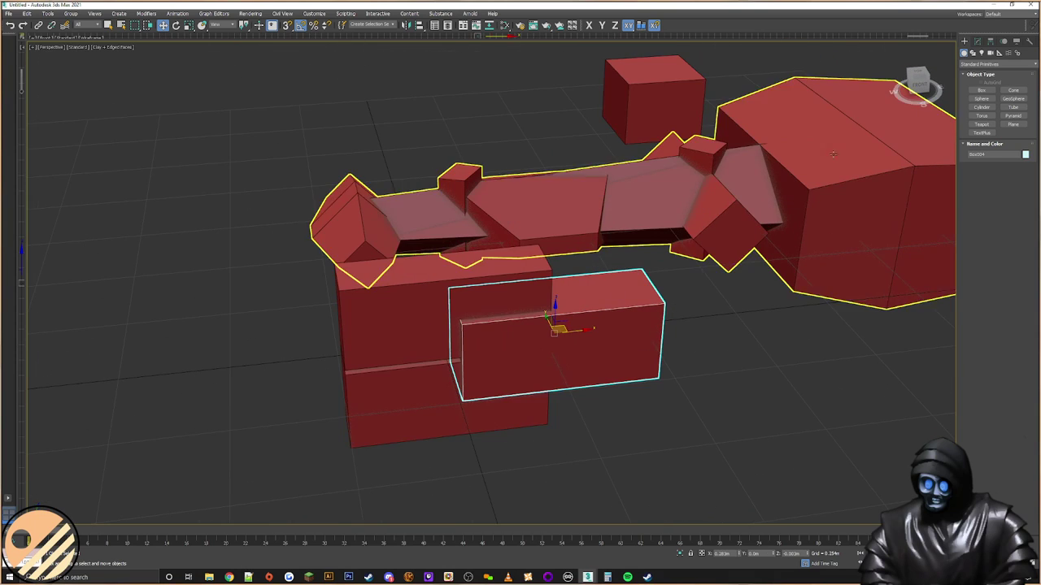
{"action": "left_click", "coordinate": [977, 41]}
{"action": "left_click", "coordinate": [977, 159]}
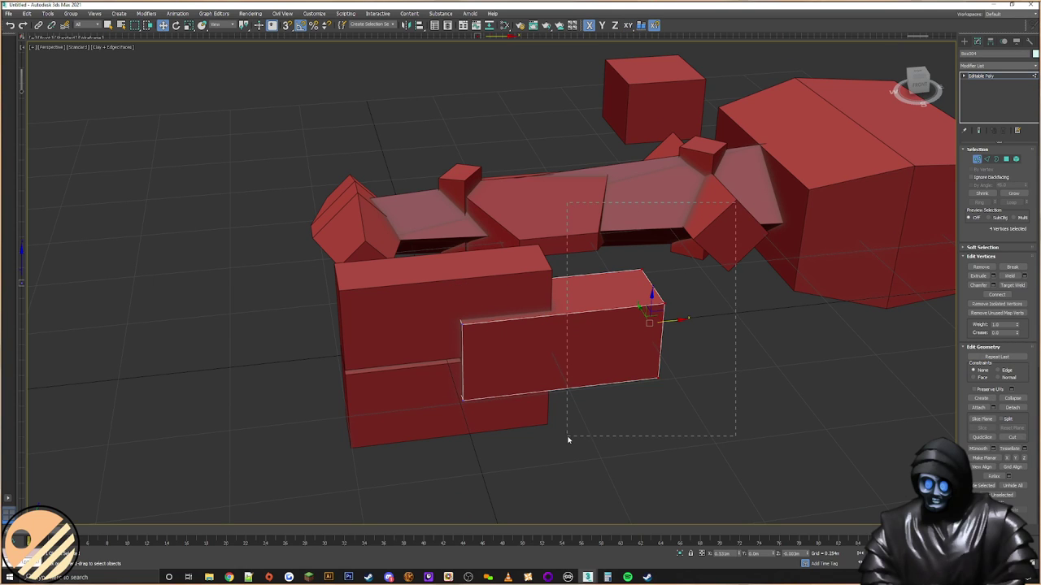
{"action": "middle_click_drag", "start_coordinate": [569, 439], "coordinate": [578, 408], "text": "alt"}
{"action": "left_click_drag", "start_coordinate": [674, 325], "coordinate": [580, 329]}
{"action": "middle_click_drag", "start_coordinate": [580, 329], "coordinate": [511, 300], "text": "alt"}
{"action": "left_click", "coordinate": [964, 41]}
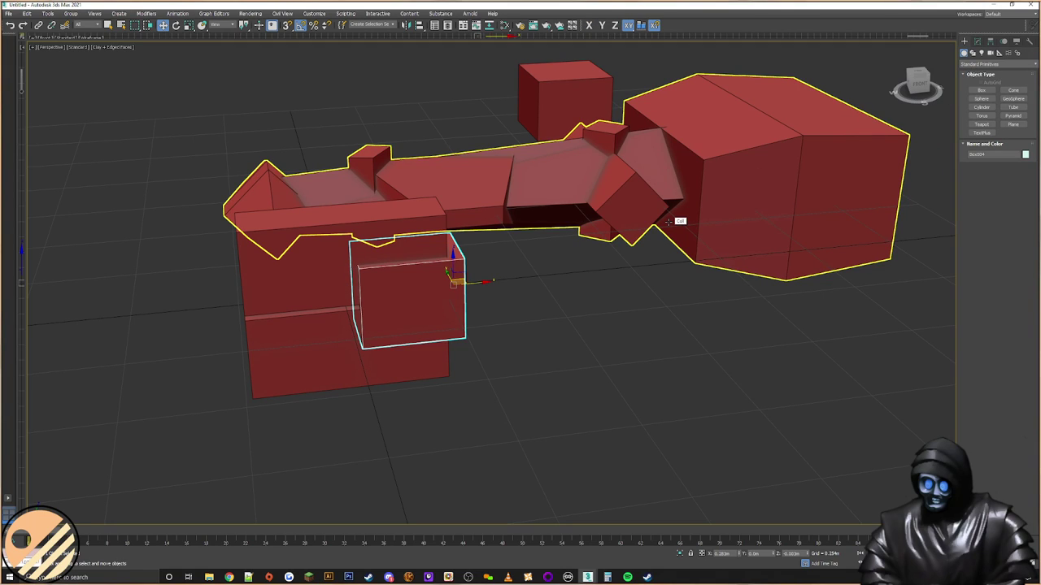
{"action": "middle_click_drag", "start_coordinate": [626, 298], "coordinate": [613, 325]}
{"action": "middle_click_drag", "start_coordinate": [553, 360], "coordinate": [453, 297], "text": "alt"}
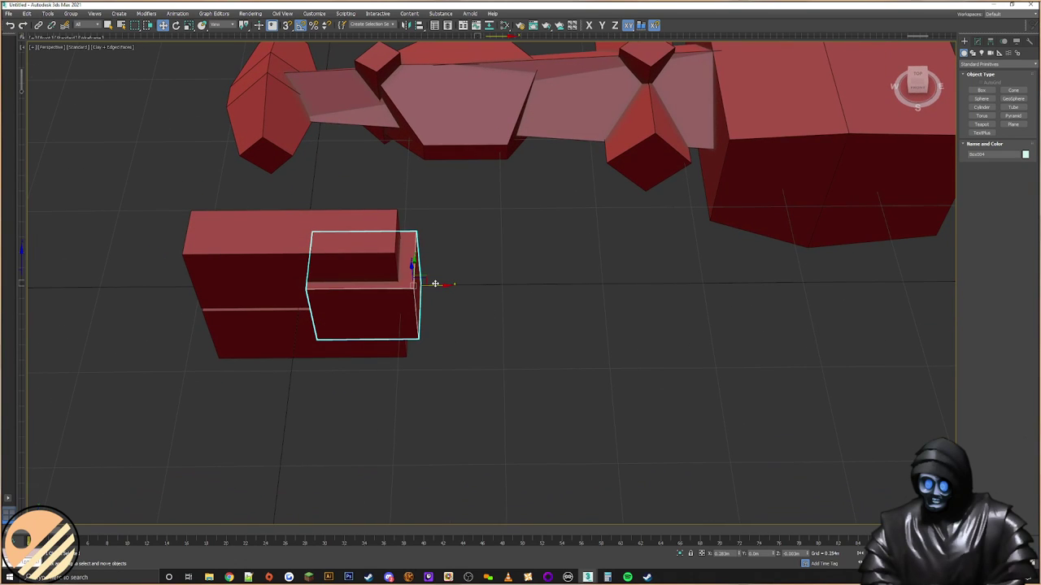
{"action": "mouse_move", "coordinate": [435, 283]}
{"action": "left_mouse_down", "text": "shift"}
{"action": "mouse_move", "coordinate": [583, 283]}
{"action": "mouse_move", "coordinate": [562, 283]}
{"action": "left_mouse_up", "text": "shift"}
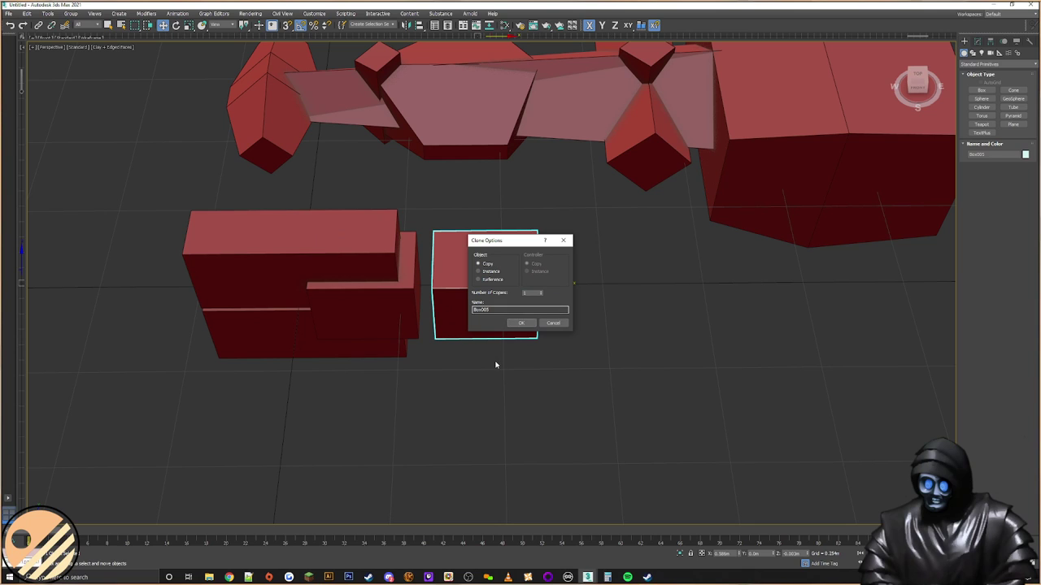
{"action": "left_click", "coordinate": [513, 324]}
{"action": "mouse_move", "coordinate": [509, 322]}
{"action": "middle_mouse_down", "text": "alt"}
{"action": "mouse_move", "coordinate": [499, 318]}
{"action": "mouse_move", "coordinate": [513, 283]}
{"action": "mouse_move", "coordinate": [544, 317]}
{"action": "middle_mouse_up", "text": "alt"}
{"action": "key", "text": "1"}
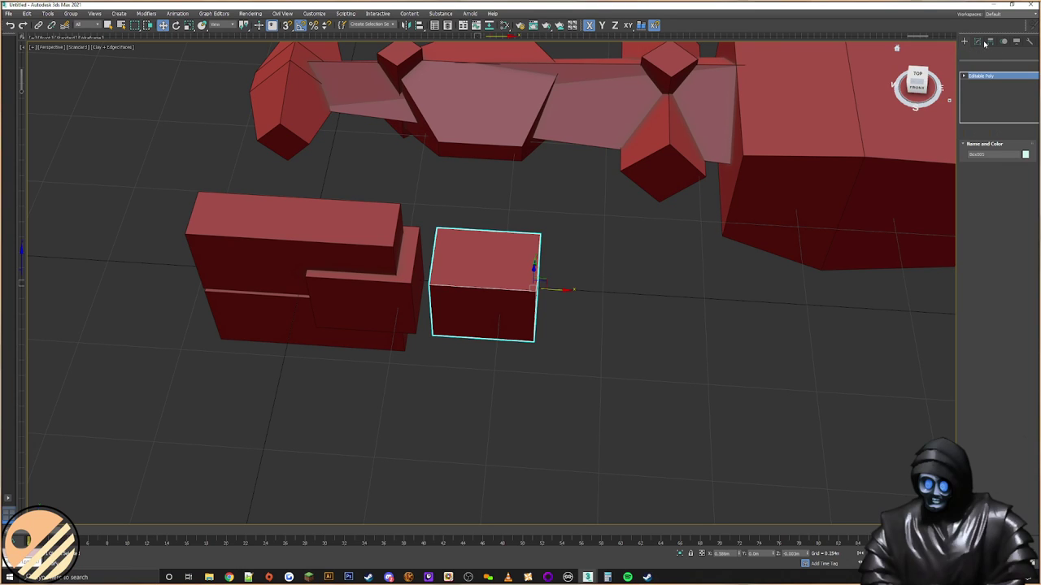
{"action": "left_click_drag", "start_coordinate": [618, 272], "coordinate": [530, 351]}
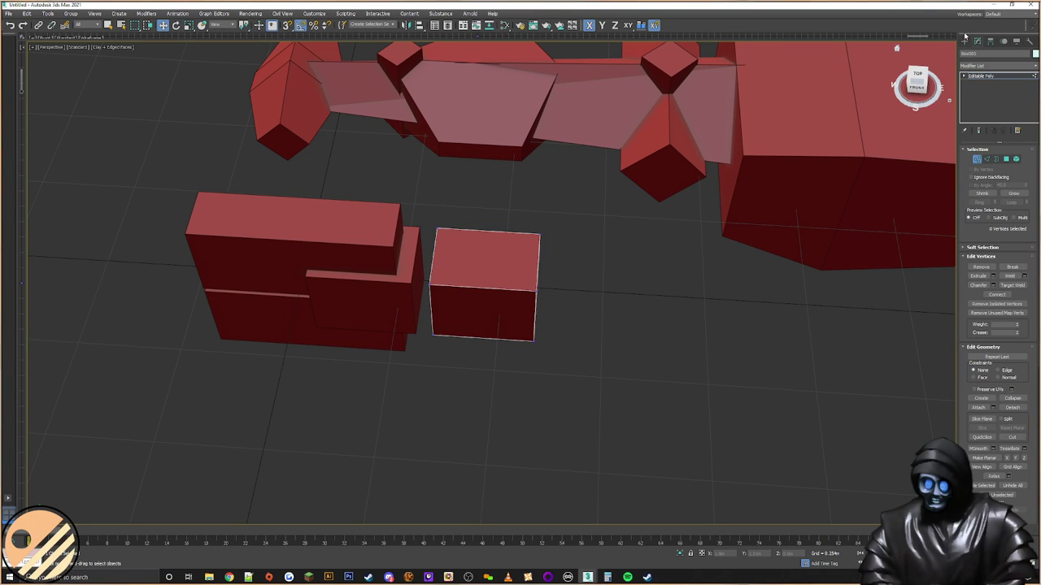
{"action": "left_click", "coordinate": [964, 41]}
{"action": "key", "text": "Delete"}
Step: Clone the upper stacked block as a copy and place it beyond the shortened offset block
{"action": "left_click", "coordinate": [332, 246]}
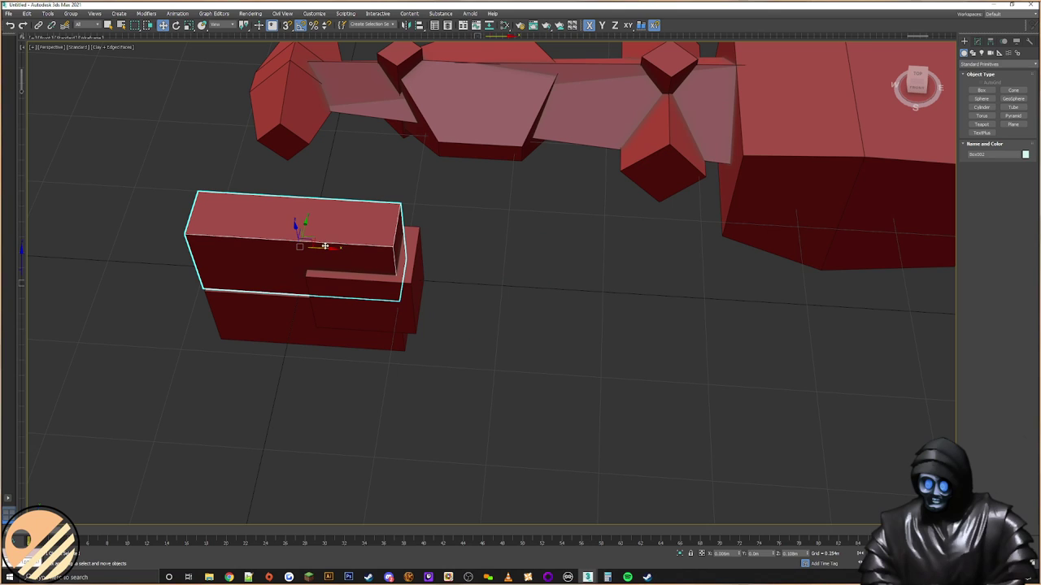
{"action": "middle_click_drag", "start_coordinate": [351, 246], "coordinate": [320, 225], "text": "alt"}
{"action": "left_click_drag", "start_coordinate": [313, 234], "coordinate": [533, 278], "text": "shift"}
{"action": "left_click", "coordinate": [520, 325]}
Step: Examine the extended block row against the neighbouring ship and cube
{"action": "middle_click_drag", "start_coordinate": [726, 303], "coordinate": [561, 284]}
{"action": "middle_click_drag", "start_coordinate": [561, 284], "coordinate": [594, 328], "text": "alt"}
{"action": "scroll", "coordinate": [595, 328], "scroll_direction": "down", "scroll_amount": 3}
{"action": "middle_click_drag", "start_coordinate": [598, 281], "coordinate": [658, 360]}
{"action": "middle_click_drag", "start_coordinate": [618, 322], "coordinate": [579, 370]}
{"action": "left_click", "coordinate": [528, 372]}
{"action": "middle_click_drag", "start_coordinate": [528, 331], "coordinate": [556, 307]}
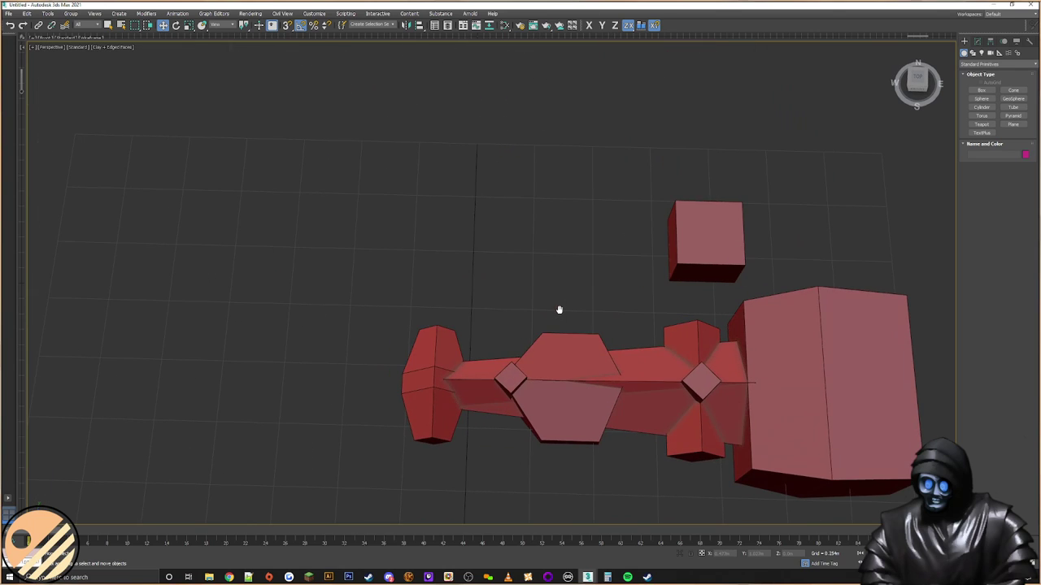
{"action": "middle_click_drag", "start_coordinate": [559, 310], "coordinate": [534, 198]}
{"action": "middle_click_drag", "start_coordinate": [551, 358], "coordinate": [481, 301]}
{"action": "middle_click_drag", "start_coordinate": [461, 346], "coordinate": [463, 349]}
Step: Clone the added block along X so the copy continues the row end to end, and deselect it
{"action": "left_click", "coordinate": [616, 179]}
{"action": "middle_click_drag", "start_coordinate": [665, 250], "coordinate": [615, 358]}
{"action": "scroll", "coordinate": [614, 291], "scroll_direction": "up", "scroll_amount": 5}
{"action": "scroll", "coordinate": [615, 291], "scroll_direction": "down", "scroll_amount": 6}
{"action": "middle_click_drag", "start_coordinate": [615, 291], "coordinate": [548, 290], "text": "alt"}
{"action": "scroll", "coordinate": [548, 290], "scroll_direction": "up", "scroll_amount": 4}
{"action": "left_click_drag", "start_coordinate": [561, 283], "coordinate": [748, 277], "text": "shift"}
{"action": "key", "text": "Return"}
{"action": "middle_click_drag", "start_coordinate": [748, 276], "coordinate": [559, 312]}
{"action": "left_click", "coordinate": [749, 328]}
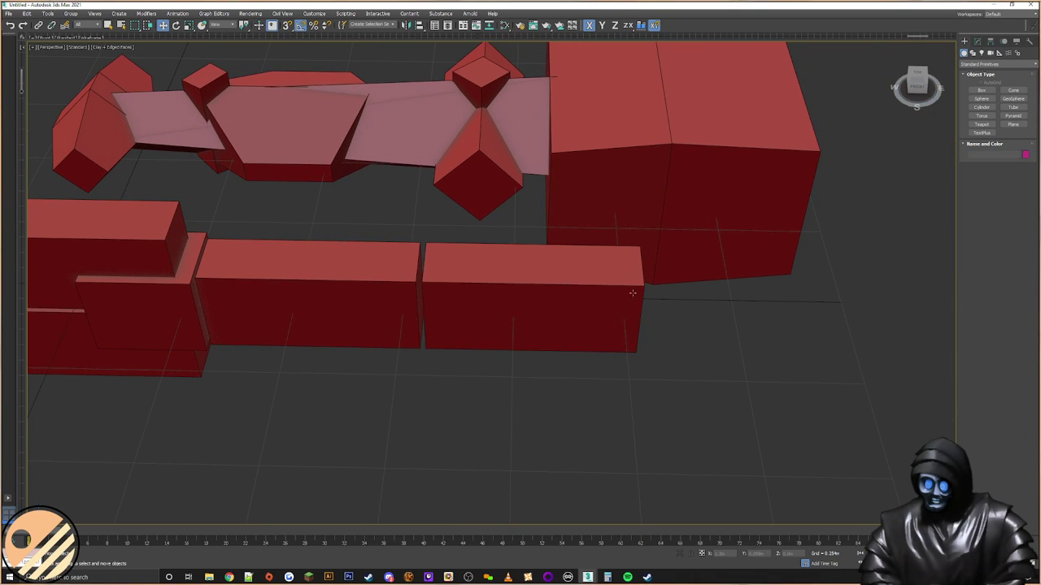
Step: Create an unsmoothed cylinder about 0.063 m in radius and 0.25 m high beyond the block row, with 1 height segment and 20 sides
{"action": "left_click", "coordinate": [983, 107]}
{"action": "left_click_drag", "start_coordinate": [751, 314], "coordinate": [774, 307]}
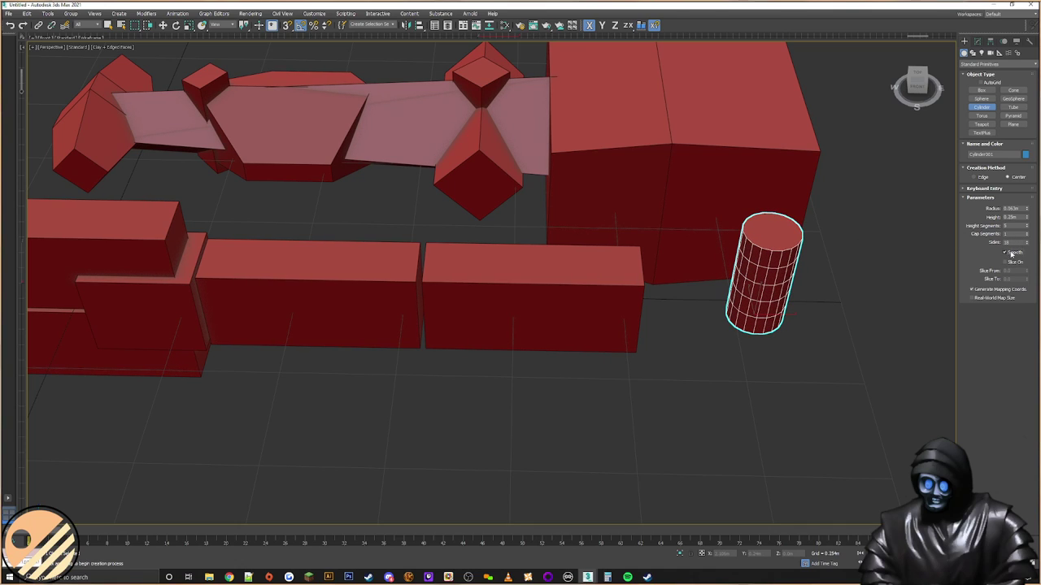
{"action": "left_click_drag", "start_coordinate": [1025, 228], "coordinate": [1019, 285]}
{"action": "middle_click_drag", "start_coordinate": [749, 304], "coordinate": [570, 324]}
{"action": "scroll", "coordinate": [570, 323], "scroll_direction": "up", "scroll_amount": 3}
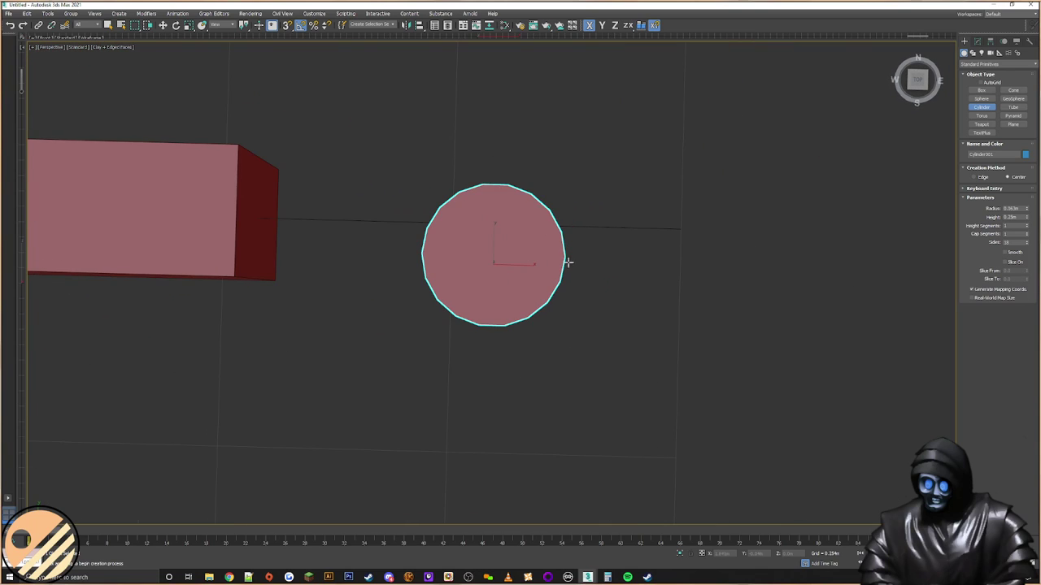
{"action": "left_click", "coordinate": [1028, 241]}
{"action": "left_click", "coordinate": [1027, 242]}
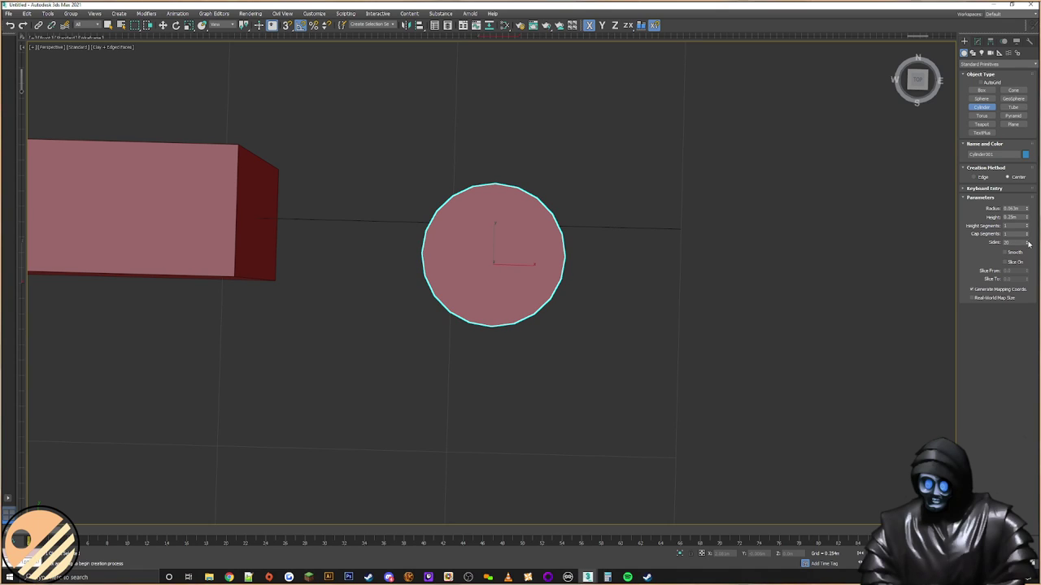
Step: Rotate the cylinder so it lies horizontally along the block row
{"action": "middle_click_drag", "start_coordinate": [600, 287], "coordinate": [715, 296]}
{"action": "right_click", "coordinate": [639, 274]}
{"action": "right_click", "coordinate": [648, 277]}
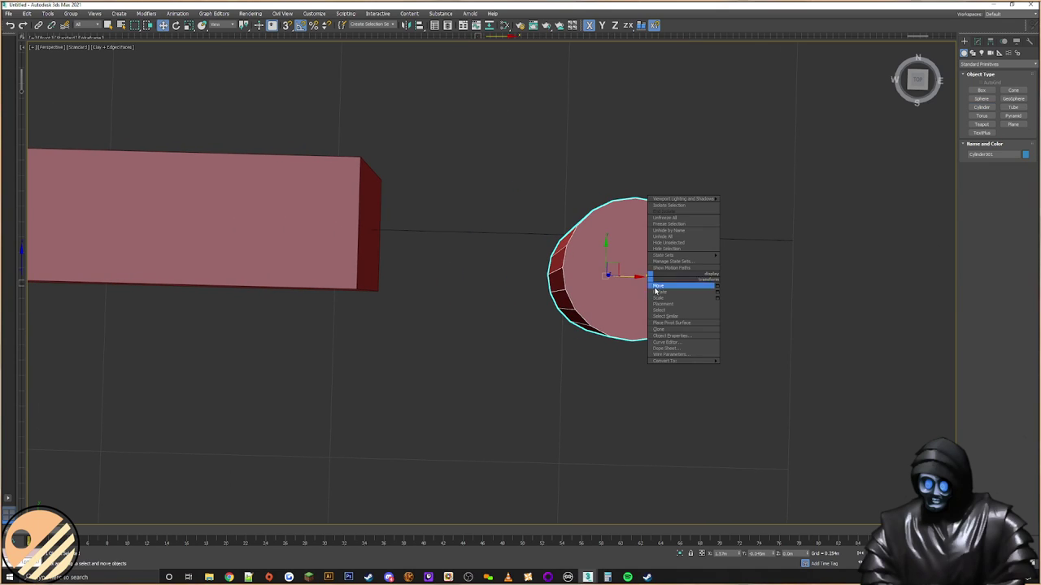
{"action": "left_click", "coordinate": [667, 297]}
{"action": "middle_click_drag", "start_coordinate": [633, 273], "coordinate": [628, 321], "text": "alt"}
{"action": "left_click_drag", "start_coordinate": [629, 318], "coordinate": [590, 315]}
{"action": "middle_click_drag", "start_coordinate": [590, 315], "coordinate": [633, 323], "text": "alt"}
Step: Move the cylinder onto the outer end of the block row, overlapping the last block
{"action": "right_click", "coordinate": [536, 317]}
{"action": "left_click", "coordinate": [551, 328]}
{"action": "left_click_drag", "start_coordinate": [754, 314], "coordinate": [674, 248]}
{"action": "scroll", "coordinate": [675, 249], "scroll_direction": "down", "scroll_amount": 4}
Step: Clone the cylinder along Y as a copy and place it next to the separate cube
{"action": "middle_click_drag", "start_coordinate": [675, 248], "coordinate": [680, 359], "text": "alt"}
{"action": "left_click_drag", "start_coordinate": [667, 325], "coordinate": [583, 50], "text": "shift"}
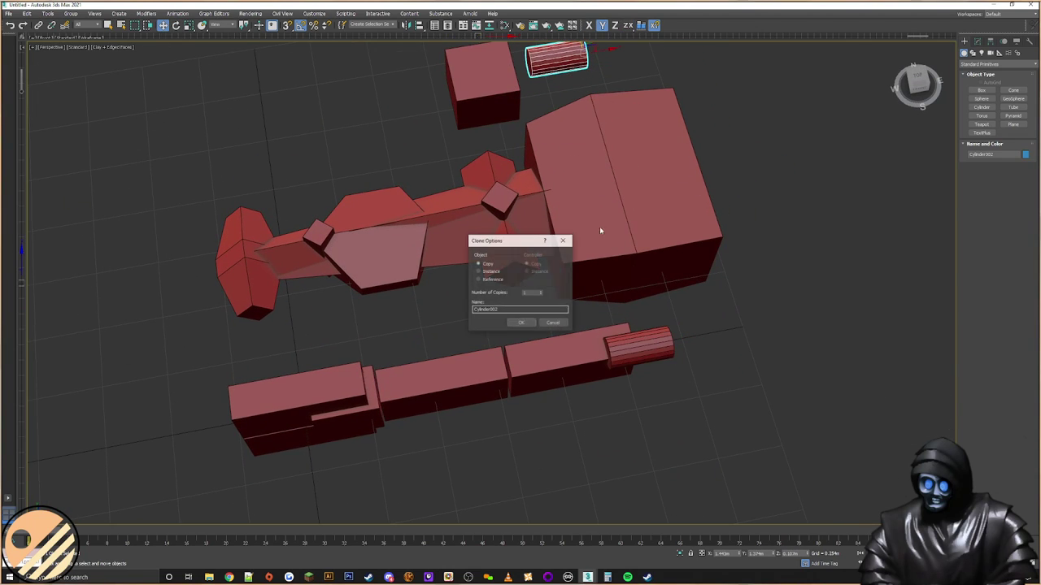
{"action": "left_click", "coordinate": [518, 321]}
Step: Select the original cylinder on the block row and set its Y position to 0
{"action": "left_click", "coordinate": [643, 340]}
{"action": "middle_click_drag", "start_coordinate": [643, 340], "coordinate": [697, 320], "text": "alt"}
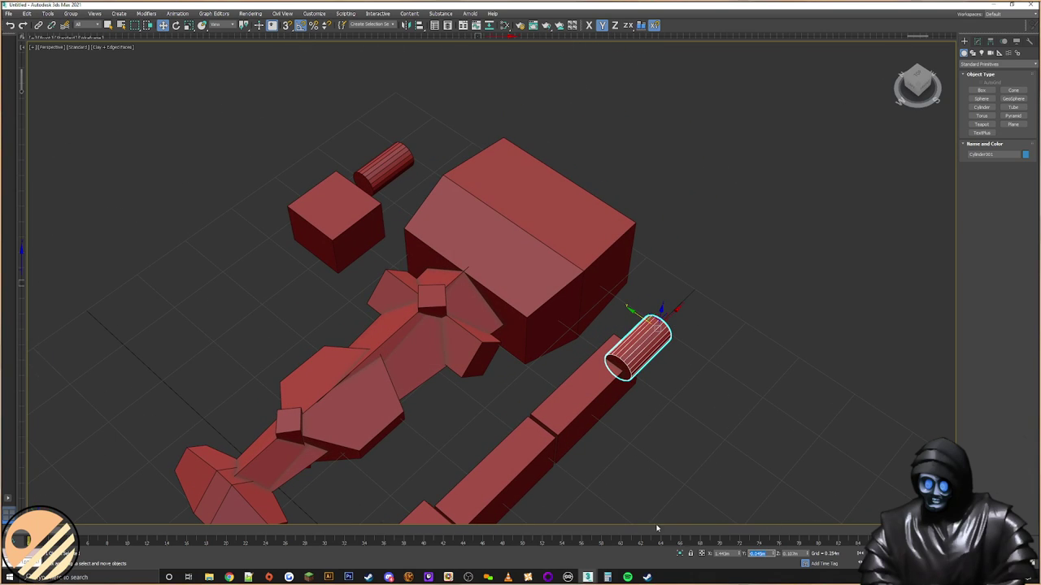
{"action": "middle_click_drag", "start_coordinate": [765, 377], "coordinate": [659, 340]}
{"action": "scroll", "coordinate": [610, 345], "scroll_direction": "up", "scroll_amount": 3}
Step: Scale up the cylinder so it is longer and thicker at the end of the row, and switch back to moving
{"action": "right_click", "coordinate": [667, 312]}
{"action": "left_click", "coordinate": [687, 333]}
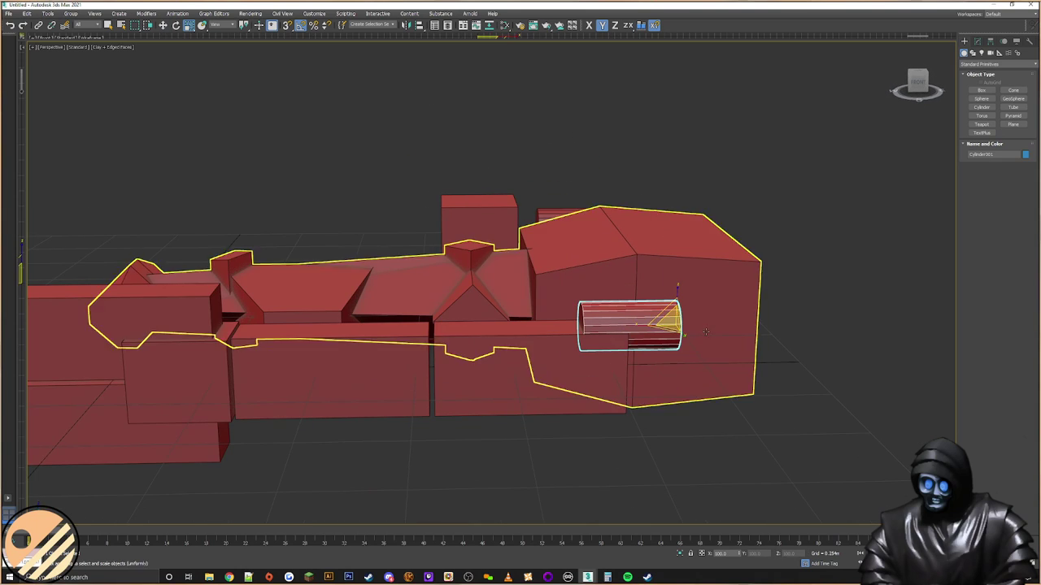
{"action": "left_click_drag", "start_coordinate": [675, 305], "coordinate": [642, 320]}
{"action": "right_click", "coordinate": [639, 319]}
{"action": "left_click", "coordinate": [641, 325]}
{"action": "middle_click_drag", "start_coordinate": [640, 325], "coordinate": [647, 315], "text": "alt"}
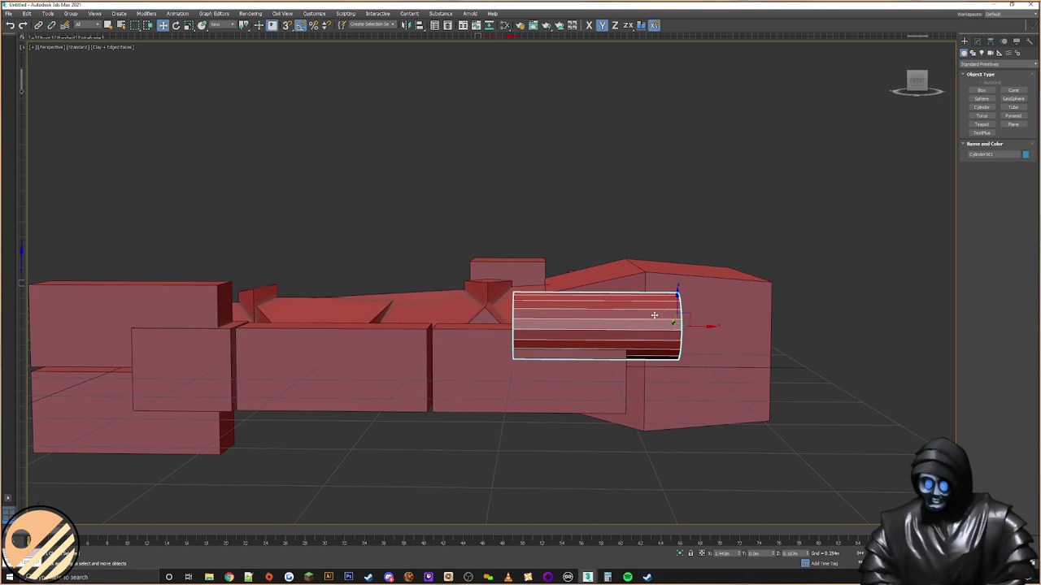
Step: Nudge the large cylinder back in the XZ plane so it sits over the last block of the row
{"action": "left_click_drag", "start_coordinate": [690, 315], "coordinate": [666, 311]}
{"action": "left_click_drag", "start_coordinate": [670, 312], "coordinate": [669, 313]}
{"action": "middle_click_drag", "start_coordinate": [670, 313], "coordinate": [721, 349], "text": "alt"}
{"action": "scroll", "coordinate": [570, 311], "scroll_direction": "down", "scroll_amount": 4}
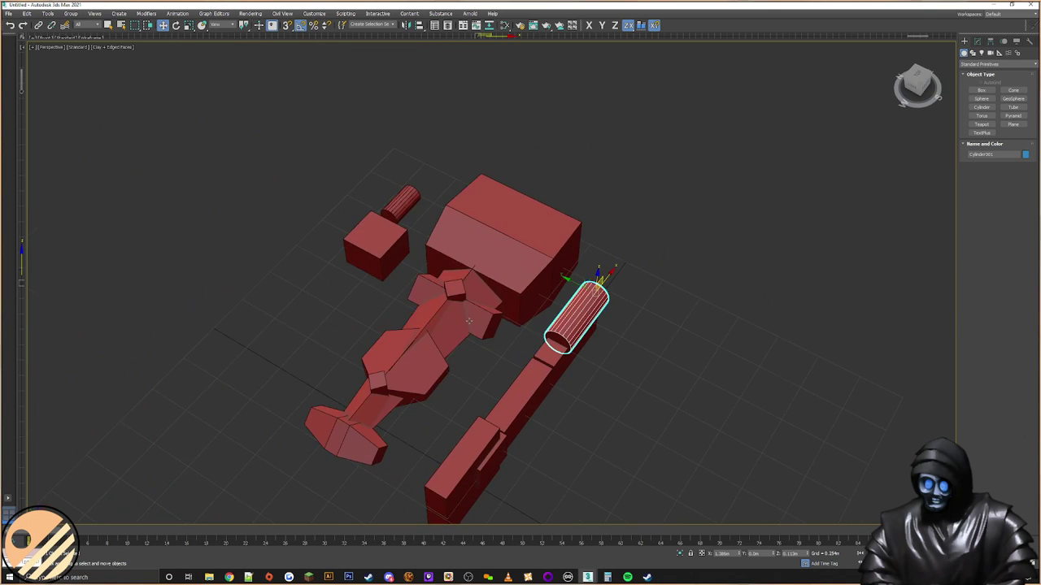
Step: Move the reference ship along Y to the far side of the separate cube, away from the block row
{"action": "middle_click_drag", "start_coordinate": [451, 325], "coordinate": [600, 302]}
{"action": "left_click", "coordinate": [592, 301]}
{"action": "left_click_drag", "start_coordinate": [557, 288], "coordinate": [373, 239]}
{"action": "middle_click_drag", "start_coordinate": [373, 239], "coordinate": [568, 255], "text": "alt"}
{"action": "left_click_drag", "start_coordinate": [448, 85], "coordinate": [397, 317]}
{"action": "middle_click_drag", "start_coordinate": [433, 287], "coordinate": [573, 289], "text": "alt"}
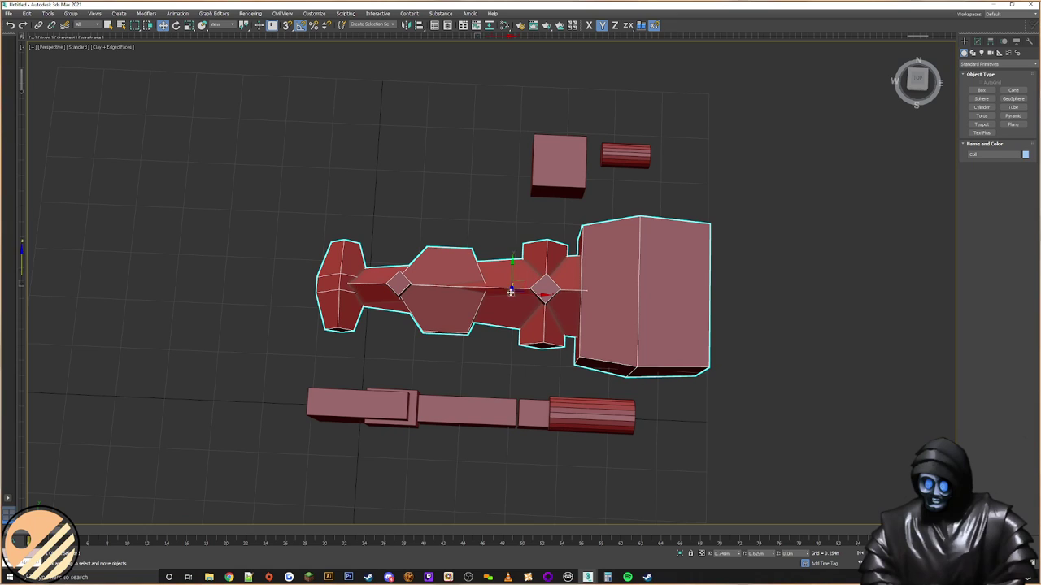
{"action": "left_click_drag", "start_coordinate": [512, 271], "coordinate": [521, 29]}
{"action": "middle_click_drag", "start_coordinate": [611, 171], "coordinate": [604, 251]}
{"action": "left_click", "coordinate": [548, 239]}
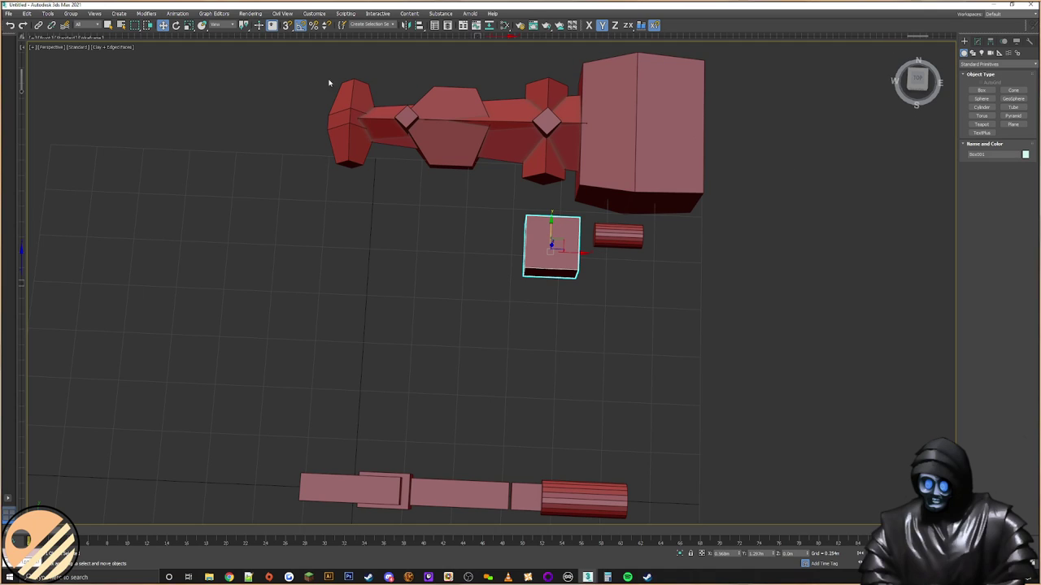
Step: Create a small box between the cube and the block row, with length 0.142 m and width 150 m
{"action": "left_click", "coordinate": [981, 90]}
{"action": "left_click_drag", "start_coordinate": [437, 308], "coordinate": [488, 329]}
{"action": "left_click", "coordinate": [475, 287]}
{"action": "middle_click_drag", "start_coordinate": [699, 270], "coordinate": [706, 243]}
{"action": "middle_click_drag", "start_coordinate": [791, 267], "coordinate": [783, 261], "text": "alt"}
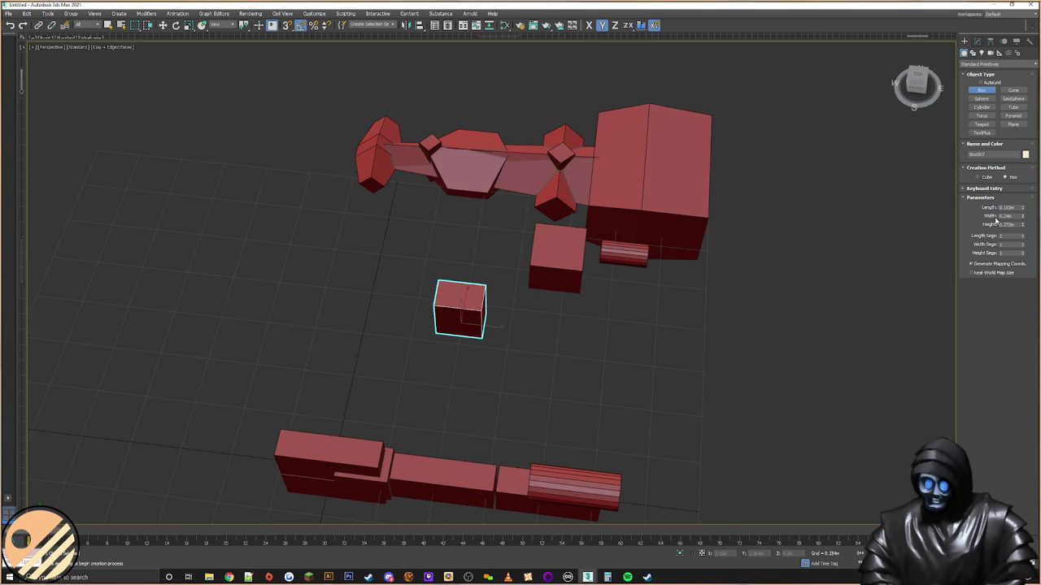
{"action": "left_click_drag", "start_coordinate": [1022, 209], "coordinate": [1021, 216]}
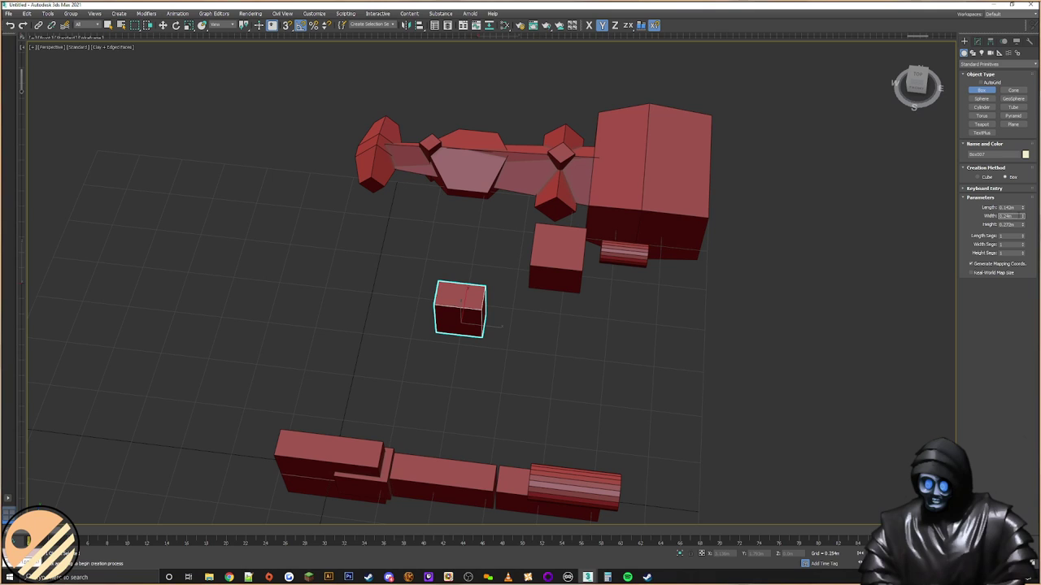
{"action": "key", "text": "Return"}
Step: Clone the long beam along Y as a copy and set the copy's width to 120 m
{"action": "scroll", "coordinate": [633, 269], "scroll_direction": "down", "scroll_amount": 5}
{"action": "middle_click_drag", "start_coordinate": [585, 281], "coordinate": [517, 279], "text": "alt"}
{"action": "key", "text": "w"}
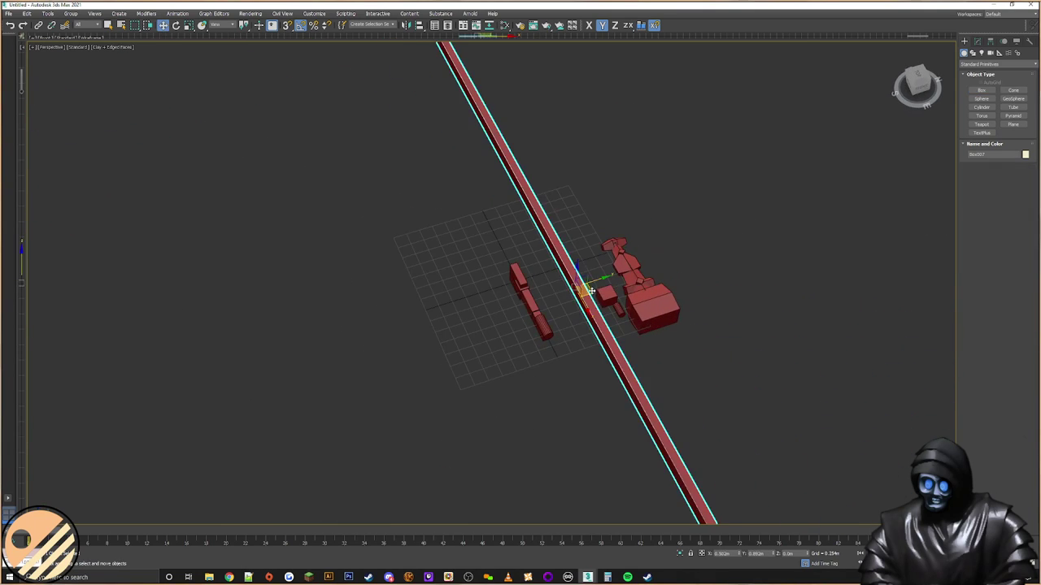
{"action": "left_click_drag", "start_coordinate": [587, 289], "coordinate": [572, 284], "text": "shift"}
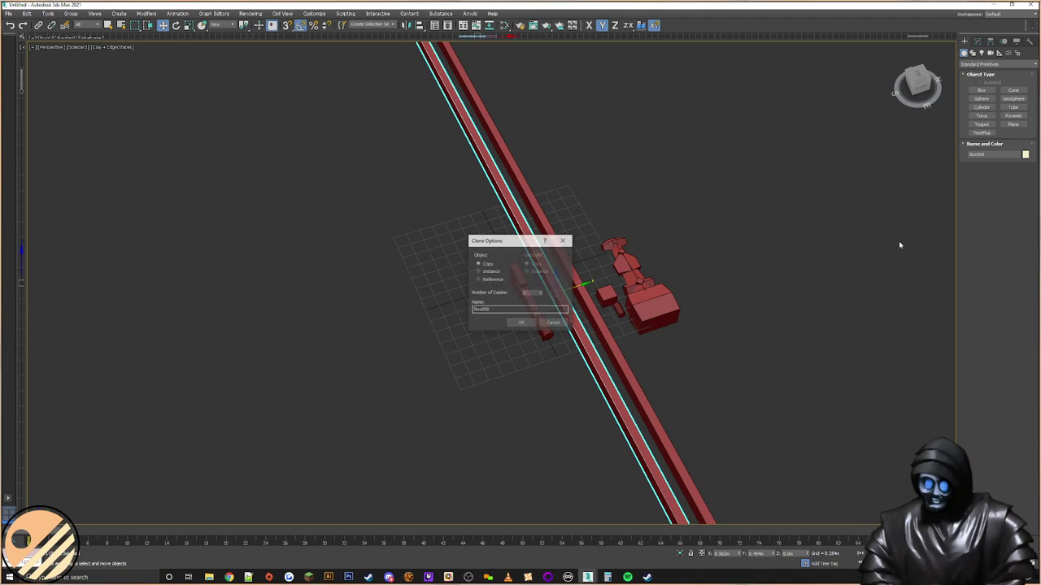
{"action": "left_click", "coordinate": [523, 323]}
{"action": "left_click", "coordinate": [978, 40]}
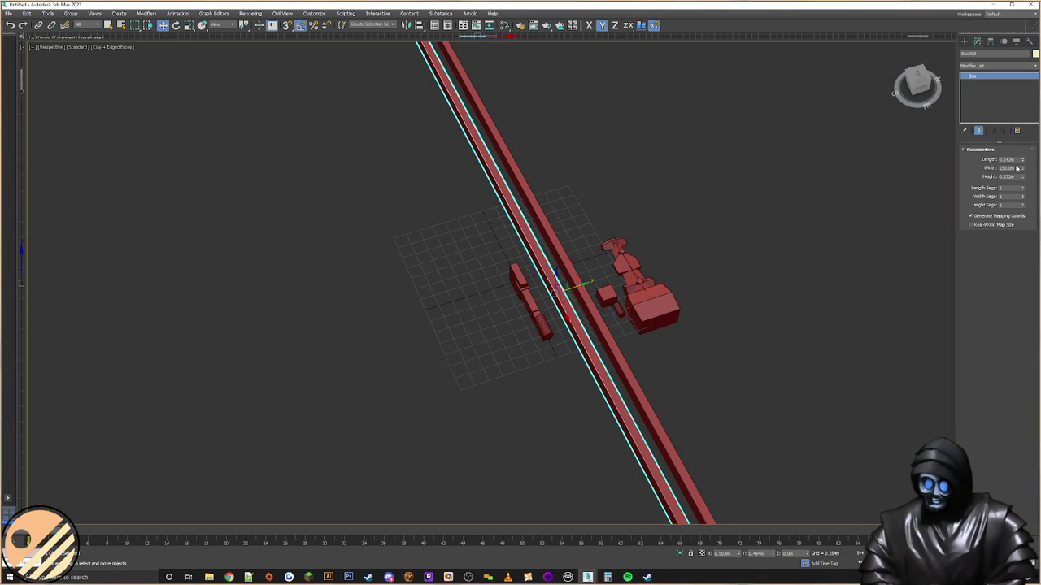
{"action": "double_click", "coordinate": [1007, 167]}
Step: Select both long beams together and scale them down
{"action": "middle_click_drag", "start_coordinate": [470, 226], "coordinate": [734, 256]}
{"action": "scroll", "coordinate": [734, 256], "scroll_direction": "down", "scroll_amount": 8}
{"action": "middle_click_drag", "start_coordinate": [654, 275], "coordinate": [579, 288]}
{"action": "scroll", "coordinate": [578, 288], "scroll_direction": "down", "scroll_amount": 2}
{"action": "left_click", "coordinate": [965, 42]}
{"action": "left_click", "coordinate": [556, 267]}
{"action": "left_click_drag", "start_coordinate": [454, 312], "coordinate": [518, 261]}
{"action": "right_click", "coordinate": [518, 257]}
{"action": "left_click", "coordinate": [546, 280]}
{"action": "middle_click_drag", "start_coordinate": [670, 269], "coordinate": [604, 274], "text": "alt"}
{"action": "scroll", "coordinate": [603, 275], "scroll_direction": "down", "scroll_amount": 5}
{"action": "scroll", "coordinate": [604, 275], "scroll_direction": "up", "scroll_amount": 7}
{"action": "scroll", "coordinate": [604, 275], "scroll_direction": "up", "scroll_amount": 5}
{"action": "scroll", "coordinate": [581, 402], "scroll_direction": "down", "scroll_amount": 5}
{"action": "middle_click_drag", "start_coordinate": [581, 402], "coordinate": [561, 296]}
{"action": "scroll", "coordinate": [561, 330], "scroll_direction": "up", "scroll_amount": 5}
{"action": "middle_click_drag", "start_coordinate": [554, 155], "coordinate": [577, 290]}
{"action": "left_click_drag", "start_coordinate": [560, 351], "coordinate": [578, 388]}
{"action": "left_click_drag", "start_coordinate": [561, 351], "coordinate": [614, 400]}
{"action": "left_click", "coordinate": [583, 315]}
{"action": "left_click", "coordinate": [566, 348]}
{"action": "left_click_drag", "start_coordinate": [472, 358], "coordinate": [473, 358]}
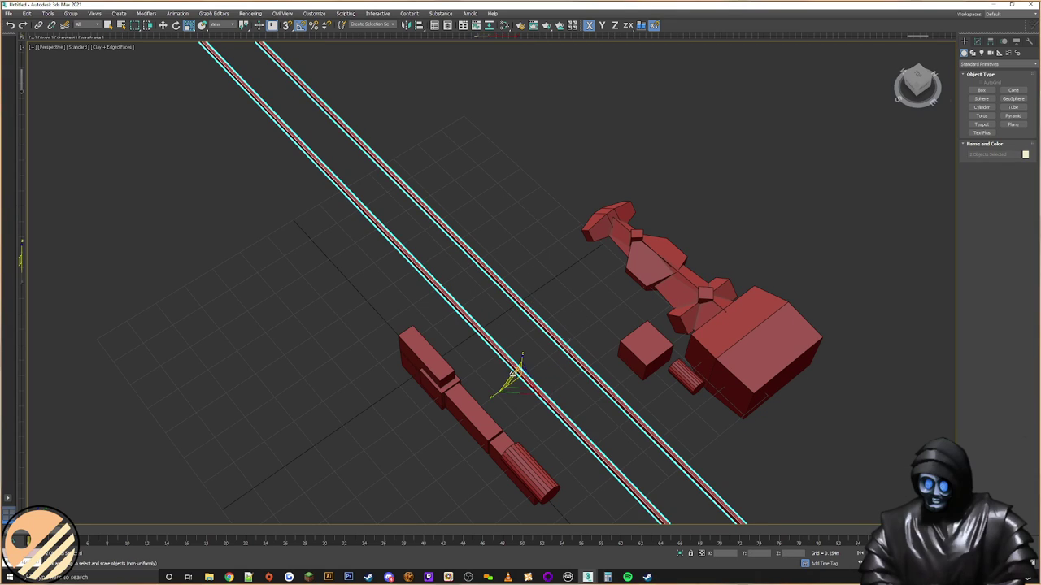
Step: Set the height and length of the 150 m beam to 1 m
{"action": "left_click", "coordinate": [531, 349]}
{"action": "left_click", "coordinate": [567, 350]}
{"action": "left_click", "coordinate": [976, 41]}
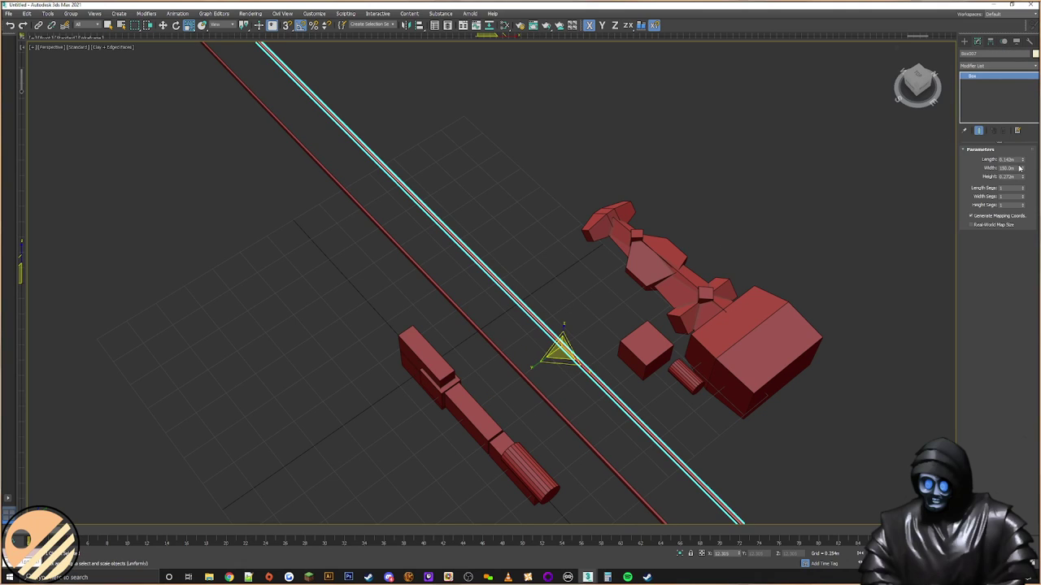
{"action": "left_click", "coordinate": [1006, 177]}
{"action": "type", "text": "1"}
{"action": "left_click", "coordinate": [1008, 159]}
{"action": "type", "text": "1"}
Step: Set the length and height of the 120 m beam to 1 m
{"action": "left_click", "coordinate": [557, 257]}
{"action": "left_click_drag", "start_coordinate": [518, 343], "coordinate": [484, 370]}
{"action": "left_click", "coordinate": [1008, 159]}
{"action": "type", "text": "1"}
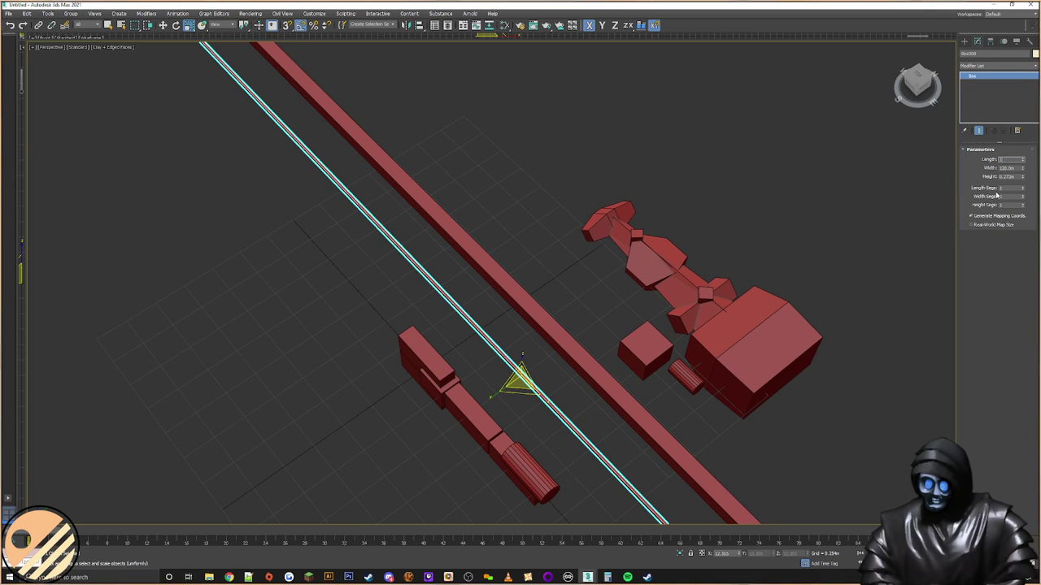
{"action": "double_click", "coordinate": [1008, 177]}
{"action": "type", "text": "1.0m"}
Step: Select both beams and scale them down uniformly to bring them closer to the ship's size
{"action": "left_click", "coordinate": [577, 181]}
{"action": "left_click_drag", "start_coordinate": [490, 242], "coordinate": [463, 291]}
{"action": "left_click_drag", "start_coordinate": [499, 350], "coordinate": [577, 561]}
{"action": "middle_click_drag", "start_coordinate": [591, 417], "coordinate": [529, 377]}
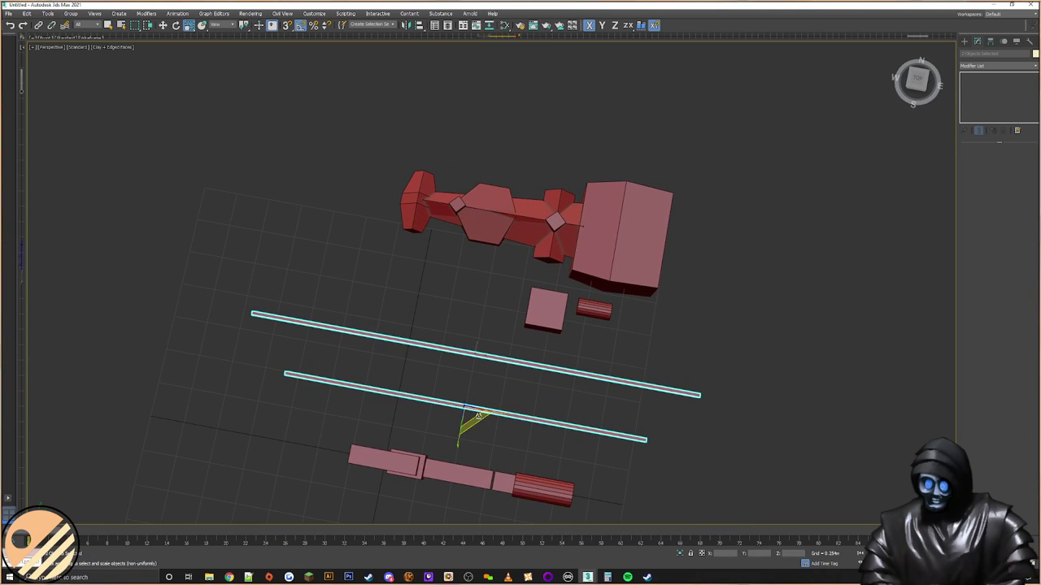
{"action": "left_click_drag", "start_coordinate": [479, 420], "coordinate": [497, 442]}
Step: Move both beams across the reference ship to the open area on its far side
{"action": "right_click", "coordinate": [483, 365]}
{"action": "left_click", "coordinate": [498, 371]}
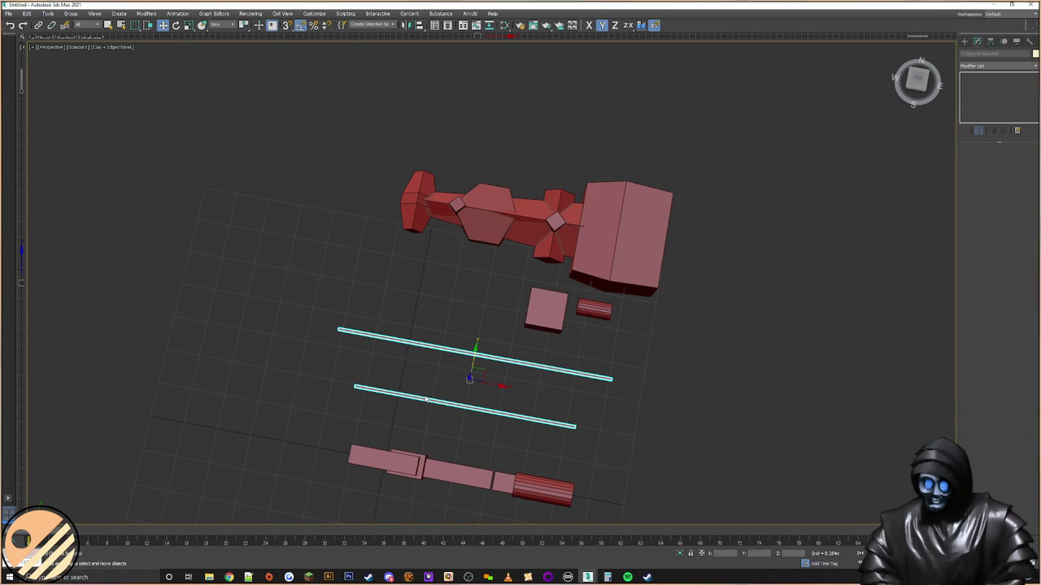
{"action": "left_click_drag", "start_coordinate": [478, 374], "coordinate": [540, 243]}
{"action": "middle_click_drag", "start_coordinate": [538, 245], "coordinate": [656, 332]}
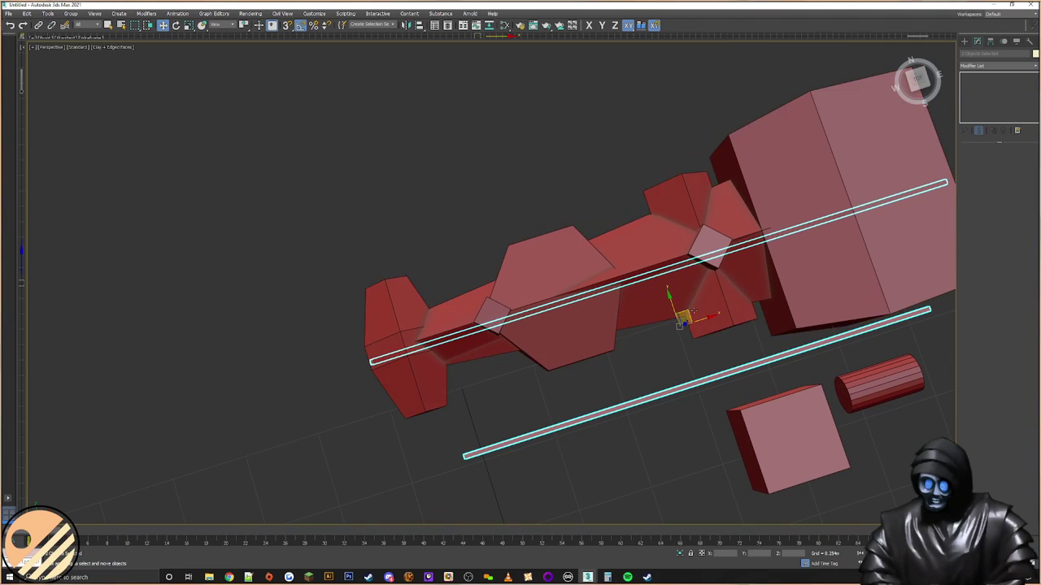
{"action": "left_click_drag", "start_coordinate": [672, 303], "coordinate": [574, 103]}
{"action": "middle_click_drag", "start_coordinate": [574, 103], "coordinate": [562, 217]}
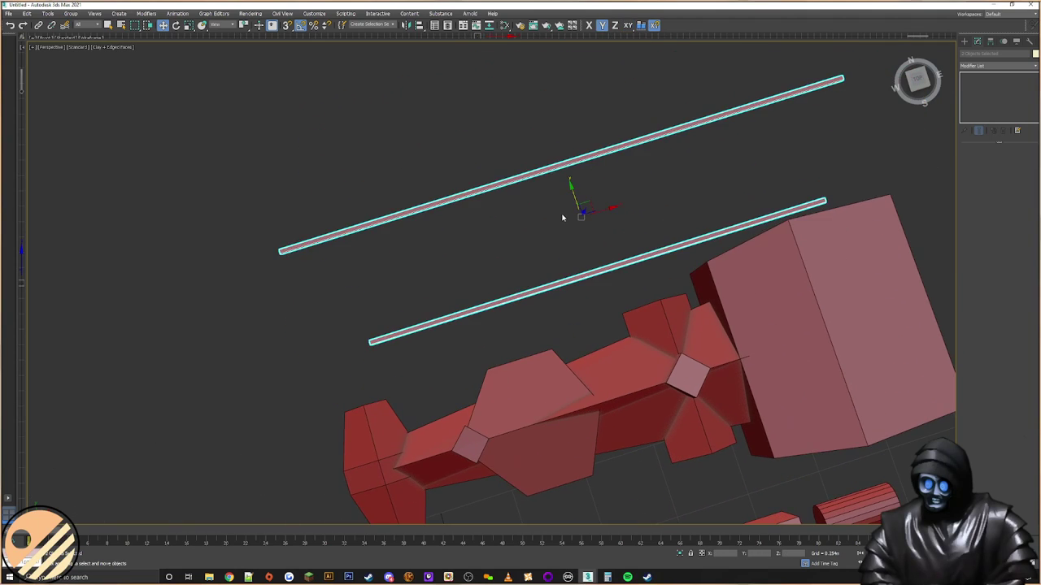
Step: Move the two beams individually along Y so they lie close together beside the reference ship
{"action": "left_click_drag", "start_coordinate": [526, 216], "coordinate": [507, 140]}
{"action": "left_click", "coordinate": [589, 274]}
{"action": "left_click_drag", "start_coordinate": [588, 252], "coordinate": [578, 226]}
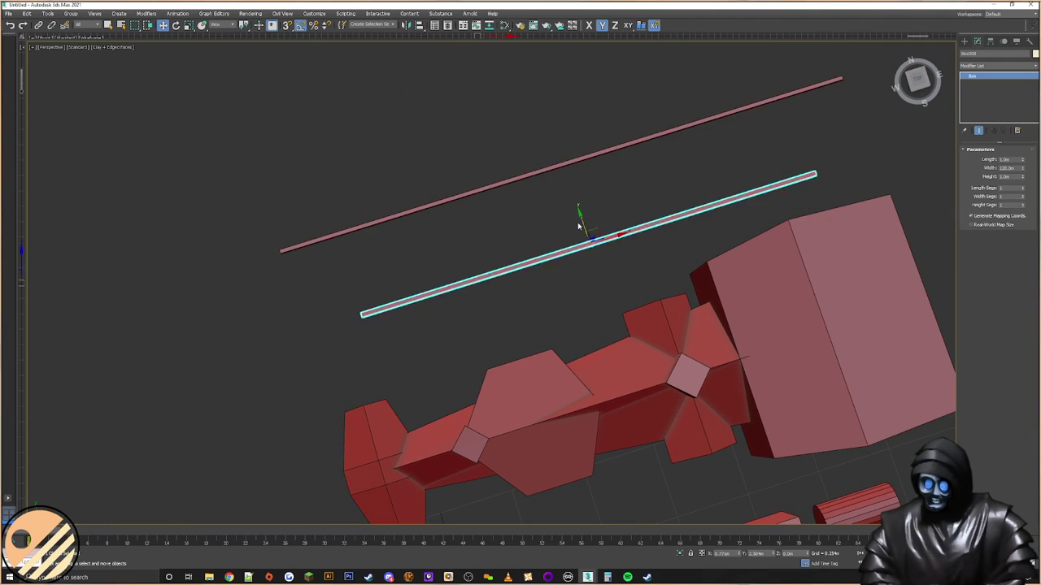
{"action": "left_click_drag", "start_coordinate": [547, 195], "coordinate": [547, 199]}
{"action": "left_click_drag", "start_coordinate": [555, 144], "coordinate": [593, 255]}
{"action": "middle_click_drag", "start_coordinate": [593, 255], "coordinate": [588, 232], "text": "alt"}
Step: Select both beams and adjust their scale so the longer one matches the reference ship's length
{"action": "left_click", "coordinate": [589, 233], "text": "ctrl"}
{"action": "middle_click_drag", "start_coordinate": [610, 286], "coordinate": [410, 227]}
{"action": "right_click", "coordinate": [412, 222]}
{"action": "left_click", "coordinate": [440, 236]}
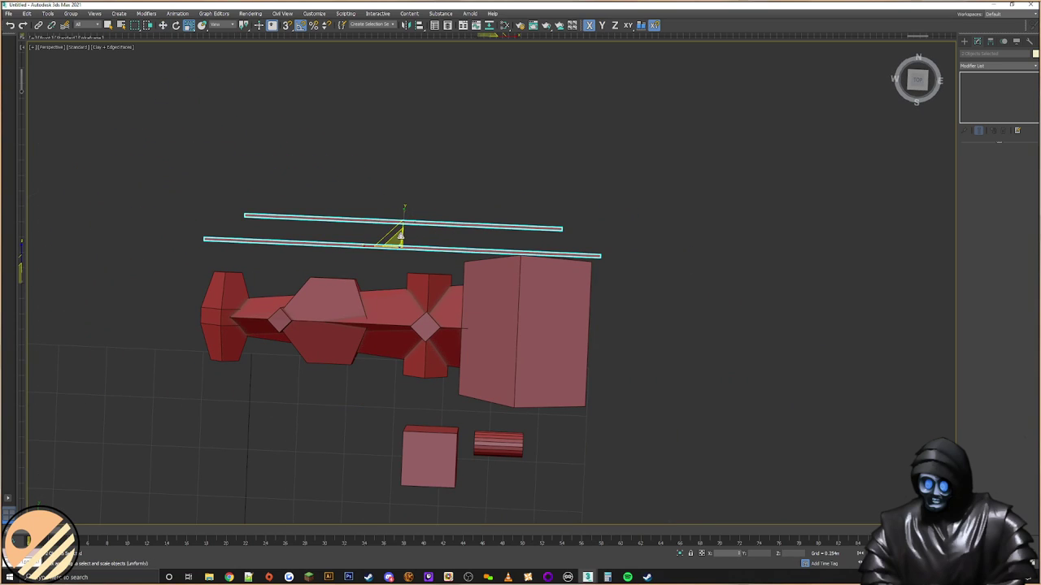
{"action": "left_click_drag", "start_coordinate": [400, 236], "coordinate": [404, 298]}
{"action": "right_click", "coordinate": [399, 226]}
{"action": "left_click", "coordinate": [411, 234]}
Step: Lay both beams over the reference ship to check their length, and move them to the open area before the cube
{"action": "middle_click_drag", "start_coordinate": [403, 298], "coordinate": [413, 269], "text": "alt"}
{"action": "right_click", "coordinate": [413, 269]}
{"action": "left_click", "coordinate": [416, 289]}
{"action": "left_click_drag", "start_coordinate": [398, 310], "coordinate": [412, 313]}
{"action": "right_click", "coordinate": [392, 290]}
{"action": "left_click", "coordinate": [397, 299]}
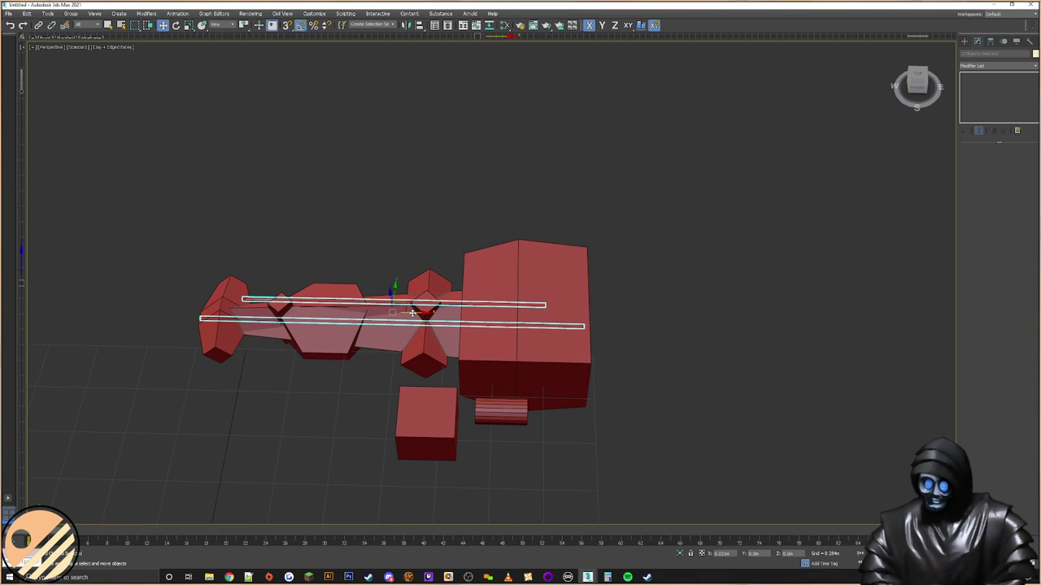
{"action": "middle_click_drag", "start_coordinate": [412, 313], "coordinate": [476, 267], "text": "alt"}
{"action": "left_click_drag", "start_coordinate": [478, 266], "coordinate": [356, 314]}
Step: Move the shorter beam along X to line up its end with the end of the longer beam
{"action": "left_click", "coordinate": [372, 289]}
{"action": "left_click", "coordinate": [333, 313]}
{"action": "middle_click_drag", "start_coordinate": [334, 309], "coordinate": [435, 303]}
{"action": "scroll", "coordinate": [434, 303], "scroll_direction": "up", "scroll_amount": 6}
{"action": "middle_click_drag", "start_coordinate": [562, 279], "coordinate": [522, 287], "text": "alt"}
{"action": "left_click_drag", "start_coordinate": [584, 276], "coordinate": [483, 356]}
{"action": "middle_click_drag", "start_coordinate": [483, 356], "coordinate": [691, 332]}
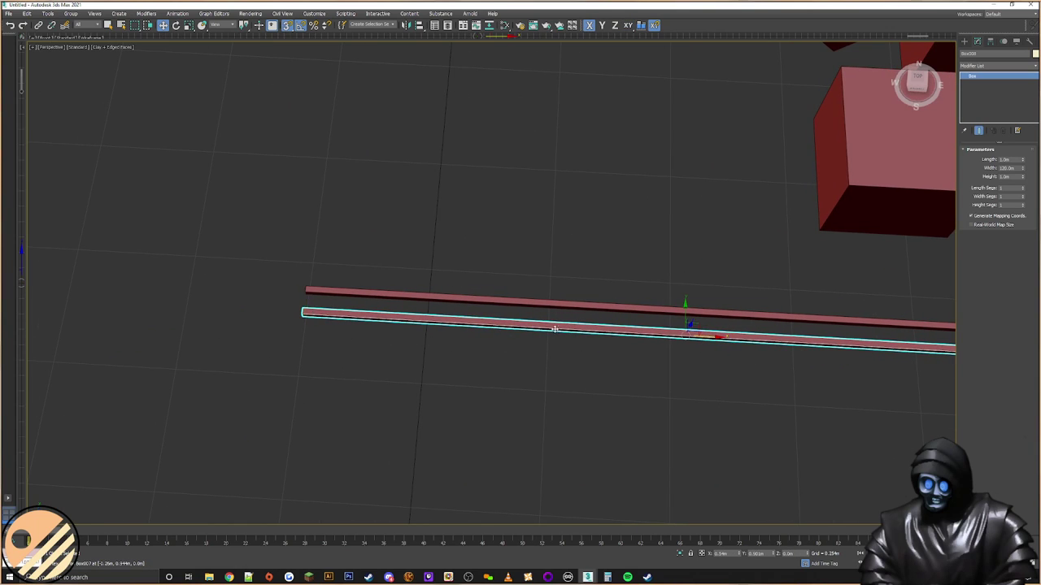
{"action": "scroll", "coordinate": [308, 303], "scroll_direction": "down", "scroll_amount": 3}
{"action": "left_click", "coordinate": [653, 346]}
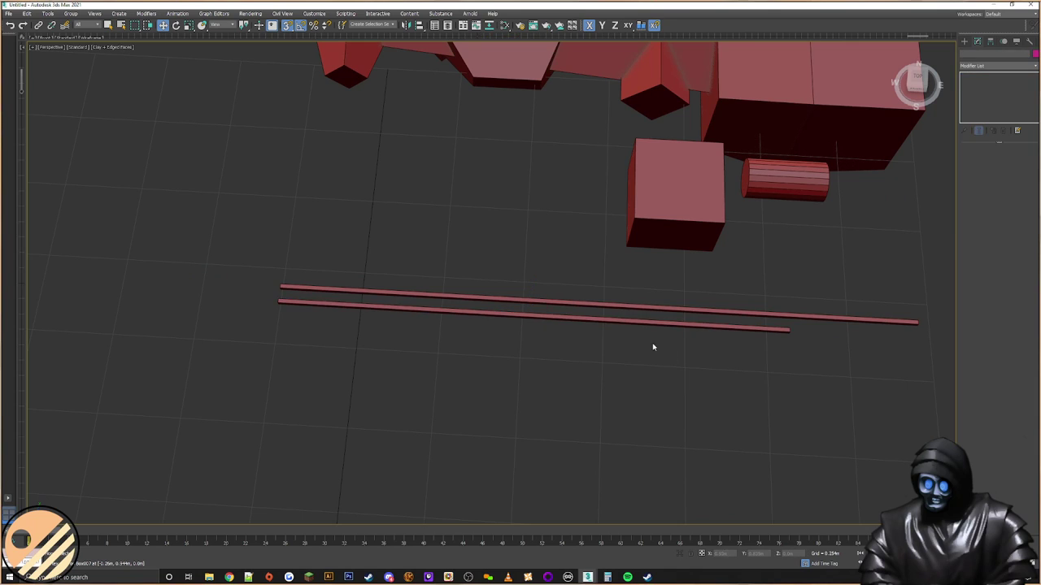
Step: Select both beams and shift them slightly along Y toward the cube
{"action": "left_click", "coordinate": [569, 321]}
{"action": "scroll", "coordinate": [491, 290], "scroll_direction": "down", "scroll_amount": 4}
{"action": "left_click", "coordinate": [599, 344]}
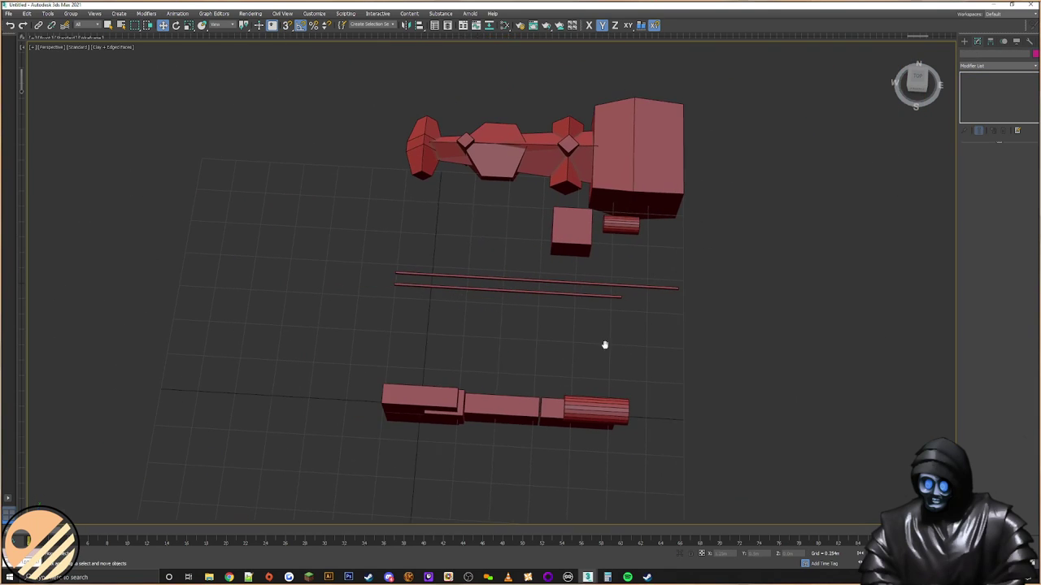
{"action": "left_click", "coordinate": [460, 417]}
{"action": "left_click", "coordinate": [500, 291]}
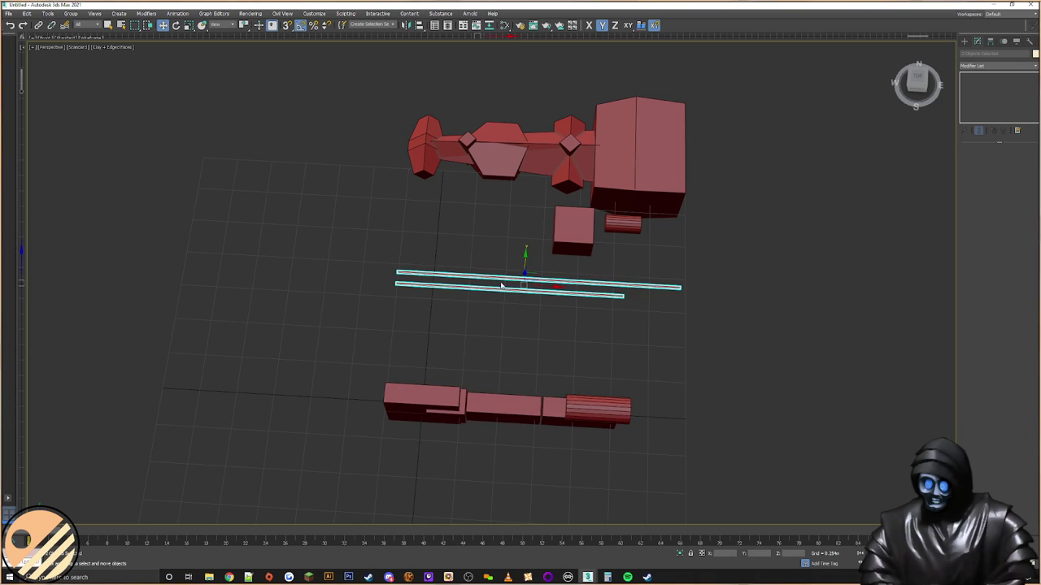
{"action": "left_click_drag", "start_coordinate": [525, 261], "coordinate": [502, 250]}
{"action": "left_click", "coordinate": [418, 325]}
Step: Examine the block row and its end cylinder from an angled close view beside the scale beams
{"action": "middle_click_drag", "start_coordinate": [418, 325], "coordinate": [422, 263]}
{"action": "left_click", "coordinate": [615, 330]}
{"action": "middle_click_drag", "start_coordinate": [506, 366], "coordinate": [570, 347], "text": "alt"}
{"action": "left_click", "coordinate": [505, 322]}
{"action": "scroll", "coordinate": [537, 342], "scroll_direction": "up", "scroll_amount": 3}
{"action": "scroll", "coordinate": [554, 294], "scroll_direction": "up", "scroll_amount": 3}
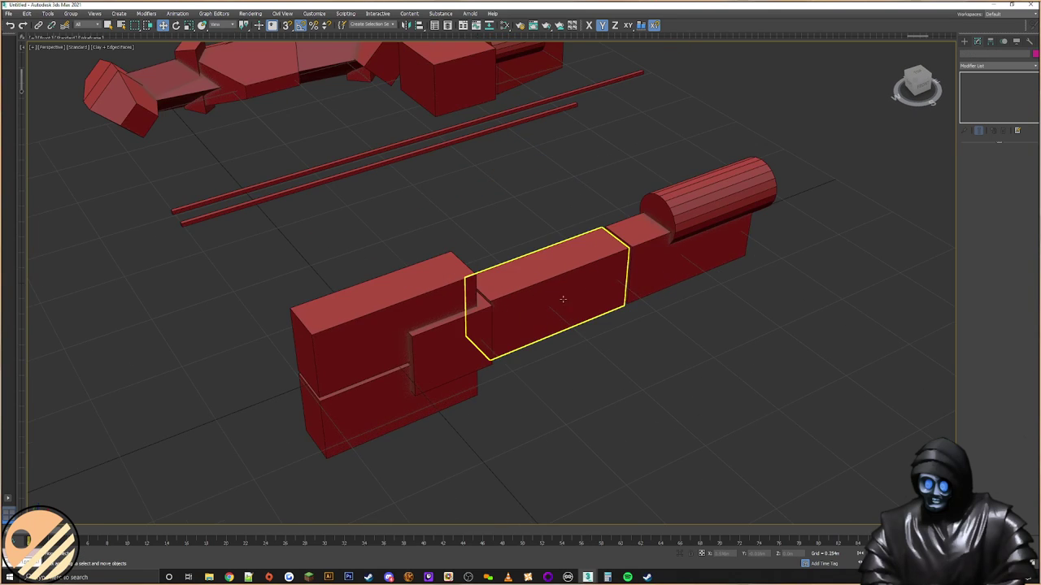
{"action": "middle_click_drag", "start_coordinate": [553, 295], "coordinate": [562, 330], "text": "alt"}
{"action": "middle_click_drag", "start_coordinate": [482, 342], "coordinate": [507, 323]}
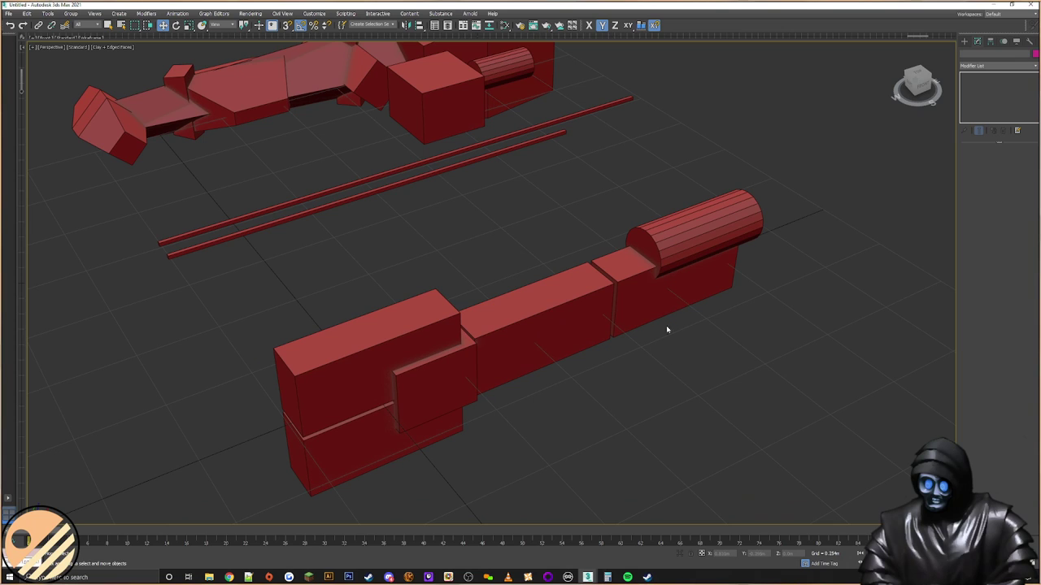
{"action": "middle_click_drag", "start_coordinate": [651, 336], "coordinate": [624, 329]}
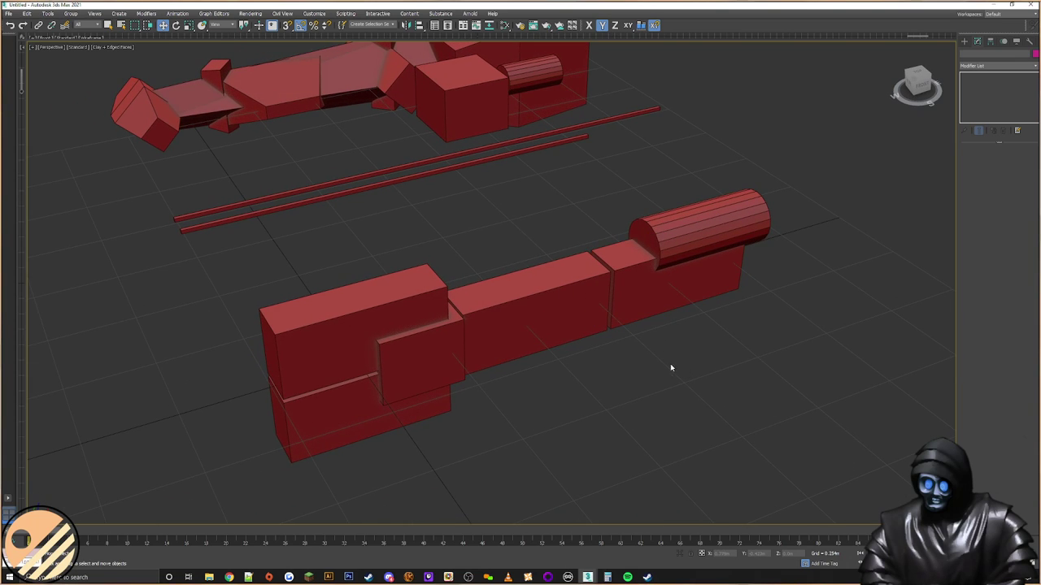
{"action": "left_click", "coordinate": [229, 577]}
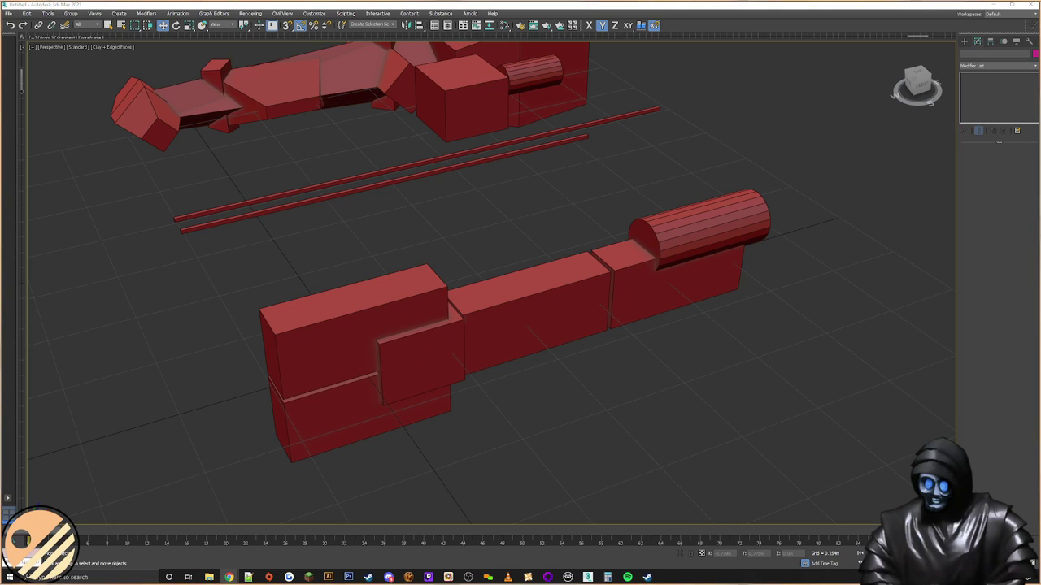
{"action": "middle_click_drag", "start_coordinate": [165, 272], "coordinate": [207, 314]}
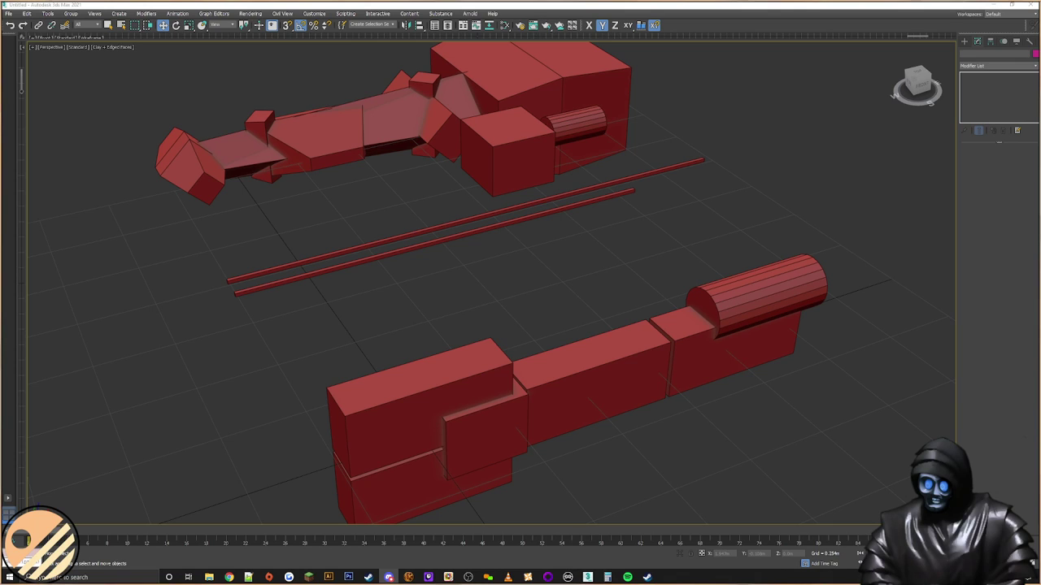
{"action": "middle_click_drag", "start_coordinate": [680, 356], "coordinate": [673, 342]}
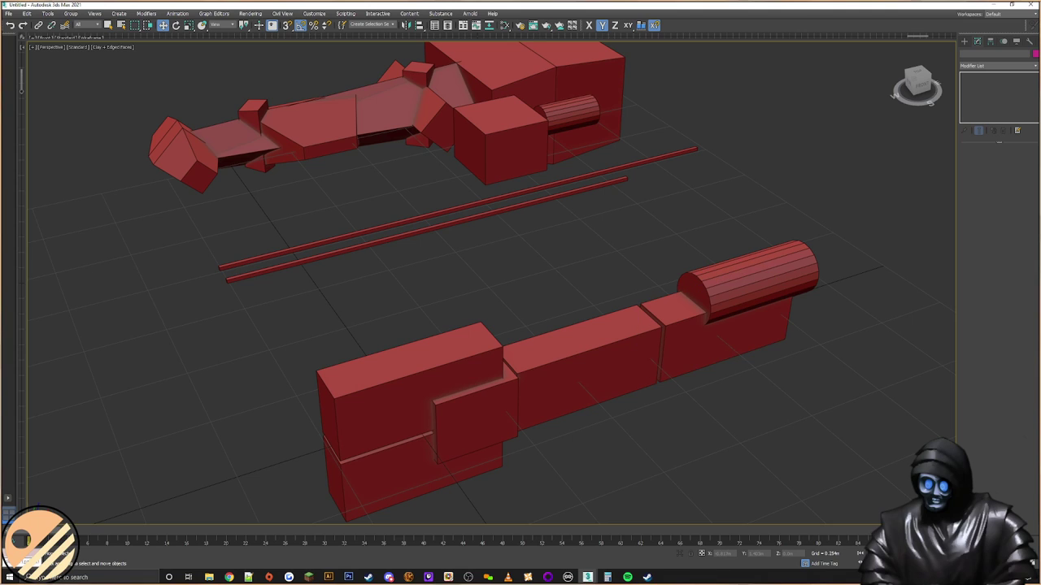
{"action": "middle_click_drag", "start_coordinate": [523, 258], "coordinate": [493, 254]}
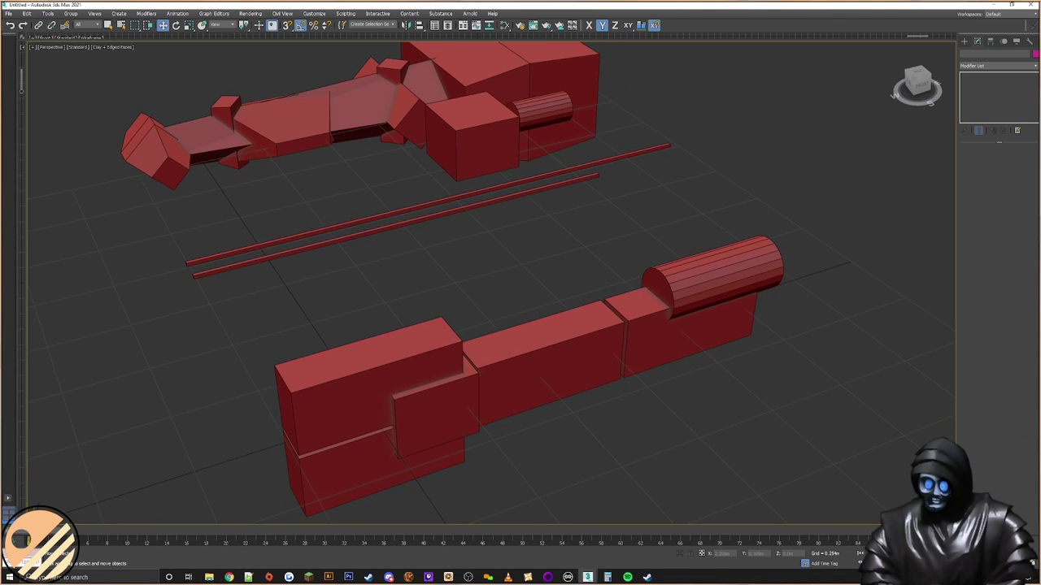
{"action": "middle_click_drag", "start_coordinate": [704, 253], "coordinate": [715, 247]}
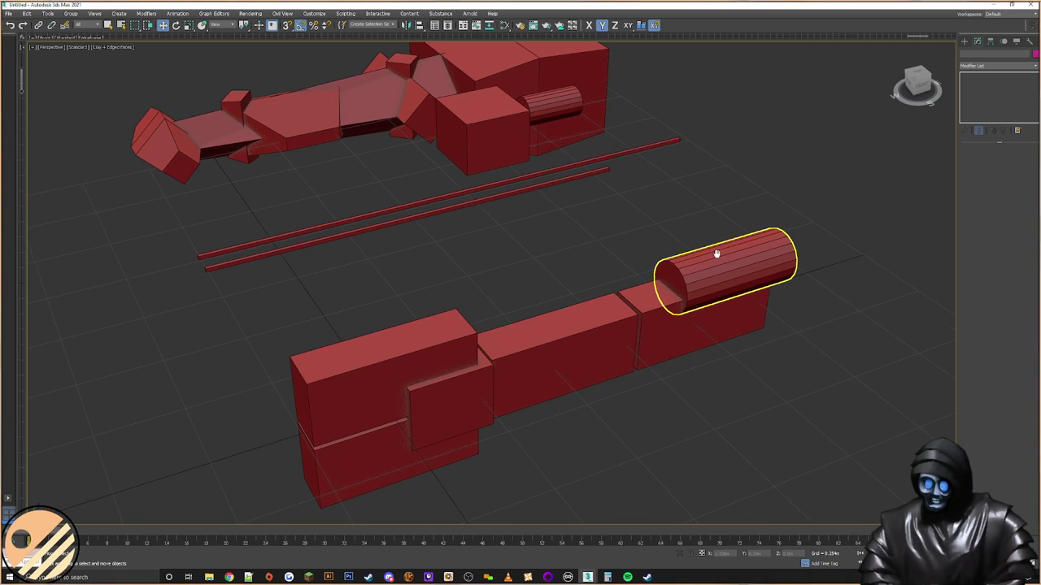
{"action": "middle_click_drag", "start_coordinate": [522, 288], "coordinate": [538, 289]}
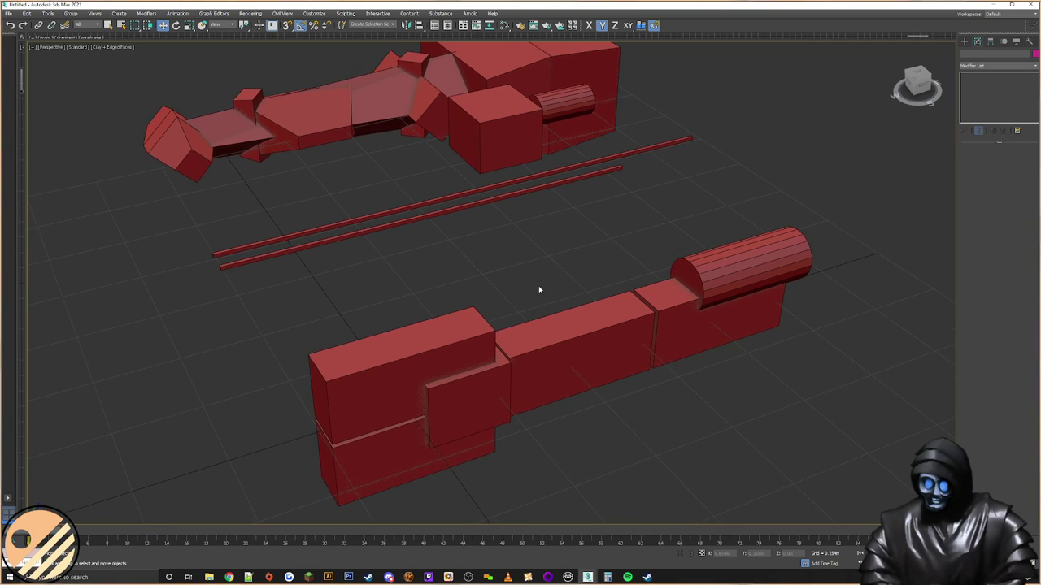
Step: Save the scene as XX-777 Droid Frigate.max
{"action": "left_click", "coordinate": [8, 13]}
{"action": "left_click", "coordinate": [230, 168]}
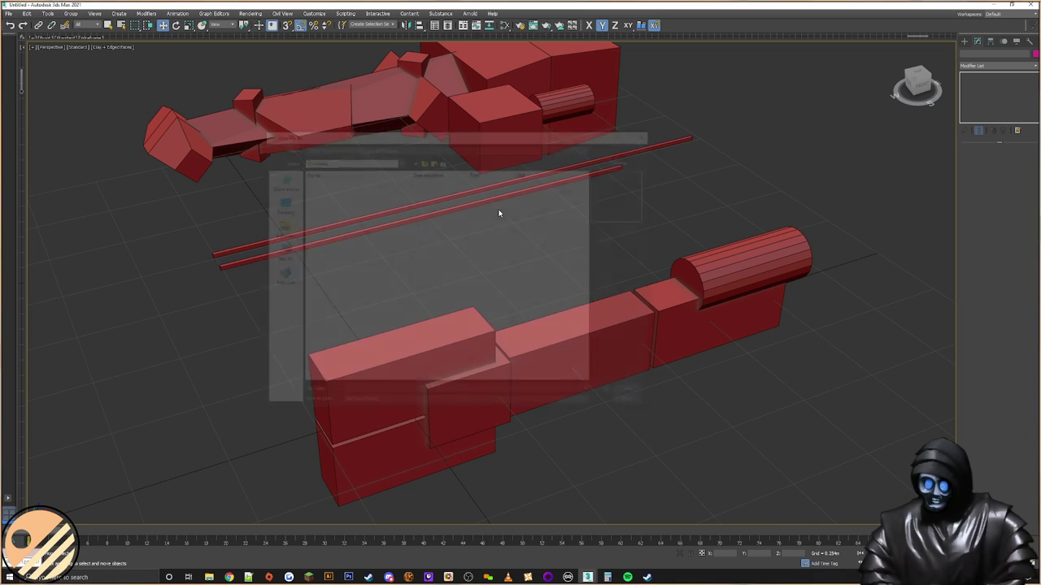
{"action": "left_click_drag", "start_coordinate": [451, 134], "coordinate": [1040, 140]}
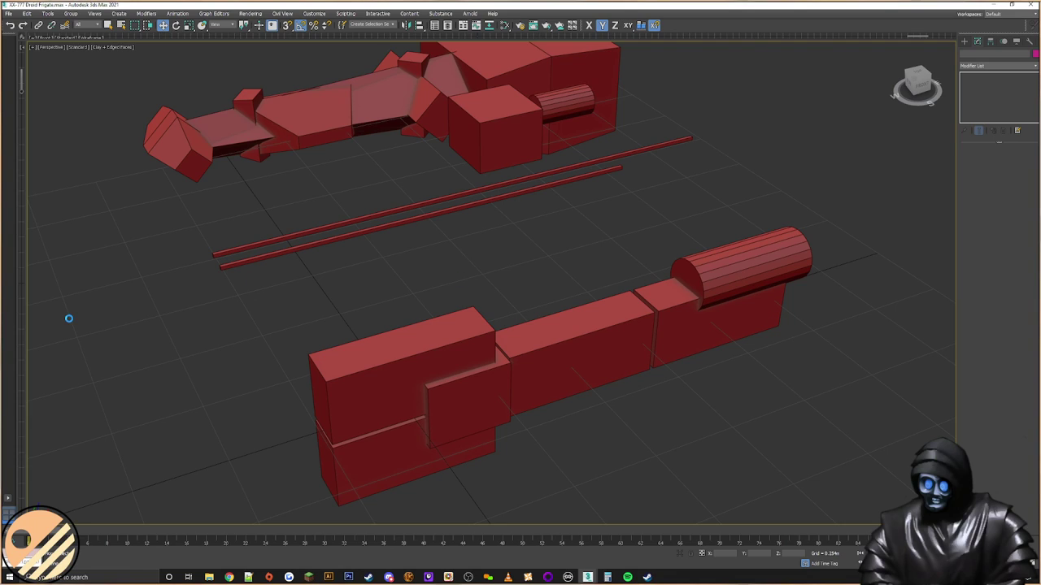
{"action": "left_click", "coordinate": [230, 577]}
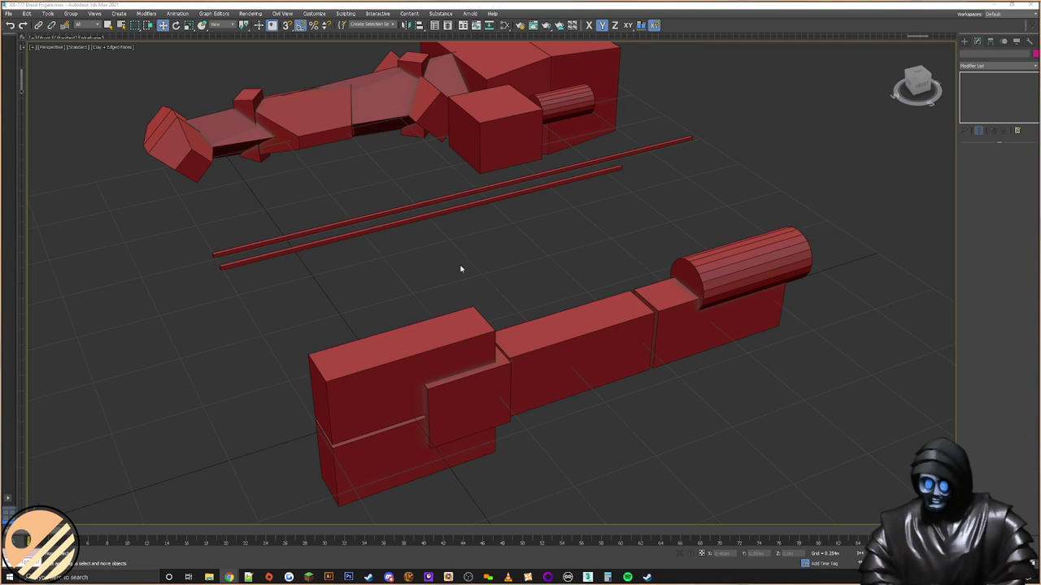
{"action": "middle_click_drag", "start_coordinate": [445, 285], "coordinate": [438, 280]}
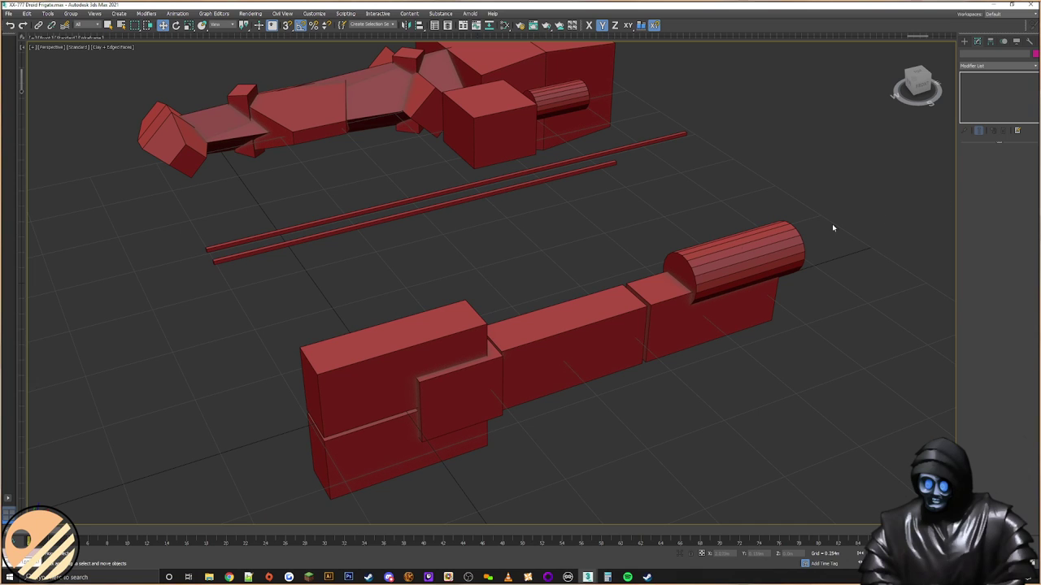
Step: Copy the middle hull block and place the copy beside the hull along Y
{"action": "middle_click_drag", "start_coordinate": [644, 364], "coordinate": [654, 343]}
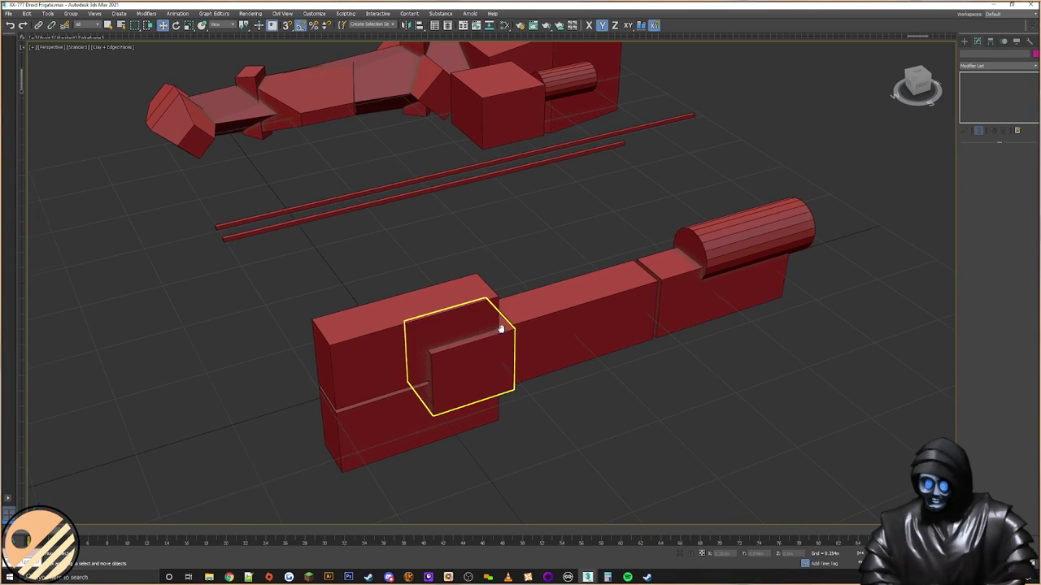
{"action": "middle_click_drag", "start_coordinate": [497, 331], "coordinate": [553, 309]}
{"action": "middle_click_drag", "start_coordinate": [713, 332], "coordinate": [727, 316]}
{"action": "left_click", "coordinate": [563, 300]}
{"action": "left_click", "coordinate": [562, 275]}
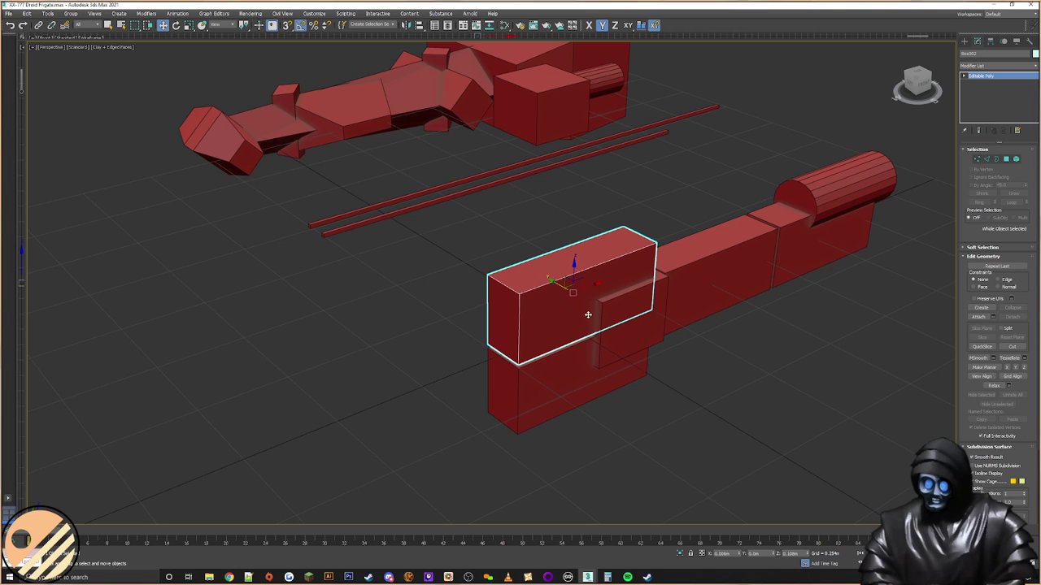
{"action": "middle_click_drag", "start_coordinate": [762, 314], "coordinate": [704, 317]}
{"action": "left_click", "coordinate": [652, 283]}
{"action": "mouse_move", "coordinate": [705, 317]}
{"action": "middle_mouse_down"}
{"action": "mouse_move", "coordinate": [647, 310]}
{"action": "mouse_move", "coordinate": [610, 291]}
{"action": "middle_mouse_up"}
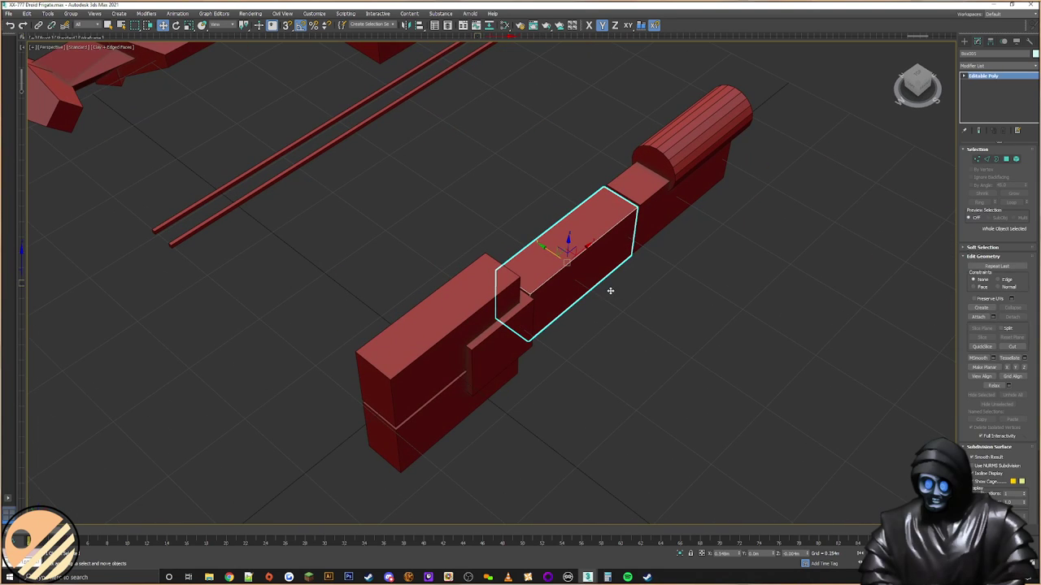
{"action": "left_click_drag", "start_coordinate": [609, 291], "coordinate": [591, 328], "text": "shift"}
{"action": "left_click", "coordinate": [520, 322]}
Step: Shorten the copied block and lower its top vertices along Z to turn it into a thin flat slab
{"action": "mouse_move", "coordinate": [659, 319]}
{"action": "middle_mouse_down", "text": "alt"}
{"action": "mouse_move", "coordinate": [644, 295]}
{"action": "mouse_move", "coordinate": [528, 316]}
{"action": "middle_mouse_up", "text": "alt"}
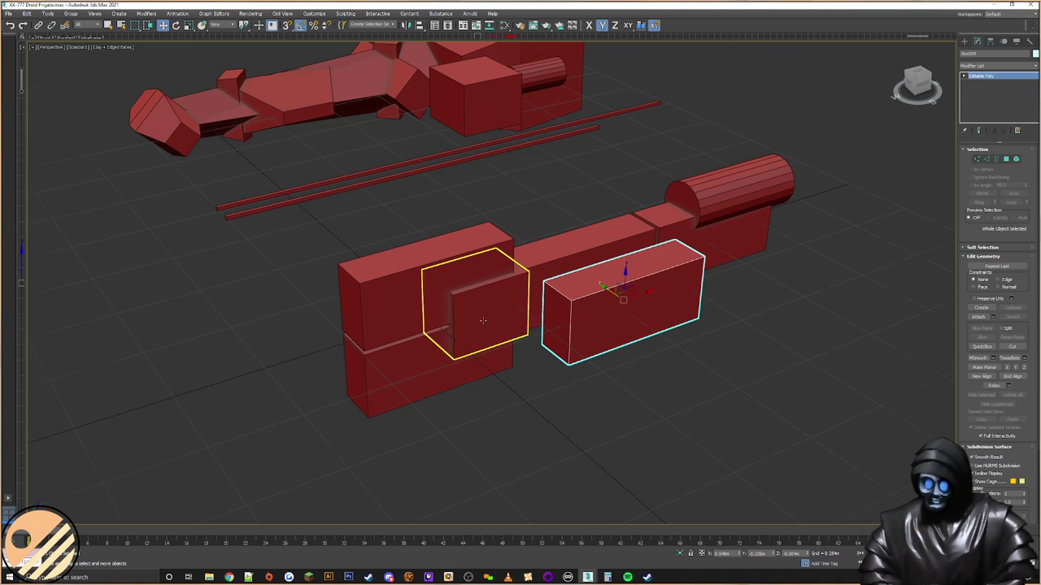
{"action": "scroll", "coordinate": [477, 320], "scroll_direction": "up", "scroll_amount": 3}
{"action": "middle_click_drag", "start_coordinate": [601, 299], "coordinate": [650, 280]}
{"action": "left_click", "coordinate": [977, 158]}
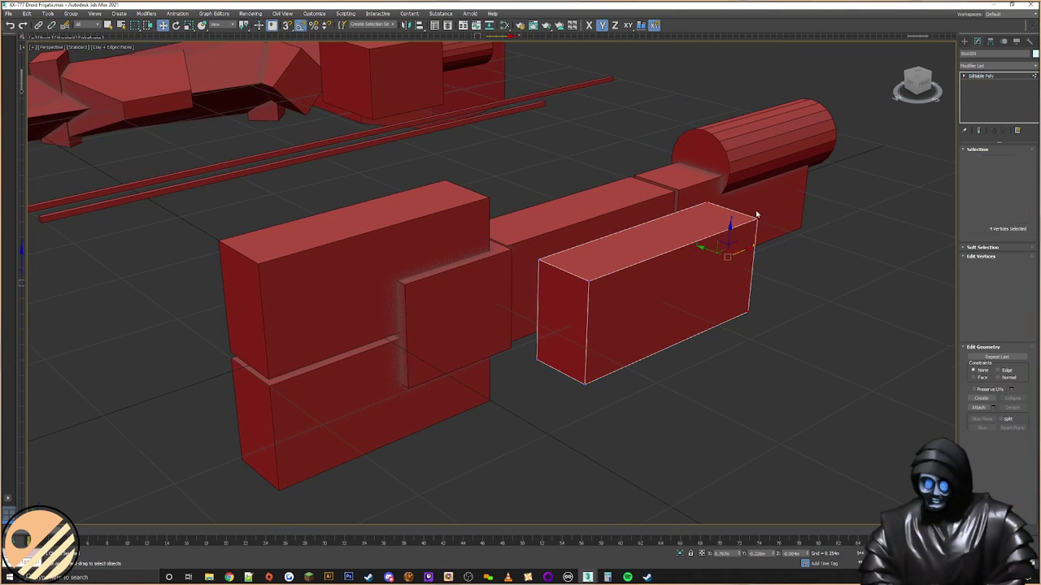
{"action": "left_click_drag", "start_coordinate": [789, 163], "coordinate": [510, 292]}
{"action": "left_click_drag", "start_coordinate": [657, 216], "coordinate": [635, 304]}
{"action": "middle_click_drag", "start_coordinate": [635, 305], "coordinate": [598, 287], "text": "alt"}
{"action": "left_click_drag", "start_coordinate": [598, 287], "coordinate": [509, 356]}
{"action": "left_click_drag", "start_coordinate": [559, 328], "coordinate": [562, 329]}
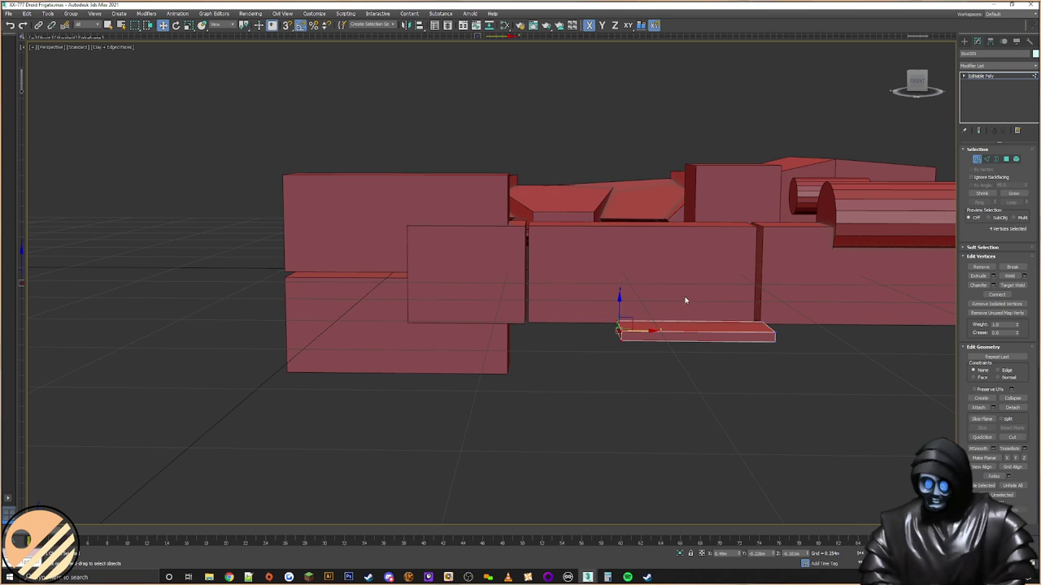
{"action": "middle_click_drag", "start_coordinate": [681, 304], "coordinate": [628, 327], "text": "alt"}
{"action": "middle_click_drag", "start_coordinate": [735, 263], "coordinate": [421, 309], "text": "alt"}
Step: Center the flat slab's pivot on the object and move the slab up against the middle hull block's side
{"action": "left_click", "coordinate": [965, 41]}
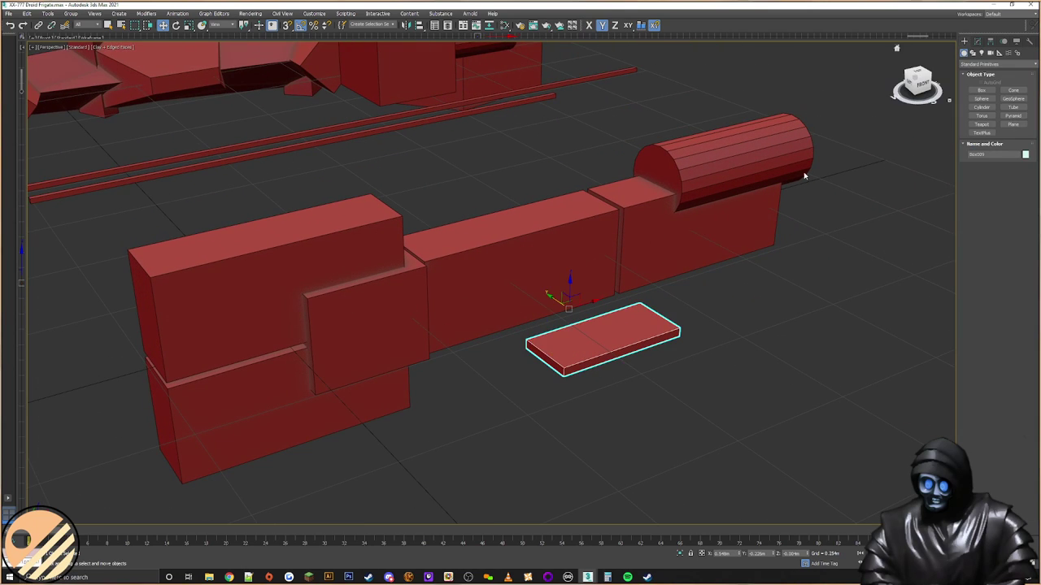
{"action": "middle_click_drag", "start_coordinate": [859, 134], "coordinate": [675, 250], "text": "alt"}
{"action": "left_click", "coordinate": [990, 41]}
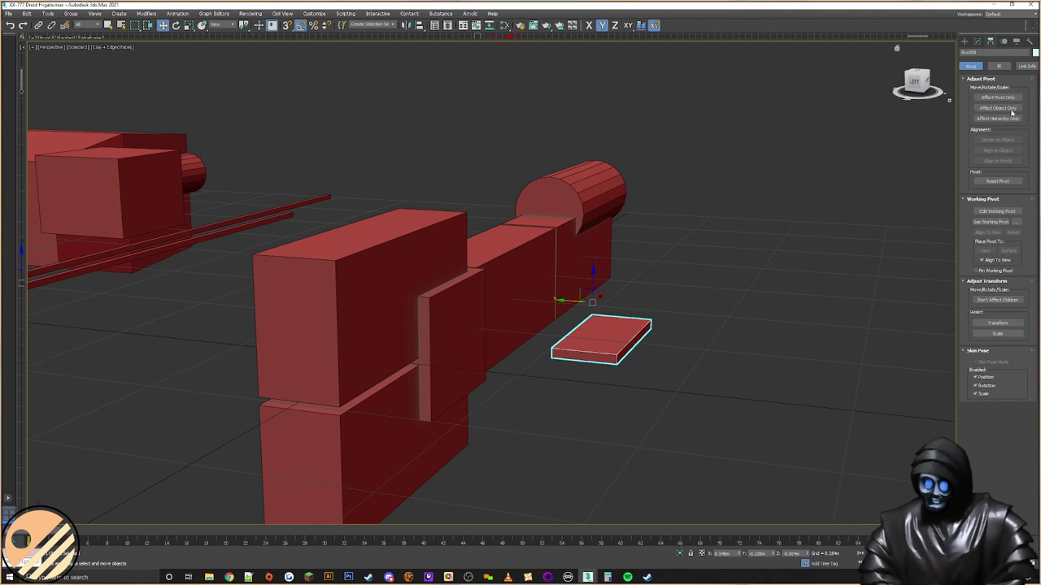
{"action": "left_click", "coordinate": [998, 97]}
{"action": "left_click", "coordinate": [998, 140]}
{"action": "left_click", "coordinate": [965, 41]}
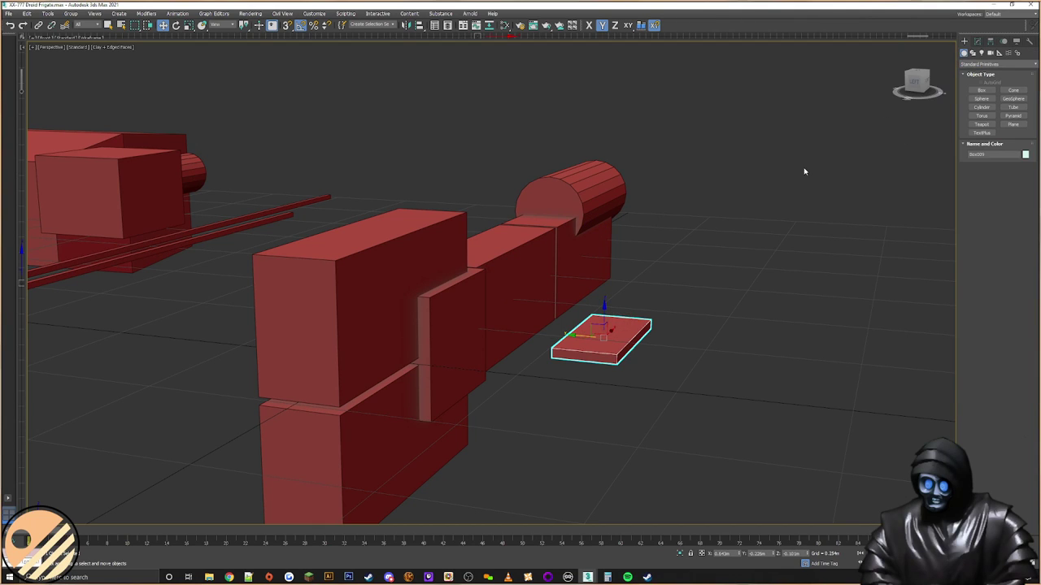
{"action": "middle_click_drag", "start_coordinate": [589, 293], "coordinate": [650, 341], "text": "alt"}
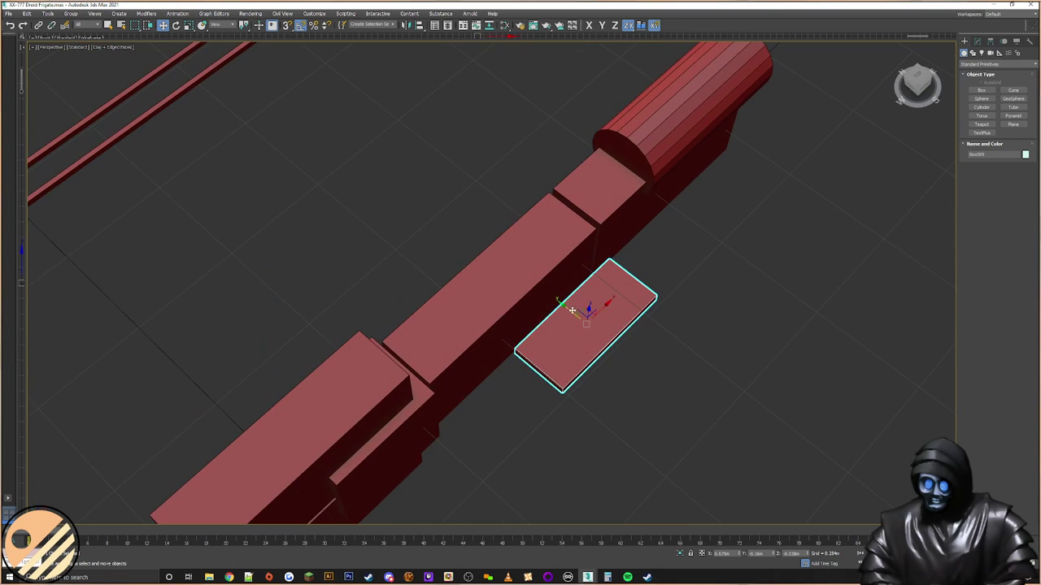
{"action": "middle_click_drag", "start_coordinate": [694, 272], "coordinate": [666, 200], "text": "alt"}
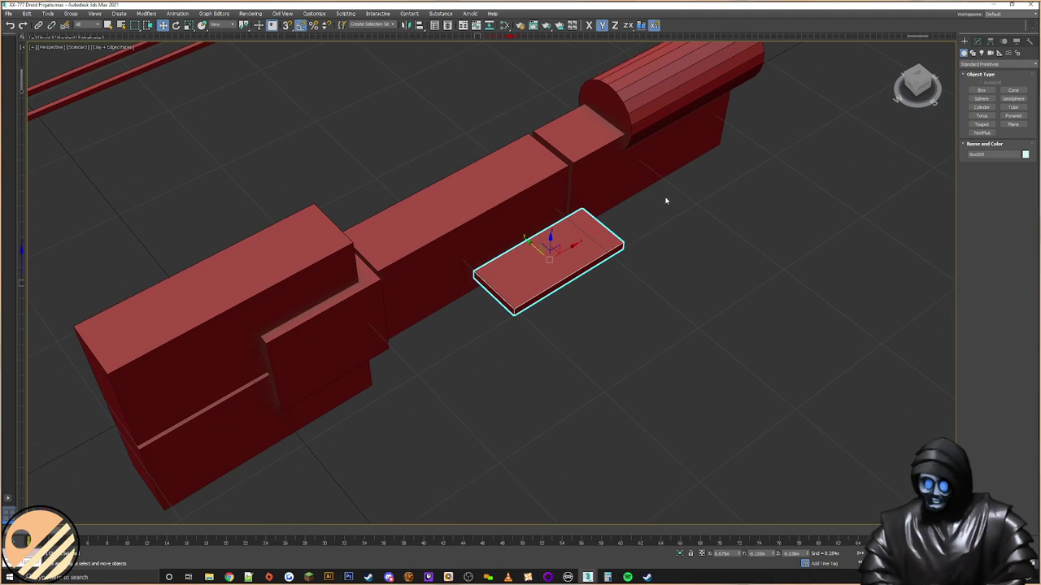
Step: Shorten the flat slab along X by moving its cylinder-side end vertices inward
{"action": "left_click", "coordinate": [978, 42]}
{"action": "left_click", "coordinate": [975, 163]}
{"action": "left_click_drag", "start_coordinate": [653, 206], "coordinate": [571, 272]}
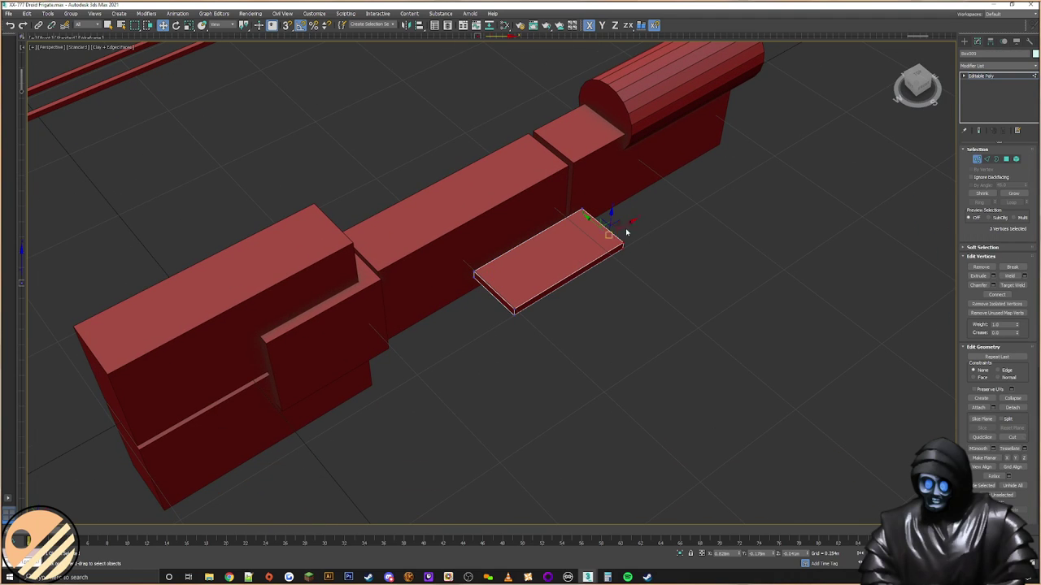
{"action": "left_click_drag", "start_coordinate": [616, 220], "coordinate": [595, 231]}
{"action": "middle_click_drag", "start_coordinate": [606, 236], "coordinate": [695, 265], "text": "alt"}
Step: Pull the slab's outer vertices away from the hull and scale them closer together along X to form a tapered wing
{"action": "left_click_drag", "start_coordinate": [689, 211], "coordinate": [590, 349]}
{"action": "left_click_drag", "start_coordinate": [606, 286], "coordinate": [680, 292]}
{"action": "mouse_move", "coordinate": [681, 293]}
{"action": "middle_mouse_down", "text": "alt"}
{"action": "mouse_move", "coordinate": [611, 309]}
{"action": "mouse_move", "coordinate": [665, 291]}
{"action": "middle_mouse_up", "text": "alt"}
{"action": "right_click", "coordinate": [665, 292]}
{"action": "left_click", "coordinate": [696, 313]}
{"action": "left_click_drag", "start_coordinate": [732, 300], "coordinate": [717, 298]}
{"action": "middle_click_drag", "start_coordinate": [717, 297], "coordinate": [655, 258]}
{"action": "scroll", "coordinate": [655, 258], "scroll_direction": "down", "scroll_amount": 5}
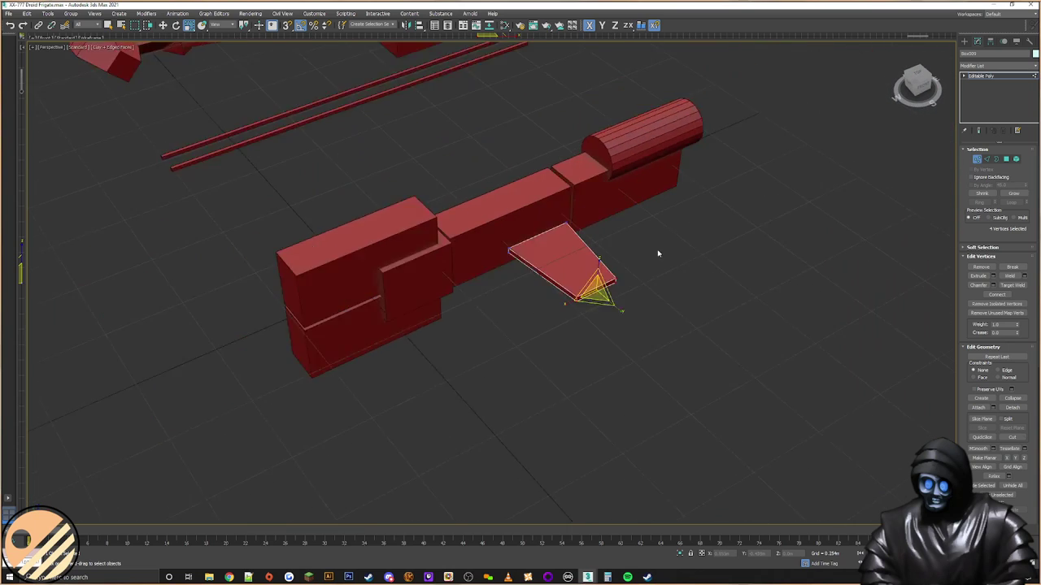
Step: Make another copy of the middle hull block along Y, placed outside the tapered wing
{"action": "left_click", "coordinate": [964, 42]}
{"action": "scroll", "coordinate": [558, 230], "scroll_direction": "up", "scroll_amount": 5}
{"action": "left_click", "coordinate": [561, 216]}
{"action": "right_click", "coordinate": [561, 213]}
{"action": "left_click", "coordinate": [571, 224]}
{"action": "left_click_drag", "start_coordinate": [553, 212], "coordinate": [657, 276], "text": "shift"}
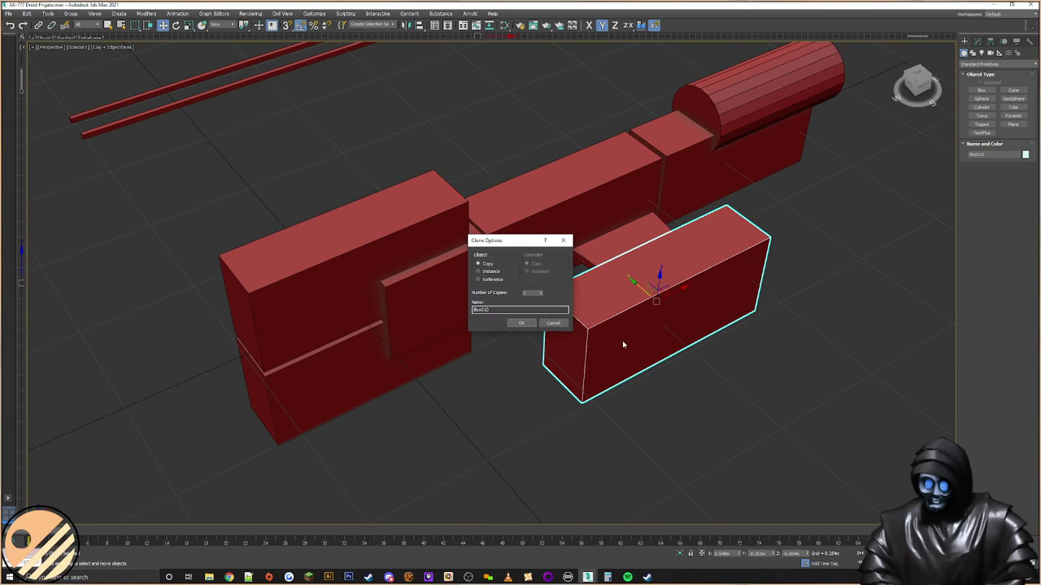
{"action": "left_click", "coordinate": [523, 325]}
Step: Scale the new block copy down into a thin, shorter bar at the wing's outer edge
{"action": "right_click", "coordinate": [708, 280]}
{"action": "left_click", "coordinate": [722, 301]}
{"action": "mouse_move", "coordinate": [658, 300]}
{"action": "left_mouse_down"}
{"action": "mouse_move", "coordinate": [667, 342]}
{"action": "mouse_move", "coordinate": [663, 279]}
{"action": "mouse_move", "coordinate": [673, 335]}
{"action": "mouse_move", "coordinate": [679, 319]}
{"action": "mouse_move", "coordinate": [651, 296]}
{"action": "mouse_move", "coordinate": [667, 316]}
{"action": "left_mouse_up"}
{"action": "key", "text": "w"}
{"action": "middle_click_drag", "start_coordinate": [667, 315], "coordinate": [704, 374], "text": "alt"}
{"action": "right_click", "coordinate": [689, 332]}
{"action": "left_click", "coordinate": [703, 347]}
{"action": "right_click", "coordinate": [697, 328]}
{"action": "left_click", "coordinate": [717, 351]}
{"action": "left_click_drag", "start_coordinate": [669, 331], "coordinate": [649, 333]}
Step: Shift the thin bar along X and Y to line it up with the wing tip, leaving a small gap
{"action": "right_click", "coordinate": [680, 330]}
{"action": "left_click", "coordinate": [696, 340]}
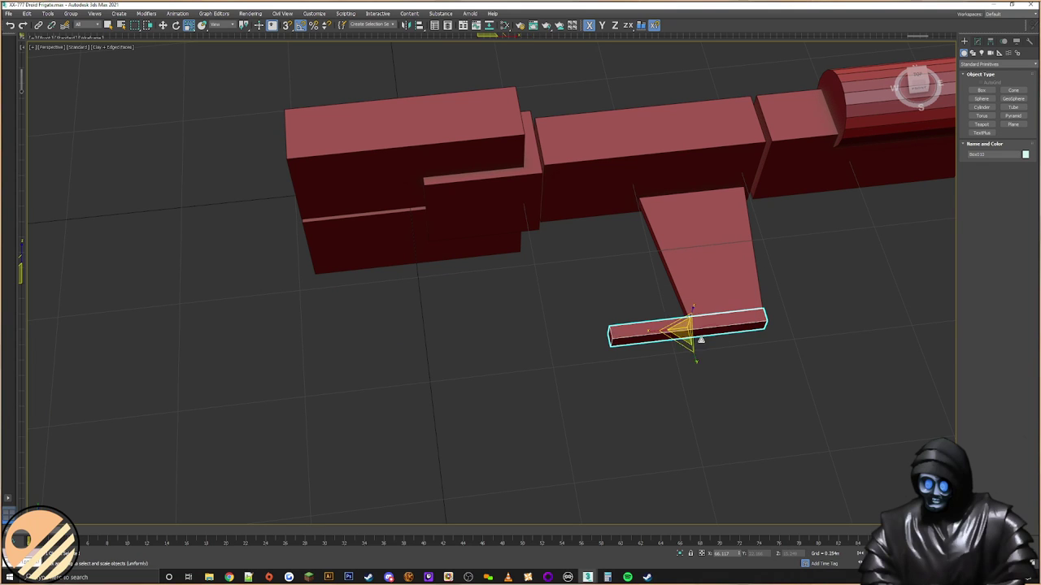
{"action": "left_click_drag", "start_coordinate": [712, 324], "coordinate": [736, 322]}
{"action": "middle_click_drag", "start_coordinate": [736, 321], "coordinate": [701, 357], "text": "alt"}
{"action": "left_click_drag", "start_coordinate": [700, 357], "coordinate": [695, 349]}
{"action": "middle_click_drag", "start_coordinate": [695, 338], "coordinate": [699, 357]}
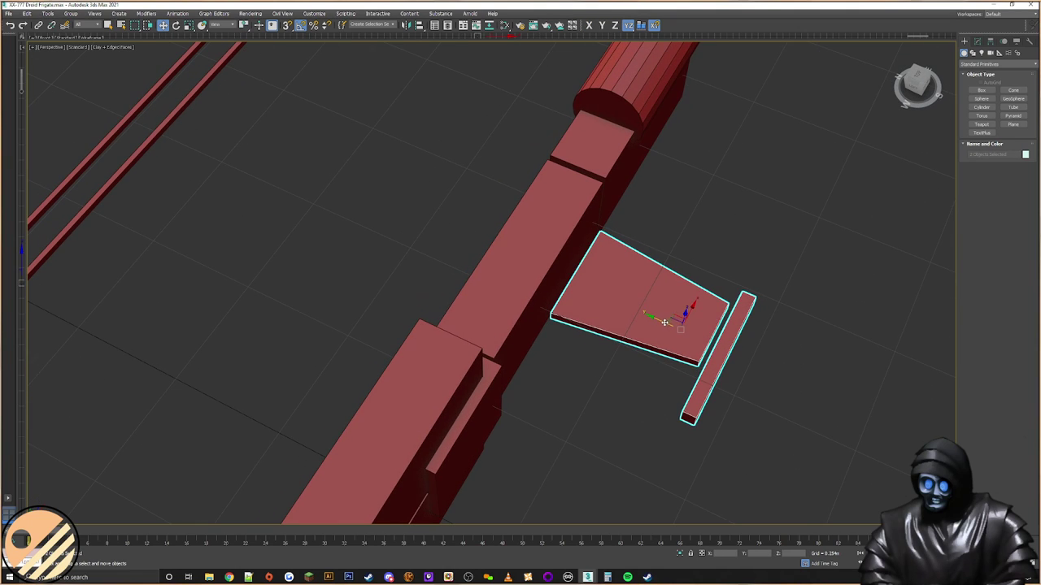
Step: Copy the wing and its tip bar across the hull along Y and mirror the copies on the Y axis without cloning
{"action": "left_click_drag", "start_coordinate": [665, 321], "coordinate": [417, 214], "text": "shift"}
{"action": "left_click", "coordinate": [522, 324]}
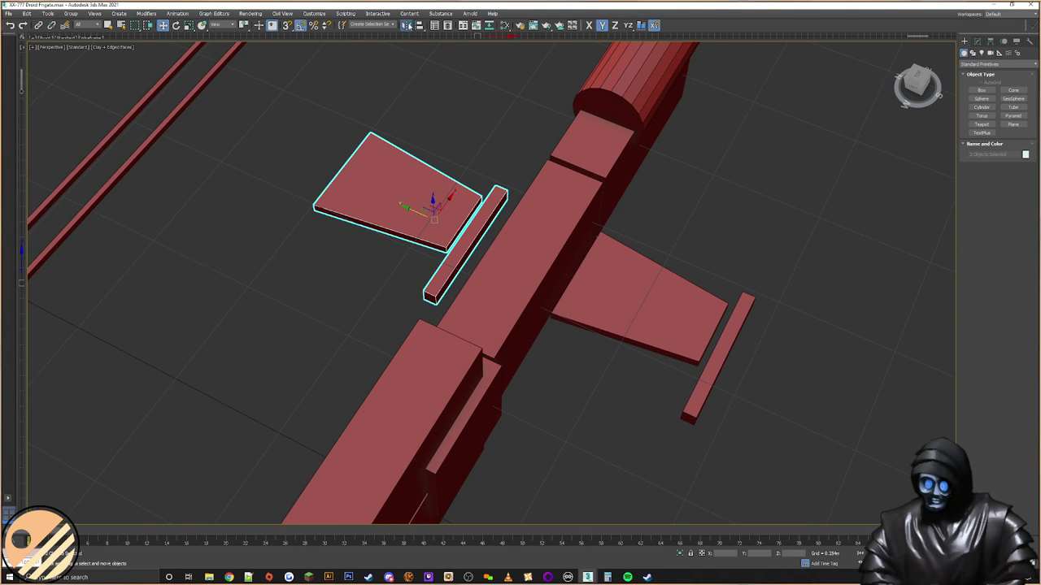
{"action": "left_click", "coordinate": [407, 26]}
{"action": "left_click", "coordinate": [504, 255]}
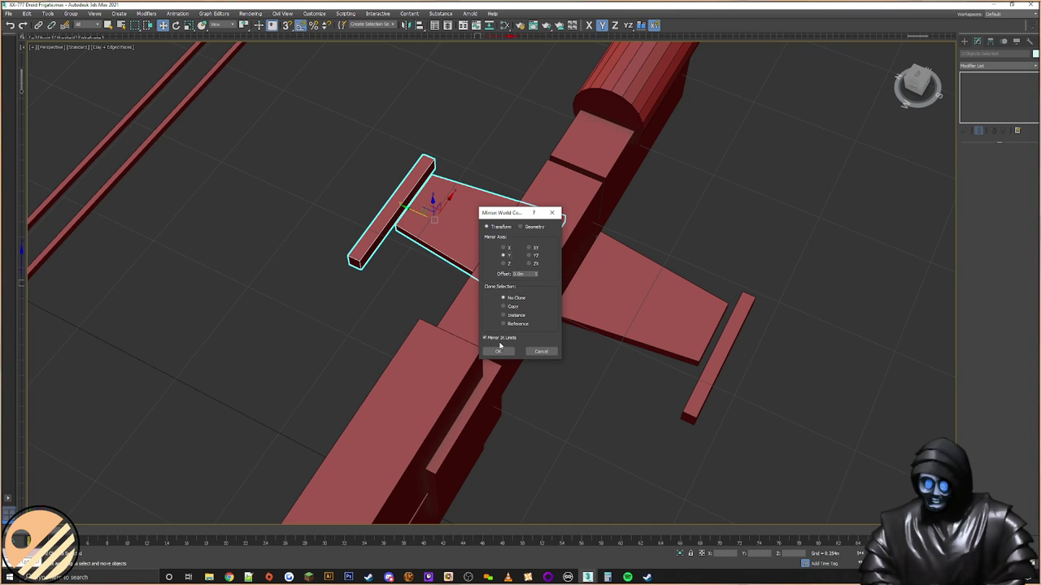
{"action": "left_click", "coordinate": [498, 351]}
Step: Move the mirrored wing and bar along Y to the hull's opposite side to match the first wing, and deselect them
{"action": "middle_click_drag", "start_coordinate": [499, 352], "coordinate": [477, 219], "text": "alt"}
{"action": "left_click_drag", "start_coordinate": [407, 216], "coordinate": [369, 217]}
{"action": "mouse_move", "coordinate": [393, 232]}
{"action": "middle_mouse_down", "text": "alt"}
{"action": "mouse_move", "coordinate": [404, 231]}
{"action": "mouse_move", "coordinate": [391, 233]}
{"action": "middle_mouse_up", "text": "alt"}
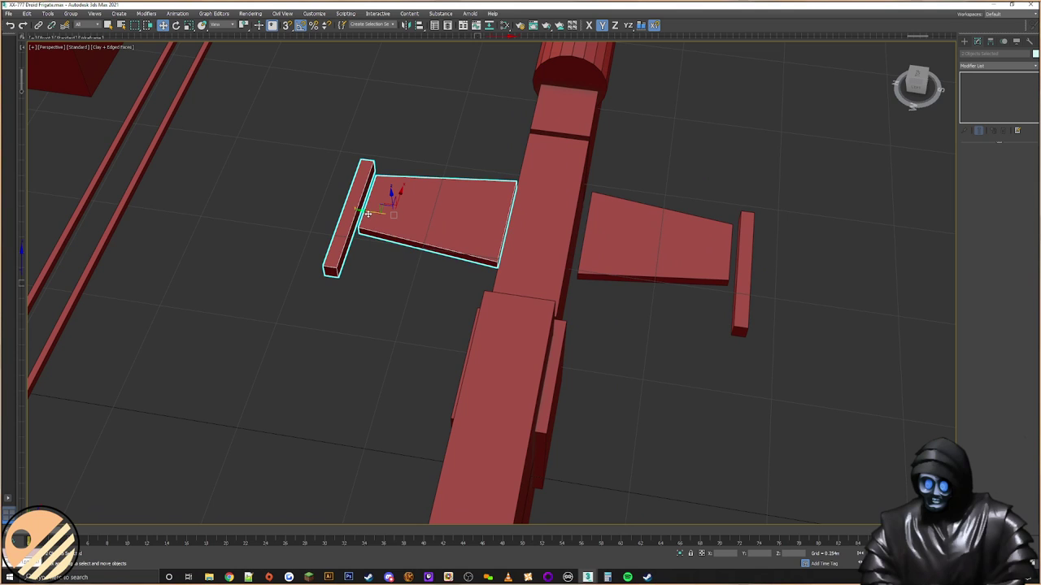
{"action": "middle_click_drag", "start_coordinate": [497, 284], "coordinate": [465, 275], "text": "alt"}
{"action": "left_click", "coordinate": [326, 176]}
{"action": "scroll", "coordinate": [374, 248], "scroll_direction": "down", "scroll_amount": 3}
{"action": "middle_click_drag", "start_coordinate": [525, 266], "coordinate": [610, 298]}
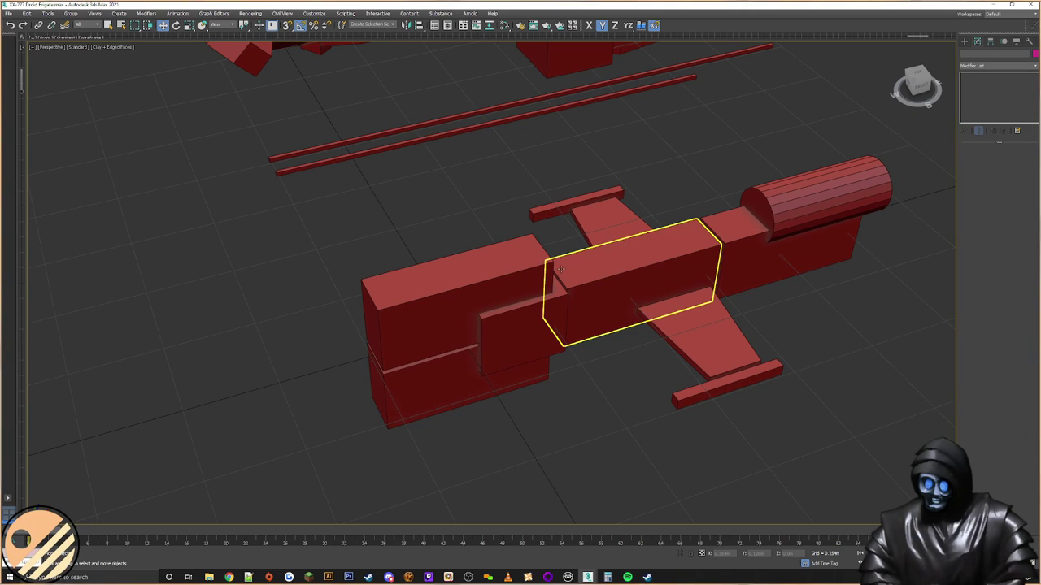
Step: Select all vertices of the upper front block and scale them slightly narrower along Y
{"action": "left_click", "coordinate": [414, 290]}
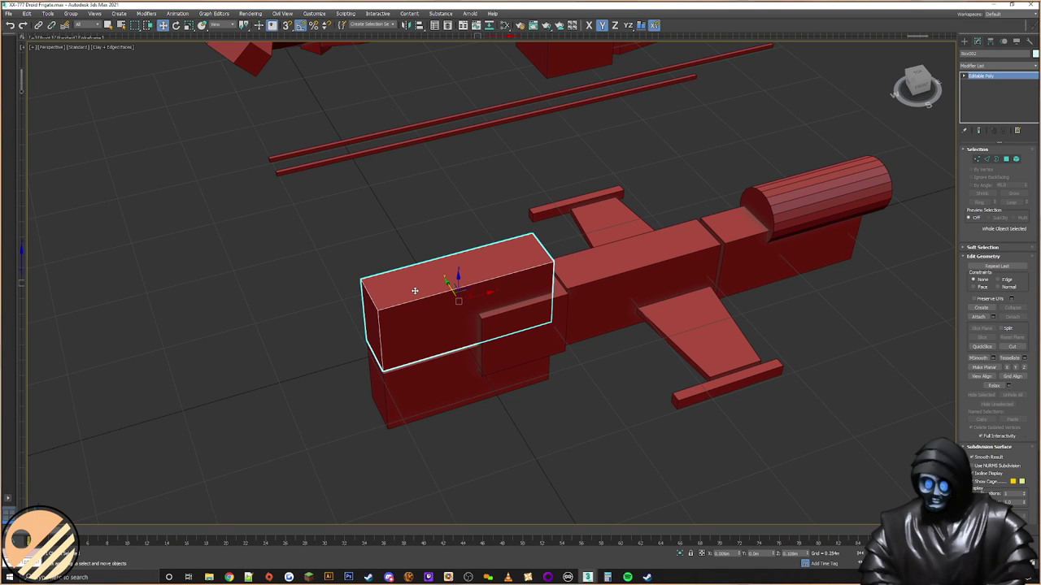
{"action": "middle_click_drag", "start_coordinate": [313, 334], "coordinate": [414, 331], "text": "alt"}
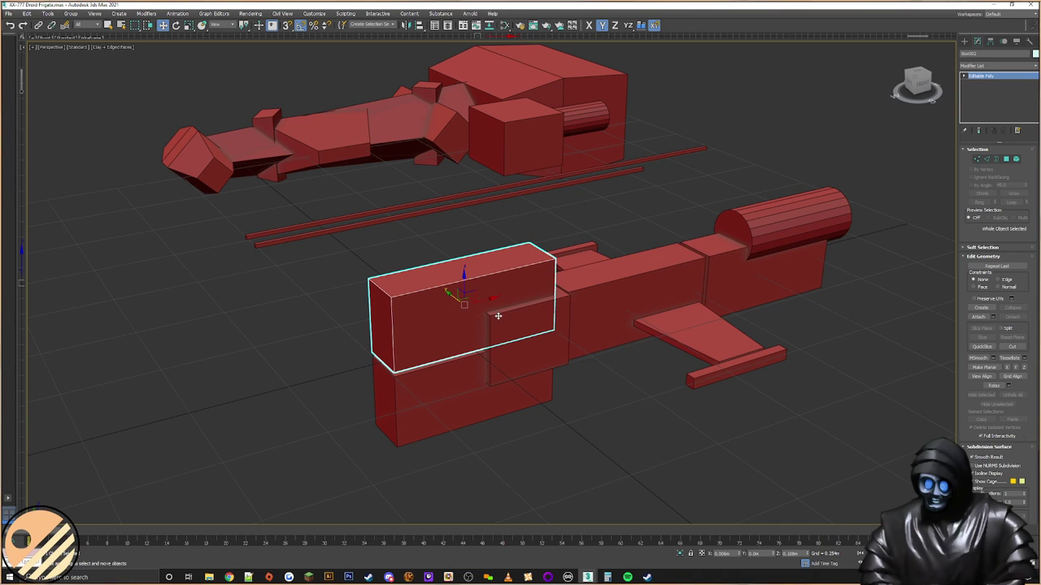
{"action": "middle_click_drag", "start_coordinate": [536, 309], "coordinate": [622, 290]}
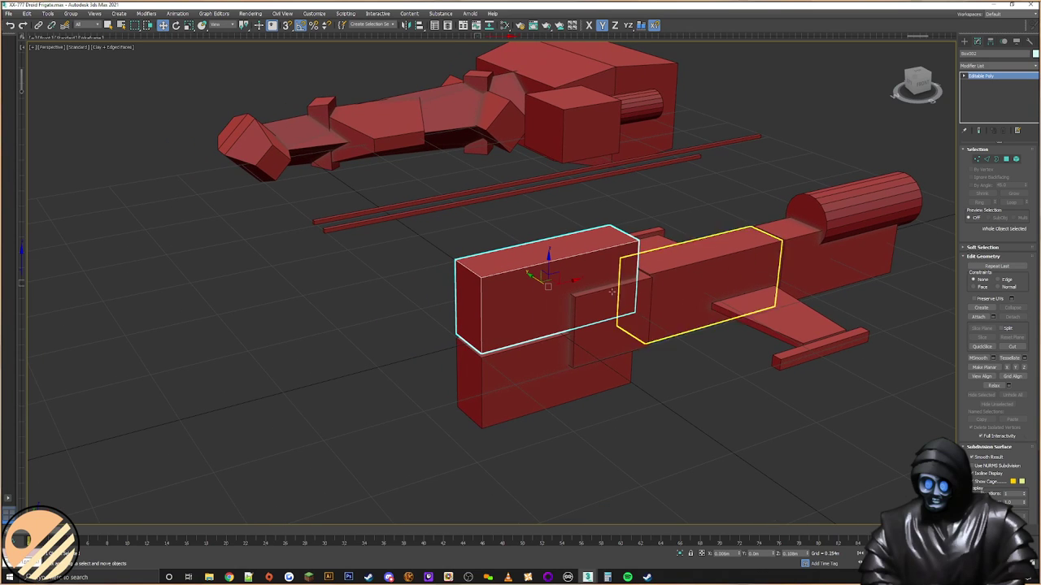
{"action": "scroll", "coordinate": [581, 308], "scroll_direction": "up", "scroll_amount": 2}
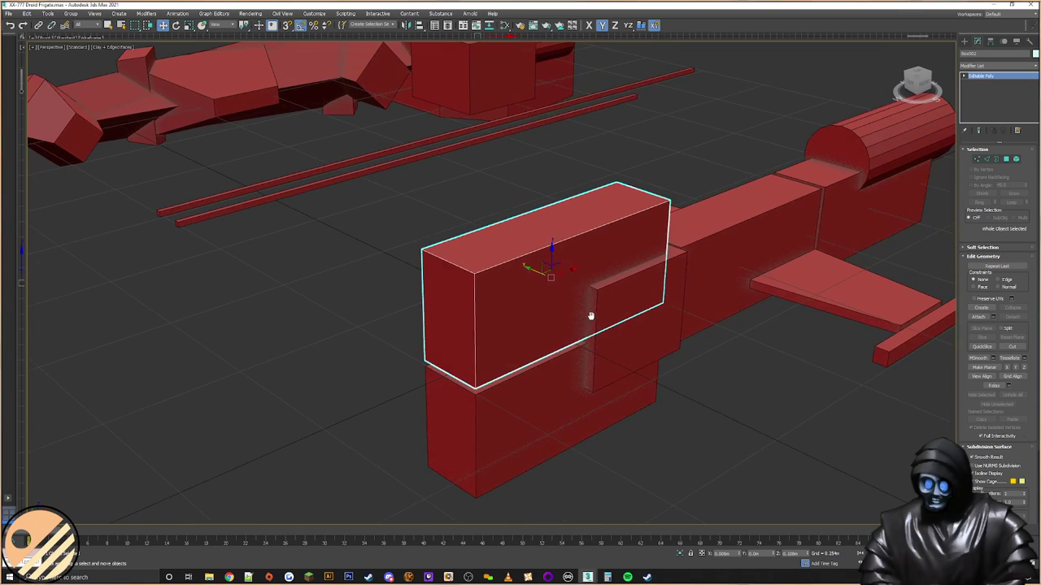
{"action": "scroll", "coordinate": [590, 316], "scroll_direction": "up", "scroll_amount": 2}
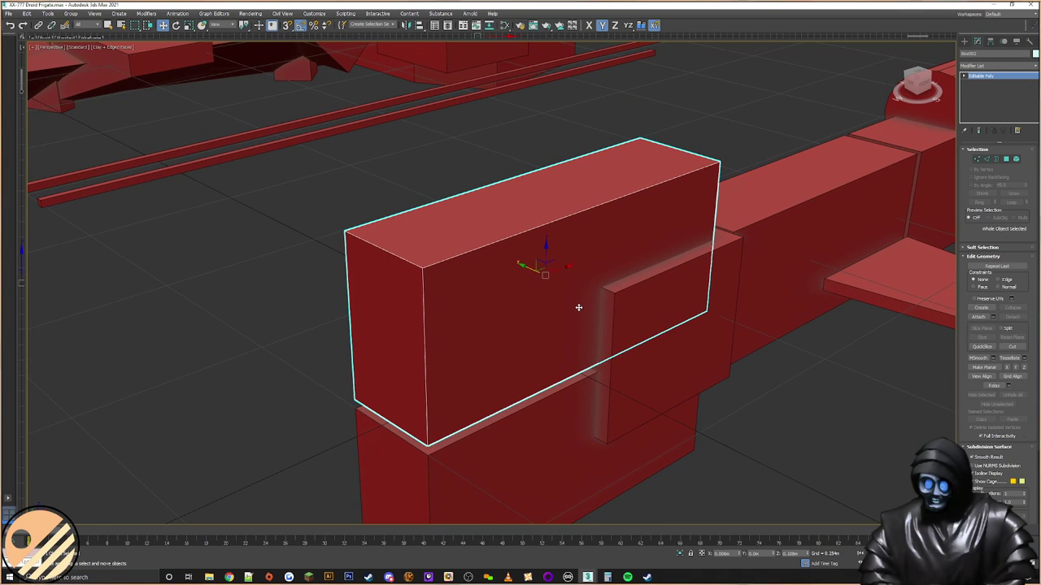
{"action": "middle_click_drag", "start_coordinate": [543, 320], "coordinate": [618, 309], "text": "alt"}
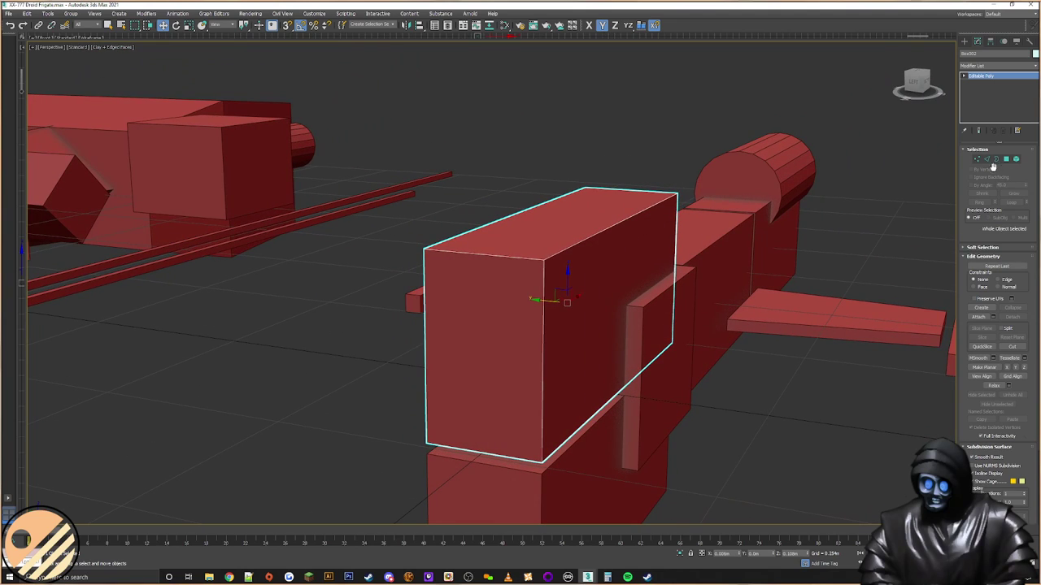
{"action": "left_click", "coordinate": [977, 160]}
{"action": "scroll", "coordinate": [695, 280], "scroll_direction": "down", "scroll_amount": 4}
{"action": "key", "text": "ctrl+a"}
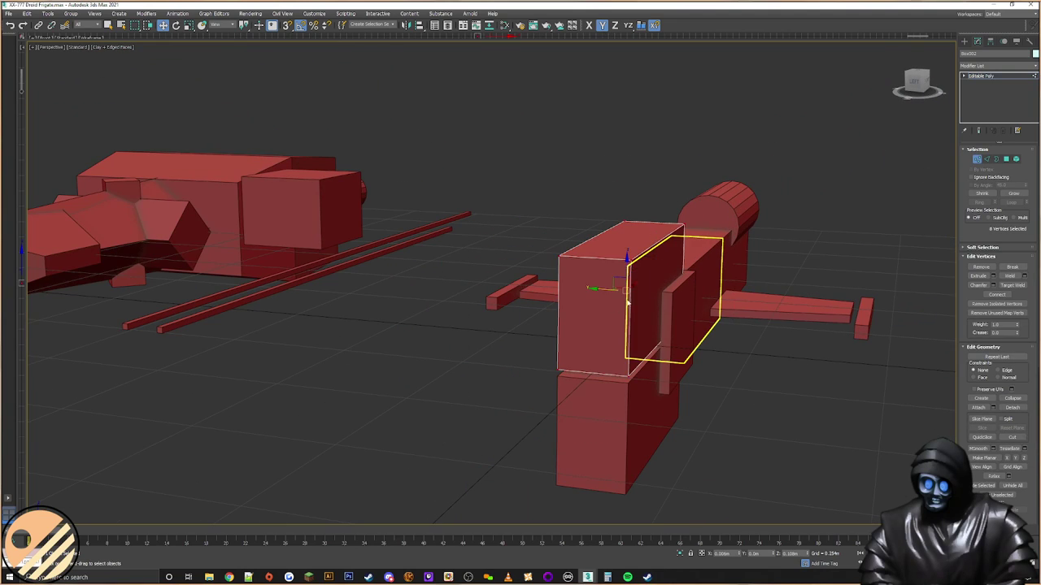
{"action": "scroll", "coordinate": [615, 316], "scroll_direction": "up", "scroll_amount": 3}
{"action": "right_click", "coordinate": [622, 291]}
{"action": "left_click", "coordinate": [650, 316]}
{"action": "left_click_drag", "start_coordinate": [654, 302], "coordinate": [642, 301]}
{"action": "mouse_move", "coordinate": [582, 353]}
{"action": "middle_mouse_down", "text": "alt"}
{"action": "mouse_move", "coordinate": [611, 332]}
{"action": "mouse_move", "coordinate": [609, 317]}
{"action": "mouse_move", "coordinate": [589, 336]}
{"action": "middle_mouse_up", "text": "alt"}
Step: Scale the upper front block's four top vertices inward along Y so its sides taper toward the top
{"action": "left_click_drag", "start_coordinate": [707, 196], "coordinate": [504, 272]}
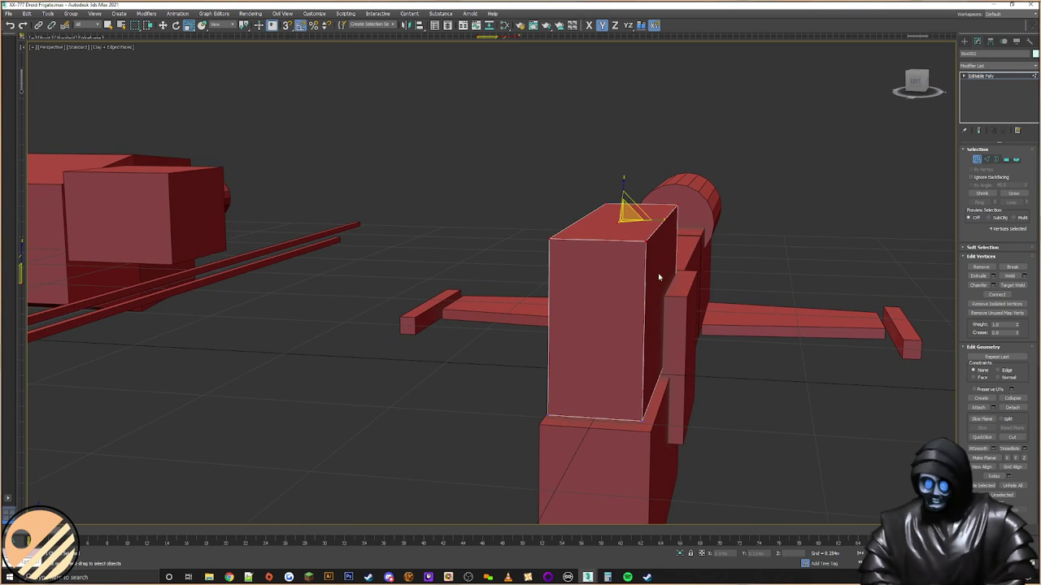
{"action": "middle_click_drag", "start_coordinate": [657, 273], "coordinate": [648, 281], "text": "alt"}
{"action": "left_click_drag", "start_coordinate": [654, 219], "coordinate": [656, 233]}
{"action": "middle_click_drag", "start_coordinate": [655, 232], "coordinate": [696, 297], "text": "alt"}
{"action": "middle_click_drag", "start_coordinate": [701, 309], "coordinate": [716, 308], "text": "alt"}
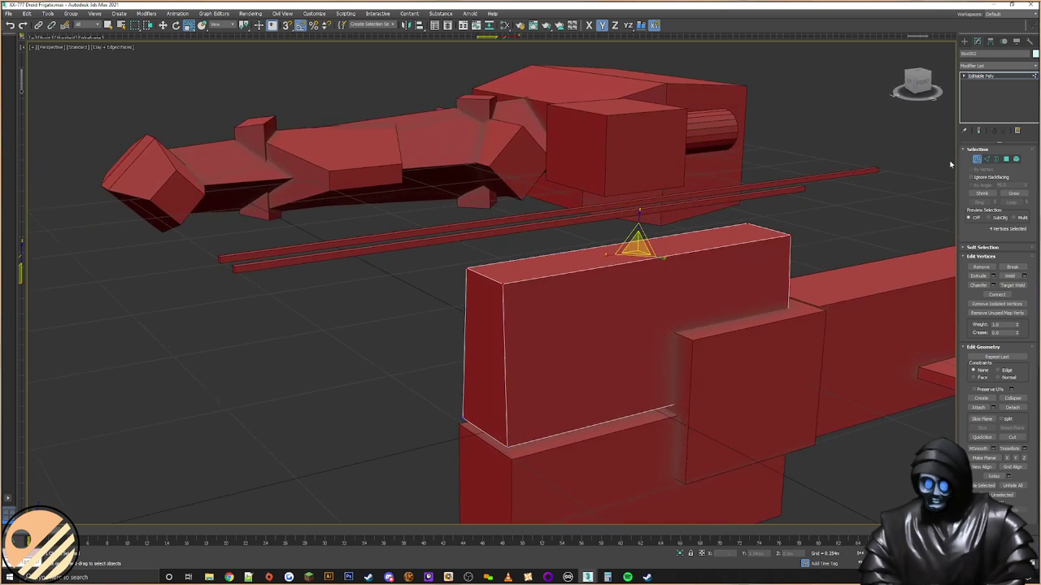
Step: Reset the upper front block's XForm and convert it back to an Editable Poly
{"action": "left_click", "coordinate": [986, 159]}
{"action": "left_click", "coordinate": [1027, 42]}
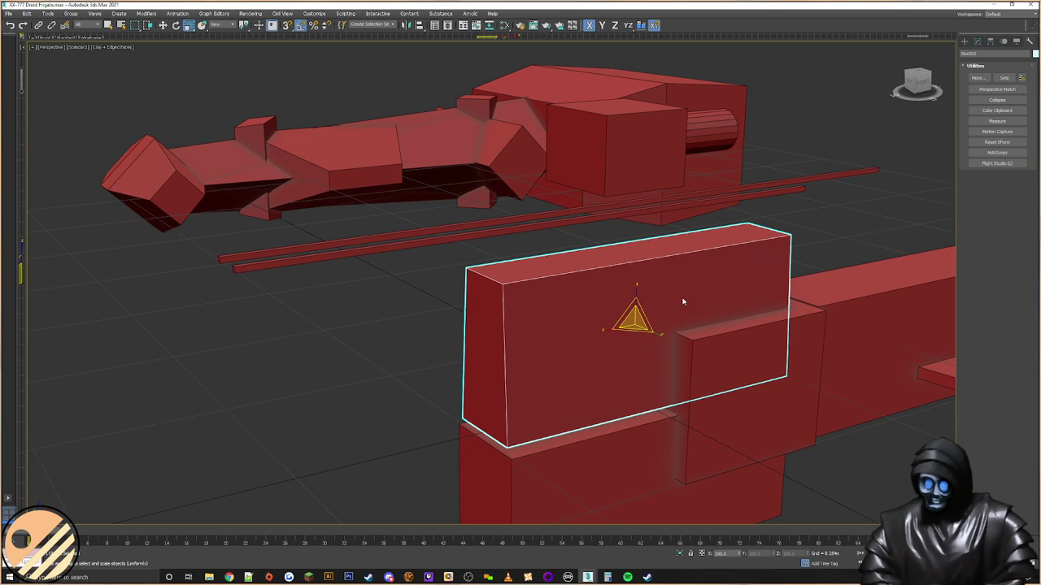
{"action": "right_click", "coordinate": [683, 299]}
{"action": "mouse_move", "coordinate": [716, 380]}
{"action": "left_click", "coordinate": [997, 141]}
{"action": "right_click", "coordinate": [681, 290]}
{"action": "mouse_move", "coordinate": [714, 373]}
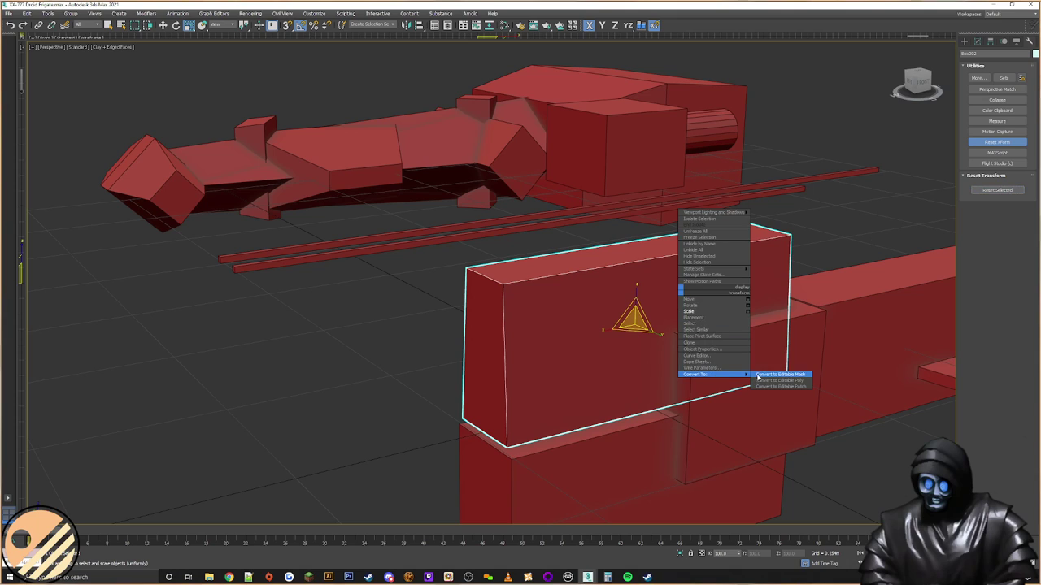
{"action": "left_click", "coordinate": [773, 378]}
Step: Chamfer the two long top edges of the upper front block by about 0.013 m
{"action": "left_click", "coordinate": [986, 160]}
{"action": "middle_click_drag", "start_coordinate": [628, 298], "coordinate": [563, 272], "text": "alt"}
{"action": "left_click_drag", "start_coordinate": [568, 205], "coordinate": [577, 266]}
{"action": "middle_click_drag", "start_coordinate": [725, 285], "coordinate": [704, 289]}
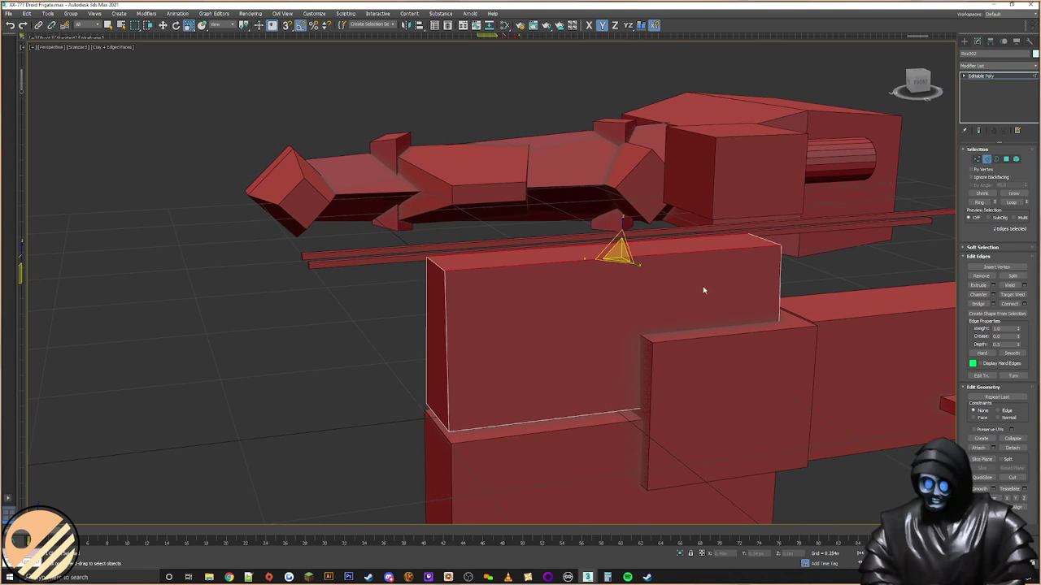
{"action": "left_click", "coordinate": [993, 295]}
{"action": "middle_click_drag", "start_coordinate": [628, 314], "coordinate": [691, 322], "text": "alt"}
{"action": "left_click", "coordinate": [498, 313]}
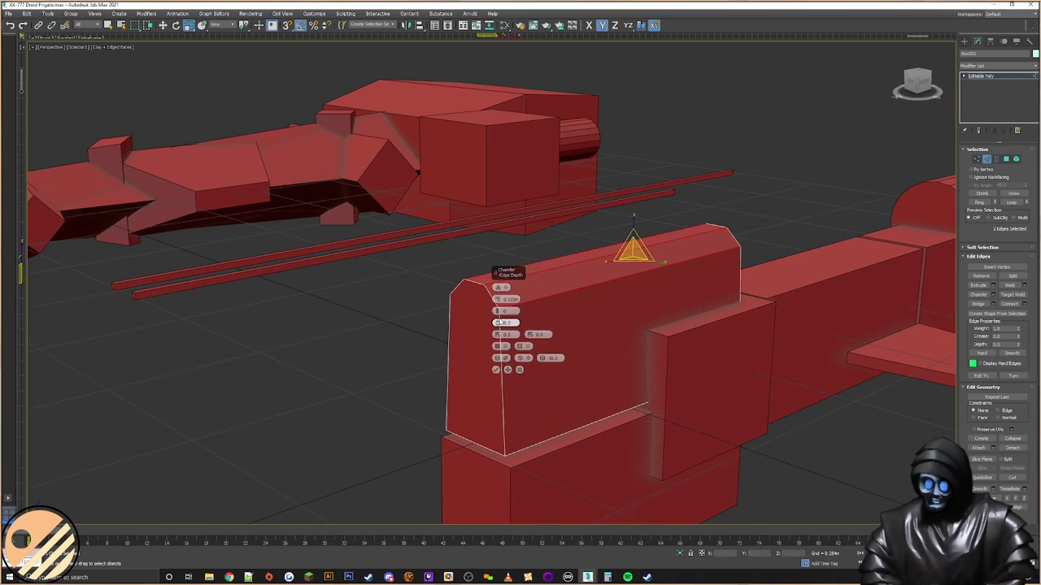
{"action": "left_click_drag", "start_coordinate": [498, 300], "coordinate": [496, 299]}
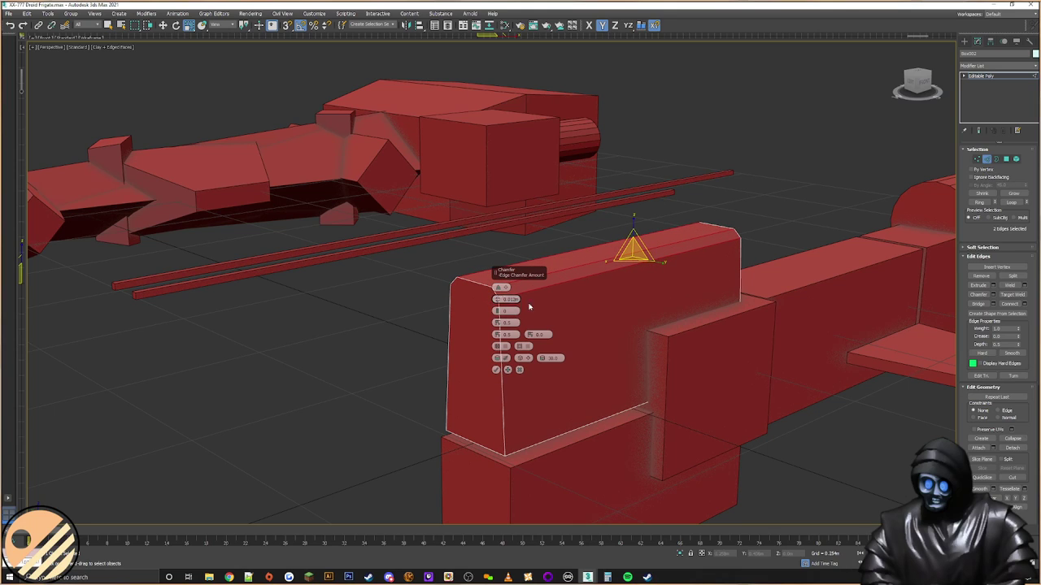
{"action": "left_click", "coordinate": [498, 371]}
{"action": "scroll", "coordinate": [669, 330], "scroll_direction": "down", "scroll_amount": 3}
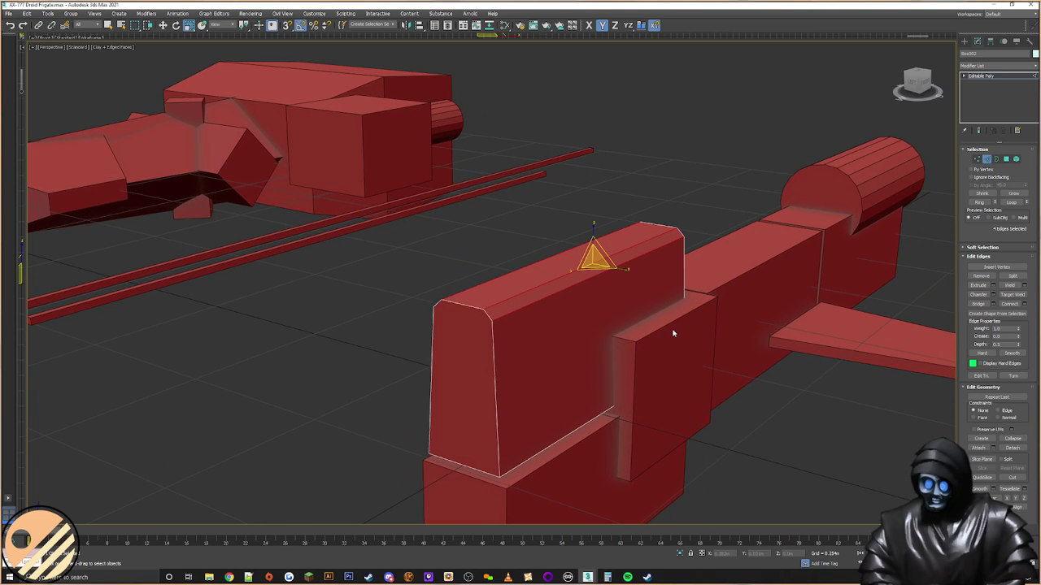
{"action": "scroll", "coordinate": [674, 333], "scroll_direction": "down", "scroll_amount": 5}
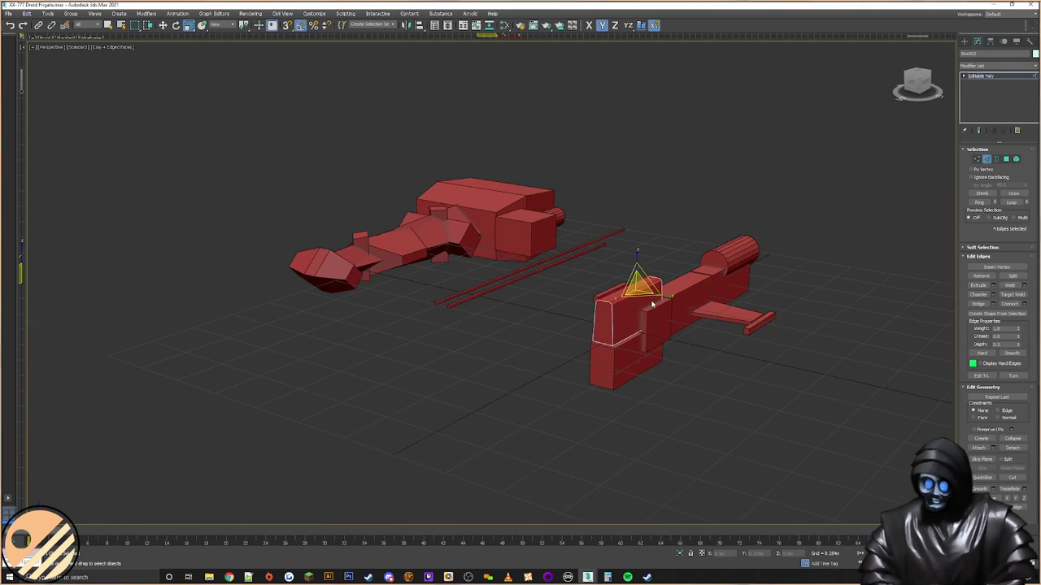
{"action": "left_click", "coordinate": [694, 353]}
{"action": "middle_click_drag", "start_coordinate": [694, 353], "coordinate": [568, 374]}
{"action": "scroll", "coordinate": [610, 363], "scroll_direction": "down", "scroll_amount": 5}
{"action": "scroll", "coordinate": [570, 373], "scroll_direction": "up", "scroll_amount": 3}
{"action": "scroll", "coordinate": [570, 372], "scroll_direction": "down", "scroll_amount": 2}
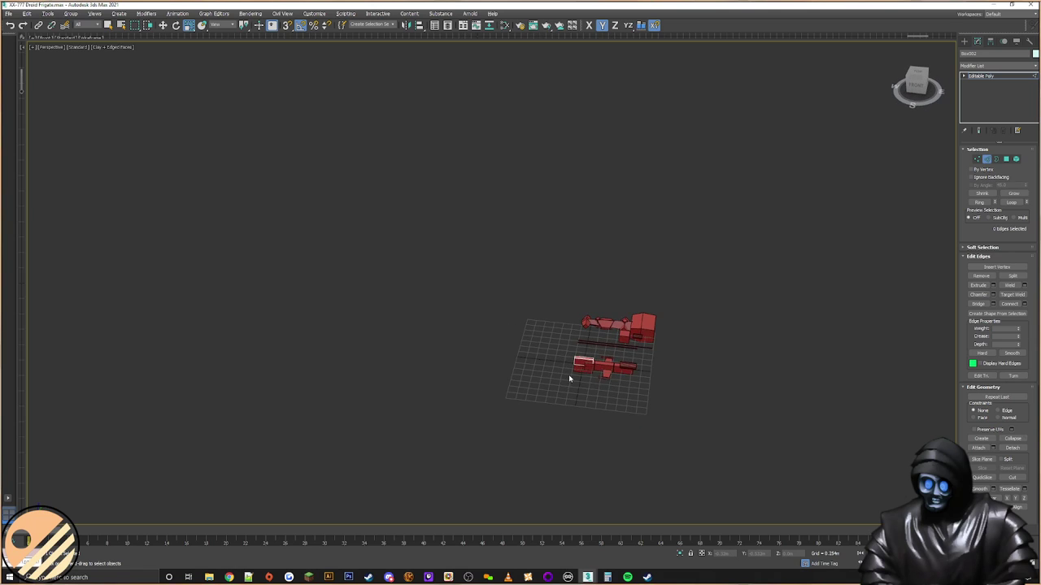
{"action": "scroll", "coordinate": [598, 374], "scroll_direction": "up", "scroll_amount": 10}
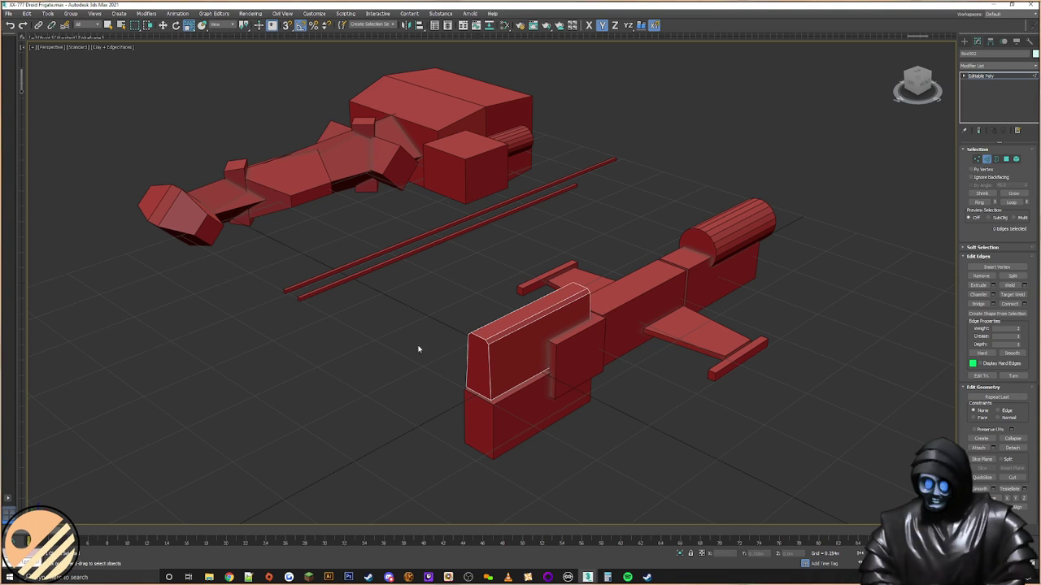
{"action": "scroll", "coordinate": [397, 339], "scroll_direction": "up", "scroll_amount": 4}
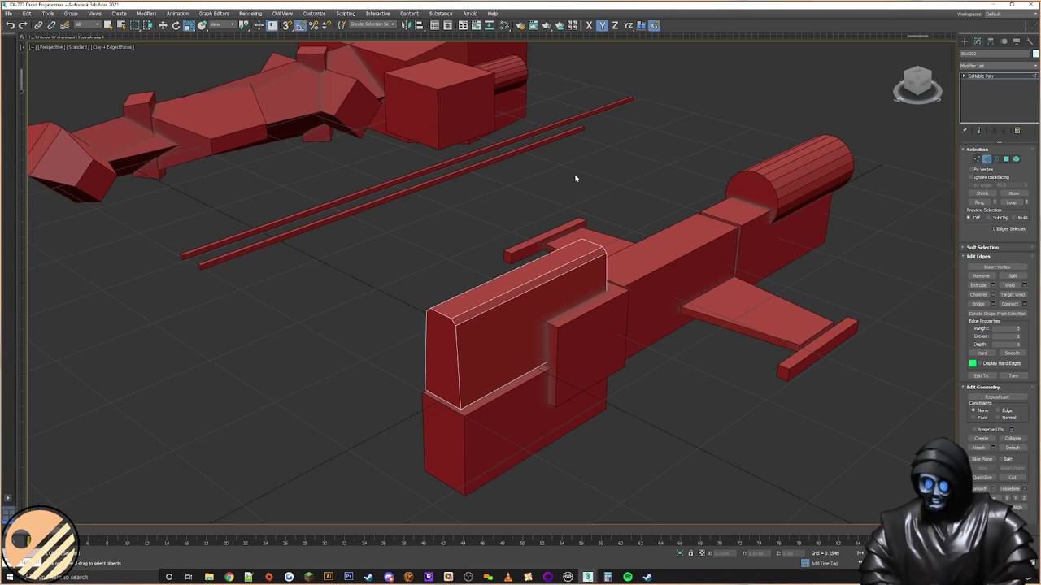
Step: Select the upper front block's lengthwise edges and connect them with a single edge loop around its middle
{"action": "middle_click_drag", "start_coordinate": [580, 176], "coordinate": [556, 177], "text": "alt"}
{"action": "middle_click_drag", "start_coordinate": [534, 227], "coordinate": [516, 204], "text": "alt"}
{"action": "middle_click_drag", "start_coordinate": [615, 214], "coordinate": [602, 218], "text": "alt"}
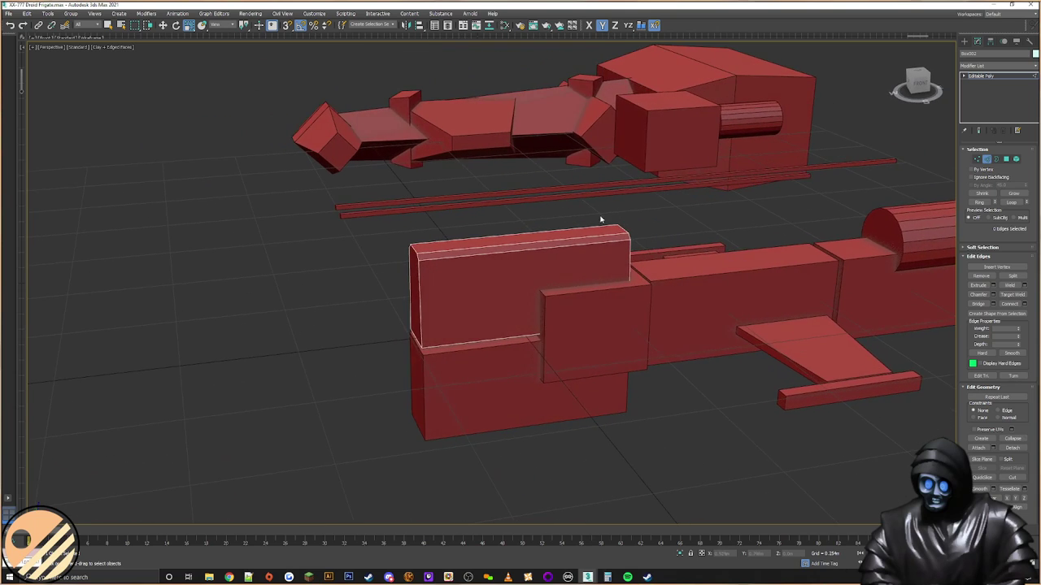
{"action": "scroll", "coordinate": [532, 272], "scroll_direction": "up", "scroll_amount": 3}
{"action": "middle_click_drag", "start_coordinate": [531, 270], "coordinate": [512, 267], "text": "alt"}
{"action": "left_click_drag", "start_coordinate": [537, 177], "coordinate": [526, 253]}
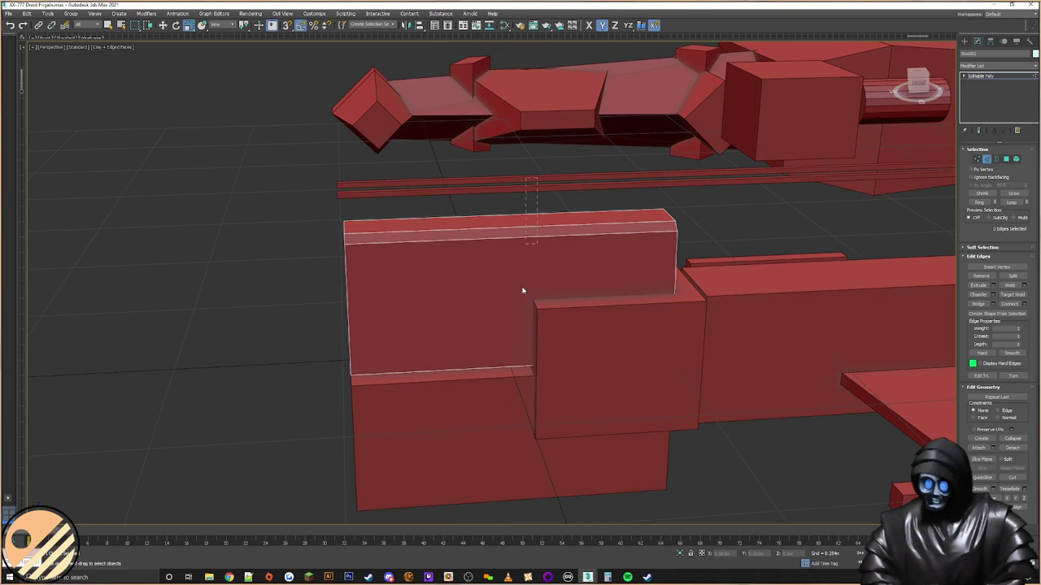
{"action": "middle_click_drag", "start_coordinate": [519, 221], "coordinate": [514, 279], "text": "alt"}
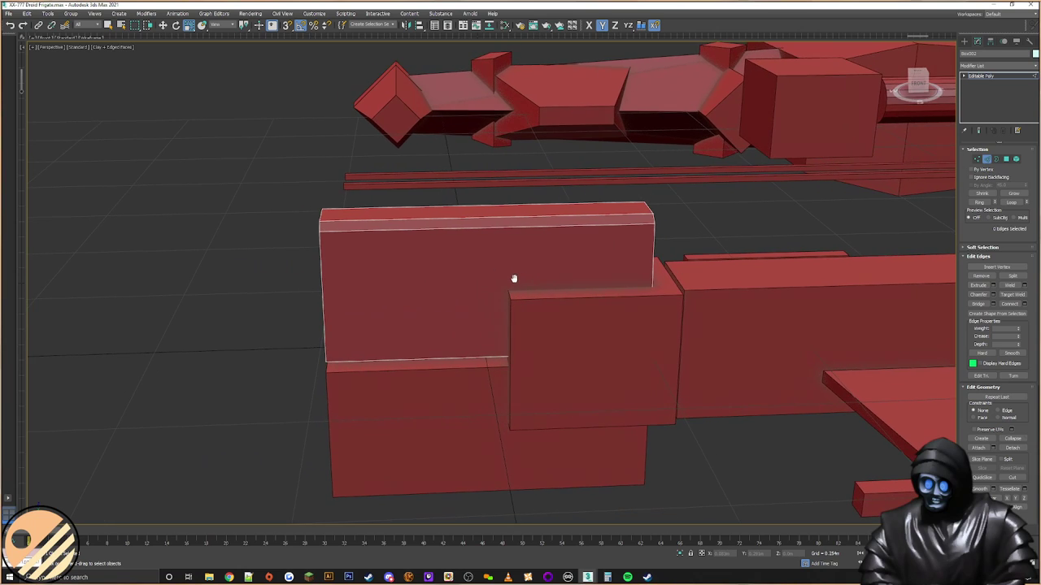
{"action": "left_click_drag", "start_coordinate": [468, 204], "coordinate": [462, 385]}
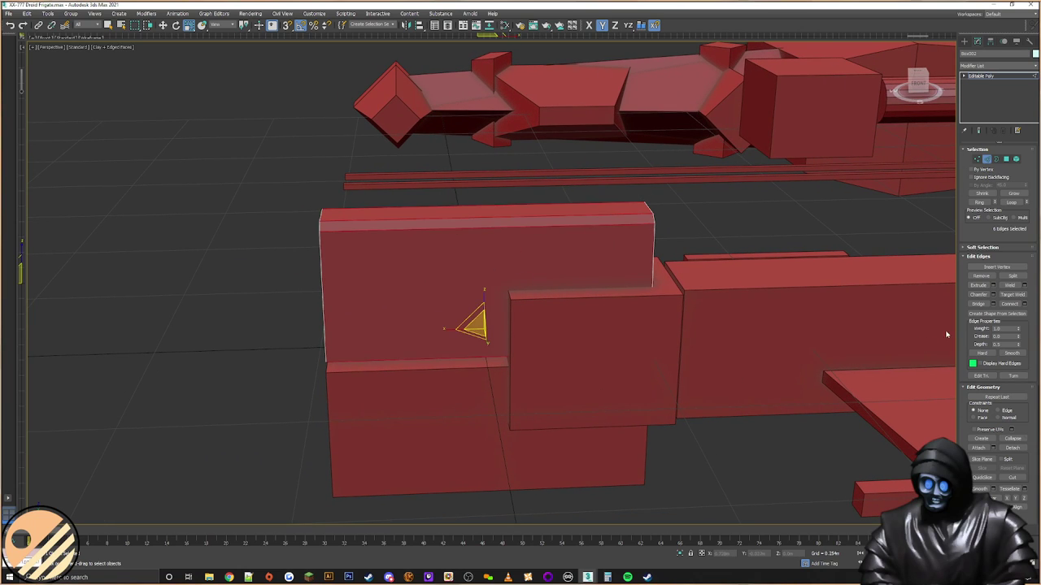
{"action": "left_click", "coordinate": [1025, 304]}
{"action": "left_click", "coordinate": [496, 323]}
{"action": "middle_click_drag", "start_coordinate": [511, 297], "coordinate": [472, 279]}
{"action": "left_click", "coordinate": [732, 239]}
{"action": "middle_click_drag", "start_coordinate": [612, 241], "coordinate": [615, 241], "text": "alt"}
{"action": "left_click_drag", "start_coordinate": [621, 249], "coordinate": [576, 255]}
{"action": "middle_click_drag", "start_coordinate": [576, 257], "coordinate": [571, 217], "text": "alt"}
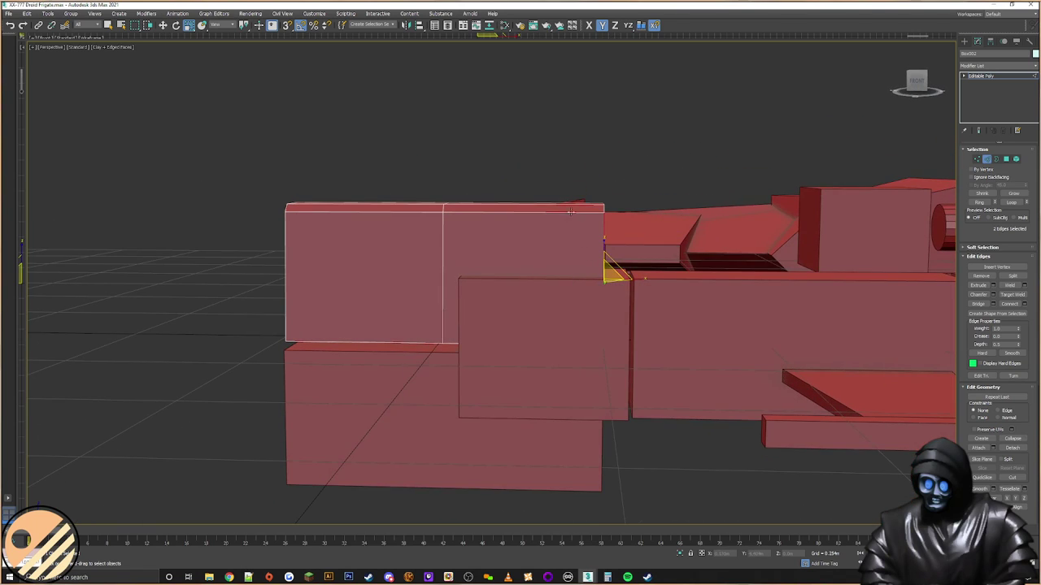
{"action": "left_click_drag", "start_coordinate": [406, 254], "coordinate": [475, 262], "text": "ctrl"}
{"action": "middle_click_drag", "start_coordinate": [568, 253], "coordinate": [521, 246], "text": "alt"}
{"action": "left_click", "coordinate": [451, 168]}
Step: Select the edge loop around the middle of the upper front block and chamfer it into a narrow band
{"action": "left_click_drag", "start_coordinate": [453, 161], "coordinate": [400, 415]}
{"action": "left_click_drag", "start_coordinate": [495, 152], "coordinate": [490, 396], "text": "alt"}
{"action": "left_click_drag", "start_coordinate": [361, 133], "coordinate": [362, 454], "text": "alt"}
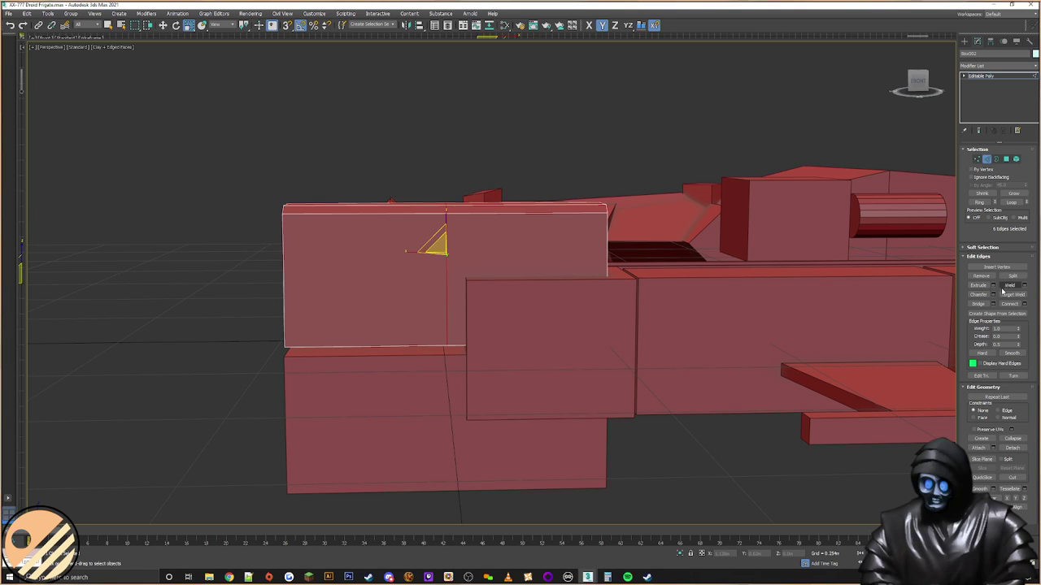
{"action": "middle_click_drag", "start_coordinate": [521, 345], "coordinate": [497, 284], "text": "alt"}
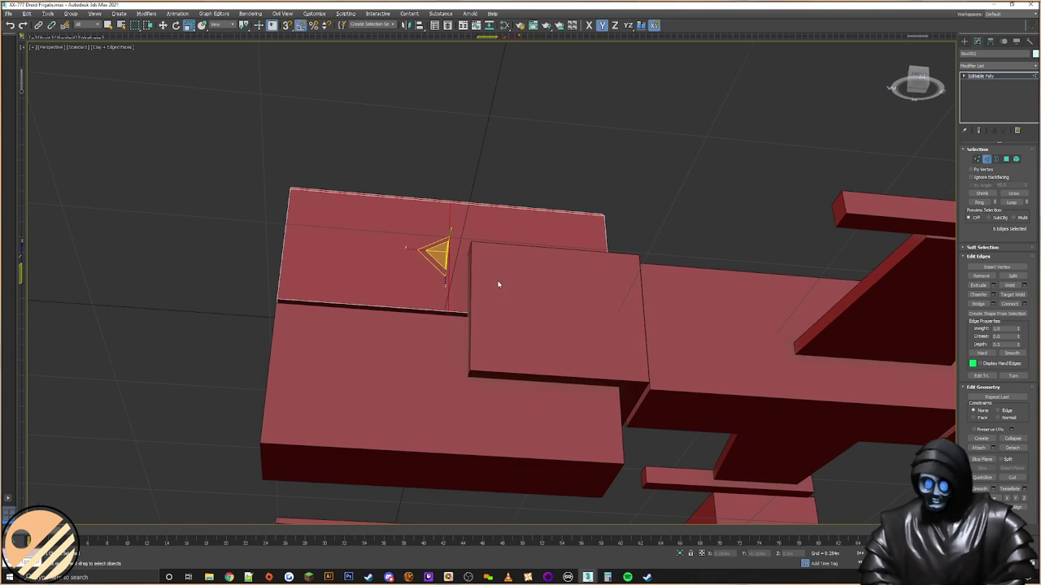
{"action": "middle_click_drag", "start_coordinate": [658, 269], "coordinate": [645, 245], "text": "alt"}
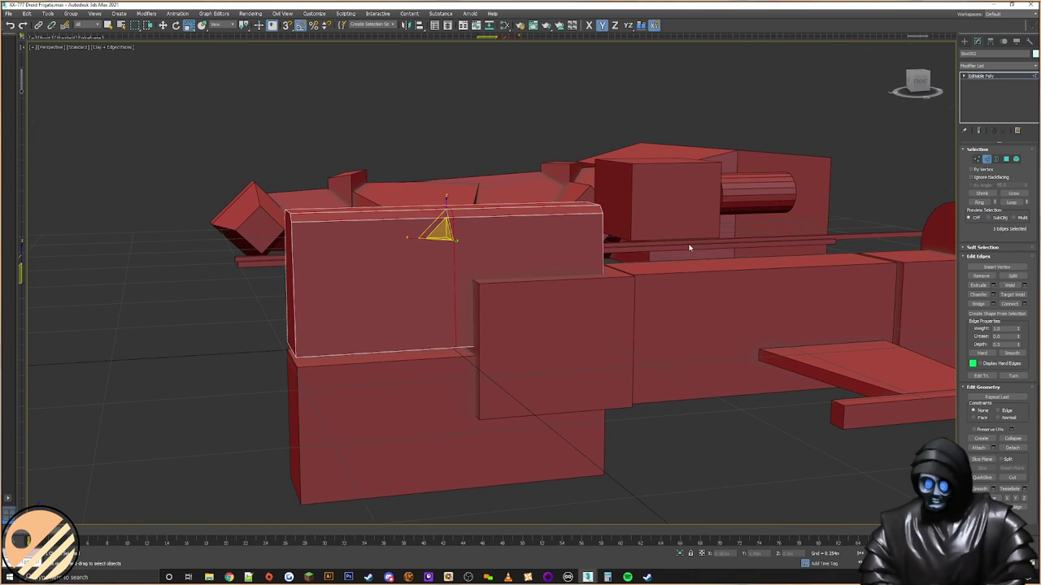
{"action": "left_click", "coordinate": [993, 296]}
{"action": "middle_click_drag", "start_coordinate": [483, 234], "coordinate": [464, 267], "text": "alt"}
{"action": "scroll", "coordinate": [481, 260], "scroll_direction": "down", "scroll_amount": 5}
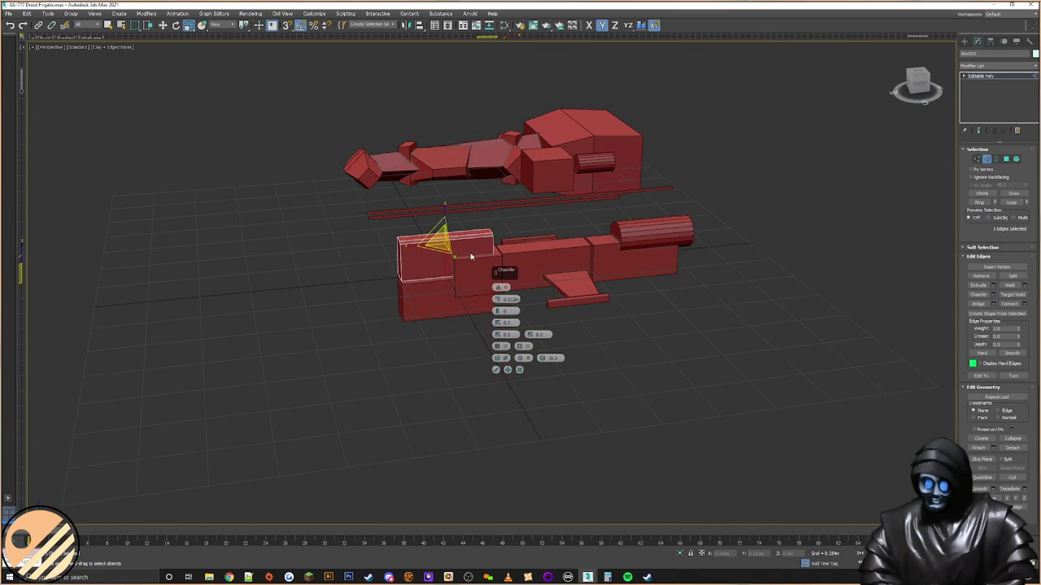
{"action": "scroll", "coordinate": [521, 275], "scroll_direction": "up", "scroll_amount": 6}
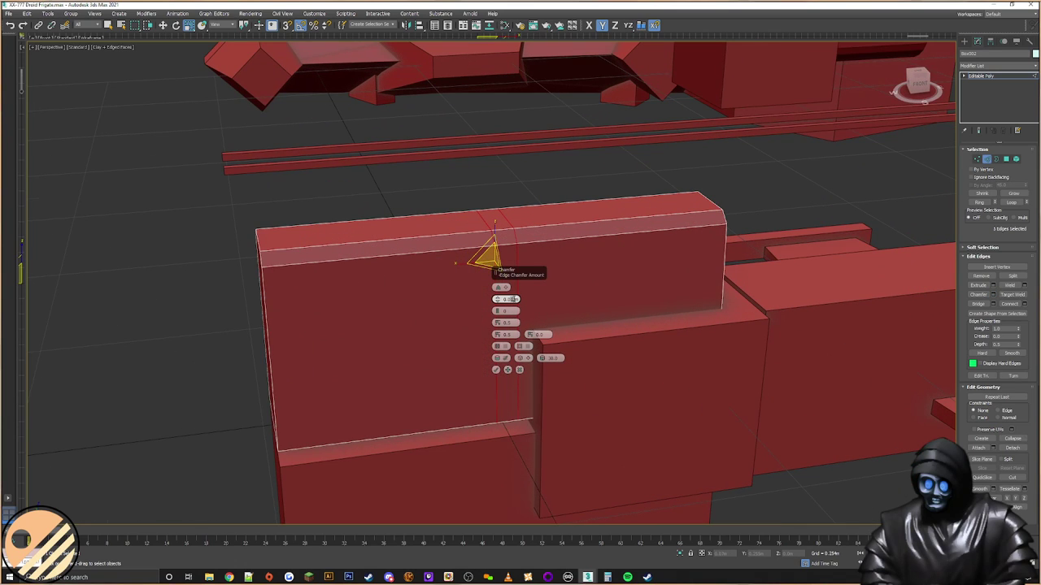
{"action": "left_click_drag", "start_coordinate": [498, 302], "coordinate": [500, 303]}
{"action": "left_click", "coordinate": [496, 370]}
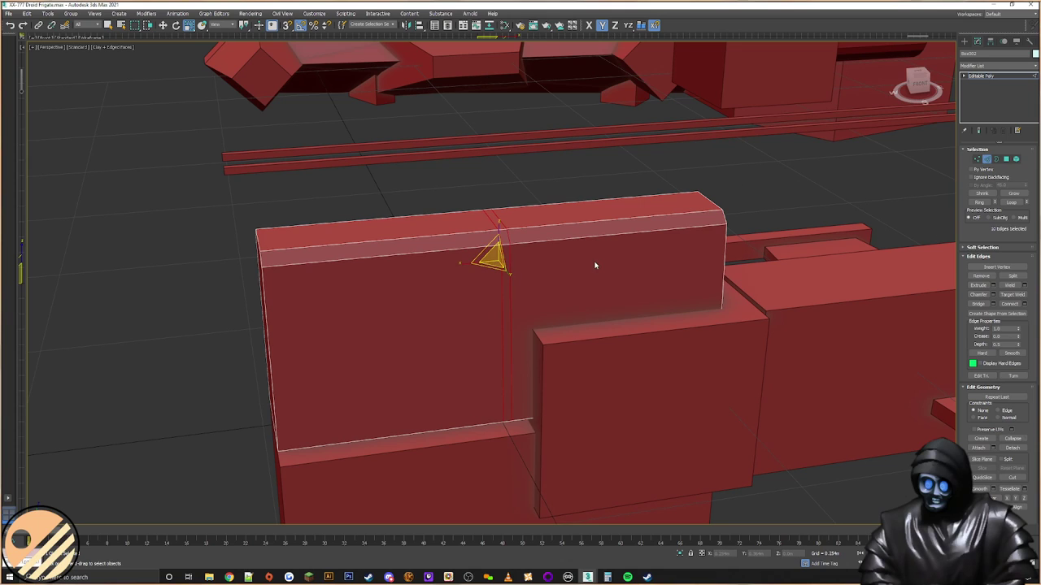
Step: Select the narrow band's polygons across the upper front block's top and sides and extrude them inward to form a shallow groove
{"action": "middle_click_drag", "start_coordinate": [596, 265], "coordinate": [509, 271]}
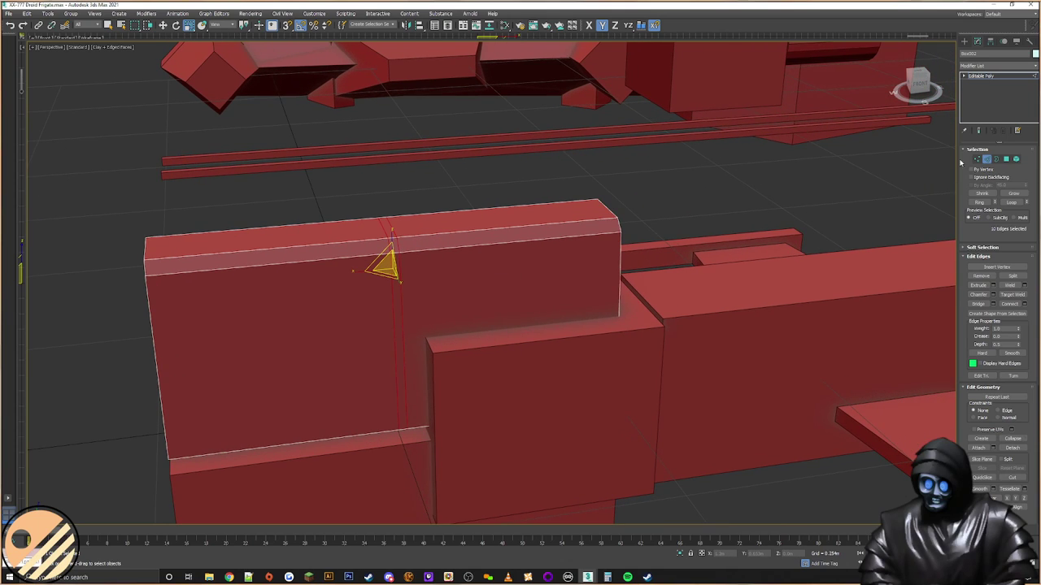
{"action": "left_click", "coordinate": [1006, 159]}
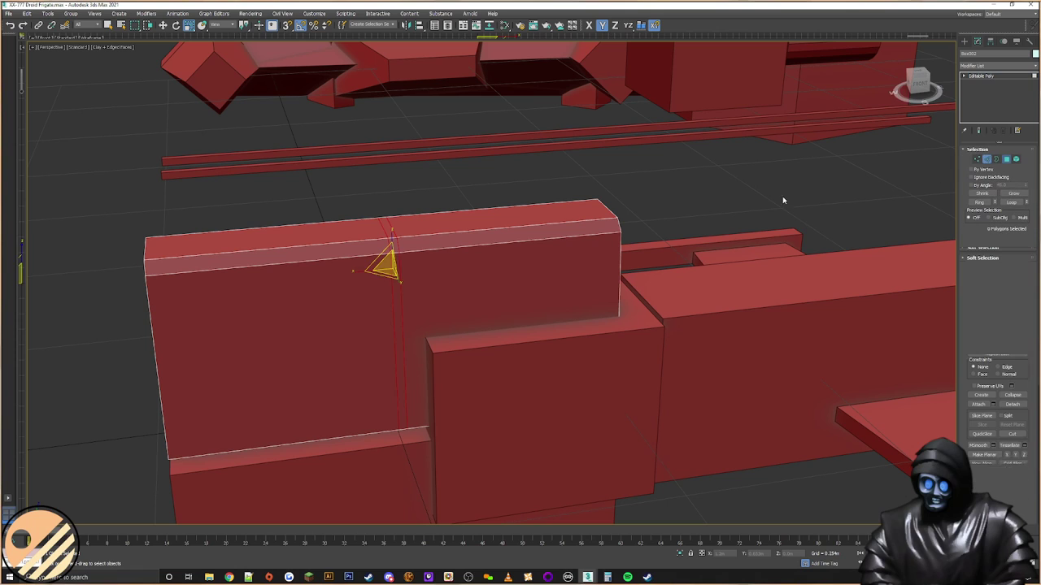
{"action": "middle_click_drag", "start_coordinate": [439, 244], "coordinate": [400, 211], "text": "alt"}
{"action": "key", "text": "ctrl+a"}
{"action": "left_click_drag", "start_coordinate": [478, 182], "coordinate": [462, 309], "text": "alt"}
{"action": "left_click_drag", "start_coordinate": [331, 205], "coordinate": [304, 301], "text": "alt"}
{"action": "middle_click_drag", "start_coordinate": [455, 318], "coordinate": [487, 329], "text": "alt"}
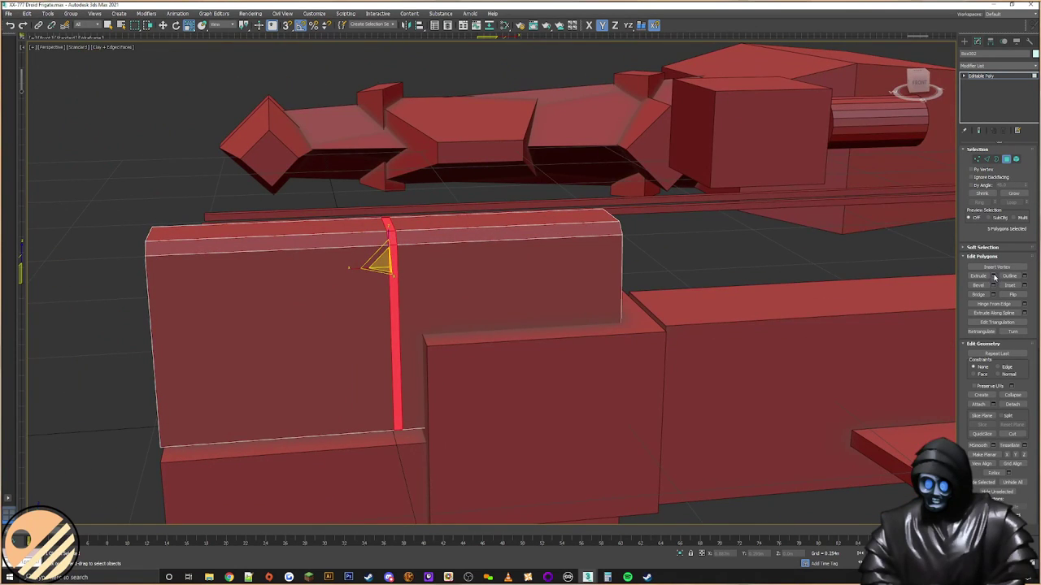
{"action": "left_click", "coordinate": [993, 276]}
{"action": "middle_click_drag", "start_coordinate": [398, 220], "coordinate": [476, 244], "text": "alt"}
{"action": "left_click_drag", "start_coordinate": [499, 298], "coordinate": [504, 359]}
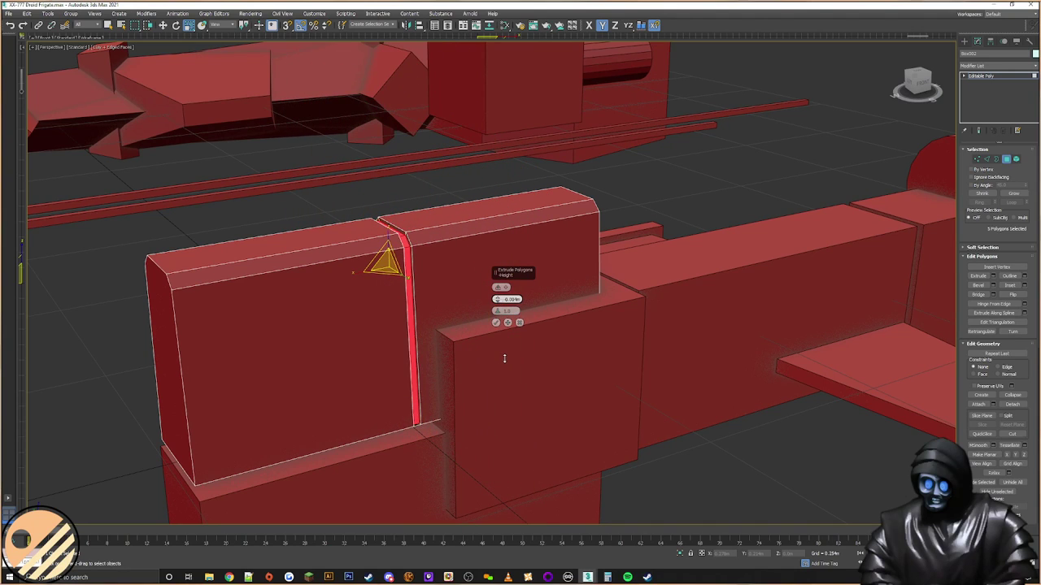
{"action": "middle_click_drag", "start_coordinate": [453, 336], "coordinate": [395, 332], "text": "alt"}
{"action": "scroll", "coordinate": [457, 251], "scroll_direction": "up", "scroll_amount": 4}
{"action": "middle_click_drag", "start_coordinate": [457, 251], "coordinate": [506, 259], "text": "alt"}
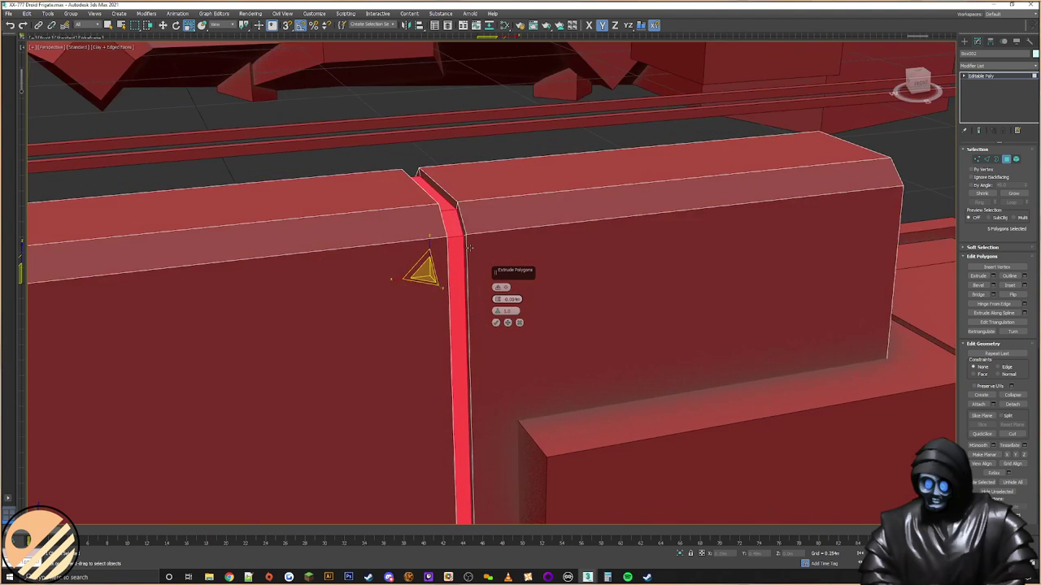
{"action": "left_click", "coordinate": [496, 323]}
Step: Connect the vertical edges behind the groove on both sides of the upper front block with one segment, shifting it with Slide
{"action": "middle_click_drag", "start_coordinate": [583, 296], "coordinate": [382, 244]}
{"action": "scroll", "coordinate": [444, 279], "scroll_direction": "down", "scroll_amount": 2}
{"action": "middle_click_drag", "start_coordinate": [382, 244], "coordinate": [415, 224]}
{"action": "scroll", "coordinate": [414, 223], "scroll_direction": "down", "scroll_amount": 3}
{"action": "middle_click_drag", "start_coordinate": [519, 249], "coordinate": [490, 226], "text": "alt"}
{"action": "left_click", "coordinate": [986, 160]}
{"action": "middle_click_drag", "start_coordinate": [650, 272], "coordinate": [631, 254], "text": "alt"}
{"action": "left_click_drag", "start_coordinate": [618, 244], "coordinate": [569, 262]}
{"action": "middle_click_drag", "start_coordinate": [646, 234], "coordinate": [624, 239], "text": "alt"}
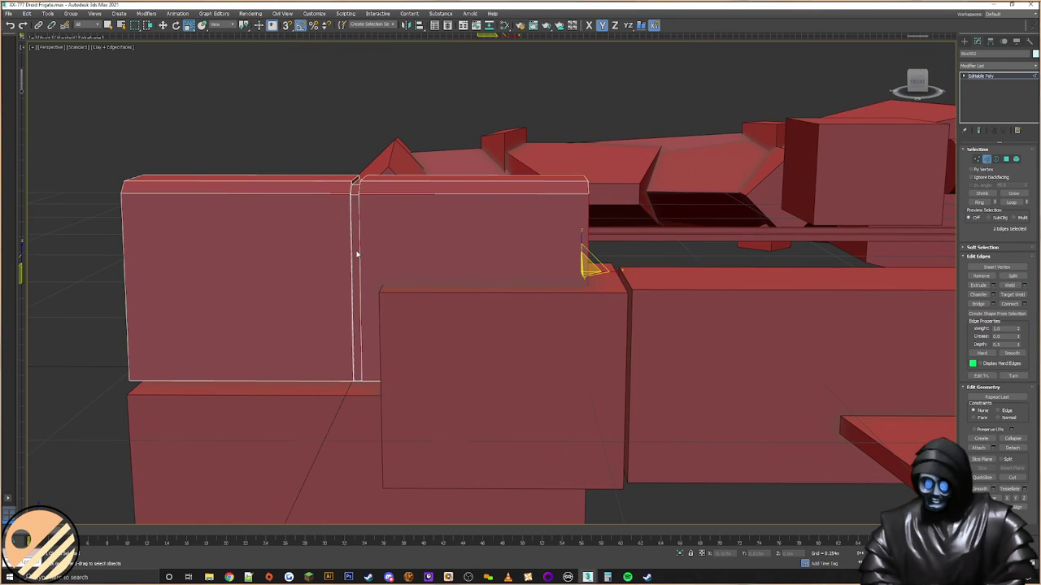
{"action": "middle_click_drag", "start_coordinate": [360, 252], "coordinate": [380, 259], "text": "alt"}
{"action": "left_click", "coordinate": [486, 269], "text": "ctrl"}
{"action": "middle_click_drag", "start_coordinate": [591, 250], "coordinate": [568, 263], "text": "alt"}
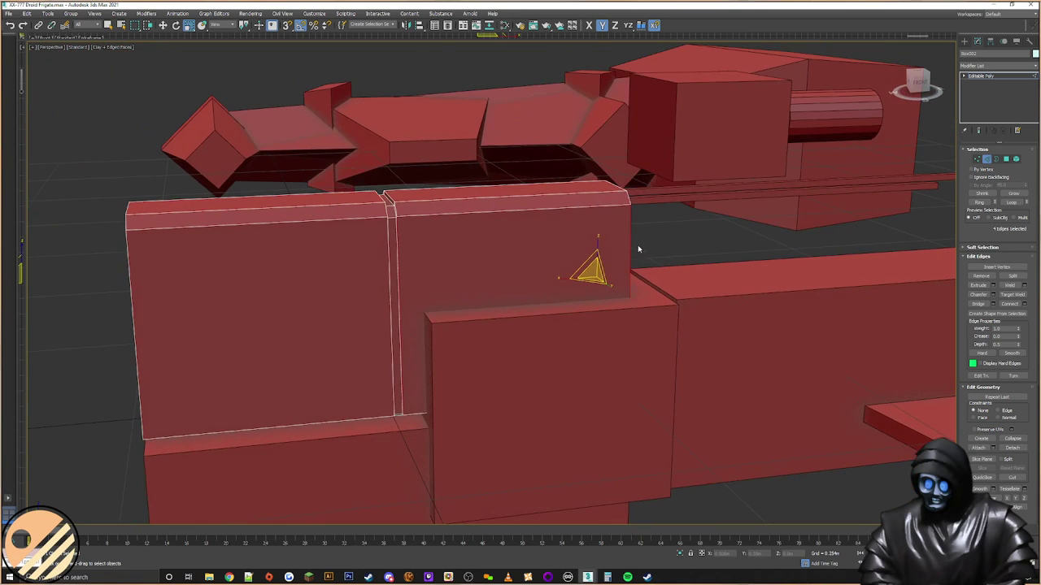
{"action": "left_click", "coordinate": [1019, 304]}
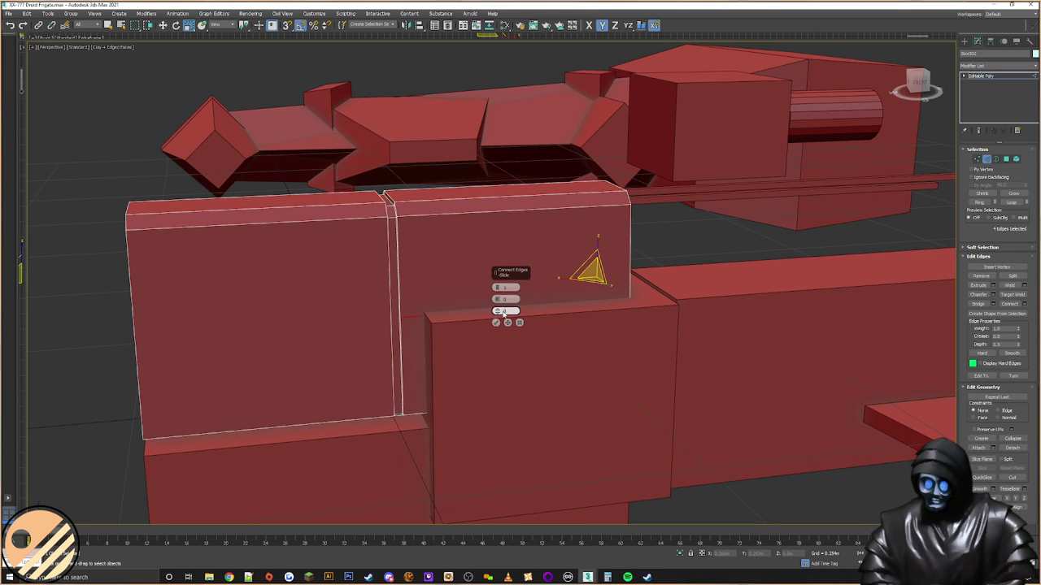
{"action": "left_click_drag", "start_coordinate": [497, 313], "coordinate": [499, 290]}
{"action": "left_click_drag", "start_coordinate": [498, 348], "coordinate": [501, 372]}
{"action": "key", "text": "F3"}
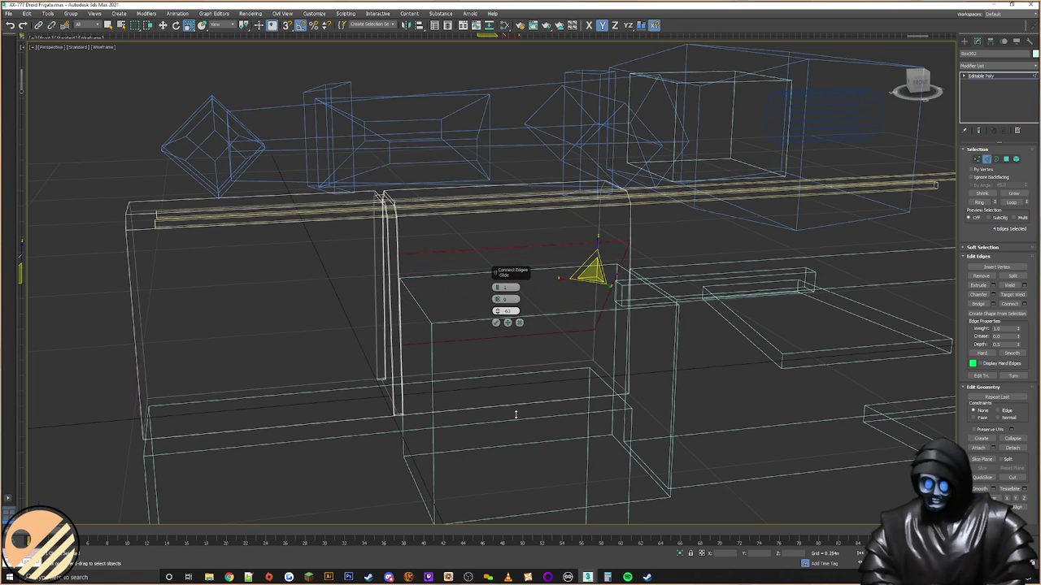
{"action": "left_click_drag", "start_coordinate": [521, 414], "coordinate": [524, 431]}
{"action": "left_click_drag", "start_coordinate": [517, 394], "coordinate": [511, 386]}
{"action": "left_click", "coordinate": [497, 322]}
Step: Constrain vertex movement to Edge and raise the lower connecting line's two vertices level with the line on the opposite side
{"action": "mouse_move", "coordinate": [496, 322]}
{"action": "middle_mouse_down", "text": "alt"}
{"action": "mouse_move", "coordinate": [492, 290]}
{"action": "mouse_move", "coordinate": [549, 286]}
{"action": "mouse_move", "coordinate": [483, 325]}
{"action": "middle_mouse_up", "text": "alt"}
{"action": "key", "text": "1"}
{"action": "scroll", "coordinate": [488, 327], "scroll_direction": "up", "scroll_amount": 2}
{"action": "left_click", "coordinate": [450, 335]}
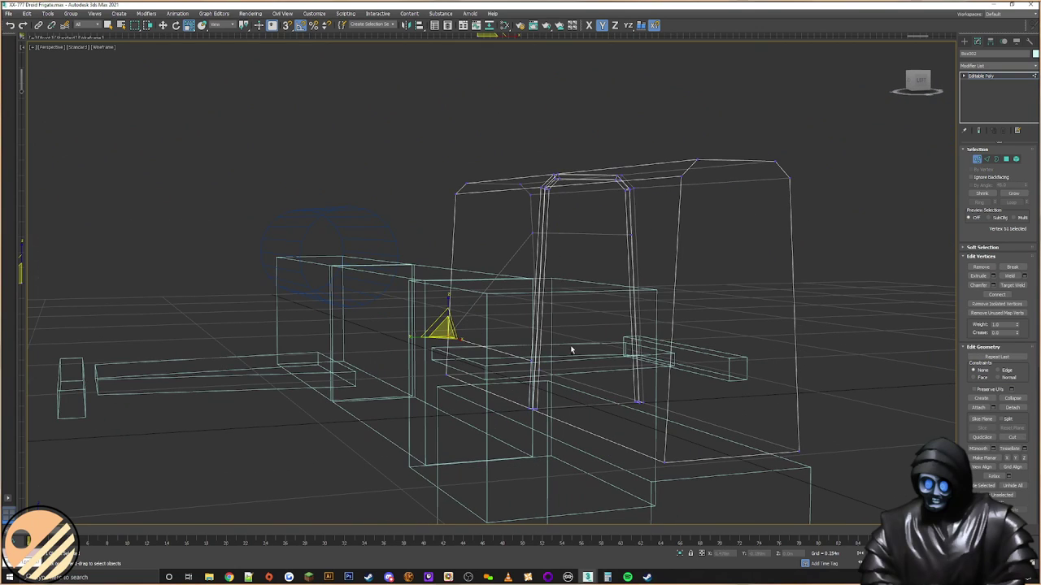
{"action": "left_click", "coordinate": [532, 360], "text": "ctrl"}
{"action": "middle_click_drag", "start_coordinate": [534, 360], "coordinate": [583, 361], "text": "alt"}
{"action": "left_click", "coordinate": [998, 370]}
{"action": "right_click", "coordinate": [560, 277]}
{"action": "left_click", "coordinate": [573, 283]}
{"action": "left_click_drag", "start_coordinate": [484, 323], "coordinate": [497, 233]}
{"action": "middle_click_drag", "start_coordinate": [502, 256], "coordinate": [588, 251], "text": "alt"}
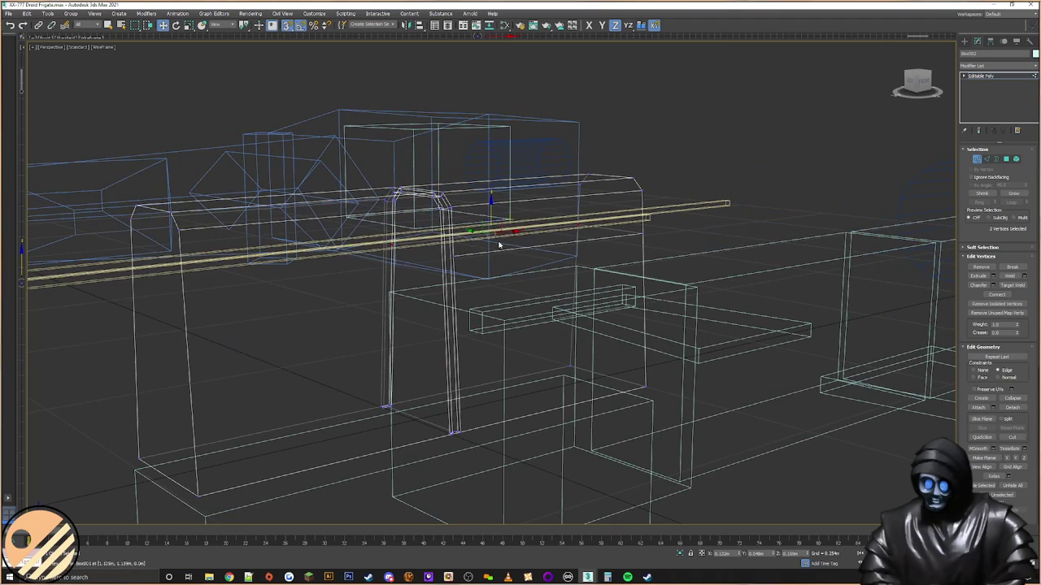
Step: Select all four vertices of the two side connecting lines and raise them slightly along Z
{"action": "middle_click_drag", "start_coordinate": [464, 262], "coordinate": [609, 255], "text": "alt"}
{"action": "left_click_drag", "start_coordinate": [651, 228], "coordinate": [598, 273]}
{"action": "middle_click_drag", "start_coordinate": [392, 241], "coordinate": [447, 258], "text": "alt"}
{"action": "left_click_drag", "start_coordinate": [447, 258], "coordinate": [333, 304], "text": "ctrl"}
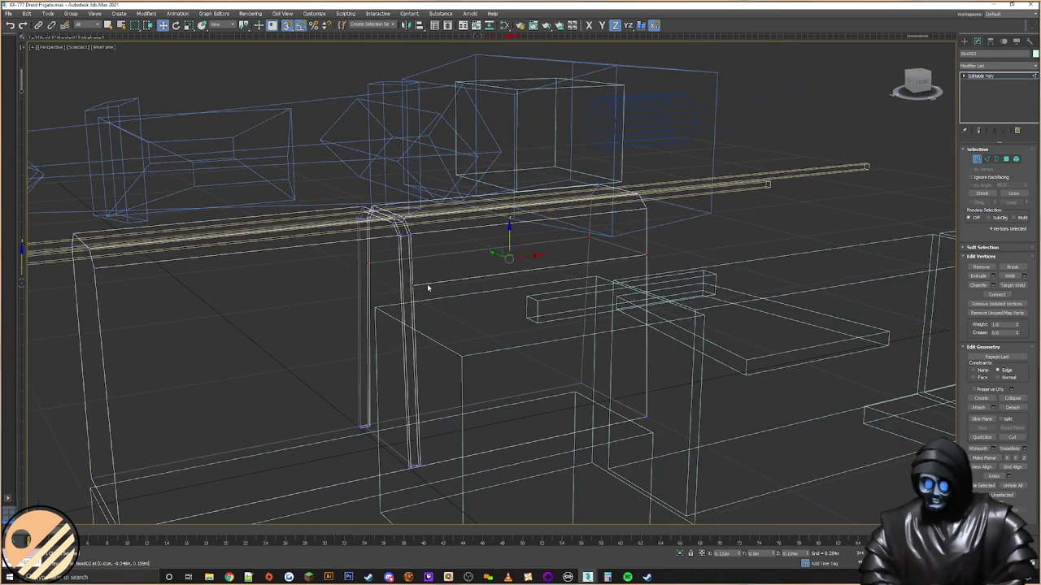
{"action": "key", "text": "F3"}
{"action": "mouse_move", "coordinate": [414, 284]}
{"action": "middle_mouse_down", "text": "alt"}
{"action": "mouse_move", "coordinate": [629, 262]}
{"action": "mouse_move", "coordinate": [562, 265]}
{"action": "middle_mouse_up", "text": "alt"}
{"action": "left_click_drag", "start_coordinate": [475, 228], "coordinate": [497, 211]}
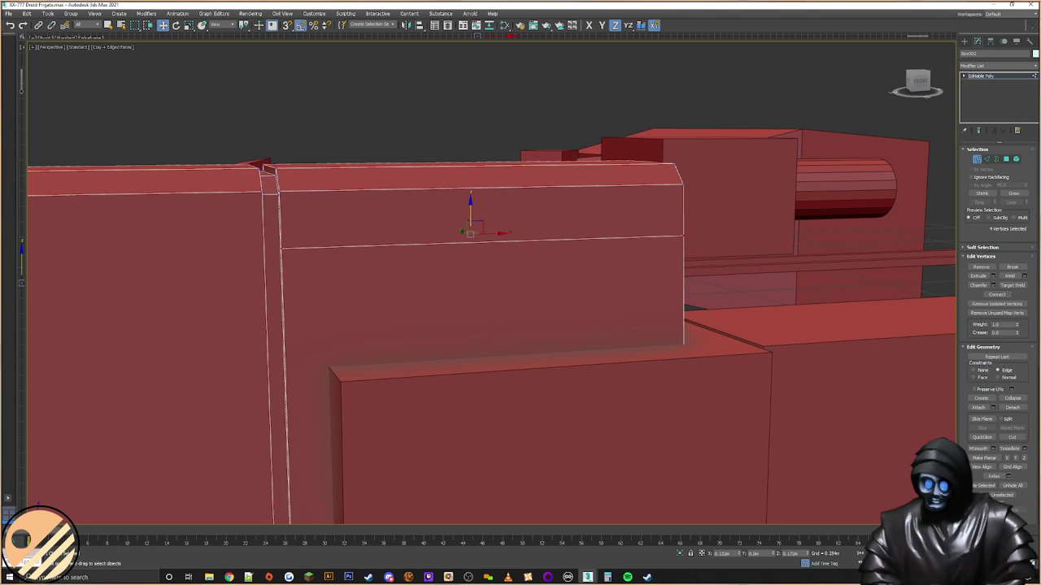
Step: Connect the horizontal side line to the groove's vertical edge below it with a diagonal edge on both sides of the upper front block
{"action": "left_click", "coordinate": [987, 161]}
{"action": "middle_click_drag", "start_coordinate": [608, 281], "coordinate": [704, 205]}
{"action": "scroll", "coordinate": [705, 205], "scroll_direction": "down", "scroll_amount": 3}
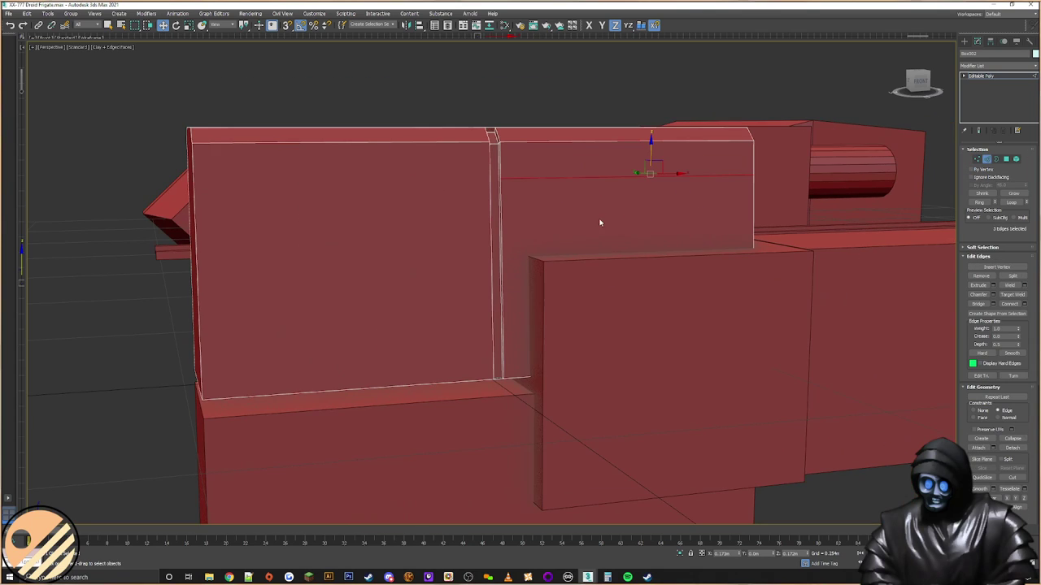
{"action": "left_click", "coordinate": [580, 178]}
{"action": "left_click", "coordinate": [502, 227], "text": "ctrl"}
{"action": "middle_click_drag", "start_coordinate": [502, 228], "coordinate": [595, 228], "text": "alt"}
{"action": "left_click", "coordinate": [619, 215], "text": "ctrl"}
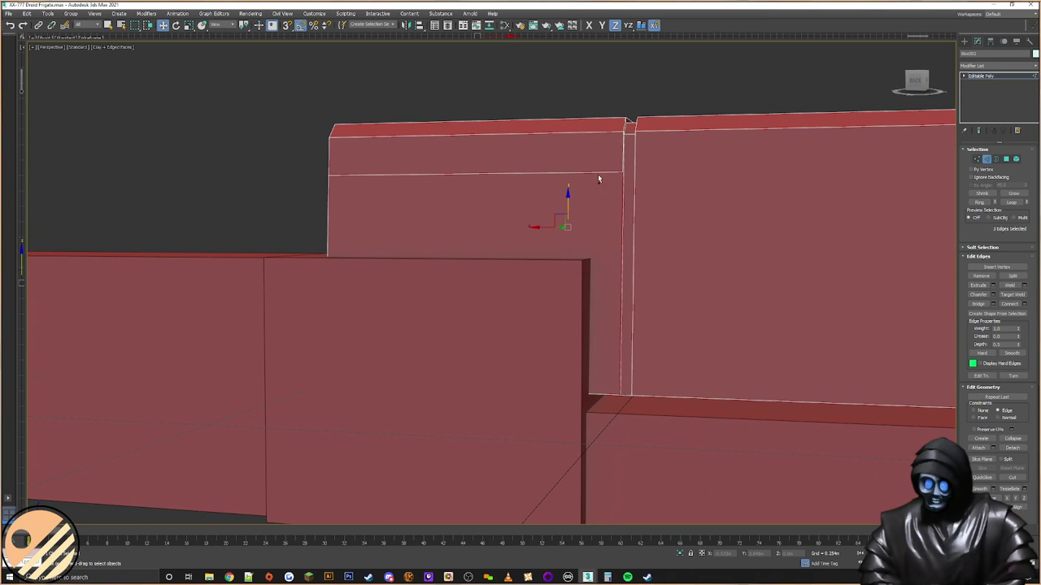
{"action": "left_click", "coordinate": [594, 174], "text": "ctrl"}
{"action": "middle_click_drag", "start_coordinate": [593, 173], "coordinate": [385, 206], "text": "alt"}
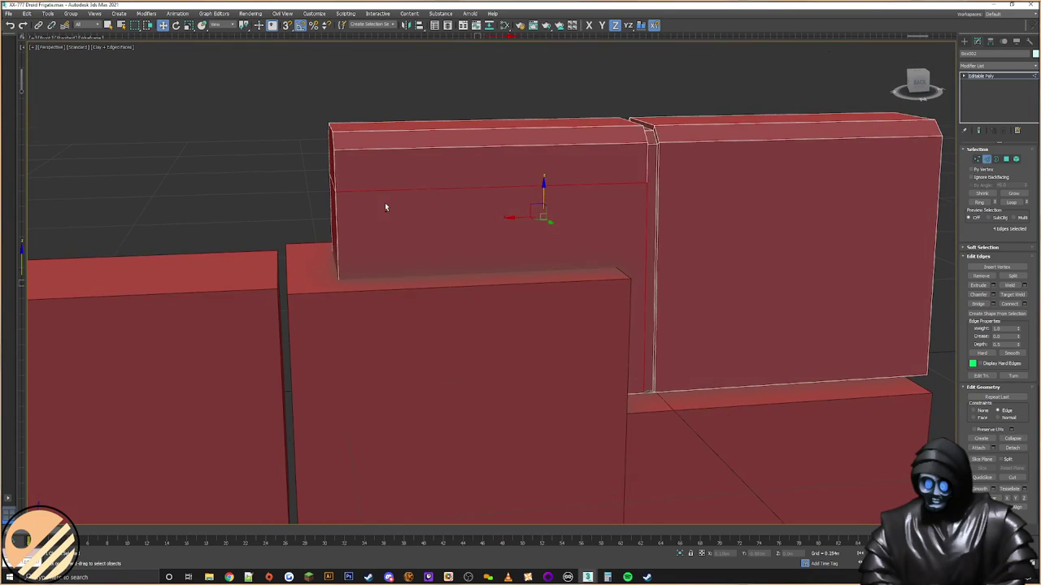
{"action": "key", "text": "F3"}
{"action": "middle_click_drag", "start_coordinate": [629, 246], "coordinate": [528, 244], "text": "alt"}
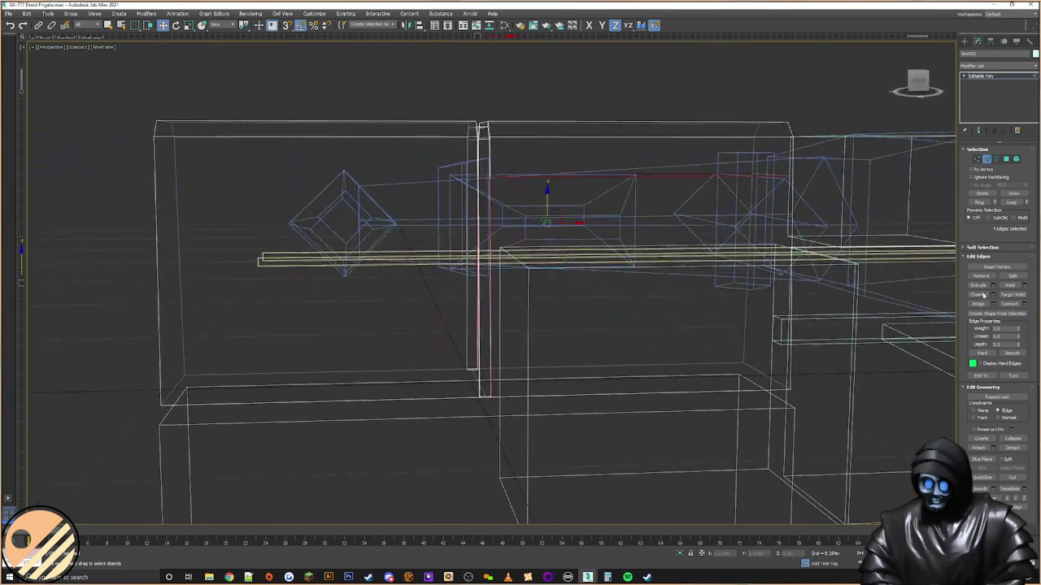
{"action": "left_click", "coordinate": [1024, 302]}
{"action": "middle_click_drag", "start_coordinate": [878, 275], "coordinate": [713, 254], "text": "alt"}
{"action": "left_click", "coordinate": [496, 323]}
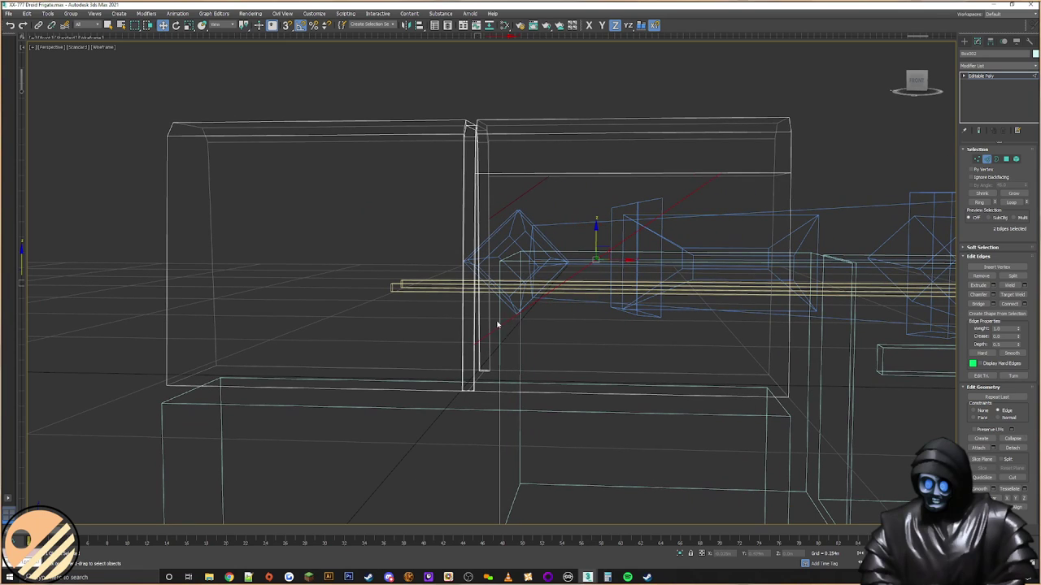
Step: Snap the end vertices of one side's diagonal into line with those of the diagonal on the opposite side
{"action": "left_click", "coordinate": [977, 159]}
{"action": "left_click", "coordinate": [719, 172]}
{"action": "mouse_move", "coordinate": [569, 174]}
{"action": "middle_mouse_down", "text": "alt"}
{"action": "mouse_move", "coordinate": [597, 186]}
{"action": "mouse_move", "coordinate": [577, 182]}
{"action": "middle_mouse_up", "text": "alt"}
{"action": "left_click_drag", "start_coordinate": [559, 174], "coordinate": [741, 211]}
{"action": "key", "text": "s"}
{"action": "left_click", "coordinate": [475, 219]}
{"action": "left_click_drag", "start_coordinate": [475, 201], "coordinate": [466, 385]}
{"action": "middle_click_drag", "start_coordinate": [467, 383], "coordinate": [507, 322], "text": "alt"}
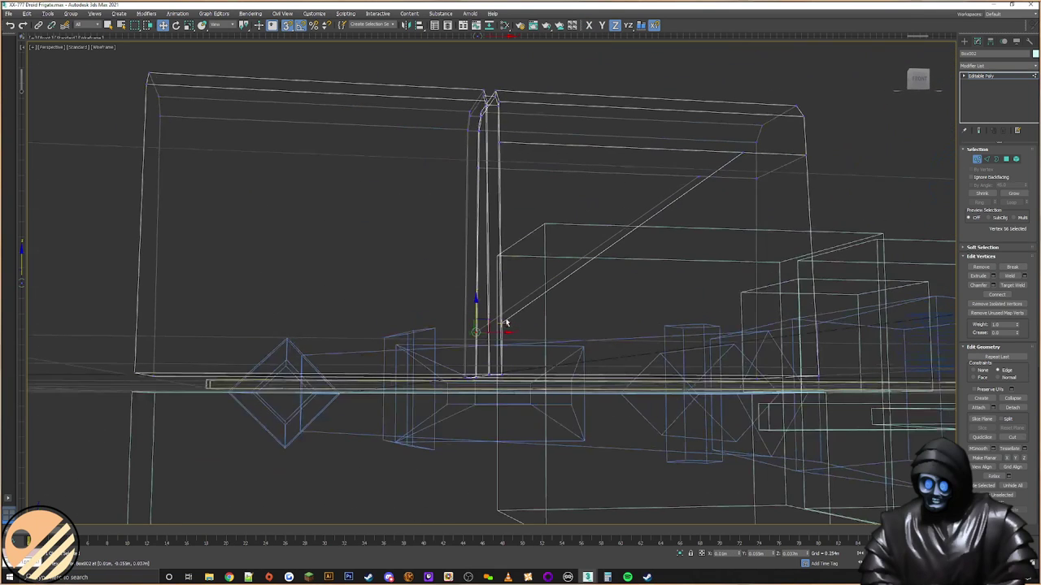
Step: Select the upper end vertices of both side diagonals and restrict their movement to the X axis to line them up
{"action": "left_click_drag", "start_coordinate": [460, 341], "coordinate": [550, 304]}
{"action": "scroll", "coordinate": [548, 306], "scroll_direction": "down", "scroll_amount": 1}
{"action": "mouse_move", "coordinate": [549, 303]}
{"action": "middle_mouse_down", "text": "alt"}
{"action": "mouse_move", "coordinate": [490, 344]}
{"action": "mouse_move", "coordinate": [550, 290]}
{"action": "mouse_move", "coordinate": [551, 303]}
{"action": "middle_mouse_up", "text": "alt"}
{"action": "key", "text": "s"}
{"action": "left_click", "coordinate": [656, 247]}
{"action": "key", "text": "F5"}
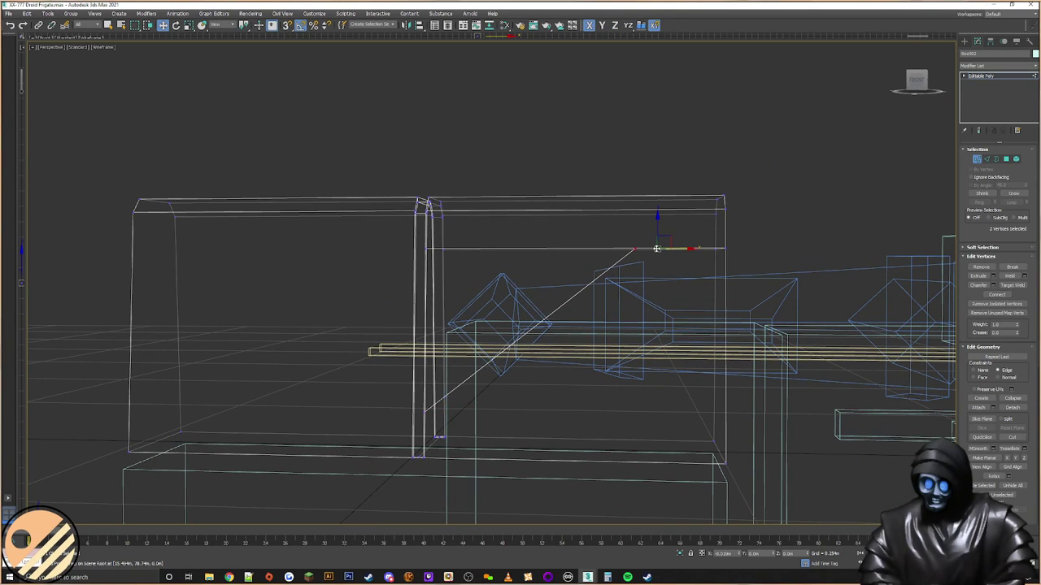
Step: Delete the upper front block's polygons below the horizontal lines and diagonals to leave an overhang
{"action": "middle_click_drag", "start_coordinate": [656, 247], "coordinate": [578, 254], "text": "alt"}
{"action": "key", "text": "F3"}
{"action": "left_click", "coordinate": [1006, 160]}
{"action": "left_click_drag", "start_coordinate": [721, 246], "coordinate": [657, 280]}
{"action": "middle_click_drag", "start_coordinate": [657, 281], "coordinate": [660, 247], "text": "alt"}
{"action": "key", "text": "Delete"}
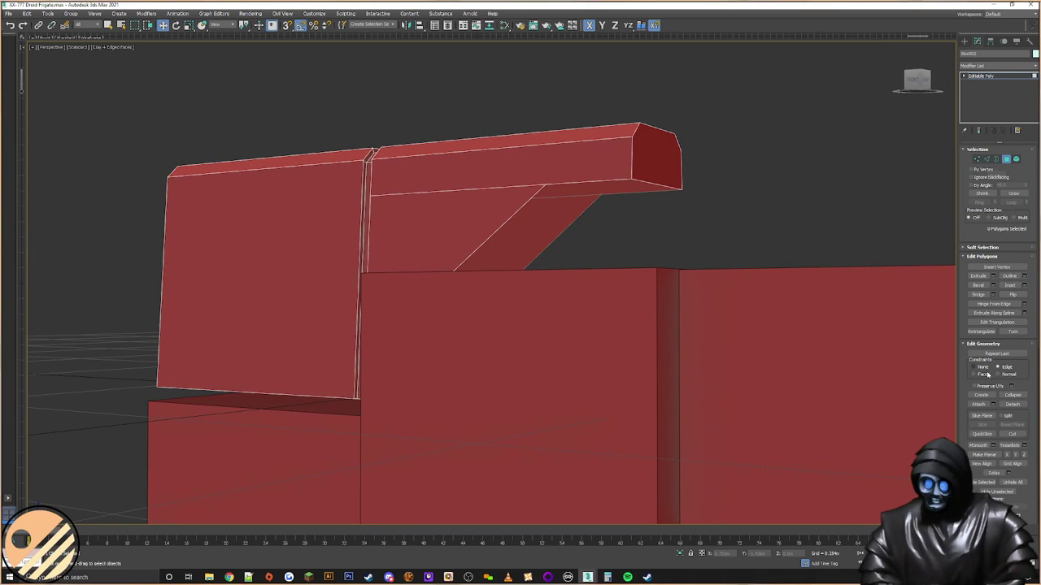
Step: Create two polygons that close the overhang's flat underside and the slanted face beneath it
{"action": "left_click", "coordinate": [982, 394]}
{"action": "middle_click_drag", "start_coordinate": [728, 300], "coordinate": [564, 288]}
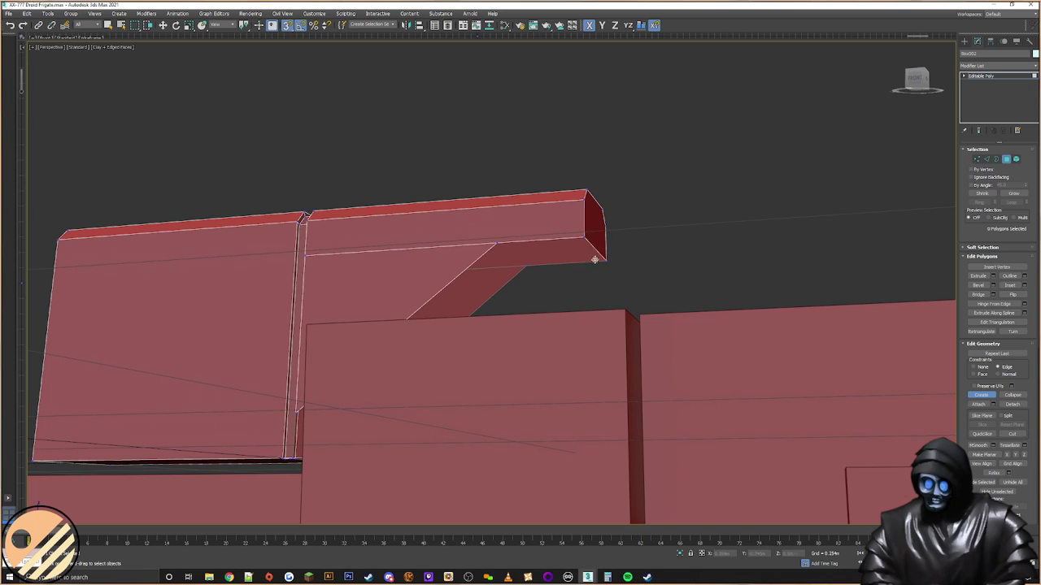
{"action": "left_click", "coordinate": [502, 242]}
{"action": "middle_click_drag", "start_coordinate": [502, 242], "coordinate": [661, 256], "text": "alt"}
{"action": "key", "text": "F3"}
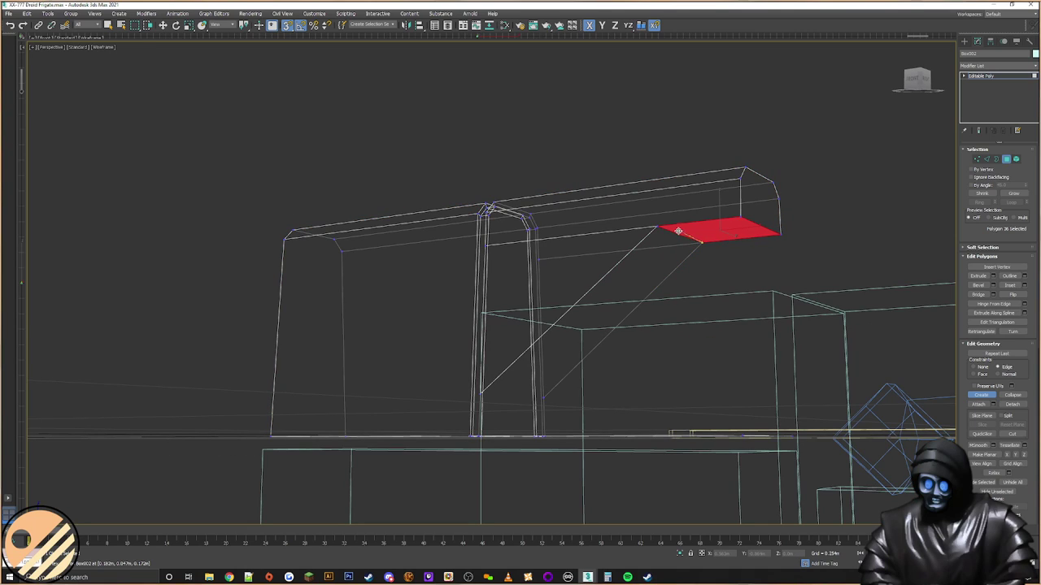
{"action": "left_click", "coordinate": [482, 394]}
{"action": "double_click", "coordinate": [542, 396]}
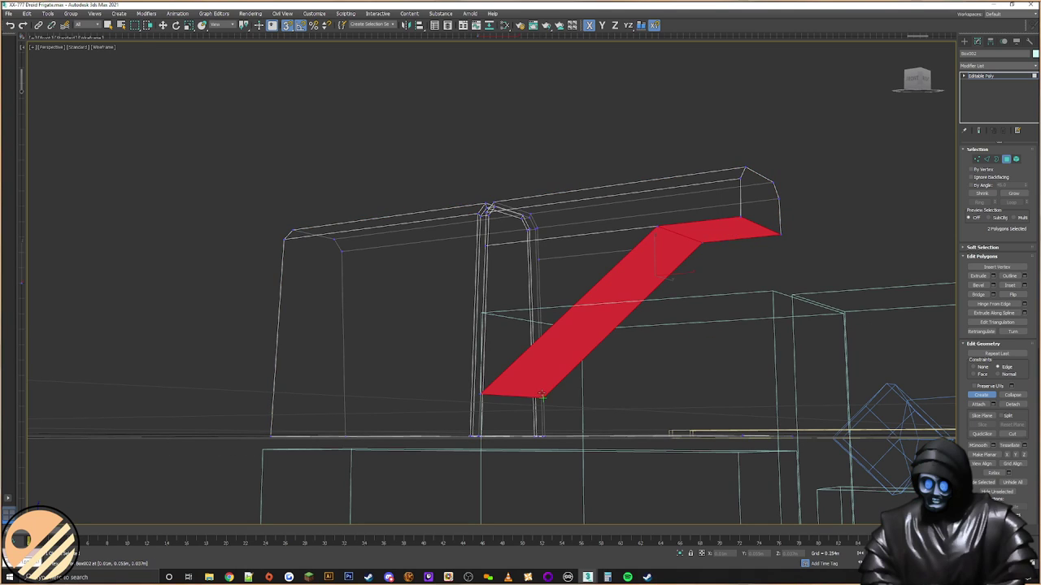
{"action": "middle_click_drag", "start_coordinate": [556, 384], "coordinate": [511, 354], "text": "alt"}
{"action": "scroll", "coordinate": [537, 414], "scroll_direction": "up", "scroll_amount": 3}
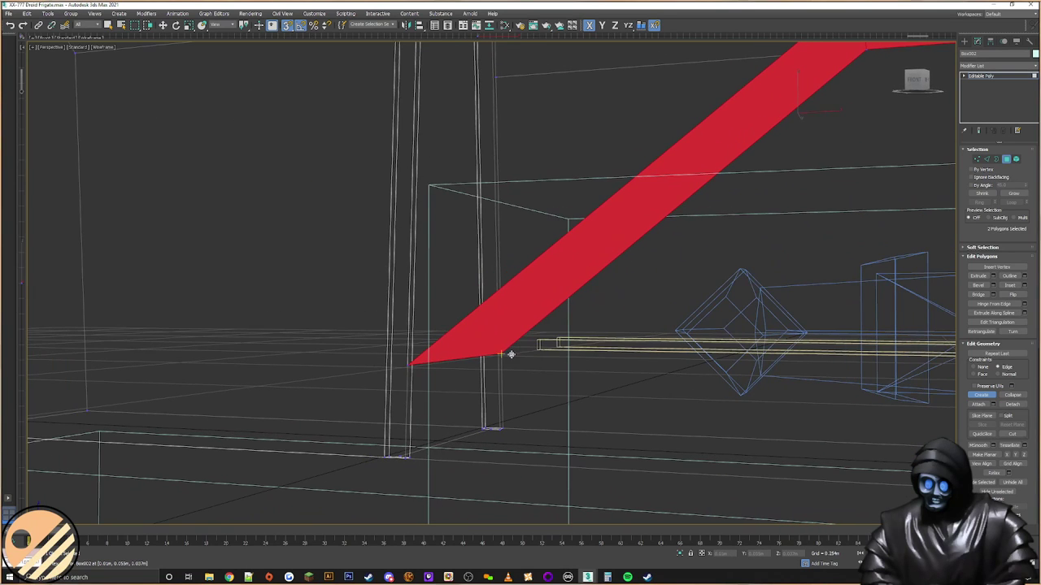
{"action": "left_click", "coordinate": [501, 354]}
{"action": "middle_click_drag", "start_coordinate": [515, 418], "coordinate": [490, 425], "text": "alt"}
{"action": "left_click", "coordinate": [623, 354]}
{"action": "left_click", "coordinate": [622, 355]}
{"action": "left_click", "coordinate": [465, 385]}
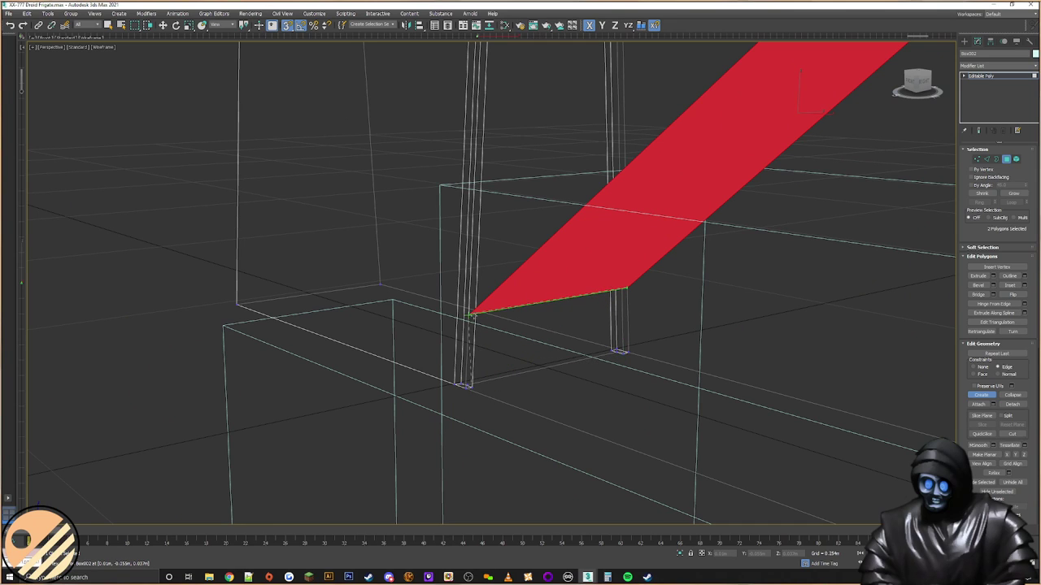
{"action": "left_click", "coordinate": [473, 316]}
{"action": "mouse_move", "coordinate": [473, 316]}
{"action": "middle_mouse_down", "text": "alt"}
{"action": "mouse_move", "coordinate": [521, 347]}
{"action": "mouse_move", "coordinate": [476, 314]}
{"action": "middle_mouse_up", "text": "alt"}
{"action": "key", "text": "ctrl+z"}
Step: Create a polygon closing the vertical opening between the slanted face's lower edge and the block's base
{"action": "left_click", "coordinate": [453, 308]}
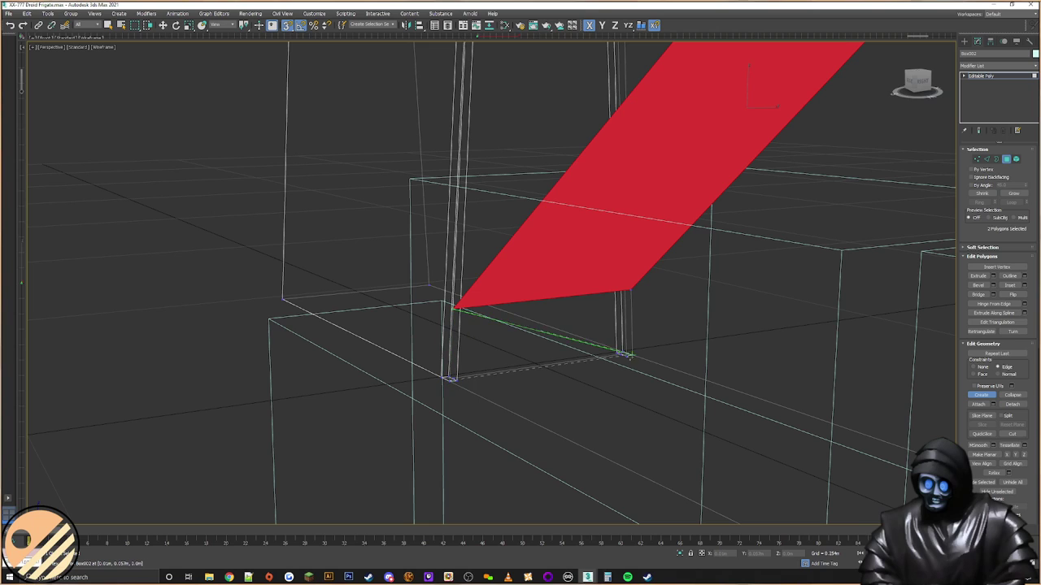
{"action": "left_click", "coordinate": [634, 353]}
{"action": "left_click", "coordinate": [631, 290]}
{"action": "left_click", "coordinate": [454, 308]}
{"action": "middle_click_drag", "start_coordinate": [539, 300], "coordinate": [495, 337], "text": "alt"}
{"action": "scroll", "coordinate": [585, 312], "scroll_direction": "down", "scroll_amount": 4}
{"action": "key", "text": "F3"}
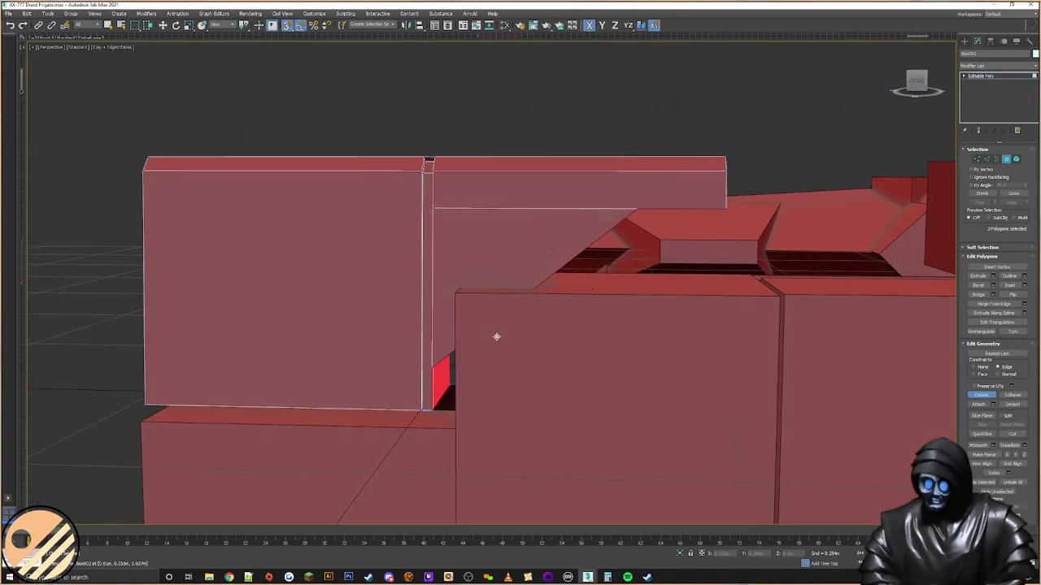
Step: Delete the leftover bottom polygon lying beneath the overhang
{"action": "left_click", "coordinate": [964, 42]}
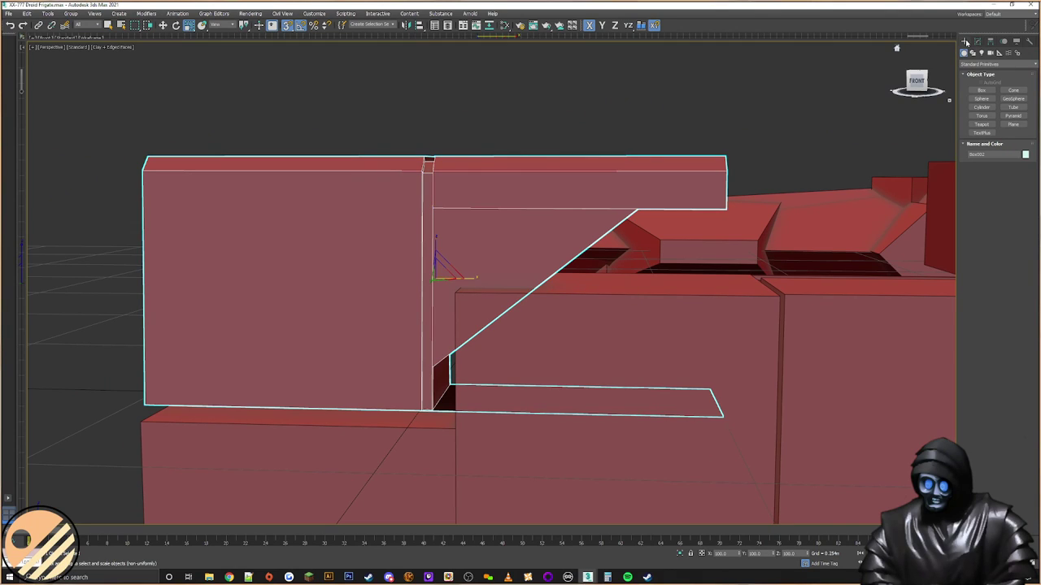
{"action": "left_click", "coordinate": [977, 42]}
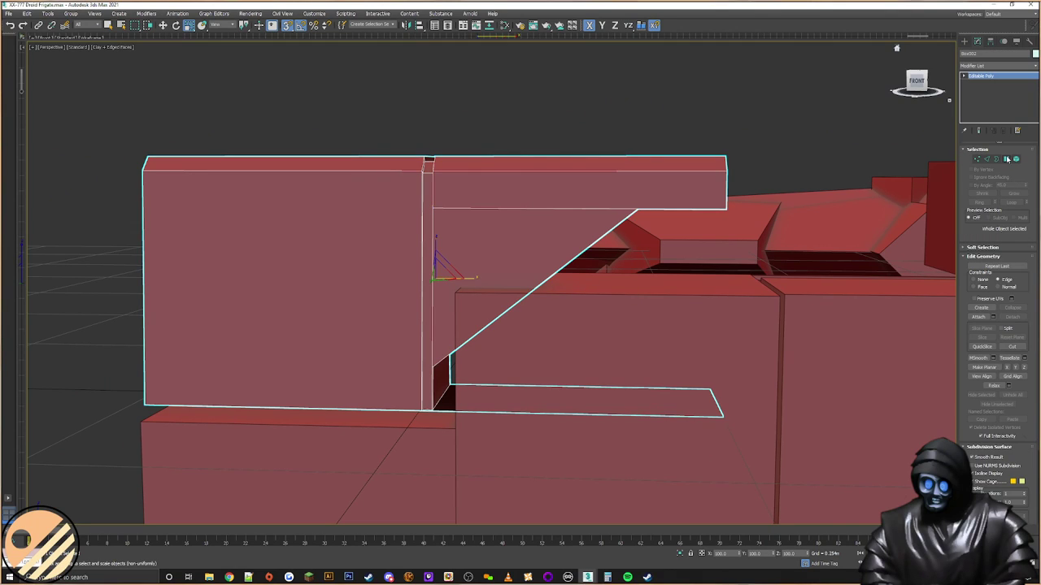
{"action": "left_click", "coordinate": [468, 406]}
{"action": "key", "text": "Delete"}
{"action": "scroll", "coordinate": [426, 397], "scroll_direction": "up", "scroll_amount": 4}
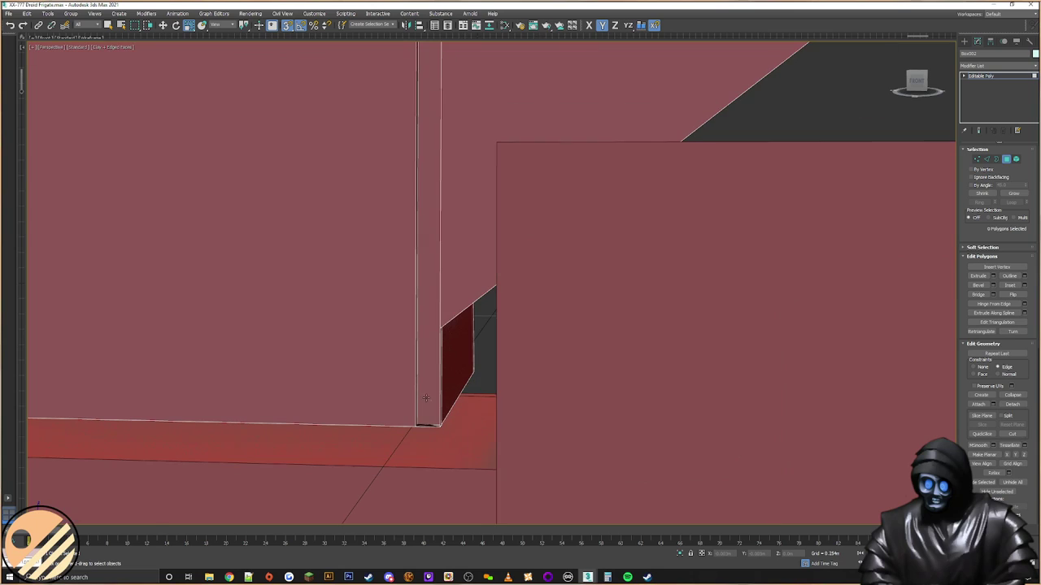
Step: Delete the small bottom polygons at the lower end of the groove on both sides of the block
{"action": "left_click", "coordinate": [429, 144]}
{"action": "left_click", "coordinate": [428, 420]}
{"action": "scroll", "coordinate": [428, 421], "scroll_direction": "up", "scroll_amount": 3}
{"action": "key", "text": "Delete"}
{"action": "left_click", "coordinate": [460, 425]}
{"action": "key", "text": "Delete"}
{"action": "left_click", "coordinate": [401, 422]}
{"action": "key", "text": "Delete"}
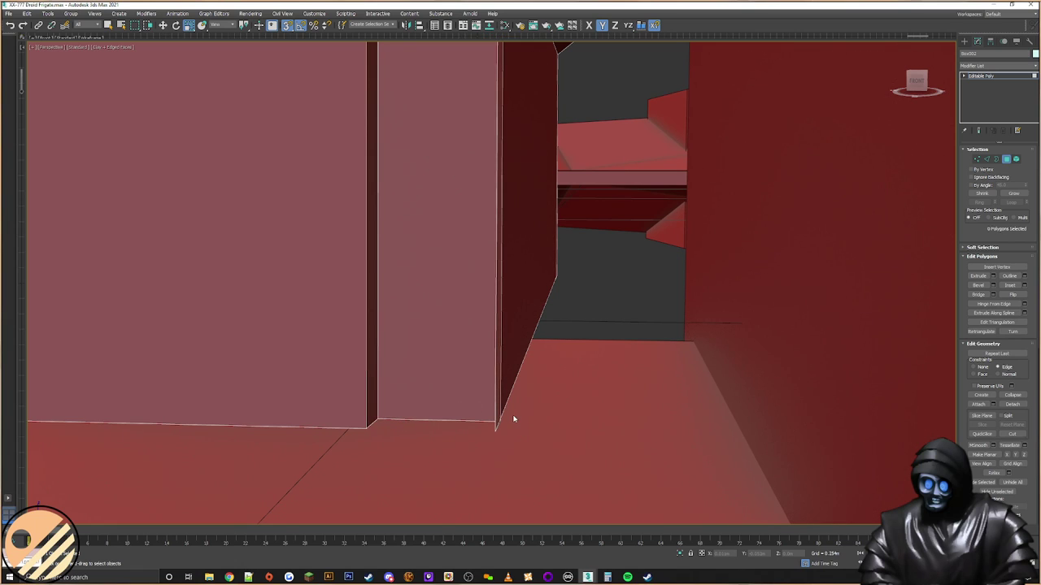
{"action": "middle_click_drag", "start_coordinate": [502, 396], "coordinate": [451, 449], "text": "alt"}
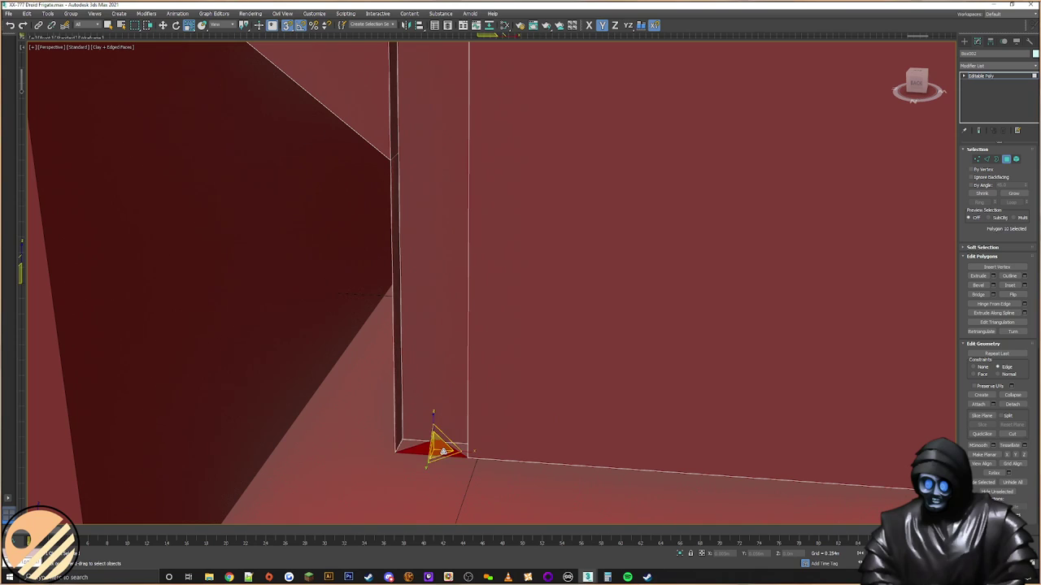
Step: Examine the groove's lower vertices up close in an orthographic wireframe back view
{"action": "left_click", "coordinate": [977, 160]}
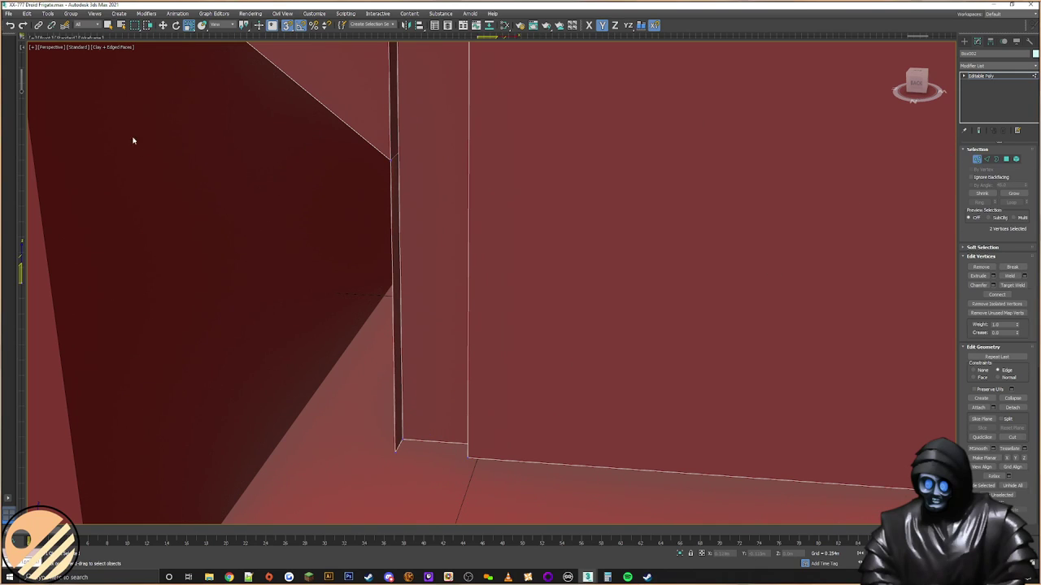
{"action": "left_click", "coordinate": [41, 48]}
{"action": "left_click", "coordinate": [83, 85]}
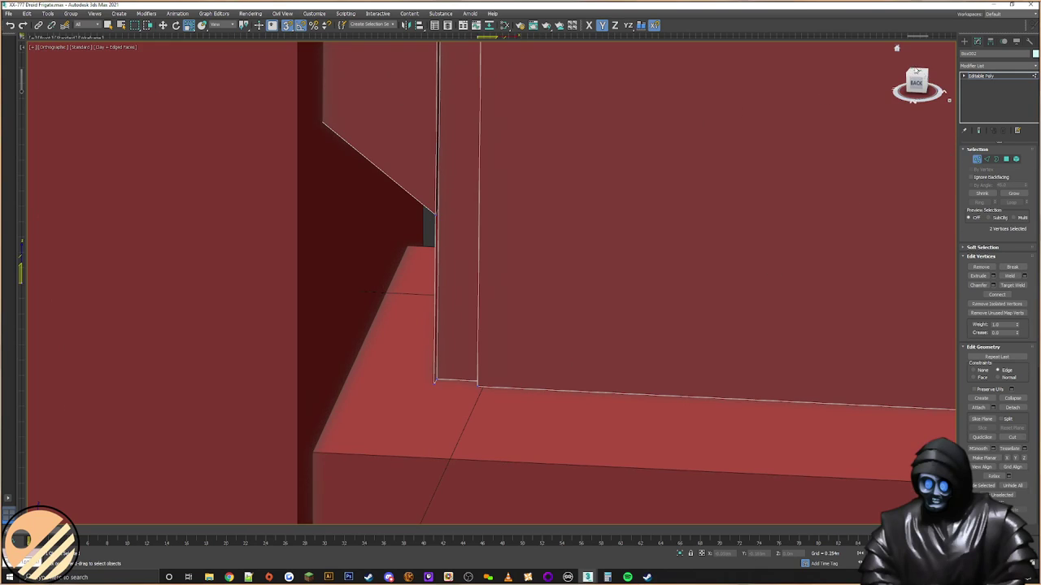
{"action": "left_click", "coordinate": [917, 82]}
{"action": "key", "text": "F3"}
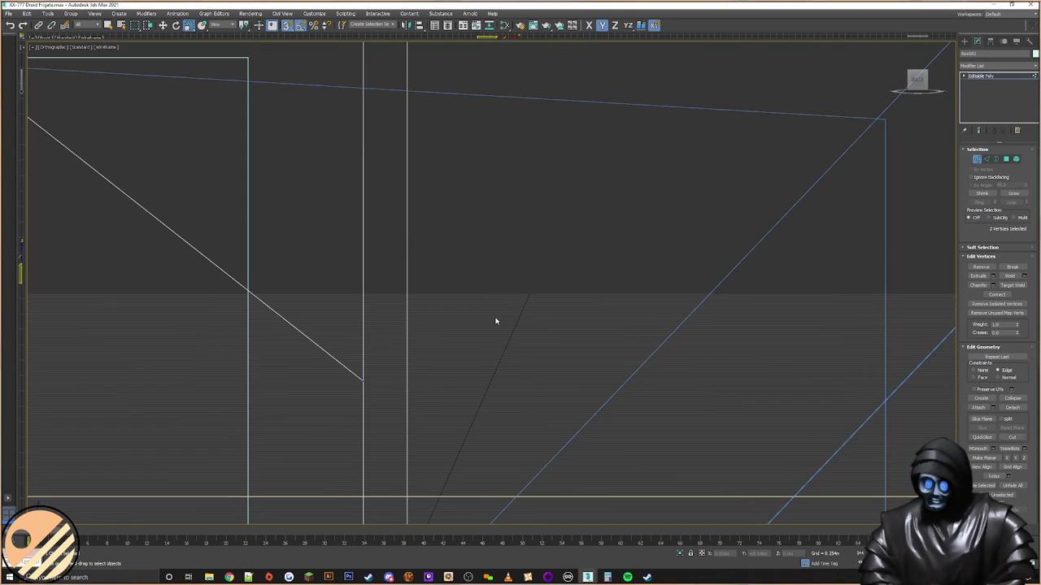
{"action": "scroll", "coordinate": [488, 338], "scroll_direction": "up", "scroll_amount": 10}
{"action": "left_click", "coordinate": [579, 377]}
{"action": "scroll", "coordinate": [583, 385], "scroll_direction": "up", "scroll_amount": 8}
{"action": "left_click", "coordinate": [636, 368]}
{"action": "scroll", "coordinate": [597, 310], "scroll_direction": "up", "scroll_amount": 2}
{"action": "scroll", "coordinate": [571, 297], "scroll_direction": "down", "scroll_amount": 2}
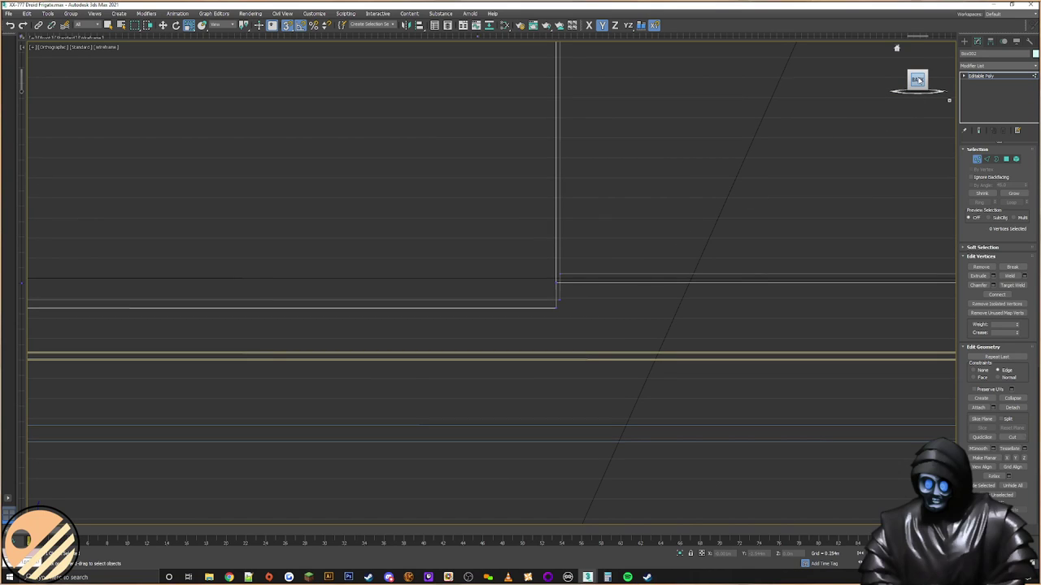
Step: Examine the groove's upper corners in the back view for vertices that are out of line
{"action": "scroll", "coordinate": [696, 159], "scroll_direction": "down", "scroll_amount": 8}
{"action": "middle_click_drag", "start_coordinate": [679, 176], "coordinate": [472, 423]}
{"action": "scroll", "coordinate": [463, 404], "scroll_direction": "down", "scroll_amount": 3}
{"action": "scroll", "coordinate": [562, 302], "scroll_direction": "down", "scroll_amount": 5}
{"action": "middle_click_drag", "start_coordinate": [562, 186], "coordinate": [543, 428]}
{"action": "scroll", "coordinate": [520, 69], "scroll_direction": "up", "scroll_amount": 9}
{"action": "middle_click_drag", "start_coordinate": [525, 99], "coordinate": [467, 311]}
{"action": "scroll", "coordinate": [414, 302], "scroll_direction": "down", "scroll_amount": 6}
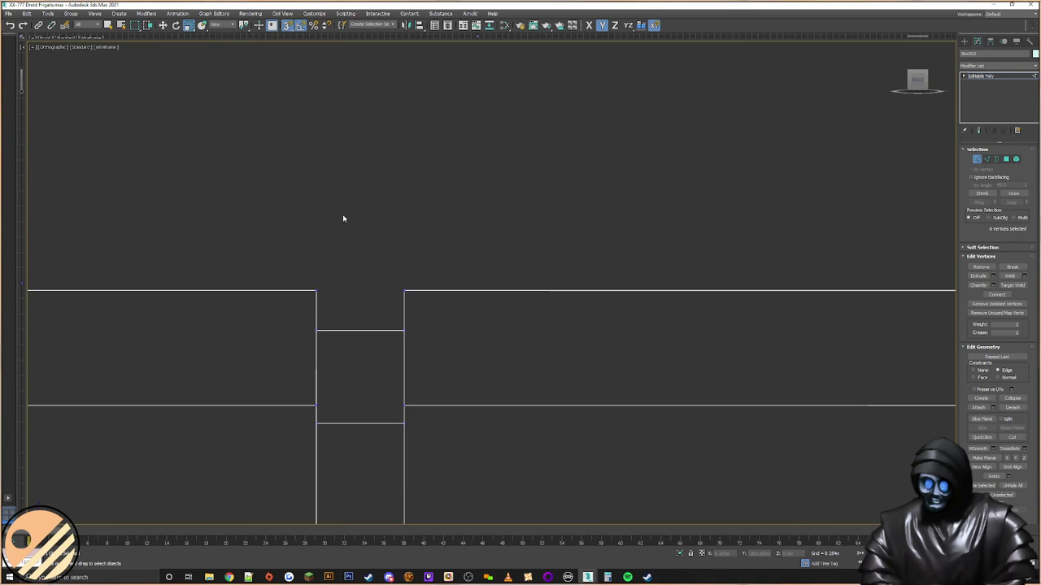
{"action": "middle_click_drag", "start_coordinate": [570, 204], "coordinate": [578, 202], "text": "alt"}
{"action": "left_click", "coordinate": [919, 81]}
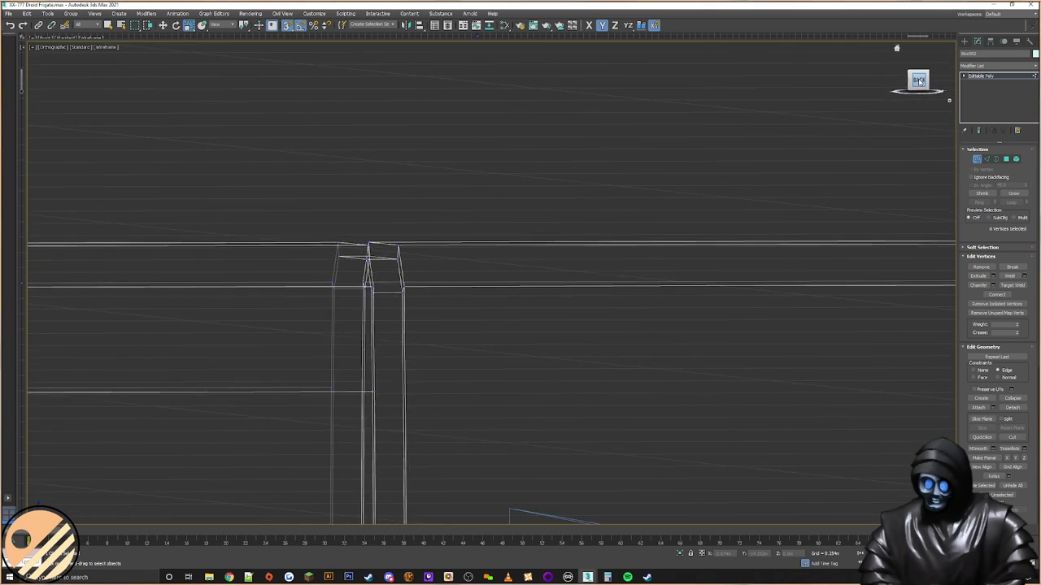
{"action": "scroll", "coordinate": [561, 235], "scroll_direction": "up", "scroll_amount": 8}
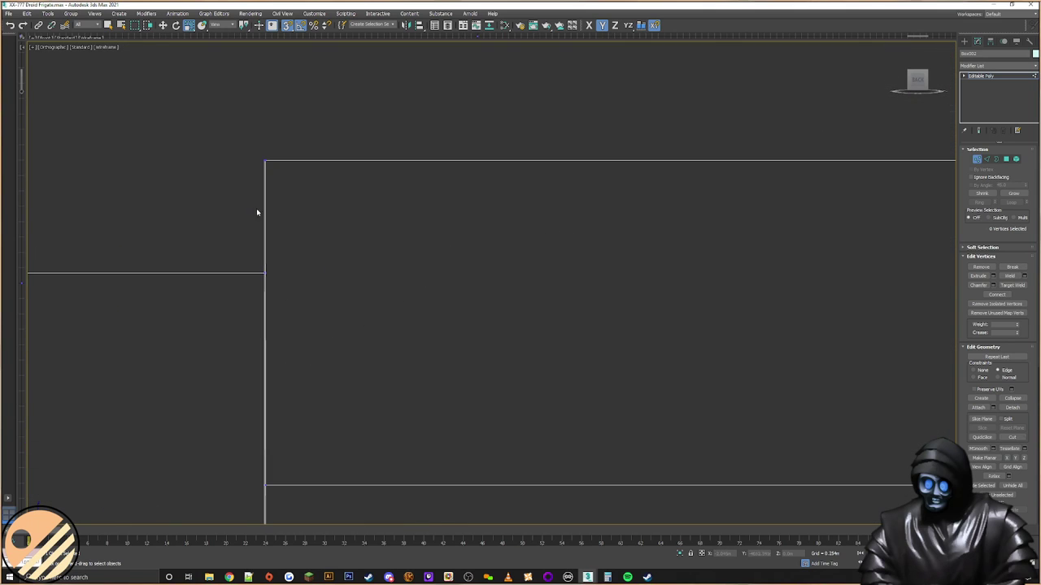
{"action": "mouse_move", "coordinate": [425, 276]}
{"action": "middle_mouse_down"}
{"action": "mouse_move", "coordinate": [478, 175]}
{"action": "mouse_move", "coordinate": [425, 276]}
{"action": "middle_mouse_up"}
{"action": "scroll", "coordinate": [253, 147], "scroll_direction": "up", "scroll_amount": 6}
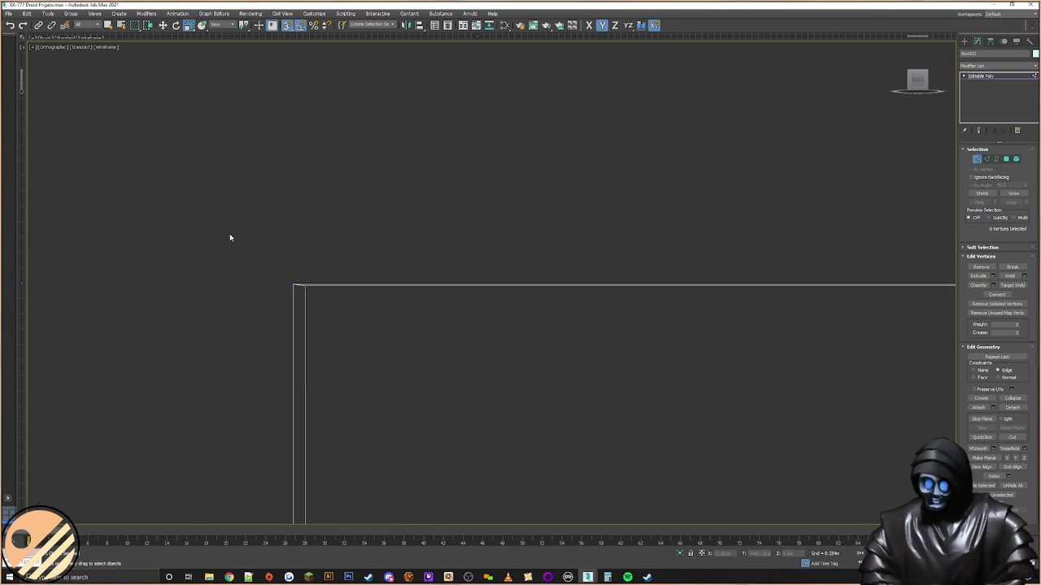
Step: Try to move the slightly offset corner vertices at the top of the groove into line
{"action": "left_click", "coordinate": [294, 284]}
{"action": "right_click", "coordinate": [311, 283]}
{"action": "left_click", "coordinate": [329, 280]}
{"action": "left_click", "coordinate": [314, 261]}
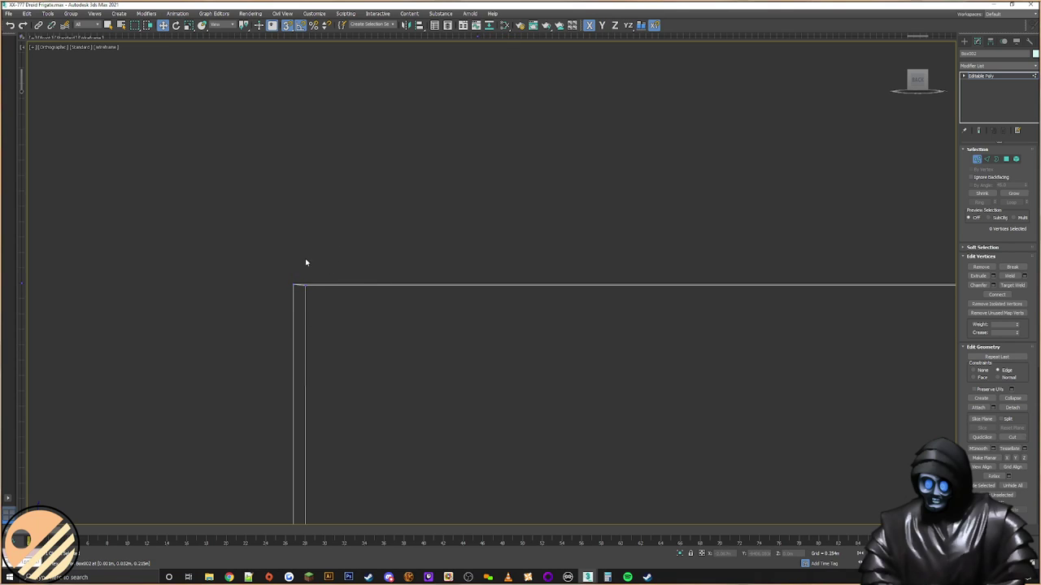
{"action": "left_click_drag", "start_coordinate": [300, 297], "coordinate": [303, 297]}
{"action": "left_click", "coordinate": [443, 273]}
{"action": "scroll", "coordinate": [609, 251], "scroll_direction": "down", "scroll_amount": 6}
{"action": "middle_click_drag", "start_coordinate": [600, 228], "coordinate": [442, 132]}
{"action": "scroll", "coordinate": [569, 131], "scroll_direction": "down", "scroll_amount": 4}
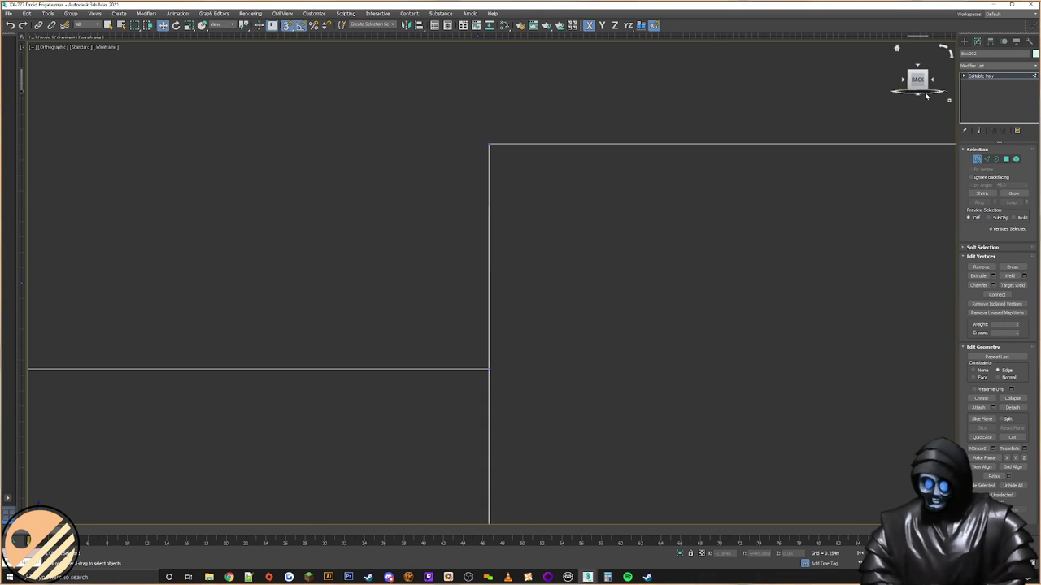
Step: Examine the vertex alignment along the groove from the front view
{"action": "left_click", "coordinate": [931, 82]}
{"action": "left_click", "coordinate": [932, 83]}
{"action": "middle_click_drag", "start_coordinate": [702, 262], "coordinate": [260, 238]}
{"action": "scroll", "coordinate": [422, 92], "scroll_direction": "up", "scroll_amount": 6}
{"action": "scroll", "coordinate": [623, 283], "scroll_direction": "up", "scroll_amount": 10}
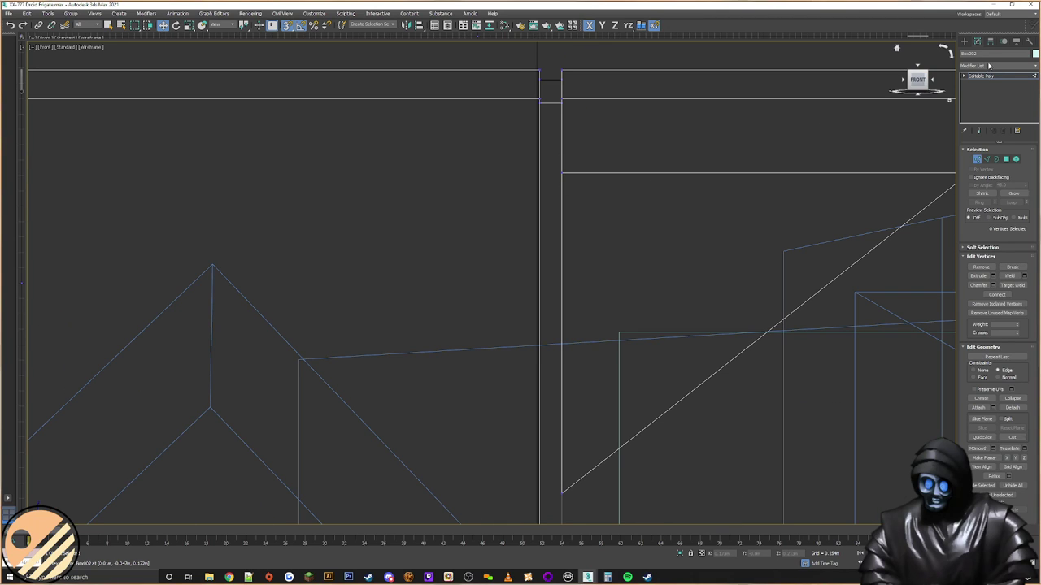
{"action": "middle_click_drag", "start_coordinate": [574, 416], "coordinate": [534, 241]}
{"action": "scroll", "coordinate": [478, 439], "scroll_direction": "up", "scroll_amount": 2}
{"action": "scroll", "coordinate": [521, 374], "scroll_direction": "up", "scroll_amount": 7}
{"action": "scroll", "coordinate": [440, 271], "scroll_direction": "down", "scroll_amount": 11}
{"action": "middle_click_drag", "start_coordinate": [456, 253], "coordinate": [481, 288]}
Step: Nudge the two bottom vertices at the groove into line with the neighbouring bottom corners
{"action": "scroll", "coordinate": [476, 325], "scroll_direction": "up", "scroll_amount": 8}
{"action": "left_click_drag", "start_coordinate": [130, 428], "coordinate": [147, 394]}
{"action": "left_click_drag", "start_coordinate": [662, 427], "coordinate": [618, 446]}
{"action": "left_click_drag", "start_coordinate": [640, 411], "coordinate": [639, 418]}
{"action": "scroll", "coordinate": [493, 281], "scroll_direction": "down", "scroll_amount": 15}
{"action": "mouse_move", "coordinate": [491, 235]}
{"action": "middle_mouse_down", "text": "alt"}
{"action": "mouse_move", "coordinate": [532, 249]}
{"action": "mouse_move", "coordinate": [515, 265]}
{"action": "middle_mouse_up", "text": "alt"}
{"action": "key", "text": "F3"}
{"action": "scroll", "coordinate": [514, 231], "scroll_direction": "up", "scroll_amount": 8}
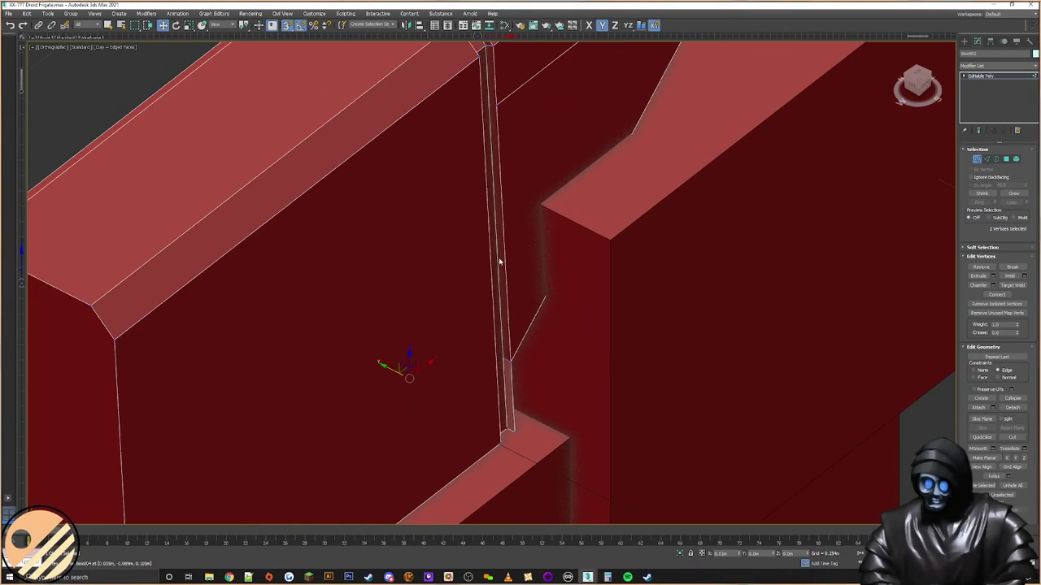
Step: Try deleting the narrow polygons below the diagonal at the groove's lower end
{"action": "middle_click_drag", "start_coordinate": [539, 307], "coordinate": [528, 265]}
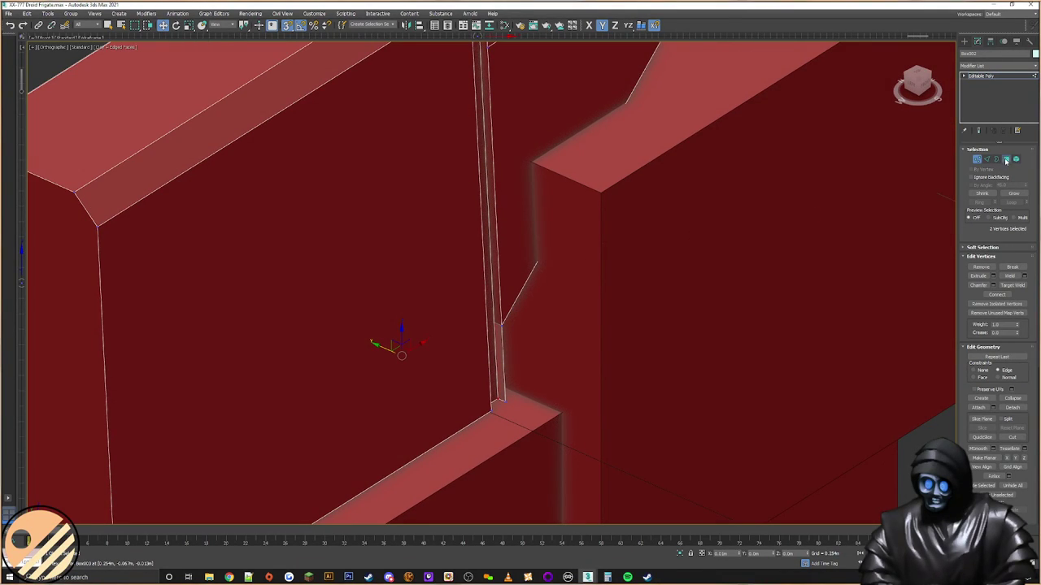
{"action": "left_click", "coordinate": [1006, 160]}
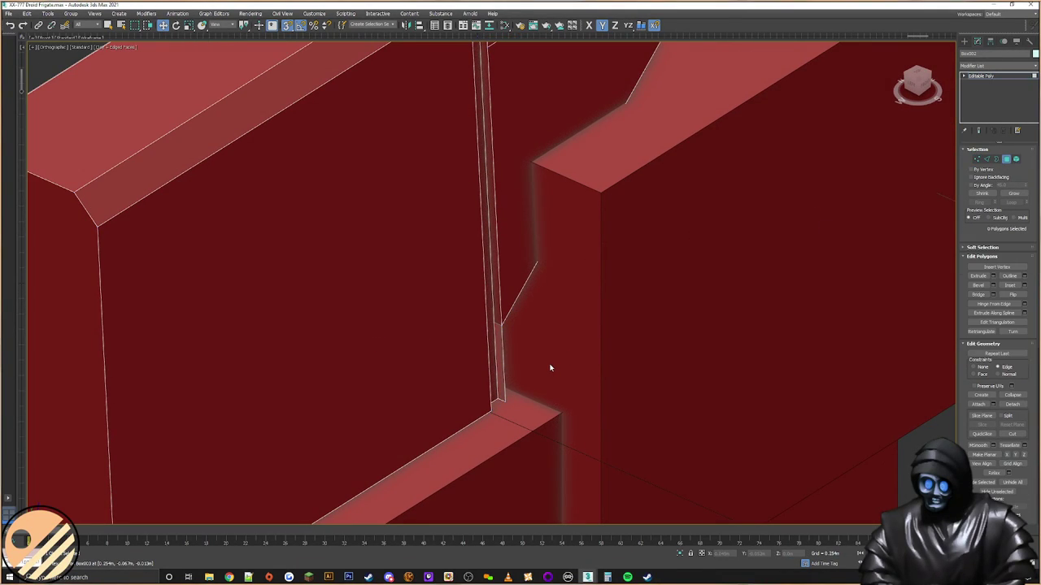
{"action": "left_click", "coordinate": [502, 371]}
{"action": "key", "text": "Delete"}
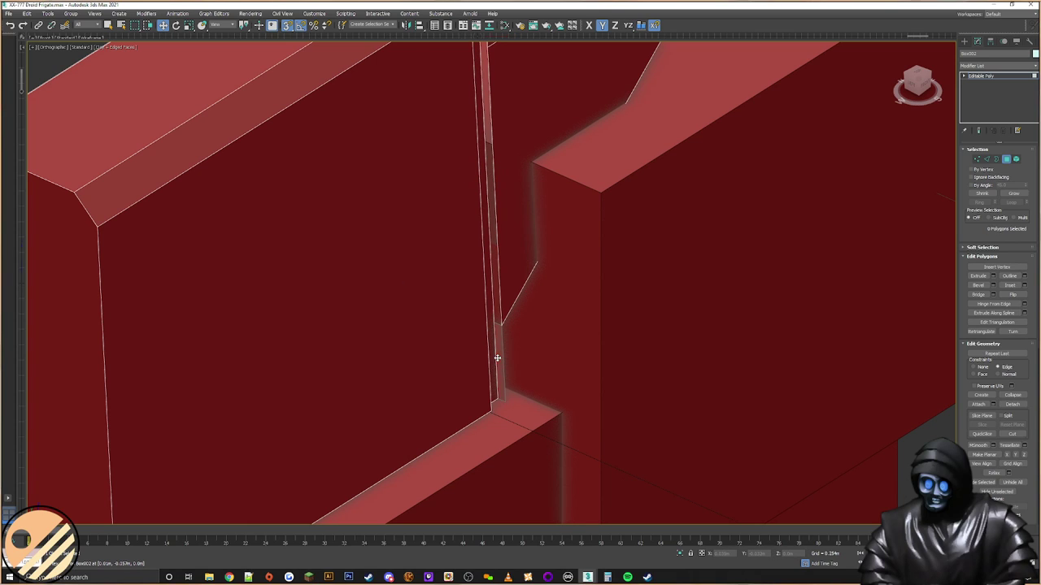
{"action": "left_click", "coordinate": [499, 358]}
{"action": "key", "text": "Delete"}
{"action": "middle_click_drag", "start_coordinate": [535, 240], "coordinate": [560, 312]}
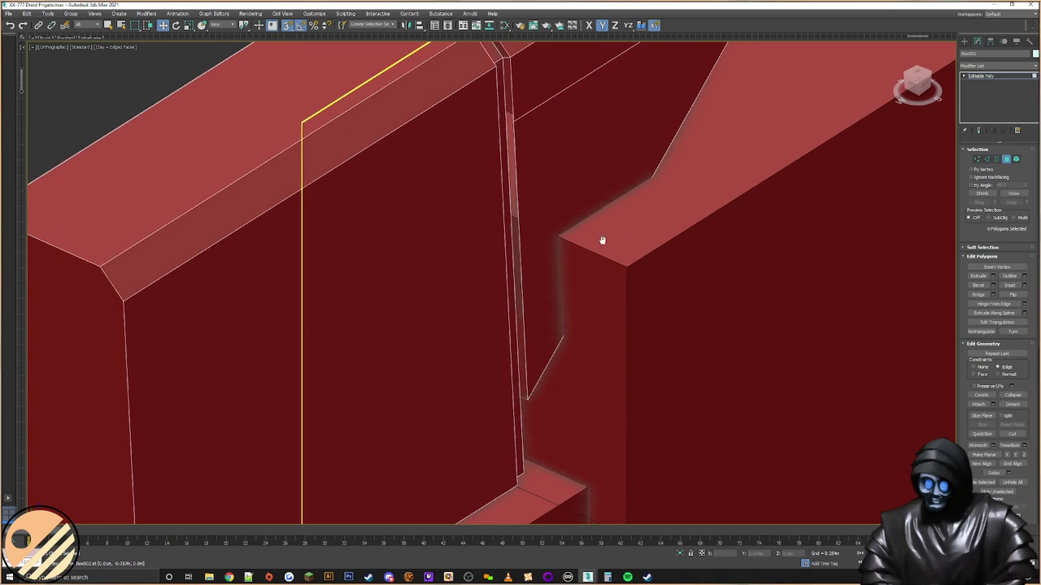
{"action": "middle_click_drag", "start_coordinate": [599, 233], "coordinate": [609, 259]}
{"action": "left_click", "coordinate": [1001, 159]}
{"action": "left_click", "coordinate": [528, 252]}
{"action": "left_click", "coordinate": [620, 358]}
{"action": "middle_click_drag", "start_coordinate": [548, 395], "coordinate": [550, 324], "text": "alt"}
{"action": "key", "text": "ctrl+z"}
{"action": "key", "text": "ctrl+z"}
{"action": "key", "text": "ctrl+z"}
Step: Hide every object except the upper front block to expose its underside
{"action": "left_click", "coordinate": [986, 158]}
{"action": "left_click", "coordinate": [532, 325]}
{"action": "scroll", "coordinate": [550, 323], "scroll_direction": "down", "scroll_amount": 3}
{"action": "left_click", "coordinate": [964, 41]}
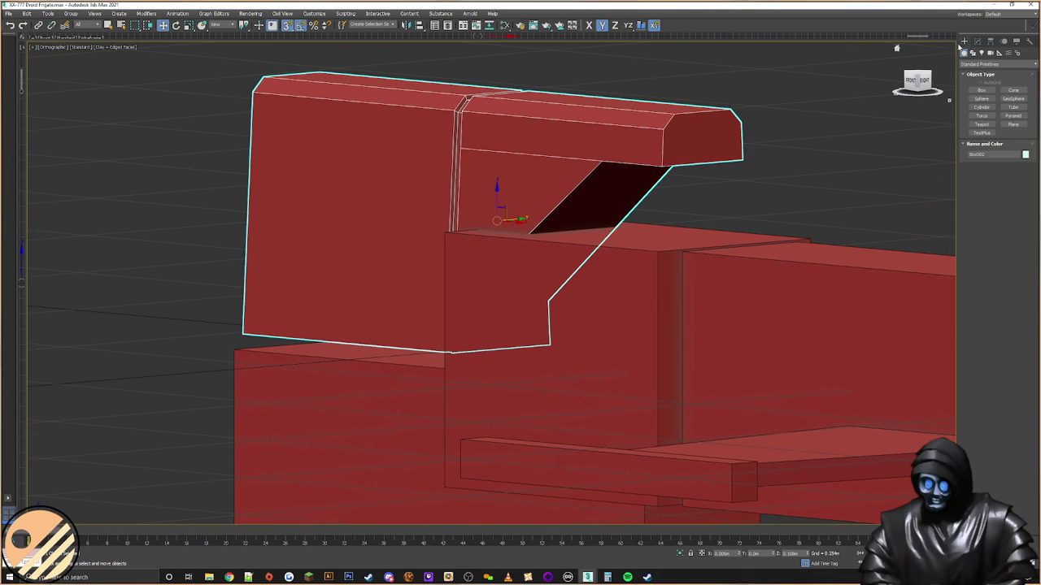
{"action": "right_click", "coordinate": [486, 156]}
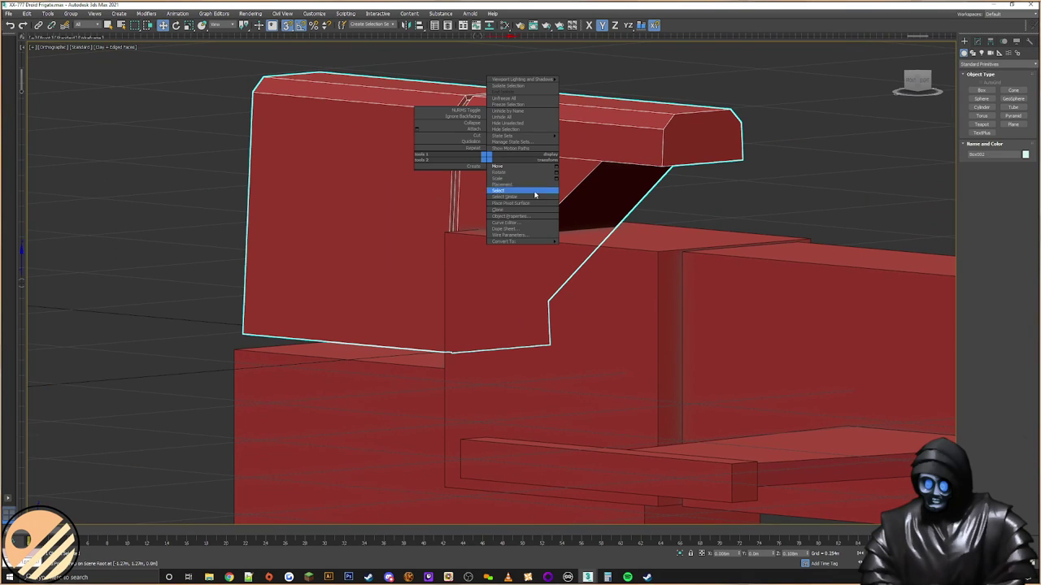
{"action": "left_click", "coordinate": [520, 124]}
{"action": "middle_click_drag", "start_coordinate": [569, 169], "coordinate": [504, 302], "text": "alt"}
{"action": "scroll", "coordinate": [467, 323], "scroll_direction": "up", "scroll_amount": 4}
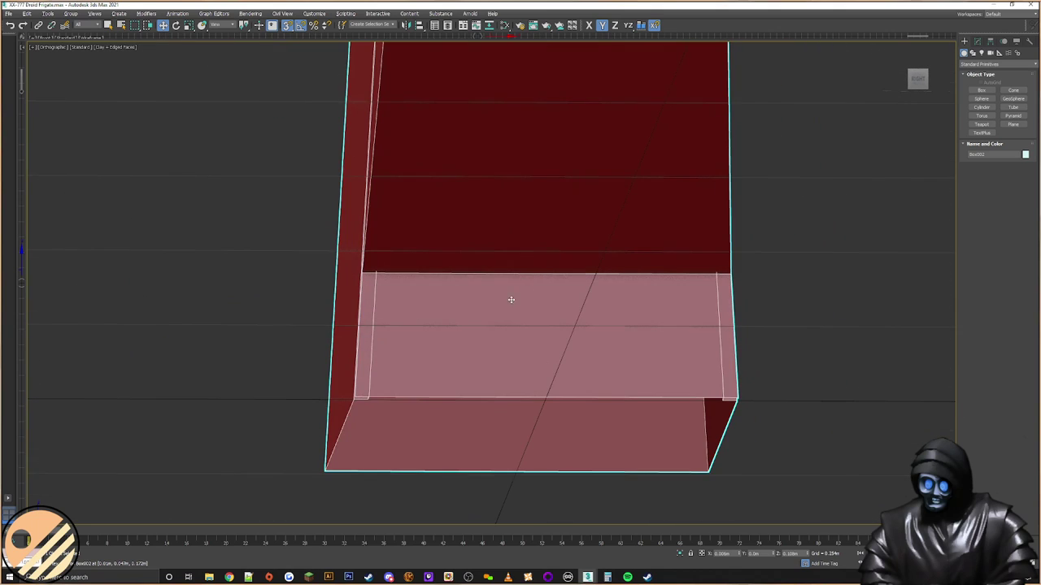
Step: Try to connect the two long vertical edges running behind the face below the diagonal with a new segment
{"action": "left_click", "coordinate": [977, 41]}
{"action": "left_click", "coordinate": [986, 159]}
{"action": "middle_click_drag", "start_coordinate": [676, 302], "coordinate": [537, 261], "text": "alt"}
{"action": "scroll", "coordinate": [537, 286], "scroll_direction": "up", "scroll_amount": 4}
{"action": "left_click", "coordinate": [416, 280]}
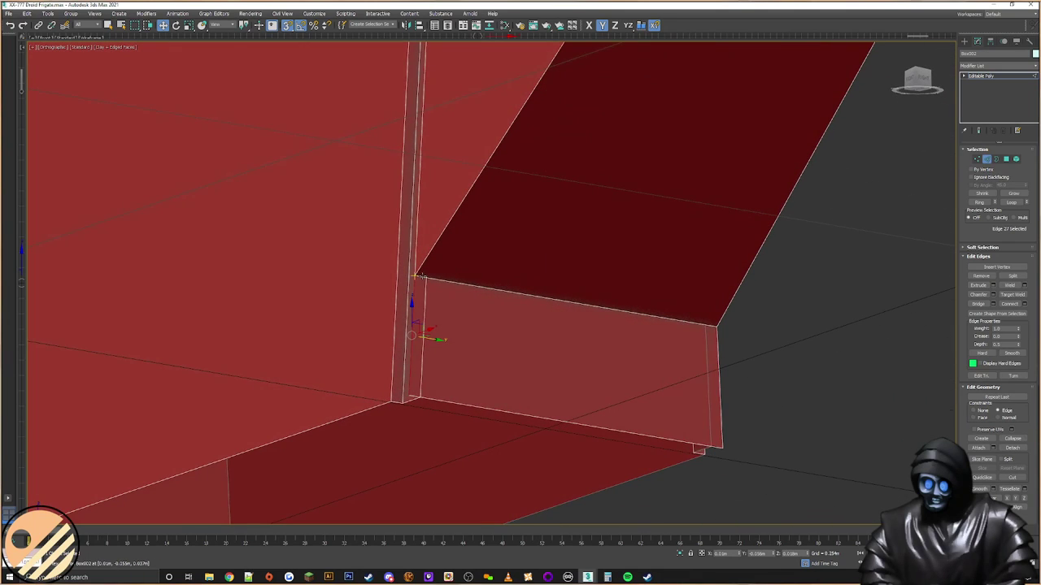
{"action": "left_click", "coordinate": [426, 285]}
{"action": "left_click", "coordinate": [706, 335], "text": "ctrl"}
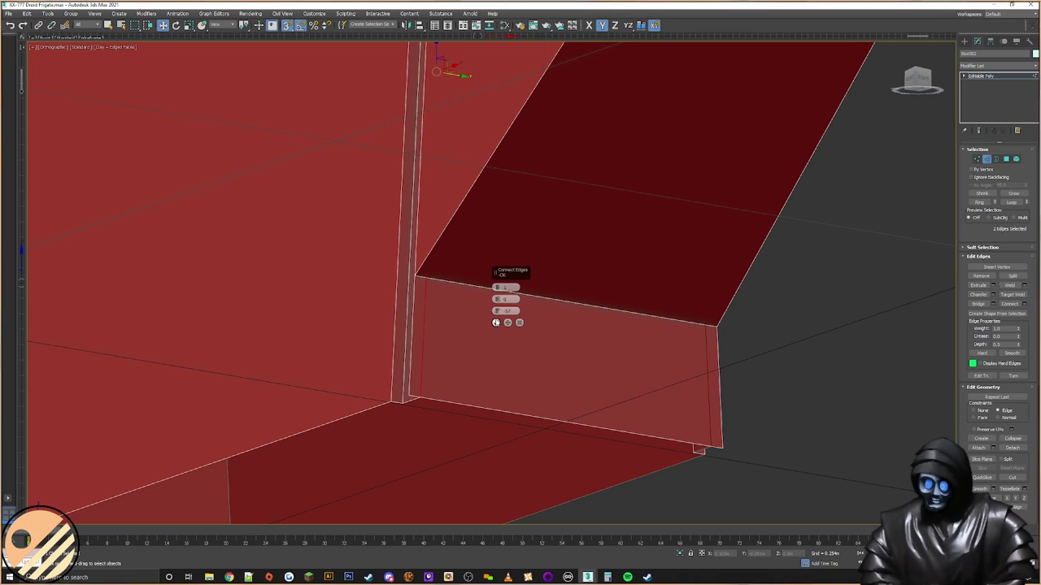
{"action": "left_click", "coordinate": [496, 323]}
{"action": "left_click_drag", "start_coordinate": [437, 49], "coordinate": [409, 263]}
{"action": "key", "text": "F3"}
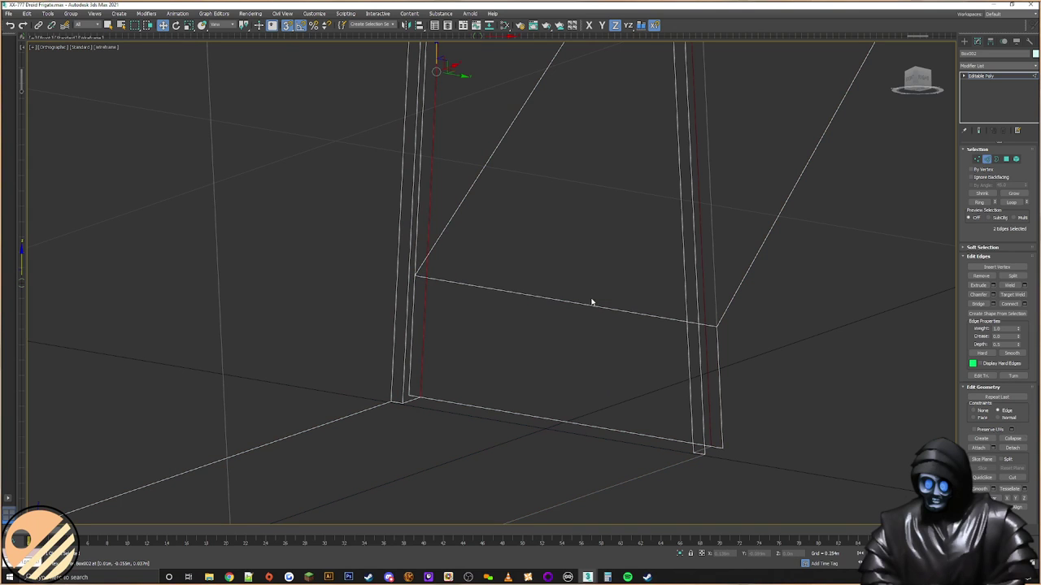
Step: Delete the end face below the diagonal and the narrow polygons adjoining it at the groove
{"action": "scroll", "coordinate": [558, 237], "scroll_direction": "down", "scroll_amount": 4}
{"action": "middle_click_drag", "start_coordinate": [610, 297], "coordinate": [550, 300], "text": "alt"}
{"action": "scroll", "coordinate": [533, 349], "scroll_direction": "up", "scroll_amount": 3}
{"action": "left_click", "coordinate": [724, 346]}
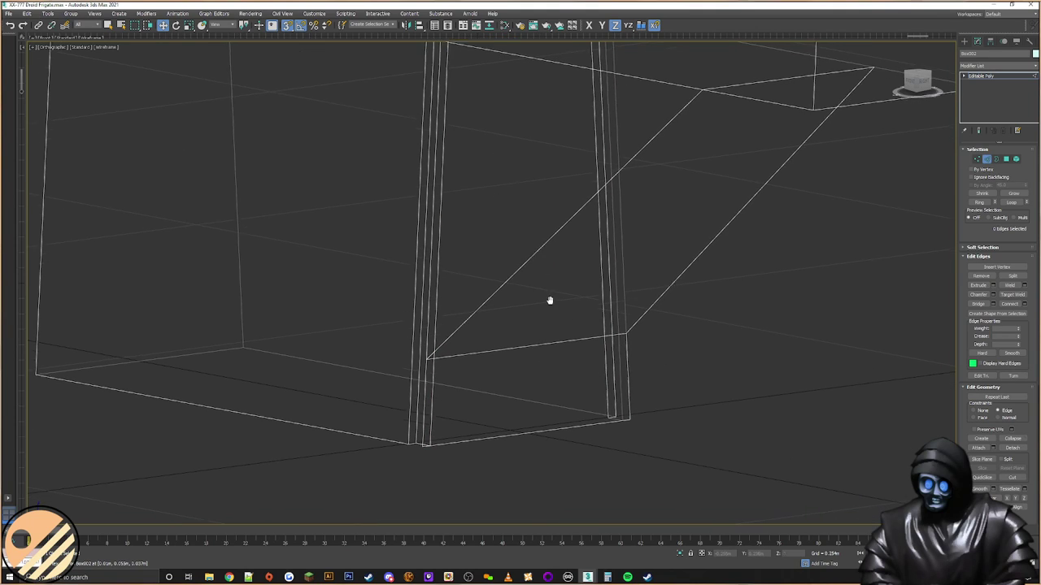
{"action": "scroll", "coordinate": [613, 406], "scroll_direction": "up", "scroll_amount": 4}
{"action": "key", "text": "4"}
{"action": "left_click", "coordinate": [612, 408]}
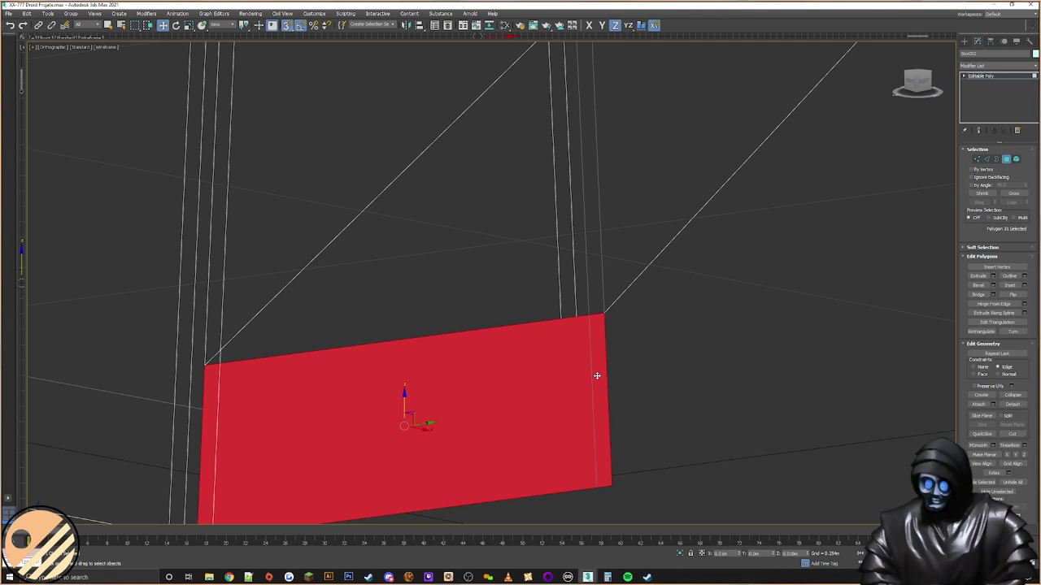
{"action": "middle_click_drag", "start_coordinate": [611, 358], "coordinate": [627, 325]}
{"action": "key", "text": "Delete"}
{"action": "left_click", "coordinate": [615, 342]}
{"action": "key", "text": "Delete"}
{"action": "left_click", "coordinate": [616, 342]}
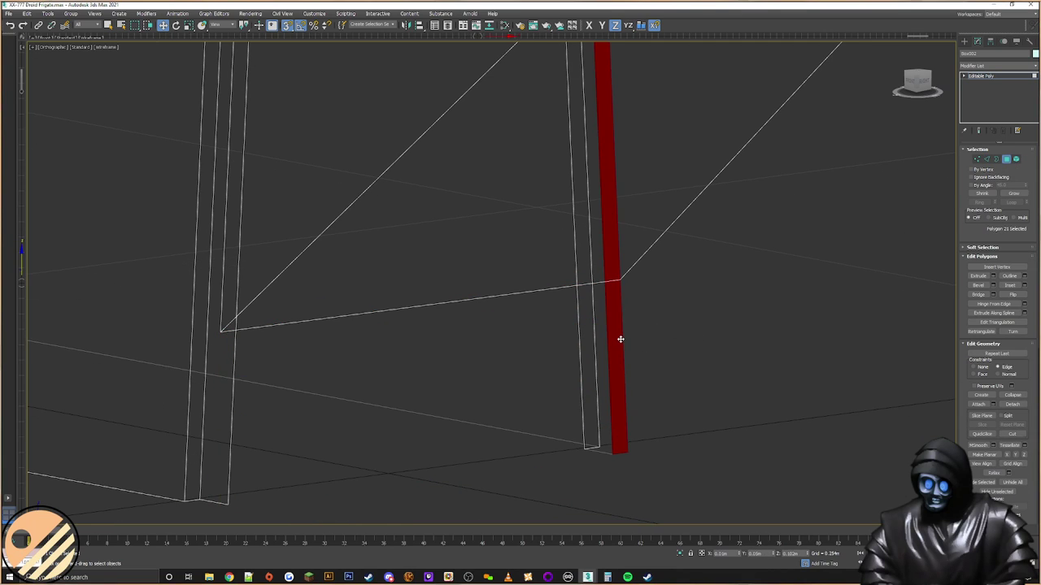
{"action": "left_click", "coordinate": [557, 334]}
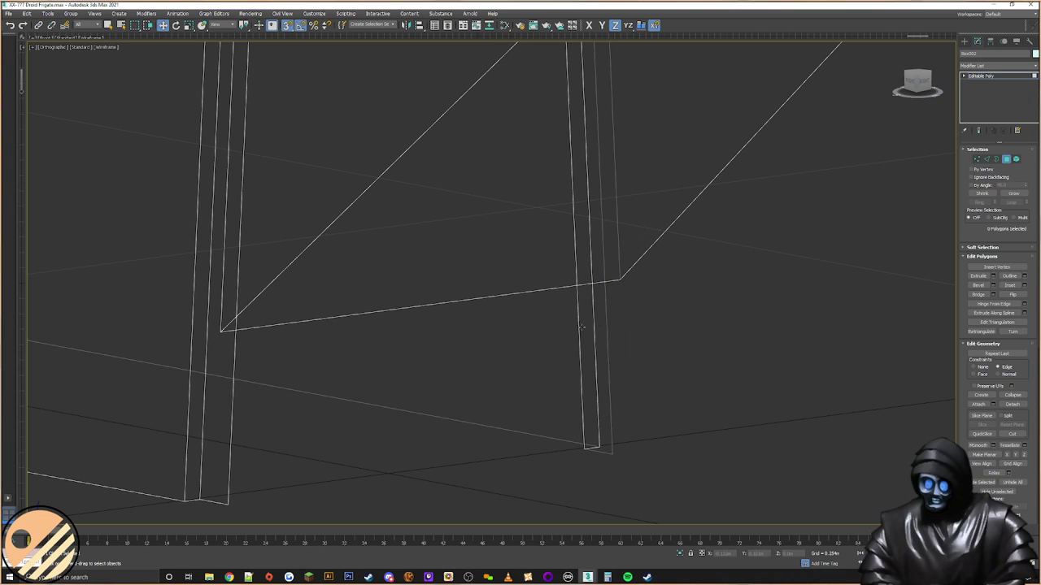
Step: Examine the vertices, open borders and polygons around the gap below the diagonal
{"action": "left_click", "coordinate": [977, 160]}
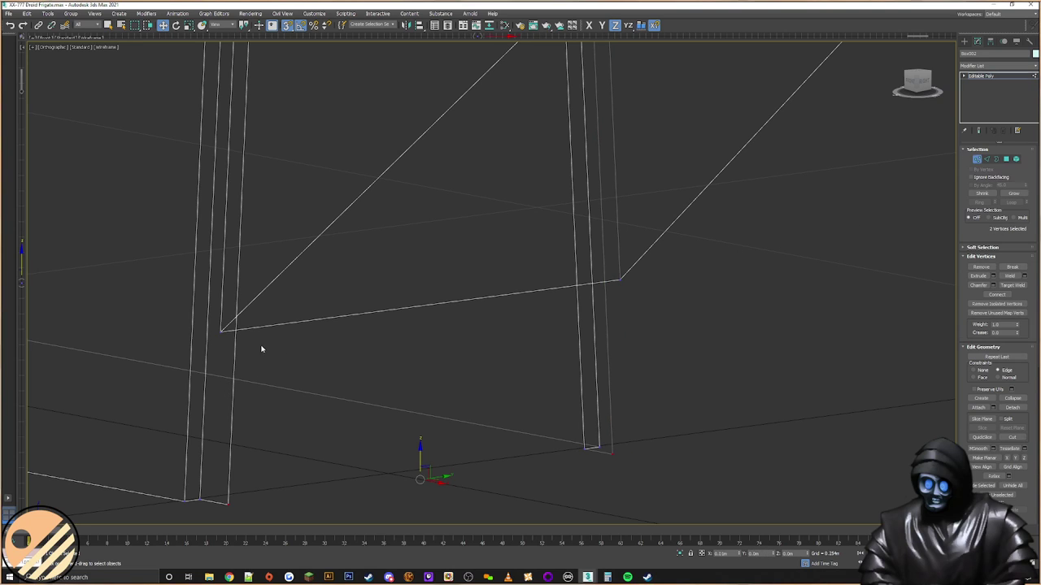
{"action": "left_click", "coordinate": [221, 332]}
{"action": "mouse_move", "coordinate": [275, 320]}
{"action": "middle_mouse_down"}
{"action": "mouse_move", "coordinate": [296, 309]}
{"action": "mouse_move", "coordinate": [259, 311]}
{"action": "mouse_move", "coordinate": [262, 321]}
{"action": "middle_mouse_up"}
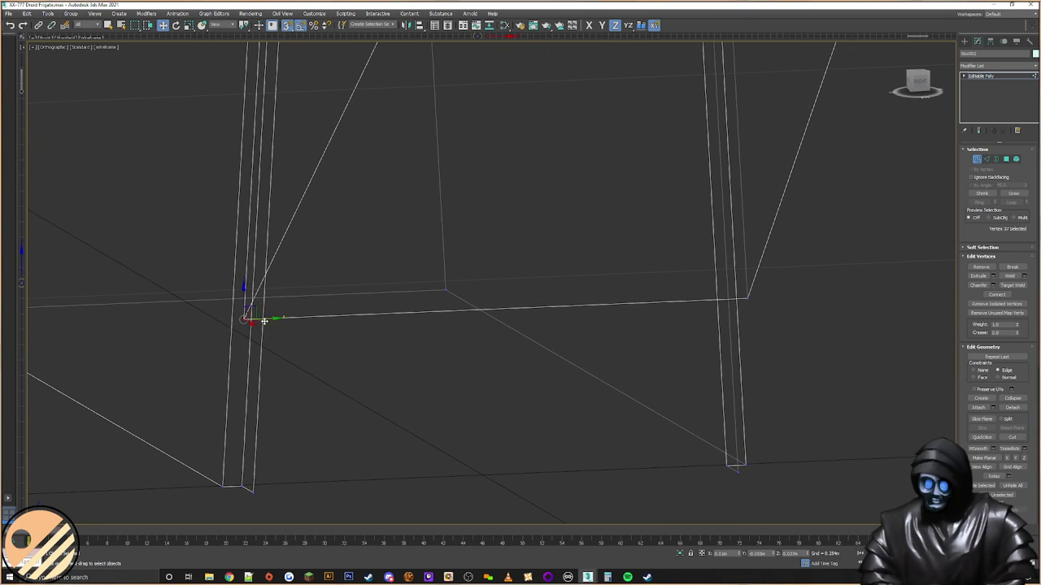
{"action": "left_click", "coordinate": [998, 159]}
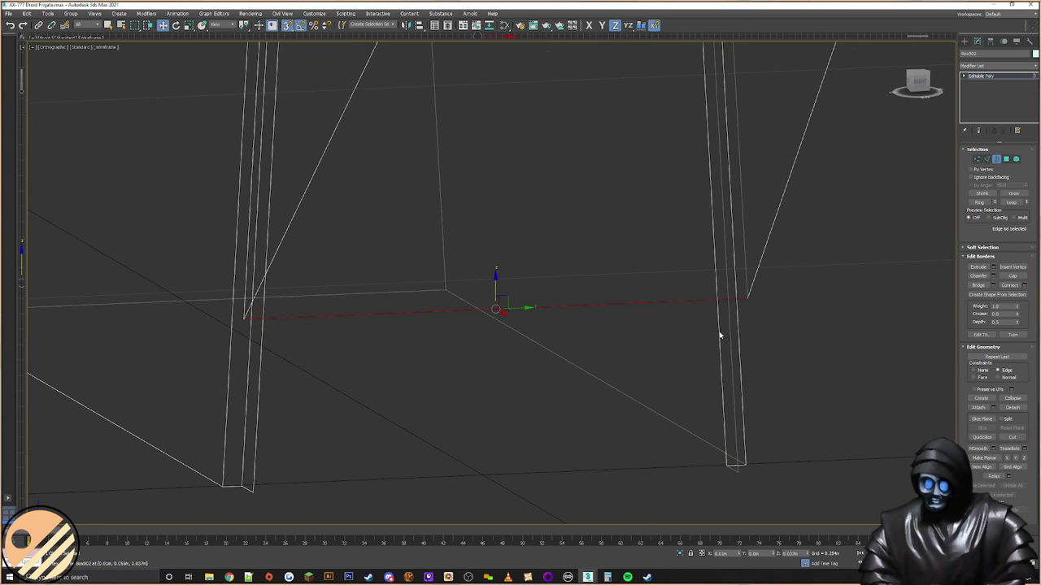
{"action": "left_click", "coordinate": [727, 334]}
{"action": "left_click", "coordinate": [870, 326]}
{"action": "left_click", "coordinate": [1015, 161]}
{"action": "left_click", "coordinate": [1007, 161]}
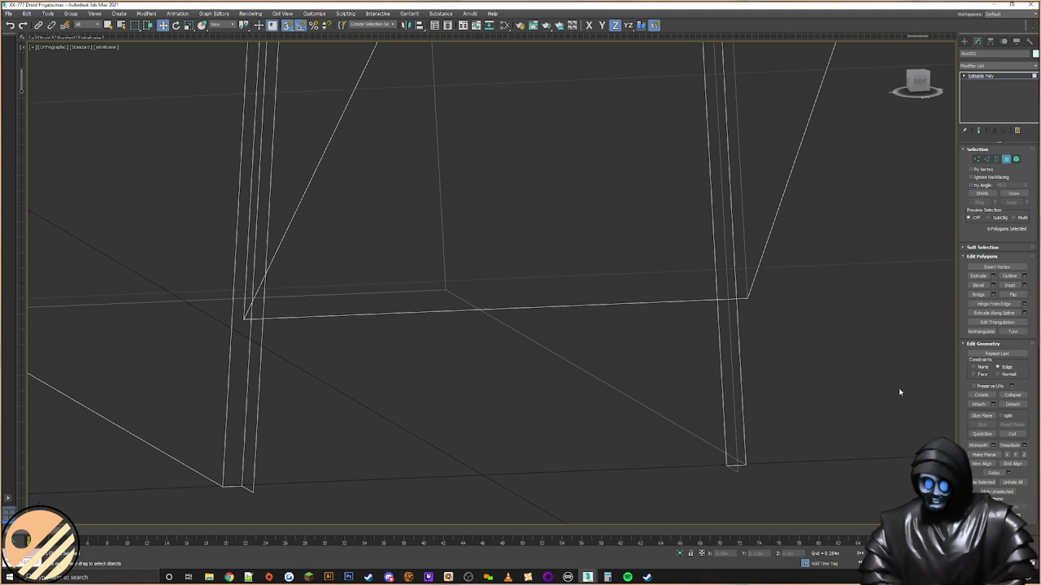
{"action": "middle_click_drag", "start_coordinate": [776, 352], "coordinate": [689, 348], "text": "alt"}
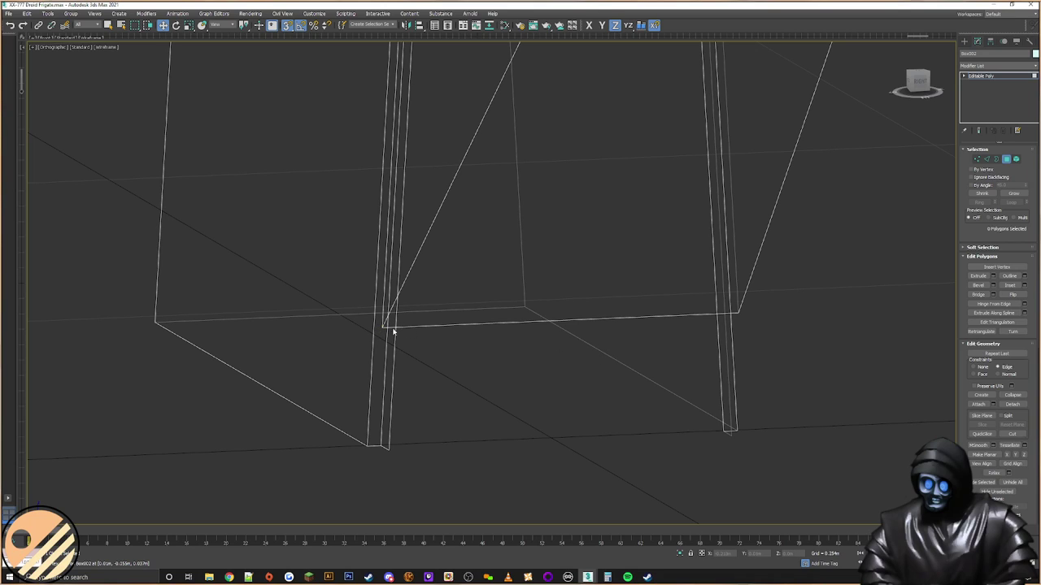
Step: Connect the long vertical edges on both sides of the groove with one new segment
{"action": "left_click", "coordinate": [986, 159]}
{"action": "middle_click_drag", "start_coordinate": [479, 344], "coordinate": [435, 342], "text": "alt"}
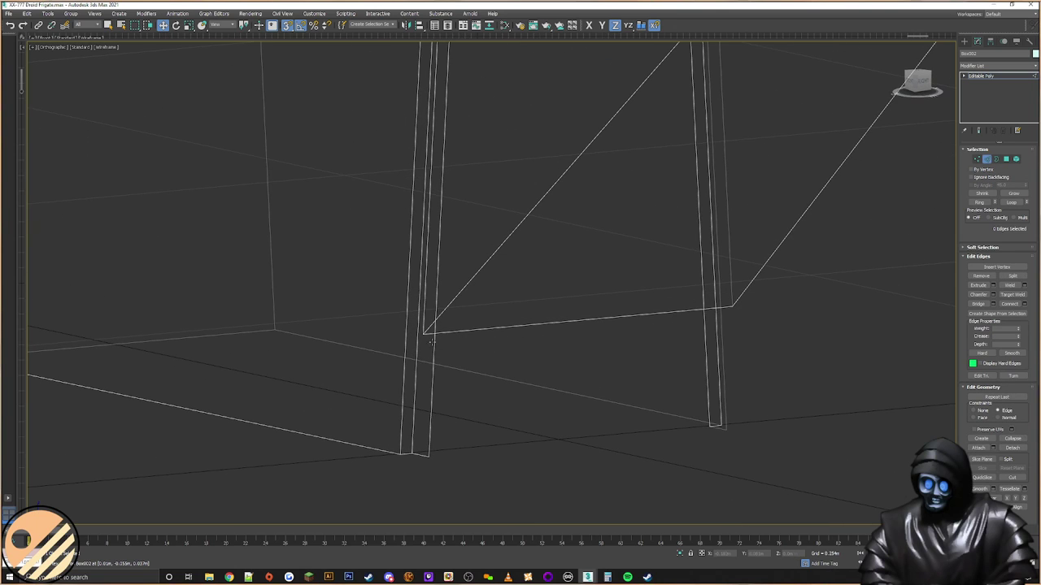
{"action": "left_click", "coordinate": [424, 350]}
{"action": "middle_click_drag", "start_coordinate": [720, 349], "coordinate": [440, 356], "text": "alt"}
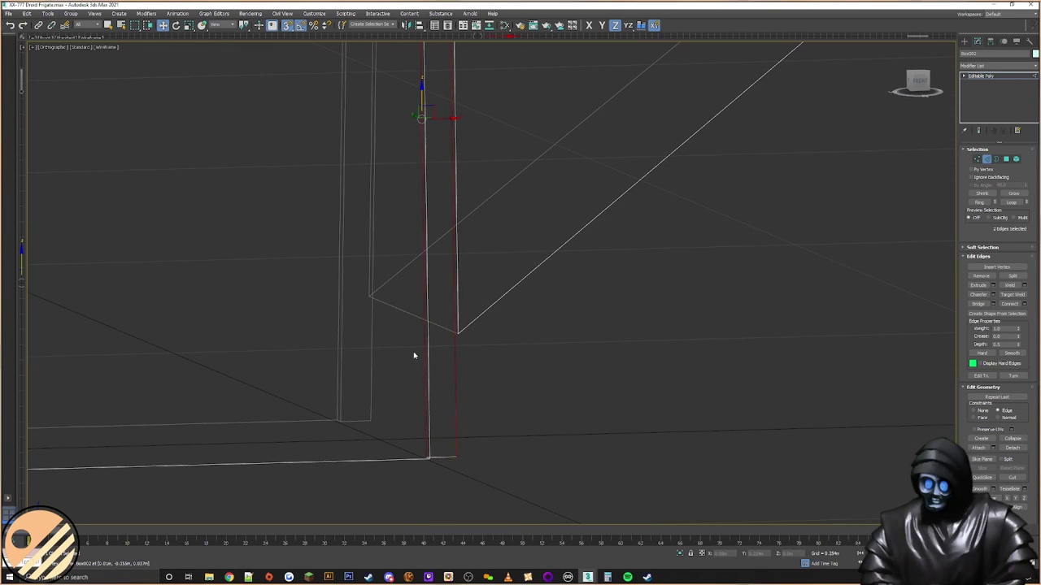
{"action": "left_click_drag", "start_coordinate": [393, 339], "coordinate": [344, 344], "text": "ctrl"}
{"action": "middle_click_drag", "start_coordinate": [560, 344], "coordinate": [615, 339], "text": "alt"}
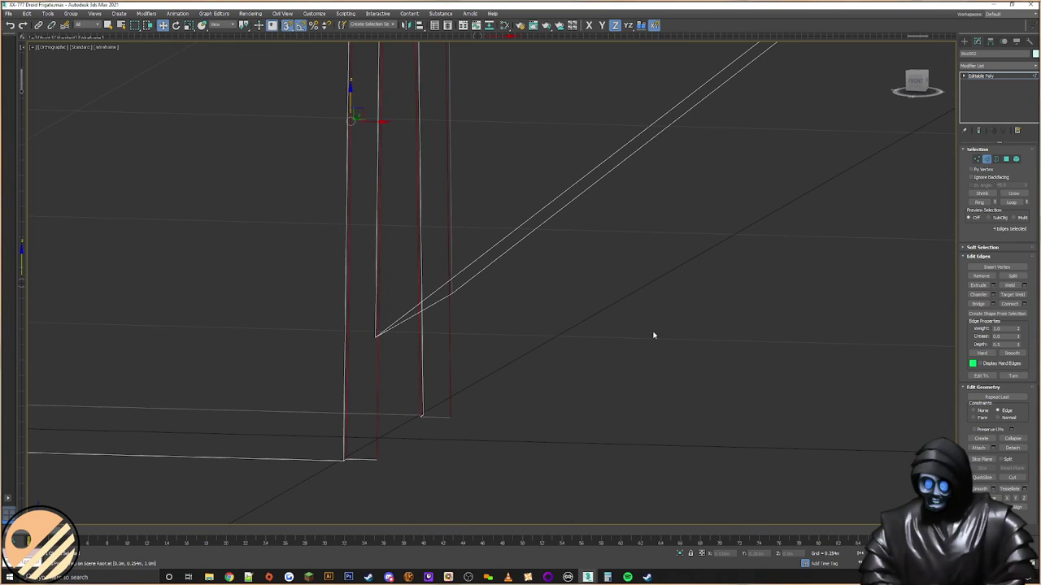
{"action": "left_click", "coordinate": [1025, 304]}
{"action": "middle_click_drag", "start_coordinate": [461, 339], "coordinate": [541, 323], "text": "alt"}
{"action": "middle_click_drag", "start_coordinate": [367, 260], "coordinate": [548, 386]}
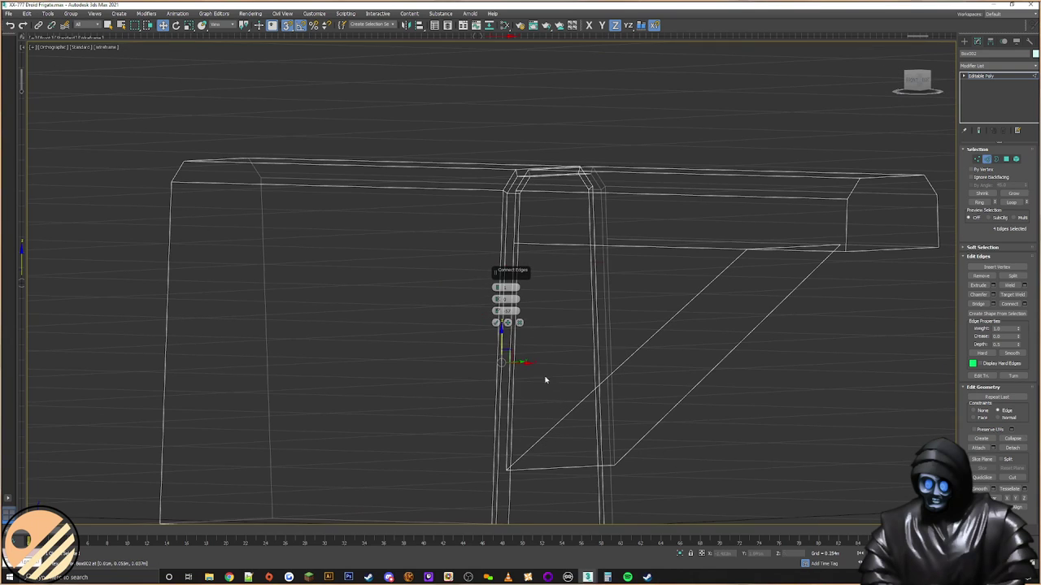
{"action": "left_click", "coordinate": [496, 323]}
Step: Lower the four new groove vertices to the height of the diagonal's lower end
{"action": "middle_click_drag", "start_coordinate": [498, 319], "coordinate": [680, 201], "text": "alt"}
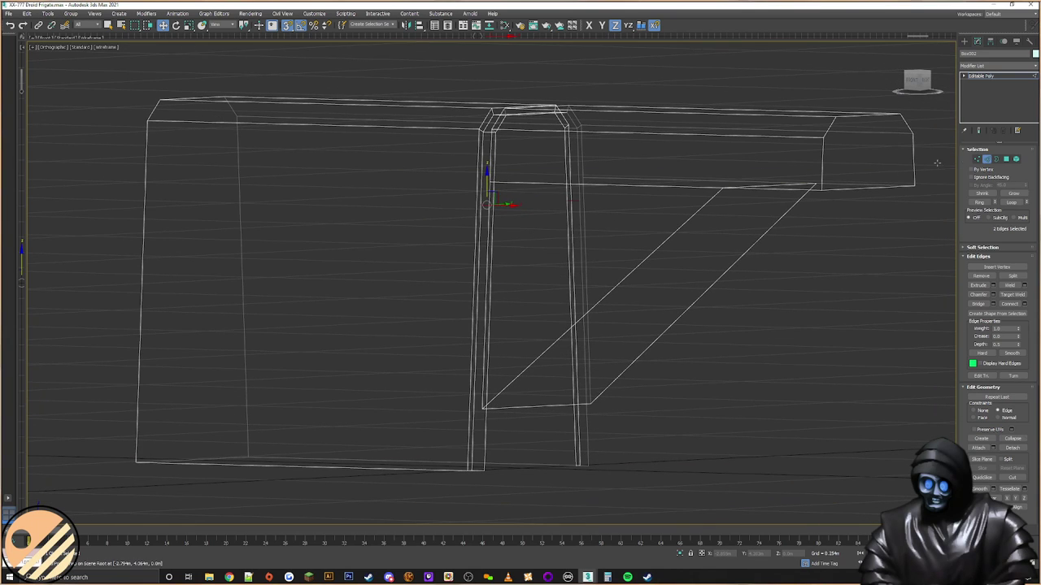
{"action": "left_click", "coordinate": [976, 160]}
{"action": "left_click_drag", "start_coordinate": [609, 199], "coordinate": [444, 234]}
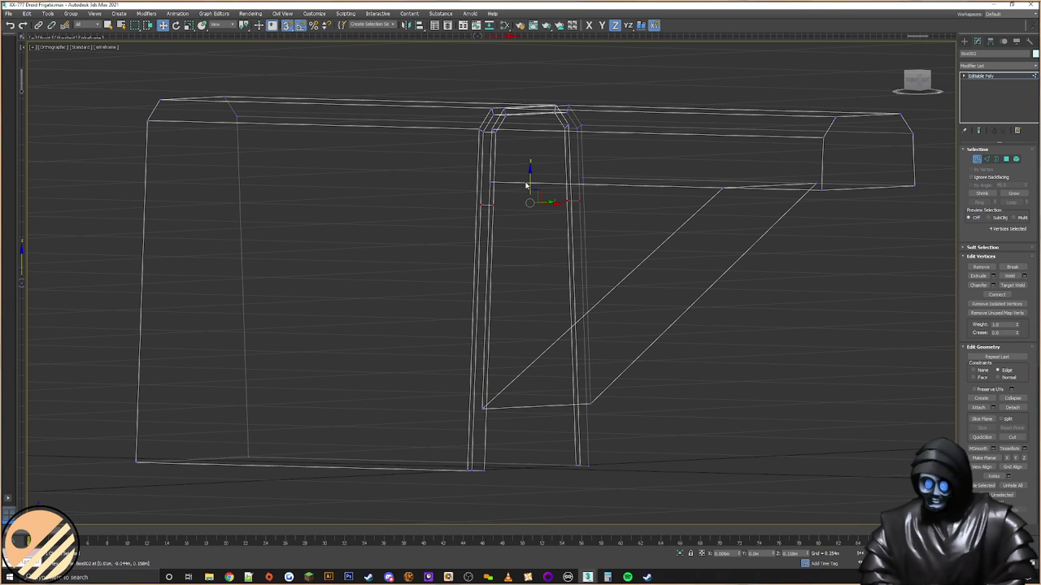
{"action": "left_click_drag", "start_coordinate": [514, 254], "coordinate": [484, 408]}
{"action": "middle_click_drag", "start_coordinate": [560, 420], "coordinate": [488, 301], "text": "alt"}
{"action": "scroll", "coordinate": [533, 442], "scroll_direction": "up", "scroll_amount": 5}
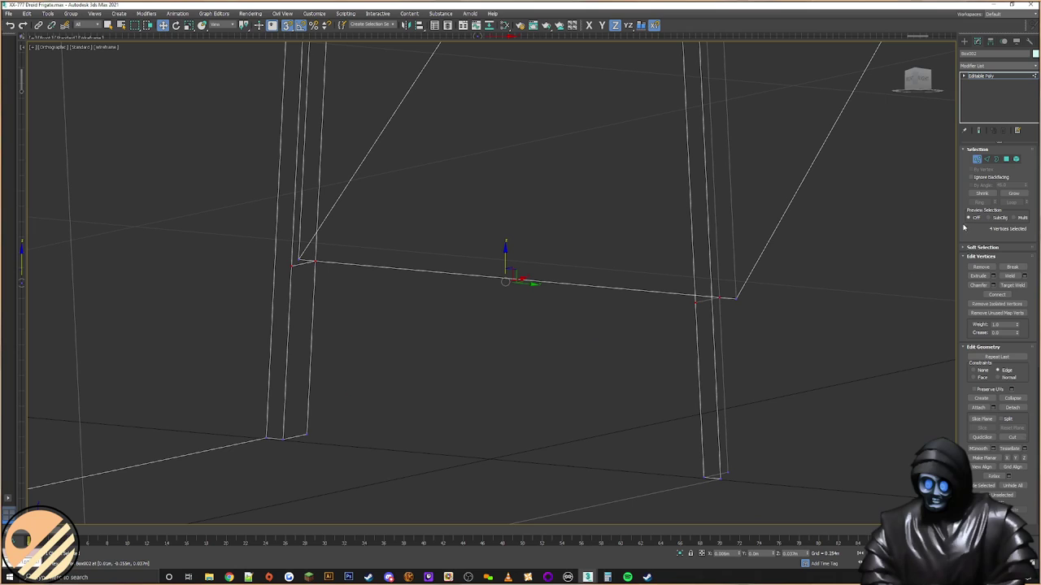
Step: Create a polygon across the opening below the diagonal from its four corner vertices
{"action": "left_click", "coordinate": [1007, 159]}
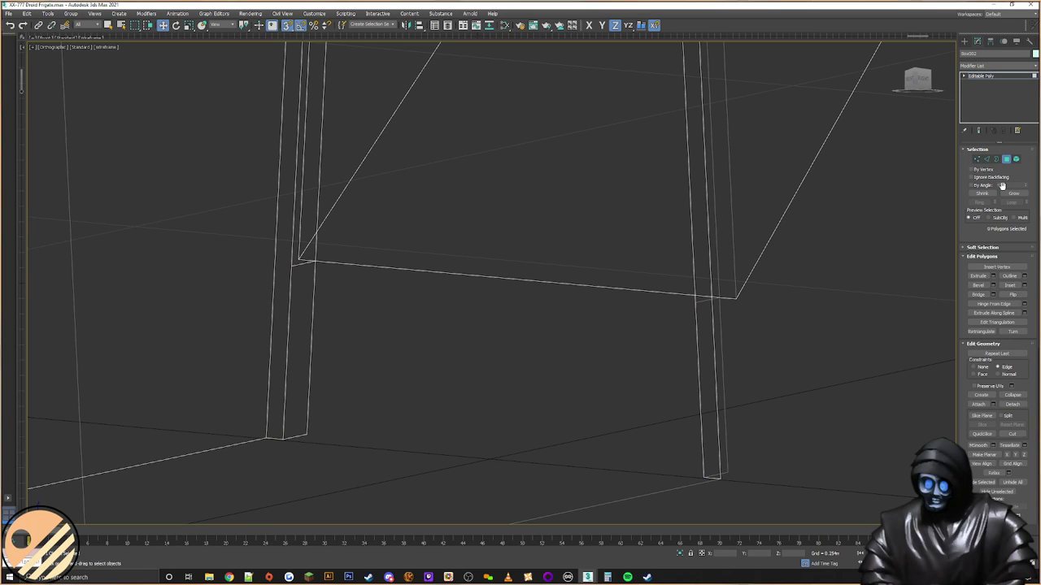
{"action": "left_click", "coordinate": [981, 395]}
{"action": "left_click", "coordinate": [314, 262]}
{"action": "left_click", "coordinate": [307, 435]}
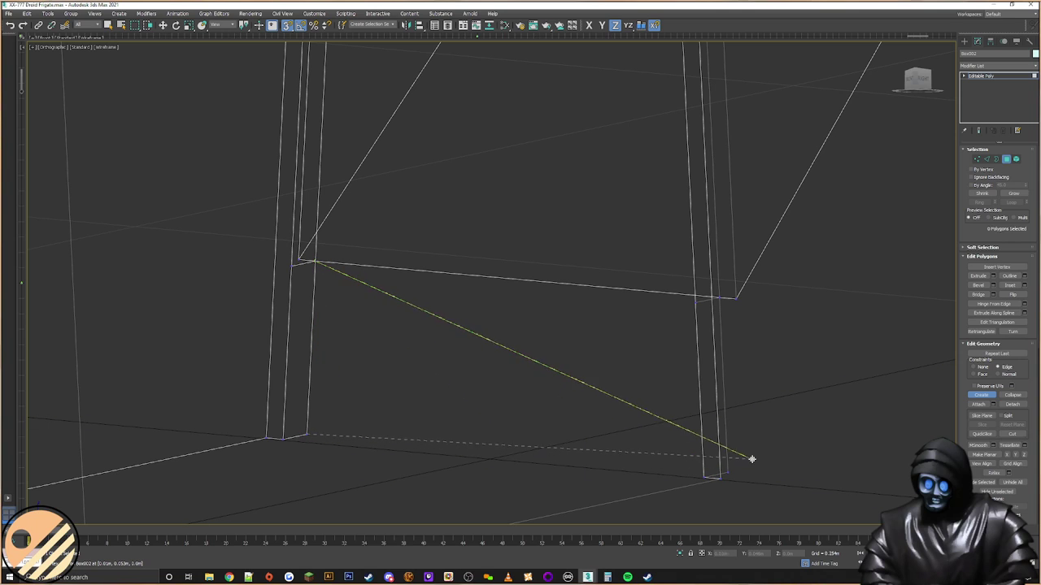
{"action": "left_click", "coordinate": [728, 471]}
{"action": "double_click", "coordinate": [720, 299]}
{"action": "mouse_move", "coordinate": [720, 298]}
{"action": "middle_mouse_down", "text": "alt"}
{"action": "mouse_move", "coordinate": [529, 337]}
{"action": "mouse_move", "coordinate": [549, 336]}
{"action": "middle_mouse_up", "text": "alt"}
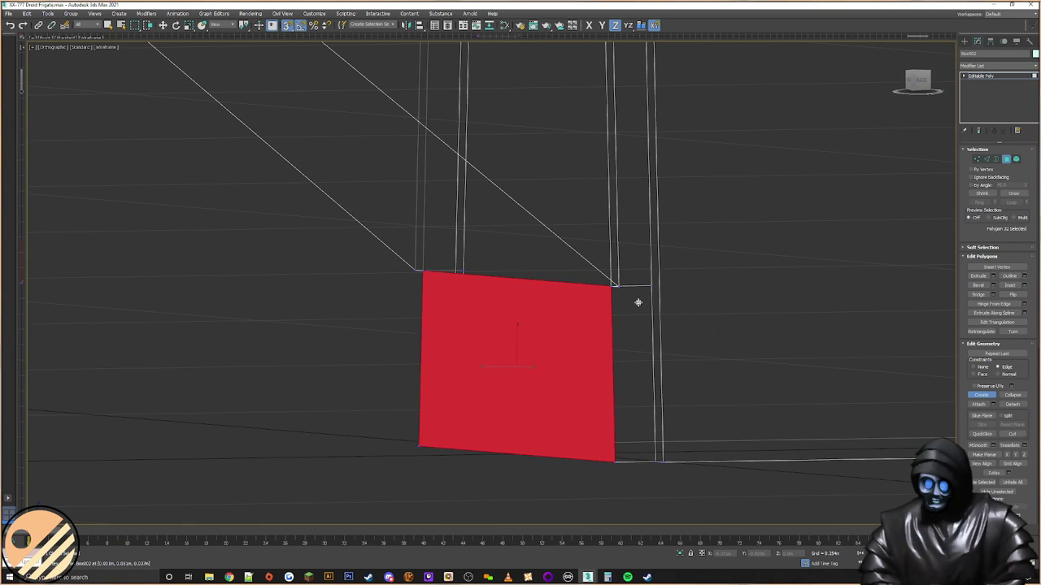
Step: Examine the upper front block's closing faces in shaded and wireframe display
{"action": "key", "text": "F3"}
{"action": "middle_click_drag", "start_coordinate": [710, 269], "coordinate": [525, 251], "text": "alt"}
{"action": "scroll", "coordinate": [538, 257], "scroll_direction": "down", "scroll_amount": 6}
{"action": "scroll", "coordinate": [525, 251], "scroll_direction": "up", "scroll_amount": 3}
{"action": "key", "text": "F3"}
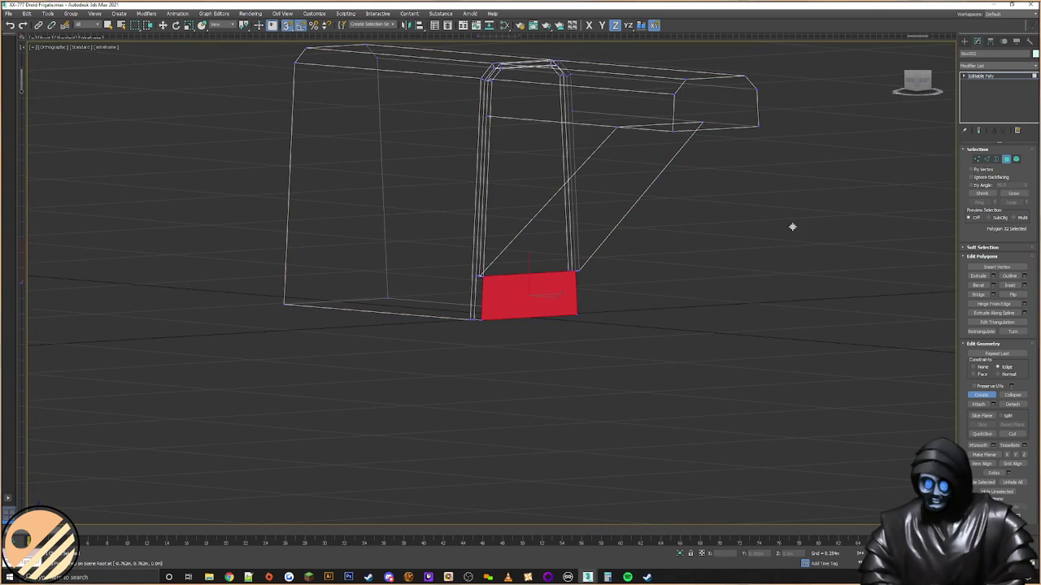
{"action": "key", "text": "w"}
{"action": "left_click", "coordinate": [662, 233]}
{"action": "left_click", "coordinate": [526, 222]}
{"action": "left_click", "coordinate": [526, 221]}
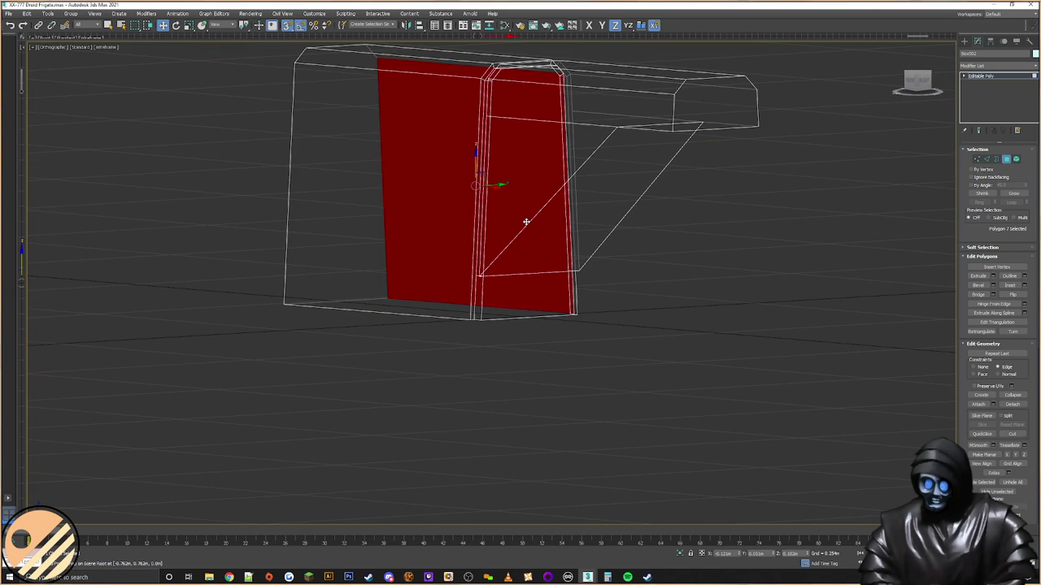
{"action": "left_click", "coordinate": [664, 260]}
{"action": "key", "text": "F3"}
{"action": "middle_click_drag", "start_coordinate": [629, 247], "coordinate": [672, 253], "text": "alt"}
{"action": "scroll", "coordinate": [673, 250], "scroll_direction": "down", "scroll_amount": 3}
Step: Unhide all objects and save the scene over the existing XX-777 Droid Frigate.max
{"action": "right_click", "coordinate": [704, 229]}
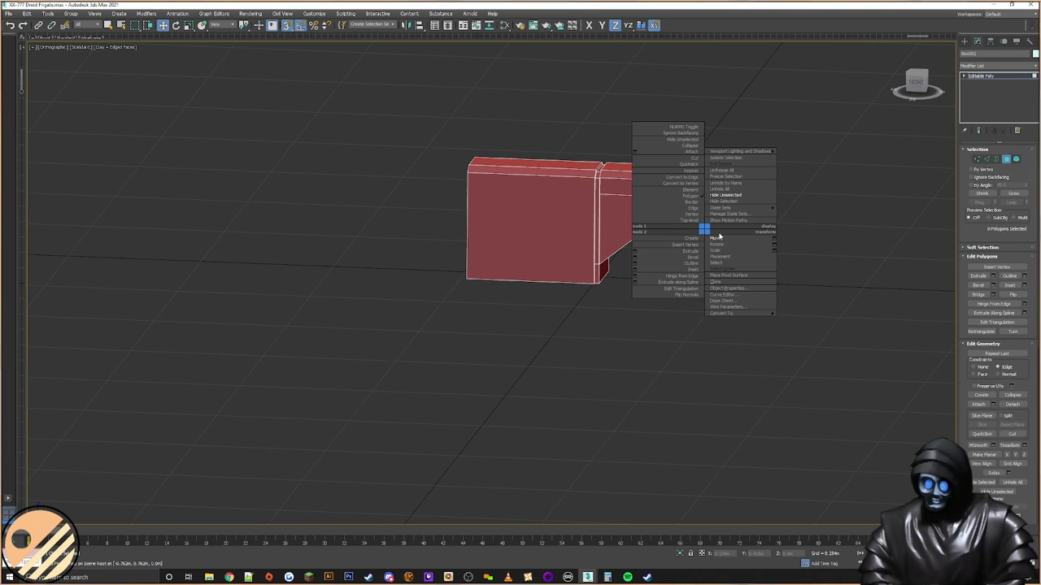
{"action": "left_click", "coordinate": [734, 191]}
{"action": "middle_click_drag", "start_coordinate": [249, 200], "coordinate": [350, 236], "text": "alt"}
{"action": "scroll", "coordinate": [631, 149], "scroll_direction": "down", "scroll_amount": 3}
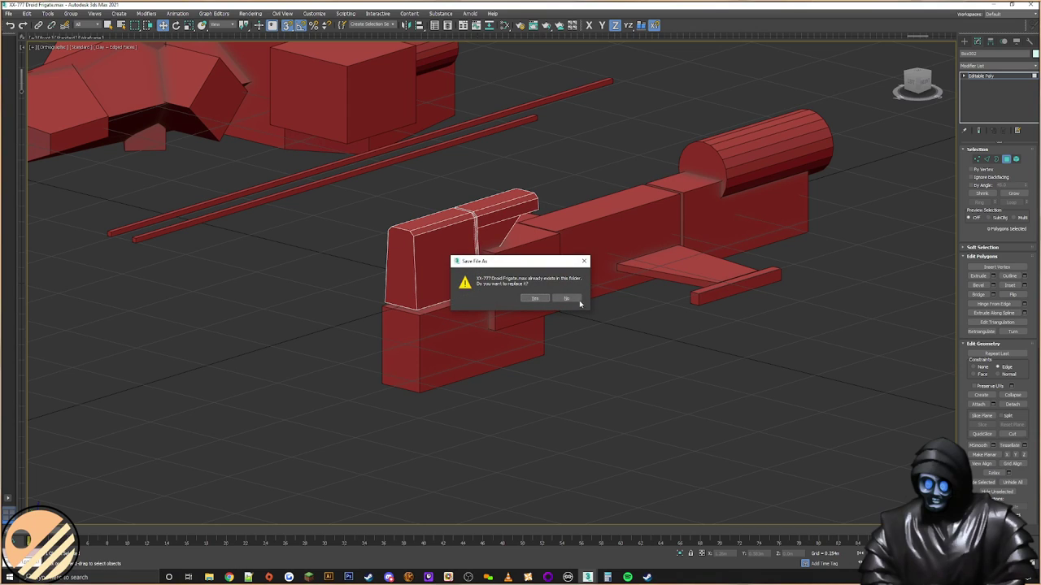
{"action": "left_click", "coordinate": [535, 300]}
Step: Switch the viewport to perspective and examine how the upper front block meets the neighbouring blocks
{"action": "left_click", "coordinate": [48, 47]}
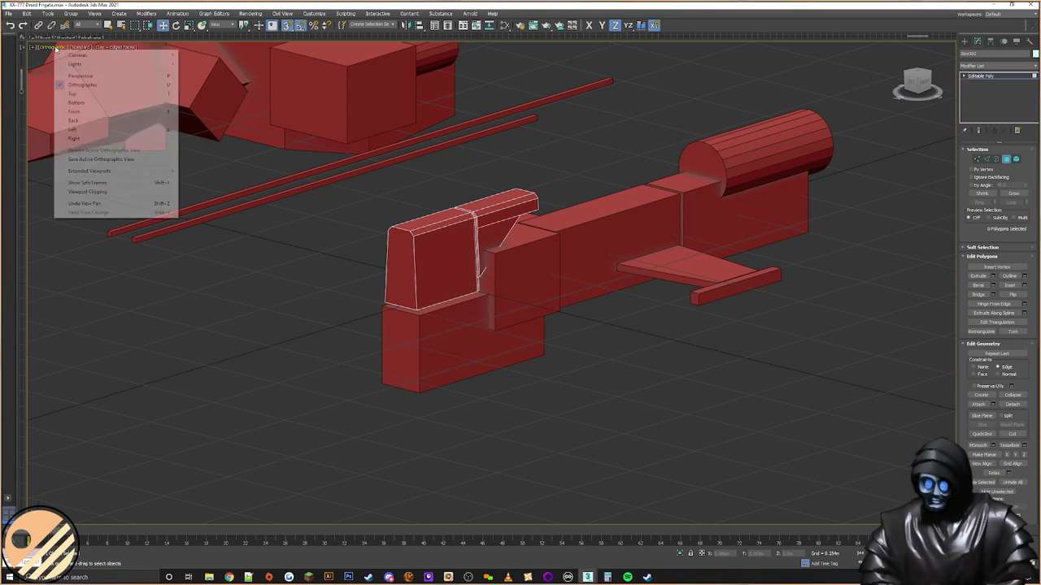
{"action": "left_click", "coordinate": [94, 77]}
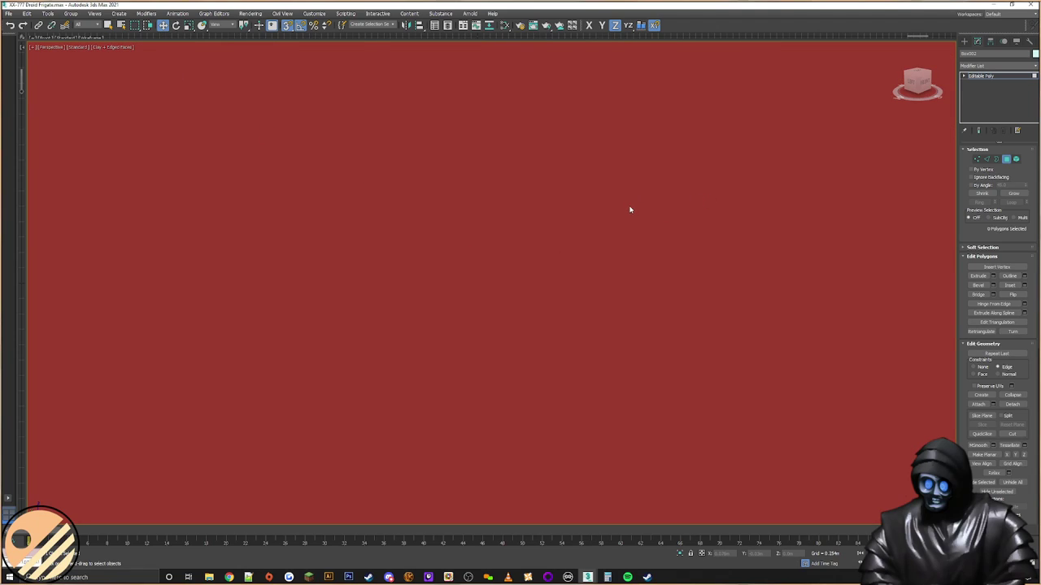
{"action": "scroll", "coordinate": [532, 263], "scroll_direction": "down", "scroll_amount": 10}
{"action": "middle_click_drag", "start_coordinate": [511, 233], "coordinate": [659, 295], "text": "alt"}
{"action": "middle_click_drag", "start_coordinate": [613, 243], "coordinate": [674, 284]}
{"action": "key", "text": "x"}
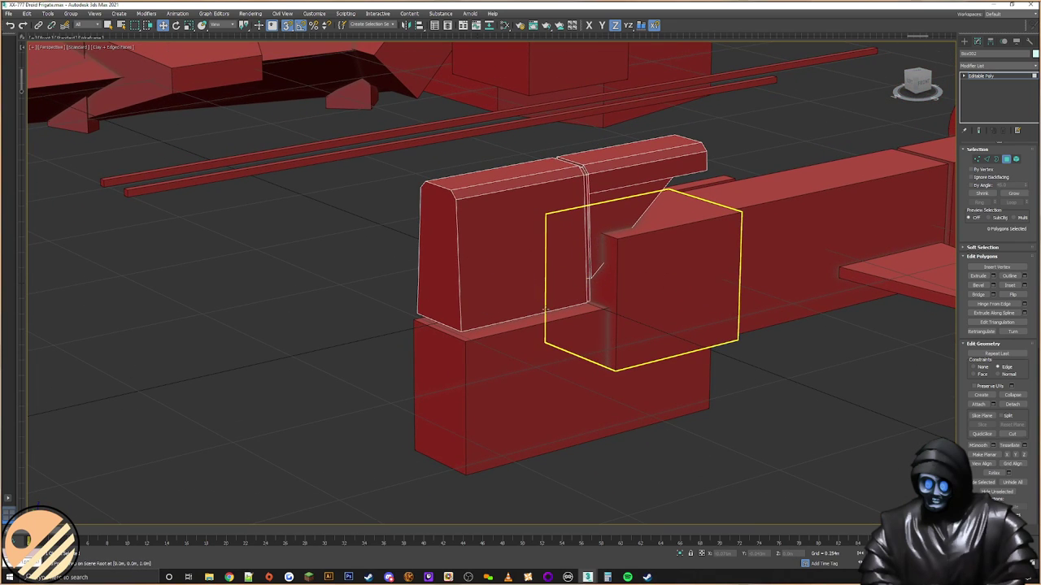
{"action": "scroll", "coordinate": [569, 285], "scroll_direction": "up", "scroll_amount": 5}
{"action": "scroll", "coordinate": [528, 302], "scroll_direction": "down", "scroll_amount": 3}
{"action": "scroll", "coordinate": [528, 304], "scroll_direction": "down", "scroll_amount": 4}
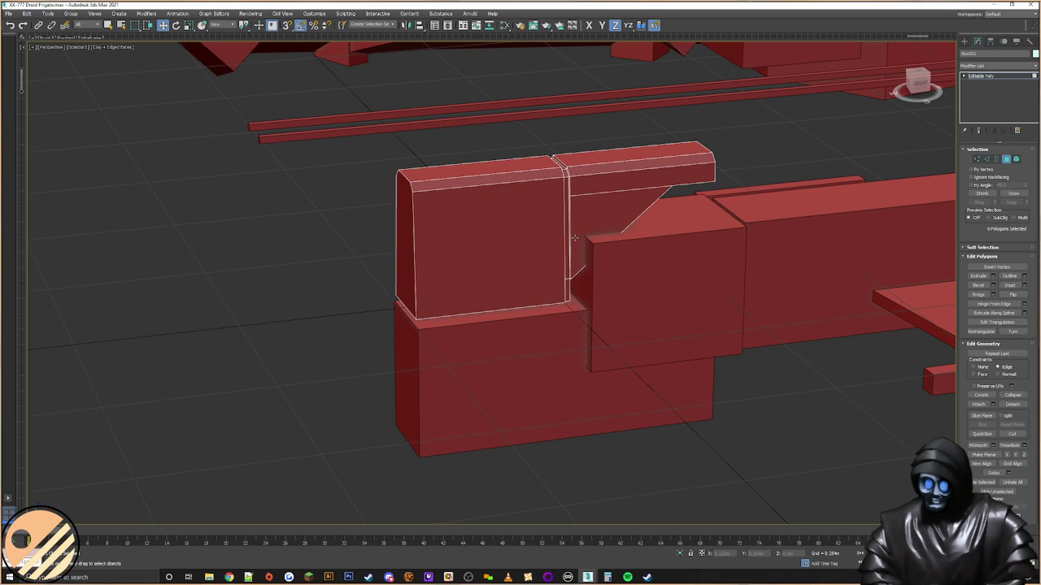
Step: Move the upper front block's six front-end vertices outward along X to about -0.274 m, set constraints to None and finish editing the block
{"action": "left_click", "coordinate": [520, 238]}
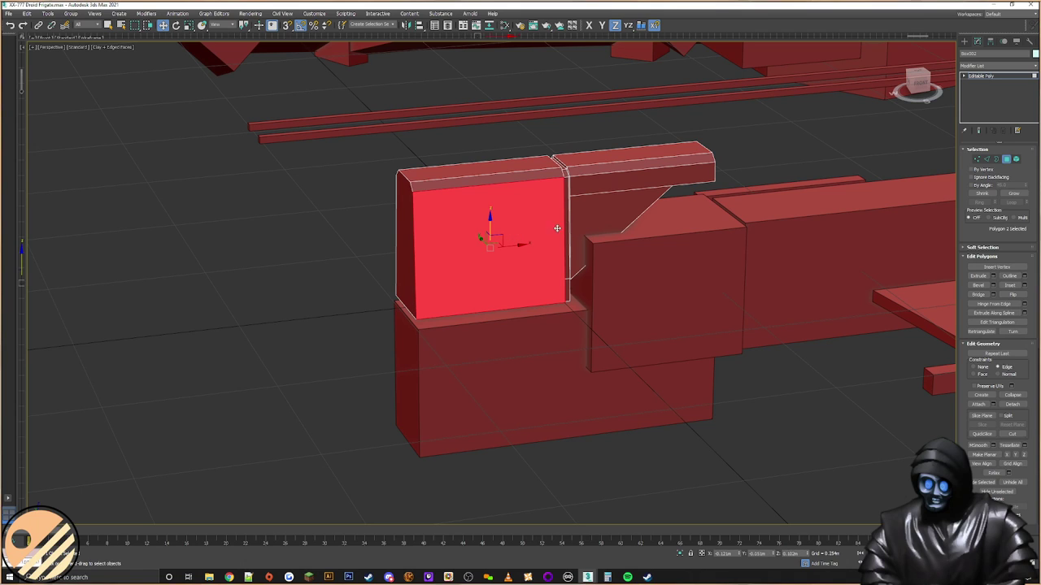
{"action": "left_click", "coordinate": [976, 160]}
{"action": "middle_click_drag", "start_coordinate": [669, 269], "coordinate": [639, 261], "text": "alt"}
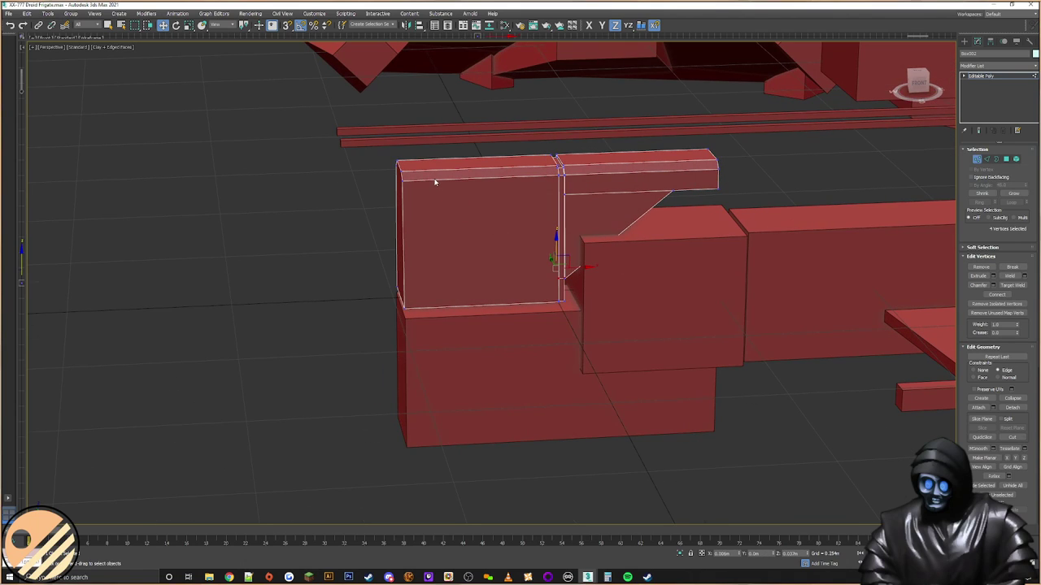
{"action": "left_click_drag", "start_coordinate": [341, 350], "coordinate": [341, 345]}
{"action": "key", "text": "F5"}
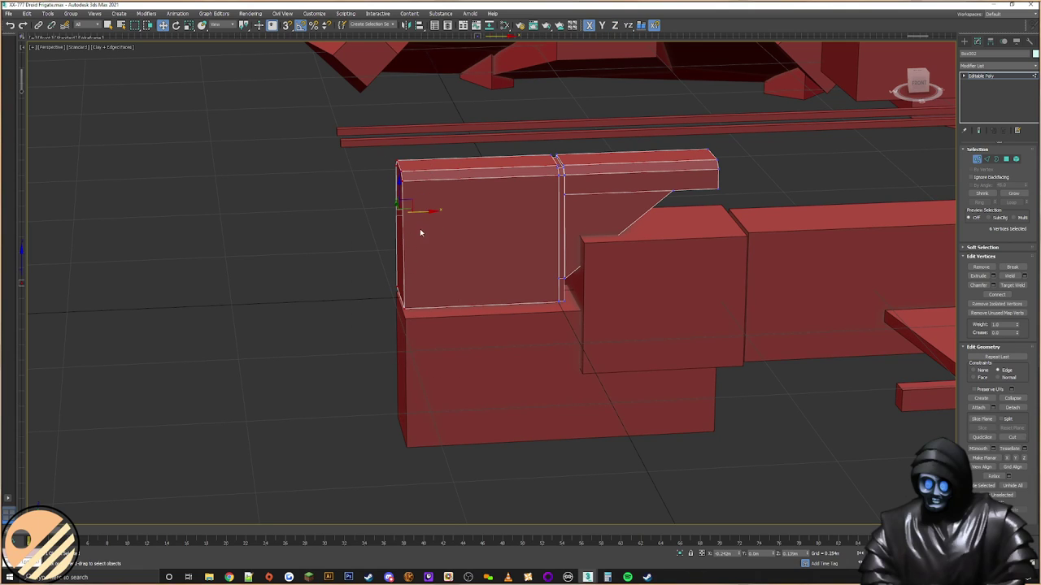
{"action": "left_click_drag", "start_coordinate": [423, 211], "coordinate": [399, 213]}
{"action": "left_click", "coordinate": [973, 370]}
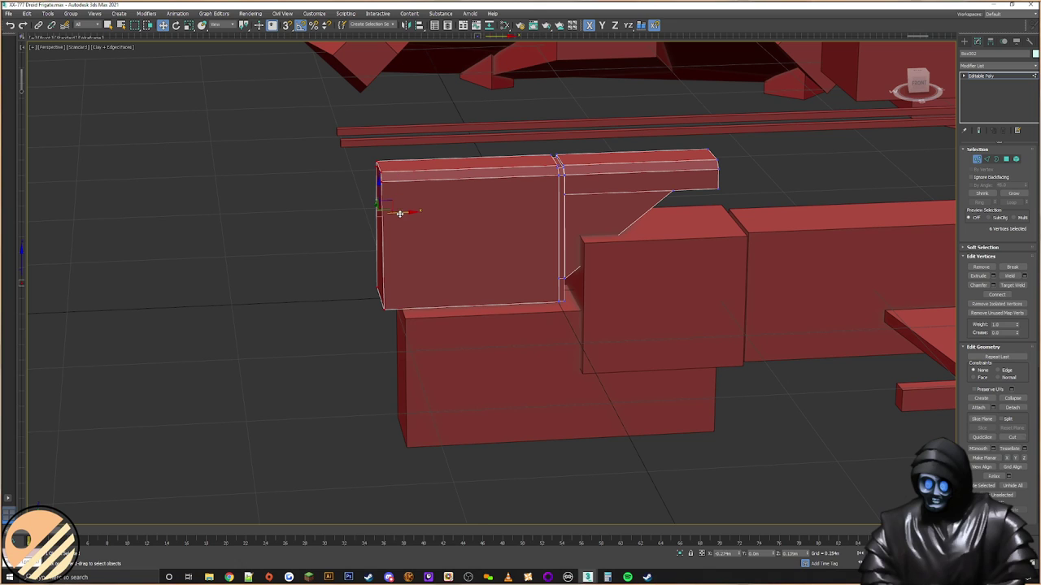
{"action": "left_click", "coordinate": [965, 41]}
{"action": "middle_click_drag", "start_coordinate": [418, 260], "coordinate": [670, 379], "text": "alt"}
{"action": "left_click", "coordinate": [670, 379]}
{"action": "middle_click_drag", "start_coordinate": [434, 264], "coordinate": [440, 261], "text": "alt"}
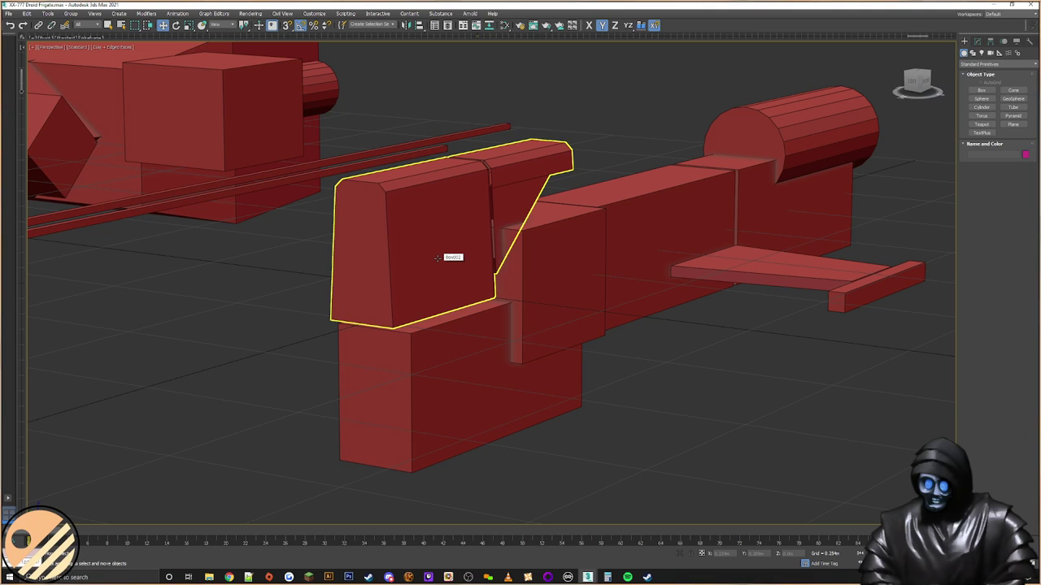
{"action": "middle_click_drag", "start_coordinate": [622, 336], "coordinate": [603, 335]}
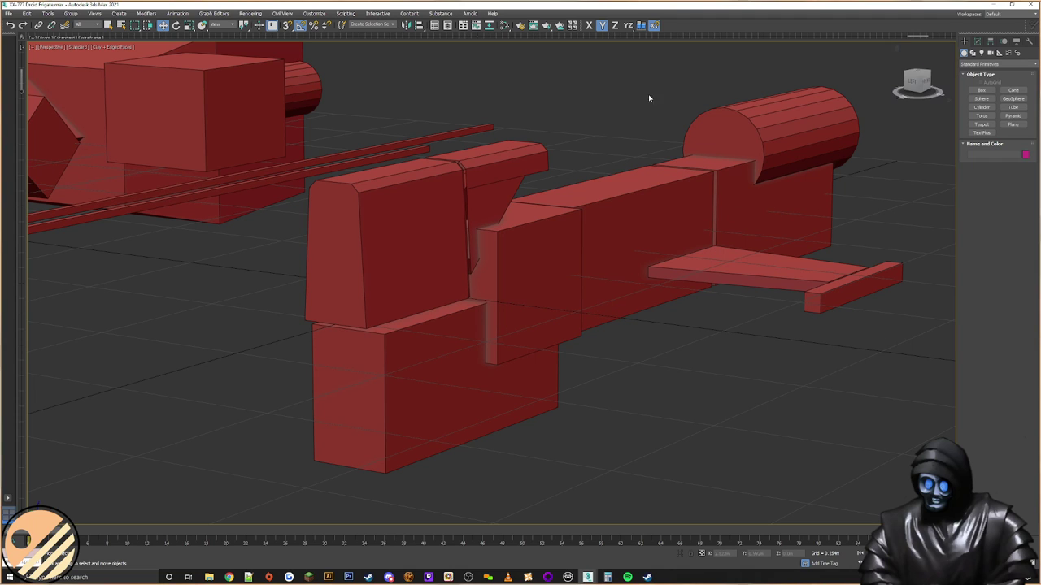
{"action": "left_click_drag", "start_coordinate": [913, 82], "coordinate": [925, 79]}
{"action": "middle_click_drag", "start_coordinate": [242, 335], "coordinate": [242, 335], "text": "alt"}
{"action": "scroll", "coordinate": [551, 188], "scroll_direction": "up", "scroll_amount": 3}
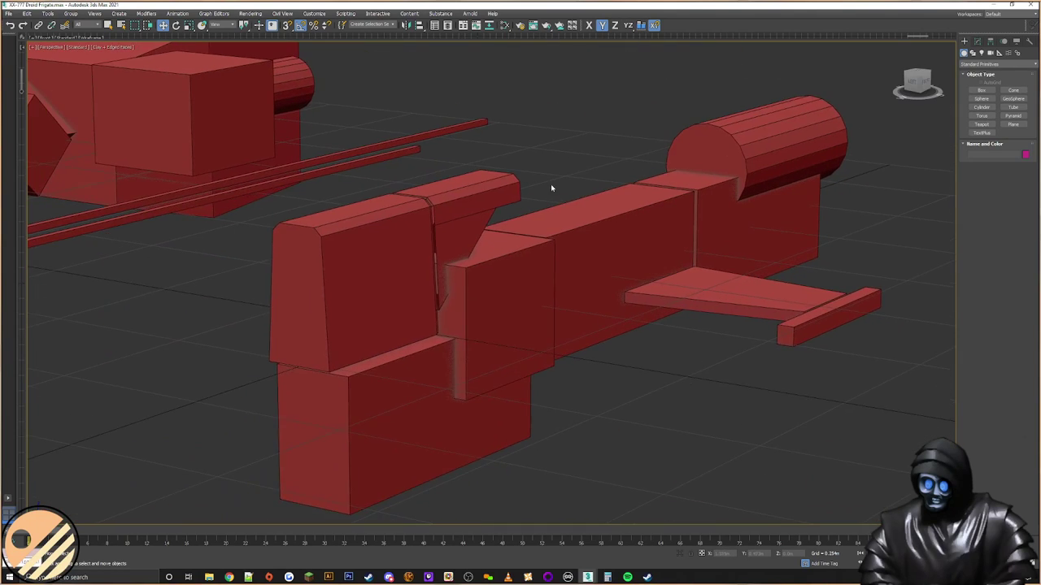
{"action": "left_click", "coordinate": [424, 225]}
{"action": "middle_click_drag", "start_coordinate": [534, 189], "coordinate": [651, 135]}
{"action": "left_click", "coordinate": [571, 163]}
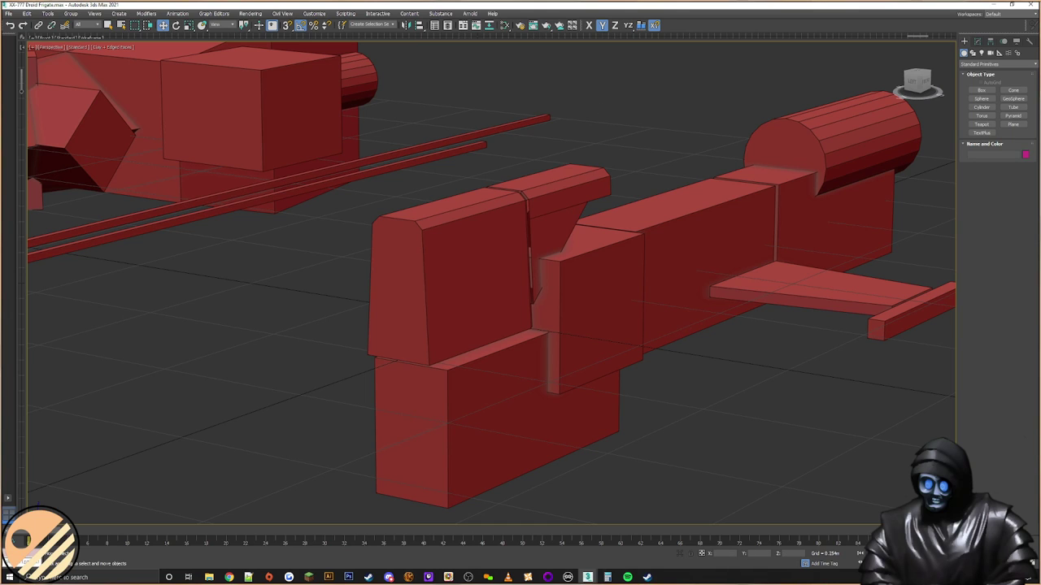
Step: Clone the upper front block straight down along Z so the copy overlaps the lower front box
{"action": "left_click", "coordinate": [467, 272]}
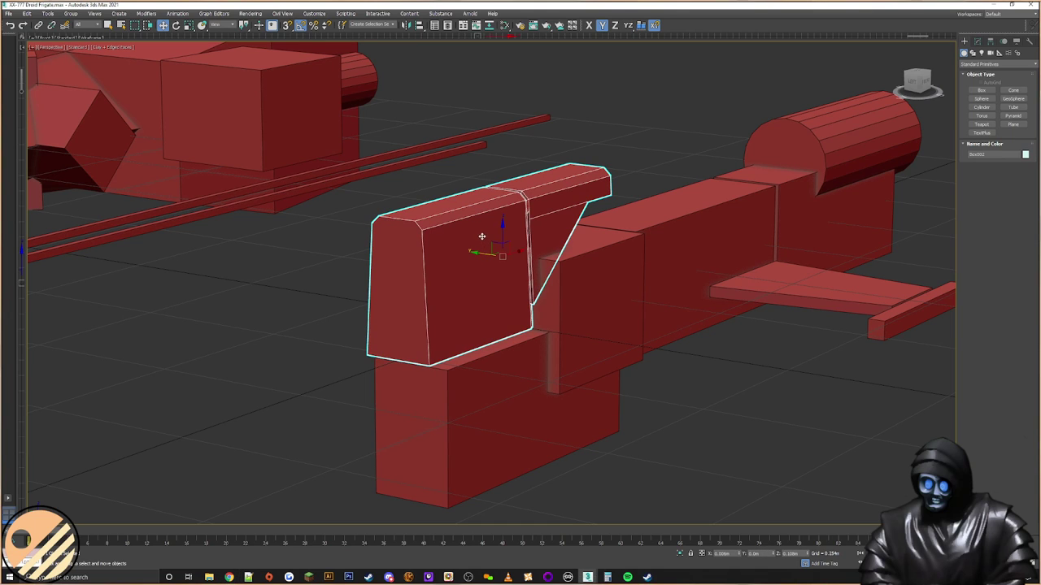
{"action": "mouse_move", "coordinate": [533, 292]}
{"action": "middle_mouse_down", "text": "alt"}
{"action": "mouse_move", "coordinate": [541, 298]}
{"action": "mouse_move", "coordinate": [528, 286]}
{"action": "middle_mouse_up", "text": "alt"}
{"action": "left_click", "coordinate": [532, 142]}
{"action": "middle_click_drag", "start_coordinate": [487, 225], "coordinate": [462, 238], "text": "alt"}
{"action": "middle_click_drag", "start_coordinate": [510, 232], "coordinate": [581, 212]}
{"action": "left_click", "coordinate": [493, 300]}
{"action": "middle_click_drag", "start_coordinate": [492, 300], "coordinate": [530, 284], "text": "alt"}
{"action": "middle_click_drag", "start_coordinate": [530, 284], "coordinate": [501, 255]}
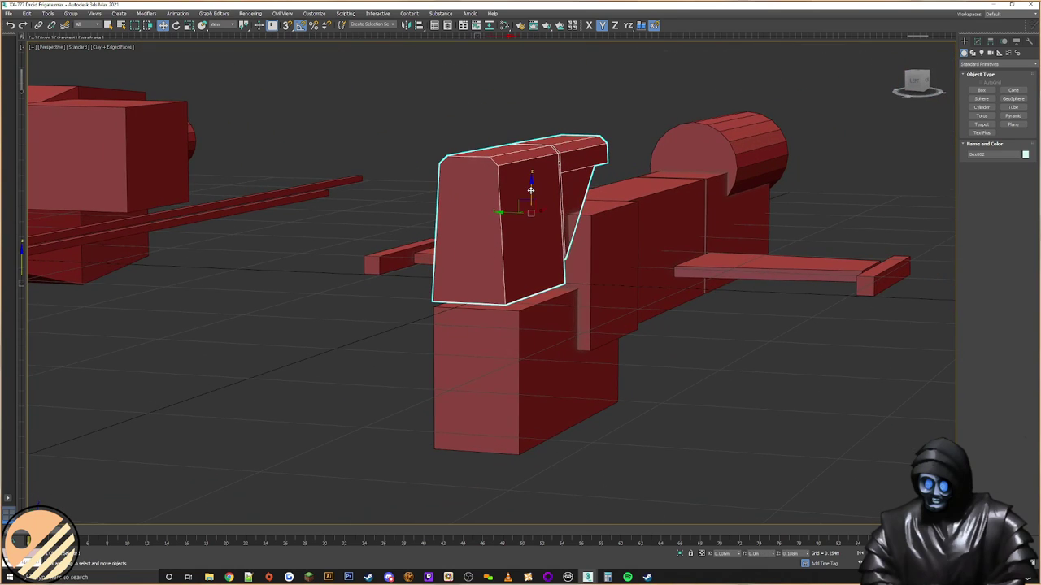
{"action": "left_click_drag", "start_coordinate": [530, 186], "coordinate": [535, 371], "text": "shift"}
{"action": "left_click", "coordinate": [521, 324]}
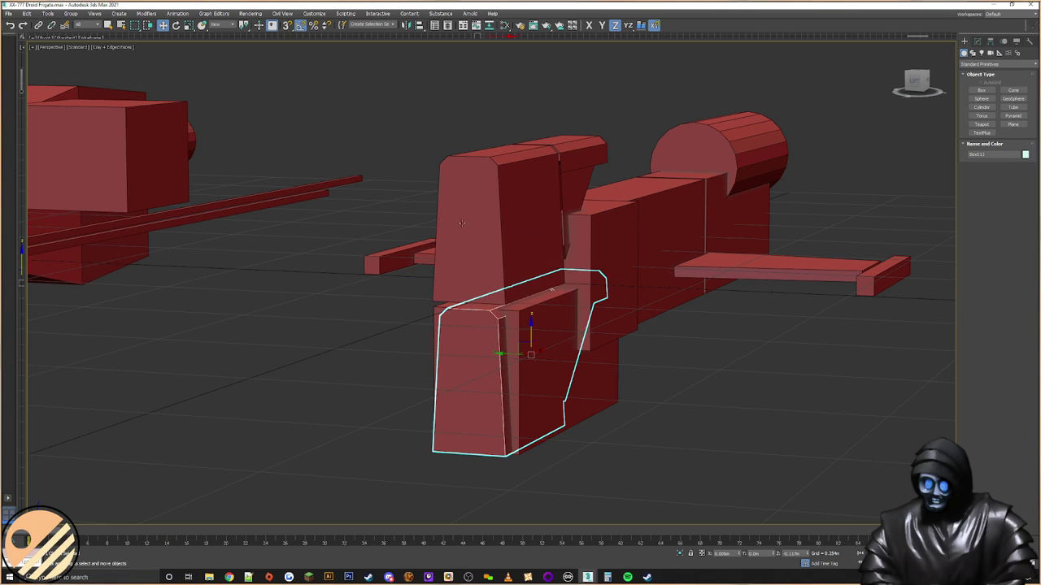
Step: Mirror the copied block across the Z axis with No Clone and delete the old lower front box it replaces
{"action": "left_click", "coordinate": [406, 25]}
{"action": "left_click", "coordinate": [508, 264]}
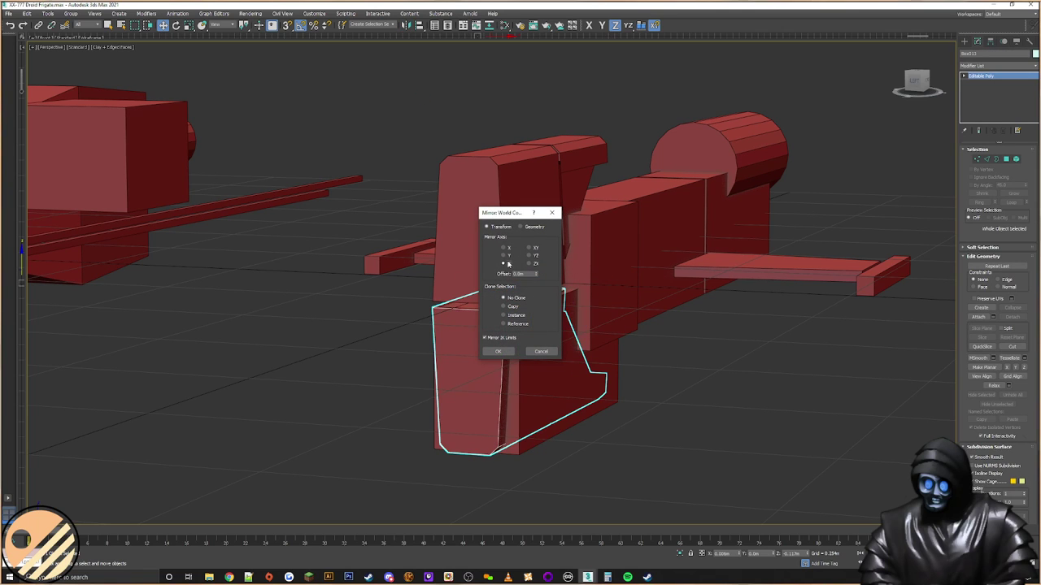
{"action": "left_click", "coordinate": [499, 354]}
{"action": "middle_click_drag", "start_coordinate": [513, 341], "coordinate": [585, 303], "text": "alt"}
{"action": "left_click", "coordinate": [556, 291]}
{"action": "key", "text": "Delete"}
Step: Examine the mirrored lower front block against the whole model from the side and from above
{"action": "left_click", "coordinate": [541, 333]}
{"action": "scroll", "coordinate": [634, 264], "scroll_direction": "down", "scroll_amount": 3}
{"action": "left_click_drag", "start_coordinate": [649, 249], "coordinate": [346, 328]}
{"action": "scroll", "coordinate": [531, 260], "scroll_direction": "up", "scroll_amount": 2}
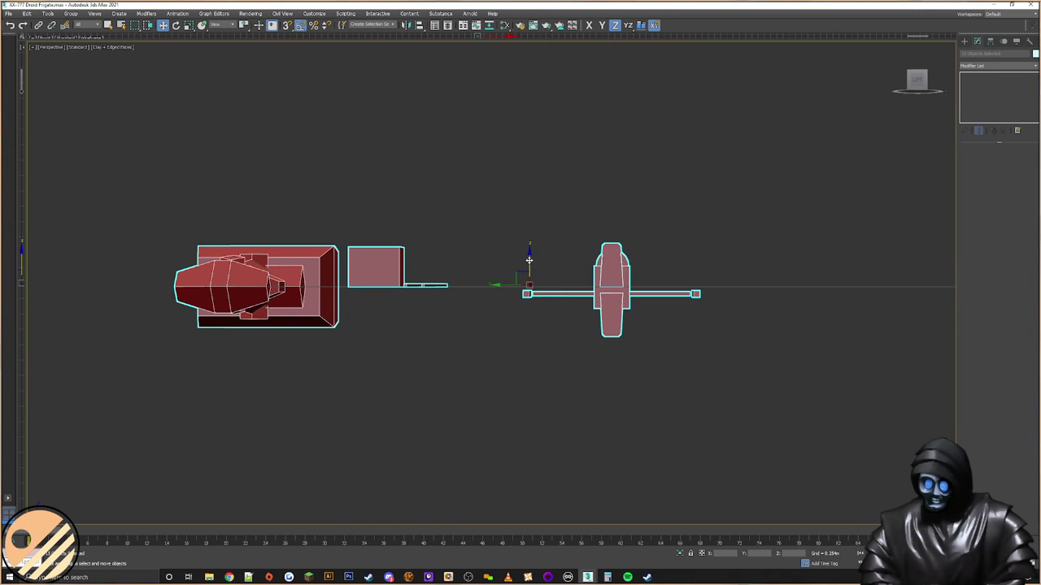
{"action": "left_click_drag", "start_coordinate": [534, 259], "coordinate": [537, 258]}
{"action": "middle_click_drag", "start_coordinate": [548, 260], "coordinate": [517, 343], "text": "alt"}
{"action": "left_click", "coordinate": [361, 339]}
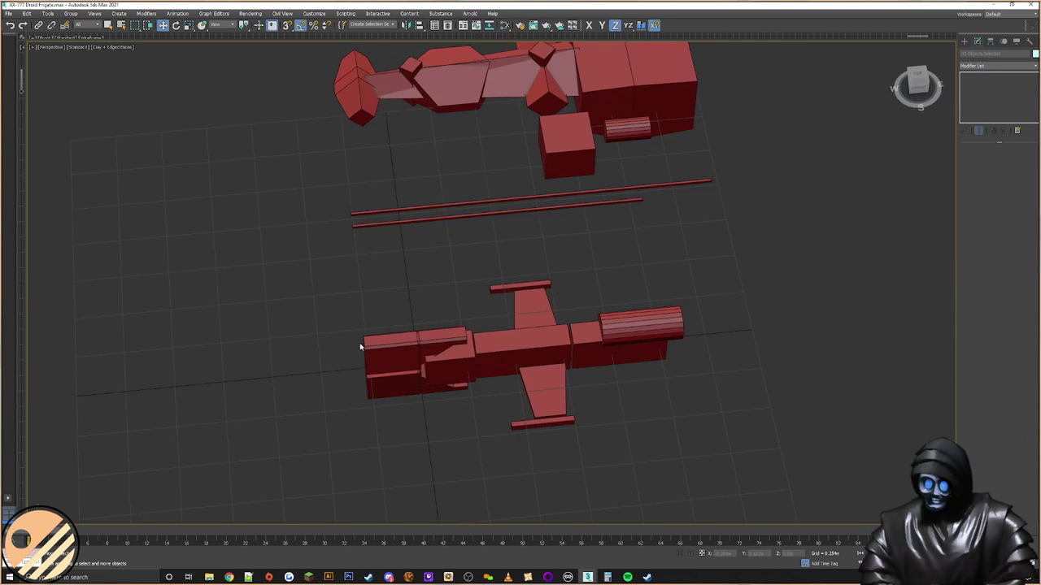
{"action": "middle_click_drag", "start_coordinate": [360, 339], "coordinate": [375, 341], "text": "alt"}
{"action": "scroll", "coordinate": [376, 340], "scroll_direction": "up", "scroll_amount": 2}
Step: Cap the open border on the upper side of the lower front block
{"action": "left_click", "coordinate": [428, 429]}
{"action": "scroll", "coordinate": [480, 325], "scroll_direction": "up", "scroll_amount": 6}
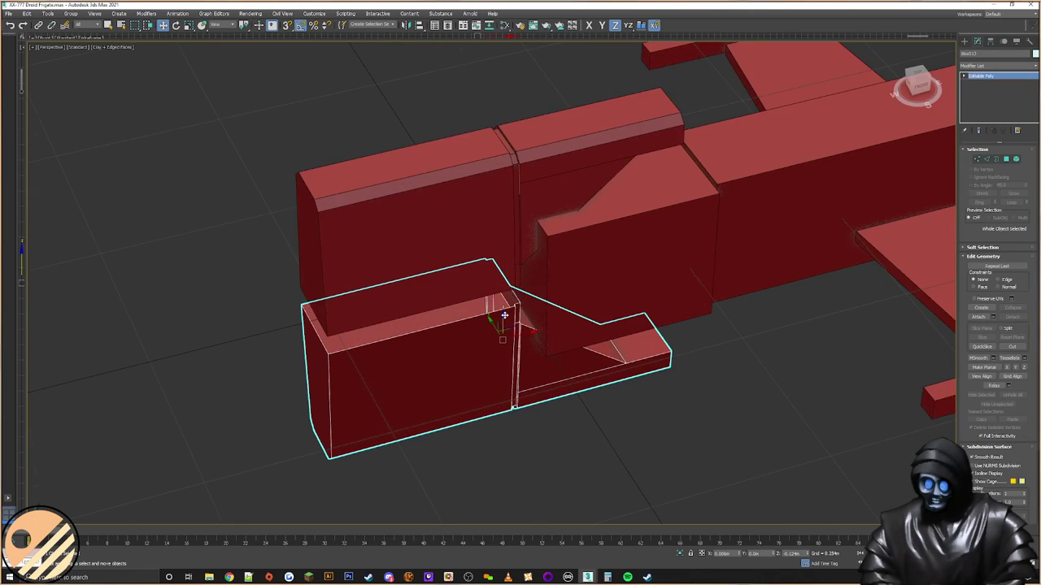
{"action": "scroll", "coordinate": [493, 298], "scroll_direction": "up", "scroll_amount": 3}
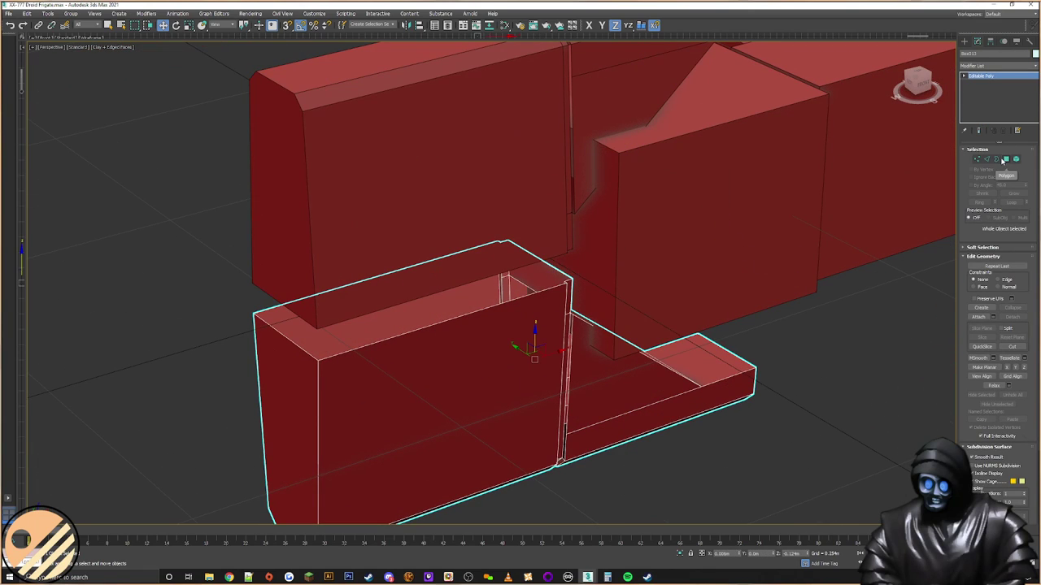
{"action": "left_click", "coordinate": [997, 159]}
{"action": "left_click", "coordinate": [539, 290]}
{"action": "left_click", "coordinate": [1013, 277]}
{"action": "middle_click_drag", "start_coordinate": [550, 304], "coordinate": [637, 170], "text": "alt"}
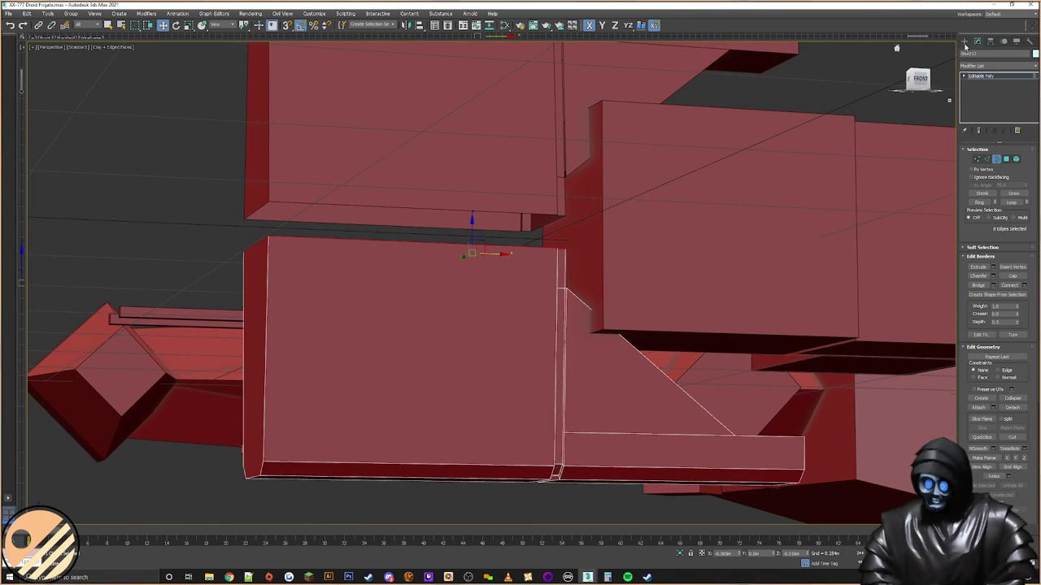
Step: Cap the open border on the underside of the upper front block
{"action": "left_click", "coordinate": [470, 141]}
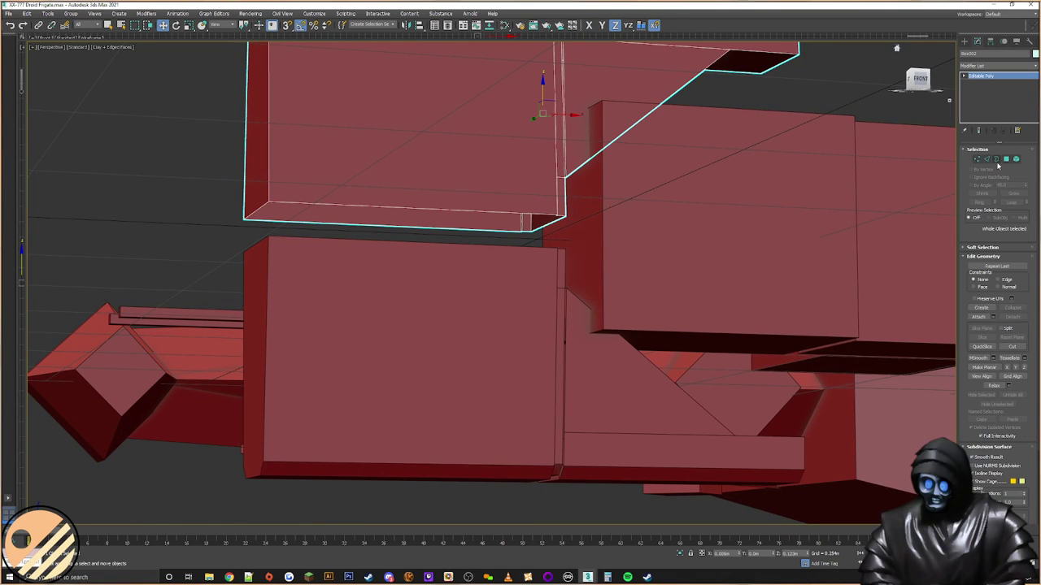
{"action": "left_click", "coordinate": [996, 159]}
{"action": "left_click", "coordinate": [531, 214]}
{"action": "left_click", "coordinate": [1013, 277]}
{"action": "middle_click_drag", "start_coordinate": [542, 260], "coordinate": [513, 250], "text": "alt"}
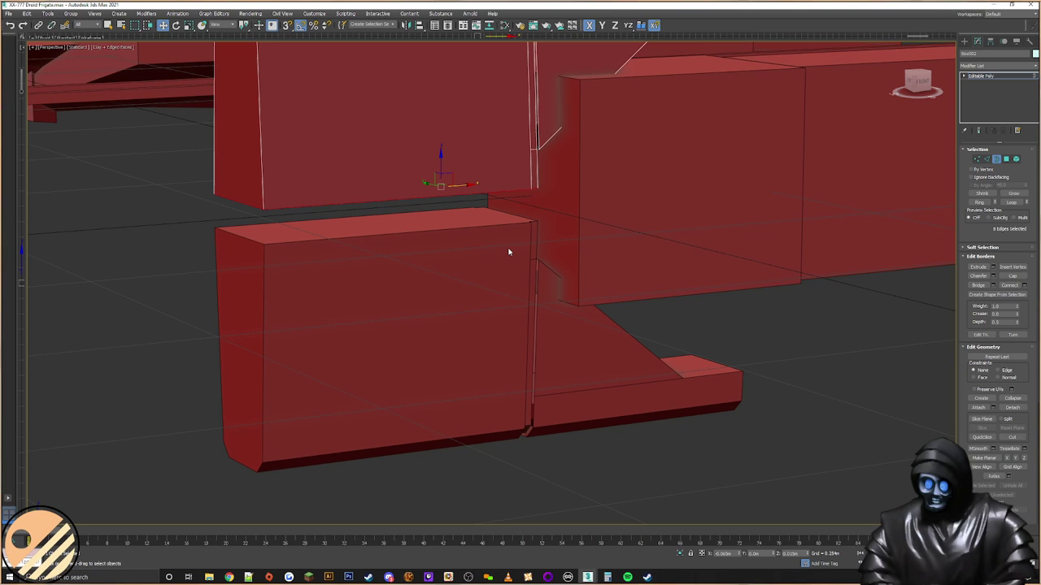
Step: Try to close the upper front block's open border along the groove and examine the groove from both sides
{"action": "middle_click_drag", "start_coordinate": [501, 261], "coordinate": [583, 300]}
{"action": "left_click", "coordinate": [965, 43]}
{"action": "left_click", "coordinate": [560, 309]}
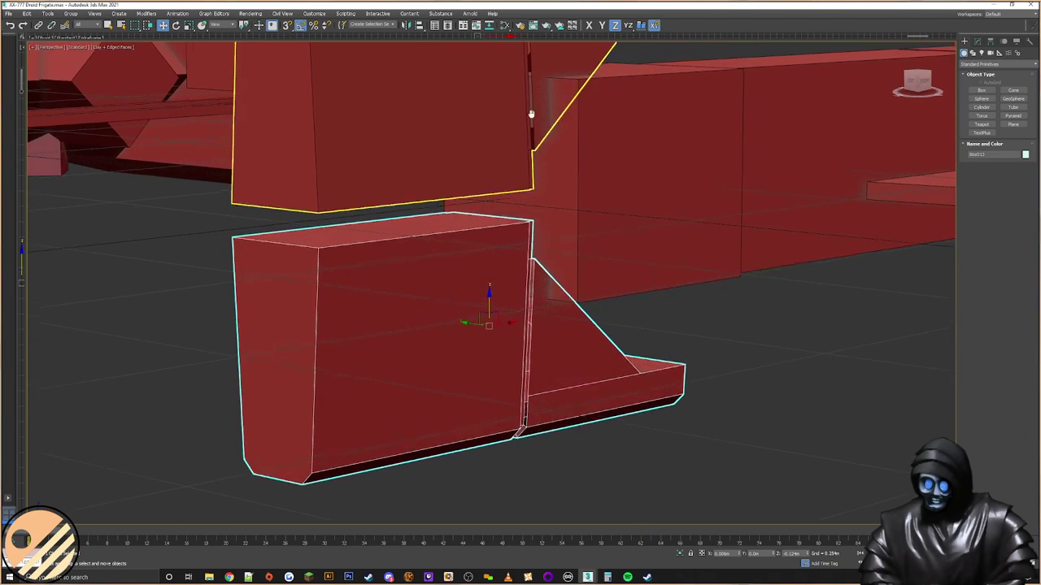
{"action": "middle_click_drag", "start_coordinate": [525, 86], "coordinate": [581, 249]}
{"action": "scroll", "coordinate": [581, 248], "scroll_direction": "up", "scroll_amount": 3}
{"action": "left_click", "coordinate": [580, 249]}
{"action": "key", "text": "2"}
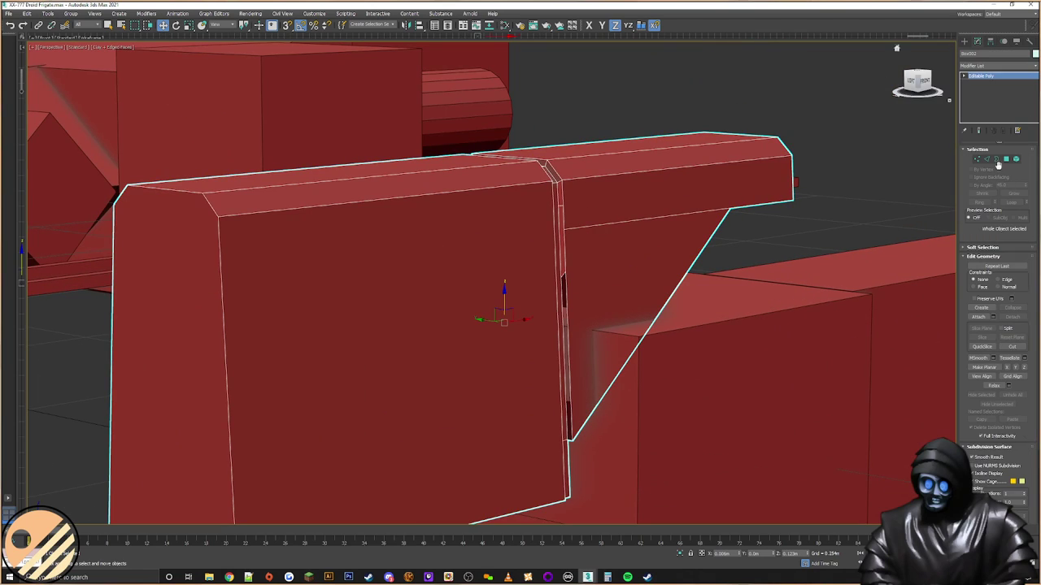
{"action": "double_click", "coordinate": [563, 255]}
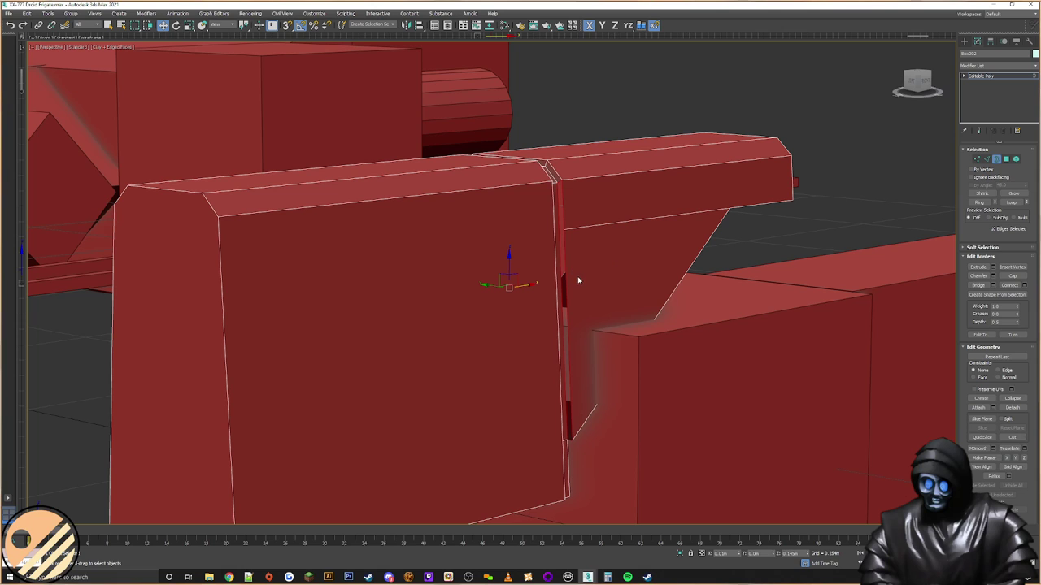
{"action": "left_click", "coordinate": [995, 285]}
{"action": "middle_click_drag", "start_coordinate": [748, 275], "coordinate": [553, 253], "text": "alt"}
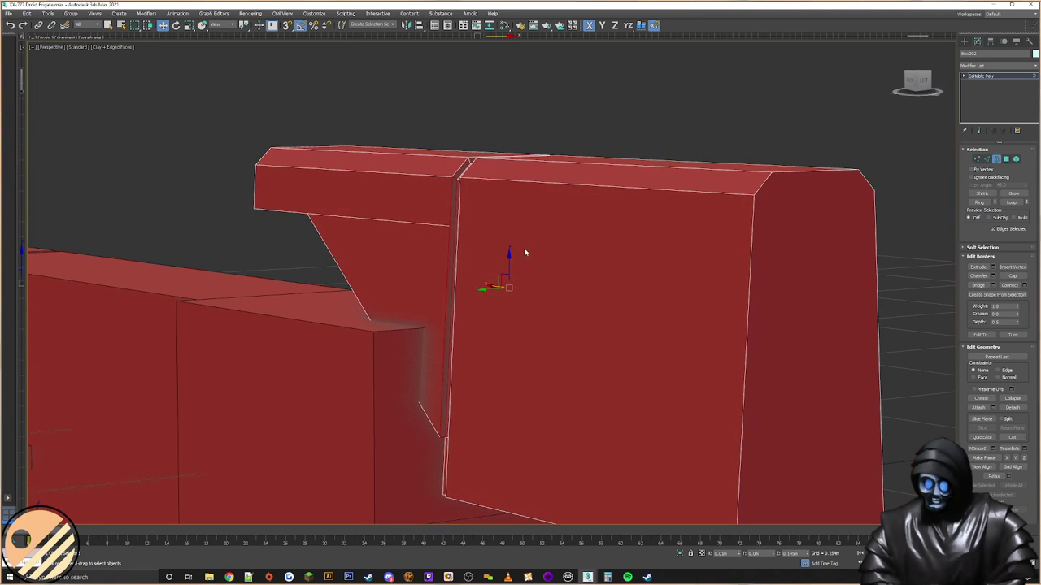
{"action": "middle_click_drag", "start_coordinate": [491, 254], "coordinate": [499, 274], "text": "alt"}
{"action": "middle_click_drag", "start_coordinate": [569, 339], "coordinate": [570, 321]}
{"action": "scroll", "coordinate": [569, 322], "scroll_direction": "up", "scroll_amount": 3}
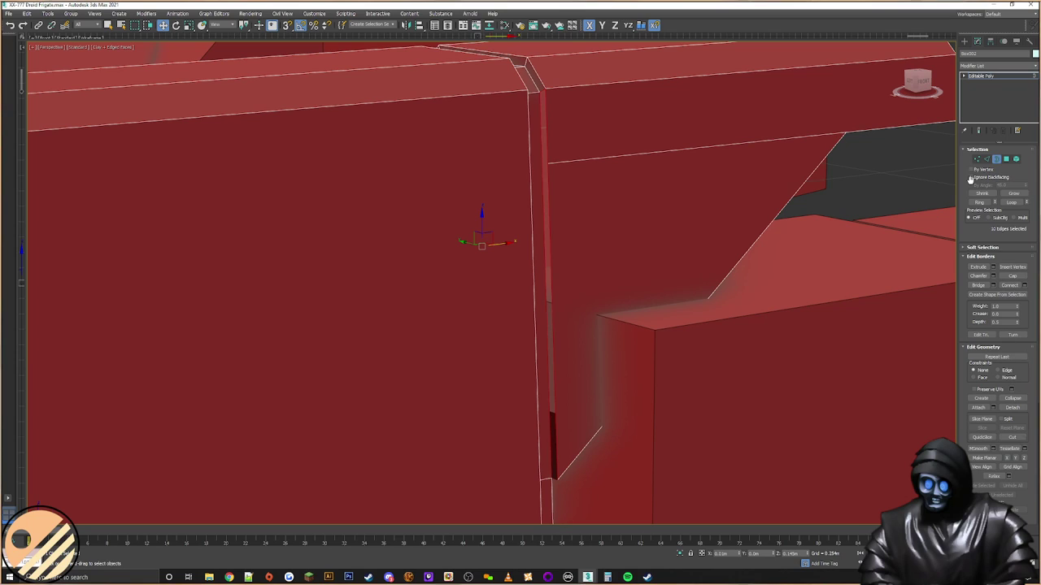
Step: Create polygons with vertex snapping on to close the gaps along the upper front block's groove
{"action": "left_click", "coordinate": [1007, 160]}
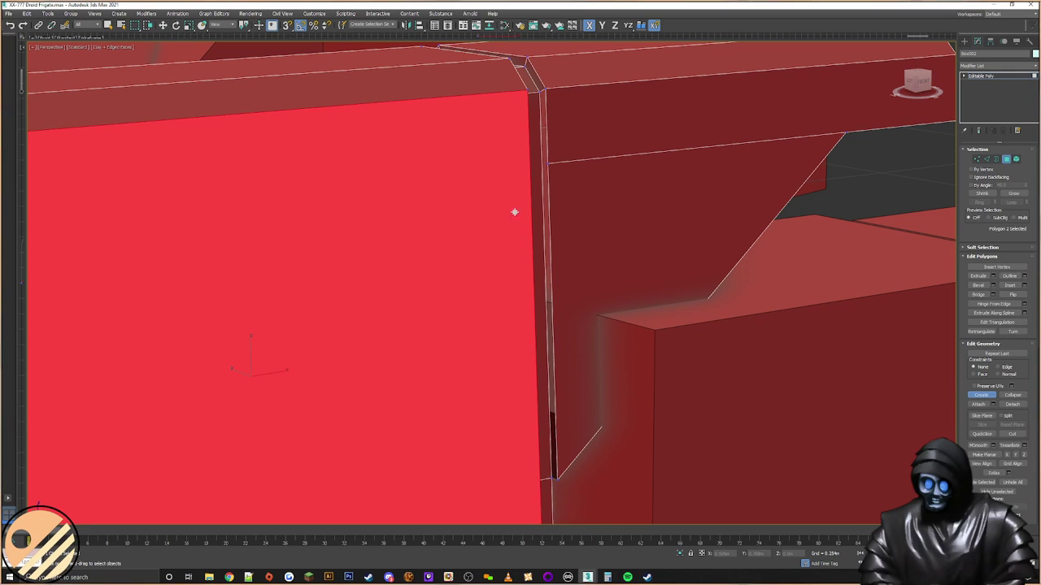
{"action": "key", "text": "s"}
{"action": "left_click_drag", "start_coordinate": [536, 95], "coordinate": [552, 476]}
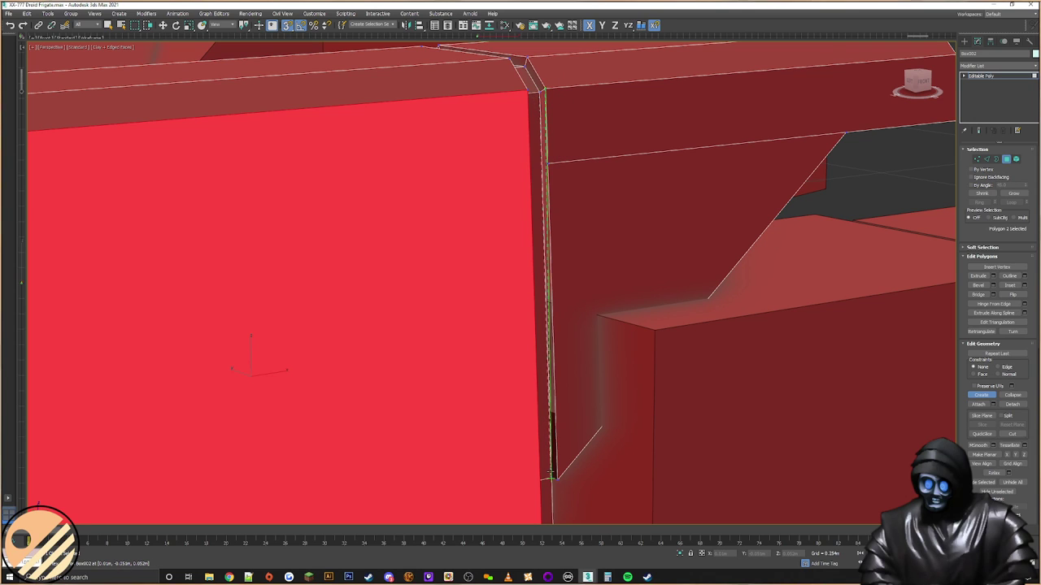
{"action": "left_click", "coordinate": [557, 479]}
{"action": "left_click", "coordinate": [548, 163]}
{"action": "left_click", "coordinate": [544, 89]}
{"action": "middle_click_drag", "start_coordinate": [545, 88], "coordinate": [301, 77], "text": "alt"}
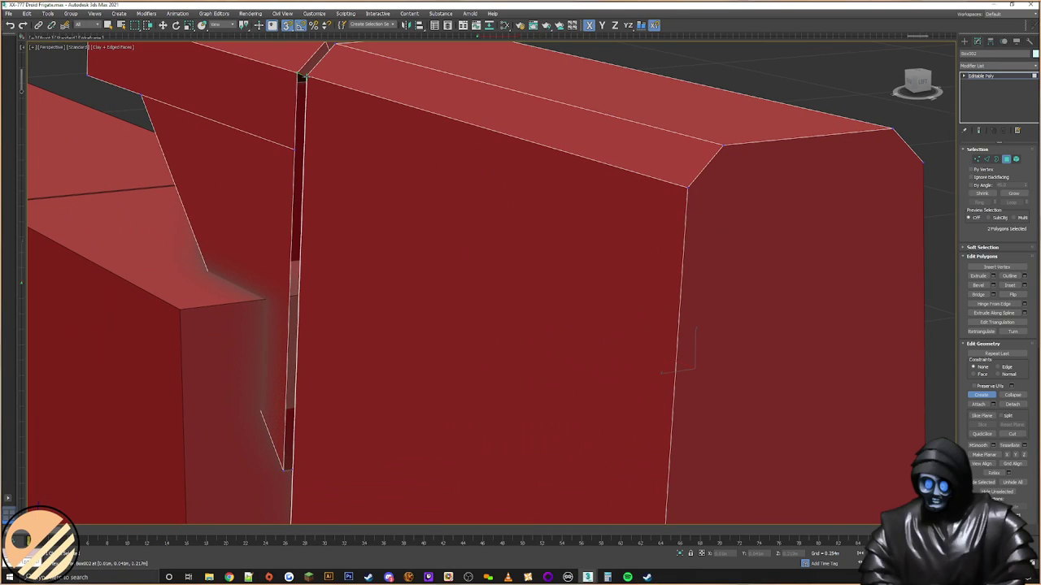
{"action": "left_click", "coordinate": [296, 149]}
Step: Delete the lower front block's groove and rear overhang polygons, leaving only its front body
{"action": "scroll", "coordinate": [479, 342], "scroll_direction": "down", "scroll_amount": 4}
{"action": "middle_click_drag", "start_coordinate": [497, 307], "coordinate": [468, 140], "text": "alt"}
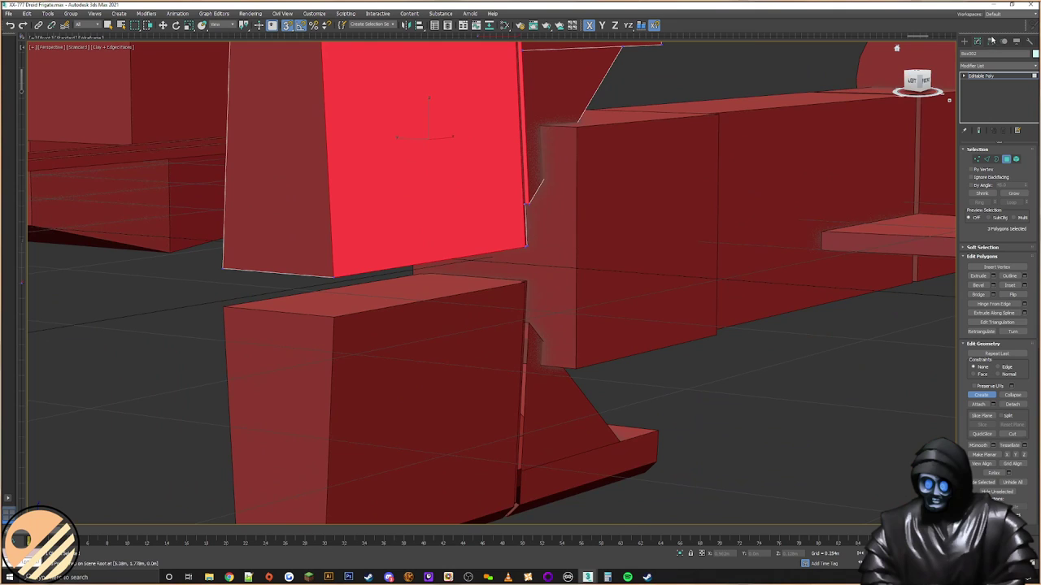
{"action": "left_click", "coordinate": [963, 42]}
{"action": "left_click", "coordinate": [485, 361]}
{"action": "middle_click_drag", "start_coordinate": [542, 280], "coordinate": [543, 239]}
{"action": "middle_click_drag", "start_coordinate": [559, 275], "coordinate": [516, 231]}
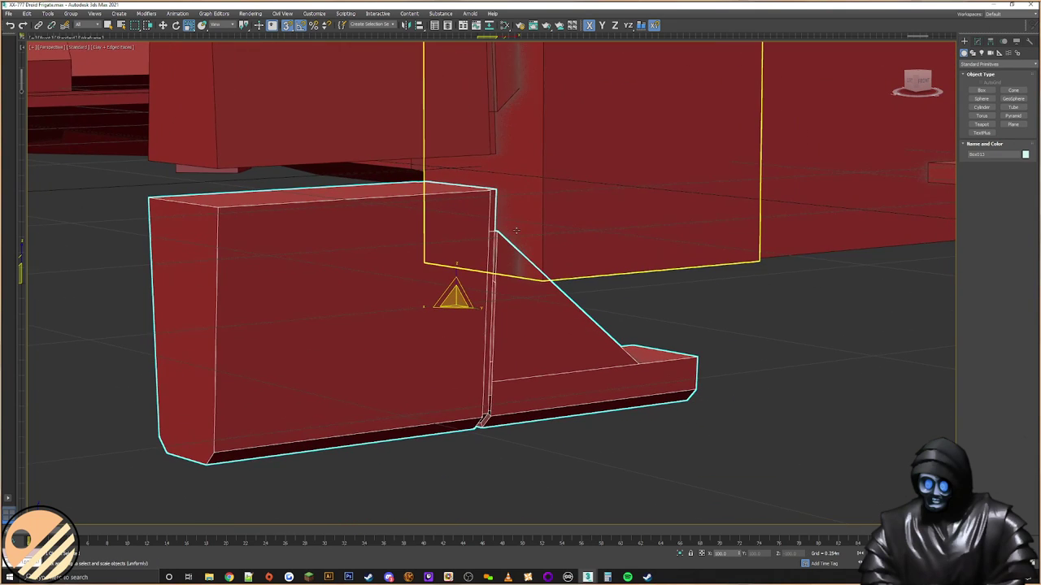
{"action": "key", "text": "f"}
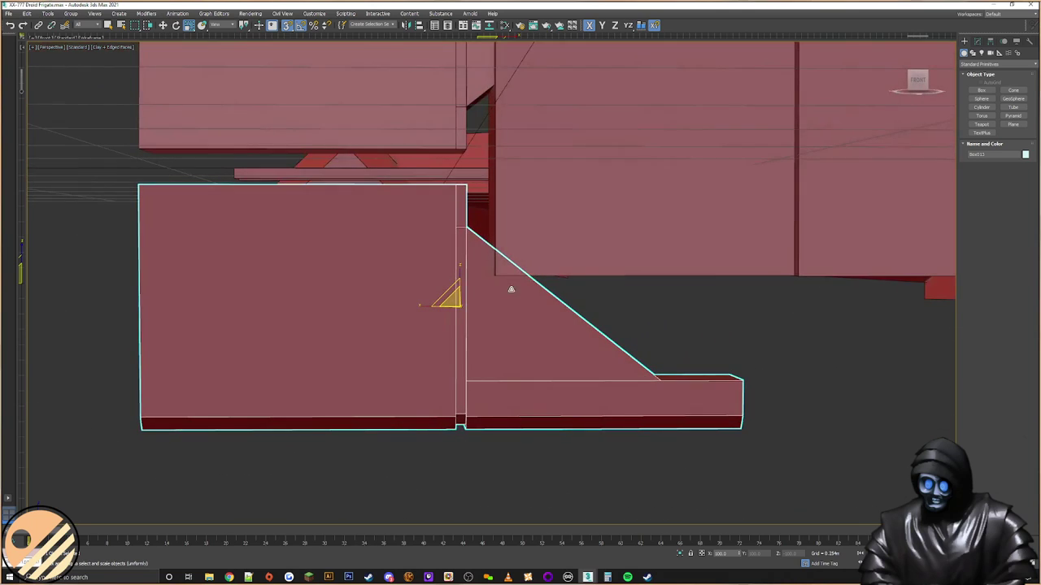
{"action": "left_click", "coordinate": [977, 41]}
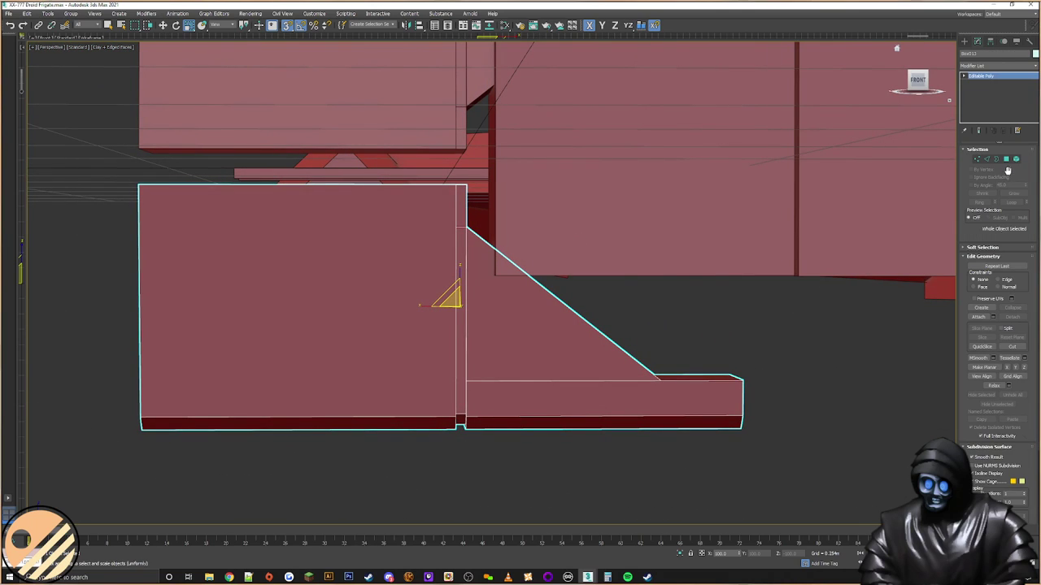
{"action": "key", "text": "4"}
{"action": "left_click_drag", "start_coordinate": [848, 280], "coordinate": [461, 471]}
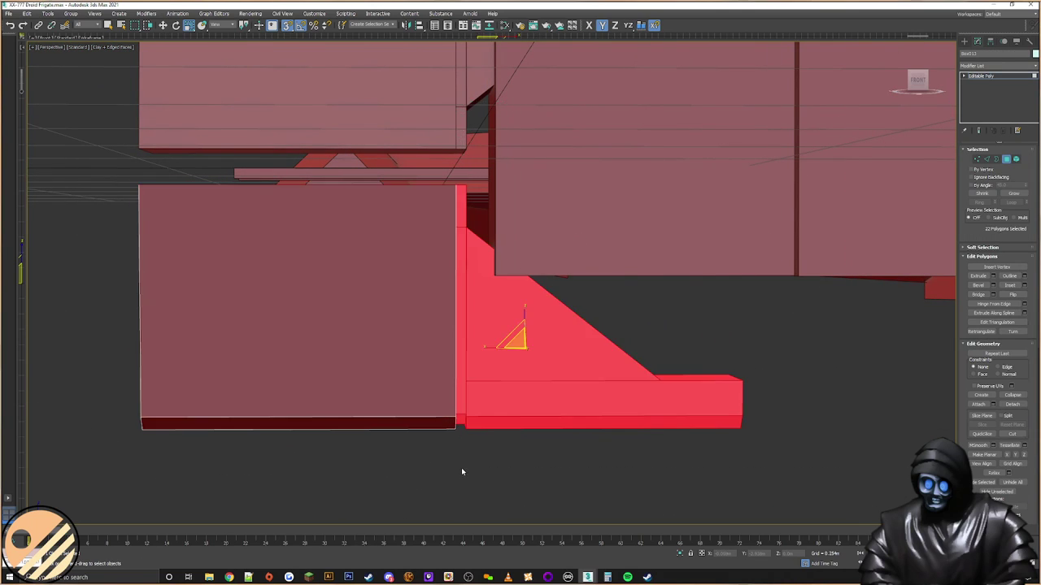
{"action": "left_click", "coordinate": [464, 466]}
Step: Create a four-corner polygon over the open upper side of the lower front block, snapping to its corner vertices
{"action": "middle_click_drag", "start_coordinate": [488, 420], "coordinate": [365, 240], "text": "alt"}
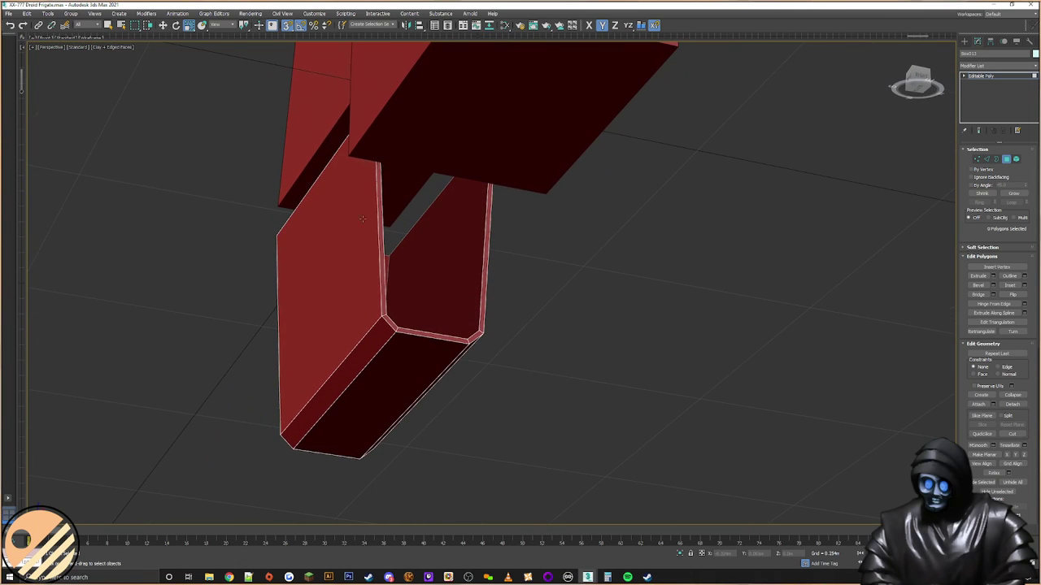
{"action": "middle_click_drag", "start_coordinate": [441, 280], "coordinate": [453, 279], "text": "alt"}
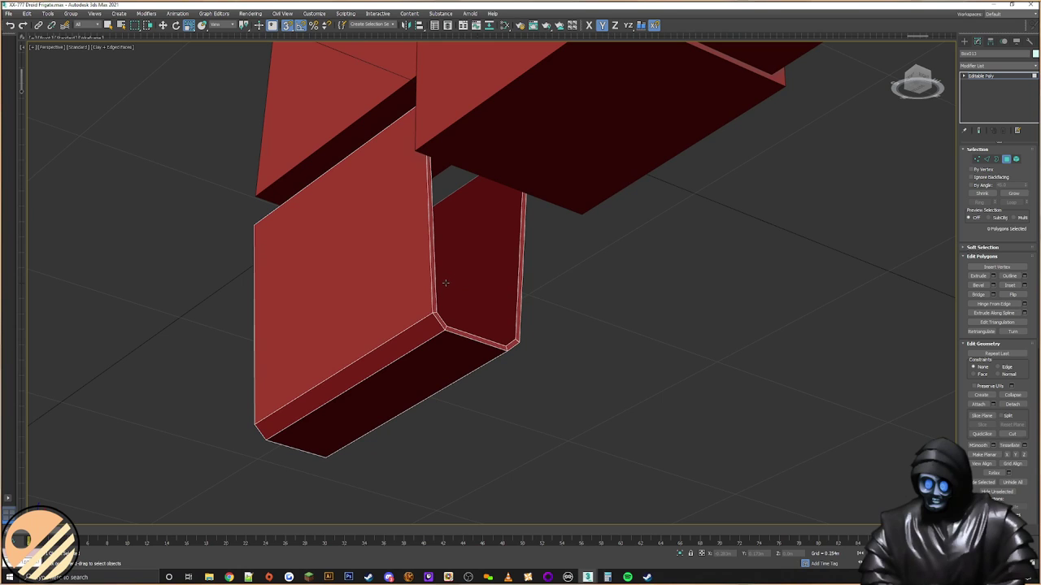
{"action": "middle_click_drag", "start_coordinate": [513, 270], "coordinate": [550, 298], "text": "alt"}
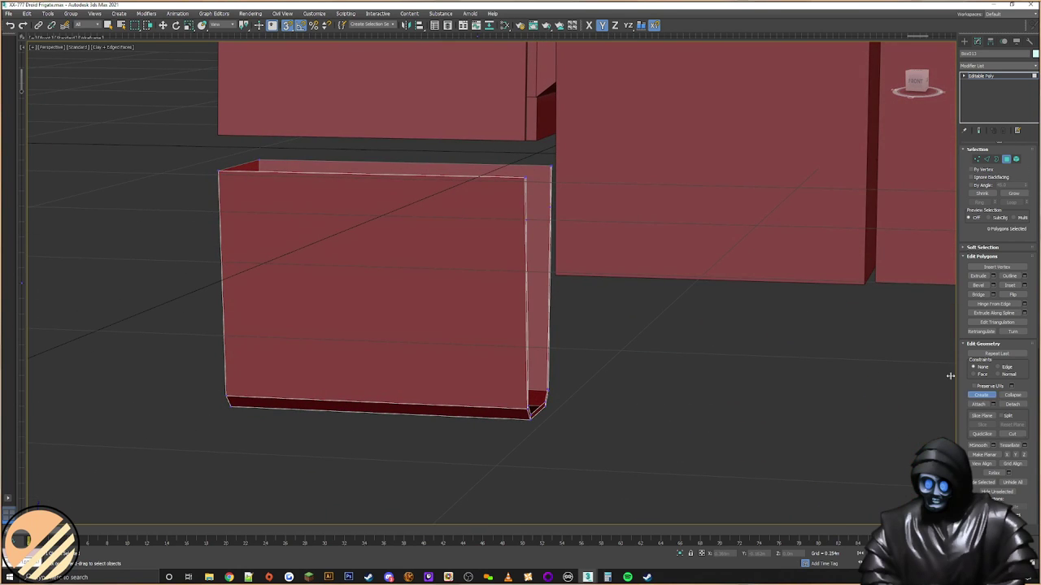
{"action": "middle_click_drag", "start_coordinate": [529, 217], "coordinate": [560, 221], "text": "alt"}
{"action": "scroll", "coordinate": [329, 177], "scroll_direction": "up", "scroll_amount": 4}
{"action": "middle_click_drag", "start_coordinate": [255, 166], "coordinate": [326, 169], "text": "alt"}
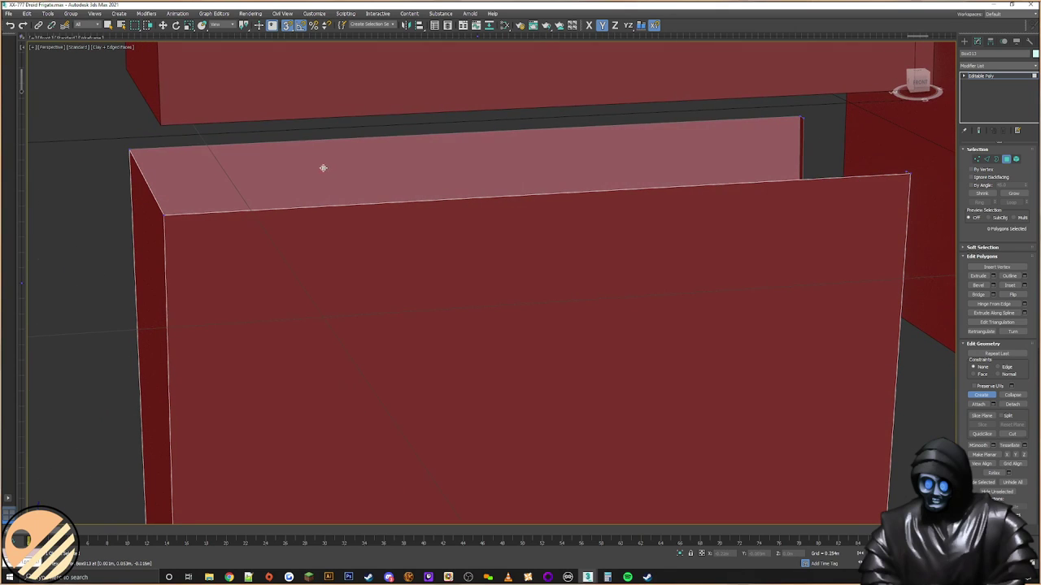
{"action": "left_click", "coordinate": [131, 149]}
{"action": "left_click", "coordinate": [801, 118]}
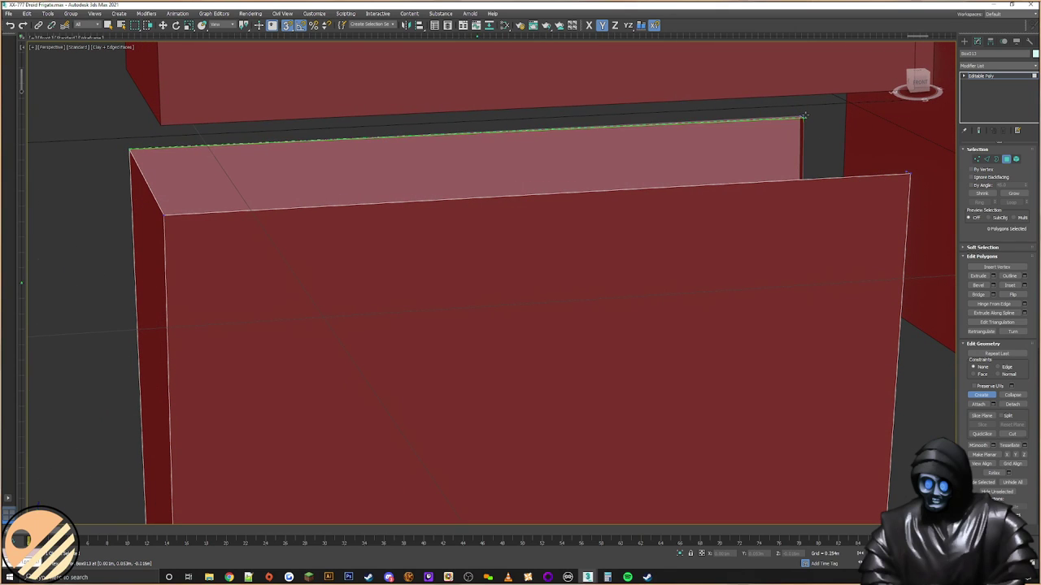
{"action": "left_click", "coordinate": [908, 173]}
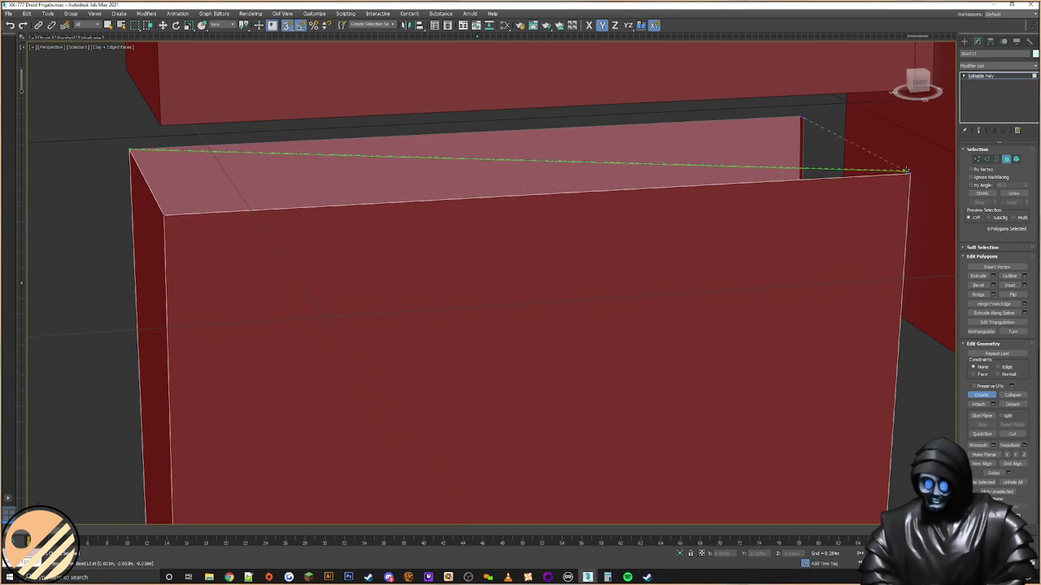
{"action": "left_click", "coordinate": [163, 213]}
Step: Move the two inner rim vertices of the lower front block's rear opening up to its upper edge and select the vertices there
{"action": "middle_click_drag", "start_coordinate": [542, 242], "coordinate": [572, 271], "text": "alt"}
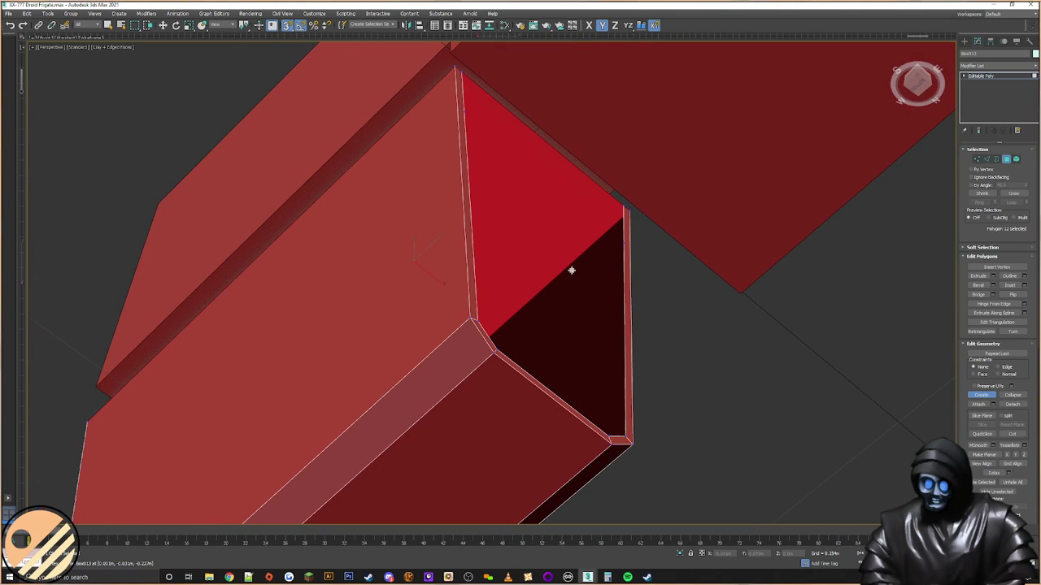
{"action": "key", "text": "r"}
{"action": "left_click", "coordinate": [977, 159]}
{"action": "left_click", "coordinate": [458, 98]}
{"action": "right_click", "coordinate": [460, 97]}
{"action": "left_click", "coordinate": [485, 109]}
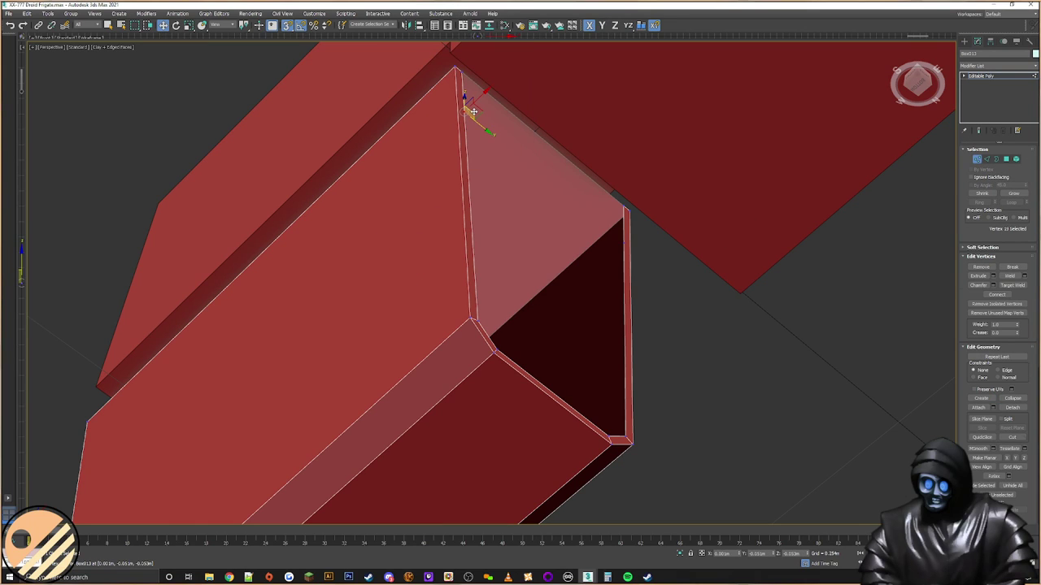
{"action": "left_click_drag", "start_coordinate": [462, 108], "coordinate": [468, 79]}
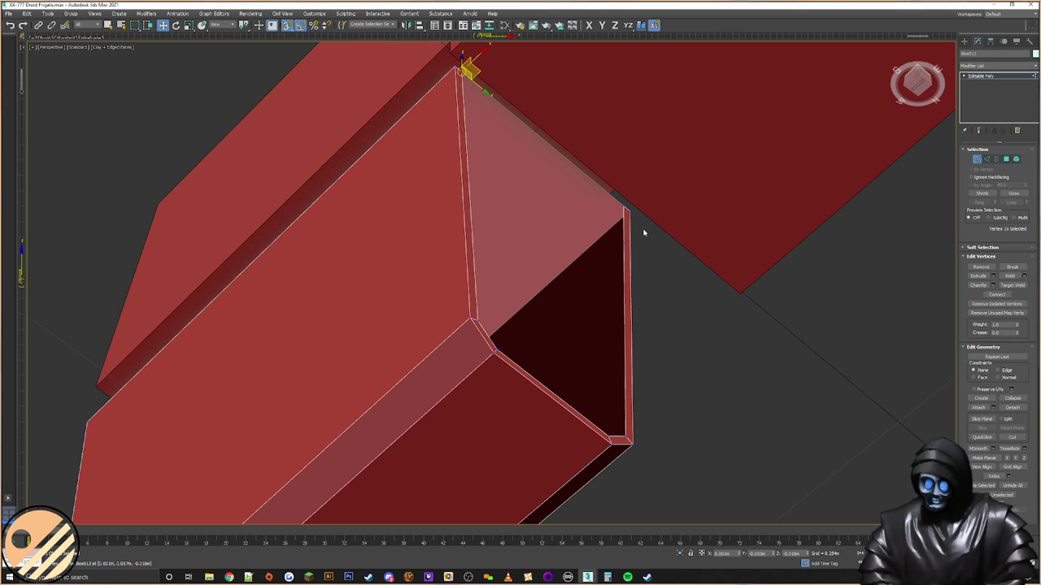
{"action": "left_click", "coordinate": [623, 242]}
{"action": "left_click_drag", "start_coordinate": [625, 232], "coordinate": [627, 207]}
{"action": "left_click_drag", "start_coordinate": [702, 116], "coordinate": [446, 382]}
{"action": "left_click_drag", "start_coordinate": [479, 89], "coordinate": [669, 246]}
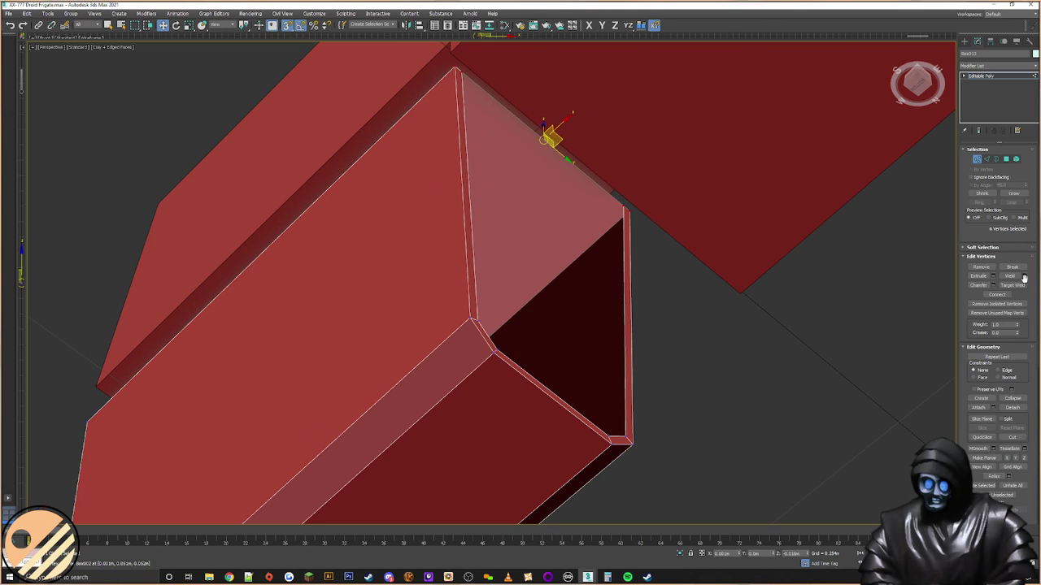
Step: Cap the open rear border of the lower front block and scale the new face slightly inward in the YZ plane
{"action": "left_click", "coordinate": [996, 159]}
{"action": "left_click", "coordinate": [624, 405]}
{"action": "left_click", "coordinate": [1012, 276]}
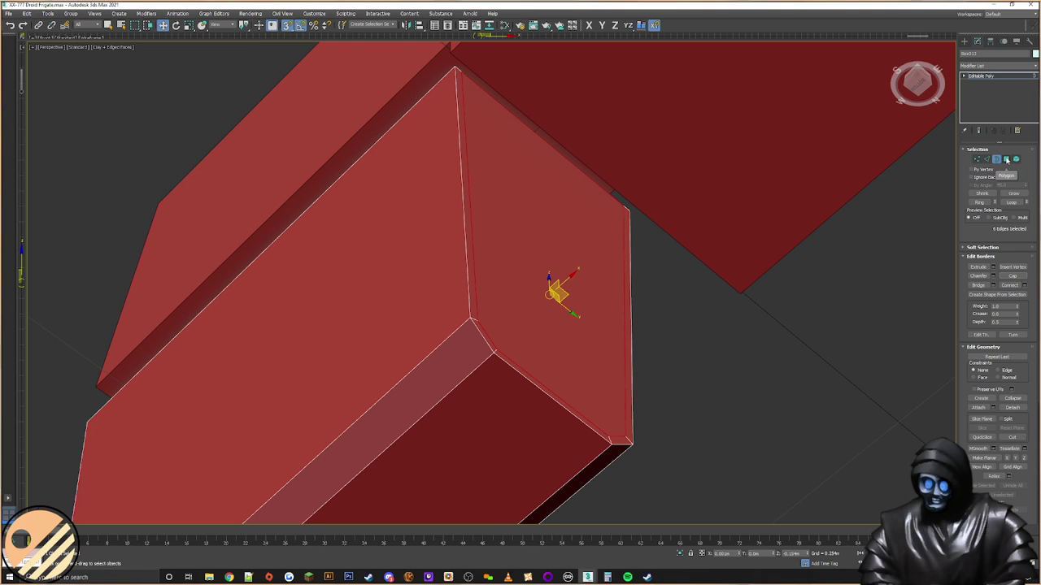
{"action": "left_click", "coordinate": [1006, 160]}
{"action": "left_click", "coordinate": [542, 255]}
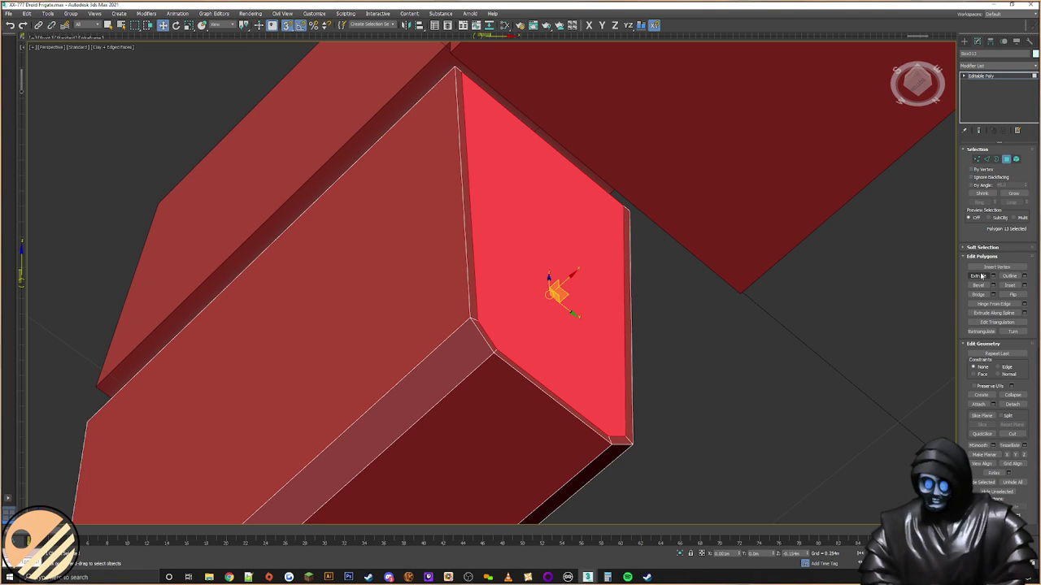
{"action": "middle_click_drag", "start_coordinate": [556, 293], "coordinate": [550, 292]}
{"action": "right_click", "coordinate": [550, 285]}
{"action": "left_click", "coordinate": [570, 304]}
{"action": "left_click_drag", "start_coordinate": [544, 290], "coordinate": [531, 286]}
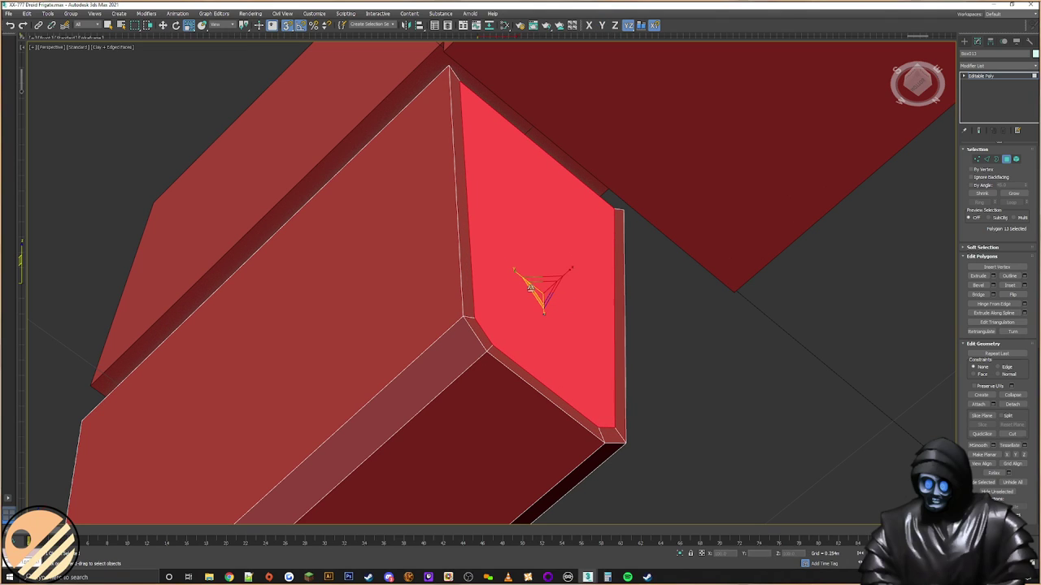
Step: Move the two upper vertices of the scaled rear face up to the lower front block's upper edge
{"action": "left_click", "coordinate": [976, 158]}
{"action": "left_click", "coordinate": [458, 79]}
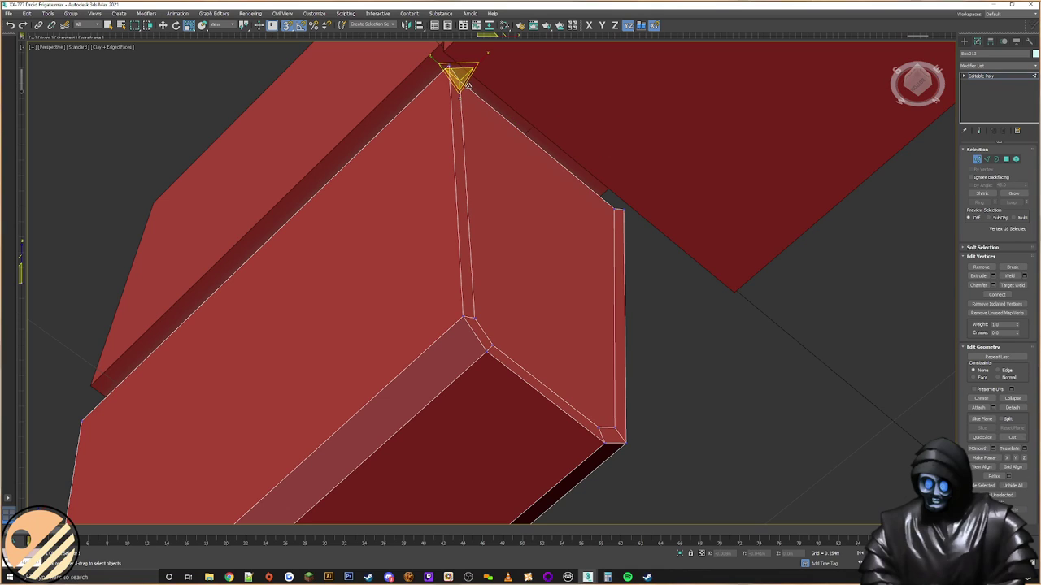
{"action": "left_click", "coordinate": [614, 209], "text": "ctrl"}
{"action": "right_click", "coordinate": [614, 209]}
{"action": "left_click", "coordinate": [629, 221]}
{"action": "left_click", "coordinate": [536, 135]}
{"action": "left_click", "coordinate": [535, 132]}
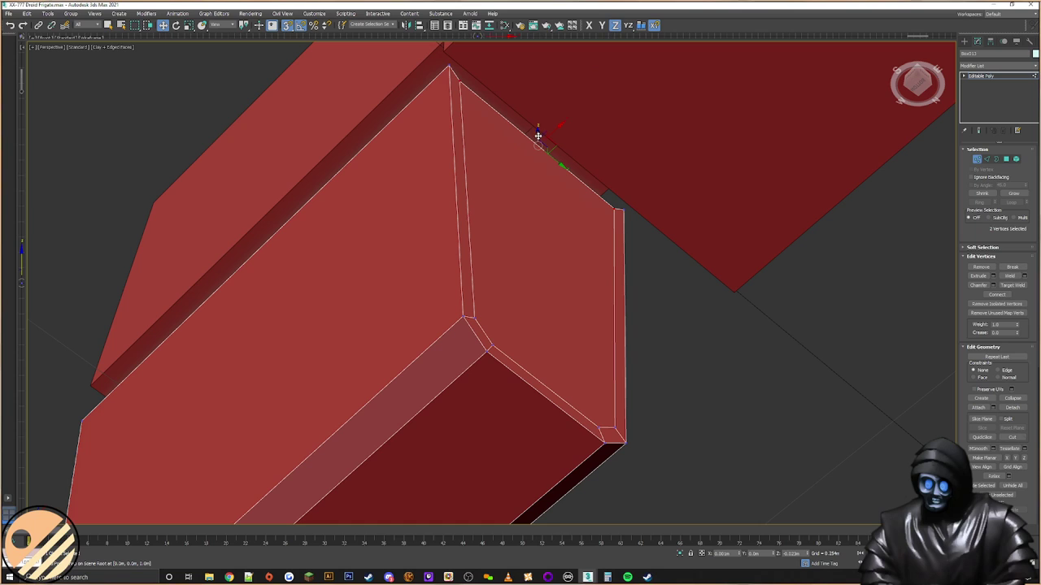
Step: Extrude the lower front block's inset rear face backward to form a rear extension beside the neck box
{"action": "middle_click_drag", "start_coordinate": [452, 70], "coordinate": [477, 151], "text": "alt"}
{"action": "left_click", "coordinate": [1004, 160]}
{"action": "left_click", "coordinate": [603, 198]}
{"action": "middle_click_drag", "start_coordinate": [604, 198], "coordinate": [610, 223], "text": "alt"}
{"action": "left_click", "coordinate": [978, 276]}
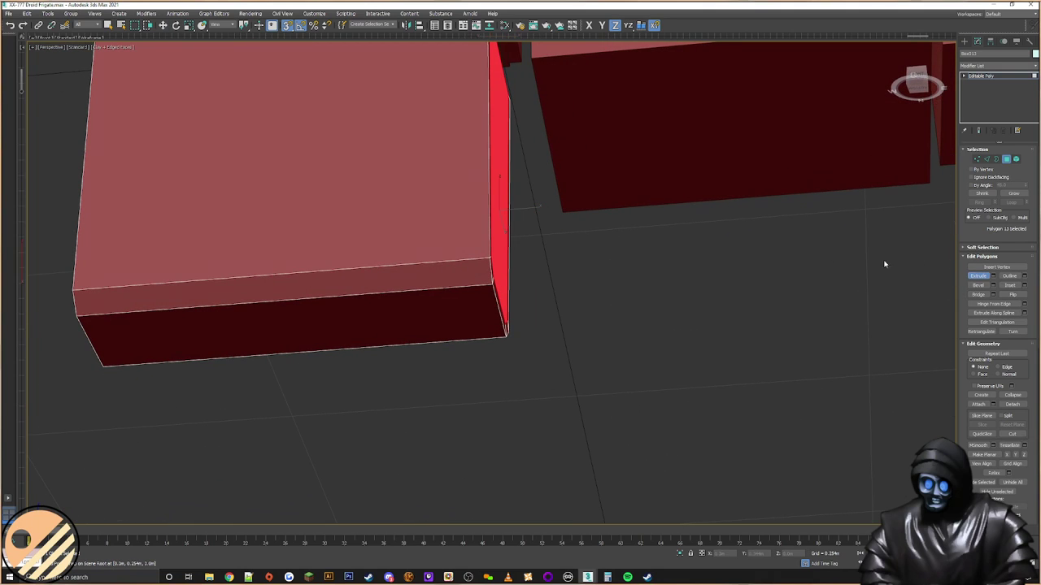
{"action": "left_click_drag", "start_coordinate": [500, 231], "coordinate": [524, 126]}
{"action": "middle_click_drag", "start_coordinate": [681, 189], "coordinate": [537, 264]}
{"action": "scroll", "coordinate": [612, 204], "scroll_direction": "down", "scroll_amount": 3}
{"action": "scroll", "coordinate": [566, 333], "scroll_direction": "down", "scroll_amount": 4}
{"action": "scroll", "coordinate": [562, 347], "scroll_direction": "up", "scroll_amount": 3}
{"action": "middle_click_drag", "start_coordinate": [576, 292], "coordinate": [579, 301], "text": "alt"}
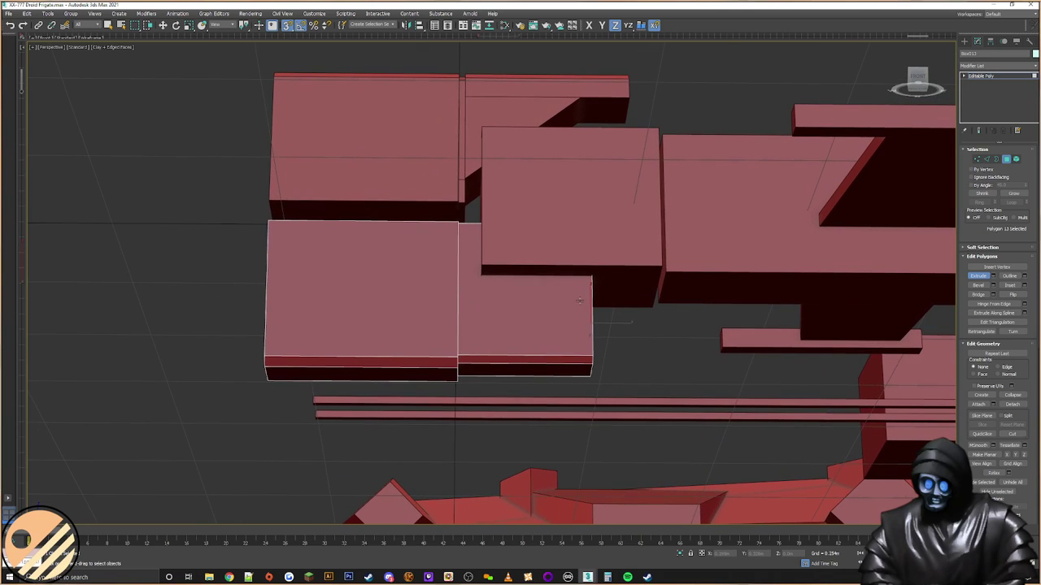
Step: Slope the rear extension's end by moving its lower vertices forward and its upper vertices backward along X
{"action": "left_click", "coordinate": [978, 159]}
{"action": "middle_click_drag", "start_coordinate": [661, 269], "coordinate": [648, 266]}
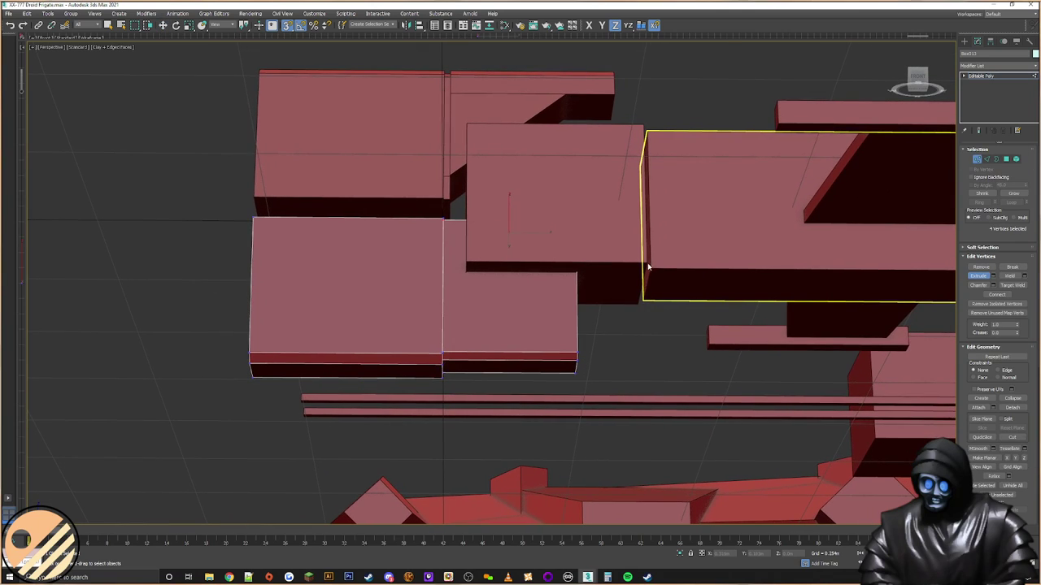
{"action": "key", "text": "w"}
{"action": "left_click_drag", "start_coordinate": [639, 193], "coordinate": [546, 402]}
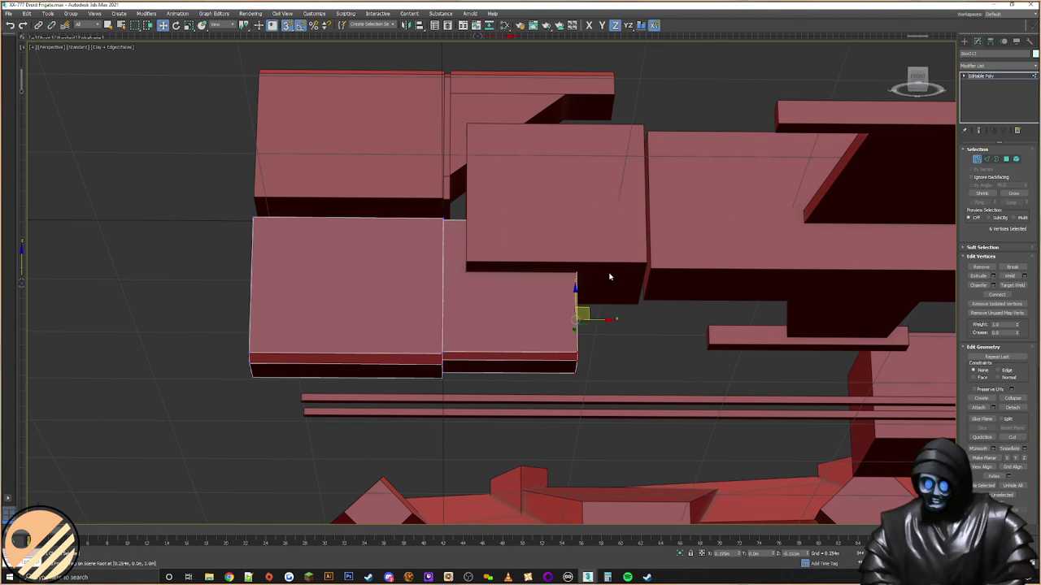
{"action": "left_click_drag", "start_coordinate": [609, 317], "coordinate": [583, 324]}
{"action": "left_click_drag", "start_coordinate": [632, 132], "coordinate": [540, 288]}
{"action": "left_click_drag", "start_coordinate": [575, 233], "coordinate": [614, 96]}
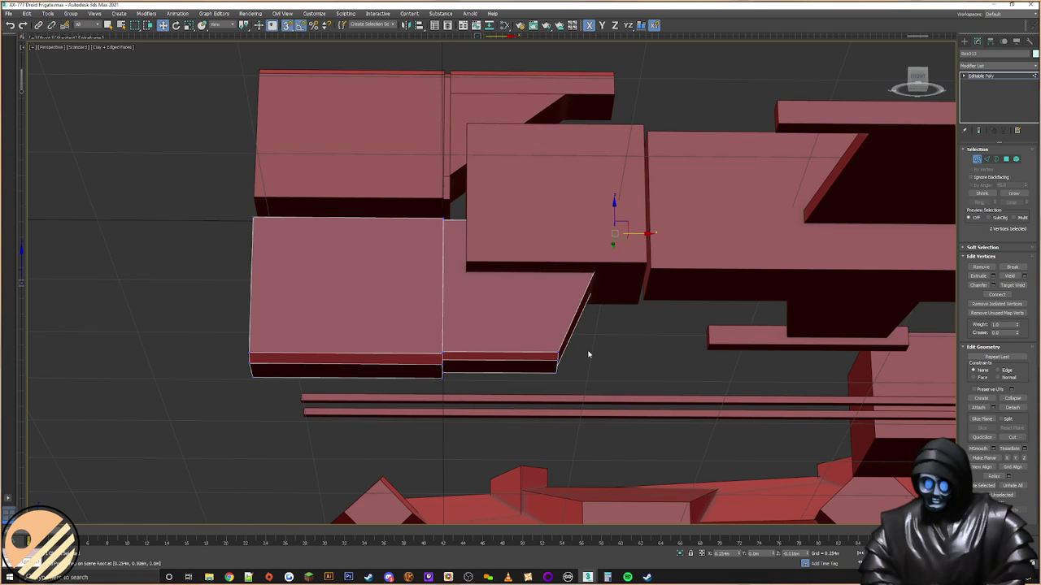
Step: Move the bottom vertices of the rear extension's chamfer forward along X to continue the sloped end
{"action": "middle_click_drag", "start_coordinate": [575, 365], "coordinate": [562, 385], "text": "alt"}
{"action": "scroll", "coordinate": [561, 385], "scroll_direction": "up", "scroll_amount": 5}
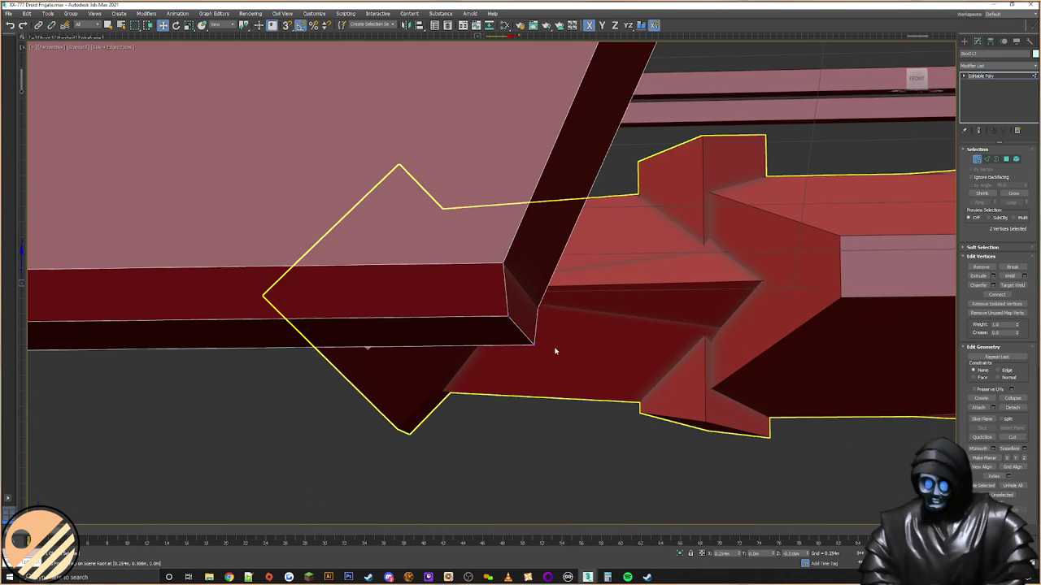
{"action": "left_click", "coordinate": [509, 318], "text": "ctrl"}
{"action": "middle_click_drag", "start_coordinate": [519, 316], "coordinate": [525, 329], "text": "alt"}
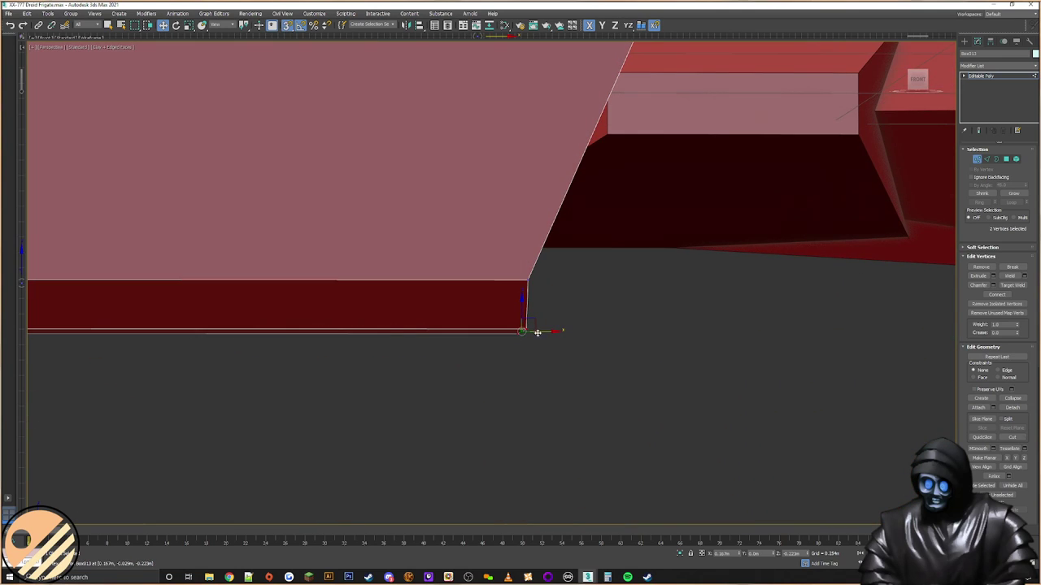
{"action": "left_click_drag", "start_coordinate": [543, 332], "coordinate": [523, 334]}
{"action": "scroll", "coordinate": [519, 335], "scroll_direction": "down", "scroll_amount": 5}
{"action": "middle_click_drag", "start_coordinate": [519, 335], "coordinate": [520, 331], "text": "alt"}
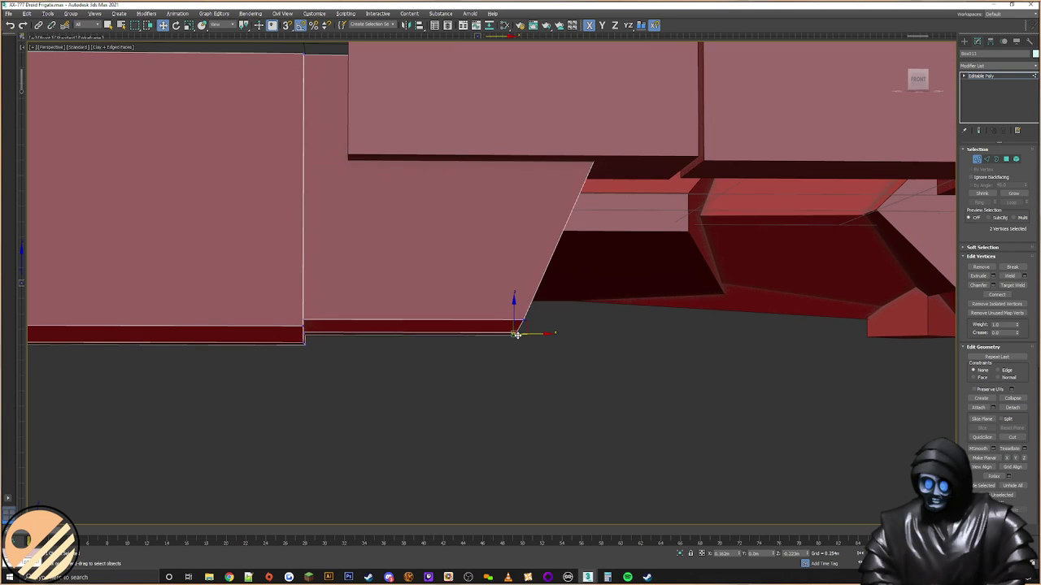
Step: Connect the two vertices where the lower chamfer meets the rear extension's sloped end face
{"action": "scroll", "coordinate": [519, 332], "scroll_direction": "up", "scroll_amount": 5}
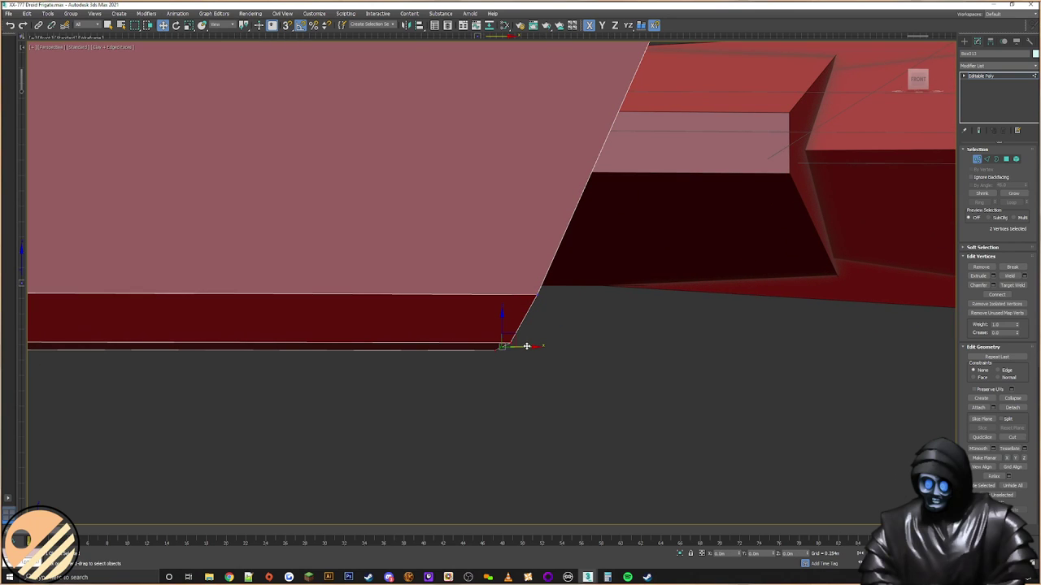
{"action": "middle_click_drag", "start_coordinate": [528, 345], "coordinate": [648, 296], "text": "alt"}
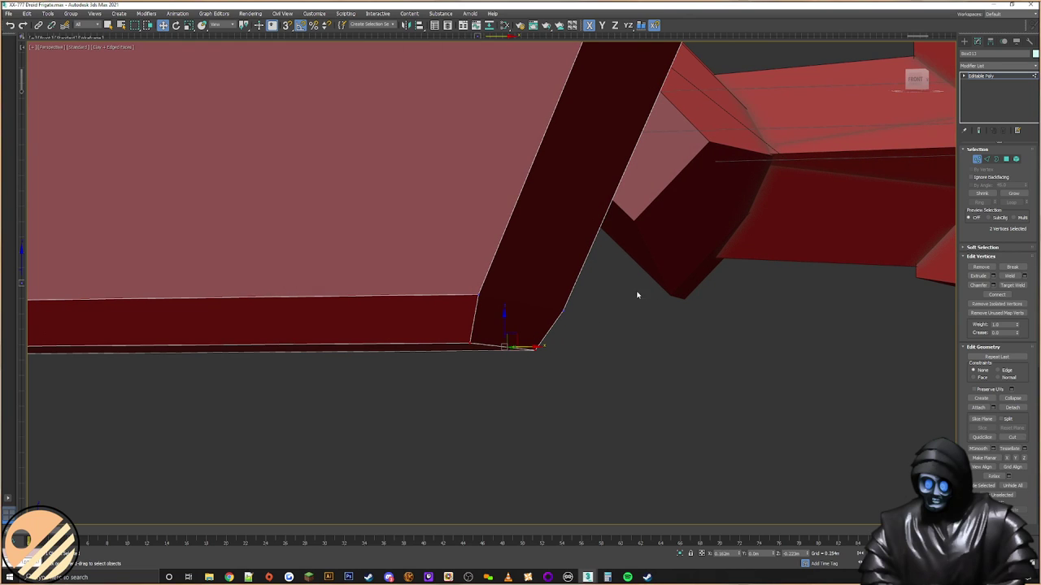
{"action": "left_click_drag", "start_coordinate": [561, 324], "coordinate": [559, 325]}
{"action": "left_click", "coordinate": [478, 294], "text": "ctrl"}
{"action": "left_click", "coordinate": [999, 294]}
{"action": "scroll", "coordinate": [487, 295], "scroll_direction": "down", "scroll_amount": 7}
{"action": "middle_click_drag", "start_coordinate": [494, 295], "coordinate": [674, 301]}
{"action": "middle_click_drag", "start_coordinate": [669, 206], "coordinate": [717, 245], "text": "alt"}
{"action": "scroll", "coordinate": [556, 251], "scroll_direction": "down", "scroll_amount": 5}
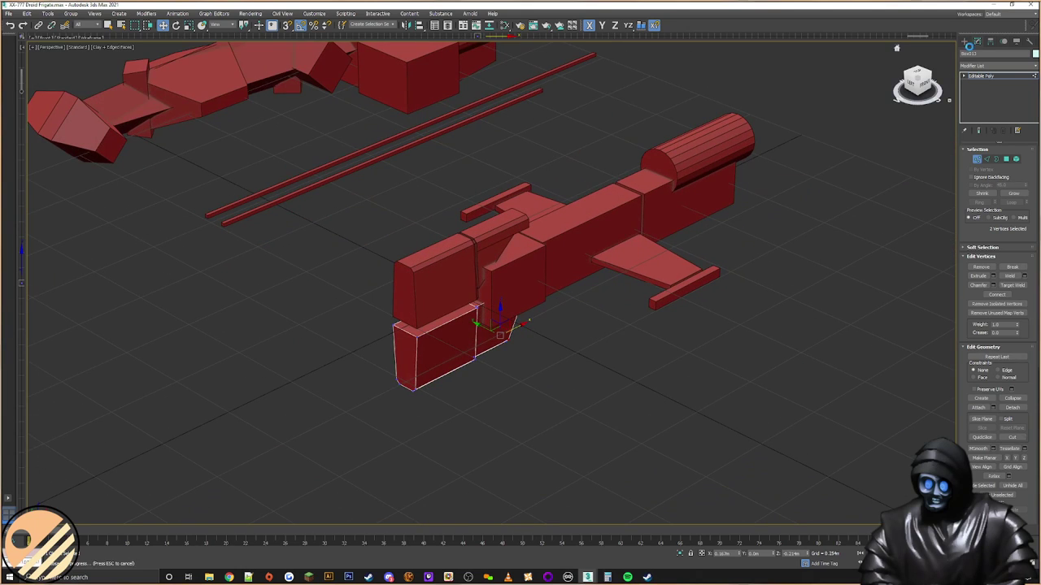
{"action": "left_click", "coordinate": [966, 42]}
{"action": "left_click", "coordinate": [811, 221]}
{"action": "middle_click_drag", "start_coordinate": [503, 344], "coordinate": [591, 349]}
{"action": "scroll", "coordinate": [536, 328], "scroll_direction": "up", "scroll_amount": 6}
{"action": "left_click", "coordinate": [491, 300]}
{"action": "middle_click_drag", "start_coordinate": [591, 349], "coordinate": [596, 370], "text": "alt"}
{"action": "middle_click_drag", "start_coordinate": [742, 281], "coordinate": [723, 249], "text": "alt"}
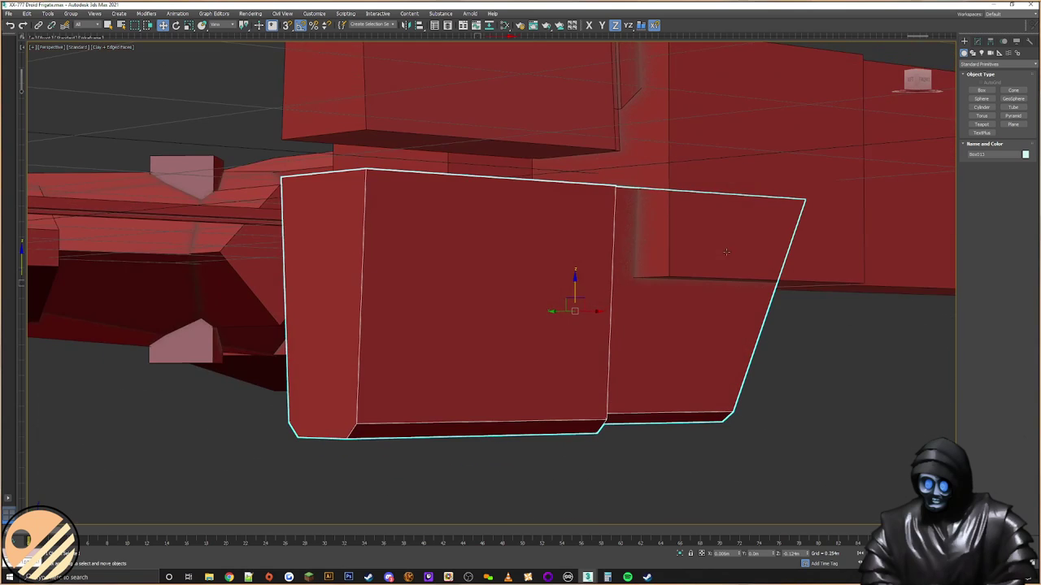
{"action": "left_click", "coordinate": [978, 41]}
{"action": "left_click_drag", "start_coordinate": [839, 138], "coordinate": [284, 248]}
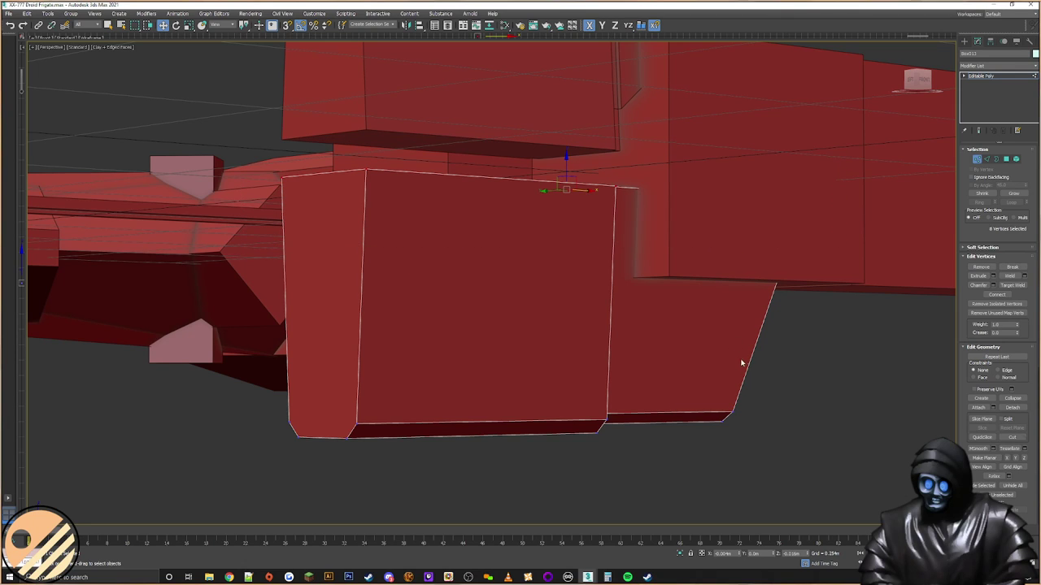
{"action": "middle_click_drag", "start_coordinate": [690, 271], "coordinate": [689, 306]}
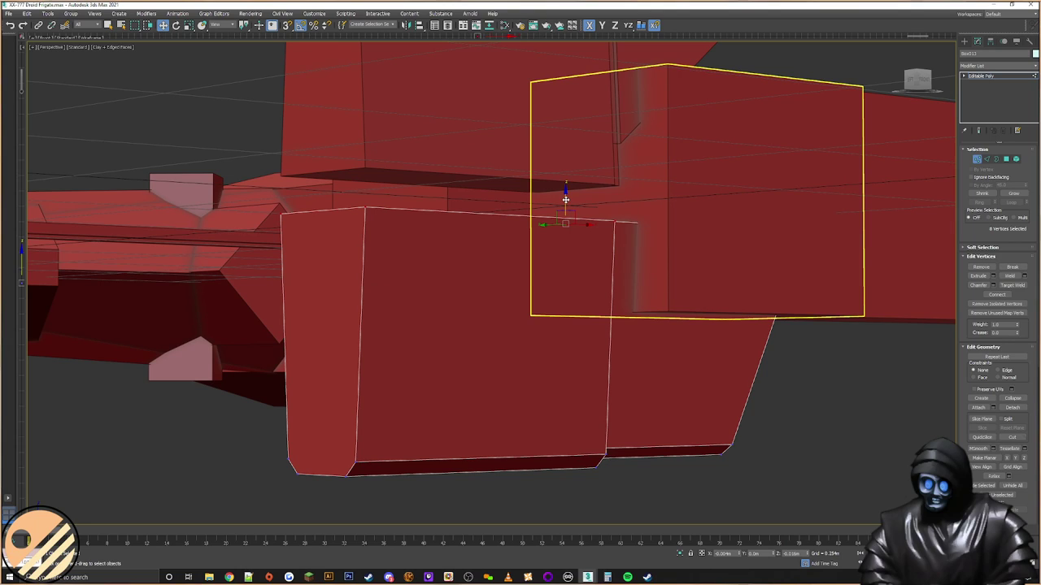
{"action": "scroll", "coordinate": [561, 211], "scroll_direction": "down", "scroll_amount": 4}
{"action": "scroll", "coordinate": [540, 273], "scroll_direction": "down", "scroll_amount": 2}
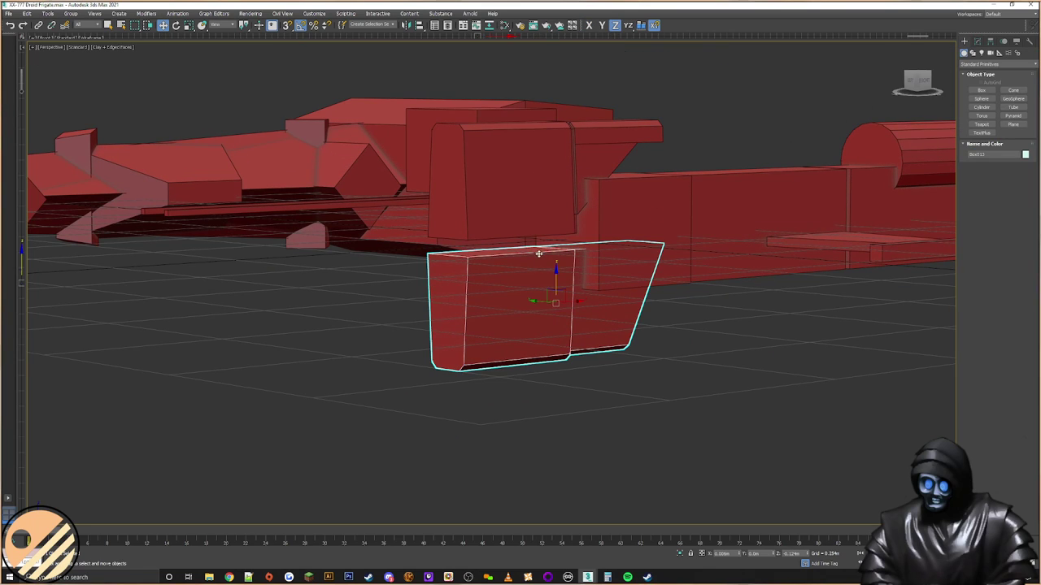
Step: Move the lower front block slightly down and the upper front block slightly up to widen the gap between them
{"action": "left_click_drag", "start_coordinate": [558, 271], "coordinate": [560, 278]}
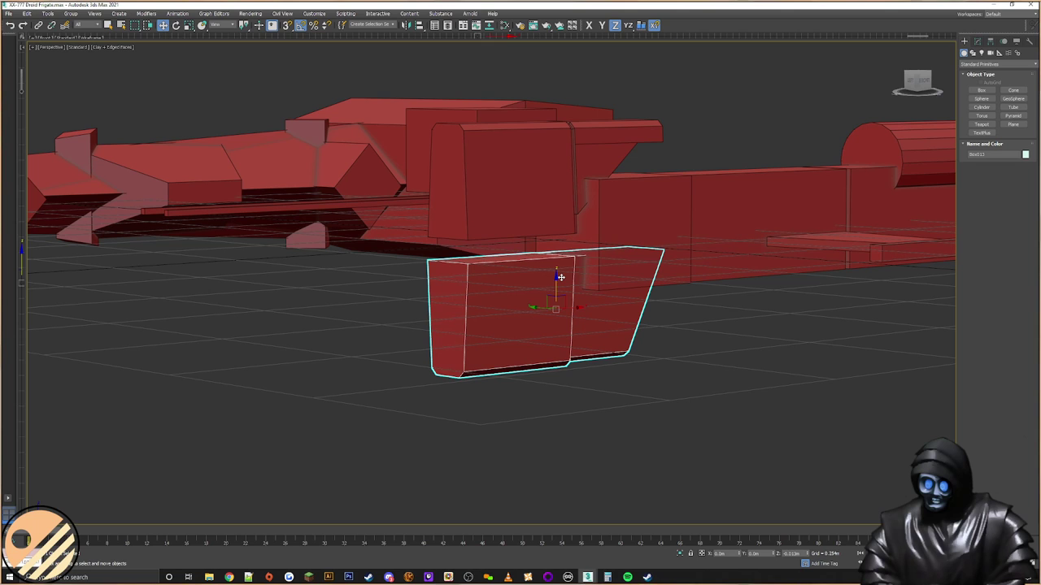
{"action": "left_click", "coordinate": [538, 198]}
{"action": "left_click_drag", "start_coordinate": [553, 156], "coordinate": [562, 147]}
{"action": "middle_click_drag", "start_coordinate": [576, 174], "coordinate": [668, 329], "text": "alt"}
{"action": "scroll", "coordinate": [603, 244], "scroll_direction": "down", "scroll_amount": 4}
{"action": "left_click", "coordinate": [644, 288]}
{"action": "scroll", "coordinate": [637, 273], "scroll_direction": "up", "scroll_amount": 4}
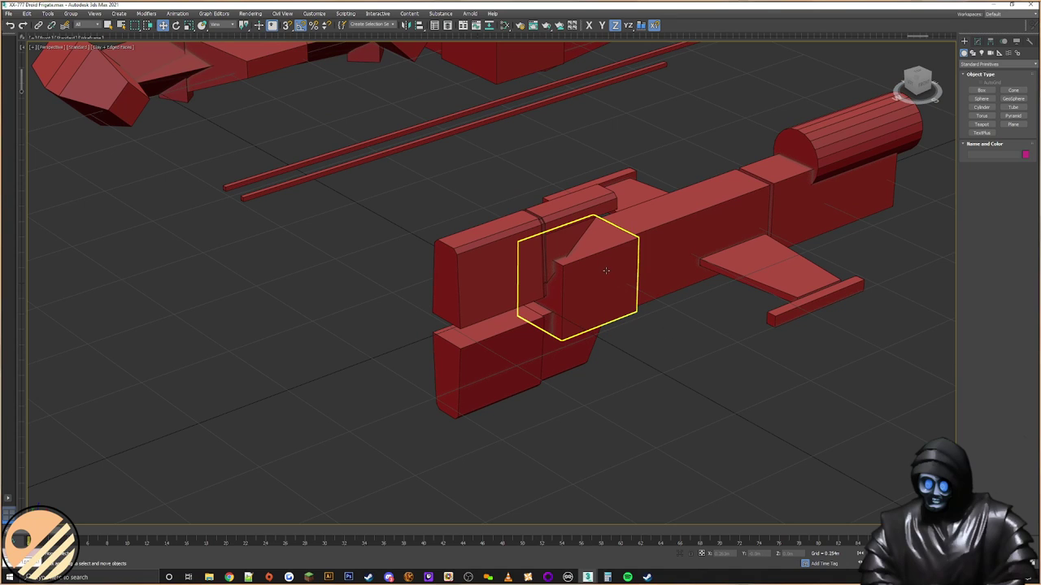
Step: Duplicate the neighbouring ship's small cylinder as a copy ahead of the two front blocks and open the copy's parameters
{"action": "scroll", "coordinate": [613, 267], "scroll_direction": "down", "scroll_amount": 4}
{"action": "middle_click_drag", "start_coordinate": [590, 272], "coordinate": [608, 283], "text": "alt"}
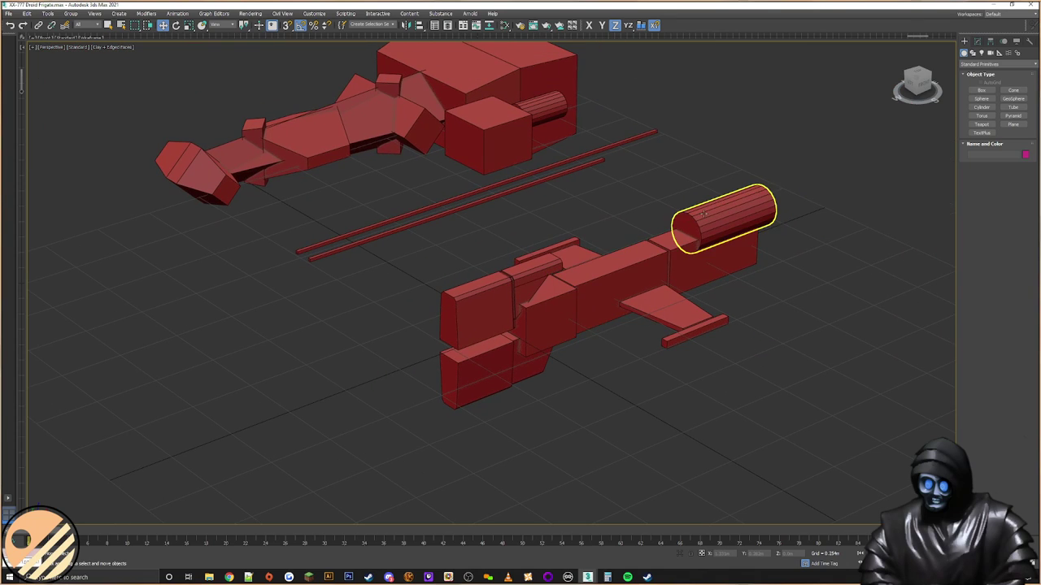
{"action": "left_click", "coordinate": [549, 100]}
{"action": "left_click_drag", "start_coordinate": [560, 101], "coordinate": [370, 323], "text": "shift"}
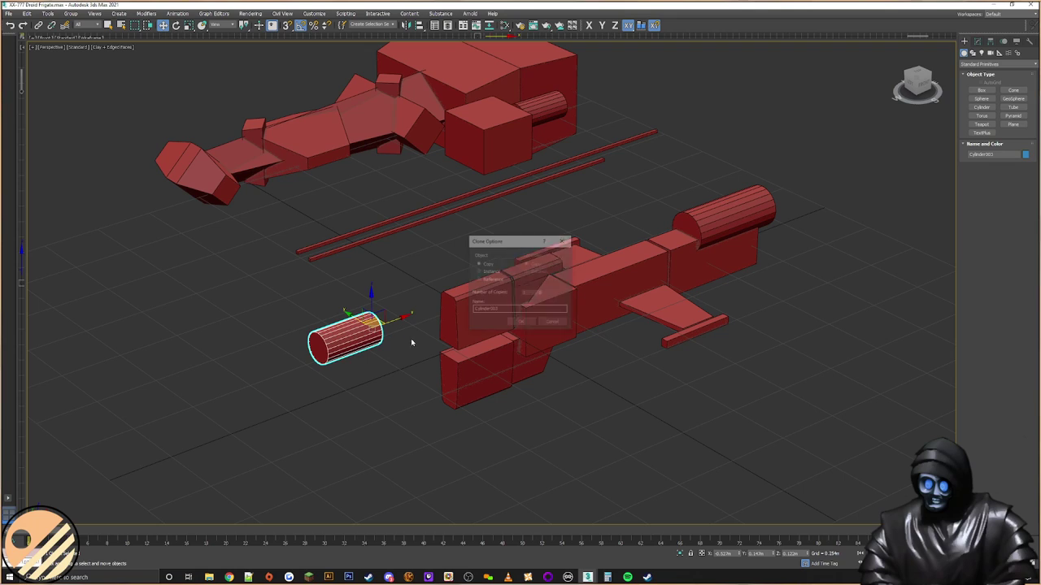
{"action": "left_click", "coordinate": [522, 325]}
{"action": "left_click", "coordinate": [977, 41]}
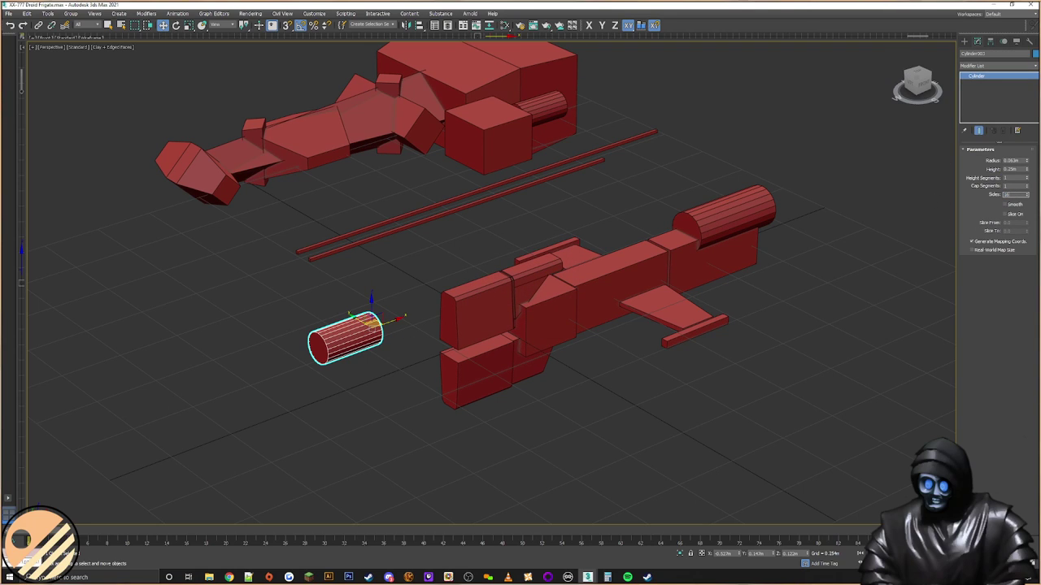
Step: Align the copied cylinder to the upper front block center to center on the Y position only
{"action": "middle_click_drag", "start_coordinate": [522, 258], "coordinate": [558, 242]}
{"action": "scroll", "coordinate": [381, 312], "scroll_direction": "up", "scroll_amount": 5}
{"action": "middle_click_drag", "start_coordinate": [380, 312], "coordinate": [499, 108], "text": "alt"}
{"action": "left_click", "coordinate": [420, 26]}
{"action": "left_click", "coordinate": [623, 406]}
{"action": "left_click", "coordinate": [519, 355]}
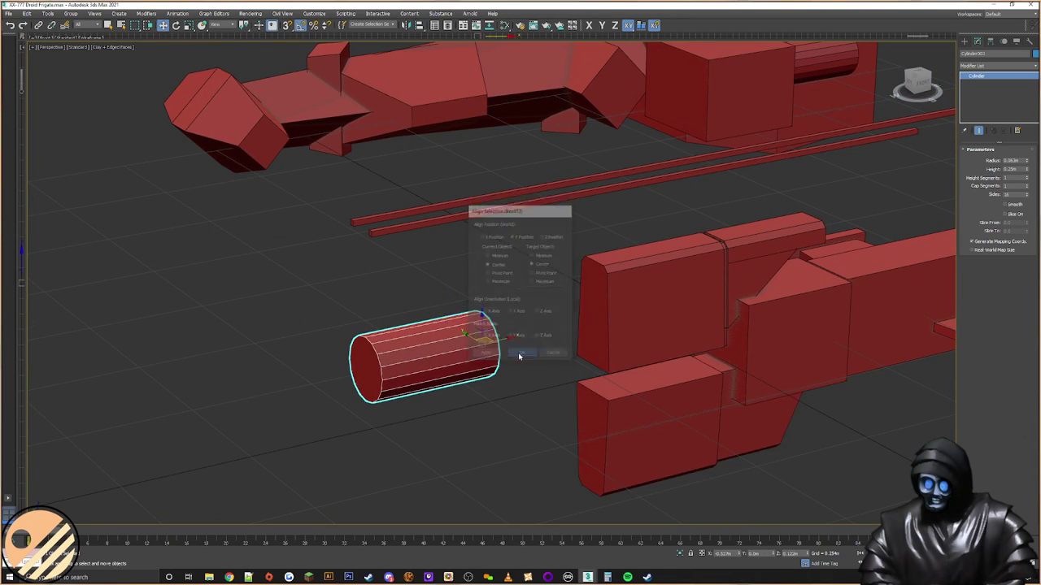
Step: Move the copied cylinder into the gap between the upper and lower front blocks
{"action": "key", "text": "shift+z"}
{"action": "left_click_drag", "start_coordinate": [501, 346], "coordinate": [763, 416]}
{"action": "middle_click_drag", "start_coordinate": [627, 388], "coordinate": [512, 308]}
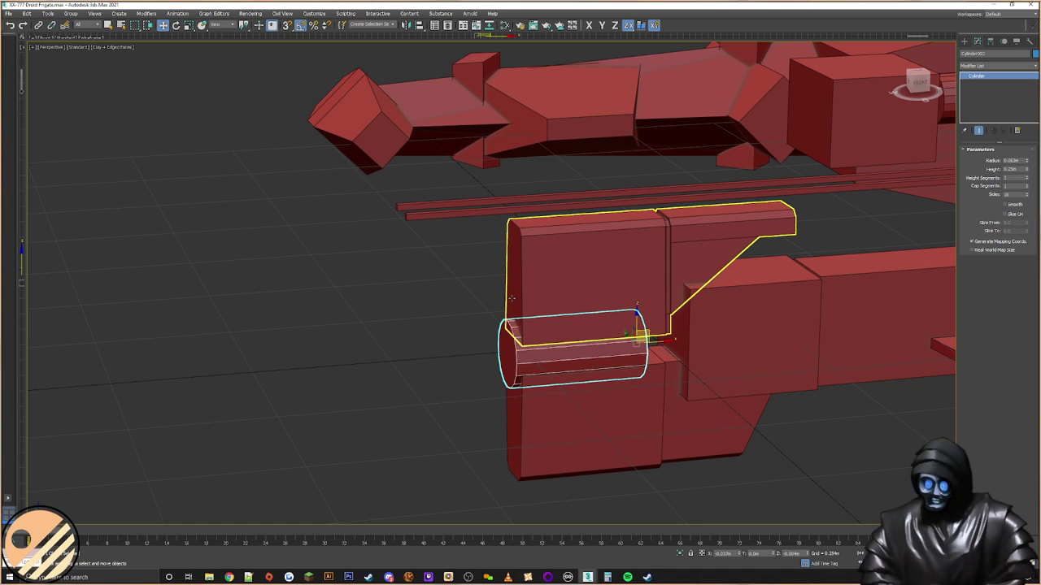
{"action": "mouse_move", "coordinate": [511, 295]}
{"action": "middle_mouse_down"}
{"action": "mouse_move", "coordinate": [480, 275]}
{"action": "mouse_move", "coordinate": [441, 295]}
{"action": "mouse_move", "coordinate": [470, 296]}
{"action": "mouse_move", "coordinate": [465, 311]}
{"action": "mouse_move", "coordinate": [512, 302]}
{"action": "middle_mouse_up"}
{"action": "scroll", "coordinate": [468, 310], "scroll_direction": "up", "scroll_amount": 3}
{"action": "middle_click_drag", "start_coordinate": [574, 358], "coordinate": [544, 316]}
{"action": "scroll", "coordinate": [549, 339], "scroll_direction": "up", "scroll_amount": 3}
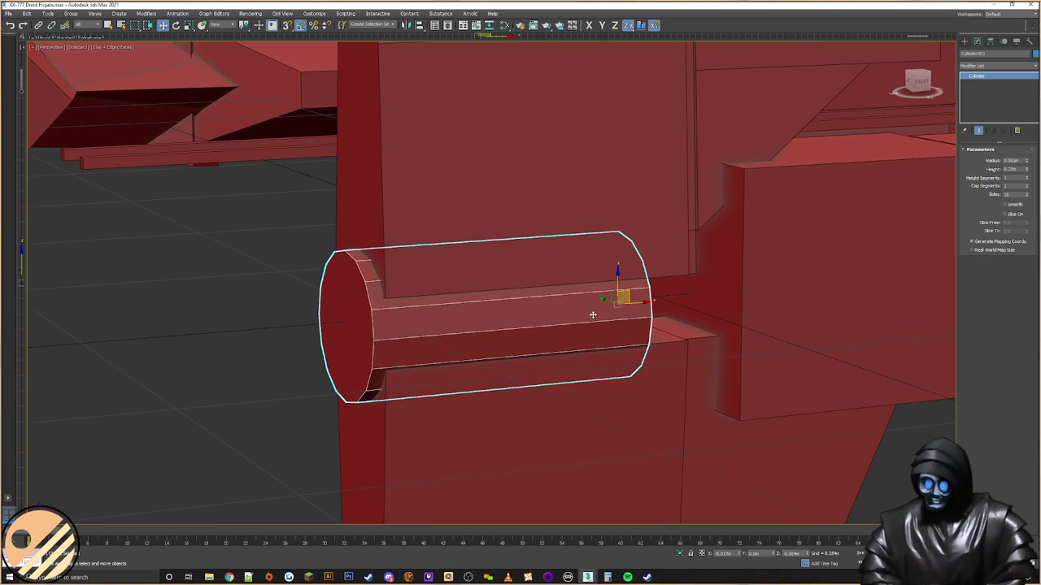
Step: Scale the cylinder's cross-section down in the YZ plane so it fits the gap between the front blocks
{"action": "right_click", "coordinate": [623, 296]}
{"action": "left_click", "coordinate": [552, 325]}
{"action": "middle_click_drag", "start_coordinate": [558, 315], "coordinate": [590, 287], "text": "alt"}
{"action": "left_click_drag", "start_coordinate": [590, 286], "coordinate": [563, 318]}
{"action": "middle_click_drag", "start_coordinate": [562, 317], "coordinate": [539, 298], "text": "alt"}
Step: Shift the cylinder slightly backward along X so its front end sits recessed between the front blocks
{"action": "key", "text": "w"}
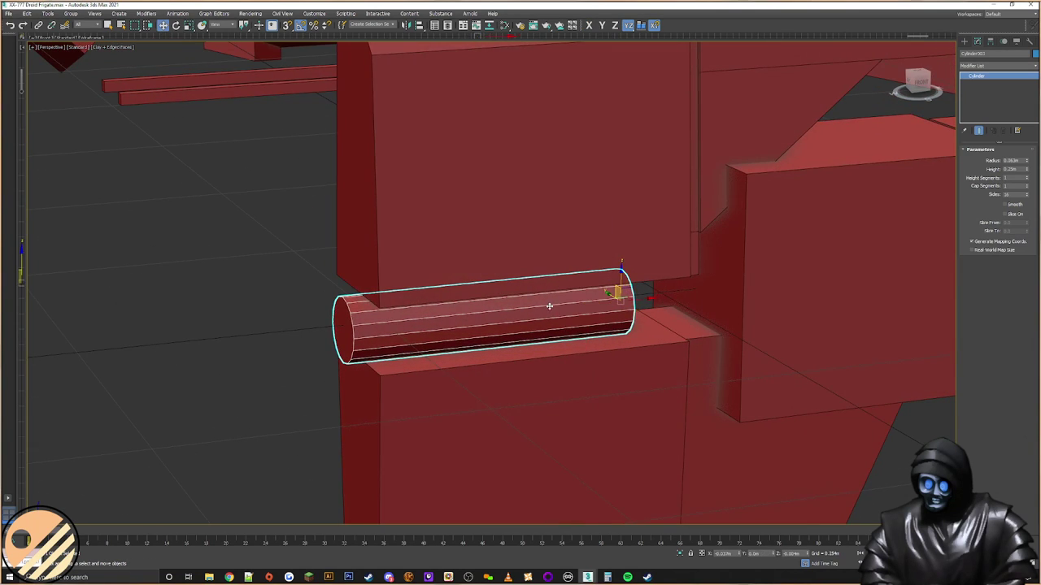
{"action": "mouse_move", "coordinate": [642, 300]}
{"action": "left_mouse_down"}
{"action": "mouse_move", "coordinate": [674, 296]}
{"action": "mouse_move", "coordinate": [660, 300]}
{"action": "left_mouse_up"}
{"action": "middle_click_drag", "start_coordinate": [659, 300], "coordinate": [551, 324], "text": "alt"}
{"action": "left_click_drag", "start_coordinate": [530, 295], "coordinate": [537, 292]}
{"action": "middle_click_drag", "start_coordinate": [538, 292], "coordinate": [617, 258], "text": "alt"}
Step: Inset the front end polygon of the upper front block slightly to leave a narrow border
{"action": "left_click", "coordinate": [595, 255]}
{"action": "left_click", "coordinate": [1007, 161]}
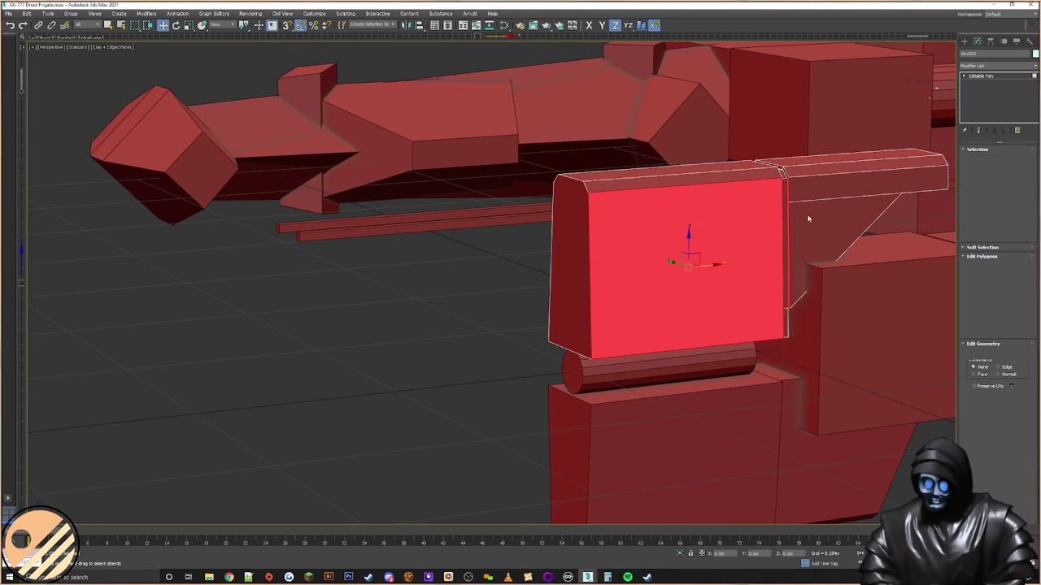
{"action": "left_click", "coordinate": [579, 263]}
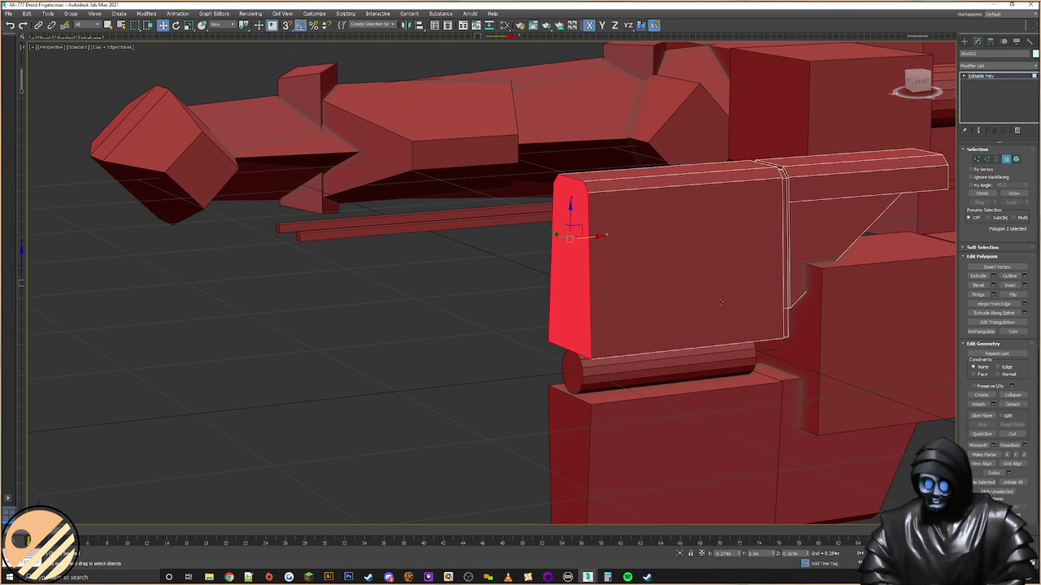
{"action": "left_click", "coordinate": [1019, 285]}
{"action": "middle_click_drag", "start_coordinate": [626, 285], "coordinate": [662, 268], "text": "alt"}
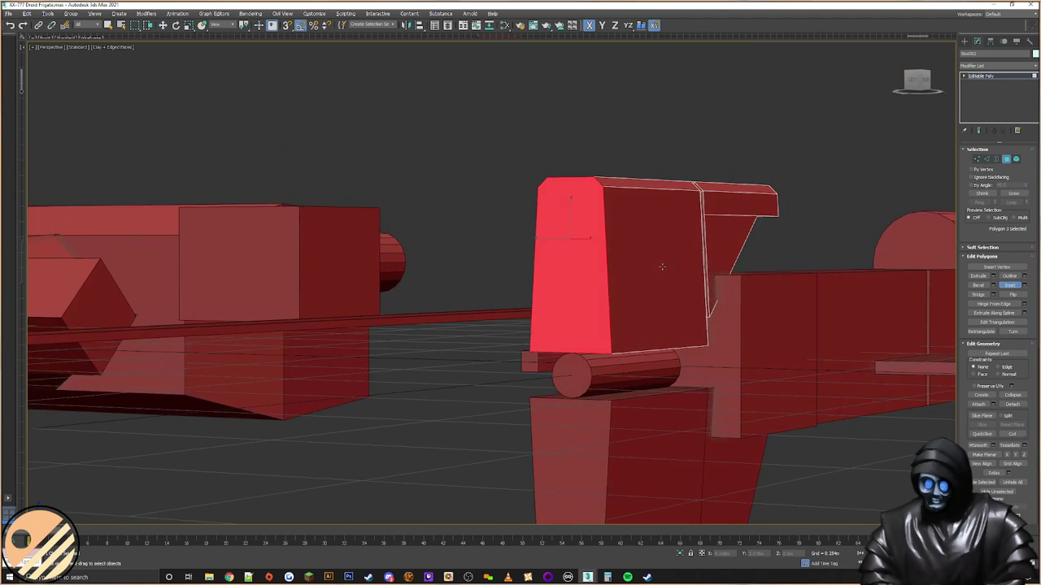
{"action": "scroll", "coordinate": [610, 277], "scroll_direction": "up", "scroll_amount": 3}
{"action": "left_click_drag", "start_coordinate": [584, 272], "coordinate": [587, 271]}
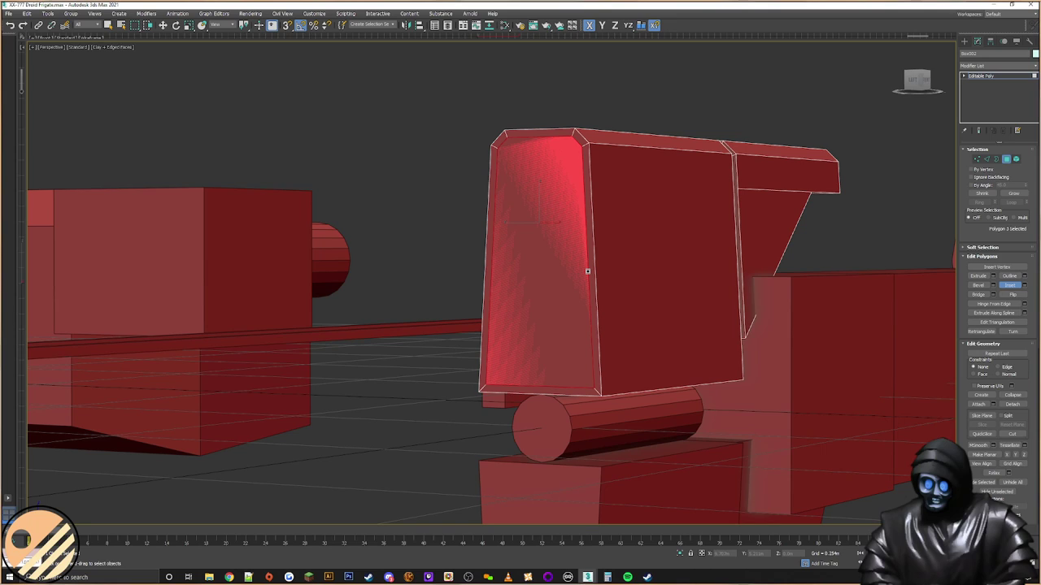
{"action": "left_click_drag", "start_coordinate": [588, 272], "coordinate": [588, 271]}
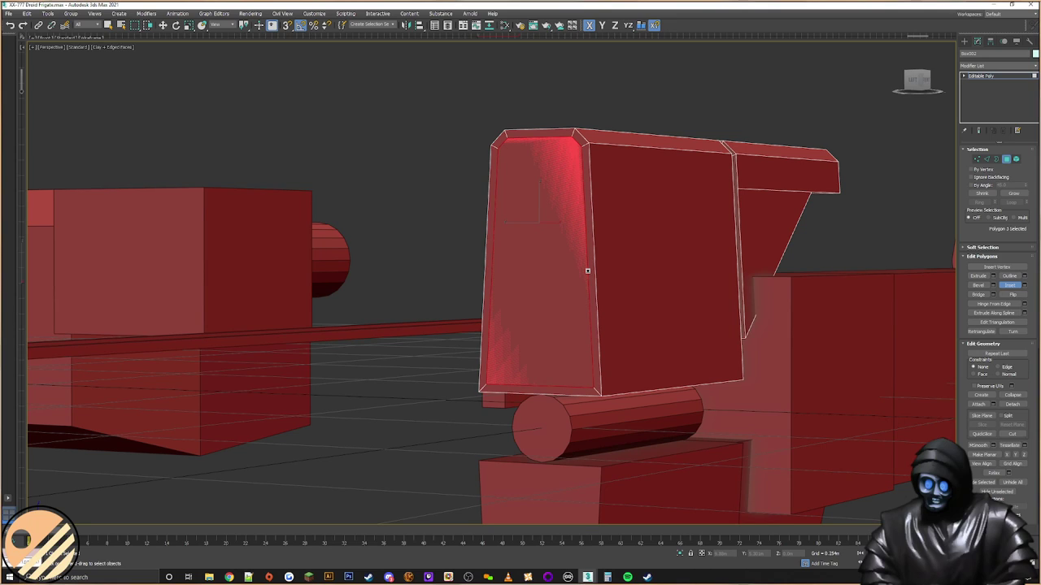
Step: Move the two bottom vertices of the inset face down onto the block's bottom edge
{"action": "left_click", "coordinate": [977, 159]}
{"action": "key", "text": "w"}
{"action": "left_click", "coordinate": [592, 385]}
{"action": "left_click", "coordinate": [485, 384], "text": "ctrl"}
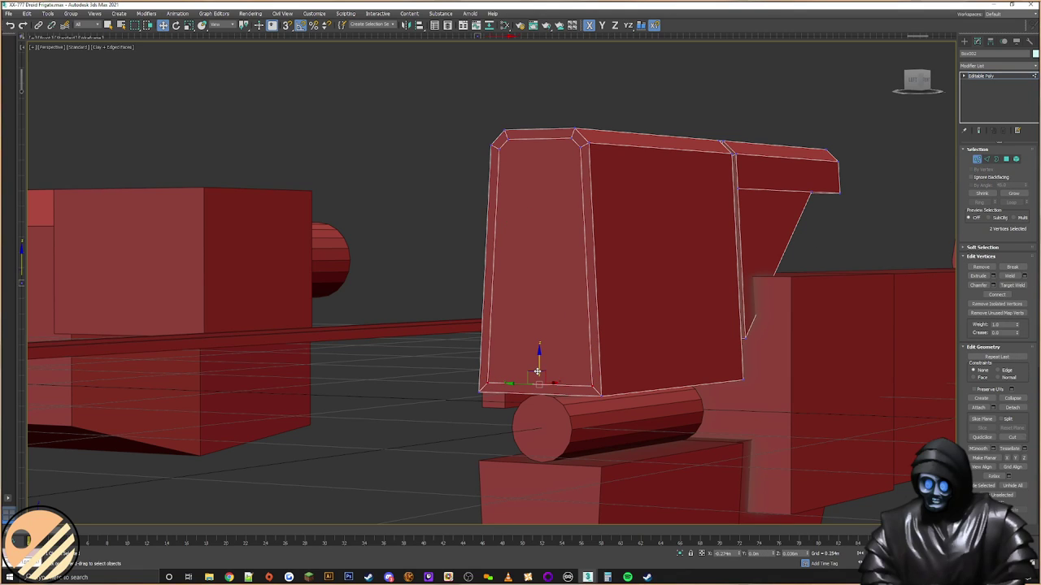
{"action": "middle_click_drag", "start_coordinate": [599, 391], "coordinate": [602, 376], "text": "alt"}
{"action": "scroll", "coordinate": [602, 376], "scroll_direction": "up", "scroll_amount": 3}
Step: Extrude the inset front polygon of the upper front block forward a short distance
{"action": "left_click", "coordinate": [1012, 161]}
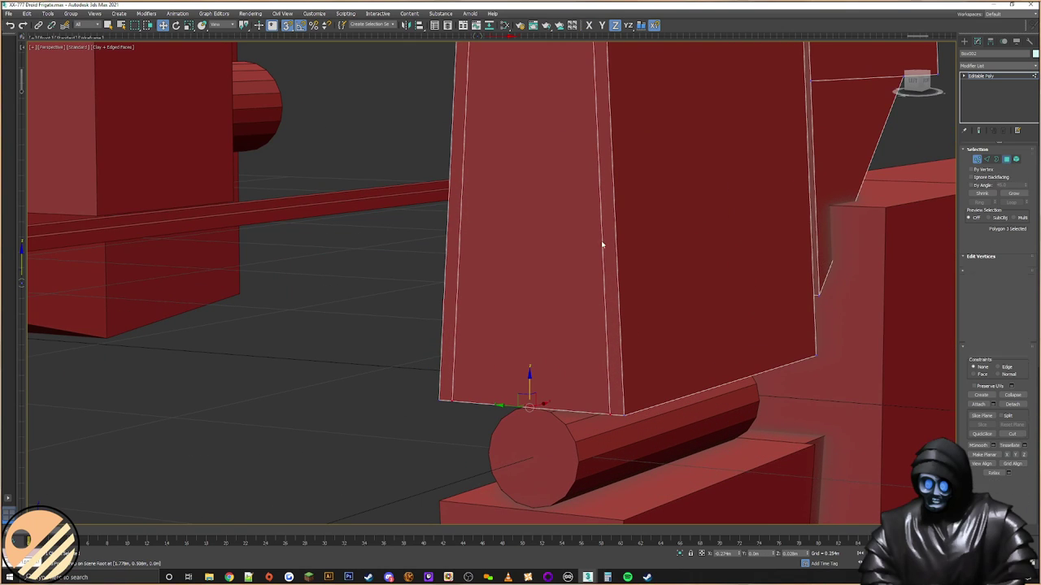
{"action": "left_click", "coordinate": [572, 249]}
{"action": "middle_click_drag", "start_coordinate": [572, 249], "coordinate": [592, 323], "text": "alt"}
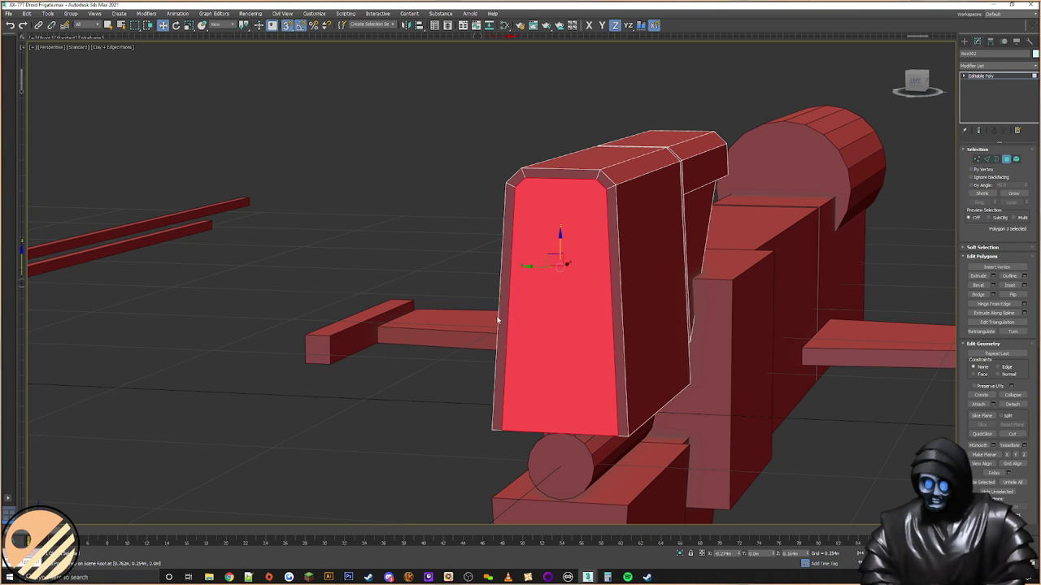
{"action": "middle_click_drag", "start_coordinate": [495, 318], "coordinate": [485, 324], "text": "alt"}
{"action": "scroll", "coordinate": [739, 326], "scroll_direction": "up", "scroll_amount": 3}
{"action": "middle_click_drag", "start_coordinate": [667, 329], "coordinate": [620, 308]}
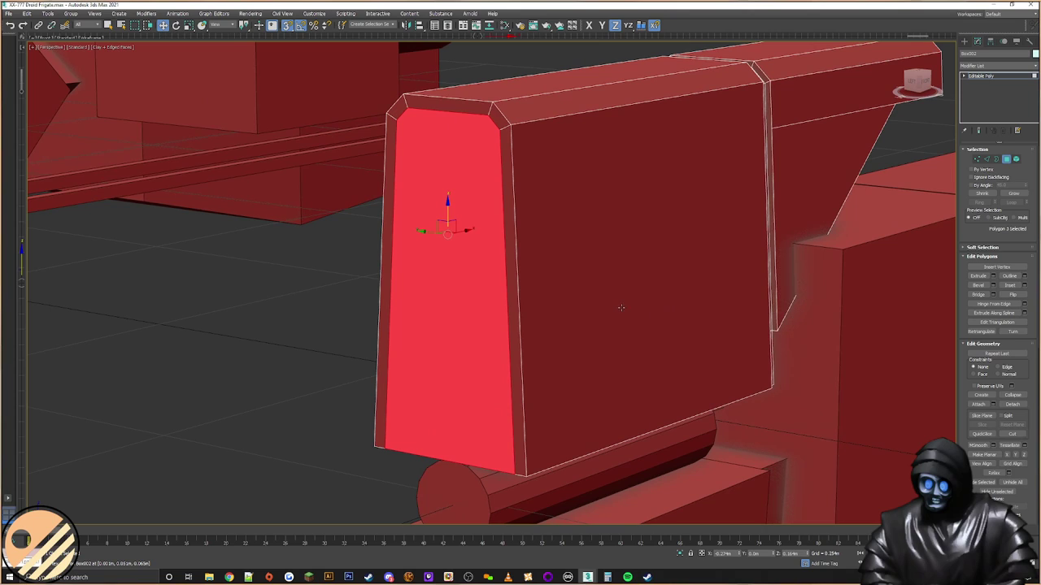
{"action": "left_click", "coordinate": [978, 278]}
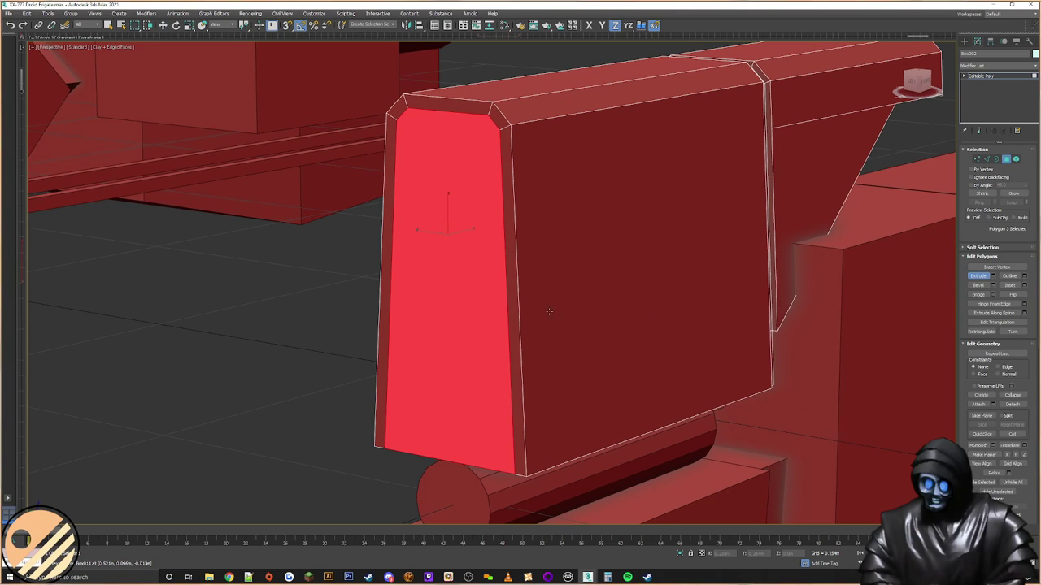
{"action": "left_click_drag", "start_coordinate": [471, 318], "coordinate": [509, 310]}
{"action": "middle_click_drag", "start_coordinate": [509, 310], "coordinate": [443, 238], "text": "alt"}
Step: Nudge the extruded front face along X and scale it down slightly to taper the extrusion
{"action": "key", "text": "w"}
{"action": "left_click_drag", "start_coordinate": [448, 239], "coordinate": [441, 240]}
{"action": "mouse_move", "coordinate": [440, 240]}
{"action": "middle_mouse_down", "text": "alt"}
{"action": "mouse_move", "coordinate": [452, 214]}
{"action": "mouse_move", "coordinate": [423, 229]}
{"action": "mouse_move", "coordinate": [459, 249]}
{"action": "middle_mouse_up", "text": "alt"}
{"action": "right_click", "coordinate": [432, 206]}
{"action": "left_click", "coordinate": [451, 229]}
{"action": "left_click_drag", "start_coordinate": [458, 253], "coordinate": [458, 255]}
{"action": "middle_click_drag", "start_coordinate": [457, 254], "coordinate": [952, 187], "text": "alt"}
Step: Snap the two bottom vertices of the extruded face down along Z, level with the upper front block's underside
{"action": "left_click", "coordinate": [978, 161]}
{"action": "middle_click_drag", "start_coordinate": [523, 374], "coordinate": [506, 402], "text": "alt"}
{"action": "left_click_drag", "start_coordinate": [462, 444], "coordinate": [443, 492]}
{"action": "middle_click_drag", "start_coordinate": [481, 439], "coordinate": [495, 407]}
{"action": "right_click", "coordinate": [496, 407]}
{"action": "left_click", "coordinate": [505, 418]}
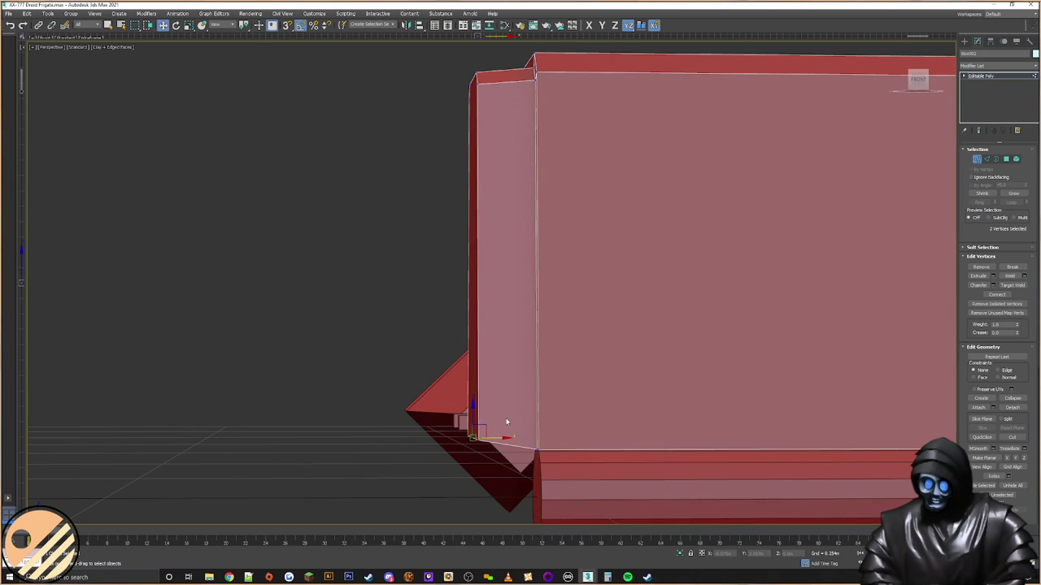
{"action": "left_click_drag", "start_coordinate": [474, 418], "coordinate": [540, 445]}
{"action": "key", "text": "s"}
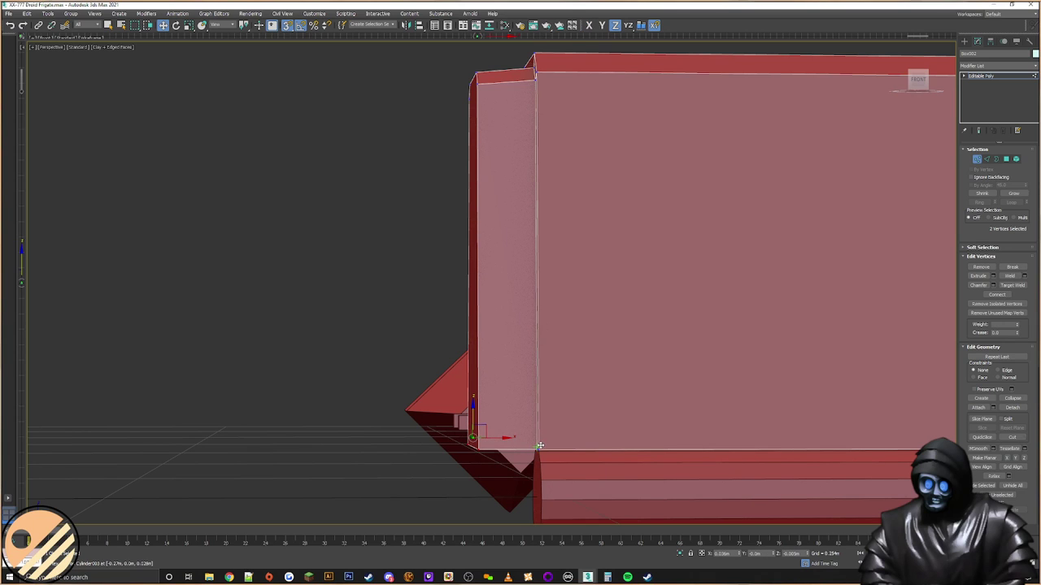
{"action": "middle_click_drag", "start_coordinate": [538, 448], "coordinate": [673, 386], "text": "alt"}
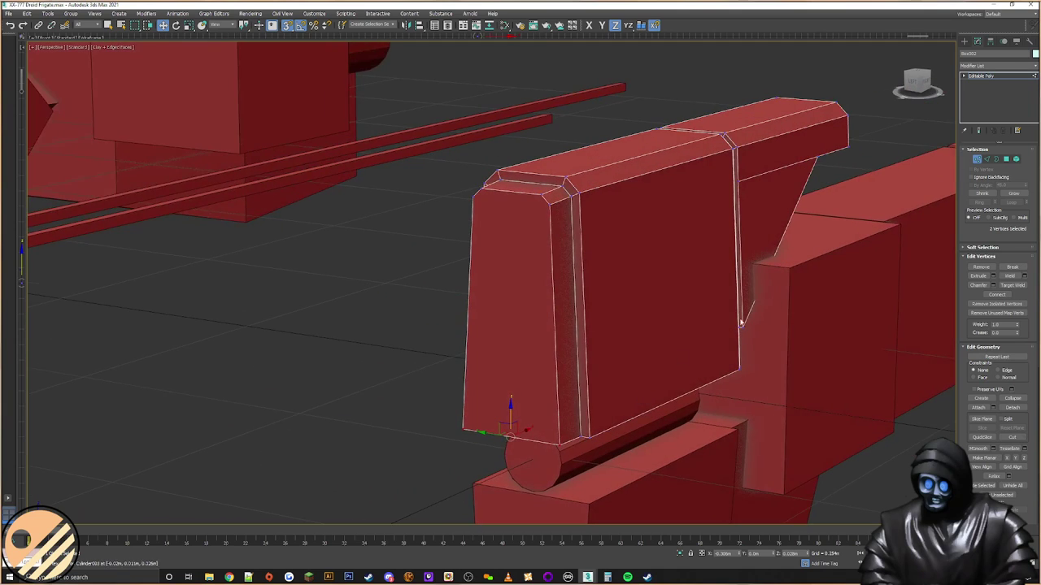
Step: Inset the front polygon of the extruded section by a thin margin
{"action": "left_click", "coordinate": [1007, 160]}
{"action": "left_click", "coordinate": [528, 300]}
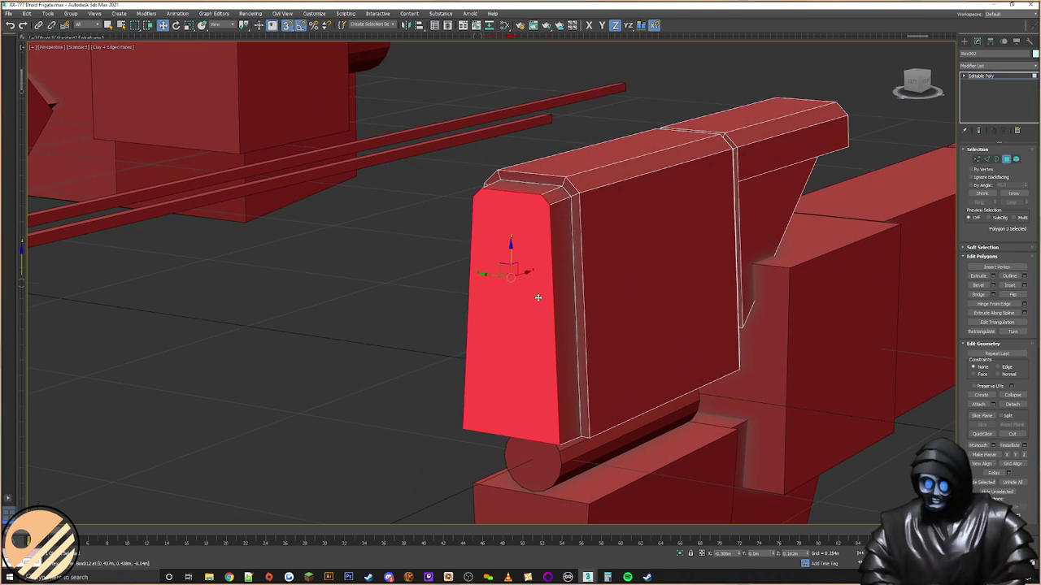
{"action": "left_click", "coordinate": [1009, 286]}
{"action": "mouse_move", "coordinate": [503, 314]}
{"action": "left_mouse_down"}
{"action": "mouse_move", "coordinate": [494, 309]}
{"action": "mouse_move", "coordinate": [502, 315]}
{"action": "left_mouse_up"}
{"action": "middle_click_drag", "start_coordinate": [663, 291], "coordinate": [631, 284], "text": "alt"}
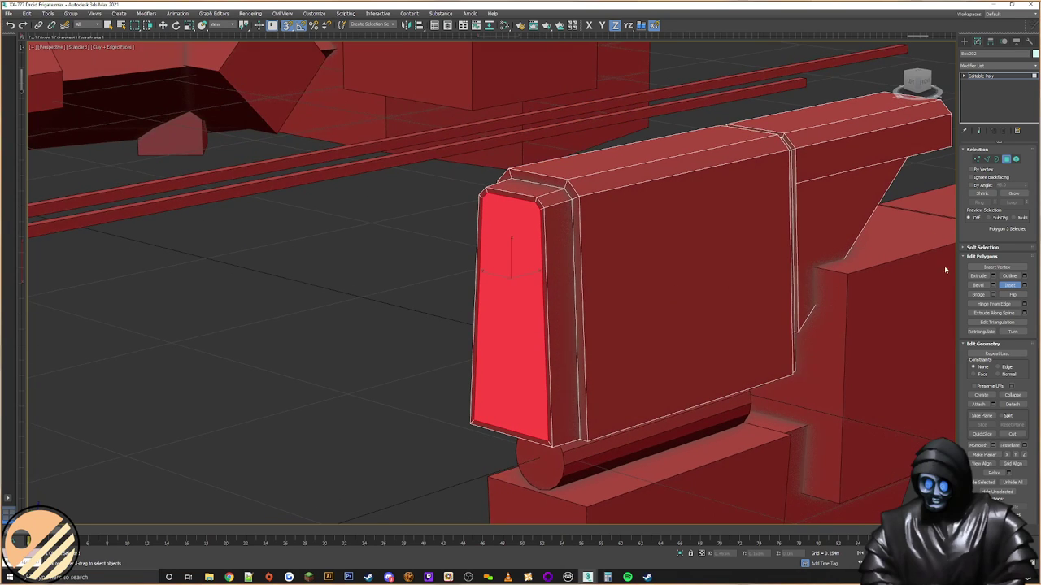
Step: Extrude the inset front polygon inward to form a deep recess in the upper front block
{"action": "left_click", "coordinate": [979, 276]}
{"action": "mouse_move", "coordinate": [541, 337]}
{"action": "left_mouse_down"}
{"action": "mouse_move", "coordinate": [532, 351]}
{"action": "mouse_move", "coordinate": [549, 340]}
{"action": "left_mouse_up"}
{"action": "scroll", "coordinate": [549, 340], "scroll_direction": "up", "scroll_amount": 10}
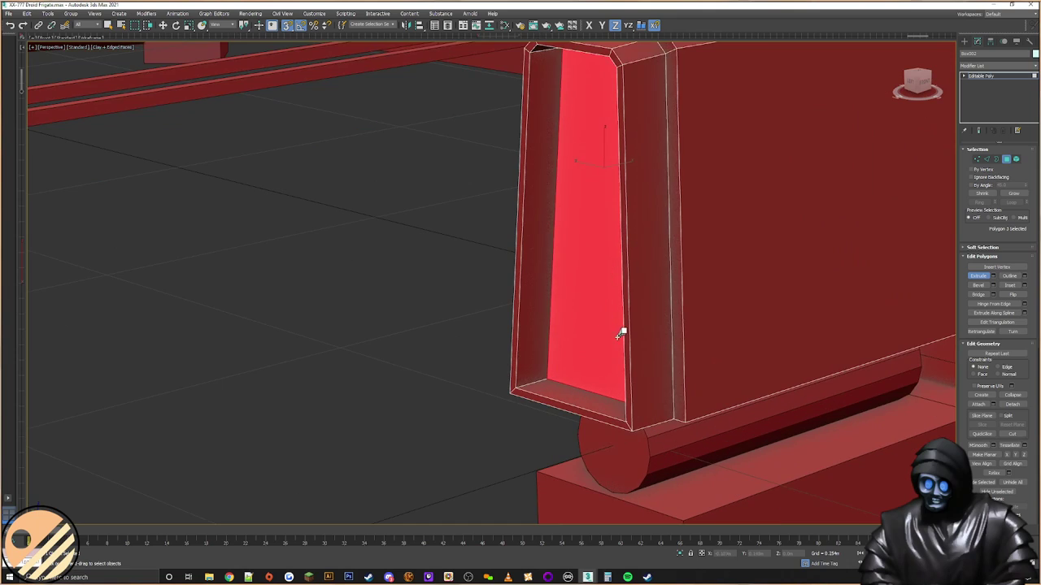
{"action": "scroll", "coordinate": [588, 357], "scroll_direction": "down", "scroll_amount": 5}
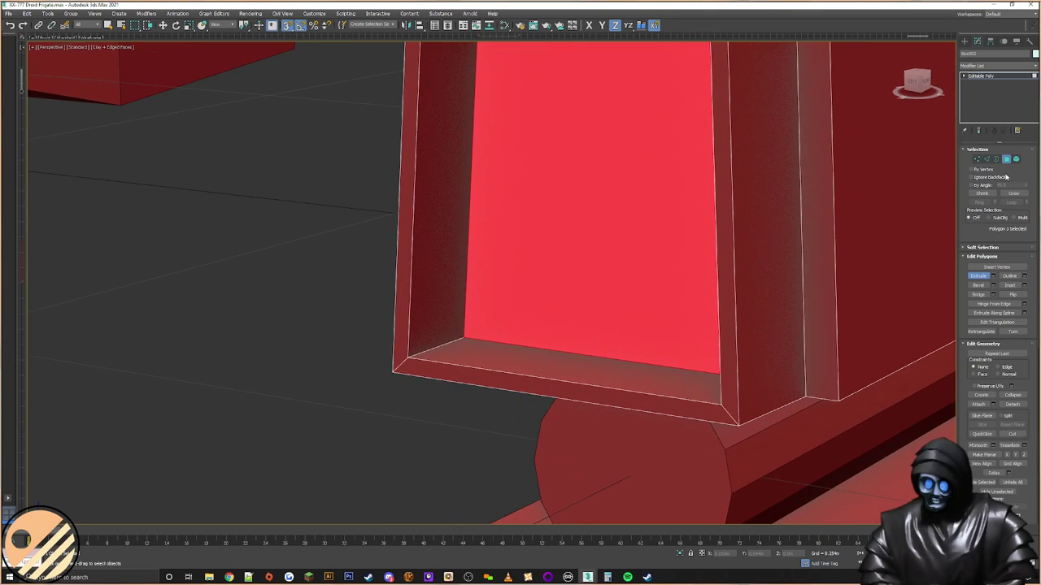
Step: Lower the four bottom vertices of the recess along Z onto the block's bottom edge
{"action": "key", "text": "1"}
{"action": "key", "text": "w"}
{"action": "left_click", "coordinate": [407, 361], "text": "ctrl"}
{"action": "middle_click_drag", "start_coordinate": [529, 356], "coordinate": [762, 344], "text": "alt"}
{"action": "left_click", "coordinate": [744, 331], "text": "ctrl"}
{"action": "left_click", "coordinate": [779, 343], "text": "ctrl"}
{"action": "left_click_drag", "start_coordinate": [605, 334], "coordinate": [602, 359]}
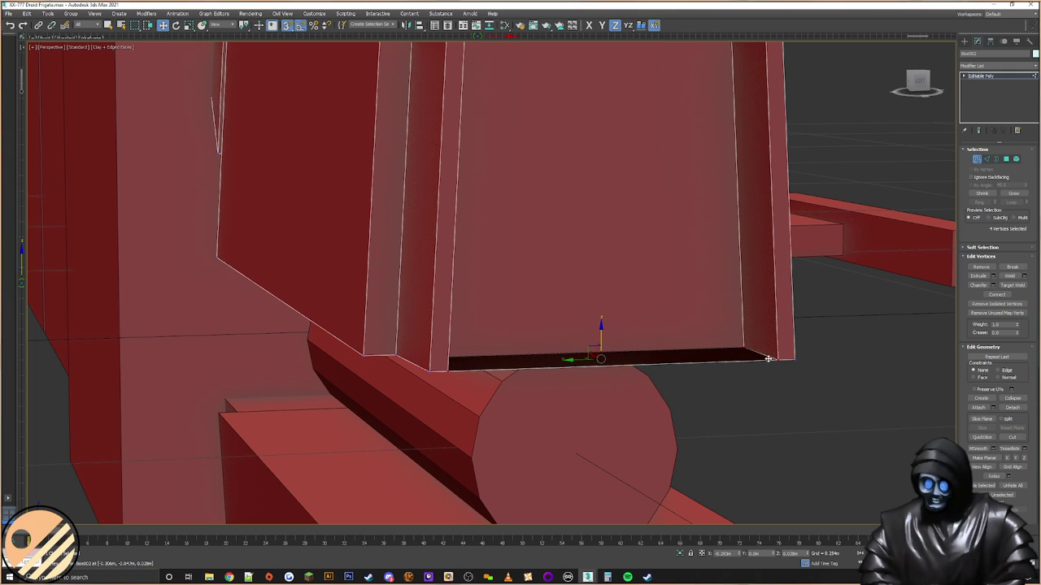
Step: Delete the bottom polygons of the recess so its underside is open
{"action": "left_click", "coordinate": [1006, 159]}
{"action": "left_click", "coordinate": [730, 357]}
{"action": "key", "text": "Delete"}
{"action": "left_click", "coordinate": [741, 355]}
{"action": "key", "text": "Delete"}
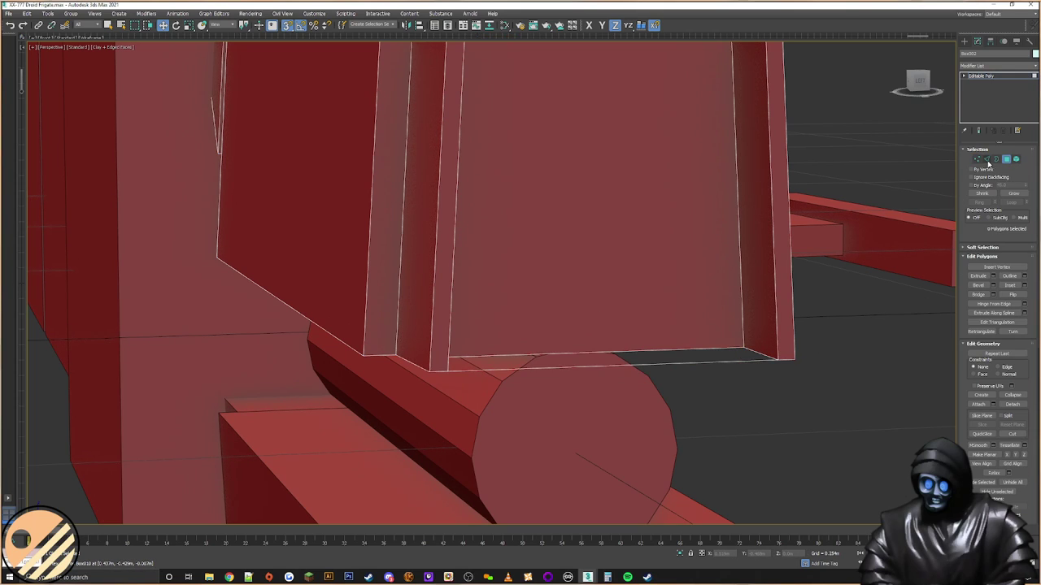
{"action": "left_click", "coordinate": [987, 159]}
{"action": "middle_click_drag", "start_coordinate": [748, 357], "coordinate": [583, 291], "text": "alt"}
{"action": "scroll", "coordinate": [569, 344], "scroll_direction": "up", "scroll_amount": 5}
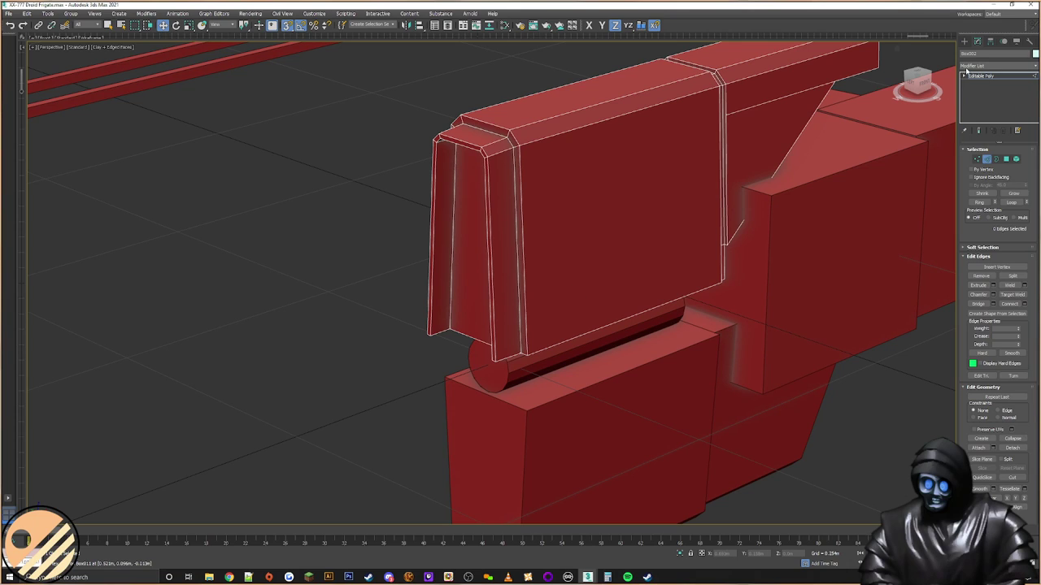
Step: Create a Capsule from the Extended Primitives beside the front blocks, about 0.014 m in radius and 0.048 m high
{"action": "left_click", "coordinate": [966, 41]}
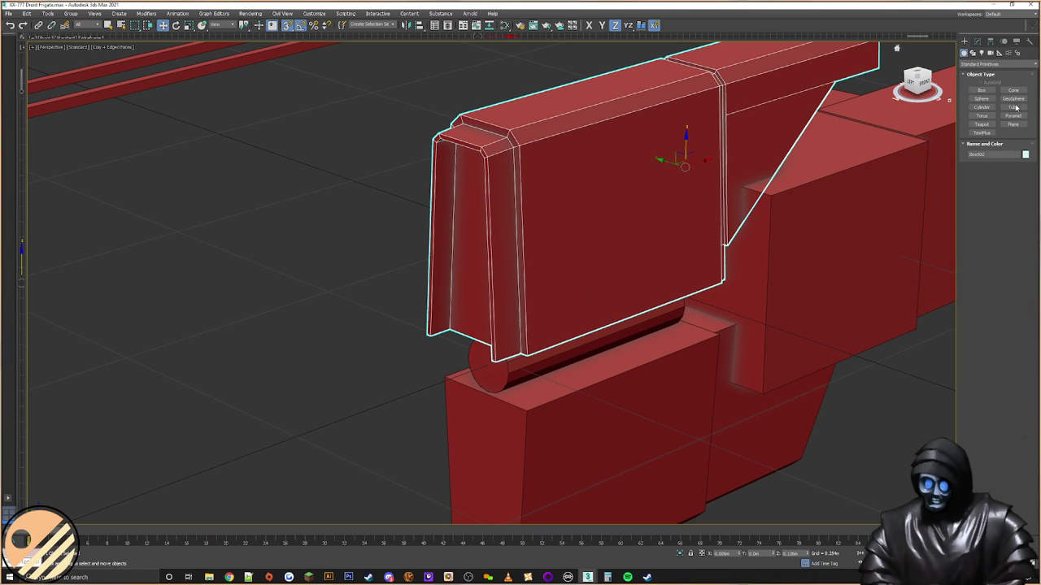
{"action": "left_click", "coordinate": [988, 64]}
{"action": "left_click", "coordinate": [980, 78]}
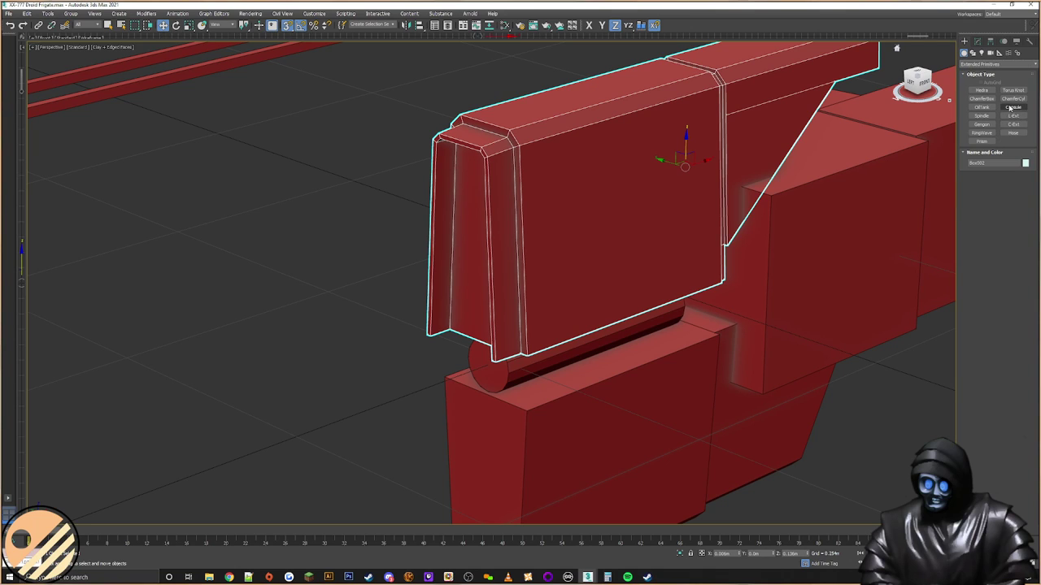
{"action": "left_click", "coordinate": [1013, 106]}
{"action": "left_click_drag", "start_coordinate": [295, 443], "coordinate": [304, 461]}
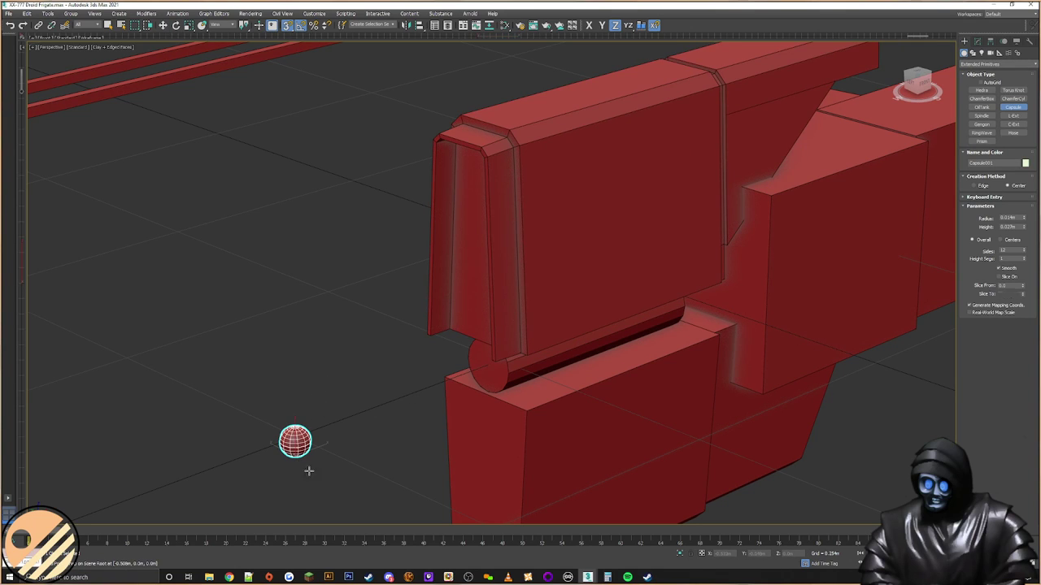
{"action": "key", "text": "s"}
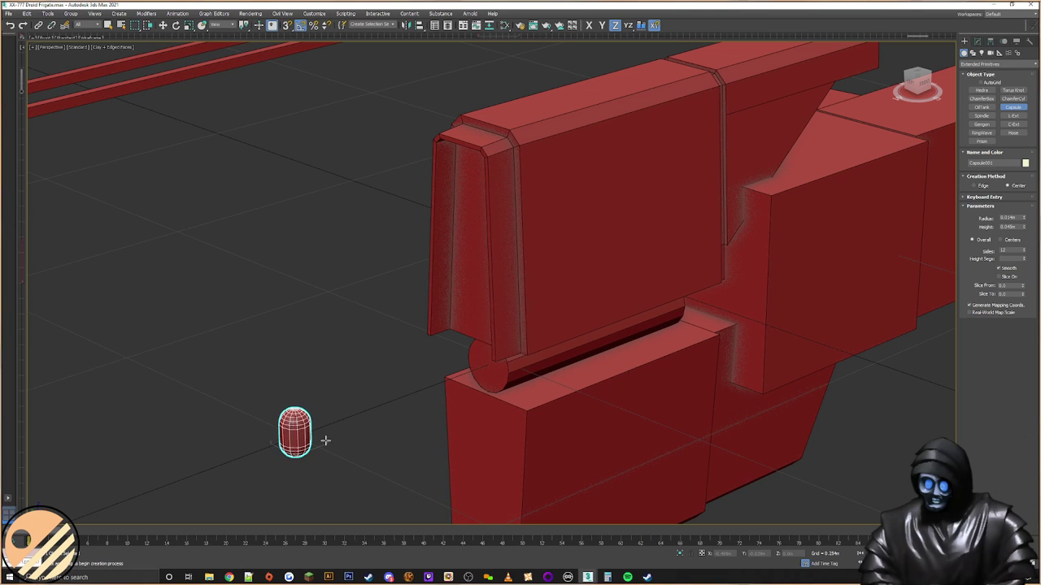
{"action": "left_click", "coordinate": [334, 434]}
Step: Rotate the capsule to lie lengthwise along X and set its Y position to 0
{"action": "key", "text": "w"}
{"action": "middle_click_drag", "start_coordinate": [323, 419], "coordinate": [353, 365]}
{"action": "right_click", "coordinate": [352, 334]}
{"action": "left_click", "coordinate": [372, 353]}
{"action": "left_click_drag", "start_coordinate": [316, 373], "coordinate": [303, 389]}
{"action": "left_click_drag", "start_coordinate": [350, 431], "coordinate": [352, 452]}
{"action": "right_click", "coordinate": [361, 439]}
{"action": "left_click", "coordinate": [358, 437]}
{"action": "type", "text": "0"}
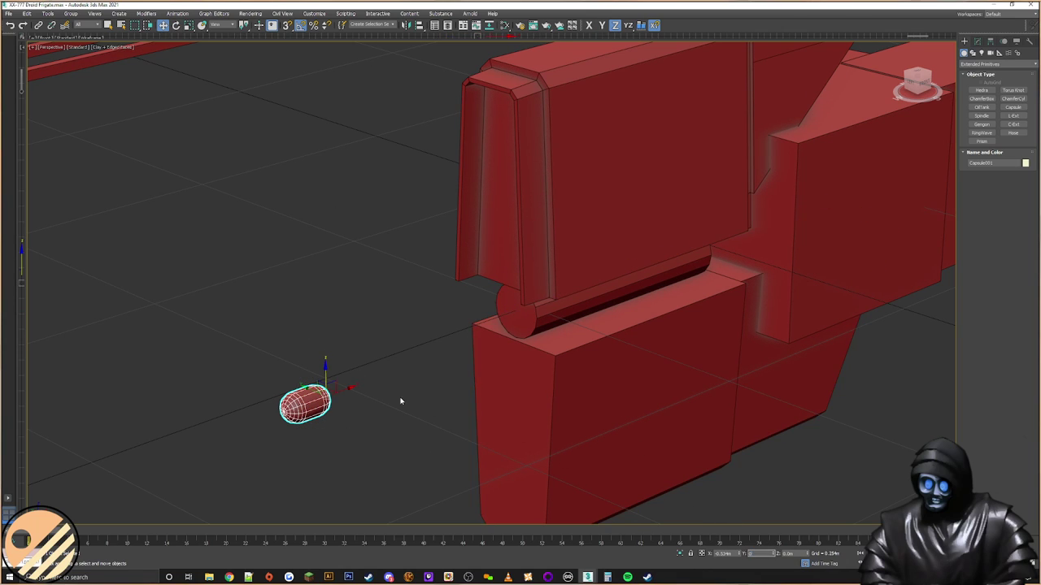
{"action": "key", "text": "Return"}
Step: Move the capsule into the top of the front recess and pull it forward along X
{"action": "middle_click_drag", "start_coordinate": [337, 394], "coordinate": [346, 393]}
{"action": "left_click_drag", "start_coordinate": [321, 370], "coordinate": [533, 96]}
{"action": "scroll", "coordinate": [527, 288], "scroll_direction": "up", "scroll_amount": 3}
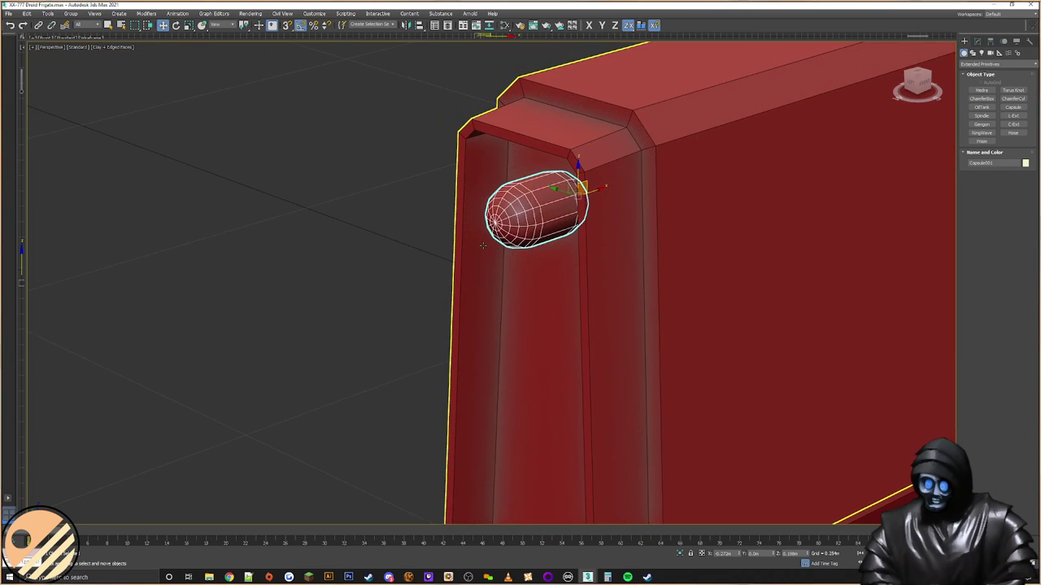
{"action": "scroll", "coordinate": [444, 270], "scroll_direction": "up", "scroll_amount": 3}
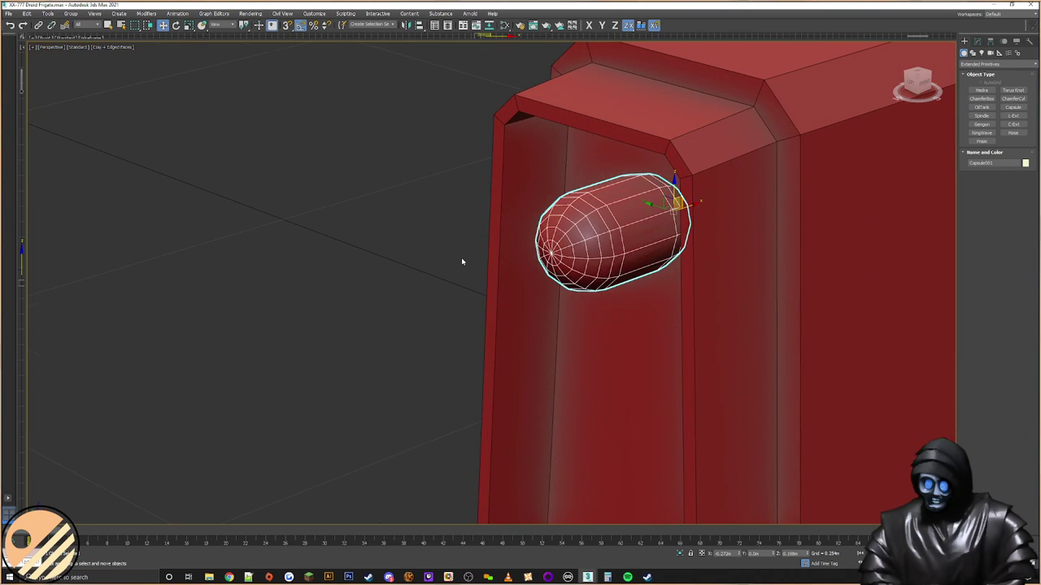
{"action": "scroll", "coordinate": [465, 259], "scroll_direction": "up", "scroll_amount": 2}
{"action": "middle_click_drag", "start_coordinate": [596, 255], "coordinate": [526, 281]}
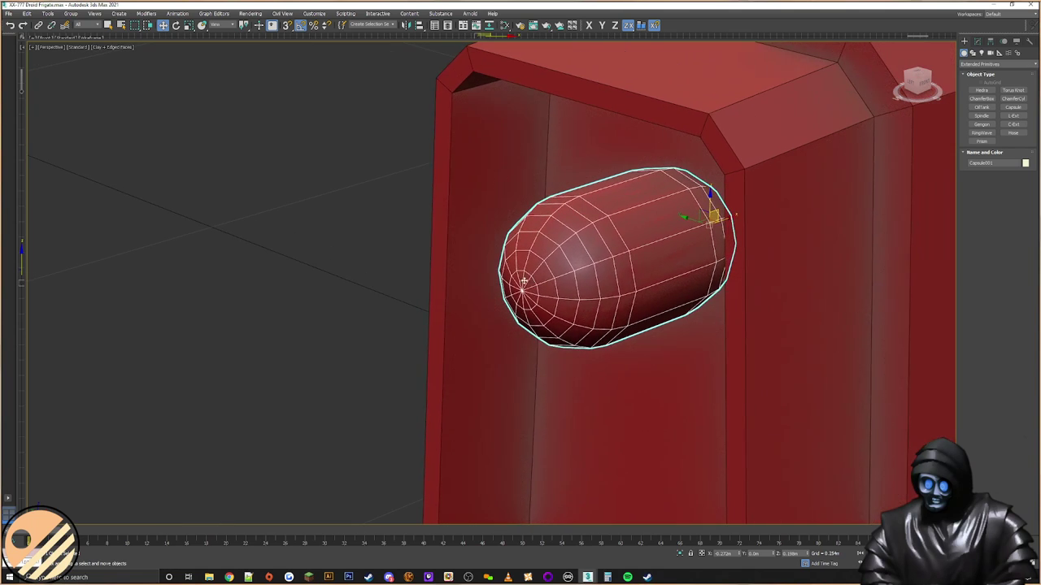
{"action": "left_click", "coordinate": [978, 41]}
{"action": "middle_click_drag", "start_coordinate": [683, 241], "coordinate": [675, 241]}
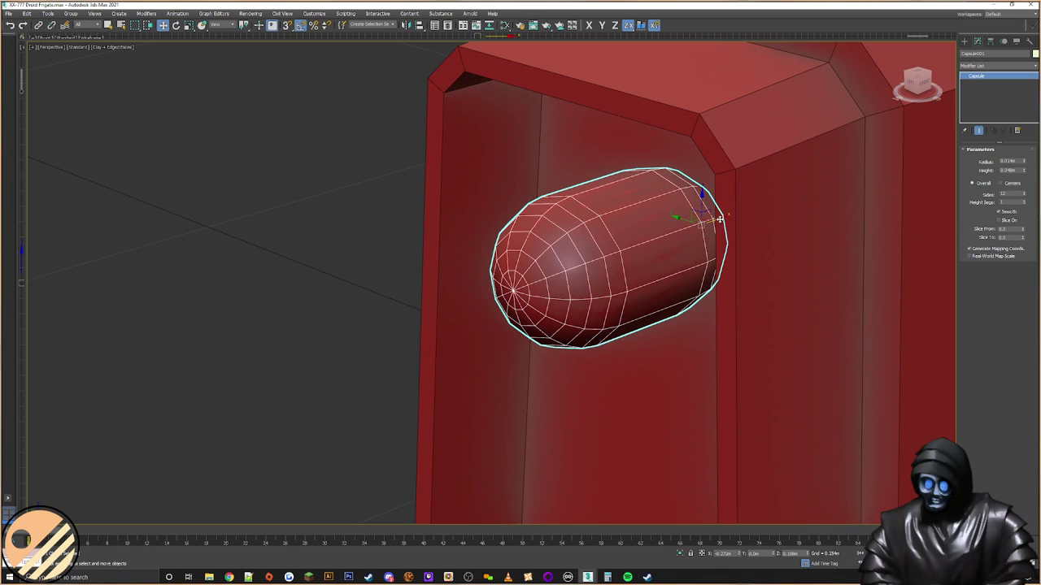
{"action": "left_click_drag", "start_coordinate": [718, 217], "coordinate": [650, 241]}
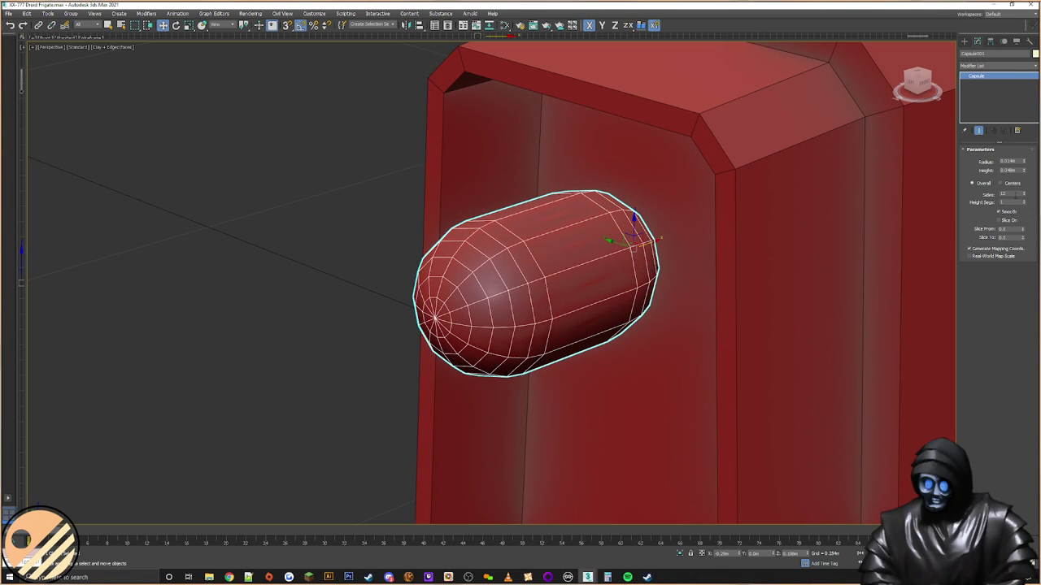
Step: Convert the capsule to Editable Poly and delete the polygons of its rounded rear cap
{"action": "middle_click_drag", "start_coordinate": [480, 244], "coordinate": [494, 248], "text": "alt"}
{"action": "middle_click_drag", "start_coordinate": [455, 173], "coordinate": [406, 145], "text": "alt"}
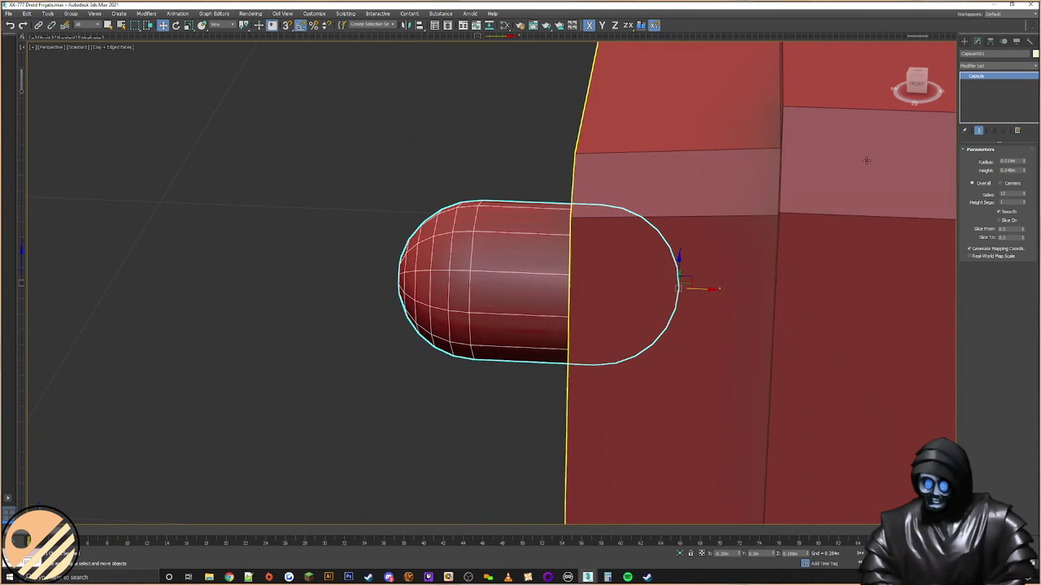
{"action": "right_click", "coordinate": [505, 232]}
{"action": "mouse_move", "coordinate": [553, 305]}
{"action": "left_click", "coordinate": [605, 309]}
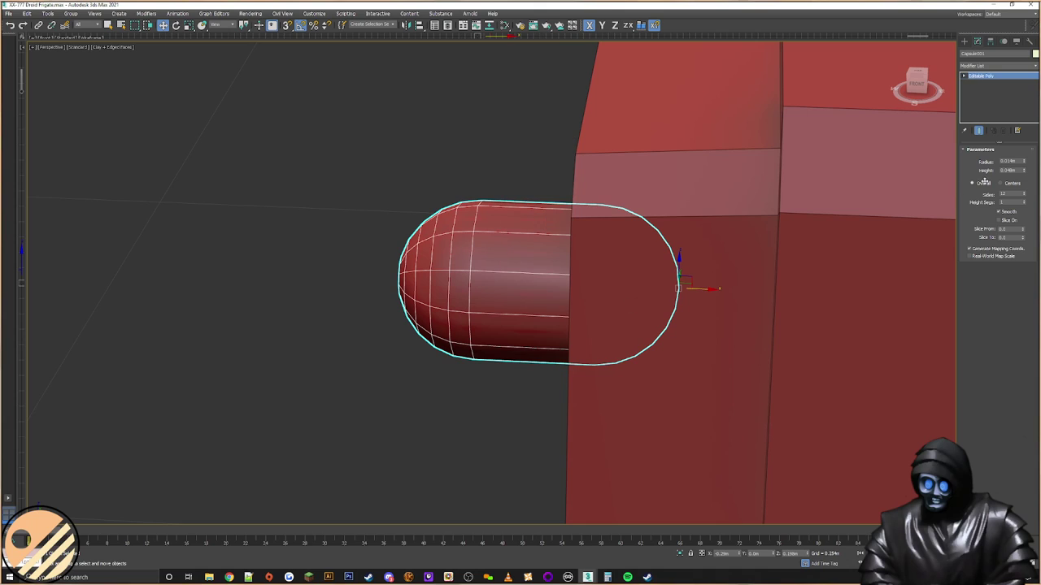
{"action": "left_click", "coordinate": [1005, 159]}
{"action": "key", "text": "F3"}
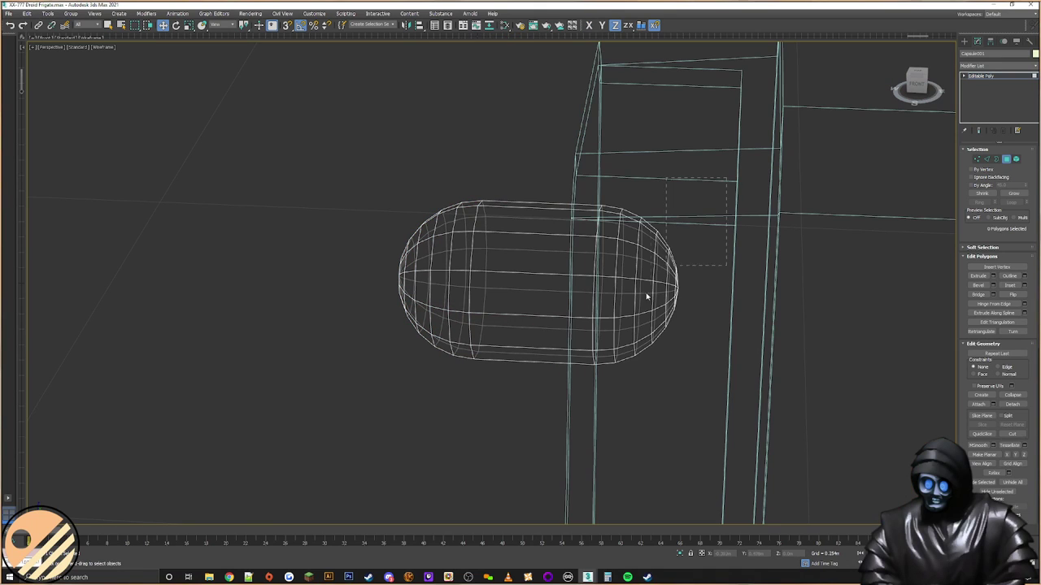
{"action": "left_click_drag", "start_coordinate": [614, 367], "coordinate": [614, 369]}
{"action": "key", "text": "Delete"}
Step: Select the vertices on the capsule's open rear rim and show the model with shaded edged faces
{"action": "left_click", "coordinate": [978, 159]}
{"action": "left_click_drag", "start_coordinate": [612, 201], "coordinate": [534, 380]}
{"action": "mouse_move", "coordinate": [550, 366]}
{"action": "middle_mouse_down", "text": "alt"}
{"action": "mouse_move", "coordinate": [586, 317]}
{"action": "mouse_move", "coordinate": [599, 269]}
{"action": "mouse_move", "coordinate": [864, 166]}
{"action": "middle_mouse_up", "text": "alt"}
{"action": "key", "text": "F3"}
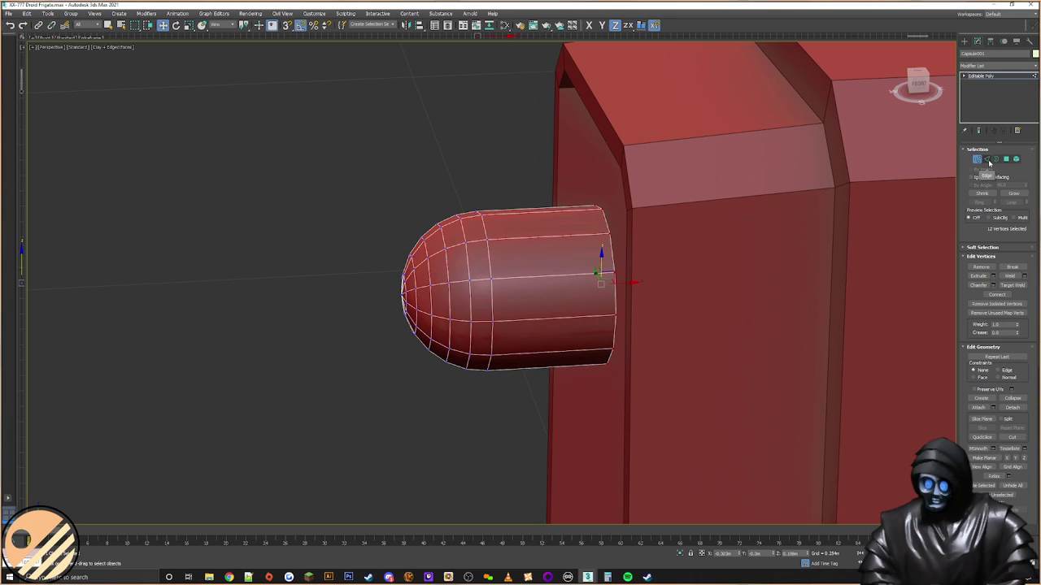
Step: Center the capsule's pivot on its remaining geometry and scale the capsule shorter along its length
{"action": "left_click", "coordinate": [965, 41]}
{"action": "right_click", "coordinate": [486, 248]}
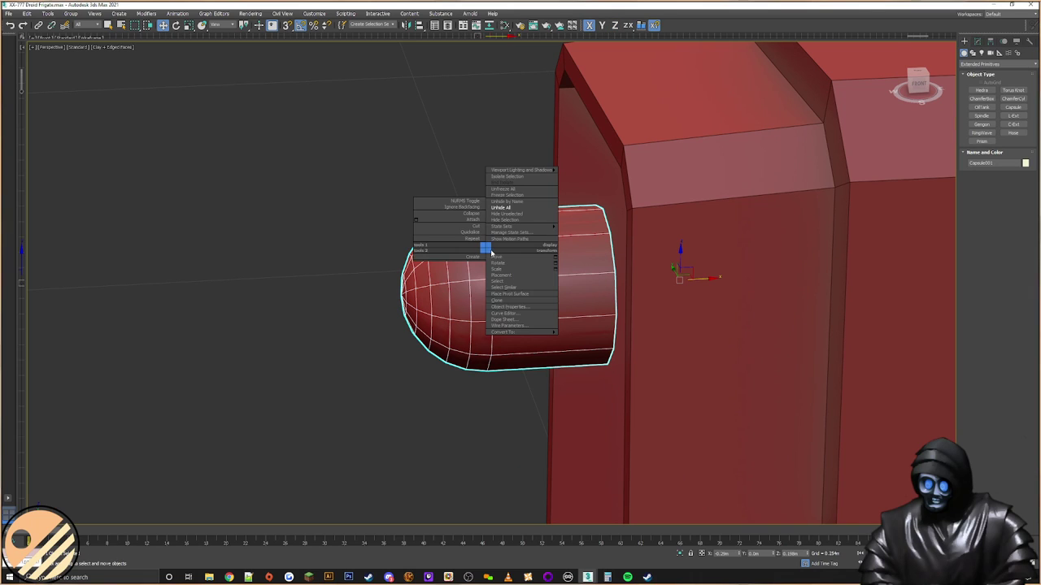
{"action": "left_click", "coordinate": [991, 41]}
{"action": "left_click", "coordinate": [998, 97]}
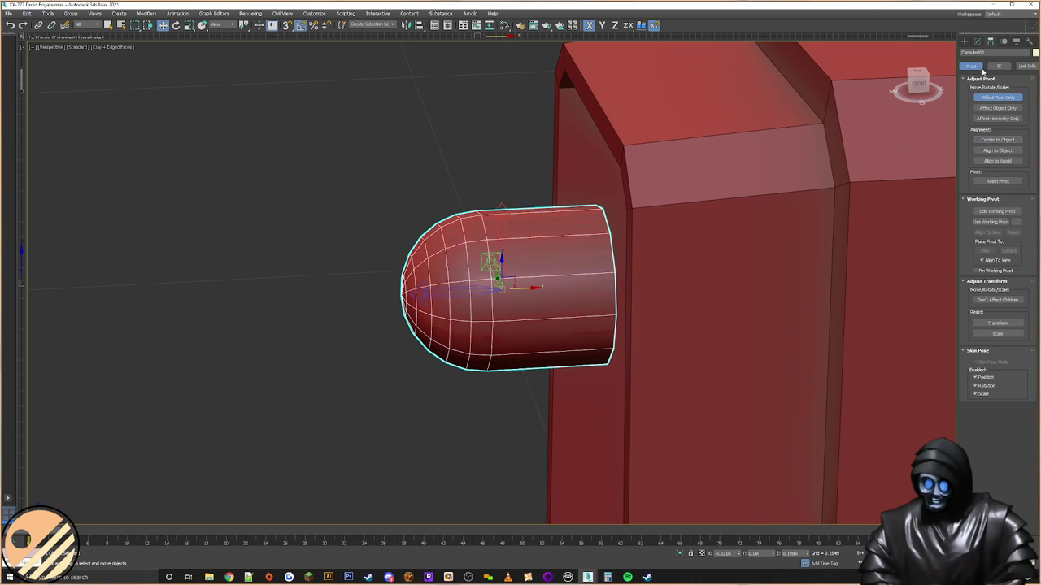
{"action": "left_click", "coordinate": [965, 41]}
{"action": "right_click", "coordinate": [486, 262]}
{"action": "left_click", "coordinate": [504, 283]}
{"action": "left_click_drag", "start_coordinate": [468, 293], "coordinate": [434, 294]}
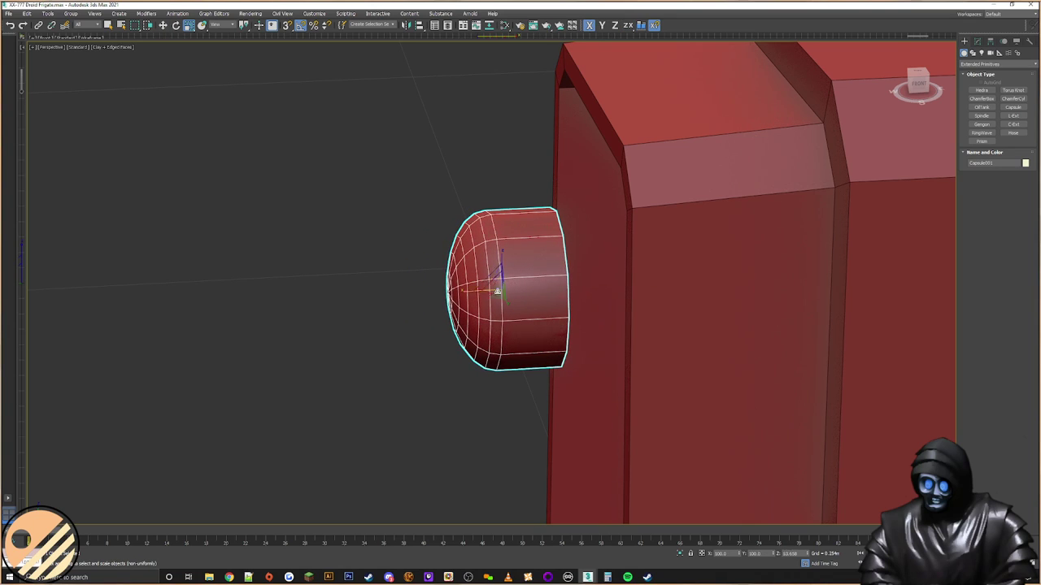
Step: Connect the lengthwise edges of the capsule's straight section with one segment to add a loop around it
{"action": "left_click", "coordinate": [978, 42]}
{"action": "left_click", "coordinate": [988, 160]}
{"action": "middle_click_drag", "start_coordinate": [571, 222], "coordinate": [530, 215], "text": "alt"}
{"action": "middle_click_drag", "start_coordinate": [553, 175], "coordinate": [550, 183], "text": "alt"}
{"action": "left_click_drag", "start_coordinate": [527, 413], "coordinate": [527, 411]}
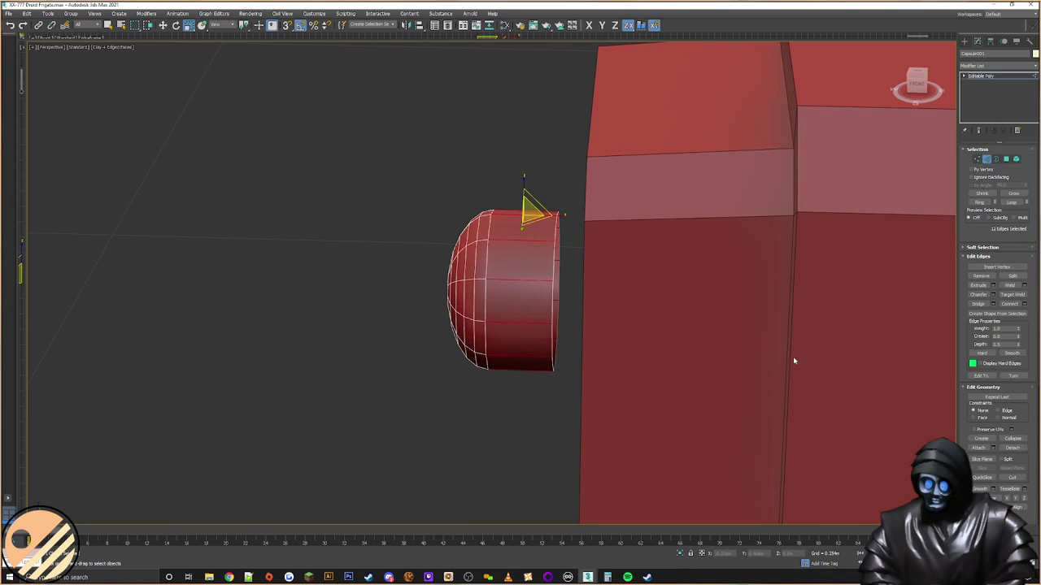
{"action": "left_click", "coordinate": [1024, 303]}
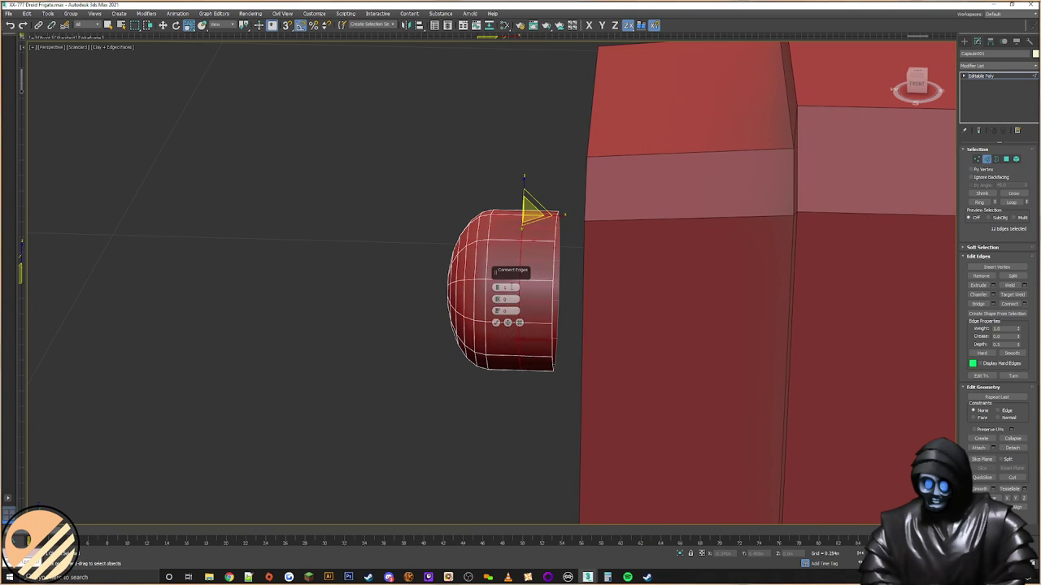
{"action": "left_click", "coordinate": [496, 323]}
Step: Extrude the rear ring of the capsule's polygons outward by local normal about 0.004 m to form a collar
{"action": "left_click", "coordinate": [1007, 158]}
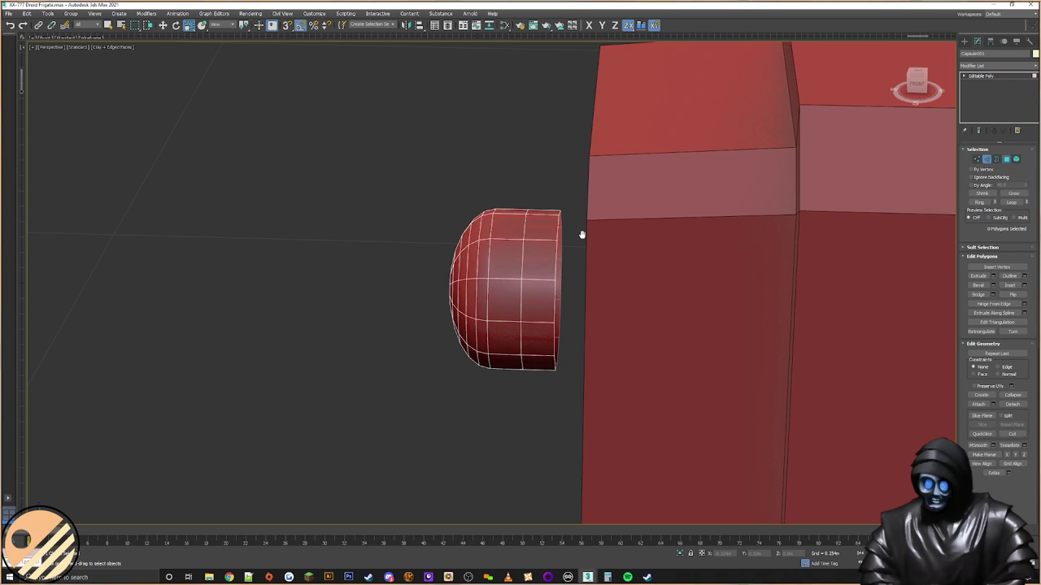
{"action": "middle_click_drag", "start_coordinate": [581, 232], "coordinate": [585, 238], "text": "alt"}
{"action": "left_click_drag", "start_coordinate": [530, 394], "coordinate": [529, 394]}
{"action": "middle_click_drag", "start_coordinate": [561, 342], "coordinate": [667, 309], "text": "alt"}
{"action": "left_click", "coordinate": [992, 277]}
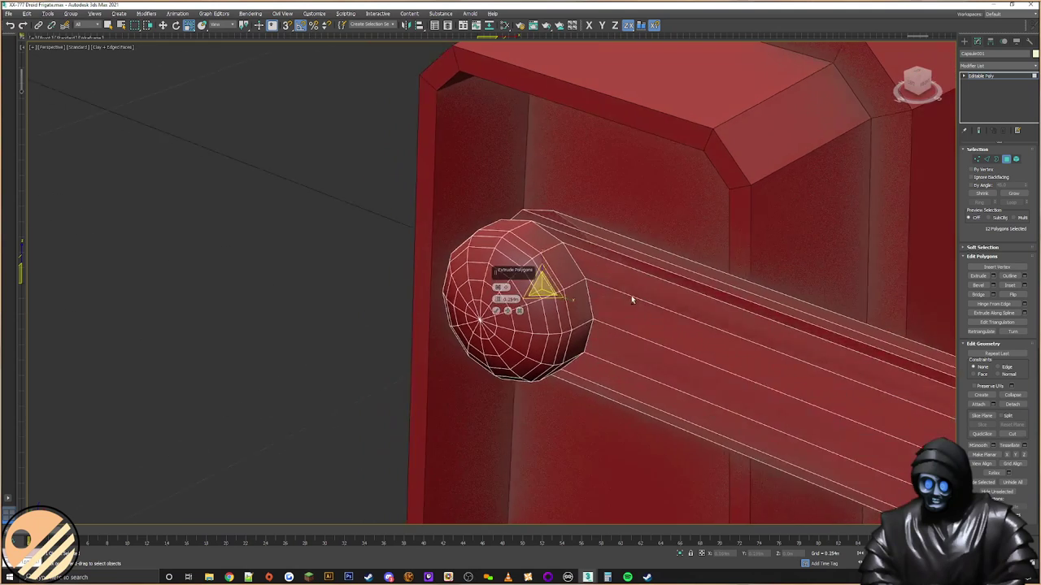
{"action": "left_click", "coordinate": [498, 289]}
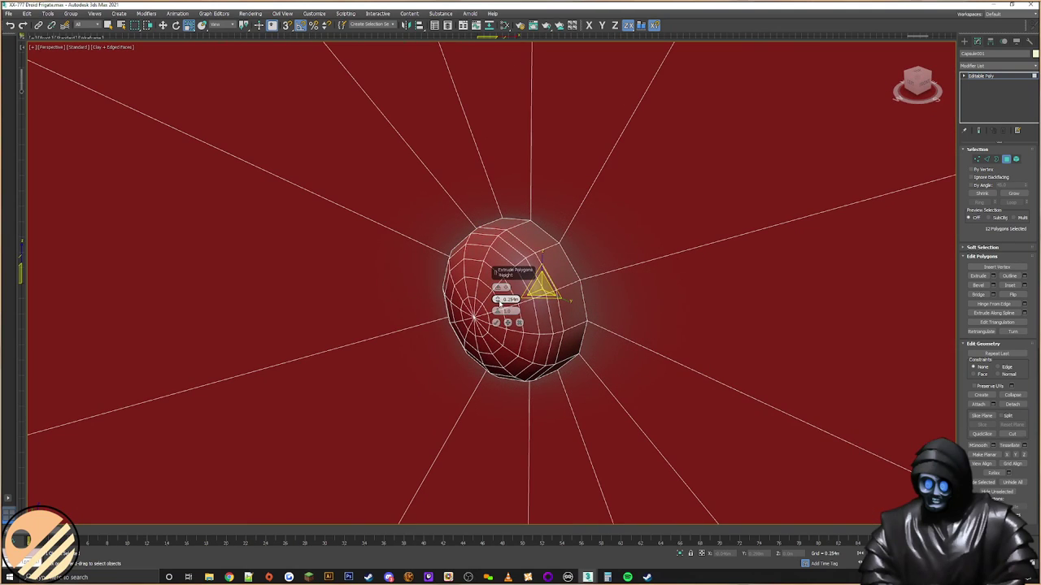
{"action": "left_click_drag", "start_coordinate": [495, 323], "coordinate": [484, 422]}
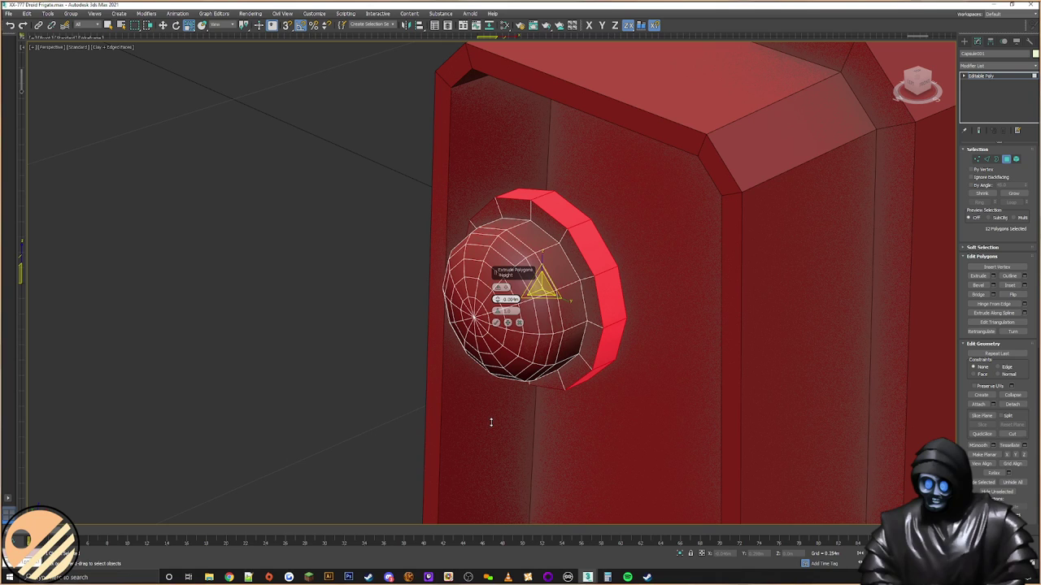
{"action": "left_click", "coordinate": [496, 323]}
Step: Move the collar's rear rim vertices back along X to lengthen the collar into the front recess
{"action": "middle_click_drag", "start_coordinate": [497, 322], "coordinate": [591, 316], "text": "alt"}
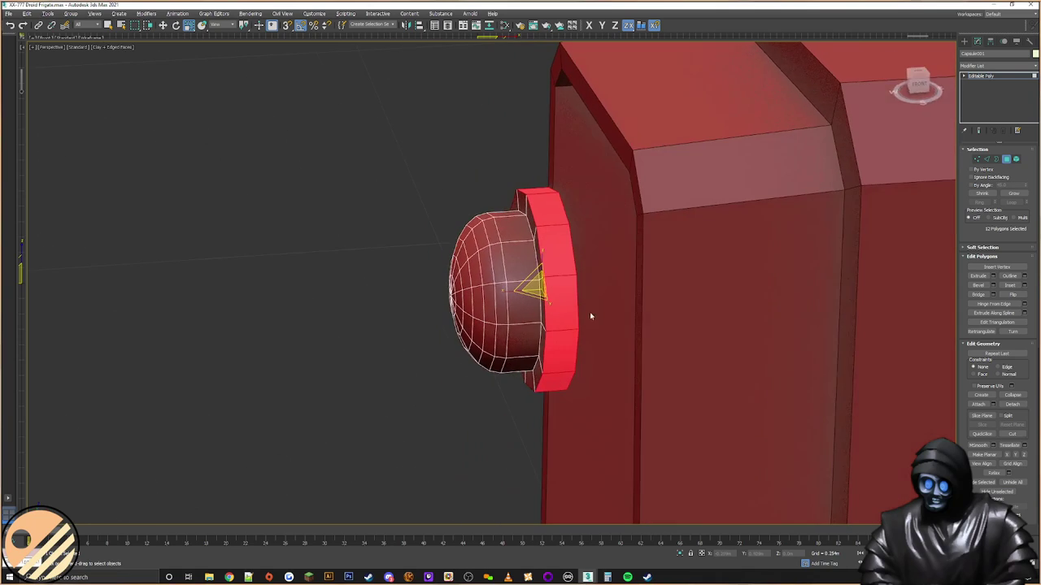
{"action": "left_click", "coordinate": [996, 159]}
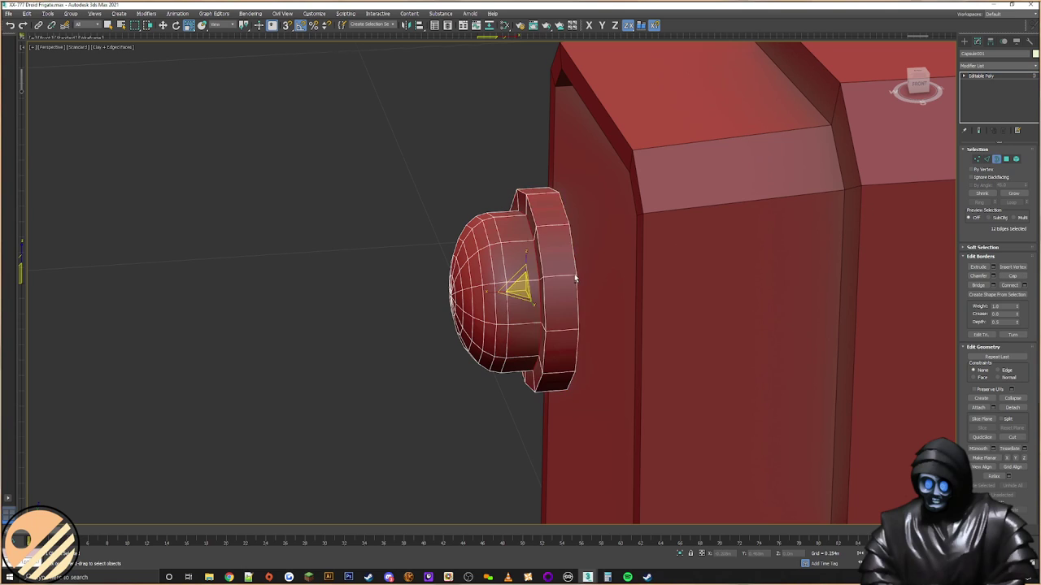
{"action": "middle_click_drag", "start_coordinate": [529, 268], "coordinate": [561, 258], "text": "alt"}
{"action": "left_click", "coordinate": [583, 219]}
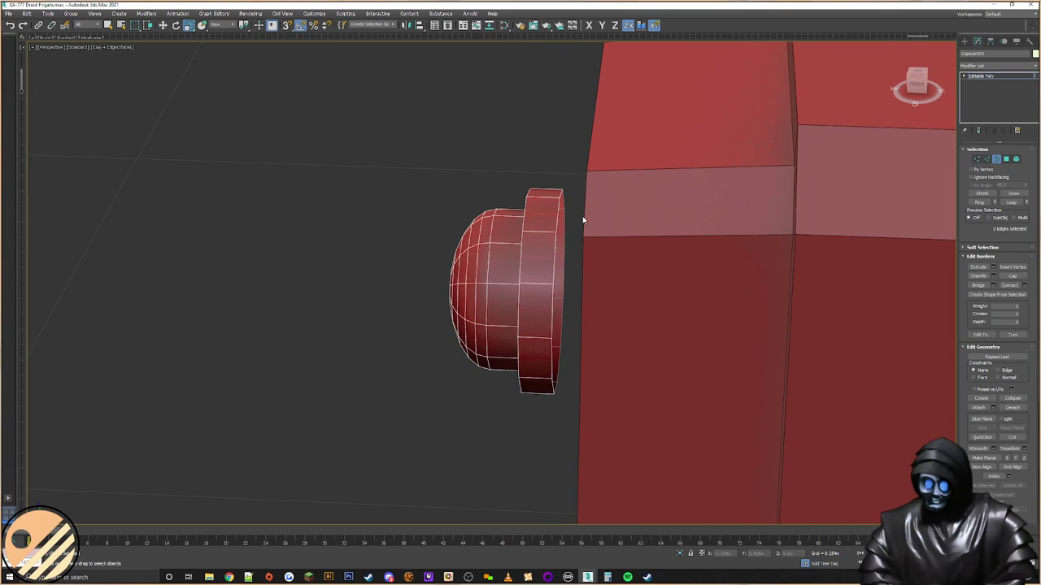
{"action": "left_click", "coordinate": [976, 160]}
{"action": "middle_click_drag", "start_coordinate": [627, 224], "coordinate": [629, 180], "text": "alt"}
{"action": "left_click_drag", "start_coordinate": [537, 415], "coordinate": [538, 417]}
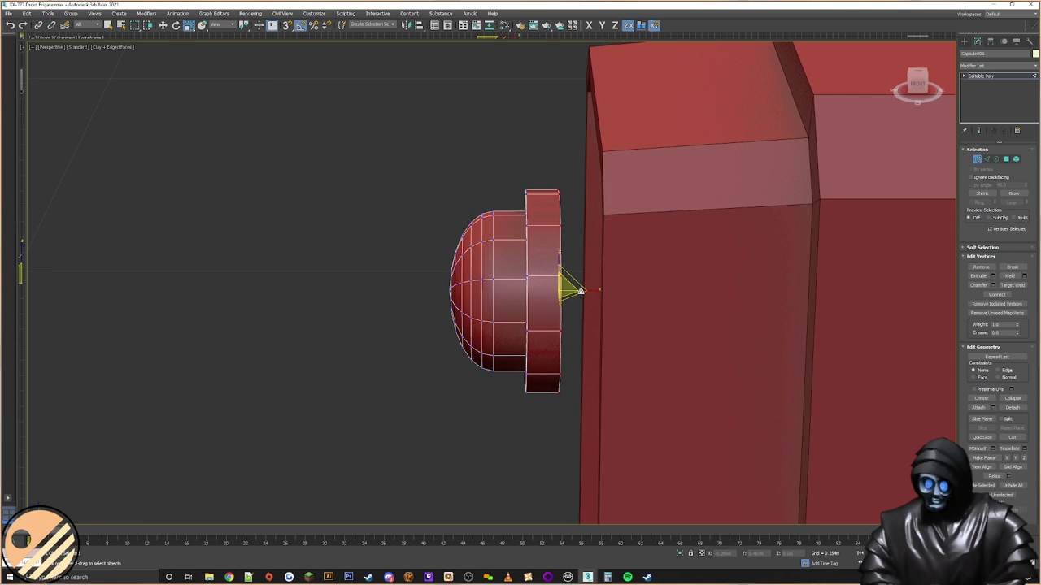
{"action": "right_click", "coordinate": [581, 291]}
{"action": "left_click", "coordinate": [587, 295]}
{"action": "left_click_drag", "start_coordinate": [573, 290], "coordinate": [675, 289]}
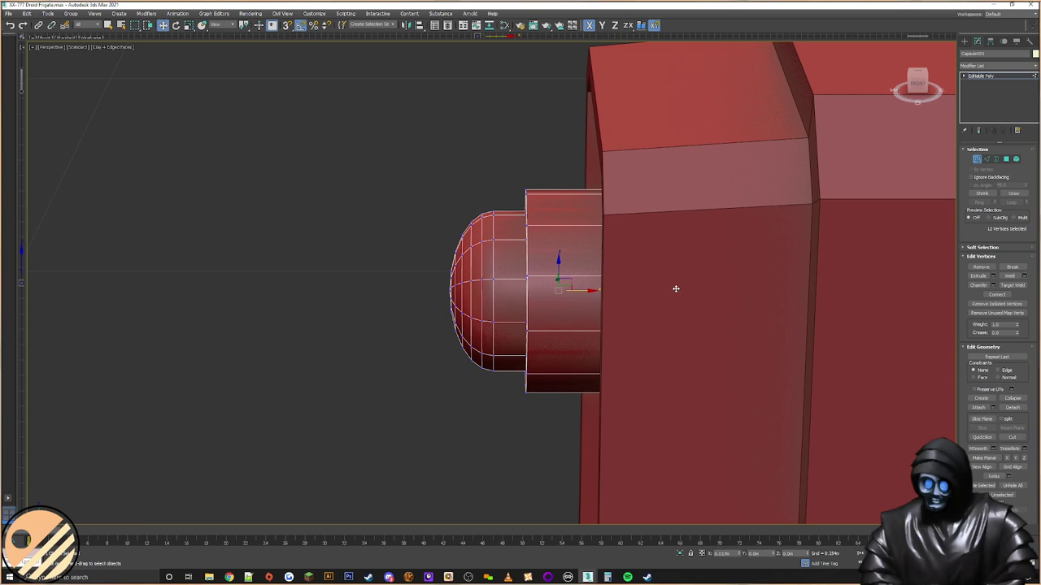
Step: Reset the capsule's transform with Reset XForm and convert it back to Editable Poly
{"action": "middle_click_drag", "start_coordinate": [666, 285], "coordinate": [681, 281], "text": "alt"}
{"action": "left_click", "coordinate": [1028, 41]}
{"action": "left_click", "coordinate": [997, 141]}
{"action": "left_click", "coordinate": [997, 189]}
{"action": "right_click", "coordinate": [665, 217]}
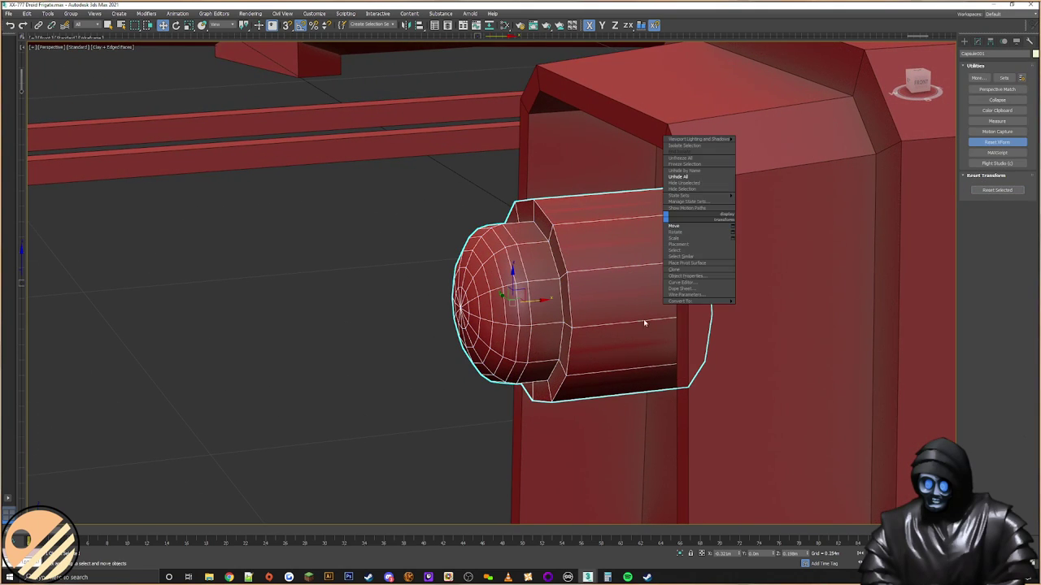
{"action": "mouse_move", "coordinate": [697, 301]}
{"action": "left_click", "coordinate": [764, 305]}
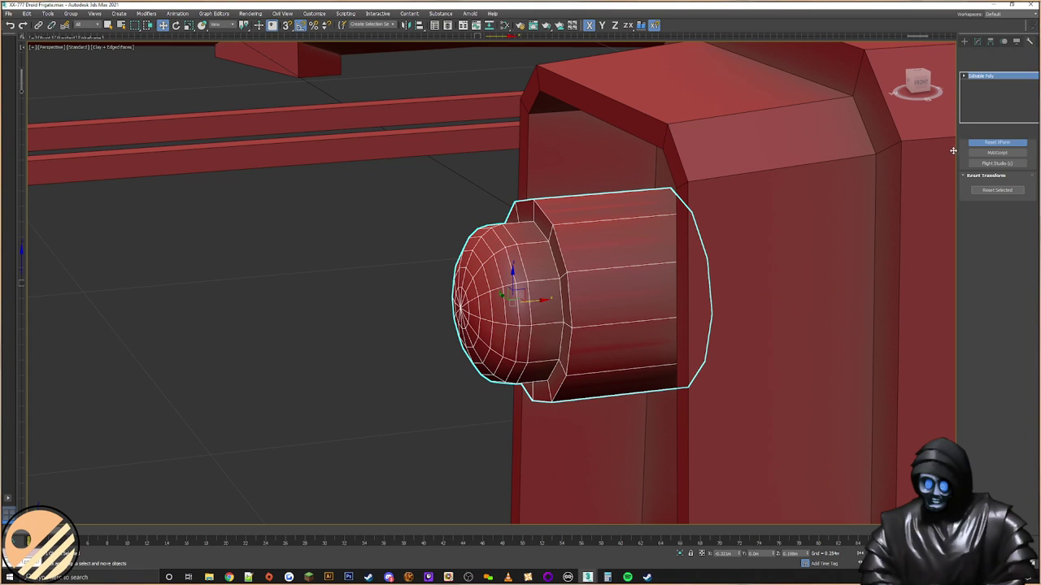
Step: Chamfer the 12 edges around the collar's front outer rim by about 0.003 m
{"action": "left_click", "coordinate": [996, 160]}
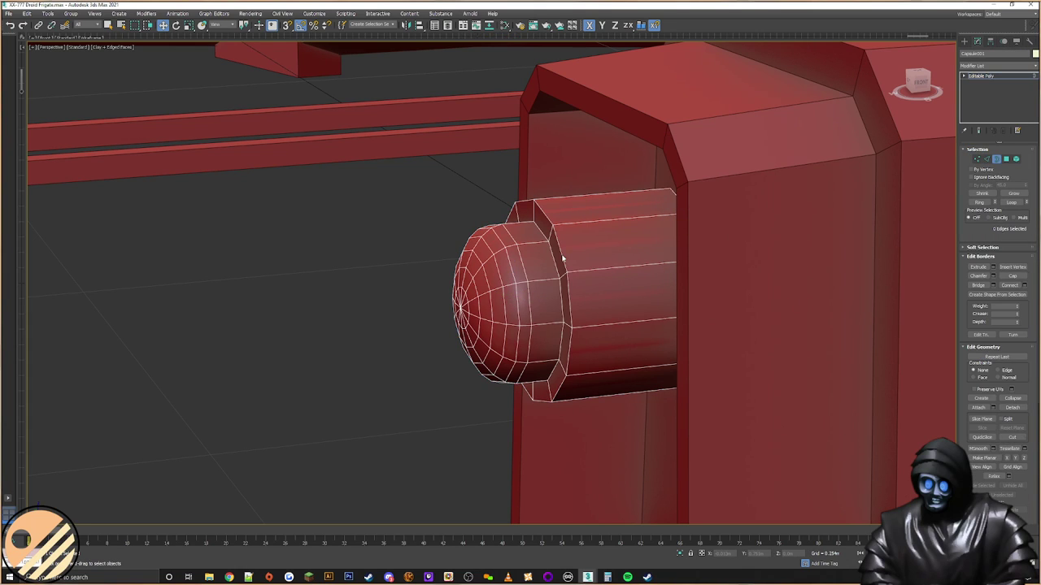
{"action": "left_click", "coordinate": [987, 161]}
{"action": "left_click", "coordinate": [561, 252]}
{"action": "middle_click_drag", "start_coordinate": [560, 252], "coordinate": [585, 301], "text": "alt"}
{"action": "left_click", "coordinate": [586, 294], "text": "ctrl"}
{"action": "left_click", "coordinate": [586, 344], "text": "ctrl"}
{"action": "left_click", "coordinate": [559, 389], "text": "ctrl"}
{"action": "left_click", "coordinate": [506, 410], "text": "ctrl"}
{"action": "left_click", "coordinate": [457, 410], "text": "ctrl"}
{"action": "left_click", "coordinate": [396, 355], "text": "ctrl"}
{"action": "left_click", "coordinate": [391, 281], "text": "ctrl"}
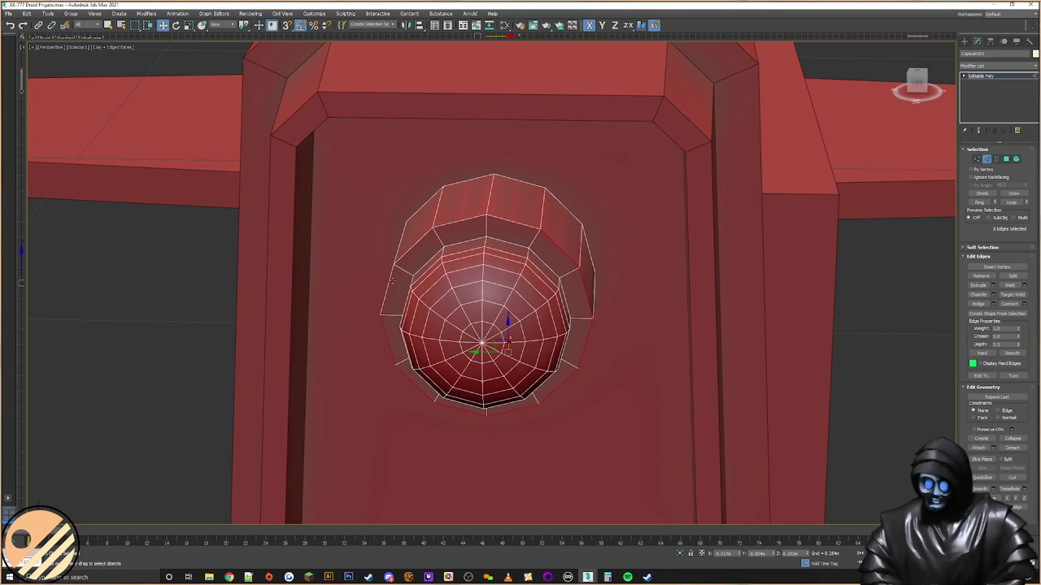
{"action": "left_click", "coordinate": [388, 287], "text": "ctrl"}
{"action": "left_click", "coordinate": [419, 241], "text": "ctrl"}
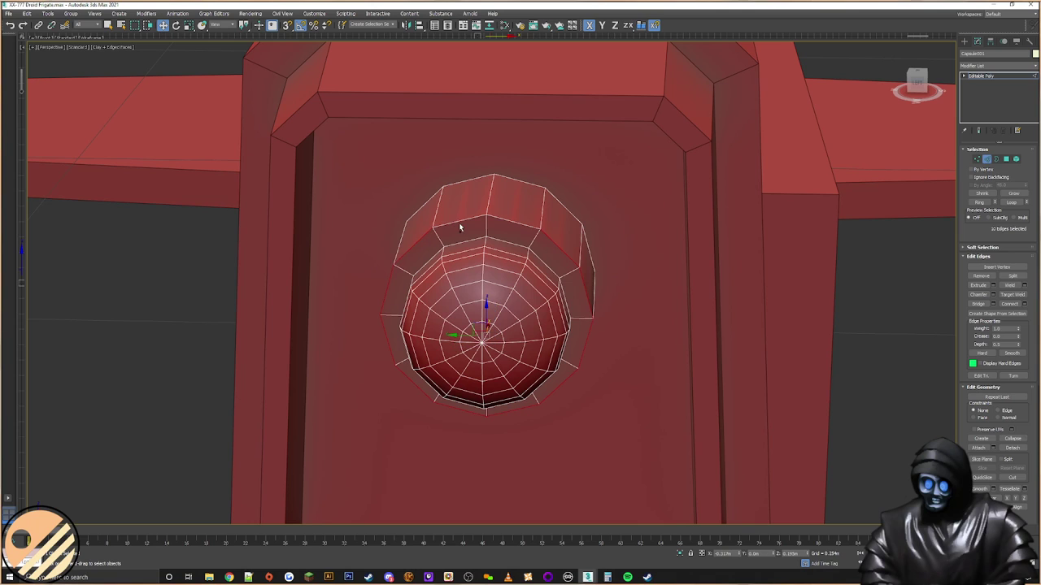
{"action": "left_click", "coordinate": [459, 222], "text": "ctrl"}
{"action": "left_click", "coordinate": [500, 228], "text": "ctrl"}
{"action": "middle_click_drag", "start_coordinate": [503, 235], "coordinate": [339, 244], "text": "alt"}
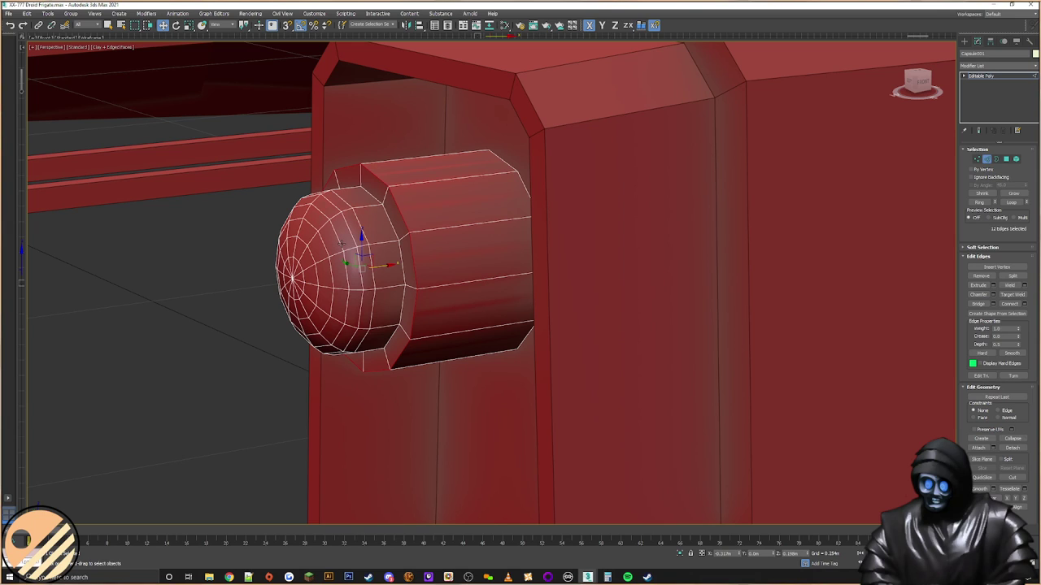
{"action": "middle_click_drag", "start_coordinate": [591, 221], "coordinate": [610, 248]}
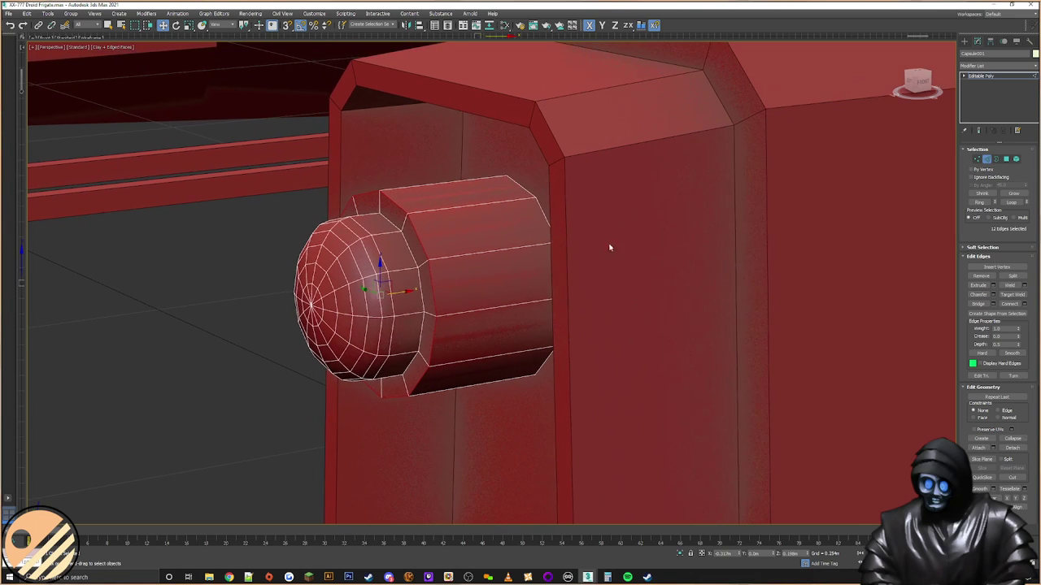
{"action": "left_click", "coordinate": [994, 296]}
{"action": "middle_click_drag", "start_coordinate": [570, 269], "coordinate": [557, 258], "text": "alt"}
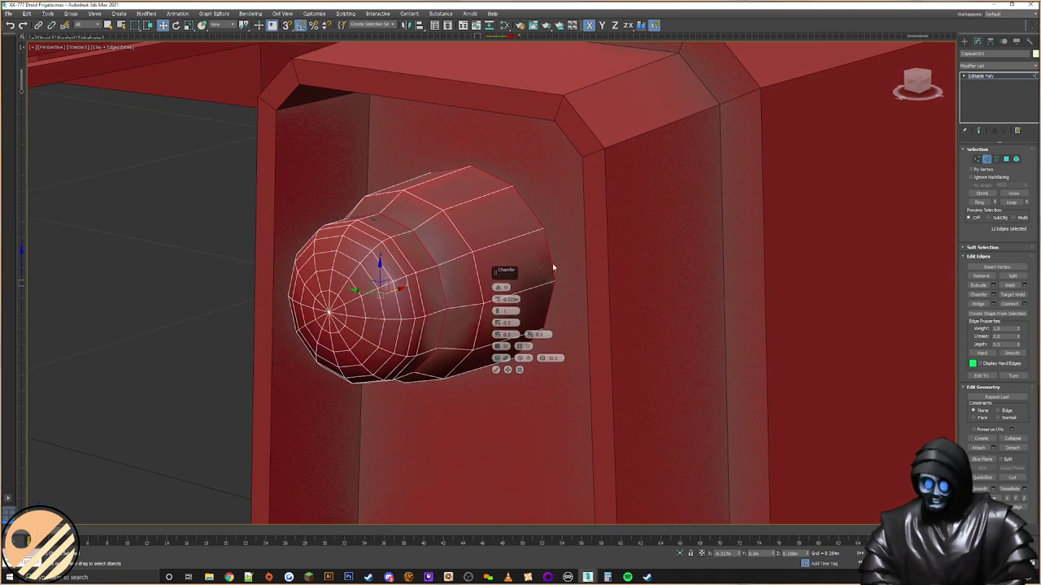
{"action": "left_click", "coordinate": [498, 313]}
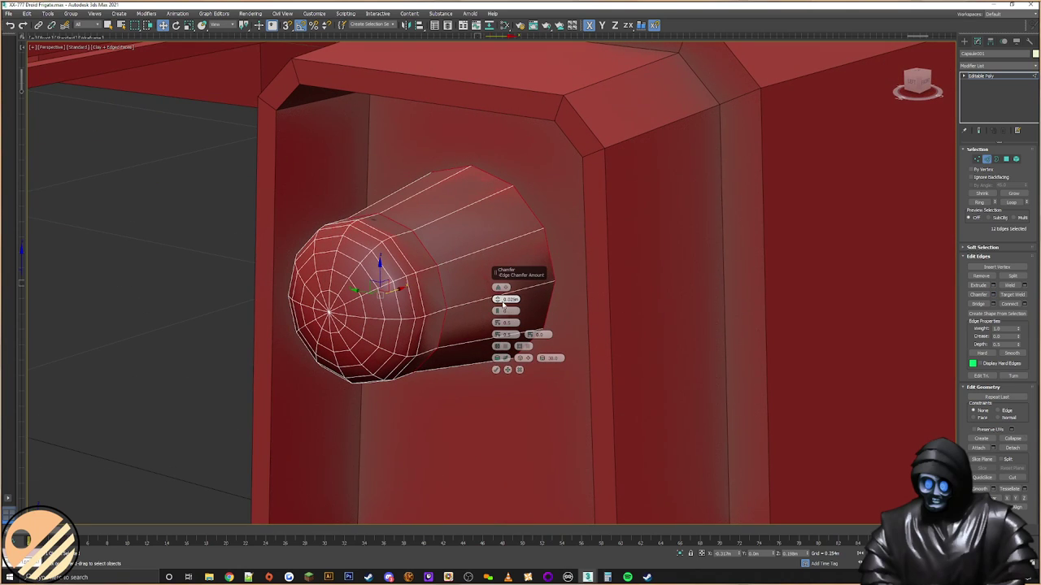
{"action": "left_click_drag", "start_coordinate": [500, 308], "coordinate": [501, 313]}
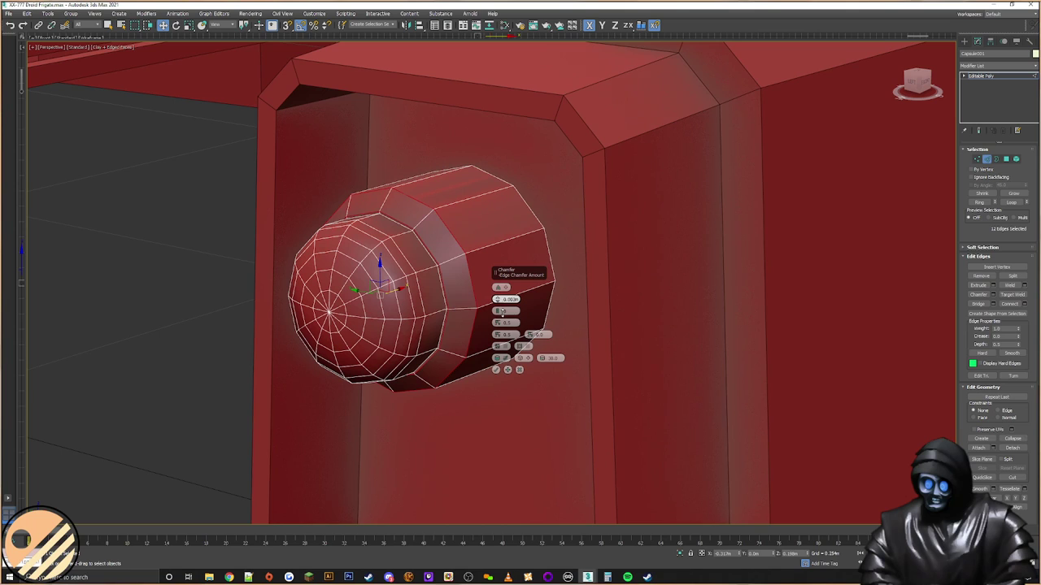
{"action": "left_click", "coordinate": [497, 370]}
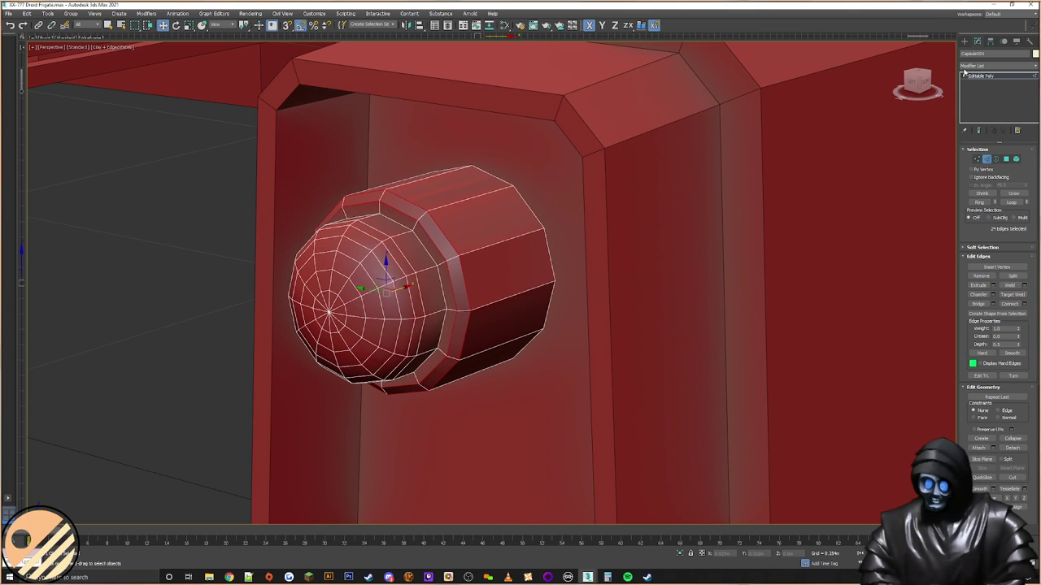
Step: Move the vertices of the capsule's domed front slightly back along X toward the collar
{"action": "left_click", "coordinate": [978, 159]}
{"action": "middle_click_drag", "start_coordinate": [505, 256], "coordinate": [322, 196], "text": "alt"}
{"action": "left_click_drag", "start_coordinate": [214, 408], "coordinate": [214, 408]}
{"action": "right_click", "coordinate": [305, 251]}
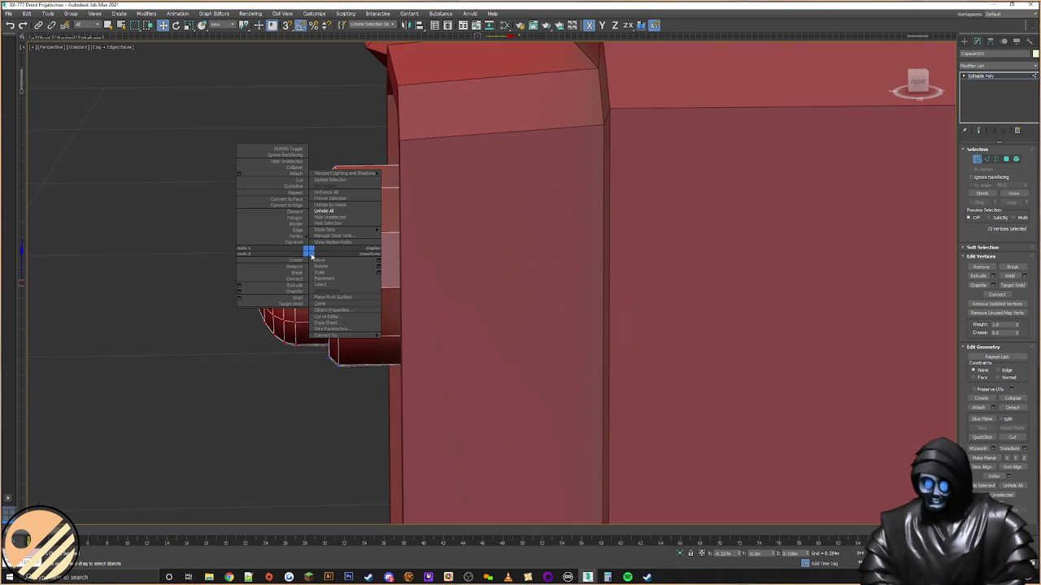
{"action": "left_click_drag", "start_coordinate": [294, 274], "coordinate": [313, 274]}
{"action": "left_click", "coordinate": [966, 40]}
{"action": "middle_click_drag", "start_coordinate": [374, 244], "coordinate": [409, 247], "text": "alt"}
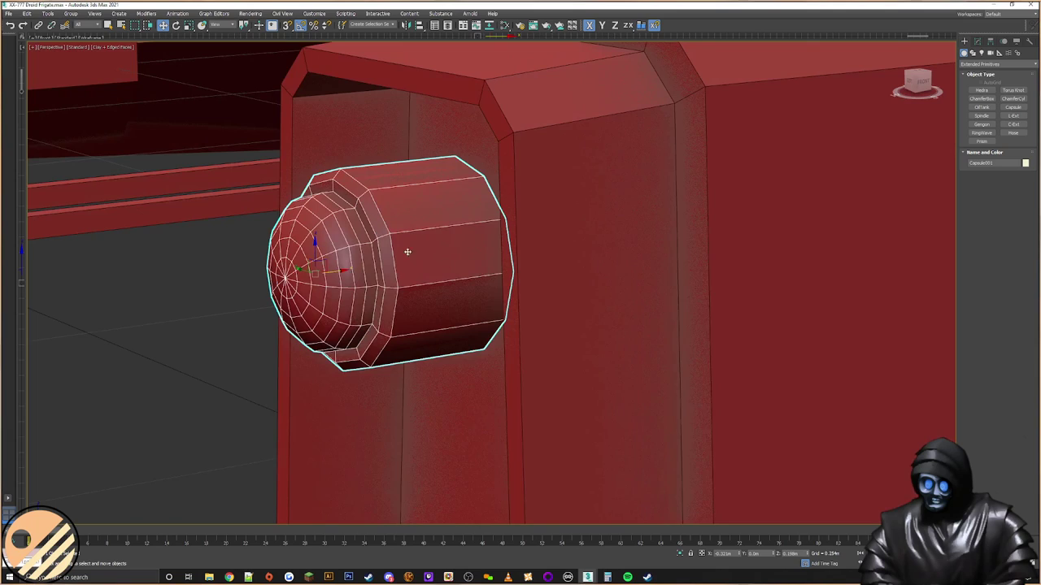
Step: Scale the capsule up slightly and align its center with the upper front block's center in Y
{"action": "middle_click_drag", "start_coordinate": [342, 275], "coordinate": [466, 237], "text": "alt"}
{"action": "key", "text": "r"}
{"action": "left_click_drag", "start_coordinate": [464, 237], "coordinate": [499, 197]}
{"action": "left_click", "coordinate": [420, 25]}
{"action": "left_click", "coordinate": [702, 232]}
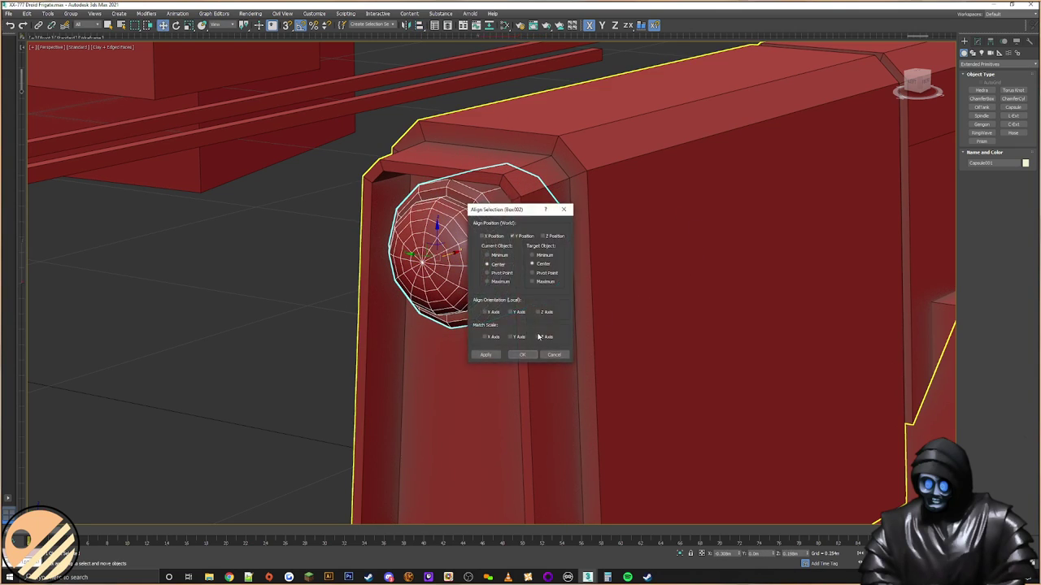
{"action": "left_click", "coordinate": [522, 354]}
Step: Examine how the capsule sits in the front recess and in proportion to the whole ship
{"action": "middle_click_drag", "start_coordinate": [505, 325], "coordinate": [431, 273], "text": "alt"}
{"action": "key", "text": "F7"}
{"action": "scroll", "coordinate": [499, 147], "scroll_direction": "down", "scroll_amount": 10}
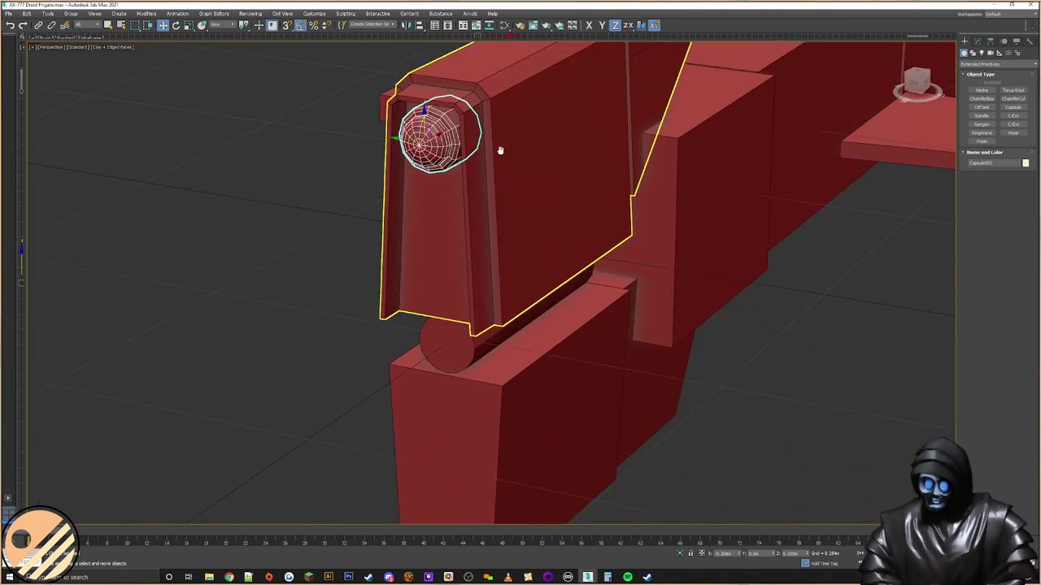
{"action": "left_click", "coordinate": [421, 235]}
{"action": "middle_click_drag", "start_coordinate": [513, 335], "coordinate": [476, 282], "text": "alt"}
{"action": "scroll", "coordinate": [439, 240], "scroll_direction": "up", "scroll_amount": 8}
{"action": "scroll", "coordinate": [478, 284], "scroll_direction": "down", "scroll_amount": 8}
{"action": "scroll", "coordinate": [504, 286], "scroll_direction": "up", "scroll_amount": 6}
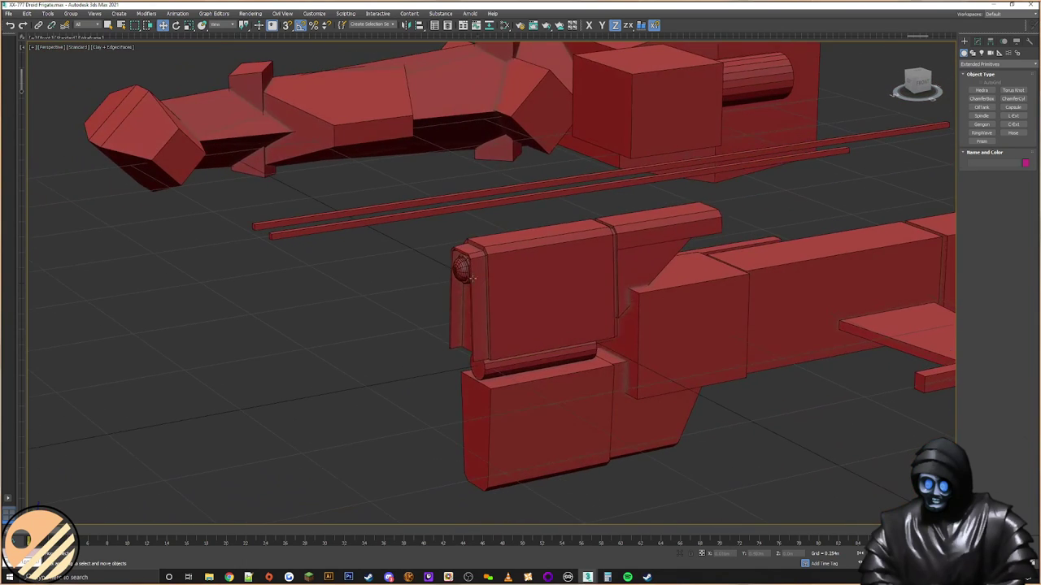
{"action": "left_click", "coordinate": [661, 279]}
{"action": "middle_click_drag", "start_coordinate": [662, 279], "coordinate": [549, 236]}
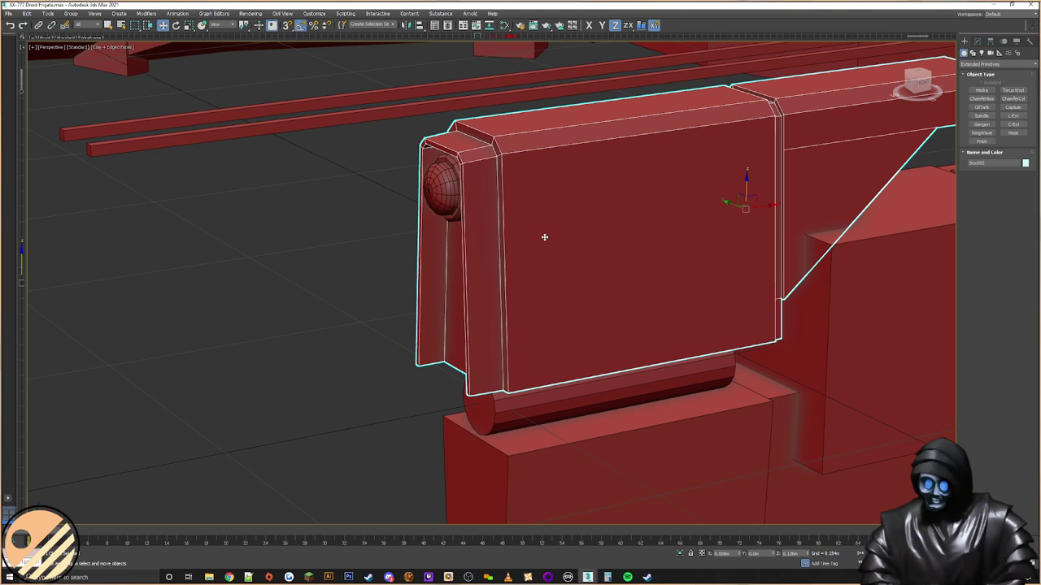
{"action": "scroll", "coordinate": [489, 321], "scroll_direction": "down", "scroll_amount": 8}
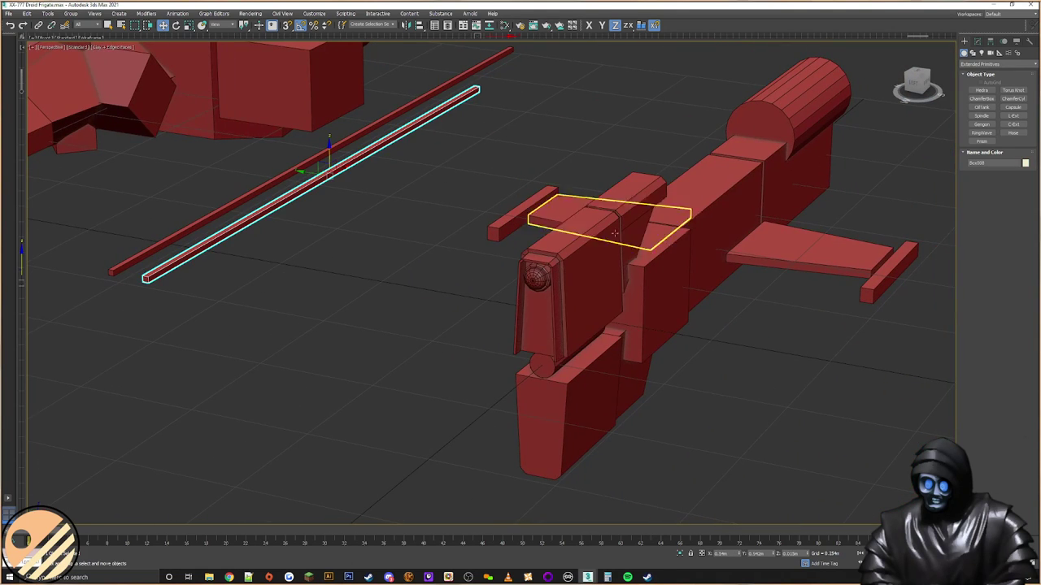
Step: Clone the hull block directly behind the front blocks as a copy and place it forward over the nose
{"action": "left_click", "coordinate": [614, 234]}
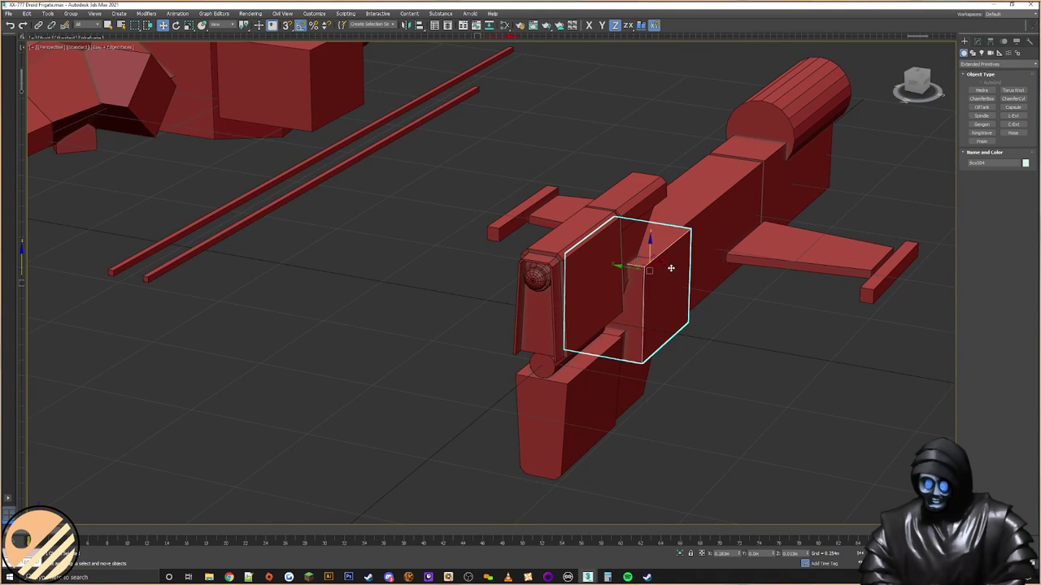
{"action": "middle_click_drag", "start_coordinate": [623, 262], "coordinate": [669, 274], "text": "alt"}
{"action": "left_click_drag", "start_coordinate": [670, 274], "coordinate": [460, 260], "text": "shift"}
{"action": "left_click", "coordinate": [521, 323]}
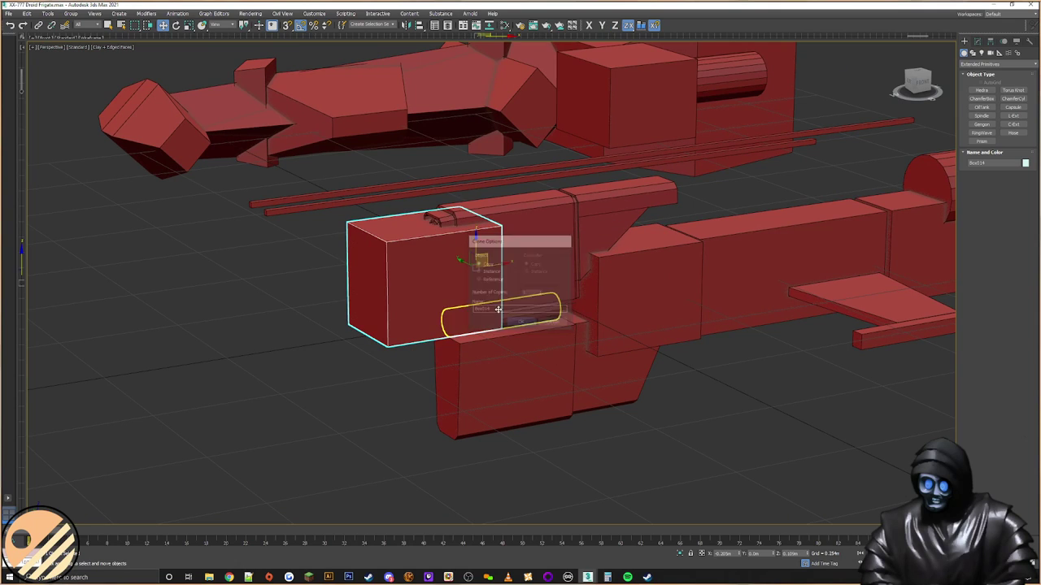
Step: Scale the copied block down non-uniformly into a small flat bar and position it across the front recess below the capsule
{"action": "scroll", "coordinate": [419, 272], "scroll_direction": "up", "scroll_amount": 5}
{"action": "right_click", "coordinate": [428, 269]}
{"action": "left_click", "coordinate": [455, 292]}
{"action": "left_click_drag", "start_coordinate": [560, 254], "coordinate": [532, 302]}
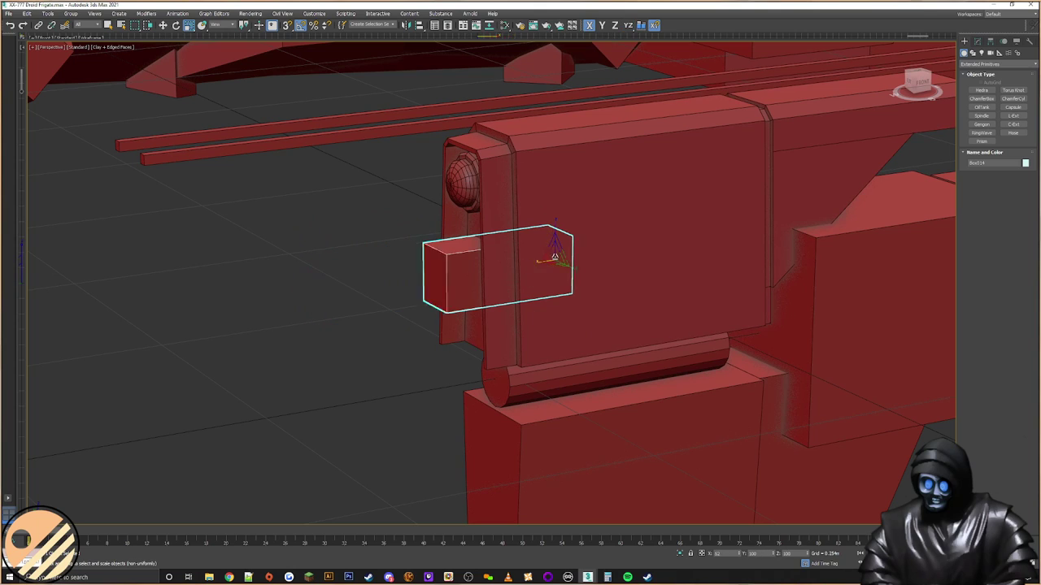
{"action": "left_click_drag", "start_coordinate": [551, 258], "coordinate": [629, 258]}
{"action": "mouse_move", "coordinate": [556, 234]}
{"action": "left_mouse_down"}
{"action": "mouse_move", "coordinate": [561, 279]}
{"action": "mouse_move", "coordinate": [524, 264]}
{"action": "mouse_move", "coordinate": [503, 281]}
{"action": "left_mouse_up"}
{"action": "key", "text": "w"}
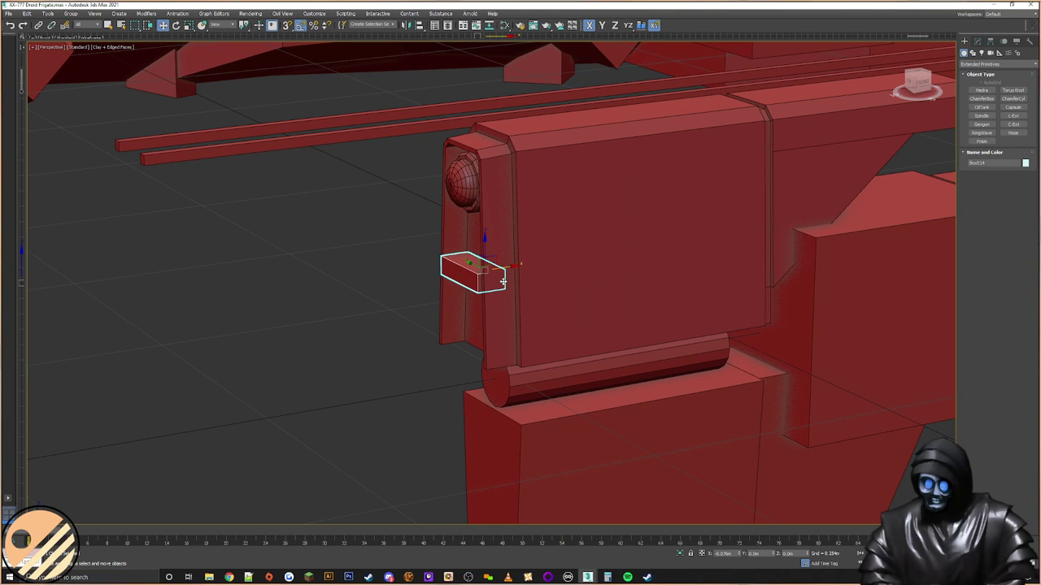
Step: Examine how the small bar sits in the front recess up close and against the whole nose
{"action": "middle_click_drag", "start_coordinate": [504, 281], "coordinate": [386, 273], "text": "alt"}
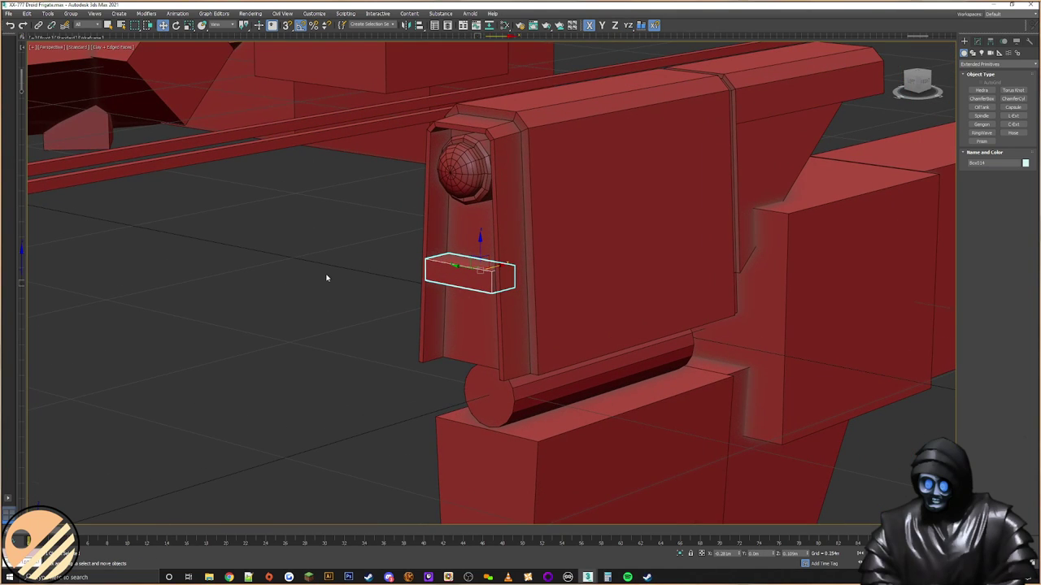
{"action": "scroll", "coordinate": [364, 274], "scroll_direction": "up", "scroll_amount": 3}
{"action": "scroll", "coordinate": [481, 267], "scroll_direction": "down", "scroll_amount": 7}
{"action": "middle_click_drag", "start_coordinate": [493, 258], "coordinate": [480, 283], "text": "alt"}
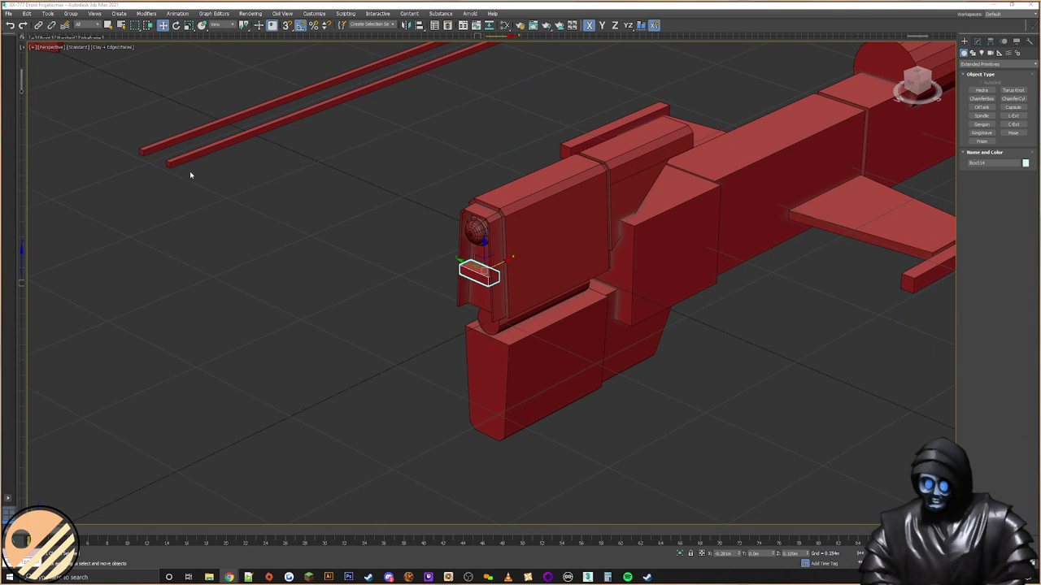
{"action": "middle_click_drag", "start_coordinate": [146, 165], "coordinate": [300, 199], "text": "alt"}
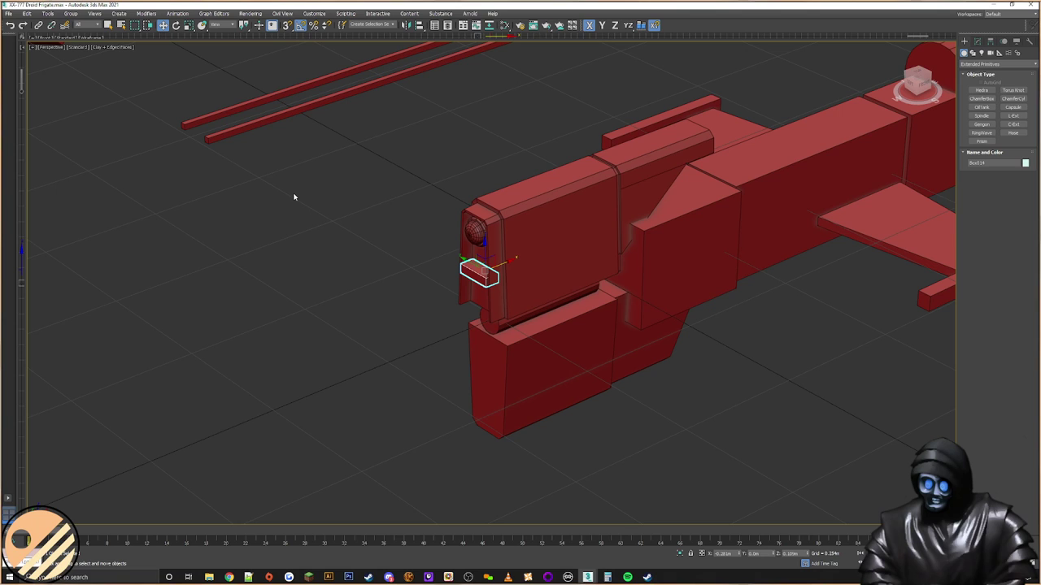
{"action": "middle_click_drag", "start_coordinate": [505, 249], "coordinate": [494, 214]}
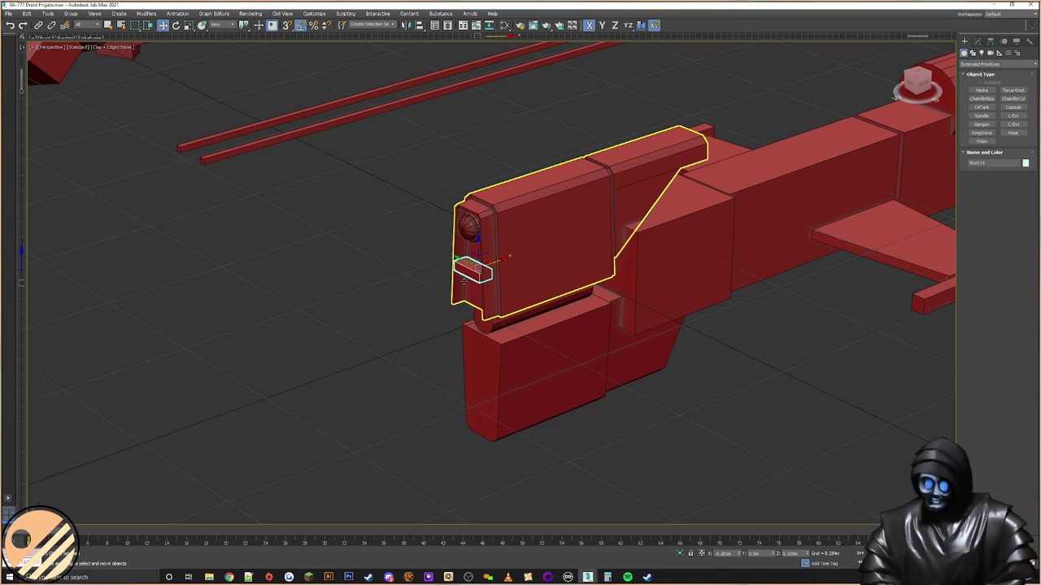
Step: Convert the small box on the front plate to an editable poly and open its modifier settings
{"action": "scroll", "coordinate": [463, 282], "scroll_direction": "up", "scroll_amount": 4}
{"action": "middle_click_drag", "start_coordinate": [464, 281], "coordinate": [485, 267], "text": "alt"}
{"action": "scroll", "coordinate": [488, 274], "scroll_direction": "up", "scroll_amount": 4}
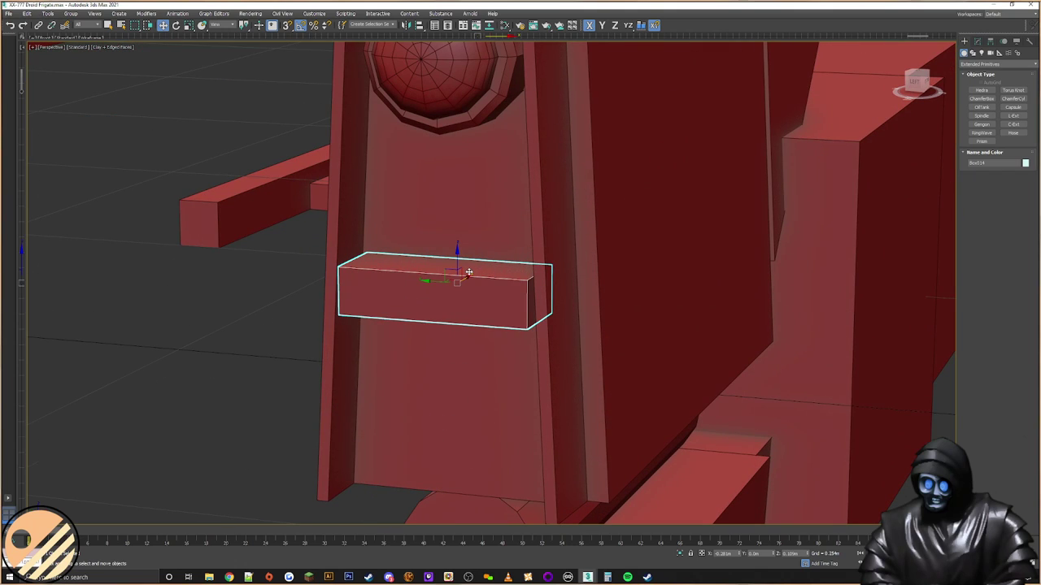
{"action": "middle_click_drag", "start_coordinate": [468, 272], "coordinate": [608, 232], "text": "alt"}
{"action": "right_click", "coordinate": [580, 234]}
{"action": "left_click", "coordinate": [598, 254]}
{"action": "right_click", "coordinate": [606, 227]}
{"action": "left_click", "coordinate": [623, 229]}
{"action": "left_click", "coordinate": [978, 43]}
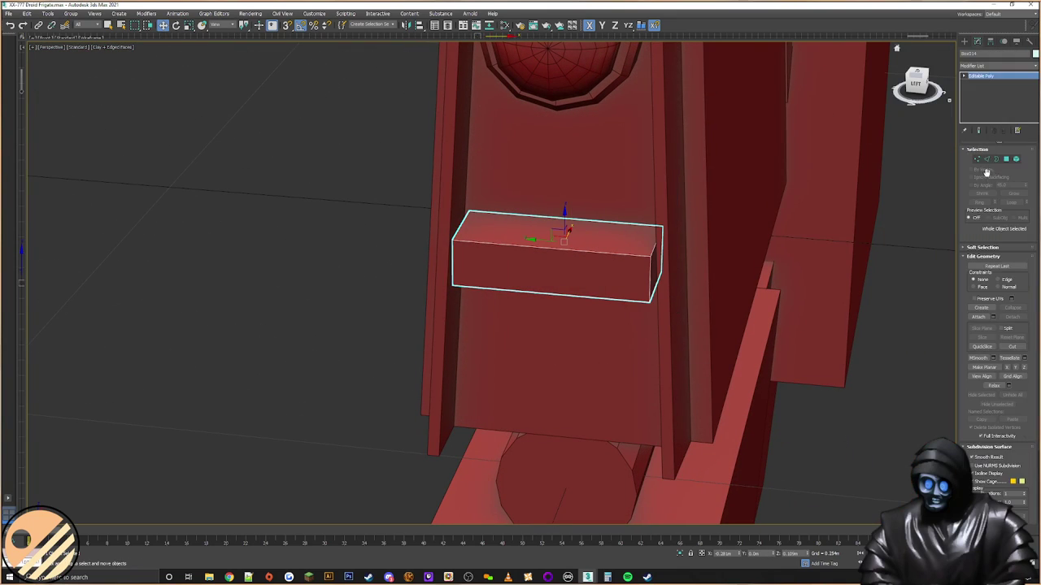
Step: Narrow the box toward one rail of the front plate by moving the vertices at its far end
{"action": "left_click", "coordinate": [977, 160]}
{"action": "middle_click_drag", "start_coordinate": [783, 205], "coordinate": [735, 179], "text": "alt"}
{"action": "left_click_drag", "start_coordinate": [735, 177], "coordinate": [641, 316]}
{"action": "left_click_drag", "start_coordinate": [647, 257], "coordinate": [523, 263]}
{"action": "middle_click_drag", "start_coordinate": [523, 263], "coordinate": [500, 211], "text": "alt"}
{"action": "left_click_drag", "start_coordinate": [445, 256], "coordinate": [440, 257]}
{"action": "middle_click_drag", "start_coordinate": [435, 259], "coordinate": [461, 272], "text": "alt"}
Step: Adjust the box's depth by moving its vertices along X so it sits against the front plate
{"action": "left_click_drag", "start_coordinate": [478, 221], "coordinate": [398, 346]}
{"action": "left_click_drag", "start_coordinate": [460, 280], "coordinate": [482, 275]}
{"action": "middle_click_drag", "start_coordinate": [482, 275], "coordinate": [553, 221], "text": "alt"}
{"action": "left_click_drag", "start_coordinate": [499, 341], "coordinate": [487, 330]}
{"action": "key", "text": "F3"}
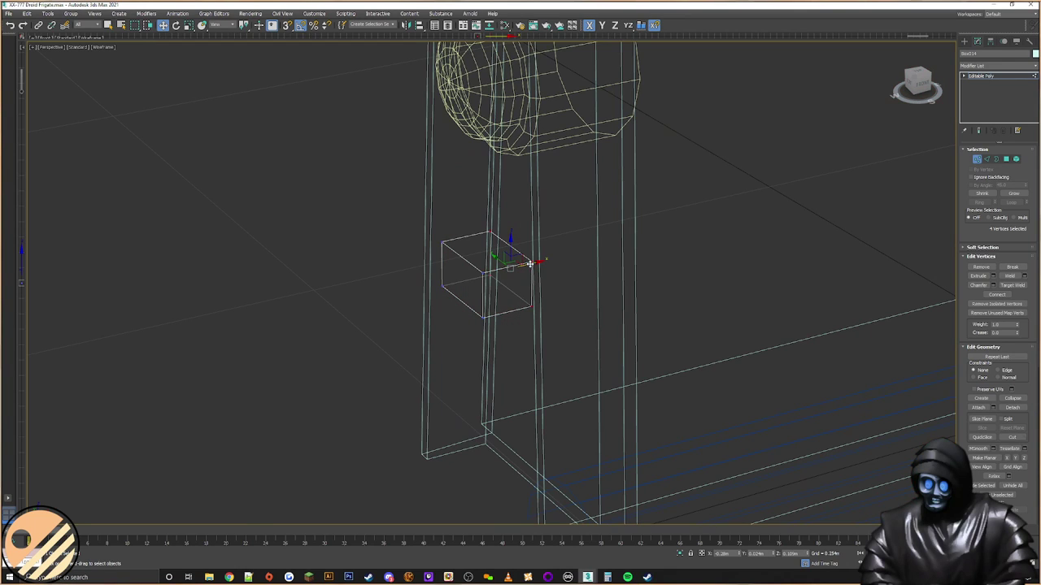
{"action": "key", "text": "F3"}
{"action": "middle_click_drag", "start_coordinate": [515, 263], "coordinate": [483, 225], "text": "alt"}
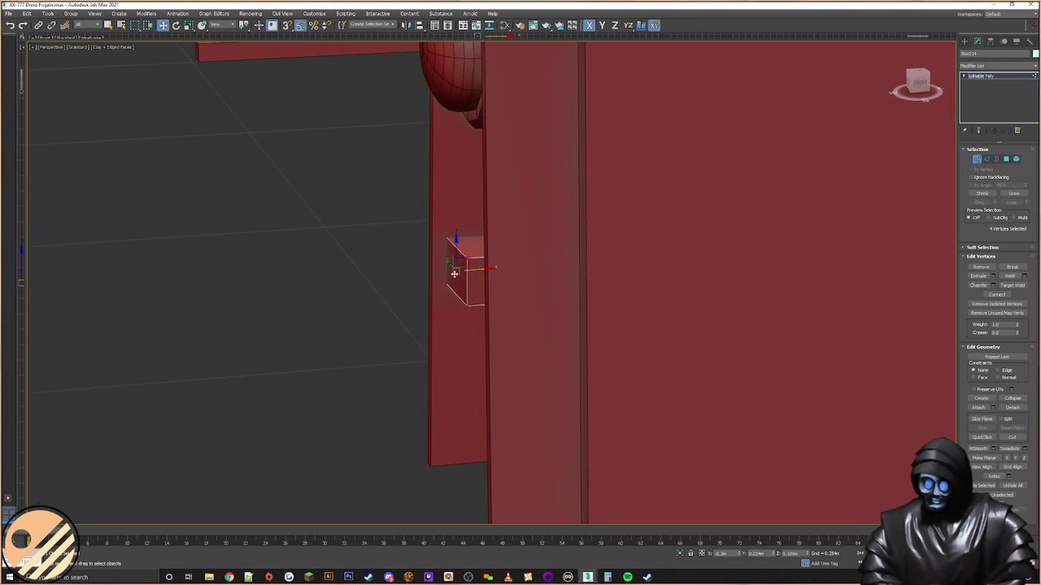
{"action": "middle_click_drag", "start_coordinate": [504, 268], "coordinate": [564, 225], "text": "alt"}
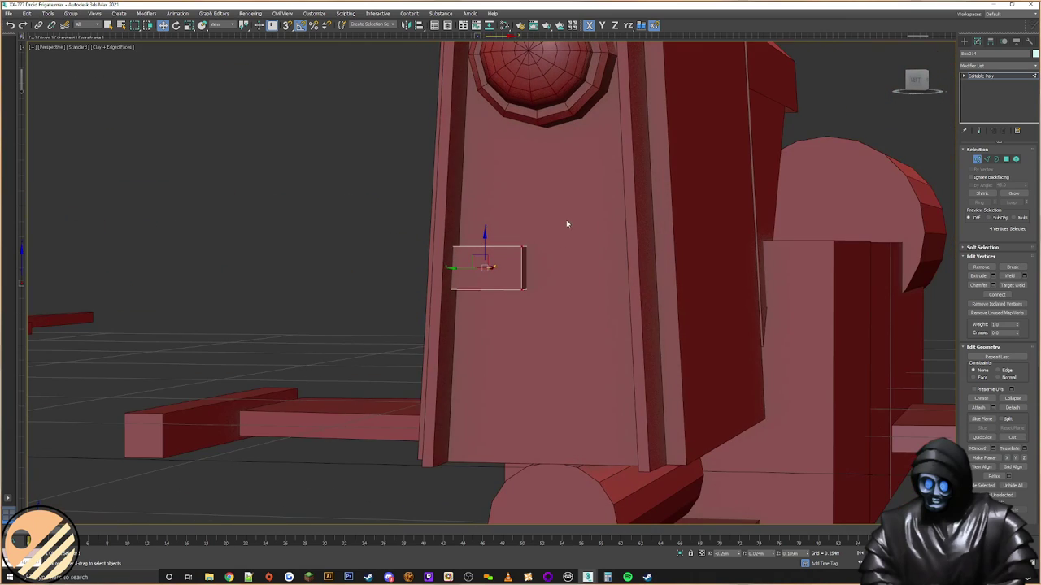
Step: Stretch the box into a tall panel below the dome and align its outer vertices with the slanted rail
{"action": "middle_click_drag", "start_coordinate": [466, 235], "coordinate": [505, 265], "text": "alt"}
{"action": "left_click_drag", "start_coordinate": [505, 266], "coordinate": [509, 185]}
{"action": "middle_click_drag", "start_coordinate": [508, 185], "coordinate": [503, 216], "text": "alt"}
{"action": "left_click_drag", "start_coordinate": [493, 198], "coordinate": [470, 209]}
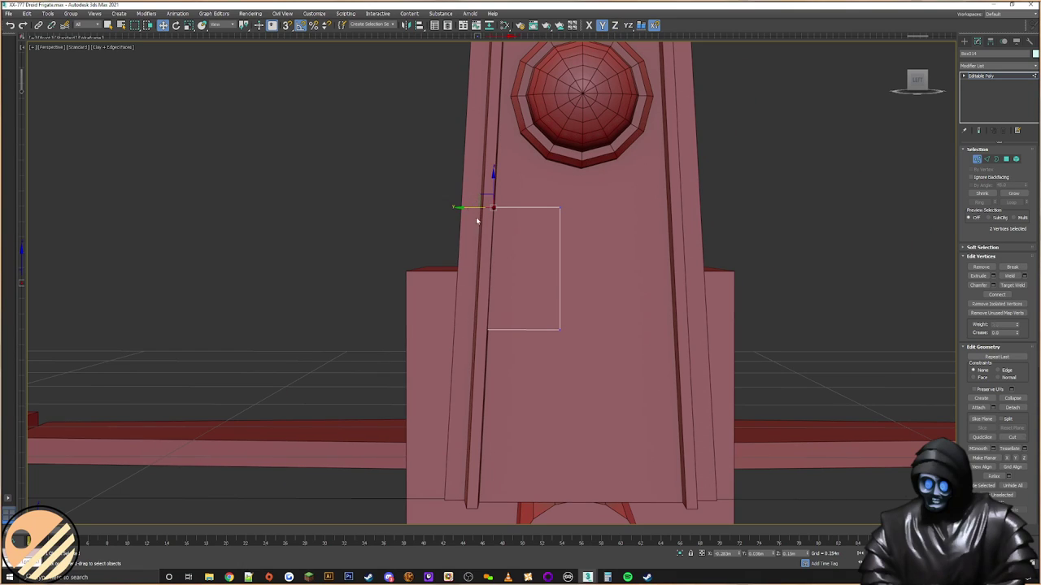
{"action": "left_click_drag", "start_coordinate": [471, 329], "coordinate": [470, 329]}
{"action": "middle_click_drag", "start_coordinate": [578, 203], "coordinate": [546, 208], "text": "alt"}
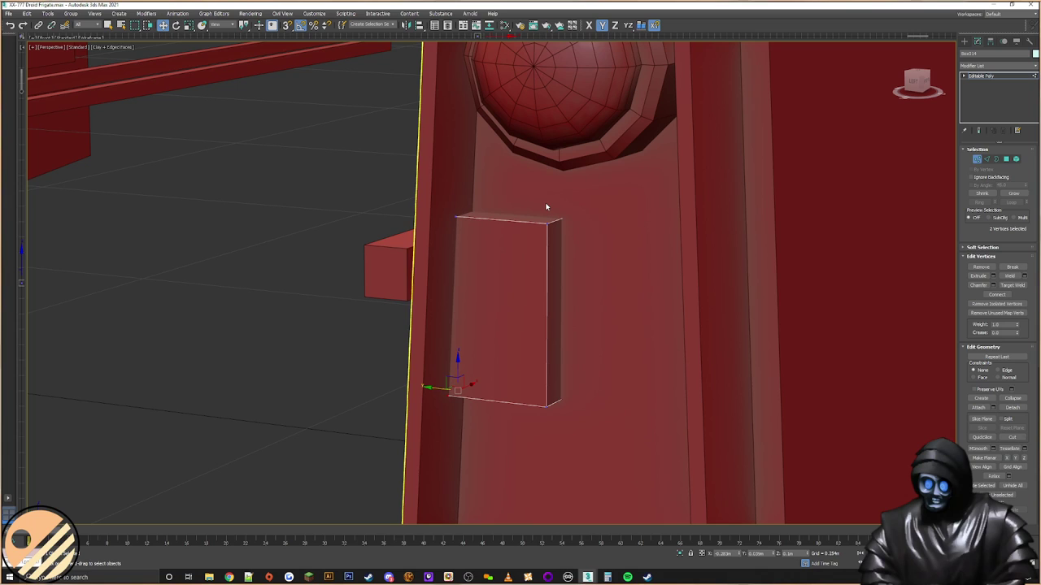
{"action": "middle_click_drag", "start_coordinate": [583, 214], "coordinate": [582, 277], "text": "alt"}
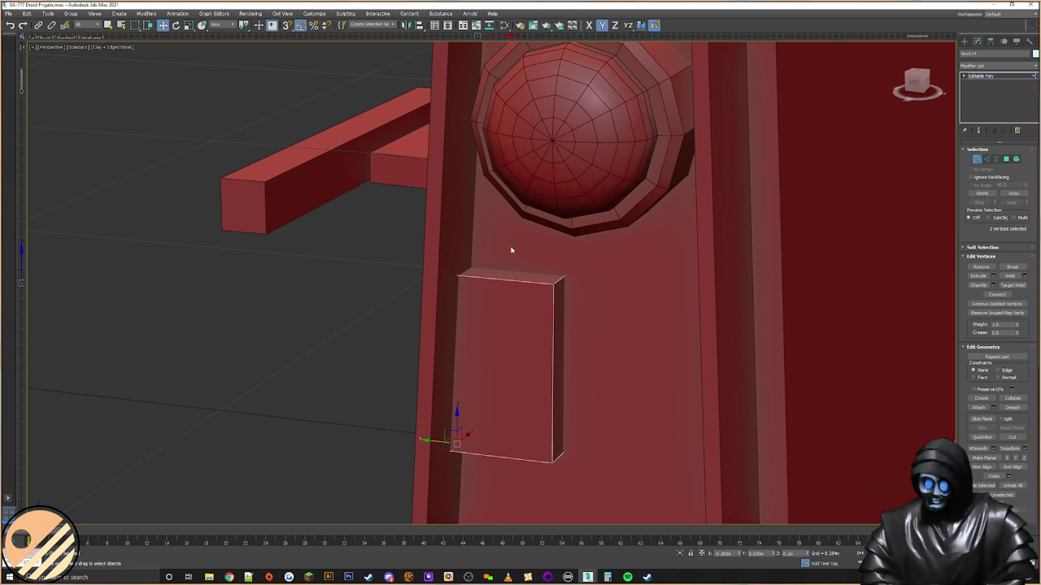
Step: Chamfer the panel's upper inner edge
{"action": "left_click", "coordinate": [986, 160]}
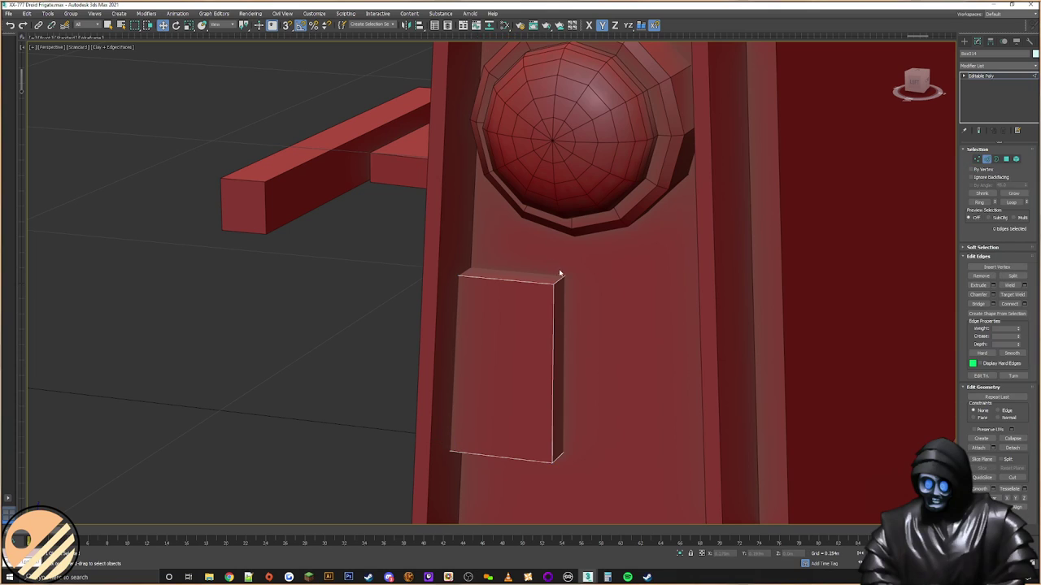
{"action": "left_click", "coordinate": [560, 280]}
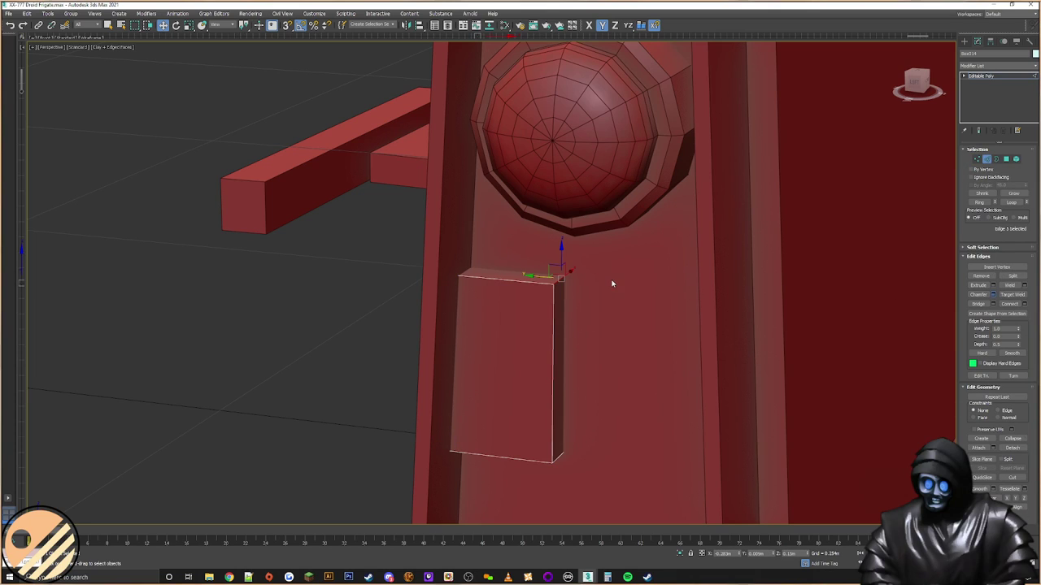
{"action": "key", "text": "ctrl+shift+c"}
{"action": "left_click", "coordinate": [498, 314]}
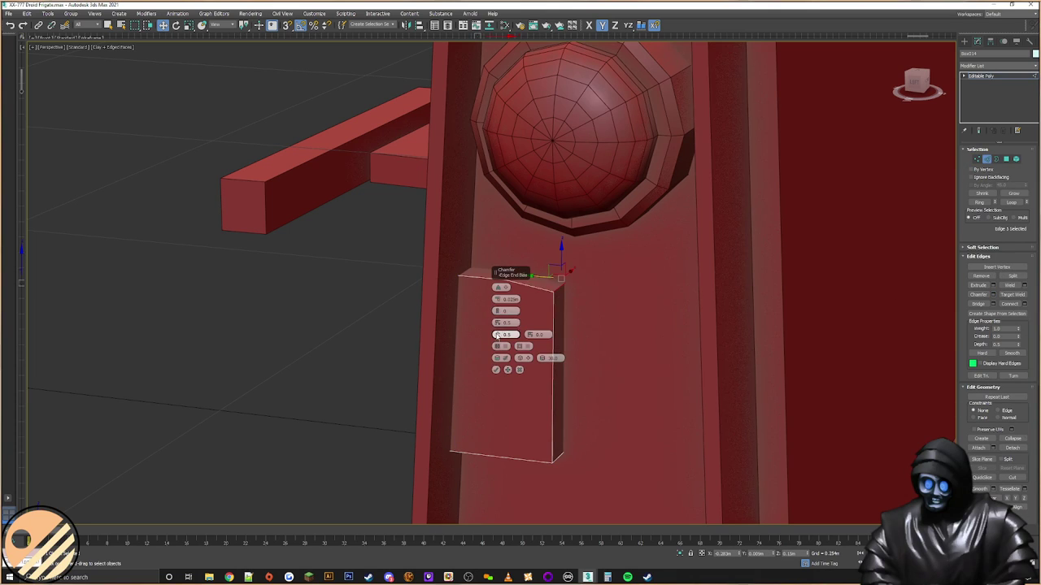
{"action": "left_click", "coordinate": [496, 370]}
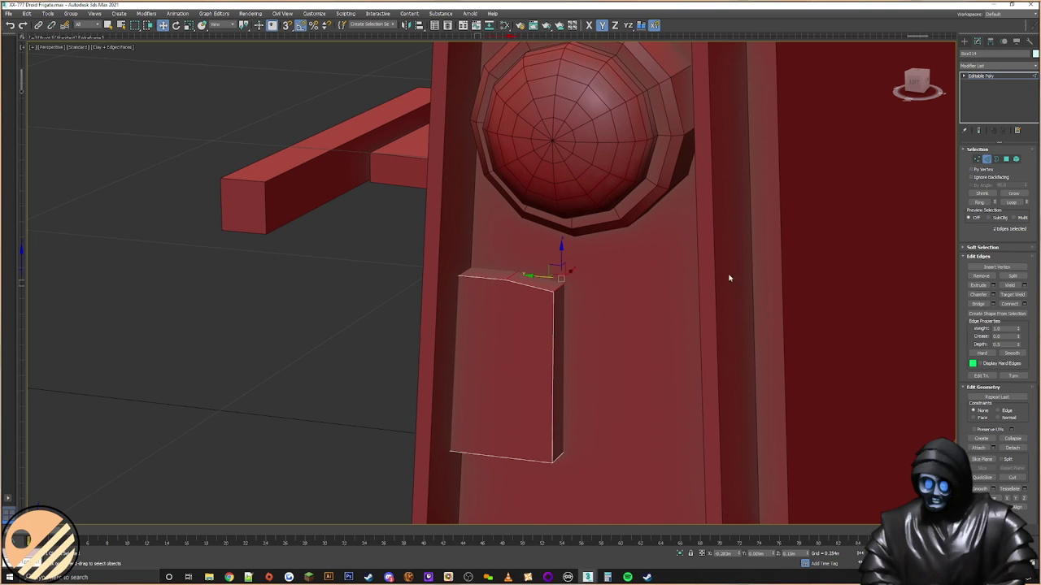
Step: Reposition the chamfer's vertices to turn the panel's upper inner corner into a steep slope
{"action": "key", "text": "1"}
{"action": "middle_click_drag", "start_coordinate": [667, 263], "coordinate": [590, 266], "text": "alt"}
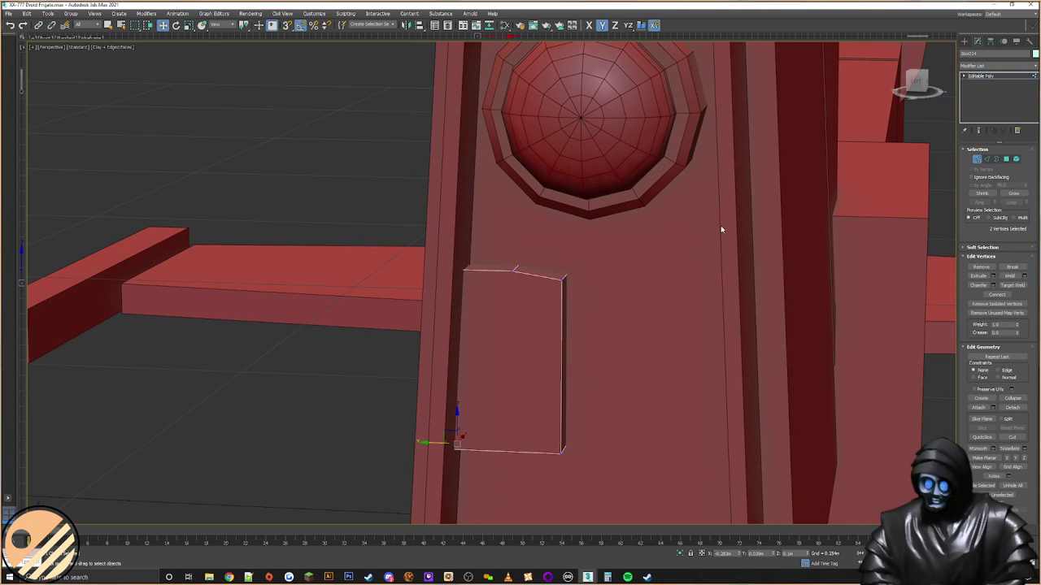
{"action": "middle_click_drag", "start_coordinate": [789, 216], "coordinate": [537, 265], "text": "alt"}
{"action": "right_click", "coordinate": [574, 261]}
{"action": "left_click", "coordinate": [605, 267]}
{"action": "left_click_drag", "start_coordinate": [566, 253], "coordinate": [545, 315]}
{"action": "middle_click_drag", "start_coordinate": [569, 326], "coordinate": [564, 287], "text": "alt"}
{"action": "left_click_drag", "start_coordinate": [564, 286], "coordinate": [465, 306]}
{"action": "middle_click_drag", "start_coordinate": [469, 305], "coordinate": [522, 299], "text": "alt"}
{"action": "left_click_drag", "start_coordinate": [541, 263], "coordinate": [534, 372]}
{"action": "middle_click_drag", "start_coordinate": [529, 350], "coordinate": [547, 287]}
Step: Move the panel's inner vertices along Y toward the nearby rail to make the panel slimmer
{"action": "left_click_drag", "start_coordinate": [517, 317], "coordinate": [483, 332]}
{"action": "key", "text": "F6"}
{"action": "left_click_drag", "start_coordinate": [631, 311], "coordinate": [604, 350]}
{"action": "middle_click_drag", "start_coordinate": [660, 309], "coordinate": [665, 328], "text": "alt"}
{"action": "scroll", "coordinate": [664, 327], "scroll_direction": "down", "scroll_amount": 3}
{"action": "middle_click_drag", "start_coordinate": [638, 232], "coordinate": [645, 292]}
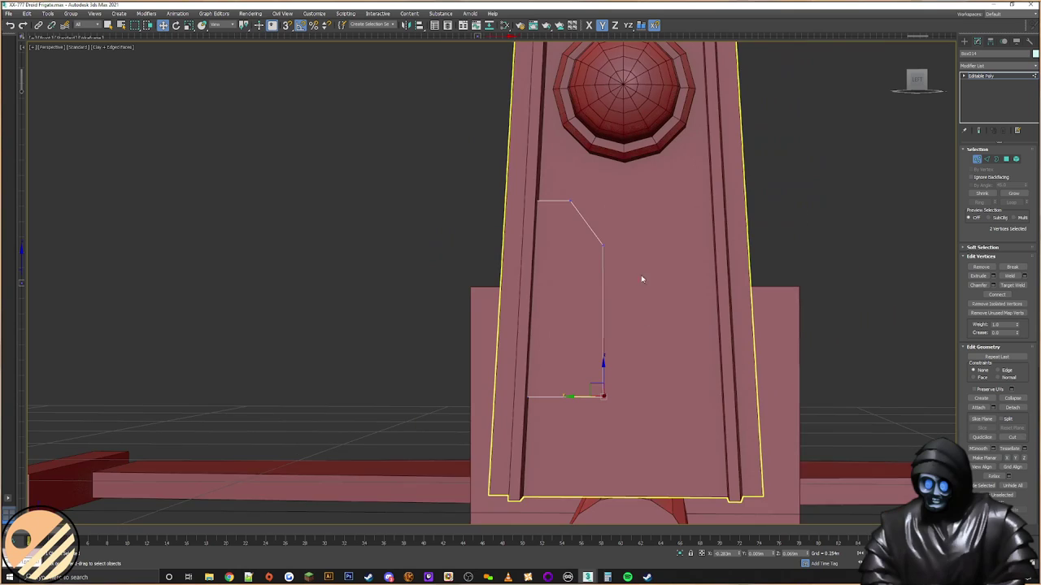
{"action": "left_click_drag", "start_coordinate": [577, 382], "coordinate": [581, 393]}
{"action": "left_click", "coordinate": [618, 227]}
{"action": "left_click_drag", "start_coordinate": [557, 451], "coordinate": [557, 448]}
{"action": "left_click_drag", "start_coordinate": [562, 280], "coordinate": [549, 282]}
{"action": "middle_click_drag", "start_coordinate": [653, 264], "coordinate": [622, 257]}
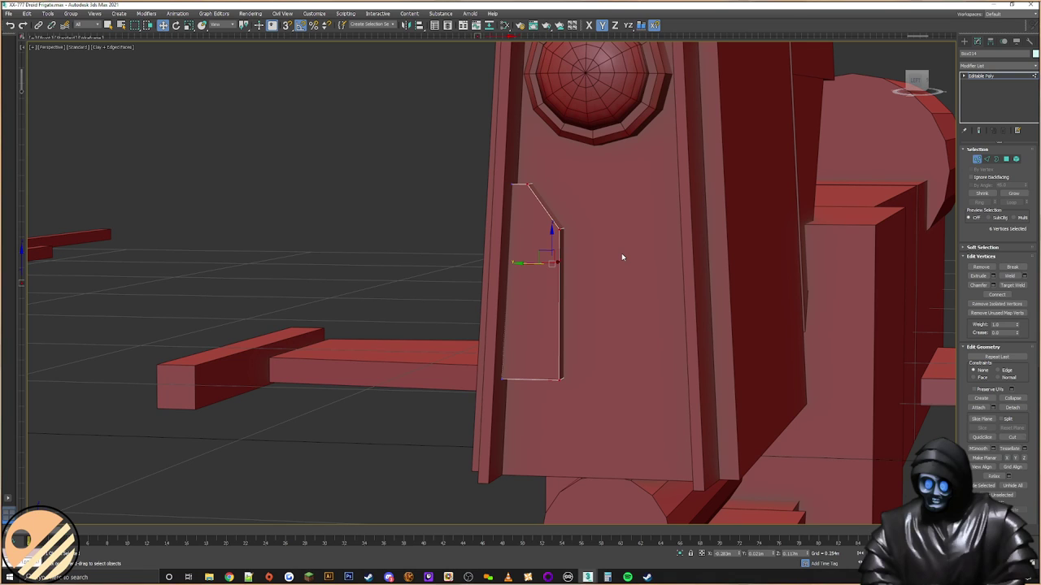
Step: Lower the rear bottom vertices of the panel so its underside slopes down to the front plate
{"action": "middle_click_drag", "start_coordinate": [620, 255], "coordinate": [601, 293], "text": "alt"}
{"action": "left_click_drag", "start_coordinate": [600, 293], "coordinate": [524, 369]}
{"action": "middle_click_drag", "start_coordinate": [581, 286], "coordinate": [569, 320]}
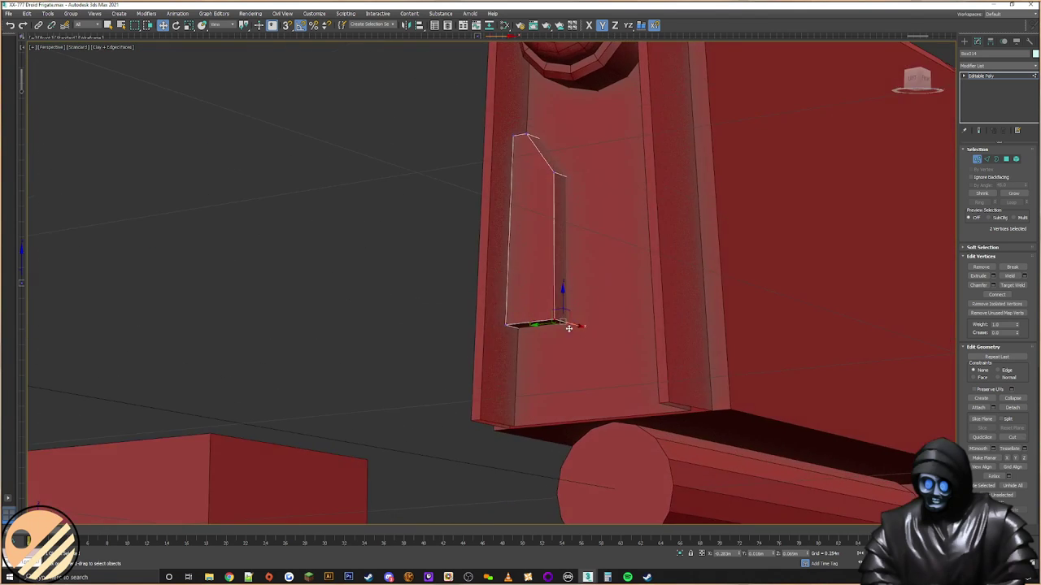
{"action": "left_click", "coordinate": [545, 328]}
{"action": "left_click", "coordinate": [519, 328], "text": "ctrl"}
{"action": "left_click_drag", "start_coordinate": [544, 310], "coordinate": [541, 341]}
{"action": "middle_click_drag", "start_coordinate": [542, 342], "coordinate": [568, 348], "text": "alt"}
{"action": "scroll", "coordinate": [541, 356], "scroll_direction": "up", "scroll_amount": 4}
{"action": "left_click_drag", "start_coordinate": [474, 353], "coordinate": [467, 378]}
{"action": "middle_click_drag", "start_coordinate": [523, 353], "coordinate": [630, 326], "text": "alt"}
{"action": "scroll", "coordinate": [609, 330], "scroll_direction": "down", "scroll_amount": 2}
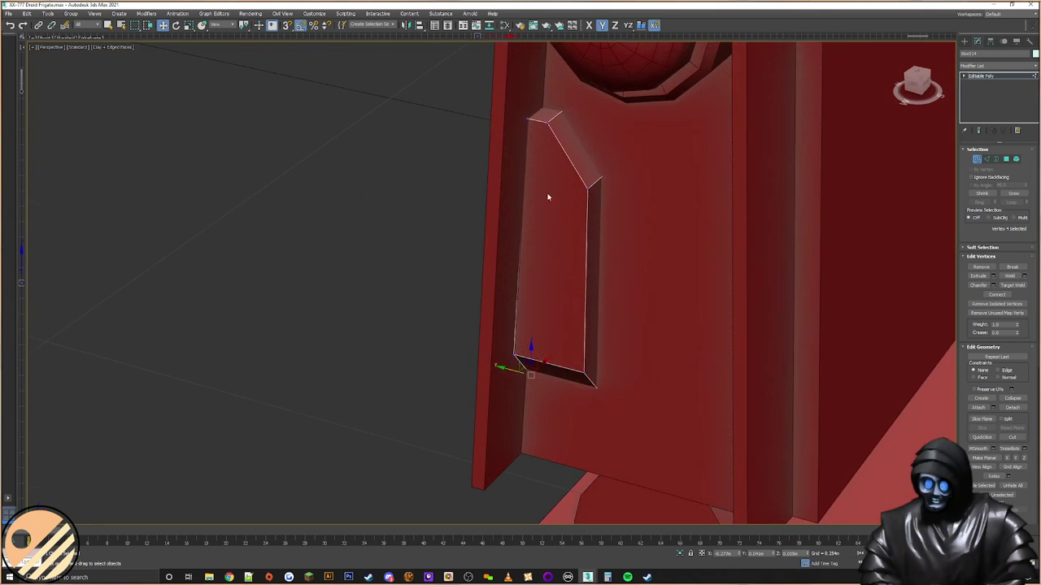
{"action": "middle_click_drag", "start_coordinate": [632, 283], "coordinate": [627, 284]}
{"action": "middle_click_drag", "start_coordinate": [606, 177], "coordinate": [572, 128], "text": "alt"}
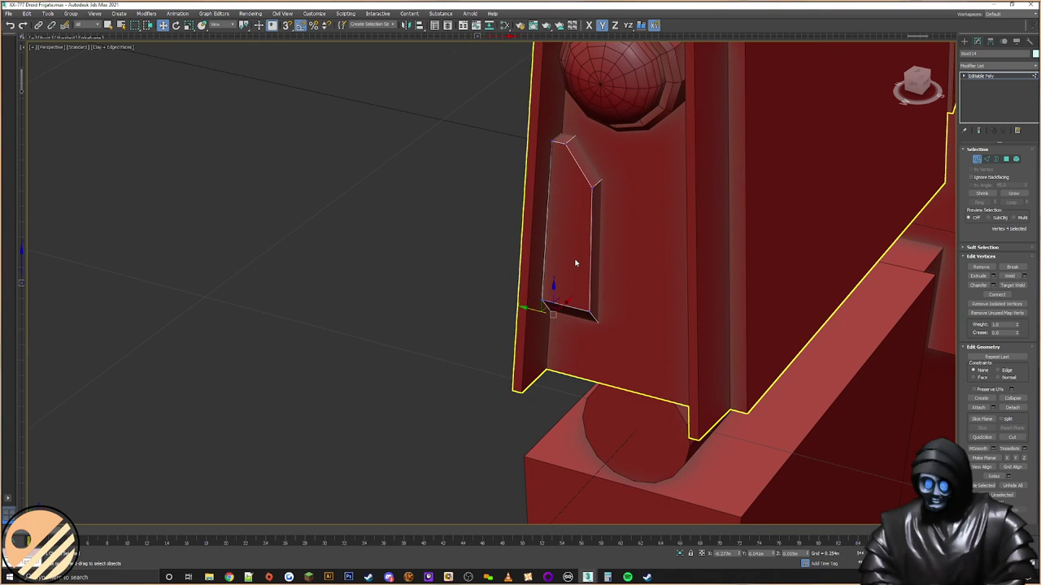
Step: Centre the panel's pivot on the object and clear the selection
{"action": "left_click", "coordinate": [965, 41]}
{"action": "middle_click_drag", "start_coordinate": [527, 245], "coordinate": [573, 247]}
{"action": "left_click", "coordinate": [991, 41]}
{"action": "left_click", "coordinate": [998, 97]}
{"action": "left_click", "coordinate": [1002, 140]}
{"action": "left_click", "coordinate": [979, 99]}
{"action": "left_click", "coordinate": [964, 41]}
{"action": "mouse_move", "coordinate": [470, 249]}
{"action": "middle_mouse_down", "text": "alt"}
{"action": "mouse_move", "coordinate": [483, 252]}
{"action": "mouse_move", "coordinate": [461, 252]}
{"action": "mouse_move", "coordinate": [470, 250]}
{"action": "middle_mouse_up", "text": "alt"}
{"action": "left_click", "coordinate": [469, 250]}
{"action": "middle_click_drag", "start_coordinate": [532, 280], "coordinate": [527, 300]}
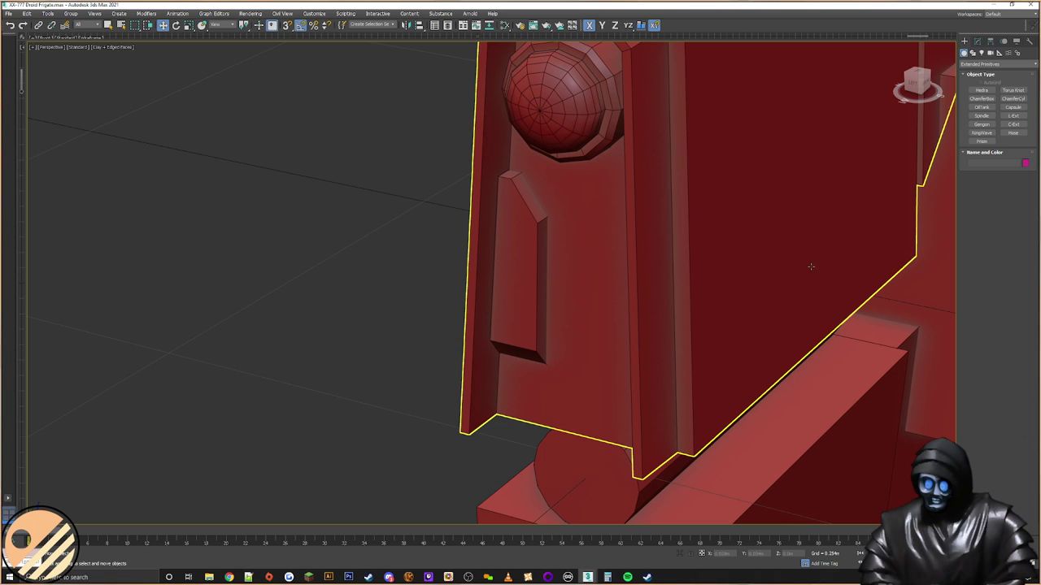
{"action": "left_click", "coordinate": [528, 249]}
{"action": "middle_click_drag", "start_coordinate": [528, 249], "coordinate": [469, 267], "text": "alt"}
{"action": "left_click_drag", "start_coordinate": [470, 266], "coordinate": [605, 268], "text": "shift"}
{"action": "key", "text": "Return"}
{"action": "left_click", "coordinate": [407, 25]}
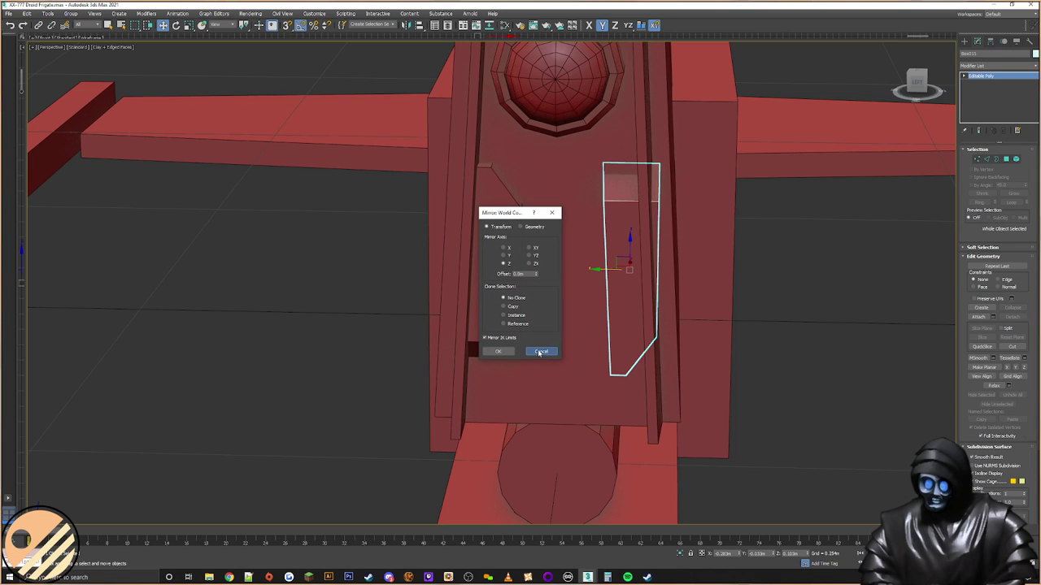
{"action": "left_click", "coordinate": [541, 351]}
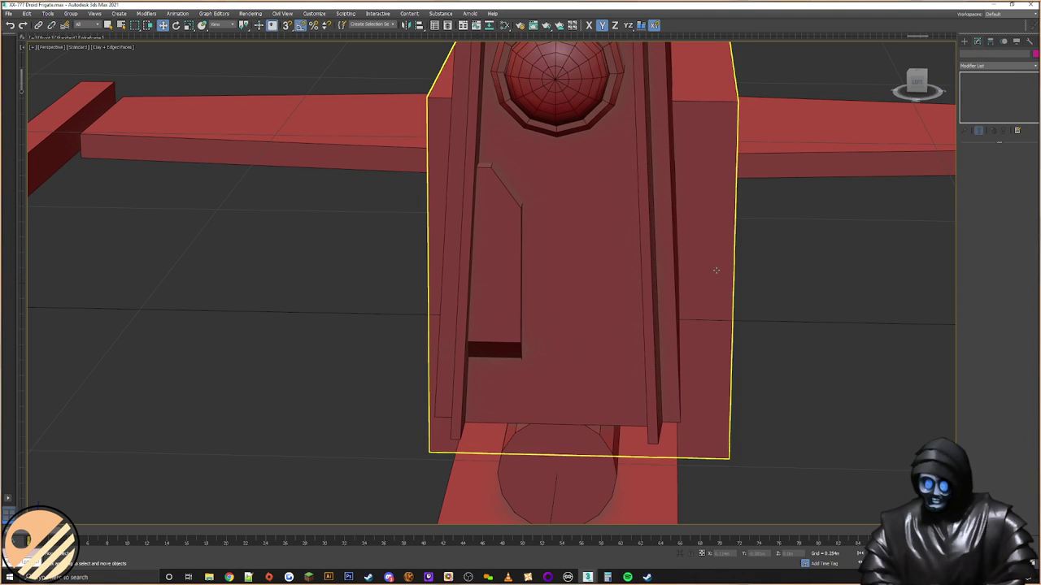
Step: Copy the large block behind the front section and place the copy ahead of it
{"action": "middle_click_drag", "start_coordinate": [717, 271], "coordinate": [675, 274], "text": "alt"}
{"action": "scroll", "coordinate": [674, 274], "scroll_direction": "down", "scroll_amount": 5}
{"action": "left_click", "coordinate": [765, 256]}
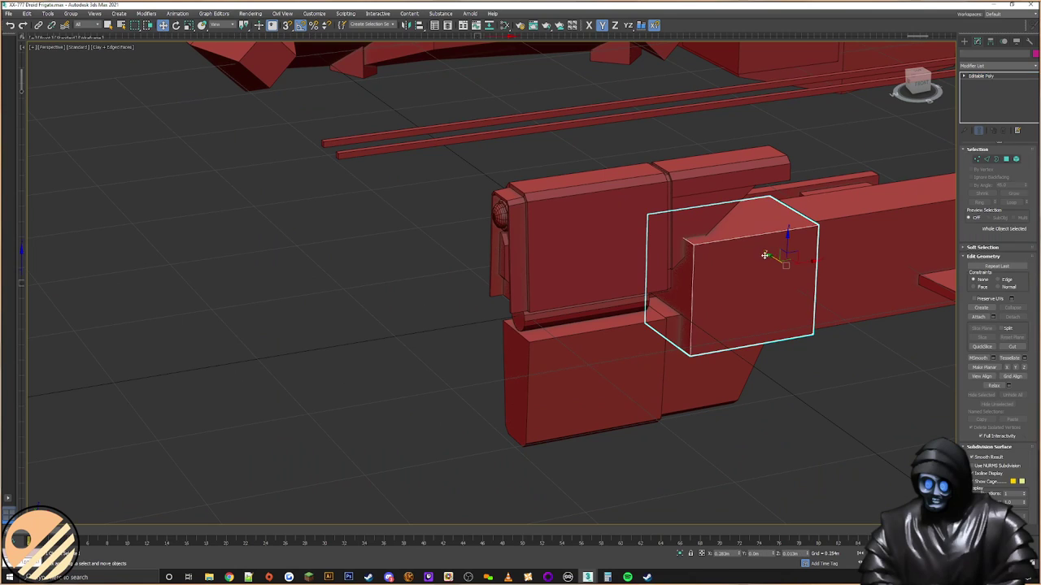
{"action": "left_click_drag", "start_coordinate": [750, 262], "coordinate": [474, 262], "text": "shift"}
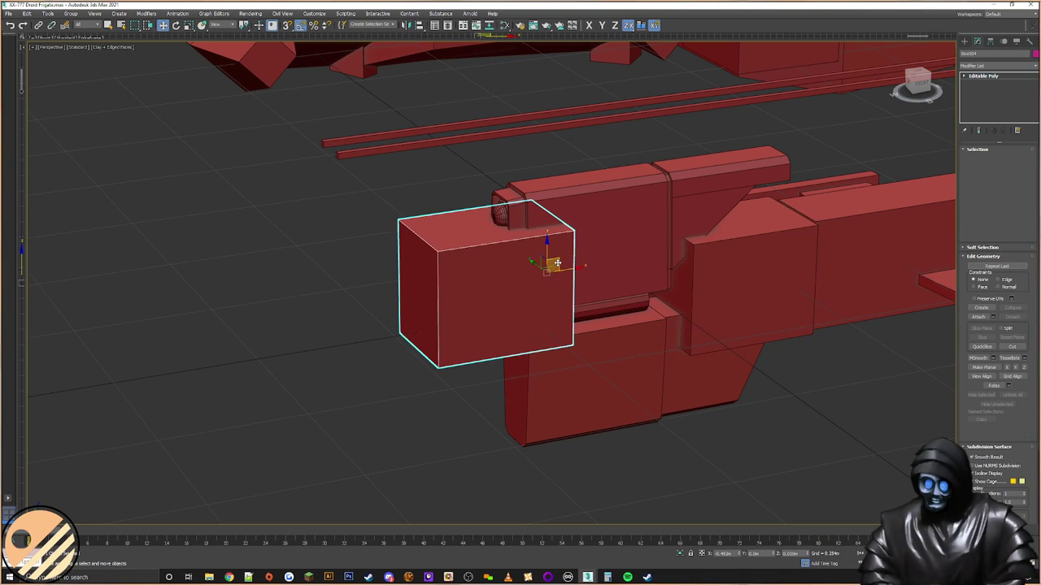
{"action": "key", "text": "Return"}
Step: Scale the copied block down uniformly to a small cube
{"action": "scroll", "coordinate": [474, 262], "scroll_direction": "up", "scroll_amount": 3}
{"action": "right_click", "coordinate": [479, 287]}
{"action": "left_click", "coordinate": [500, 302]}
{"action": "left_click_drag", "start_coordinate": [577, 273], "coordinate": [634, 409]}
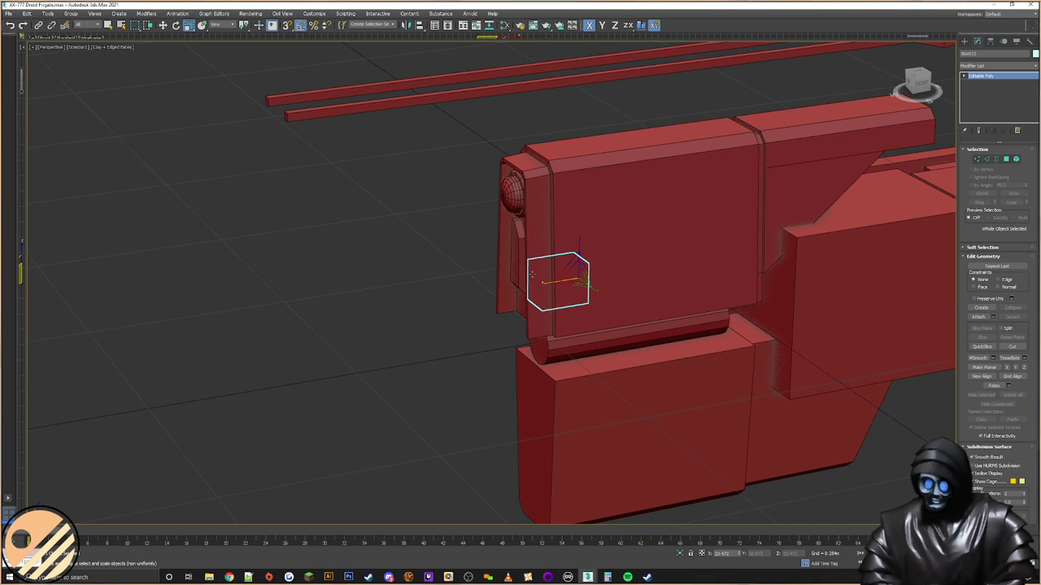
{"action": "middle_click_drag", "start_coordinate": [553, 283], "coordinate": [586, 278], "text": "alt"}
{"action": "scroll", "coordinate": [571, 275], "scroll_direction": "up", "scroll_amount": 5}
{"action": "left_click_drag", "start_coordinate": [568, 272], "coordinate": [595, 318]}
{"action": "middle_click_drag", "start_coordinate": [594, 319], "coordinate": [579, 281], "text": "alt"}
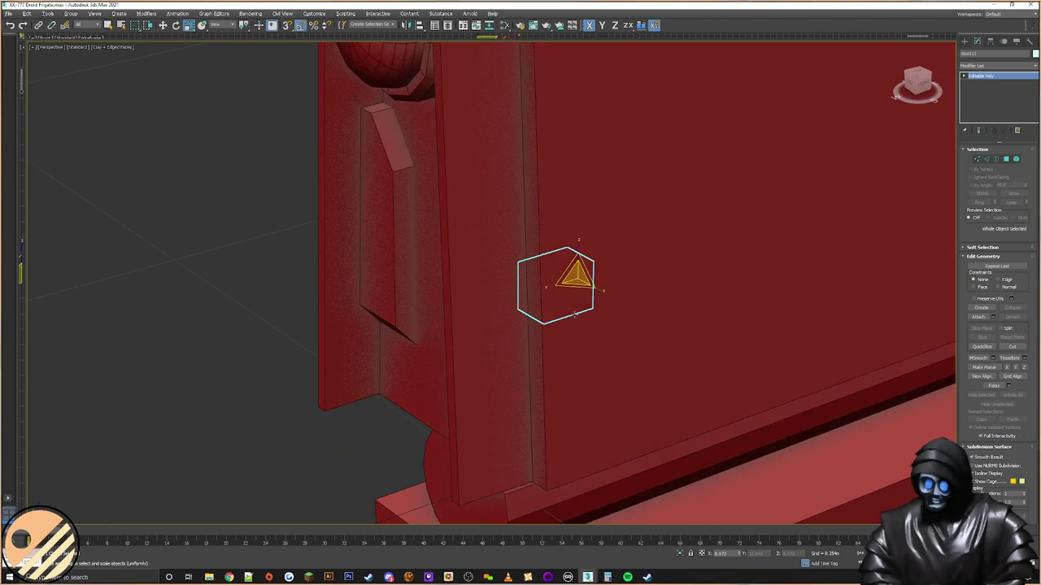
Step: Move the small cube onto the lower part of the angled panel on the front plate
{"action": "right_click", "coordinate": [577, 276]}
{"action": "left_click", "coordinate": [596, 282]}
{"action": "left_click_drag", "start_coordinate": [590, 277], "coordinate": [409, 298]}
{"action": "mouse_move", "coordinate": [409, 297]}
{"action": "middle_mouse_down", "text": "alt"}
{"action": "mouse_move", "coordinate": [376, 283]}
{"action": "mouse_move", "coordinate": [401, 284]}
{"action": "middle_mouse_up", "text": "alt"}
{"action": "scroll", "coordinate": [399, 294], "scroll_direction": "up", "scroll_amount": 4}
{"action": "scroll", "coordinate": [401, 284], "scroll_direction": "down", "scroll_amount": 4}
{"action": "left_click_drag", "start_coordinate": [383, 310], "coordinate": [317, 264]}
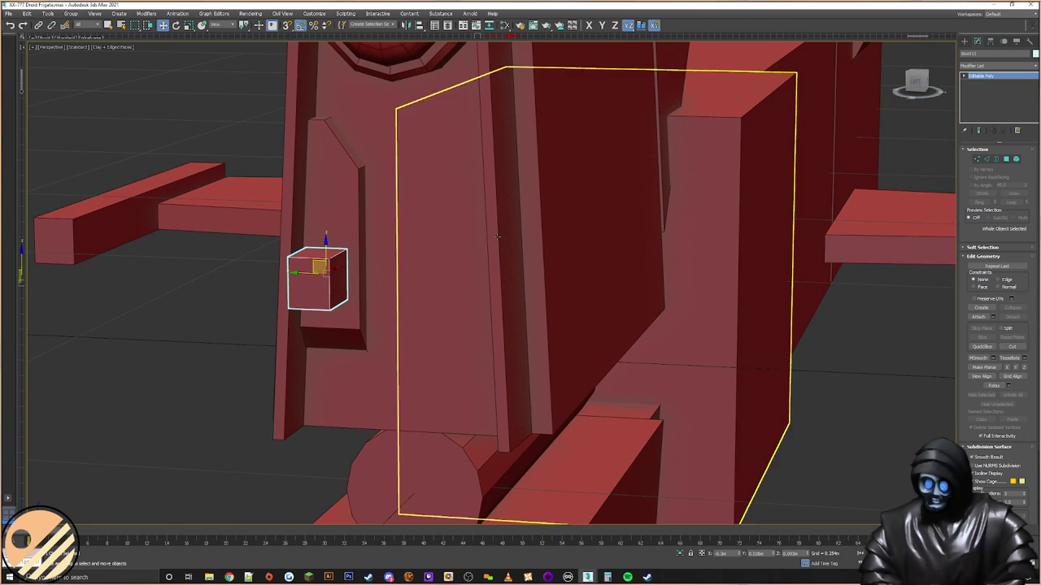
Step: Scale the cube down further so it fits within the width of the angled panel
{"action": "middle_click_drag", "start_coordinate": [348, 258], "coordinate": [341, 270], "text": "alt"}
{"action": "scroll", "coordinate": [379, 270], "scroll_direction": "up", "scroll_amount": 3}
{"action": "right_click", "coordinate": [428, 265]}
{"action": "left_click", "coordinate": [453, 280]}
{"action": "left_click_drag", "start_coordinate": [463, 291], "coordinate": [478, 325]}
{"action": "right_click", "coordinate": [466, 302]}
{"action": "left_click", "coordinate": [476, 308]}
{"action": "right_click", "coordinate": [470, 300]}
{"action": "left_click", "coordinate": [485, 312]}
{"action": "left_click_drag", "start_coordinate": [471, 279], "coordinate": [542, 325]}
{"action": "mouse_move", "coordinate": [546, 314]}
{"action": "middle_mouse_down", "text": "alt"}
{"action": "mouse_move", "coordinate": [570, 305]}
{"action": "mouse_move", "coordinate": [549, 311]}
{"action": "middle_mouse_up", "text": "alt"}
Step: Refine the cube's scale and position it near the lower end of the panel's face
{"action": "right_click", "coordinate": [504, 341]}
{"action": "left_click", "coordinate": [517, 362]}
{"action": "left_click_drag", "start_coordinate": [503, 345], "coordinate": [529, 337]}
{"action": "key", "text": "w"}
{"action": "middle_click_drag", "start_coordinate": [536, 342], "coordinate": [435, 304], "text": "alt"}
{"action": "left_click_drag", "start_coordinate": [435, 304], "coordinate": [452, 324]}
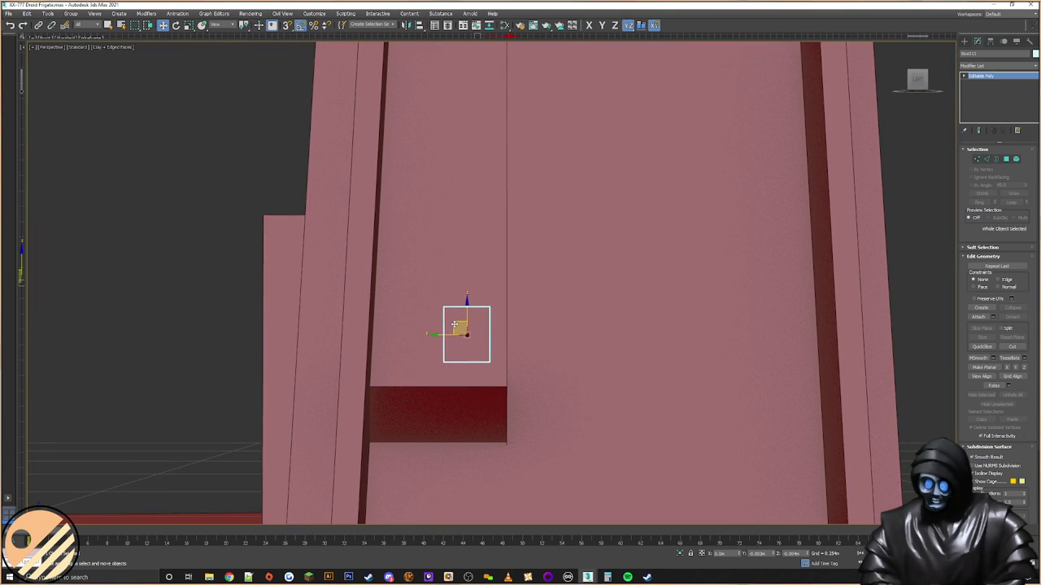
{"action": "middle_click_drag", "start_coordinate": [451, 324], "coordinate": [444, 329], "text": "alt"}
Step: Copy the cube upward to form a vertical row of three on the panel, deleting the overlapping duplicate
{"action": "left_click_drag", "start_coordinate": [469, 313], "coordinate": [469, 246], "text": "shift"}
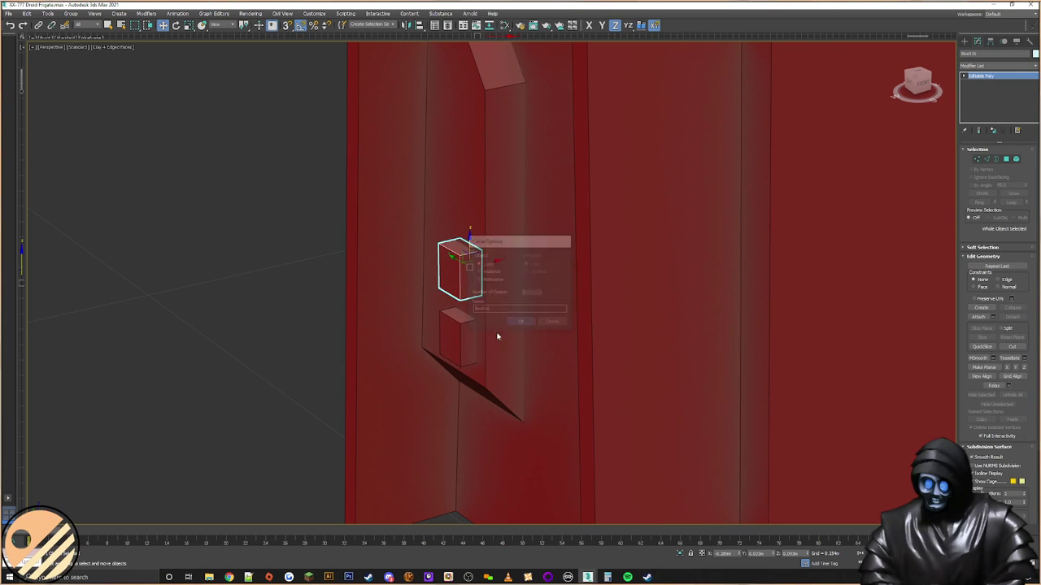
{"action": "left_click", "coordinate": [454, 328], "text": "ctrl"}
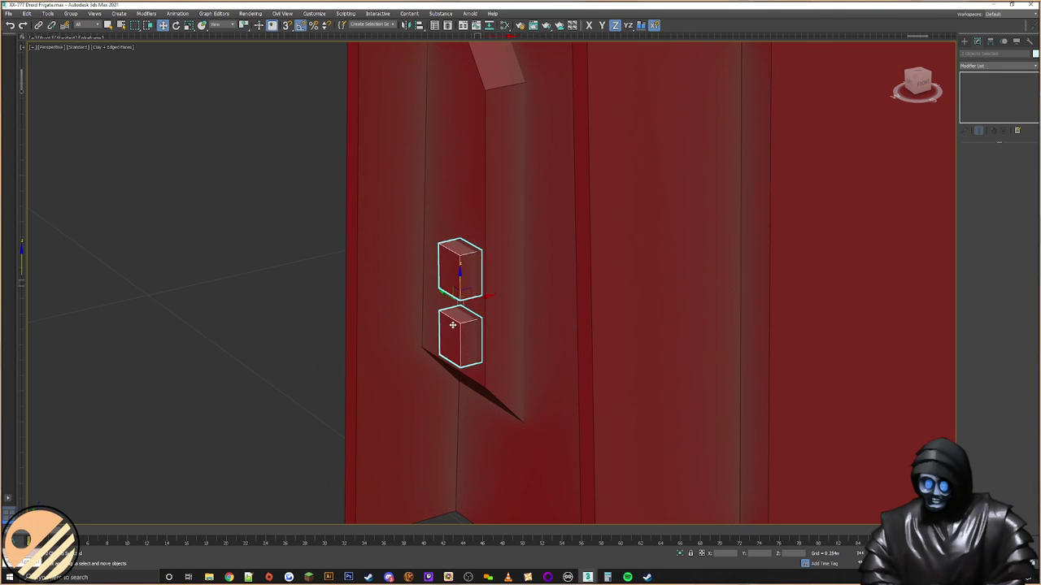
{"action": "left_click_drag", "start_coordinate": [464, 324], "coordinate": [460, 252], "text": "shift"}
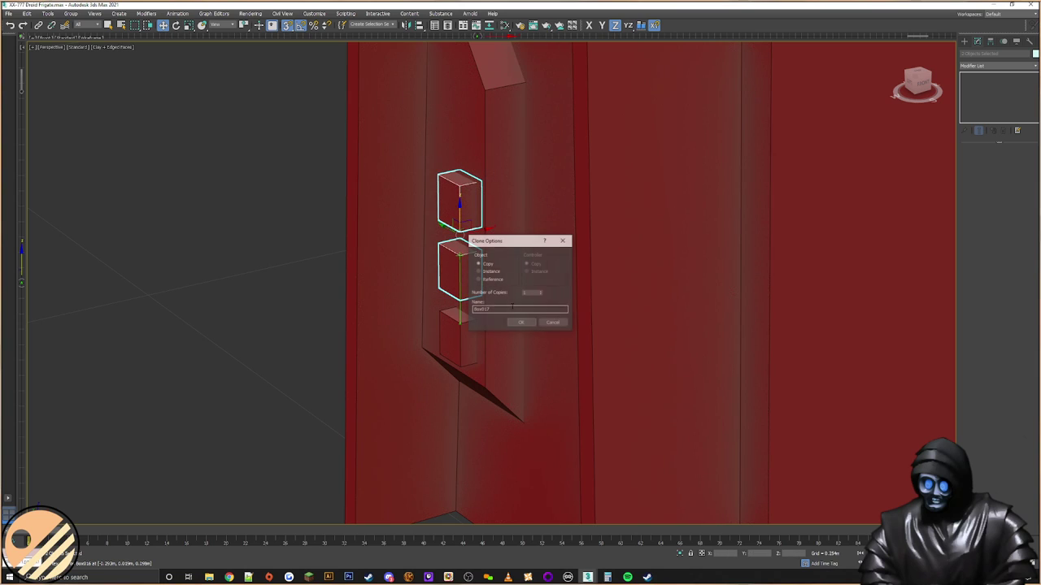
{"action": "left_click", "coordinate": [514, 325]}
{"action": "left_click", "coordinate": [459, 277]}
{"action": "key", "text": "Delete"}
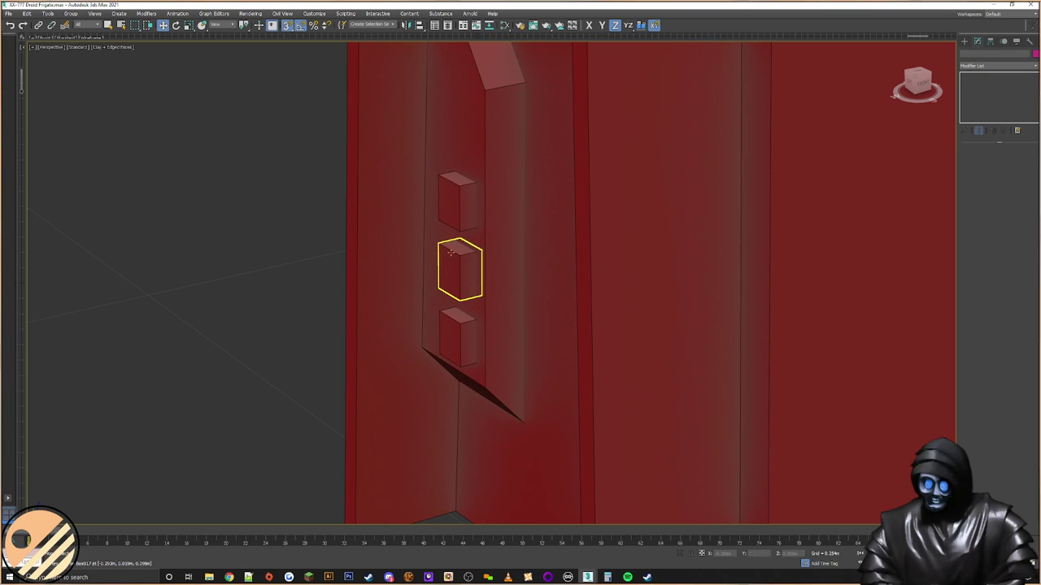
Step: Copy the angled panel together with its three cubes along Y to the opposite side of the front plate
{"action": "middle_click_drag", "start_coordinate": [462, 199], "coordinate": [638, 164], "text": "alt"}
{"action": "middle_click_drag", "start_coordinate": [682, 134], "coordinate": [589, 232]}
{"action": "left_click", "coordinate": [571, 194]}
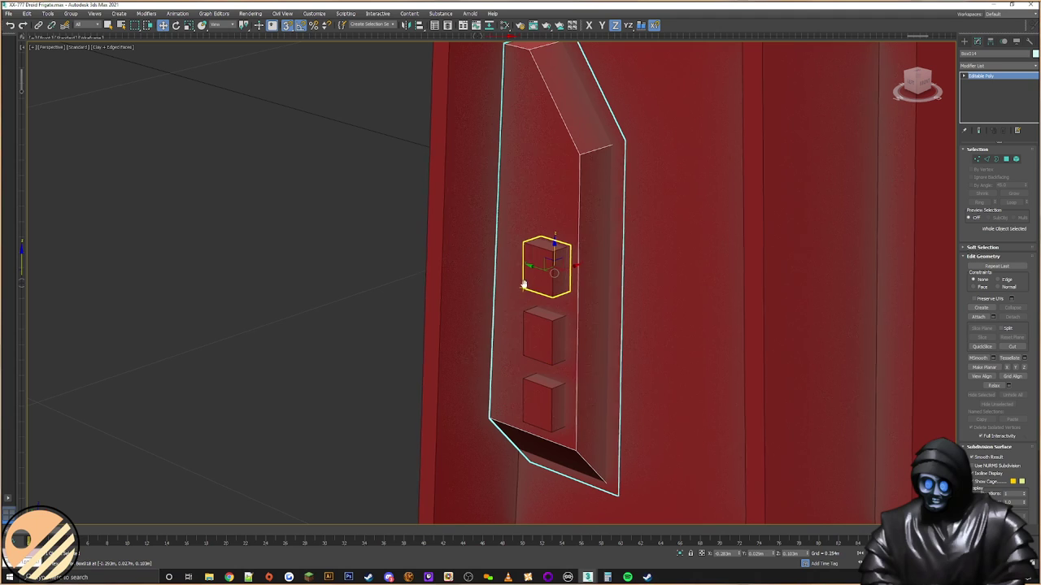
{"action": "scroll", "coordinate": [378, 267], "scroll_direction": "down", "scroll_amount": 5}
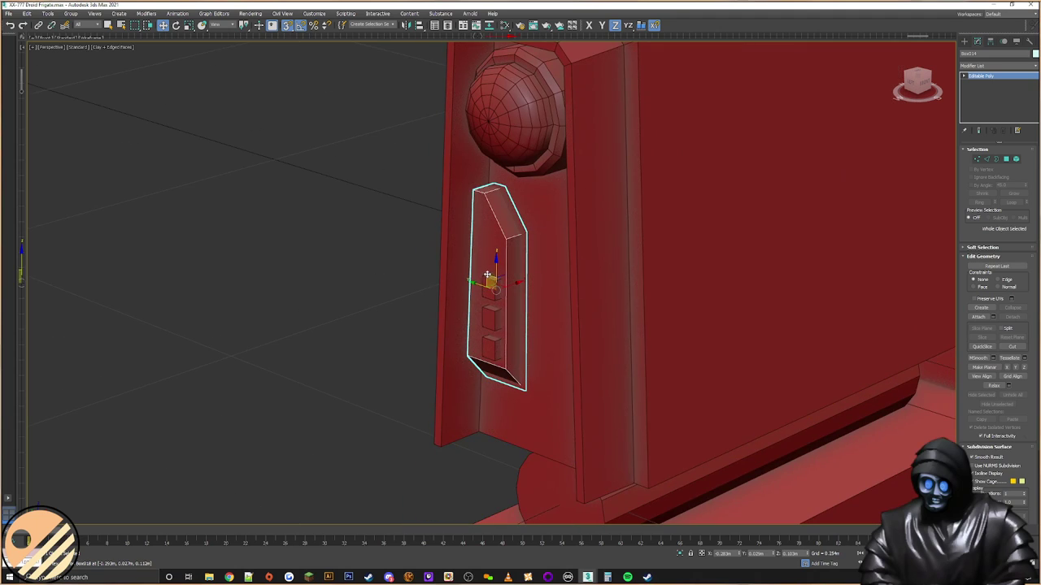
{"action": "left_click", "coordinate": [964, 42]}
{"action": "left_click", "coordinate": [493, 284], "text": "ctrl"}
{"action": "left_click", "coordinate": [491, 317], "text": "ctrl"}
{"action": "left_click", "coordinate": [491, 348], "text": "ctrl"}
{"action": "middle_click_drag", "start_coordinate": [491, 348], "coordinate": [393, 319], "text": "alt"}
{"action": "left_click_drag", "start_coordinate": [380, 313], "coordinate": [508, 331], "text": "shift"}
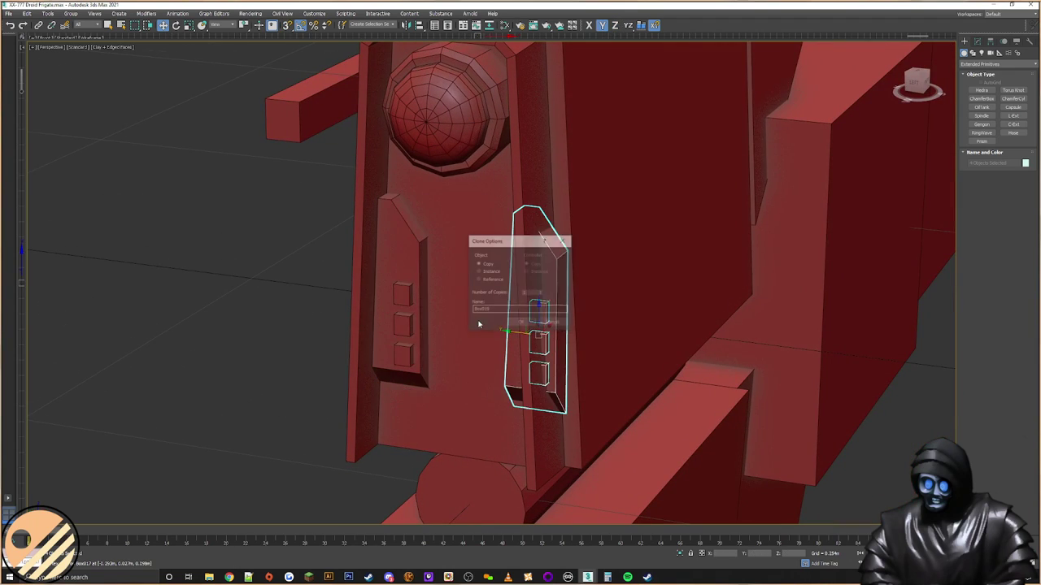
{"action": "left_click", "coordinate": [524, 320]}
Step: Mirror the copied panel and its cubes along Y and shift them into place on the opposite side of the front plate
{"action": "left_click", "coordinate": [407, 26]}
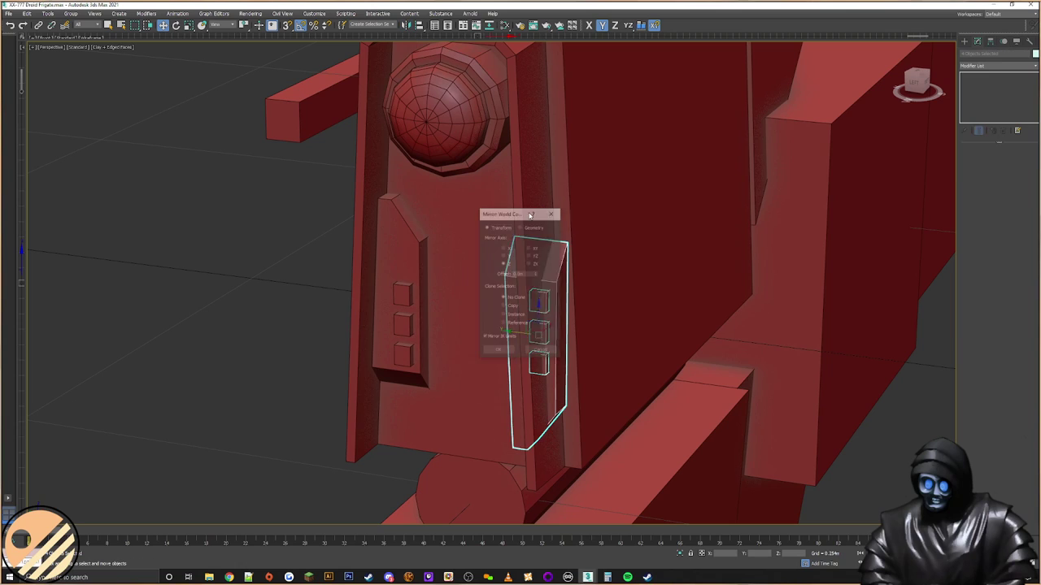
{"action": "left_click", "coordinate": [504, 255]}
{"action": "left_click", "coordinate": [505, 352]}
{"action": "middle_click_drag", "start_coordinate": [504, 348], "coordinate": [527, 335], "text": "alt"}
{"action": "left_click_drag", "start_coordinate": [518, 338], "coordinate": [483, 338]}
{"action": "left_click_drag", "start_coordinate": [485, 338], "coordinate": [483, 337]}
{"action": "left_click", "coordinate": [633, 309]}
Step: Copy the domed capsule at the upper end of the front plate down to the front end of the horizontal cylinder
{"action": "middle_click_drag", "start_coordinate": [554, 292], "coordinate": [652, 285]}
{"action": "scroll", "coordinate": [651, 284], "scroll_direction": "down", "scroll_amount": 3}
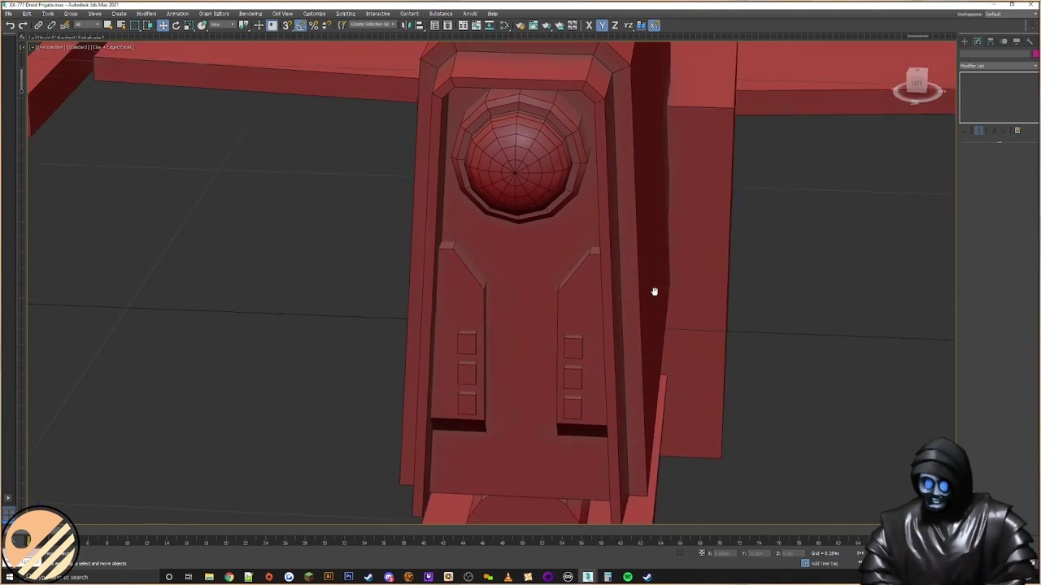
{"action": "scroll", "coordinate": [529, 308], "scroll_direction": "down", "scroll_amount": 5}
{"action": "middle_click_drag", "start_coordinate": [530, 307], "coordinate": [490, 265], "text": "alt"}
{"action": "scroll", "coordinate": [502, 261], "scroll_direction": "down", "scroll_amount": 5}
{"action": "scroll", "coordinate": [489, 248], "scroll_direction": "up", "scroll_amount": 5}
{"action": "middle_click_drag", "start_coordinate": [529, 233], "coordinate": [352, 231]}
{"action": "middle_click_drag", "start_coordinate": [632, 302], "coordinate": [600, 302]}
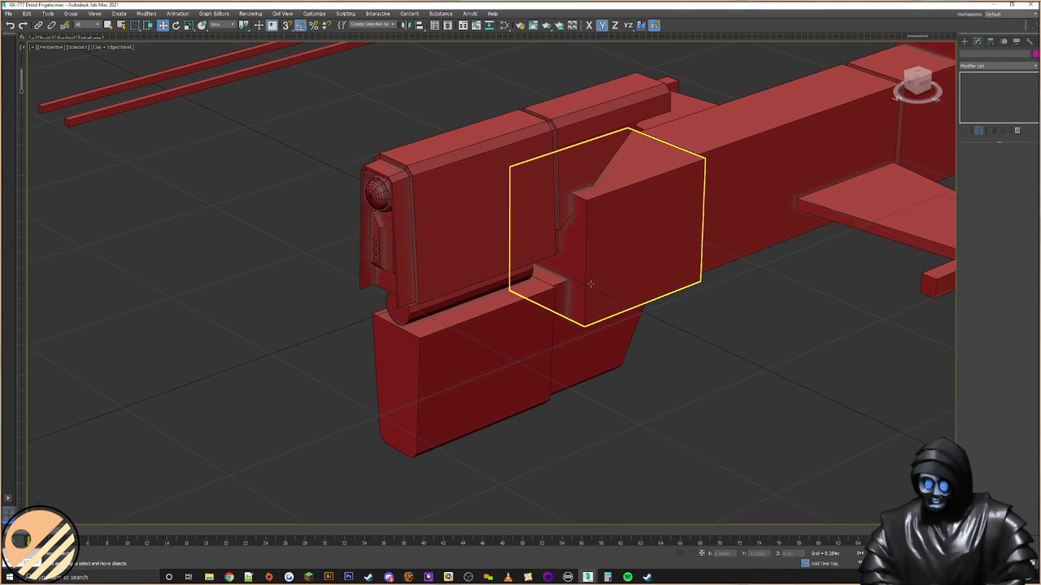
{"action": "middle_click_drag", "start_coordinate": [380, 268], "coordinate": [409, 248], "text": "alt"}
{"action": "left_click", "coordinate": [419, 183]}
{"action": "middle_click_drag", "start_coordinate": [420, 187], "coordinate": [420, 172], "text": "alt"}
{"action": "mouse_move", "coordinate": [414, 179]}
{"action": "left_mouse_down", "text": "shift"}
{"action": "mouse_move", "coordinate": [397, 337]}
{"action": "mouse_move", "coordinate": [408, 306]}
{"action": "left_mouse_up", "text": "shift"}
{"action": "left_click", "coordinate": [518, 324]}
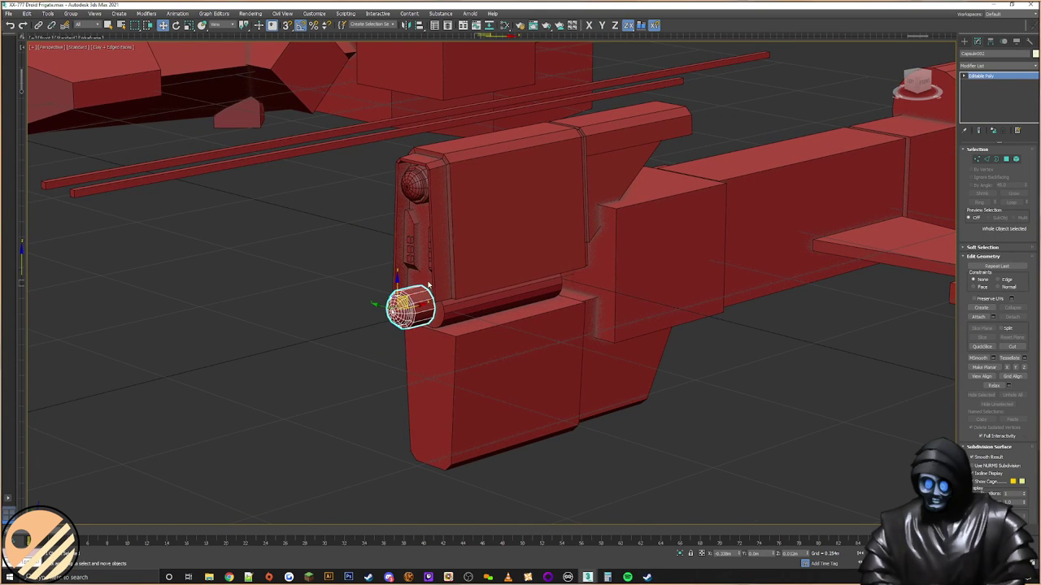
Step: Scale the copied capsule uniformly to 90%
{"action": "middle_click_drag", "start_coordinate": [406, 307], "coordinate": [411, 306], "text": "alt"}
{"action": "scroll", "coordinate": [437, 303], "scroll_direction": "up", "scroll_amount": 3}
{"action": "right_click", "coordinate": [437, 304]}
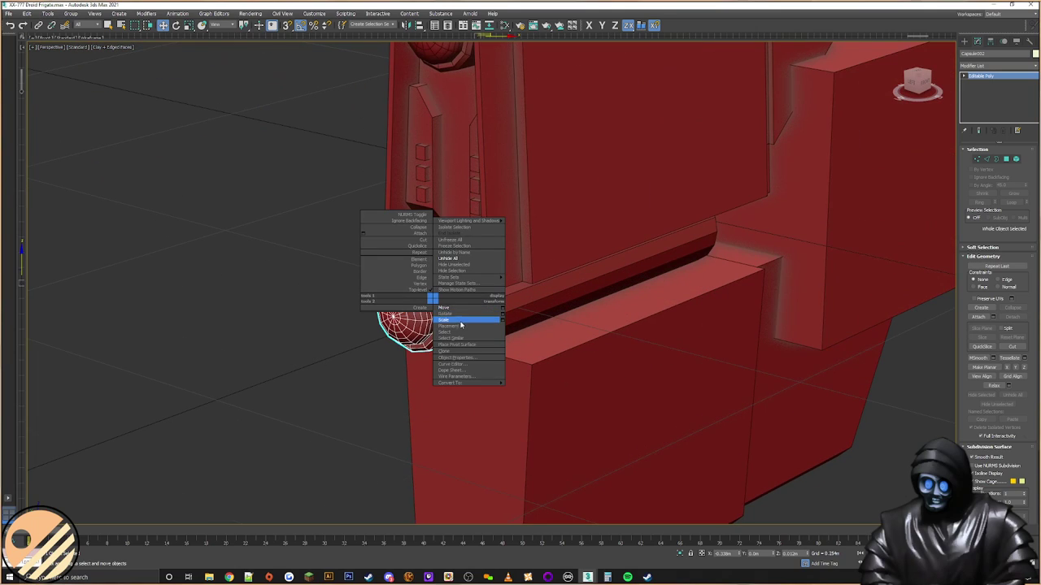
{"action": "left_click", "coordinate": [501, 322]}
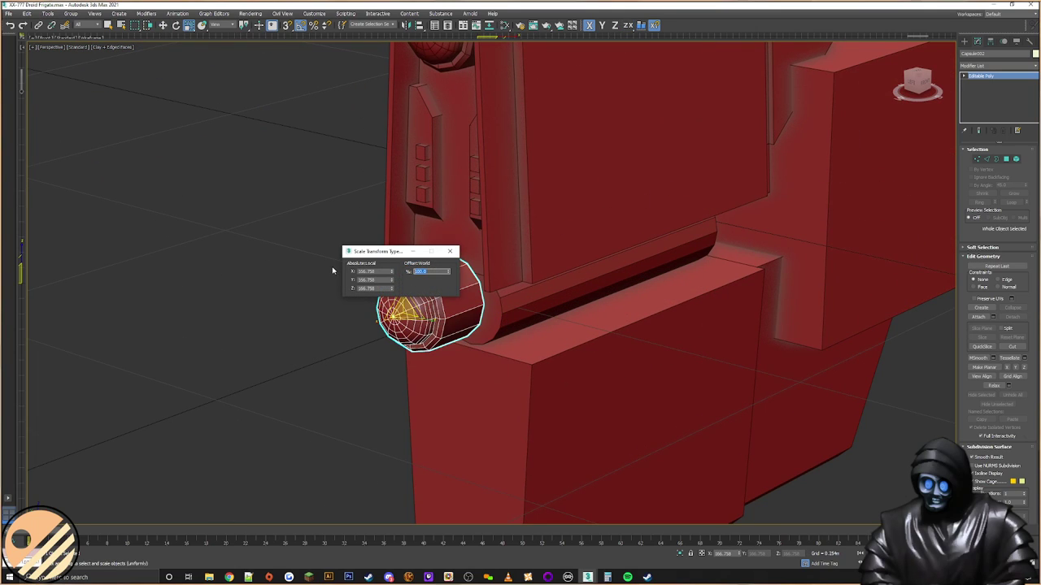
{"action": "type", "text": "90"}
{"action": "key", "text": "Return"}
{"action": "left_click", "coordinate": [450, 251]}
Step: Rotate the copied capsule about its vertical axis so its dome faces sideways
{"action": "right_click", "coordinate": [414, 297]}
{"action": "left_click", "coordinate": [447, 315]}
{"action": "middle_click_drag", "start_coordinate": [439, 315], "coordinate": [405, 346], "text": "alt"}
{"action": "left_click_drag", "start_coordinate": [405, 346], "coordinate": [440, 341]}
Step: Move the rotated capsule back along the hull and against the side of the horizontal cylinder
{"action": "right_click", "coordinate": [412, 309]}
{"action": "left_click", "coordinate": [422, 318]}
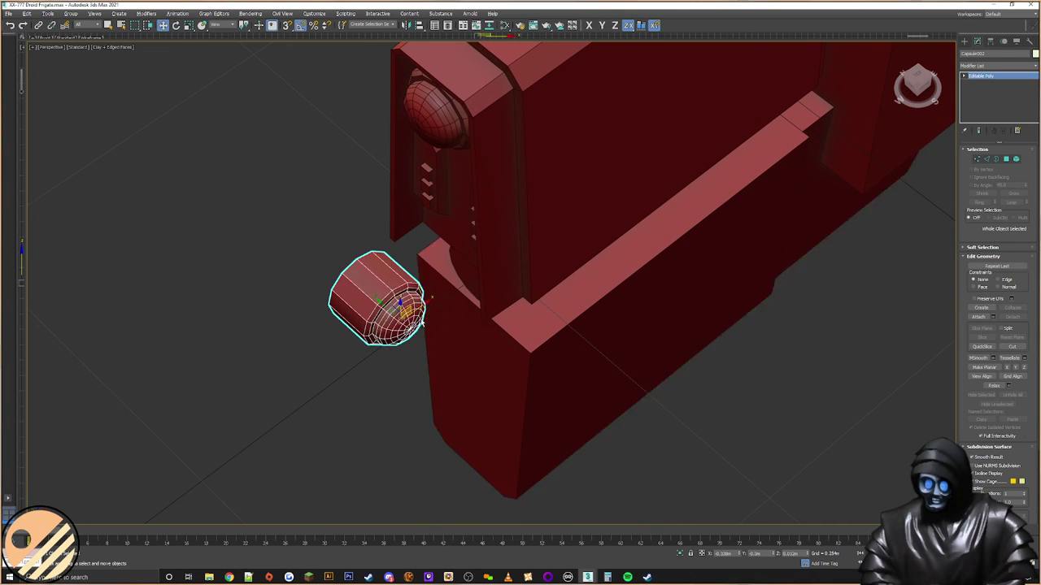
{"action": "middle_click_drag", "start_coordinate": [424, 317], "coordinate": [405, 315], "text": "alt"}
{"action": "left_click_drag", "start_coordinate": [405, 314], "coordinate": [747, 301]}
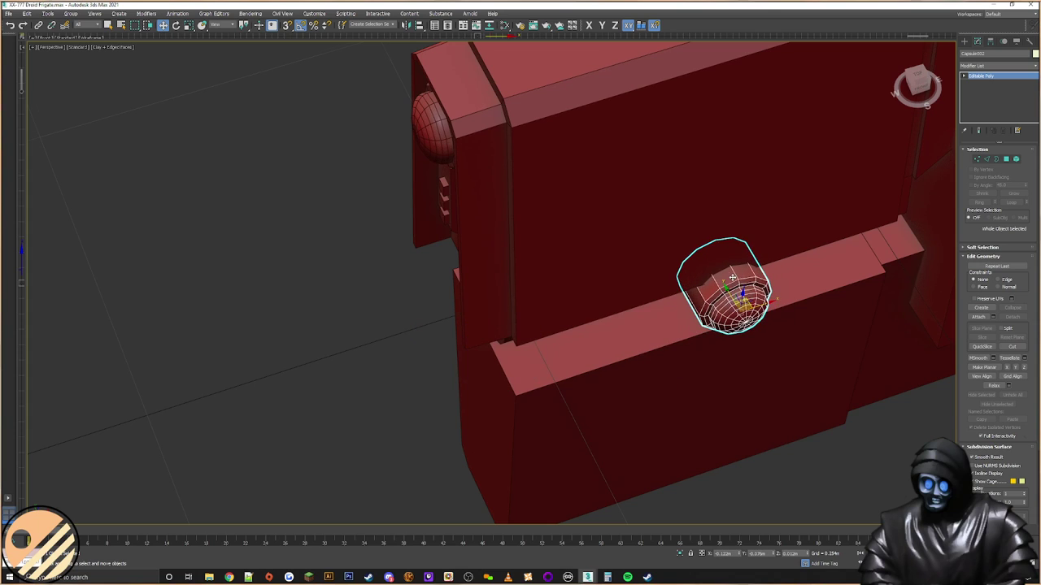
{"action": "middle_click_drag", "start_coordinate": [746, 300], "coordinate": [732, 296], "text": "alt"}
{"action": "left_click_drag", "start_coordinate": [733, 300], "coordinate": [657, 302]}
{"action": "middle_click_drag", "start_coordinate": [657, 302], "coordinate": [680, 268], "text": "alt"}
{"action": "left_click_drag", "start_coordinate": [679, 267], "coordinate": [645, 269]}
{"action": "middle_click_drag", "start_coordinate": [645, 269], "coordinate": [735, 302], "text": "alt"}
Step: Raise the side capsule slightly along Z and fine-tune its position against the cylinder
{"action": "scroll", "coordinate": [649, 268], "scroll_direction": "up", "scroll_amount": 4}
{"action": "middle_click_drag", "start_coordinate": [620, 280], "coordinate": [606, 252], "text": "alt"}
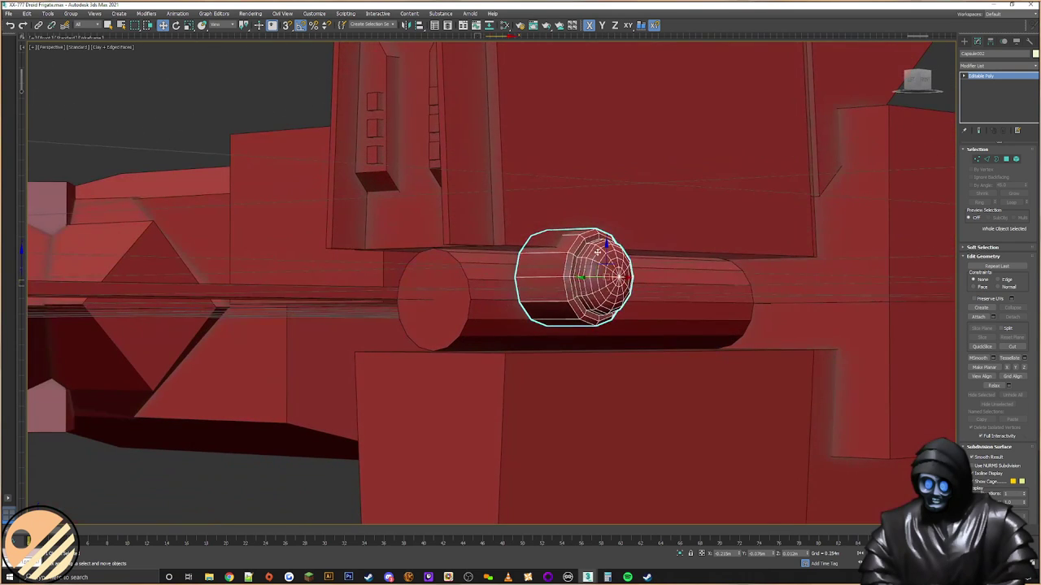
{"action": "left_click_drag", "start_coordinate": [606, 252], "coordinate": [610, 246]}
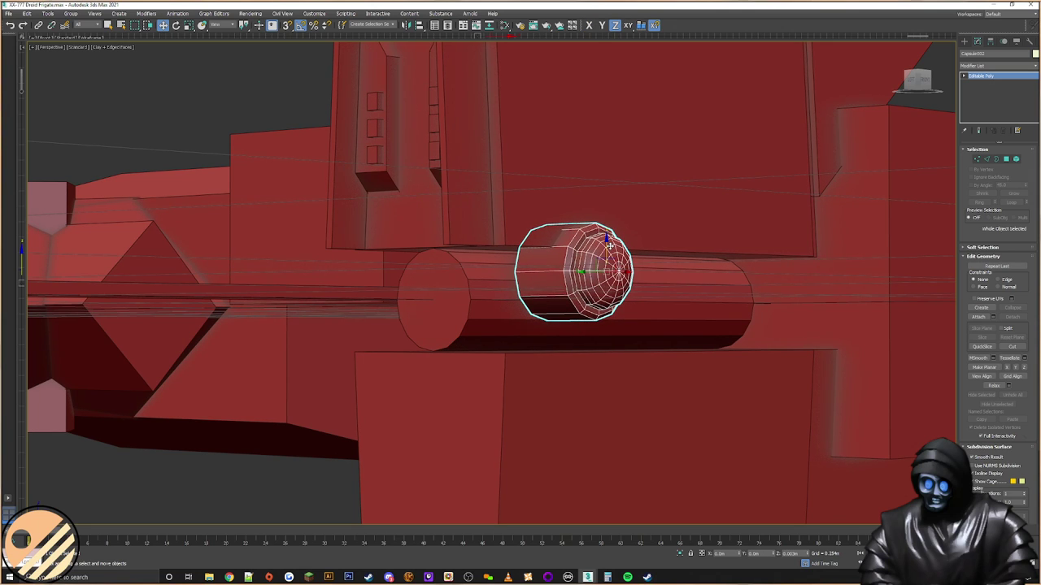
{"action": "middle_click_drag", "start_coordinate": [609, 246], "coordinate": [482, 367], "text": "alt"}
{"action": "scroll", "coordinate": [605, 239], "scroll_direction": "down", "scroll_amount": 3}
{"action": "left_click_drag", "start_coordinate": [483, 367], "coordinate": [481, 367]}
Step: Copy the side capsule along Y to the opposite side of the horizontal cylinder
{"action": "middle_click_drag", "start_coordinate": [613, 370], "coordinate": [405, 353], "text": "alt"}
{"action": "left_click", "coordinate": [400, 399]}
{"action": "scroll", "coordinate": [405, 354], "scroll_direction": "up", "scroll_amount": 3}
{"action": "left_click", "coordinate": [484, 304]}
{"action": "key", "text": "l"}
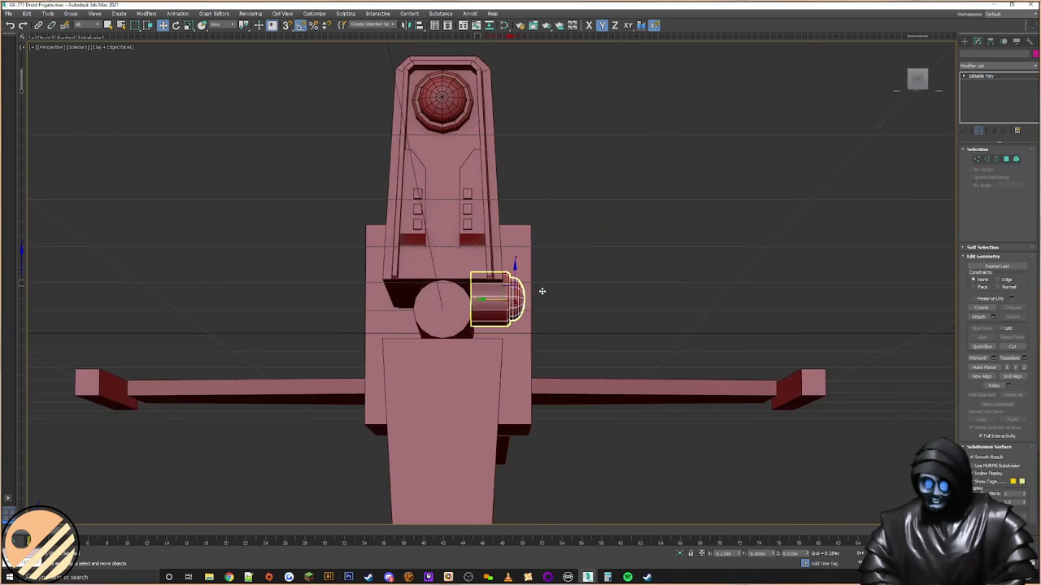
{"action": "left_click_drag", "start_coordinate": [516, 297], "coordinate": [379, 301], "text": "shift"}
{"action": "left_click", "coordinate": [525, 323]}
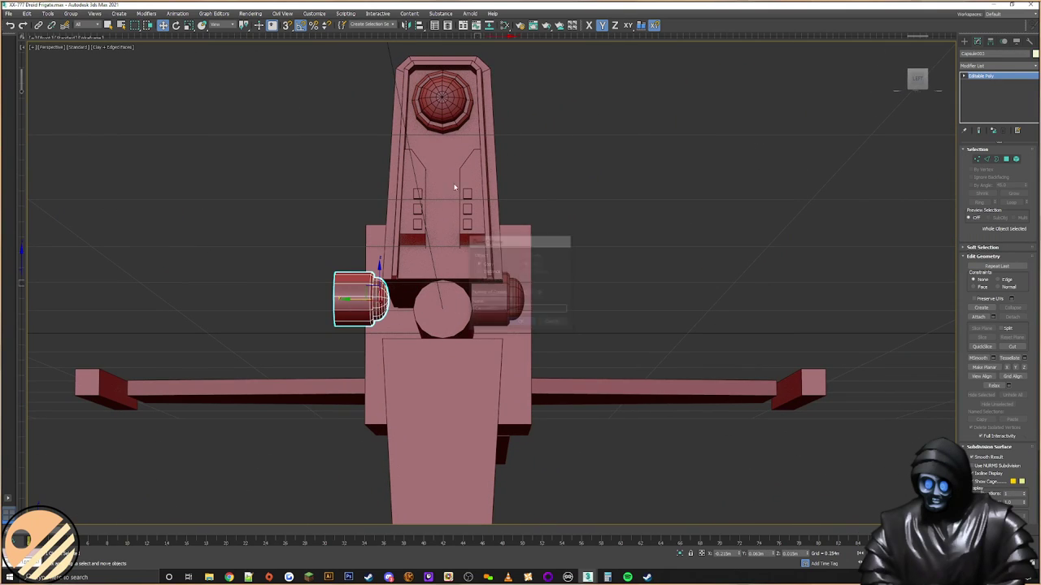
Step: Mirror the copied side capsule so its dome faces outward from the cylinder
{"action": "key", "text": "alt+m"}
{"action": "left_click", "coordinate": [498, 352]}
{"action": "middle_click_drag", "start_coordinate": [381, 298], "coordinate": [255, 305], "text": "alt"}
{"action": "left_click", "coordinate": [255, 305]}
Step: Make another copy of the front plate's upper domed capsule and place it over the front end of the horizontal cylinder
{"action": "middle_click_drag", "start_coordinate": [436, 322], "coordinate": [471, 269]}
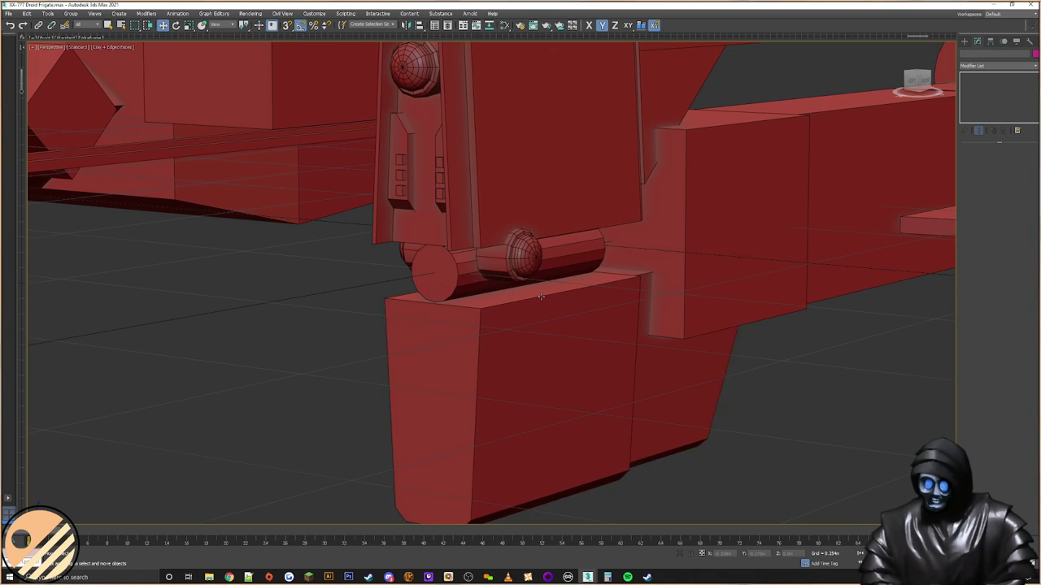
{"action": "scroll", "coordinate": [497, 274], "scroll_direction": "up", "scroll_amount": 5}
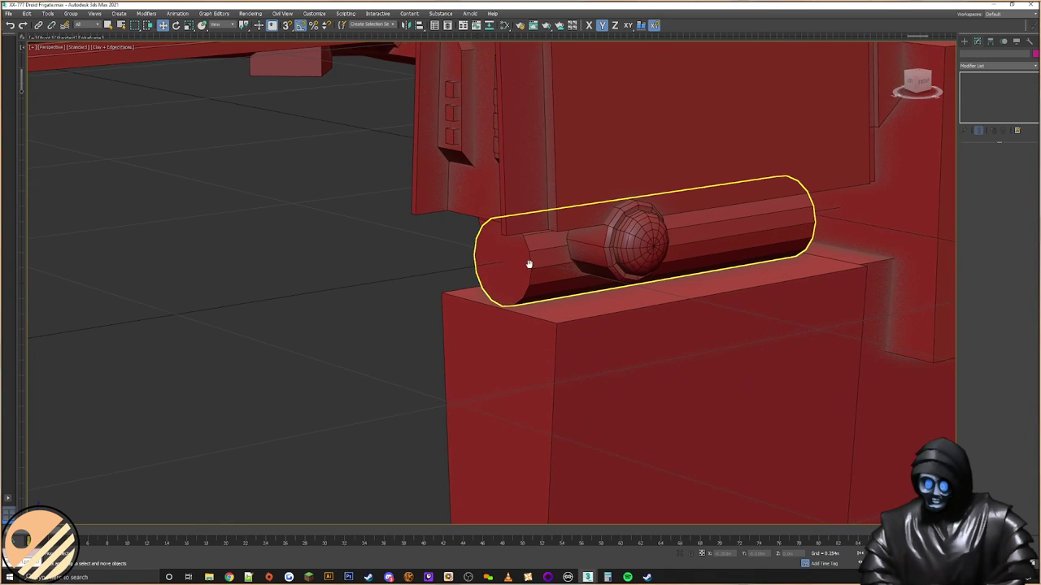
{"action": "scroll", "coordinate": [529, 266], "scroll_direction": "down", "scroll_amount": 6}
{"action": "left_click", "coordinate": [497, 213]}
{"action": "middle_click_drag", "start_coordinate": [498, 213], "coordinate": [473, 160], "text": "alt"}
{"action": "mouse_move", "coordinate": [504, 197]}
{"action": "left_mouse_down", "text": "shift"}
{"action": "mouse_move", "coordinate": [488, 366]}
{"action": "mouse_move", "coordinate": [500, 337]}
{"action": "mouse_move", "coordinate": [525, 321]}
{"action": "left_mouse_up", "text": "shift"}
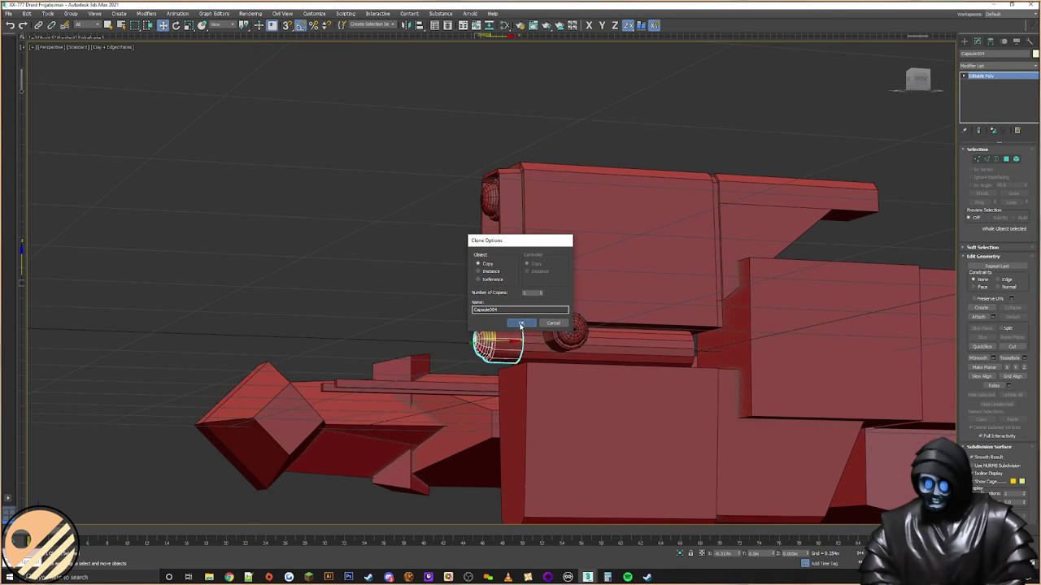
{"action": "left_click", "coordinate": [522, 323]}
Step: Try scaling the new front capsule uniformly to 180%
{"action": "scroll", "coordinate": [504, 341], "scroll_direction": "up", "scroll_amount": 5}
{"action": "right_click", "coordinate": [486, 340]}
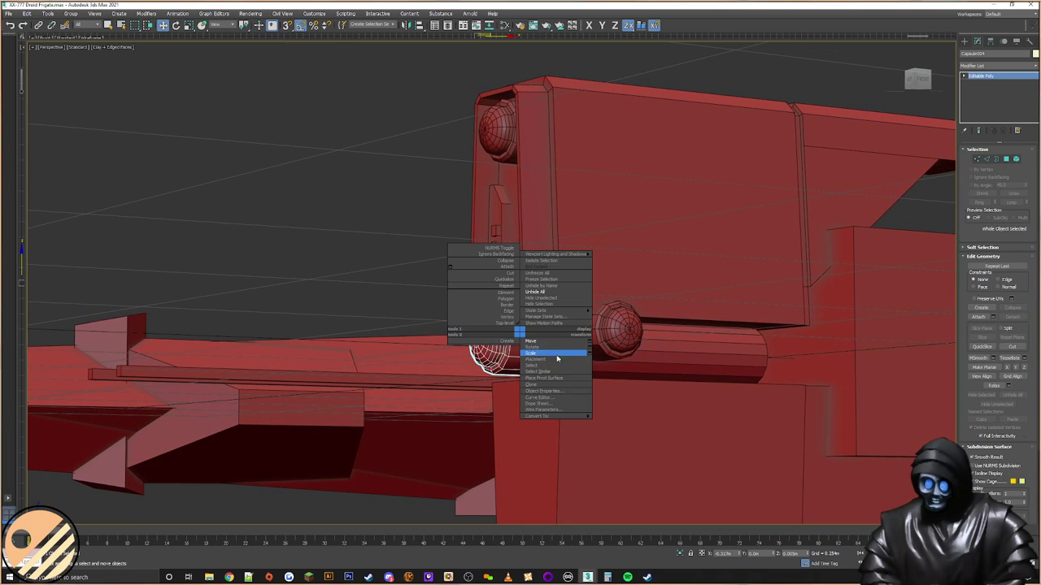
{"action": "left_click", "coordinate": [589, 359]}
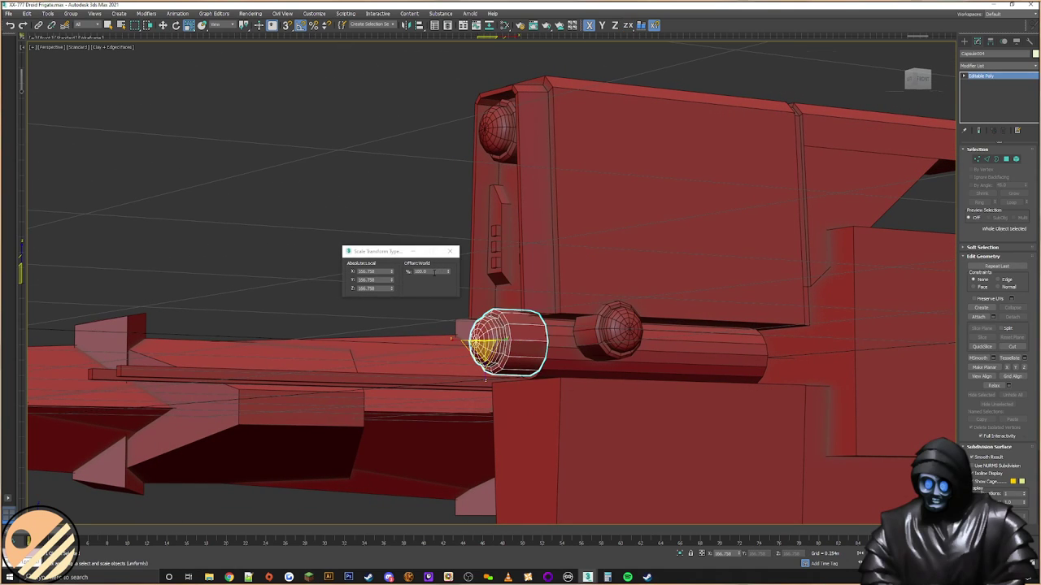
{"action": "type", "text": "160"}
{"action": "key", "text": "Return"}
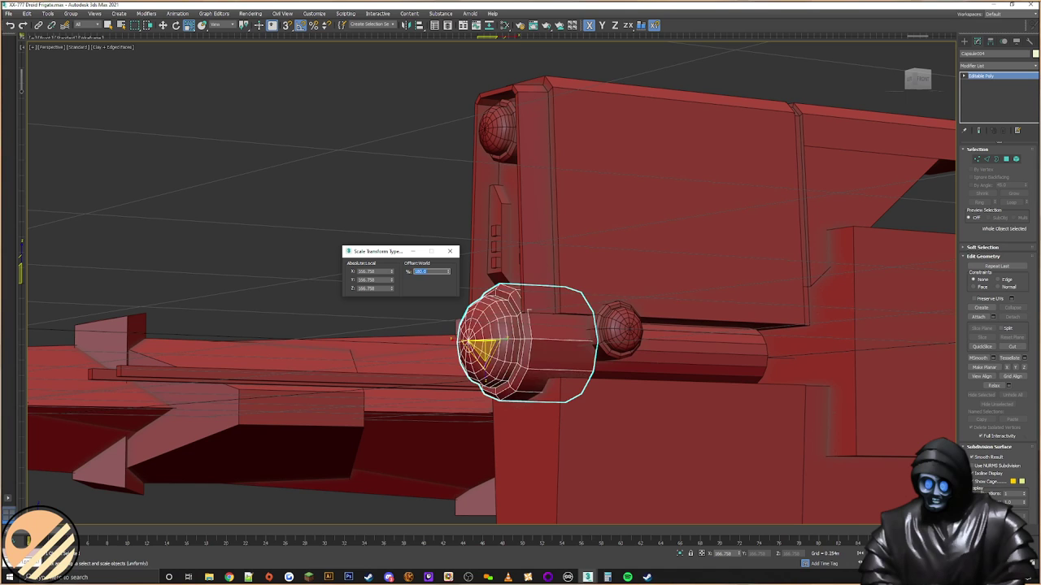
{"action": "left_click", "coordinate": [450, 251]}
{"action": "middle_click_drag", "start_coordinate": [561, 302], "coordinate": [523, 313], "text": "alt"}
{"action": "right_click", "coordinate": [495, 329]}
{"action": "left_click", "coordinate": [566, 350]}
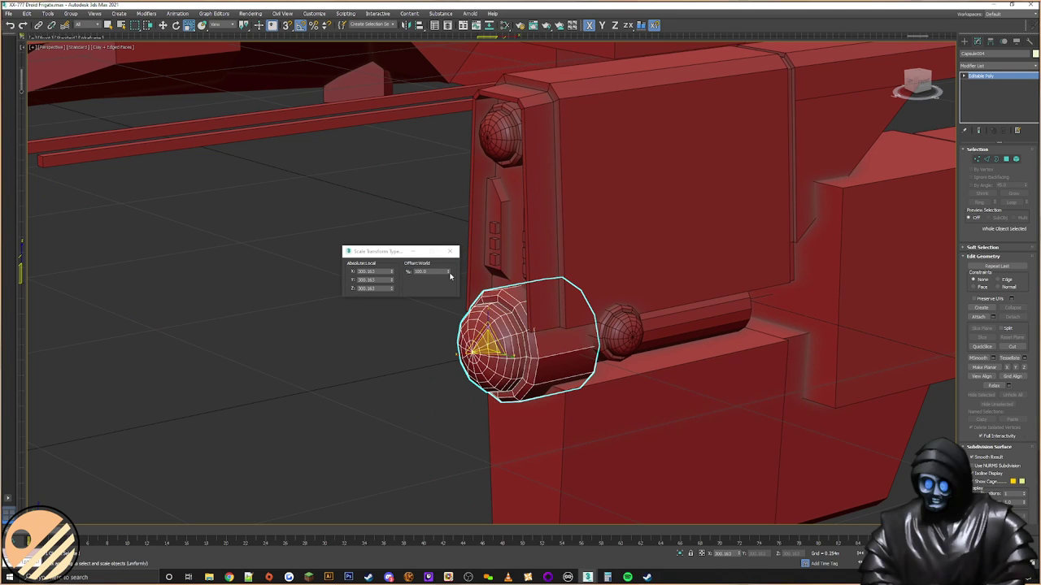
{"action": "left_click", "coordinate": [450, 252]}
{"action": "key", "text": "ctrl+z"}
Step: Enlarge the front capsule freehand until it covers the front end of the horizontal cylinder
{"action": "middle_click_drag", "start_coordinate": [513, 345], "coordinate": [532, 339], "text": "alt"}
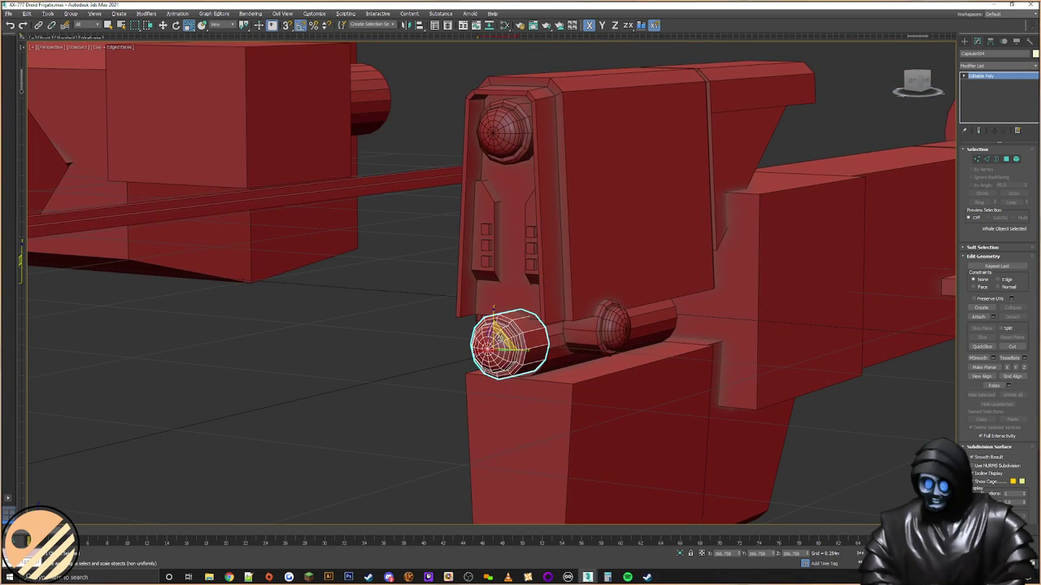
{"action": "left_click_drag", "start_coordinate": [499, 335], "coordinate": [531, 324]}
{"action": "middle_click_drag", "start_coordinate": [531, 323], "coordinate": [569, 235], "text": "alt"}
{"action": "scroll", "coordinate": [569, 232], "scroll_direction": "up", "scroll_amount": 5}
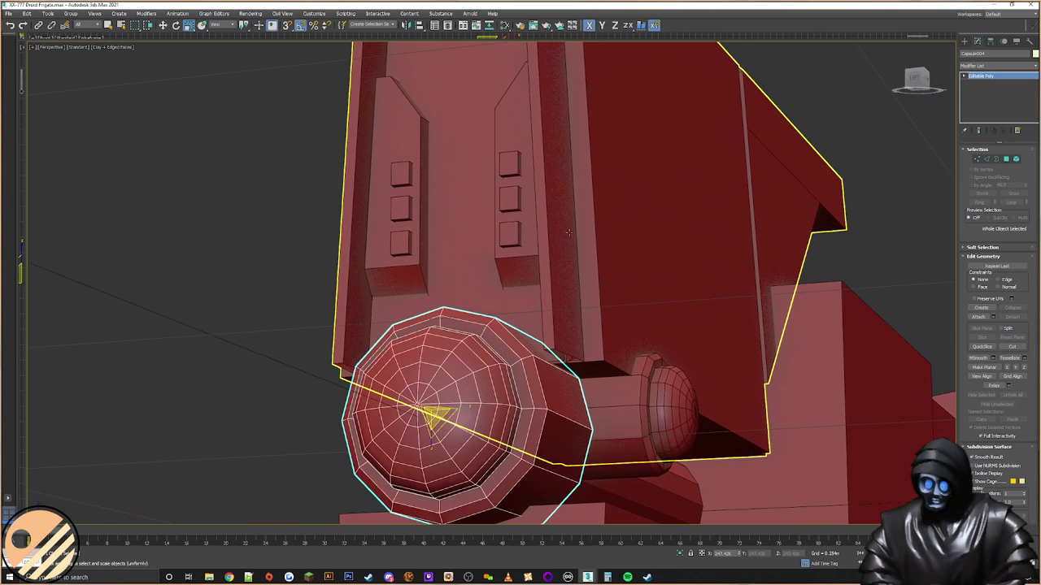
{"action": "middle_click_drag", "start_coordinate": [572, 290], "coordinate": [551, 151], "text": "alt"}
{"action": "middle_click_drag", "start_coordinate": [570, 274], "coordinate": [509, 275], "text": "alt"}
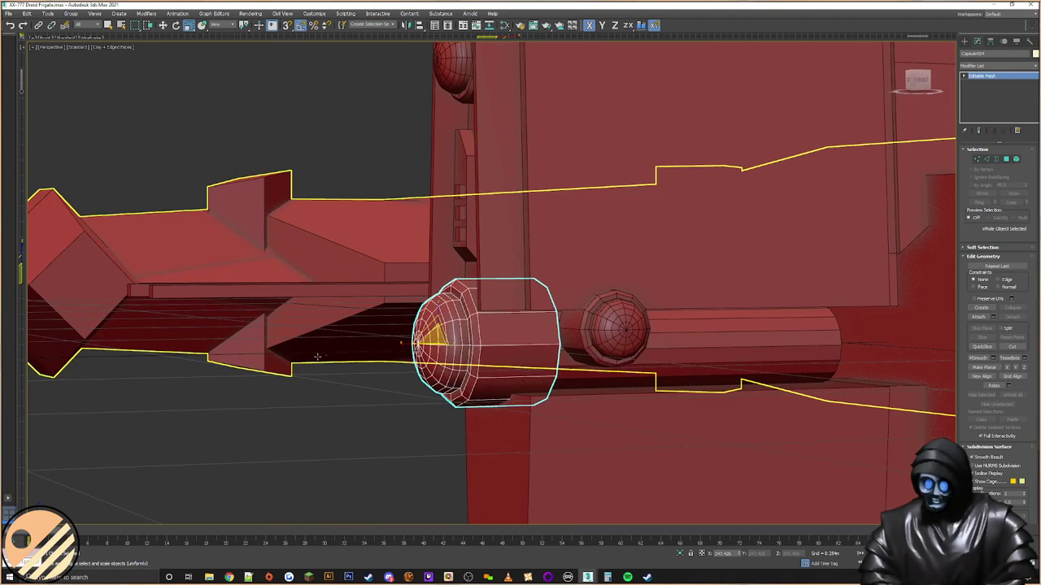
{"action": "left_click", "coordinate": [322, 271]}
{"action": "left_click", "coordinate": [561, 244]}
{"action": "key", "text": "3"}
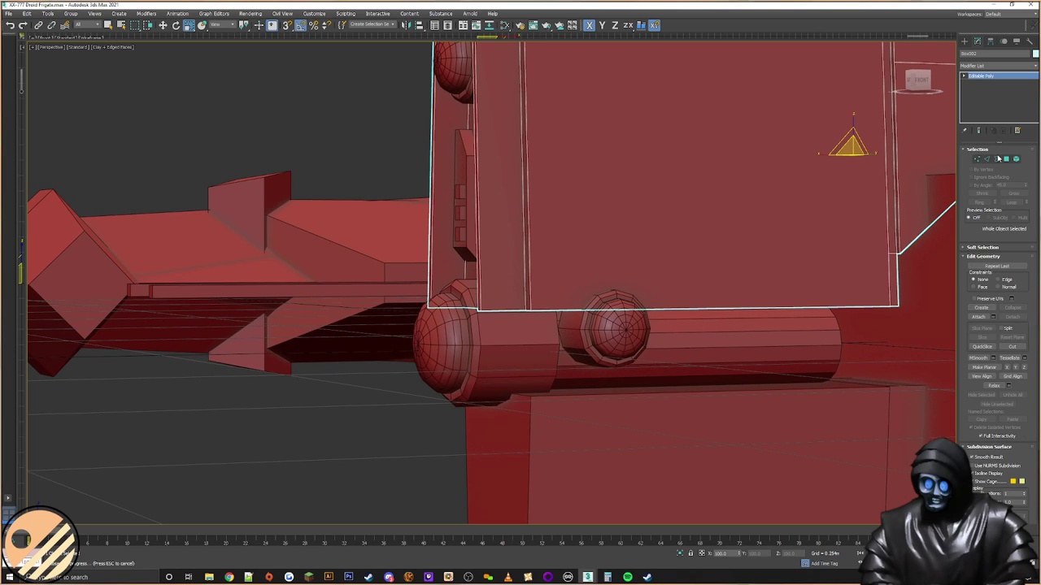
{"action": "middle_click_drag", "start_coordinate": [820, 216], "coordinate": [483, 299], "text": "alt"}
{"action": "left_click", "coordinate": [616, 160]}
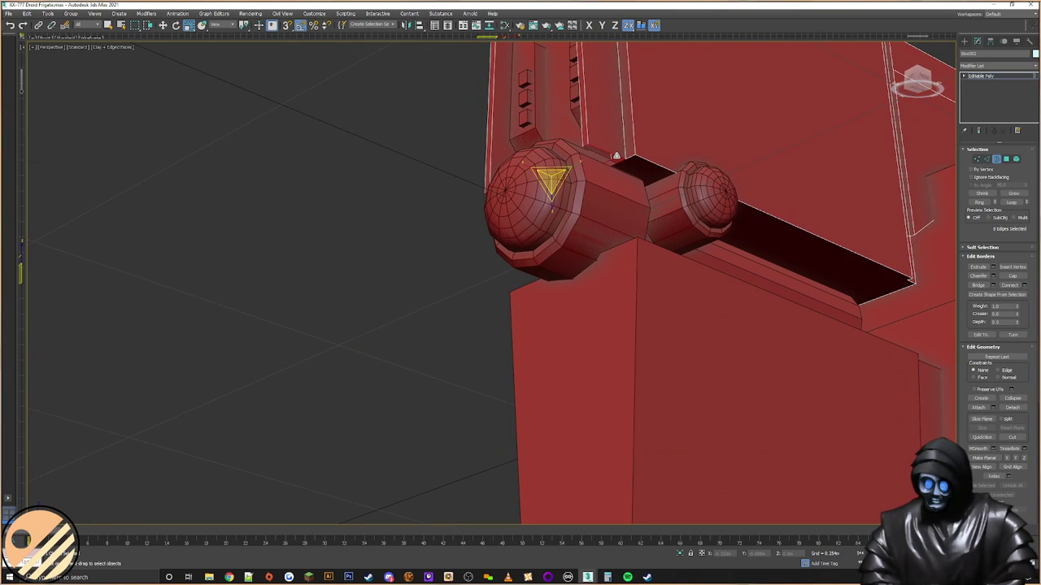
{"action": "middle_click_drag", "start_coordinate": [851, 231], "coordinate": [653, 282], "text": "alt"}
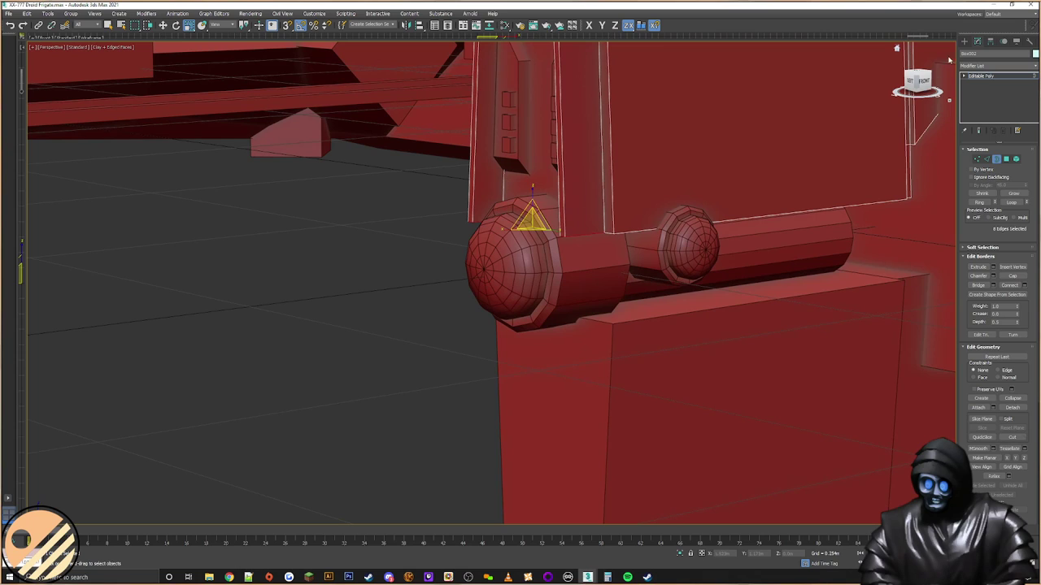
{"action": "left_click", "coordinate": [965, 41]}
{"action": "left_click", "coordinate": [412, 261]}
Step: Shorten the enlarged front capsule by moving the vertices of its rear end along X toward the dome
{"action": "middle_click_drag", "start_coordinate": [574, 251], "coordinate": [534, 279]}
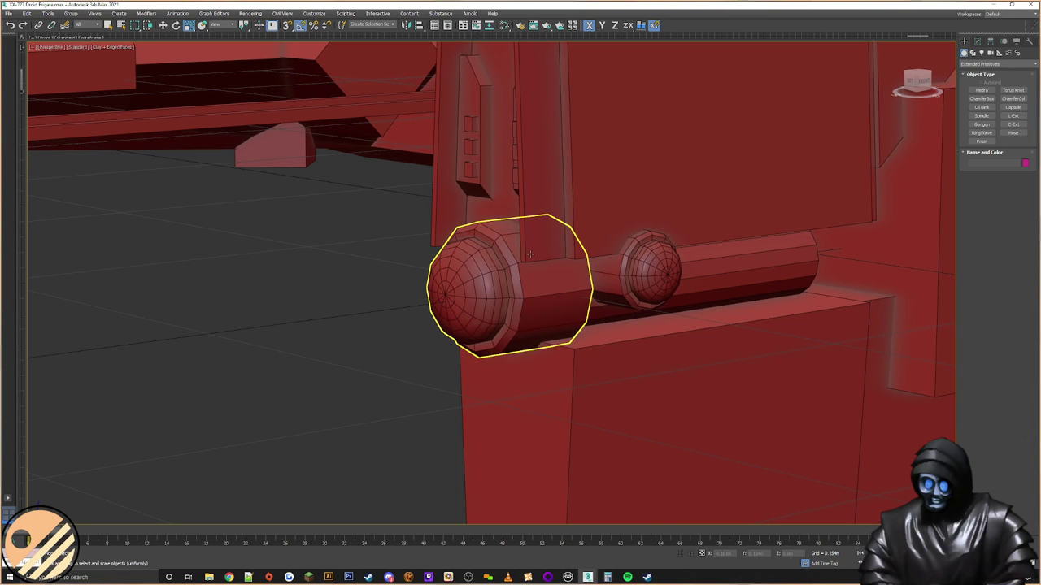
{"action": "left_click", "coordinate": [537, 281]}
{"action": "middle_click_drag", "start_coordinate": [632, 282], "coordinate": [587, 295]}
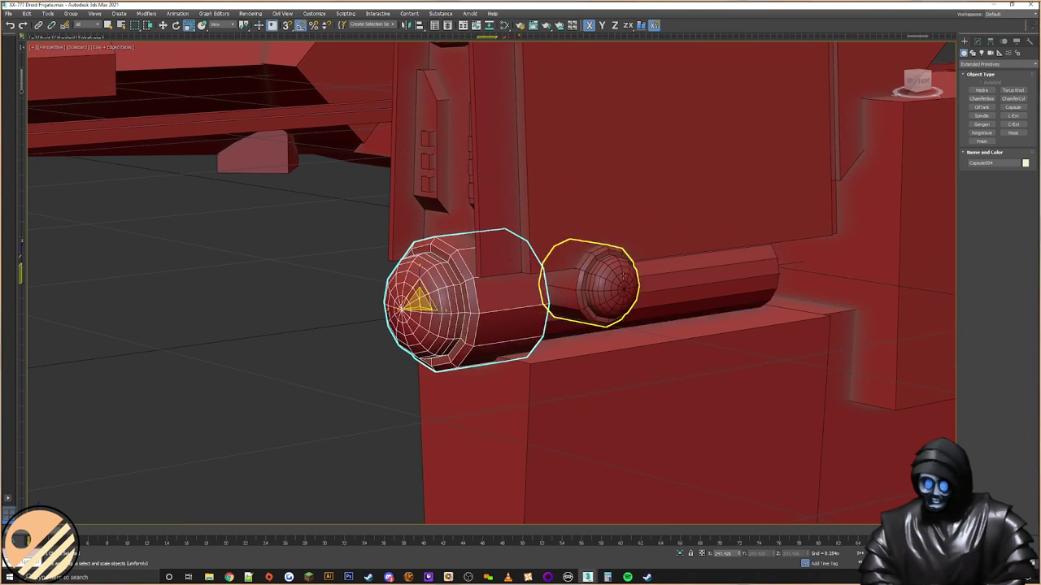
{"action": "middle_click_drag", "start_coordinate": [737, 272], "coordinate": [597, 239]}
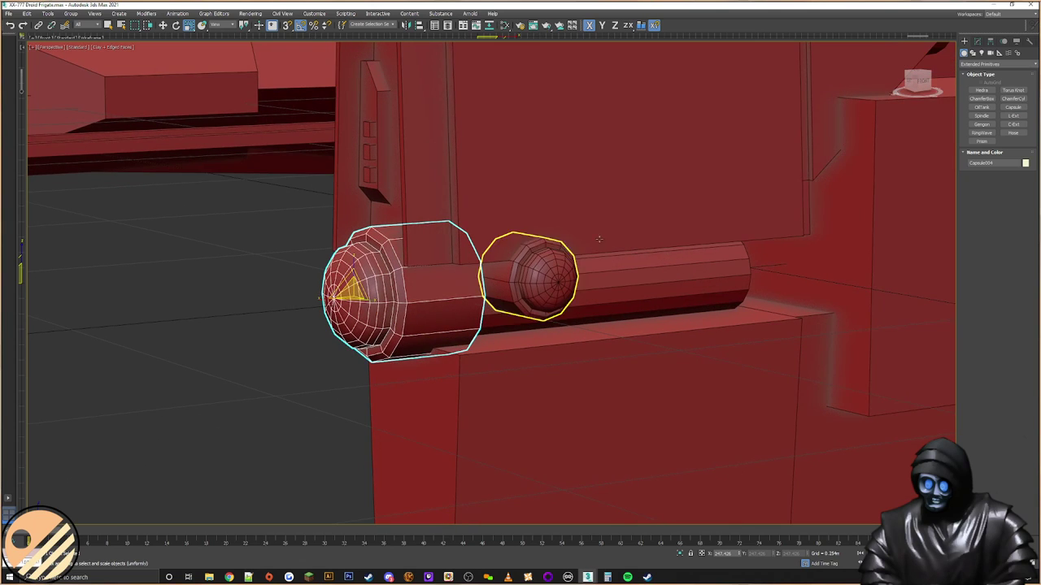
{"action": "left_click", "coordinate": [979, 42]}
{"action": "left_click", "coordinate": [977, 160]}
{"action": "middle_click_drag", "start_coordinate": [528, 323], "coordinate": [546, 182], "text": "alt"}
{"action": "left_click_drag", "start_coordinate": [432, 427], "coordinate": [416, 430]}
{"action": "middle_click_drag", "start_coordinate": [424, 389], "coordinate": [420, 377], "text": "alt"}
{"action": "left_click_drag", "start_coordinate": [532, 165], "coordinate": [410, 436]}
{"action": "right_click", "coordinate": [427, 286]}
{"action": "left_click", "coordinate": [438, 294]}
{"action": "middle_click_drag", "start_coordinate": [436, 297], "coordinate": [593, 279]}
{"action": "left_click_drag", "start_coordinate": [614, 294], "coordinate": [561, 301]}
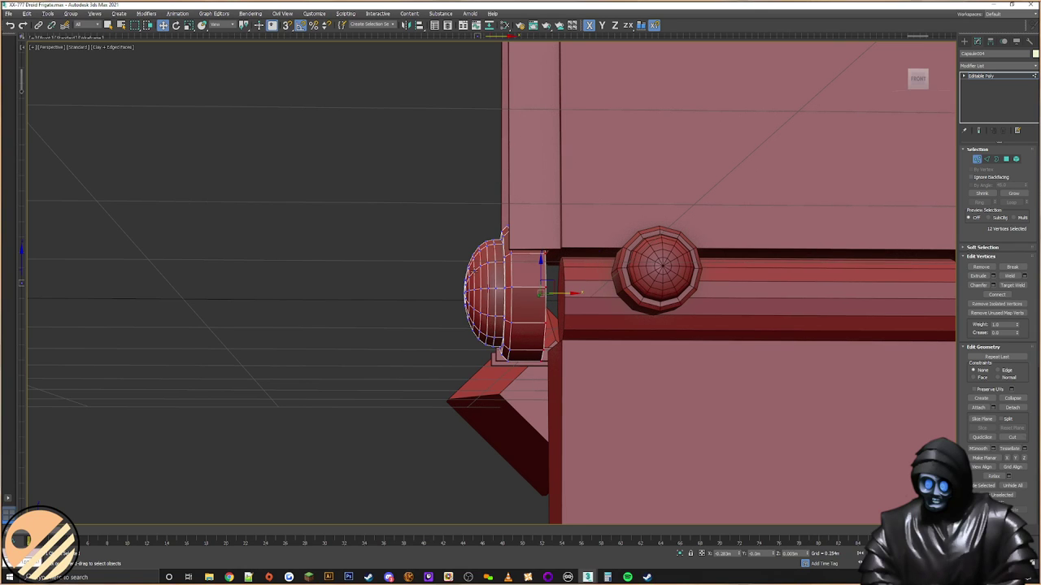
Step: Turn on snapping and move the front capsule's dome vertices along X toward its rim
{"action": "scroll", "coordinate": [505, 279], "scroll_direction": "up", "scroll_amount": 5}
{"action": "middle_click_drag", "start_coordinate": [505, 279], "coordinate": [489, 220], "text": "alt"}
{"action": "middle_click_drag", "start_coordinate": [441, 371], "coordinate": [468, 347], "text": "alt"}
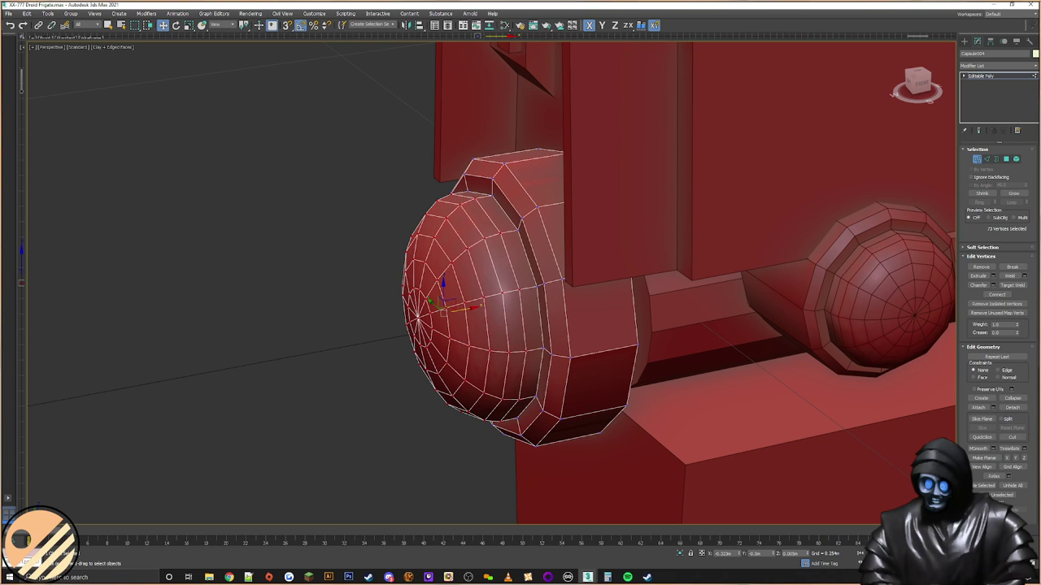
{"action": "middle_click_drag", "start_coordinate": [337, 329], "coordinate": [333, 448], "text": "alt"}
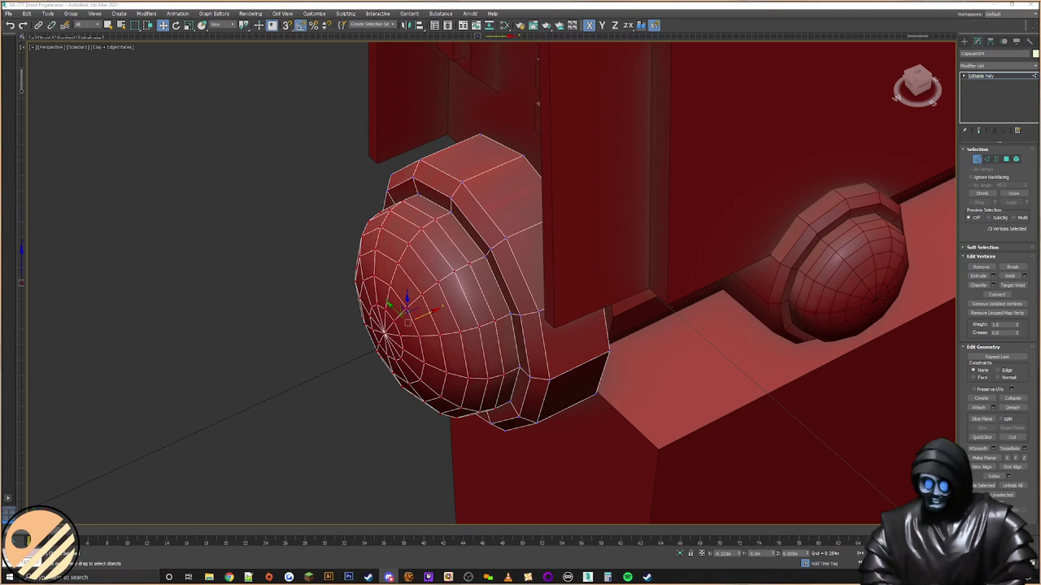
{"action": "middle_click_drag", "start_coordinate": [363, 394], "coordinate": [365, 392]}
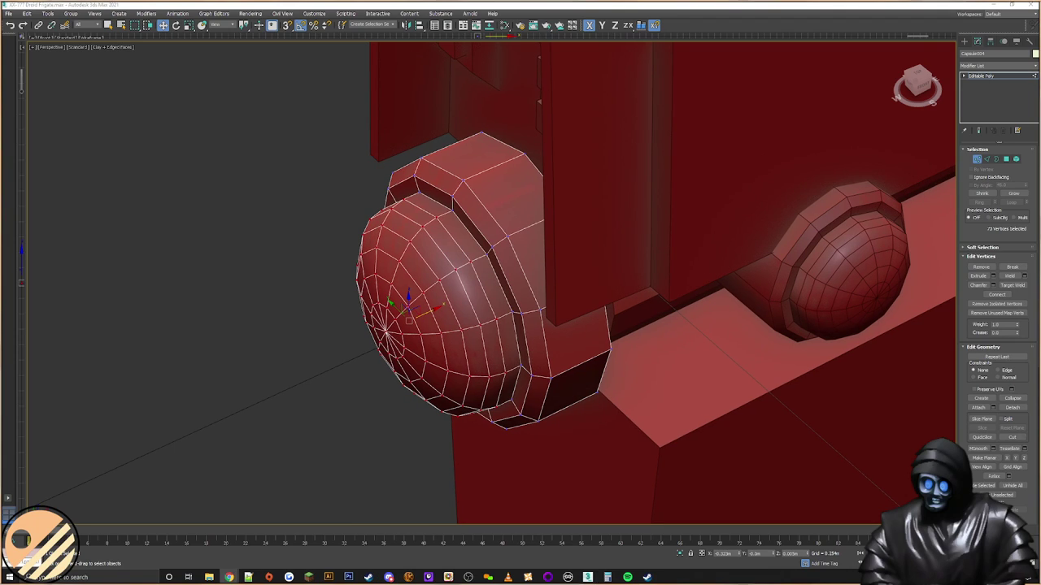
{"action": "middle_click_drag", "start_coordinate": [507, 351], "coordinate": [570, 294], "text": "alt"}
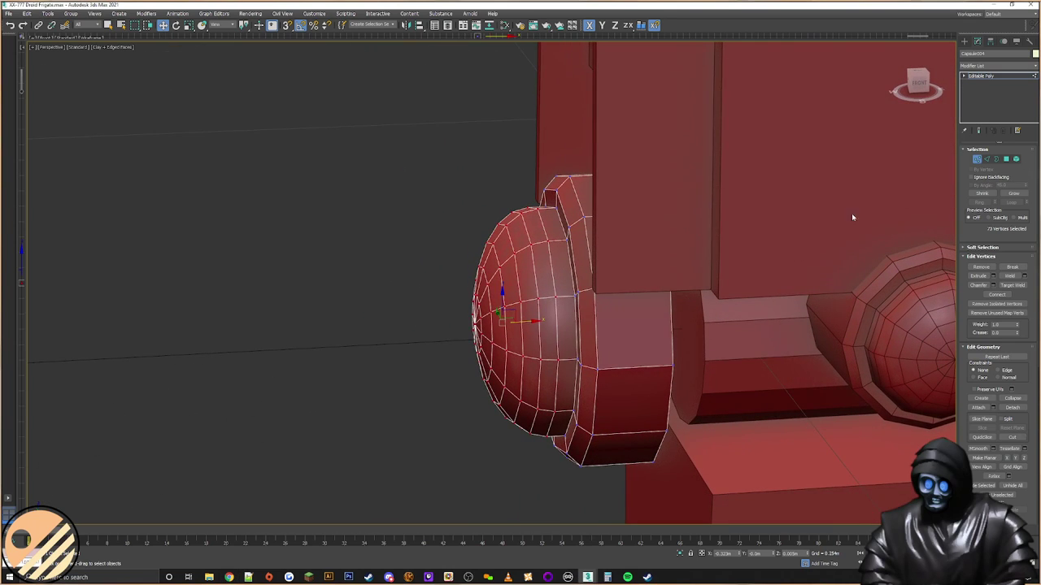
{"action": "left_click", "coordinate": [918, 83]}
{"action": "mouse_move", "coordinate": [507, 306]}
{"action": "middle_mouse_down", "text": "alt"}
{"action": "mouse_move", "coordinate": [503, 287]}
{"action": "mouse_move", "coordinate": [503, 307]}
{"action": "middle_mouse_up", "text": "alt"}
{"action": "key", "text": "s"}
{"action": "left_click_drag", "start_coordinate": [490, 249], "coordinate": [510, 250]}
{"action": "middle_click_drag", "start_coordinate": [510, 250], "coordinate": [531, 264], "text": "alt"}
Step: Weld the front capsule's overlapping vertices with a reduced weld threshold, leaving its dome and rim detail intact
{"action": "left_click", "coordinate": [1010, 276]}
{"action": "key", "text": "ctrl+z"}
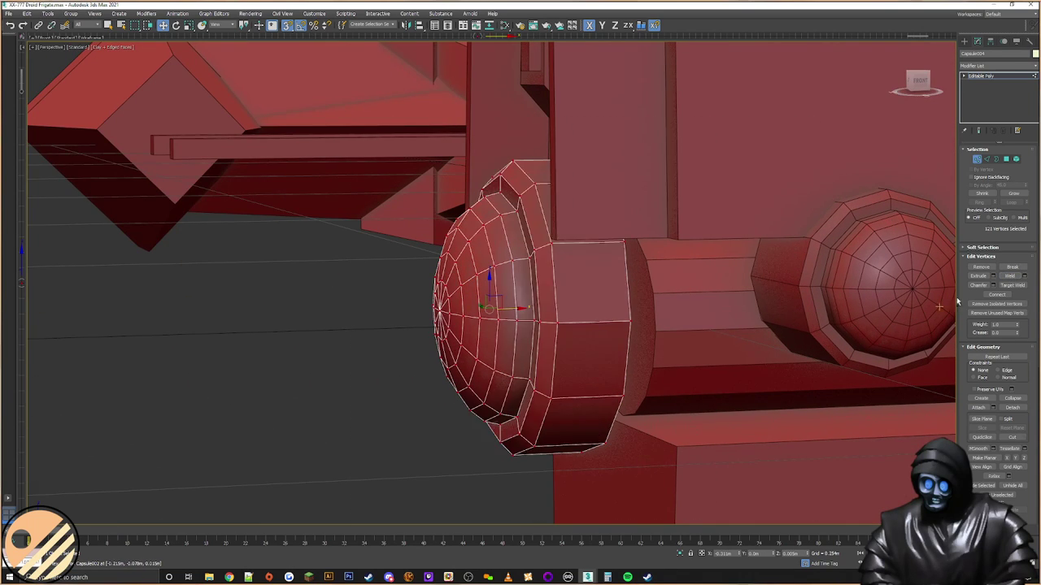
{"action": "left_click", "coordinate": [1024, 276]}
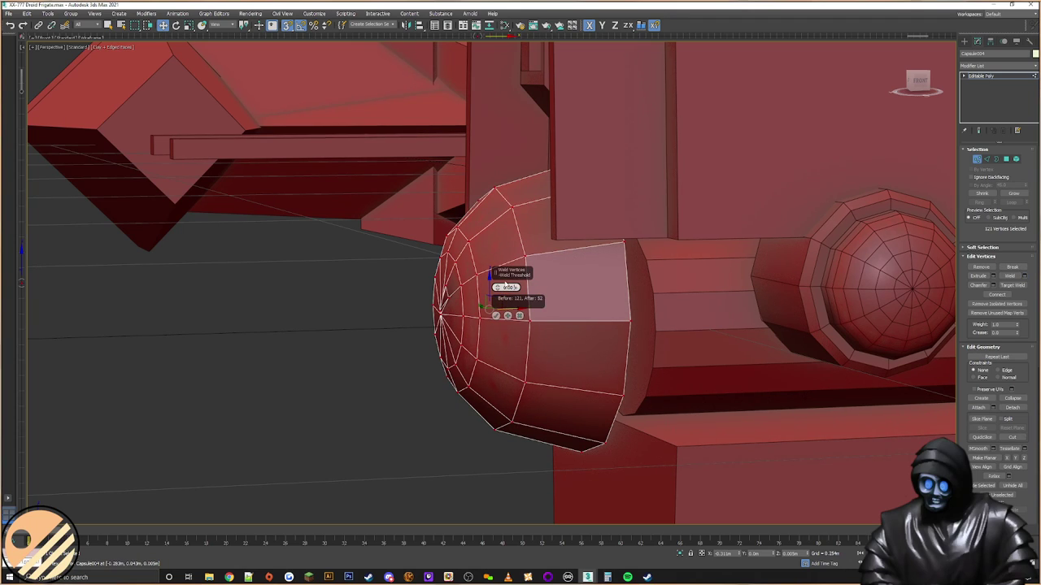
{"action": "key", "text": "BackSpace"}
{"action": "key", "text": "BackSpace"}
{"action": "key", "text": "BackSpace"}
{"action": "middle_click_drag", "start_coordinate": [337, 323], "coordinate": [330, 324]}
{"action": "left_click", "coordinate": [496, 316]}
{"action": "middle_click_drag", "start_coordinate": [498, 317], "coordinate": [557, 301], "text": "alt"}
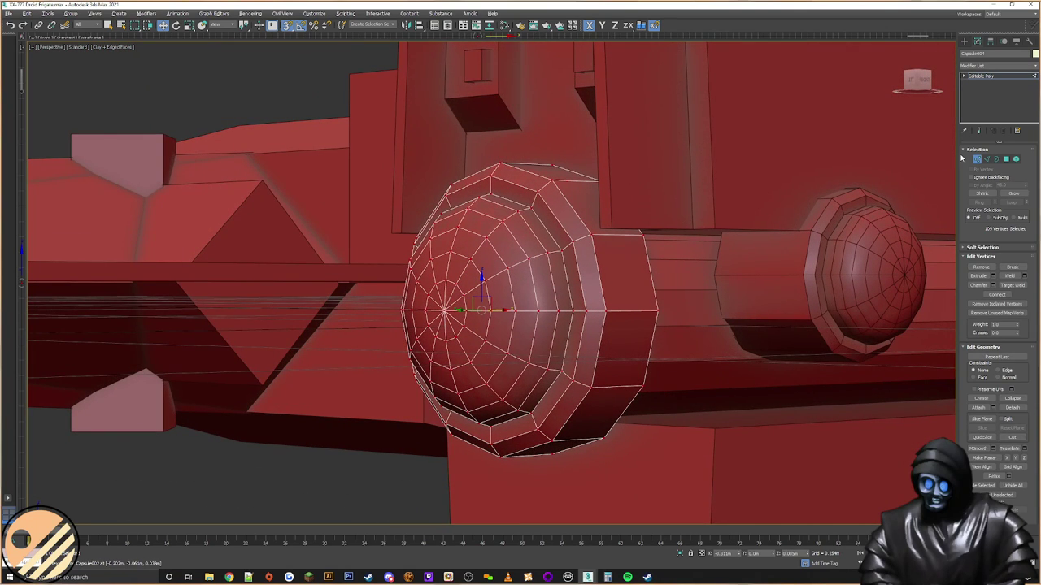
{"action": "left_click", "coordinate": [1006, 159]}
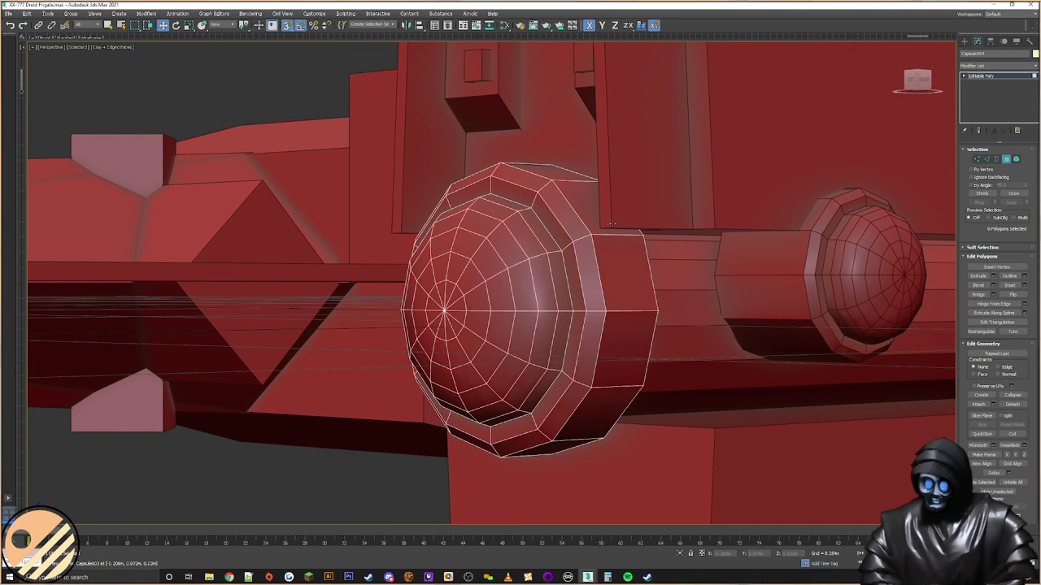
{"action": "left_click", "coordinate": [551, 234]}
{"action": "middle_click_drag", "start_coordinate": [553, 233], "coordinate": [608, 257], "text": "alt"}
{"action": "scroll", "coordinate": [598, 247], "scroll_direction": "down", "scroll_amount": 7}
{"action": "scroll", "coordinate": [545, 252], "scroll_direction": "up", "scroll_amount": 8}
{"action": "scroll", "coordinate": [569, 262], "scroll_direction": "up", "scroll_amount": 3}
Step: Select the ring of vertices at the front capsule's outer rim and move it rearward along X
{"action": "left_click", "coordinate": [977, 160]}
{"action": "key", "text": "F3"}
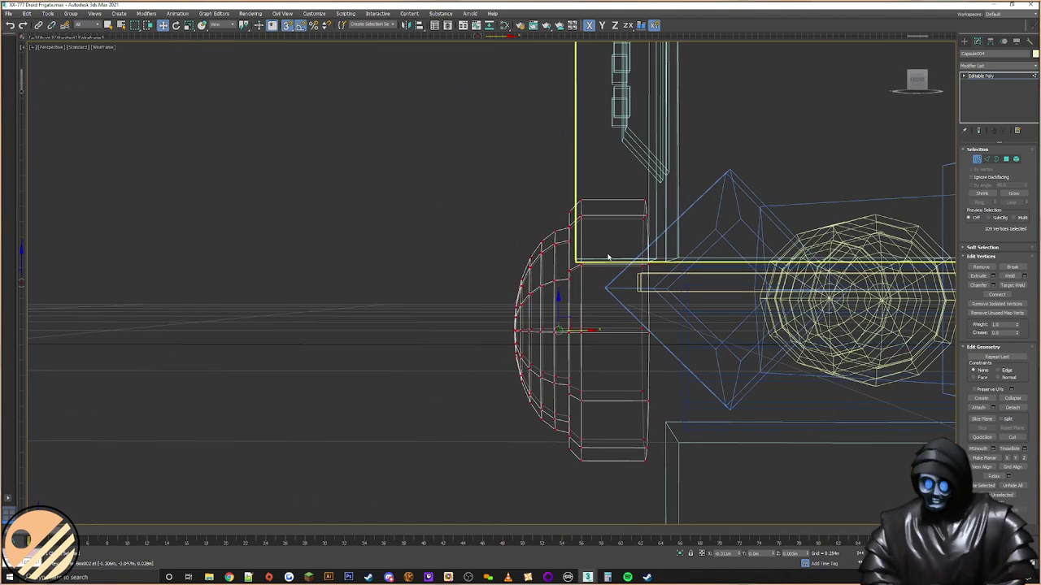
{"action": "left_click_drag", "start_coordinate": [578, 490], "coordinate": [577, 490]}
{"action": "middle_click_drag", "start_coordinate": [607, 350], "coordinate": [614, 359], "text": "alt"}
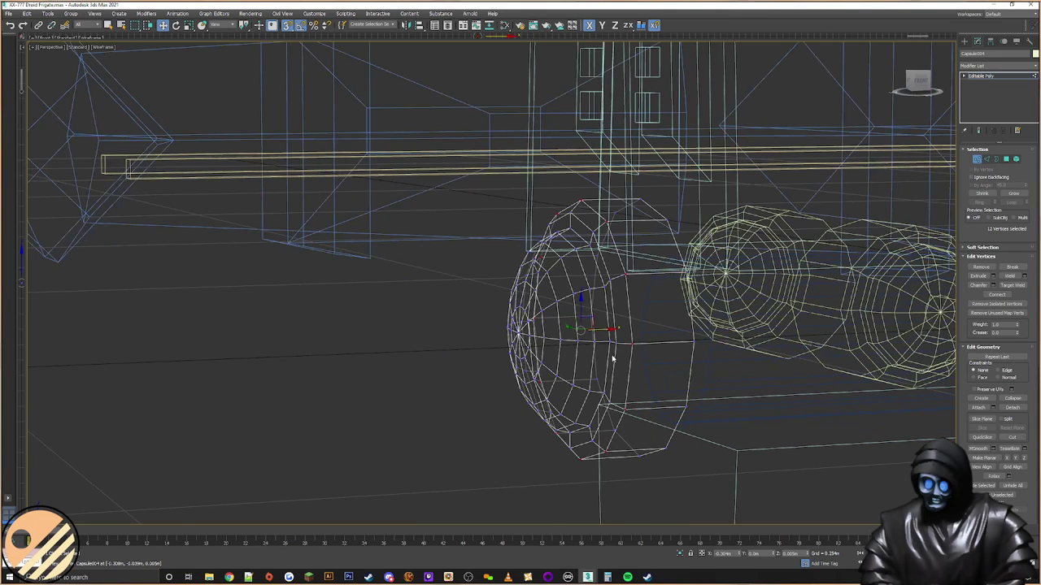
{"action": "key", "text": "F3"}
{"action": "left_click_drag", "start_coordinate": [610, 335], "coordinate": [640, 336]}
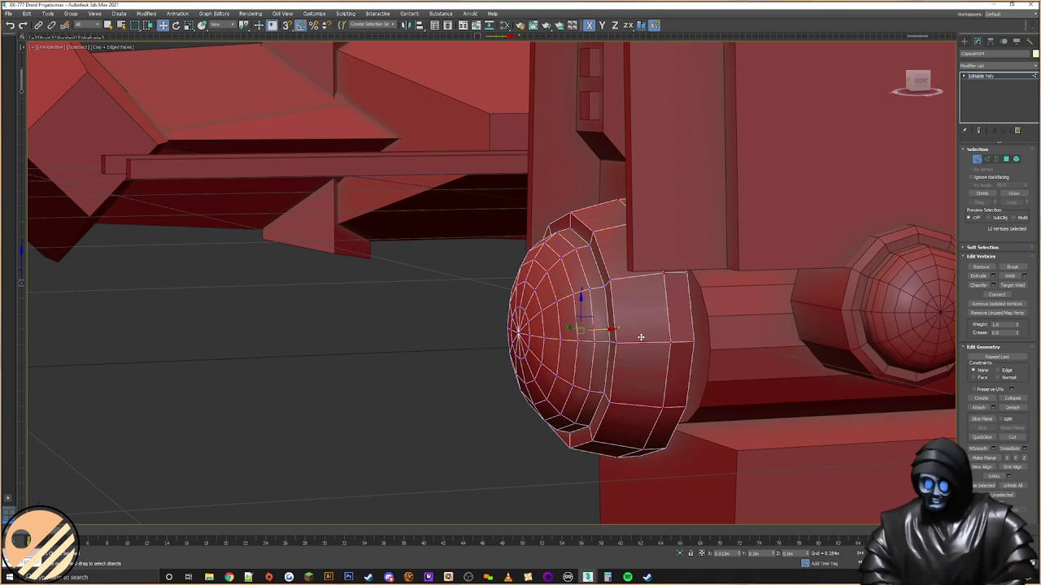
{"action": "scroll", "coordinate": [631, 415], "scroll_direction": "down", "scroll_amount": 5}
{"action": "middle_click_drag", "start_coordinate": [631, 416], "coordinate": [577, 326], "text": "alt"}
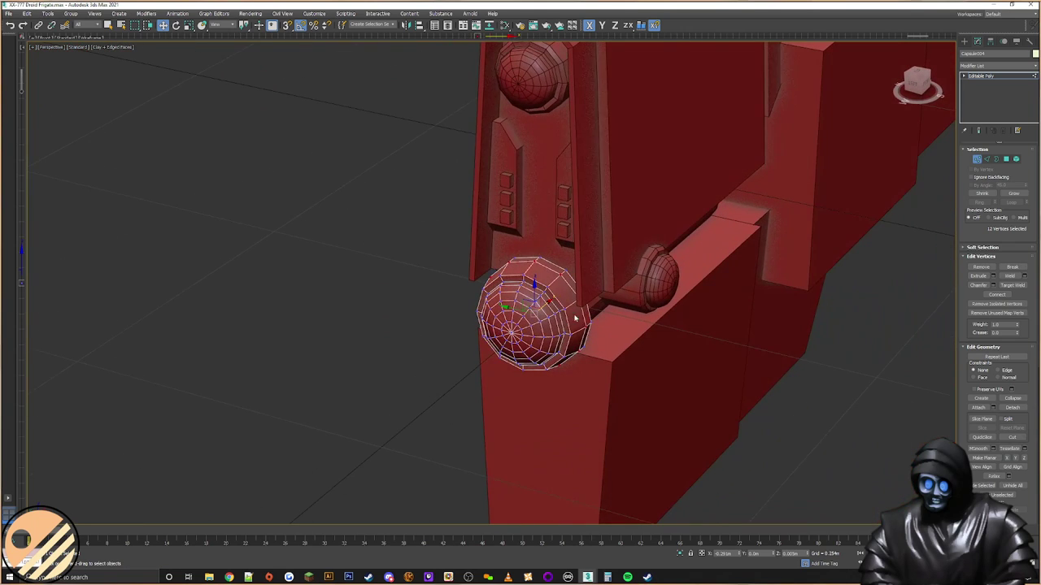
Step: Leave vertex editing, deselect the capsule and examine the front section and horizontal cylinder from a wider view
{"action": "left_click", "coordinate": [965, 42]}
{"action": "left_click", "coordinate": [869, 337]}
{"action": "middle_click_drag", "start_coordinate": [697, 279], "coordinate": [636, 294]}
{"action": "middle_click_drag", "start_coordinate": [636, 294], "coordinate": [674, 286], "text": "alt"}
{"action": "middle_click_drag", "start_coordinate": [612, 332], "coordinate": [553, 346]}
{"action": "left_click", "coordinate": [488, 321]}
{"action": "middle_click_drag", "start_coordinate": [488, 321], "coordinate": [402, 350]}
{"action": "left_click", "coordinate": [402, 351]}
{"action": "middle_click_drag", "start_coordinate": [596, 363], "coordinate": [583, 318]}
{"action": "scroll", "coordinate": [571, 351], "scroll_direction": "down", "scroll_amount": 3}
{"action": "scroll", "coordinate": [583, 317], "scroll_direction": "up", "scroll_amount": 4}
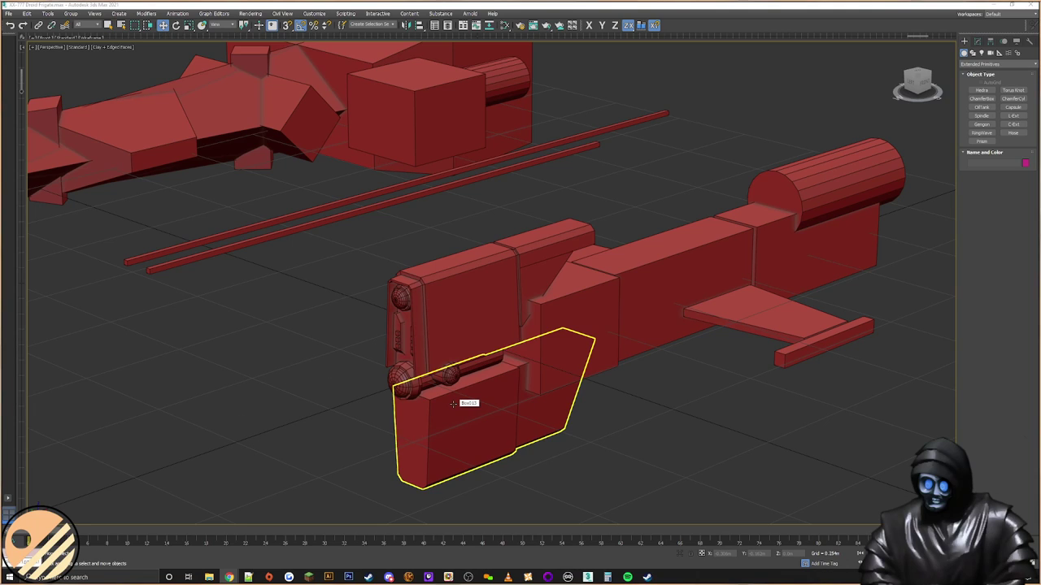
{"action": "scroll", "coordinate": [446, 404], "scroll_direction": "up", "scroll_amount": 2}
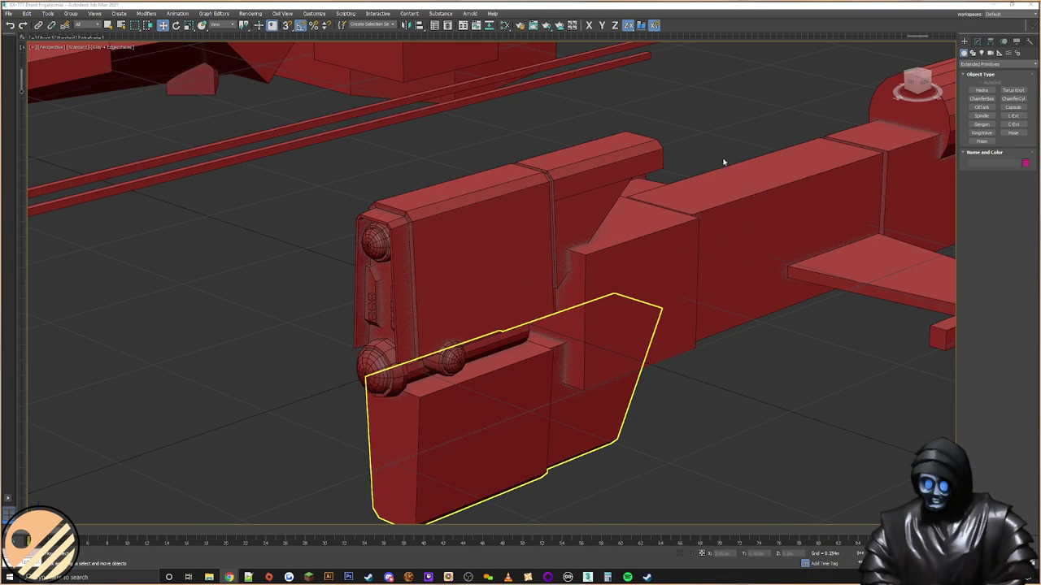
Step: Clone the hull box behind the cylinder as one independent copy placed beside the front section
{"action": "left_click", "coordinate": [624, 298]}
{"action": "left_click_drag", "start_coordinate": [623, 298], "coordinate": [513, 350], "text": "shift"}
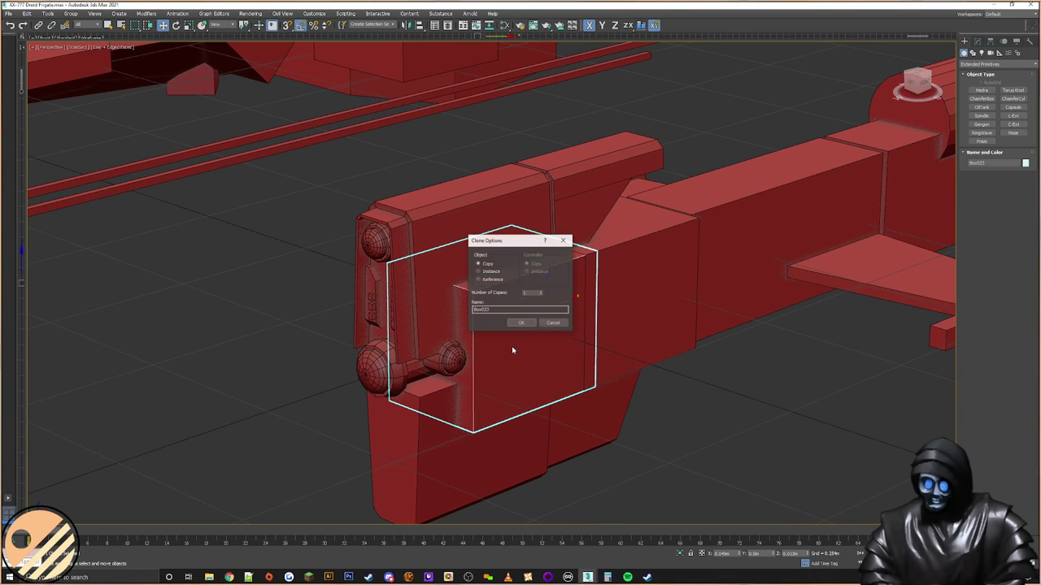
{"action": "left_click", "coordinate": [521, 323]}
{"action": "scroll", "coordinate": [491, 353], "scroll_direction": "up", "scroll_amount": 2}
Step: Scale the copied box down freehand and move it onto the horizontal cylinder behind the side capsule
{"action": "right_click", "coordinate": [491, 348]}
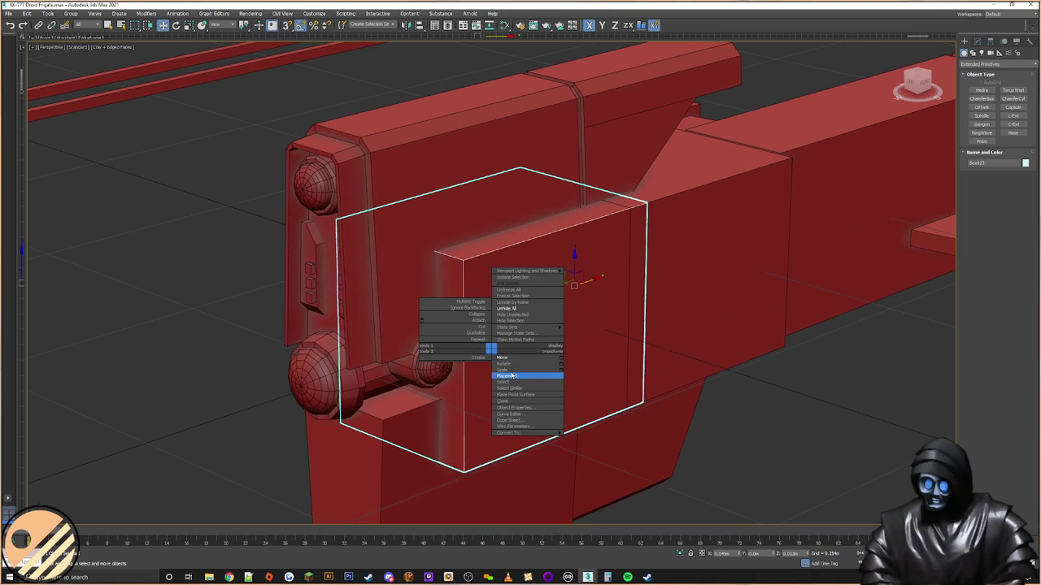
{"action": "left_click", "coordinate": [511, 376]}
{"action": "left_click_drag", "start_coordinate": [548, 293], "coordinate": [583, 326]}
{"action": "left_click_drag", "start_coordinate": [577, 260], "coordinate": [578, 298]}
{"action": "right_click", "coordinate": [600, 298]}
{"action": "left_click", "coordinate": [609, 304]}
{"action": "middle_click_drag", "start_coordinate": [626, 302], "coordinate": [583, 277], "text": "alt"}
{"action": "left_click_drag", "start_coordinate": [585, 277], "coordinate": [389, 307]}
{"action": "middle_click_drag", "start_coordinate": [389, 308], "coordinate": [403, 346], "text": "alt"}
{"action": "scroll", "coordinate": [433, 304], "scroll_direction": "up", "scroll_amount": 5}
Step: Thin the copied box into a narrow plate by scaling it along X, and reduce its width along Y
{"action": "right_click", "coordinate": [461, 325]}
{"action": "left_click", "coordinate": [488, 347]}
{"action": "key", "text": "F5"}
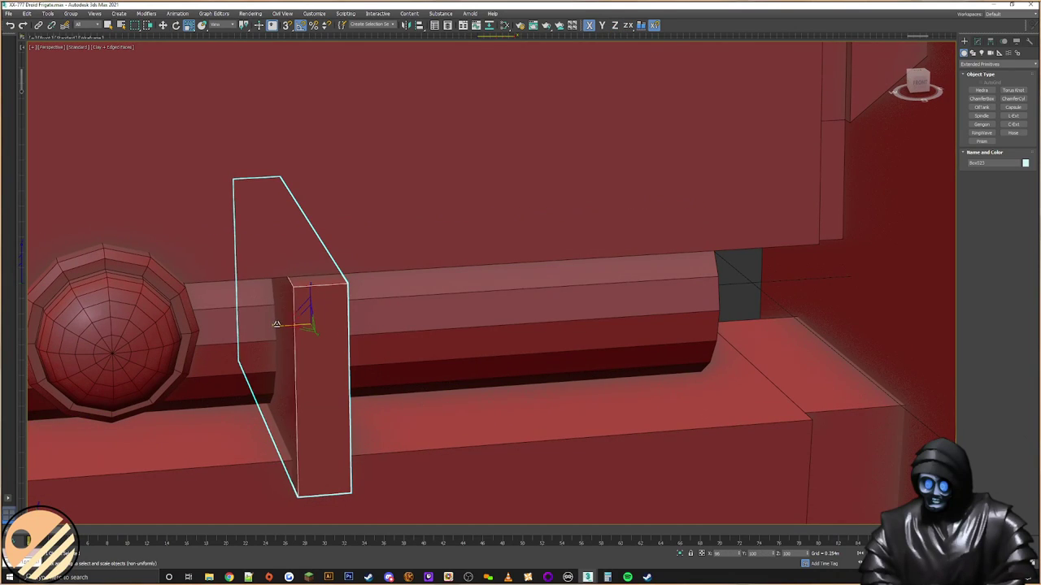
{"action": "left_click_drag", "start_coordinate": [319, 332], "coordinate": [297, 333]}
{"action": "middle_click_drag", "start_coordinate": [297, 334], "coordinate": [363, 328], "text": "alt"}
{"action": "key", "text": "F6"}
{"action": "left_click_drag", "start_coordinate": [362, 327], "coordinate": [324, 324]}
{"action": "middle_click_drag", "start_coordinate": [323, 324], "coordinate": [339, 367], "text": "alt"}
Step: Move the thin plate into line with the horizontal cylinder and refine its size freehand
{"action": "right_click", "coordinate": [410, 365]}
{"action": "left_click", "coordinate": [444, 368]}
{"action": "right_click", "coordinate": [439, 367]}
{"action": "left_click", "coordinate": [448, 378]}
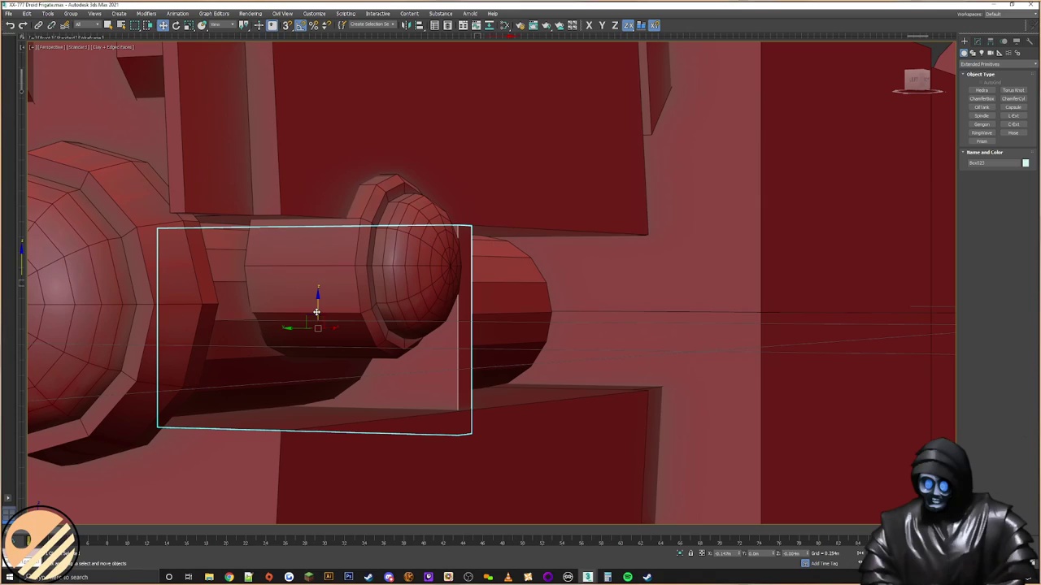
{"action": "middle_click_drag", "start_coordinate": [455, 366], "coordinate": [480, 314], "text": "alt"}
{"action": "right_click", "coordinate": [481, 314]}
{"action": "left_click", "coordinate": [492, 336]}
{"action": "left_click_drag", "start_coordinate": [450, 296], "coordinate": [462, 297]}
{"action": "middle_click_drag", "start_coordinate": [465, 298], "coordinate": [509, 304], "text": "alt"}
{"action": "left_click_drag", "start_coordinate": [502, 306], "coordinate": [497, 303]}
{"action": "middle_click_drag", "start_coordinate": [589, 329], "coordinate": [551, 341]}
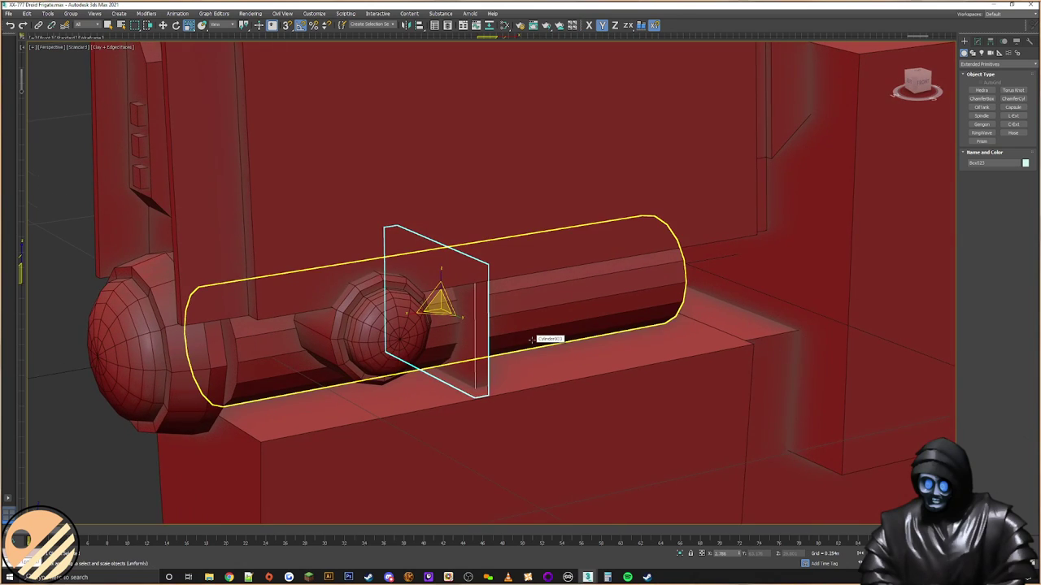
Step: Switch to Spotify and open Aim To Head's full album discography
{"action": "left_click", "coordinate": [627, 577]}
{"action": "scroll", "coordinate": [472, 389], "scroll_direction": "down", "scroll_amount": 5}
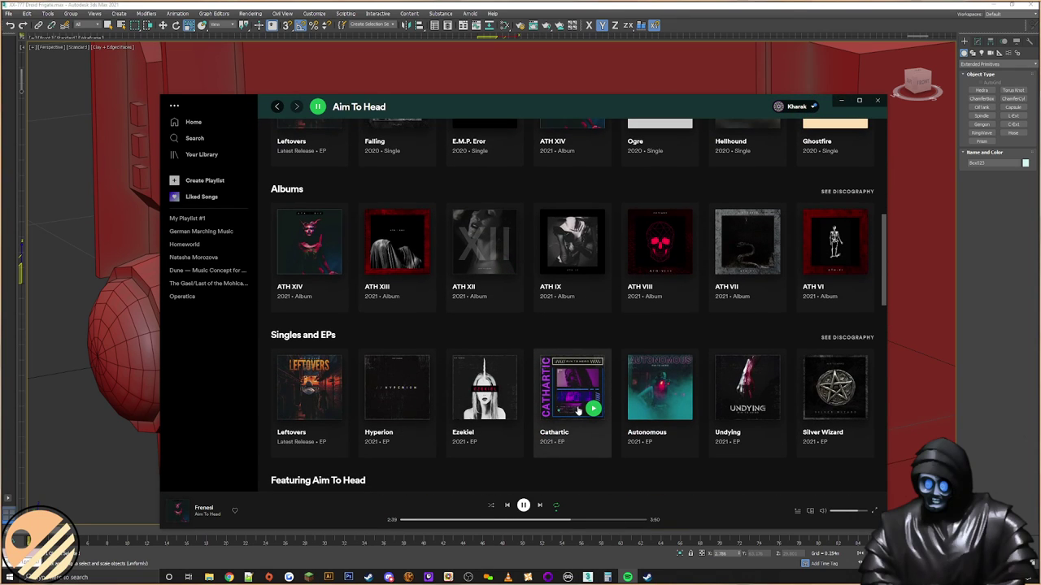
{"action": "left_click", "coordinate": [845, 192]}
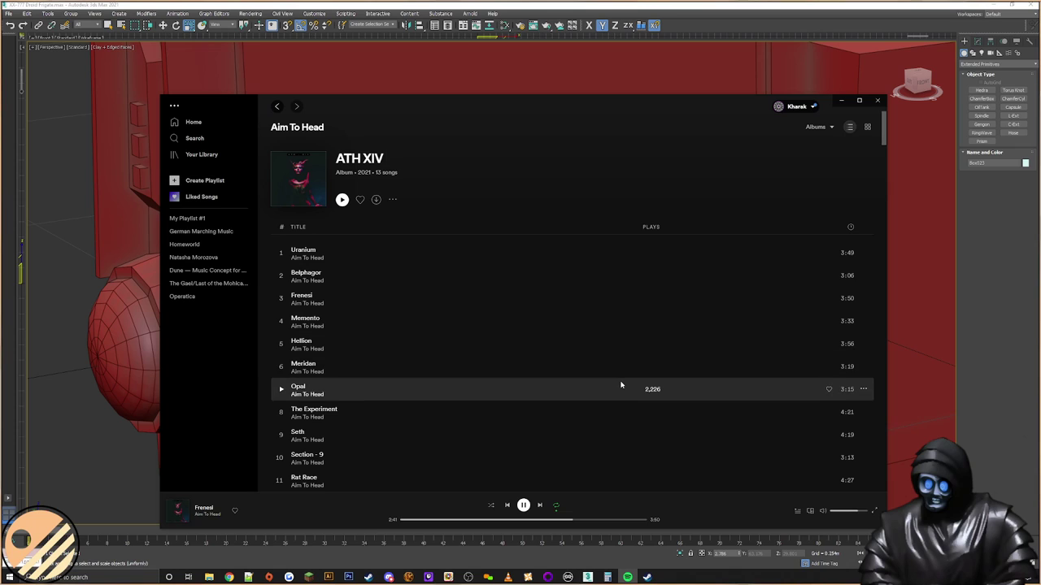
Step: Find the album ATH VI in the discography, play its track Shock and return to 3ds Max
{"action": "scroll", "coordinate": [477, 396], "scroll_direction": "down", "scroll_amount": 3}
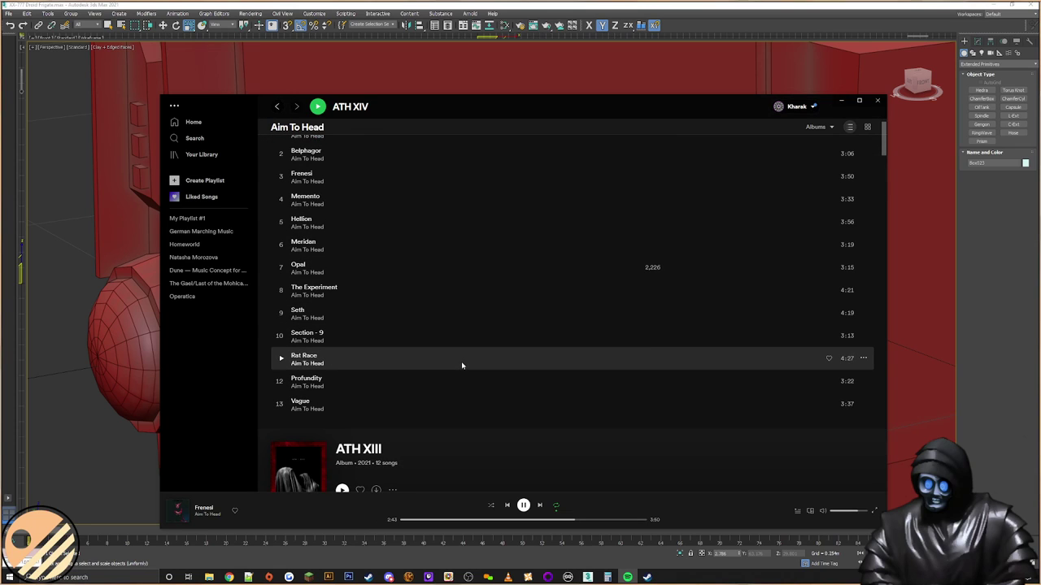
{"action": "scroll", "coordinate": [462, 365], "scroll_direction": "down", "scroll_amount": 6}
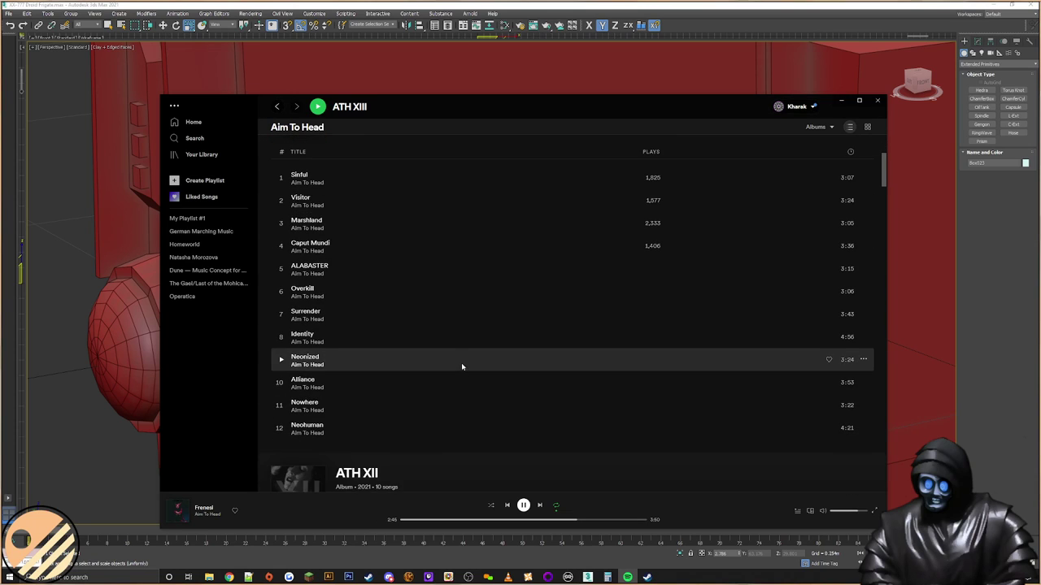
{"action": "scroll", "coordinate": [463, 368], "scroll_direction": "down", "scroll_amount": 5}
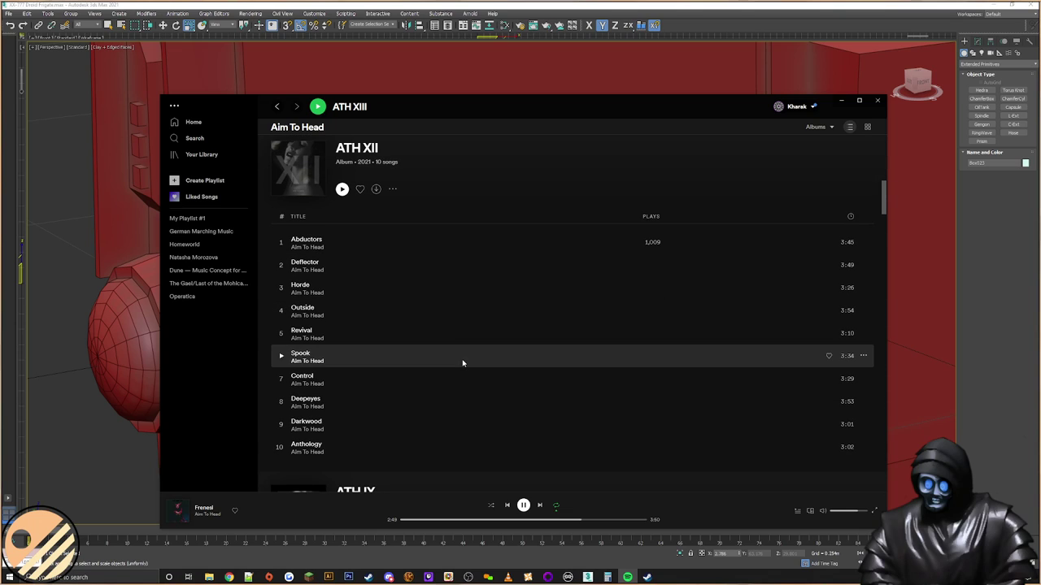
{"action": "scroll", "coordinate": [462, 363], "scroll_direction": "down", "scroll_amount": 4}
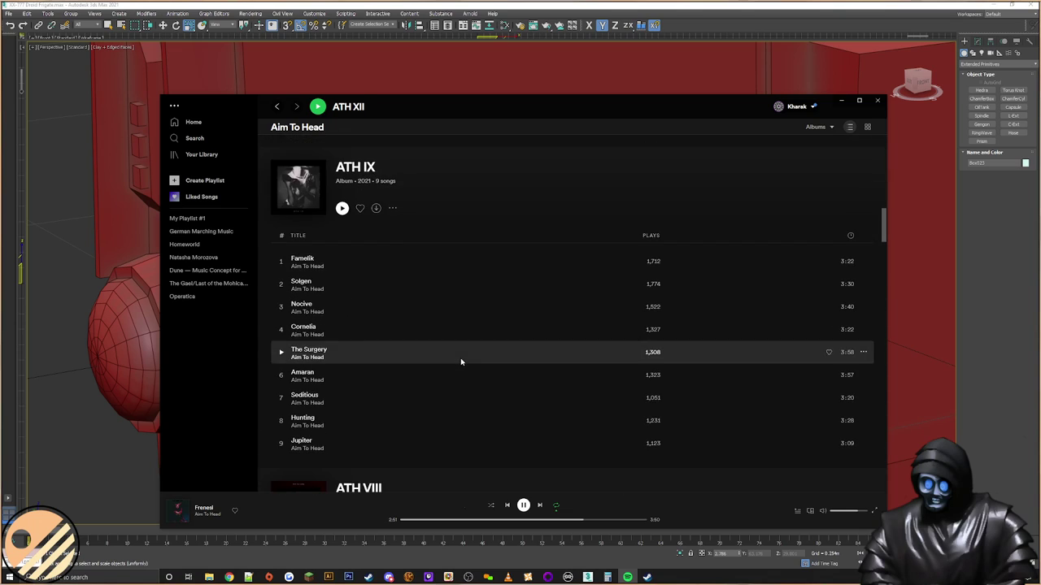
{"action": "scroll", "coordinate": [460, 361], "scroll_direction": "down", "scroll_amount": 5}
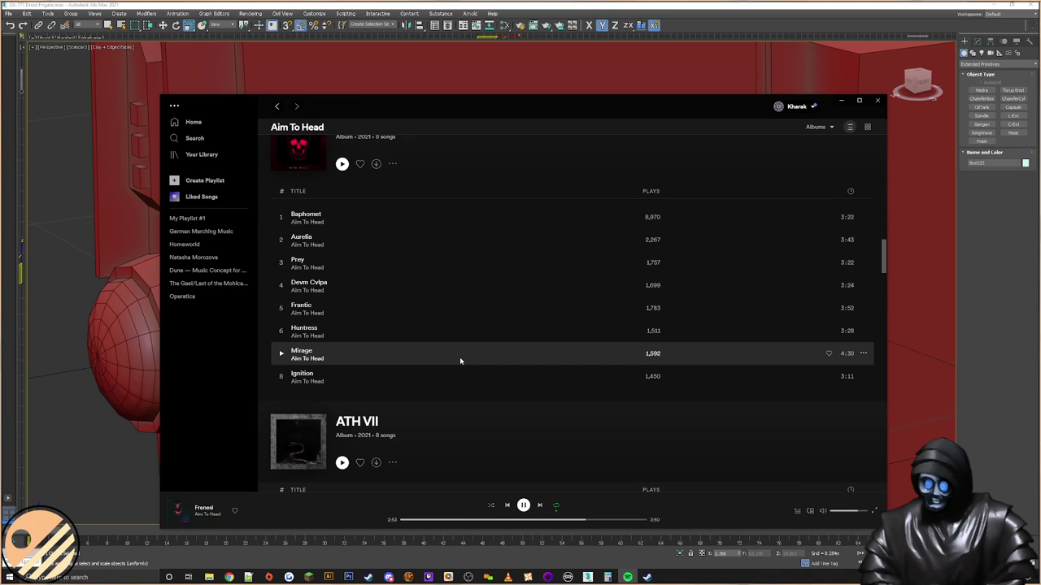
{"action": "scroll", "coordinate": [460, 360], "scroll_direction": "down", "scroll_amount": 4}
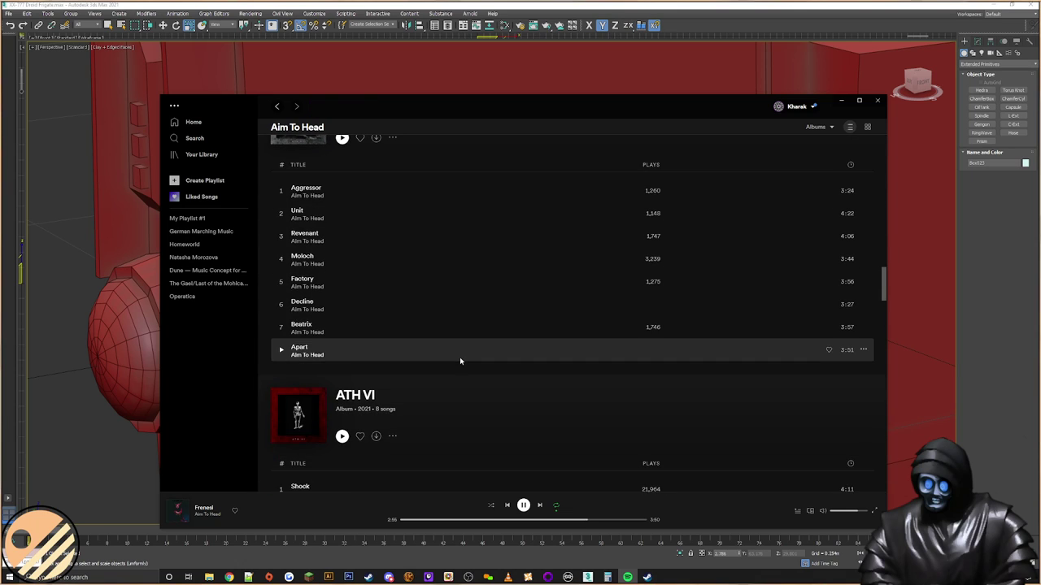
{"action": "scroll", "coordinate": [460, 360], "scroll_direction": "down", "scroll_amount": 2}
{"action": "scroll", "coordinate": [458, 360], "scroll_direction": "down", "scroll_amount": 2}
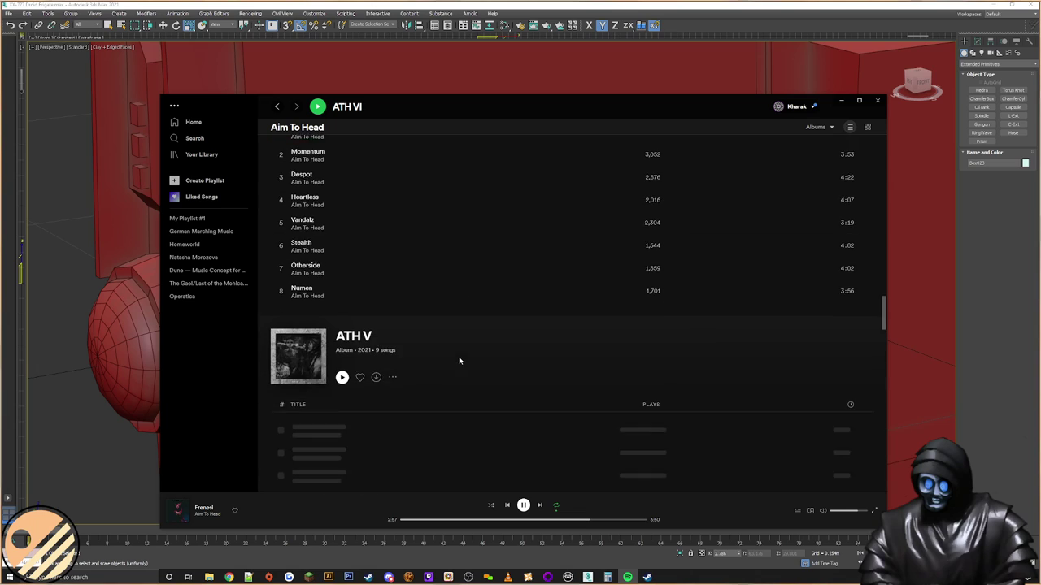
{"action": "scroll", "coordinate": [453, 355], "scroll_direction": "up", "scroll_amount": 1}
{"action": "left_click", "coordinate": [282, 204]}
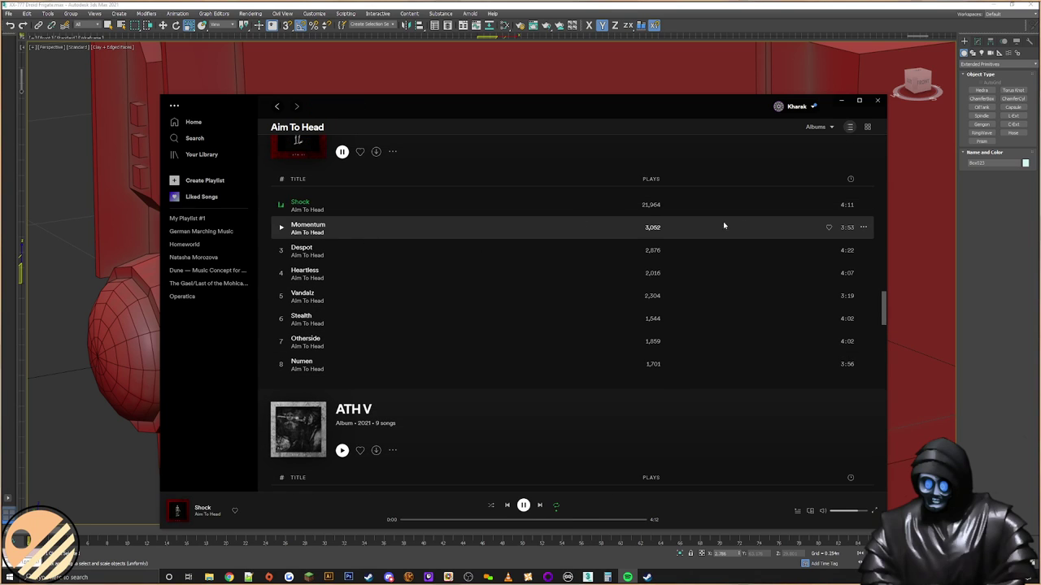
{"action": "left_click", "coordinate": [828, 204]}
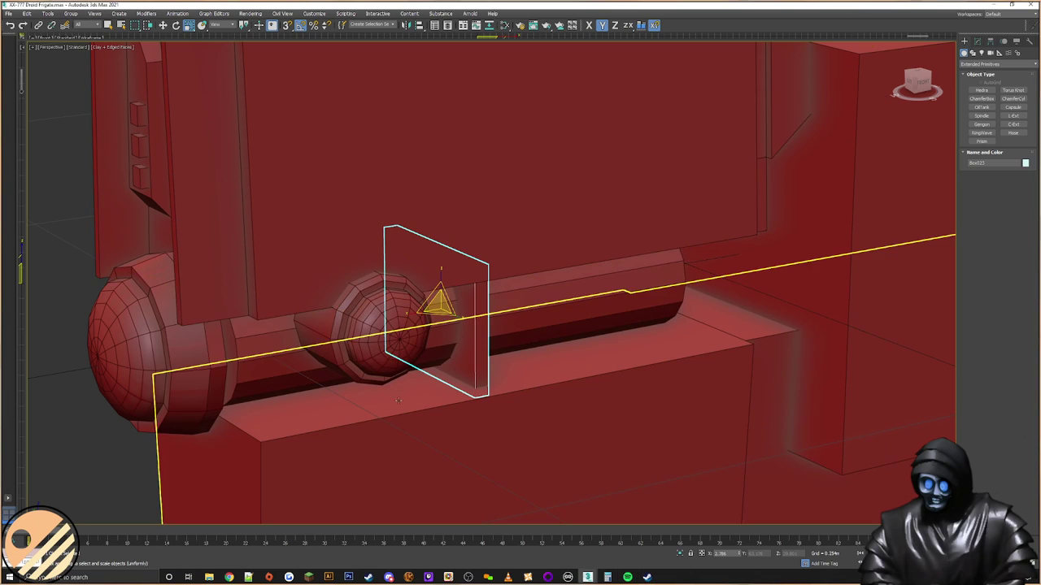
Step: Enter edge editing on the thin plate and select its four vertical edges
{"action": "middle_click_drag", "start_coordinate": [757, 196], "coordinate": [894, 146]}
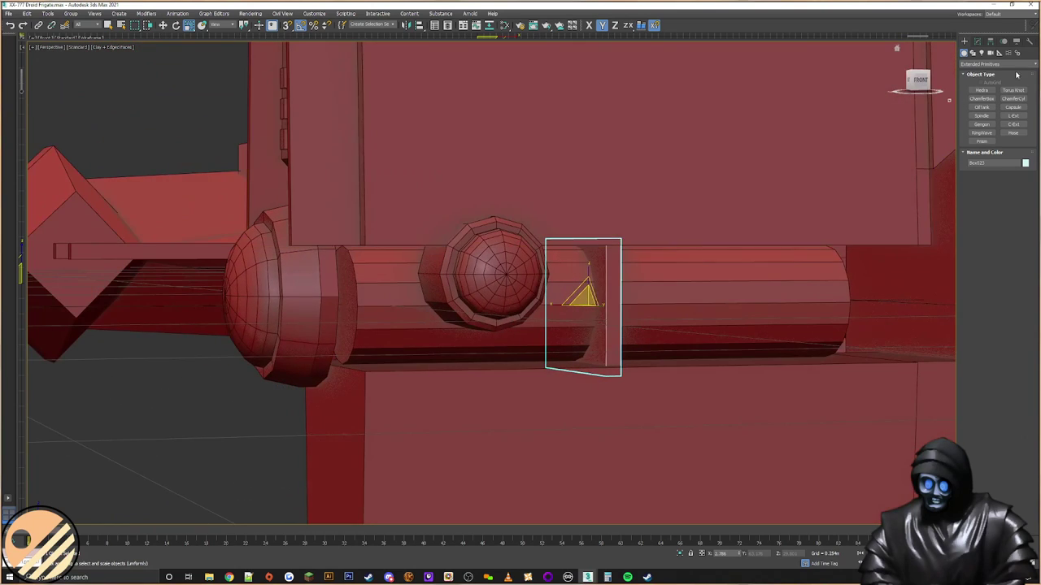
{"action": "left_click", "coordinate": [977, 40]}
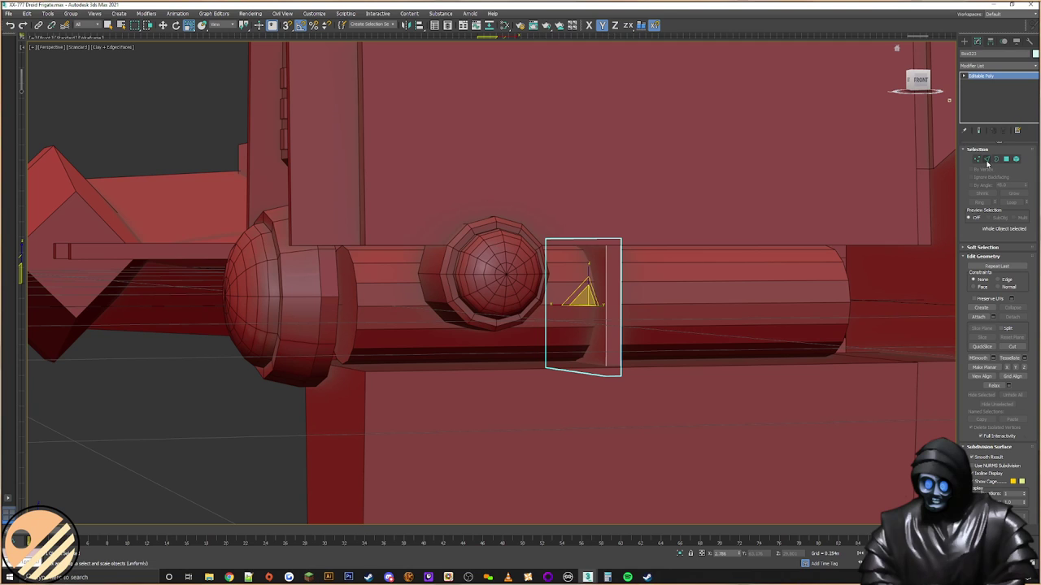
{"action": "left_click", "coordinate": [986, 160]}
{"action": "middle_click_drag", "start_coordinate": [690, 272], "coordinate": [596, 249], "text": "alt"}
{"action": "scroll", "coordinate": [572, 280], "scroll_direction": "up", "scroll_amount": 5}
{"action": "left_click_drag", "start_coordinate": [623, 263], "coordinate": [468, 285]}
{"action": "middle_click_drag", "start_coordinate": [605, 281], "coordinate": [569, 259], "text": "alt"}
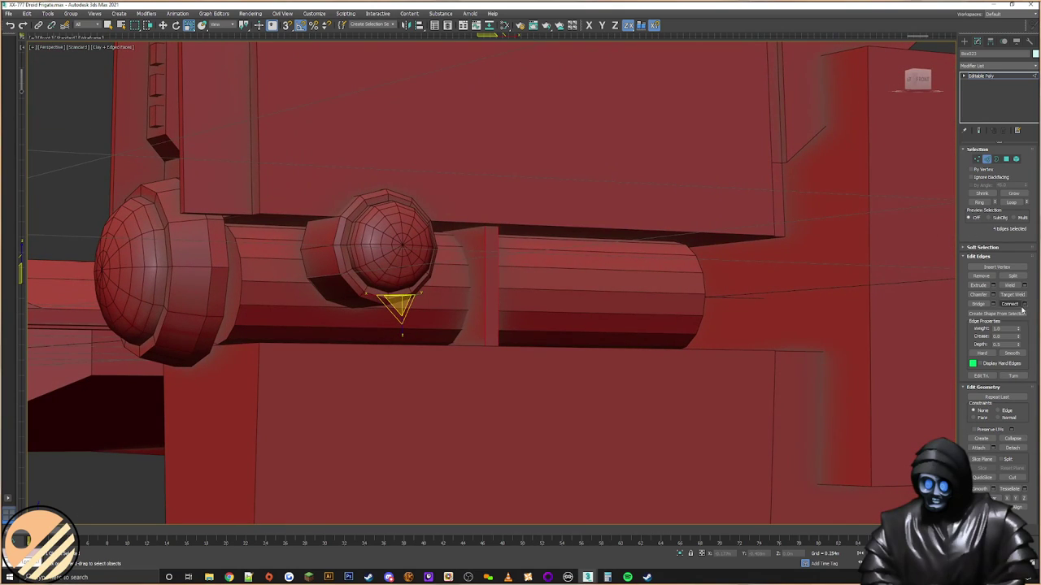
Step: Snap the plate's top vertices to the hull's underside and its bottom vertices to the lower hull's top surface along Z
{"action": "left_click", "coordinate": [976, 159]}
{"action": "left_click_drag", "start_coordinate": [622, 148], "coordinate": [358, 238]}
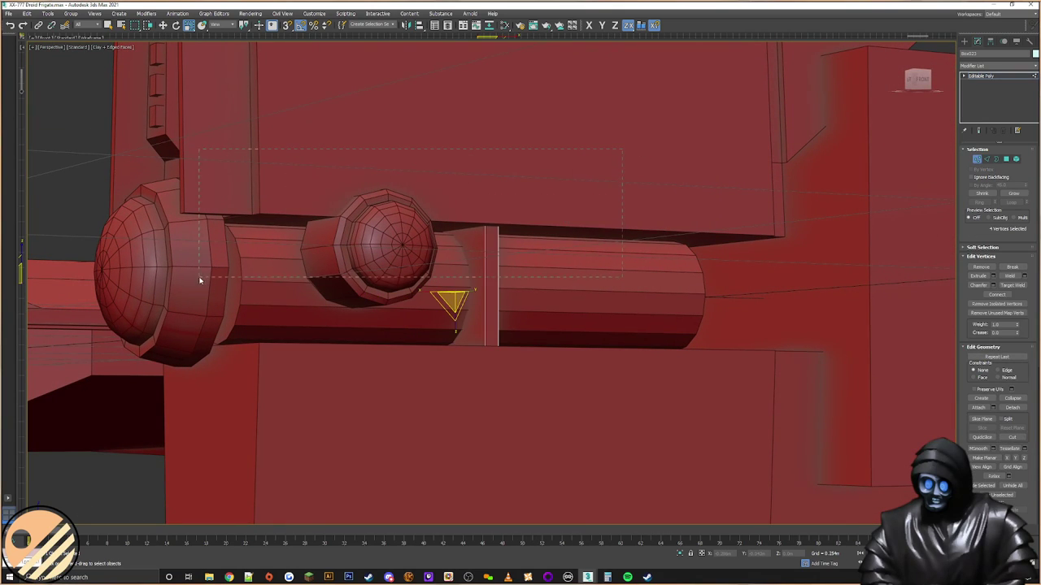
{"action": "right_click", "coordinate": [497, 210]}
{"action": "left_click", "coordinate": [515, 221]}
{"action": "left_click_drag", "start_coordinate": [449, 211], "coordinate": [776, 236]}
{"action": "middle_click_drag", "start_coordinate": [550, 301], "coordinate": [529, 305], "text": "alt"}
{"action": "left_click_drag", "start_coordinate": [586, 321], "coordinate": [422, 379]}
{"action": "left_click_drag", "start_coordinate": [450, 334], "coordinate": [787, 351]}
{"action": "middle_click_drag", "start_coordinate": [669, 341], "coordinate": [675, 371], "text": "alt"}
Step: Connect the plate's four vertical edges with two segments, pinched apart toward the top and bottom
{"action": "left_click", "coordinate": [988, 160]}
{"action": "left_click_drag", "start_coordinate": [553, 271], "coordinate": [276, 289]}
{"action": "mouse_move", "coordinate": [528, 288]}
{"action": "middle_mouse_down", "text": "alt"}
{"action": "mouse_move", "coordinate": [611, 282]}
{"action": "mouse_move", "coordinate": [529, 287]}
{"action": "middle_mouse_up", "text": "alt"}
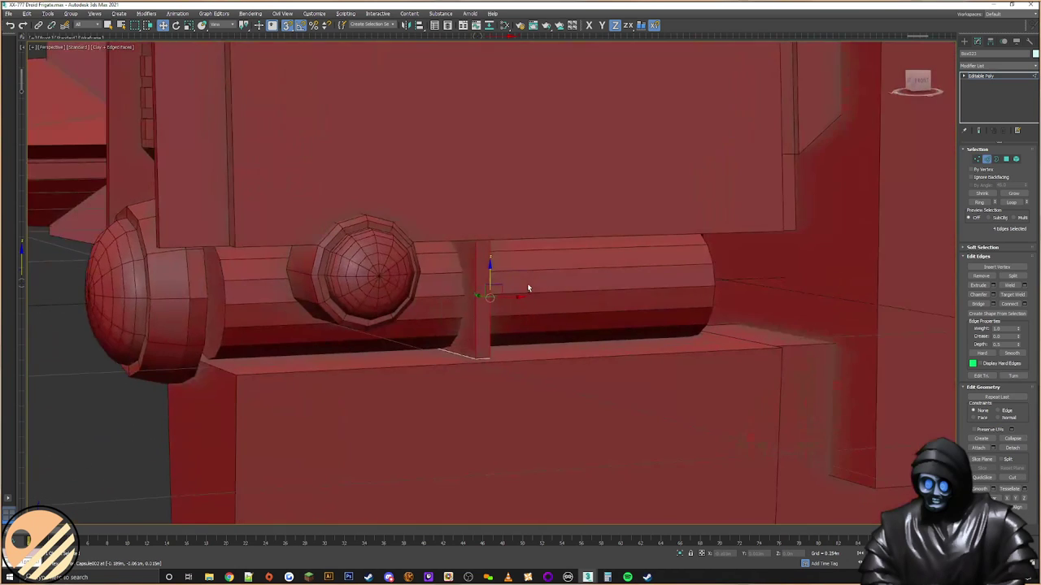
{"action": "left_click", "coordinate": [1025, 304]}
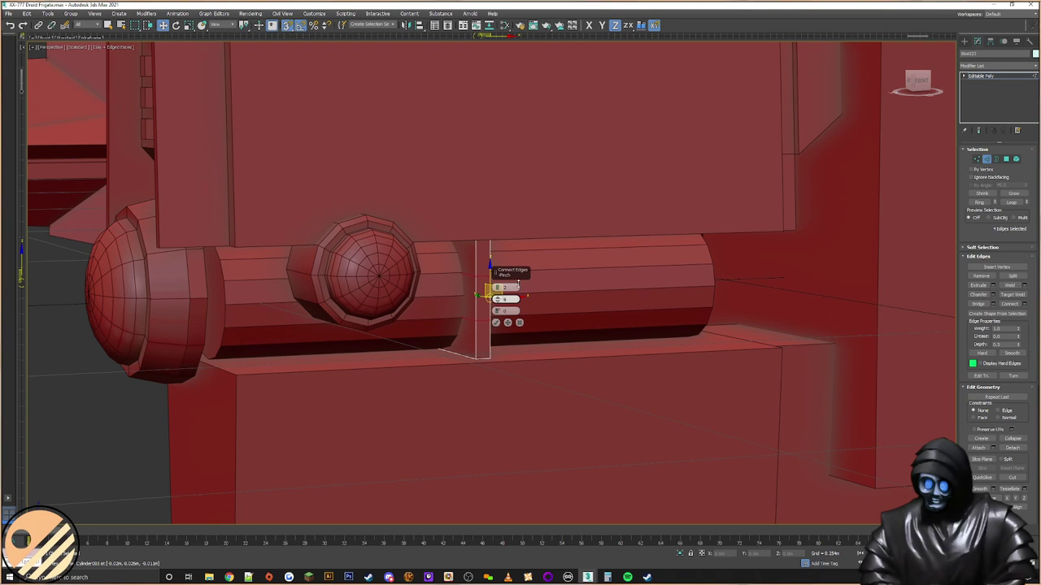
{"action": "left_click", "coordinate": [495, 323]}
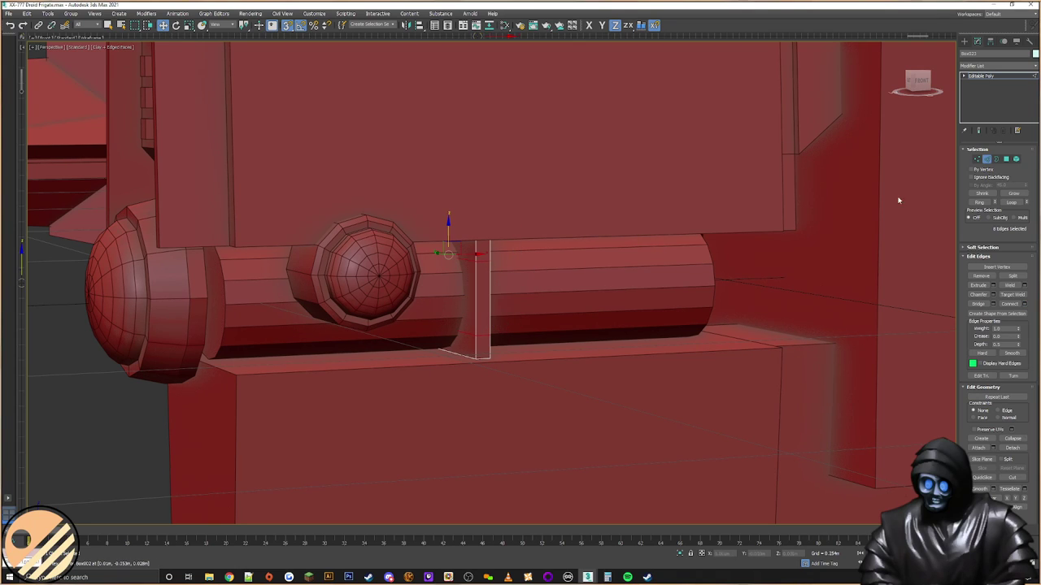
Step: Select the plate's outermost top and bottom vertices, turn snapping off and flare them outward by scaling along Y
{"action": "left_click", "coordinate": [976, 159]}
{"action": "middle_click_drag", "start_coordinate": [520, 256], "coordinate": [547, 258], "text": "alt"}
{"action": "key", "text": "F3"}
{"action": "left_click_drag", "start_coordinate": [517, 216], "coordinate": [344, 241]}
{"action": "left_click_drag", "start_coordinate": [536, 347], "coordinate": [420, 376], "text": "ctrl"}
{"action": "left_click", "coordinate": [410, 342], "text": "ctrl"}
{"action": "left_click_drag", "start_coordinate": [418, 339], "coordinate": [370, 359], "text": "ctrl"}
{"action": "key", "text": "F3"}
{"action": "middle_click_drag", "start_coordinate": [524, 322], "coordinate": [517, 325], "text": "alt"}
{"action": "key", "text": "s"}
{"action": "right_click", "coordinate": [523, 334]}
{"action": "left_click", "coordinate": [546, 354]}
{"action": "key", "text": "F6"}
{"action": "left_click_drag", "start_coordinate": [465, 303], "coordinate": [467, 299]}
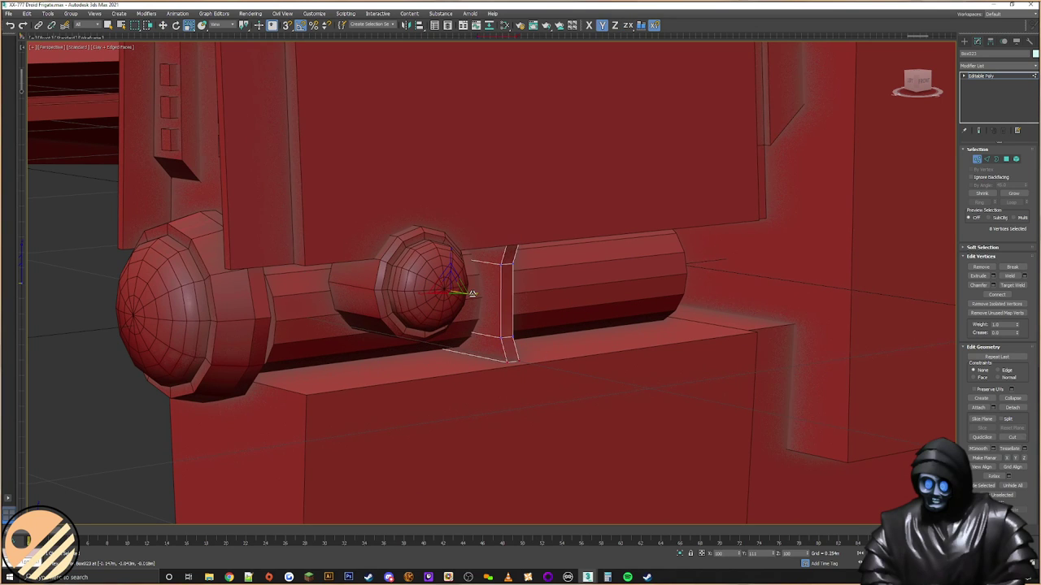
Step: Select all polygons of the flared bracket plate and bring their smoothing group settings into view
{"action": "middle_click_drag", "start_coordinate": [532, 301], "coordinate": [568, 296], "text": "alt"}
{"action": "mouse_move", "coordinate": [633, 210]}
{"action": "middle_mouse_down", "text": "alt"}
{"action": "mouse_move", "coordinate": [616, 221]}
{"action": "mouse_move", "coordinate": [620, 194]}
{"action": "middle_mouse_up", "text": "alt"}
{"action": "middle_click_drag", "start_coordinate": [520, 393], "coordinate": [539, 380], "text": "alt"}
{"action": "left_click", "coordinate": [1013, 160]}
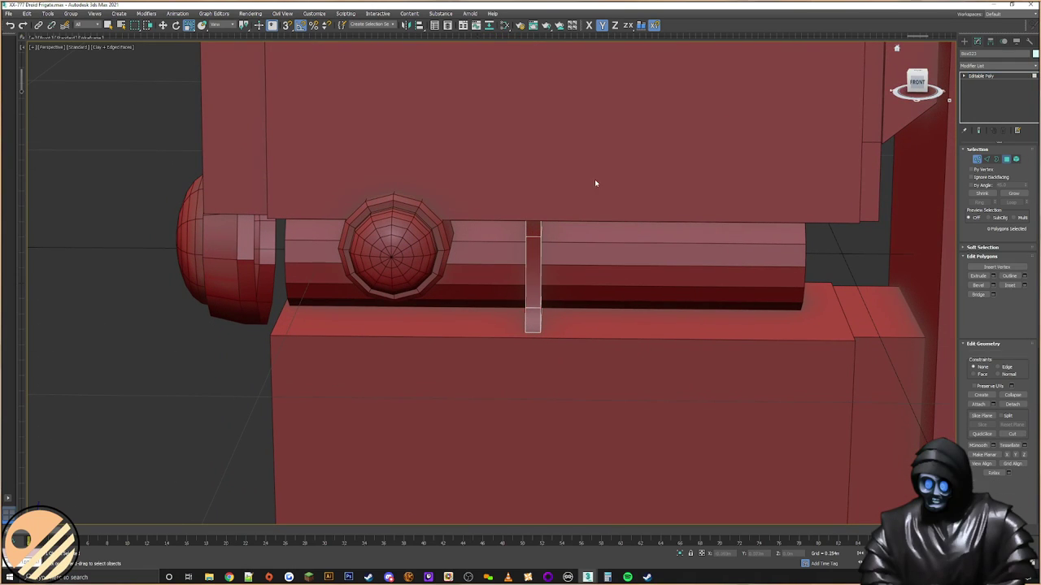
{"action": "scroll", "coordinate": [1002, 474], "scroll_direction": "down", "scroll_amount": 5}
{"action": "scroll", "coordinate": [1002, 474], "scroll_direction": "down", "scroll_amount": 3}
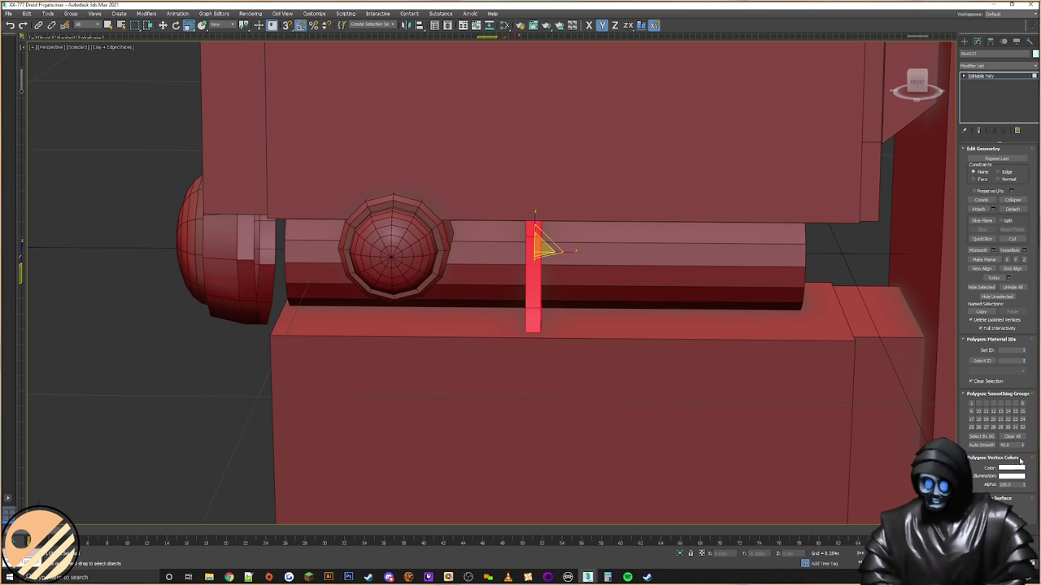
{"action": "scroll", "coordinate": [1008, 326], "scroll_direction": "up", "scroll_amount": 8}
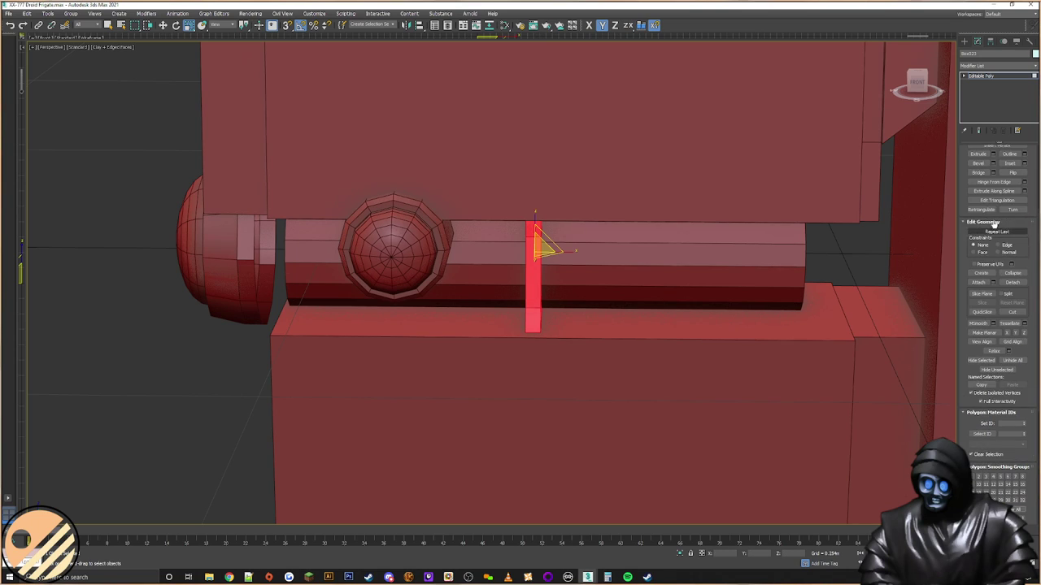
Step: Copy the bracket plate along X beside the original, and copy the pair one spacing further along the cylinder
{"action": "left_click", "coordinate": [965, 40]}
{"action": "left_click_drag", "start_coordinate": [560, 255], "coordinate": [618, 259], "text": "shift"}
{"action": "key", "text": "Return"}
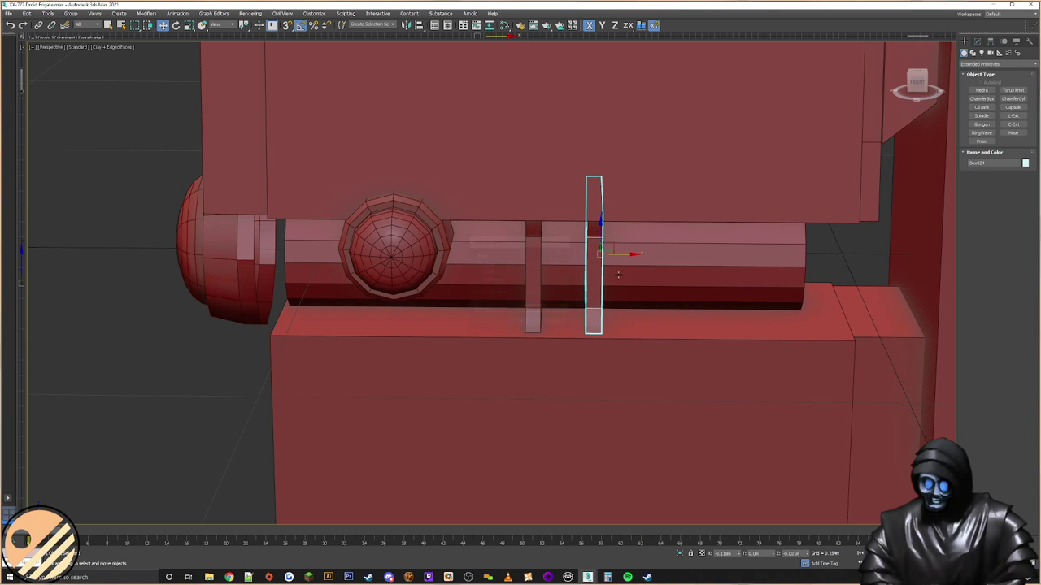
{"action": "left_click", "coordinate": [534, 278], "text": "ctrl"}
{"action": "middle_click_drag", "start_coordinate": [590, 279], "coordinate": [471, 290]}
{"action": "key", "text": "s"}
{"action": "left_click_drag", "start_coordinate": [385, 311], "coordinate": [443, 314], "text": "shift"}
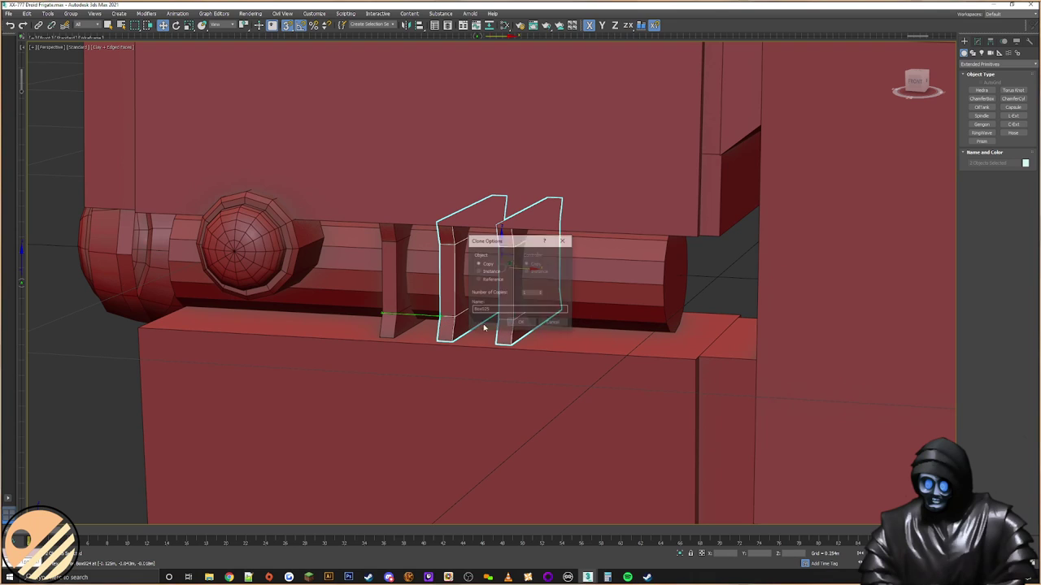
{"action": "left_click", "coordinate": [517, 322]}
{"action": "left_click", "coordinate": [458, 305]}
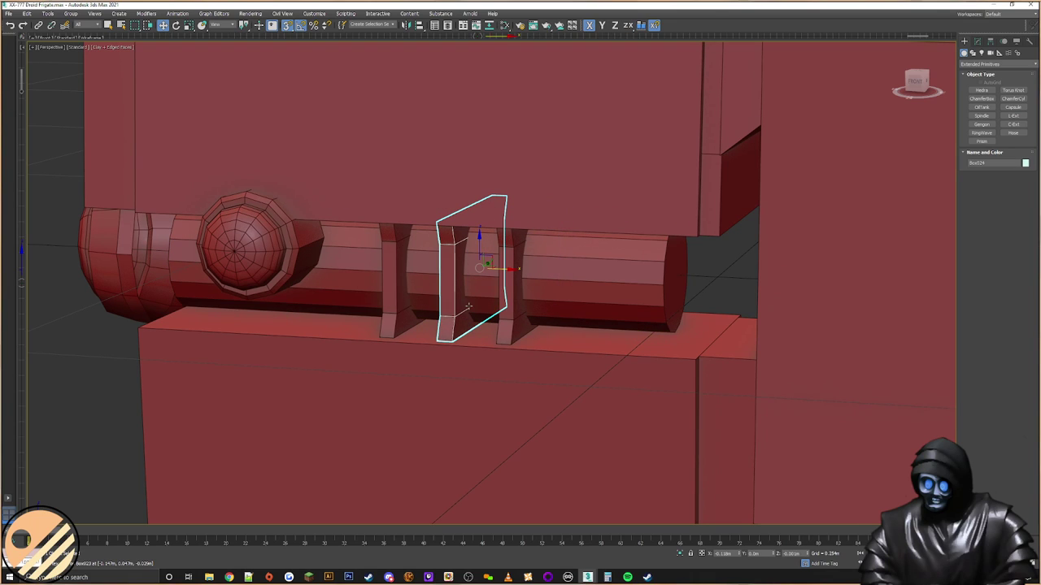
Step: Select the three plates and copy them two spacings along X to form an evenly spaced row of five
{"action": "left_click", "coordinate": [517, 336]}
{"action": "left_click", "coordinate": [453, 319], "text": "ctrl"}
{"action": "left_click", "coordinate": [402, 322], "text": "ctrl"}
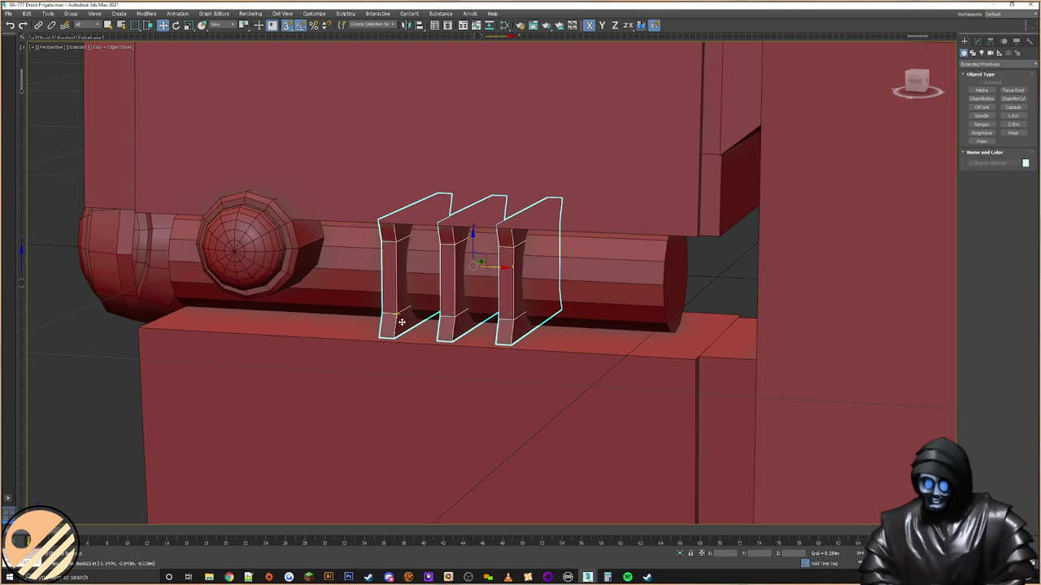
{"action": "left_click_drag", "start_coordinate": [387, 310], "coordinate": [504, 314], "text": "shift"}
{"action": "left_click", "coordinate": [521, 323]}
{"action": "key", "text": "ctrl+d"}
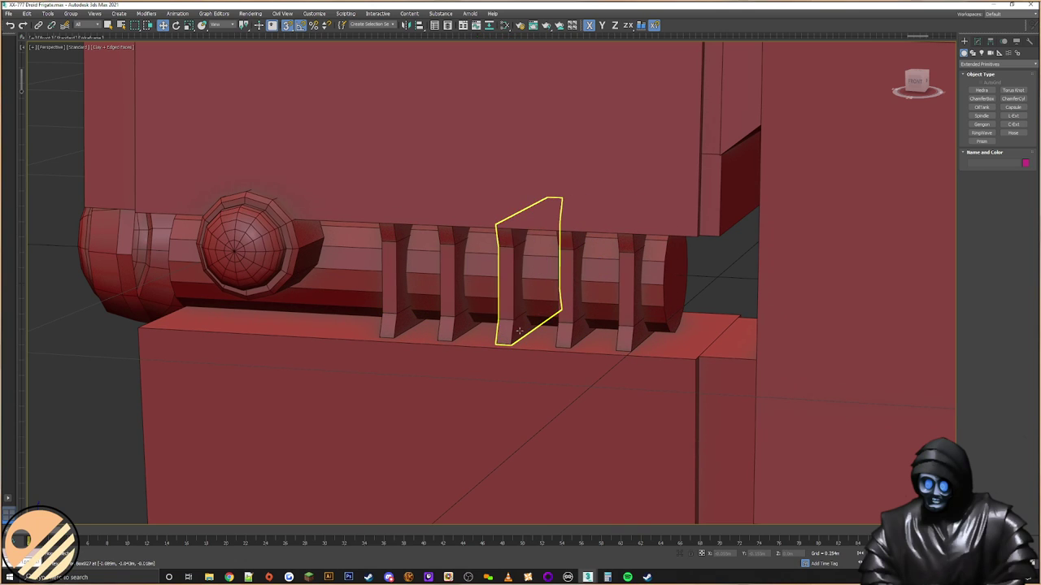
Step: Examine the plate row and front hull from several angles and distances
{"action": "scroll", "coordinate": [515, 318], "scroll_direction": "down", "scroll_amount": 6}
{"action": "middle_click_drag", "start_coordinate": [465, 314], "coordinate": [509, 325], "text": "alt"}
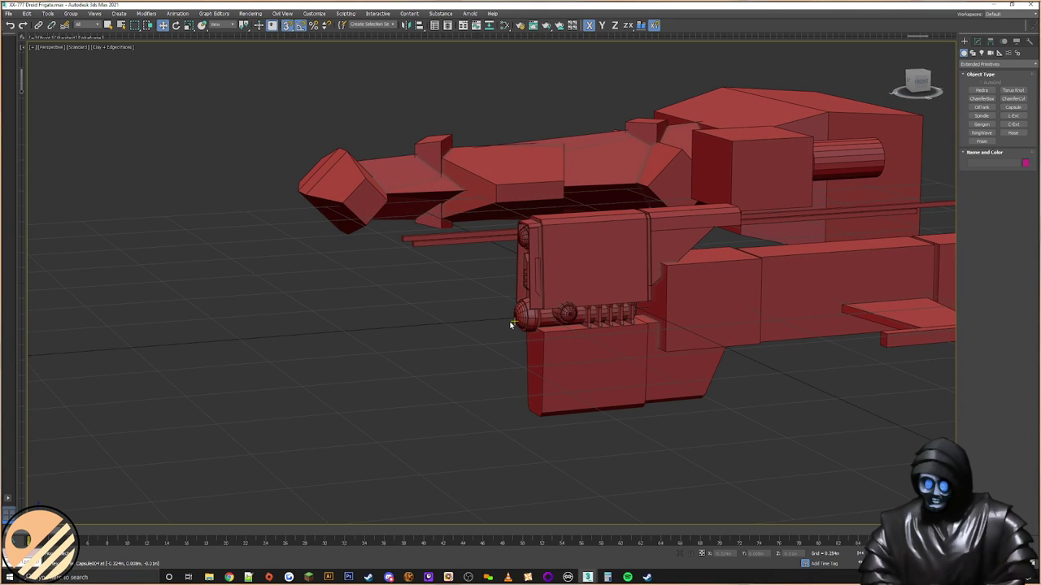
{"action": "scroll", "coordinate": [607, 345], "scroll_direction": "up", "scroll_amount": 5}
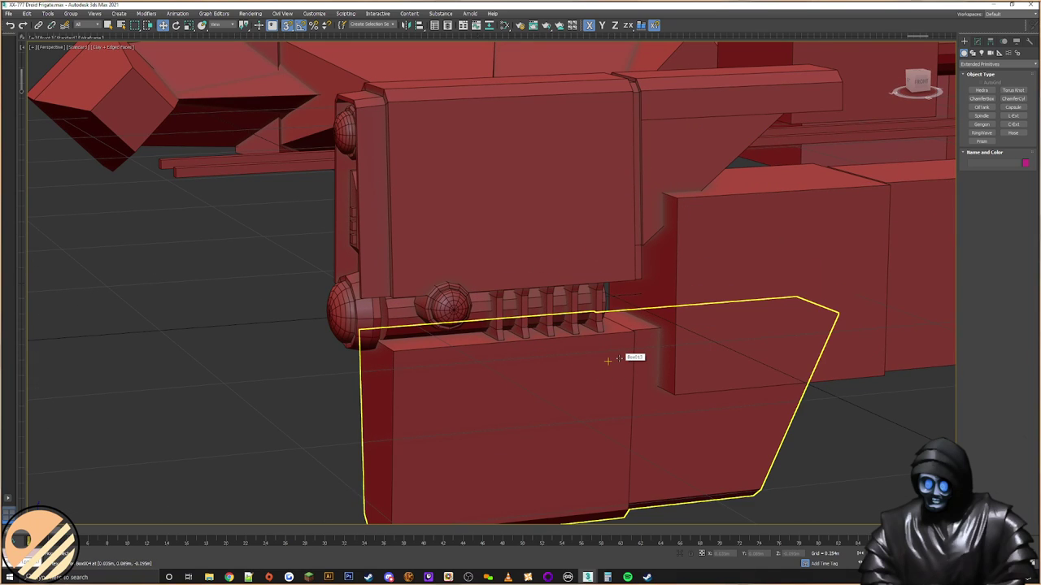
{"action": "scroll", "coordinate": [610, 360], "scroll_direction": "down", "scroll_amount": 5}
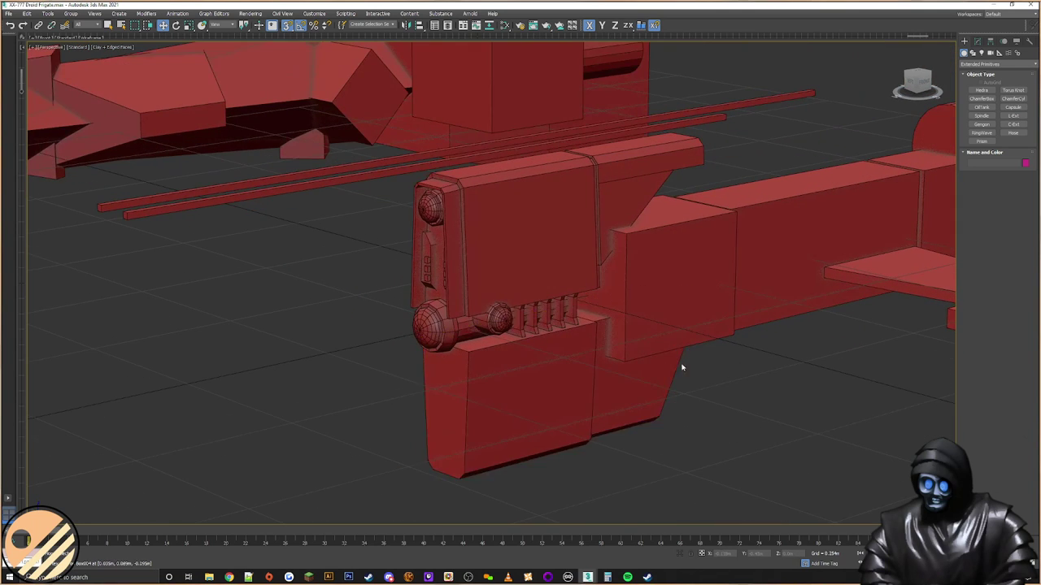
{"action": "middle_click_drag", "start_coordinate": [754, 373], "coordinate": [651, 384]}
{"action": "middle_click_drag", "start_coordinate": [529, 357], "coordinate": [557, 355]}
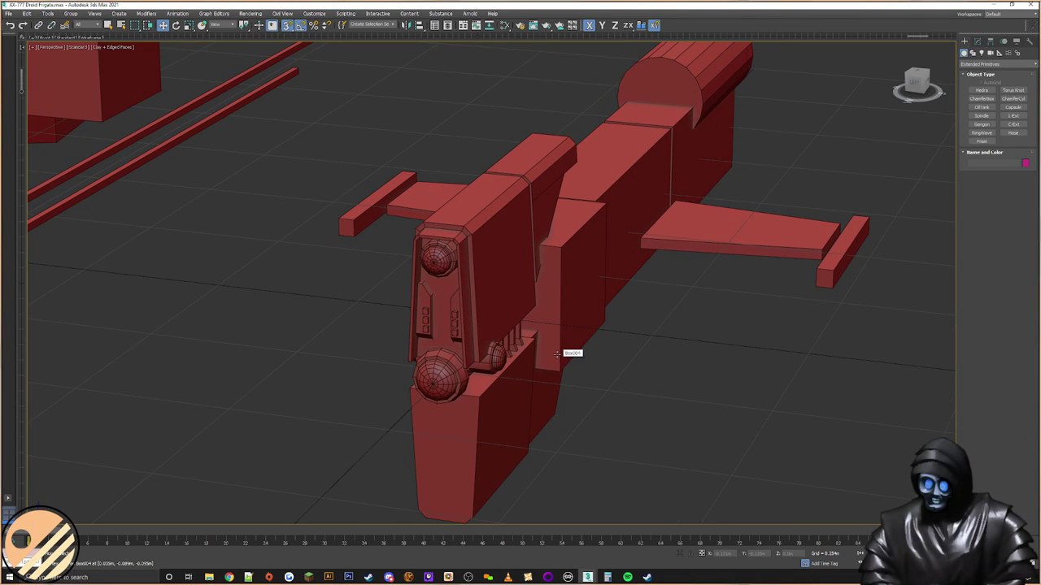
{"action": "scroll", "coordinate": [569, 353], "scroll_direction": "up", "scroll_amount": 5}
{"action": "middle_click_drag", "start_coordinate": [569, 354], "coordinate": [696, 357], "text": "alt"}
{"action": "scroll", "coordinate": [614, 328], "scroll_direction": "down", "scroll_amount": 3}
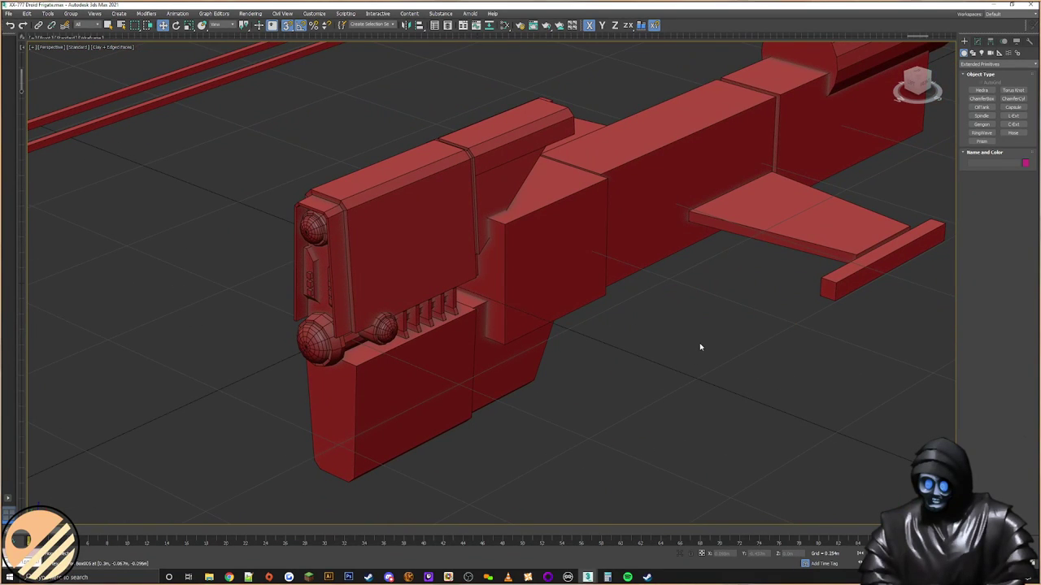
Step: Select the large block behind the front hull and raise its four bottom vertices slightly along Z
{"action": "left_click", "coordinate": [550, 307]}
{"action": "middle_click_drag", "start_coordinate": [515, 255], "coordinate": [518, 302], "text": "alt"}
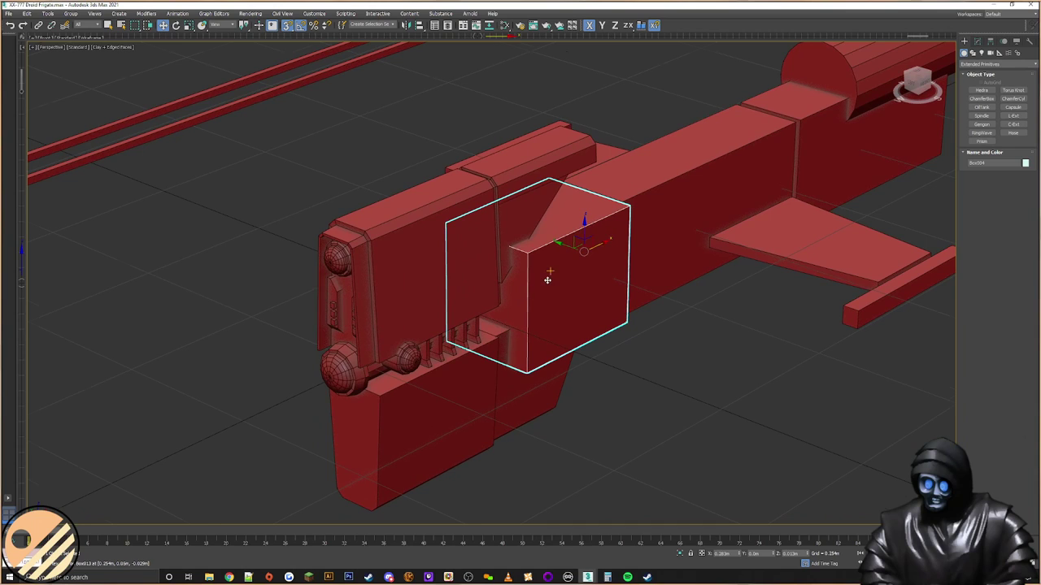
{"action": "scroll", "coordinate": [553, 289], "scroll_direction": "up", "scroll_amount": 2}
{"action": "scroll", "coordinate": [564, 302], "scroll_direction": "down", "scroll_amount": 2}
{"action": "scroll", "coordinate": [569, 297], "scroll_direction": "up", "scroll_amount": 4}
{"action": "mouse_move", "coordinate": [579, 289]}
{"action": "middle_mouse_down", "text": "alt"}
{"action": "mouse_move", "coordinate": [553, 284]}
{"action": "mouse_move", "coordinate": [516, 298]}
{"action": "mouse_move", "coordinate": [506, 285]}
{"action": "mouse_move", "coordinate": [581, 295]}
{"action": "middle_mouse_up", "text": "alt"}
{"action": "left_click", "coordinate": [977, 41]}
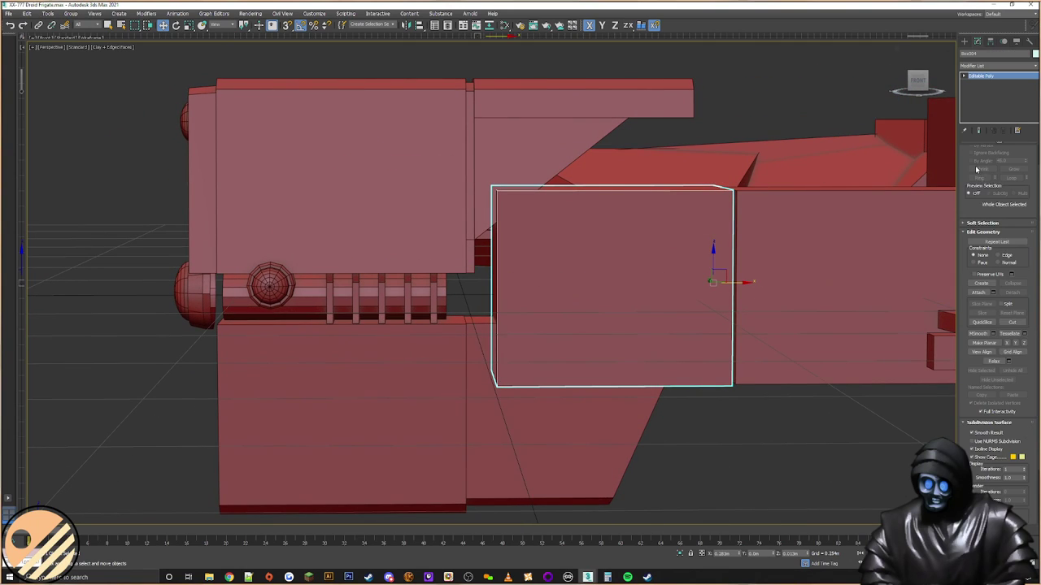
{"action": "left_click", "coordinate": [977, 160]}
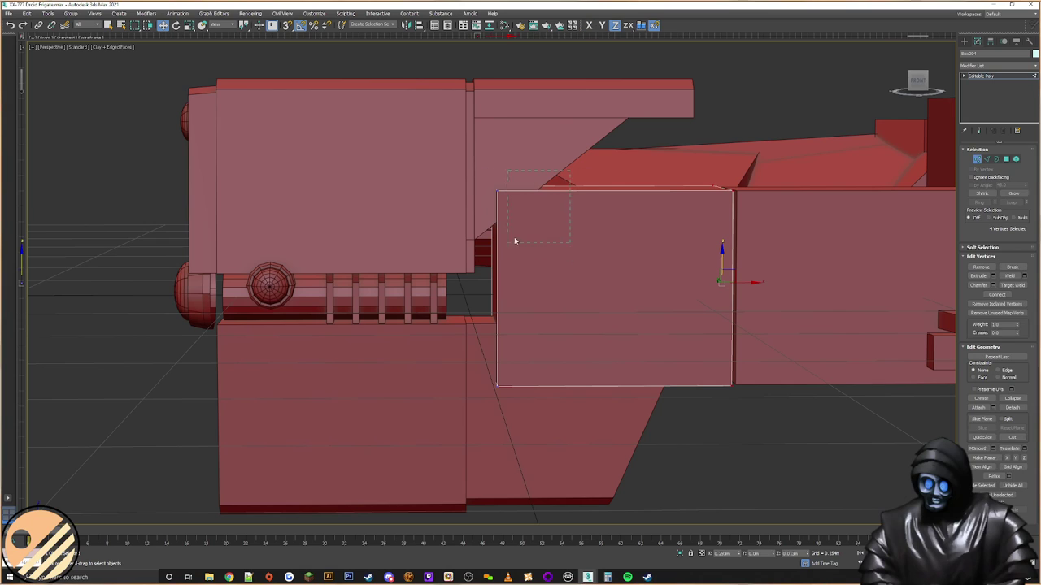
{"action": "left_click_drag", "start_coordinate": [373, 444], "coordinate": [373, 444]}
{"action": "scroll", "coordinate": [631, 363], "scroll_direction": "up", "scroll_amount": 3}
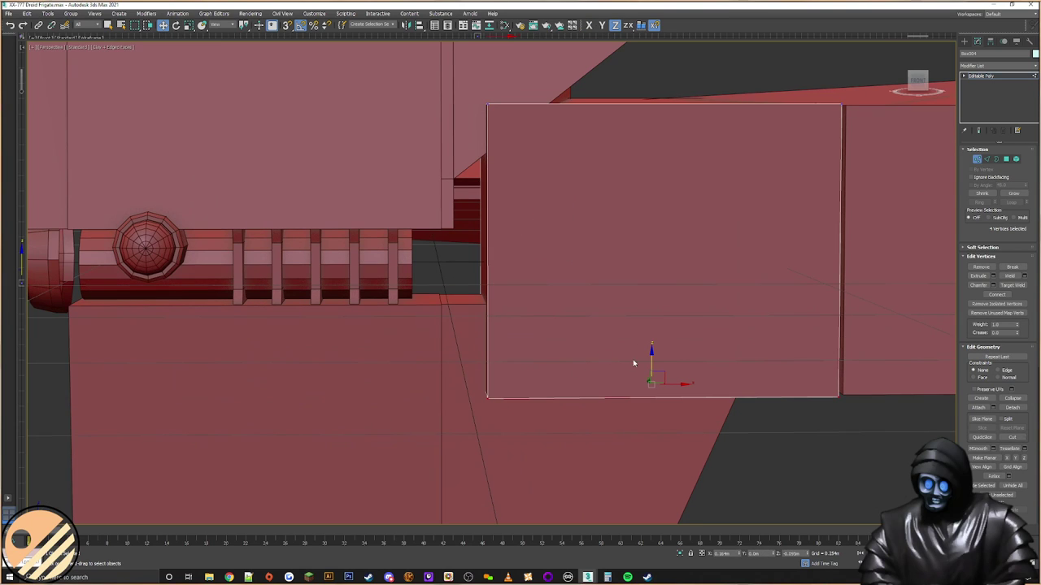
{"action": "left_click_drag", "start_coordinate": [651, 358], "coordinate": [659, 345]}
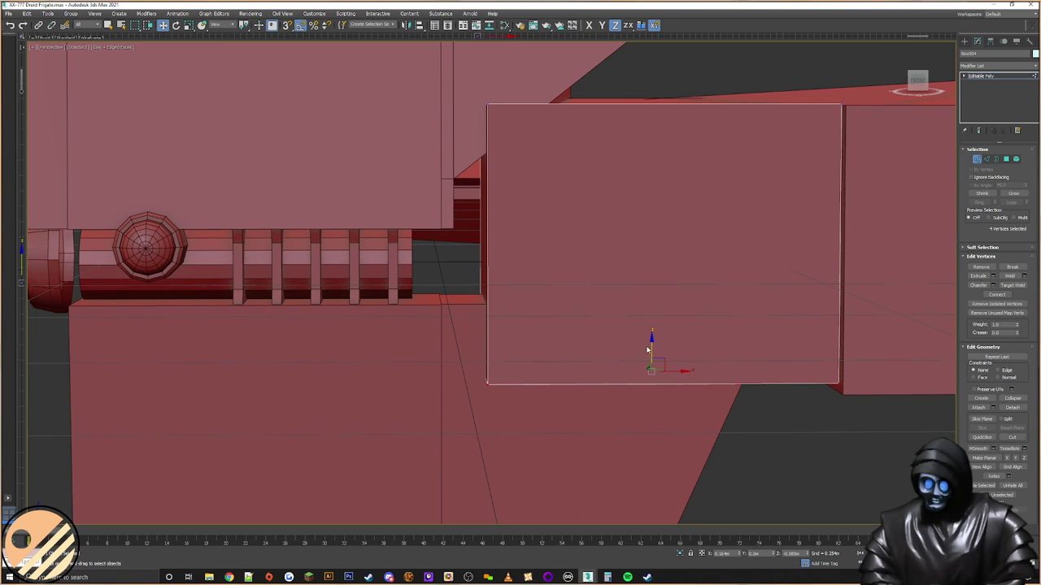
Step: Move the block's four front vertices forward along X toward the bracket plates and end vertex editing
{"action": "scroll", "coordinate": [648, 349], "scroll_direction": "down", "scroll_amount": 6}
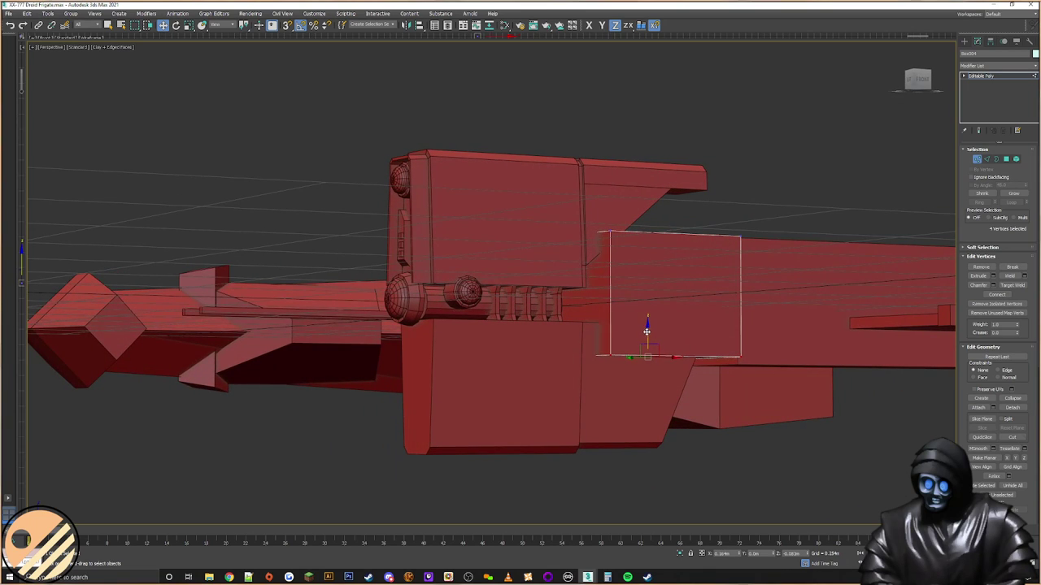
{"action": "middle_click_drag", "start_coordinate": [646, 331], "coordinate": [615, 240], "text": "alt"}
{"action": "middle_click_drag", "start_coordinate": [498, 462], "coordinate": [574, 378], "text": "alt"}
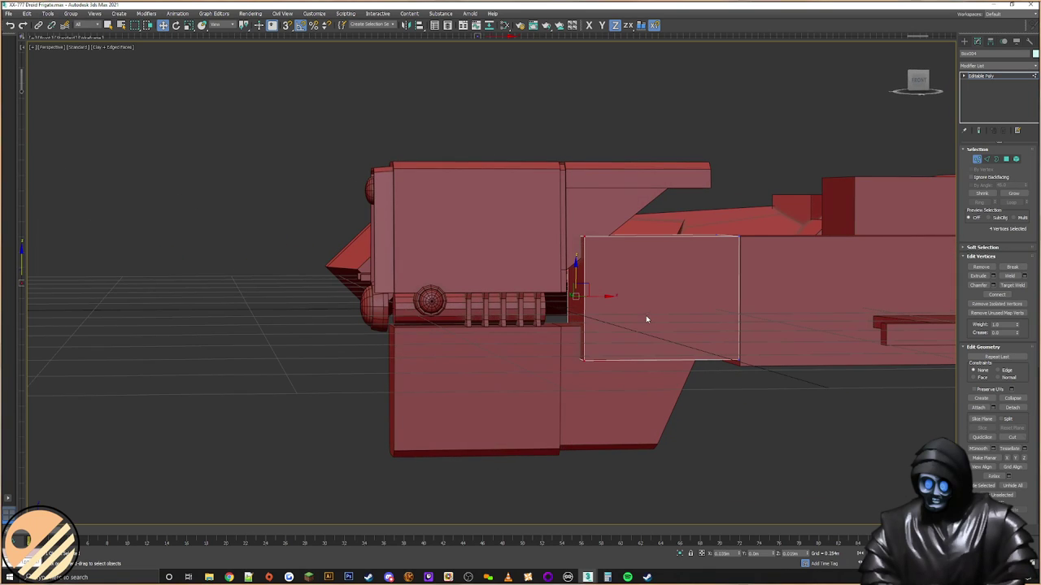
{"action": "left_click_drag", "start_coordinate": [616, 304], "coordinate": [576, 302]}
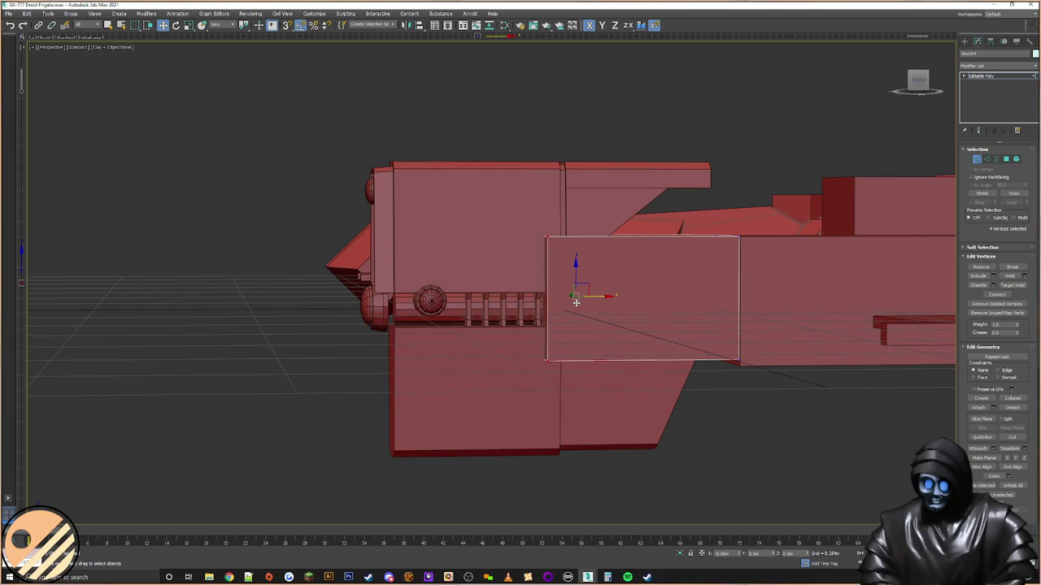
{"action": "left_click", "coordinate": [964, 42]}
Step: Select all five bracket plates and shift them forward along X toward the small side dome
{"action": "scroll", "coordinate": [569, 231], "scroll_direction": "up", "scroll_amount": 5}
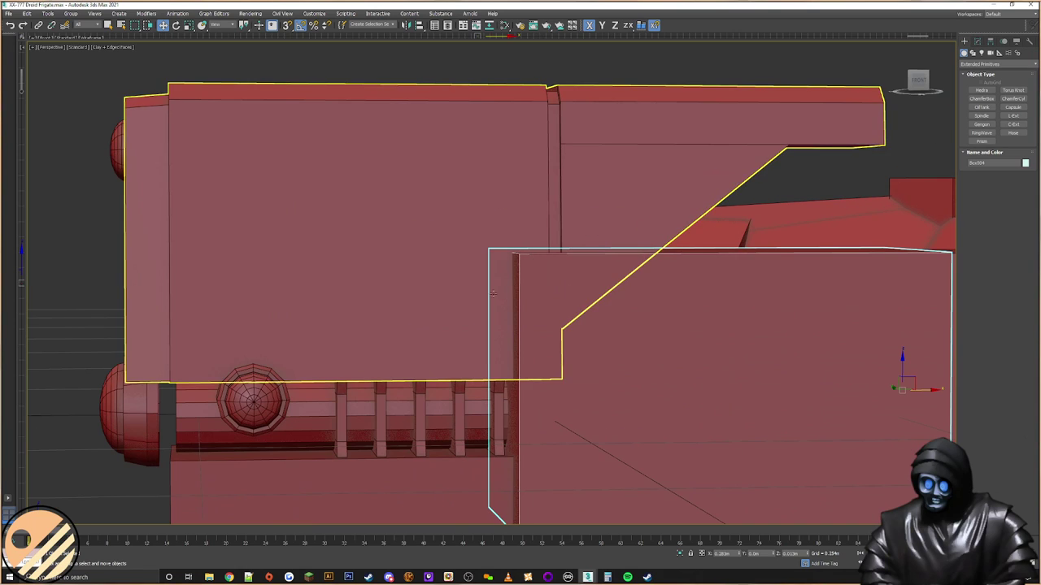
{"action": "left_click", "coordinate": [496, 405]}
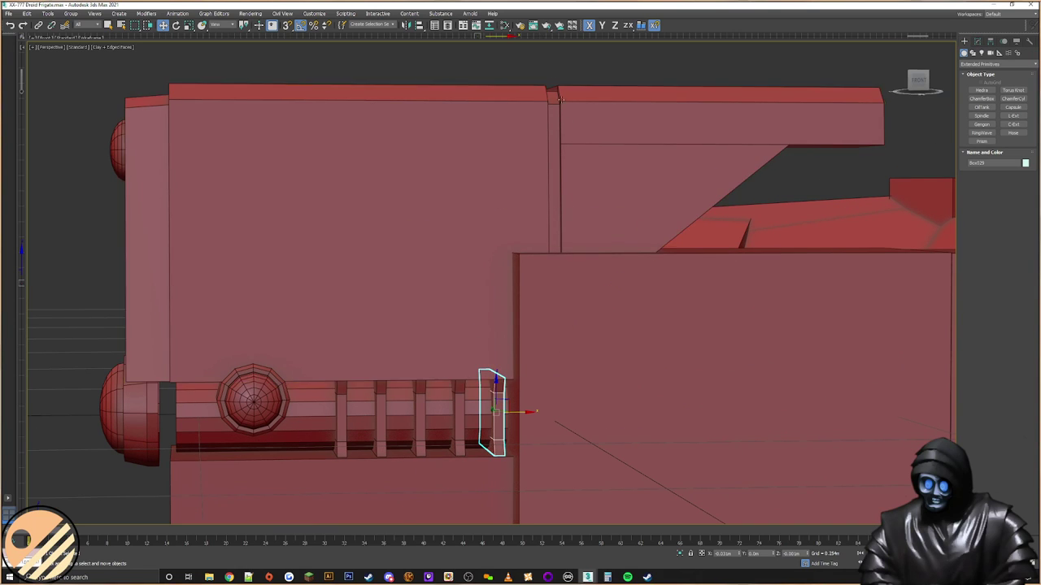
{"action": "middle_click_drag", "start_coordinate": [569, 269], "coordinate": [586, 278], "text": "alt"}
{"action": "scroll", "coordinate": [557, 111], "scroll_direction": "down", "scroll_amount": 3}
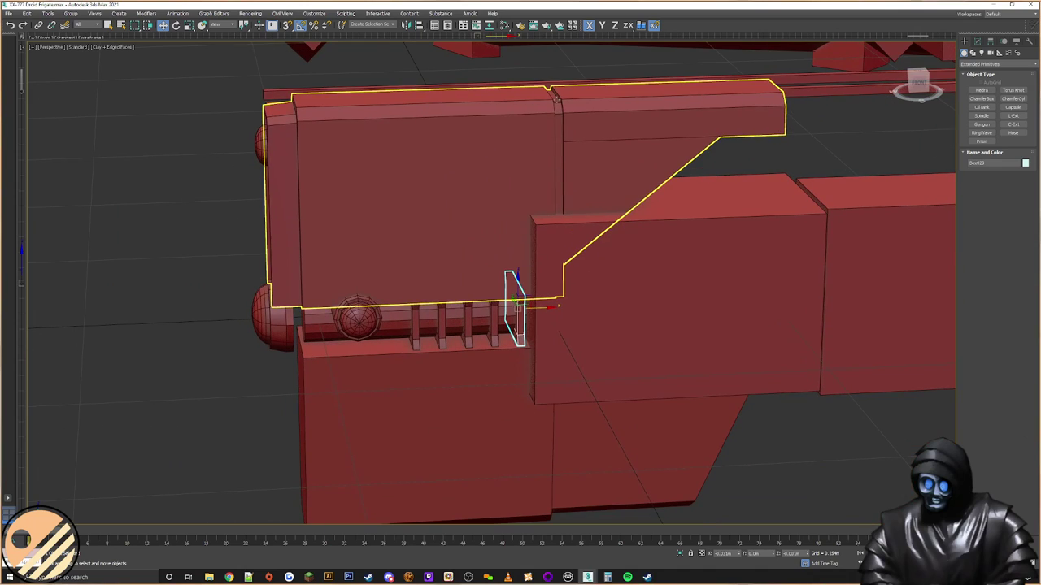
{"action": "left_click", "coordinate": [490, 317], "text": "ctrl"}
{"action": "left_click", "coordinate": [463, 317], "text": "ctrl"}
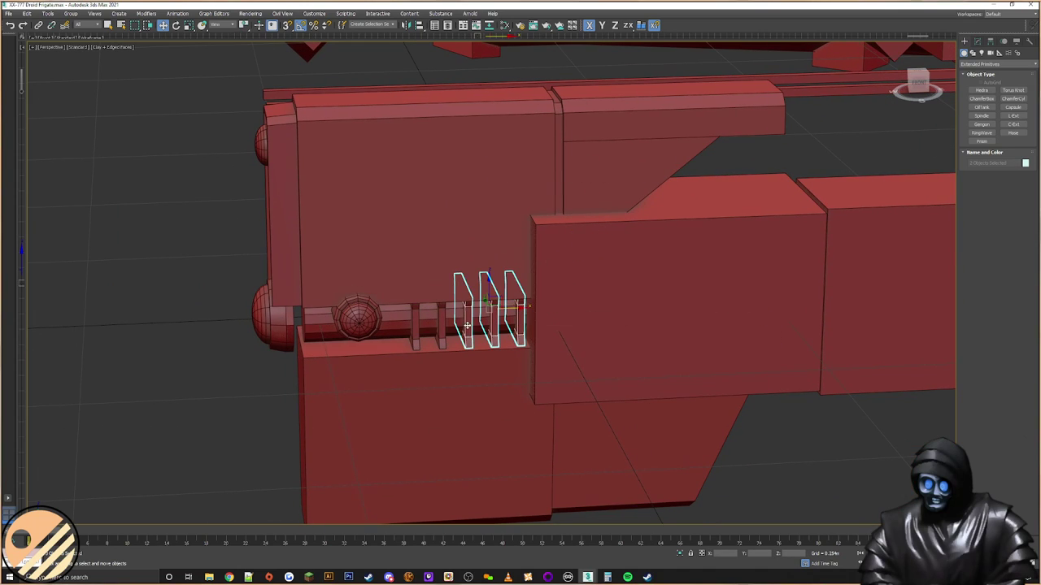
{"action": "left_click", "coordinate": [437, 325], "text": "ctrl"}
{"action": "left_click", "coordinate": [436, 326], "text": "ctrl"}
{"action": "left_click", "coordinate": [441, 329], "text": "ctrl"}
{"action": "left_click", "coordinate": [415, 328], "text": "ctrl"}
{"action": "left_click_drag", "start_coordinate": [485, 311], "coordinate": [465, 311]}
Step: Move the large block's four front vertices further forward along X, up to the end of the plate row
{"action": "left_click", "coordinate": [589, 322]}
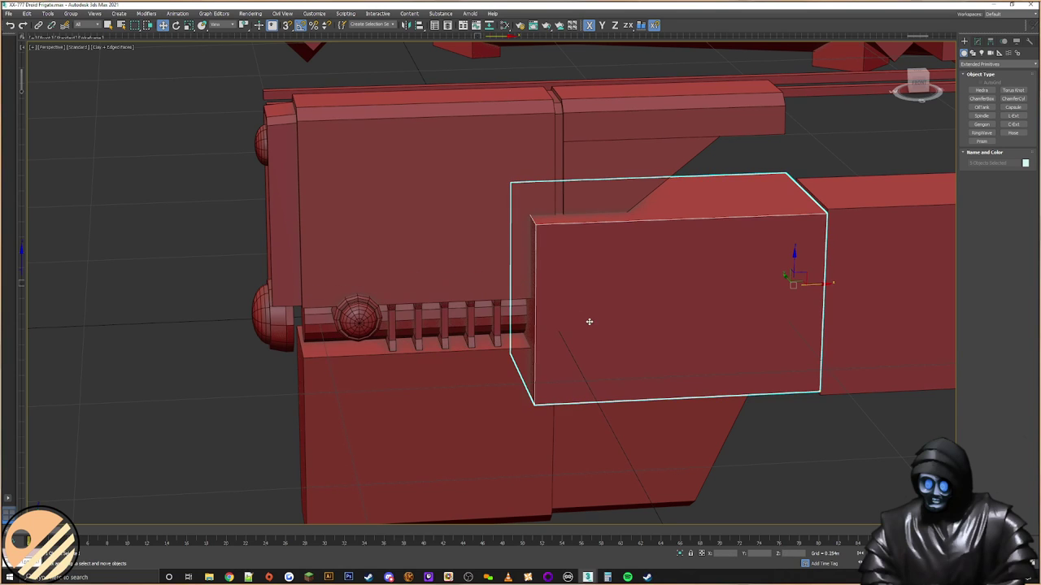
{"action": "left_click", "coordinate": [977, 40]}
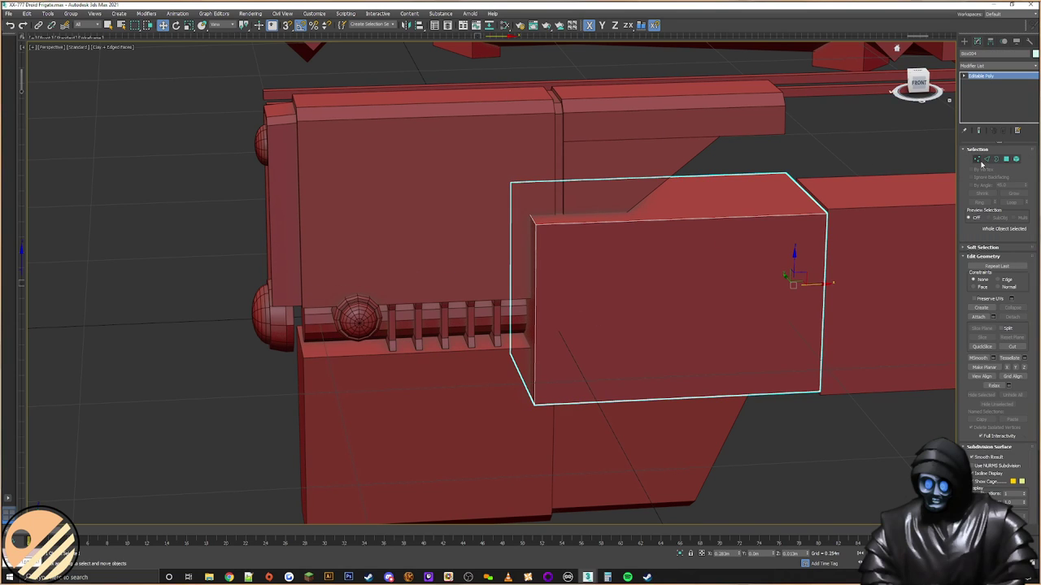
{"action": "left_click", "coordinate": [977, 160]}
{"action": "middle_click_drag", "start_coordinate": [553, 277], "coordinate": [569, 204], "text": "alt"}
{"action": "left_click_drag", "start_coordinate": [596, 161], "coordinate": [481, 415]}
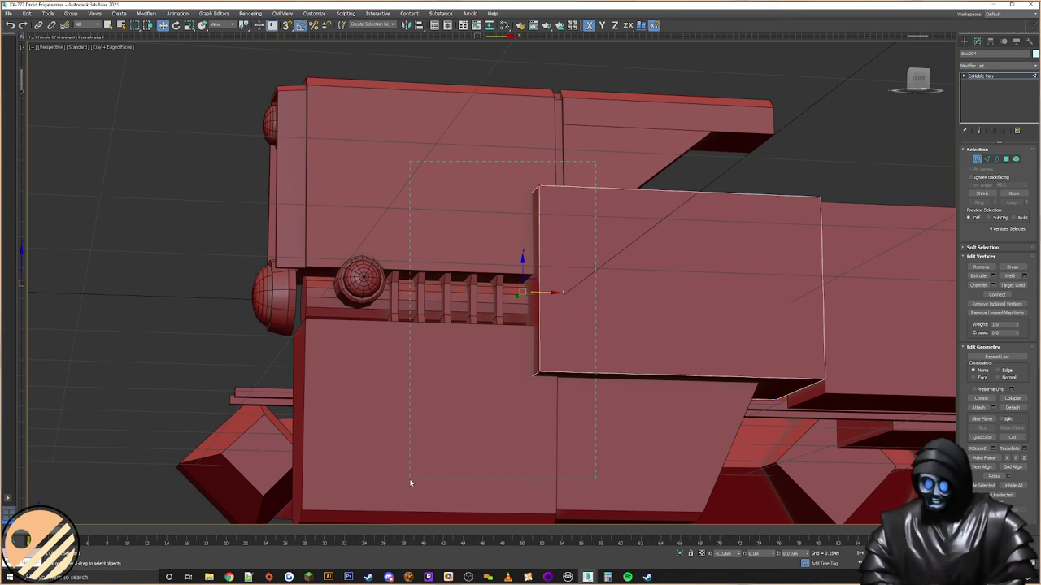
{"action": "middle_click_drag", "start_coordinate": [511, 383], "coordinate": [553, 293], "text": "alt"}
{"action": "left_click_drag", "start_coordinate": [553, 292], "coordinate": [526, 295]}
{"action": "middle_click_drag", "start_coordinate": [529, 290], "coordinate": [530, 291], "text": "alt"}
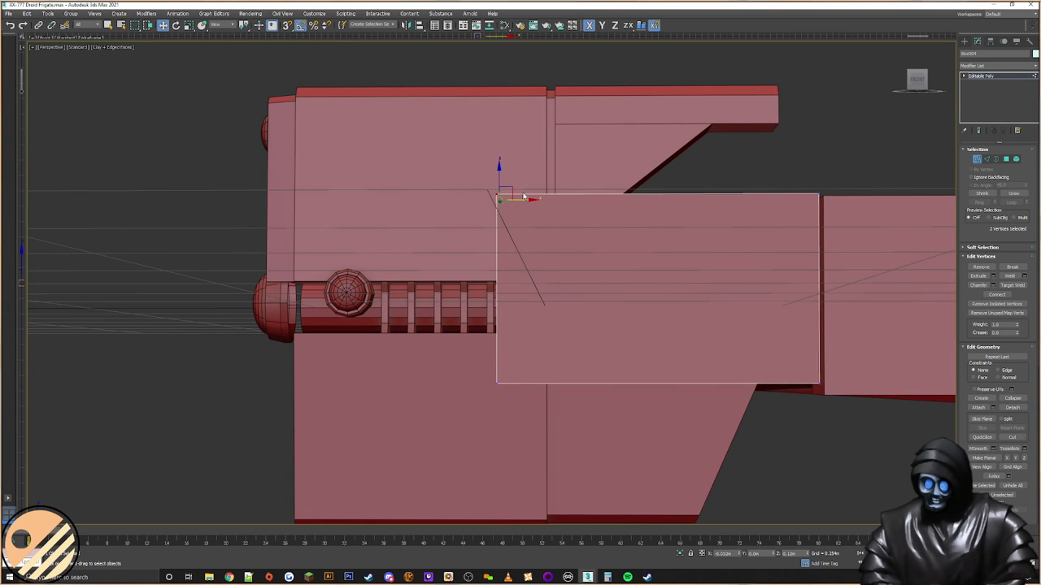
Step: Lower the block's two top front vertices along Z so its upper face slopes down toward the front
{"action": "middle_click_drag", "start_coordinate": [498, 171], "coordinate": [537, 198], "text": "alt"}
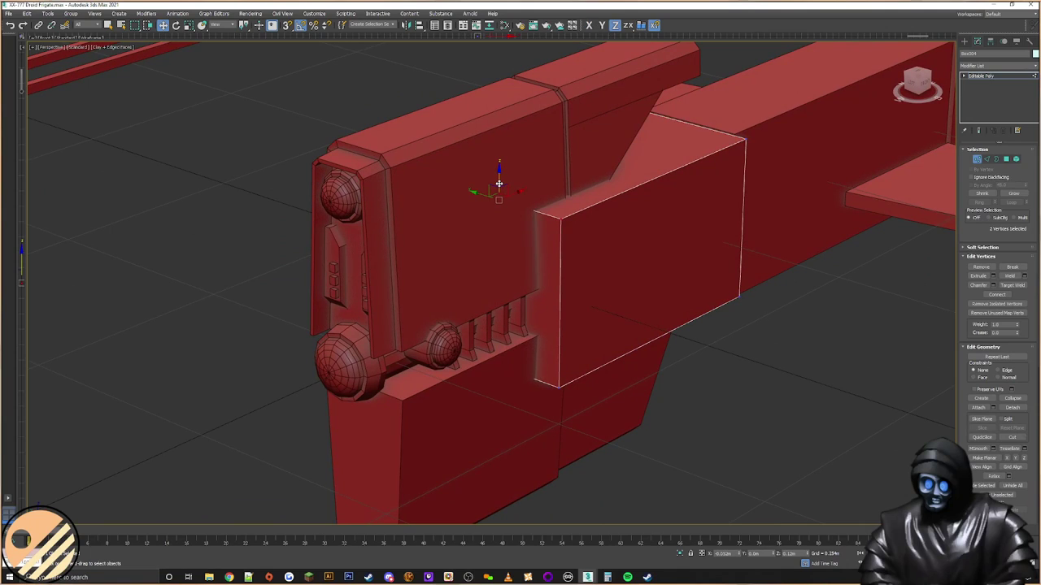
{"action": "left_click_drag", "start_coordinate": [498, 184], "coordinate": [497, 236]}
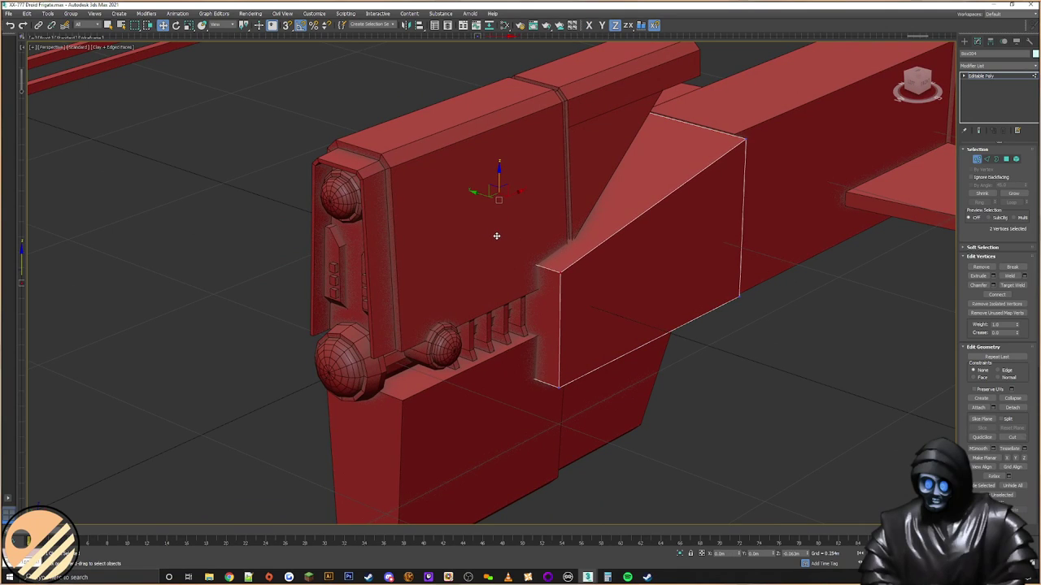
{"action": "mouse_move", "coordinate": [497, 236]}
{"action": "middle_mouse_down", "text": "alt"}
{"action": "mouse_move", "coordinate": [539, 247]}
{"action": "mouse_move", "coordinate": [504, 231]}
{"action": "middle_mouse_up", "text": "alt"}
{"action": "left_click_drag", "start_coordinate": [498, 222], "coordinate": [500, 231]}
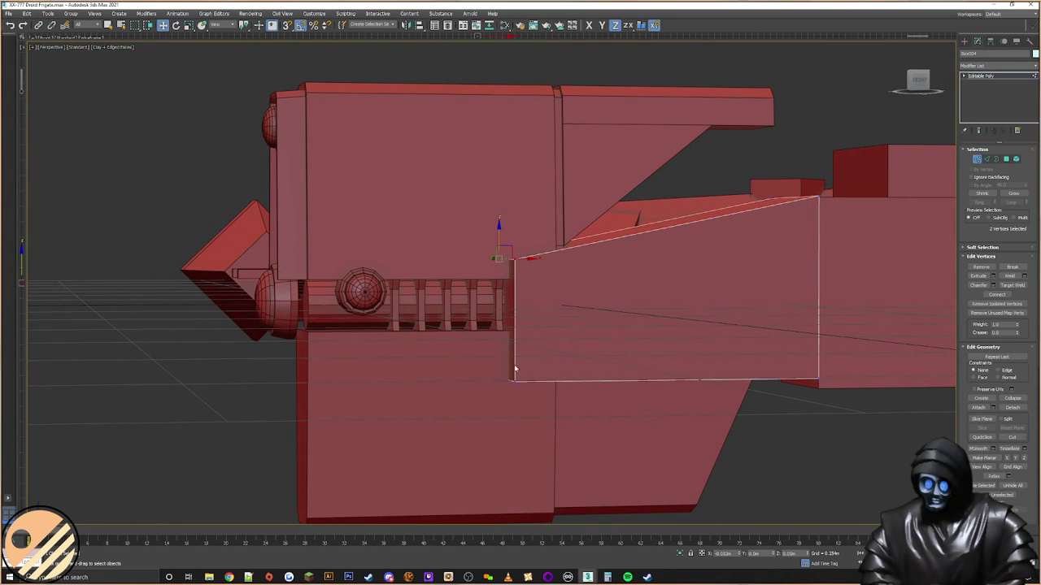
Step: Pull the block's rear vertices forward along X and raise its two top rear vertices along Z
{"action": "middle_click_drag", "start_coordinate": [636, 295], "coordinate": [561, 288]}
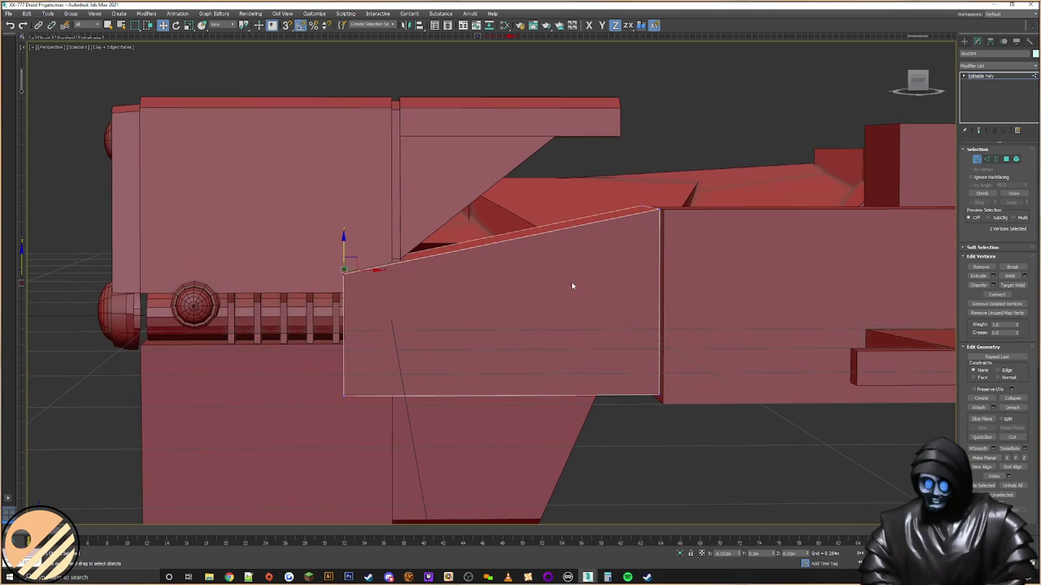
{"action": "left_click_drag", "start_coordinate": [670, 296], "coordinate": [600, 279]}
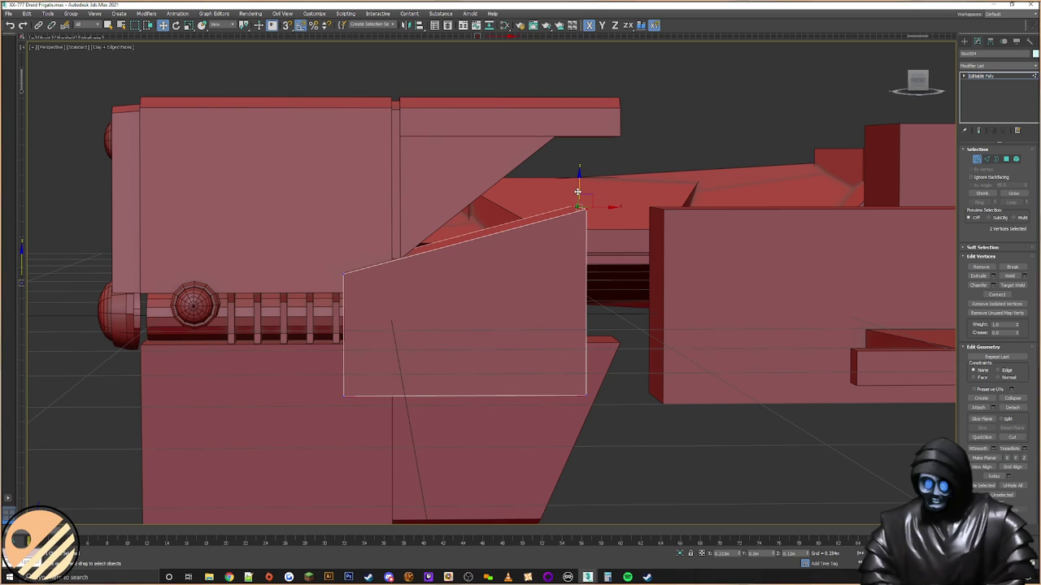
{"action": "key", "text": "F7"}
{"action": "left_click_drag", "start_coordinate": [577, 191], "coordinate": [571, 144]}
Step: Extrude the large block's rear face backward and adjust the new end face along X toward the middle hull block
{"action": "middle_click_drag", "start_coordinate": [660, 150], "coordinate": [626, 142], "text": "alt"}
{"action": "middle_click_drag", "start_coordinate": [640, 187], "coordinate": [757, 174]}
{"action": "left_click", "coordinate": [1006, 159]}
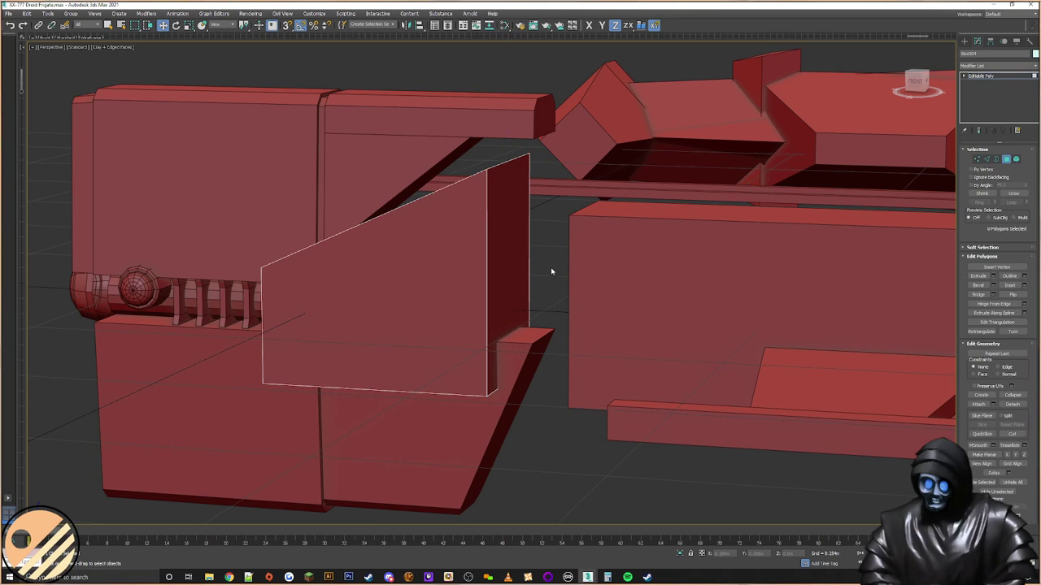
{"action": "left_click", "coordinate": [509, 258]}
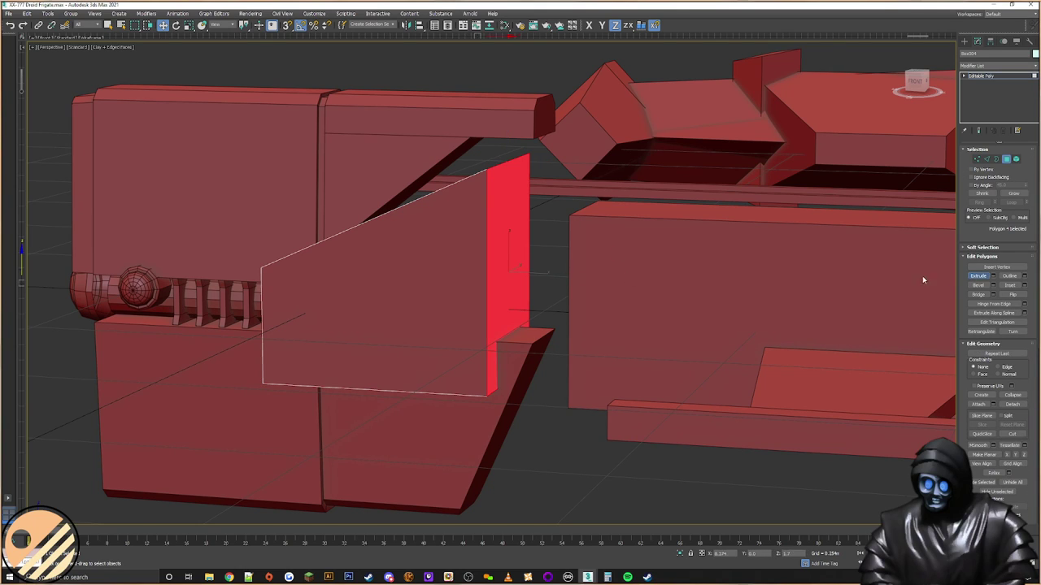
{"action": "left_click_drag", "start_coordinate": [520, 235], "coordinate": [525, 214]}
{"action": "middle_click_drag", "start_coordinate": [526, 214], "coordinate": [558, 202], "text": "alt"}
{"action": "key", "text": "w"}
{"action": "left_click_drag", "start_coordinate": [576, 274], "coordinate": [580, 274]}
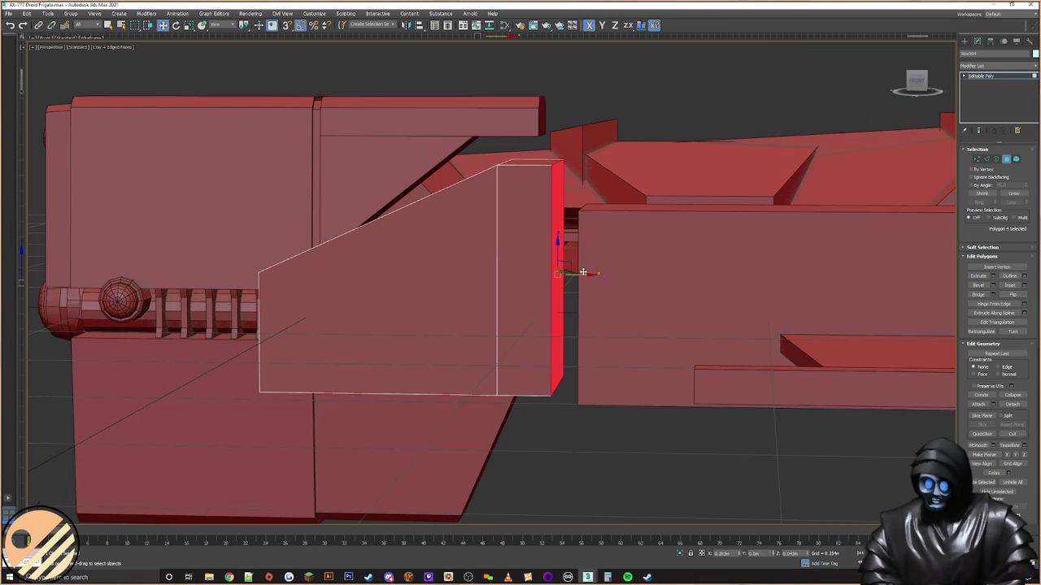
Step: Narrow the large block along Y and align it with the hull
{"action": "middle_click_drag", "start_coordinate": [558, 108], "coordinate": [604, 249], "text": "alt"}
{"action": "left_click", "coordinate": [965, 42]}
{"action": "middle_click_drag", "start_coordinate": [906, 96], "coordinate": [632, 267], "text": "alt"}
{"action": "right_click", "coordinate": [632, 268]}
{"action": "left_click", "coordinate": [650, 287]}
{"action": "left_click_drag", "start_coordinate": [612, 271], "coordinate": [593, 270]}
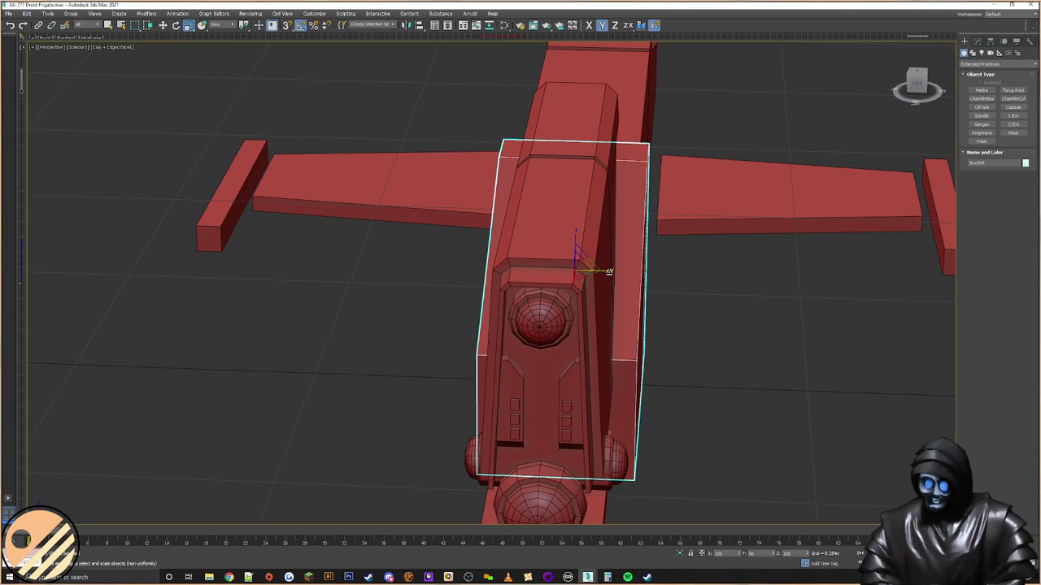
{"action": "left_click", "coordinate": [421, 26]}
{"action": "left_click", "coordinate": [611, 337]}
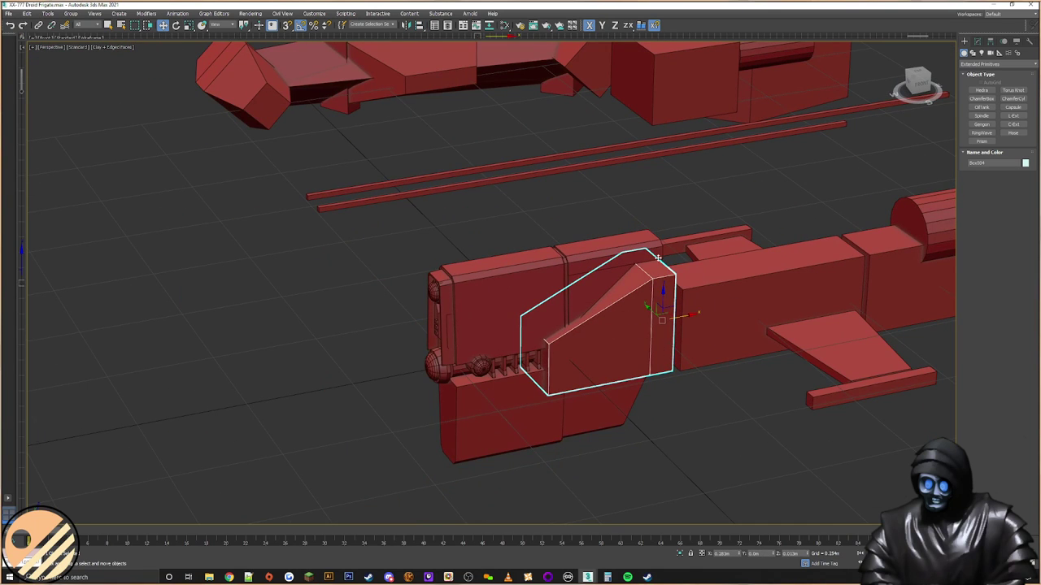
{"action": "left_click", "coordinate": [675, 258]}
Step: Clone the middle hull block and place the copy forward and higher, overlapping the front hull and the large block
{"action": "middle_click_drag", "start_coordinate": [643, 302], "coordinate": [614, 279], "text": "alt"}
{"action": "scroll", "coordinate": [601, 242], "scroll_direction": "up", "scroll_amount": 4}
{"action": "middle_click_drag", "start_coordinate": [601, 241], "coordinate": [389, 227]}
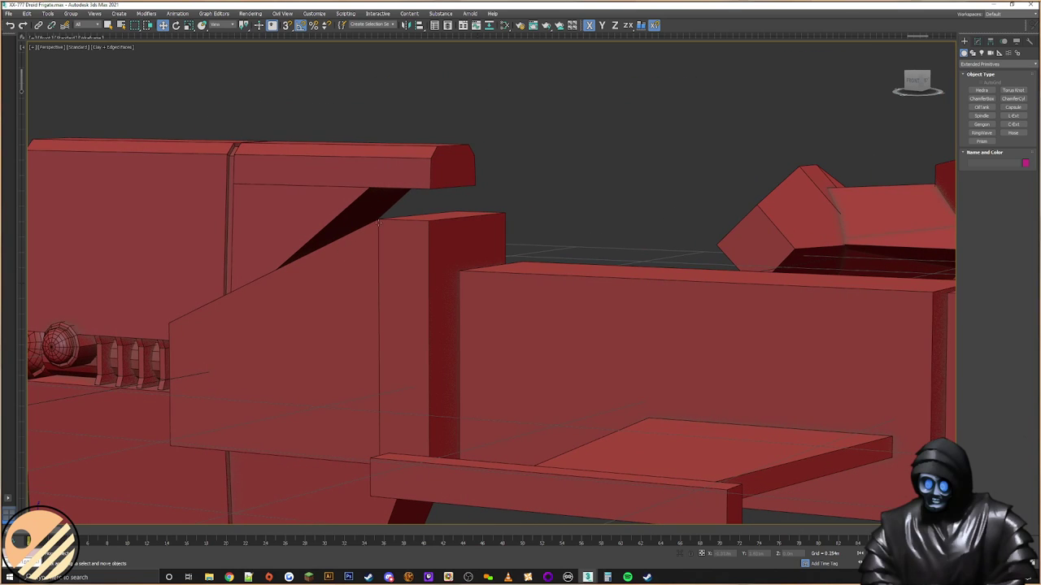
{"action": "middle_click_drag", "start_coordinate": [657, 264], "coordinate": [752, 379], "text": "alt"}
{"action": "left_click", "coordinate": [752, 378]}
{"action": "middle_click_drag", "start_coordinate": [664, 314], "coordinate": [637, 267]}
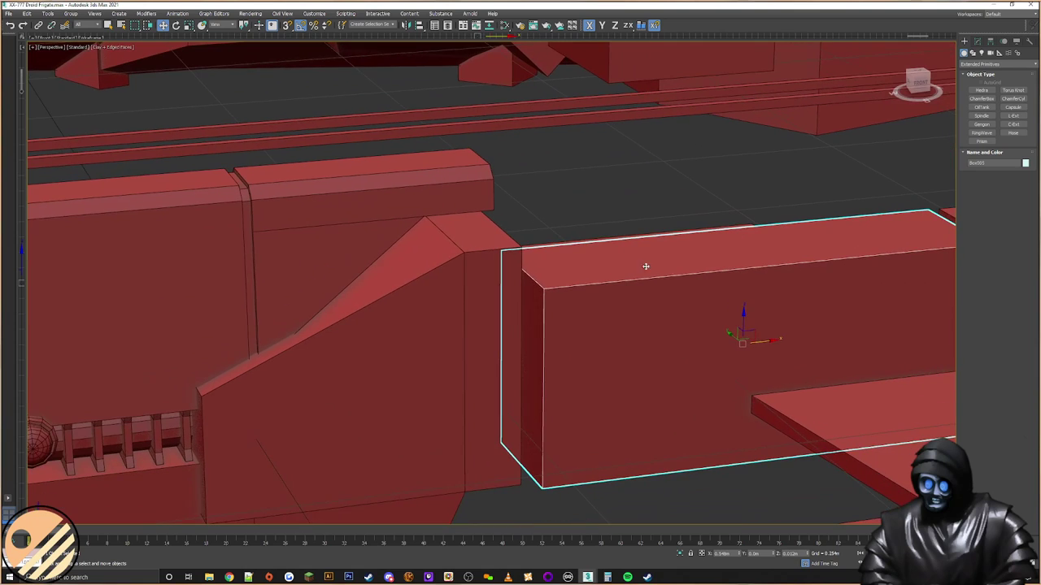
{"action": "left_click_drag", "start_coordinate": [754, 330], "coordinate": [488, 278], "text": "shift"}
{"action": "left_click", "coordinate": [522, 324]}
Step: Scale the cloned block down along Y so it is narrower than the hull
{"action": "mouse_move", "coordinate": [394, 258]}
{"action": "middle_mouse_down", "text": "alt"}
{"action": "mouse_move", "coordinate": [461, 261]}
{"action": "mouse_move", "coordinate": [492, 295]}
{"action": "middle_mouse_up", "text": "alt"}
{"action": "right_click", "coordinate": [461, 260]}
{"action": "left_click", "coordinate": [464, 274]}
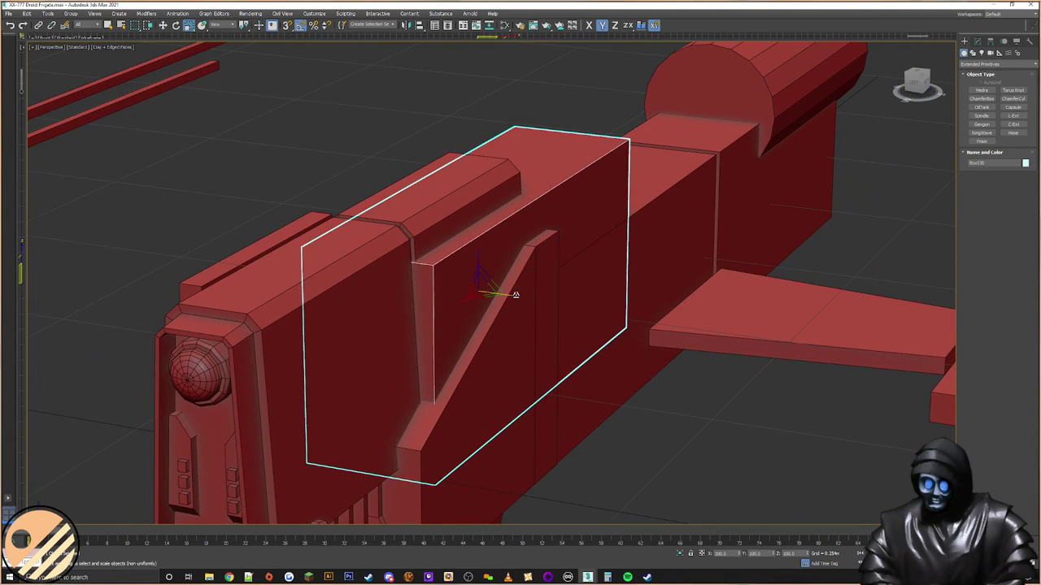
{"action": "left_click_drag", "start_coordinate": [507, 296], "coordinate": [494, 296]}
{"action": "middle_click_drag", "start_coordinate": [495, 295], "coordinate": [551, 274], "text": "alt"}
Step: Raise the cloned block's four bottom vertices along Z to reduce its height from below
{"action": "left_click", "coordinate": [984, 42]}
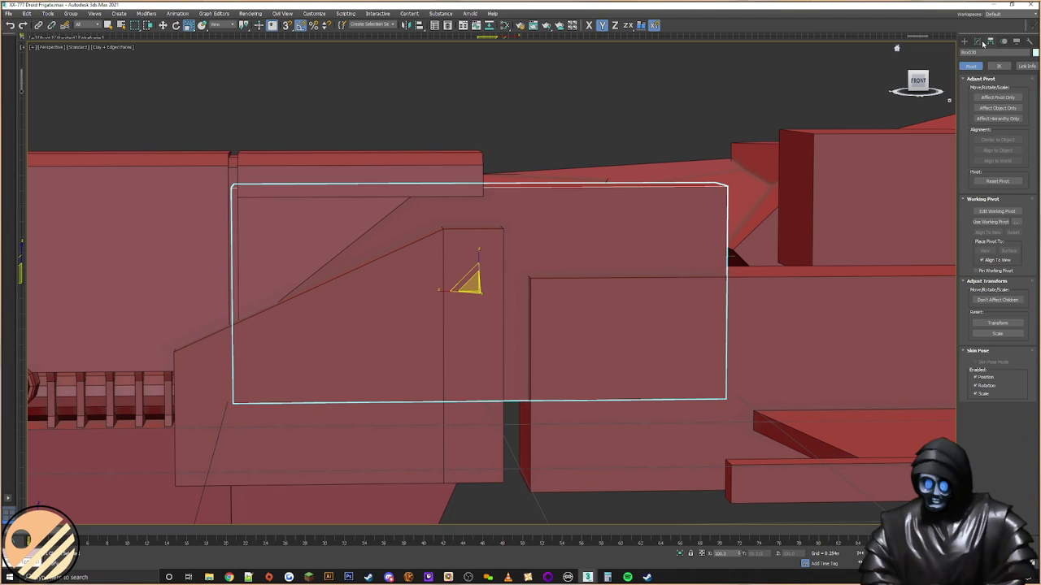
{"action": "key", "text": "1"}
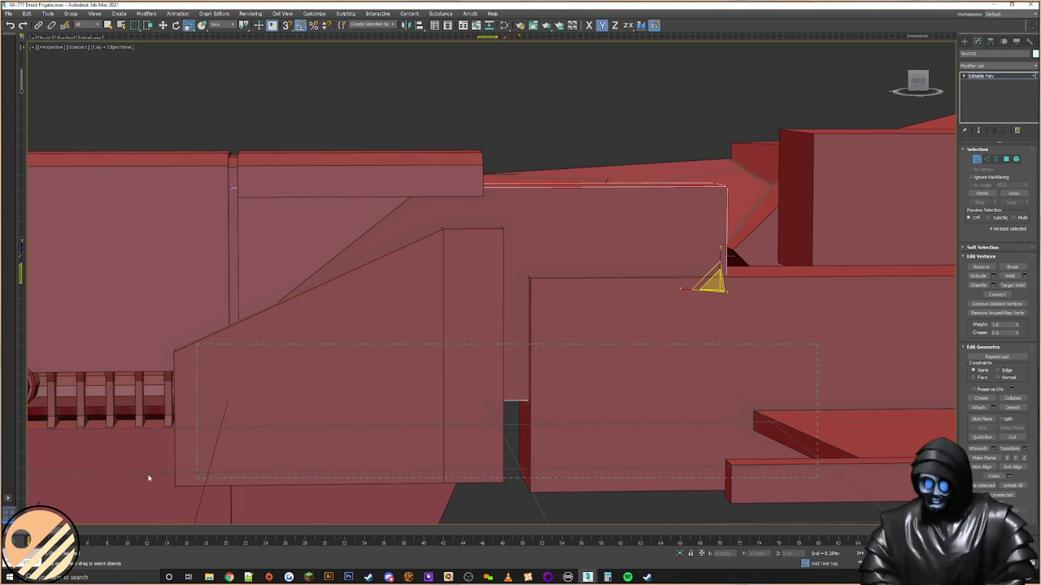
{"action": "left_click_drag", "start_coordinate": [169, 480], "coordinate": [170, 480]}
{"action": "right_click", "coordinate": [493, 326]}
{"action": "left_click", "coordinate": [516, 342]}
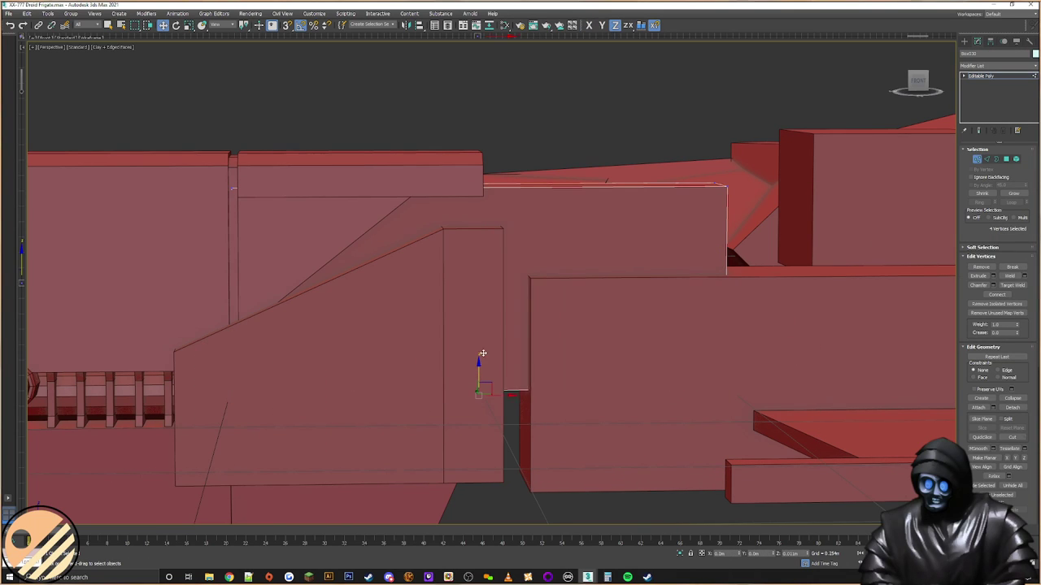
{"action": "left_click_drag", "start_coordinate": [481, 362], "coordinate": [470, 284]}
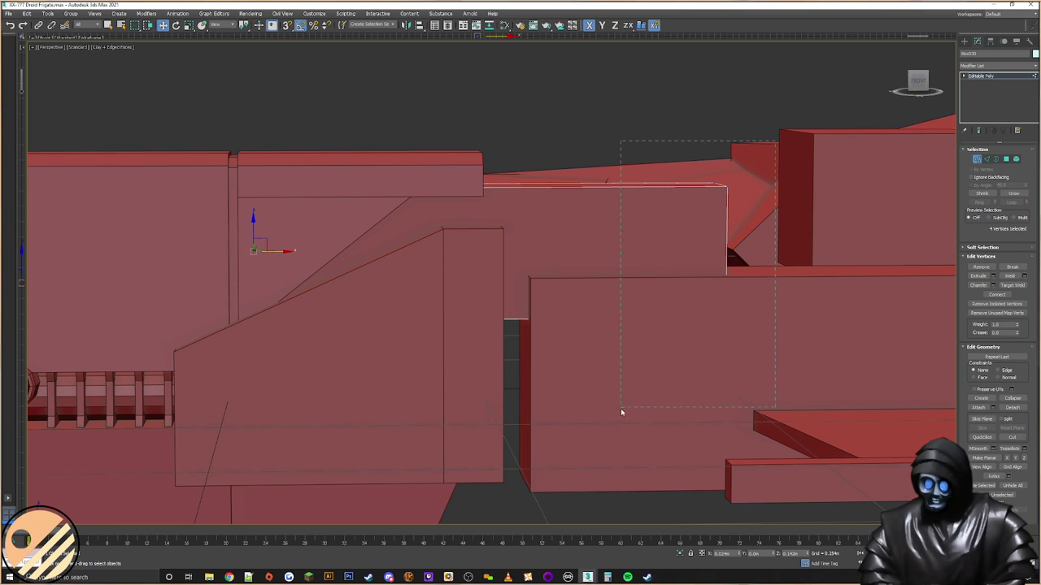
Step: Move the cloned block's rear vertices forward along X to shorten it over the middle hull block
{"action": "left_click_drag", "start_coordinate": [612, 431], "coordinate": [611, 428]}
{"action": "middle_click_drag", "start_coordinate": [638, 373], "coordinate": [575, 357]}
{"action": "left_click_drag", "start_coordinate": [683, 243], "coordinate": [630, 240]}
{"action": "scroll", "coordinate": [579, 244], "scroll_direction": "down", "scroll_amount": 3}
{"action": "middle_click_drag", "start_coordinate": [579, 244], "coordinate": [549, 257], "text": "alt"}
Step: Lower the cloned block's four top vertices along Z to the lower edge of the front hull's upper section
{"action": "left_click", "coordinate": [964, 42]}
{"action": "left_click", "coordinate": [608, 303]}
{"action": "mouse_move", "coordinate": [620, 298]}
{"action": "middle_mouse_down", "text": "alt"}
{"action": "mouse_move", "coordinate": [579, 304]}
{"action": "mouse_move", "coordinate": [630, 311]}
{"action": "mouse_move", "coordinate": [616, 281]}
{"action": "middle_mouse_up", "text": "alt"}
{"action": "left_click", "coordinate": [501, 226]}
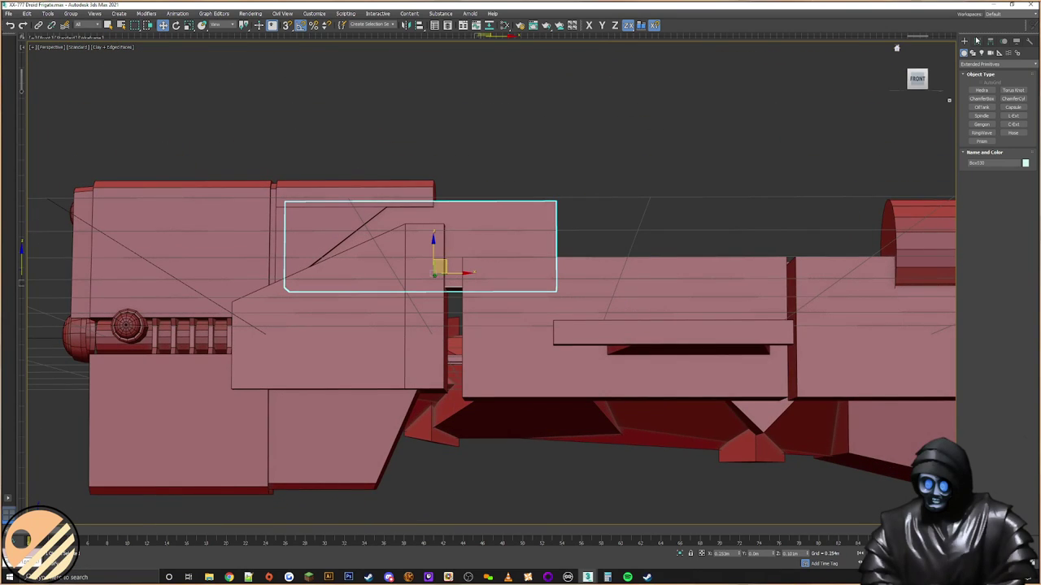
{"action": "left_click", "coordinate": [977, 41]}
{"action": "left_click", "coordinate": [977, 158]}
{"action": "left_click_drag", "start_coordinate": [674, 159], "coordinate": [201, 247]}
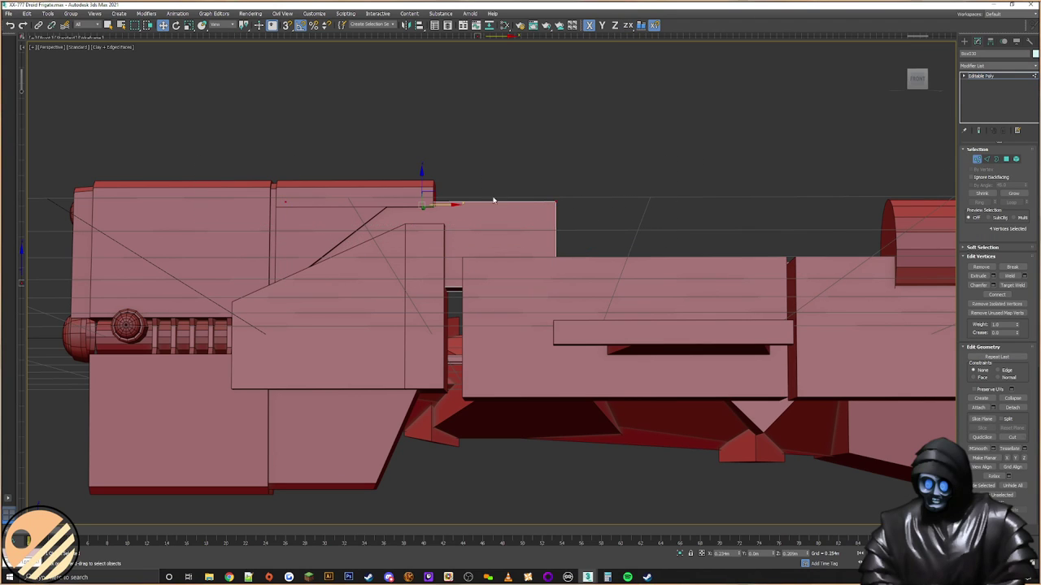
{"action": "middle_click_drag", "start_coordinate": [459, 203], "coordinate": [431, 202], "text": "alt"}
{"action": "left_click_drag", "start_coordinate": [419, 186], "coordinate": [430, 212]}
{"action": "key", "text": "s"}
{"action": "middle_click_drag", "start_coordinate": [472, 221], "coordinate": [445, 211], "text": "alt"}
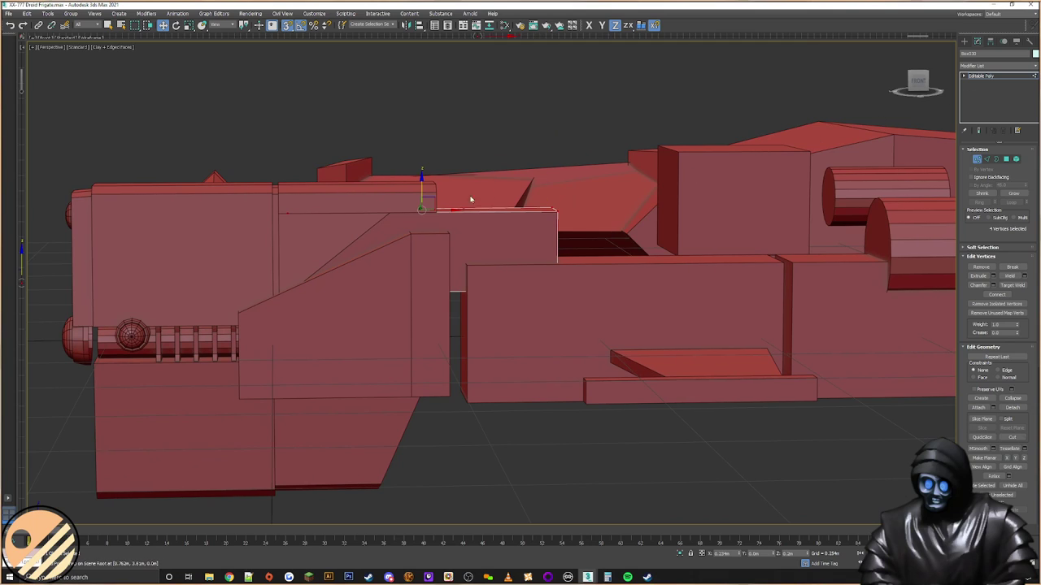
{"action": "middle_click_drag", "start_coordinate": [548, 190], "coordinate": [583, 203], "text": "alt"}
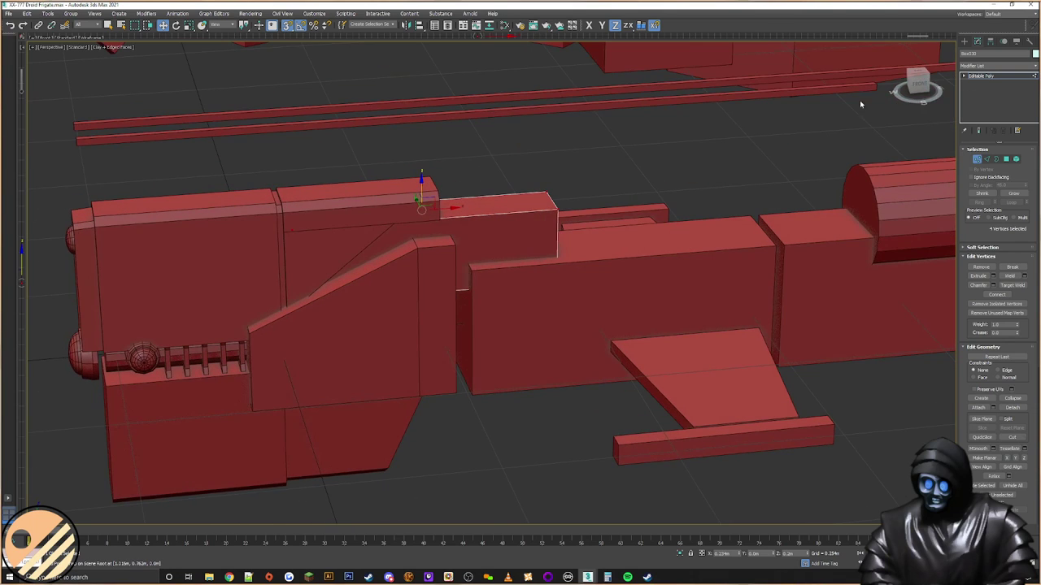
Step: Clone the middle hull block again and place the copy above it
{"action": "left_click", "coordinate": [966, 42]}
{"action": "left_click", "coordinate": [656, 282]}
{"action": "middle_click_drag", "start_coordinate": [655, 281], "coordinate": [627, 294], "text": "alt"}
{"action": "mouse_move", "coordinate": [627, 293]}
{"action": "left_mouse_down", "text": "shift"}
{"action": "mouse_move", "coordinate": [623, 225]}
{"action": "mouse_move", "coordinate": [572, 218]}
{"action": "left_mouse_up", "text": "shift"}
{"action": "left_click", "coordinate": [518, 324]}
Step: Scale the raised copy down along X and Z into a small block behind the front hull
{"action": "mouse_move", "coordinate": [520, 317]}
{"action": "middle_mouse_down", "text": "alt"}
{"action": "mouse_move", "coordinate": [632, 207]}
{"action": "mouse_move", "coordinate": [593, 267]}
{"action": "middle_mouse_up", "text": "alt"}
{"action": "right_click", "coordinate": [575, 231]}
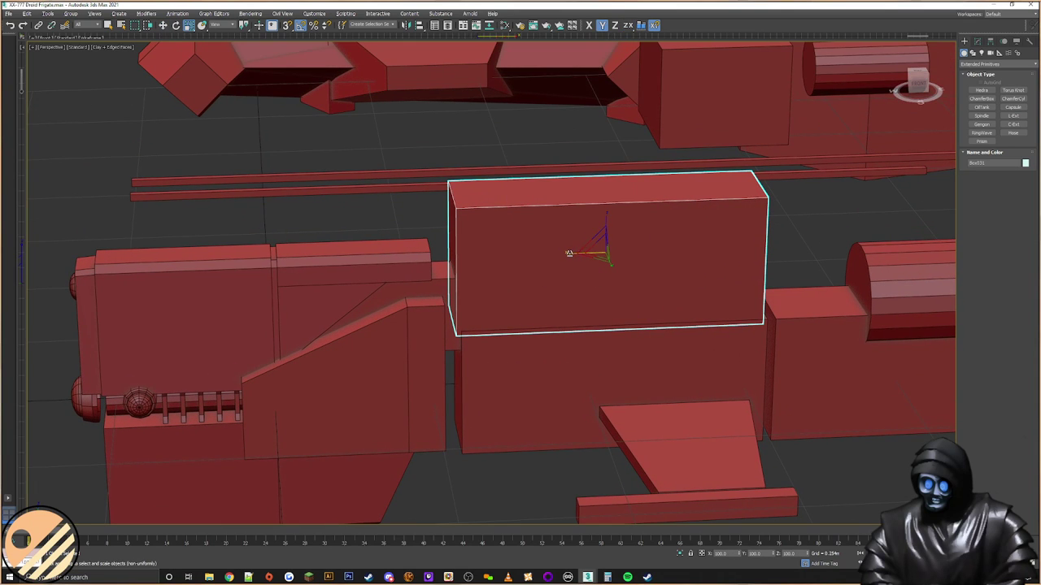
{"action": "left_click_drag", "start_coordinate": [570, 253], "coordinate": [598, 252]}
{"action": "left_click_drag", "start_coordinate": [609, 217], "coordinate": [612, 264]}
{"action": "mouse_move", "coordinate": [612, 264]}
{"action": "middle_mouse_down", "text": "alt"}
{"action": "mouse_move", "coordinate": [625, 259]}
{"action": "mouse_move", "coordinate": [608, 256]}
{"action": "middle_mouse_up", "text": "alt"}
{"action": "left_click_drag", "start_coordinate": [609, 255], "coordinate": [603, 250]}
{"action": "right_click", "coordinate": [606, 247]}
{"action": "left_click", "coordinate": [625, 250]}
{"action": "middle_click_drag", "start_coordinate": [602, 249], "coordinate": [561, 300], "text": "alt"}
{"action": "middle_click_drag", "start_coordinate": [561, 300], "coordinate": [550, 268], "text": "alt"}
Step: Move the small block's two bottom rear vertices forward along X so its rear face slants
{"action": "scroll", "coordinate": [588, 289], "scroll_direction": "up", "scroll_amount": 3}
{"action": "left_click", "coordinate": [978, 42]}
{"action": "left_click", "coordinate": [978, 159]}
{"action": "middle_click_drag", "start_coordinate": [630, 291], "coordinate": [574, 296], "text": "alt"}
{"action": "left_click_drag", "start_coordinate": [653, 275], "coordinate": [576, 335]}
{"action": "left_click_drag", "start_coordinate": [632, 306], "coordinate": [594, 307]}
{"action": "scroll", "coordinate": [594, 308], "scroll_direction": "down", "scroll_amount": 2}
{"action": "middle_click_drag", "start_coordinate": [594, 307], "coordinate": [620, 248]}
Step: Select all of the small block's vertices and scale them narrower along Y
{"action": "middle_click_drag", "start_coordinate": [533, 230], "coordinate": [643, 262], "text": "alt"}
{"action": "scroll", "coordinate": [565, 230], "scroll_direction": "up", "scroll_amount": 3}
{"action": "left_click_drag", "start_coordinate": [777, 148], "coordinate": [440, 381]}
{"action": "middle_click_drag", "start_coordinate": [619, 249], "coordinate": [647, 267], "text": "alt"}
{"action": "right_click", "coordinate": [682, 212]}
{"action": "left_click", "coordinate": [711, 234]}
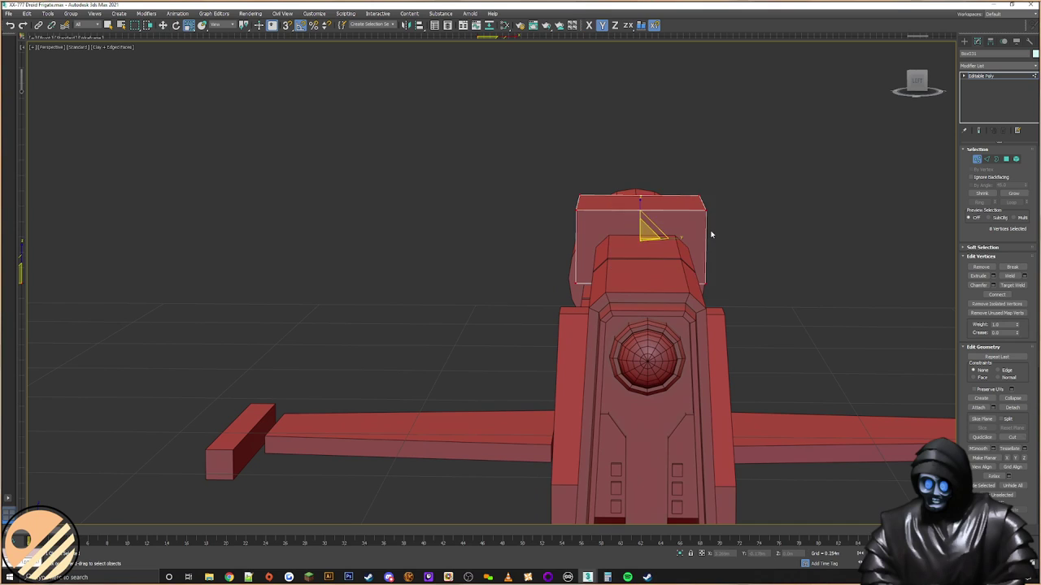
{"action": "middle_click_drag", "start_coordinate": [712, 234], "coordinate": [678, 245], "text": "alt"}
{"action": "left_click_drag", "start_coordinate": [677, 241], "coordinate": [671, 243]}
{"action": "middle_click_drag", "start_coordinate": [671, 242], "coordinate": [614, 254], "text": "alt"}
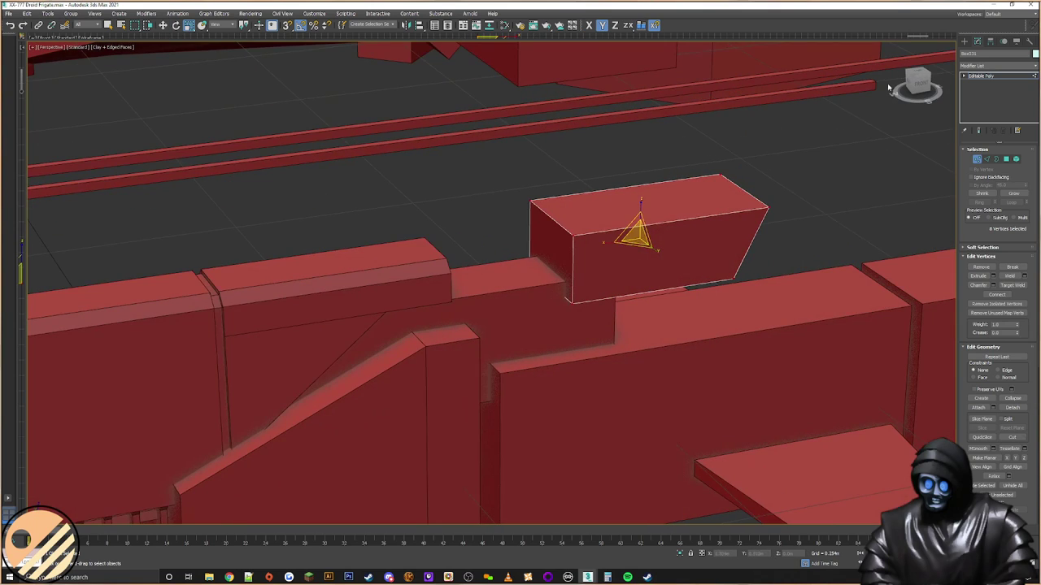
{"action": "middle_click_drag", "start_coordinate": [827, 144], "coordinate": [701, 205], "text": "alt"}
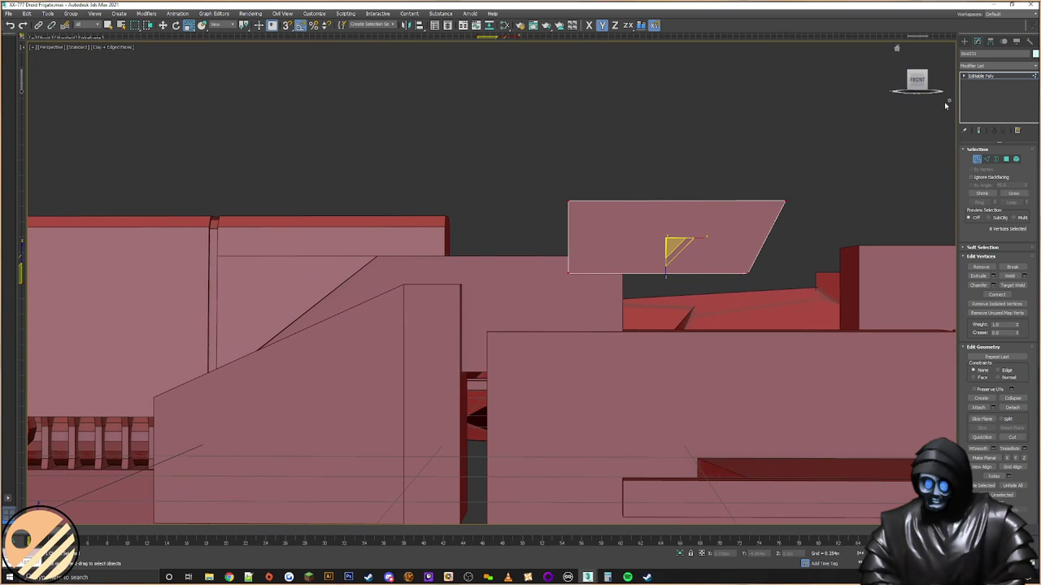
Step: Lower the small slanted block's four top vertices slightly along Z
{"action": "left_click", "coordinate": [965, 42]}
{"action": "right_click", "coordinate": [704, 228]}
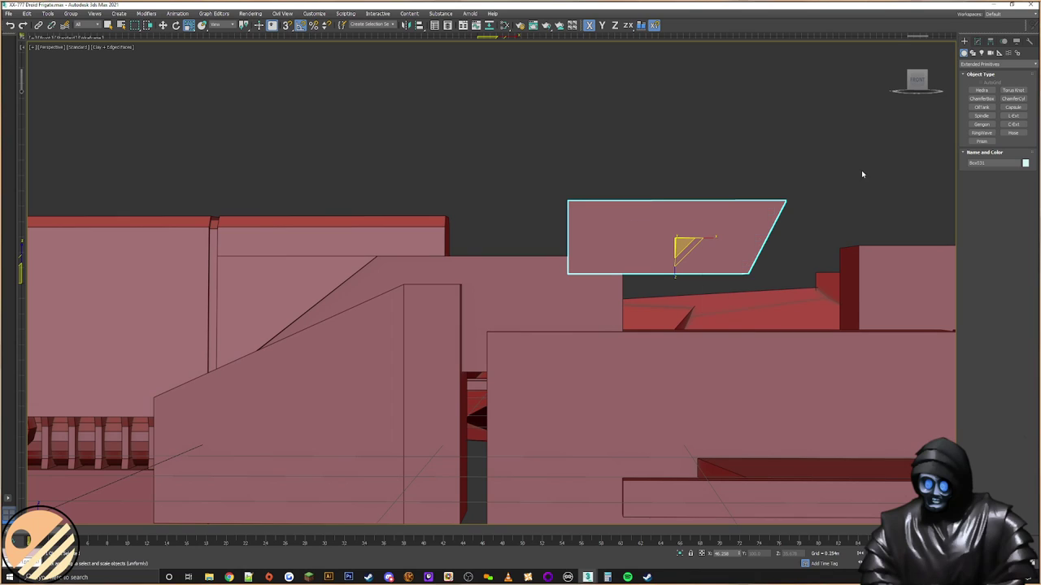
{"action": "left_click", "coordinate": [977, 42]}
{"action": "left_click", "coordinate": [977, 160]}
{"action": "left_click_drag", "start_coordinate": [843, 179], "coordinate": [581, 215]}
{"action": "key", "text": "w"}
{"action": "left_click_drag", "start_coordinate": [675, 188], "coordinate": [677, 194]}
{"action": "middle_click_drag", "start_coordinate": [592, 223], "coordinate": [600, 224], "text": "alt"}
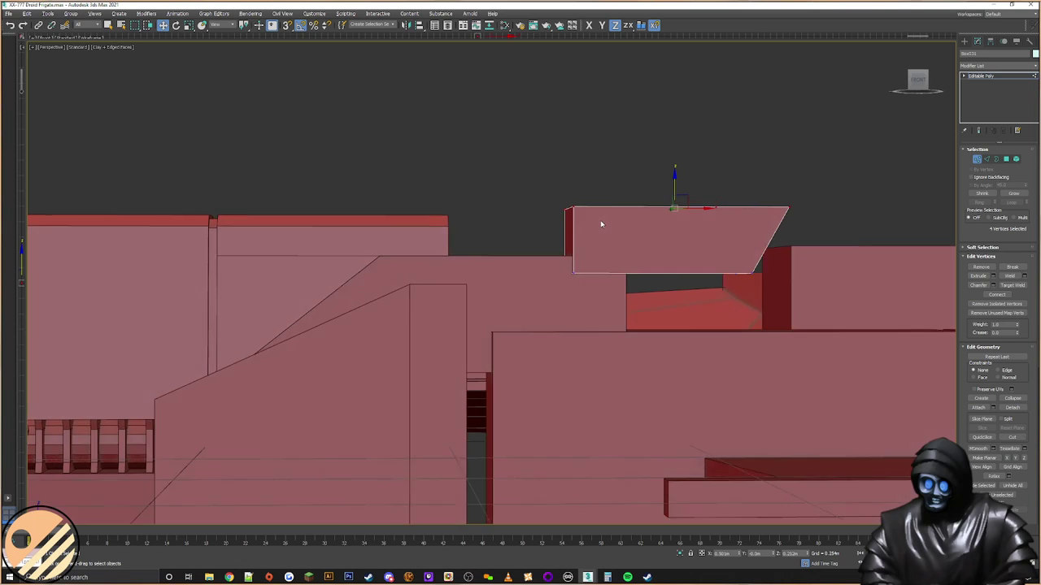
{"action": "scroll", "coordinate": [599, 225], "scroll_direction": "down", "scroll_amount": 5}
{"action": "middle_click_drag", "start_coordinate": [688, 260], "coordinate": [557, 243], "text": "alt"}
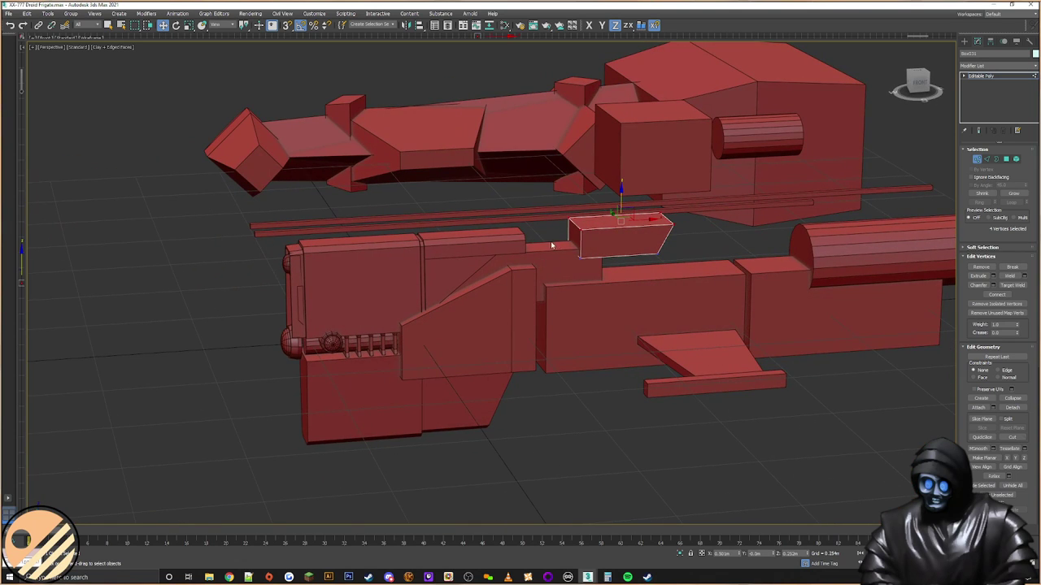
{"action": "scroll", "coordinate": [557, 243], "scroll_direction": "up", "scroll_amount": 5}
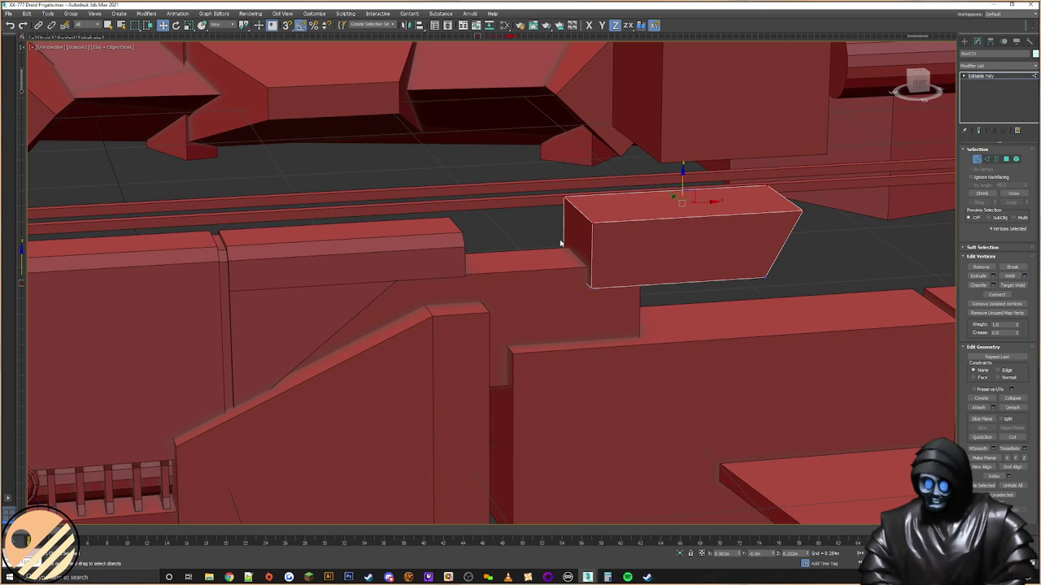
Step: Clone the connecting block behind the front hull as a single copy placed slightly higher
{"action": "left_click", "coordinate": [964, 41]}
{"action": "left_click", "coordinate": [543, 302]}
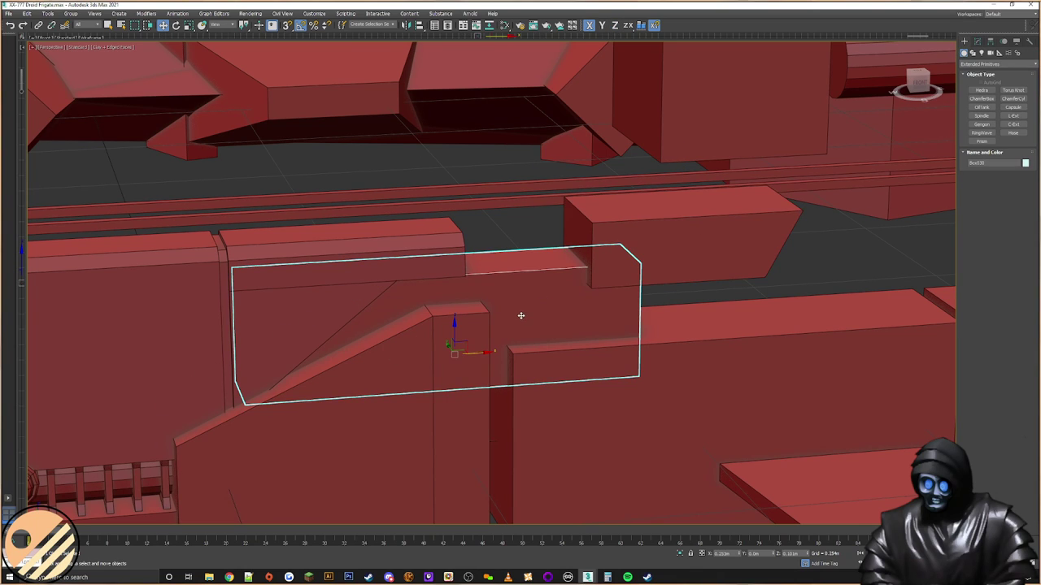
{"action": "middle_click_drag", "start_coordinate": [521, 316], "coordinate": [521, 307], "text": "alt"}
{"action": "left_click_drag", "start_coordinate": [504, 304], "coordinate": [505, 308], "text": "shift"}
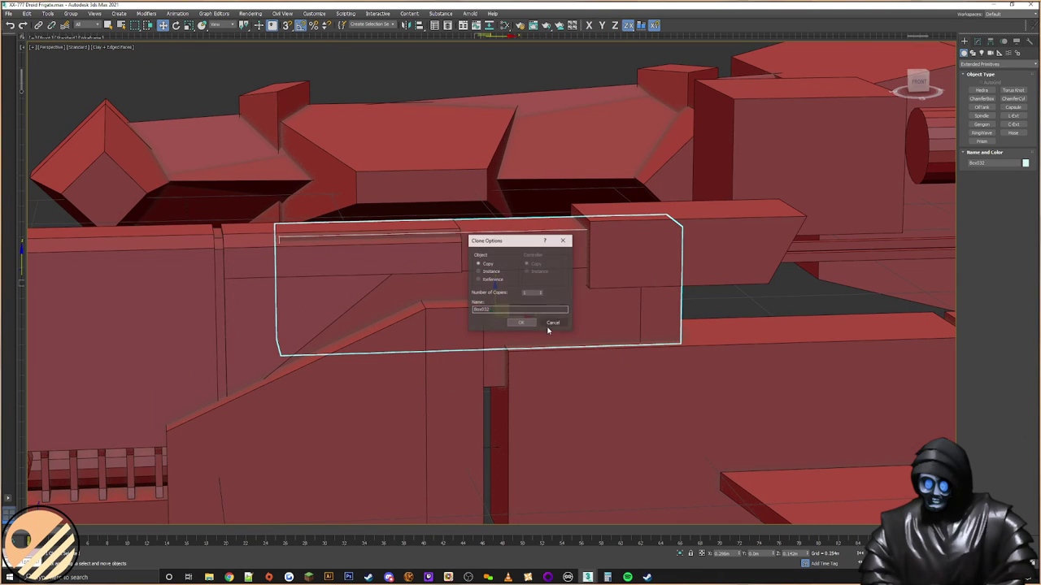
{"action": "left_click", "coordinate": [520, 322]}
Step: Scale the new copy down to a short, low box and move it against the front of the slanted block
{"action": "mouse_move", "coordinate": [561, 248]}
{"action": "middle_mouse_down", "text": "alt"}
{"action": "mouse_move", "coordinate": [565, 274]}
{"action": "mouse_move", "coordinate": [555, 250]}
{"action": "middle_mouse_up", "text": "alt"}
{"action": "right_click", "coordinate": [540, 250]}
{"action": "left_click", "coordinate": [550, 276]}
{"action": "left_click_drag", "start_coordinate": [428, 348], "coordinate": [512, 337]}
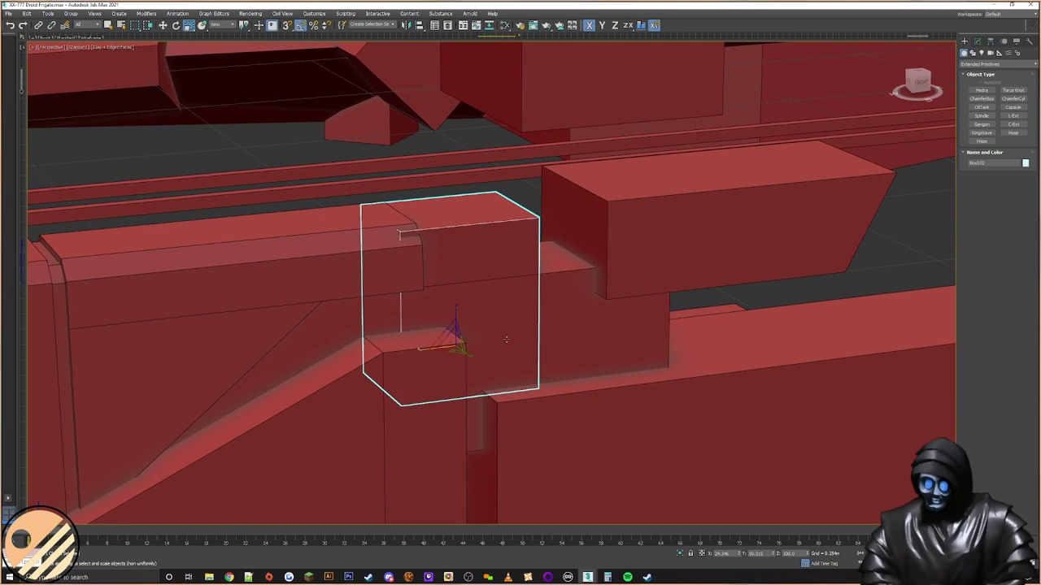
{"action": "middle_click_drag", "start_coordinate": [471, 357], "coordinate": [478, 331], "text": "alt"}
{"action": "left_click_drag", "start_coordinate": [464, 305], "coordinate": [523, 247]}
{"action": "key", "text": "w"}
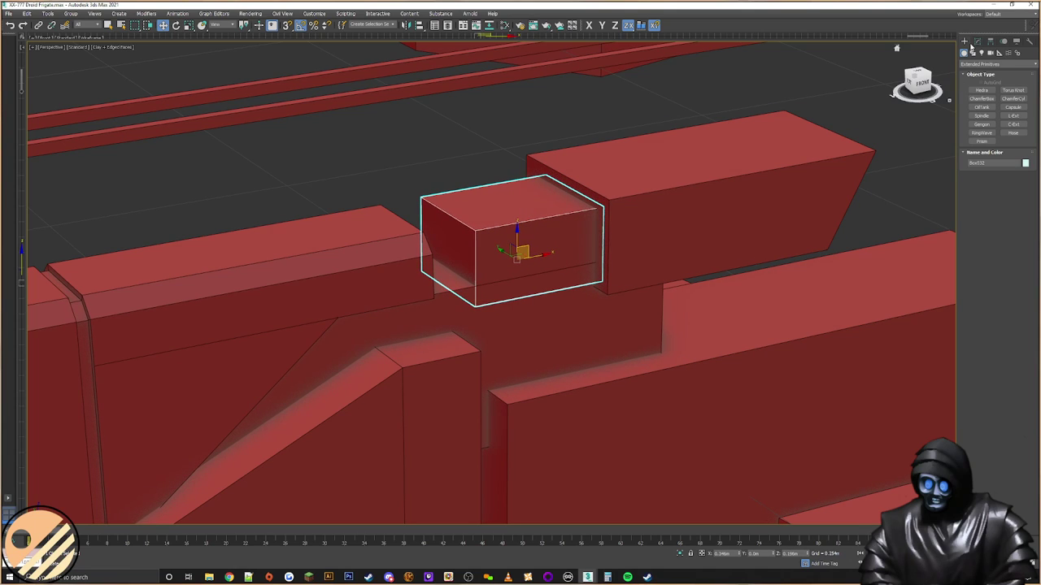
Step: Lower the short box's two top front vertices along Z so its upper face slopes down toward the front
{"action": "left_click", "coordinate": [976, 43]}
{"action": "left_click", "coordinate": [977, 159]}
{"action": "middle_click_drag", "start_coordinate": [476, 337], "coordinate": [439, 273], "text": "alt"}
{"action": "left_click_drag", "start_coordinate": [462, 194], "coordinate": [412, 216]}
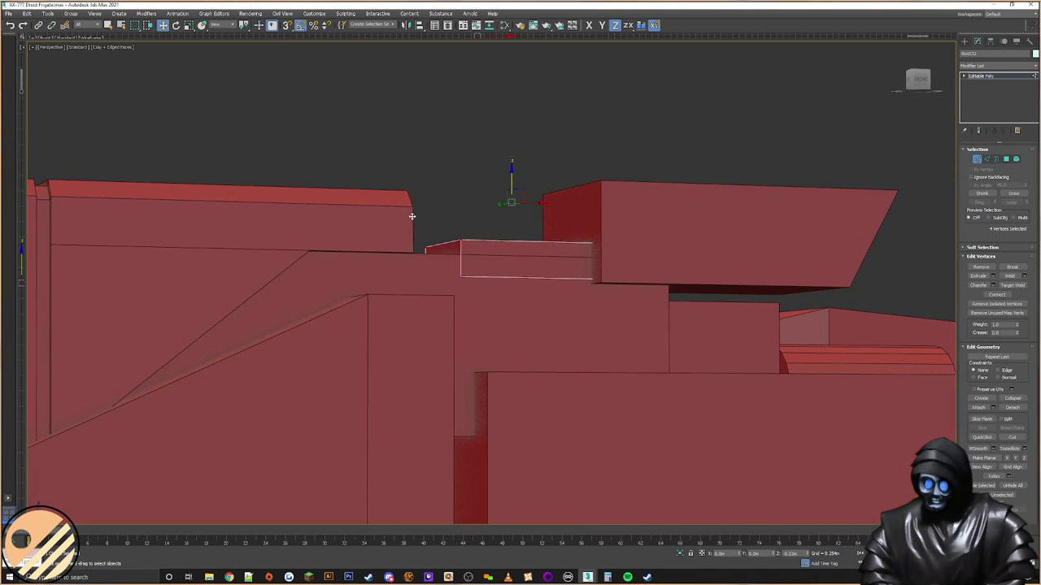
{"action": "key", "text": "ctrl+z"}
{"action": "left_click_drag", "start_coordinate": [492, 157], "coordinate": [413, 216]}
{"action": "left_click_drag", "start_coordinate": [445, 176], "coordinate": [445, 223]}
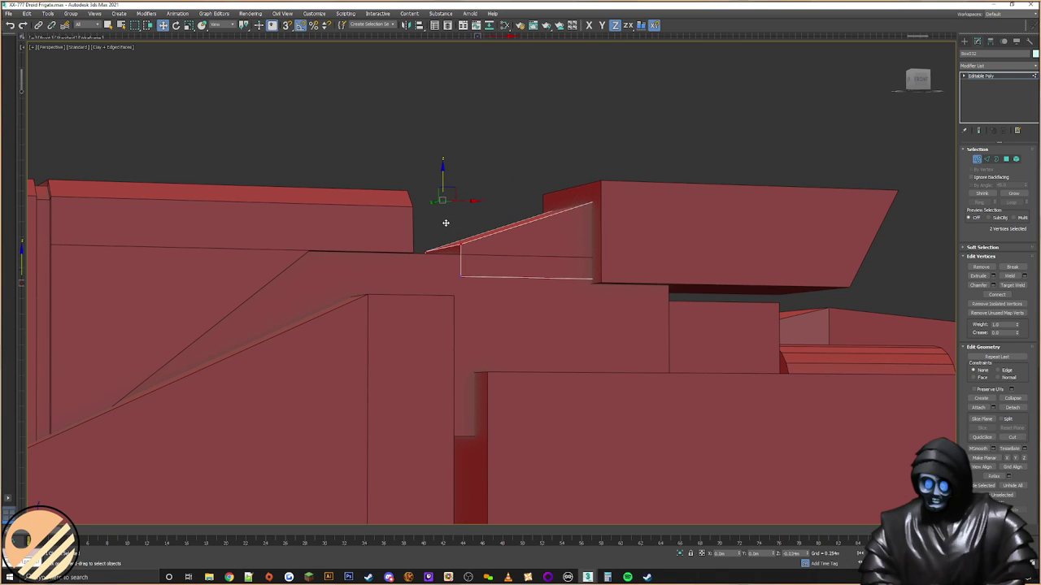
Step: Move the wedge's front vertices forward along X to lengthen its slope
{"action": "middle_click_drag", "start_coordinate": [447, 225], "coordinate": [535, 273], "text": "alt"}
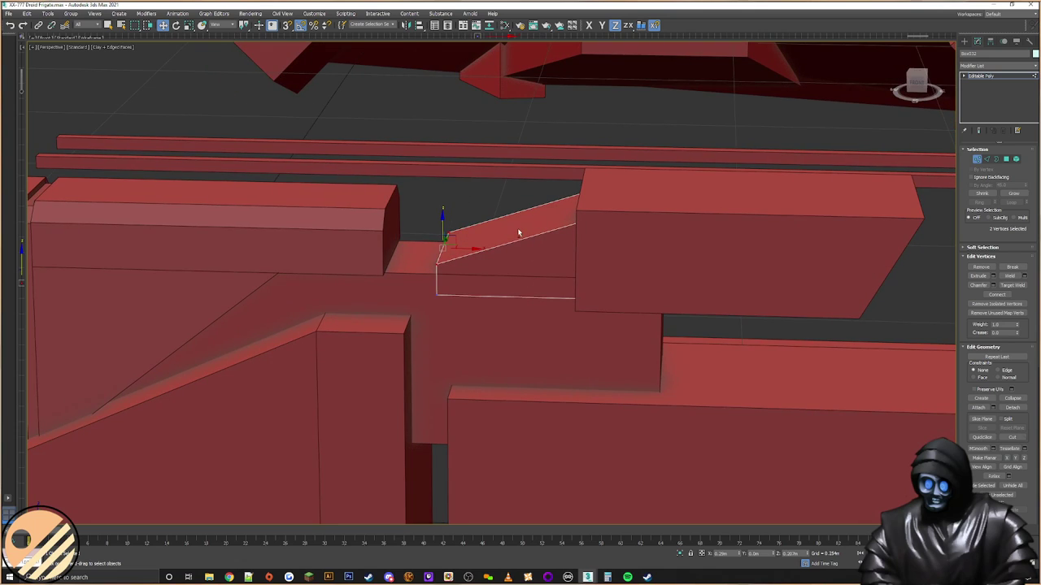
{"action": "middle_click_drag", "start_coordinate": [521, 235], "coordinate": [524, 229], "text": "alt"}
{"action": "left_click_drag", "start_coordinate": [502, 198], "coordinate": [413, 315]}
{"action": "left_click_drag", "start_coordinate": [460, 264], "coordinate": [439, 265]}
Step: Raise the wedge's bottom vertices along Z to meet the top of the connecting block
{"action": "middle_click_drag", "start_coordinate": [439, 264], "coordinate": [503, 275], "text": "alt"}
{"action": "left_click_drag", "start_coordinate": [785, 288], "coordinate": [334, 266]}
{"action": "left_click_drag", "start_coordinate": [504, 256], "coordinate": [403, 260]}
{"action": "key", "text": "s"}
{"action": "middle_click_drag", "start_coordinate": [452, 257], "coordinate": [585, 276], "text": "alt"}
Step: Scale the wedge slightly wider along Y and clear the selection
{"action": "left_click", "coordinate": [964, 42]}
{"action": "middle_click_drag", "start_coordinate": [680, 195], "coordinate": [630, 216], "text": "alt"}
{"action": "right_click", "coordinate": [546, 251]}
{"action": "left_click", "coordinate": [563, 275]}
{"action": "middle_click_drag", "start_coordinate": [557, 259], "coordinate": [547, 267], "text": "alt"}
{"action": "key", "text": "s"}
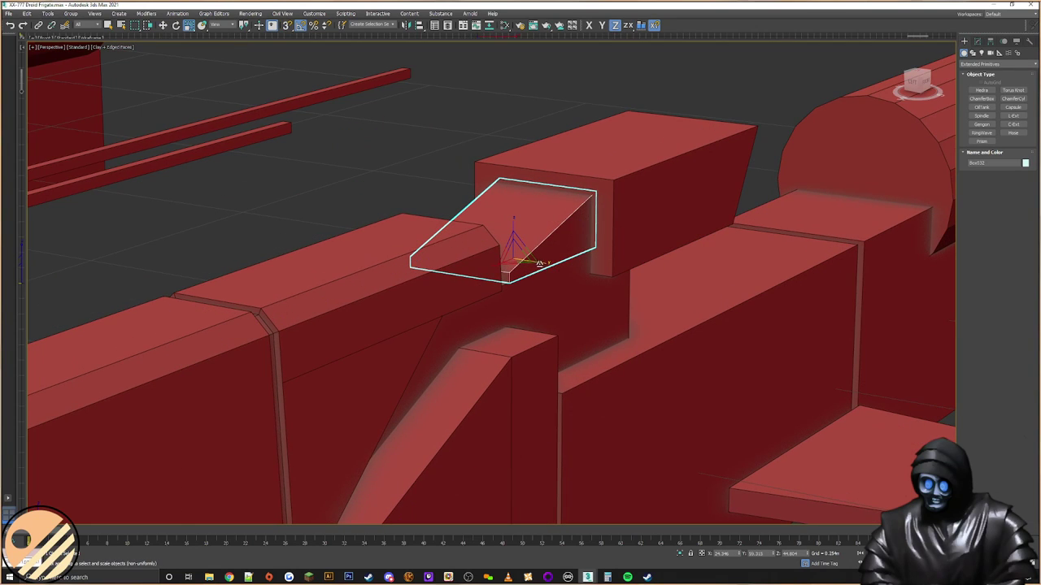
{"action": "left_click_drag", "start_coordinate": [540, 263], "coordinate": [547, 263]}
{"action": "left_click", "coordinate": [562, 300]}
{"action": "mouse_move", "coordinate": [562, 300]}
{"action": "middle_mouse_down", "text": "alt"}
{"action": "mouse_move", "coordinate": [552, 314]}
{"action": "mouse_move", "coordinate": [562, 319]}
{"action": "middle_mouse_up", "text": "alt"}
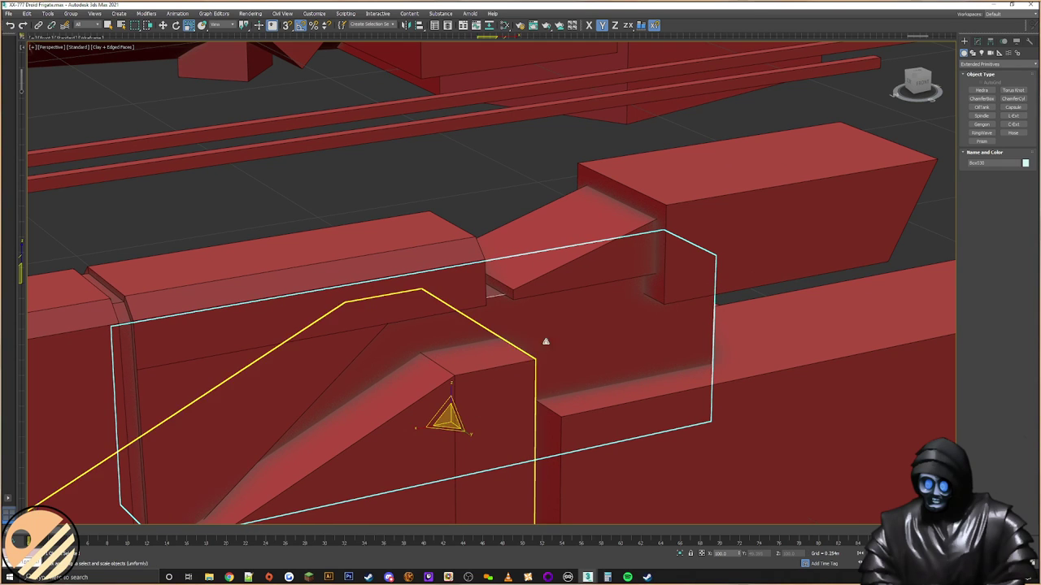
{"action": "middle_click_drag", "start_coordinate": [450, 422], "coordinate": [465, 424], "text": "alt"}
{"action": "left_click", "coordinate": [455, 183]}
{"action": "scroll", "coordinate": [525, 244], "scroll_direction": "down", "scroll_amount": 3}
{"action": "middle_click_drag", "start_coordinate": [528, 240], "coordinate": [580, 363], "text": "alt"}
{"action": "scroll", "coordinate": [520, 252], "scroll_direction": "down", "scroll_amount": 5}
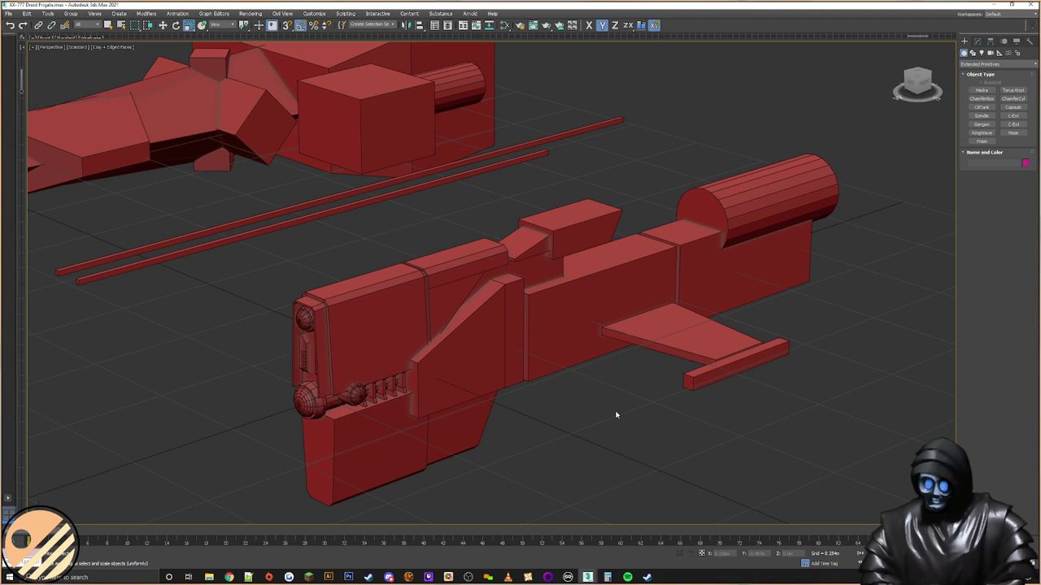
{"action": "scroll", "coordinate": [431, 327], "scroll_direction": "up", "scroll_amount": 10}
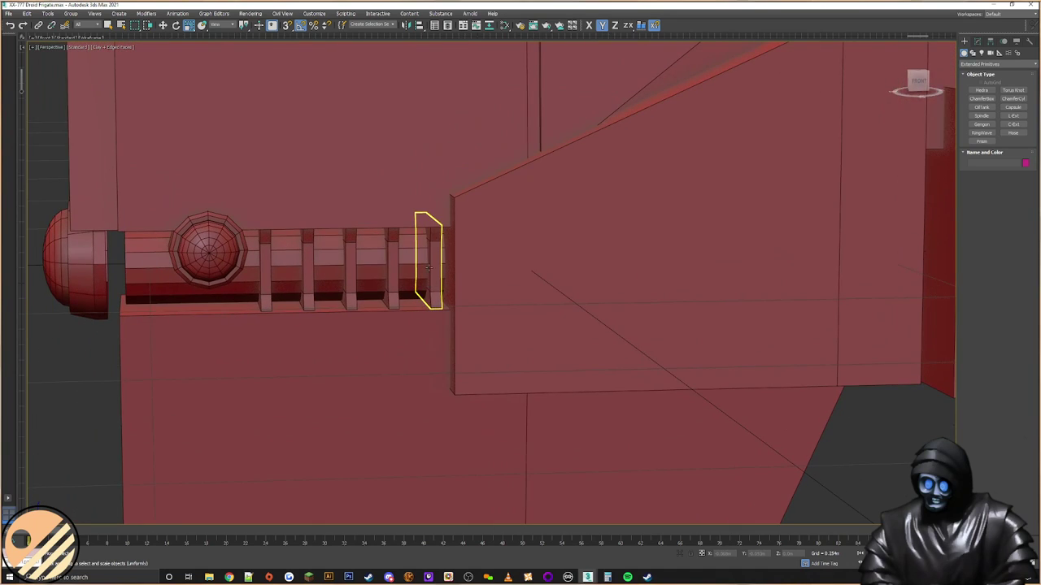
Step: Shift the five ribs around the side cylinder slightly along X toward the slanted side block and clear the selection
{"action": "left_click", "coordinate": [428, 267]}
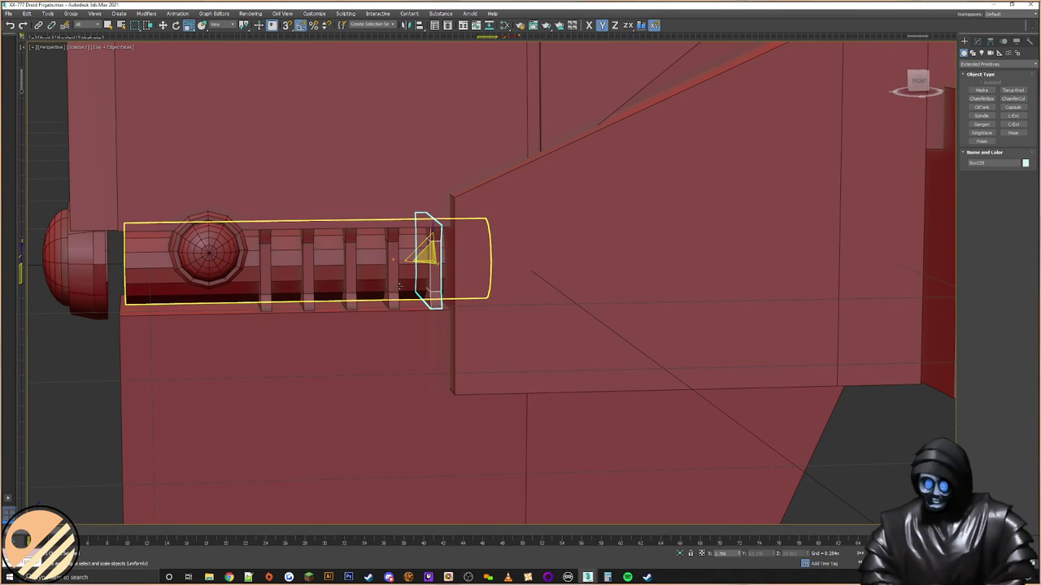
{"action": "left_click", "coordinate": [388, 265], "text": "ctrl"}
{"action": "left_click", "coordinate": [342, 267], "text": "ctrl"}
{"action": "left_click", "coordinate": [303, 265], "text": "ctrl"}
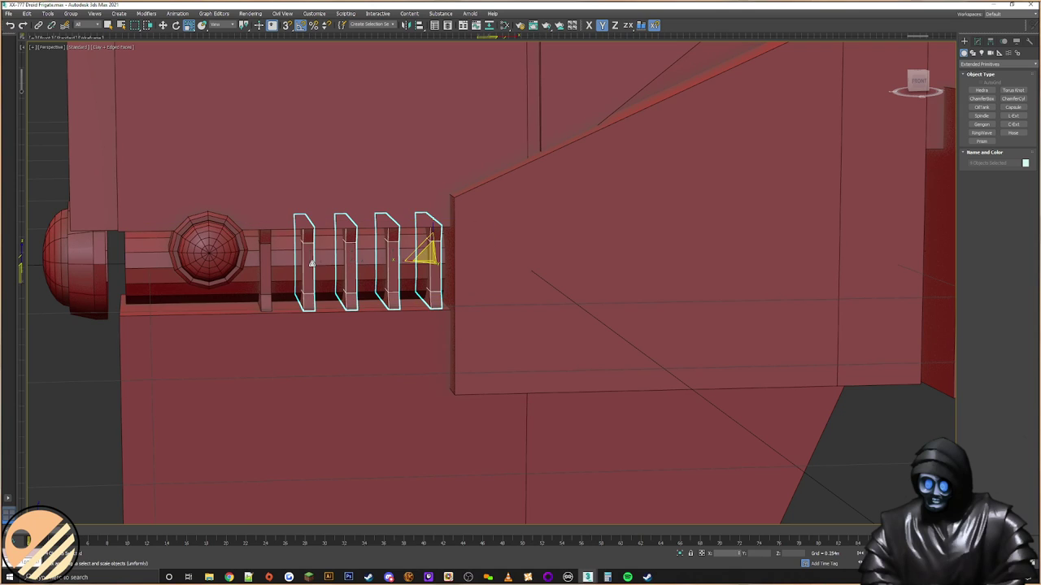
{"action": "left_click", "coordinate": [262, 265], "text": "ctrl"}
{"action": "right_click", "coordinate": [443, 259]}
{"action": "left_click", "coordinate": [440, 263]}
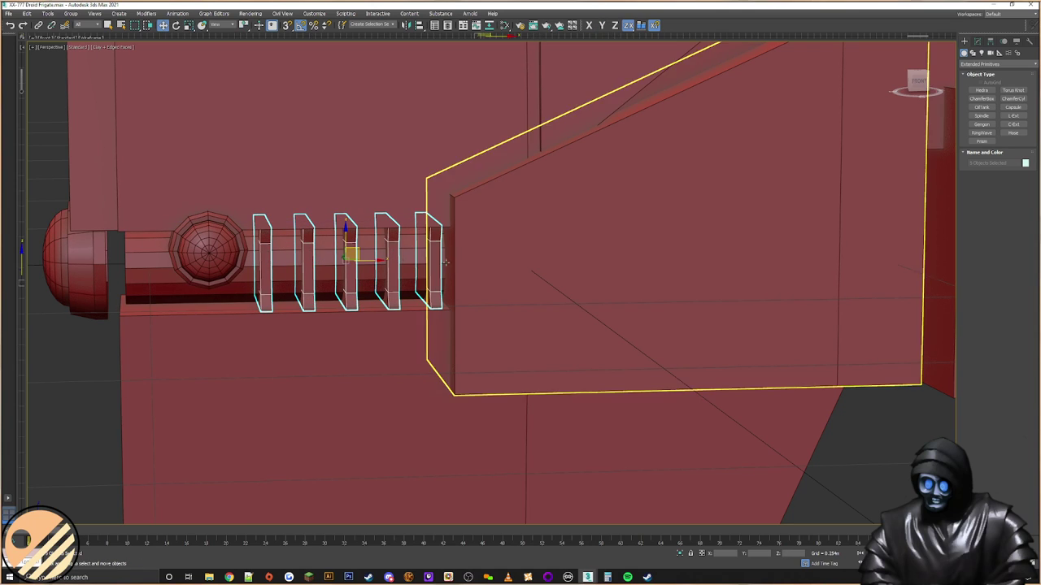
{"action": "middle_click_drag", "start_coordinate": [430, 261], "coordinate": [378, 260], "text": "alt"}
{"action": "key", "text": "F5"}
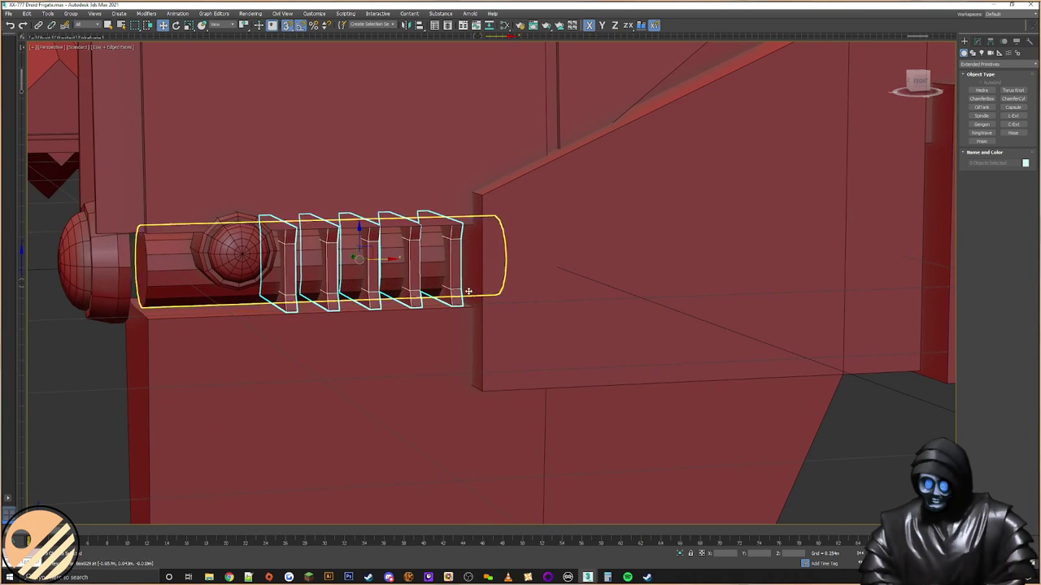
{"action": "left_click_drag", "start_coordinate": [460, 289], "coordinate": [479, 195]}
{"action": "scroll", "coordinate": [483, 235], "scroll_direction": "down", "scroll_amount": 5}
{"action": "middle_click_drag", "start_coordinate": [483, 234], "coordinate": [490, 329], "text": "alt"}
{"action": "left_click", "coordinate": [599, 404]}
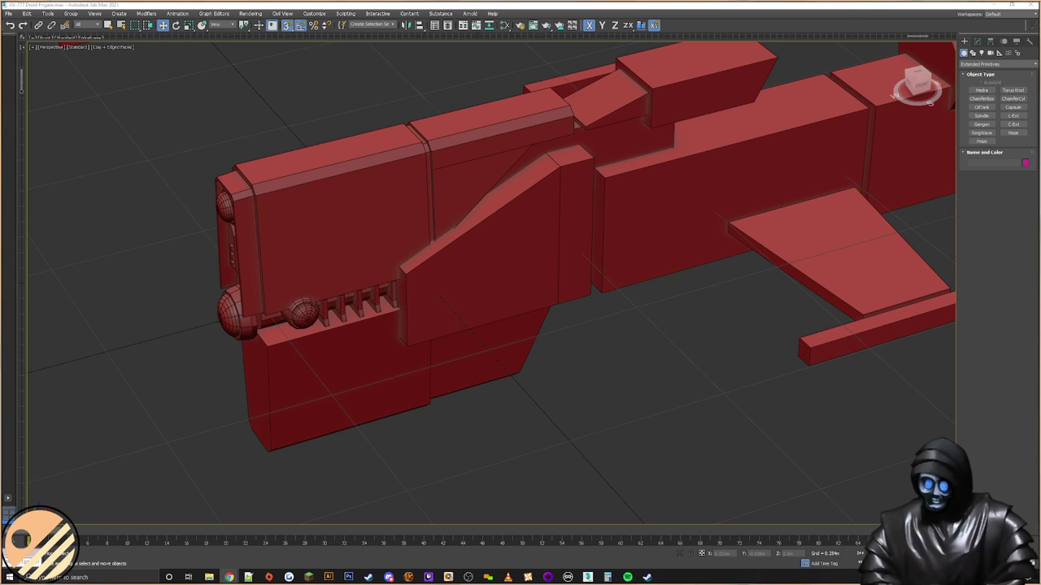
Step: Switch to Spotify and browse the followed artists in the library
{"action": "left_click", "coordinate": [628, 577]}
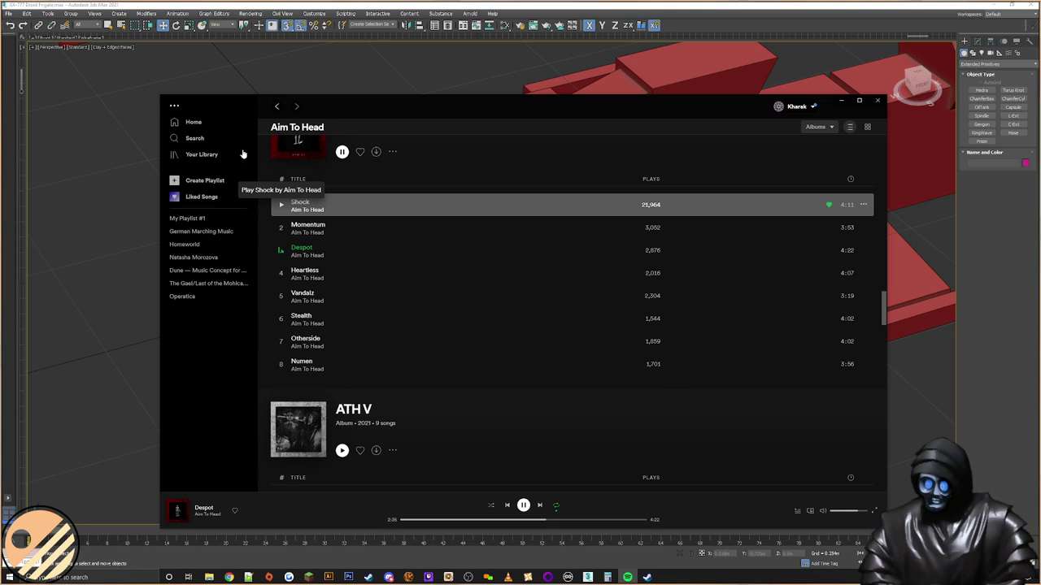
{"action": "left_click", "coordinate": [187, 156]}
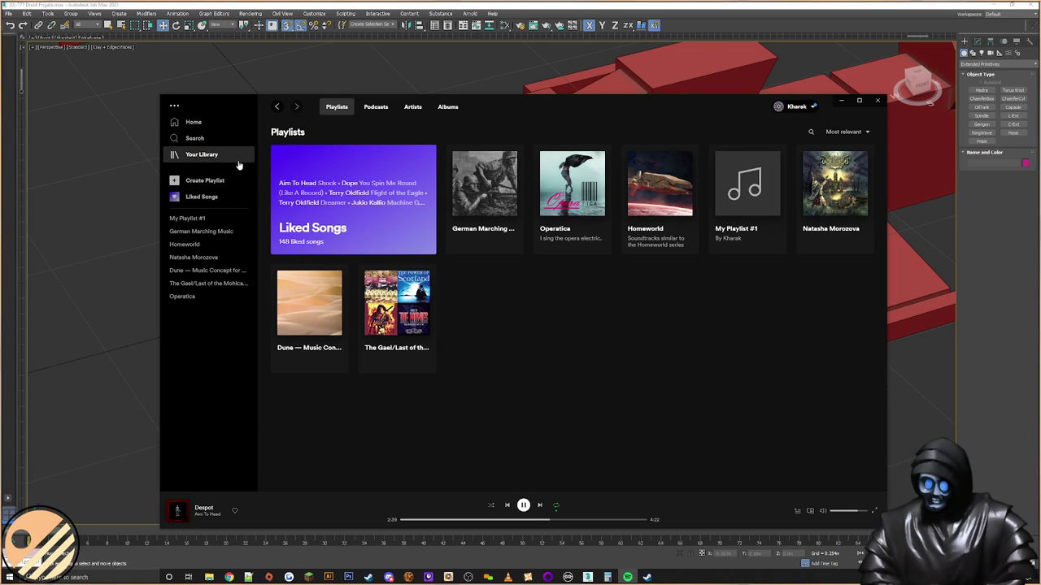
{"action": "left_click", "coordinate": [409, 112]}
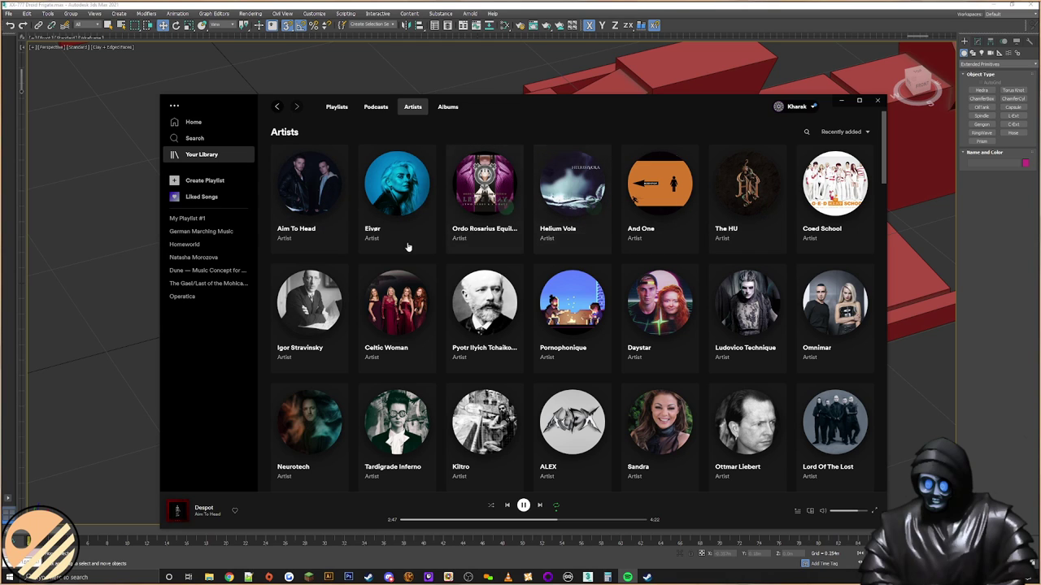
{"action": "scroll", "coordinate": [759, 348], "scroll_direction": "down", "scroll_amount": 2}
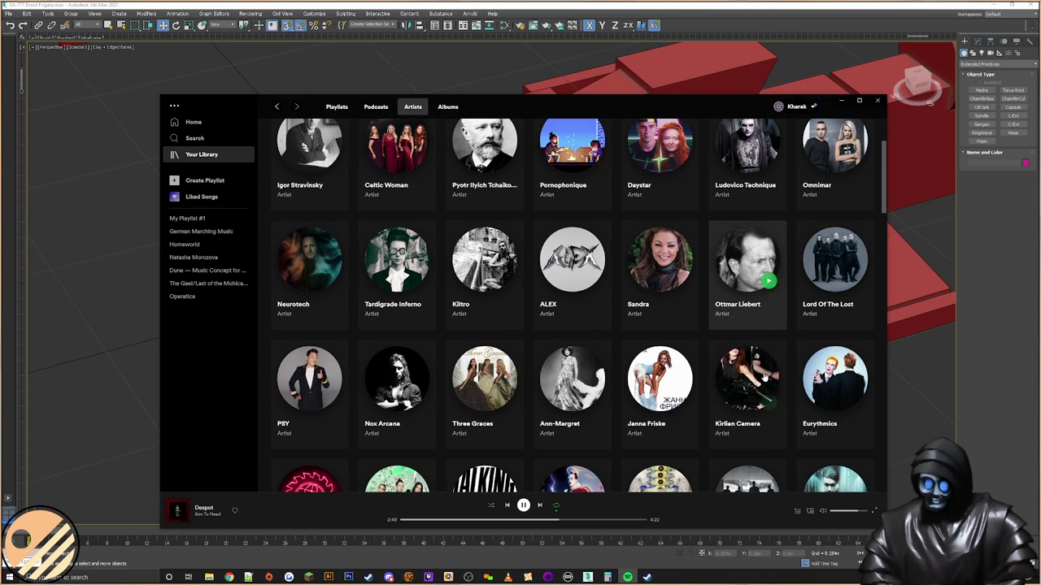
{"action": "scroll", "coordinate": [761, 358], "scroll_direction": "down", "scroll_amount": 2}
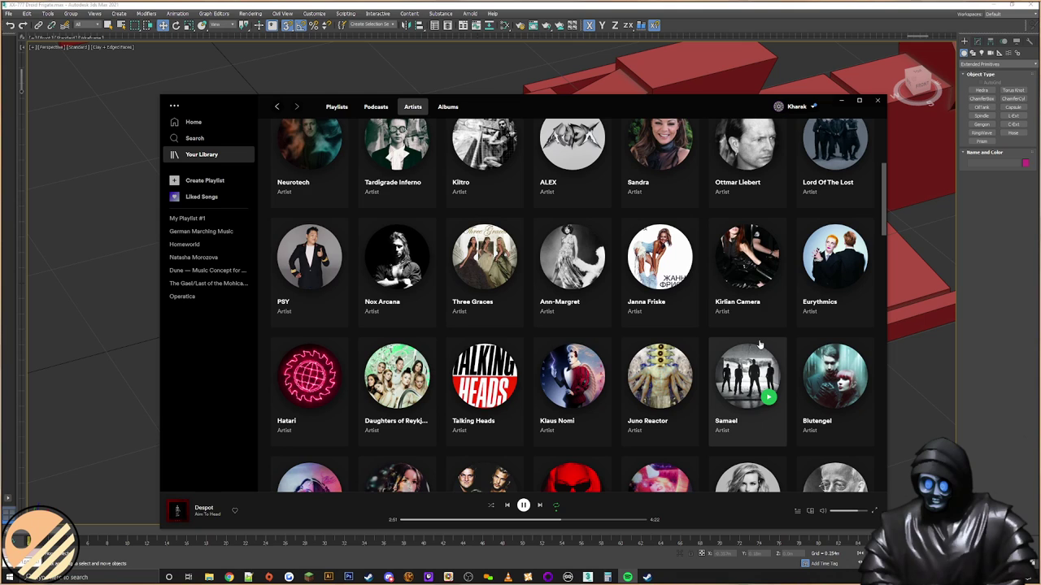
{"action": "scroll", "coordinate": [759, 344], "scroll_direction": "down", "scroll_amount": 2}
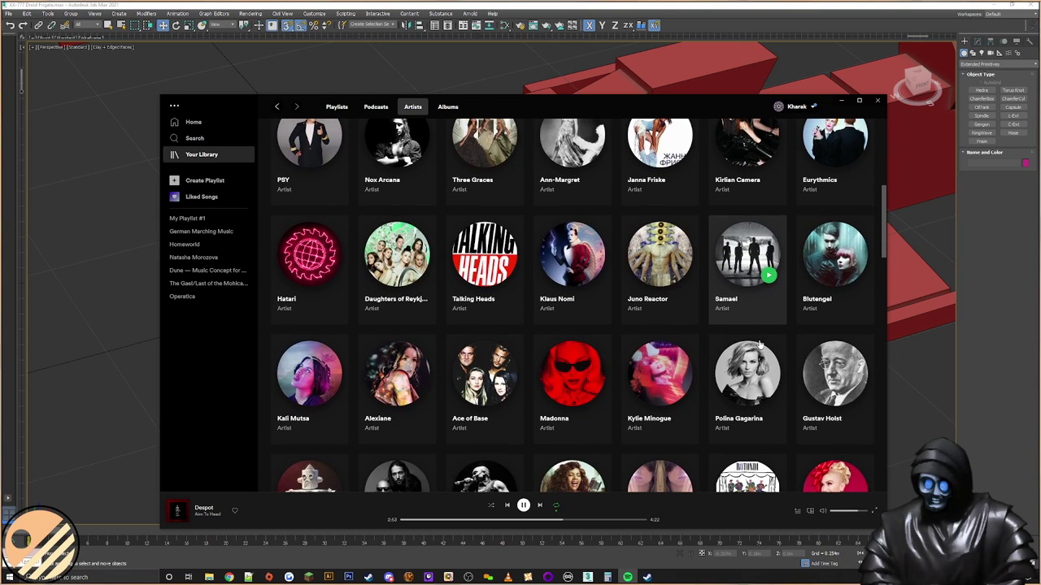
{"action": "scroll", "coordinate": [760, 344], "scroll_direction": "down", "scroll_amount": 1}
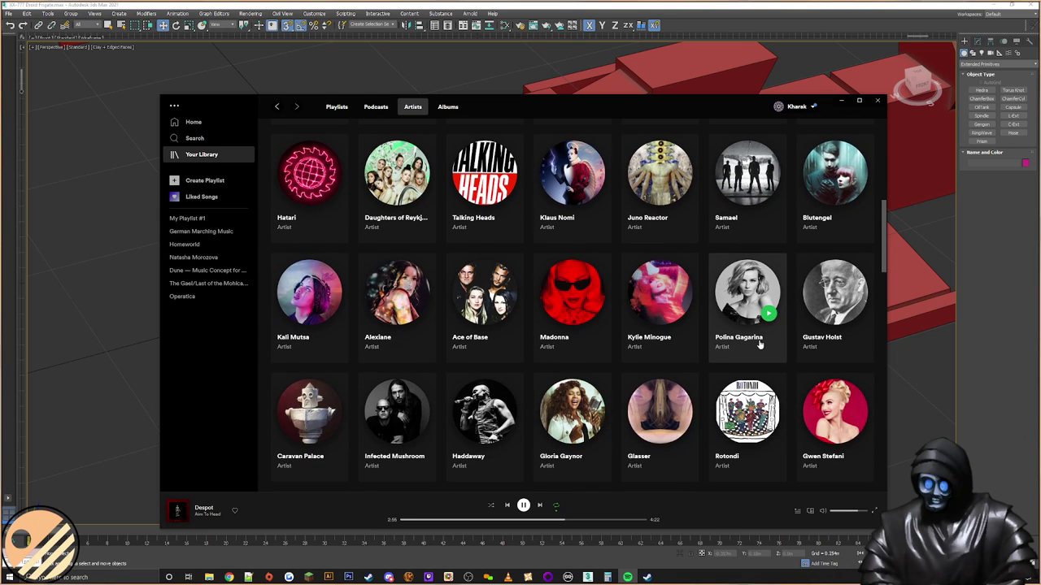
{"action": "scroll", "coordinate": [760, 344], "scroll_direction": "down", "scroll_amount": 2}
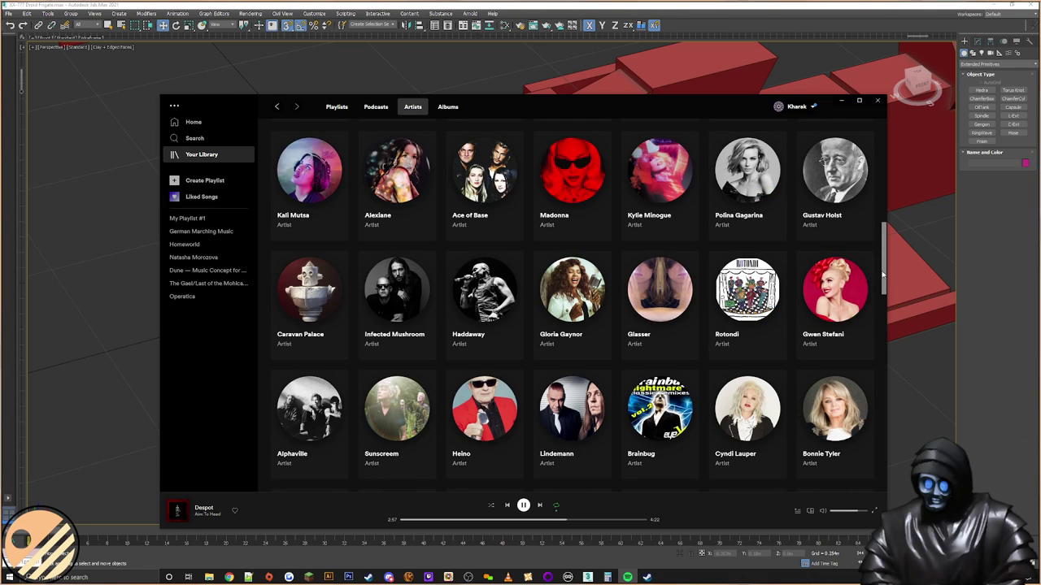
{"action": "left_click_drag", "start_coordinate": [883, 275], "coordinate": [883, 282]}
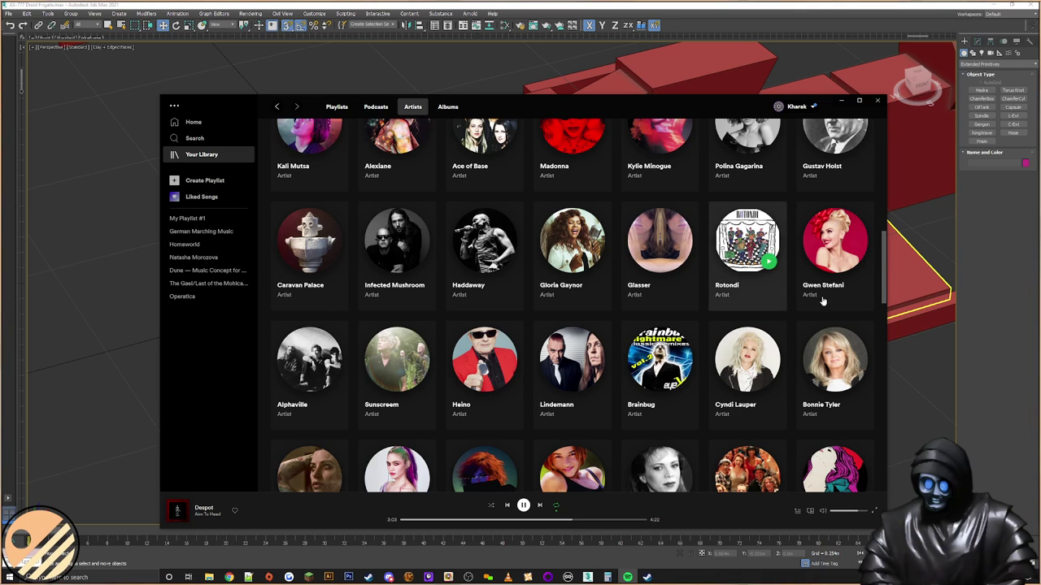
{"action": "left_click_drag", "start_coordinate": [884, 277], "coordinate": [884, 443]}
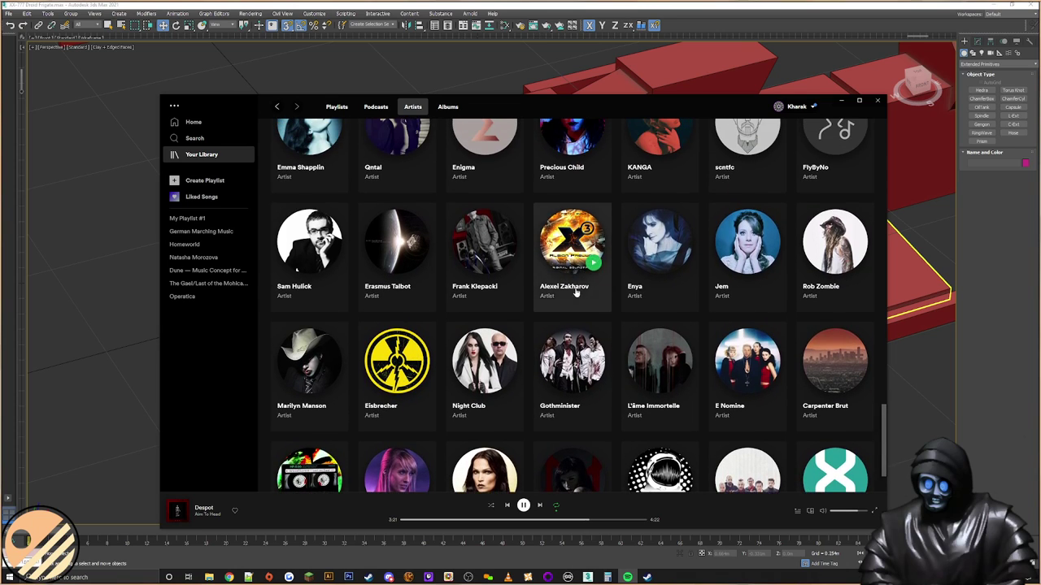
Step: Play the album X4: Split Vendetta (Original Soundtrack) from its composer's artist page and return to 3ds Max
{"action": "left_click", "coordinate": [595, 308]}
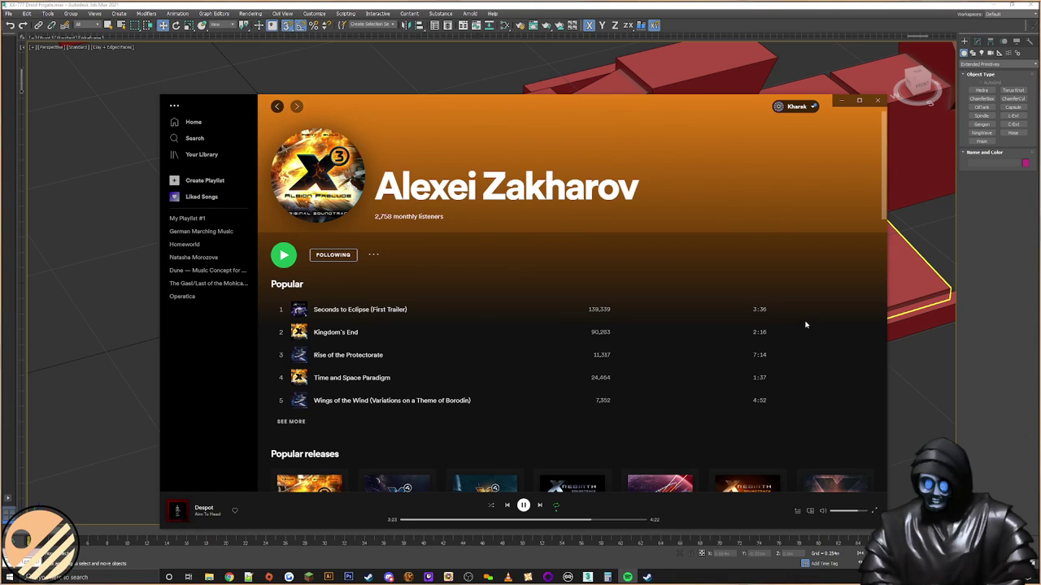
{"action": "scroll", "coordinate": [420, 340], "scroll_direction": "down", "scroll_amount": 3}
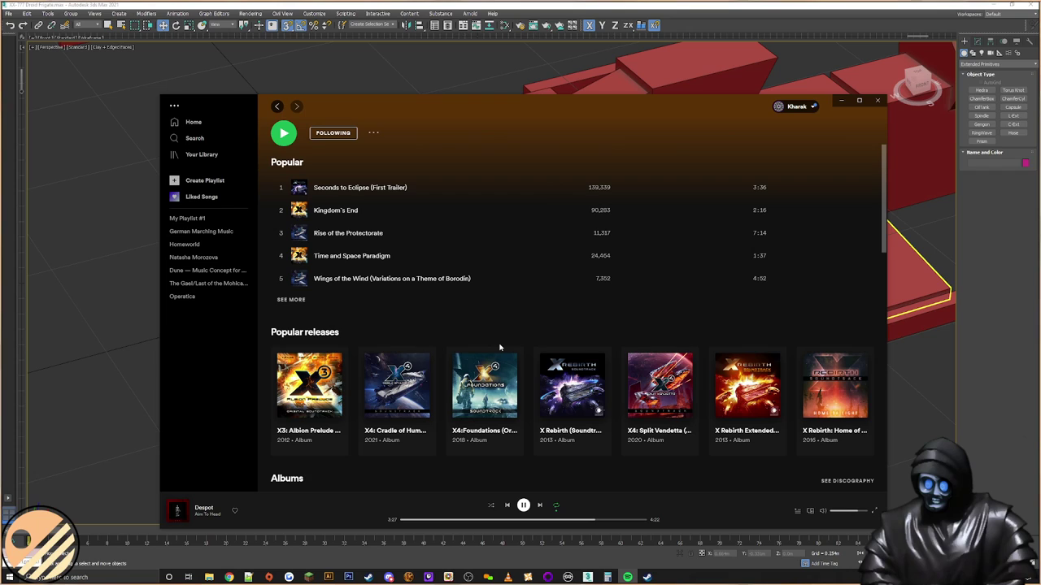
{"action": "left_click", "coordinate": [682, 407]}
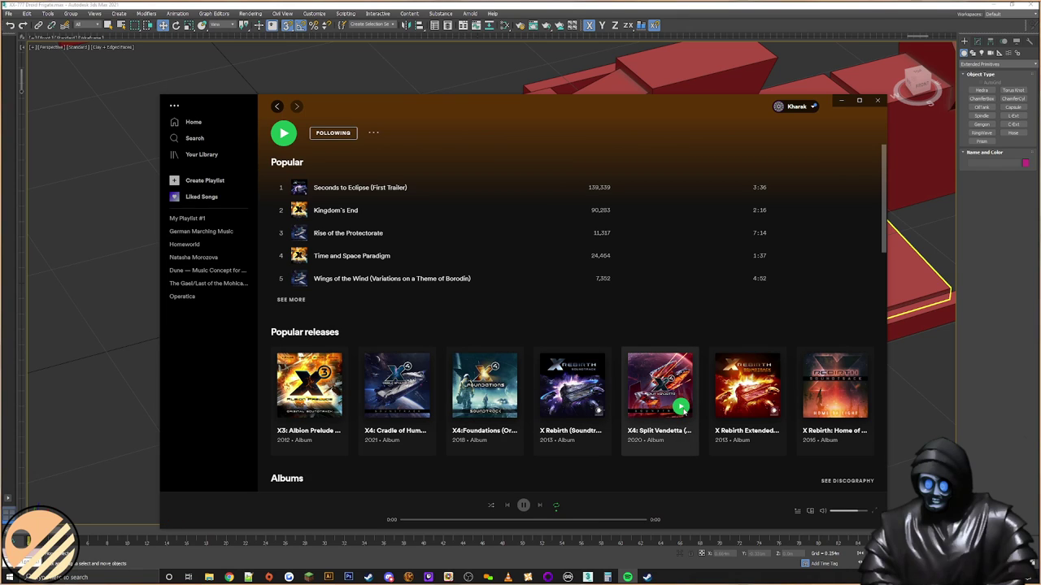
{"action": "left_click", "coordinate": [676, 437]}
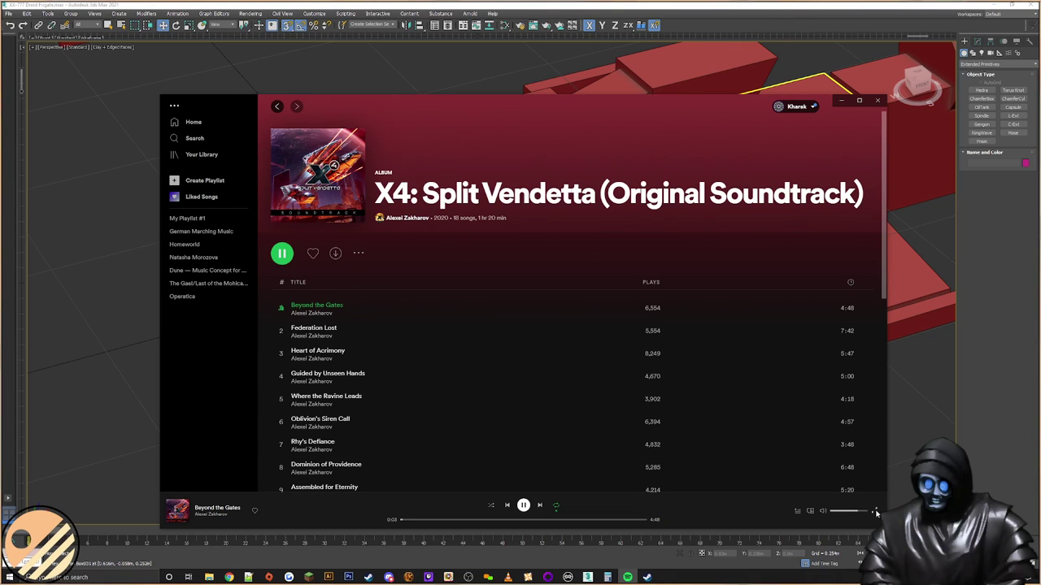
{"action": "left_click", "coordinate": [907, 501]}
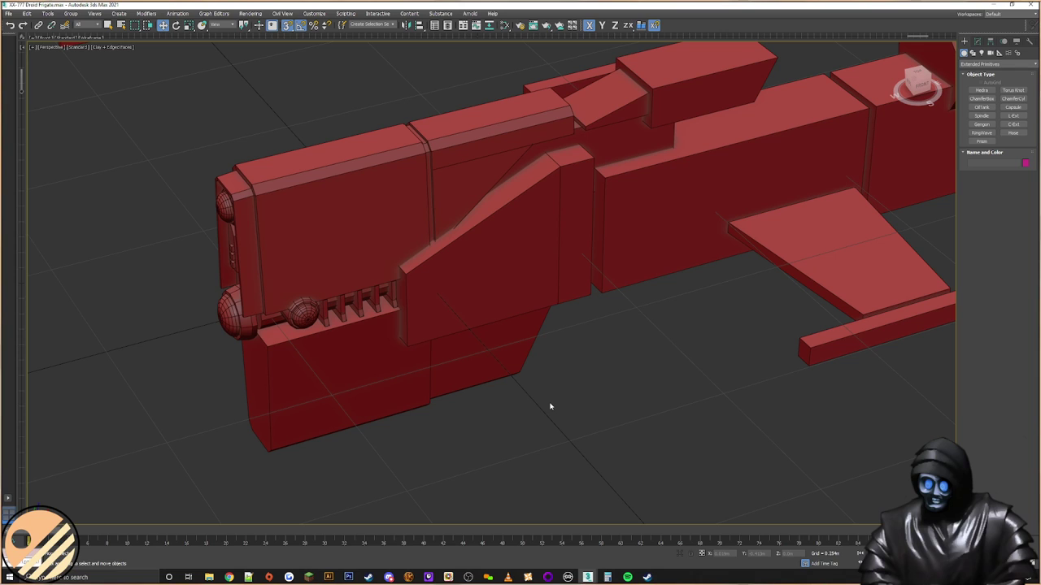
Step: Reset the transform of the slanted side block beside the front hull and convert it to an Editable Poly
{"action": "middle_click_drag", "start_coordinate": [352, 325], "coordinate": [412, 333], "text": "alt"}
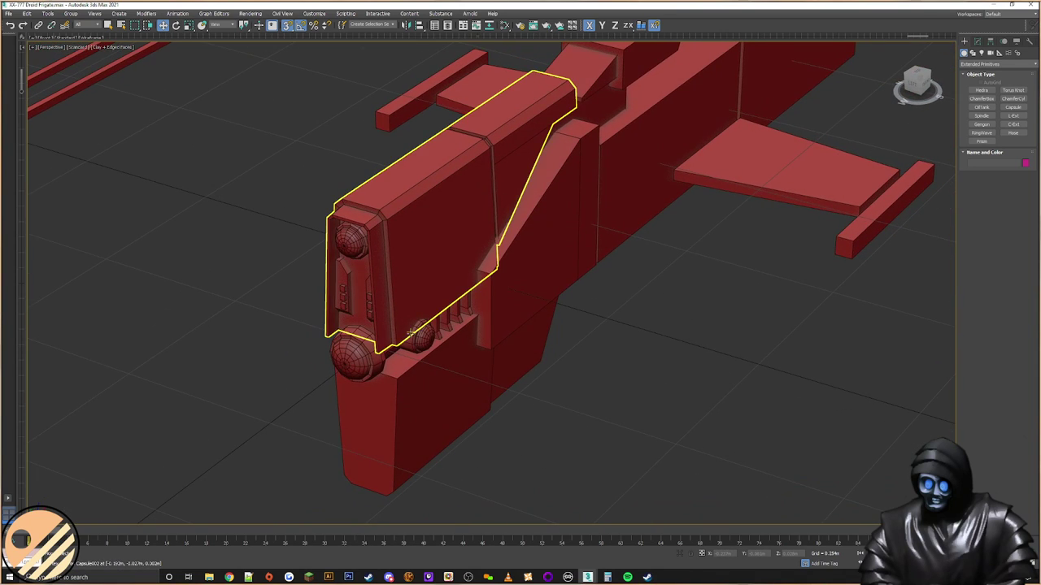
{"action": "middle_click_drag", "start_coordinate": [532, 372], "coordinate": [555, 307], "text": "alt"}
{"action": "left_click", "coordinate": [609, 263]}
{"action": "middle_click_drag", "start_coordinate": [609, 263], "coordinate": [493, 309], "text": "alt"}
{"action": "left_click", "coordinate": [1029, 41]}
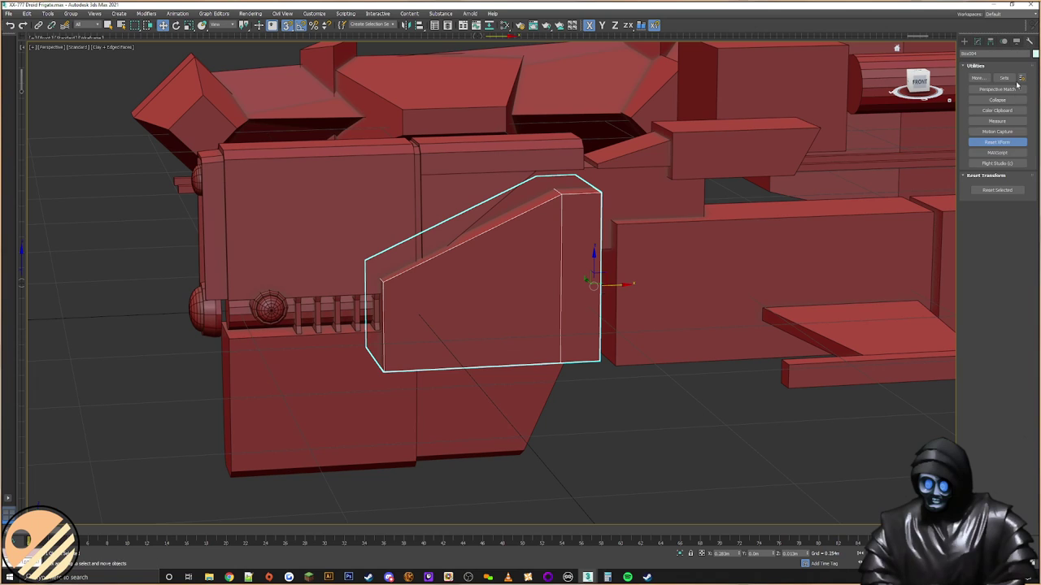
{"action": "left_click", "coordinate": [988, 191]}
{"action": "right_click", "coordinate": [529, 277]}
{"action": "mouse_move", "coordinate": [569, 354]}
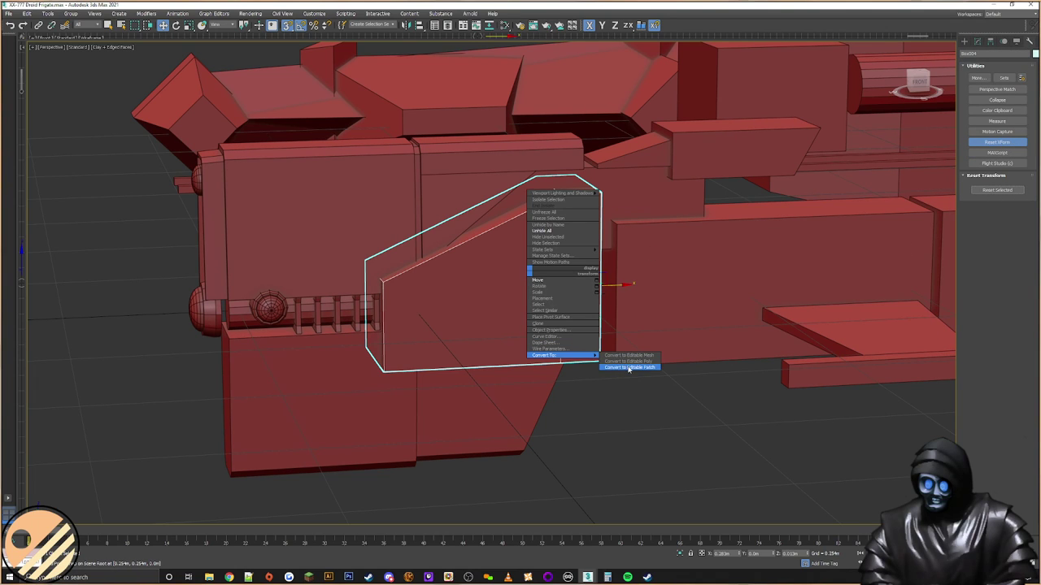
{"action": "left_click", "coordinate": [626, 362]}
{"action": "middle_click_drag", "start_coordinate": [583, 305], "coordinate": [623, 313]}
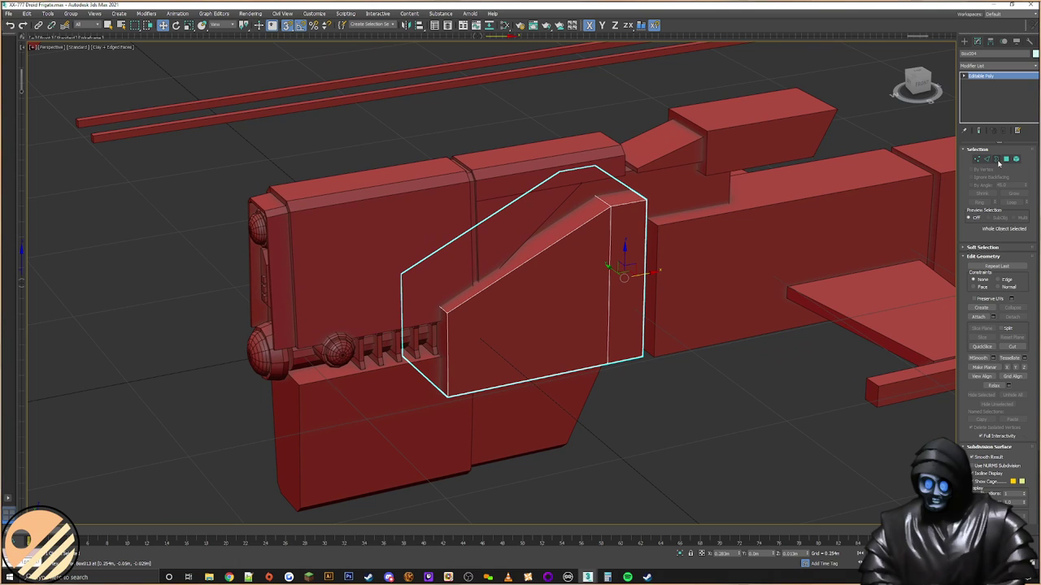
Step: Chamfer the slanted block's long upper and lower outer edges on both sides by about 0.013 m with 0 segments
{"action": "left_click", "coordinate": [986, 159]}
{"action": "middle_click_drag", "start_coordinate": [602, 243], "coordinate": [581, 225], "text": "alt"}
{"action": "left_click", "coordinate": [569, 228]}
{"action": "left_click", "coordinate": [611, 208], "text": "ctrl"}
{"action": "middle_click_drag", "start_coordinate": [479, 245], "coordinate": [643, 240], "text": "alt"}
{"action": "scroll", "coordinate": [655, 235], "scroll_direction": "up", "scroll_amount": 2}
{"action": "middle_click_drag", "start_coordinate": [578, 242], "coordinate": [558, 187]}
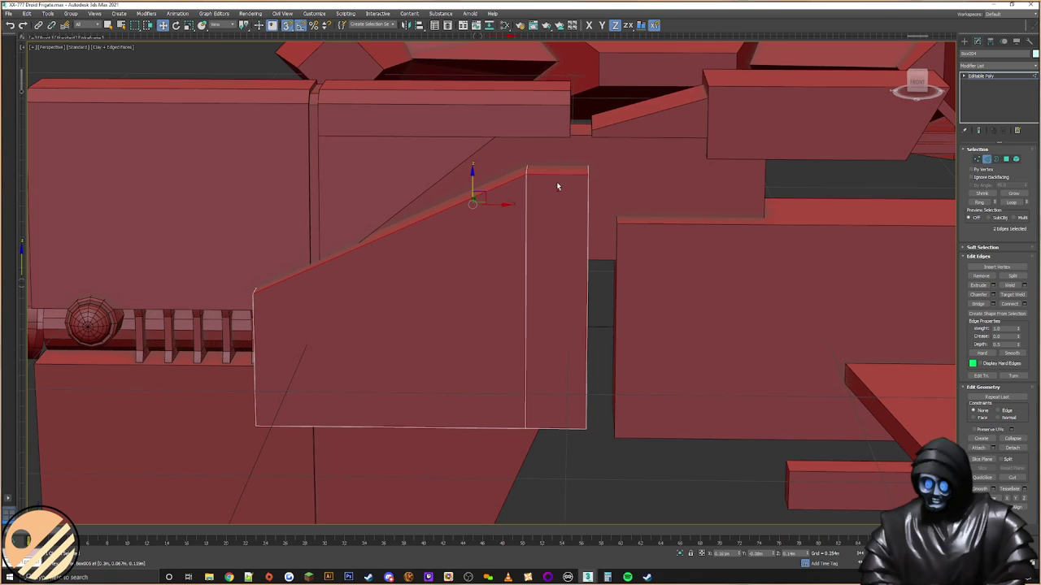
{"action": "middle_click_drag", "start_coordinate": [478, 188], "coordinate": [605, 190], "text": "alt"}
{"action": "left_click", "coordinate": [411, 243], "text": "alt"}
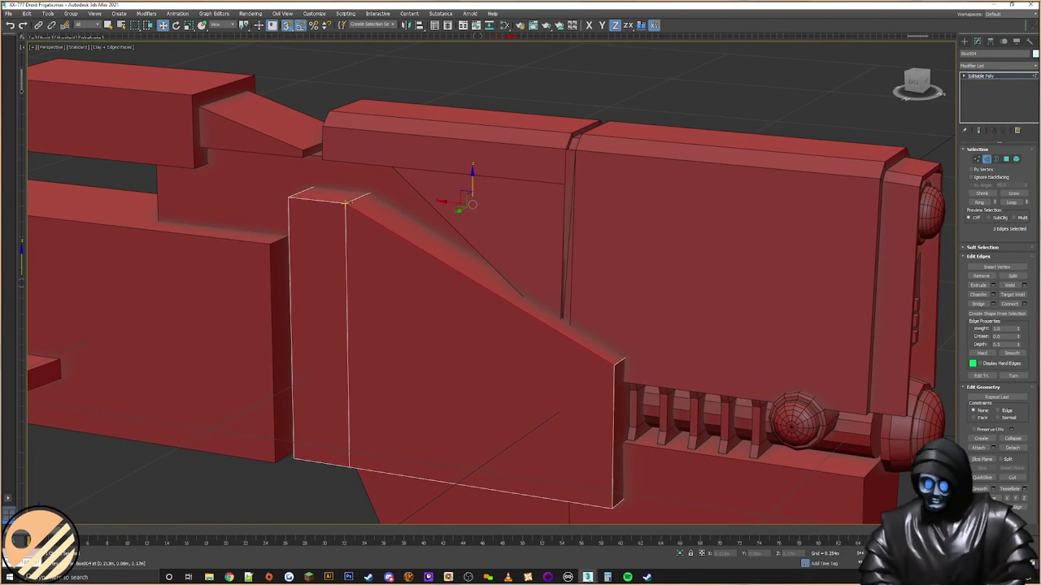
{"action": "middle_click_drag", "start_coordinate": [514, 277], "coordinate": [527, 181]}
{"action": "left_click", "coordinate": [493, 391], "text": "ctrl"}
{"action": "middle_click_drag", "start_coordinate": [413, 360], "coordinate": [430, 437], "text": "alt"}
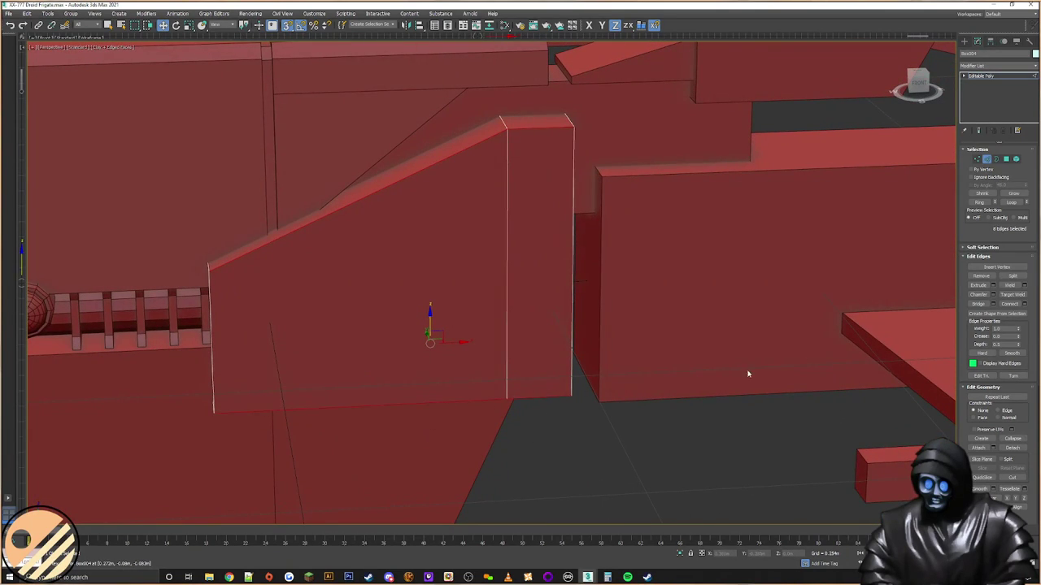
{"action": "left_click", "coordinate": [993, 295]}
{"action": "middle_click_drag", "start_coordinate": [566, 260], "coordinate": [497, 316], "text": "alt"}
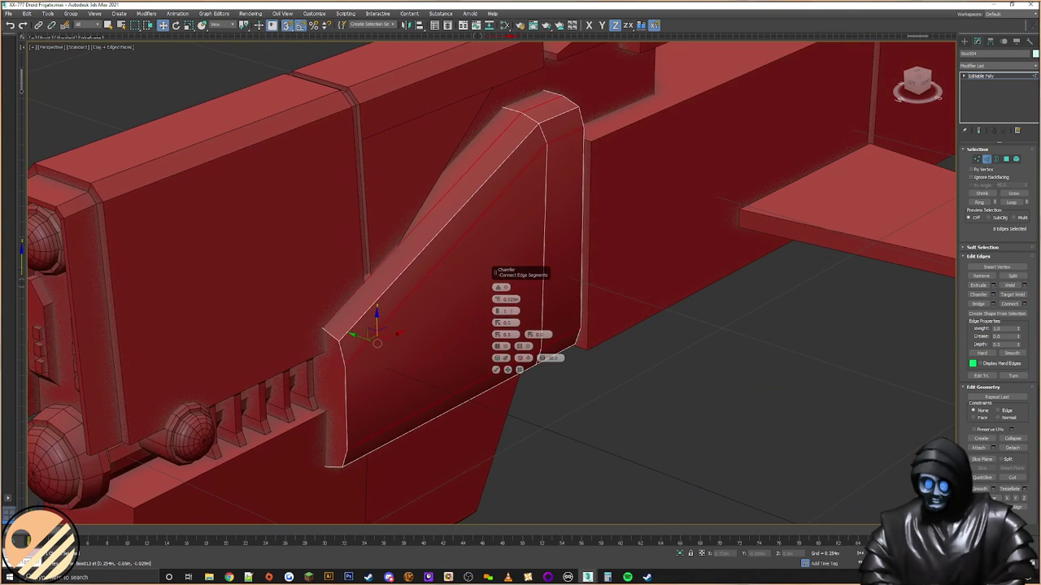
{"action": "left_click", "coordinate": [498, 315]}
{"action": "left_click_drag", "start_coordinate": [498, 300], "coordinate": [494, 301]}
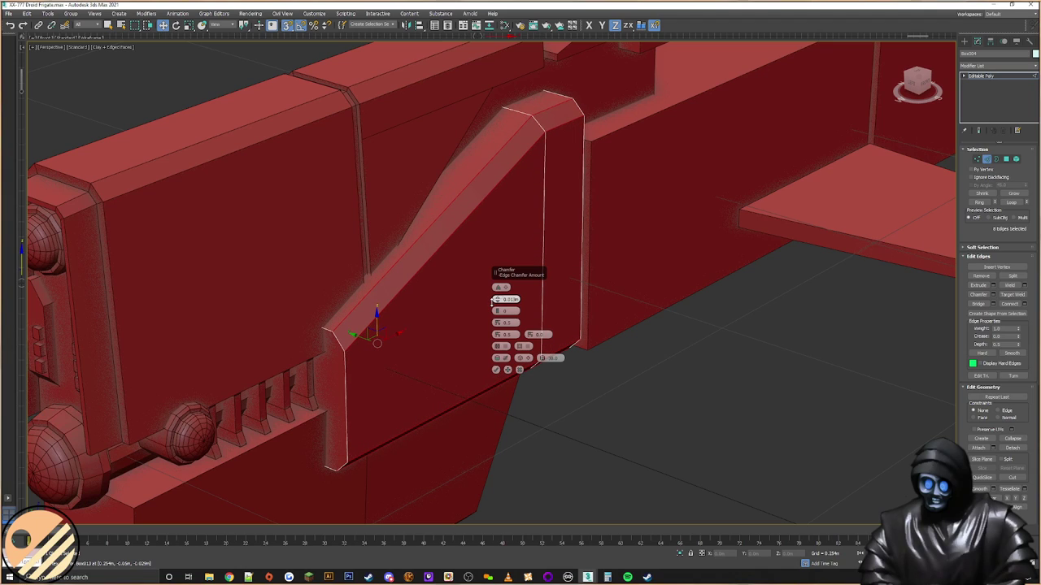
{"action": "left_click_drag", "start_coordinate": [492, 302], "coordinate": [492, 302]}
{"action": "left_click", "coordinate": [496, 370]}
{"action": "middle_click_drag", "start_coordinate": [496, 363], "coordinate": [565, 355], "text": "alt"}
{"action": "left_click", "coordinate": [964, 43]}
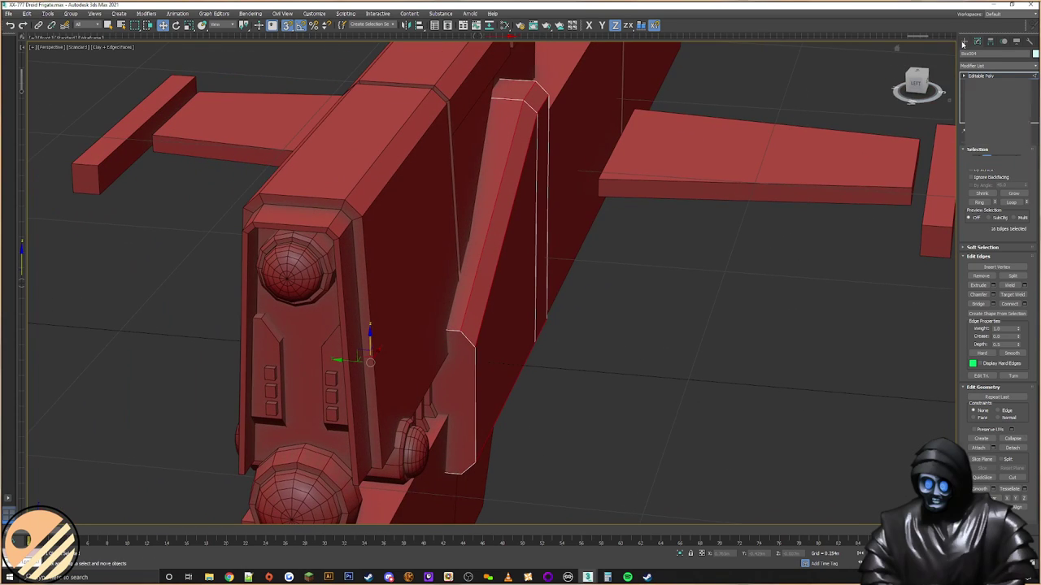
Step: Move the 12 vertices on one side of the slanted block inward along Y to narrow it
{"action": "middle_click_drag", "start_coordinate": [520, 237], "coordinate": [577, 239], "text": "alt"}
{"action": "left_click", "coordinate": [978, 41]}
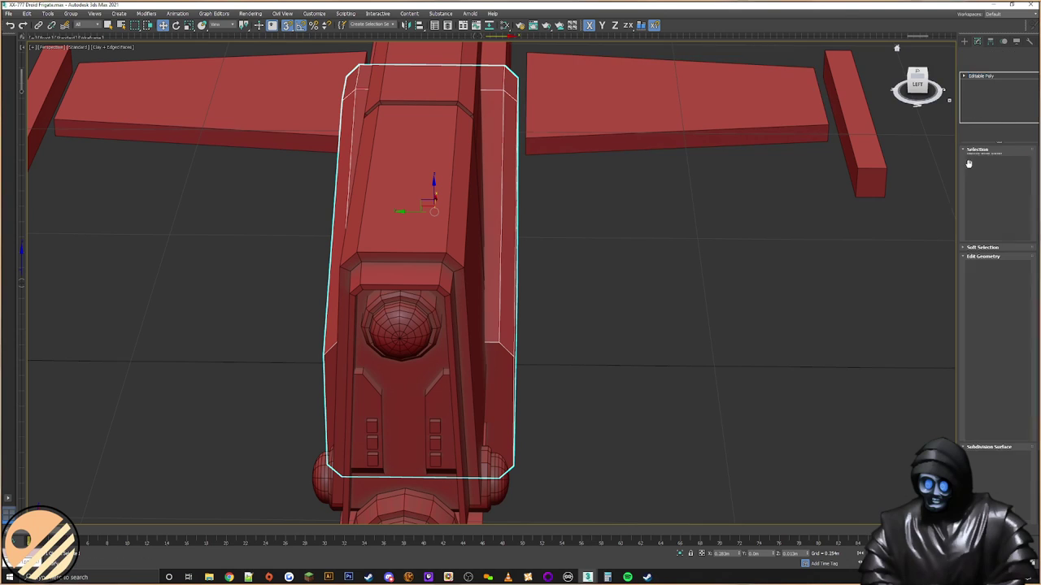
{"action": "left_click", "coordinate": [977, 160]}
{"action": "scroll", "coordinate": [661, 188], "scroll_direction": "down", "scroll_amount": 3}
{"action": "left_click_drag", "start_coordinate": [539, 452], "coordinate": [538, 450]}
{"action": "middle_click_drag", "start_coordinate": [583, 359], "coordinate": [566, 368]}
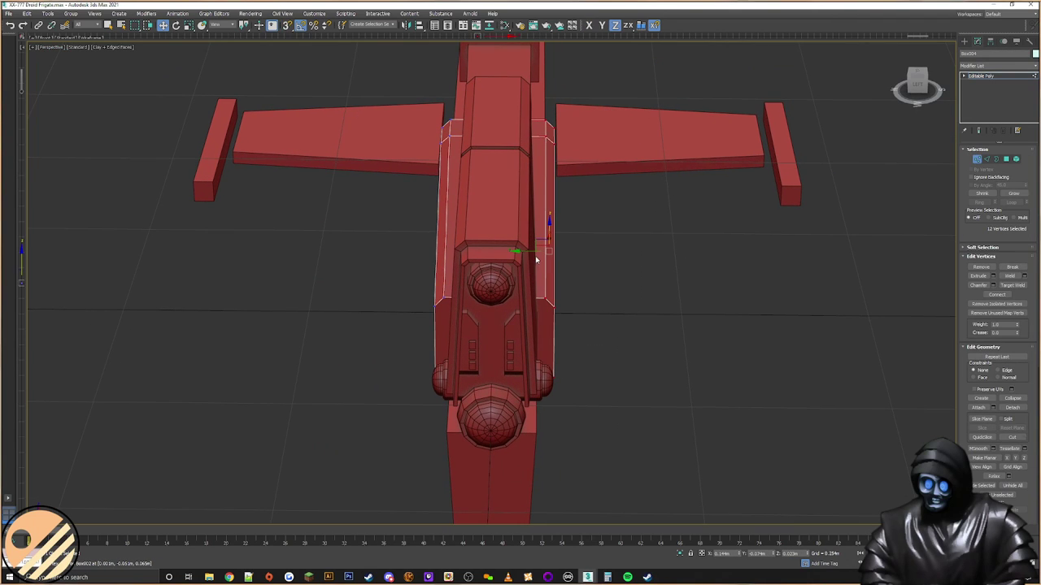
{"action": "left_click_drag", "start_coordinate": [528, 252], "coordinate": [523, 252]}
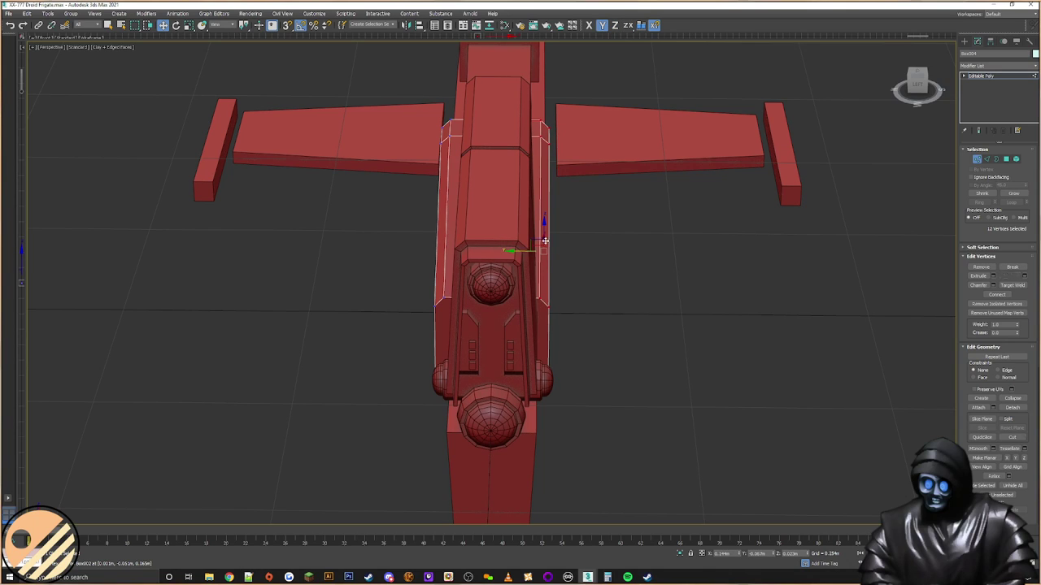
Step: Align the slanted block with the front hull and clear the selection
{"action": "left_click", "coordinate": [965, 42]}
{"action": "left_click", "coordinate": [420, 26]}
{"action": "left_click", "coordinate": [529, 382]}
{"action": "left_click", "coordinate": [522, 358]}
{"action": "middle_click_drag", "start_coordinate": [523, 358], "coordinate": [577, 327], "text": "alt"}
{"action": "left_click", "coordinate": [572, 377]}
{"action": "middle_click_drag", "start_coordinate": [657, 328], "coordinate": [588, 342]}
Step: Copy the hull block behind the slanted side block forward along X so it overlaps it, and widen the copy slightly along Y
{"action": "left_click", "coordinate": [587, 341]}
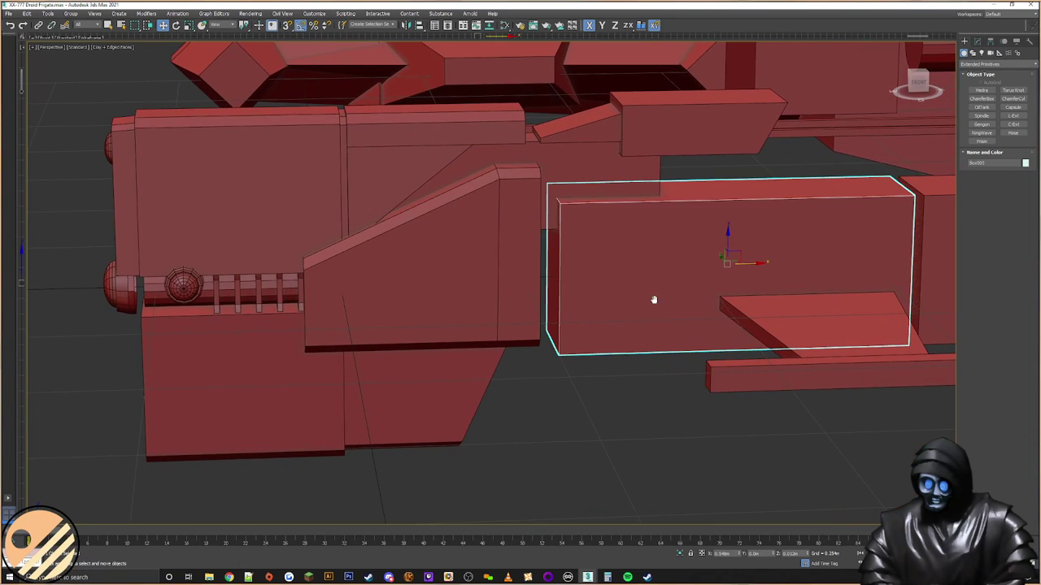
{"action": "middle_click_drag", "start_coordinate": [656, 297], "coordinate": [723, 254], "text": "alt"}
{"action": "left_click_drag", "start_coordinate": [727, 248], "coordinate": [535, 244], "text": "shift"}
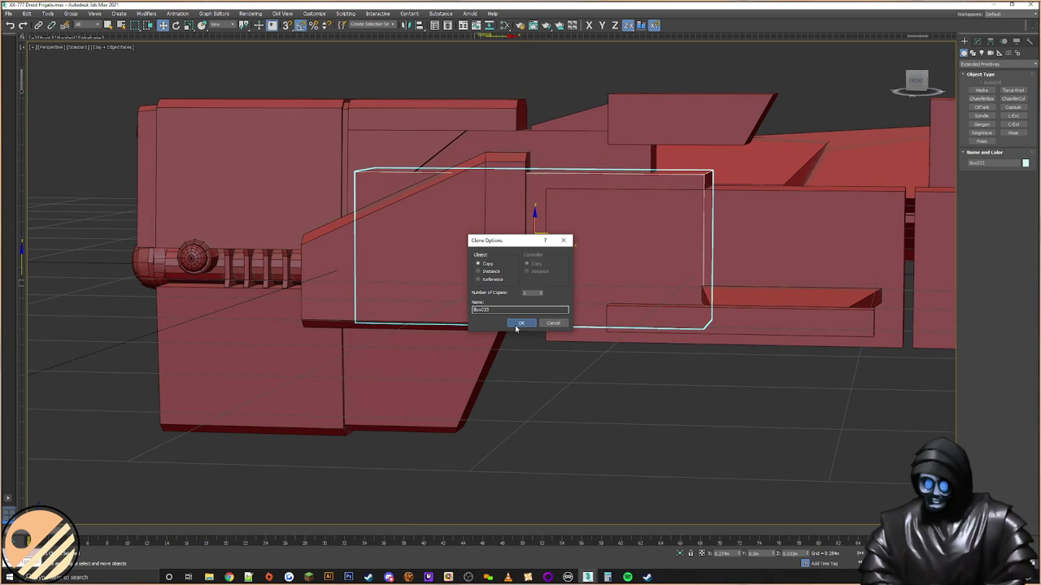
{"action": "left_click", "coordinate": [522, 322]}
{"action": "middle_click_drag", "start_coordinate": [521, 323], "coordinate": [542, 342], "text": "alt"}
{"action": "right_click", "coordinate": [540, 281]}
{"action": "left_click", "coordinate": [547, 293]}
{"action": "key", "text": "F8"}
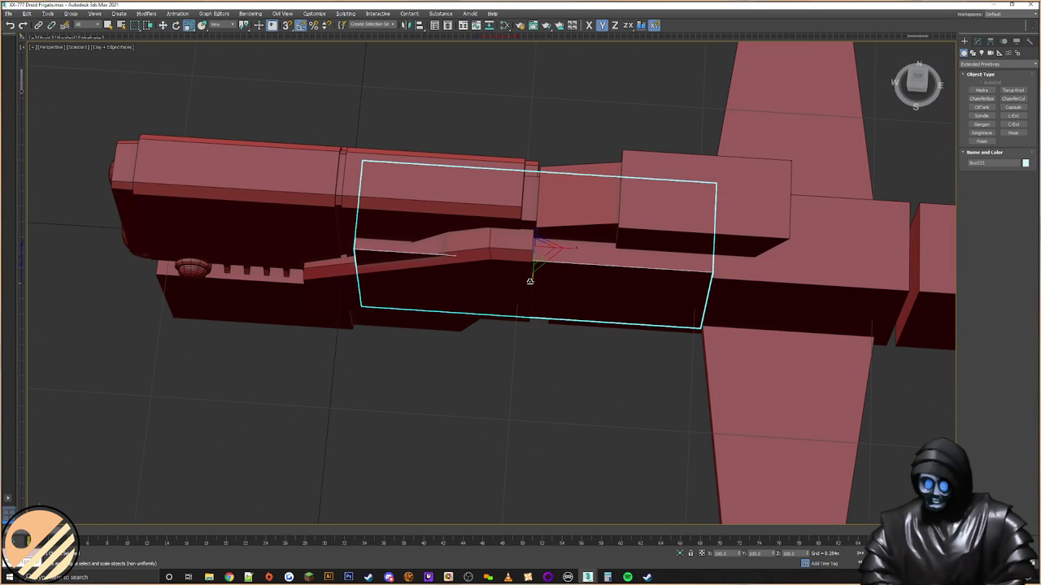
{"action": "left_click_drag", "start_coordinate": [529, 281], "coordinate": [539, 290]}
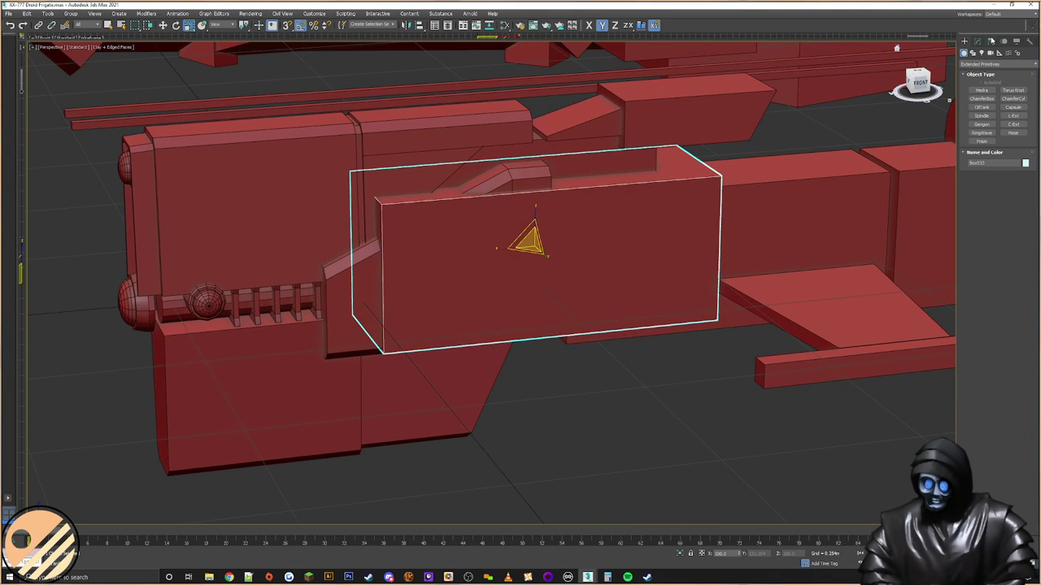
Step: Move the copied block's four front vertices back along X to shorten it over the slanted block
{"action": "left_click", "coordinate": [977, 41]}
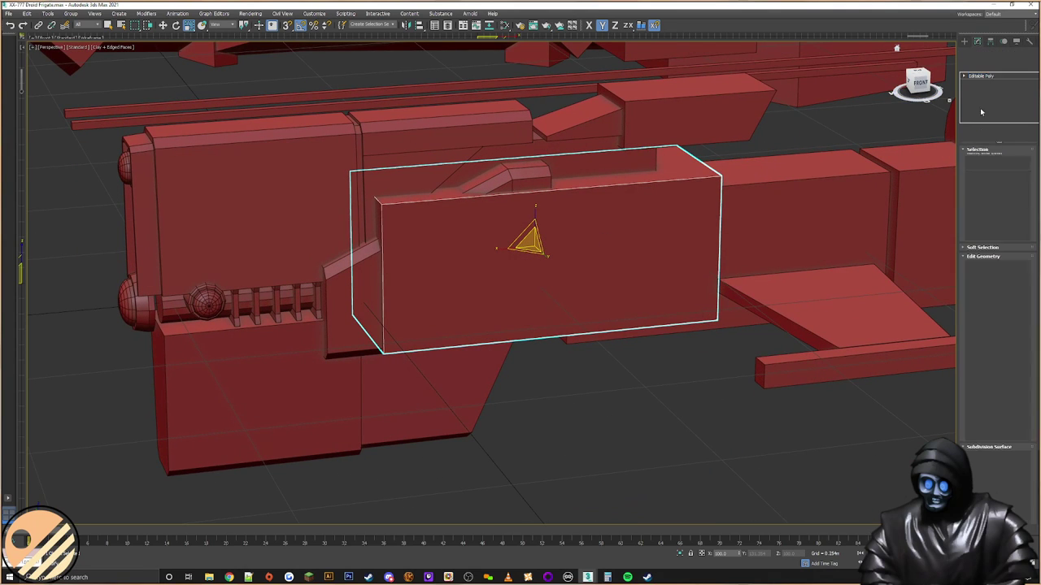
{"action": "left_click", "coordinate": [977, 161]}
{"action": "middle_click_drag", "start_coordinate": [730, 220], "coordinate": [666, 175], "text": "alt"}
{"action": "left_click_drag", "start_coordinate": [448, 117], "coordinate": [321, 350]}
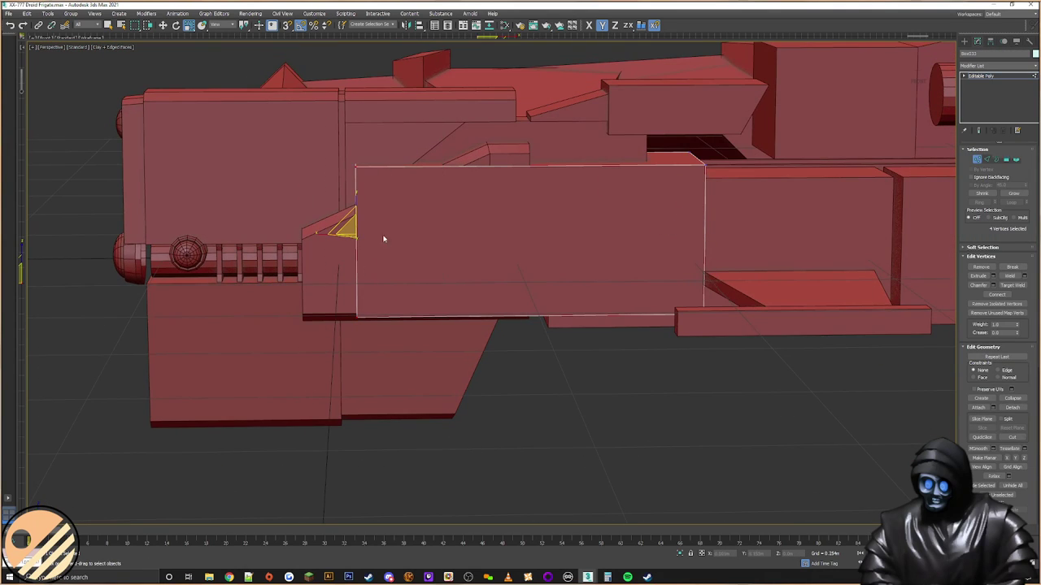
{"action": "right_click", "coordinate": [378, 220]}
{"action": "left_click", "coordinate": [442, 219]}
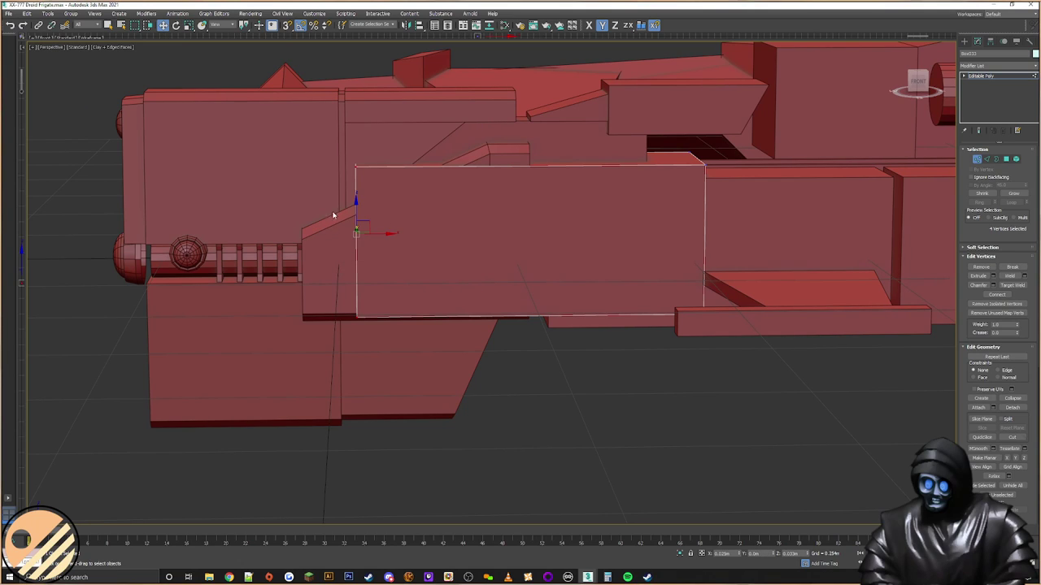
{"action": "left_click_drag", "start_coordinate": [377, 234], "coordinate": [445, 233]}
Step: Reduce the copied block to a short, thin horizontal bar by bringing its upper and lower vertices together and its rear vertices forward
{"action": "left_click", "coordinate": [499, 165]}
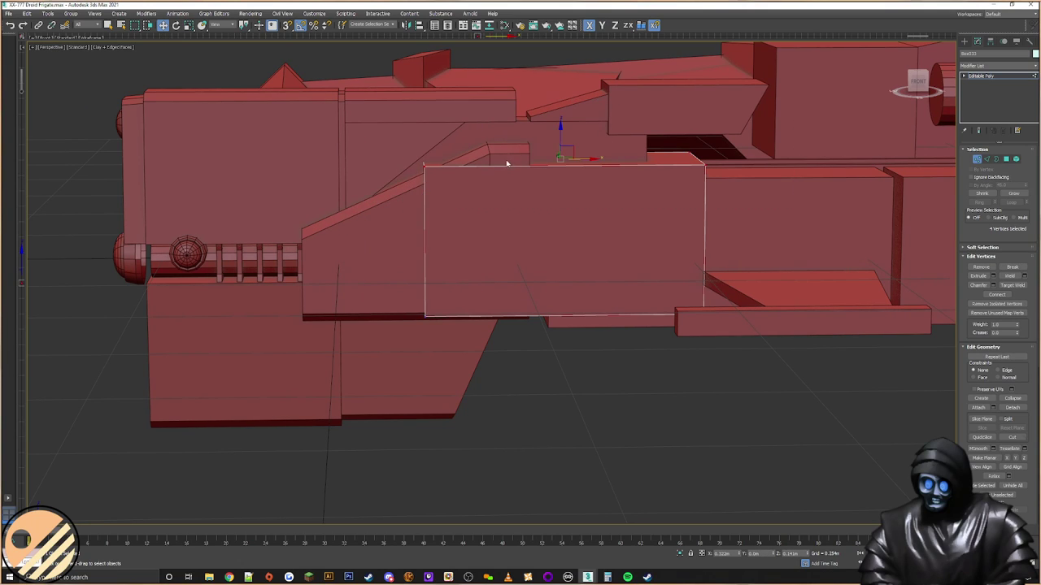
{"action": "left_click_drag", "start_coordinate": [564, 138], "coordinate": [554, 160]}
{"action": "left_click_drag", "start_coordinate": [440, 378], "coordinate": [359, 379]}
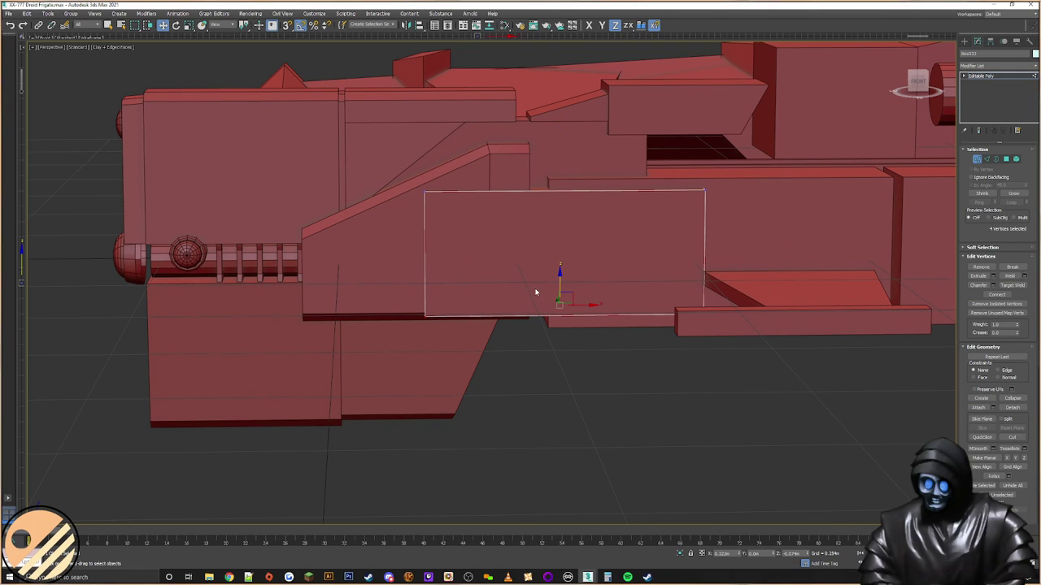
{"action": "left_click_drag", "start_coordinate": [560, 283], "coordinate": [578, 170]}
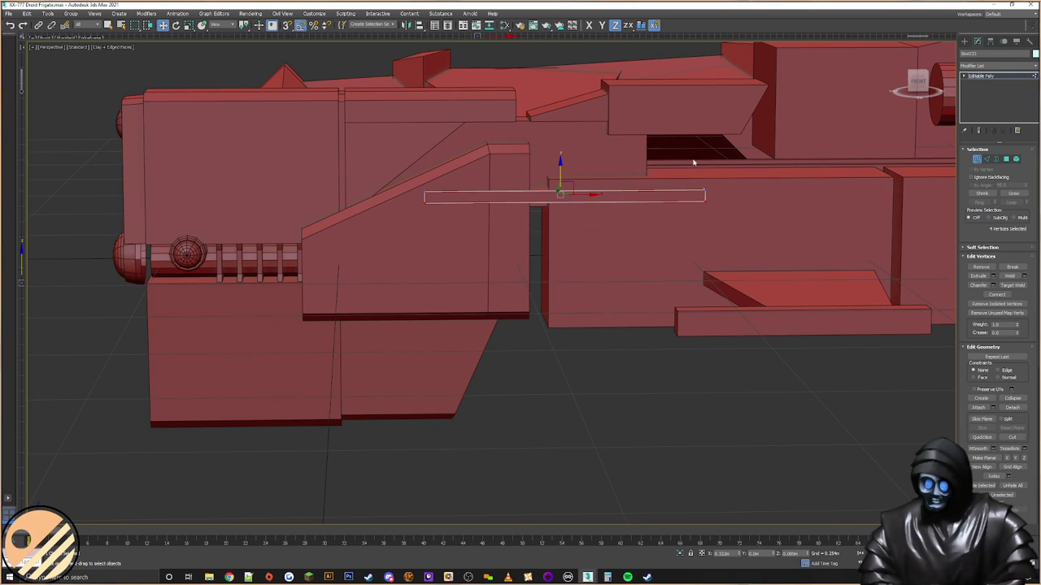
{"action": "left_click_drag", "start_coordinate": [593, 287], "coordinate": [594, 287]}
{"action": "left_click_drag", "start_coordinate": [718, 189], "coordinate": [582, 192]}
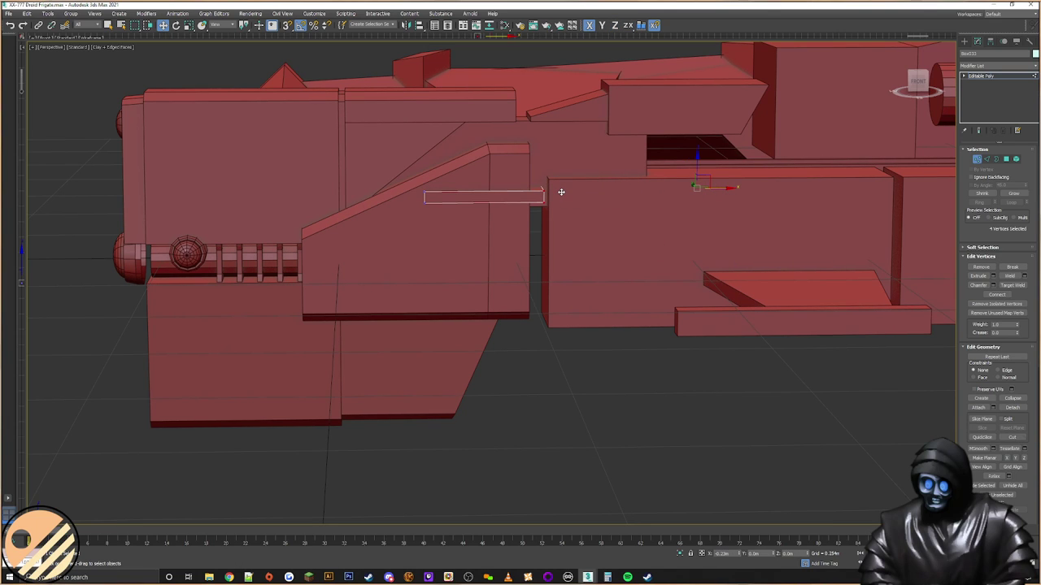
Step: Scale the thin bar slightly narrower along Y so it protrudes less from the slanted block's sides
{"action": "middle_click_drag", "start_coordinate": [557, 190], "coordinate": [609, 216], "text": "alt"}
{"action": "scroll", "coordinate": [585, 217], "scroll_direction": "up", "scroll_amount": 5}
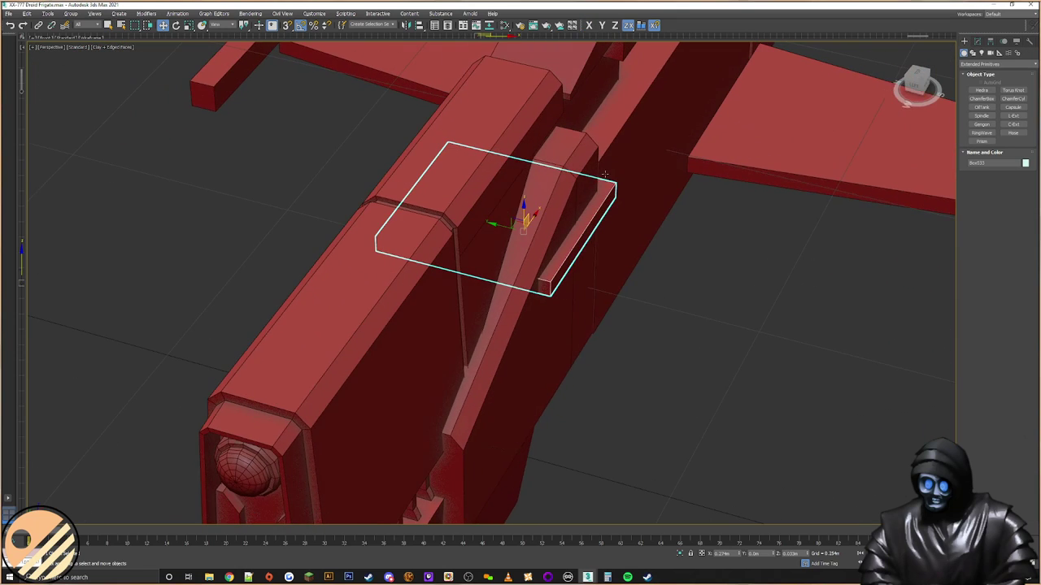
{"action": "right_click", "coordinate": [574, 213]}
{"action": "left_click", "coordinate": [587, 232]}
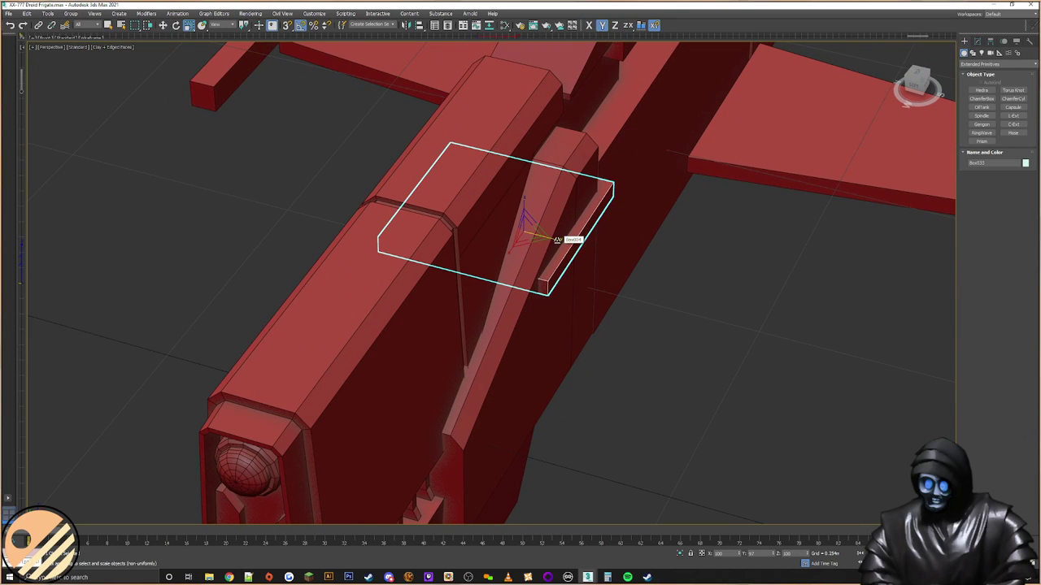
{"action": "middle_click_drag", "start_coordinate": [583, 246], "coordinate": [553, 255], "text": "alt"}
Step: Center the thin bar's pivot to the object and lower the bar slightly along Z
{"action": "right_click", "coordinate": [525, 233]}
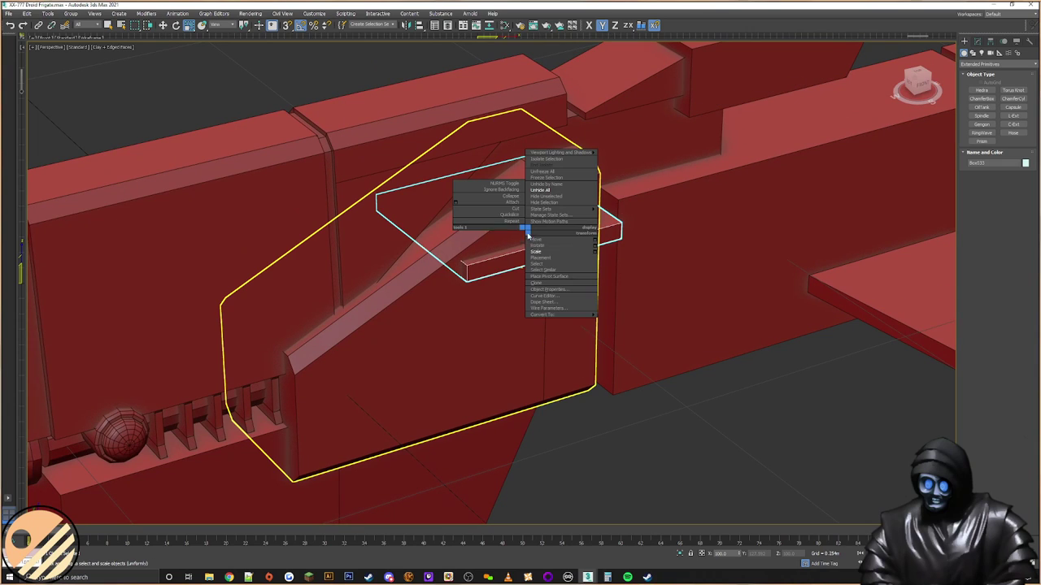
{"action": "left_click", "coordinate": [543, 239]}
{"action": "middle_click_drag", "start_coordinate": [558, 244], "coordinate": [556, 260], "text": "alt"}
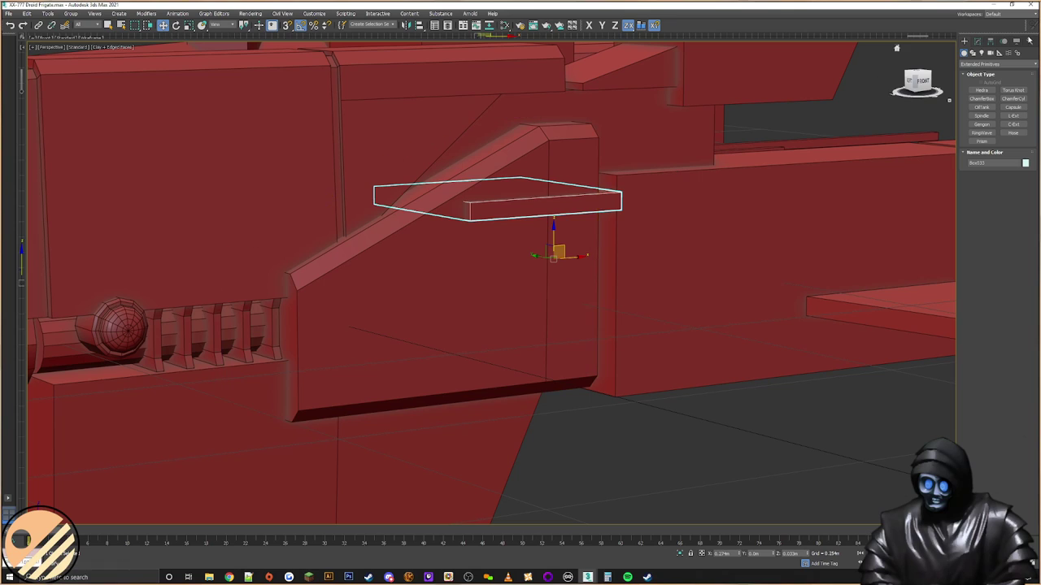
{"action": "left_click", "coordinate": [1003, 42]}
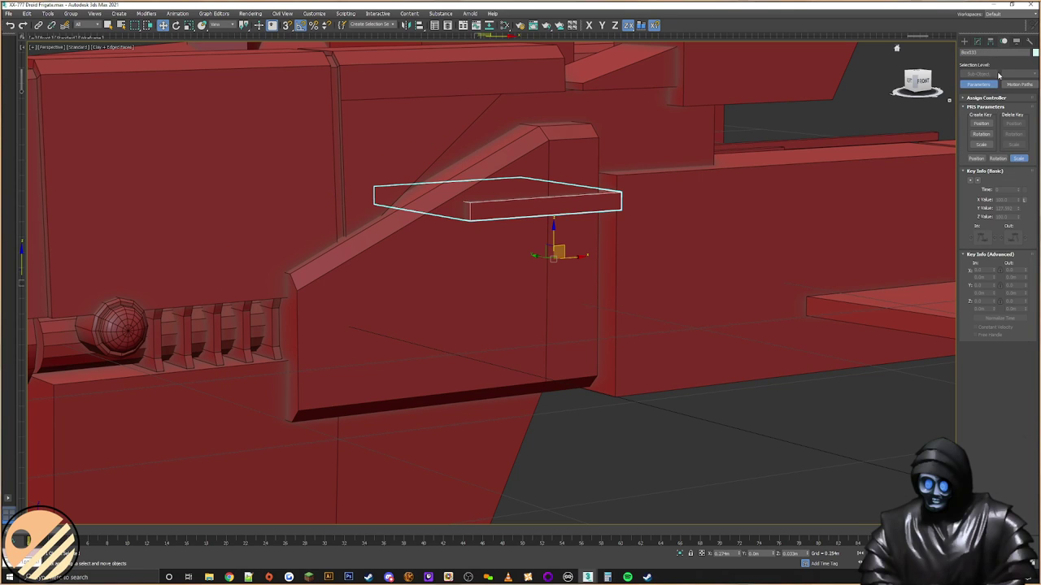
{"action": "left_click", "coordinate": [990, 42]}
{"action": "left_click", "coordinate": [990, 98]}
{"action": "left_click", "coordinate": [1005, 140]}
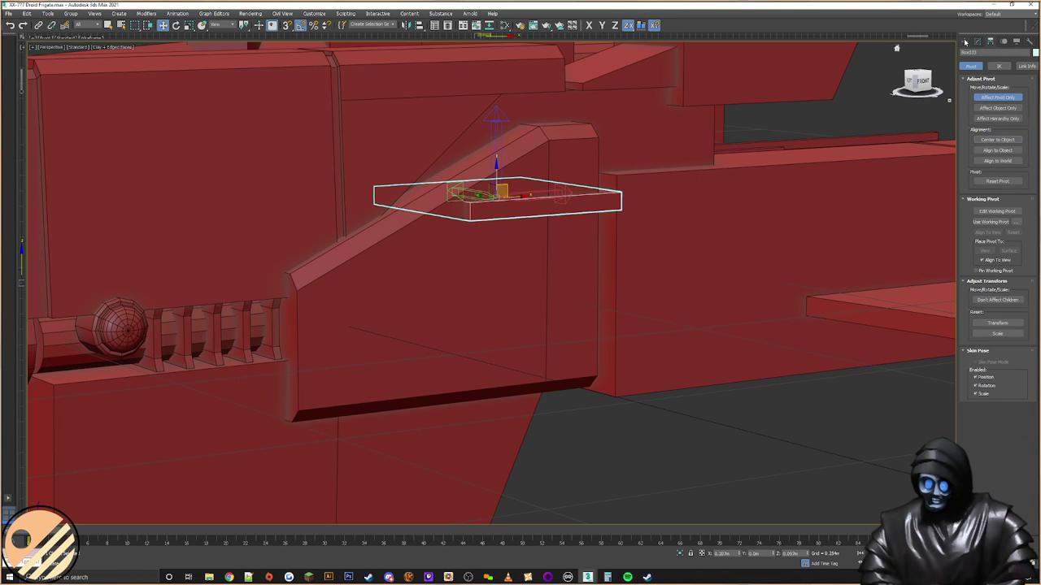
{"action": "left_click", "coordinate": [965, 42]}
{"action": "left_click_drag", "start_coordinate": [496, 176], "coordinate": [498, 184]}
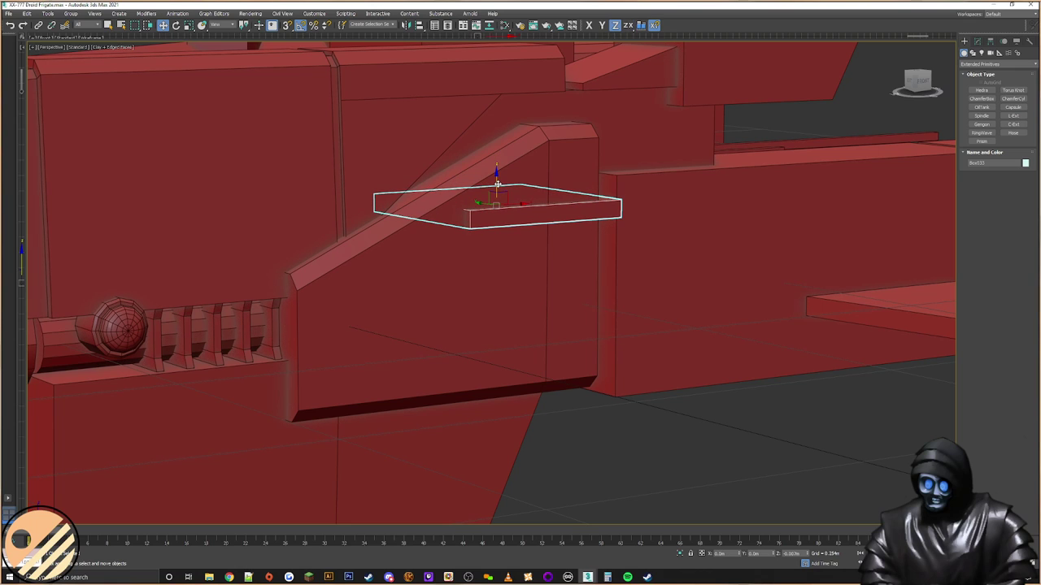
Step: Copy the thin bar straight down along Z to make a second bar on the slanted block
{"action": "mouse_move", "coordinate": [498, 184]}
{"action": "middle_mouse_down", "text": "alt"}
{"action": "mouse_move", "coordinate": [496, 207]}
{"action": "mouse_move", "coordinate": [577, 240]}
{"action": "mouse_move", "coordinate": [575, 274]}
{"action": "mouse_move", "coordinate": [591, 221]}
{"action": "middle_mouse_up", "text": "alt"}
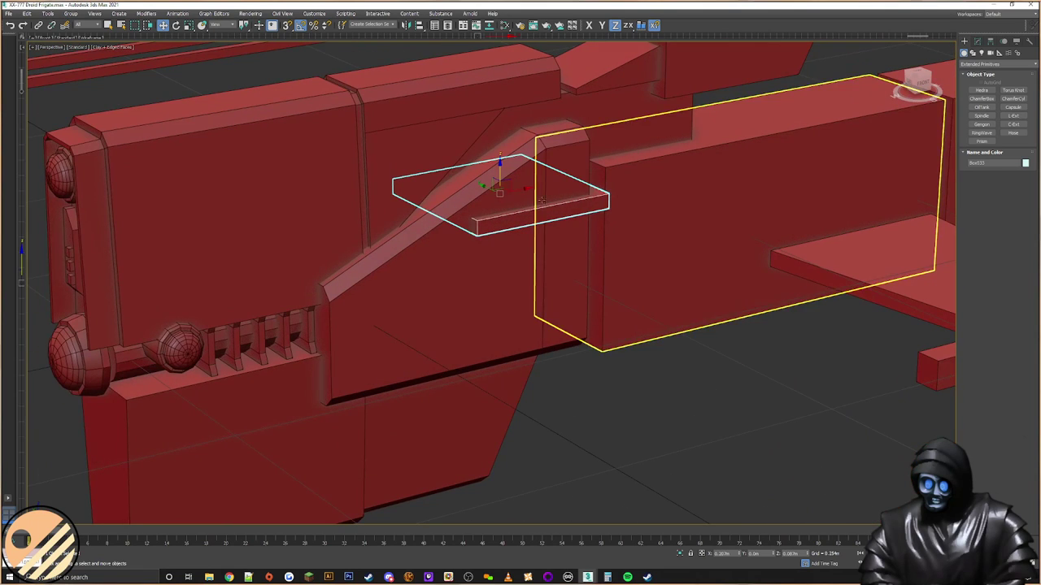
{"action": "left_click_drag", "start_coordinate": [501, 172], "coordinate": [507, 220], "text": "shift"}
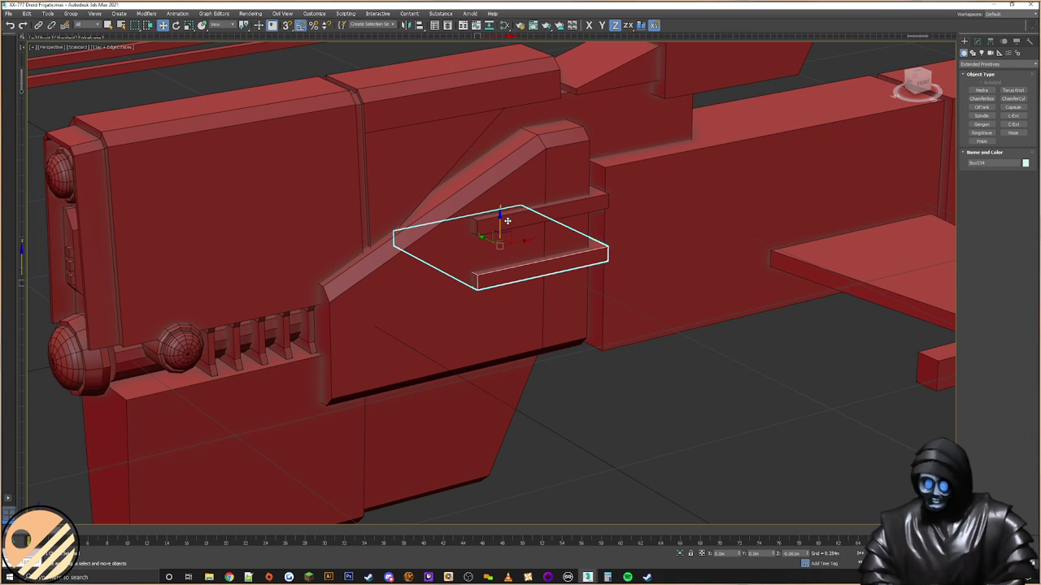
{"action": "left_click_drag", "start_coordinate": [508, 222], "coordinate": [507, 222], "text": "shift"}
{"action": "left_click", "coordinate": [522, 323]}
Step: Snap a copy of both bars down by one bar spacing and delete the overlapping middle duplicate, leaving three evenly spaced bars
{"action": "middle_click_drag", "start_coordinate": [522, 322], "coordinate": [518, 292], "text": "alt"}
{"action": "scroll", "coordinate": [518, 292], "scroll_direction": "up", "scroll_amount": 4}
{"action": "left_click", "coordinate": [480, 107], "text": "ctrl"}
{"action": "key", "text": "s"}
{"action": "left_click_drag", "start_coordinate": [413, 87], "coordinate": [414, 220]}
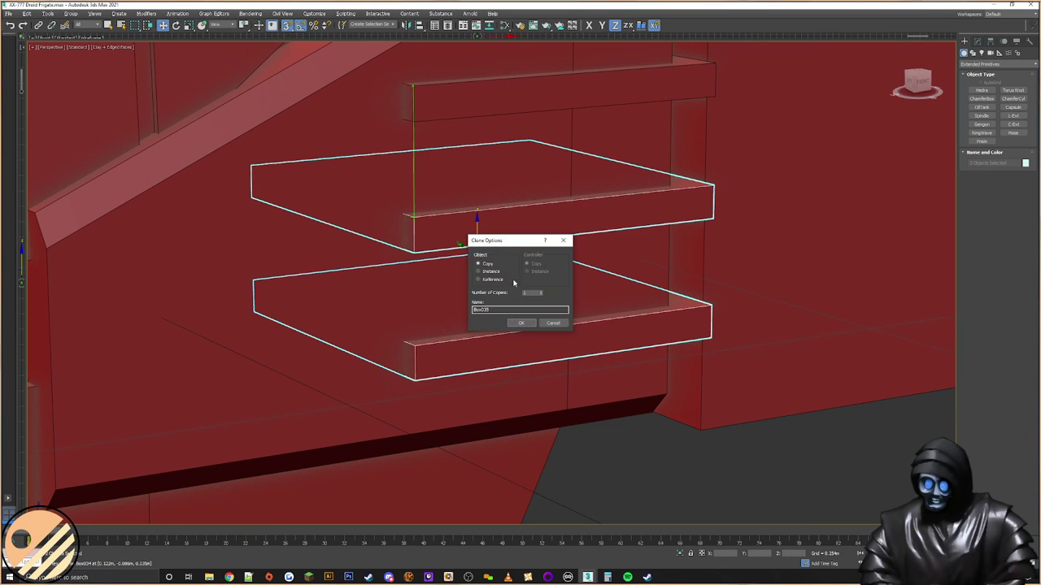
{"action": "left_click", "coordinate": [525, 324]}
{"action": "left_click", "coordinate": [527, 220]}
{"action": "key", "text": "Delete"}
{"action": "scroll", "coordinate": [527, 220], "scroll_direction": "down", "scroll_amount": 8}
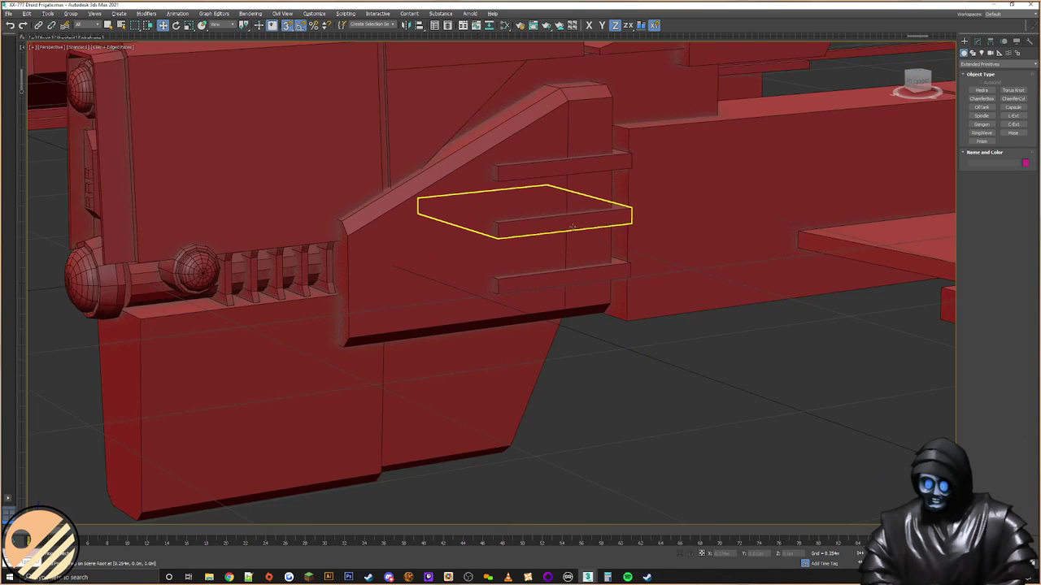
{"action": "middle_click_drag", "start_coordinate": [657, 295], "coordinate": [668, 297], "text": "alt"}
{"action": "middle_click_drag", "start_coordinate": [662, 290], "coordinate": [615, 340], "text": "alt"}
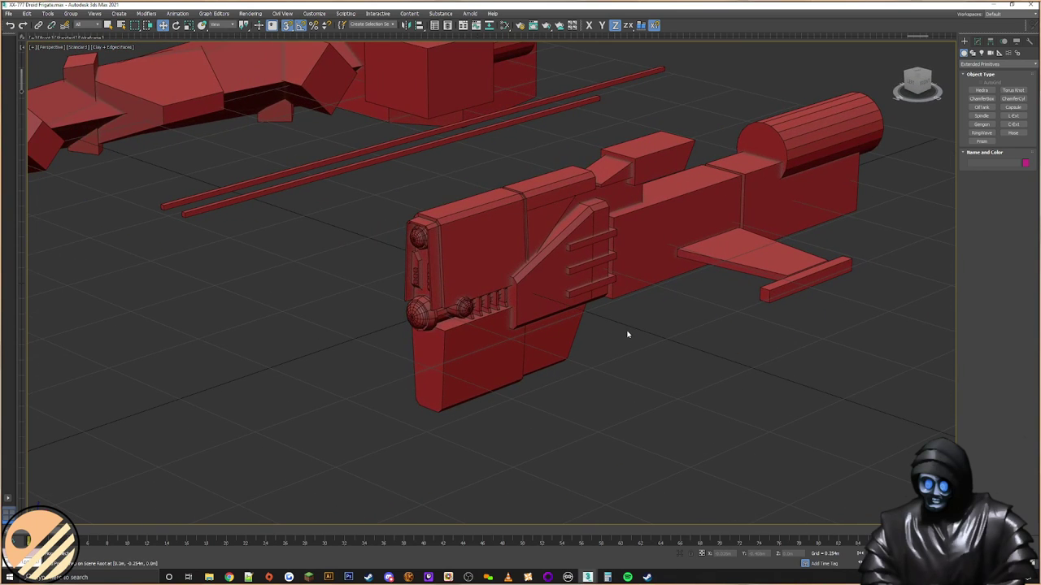
{"action": "left_click", "coordinate": [563, 314]}
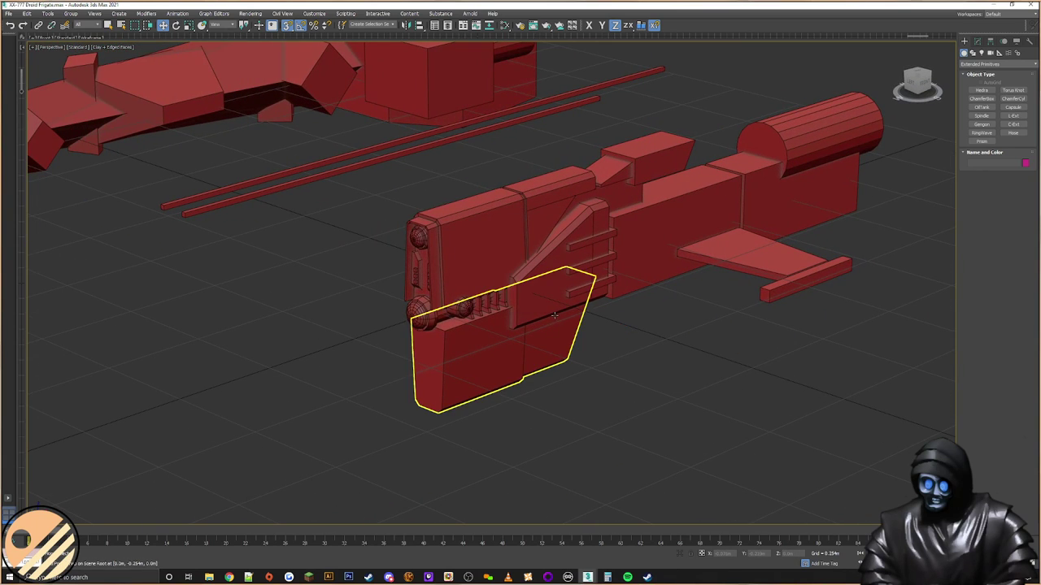
Step: Inset the slanted block's front polygon slightly, extrude the inner polygon, and clear the selection
{"action": "scroll", "coordinate": [457, 314], "scroll_direction": "up", "scroll_amount": 3}
{"action": "scroll", "coordinate": [488, 284], "scroll_direction": "up", "scroll_amount": 4}
{"action": "left_click", "coordinate": [569, 305]}
{"action": "left_click", "coordinate": [979, 41]}
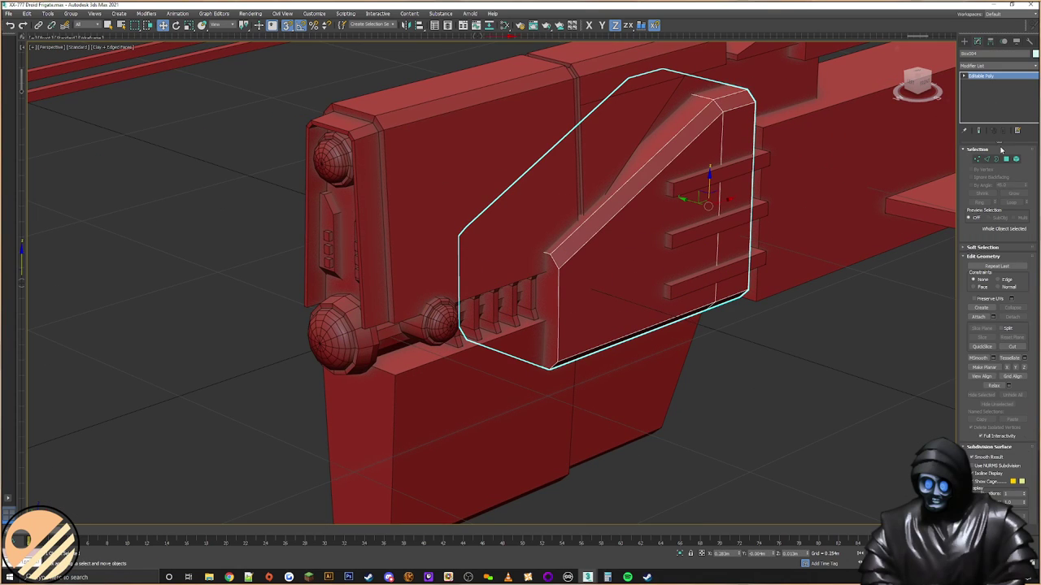
{"action": "left_click", "coordinate": [1006, 160]}
{"action": "left_click", "coordinate": [543, 301]}
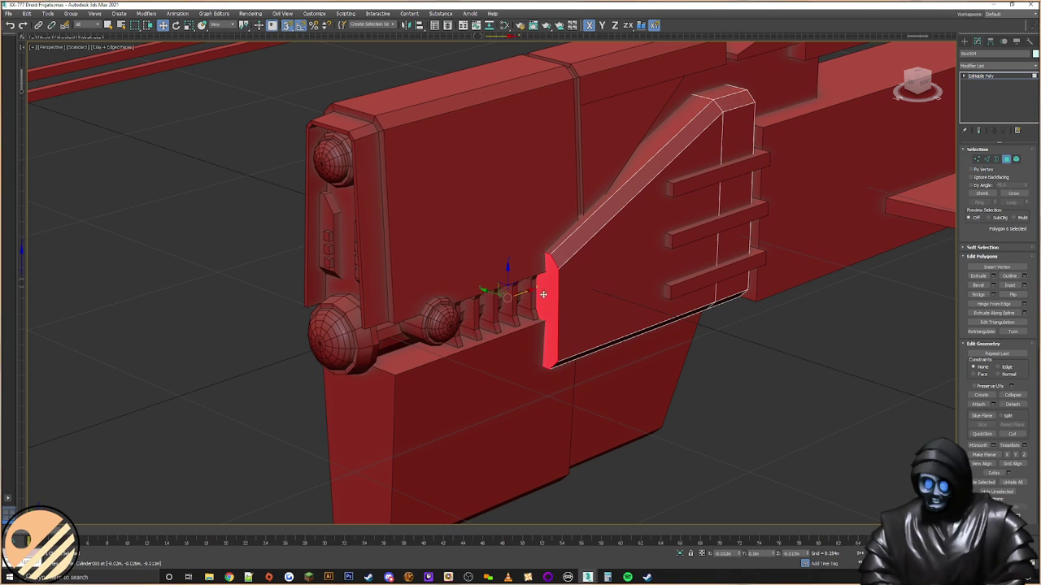
{"action": "scroll", "coordinate": [539, 299], "scroll_direction": "up", "scroll_amount": 3}
{"action": "left_click", "coordinate": [1016, 288]}
{"action": "left_click_drag", "start_coordinate": [576, 301], "coordinate": [561, 293]}
{"action": "left_click", "coordinate": [975, 276]}
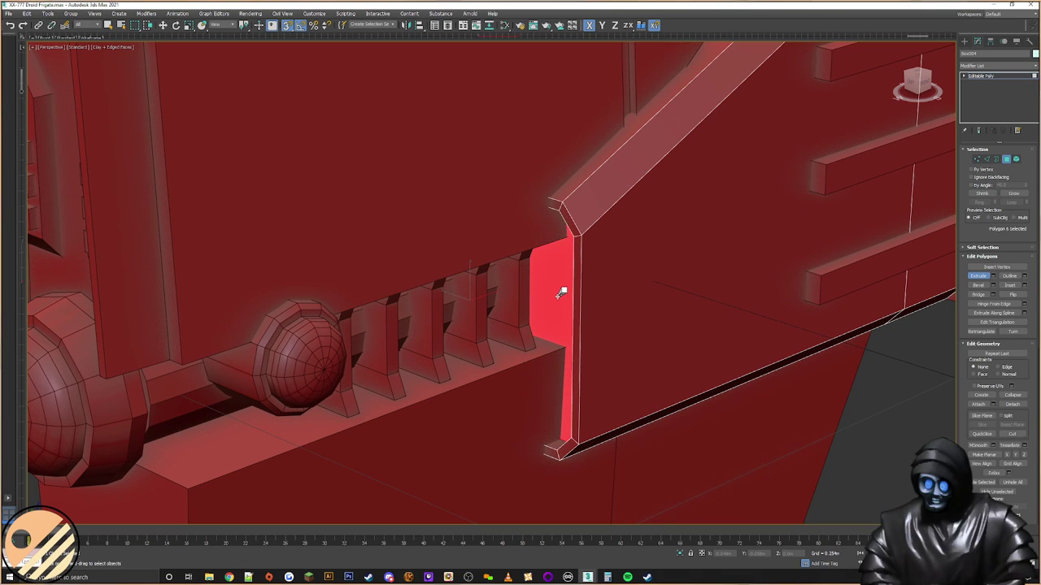
{"action": "scroll", "coordinate": [567, 291], "scroll_direction": "down", "scroll_amount": 4}
{"action": "left_click", "coordinate": [832, 379]}
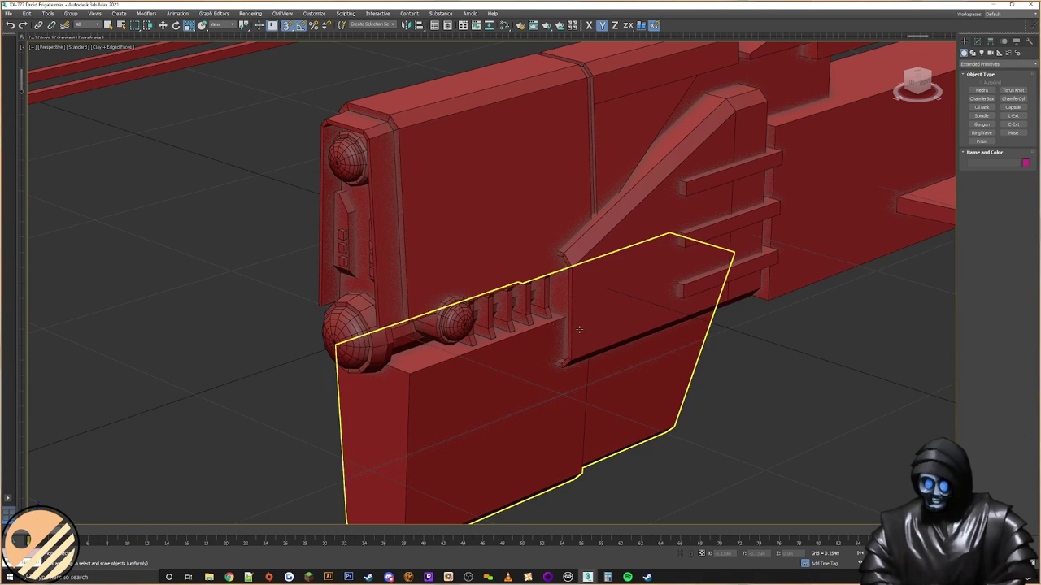
{"action": "scroll", "coordinate": [563, 328], "scroll_direction": "down", "scroll_amount": 5}
{"action": "left_click", "coordinate": [748, 333]}
{"action": "middle_click_drag", "start_coordinate": [716, 355], "coordinate": [672, 335]}
{"action": "middle_click_drag", "start_coordinate": [598, 332], "coordinate": [557, 334], "text": "alt"}
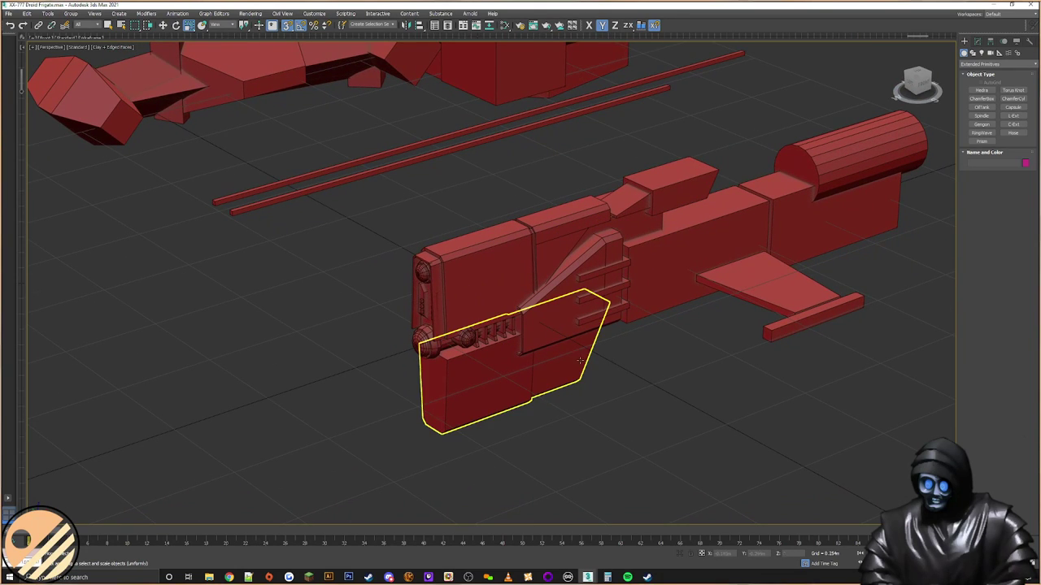
{"action": "middle_click_drag", "start_coordinate": [692, 344], "coordinate": [689, 316]}
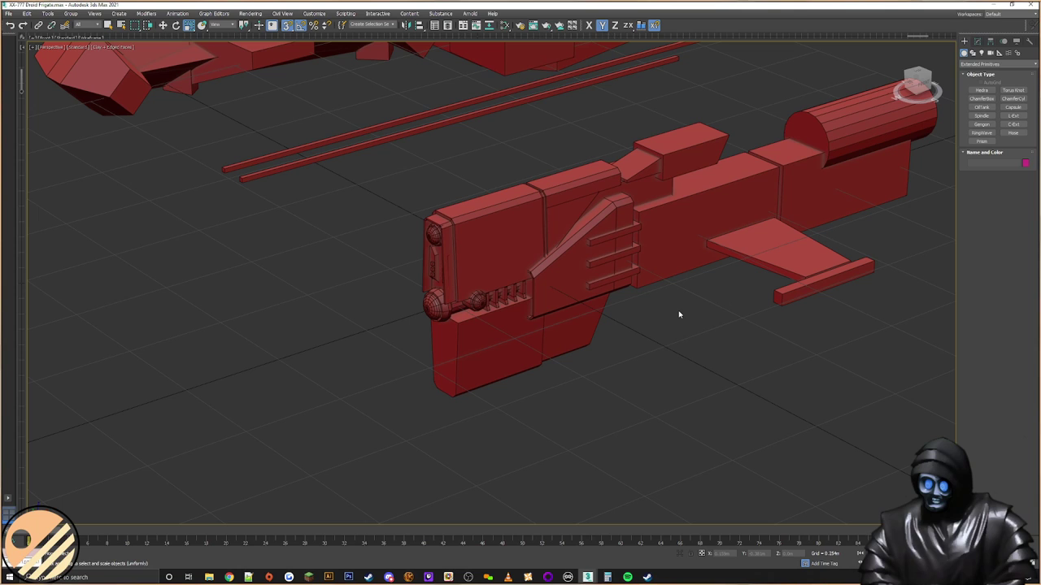
Step: Copy the upper front hull shell straight down along Z over the lower front hull
{"action": "left_click", "coordinate": [485, 248]}
{"action": "scroll", "coordinate": [531, 299], "scroll_direction": "up", "scroll_amount": 3}
{"action": "middle_click_drag", "start_coordinate": [531, 299], "coordinate": [546, 295], "text": "alt"}
{"action": "right_click", "coordinate": [493, 191]}
{"action": "left_click", "coordinate": [507, 196]}
{"action": "left_click_drag", "start_coordinate": [535, 168], "coordinate": [533, 293], "text": "shift"}
{"action": "left_click", "coordinate": [517, 322]}
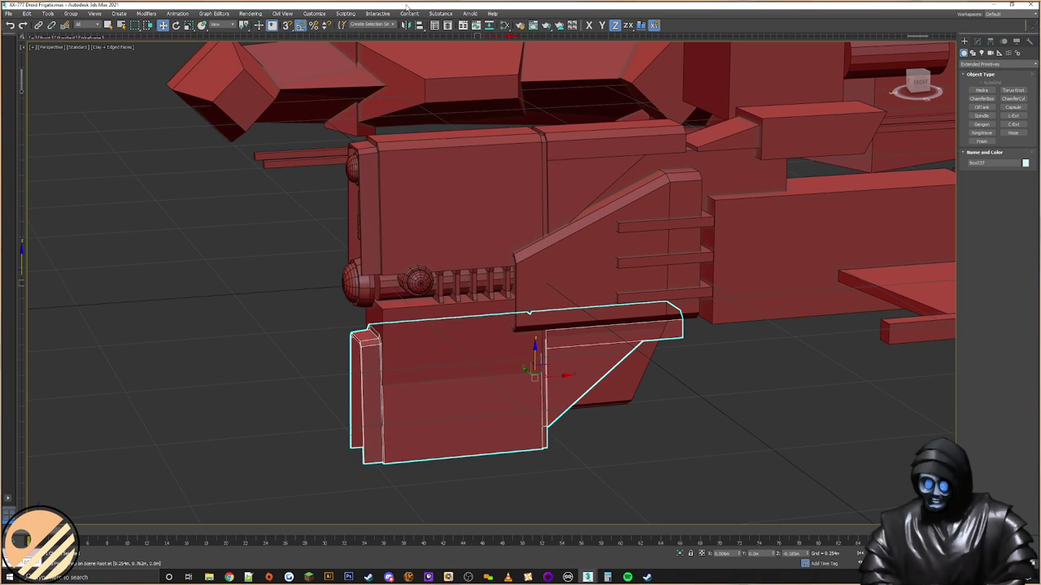
Step: Mirror the copied hull shell on the Z axis without cloning and raise it toward the ribs
{"action": "left_click", "coordinate": [404, 25]}
{"action": "left_click", "coordinate": [503, 265]}
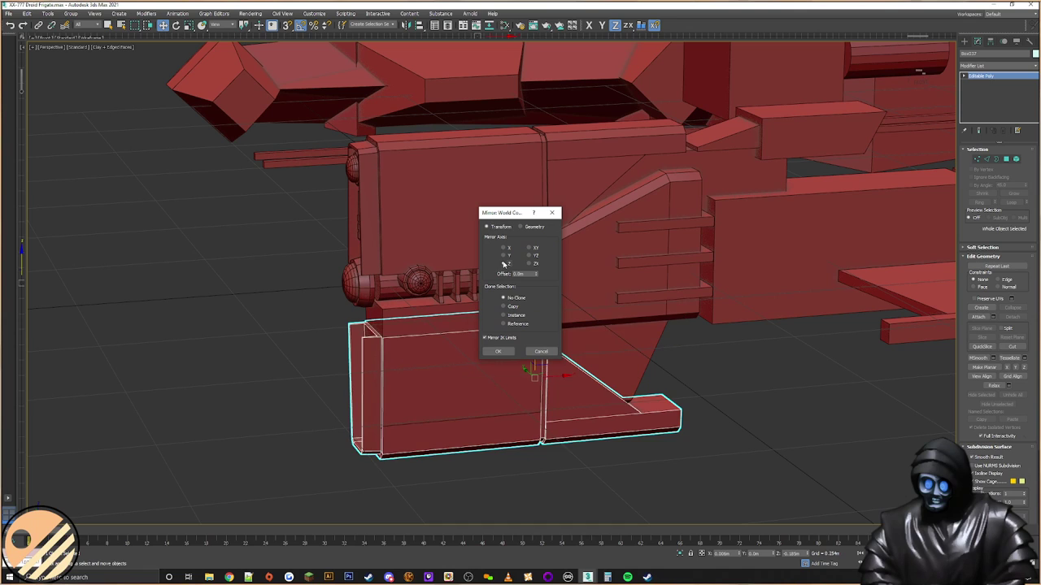
{"action": "left_click", "coordinate": [498, 352]}
{"action": "key", "text": "f"}
{"action": "left_click_drag", "start_coordinate": [536, 358], "coordinate": [538, 330]}
Step: Examine how the mirrored lower hull shell fits against the ribs, the slanted side block and the old lower hull
{"action": "scroll", "coordinate": [371, 299], "scroll_direction": "up", "scroll_amount": 5}
{"action": "middle_click_drag", "start_coordinate": [401, 320], "coordinate": [386, 366], "text": "alt"}
{"action": "middle_click_drag", "start_coordinate": [319, 358], "coordinate": [379, 309], "text": "alt"}
{"action": "scroll", "coordinate": [379, 309], "scroll_direction": "down", "scroll_amount": 6}
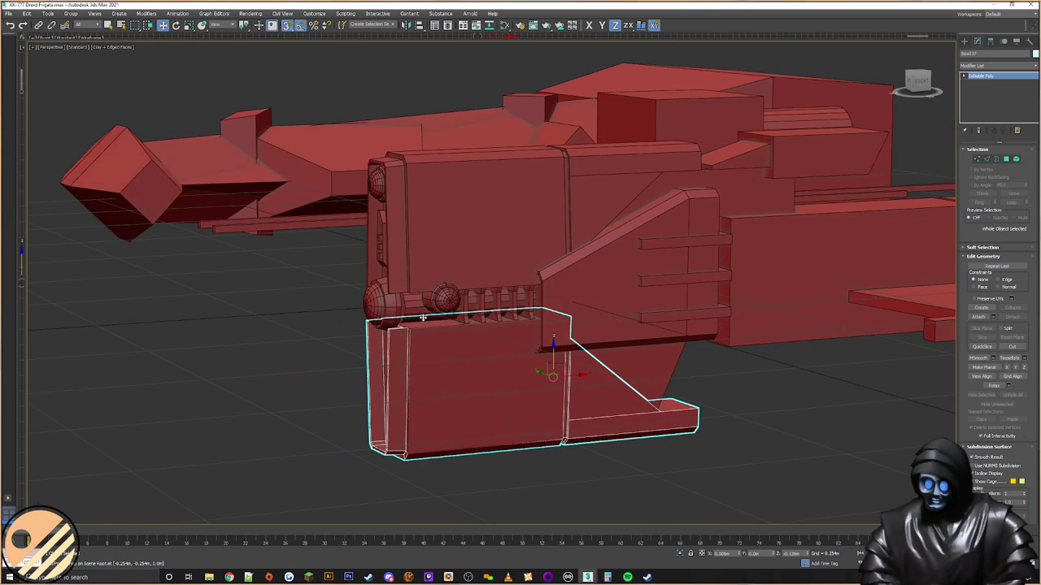
{"action": "middle_click_drag", "start_coordinate": [422, 326], "coordinate": [403, 307]}
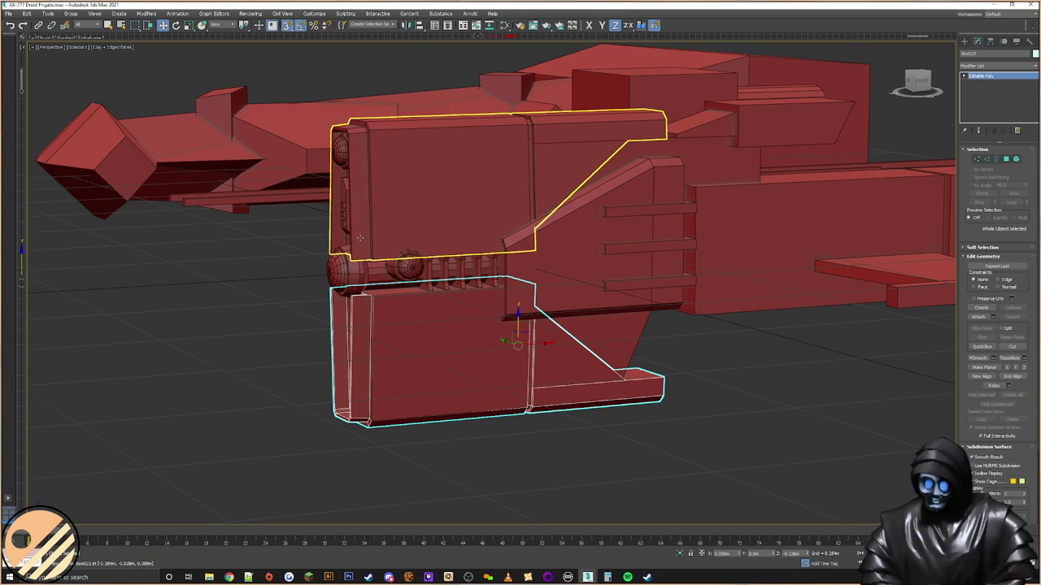
{"action": "middle_click_drag", "start_coordinate": [424, 269], "coordinate": [370, 271], "text": "alt"}
{"action": "scroll", "coordinate": [567, 319], "scroll_direction": "up", "scroll_amount": 4}
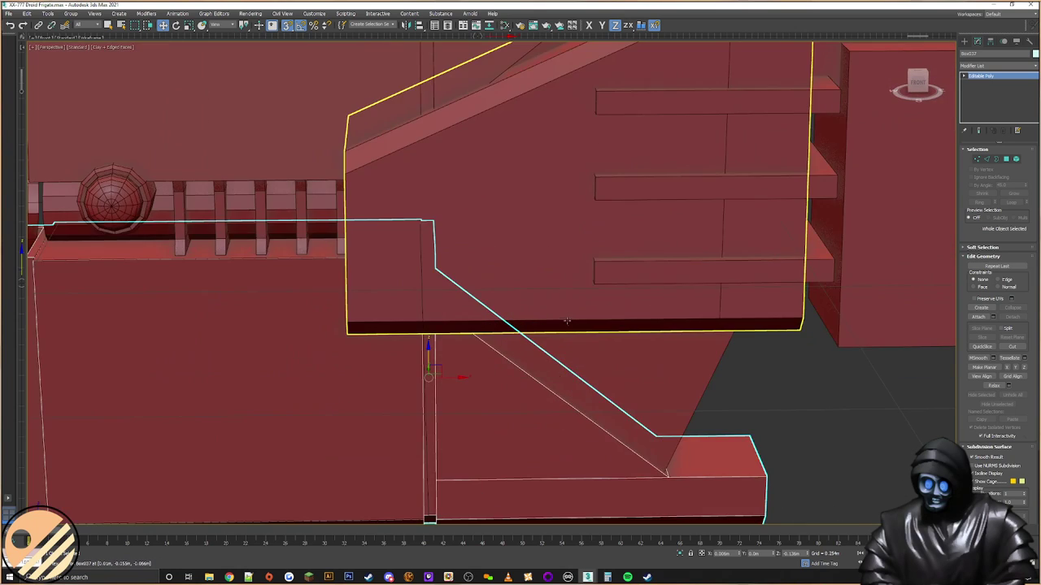
Step: Delete the slanted rear polygons and the narrow connecting strip from the mirrored lower hull shell, keeping only its front section
{"action": "middle_click_drag", "start_coordinate": [569, 316], "coordinate": [576, 298], "text": "alt"}
{"action": "left_click", "coordinate": [1007, 162]}
{"action": "middle_click_drag", "start_coordinate": [730, 378], "coordinate": [689, 291]}
{"action": "left_click_drag", "start_coordinate": [791, 442], "coordinate": [495, 326]}
{"action": "key", "text": "Delete"}
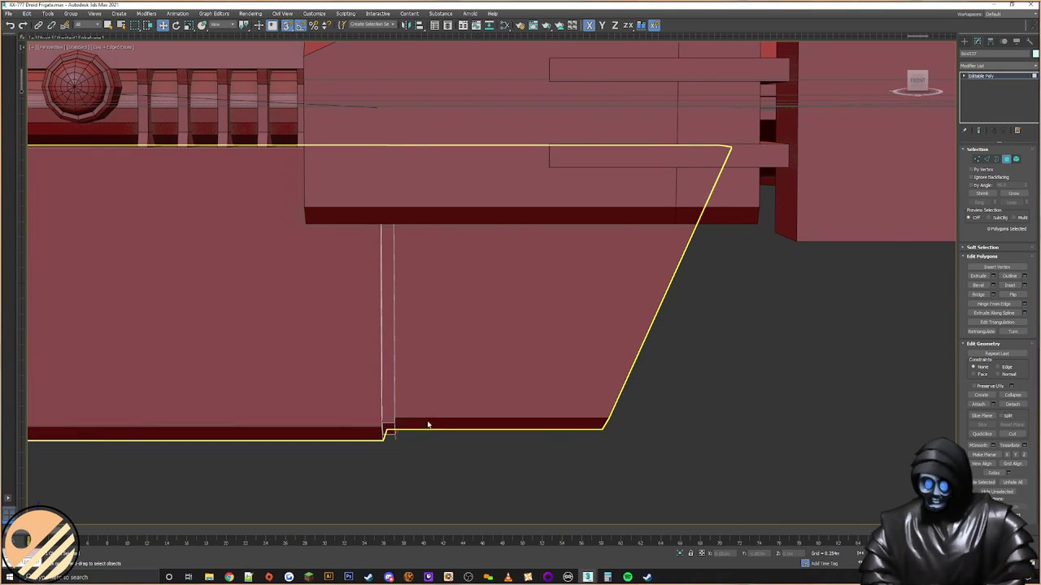
{"action": "scroll", "coordinate": [472, 411], "scroll_direction": "down", "scroll_amount": 3}
{"action": "key", "text": "F3"}
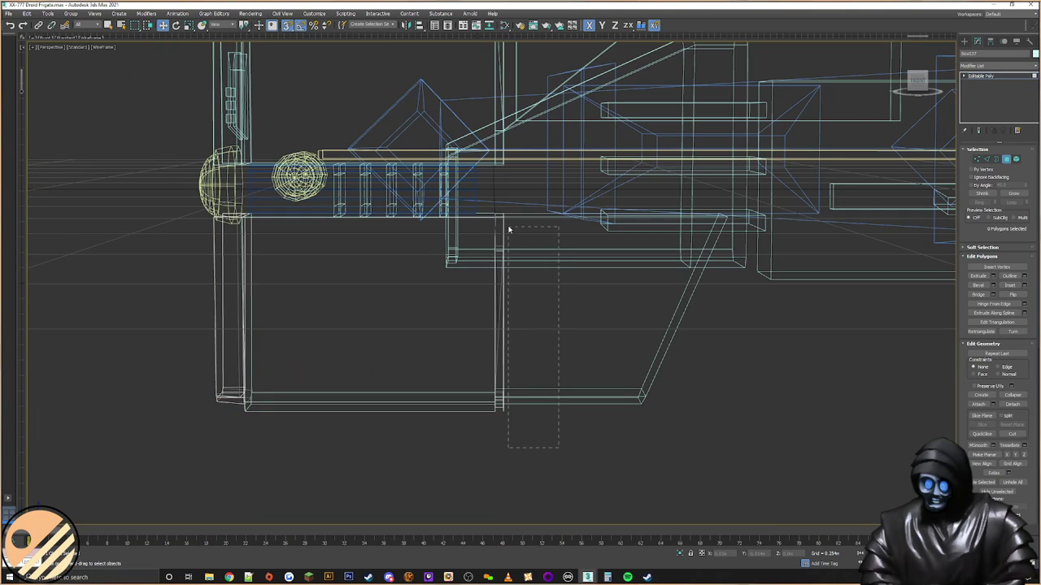
{"action": "left_click_drag", "start_coordinate": [503, 217], "coordinate": [504, 217]}
{"action": "key", "text": "Delete"}
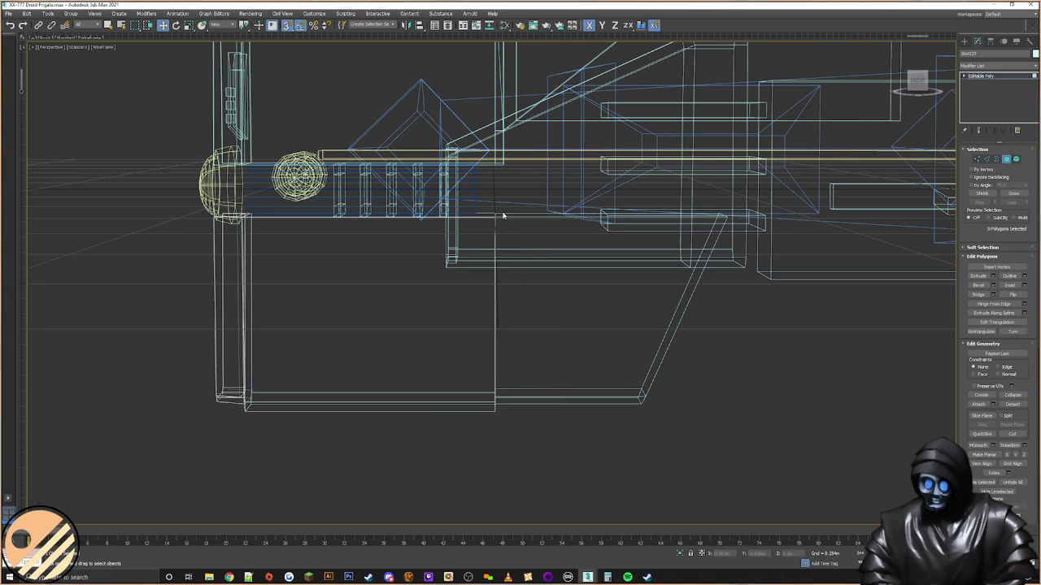
Step: Delete the old lower front hull that overlaps the mirrored shell
{"action": "middle_click_drag", "start_coordinate": [585, 284], "coordinate": [593, 313], "text": "alt"}
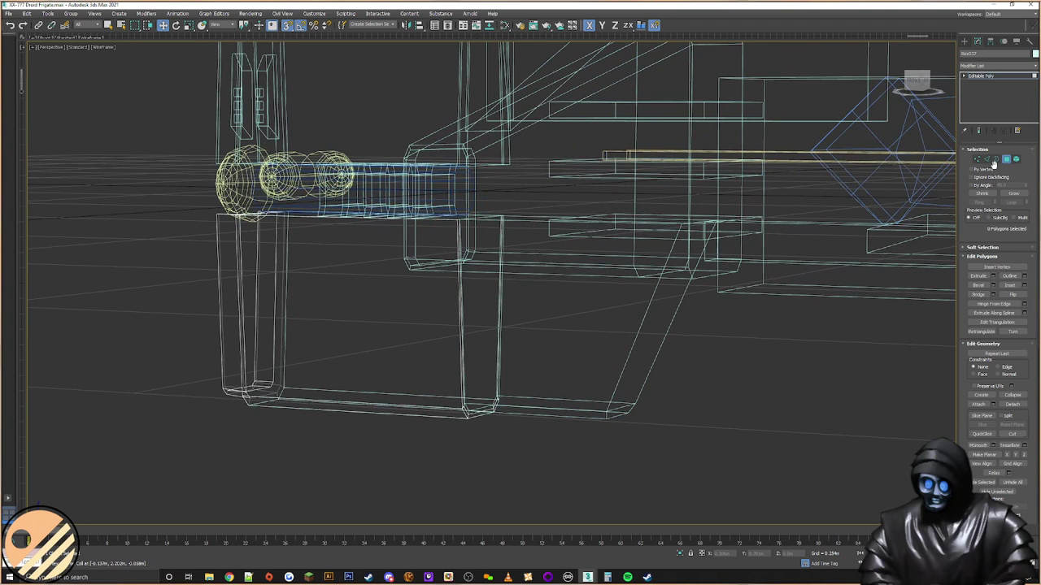
{"action": "middle_click_drag", "start_coordinate": [521, 293], "coordinate": [906, 168], "text": "alt"}
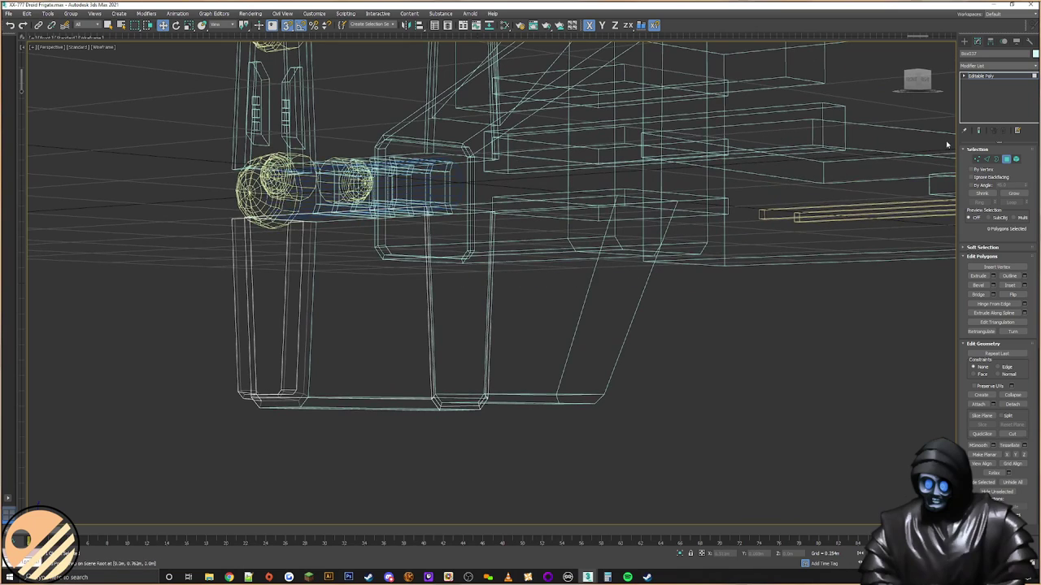
{"action": "left_click", "coordinate": [966, 43]}
{"action": "left_click", "coordinate": [575, 384]}
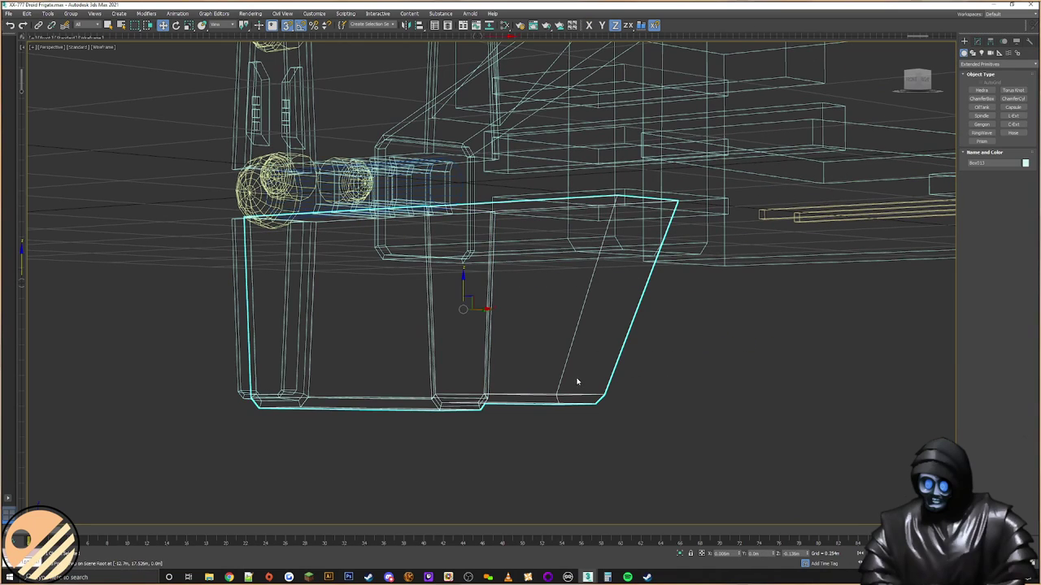
{"action": "key", "text": "Delete"}
{"action": "left_click", "coordinate": [977, 41]}
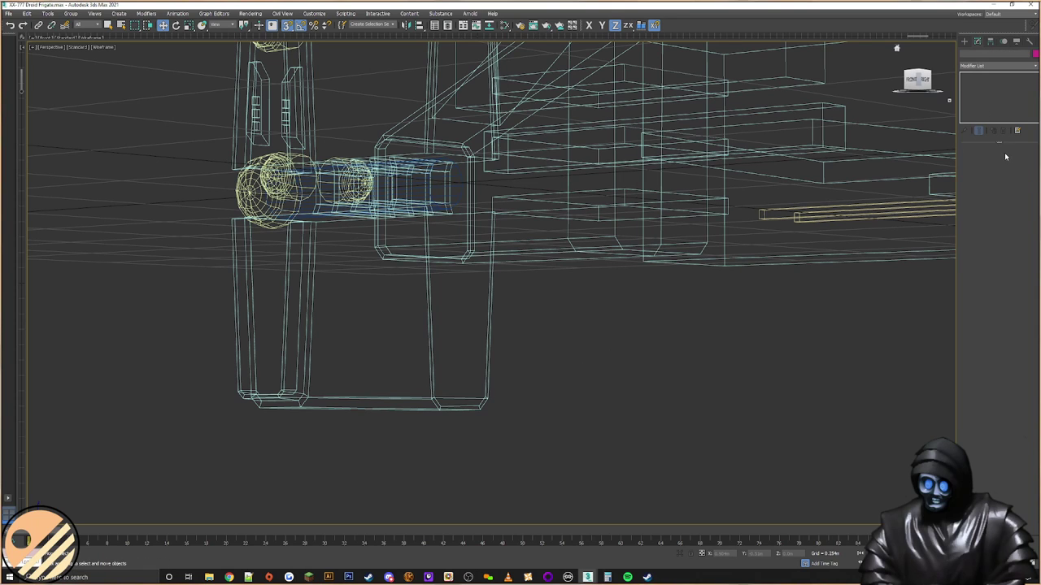
Step: Raise the two stray vertices on the shell's open rear edges to its top corners, and weld the overlapping corner vertices
{"action": "left_click", "coordinate": [502, 341]}
{"action": "middle_click_drag", "start_coordinate": [688, 302], "coordinate": [618, 294], "text": "alt"}
{"action": "left_click", "coordinate": [1007, 159]}
{"action": "left_click", "coordinate": [982, 394]}
{"action": "middle_click_drag", "start_coordinate": [621, 366], "coordinate": [476, 349], "text": "alt"}
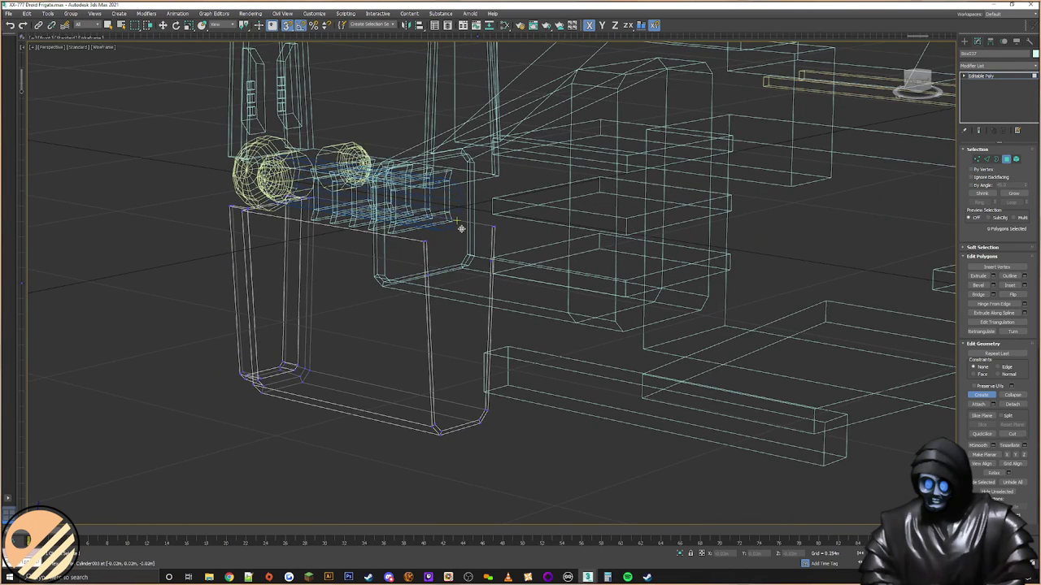
{"action": "middle_click_drag", "start_coordinate": [460, 229], "coordinate": [471, 233], "text": "alt"}
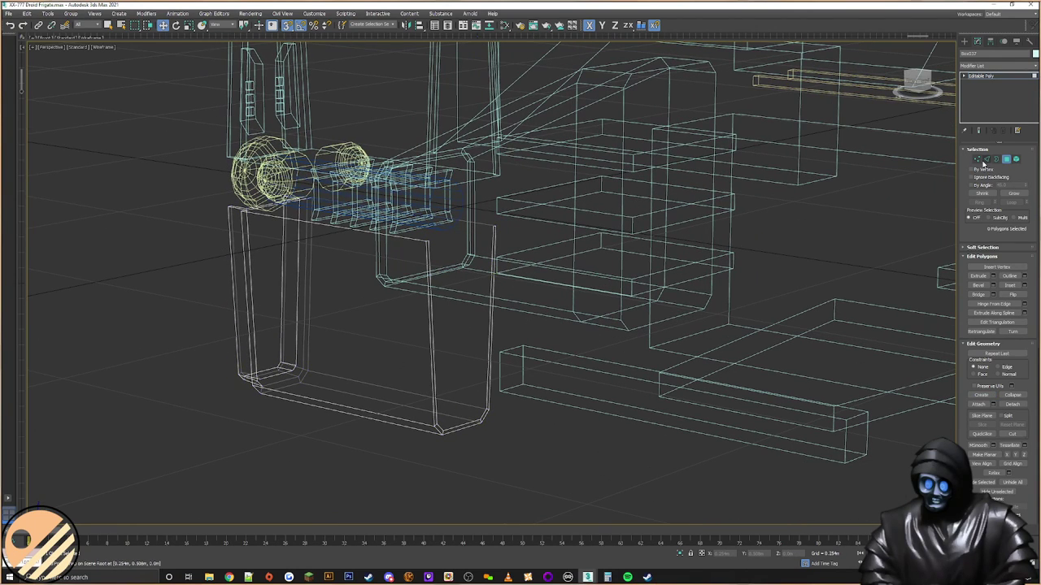
{"action": "left_click", "coordinate": [977, 160]}
{"action": "left_click", "coordinate": [495, 252]}
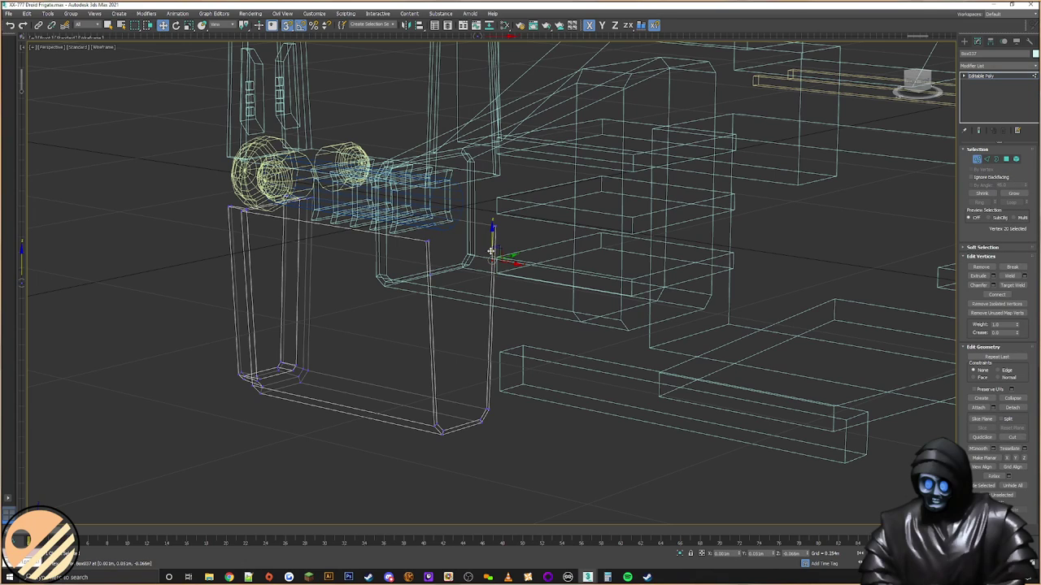
{"action": "left_click_drag", "start_coordinate": [492, 228], "coordinate": [494, 227]}
{"action": "left_click", "coordinate": [428, 275]}
{"action": "left_click_drag", "start_coordinate": [430, 273], "coordinate": [428, 241]}
{"action": "left_click_drag", "start_coordinate": [543, 197], "coordinate": [404, 269]}
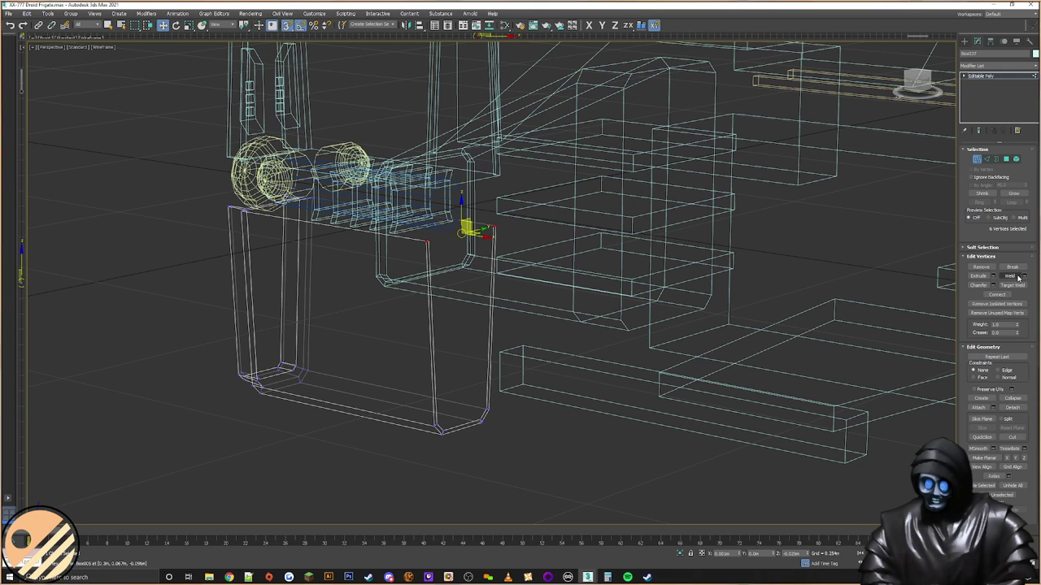
Step: Try to create a polygon closing the open top of the lower hull shell
{"action": "left_click", "coordinate": [1007, 160]}
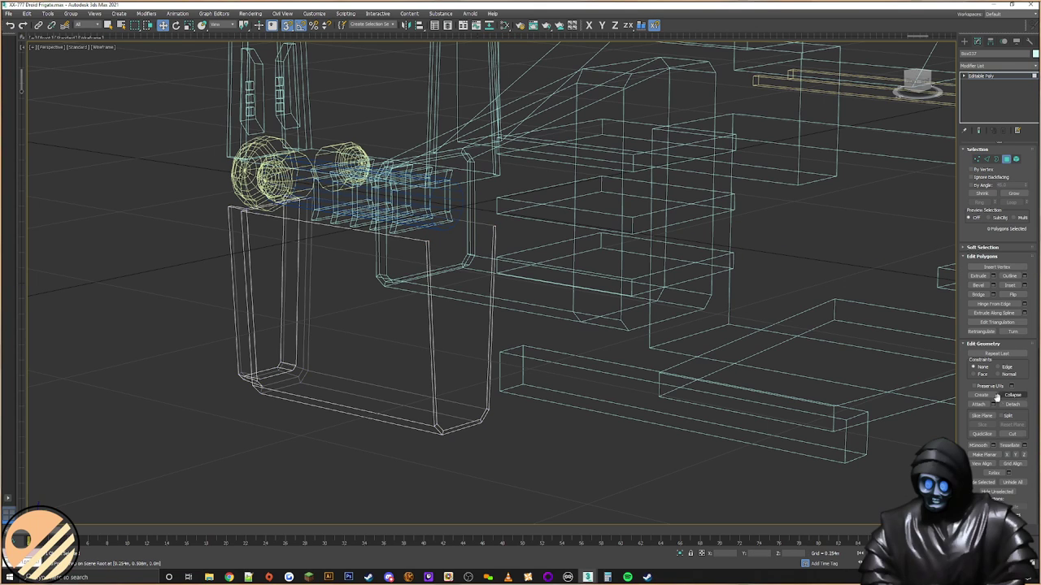
{"action": "left_click", "coordinate": [984, 393]}
{"action": "scroll", "coordinate": [294, 205], "scroll_direction": "up", "scroll_amount": 5}
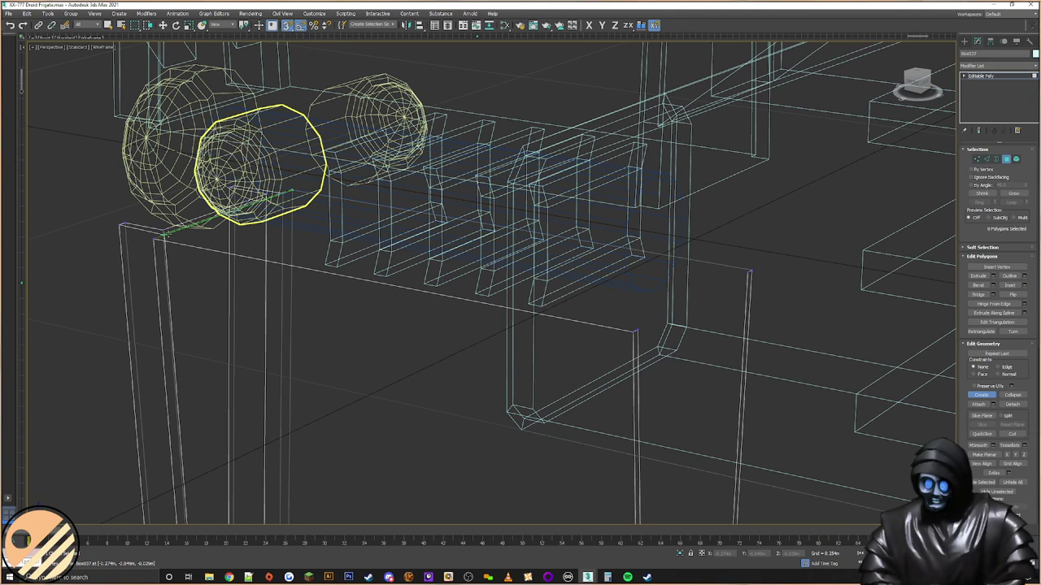
{"action": "left_click", "coordinate": [634, 329]}
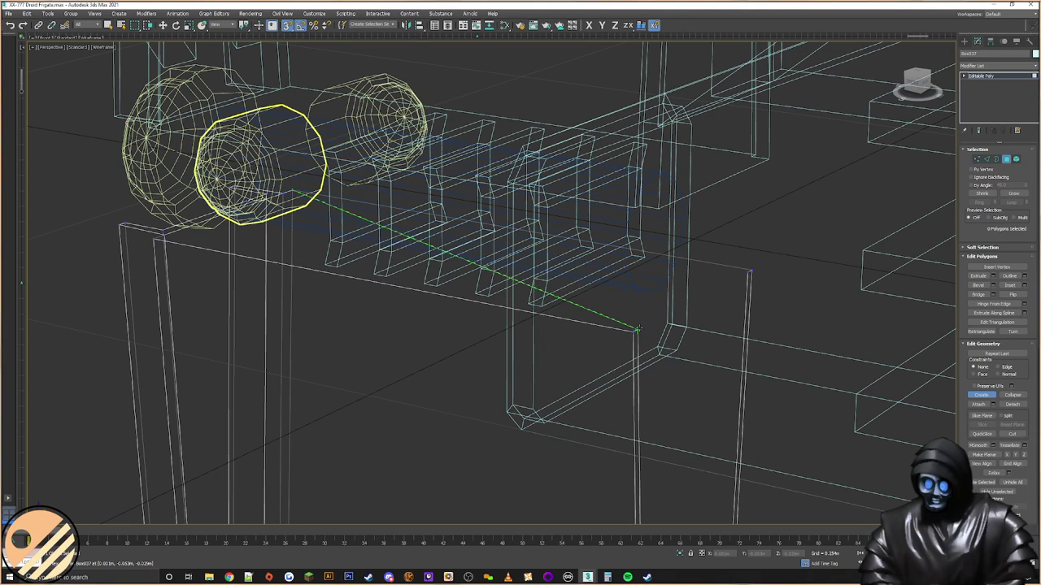
{"action": "double_click", "coordinate": [751, 270]}
{"action": "left_click", "coordinate": [535, 299]}
{"action": "key", "text": "F3"}
{"action": "middle_click_drag", "start_coordinate": [604, 310], "coordinate": [647, 310], "text": "alt"}
{"action": "middle_click_drag", "start_coordinate": [300, 315], "coordinate": [249, 295]}
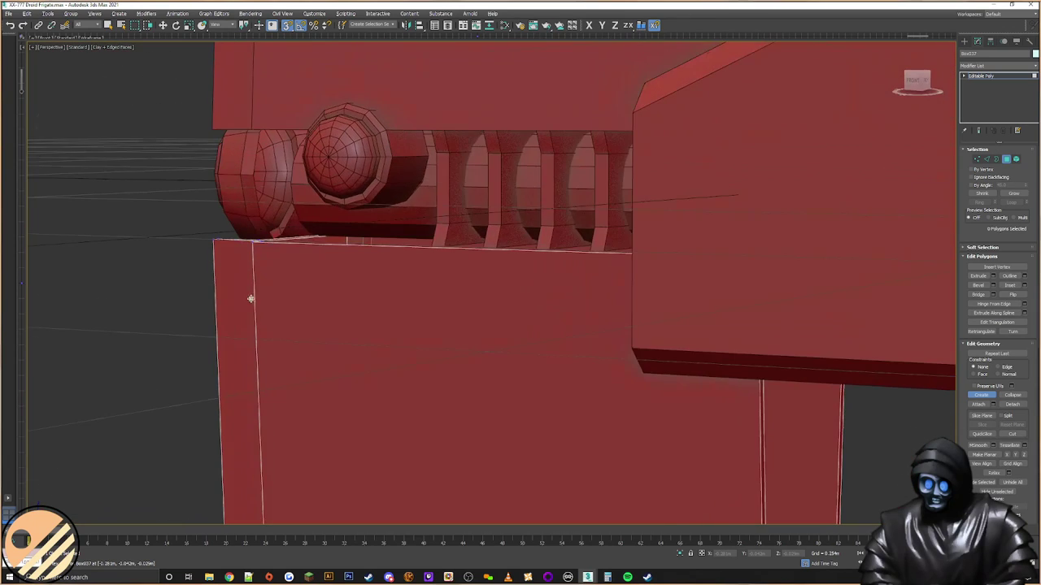
Step: Create a polygon across the open rear end of the lower hull shell, using its corner and chamfer vertices
{"action": "middle_click_drag", "start_coordinate": [531, 338], "coordinate": [316, 191]}
{"action": "scroll", "coordinate": [315, 190], "scroll_direction": "down", "scroll_amount": 3}
{"action": "middle_click_drag", "start_coordinate": [505, 312], "coordinate": [502, 310], "text": "alt"}
{"action": "key", "text": "F3"}
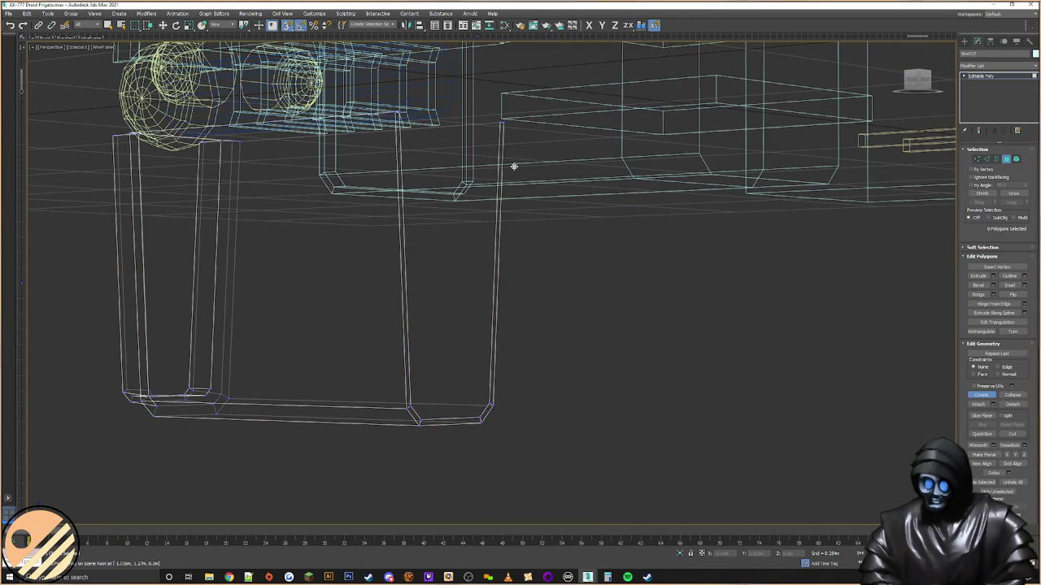
{"action": "left_click", "coordinate": [500, 124]}
{"action": "left_click", "coordinate": [491, 404]}
{"action": "left_click", "coordinate": [482, 421]}
{"action": "left_click", "coordinate": [412, 413]}
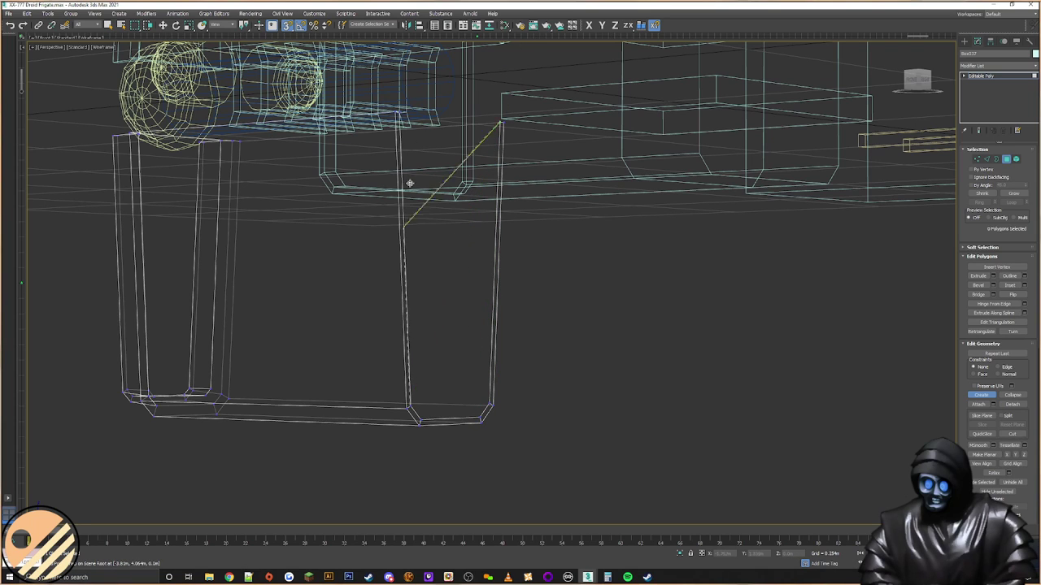
{"action": "double_click", "coordinate": [399, 113]}
{"action": "mouse_move", "coordinate": [398, 114]}
{"action": "middle_mouse_down", "text": "alt"}
{"action": "mouse_move", "coordinate": [416, 160]}
{"action": "mouse_move", "coordinate": [456, 178]}
{"action": "middle_mouse_up", "text": "alt"}
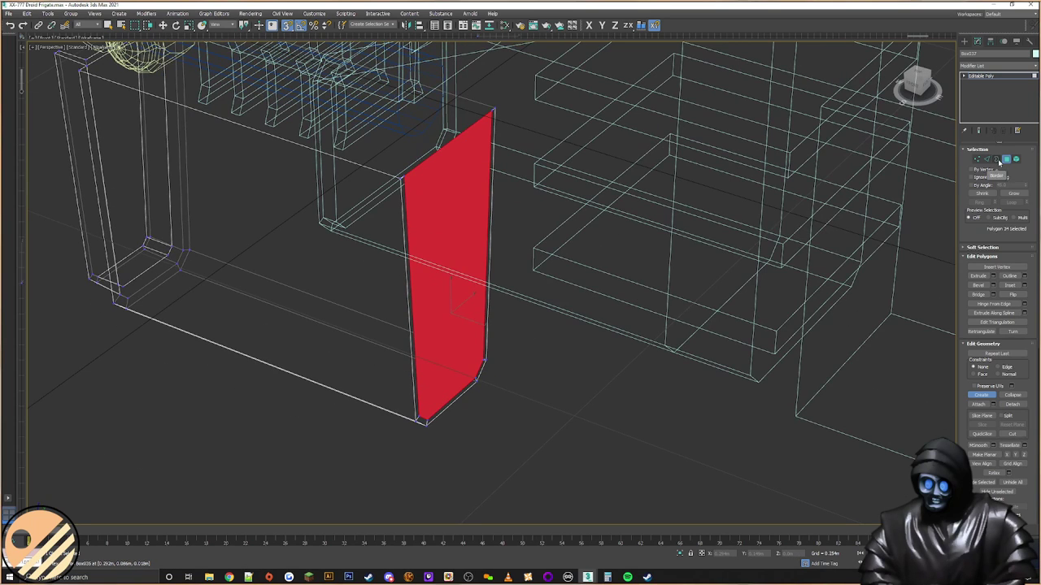
Step: Cap the open top border of the lower hull shell
{"action": "left_click", "coordinate": [998, 160]}
{"action": "left_click", "coordinate": [488, 105]}
{"action": "middle_click_drag", "start_coordinate": [489, 107], "coordinate": [691, 248]}
{"action": "left_click", "coordinate": [1012, 277]}
{"action": "middle_click_drag", "start_coordinate": [679, 308], "coordinate": [504, 244], "text": "alt"}
{"action": "key", "text": "F3"}
{"action": "key", "text": "F3"}
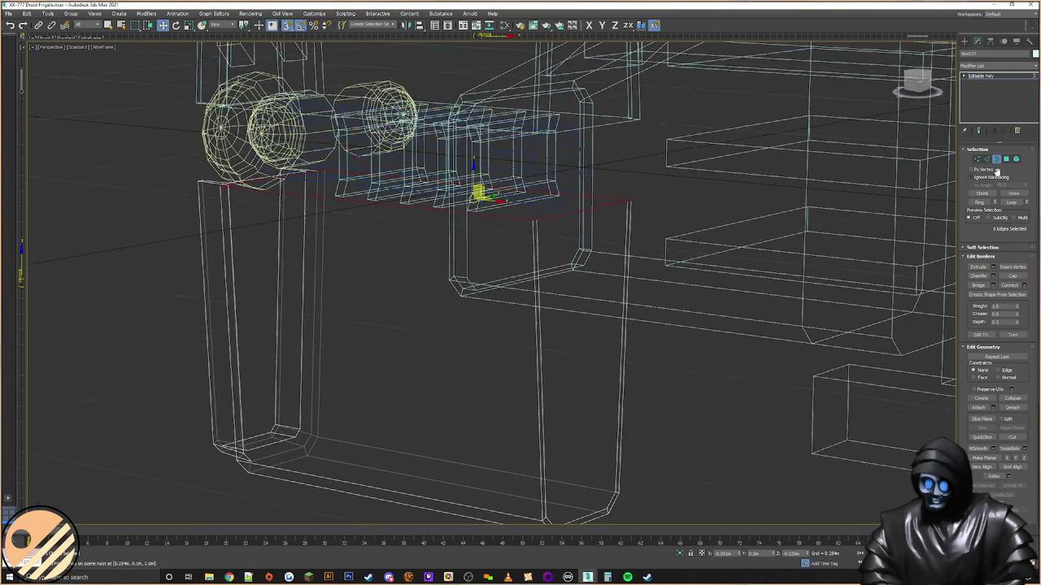
Step: Try to bevel the rear end polygon of the lower hull shell
{"action": "left_click", "coordinate": [1006, 160]}
{"action": "left_click", "coordinate": [619, 259]}
{"action": "middle_click_drag", "start_coordinate": [623, 299], "coordinate": [576, 231]}
{"action": "left_click", "coordinate": [979, 285]}
{"action": "left_click_drag", "start_coordinate": [559, 301], "coordinate": [649, 291]}
{"action": "left_click", "coordinate": [649, 295]}
{"action": "key", "text": "ctrl+z"}
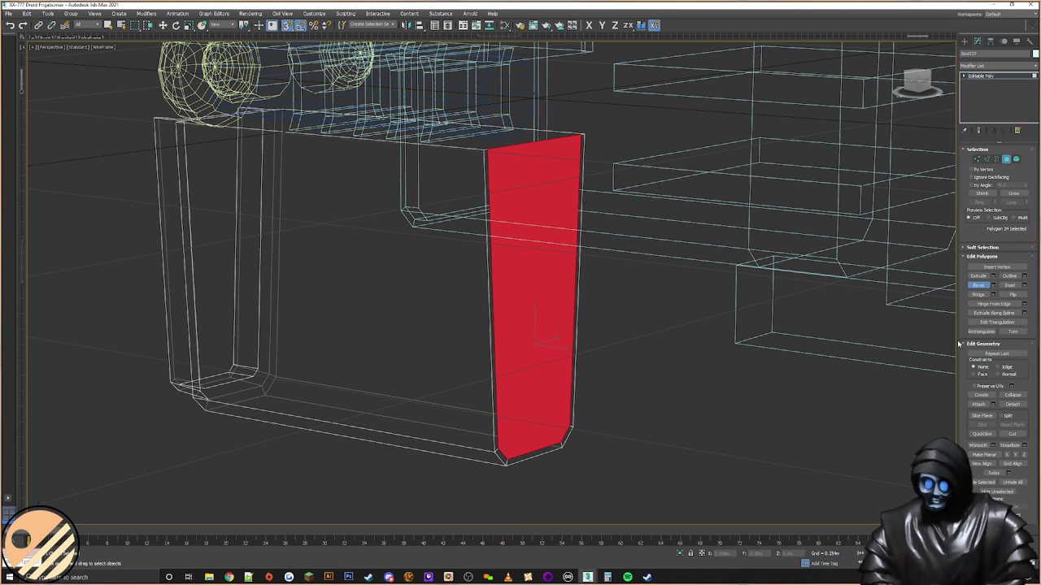
{"action": "key", "text": "w"}
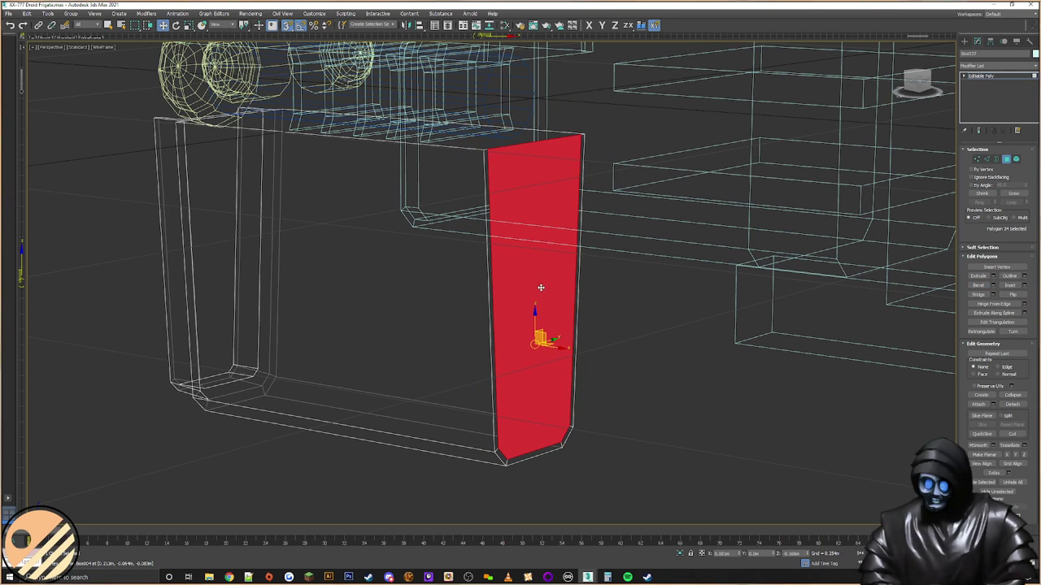
Step: Scale the shell's rear end polygon down uniformly to leave a narrow rim around it
{"action": "right_click", "coordinate": [538, 286]}
{"action": "left_click", "coordinate": [558, 307]}
{"action": "middle_click_drag", "start_coordinate": [558, 308], "coordinate": [519, 298], "text": "alt"}
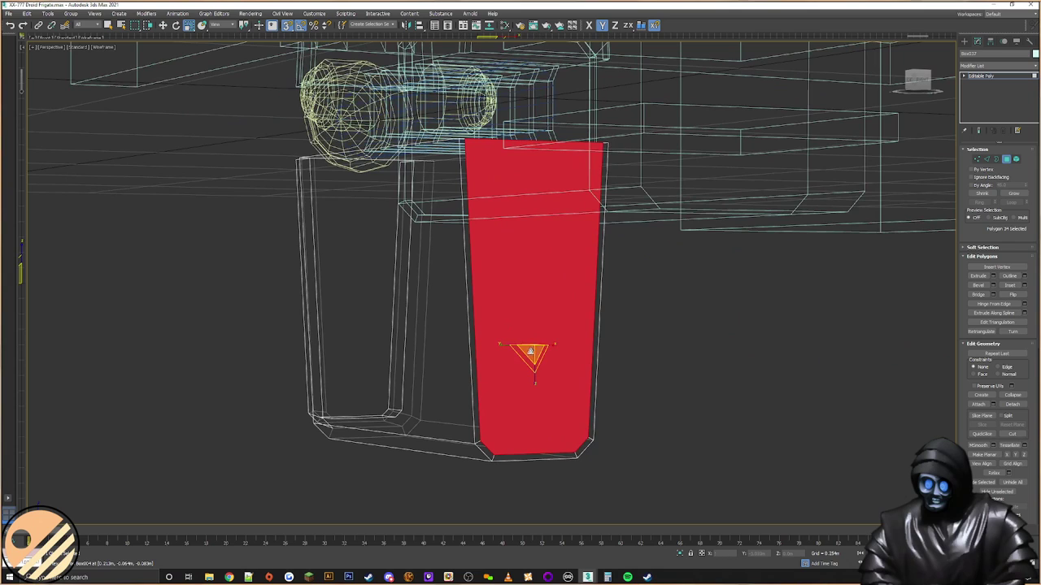
{"action": "left_click_drag", "start_coordinate": [523, 354], "coordinate": [526, 352]}
{"action": "middle_click_drag", "start_coordinate": [525, 353], "coordinate": [619, 288], "text": "alt"}
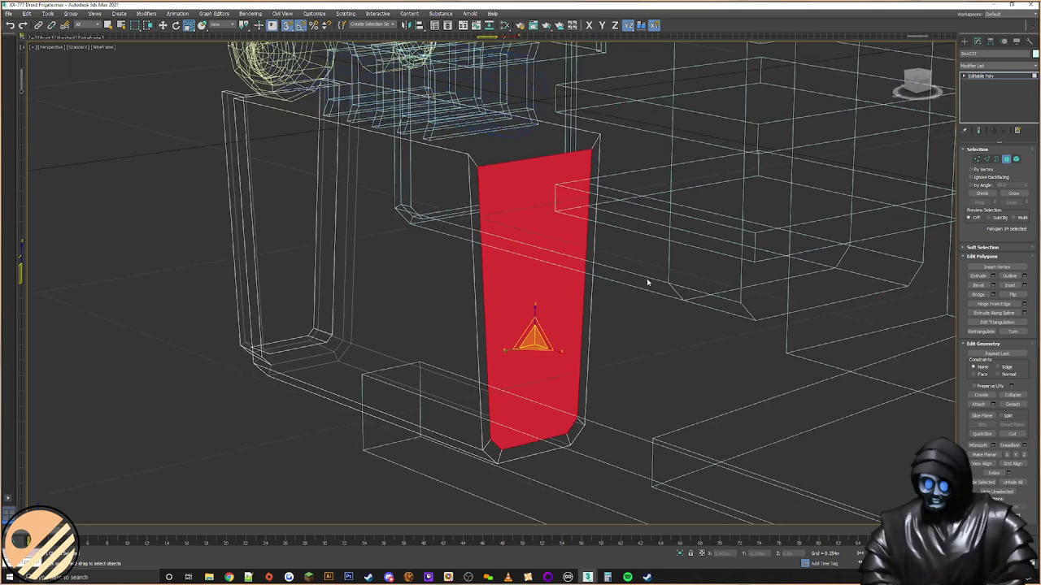
Step: Raise the two upper vertices of the scaled rear polygon along Z to the shell's top edge
{"action": "left_click", "coordinate": [977, 159]}
{"action": "left_click", "coordinate": [593, 148]}
{"action": "left_click", "coordinate": [479, 168], "text": "ctrl"}
{"action": "right_click", "coordinate": [479, 169]}
{"action": "left_click", "coordinate": [504, 174]}
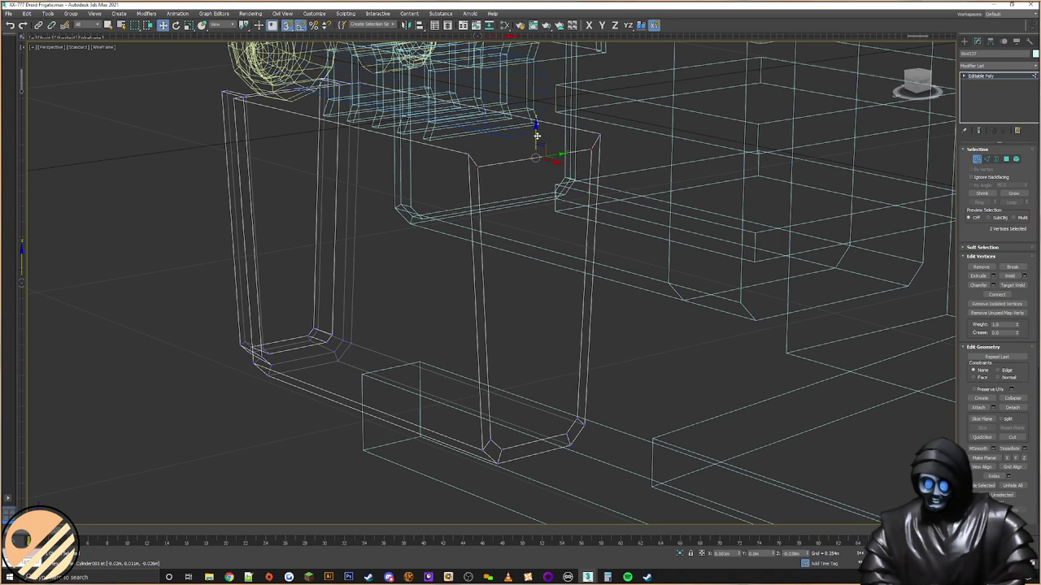
{"action": "middle_click_drag", "start_coordinate": [593, 137], "coordinate": [606, 213], "text": "alt"}
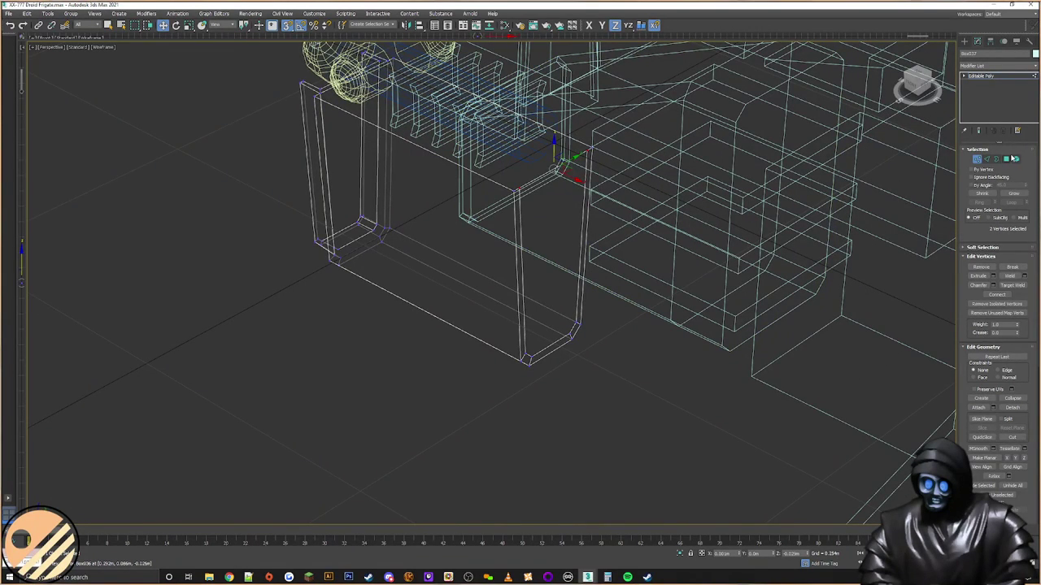
Step: Extrude the inset rear polygon rearward beneath the slanted side block, and adjust its end position along X
{"action": "left_click", "coordinate": [1015, 160]}
{"action": "left_click", "coordinate": [982, 276]}
{"action": "left_click_drag", "start_coordinate": [560, 274], "coordinate": [550, 225]}
{"action": "key", "text": "F3"}
{"action": "middle_click_drag", "start_coordinate": [557, 242], "coordinate": [486, 307], "text": "alt"}
{"action": "scroll", "coordinate": [496, 279], "scroll_direction": "down", "scroll_amount": 3}
{"action": "key", "text": "w"}
{"action": "mouse_move", "coordinate": [474, 320]}
{"action": "left_mouse_down"}
{"action": "mouse_move", "coordinate": [488, 320]}
{"action": "mouse_move", "coordinate": [456, 320]}
{"action": "left_mouse_up"}
{"action": "middle_click_drag", "start_coordinate": [503, 303], "coordinate": [590, 288]}
{"action": "scroll", "coordinate": [557, 319], "scroll_direction": "down", "scroll_amount": 2}
{"action": "scroll", "coordinate": [597, 285], "scroll_direction": "up", "scroll_amount": 3}
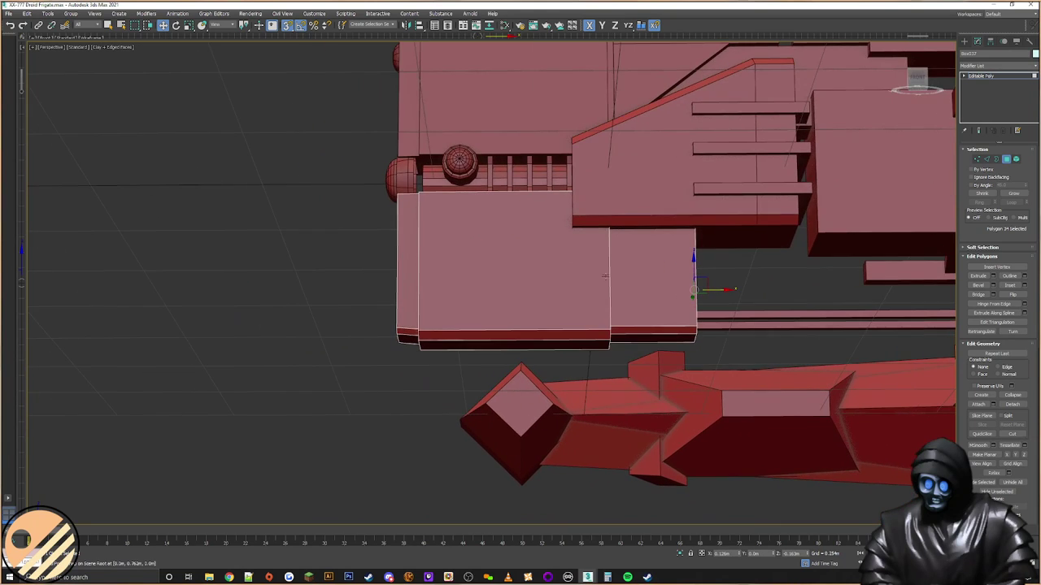
Step: Move the twelve vertices at the hull's step forward along X, and shift the rear end vertices forward as well
{"action": "left_click", "coordinate": [978, 160]}
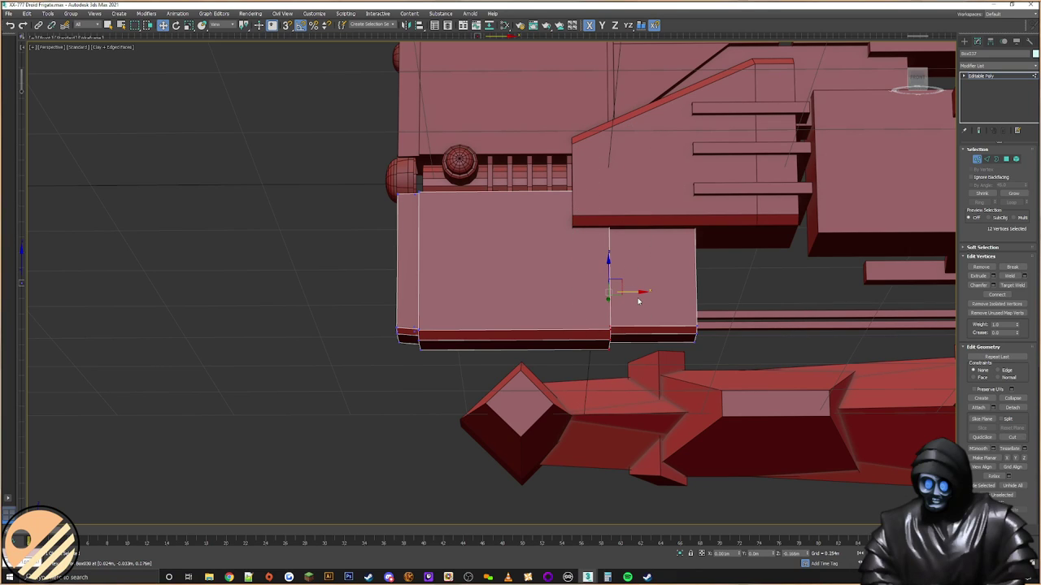
{"action": "left_click_drag", "start_coordinate": [633, 292], "coordinate": [582, 295]}
{"action": "middle_click_drag", "start_coordinate": [636, 285], "coordinate": [540, 274]}
{"action": "middle_click_drag", "start_coordinate": [652, 198], "coordinate": [583, 259], "text": "alt"}
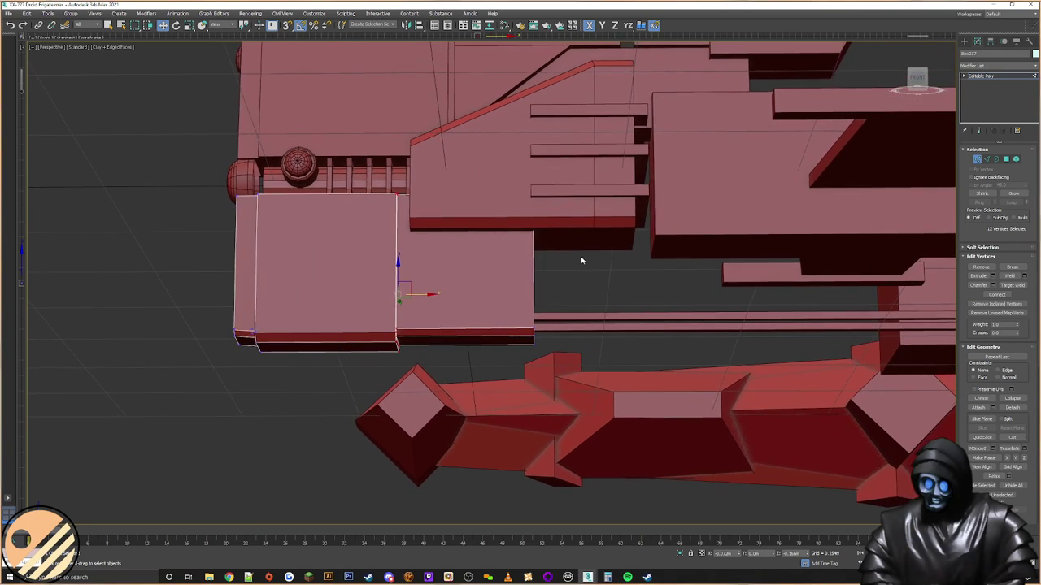
{"action": "left_click_drag", "start_coordinate": [520, 434], "coordinate": [522, 432]}
{"action": "middle_click_drag", "start_coordinate": [569, 318], "coordinate": [599, 139], "text": "alt"}
{"action": "left_click_drag", "start_coordinate": [569, 310], "coordinate": [528, 312]}
Step: Extrude the lower hull's rear end polygon rearward to add another section under the slanted side block
{"action": "left_click", "coordinate": [1007, 159]}
{"action": "middle_click_drag", "start_coordinate": [561, 305], "coordinate": [520, 301], "text": "alt"}
{"action": "left_click", "coordinate": [502, 304]}
{"action": "left_click", "coordinate": [978, 278]}
{"action": "left_click_drag", "start_coordinate": [504, 311], "coordinate": [660, 230]}
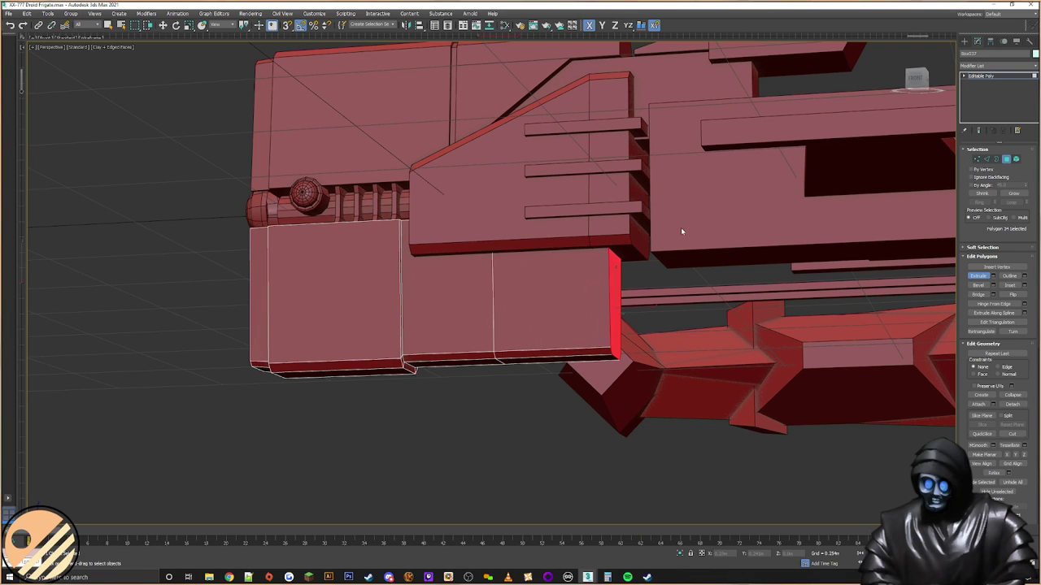
Step: Try raising the four bottom vertices of the new rear section along Z
{"action": "left_click", "coordinate": [978, 159]}
{"action": "middle_click_drag", "start_coordinate": [677, 254], "coordinate": [726, 255], "text": "alt"}
{"action": "left_click_drag", "start_coordinate": [673, 323], "coordinate": [549, 394]}
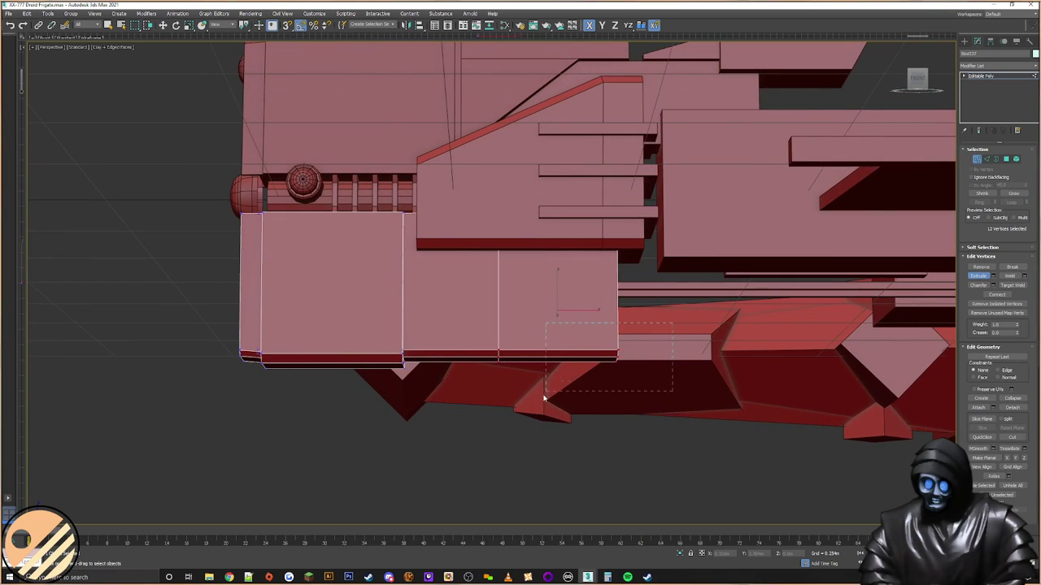
{"action": "key", "text": "w"}
{"action": "middle_click_drag", "start_coordinate": [648, 351], "coordinate": [629, 338], "text": "alt"}
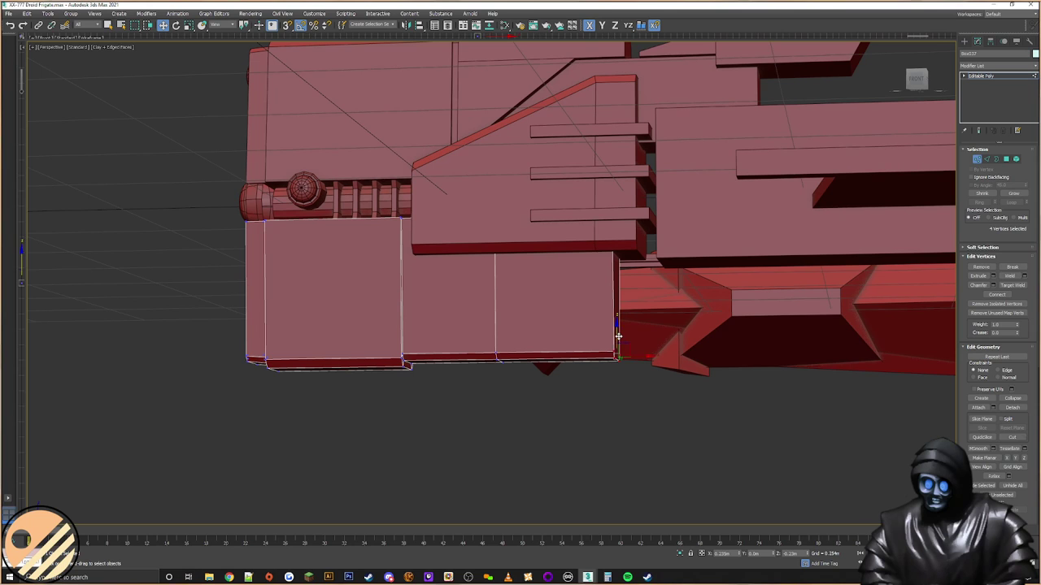
{"action": "left_click_drag", "start_coordinate": [616, 334], "coordinate": [621, 258]}
{"action": "middle_click_drag", "start_coordinate": [621, 258], "coordinate": [542, 204], "text": "alt"}
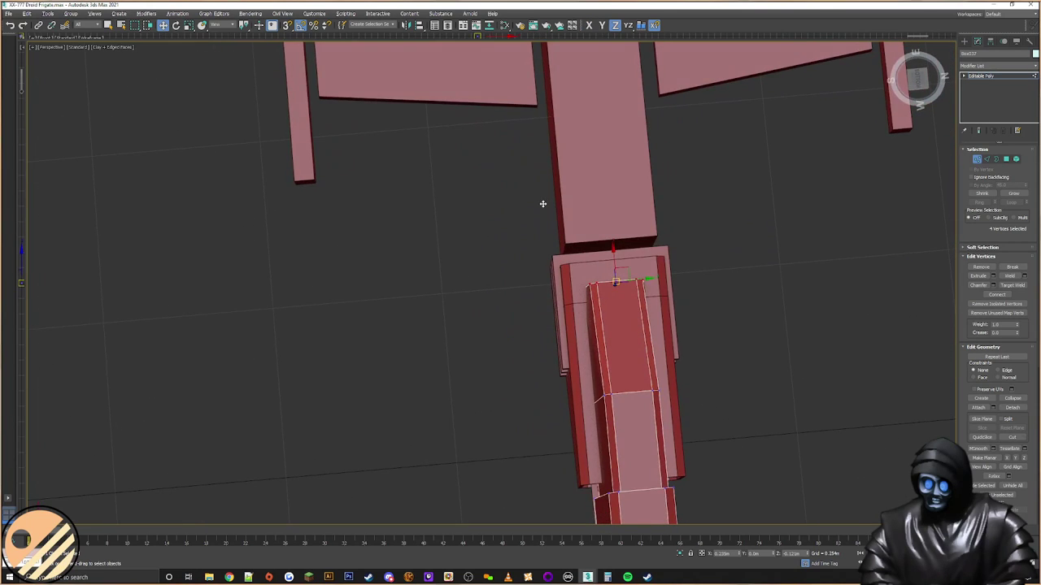
{"action": "middle_click_drag", "start_coordinate": [632, 342], "coordinate": [676, 326], "text": "alt"}
{"action": "key", "text": "ctrl+z"}
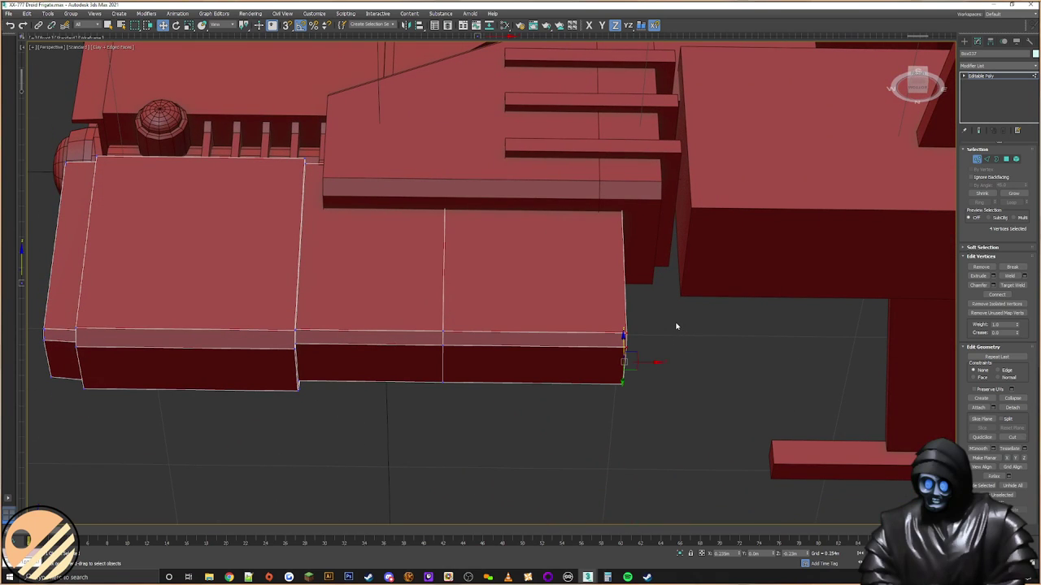
Step: Slide the rear section's four bottom vertices forward along X to slope its end, and shift its two top vertices slightly rearward
{"action": "left_click_drag", "start_coordinate": [656, 361], "coordinate": [494, 344]}
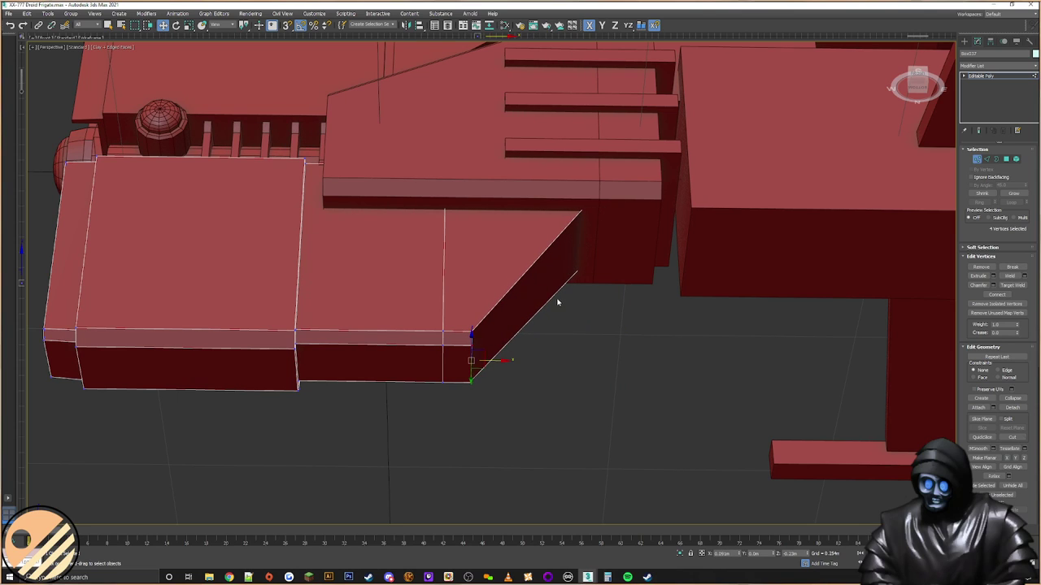
{"action": "middle_click_drag", "start_coordinate": [553, 300], "coordinate": [558, 313], "text": "alt"}
{"action": "left_click_drag", "start_coordinate": [633, 102], "coordinate": [567, 236]}
{"action": "mouse_move", "coordinate": [637, 187]}
{"action": "left_mouse_down"}
{"action": "mouse_move", "coordinate": [688, 198]}
{"action": "mouse_move", "coordinate": [644, 199]}
{"action": "left_mouse_up"}
{"action": "middle_click_drag", "start_coordinate": [589, 226], "coordinate": [536, 272], "text": "alt"}
{"action": "scroll", "coordinate": [604, 231], "scroll_direction": "down", "scroll_amount": 2}
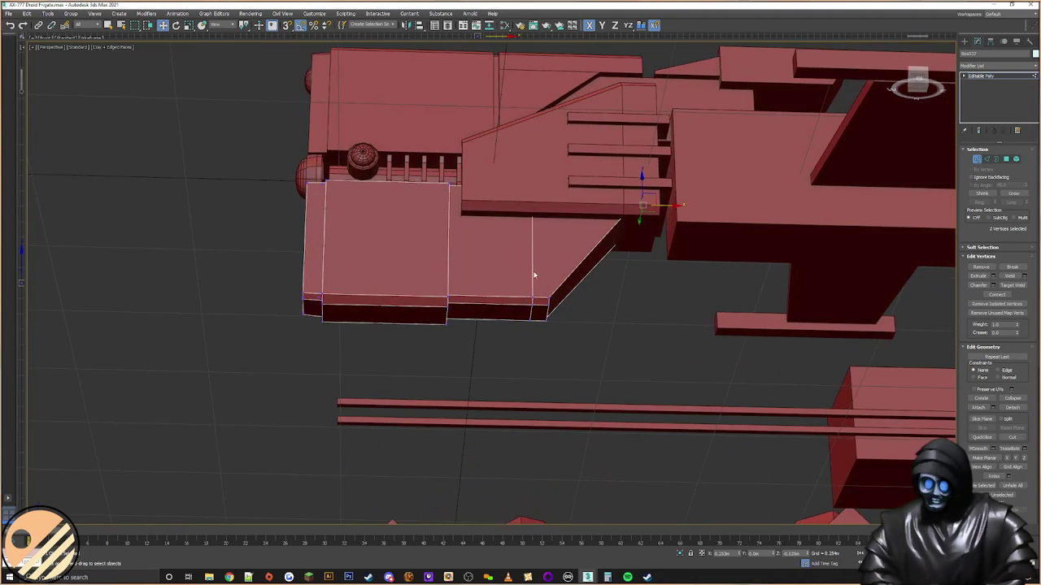
Step: Connect the two lower corner vertices of the rear section's sloped end face with an edge
{"action": "scroll", "coordinate": [642, 228], "scroll_direction": "up", "scroll_amount": 4}
{"action": "left_click", "coordinate": [559, 417]}
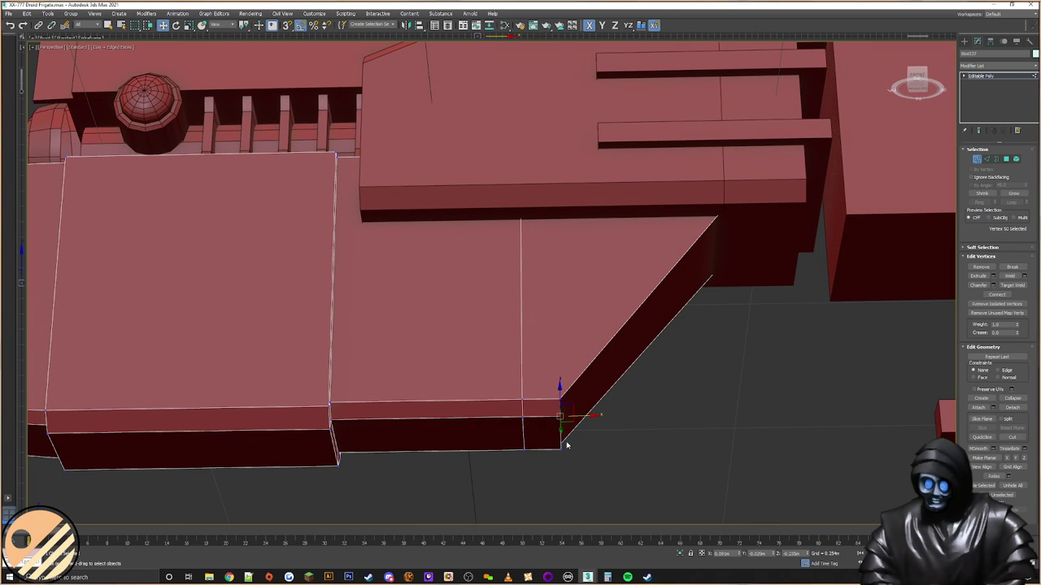
{"action": "left_click", "coordinate": [560, 448], "text": "ctrl"}
{"action": "middle_click_drag", "start_coordinate": [559, 439], "coordinate": [555, 392]}
{"action": "scroll", "coordinate": [526, 391], "scroll_direction": "up", "scroll_amount": 3}
{"action": "left_click_drag", "start_coordinate": [555, 391], "coordinate": [521, 345]}
{"action": "left_click", "coordinate": [1000, 296]}
{"action": "middle_click_drag", "start_coordinate": [618, 333], "coordinate": [493, 285]}
{"action": "scroll", "coordinate": [485, 288], "scroll_direction": "down", "scroll_amount": 3}
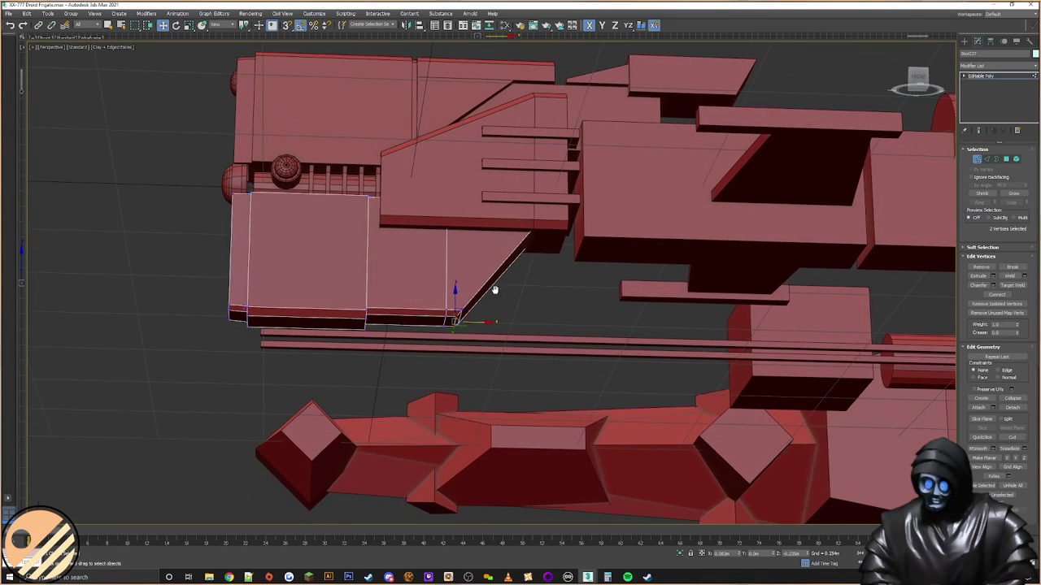
Step: Select the twelve bottom vertices of the lower hull's rear section and raise them along Z
{"action": "scroll", "coordinate": [411, 353], "scroll_direction": "up", "scroll_amount": 5}
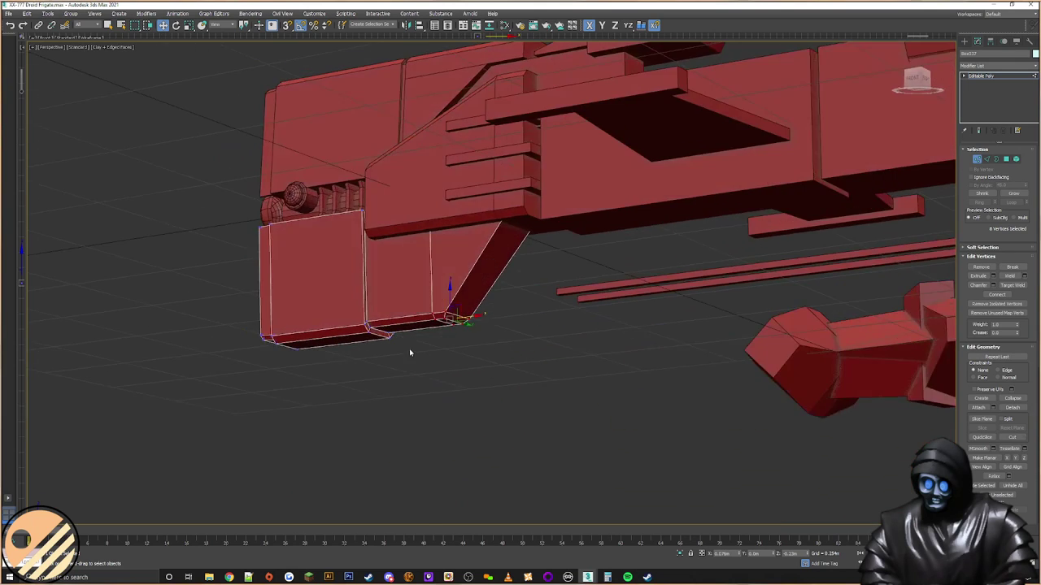
{"action": "left_click", "coordinate": [357, 331], "text": "ctrl"}
{"action": "left_click", "coordinate": [365, 344], "text": "ctrl"}
{"action": "middle_click_drag", "start_coordinate": [368, 345], "coordinate": [533, 314], "text": "alt"}
{"action": "left_click", "coordinate": [551, 372], "text": "ctrl"}
{"action": "left_click", "coordinate": [555, 383], "text": "ctrl"}
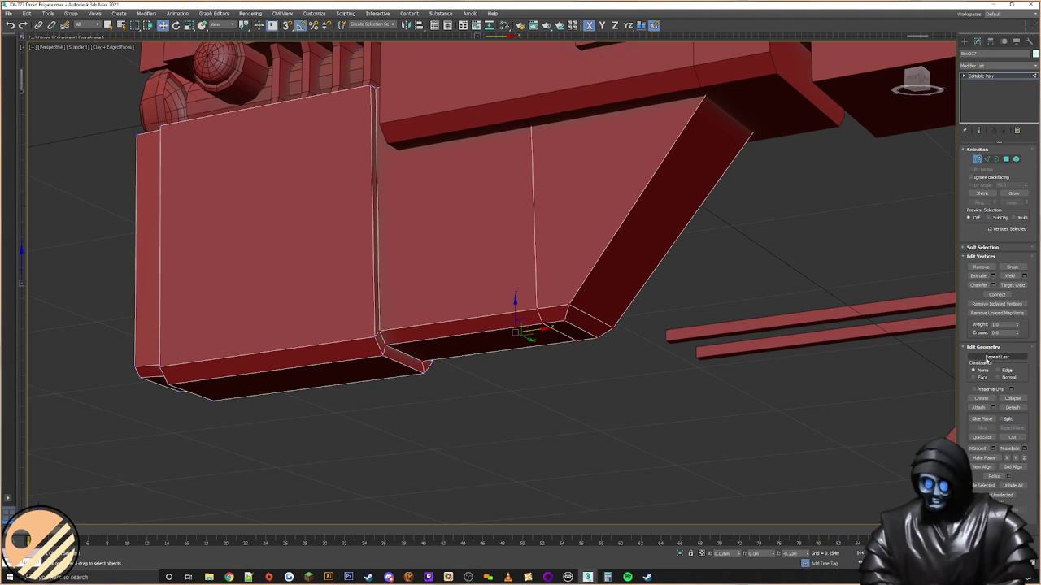
{"action": "left_click_drag", "start_coordinate": [515, 305], "coordinate": [527, 282]}
{"action": "key", "text": "ctrl+z"}
{"action": "middle_click_drag", "start_coordinate": [526, 282], "coordinate": [516, 323], "text": "alt"}
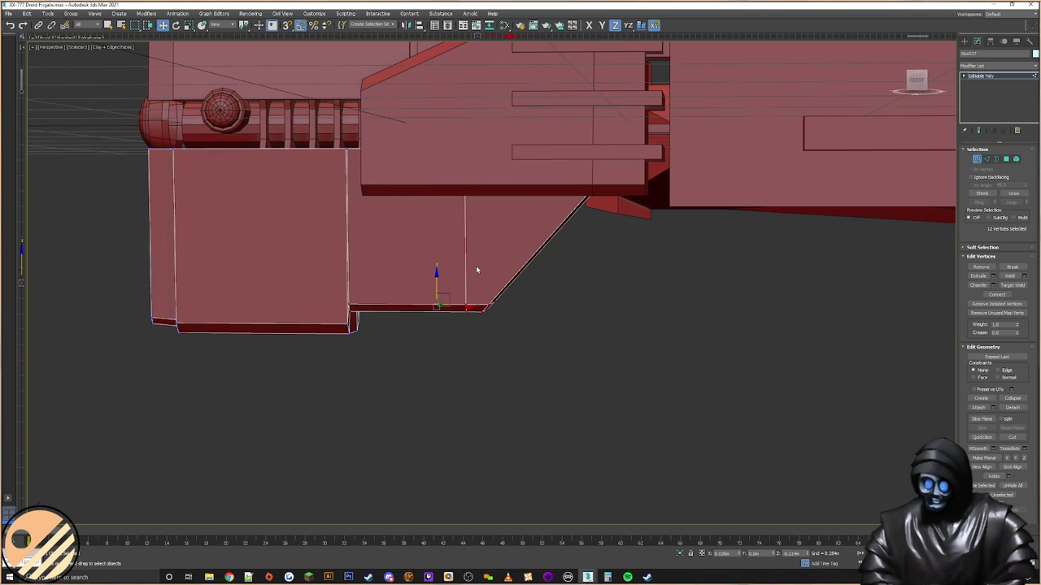
Step: Shift the bottom vertices at the rear section's sloped end slightly forward along X
{"action": "middle_click_drag", "start_coordinate": [477, 270], "coordinate": [436, 323]}
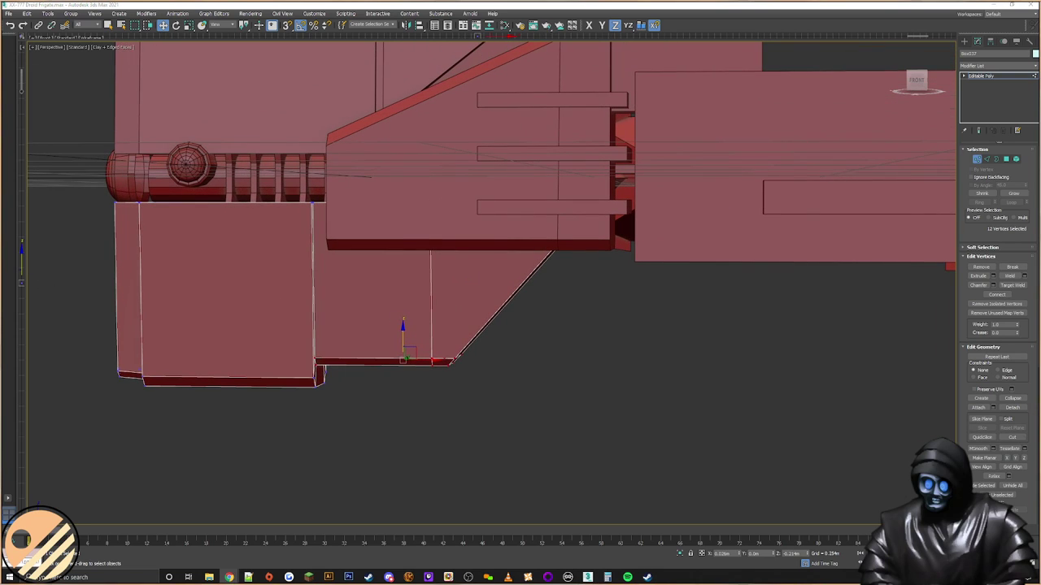
{"action": "scroll", "coordinate": [528, 345], "scroll_direction": "down", "scroll_amount": 5}
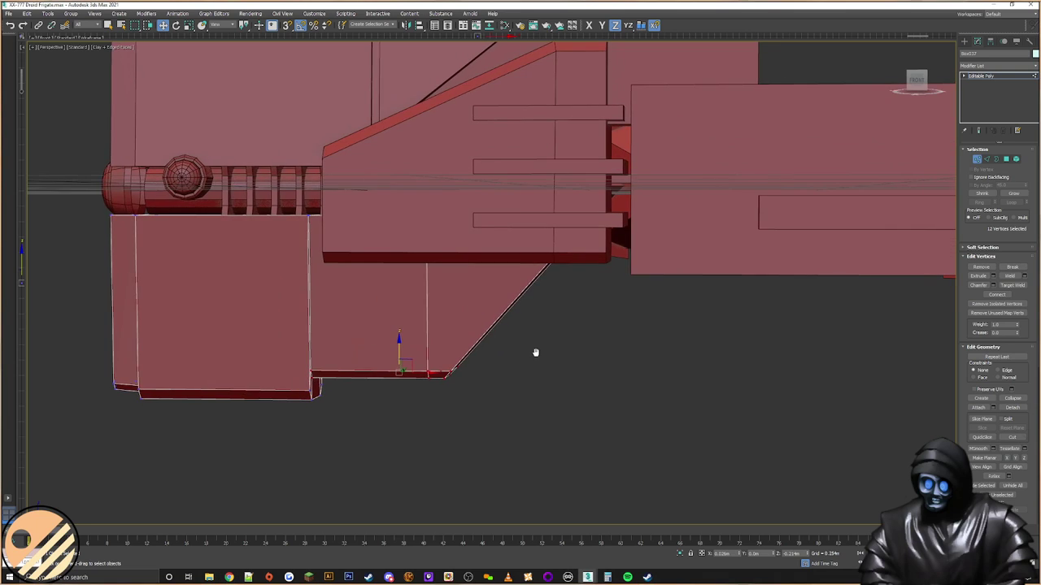
{"action": "scroll", "coordinate": [518, 336], "scroll_direction": "up", "scroll_amount": 6}
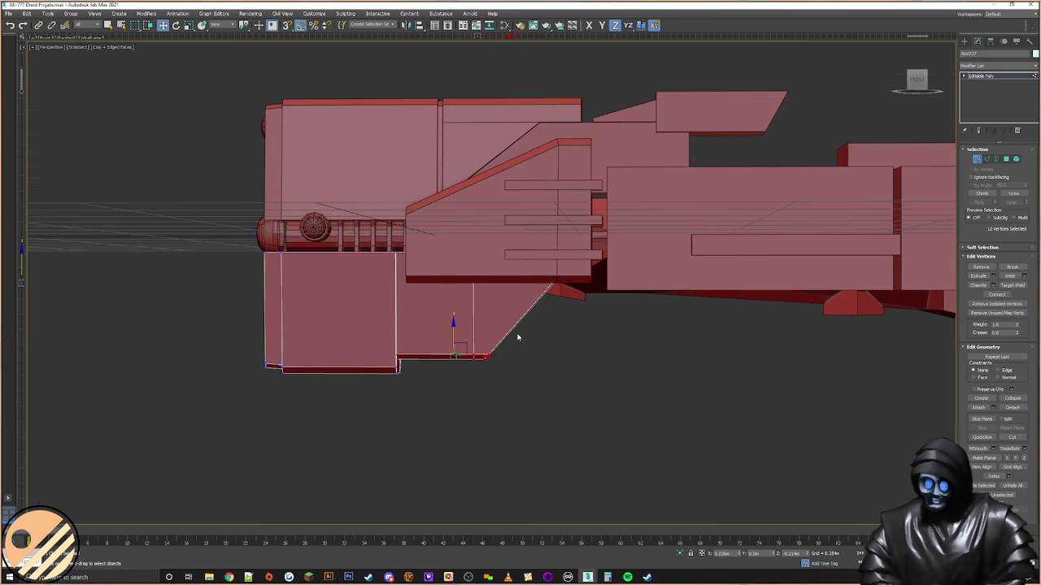
{"action": "left_click_drag", "start_coordinate": [633, 178], "coordinate": [557, 303]}
{"action": "middle_click_drag", "start_coordinate": [570, 299], "coordinate": [589, 305]}
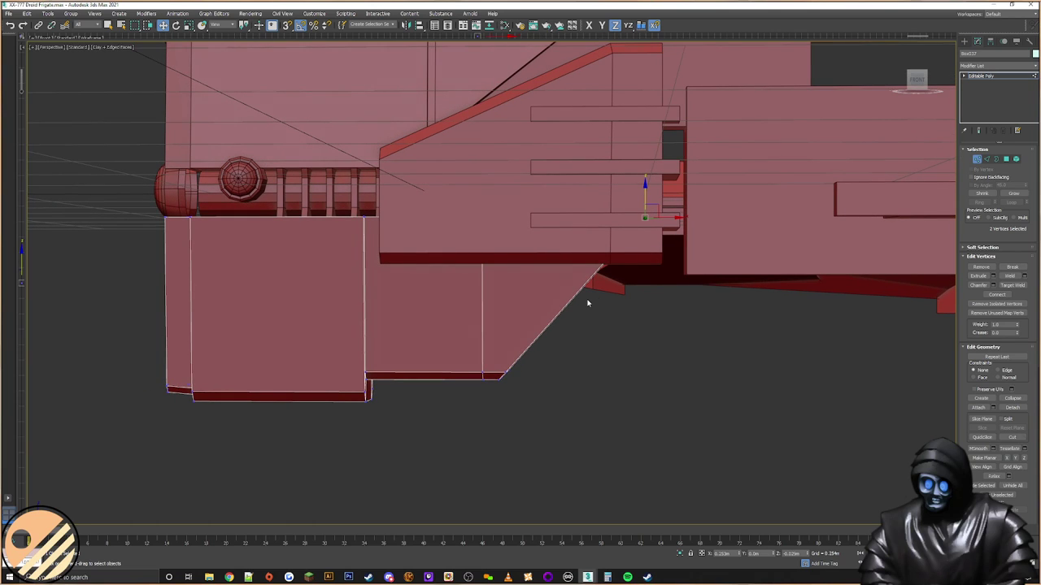
{"action": "left_click", "coordinate": [594, 304]}
{"action": "middle_click_drag", "start_coordinate": [599, 327], "coordinate": [583, 285], "text": "alt"}
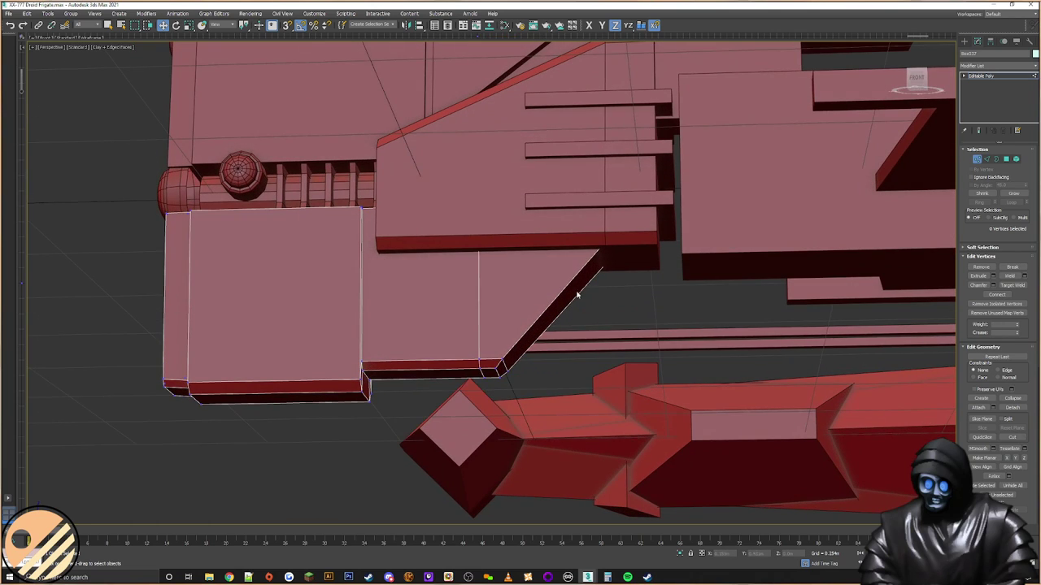
{"action": "middle_click_drag", "start_coordinate": [652, 257], "coordinate": [530, 352], "text": "alt"}
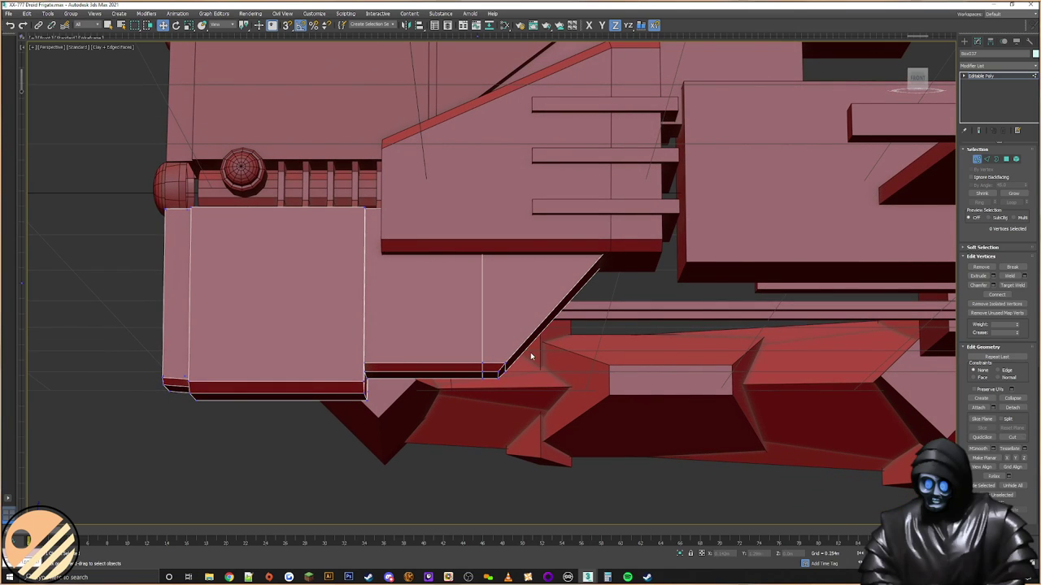
{"action": "left_click", "coordinate": [500, 374]}
{"action": "left_click_drag", "start_coordinate": [524, 371], "coordinate": [517, 370]}
{"action": "scroll", "coordinate": [545, 335], "scroll_direction": "down", "scroll_amount": 5}
{"action": "mouse_move", "coordinate": [547, 332]}
{"action": "middle_mouse_down", "text": "alt"}
{"action": "mouse_move", "coordinate": [567, 359]}
{"action": "mouse_move", "coordinate": [586, 349]}
{"action": "mouse_move", "coordinate": [544, 330]}
{"action": "middle_mouse_up", "text": "alt"}
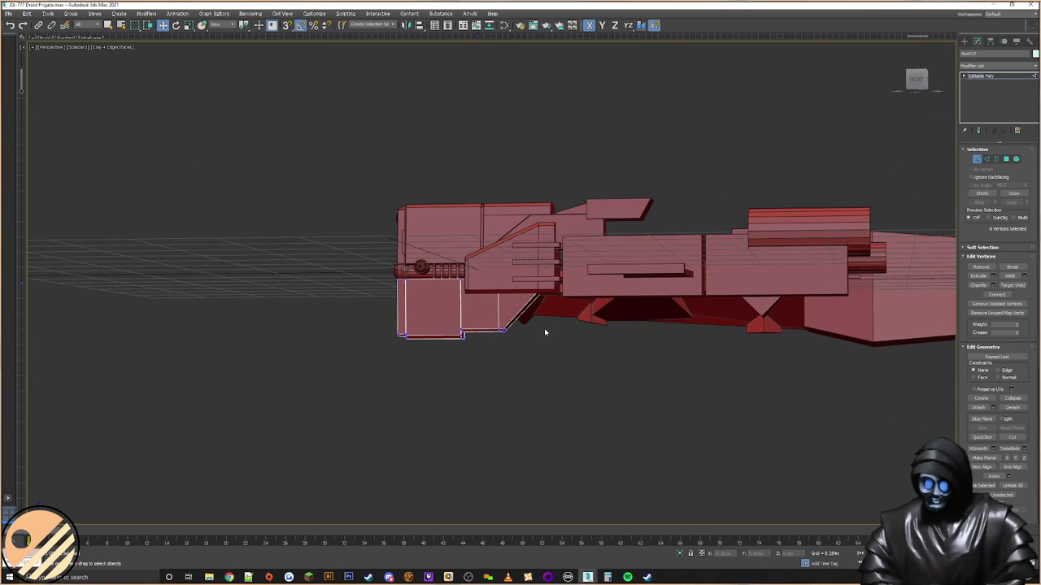
Step: Reselect the rear section's twelve bottom vertices, raise them further along Z to deepen the step, and leave vertex editing
{"action": "scroll", "coordinate": [461, 328], "scroll_direction": "up", "scroll_amount": 5}
{"action": "left_click_drag", "start_coordinate": [717, 322], "coordinate": [633, 379]}
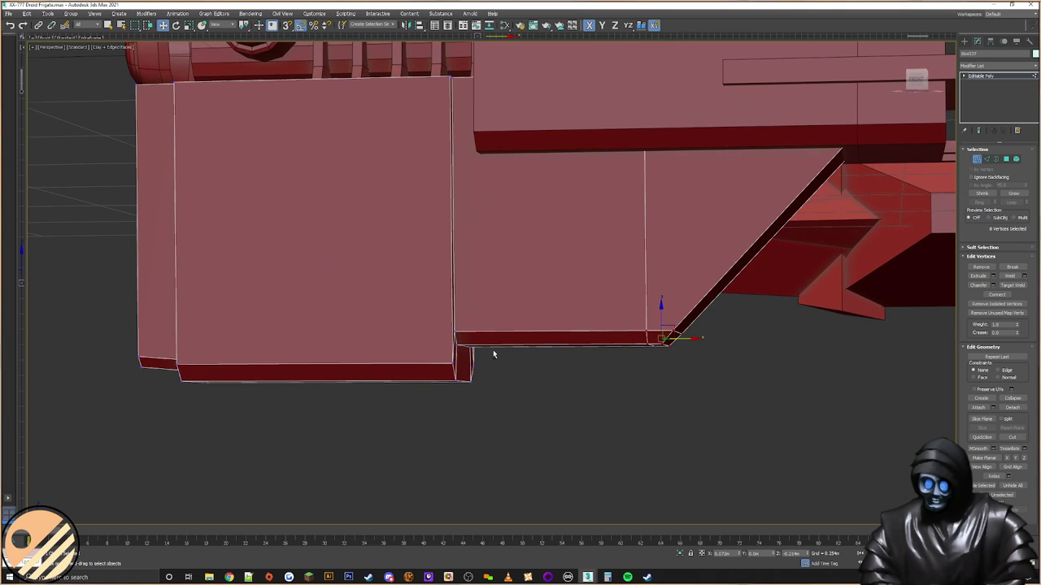
{"action": "middle_click_drag", "start_coordinate": [494, 353], "coordinate": [462, 344], "text": "alt"}
{"action": "left_click", "coordinate": [464, 334], "text": "ctrl"}
{"action": "left_click", "coordinate": [471, 346], "text": "ctrl"}
{"action": "middle_click_drag", "start_coordinate": [520, 362], "coordinate": [463, 351], "text": "alt"}
{"action": "left_click", "coordinate": [720, 352], "text": "ctrl"}
{"action": "left_click", "coordinate": [709, 361], "text": "ctrl"}
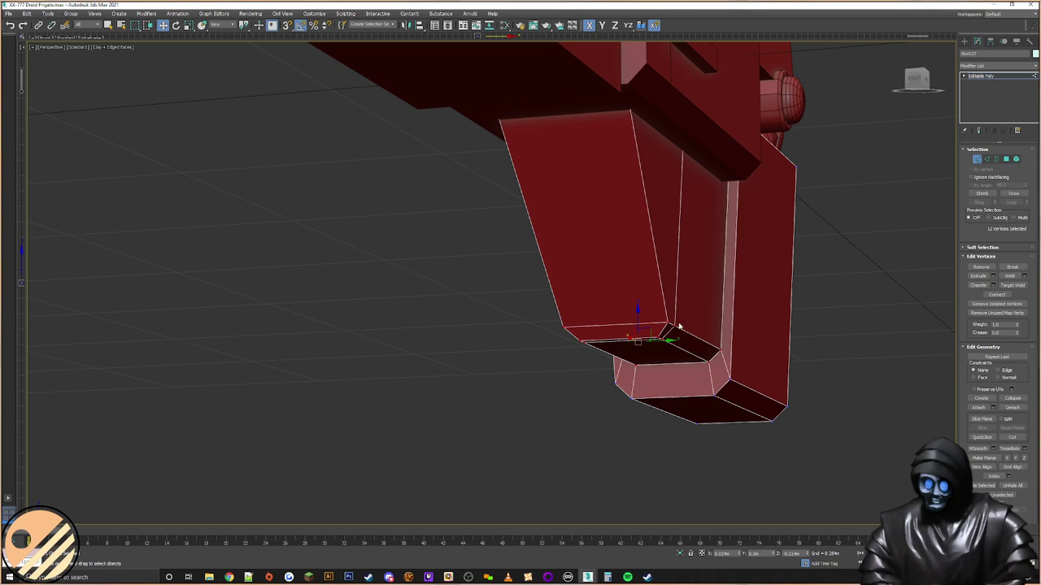
{"action": "key", "text": "F7"}
{"action": "left_click_drag", "start_coordinate": [641, 314], "coordinate": [641, 300]}
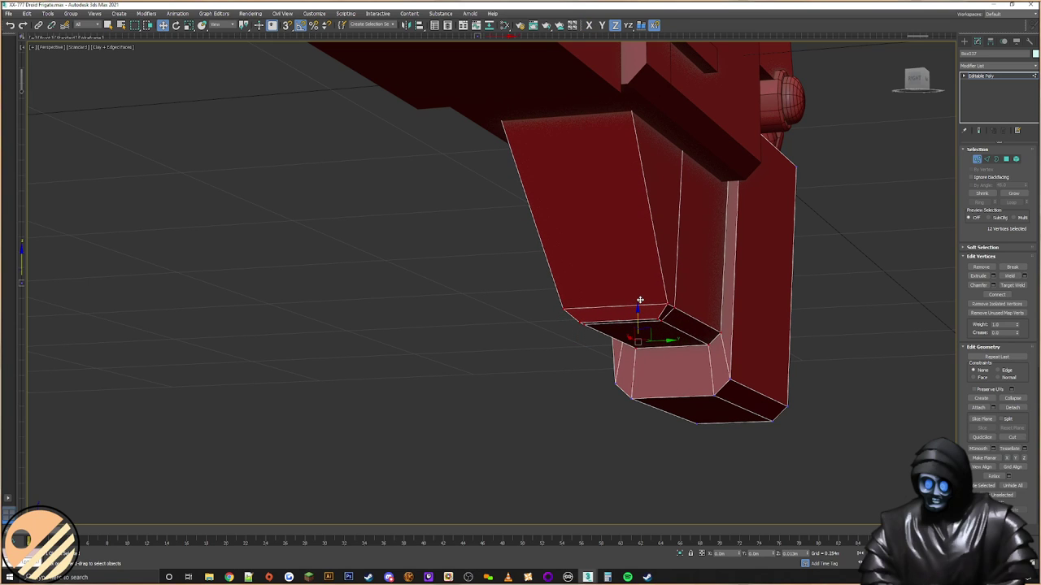
{"action": "middle_click_drag", "start_coordinate": [640, 300], "coordinate": [753, 263], "text": "alt"}
{"action": "left_click", "coordinate": [797, 321]}
{"action": "scroll", "coordinate": [797, 320], "scroll_direction": "down", "scroll_amount": 3}
{"action": "left_click", "coordinate": [963, 42]}
{"action": "left_click", "coordinate": [963, 41]}
{"action": "scroll", "coordinate": [721, 356], "scroll_direction": "down", "scroll_amount": 3}
{"action": "middle_click_drag", "start_coordinate": [720, 355], "coordinate": [609, 371], "text": "alt"}
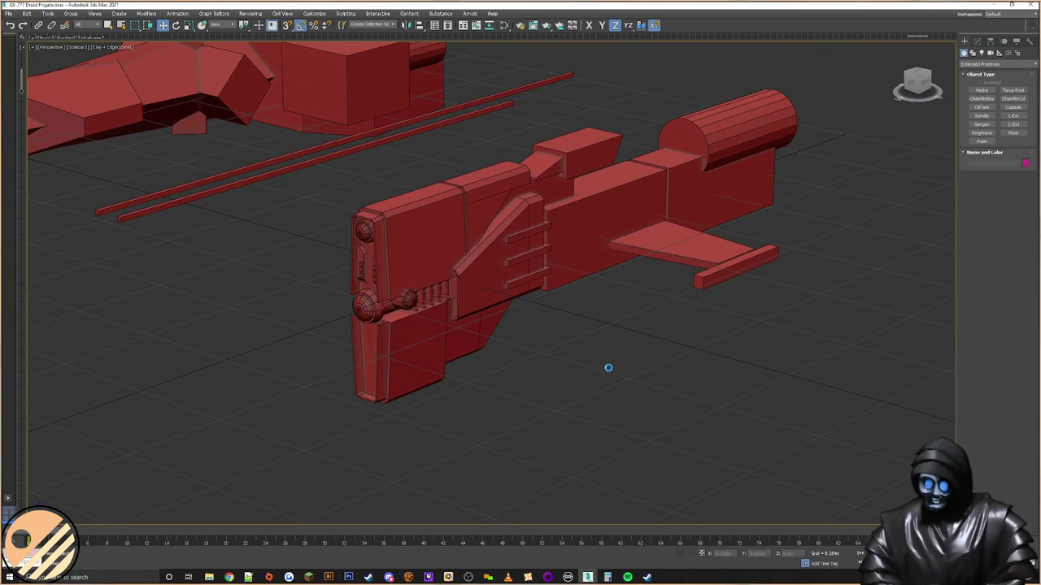
Step: Copy the upper hull front's dome, two side panels and small square details down onto the lower hull's front face
{"action": "scroll", "coordinate": [350, 322], "scroll_direction": "up", "scroll_amount": 5}
{"action": "left_click", "coordinate": [367, 304]}
{"action": "scroll", "coordinate": [370, 337], "scroll_direction": "up", "scroll_amount": 3}
{"action": "middle_click_drag", "start_coordinate": [406, 288], "coordinate": [629, 387]}
{"action": "scroll", "coordinate": [582, 256], "scroll_direction": "up", "scroll_amount": 5}
{"action": "left_click", "coordinate": [579, 254]}
{"action": "left_click", "coordinate": [577, 280], "text": "ctrl"}
{"action": "left_click", "coordinate": [577, 308], "text": "ctrl"}
{"action": "left_click", "coordinate": [591, 291], "text": "ctrl"}
{"action": "left_click", "coordinate": [654, 267], "text": "ctrl"}
{"action": "left_click", "coordinate": [652, 244], "text": "ctrl"}
{"action": "left_click", "coordinate": [647, 310], "text": "ctrl"}
{"action": "left_click", "coordinate": [652, 327], "text": "ctrl"}
{"action": "middle_click_drag", "start_coordinate": [591, 242], "coordinate": [593, 309]}
{"action": "left_click", "coordinate": [603, 172], "text": "ctrl"}
{"action": "scroll", "coordinate": [618, 352], "scroll_direction": "down", "scroll_amount": 8}
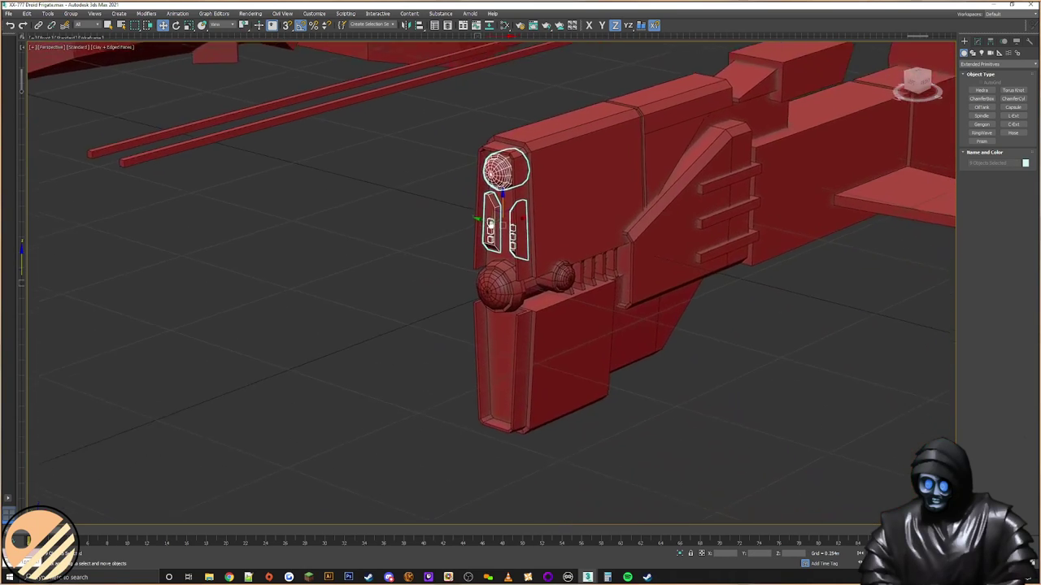
{"action": "middle_click_drag", "start_coordinate": [618, 352], "coordinate": [514, 341], "text": "alt"}
{"action": "left_click_drag", "start_coordinate": [515, 341], "coordinate": [516, 349], "text": "shift"}
{"action": "left_click", "coordinate": [523, 322]}
Step: Mirror the copied front details along Z with No Clone and adjust their height on the lower hull's front face
{"action": "left_click", "coordinate": [407, 26]}
{"action": "left_click", "coordinate": [499, 351]}
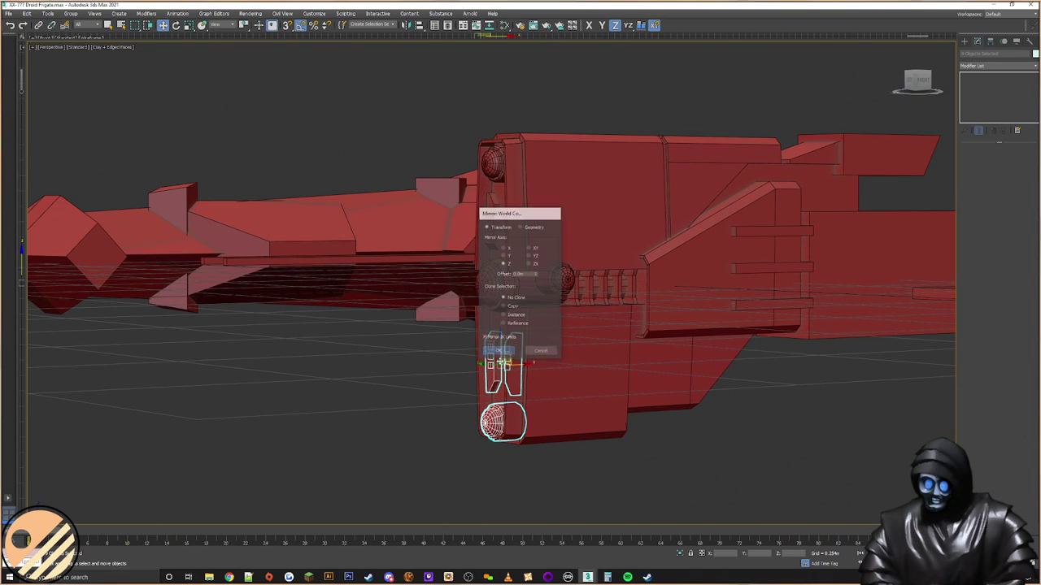
{"action": "scroll", "coordinate": [496, 342], "scroll_direction": "up", "scroll_amount": 6}
{"action": "left_click_drag", "start_coordinate": [498, 324], "coordinate": [500, 305]}
{"action": "middle_click_drag", "start_coordinate": [500, 304], "coordinate": [542, 250], "text": "alt"}
{"action": "scroll", "coordinate": [522, 249], "scroll_direction": "down", "scroll_amount": 5}
{"action": "scroll", "coordinate": [520, 284], "scroll_direction": "up", "scroll_amount": 5}
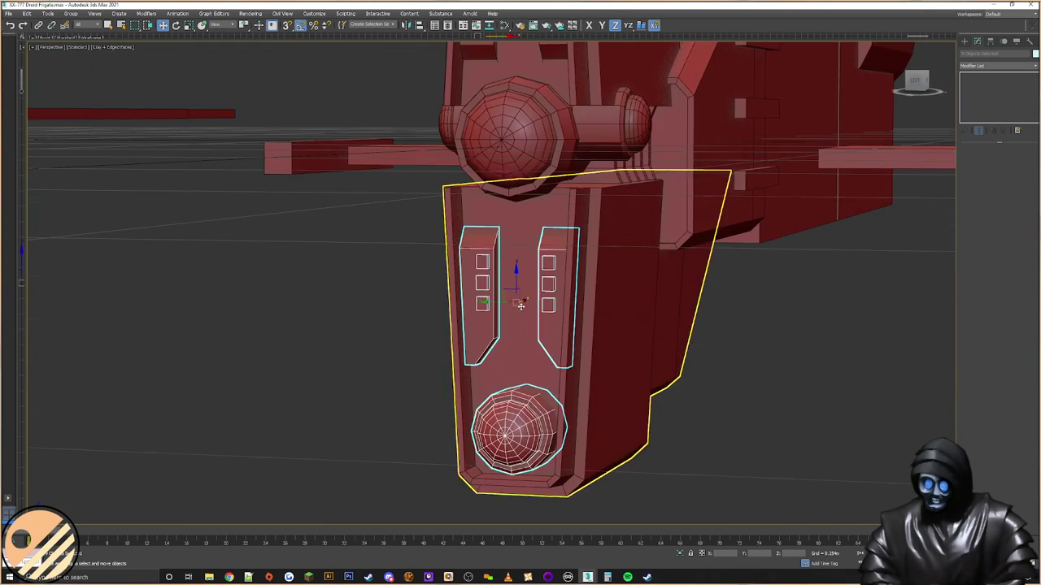
{"action": "scroll", "coordinate": [525, 279], "scroll_direction": "down", "scroll_amount": 1}
{"action": "scroll", "coordinate": [524, 279], "scroll_direction": "up", "scroll_amount": 4}
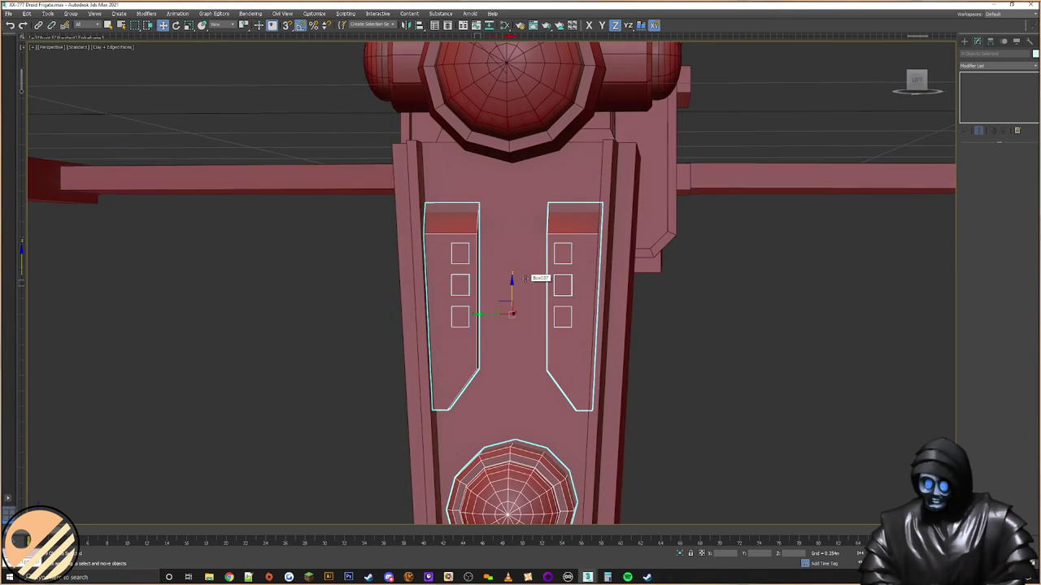
{"action": "middle_click_drag", "start_coordinate": [525, 279], "coordinate": [511, 375], "text": "alt"}
{"action": "scroll", "coordinate": [511, 376], "scroll_direction": "down", "scroll_amount": 5}
{"action": "left_click", "coordinate": [659, 376]}
Step: Examine the overall frigate and its lower front hull from several angles and distances
{"action": "middle_click_drag", "start_coordinate": [639, 346], "coordinate": [574, 365], "text": "alt"}
{"action": "scroll", "coordinate": [598, 341], "scroll_direction": "down", "scroll_amount": 2}
{"action": "scroll", "coordinate": [568, 377], "scroll_direction": "down", "scroll_amount": 1}
{"action": "scroll", "coordinate": [568, 374], "scroll_direction": "up", "scroll_amount": 4}
{"action": "scroll", "coordinate": [486, 360], "scroll_direction": "down", "scroll_amount": 4}
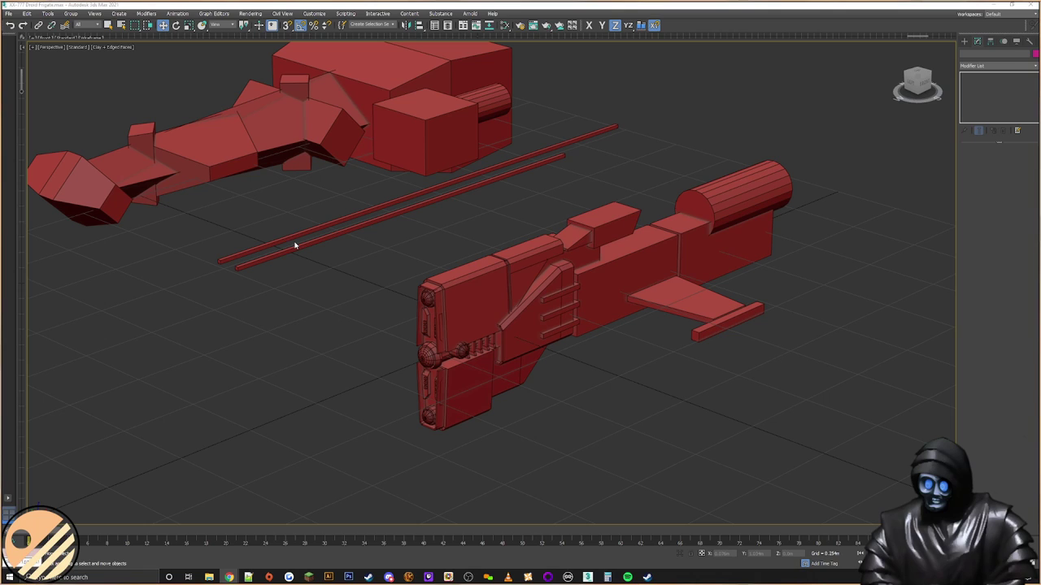
{"action": "middle_click_drag", "start_coordinate": [296, 290], "coordinate": [302, 298]}
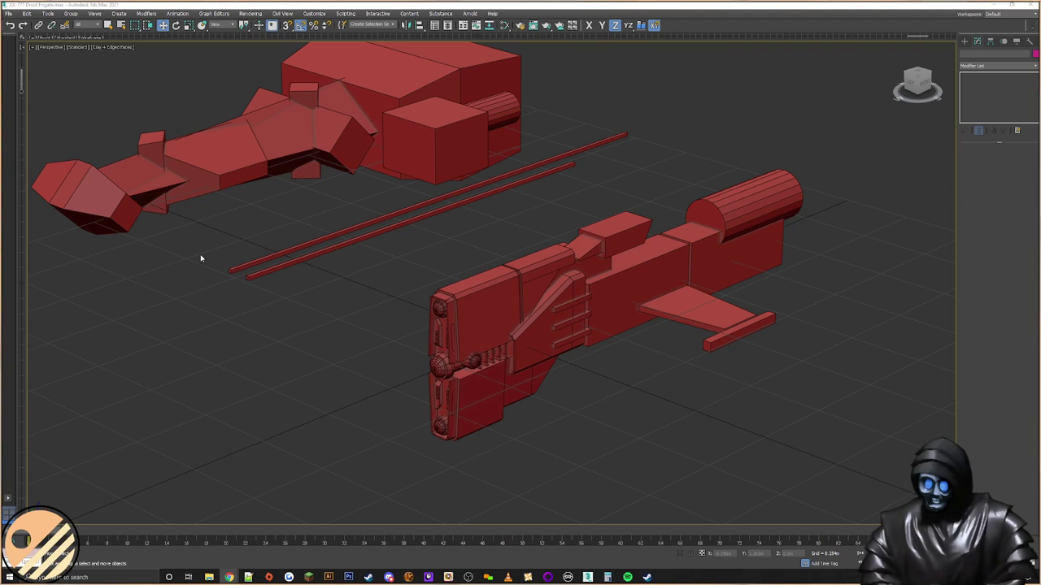
{"action": "middle_click_drag", "start_coordinate": [686, 304], "coordinate": [674, 285]}
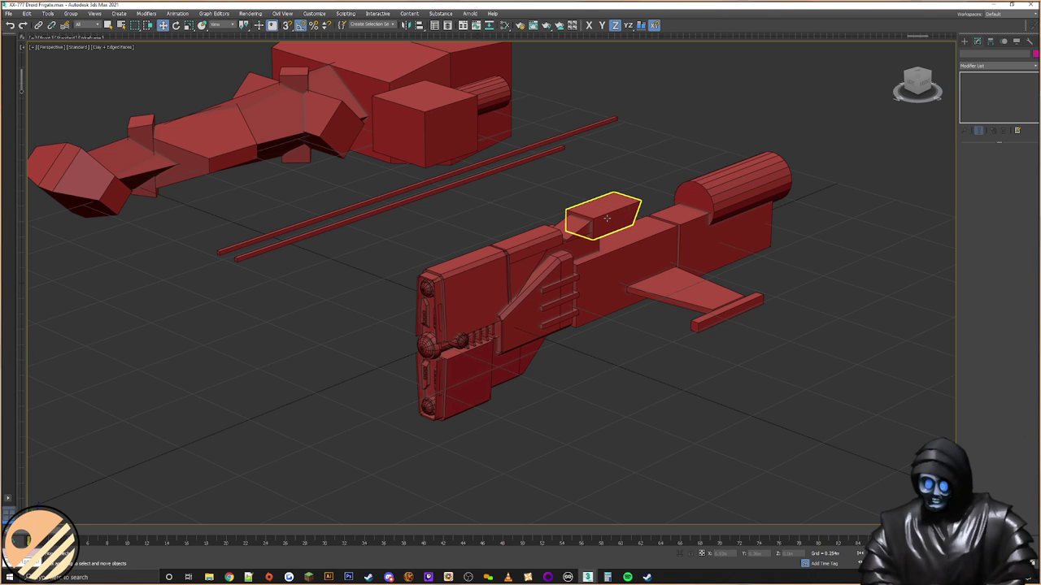
{"action": "middle_click_drag", "start_coordinate": [665, 290], "coordinate": [580, 289]}
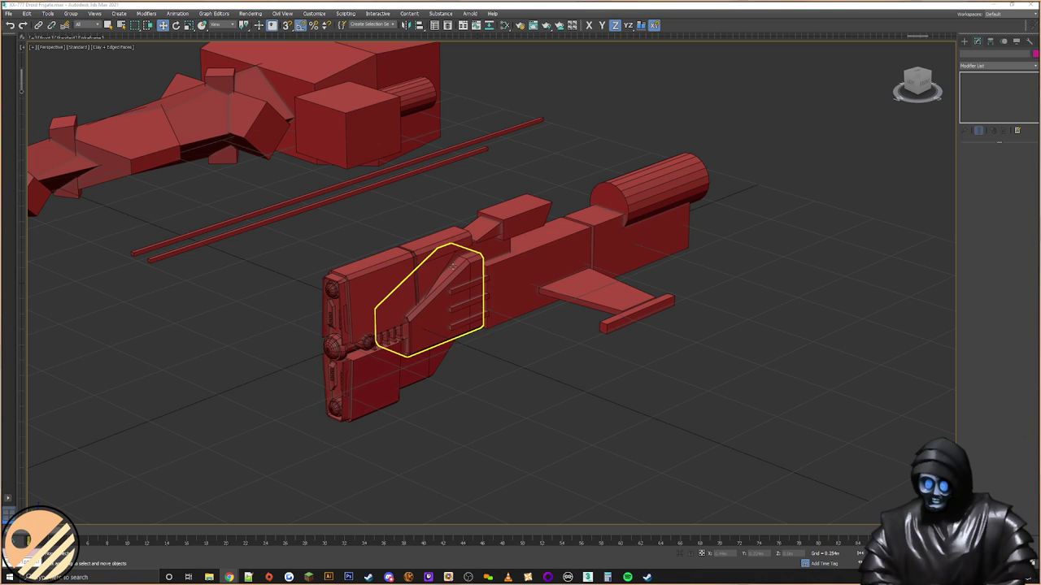
{"action": "middle_click_drag", "start_coordinate": [583, 295], "coordinate": [685, 316], "text": "alt"}
{"action": "scroll", "coordinate": [542, 301], "scroll_direction": "up", "scroll_amount": 6}
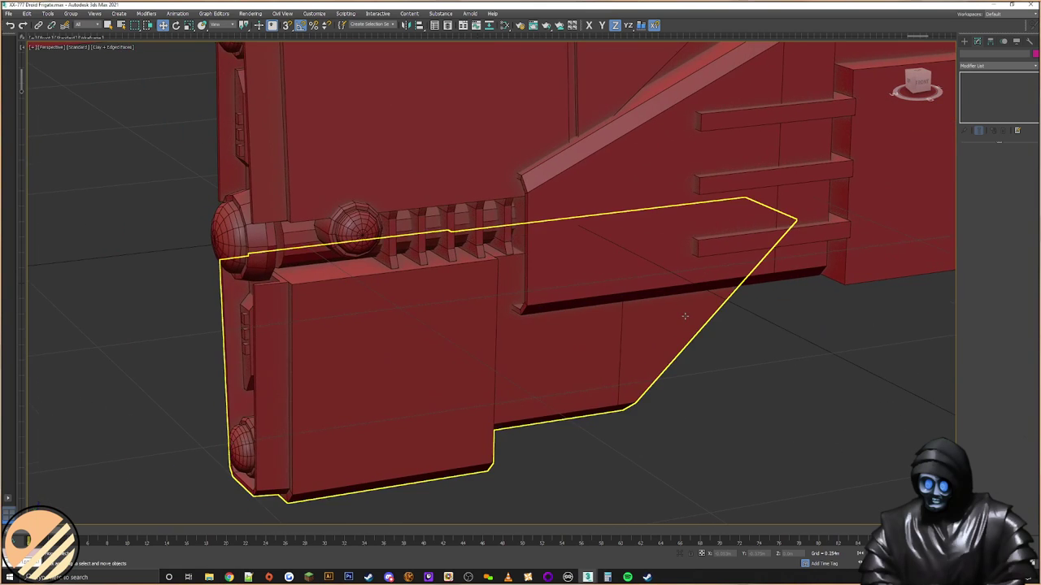
{"action": "middle_click_drag", "start_coordinate": [527, 364], "coordinate": [551, 350]}
{"action": "scroll", "coordinate": [613, 321], "scroll_direction": "down", "scroll_amount": 3}
{"action": "middle_click_drag", "start_coordinate": [635, 320], "coordinate": [720, 244]}
Step: Copy the large box behind the slatted side block down beside the lower front hull as a Copy
{"action": "left_click", "coordinate": [720, 244]}
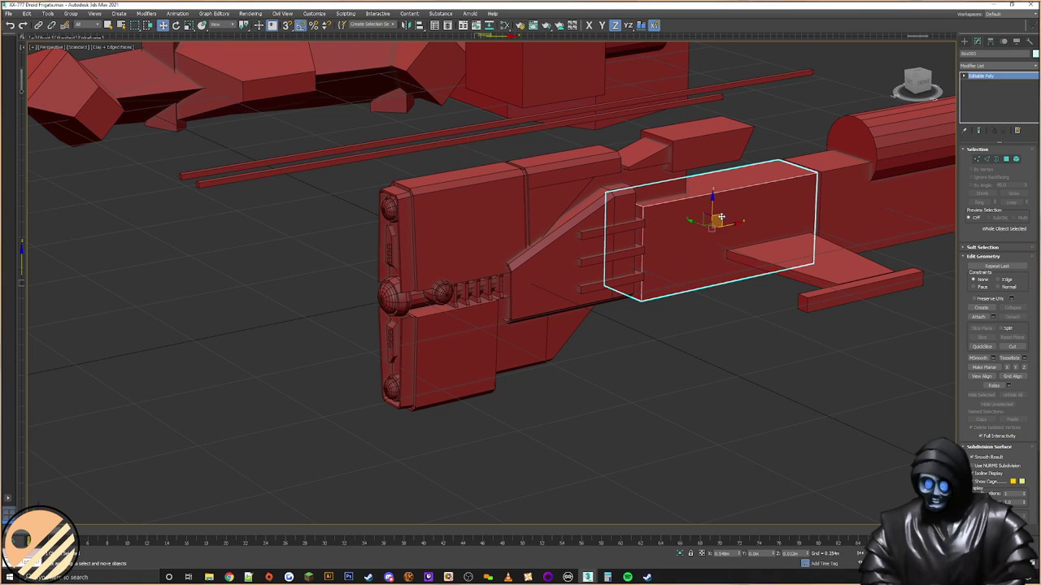
{"action": "left_click_drag", "start_coordinate": [769, 221], "coordinate": [505, 390], "text": "shift"}
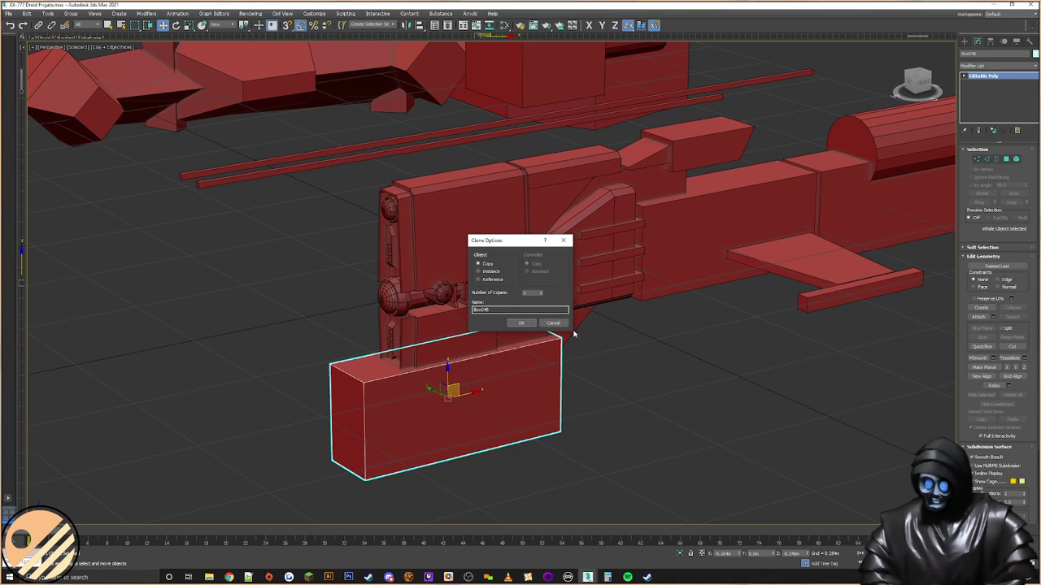
{"action": "left_click", "coordinate": [521, 323]}
{"action": "mouse_move", "coordinate": [453, 356]}
{"action": "middle_mouse_down", "text": "alt"}
{"action": "mouse_move", "coordinate": [446, 362]}
{"action": "mouse_move", "coordinate": [543, 273]}
{"action": "middle_mouse_up", "text": "alt"}
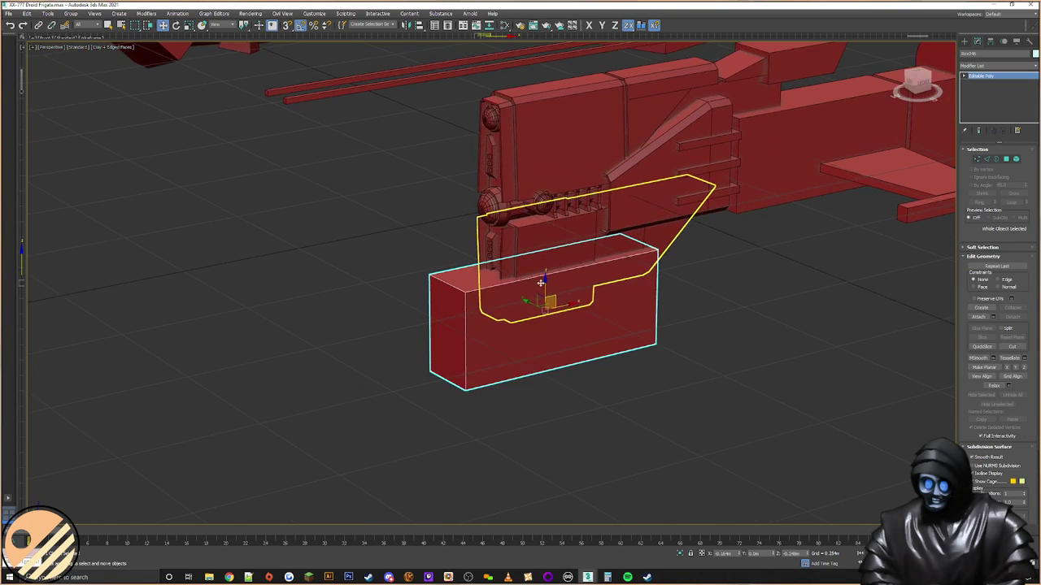
Step: Scale the copied box down and move it against the side of the lower front hull near its bottom edge
{"action": "key", "text": "z"}
{"action": "right_click", "coordinate": [561, 290]}
{"action": "left_click", "coordinate": [582, 314]}
{"action": "mouse_move", "coordinate": [558, 302]}
{"action": "left_mouse_down"}
{"action": "mouse_move", "coordinate": [499, 362]}
{"action": "mouse_move", "coordinate": [555, 312]}
{"action": "left_mouse_up"}
{"action": "right_click", "coordinate": [551, 311]}
{"action": "left_click", "coordinate": [560, 315]}
{"action": "middle_click_drag", "start_coordinate": [560, 315], "coordinate": [525, 303], "text": "alt"}
{"action": "scroll", "coordinate": [565, 305], "scroll_direction": "up", "scroll_amount": 4}
{"action": "right_click", "coordinate": [565, 306]}
{"action": "left_click", "coordinate": [585, 316]}
{"action": "left_click_drag", "start_coordinate": [525, 303], "coordinate": [600, 262]}
{"action": "middle_click_drag", "start_coordinate": [610, 263], "coordinate": [608, 304], "text": "alt"}
{"action": "scroll", "coordinate": [602, 307], "scroll_direction": "up", "scroll_amount": 2}
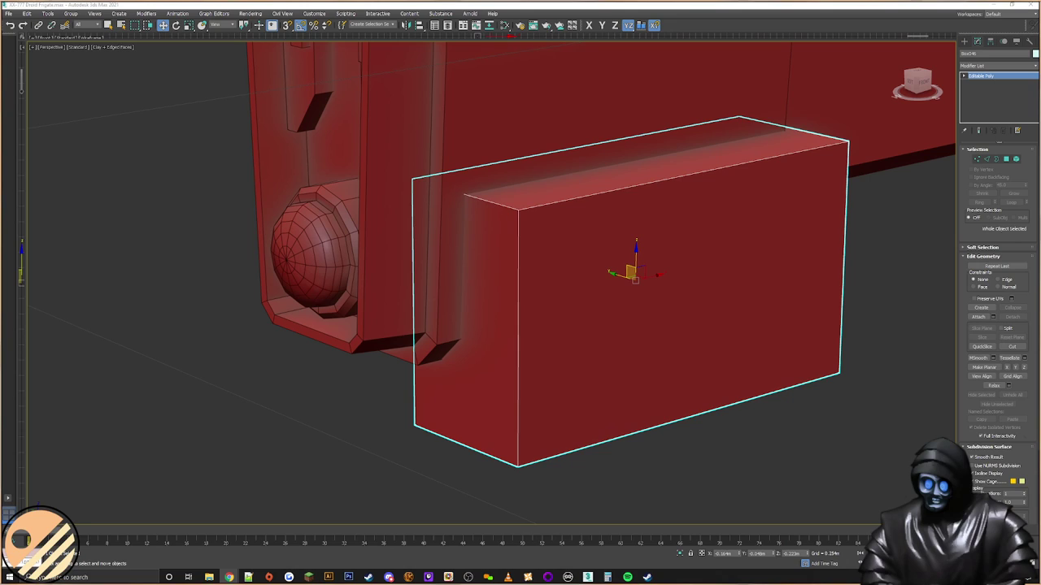
Step: Examine the small box's size and placement against the lower hull from near and far
{"action": "middle_click_drag", "start_coordinate": [774, 277], "coordinate": [490, 341]}
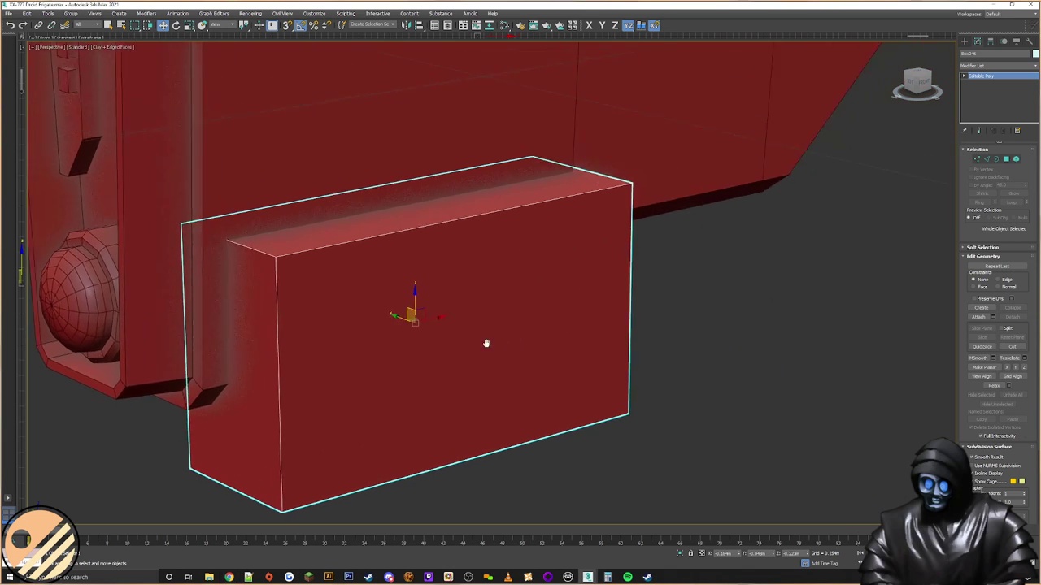
{"action": "scroll", "coordinate": [502, 342], "scroll_direction": "down", "scroll_amount": 5}
{"action": "middle_click_drag", "start_coordinate": [651, 302], "coordinate": [400, 353]}
{"action": "middle_click_drag", "start_coordinate": [610, 321], "coordinate": [771, 272]}
{"action": "middle_click_drag", "start_coordinate": [651, 307], "coordinate": [746, 320]}
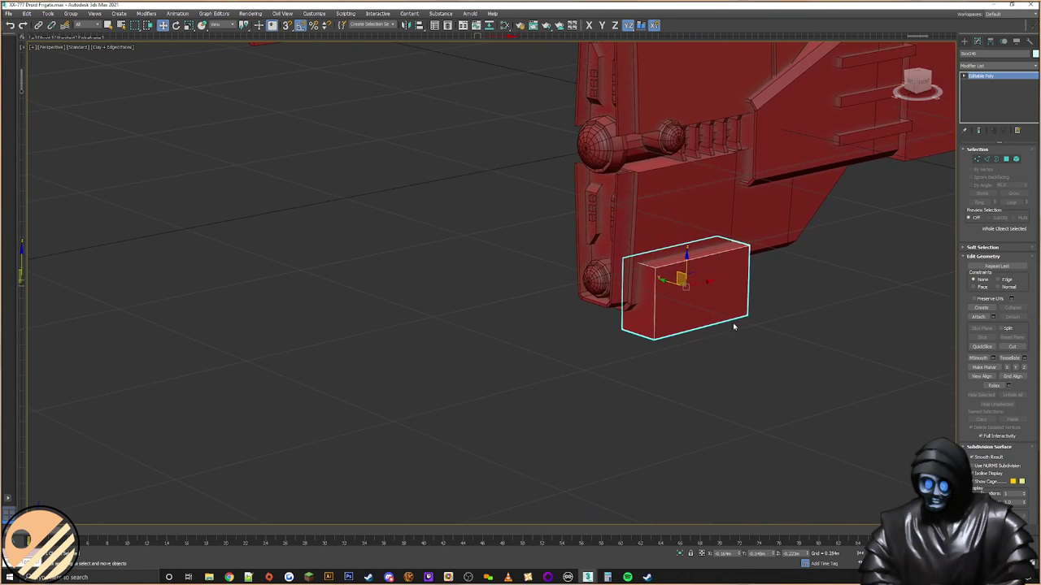
{"action": "scroll", "coordinate": [724, 318], "scroll_direction": "up", "scroll_amount": 4}
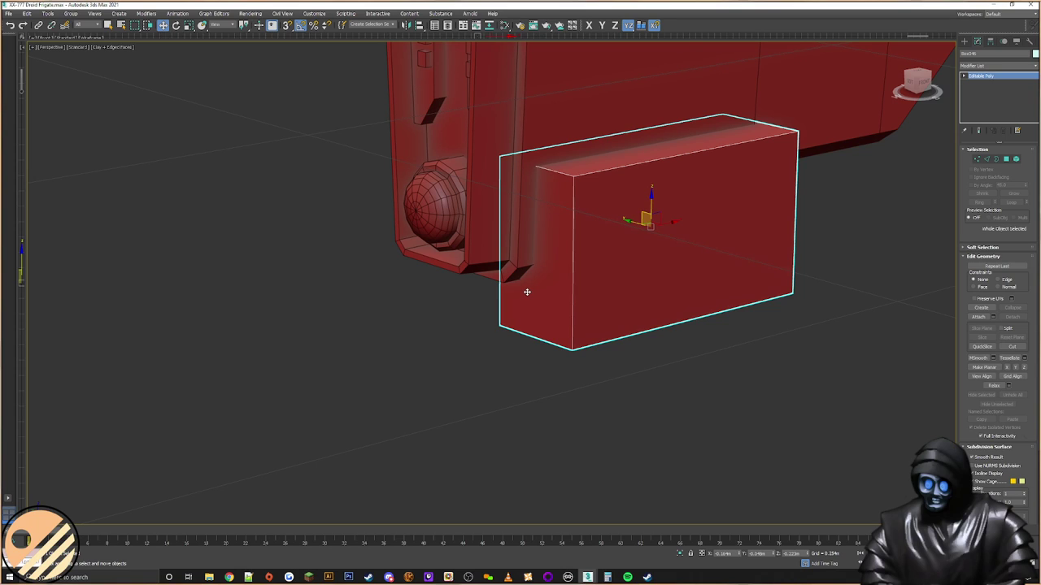
{"action": "scroll", "coordinate": [527, 292], "scroll_direction": "down", "scroll_amount": 5}
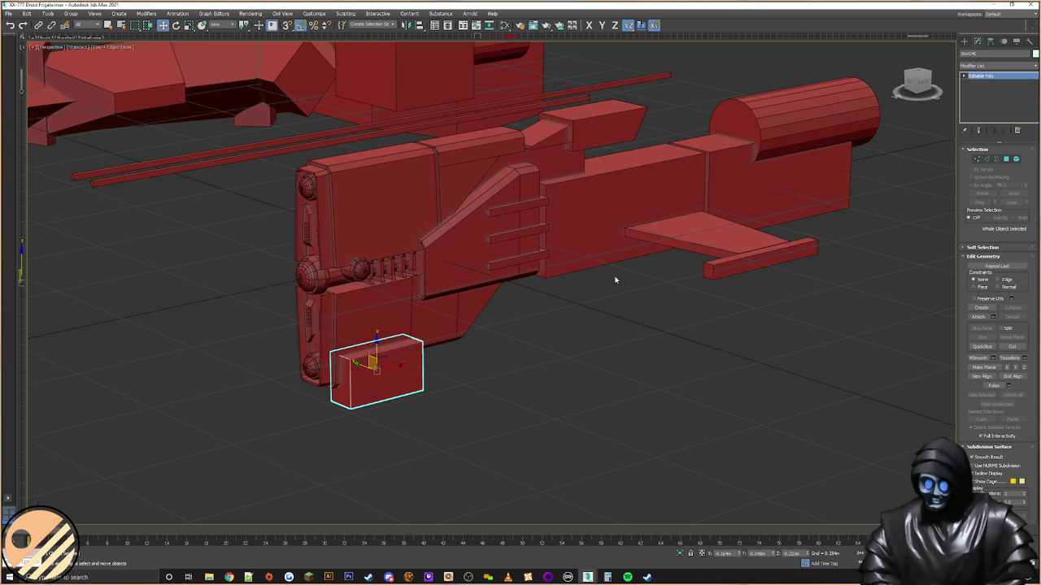
{"action": "middle_click_drag", "start_coordinate": [391, 380], "coordinate": [586, 323]}
{"action": "scroll", "coordinate": [587, 323], "scroll_direction": "up", "scroll_amount": 2}
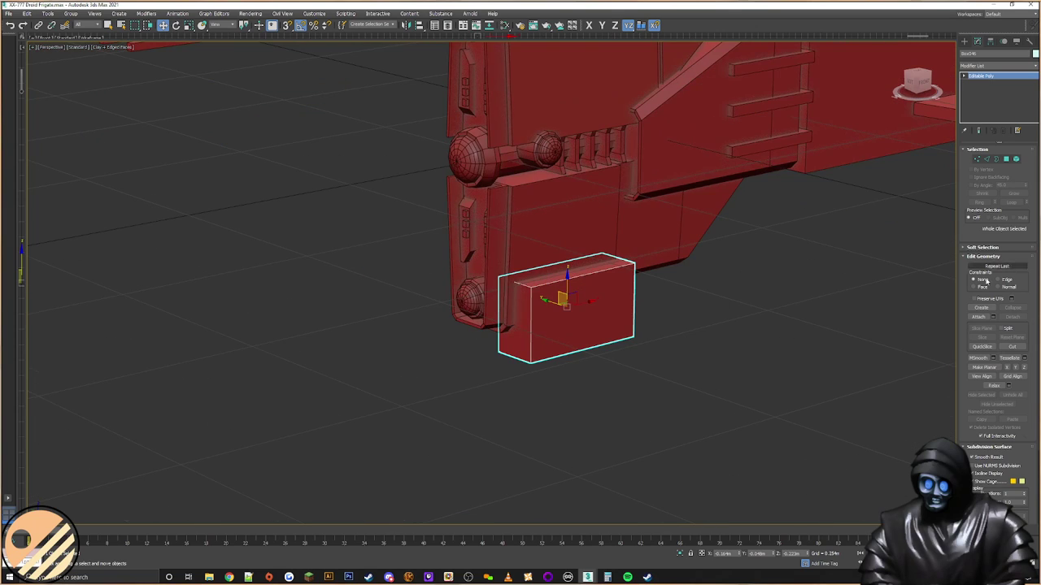
{"action": "scroll", "coordinate": [648, 326], "scroll_direction": "up", "scroll_amount": 2}
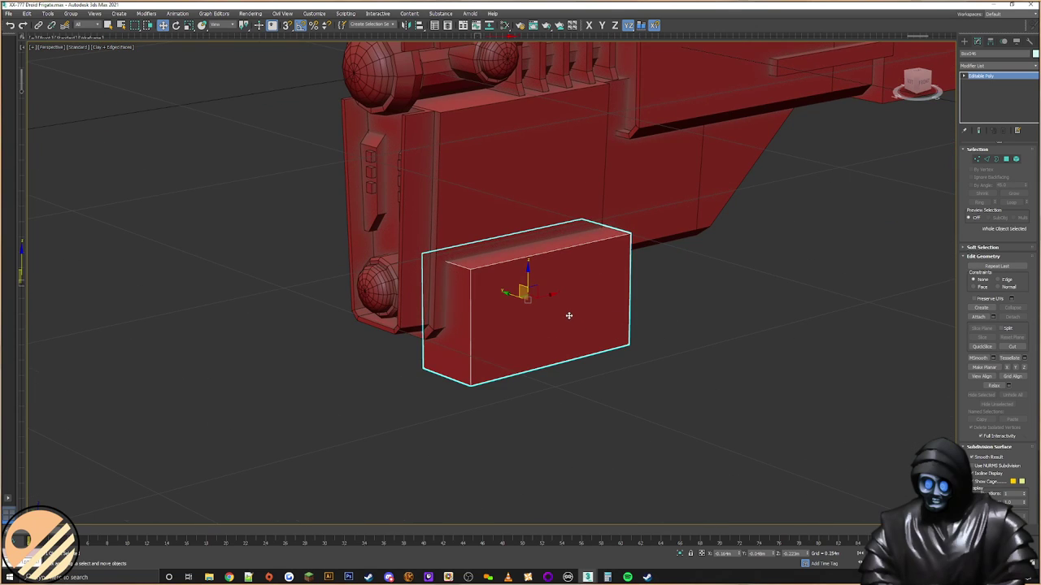
Step: Lower the top vertices of the small box beside the lower front hull to reduce its height
{"action": "scroll", "coordinate": [568, 306], "scroll_direction": "up", "scroll_amount": 1}
{"action": "middle_click_drag", "start_coordinate": [568, 307], "coordinate": [663, 252]}
{"action": "key", "text": "1"}
{"action": "left_click_drag", "start_coordinate": [774, 127], "coordinate": [386, 249]}
{"action": "left_click_drag", "start_coordinate": [574, 163], "coordinate": [570, 212]}
{"action": "middle_click_drag", "start_coordinate": [538, 295], "coordinate": [535, 293]}
{"action": "key", "text": "l"}
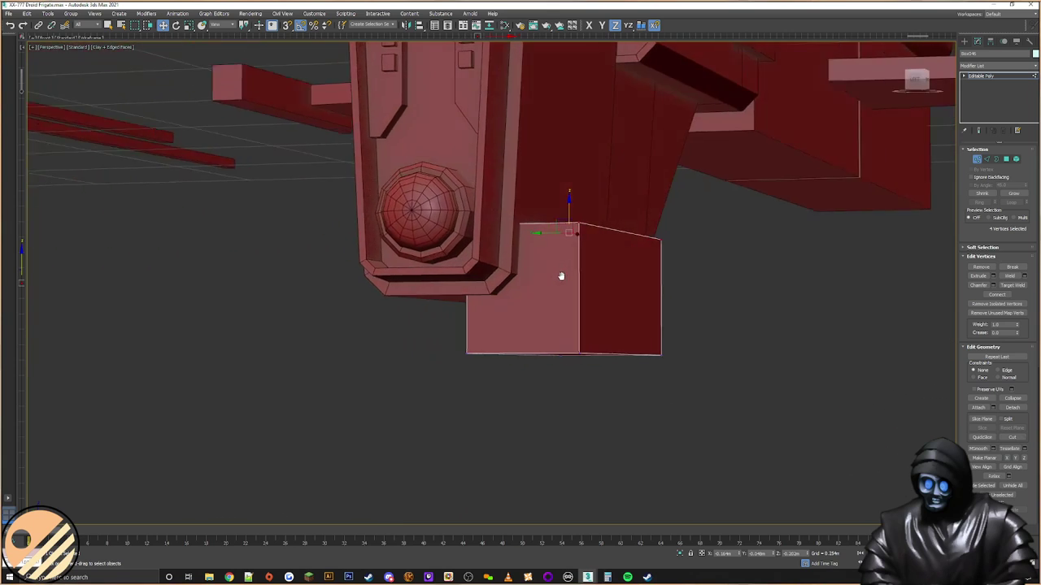
{"action": "left_click_drag", "start_coordinate": [569, 216], "coordinate": [582, 210]}
Step: Move the box's front-end vertices toward the front of the hull and pull its rear-end vertices forward to shorten it
{"action": "middle_click_drag", "start_coordinate": [582, 213], "coordinate": [482, 241], "text": "alt"}
{"action": "left_click_drag", "start_coordinate": [518, 156], "coordinate": [315, 416]}
{"action": "middle_click_drag", "start_coordinate": [404, 345], "coordinate": [465, 313], "text": "alt"}
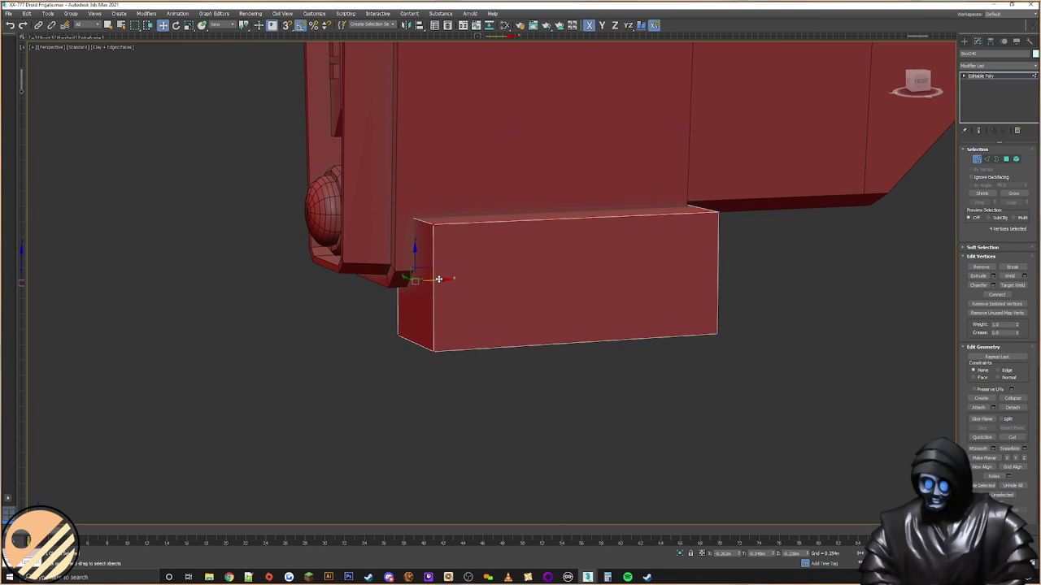
{"action": "left_click_drag", "start_coordinate": [438, 279], "coordinate": [393, 287]}
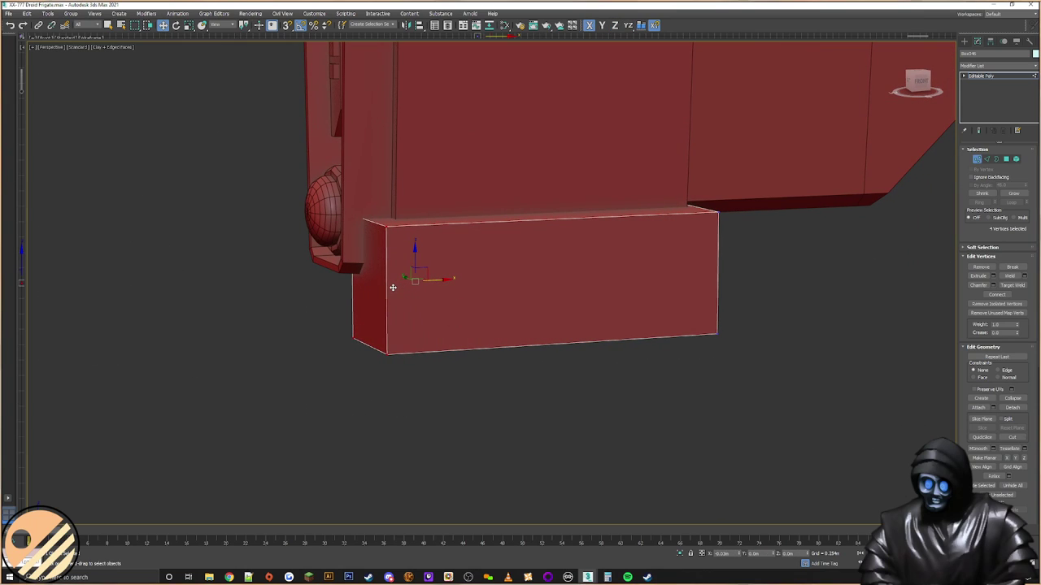
{"action": "left_click_drag", "start_coordinate": [725, 146], "coordinate": [611, 363]}
{"action": "left_click_drag", "start_coordinate": [720, 266], "coordinate": [487, 278]}
Step: Narrow the box by moving its outer-side vertices toward the hull and its inner-side vertices outward to the hull's side
{"action": "middle_click_drag", "start_coordinate": [488, 278], "coordinate": [549, 279], "text": "alt"}
{"action": "left_click_drag", "start_coordinate": [548, 174], "coordinate": [477, 375]}
{"action": "middle_click_drag", "start_coordinate": [509, 309], "coordinate": [504, 295], "text": "alt"}
{"action": "left_click_drag", "start_coordinate": [501, 283], "coordinate": [460, 286]}
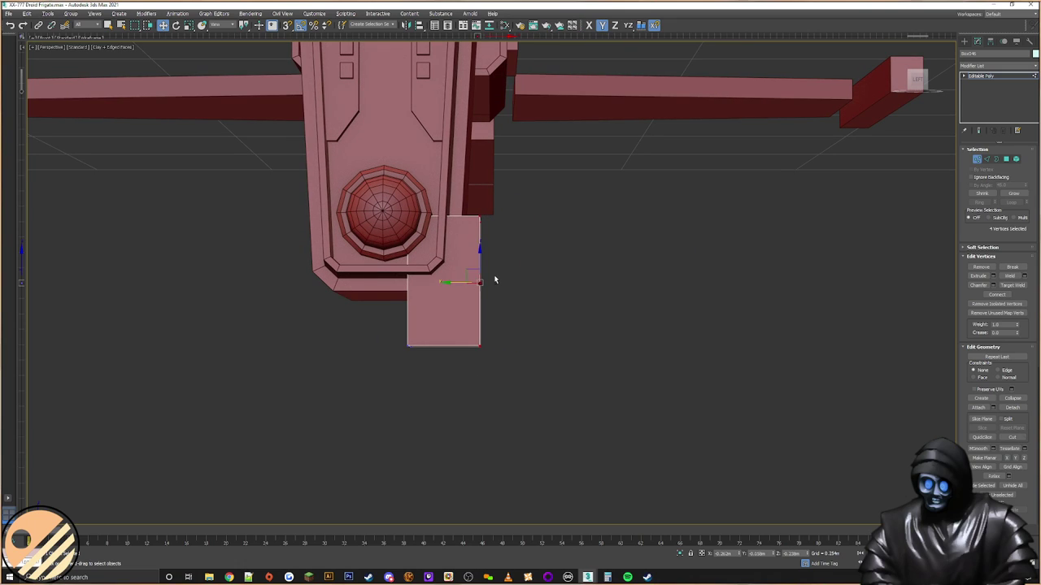
{"action": "middle_click_drag", "start_coordinate": [493, 278], "coordinate": [464, 290], "text": "alt"}
{"action": "middle_click_drag", "start_coordinate": [571, 305], "coordinate": [565, 263], "text": "alt"}
{"action": "left_click", "coordinate": [386, 282]}
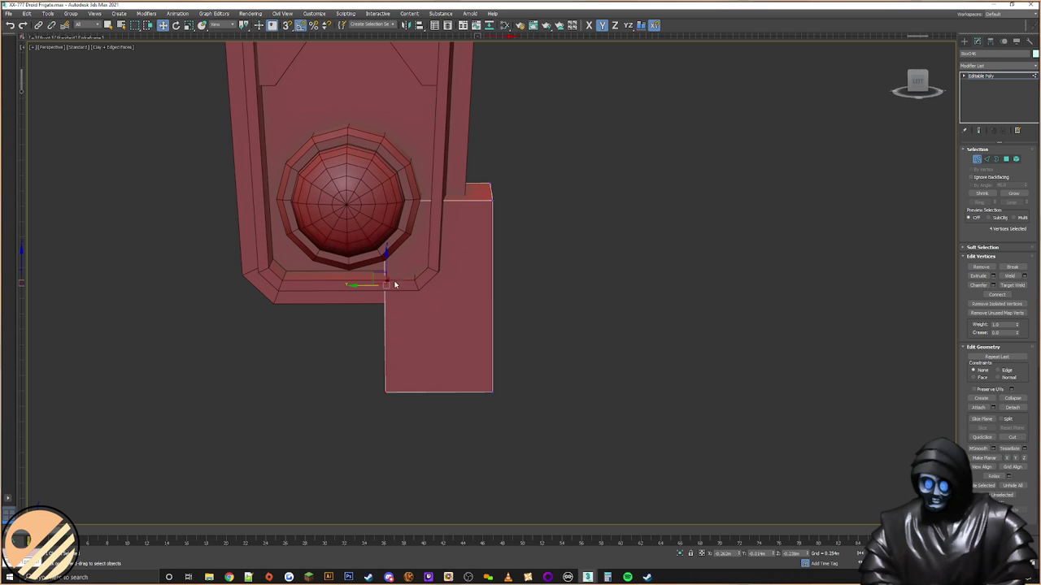
{"action": "left_click_drag", "start_coordinate": [366, 286], "coordinate": [420, 281]}
Step: Raise the box's bottom vertices so its underside sits near the hull's lower edge
{"action": "middle_click_drag", "start_coordinate": [483, 322], "coordinate": [488, 283]}
{"action": "left_click_drag", "start_coordinate": [579, 313], "coordinate": [338, 411]}
{"action": "middle_click_drag", "start_coordinate": [415, 358], "coordinate": [417, 351], "text": "alt"}
{"action": "left_click_drag", "start_coordinate": [468, 323], "coordinate": [478, 244]}
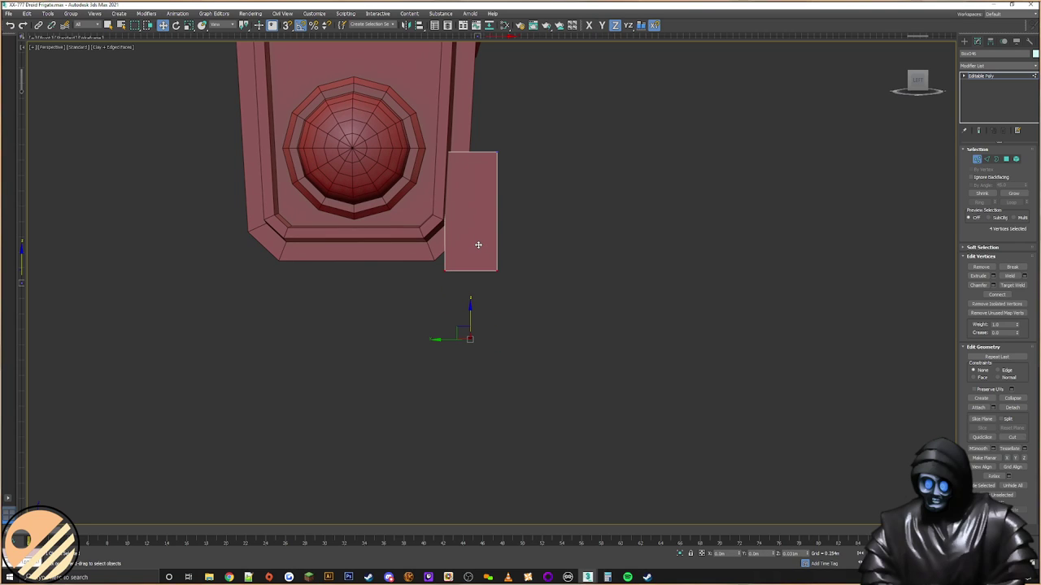
{"action": "left_click_drag", "start_coordinate": [478, 245], "coordinate": [499, 233]}
{"action": "middle_click_drag", "start_coordinate": [607, 258], "coordinate": [613, 305], "text": "alt"}
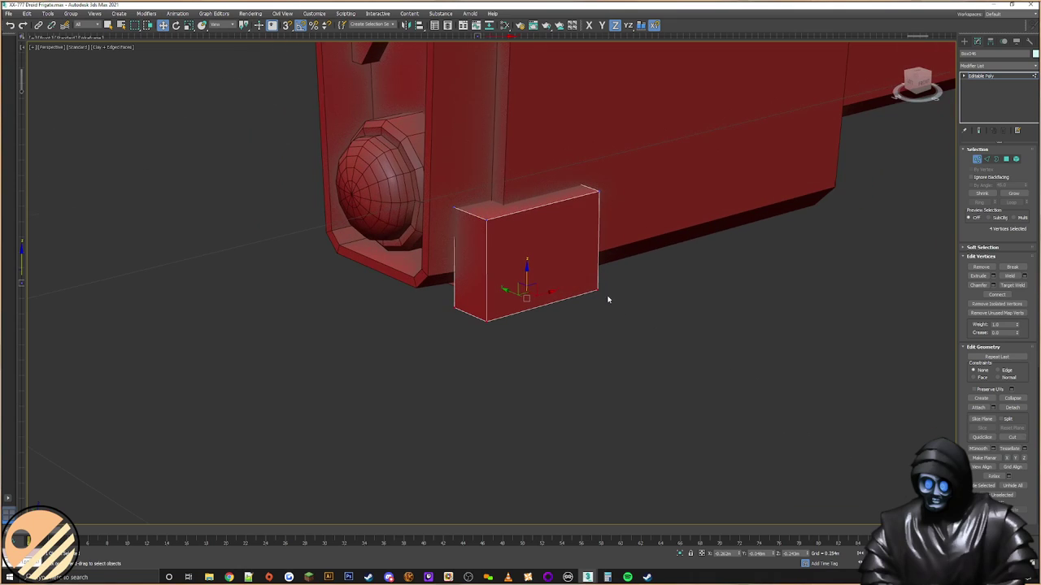
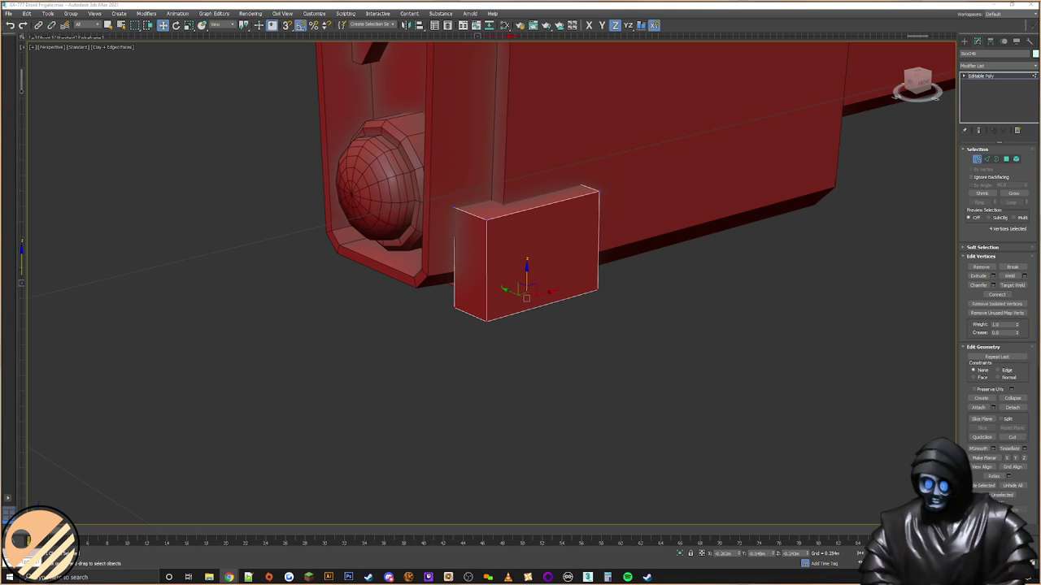
Step: Switch to Chrome, look through the "nintendo boxboy" image results and open the "BOXBOY! + BOXGIRL! - Overview Trailer" from the video results
{"action": "left_click_drag", "start_coordinate": [1040, 180], "coordinate": [674, 111]}
{"action": "scroll", "coordinate": [529, 299], "scroll_direction": "down", "scroll_amount": 2}
{"action": "scroll", "coordinate": [485, 295], "scroll_direction": "down", "scroll_amount": 2}
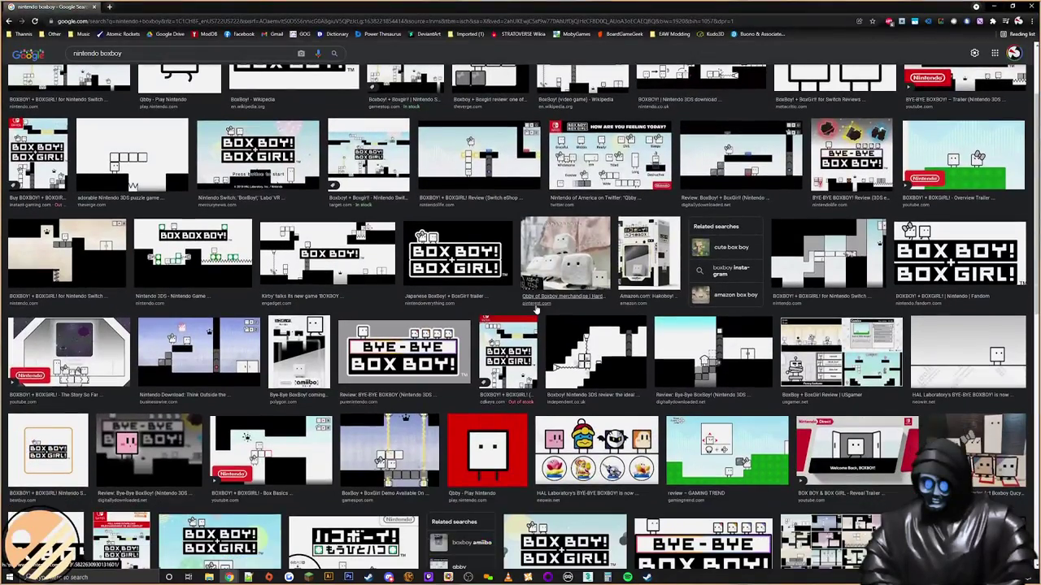
{"action": "scroll", "coordinate": [486, 294], "scroll_direction": "up", "scroll_amount": 3}
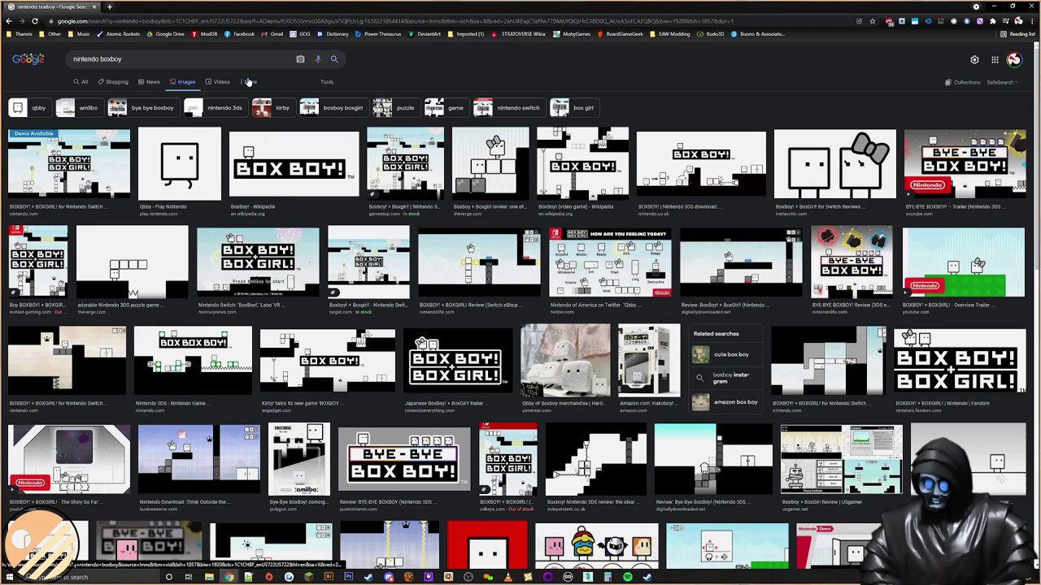
{"action": "left_click", "coordinate": [221, 82]}
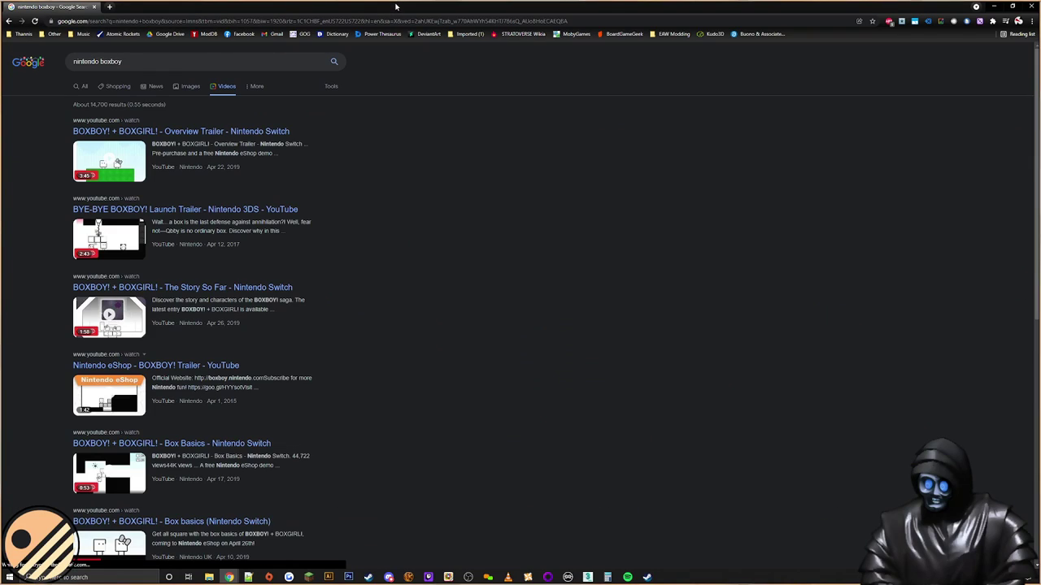
{"action": "left_click", "coordinate": [162, 132]}
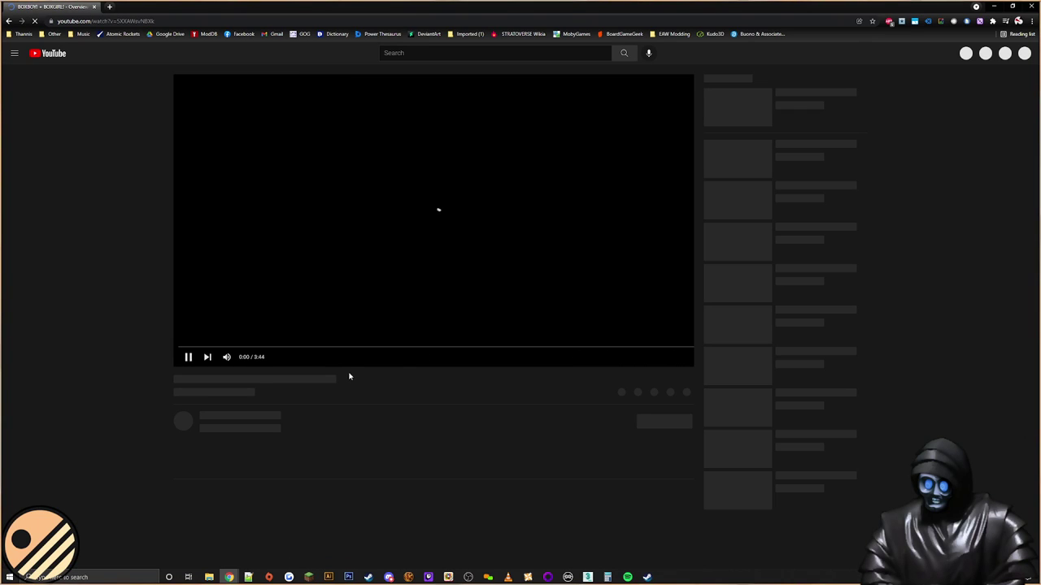
Step: Skip past the trailer's opening, set its quality to 1080p60 and enlarge the player to theater mode
{"action": "left_click", "coordinate": [213, 348]}
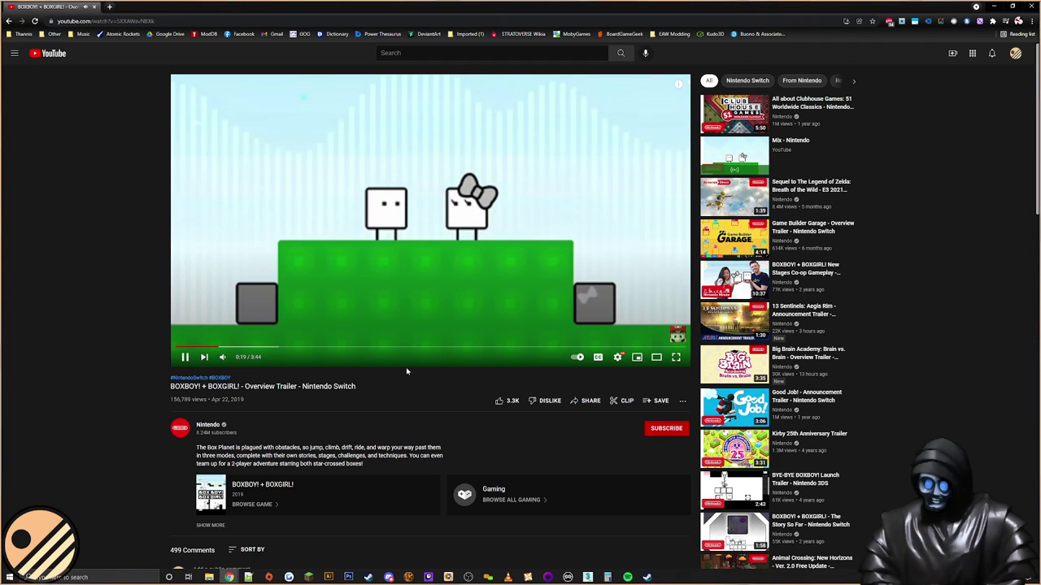
{"action": "left_click", "coordinate": [617, 356]}
{"action": "left_click", "coordinate": [642, 335]}
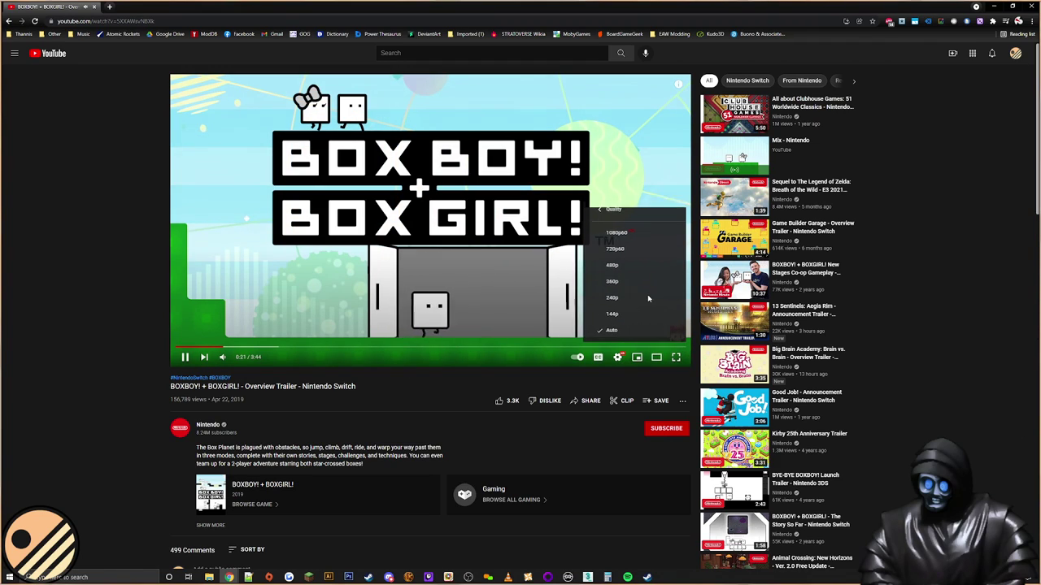
{"action": "left_click", "coordinate": [621, 233]}
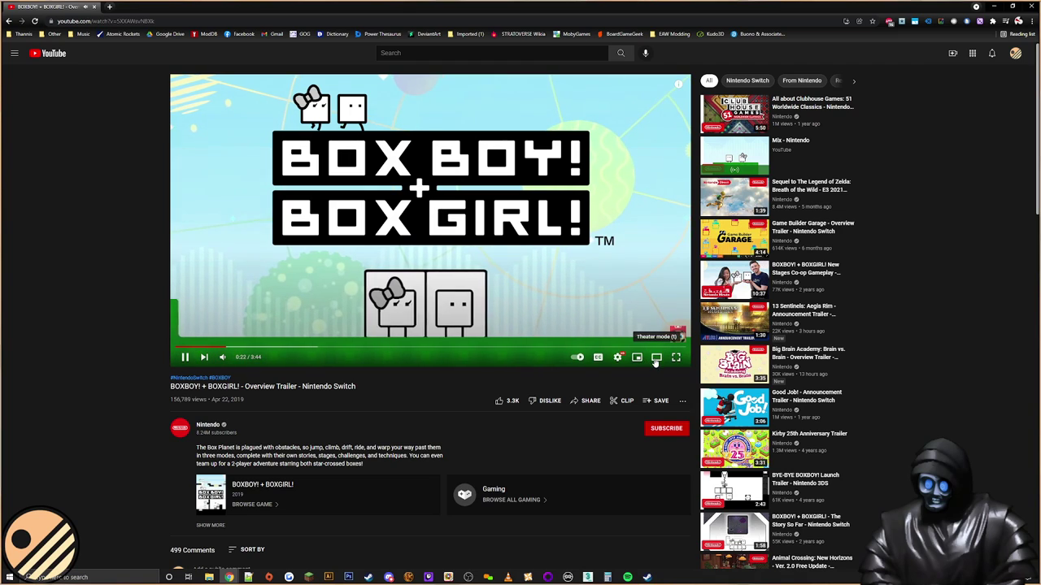
{"action": "left_click", "coordinate": [655, 359]}
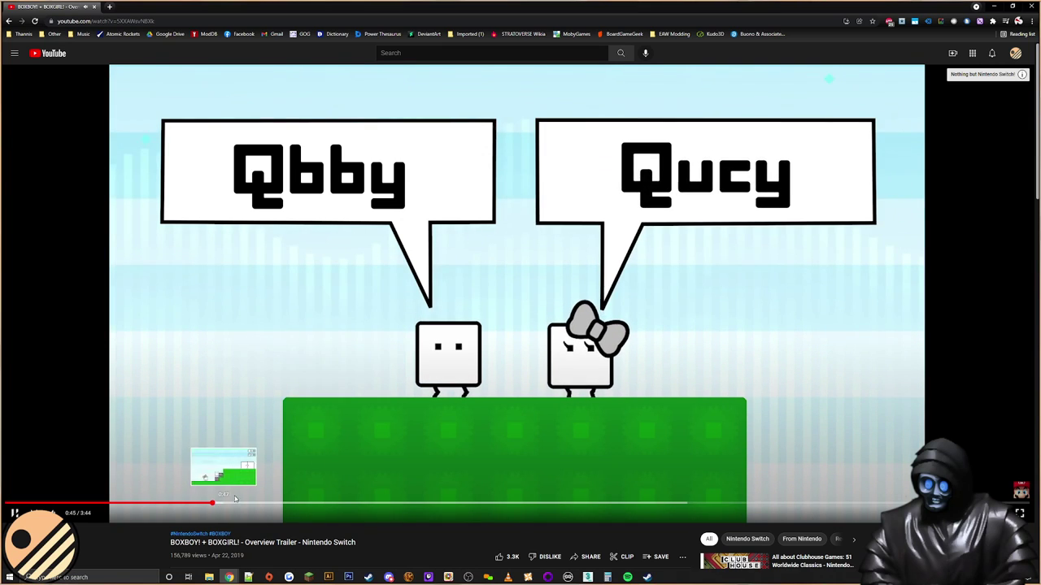
Step: Watch sections of the BOXBOY! + BOXGIRL! trailer by skipping ahead through it
{"action": "left_click", "coordinate": [211, 502]}
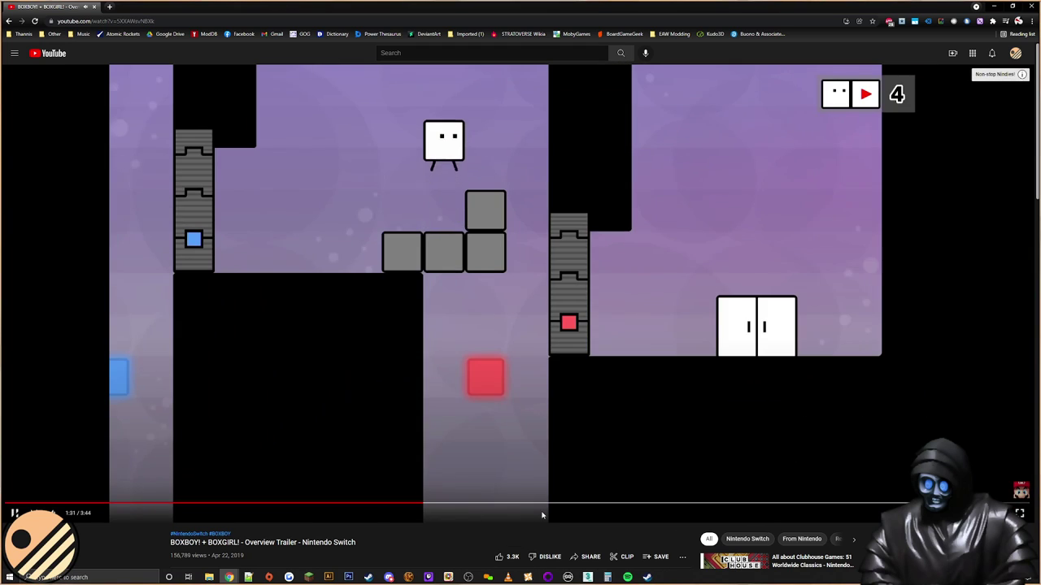
{"action": "left_click", "coordinate": [539, 504]}
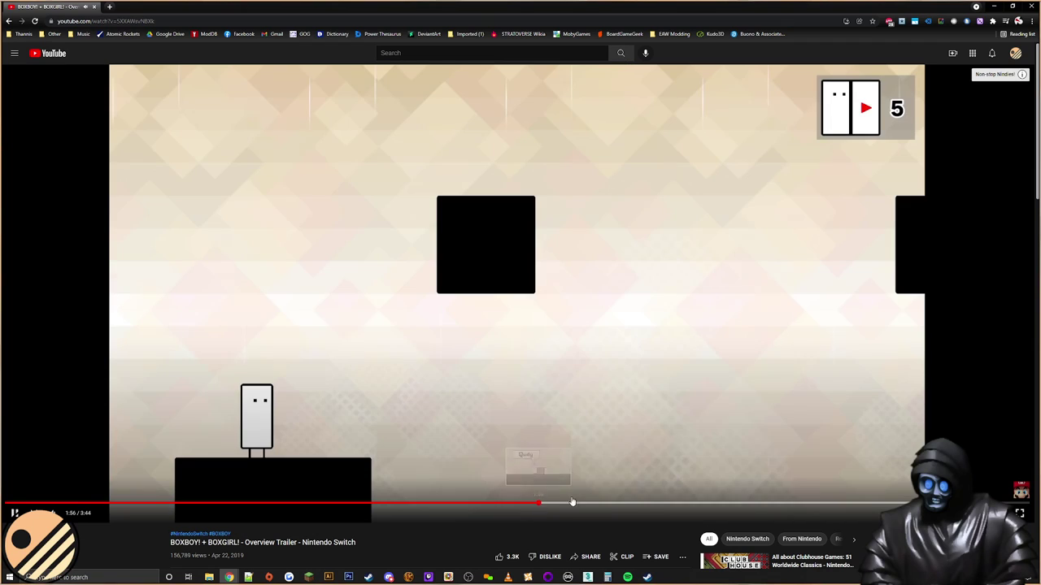
{"action": "left_click", "coordinate": [680, 504]}
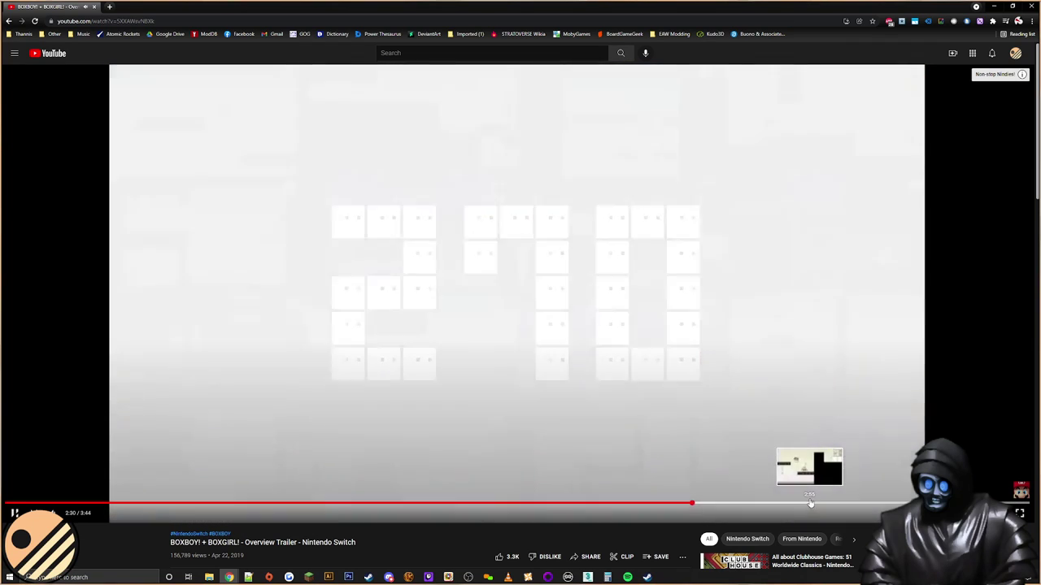
{"action": "left_click", "coordinate": [810, 504]}
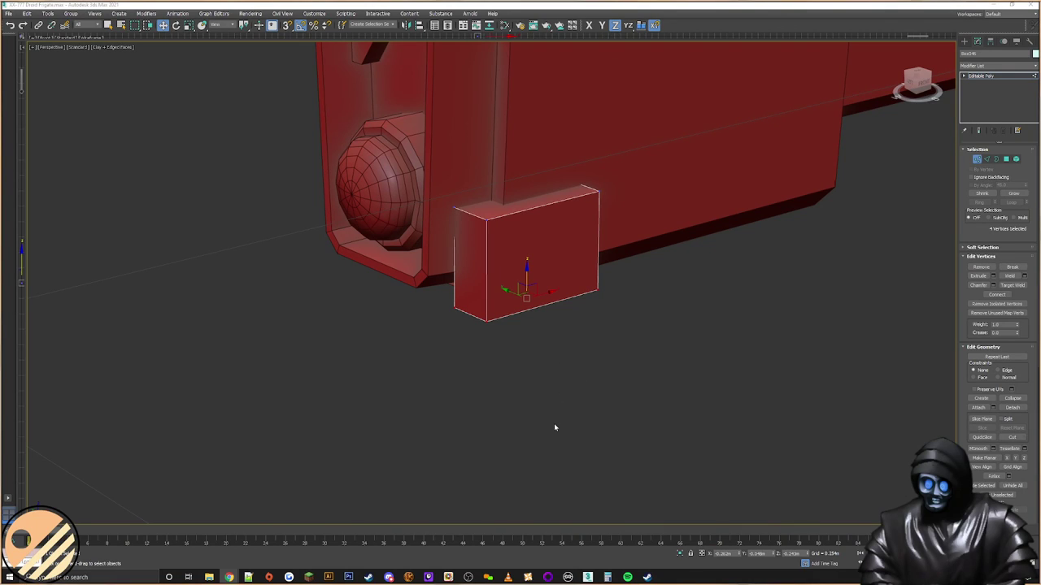
Step: Return to 3ds Max and examine the resized box against the lower front hull from several angles
{"action": "scroll", "coordinate": [534, 417], "scroll_direction": "up", "scroll_amount": 3}
{"action": "mouse_move", "coordinate": [534, 417]}
{"action": "middle_mouse_down"}
{"action": "mouse_move", "coordinate": [472, 407]}
{"action": "mouse_move", "coordinate": [463, 352]}
{"action": "mouse_move", "coordinate": [532, 421]}
{"action": "middle_mouse_up"}
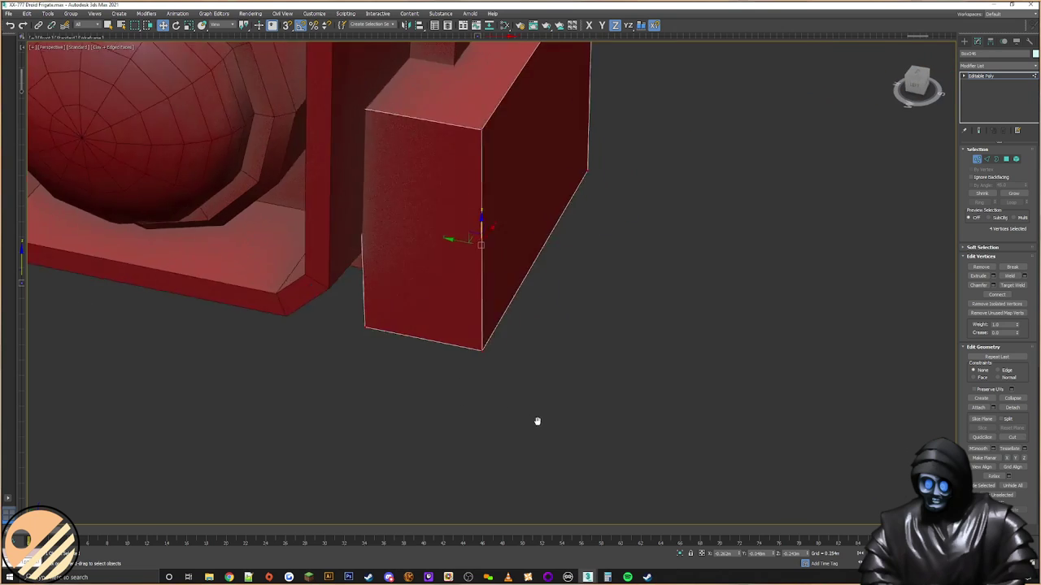
{"action": "scroll", "coordinate": [531, 421], "scroll_direction": "down", "scroll_amount": 4}
{"action": "middle_click_drag", "start_coordinate": [541, 356], "coordinate": [511, 485]}
{"action": "middle_click_drag", "start_coordinate": [511, 484], "coordinate": [481, 351], "text": "alt"}
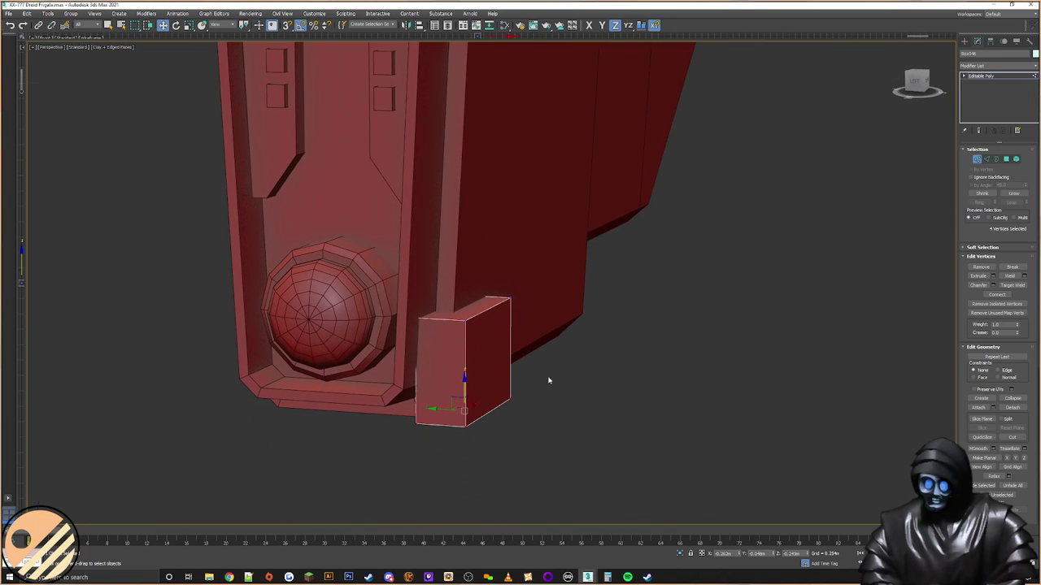
{"action": "middle_click_drag", "start_coordinate": [552, 383], "coordinate": [591, 336]}
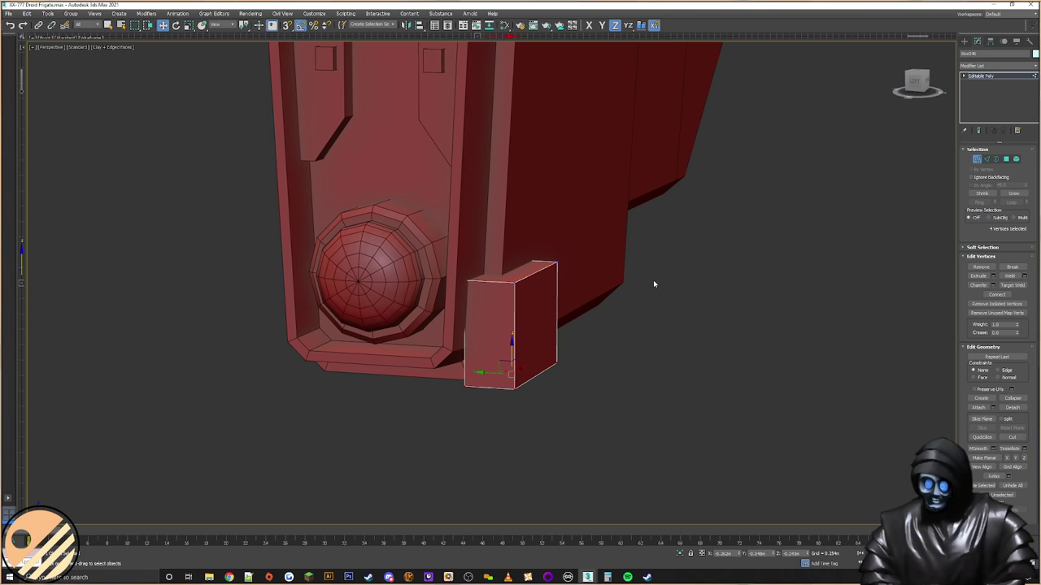
{"action": "middle_click_drag", "start_coordinate": [654, 284], "coordinate": [681, 245], "text": "alt"}
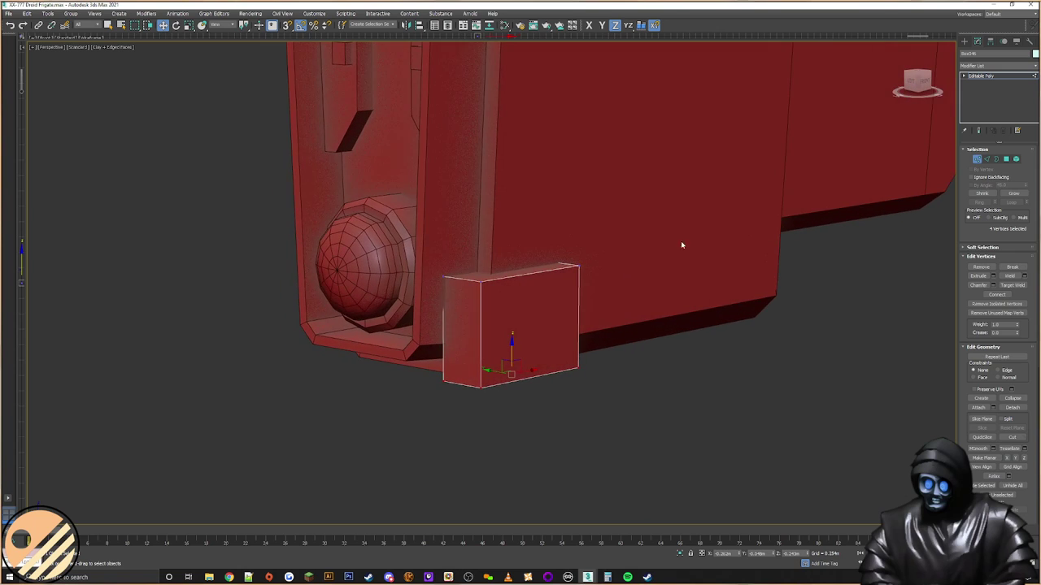
{"action": "left_click", "coordinate": [987, 160]}
{"action": "middle_click_drag", "start_coordinate": [786, 209], "coordinate": [524, 277], "text": "alt"}
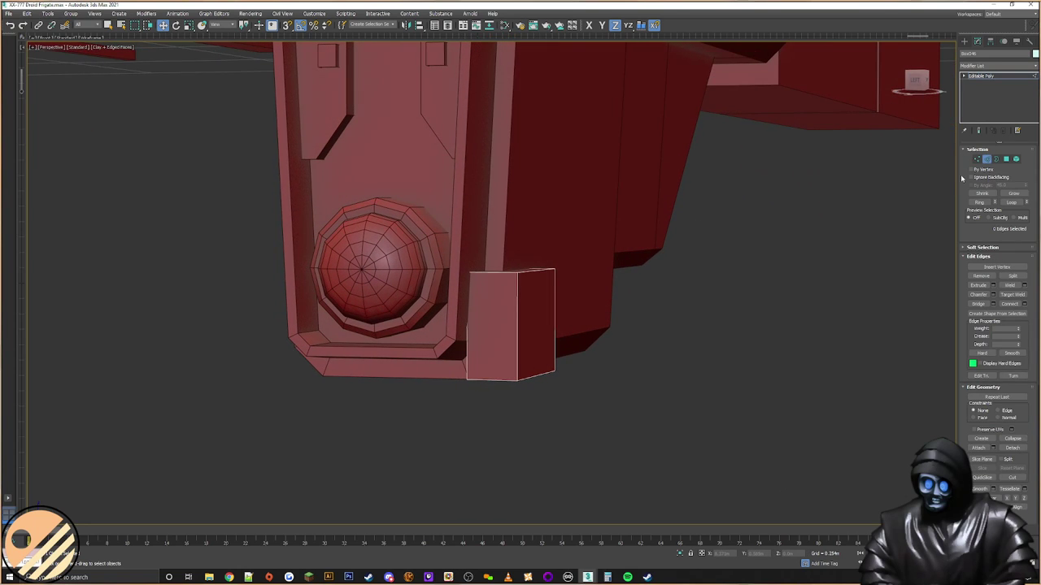
{"action": "left_click", "coordinate": [977, 161]}
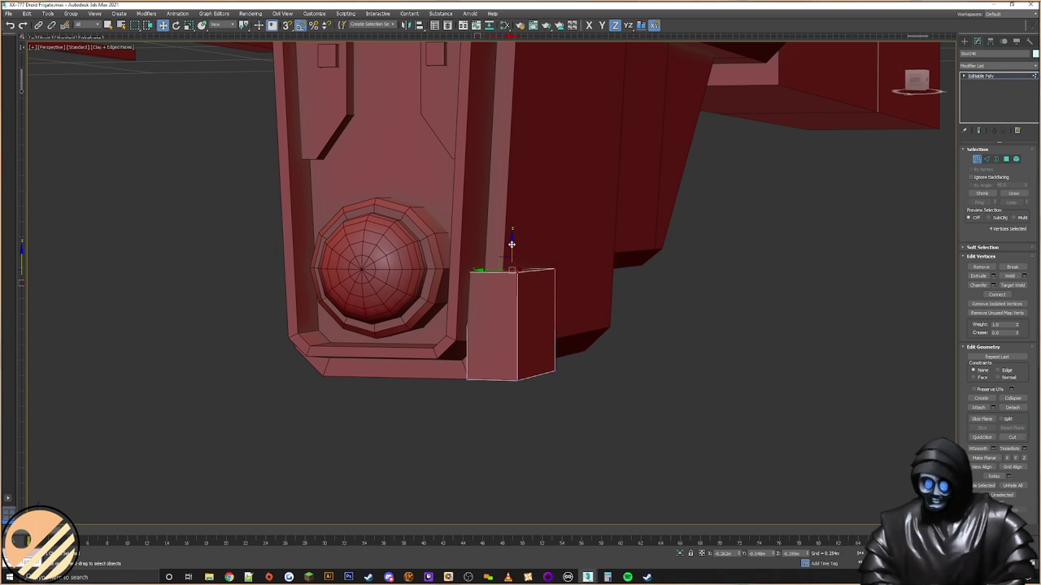
{"action": "left_click", "coordinate": [987, 159]}
{"action": "middle_click_drag", "start_coordinate": [681, 255], "coordinate": [512, 396], "text": "alt"}
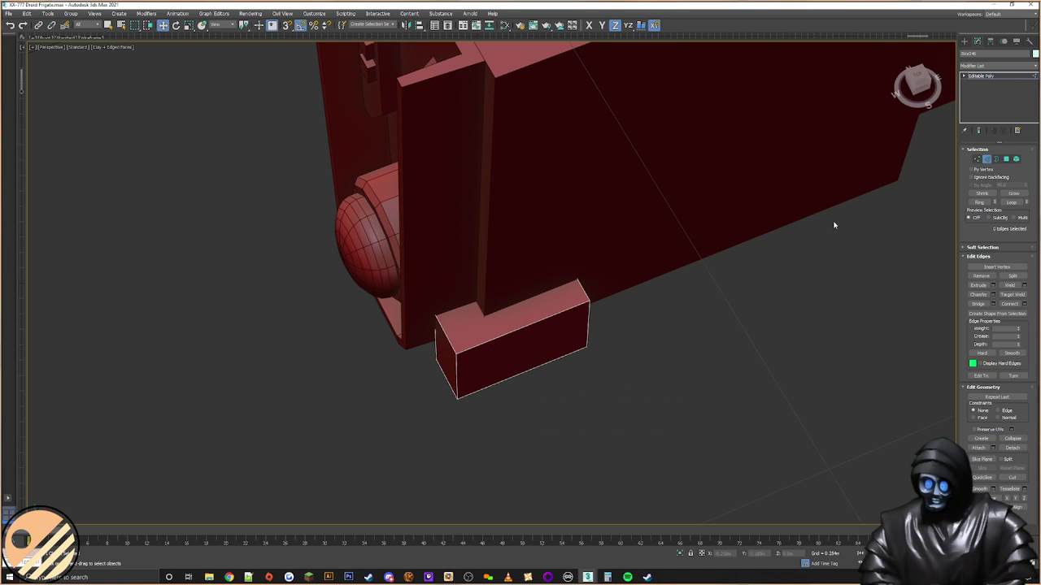
{"action": "middle_click_drag", "start_coordinate": [832, 239], "coordinate": [539, 382], "text": "alt"}
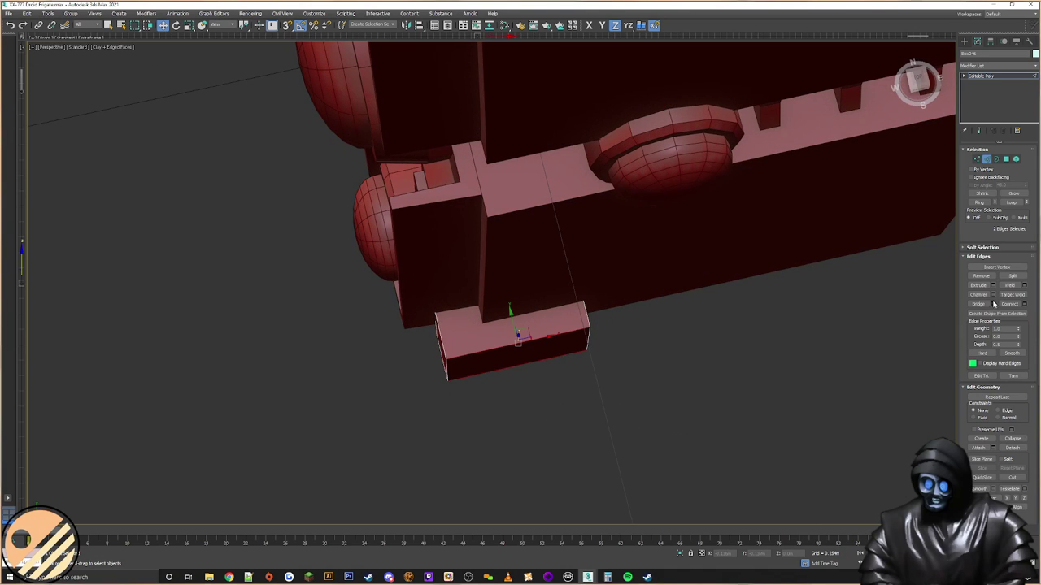
{"action": "middle_click_drag", "start_coordinate": [768, 321], "coordinate": [650, 306], "text": "alt"}
{"action": "key", "text": "ctrl+shift+c"}
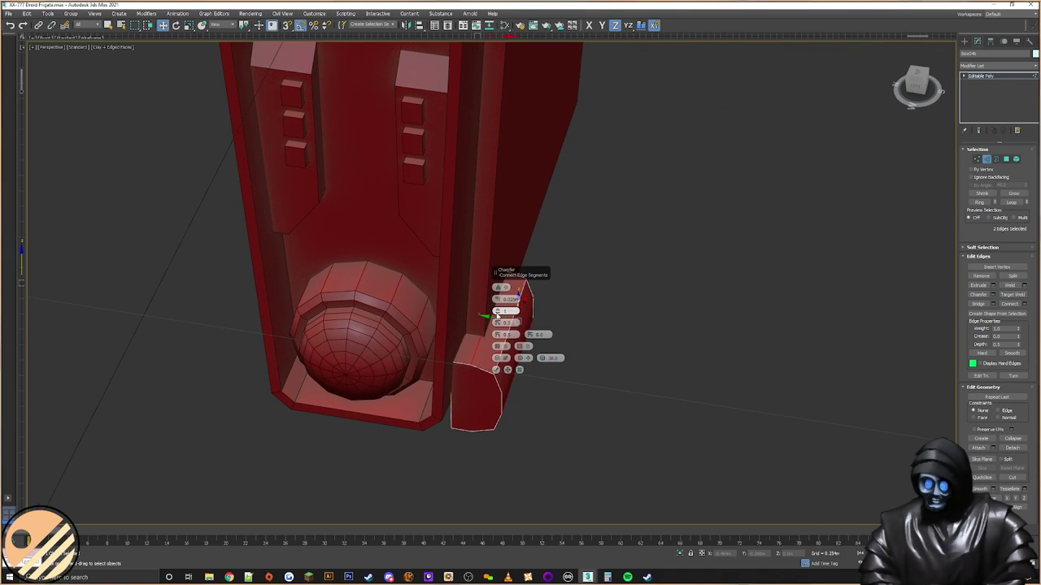
{"action": "middle_click_drag", "start_coordinate": [637, 353], "coordinate": [574, 327], "text": "alt"}
{"action": "left_click_drag", "start_coordinate": [497, 303], "coordinate": [477, 304]}
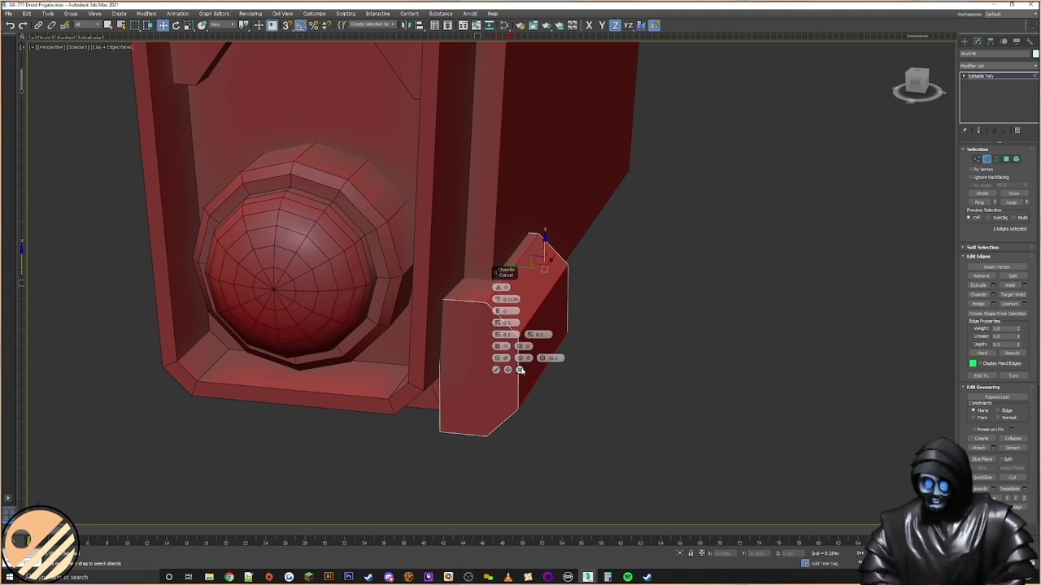
{"action": "left_click", "coordinate": [521, 370]}
Step: Scale the box's outer-side vertices down vertically so its top and bottom taper outward from the hull
{"action": "left_click", "coordinate": [977, 161]}
{"action": "middle_click_drag", "start_coordinate": [540, 265], "coordinate": [586, 215], "text": "alt"}
{"action": "left_click_drag", "start_coordinate": [586, 215], "coordinate": [572, 299]}
{"action": "left_click_drag", "start_coordinate": [519, 455], "coordinate": [519, 454]}
{"action": "right_click", "coordinate": [588, 337]}
{"action": "left_click", "coordinate": [581, 353]}
{"action": "left_click_drag", "start_coordinate": [547, 302], "coordinate": [548, 317]}
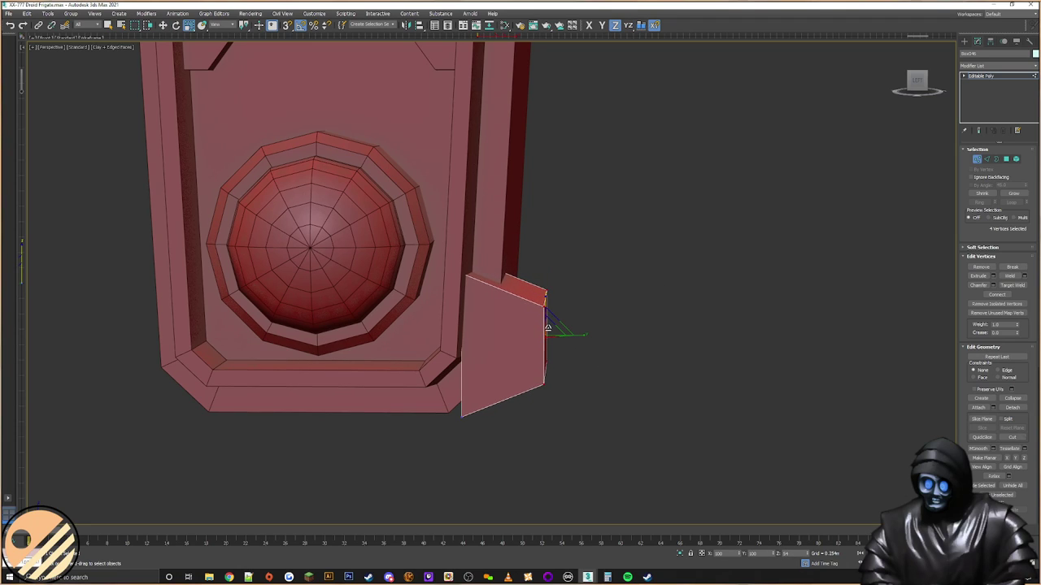
Step: Extrude the tapered box's inner side polygon inward toward the underside of the front hull
{"action": "mouse_move", "coordinate": [573, 327]}
{"action": "middle_mouse_down", "text": "alt"}
{"action": "mouse_move", "coordinate": [602, 321]}
{"action": "mouse_move", "coordinate": [566, 333]}
{"action": "middle_mouse_up", "text": "alt"}
{"action": "middle_click_drag", "start_coordinate": [566, 332], "coordinate": [621, 307]}
{"action": "middle_click_drag", "start_coordinate": [500, 338], "coordinate": [603, 302], "text": "alt"}
{"action": "left_click", "coordinate": [1006, 159]}
{"action": "left_click", "coordinate": [534, 326]}
{"action": "key", "text": "2"}
{"action": "key", "text": "F3"}
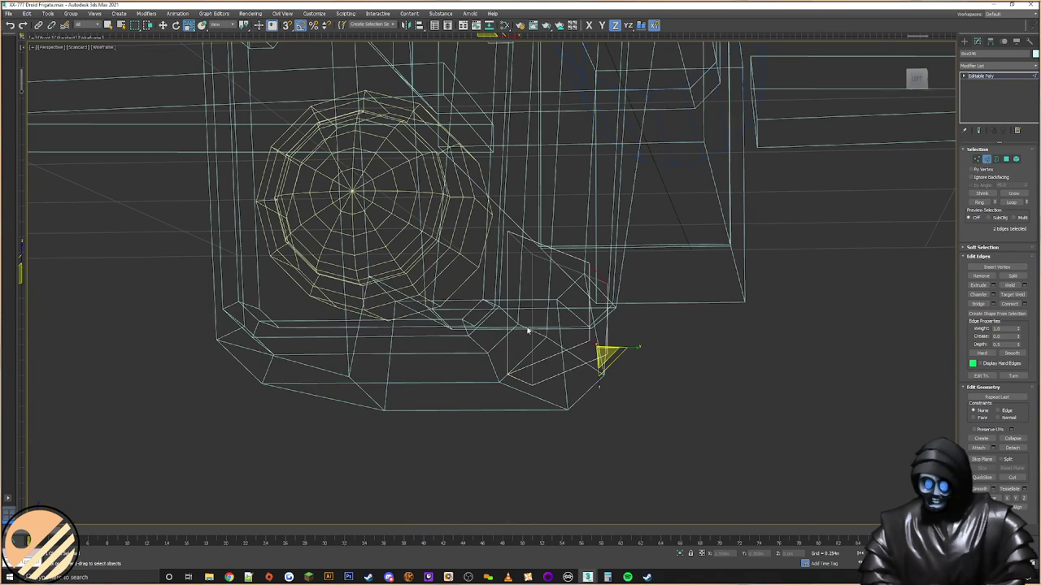
{"action": "left_click_drag", "start_coordinate": [492, 335], "coordinate": [490, 336]}
{"action": "key", "text": "F3"}
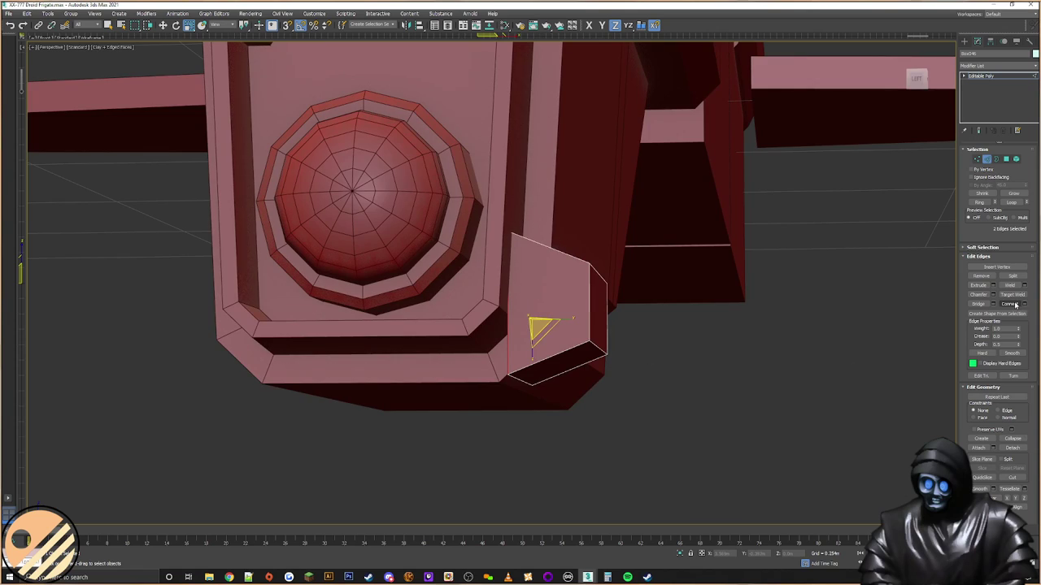
{"action": "middle_click_drag", "start_coordinate": [543, 325], "coordinate": [894, 237], "text": "alt"}
{"action": "left_click", "coordinate": [1005, 160], "text": "ctrl"}
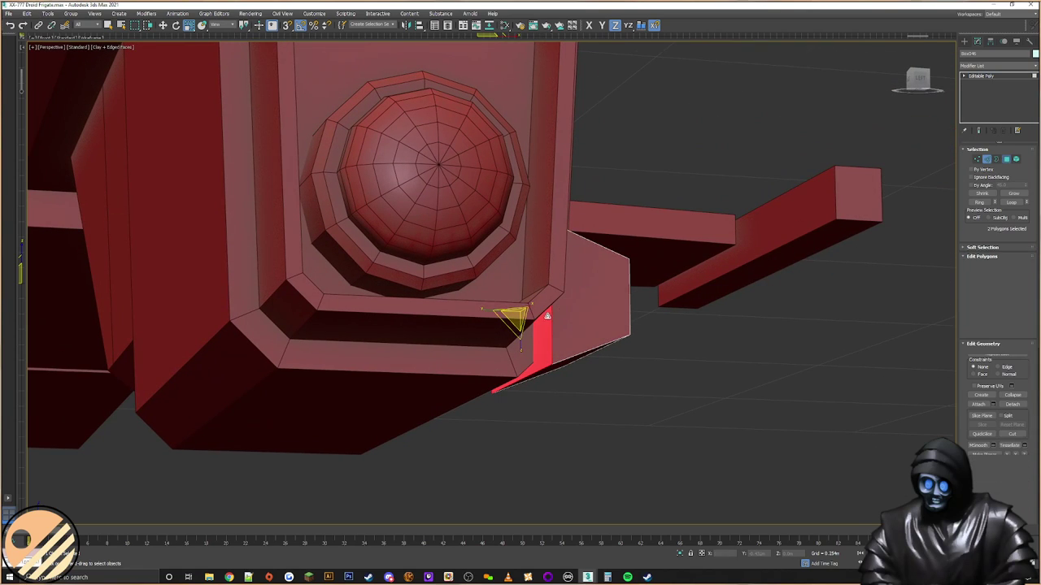
{"action": "left_click_drag", "start_coordinate": [555, 328], "coordinate": [570, 319]}
{"action": "middle_click_drag", "start_coordinate": [570, 319], "coordinate": [539, 326], "text": "alt"}
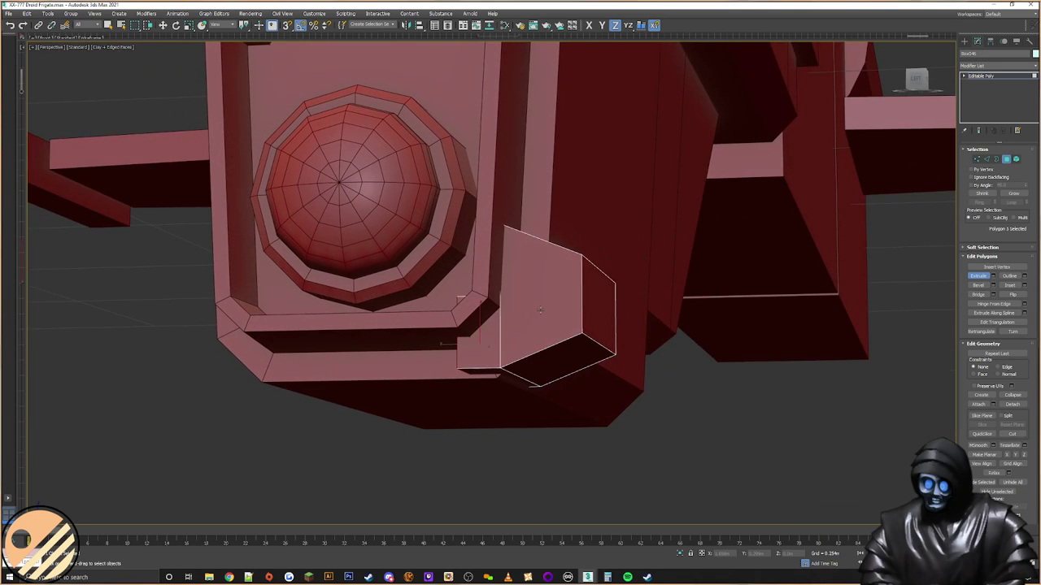
Step: Move the tapered box down slightly so it extends just below the lower front hull
{"action": "scroll", "coordinate": [540, 310], "scroll_direction": "up", "scroll_amount": 3}
{"action": "left_click", "coordinate": [965, 42]}
{"action": "right_click", "coordinate": [587, 324]}
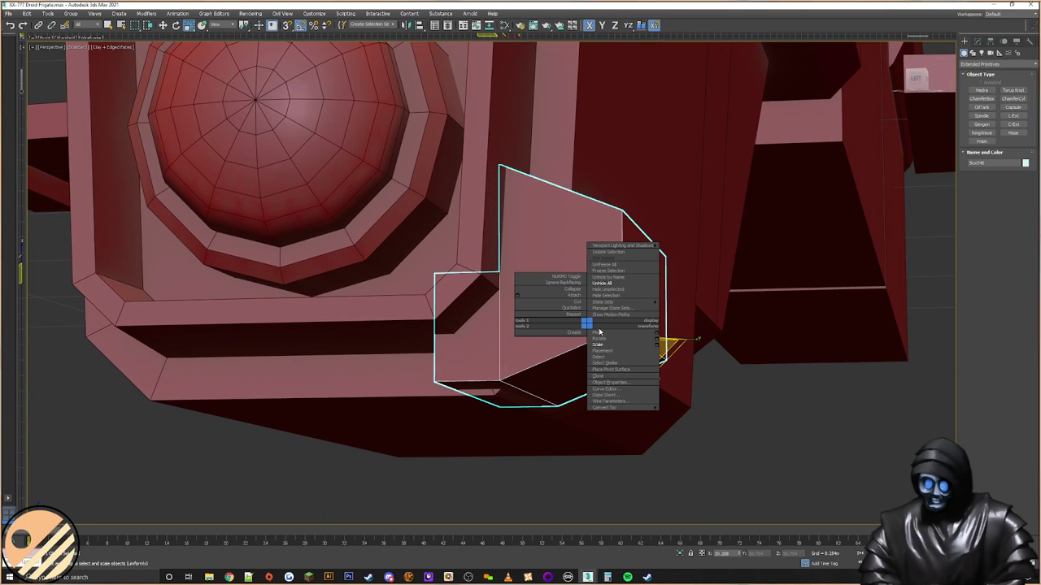
{"action": "left_click", "coordinate": [603, 332]}
{"action": "left_click_drag", "start_coordinate": [648, 324], "coordinate": [648, 337]}
{"action": "mouse_move", "coordinate": [634, 323]}
{"action": "middle_mouse_down", "text": "alt"}
{"action": "mouse_move", "coordinate": [664, 314]}
{"action": "mouse_move", "coordinate": [647, 314]}
{"action": "middle_mouse_up", "text": "alt"}
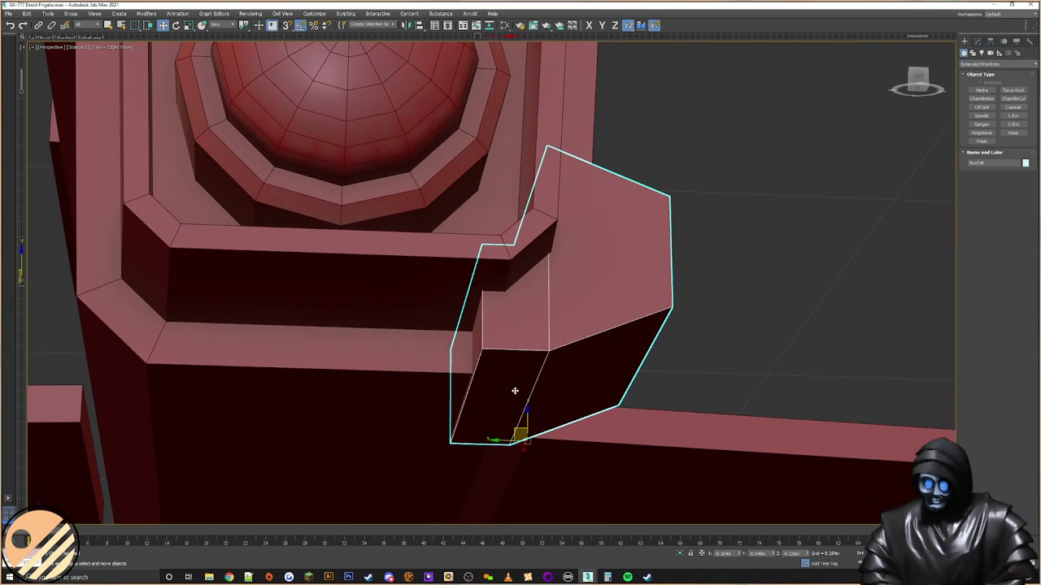
Step: Select the upper vertices where the box meets its inward extension and snap them to the hull rim's lower corner
{"action": "middle_click_drag", "start_coordinate": [516, 369], "coordinate": [561, 362], "text": "alt"}
{"action": "scroll", "coordinate": [505, 395], "scroll_direction": "down", "scroll_amount": 4}
{"action": "left_click", "coordinate": [978, 41]}
{"action": "left_click", "coordinate": [978, 160]}
{"action": "left_click_drag", "start_coordinate": [647, 227], "coordinate": [479, 324]}
{"action": "middle_click_drag", "start_coordinate": [550, 280], "coordinate": [556, 279], "text": "alt"}
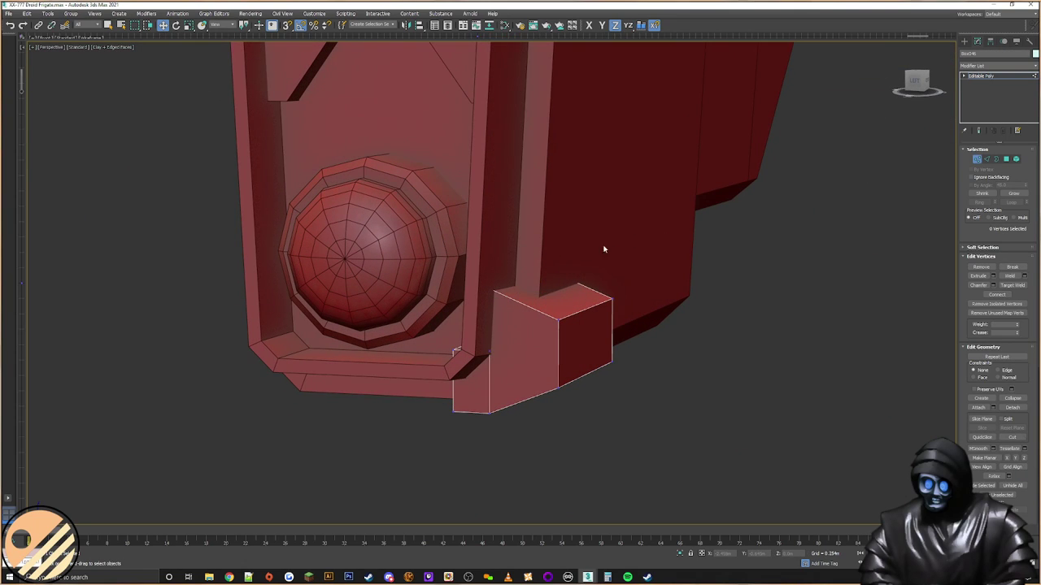
{"action": "scroll", "coordinate": [609, 263], "scroll_direction": "down", "scroll_amount": 7}
{"action": "middle_click_drag", "start_coordinate": [607, 262], "coordinate": [549, 306], "text": "alt"}
{"action": "scroll", "coordinate": [594, 265], "scroll_direction": "up", "scroll_amount": 4}
{"action": "scroll", "coordinate": [595, 264], "scroll_direction": "up", "scroll_amount": 3}
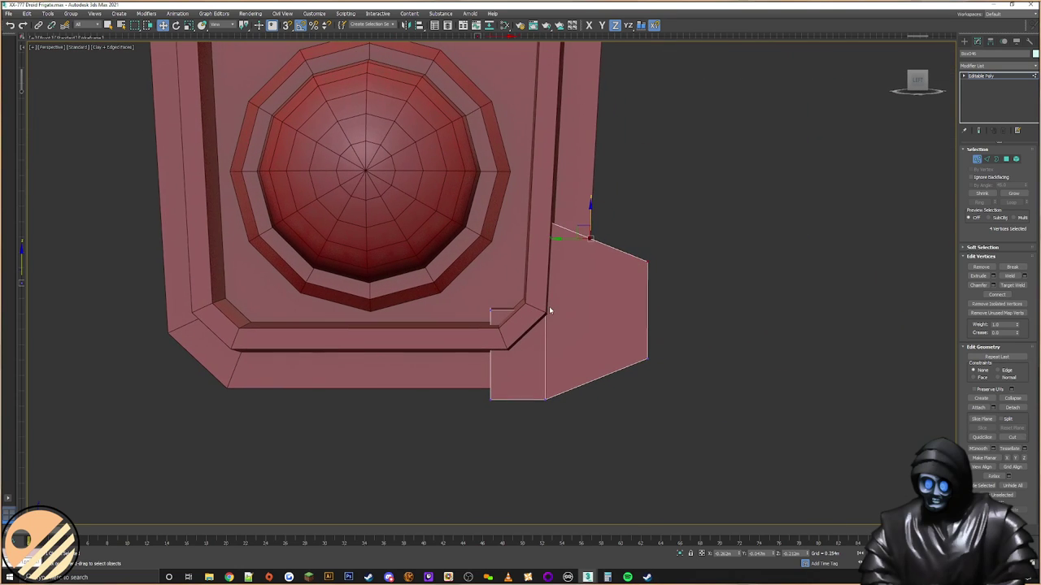
{"action": "key", "text": "F3"}
{"action": "left_click_drag", "start_coordinate": [528, 329], "coordinate": [528, 329]}
{"action": "key", "text": "F3"}
{"action": "middle_click_drag", "start_coordinate": [533, 325], "coordinate": [520, 290]}
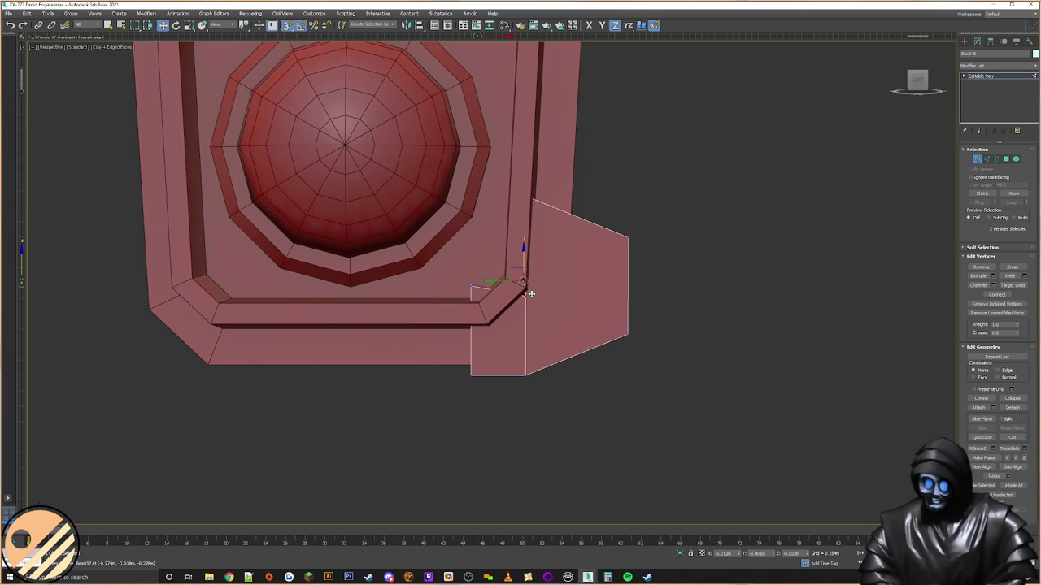
{"action": "middle_click_drag", "start_coordinate": [524, 288], "coordinate": [556, 314], "text": "alt"}
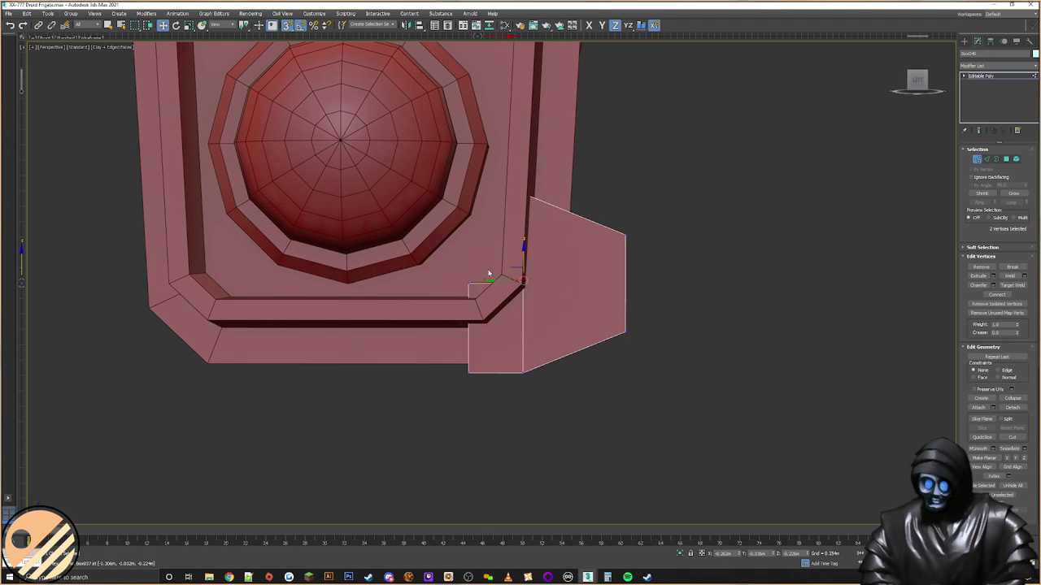
Step: Shift the extension's upper inner-end vertices down and inward so its top follows the hull's angled corner
{"action": "middle_click_drag", "start_coordinate": [451, 299], "coordinate": [463, 282], "text": "alt"}
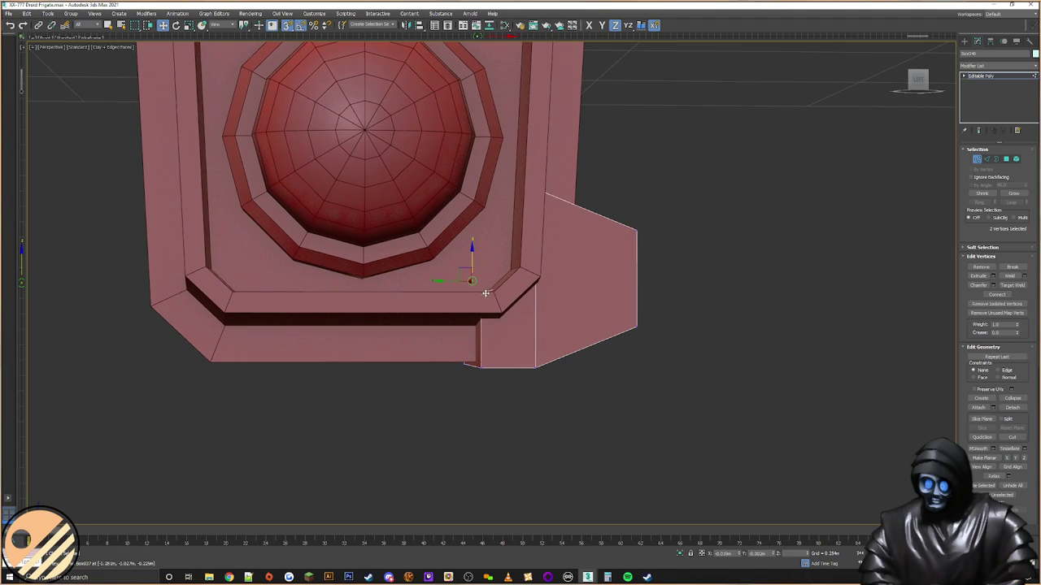
{"action": "middle_click_drag", "start_coordinate": [504, 313], "coordinate": [516, 295], "text": "alt"}
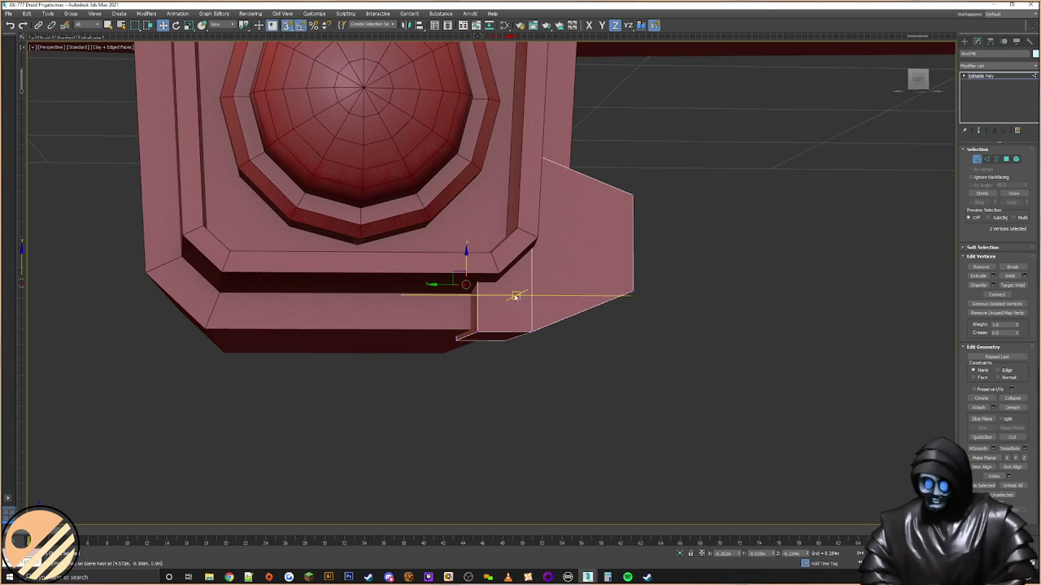
{"action": "key", "text": "F3"}
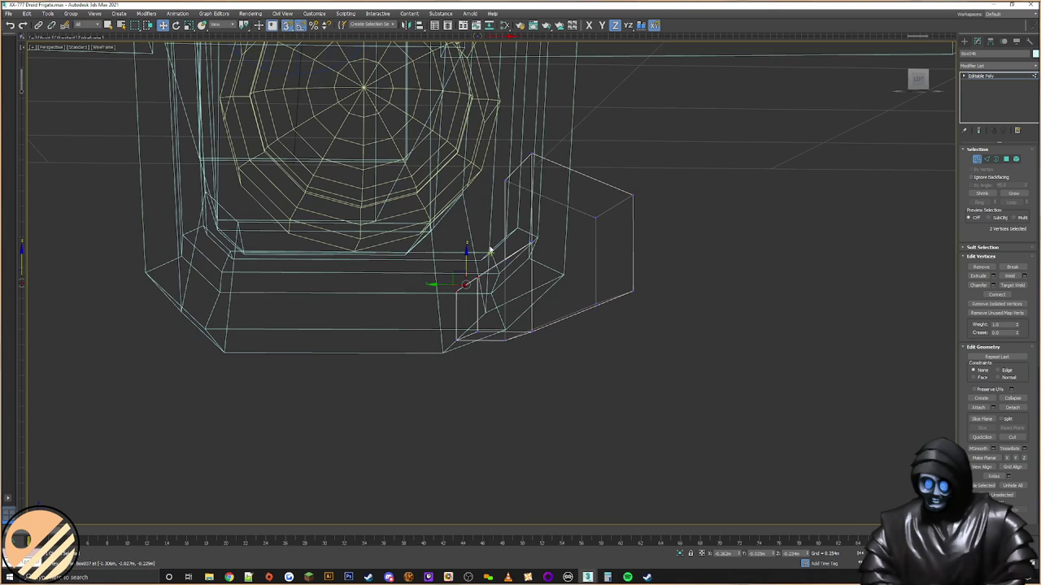
{"action": "key", "text": "F3"}
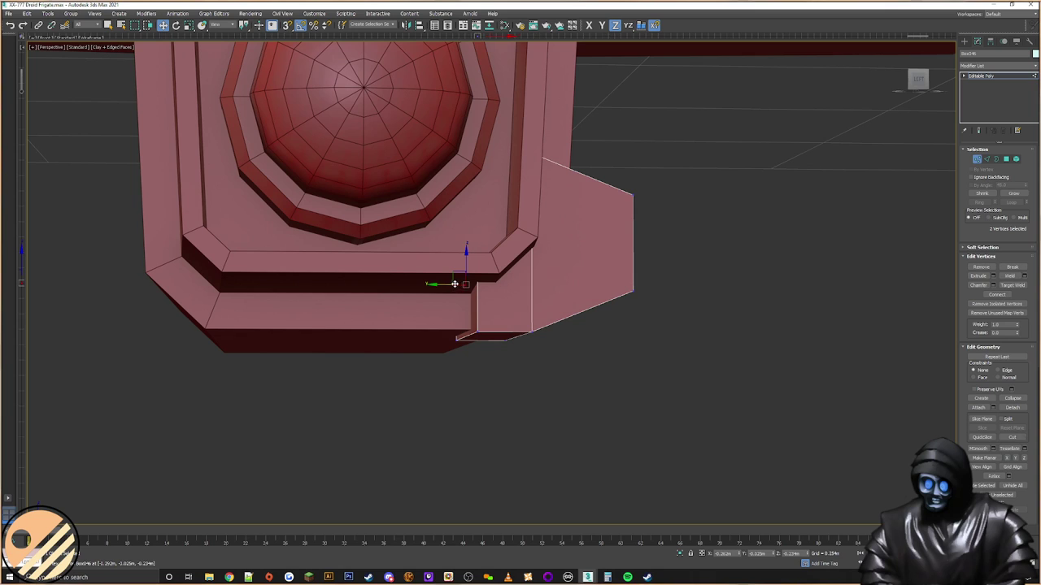
{"action": "left_click_drag", "start_coordinate": [455, 284], "coordinate": [429, 287]}
{"action": "middle_click_drag", "start_coordinate": [427, 287], "coordinate": [520, 300], "text": "alt"}
{"action": "scroll", "coordinate": [540, 314], "scroll_direction": "down", "scroll_amount": 5}
{"action": "scroll", "coordinate": [569, 303], "scroll_direction": "up", "scroll_amount": 4}
{"action": "scroll", "coordinate": [550, 302], "scroll_direction": "down", "scroll_amount": 4}
{"action": "scroll", "coordinate": [507, 301], "scroll_direction": "up", "scroll_amount": 2}
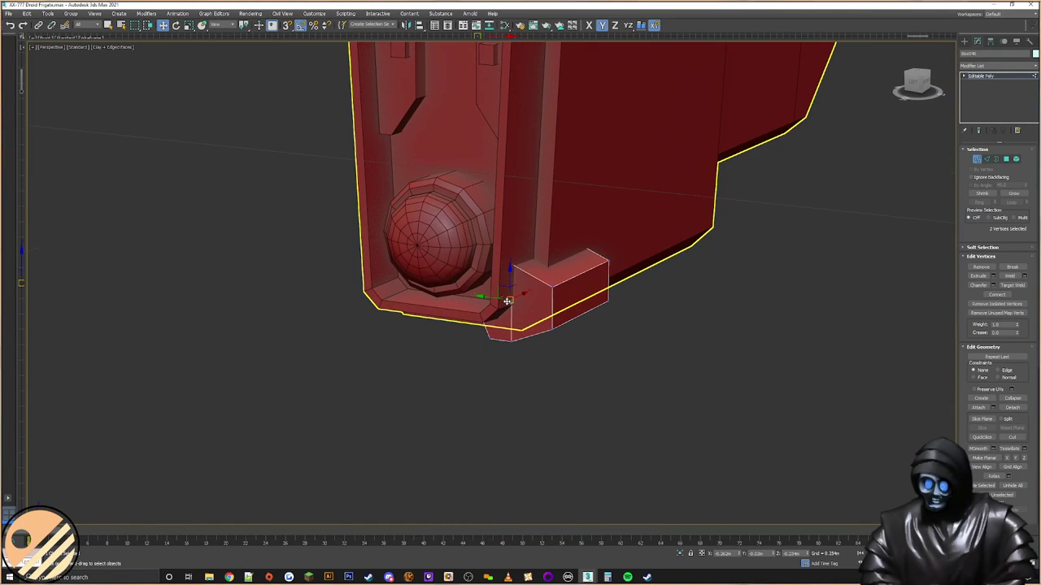
Step: Create a small six-sided cylinder beside the lower hull and convert it to an editable poly
{"action": "scroll", "coordinate": [650, 268], "scroll_direction": "down", "scroll_amount": 3}
{"action": "middle_click_drag", "start_coordinate": [651, 268], "coordinate": [567, 296], "text": "alt"}
{"action": "middle_click_drag", "start_coordinate": [816, 153], "coordinate": [871, 197], "text": "alt"}
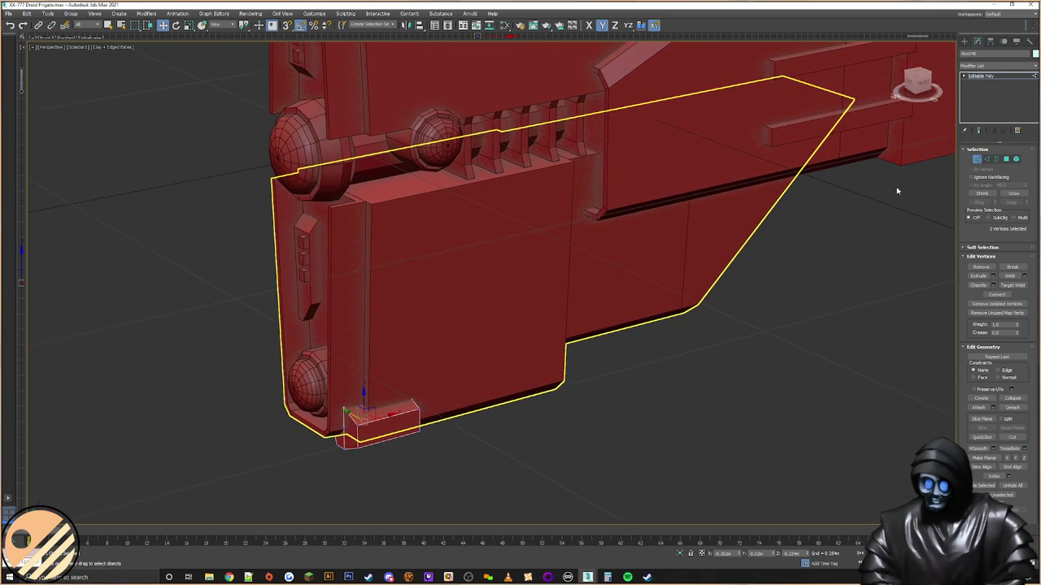
{"action": "left_click", "coordinate": [964, 42]}
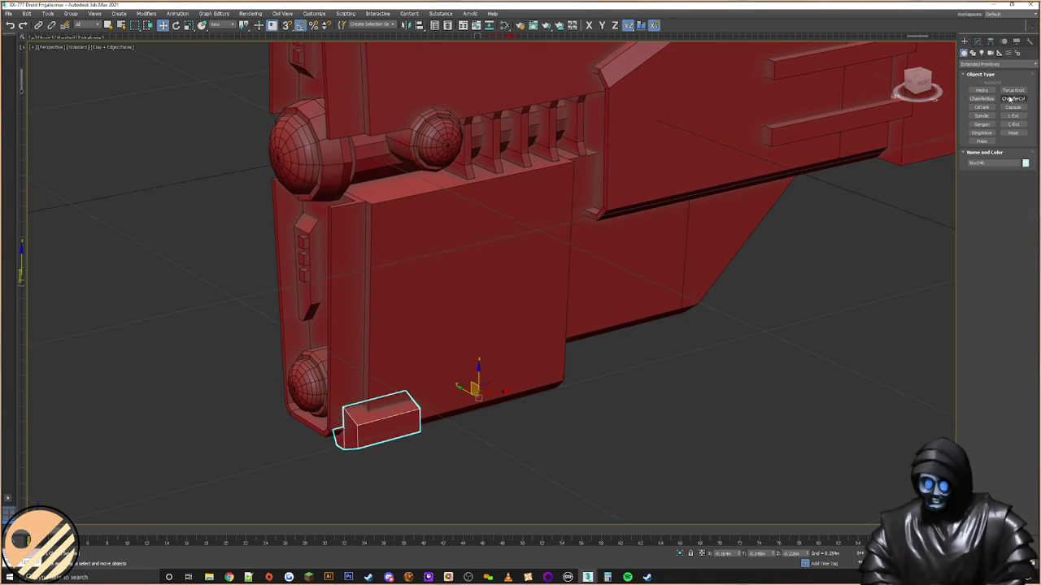
{"action": "left_click", "coordinate": [988, 64]}
{"action": "left_click", "coordinate": [983, 73]}
{"action": "left_click", "coordinate": [982, 107]}
{"action": "left_click_drag", "start_coordinate": [700, 443], "coordinate": [707, 444]}
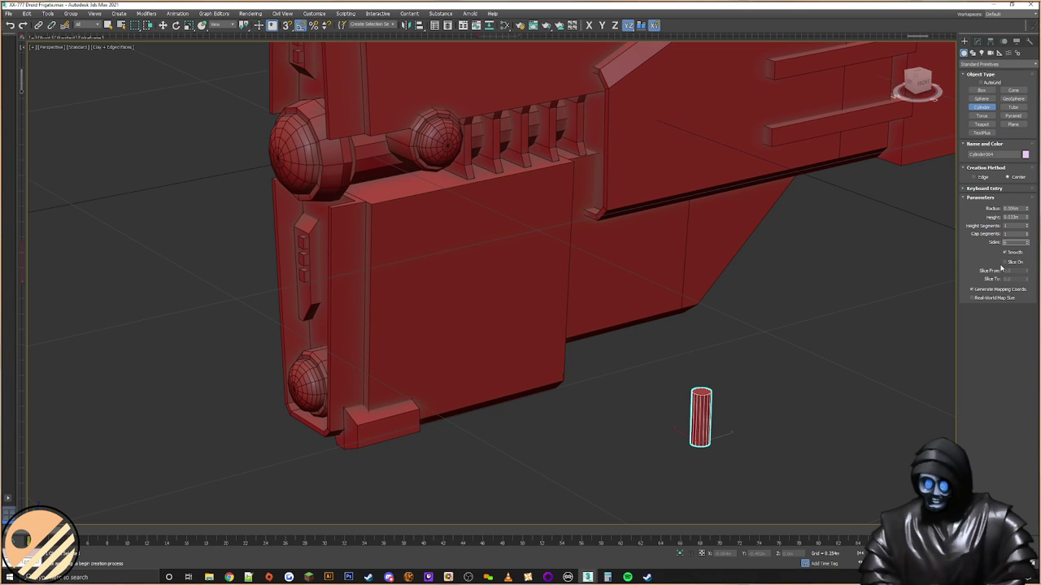
{"action": "middle_click_drag", "start_coordinate": [780, 329], "coordinate": [810, 265]}
{"action": "right_click", "coordinate": [747, 317]}
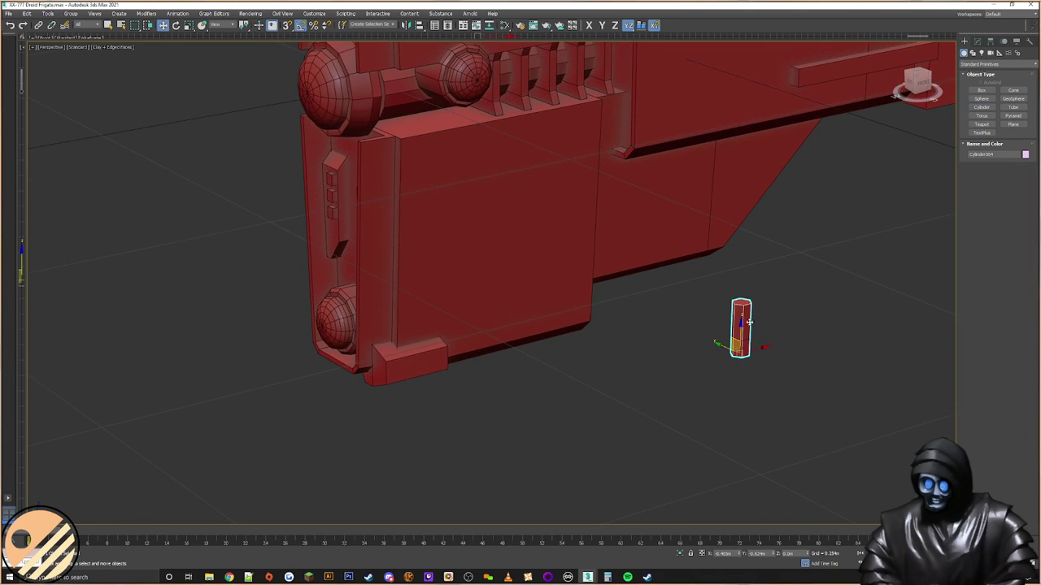
{"action": "right_click", "coordinate": [747, 315]}
{"action": "mouse_move", "coordinate": [782, 399]}
{"action": "left_click", "coordinate": [850, 405]}
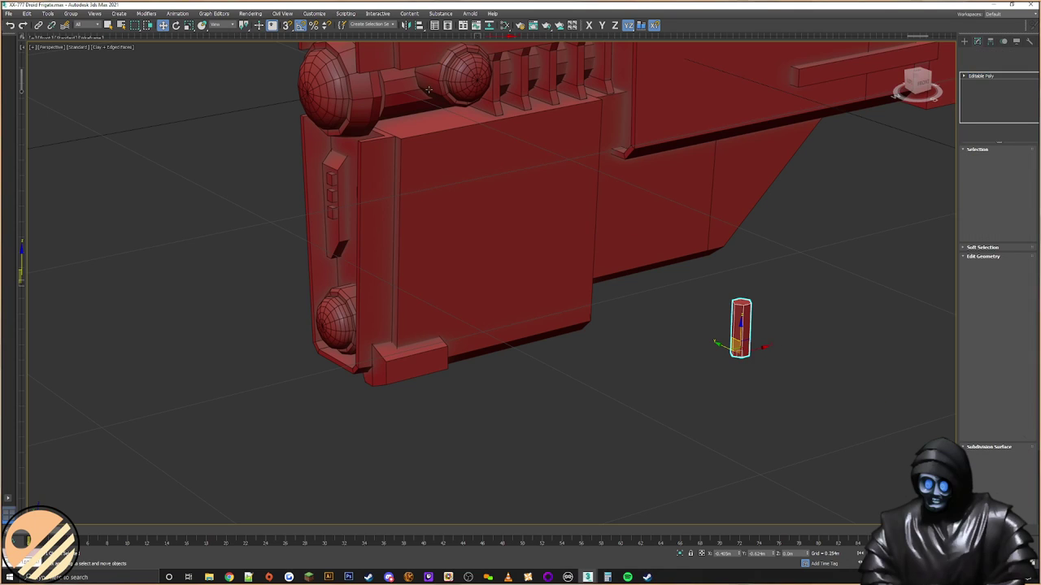
Step: Align the cylinder to the small box by centers in Y position, then move it to the box's front end
{"action": "left_click", "coordinate": [418, 25]}
{"action": "left_click", "coordinate": [407, 376]}
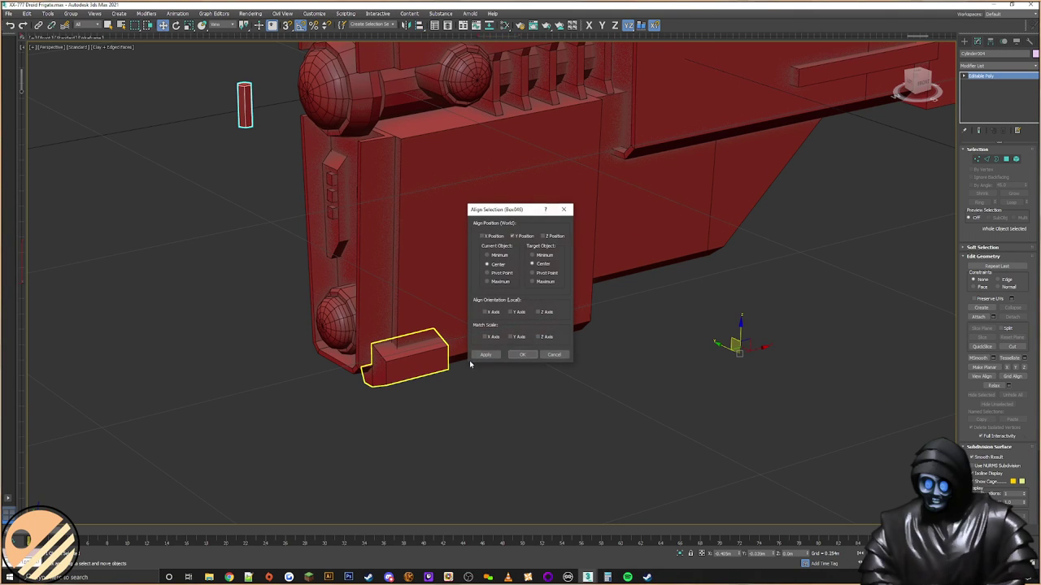
{"action": "left_click", "coordinate": [523, 356]}
{"action": "left_click_drag", "start_coordinate": [253, 114], "coordinate": [375, 359]}
{"action": "middle_click_drag", "start_coordinate": [375, 359], "coordinate": [622, 252]}
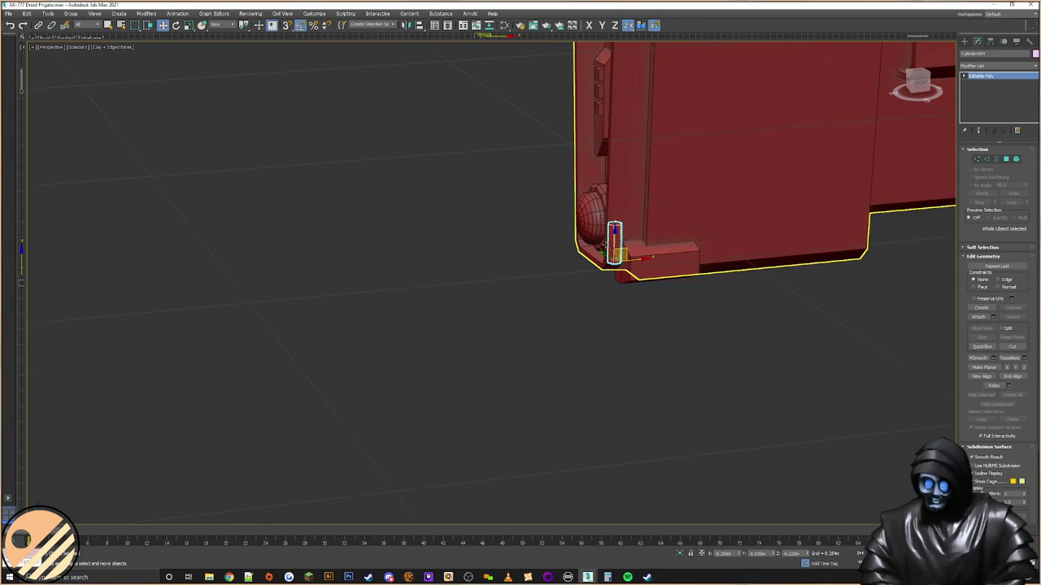
Step: Rotate the cylinder so it lies horizontally along the hull's length, pointing forward
{"action": "scroll", "coordinate": [616, 244], "scroll_direction": "up", "scroll_amount": 4}
{"action": "right_click", "coordinate": [614, 242]}
{"action": "left_click", "coordinate": [646, 261]}
{"action": "right_click", "coordinate": [616, 282]}
{"action": "left_click", "coordinate": [638, 295]}
{"action": "left_click_drag", "start_coordinate": [621, 273], "coordinate": [576, 284]}
{"action": "middle_click_drag", "start_coordinate": [576, 283], "coordinate": [602, 265]}
{"action": "right_click", "coordinate": [588, 257]}
{"action": "left_click", "coordinate": [607, 264]}
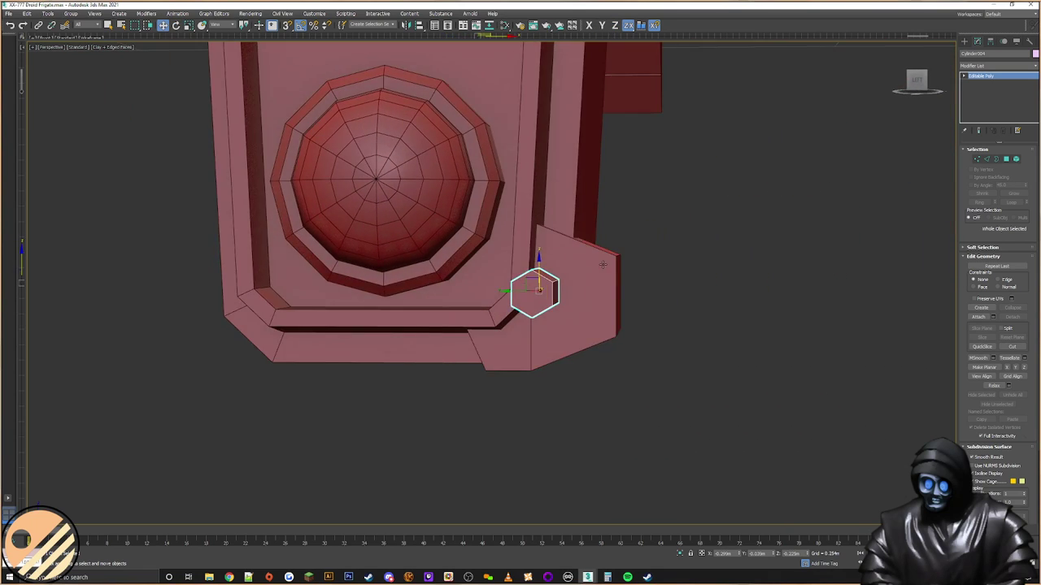
Step: Lower the cylinder onto the box's inner front face and push it back into the box
{"action": "left_click_drag", "start_coordinate": [534, 280], "coordinate": [537, 318]}
{"action": "middle_click_drag", "start_coordinate": [536, 319], "coordinate": [591, 317], "text": "alt"}
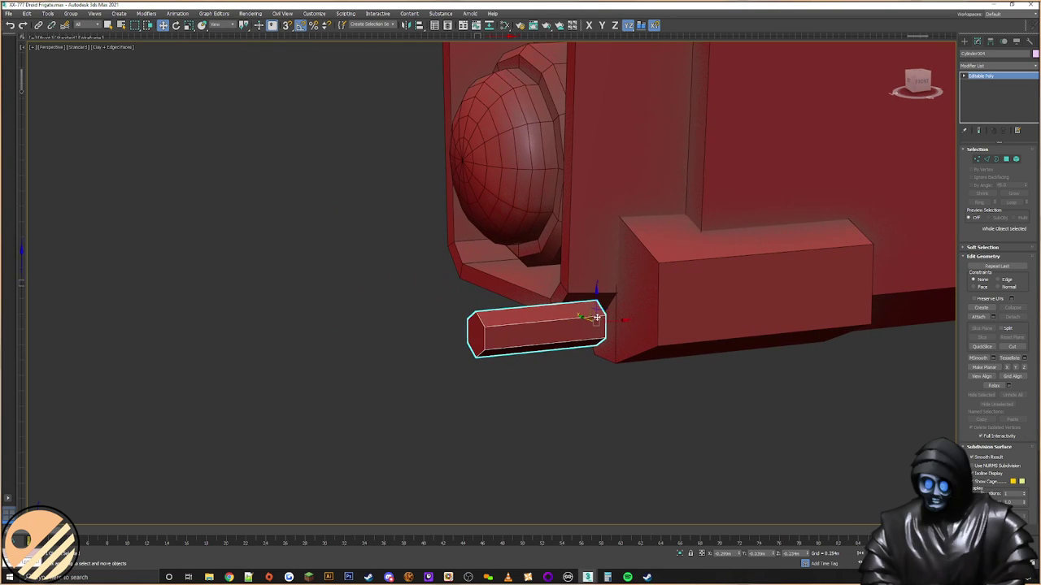
{"action": "left_click_drag", "start_coordinate": [613, 318], "coordinate": [639, 320]}
{"action": "middle_click_drag", "start_coordinate": [596, 304], "coordinate": [649, 315], "text": "alt"}
Step: Scale down the vertices at the cylinder's outer end so it tapers into a barrel
{"action": "right_click", "coordinate": [577, 303]}
{"action": "left_click", "coordinate": [614, 327]}
{"action": "scroll", "coordinate": [632, 316], "scroll_direction": "down", "scroll_amount": 8}
{"action": "scroll", "coordinate": [649, 314], "scroll_direction": "up", "scroll_amount": 6}
{"action": "scroll", "coordinate": [648, 313], "scroll_direction": "down", "scroll_amount": 2}
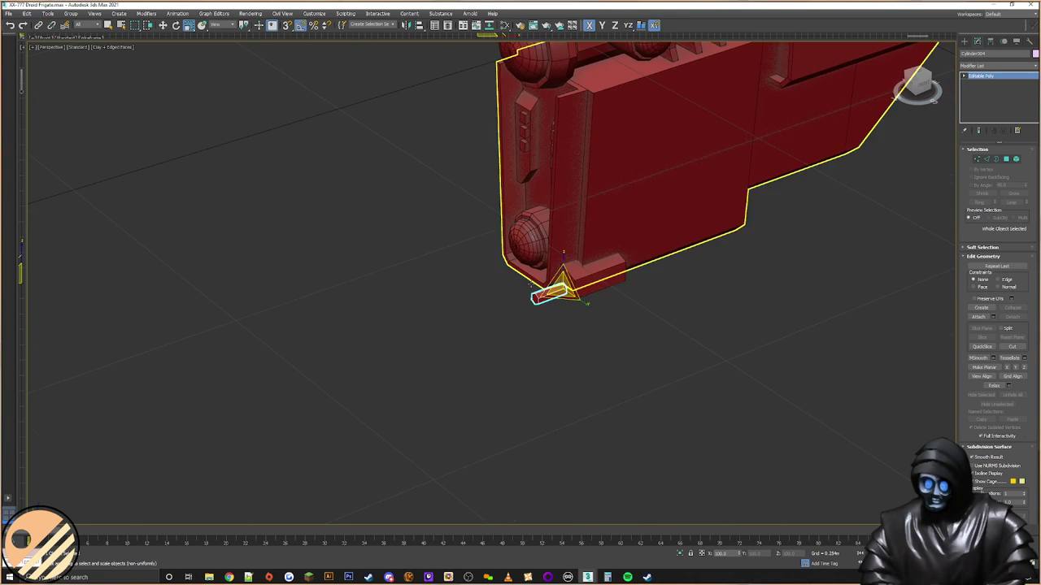
{"action": "scroll", "coordinate": [550, 279], "scroll_direction": "up", "scroll_amount": 8}
{"action": "scroll", "coordinate": [594, 288], "scroll_direction": "down", "scroll_amount": 4}
{"action": "middle_click_drag", "start_coordinate": [597, 283], "coordinate": [548, 288], "text": "alt"}
{"action": "left_click", "coordinate": [976, 158]}
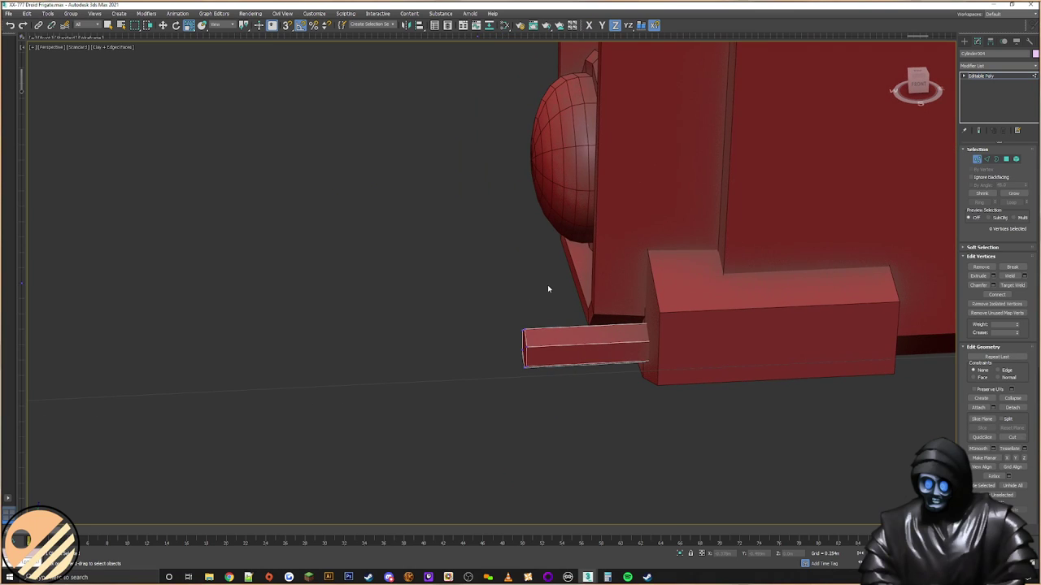
{"action": "right_click", "coordinate": [532, 333]}
{"action": "middle_click_drag", "start_coordinate": [503, 370], "coordinate": [480, 326], "text": "alt"}
{"action": "left_click", "coordinate": [538, 337]}
{"action": "right_click", "coordinate": [525, 325]}
{"action": "left_click", "coordinate": [557, 343]}
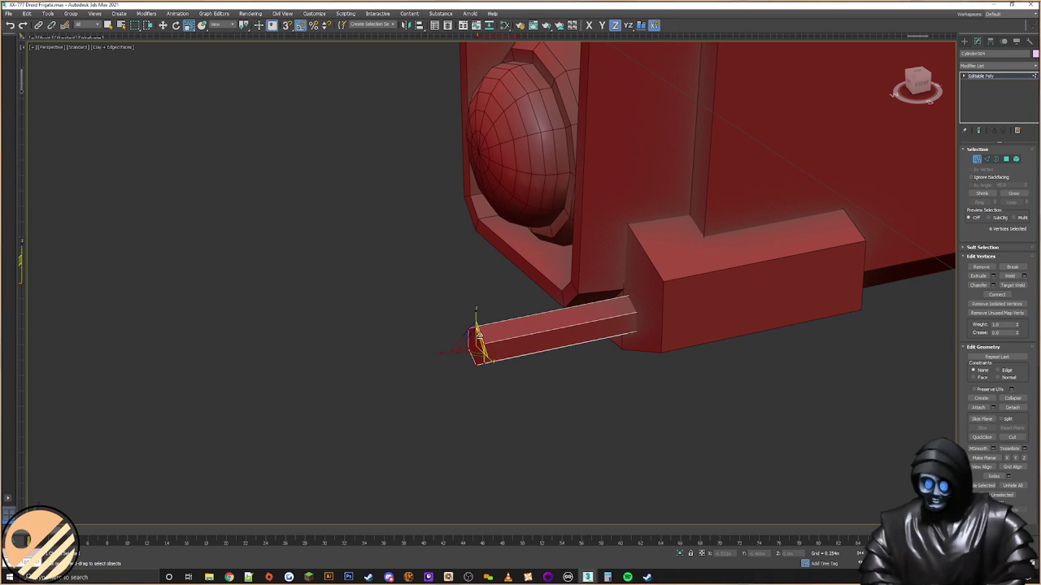
Step: Move the tapered barrel's inner-end vertices slightly along its length where it joins the box's front face
{"action": "left_click_drag", "start_coordinate": [605, 283], "coordinate": [647, 359]}
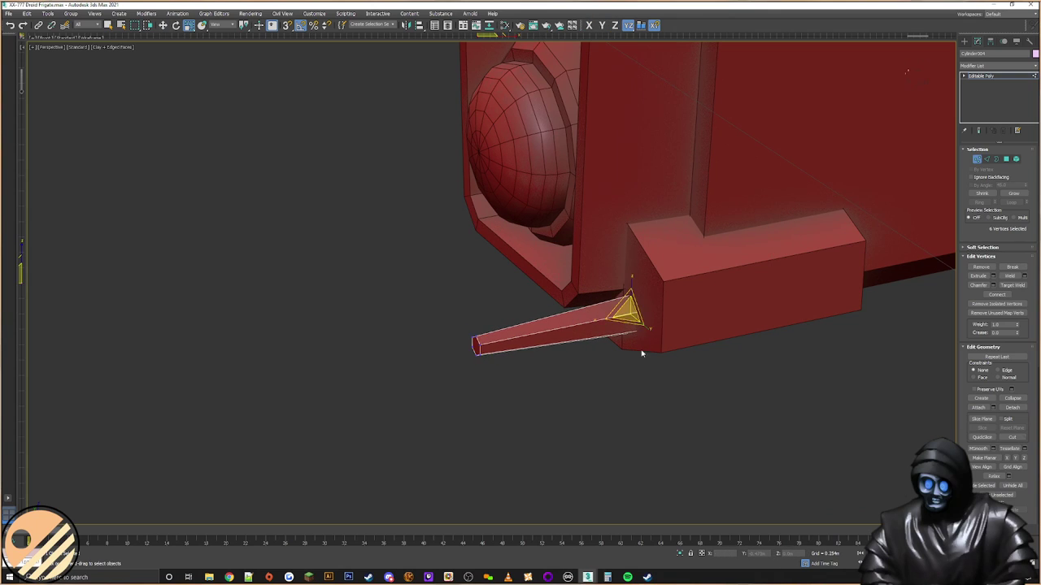
{"action": "middle_click_drag", "start_coordinate": [636, 357], "coordinate": [628, 348], "text": "alt"}
{"action": "key", "text": "w"}
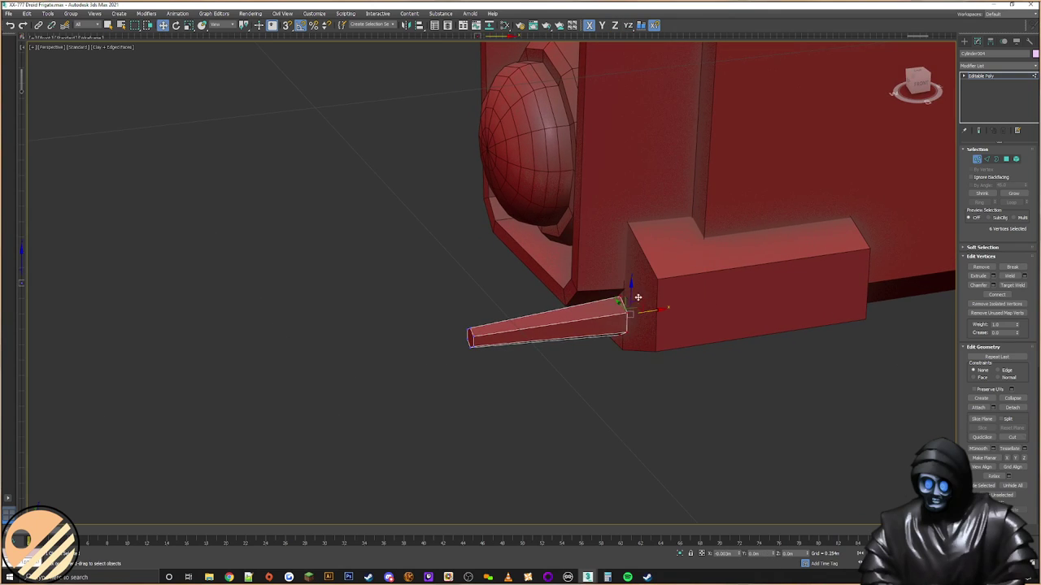
{"action": "middle_click_drag", "start_coordinate": [646, 311], "coordinate": [650, 303], "text": "alt"}
{"action": "scroll", "coordinate": [649, 303], "scroll_direction": "down", "scroll_amount": 2}
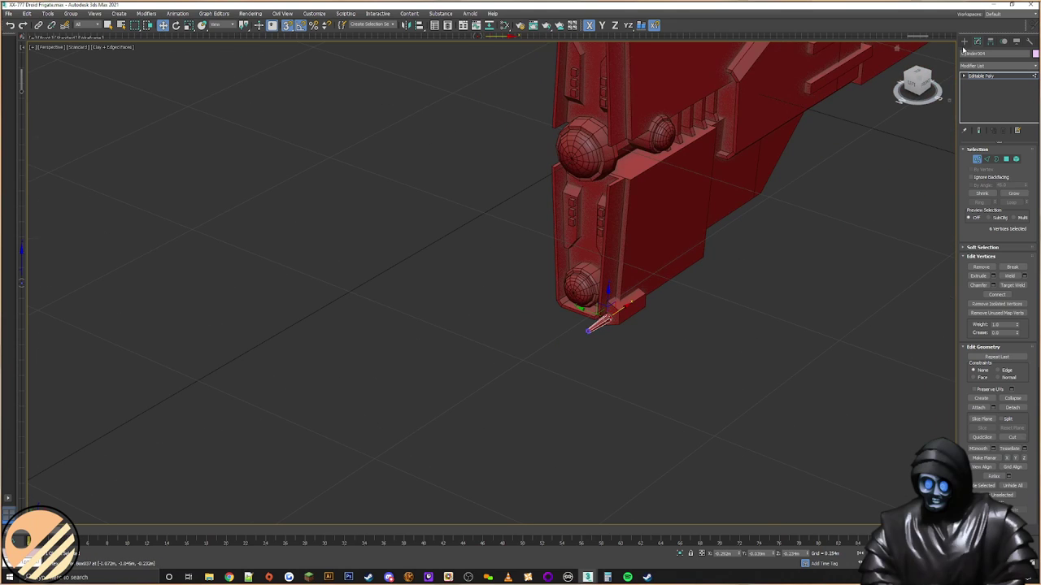
Step: Scale up the vertices at the barrel's outer tip slightly to soften the taper
{"action": "left_click", "coordinate": [964, 41]}
{"action": "middle_click_drag", "start_coordinate": [579, 340], "coordinate": [525, 333], "text": "alt"}
{"action": "scroll", "coordinate": [574, 319], "scroll_direction": "up", "scroll_amount": 9}
{"action": "left_click", "coordinate": [977, 41]}
{"action": "left_click", "coordinate": [978, 159]}
{"action": "left_click_drag", "start_coordinate": [674, 350], "coordinate": [590, 423]}
{"action": "right_click", "coordinate": [646, 365]}
{"action": "left_click", "coordinate": [666, 388]}
{"action": "left_click_drag", "start_coordinate": [637, 397], "coordinate": [643, 379]}
{"action": "middle_click_drag", "start_coordinate": [708, 365], "coordinate": [762, 255], "text": "alt"}
{"action": "scroll", "coordinate": [816, 337], "scroll_direction": "down", "scroll_amount": 4}
{"action": "left_click", "coordinate": [965, 41]}
{"action": "left_click", "coordinate": [791, 282]}
{"action": "scroll", "coordinate": [792, 282], "scroll_direction": "down", "scroll_amount": 3}
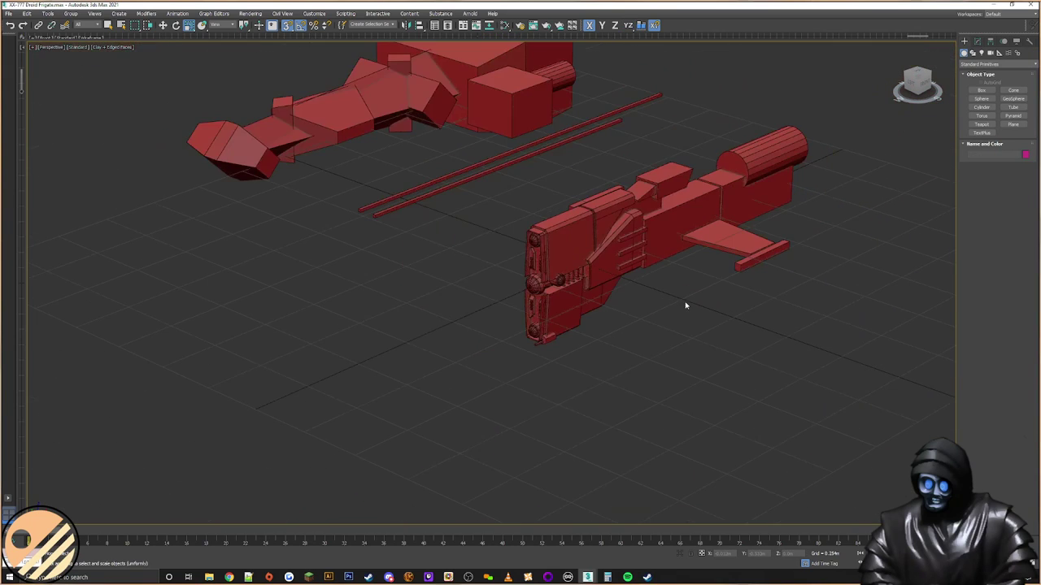
Step: Center the small side box's pivot on the object
{"action": "scroll", "coordinate": [539, 365], "scroll_direction": "up", "scroll_amount": 6}
{"action": "left_click", "coordinate": [504, 345]}
{"action": "middle_click_drag", "start_coordinate": [504, 345], "coordinate": [540, 344], "text": "alt"}
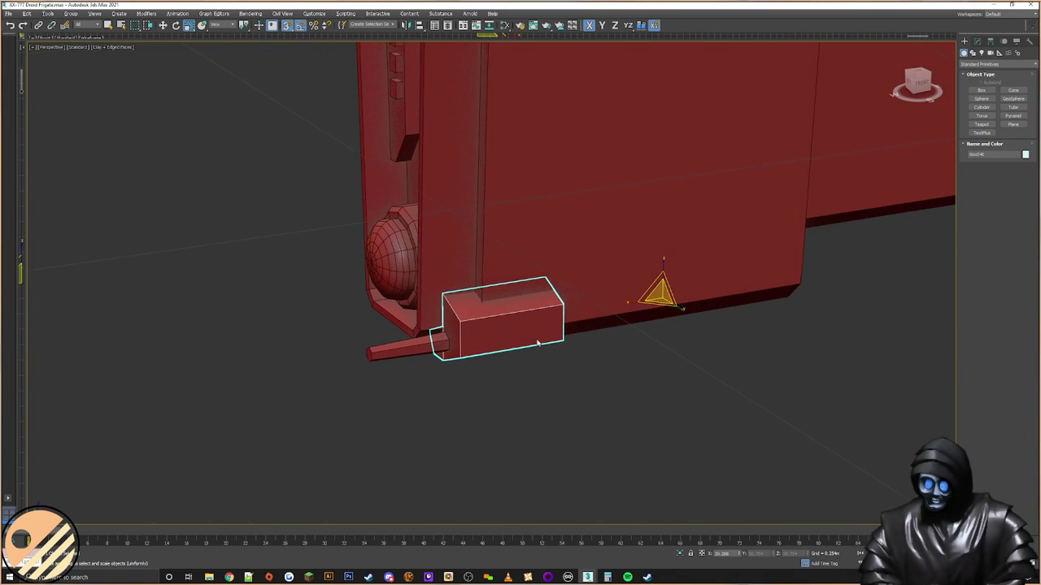
{"action": "scroll", "coordinate": [571, 334], "scroll_direction": "up", "scroll_amount": 3}
{"action": "left_click", "coordinate": [991, 42]}
{"action": "left_click", "coordinate": [996, 98]}
{"action": "left_click", "coordinate": [1000, 140]}
{"action": "left_click", "coordinate": [964, 42]}
Step: Copy the large spare box and position the copy across the lower front hull, behind the small side box
{"action": "scroll", "coordinate": [662, 196], "scroll_direction": "down", "scroll_amount": 4}
{"action": "middle_click_drag", "start_coordinate": [661, 196], "coordinate": [729, 288], "text": "alt"}
{"action": "left_click", "coordinate": [791, 159]}
{"action": "middle_click_drag", "start_coordinate": [792, 159], "coordinate": [774, 170]}
{"action": "key", "text": "w"}
{"action": "mouse_move", "coordinate": [884, 124]}
{"action": "left_mouse_down"}
{"action": "mouse_move", "coordinate": [553, 268]}
{"action": "mouse_move", "coordinate": [618, 274]}
{"action": "mouse_move", "coordinate": [436, 302]}
{"action": "mouse_move", "coordinate": [503, 295]}
{"action": "mouse_move", "coordinate": [472, 303]}
{"action": "left_mouse_up"}
{"action": "left_click", "coordinate": [522, 326]}
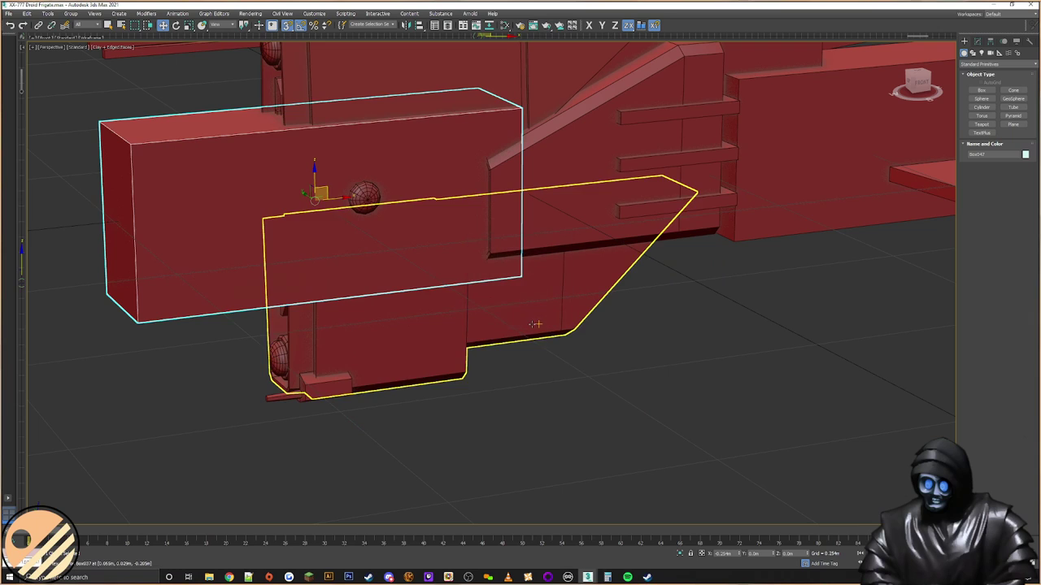
{"action": "left_click_drag", "start_coordinate": [324, 195], "coordinate": [522, 321]}
{"action": "middle_click_drag", "start_coordinate": [464, 306], "coordinate": [562, 253]}
Step: Reduce the copied box's height by moving its upper vertices down and its lower vertices up near the hull's underside
{"action": "left_click", "coordinate": [978, 43]}
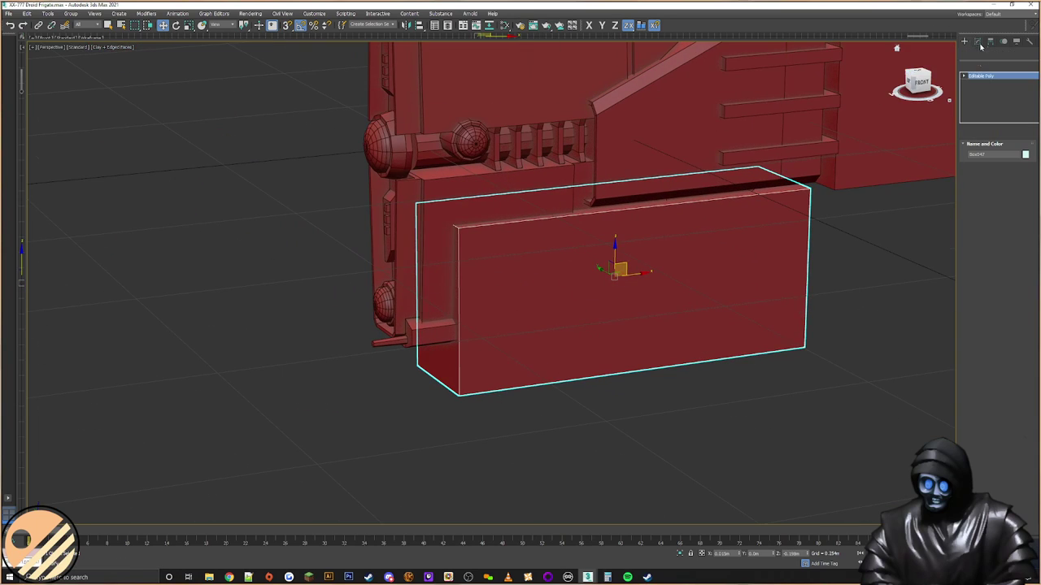
{"action": "left_click", "coordinate": [978, 160]}
{"action": "left_click_drag", "start_coordinate": [645, 193], "coordinate": [306, 255]}
{"action": "middle_click_drag", "start_coordinate": [423, 269], "coordinate": [543, 222], "text": "alt"}
{"action": "left_click_drag", "start_coordinate": [616, 167], "coordinate": [633, 237]}
{"action": "left_click_drag", "start_coordinate": [341, 455], "coordinate": [341, 454]}
{"action": "middle_click_drag", "start_coordinate": [340, 454], "coordinate": [615, 348], "text": "alt"}
{"action": "left_click_drag", "start_coordinate": [616, 348], "coordinate": [632, 304]}
{"action": "middle_click_drag", "start_coordinate": [631, 304], "coordinate": [692, 284], "text": "alt"}
Step: Shorten the copied box by snapping its rear vertices forward to the back edge of the lower front hull section
{"action": "left_click_drag", "start_coordinate": [848, 213], "coordinate": [604, 377]}
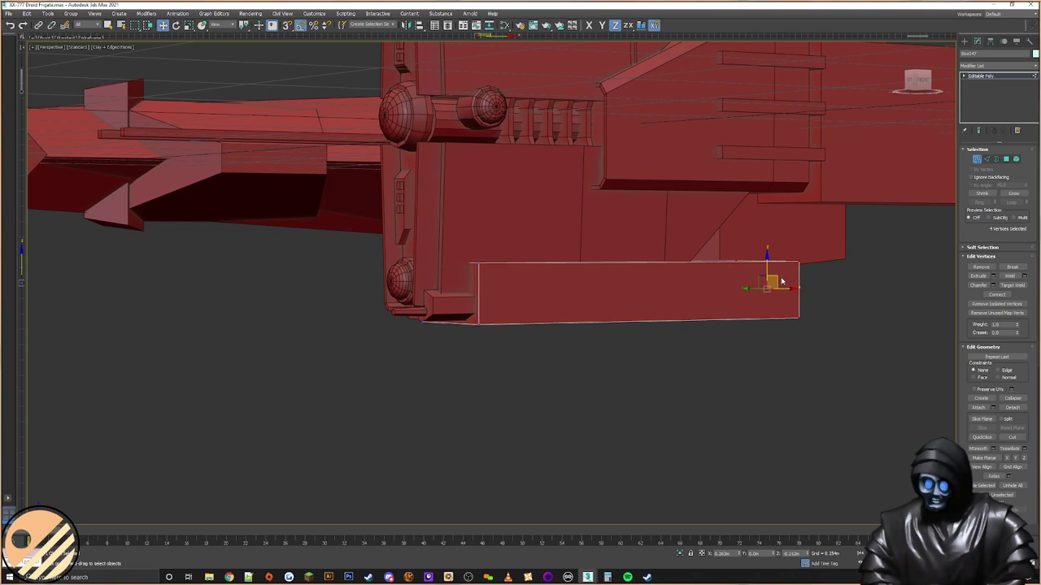
{"action": "left_click_drag", "start_coordinate": [773, 288], "coordinate": [572, 303]}
{"action": "scroll", "coordinate": [601, 297], "scroll_direction": "up", "scroll_amount": 4}
{"action": "middle_click_drag", "start_coordinate": [588, 293], "coordinate": [566, 300]}
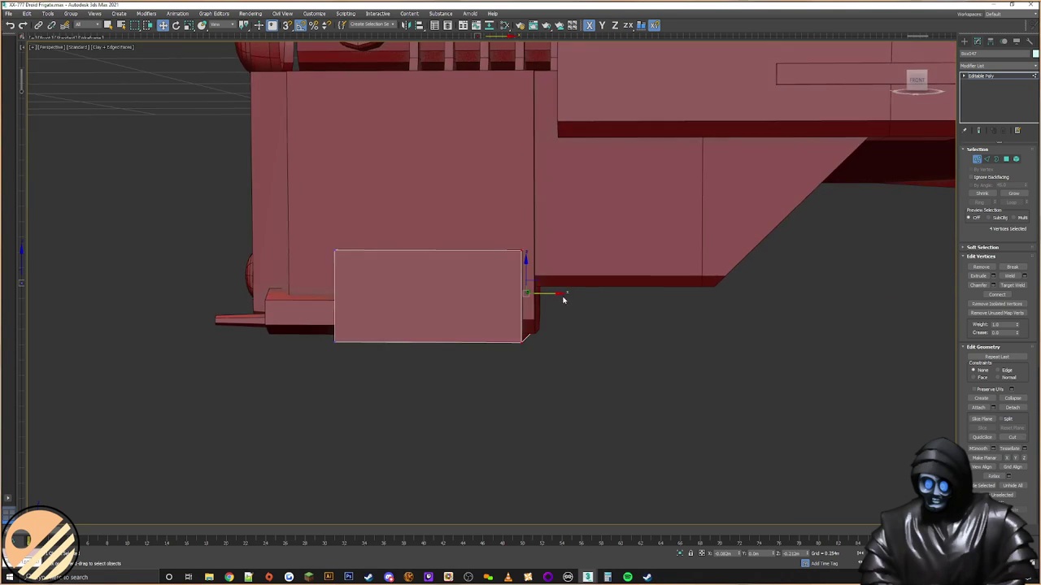
{"action": "key", "text": "s"}
{"action": "left_click_drag", "start_coordinate": [548, 293], "coordinate": [537, 323]}
{"action": "middle_click_drag", "start_coordinate": [453, 319], "coordinate": [607, 298]}
Step: Chamfer the copied box's two upper long edges with 0 segments and an adjusted chamfer amount
{"action": "left_click", "coordinate": [989, 161]}
{"action": "middle_click_drag", "start_coordinate": [707, 208], "coordinate": [456, 193], "text": "alt"}
{"action": "left_click_drag", "start_coordinate": [438, 269], "coordinate": [437, 270]}
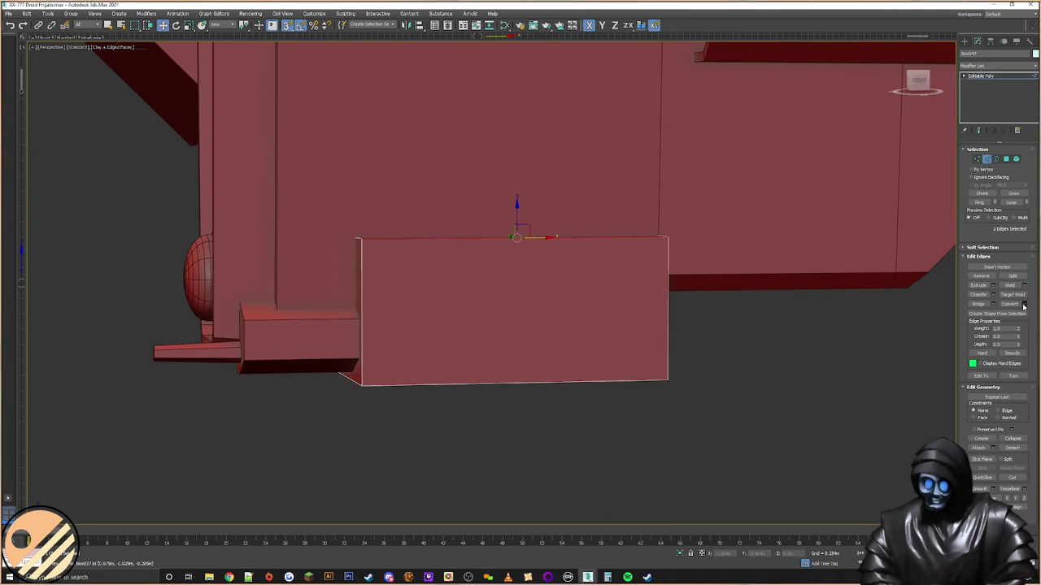
{"action": "left_click", "coordinate": [982, 294]}
{"action": "left_click", "coordinate": [993, 295]}
{"action": "middle_click_drag", "start_coordinate": [631, 248], "coordinate": [697, 275], "text": "alt"}
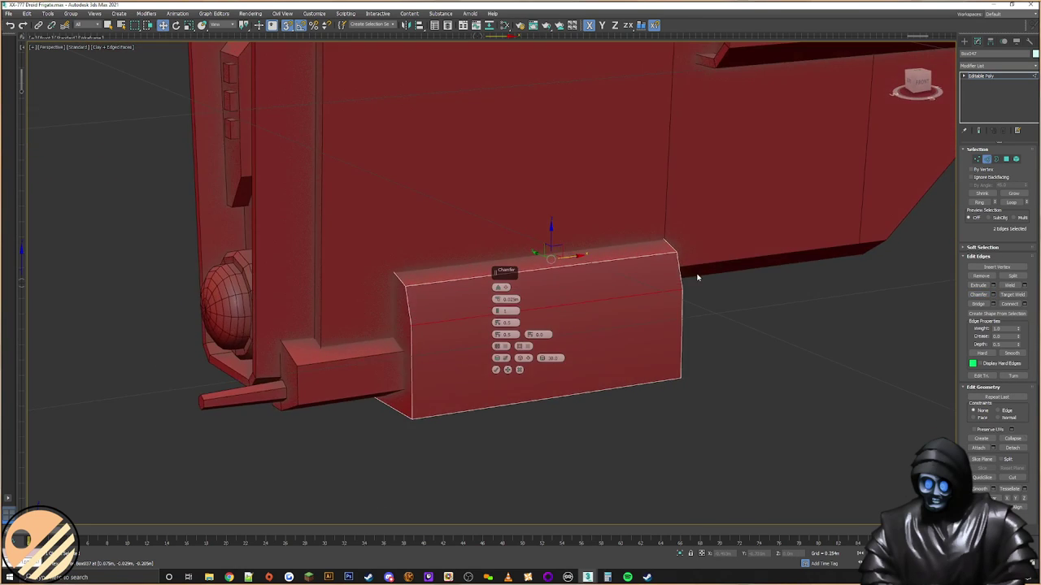
{"action": "left_click_drag", "start_coordinate": [497, 311], "coordinate": [498, 328]}
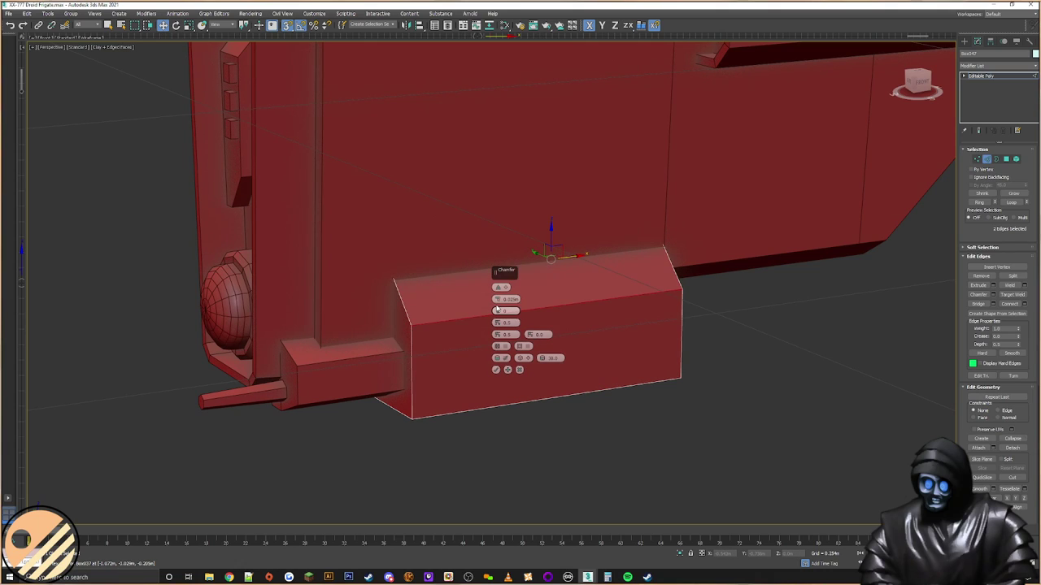
{"action": "left_click", "coordinate": [496, 370]}
{"action": "key", "text": "ctrl+z"}
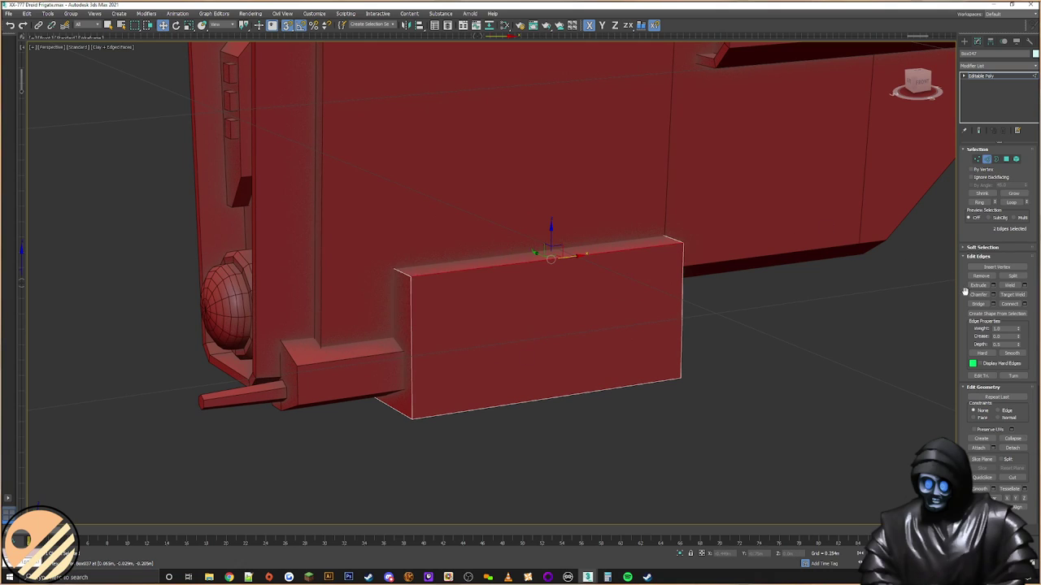
{"action": "left_click", "coordinate": [993, 295]}
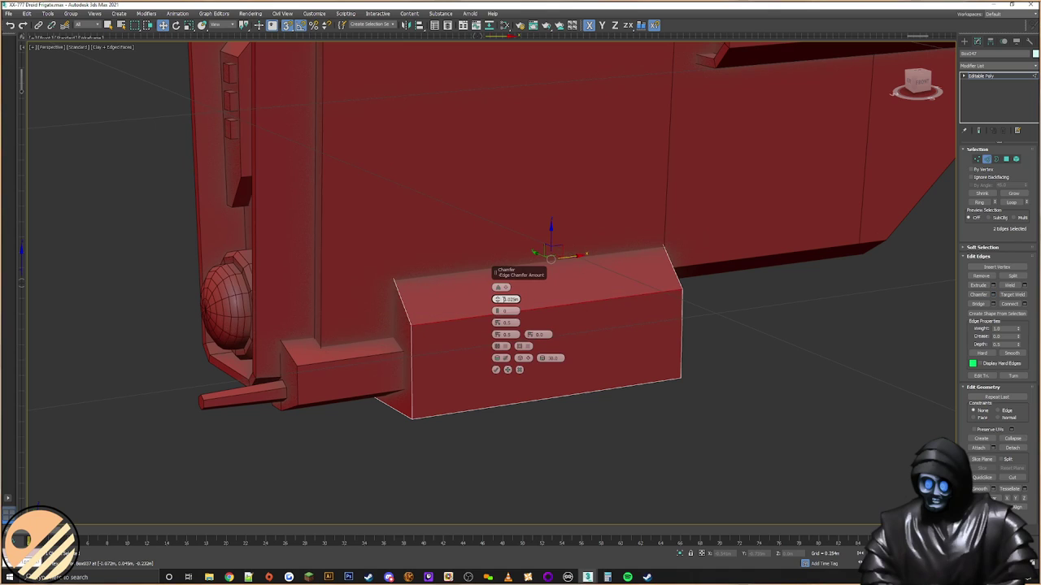
{"action": "left_click_drag", "start_coordinate": [498, 299], "coordinate": [482, 306]}
{"action": "left_click", "coordinate": [498, 370]}
{"action": "middle_click_drag", "start_coordinate": [504, 358], "coordinate": [602, 290], "text": "alt"}
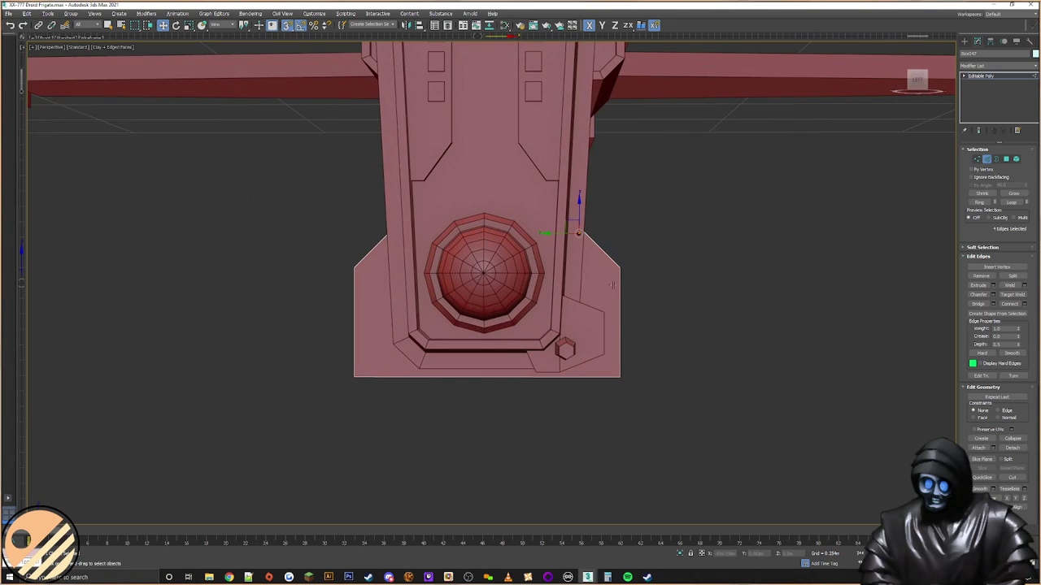
Step: Select the chamfered box's outer-side vertices on both sides of the hull
{"action": "key", "text": "1"}
{"action": "middle_click_drag", "start_coordinate": [707, 259], "coordinate": [683, 260], "text": "alt"}
{"action": "left_click_drag", "start_coordinate": [671, 251], "coordinate": [610, 438]}
{"action": "middle_click_drag", "start_coordinate": [425, 349], "coordinate": [403, 266], "text": "alt"}
{"action": "left_click_drag", "start_coordinate": [297, 398], "coordinate": [297, 398], "text": "ctrl"}
{"action": "middle_click_drag", "start_coordinate": [413, 362], "coordinate": [532, 306], "text": "alt"}
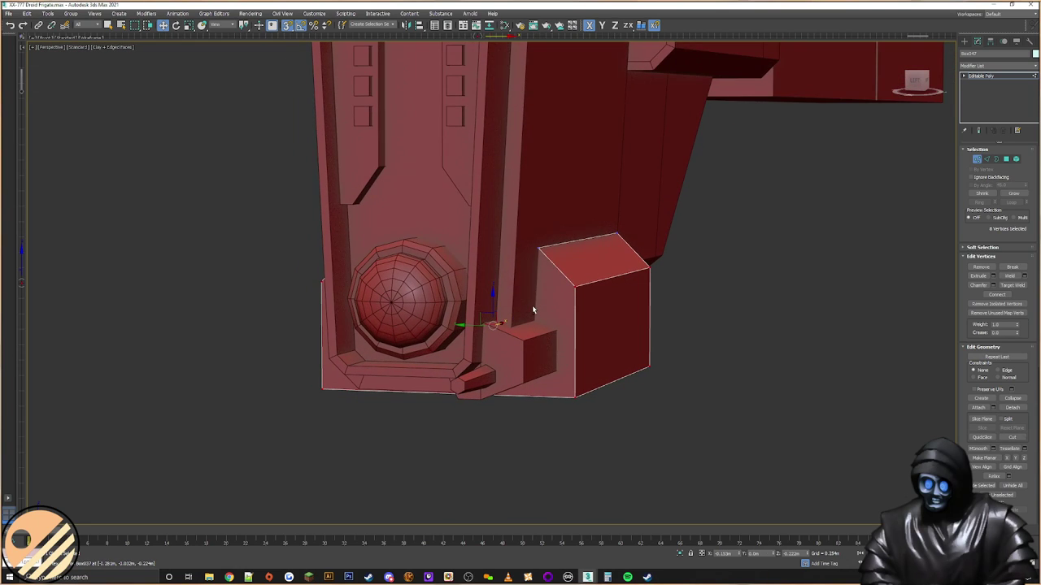
Step: Scale the selected vertices of the lower front housing box slightly narrower across its width
{"action": "right_click", "coordinate": [583, 326]}
{"action": "left_click", "coordinate": [585, 340]}
{"action": "scroll", "coordinate": [605, 330], "scroll_direction": "up", "scroll_amount": 2}
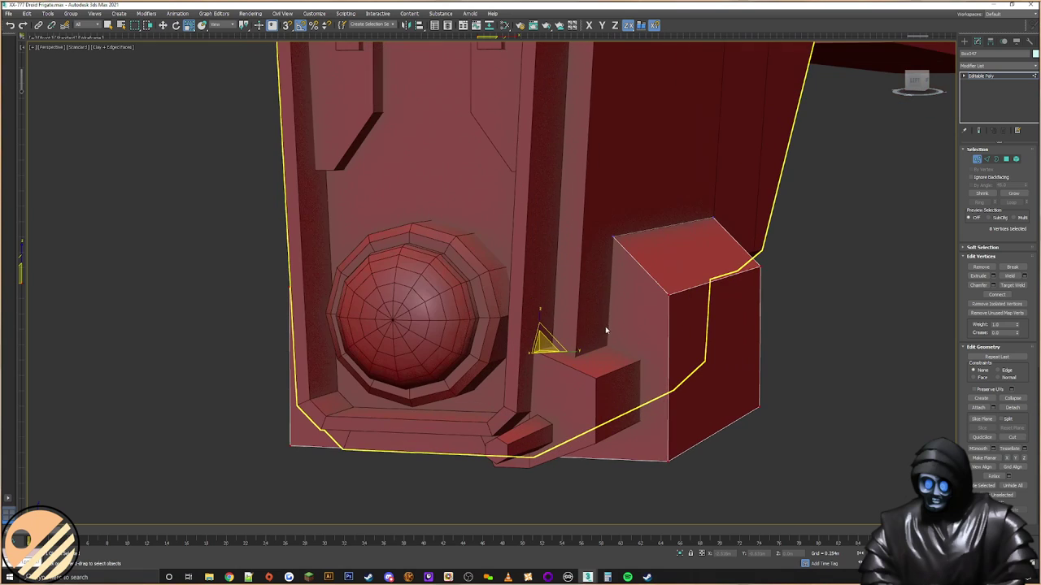
{"action": "left_click_drag", "start_coordinate": [572, 352], "coordinate": [563, 352]}
Step: Select the housing box's bottom vertices and move them up slightly
{"action": "middle_click_drag", "start_coordinate": [746, 328], "coordinate": [664, 335], "text": "alt"}
{"action": "scroll", "coordinate": [666, 300], "scroll_direction": "down", "scroll_amount": 5}
{"action": "left_click_drag", "start_coordinate": [557, 427], "coordinate": [554, 428]}
{"action": "left_click_drag", "start_coordinate": [486, 365], "coordinate": [381, 427], "text": "ctrl"}
{"action": "right_click", "coordinate": [550, 379]}
{"action": "middle_click_drag", "start_coordinate": [541, 388], "coordinate": [550, 385], "text": "alt"}
{"action": "left_click", "coordinate": [561, 387]}
{"action": "left_click_drag", "start_coordinate": [555, 361], "coordinate": [559, 357]}
Step: Chamfer the two long bottom edges of the housing box by 0.013 m
{"action": "left_click", "coordinate": [986, 161]}
{"action": "middle_click_drag", "start_coordinate": [692, 293], "coordinate": [569, 338], "text": "alt"}
{"action": "left_click_drag", "start_coordinate": [544, 441], "coordinate": [537, 356]}
{"action": "middle_click_drag", "start_coordinate": [616, 383], "coordinate": [601, 388], "text": "alt"}
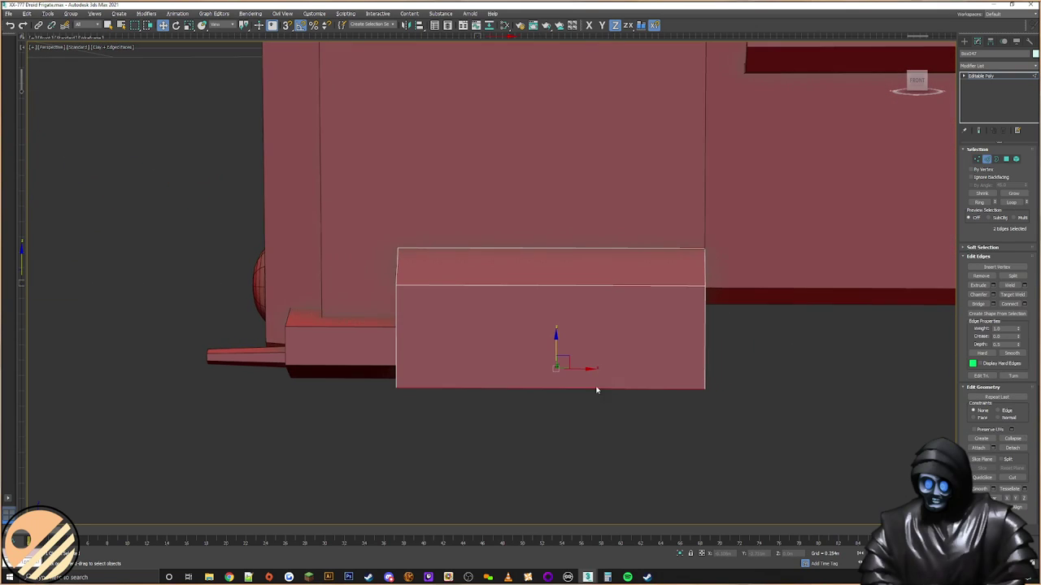
{"action": "left_click", "coordinate": [993, 294]}
{"action": "middle_click_drag", "start_coordinate": [674, 307], "coordinate": [602, 319], "text": "alt"}
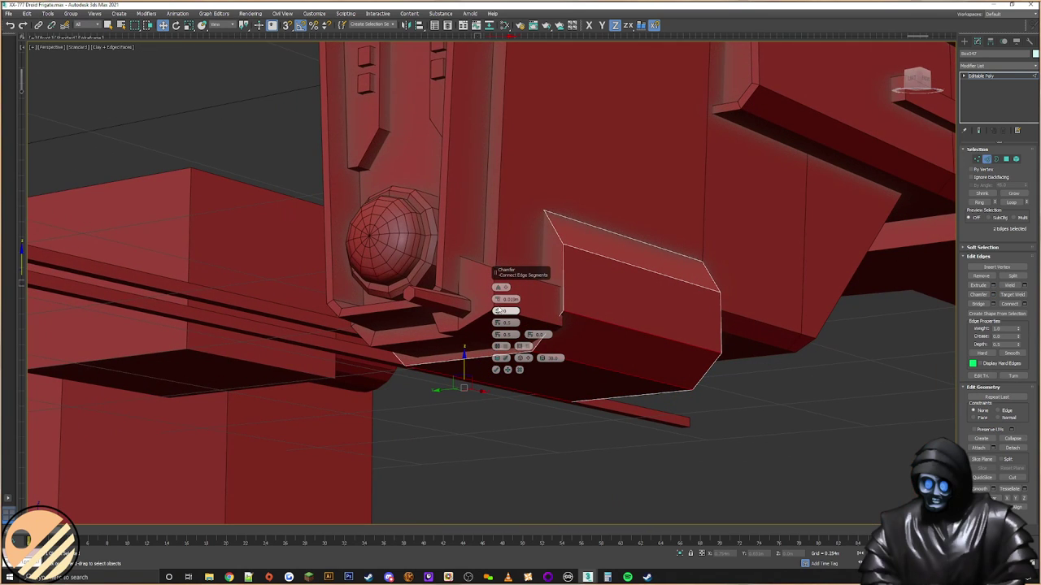
{"action": "left_click_drag", "start_coordinate": [497, 300], "coordinate": [489, 305]}
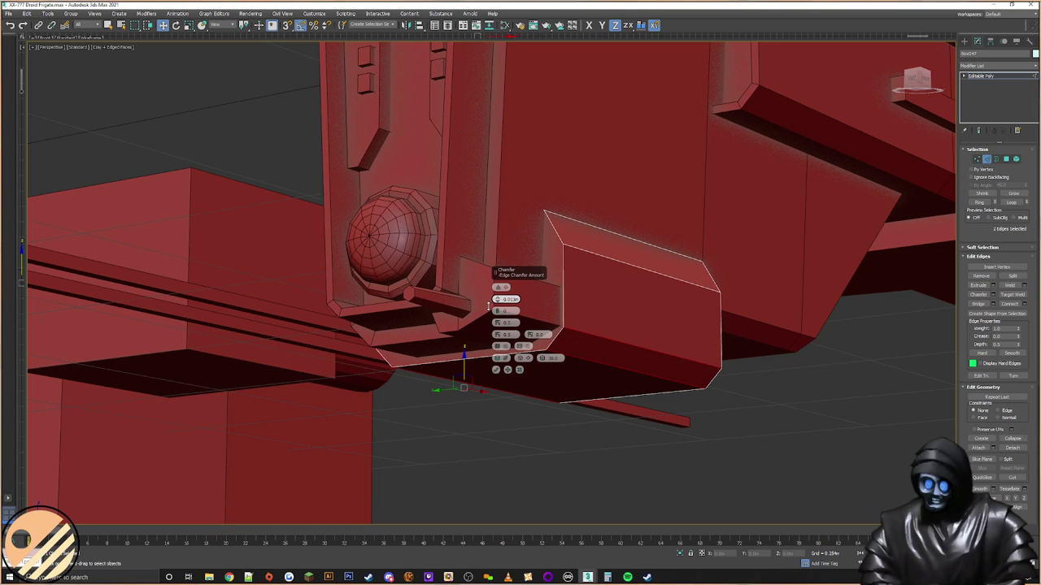
{"action": "left_click", "coordinate": [496, 370]}
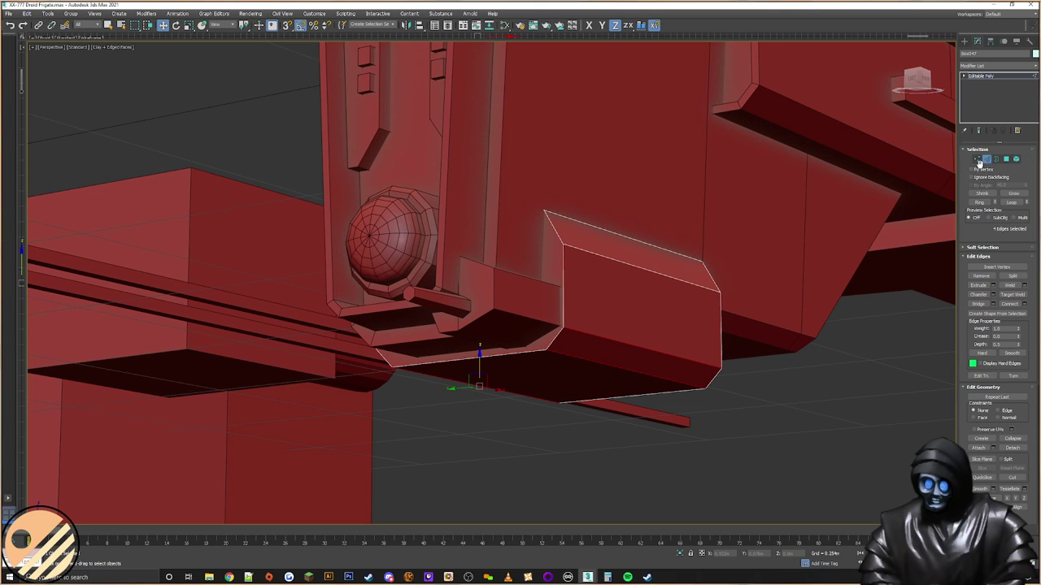
Step: Select the four vertices on the housing's underside and scale them inward along Y to narrow the bottom face
{"action": "left_click", "coordinate": [976, 160]}
{"action": "middle_click_drag", "start_coordinate": [655, 290], "coordinate": [647, 370], "text": "alt"}
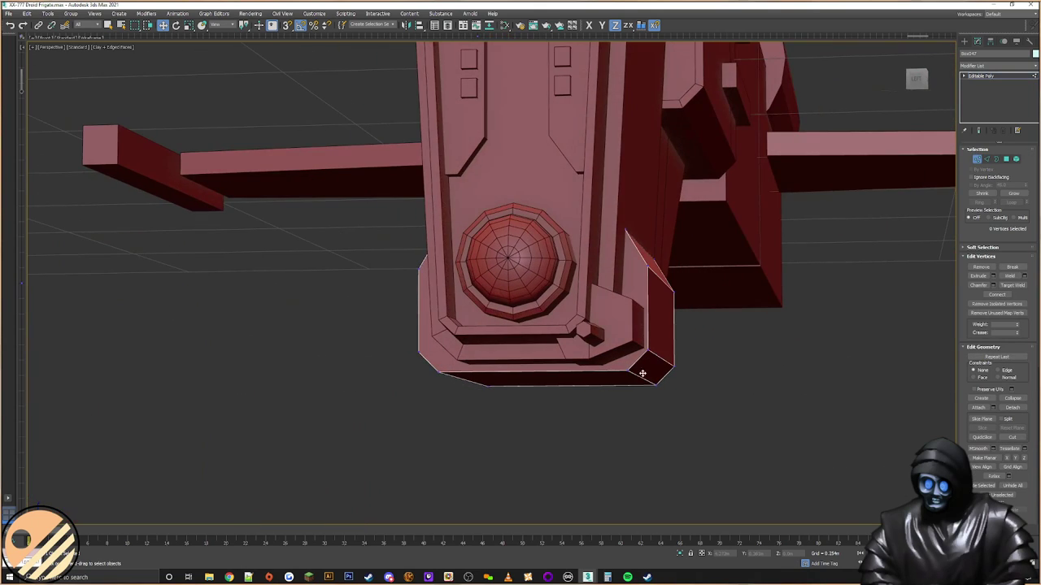
{"action": "left_click_drag", "start_coordinate": [639, 399], "coordinate": [639, 397]}
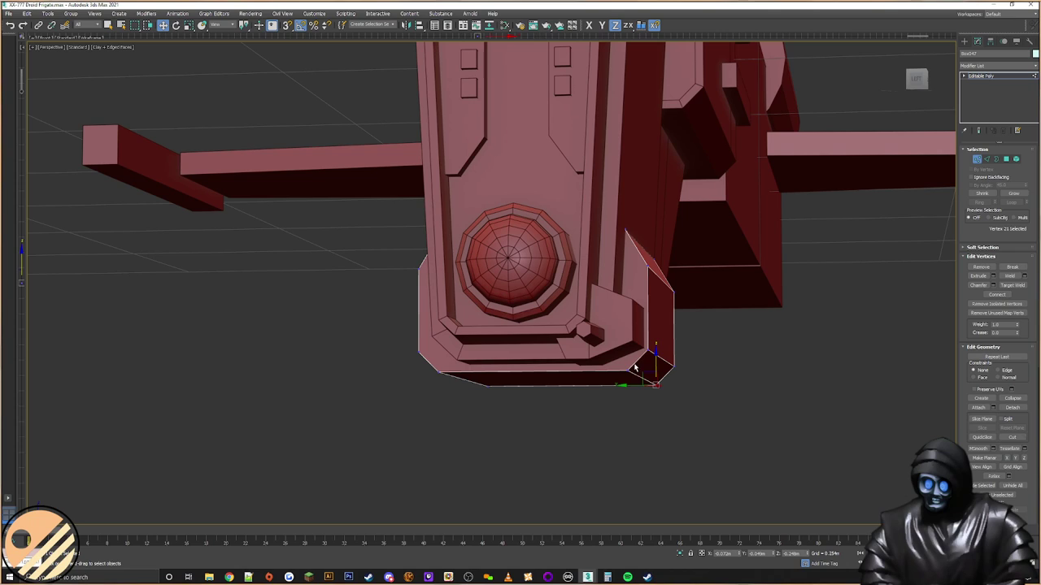
{"action": "left_click", "coordinate": [489, 385], "text": "ctrl"}
{"action": "left_click", "coordinate": [443, 375], "text": "ctrl"}
{"action": "middle_click_drag", "start_coordinate": [448, 376], "coordinate": [522, 379], "text": "alt"}
{"action": "right_click", "coordinate": [533, 379]}
{"action": "left_click", "coordinate": [569, 396]}
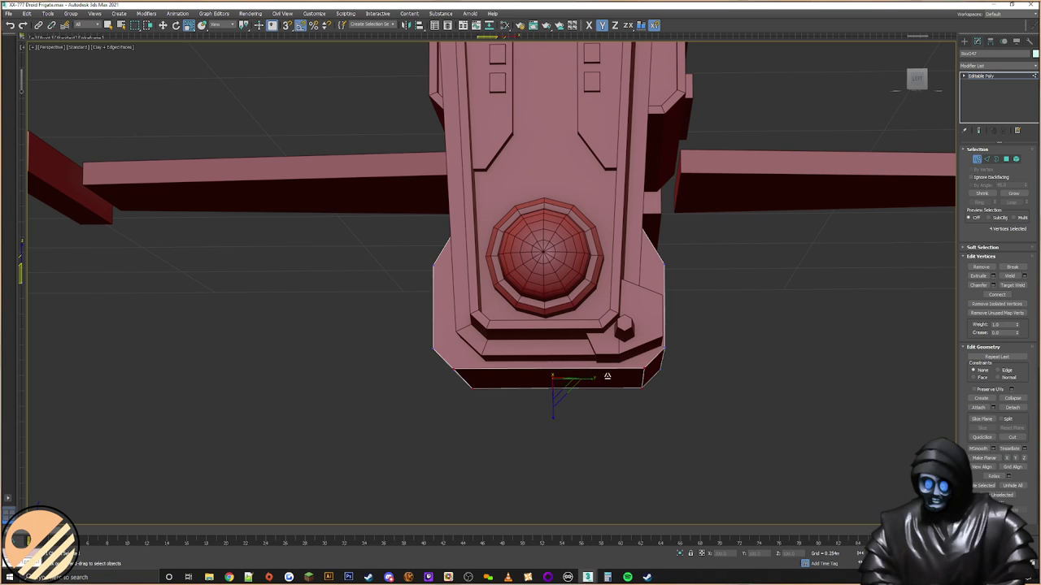
{"action": "left_click_drag", "start_coordinate": [588, 376], "coordinate": [573, 380]}
Step: Finish editing and deselect the housing, and examine its shape and fit against the rest of the ship
{"action": "middle_click_drag", "start_coordinate": [572, 380], "coordinate": [753, 201], "text": "alt"}
{"action": "left_click", "coordinate": [965, 40]}
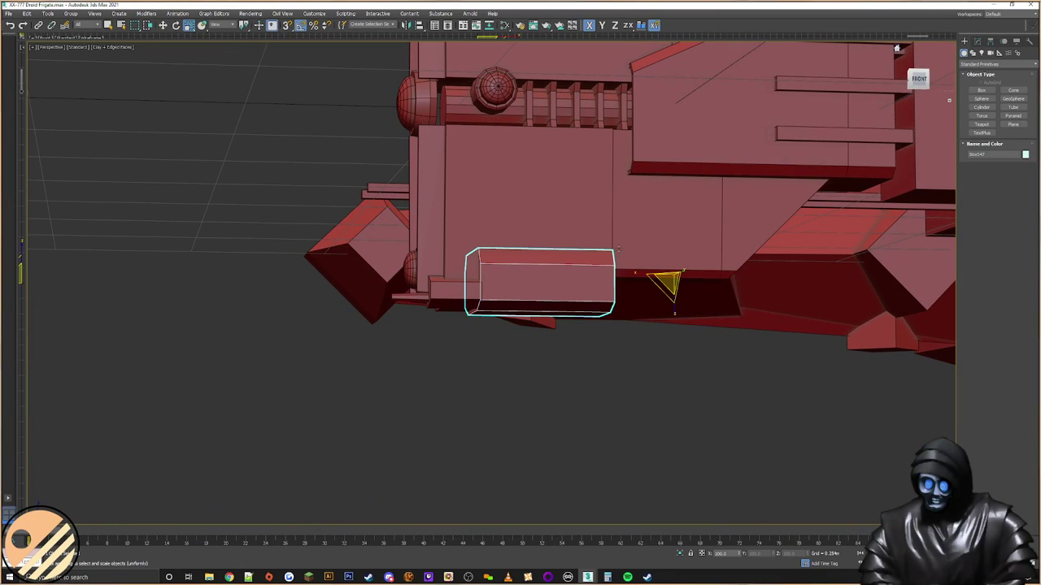
{"action": "middle_click_drag", "start_coordinate": [637, 236], "coordinate": [671, 294], "text": "alt"}
{"action": "left_click", "coordinate": [672, 294]}
{"action": "middle_click_drag", "start_coordinate": [572, 244], "coordinate": [629, 246], "text": "alt"}
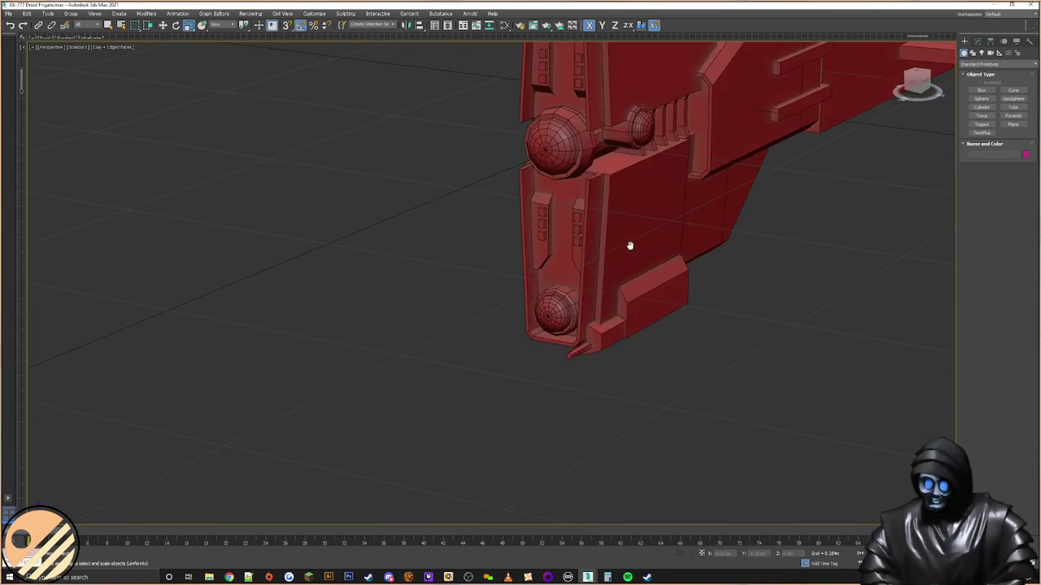
{"action": "scroll", "coordinate": [631, 246], "scroll_direction": "down", "scroll_amount": 5}
{"action": "scroll", "coordinate": [686, 260], "scroll_direction": "down", "scroll_amount": 3}
{"action": "middle_click_drag", "start_coordinate": [686, 262], "coordinate": [662, 268], "text": "alt"}
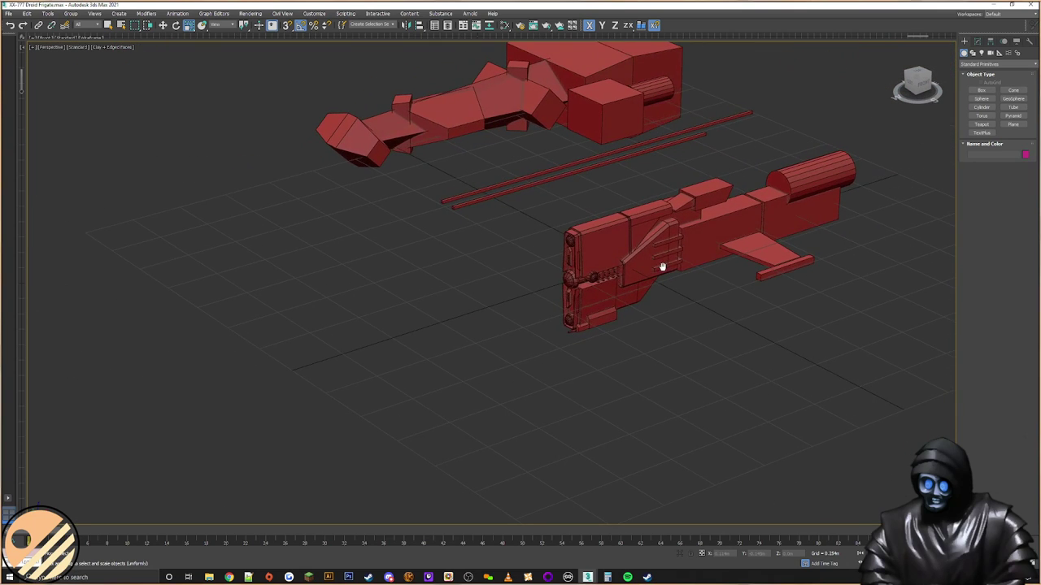
{"action": "scroll", "coordinate": [639, 272], "scroll_direction": "up", "scroll_amount": 2}
{"action": "scroll", "coordinate": [612, 325], "scroll_direction": "up", "scroll_amount": 5}
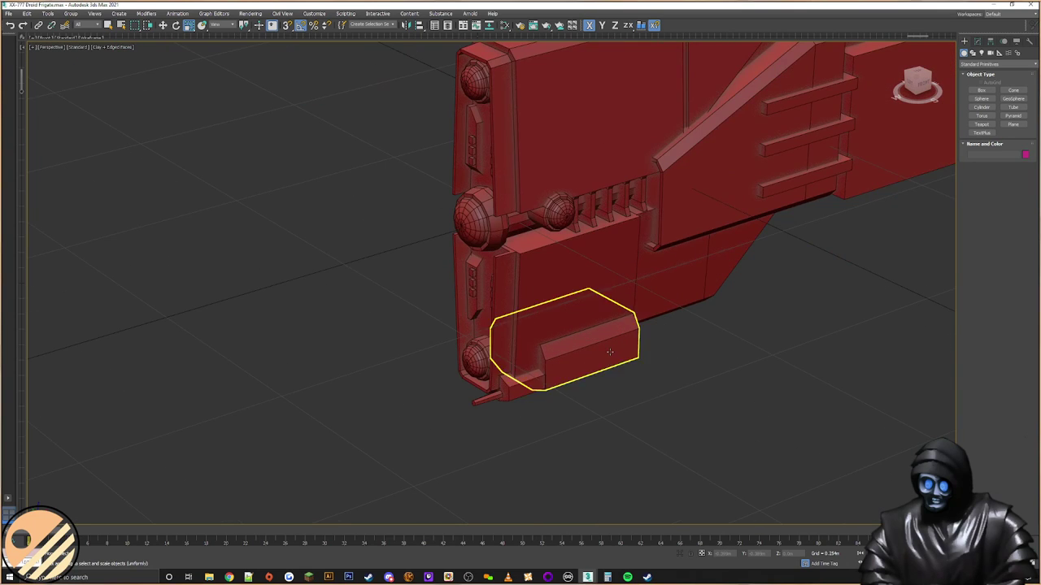
Step: Copy the small corner block and its hexagonal barrel along Y to the opposite lower corner of the front end
{"action": "middle_click_drag", "start_coordinate": [605, 353], "coordinate": [565, 357], "text": "alt"}
{"action": "left_click", "coordinate": [452, 380]}
{"action": "left_click", "coordinate": [426, 380], "text": "ctrl"}
{"action": "scroll", "coordinate": [426, 378], "scroll_direction": "up", "scroll_amount": 5}
{"action": "middle_click_drag", "start_coordinate": [426, 368], "coordinate": [480, 358], "text": "alt"}
{"action": "right_click", "coordinate": [447, 375]}
{"action": "left_click", "coordinate": [455, 383]}
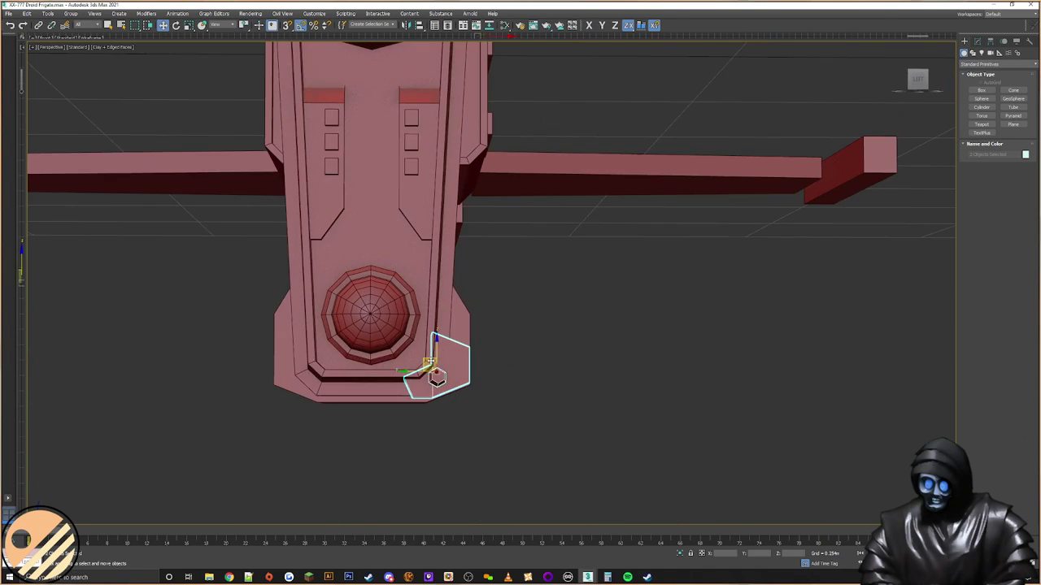
{"action": "left_click_drag", "start_coordinate": [414, 372], "coordinate": [277, 375], "text": "shift"}
{"action": "left_click", "coordinate": [523, 324]}
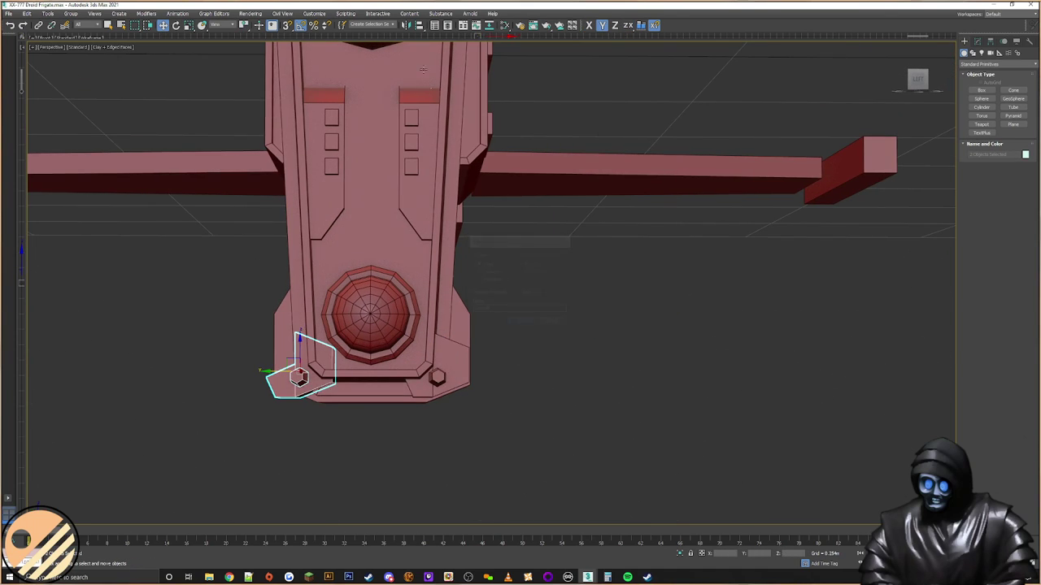
Step: Mirror the copied corner block and barrel across the Y axis without cloning, check their fit, and deselect them
{"action": "left_click", "coordinate": [408, 26]}
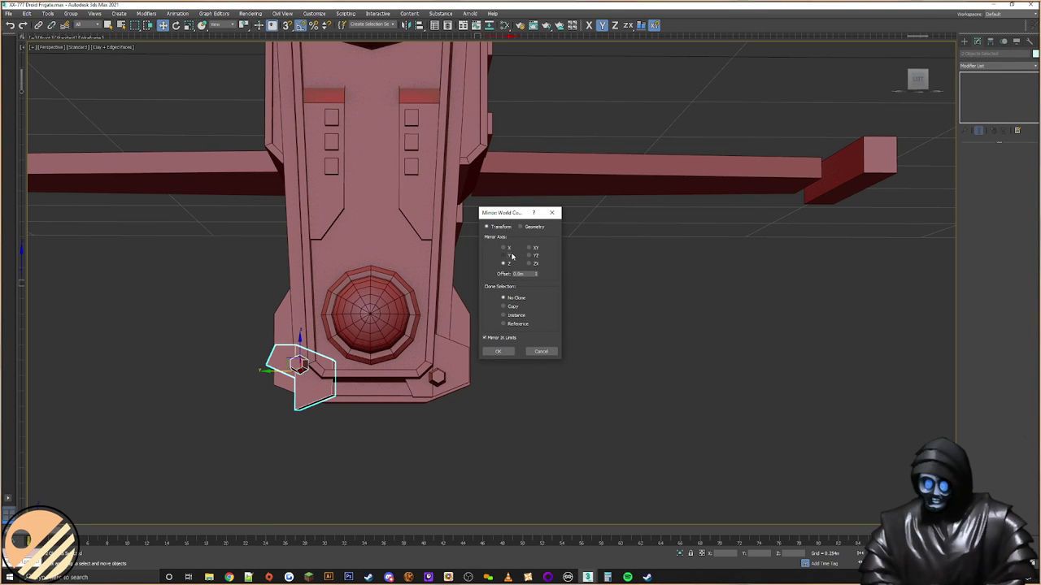
{"action": "left_click", "coordinate": [497, 351]}
{"action": "scroll", "coordinate": [337, 353], "scroll_direction": "up", "scroll_amount": 4}
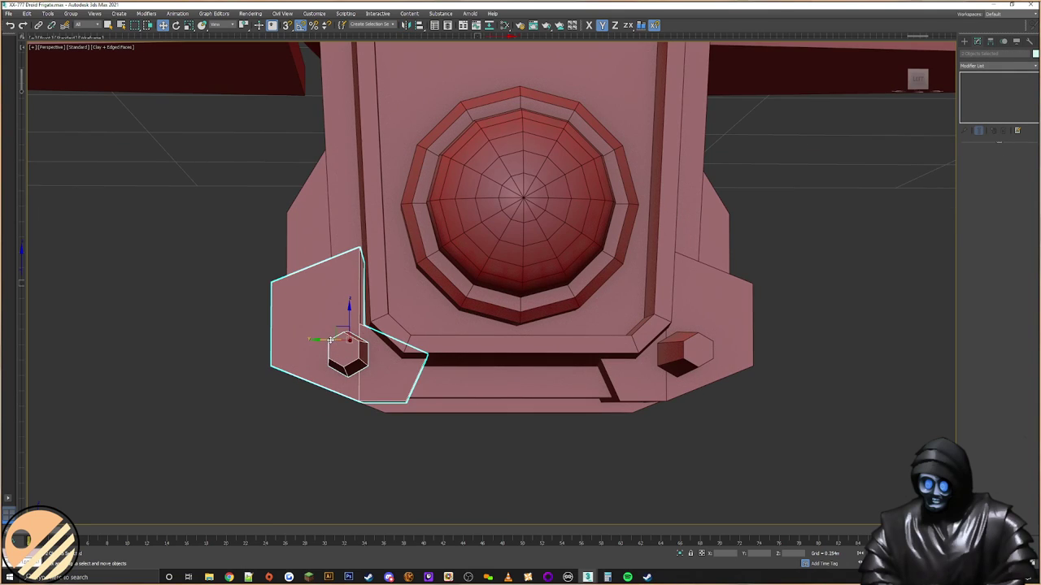
{"action": "scroll", "coordinate": [407, 341], "scroll_direction": "down", "scroll_amount": 6}
{"action": "middle_click_drag", "start_coordinate": [574, 343], "coordinate": [579, 326], "text": "alt"}
{"action": "scroll", "coordinate": [418, 357], "scroll_direction": "up", "scroll_amount": 5}
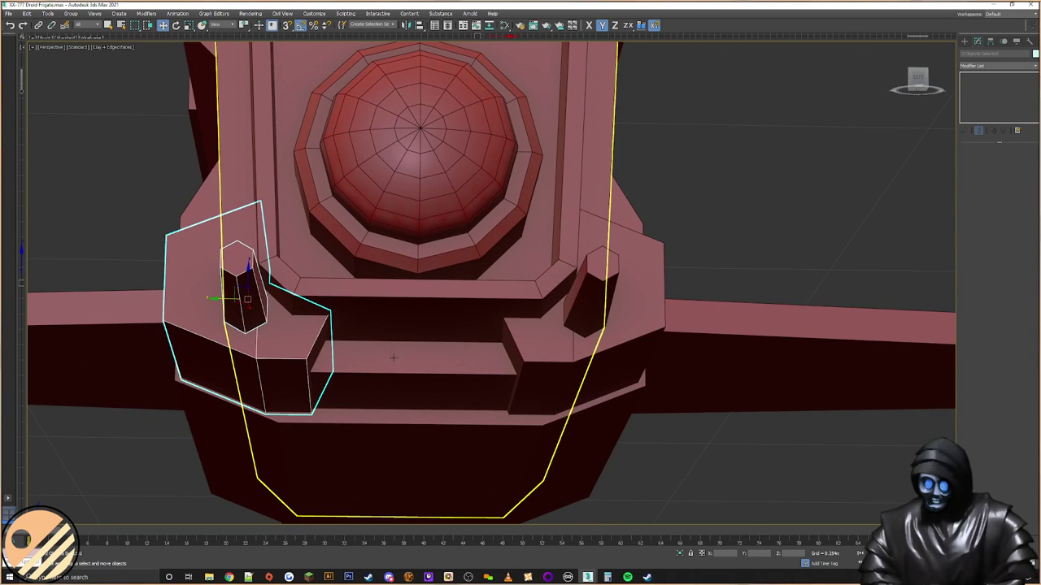
{"action": "scroll", "coordinate": [393, 357], "scroll_direction": "down", "scroll_amount": 5}
{"action": "middle_click_drag", "start_coordinate": [393, 358], "coordinate": [355, 345], "text": "alt"}
{"action": "left_click", "coordinate": [356, 399]}
Step: Examine the whole ship and the side of its middle hull from several angles
{"action": "scroll", "coordinate": [524, 349], "scroll_direction": "down", "scroll_amount": 5}
{"action": "middle_click_drag", "start_coordinate": [524, 349], "coordinate": [511, 370], "text": "alt"}
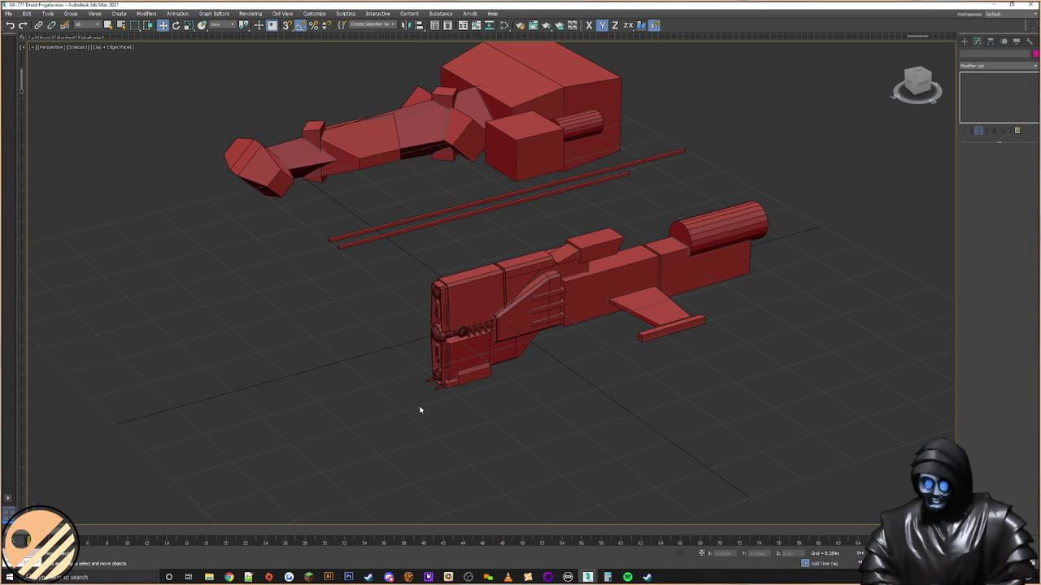
{"action": "middle_click_drag", "start_coordinate": [517, 390], "coordinate": [544, 377], "text": "alt"}
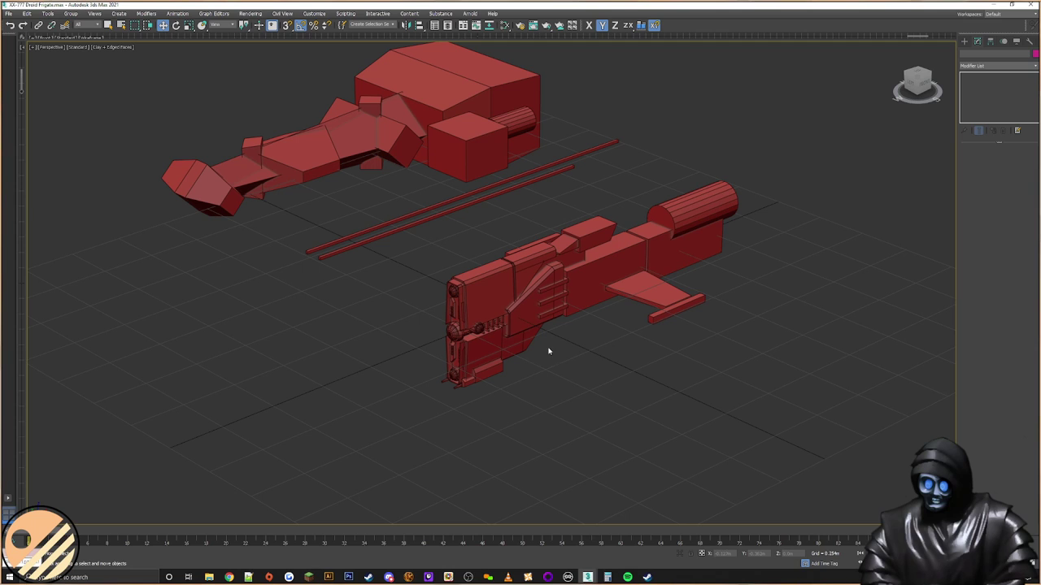
{"action": "scroll", "coordinate": [544, 352], "scroll_direction": "up", "scroll_amount": 2}
{"action": "scroll", "coordinate": [504, 357], "scroll_direction": "up", "scroll_amount": 2}
{"action": "middle_click_drag", "start_coordinate": [596, 301], "coordinate": [571, 296]}
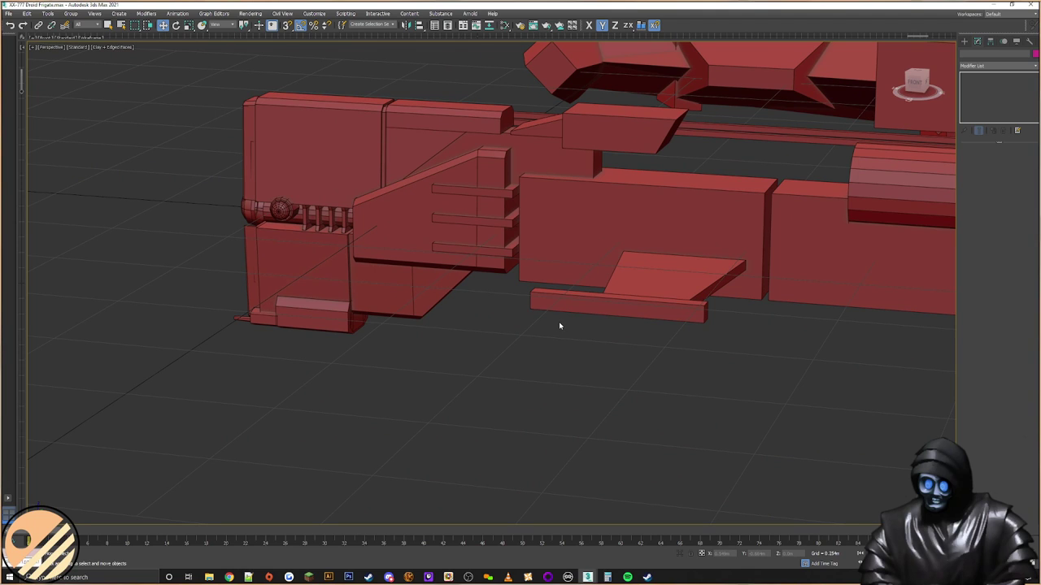
{"action": "middle_click_drag", "start_coordinate": [656, 318], "coordinate": [618, 329]}
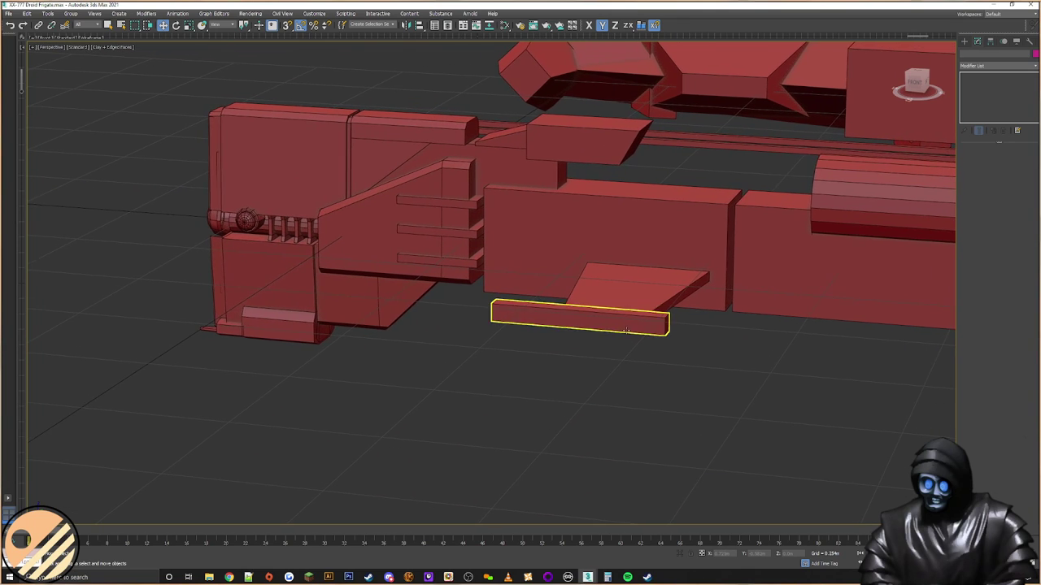
{"action": "scroll", "coordinate": [602, 325], "scroll_direction": "down", "scroll_amount": 3}
{"action": "scroll", "coordinate": [430, 328], "scroll_direction": "up", "scroll_amount": 3}
{"action": "scroll", "coordinate": [476, 313], "scroll_direction": "down", "scroll_amount": 3}
{"action": "scroll", "coordinate": [528, 269], "scroll_direction": "up", "scroll_amount": 3}
Step: Copy the middle hull box to a position below the lower front hull
{"action": "left_click", "coordinate": [583, 224]}
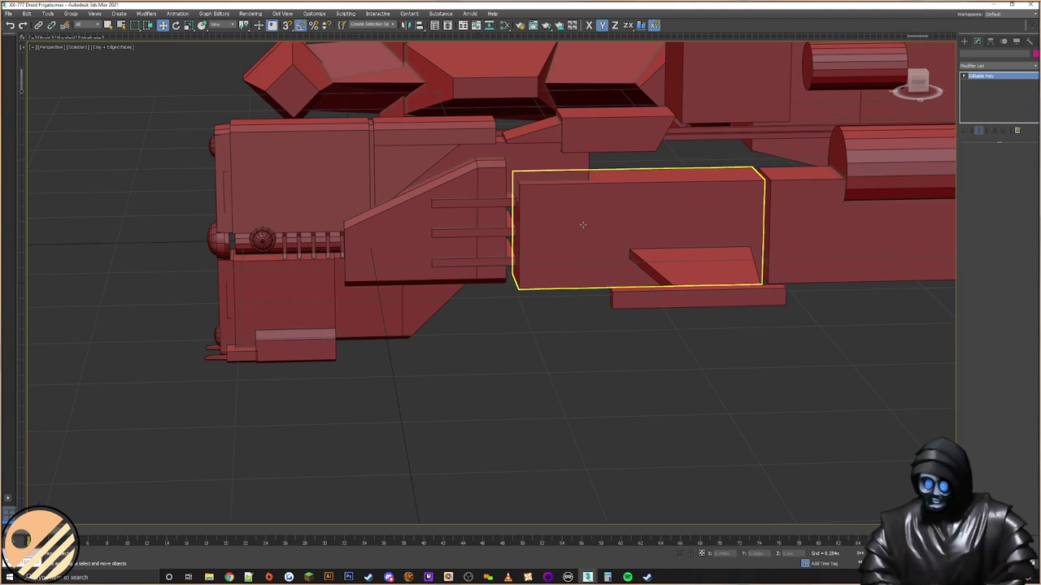
{"action": "left_click_drag", "start_coordinate": [716, 244], "coordinate": [442, 370], "text": "shift"}
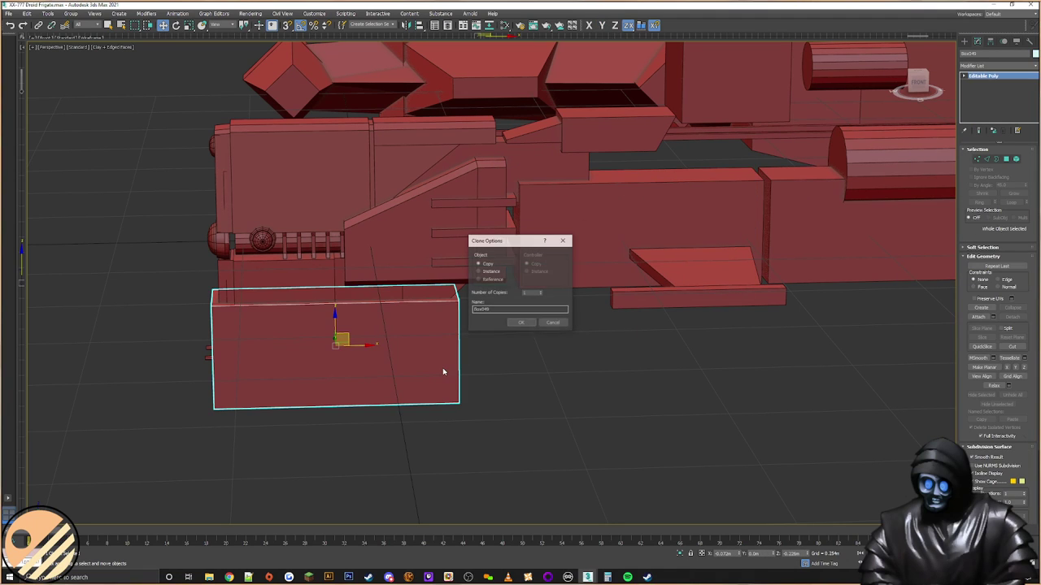
{"action": "left_click", "coordinate": [520, 323]}
Step: Move the copied box's front vertices back to meet the rear end of the chamfered housing
{"action": "middle_click_drag", "start_coordinate": [578, 285], "coordinate": [567, 310], "text": "alt"}
{"action": "scroll", "coordinate": [546, 281], "scroll_direction": "up", "scroll_amount": 5}
{"action": "left_click", "coordinate": [977, 159]}
{"action": "left_click_drag", "start_coordinate": [544, 195], "coordinate": [237, 452]}
{"action": "left_click_drag", "start_coordinate": [405, 293], "coordinate": [548, 299]}
Step: Flatten the copied box by lowering its top vertices and raising its bottom vertices to match the housing's height
{"action": "left_click_drag", "start_coordinate": [773, 196], "coordinate": [474, 251]}
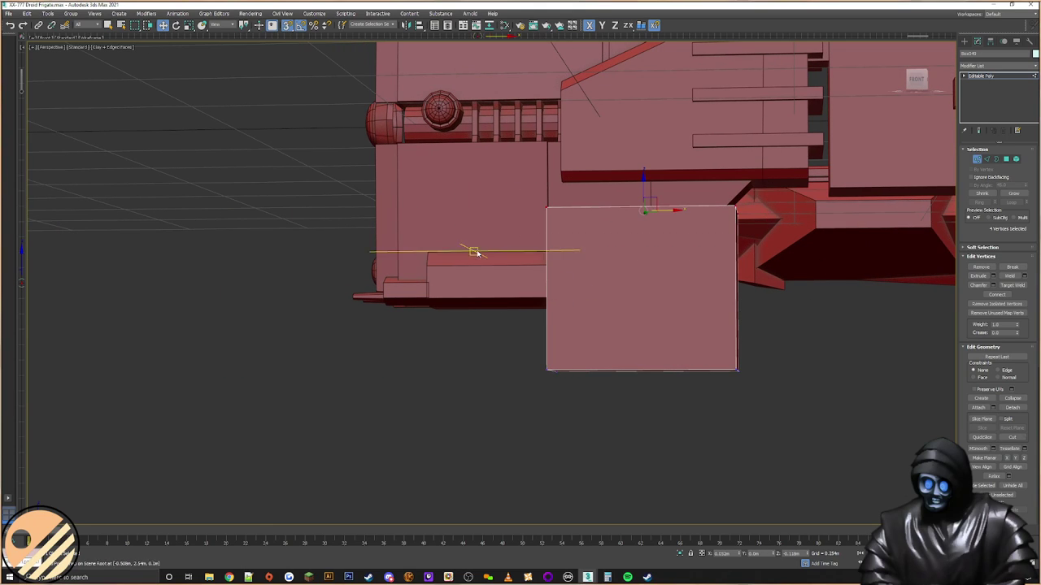
{"action": "key", "text": "s"}
{"action": "left_click_drag", "start_coordinate": [643, 183], "coordinate": [633, 236]}
{"action": "left_click_drag", "start_coordinate": [494, 431], "coordinate": [496, 431]}
{"action": "left_click_drag", "start_coordinate": [649, 336], "coordinate": [645, 268]}
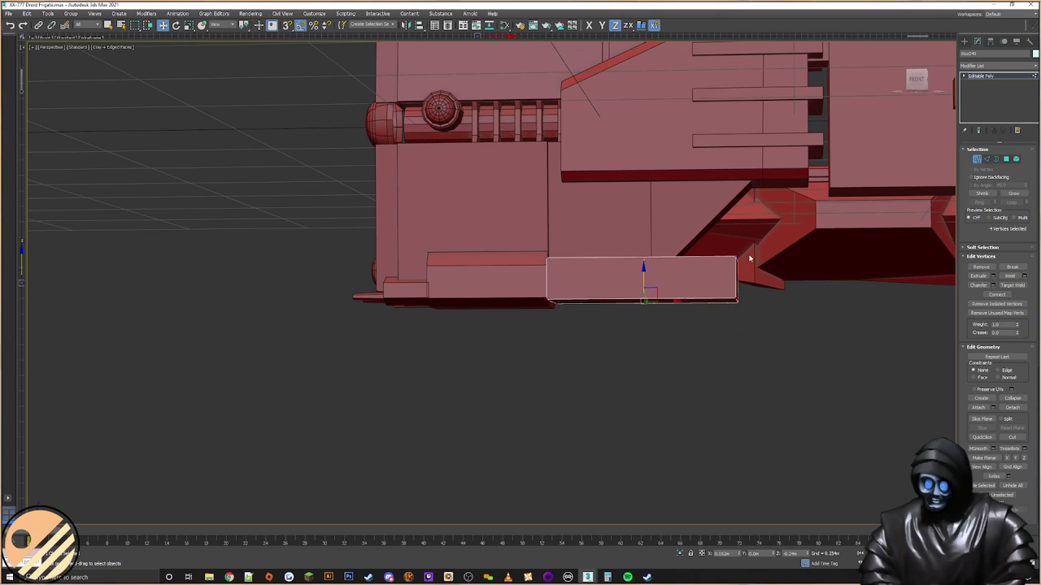
Step: Shorten the flattened box by moving its rear vertices forward under the lower hull
{"action": "scroll", "coordinate": [666, 314], "scroll_direction": "up", "scroll_amount": 2}
{"action": "left_click_drag", "start_coordinate": [785, 272], "coordinate": [633, 282]}
{"action": "middle_click_drag", "start_coordinate": [695, 287], "coordinate": [771, 281]}
{"action": "middle_click_drag", "start_coordinate": [771, 281], "coordinate": [869, 160], "text": "alt"}
Step: Scale the box's vertices along Y to fit its width to the neighbouring housing
{"action": "scroll", "coordinate": [697, 287], "scroll_direction": "up", "scroll_amount": 2}
{"action": "middle_click_drag", "start_coordinate": [652, 284], "coordinate": [611, 244], "text": "alt"}
{"action": "scroll", "coordinate": [611, 242], "scroll_direction": "up", "scroll_amount": 4}
{"action": "right_click", "coordinate": [606, 236]}
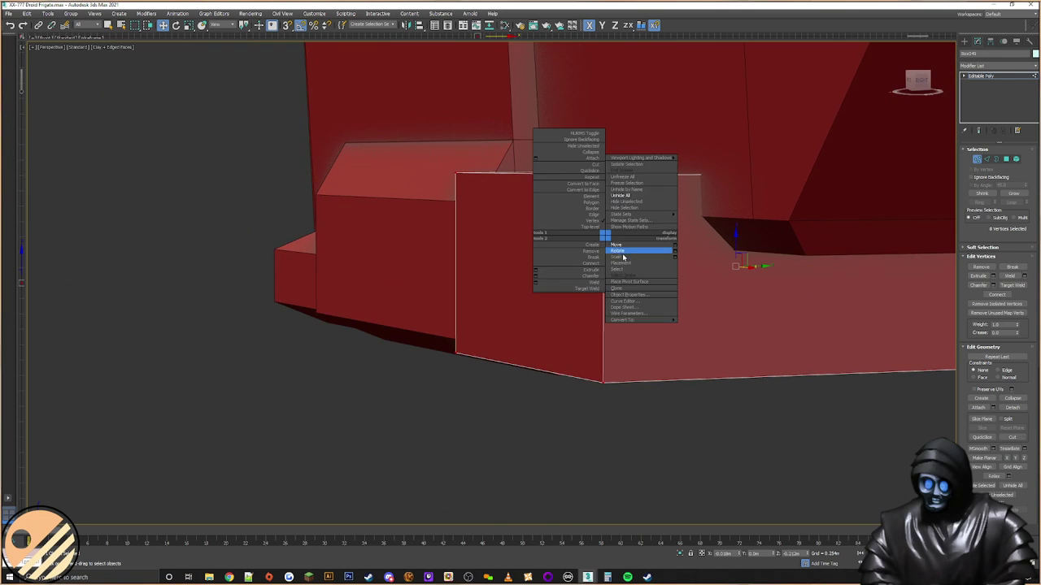
{"action": "left_click", "coordinate": [623, 260]}
{"action": "middle_click_drag", "start_coordinate": [705, 268], "coordinate": [643, 282], "text": "alt"}
{"action": "scroll", "coordinate": [643, 282], "scroll_direction": "down", "scroll_amount": 4}
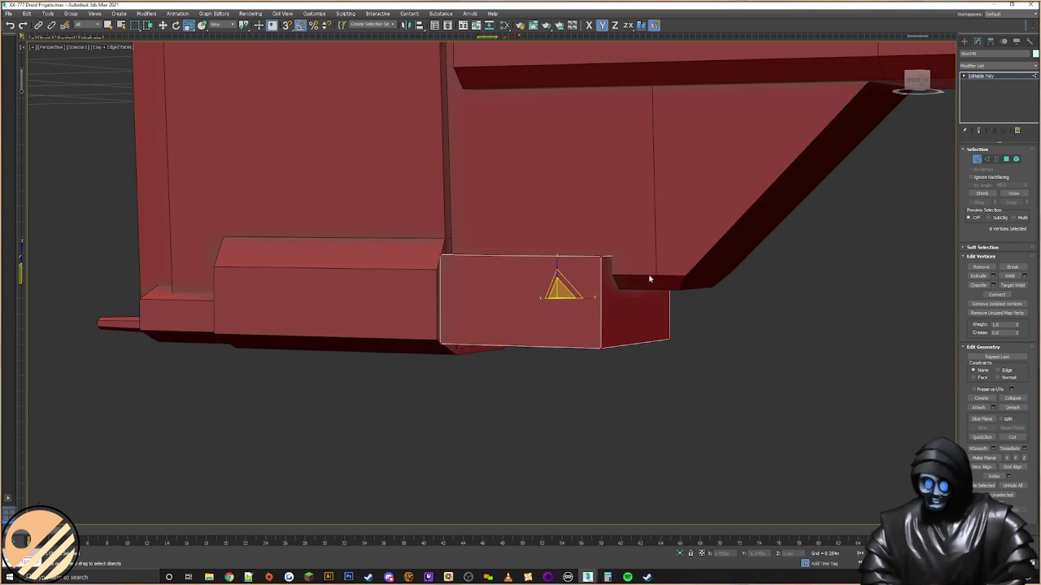
{"action": "left_click_drag", "start_coordinate": [562, 270], "coordinate": [563, 268]}
Step: Lower the box's rear top vertices so its upper face slopes down to the hull's bottom edge
{"action": "right_click", "coordinate": [639, 230], "text": "shift"}
{"action": "left_click", "coordinate": [655, 239]}
{"action": "left_click_drag", "start_coordinate": [637, 233], "coordinate": [685, 275]}
{"action": "key", "text": "s"}
Step: Raise the box's bottom vertices slightly, and lift the rear bottom pair further to taper the underside
{"action": "mouse_move", "coordinate": [587, 283]}
{"action": "middle_mouse_down", "text": "alt"}
{"action": "mouse_move", "coordinate": [536, 288]}
{"action": "mouse_move", "coordinate": [570, 287]}
{"action": "middle_mouse_up", "text": "alt"}
{"action": "left_click_drag", "start_coordinate": [755, 323], "coordinate": [553, 370]}
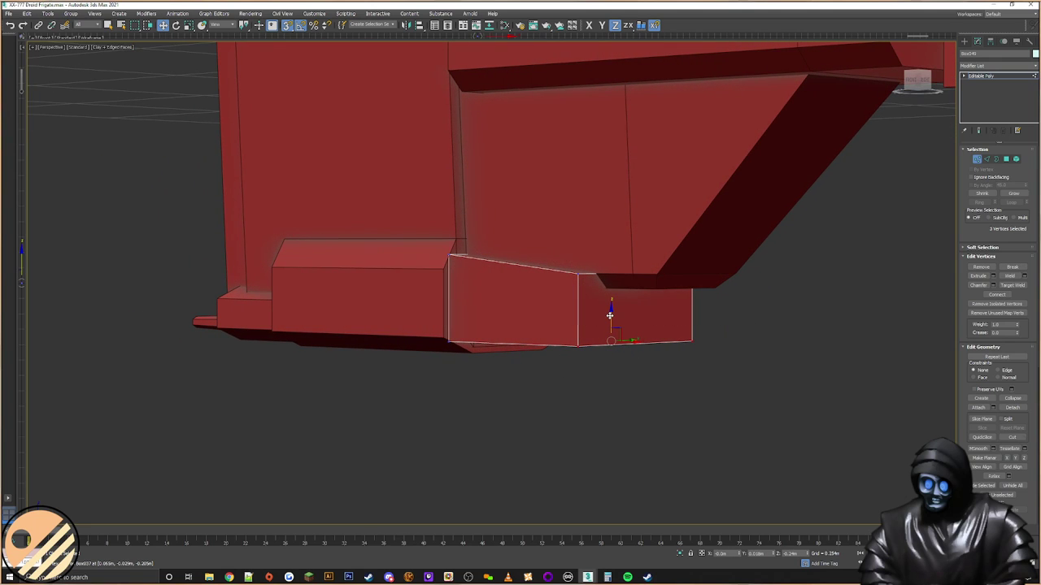
{"action": "left_click_drag", "start_coordinate": [807, 319], "coordinate": [427, 374]}
{"action": "key", "text": "s"}
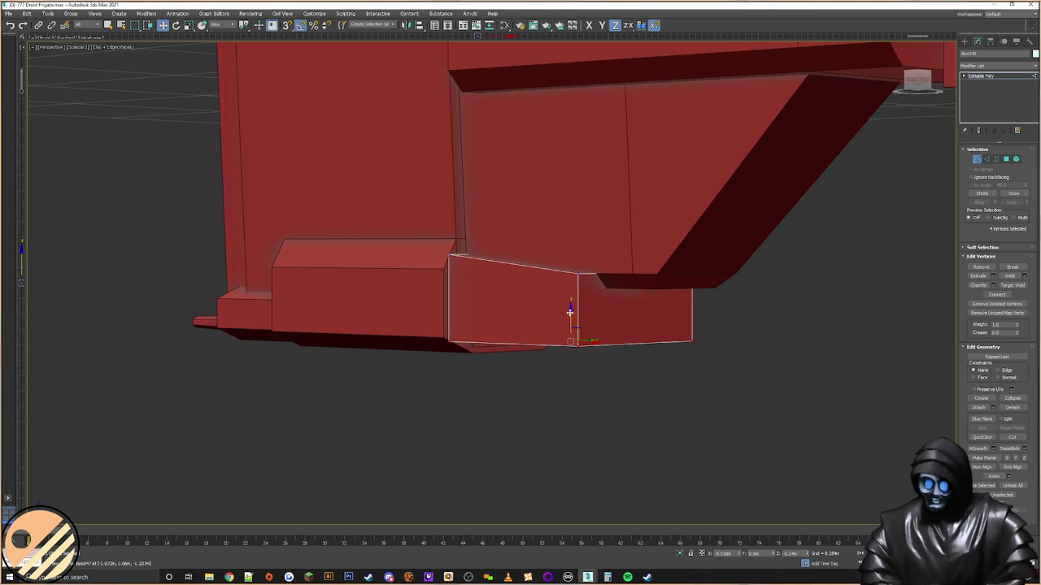
{"action": "left_click_drag", "start_coordinate": [570, 312], "coordinate": [573, 304]}
{"action": "left_click_drag", "start_coordinate": [755, 312], "coordinate": [541, 374]}
{"action": "left_click_drag", "start_coordinate": [615, 312], "coordinate": [618, 288]}
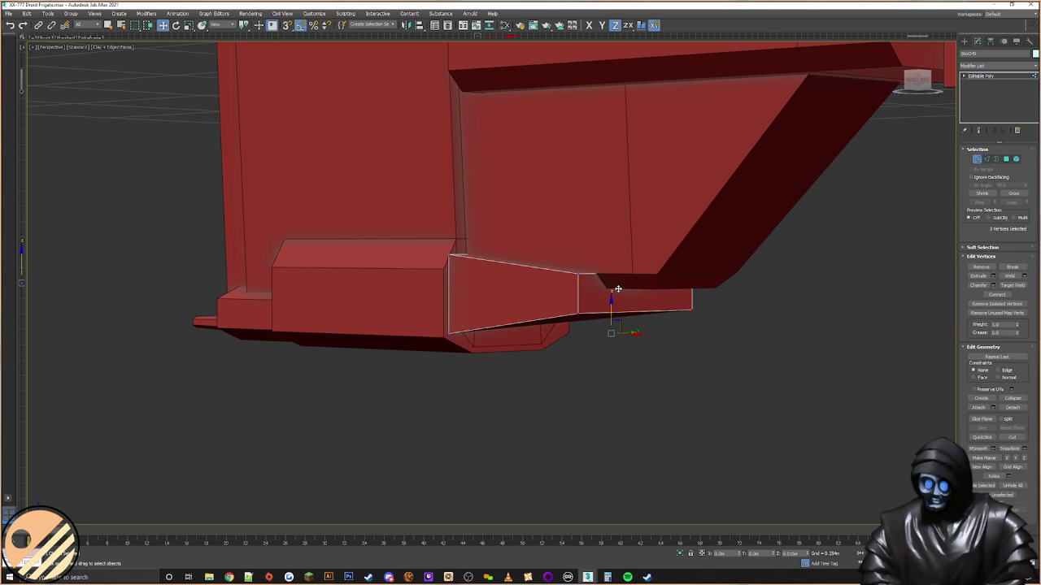
Step: Fine-tune the height of the box's rear bottom vertices, and scale all its vertices along Y
{"action": "middle_click_drag", "start_coordinate": [553, 284], "coordinate": [520, 272], "text": "alt"}
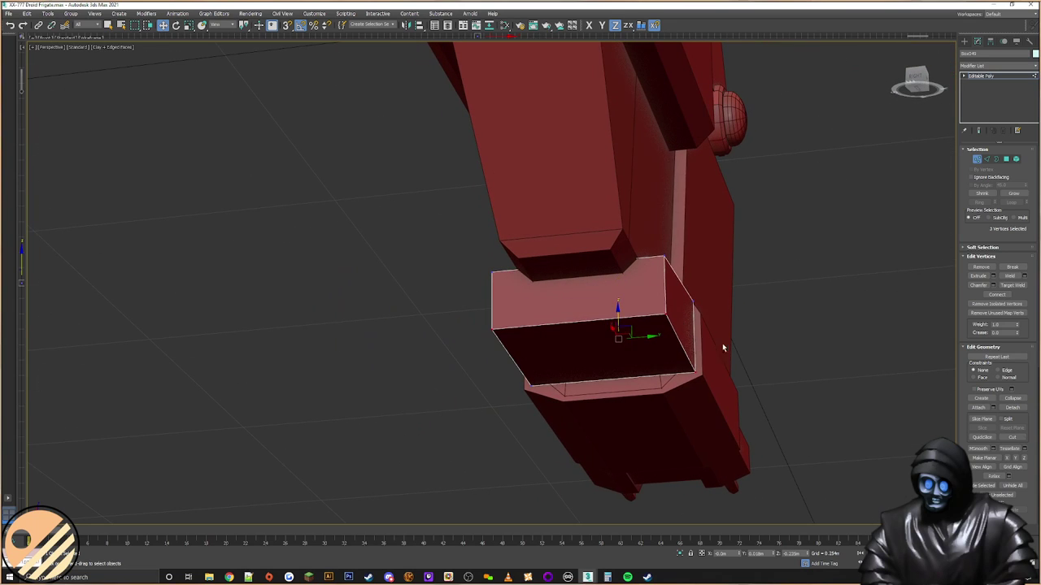
{"action": "mouse_move", "coordinate": [638, 329]}
{"action": "middle_mouse_down", "text": "alt"}
{"action": "mouse_move", "coordinate": [686, 361]}
{"action": "mouse_move", "coordinate": [632, 344]}
{"action": "middle_mouse_up", "text": "alt"}
{"action": "mouse_move", "coordinate": [622, 306]}
{"action": "left_mouse_down"}
{"action": "mouse_move", "coordinate": [632, 295]}
{"action": "mouse_move", "coordinate": [623, 296]}
{"action": "left_mouse_up"}
{"action": "mouse_move", "coordinate": [623, 295]}
{"action": "middle_mouse_down", "text": "alt"}
{"action": "mouse_move", "coordinate": [642, 289]}
{"action": "mouse_move", "coordinate": [607, 298]}
{"action": "middle_mouse_up", "text": "alt"}
{"action": "right_click", "coordinate": [666, 276]}
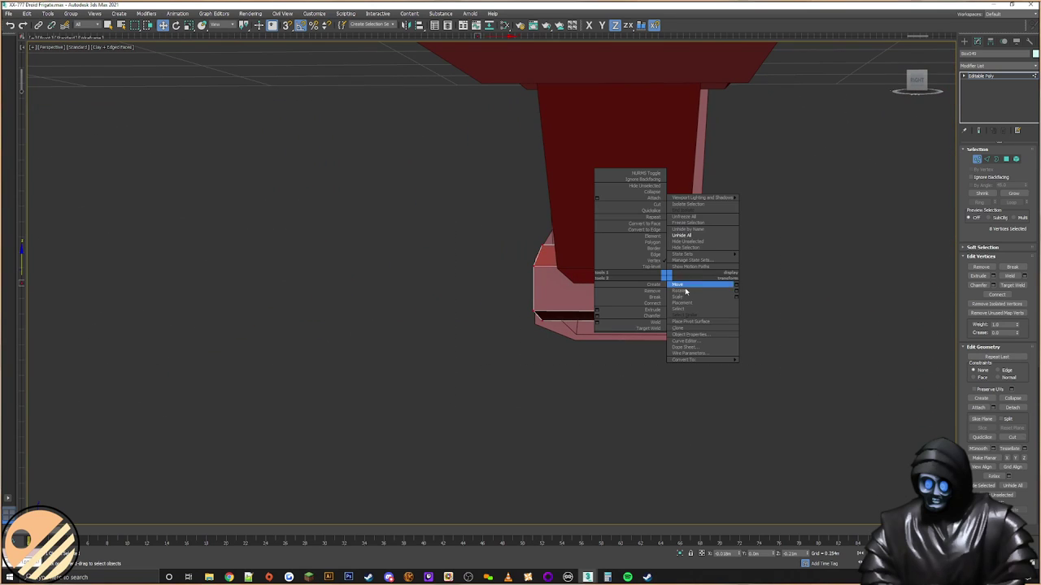
{"action": "left_click", "coordinate": [679, 296]}
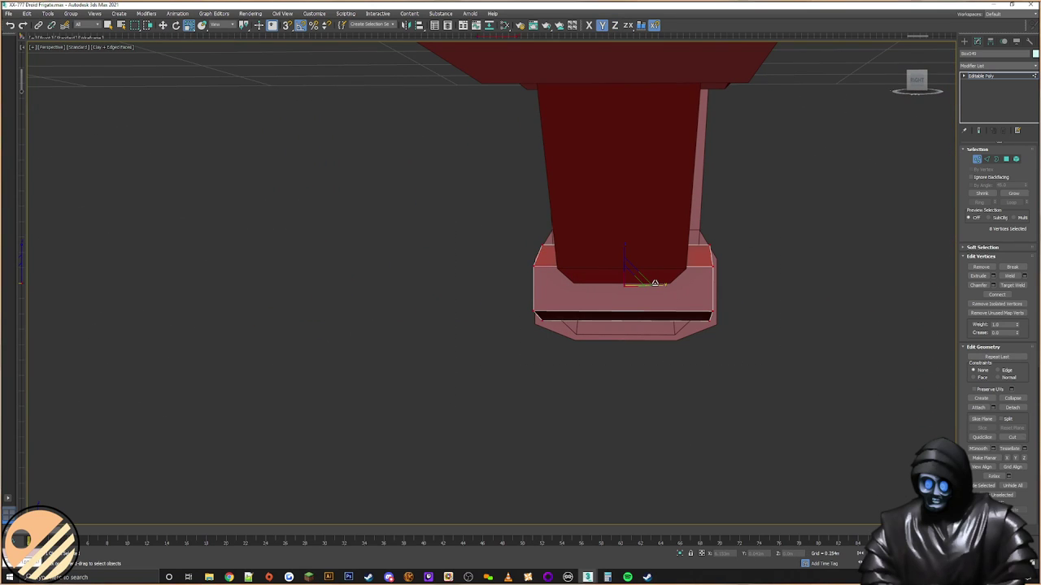
{"action": "middle_click_drag", "start_coordinate": [641, 284], "coordinate": [867, 229], "text": "alt"}
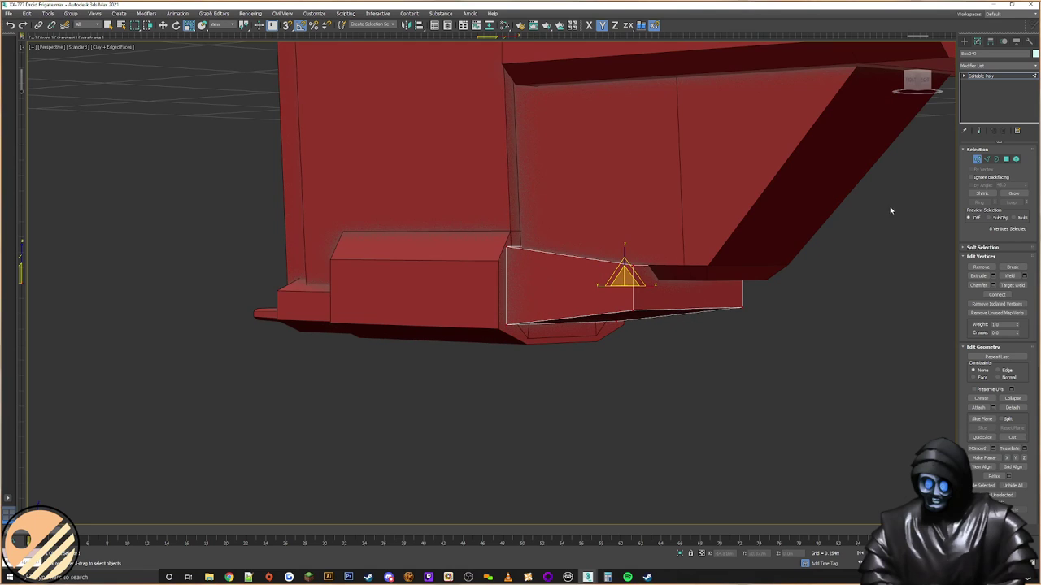
Step: Reset the transform of the tapered rear box and convert it to Editable Poly
{"action": "left_click", "coordinate": [1029, 41]}
{"action": "left_click", "coordinate": [997, 141]}
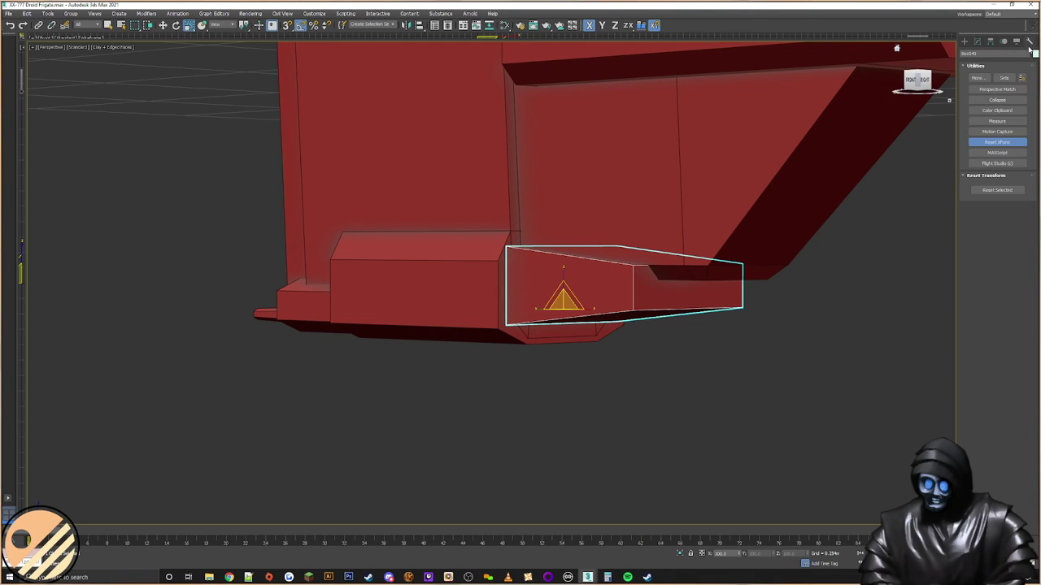
{"action": "left_click", "coordinate": [998, 190]}
{"action": "right_click", "coordinate": [651, 274]}
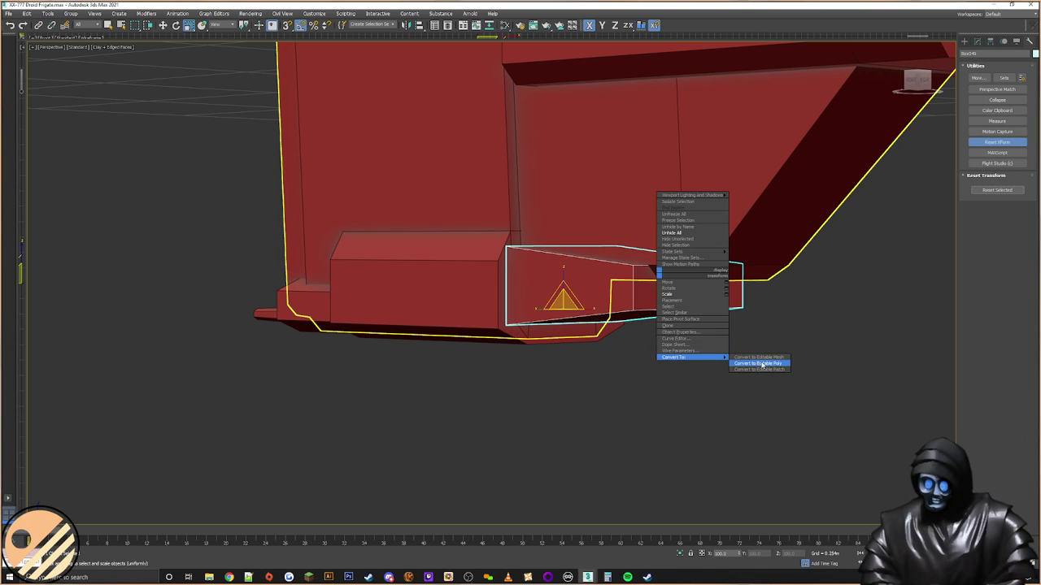
{"action": "left_click", "coordinate": [756, 362]}
Step: Chamfer the four lengthwise edges of the tapered box by about 0.008 m with 0 segments
{"action": "left_click", "coordinate": [987, 160]}
{"action": "middle_click_drag", "start_coordinate": [670, 237], "coordinate": [732, 244], "text": "alt"}
{"action": "left_click_drag", "start_coordinate": [664, 200], "coordinate": [627, 350]}
{"action": "middle_click_drag", "start_coordinate": [778, 317], "coordinate": [878, 309], "text": "alt"}
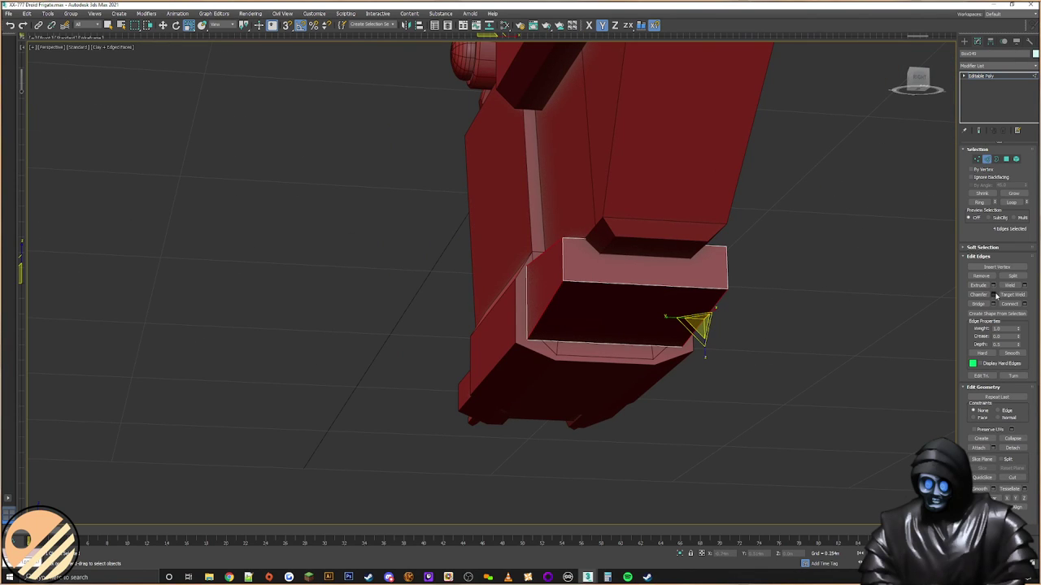
{"action": "left_click", "coordinate": [992, 294]}
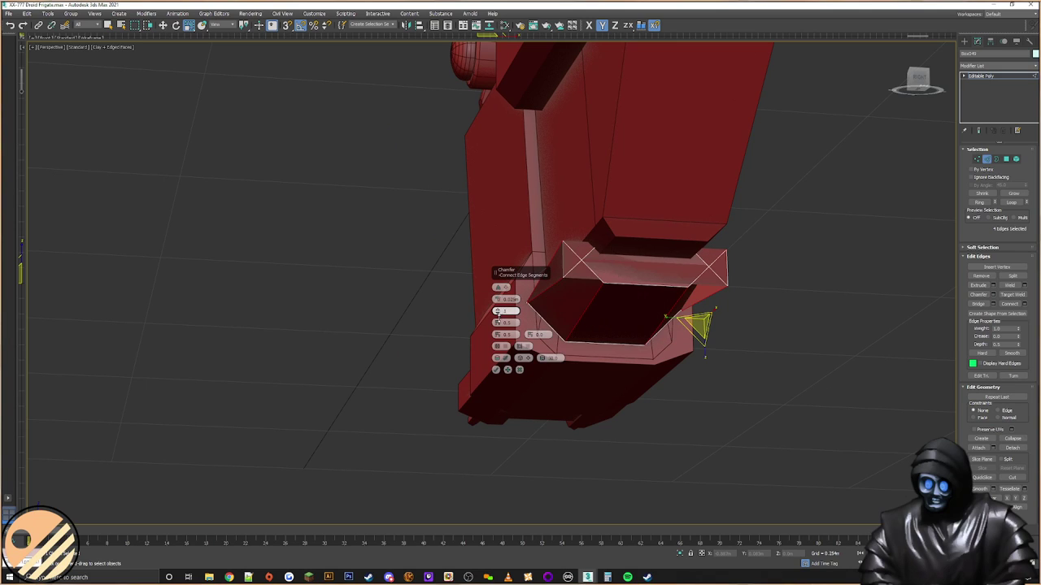
{"action": "left_click_drag", "start_coordinate": [497, 300], "coordinate": [487, 308]}
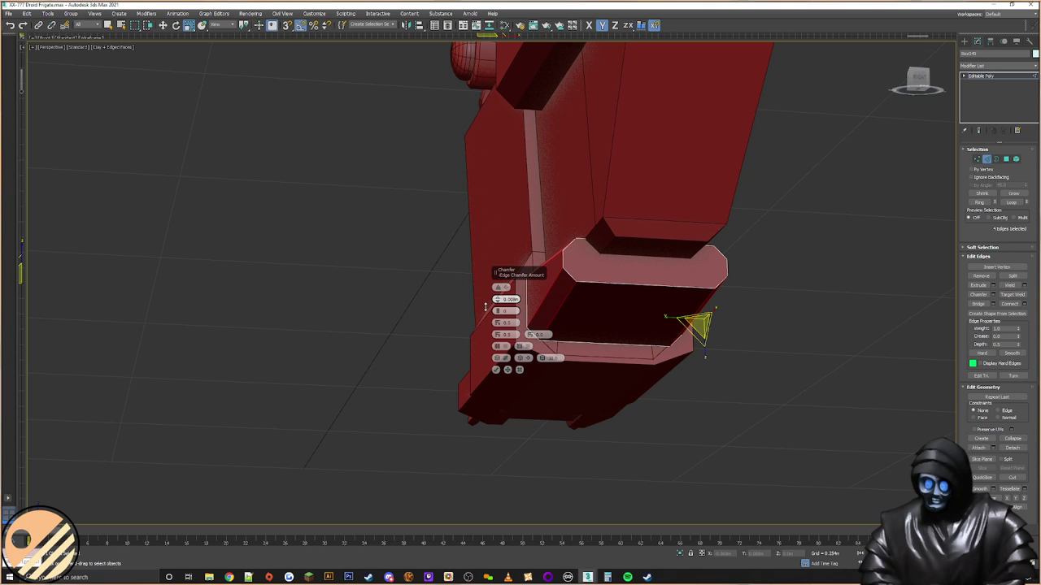
{"action": "left_click", "coordinate": [496, 370]}
Step: Select the vertices at the chamfered box's rear end for moving, and review its fit against the hull
{"action": "middle_click_drag", "start_coordinate": [497, 366], "coordinate": [590, 329], "text": "alt"}
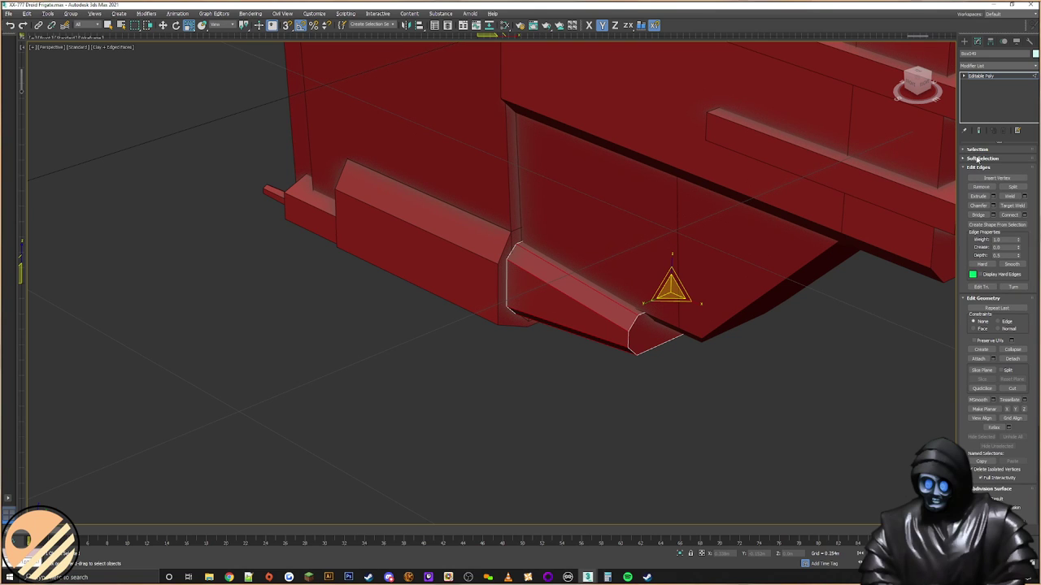
{"action": "left_click", "coordinate": [977, 159]}
{"action": "middle_click_drag", "start_coordinate": [718, 277], "coordinate": [744, 270], "text": "alt"}
{"action": "left_click_drag", "start_coordinate": [818, 229], "coordinate": [662, 404]}
{"action": "middle_click_drag", "start_coordinate": [663, 404], "coordinate": [736, 351], "text": "alt"}
{"action": "scroll", "coordinate": [718, 351], "scroll_direction": "down", "scroll_amount": 3}
{"action": "middle_click_drag", "start_coordinate": [736, 352], "coordinate": [553, 262]}
{"action": "left_click", "coordinate": [665, 332]}
{"action": "left_click", "coordinate": [510, 323]}
{"action": "right_click", "coordinate": [552, 317]}
{"action": "left_click", "coordinate": [560, 325]}
{"action": "middle_click_drag", "start_coordinate": [561, 326], "coordinate": [580, 331], "text": "alt"}
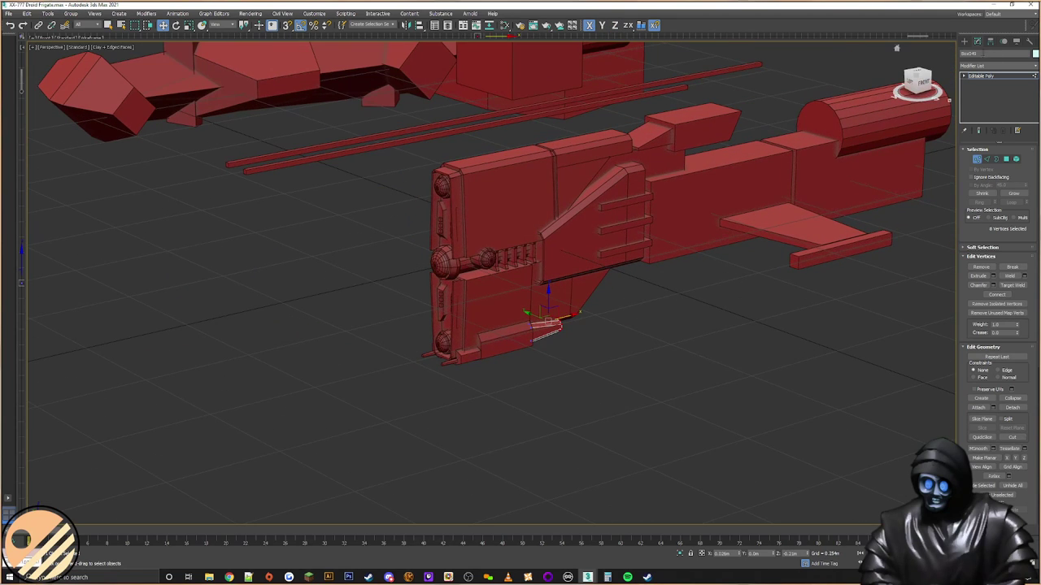
{"action": "left_click", "coordinate": [604, 330]}
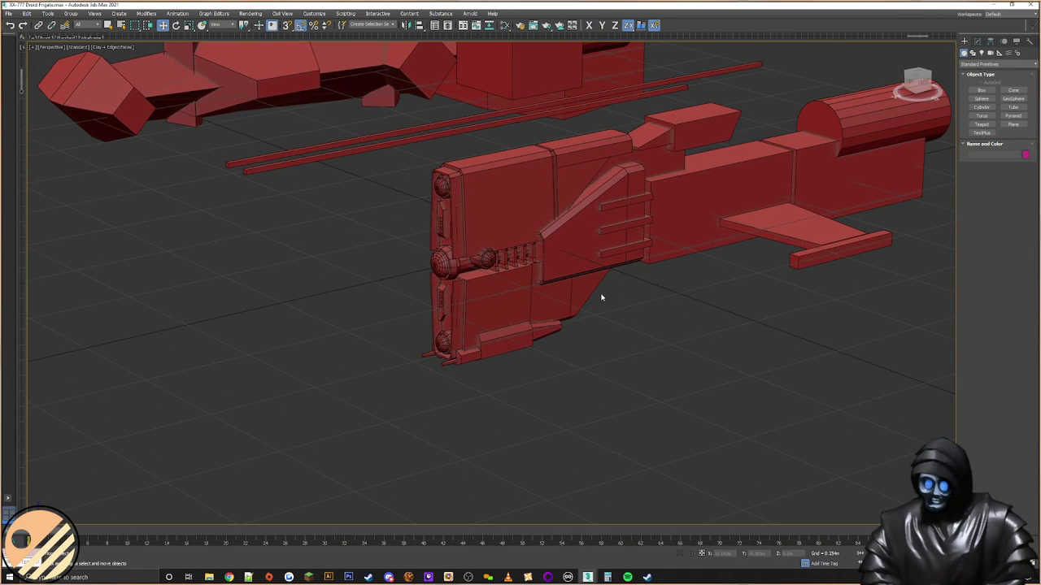
Step: Chamfer the unchamfered box's four lengthwise edges with a smaller amount and 0 segments
{"action": "middle_click_drag", "start_coordinate": [602, 297], "coordinate": [613, 291], "text": "alt"}
{"action": "scroll", "coordinate": [574, 330], "scroll_direction": "up", "scroll_amount": 5}
{"action": "middle_click_drag", "start_coordinate": [589, 327], "coordinate": [484, 328], "text": "alt"}
{"action": "left_click", "coordinate": [483, 327]}
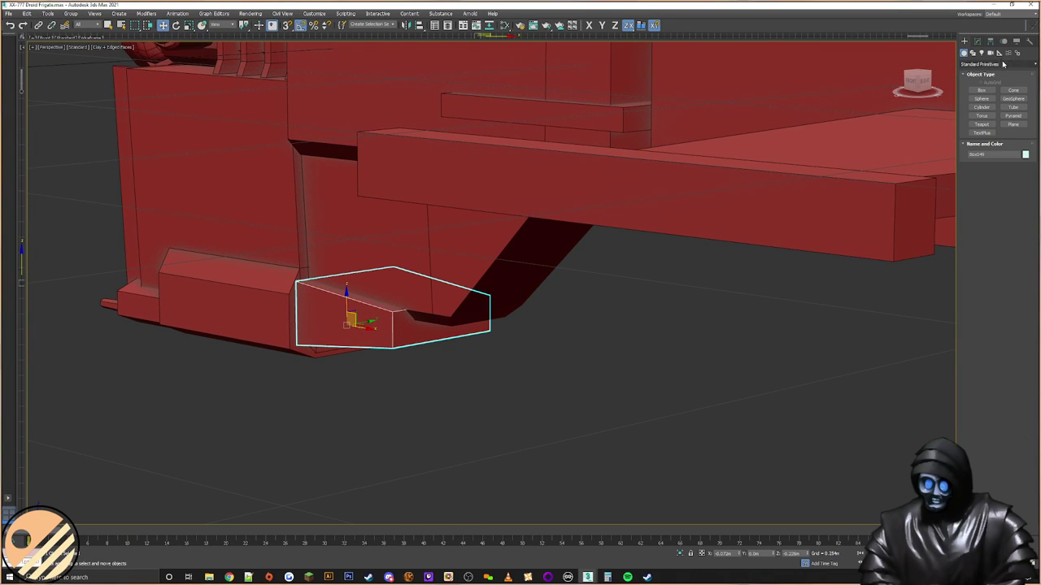
{"action": "left_click", "coordinate": [977, 41]}
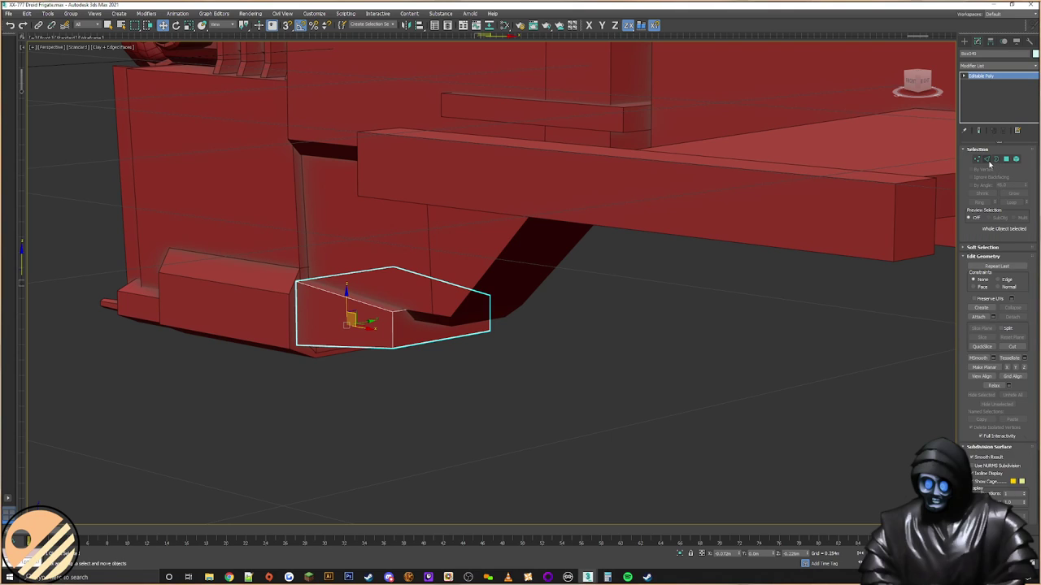
{"action": "left_click", "coordinate": [987, 159]}
{"action": "left_click", "coordinate": [992, 295]}
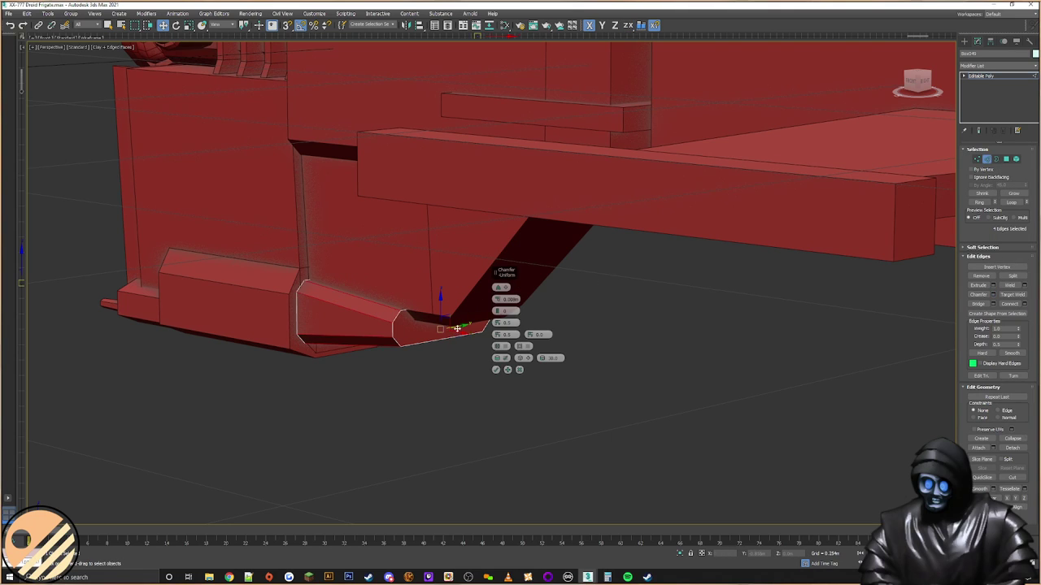
{"action": "left_click_drag", "start_coordinate": [496, 301], "coordinate": [494, 303]}
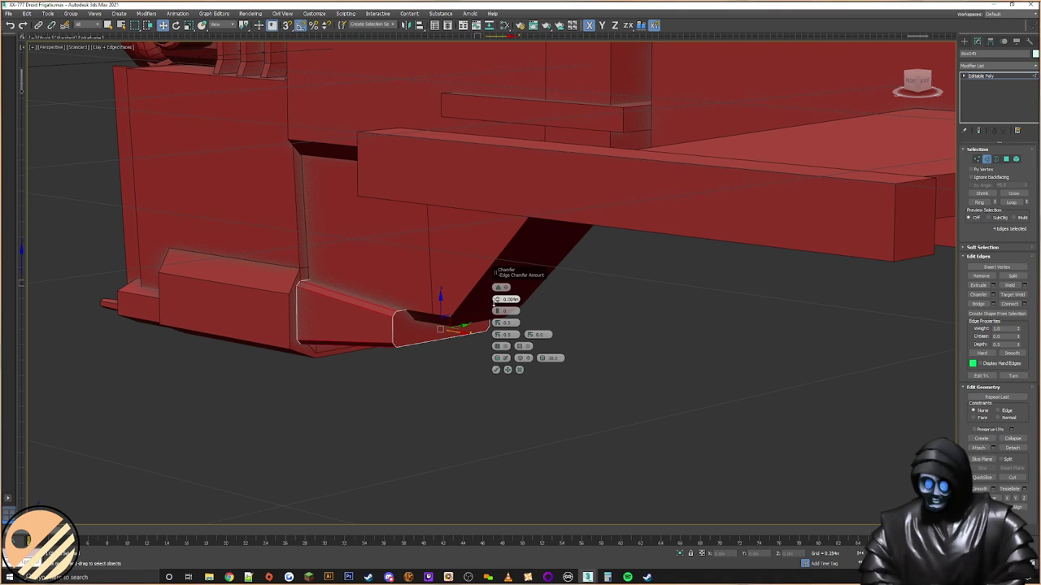
{"action": "left_click", "coordinate": [496, 370]}
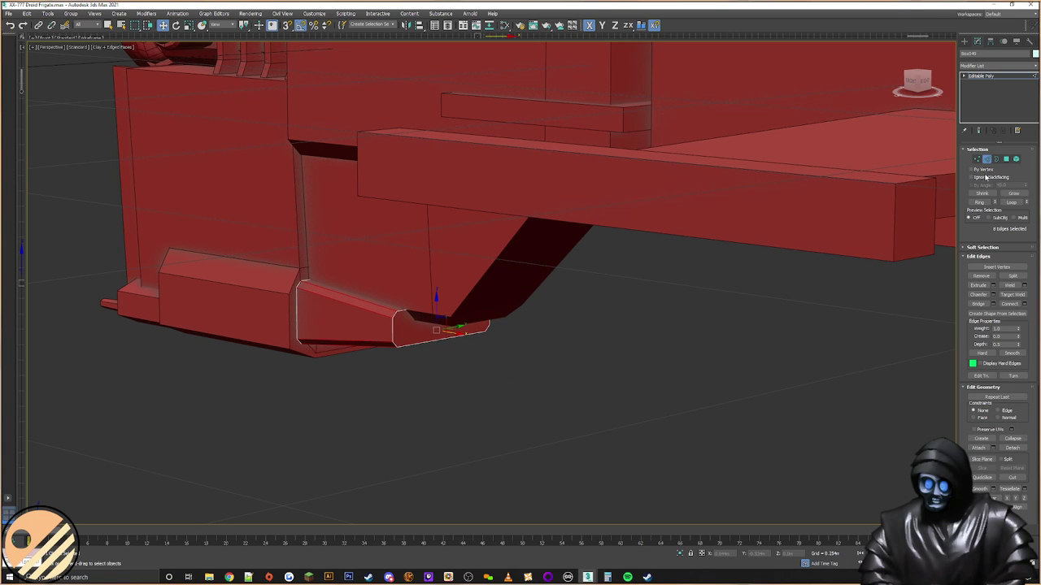
Step: Adjust the rear end vertices of the chamfered box and finish editing it
{"action": "left_click", "coordinate": [979, 162]}
{"action": "middle_click_drag", "start_coordinate": [517, 274], "coordinate": [561, 262], "text": "alt"}
{"action": "left_click_drag", "start_coordinate": [415, 369], "coordinate": [415, 368]}
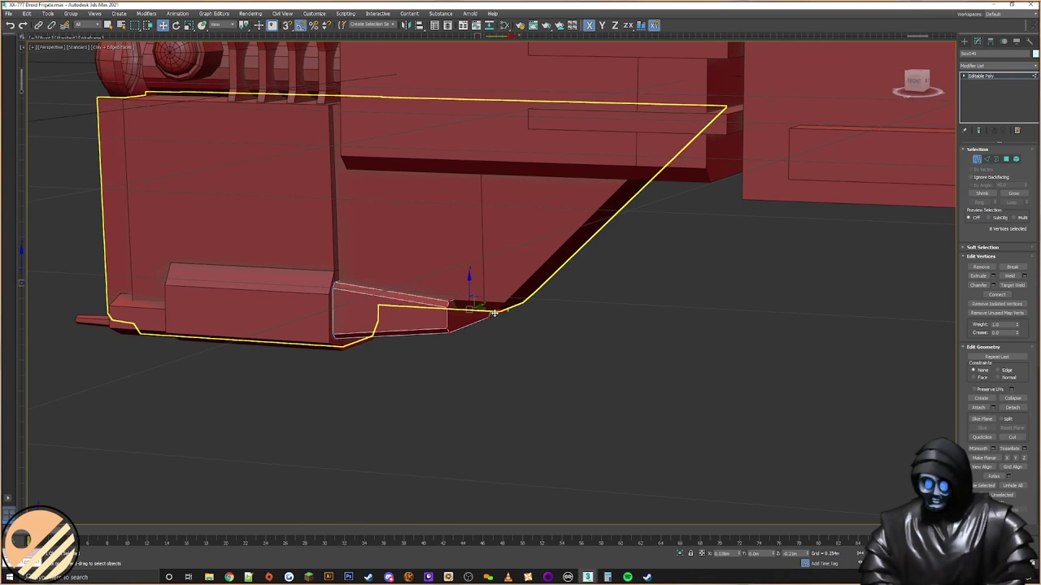
{"action": "middle_click_drag", "start_coordinate": [468, 309], "coordinate": [457, 332], "text": "alt"}
{"action": "scroll", "coordinate": [483, 308], "scroll_direction": "down", "scroll_amount": 5}
{"action": "left_click", "coordinate": [964, 41]}
{"action": "left_click", "coordinate": [632, 302]}
{"action": "left_click", "coordinate": [467, 275]}
Step: Convert the long cylinder between the upper and lower front hull plates to Editable Poly
{"action": "scroll", "coordinate": [470, 272], "scroll_direction": "up", "scroll_amount": 5}
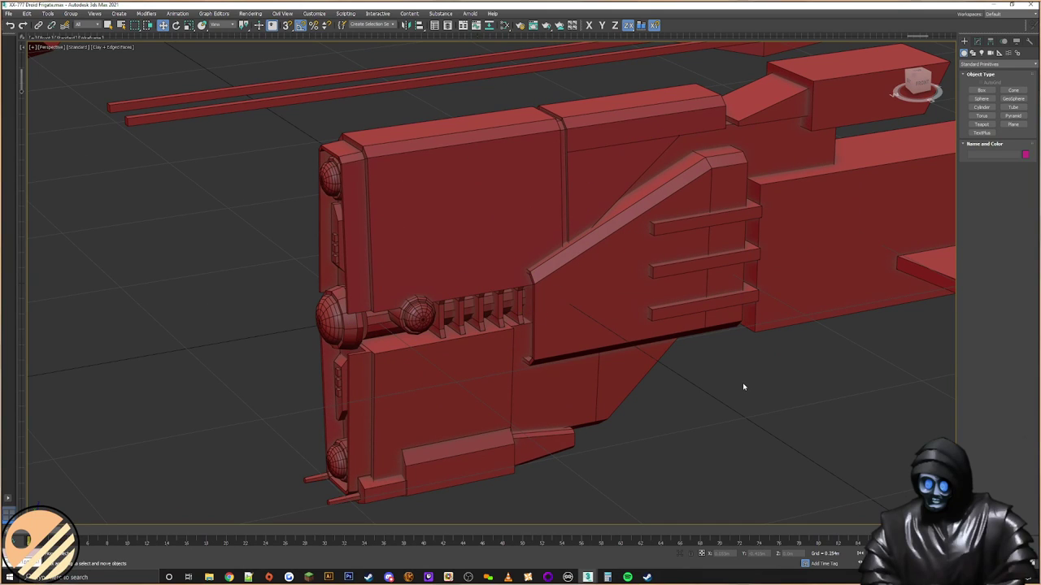
{"action": "scroll", "coordinate": [736, 389], "scroll_direction": "down", "scroll_amount": 5}
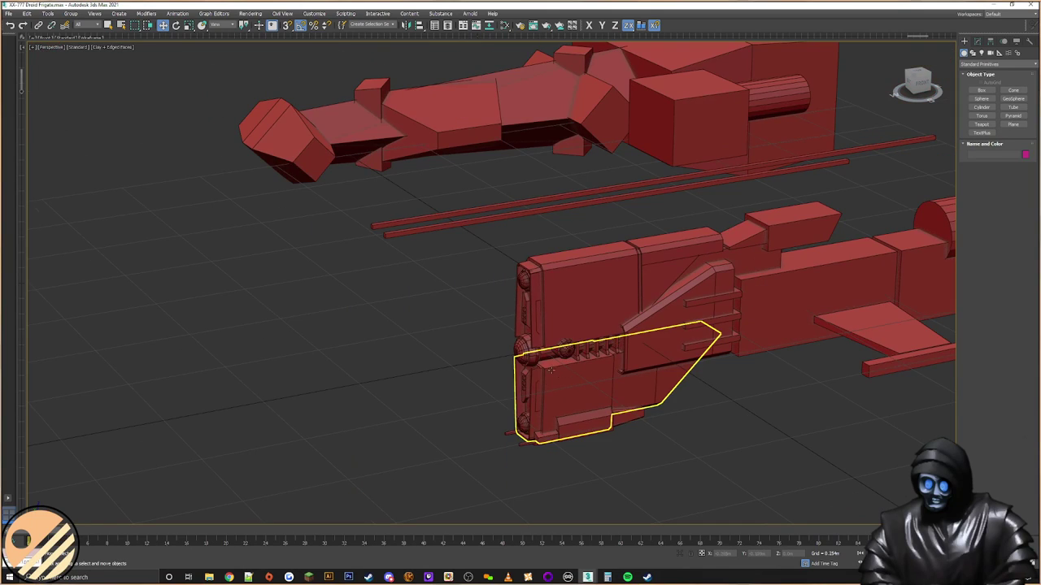
{"action": "scroll", "coordinate": [574, 366], "scroll_direction": "up", "scroll_amount": 4}
{"action": "scroll", "coordinate": [561, 346], "scroll_direction": "up", "scroll_amount": 6}
{"action": "left_click", "coordinate": [551, 332]}
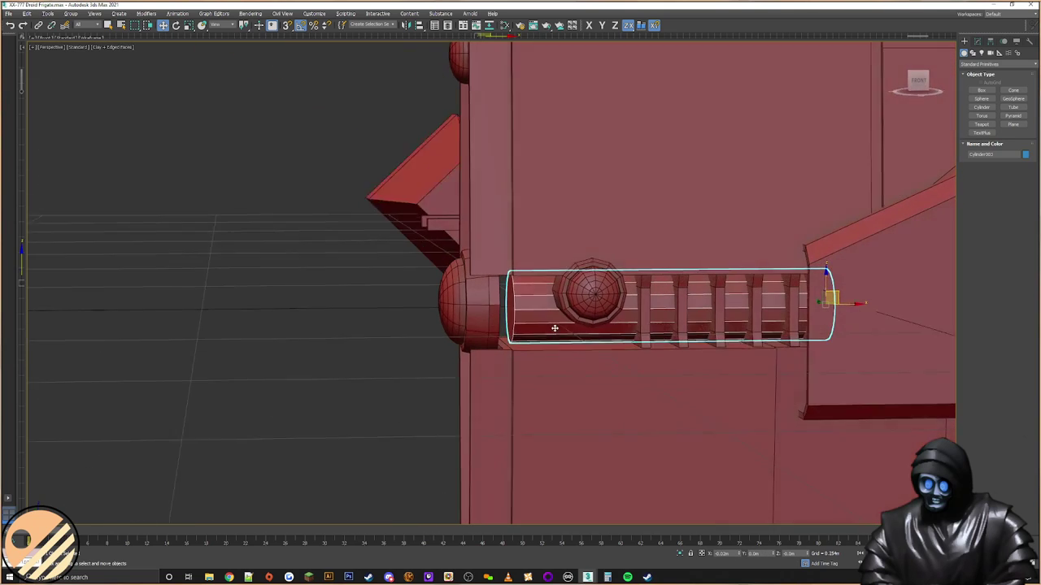
{"action": "left_click", "coordinate": [977, 41]}
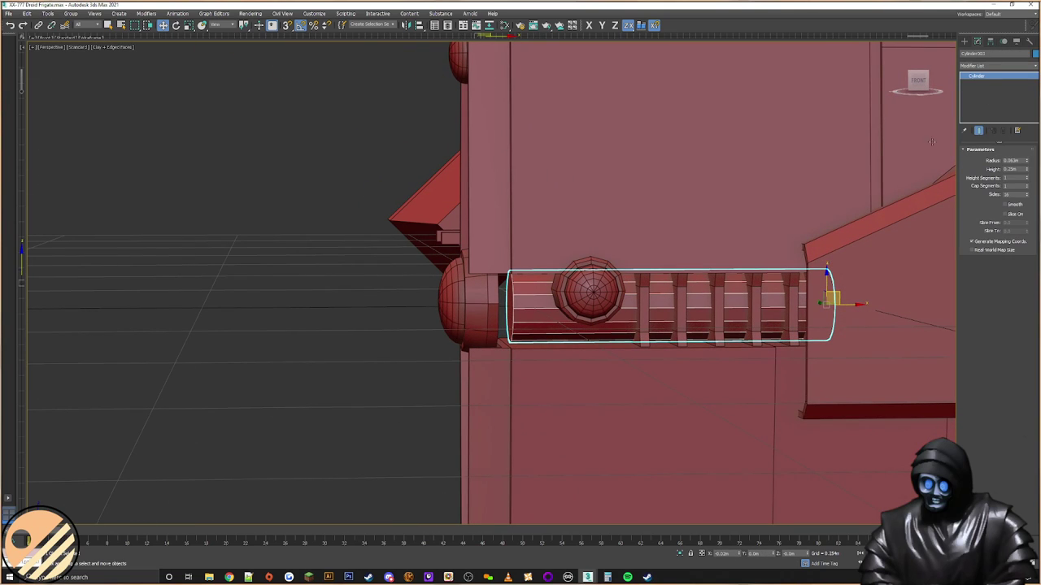
{"action": "right_click", "coordinate": [749, 265]}
{"action": "mouse_move", "coordinate": [764, 344]}
{"action": "left_click", "coordinate": [838, 353]}
Step: Try selecting the cylinder's end vertices to close its gap to the front capsule
{"action": "left_click", "coordinate": [977, 160]}
{"action": "middle_click_drag", "start_coordinate": [757, 385], "coordinate": [758, 358], "text": "alt"}
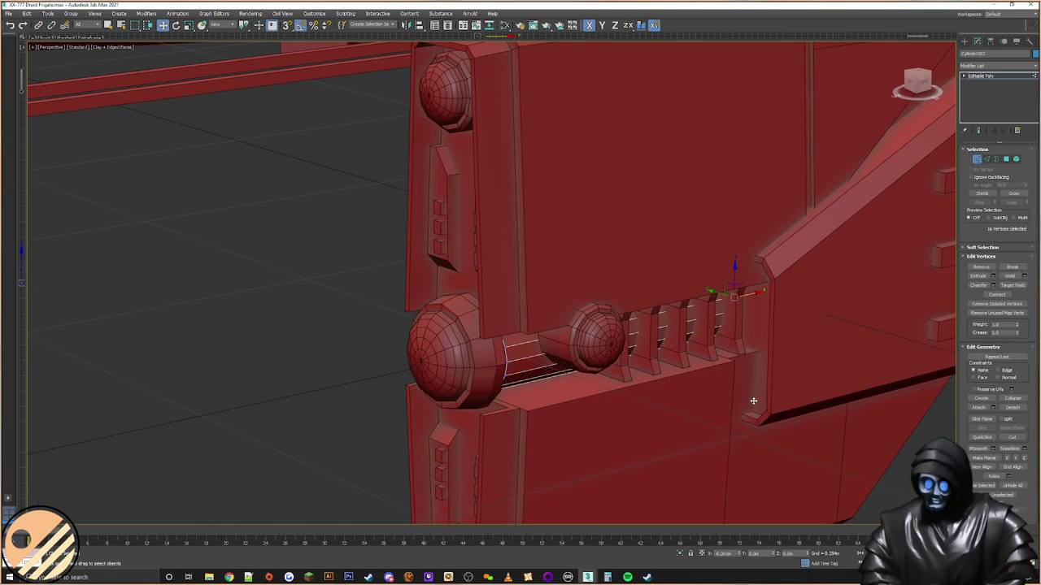
{"action": "key", "text": "f"}
{"action": "left_click_drag", "start_coordinate": [492, 245], "coordinate": [389, 371]}
{"action": "middle_click_drag", "start_coordinate": [436, 317], "coordinate": [418, 313], "text": "alt"}
{"action": "left_click", "coordinate": [965, 41]}
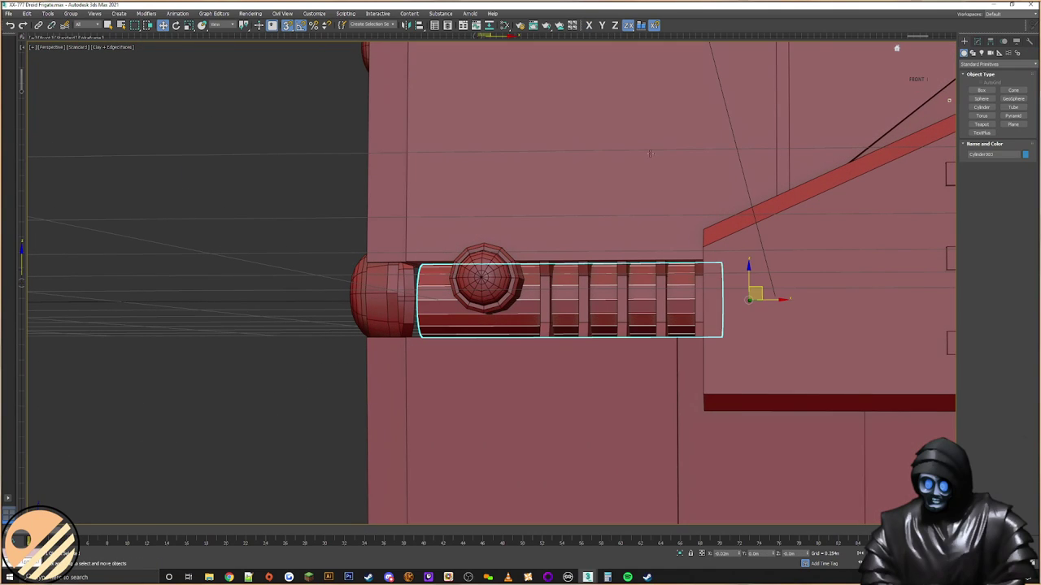
Step: Cap the open border at the back of the front capsule
{"action": "left_click", "coordinate": [384, 299]}
{"action": "left_click", "coordinate": [978, 41]}
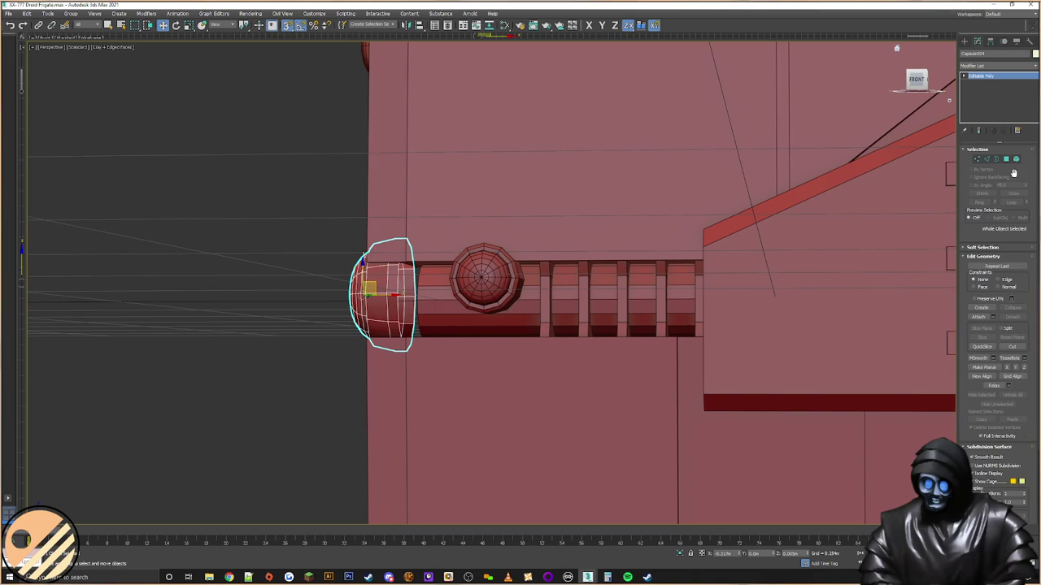
{"action": "left_click", "coordinate": [997, 158]}
{"action": "left_click", "coordinate": [398, 273]}
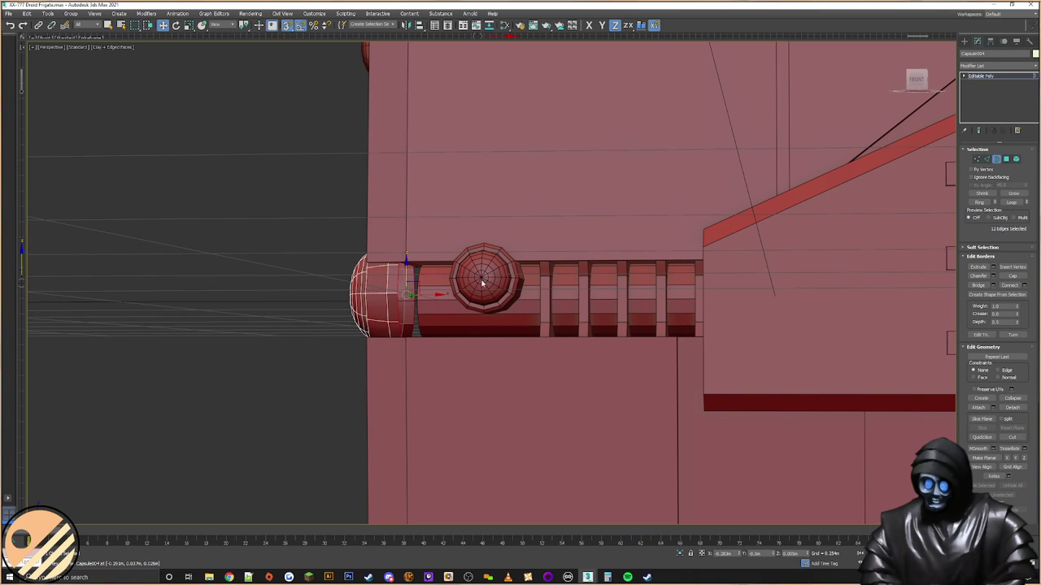
{"action": "left_click", "coordinate": [1013, 277]}
{"action": "left_click", "coordinate": [966, 42]}
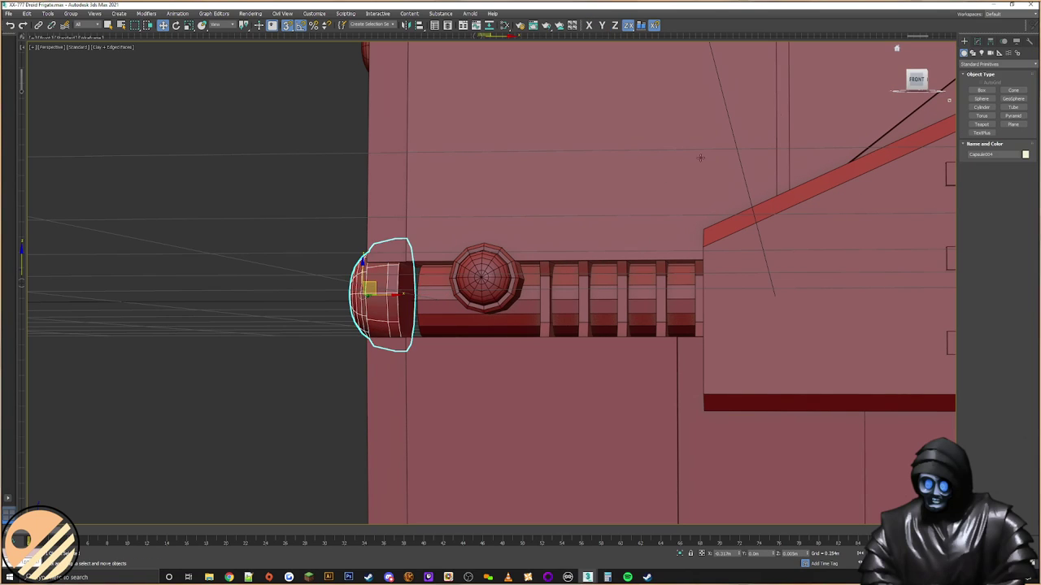
Step: Move the cylinder's front end vertices forward along X so they reach inside the capsule
{"action": "left_click", "coordinate": [602, 305]}
{"action": "left_click", "coordinate": [977, 41]}
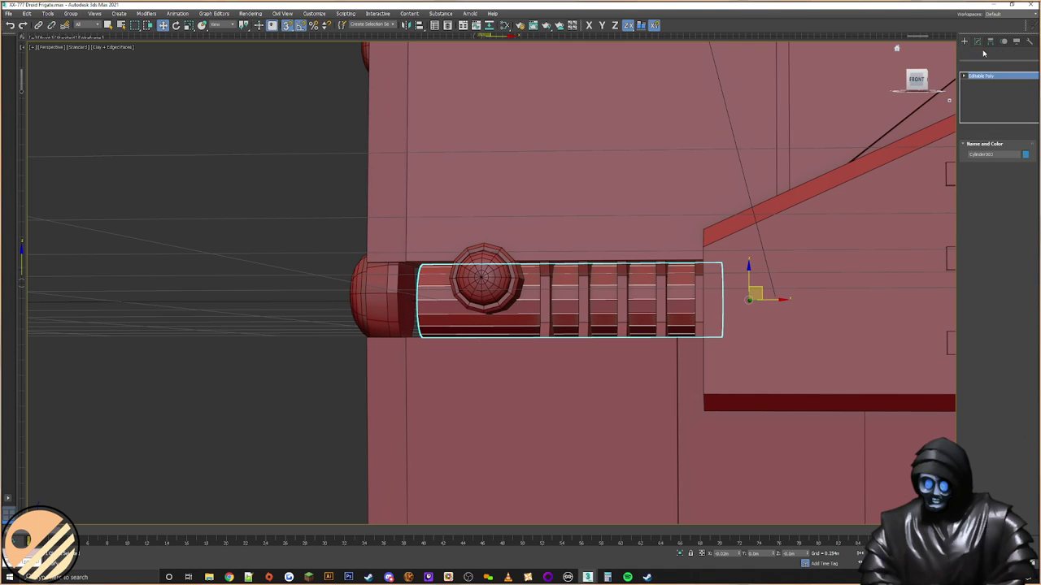
{"action": "key", "text": "1"}
{"action": "left_click_drag", "start_coordinate": [370, 389], "coordinate": [396, 293]}
{"action": "middle_click_drag", "start_coordinate": [398, 294], "coordinate": [416, 310], "text": "alt"}
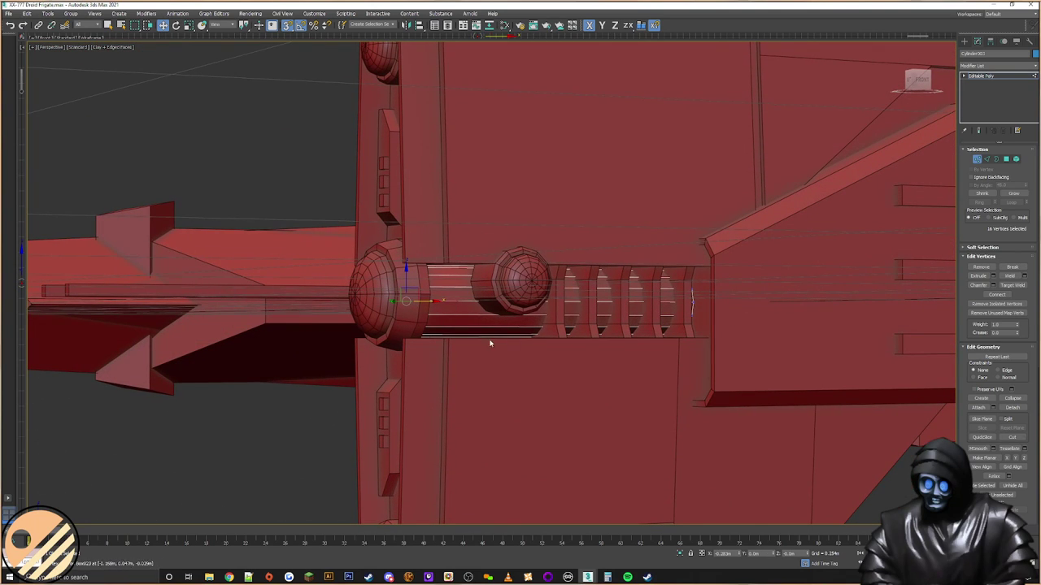
Step: Try scaling the cylinder's front end vertices, and undo the scaling
{"action": "middle_click_drag", "start_coordinate": [519, 295], "coordinate": [709, 308], "text": "alt"}
{"action": "scroll", "coordinate": [546, 307], "scroll_direction": "up", "scroll_amount": 3}
{"action": "middle_click_drag", "start_coordinate": [547, 307], "coordinate": [415, 325], "text": "alt"}
{"action": "right_click", "coordinate": [437, 330]}
{"action": "left_click", "coordinate": [457, 352]}
{"action": "middle_click_drag", "start_coordinate": [573, 297], "coordinate": [553, 355], "text": "alt"}
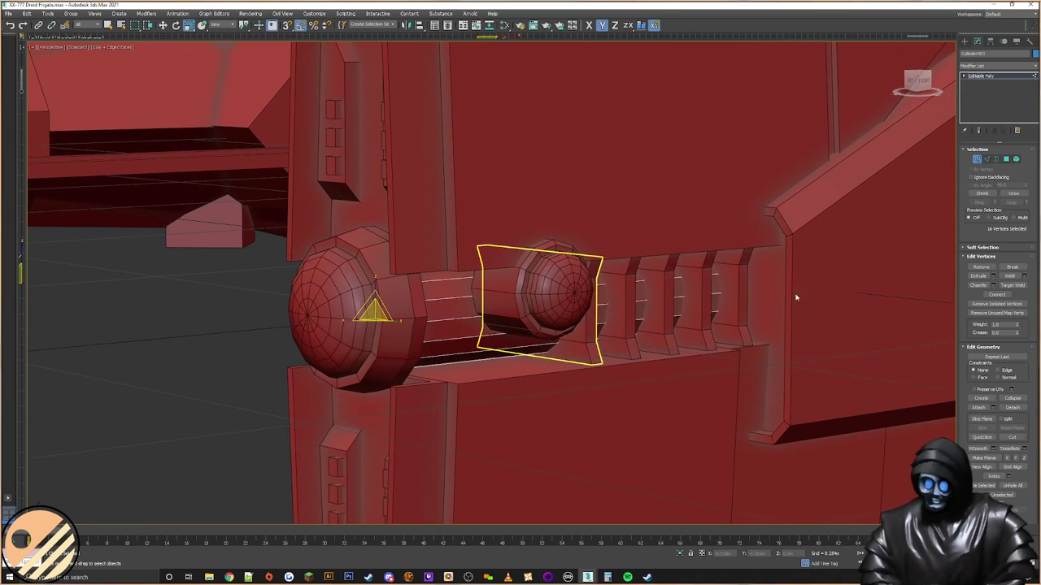
{"action": "left_click_drag", "start_coordinate": [383, 307], "coordinate": [384, 293]}
{"action": "key", "text": "ctrl+z"}
Step: Leave vertex editing and scale the whole cylinder up in the YZ plane to fill the gap between the hull plates
{"action": "key", "text": "F3"}
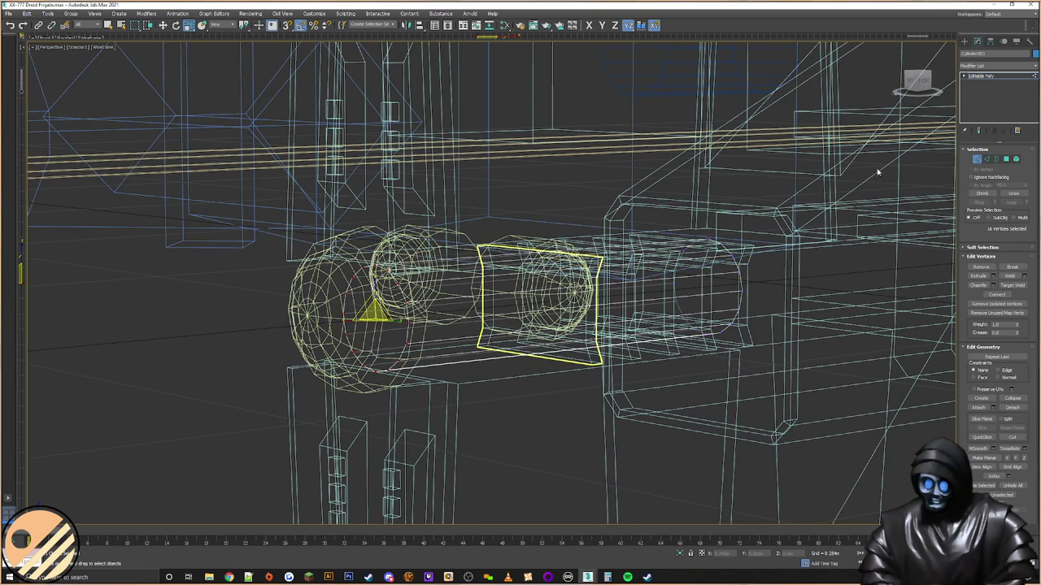
{"action": "left_click", "coordinate": [968, 41]}
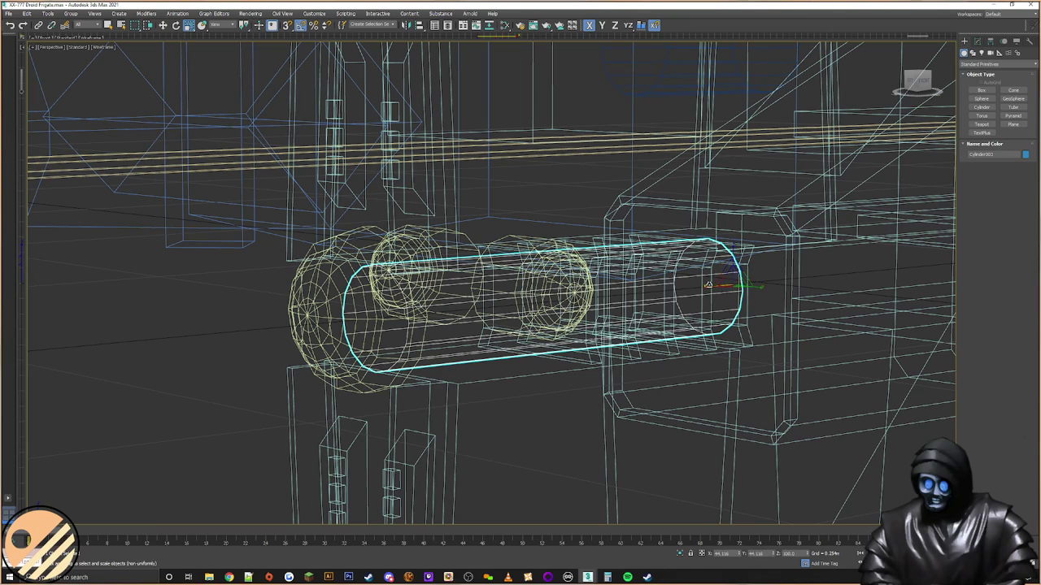
{"action": "left_click_drag", "start_coordinate": [743, 277], "coordinate": [743, 260]}
{"action": "key", "text": "F3"}
{"action": "mouse_move", "coordinate": [592, 335]}
{"action": "middle_mouse_down", "text": "alt"}
{"action": "mouse_move", "coordinate": [533, 346]}
{"action": "mouse_move", "coordinate": [537, 324]}
{"action": "mouse_move", "coordinate": [581, 327]}
{"action": "middle_mouse_up", "text": "alt"}
{"action": "key", "text": "r"}
{"action": "left_click_drag", "start_coordinate": [774, 319], "coordinate": [782, 319]}
{"action": "middle_click_drag", "start_coordinate": [670, 316], "coordinate": [635, 328], "text": "alt"}
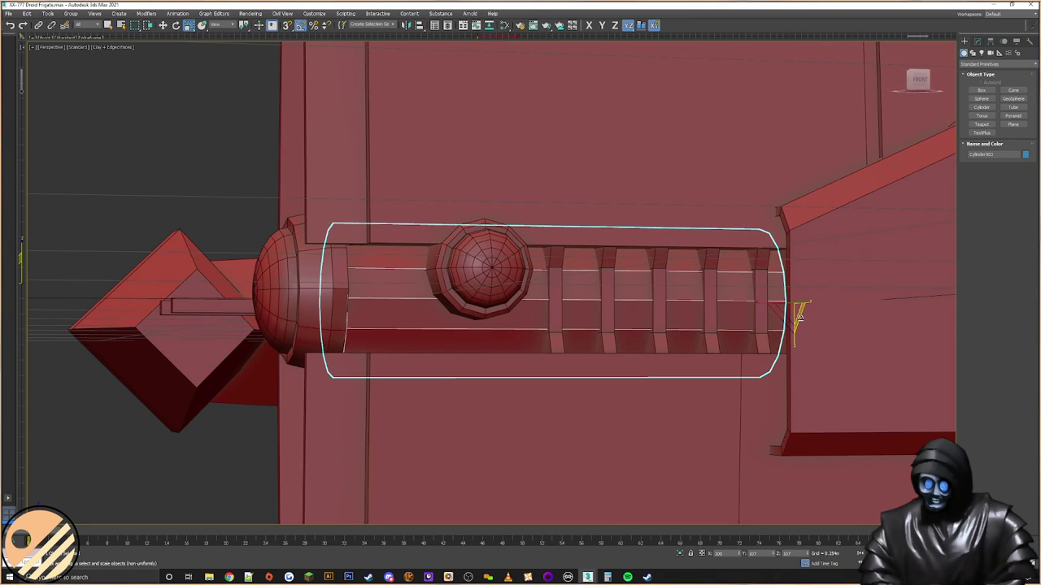
Step: Fine-tune the cylinder's thickness and lower it slightly along Z to center it in the gap
{"action": "key", "text": "r"}
{"action": "key", "text": "w"}
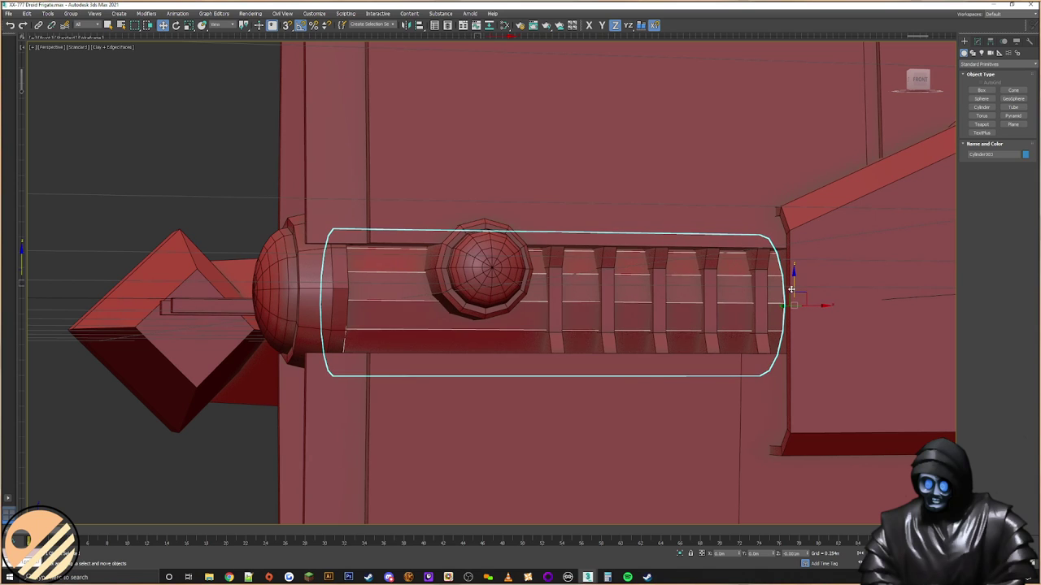
{"action": "middle_click_drag", "start_coordinate": [792, 287], "coordinate": [683, 305], "text": "alt"}
{"action": "scroll", "coordinate": [745, 293], "scroll_direction": "down", "scroll_amount": 3}
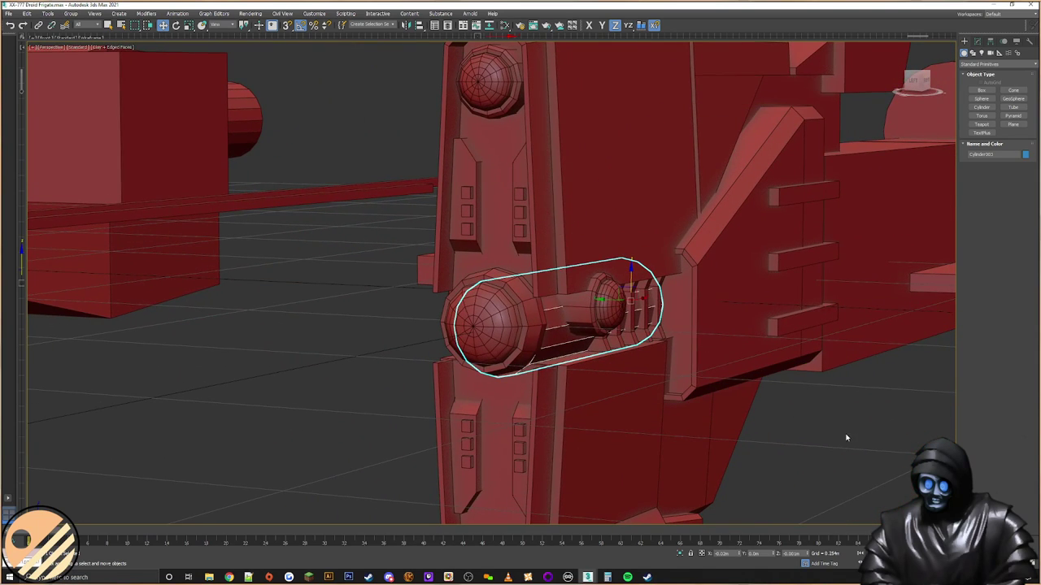
{"action": "left_click", "coordinate": [784, 399]}
Step: Inspect the cylinder and capsule assembly up close, and review the whole frigate from several angles
{"action": "middle_click_drag", "start_coordinate": [611, 351], "coordinate": [504, 317], "text": "alt"}
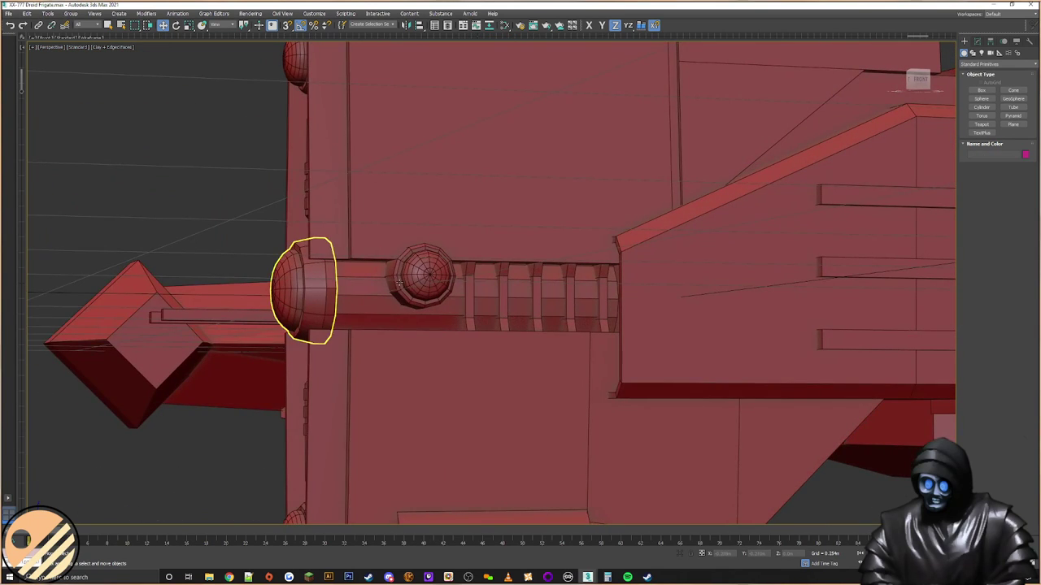
{"action": "scroll", "coordinate": [394, 281], "scroll_direction": "up", "scroll_amount": 2}
{"action": "middle_click_drag", "start_coordinate": [394, 281], "coordinate": [483, 347], "text": "alt"}
{"action": "left_click", "coordinate": [423, 294]}
{"action": "middle_click_drag", "start_coordinate": [732, 382], "coordinate": [837, 399], "text": "alt"}
{"action": "left_click", "coordinate": [837, 399]}
{"action": "mouse_move", "coordinate": [532, 358]}
{"action": "middle_mouse_down", "text": "alt"}
{"action": "mouse_move", "coordinate": [486, 356]}
{"action": "mouse_move", "coordinate": [485, 339]}
{"action": "mouse_move", "coordinate": [536, 361]}
{"action": "mouse_move", "coordinate": [525, 379]}
{"action": "mouse_move", "coordinate": [516, 365]}
{"action": "middle_mouse_up", "text": "alt"}
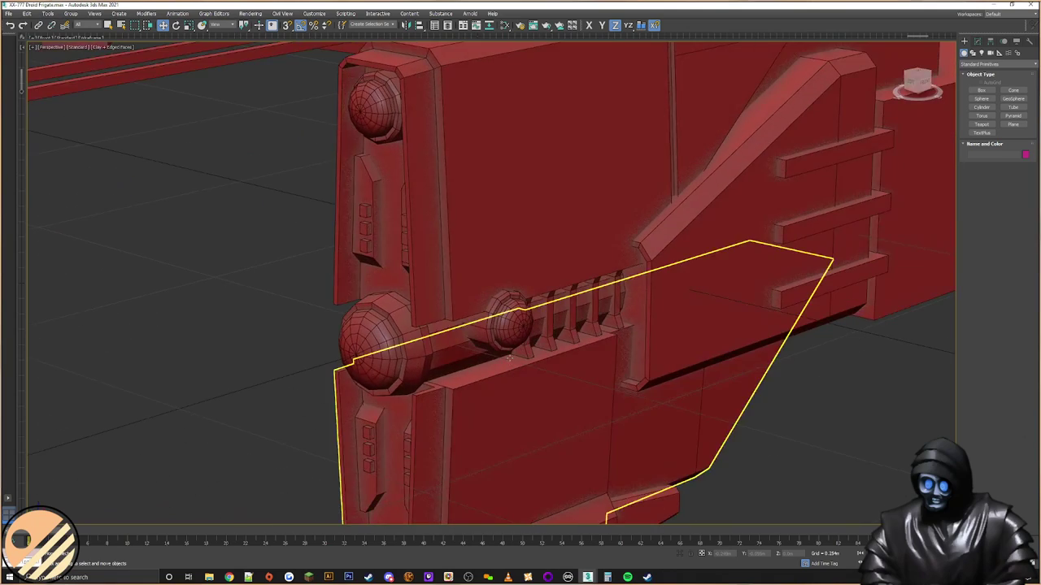
{"action": "scroll", "coordinate": [517, 364], "scroll_direction": "down", "scroll_amount": 5}
{"action": "middle_click_drag", "start_coordinate": [567, 343], "coordinate": [667, 349], "text": "alt"}
{"action": "scroll", "coordinate": [600, 340], "scroll_direction": "down", "scroll_amount": 5}
{"action": "middle_click_drag", "start_coordinate": [600, 340], "coordinate": [479, 327]}
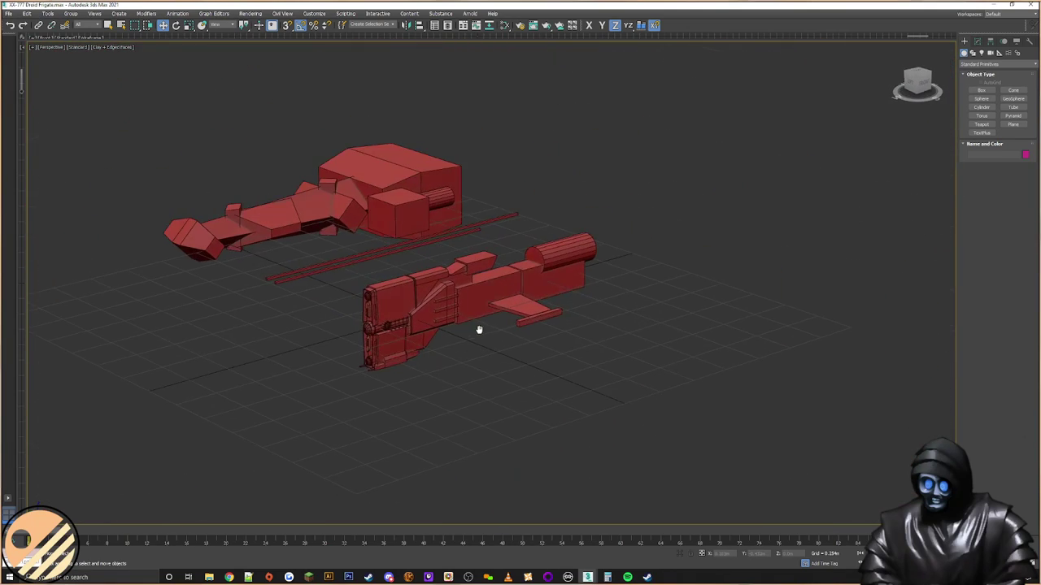
{"action": "scroll", "coordinate": [434, 311], "scroll_direction": "up", "scroll_amount": 5}
{"action": "scroll", "coordinate": [533, 317], "scroll_direction": "up", "scroll_amount": 3}
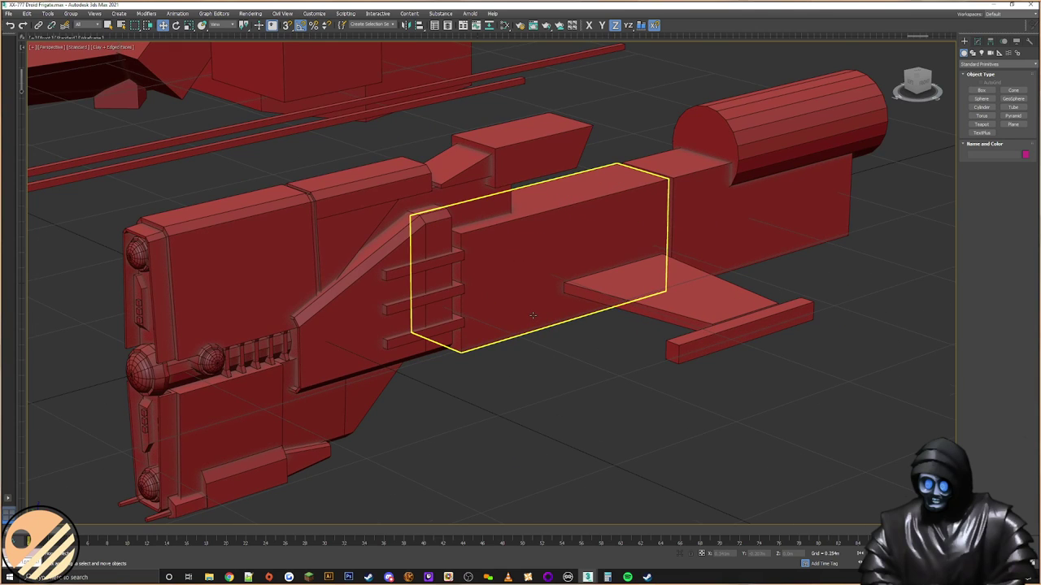
Step: Examine the wedge and upper block above the hull from several angles
{"action": "middle_click_drag", "start_coordinate": [529, 313], "coordinate": [571, 366], "text": "alt"}
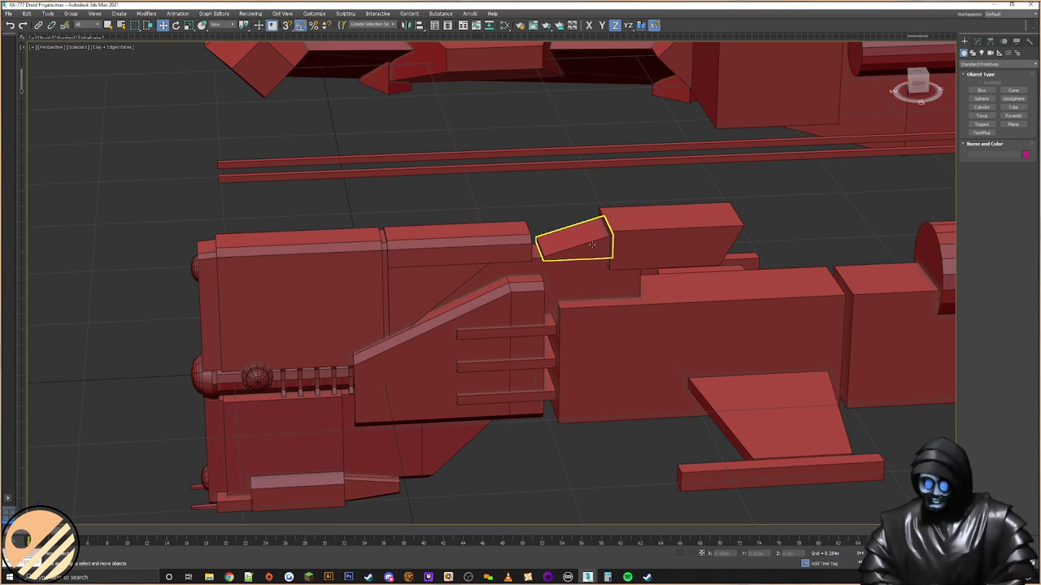
{"action": "scroll", "coordinate": [535, 248], "scroll_direction": "up", "scroll_amount": 5}
{"action": "left_click", "coordinate": [623, 230]}
{"action": "middle_click_drag", "start_coordinate": [623, 230], "coordinate": [489, 231], "text": "alt"}
{"action": "left_click", "coordinate": [799, 213]}
{"action": "middle_click_drag", "start_coordinate": [788, 214], "coordinate": [611, 239]}
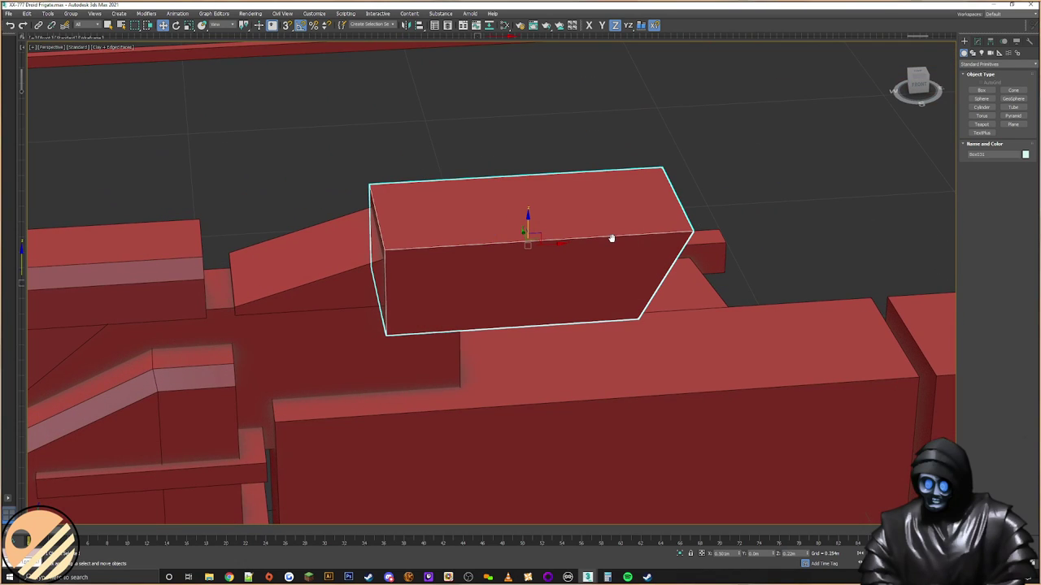
{"action": "scroll", "coordinate": [601, 370], "scroll_direction": "down", "scroll_amount": 5}
{"action": "middle_click_drag", "start_coordinate": [600, 370], "coordinate": [591, 258]}
Step: Try lowering the top vertices of the long middle hull box along Z, and restore their height
{"action": "left_click", "coordinate": [611, 243]}
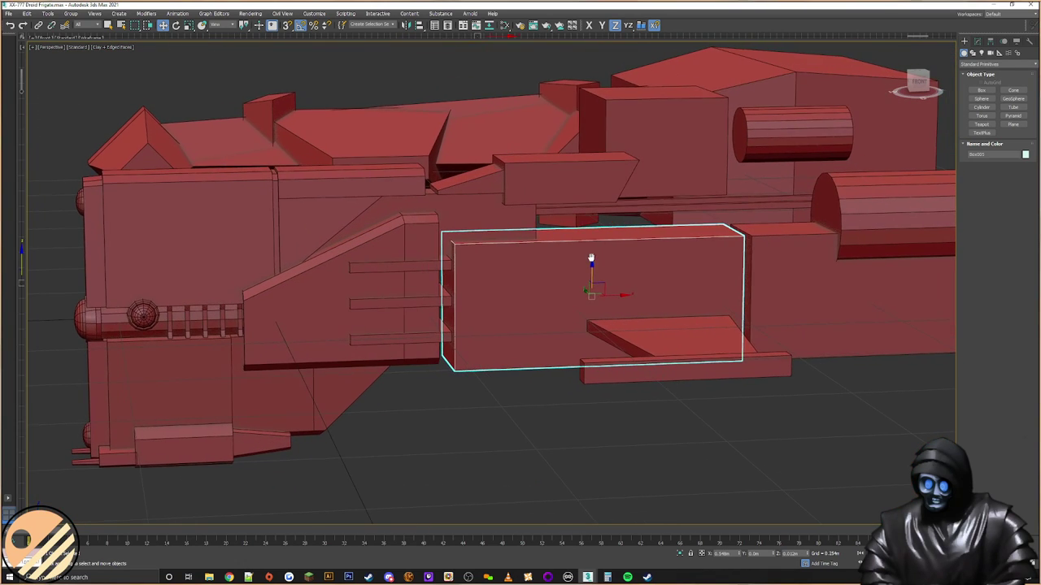
{"action": "left_click", "coordinate": [978, 41]}
{"action": "left_click", "coordinate": [978, 159]}
{"action": "left_click_drag", "start_coordinate": [802, 200], "coordinate": [705, 230]}
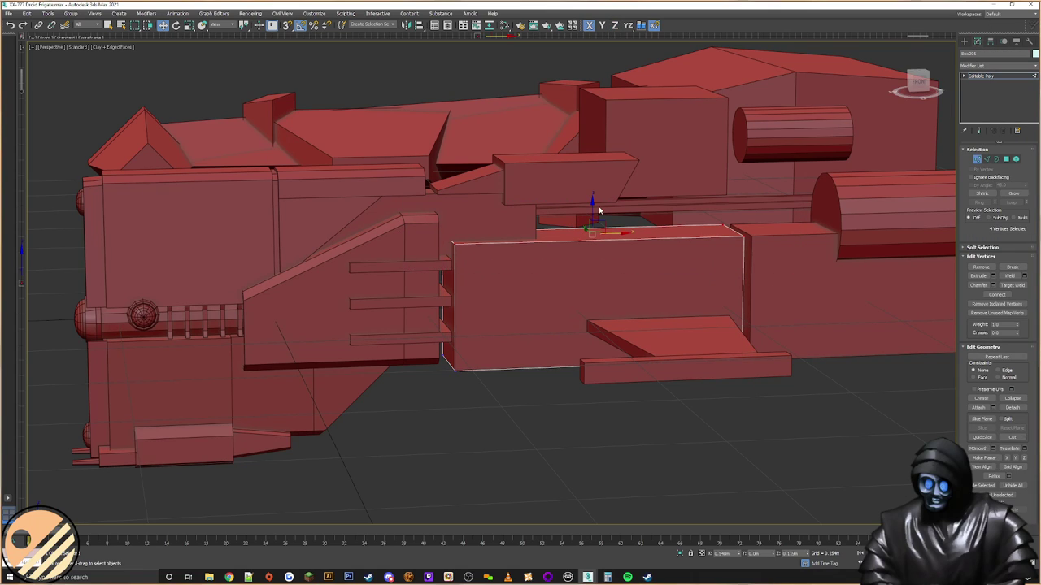
{"action": "left_click_drag", "start_coordinate": [595, 213], "coordinate": [587, 238]}
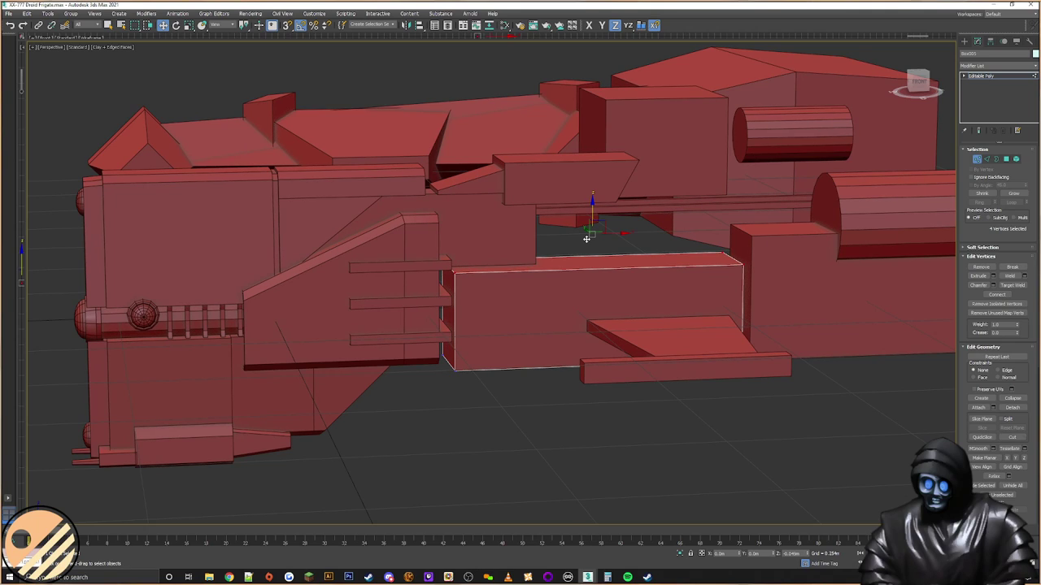
{"action": "left_click_drag", "start_coordinate": [586, 238], "coordinate": [598, 214]}
{"action": "left_click", "coordinate": [966, 41]}
Step: Clone the long middle hull box and scale the copy along X to about 33 percent
{"action": "middle_click_drag", "start_coordinate": [600, 254], "coordinate": [587, 249], "text": "alt"}
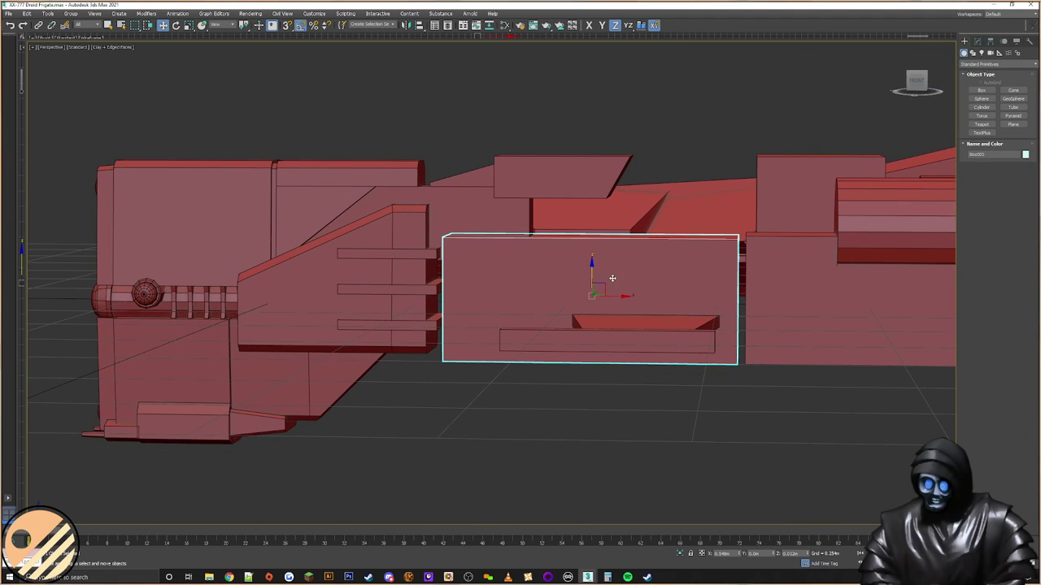
{"action": "left_click_drag", "start_coordinate": [607, 282], "coordinate": [573, 309], "text": "shift"}
{"action": "left_click", "coordinate": [522, 325]}
{"action": "mouse_move", "coordinate": [529, 313]}
{"action": "middle_mouse_down", "text": "alt"}
{"action": "mouse_move", "coordinate": [548, 263]}
{"action": "mouse_move", "coordinate": [458, 262]}
{"action": "middle_mouse_up", "text": "alt"}
{"action": "right_click", "coordinate": [497, 277]}
{"action": "left_click", "coordinate": [442, 334]}
{"action": "right_click", "coordinate": [627, 292]}
{"action": "left_click", "coordinate": [659, 313]}
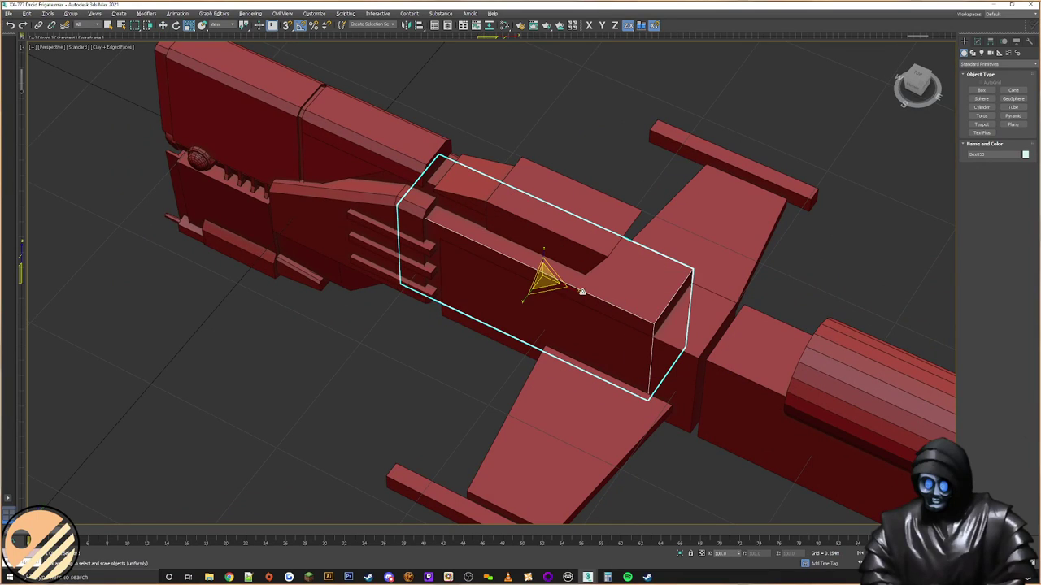
{"action": "left_click_drag", "start_coordinate": [582, 291], "coordinate": [529, 265]}
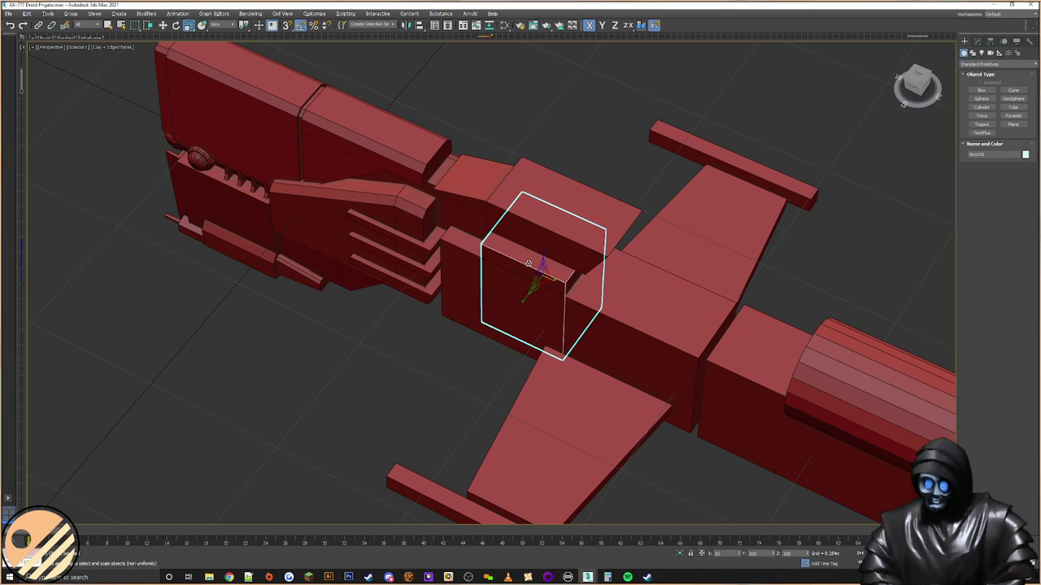
Step: Move the shortened copy forward toward the front end of the middle hull box
{"action": "middle_click_drag", "start_coordinate": [528, 265], "coordinate": [506, 228], "text": "alt"}
{"action": "right_click", "coordinate": [504, 228]}
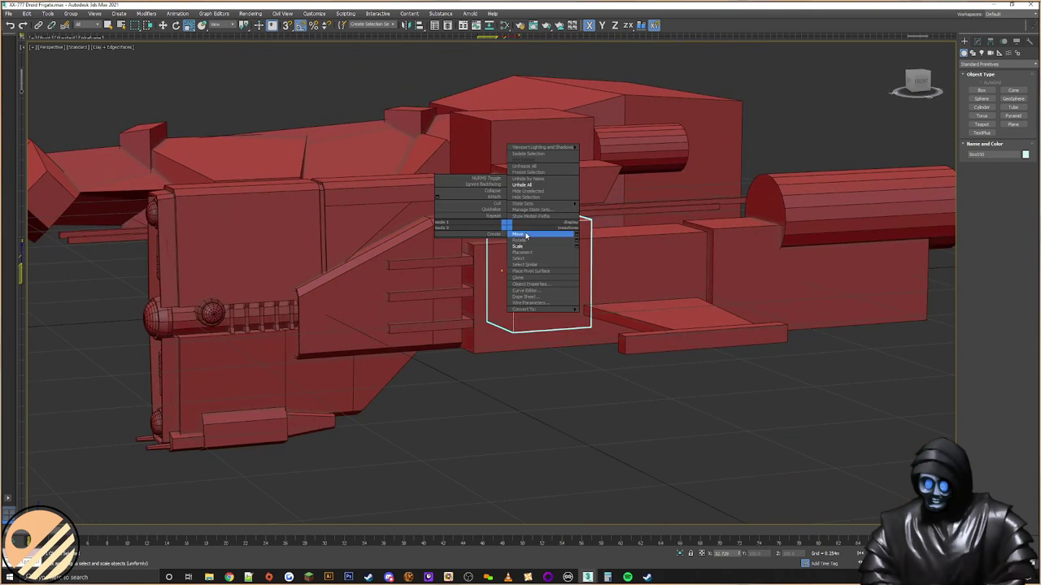
{"action": "left_click", "coordinate": [520, 233]}
{"action": "left_click_drag", "start_coordinate": [552, 260], "coordinate": [529, 260]}
Step: Widen the copied block along Y so that it protrudes beyond both sides of the middle hull box
{"action": "middle_click_drag", "start_coordinate": [529, 260], "coordinate": [545, 293], "text": "alt"}
{"action": "right_click", "coordinate": [546, 293]}
{"action": "left_click", "coordinate": [569, 312]}
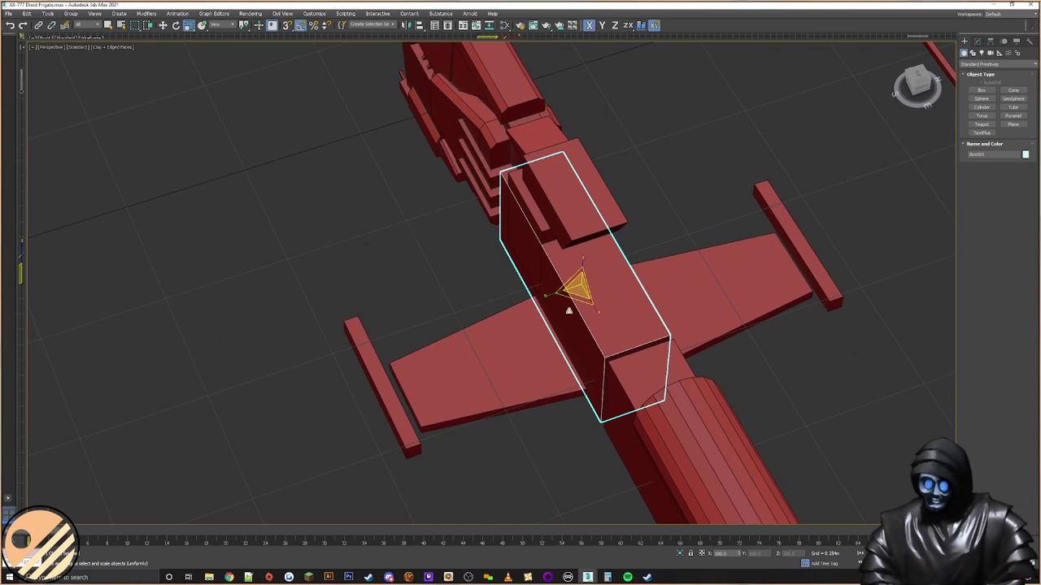
{"action": "left_click_drag", "start_coordinate": [559, 290], "coordinate": [557, 292]}
{"action": "middle_click_drag", "start_coordinate": [557, 291], "coordinate": [510, 280], "text": "alt"}
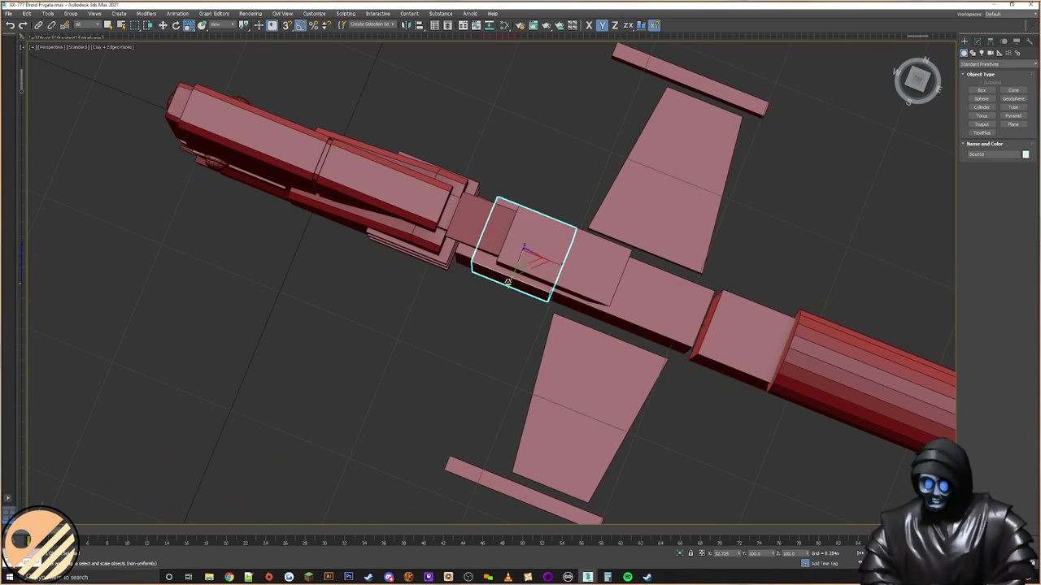
{"action": "middle_click_drag", "start_coordinate": [491, 296], "coordinate": [724, 272], "text": "alt"}
{"action": "scroll", "coordinate": [493, 281], "scroll_direction": "up", "scroll_amount": 3}
Step: Lower the copied block's four top vertices slightly along Z
{"action": "right_click", "coordinate": [537, 278]}
{"action": "left_click", "coordinate": [547, 286]}
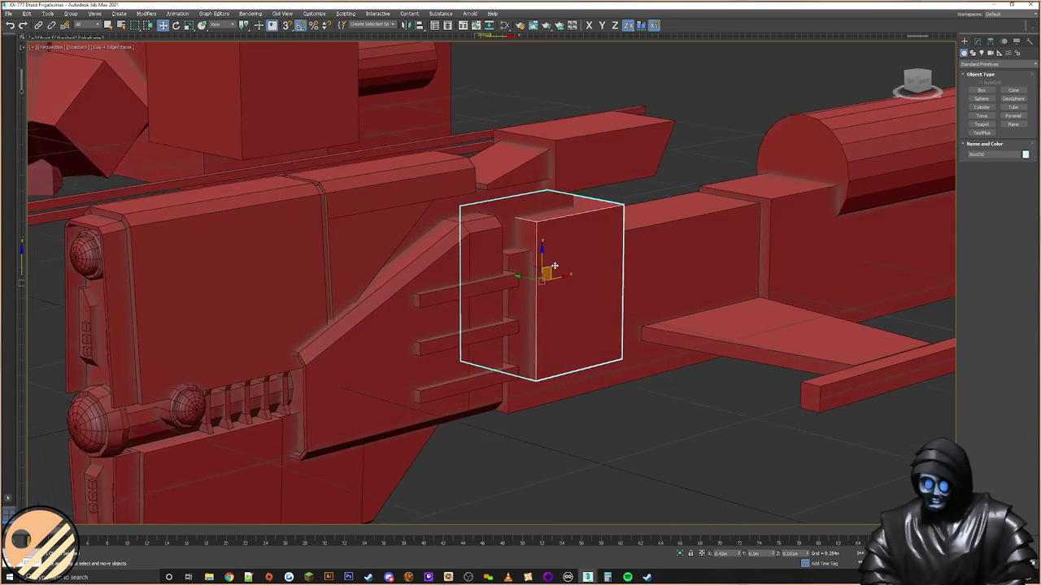
{"action": "scroll", "coordinate": [726, 272], "scroll_direction": "up", "scroll_amount": 3}
{"action": "left_click", "coordinate": [607, 218]}
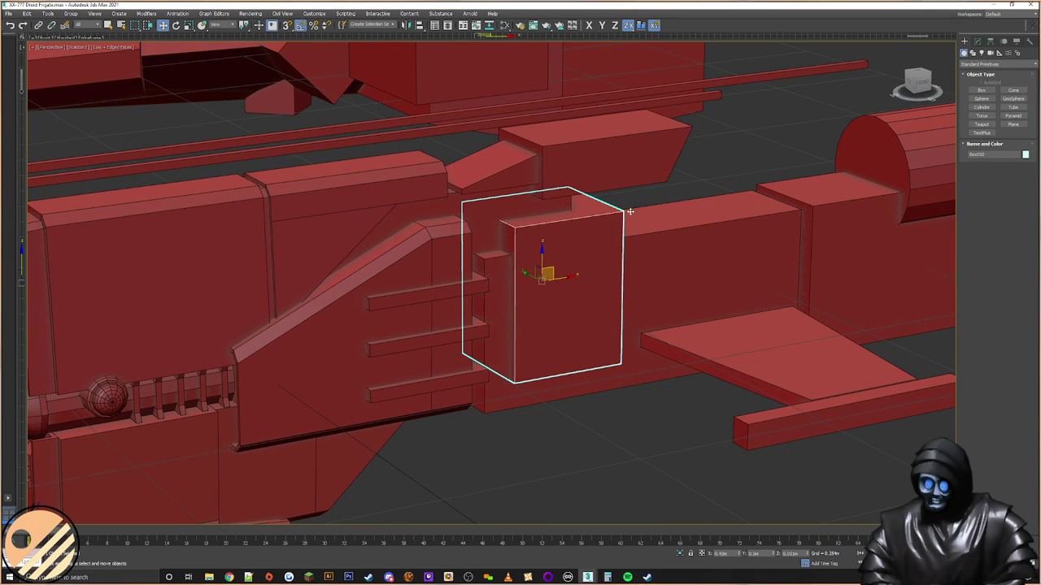
{"action": "left_click", "coordinate": [977, 42]}
{"action": "left_click", "coordinate": [977, 160]}
{"action": "middle_click_drag", "start_coordinate": [634, 184], "coordinate": [616, 184], "text": "alt"}
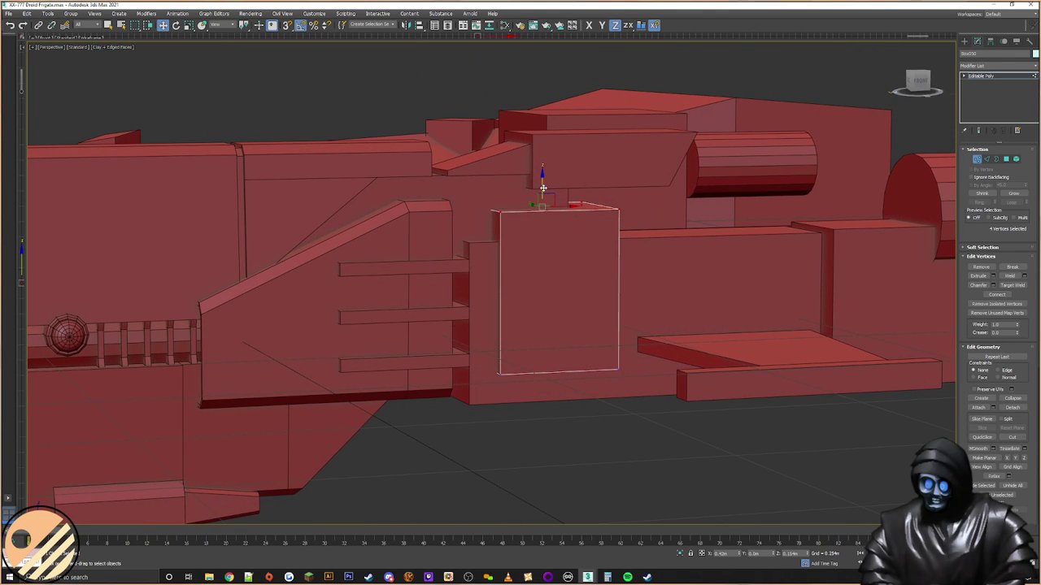
{"action": "middle_click_drag", "start_coordinate": [533, 196], "coordinate": [616, 192], "text": "alt"}
{"action": "left_click_drag", "start_coordinate": [624, 180], "coordinate": [625, 180]}
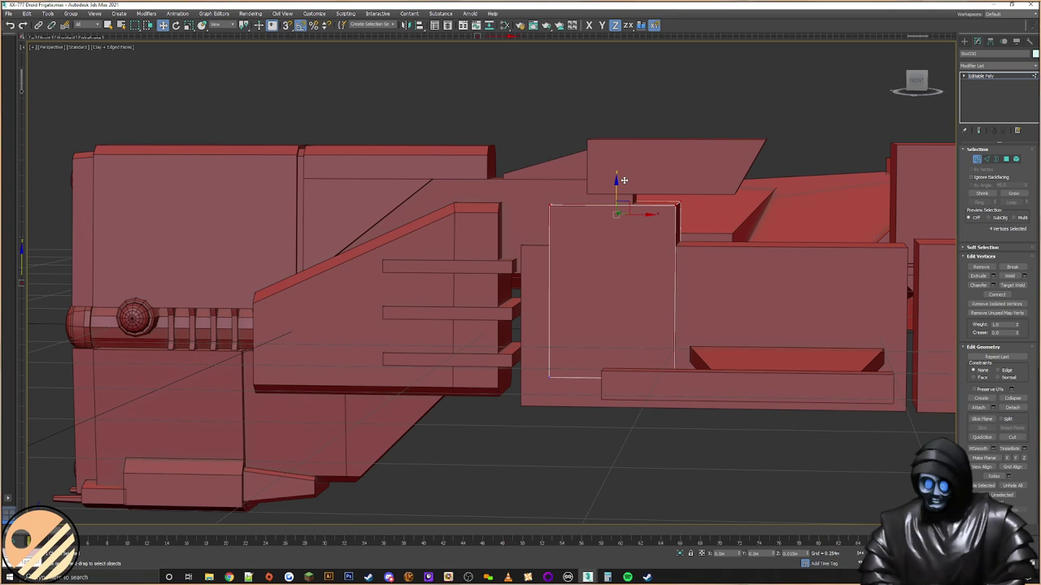
{"action": "left_click_drag", "start_coordinate": [622, 182], "coordinate": [248, 400]}
Step: Lower the angled front side plate's raised top vertices with snapping to align them with the copied block's top
{"action": "left_click", "coordinate": [470, 226]}
{"action": "left_click", "coordinate": [965, 42]}
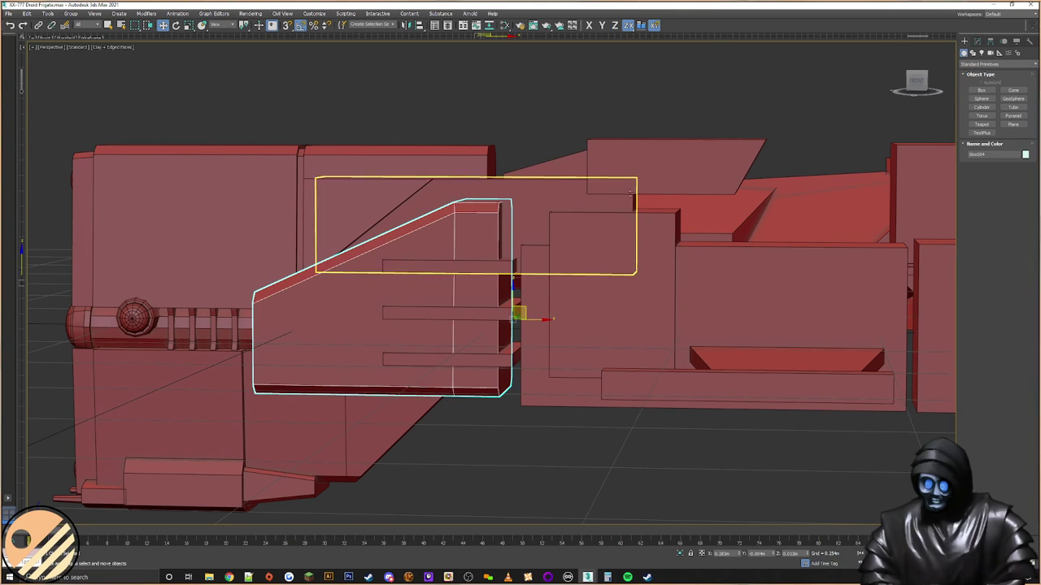
{"action": "left_click", "coordinate": [979, 41]}
{"action": "left_click", "coordinate": [977, 160]}
{"action": "left_click_drag", "start_coordinate": [568, 164], "coordinate": [455, 217]}
{"action": "left_click_drag", "start_coordinate": [377, 238], "coordinate": [383, 234]}
{"action": "left_click_drag", "start_coordinate": [484, 187], "coordinate": [553, 215]}
{"action": "key", "text": "s"}
{"action": "middle_click_drag", "start_coordinate": [553, 215], "coordinate": [598, 213], "text": "alt"}
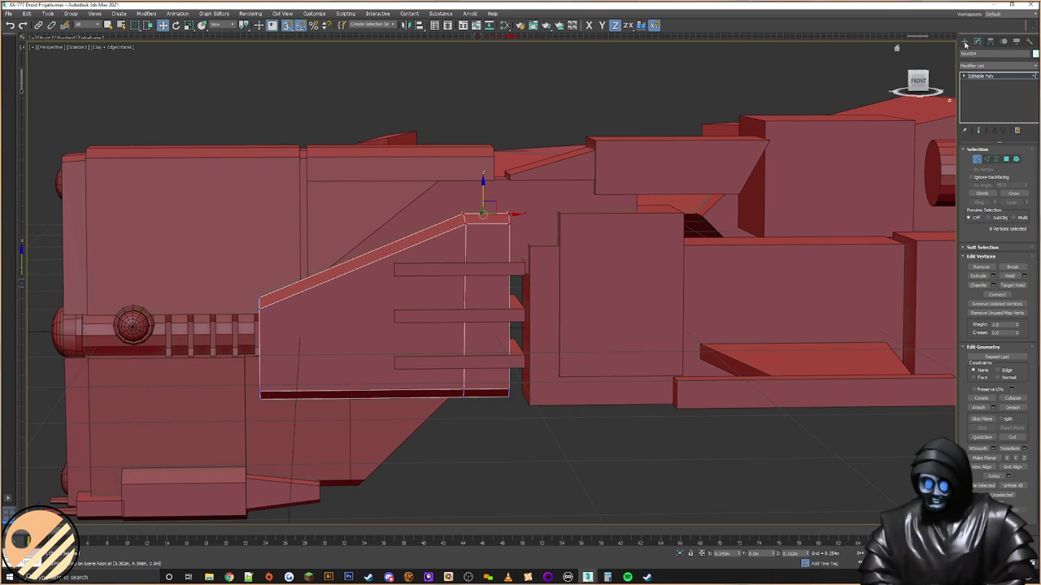
{"action": "left_click", "coordinate": [965, 45]}
Step: Raise the copied block's four bottom vertices along Z to make it shorter
{"action": "left_click", "coordinate": [576, 245]}
{"action": "left_click", "coordinate": [976, 41]}
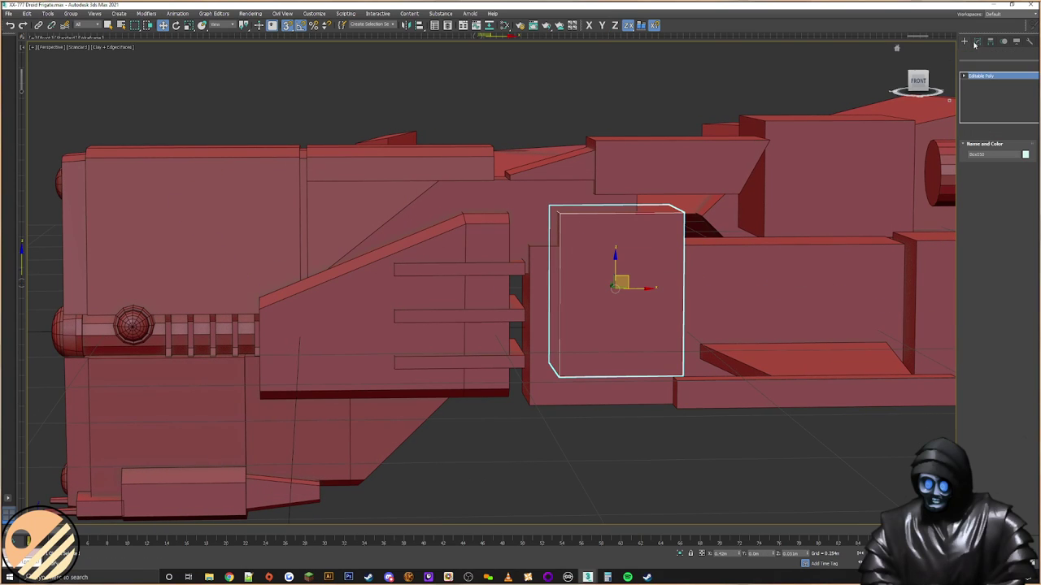
{"action": "middle_click_drag", "start_coordinate": [648, 275], "coordinate": [609, 260]}
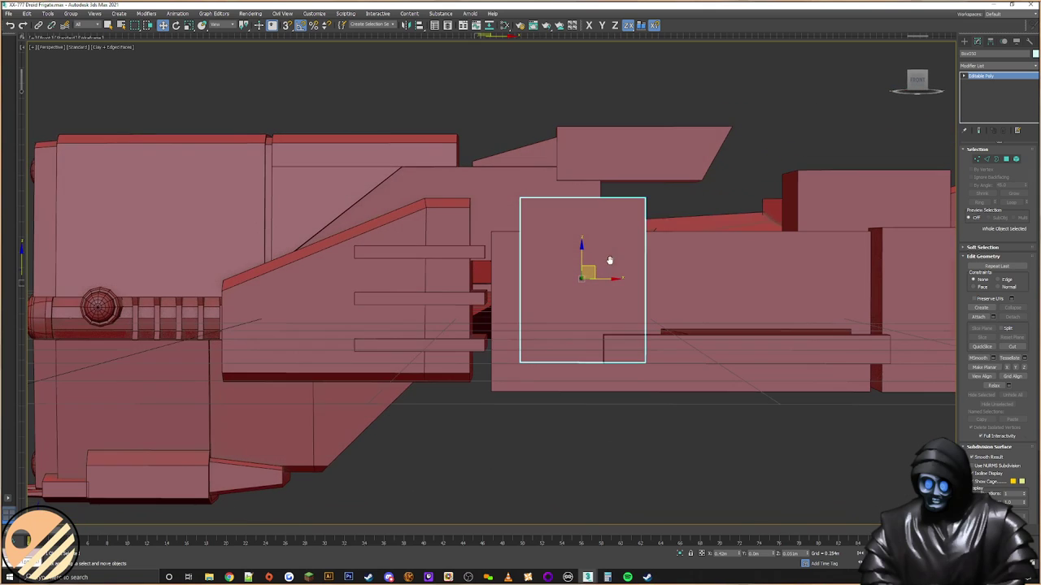
{"action": "left_click", "coordinate": [976, 159]}
{"action": "left_click_drag", "start_coordinate": [705, 301], "coordinate": [424, 402]}
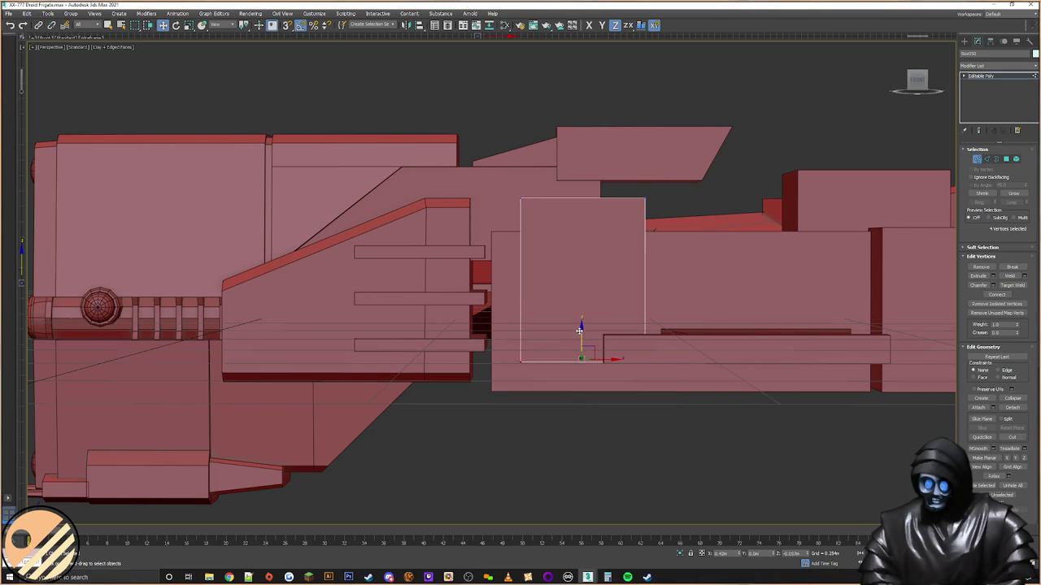
{"action": "left_click_drag", "start_coordinate": [581, 328], "coordinate": [584, 285]}
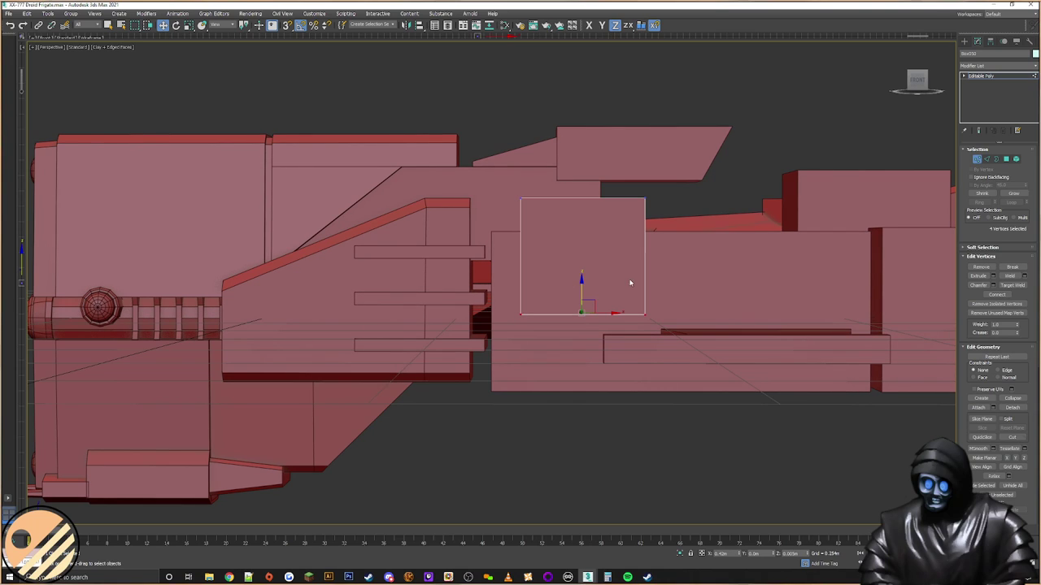
Step: Connect the copied block's two rear vertical edges to add a horizontal edge across its rear face
{"action": "middle_click_drag", "start_coordinate": [687, 279], "coordinate": [638, 283]}
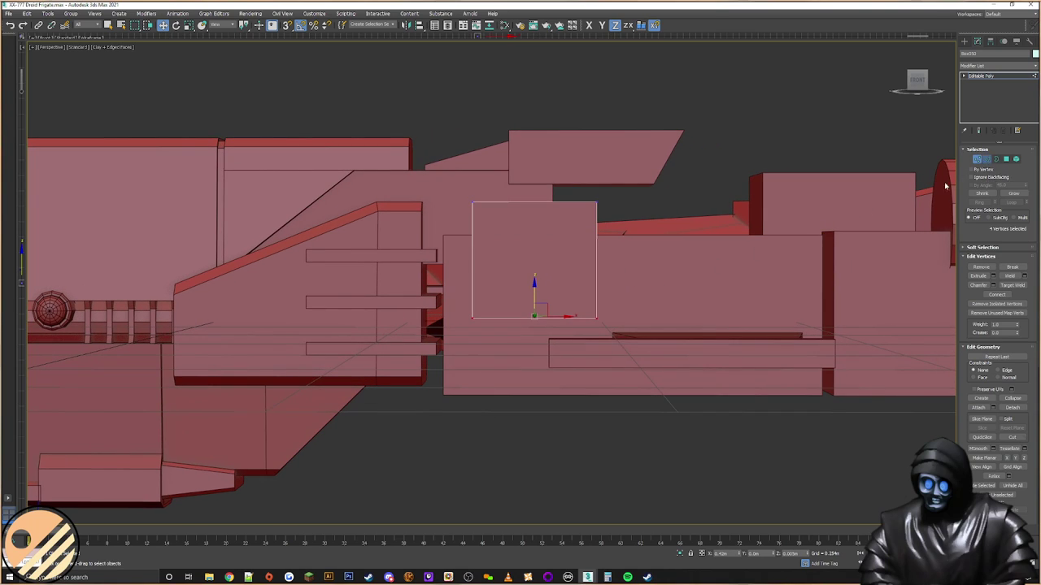
{"action": "key", "text": "2"}
{"action": "left_click", "coordinate": [596, 262]}
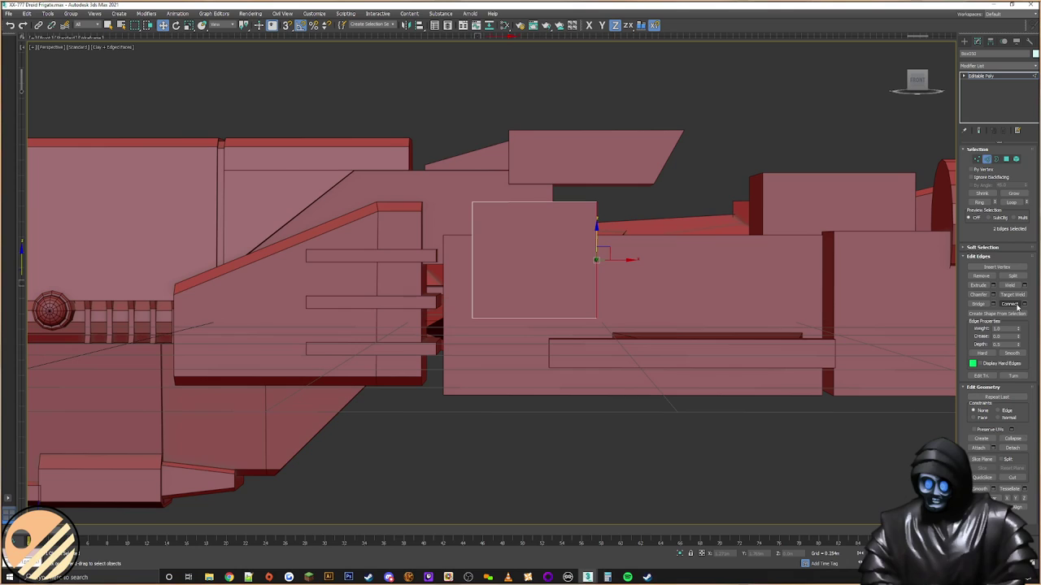
{"action": "left_click", "coordinate": [1015, 305]}
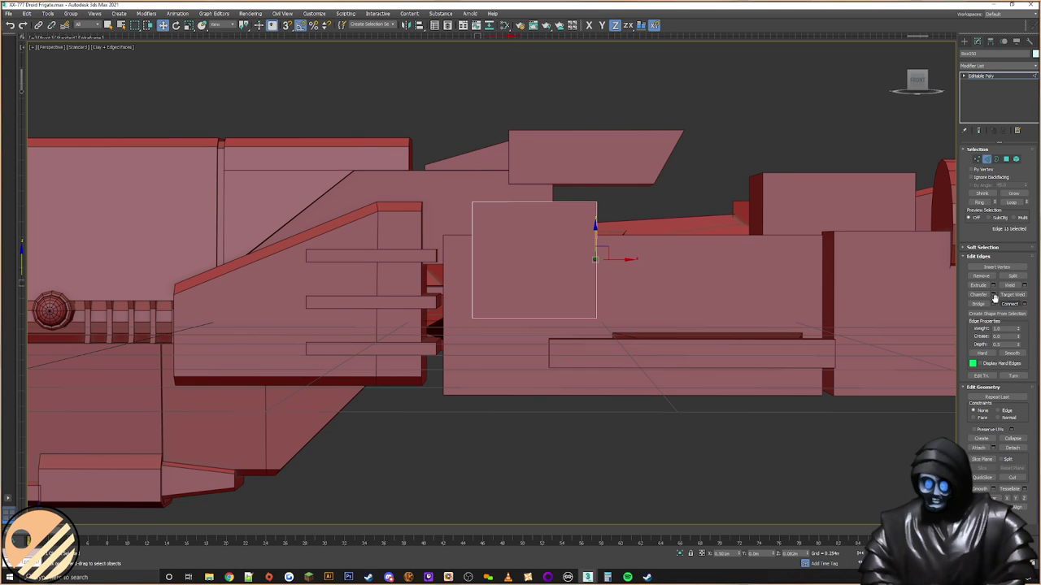
Step: Try moving the block's four lower rear vertices forward along X, and undo the move
{"action": "left_click", "coordinate": [978, 159]}
{"action": "left_click_drag", "start_coordinate": [612, 287], "coordinate": [578, 288]}
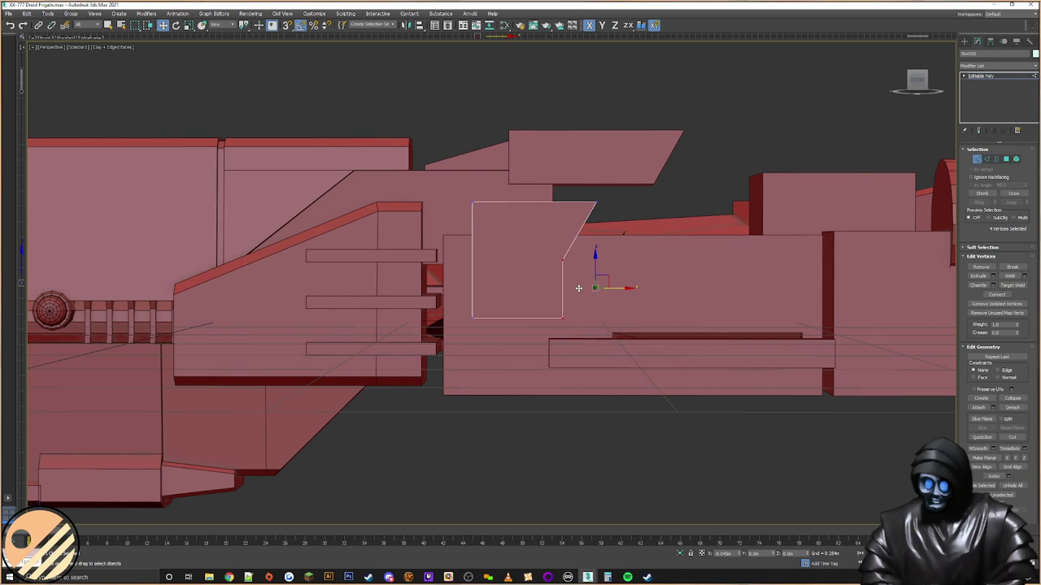
{"action": "key", "text": "ctrl+z"}
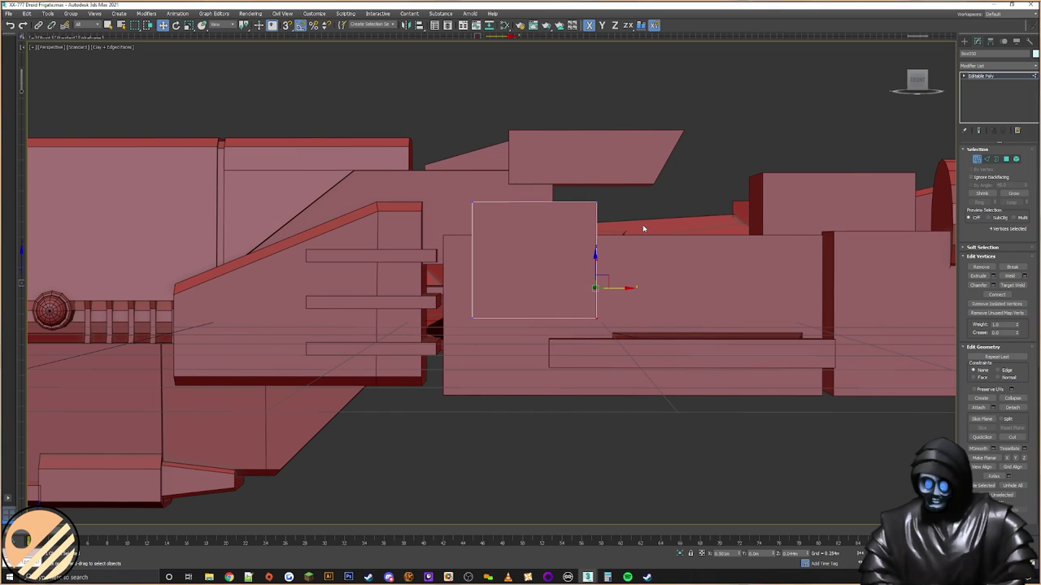
Step: Lower the new edge on the block's rear face and connect a second horizontal edge above it
{"action": "left_click_drag", "start_coordinate": [674, 239], "coordinate": [561, 270]}
{"action": "left_click_drag", "start_coordinate": [596, 232], "coordinate": [556, 261]}
{"action": "left_click", "coordinate": [987, 160]}
{"action": "left_click", "coordinate": [1010, 304]}
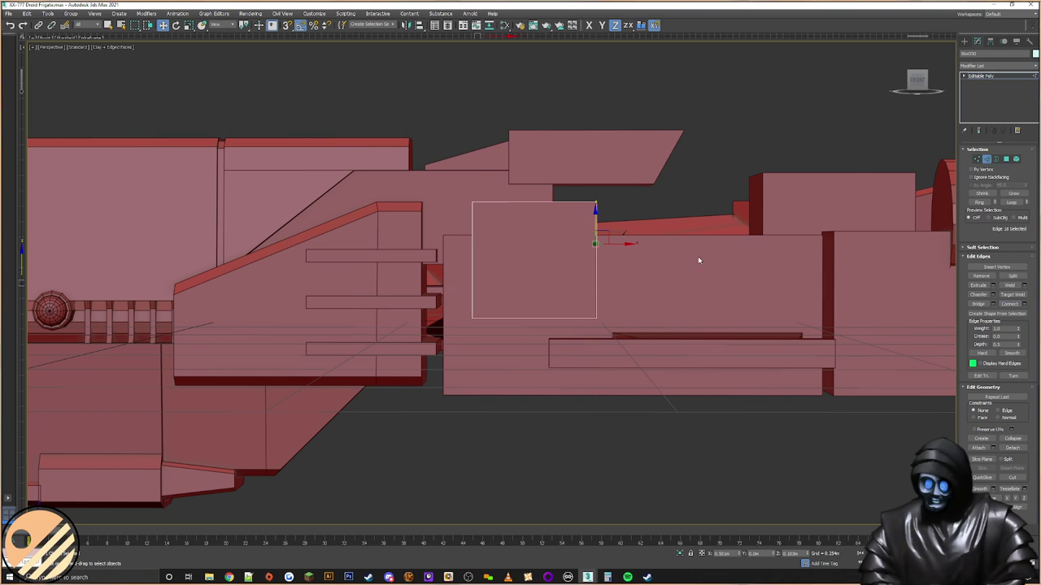
Step: Move the block's rear vertices forward, the lower four furthest, and lower the upper corner vertices to form a slanted rear cutout
{"action": "left_click", "coordinate": [977, 159]}
{"action": "mouse_move", "coordinate": [664, 222]}
{"action": "middle_mouse_down"}
{"action": "mouse_move", "coordinate": [692, 230]}
{"action": "mouse_move", "coordinate": [655, 222]}
{"action": "middle_mouse_up"}
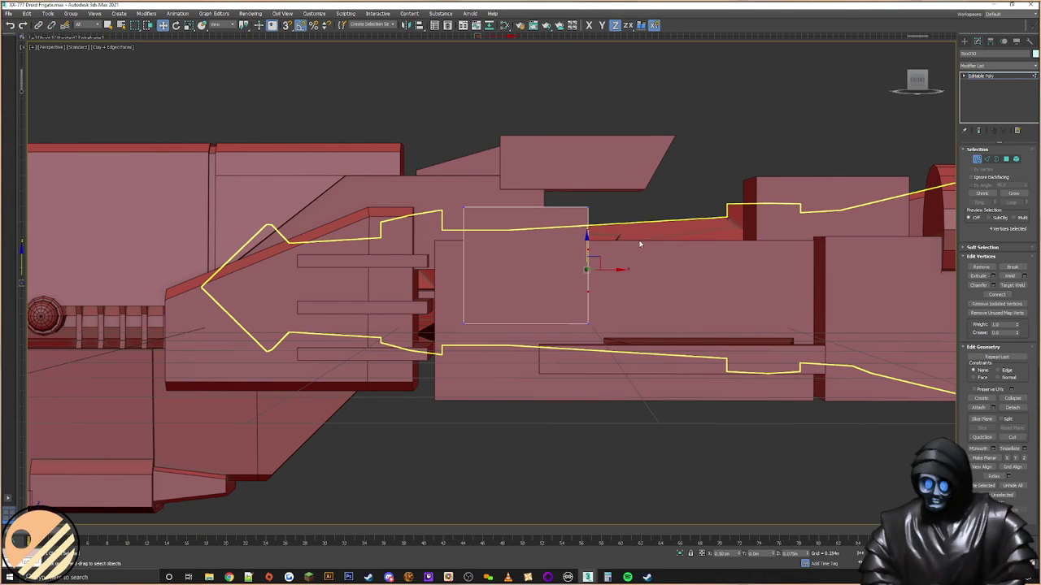
{"action": "left_click_drag", "start_coordinate": [608, 269], "coordinate": [577, 273]}
{"action": "left_click", "coordinate": [604, 280]}
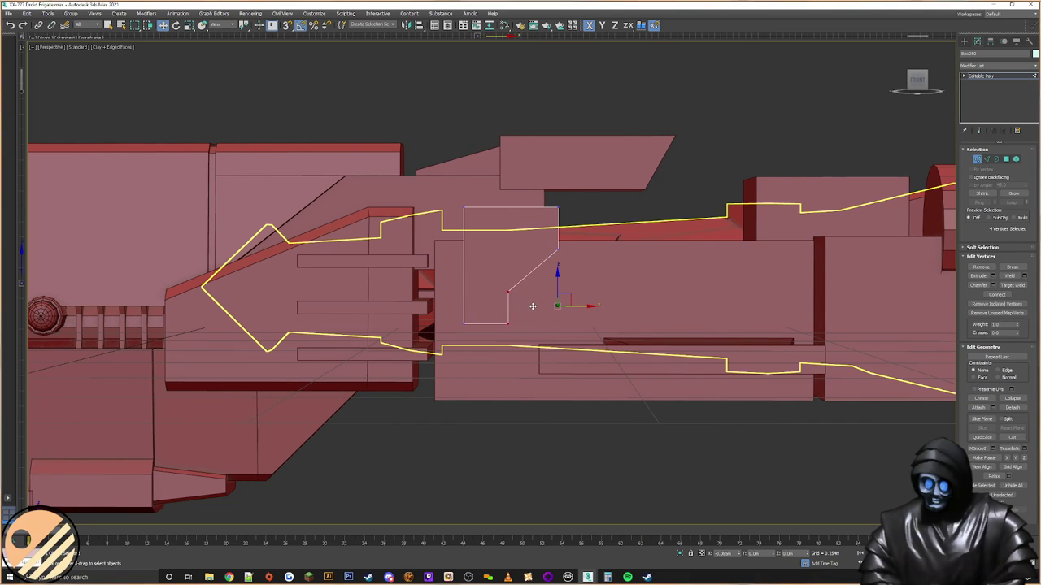
{"action": "left_click_drag", "start_coordinate": [535, 306], "coordinate": [532, 281]}
{"action": "left_click_drag", "start_coordinate": [556, 231], "coordinate": [558, 242]}
{"action": "middle_click_drag", "start_coordinate": [617, 267], "coordinate": [621, 271], "text": "alt"}
{"action": "mouse_move", "coordinate": [571, 247]}
{"action": "middle_mouse_down", "text": "alt"}
{"action": "mouse_move", "coordinate": [642, 265]}
{"action": "mouse_move", "coordinate": [581, 259]}
{"action": "middle_mouse_up", "text": "alt"}
{"action": "scroll", "coordinate": [594, 260], "scroll_direction": "down", "scroll_amount": 10}
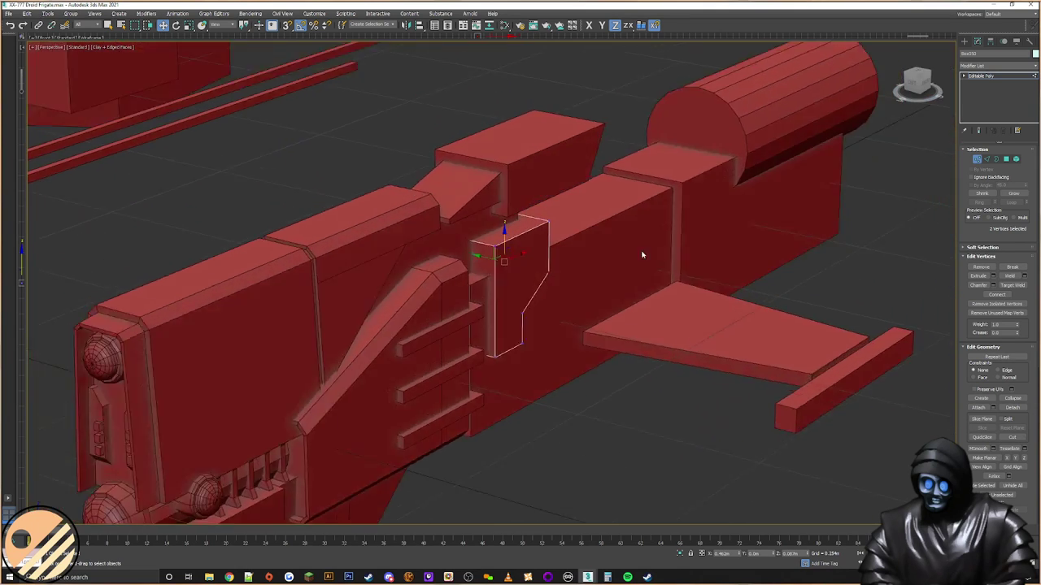
{"action": "left_click", "coordinate": [965, 41]}
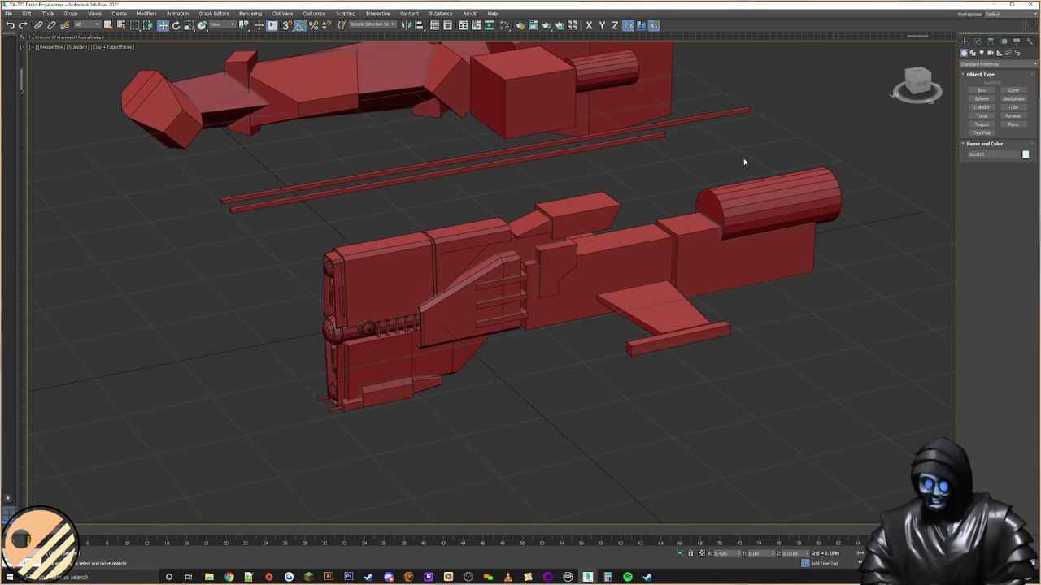
Step: Raise the four lower vertices of the middle hull section along Z to make it shallower, and finish editing
{"action": "key", "text": "z"}
{"action": "middle_click_drag", "start_coordinate": [586, 303], "coordinate": [584, 297], "text": "alt"}
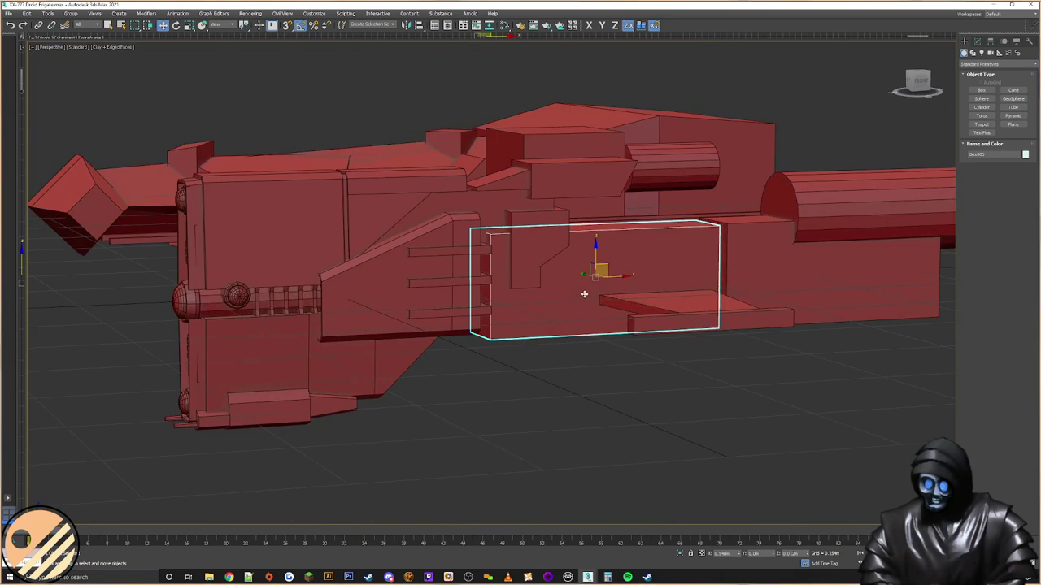
{"action": "scroll", "coordinate": [584, 291], "scroll_direction": "up", "scroll_amount": 4}
{"action": "left_click", "coordinate": [978, 41]}
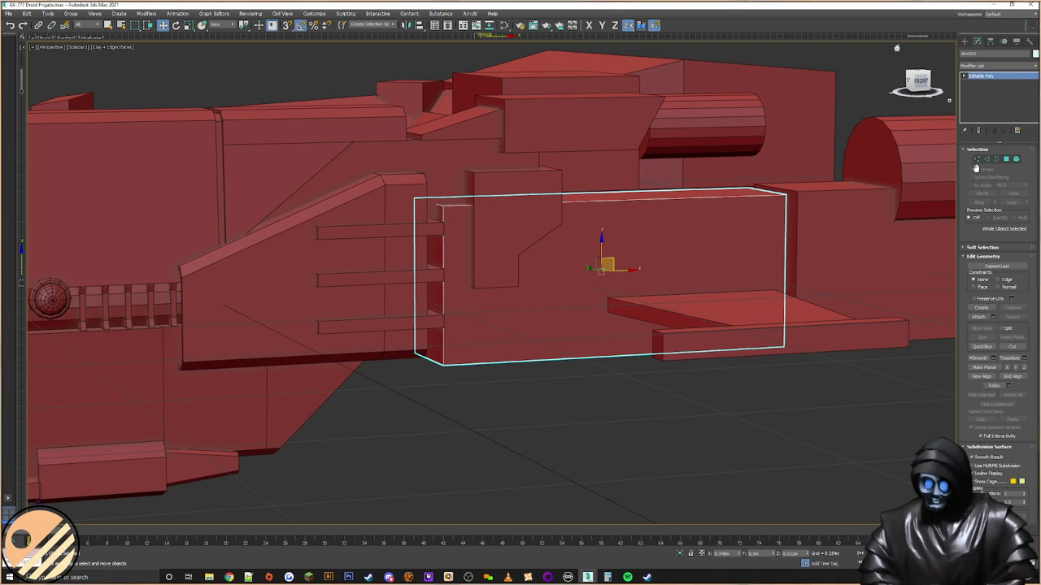
{"action": "left_click", "coordinate": [978, 159]}
{"action": "left_click_drag", "start_coordinate": [863, 406], "coordinate": [383, 309]}
{"action": "middle_click_drag", "start_coordinate": [589, 315], "coordinate": [572, 327], "text": "alt"}
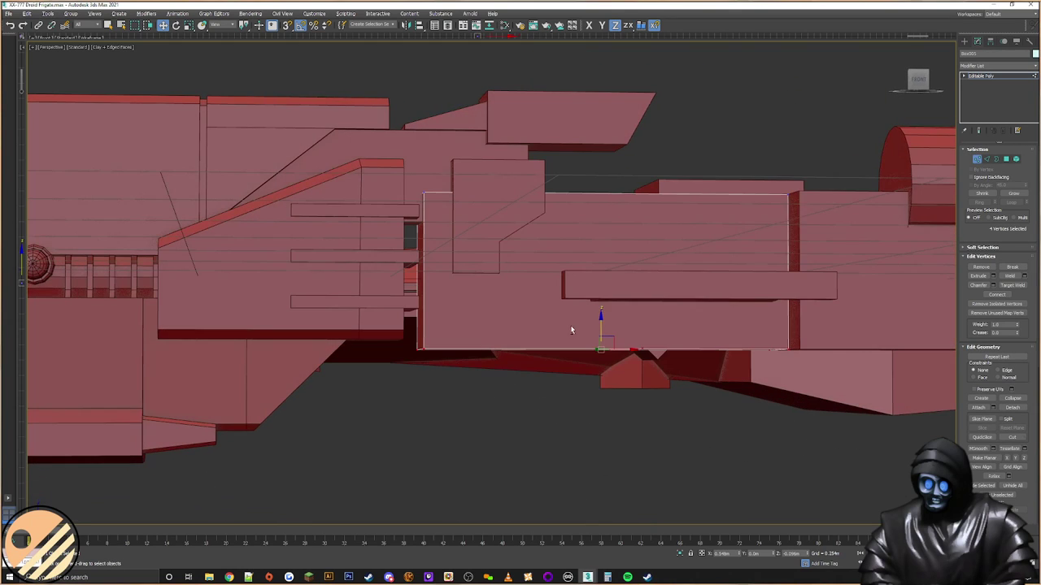
{"action": "left_click_drag", "start_coordinate": [600, 317], "coordinate": [606, 278]}
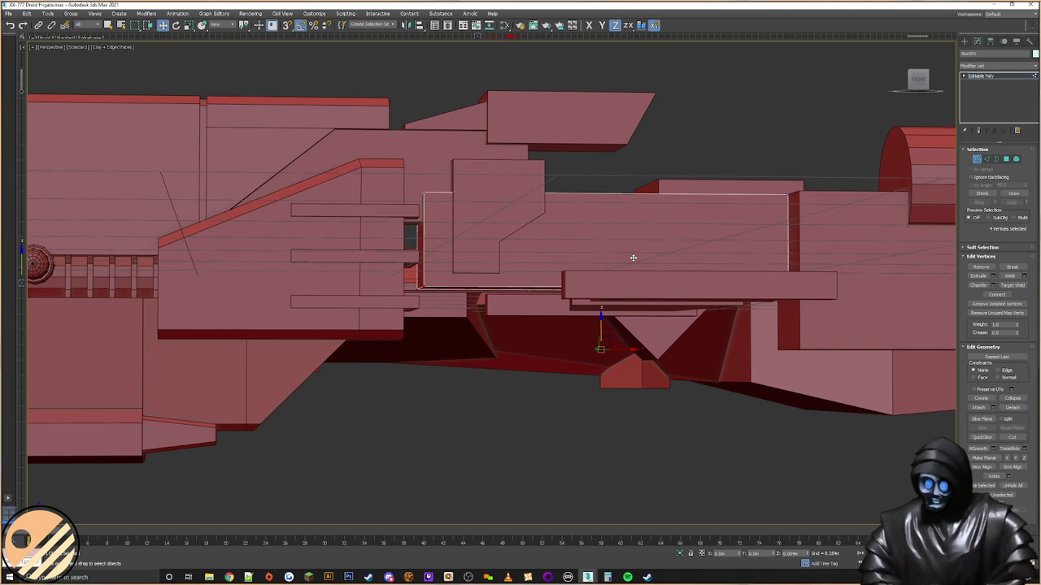
{"action": "middle_click_drag", "start_coordinate": [621, 262], "coordinate": [613, 283], "text": "alt"}
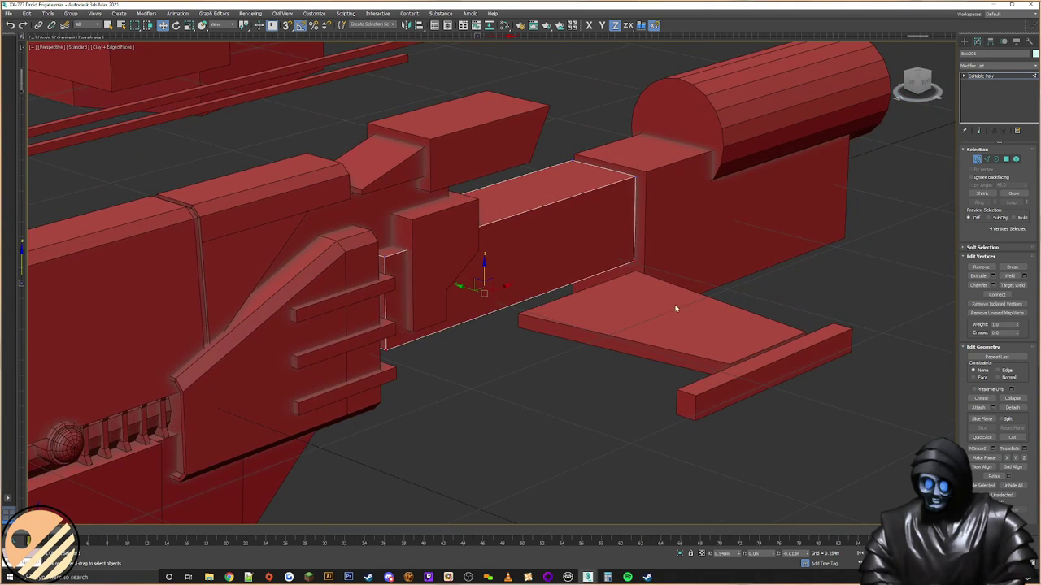
{"action": "middle_click_drag", "start_coordinate": [698, 251], "coordinate": [589, 302], "text": "alt"}
{"action": "middle_click_drag", "start_coordinate": [589, 302], "coordinate": [746, 233]}
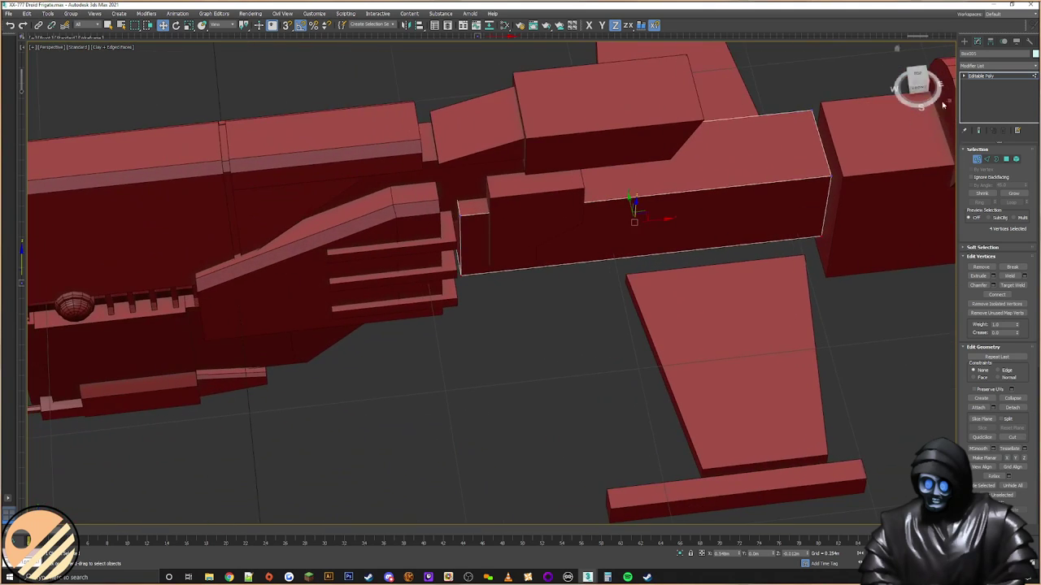
{"action": "left_click", "coordinate": [964, 41]}
{"action": "left_click", "coordinate": [530, 356]}
{"action": "middle_click_drag", "start_coordinate": [530, 357], "coordinate": [614, 240], "text": "alt"}
{"action": "scroll", "coordinate": [576, 295], "scroll_direction": "down", "scroll_amount": 3}
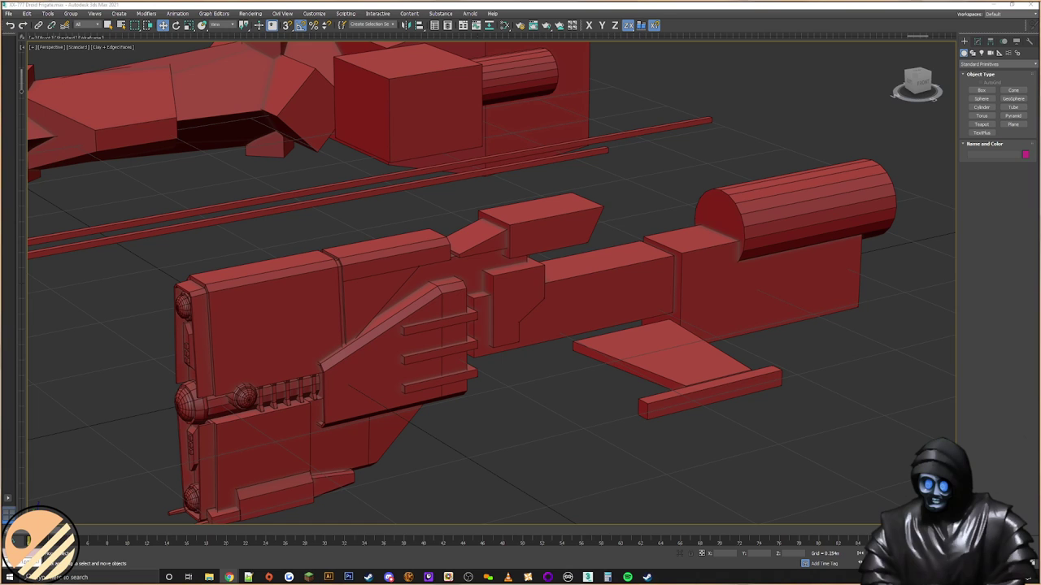
Step: Reset the transform of the slanted-end block on top of the hull and convert it to an Editable Poly
{"action": "middle_click_drag", "start_coordinate": [615, 277], "coordinate": [507, 273]}
{"action": "middle_click_drag", "start_coordinate": [567, 285], "coordinate": [538, 298], "text": "alt"}
{"action": "middle_click_drag", "start_coordinate": [634, 302], "coordinate": [615, 301]}
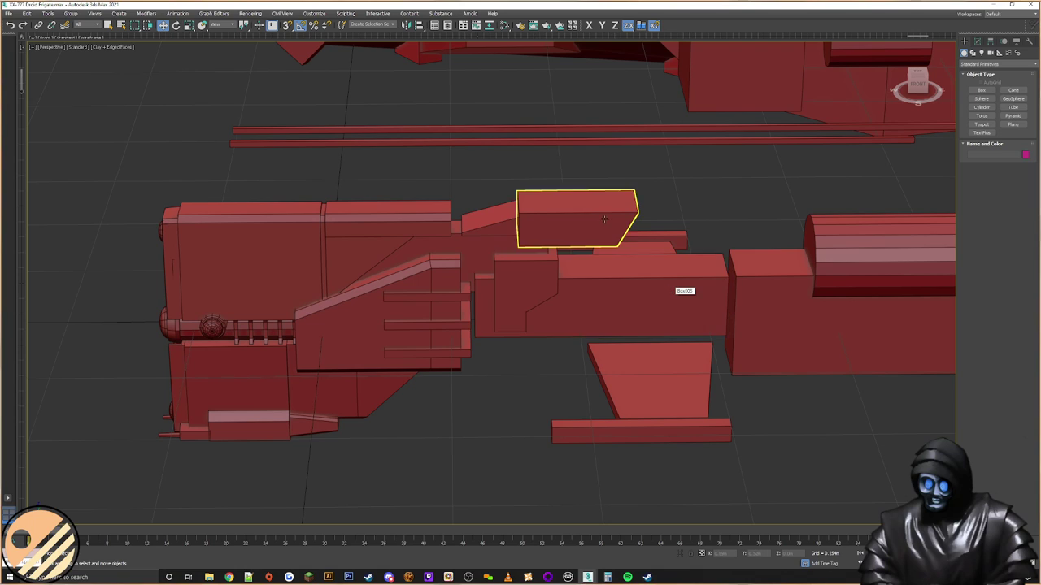
{"action": "left_click", "coordinate": [569, 196]}
{"action": "scroll", "coordinate": [570, 192], "scroll_direction": "up", "scroll_amount": 2}
{"action": "scroll", "coordinate": [569, 193], "scroll_direction": "up", "scroll_amount": 3}
{"action": "middle_click_drag", "start_coordinate": [650, 298], "coordinate": [731, 311], "text": "alt"}
{"action": "scroll", "coordinate": [628, 284], "scroll_direction": "down", "scroll_amount": 3}
{"action": "scroll", "coordinate": [699, 280], "scroll_direction": "down", "scroll_amount": 3}
{"action": "scroll", "coordinate": [756, 313], "scroll_direction": "up", "scroll_amount": 3}
{"action": "left_click", "coordinate": [1029, 42]}
{"action": "left_click", "coordinate": [1010, 191]}
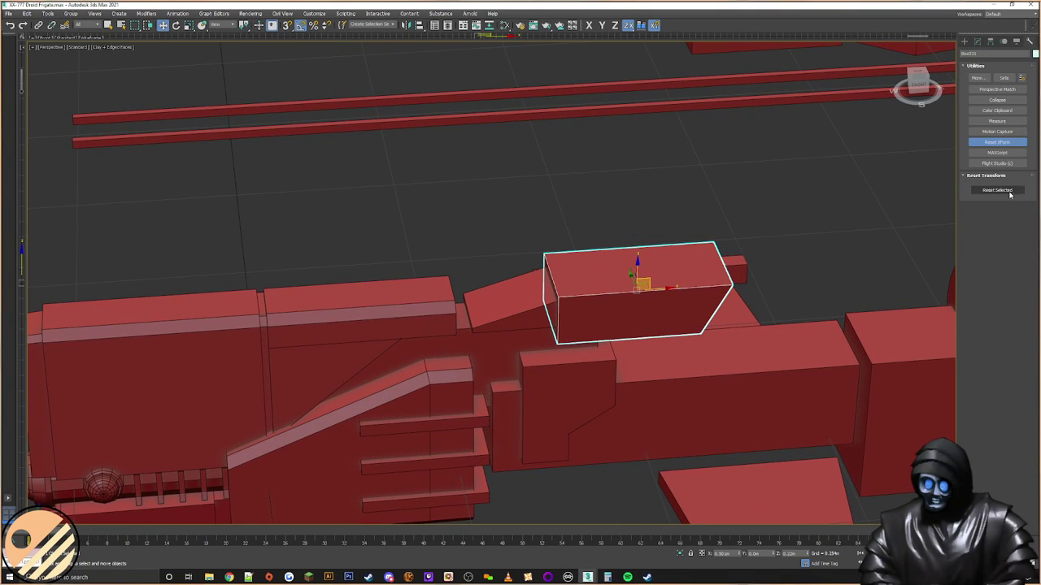
{"action": "right_click", "coordinate": [671, 257]}
{"action": "mouse_move", "coordinate": [706, 349]}
{"action": "left_click", "coordinate": [779, 357]}
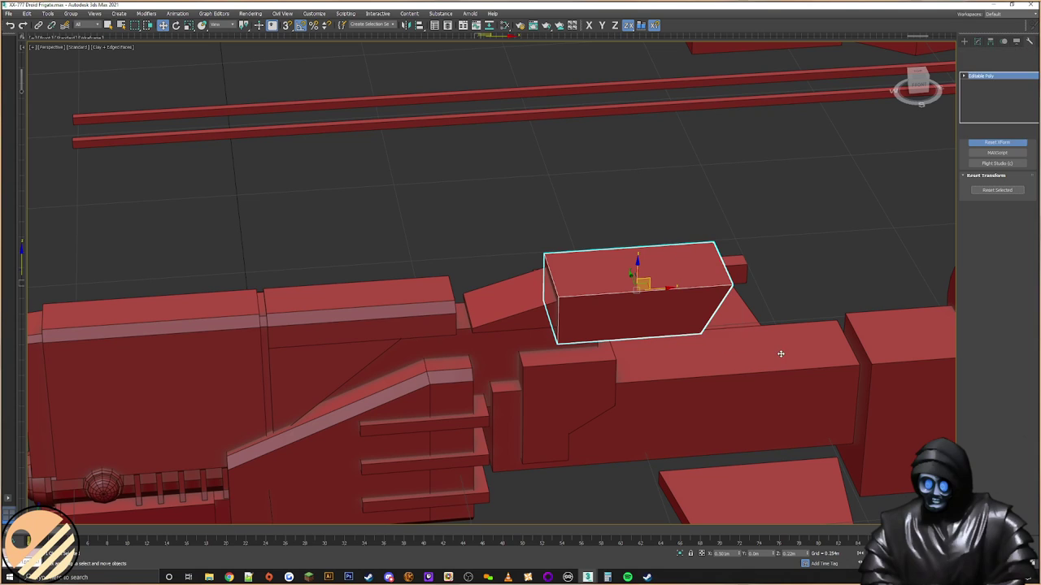
Step: Chamfer the upper block's two top lengthwise edges by about 0.01 m
{"action": "middle_click_drag", "start_coordinate": [659, 297], "coordinate": [655, 294], "text": "alt"}
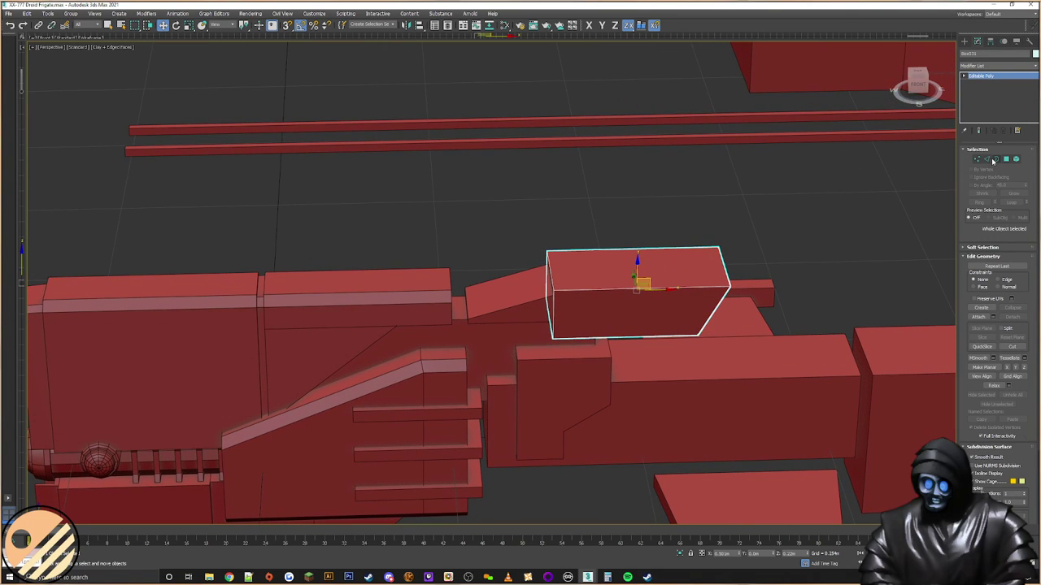
{"action": "left_click", "coordinate": [987, 159]}
{"action": "middle_click_drag", "start_coordinate": [753, 272], "coordinate": [737, 252], "text": "alt"}
{"action": "left_click", "coordinate": [629, 276]}
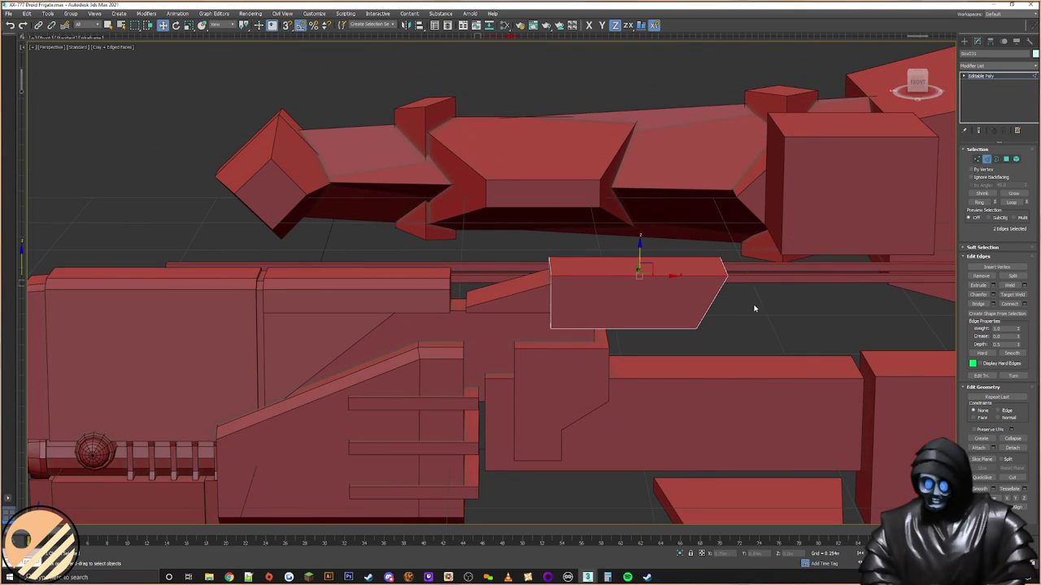
{"action": "middle_click_drag", "start_coordinate": [755, 304], "coordinate": [961, 313], "text": "alt"}
{"action": "left_click", "coordinate": [994, 296]}
{"action": "middle_click_drag", "start_coordinate": [569, 244], "coordinate": [673, 285], "text": "alt"}
{"action": "left_click", "coordinate": [498, 313]}
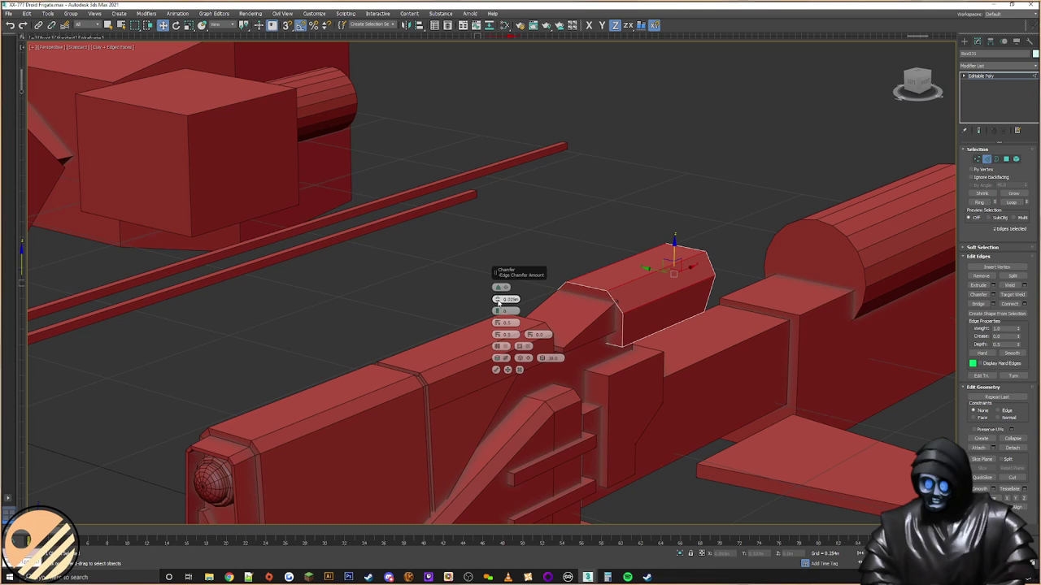
{"action": "left_click_drag", "start_coordinate": [497, 300], "coordinate": [483, 305]}
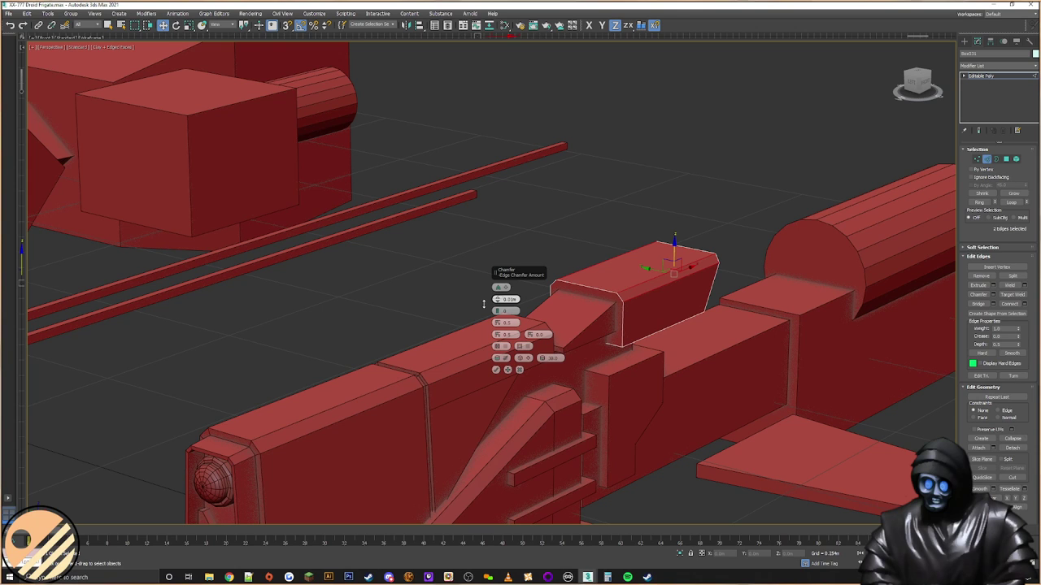
{"action": "left_click", "coordinate": [496, 370]}
Step: Connect the upper block's vertical edges with one horizontal loop slid down close to its lower edge
{"action": "middle_click_drag", "start_coordinate": [496, 370], "coordinate": [637, 277], "text": "alt"}
{"action": "scroll", "coordinate": [621, 308], "scroll_direction": "up", "scroll_amount": 3}
{"action": "left_click_drag", "start_coordinate": [475, 303], "coordinate": [805, 293]}
{"action": "left_click", "coordinate": [1023, 304]}
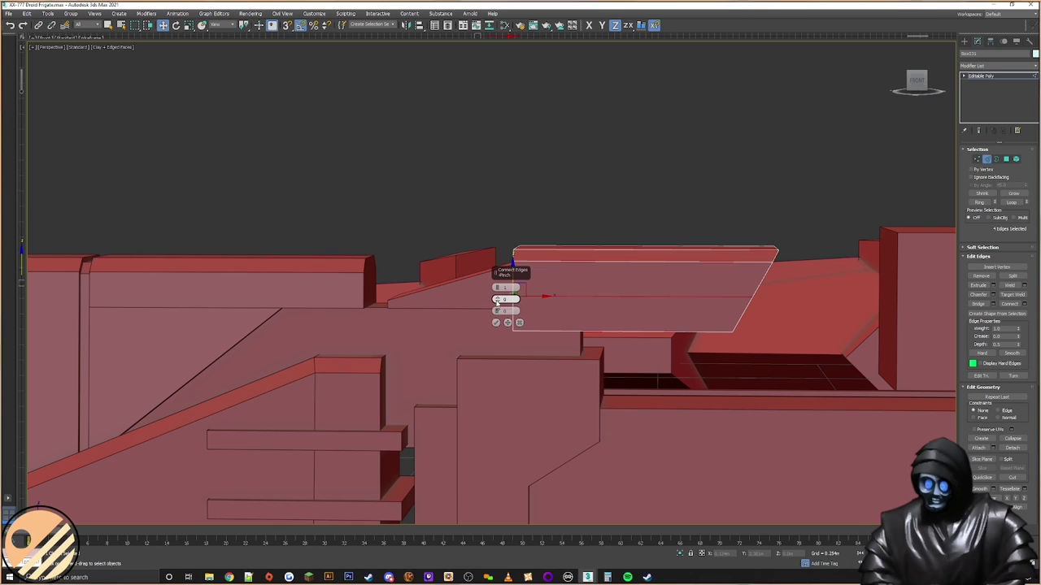
{"action": "left_click_drag", "start_coordinate": [499, 314], "coordinate": [497, 401]}
{"action": "left_click", "coordinate": [495, 323]}
Step: Connect the upper block's six lengthwise edges above the horizontal loop with one crosswise segment
{"action": "middle_click_drag", "start_coordinate": [627, 311], "coordinate": [705, 236], "text": "alt"}
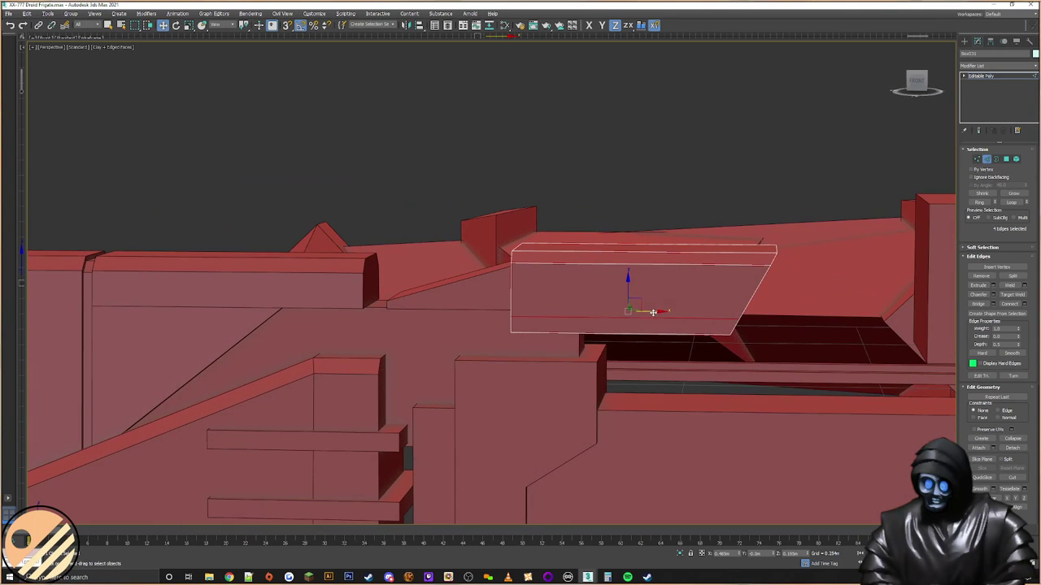
{"action": "middle_click_drag", "start_coordinate": [706, 316], "coordinate": [667, 311], "text": "alt"}
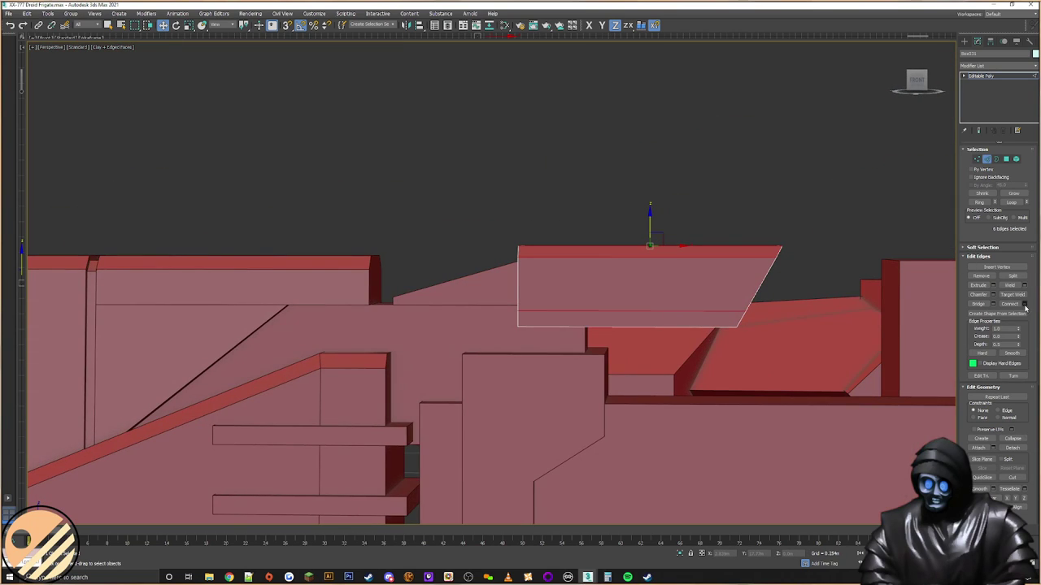
{"action": "left_click", "coordinate": [1025, 305]}
{"action": "left_click", "coordinate": [496, 322]}
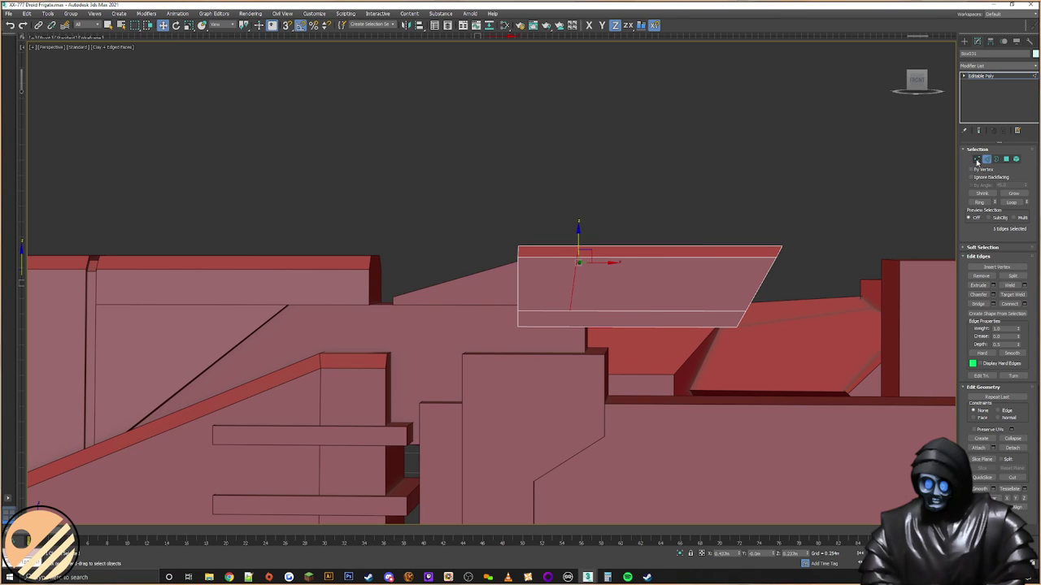
Step: Move the crosswise segment's vertices back along X toward the slanted rear end and align them into a straight vertical line
{"action": "key", "text": "1"}
{"action": "left_click_drag", "start_coordinate": [610, 221], "coordinate": [558, 324]}
{"action": "left_click_drag", "start_coordinate": [601, 270], "coordinate": [748, 272]}
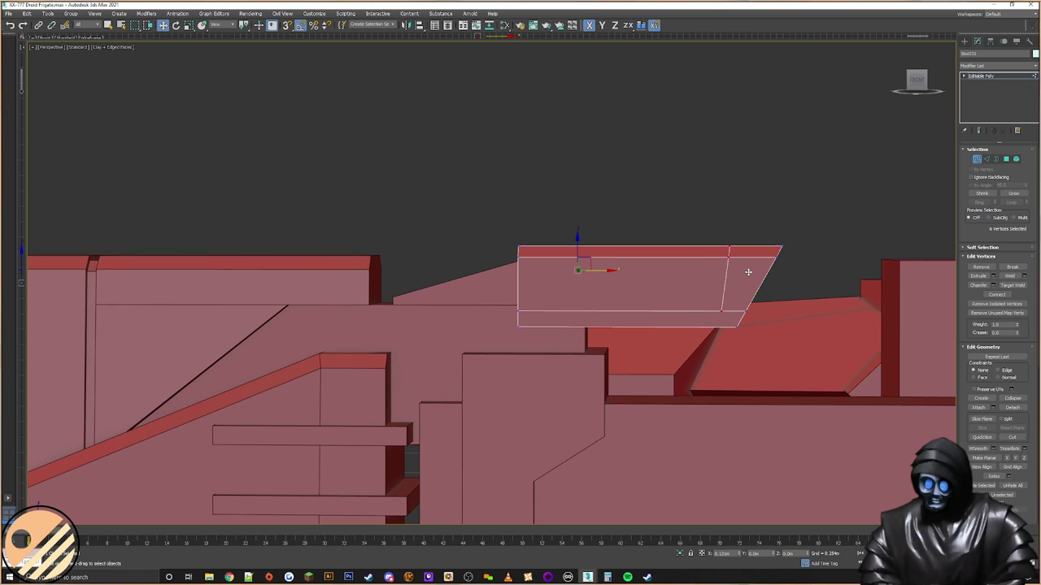
{"action": "middle_click_drag", "start_coordinate": [748, 271], "coordinate": [628, 315]}
{"action": "key", "text": "F3"}
{"action": "left_click_drag", "start_coordinate": [639, 307], "coordinate": [641, 275]}
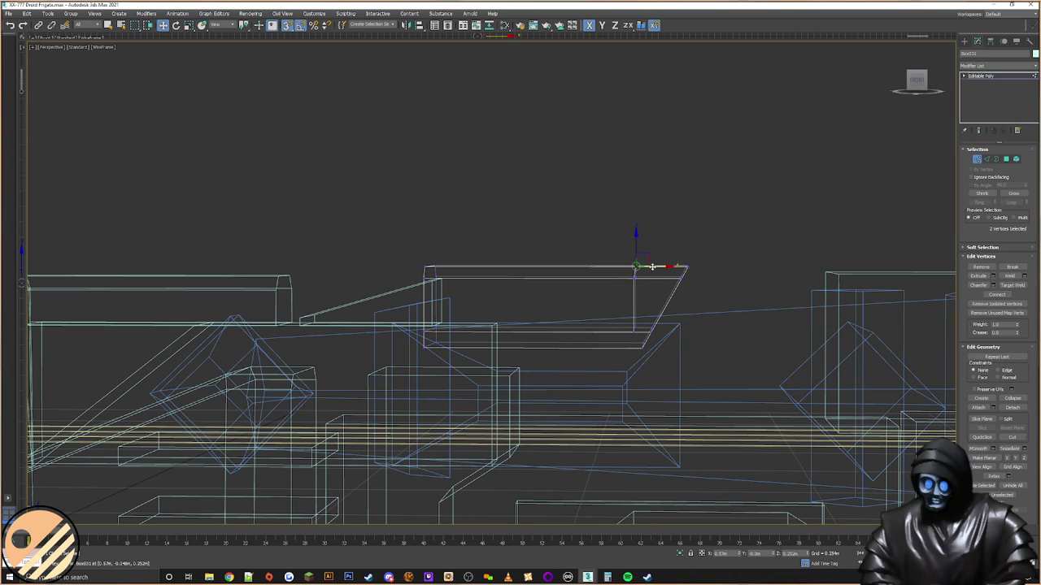
{"action": "key", "text": "F3"}
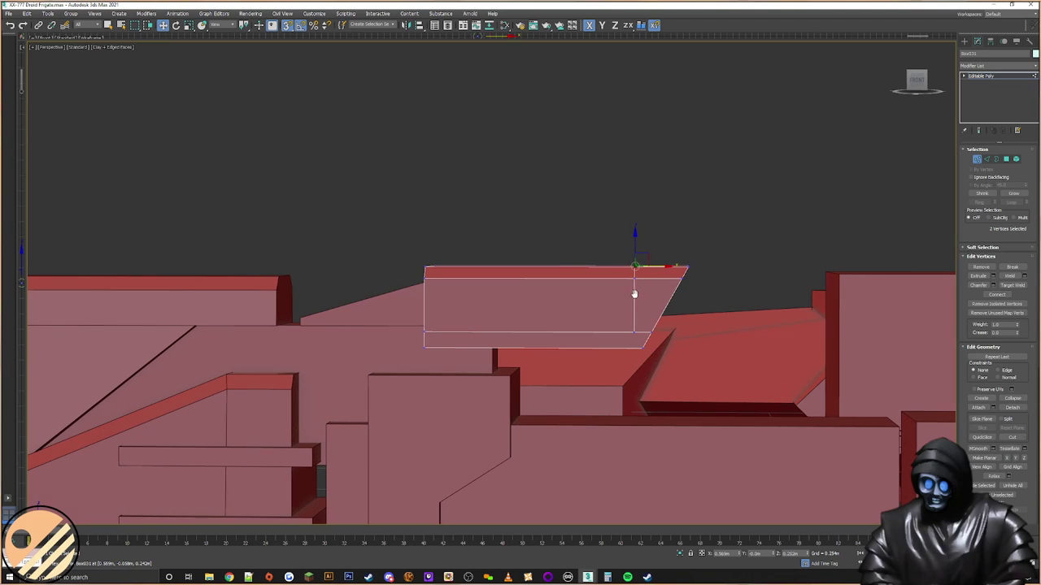
Step: Connect the lengthwise edges ahead of the crosswise segment with three evenly spaced segments, keeping the slide at 0
{"action": "key", "text": "2"}
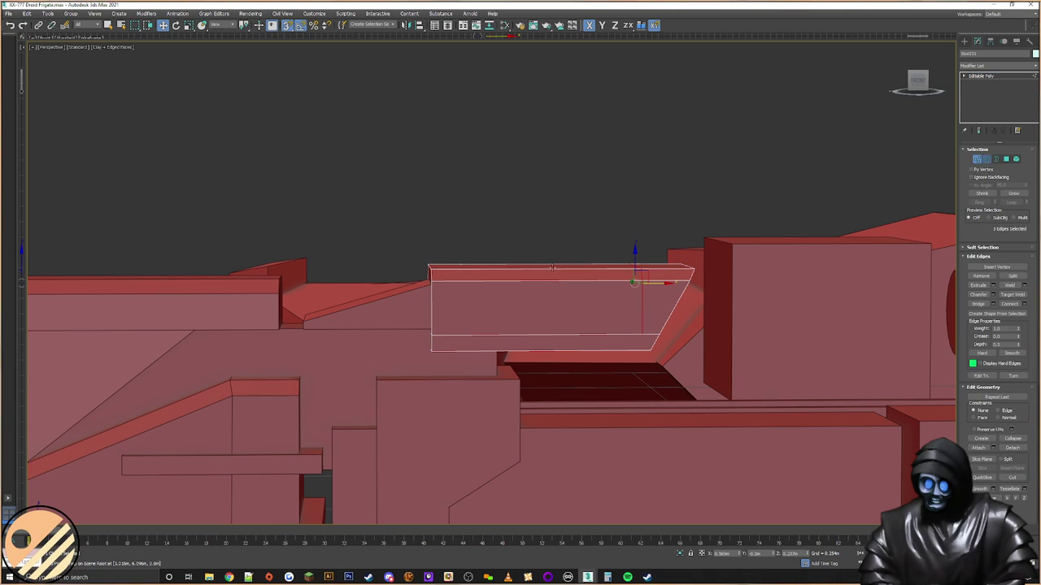
{"action": "left_click_drag", "start_coordinate": [557, 257], "coordinate": [558, 282]}
{"action": "middle_click_drag", "start_coordinate": [560, 287], "coordinate": [562, 310], "text": "alt"}
{"action": "left_click_drag", "start_coordinate": [563, 310], "coordinate": [565, 336], "text": "ctrl"}
{"action": "middle_click_drag", "start_coordinate": [564, 337], "coordinate": [740, 333], "text": "alt"}
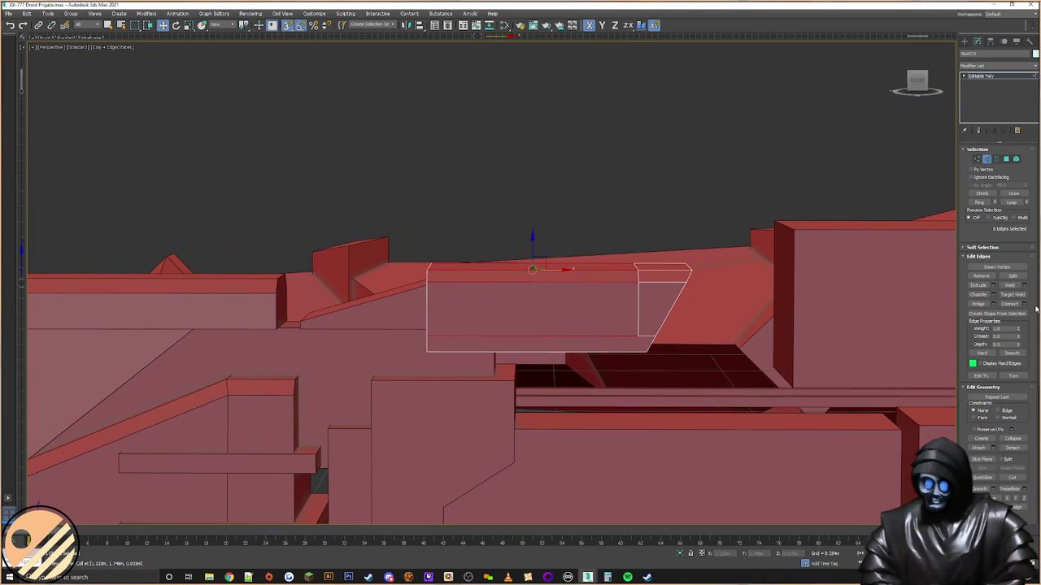
{"action": "left_click", "coordinate": [589, 335]}
{"action": "left_click", "coordinate": [1024, 302]}
{"action": "left_click", "coordinate": [498, 287]}
{"action": "left_click", "coordinate": [498, 287]}
{"action": "left_click_drag", "start_coordinate": [512, 311], "coordinate": [493, 315]}
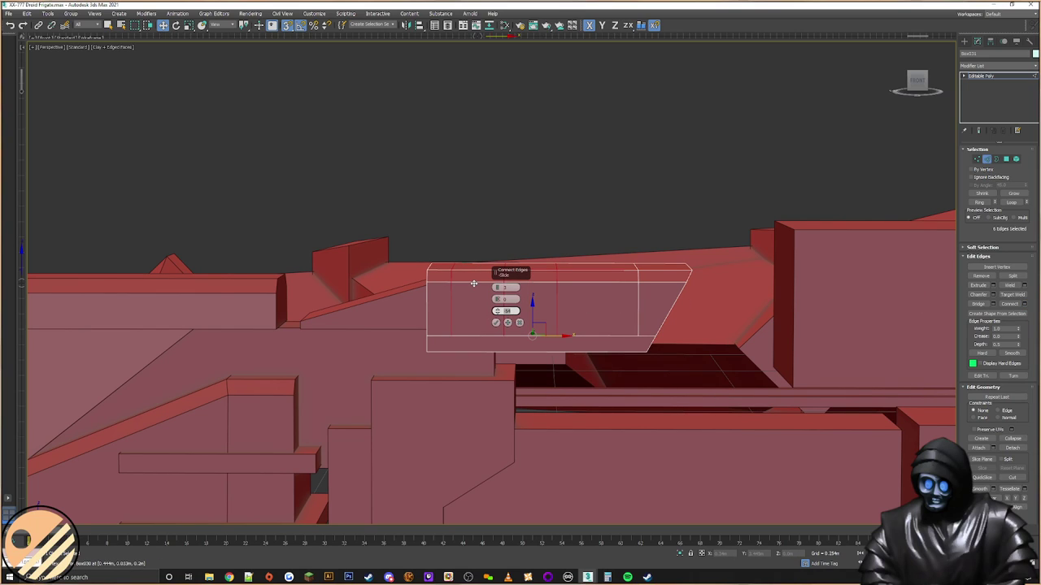
{"action": "type", "text": "0"}
{"action": "key", "text": "Return"}
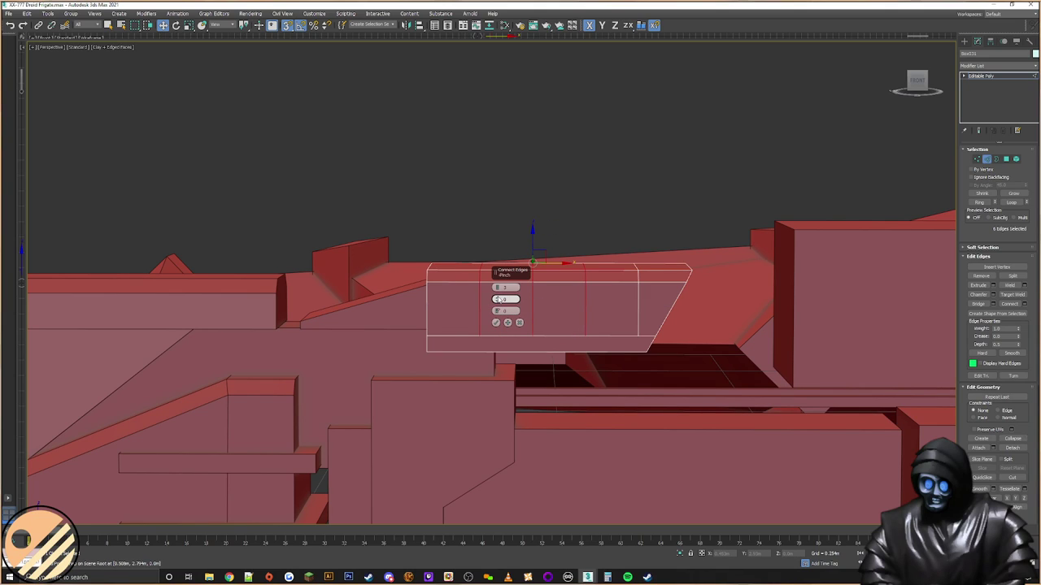
{"action": "left_click_drag", "start_coordinate": [499, 300], "coordinate": [498, 307]}
{"action": "left_click", "coordinate": [495, 323]}
Step: Chamfer the three new crosswise segments into narrow bands across the upper block
{"action": "left_click", "coordinate": [993, 295]}
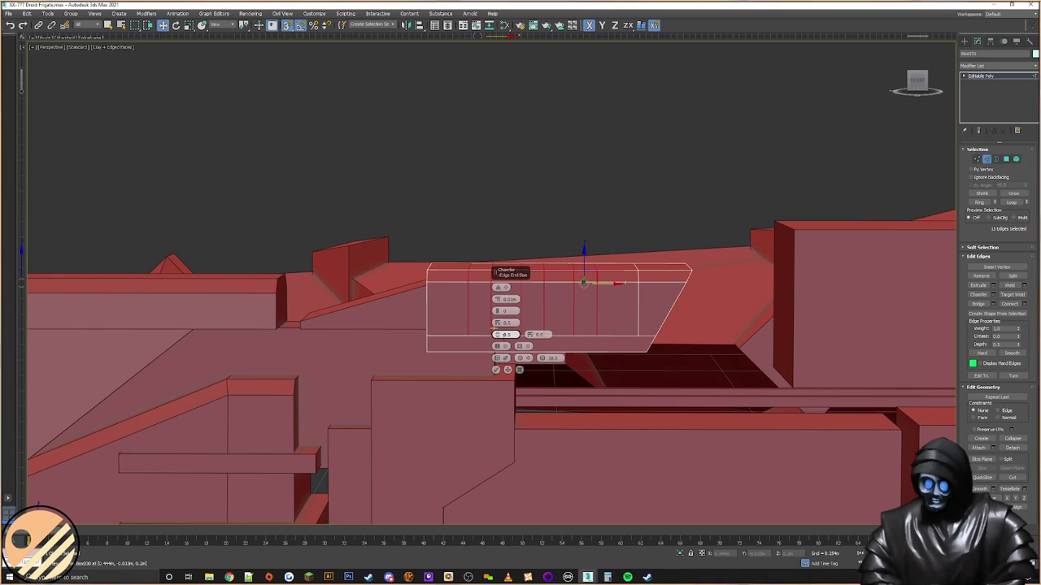
{"action": "left_click_drag", "start_coordinate": [497, 300], "coordinate": [498, 303]}
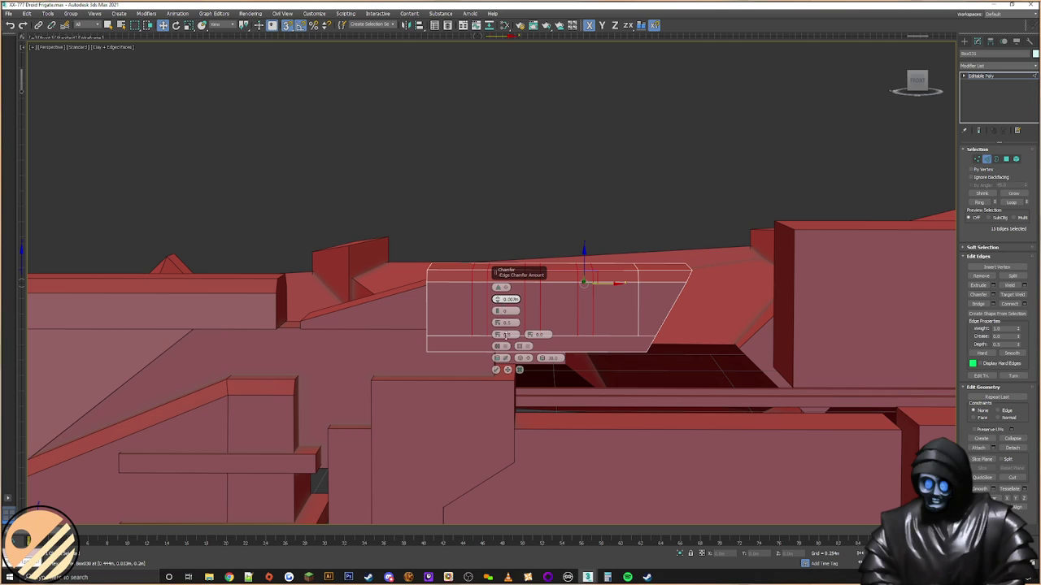
{"action": "left_click", "coordinate": [496, 370]}
Step: Extrude the polygons of the three narrow bands slightly inward by Local Normal to form grooves, and finish editing the block
{"action": "left_click", "coordinate": [1006, 159]}
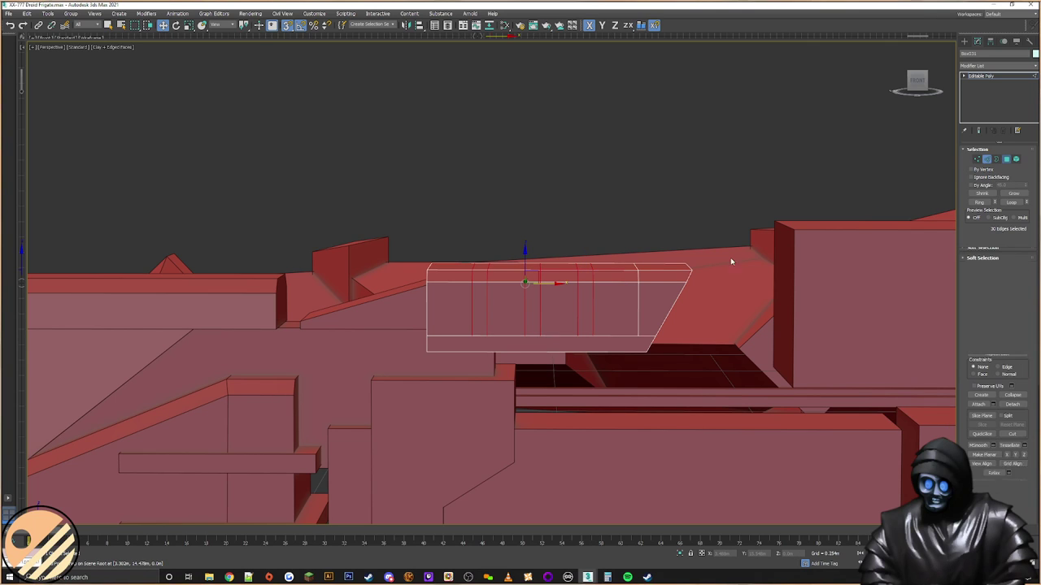
{"action": "middle_click_drag", "start_coordinate": [597, 288], "coordinate": [547, 235]}
{"action": "left_click", "coordinate": [540, 230]}
{"action": "middle_click_drag", "start_coordinate": [486, 209], "coordinate": [542, 177]}
{"action": "left_click", "coordinate": [542, 211], "text": "ctrl"}
{"action": "left_click", "coordinate": [490, 202], "text": "ctrl"}
{"action": "middle_click_drag", "start_coordinate": [490, 202], "coordinate": [530, 226], "text": "alt"}
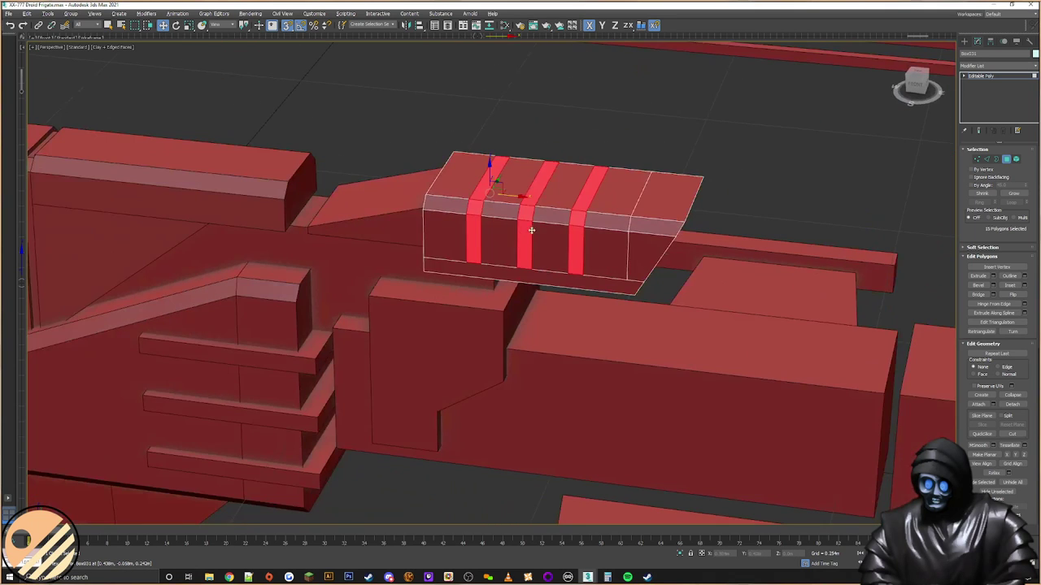
{"action": "left_click", "coordinate": [992, 277]}
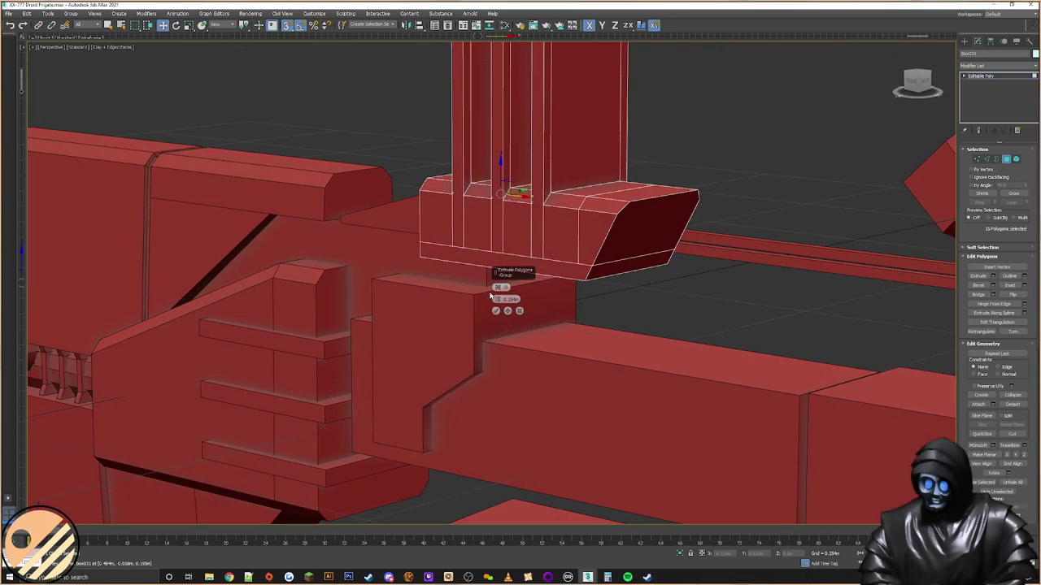
{"action": "left_click", "coordinate": [499, 289]}
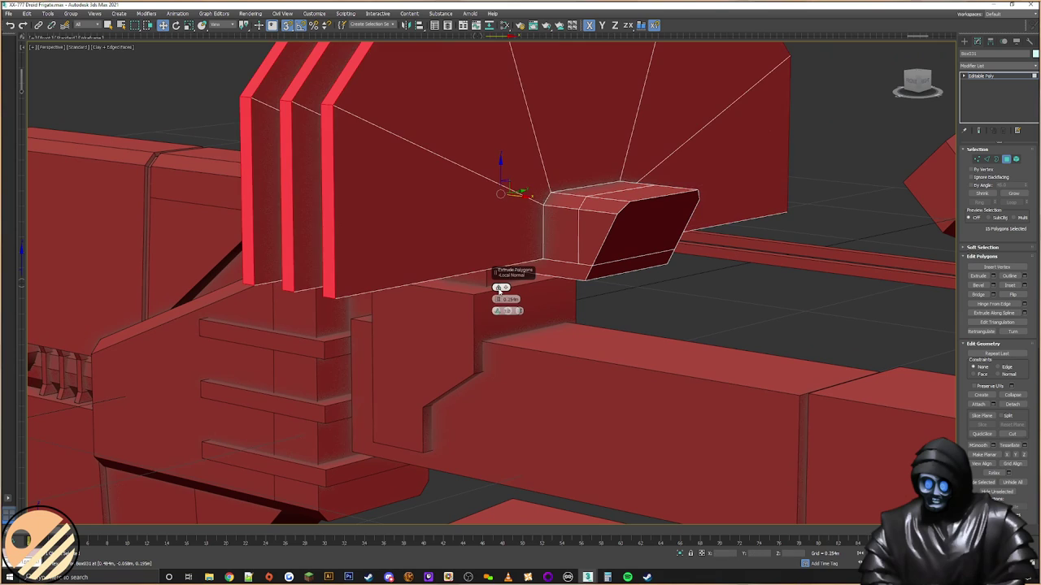
{"action": "left_click_drag", "start_coordinate": [499, 302], "coordinate": [499, 303]}
{"action": "left_click_drag", "start_coordinate": [535, 383], "coordinate": [572, 425]}
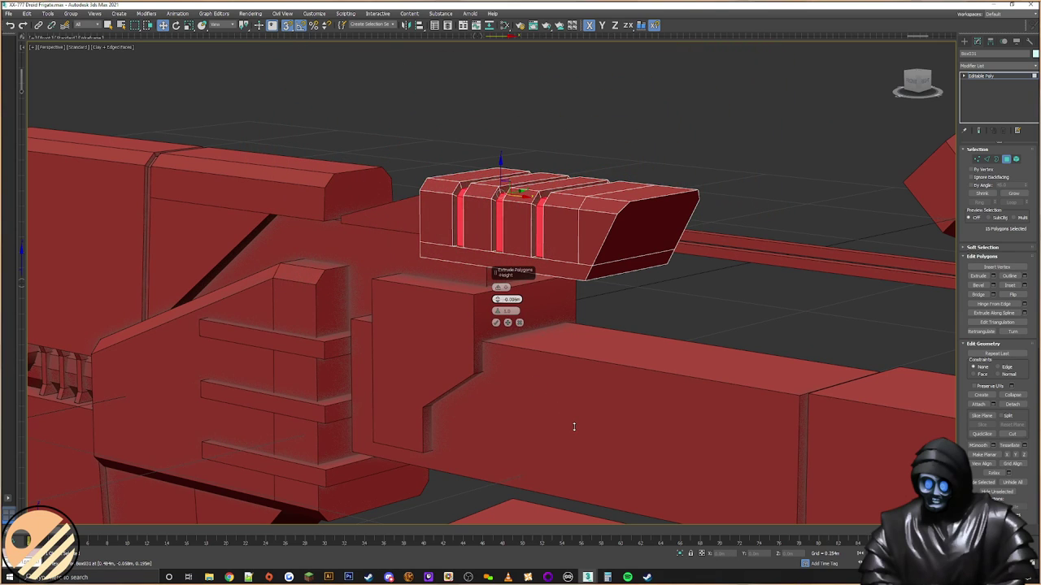
{"action": "left_click", "coordinate": [496, 322]}
{"action": "middle_click_drag", "start_coordinate": [496, 323], "coordinate": [634, 298], "text": "alt"}
{"action": "scroll", "coordinate": [549, 323], "scroll_direction": "down", "scroll_amount": 5}
{"action": "left_click", "coordinate": [964, 41]}
{"action": "scroll", "coordinate": [635, 298], "scroll_direction": "down", "scroll_amount": 8}
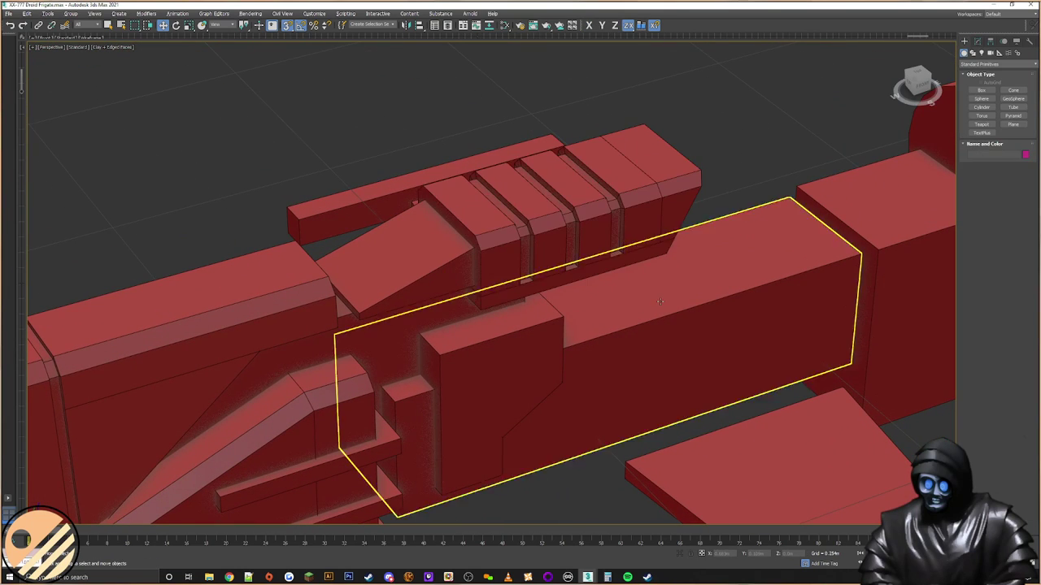
{"action": "middle_click_drag", "start_coordinate": [680, 283], "coordinate": [658, 259], "text": "alt"}
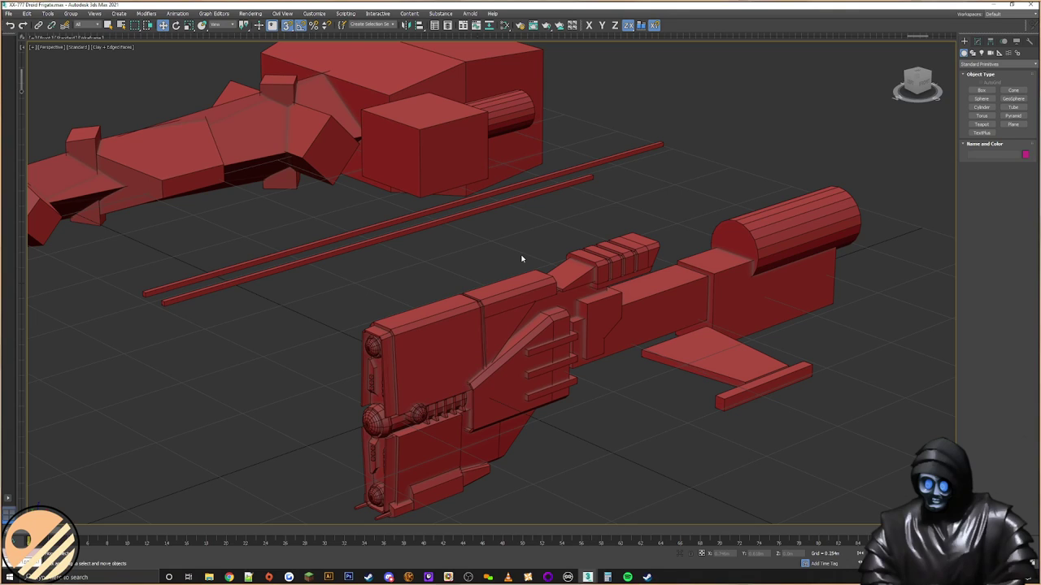
{"action": "key", "text": "alt+Tab"}
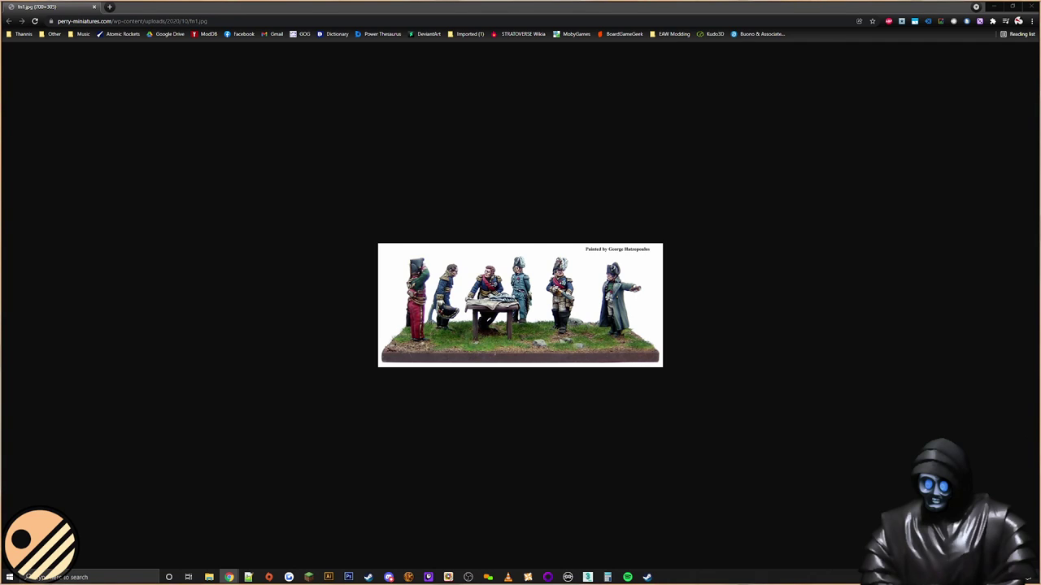
Step: View the painted-miniature photos in the browser, close them, and return to the frigate model in 3ds Max
{"action": "left_click_drag", "start_coordinate": [1040, 391], "coordinate": [581, 2]}
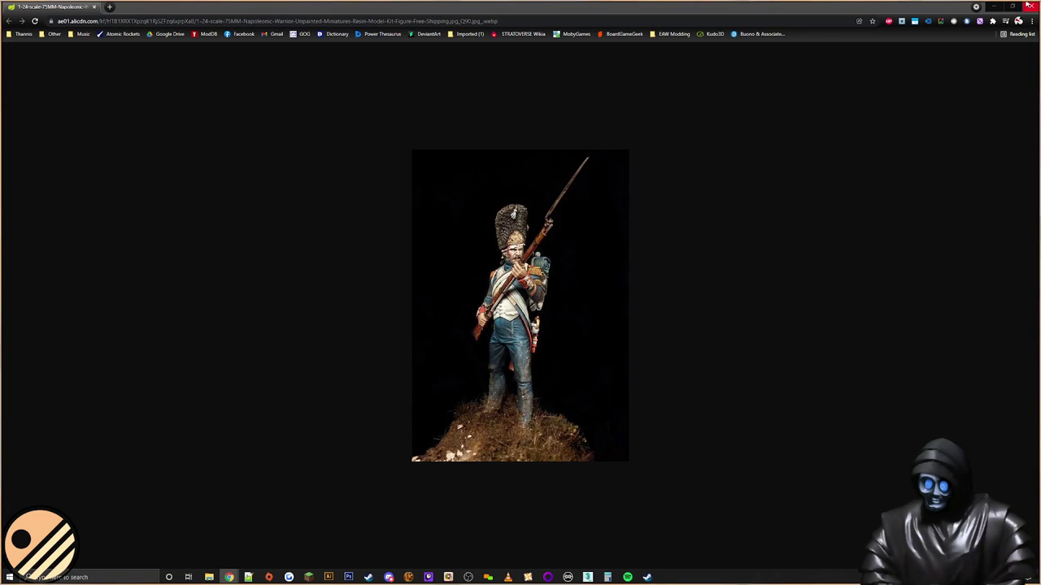
{"action": "left_click", "coordinate": [1030, 6]}
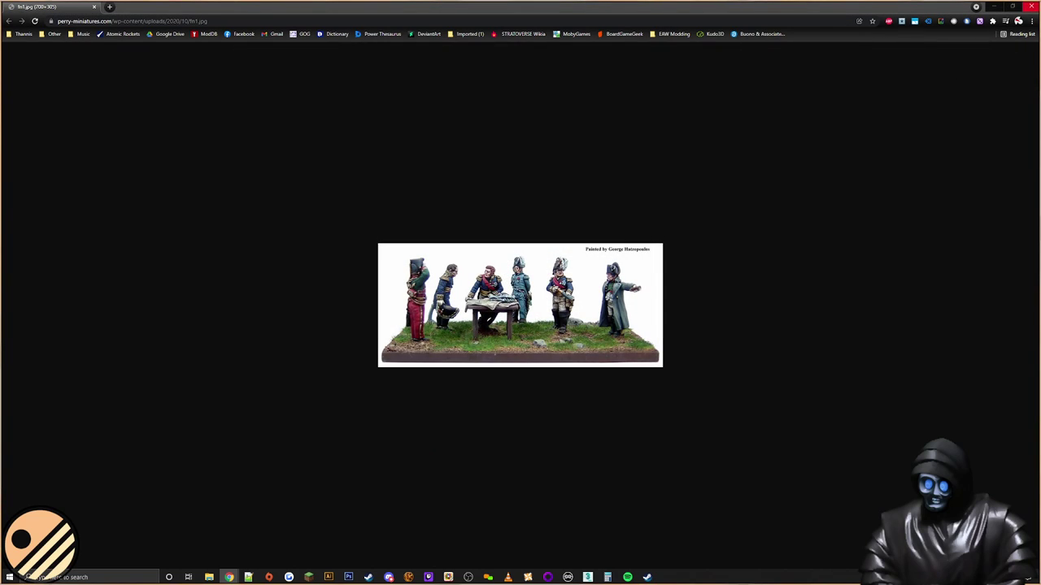
{"action": "left_click", "coordinate": [1030, 6]}
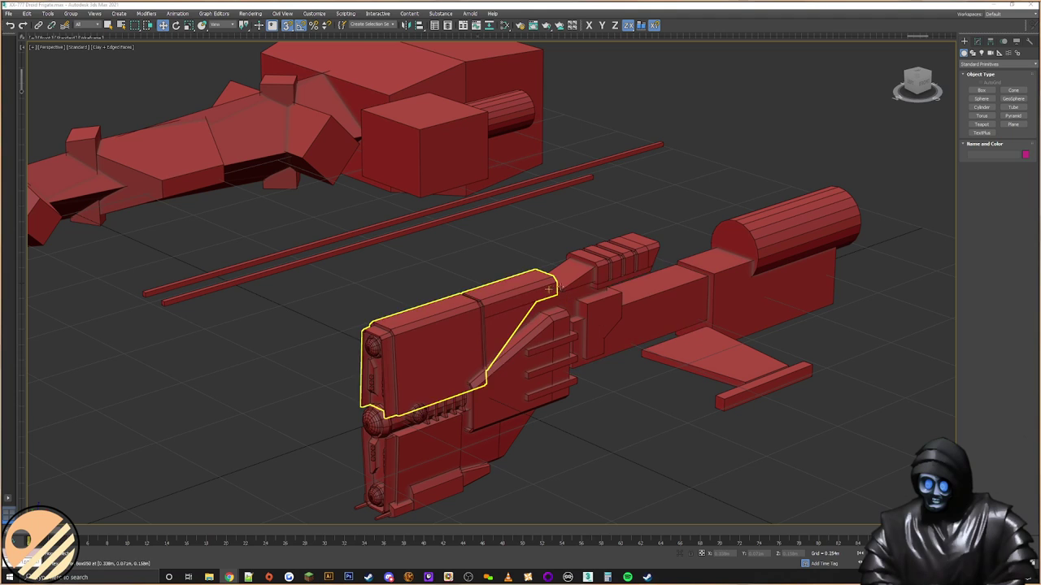
Step: Move the rear vertices of the sloped wedge block along X so its end meets the grooved upper block
{"action": "left_click", "coordinate": [589, 285]}
{"action": "scroll", "coordinate": [579, 270], "scroll_direction": "up", "scroll_amount": 5}
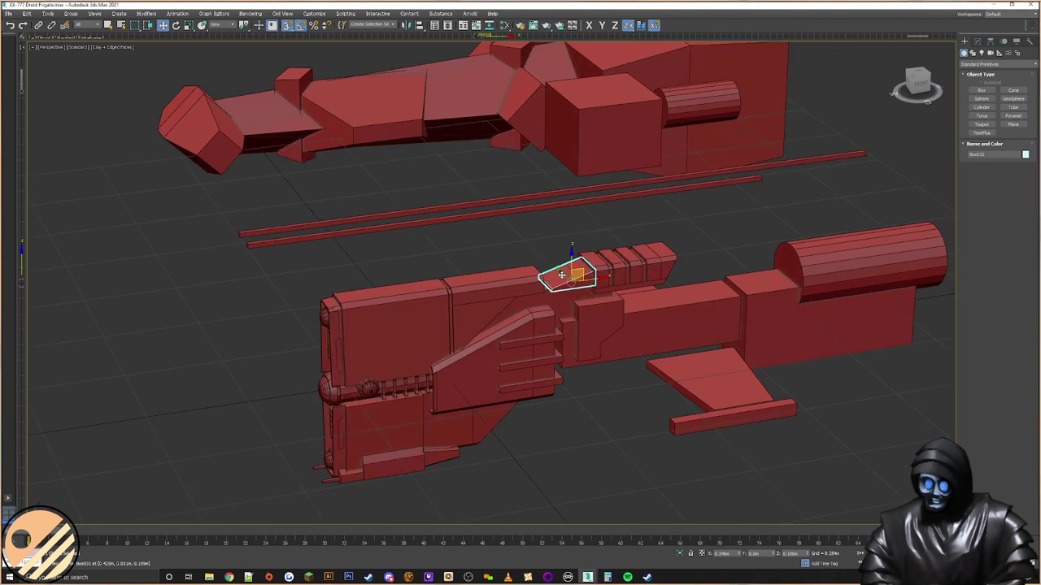
{"action": "middle_click_drag", "start_coordinate": [633, 262], "coordinate": [569, 232], "text": "alt"}
{"action": "left_click", "coordinate": [978, 42]}
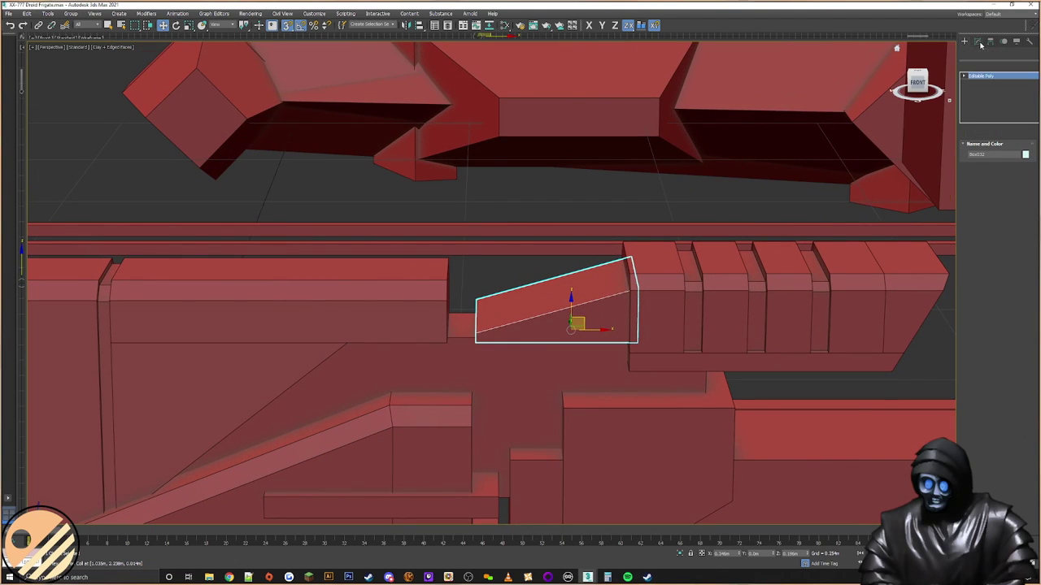
{"action": "left_click", "coordinate": [977, 159]}
{"action": "left_click_drag", "start_coordinate": [613, 248], "coordinate": [662, 330]}
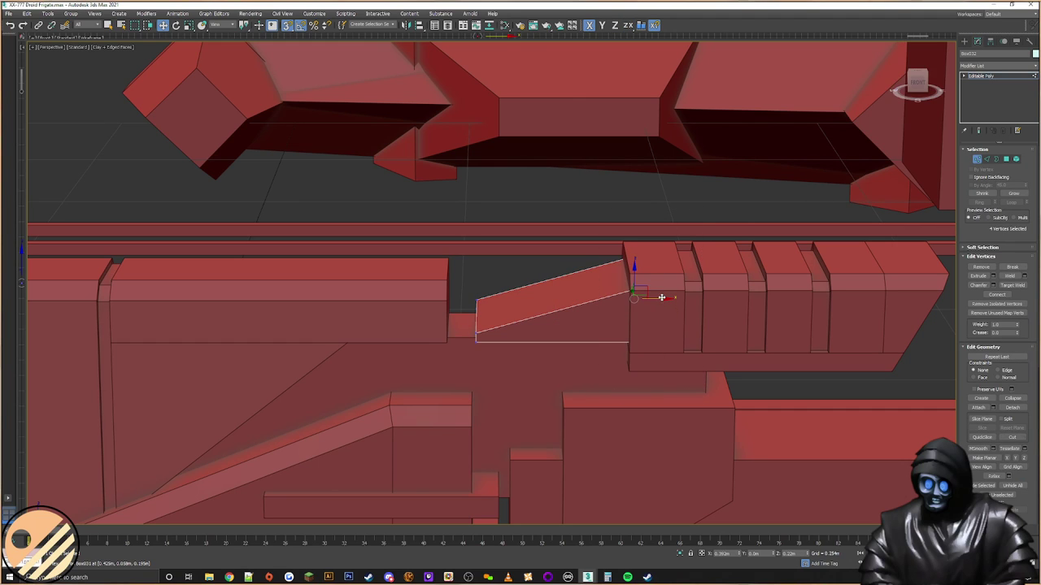
{"action": "middle_click_drag", "start_coordinate": [631, 278], "coordinate": [550, 262], "text": "alt"}
{"action": "key", "text": "2"}
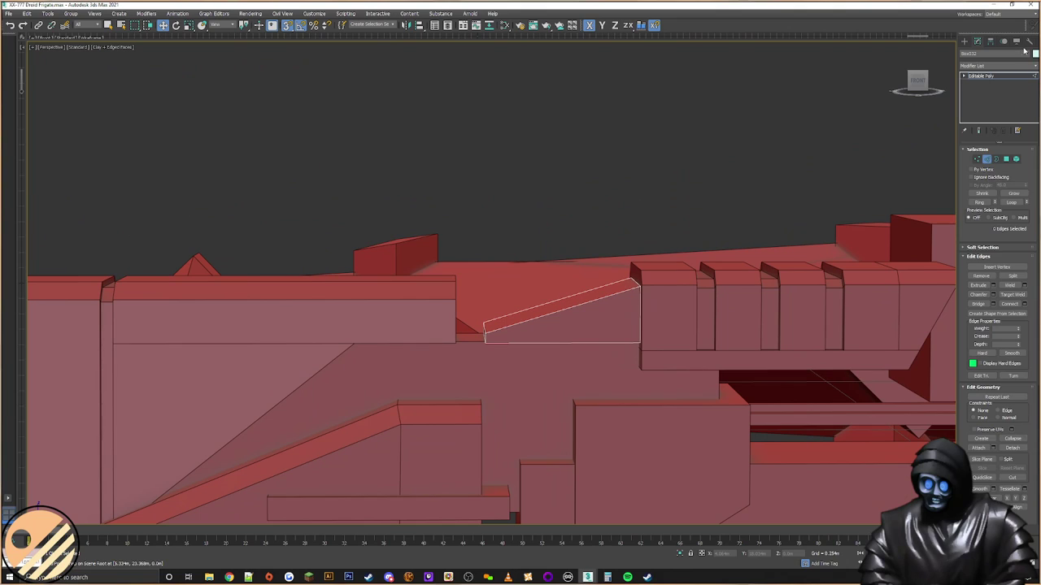
Step: Reset the wedge block's transform with Reset XForm and convert it back to Editable Poly
{"action": "left_click", "coordinate": [1029, 41]}
{"action": "left_click", "coordinate": [997, 141]}
{"action": "left_click", "coordinate": [997, 189]}
{"action": "right_click", "coordinate": [625, 311]}
{"action": "mouse_move", "coordinate": [675, 395]}
{"action": "left_click", "coordinate": [704, 402]}
{"action": "middle_click_drag", "start_coordinate": [730, 346], "coordinate": [813, 279], "text": "alt"}
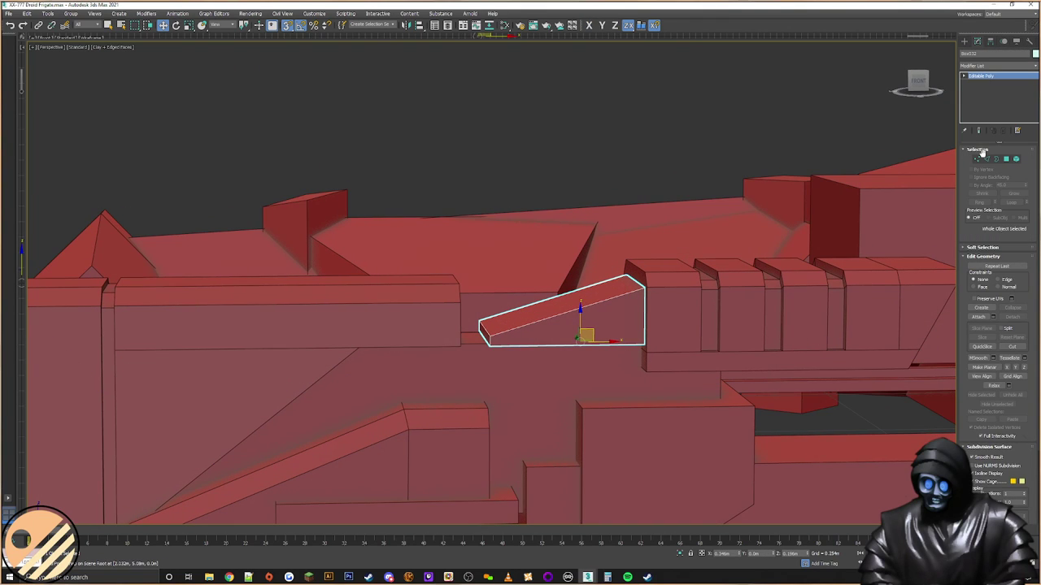
Step: Convert the wedge block to Editable Poly a second time after leaving its edge editing
{"action": "left_click", "coordinate": [987, 160]}
{"action": "middle_click_drag", "start_coordinate": [650, 312], "coordinate": [627, 272], "text": "alt"}
{"action": "left_click_drag", "start_coordinate": [562, 260], "coordinate": [590, 314]}
{"action": "middle_click_drag", "start_coordinate": [590, 297], "coordinate": [604, 323], "text": "alt"}
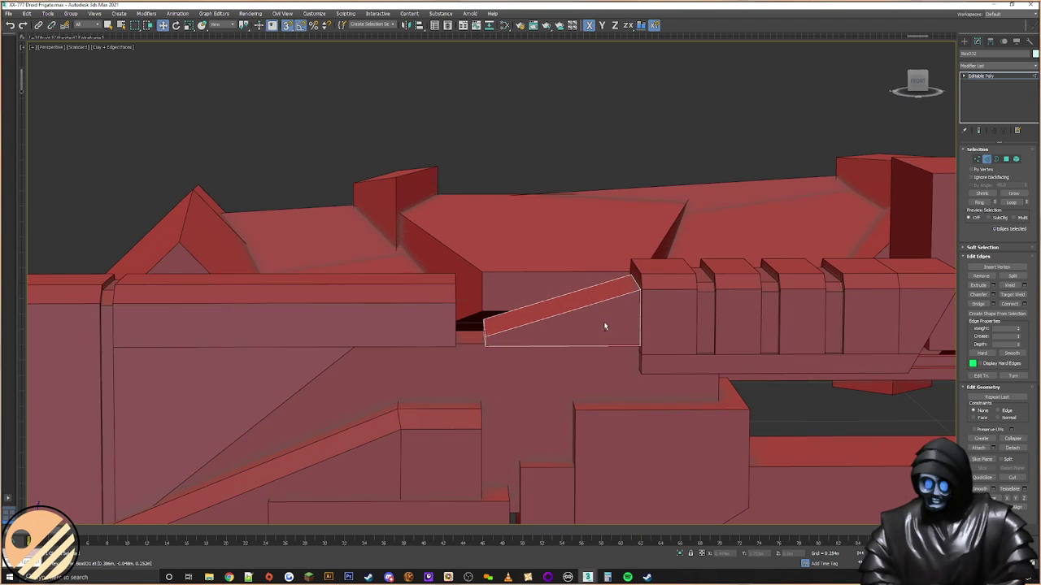
{"action": "left_click", "coordinate": [964, 40]}
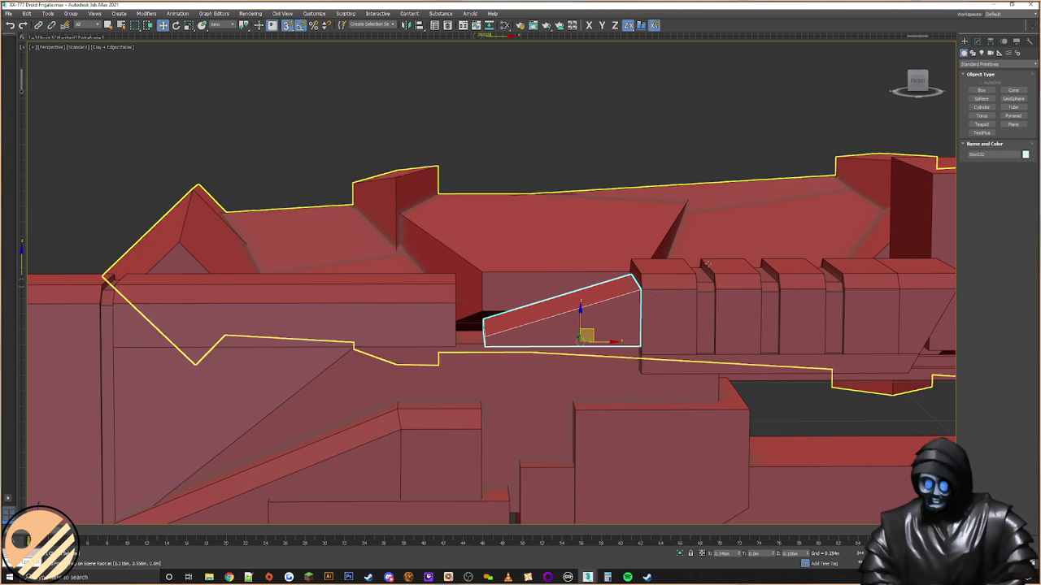
{"action": "right_click", "coordinate": [609, 295]}
{"action": "left_click", "coordinate": [693, 384]}
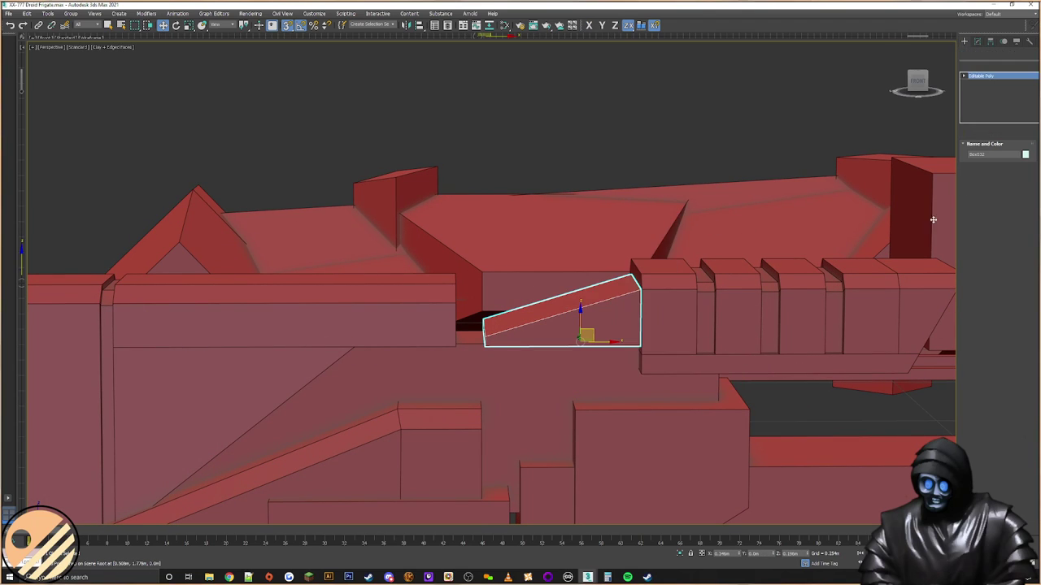
Step: Chamfer the wedge block's two upper lengthwise edges narrowly, with the chamfer segments set to 0
{"action": "key", "text": "2"}
{"action": "left_click", "coordinate": [588, 319]}
{"action": "middle_click_drag", "start_coordinate": [588, 317], "coordinate": [731, 293], "text": "alt"}
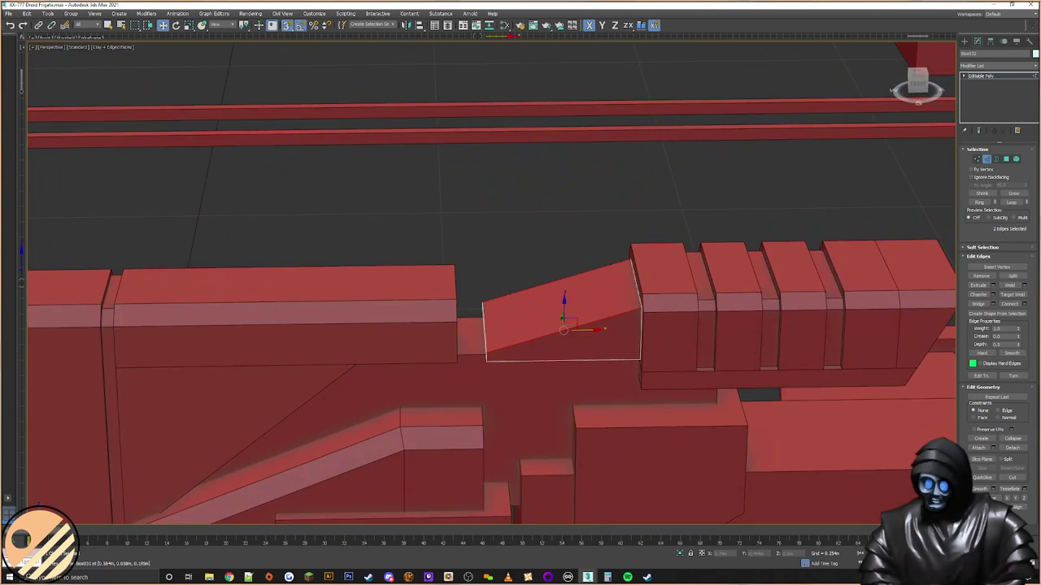
{"action": "left_click", "coordinate": [993, 294]}
{"action": "scroll", "coordinate": [600, 315], "scroll_direction": "up", "scroll_amount": 2}
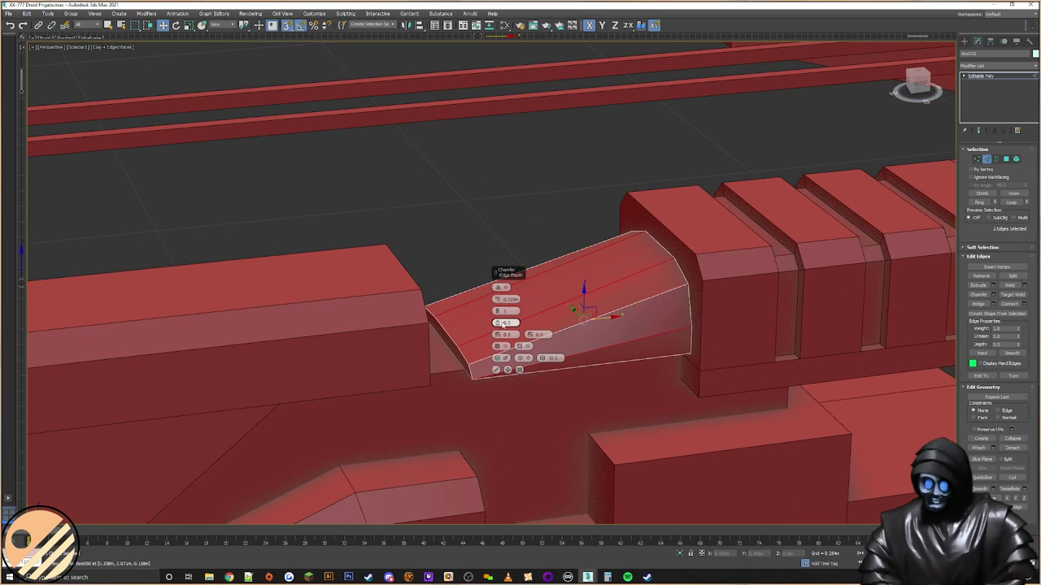
{"action": "left_click", "coordinate": [497, 313]}
{"action": "left_click_drag", "start_coordinate": [497, 299], "coordinate": [497, 311]}
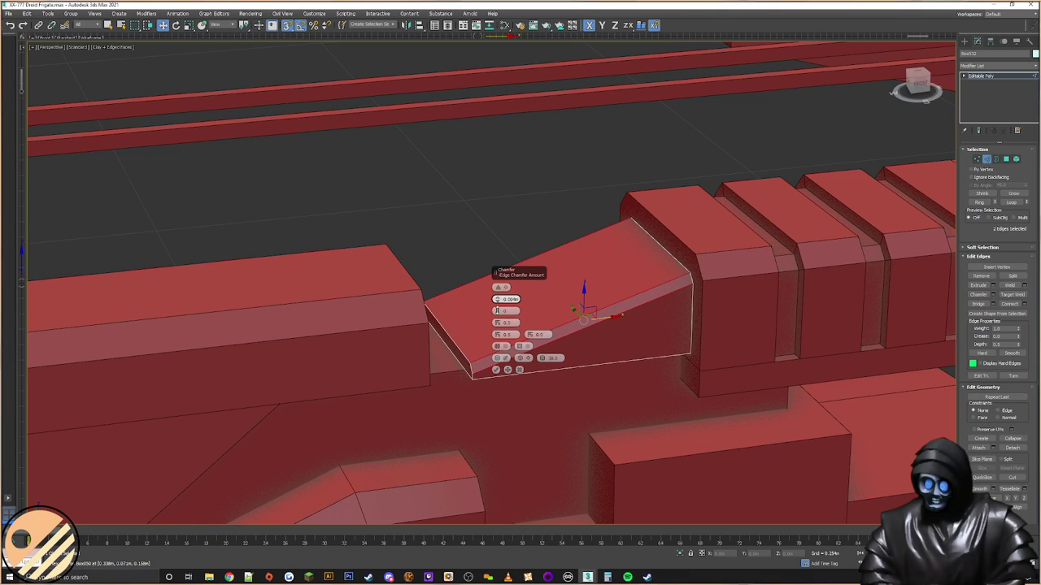
{"action": "left_click_drag", "start_coordinate": [498, 310], "coordinate": [501, 309]}
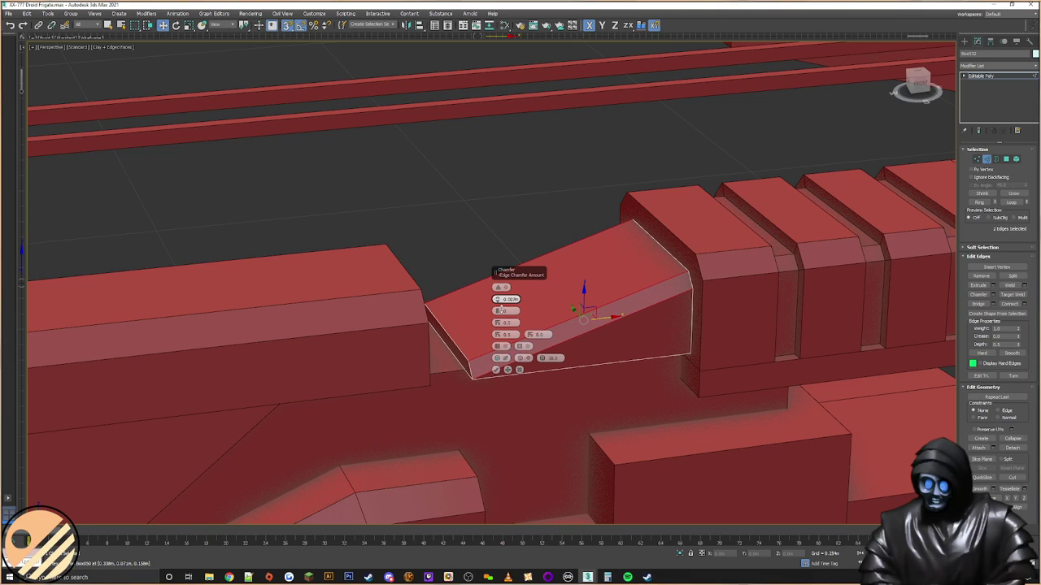
{"action": "left_click", "coordinate": [496, 370]}
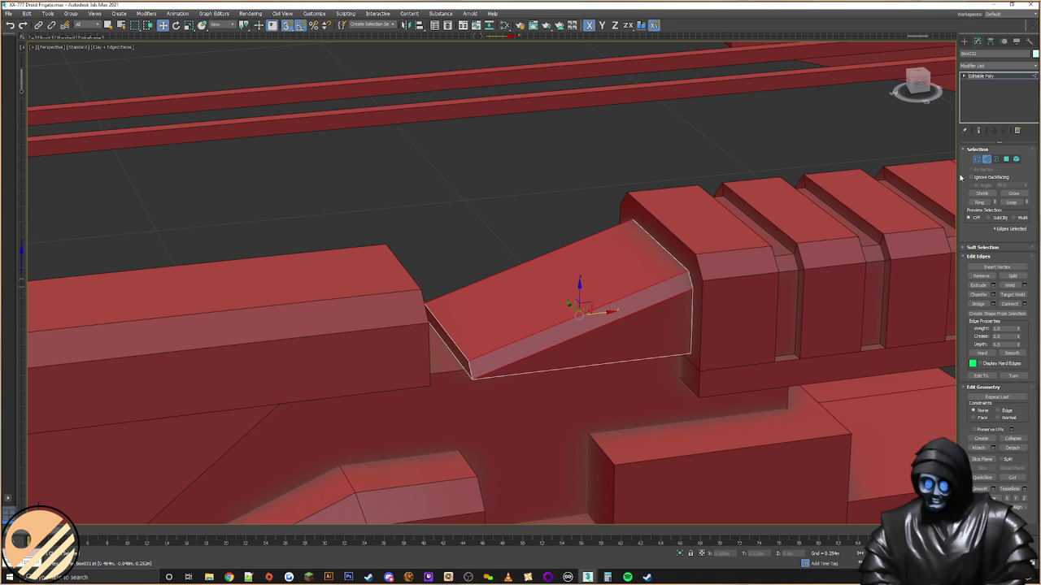
Step: Weld the vertex pairs at both lower front corners of the chamfered wedge into single points
{"action": "key", "text": "1"}
{"action": "left_click_drag", "start_coordinate": [488, 376], "coordinate": [459, 362]}
{"action": "left_click", "coordinate": [1017, 276]}
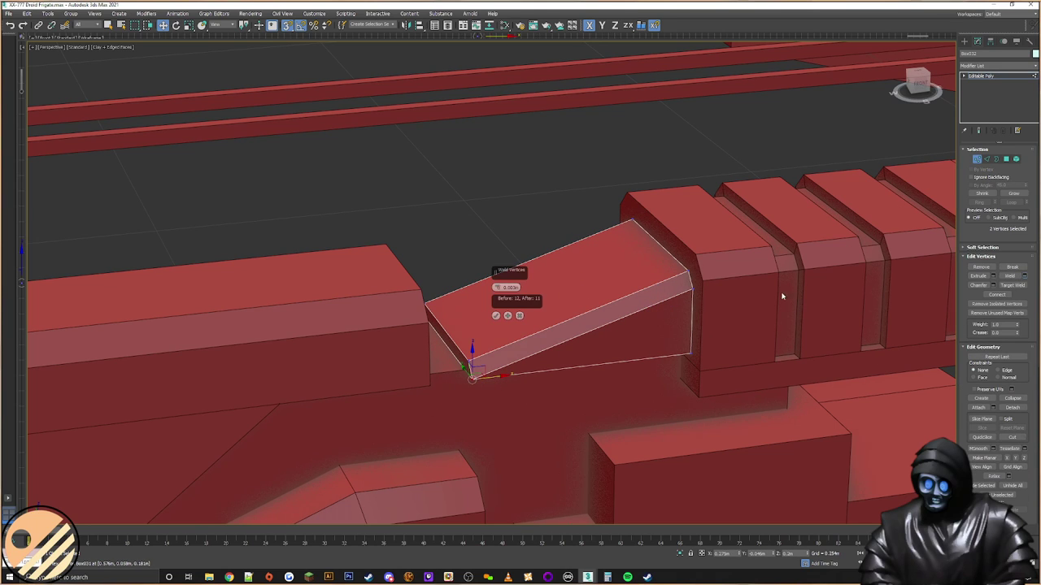
{"action": "left_click", "coordinate": [496, 317]}
{"action": "middle_click_drag", "start_coordinate": [366, 317], "coordinate": [506, 342], "text": "alt"}
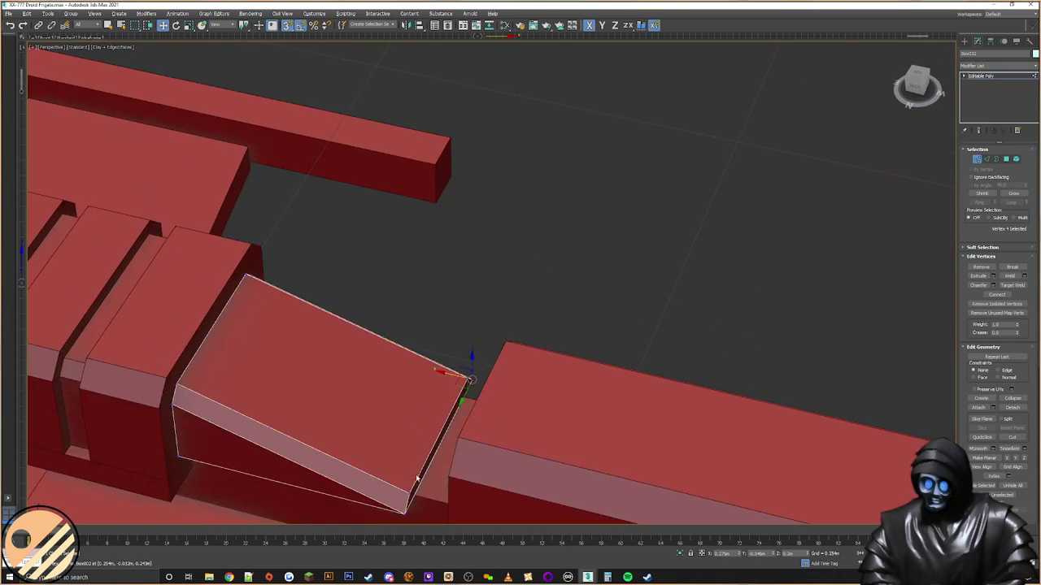
{"action": "middle_click_drag", "start_coordinate": [422, 478], "coordinate": [425, 444]}
{"action": "left_click_drag", "start_coordinate": [429, 467], "coordinate": [365, 503]}
{"action": "left_click", "coordinate": [1010, 279]}
Step: Move the wedge block's front vertices forward along X to close the gap to the upper hull block ahead
{"action": "middle_click_drag", "start_coordinate": [615, 322], "coordinate": [488, 265], "text": "alt"}
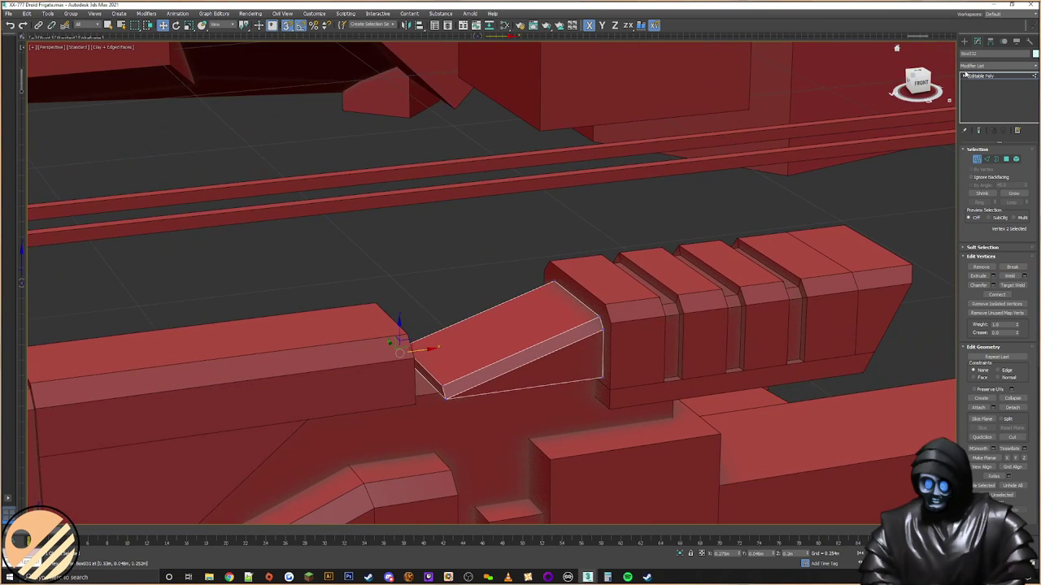
{"action": "left_click", "coordinate": [964, 42]}
{"action": "middle_click_drag", "start_coordinate": [650, 326], "coordinate": [505, 301], "text": "alt"}
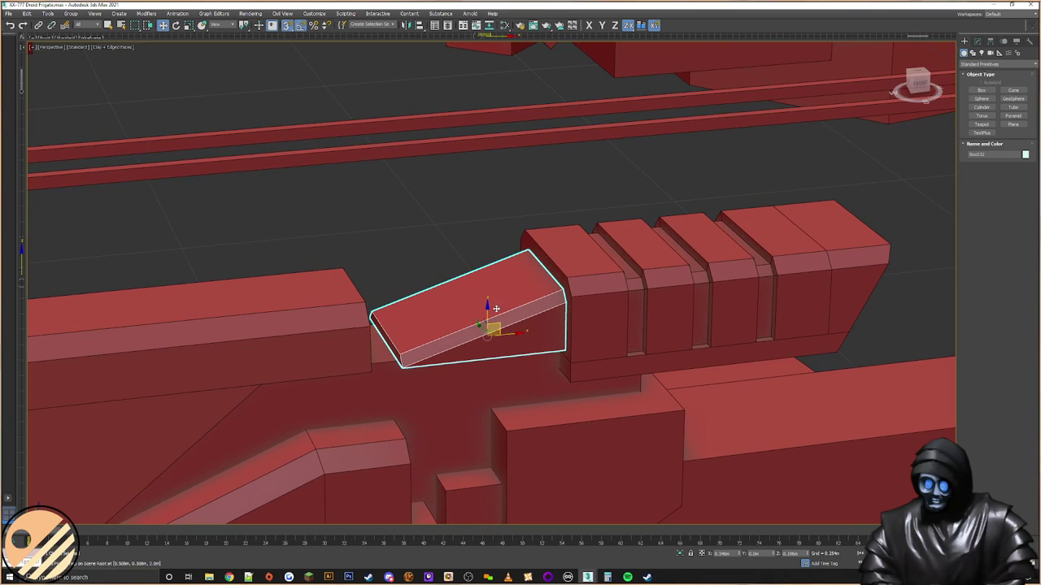
{"action": "key", "text": "1"}
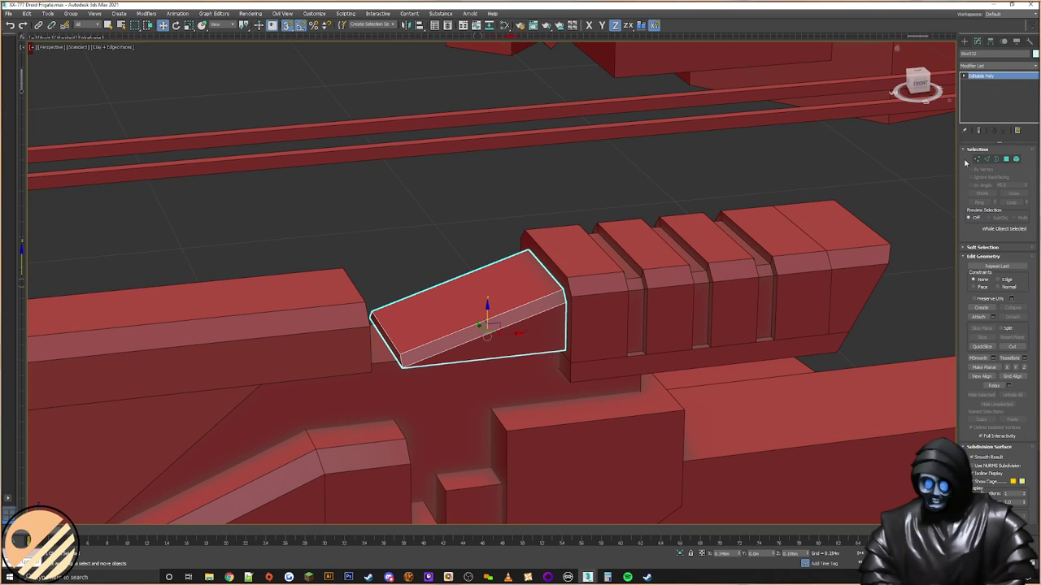
{"action": "left_click_drag", "start_coordinate": [451, 283], "coordinate": [310, 414]}
{"action": "middle_click_drag", "start_coordinate": [321, 407], "coordinate": [406, 350], "text": "alt"}
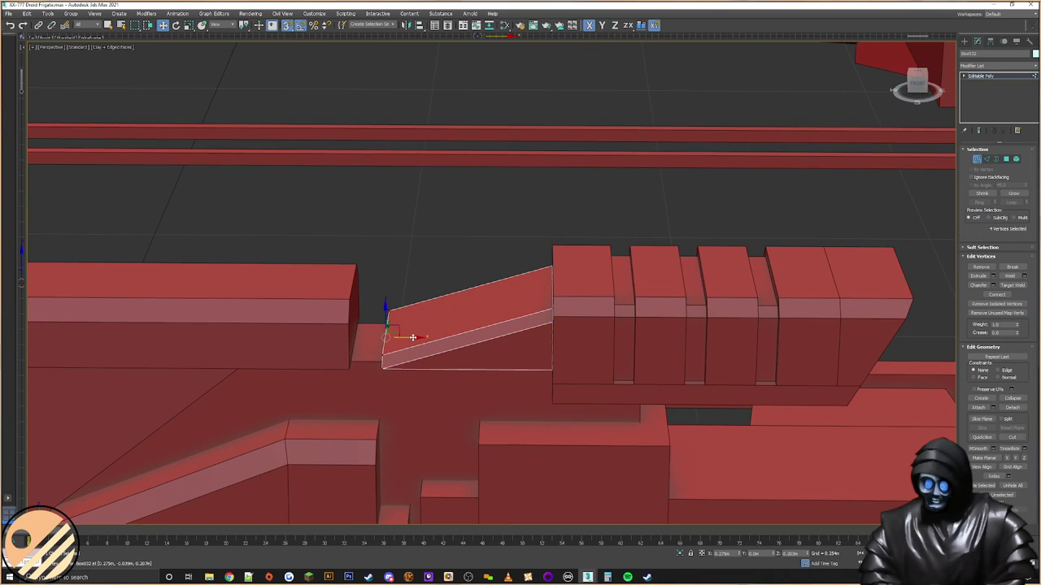
{"action": "left_click_drag", "start_coordinate": [414, 338], "coordinate": [358, 364]}
{"action": "middle_click_drag", "start_coordinate": [358, 364], "coordinate": [303, 404], "text": "alt"}
{"action": "left_click", "coordinate": [964, 41]}
{"action": "middle_click_drag", "start_coordinate": [417, 326], "coordinate": [631, 246]}
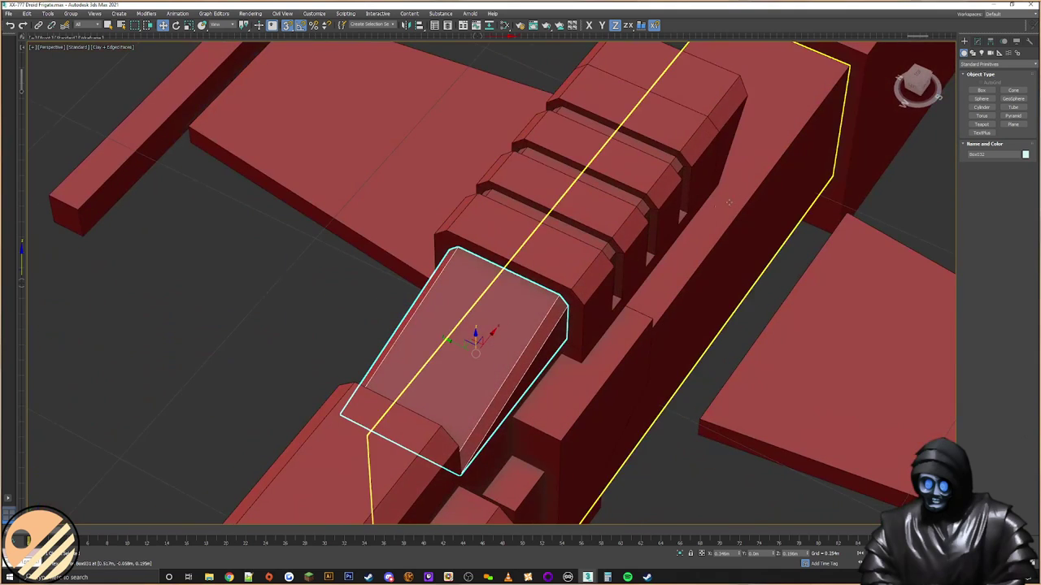
Step: Narrow the wedge block by moving the six vertices of one long side slightly inward along Y
{"action": "left_click", "coordinate": [978, 42]}
{"action": "left_click", "coordinate": [977, 160]}
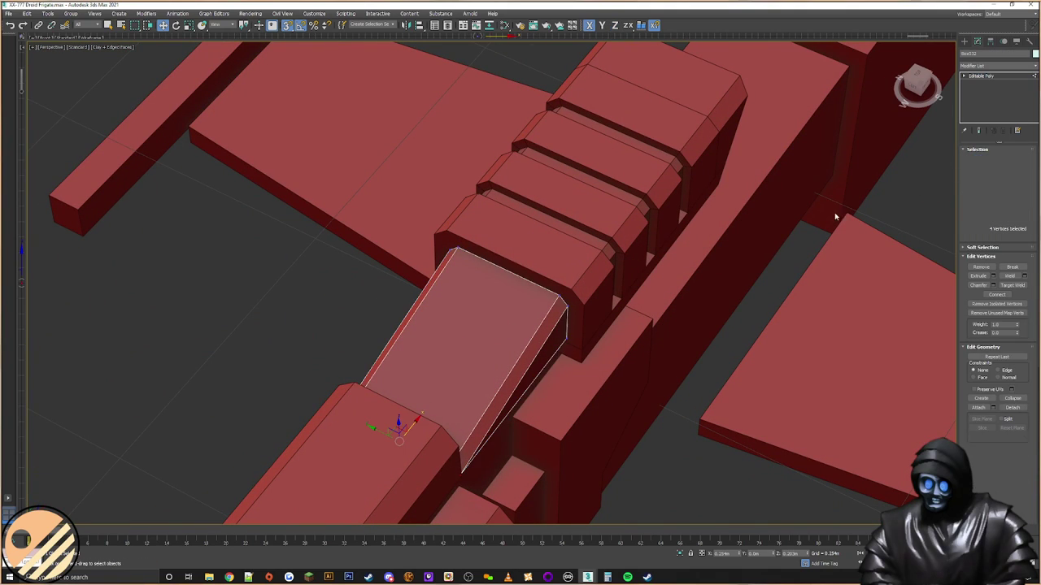
{"action": "middle_click_drag", "start_coordinate": [504, 272], "coordinate": [594, 253], "text": "alt"}
{"action": "left_click_drag", "start_coordinate": [556, 221], "coordinate": [423, 518]}
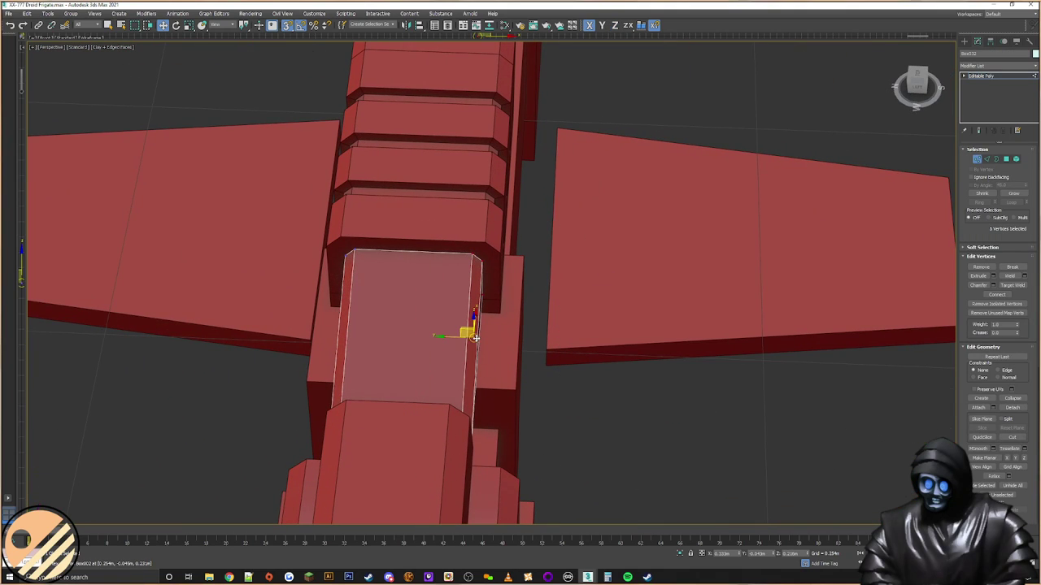
{"action": "left_click_drag", "start_coordinate": [463, 335], "coordinate": [444, 336]}
{"action": "middle_click_drag", "start_coordinate": [479, 328], "coordinate": [375, 325], "text": "alt"}
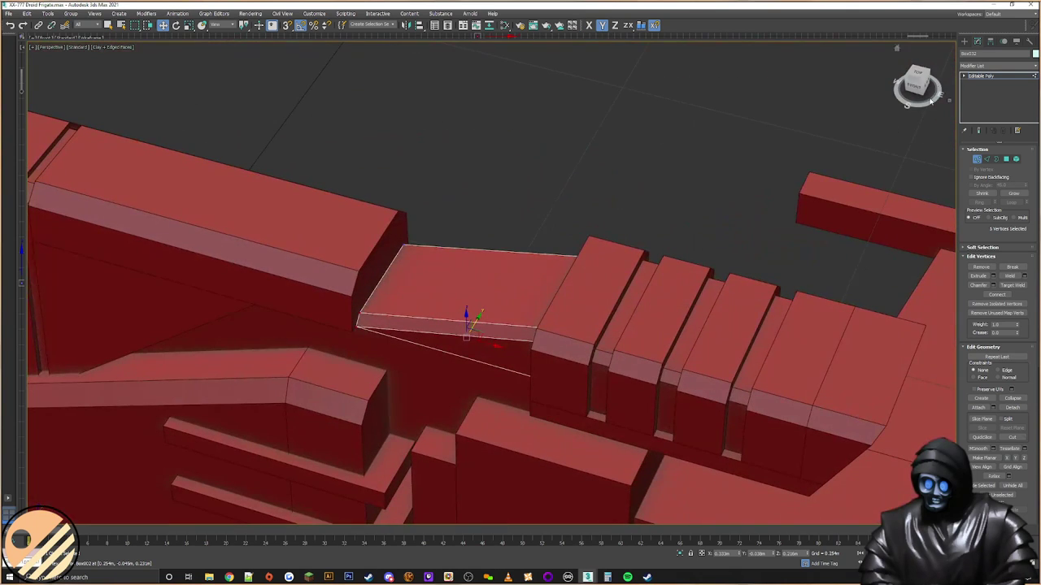
Step: Align the wedge block to the main hull block by Y Position only, center to center, and deselect it
{"action": "left_click", "coordinate": [965, 41]}
{"action": "left_click", "coordinate": [420, 26]}
{"action": "left_click", "coordinate": [470, 375]}
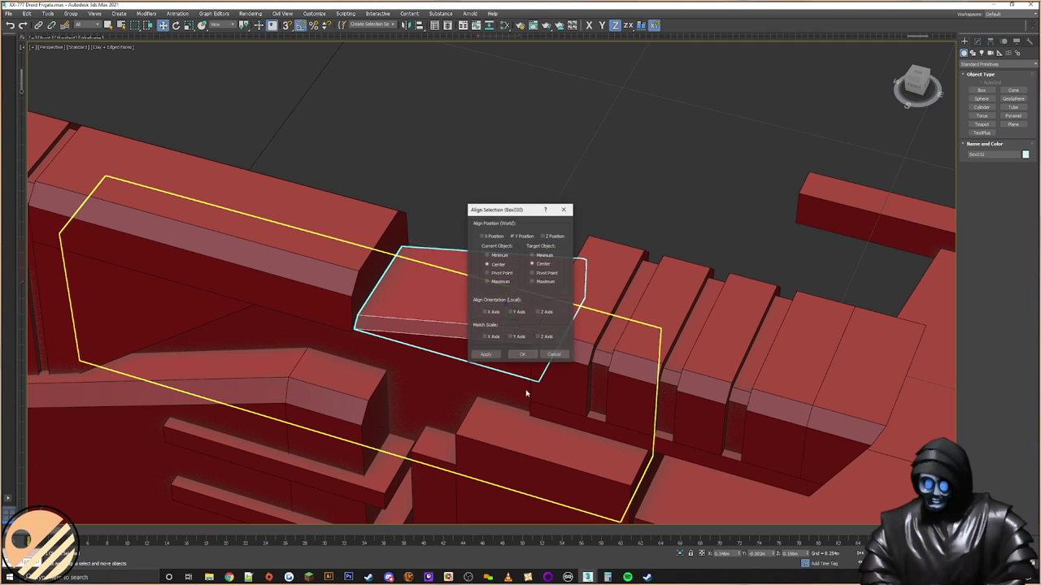
{"action": "left_click", "coordinate": [523, 356]}
{"action": "middle_click_drag", "start_coordinate": [459, 337], "coordinate": [473, 310], "text": "alt"}
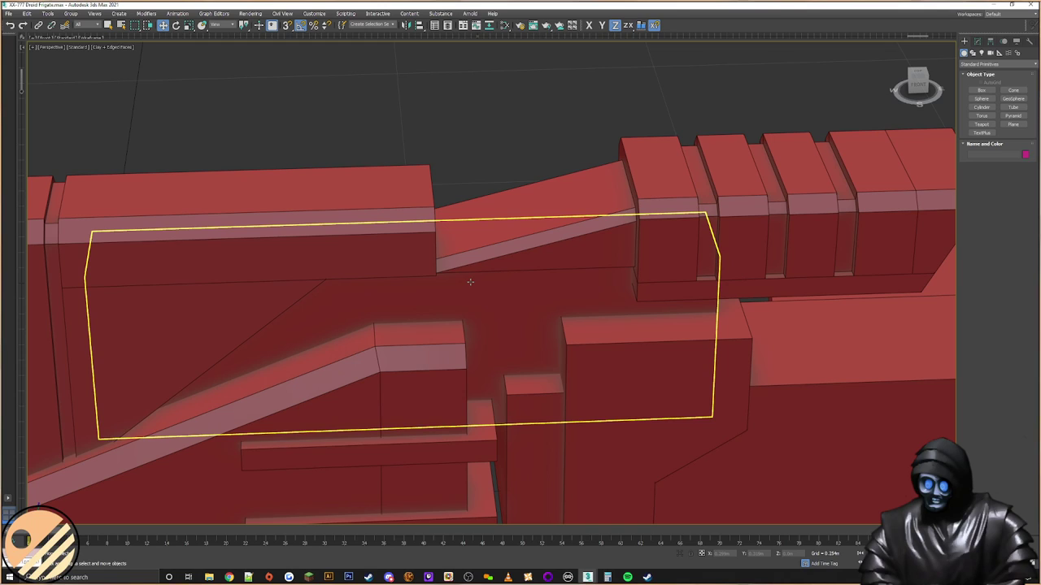
{"action": "left_click", "coordinate": [214, 162]}
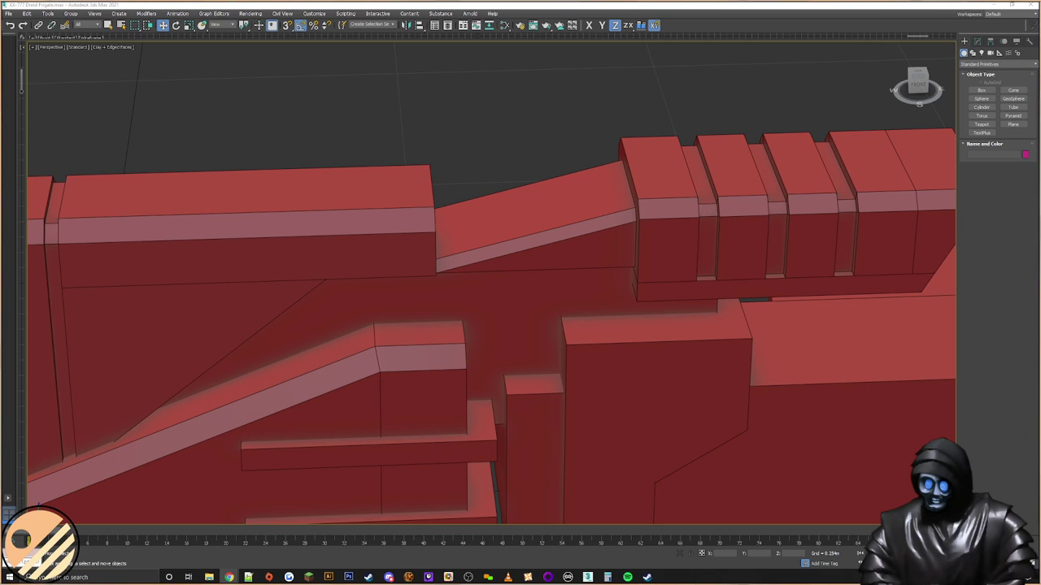
Step: Move the front vertices of the long neck block forward along X with snapping, extending it behind the ribbed side section
{"action": "middle_click_drag", "start_coordinate": [536, 284], "coordinate": [440, 239]}
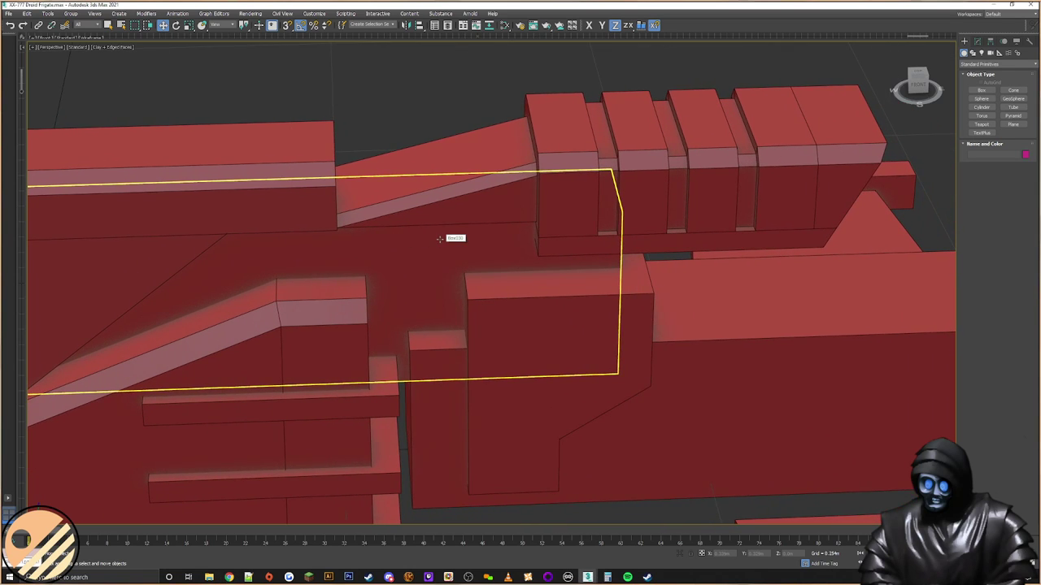
{"action": "middle_click_drag", "start_coordinate": [440, 238], "coordinate": [302, 252]}
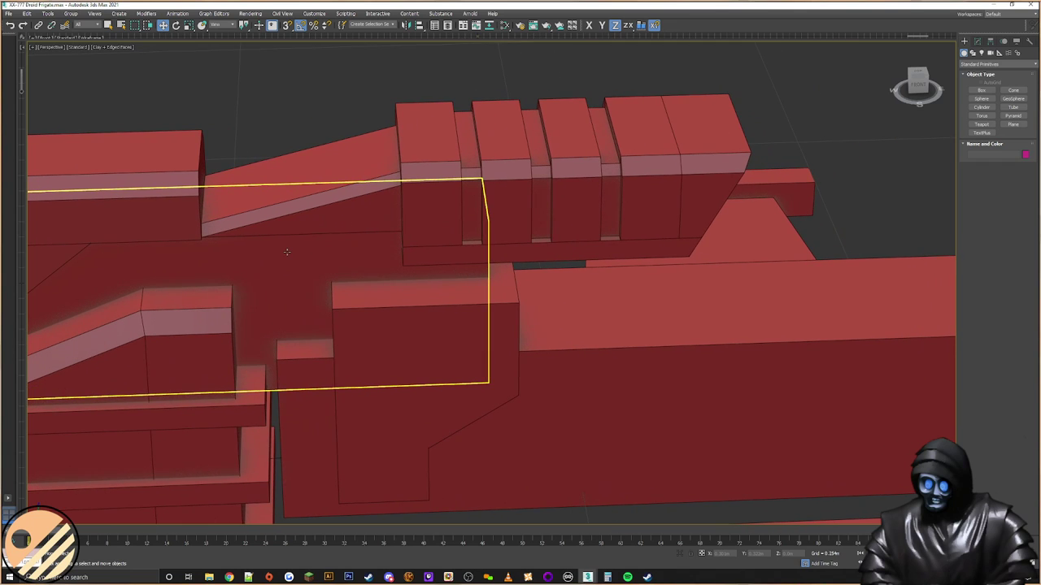
{"action": "middle_click_drag", "start_coordinate": [425, 274], "coordinate": [448, 284], "text": "alt"}
{"action": "scroll", "coordinate": [468, 265], "scroll_direction": "down", "scroll_amount": 3}
{"action": "left_click", "coordinate": [547, 257]}
{"action": "left_click", "coordinate": [523, 290]}
{"action": "middle_click_drag", "start_coordinate": [522, 290], "coordinate": [507, 274], "text": "alt"}
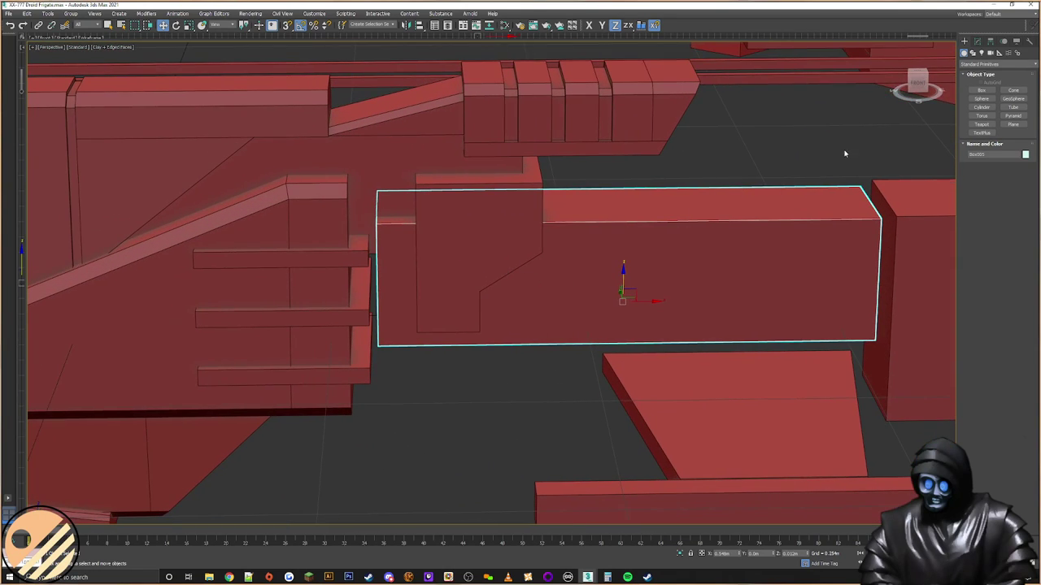
{"action": "middle_click_drag", "start_coordinate": [483, 241], "coordinate": [731, 182], "text": "alt"}
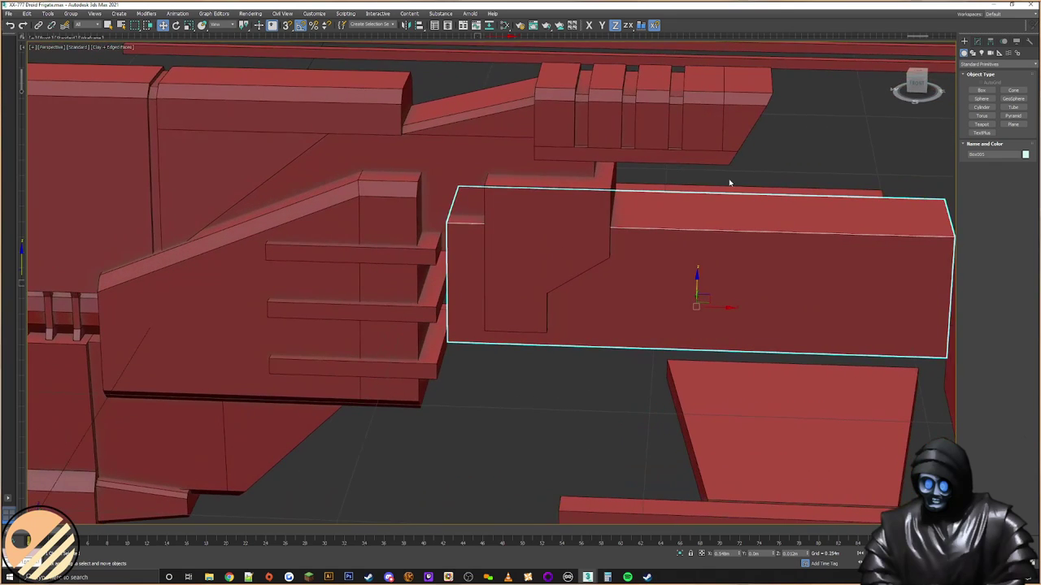
{"action": "left_click", "coordinate": [978, 40]}
{"action": "left_click", "coordinate": [977, 159]}
{"action": "left_click_drag", "start_coordinate": [533, 143], "coordinate": [392, 428]}
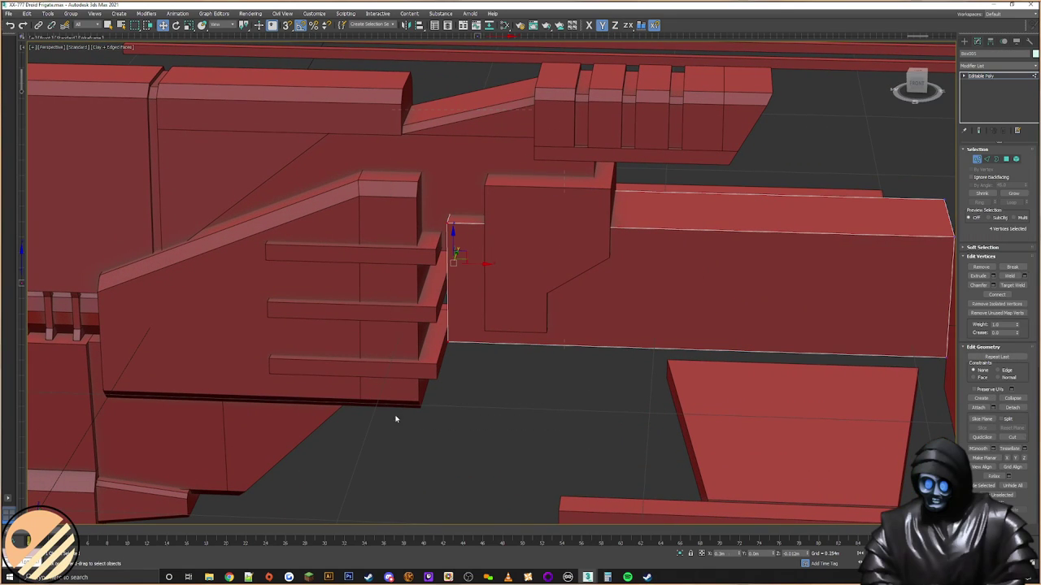
{"action": "key", "text": "s"}
{"action": "left_click_drag", "start_coordinate": [470, 264], "coordinate": [422, 198]}
{"action": "scroll", "coordinate": [551, 336], "scroll_direction": "down", "scroll_amount": 3}
{"action": "scroll", "coordinate": [551, 335], "scroll_direction": "down", "scroll_amount": 4}
{"action": "middle_click_drag", "start_coordinate": [550, 335], "coordinate": [625, 304], "text": "alt"}
{"action": "middle_click_drag", "start_coordinate": [624, 304], "coordinate": [501, 290]}
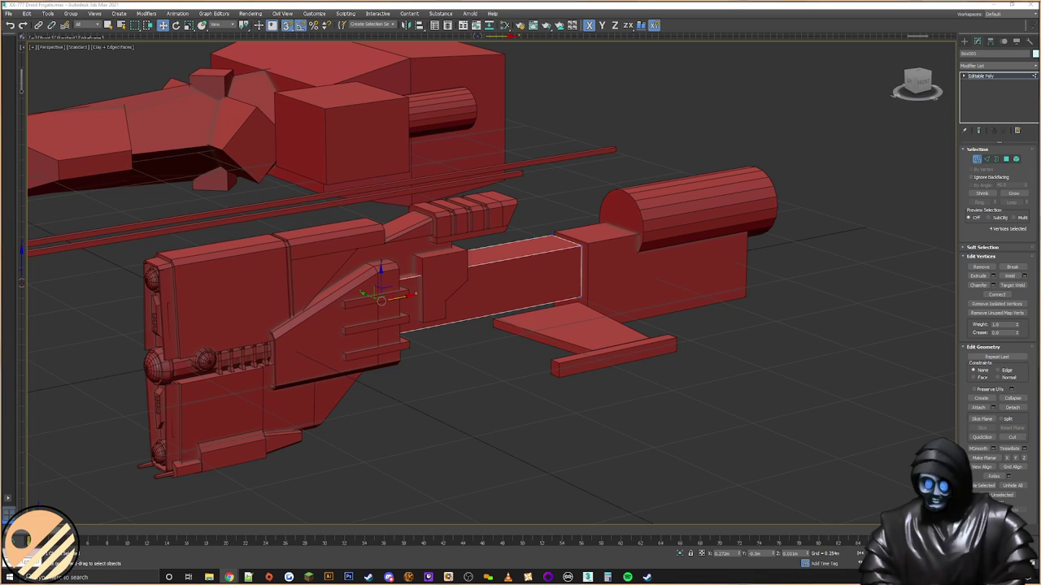
Step: Apply Reset XForm to the long neck block and convert it back to an editable poly
{"action": "middle_click_drag", "start_coordinate": [443, 313], "coordinate": [389, 299]}
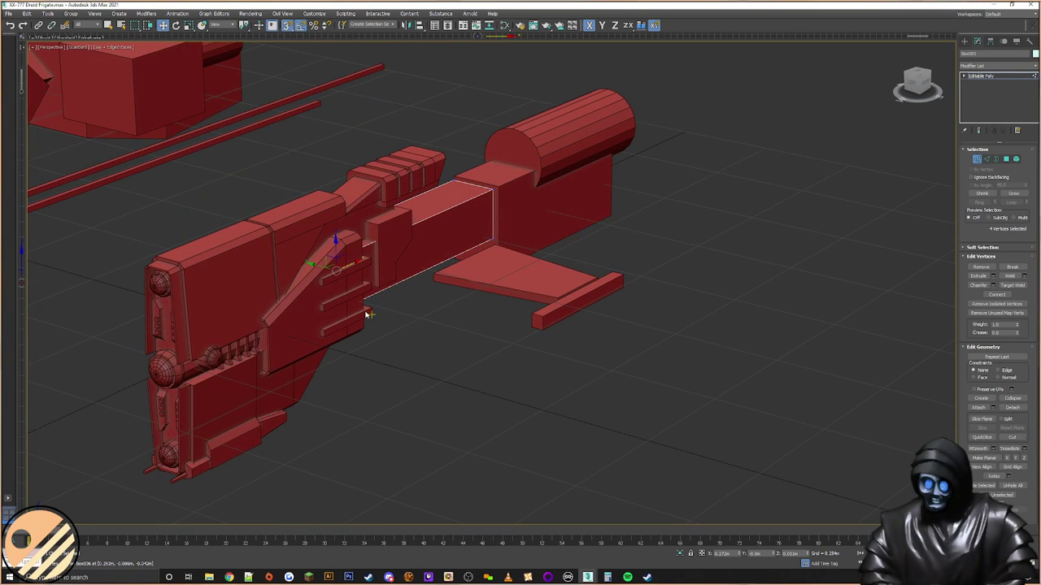
{"action": "scroll", "coordinate": [357, 321], "scroll_direction": "up", "scroll_amount": 2}
{"action": "middle_click_drag", "start_coordinate": [518, 258], "coordinate": [528, 274]}
{"action": "middle_click_drag", "start_coordinate": [527, 274], "coordinate": [409, 317], "text": "alt"}
{"action": "middle_click_drag", "start_coordinate": [671, 317], "coordinate": [708, 298], "text": "alt"}
{"action": "left_click", "coordinate": [966, 42]}
{"action": "middle_click_drag", "start_coordinate": [655, 259], "coordinate": [565, 282], "text": "alt"}
{"action": "middle_click_drag", "start_coordinate": [564, 282], "coordinate": [555, 324]}
{"action": "scroll", "coordinate": [589, 269], "scroll_direction": "up", "scroll_amount": 3}
{"action": "left_click", "coordinate": [978, 42]}
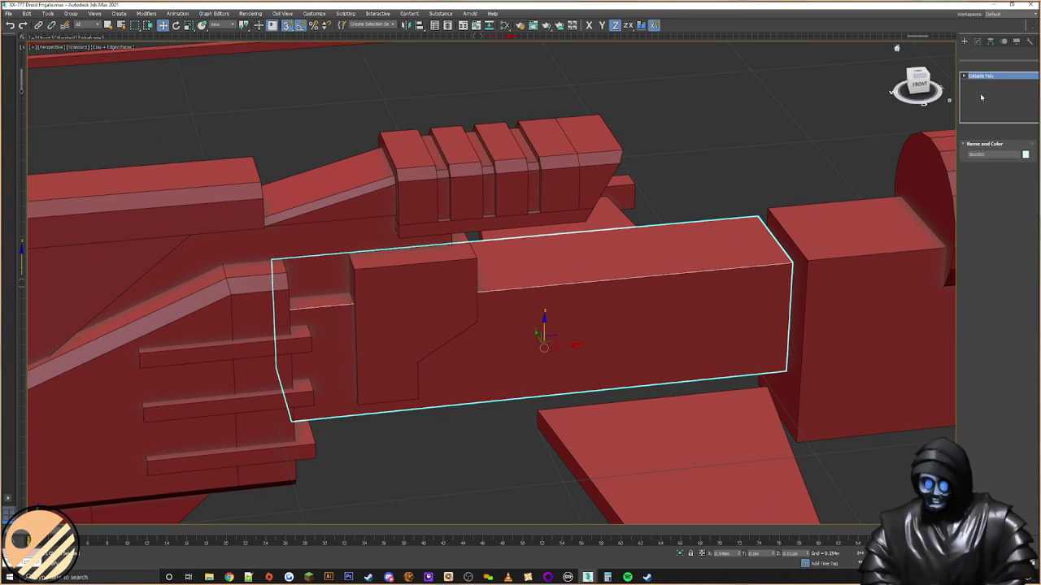
{"action": "left_click", "coordinate": [1028, 42]}
{"action": "left_click", "coordinate": [997, 142]}
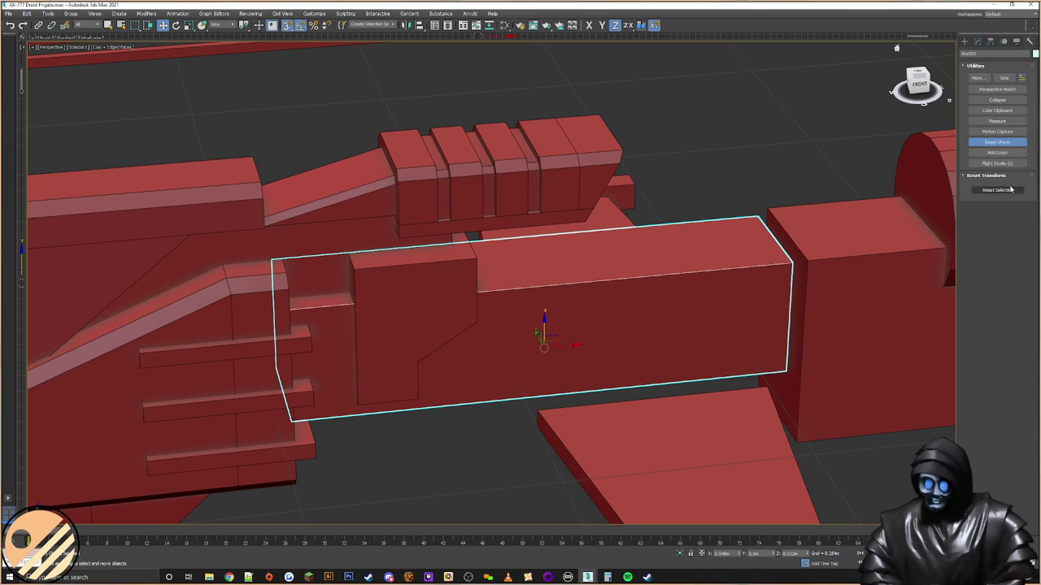
{"action": "left_click", "coordinate": [1009, 190]}
{"action": "right_click", "coordinate": [708, 244]}
{"action": "mouse_move", "coordinate": [743, 342]}
{"action": "left_click", "coordinate": [809, 341]}
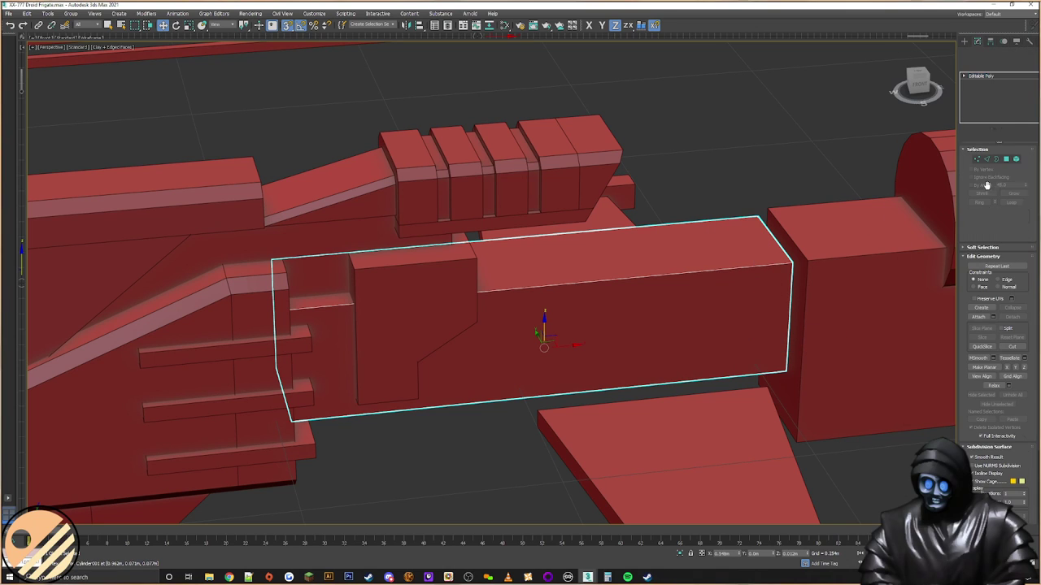
Step: Chamfer the neck block's two long upper edges by about 0.013 m with 0 connecting segments, and deselect the block
{"action": "left_click", "coordinate": [986, 160]}
{"action": "middle_click_drag", "start_coordinate": [714, 284], "coordinate": [688, 221], "text": "alt"}
{"action": "left_click_drag", "start_coordinate": [688, 221], "coordinate": [691, 273]}
{"action": "middle_click_drag", "start_coordinate": [690, 273], "coordinate": [699, 301], "text": "alt"}
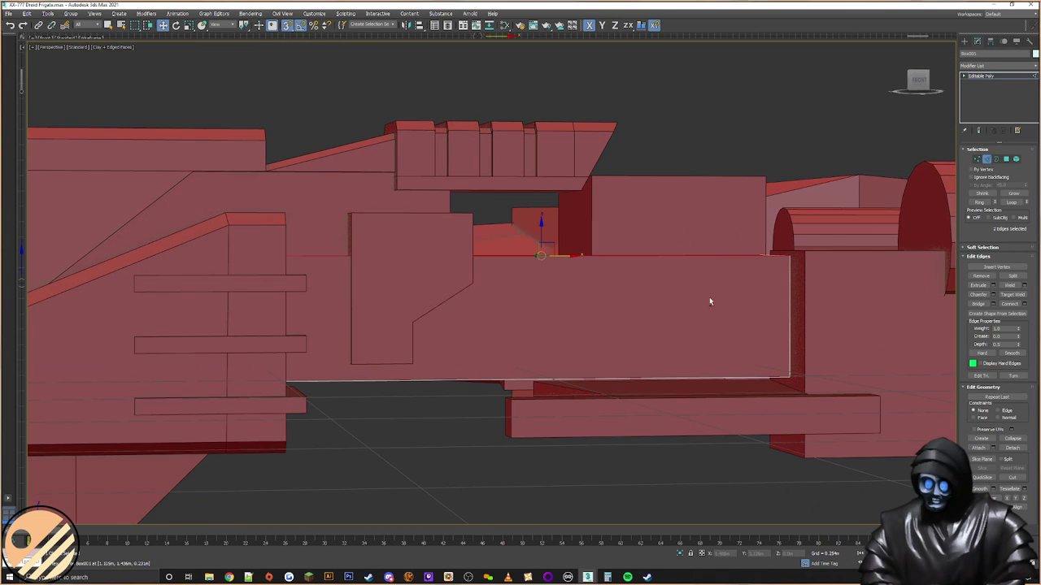
{"action": "left_click", "coordinate": [993, 295]}
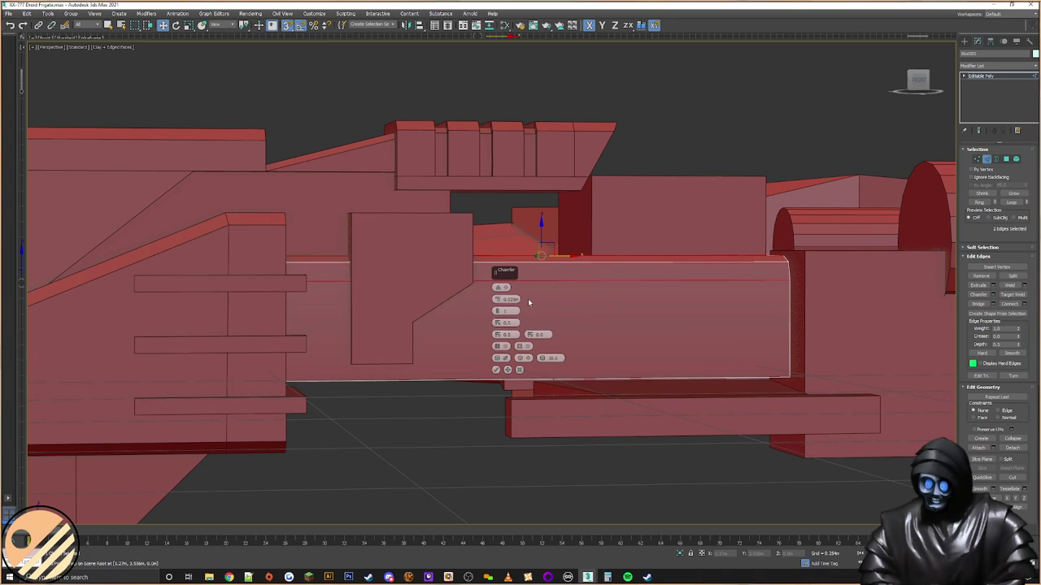
{"action": "middle_click_drag", "start_coordinate": [545, 298], "coordinate": [561, 317], "text": "alt"}
{"action": "left_click", "coordinate": [498, 314]}
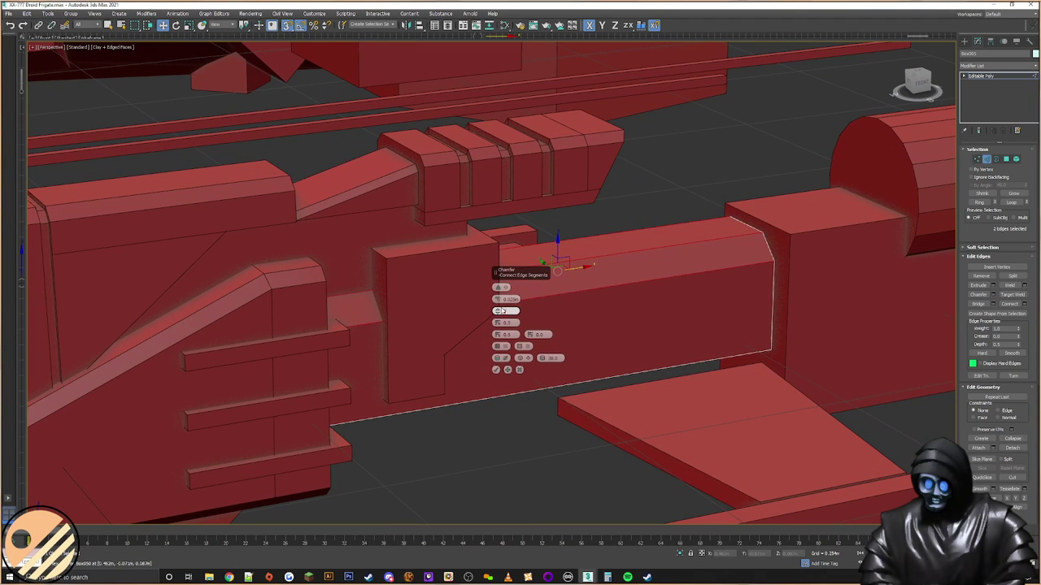
{"action": "left_click_drag", "start_coordinate": [498, 300], "coordinate": [485, 301]}
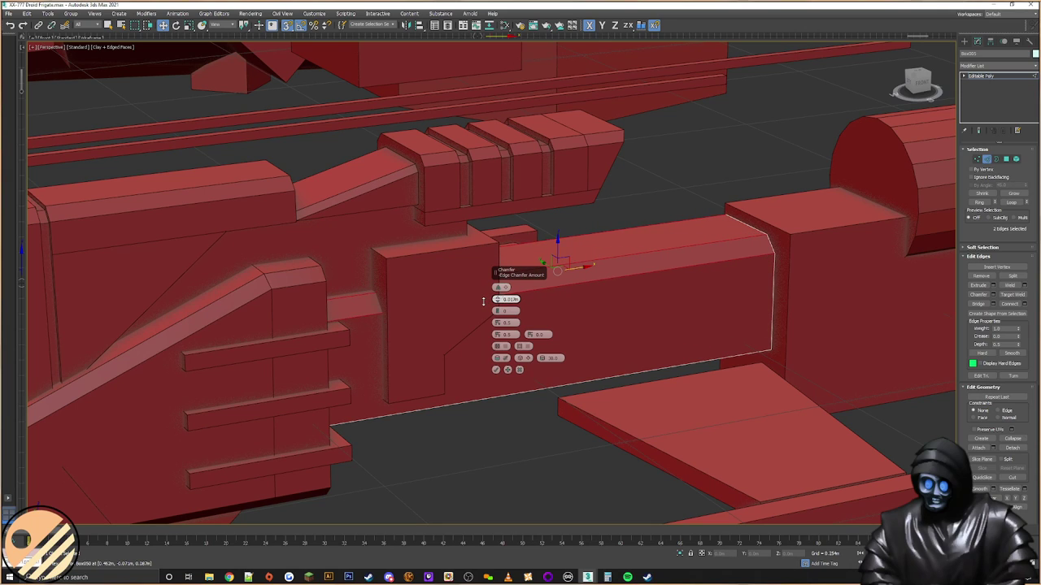
{"action": "left_click", "coordinate": [496, 370]}
{"action": "middle_click_drag", "start_coordinate": [529, 356], "coordinate": [643, 303], "text": "alt"}
{"action": "scroll", "coordinate": [651, 329], "scroll_direction": "down", "scroll_amount": 5}
{"action": "left_click", "coordinate": [964, 41]}
{"action": "left_click", "coordinate": [788, 268]}
{"action": "left_click", "coordinate": [676, 249]}
Step: Examine the ribbed upper block's rear corner vertices and how it sits over the neck block
{"action": "middle_click_drag", "start_coordinate": [670, 269], "coordinate": [529, 237]}
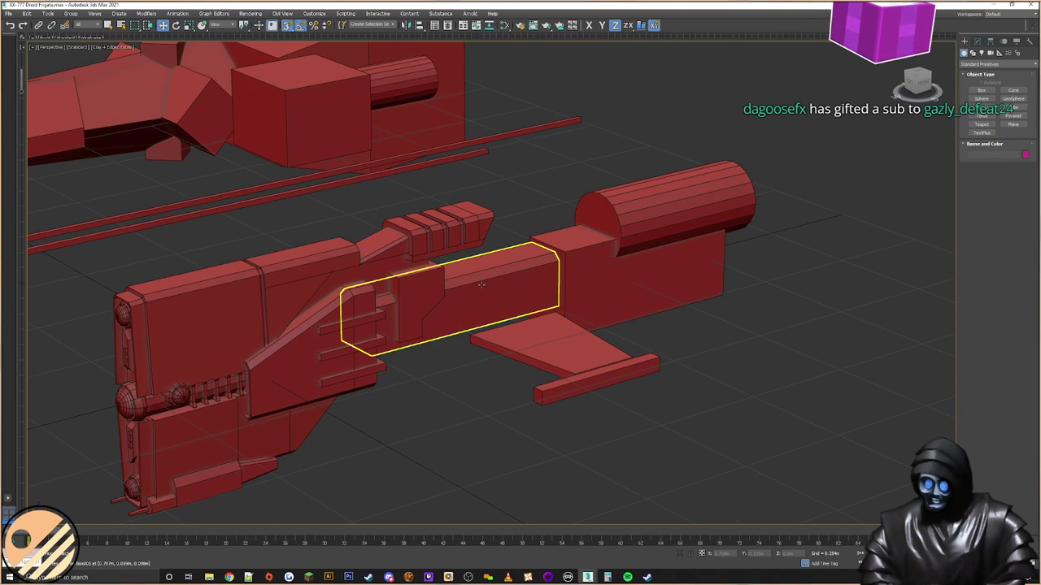
{"action": "middle_click_drag", "start_coordinate": [458, 344], "coordinate": [480, 358], "text": "alt"}
{"action": "left_click", "coordinate": [431, 236]}
{"action": "middle_click_drag", "start_coordinate": [433, 239], "coordinate": [448, 266]}
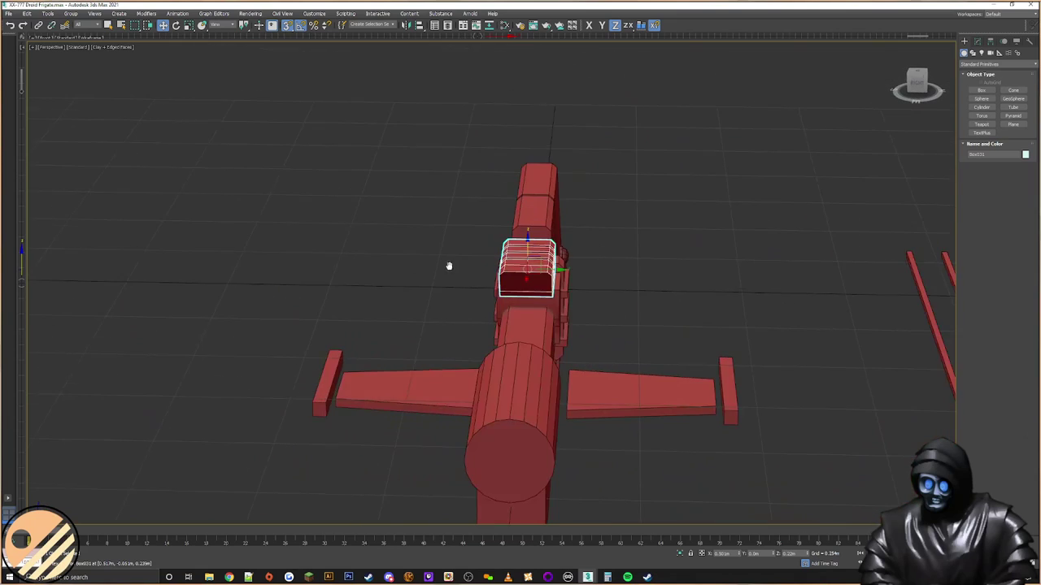
{"action": "scroll", "coordinate": [540, 200], "scroll_direction": "up", "scroll_amount": 5}
{"action": "left_click", "coordinate": [977, 40]}
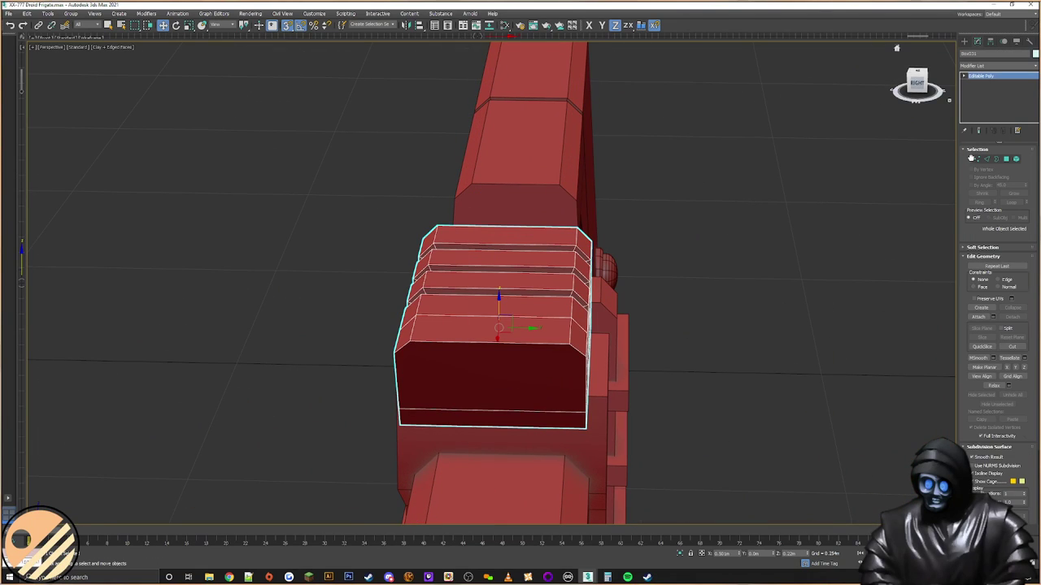
{"action": "middle_click_drag", "start_coordinate": [569, 313], "coordinate": [701, 239], "text": "alt"}
{"action": "left_click", "coordinate": [598, 327]}
{"action": "left_click", "coordinate": [501, 346], "text": "ctrl"}
{"action": "scroll", "coordinate": [561, 346], "scroll_direction": "down", "scroll_amount": 6}
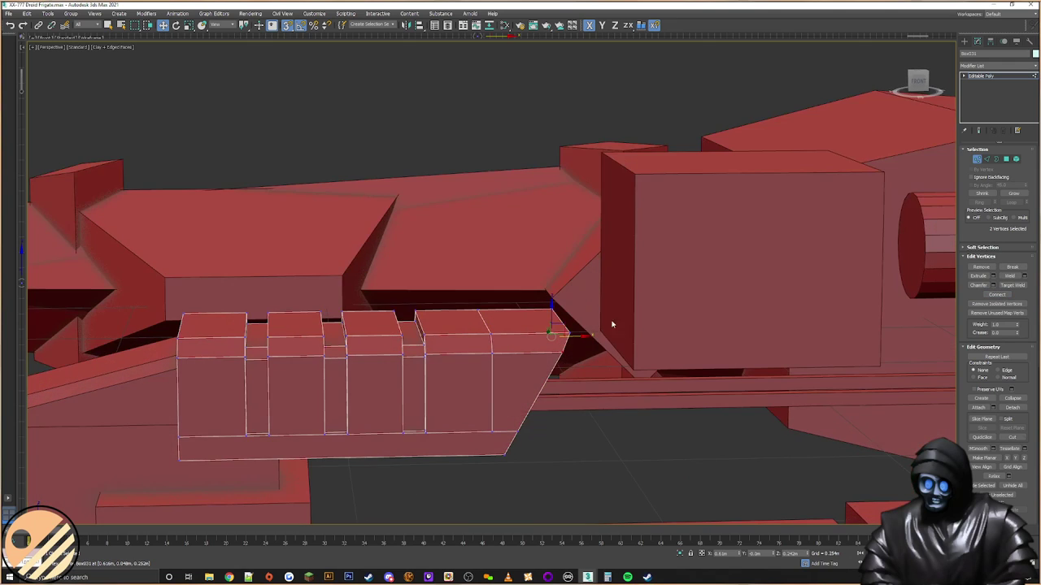
{"action": "left_click", "coordinate": [964, 41]}
{"action": "middle_click_drag", "start_coordinate": [486, 159], "coordinate": [480, 236], "text": "alt"}
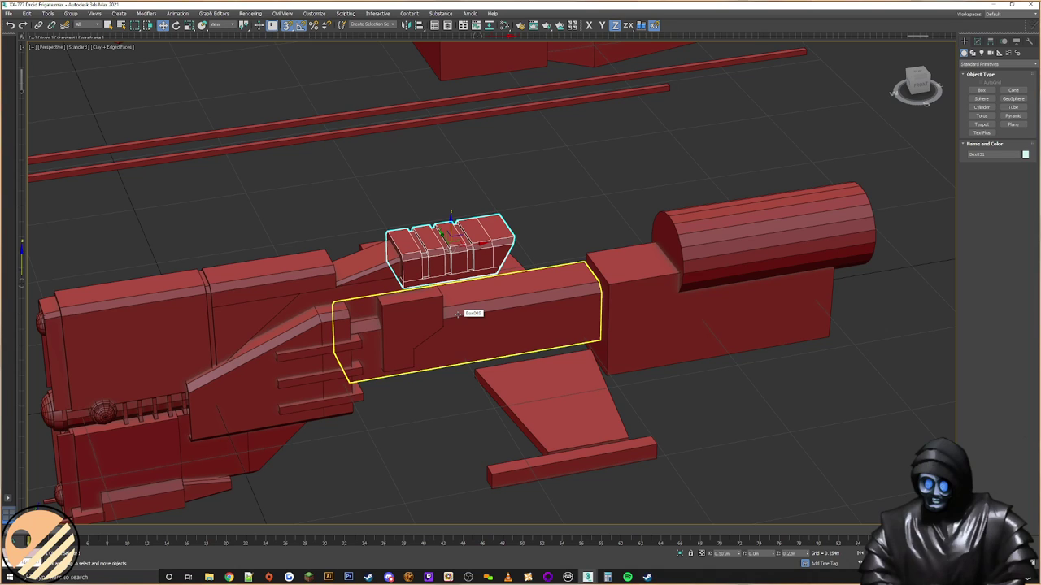
{"action": "middle_click_drag", "start_coordinate": [472, 241], "coordinate": [440, 286], "text": "alt"}
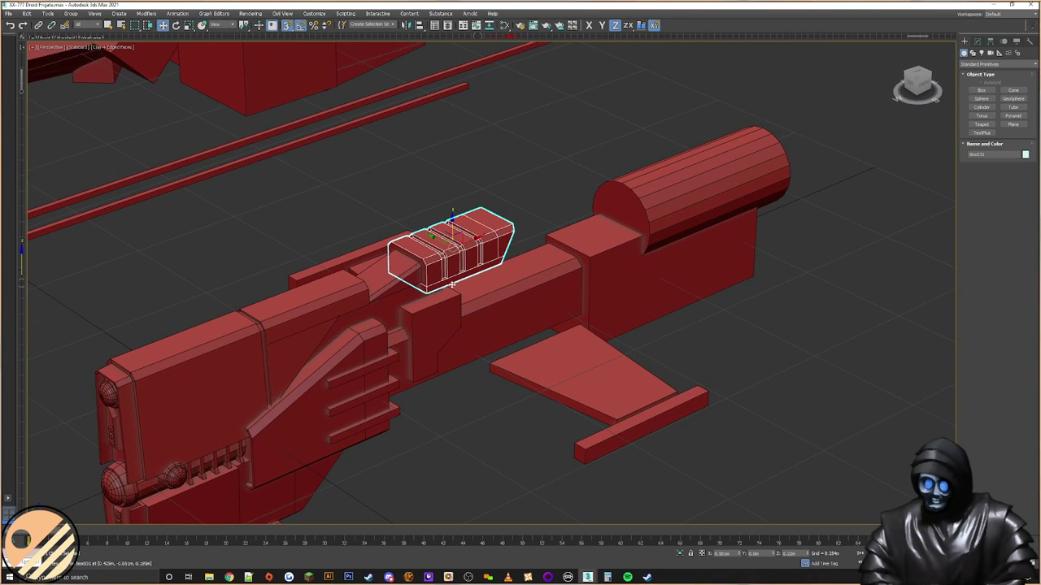
{"action": "scroll", "coordinate": [686, 281], "scroll_direction": "up", "scroll_amount": 5}
{"action": "middle_click_drag", "start_coordinate": [438, 260], "coordinate": [645, 388], "text": "alt"}
{"action": "left_click", "coordinate": [685, 282]}
{"action": "scroll", "coordinate": [674, 391], "scroll_direction": "down", "scroll_amount": 3}
{"action": "left_click", "coordinate": [665, 315]}
{"action": "middle_click_drag", "start_coordinate": [665, 316], "coordinate": [519, 285], "text": "alt"}
Step: Add a crosswise edge on the neck block's underside and place it just behind the small notched side plate
{"action": "left_click", "coordinate": [526, 255]}
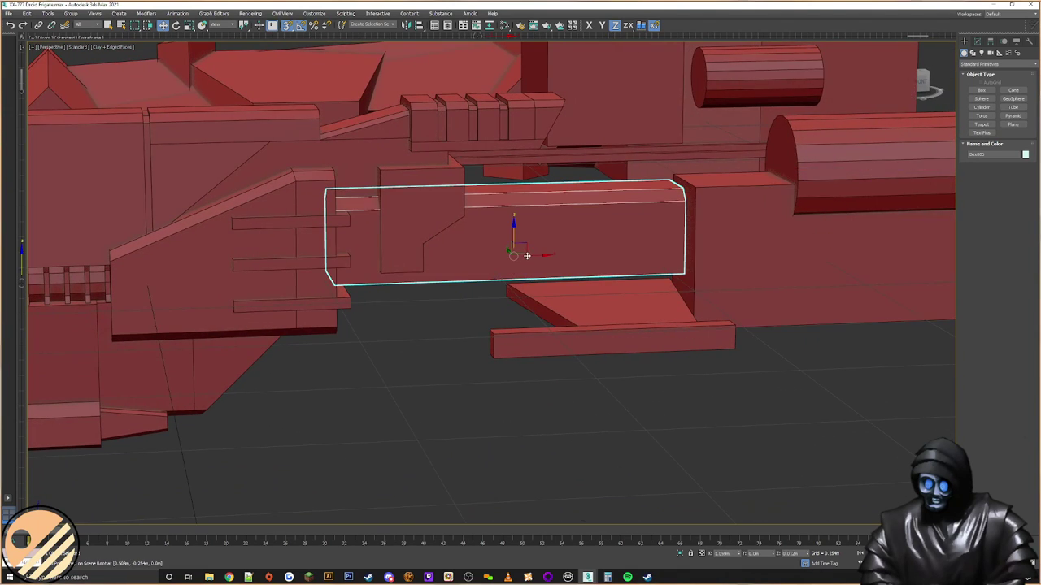
{"action": "left_click", "coordinate": [978, 41]}
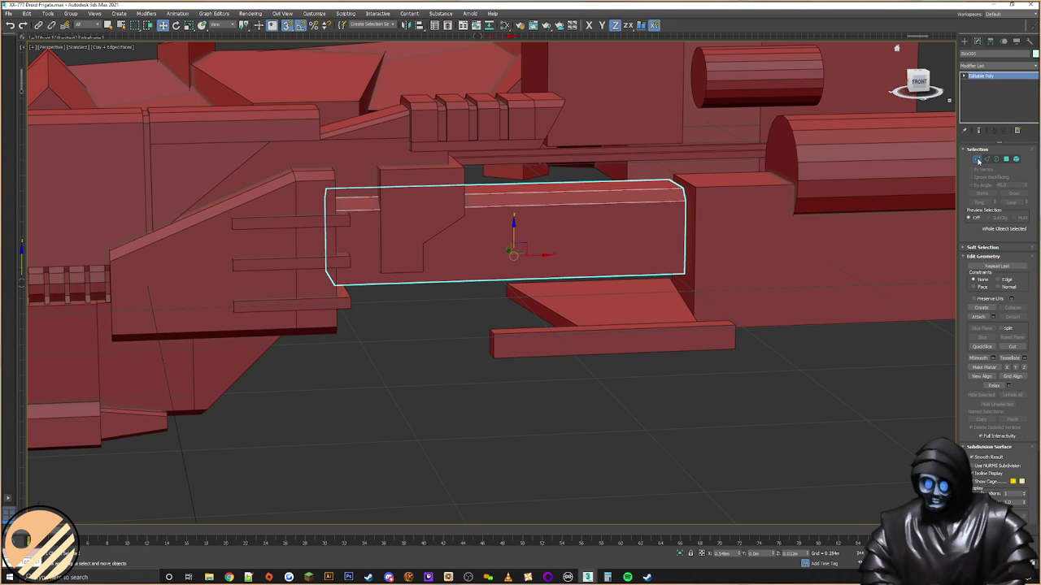
{"action": "left_click", "coordinate": [986, 159]}
{"action": "left_click_drag", "start_coordinate": [455, 278], "coordinate": [445, 253]}
{"action": "middle_click_drag", "start_coordinate": [724, 271], "coordinate": [721, 246], "text": "alt"}
{"action": "left_click", "coordinate": [1016, 306]}
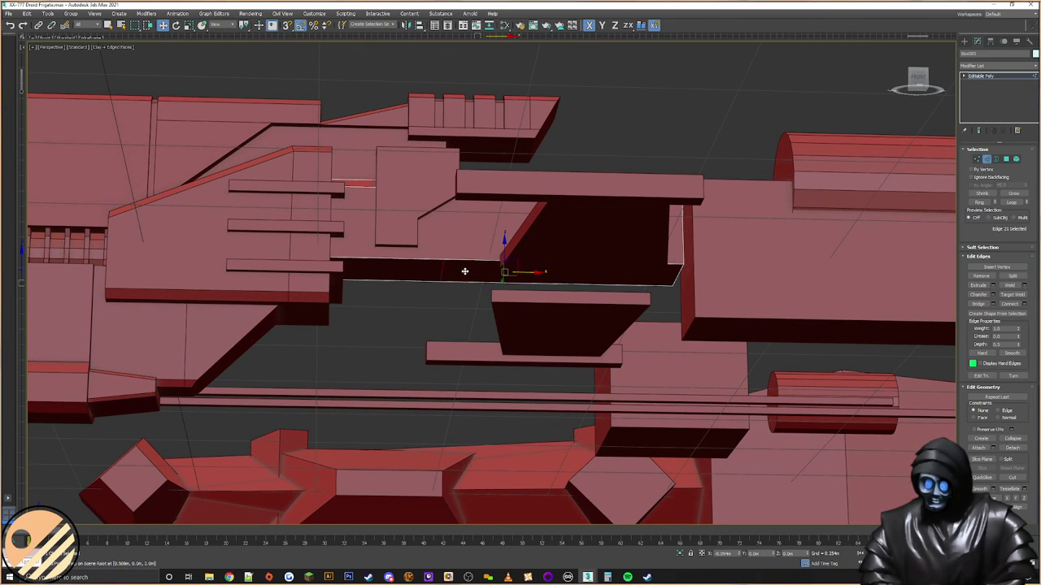
{"action": "middle_click_drag", "start_coordinate": [465, 274], "coordinate": [465, 291], "text": "alt"}
Step: Connect the neck block's rear underside edges with a second cross edge and move it forward along X near the first
{"action": "left_click", "coordinate": [500, 262], "text": "ctrl"}
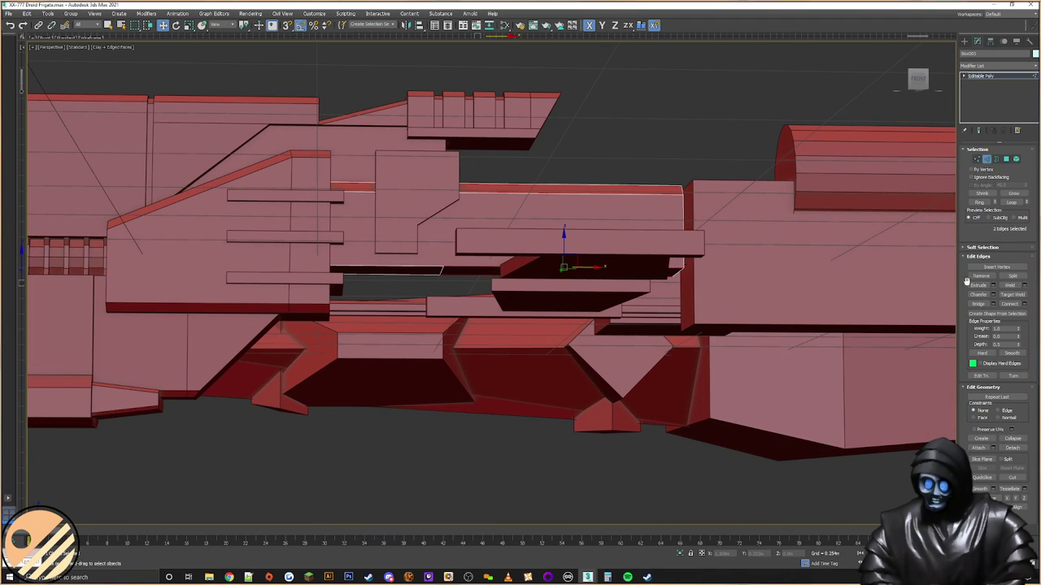
{"action": "left_click", "coordinate": [1018, 304]}
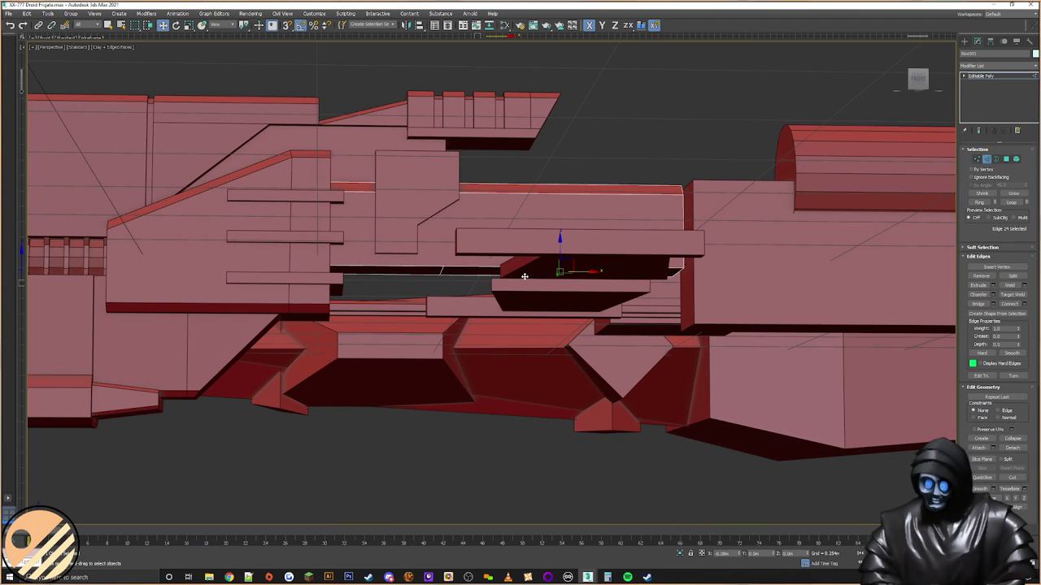
{"action": "left_click_drag", "start_coordinate": [494, 277], "coordinate": [492, 278]}
{"action": "middle_click_drag", "start_coordinate": [565, 263], "coordinate": [551, 263], "text": "alt"}
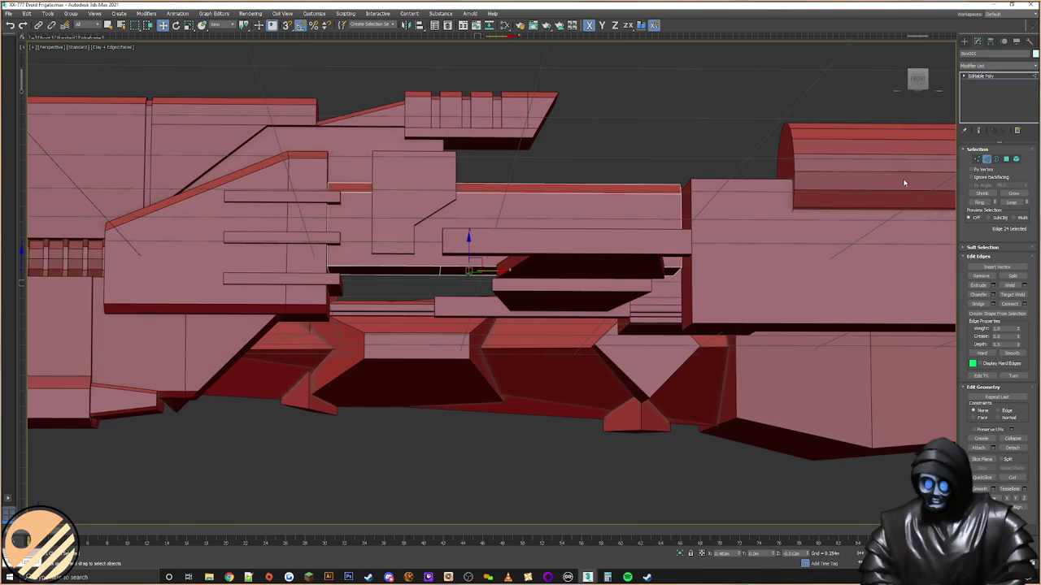
Step: Lower the rear underside polygon of the neck block along Z to form a sloped step
{"action": "left_click", "coordinate": [1006, 159]}
{"action": "left_click", "coordinate": [510, 271]}
{"action": "left_click_drag", "start_coordinate": [573, 244], "coordinate": [577, 275]}
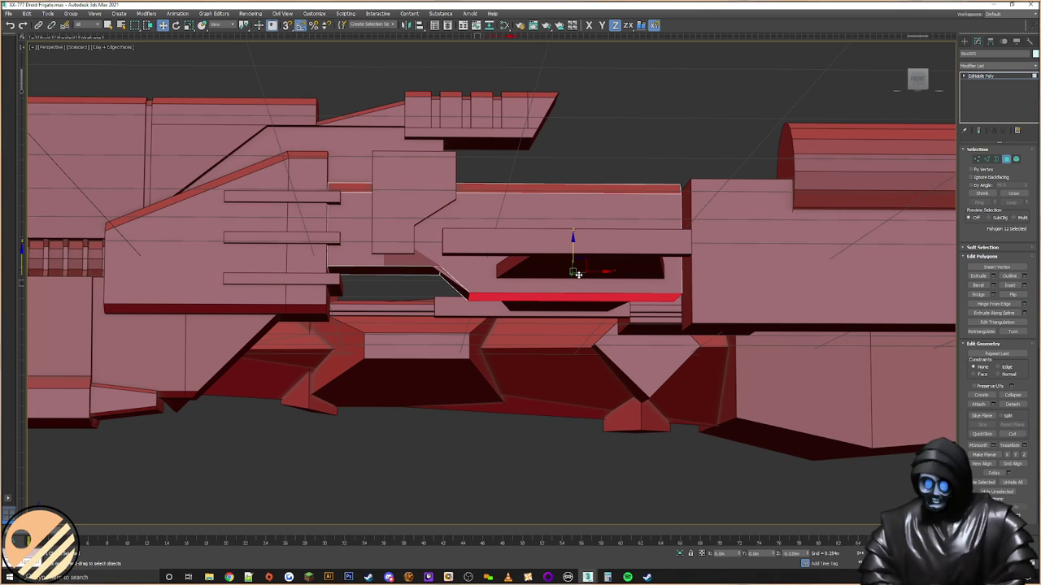
{"action": "middle_click_drag", "start_coordinate": [577, 275], "coordinate": [796, 211], "text": "alt"}
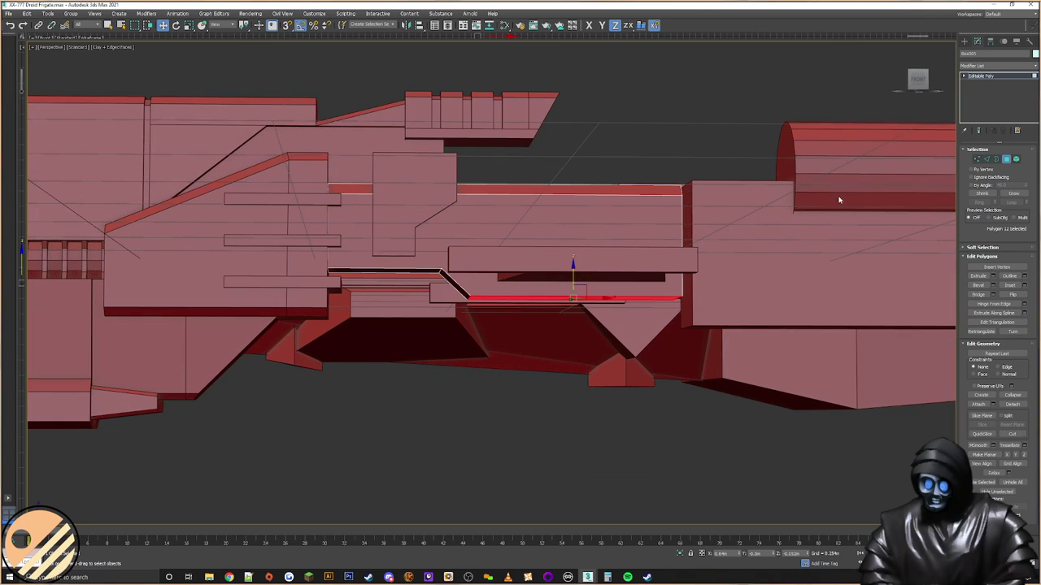
Step: Steepen the underside step's slope and shift its four vertices forward along X
{"action": "left_click", "coordinate": [977, 159]}
{"action": "left_click_drag", "start_coordinate": [433, 287], "coordinate": [465, 272]}
{"action": "middle_click_drag", "start_coordinate": [465, 271], "coordinate": [460, 268]}
{"action": "left_click_drag", "start_coordinate": [477, 257], "coordinate": [440, 318]}
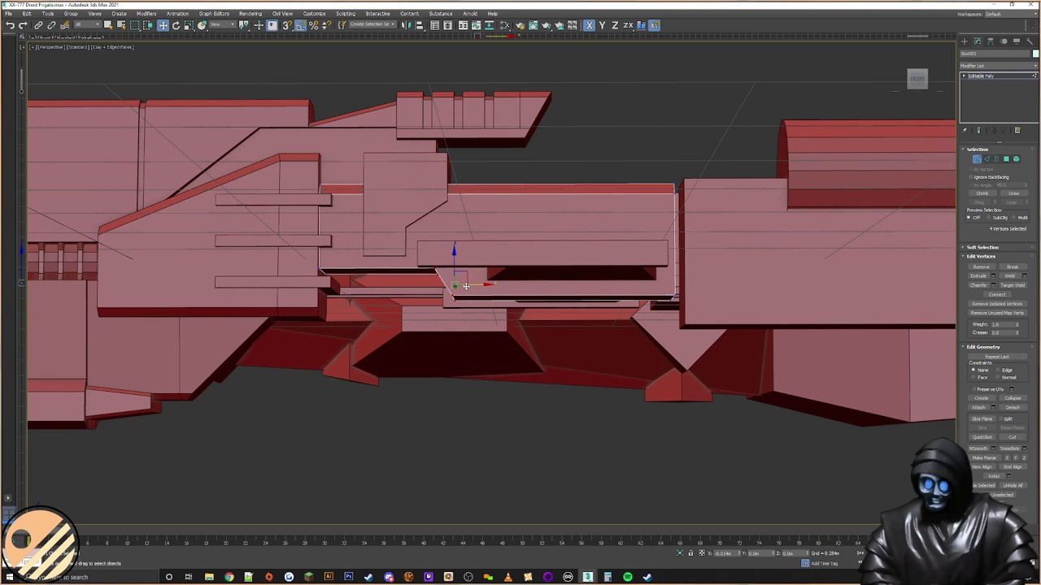
{"action": "middle_click_drag", "start_coordinate": [459, 286], "coordinate": [458, 294], "text": "alt"}
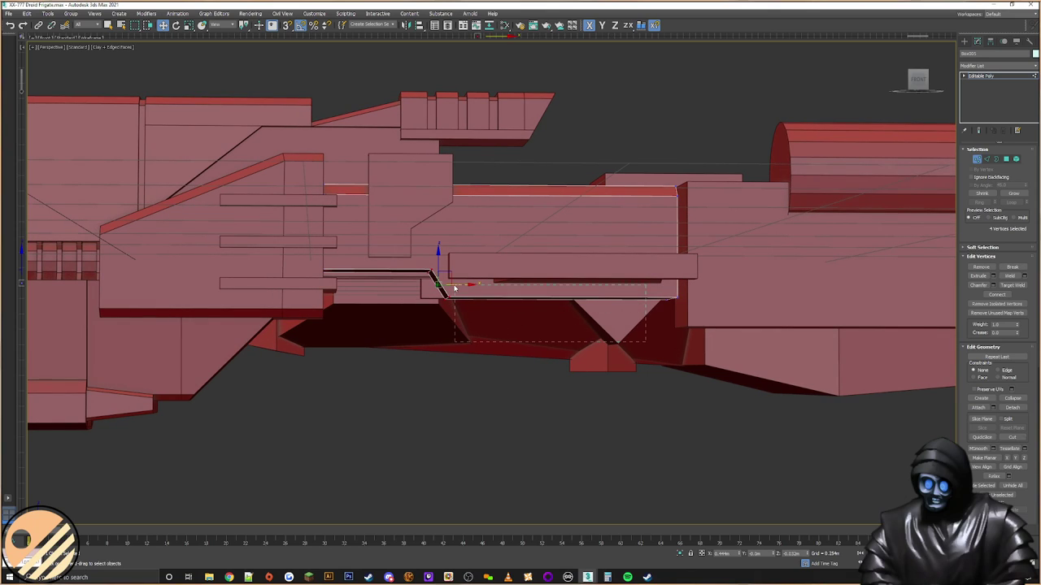
Step: Nudge the four vertices of the neck block's lowered underside along Z and finish vertex editing
{"action": "left_click_drag", "start_coordinate": [436, 294], "coordinate": [683, 295]}
{"action": "left_click_drag", "start_coordinate": [561, 281], "coordinate": [569, 282]}
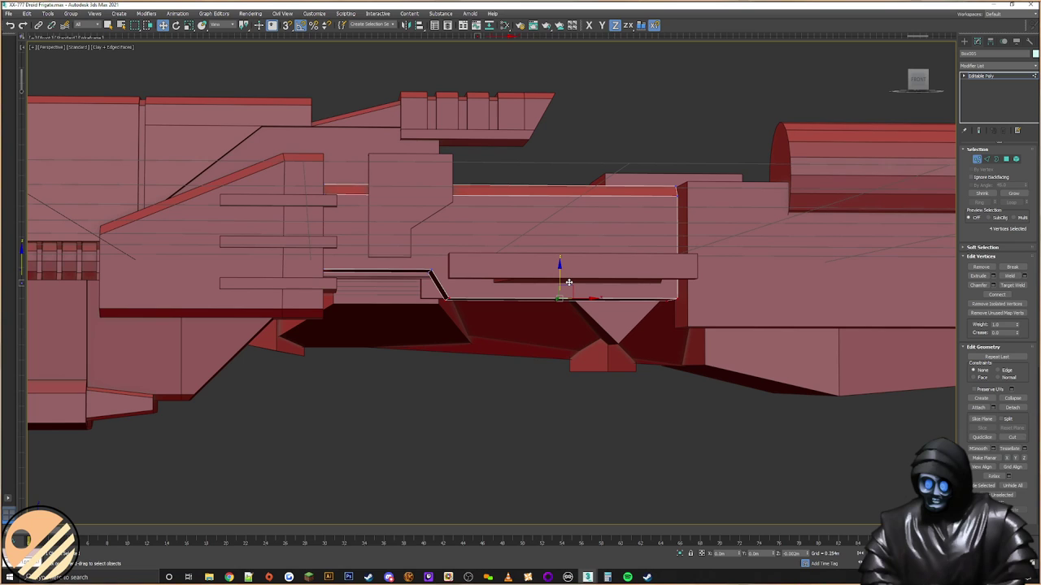
{"action": "middle_click_drag", "start_coordinate": [573, 283], "coordinate": [531, 280], "text": "alt"}
{"action": "middle_click_drag", "start_coordinate": [626, 242], "coordinate": [686, 252], "text": "alt"}
{"action": "left_click", "coordinate": [965, 41]}
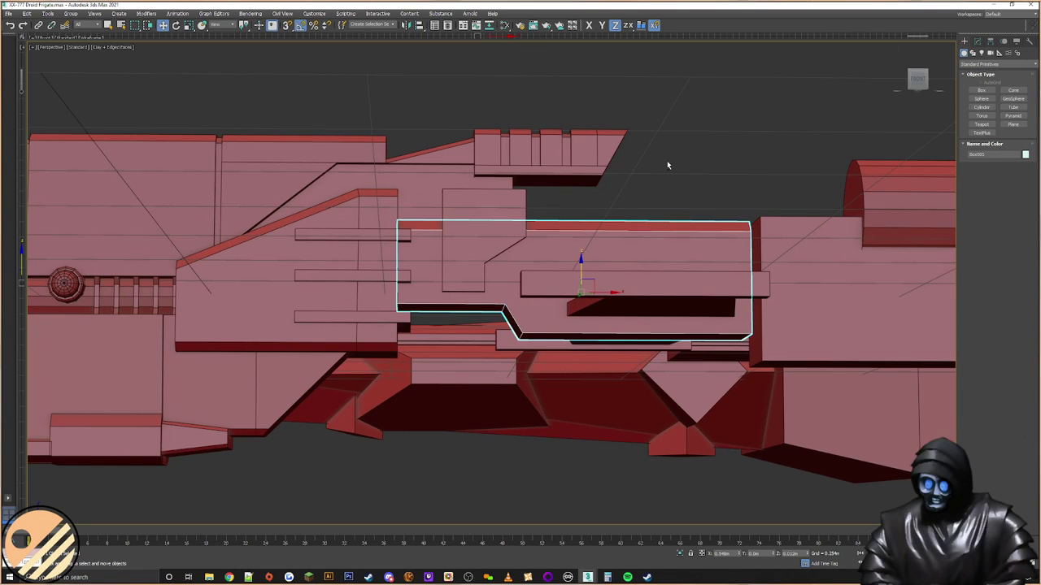
Step: Clone the rear hull block forward along X so the copy sits beneath the neck block
{"action": "middle_click_drag", "start_coordinate": [666, 159], "coordinate": [676, 203], "text": "alt"}
{"action": "middle_click_drag", "start_coordinate": [586, 238], "coordinate": [559, 230]}
{"action": "middle_click_drag", "start_coordinate": [697, 239], "coordinate": [644, 240]}
{"action": "left_click", "coordinate": [722, 262]}
{"action": "middle_click_drag", "start_coordinate": [722, 264], "coordinate": [723, 243], "text": "alt"}
{"action": "left_click_drag", "start_coordinate": [829, 263], "coordinate": [533, 294], "text": "shift"}
{"action": "left_click", "coordinate": [524, 322]}
Step: Scale the copied block along Y to about 76% so it is narrower than the neck block
{"action": "middle_click_drag", "start_coordinate": [423, 293], "coordinate": [432, 288], "text": "alt"}
{"action": "right_click", "coordinate": [432, 288]}
{"action": "left_click", "coordinate": [449, 313]}
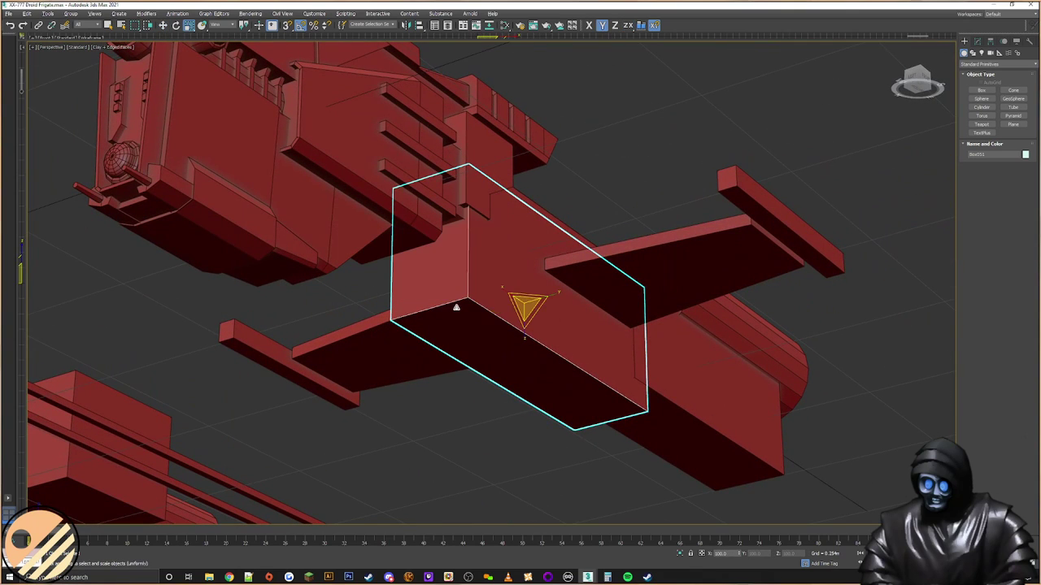
{"action": "left_click_drag", "start_coordinate": [552, 298], "coordinate": [542, 301]}
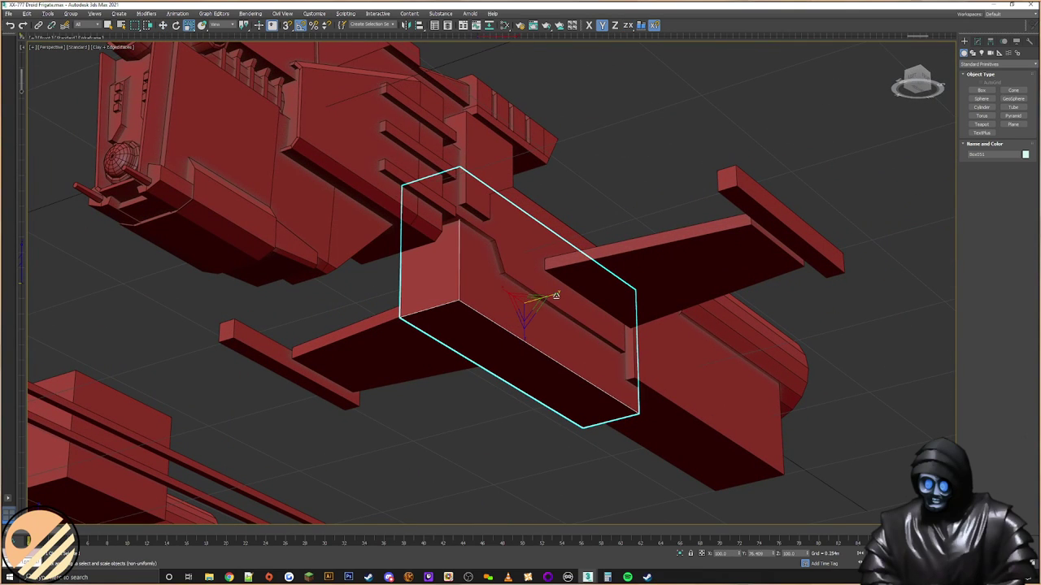
Step: Lower the copied block's top four vertices along Z, snapping them to the neck block's underside
{"action": "middle_click_drag", "start_coordinate": [545, 299], "coordinate": [574, 285], "text": "alt"}
{"action": "left_click", "coordinate": [976, 40]}
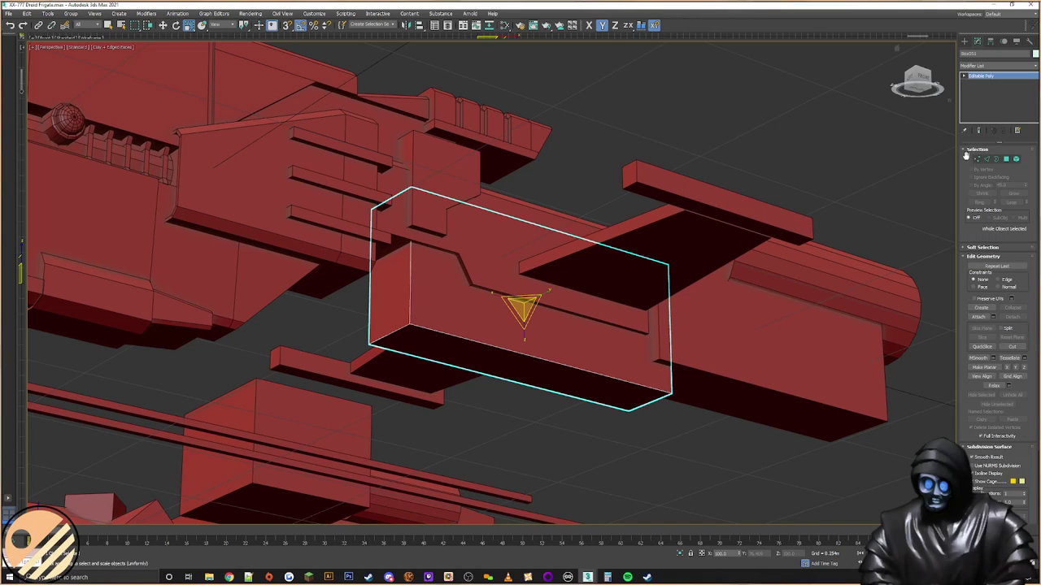
{"action": "left_click", "coordinate": [977, 159]}
{"action": "left_click_drag", "start_coordinate": [805, 163], "coordinate": [350, 255]}
{"action": "left_click_drag", "start_coordinate": [229, 303], "coordinate": [229, 302]}
{"action": "right_click", "coordinate": [519, 235]}
{"action": "left_click", "coordinate": [531, 240]}
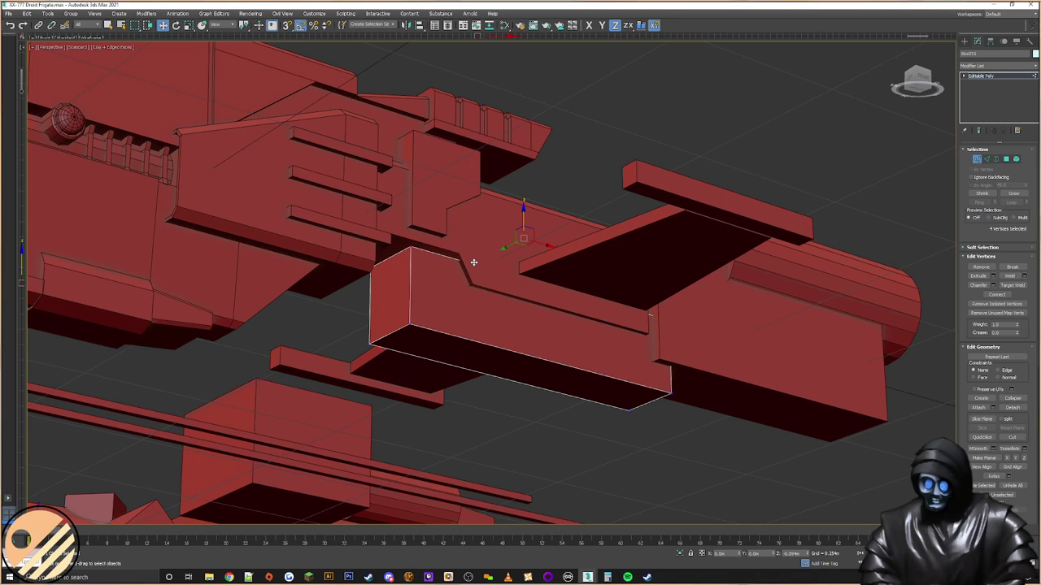
{"action": "left_click", "coordinate": [478, 251]}
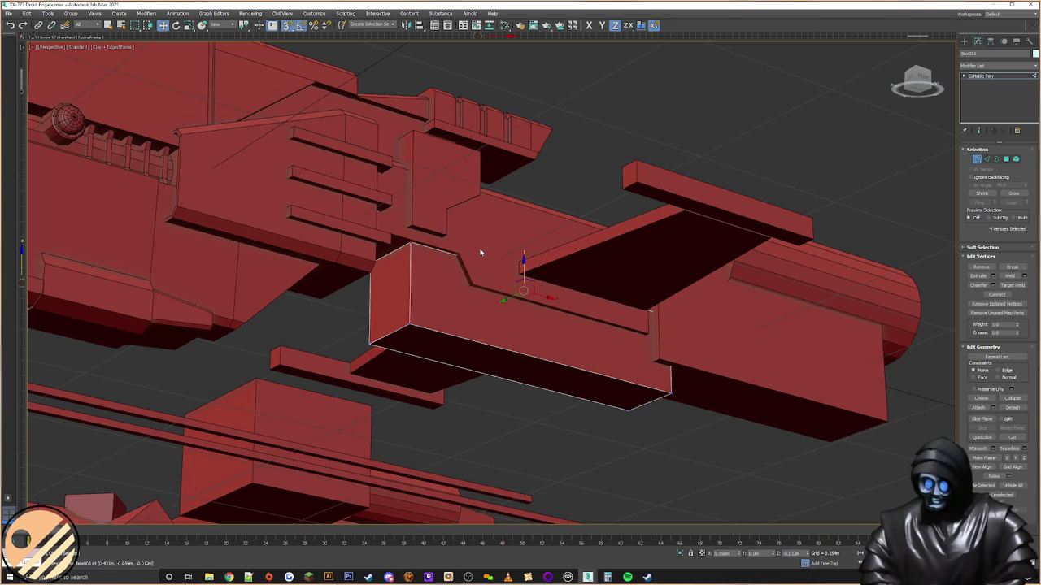
{"action": "left_click", "coordinate": [965, 40]}
Step: Check the polygon settings of the neck block with all its polygons selected, and reselect the narrow lower block
{"action": "left_click", "coordinate": [561, 228]}
{"action": "left_click", "coordinate": [978, 41]}
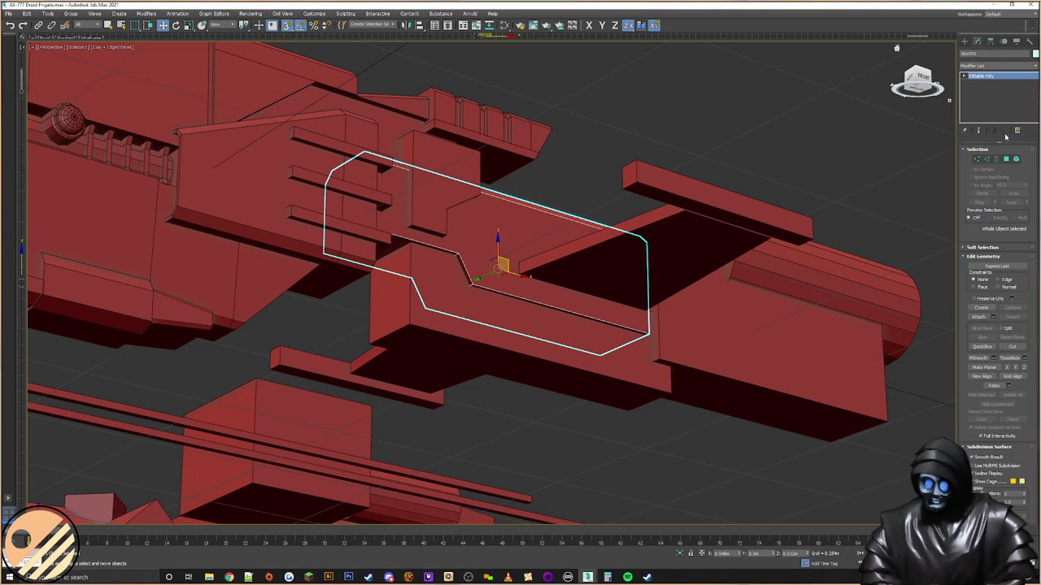
{"action": "left_click", "coordinate": [1006, 159]}
{"action": "scroll", "coordinate": [1008, 456], "scroll_direction": "down", "scroll_amount": 3}
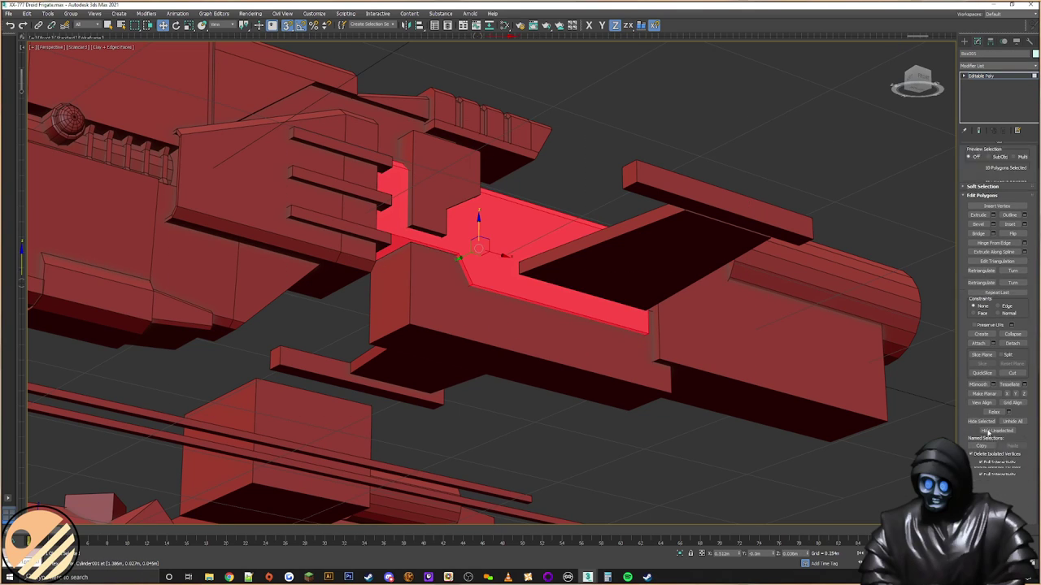
{"action": "scroll", "coordinate": [1013, 481], "scroll_direction": "up", "scroll_amount": 3}
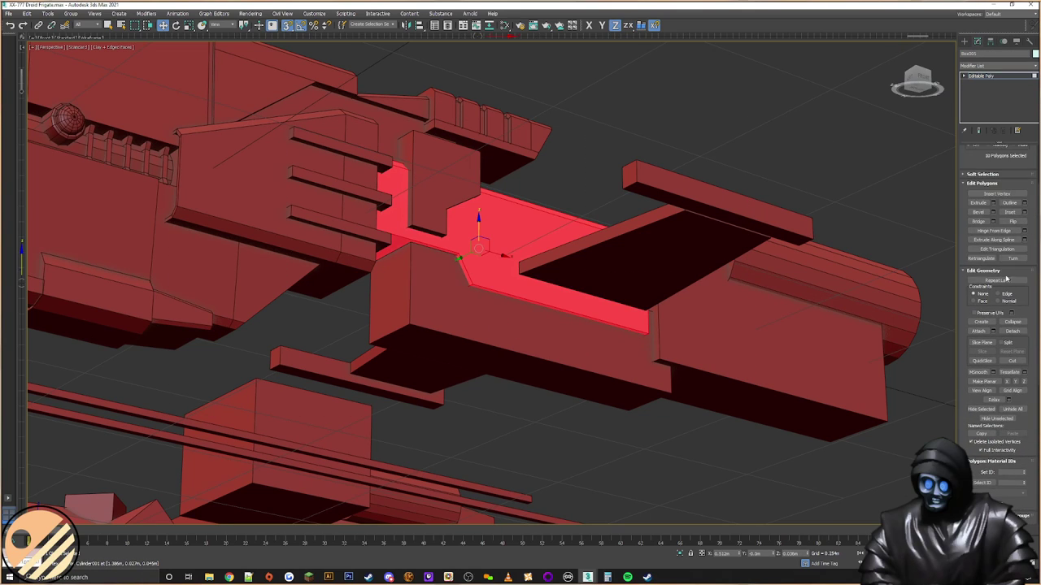
{"action": "left_click", "coordinate": [965, 42]}
{"action": "left_click", "coordinate": [591, 332]}
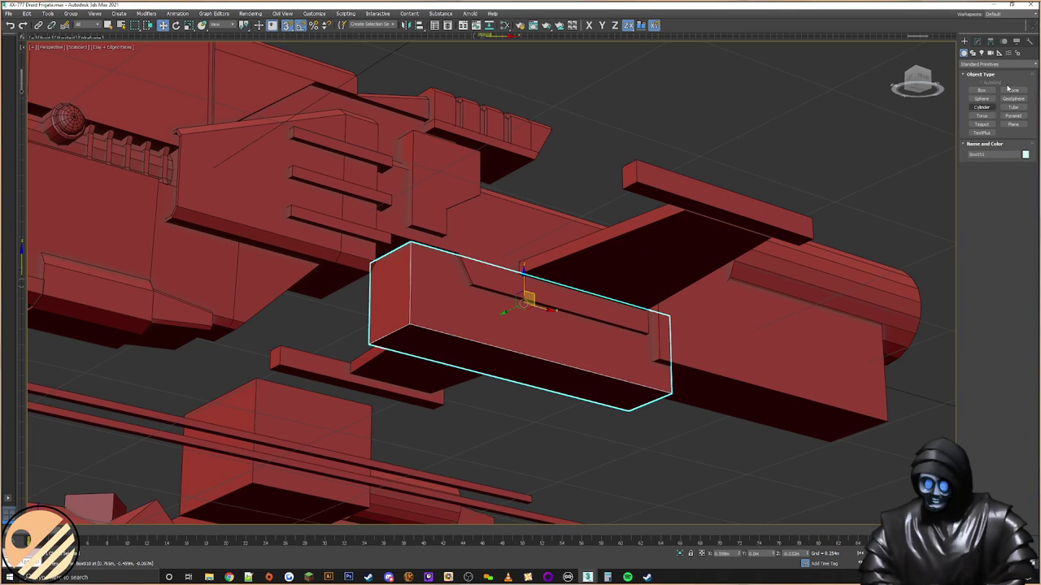
Step: Shorten the narrow lower block by moving its rear vertices forward along X, and raise its bottom vertices along Z to make it shallower
{"action": "left_click", "coordinate": [976, 40]}
{"action": "left_click", "coordinate": [976, 158]}
{"action": "left_click_drag", "start_coordinate": [732, 214], "coordinate": [542, 479]}
{"action": "left_click_drag", "start_coordinate": [668, 370], "coordinate": [466, 303]}
{"action": "middle_click_drag", "start_coordinate": [468, 302], "coordinate": [499, 328], "text": "alt"}
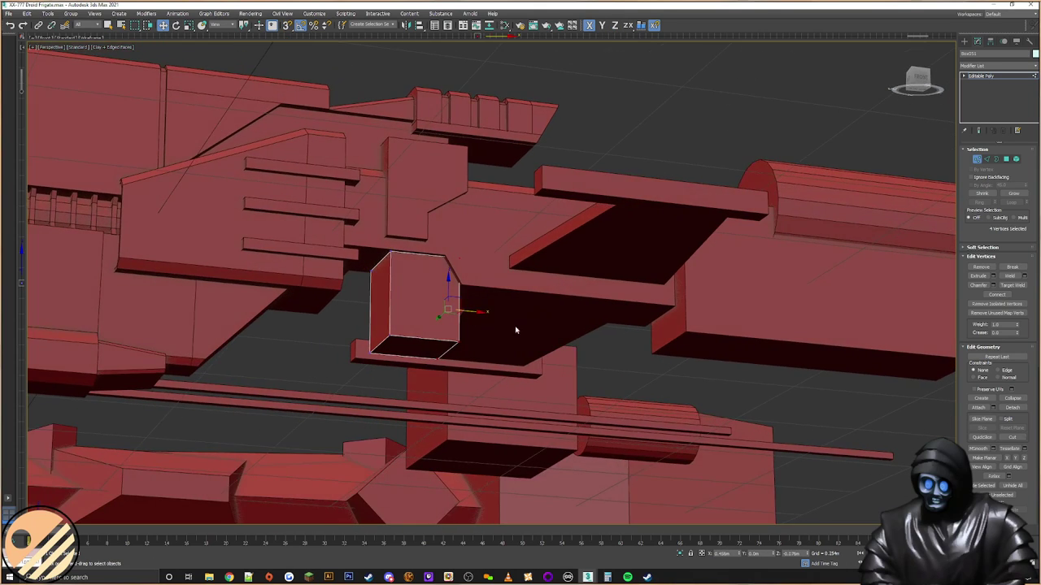
{"action": "left_click_drag", "start_coordinate": [418, 329], "coordinate": [427, 264]}
{"action": "middle_click_drag", "start_coordinate": [427, 264], "coordinate": [504, 239], "text": "alt"}
{"action": "scroll", "coordinate": [477, 266], "scroll_direction": "up", "scroll_amount": 3}
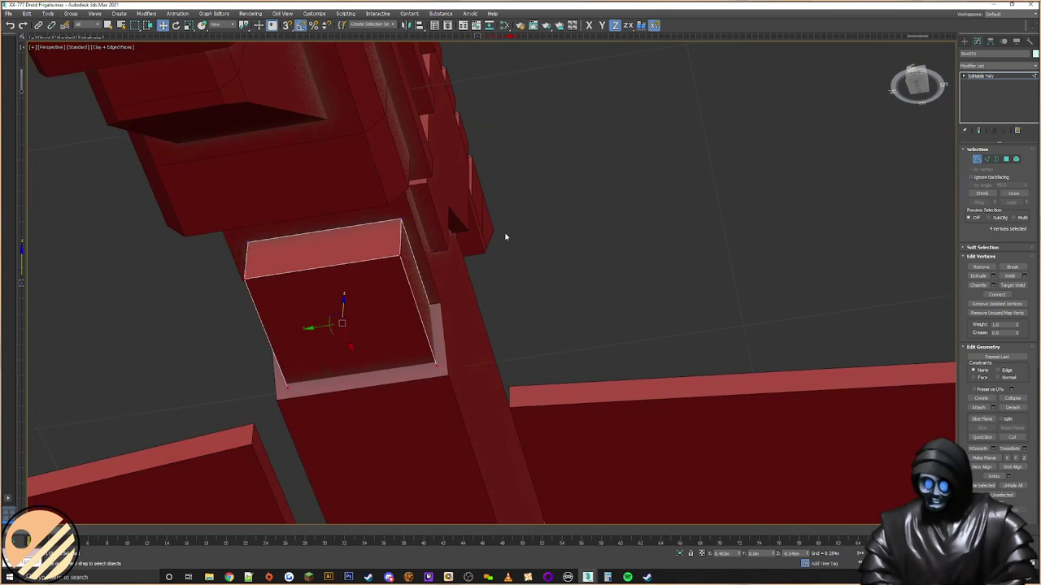
Step: Scale the lower block's vertices along Y to about 91% so it sits narrower beneath the neck block
{"action": "middle_click_drag", "start_coordinate": [308, 312], "coordinate": [359, 336], "text": "alt"}
{"action": "right_click", "coordinate": [379, 290]}
{"action": "left_click", "coordinate": [396, 312]}
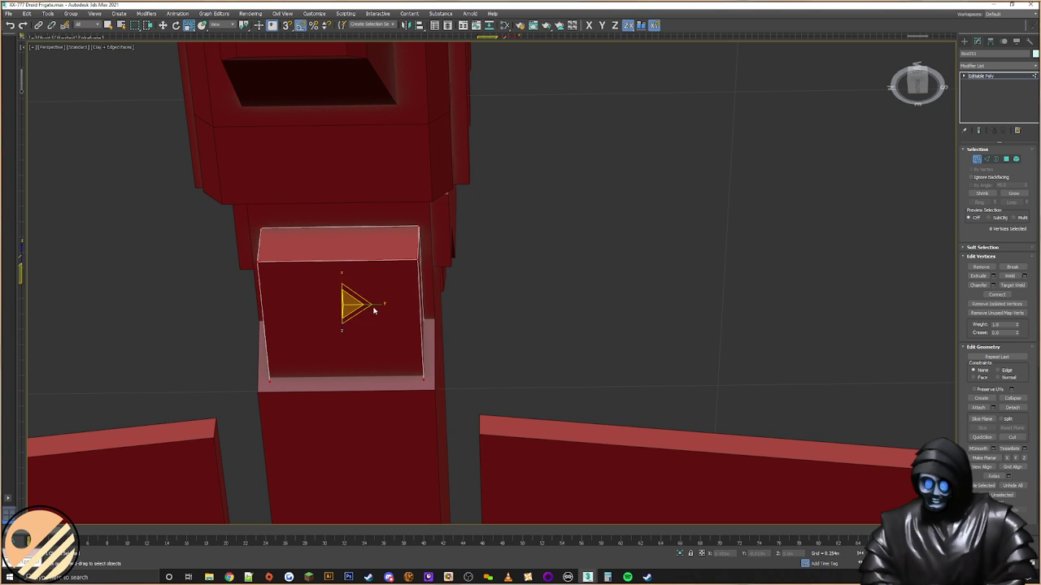
{"action": "left_click_drag", "start_coordinate": [379, 303], "coordinate": [376, 304]}
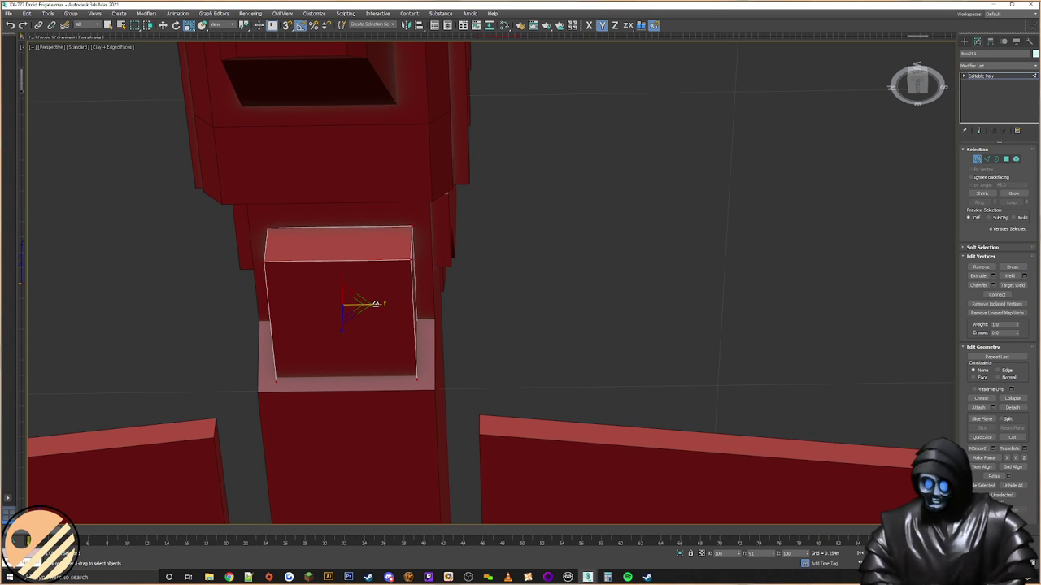
{"action": "middle_click_drag", "start_coordinate": [396, 303], "coordinate": [296, 330], "text": "alt"}
{"action": "middle_click_drag", "start_coordinate": [296, 330], "coordinate": [552, 322]}
{"action": "left_click_drag", "start_coordinate": [534, 295], "coordinate": [490, 346]}
{"action": "right_click", "coordinate": [528, 322]}
{"action": "left_click", "coordinate": [551, 324]}
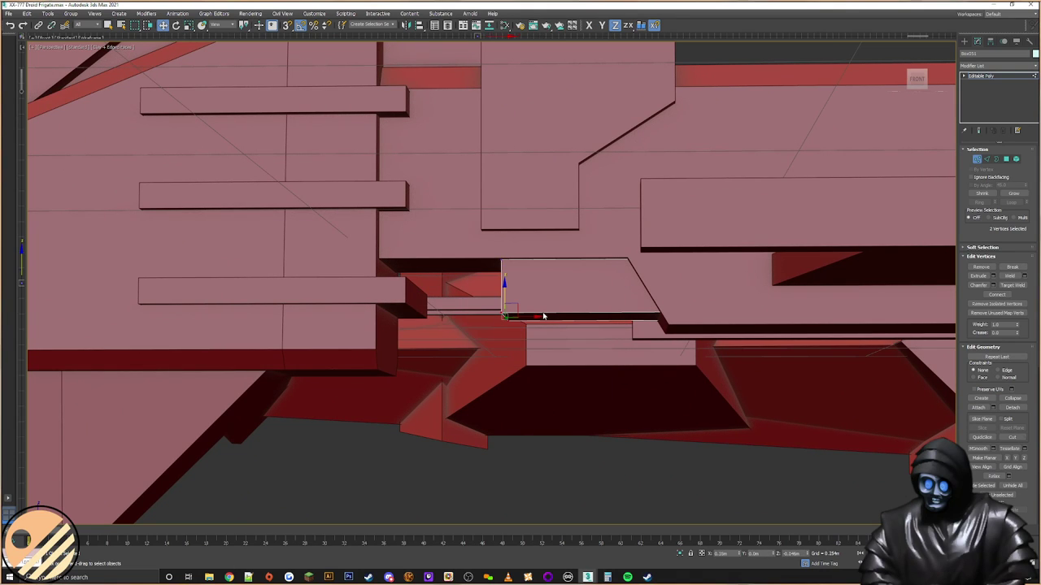
{"action": "middle_click_drag", "start_coordinate": [621, 312], "coordinate": [899, 152], "text": "alt"}
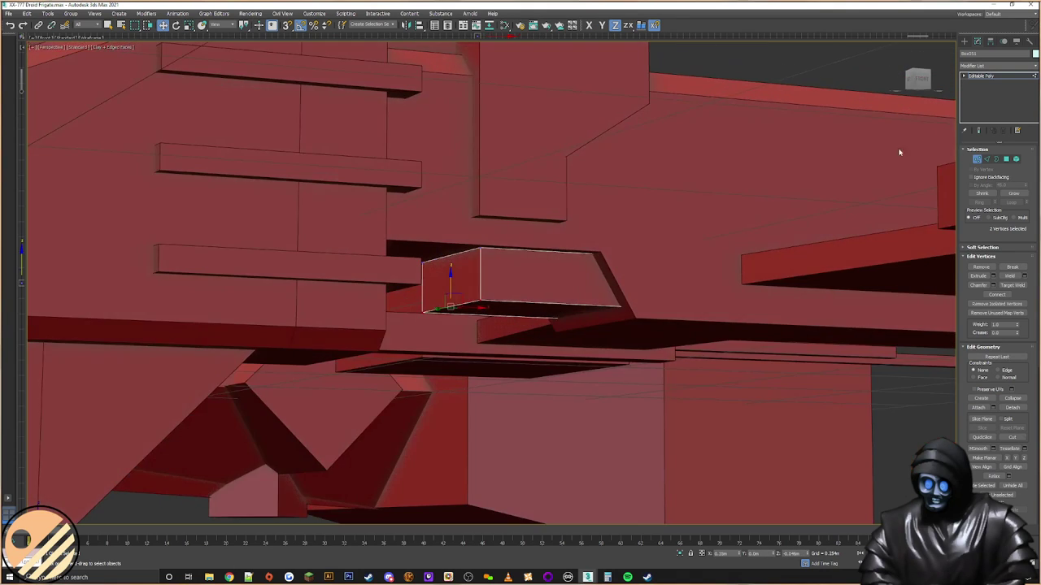
{"action": "left_click", "coordinate": [988, 159]}
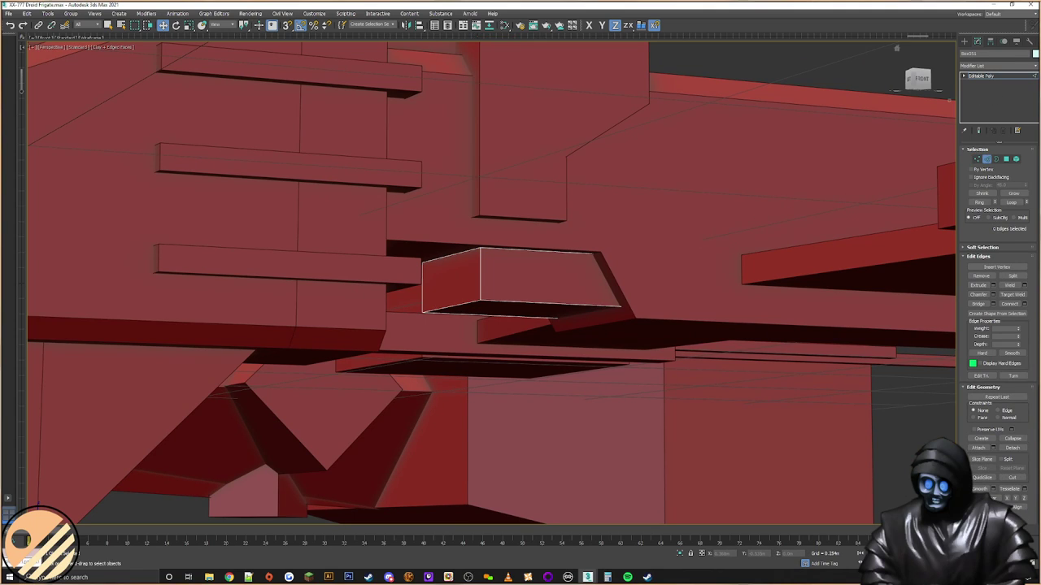
{"action": "left_click", "coordinate": [987, 159]}
Step: Center the lower block's pivot on its geometry
{"action": "left_click", "coordinate": [990, 42]}
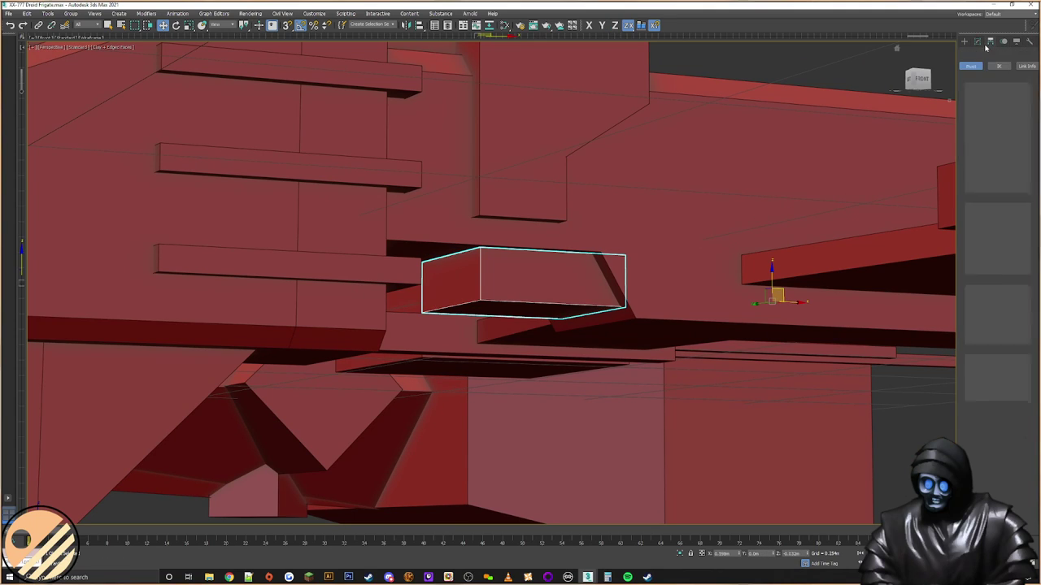
{"action": "left_click", "coordinate": [997, 98]}
{"action": "left_click", "coordinate": [998, 139]}
Step: Reset the lower block's XForm and convert it back to Editable Poly
{"action": "left_click", "coordinate": [1029, 42]}
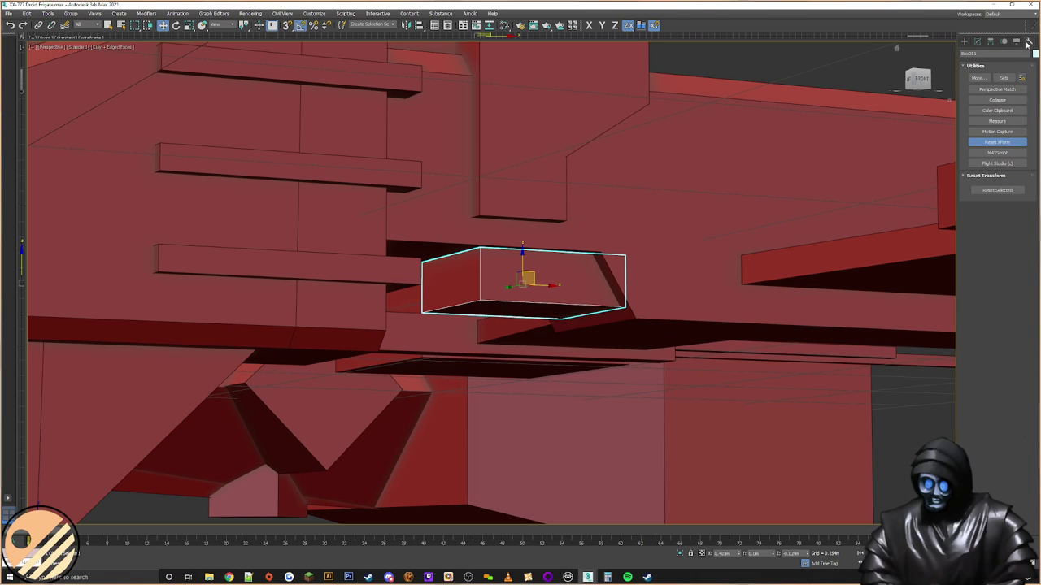
{"action": "left_click", "coordinate": [997, 189]}
{"action": "right_click", "coordinate": [524, 316]}
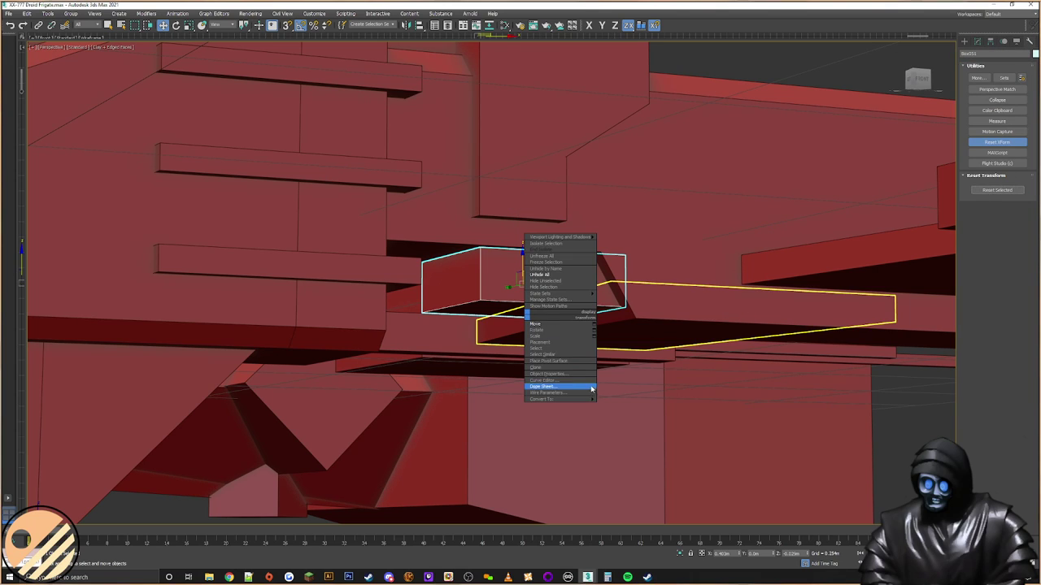
{"action": "left_click", "coordinate": [626, 404]}
Step: Chamfer the two long bottom edges of the lower block with the segment count set to 0
{"action": "left_click", "coordinate": [986, 160]}
{"action": "middle_click_drag", "start_coordinate": [486, 288], "coordinate": [465, 348], "text": "alt"}
{"action": "left_click_drag", "start_coordinate": [501, 353], "coordinate": [498, 299]}
{"action": "middle_click_drag", "start_coordinate": [582, 374], "coordinate": [610, 309], "text": "alt"}
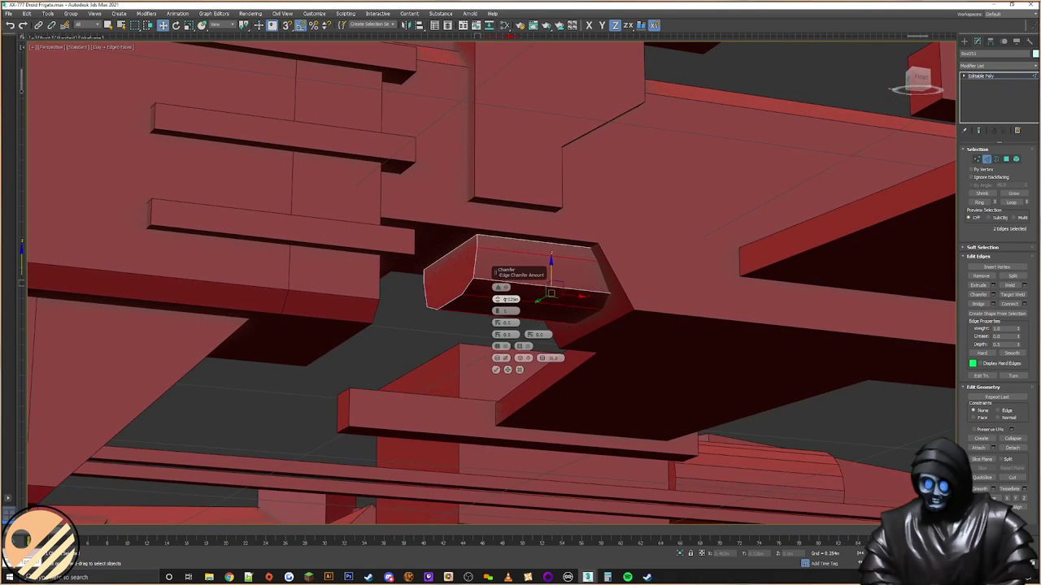
{"action": "left_click", "coordinate": [496, 314]}
{"action": "left_click_drag", "start_coordinate": [494, 302], "coordinate": [485, 305]}
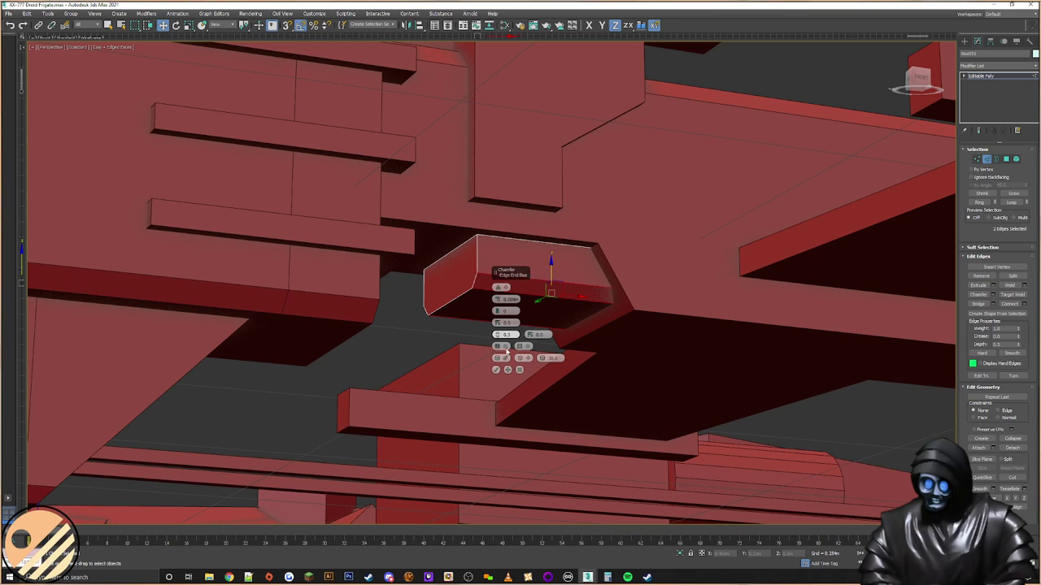
{"action": "left_click", "coordinate": [496, 370]}
{"action": "scroll", "coordinate": [618, 292], "scroll_direction": "down", "scroll_amount": 6}
{"action": "middle_click_drag", "start_coordinate": [632, 295], "coordinate": [590, 349], "text": "alt"}
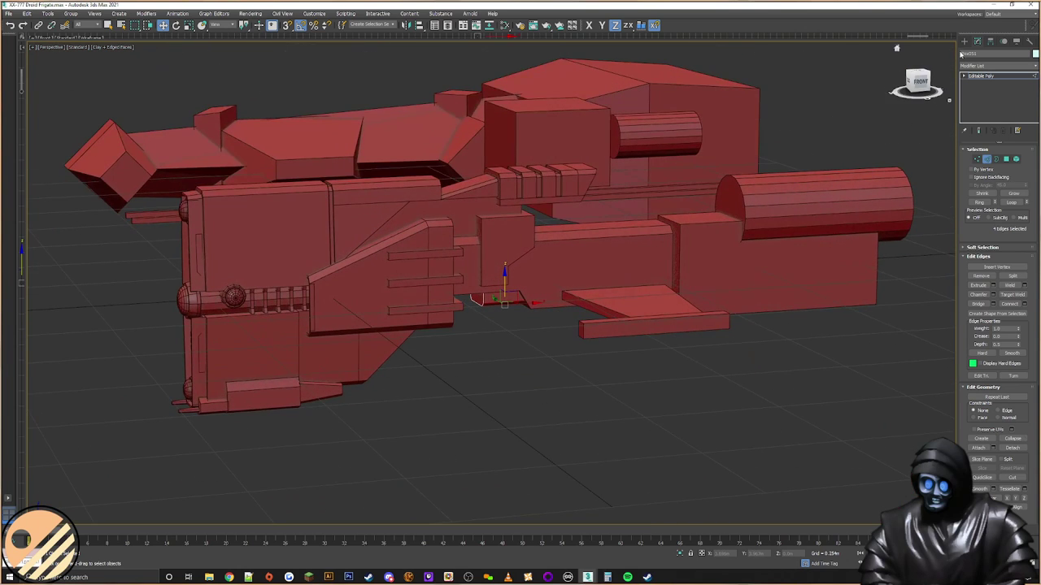
Step: Examine the overall proportions of the front hull and neck from several distances and angles
{"action": "left_click", "coordinate": [965, 41]}
{"action": "scroll", "coordinate": [758, 179], "scroll_direction": "down", "scroll_amount": 6}
{"action": "mouse_move", "coordinate": [663, 230]}
{"action": "middle_mouse_down", "text": "alt"}
{"action": "mouse_move", "coordinate": [714, 222]}
{"action": "mouse_move", "coordinate": [642, 211]}
{"action": "mouse_move", "coordinate": [619, 240]}
{"action": "mouse_move", "coordinate": [648, 249]}
{"action": "mouse_move", "coordinate": [690, 202]}
{"action": "mouse_move", "coordinate": [651, 202]}
{"action": "mouse_move", "coordinate": [652, 235]}
{"action": "middle_mouse_up", "text": "alt"}
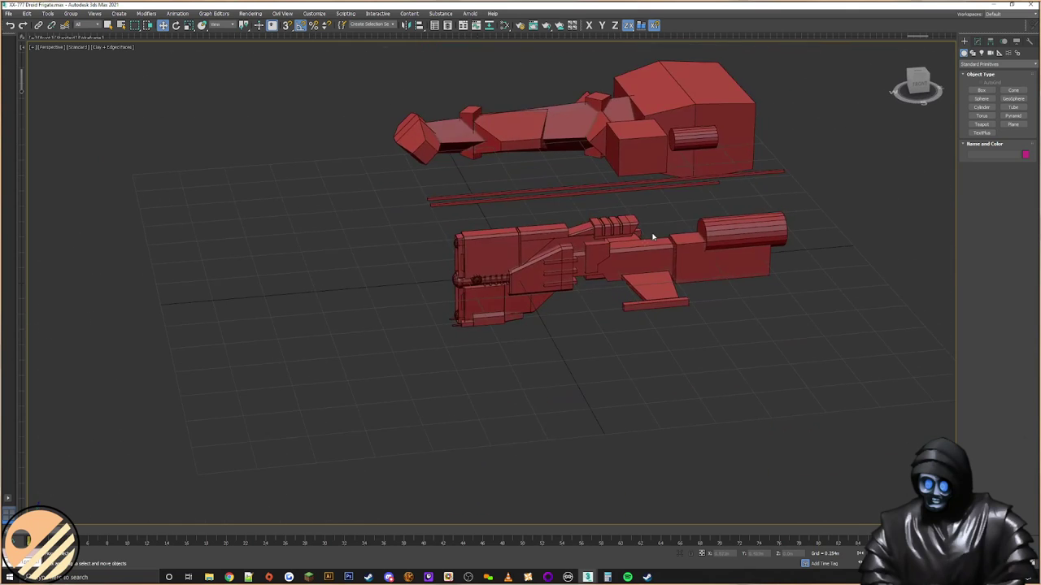
{"action": "scroll", "coordinate": [652, 235], "scroll_direction": "up", "scroll_amount": 4}
{"action": "scroll", "coordinate": [546, 280], "scroll_direction": "up", "scroll_amount": 3}
{"action": "middle_click_drag", "start_coordinate": [545, 281], "coordinate": [528, 260], "text": "alt"}
{"action": "scroll", "coordinate": [529, 259], "scroll_direction": "down", "scroll_amount": 5}
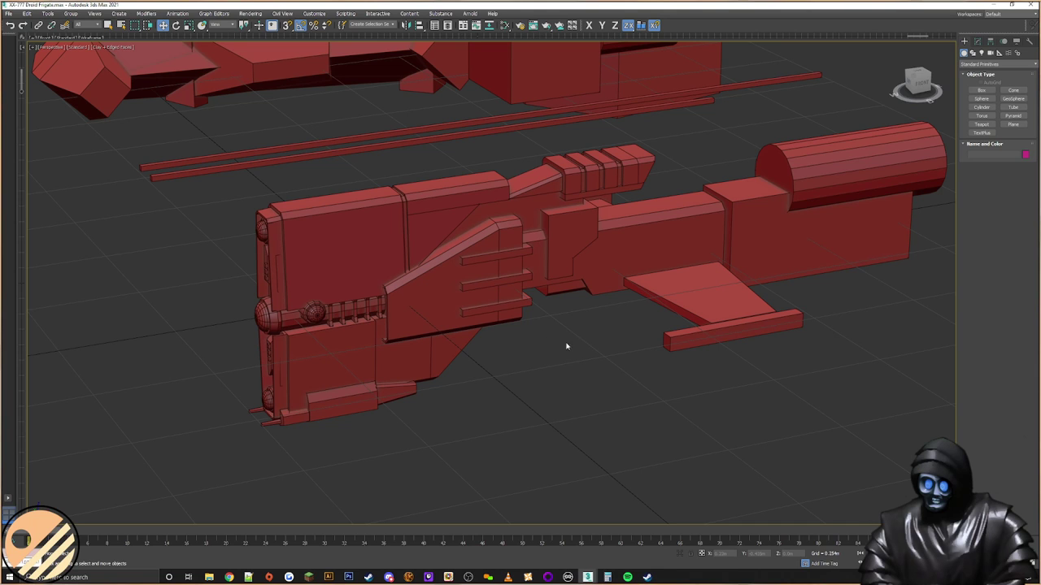
{"action": "scroll", "coordinate": [478, 300], "scroll_direction": "up", "scroll_amount": 3}
{"action": "left_click", "coordinate": [477, 300]}
{"action": "middle_click_drag", "start_coordinate": [626, 325], "coordinate": [593, 323]}
{"action": "middle_click_drag", "start_coordinate": [648, 291], "coordinate": [670, 285]}
Step: Select the side block at the foot of the front hull and check its pivot placement
{"action": "left_click", "coordinate": [331, 348]}
{"action": "middle_click_drag", "start_coordinate": [332, 348], "coordinate": [569, 309], "text": "alt"}
{"action": "left_click", "coordinate": [991, 42]}
{"action": "left_click", "coordinate": [998, 97]}
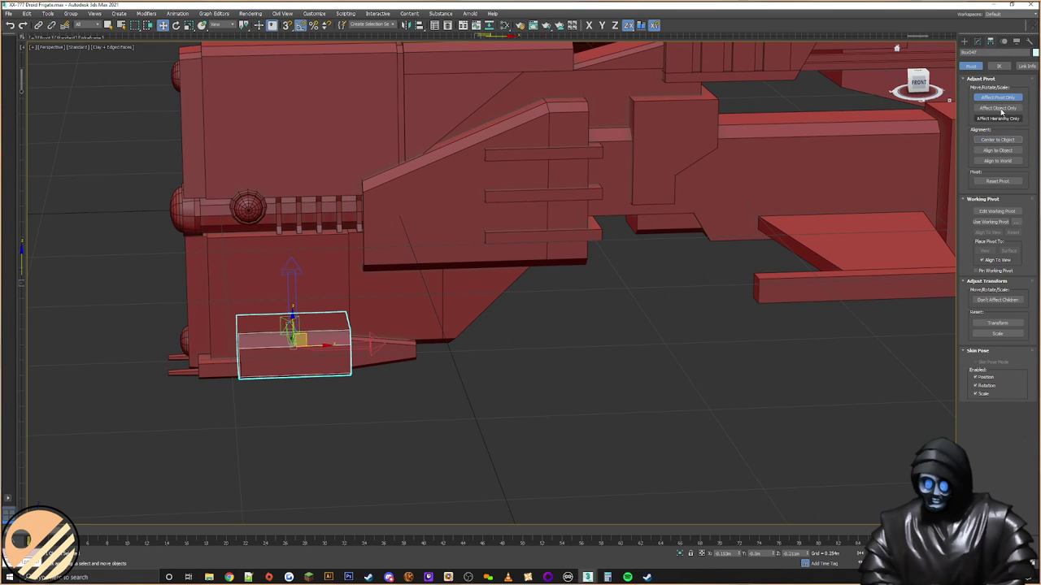
{"action": "left_click", "coordinate": [965, 43]}
Step: Reset the XForm of the stepped bracket block that wraps around the neck
{"action": "middle_click_drag", "start_coordinate": [601, 216], "coordinate": [519, 305]}
{"action": "left_click", "coordinate": [605, 333]}
{"action": "scroll", "coordinate": [518, 304], "scroll_direction": "down", "scroll_amount": 2}
{"action": "middle_click_drag", "start_coordinate": [623, 298], "coordinate": [432, 238], "text": "alt"}
{"action": "left_click", "coordinate": [432, 238]}
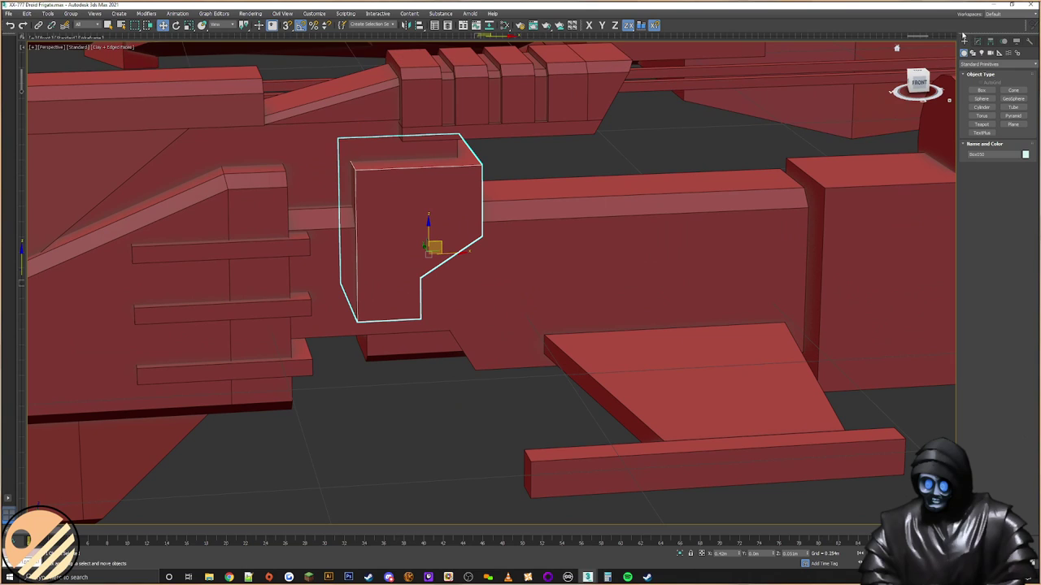
{"action": "left_click", "coordinate": [1028, 45]}
{"action": "left_click", "coordinate": [1028, 46]}
{"action": "left_click", "coordinate": [997, 142]}
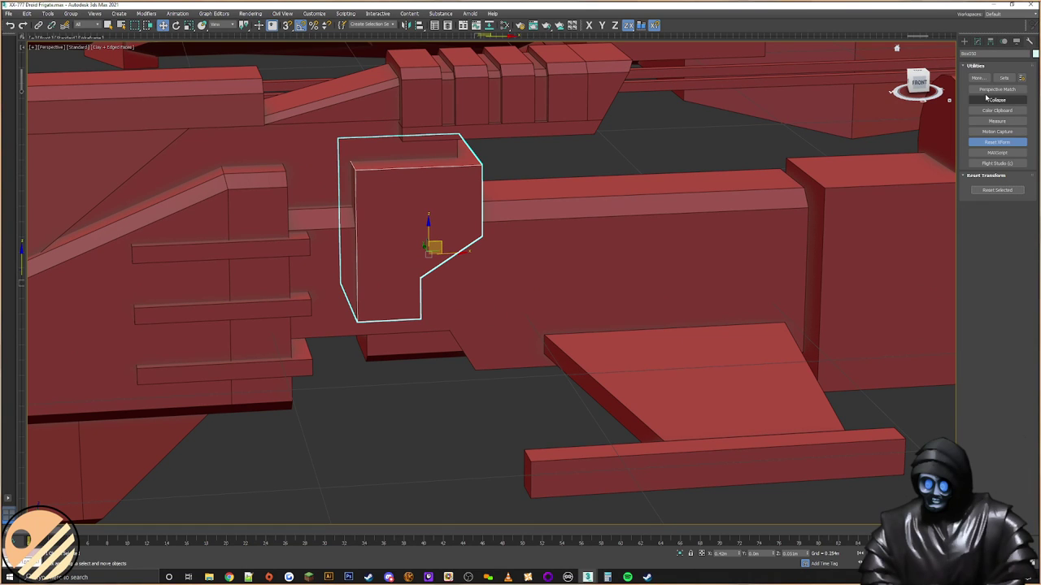
{"action": "middle_click_drag", "start_coordinate": [547, 172], "coordinate": [622, 120], "text": "alt"}
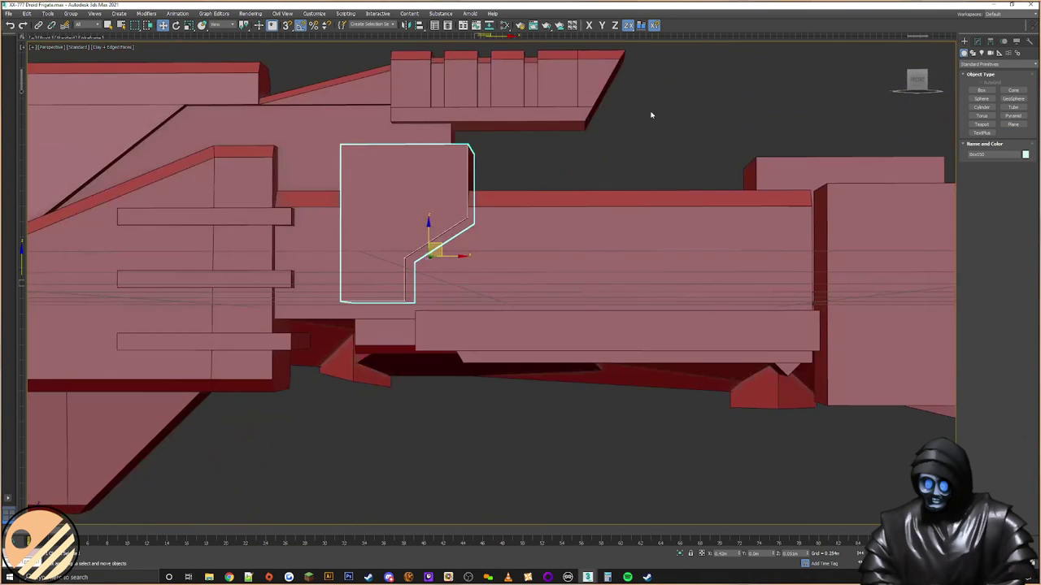
Step: Center the bracket block's pivot on its geometry and convert the block back to Editable Poly
{"action": "left_click", "coordinate": [991, 42]}
{"action": "left_click", "coordinate": [999, 99]}
{"action": "left_click", "coordinate": [1003, 140]}
{"action": "left_click", "coordinate": [965, 42]}
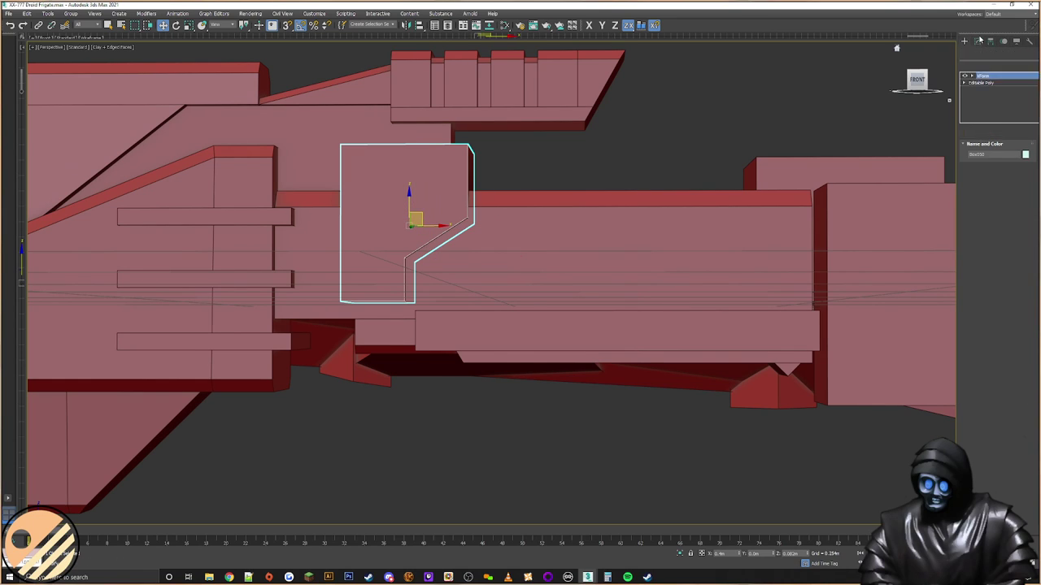
{"action": "right_click", "coordinate": [420, 169]}
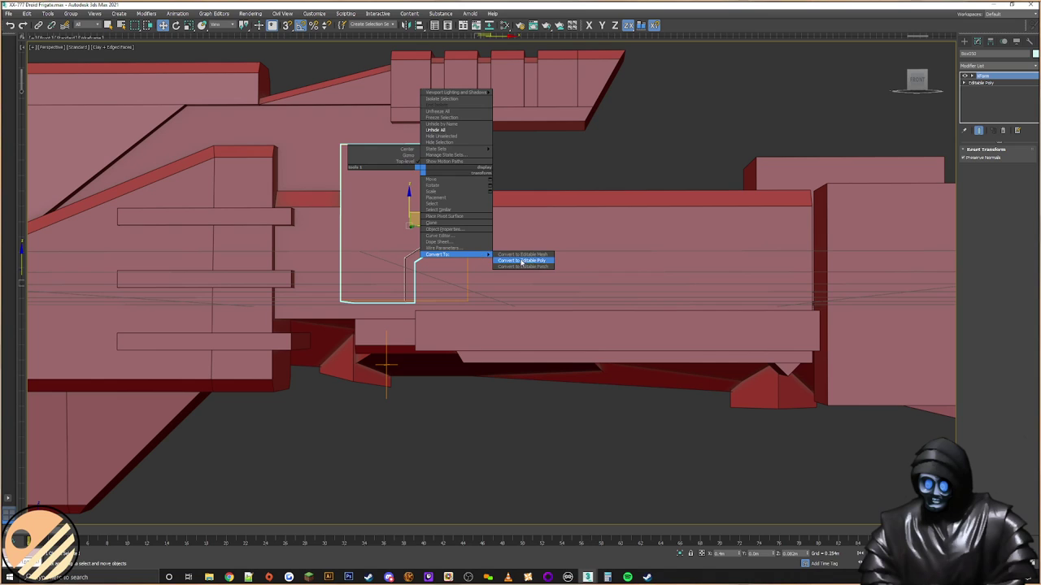
{"action": "left_click", "coordinate": [521, 260]}
Step: Chamfer the two upper side edges of the neck's bracket block with the segment count set to 0
{"action": "middle_click_drag", "start_coordinate": [445, 172], "coordinate": [545, 249]}
{"action": "left_click_drag", "start_coordinate": [545, 249], "coordinate": [559, 202]}
{"action": "left_click", "coordinate": [994, 295]}
{"action": "middle_click_drag", "start_coordinate": [611, 245], "coordinate": [656, 257], "text": "alt"}
{"action": "left_click", "coordinate": [497, 314]}
{"action": "left_click_drag", "start_coordinate": [497, 300], "coordinate": [487, 303]}
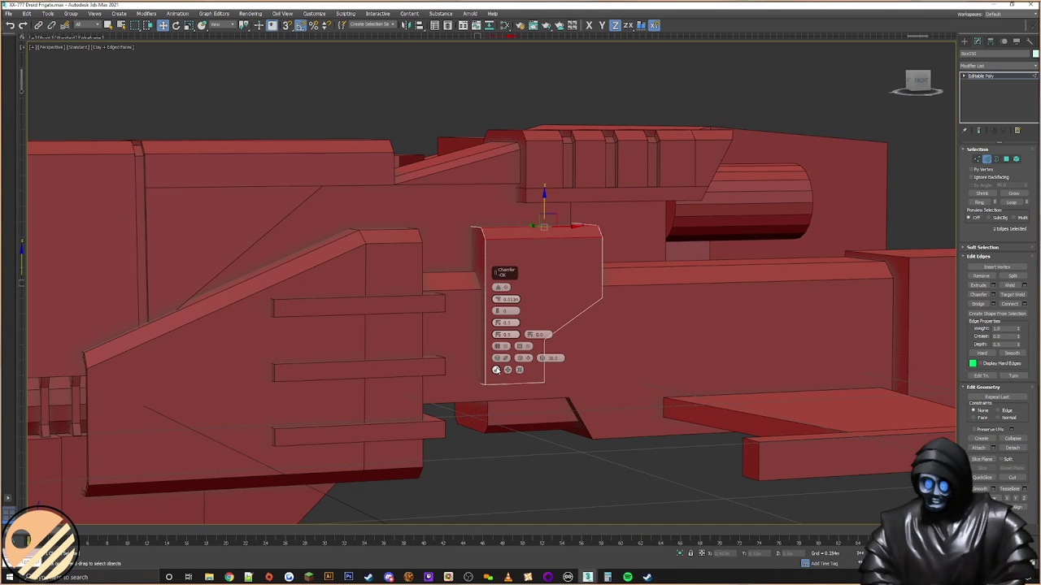
{"action": "left_click", "coordinate": [496, 370]}
{"action": "scroll", "coordinate": [606, 256], "scroll_direction": "up", "scroll_amount": 4}
{"action": "scroll", "coordinate": [600, 249], "scroll_direction": "down", "scroll_amount": 4}
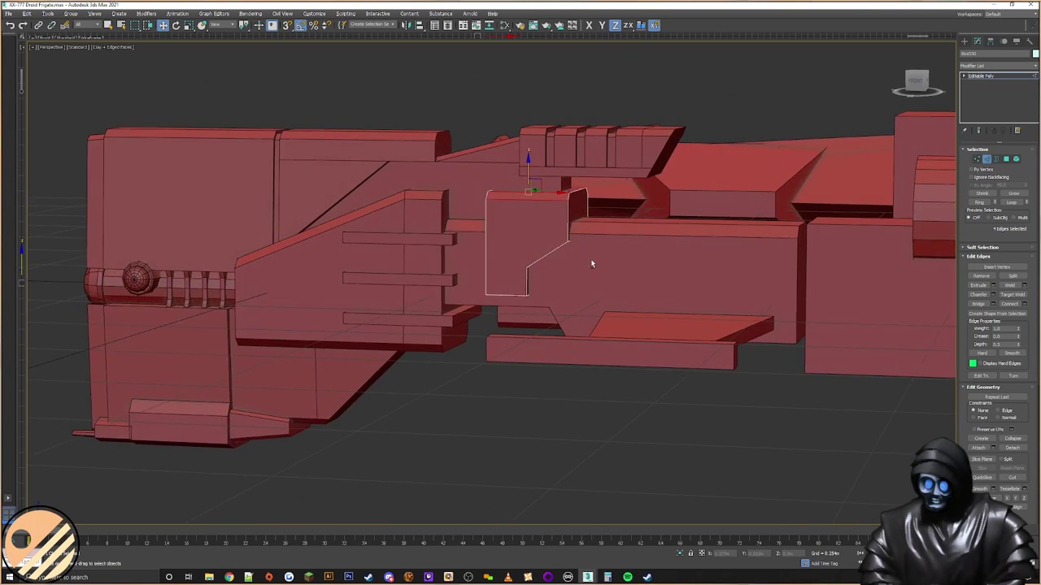
Step: Clone the rear hull block as a copy placed forward and down, below the neck between the wings
{"action": "scroll", "coordinate": [488, 257], "scroll_direction": "up", "scroll_amount": 4}
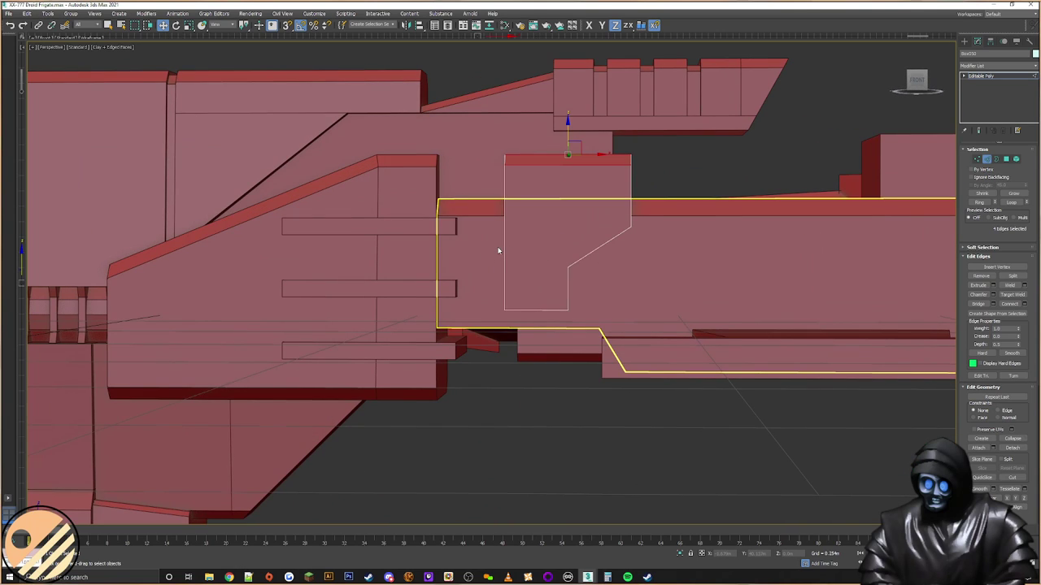
{"action": "mouse_move", "coordinate": [618, 245]}
{"action": "middle_mouse_down"}
{"action": "mouse_move", "coordinate": [524, 221]}
{"action": "mouse_move", "coordinate": [487, 246]}
{"action": "mouse_move", "coordinate": [457, 248]}
{"action": "mouse_move", "coordinate": [478, 242]}
{"action": "mouse_move", "coordinate": [499, 253]}
{"action": "middle_mouse_up"}
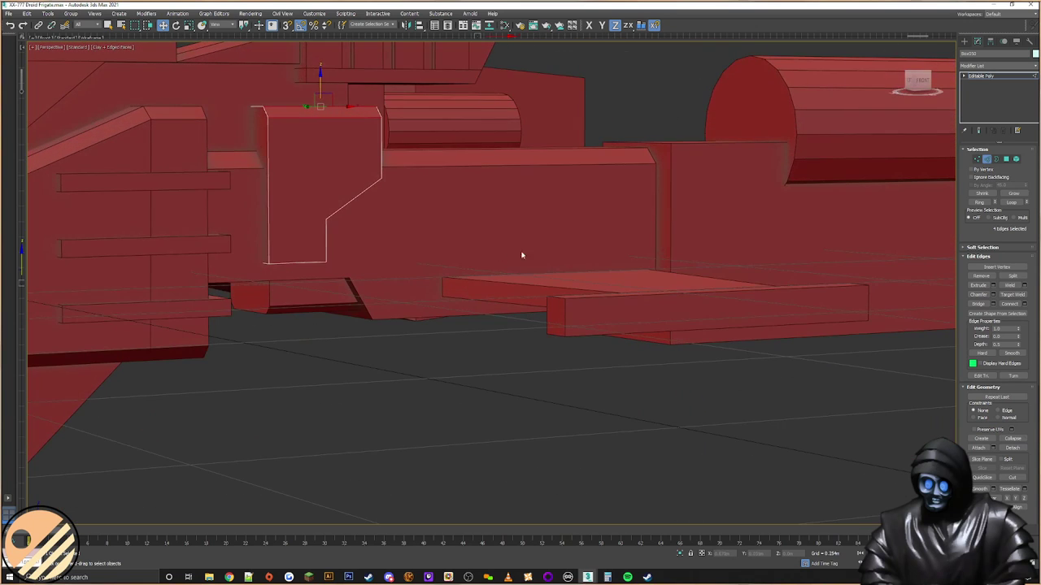
{"action": "left_click", "coordinate": [967, 43]}
{"action": "scroll", "coordinate": [653, 186], "scroll_direction": "down", "scroll_amount": 5}
{"action": "left_click", "coordinate": [685, 202]}
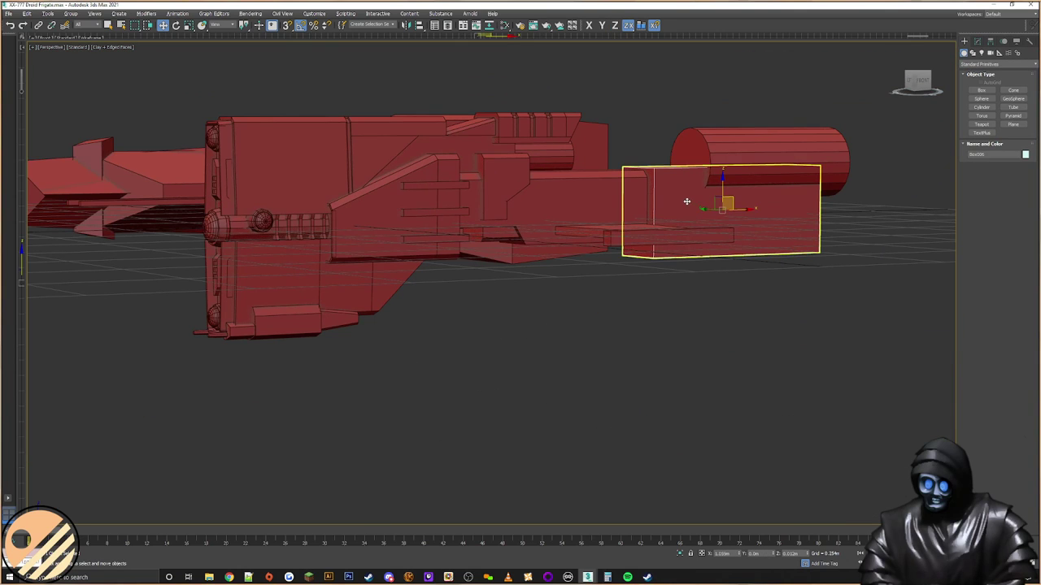
{"action": "middle_click_drag", "start_coordinate": [686, 202], "coordinate": [676, 187], "text": "alt"}
{"action": "mouse_move", "coordinate": [724, 209]}
{"action": "left_mouse_down", "text": "shift"}
{"action": "mouse_move", "coordinate": [514, 257]}
{"action": "mouse_move", "coordinate": [560, 257]}
{"action": "left_mouse_up", "text": "shift"}
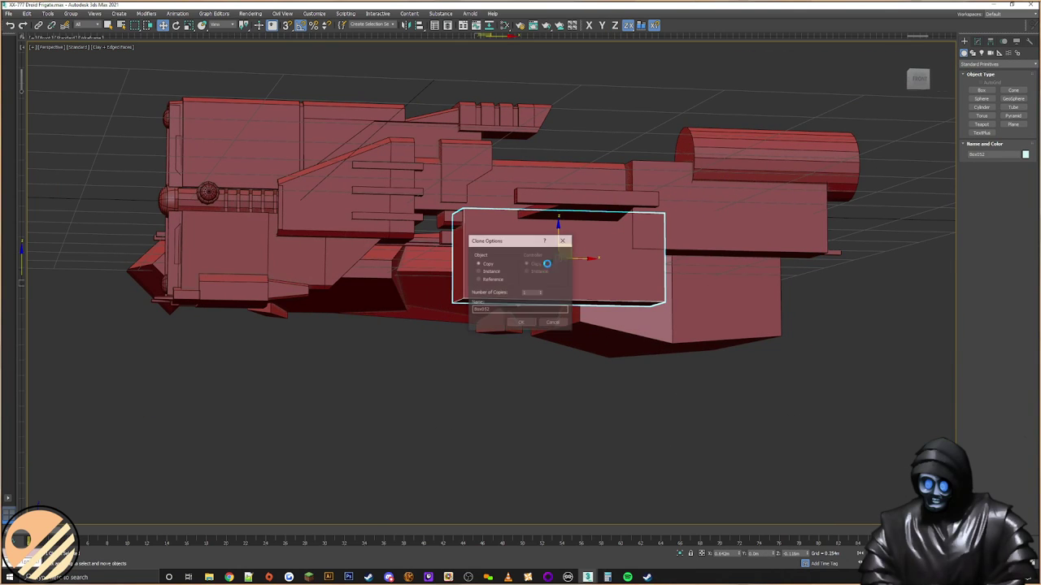
{"action": "left_click", "coordinate": [521, 324]}
Step: Scale the new copy along Y to flatten it into a thin vertical plate under the neck
{"action": "right_click", "coordinate": [563, 259]}
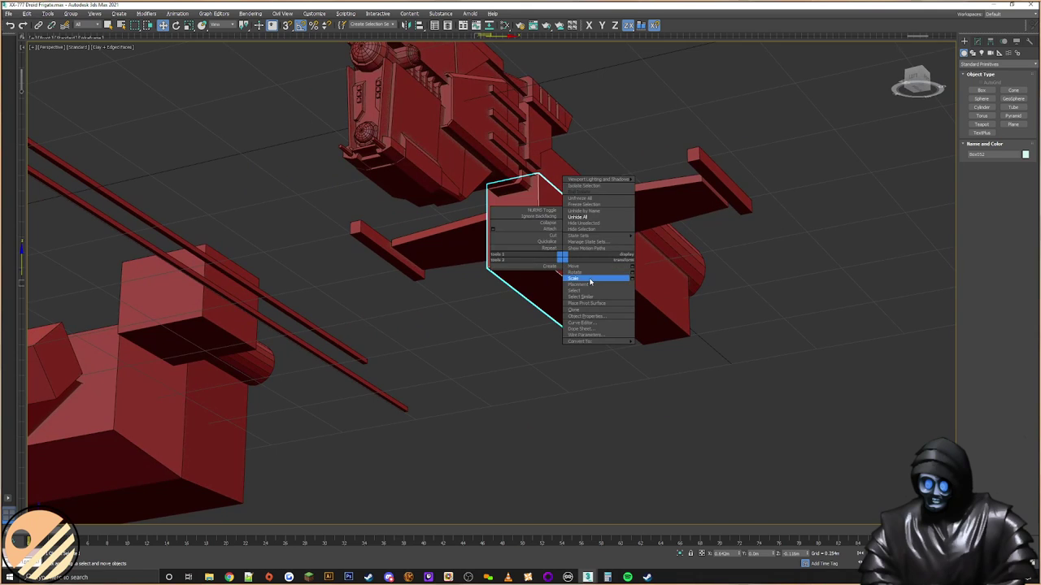
{"action": "left_click", "coordinate": [594, 280]}
{"action": "left_click_drag", "start_coordinate": [582, 257], "coordinate": [399, 277]}
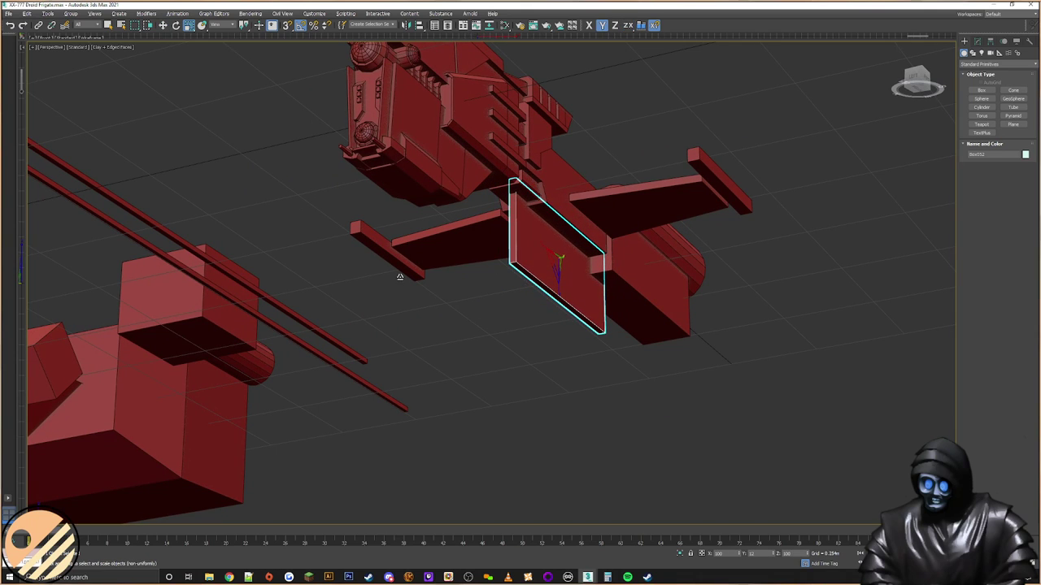
{"action": "middle_click_drag", "start_coordinate": [399, 276], "coordinate": [598, 312], "text": "alt"}
Step: Shorten the vertical plate by moving the four vertices of its rear end forward along X
{"action": "left_click", "coordinate": [977, 41]}
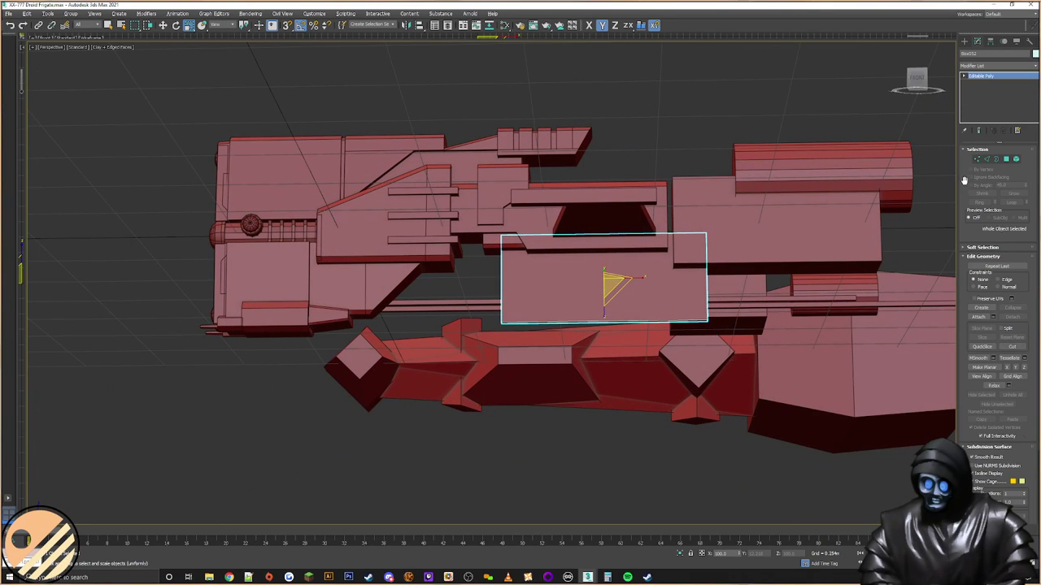
{"action": "left_click", "coordinate": [976, 162]}
{"action": "scroll", "coordinate": [693, 229], "scroll_direction": "up", "scroll_amount": 3}
{"action": "right_click", "coordinate": [709, 292]}
{"action": "left_click", "coordinate": [726, 301]}
{"action": "left_click_drag", "start_coordinate": [716, 300], "coordinate": [587, 322]}
{"action": "middle_click_drag", "start_coordinate": [588, 322], "coordinate": [620, 339]}
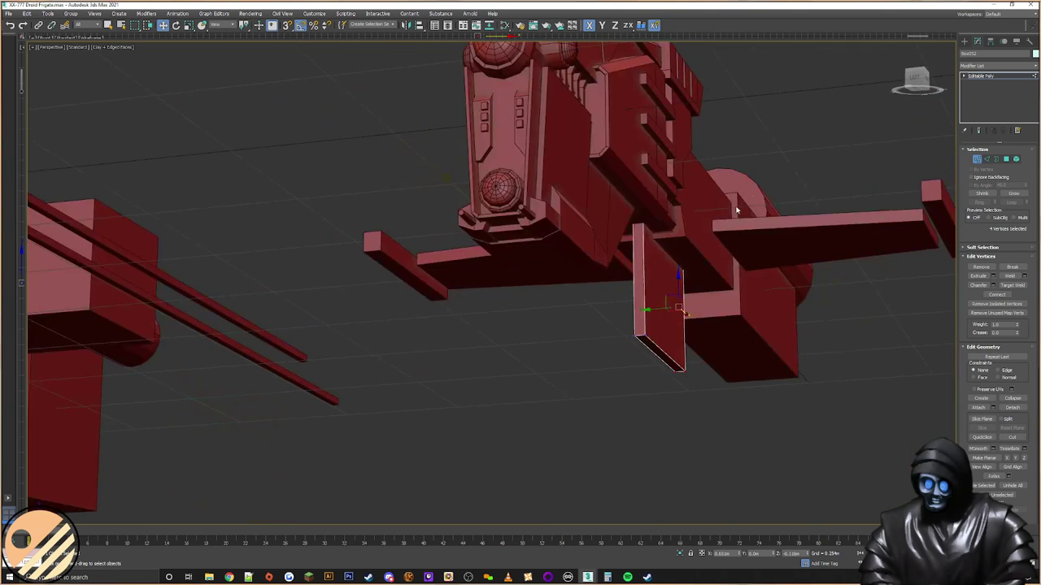
Step: Scale the vertical plate's vertices along Y to make the plate even thinner
{"action": "right_click", "coordinate": [666, 295]}
{"action": "left_click", "coordinate": [713, 315]}
{"action": "left_click_drag", "start_coordinate": [689, 285], "coordinate": [669, 286]}
{"action": "middle_click_drag", "start_coordinate": [668, 287], "coordinate": [595, 298], "text": "alt"}
{"action": "middle_click_drag", "start_coordinate": [595, 298], "coordinate": [511, 325]}
{"action": "left_click", "coordinate": [487, 390]}
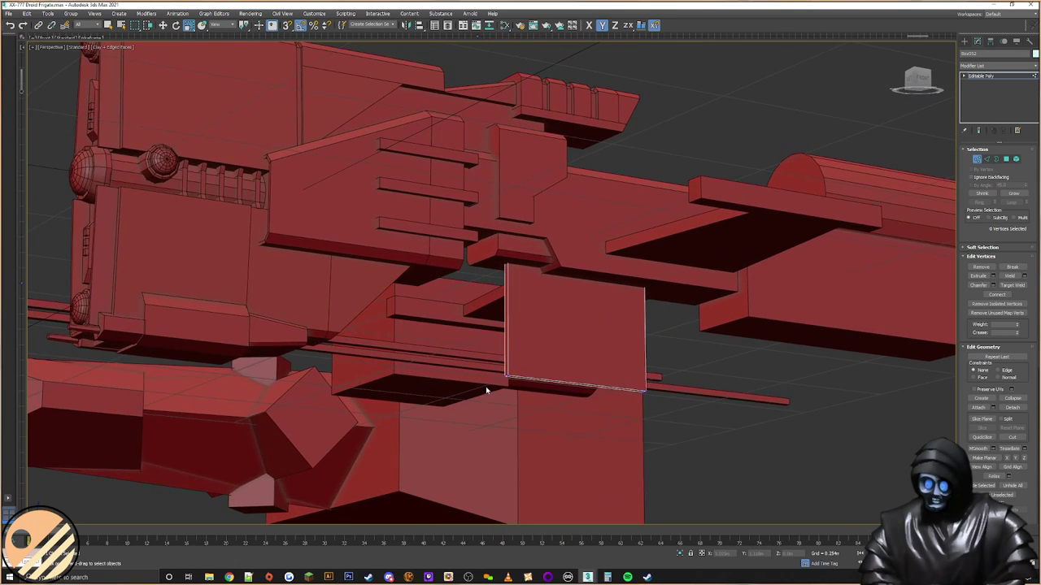
Step: Connect the plate's front vertical edges with a horizontal edge, and connect their lower halves with a second one
{"action": "left_click", "coordinate": [987, 159]}
{"action": "left_click", "coordinate": [505, 303]}
{"action": "left_click", "coordinate": [1018, 304]}
{"action": "middle_click_drag", "start_coordinate": [536, 310], "coordinate": [498, 306], "text": "alt"}
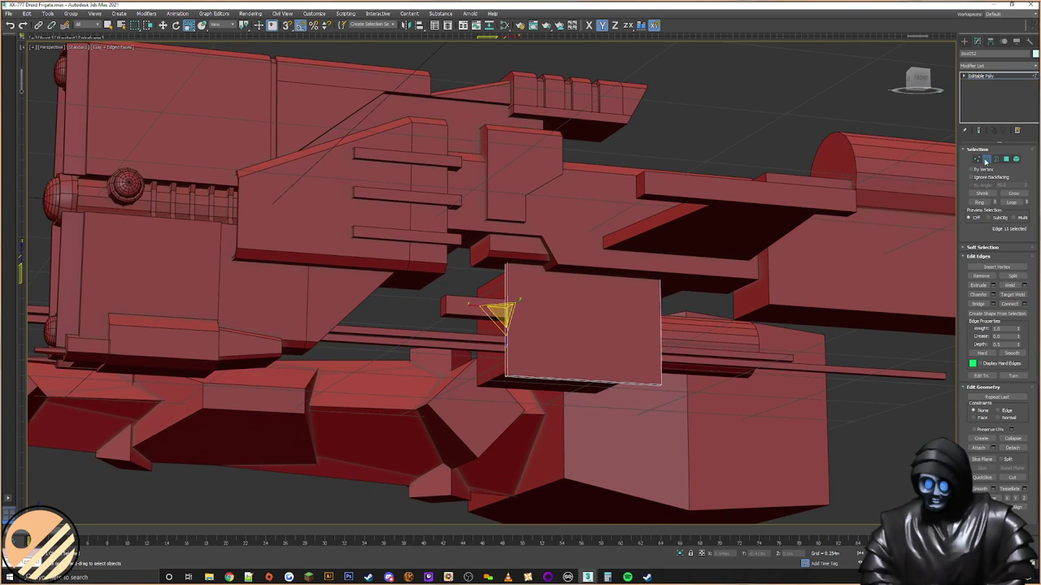
{"action": "left_click_drag", "start_coordinate": [448, 333], "coordinate": [524, 343]}
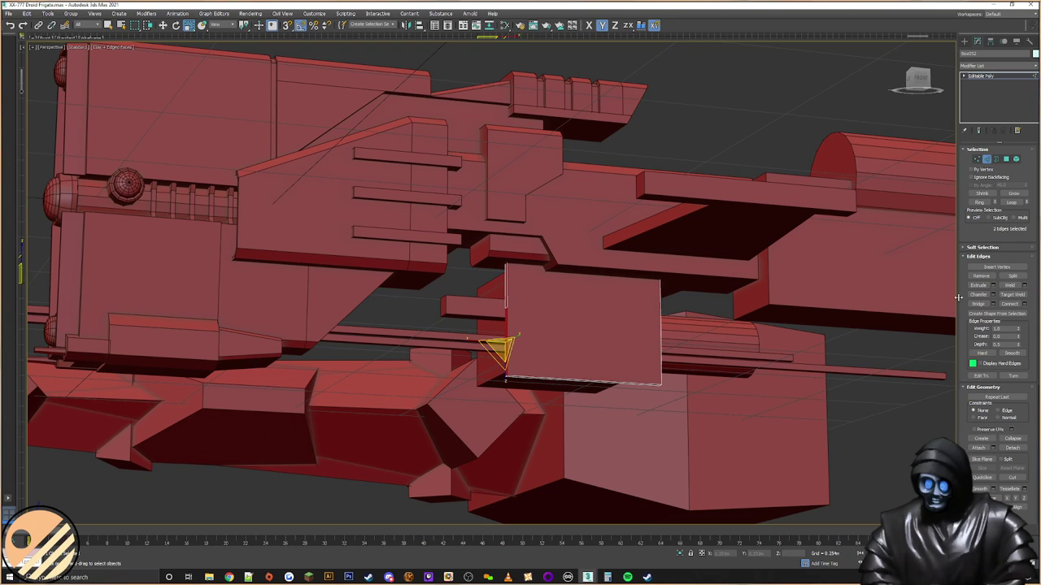
{"action": "left_click", "coordinate": [1016, 305]}
{"action": "middle_click_drag", "start_coordinate": [682, 315], "coordinate": [643, 310], "text": "alt"}
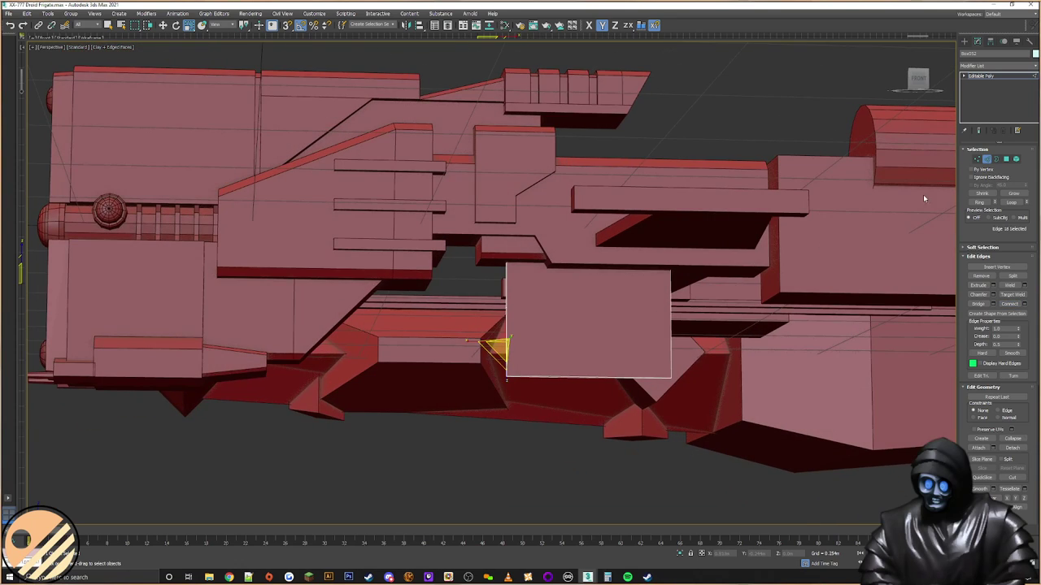
Step: Move the fin's two upper front corner vertices slightly forward along X
{"action": "left_click", "coordinate": [977, 159]}
{"action": "middle_click_drag", "start_coordinate": [529, 318], "coordinate": [465, 348], "text": "alt"}
{"action": "scroll", "coordinate": [469, 346], "scroll_direction": "down", "scroll_amount": 5}
{"action": "scroll", "coordinate": [475, 349], "scroll_direction": "up", "scroll_amount": 5}
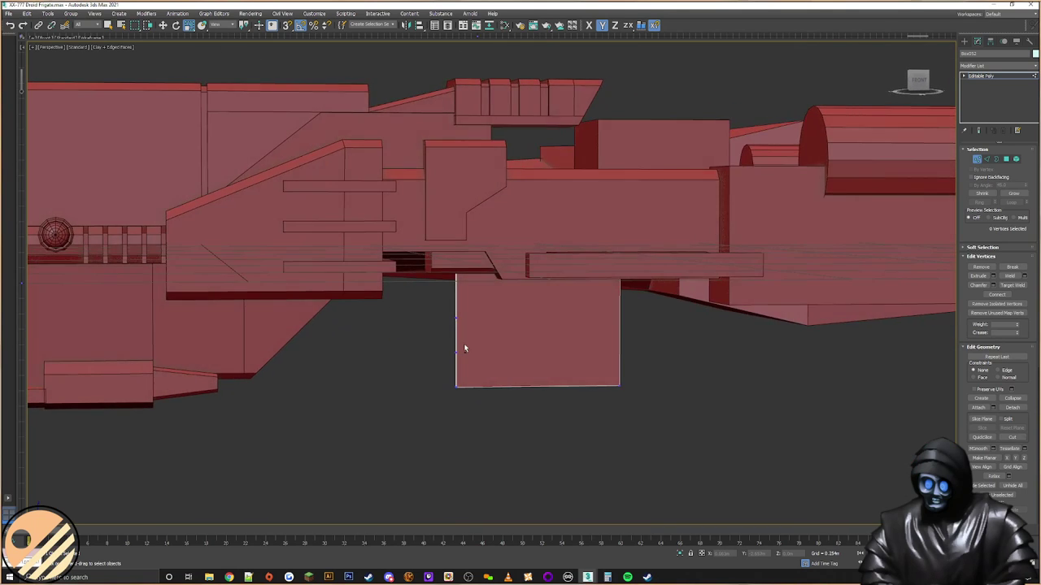
{"action": "scroll", "coordinate": [465, 348], "scroll_direction": "up", "scroll_amount": 2}
{"action": "left_click_drag", "start_coordinate": [515, 174], "coordinate": [362, 245]}
{"action": "middle_click_drag", "start_coordinate": [420, 255], "coordinate": [586, 205], "text": "alt"}
{"action": "left_click_drag", "start_coordinate": [467, 188], "coordinate": [329, 230]}
{"action": "right_click", "coordinate": [556, 188]}
{"action": "left_click", "coordinate": [589, 196]}
{"action": "left_click_drag", "start_coordinate": [574, 175], "coordinate": [418, 260]}
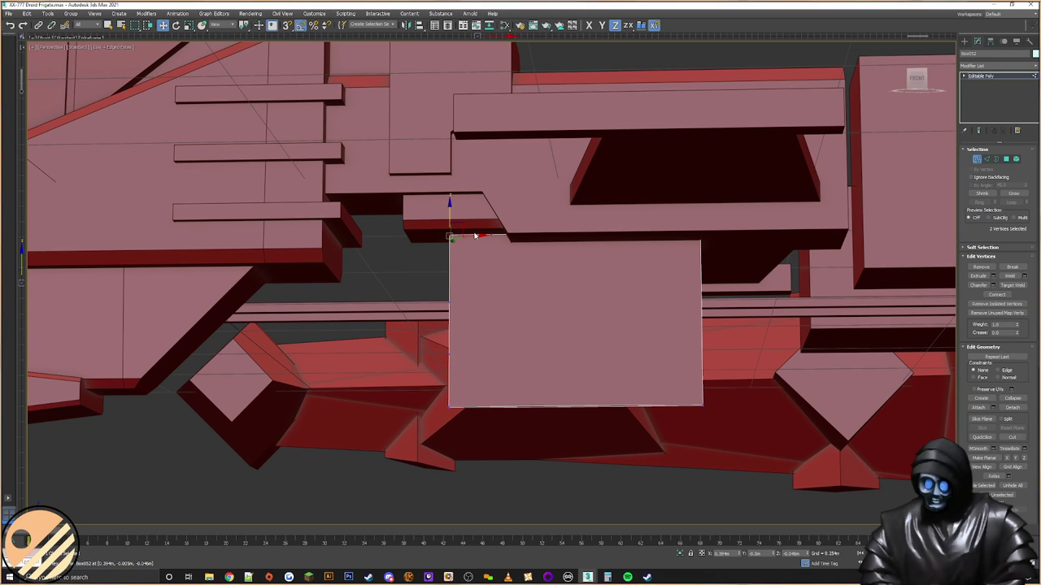
{"action": "left_click_drag", "start_coordinate": [473, 236], "coordinate": [464, 237]}
Step: Slide the fin's lower front vertices rearward along X to slant the upper front edge, and raise the bottom vertices along Z
{"action": "left_click_drag", "start_coordinate": [396, 435], "coordinate": [397, 433]}
{"action": "left_click_drag", "start_coordinate": [473, 354], "coordinate": [569, 331]}
{"action": "left_click_drag", "start_coordinate": [741, 314], "coordinate": [524, 431]}
{"action": "left_click_drag", "start_coordinate": [599, 362], "coordinate": [605, 328]}
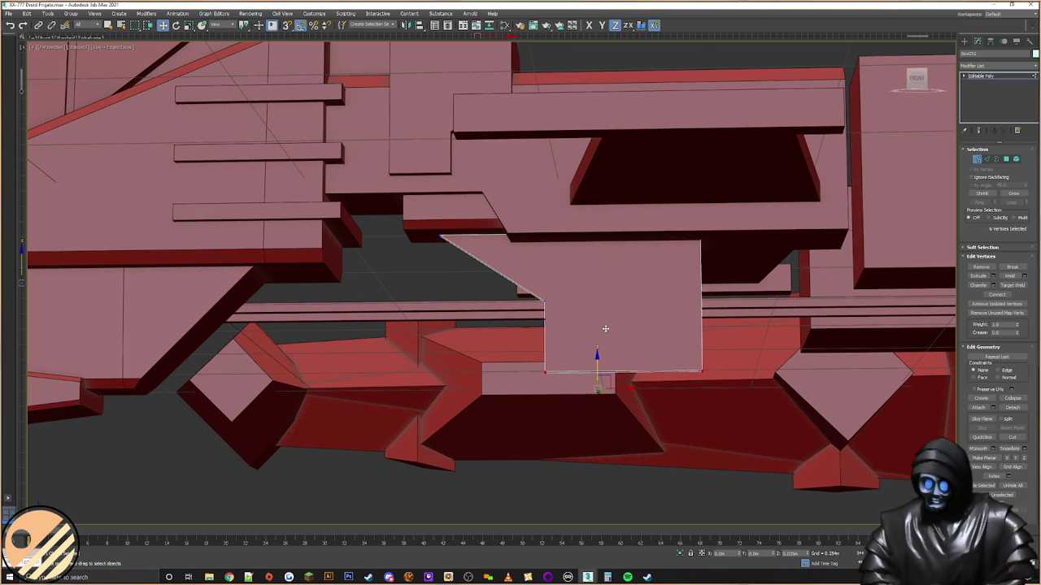
Step: Move the fin's rear end vertices rearward along X, and move the upper rear corner further so the rear edge slants
{"action": "left_click_drag", "start_coordinate": [723, 210], "coordinate": [666, 399]}
{"action": "left_click_drag", "start_coordinate": [725, 300], "coordinate": [739, 298]}
{"action": "left_click_drag", "start_coordinate": [769, 178], "coordinate": [691, 287]}
{"action": "left_click_drag", "start_coordinate": [743, 231], "coordinate": [767, 234]}
Step: Lower the fin's lower-middle front vertices towards the bottom corner, and slide the bottom front vertices rearward to form a shallow point
{"action": "left_click", "coordinate": [544, 302]}
{"action": "middle_click_drag", "start_coordinate": [544, 305], "coordinate": [542, 346], "text": "alt"}
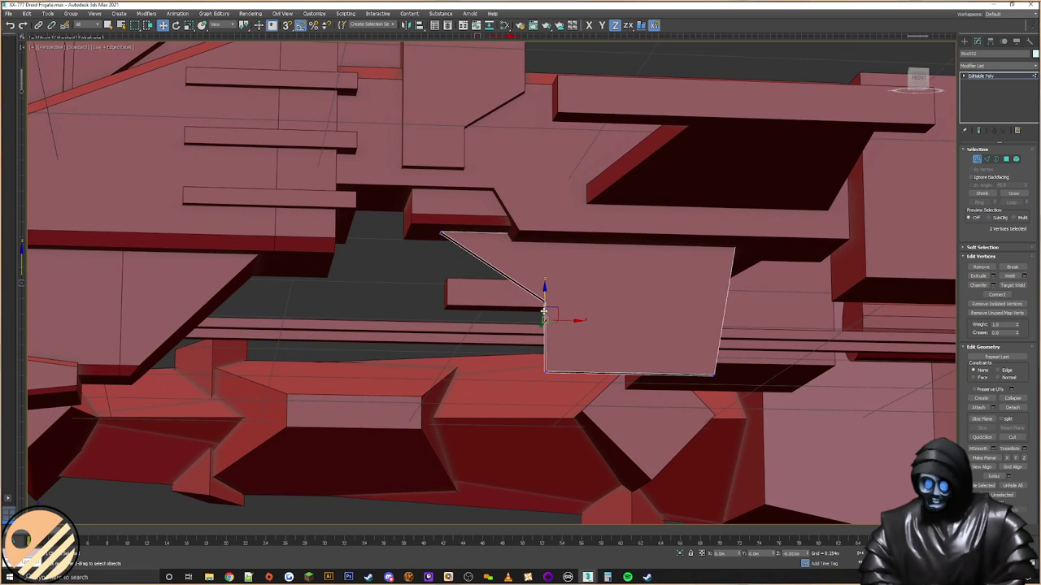
{"action": "left_click_drag", "start_coordinate": [542, 347], "coordinate": [547, 391]}
{"action": "scroll", "coordinate": [554, 380], "scroll_direction": "up", "scroll_amount": 5}
{"action": "middle_click_drag", "start_coordinate": [554, 381], "coordinate": [481, 382]}
{"action": "scroll", "coordinate": [478, 379], "scroll_direction": "down", "scroll_amount": 5}
{"action": "left_click_drag", "start_coordinate": [421, 373], "coordinate": [420, 370]}
{"action": "left_click_drag", "start_coordinate": [436, 368], "coordinate": [512, 369]}
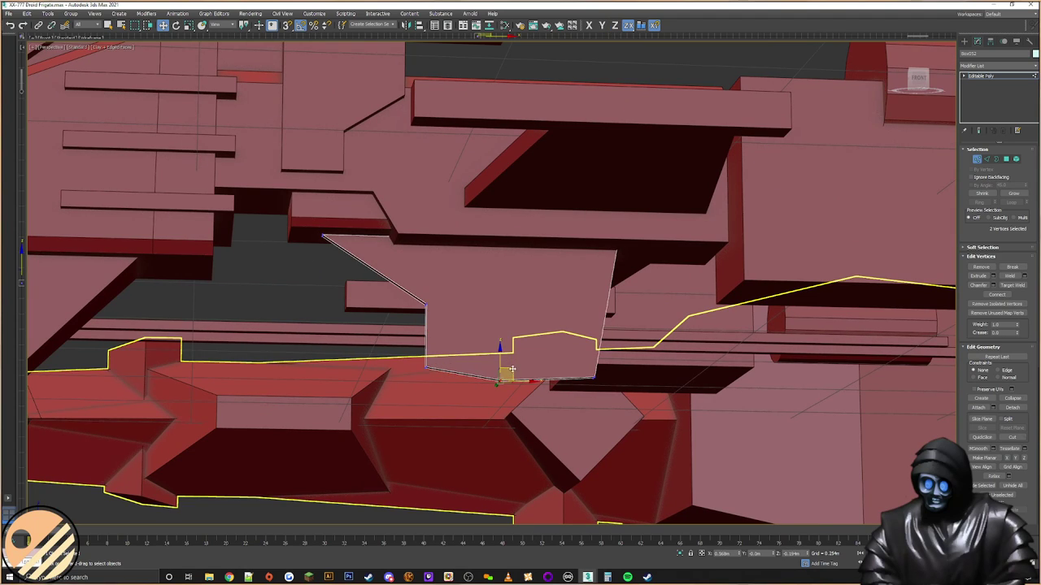
Step: Lower the fin's six bottom vertices along Z and shift them slightly forward along X
{"action": "middle_click_drag", "start_coordinate": [448, 363], "coordinate": [625, 218], "text": "alt"}
{"action": "mouse_move", "coordinate": [550, 287]}
{"action": "middle_mouse_down", "text": "alt"}
{"action": "mouse_move", "coordinate": [574, 298]}
{"action": "mouse_move", "coordinate": [562, 300]}
{"action": "middle_mouse_up", "text": "alt"}
{"action": "scroll", "coordinate": [566, 302], "scroll_direction": "down", "scroll_amount": 5}
{"action": "scroll", "coordinate": [561, 301], "scroll_direction": "up", "scroll_amount": 4}
{"action": "left_click_drag", "start_coordinate": [651, 349], "coordinate": [505, 306]}
{"action": "mouse_move", "coordinate": [563, 312]}
{"action": "middle_mouse_down", "text": "alt"}
{"action": "mouse_move", "coordinate": [662, 336]}
{"action": "mouse_move", "coordinate": [556, 304]}
{"action": "middle_mouse_up", "text": "alt"}
{"action": "left_click", "coordinate": [560, 308]}
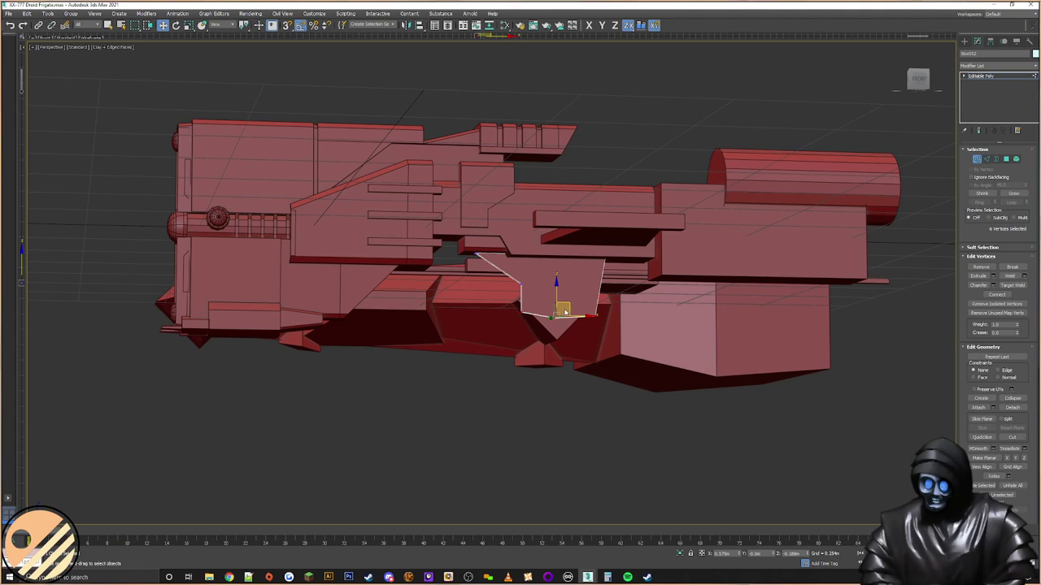
{"action": "left_click_drag", "start_coordinate": [559, 295], "coordinate": [562, 305]}
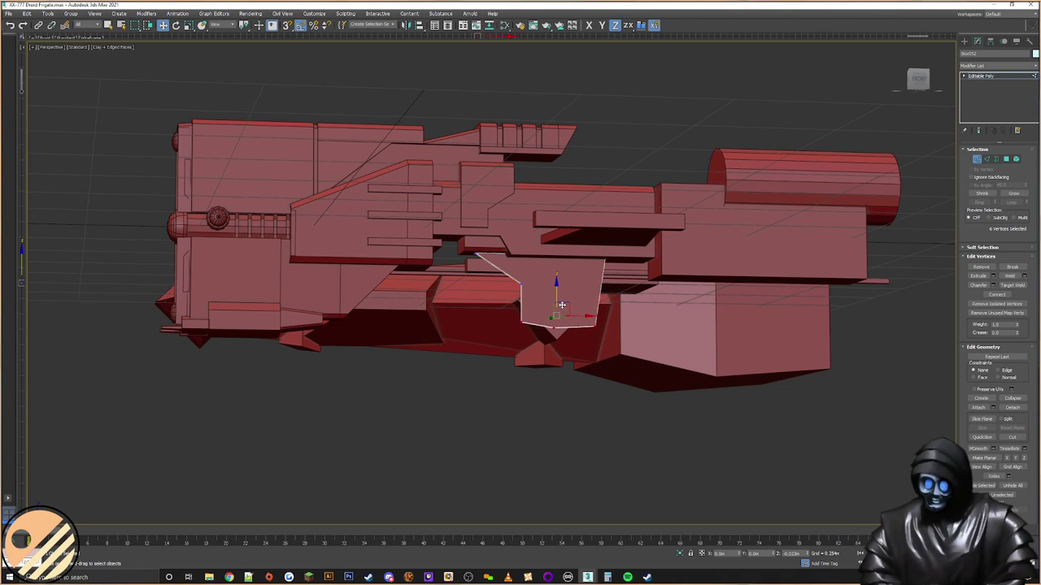
{"action": "middle_click_drag", "start_coordinate": [551, 298], "coordinate": [553, 309], "text": "alt"}
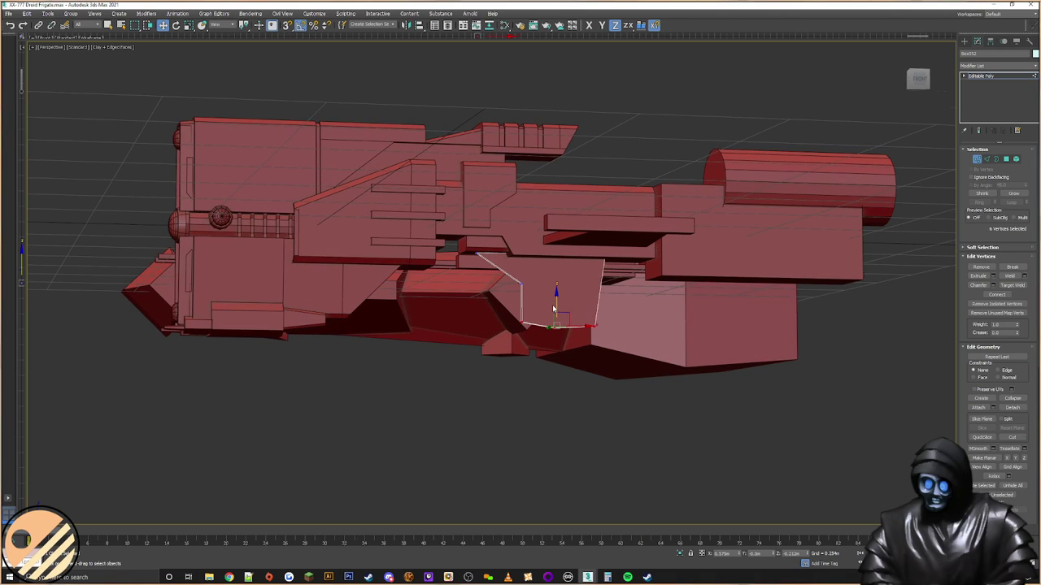
{"action": "left_click_drag", "start_coordinate": [515, 335], "coordinate": [514, 334]}
{"action": "left_click_drag", "start_coordinate": [549, 303], "coordinate": [545, 303]}
Step: Lower the fin's six bottom vertices a little further along Z to lengthen the fin
{"action": "left_click", "coordinate": [587, 335]}
{"action": "middle_click_drag", "start_coordinate": [588, 335], "coordinate": [517, 335], "text": "alt"}
{"action": "scroll", "coordinate": [617, 350], "scroll_direction": "down", "scroll_amount": 4}
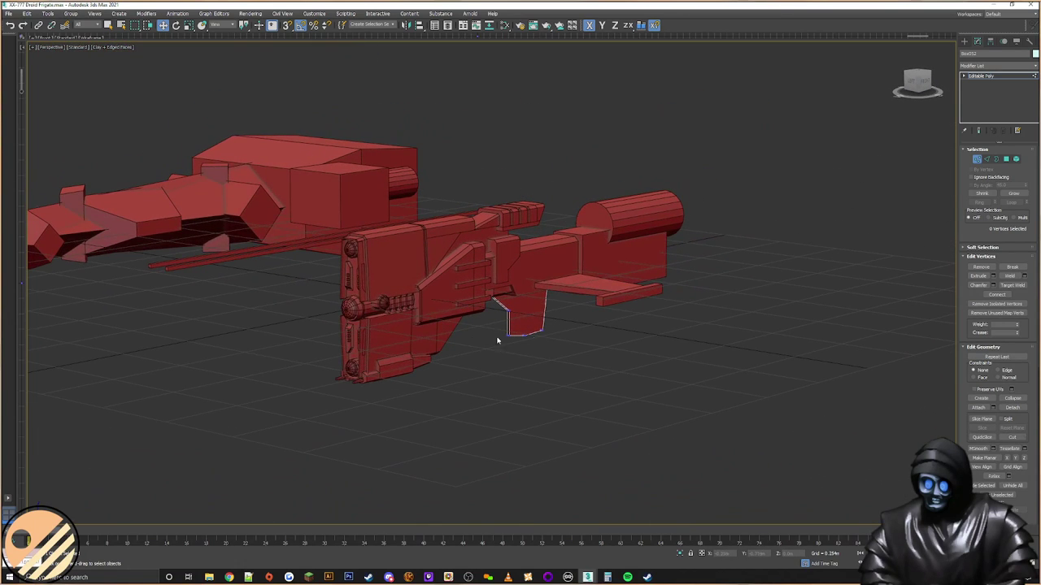
{"action": "middle_click_drag", "start_coordinate": [356, 383], "coordinate": [351, 358], "text": "alt"}
{"action": "scroll", "coordinate": [494, 328], "scroll_direction": "up", "scroll_amount": 4}
{"action": "left_click_drag", "start_coordinate": [597, 325], "coordinate": [451, 380]}
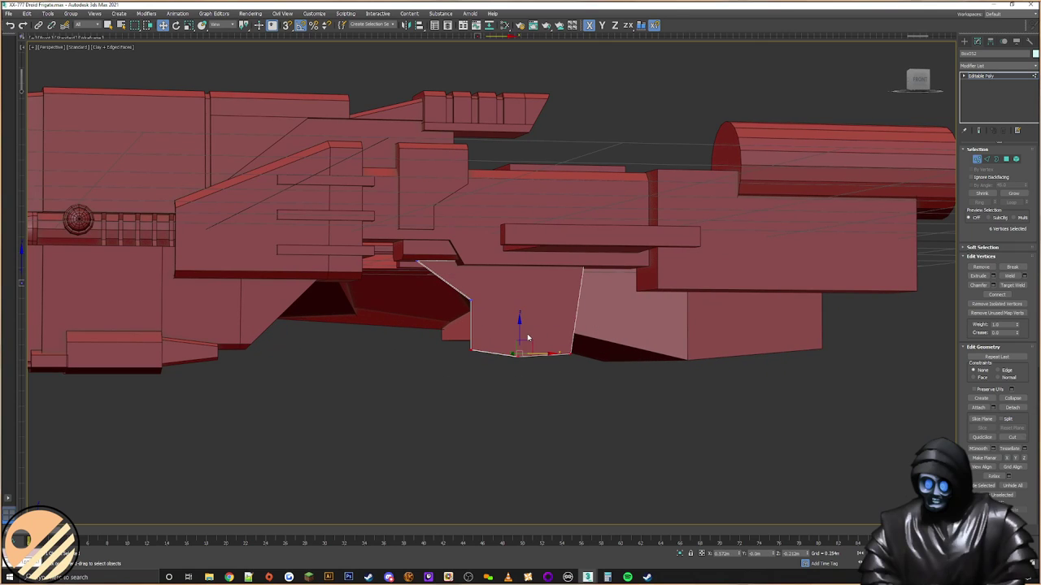
{"action": "left_click_drag", "start_coordinate": [519, 331], "coordinate": [523, 346]}
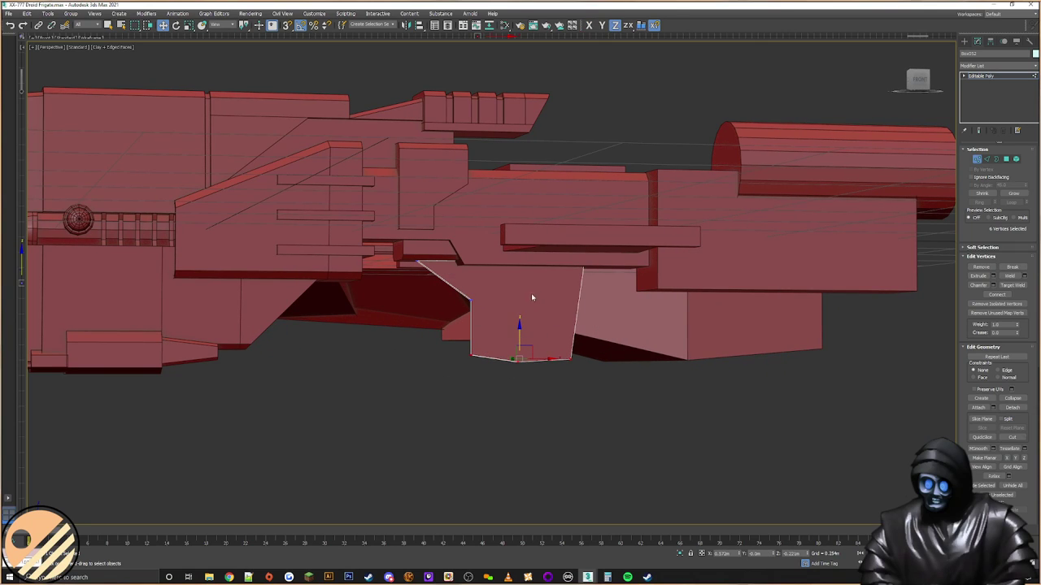
Step: Lower the vertices at the fin's front bend, and move its bottom front corner slightly rearward to tilt the front edge
{"action": "mouse_move", "coordinate": [421, 243]}
{"action": "left_mouse_down"}
{"action": "mouse_move", "coordinate": [392, 278]}
{"action": "mouse_move", "coordinate": [428, 262]}
{"action": "left_mouse_up"}
{"action": "left_click_drag", "start_coordinate": [512, 283], "coordinate": [447, 326]}
{"action": "left_click_drag", "start_coordinate": [471, 282], "coordinate": [471, 290]}
{"action": "middle_click_drag", "start_coordinate": [472, 294], "coordinate": [474, 295], "text": "alt"}
{"action": "left_click", "coordinate": [473, 358]}
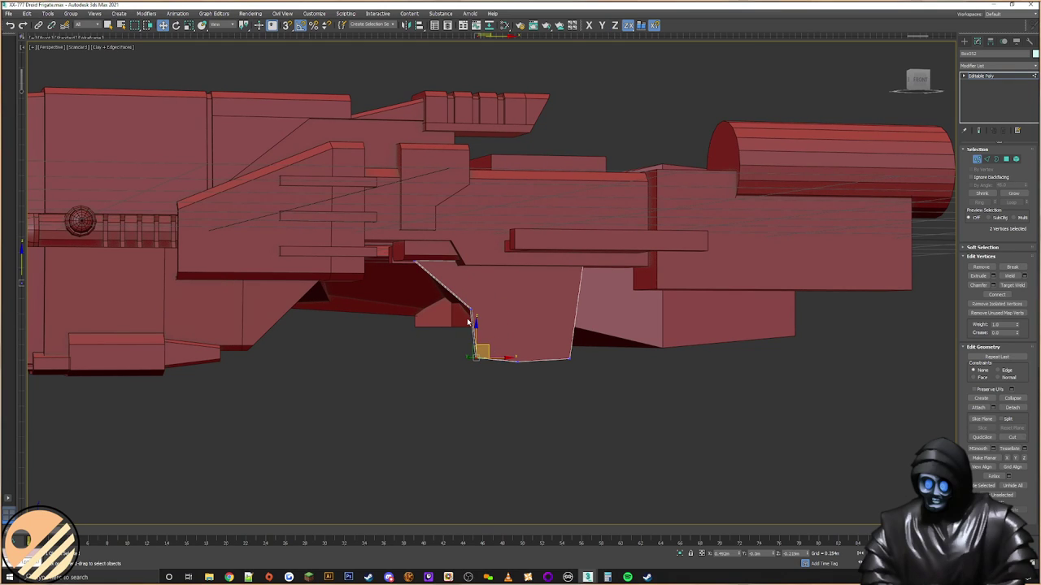
{"action": "middle_click_drag", "start_coordinate": [467, 322], "coordinate": [463, 322], "text": "alt"}
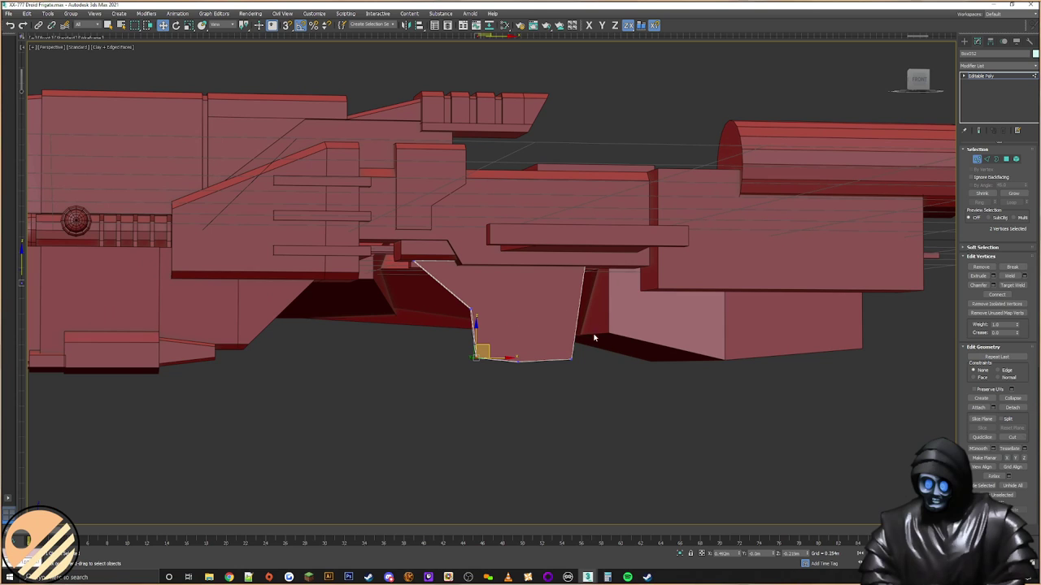
Step: Shift the fin's rear vertices slightly rearward along X, leave vertex editing and deselect the fin
{"action": "left_click_drag", "start_coordinate": [526, 397], "coordinate": [527, 397]}
{"action": "left_click_drag", "start_coordinate": [579, 329], "coordinate": [592, 336]}
{"action": "mouse_move", "coordinate": [558, 328]}
{"action": "middle_mouse_down", "text": "alt"}
{"action": "mouse_move", "coordinate": [601, 337]}
{"action": "mouse_move", "coordinate": [561, 348]}
{"action": "middle_mouse_up", "text": "alt"}
{"action": "scroll", "coordinate": [566, 331], "scroll_direction": "down", "scroll_amount": 5}
{"action": "left_click", "coordinate": [714, 313]}
{"action": "left_click", "coordinate": [964, 42]}
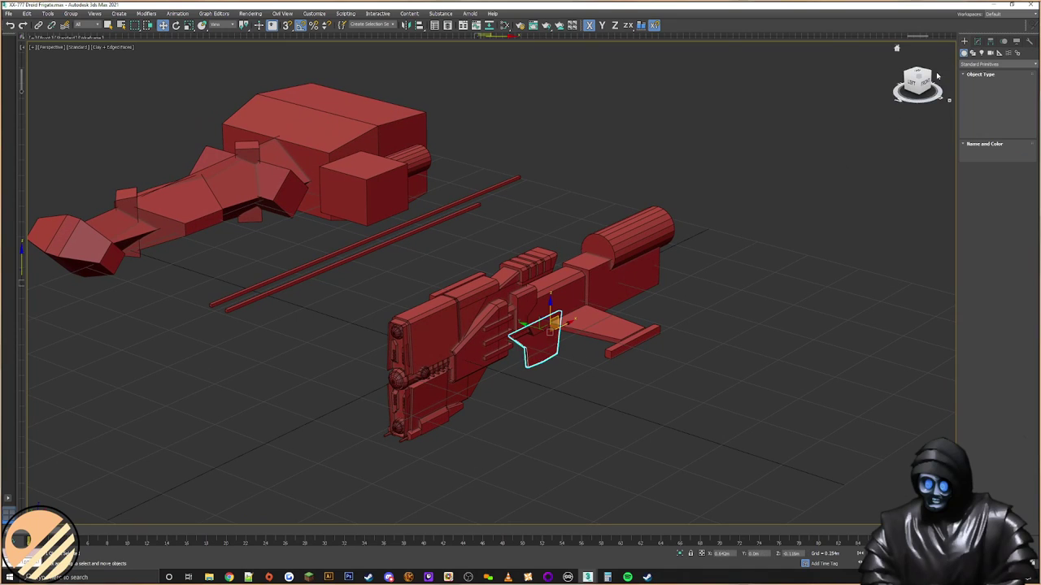
{"action": "left_click", "coordinate": [764, 204]}
{"action": "scroll", "coordinate": [582, 329], "scroll_direction": "up", "scroll_amount": 3}
{"action": "middle_click_drag", "start_coordinate": [541, 381], "coordinate": [543, 353]}
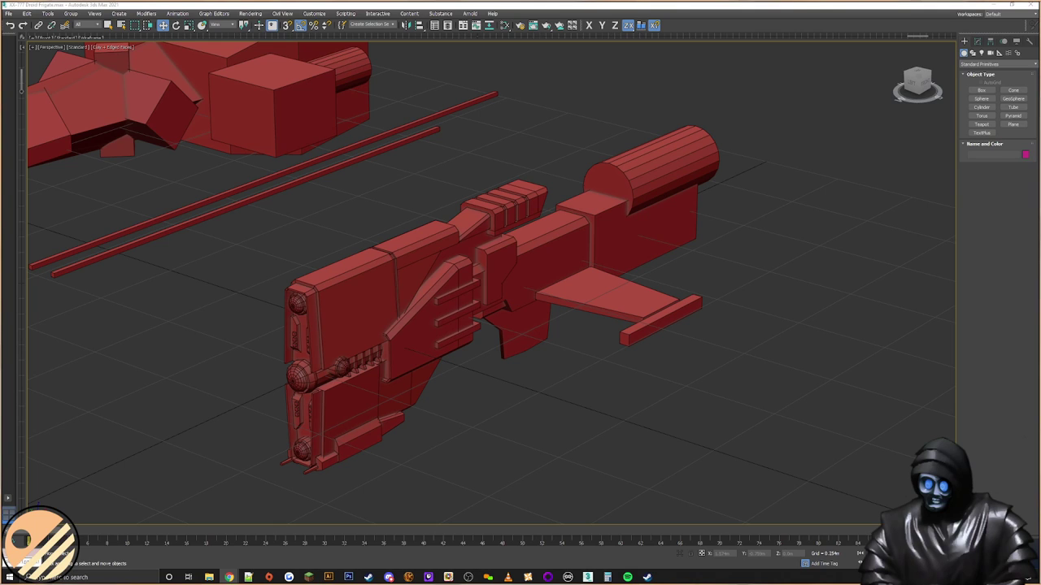
Step: Switch to Chrome and view the full-size Tom's Guide photo of the Samsung Galaxy S21 Ultra, closing its tab when done
{"action": "left_click", "coordinate": [229, 577]}
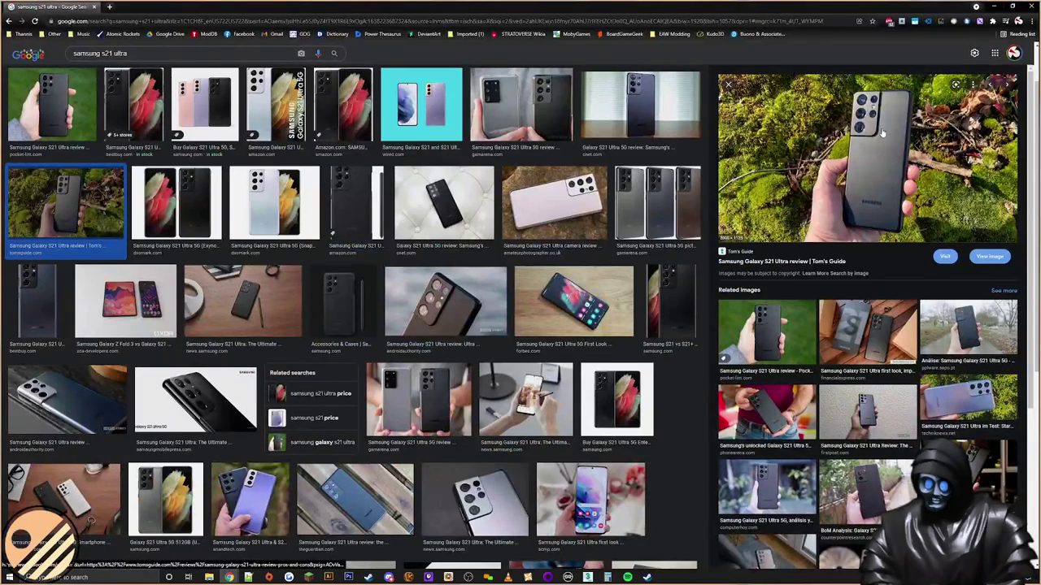
{"action": "left_click", "coordinate": [995, 260]}
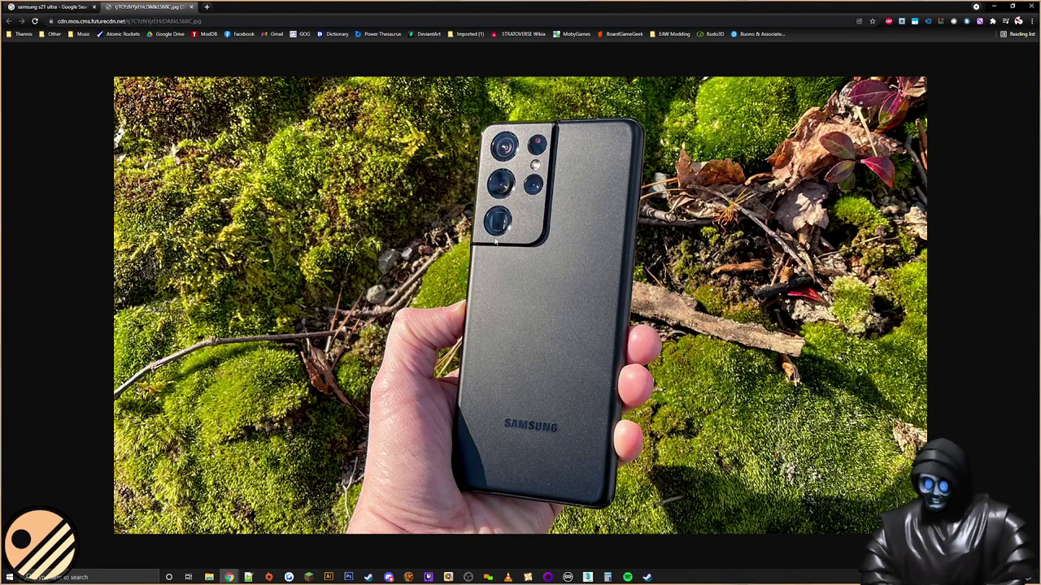
{"action": "left_click", "coordinate": [191, 6]}
{"action": "scroll", "coordinate": [69, 126], "scroll_direction": "up", "scroll_amount": 2}
{"action": "left_click", "coordinate": [78, 83]}
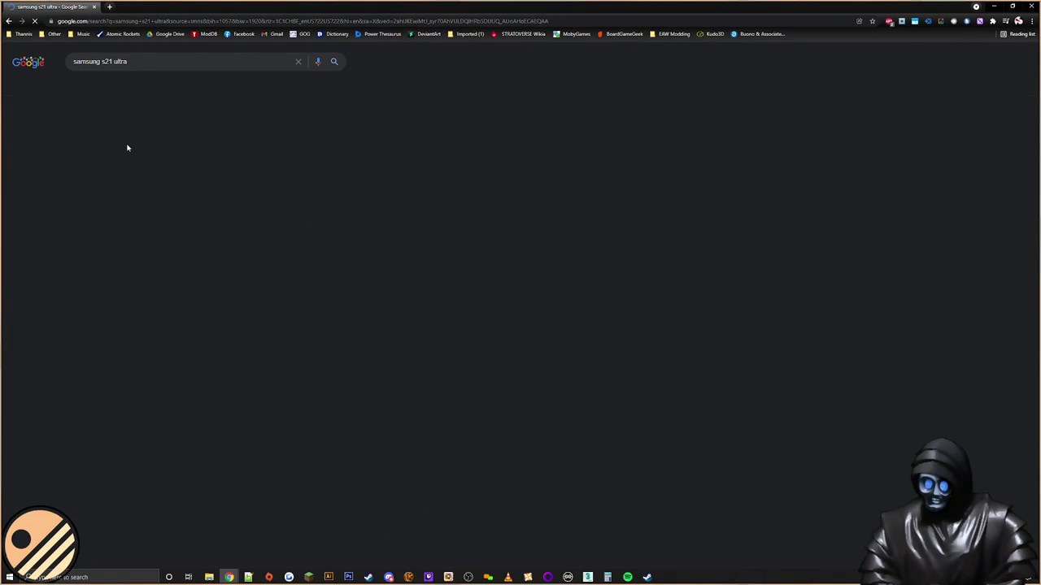
{"action": "left_click", "coordinate": [163, 212]}
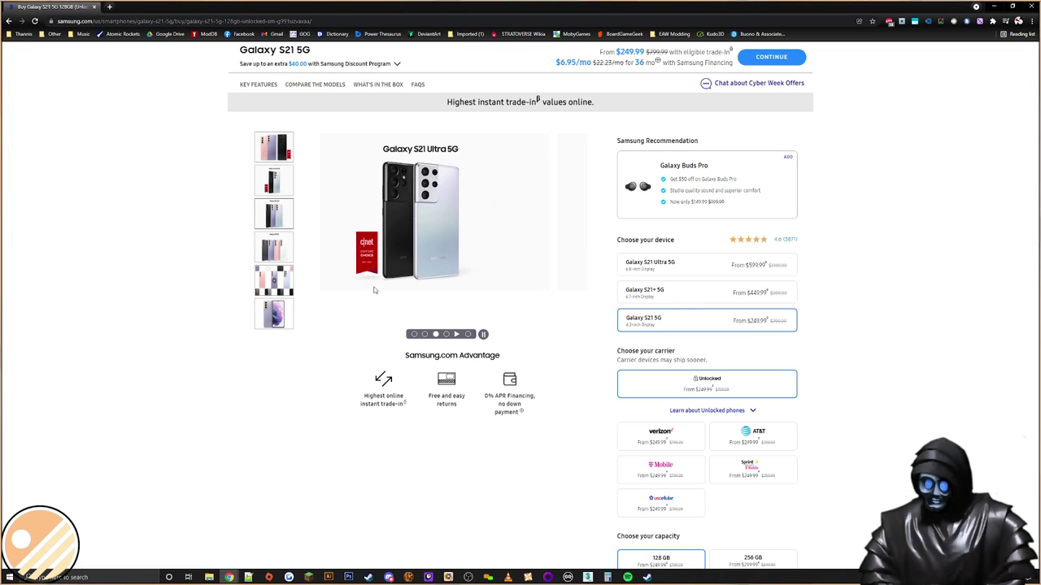
{"action": "left_click", "coordinate": [669, 273]}
Step: Look through the Galaxy S21 Ultra 5G purchase options and expand the Key Features section
{"action": "scroll", "coordinate": [609, 309], "scroll_direction": "down", "scroll_amount": 5}
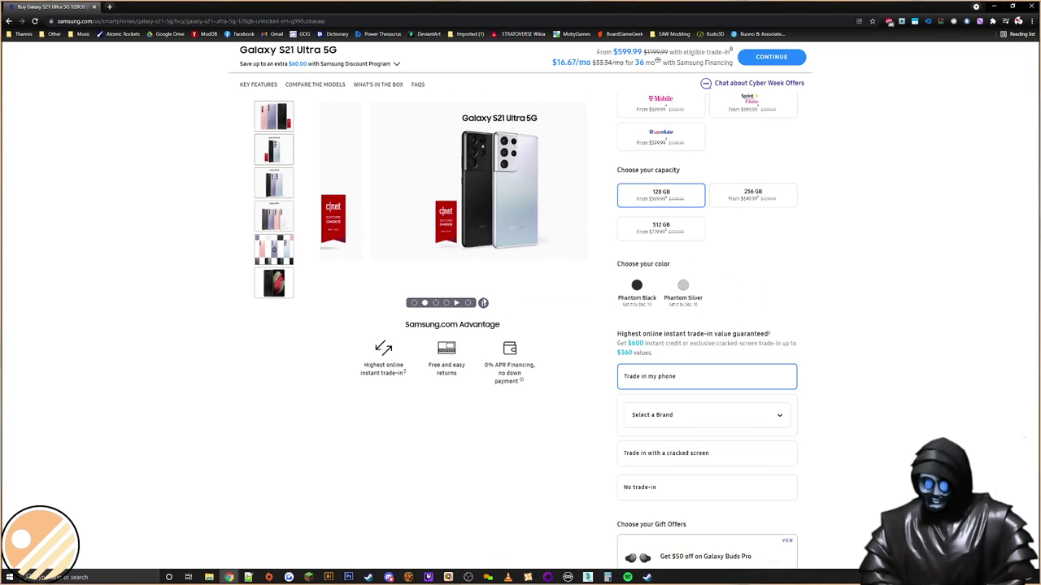
{"action": "scroll", "coordinate": [662, 110], "scroll_direction": "down", "scroll_amount": 1}
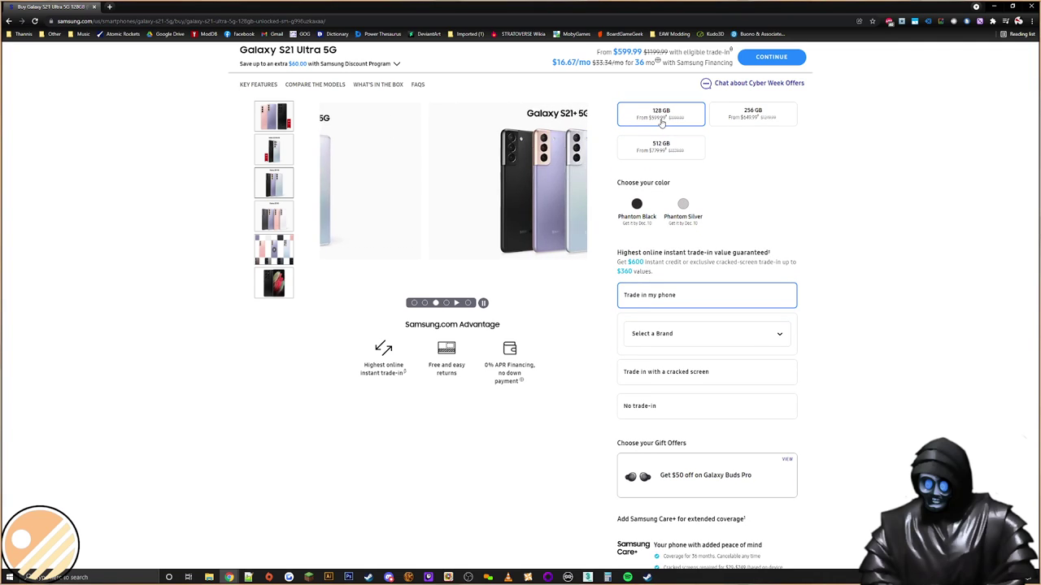
{"action": "scroll", "coordinate": [539, 340], "scroll_direction": "down", "scroll_amount": 1}
{"action": "scroll", "coordinate": [538, 339], "scroll_direction": "down", "scroll_amount": 5}
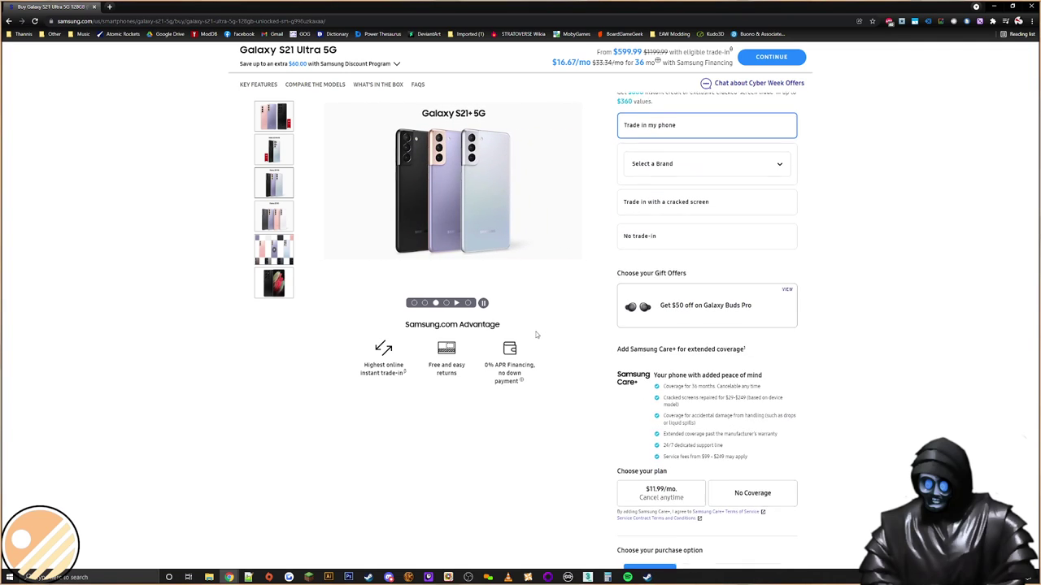
{"action": "scroll", "coordinate": [532, 328], "scroll_direction": "down", "scroll_amount": 6}
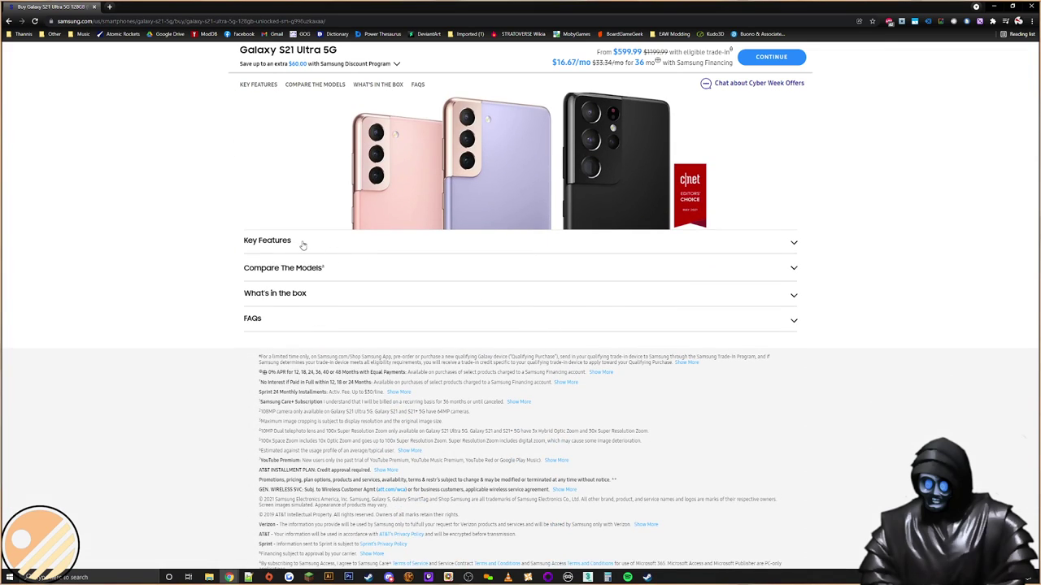
{"action": "left_click", "coordinate": [298, 242]}
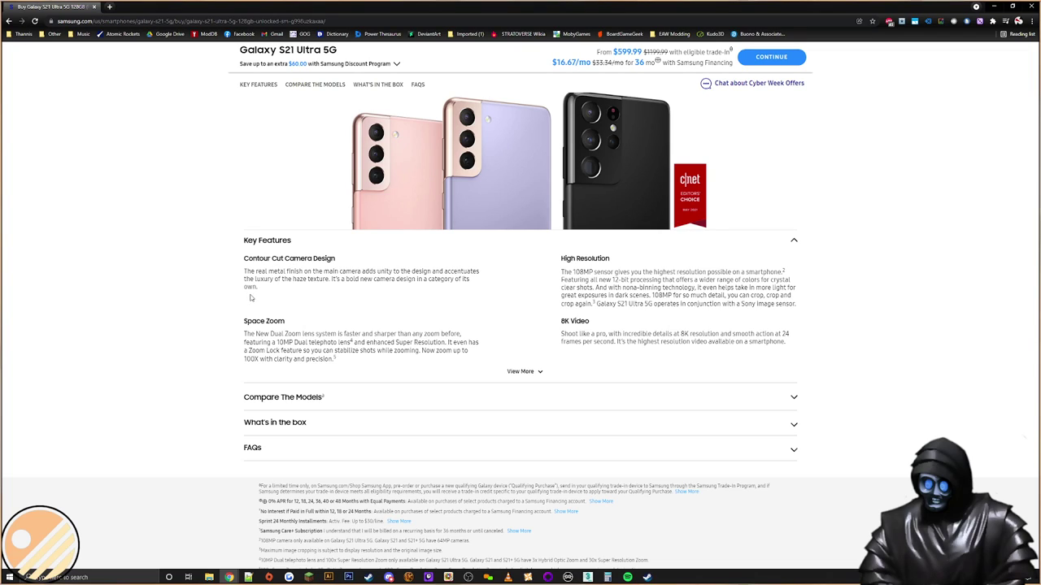
Step: Read the Contour Cut Camera Design and Space Zoom descriptions in the phone's key features
{"action": "left_click_drag", "start_coordinate": [252, 269], "coordinate": [289, 272]}
{"action": "left_click", "coordinate": [302, 273]}
{"action": "left_click_drag", "start_coordinate": [353, 342], "coordinate": [331, 341]}
{"action": "left_click", "coordinate": [397, 342]}
{"action": "left_click", "coordinate": [357, 343]}
{"action": "left_click", "coordinate": [378, 349]}
{"action": "left_click", "coordinate": [409, 342]}
{"action": "left_click_drag", "start_coordinate": [411, 343], "coordinate": [448, 336]}
{"action": "left_click", "coordinate": [455, 349]}
{"action": "left_click_drag", "start_coordinate": [385, 342], "coordinate": [443, 344]}
{"action": "left_click", "coordinate": [449, 353]}
{"action": "left_click_drag", "start_coordinate": [417, 350], "coordinate": [437, 368]}
{"action": "left_click", "coordinate": [432, 353]}
{"action": "double_click", "coordinate": [319, 359]}
{"action": "left_click", "coordinate": [339, 363]}
{"action": "scroll", "coordinate": [378, 358], "scroll_direction": "down", "scroll_amount": 1}
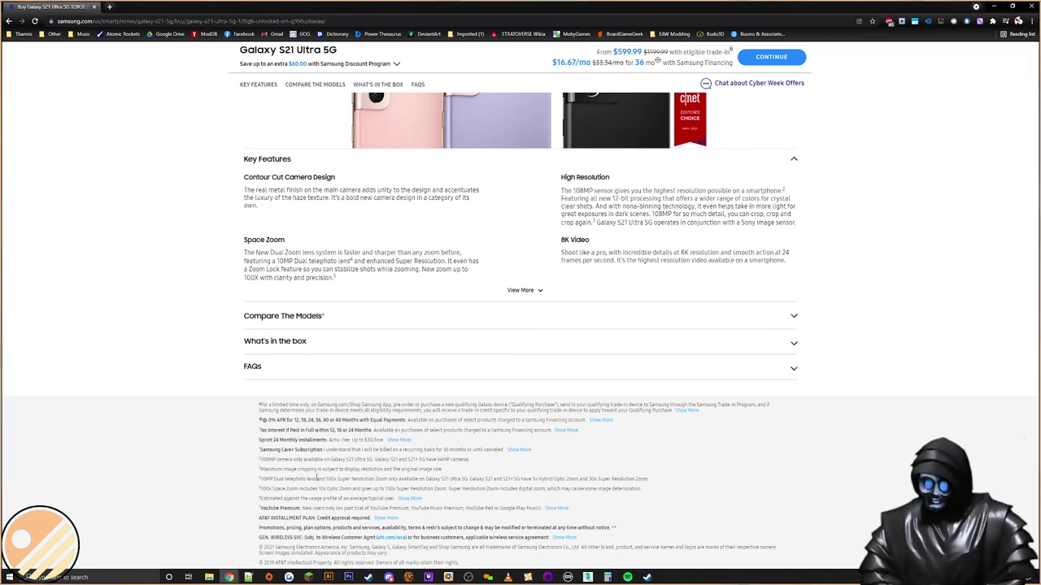
{"action": "scroll", "coordinate": [711, 374], "scroll_direction": "up", "scroll_amount": 1}
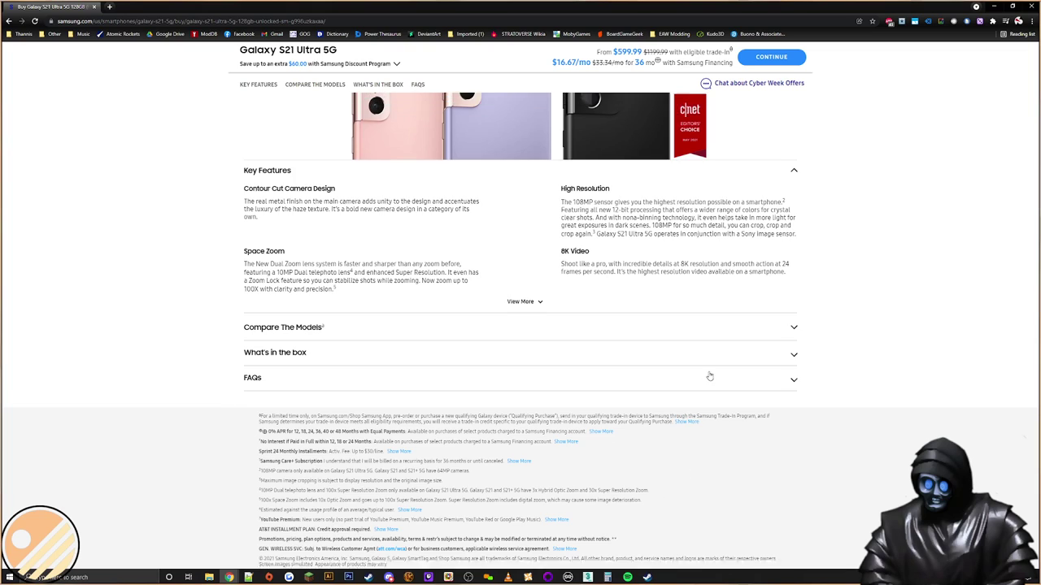
{"action": "scroll", "coordinate": [705, 398], "scroll_direction": "down", "scroll_amount": 1}
{"action": "scroll", "coordinate": [706, 401], "scroll_direction": "up", "scroll_amount": 1}
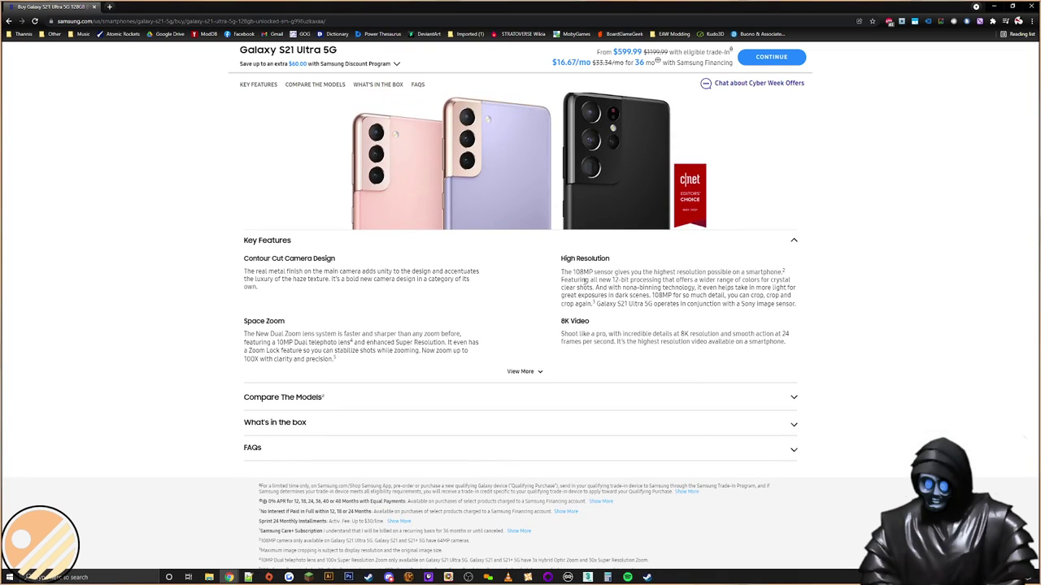
Step: Read the High Resolution and 8K Video descriptions, lower the system volume and return to the start of the product page
{"action": "left_click_drag", "start_coordinate": [573, 272], "coordinate": [602, 273]}
{"action": "left_click", "coordinate": [633, 274]}
{"action": "key", "text": "XF86AudioLowerVolume"}
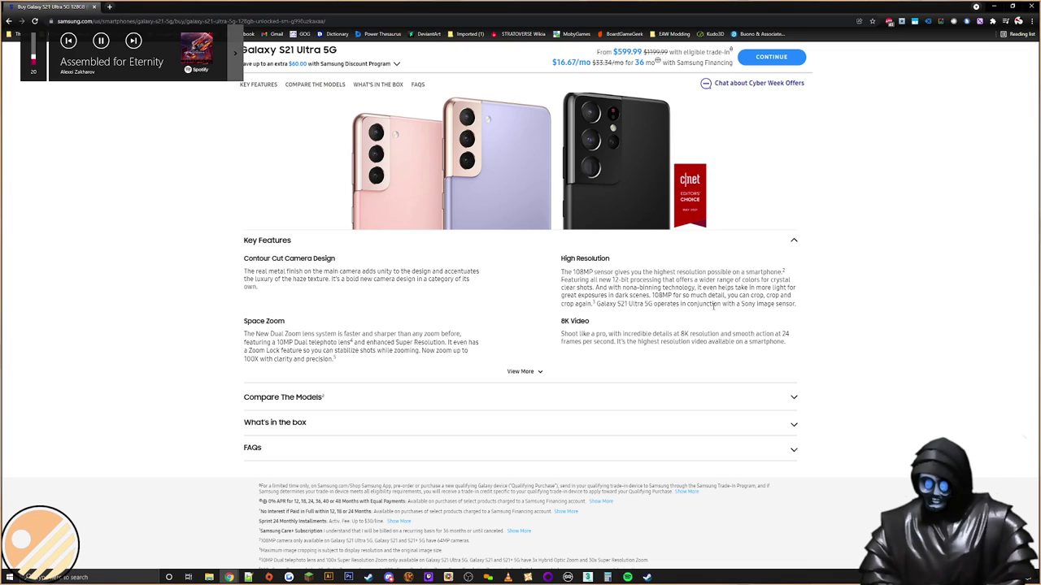
{"action": "mouse_move", "coordinate": [560, 321]}
{"action": "left_mouse_down"}
{"action": "mouse_move", "coordinate": [572, 322]}
{"action": "mouse_move", "coordinate": [553, 323]}
{"action": "left_mouse_up"}
{"action": "left_click", "coordinate": [572, 322]}
{"action": "left_click", "coordinate": [660, 323]}
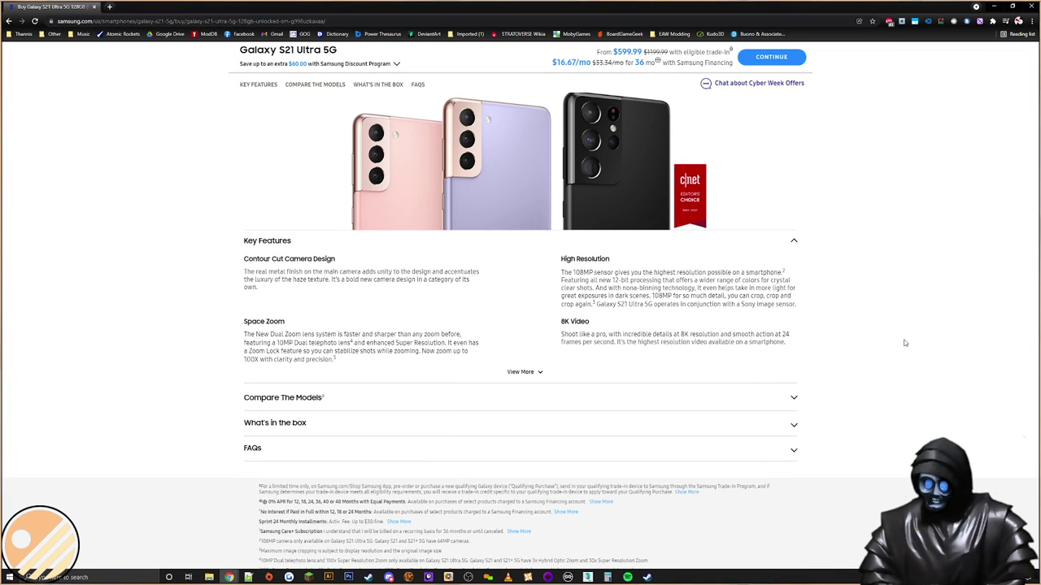
{"action": "scroll", "coordinate": [904, 352], "scroll_direction": "up", "scroll_amount": 1}
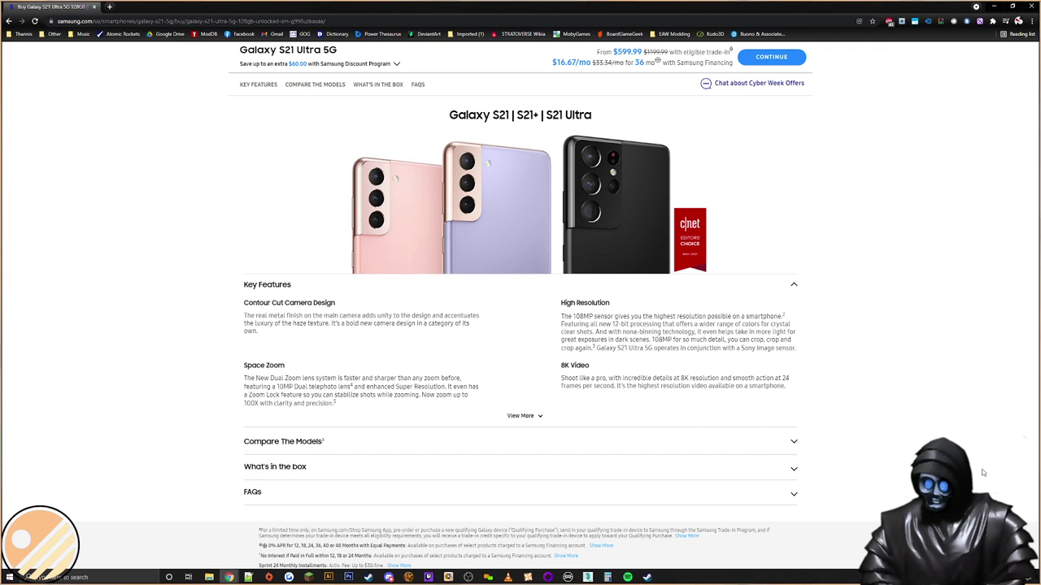
{"action": "scroll", "coordinate": [982, 469], "scroll_direction": "up", "scroll_amount": 10}
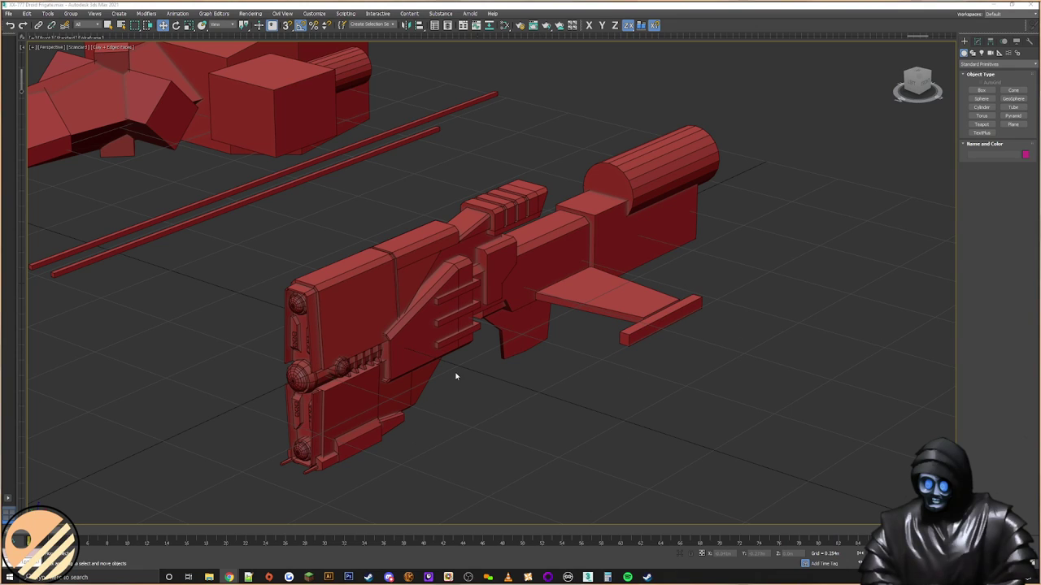
Step: Switch to 3ds Max, clone the large block between the neck and the cylinder, and place the copy over the neck
{"action": "scroll", "coordinate": [478, 325], "scroll_direction": "up", "scroll_amount": 4}
{"action": "left_click", "coordinate": [477, 325]}
{"action": "middle_click_drag", "start_coordinate": [478, 324], "coordinate": [546, 302], "text": "alt"}
{"action": "left_click", "coordinate": [672, 323]}
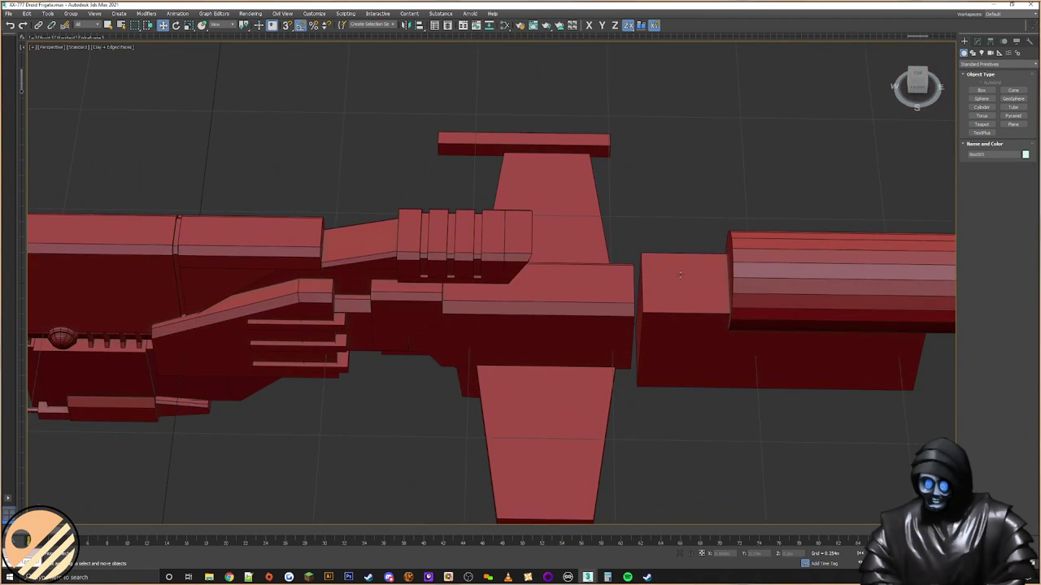
{"action": "middle_click_drag", "start_coordinate": [671, 323], "coordinate": [793, 303], "text": "alt"}
{"action": "left_click_drag", "start_coordinate": [793, 304], "coordinate": [656, 239], "text": "shift"}
{"action": "left_click", "coordinate": [521, 323]}
Step: Scale the copied block down, flatten it and move it forward so it sits as a small block atop the neck
{"action": "middle_click_drag", "start_coordinate": [561, 293], "coordinate": [640, 258], "text": "alt"}
{"action": "right_click", "coordinate": [639, 259]}
{"action": "left_click", "coordinate": [657, 271]}
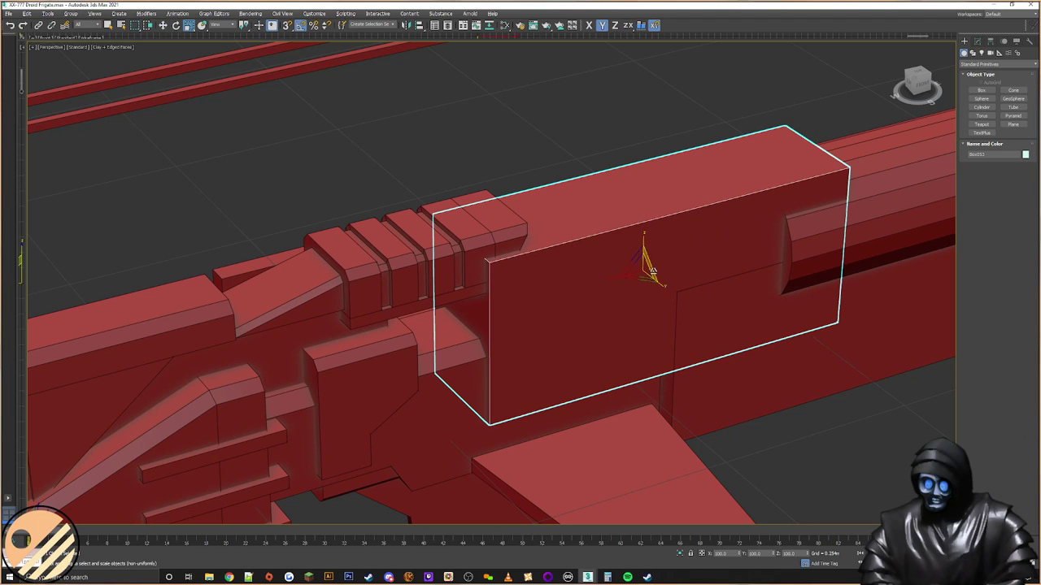
{"action": "mouse_move", "coordinate": [650, 269]}
{"action": "left_mouse_down"}
{"action": "mouse_move", "coordinate": [640, 295]}
{"action": "mouse_move", "coordinate": [661, 281]}
{"action": "left_mouse_up"}
{"action": "middle_click_drag", "start_coordinate": [668, 295], "coordinate": [658, 276], "text": "alt"}
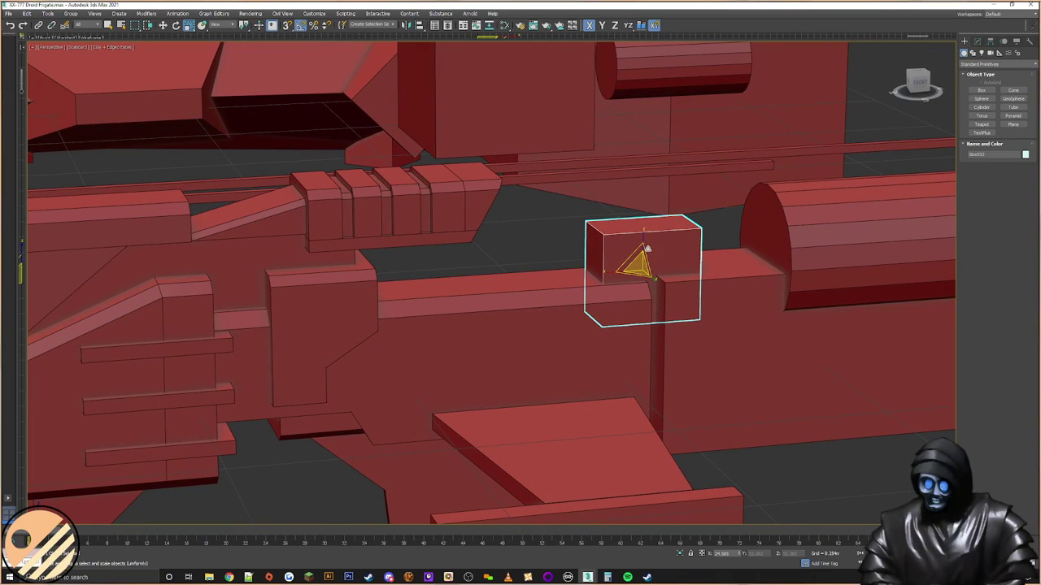
{"action": "left_click_drag", "start_coordinate": [646, 259], "coordinate": [599, 257]}
{"action": "key", "text": "w"}
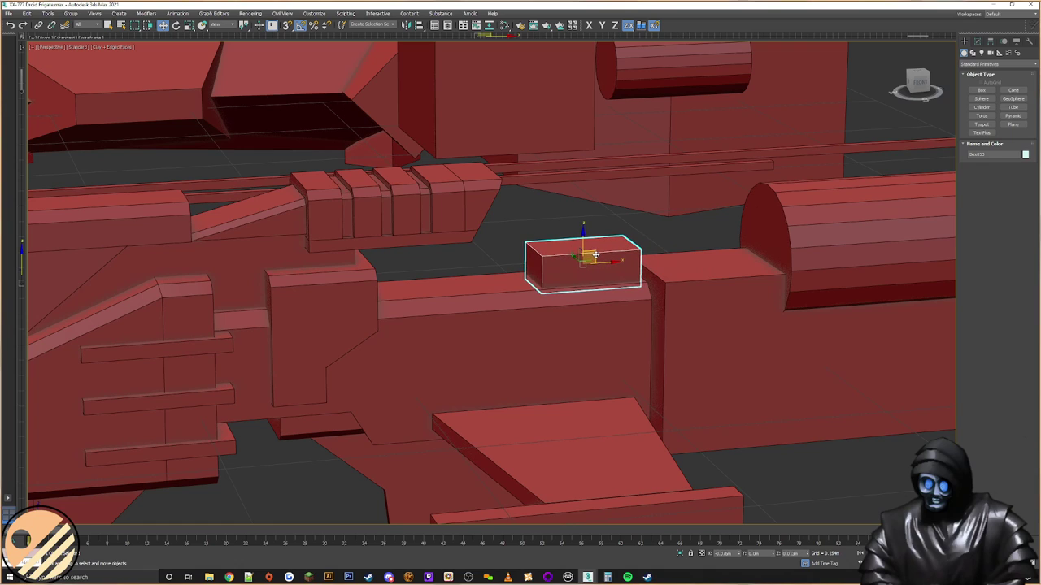
Step: Adjust the small block's height so its base rests on top of the neck
{"action": "scroll", "coordinate": [603, 251], "scroll_direction": "up", "scroll_amount": 2}
{"action": "scroll", "coordinate": [603, 251], "scroll_direction": "up", "scroll_amount": 2}
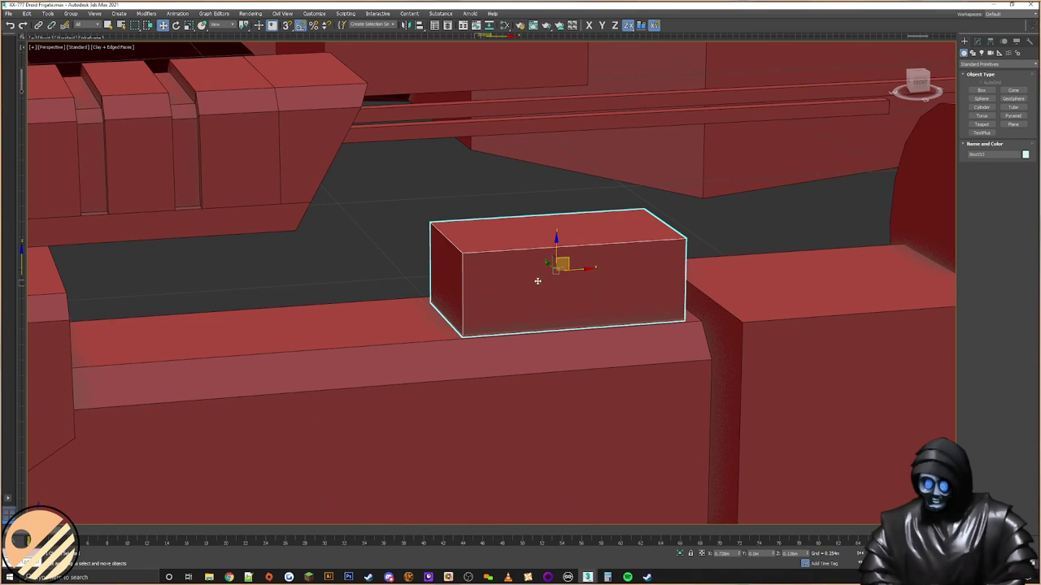
{"action": "left_click_drag", "start_coordinate": [555, 244], "coordinate": [556, 216]}
{"action": "left_click_drag", "start_coordinate": [681, 288], "coordinate": [693, 313]}
Step: Select the small block's four top vertices and lower them to make the block flatter
{"action": "left_click", "coordinate": [978, 41]}
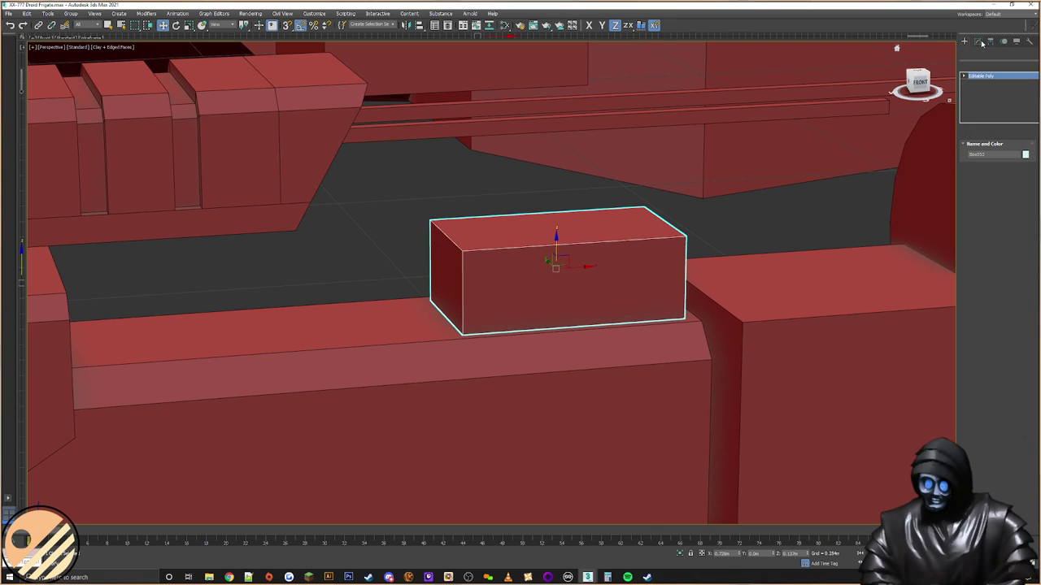
{"action": "left_click", "coordinate": [977, 159]}
{"action": "left_click", "coordinate": [666, 233]}
{"action": "middle_click_drag", "start_coordinate": [690, 231], "coordinate": [709, 188], "text": "alt"}
{"action": "left_click_drag", "start_coordinate": [752, 135], "coordinate": [442, 366]}
{"action": "middle_click_drag", "start_coordinate": [704, 188], "coordinate": [657, 204], "text": "alt"}
{"action": "right_click", "coordinate": [660, 176]}
{"action": "left_click", "coordinate": [677, 200]}
{"action": "key", "text": "s"}
{"action": "left_click_drag", "start_coordinate": [611, 209], "coordinate": [624, 213]}
{"action": "middle_click_drag", "start_coordinate": [624, 213], "coordinate": [574, 203], "text": "alt"}
{"action": "key", "text": "w"}
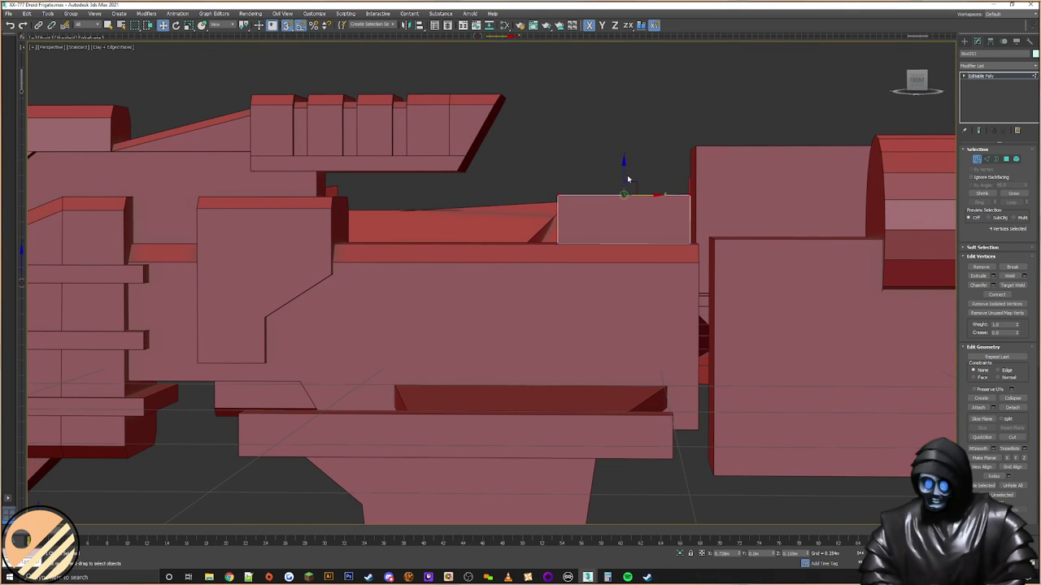
{"action": "mouse_move", "coordinate": [625, 195]}
{"action": "left_mouse_down"}
{"action": "mouse_move", "coordinate": [627, 205]}
{"action": "mouse_move", "coordinate": [622, 186]}
{"action": "left_mouse_up"}
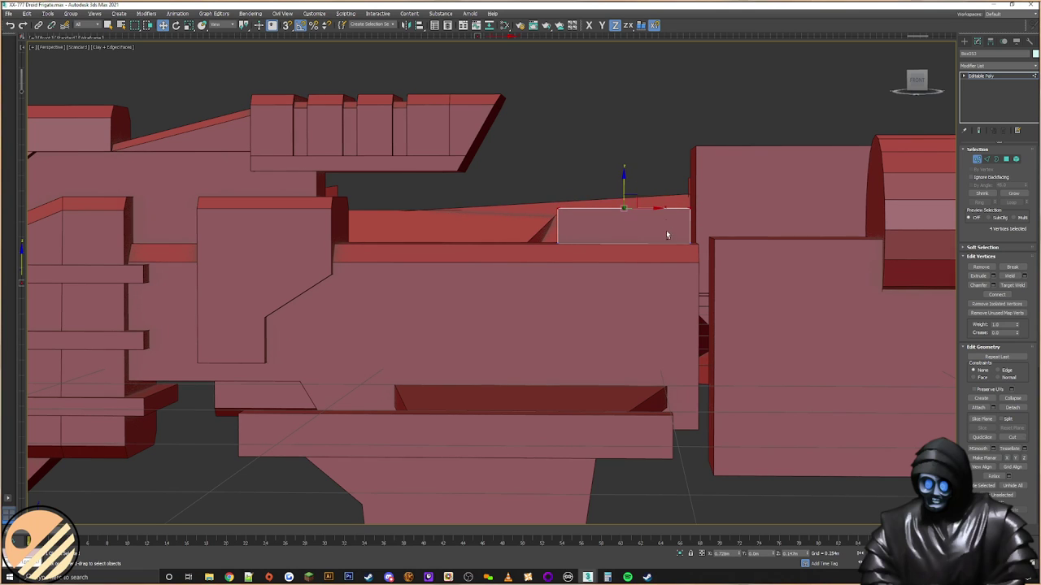
Step: Scale the small block's top vertices inward across its width so the long sides taper
{"action": "middle_click_drag", "start_coordinate": [669, 225], "coordinate": [618, 240], "text": "alt"}
{"action": "right_click", "coordinate": [618, 238]}
{"action": "left_click", "coordinate": [642, 271]}
{"action": "left_click_drag", "start_coordinate": [622, 243], "coordinate": [613, 255]}
{"action": "middle_click_drag", "start_coordinate": [613, 255], "coordinate": [697, 262], "text": "alt"}
{"action": "scroll", "coordinate": [650, 289], "scroll_direction": "up", "scroll_amount": 3}
{"action": "middle_click_drag", "start_coordinate": [643, 293], "coordinate": [736, 211], "text": "alt"}
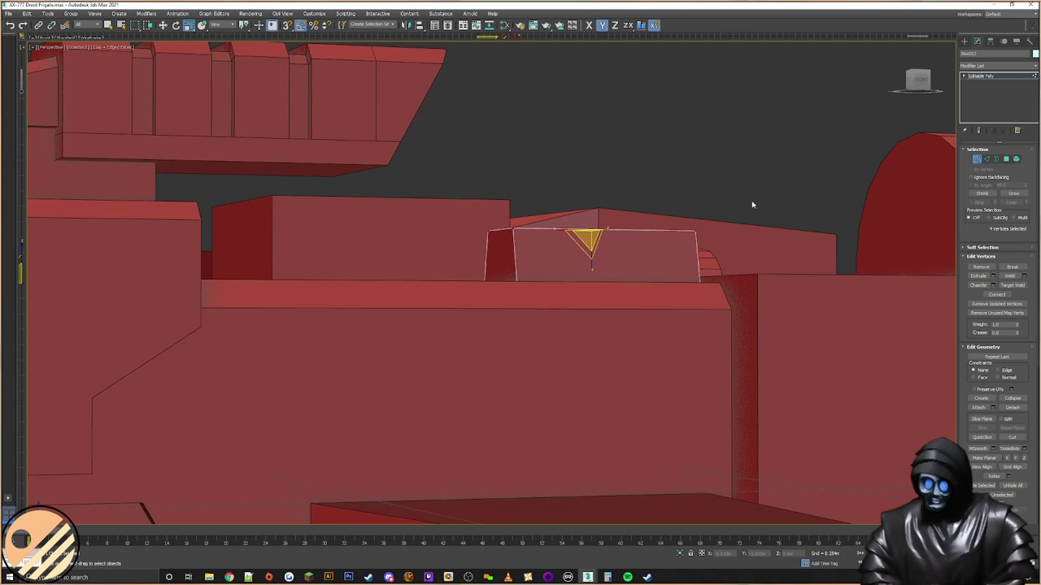
Step: Lower the tapered top of the small block slightly, finish vertex editing and deselect the block
{"action": "right_click", "coordinate": [613, 226]}
{"action": "left_click", "coordinate": [631, 236]}
{"action": "left_click_drag", "start_coordinate": [593, 213], "coordinate": [598, 223]}
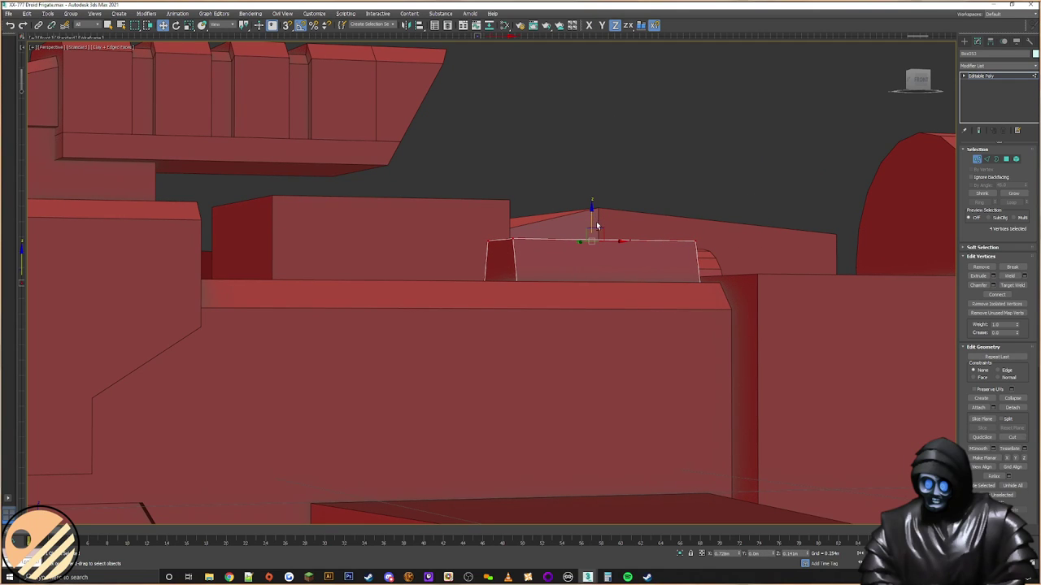
{"action": "middle_click_drag", "start_coordinate": [596, 222], "coordinate": [567, 237], "text": "alt"}
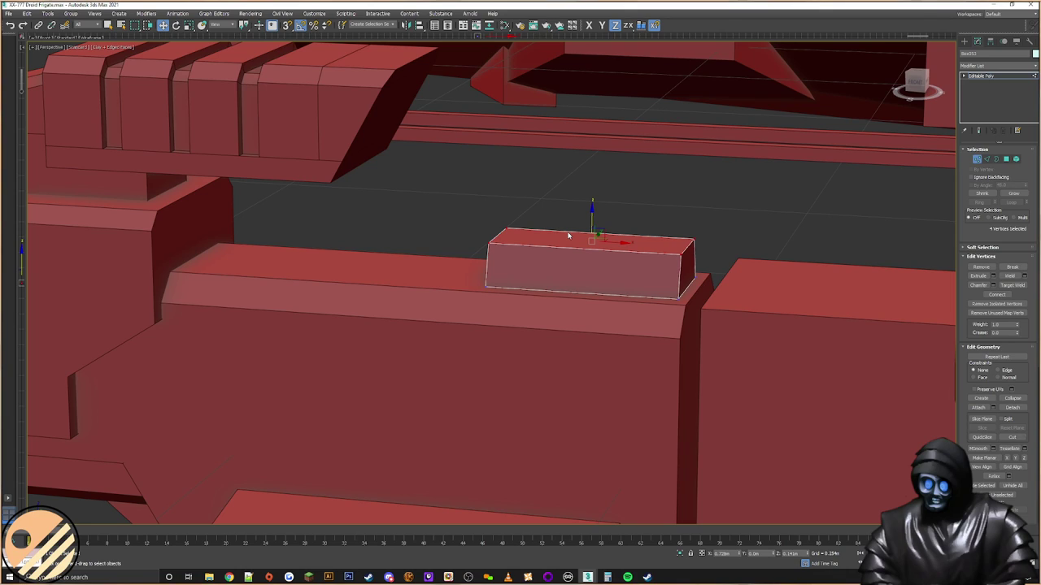
{"action": "middle_click_drag", "start_coordinate": [533, 260], "coordinate": [887, 168], "text": "alt"}
{"action": "scroll", "coordinate": [608, 261], "scroll_direction": "down", "scroll_amount": 2}
{"action": "middle_click_drag", "start_coordinate": [477, 292], "coordinate": [349, 306]}
{"action": "scroll", "coordinate": [548, 253], "scroll_direction": "down", "scroll_amount": 2}
{"action": "left_click", "coordinate": [965, 42]}
{"action": "left_click", "coordinate": [658, 146]}
Step: Shorten the small block by moving the vertices of its end farthest from the large cylinder inward
{"action": "middle_click_drag", "start_coordinate": [437, 312], "coordinate": [558, 197], "text": "alt"}
{"action": "left_click", "coordinate": [564, 190]}
{"action": "left_click", "coordinate": [978, 41]}
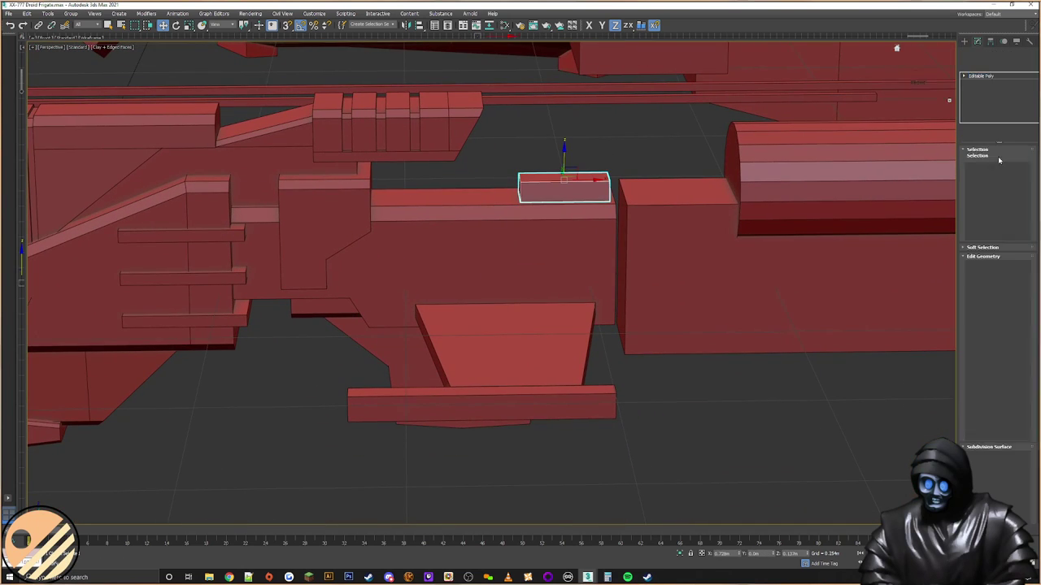
{"action": "left_click", "coordinate": [977, 160]}
{"action": "left_click_drag", "start_coordinate": [538, 154], "coordinate": [558, 187]}
{"action": "left_click", "coordinate": [964, 42]}
{"action": "left_click", "coordinate": [568, 146]}
{"action": "middle_click_drag", "start_coordinate": [385, 272], "coordinate": [11, 306]}
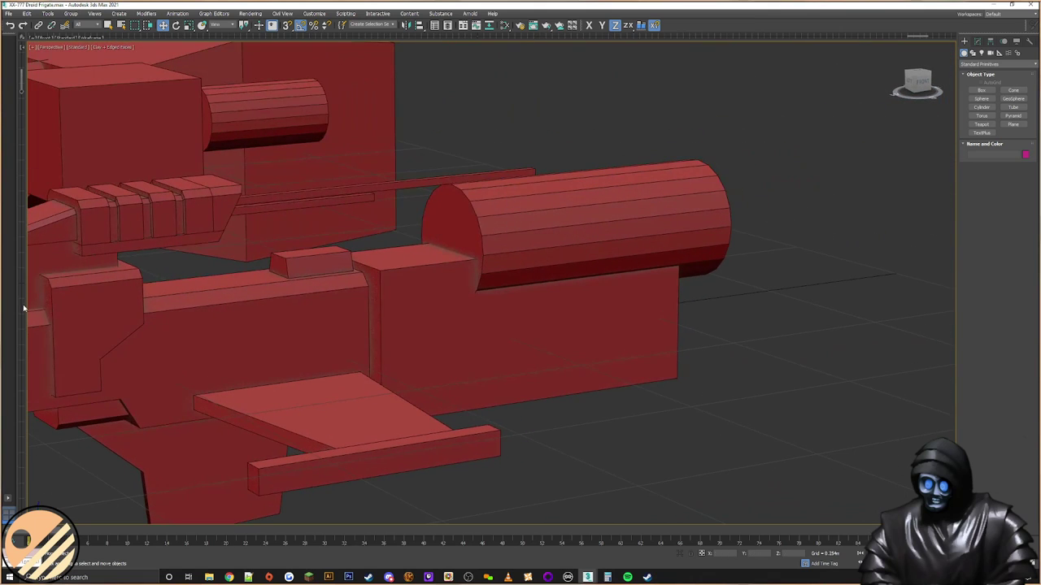
{"action": "middle_click_drag", "start_coordinate": [124, 286], "coordinate": [560, 262]}
{"action": "scroll", "coordinate": [598, 250], "scroll_direction": "down", "scroll_amount": 5}
{"action": "left_click", "coordinate": [570, 256]}
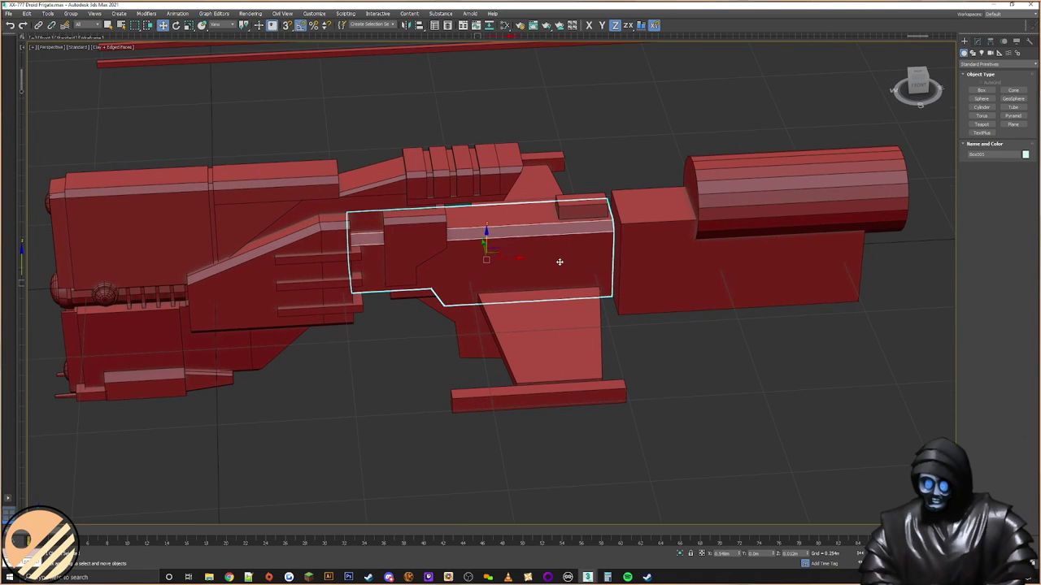
{"action": "middle_click_drag", "start_coordinate": [531, 266], "coordinate": [586, 260], "text": "alt"}
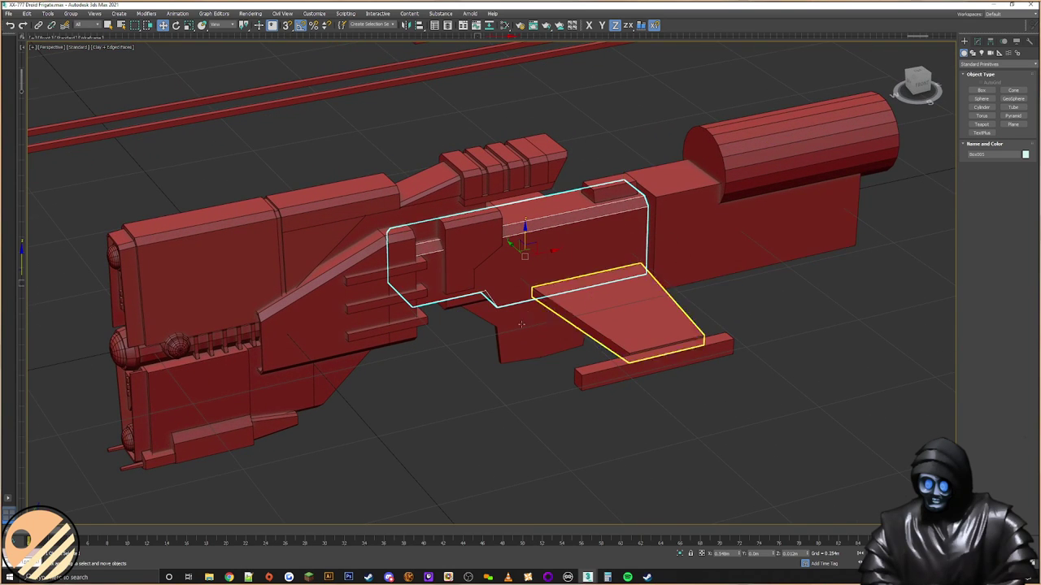
{"action": "left_click", "coordinate": [276, 317]}
{"action": "left_click", "coordinate": [973, 87]}
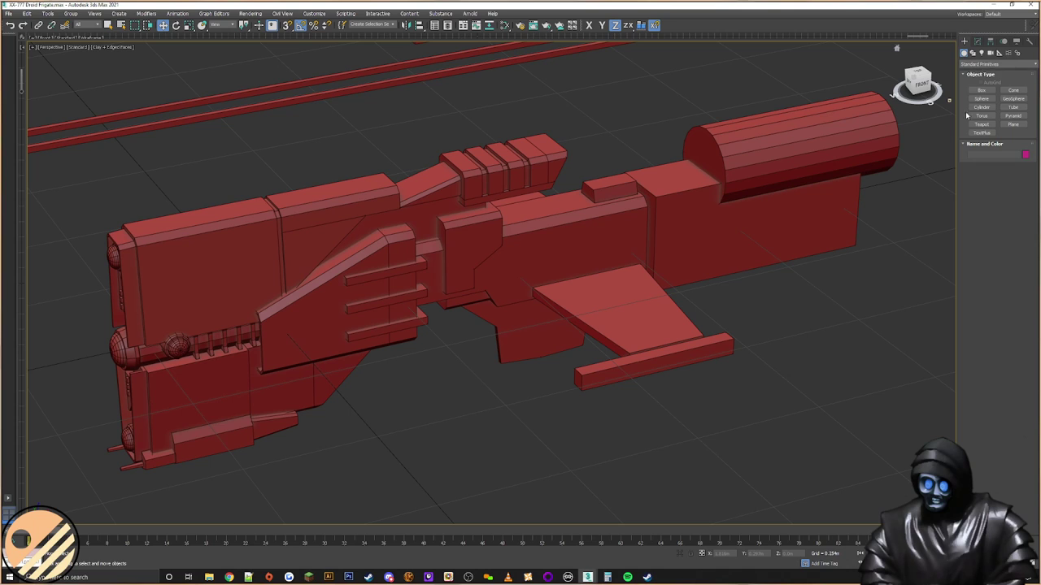
Step: Clone the large cylinder and place the copy in front of the neck above the near wing
{"action": "left_click", "coordinate": [864, 143]}
{"action": "middle_click_drag", "start_coordinate": [825, 192], "coordinate": [760, 208], "text": "alt"}
{"action": "middle_click_drag", "start_coordinate": [759, 208], "coordinate": [626, 297]}
{"action": "mouse_move", "coordinate": [716, 257]}
{"action": "left_mouse_down", "text": "shift"}
{"action": "mouse_move", "coordinate": [511, 356]}
{"action": "mouse_move", "coordinate": [499, 348]}
{"action": "left_mouse_up", "text": "shift"}
{"action": "key", "text": "Return"}
{"action": "key", "text": "z"}
Step: Scale the cylinder copy down and flatten it along its length into a thin disc
{"action": "right_click", "coordinate": [570, 273]}
{"action": "left_click", "coordinate": [580, 295]}
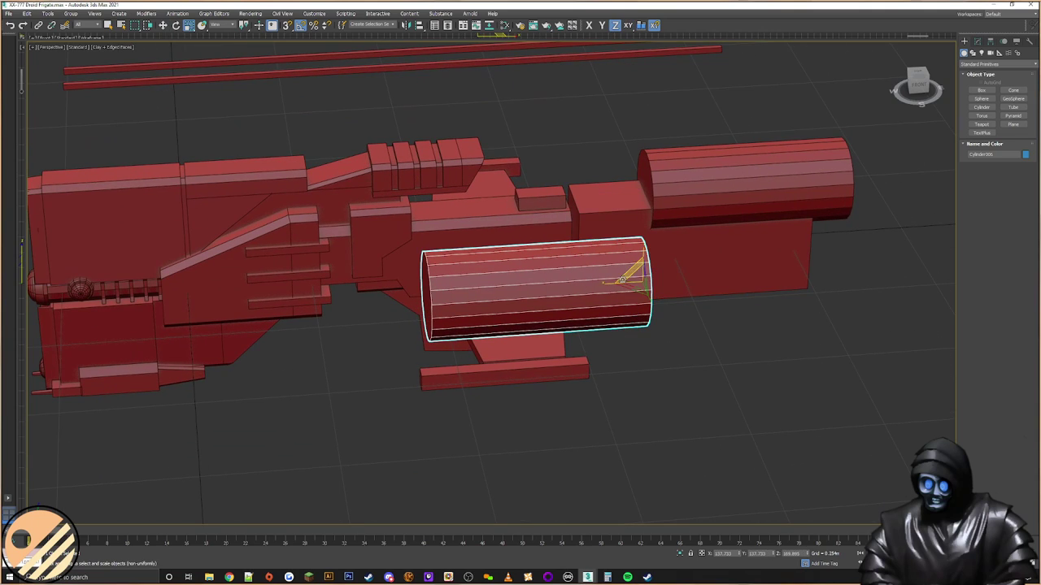
{"action": "right_click", "coordinate": [610, 281]}
{"action": "left_click", "coordinate": [633, 297]}
{"action": "left_click_drag", "start_coordinate": [630, 285], "coordinate": [598, 298]}
{"action": "middle_click_drag", "start_coordinate": [600, 298], "coordinate": [706, 254], "text": "alt"}
{"action": "right_click", "coordinate": [705, 254]}
{"action": "left_click", "coordinate": [722, 273]}
{"action": "left_click_drag", "start_coordinate": [723, 270], "coordinate": [717, 280]}
Step: Move the disc into the side of the neck at the wing root so only its rim protrudes
{"action": "right_click", "coordinate": [742, 249]}
{"action": "left_click", "coordinate": [750, 257]}
{"action": "middle_click_drag", "start_coordinate": [750, 259], "coordinate": [683, 258], "text": "alt"}
{"action": "left_click_drag", "start_coordinate": [707, 251], "coordinate": [558, 318]}
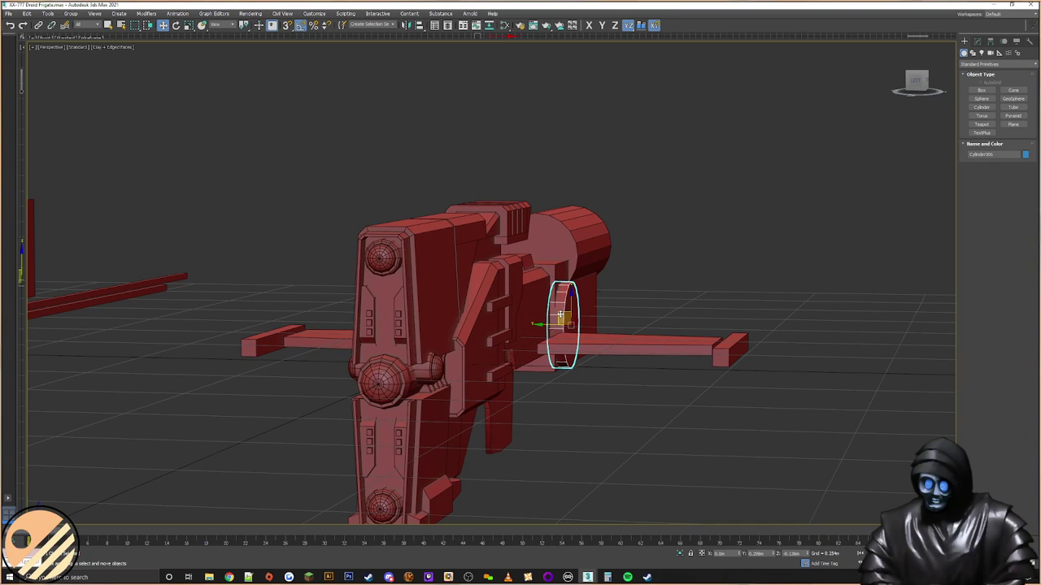
{"action": "middle_click_drag", "start_coordinate": [558, 317], "coordinate": [618, 309], "text": "alt"}
{"action": "left_click_drag", "start_coordinate": [586, 327], "coordinate": [475, 329]}
{"action": "middle_click_drag", "start_coordinate": [412, 369], "coordinate": [652, 320], "text": "alt"}
{"action": "scroll", "coordinate": [561, 307], "scroll_direction": "up", "scroll_amount": 3}
{"action": "left_click_drag", "start_coordinate": [653, 326], "coordinate": [645, 327]}
{"action": "left_click", "coordinate": [789, 398]}
Step: Clone the large block between the neck and the cylinder and place the copy over the neck
{"action": "middle_click_drag", "start_coordinate": [805, 286], "coordinate": [738, 276]}
{"action": "left_click", "coordinate": [737, 276]}
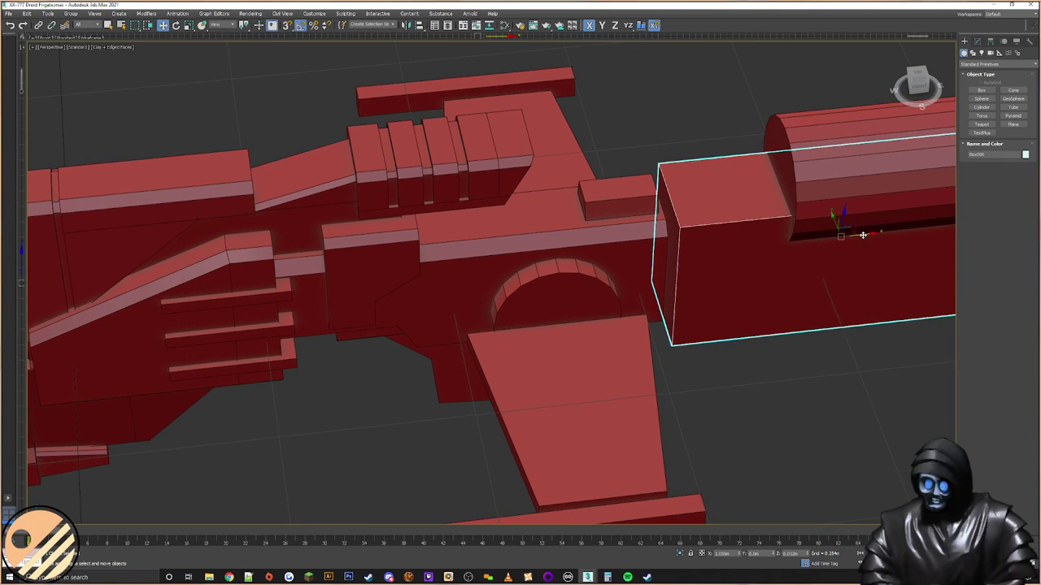
{"action": "left_click_drag", "start_coordinate": [863, 235], "coordinate": [612, 232], "text": "shift"}
{"action": "left_click", "coordinate": [522, 324]}
{"action": "middle_click_drag", "start_coordinate": [670, 313], "coordinate": [663, 284]}
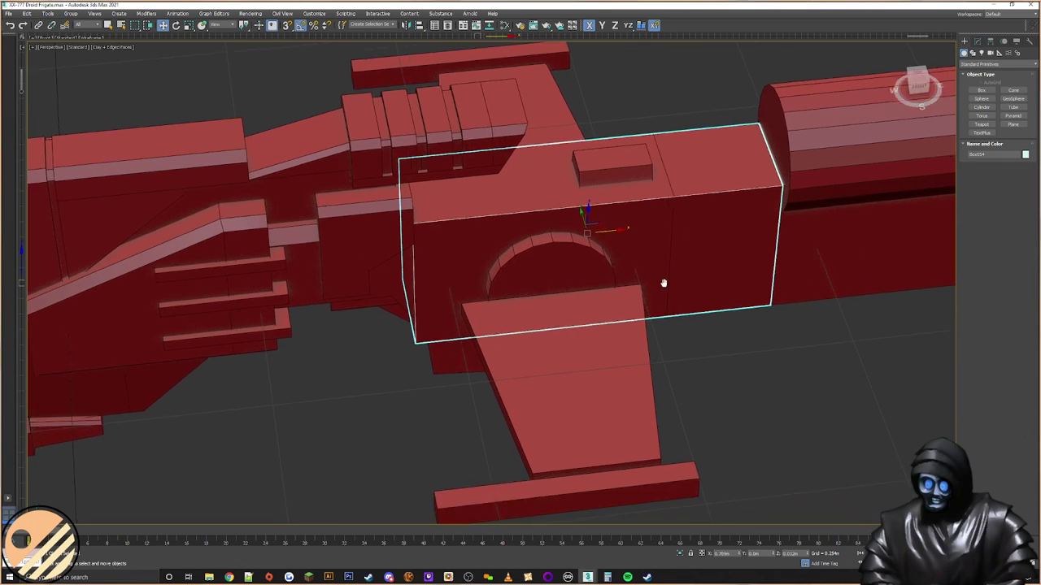
Step: Scale the copied large block down into a small elongated block
{"action": "right_click", "coordinate": [609, 234]}
{"action": "left_click", "coordinate": [643, 254]}
{"action": "left_click_drag", "start_coordinate": [588, 239], "coordinate": [590, 261]}
{"action": "left_click_drag", "start_coordinate": [588, 217], "coordinate": [588, 253]}
{"action": "right_click", "coordinate": [583, 230]}
{"action": "left_click", "coordinate": [590, 231]}
Step: Move the scaled block against the neck at the inner edge of the near wing
{"action": "middle_click_drag", "start_coordinate": [534, 316], "coordinate": [625, 327]}
{"action": "middle_click_drag", "start_coordinate": [625, 327], "coordinate": [627, 296], "text": "alt"}
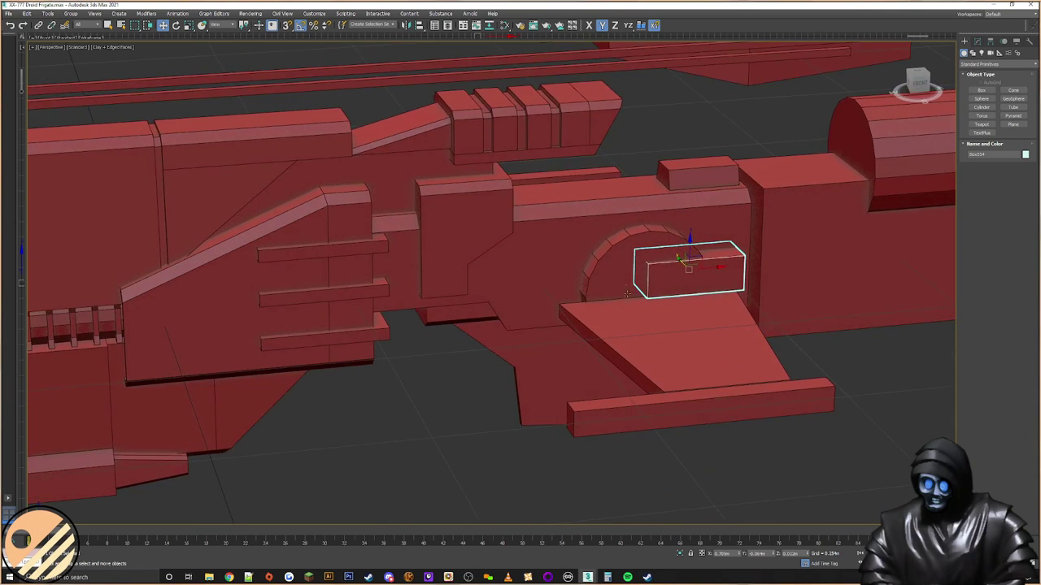
{"action": "scroll", "coordinate": [627, 296], "scroll_direction": "up", "scroll_amount": 3}
{"action": "left_click_drag", "start_coordinate": [732, 262], "coordinate": [601, 308]}
{"action": "middle_click_drag", "start_coordinate": [601, 308], "coordinate": [561, 243], "text": "alt"}
{"action": "left_click_drag", "start_coordinate": [509, 235], "coordinate": [513, 250]}
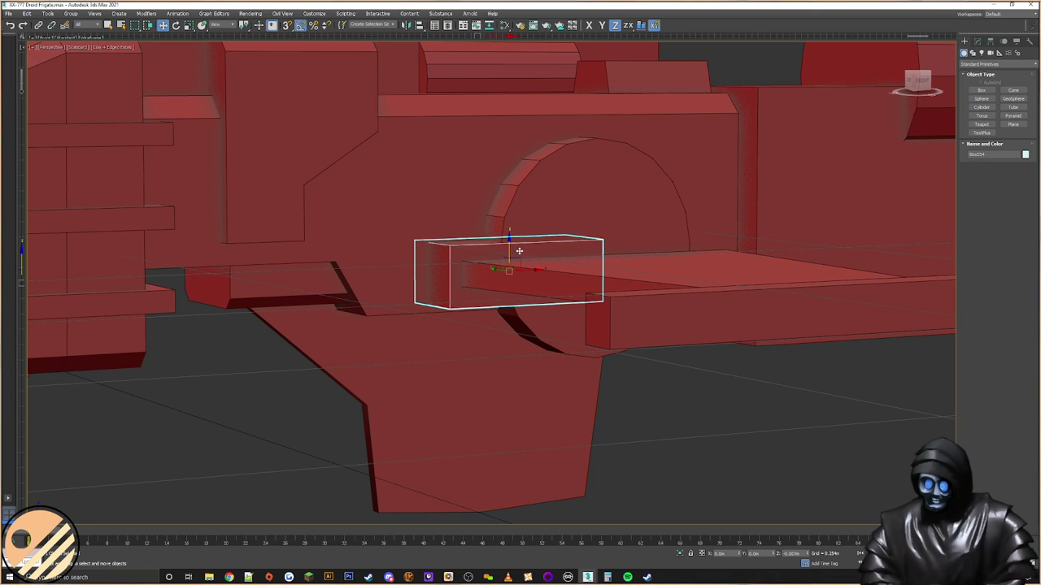
Step: Align both wings, their end plates and the disc to the wing-root block, center to center, on Z position only
{"action": "left_click", "coordinate": [738, 288]}
{"action": "left_click", "coordinate": [744, 301], "text": "ctrl"}
{"action": "scroll", "coordinate": [530, 276], "scroll_direction": "down", "scroll_amount": 5}
{"action": "middle_click_drag", "start_coordinate": [529, 276], "coordinate": [622, 343], "text": "alt"}
{"action": "left_click", "coordinate": [246, 269], "text": "ctrl"}
{"action": "left_click", "coordinate": [148, 251], "text": "ctrl"}
{"action": "middle_click_drag", "start_coordinate": [519, 273], "coordinate": [390, 195], "text": "alt"}
{"action": "left_click", "coordinate": [485, 237], "text": "ctrl"}
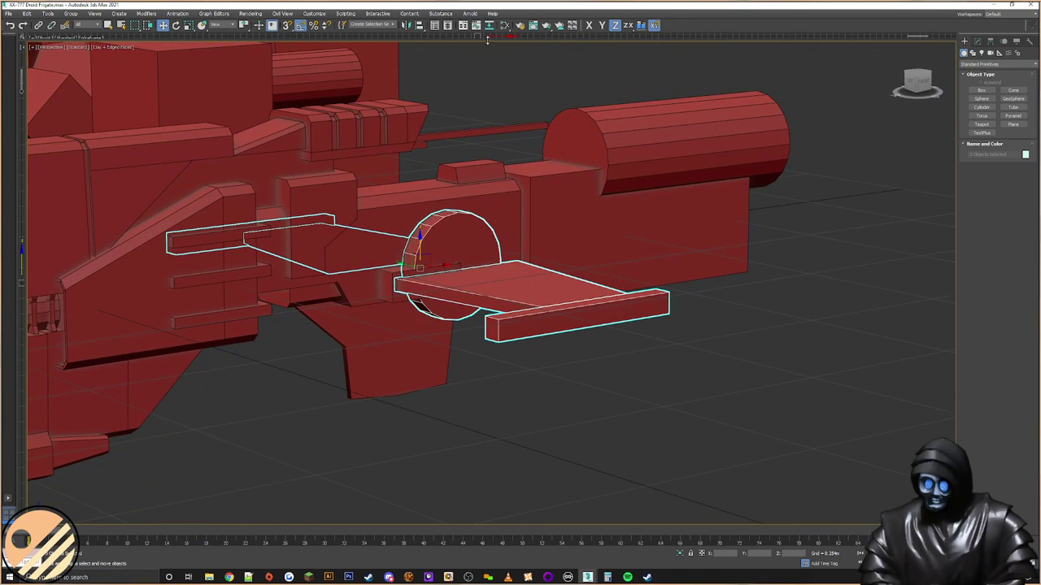
{"action": "left_click", "coordinate": [419, 25]}
{"action": "left_click", "coordinate": [407, 277]}
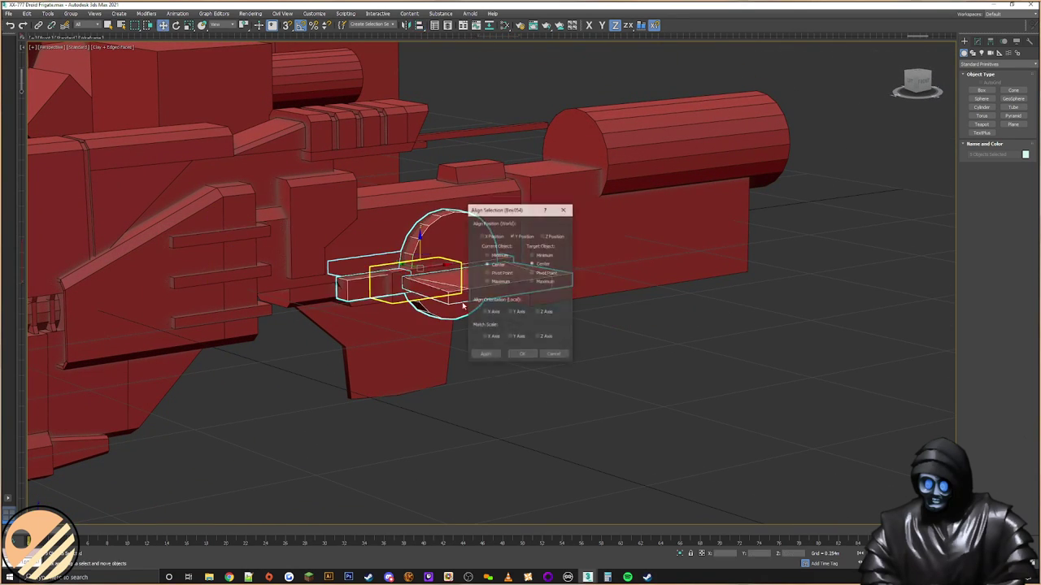
{"action": "left_click", "coordinate": [515, 237]}
{"action": "left_click", "coordinate": [542, 235]}
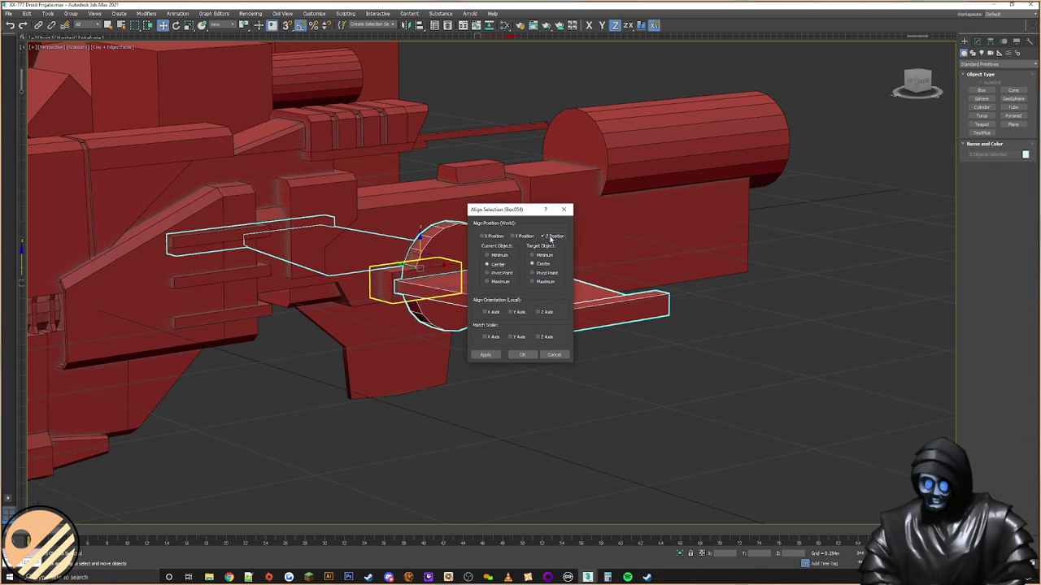
{"action": "left_click", "coordinate": [522, 355]}
{"action": "middle_click_drag", "start_coordinate": [510, 326], "coordinate": [499, 329], "text": "alt"}
{"action": "left_click", "coordinate": [510, 378]}
Step: Clone the wing-root block along X so the two blocks span the full wing root
{"action": "middle_click_drag", "start_coordinate": [465, 232], "coordinate": [511, 266], "text": "alt"}
{"action": "left_click", "coordinate": [511, 265]}
{"action": "scroll", "coordinate": [553, 269], "scroll_direction": "up", "scroll_amount": 5}
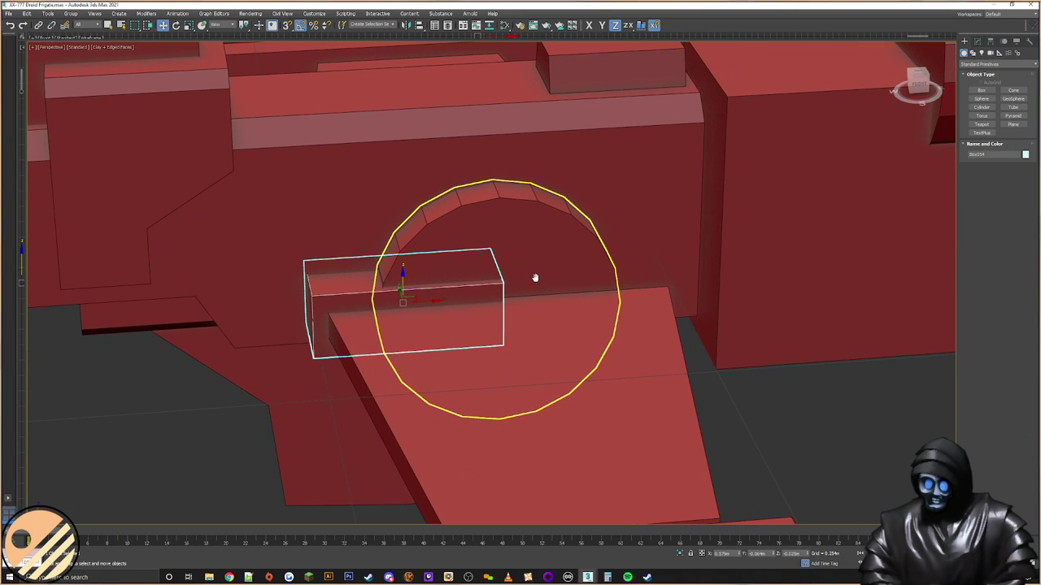
{"action": "left_click_drag", "start_coordinate": [419, 300], "coordinate": [604, 296], "text": "shift"}
{"action": "left_click", "coordinate": [522, 324]}
Step: Clone a wing-root block up onto the disc and scale the copy into a narrow, upright block
{"action": "left_click", "coordinate": [469, 289]}
{"action": "mouse_move", "coordinate": [401, 292]}
{"action": "left_mouse_down", "text": "shift"}
{"action": "mouse_move", "coordinate": [481, 232]}
{"action": "mouse_move", "coordinate": [476, 210]}
{"action": "left_mouse_up", "text": "shift"}
{"action": "left_click", "coordinate": [521, 322]}
{"action": "right_click", "coordinate": [502, 245]}
{"action": "left_click", "coordinate": [512, 270]}
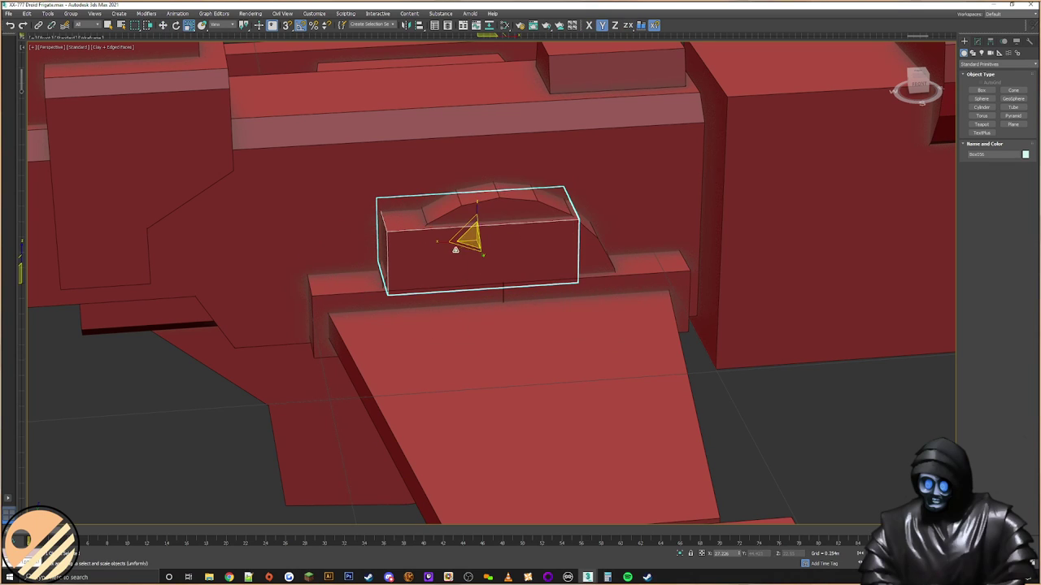
{"action": "left_click_drag", "start_coordinate": [446, 242], "coordinate": [487, 254]}
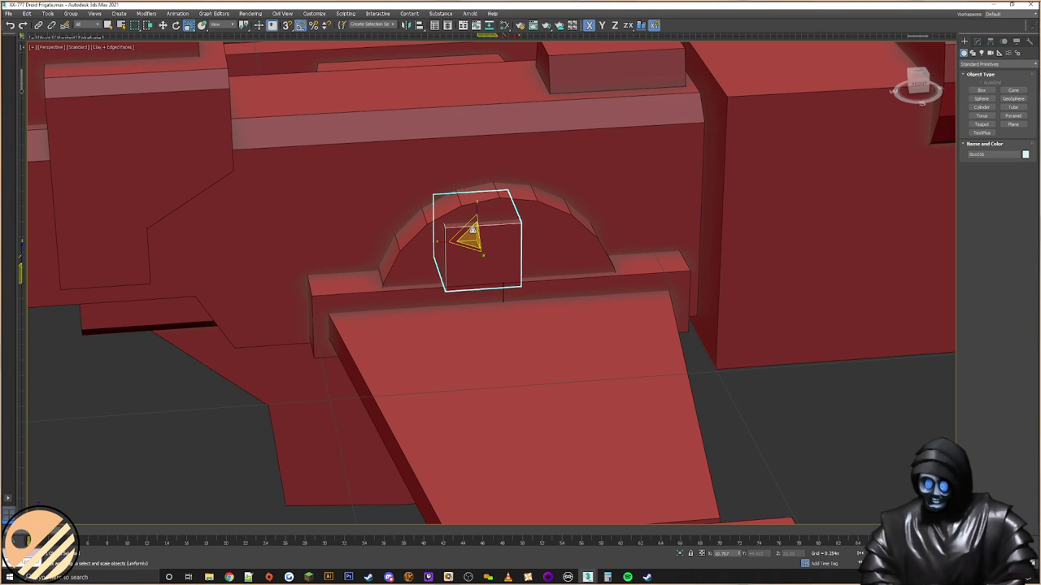
{"action": "left_click_drag", "start_coordinate": [477, 216], "coordinate": [478, 166]}
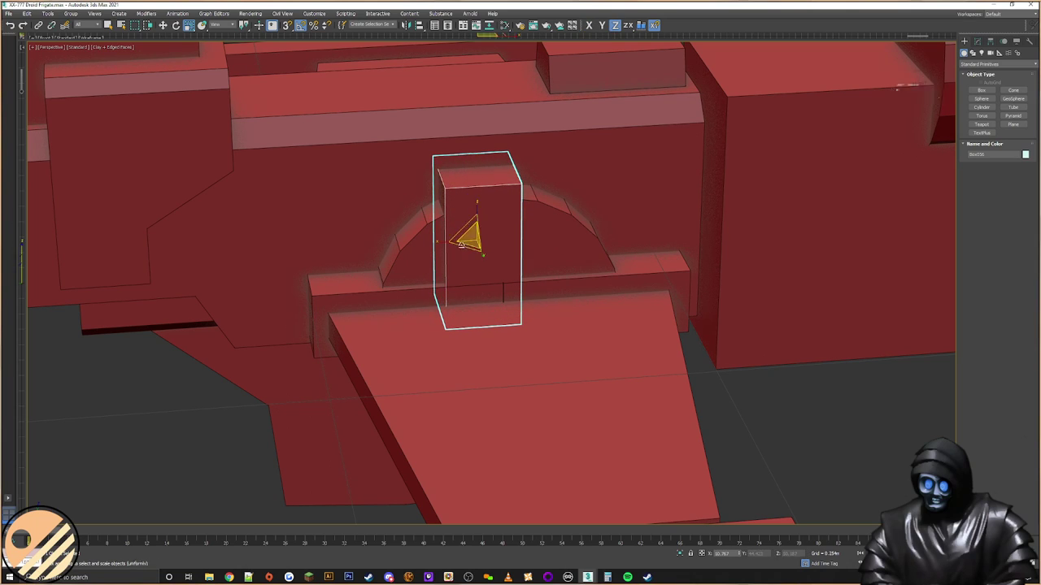
{"action": "middle_click_drag", "start_coordinate": [451, 247], "coordinate": [447, 288]}
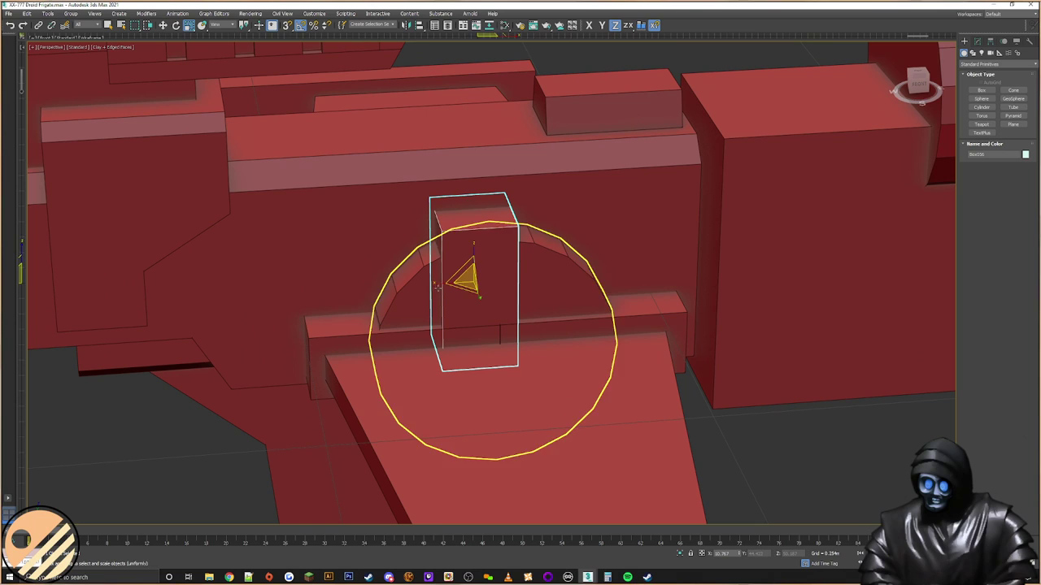
{"action": "key", "text": "F5"}
{"action": "left_click_drag", "start_coordinate": [443, 282], "coordinate": [435, 283]}
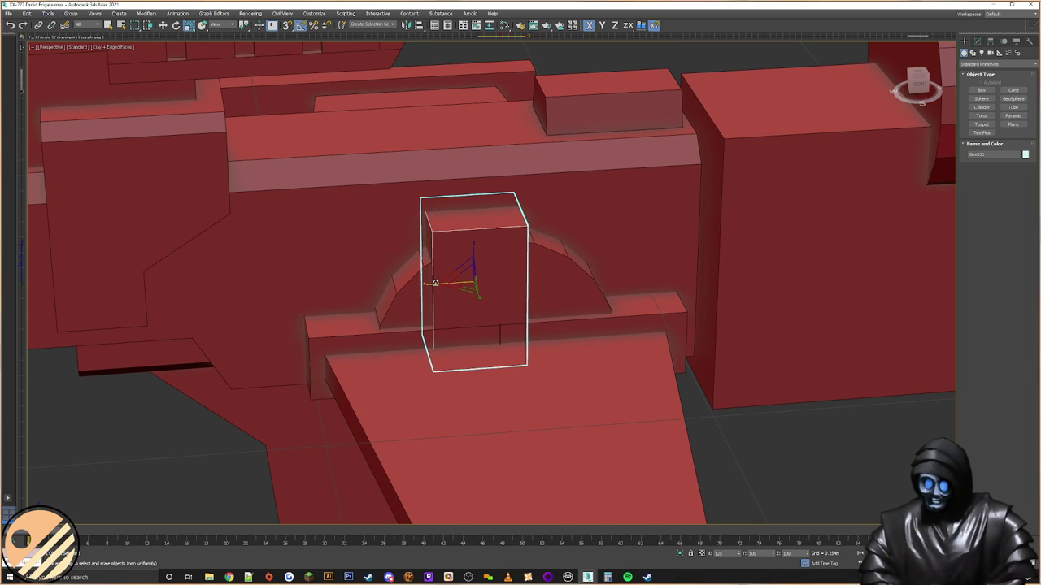
Step: Raise the upright block and align its center with the disc on X position only
{"action": "right_click", "coordinate": [519, 258]}
{"action": "left_click", "coordinate": [531, 271]}
{"action": "middle_click_drag", "start_coordinate": [521, 292], "coordinate": [479, 257], "text": "alt"}
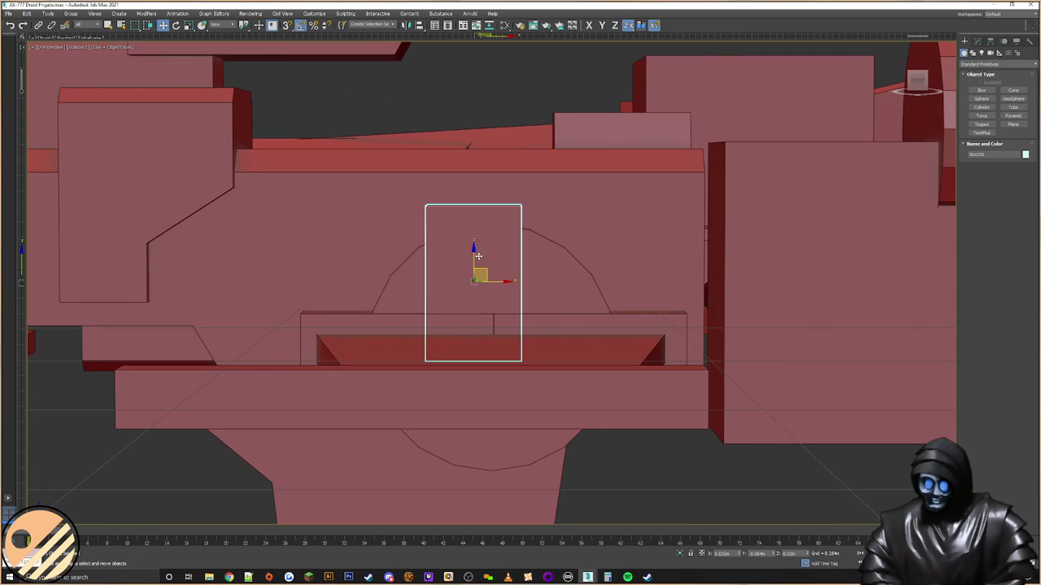
{"action": "left_click_drag", "start_coordinate": [482, 274], "coordinate": [374, 252]}
{"action": "left_click", "coordinate": [414, 27]}
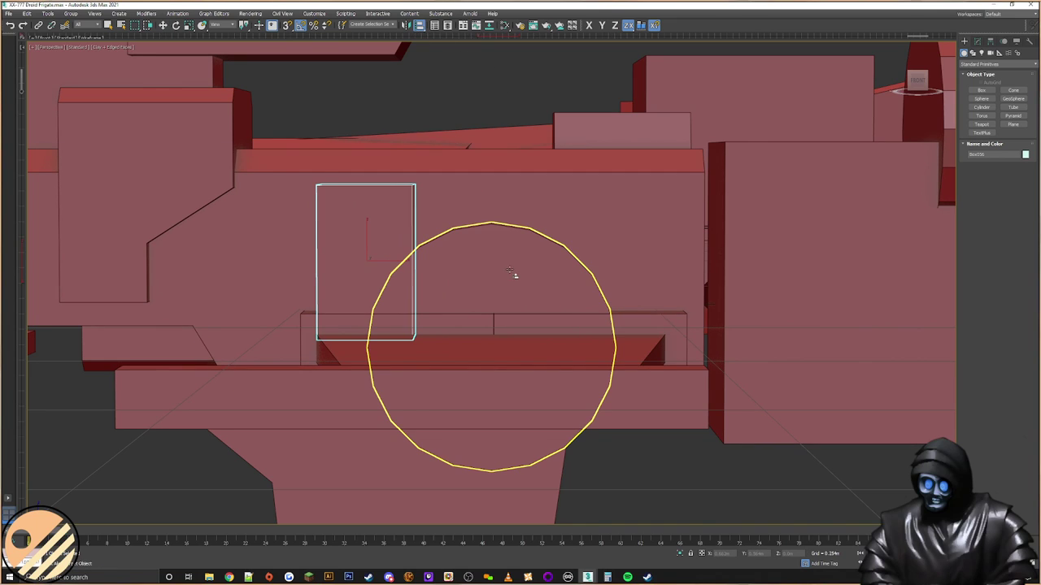
{"action": "left_click", "coordinate": [513, 274]}
{"action": "left_click", "coordinate": [543, 237]}
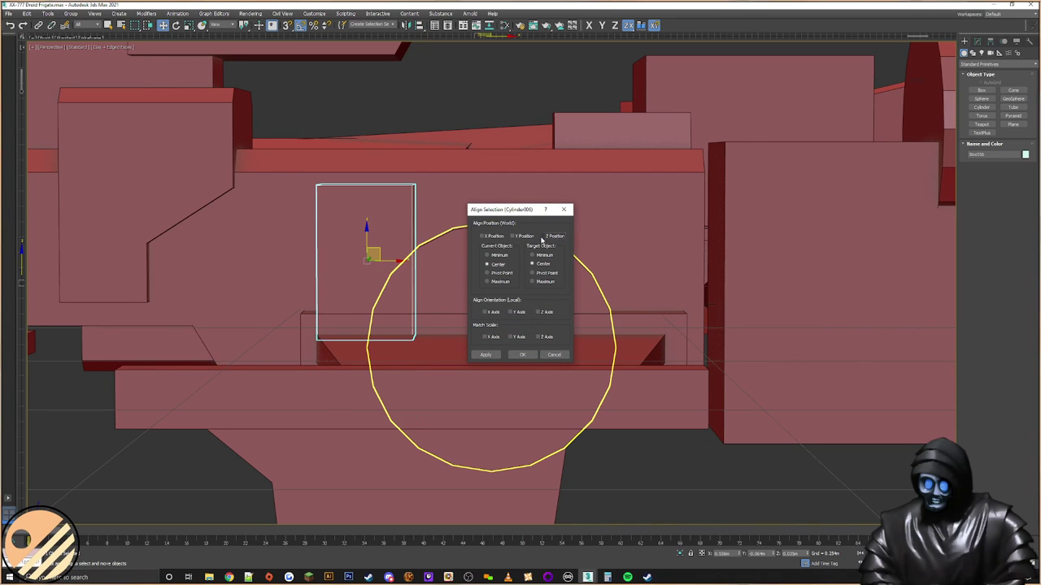
{"action": "left_click", "coordinate": [485, 236]}
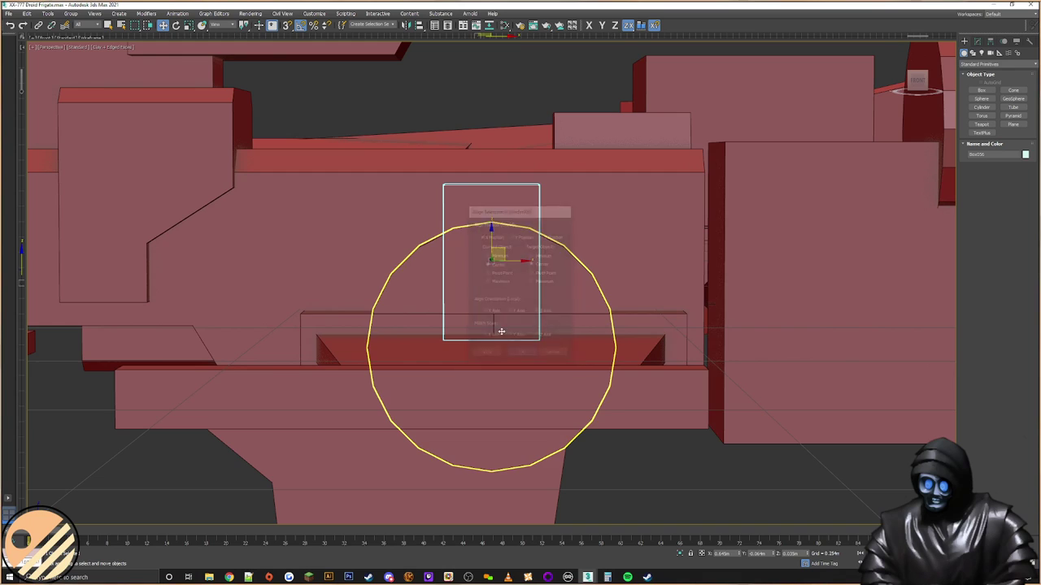
{"action": "left_click", "coordinate": [522, 356]}
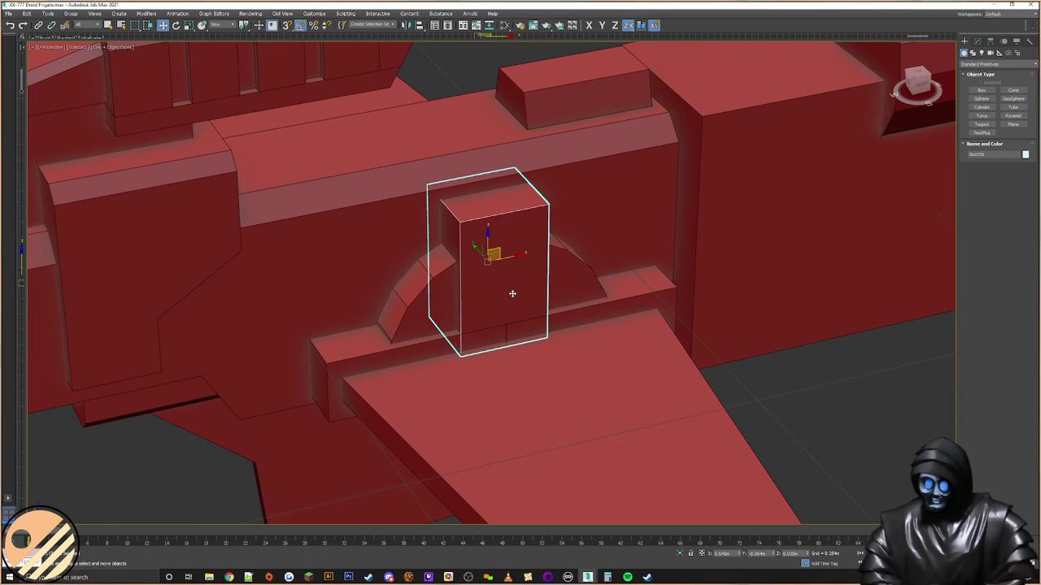
Step: Select both wings with their end plates, root blocks, disc and upright block, and move them together rearward along X
{"action": "left_click", "coordinate": [757, 335]}
{"action": "left_click", "coordinate": [537, 285]}
{"action": "middle_click_drag", "start_coordinate": [539, 285], "coordinate": [557, 275], "text": "alt"}
{"action": "left_click", "coordinate": [605, 308], "text": "ctrl"}
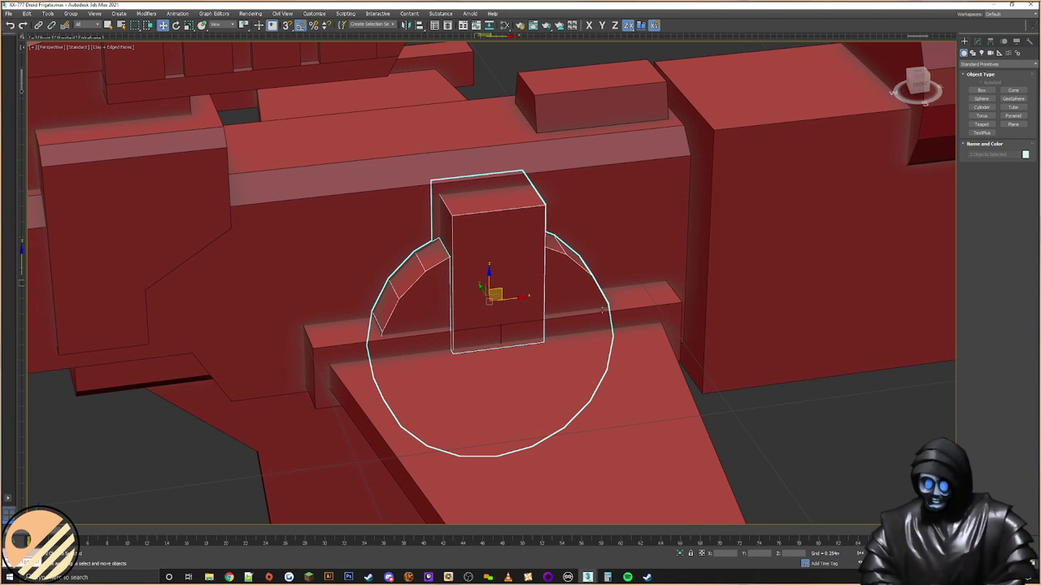
{"action": "left_click", "coordinate": [365, 337], "text": "ctrl"}
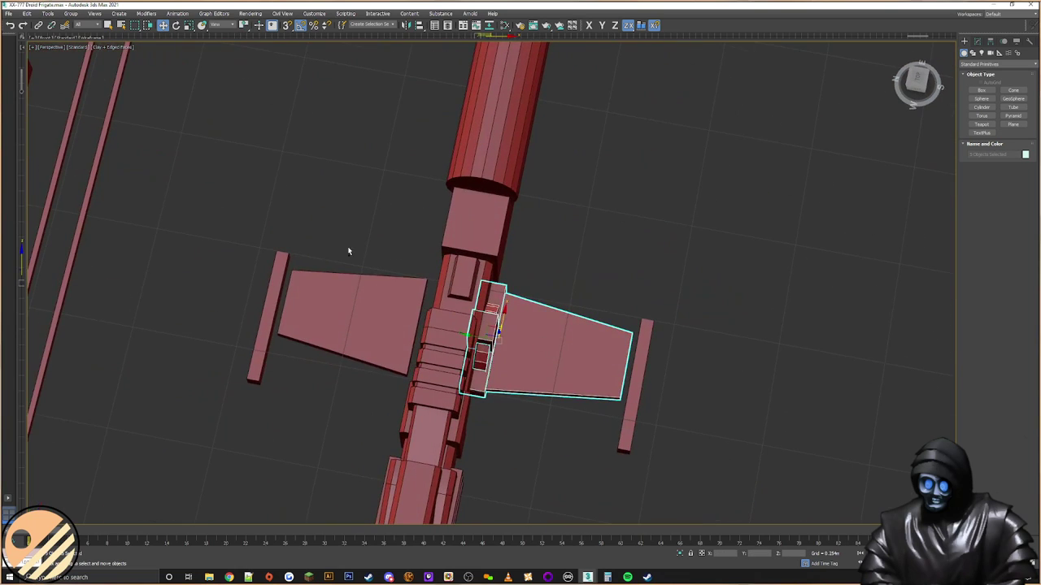
{"action": "left_click", "coordinate": [410, 321], "text": "ctrl"}
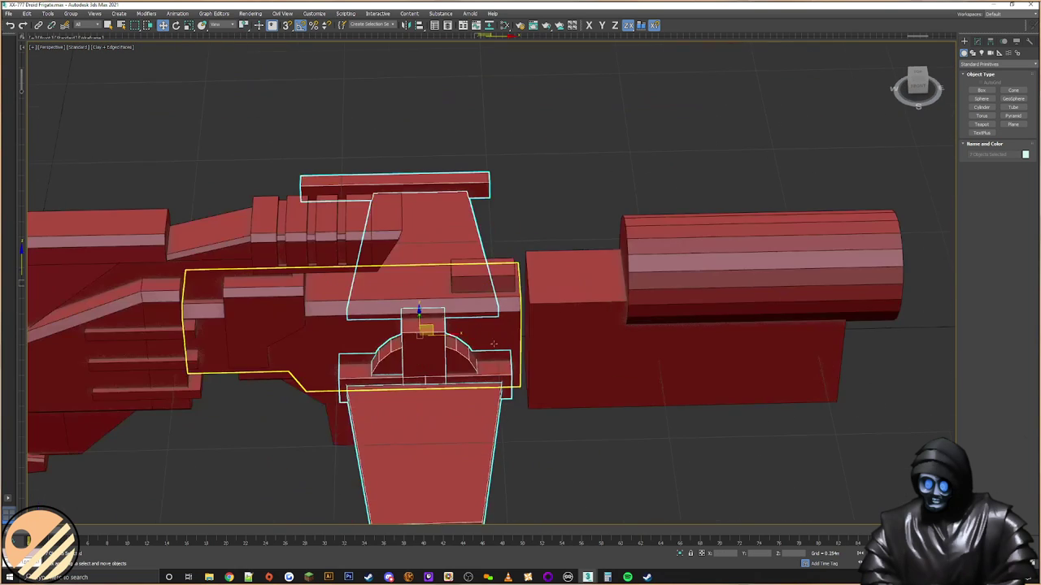
{"action": "middle_click_drag", "start_coordinate": [451, 321], "coordinate": [458, 301], "text": "alt"}
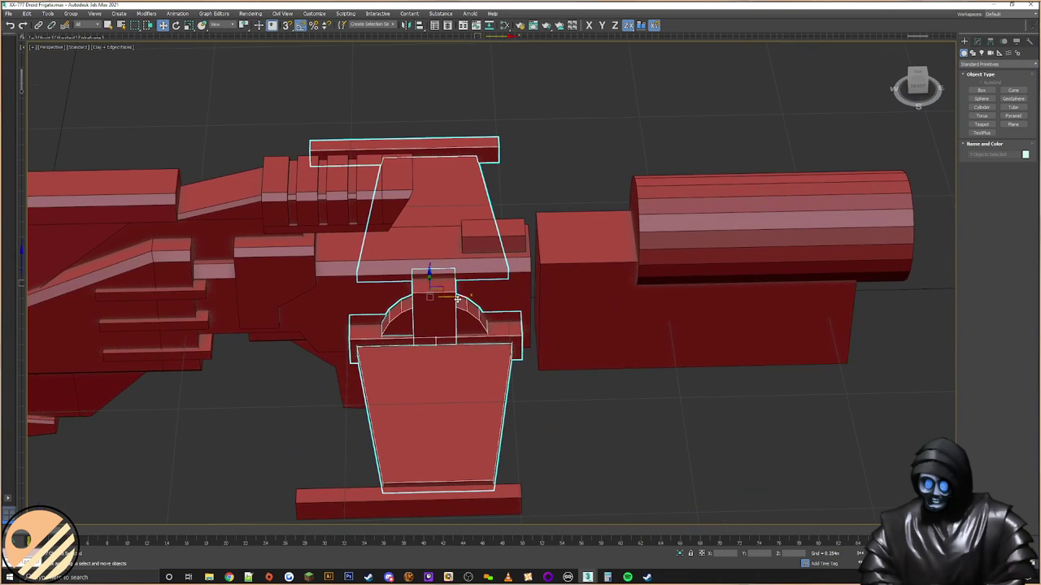
{"action": "left_click_drag", "start_coordinate": [458, 301], "coordinate": [518, 302]}
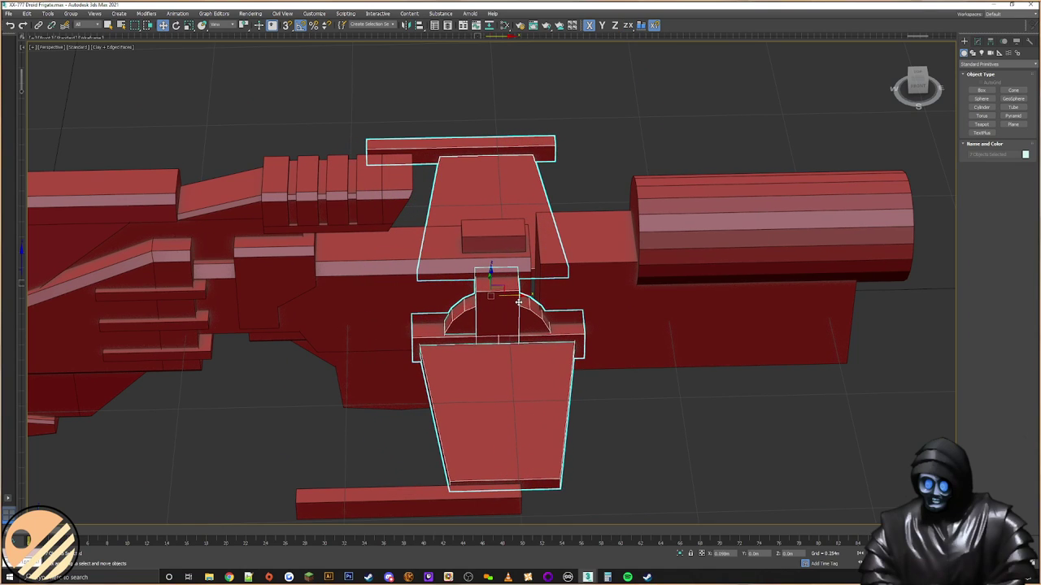
{"action": "right_click", "coordinate": [518, 302]}
{"action": "left_click", "coordinate": [460, 485], "text": "ctrl"}
{"action": "left_click_drag", "start_coordinate": [460, 321], "coordinate": [527, 319]}
{"action": "scroll", "coordinate": [634, 359], "scroll_direction": "down", "scroll_amount": 5}
{"action": "left_click", "coordinate": [684, 408]}
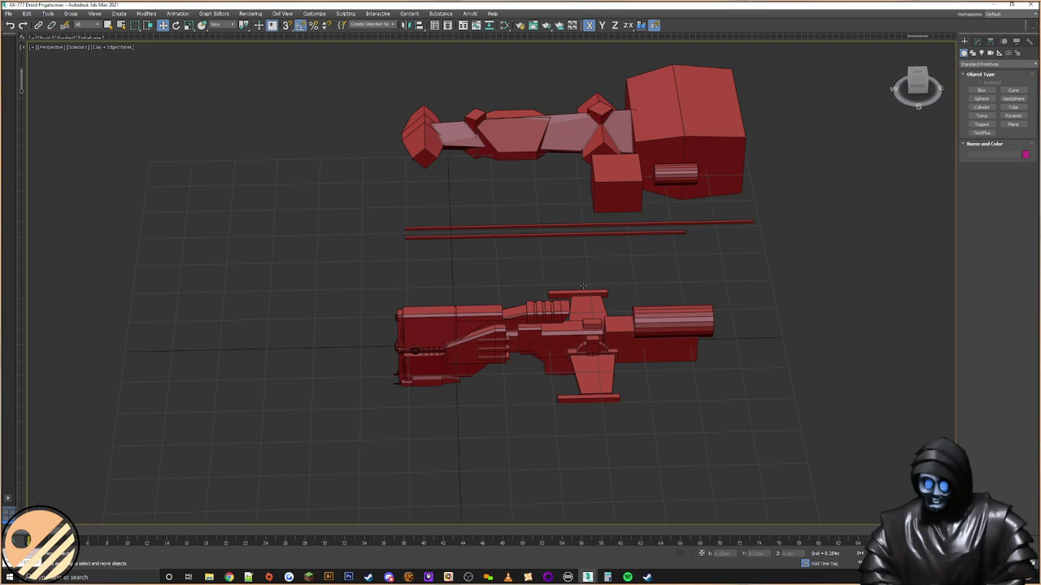
{"action": "key", "text": "alt+Tab"}
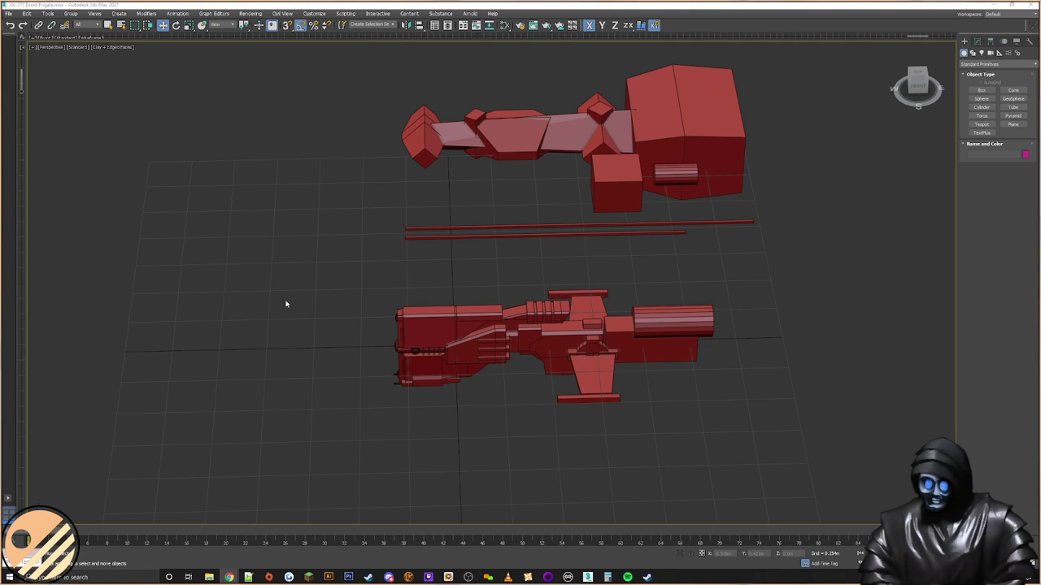
{"action": "middle_click_drag", "start_coordinate": [680, 295], "coordinate": [609, 272]}
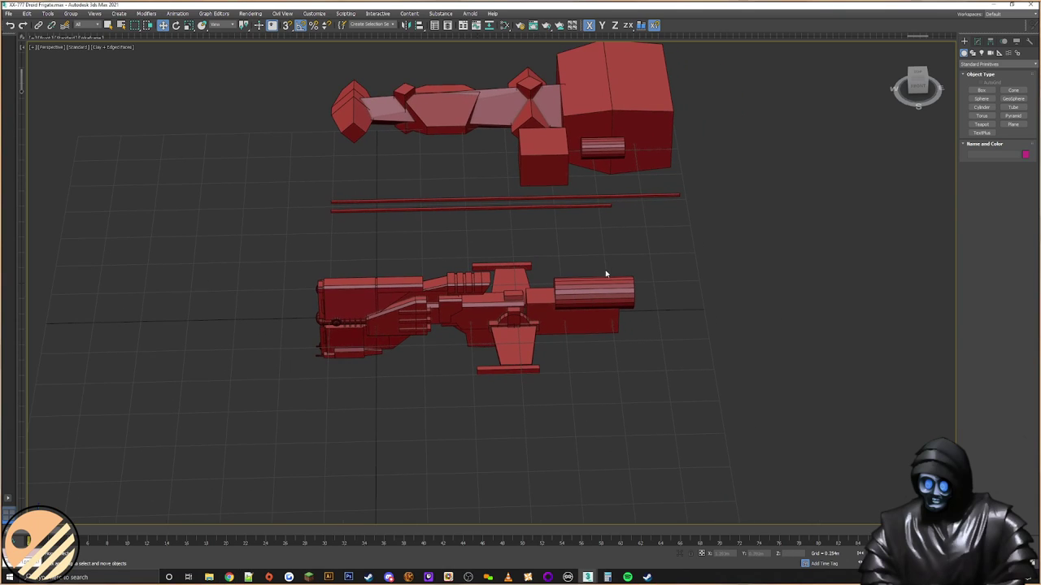
{"action": "left_click", "coordinate": [230, 577]}
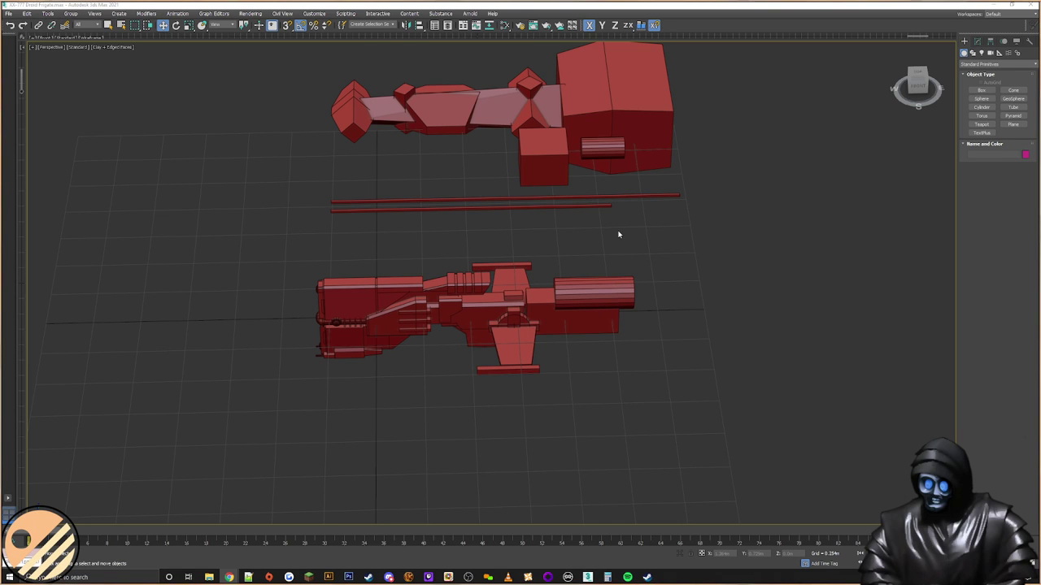
Step: Spread the two wing-root blocks apart along X, leaving a small gap between them behind the upright block
{"action": "scroll", "coordinate": [585, 364], "scroll_direction": "up", "scroll_amount": 6}
{"action": "scroll", "coordinate": [466, 267], "scroll_direction": "up", "scroll_amount": 3}
{"action": "middle_click_drag", "start_coordinate": [466, 268], "coordinate": [591, 258]}
{"action": "scroll", "coordinate": [590, 261], "scroll_direction": "up", "scroll_amount": 3}
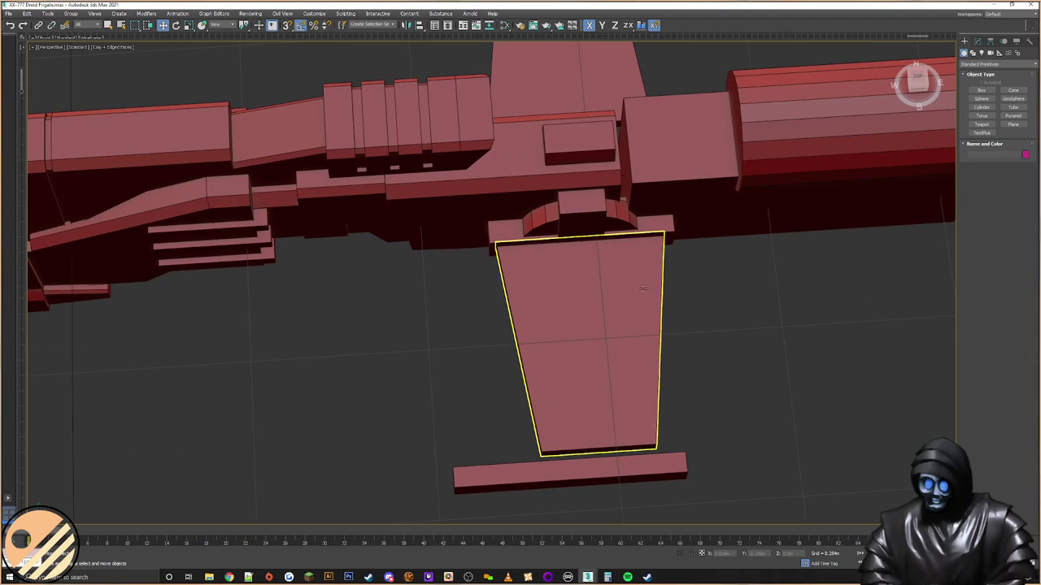
{"action": "middle_click_drag", "start_coordinate": [634, 290], "coordinate": [650, 277]}
{"action": "left_click", "coordinate": [663, 289]}
{"action": "middle_click_drag", "start_coordinate": [714, 301], "coordinate": [690, 314], "text": "alt"}
{"action": "middle_click_drag", "start_coordinate": [690, 314], "coordinate": [615, 241]}
{"action": "middle_click_drag", "start_coordinate": [622, 282], "coordinate": [557, 219], "text": "alt"}
{"action": "left_click", "coordinate": [510, 250]}
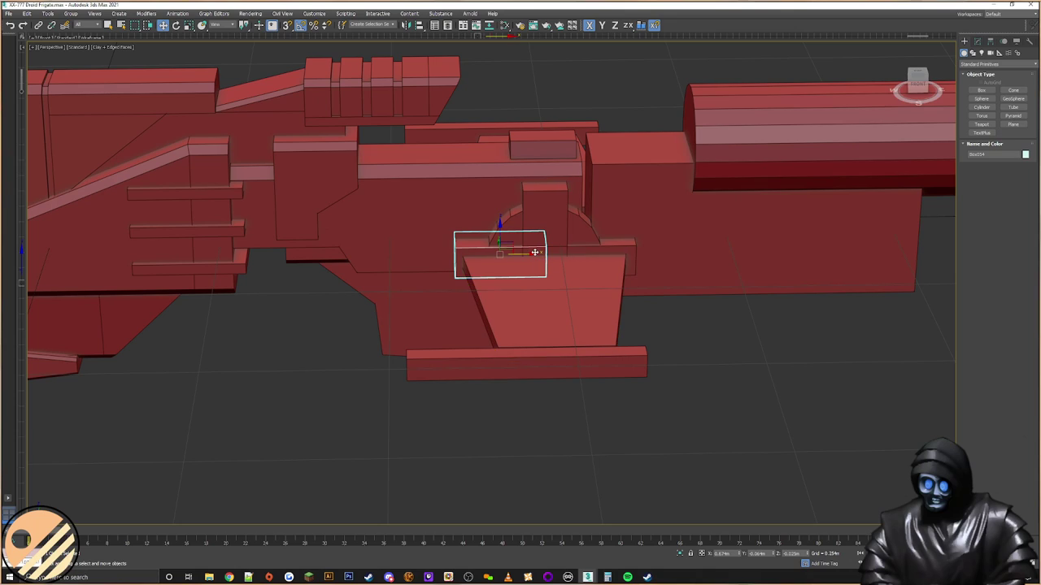
{"action": "mouse_move", "coordinate": [532, 253]}
{"action": "left_mouse_down", "text": "shift"}
{"action": "mouse_move", "coordinate": [518, 254]}
{"action": "mouse_move", "coordinate": [610, 252]}
{"action": "left_mouse_up", "text": "shift"}
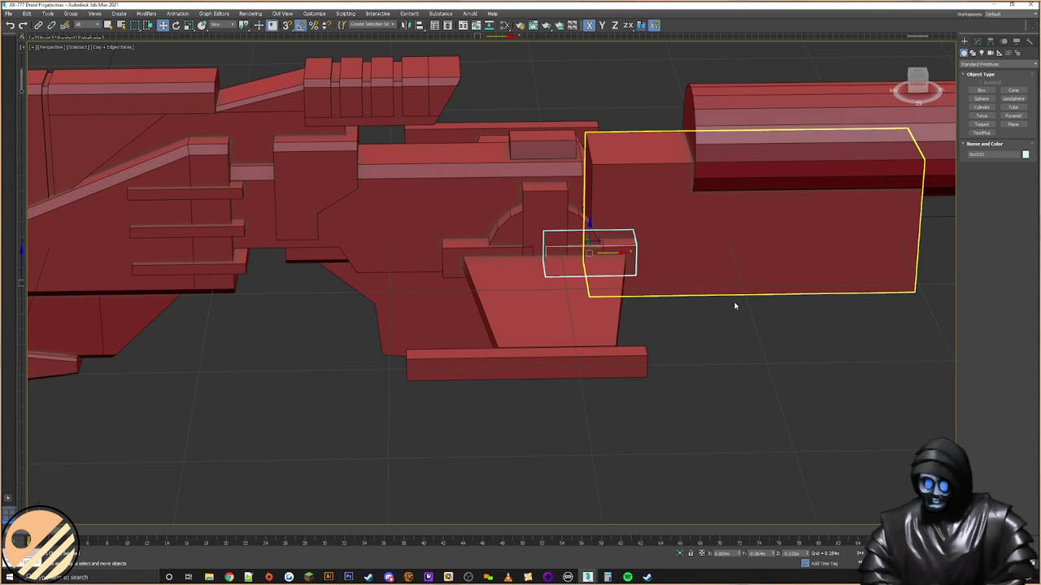
{"action": "left_click", "coordinate": [706, 299]}
{"action": "middle_click_drag", "start_coordinate": [698, 286], "coordinate": [646, 292], "text": "alt"}
{"action": "left_click", "coordinate": [645, 291]}
Step: Scale the wing beside the disc mount down along Z to make it thinner
{"action": "middle_click_drag", "start_coordinate": [588, 271], "coordinate": [732, 296], "text": "alt"}
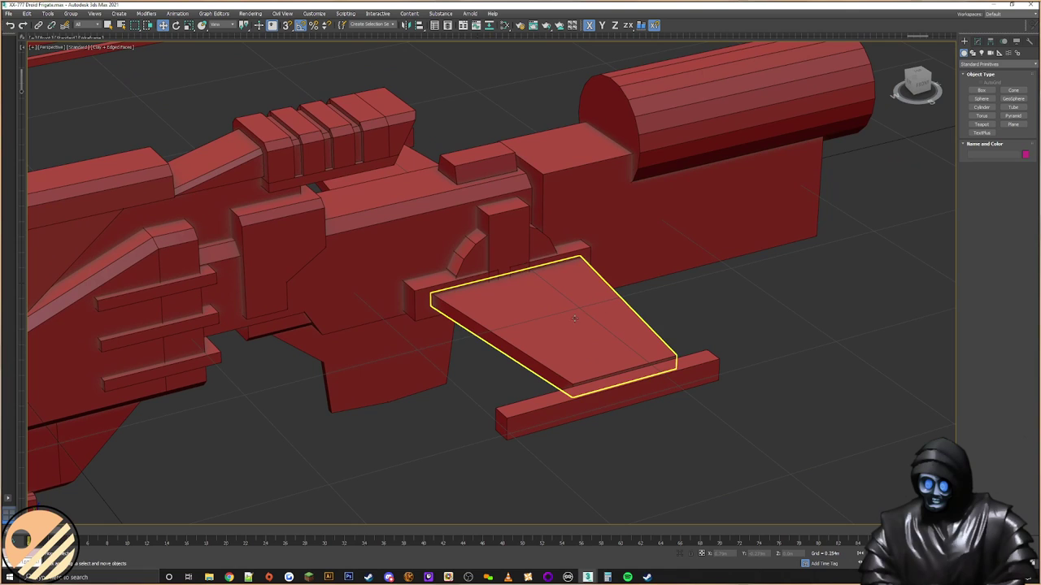
{"action": "left_click", "coordinate": [601, 334]}
{"action": "mouse_move", "coordinate": [601, 334]}
{"action": "middle_mouse_down", "text": "alt"}
{"action": "mouse_move", "coordinate": [623, 341]}
{"action": "mouse_move", "coordinate": [647, 320]}
{"action": "mouse_move", "coordinate": [594, 329]}
{"action": "middle_mouse_up", "text": "alt"}
{"action": "scroll", "coordinate": [593, 329], "scroll_direction": "up", "scroll_amount": 3}
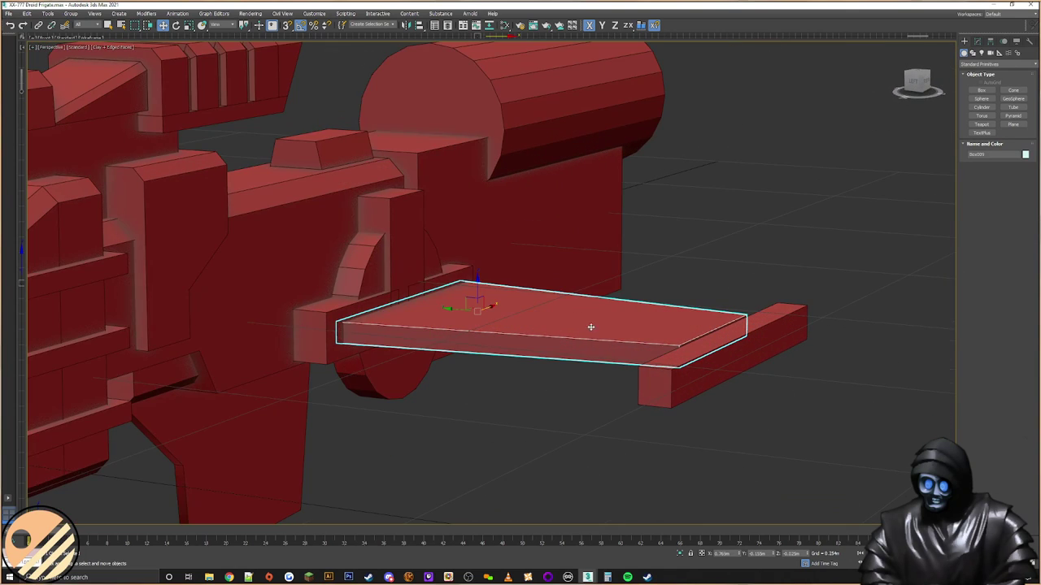
{"action": "right_click", "coordinate": [589, 328]}
{"action": "left_click", "coordinate": [614, 331]}
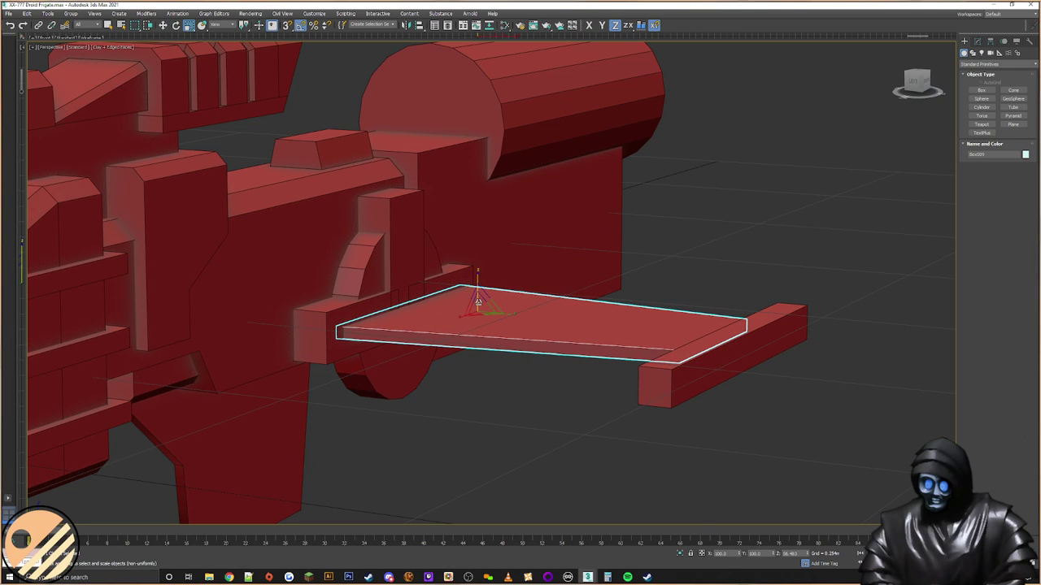
Step: Move the thinned wing and its end plate slightly outward along Y
{"action": "middle_click_drag", "start_coordinate": [480, 303], "coordinate": [489, 337], "text": "alt"}
{"action": "right_click", "coordinate": [489, 337]}
{"action": "left_click", "coordinate": [520, 319]}
{"action": "scroll", "coordinate": [476, 323], "scroll_direction": "up", "scroll_amount": 2}
{"action": "left_click_drag", "start_coordinate": [457, 284], "coordinate": [467, 291]}
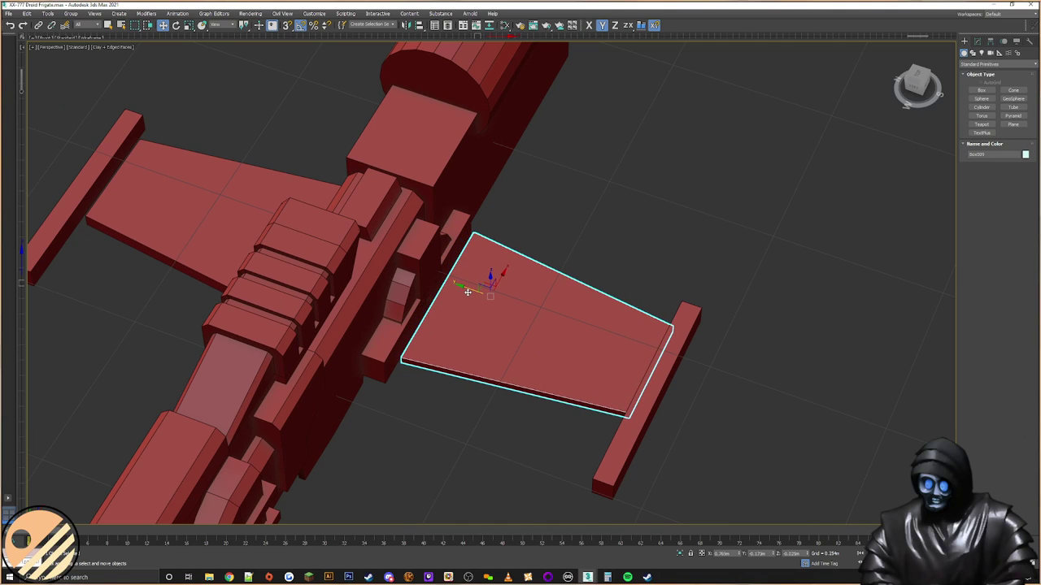
{"action": "left_click", "coordinate": [646, 388]}
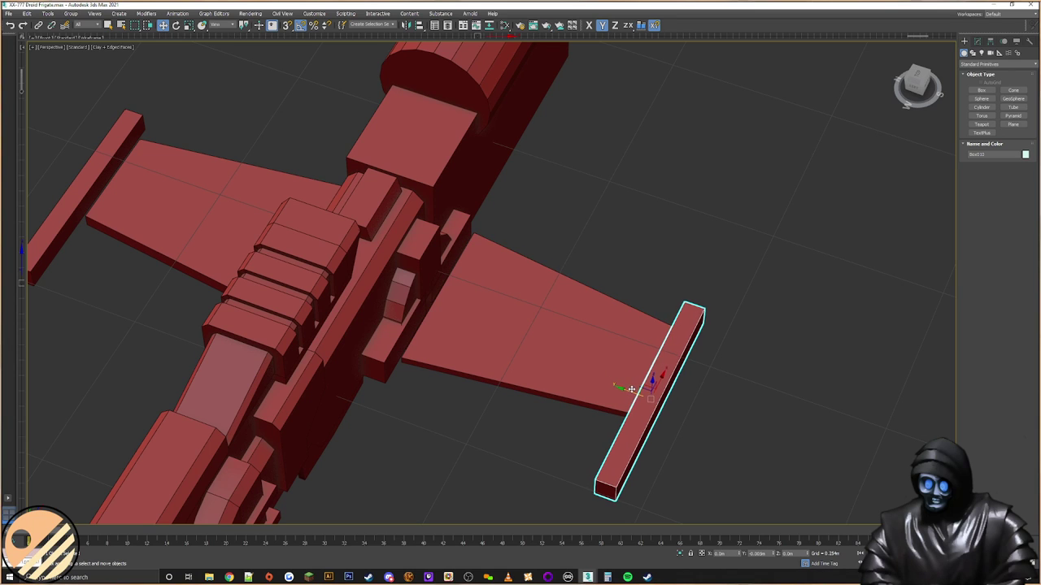
{"action": "left_click", "coordinate": [609, 323]}
Step: Copy the small cylinder into open space beside the hull and rotate the copy upright
{"action": "middle_click_drag", "start_coordinate": [609, 323], "coordinate": [593, 302], "text": "alt"}
{"action": "left_click", "coordinate": [371, 275]}
{"action": "middle_click_drag", "start_coordinate": [208, 217], "coordinate": [201, 172], "text": "alt"}
{"action": "left_click", "coordinate": [200, 210]}
{"action": "left_click_drag", "start_coordinate": [269, 209], "coordinate": [527, 300], "text": "shift"}
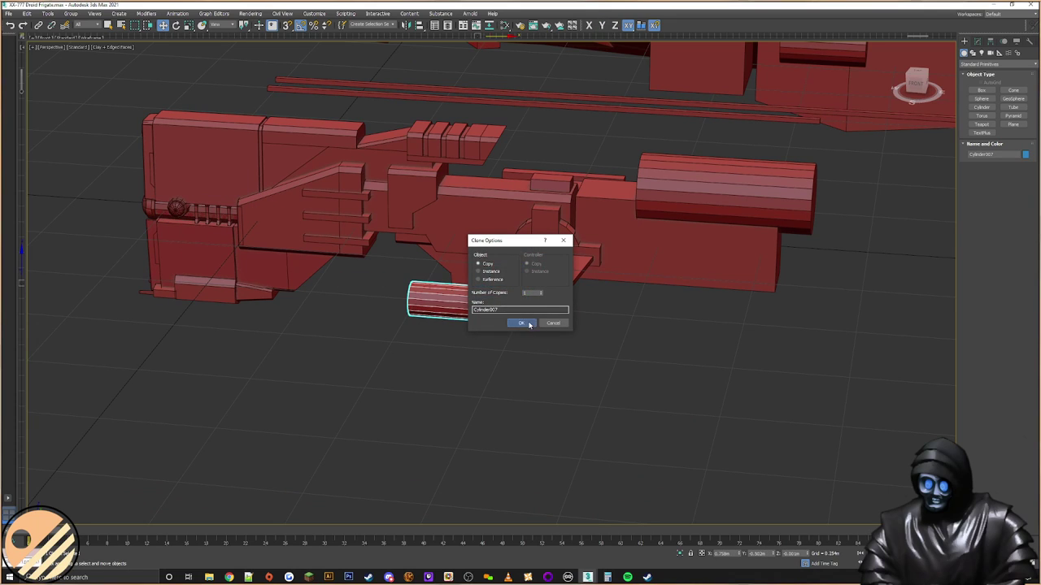
{"action": "left_click", "coordinate": [525, 322]}
{"action": "right_click", "coordinate": [441, 279]}
{"action": "left_click", "coordinate": [460, 292]}
{"action": "left_click_drag", "start_coordinate": [528, 285], "coordinate": [571, 289]}
{"action": "middle_click_drag", "start_coordinate": [570, 289], "coordinate": [653, 294], "text": "alt"}
Step: Lower the upright cylinder's top vertices along Z to shorten it into a flat disc
{"action": "left_click", "coordinate": [977, 42]}
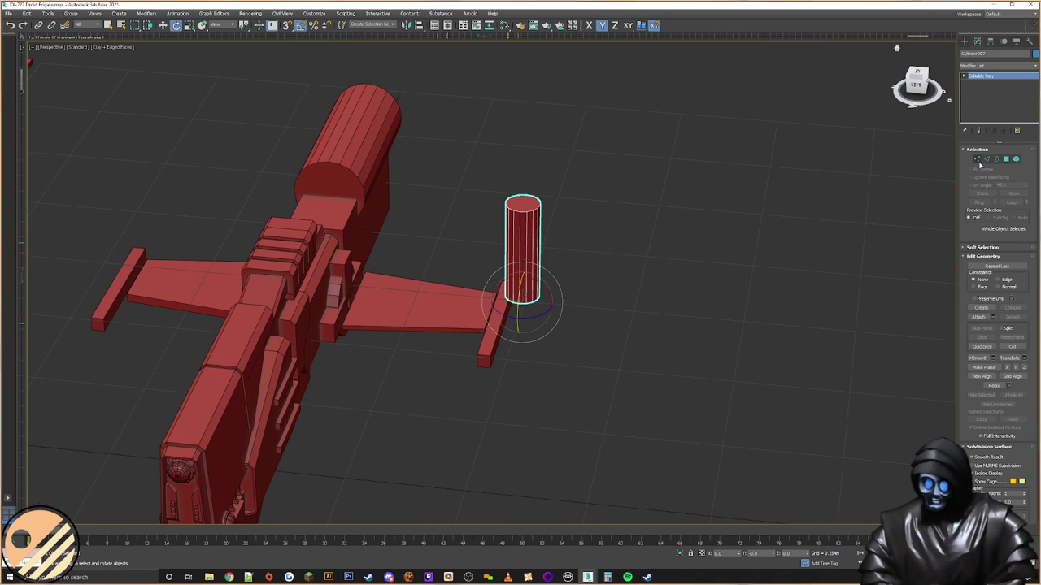
{"action": "left_click", "coordinate": [978, 160]}
{"action": "left_click_drag", "start_coordinate": [609, 160], "coordinate": [456, 225]}
{"action": "middle_click_drag", "start_coordinate": [578, 229], "coordinate": [559, 205], "text": "alt"}
{"action": "right_click", "coordinate": [531, 193]}
{"action": "left_click", "coordinate": [541, 202]}
{"action": "left_click_drag", "start_coordinate": [525, 184], "coordinate": [525, 285]}
{"action": "middle_click_drag", "start_coordinate": [549, 255], "coordinate": [597, 281], "text": "alt"}
{"action": "left_click", "coordinate": [964, 41]}
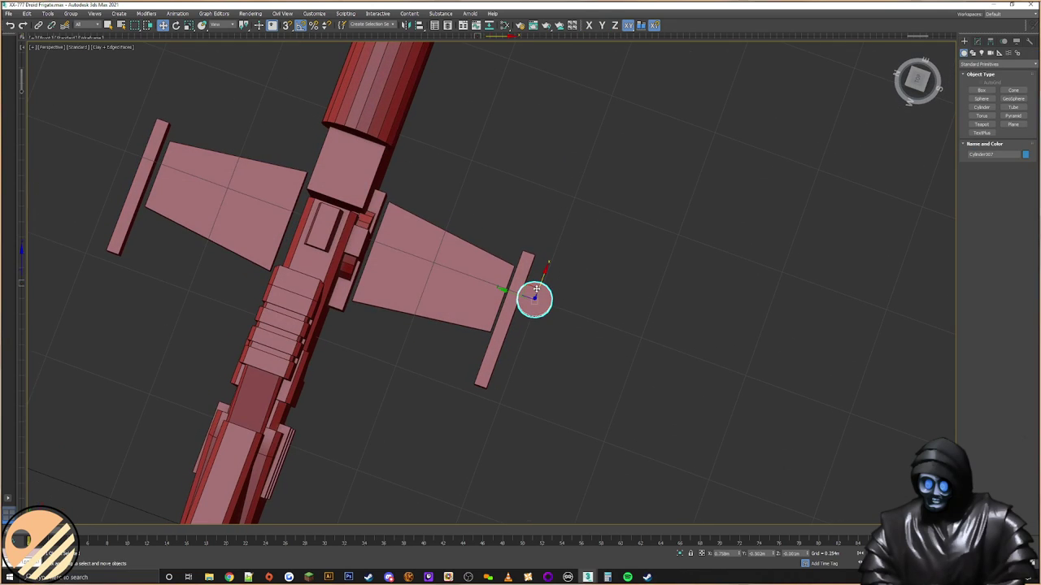
Step: Move the flat disc in the XY plane until it sits over the joint between wing tip and end plate
{"action": "left_click_drag", "start_coordinate": [536, 288], "coordinate": [496, 284]}
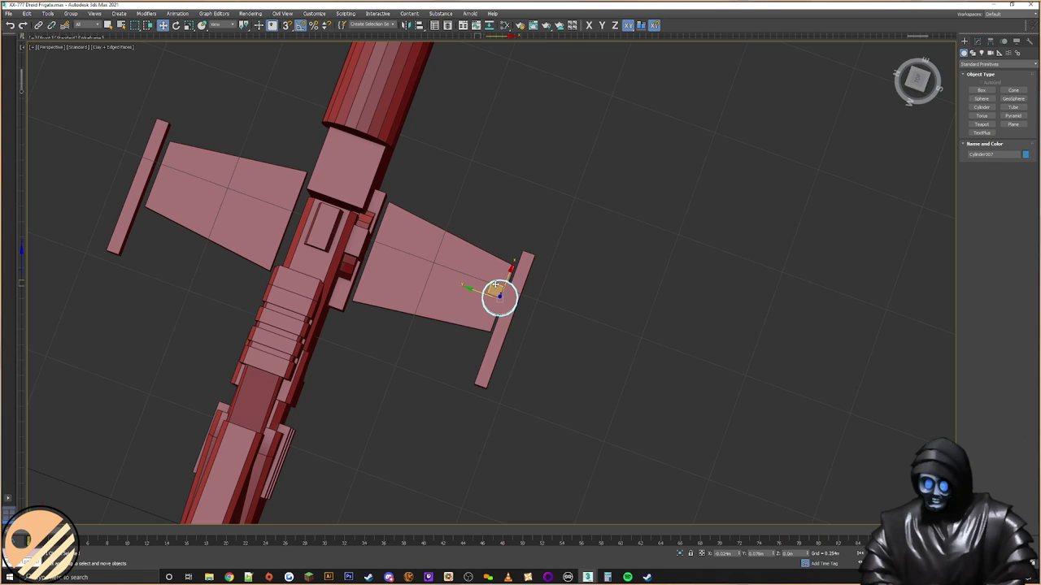
{"action": "middle_click_drag", "start_coordinate": [560, 285], "coordinate": [540, 267], "text": "alt"}
{"action": "scroll", "coordinate": [528, 283], "scroll_direction": "up", "scroll_amount": 4}
{"action": "middle_click_drag", "start_coordinate": [540, 267], "coordinate": [556, 253]}
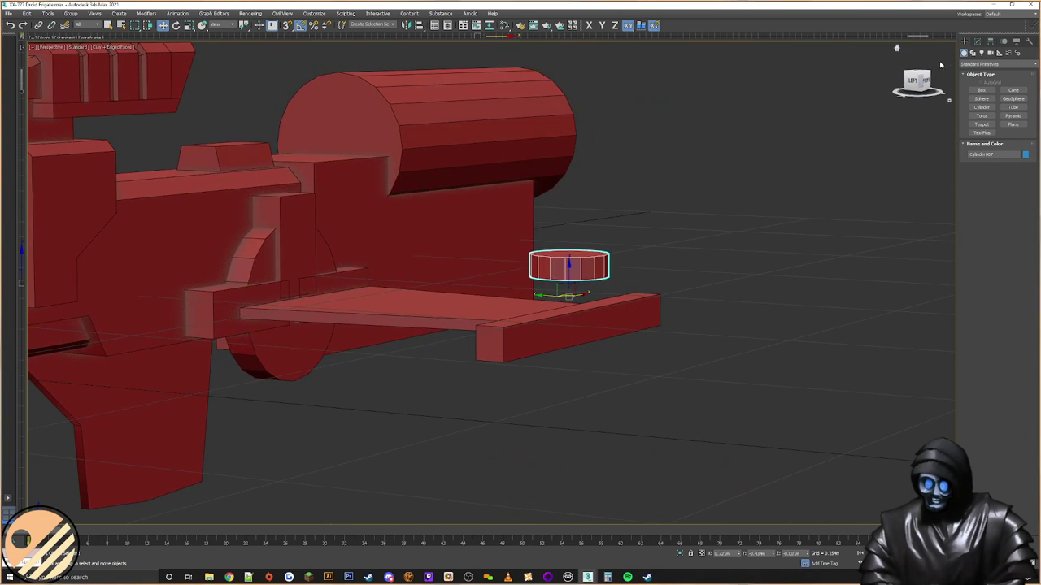
Step: Center the flat disc's pivot to the object and lower the disc along Z onto the wing tip
{"action": "left_click", "coordinate": [990, 42]}
{"action": "left_click", "coordinate": [997, 97]}
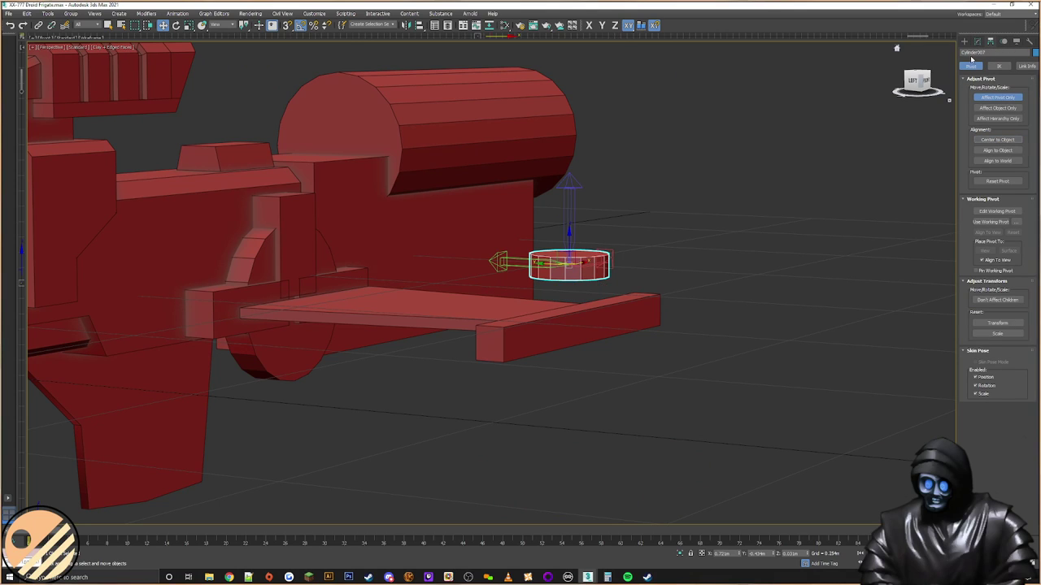
{"action": "left_click", "coordinate": [965, 42]}
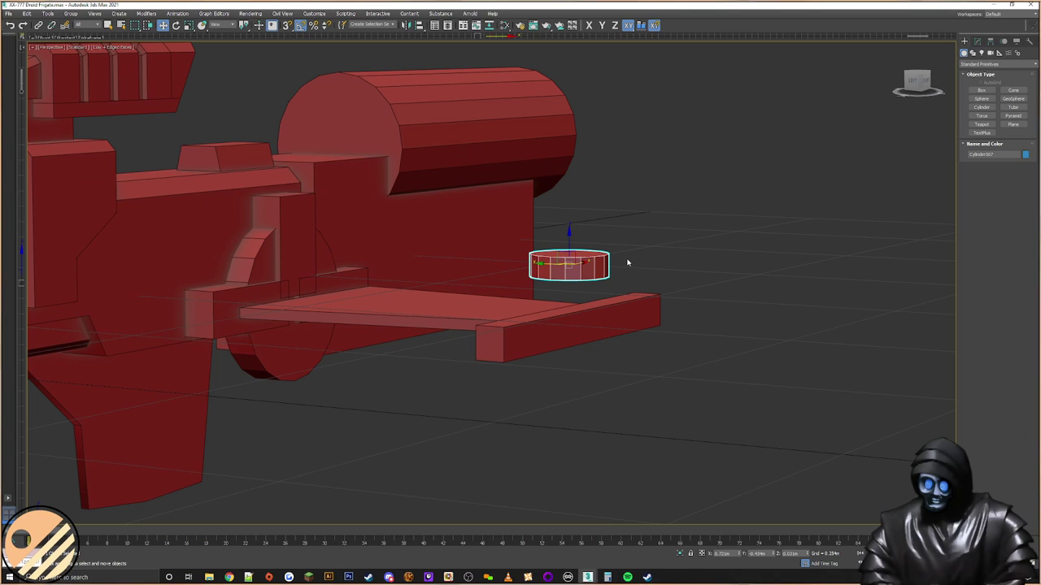
{"action": "left_click_drag", "start_coordinate": [568, 240], "coordinate": [564, 286]}
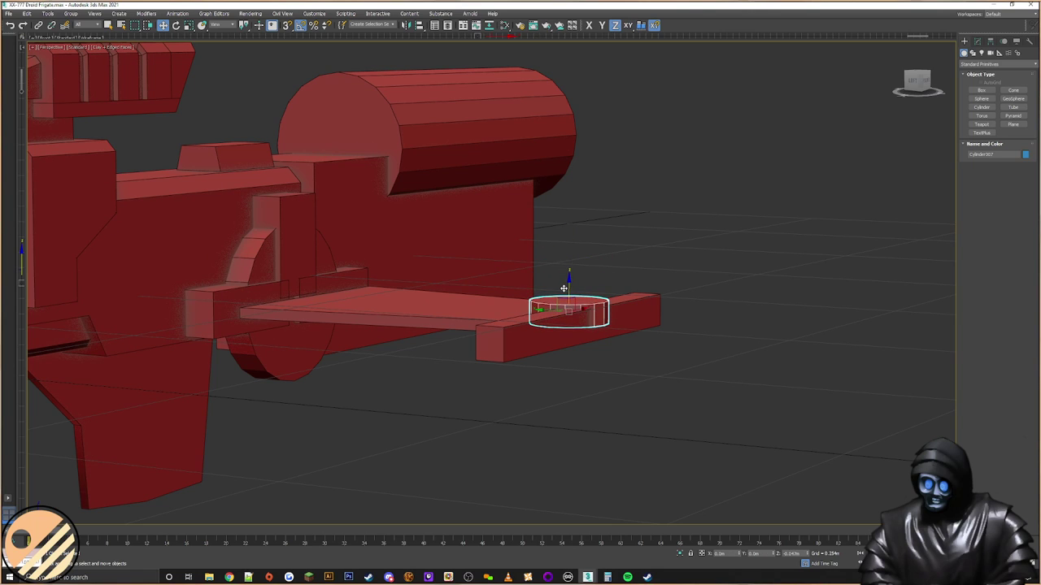
{"action": "middle_click_drag", "start_coordinate": [562, 287], "coordinate": [586, 294], "text": "alt"}
{"action": "left_click_drag", "start_coordinate": [568, 294], "coordinate": [570, 301]}
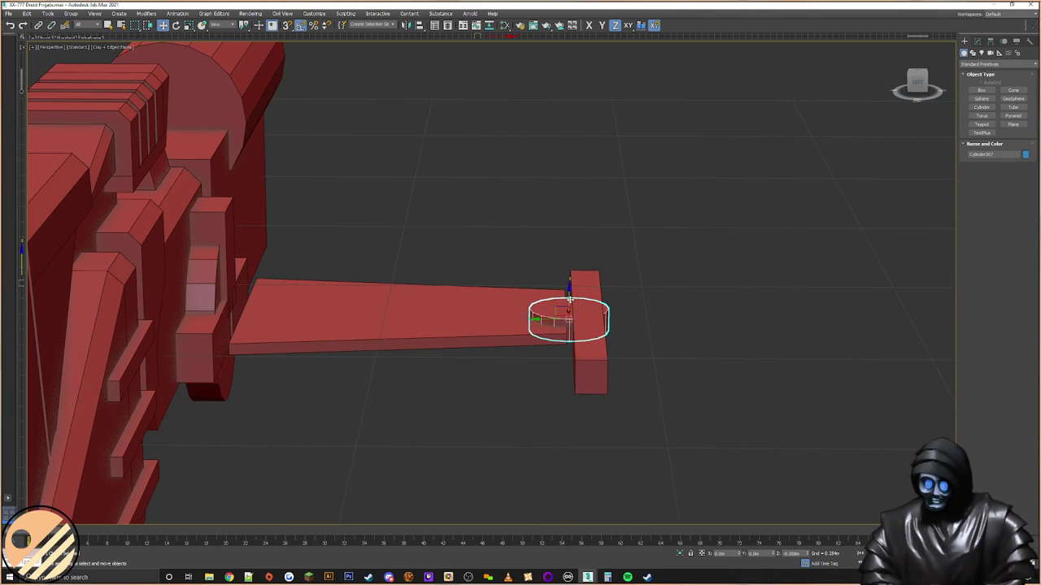
{"action": "middle_click_drag", "start_coordinate": [573, 301], "coordinate": [524, 279], "text": "alt"}
{"action": "scroll", "coordinate": [537, 286], "scroll_direction": "up", "scroll_amount": 3}
{"action": "right_click", "coordinate": [570, 318]}
{"action": "left_click", "coordinate": [596, 345]}
{"action": "key", "text": "ctrl+e"}
{"action": "left_click_drag", "start_coordinate": [595, 326], "coordinate": [617, 283]}
{"action": "key", "text": "ctrl+z"}
Step: Scale the wing's end plate down in Y and Z to make it a thinner bar
{"action": "middle_click_drag", "start_coordinate": [618, 282], "coordinate": [673, 305], "text": "alt"}
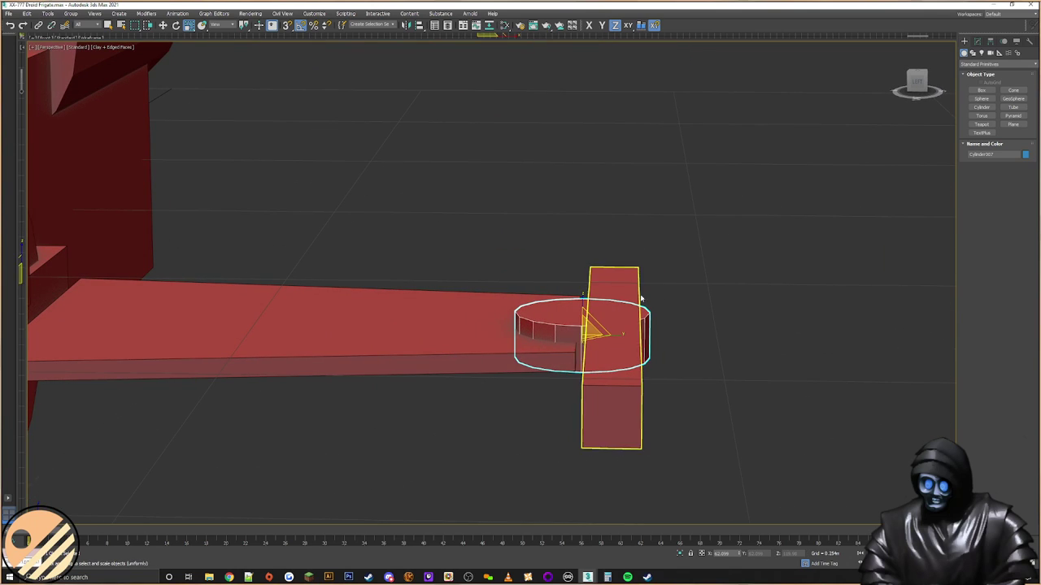
{"action": "left_click", "coordinate": [616, 285]}
{"action": "left_click_drag", "start_coordinate": [620, 323], "coordinate": [616, 350]}
Step: Slide the wing-tip disc along X toward the middle of the wing's outer edge
{"action": "left_click", "coordinate": [529, 313]}
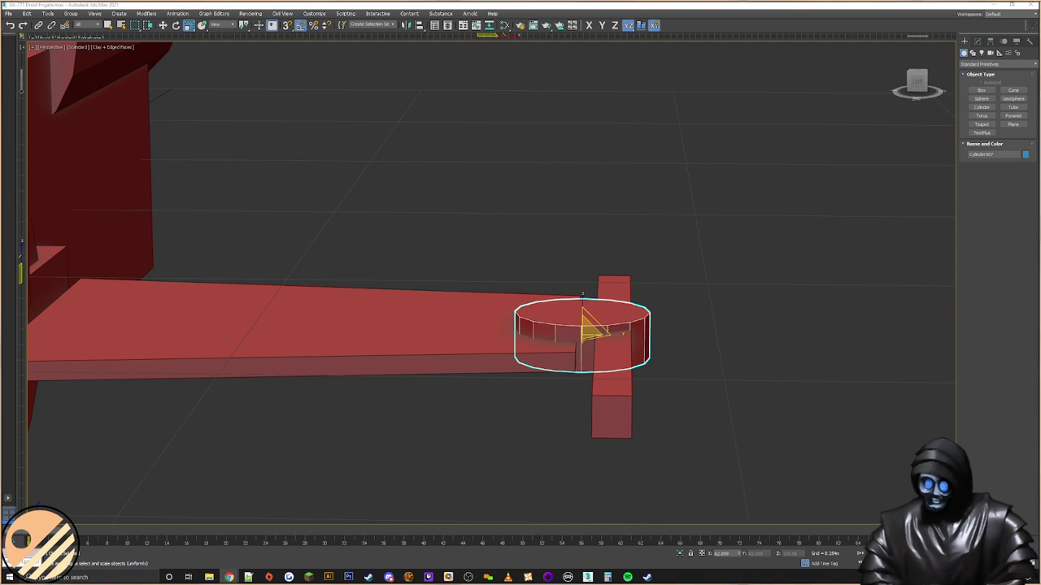
{"action": "middle_click_drag", "start_coordinate": [582, 250], "coordinate": [459, 261], "text": "alt"}
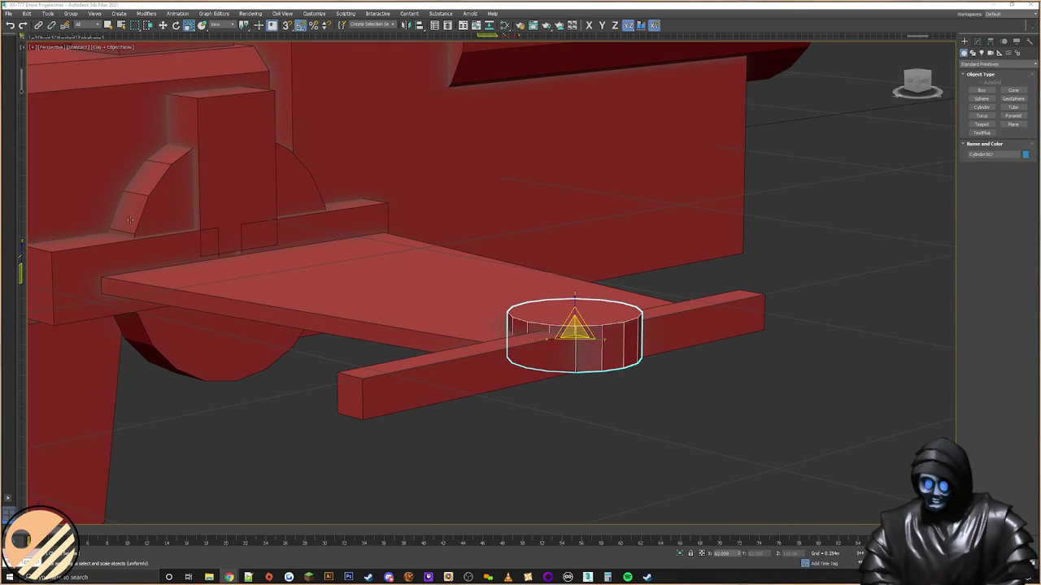
{"action": "middle_click_drag", "start_coordinate": [762, 184], "coordinate": [561, 301], "text": "alt"}
{"action": "scroll", "coordinate": [562, 271], "scroll_direction": "down", "scroll_amount": 2}
{"action": "right_click", "coordinate": [480, 334]}
{"action": "left_click", "coordinate": [493, 342]}
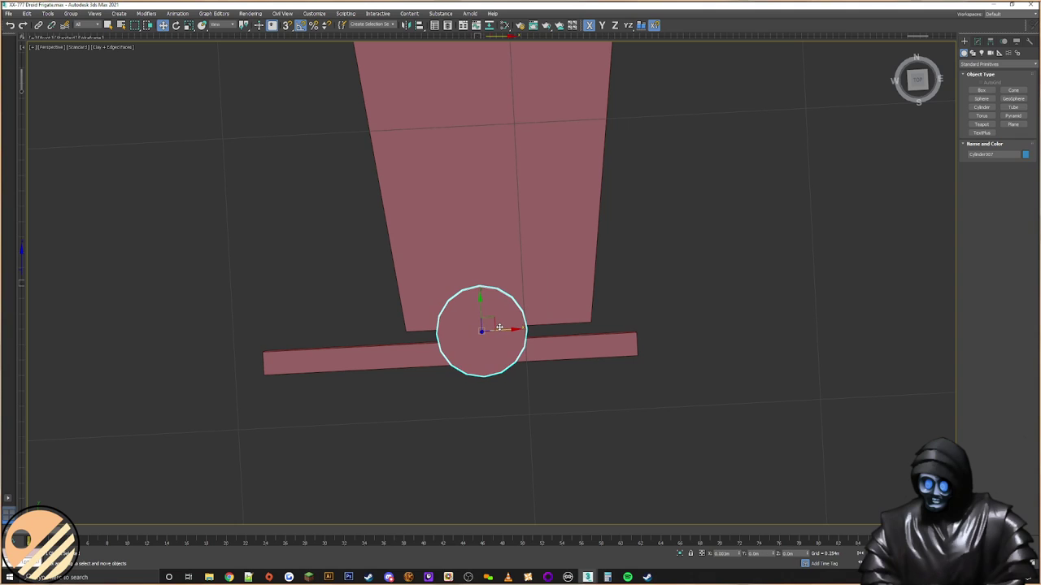
{"action": "middle_click_drag", "start_coordinate": [495, 329], "coordinate": [538, 276], "text": "alt"}
{"action": "scroll", "coordinate": [539, 276], "scroll_direction": "up", "scroll_amount": 3}
Step: Scale the wing-tip disc up slightly
{"action": "right_click", "coordinate": [500, 319]}
{"action": "left_click", "coordinate": [511, 348]}
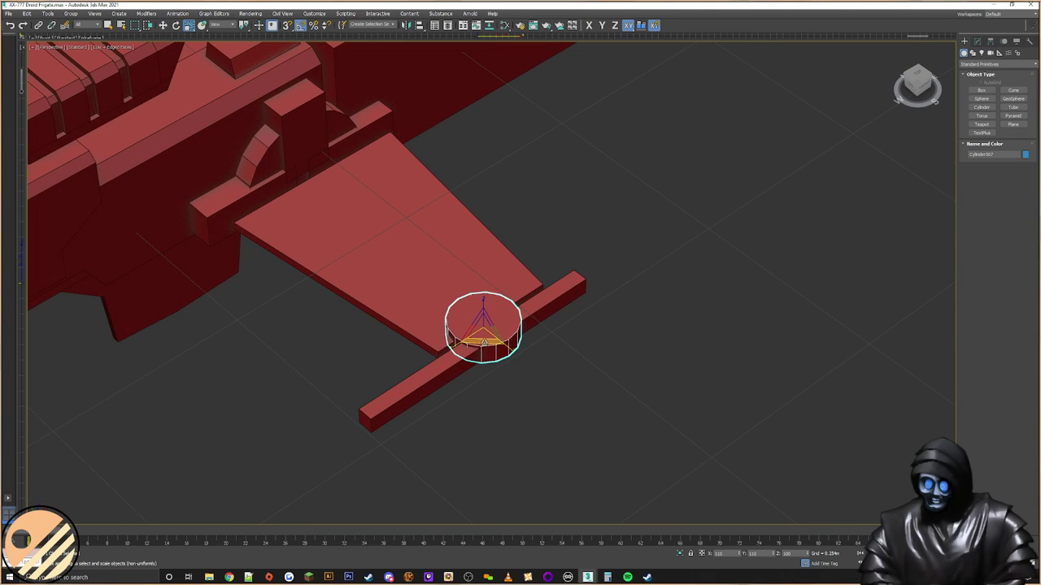
{"action": "middle_click_drag", "start_coordinate": [491, 337], "coordinate": [457, 312], "text": "alt"}
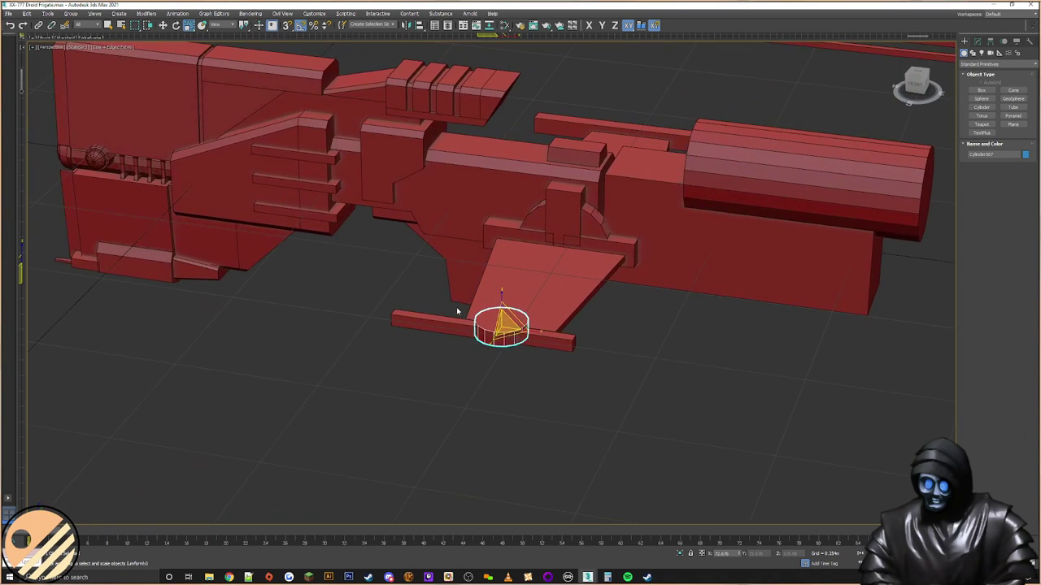
{"action": "scroll", "coordinate": [457, 311], "scroll_direction": "up", "scroll_amount": 5}
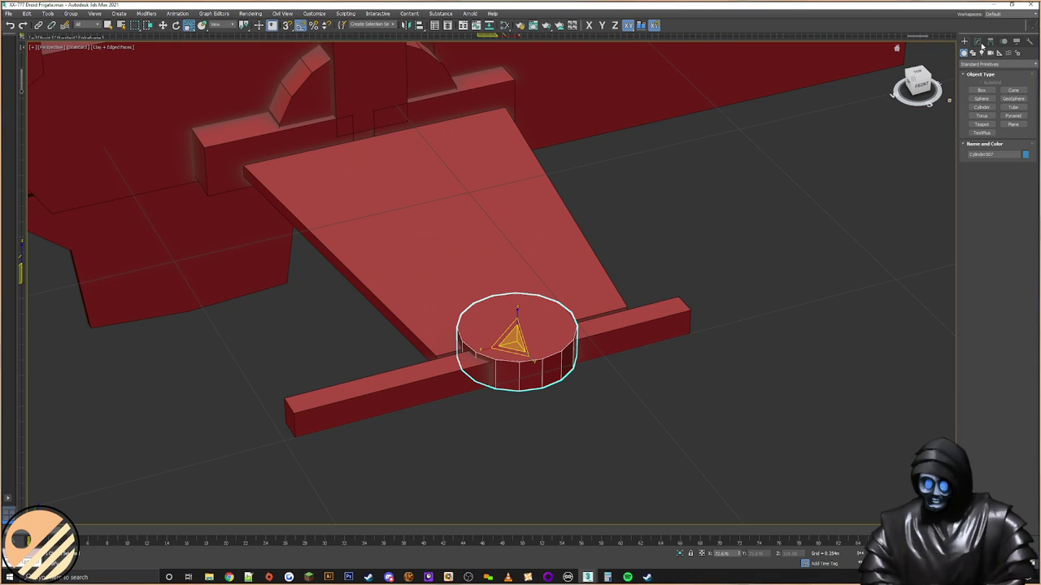
Step: Convert the wing-tip disc to an Editable Poly and start editing its polygons
{"action": "left_click", "coordinate": [976, 42]}
{"action": "right_click", "coordinate": [527, 331]}
{"action": "mouse_move", "coordinate": [569, 416]}
{"action": "left_click", "coordinate": [625, 422]}
{"action": "key", "text": "4"}
Step: Bevel the disc's top and bottom faces to give it sloped rims, and finish the polygon editing
{"action": "left_click", "coordinate": [559, 307]}
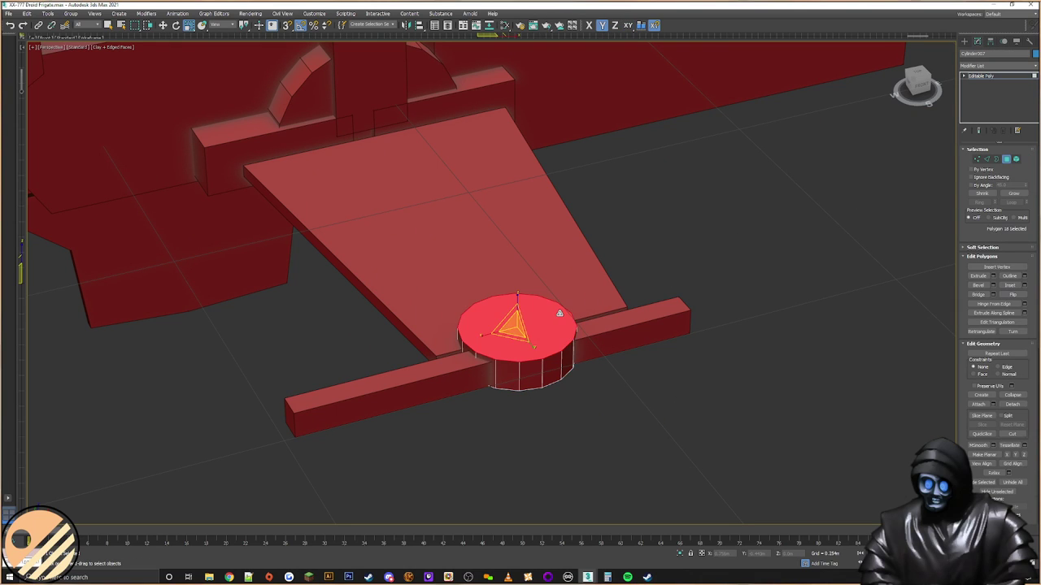
{"action": "middle_click_drag", "start_coordinate": [559, 307], "coordinate": [563, 283], "text": "alt"}
{"action": "left_click", "coordinate": [540, 351], "text": "ctrl"}
{"action": "middle_click_drag", "start_coordinate": [540, 351], "coordinate": [552, 370], "text": "alt"}
{"action": "left_click", "coordinate": [979, 286]}
{"action": "middle_click_drag", "start_coordinate": [517, 337], "coordinate": [523, 345], "text": "alt"}
{"action": "left_click_drag", "start_coordinate": [523, 344], "coordinate": [527, 338]}
{"action": "middle_click_drag", "start_coordinate": [522, 343], "coordinate": [563, 326], "text": "alt"}
{"action": "scroll", "coordinate": [579, 301], "scroll_direction": "down", "scroll_amount": 4}
{"action": "left_click", "coordinate": [965, 42]}
{"action": "left_click", "coordinate": [953, 55]}
{"action": "middle_click_drag", "start_coordinate": [638, 244], "coordinate": [598, 319], "text": "alt"}
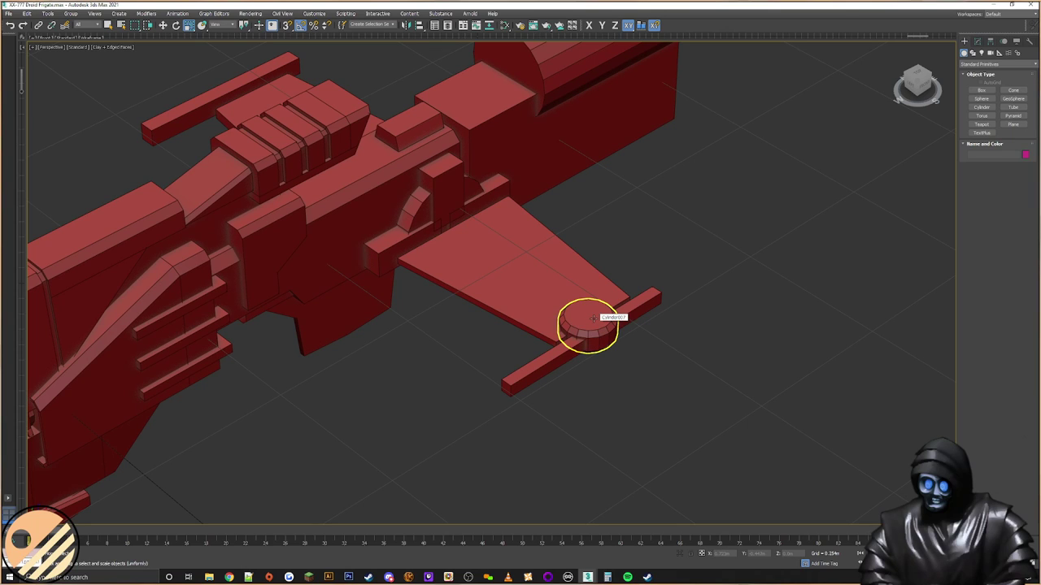
Step: Nudge the wing-tip bar slightly outward along Y, away from the wing
{"action": "middle_click_drag", "start_coordinate": [301, 346], "coordinate": [577, 234]}
{"action": "middle_click_drag", "start_coordinate": [676, 314], "coordinate": [426, 391]}
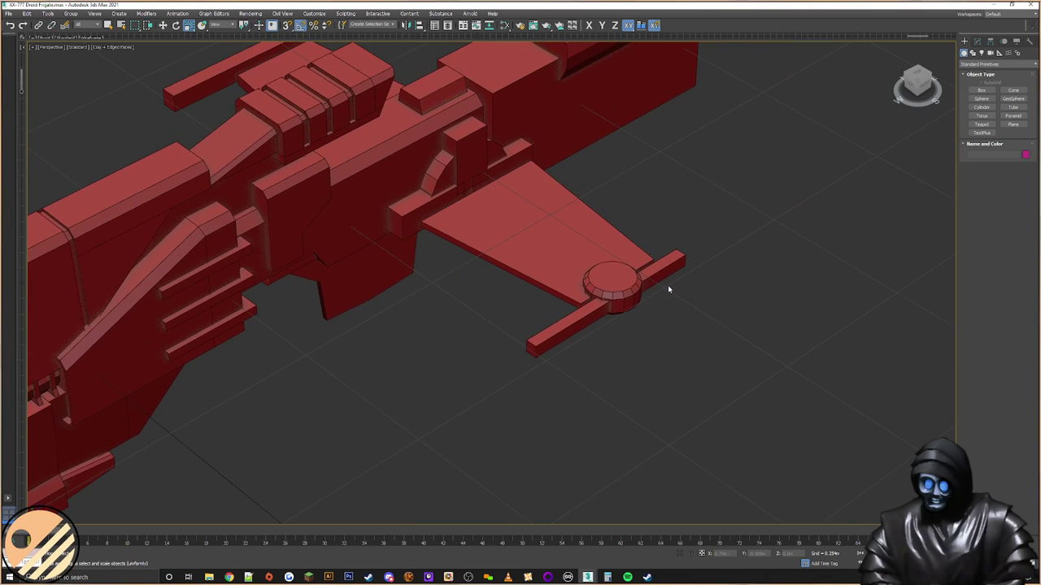
{"action": "middle_click_drag", "start_coordinate": [660, 265], "coordinate": [676, 285]}
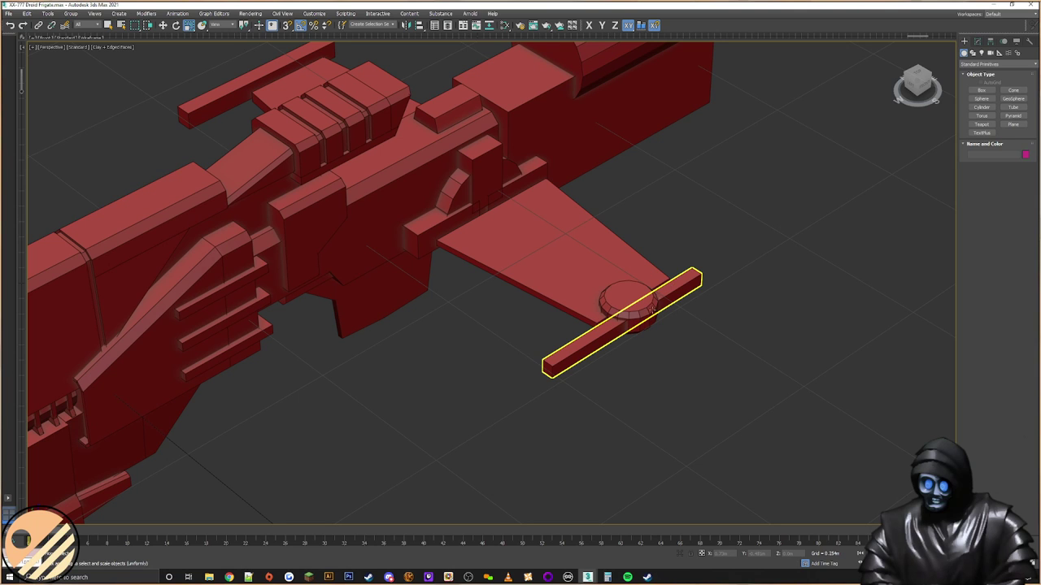
{"action": "left_click", "coordinate": [587, 345]}
{"action": "middle_click_drag", "start_coordinate": [587, 345], "coordinate": [495, 287], "text": "alt"}
{"action": "scroll", "coordinate": [475, 333], "scroll_direction": "up", "scroll_amount": 3}
{"action": "right_click", "coordinate": [495, 285]}
{"action": "left_click", "coordinate": [520, 288]}
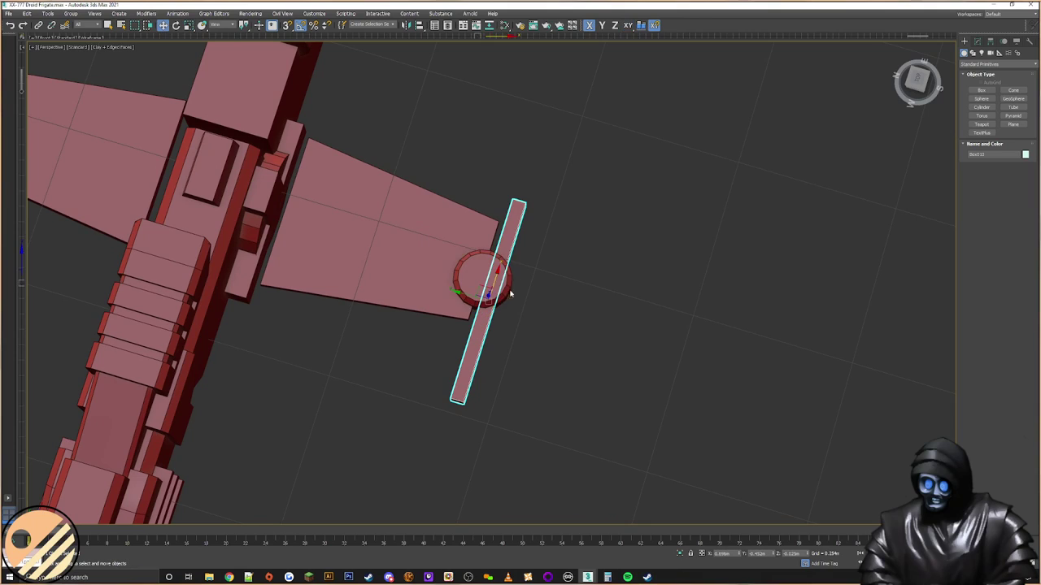
{"action": "left_click_drag", "start_coordinate": [464, 289], "coordinate": [468, 297]}
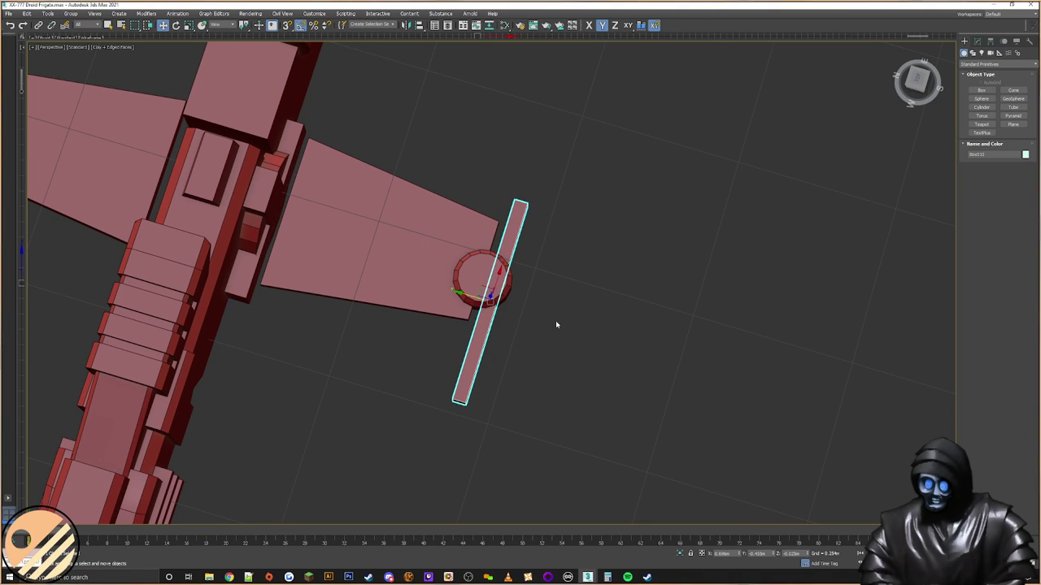
Step: Align the wing-tip disc to the wing, matching center to center
{"action": "middle_click_drag", "start_coordinate": [514, 329], "coordinate": [563, 313], "text": "alt"}
{"action": "scroll", "coordinate": [530, 301], "scroll_direction": "up", "scroll_amount": 2}
{"action": "middle_click_drag", "start_coordinate": [510, 293], "coordinate": [370, 198], "text": "alt"}
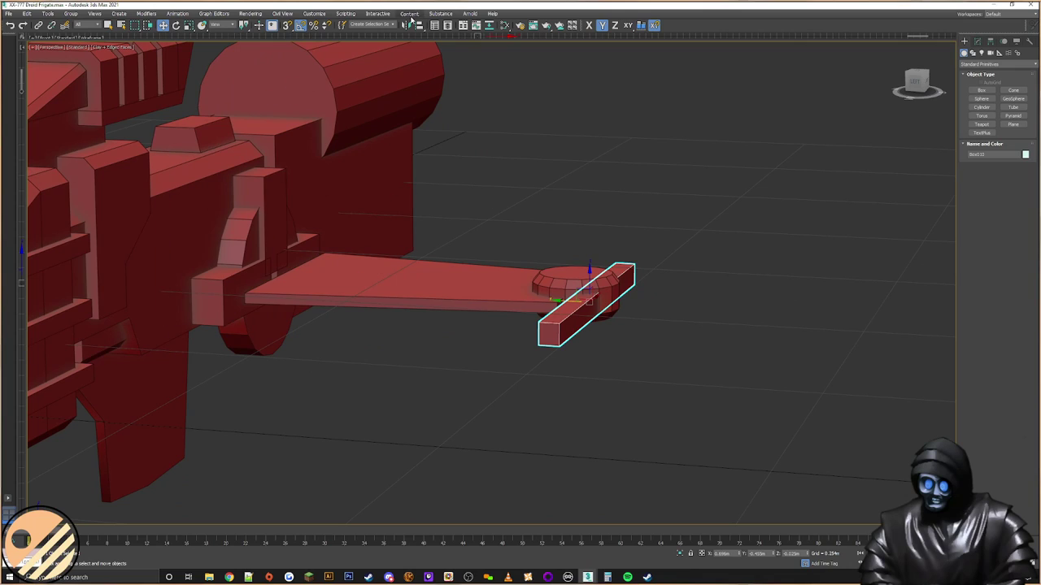
{"action": "left_click", "coordinate": [589, 281]}
{"action": "left_click", "coordinate": [419, 25]}
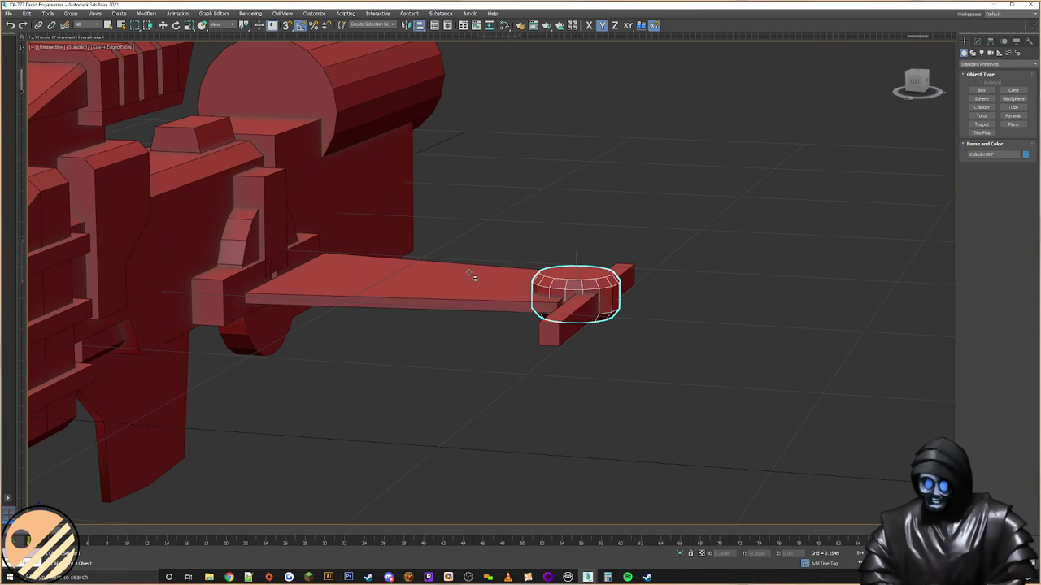
{"action": "left_click", "coordinate": [470, 269]}
{"action": "left_click", "coordinate": [481, 237]}
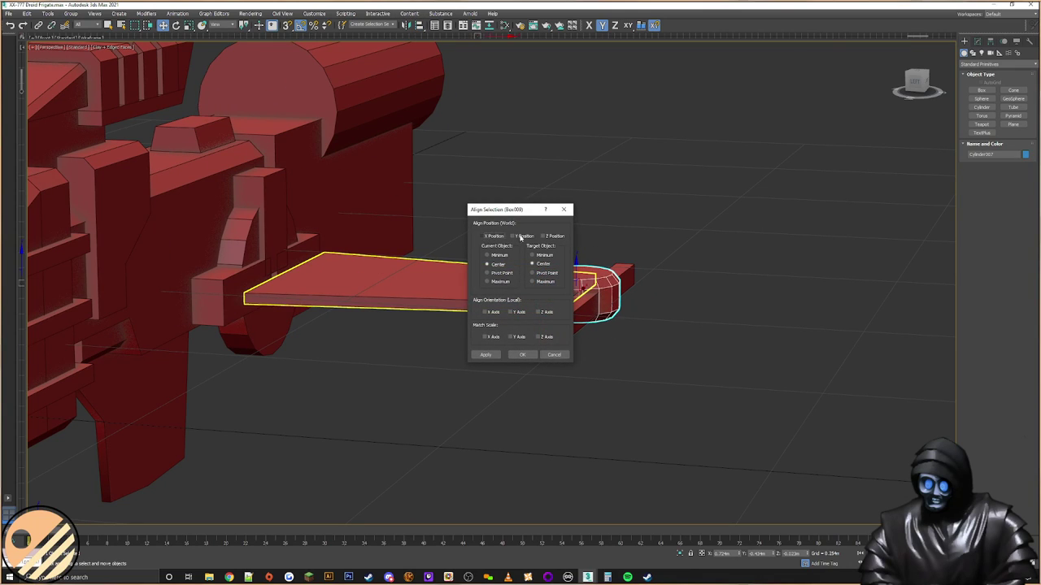
{"action": "left_click", "coordinate": [522, 355]}
Step: Widen the wing-tip bar by moving its four outer-side vertices outward along Y
{"action": "left_click", "coordinate": [573, 321]}
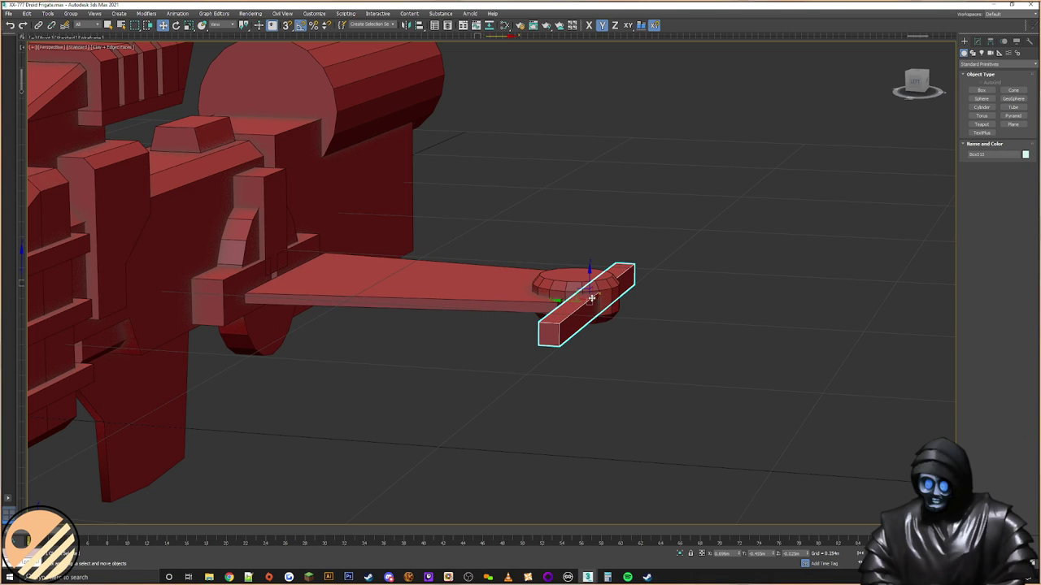
{"action": "scroll", "coordinate": [577, 318], "scroll_direction": "up", "scroll_amount": 3}
{"action": "left_click", "coordinate": [978, 42]}
{"action": "left_click", "coordinate": [976, 160]}
{"action": "middle_click_drag", "start_coordinate": [640, 279], "coordinate": [677, 233], "text": "alt"}
{"action": "left_click_drag", "start_coordinate": [739, 181], "coordinate": [652, 323]}
{"action": "middle_click_drag", "start_coordinate": [657, 310], "coordinate": [626, 344], "text": "alt"}
{"action": "left_click_drag", "start_coordinate": [641, 258], "coordinate": [658, 265]}
{"action": "mouse_move", "coordinate": [662, 266]}
{"action": "middle_mouse_down", "text": "alt"}
{"action": "mouse_move", "coordinate": [564, 246]}
{"action": "mouse_move", "coordinate": [672, 262]}
{"action": "middle_mouse_up", "text": "alt"}
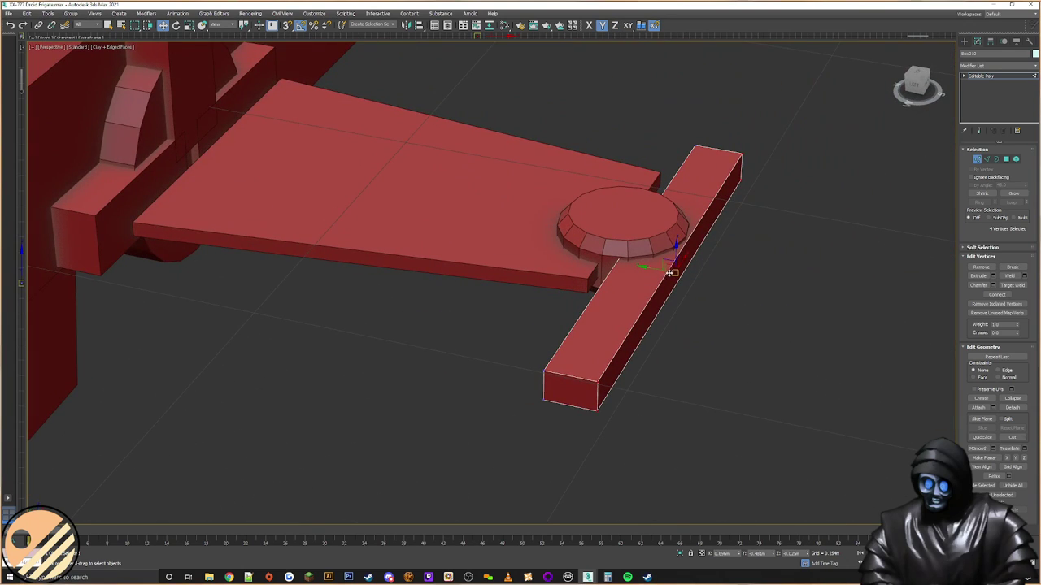
{"action": "left_click_drag", "start_coordinate": [645, 266], "coordinate": [657, 267]}
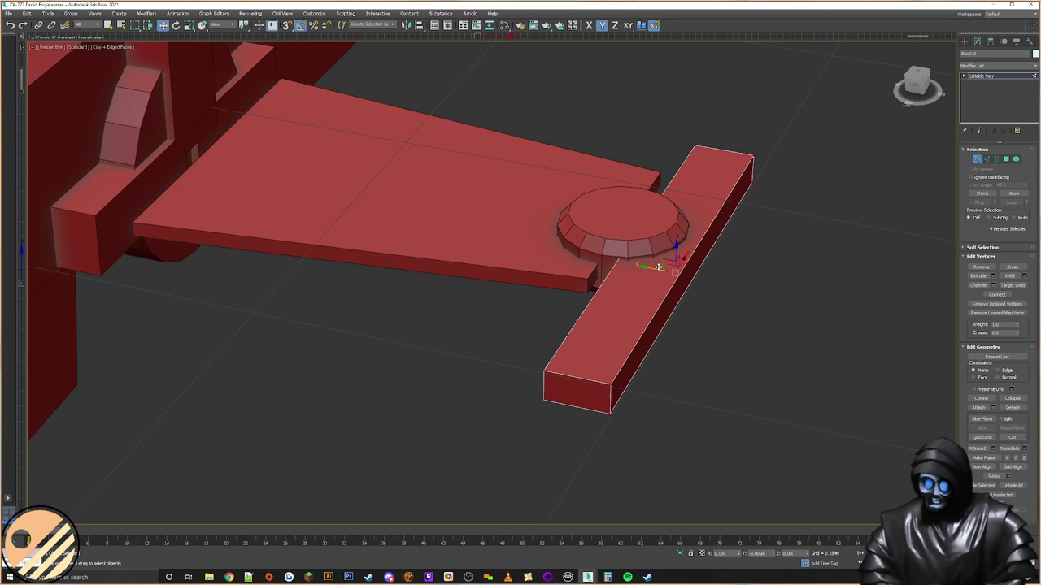
{"action": "middle_click_drag", "start_coordinate": [674, 267], "coordinate": [691, 261], "text": "alt"}
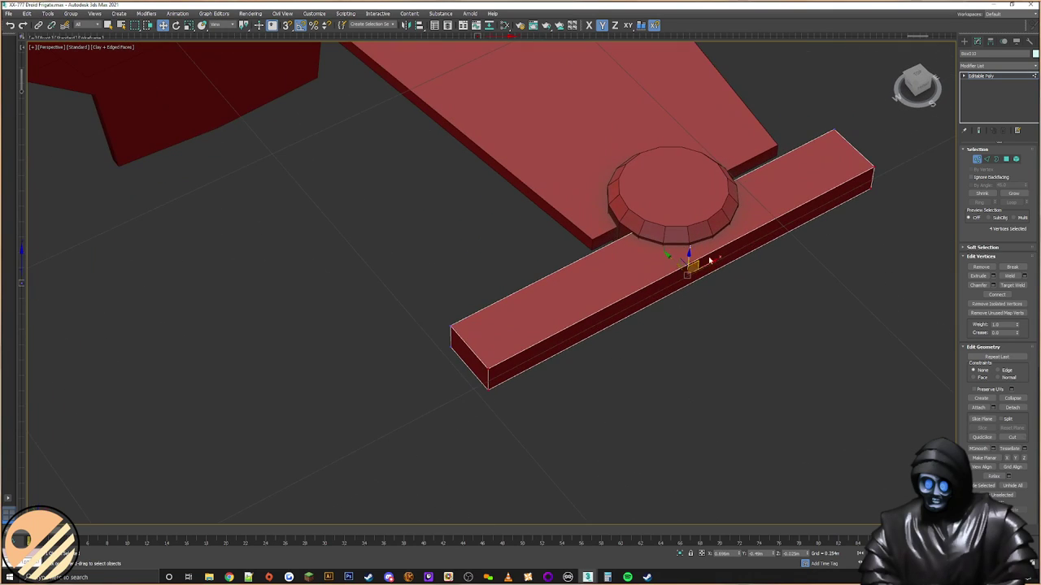
Step: Connect the wing-tip bar's upper and lower outer long edges with two segments
{"action": "left_click", "coordinate": [986, 161]}
{"action": "middle_click_drag", "start_coordinate": [769, 265], "coordinate": [708, 321], "text": "alt"}
{"action": "left_click_drag", "start_coordinate": [707, 323], "coordinate": [661, 285]}
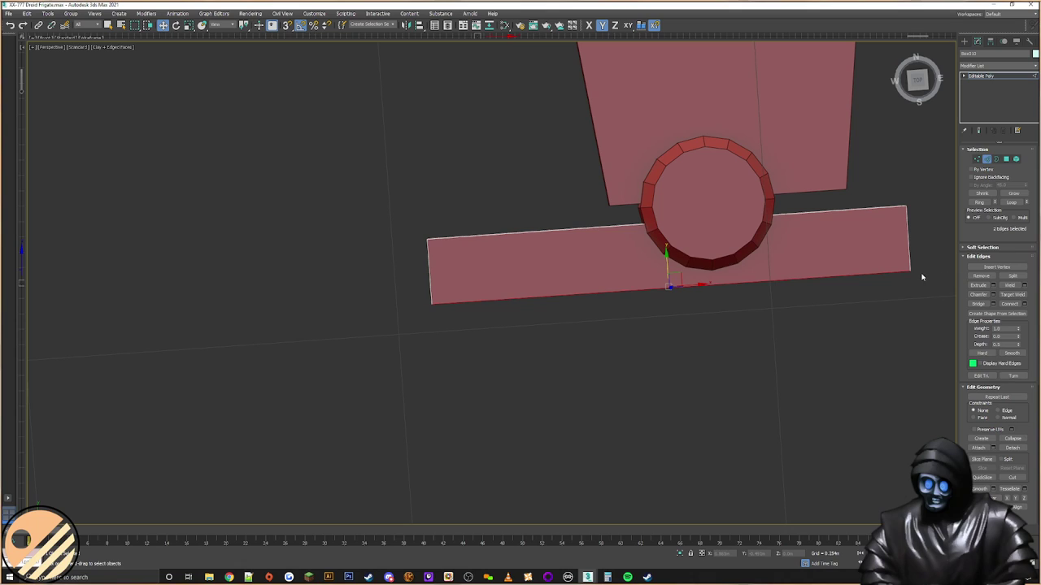
{"action": "middle_click_drag", "start_coordinate": [931, 289], "coordinate": [715, 309]}
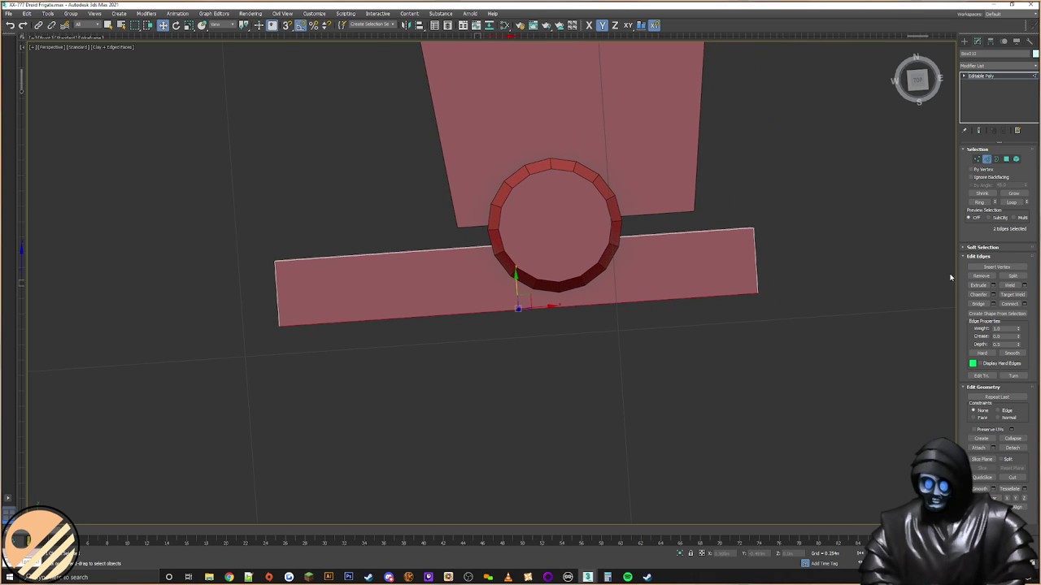
{"action": "left_click", "coordinate": [1024, 304]}
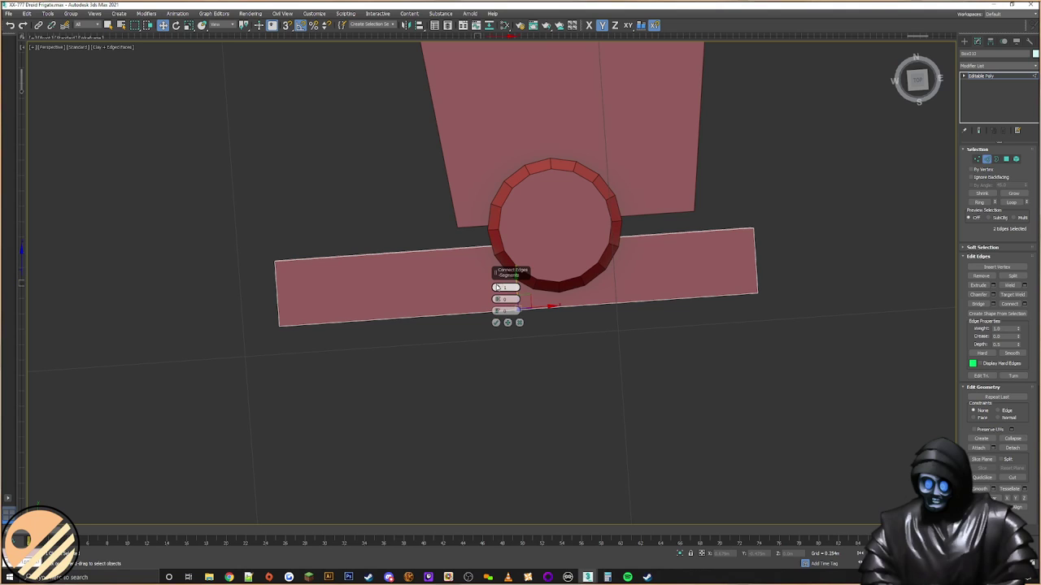
{"action": "left_click", "coordinate": [496, 322]}
Step: Taper both ends of the wing-tip bar by moving the outer corner vertices inward along Y
{"action": "left_click", "coordinate": [977, 158]}
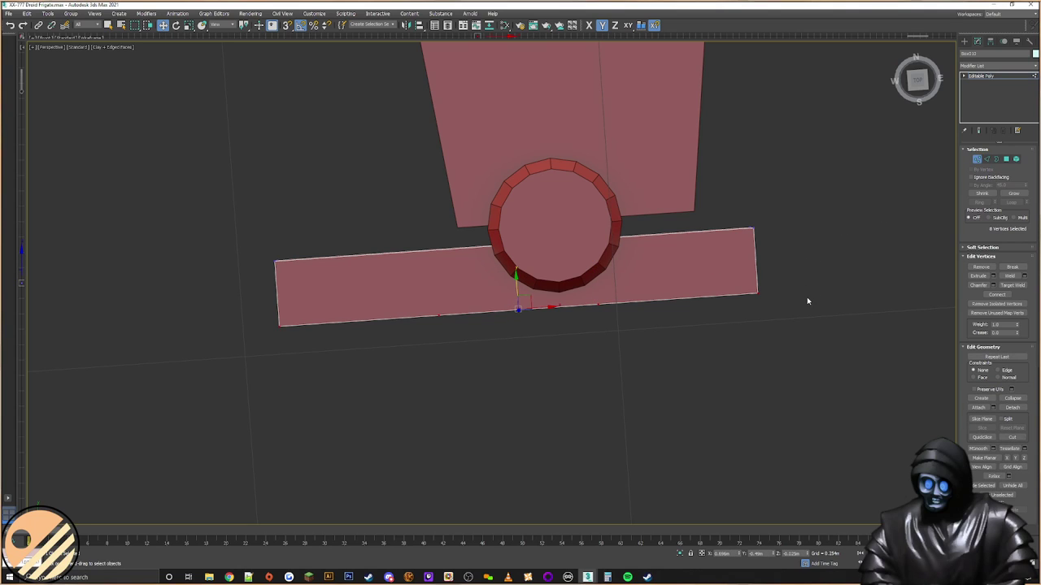
{"action": "left_click_drag", "start_coordinate": [700, 337], "coordinate": [697, 340]}
{"action": "left_click_drag", "start_coordinate": [799, 263], "coordinate": [739, 254]}
{"action": "left_click_drag", "start_coordinate": [186, 365], "coordinate": [186, 363]}
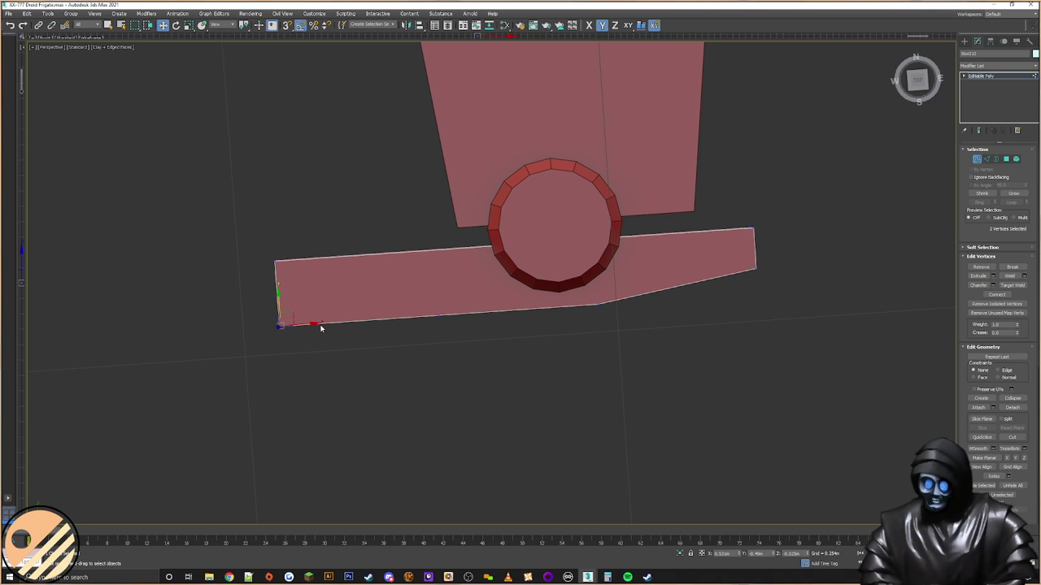
{"action": "left_click_drag", "start_coordinate": [282, 305], "coordinate": [283, 289]}
Step: Chamfer the upper and lower edges along the wing-tip bar's outer side, including the tapered ends
{"action": "middle_click_drag", "start_coordinate": [428, 296], "coordinate": [503, 233], "text": "alt"}
{"action": "middle_click_drag", "start_coordinate": [341, 271], "coordinate": [569, 268]}
{"action": "left_click", "coordinate": [986, 159]}
{"action": "middle_click_drag", "start_coordinate": [672, 244], "coordinate": [641, 214], "text": "alt"}
{"action": "left_click_drag", "start_coordinate": [548, 276], "coordinate": [527, 294], "text": "ctrl"}
{"action": "left_click_drag", "start_coordinate": [470, 325], "coordinate": [453, 341], "text": "ctrl"}
{"action": "middle_click_drag", "start_coordinate": [453, 337], "coordinate": [482, 285], "text": "alt"}
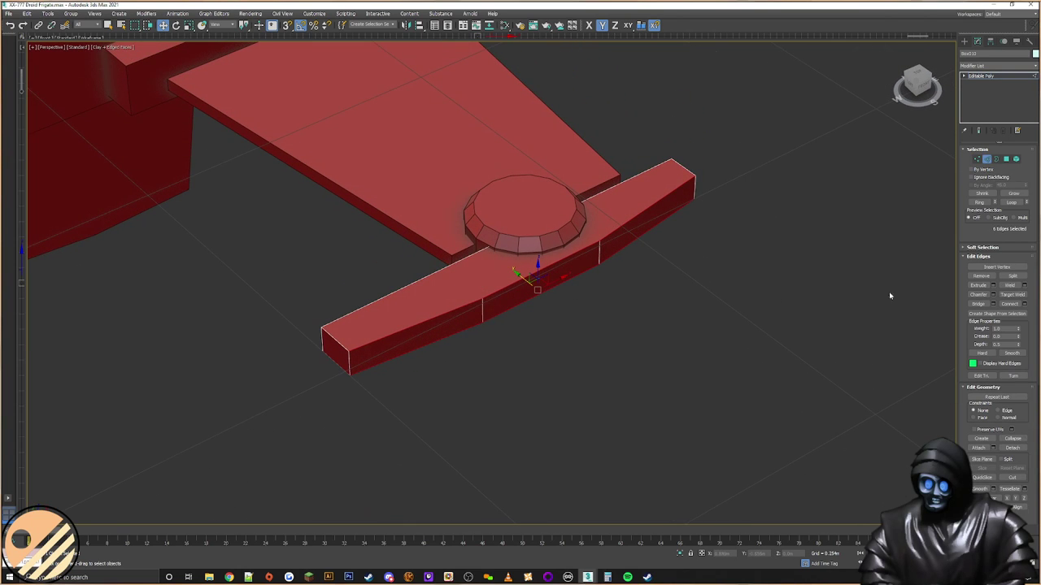
{"action": "left_click", "coordinate": [992, 295]}
{"action": "left_click_drag", "start_coordinate": [497, 315], "coordinate": [509, 270]}
{"action": "left_click", "coordinate": [499, 314]}
{"action": "middle_click_drag", "start_coordinate": [506, 271], "coordinate": [610, 258], "text": "alt"}
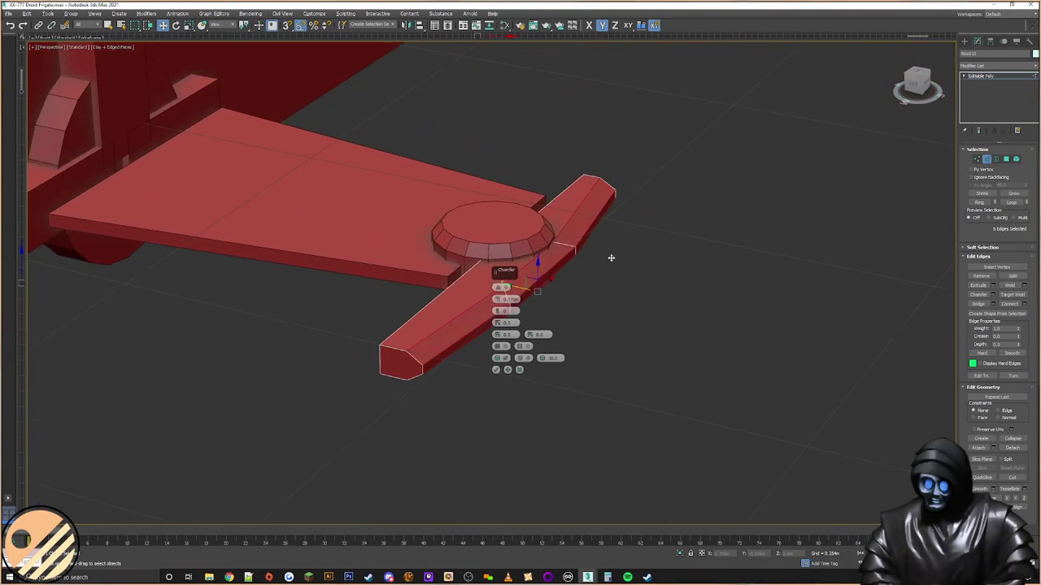
{"action": "left_click", "coordinate": [496, 370]}
{"action": "middle_click_drag", "start_coordinate": [518, 353], "coordinate": [647, 266], "text": "alt"}
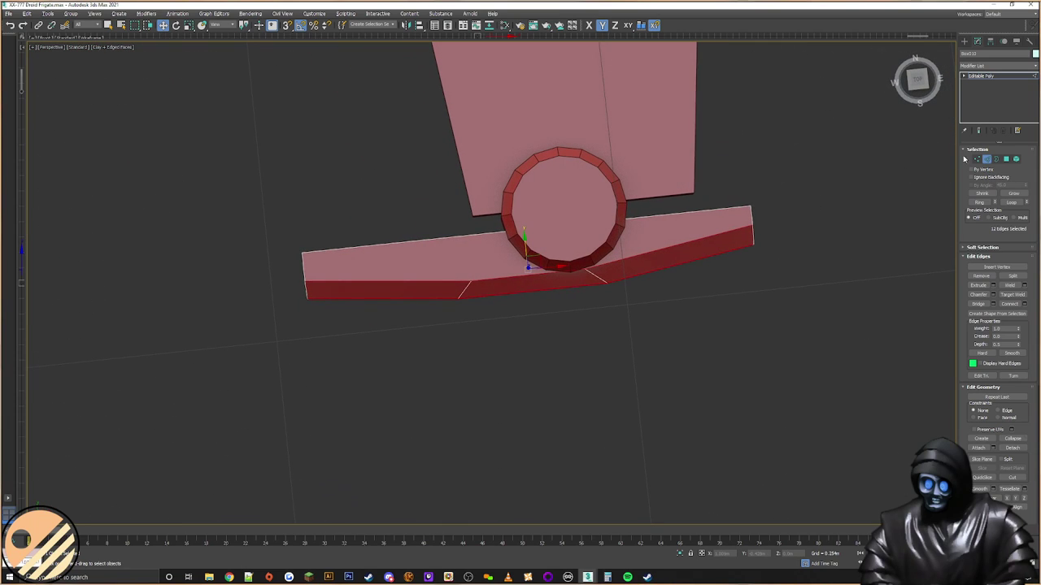
{"action": "middle_click_drag", "start_coordinate": [368, 276], "coordinate": [466, 268], "text": "alt"}
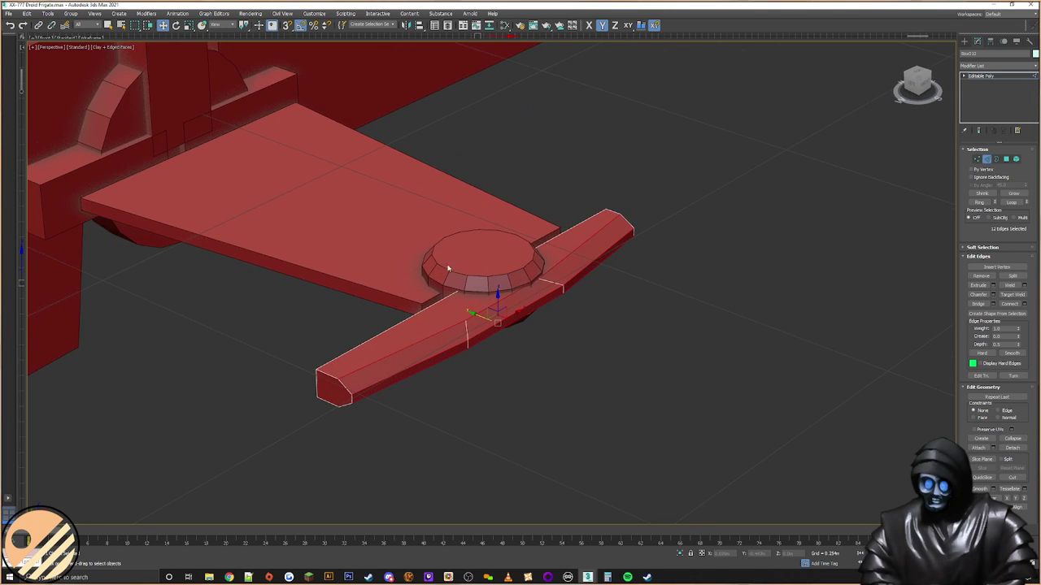
Step: Snap the inner chamfer vertices at both bends of the wing-tip bar into line with the outer ones along X
{"action": "key", "text": "alt+Tab"}
{"action": "mouse_move", "coordinate": [495, 294]}
{"action": "middle_mouse_down", "text": "alt"}
{"action": "mouse_move", "coordinate": [530, 269]}
{"action": "mouse_move", "coordinate": [422, 280]}
{"action": "mouse_move", "coordinate": [418, 304]}
{"action": "mouse_move", "coordinate": [488, 309]}
{"action": "middle_mouse_up", "text": "alt"}
{"action": "key", "text": "1"}
{"action": "middle_click_drag", "start_coordinate": [562, 349], "coordinate": [579, 324], "text": "alt"}
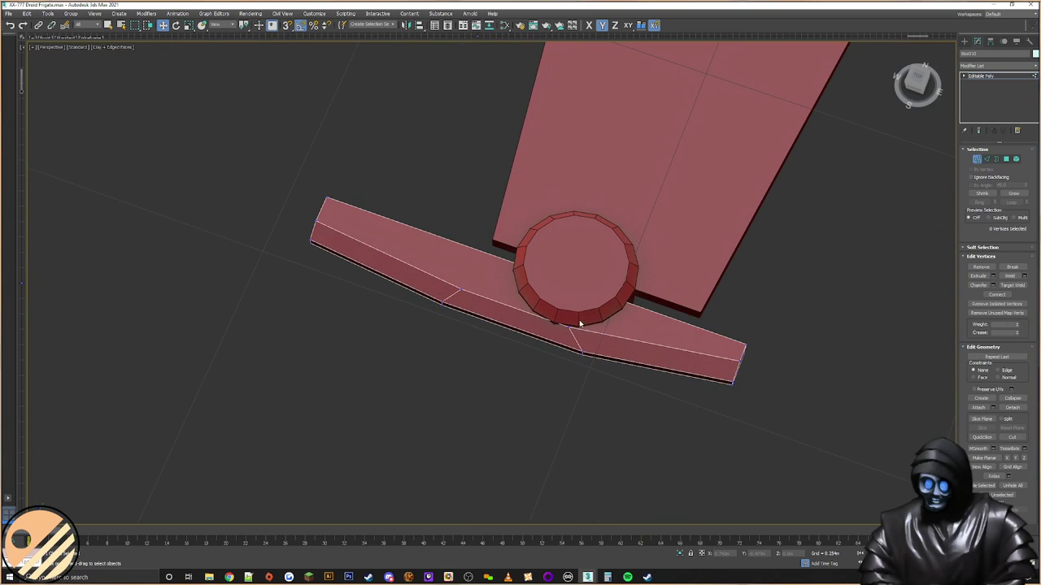
{"action": "left_click_drag", "start_coordinate": [543, 352], "coordinate": [543, 351]}
{"action": "middle_click_drag", "start_coordinate": [576, 325], "coordinate": [585, 327], "text": "alt"}
{"action": "scroll", "coordinate": [569, 329], "scroll_direction": "up", "scroll_amount": 5}
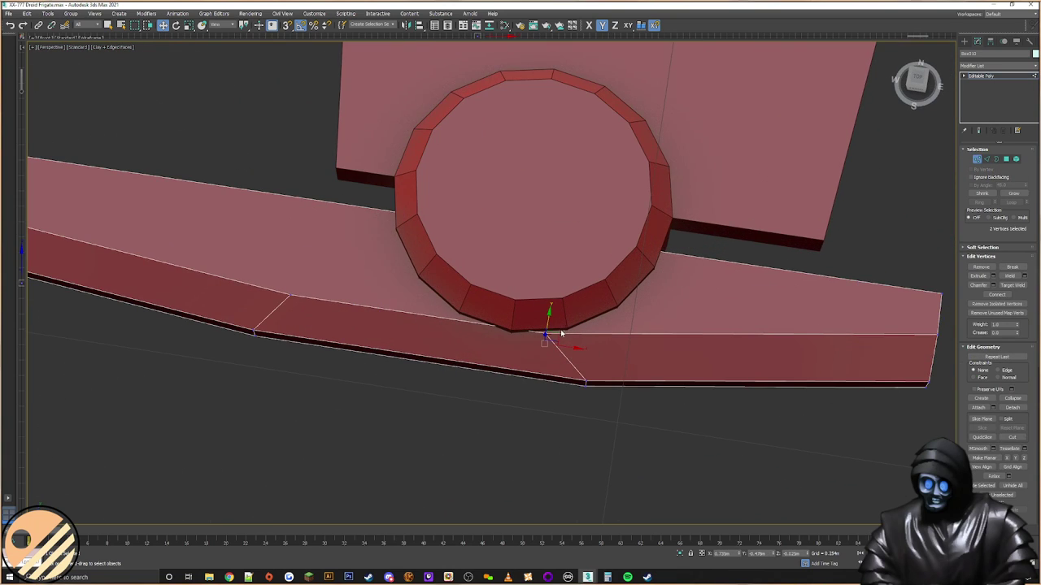
{"action": "left_click_drag", "start_coordinate": [555, 330], "coordinate": [587, 383]}
{"action": "key", "text": "s"}
{"action": "middle_click_drag", "start_coordinate": [414, 327], "coordinate": [645, 354]}
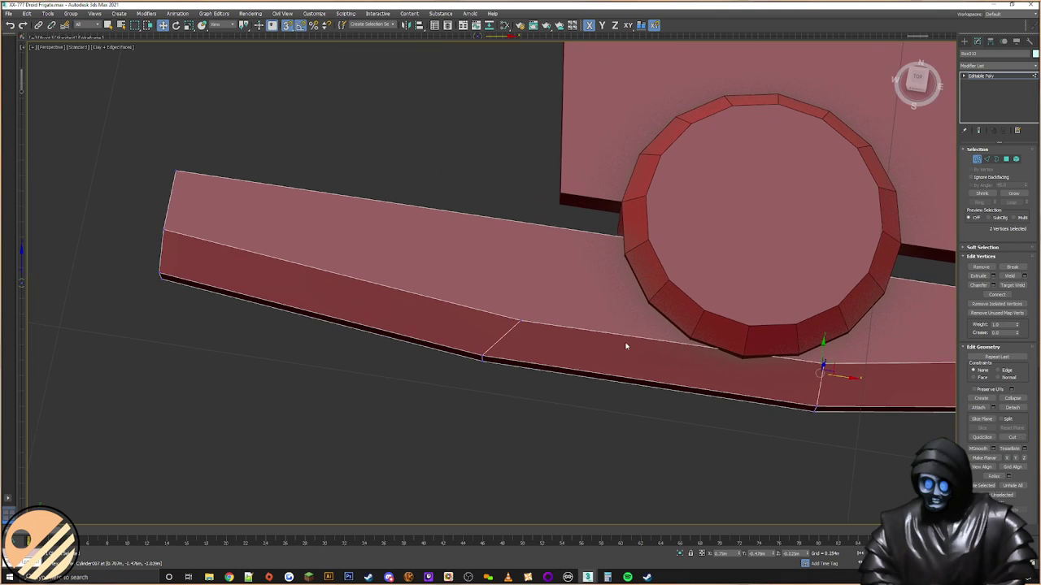
{"action": "left_click_drag", "start_coordinate": [492, 340], "coordinate": [484, 356]}
{"action": "key", "text": "s"}
{"action": "key", "text": "F6"}
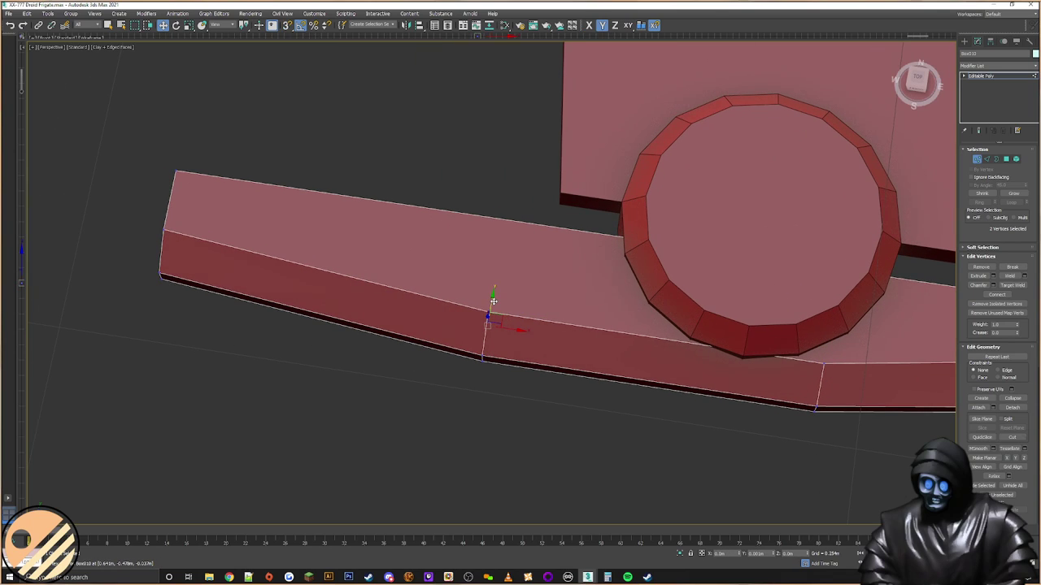
Step: Nudge the upper and lower chamfer vertices at one end of the wing-tip bar slightly along Y
{"action": "middle_click_drag", "start_coordinate": [453, 311], "coordinate": [561, 321], "text": "alt"}
{"action": "scroll", "coordinate": [363, 331], "scroll_direction": "down", "scroll_amount": 4}
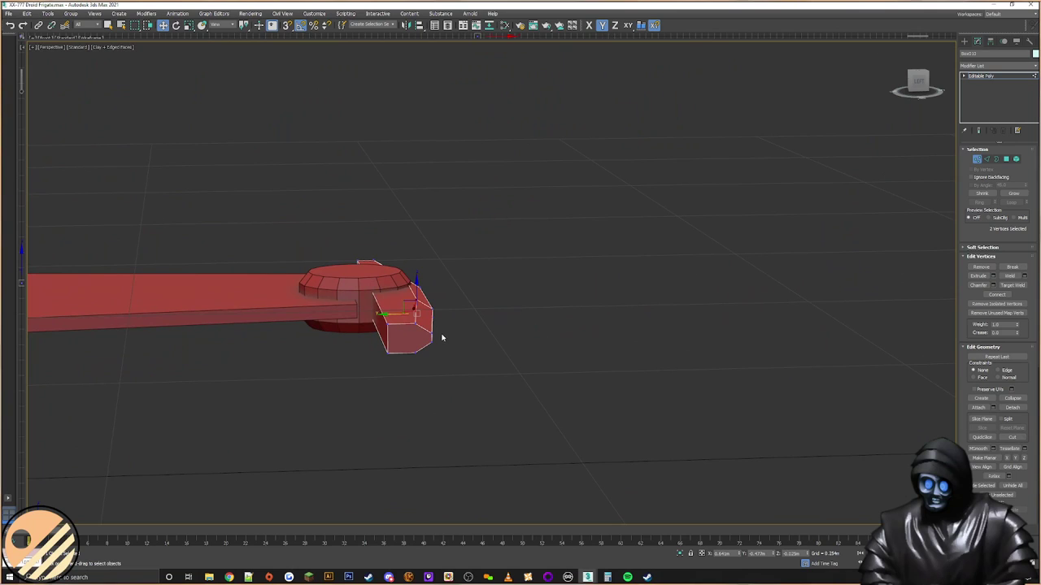
{"action": "left_click", "coordinate": [415, 325]}
{"action": "left_click", "coordinate": [416, 351], "text": "ctrl"}
{"action": "left_click_drag", "start_coordinate": [399, 340], "coordinate": [397, 340]}
{"action": "middle_click_drag", "start_coordinate": [413, 313], "coordinate": [463, 355], "text": "alt"}
{"action": "left_click", "coordinate": [465, 356]}
{"action": "middle_click_drag", "start_coordinate": [531, 286], "coordinate": [492, 349]}
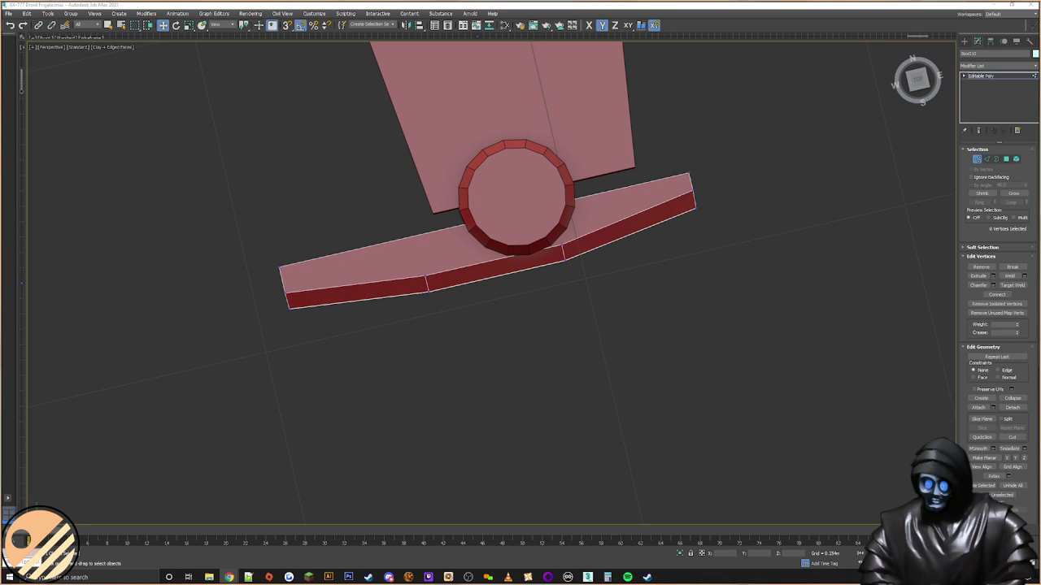
Step: Create a six-sided cylinder beside the wing-tip bar, about 0.013 m in radius and 0.039 m high
{"action": "middle_click_drag", "start_coordinate": [252, 284], "coordinate": [358, 279], "text": "alt"}
{"action": "left_click", "coordinate": [965, 40]}
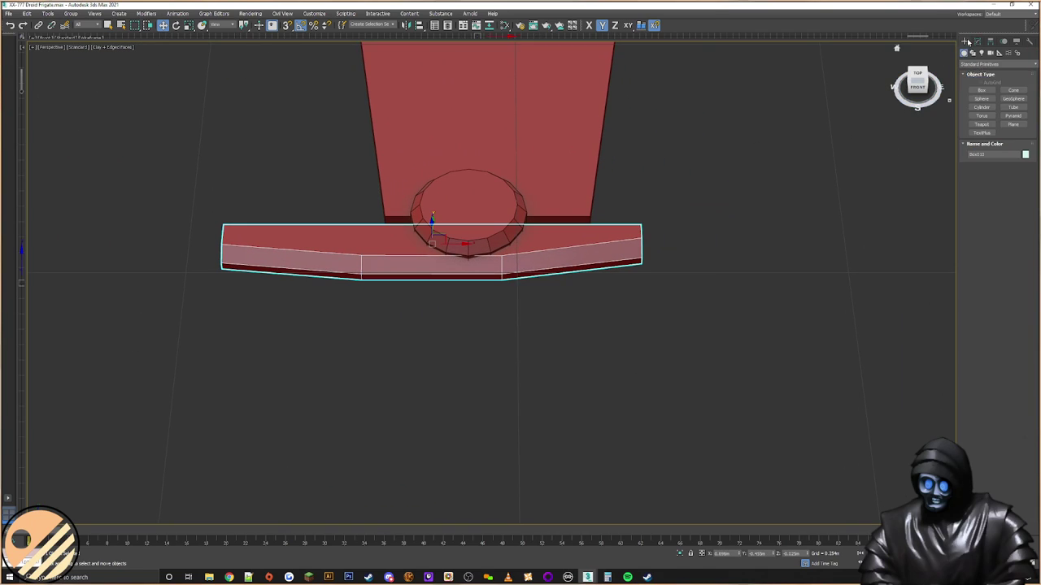
{"action": "left_click", "coordinate": [984, 109]}
{"action": "left_click_drag", "start_coordinate": [663, 328], "coordinate": [681, 328]}
{"action": "left_click", "coordinate": [687, 294]}
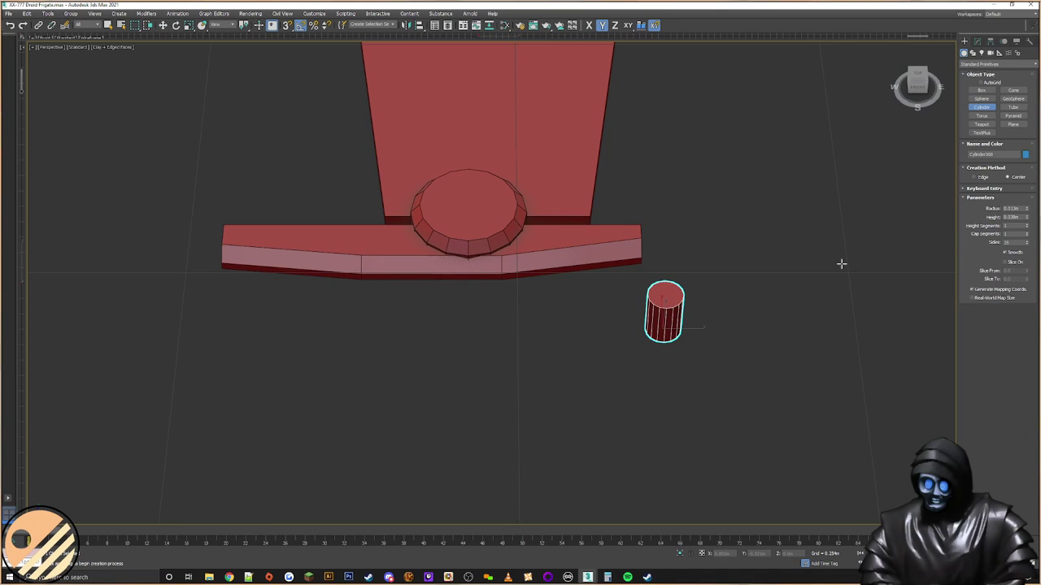
{"action": "left_click_drag", "start_coordinate": [1011, 243], "coordinate": [869, 226]}
{"action": "type", "text": "66"}
{"action": "key", "text": "Return"}
{"action": "middle_click_drag", "start_coordinate": [673, 296], "coordinate": [680, 273], "text": "alt"}
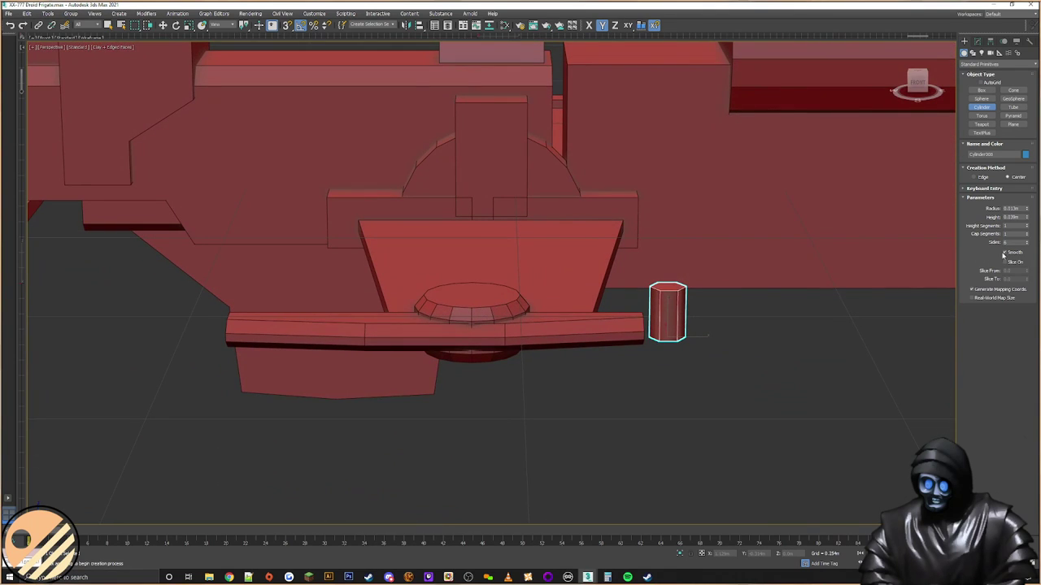
Step: Convert the six-sided cylinder to an Editable Poly and rotate it to lie parallel to the wing-tip bar
{"action": "key", "text": "w"}
{"action": "right_click", "coordinate": [688, 322]}
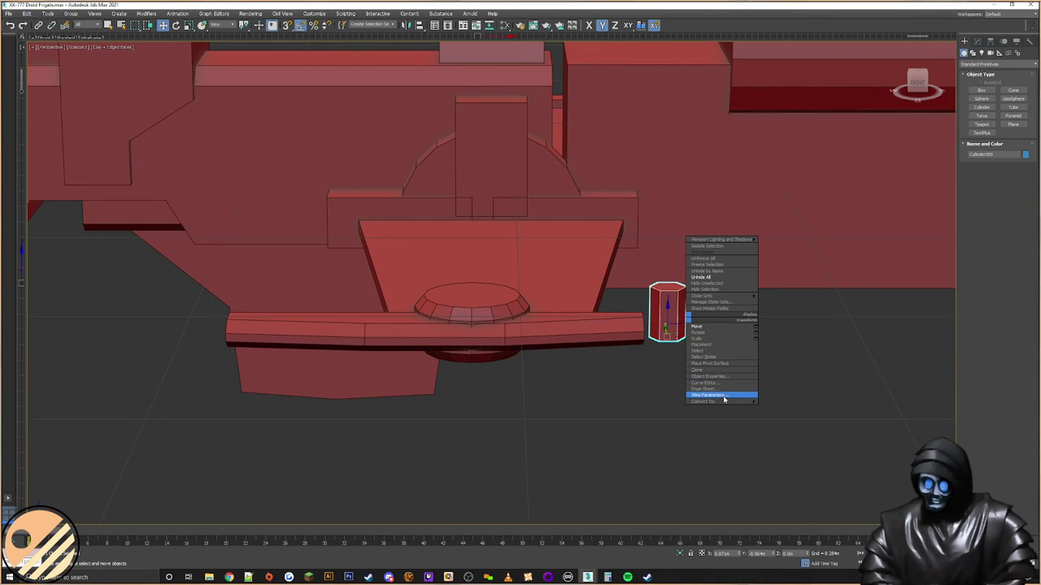
{"action": "mouse_move", "coordinate": [728, 400]}
{"action": "left_click", "coordinate": [787, 404]}
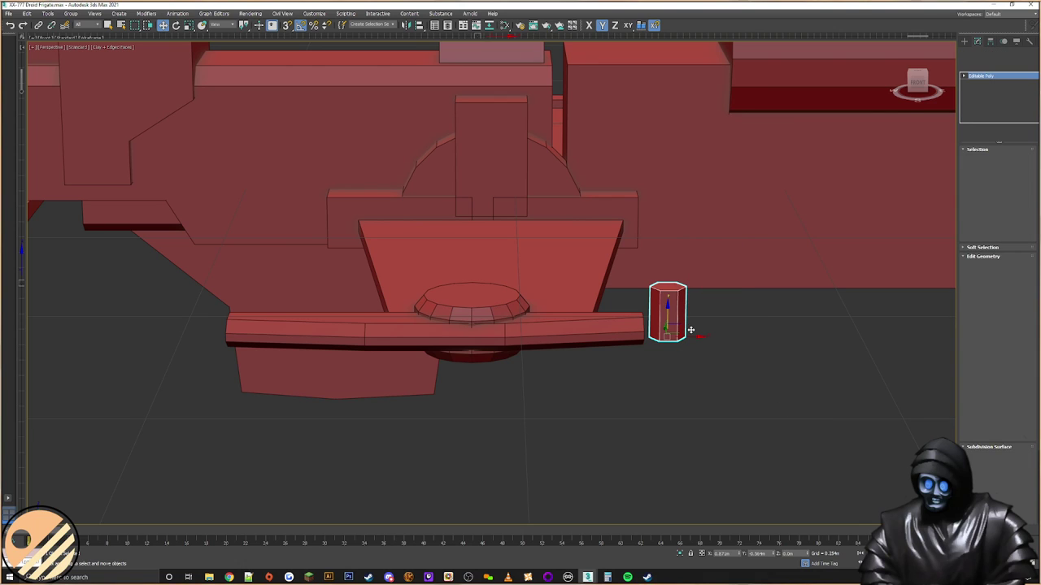
{"action": "right_click", "coordinate": [683, 325]}
{"action": "left_click", "coordinate": [703, 340]}
{"action": "left_click_drag", "start_coordinate": [682, 311], "coordinate": [639, 304]}
{"action": "middle_click_drag", "start_coordinate": [639, 304], "coordinate": [583, 340], "text": "alt"}
{"action": "scroll", "coordinate": [583, 339], "scroll_direction": "down", "scroll_amount": 3}
Step: Move the six-sided cylinder in the XY plane to just beyond the wing-tip bar's front end
{"action": "right_click", "coordinate": [716, 272]}
{"action": "left_click", "coordinate": [736, 277]}
{"action": "left_click_drag", "start_coordinate": [747, 257], "coordinate": [513, 356]}
{"action": "scroll", "coordinate": [512, 355], "scroll_direction": "down", "scroll_amount": 5}
{"action": "scroll", "coordinate": [533, 325], "scroll_direction": "up", "scroll_amount": 5}
{"action": "middle_click_drag", "start_coordinate": [525, 348], "coordinate": [483, 301], "text": "alt"}
{"action": "scroll", "coordinate": [550, 325], "scroll_direction": "up", "scroll_amount": 4}
Step: Align the six-sided cylinder to the wing-tip bar and slide it along X onto the bar's front end
{"action": "left_click", "coordinate": [420, 26]}
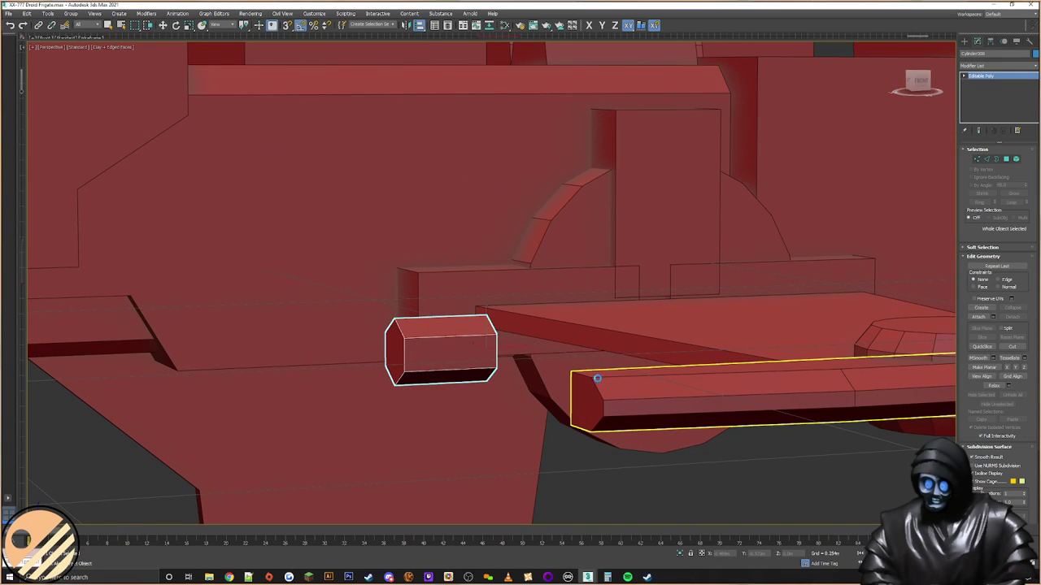
{"action": "left_click", "coordinate": [618, 399]}
{"action": "left_click", "coordinate": [521, 356]}
{"action": "middle_click_drag", "start_coordinate": [525, 337], "coordinate": [454, 286]}
{"action": "left_click_drag", "start_coordinate": [416, 349], "coordinate": [529, 350]}
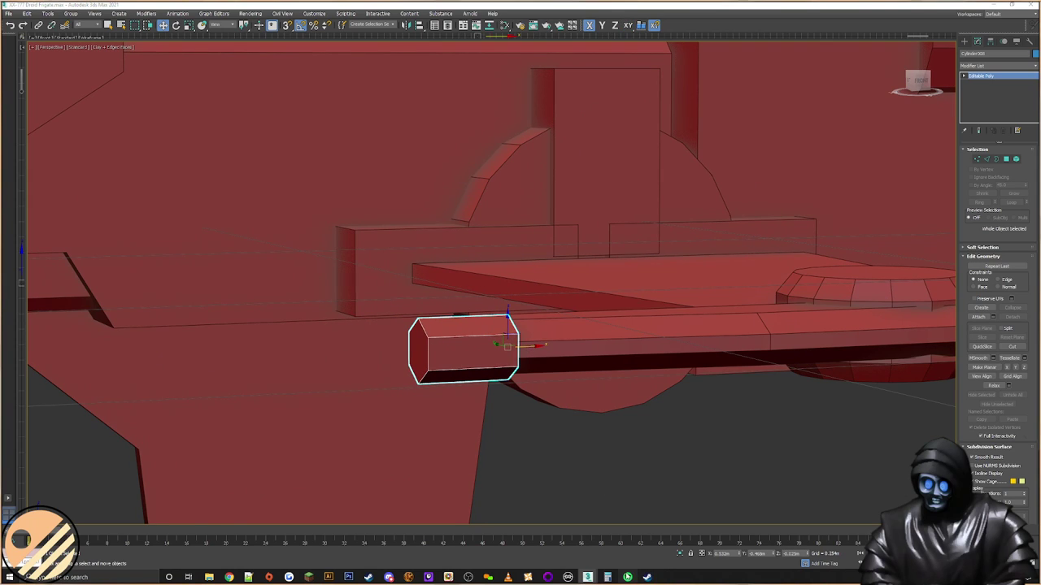
Step: Switch to Spotify and browse the current artist's releases, including the X Rebirth Extended Soundtrack, Vol 2 album
{"action": "left_click", "coordinate": [627, 577]}
{"action": "scroll", "coordinate": [599, 342], "scroll_direction": "down", "scroll_amount": 3}
{"action": "scroll", "coordinate": [599, 342], "scroll_direction": "down", "scroll_amount": 3}
{"action": "scroll", "coordinate": [410, 329], "scroll_direction": "up", "scroll_amount": 3}
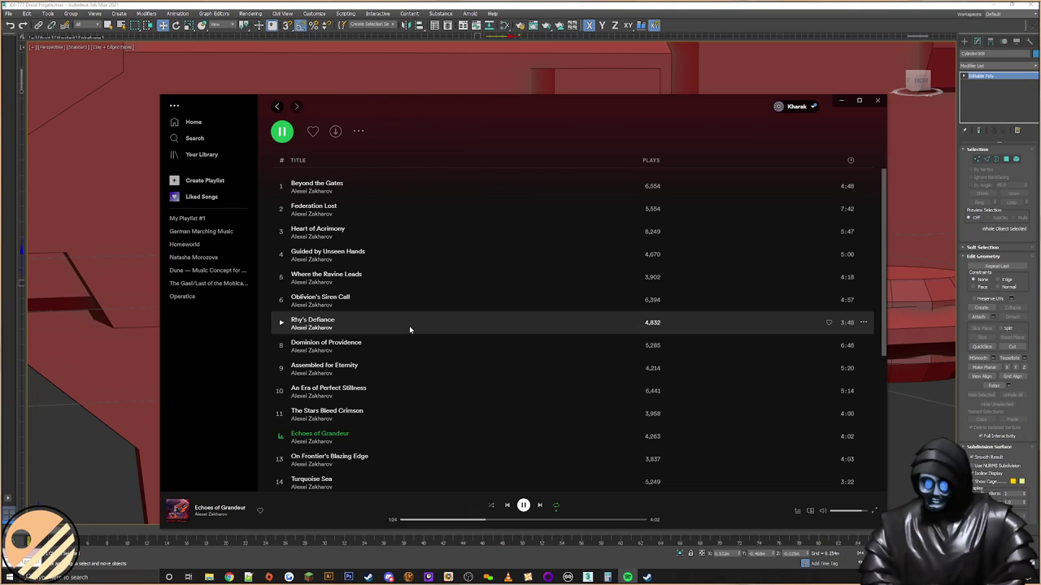
{"action": "scroll", "coordinate": [409, 328], "scroll_direction": "up", "scroll_amount": 3}
{"action": "left_click", "coordinate": [346, 313]}
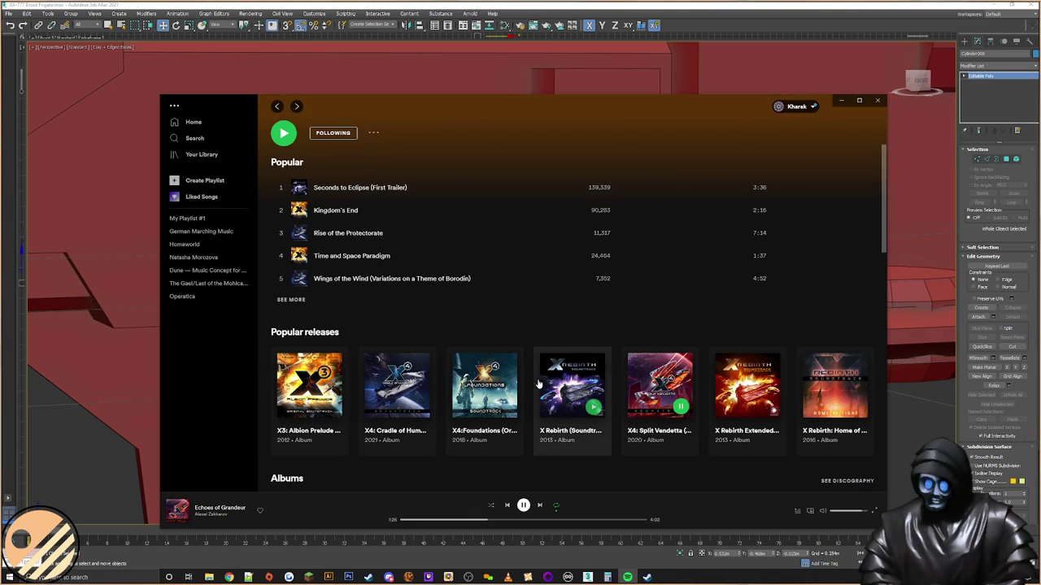
{"action": "scroll", "coordinate": [521, 374], "scroll_direction": "down", "scroll_amount": 1}
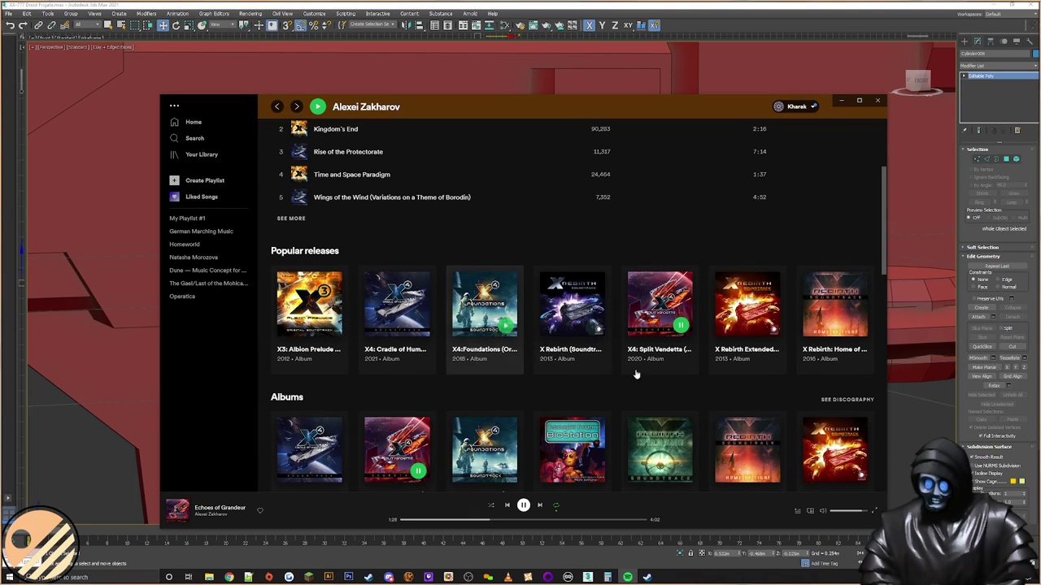
{"action": "left_click", "coordinate": [760, 364]}
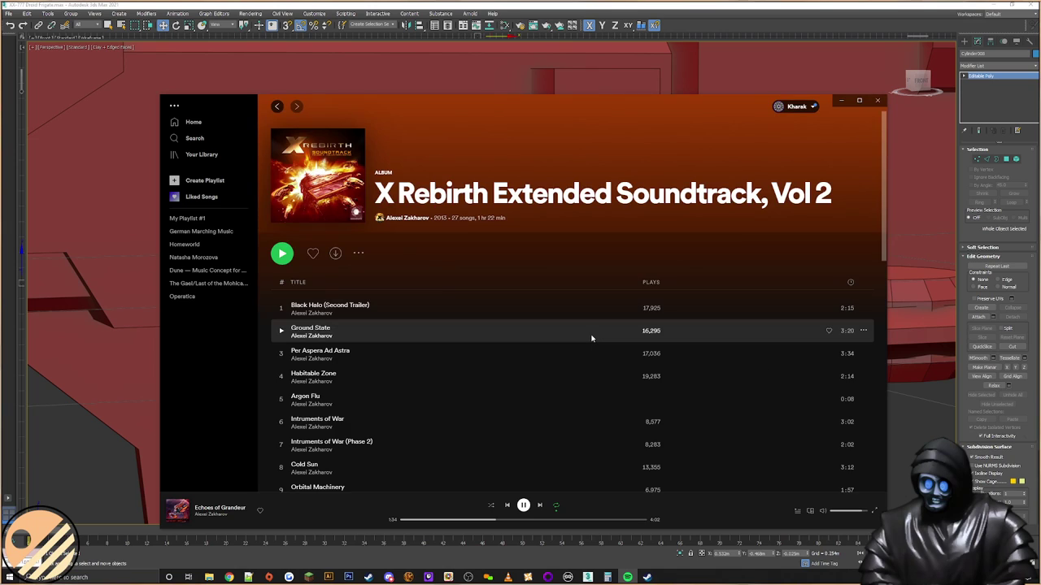
{"action": "scroll", "coordinate": [555, 324], "scroll_direction": "down", "scroll_amount": 10}
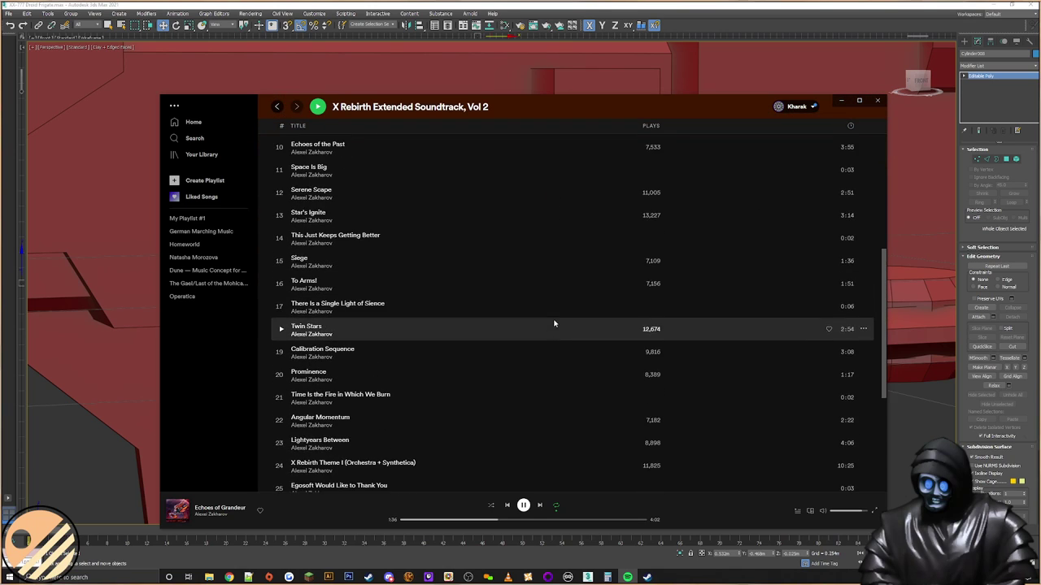
{"action": "key", "text": "alt+Left"}
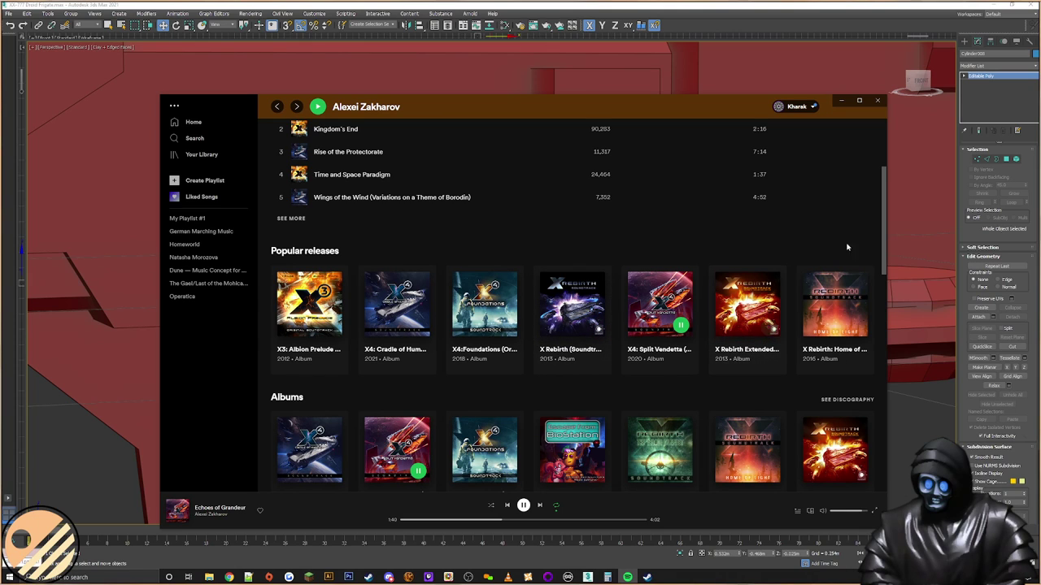
Step: Return to 3ds Max, nudge the small hexagonal cylinder at the arm's end and activate scaling for it
{"action": "left_click", "coordinate": [817, 31]}
{"action": "middle_click_drag", "start_coordinate": [560, 303], "coordinate": [459, 292]}
{"action": "mouse_move", "coordinate": [422, 279]}
{"action": "left_mouse_down"}
{"action": "mouse_move", "coordinate": [399, 281]}
{"action": "mouse_move", "coordinate": [423, 283]}
{"action": "left_mouse_up"}
{"action": "right_click", "coordinate": [452, 311]}
{"action": "left_click", "coordinate": [463, 332]}
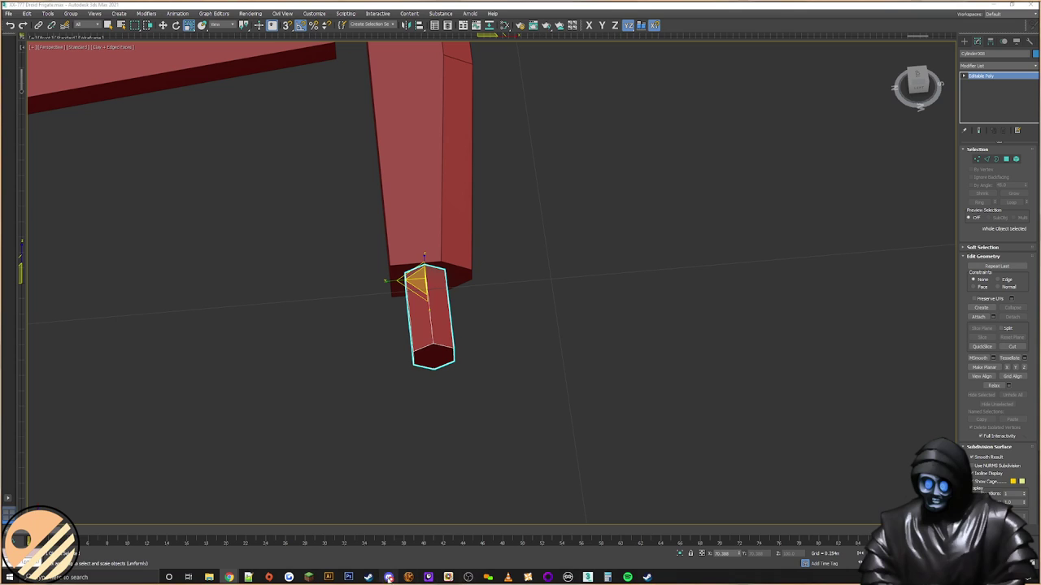
Step: Switch to Spotify, play the X Rebirth Extended album, and return to 3ds Max
{"action": "left_click", "coordinate": [627, 577]}
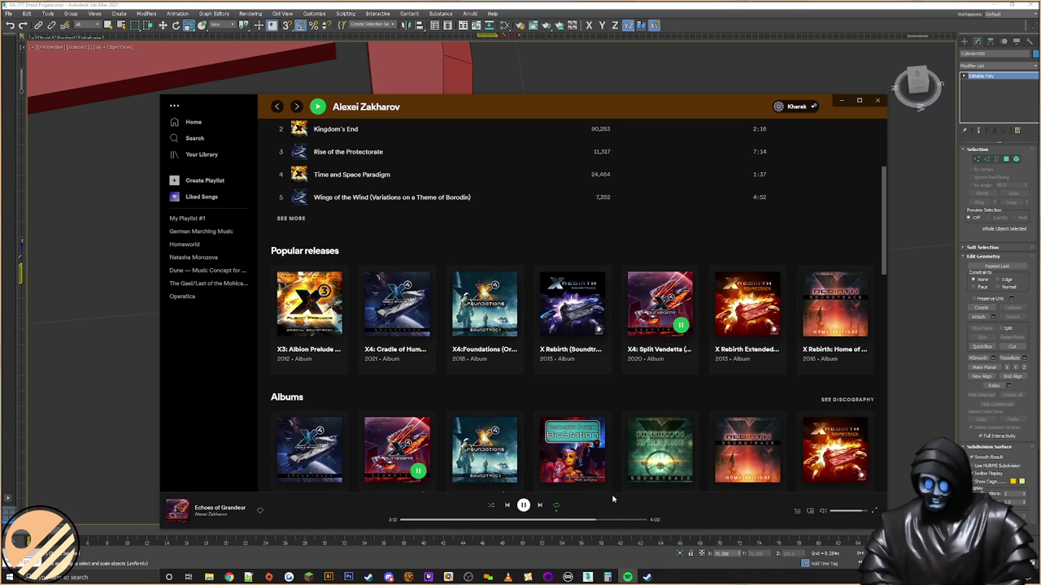
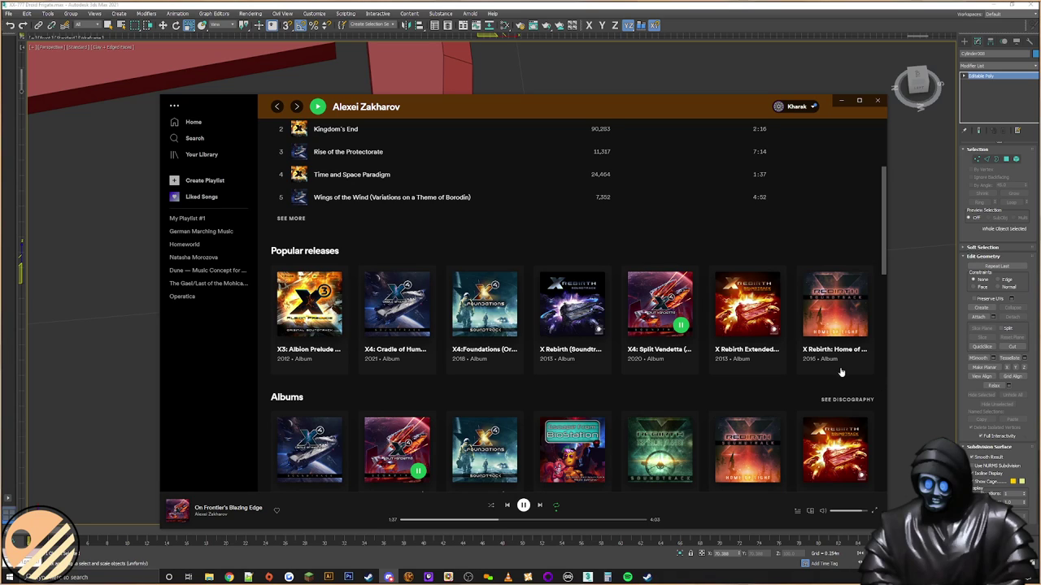
{"action": "left_click", "coordinate": [768, 326]}
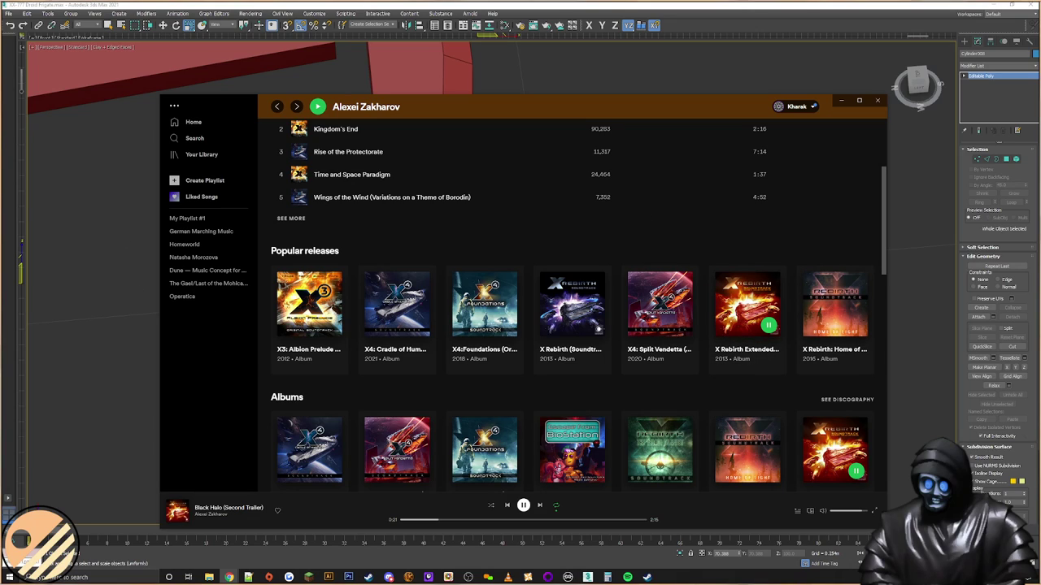
{"action": "left_click", "coordinate": [715, 5]}
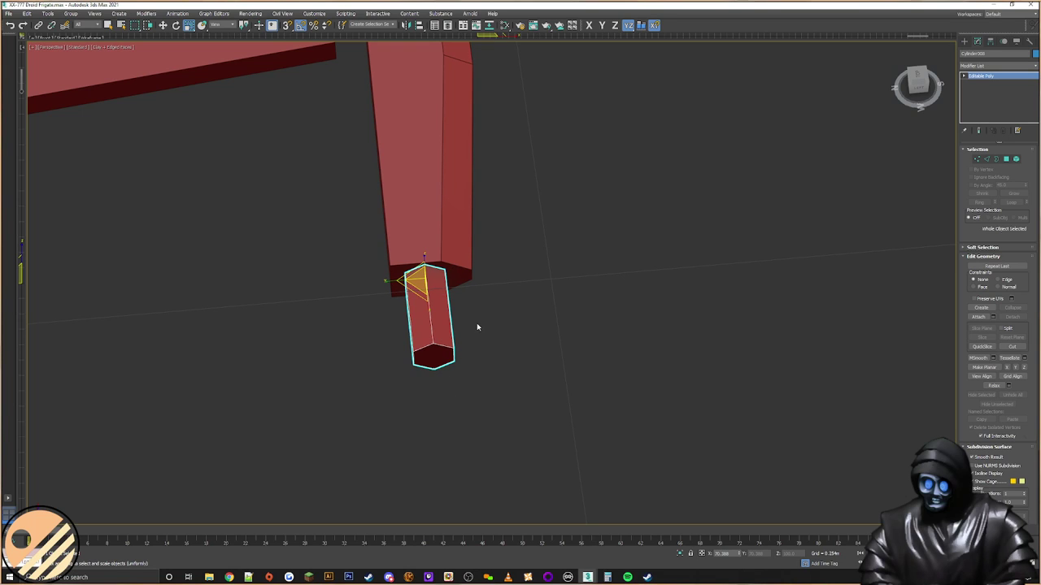
Step: Clone the small hexagonal cylinder along X as one copy at the opposite end of the arm
{"action": "scroll", "coordinate": [543, 328], "scroll_direction": "up", "scroll_amount": 3}
{"action": "middle_click_drag", "start_coordinate": [545, 328], "coordinate": [498, 326]}
{"action": "scroll", "coordinate": [539, 341], "scroll_direction": "down", "scroll_amount": 5}
{"action": "right_click", "coordinate": [463, 286]}
{"action": "left_click", "coordinate": [480, 295]}
{"action": "left_click_drag", "start_coordinate": [500, 309], "coordinate": [904, 300], "text": "shift"}
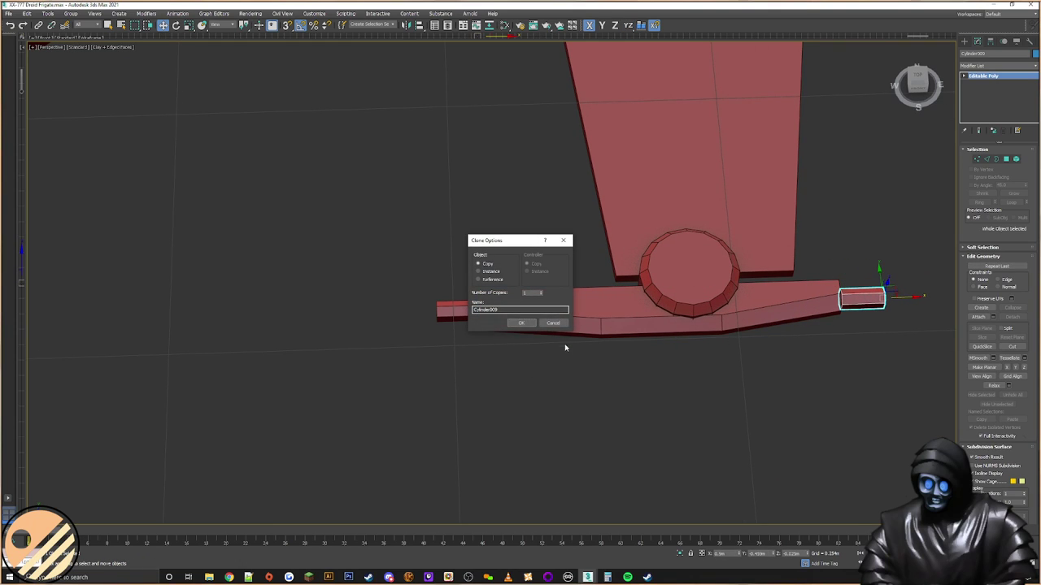
{"action": "left_click", "coordinate": [521, 323]}
Step: Move the original hexagonal cylinder along X away from the arm, leaving a gap between them
{"action": "left_click", "coordinate": [452, 309]}
{"action": "mouse_move", "coordinate": [464, 332]}
{"action": "middle_mouse_down"}
{"action": "mouse_move", "coordinate": [523, 342]}
{"action": "mouse_move", "coordinate": [597, 333]}
{"action": "mouse_move", "coordinate": [594, 298]}
{"action": "mouse_move", "coordinate": [588, 307]}
{"action": "middle_mouse_up"}
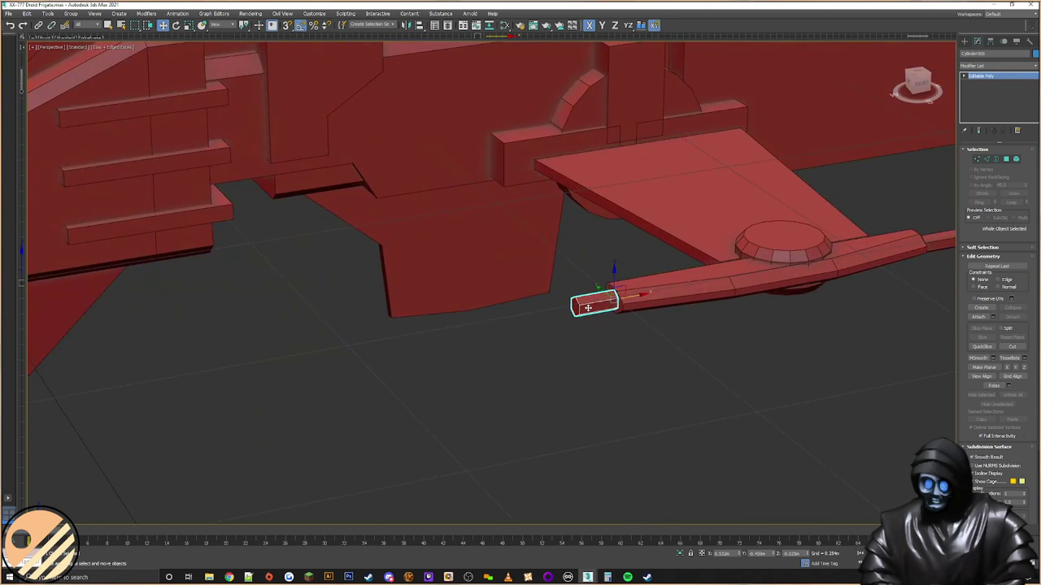
{"action": "scroll", "coordinate": [588, 307], "scroll_direction": "up", "scroll_amount": 6}
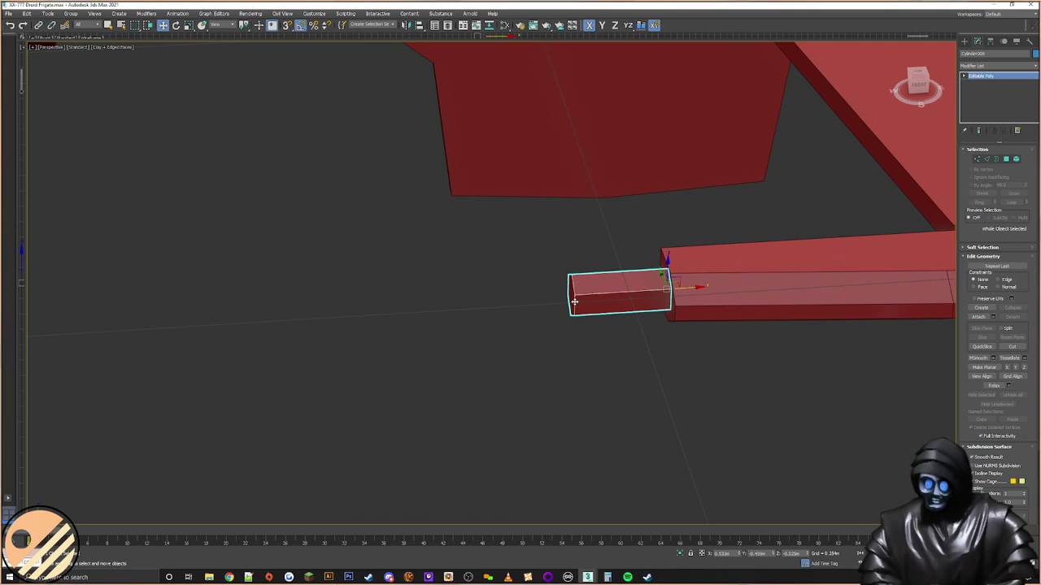
{"action": "key", "text": "1"}
{"action": "left_click_drag", "start_coordinate": [589, 250], "coordinate": [469, 407]}
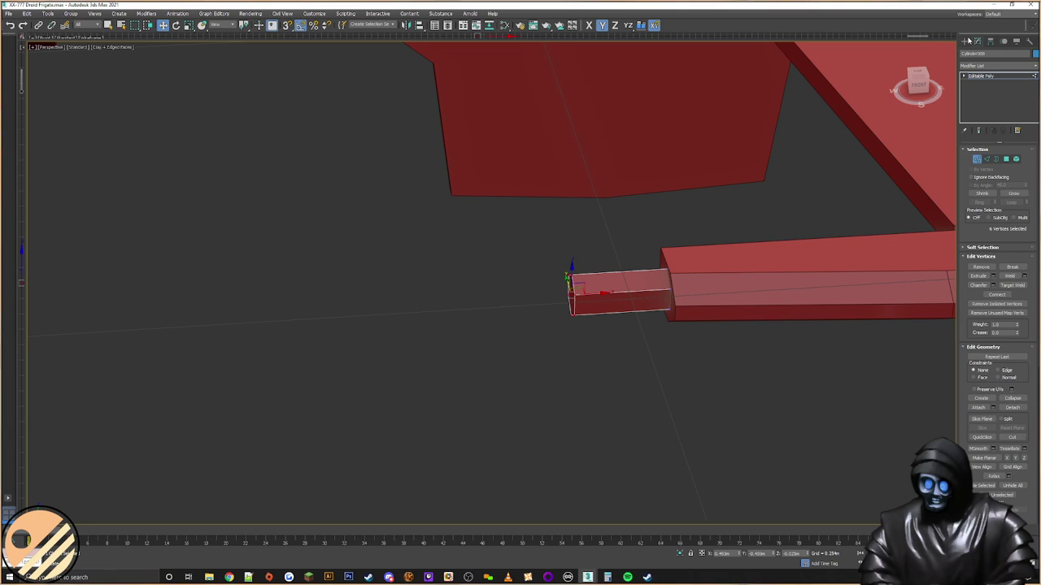
{"action": "left_click", "coordinate": [965, 41]}
{"action": "left_click_drag", "start_coordinate": [687, 288], "coordinate": [534, 298]}
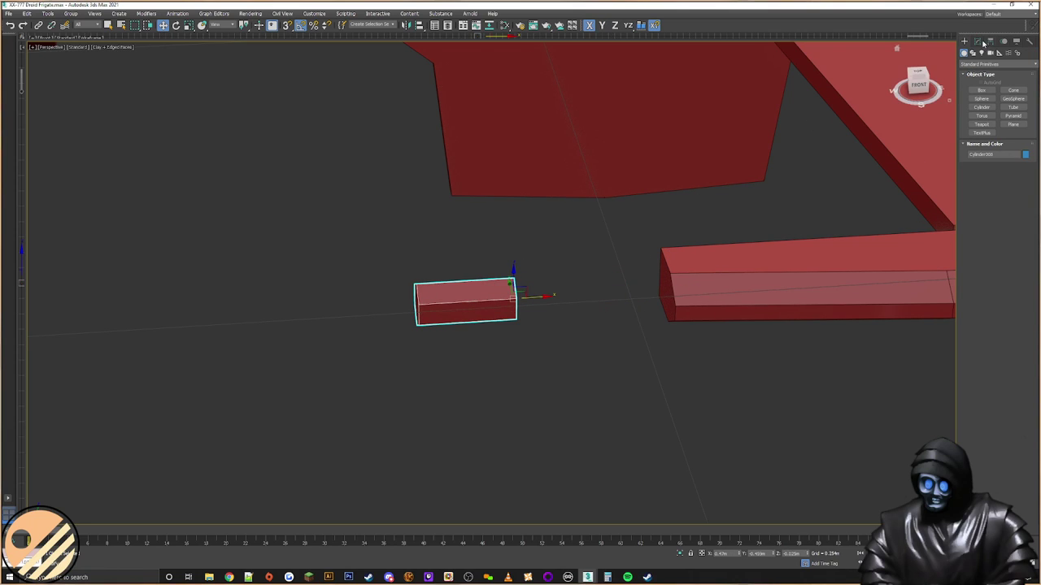
Step: Inset the cylinder's end polygon facing the arm and extrude it into a short, narrower collar
{"action": "left_click", "coordinate": [978, 41]}
{"action": "left_click", "coordinate": [1006, 158]}
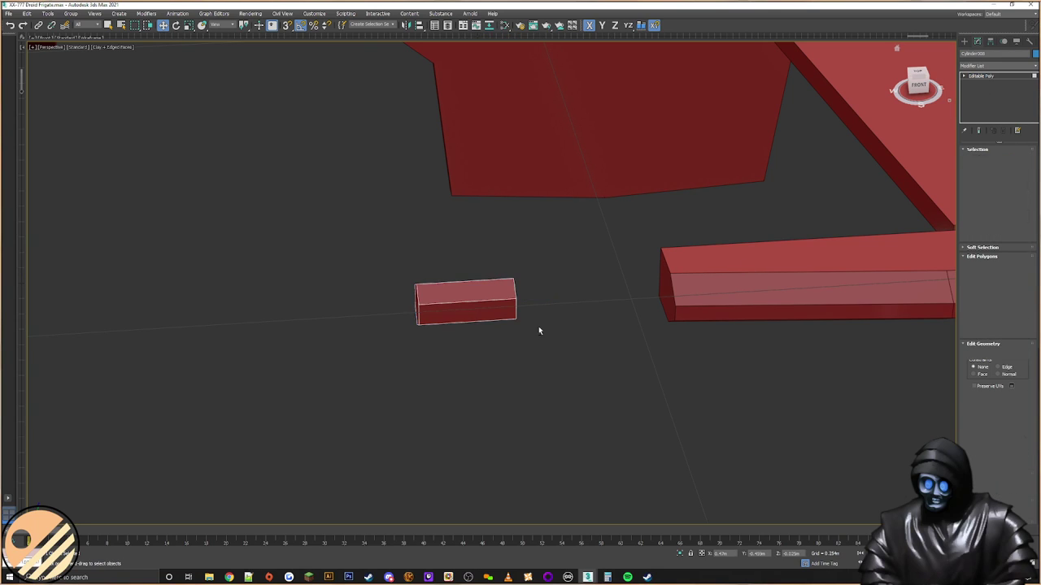
{"action": "middle_click_drag", "start_coordinate": [548, 326], "coordinate": [495, 310], "text": "alt"}
{"action": "left_click", "coordinate": [510, 312]}
{"action": "left_click", "coordinate": [1012, 285]}
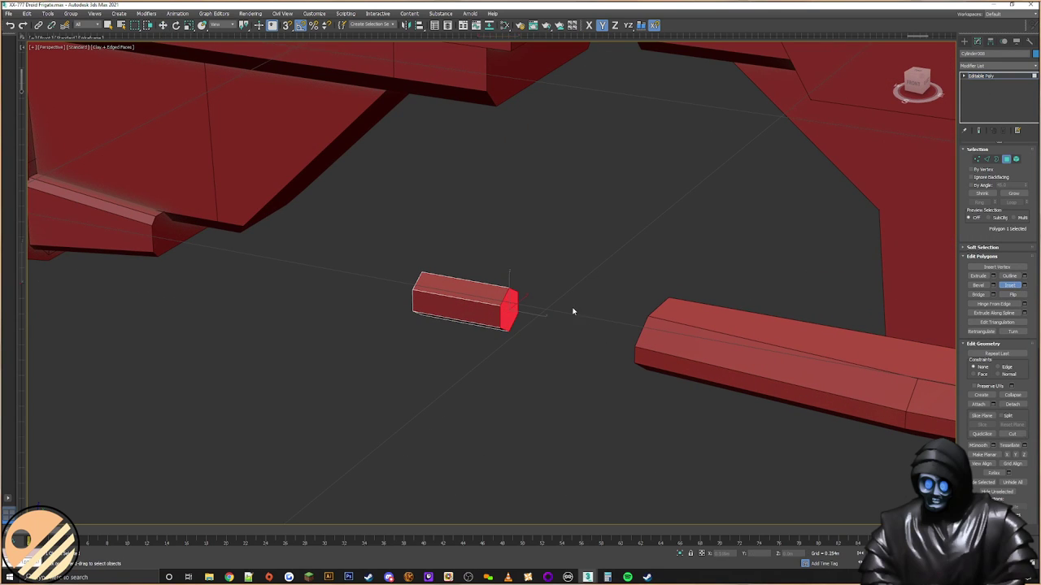
{"action": "left_click_drag", "start_coordinate": [513, 306], "coordinate": [509, 306]}
{"action": "left_click_drag", "start_coordinate": [509, 306], "coordinate": [509, 306]}
{"action": "left_click", "coordinate": [978, 277]}
{"action": "scroll", "coordinate": [521, 339], "scroll_direction": "up", "scroll_amount": 4}
{"action": "left_click_drag", "start_coordinate": [488, 256], "coordinate": [558, 217]}
Step: Inset the collar's end face and extrude it into a thin rod reaching the arm
{"action": "left_click", "coordinate": [1009, 285]}
{"action": "left_click", "coordinate": [978, 275]}
{"action": "middle_click_drag", "start_coordinate": [558, 216], "coordinate": [612, 262], "text": "alt"}
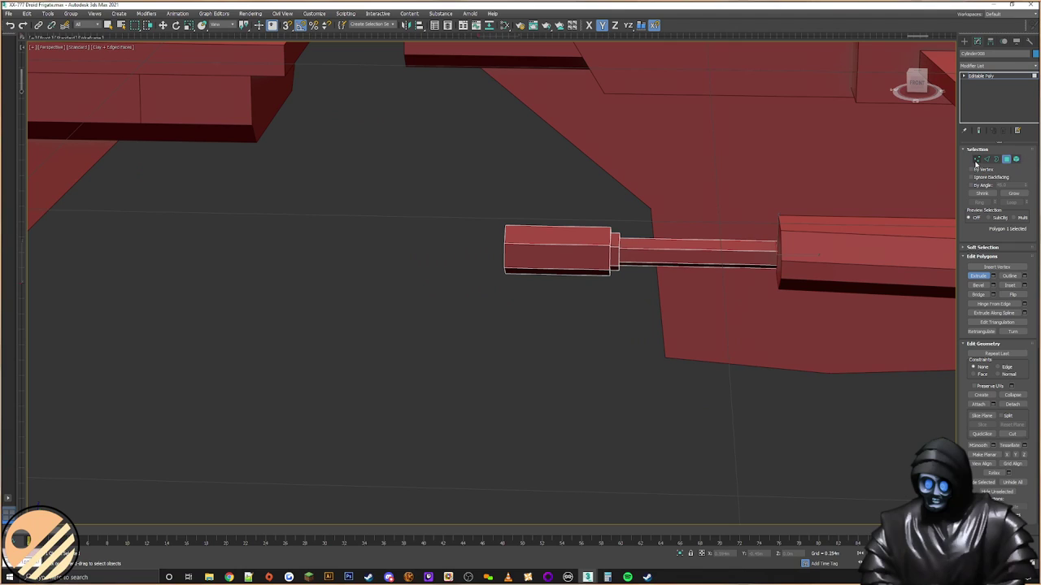
Step: Lengthen the gun barrel by moving the six vertices of its outer end outward along X
{"action": "key", "text": "1"}
{"action": "key", "text": "w"}
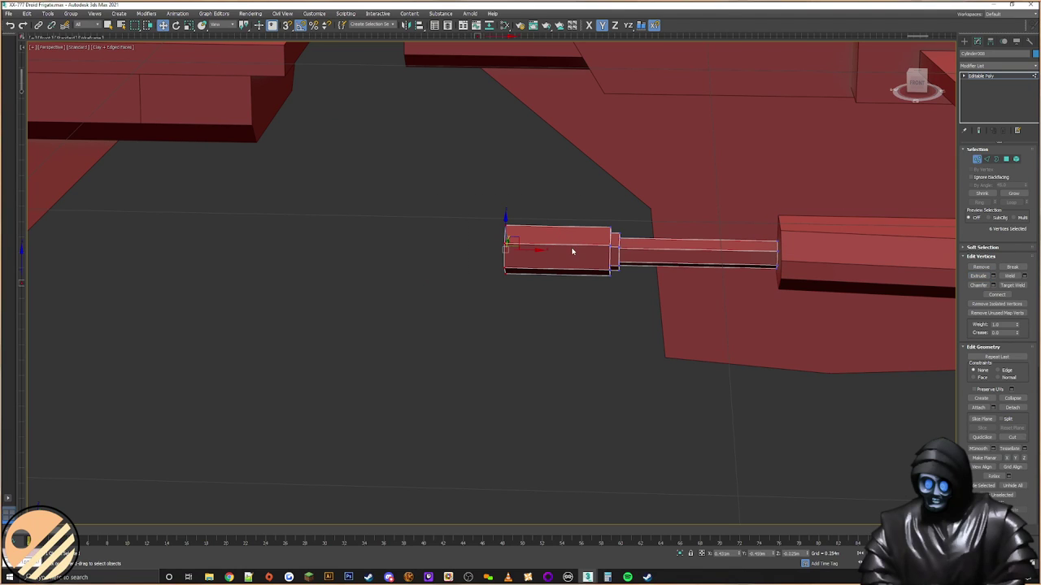
{"action": "left_click_drag", "start_coordinate": [522, 250], "coordinate": [472, 249]}
{"action": "middle_click_drag", "start_coordinate": [509, 268], "coordinate": [586, 281], "text": "alt"}
{"action": "scroll", "coordinate": [525, 272], "scroll_direction": "down", "scroll_amount": 6}
{"action": "scroll", "coordinate": [578, 279], "scroll_direction": "down", "scroll_amount": 5}
{"action": "scroll", "coordinate": [577, 282], "scroll_direction": "up", "scroll_amount": 10}
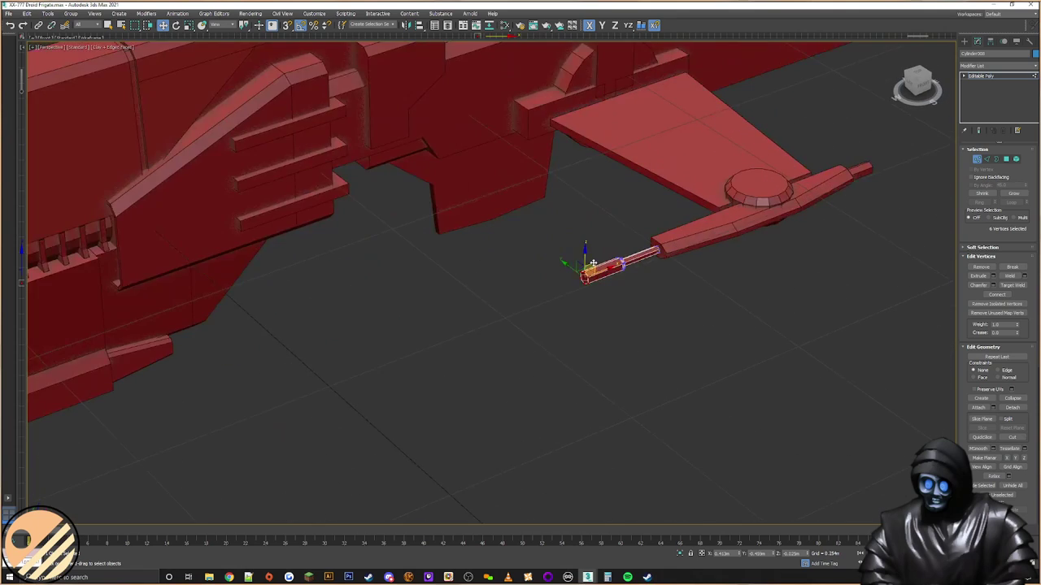
Step: Inset the barrel's outer end polygon and extrude it into a short, narrower muzzle
{"action": "left_click", "coordinate": [1007, 160]}
{"action": "scroll", "coordinate": [610, 297], "scroll_direction": "up", "scroll_amount": 4}
{"action": "left_click", "coordinate": [518, 284]}
{"action": "left_click", "coordinate": [1009, 286]}
{"action": "mouse_move", "coordinate": [501, 293]}
{"action": "left_mouse_down"}
{"action": "mouse_move", "coordinate": [513, 300]}
{"action": "mouse_move", "coordinate": [519, 285]}
{"action": "left_mouse_up"}
{"action": "key", "text": "ctrl+z"}
{"action": "left_click", "coordinate": [978, 276]}
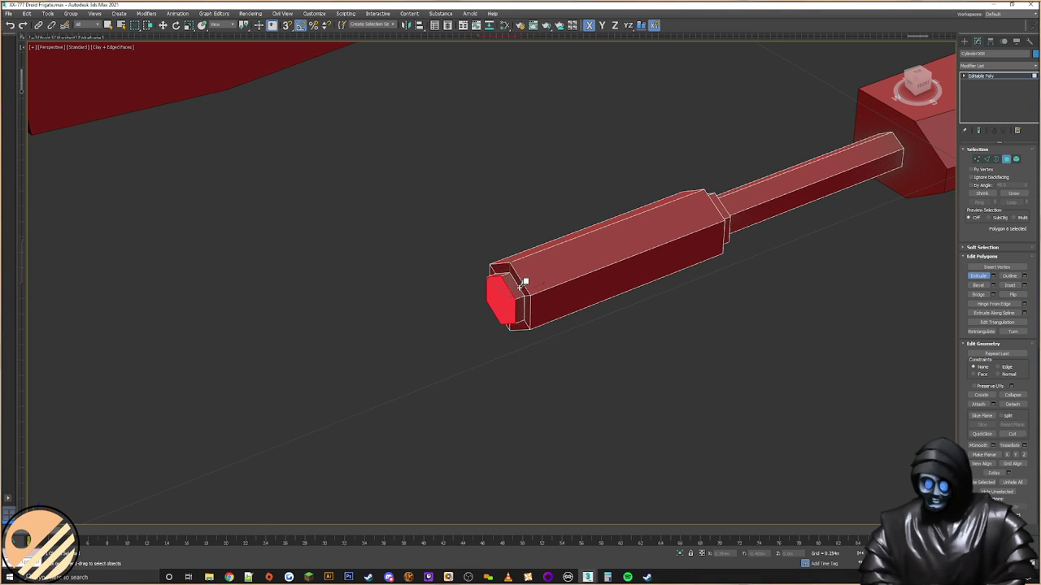
Step: Leave polygon editing and move the whole gun barrel slightly along Y to align it with the arm's end
{"action": "scroll", "coordinate": [601, 290], "scroll_direction": "down", "scroll_amount": 7}
{"action": "middle_click_drag", "start_coordinate": [602, 290], "coordinate": [679, 293], "text": "alt"}
{"action": "scroll", "coordinate": [680, 292], "scroll_direction": "down", "scroll_amount": 1}
{"action": "scroll", "coordinate": [602, 291], "scroll_direction": "up", "scroll_amount": 5}
{"action": "key", "text": "w"}
{"action": "middle_click_drag", "start_coordinate": [602, 290], "coordinate": [644, 273], "text": "alt"}
{"action": "scroll", "coordinate": [644, 272], "scroll_direction": "down", "scroll_amount": 5}
{"action": "left_click", "coordinate": [964, 42]}
{"action": "middle_click_drag", "start_coordinate": [874, 195], "coordinate": [529, 257]}
{"action": "left_click", "coordinate": [785, 258]}
{"action": "middle_click_drag", "start_coordinate": [788, 273], "coordinate": [781, 274], "text": "alt"}
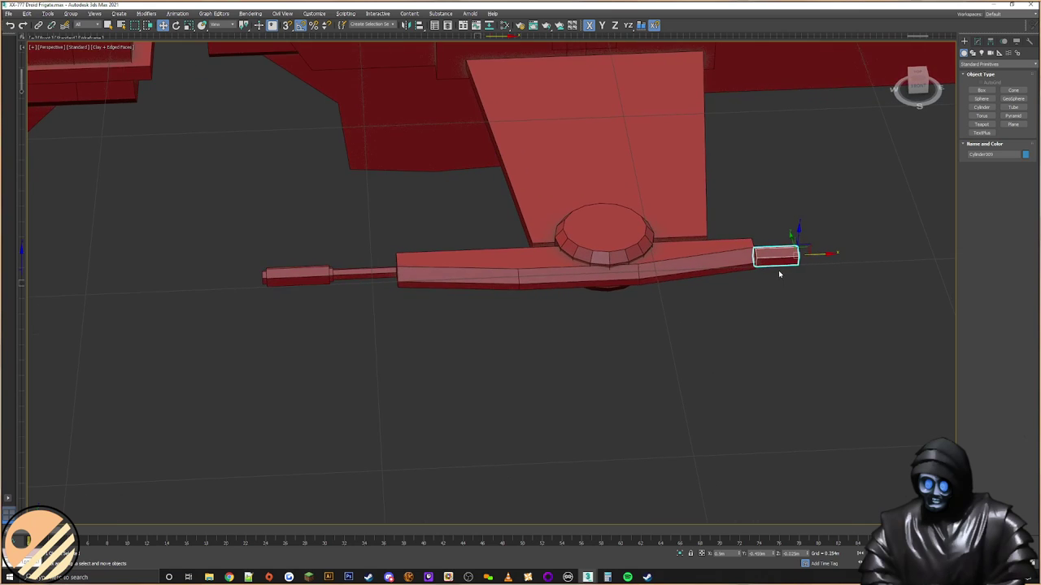
{"action": "scroll", "coordinate": [329, 274], "scroll_direction": "up", "scroll_amount": 5}
{"action": "left_click", "coordinate": [330, 274]}
{"action": "middle_click_drag", "start_coordinate": [416, 278], "coordinate": [525, 270], "text": "alt"}
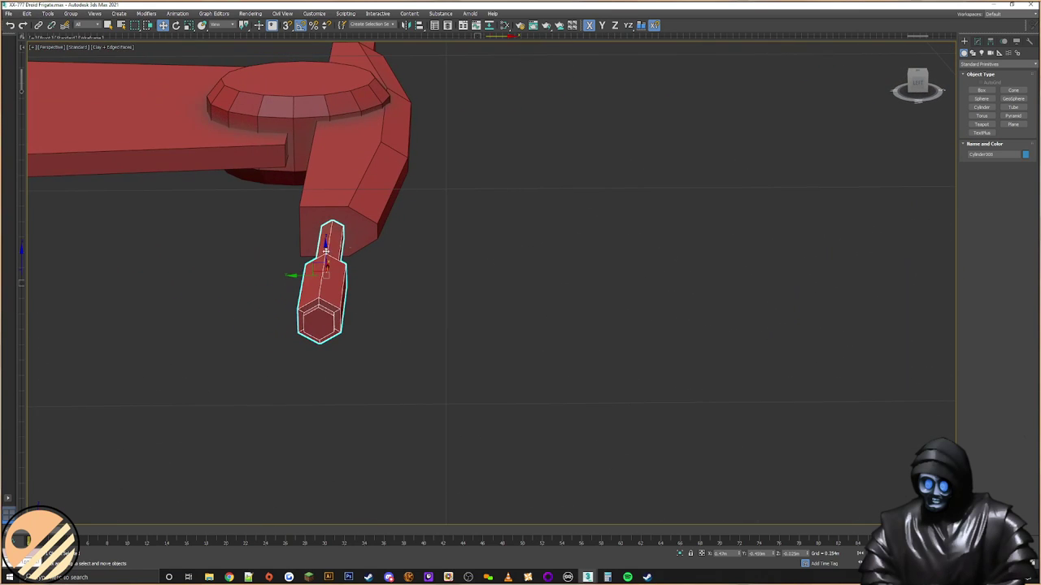
{"action": "left_click_drag", "start_coordinate": [301, 276], "coordinate": [287, 274]}
Step: Connect the long edges of the barrel's thin rod with one new edge loop
{"action": "middle_click_drag", "start_coordinate": [529, 271], "coordinate": [758, 274]}
{"action": "middle_click_drag", "start_coordinate": [758, 274], "coordinate": [615, 273], "text": "alt"}
{"action": "scroll", "coordinate": [613, 271], "scroll_direction": "up", "scroll_amount": 2}
{"action": "left_click", "coordinate": [978, 41]}
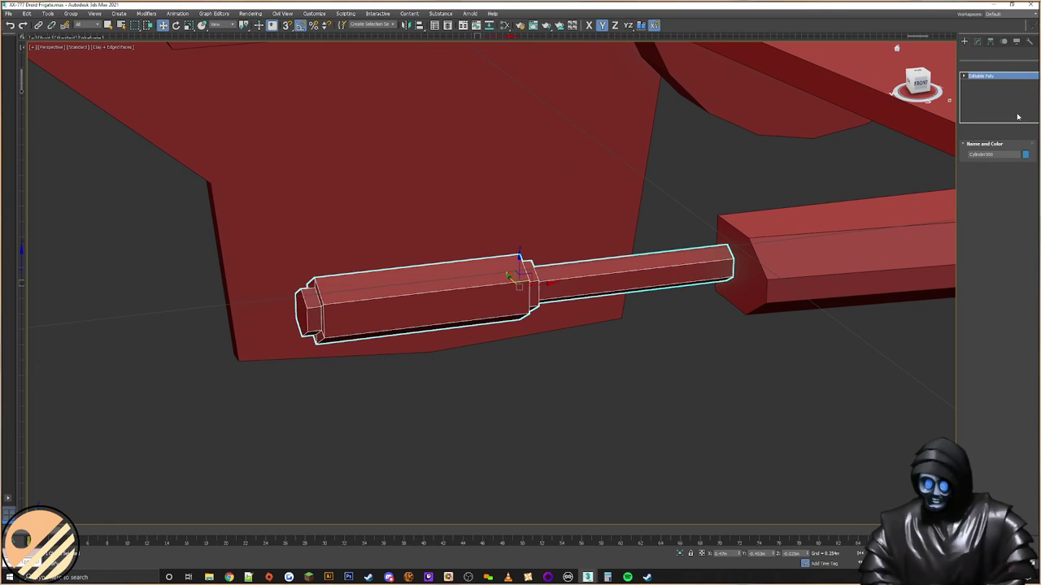
{"action": "left_click", "coordinate": [986, 160]}
{"action": "left_click_drag", "start_coordinate": [683, 221], "coordinate": [655, 349]}
{"action": "left_click", "coordinate": [1013, 304]}
{"action": "middle_click_drag", "start_coordinate": [753, 302], "coordinate": [682, 298], "text": "alt"}
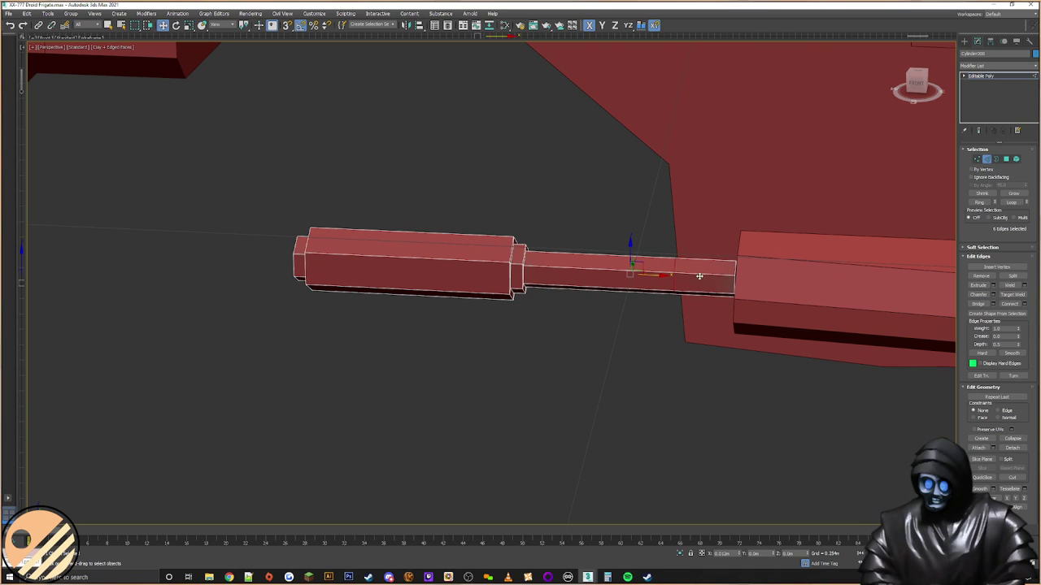
Step: Slide the new loop close to the arm and extrude the rod's end-section polygons outward into a thicker collar
{"action": "double_click", "coordinate": [734, 283]}
{"action": "left_click", "coordinate": [1006, 158], "text": "ctrl"}
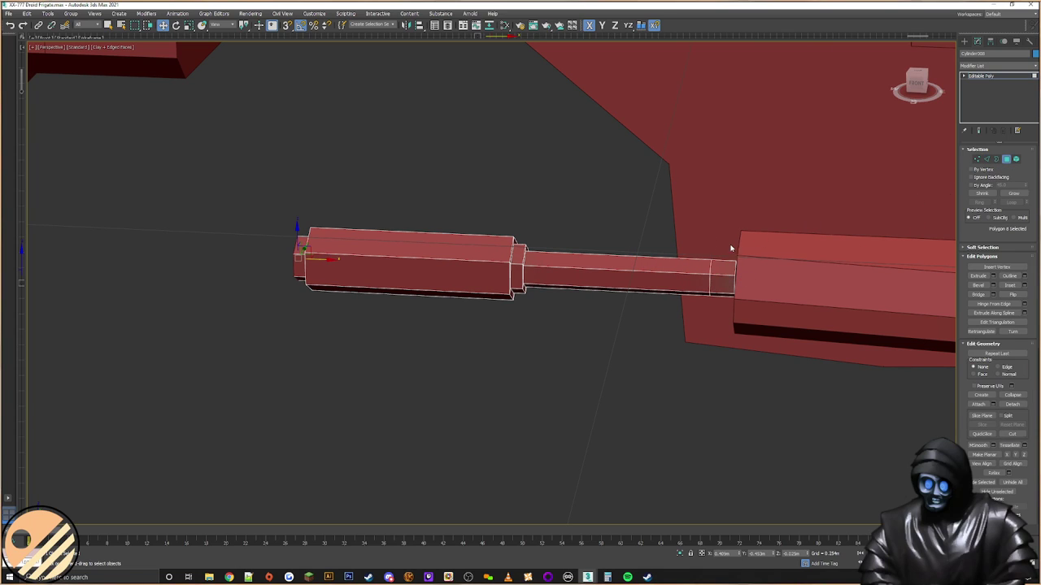
{"action": "left_click", "coordinate": [994, 276]}
{"action": "middle_click_drag", "start_coordinate": [423, 284], "coordinate": [485, 299], "text": "alt"}
{"action": "left_click", "coordinate": [499, 288]}
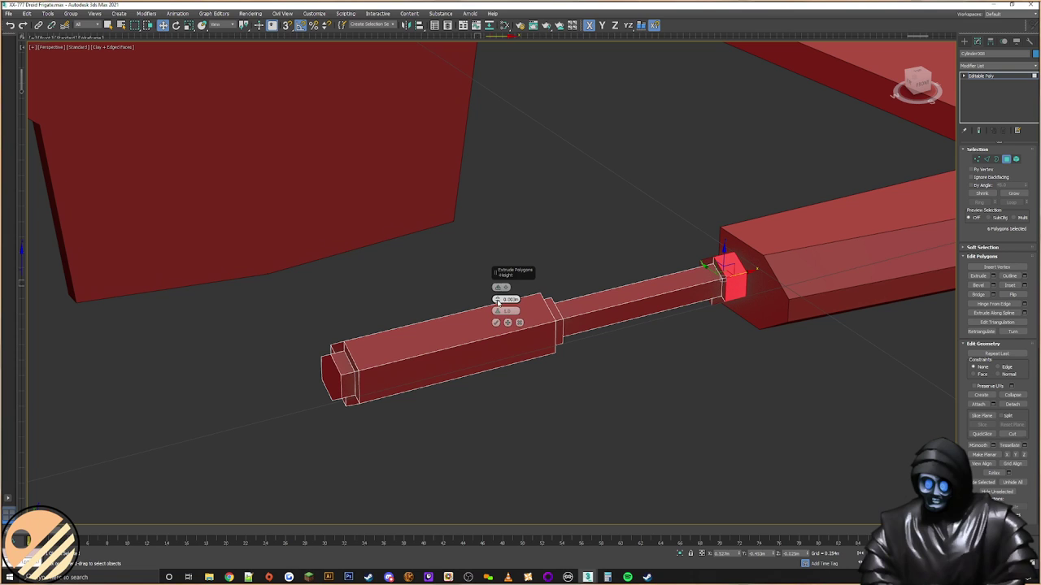
{"action": "left_click", "coordinate": [496, 323]}
{"action": "middle_click_drag", "start_coordinate": [709, 319], "coordinate": [656, 302], "text": "alt"}
{"action": "left_click", "coordinate": [985, 161]}
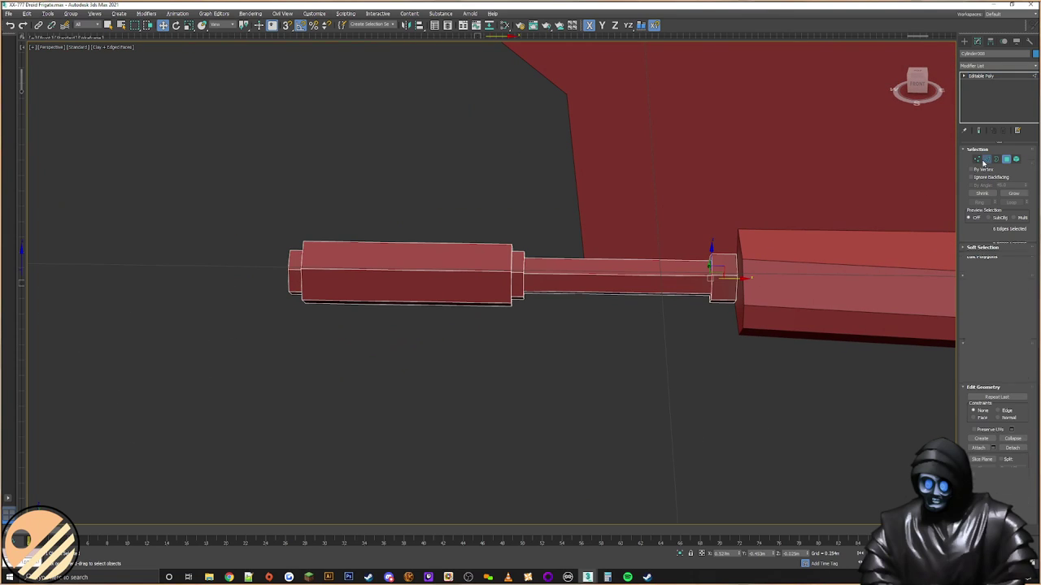
{"action": "middle_click_drag", "start_coordinate": [753, 255], "coordinate": [727, 227]}
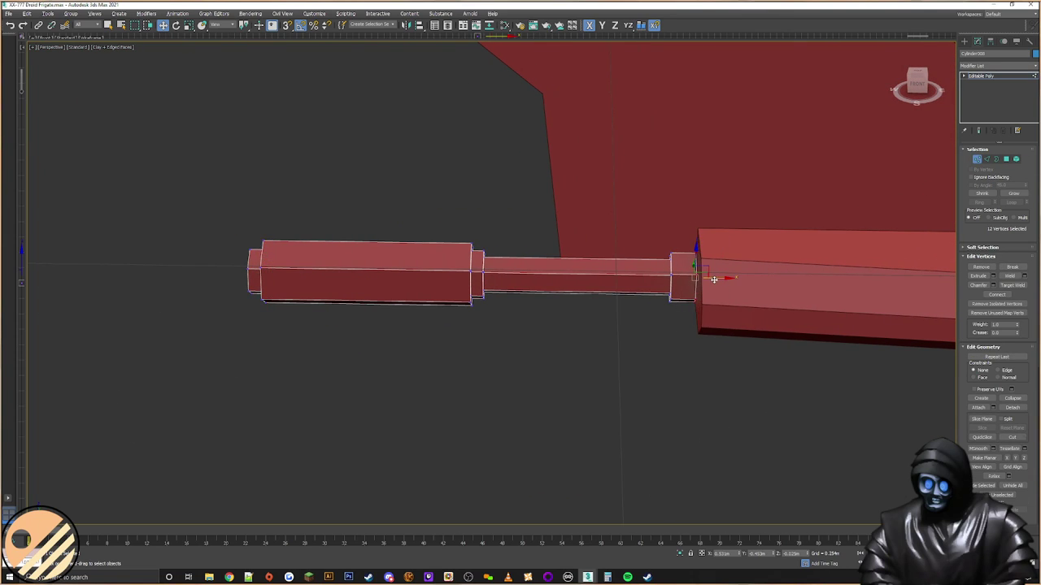
{"action": "scroll", "coordinate": [722, 277], "scroll_direction": "down", "scroll_amount": 5}
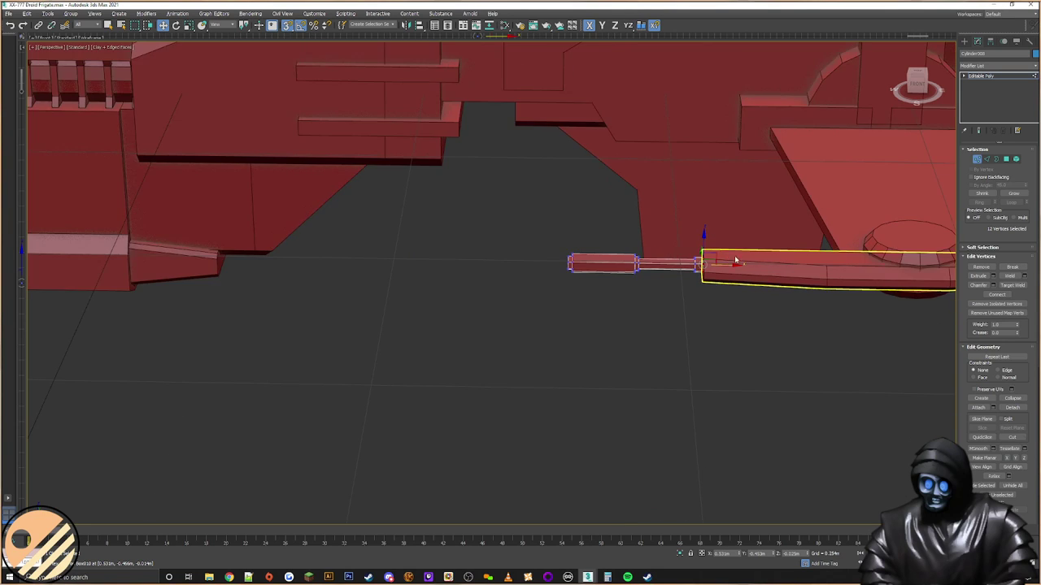
{"action": "scroll", "coordinate": [729, 261], "scroll_direction": "down", "scroll_amount": 2}
{"action": "middle_click_drag", "start_coordinate": [729, 261], "coordinate": [502, 283]}
Step: Select the plain cylinder at the arm's other end and reposition it against the arm's end face
{"action": "left_click", "coordinate": [964, 42]}
{"action": "scroll", "coordinate": [805, 248], "scroll_direction": "up", "scroll_amount": 5}
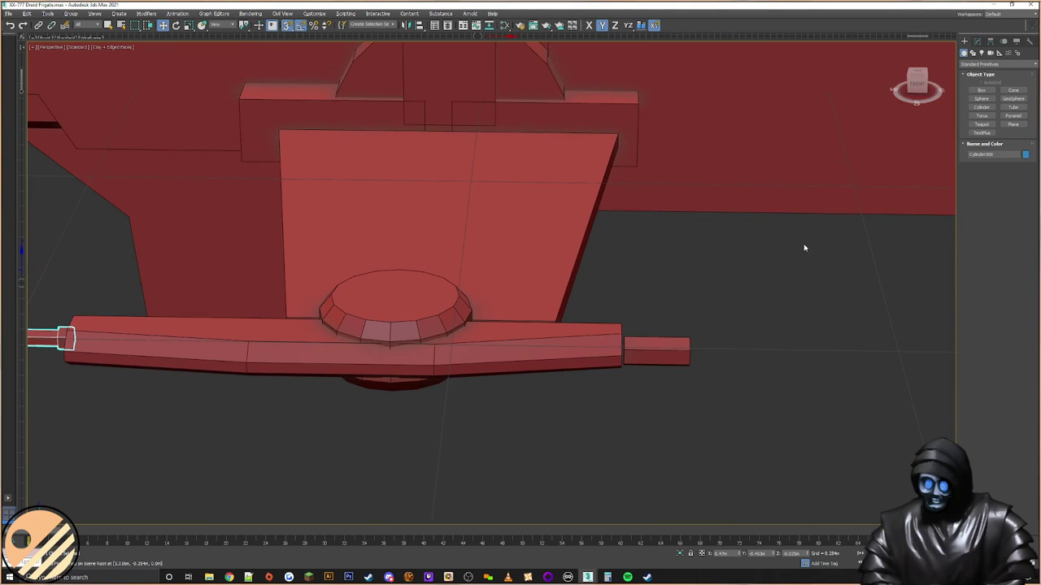
{"action": "middle_click_drag", "start_coordinate": [637, 302], "coordinate": [574, 73], "text": "alt"}
{"action": "left_click_drag", "start_coordinate": [721, 332], "coordinate": [616, 408]}
{"action": "middle_click_drag", "start_coordinate": [671, 368], "coordinate": [657, 394], "text": "alt"}
{"action": "left_click_drag", "start_coordinate": [655, 396], "coordinate": [662, 395]}
{"action": "middle_click_drag", "start_coordinate": [682, 390], "coordinate": [938, 254], "text": "alt"}
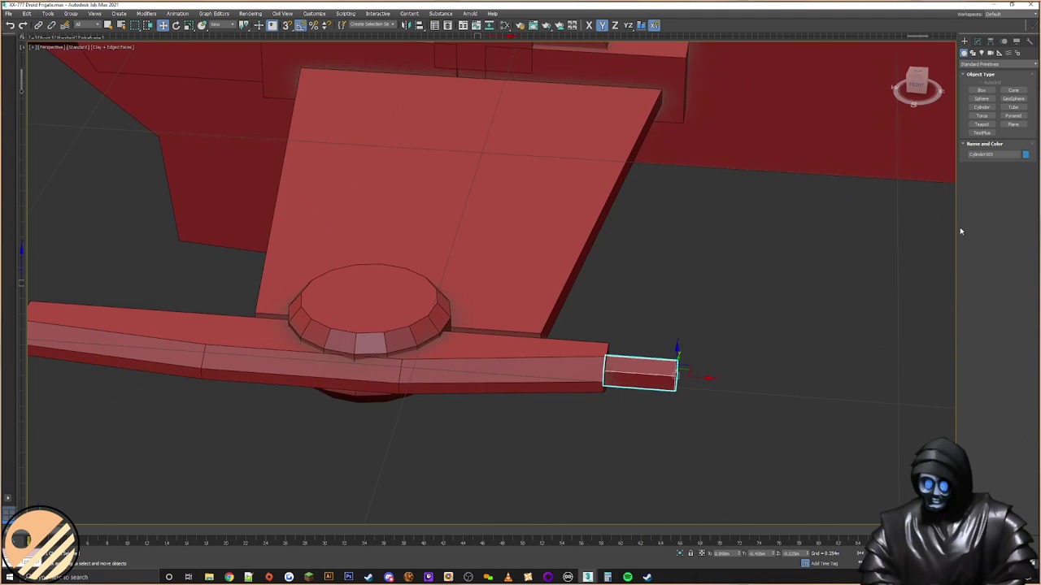
Step: Shorten the plain cylinder by moving its six outer vertices toward the arm, and scale them down to taper it
{"action": "key", "text": "1"}
{"action": "left_click_drag", "start_coordinate": [730, 297], "coordinate": [653, 429]}
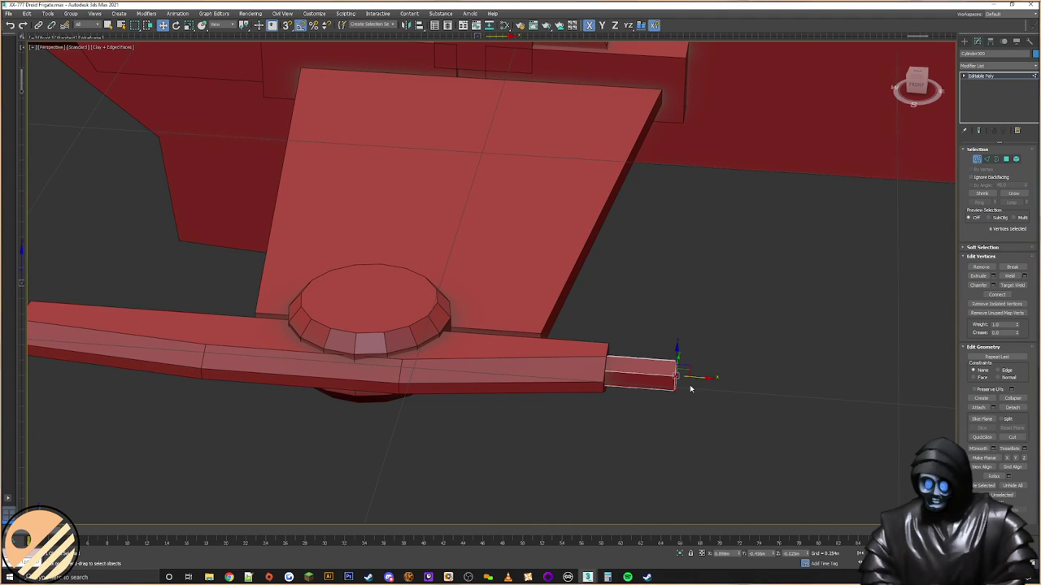
{"action": "left_click_drag", "start_coordinate": [693, 380], "coordinate": [657, 380]}
{"action": "right_click", "coordinate": [631, 367]}
{"action": "left_click", "coordinate": [640, 389]}
{"action": "middle_click_drag", "start_coordinate": [641, 386], "coordinate": [696, 392], "text": "alt"}
{"action": "left_click", "coordinate": [965, 42]}
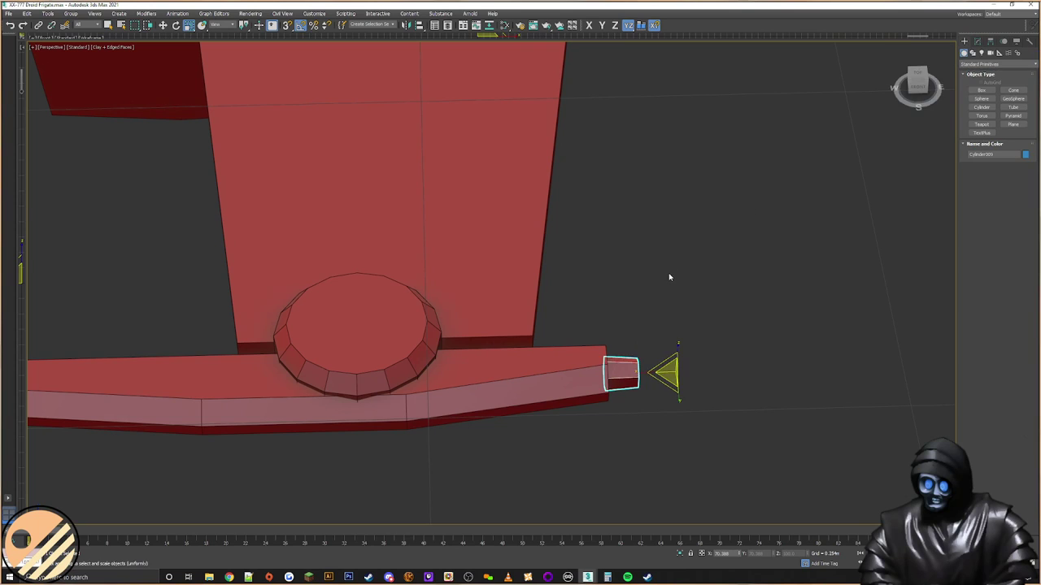
Step: Connect the selected edges of the arm's middle section with 2 segments and switch to vertex editing
{"action": "scroll", "coordinate": [672, 277], "scroll_direction": "down", "scroll_amount": 5}
{"action": "left_click", "coordinate": [696, 284]}
{"action": "middle_click_drag", "start_coordinate": [657, 297], "coordinate": [616, 357], "text": "alt"}
{"action": "scroll", "coordinate": [655, 290], "scroll_direction": "up", "scroll_amount": 3}
{"action": "scroll", "coordinate": [615, 358], "scroll_direction": "up", "scroll_amount": 5}
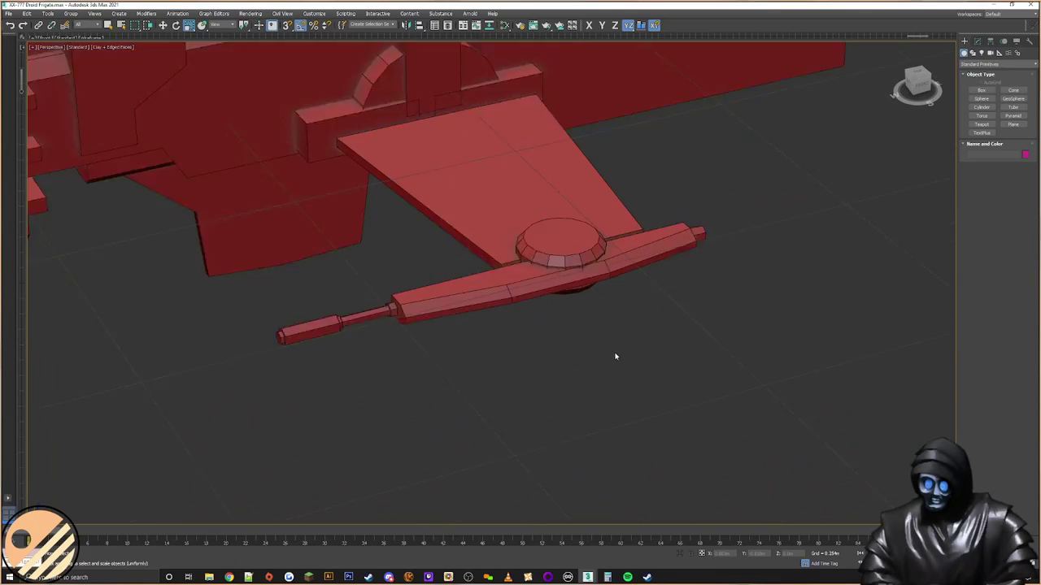
{"action": "left_click", "coordinate": [526, 224]}
{"action": "middle_click_drag", "start_coordinate": [574, 297], "coordinate": [618, 292], "text": "alt"}
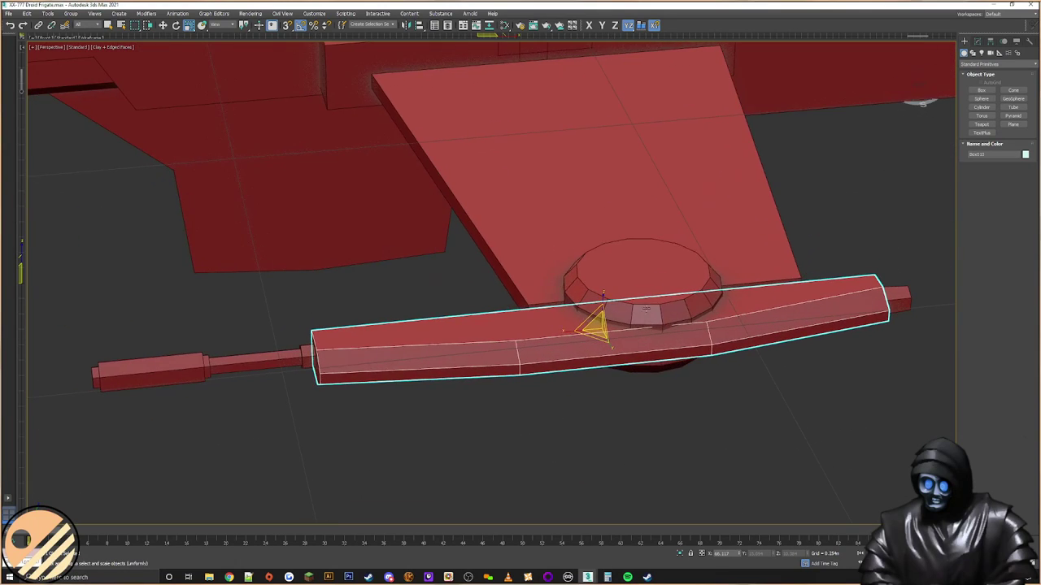
{"action": "left_click", "coordinate": [977, 42]}
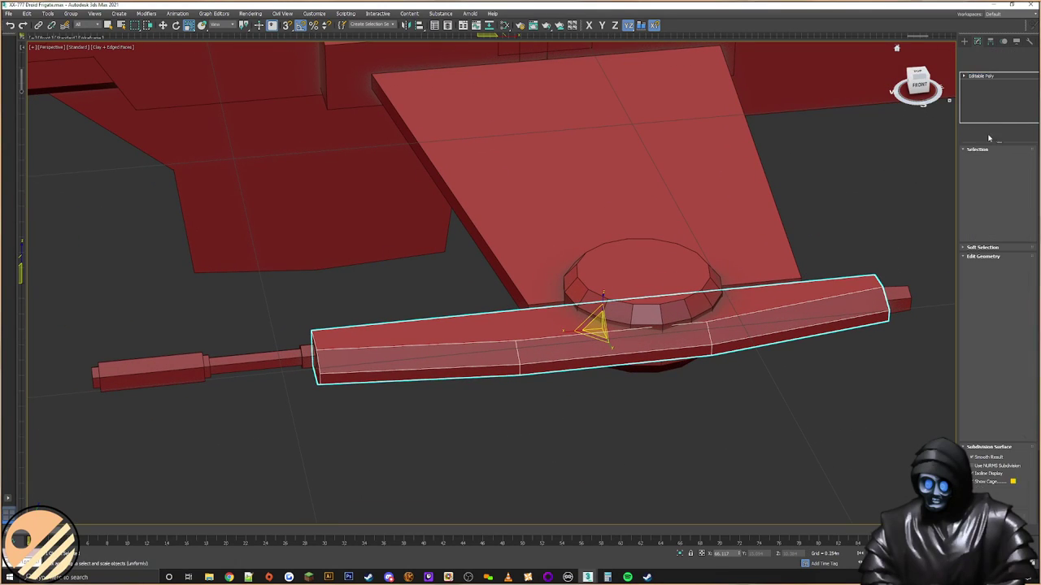
{"action": "left_click", "coordinate": [989, 159]}
{"action": "middle_click_drag", "start_coordinate": [657, 389], "coordinate": [622, 421], "text": "alt"}
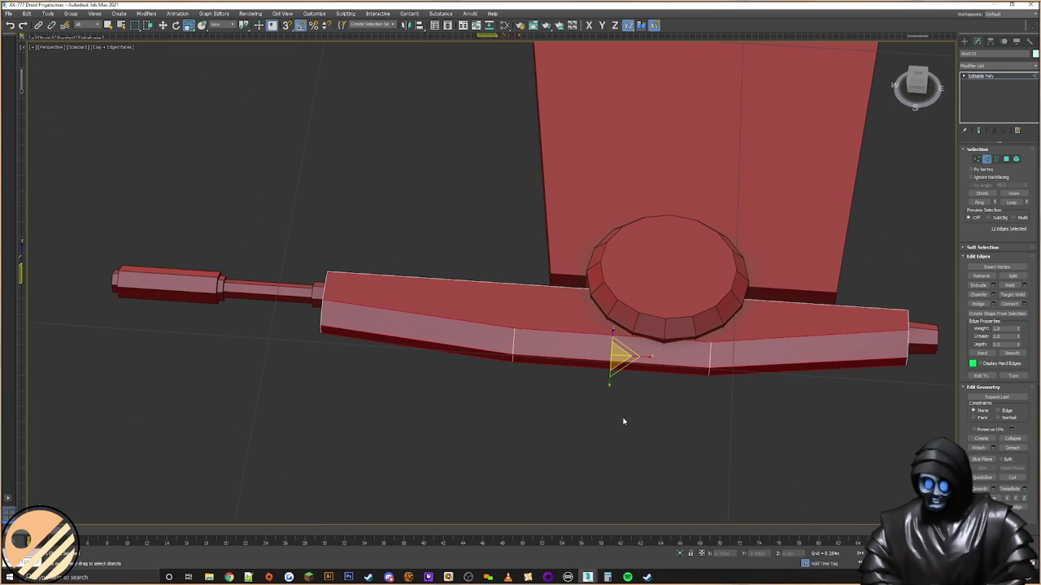
{"action": "left_click", "coordinate": [1024, 304]}
{"action": "middle_click_drag", "start_coordinate": [689, 330], "coordinate": [560, 314]}
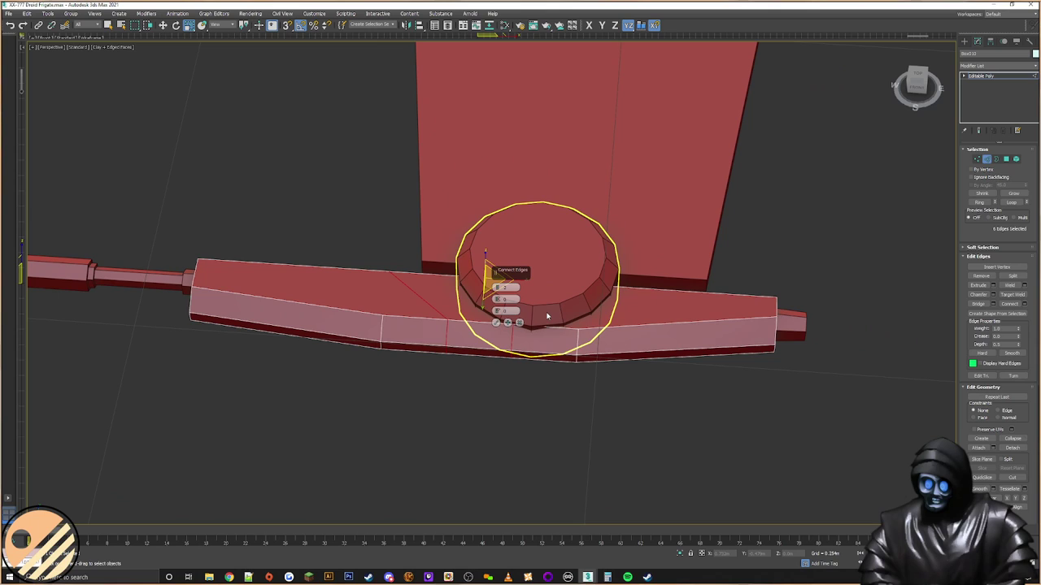
{"action": "left_click", "coordinate": [497, 323]}
{"action": "left_click", "coordinate": [978, 159]}
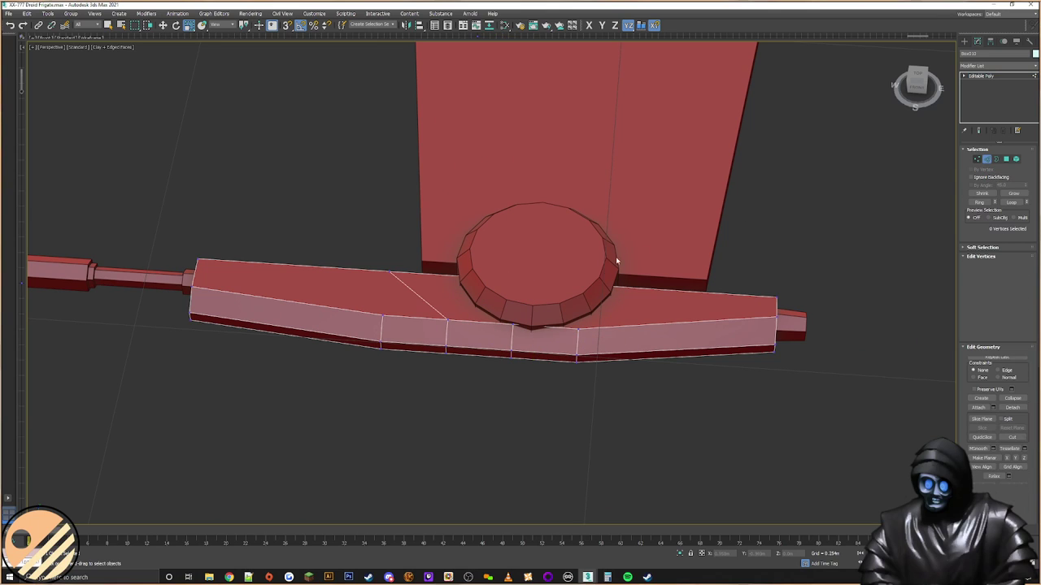
Step: Reposition the vertices of the two new edge loops along the arm to form a narrow, straight band beneath the round disc
{"action": "key", "text": "F3"}
{"action": "left_click_drag", "start_coordinate": [622, 260], "coordinate": [559, 325]}
{"action": "right_click", "coordinate": [600, 281]}
{"action": "left_click", "coordinate": [616, 290]}
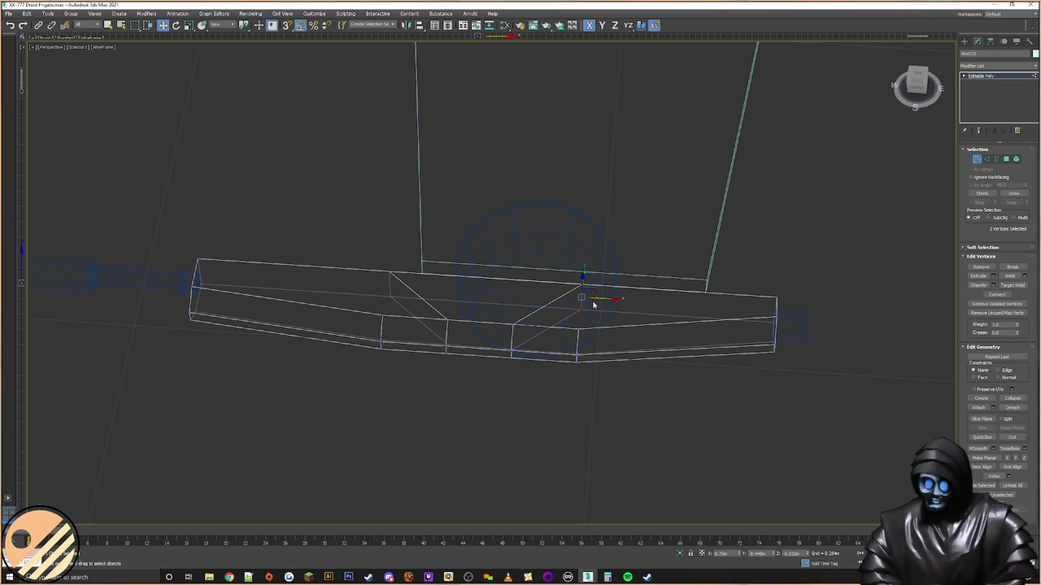
{"action": "left_click_drag", "start_coordinate": [496, 385], "coordinate": [497, 384]}
{"action": "left_click_drag", "start_coordinate": [536, 347], "coordinate": [579, 331]}
{"action": "key", "text": "s"}
{"action": "left_click_drag", "start_coordinate": [478, 253], "coordinate": [447, 326]}
{"action": "left_click_drag", "start_coordinate": [477, 271], "coordinate": [440, 407]}
{"action": "key", "text": "s"}
{"action": "left_click_drag", "start_coordinate": [478, 322], "coordinate": [558, 330]}
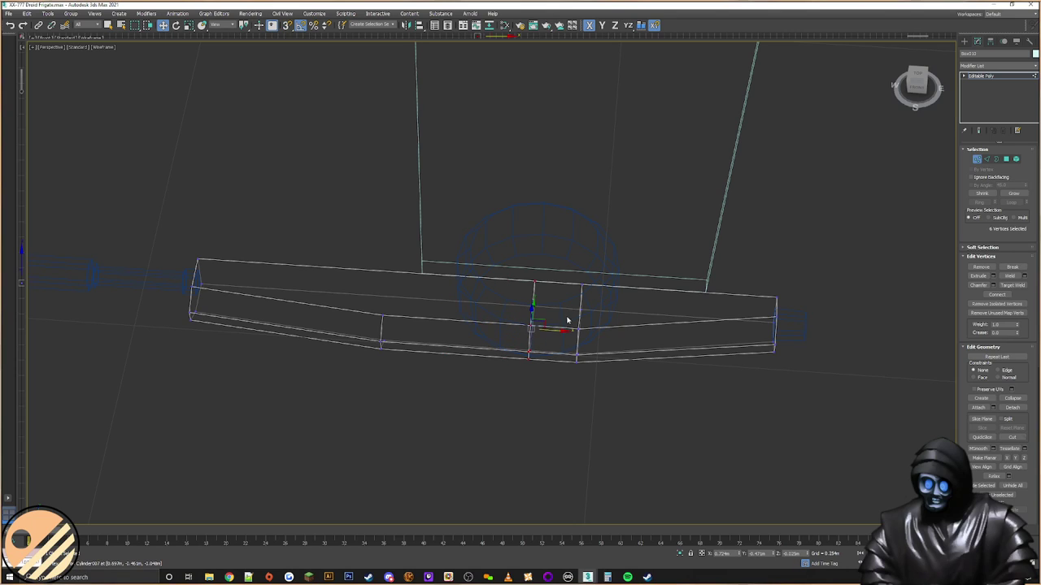
Step: Select the six polygons of the narrow band around the arm and extrude them inward to form a recess
{"action": "left_click", "coordinate": [1016, 195]}
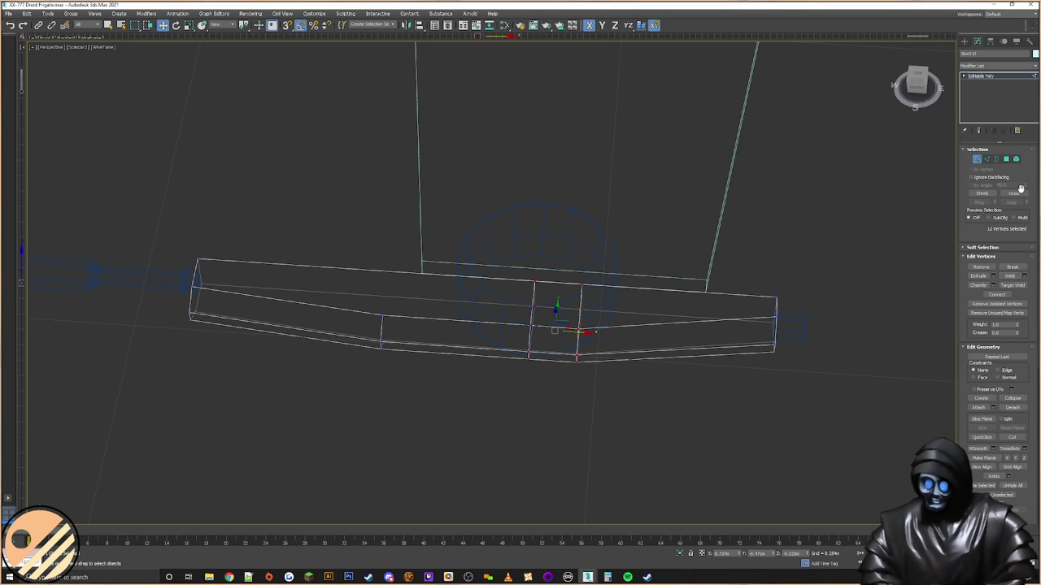
{"action": "left_click", "coordinate": [1007, 159]}
{"action": "left_click_drag", "start_coordinate": [551, 409], "coordinate": [561, 437]}
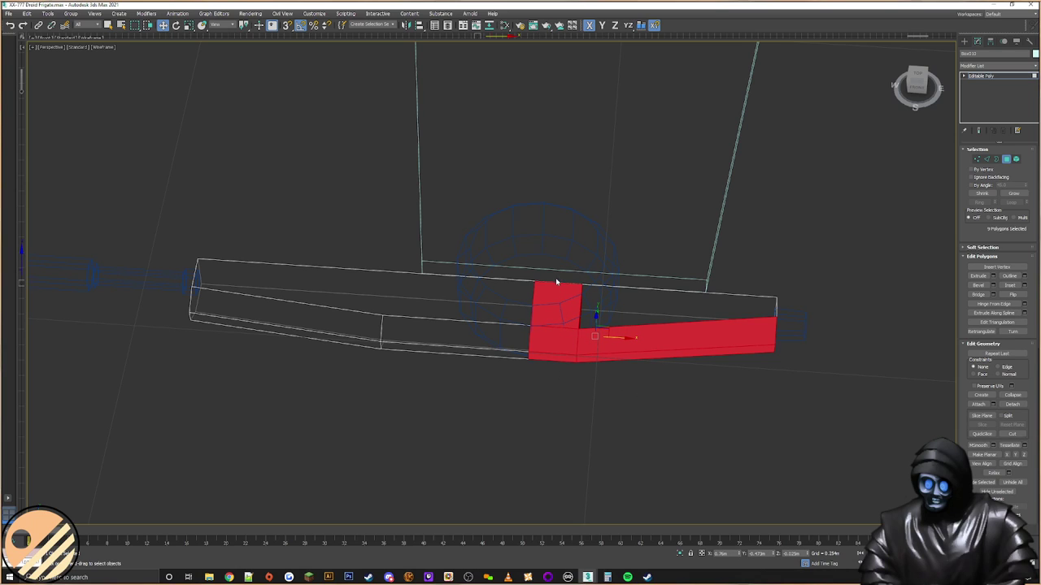
{"action": "left_click_drag", "start_coordinate": [558, 267], "coordinate": [554, 399]}
{"action": "left_click", "coordinate": [993, 276]}
{"action": "middle_click_drag", "start_coordinate": [575, 325], "coordinate": [619, 311], "text": "alt"}
{"action": "left_click", "coordinate": [498, 288]}
{"action": "left_click_drag", "start_coordinate": [497, 299], "coordinate": [505, 429]}
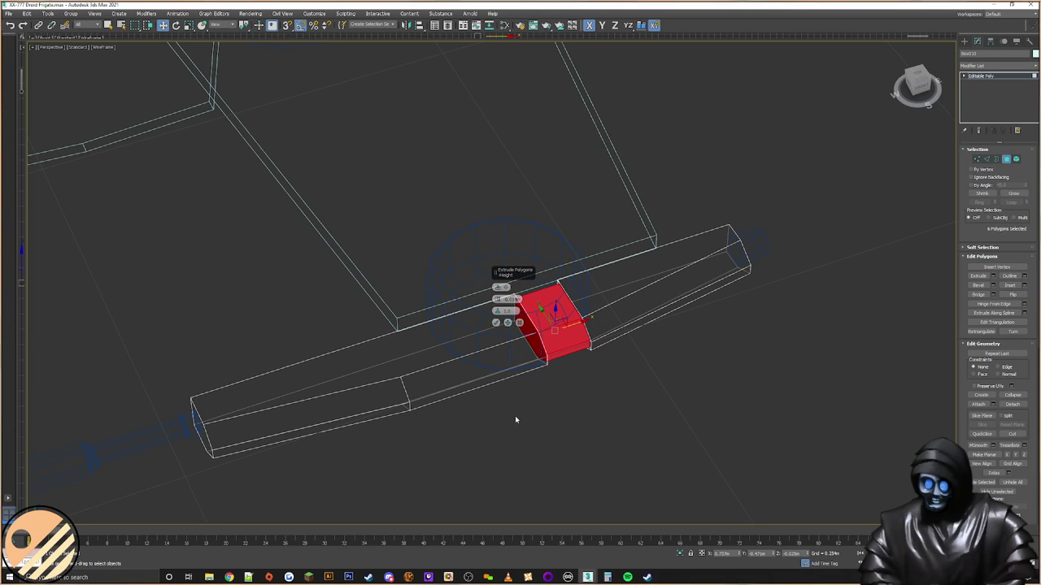
{"action": "key", "text": "F3"}
{"action": "mouse_move", "coordinate": [593, 405]}
{"action": "middle_mouse_down", "text": "alt"}
{"action": "mouse_move", "coordinate": [619, 373]}
{"action": "mouse_move", "coordinate": [544, 360]}
{"action": "mouse_move", "coordinate": [642, 391]}
{"action": "mouse_move", "coordinate": [795, 313]}
{"action": "middle_mouse_up", "text": "alt"}
{"action": "scroll", "coordinate": [576, 322], "scroll_direction": "up", "scroll_amount": 3}
{"action": "left_click", "coordinate": [496, 323]}
{"action": "scroll", "coordinate": [732, 325], "scroll_direction": "down", "scroll_amount": 3}
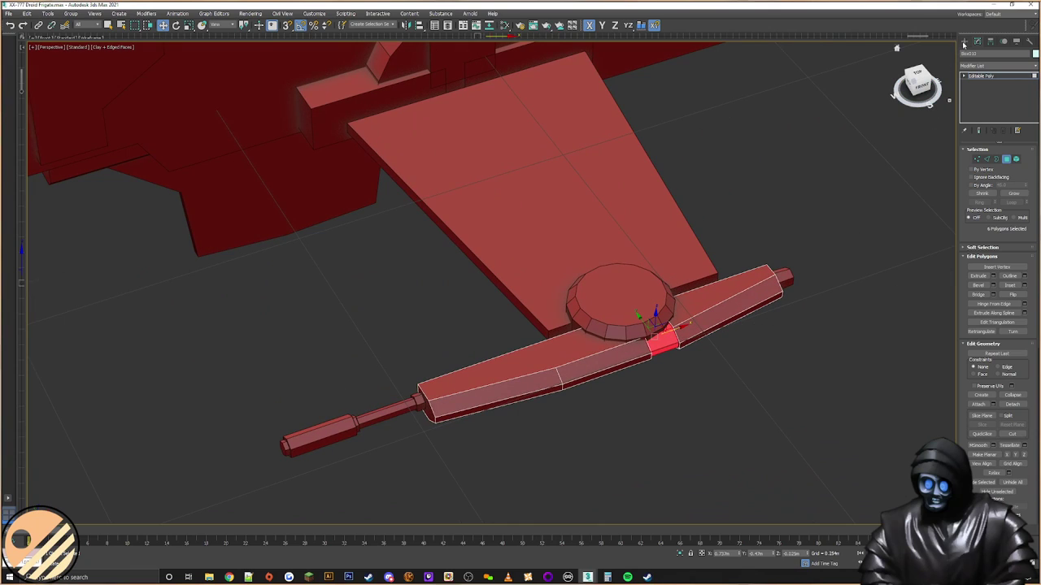
Step: Leave polygon editing and examine the recessed arm together with the wing and hull
{"action": "left_click", "coordinate": [964, 41]}
{"action": "left_click", "coordinate": [827, 114]}
{"action": "middle_click_drag", "start_coordinate": [674, 397], "coordinate": [607, 394]}
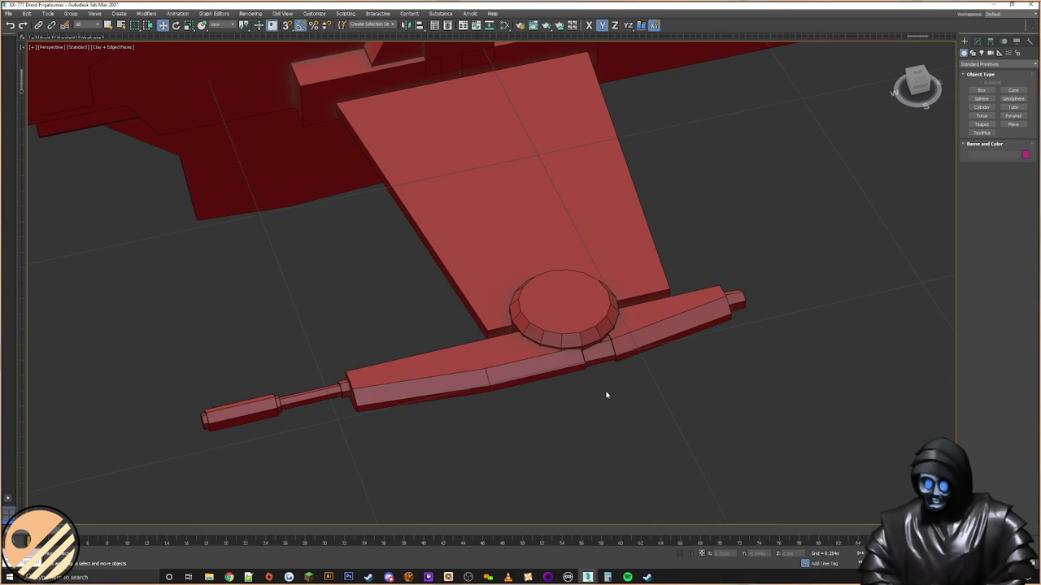
{"action": "middle_click_drag", "start_coordinate": [506, 395], "coordinate": [546, 355]}
{"action": "left_click", "coordinate": [528, 367]}
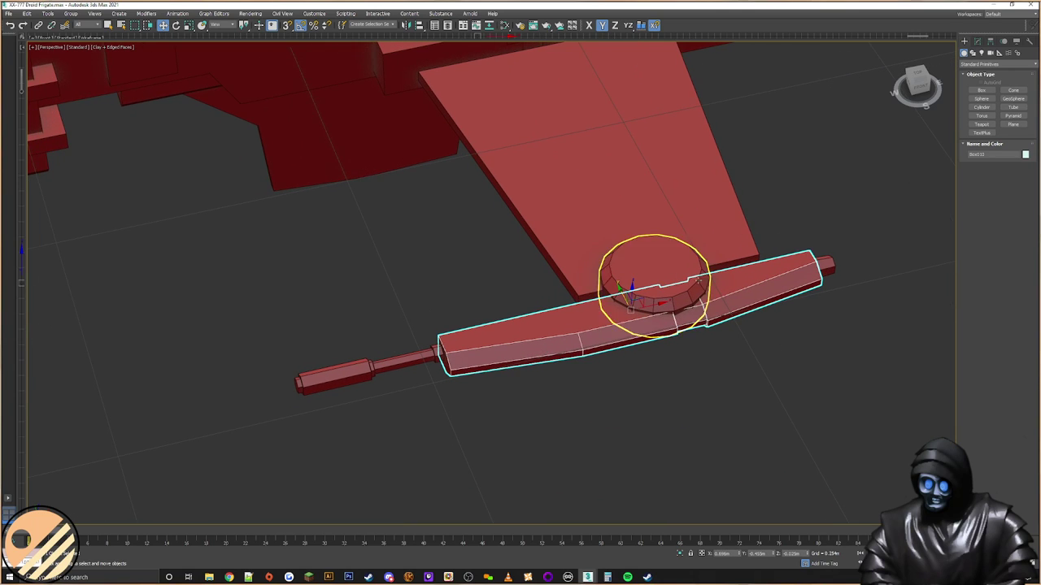
{"action": "scroll", "coordinate": [703, 280], "scroll_direction": "down", "scroll_amount": 10}
{"action": "left_click", "coordinate": [725, 296]}
{"action": "scroll", "coordinate": [696, 283], "scroll_direction": "up", "scroll_amount": 4}
{"action": "mouse_move", "coordinate": [660, 322]}
{"action": "middle_mouse_down", "text": "alt"}
{"action": "mouse_move", "coordinate": [695, 321]}
{"action": "mouse_move", "coordinate": [654, 316]}
{"action": "middle_mouse_up", "text": "alt"}
{"action": "scroll", "coordinate": [644, 280], "scroll_direction": "up", "scroll_amount": 5}
{"action": "middle_click_drag", "start_coordinate": [644, 281], "coordinate": [611, 296], "text": "alt"}
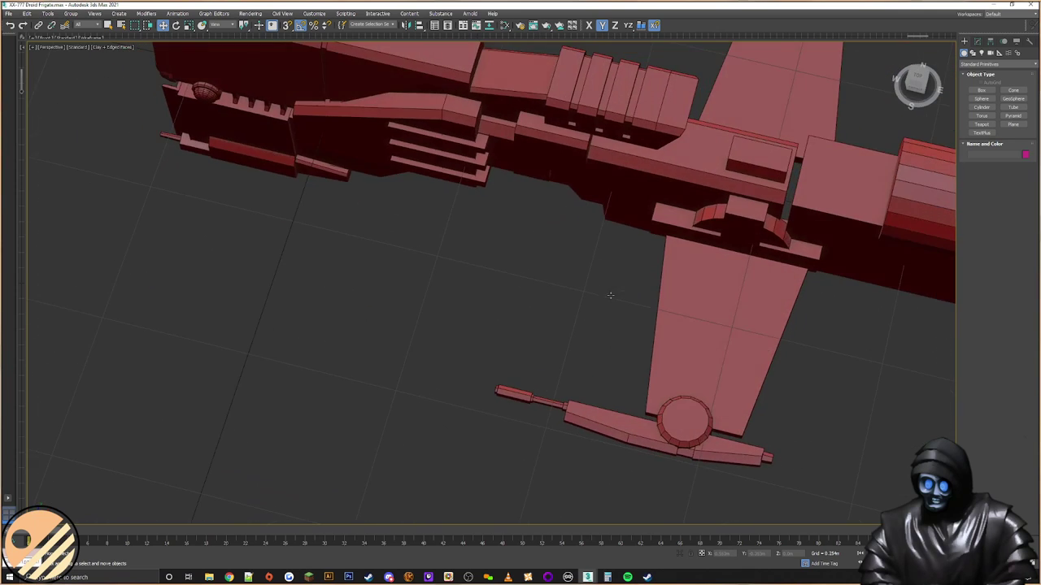
{"action": "middle_click_drag", "start_coordinate": [600, 330], "coordinate": [571, 302]}
Step: Shorten the arm on the gun barrel side by moving its end vertices toward the round disc
{"action": "left_click", "coordinate": [578, 397]}
{"action": "left_click", "coordinate": [979, 41]}
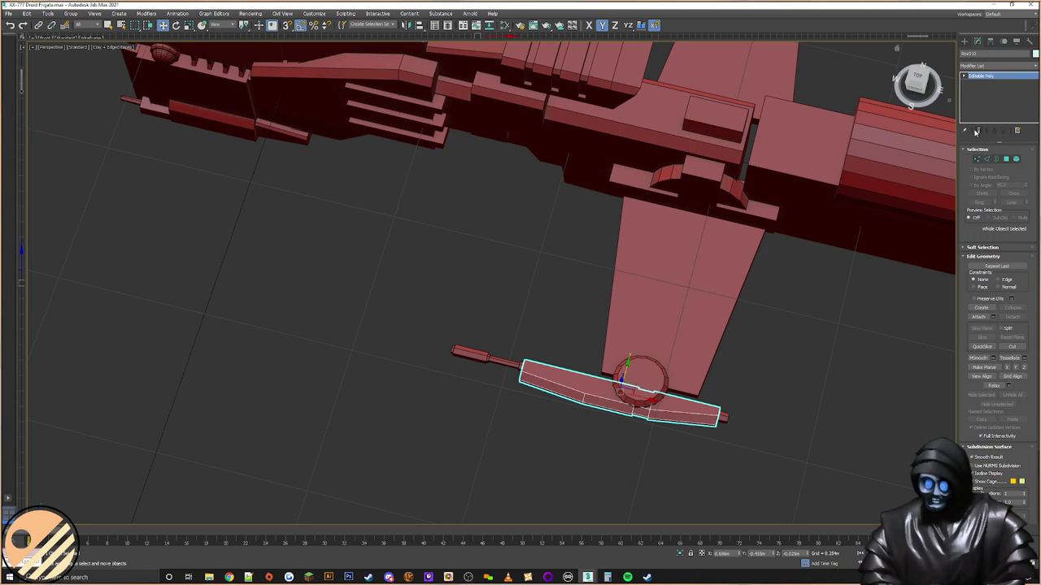
{"action": "left_click", "coordinate": [977, 160]}
{"action": "left_click_drag", "start_coordinate": [511, 350], "coordinate": [551, 380]}
{"action": "left_click", "coordinate": [965, 41]}
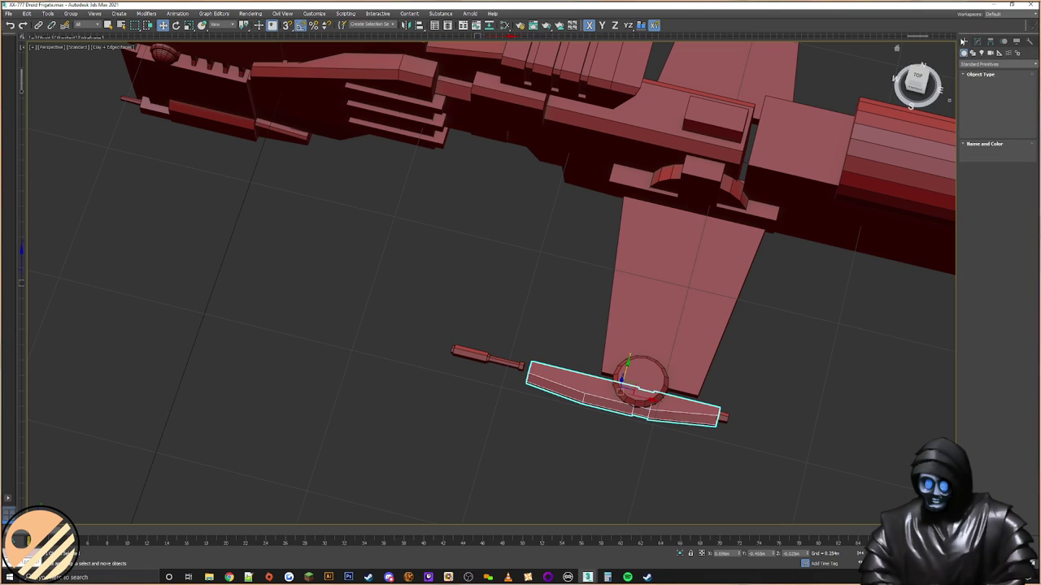
Step: Extend the gun barrel's collar end by moving its vertices along the barrel until they meet the arm's end face
{"action": "left_click", "coordinate": [515, 362]}
{"action": "left_click", "coordinate": [979, 41]}
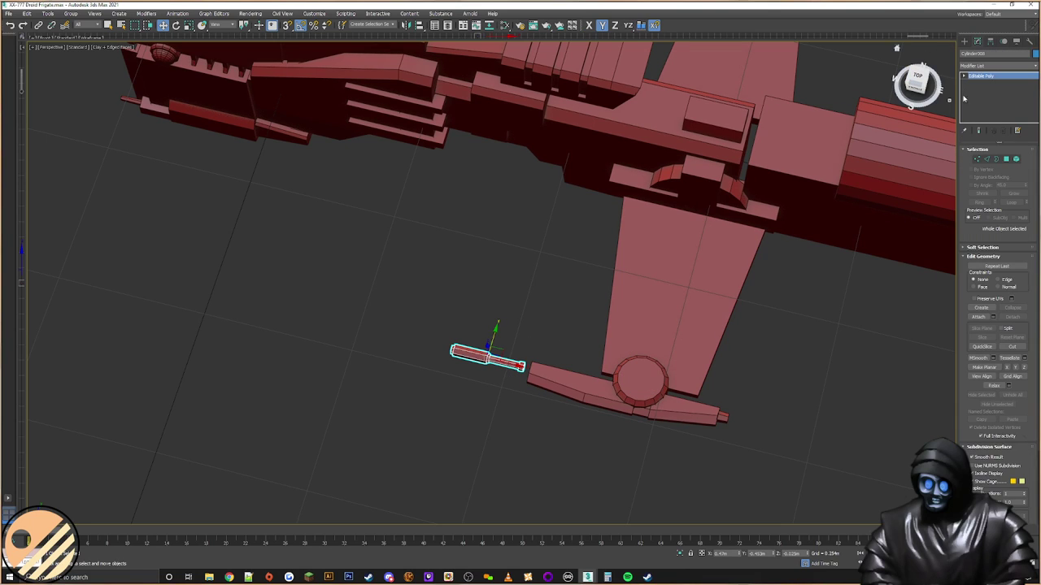
{"action": "left_click", "coordinate": [977, 160]}
{"action": "scroll", "coordinate": [540, 350], "scroll_direction": "up", "scroll_amount": 4}
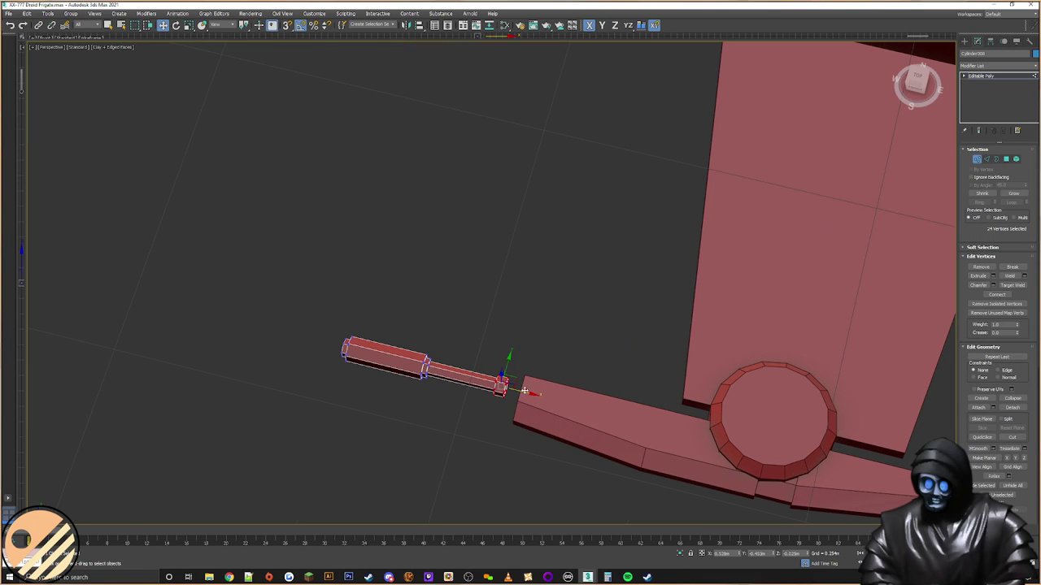
{"action": "left_click_drag", "start_coordinate": [522, 394], "coordinate": [540, 398]}
{"action": "middle_click_drag", "start_coordinate": [540, 398], "coordinate": [546, 397], "text": "alt"}
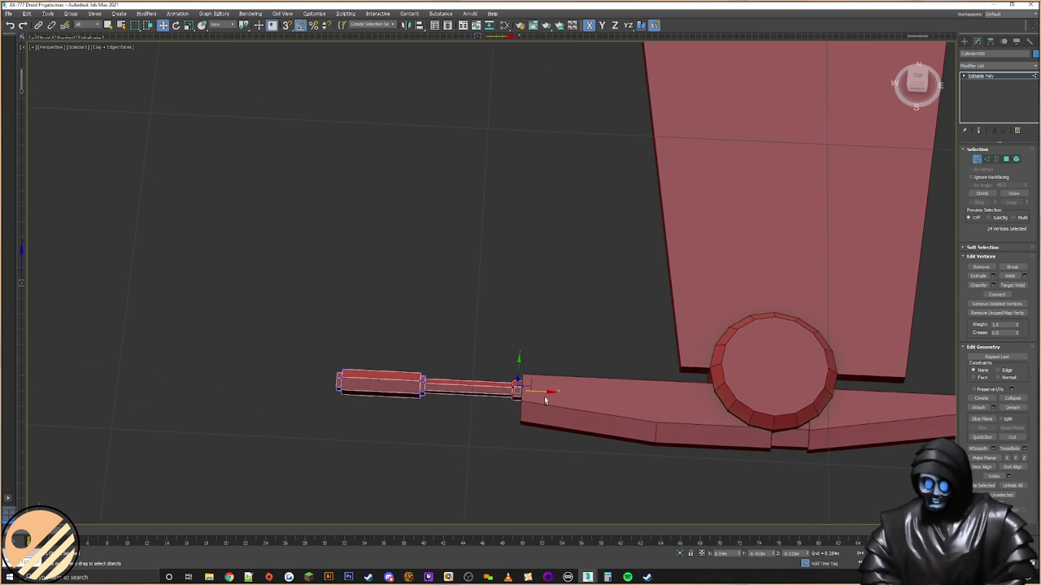
{"action": "scroll", "coordinate": [546, 397], "scroll_direction": "down", "scroll_amount": 4}
{"action": "middle_click_drag", "start_coordinate": [523, 361], "coordinate": [551, 322], "text": "alt"}
{"action": "scroll", "coordinate": [551, 322], "scroll_direction": "down", "scroll_amount": 4}
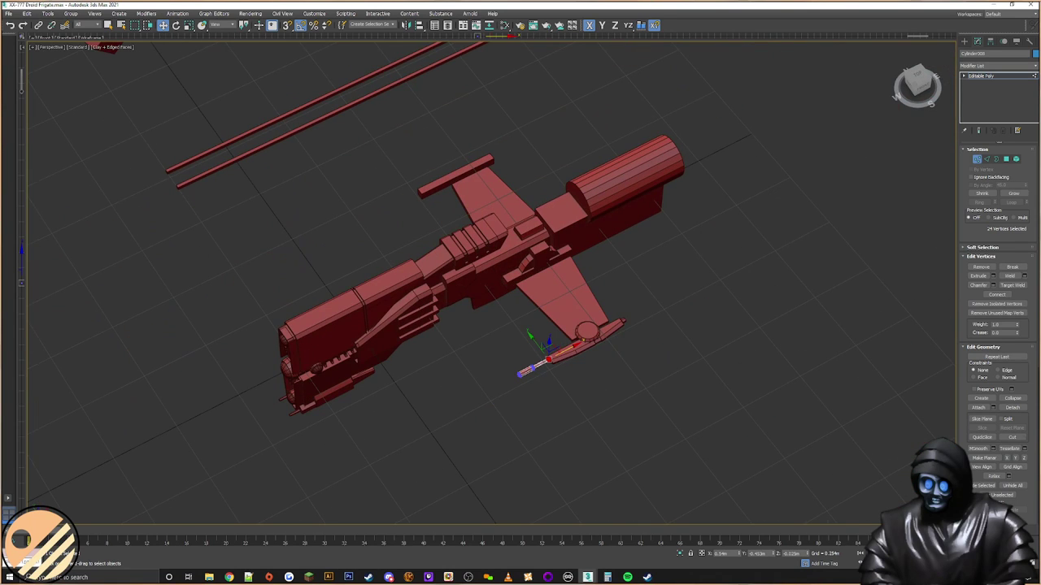
{"action": "left_click", "coordinate": [965, 41]}
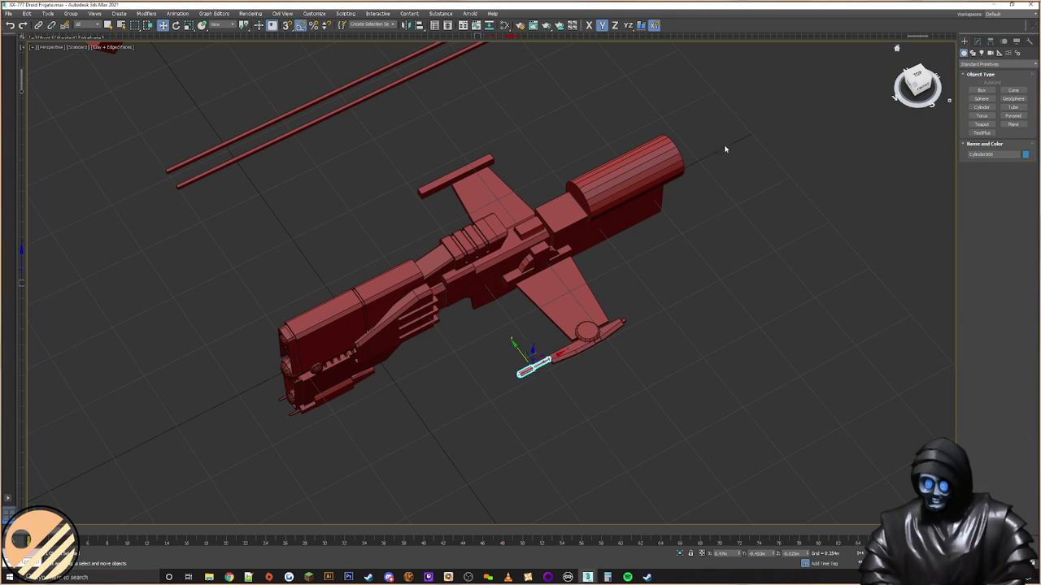
{"action": "left_click", "coordinate": [746, 138]}
Step: Select the flat wing plate between hull and arm and clone it while scaling it vertically into a thicker copy
{"action": "left_click", "coordinate": [229, 578]}
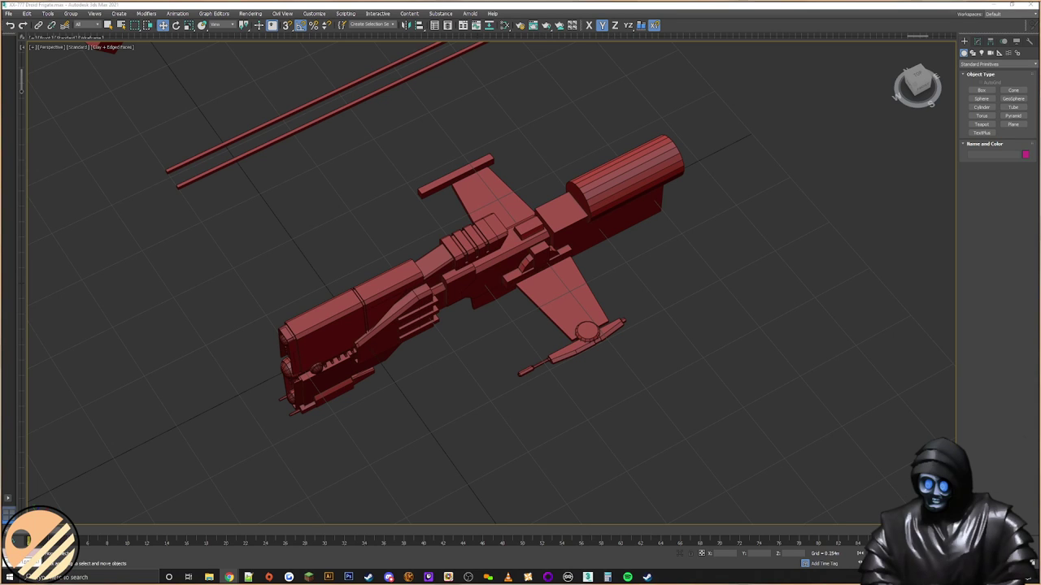
{"action": "middle_click_drag", "start_coordinate": [274, 274], "coordinate": [569, 261], "text": "alt"}
{"action": "scroll", "coordinate": [565, 258], "scroll_direction": "up", "scroll_amount": 5}
{"action": "left_click", "coordinate": [569, 255]}
{"action": "middle_click_drag", "start_coordinate": [686, 291], "coordinate": [636, 292]}
{"action": "middle_click_drag", "start_coordinate": [636, 292], "coordinate": [517, 173], "text": "alt"}
{"action": "scroll", "coordinate": [633, 297], "scroll_direction": "up", "scroll_amount": 3}
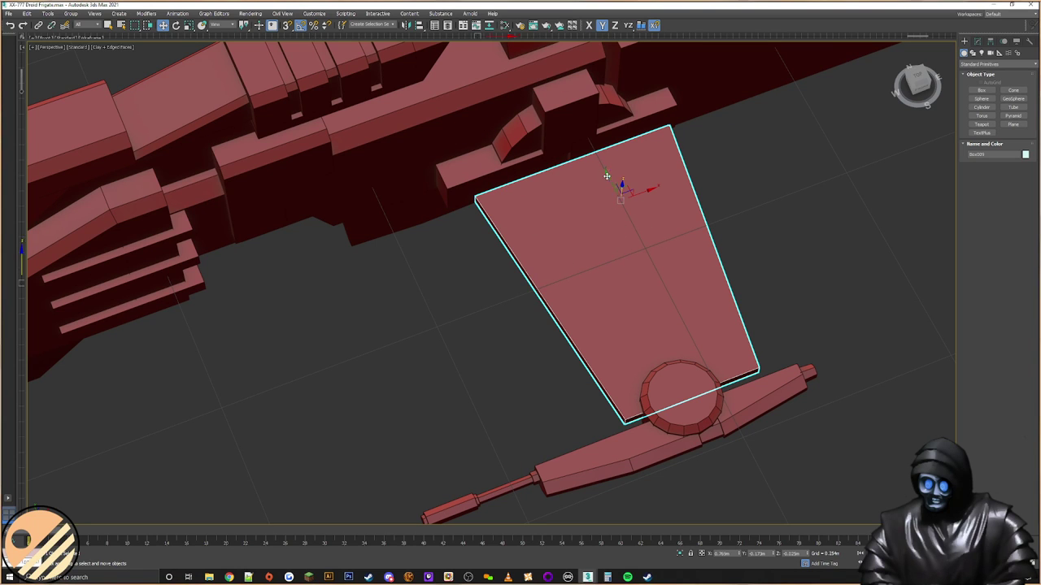
{"action": "middle_click_drag", "start_coordinate": [531, 237], "coordinate": [586, 322], "text": "alt"}
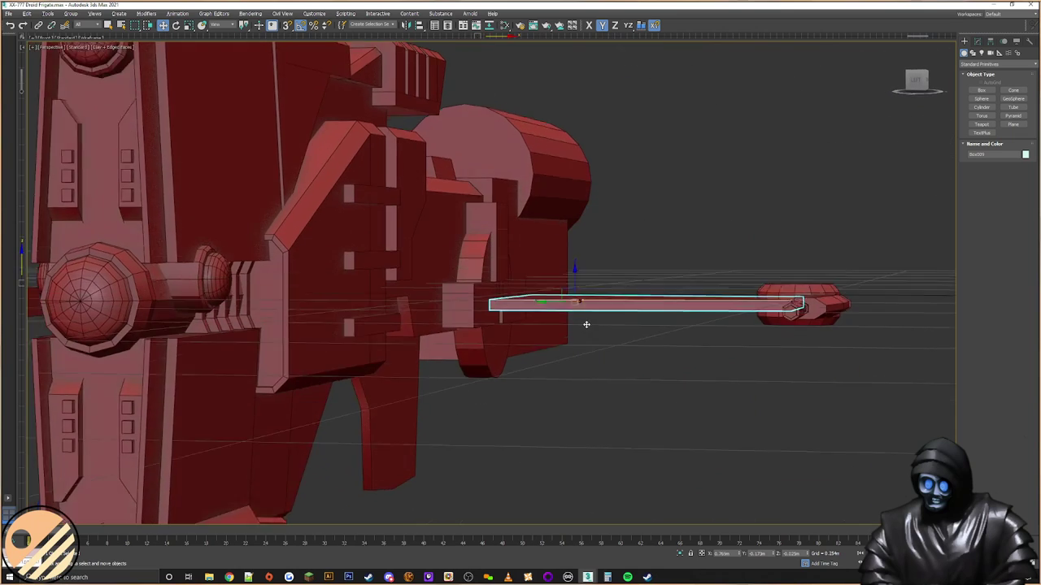
{"action": "scroll", "coordinate": [584, 317], "scroll_direction": "up", "scroll_amount": 5}
{"action": "right_click", "coordinate": [631, 316]}
{"action": "left_click", "coordinate": [651, 342]}
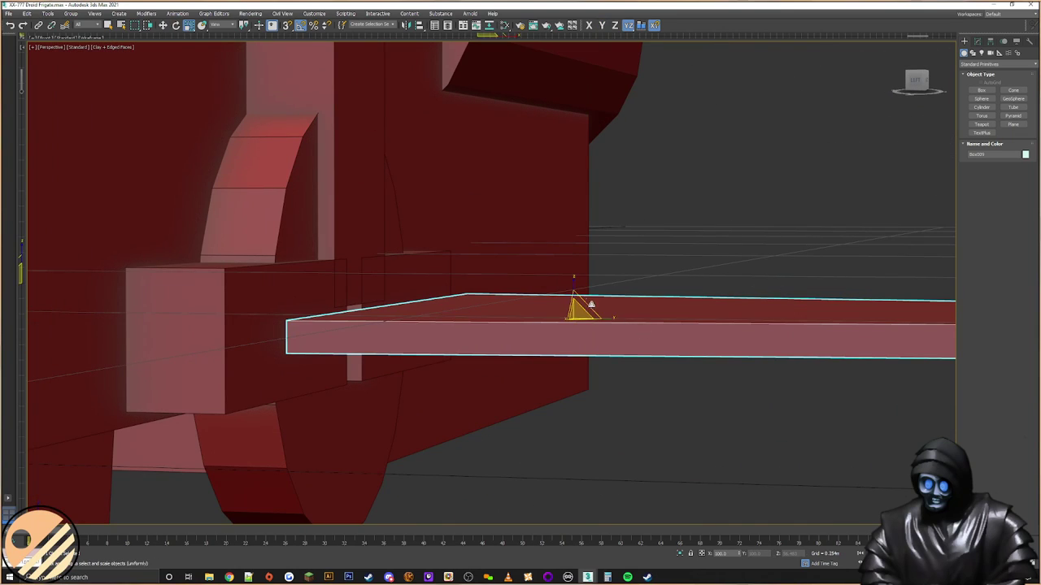
{"action": "left_click_drag", "start_coordinate": [572, 288], "coordinate": [585, 278]}
{"action": "left_click", "coordinate": [554, 322]}
{"action": "left_click", "coordinate": [561, 320]}
{"action": "left_click", "coordinate": [516, 323]}
{"action": "middle_click_drag", "start_coordinate": [579, 277], "coordinate": [603, 251], "text": "alt"}
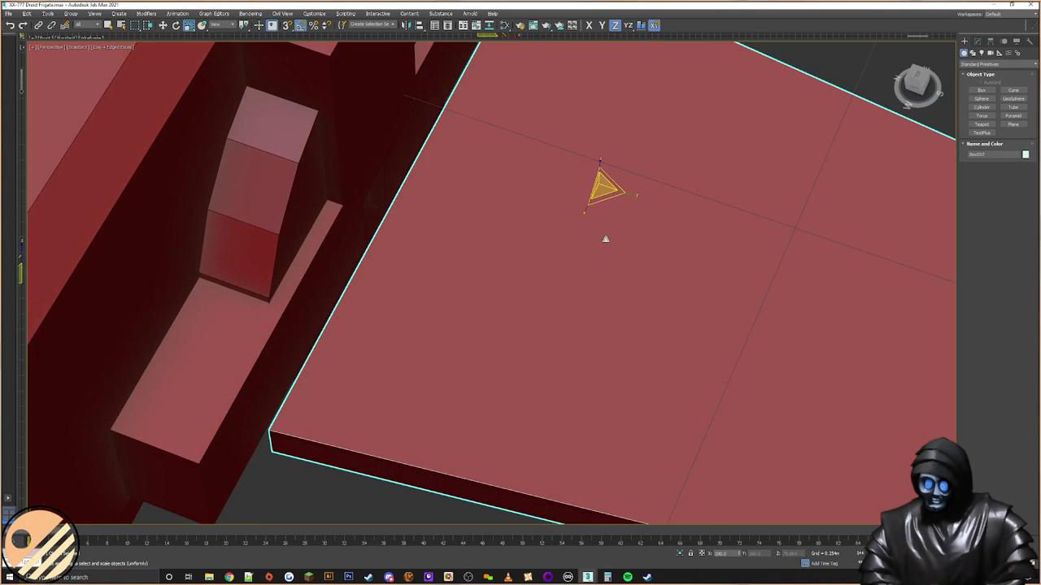
Step: Scale the copied wing plate down to a smaller panel and move it toward the wing's root at the hull
{"action": "mouse_move", "coordinate": [609, 205]}
{"action": "left_mouse_down"}
{"action": "mouse_move", "coordinate": [614, 221]}
{"action": "mouse_move", "coordinate": [603, 191]}
{"action": "left_mouse_up"}
{"action": "scroll", "coordinate": [601, 265], "scroll_direction": "down", "scroll_amount": 3}
{"action": "mouse_move", "coordinate": [600, 264]}
{"action": "middle_mouse_down"}
{"action": "mouse_move", "coordinate": [536, 282]}
{"action": "mouse_move", "coordinate": [538, 221]}
{"action": "middle_mouse_up"}
{"action": "scroll", "coordinate": [536, 282], "scroll_direction": "down", "scroll_amount": 2}
{"action": "right_click", "coordinate": [556, 261]}
{"action": "left_click", "coordinate": [566, 273]}
{"action": "key", "text": "w"}
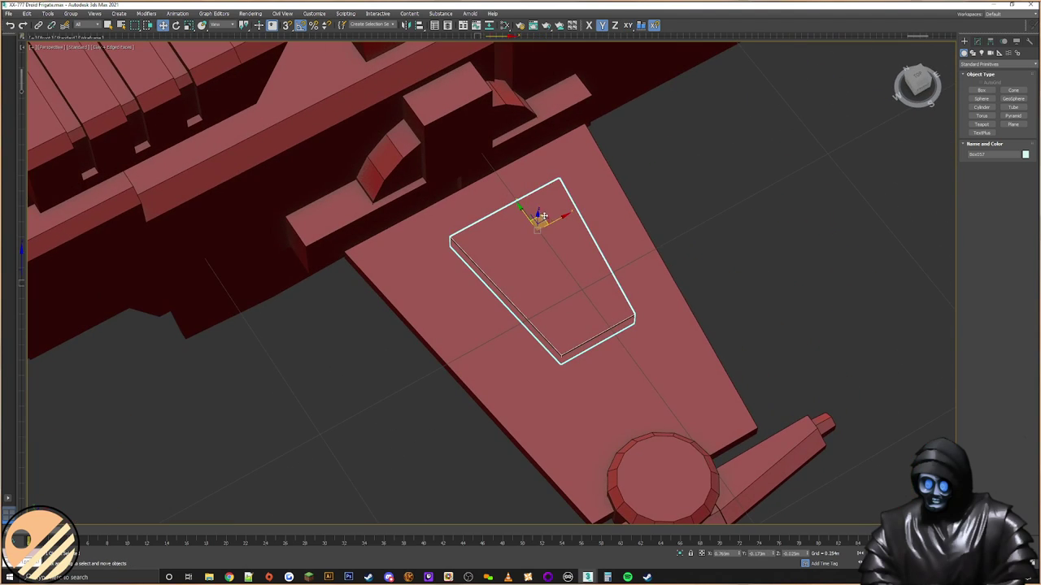
{"action": "left_click_drag", "start_coordinate": [487, 196], "coordinate": [497, 180]}
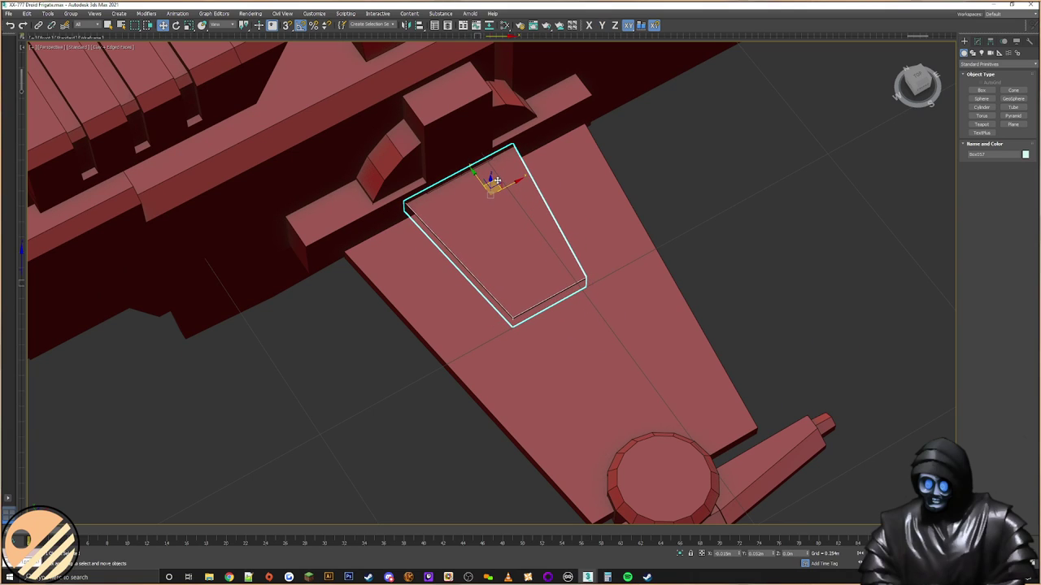
Step: Align the small panel to the wing plate, center to center, in X position only
{"action": "key", "text": "alt+a"}
{"action": "left_click", "coordinate": [602, 244]}
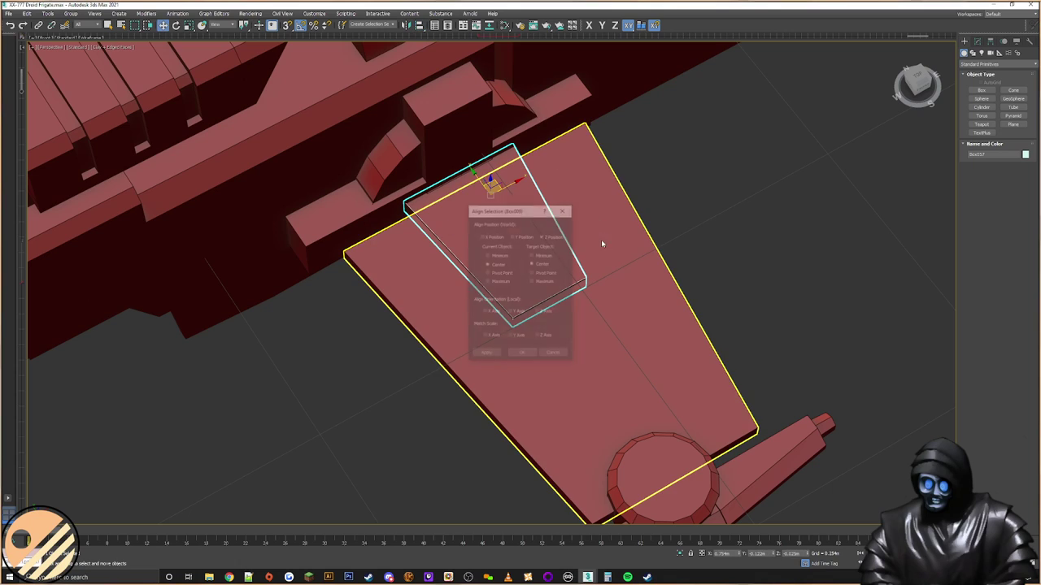
{"action": "left_click", "coordinate": [543, 237]}
{"action": "left_click", "coordinate": [520, 238]}
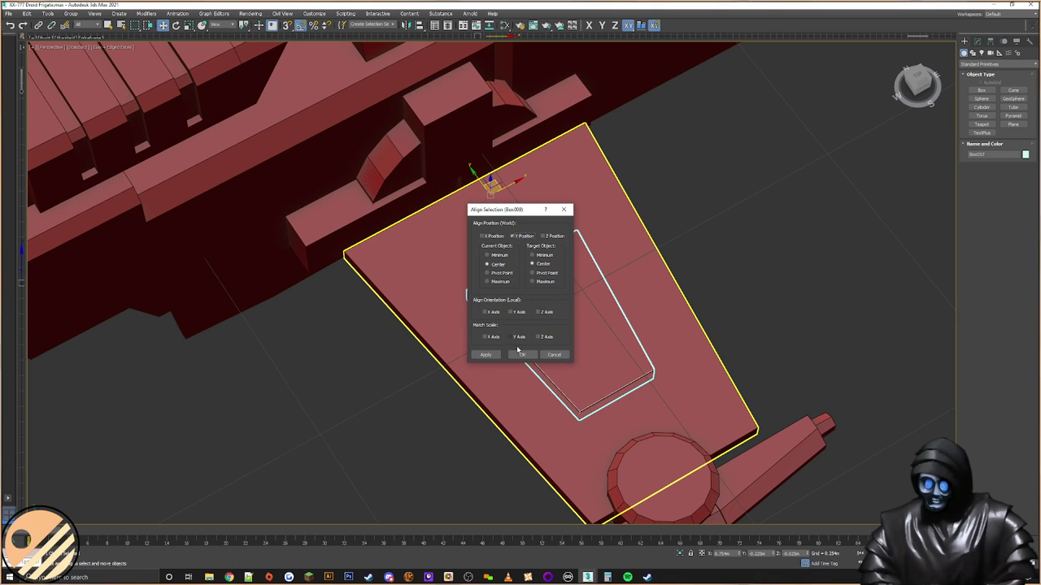
{"action": "left_click", "coordinate": [514, 237]}
{"action": "left_click", "coordinate": [490, 236]}
{"action": "left_click", "coordinate": [523, 355]}
Step: Scale the small panel vertically to adjust its thickness on the wing, and clear the selection
{"action": "middle_click_drag", "start_coordinate": [522, 348], "coordinate": [513, 249], "text": "alt"}
{"action": "scroll", "coordinate": [511, 242], "scroll_direction": "up", "scroll_amount": 4}
{"action": "right_click", "coordinate": [502, 258]}
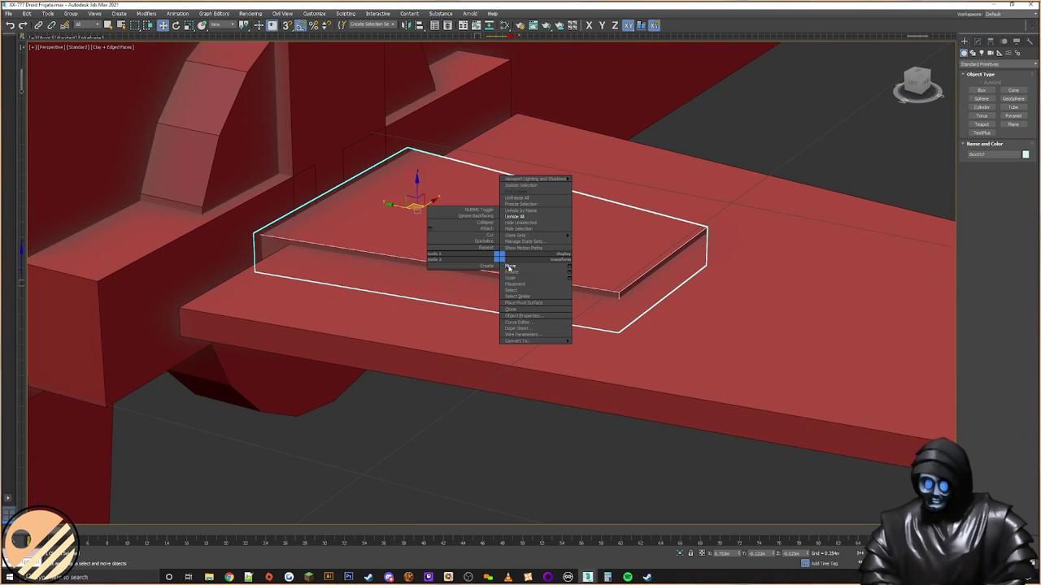
{"action": "left_click", "coordinate": [524, 283]}
{"action": "left_click_drag", "start_coordinate": [417, 176], "coordinate": [420, 172]}
{"action": "scroll", "coordinate": [502, 230], "scroll_direction": "down", "scroll_amount": 5}
{"action": "key", "text": "ctrl+d"}
{"action": "middle_click_drag", "start_coordinate": [530, 244], "coordinate": [476, 286], "text": "alt"}
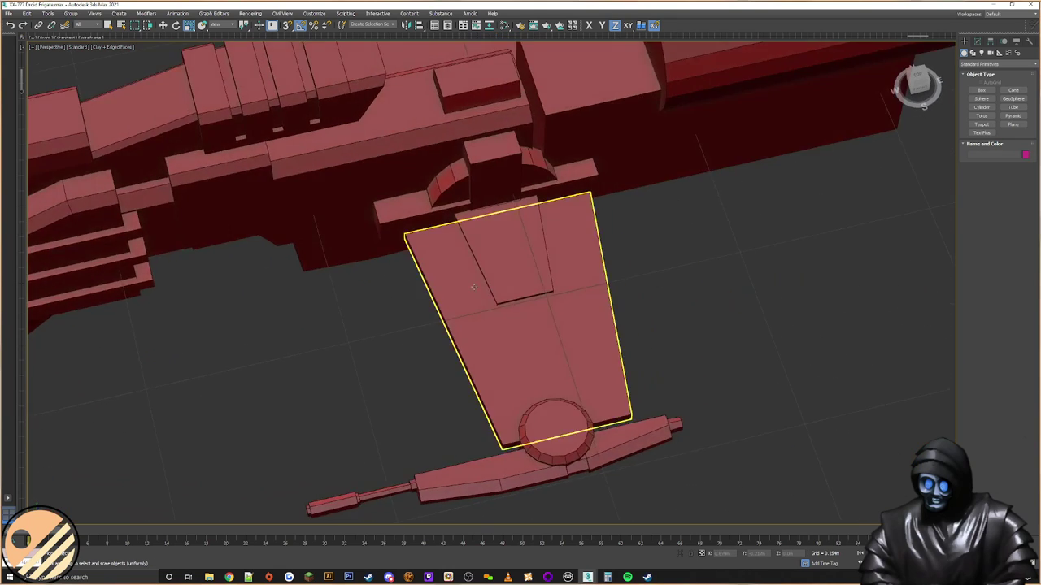
Step: Save the scene as XX-777 Droid Frigate.max, replacing the existing file
{"action": "scroll", "coordinate": [479, 287], "scroll_direction": "down", "scroll_amount": 5}
{"action": "mouse_move", "coordinate": [539, 291]}
{"action": "middle_mouse_down", "text": "alt"}
{"action": "mouse_move", "coordinate": [608, 284]}
{"action": "mouse_move", "coordinate": [453, 309]}
{"action": "mouse_move", "coordinate": [530, 299]}
{"action": "middle_mouse_up", "text": "alt"}
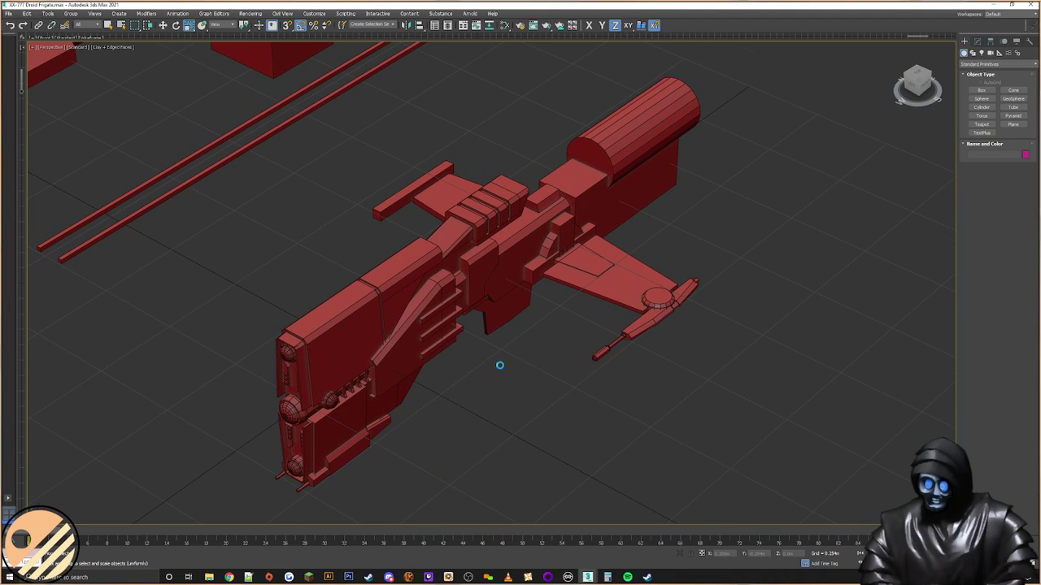
{"action": "key", "text": "ctrl+s"}
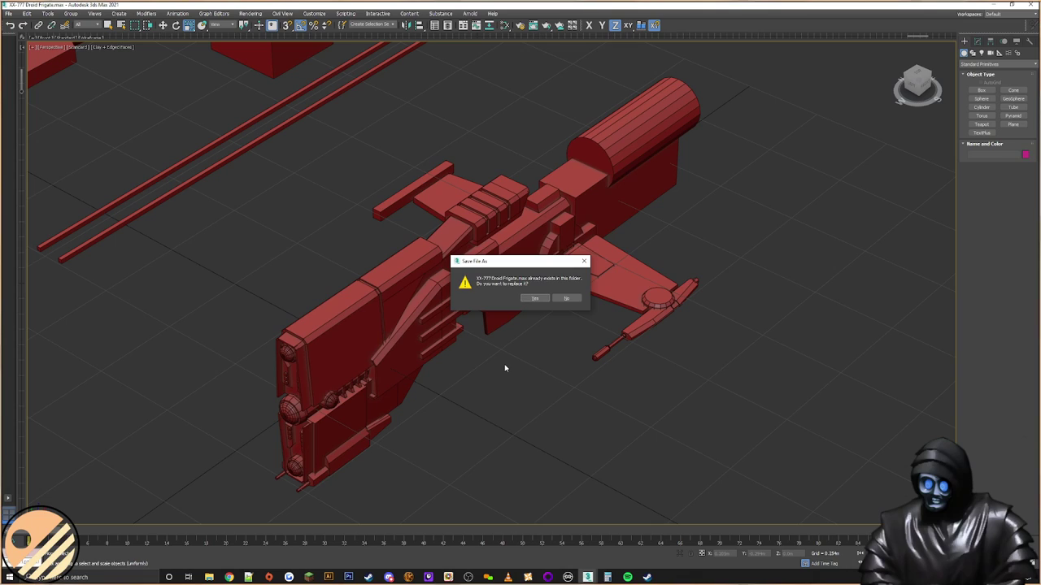
{"action": "key", "text": "Return"}
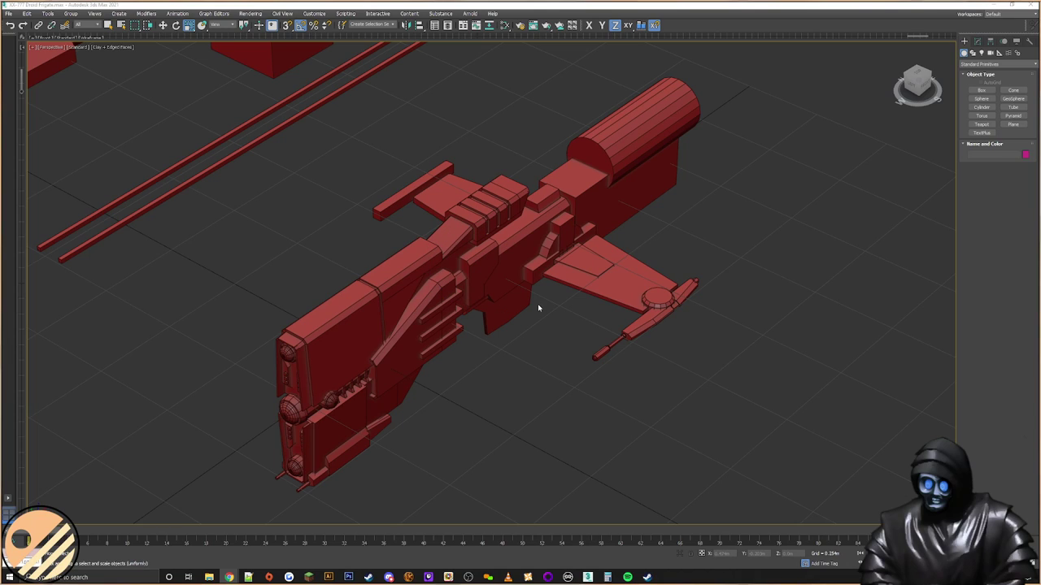
Step: Examine the hull's side slats and lower fin from the side and below
{"action": "middle_click_drag", "start_coordinate": [647, 388], "coordinate": [586, 351], "text": "alt"}
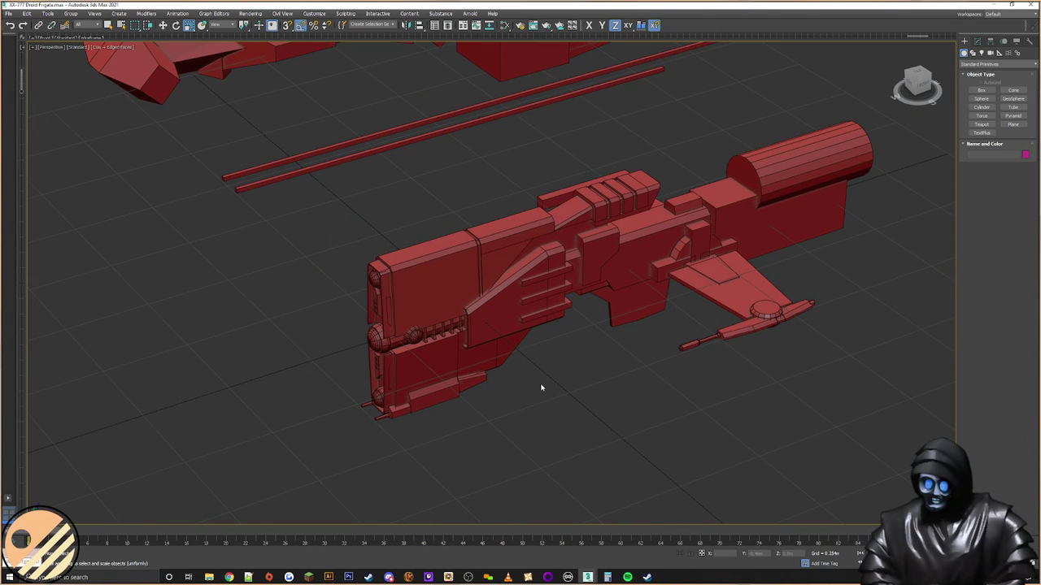
{"action": "scroll", "coordinate": [529, 286], "scroll_direction": "up", "scroll_amount": 5}
{"action": "left_click", "coordinate": [533, 244]}
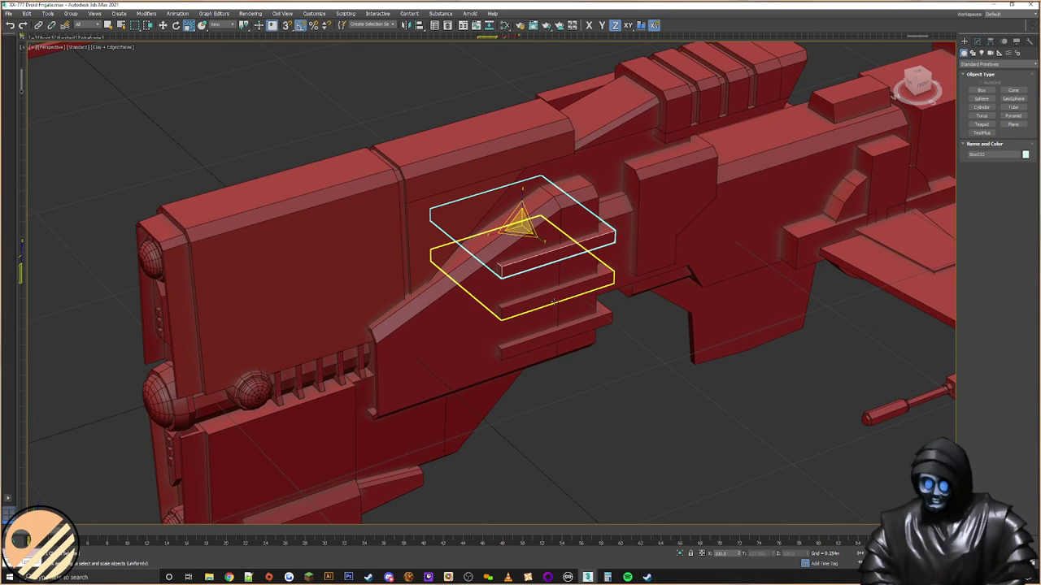
{"action": "scroll", "coordinate": [596, 357], "scroll_direction": "down", "scroll_amount": 5}
{"action": "left_click", "coordinate": [600, 378]}
{"action": "middle_click_drag", "start_coordinate": [599, 378], "coordinate": [539, 341], "text": "alt"}
{"action": "scroll", "coordinate": [578, 349], "scroll_direction": "up", "scroll_amount": 5}
{"action": "scroll", "coordinate": [568, 415], "scroll_direction": "down", "scroll_amount": 4}
{"action": "middle_click_drag", "start_coordinate": [569, 415], "coordinate": [579, 387]}
Step: Shift the lower vertices of the fin beneath the hull slightly along X
{"action": "left_click", "coordinate": [580, 377]}
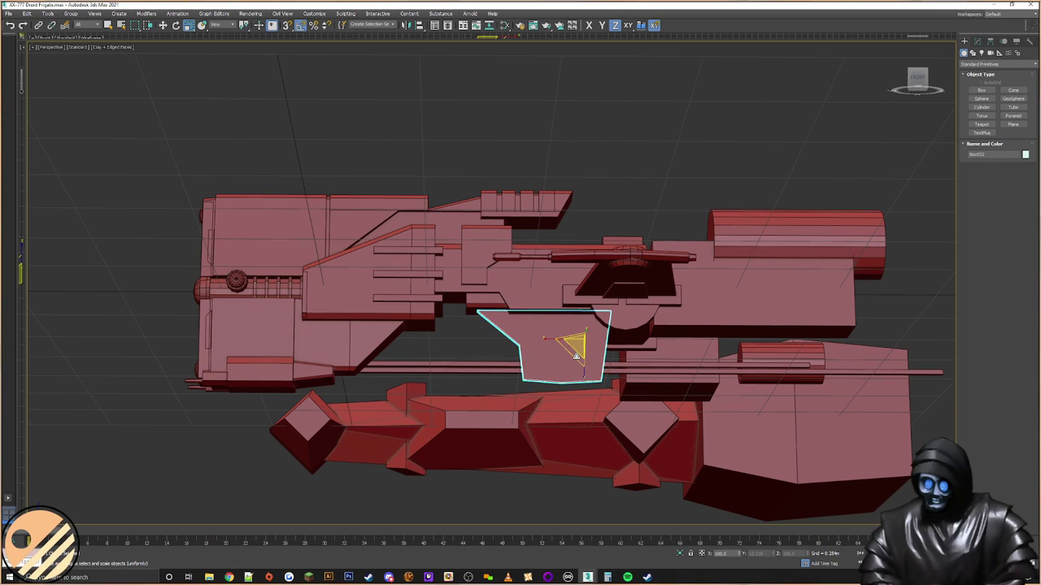
{"action": "left_click", "coordinate": [978, 42]}
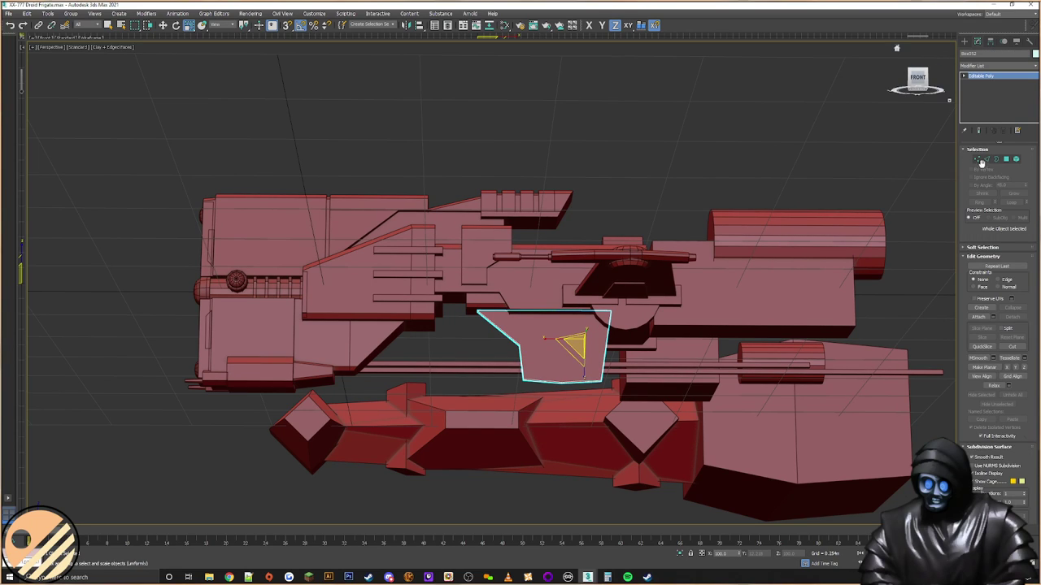
{"action": "key", "text": "1"}
{"action": "left_click_drag", "start_coordinate": [625, 280], "coordinate": [515, 396]}
{"action": "right_click", "coordinate": [545, 351]}
{"action": "left_click", "coordinate": [558, 358]}
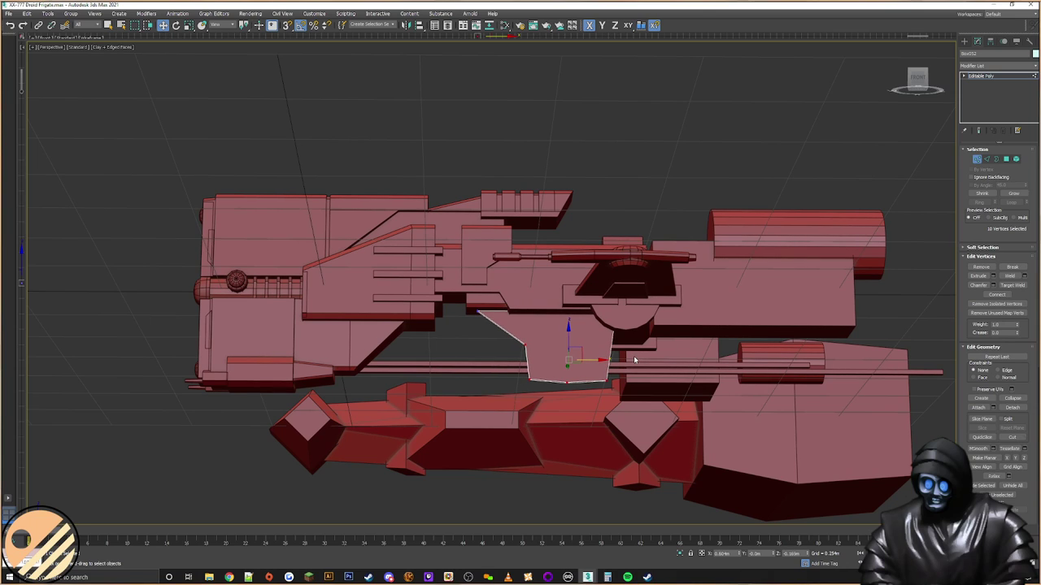
Step: Connect the fin's rear vertical edges to add a cross edge partway down its narrow rear side
{"action": "middle_click_drag", "start_coordinate": [632, 362], "coordinate": [642, 391]}
{"action": "left_click_drag", "start_coordinate": [597, 418], "coordinate": [568, 424]}
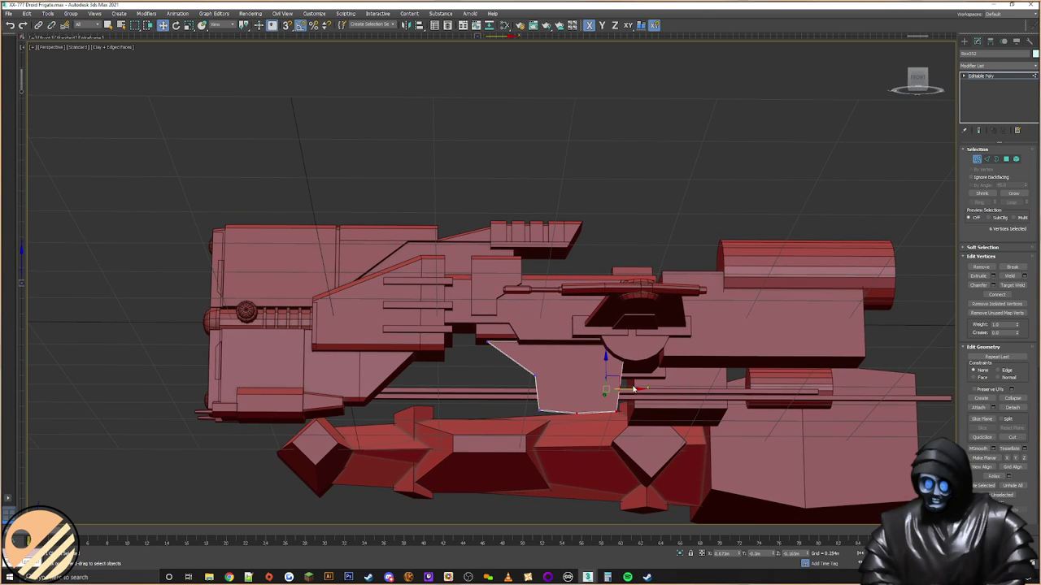
{"action": "middle_click_drag", "start_coordinate": [633, 387], "coordinate": [506, 346], "text": "alt"}
{"action": "scroll", "coordinate": [546, 361], "scroll_direction": "up", "scroll_amount": 3}
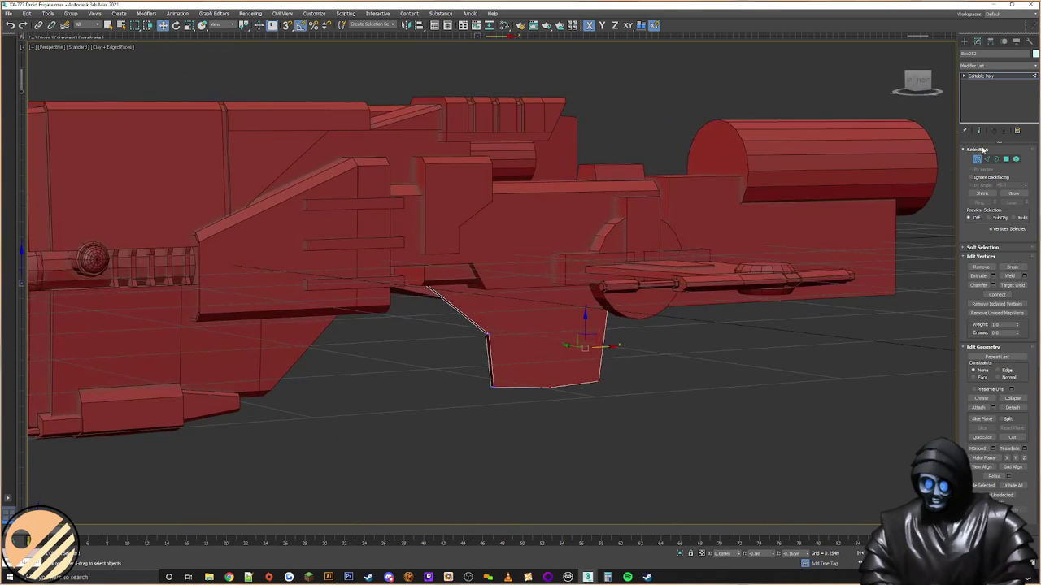
{"action": "left_click", "coordinate": [985, 160]}
{"action": "left_click", "coordinate": [1007, 305]}
{"action": "middle_click_drag", "start_coordinate": [681, 362], "coordinate": [629, 355], "text": "alt"}
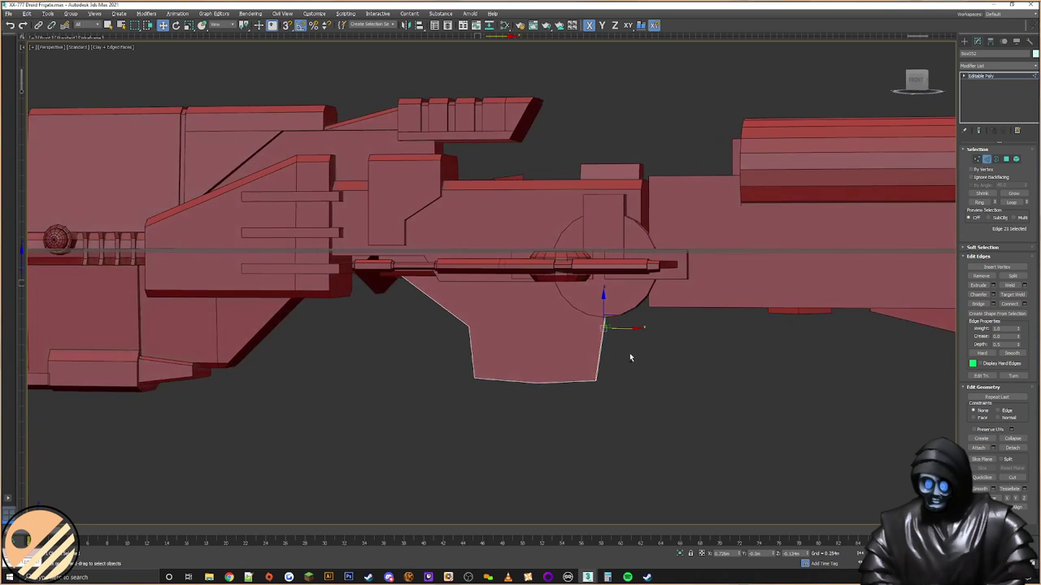
Step: Connect the new rear-edge vertices to the front corner vertices across both faces of the fin
{"action": "left_click", "coordinate": [976, 160]}
{"action": "scroll", "coordinate": [600, 329], "scroll_direction": "up", "scroll_amount": 3}
{"action": "left_click", "coordinate": [290, 291], "text": "ctrl"}
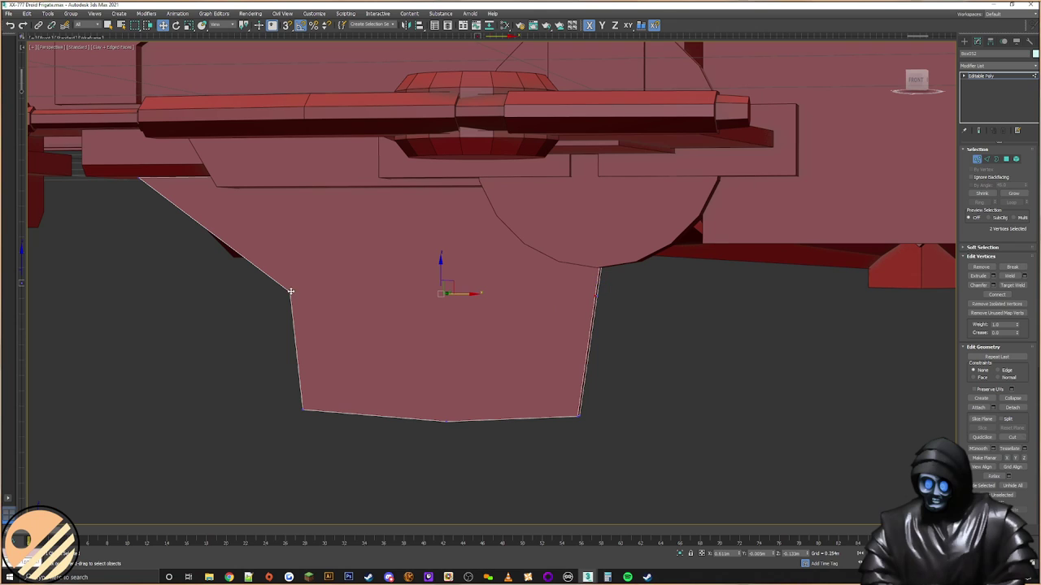
{"action": "left_click", "coordinate": [991, 294]}
{"action": "middle_click_drag", "start_coordinate": [537, 349], "coordinate": [521, 326], "text": "alt"}
{"action": "left_click", "coordinate": [352, 278]}
{"action": "left_click", "coordinate": [537, 305], "text": "ctrl"}
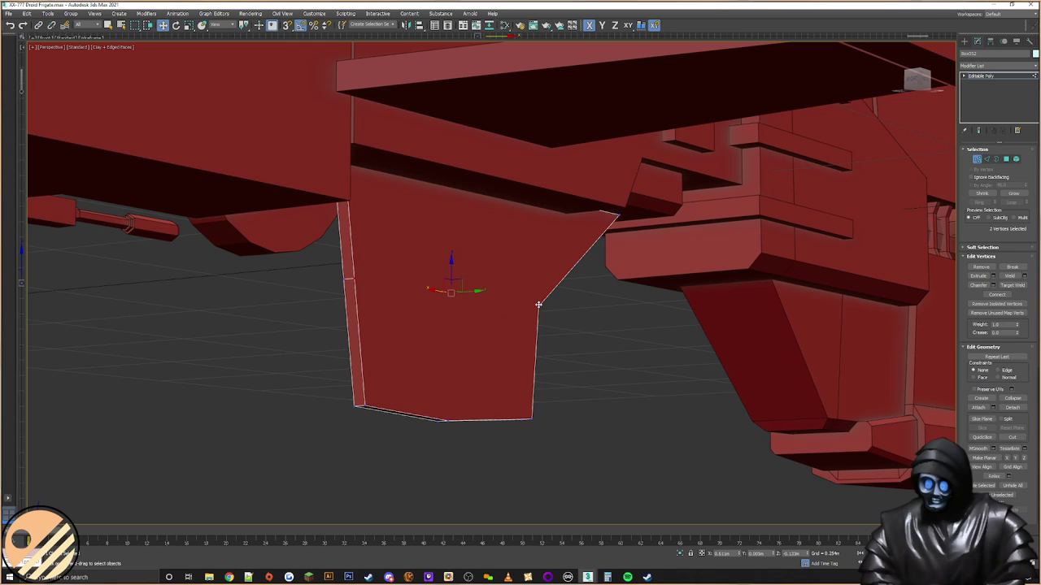
{"action": "left_click", "coordinate": [998, 295]}
Step: Move the new rear-edge vertices of the fin vertically, level with its front corner
{"action": "left_click", "coordinate": [348, 279]}
{"action": "middle_click_drag", "start_coordinate": [350, 279], "coordinate": [350, 256], "text": "alt"}
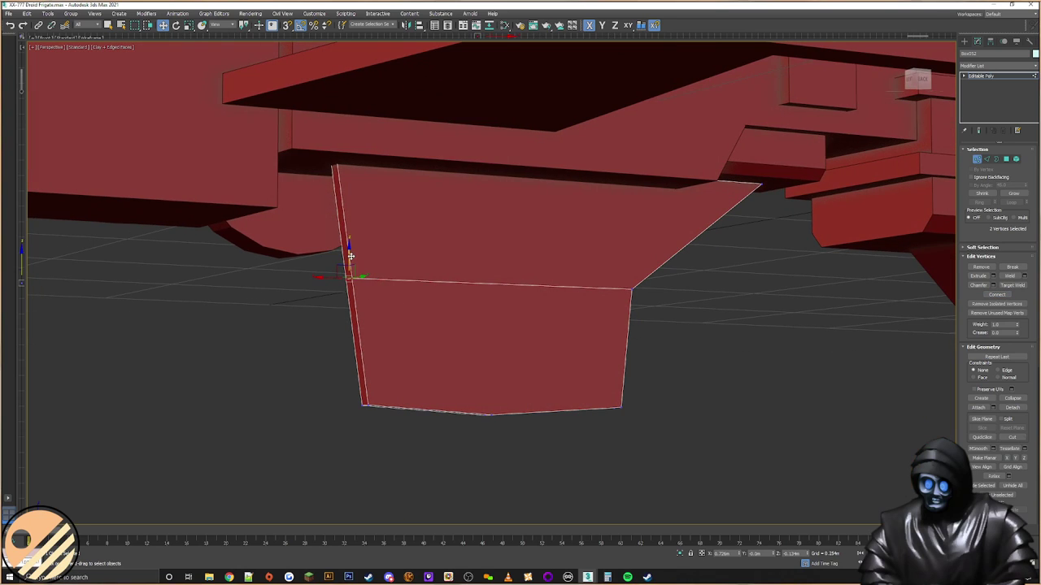
{"action": "left_click_drag", "start_coordinate": [350, 256], "coordinate": [632, 290]}
{"action": "middle_click_drag", "start_coordinate": [302, 450], "coordinate": [499, 408], "text": "alt"}
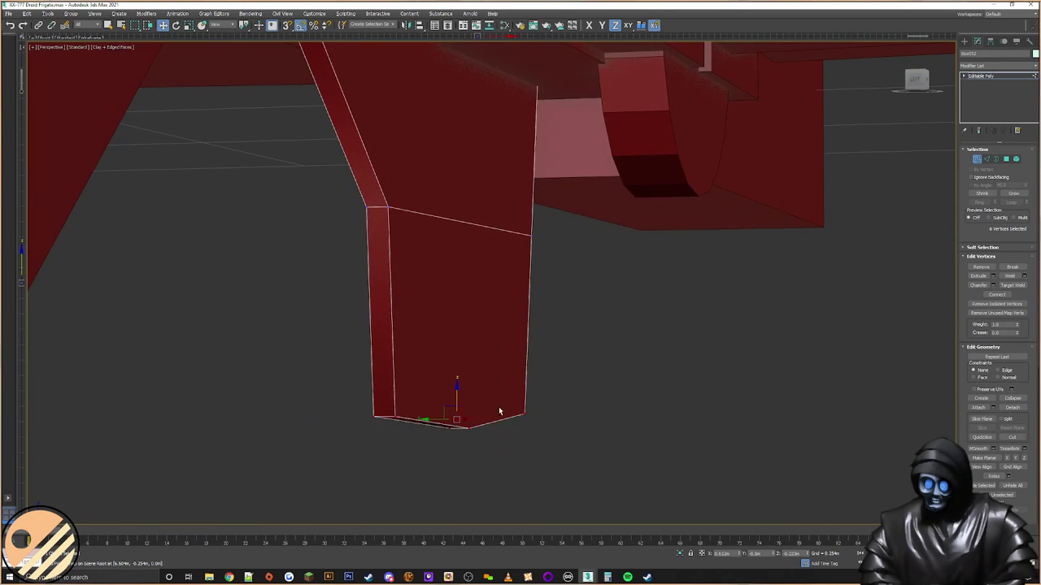
Step: Select every polygon of the fin and check its smoothing group settings
{"action": "scroll", "coordinate": [655, 344], "scroll_direction": "down", "scroll_amount": 6}
{"action": "left_click", "coordinate": [1006, 159]}
{"action": "left_click_drag", "start_coordinate": [736, 301], "coordinate": [437, 458]}
{"action": "scroll", "coordinate": [1005, 463], "scroll_direction": "down", "scroll_amount": 3}
{"action": "scroll", "coordinate": [1006, 463], "scroll_direction": "down", "scroll_amount": 3}
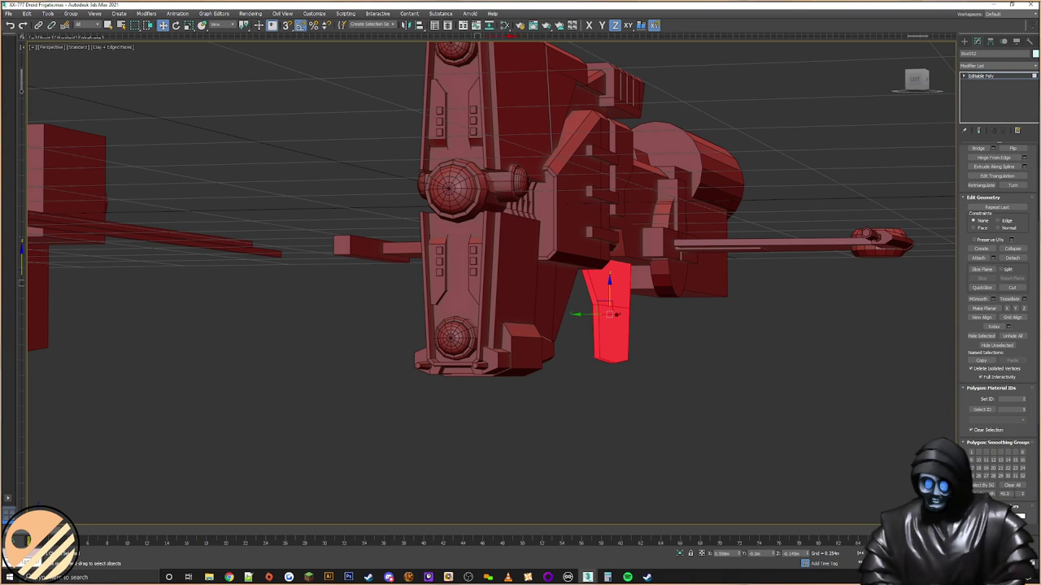
{"action": "scroll", "coordinate": [1010, 478], "scroll_direction": "up", "scroll_amount": 3}
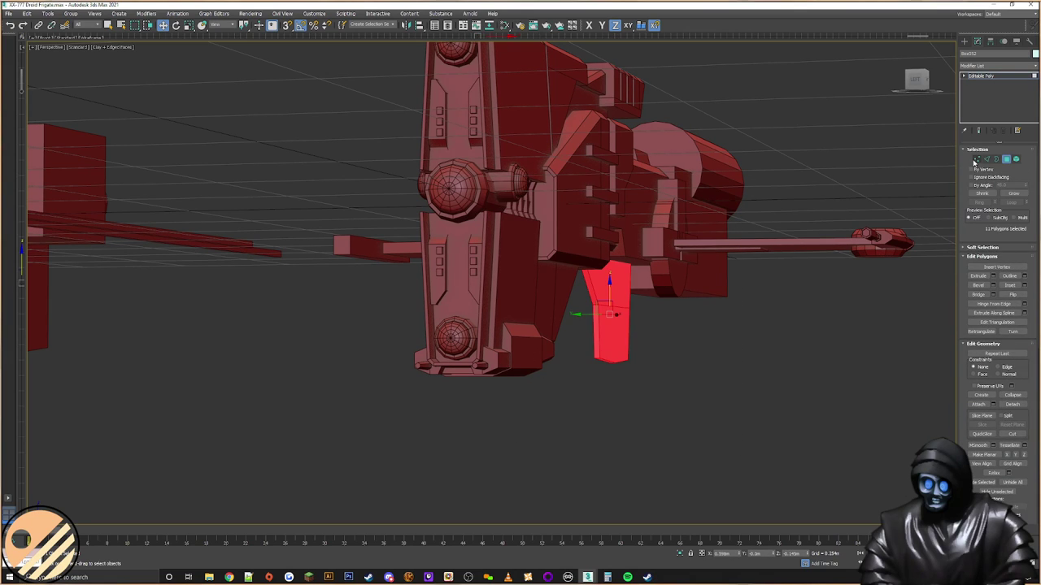
Step: Taper the fin toward its lower end by scaling its bottom vertices inward along Y
{"action": "left_click", "coordinate": [976, 160]}
{"action": "scroll", "coordinate": [602, 358], "scroll_direction": "up", "scroll_amount": 4}
{"action": "right_click", "coordinate": [606, 355]}
{"action": "left_click", "coordinate": [623, 375]}
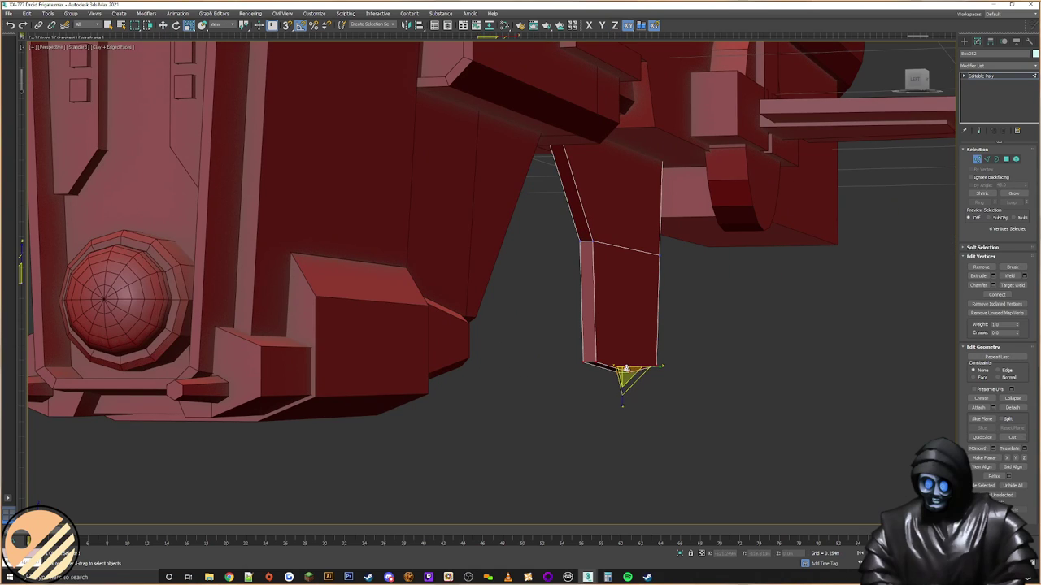
{"action": "left_click_drag", "start_coordinate": [653, 367], "coordinate": [630, 367]}
{"action": "middle_click_drag", "start_coordinate": [655, 365], "coordinate": [927, 157], "text": "alt"}
{"action": "scroll", "coordinate": [677, 370], "scroll_direction": "down", "scroll_amount": 5}
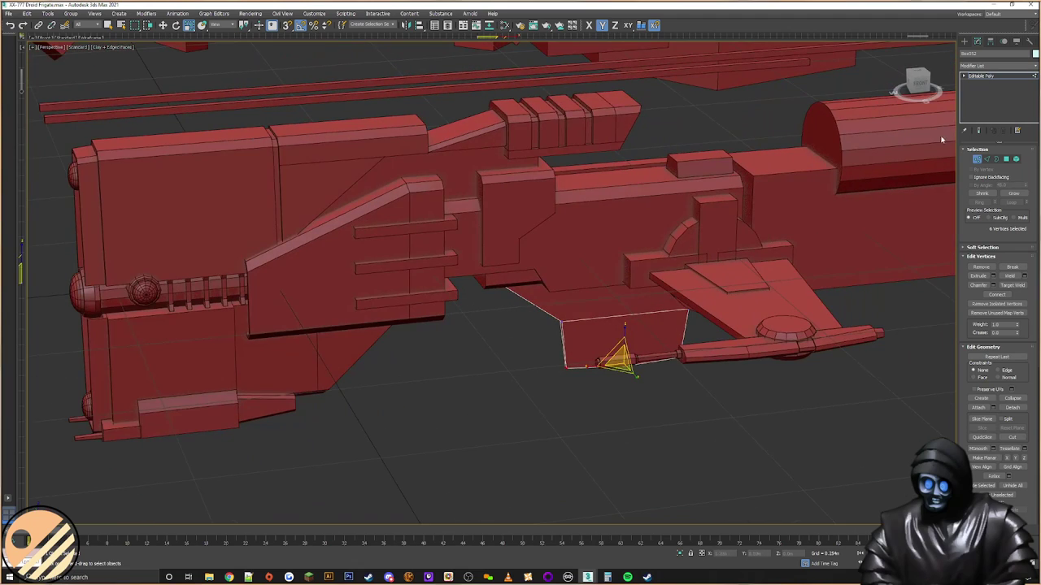
{"action": "left_click", "coordinate": [964, 40]}
{"action": "middle_click_drag", "start_coordinate": [748, 117], "coordinate": [725, 250], "text": "alt"}
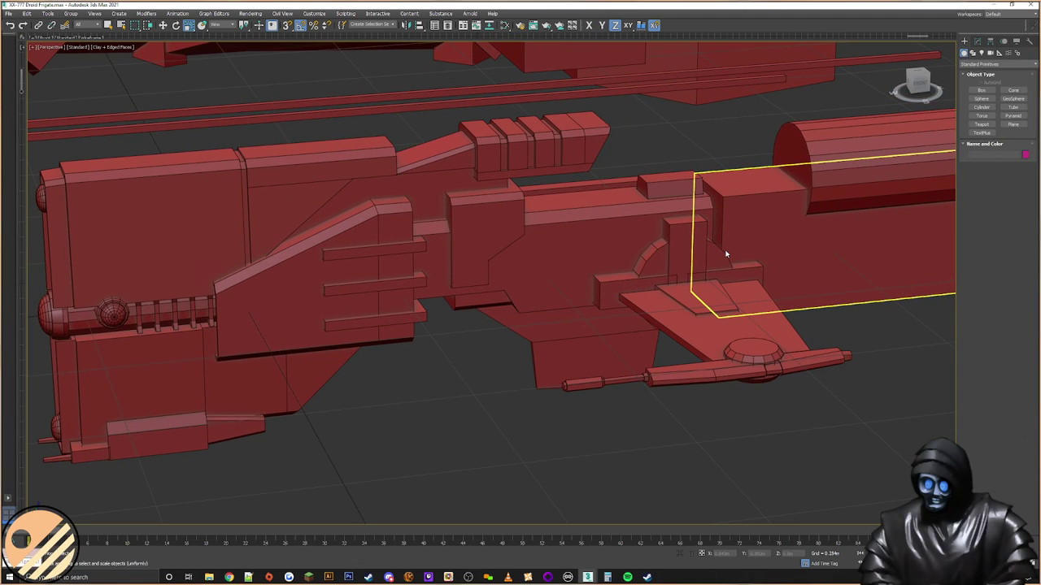
{"action": "left_click", "coordinate": [682, 276]}
{"action": "scroll", "coordinate": [682, 282], "scroll_direction": "up", "scroll_amount": 4}
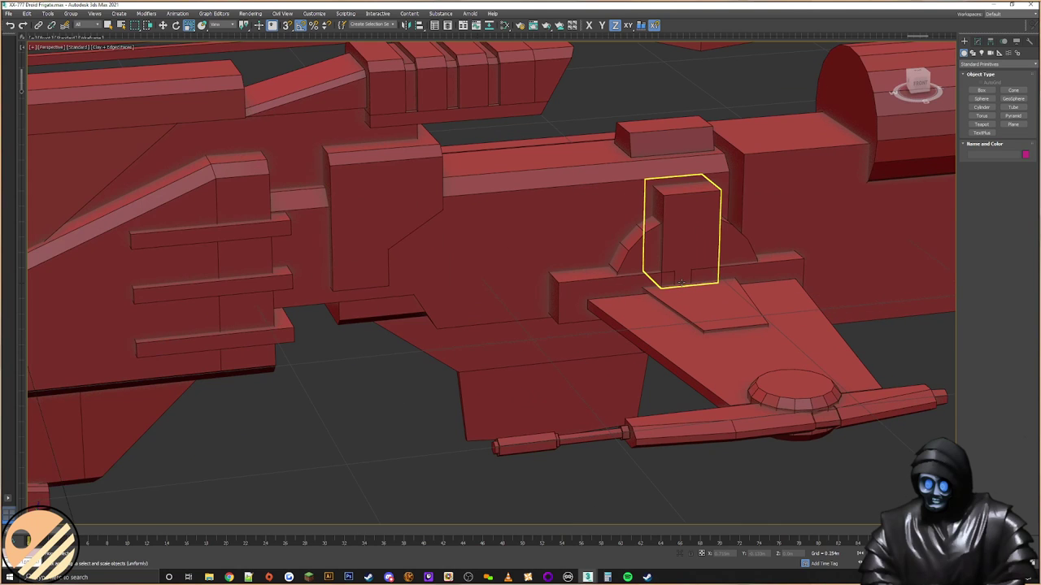
{"action": "left_click", "coordinate": [653, 255]}
{"action": "middle_click_drag", "start_coordinate": [647, 287], "coordinate": [572, 298]}
{"action": "mouse_move", "coordinate": [572, 298]}
{"action": "middle_mouse_down", "text": "alt"}
{"action": "mouse_move", "coordinate": [586, 314]}
{"action": "mouse_move", "coordinate": [569, 312]}
{"action": "middle_mouse_up", "text": "alt"}
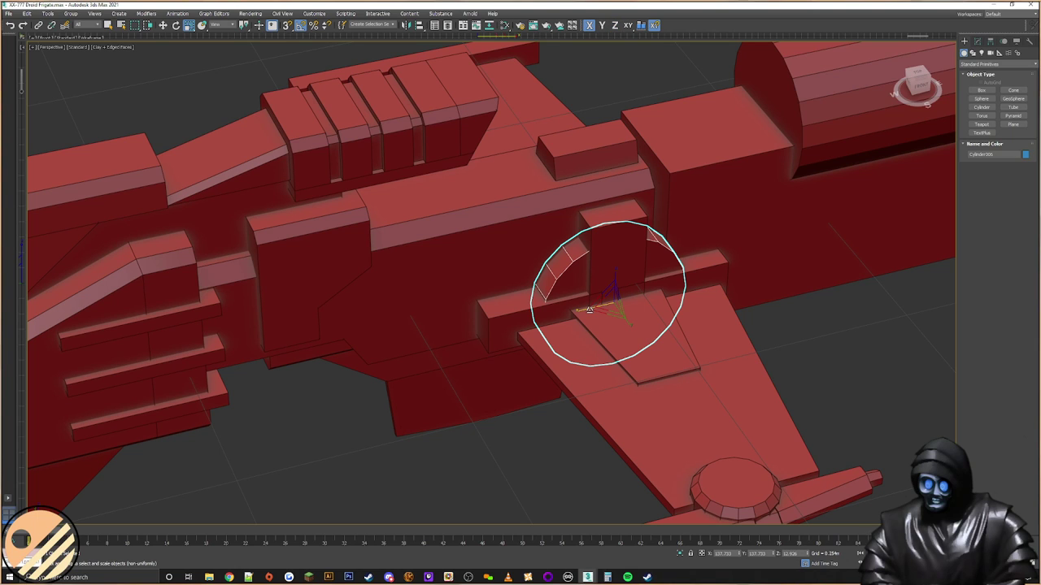
{"action": "middle_click_drag", "start_coordinate": [600, 298], "coordinate": [614, 313], "text": "alt"}
{"action": "left_click", "coordinate": [612, 335], "text": "ctrl"}
{"action": "left_click", "coordinate": [676, 286], "text": "ctrl"}
{"action": "left_click", "coordinate": [615, 284], "text": "ctrl"}
Step: Select the wing plate, its round disc and the gun parts, and move them together along X toward the engine end
{"action": "left_click", "coordinate": [722, 373]}
{"action": "left_click", "coordinate": [703, 397]}
{"action": "middle_click_drag", "start_coordinate": [702, 404], "coordinate": [665, 225]}
{"action": "left_click_drag", "start_coordinate": [769, 361], "coordinate": [406, 407], "text": "ctrl"}
{"action": "left_click_drag", "start_coordinate": [249, 498], "coordinate": [248, 498], "text": "ctrl"}
{"action": "middle_click_drag", "start_coordinate": [595, 348], "coordinate": [700, 352]}
{"action": "right_click", "coordinate": [750, 305]}
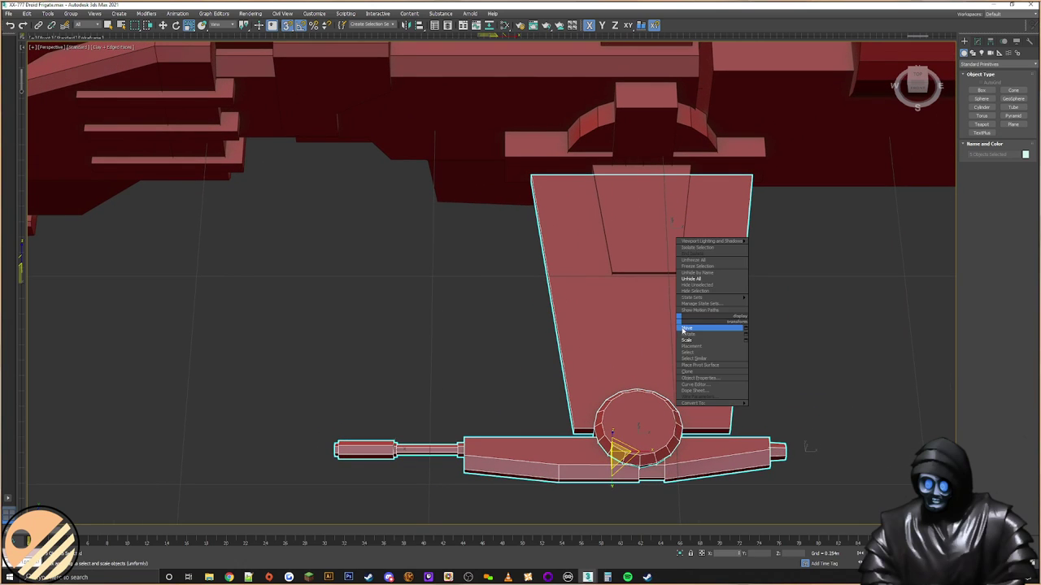
{"action": "left_click", "coordinate": [707, 328]}
{"action": "left_click_drag", "start_coordinate": [637, 418], "coordinate": [660, 395]}
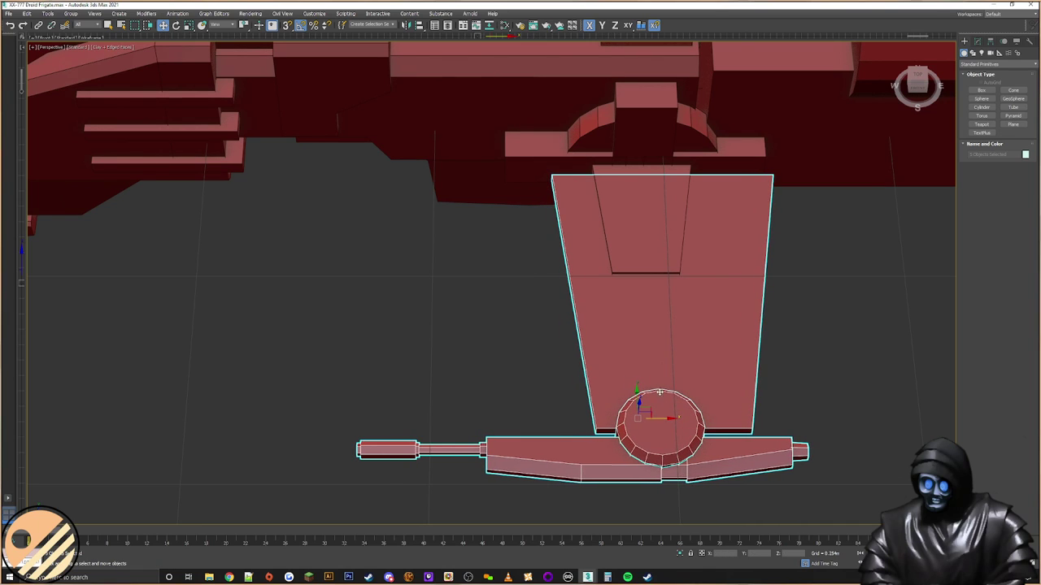
{"action": "scroll", "coordinate": [659, 351], "scroll_direction": "down", "scroll_amount": 5}
{"action": "scroll", "coordinate": [666, 306], "scroll_direction": "up", "scroll_amount": 4}
{"action": "left_click", "coordinate": [770, 346]}
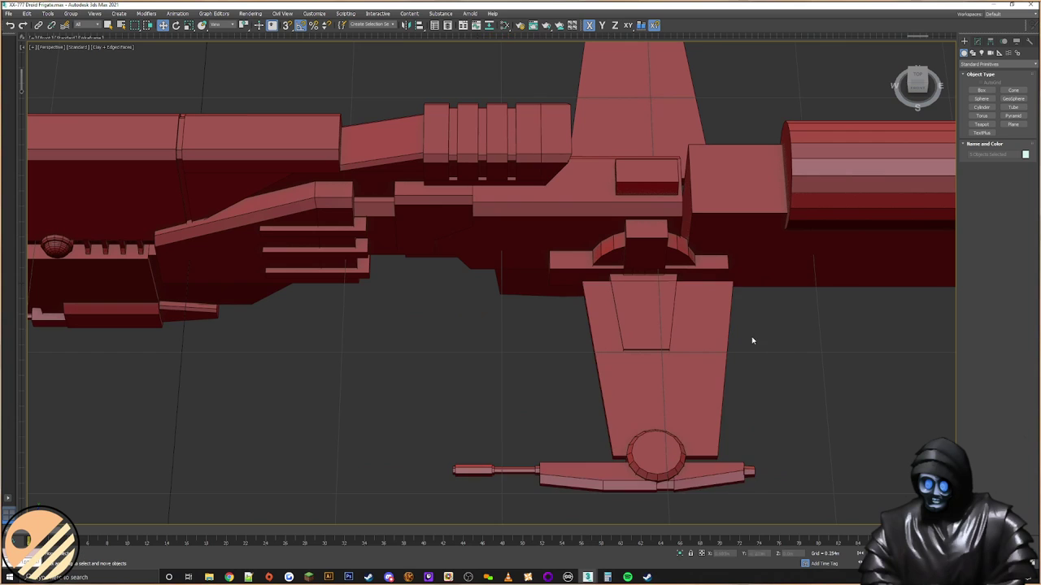
Step: Enlarge the round cylinder of the wing mount by scaling it in the ZX plane
{"action": "scroll", "coordinate": [643, 300], "scroll_direction": "down", "scroll_amount": 5}
{"action": "middle_click_drag", "start_coordinate": [645, 300], "coordinate": [682, 270], "text": "alt"}
{"action": "scroll", "coordinate": [682, 270], "scroll_direction": "up", "scroll_amount": 10}
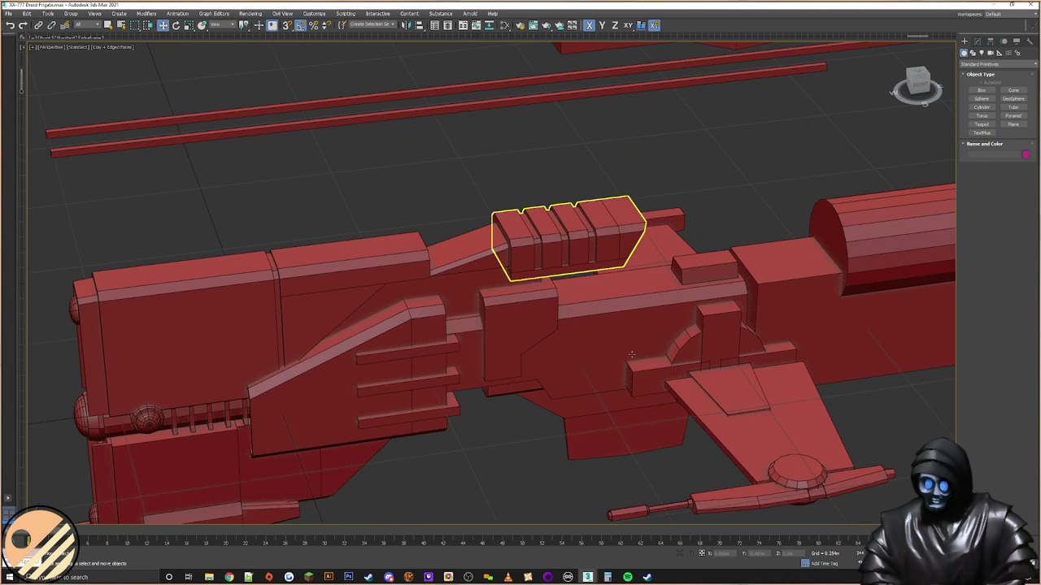
{"action": "scroll", "coordinate": [630, 294], "scroll_direction": "down", "scroll_amount": 5}
{"action": "left_click", "coordinate": [692, 274]}
{"action": "scroll", "coordinate": [734, 274], "scroll_direction": "up", "scroll_amount": 10}
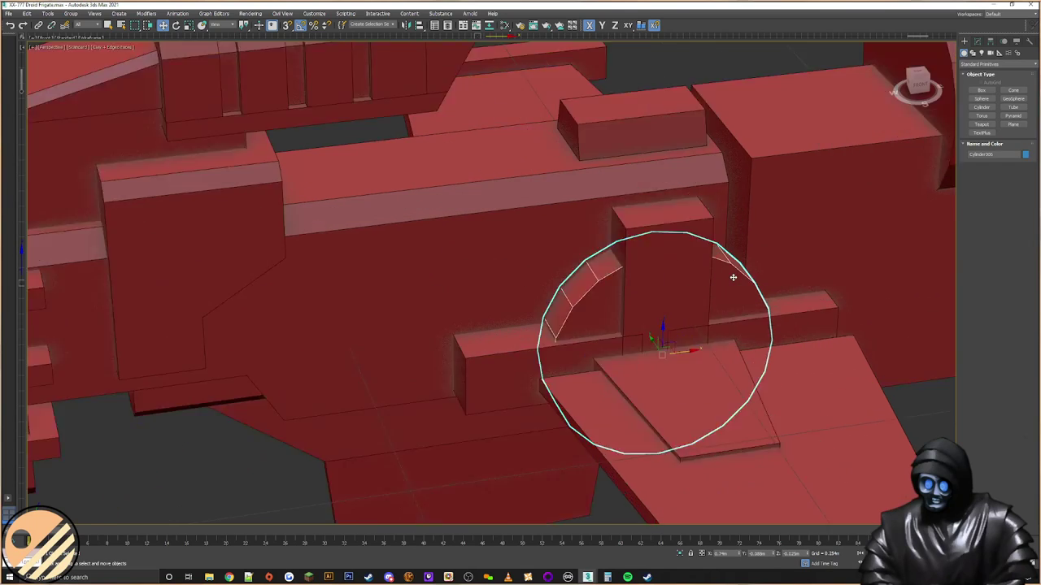
{"action": "scroll", "coordinate": [719, 285], "scroll_direction": "down", "scroll_amount": 6}
{"action": "scroll", "coordinate": [720, 302], "scroll_direction": "up", "scroll_amount": 4}
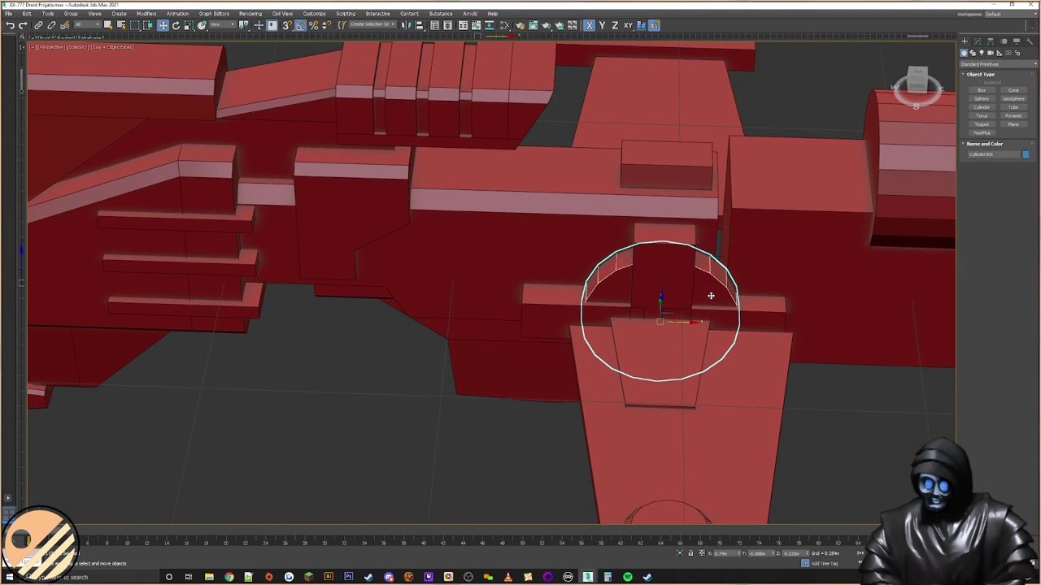
{"action": "right_click", "coordinate": [710, 296]}
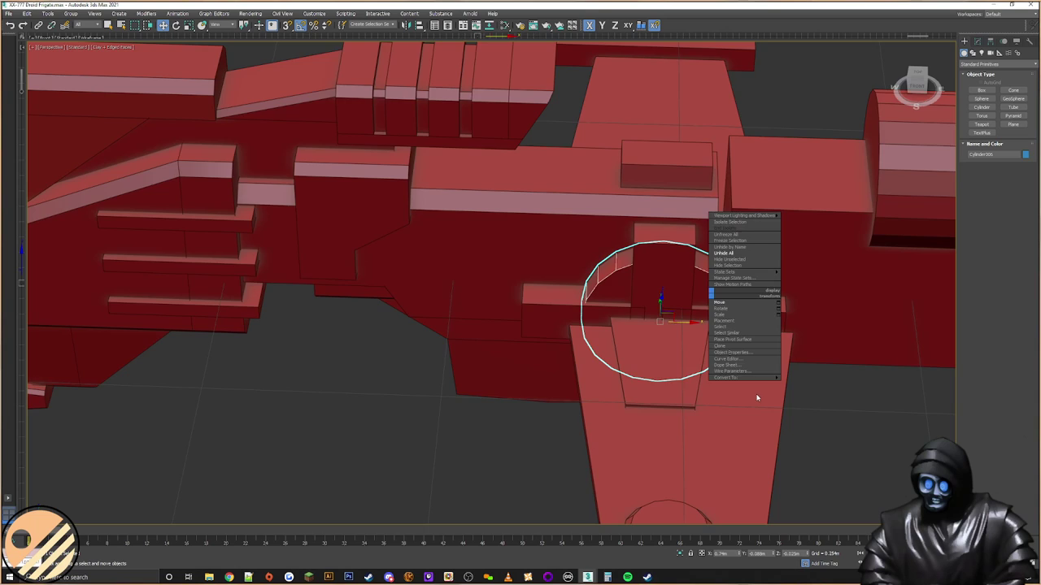
{"action": "scroll", "coordinate": [724, 359], "scroll_direction": "up", "scroll_amount": 2}
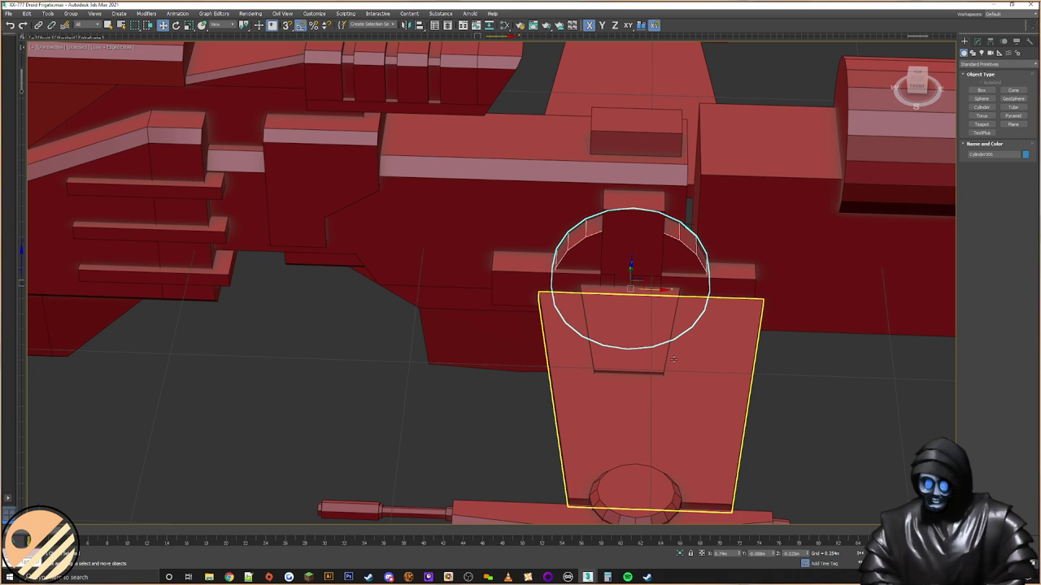
{"action": "middle_click_drag", "start_coordinate": [650, 342], "coordinate": [632, 321], "text": "alt"}
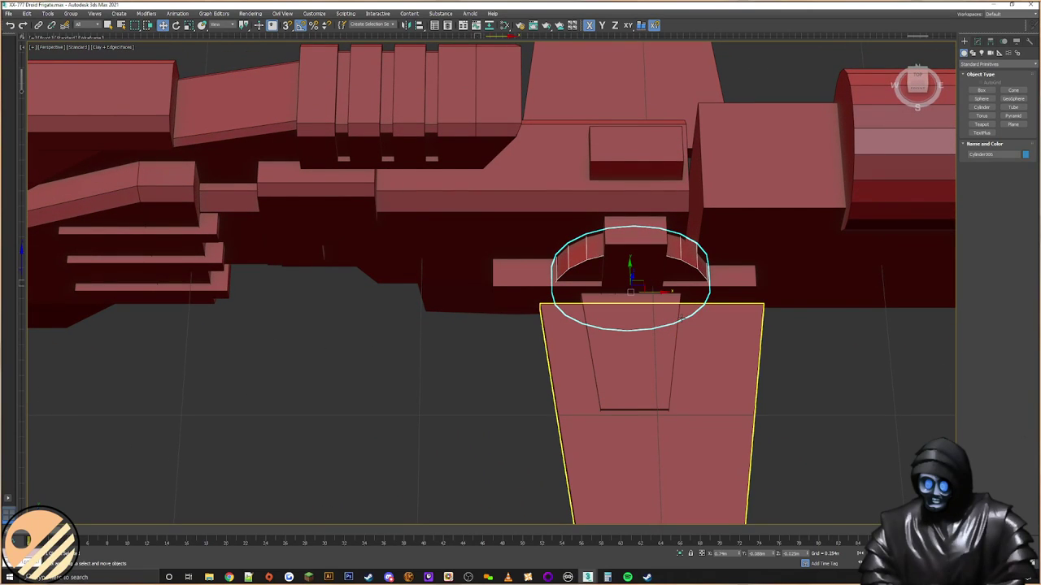
{"action": "right_click", "coordinate": [589, 255]}
{"action": "left_click", "coordinate": [605, 278]}
{"action": "key", "text": "r"}
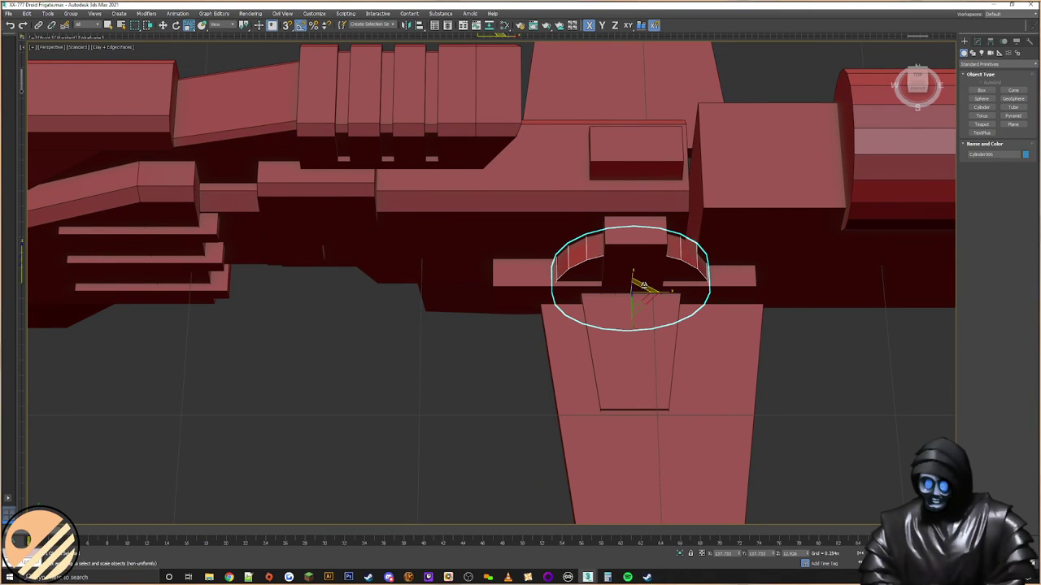
{"action": "left_click_drag", "start_coordinate": [644, 285], "coordinate": [646, 280]}
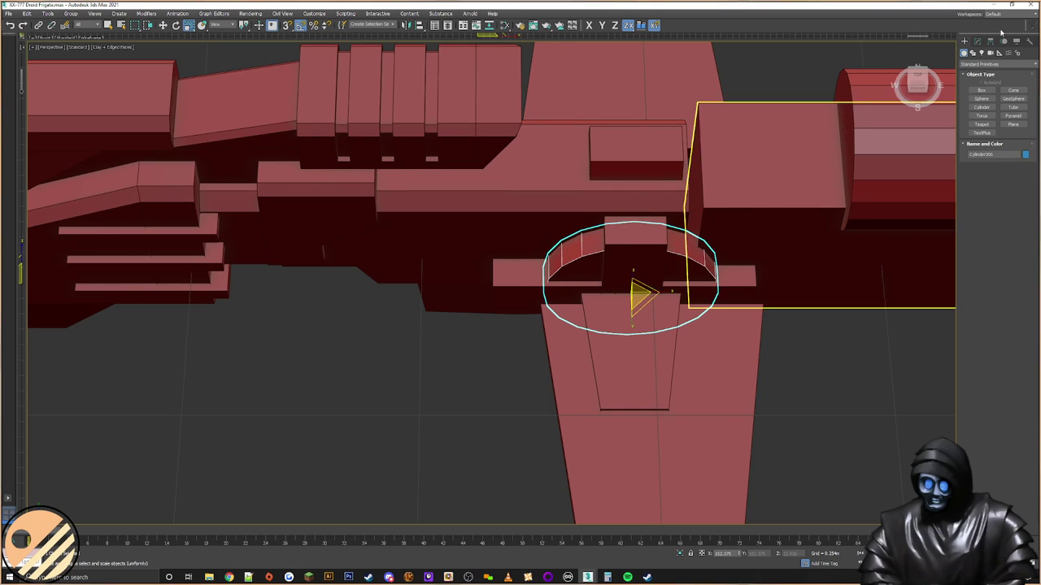
Step: Convert the wing mount's cylinder to an Editable Poly and enter vertex editing
{"action": "left_click", "coordinate": [977, 41]}
{"action": "right_click", "coordinate": [678, 243]}
{"action": "mouse_move", "coordinate": [722, 324]}
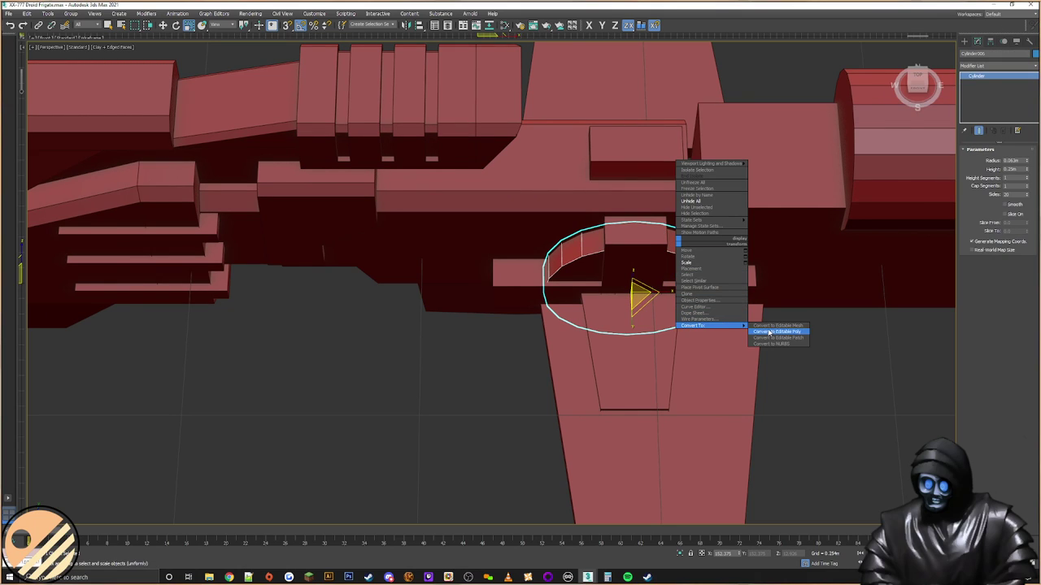
{"action": "left_click", "coordinate": [777, 328]}
{"action": "left_click", "coordinate": [976, 160]}
Step: Bevel the wing mount's cylinder by scaling its outer-face vertices smaller in the ZX plane
{"action": "middle_click_drag", "start_coordinate": [723, 218], "coordinate": [731, 247], "text": "alt"}
{"action": "key", "text": "ctrl+a"}
{"action": "key", "text": "F3"}
{"action": "key", "text": "F3"}
{"action": "middle_click_drag", "start_coordinate": [624, 301], "coordinate": [632, 268], "text": "alt"}
{"action": "key", "text": "F8"}
{"action": "left_click_drag", "start_coordinate": [643, 255], "coordinate": [649, 255]}
{"action": "middle_click_drag", "start_coordinate": [649, 255], "coordinate": [683, 250], "text": "alt"}
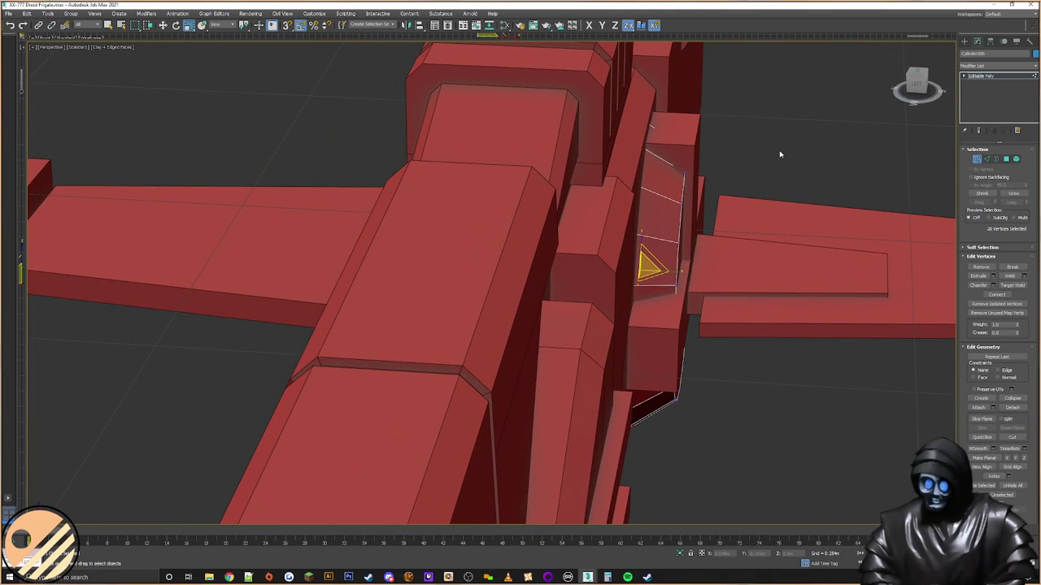
Step: Move the cylinder's outer-face vertices along Y toward the hull to make it shallower
{"action": "key", "text": "F3"}
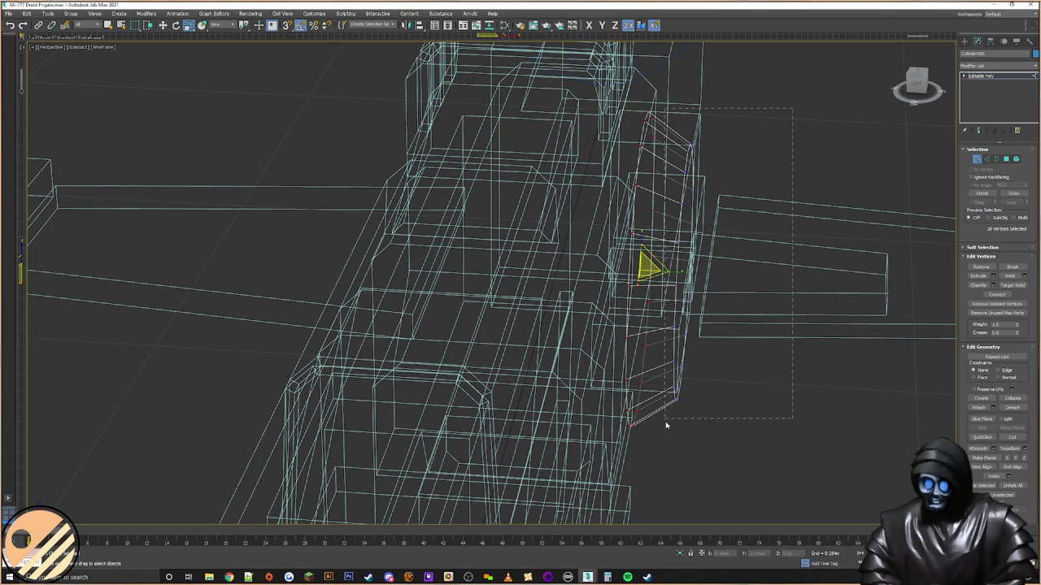
{"action": "key", "text": "F3"}
{"action": "mouse_move", "coordinate": [702, 354]}
{"action": "middle_mouse_down"}
{"action": "mouse_move", "coordinate": [687, 348]}
{"action": "mouse_move", "coordinate": [795, 358]}
{"action": "mouse_move", "coordinate": [786, 359]}
{"action": "middle_mouse_up"}
{"action": "right_click", "coordinate": [686, 349]}
{"action": "right_click", "coordinate": [783, 276]}
{"action": "left_click", "coordinate": [796, 283]}
{"action": "right_click", "coordinate": [805, 288]}
{"action": "left_click", "coordinate": [817, 293]}
{"action": "left_click", "coordinate": [978, 159]}
{"action": "middle_click_drag", "start_coordinate": [848, 216], "coordinate": [768, 280], "text": "alt"}
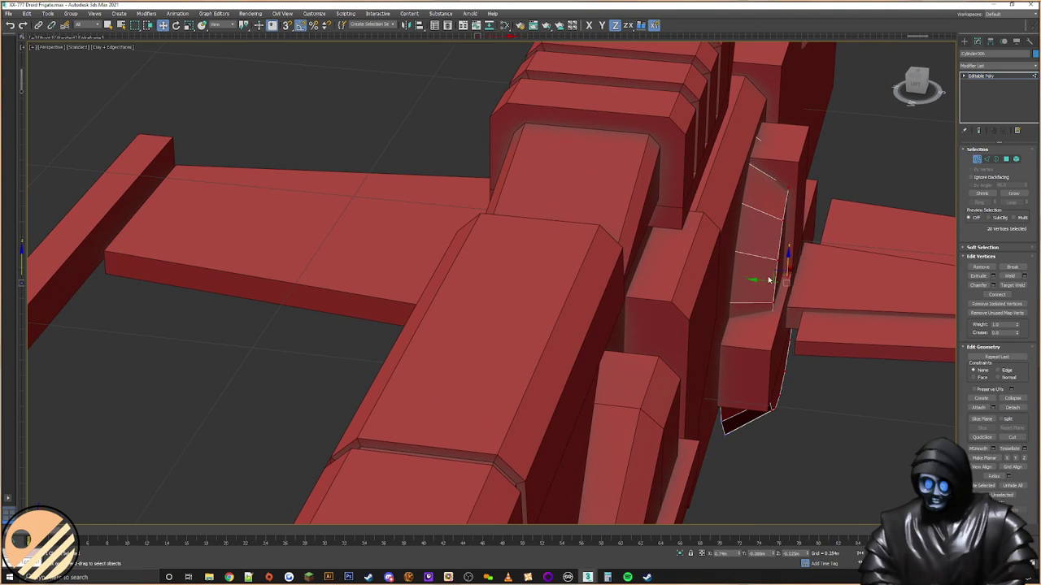
{"action": "left_click_drag", "start_coordinate": [764, 281], "coordinate": [757, 280]}
{"action": "middle_click_drag", "start_coordinate": [826, 293], "coordinate": [774, 262], "text": "alt"}
{"action": "left_click", "coordinate": [965, 42]}
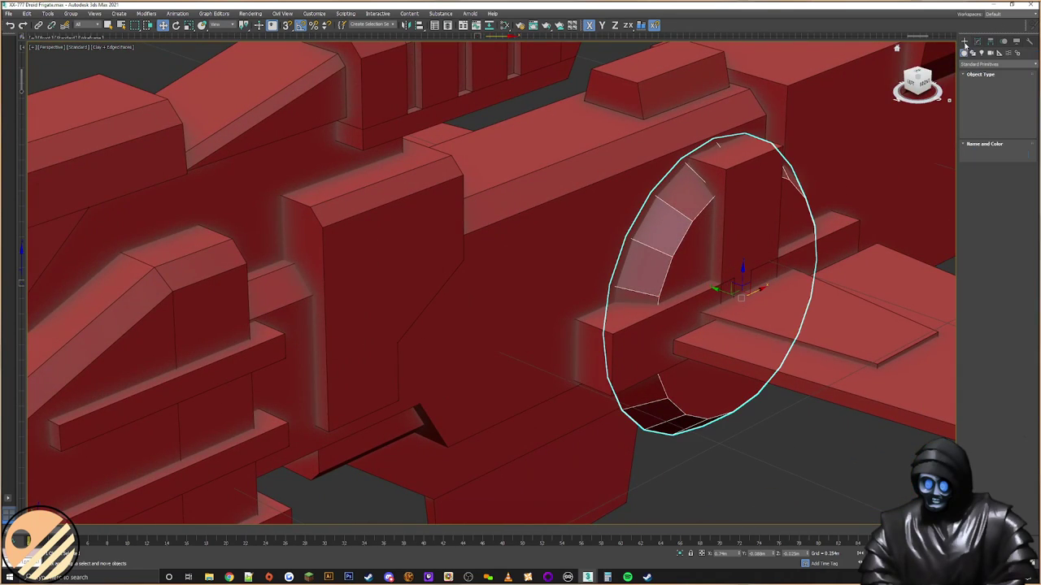
Step: Pull the hull-side vertices of the wing mount's upright block along Y, snapping them to the outer face of the hull
{"action": "left_click", "coordinate": [739, 252]}
{"action": "middle_click_drag", "start_coordinate": [757, 216], "coordinate": [727, 217], "text": "alt"}
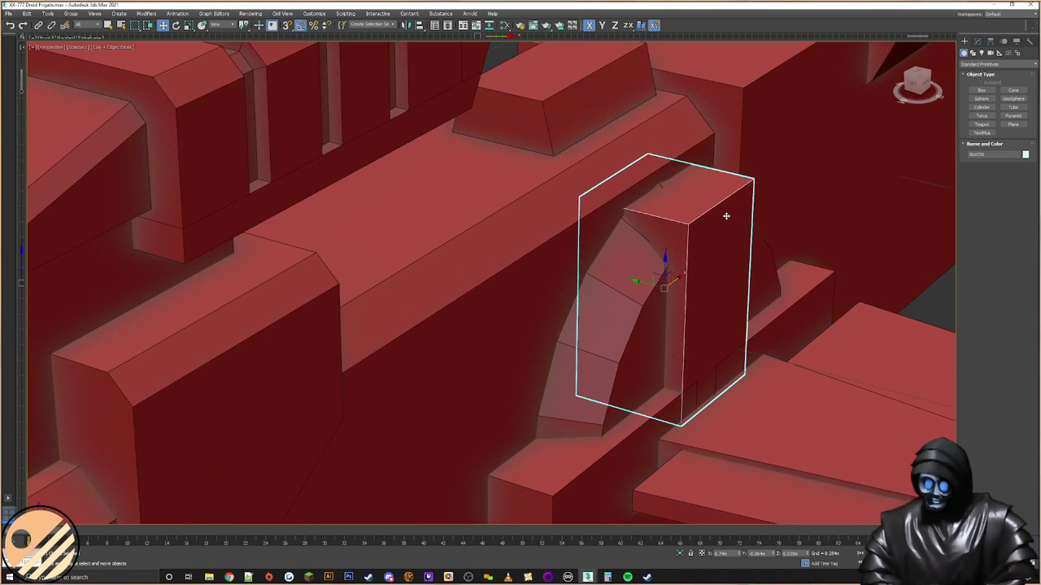
{"action": "left_click", "coordinate": [979, 42]}
{"action": "left_click", "coordinate": [977, 159]}
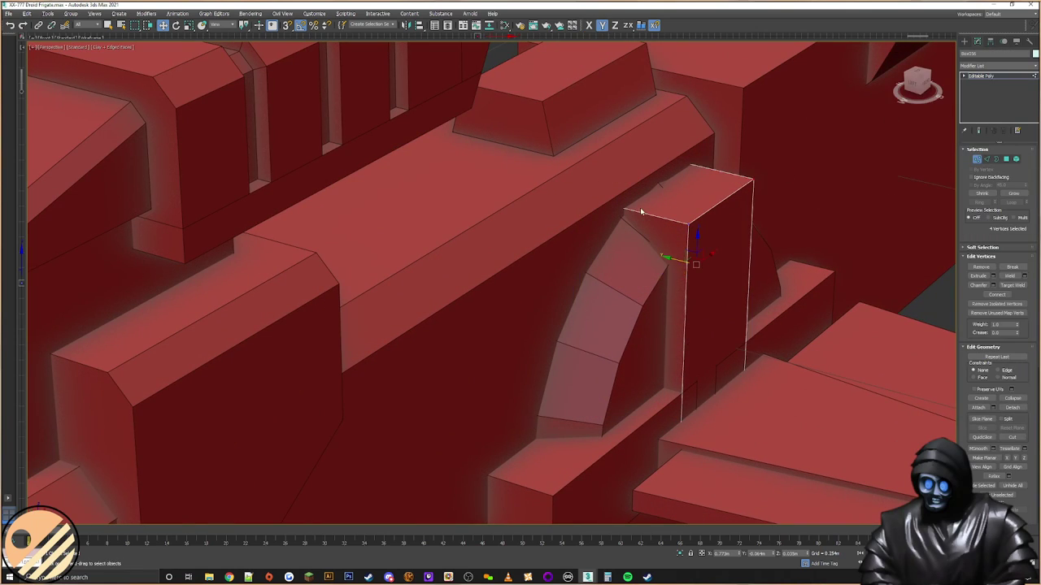
{"action": "middle_click_drag", "start_coordinate": [643, 212], "coordinate": [668, 204], "text": "alt"}
{"action": "left_click_drag", "start_coordinate": [502, 518], "coordinate": [503, 516]}
{"action": "middle_click_drag", "start_coordinate": [547, 473], "coordinate": [705, 327], "text": "alt"}
{"action": "key", "text": "F3"}
{"action": "key", "text": "F3"}
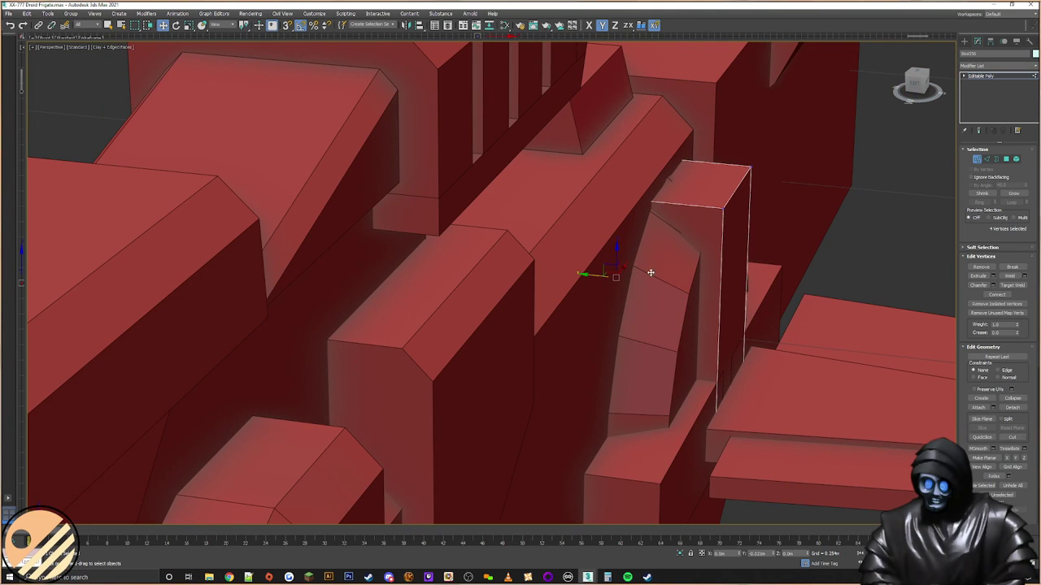
{"action": "key", "text": "s"}
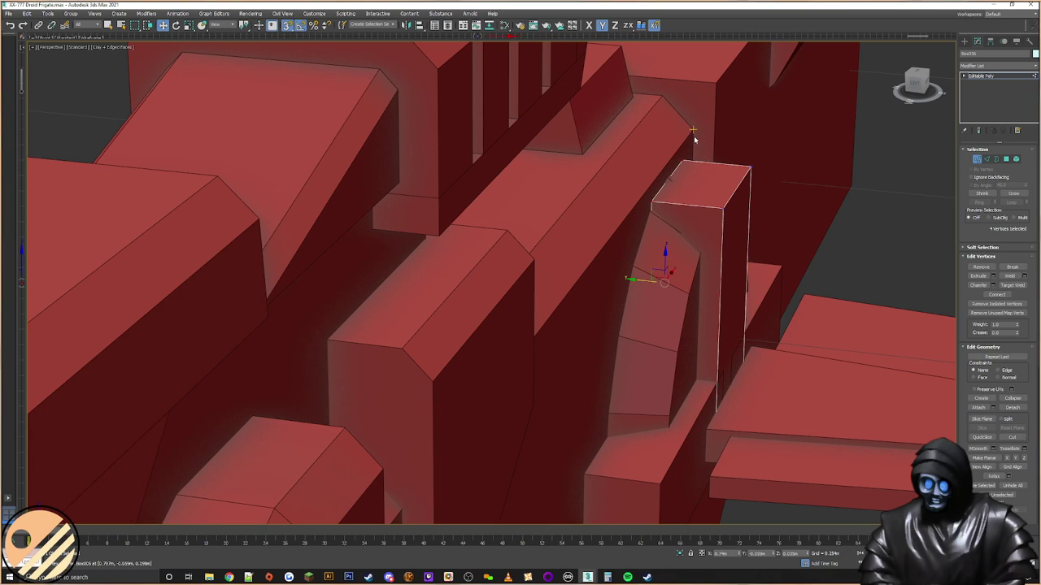
Step: Raise the upright block's top vertices along Z, snapping them to the height of the hull ledge's lower bevel corner
{"action": "middle_click_drag", "start_coordinate": [740, 187], "coordinate": [736, 182], "text": "alt"}
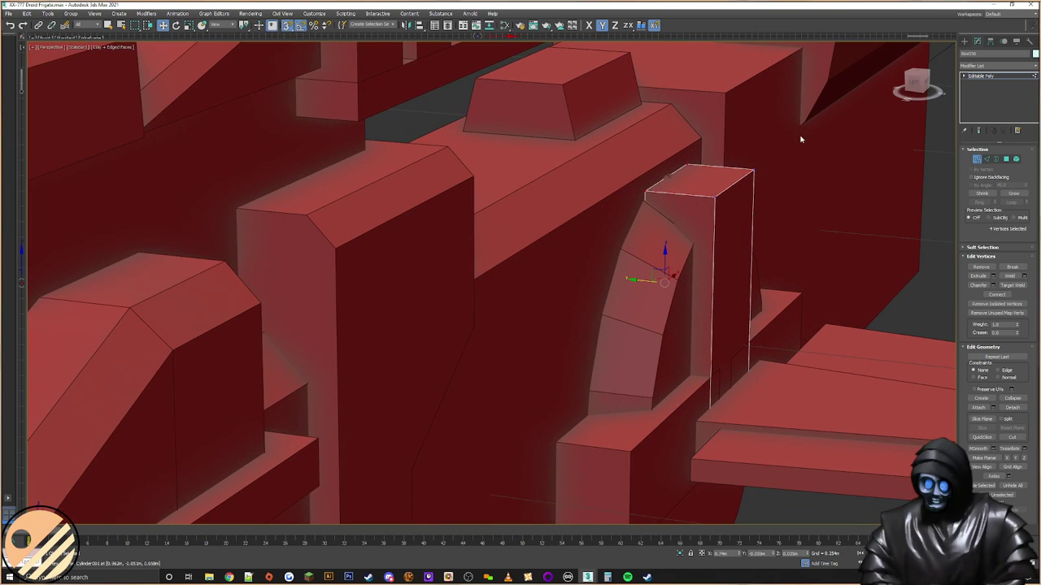
{"action": "left_click_drag", "start_coordinate": [631, 215], "coordinate": [632, 215]}
{"action": "left_click_drag", "start_coordinate": [701, 153], "coordinate": [701, 135]}
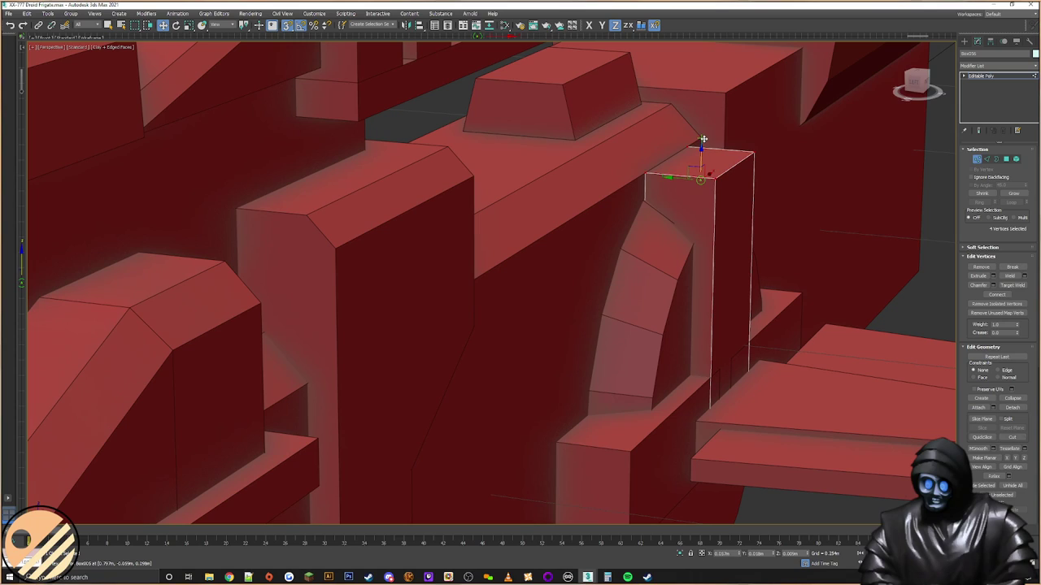
{"action": "left_click", "coordinate": [788, 145]}
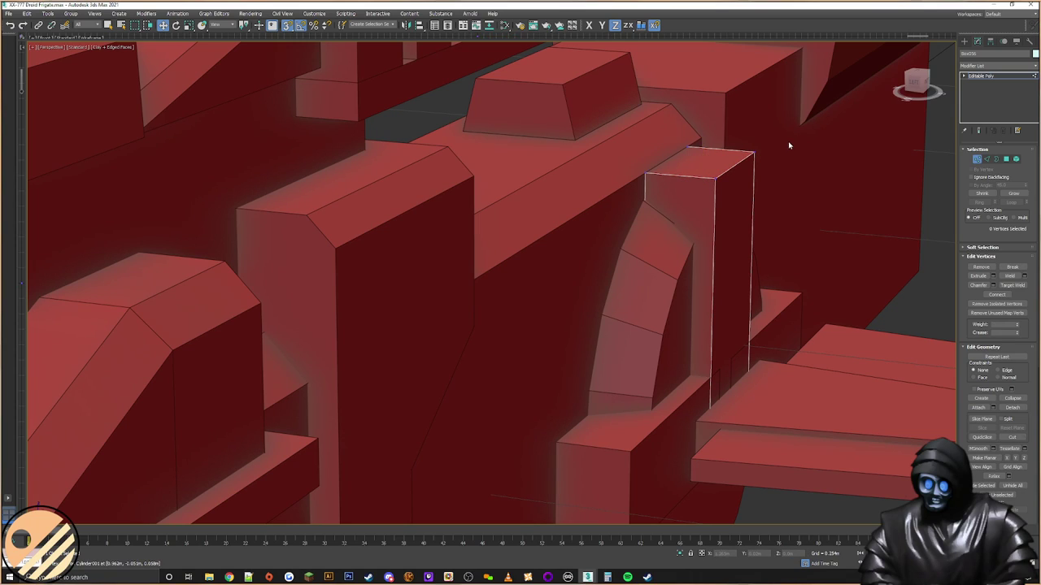
Step: Chamfer the outer top edge of the wing mount's upright block
{"action": "left_click", "coordinate": [987, 158]}
{"action": "left_click", "coordinate": [720, 165]}
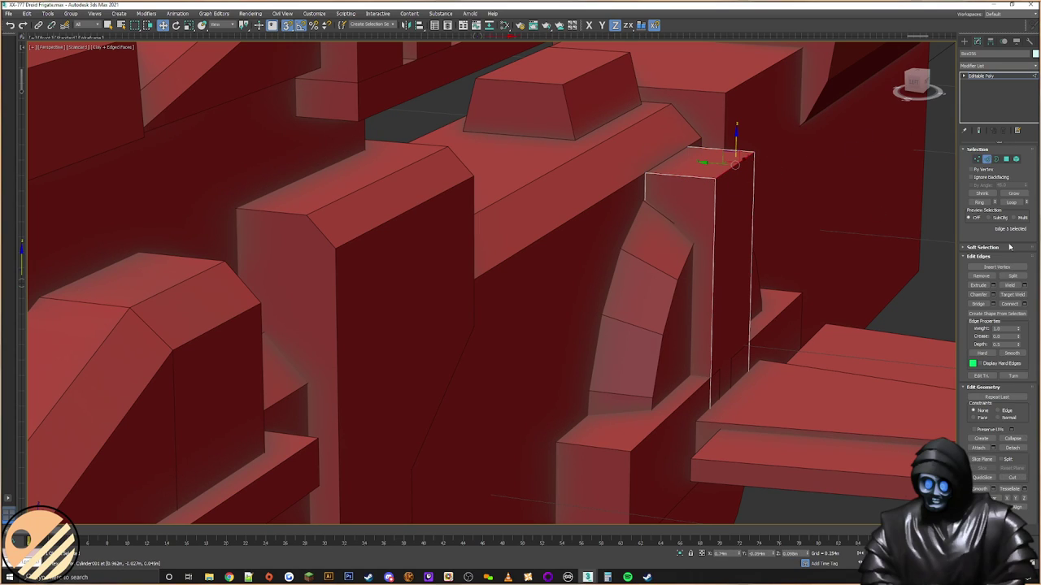
{"action": "left_click", "coordinate": [993, 295]}
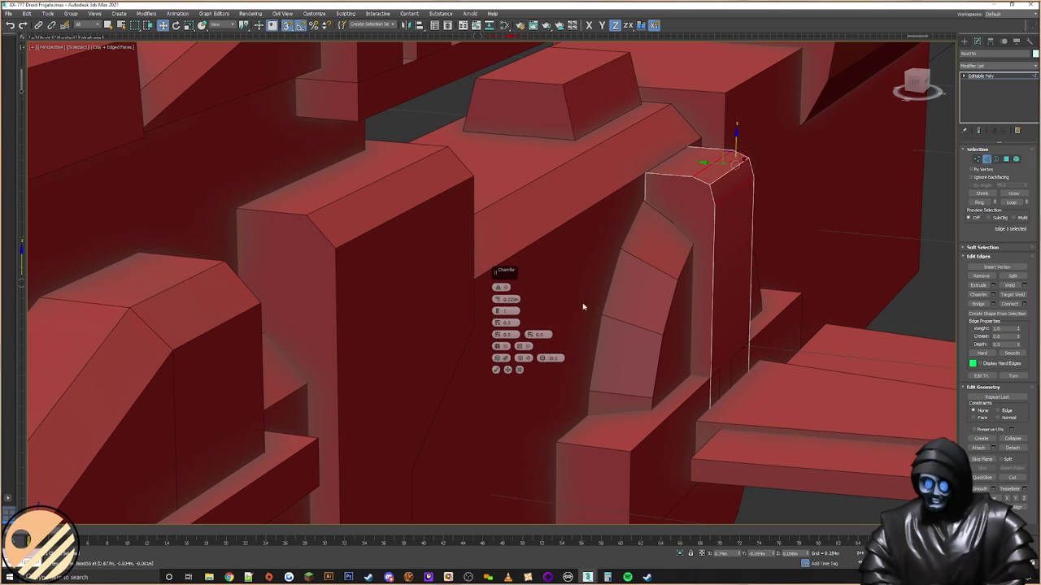
{"action": "left_click", "coordinate": [496, 371]}
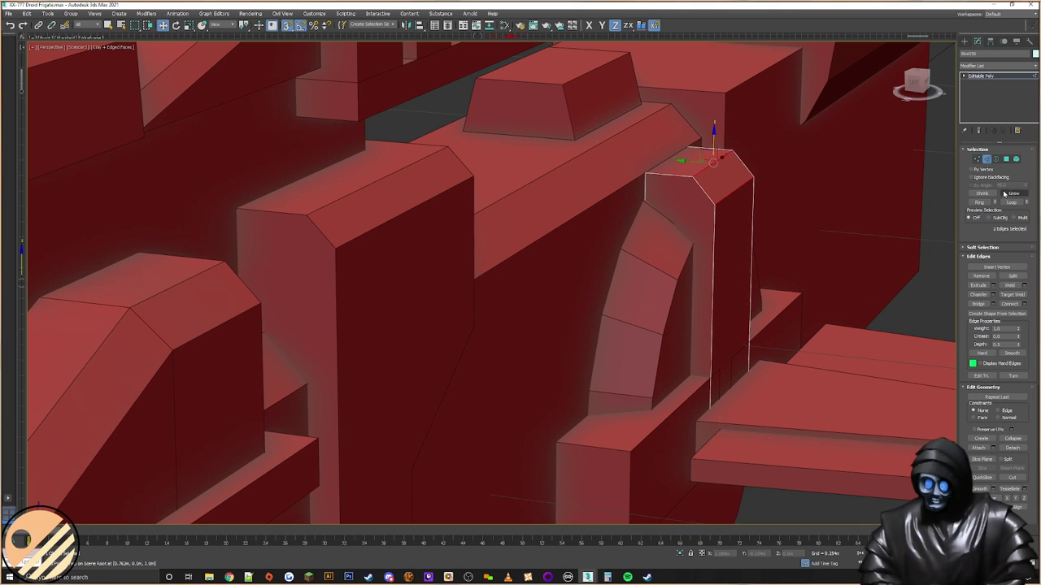
Step: Move the chamfer's two lower vertices down along Z to lengthen the slope on the upright block
{"action": "left_click", "coordinate": [976, 159]}
{"action": "left_click", "coordinate": [730, 152]}
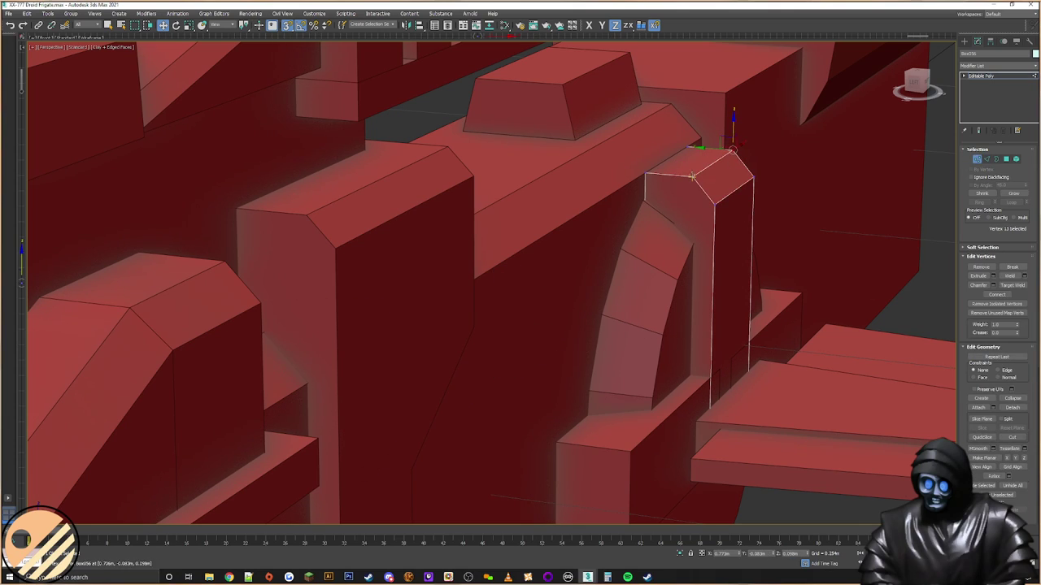
{"action": "left_click", "coordinate": [715, 204], "text": "ctrl"}
{"action": "key", "text": "s"}
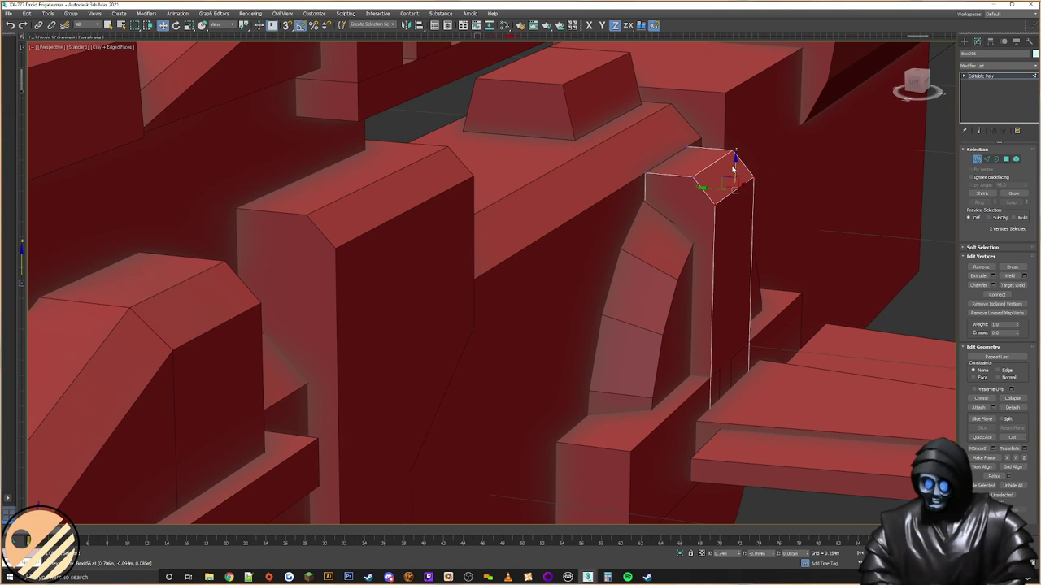
{"action": "left_click_drag", "start_coordinate": [735, 165], "coordinate": [735, 208]}
Step: Shift the chamfer's upper vertices along Y toward the hull and lower its bottom vertices slightly further along Z
{"action": "left_click", "coordinate": [692, 177], "text": "ctrl"}
{"action": "key", "text": "F6"}
{"action": "left_click_drag", "start_coordinate": [697, 163], "coordinate": [670, 164]}
{"action": "left_click", "coordinate": [752, 215]}
{"action": "left_click", "coordinate": [715, 243], "text": "ctrl"}
{"action": "key", "text": "F7"}
{"action": "left_click_drag", "start_coordinate": [734, 204], "coordinate": [735, 218]}
{"action": "middle_click_drag", "start_coordinate": [769, 298], "coordinate": [725, 305], "text": "alt"}
{"action": "scroll", "coordinate": [724, 307], "scroll_direction": "down", "scroll_amount": 4}
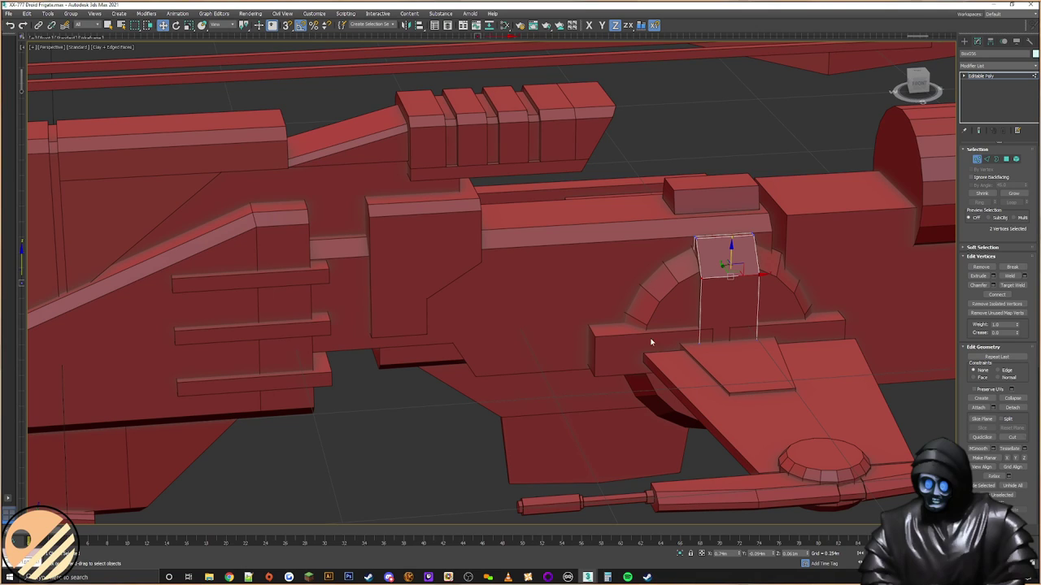
Step: Select the wing mount's front bar and snap its hull-side vertices along Y to the hull surface
{"action": "left_click", "coordinate": [965, 41]}
{"action": "left_click", "coordinate": [656, 288]}
{"action": "mouse_move", "coordinate": [656, 288]}
{"action": "middle_mouse_down", "text": "alt"}
{"action": "mouse_move", "coordinate": [733, 317]}
{"action": "mouse_move", "coordinate": [670, 295]}
{"action": "middle_mouse_up", "text": "alt"}
{"action": "key", "text": "ctrl+d"}
{"action": "left_click", "coordinate": [606, 335]}
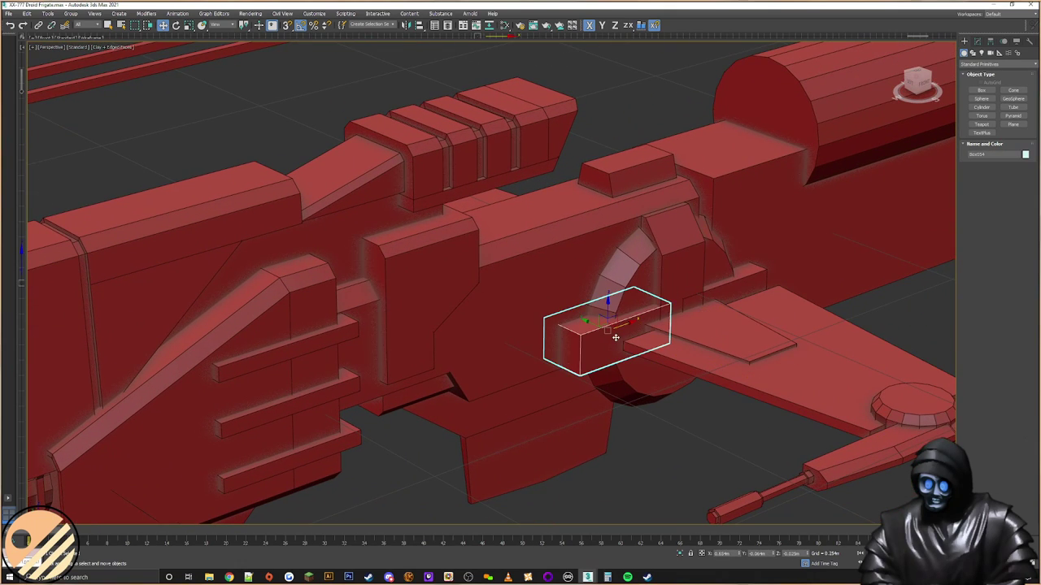
{"action": "left_click", "coordinate": [977, 42]}
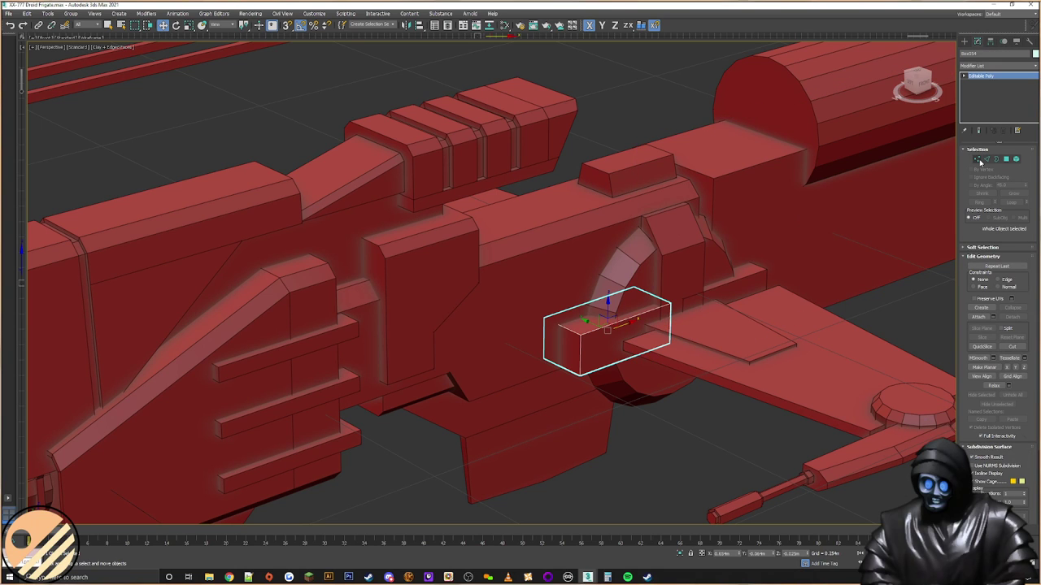
{"action": "left_click", "coordinate": [977, 159]}
{"action": "middle_click_drag", "start_coordinate": [593, 305], "coordinate": [653, 268], "text": "alt"}
{"action": "middle_click_drag", "start_coordinate": [571, 530], "coordinate": [618, 453], "text": "alt"}
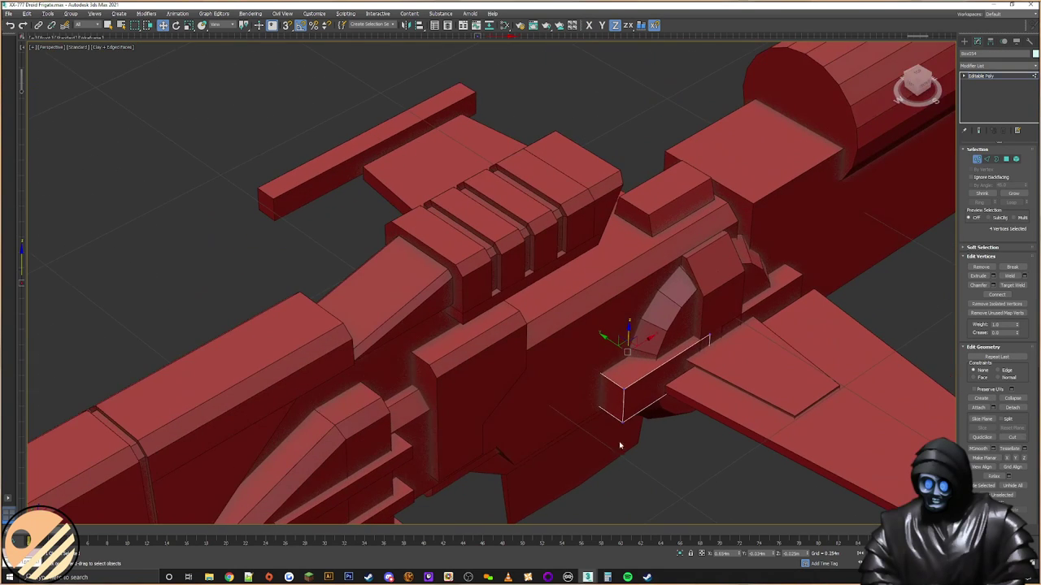
{"action": "left_click_drag", "start_coordinate": [610, 340], "coordinate": [591, 429]}
{"action": "middle_click_drag", "start_coordinate": [592, 430], "coordinate": [608, 391], "text": "alt"}
{"action": "scroll", "coordinate": [642, 381], "scroll_direction": "up", "scroll_amount": 6}
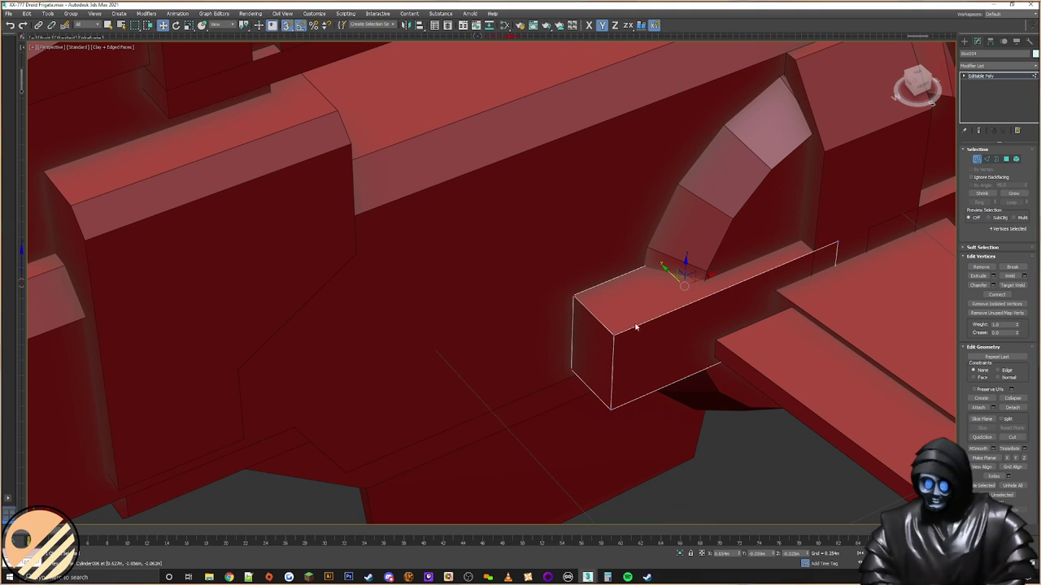
Step: Chamfer the outer vertical edge at the front end of the wing mount's front bar
{"action": "left_click", "coordinate": [986, 159]}
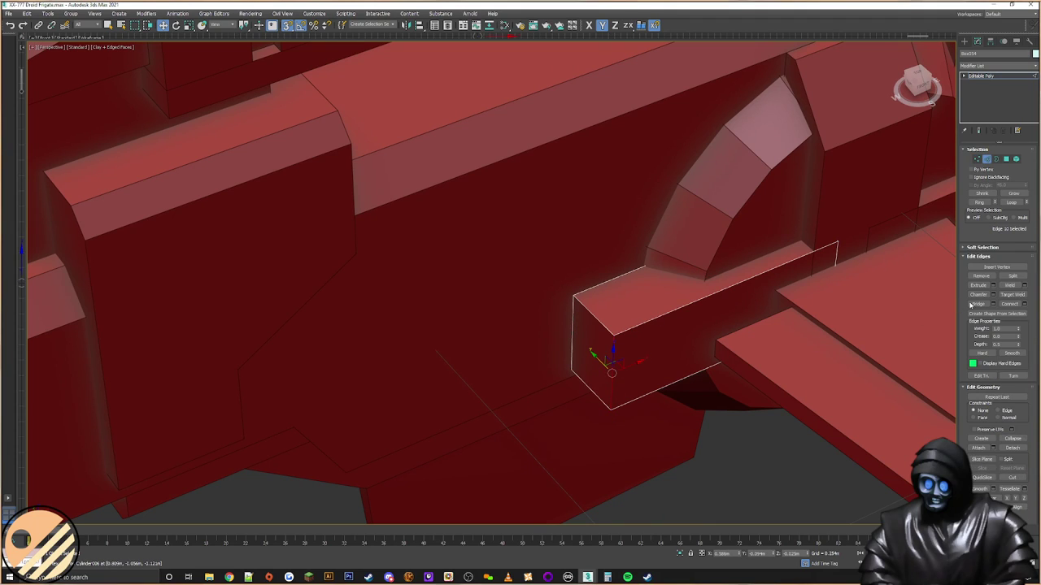
{"action": "key", "text": "ctrl+shift+c"}
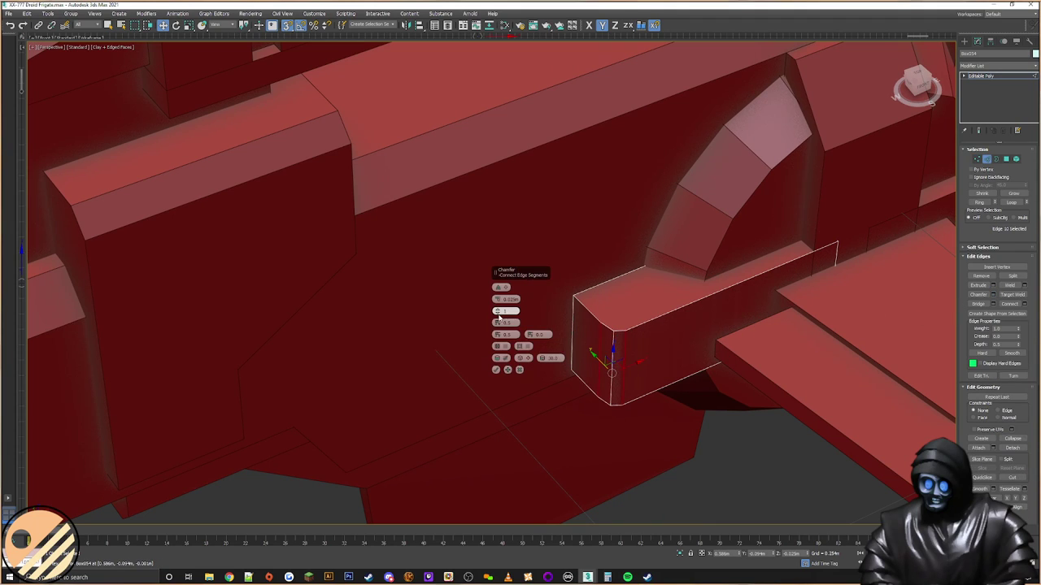
{"action": "left_click", "coordinate": [502, 370]}
Step: Stretch the bar's chamfer into a long taper by moving its inner vertices along Y toward the hull and its outer vertices along X
{"action": "key", "text": "1"}
{"action": "left_click_drag", "start_coordinate": [613, 316], "coordinate": [589, 419]}
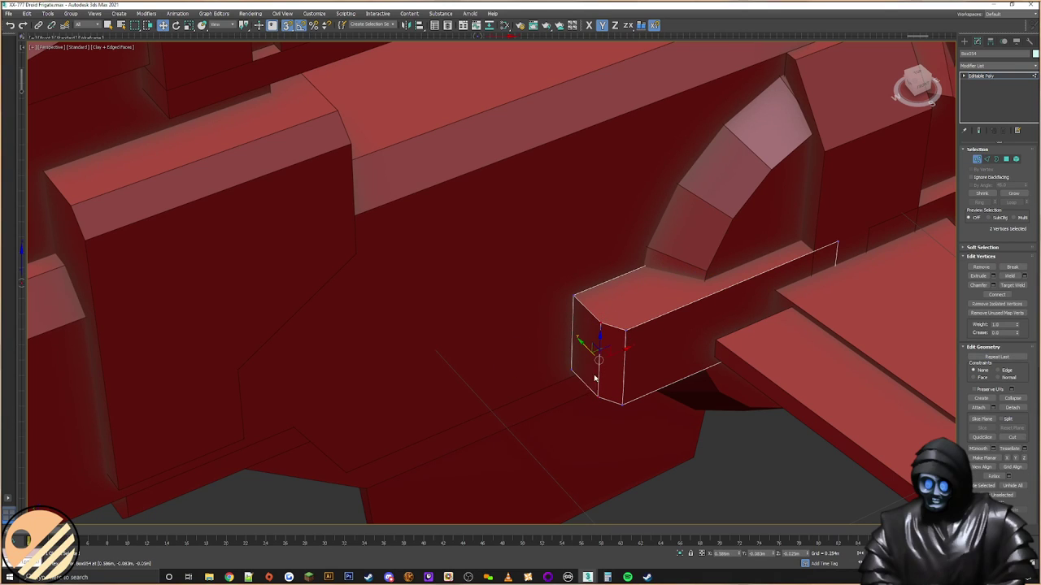
{"action": "left_click_drag", "start_coordinate": [578, 347], "coordinate": [555, 329]}
{"action": "left_click_drag", "start_coordinate": [618, 433], "coordinate": [618, 431]}
{"action": "left_click_drag", "start_coordinate": [646, 366], "coordinate": [708, 334]}
{"action": "middle_click_drag", "start_coordinate": [710, 339], "coordinate": [670, 379], "text": "alt"}
Step: Move the raised plate on the wing outward along Y to line up with the wing's inner edge
{"action": "left_click", "coordinate": [965, 41]}
{"action": "left_click", "coordinate": [716, 249]}
{"action": "middle_click_drag", "start_coordinate": [661, 324], "coordinate": [635, 308]}
{"action": "scroll", "coordinate": [636, 303], "scroll_direction": "down", "scroll_amount": 4}
{"action": "scroll", "coordinate": [632, 259], "scroll_direction": "up", "scroll_amount": 4}
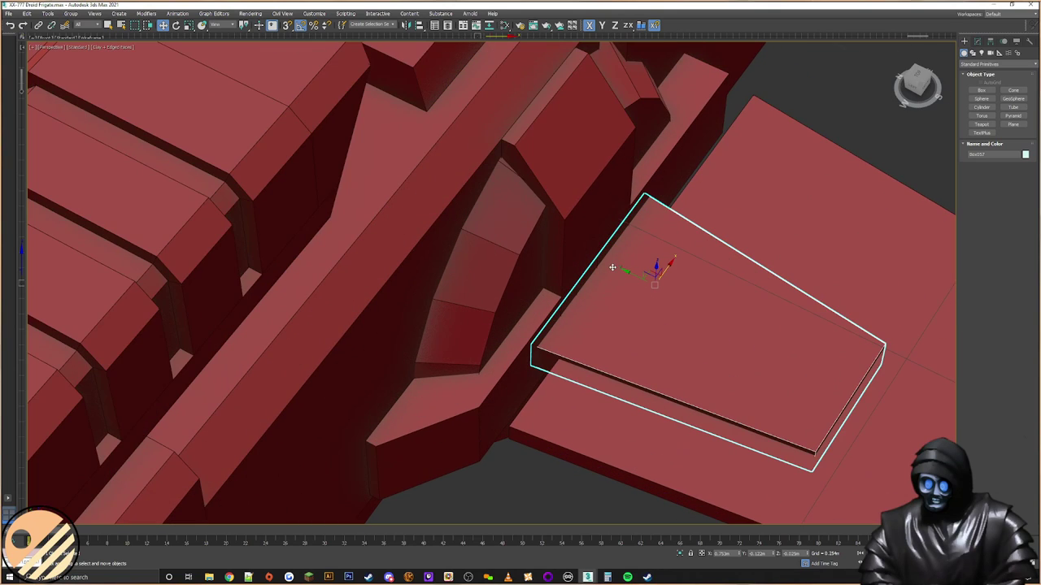
{"action": "left_click_drag", "start_coordinate": [627, 271], "coordinate": [653, 284]}
{"action": "scroll", "coordinate": [654, 285], "scroll_direction": "down", "scroll_amount": 5}
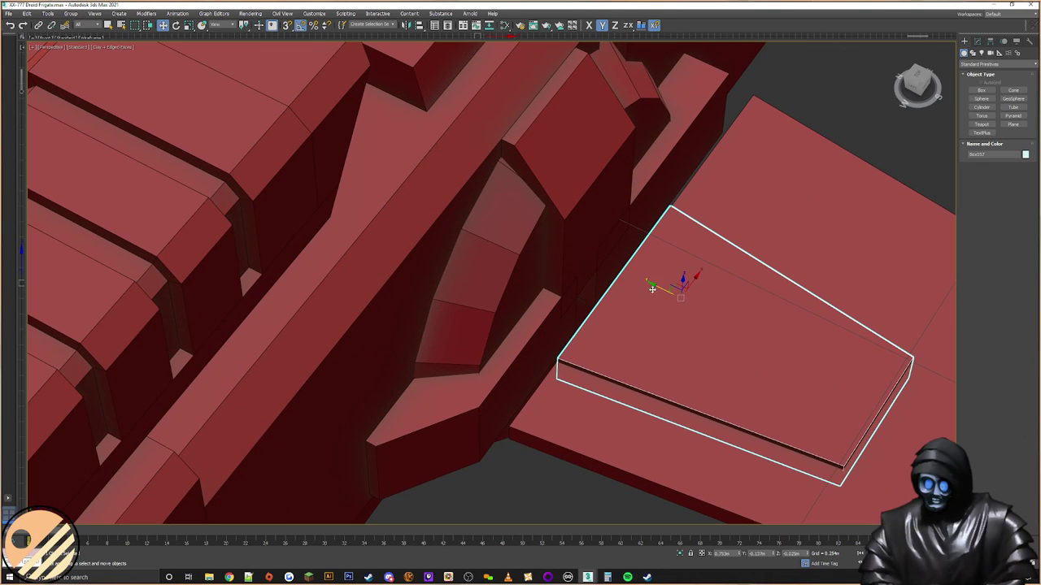
{"action": "middle_click_drag", "start_coordinate": [666, 298], "coordinate": [685, 330], "text": "alt"}
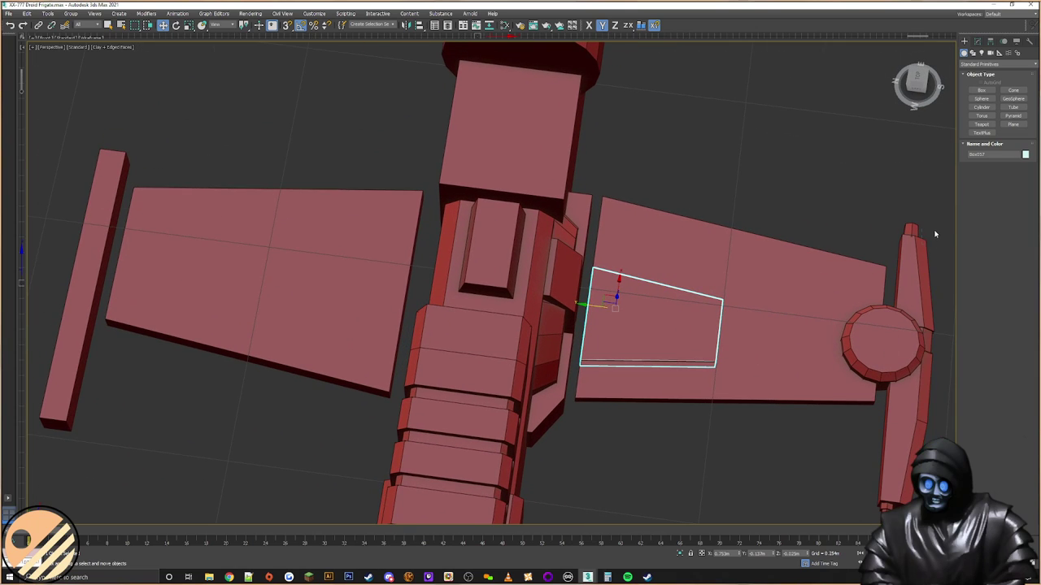
Step: Select the wing with its plate, disc and gun, and move the assembly along Y against the wing mount
{"action": "left_click_drag", "start_coordinate": [655, 472], "coordinate": [645, 521]}
{"action": "scroll", "coordinate": [571, 396], "scroll_direction": "up", "scroll_amount": 3}
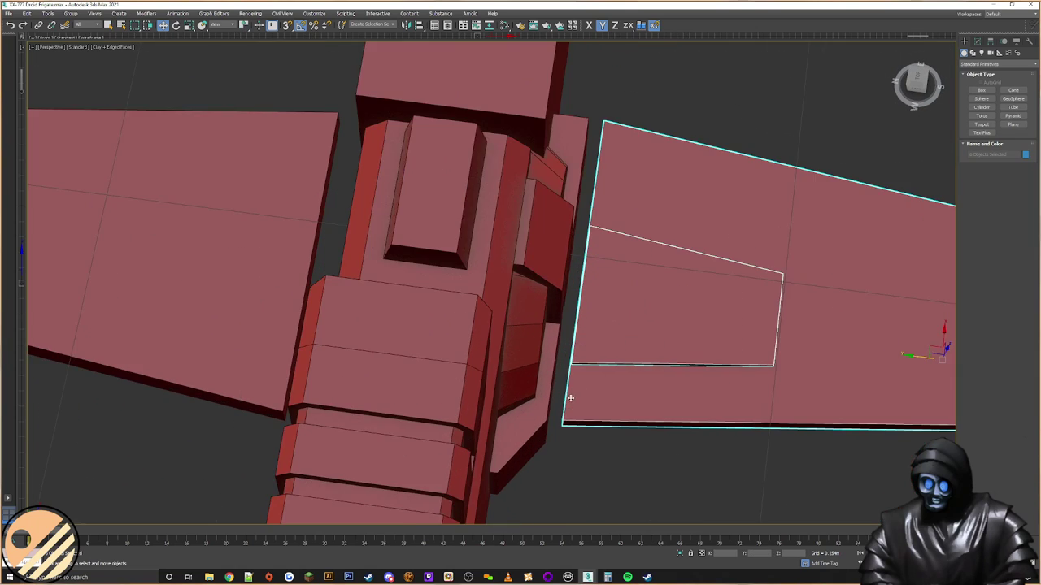
{"action": "middle_click_drag", "start_coordinate": [565, 418], "coordinate": [593, 386], "text": "alt"}
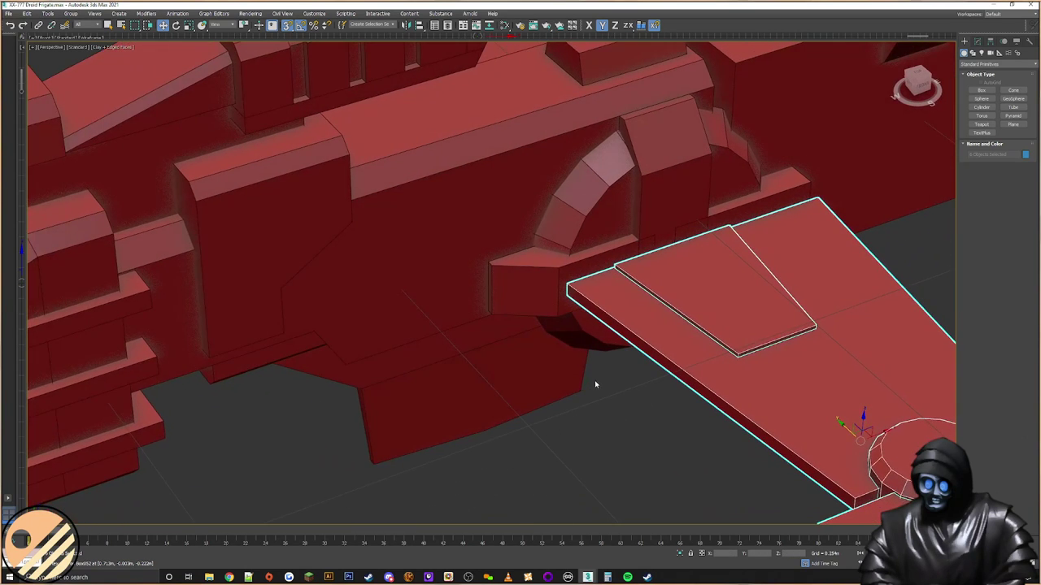
Step: Delete the plain rear bar of the wing mount
{"action": "scroll", "coordinate": [653, 310], "scroll_direction": "down", "scroll_amount": 6}
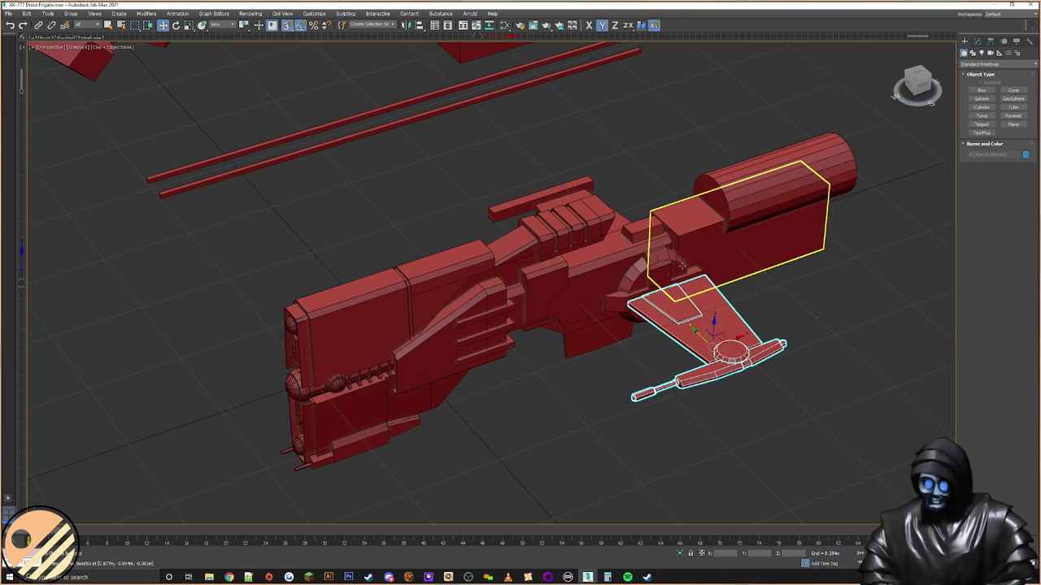
{"action": "scroll", "coordinate": [658, 265], "scroll_direction": "up", "scroll_amount": 3}
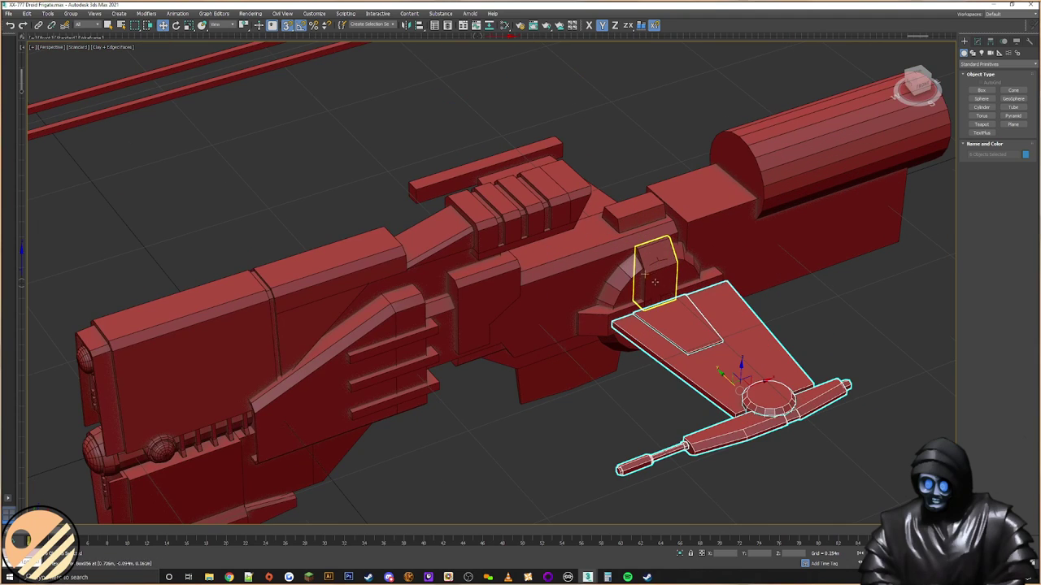
{"action": "scroll", "coordinate": [626, 311], "scroll_direction": "up", "scroll_amount": 4}
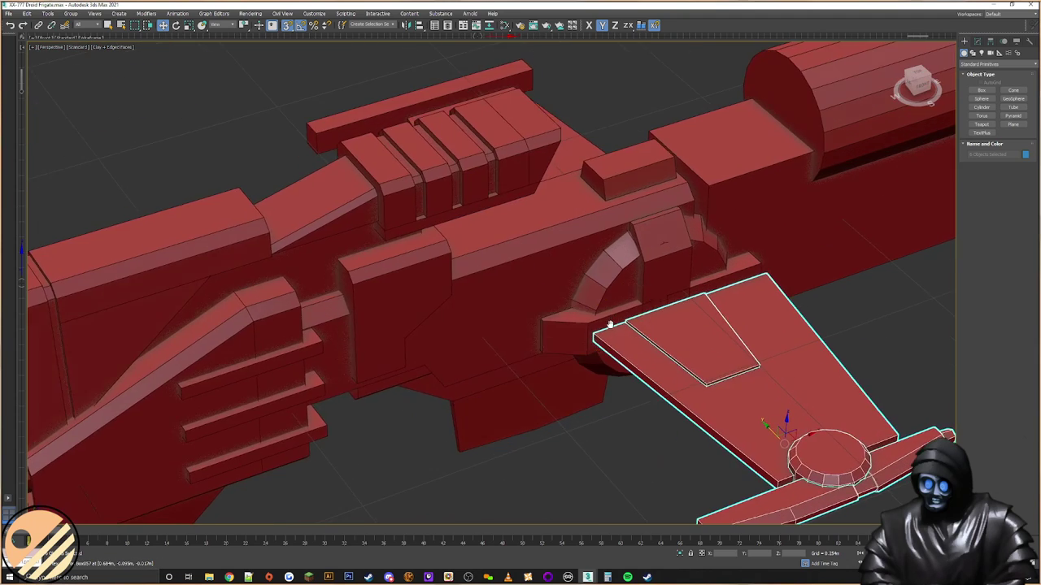
{"action": "left_click", "coordinate": [766, 301]}
{"action": "left_click", "coordinate": [716, 274]}
Step: Shorten the tapered front bar by moving its rear-end vertices along X to the side of the upright block
{"action": "left_click", "coordinate": [633, 309]}
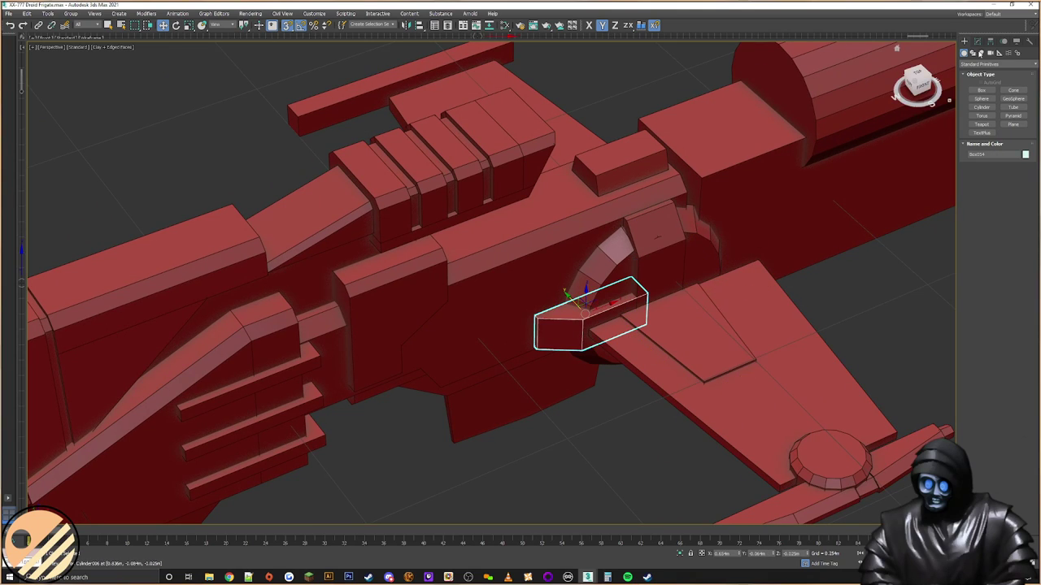
{"action": "left_click", "coordinate": [977, 41]}
{"action": "left_click", "coordinate": [977, 162]}
{"action": "middle_click_drag", "start_coordinate": [756, 271], "coordinate": [657, 273], "text": "alt"}
{"action": "left_click_drag", "start_coordinate": [689, 228], "coordinate": [631, 477]}
{"action": "left_click_drag", "start_coordinate": [685, 328], "coordinate": [650, 283]}
{"action": "left_click", "coordinate": [966, 43]}
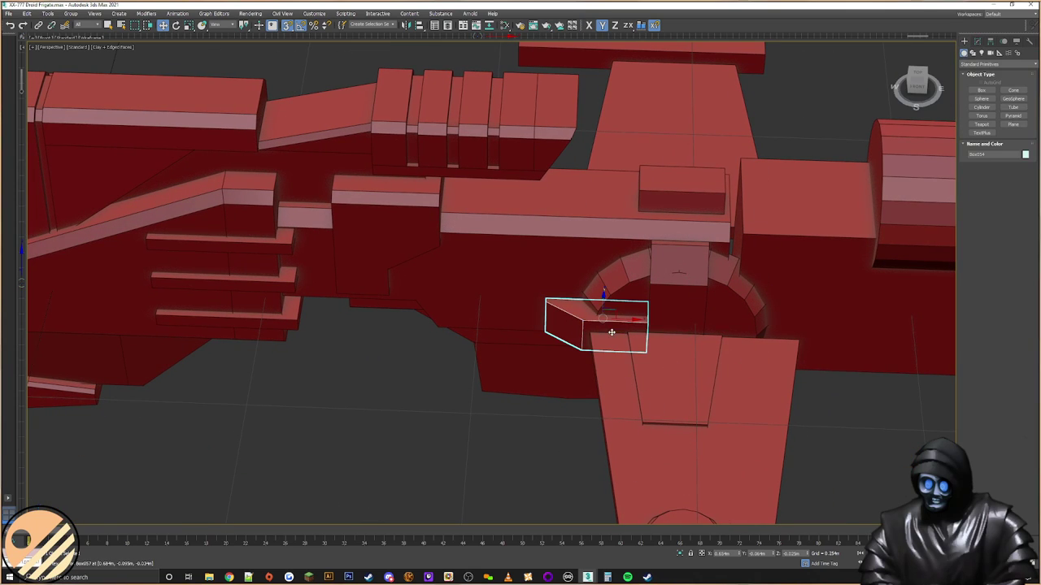
Step: Copy the tapered front bar along X to the rear side of the upright block
{"action": "key", "text": "s"}
{"action": "left_click_drag", "start_coordinate": [624, 320], "coordinate": [753, 343], "text": "shift"}
{"action": "left_click", "coordinate": [527, 323]}
Step: Mirror the copied bar on the X axis without cloning and slide it along X against the upright block
{"action": "left_click", "coordinate": [407, 26]}
{"action": "key", "text": "alt+m"}
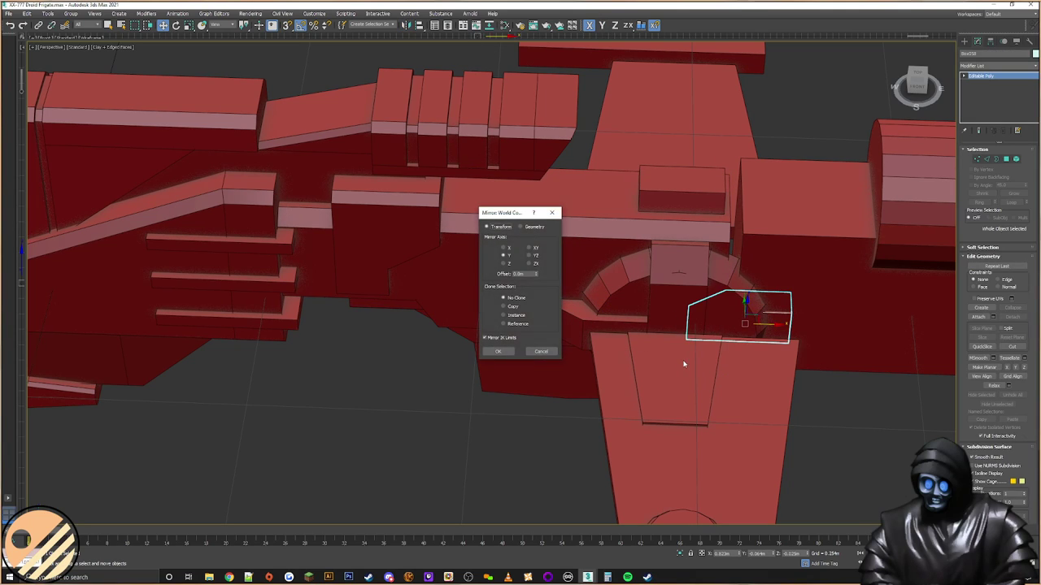
{"action": "left_click", "coordinate": [504, 247]}
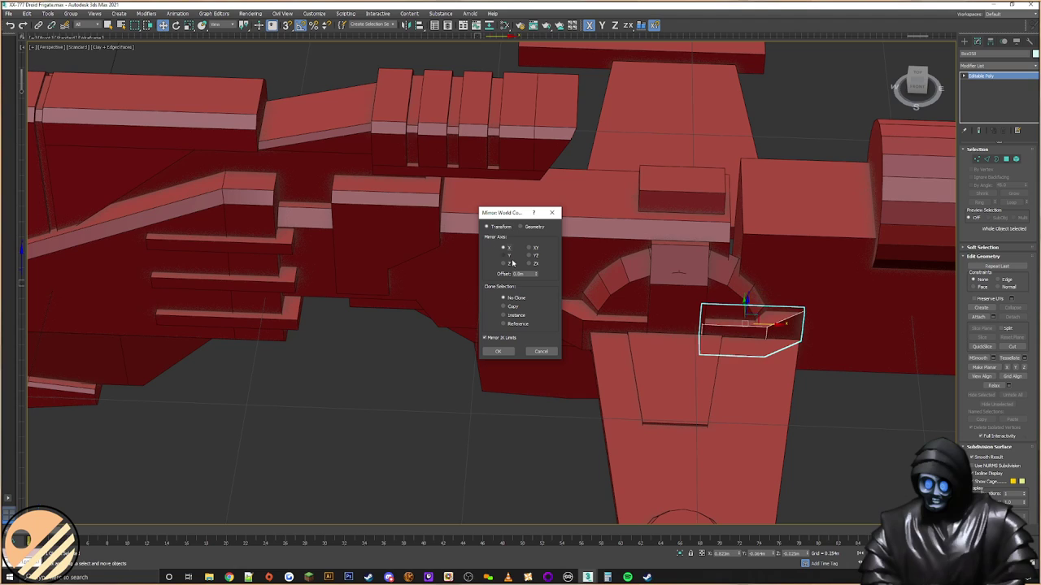
{"action": "left_click", "coordinate": [498, 351]}
{"action": "left_click_drag", "start_coordinate": [767, 325], "coordinate": [712, 325]}
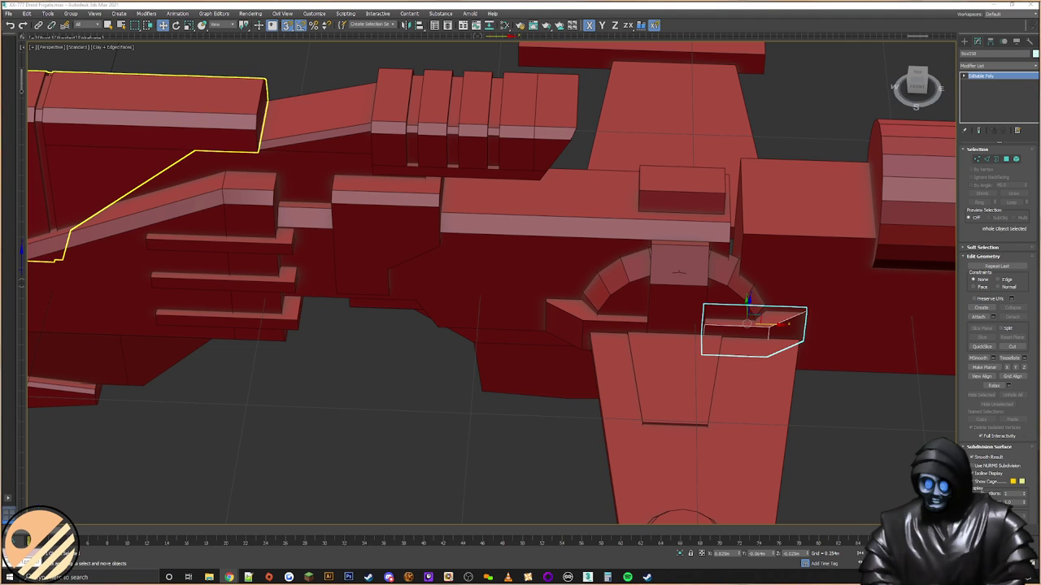
Step: Examine the wing mount's tapered bars, upright block and connection to the wing from several angles
{"action": "middle_click_drag", "start_coordinate": [800, 317], "coordinate": [679, 273]}
{"action": "middle_click_drag", "start_coordinate": [679, 274], "coordinate": [809, 347], "text": "alt"}
{"action": "left_click", "coordinate": [814, 353]}
{"action": "middle_click_drag", "start_coordinate": [705, 315], "coordinate": [720, 284], "text": "alt"}
{"action": "scroll", "coordinate": [452, 264], "scroll_direction": "up", "scroll_amount": 5}
{"action": "left_click", "coordinate": [533, 262]}
{"action": "middle_click_drag", "start_coordinate": [551, 253], "coordinate": [584, 277], "text": "alt"}
{"action": "scroll", "coordinate": [588, 282], "scroll_direction": "down", "scroll_amount": 5}
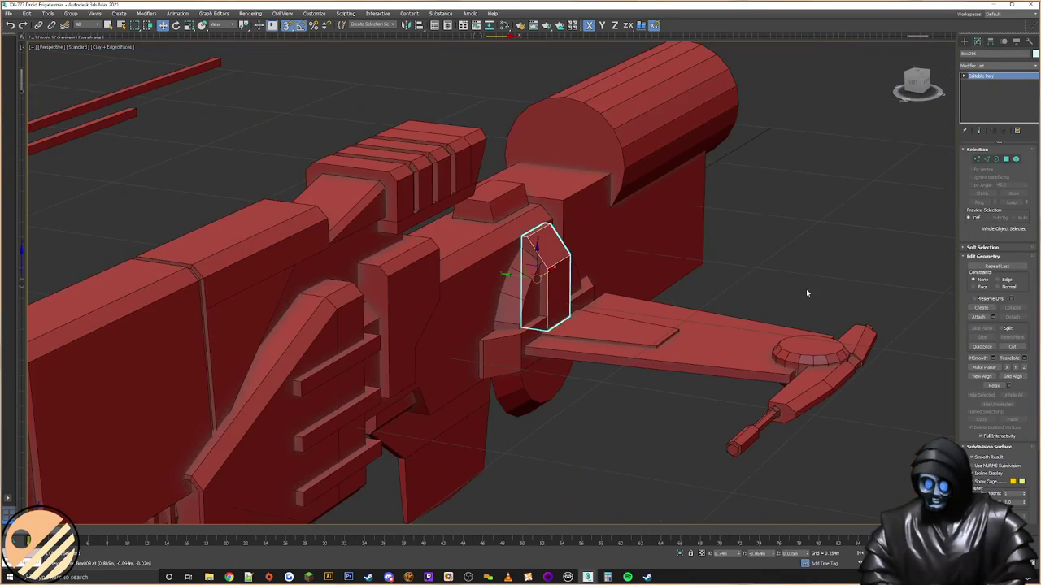
{"action": "left_click", "coordinate": [806, 291]}
{"action": "middle_click_drag", "start_coordinate": [712, 297], "coordinate": [723, 322], "text": "alt"}
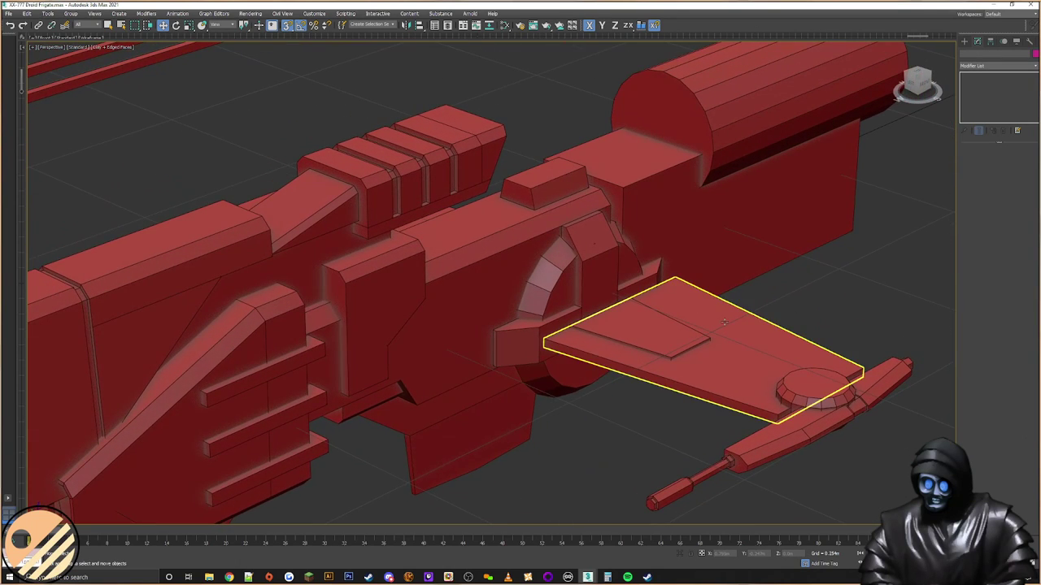
Step: Copy the large rear hull box in the XY plane to the wing root beside the upright block
{"action": "scroll", "coordinate": [724, 325], "scroll_direction": "down", "scroll_amount": 3}
{"action": "left_click", "coordinate": [679, 171]}
{"action": "scroll", "coordinate": [679, 172], "scroll_direction": "up", "scroll_amount": 4}
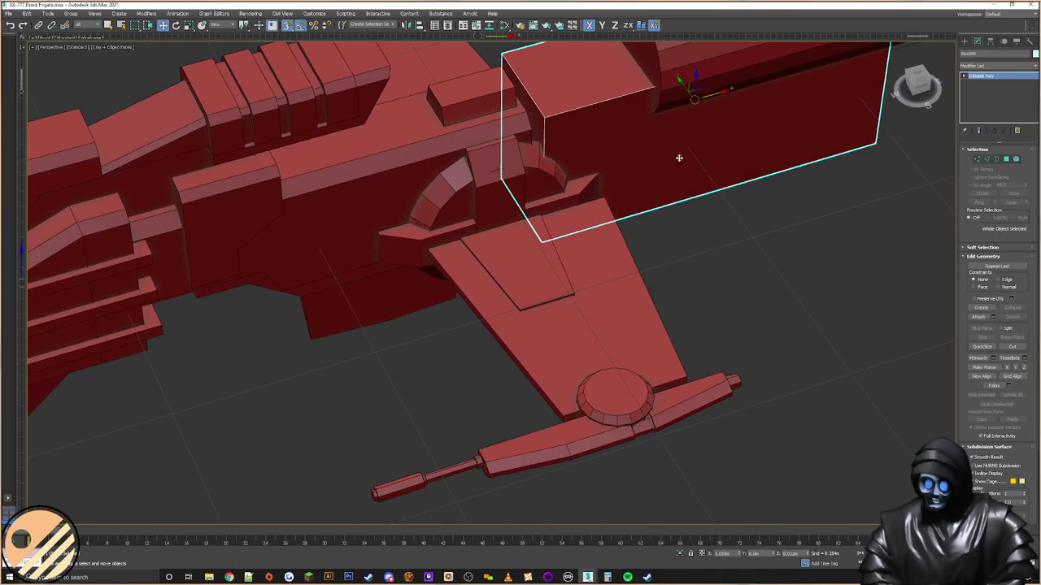
{"action": "mouse_move", "coordinate": [691, 91]}
{"action": "left_mouse_down"}
{"action": "mouse_move", "coordinate": [550, 233]}
{"action": "mouse_move", "coordinate": [532, 272]}
{"action": "left_mouse_up"}
{"action": "left_click", "coordinate": [526, 320]}
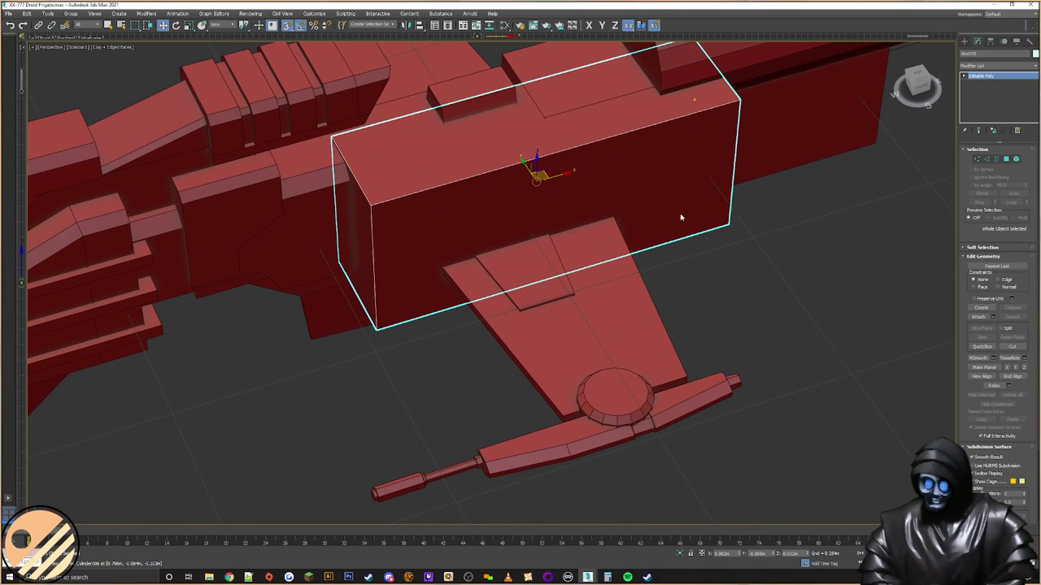
Step: Shorten the copied box by moving the vertices of its ends along X until it is a narrow block at the mount
{"action": "left_click", "coordinate": [976, 160]}
{"action": "middle_click_drag", "start_coordinate": [794, 200], "coordinate": [683, 258]}
{"action": "scroll", "coordinate": [701, 126], "scroll_direction": "down", "scroll_amount": 3}
{"action": "key", "text": "s"}
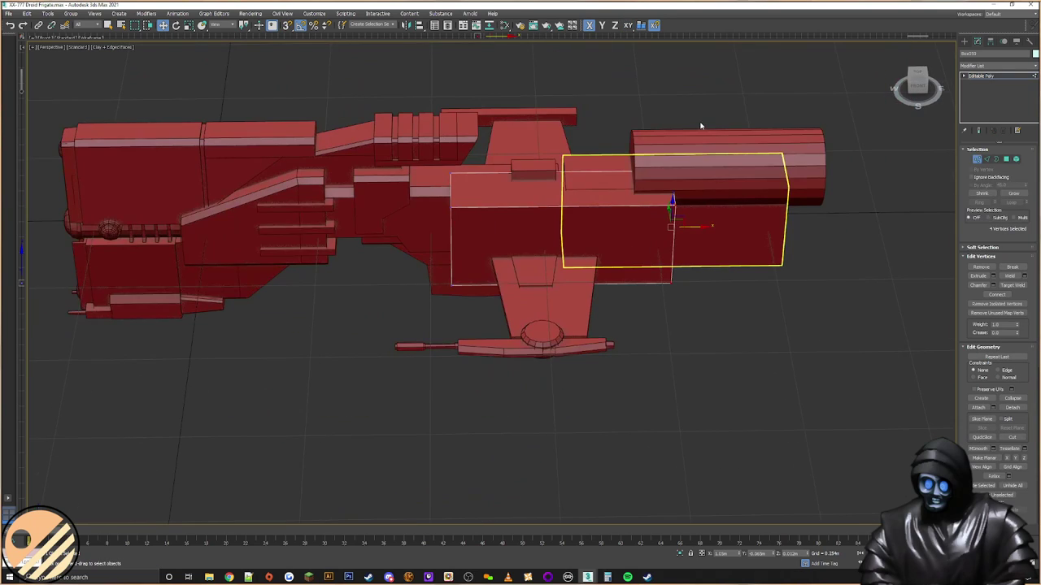
{"action": "mouse_move", "coordinate": [697, 226]}
{"action": "left_mouse_down"}
{"action": "mouse_move", "coordinate": [477, 229]}
{"action": "mouse_move", "coordinate": [529, 235]}
{"action": "left_mouse_up"}
{"action": "middle_click_drag", "start_coordinate": [529, 235], "coordinate": [574, 183], "text": "alt"}
{"action": "left_click_drag", "start_coordinate": [443, 210], "coordinate": [442, 211]}
{"action": "middle_click_drag", "start_coordinate": [445, 213], "coordinate": [544, 200], "text": "alt"}
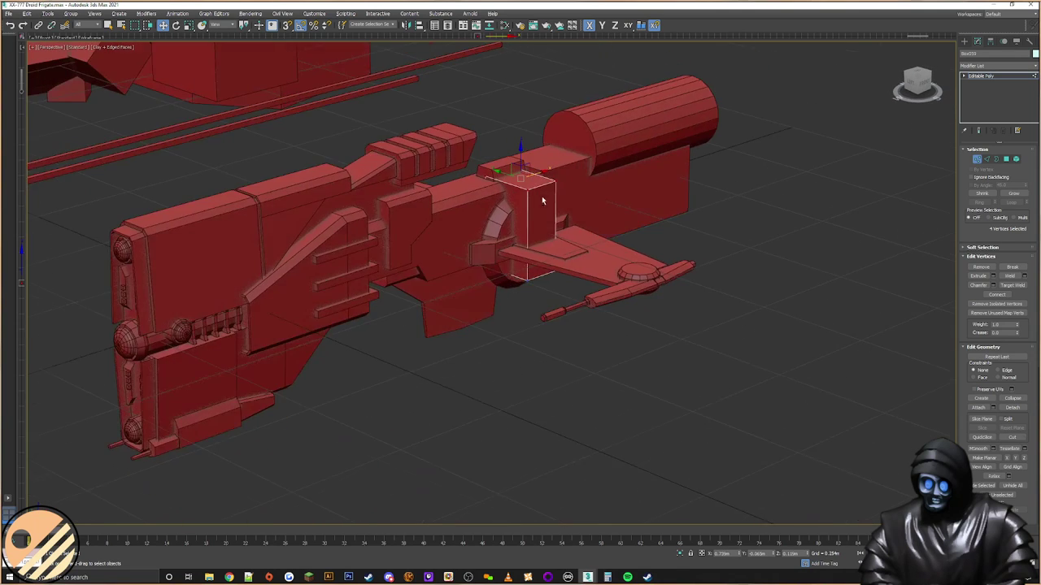
Step: Reduce the narrow block's height by moving its vertices along Z so it rests on the wing's raised plate
{"action": "scroll", "coordinate": [545, 201], "scroll_direction": "up", "scroll_amount": 5}
{"action": "left_click_drag", "start_coordinate": [496, 133], "coordinate": [517, 206]}
{"action": "left_click_drag", "start_coordinate": [669, 303], "coordinate": [336, 449]}
{"action": "left_click_drag", "start_coordinate": [495, 332], "coordinate": [599, 336]}
{"action": "key", "text": "s"}
{"action": "mouse_move", "coordinate": [571, 303]}
{"action": "middle_mouse_down", "text": "alt"}
{"action": "mouse_move", "coordinate": [534, 293]}
{"action": "mouse_move", "coordinate": [569, 323]}
{"action": "mouse_move", "coordinate": [564, 356]}
{"action": "mouse_move", "coordinate": [567, 298]}
{"action": "middle_mouse_up", "text": "alt"}
{"action": "scroll", "coordinate": [534, 294], "scroll_direction": "up", "scroll_amount": 4}
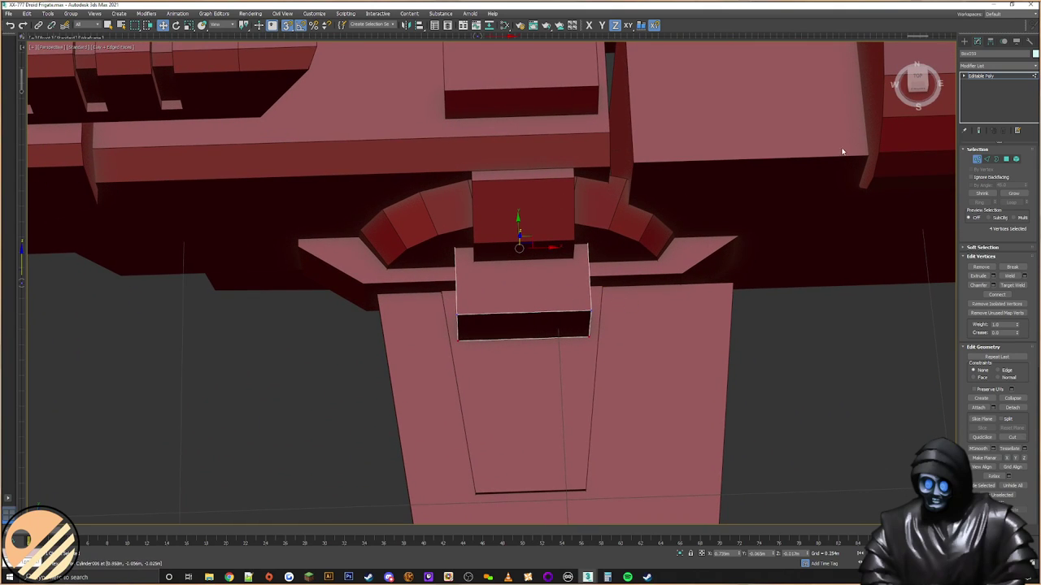
{"action": "left_click", "coordinate": [965, 42]}
{"action": "middle_click_drag", "start_coordinate": [580, 291], "coordinate": [622, 296], "text": "alt"}
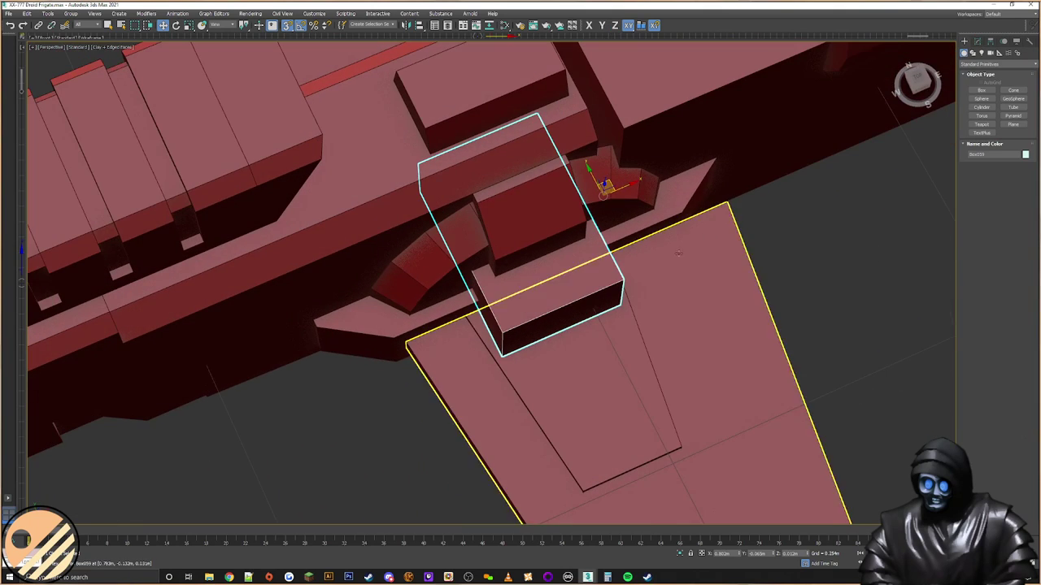
Step: Move the block's hull-side vertices along Y to the face of the upright block
{"action": "left_click", "coordinate": [979, 42]}
{"action": "left_click", "coordinate": [976, 158]}
{"action": "left_click_drag", "start_coordinate": [566, 74], "coordinate": [317, 216]}
{"action": "left_click_drag", "start_coordinate": [264, 279], "coordinate": [263, 279]}
{"action": "left_click_drag", "start_coordinate": [471, 135], "coordinate": [497, 260]}
Step: Scale all of the small block's vertices along X to make it narrower than the upright block
{"action": "middle_click_drag", "start_coordinate": [597, 290], "coordinate": [680, 220], "text": "alt"}
{"action": "left_click_drag", "start_coordinate": [680, 220], "coordinate": [418, 403]}
{"action": "key", "text": "s"}
{"action": "right_click", "coordinate": [546, 309]}
{"action": "left_click", "coordinate": [577, 330]}
{"action": "left_click_drag", "start_coordinate": [573, 297], "coordinate": [548, 296]}
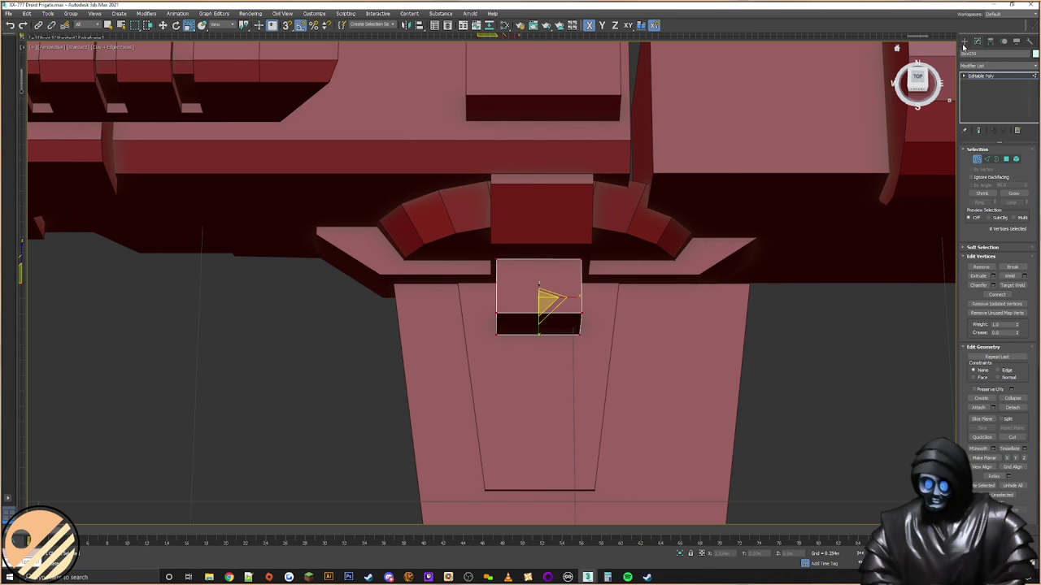
Step: Align the small block to the upright block by centers on X position and center its pivot to the object
{"action": "left_click", "coordinate": [964, 42]}
{"action": "left_click", "coordinate": [419, 27]}
{"action": "left_click", "coordinate": [578, 214]}
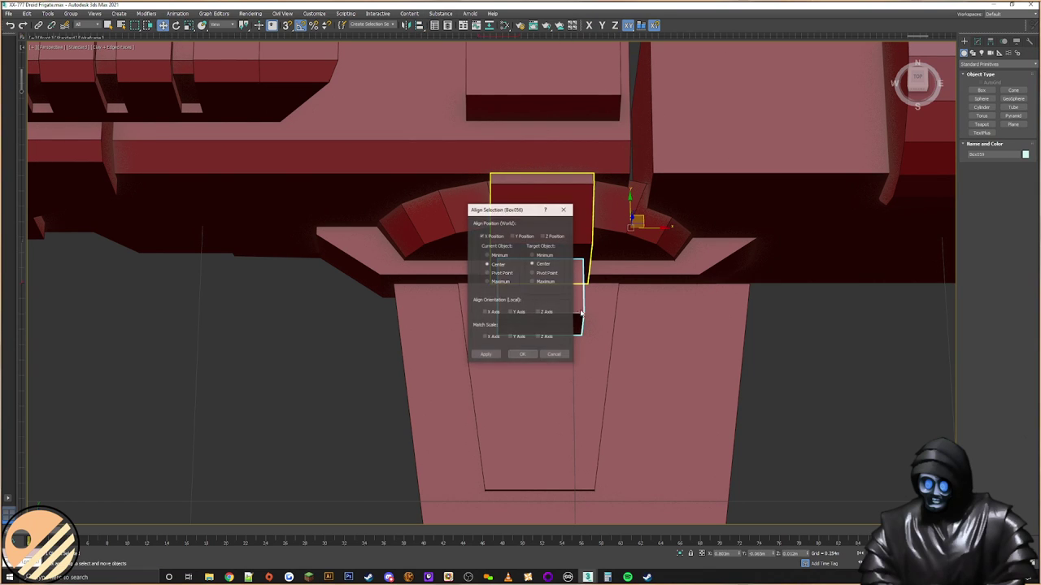
{"action": "left_click", "coordinate": [522, 354]}
{"action": "left_click", "coordinate": [990, 41]}
{"action": "left_click", "coordinate": [997, 97]}
{"action": "left_click", "coordinate": [998, 139]}
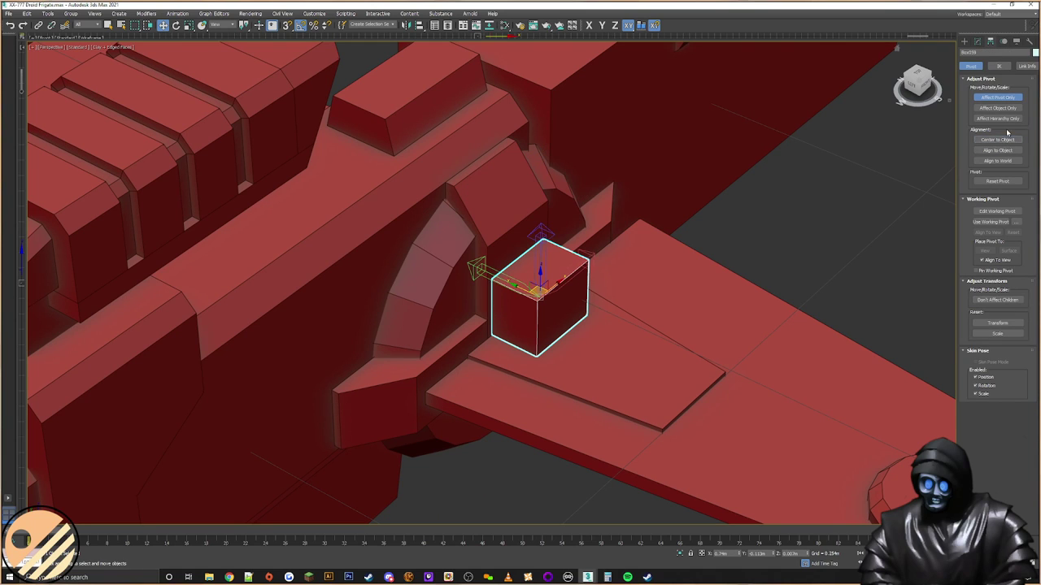
{"action": "left_click", "coordinate": [977, 41]}
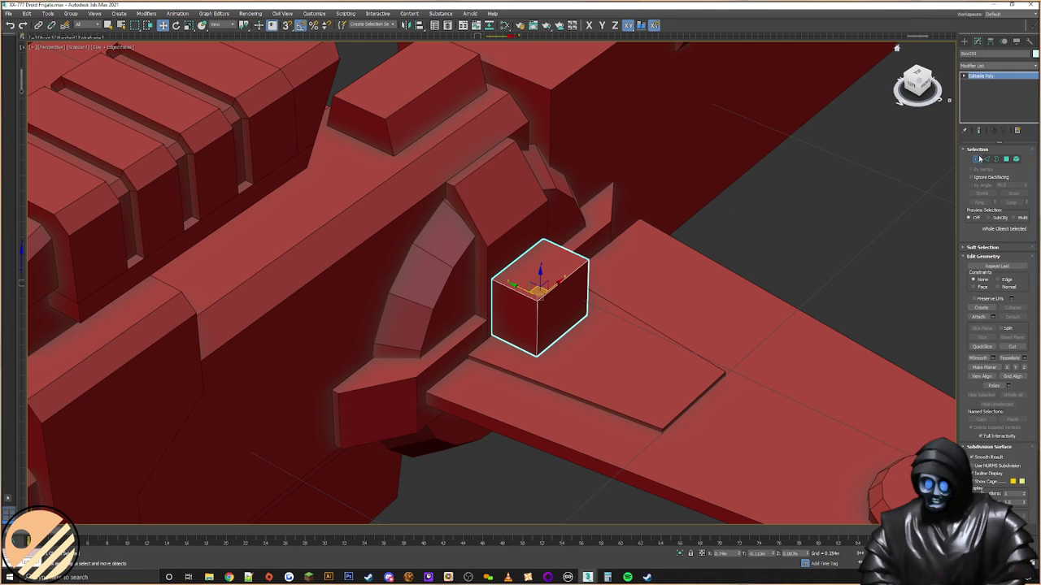
Step: Lower the small block's four top vertices along Z
{"action": "left_click", "coordinate": [978, 160]}
{"action": "middle_click_drag", "start_coordinate": [561, 318], "coordinate": [578, 269], "text": "alt"}
{"action": "middle_click_drag", "start_coordinate": [453, 291], "coordinate": [541, 237], "text": "alt"}
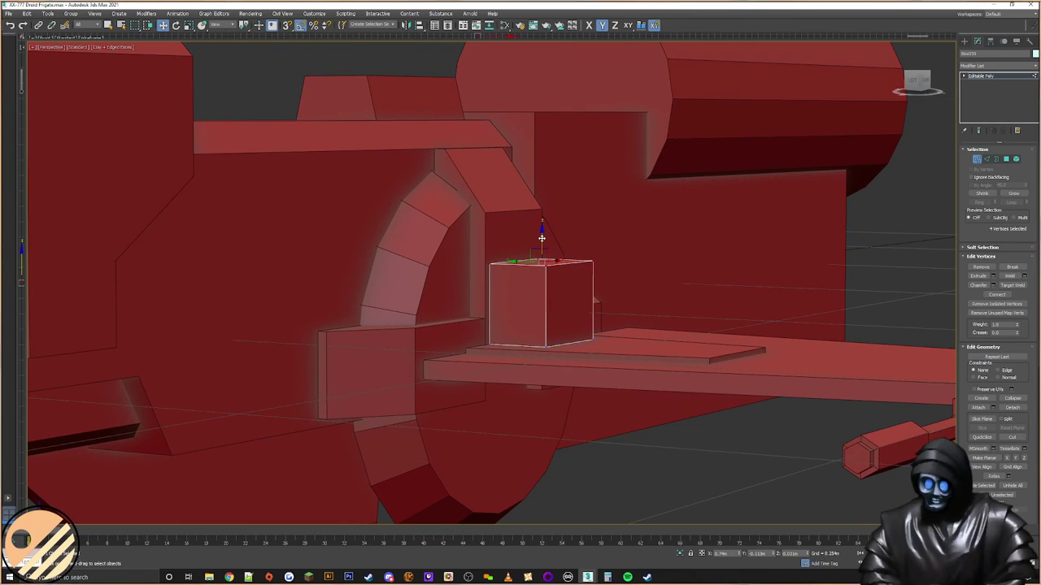
{"action": "left_click_drag", "start_coordinate": [542, 237], "coordinate": [551, 270]}
{"action": "middle_click_drag", "start_coordinate": [589, 272], "coordinate": [642, 282], "text": "alt"}
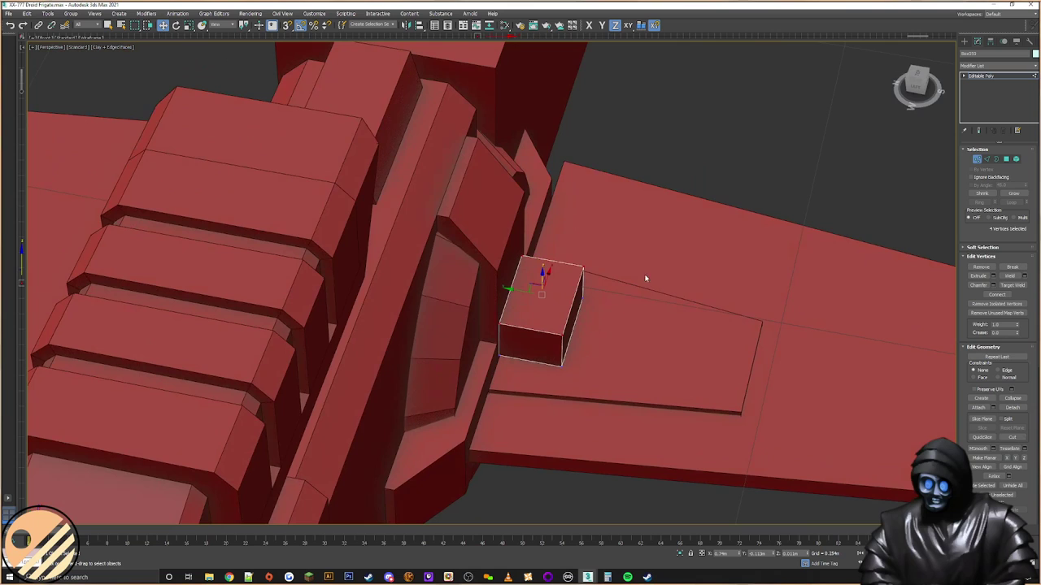
Step: Extend the block's outer vertices along the wing and lower its upper outer vertices along Z to form a sloped wedge
{"action": "left_click_drag", "start_coordinate": [551, 398], "coordinate": [552, 396]}
{"action": "left_click_drag", "start_coordinate": [558, 311], "coordinate": [622, 332]}
{"action": "middle_click_drag", "start_coordinate": [706, 356], "coordinate": [703, 287], "text": "alt"}
{"action": "left_click_drag", "start_coordinate": [703, 287], "coordinate": [616, 320]}
{"action": "scroll", "coordinate": [620, 316], "scroll_direction": "up", "scroll_amount": 3}
{"action": "left_click_drag", "start_coordinate": [644, 280], "coordinate": [641, 342]}
{"action": "middle_click_drag", "start_coordinate": [642, 342], "coordinate": [661, 291], "text": "alt"}
Step: Scale the wedge's four outer-end vertices inward along X to taper it
{"action": "right_click", "coordinate": [645, 352]}
{"action": "left_click", "coordinate": [653, 365]}
{"action": "mouse_move", "coordinate": [680, 364]}
{"action": "left_mouse_down"}
{"action": "mouse_move", "coordinate": [662, 365]}
{"action": "mouse_move", "coordinate": [672, 365]}
{"action": "left_mouse_up"}
{"action": "middle_click_drag", "start_coordinate": [672, 365], "coordinate": [681, 314], "text": "alt"}
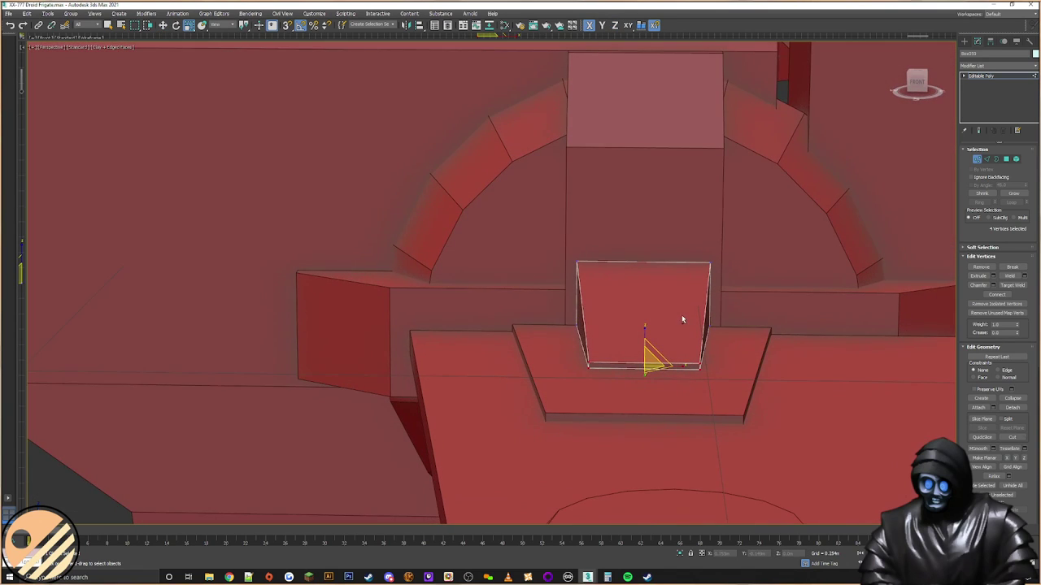
Step: Scale the wedge's upper outer vertex pair and its upper hull-side pair slightly inward along X
{"action": "left_click", "coordinate": [701, 364], "text": "ctrl"}
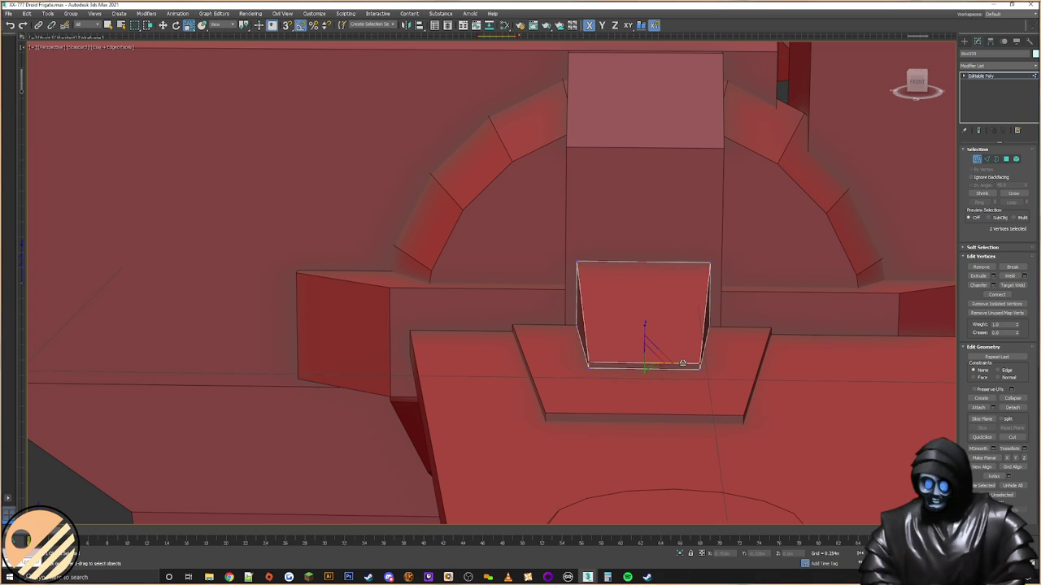
{"action": "left_click_drag", "start_coordinate": [682, 362], "coordinate": [682, 363]}
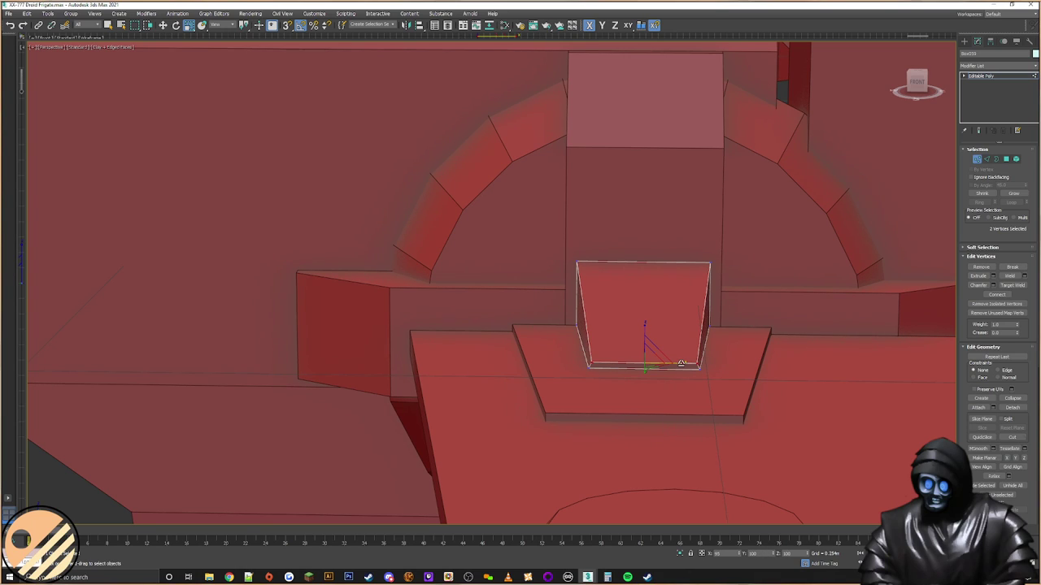
{"action": "middle_click_drag", "start_coordinate": [674, 342], "coordinate": [675, 338], "text": "alt"}
{"action": "left_click_drag", "start_coordinate": [737, 253], "coordinate": [568, 300]}
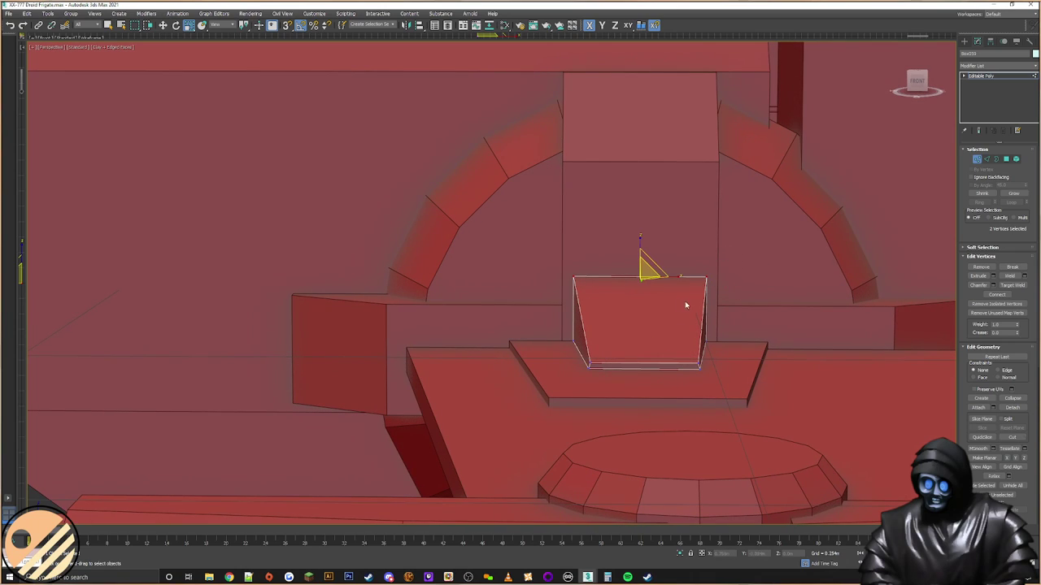
{"action": "left_click_drag", "start_coordinate": [677, 275], "coordinate": [674, 276]}
{"action": "middle_click_drag", "start_coordinate": [674, 276], "coordinate": [566, 293], "text": "alt"}
Step: Connect the wedge's two sloping side edges with one edge across the sloped face
{"action": "left_click", "coordinate": [986, 160]}
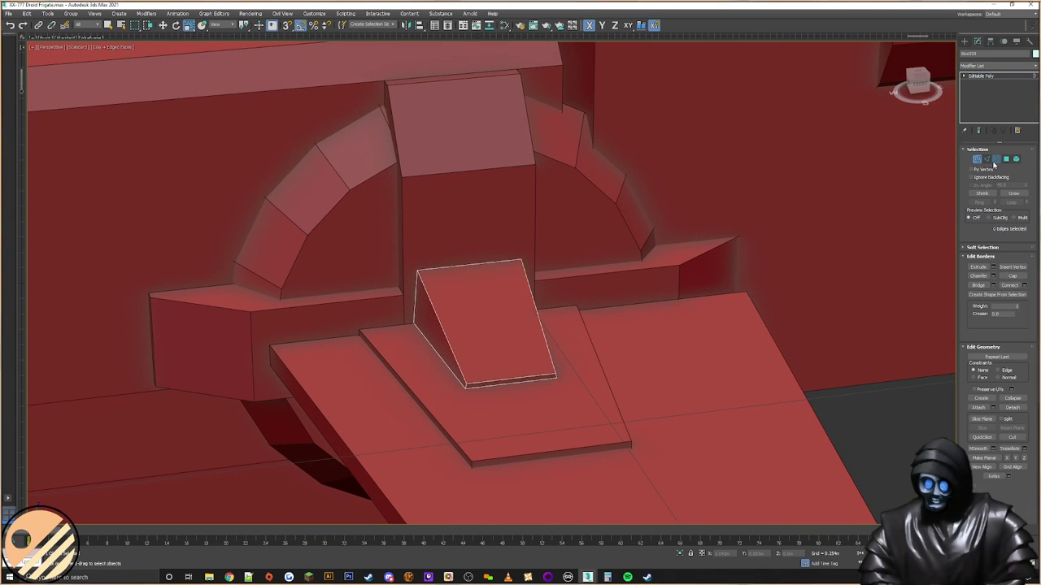
{"action": "left_click", "coordinate": [537, 303]}
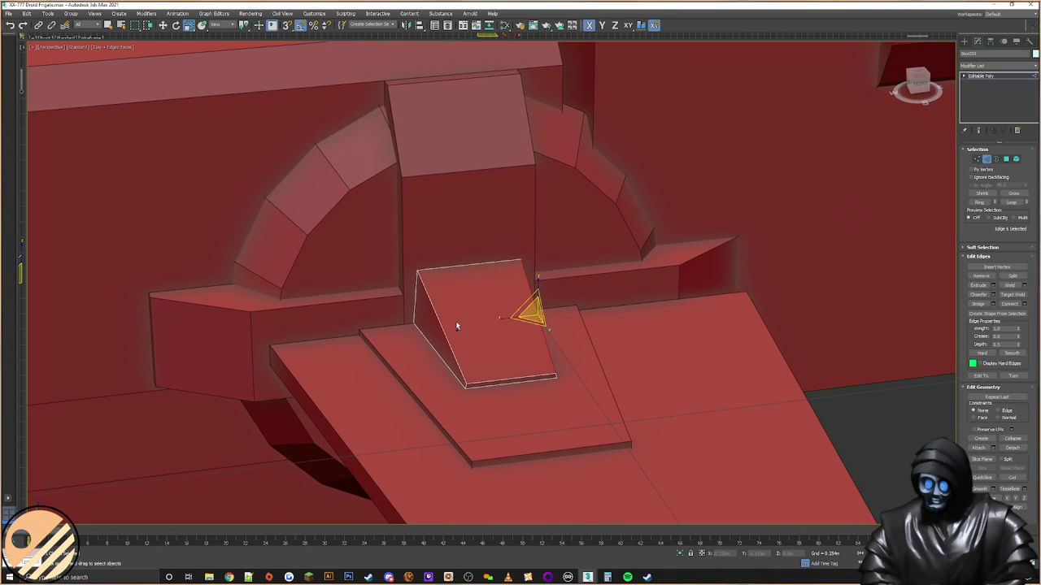
{"action": "left_click", "coordinate": [440, 319], "text": "ctrl"}
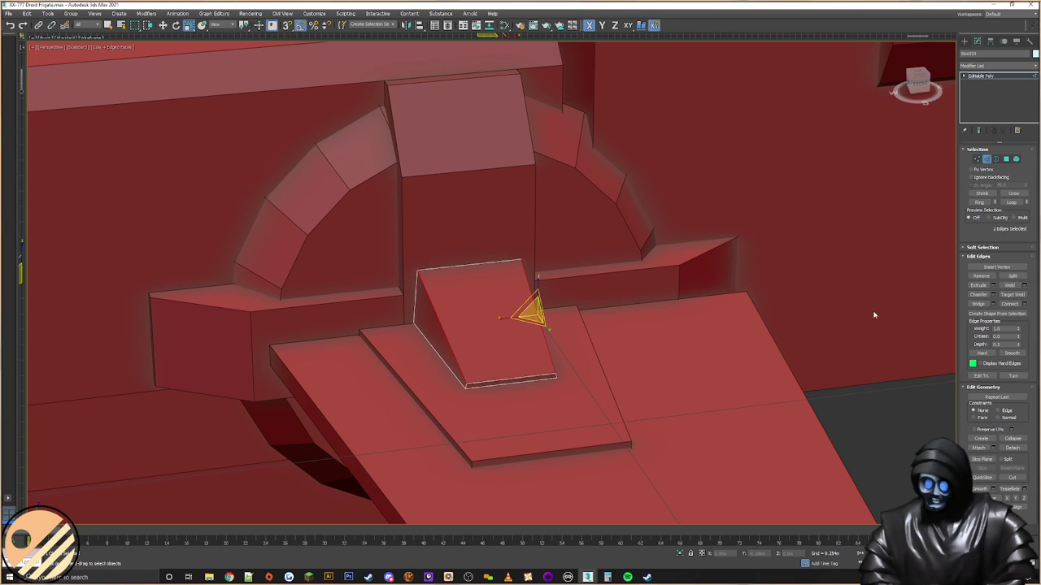
{"action": "left_click", "coordinate": [1023, 304]}
{"action": "left_click", "coordinate": [496, 323]}
{"action": "middle_click_drag", "start_coordinate": [512, 323], "coordinate": [597, 345], "text": "alt"}
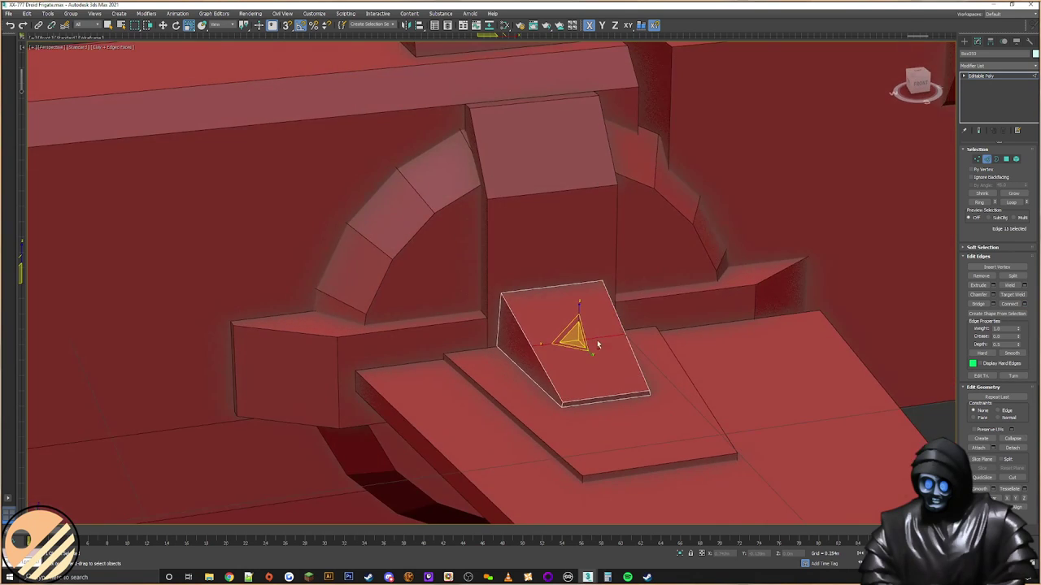
Step: Connect the wedge's two vertical hull-side edges with one edge across the back face
{"action": "left_click", "coordinate": [552, 287], "text": "ctrl"}
{"action": "mouse_move", "coordinate": [552, 286]}
{"action": "middle_mouse_down", "text": "alt"}
{"action": "mouse_move", "coordinate": [581, 282]}
{"action": "mouse_move", "coordinate": [543, 285]}
{"action": "middle_mouse_up", "text": "alt"}
{"action": "left_click", "coordinate": [498, 321]}
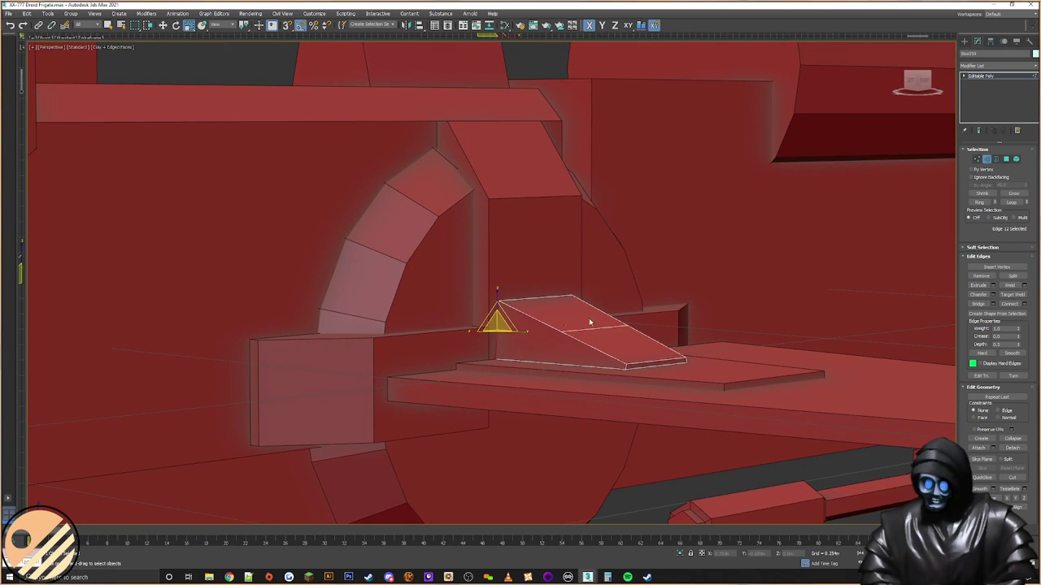
{"action": "middle_click_drag", "start_coordinate": [609, 320], "coordinate": [570, 325], "text": "alt"}
{"action": "left_click", "coordinate": [589, 335], "text": "ctrl"}
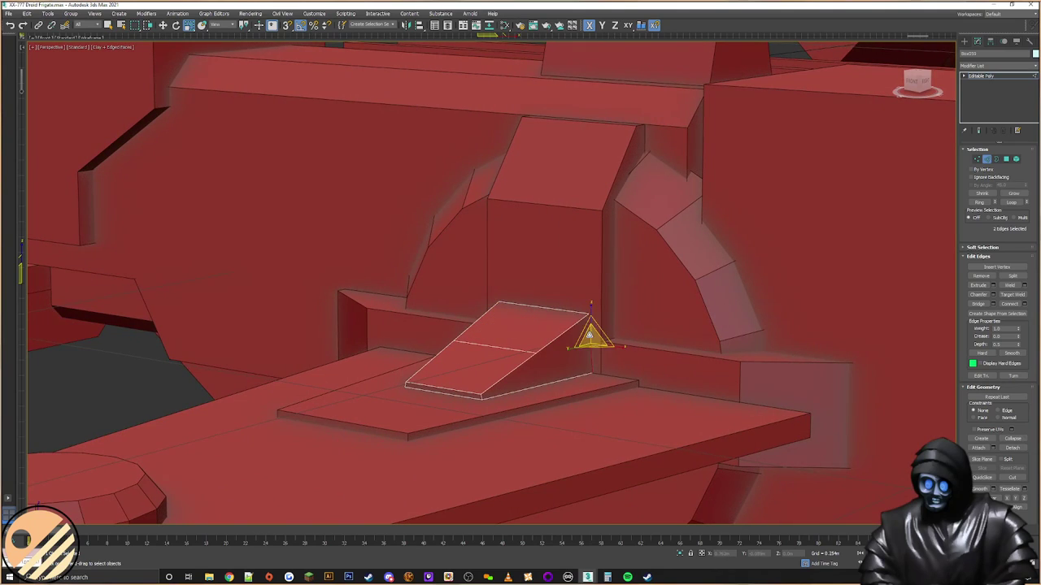
{"action": "left_click", "coordinate": [1026, 304]}
{"action": "left_click", "coordinate": [496, 323]}
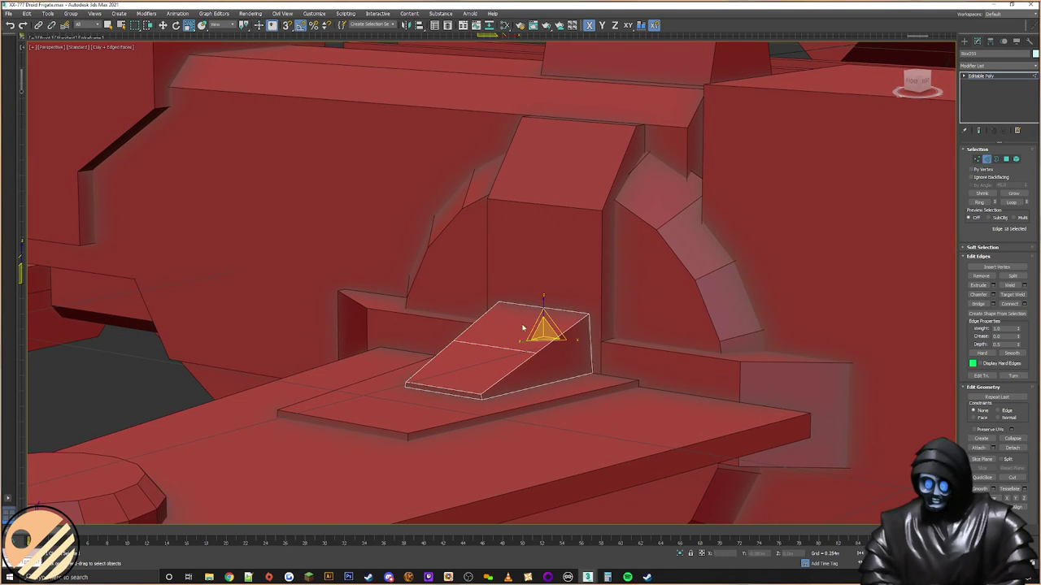
Step: Connect the back-edge vertices to the mid-slope vertices on both side faces of the wedge
{"action": "left_click", "coordinate": [978, 159]}
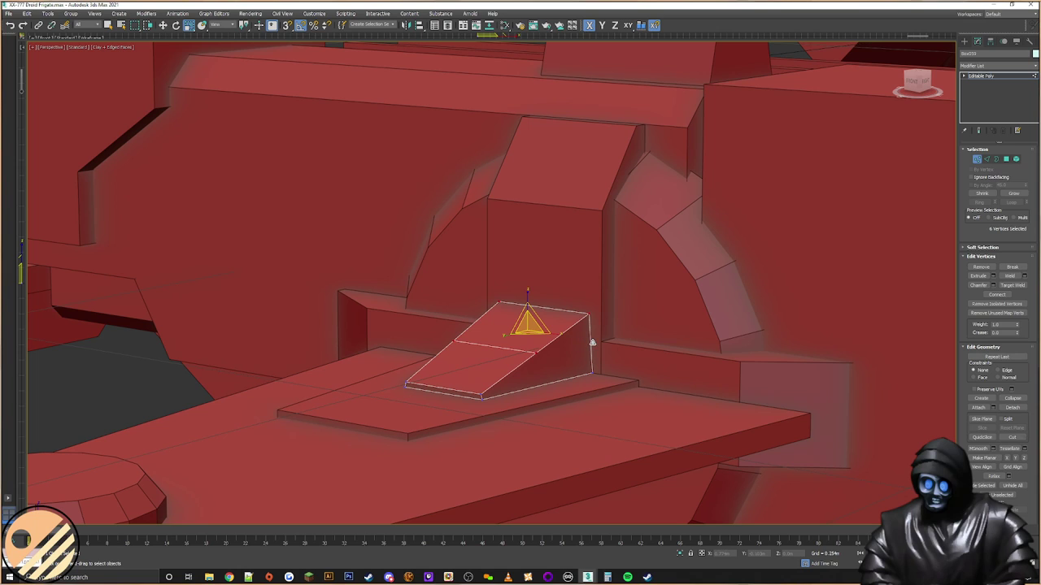
{"action": "left_click", "coordinate": [592, 344]}
{"action": "left_click", "coordinate": [537, 352], "text": "ctrl"}
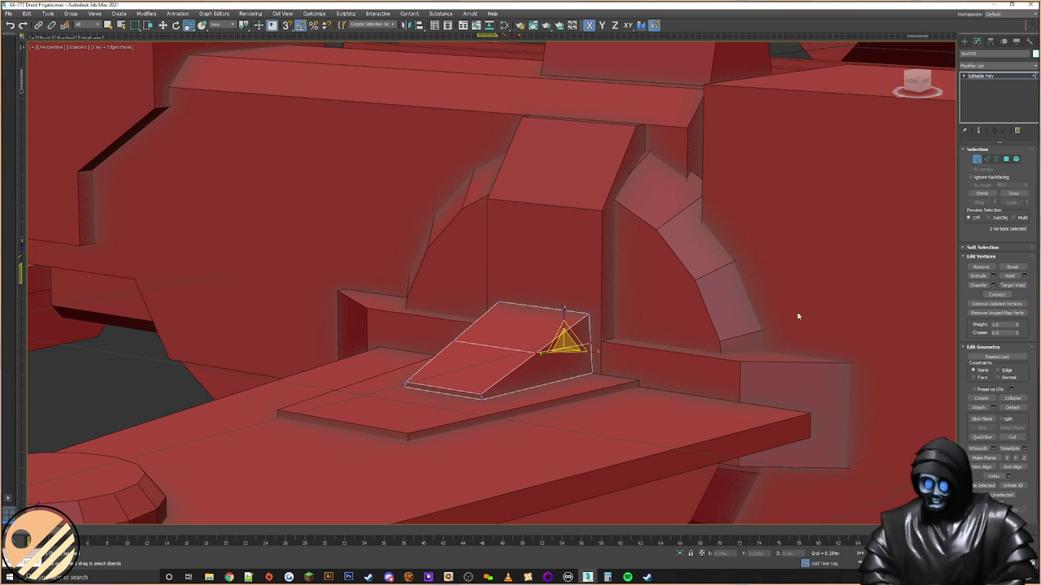
{"action": "middle_click_drag", "start_coordinate": [856, 311], "coordinate": [616, 329], "text": "alt"}
{"action": "left_click", "coordinate": [444, 352]}
{"action": "left_click", "coordinate": [469, 358], "text": "ctrl"}
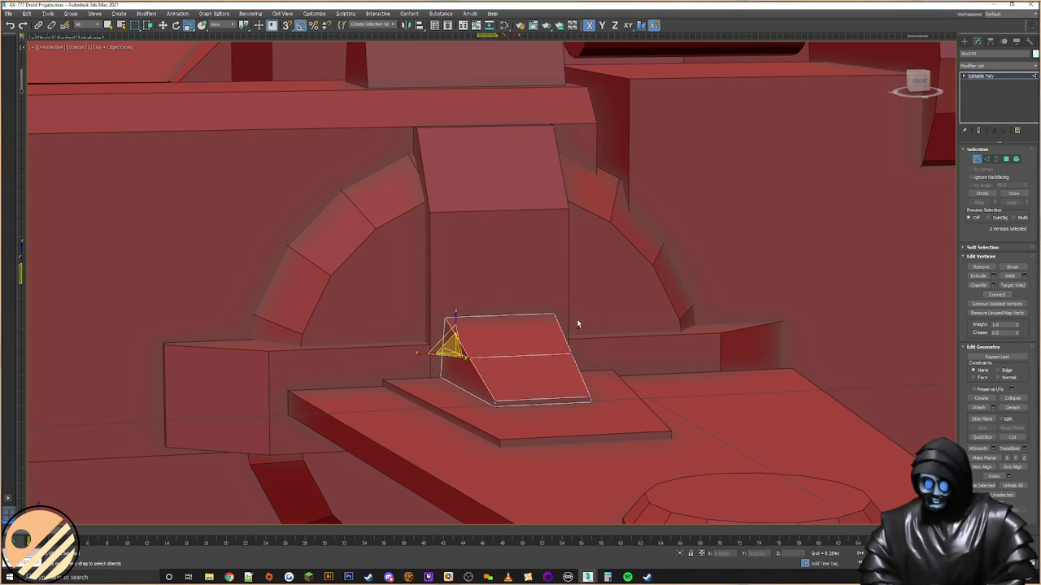
Step: Move the two middle back vertices along Z with the Edge constraint to level them with the mid-slope edge
{"action": "middle_click_drag", "start_coordinate": [583, 318], "coordinate": [609, 348], "text": "alt"}
{"action": "left_click_drag", "start_coordinate": [564, 365], "coordinate": [563, 365]}
{"action": "middle_click_drag", "start_coordinate": [563, 365], "coordinate": [634, 353], "text": "alt"}
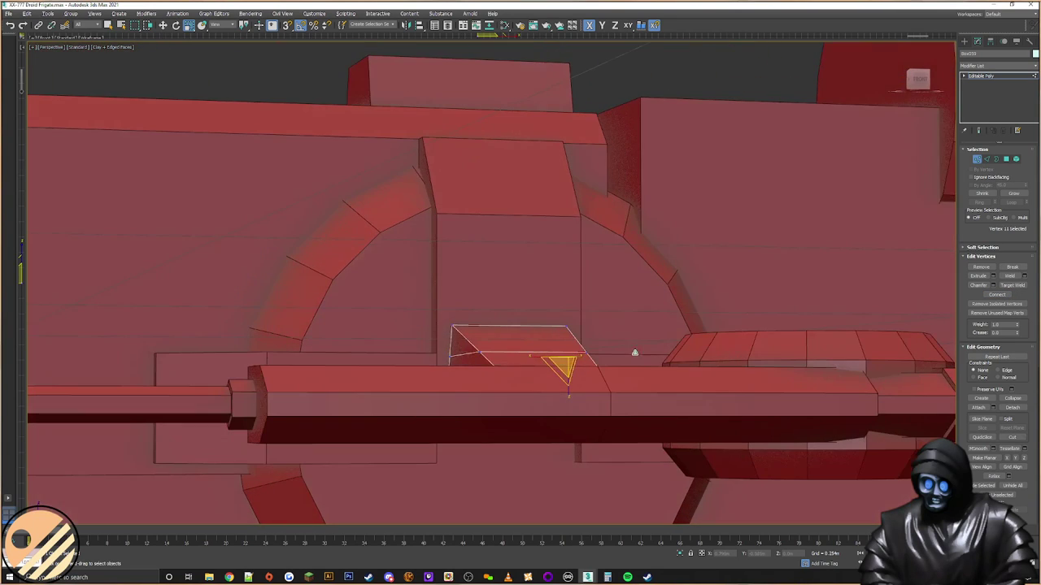
{"action": "left_click", "coordinate": [450, 356], "text": "ctrl"}
{"action": "middle_click_drag", "start_coordinate": [451, 356], "coordinate": [467, 365], "text": "alt"}
{"action": "right_click", "coordinate": [529, 350]}
{"action": "left_click", "coordinate": [540, 360]}
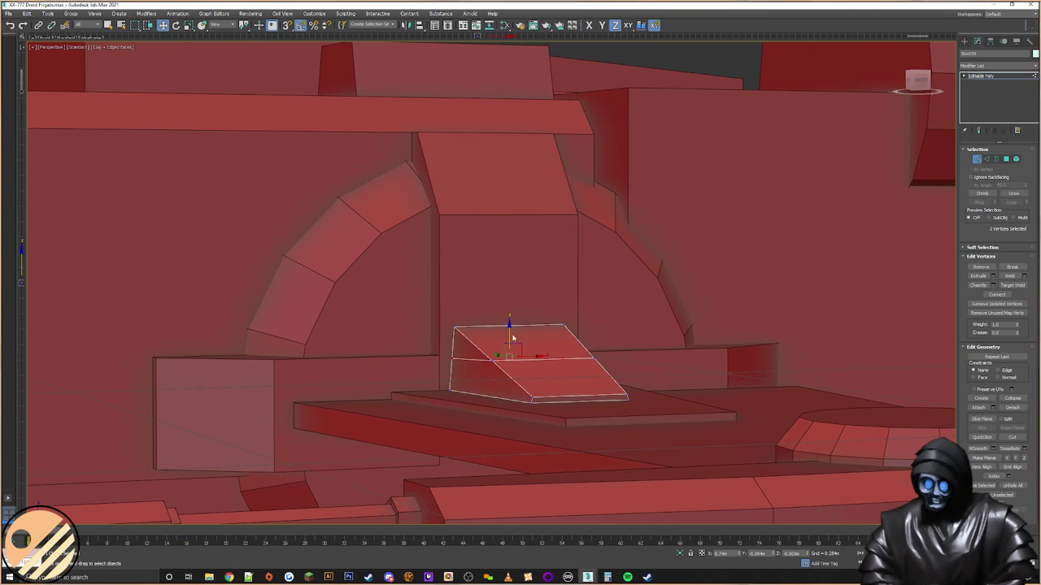
{"action": "key", "text": "s"}
{"action": "middle_click_drag", "start_coordinate": [576, 356], "coordinate": [935, 398], "text": "alt"}
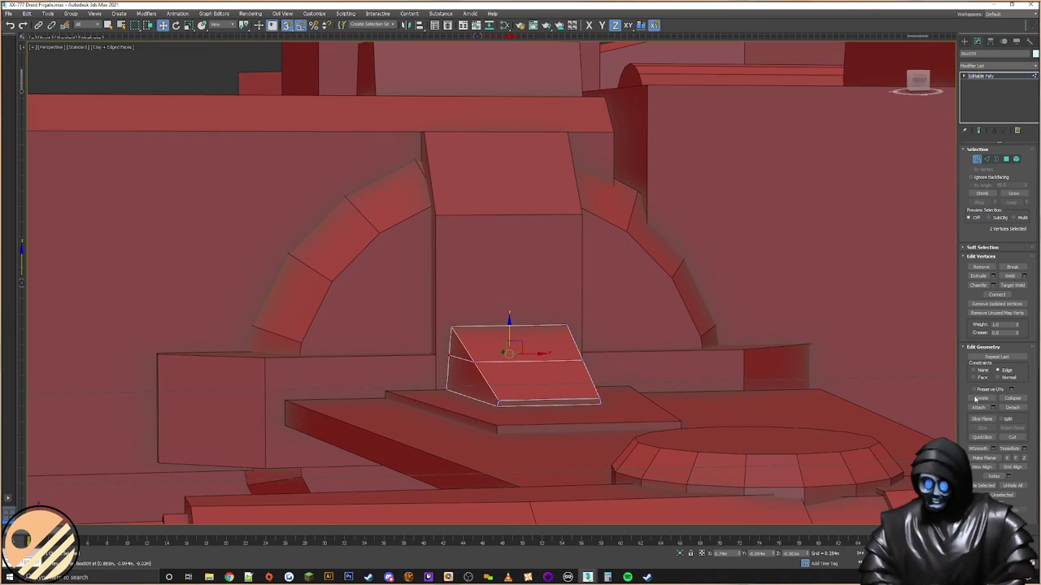
Step: Connect the wedge's upper crosswise edges with 2 segments pinched outward toward its sides
{"action": "left_click", "coordinate": [988, 161]}
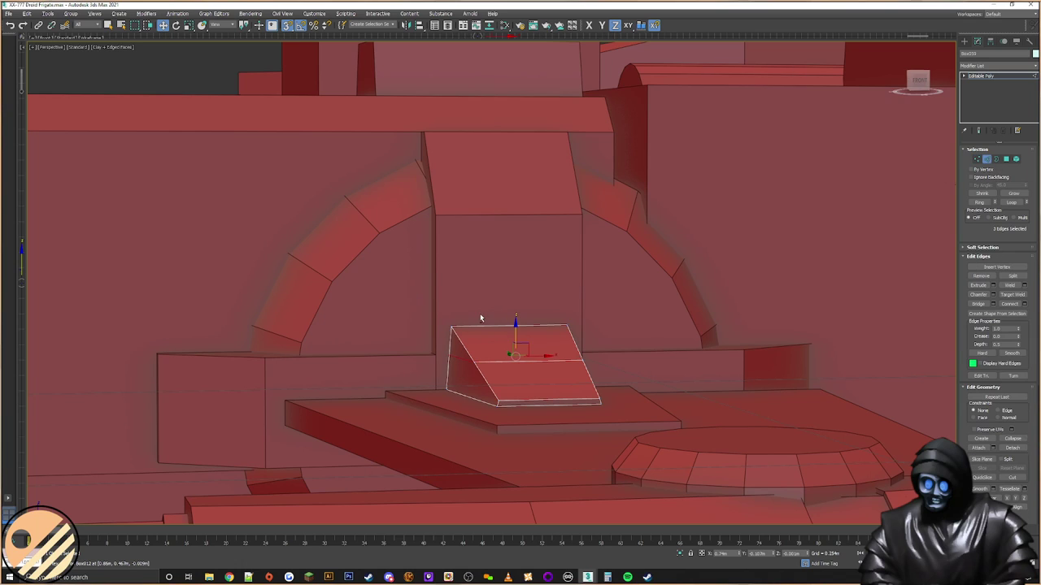
{"action": "middle_click_drag", "start_coordinate": [481, 317], "coordinate": [479, 324], "text": "alt"}
{"action": "key", "text": "F3"}
{"action": "left_click_drag", "start_coordinate": [528, 313], "coordinate": [528, 373]}
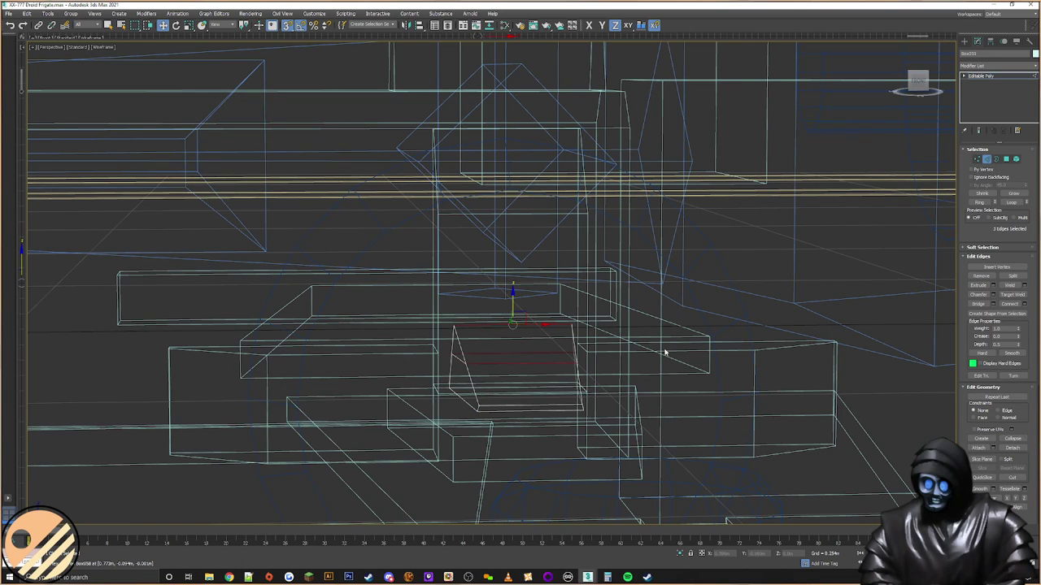
{"action": "key", "text": "F3"}
{"action": "left_click", "coordinate": [1024, 304]}
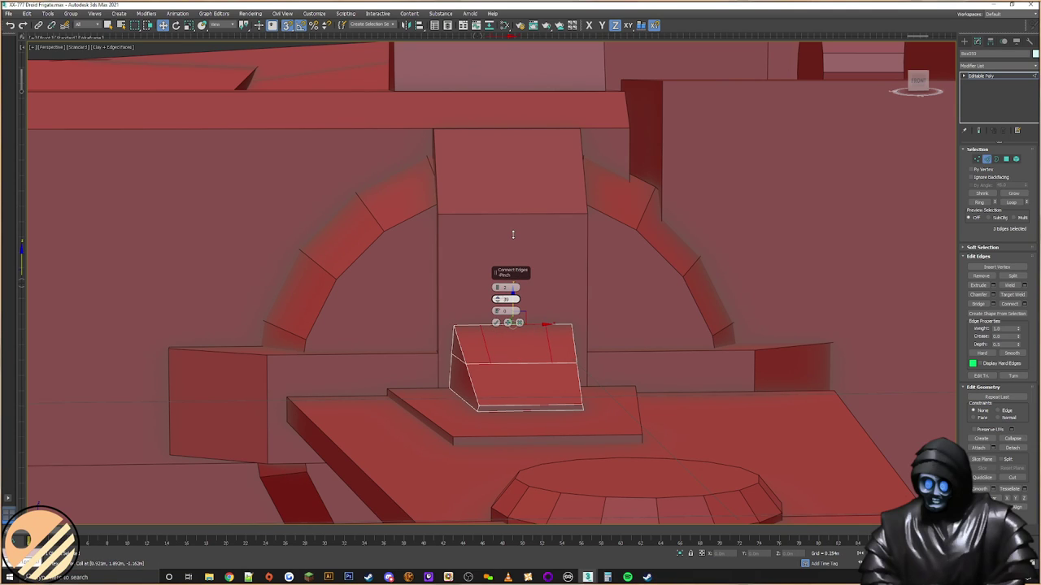
{"action": "left_click", "coordinate": [495, 323]}
Step: Delete the middle polygons of the wedge's upper part to open a notch between two side prongs
{"action": "middle_click_drag", "start_coordinate": [496, 325], "coordinate": [527, 322], "text": "alt"}
{"action": "left_click", "coordinate": [1006, 159]}
{"action": "left_click", "coordinate": [521, 340]}
{"action": "key", "text": "Delete"}
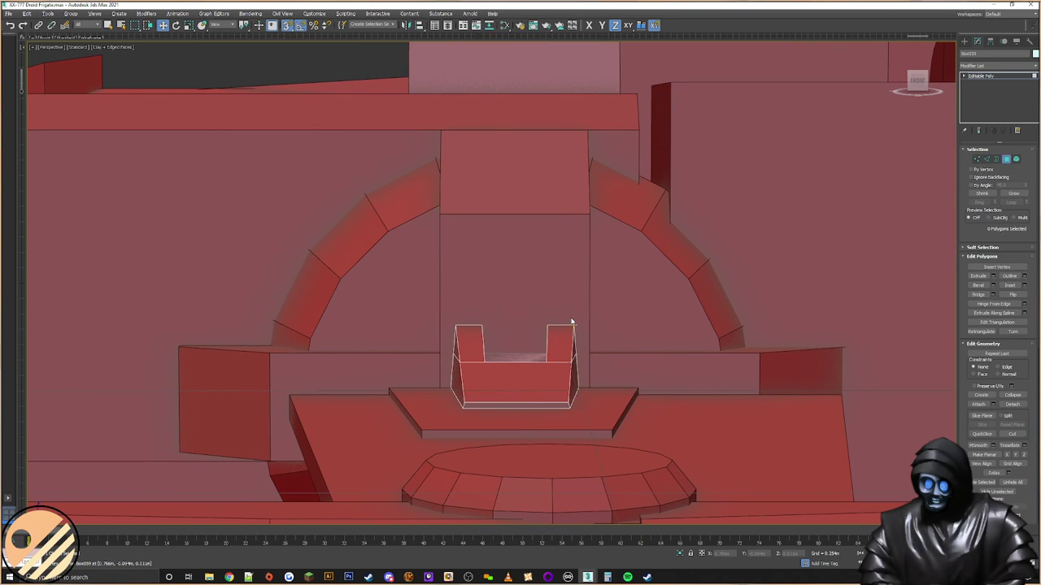
Step: Create polygons across the wedge's notch floor and the inner walls of both prongs to close its open sides
{"action": "scroll", "coordinate": [516, 319], "scroll_direction": "up", "scroll_amount": 2}
{"action": "middle_click_drag", "start_coordinate": [757, 278], "coordinate": [958, 286], "text": "alt"}
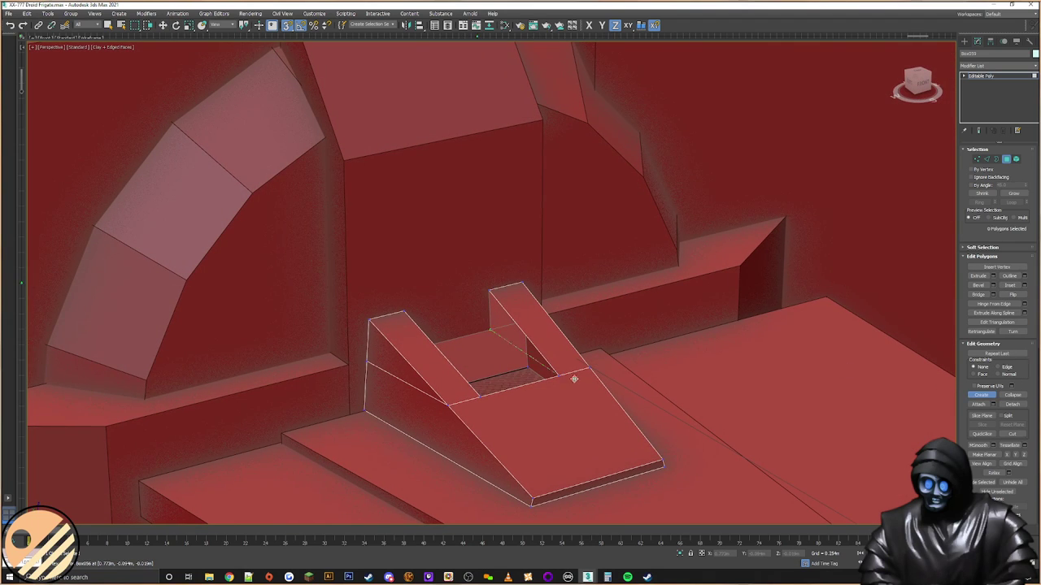
{"action": "middle_click_drag", "start_coordinate": [559, 376], "coordinate": [475, 372], "text": "alt"}
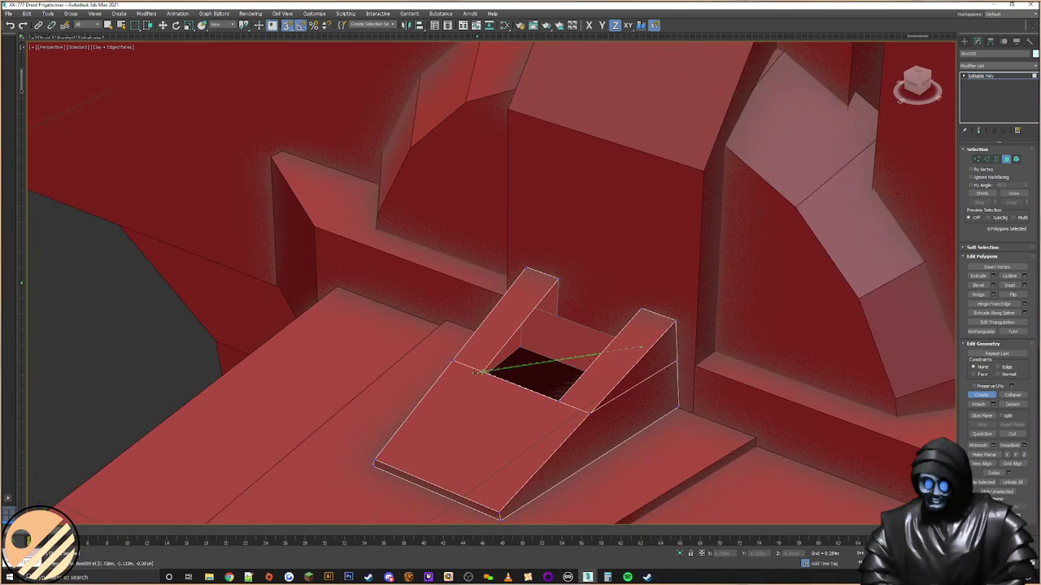
{"action": "left_click", "coordinate": [557, 315]}
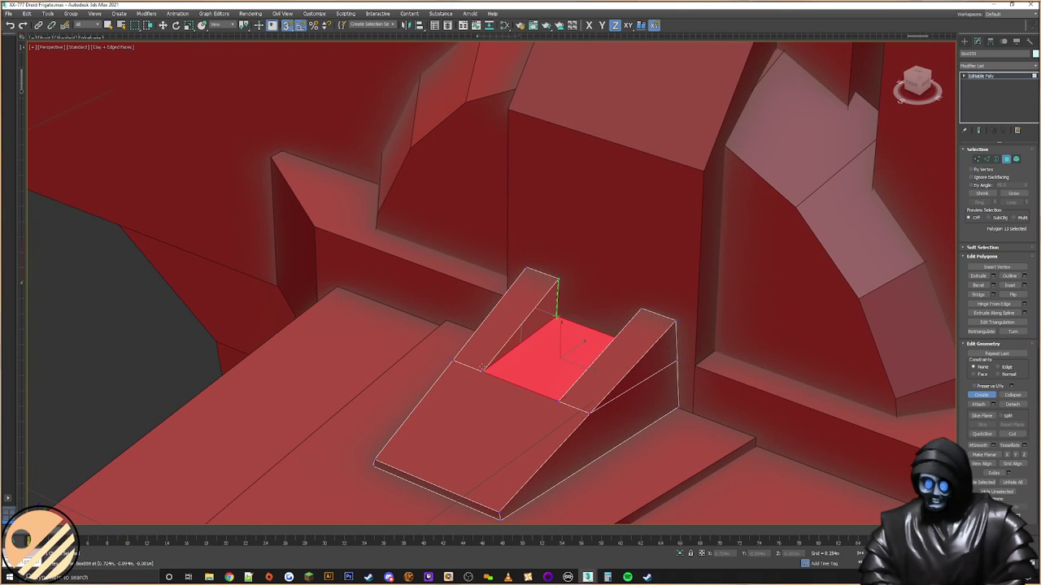
{"action": "left_click", "coordinate": [483, 373]}
{"action": "middle_click_drag", "start_coordinate": [553, 355], "coordinate": [586, 321], "text": "alt"}
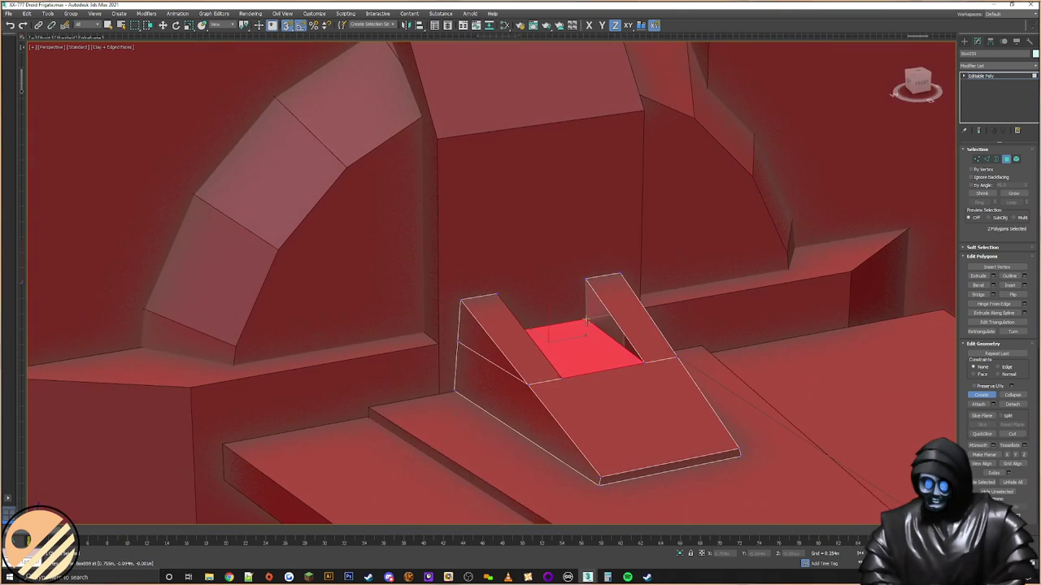
{"action": "double_click", "coordinate": [648, 366]}
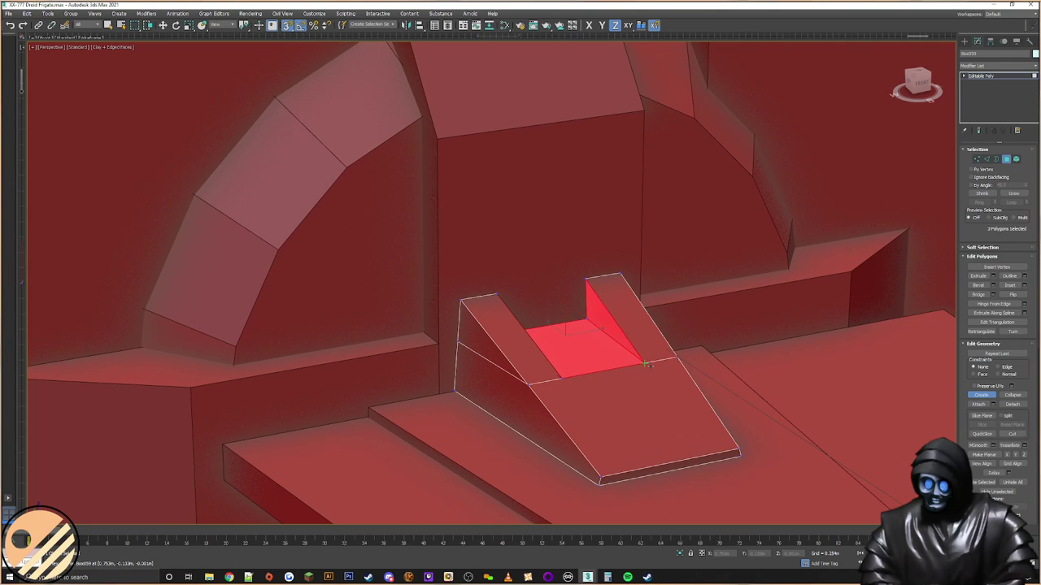
{"action": "scroll", "coordinate": [701, 316], "scroll_direction": "down", "scroll_amount": 6}
{"action": "left_click", "coordinate": [964, 41]}
{"action": "key", "text": "ctrl+d"}
Step: Examine the wing, mount and notched wedge on the frigate from several angles
{"action": "scroll", "coordinate": [792, 286], "scroll_direction": "down", "scroll_amount": 4}
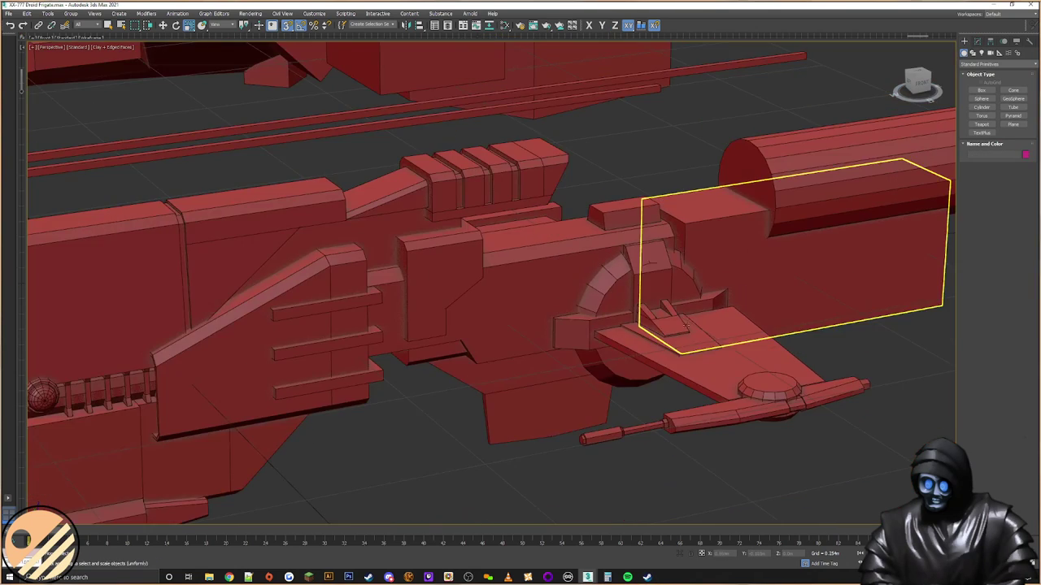
{"action": "middle_click_drag", "start_coordinate": [791, 286], "coordinate": [677, 313], "text": "alt"}
{"action": "middle_click_drag", "start_coordinate": [680, 369], "coordinate": [631, 335]}
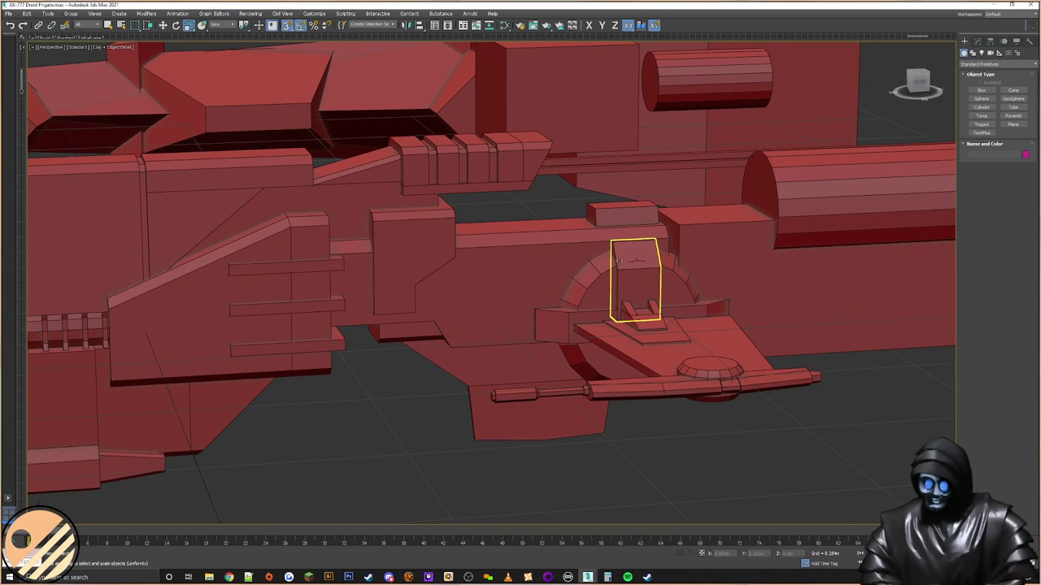
{"action": "middle_click_drag", "start_coordinate": [733, 358], "coordinate": [683, 383]}
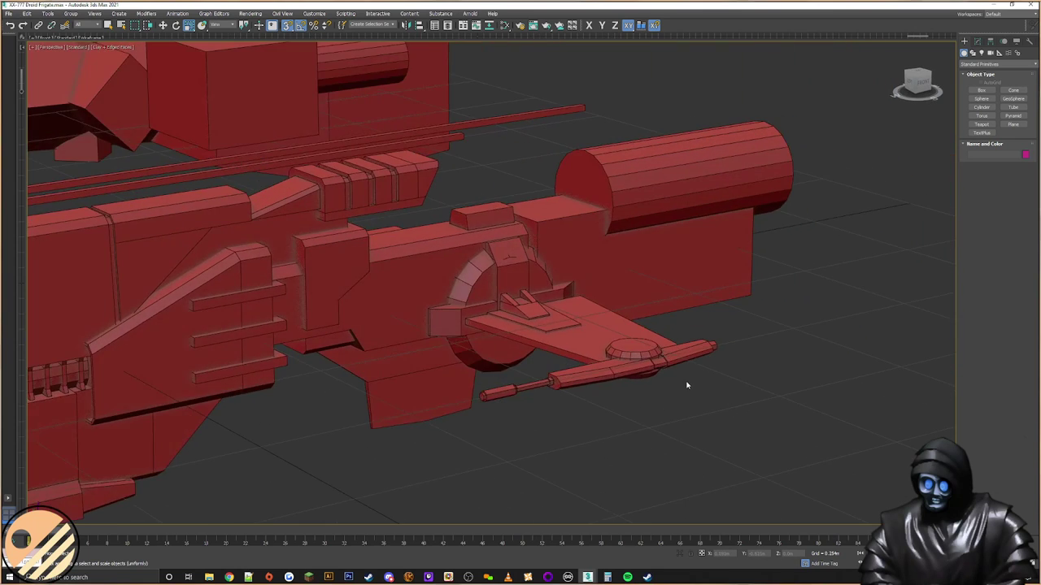
{"action": "scroll", "coordinate": [685, 384], "scroll_direction": "up", "scroll_amount": 6}
{"action": "scroll", "coordinate": [558, 356], "scroll_direction": "down", "scroll_amount": 2}
{"action": "scroll", "coordinate": [557, 357], "scroll_direction": "down", "scroll_amount": 4}
{"action": "mouse_move", "coordinate": [558, 355]}
{"action": "middle_mouse_down", "text": "alt"}
{"action": "mouse_move", "coordinate": [574, 349]}
{"action": "mouse_move", "coordinate": [597, 386]}
{"action": "mouse_move", "coordinate": [548, 353]}
{"action": "mouse_move", "coordinate": [579, 345]}
{"action": "mouse_move", "coordinate": [517, 351]}
{"action": "mouse_move", "coordinate": [555, 352]}
{"action": "middle_mouse_up", "text": "alt"}
{"action": "scroll", "coordinate": [555, 353], "scroll_direction": "up", "scroll_amount": 6}
Step: Inset the upper and lower cap polygons of the round disc at the wingtip
{"action": "left_click", "coordinate": [564, 241]}
{"action": "middle_click_drag", "start_coordinate": [567, 246], "coordinate": [618, 285]}
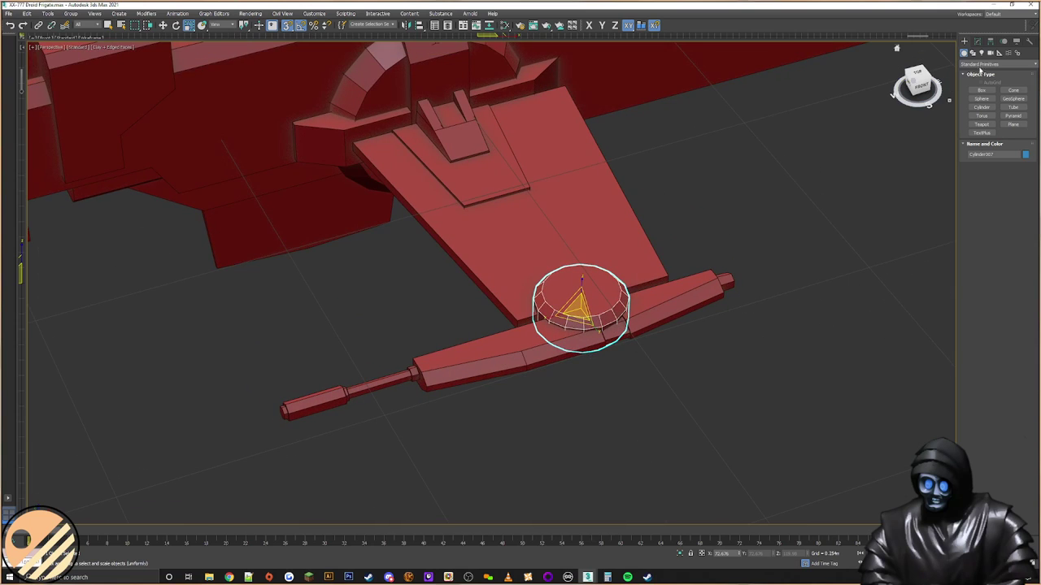
{"action": "left_click", "coordinate": [977, 42]}
{"action": "left_click", "coordinate": [1006, 160]}
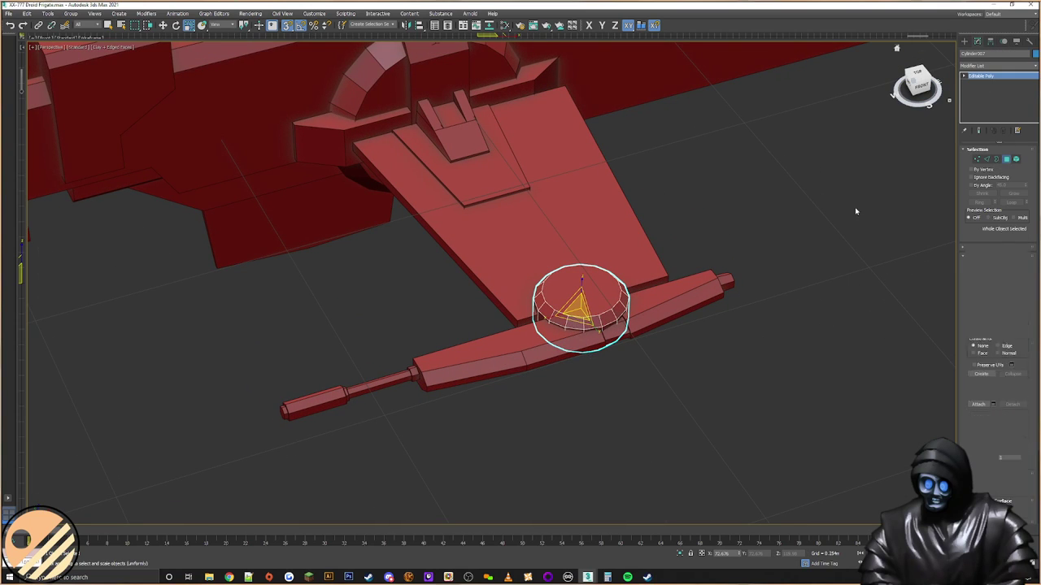
{"action": "left_click", "coordinate": [576, 288]}
{"action": "middle_click_drag", "start_coordinate": [594, 302], "coordinate": [609, 258], "text": "alt"}
{"action": "middle_click_drag", "start_coordinate": [593, 346], "coordinate": [651, 374], "text": "alt"}
{"action": "left_click", "coordinate": [595, 320], "text": "ctrl"}
{"action": "scroll", "coordinate": [618, 327], "scroll_direction": "up", "scroll_amount": 2}
{"action": "left_click", "coordinate": [1009, 285]}
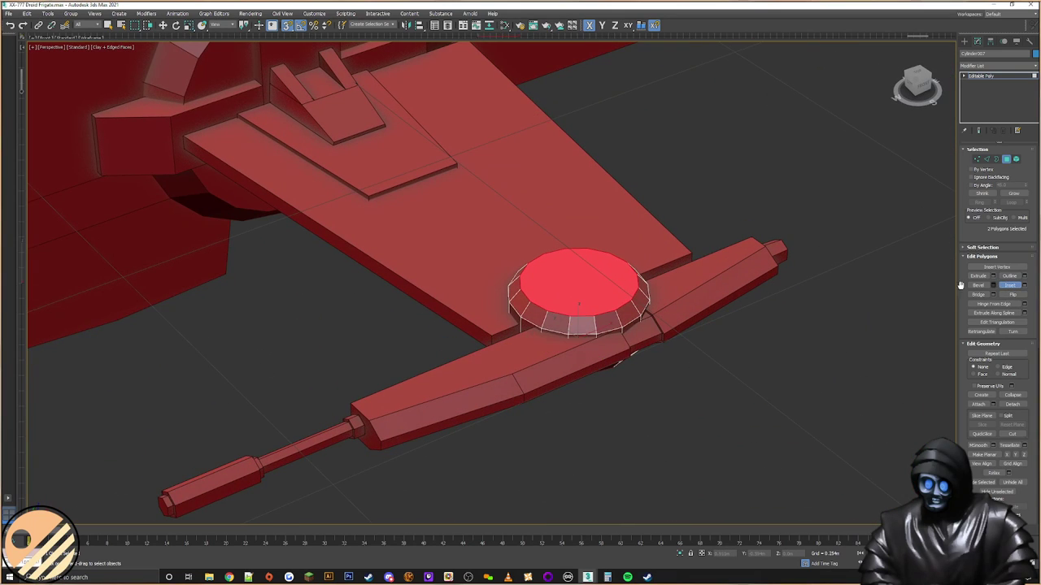
{"action": "scroll", "coordinate": [636, 299], "scroll_direction": "up", "scroll_amount": 2}
{"action": "left_click_drag", "start_coordinate": [653, 299], "coordinate": [650, 315]}
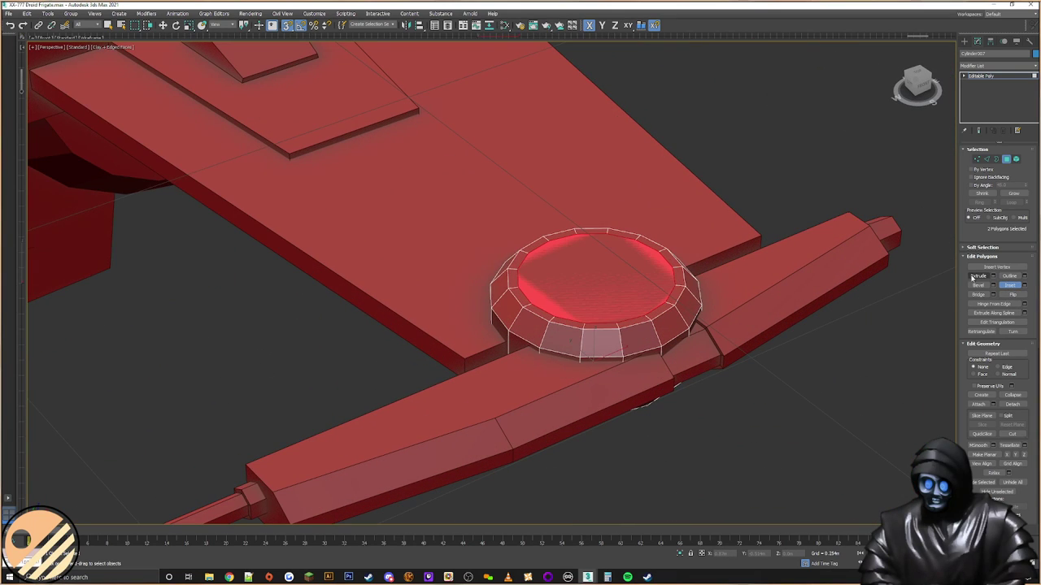
Step: Extrude the disc's two inset cap polygons inward to form shallow recesses
{"action": "left_click_drag", "start_coordinate": [661, 270], "coordinate": [654, 272]}
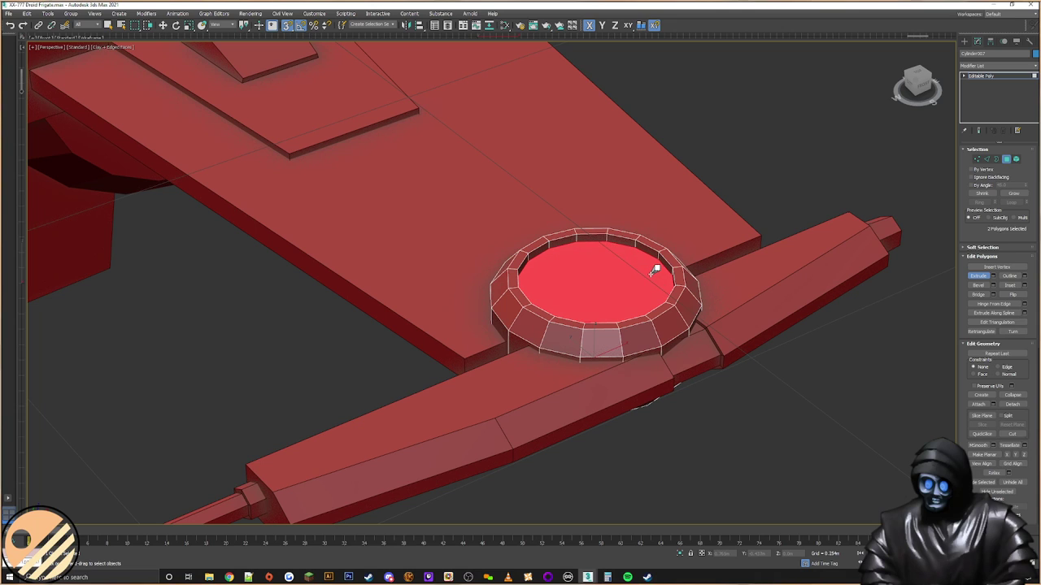
{"action": "left_click", "coordinate": [965, 42]}
{"action": "left_click", "coordinate": [757, 187]}
Step: Copy the mount's upright block and the notched wedge downward along Z to below the wing
{"action": "middle_click_drag", "start_coordinate": [691, 227], "coordinate": [714, 247], "text": "alt"}
{"action": "scroll", "coordinate": [715, 247], "scroll_direction": "down", "scroll_amount": 4}
{"action": "scroll", "coordinate": [714, 247], "scroll_direction": "down", "scroll_amount": 4}
{"action": "middle_click_drag", "start_coordinate": [734, 284], "coordinate": [646, 241], "text": "alt"}
{"action": "scroll", "coordinate": [657, 274], "scroll_direction": "up", "scroll_amount": 6}
{"action": "left_click", "coordinate": [664, 275]}
{"action": "right_click", "coordinate": [665, 266]}
{"action": "left_click", "coordinate": [672, 274]}
{"action": "left_click", "coordinate": [626, 238], "text": "ctrl"}
{"action": "right_click", "coordinate": [647, 241]}
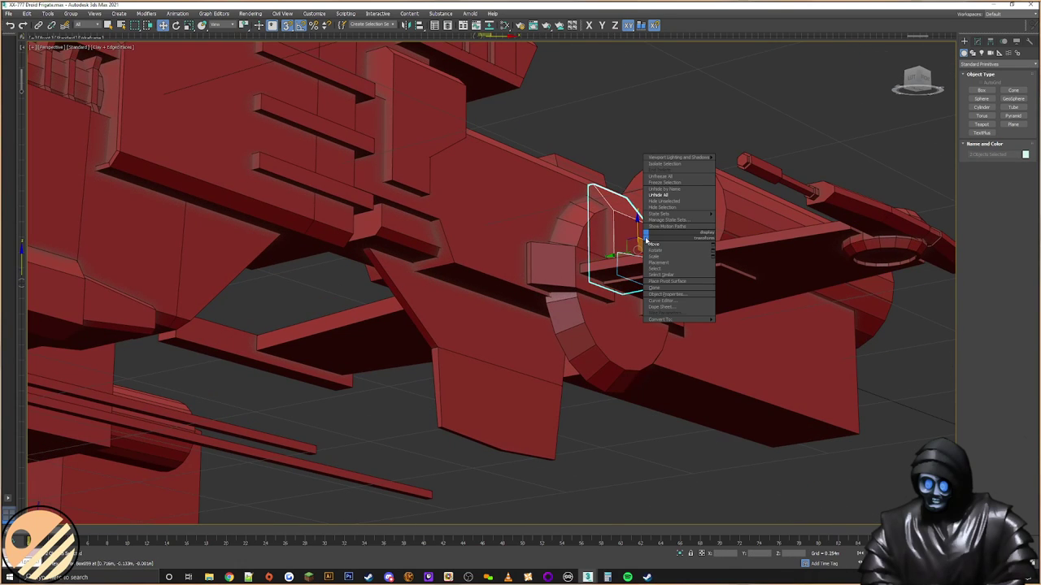
{"action": "left_click", "coordinate": [651, 244]}
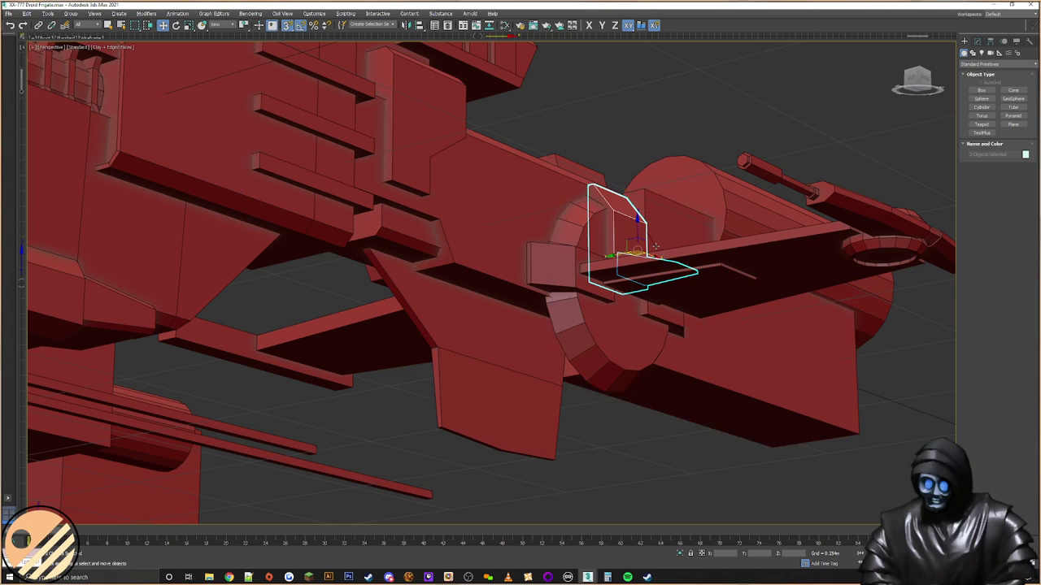
{"action": "middle_click_drag", "start_coordinate": [651, 244], "coordinate": [642, 243], "text": "alt"}
{"action": "left_click_drag", "start_coordinate": [637, 225], "coordinate": [638, 327], "text": "shift"}
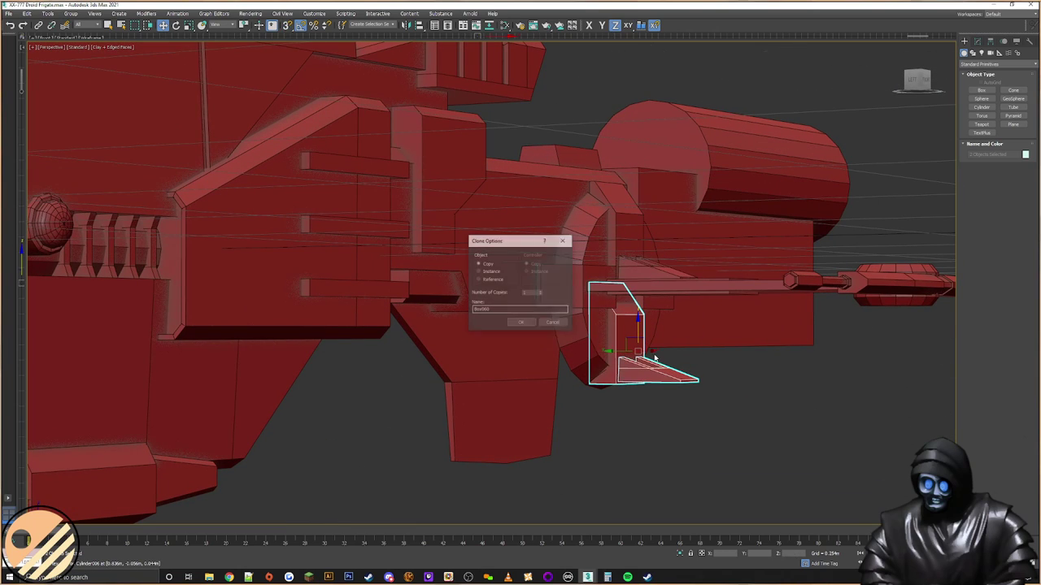
{"action": "left_click", "coordinate": [526, 320]}
Step: Mirror the copied block and wedge on the Z axis with No Clone
{"action": "left_click", "coordinate": [405, 25]}
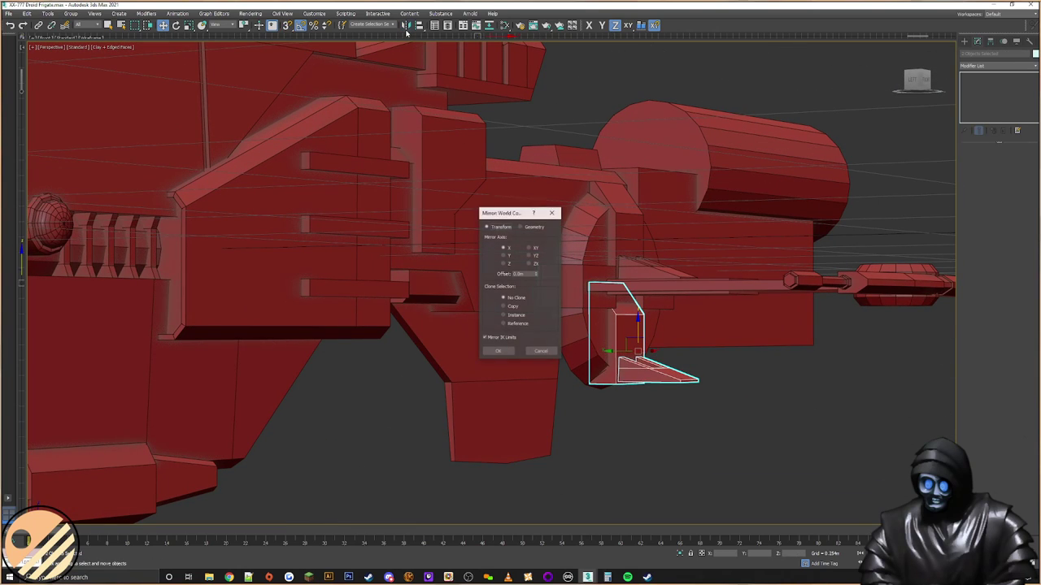
{"action": "left_click", "coordinate": [503, 265]}
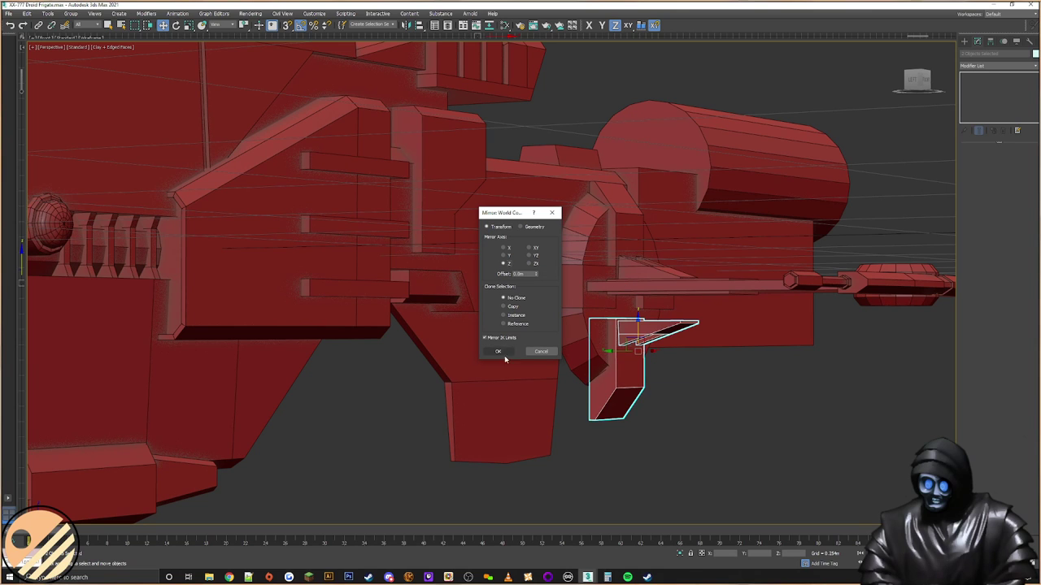
{"action": "left_click", "coordinate": [496, 353]}
Step: Move the mirrored block and wedge up along Z with snapping so the wedge meets the wing's underside
{"action": "middle_click_drag", "start_coordinate": [732, 314], "coordinate": [753, 295], "text": "alt"}
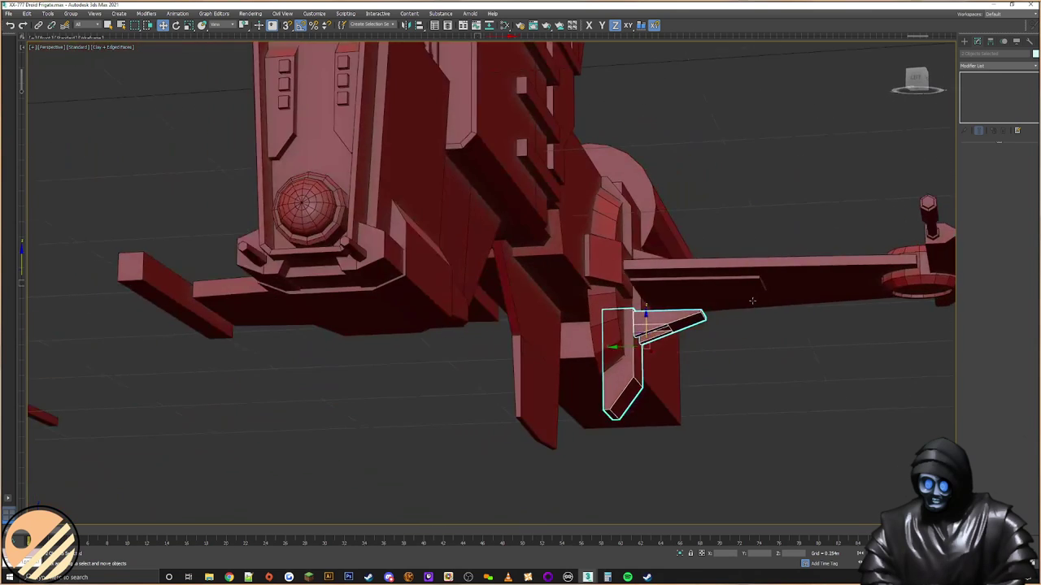
{"action": "scroll", "coordinate": [753, 295], "scroll_direction": "up", "scroll_amount": 3}
{"action": "middle_click_drag", "start_coordinate": [674, 330], "coordinate": [648, 336], "text": "alt"}
{"action": "key", "text": "s"}
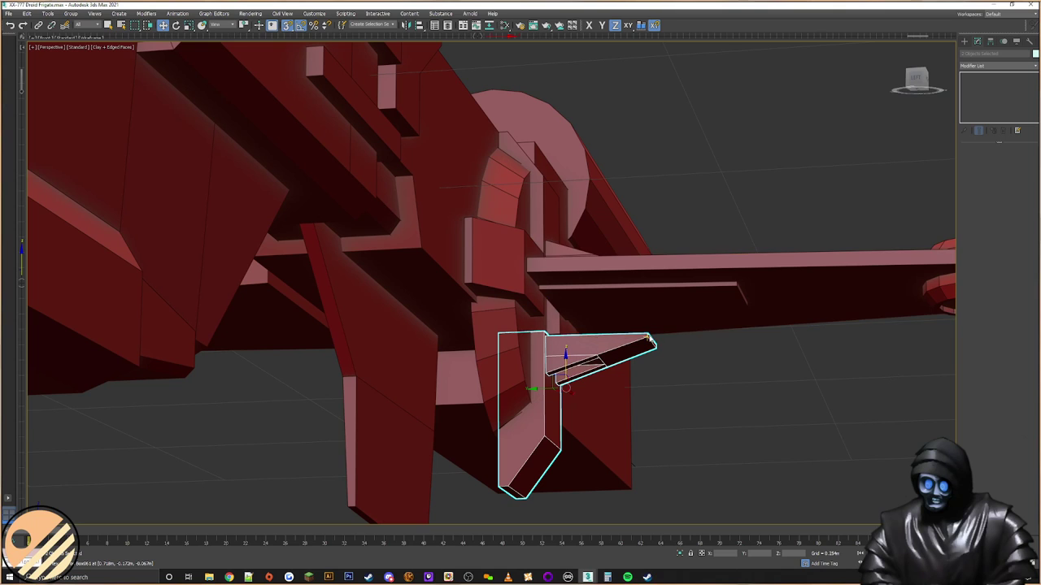
{"action": "left_click_drag", "start_coordinate": [647, 335], "coordinate": [737, 291]}
{"action": "middle_click_drag", "start_coordinate": [667, 296], "coordinate": [639, 262], "text": "alt"}
{"action": "key", "text": "s"}
{"action": "middle_click_drag", "start_coordinate": [626, 330], "coordinate": [645, 296], "text": "alt"}
Step: Extrude the hull-facing polygon of the mount's faceted ring inward beneath the hull
{"action": "left_click", "coordinate": [614, 317]}
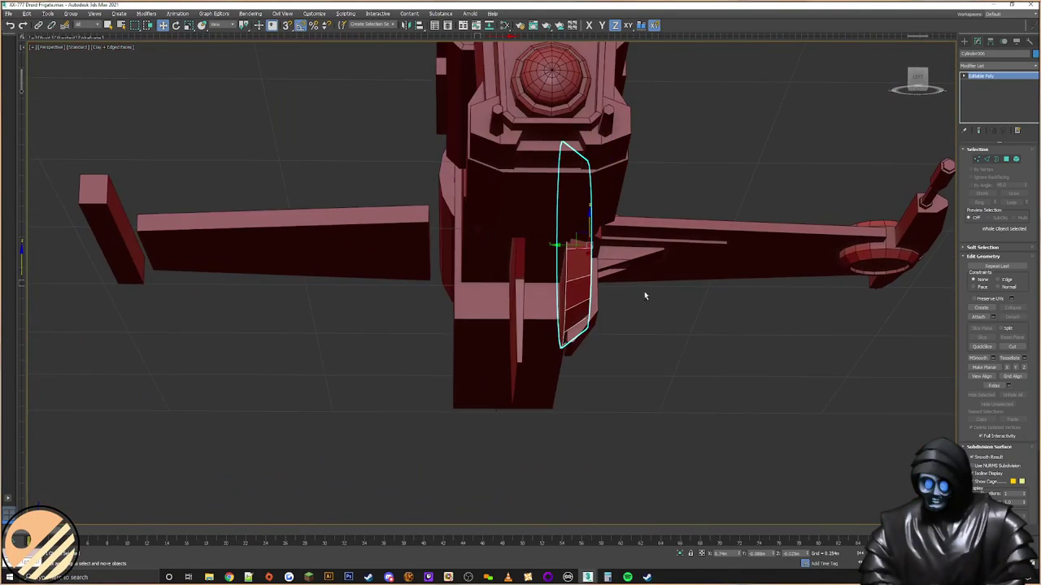
{"action": "middle_click_drag", "start_coordinate": [575, 297], "coordinate": [567, 336], "text": "alt"}
{"action": "left_click", "coordinate": [1006, 160]}
{"action": "middle_click_drag", "start_coordinate": [423, 339], "coordinate": [576, 302], "text": "alt"}
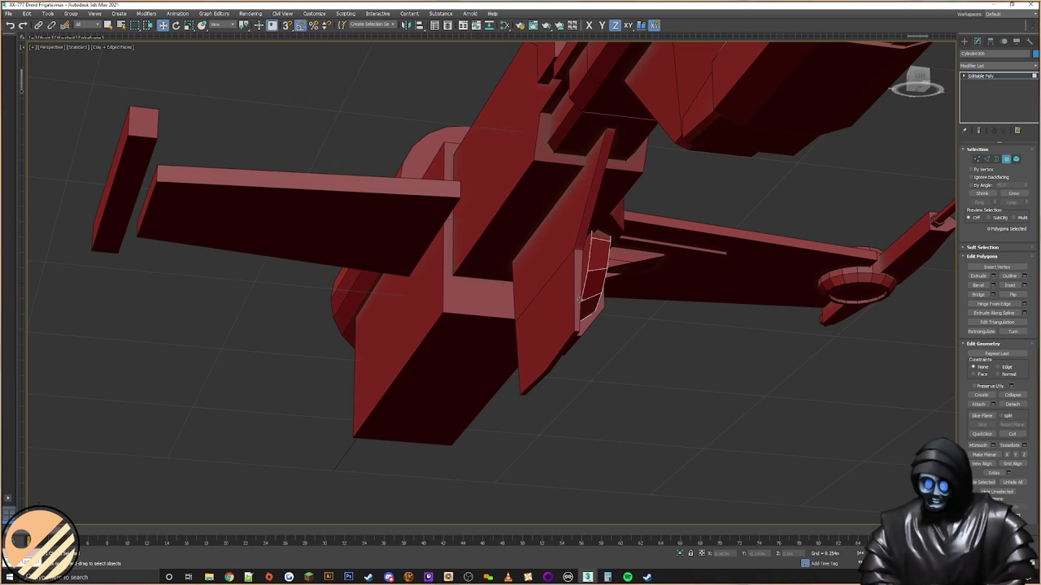
{"action": "left_click", "coordinate": [580, 271]}
{"action": "middle_click_drag", "start_coordinate": [670, 301], "coordinate": [575, 292], "text": "alt"}
{"action": "left_click", "coordinate": [979, 276]}
{"action": "left_click_drag", "start_coordinate": [562, 273], "coordinate": [614, 182]}
Step: Move the ring's extruded polygon along Y to line up with the centre of the hull
{"action": "middle_click_drag", "start_coordinate": [643, 158], "coordinate": [542, 286], "text": "alt"}
{"action": "key", "text": "w"}
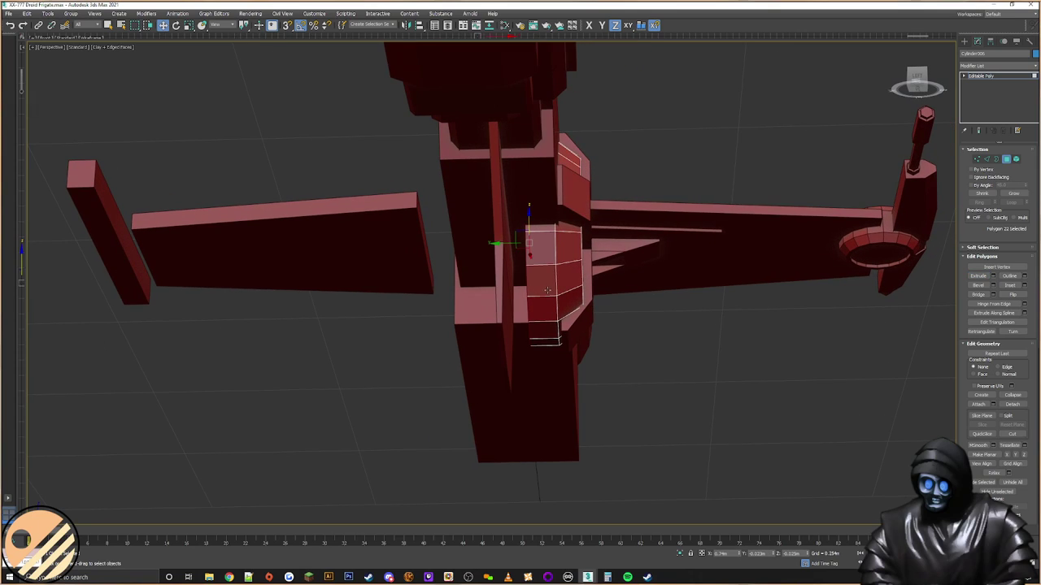
{"action": "mouse_move", "coordinate": [510, 242]}
{"action": "left_mouse_down"}
{"action": "mouse_move", "coordinate": [492, 243]}
{"action": "mouse_move", "coordinate": [501, 243]}
{"action": "left_mouse_up"}
{"action": "middle_click_drag", "start_coordinate": [592, 320], "coordinate": [417, 236], "text": "alt"}
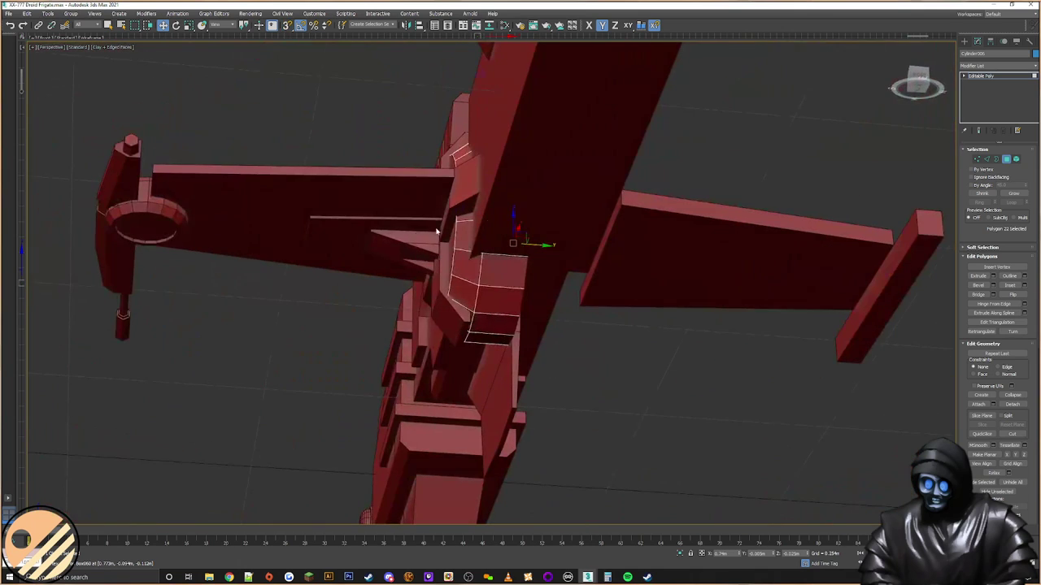
{"action": "middle_click_drag", "start_coordinate": [486, 337], "coordinate": [530, 309], "text": "alt"}
{"action": "scroll", "coordinate": [529, 308], "scroll_direction": "up", "scroll_amount": 3}
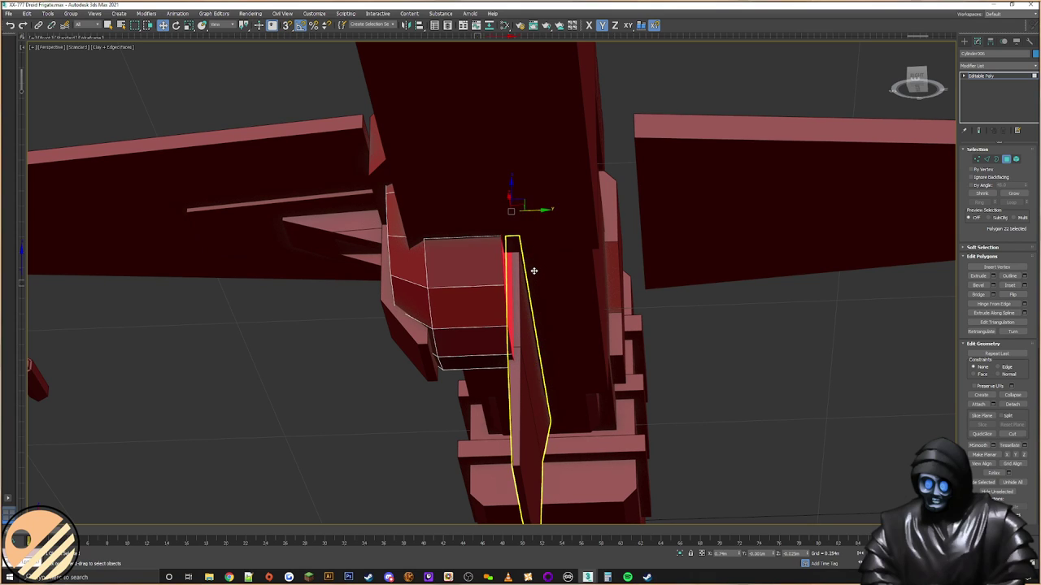
{"action": "middle_click_drag", "start_coordinate": [533, 271], "coordinate": [544, 272], "text": "alt"}
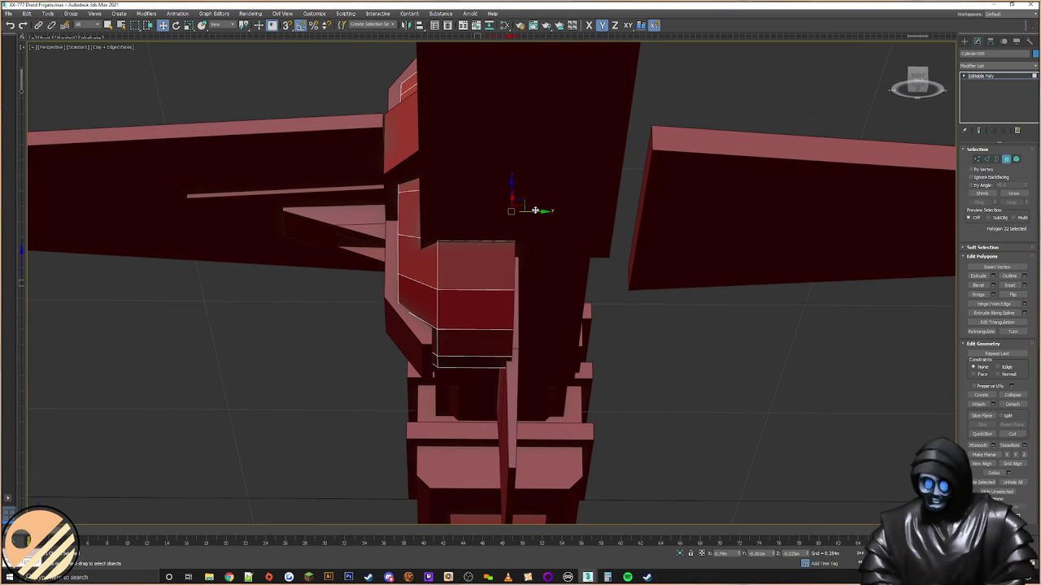
{"action": "left_click_drag", "start_coordinate": [536, 210], "coordinate": [537, 211]}
Step: Delete the plain wing and its end bar on the opposite side of the hull
{"action": "middle_click_drag", "start_coordinate": [531, 244], "coordinate": [554, 309], "text": "alt"}
{"action": "scroll", "coordinate": [623, 295], "scroll_direction": "down", "scroll_amount": 3}
{"action": "middle_click_drag", "start_coordinate": [623, 296], "coordinate": [737, 349], "text": "alt"}
{"action": "scroll", "coordinate": [737, 349], "scroll_direction": "down", "scroll_amount": 3}
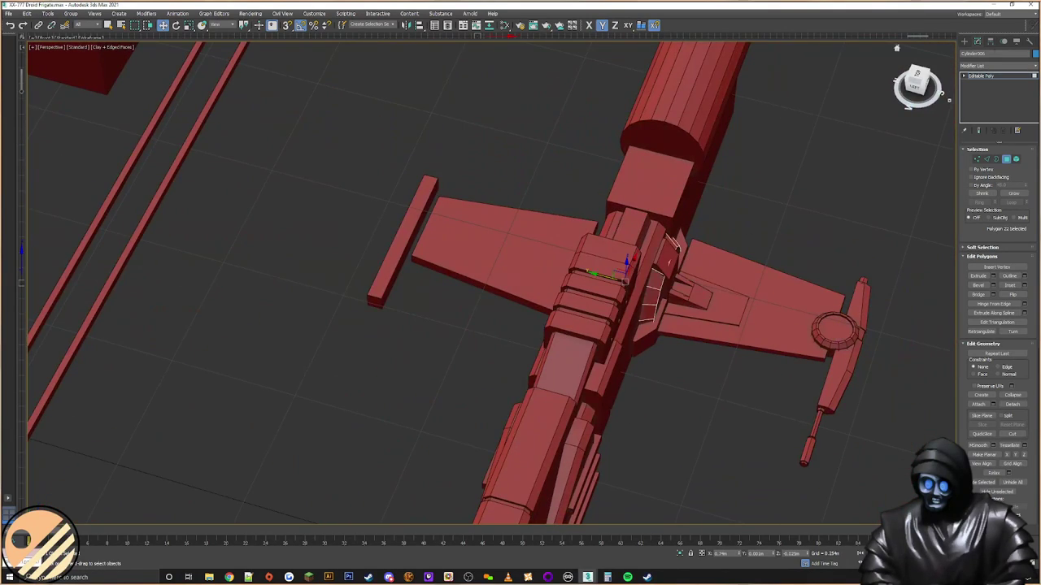
{"action": "left_click", "coordinate": [965, 42]}
{"action": "left_click_drag", "start_coordinate": [405, 173], "coordinate": [477, 248]}
{"action": "key", "text": "Delete"}
Step: Move the hull-facing polygon of the lower upright block along Y with snapping to extend it to the hull's centre
{"action": "middle_click_drag", "start_coordinate": [698, 370], "coordinate": [546, 325]}
{"action": "middle_click_drag", "start_coordinate": [600, 420], "coordinate": [648, 383], "text": "alt"}
{"action": "left_click", "coordinate": [581, 397]}
{"action": "scroll", "coordinate": [569, 401], "scroll_direction": "up", "scroll_amount": 5}
{"action": "left_click", "coordinate": [977, 42]}
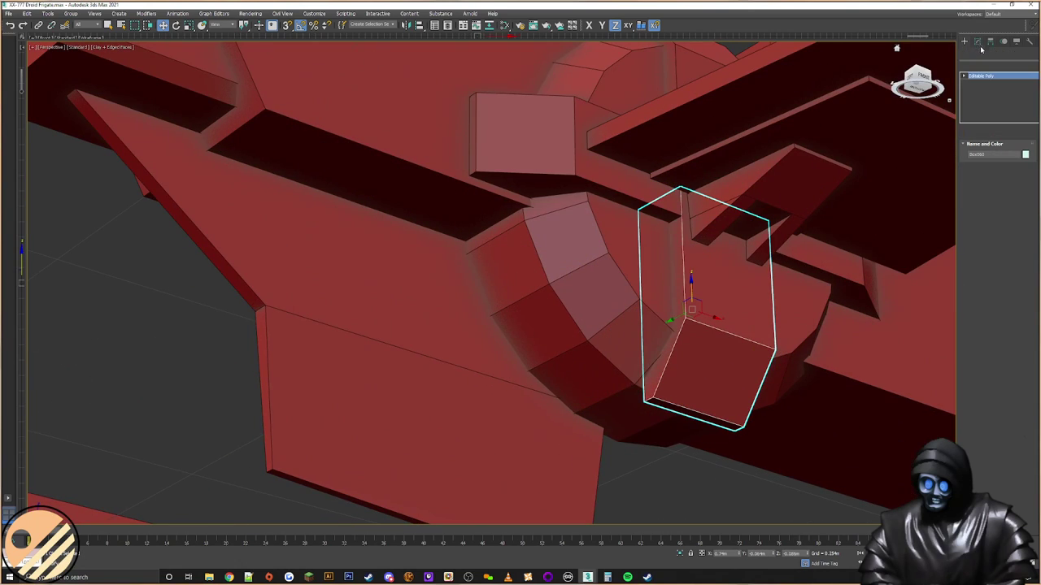
{"action": "left_click", "coordinate": [1008, 159]}
{"action": "middle_click_drag", "start_coordinate": [671, 329], "coordinate": [716, 280], "text": "alt"}
{"action": "left_click", "coordinate": [740, 332]}
{"action": "middle_click_drag", "start_coordinate": [738, 317], "coordinate": [717, 294], "text": "alt"}
{"action": "left_click_drag", "start_coordinate": [733, 292], "coordinate": [773, 228]}
{"action": "key", "text": "s"}
{"action": "key", "text": "s"}
Step: Copy the complete wing, mount and wingtip gun assembly along Y to the opposite side of the hull
{"action": "middle_click_drag", "start_coordinate": [673, 262], "coordinate": [846, 287], "text": "alt"}
{"action": "scroll", "coordinate": [741, 312], "scroll_direction": "down", "scroll_amount": 6}
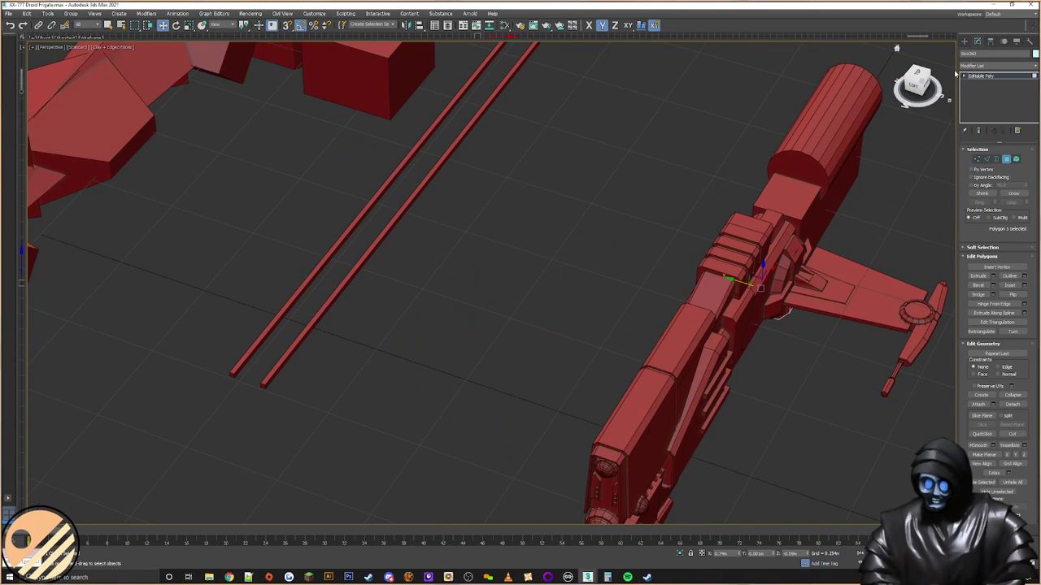
{"action": "left_click", "coordinate": [966, 42]}
{"action": "middle_click_drag", "start_coordinate": [805, 212], "coordinate": [691, 288]}
{"action": "left_click_drag", "start_coordinate": [788, 232], "coordinate": [725, 331]}
{"action": "left_click", "coordinate": [726, 331]}
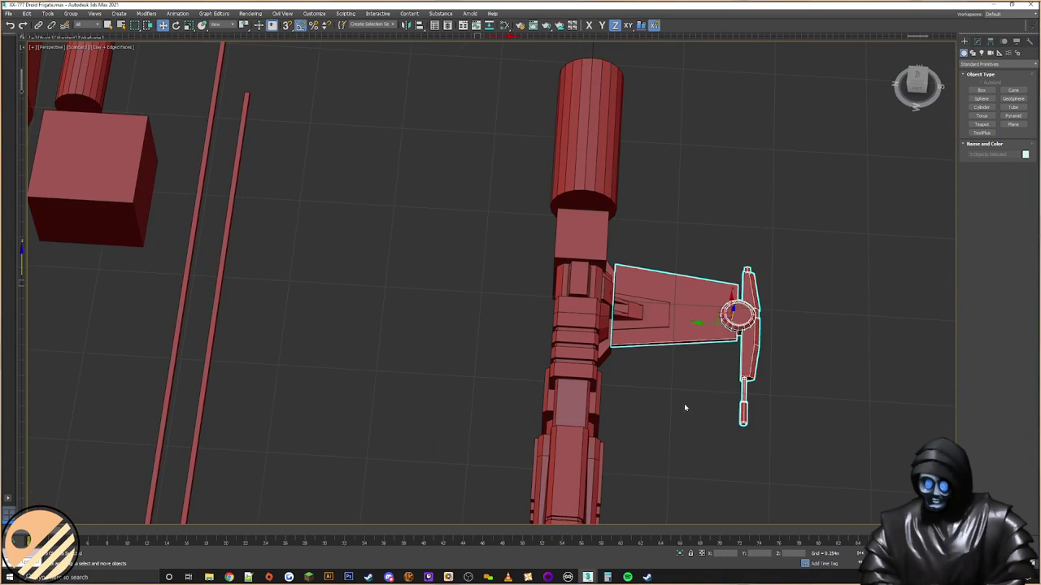
{"action": "middle_click_drag", "start_coordinate": [683, 414], "coordinate": [583, 371], "text": "alt"}
{"action": "middle_click_drag", "start_coordinate": [873, 249], "coordinate": [732, 372], "text": "alt"}
{"action": "left_click_drag", "start_coordinate": [732, 372], "coordinate": [574, 293]}
{"action": "middle_click_drag", "start_coordinate": [575, 292], "coordinate": [618, 350], "text": "alt"}
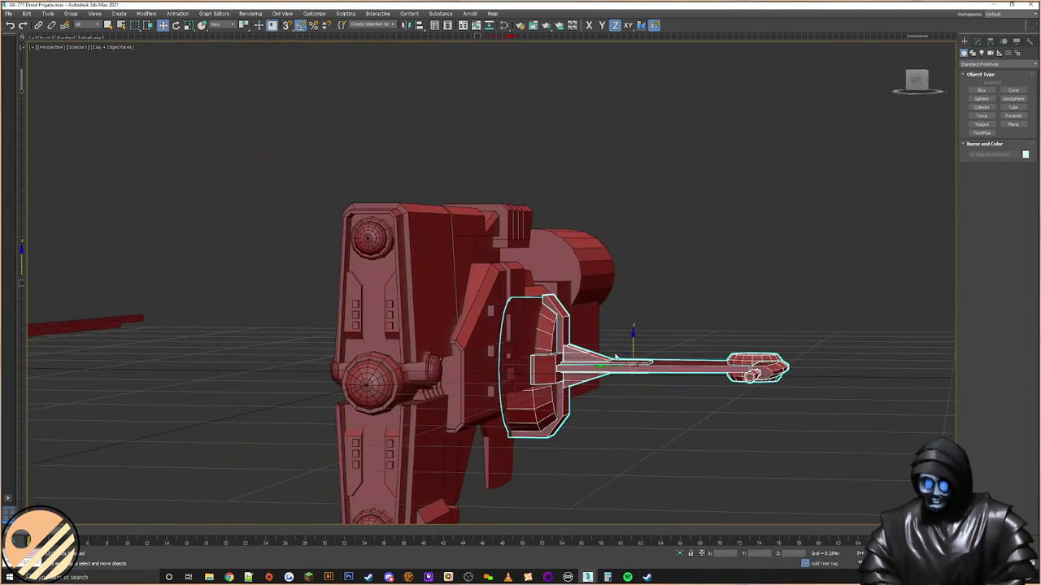
{"action": "left_click_drag", "start_coordinate": [615, 364], "coordinate": [367, 364], "text": "shift"}
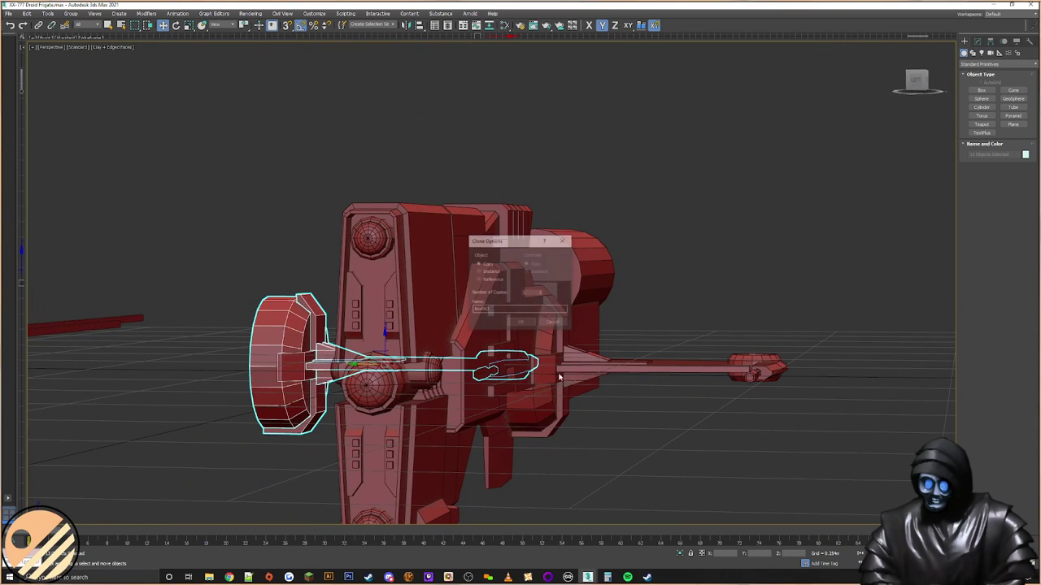
{"action": "left_click", "coordinate": [521, 322]}
Step: Mirror the copied wing assembly on the Y axis with No Clone
{"action": "left_click", "coordinate": [407, 25]}
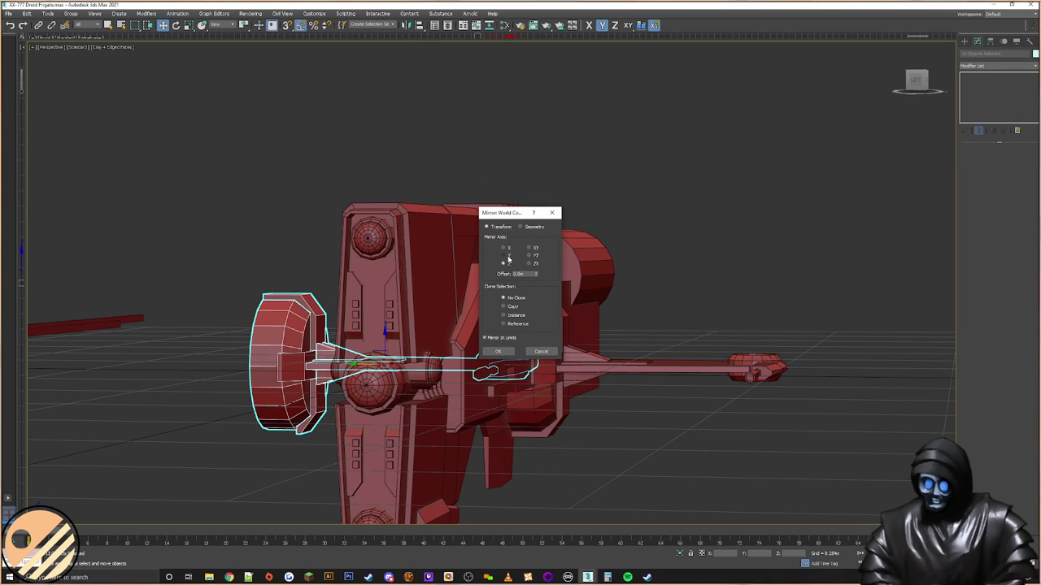
{"action": "left_click", "coordinate": [508, 258]}
{"action": "left_click", "coordinate": [504, 353]}
Step: Move the mirrored wing assembly along Y with snapping so its mount meets the original at the hull's centre
{"action": "scroll", "coordinate": [496, 395], "scroll_direction": "up", "scroll_amount": 4}
{"action": "mouse_move", "coordinate": [501, 455]}
{"action": "middle_mouse_down", "text": "alt"}
{"action": "mouse_move", "coordinate": [497, 395]}
{"action": "mouse_move", "coordinate": [534, 370]}
{"action": "mouse_move", "coordinate": [581, 405]}
{"action": "middle_mouse_up", "text": "alt"}
{"action": "key", "text": "s"}
{"action": "scroll", "coordinate": [534, 148], "scroll_direction": "down", "scroll_amount": 3}
{"action": "middle_click_drag", "start_coordinate": [535, 155], "coordinate": [578, 341]}
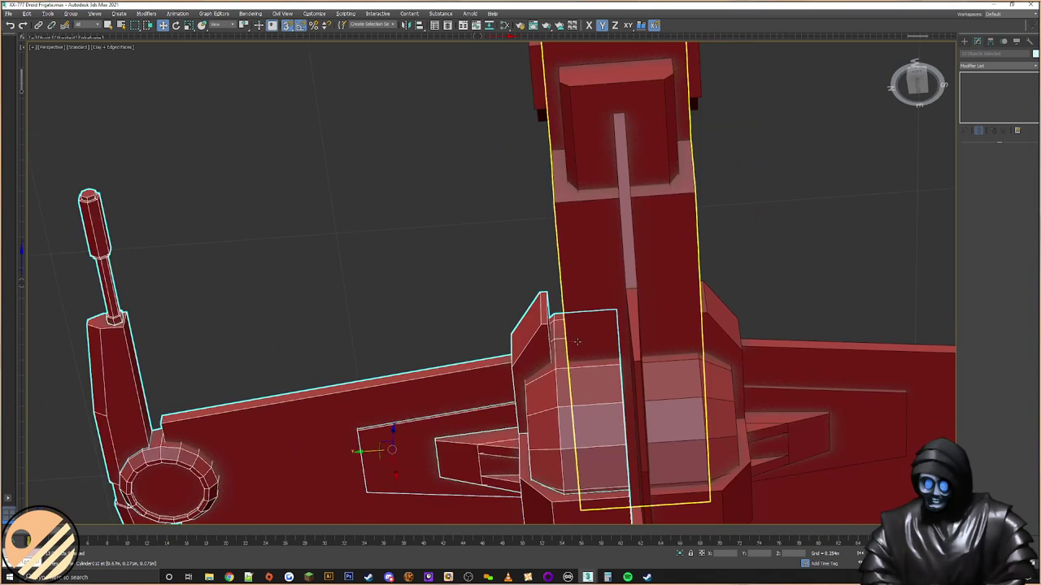
{"action": "left_click_drag", "start_coordinate": [545, 293], "coordinate": [555, 202]}
{"action": "middle_click_drag", "start_coordinate": [624, 265], "coordinate": [612, 313], "text": "alt"}
{"action": "scroll", "coordinate": [608, 305], "scroll_direction": "down", "scroll_amount": 5}
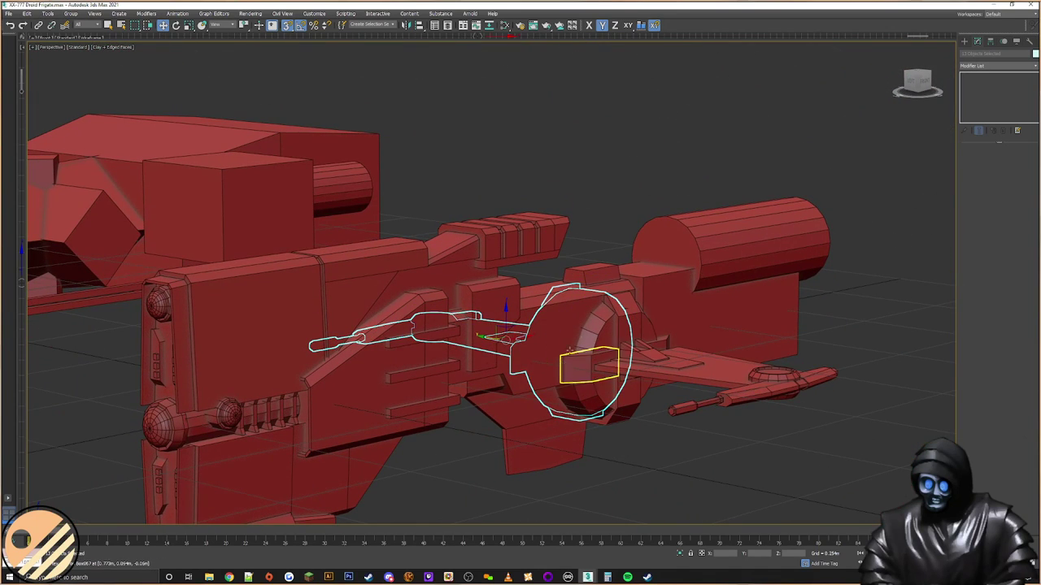
Step: Leave the current selection and inspect the mirrored wings and the whole frigate from several angles
{"action": "left_click", "coordinate": [965, 42]}
{"action": "left_click", "coordinate": [788, 132]}
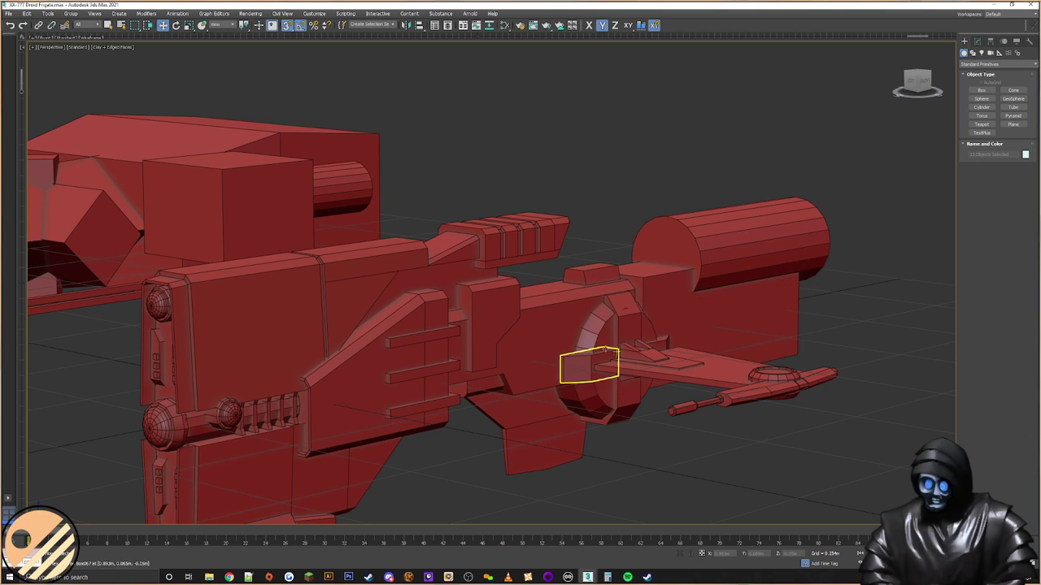
{"action": "middle_click_drag", "start_coordinate": [616, 314], "coordinate": [646, 351], "text": "alt"}
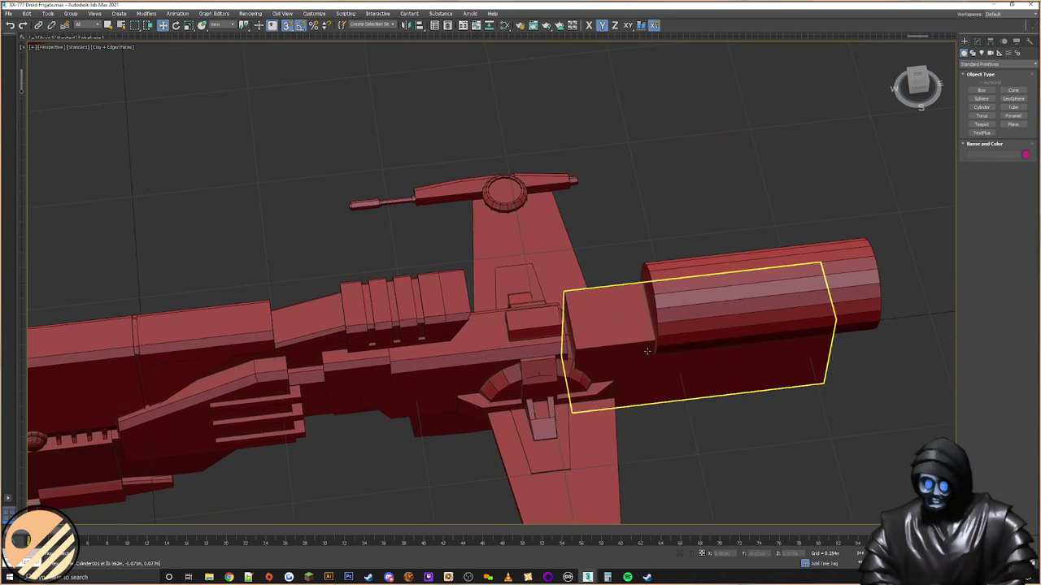
{"action": "scroll", "coordinate": [595, 317], "scroll_direction": "up", "scroll_amount": 5}
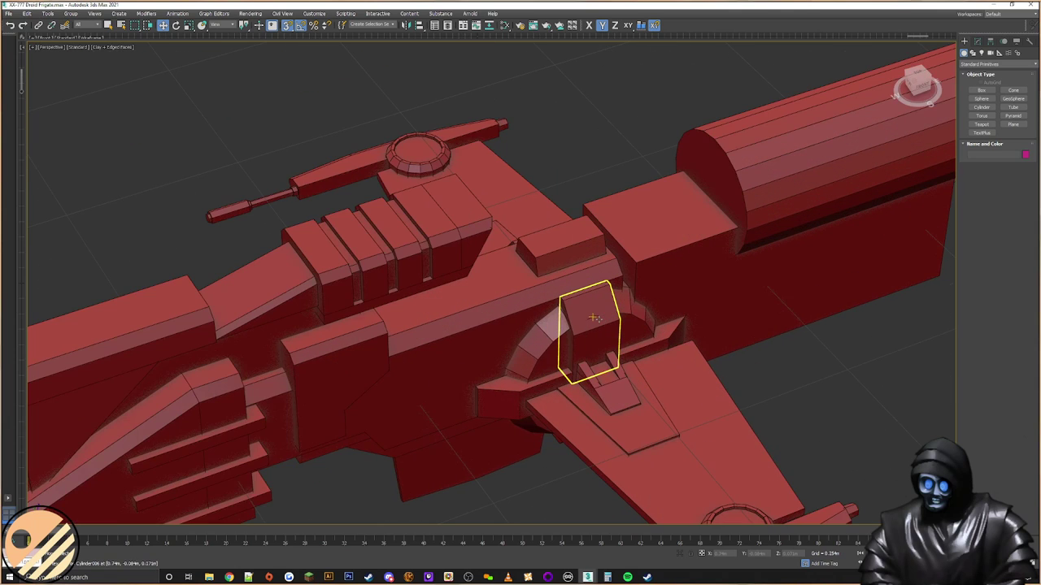
{"action": "middle_click_drag", "start_coordinate": [634, 286], "coordinate": [773, 337], "text": "alt"}
{"action": "scroll", "coordinate": [740, 304], "scroll_direction": "down", "scroll_amount": 4}
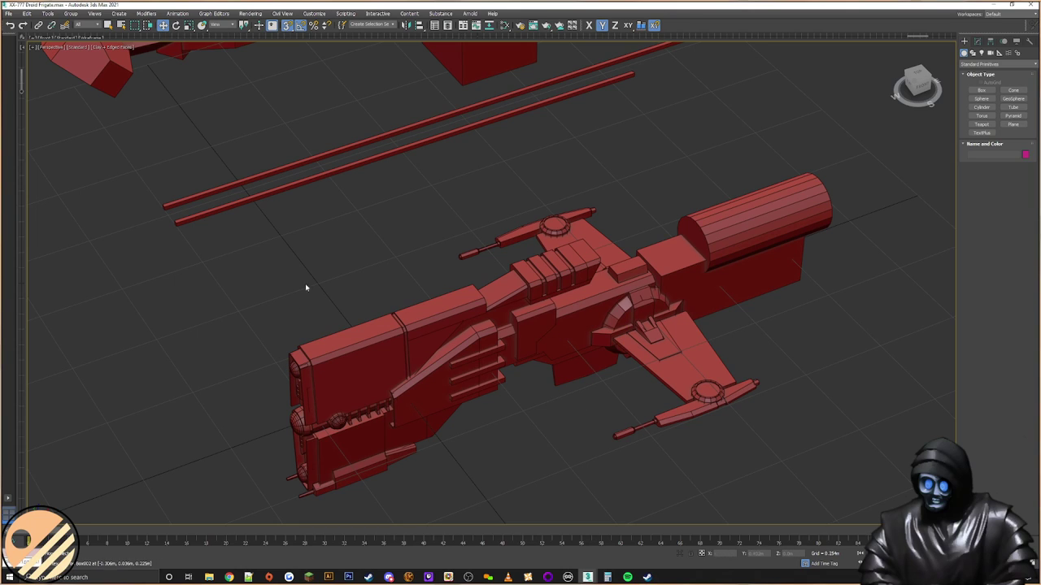
{"action": "key", "text": "alt+Tab"}
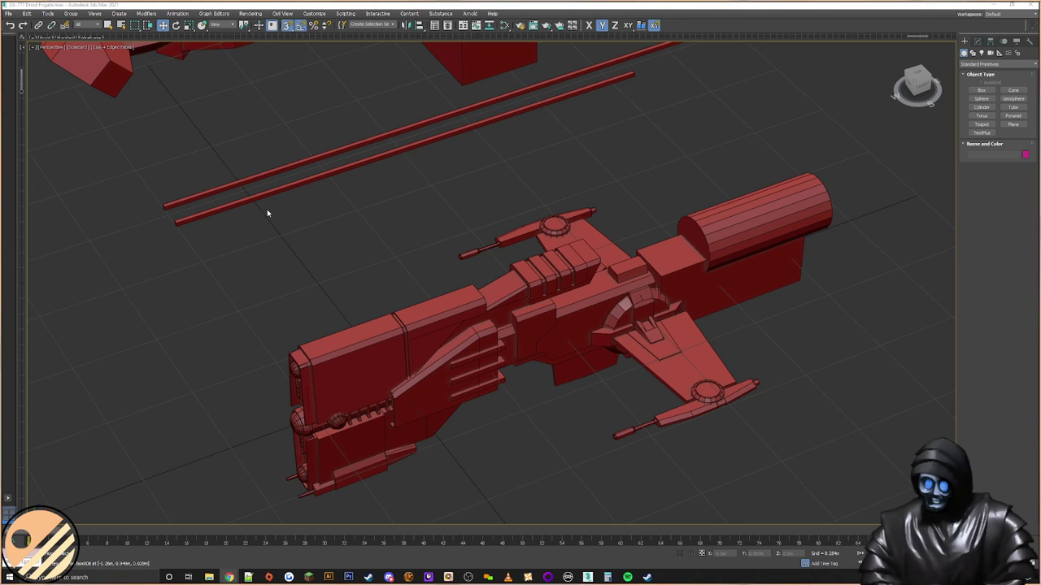
{"action": "scroll", "coordinate": [260, 210], "scroll_direction": "down", "scroll_amount": 5}
{"action": "scroll", "coordinate": [277, 224], "scroll_direction": "up", "scroll_amount": 4}
{"action": "middle_click_drag", "start_coordinate": [282, 235], "coordinate": [267, 293]}
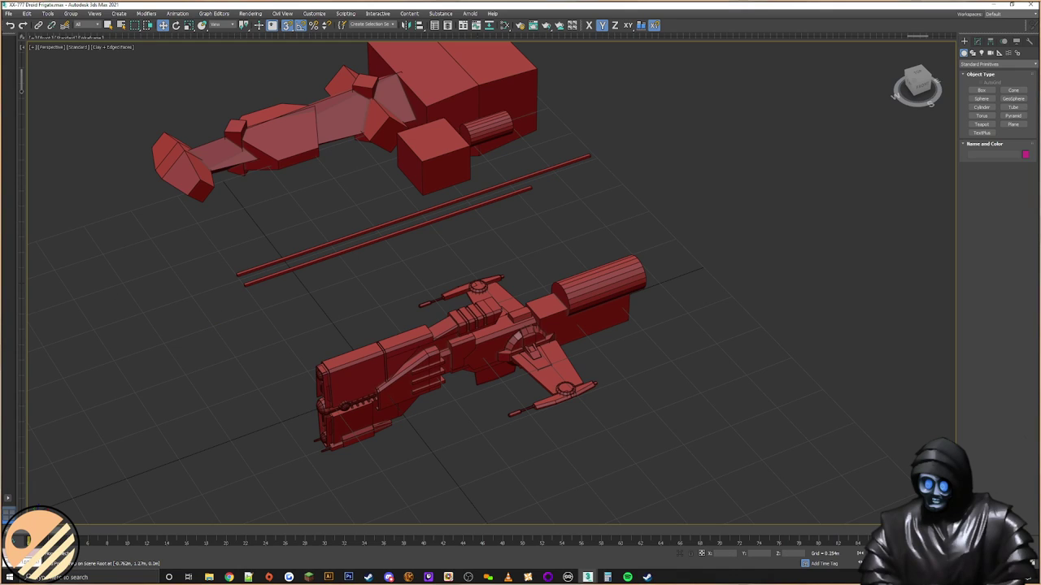
{"action": "key", "text": "alt+Tab"}
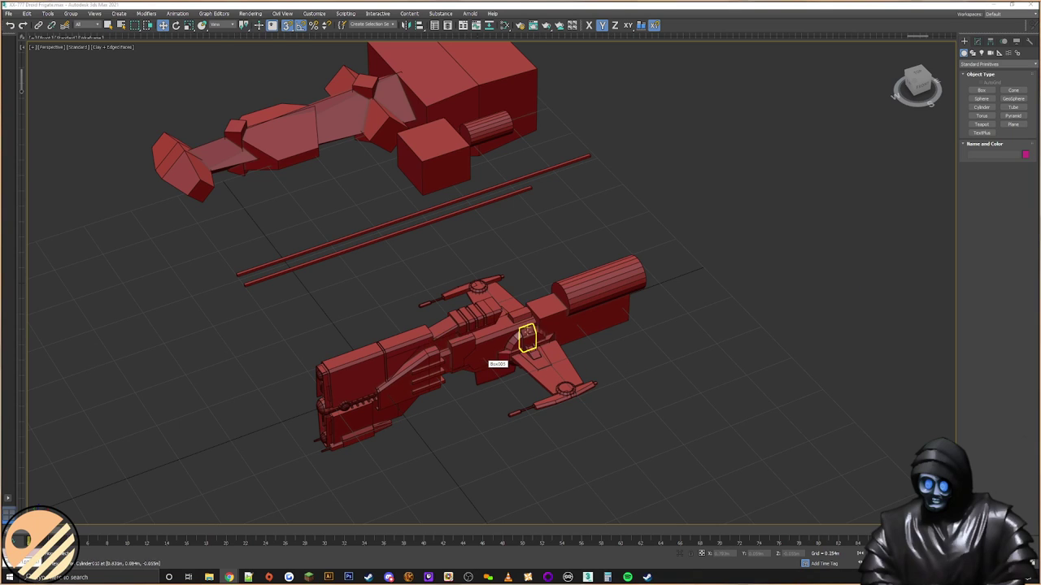
Step: Move the rear end vertices of the lower rear hull box forward along X to shorten the box
{"action": "scroll", "coordinate": [529, 345], "scroll_direction": "up", "scroll_amount": 3}
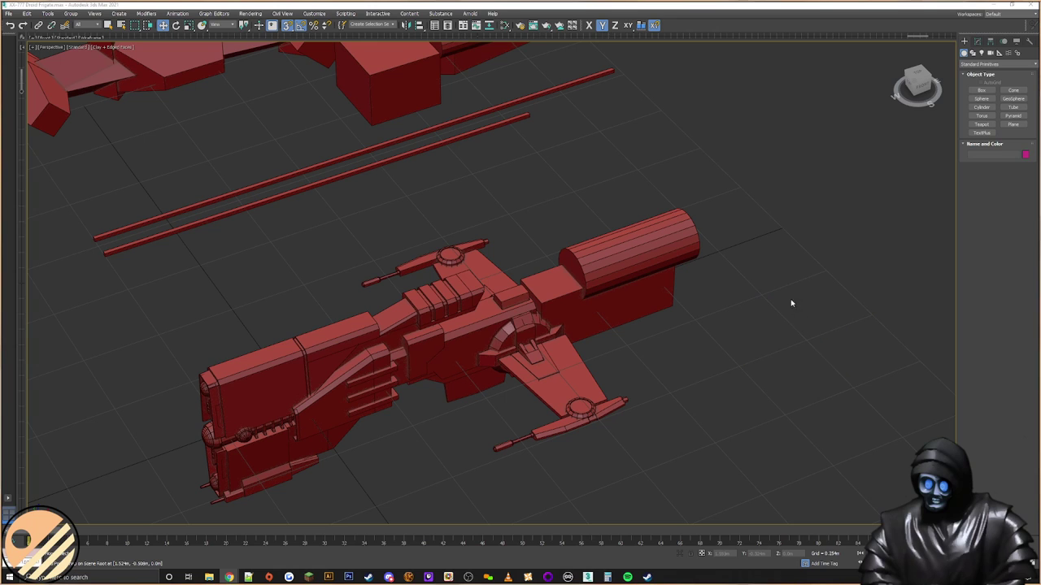
{"action": "scroll", "coordinate": [680, 352], "scroll_direction": "up", "scroll_amount": 2}
{"action": "scroll", "coordinate": [695, 328], "scroll_direction": "up", "scroll_amount": 3}
{"action": "left_click", "coordinate": [649, 325]}
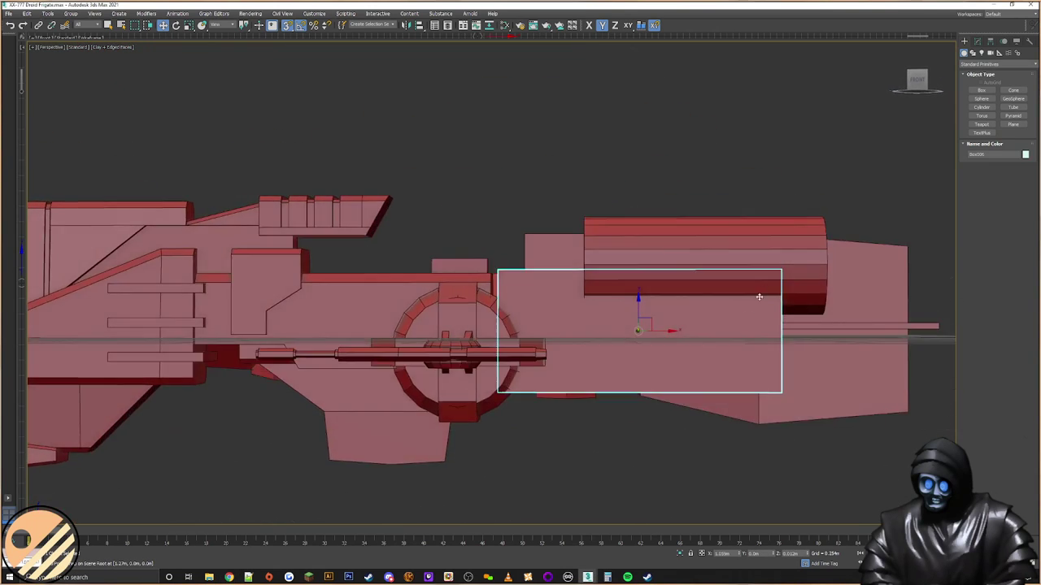
{"action": "key", "text": "f"}
{"action": "left_click", "coordinate": [979, 41]}
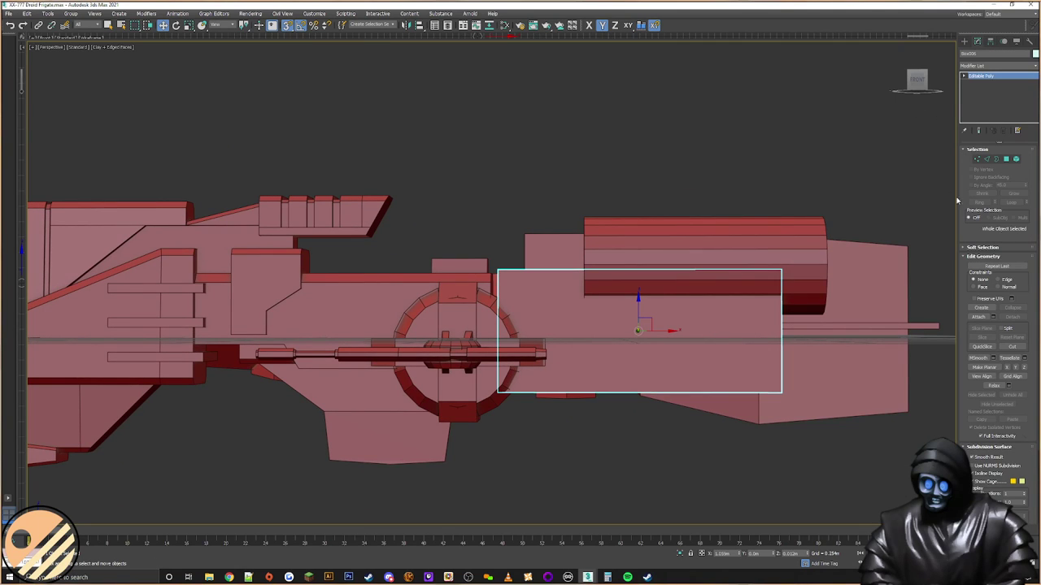
{"action": "key", "text": "1"}
{"action": "left_click_drag", "start_coordinate": [858, 345], "coordinate": [458, 449]}
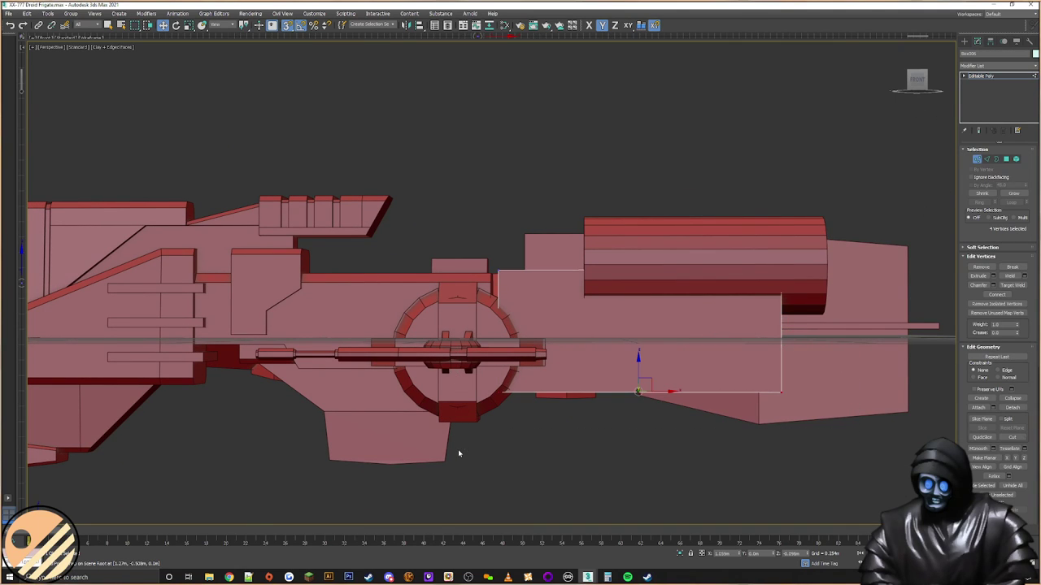
{"action": "middle_click_drag", "start_coordinate": [665, 363], "coordinate": [682, 379], "text": "alt"}
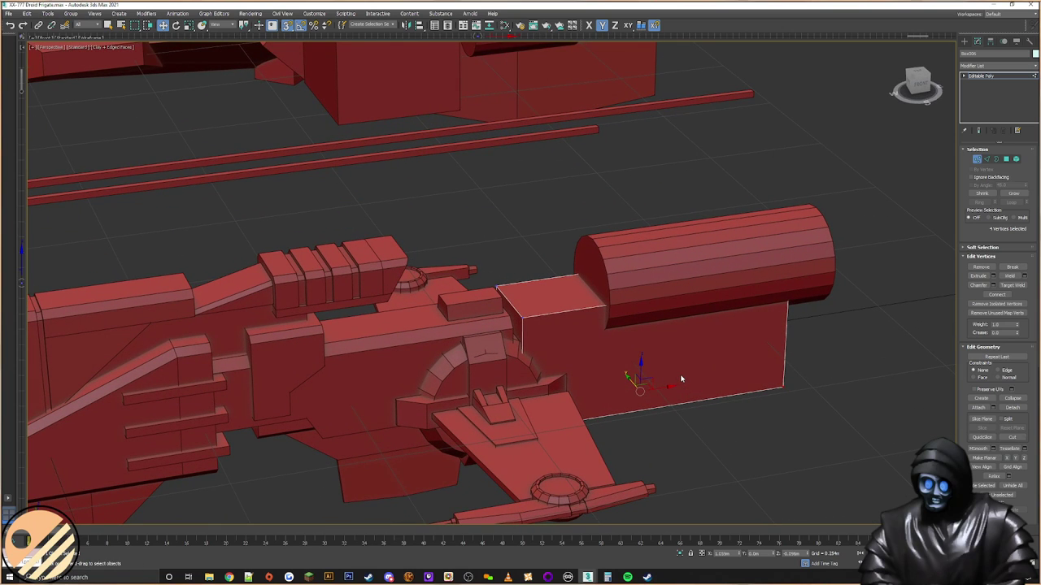
{"action": "middle_click_drag", "start_coordinate": [695, 289], "coordinate": [667, 244], "text": "alt"}
{"action": "scroll", "coordinate": [720, 257], "scroll_direction": "down", "scroll_amount": 3}
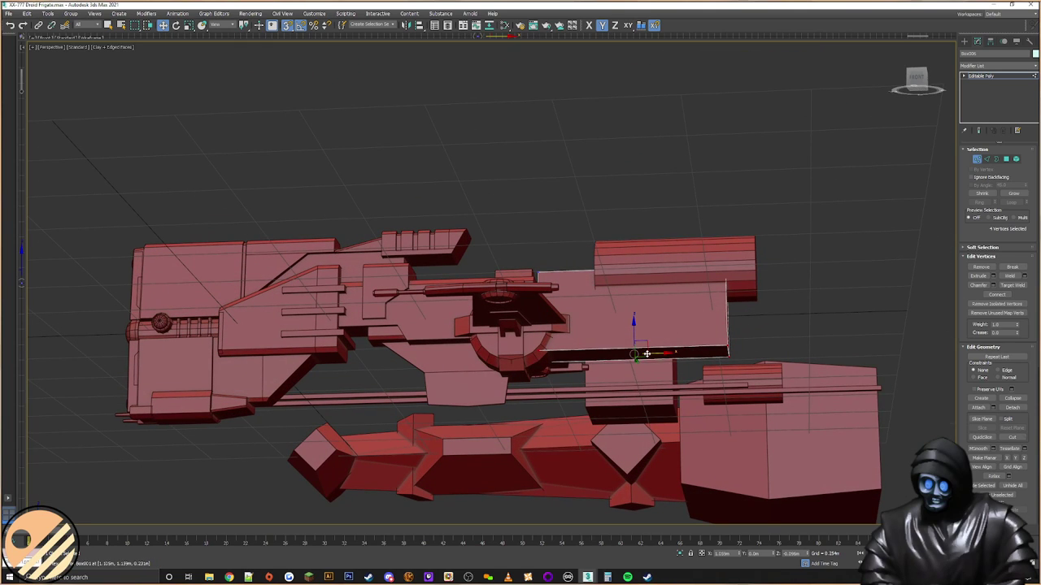
{"action": "left_click_drag", "start_coordinate": [785, 216], "coordinate": [726, 356]}
{"action": "key", "text": "F5"}
{"action": "left_click_drag", "start_coordinate": [730, 314], "coordinate": [722, 314]}
{"action": "key", "text": "s"}
{"action": "middle_click_drag", "start_coordinate": [722, 313], "coordinate": [785, 359], "text": "alt"}
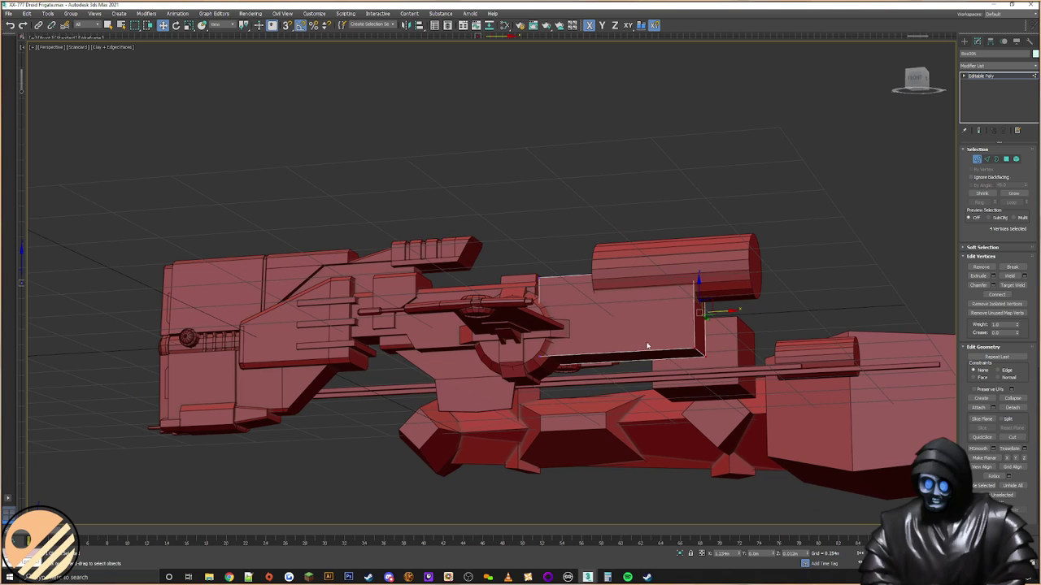
Step: Raise the bottom vertices of the rear hull box along Z to make the box shallower
{"action": "middle_click_drag", "start_coordinate": [648, 346], "coordinate": [710, 353], "text": "alt"}
{"action": "left_click_drag", "start_coordinate": [777, 343], "coordinate": [498, 395]}
{"action": "left_click_drag", "start_coordinate": [630, 332], "coordinate": [653, 307]}
{"action": "middle_click_drag", "start_coordinate": [653, 306], "coordinate": [734, 348], "text": "alt"}
{"action": "middle_click_drag", "start_coordinate": [674, 326], "coordinate": [693, 305], "text": "alt"}
{"action": "scroll", "coordinate": [670, 327], "scroll_direction": "up", "scroll_amount": 2}
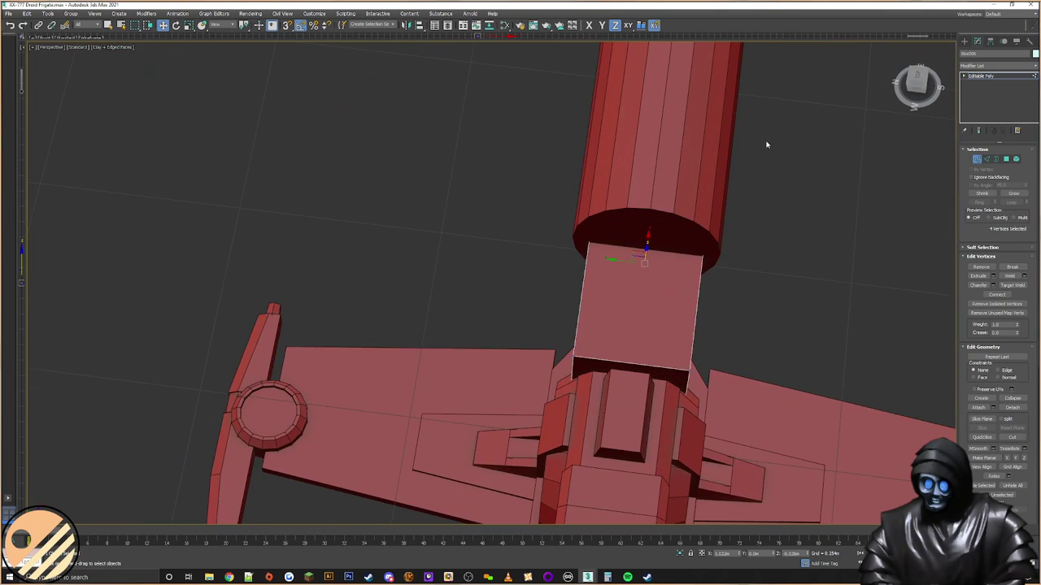
Step: Scale the rear hull box's vertices along Y to make it narrower than the engine cylinder
{"action": "scroll", "coordinate": [743, 195], "scroll_direction": "down", "scroll_amount": 6}
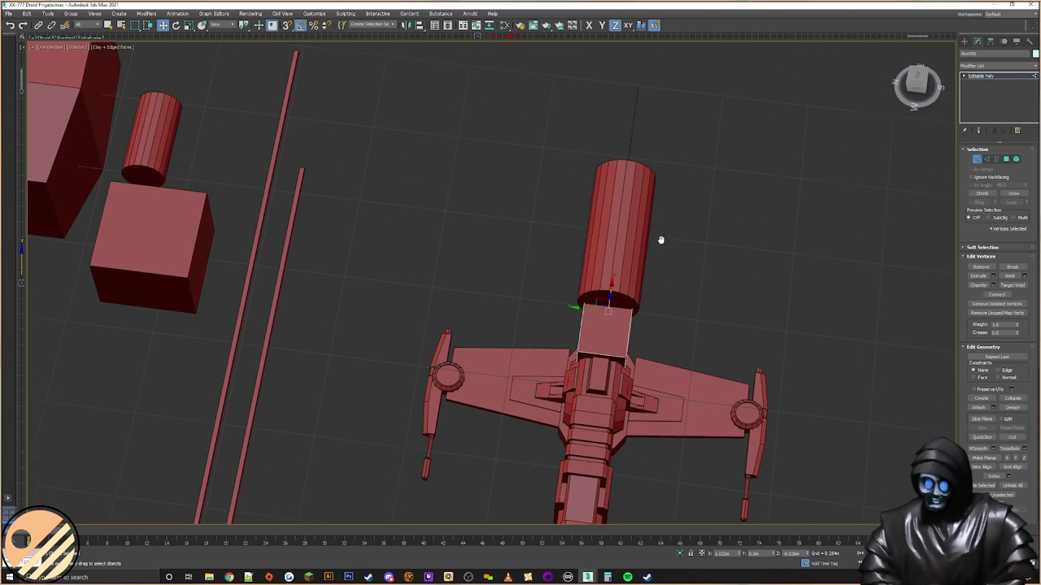
{"action": "left_click_drag", "start_coordinate": [523, 349], "coordinate": [522, 352]}
{"action": "scroll", "coordinate": [607, 379], "scroll_direction": "up", "scroll_amount": 4}
{"action": "right_click", "coordinate": [609, 249]}
{"action": "left_click", "coordinate": [624, 272]}
{"action": "left_click_drag", "start_coordinate": [618, 216], "coordinate": [620, 220]}
{"action": "middle_click_drag", "start_coordinate": [677, 299], "coordinate": [742, 332], "text": "alt"}
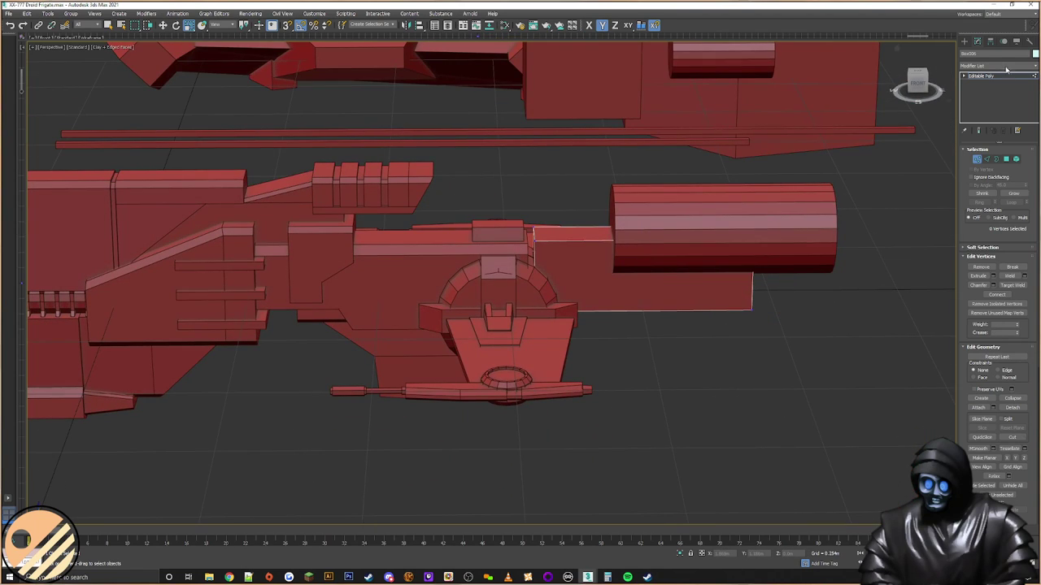
Step: Copy the narrowed rear hull box in the XZ plane, placing the copy higher and further forward
{"action": "left_click", "coordinate": [964, 41]}
{"action": "middle_click_drag", "start_coordinate": [539, 272], "coordinate": [672, 325]}
{"action": "right_click", "coordinate": [628, 301]}
{"action": "left_click", "coordinate": [658, 308]}
{"action": "left_click", "coordinate": [718, 293]}
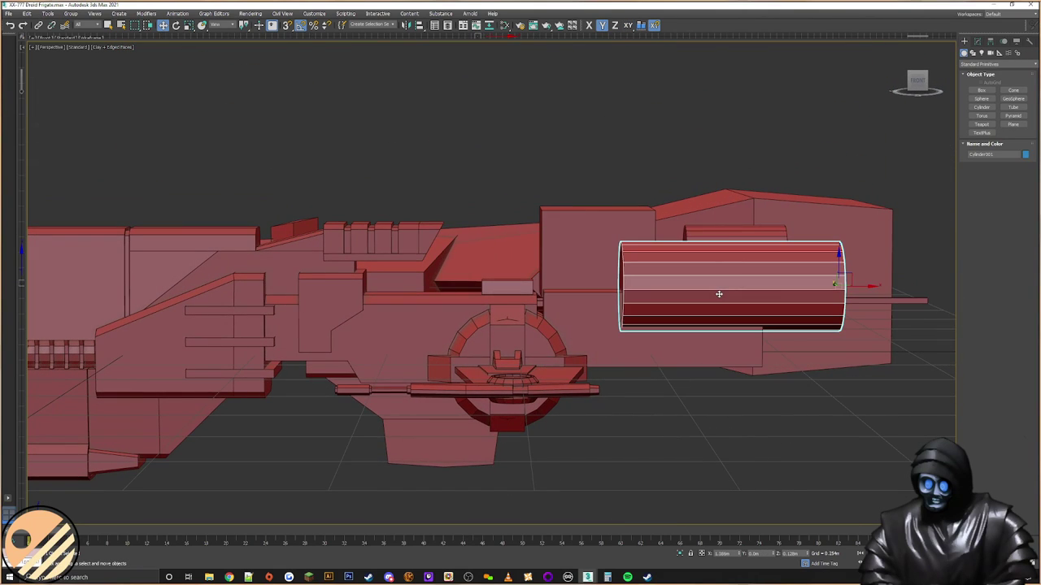
{"action": "middle_click_drag", "start_coordinate": [718, 292], "coordinate": [672, 342], "text": "alt"}
{"action": "left_click", "coordinate": [672, 341]}
{"action": "mouse_move", "coordinate": [671, 342]}
{"action": "left_mouse_down", "text": "shift"}
{"action": "mouse_move", "coordinate": [622, 325]}
{"action": "mouse_move", "coordinate": [587, 329]}
{"action": "left_mouse_up", "text": "shift"}
{"action": "left_click", "coordinate": [522, 323]}
{"action": "scroll", "coordinate": [567, 297], "scroll_direction": "up", "scroll_amount": 3}
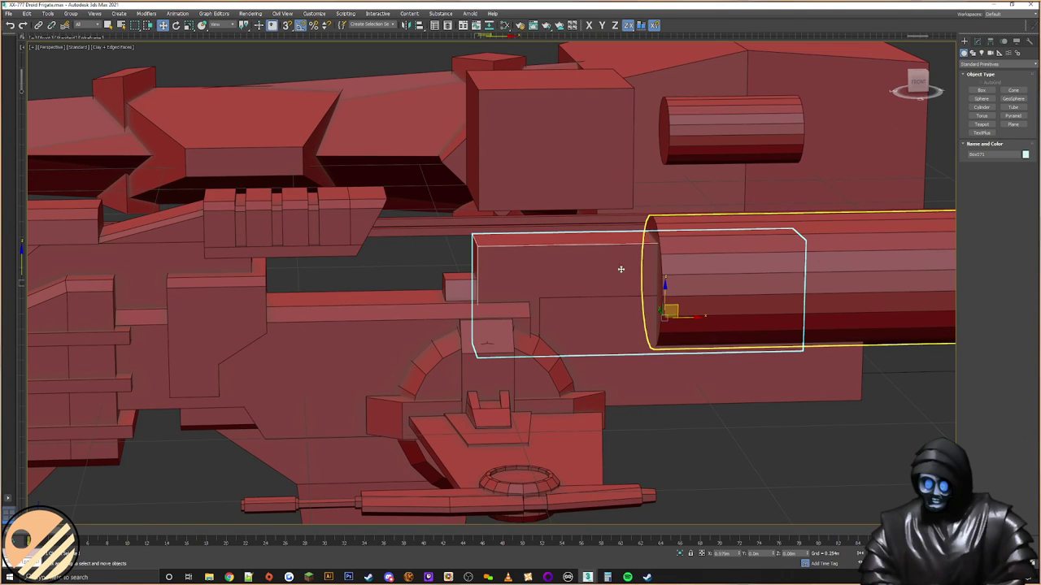
Step: Move the front vertices of the copied box along X with snapping to meet the end of the central hull
{"action": "left_click", "coordinate": [978, 40]}
{"action": "left_click", "coordinate": [977, 160]}
{"action": "left_click_drag", "start_coordinate": [561, 214], "coordinate": [395, 390]}
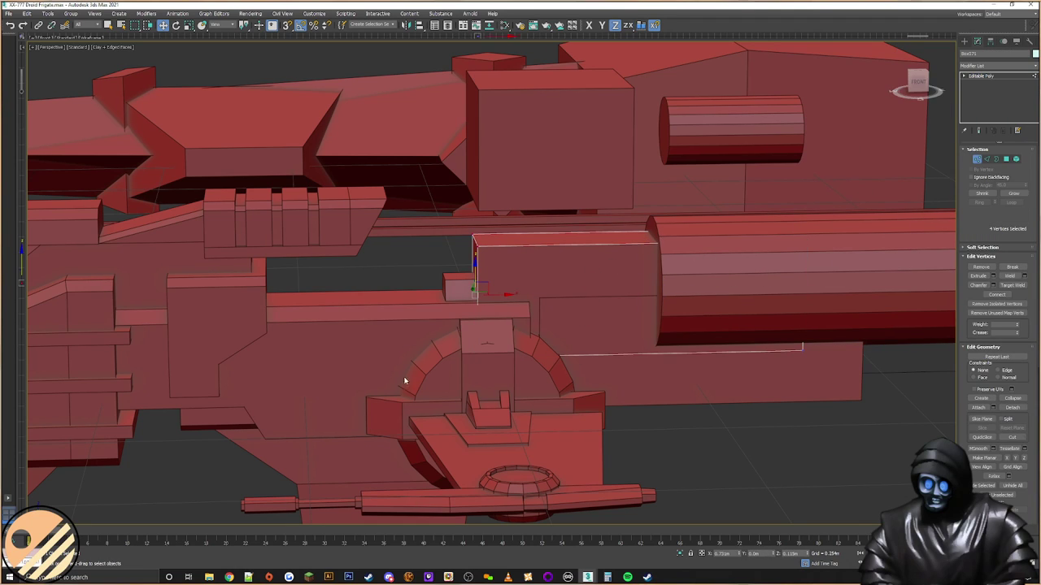
{"action": "left_click_drag", "start_coordinate": [499, 294], "coordinate": [529, 297]}
{"action": "key", "text": "s"}
{"action": "middle_click_drag", "start_coordinate": [641, 330], "coordinate": [495, 290]}
Step: Move the rear vertices of the copied box forward along X to just ahead of the engine cylinder
{"action": "left_click_drag", "start_coordinate": [756, 179], "coordinate": [653, 341]}
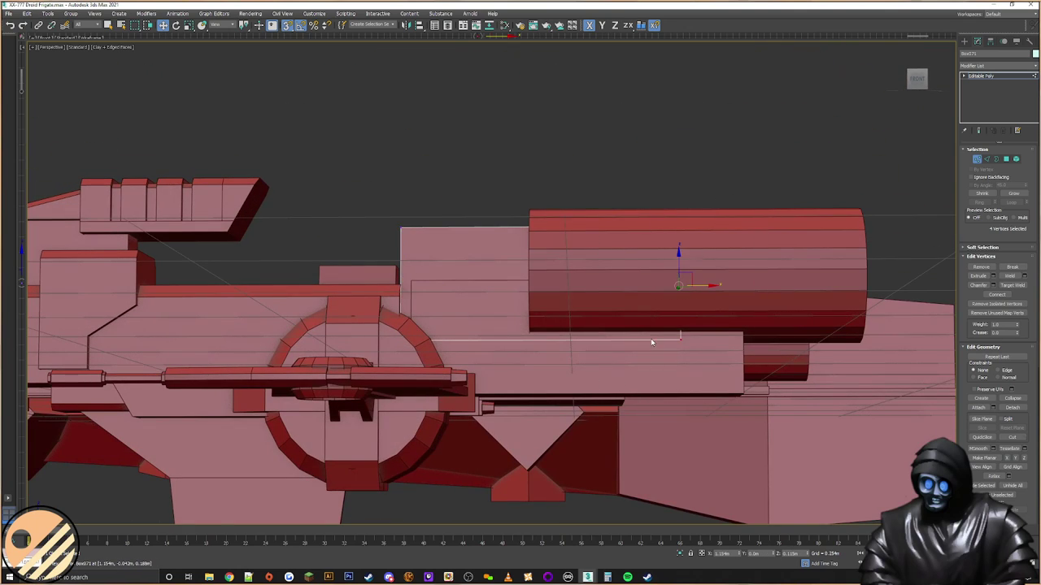
{"action": "middle_click_drag", "start_coordinate": [653, 341], "coordinate": [734, 379]}
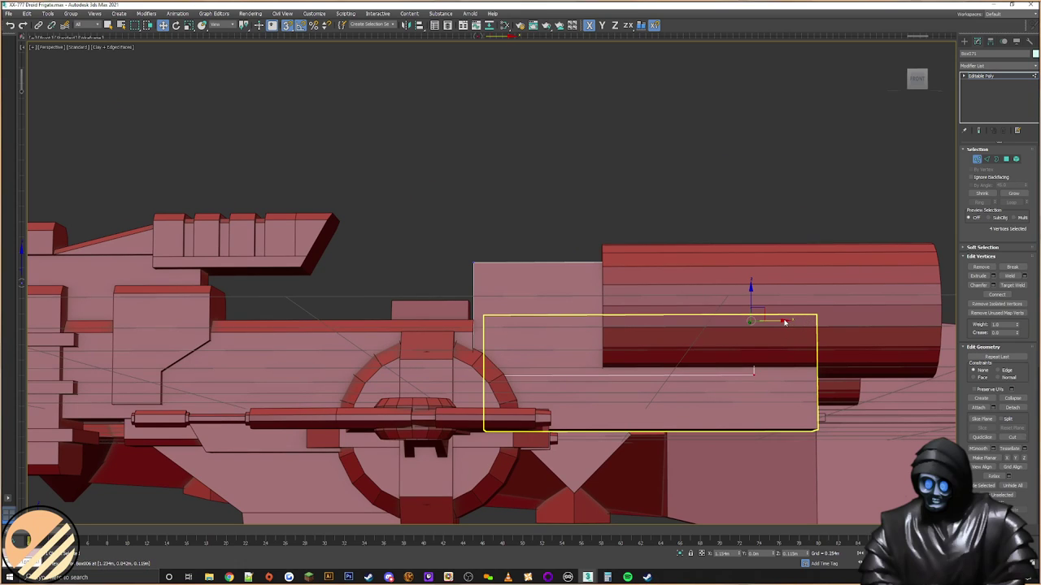
{"action": "left_click_drag", "start_coordinate": [773, 320], "coordinate": [618, 328]}
Step: Connect the copied box's long top edges with a crosswise edge and slide it rearward along X
{"action": "left_click_drag", "start_coordinate": [493, 205], "coordinate": [403, 278]}
{"action": "middle_click_drag", "start_coordinate": [460, 276], "coordinate": [456, 274], "text": "alt"}
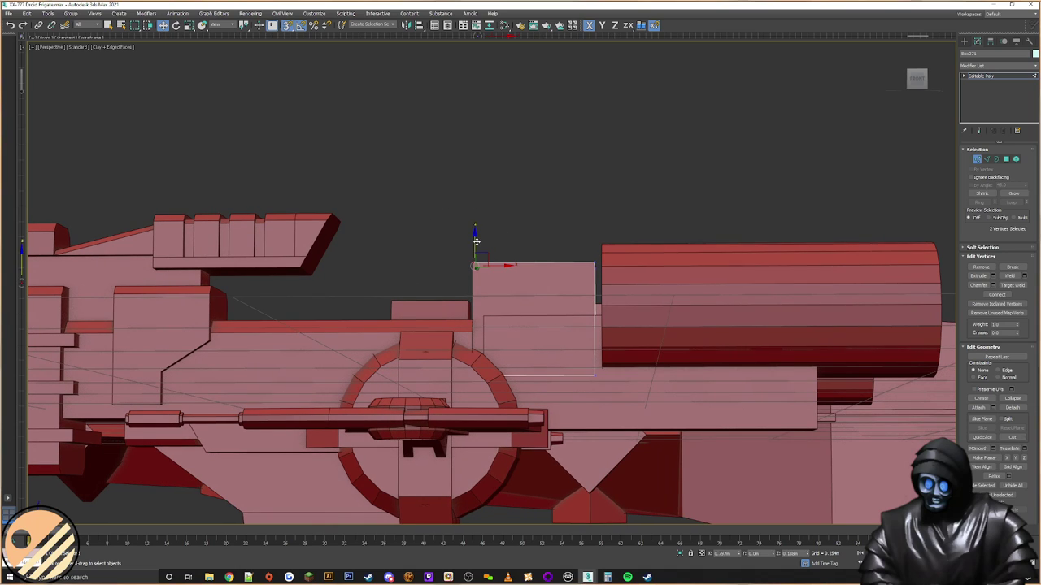
{"action": "middle_click_drag", "start_coordinate": [495, 241], "coordinate": [756, 203], "text": "alt"}
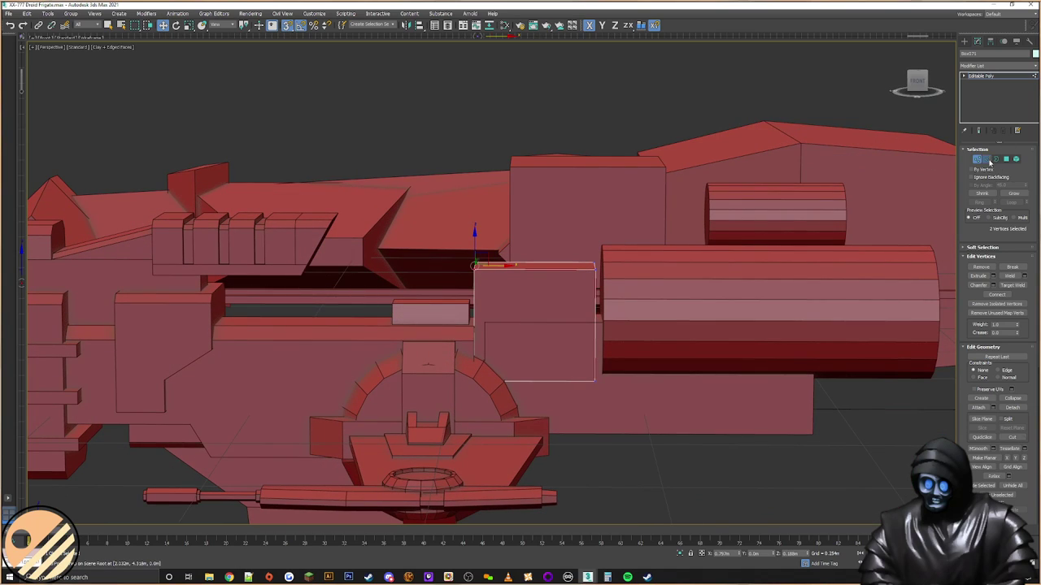
{"action": "key", "text": "2"}
{"action": "left_click", "coordinate": [569, 266]}
{"action": "key", "text": "s"}
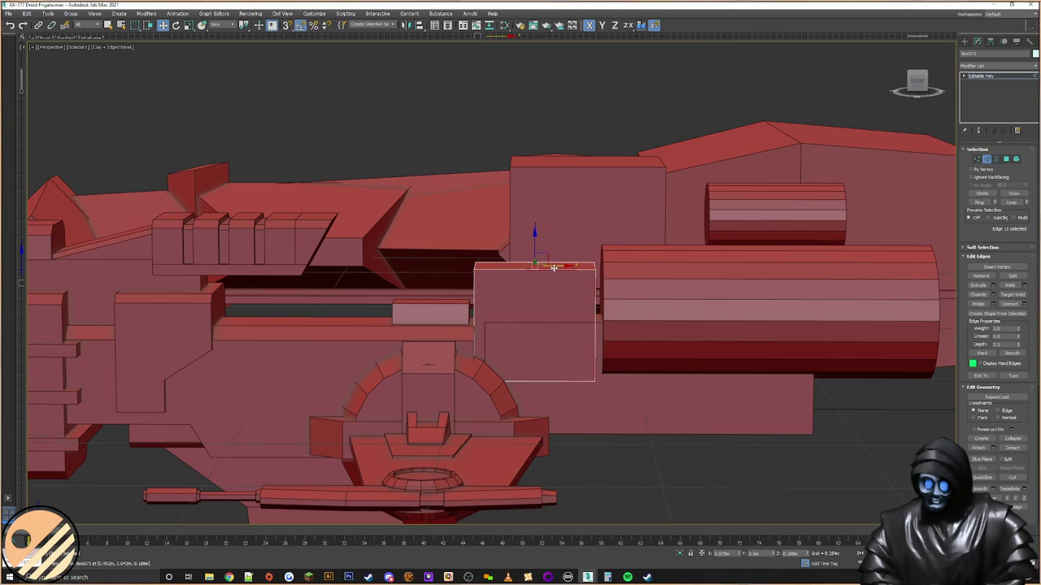
{"action": "left_click_drag", "start_coordinate": [585, 261], "coordinate": [581, 262]}
{"action": "mouse_move", "coordinate": [567, 262]}
{"action": "middle_mouse_down", "text": "alt"}
{"action": "mouse_move", "coordinate": [579, 265]}
{"action": "mouse_move", "coordinate": [569, 263]}
{"action": "middle_mouse_up", "text": "alt"}
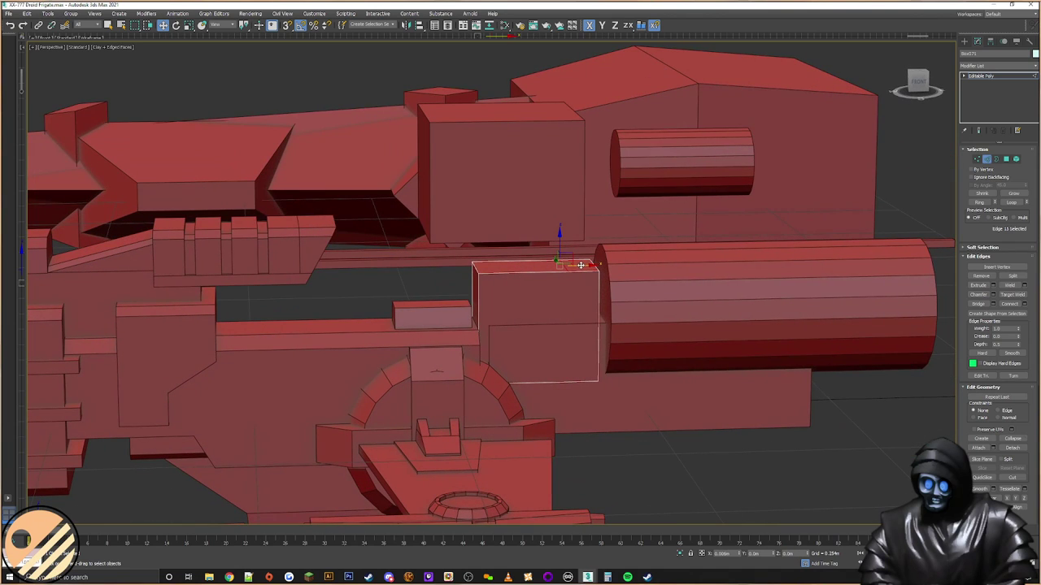
Step: Lower the front top vertices of the copied box along Z with snapping to slope it down to the hull's top surface
{"action": "left_click", "coordinate": [976, 159], "text": "ctrl"}
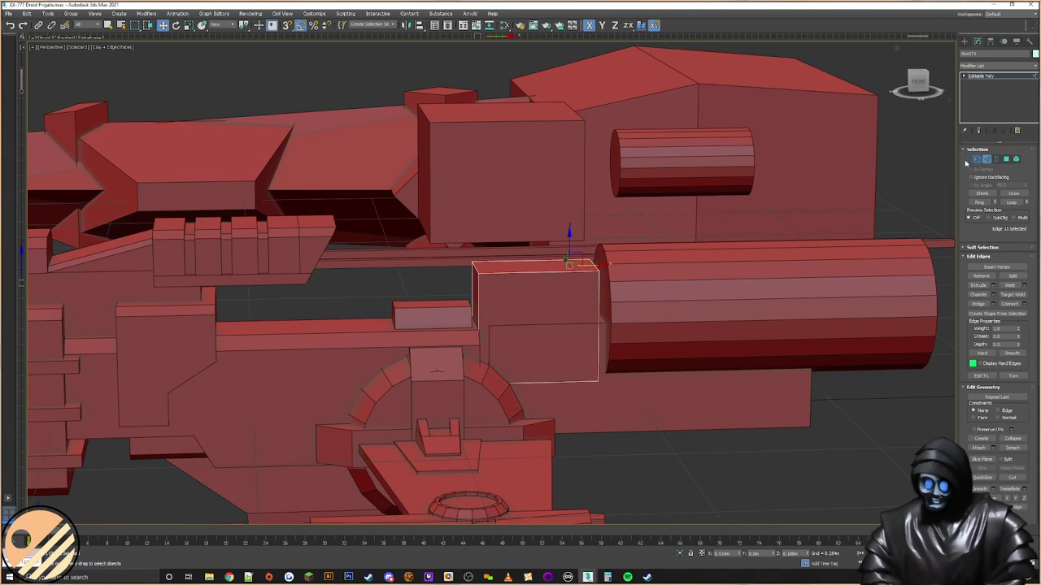
{"action": "middle_click_drag", "start_coordinate": [480, 260], "coordinate": [516, 222], "text": "alt"}
{"action": "left_click_drag", "start_coordinate": [532, 209], "coordinate": [521, 269]}
{"action": "scroll", "coordinate": [568, 268], "scroll_direction": "up", "scroll_amount": 3}
{"action": "middle_click_drag", "start_coordinate": [577, 264], "coordinate": [580, 294], "text": "alt"}
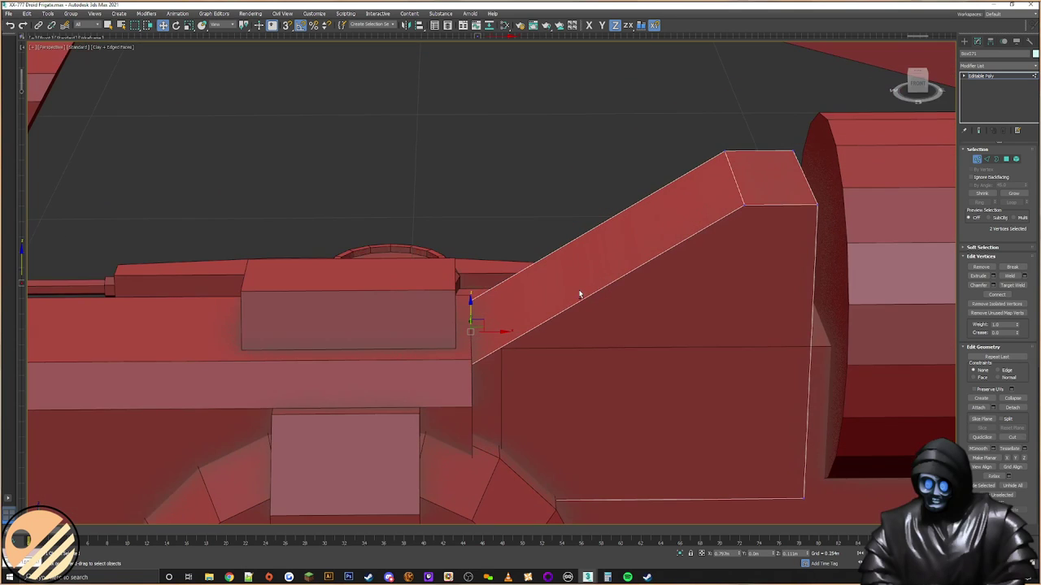
{"action": "middle_click_drag", "start_coordinate": [508, 319], "coordinate": [508, 310], "text": "alt"}
{"action": "key", "text": "s"}
{"action": "left_click_drag", "start_coordinate": [470, 314], "coordinate": [471, 327]}
{"action": "middle_click_drag", "start_coordinate": [475, 324], "coordinate": [411, 327], "text": "alt"}
{"action": "scroll", "coordinate": [443, 380], "scroll_direction": "down", "scroll_amount": 5}
Step: Move the sloped block's side vertices along Y with snapping to align with the hull's top surface edge
{"action": "left_click_drag", "start_coordinate": [555, 230], "coordinate": [462, 428]}
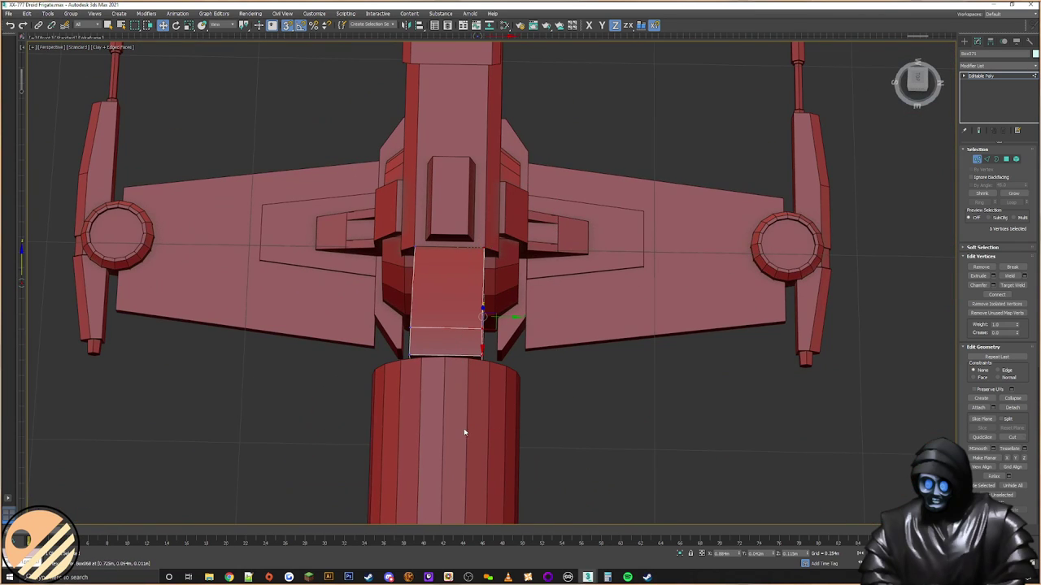
{"action": "left_click_drag", "start_coordinate": [508, 318], "coordinate": [364, 444]}
{"action": "left_click_drag", "start_coordinate": [440, 317], "coordinate": [414, 246]}
Step: Clear the smoothing groups on all polygons of the sloped block
{"action": "left_click", "coordinate": [1006, 159]}
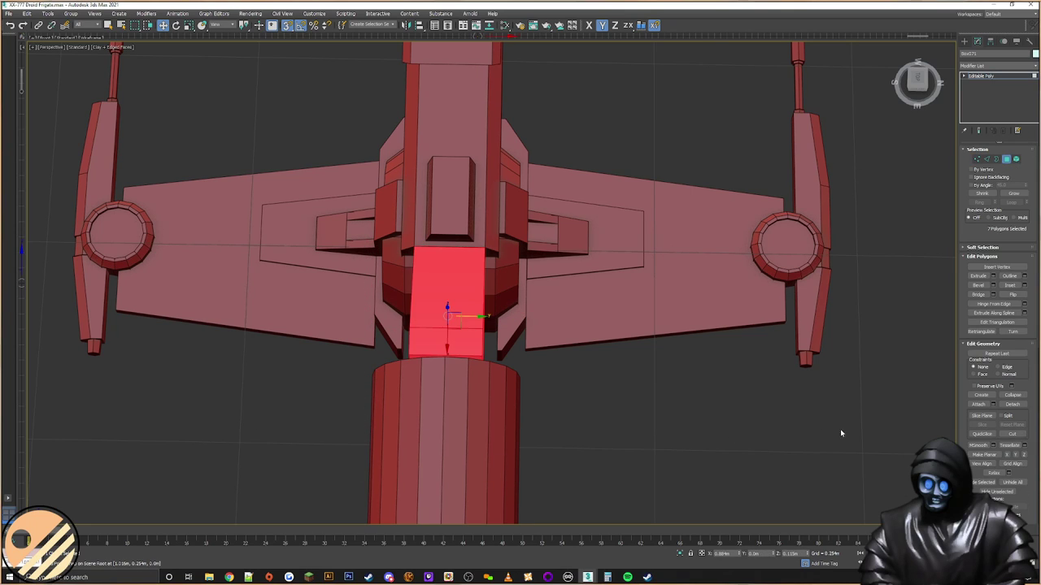
{"action": "scroll", "coordinate": [976, 423], "scroll_direction": "down", "scroll_amount": 2}
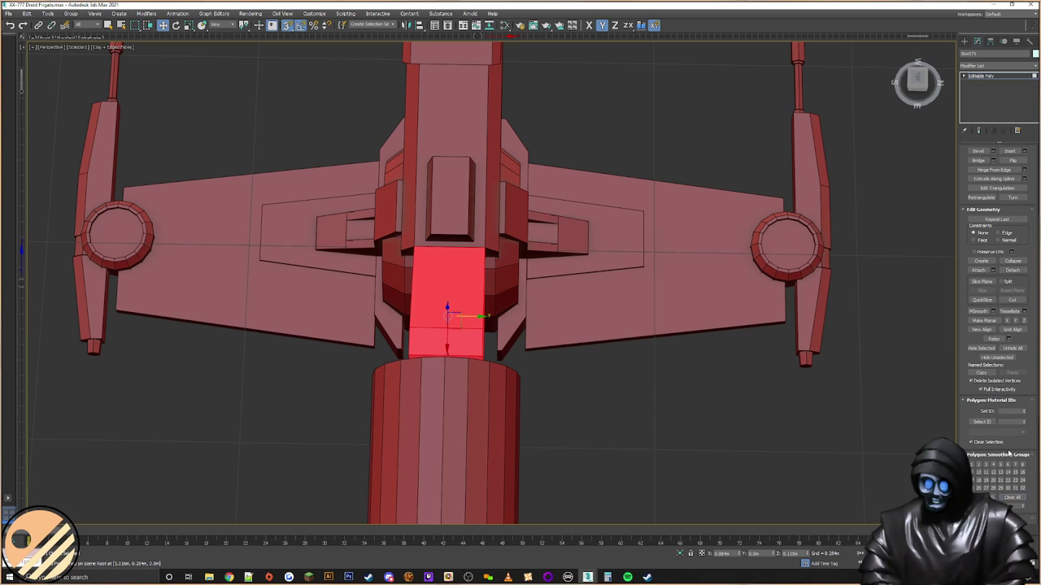
{"action": "scroll", "coordinate": [1015, 408], "scroll_direction": "up", "scroll_amount": 2}
Step: Move the rear vertices of the sloped block along X to join it to the front of the engine cylinder
{"action": "left_click", "coordinate": [977, 160]}
{"action": "middle_click_drag", "start_coordinate": [382, 302], "coordinate": [474, 274], "text": "alt"}
{"action": "middle_click_drag", "start_coordinate": [545, 304], "coordinate": [567, 282]}
{"action": "middle_click_drag", "start_coordinate": [509, 299], "coordinate": [531, 301]}
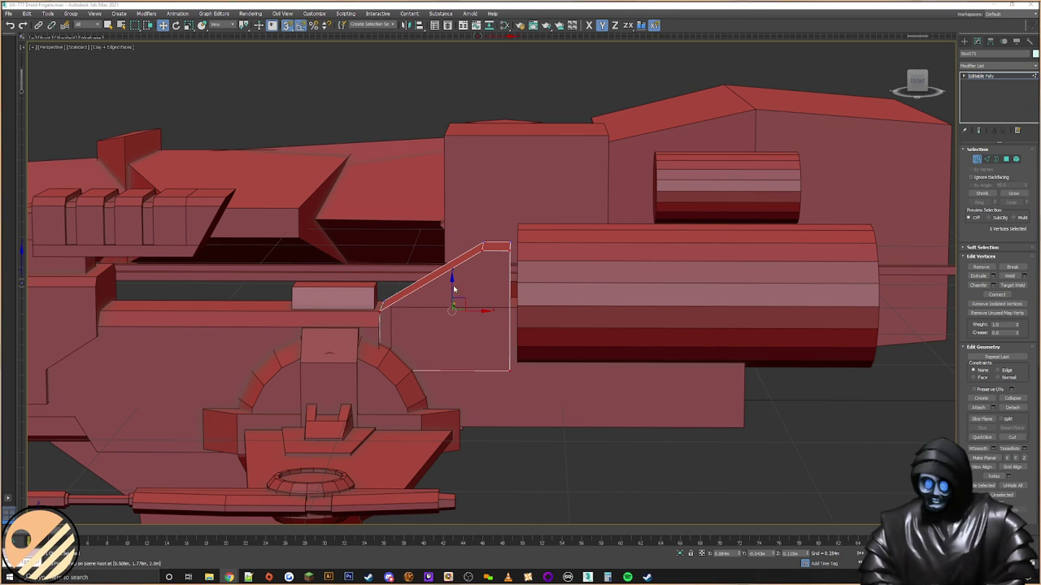
{"action": "scroll", "coordinate": [402, 281], "scroll_direction": "up", "scroll_amount": 5}
{"action": "middle_click_drag", "start_coordinate": [353, 284], "coordinate": [554, 258], "text": "alt"}
{"action": "left_click_drag", "start_coordinate": [558, 205], "coordinate": [489, 363]}
{"action": "left_click_drag", "start_coordinate": [541, 267], "coordinate": [550, 265]}
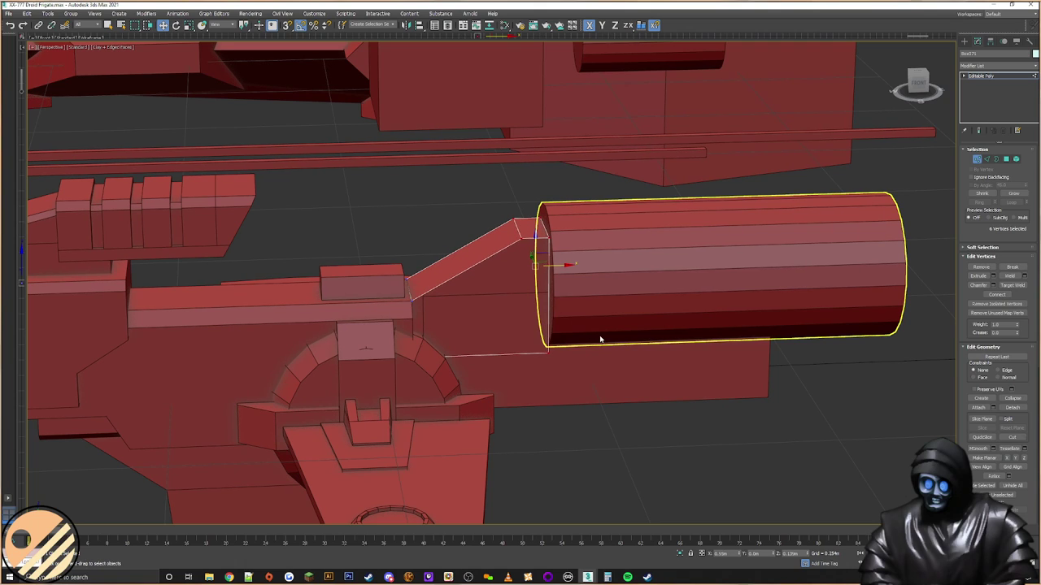
{"action": "middle_click_drag", "start_coordinate": [550, 265], "coordinate": [439, 260]}
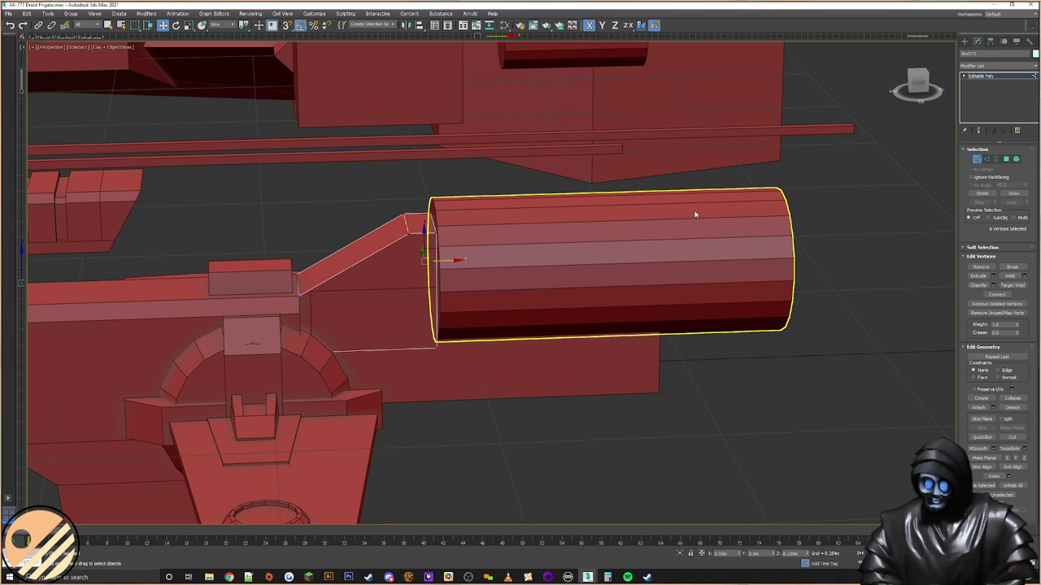
Step: Copy the engine cylinder along X so the duplicate sits just behind the original
{"action": "left_click", "coordinate": [964, 41]}
{"action": "left_click", "coordinate": [639, 329]}
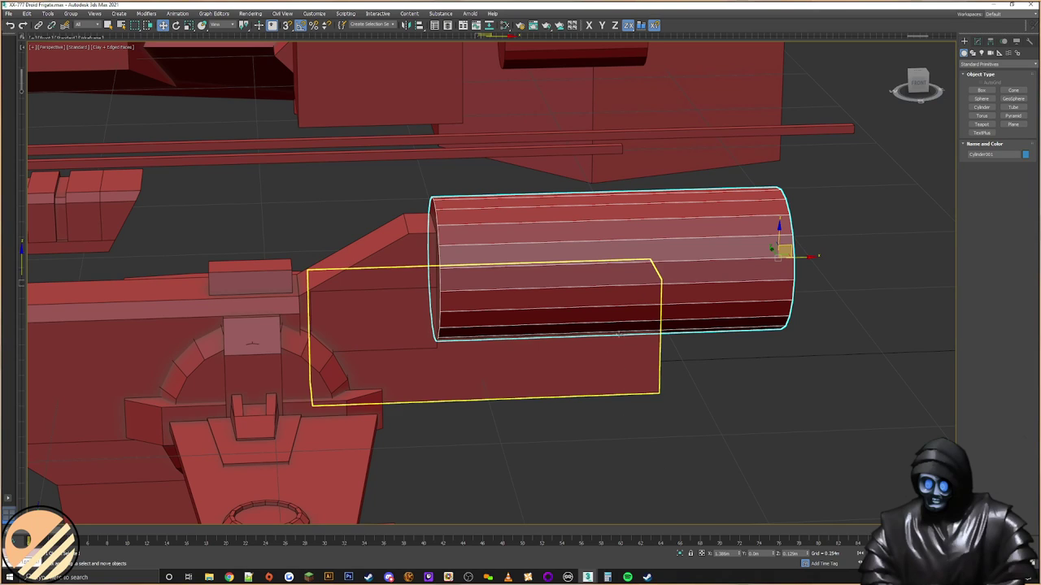
{"action": "left_click", "coordinate": [977, 41]}
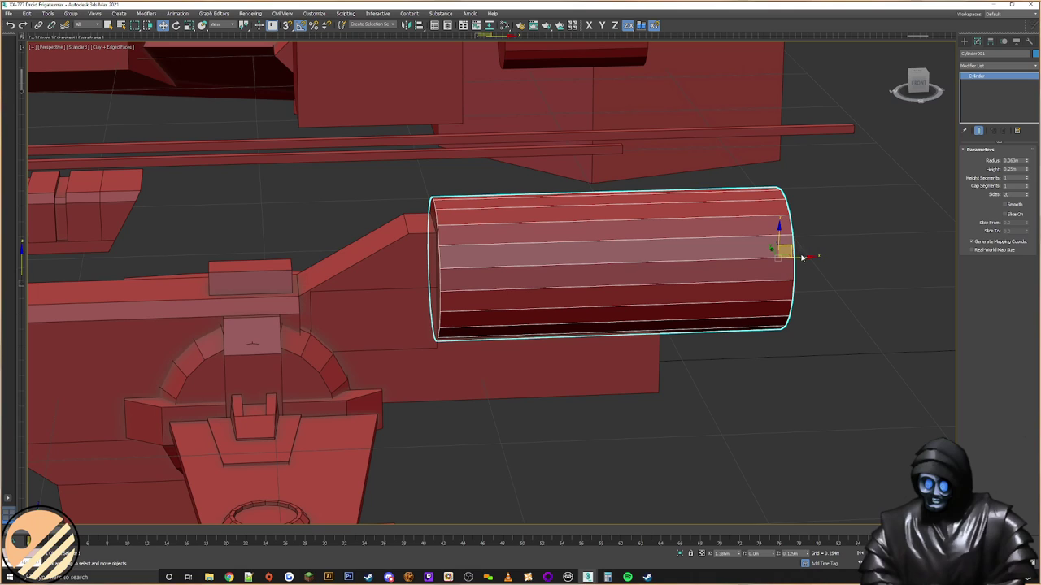
{"action": "left_click_drag", "start_coordinate": [801, 257], "coordinate": [952, 257], "text": "shift"}
{"action": "left_click", "coordinate": [520, 326]}
Step: Convert both the original engine cylinder and its copy to Editable Poly
{"action": "left_click", "coordinate": [637, 269]}
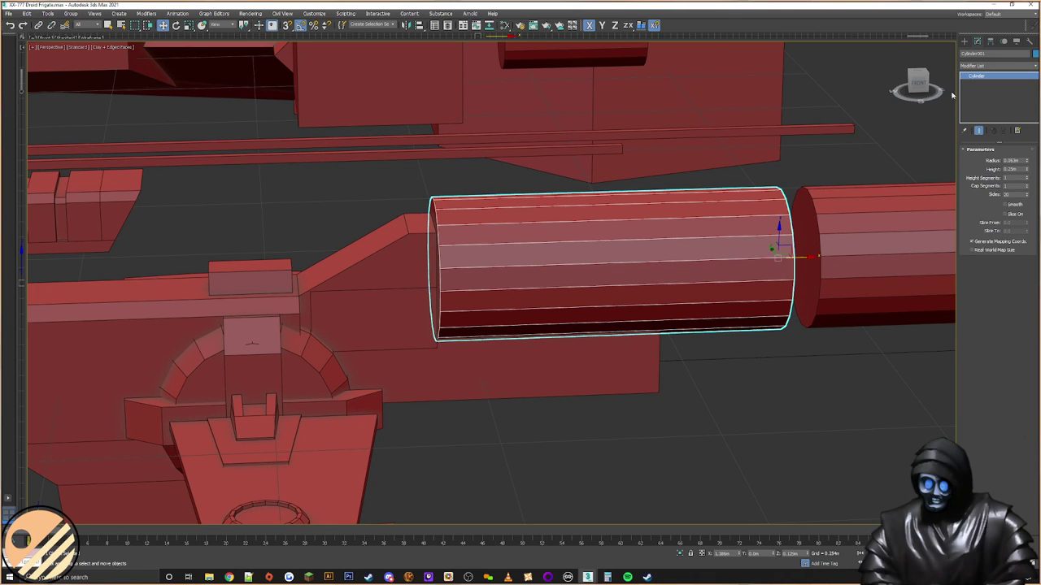
{"action": "right_click", "coordinate": [692, 158]}
{"action": "left_click", "coordinate": [797, 331]}
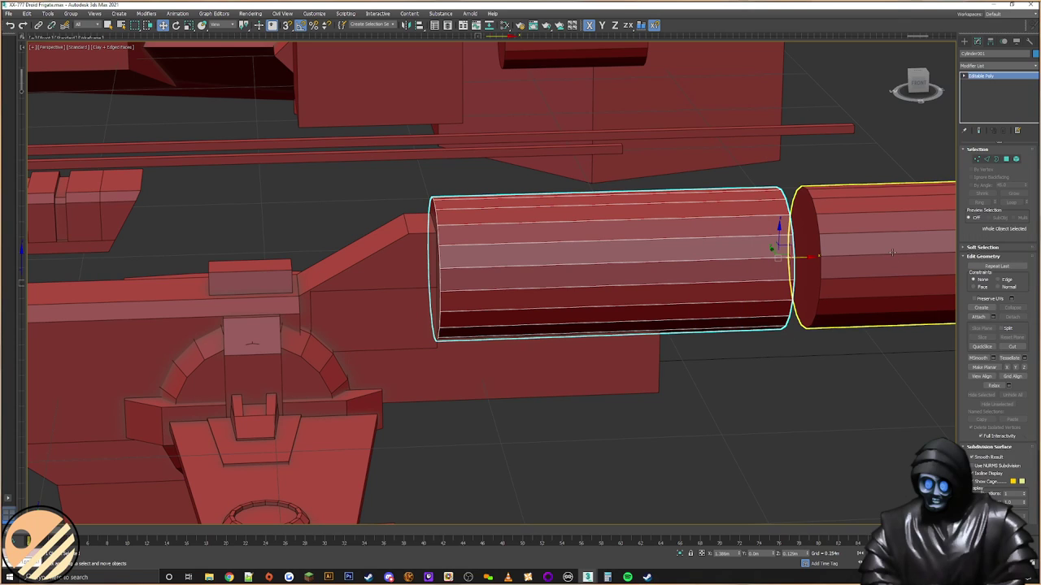
{"action": "left_click", "coordinate": [892, 253]}
{"action": "right_click", "coordinate": [921, 228]}
{"action": "mouse_move", "coordinate": [943, 310]}
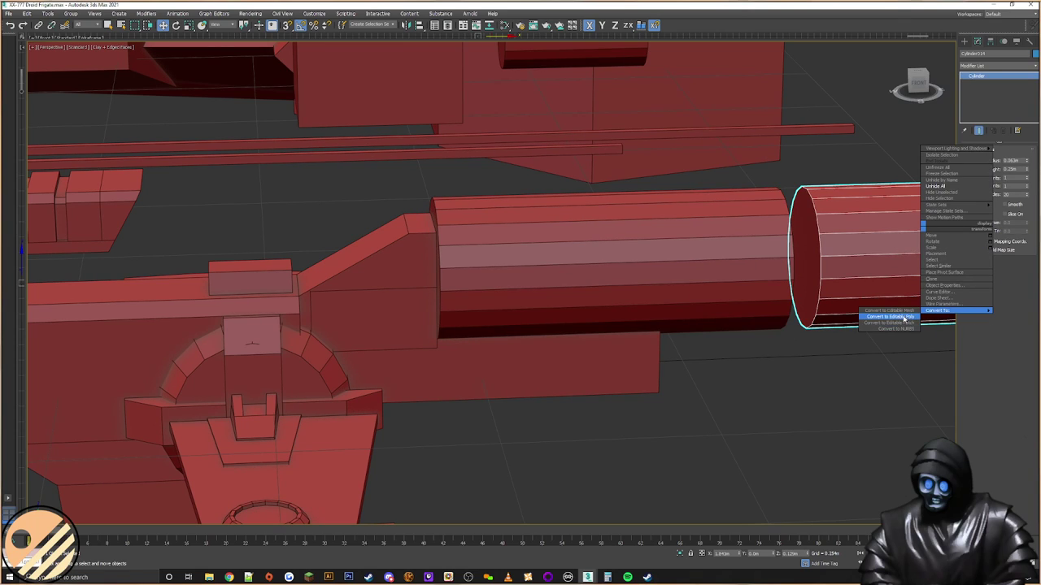
{"action": "left_click", "coordinate": [904, 318]}
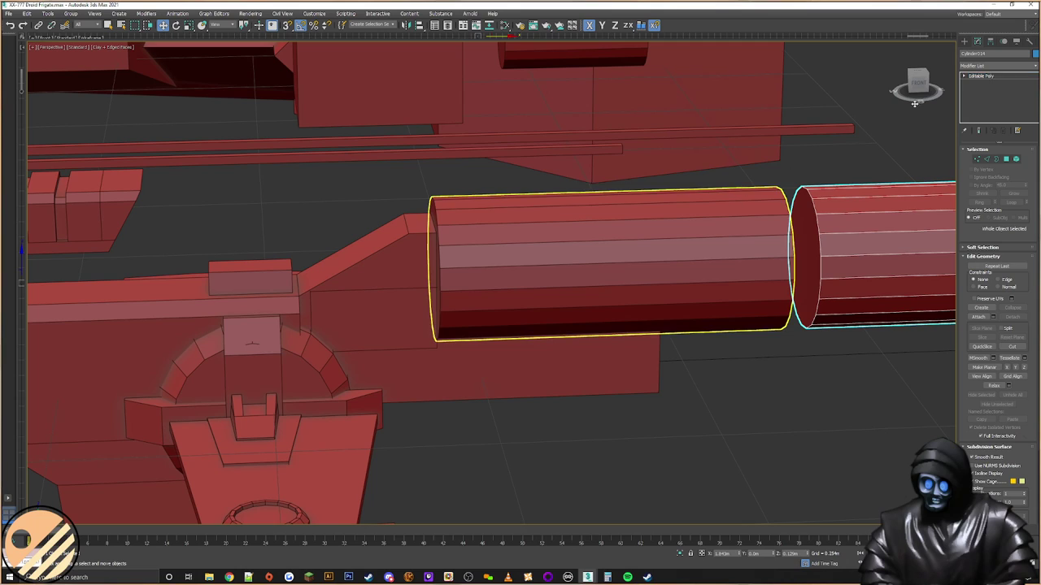
Step: Shorten the original engine cylinder by moving its rear vertices forward along X
{"action": "left_click", "coordinate": [778, 233]}
{"action": "key", "text": "1"}
{"action": "left_click_drag", "start_coordinate": [819, 151], "coordinate": [782, 216]}
{"action": "left_click_drag", "start_coordinate": [801, 255], "coordinate": [553, 271]}
{"action": "middle_click_drag", "start_coordinate": [553, 271], "coordinate": [585, 274], "text": "alt"}
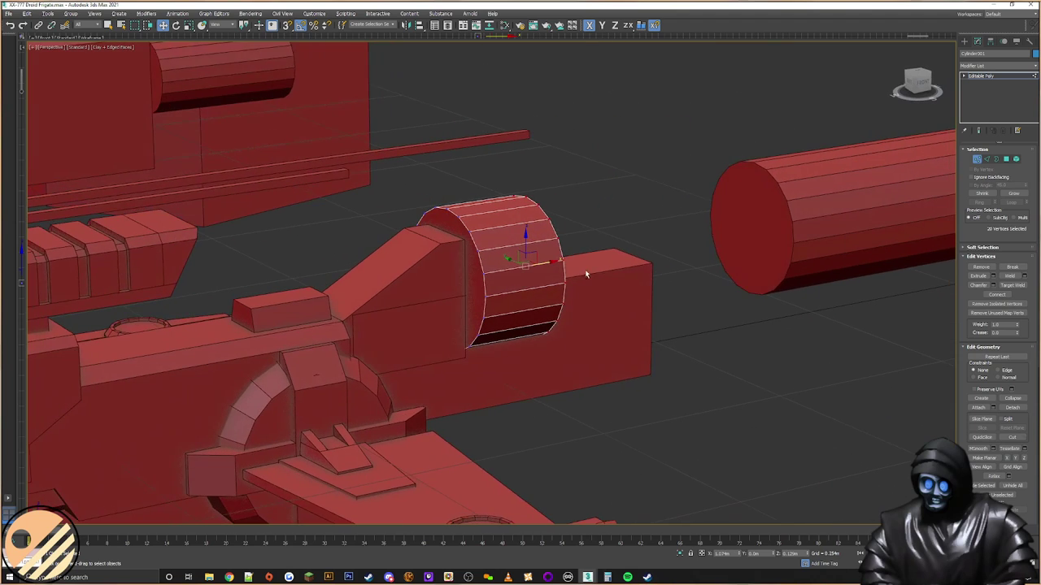
Step: Move the copied cylinder along X against the shortened one, and make another copy of it further rearward
{"action": "left_click", "coordinate": [965, 40]}
{"action": "middle_click_drag", "start_coordinate": [674, 255], "coordinate": [509, 283]}
{"action": "left_click", "coordinate": [869, 213]}
{"action": "left_click_drag", "start_coordinate": [869, 212], "coordinate": [672, 243]}
{"action": "left_click_drag", "start_coordinate": [667, 244], "coordinate": [642, 252]}
{"action": "mouse_move", "coordinate": [546, 252]}
{"action": "middle_mouse_down", "text": "alt"}
{"action": "mouse_move", "coordinate": [711, 220]}
{"action": "mouse_move", "coordinate": [708, 260]}
{"action": "middle_mouse_up", "text": "alt"}
{"action": "left_click_drag", "start_coordinate": [708, 260], "coordinate": [820, 254], "text": "shift"}
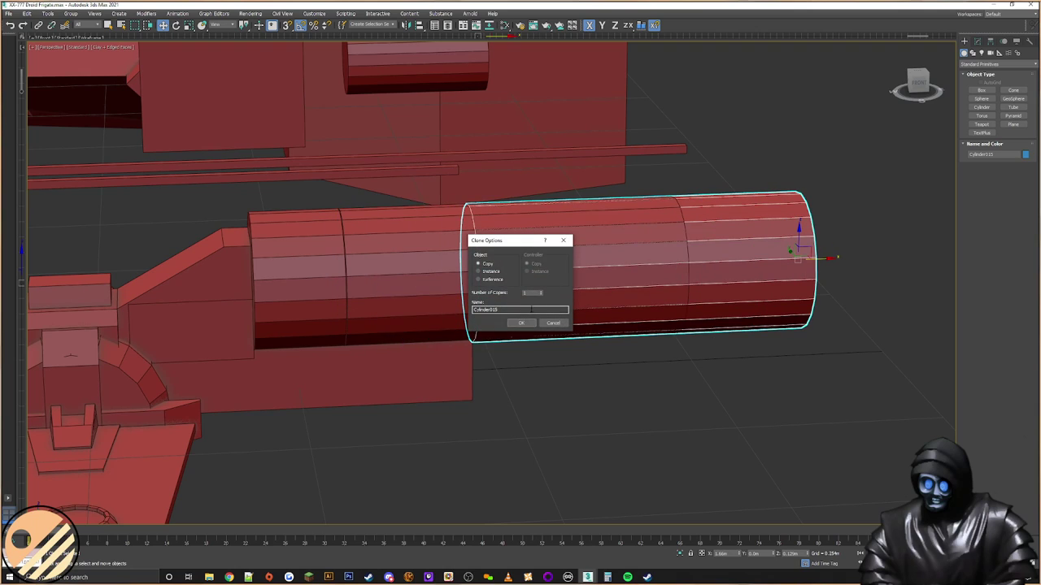
{"action": "left_click", "coordinate": [526, 323]}
Step: Shorten the middle engine cylinder by moving its rear vertices forward along X
{"action": "left_click", "coordinate": [426, 268]}
{"action": "middle_click_drag", "start_coordinate": [697, 262], "coordinate": [688, 259]}
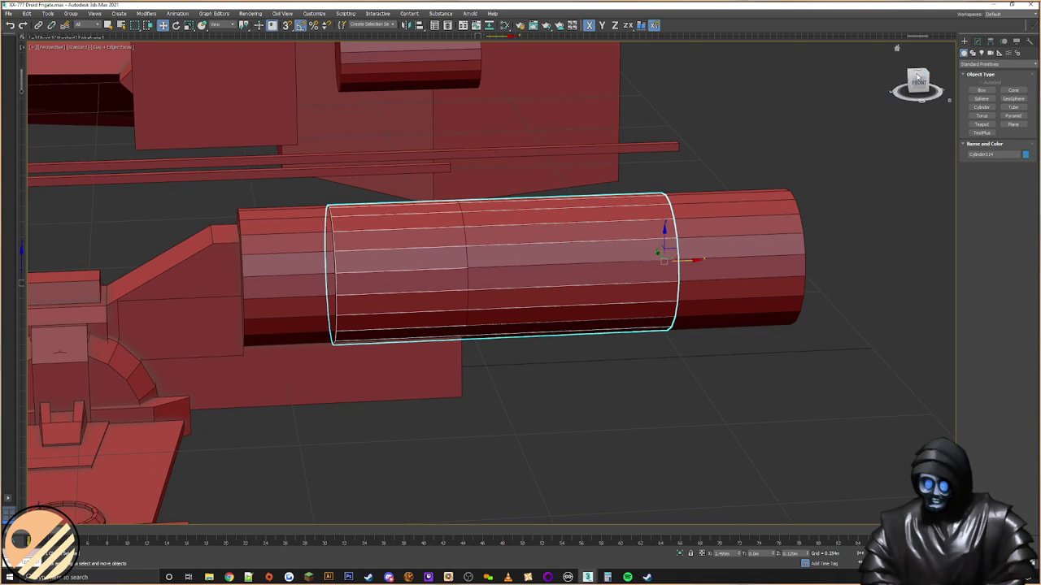
{"action": "left_click", "coordinate": [978, 41]}
{"action": "left_click", "coordinate": [976, 160]}
{"action": "left_click_drag", "start_coordinate": [782, 148], "coordinate": [607, 375]}
{"action": "left_click_drag", "start_coordinate": [685, 262], "coordinate": [554, 250]}
Step: Move the rearmost cylinder's front vertices along X to meet the rear end of the middle cylinder
{"action": "left_click", "coordinate": [963, 40]}
{"action": "left_click", "coordinate": [754, 221]}
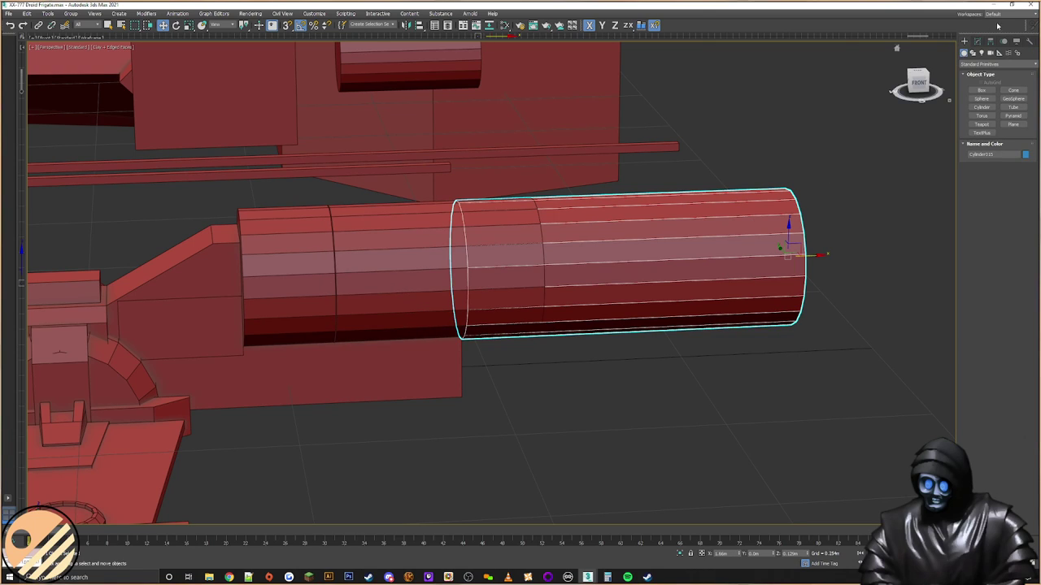
{"action": "left_click", "coordinate": [978, 40]}
{"action": "left_click", "coordinate": [977, 159]}
{"action": "left_click_drag", "start_coordinate": [834, 139], "coordinate": [650, 383]}
{"action": "left_click_drag", "start_coordinate": [594, 179], "coordinate": [431, 365]}
{"action": "left_click_drag", "start_coordinate": [488, 267], "coordinate": [558, 269]}
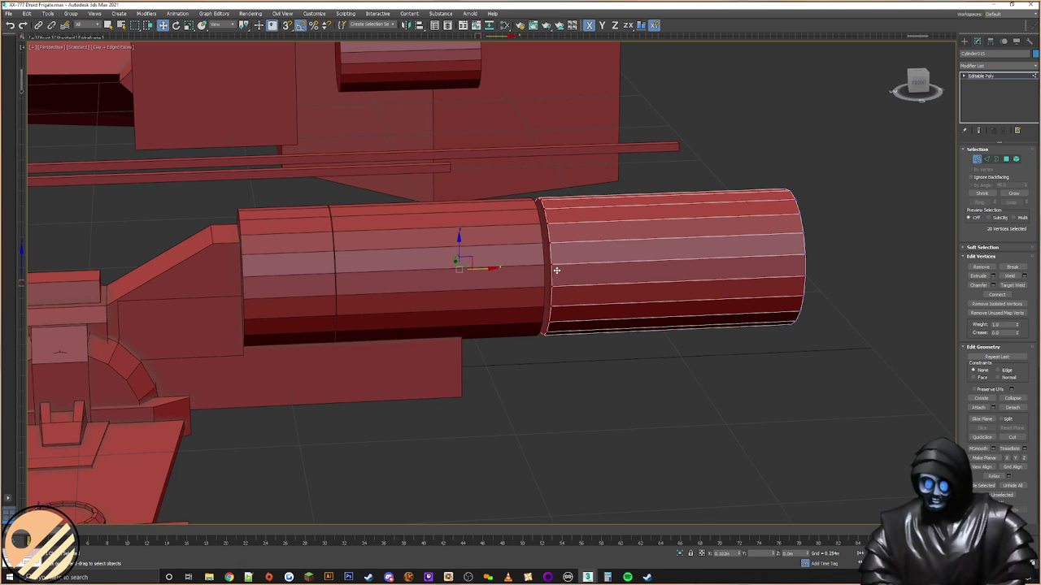
Step: Shorten the rearmost engine cylinder to a short section by moving its rear vertices forward along X
{"action": "left_click", "coordinate": [821, 213]}
{"action": "left_click_drag", "start_coordinate": [862, 146], "coordinate": [695, 382]}
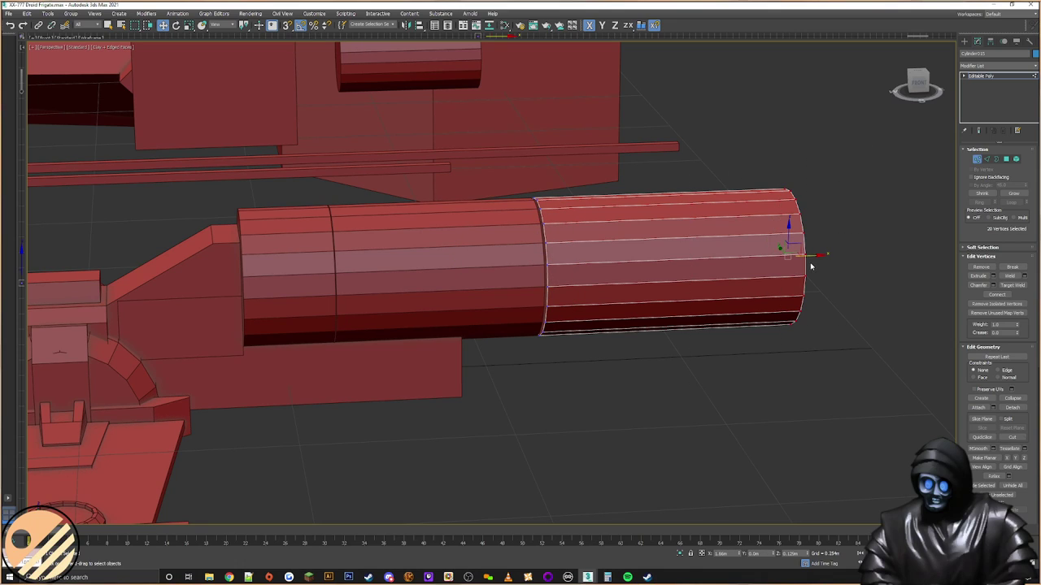
{"action": "left_click_drag", "start_coordinate": [803, 254], "coordinate": [616, 261]}
{"action": "scroll", "coordinate": [616, 262], "scroll_direction": "down", "scroll_amount": 5}
{"action": "mouse_move", "coordinate": [617, 262]}
{"action": "middle_mouse_down", "text": "alt"}
{"action": "mouse_move", "coordinate": [629, 263]}
{"action": "mouse_move", "coordinate": [593, 300]}
{"action": "mouse_move", "coordinate": [613, 294]}
{"action": "mouse_move", "coordinate": [610, 265]}
{"action": "middle_mouse_up", "text": "alt"}
{"action": "scroll", "coordinate": [609, 265], "scroll_direction": "up", "scroll_amount": 5}
{"action": "middle_click_drag", "start_coordinate": [487, 261], "coordinate": [680, 208]}
Step: Center the pivots of the middle and rearmost engine cylinders to their objects
{"action": "left_click", "coordinate": [964, 42]}
{"action": "left_click", "coordinate": [700, 251]}
{"action": "middle_click_drag", "start_coordinate": [699, 250], "coordinate": [672, 249], "text": "alt"}
{"action": "left_click", "coordinate": [990, 40]}
{"action": "left_click", "coordinate": [998, 97]}
{"action": "left_click", "coordinate": [997, 139]}
{"action": "left_click", "coordinate": [998, 96]}
{"action": "left_click", "coordinate": [867, 192]}
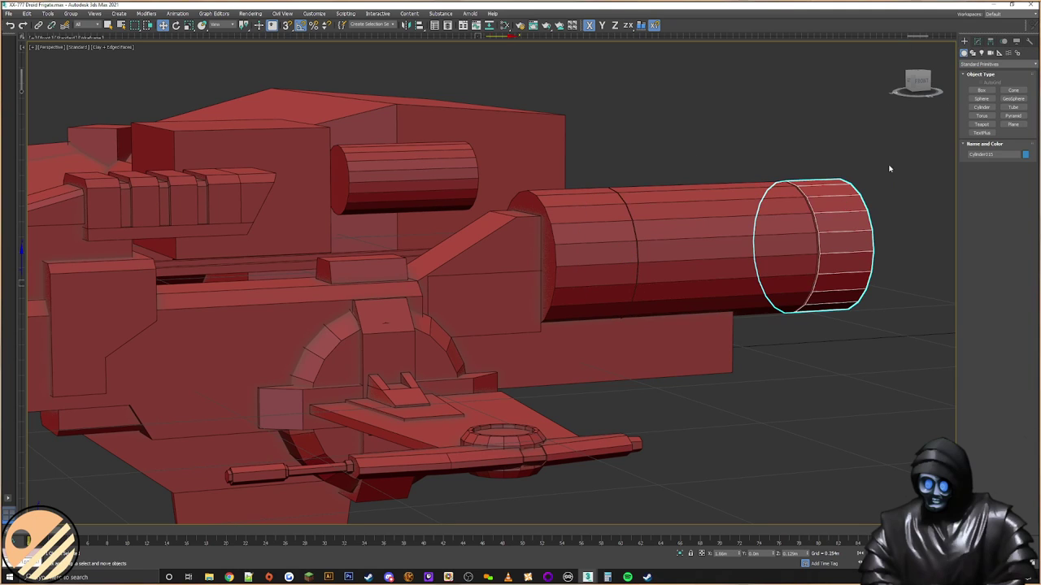
{"action": "left_click", "coordinate": [998, 97]}
{"action": "left_click", "coordinate": [1002, 140]}
Step: Center the front engine cylinder's pivot to its object
{"action": "left_click", "coordinate": [965, 42]}
{"action": "left_click", "coordinate": [621, 229]}
{"action": "left_click", "coordinate": [991, 40]}
{"action": "left_click", "coordinate": [997, 96]}
{"action": "left_click", "coordinate": [998, 139]}
{"action": "left_click", "coordinate": [965, 42]}
{"action": "left_click", "coordinate": [780, 130]}
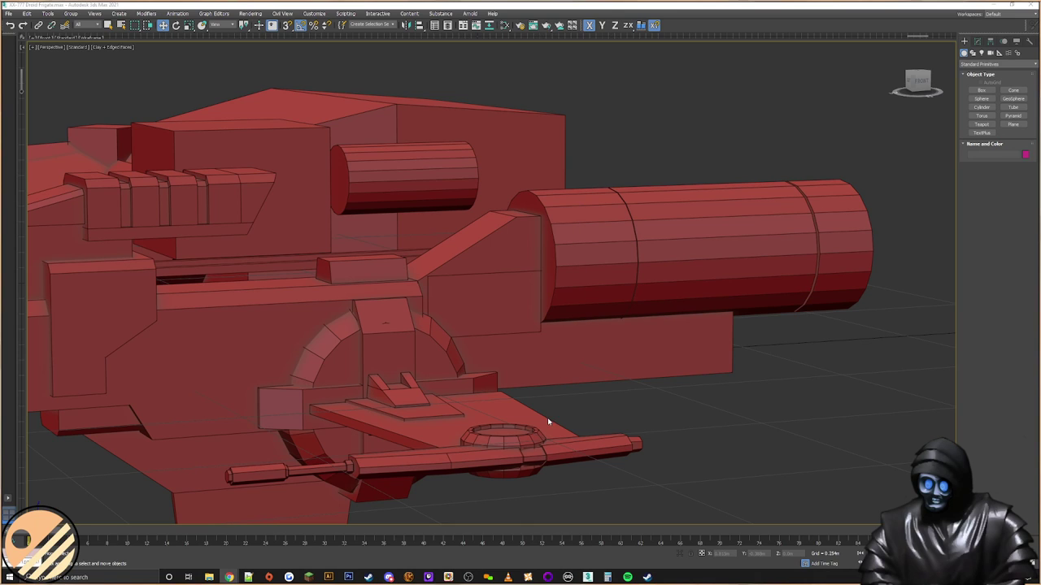
Step: Scale down the front engine cylinder so it is narrower than the middle one
{"action": "middle_click_drag", "start_coordinate": [642, 336], "coordinate": [611, 329]}
{"action": "left_click", "coordinate": [574, 236]}
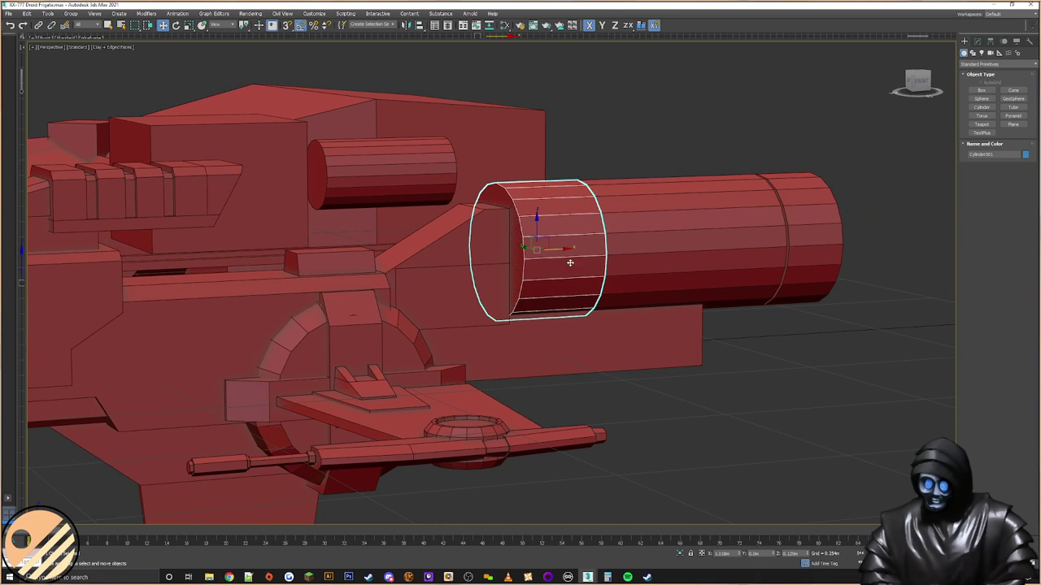
{"action": "middle_click_drag", "start_coordinate": [595, 241], "coordinate": [608, 244], "text": "alt"}
{"action": "scroll", "coordinate": [586, 211], "scroll_direction": "up", "scroll_amount": 2}
{"action": "right_click", "coordinate": [600, 232]}
{"action": "left_click", "coordinate": [623, 262]}
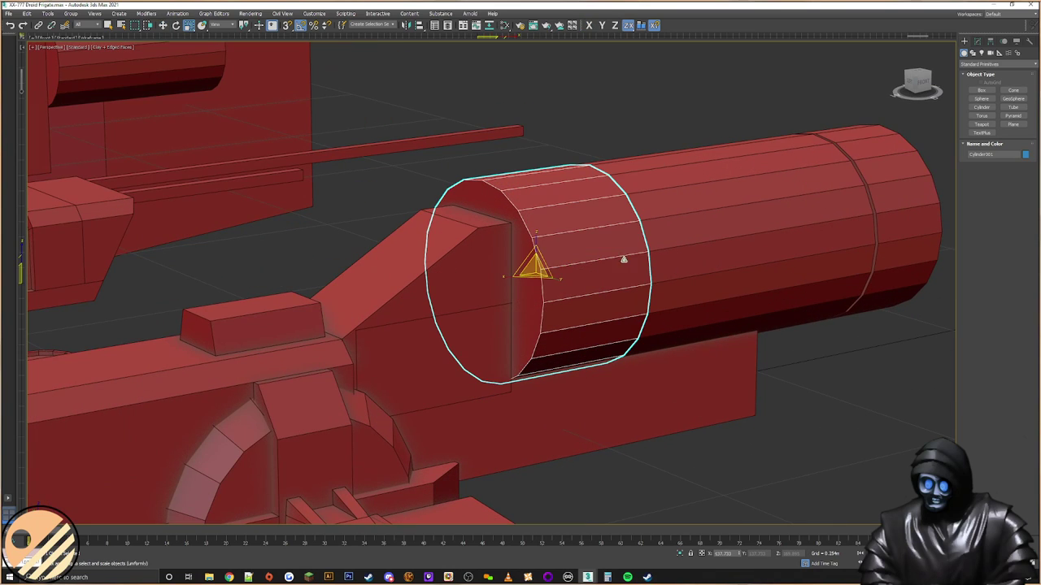
{"action": "left_click_drag", "start_coordinate": [544, 266], "coordinate": [536, 265]}
Step: Scale down the rearmost engine cylinder on the Y and Z axes so it is slightly narrower than the middle one
{"action": "middle_click_drag", "start_coordinate": [773, 311], "coordinate": [642, 281], "text": "alt"}
{"action": "left_click", "coordinate": [691, 286]}
{"action": "left_click_drag", "start_coordinate": [634, 269], "coordinate": [639, 271]}
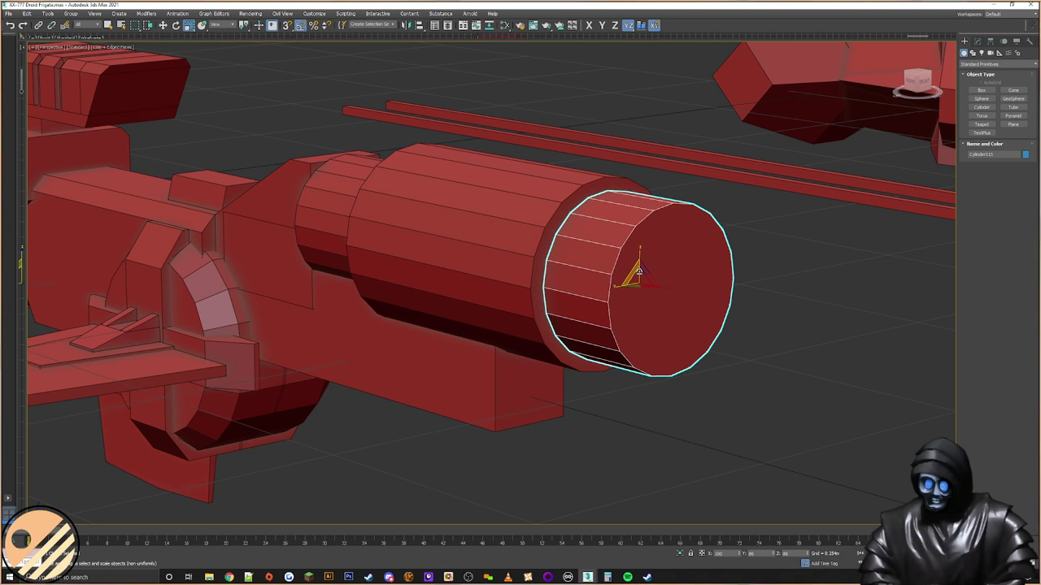
{"action": "middle_click_drag", "start_coordinate": [632, 274], "coordinate": [627, 228], "text": "alt"}
{"action": "key", "text": "w"}
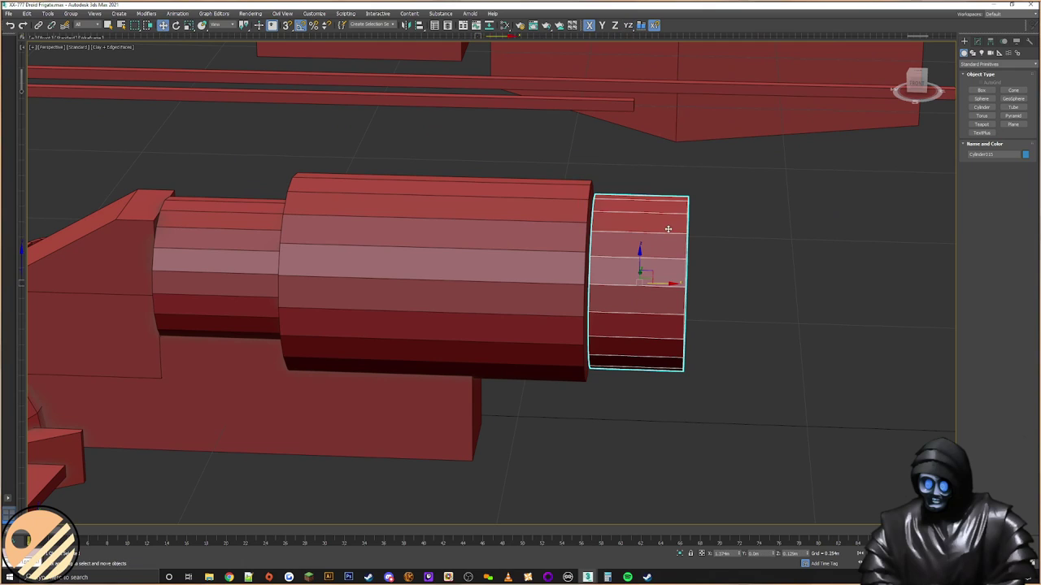
{"action": "middle_click_drag", "start_coordinate": [593, 260], "coordinate": [390, 261], "text": "alt"}
Step: Select all three engine cylinders and raise them along Z relative to the sloped block
{"action": "left_click", "coordinate": [248, 276]}
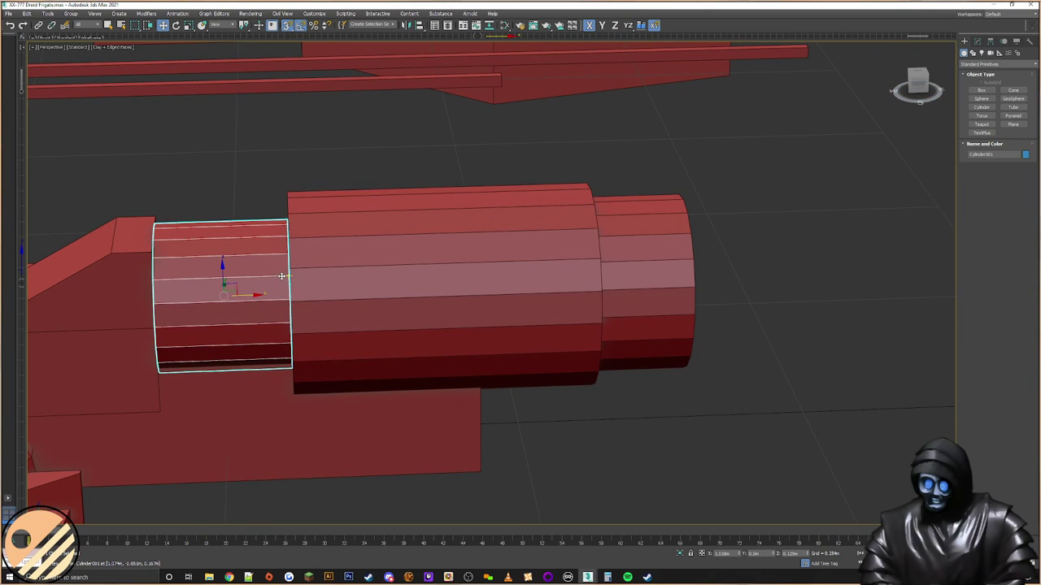
{"action": "scroll", "coordinate": [289, 274], "scroll_direction": "down", "scroll_amount": 3}
{"action": "left_click", "coordinate": [511, 272], "text": "ctrl"}
{"action": "left_click", "coordinate": [350, 273], "text": "ctrl"}
{"action": "middle_click_drag", "start_coordinate": [332, 274], "coordinate": [537, 271]}
{"action": "scroll", "coordinate": [537, 271], "scroll_direction": "up", "scroll_amount": 3}
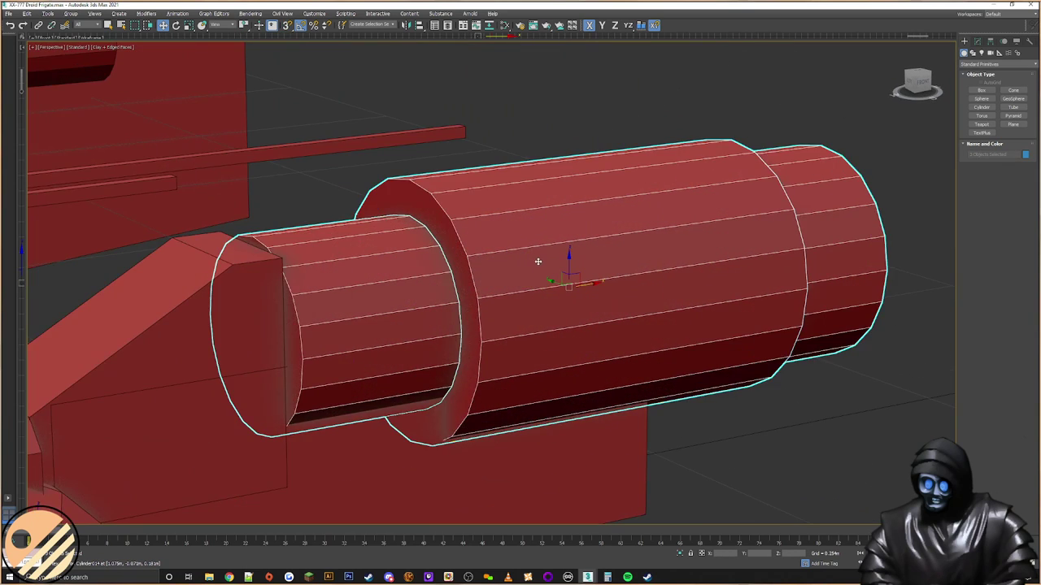
{"action": "scroll", "coordinate": [539, 268], "scroll_direction": "down", "scroll_amount": 2}
{"action": "left_click_drag", "start_coordinate": [558, 257], "coordinate": [558, 216]}
{"action": "middle_click_drag", "start_coordinate": [577, 303], "coordinate": [504, 301], "text": "alt"}
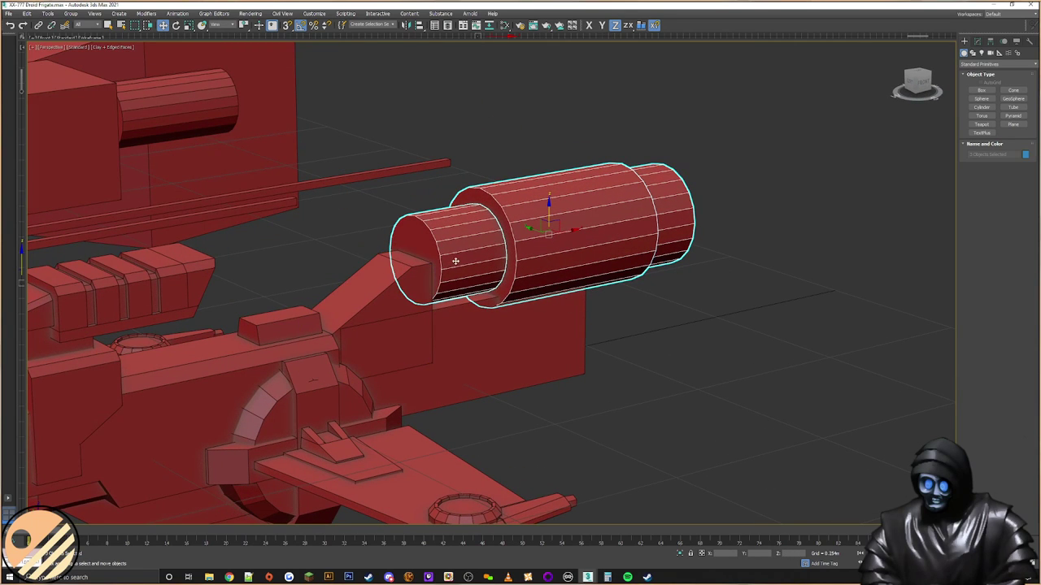
{"action": "middle_click_drag", "start_coordinate": [379, 300], "coordinate": [697, 228], "text": "alt"}
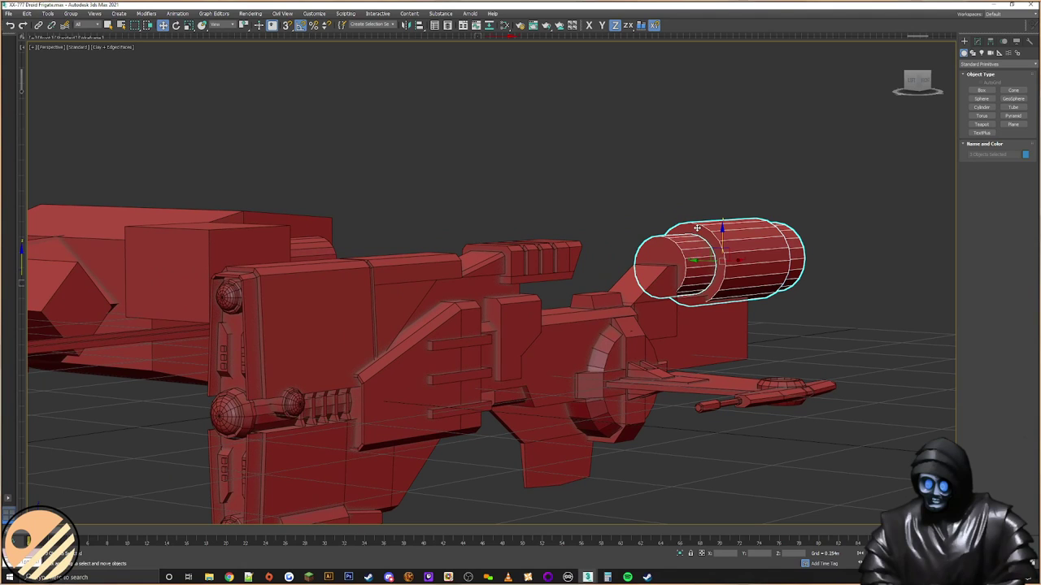
{"action": "left_click_drag", "start_coordinate": [697, 228], "coordinate": [577, 241]}
{"action": "middle_click_drag", "start_coordinate": [700, 244], "coordinate": [640, 314], "text": "alt"}
{"action": "left_click", "coordinate": [643, 242]}
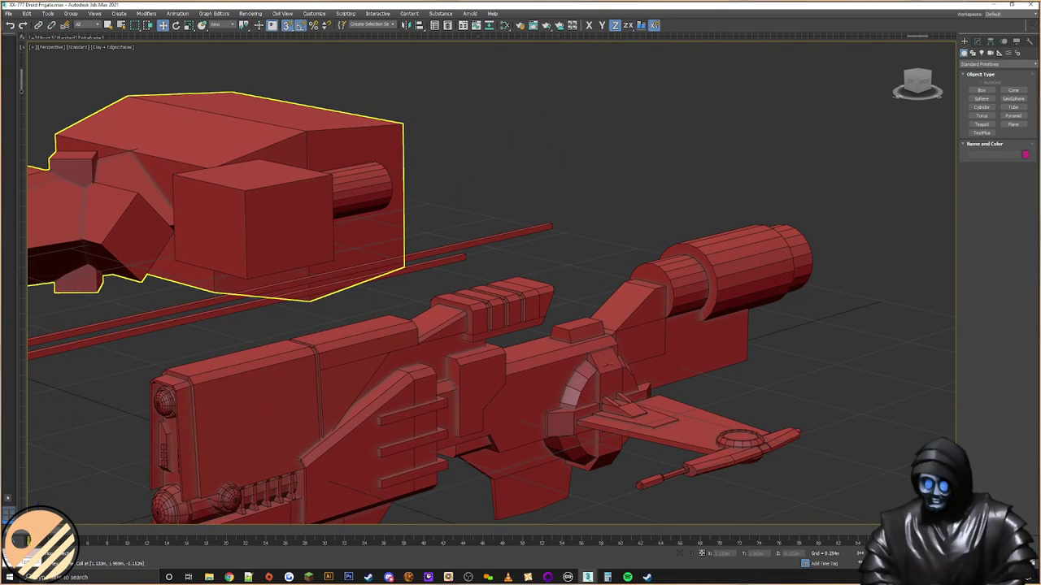
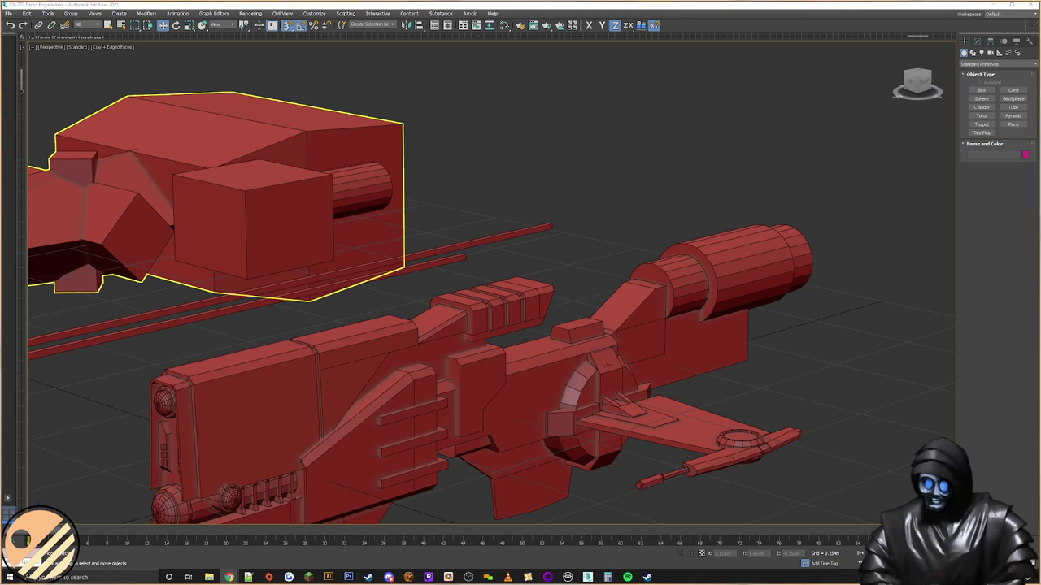
Step: Examine the overall shape of the frigate, from the front hull to the raised engine
{"action": "middle_click_drag", "start_coordinate": [304, 329], "coordinate": [272, 248]}
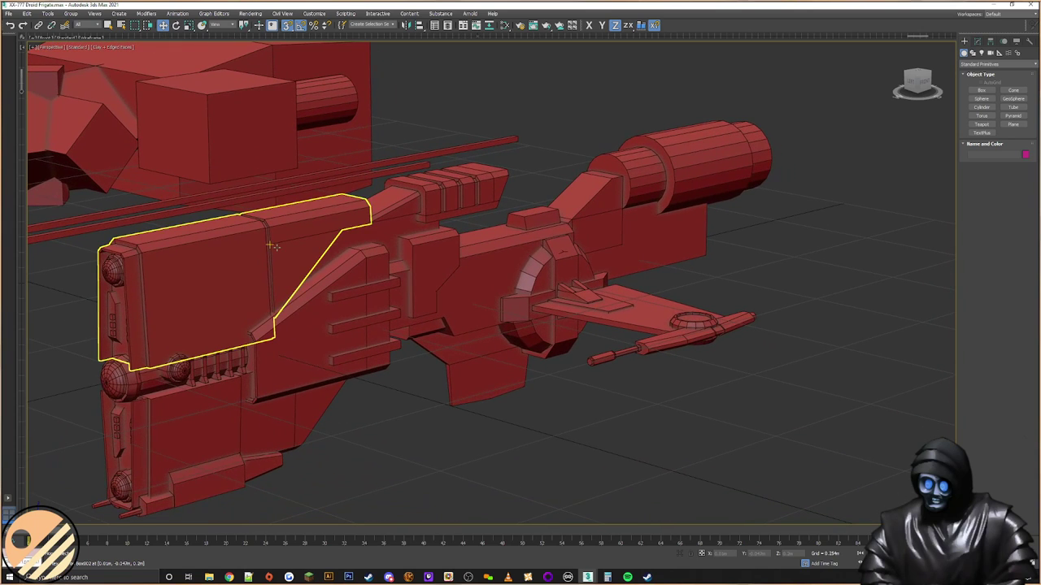
{"action": "middle_click_drag", "start_coordinate": [232, 179], "coordinate": [325, 244], "text": "alt"}
{"action": "middle_click_drag", "start_coordinate": [419, 283], "coordinate": [429, 268]}
{"action": "scroll", "coordinate": [429, 260], "scroll_direction": "up", "scroll_amount": 5}
{"action": "left_click", "coordinate": [417, 259]}
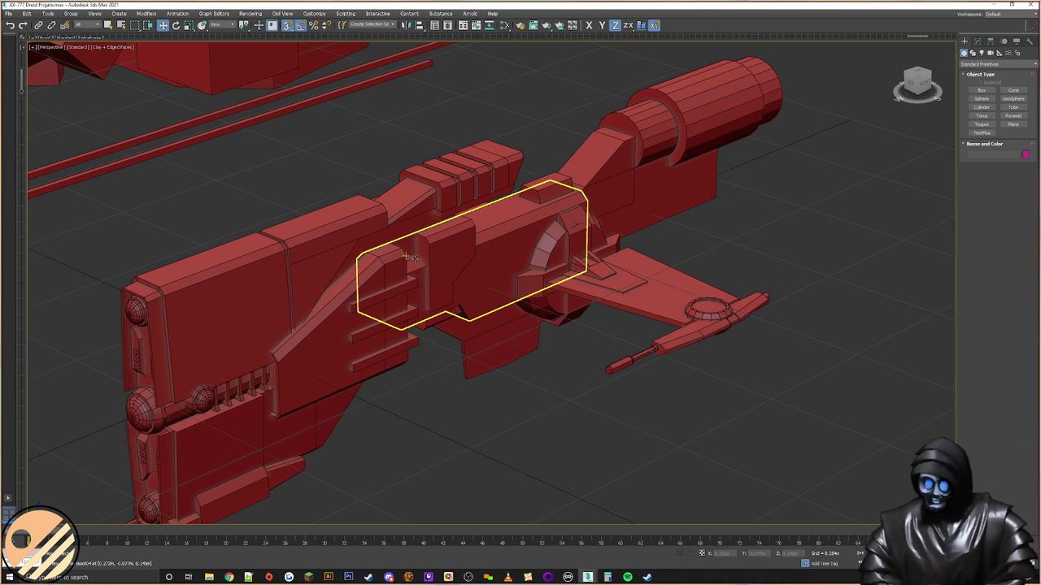
{"action": "middle_click_drag", "start_coordinate": [380, 260], "coordinate": [393, 259]}
{"action": "mouse_move", "coordinate": [393, 259]}
{"action": "middle_mouse_down", "text": "alt"}
{"action": "mouse_move", "coordinate": [352, 244]}
{"action": "mouse_move", "coordinate": [412, 258]}
{"action": "mouse_move", "coordinate": [383, 254]}
{"action": "middle_mouse_up", "text": "alt"}
{"action": "mouse_move", "coordinate": [391, 253]}
{"action": "middle_mouse_down"}
{"action": "mouse_move", "coordinate": [415, 272]}
{"action": "mouse_move", "coordinate": [378, 264]}
{"action": "middle_mouse_up"}
{"action": "middle_click_drag", "start_coordinate": [419, 234], "coordinate": [455, 268]}
{"action": "left_click", "coordinate": [737, 300]}
{"action": "left_click", "coordinate": [854, 284]}
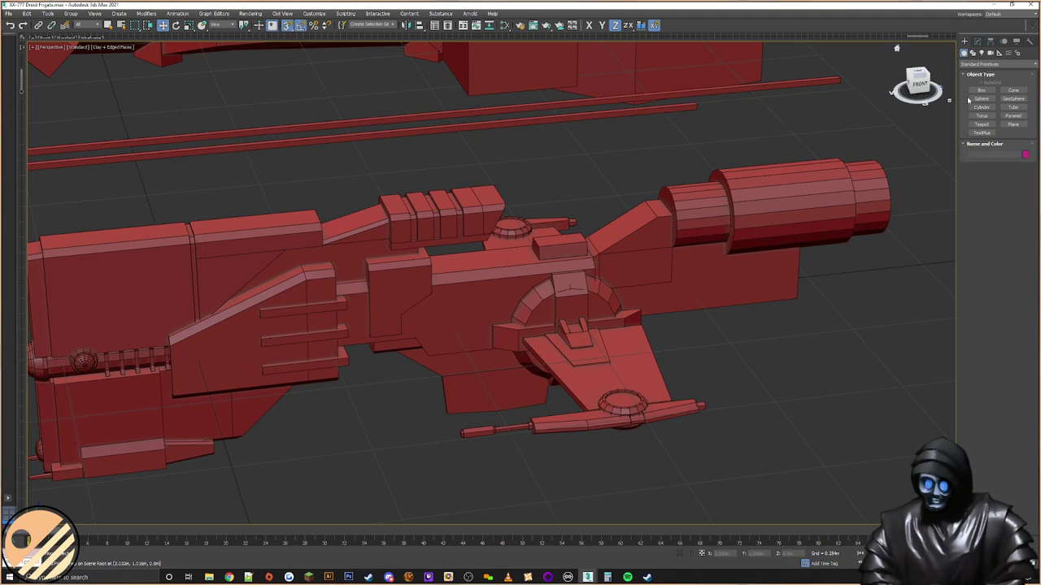
{"action": "middle_click_drag", "start_coordinate": [557, 330], "coordinate": [624, 319]}
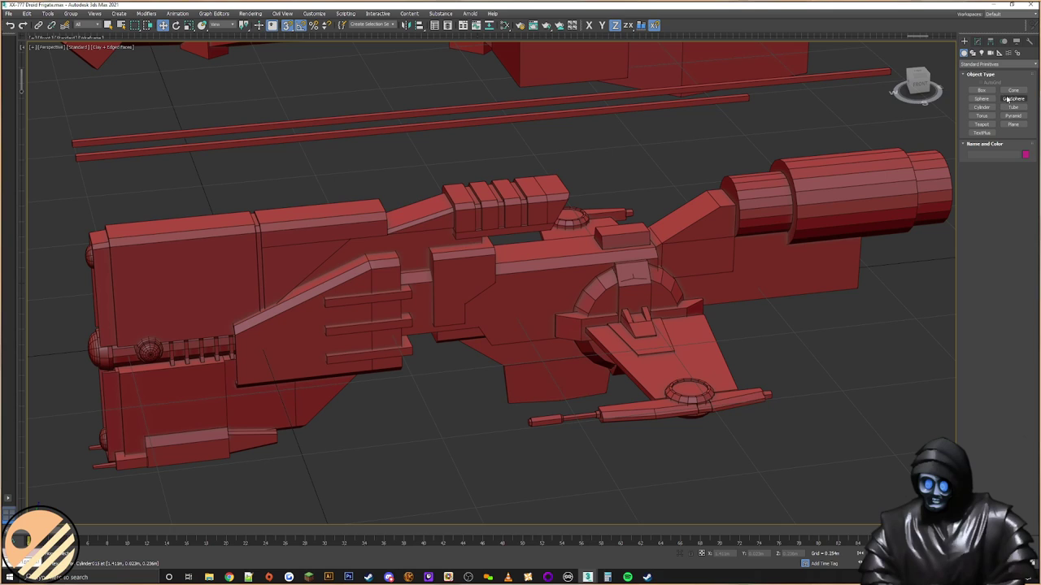
Step: Create a six-sided cylinder about 0.024 m in radius and 0.076 m high beside the rear hull
{"action": "left_click", "coordinate": [982, 107]}
{"action": "left_click_drag", "start_coordinate": [841, 391], "coordinate": [847, 370]}
{"action": "key", "text": "s"}
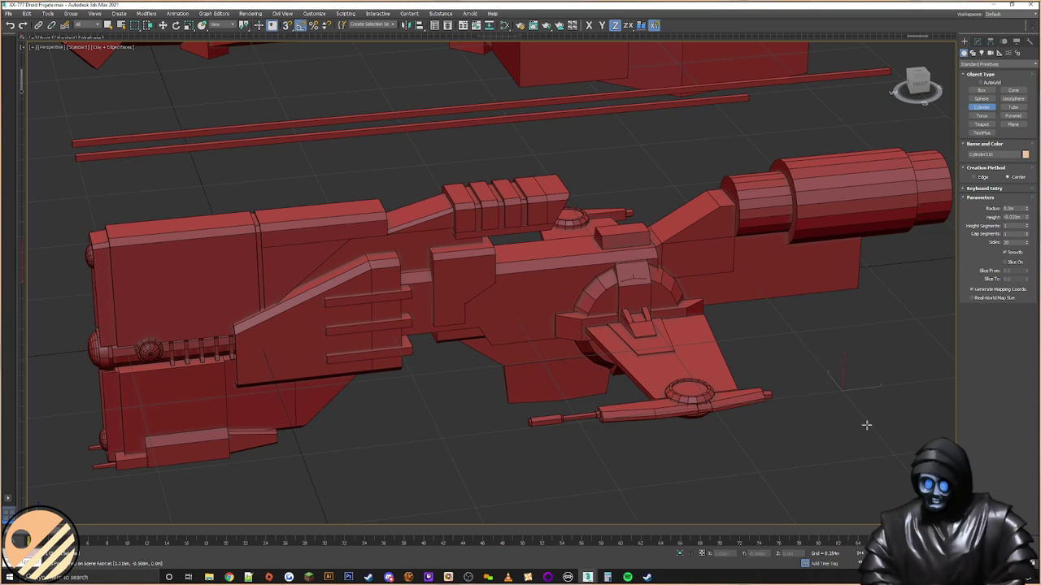
{"action": "left_click_drag", "start_coordinate": [843, 371], "coordinate": [860, 372]}
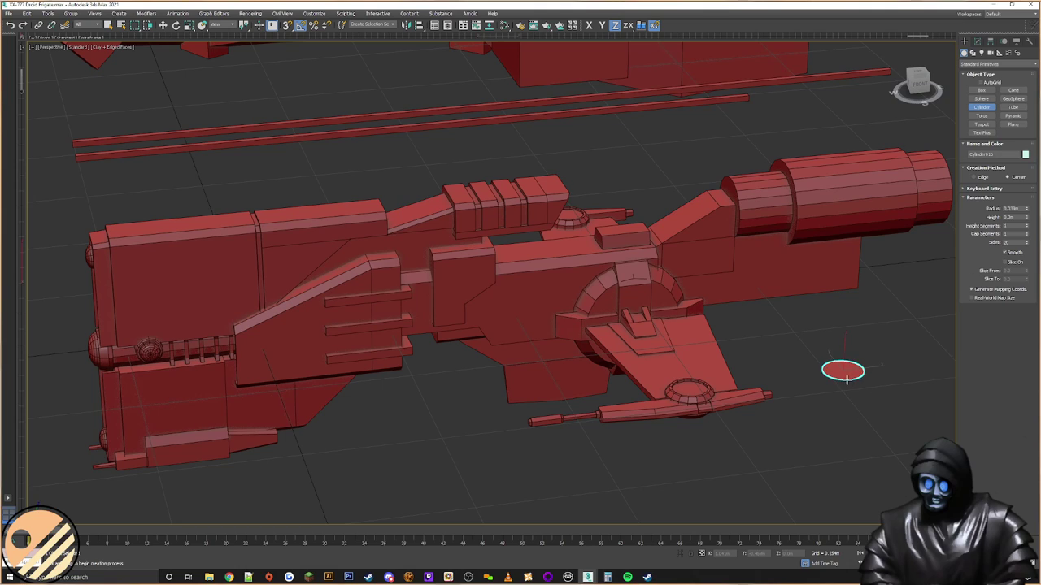
{"action": "left_click", "coordinate": [849, 335]}
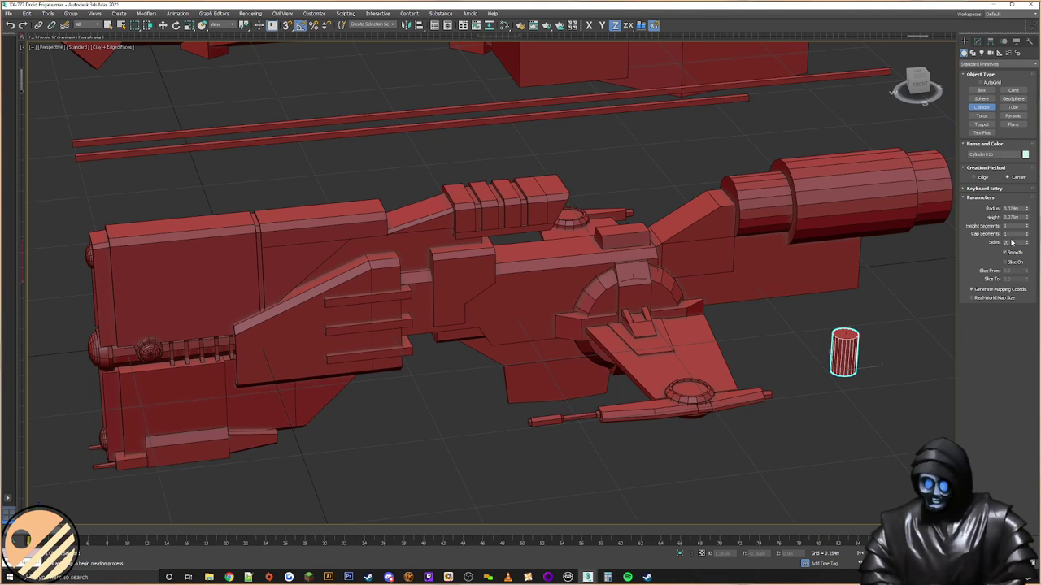
{"action": "type", "text": "6"}
{"action": "key", "text": "Return"}
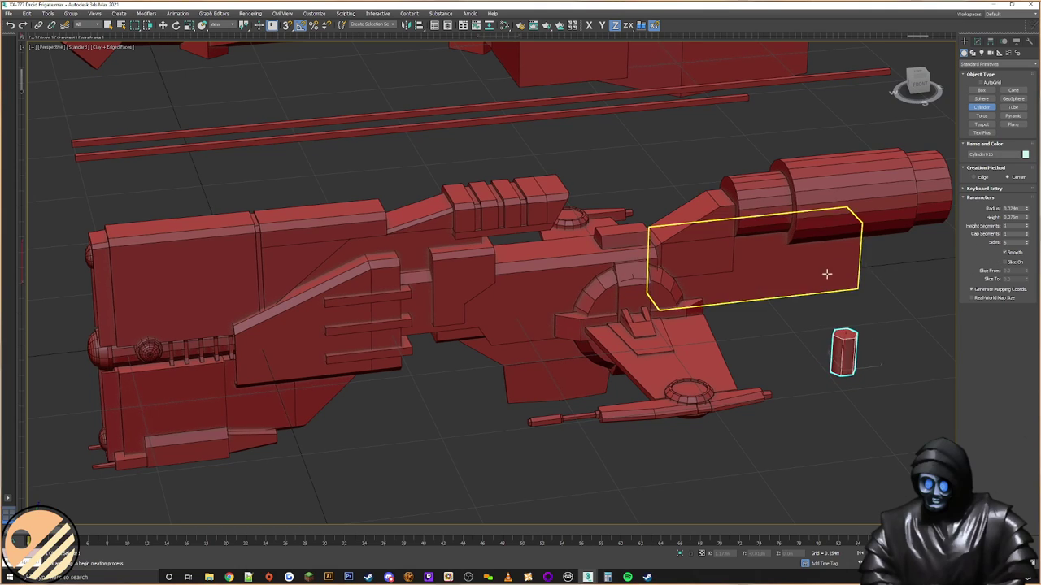
Step: Move the six-sided cylinder onto the upper edge of the centre hull behind the side block and convert it to Editable Poly
{"action": "middle_click_drag", "start_coordinate": [934, 274], "coordinate": [695, 331], "text": "alt"}
{"action": "key", "text": "w"}
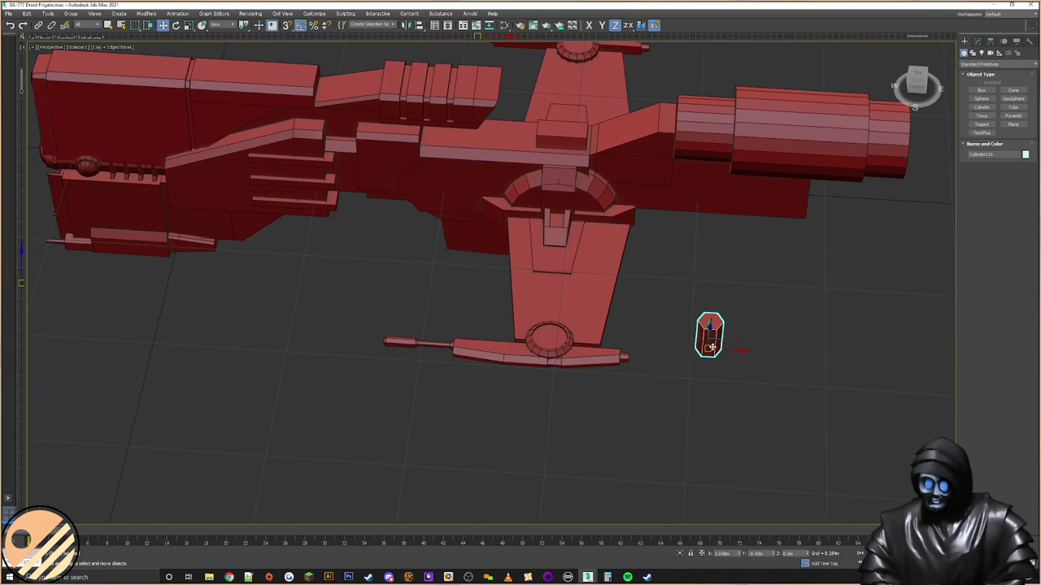
{"action": "left_click_drag", "start_coordinate": [704, 340], "coordinate": [447, 174]}
{"action": "middle_click_drag", "start_coordinate": [447, 174], "coordinate": [579, 306], "text": "alt"}
{"action": "scroll", "coordinate": [579, 305], "scroll_direction": "up", "scroll_amount": 5}
{"action": "left_click_drag", "start_coordinate": [578, 305], "coordinate": [554, 194]}
{"action": "right_click", "coordinate": [556, 208]}
{"action": "mouse_move", "coordinate": [573, 293]}
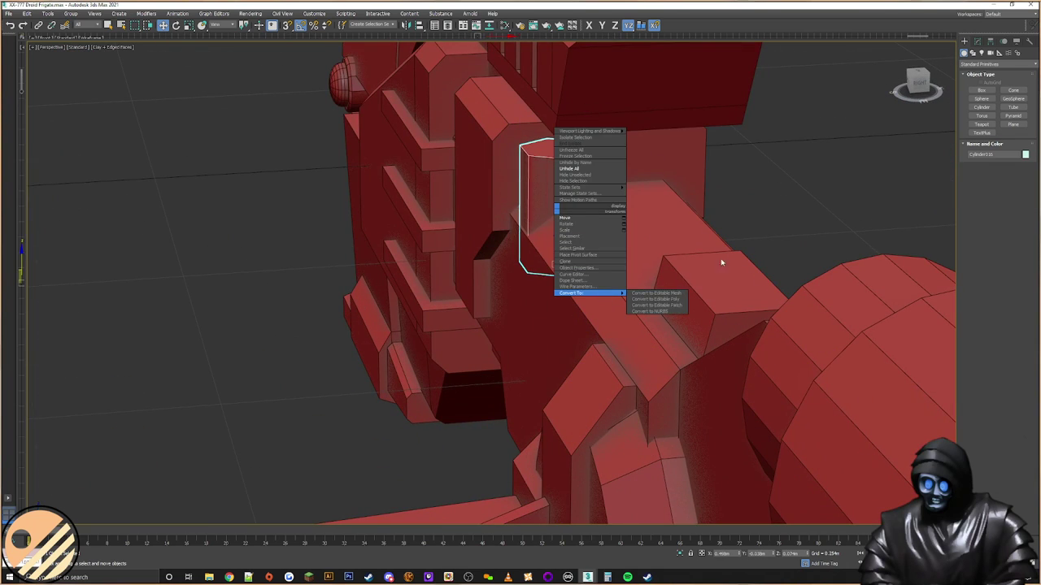
{"action": "left_click", "coordinate": [655, 299]}
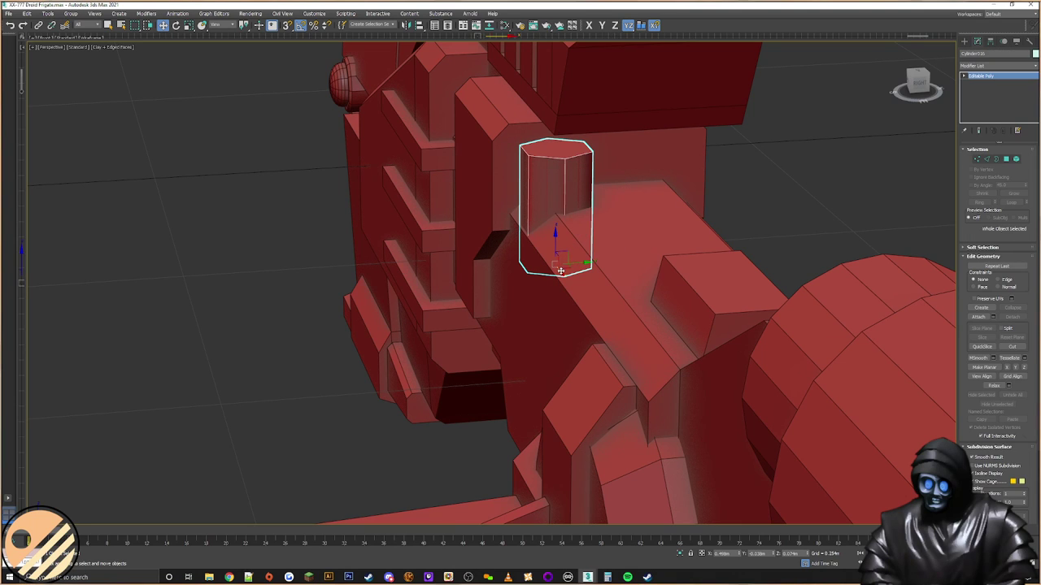
Step: Scale the six-sided cylinder to about 25% in X and Y, reset its transform and convert it to Editable Poly
{"action": "scroll", "coordinate": [561, 213], "scroll_direction": "up", "scroll_amount": 4}
{"action": "right_click", "coordinate": [561, 218]}
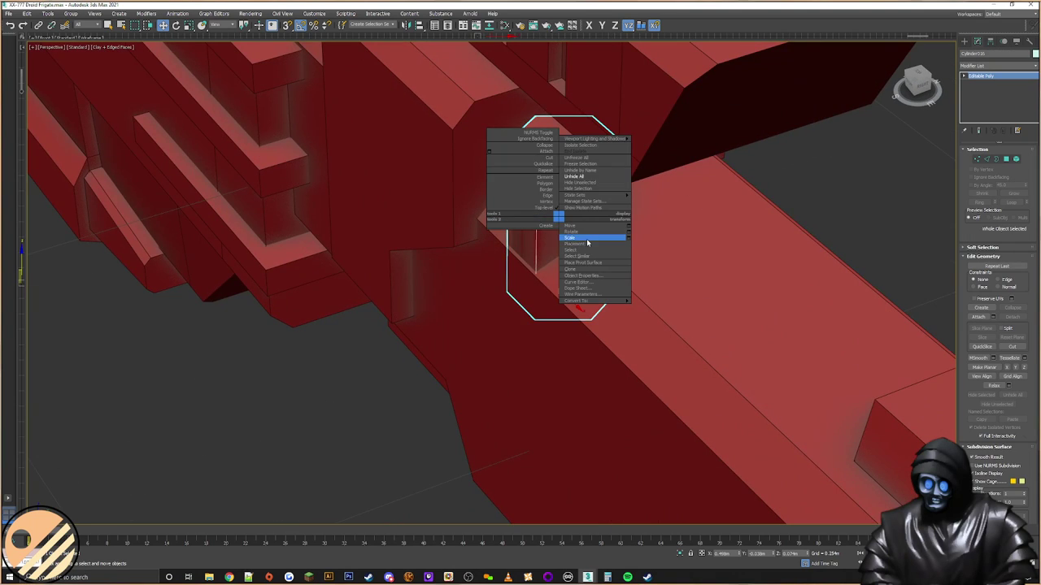
{"action": "left_click", "coordinate": [588, 240]}
{"action": "left_click_drag", "start_coordinate": [558, 292], "coordinate": [570, 260]}
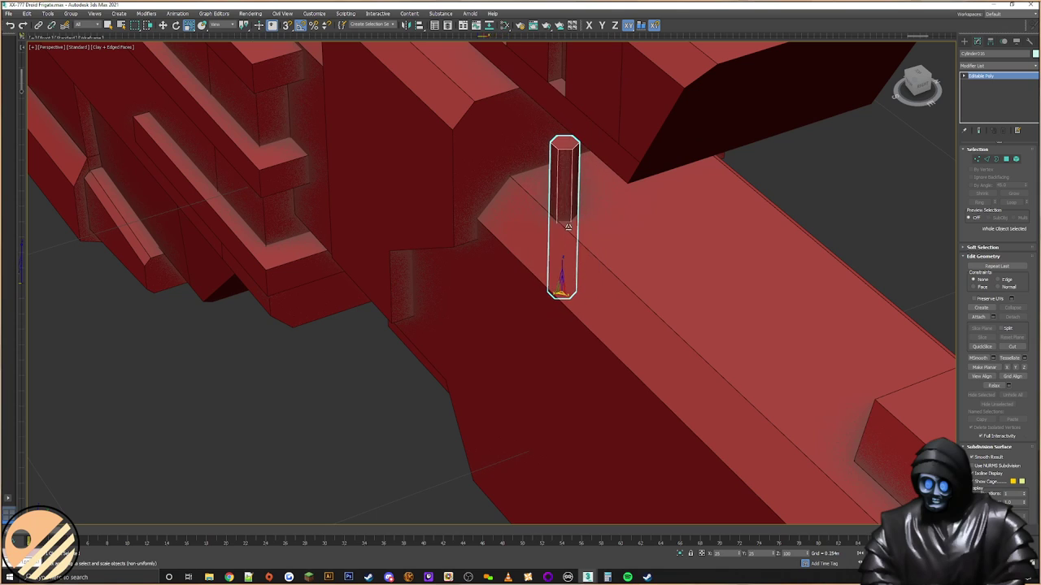
{"action": "left_click", "coordinate": [1028, 41]}
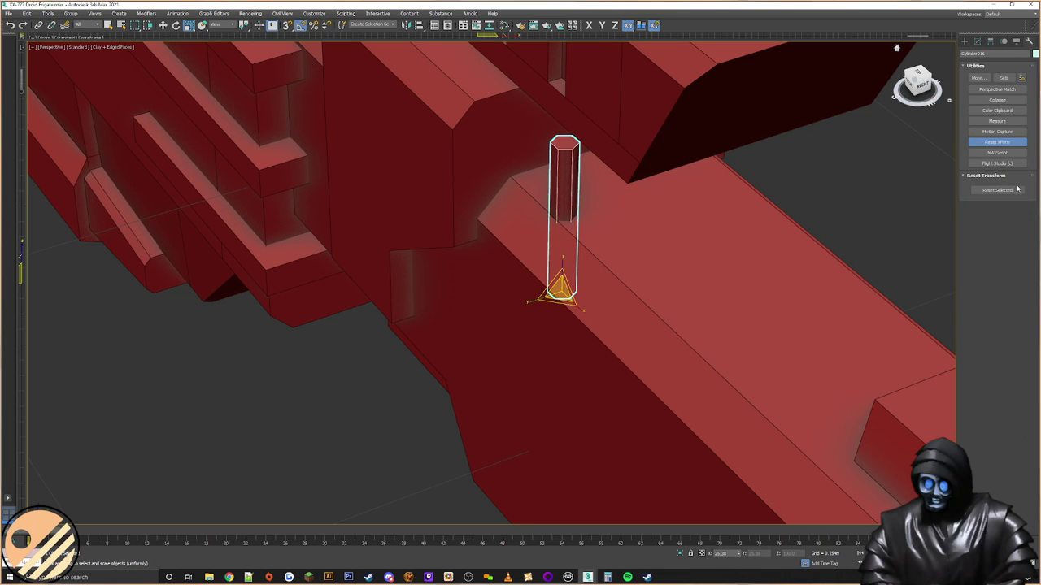
{"action": "left_click", "coordinate": [997, 189]}
{"action": "right_click", "coordinate": [575, 204]}
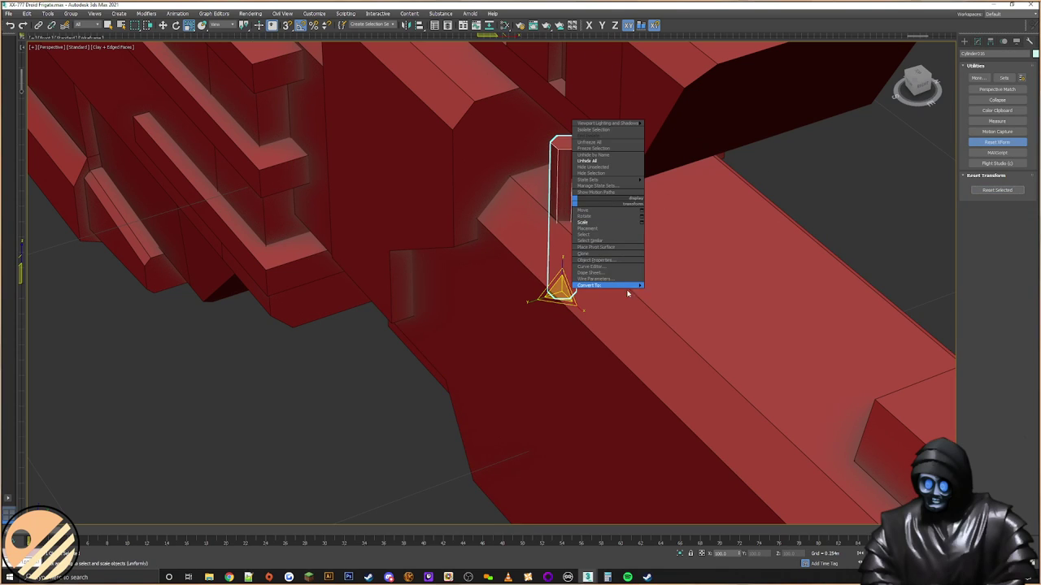
{"action": "left_click", "coordinate": [675, 295]}
Step: Move the thin cylinder horizontally out of the centre hull into the open space beside it
{"action": "right_click", "coordinate": [564, 217]}
{"action": "left_click", "coordinate": [576, 227]}
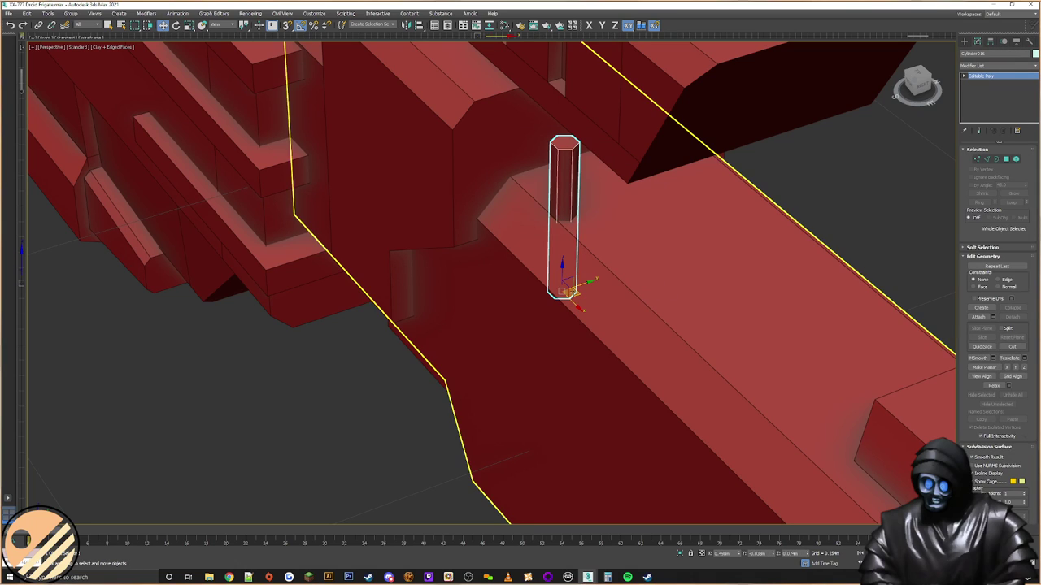
{"action": "left_click_drag", "start_coordinate": [573, 292], "coordinate": [533, 321]}
{"action": "key", "text": "ctrl+z"}
{"action": "left_click", "coordinate": [566, 291]}
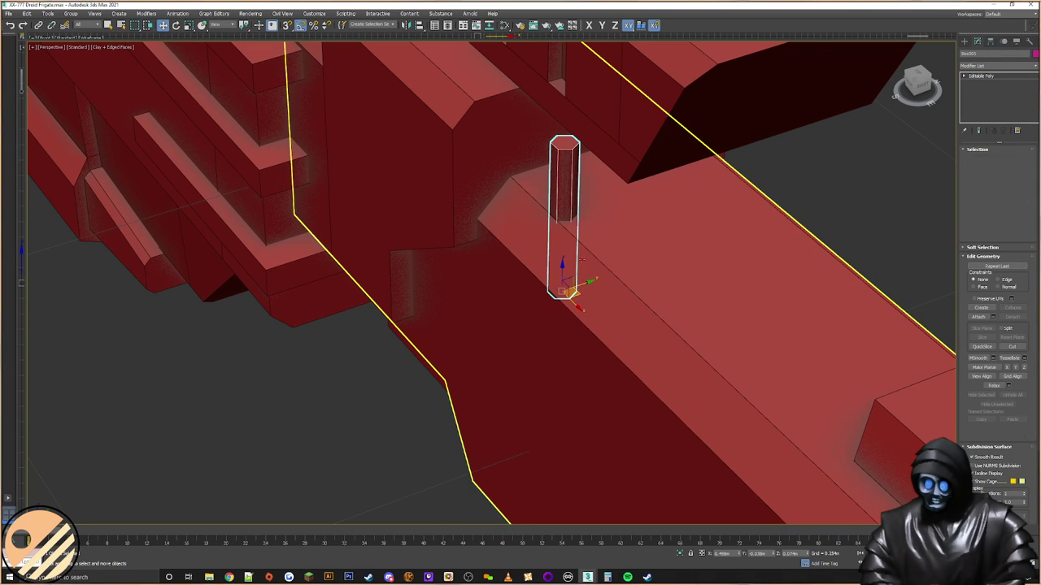
{"action": "left_click_drag", "start_coordinate": [574, 289], "coordinate": [395, 413]}
Step: Copy the cylinder's top polygon along X so that the copy sits directly beside the cylinder's upper end
{"action": "key", "text": "4"}
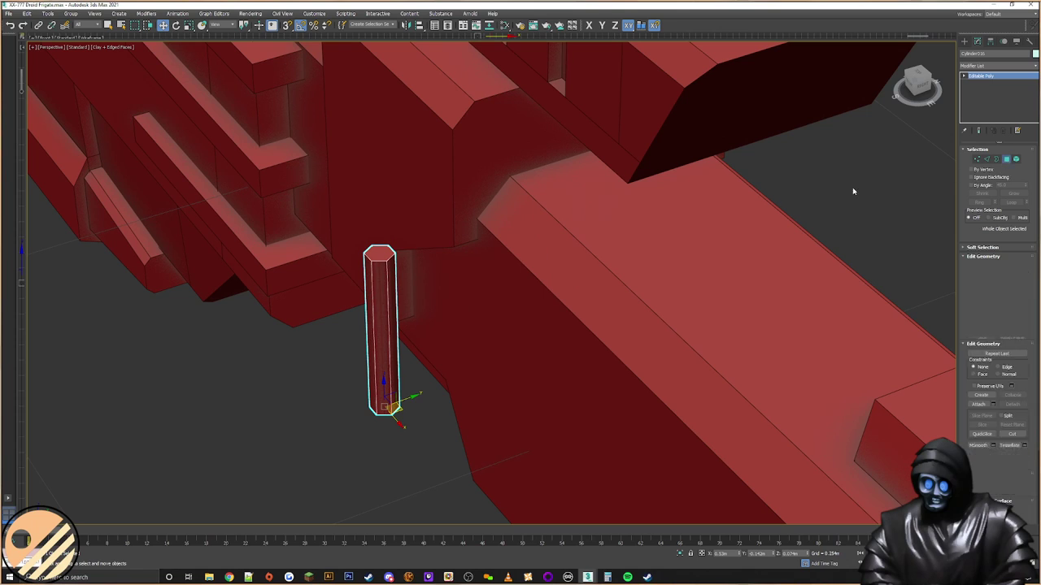
{"action": "left_click", "coordinate": [383, 256]}
{"action": "middle_click_drag", "start_coordinate": [383, 256], "coordinate": [556, 290], "text": "alt"}
{"action": "scroll", "coordinate": [417, 255], "scroll_direction": "up", "scroll_amount": 5}
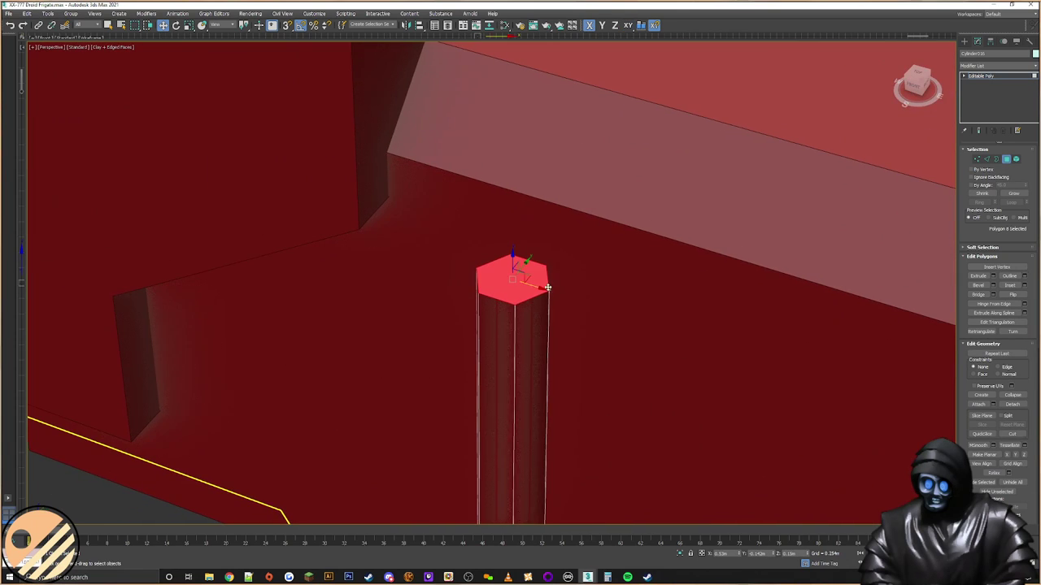
{"action": "left_click_drag", "start_coordinate": [538, 290], "coordinate": [464, 267], "text": "shift"}
{"action": "left_click", "coordinate": [552, 295]}
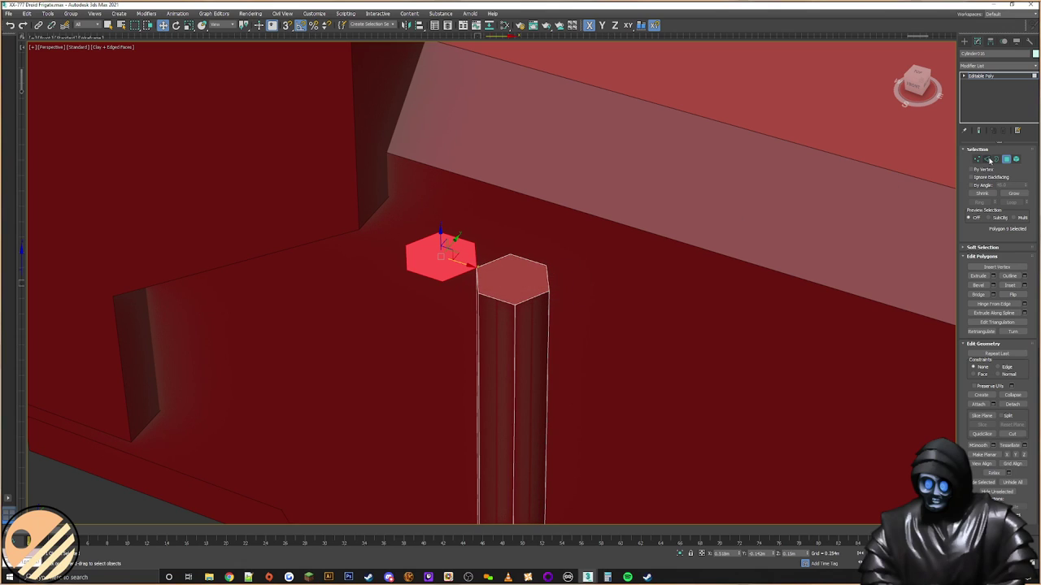
Step: Connect two opposite edges of the copied hexagon with a new edge across its middle
{"action": "key", "text": "2"}
{"action": "left_click", "coordinate": [462, 241]}
{"action": "left_click_drag", "start_coordinate": [427, 277], "coordinate": [428, 276], "text": "ctrl"}
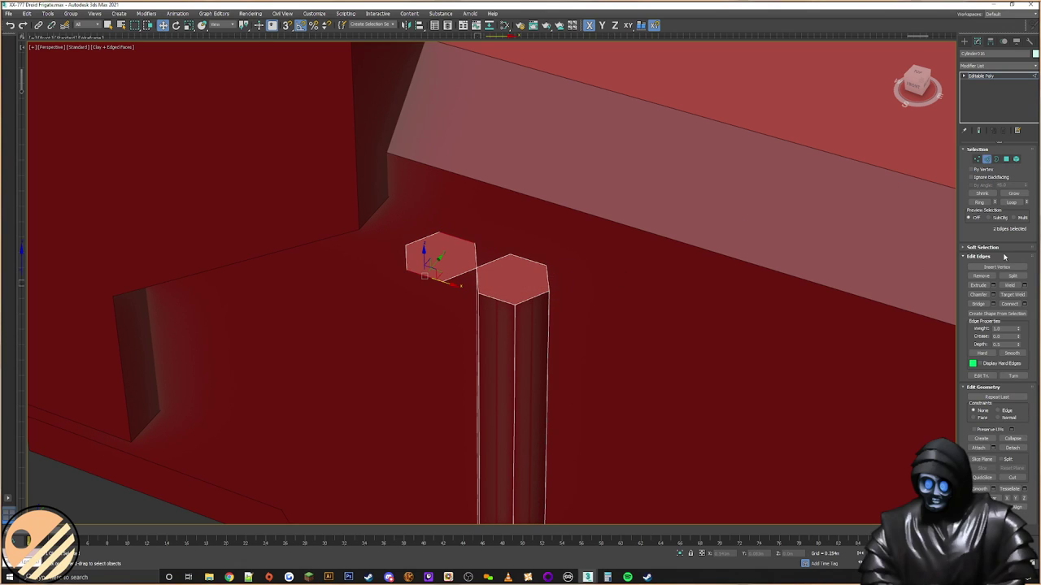
{"action": "left_click", "coordinate": [1009, 304]}
Step: Hinge the cylinder's top polygon 90 degrees around the helper hexagon's middle edge with added segments, and delete the helper hexagon
{"action": "left_click", "coordinate": [1007, 159]}
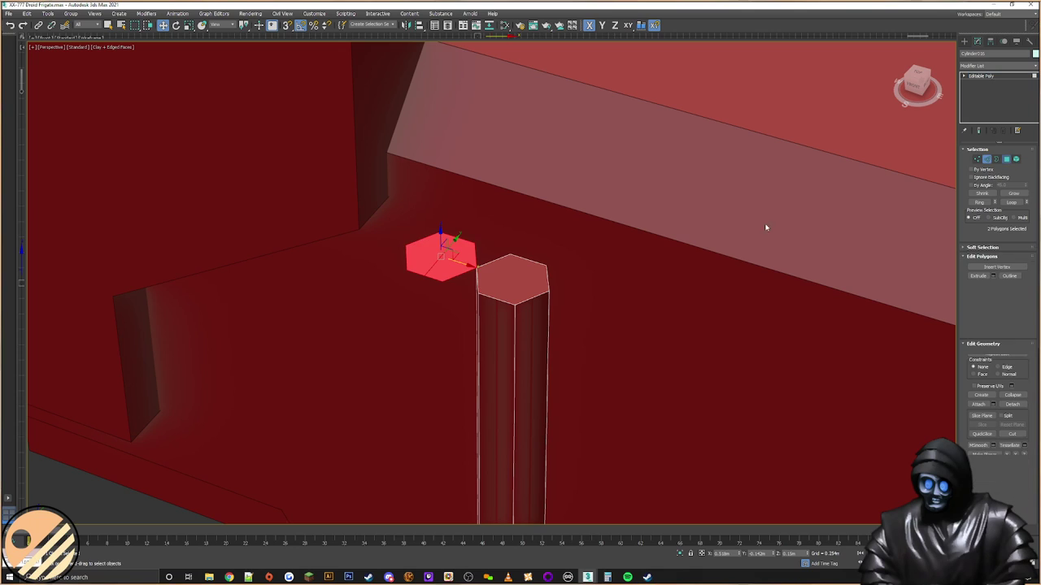
{"action": "left_click", "coordinate": [511, 281]}
{"action": "scroll", "coordinate": [1014, 404], "scroll_direction": "down", "scroll_amount": 4}
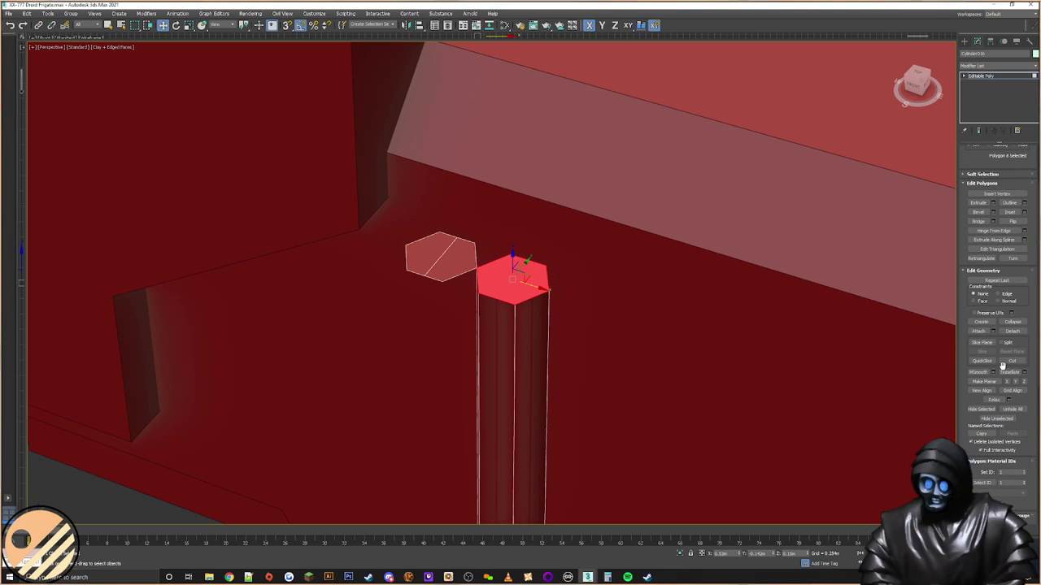
{"action": "left_click", "coordinate": [1024, 231]}
{"action": "left_click", "coordinate": [503, 310]}
{"action": "left_click", "coordinate": [448, 251]}
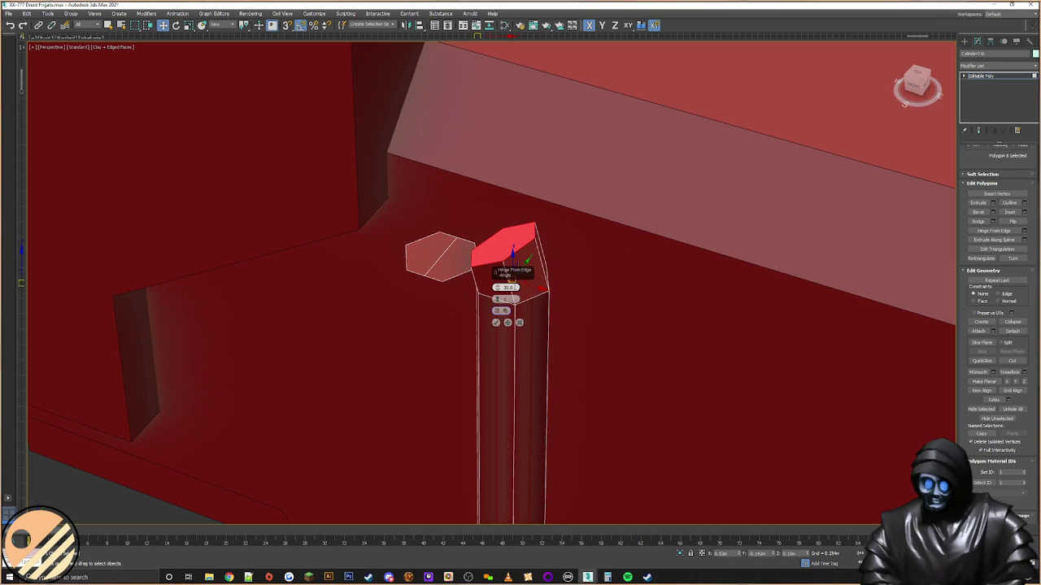
{"action": "key", "text": "Return"}
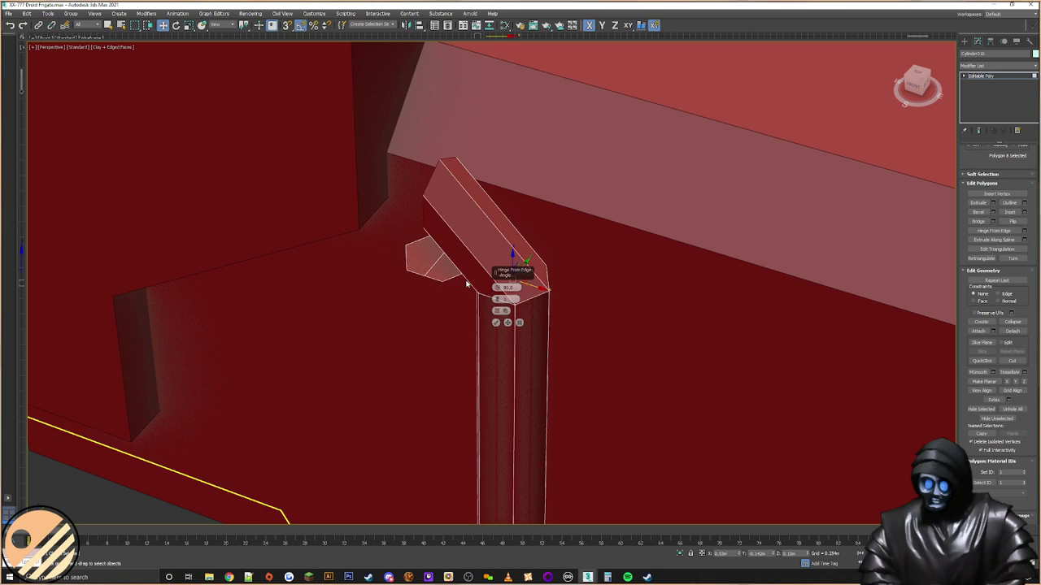
{"action": "left_click", "coordinate": [498, 298]}
{"action": "left_click", "coordinate": [498, 298]}
{"action": "left_click", "coordinate": [497, 321]}
{"action": "left_click", "coordinate": [430, 259]}
{"action": "key", "text": "Delete"}
Step: Extrude the end face of the pipe's bend into a long horizontal arm
{"action": "middle_click_drag", "start_coordinate": [429, 257], "coordinate": [486, 235]}
{"action": "left_click", "coordinate": [484, 232]}
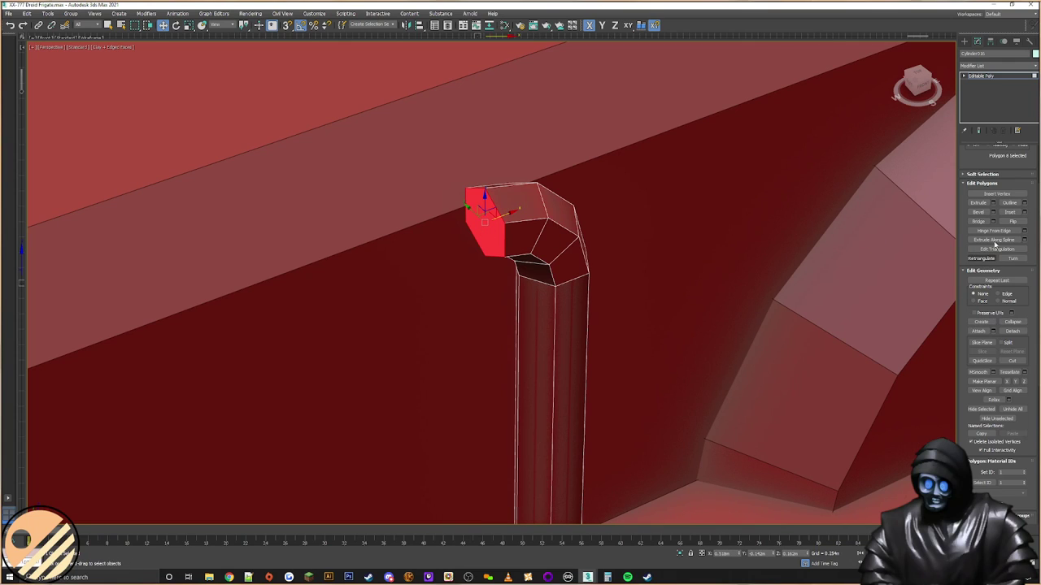
{"action": "left_click", "coordinate": [979, 202]}
{"action": "left_click_drag", "start_coordinate": [492, 244], "coordinate": [511, 181]}
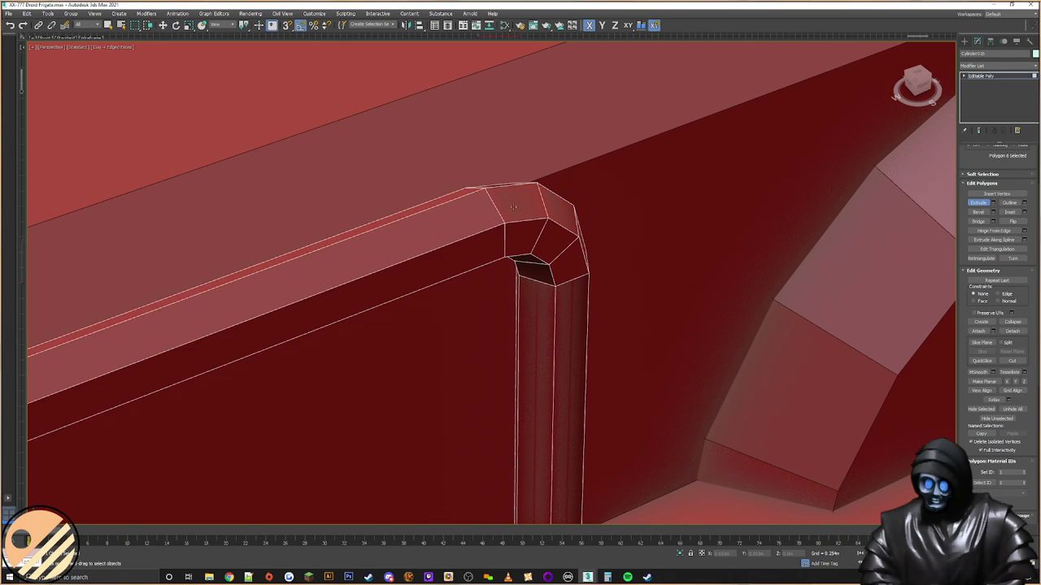
{"action": "scroll", "coordinate": [535, 238], "scroll_direction": "down", "scroll_amount": 10}
{"action": "middle_click_drag", "start_coordinate": [547, 248], "coordinate": [780, 103], "text": "alt"}
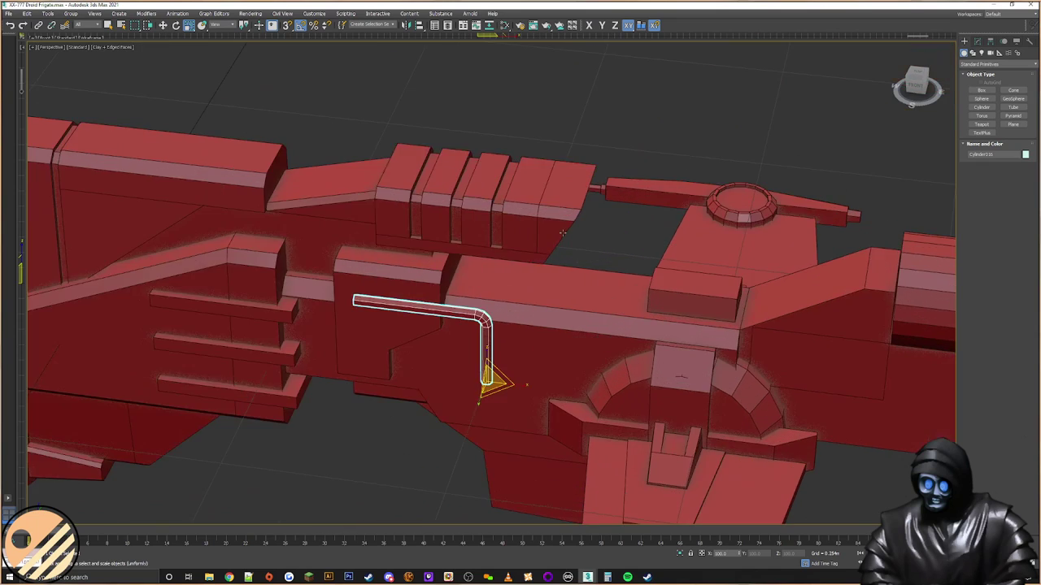
Step: Move the bent pipe onto the centre hull's upper edge near the side block and lower its upright leg into the hull
{"action": "middle_click_drag", "start_coordinate": [493, 383], "coordinate": [454, 394], "text": "alt"}
{"action": "right_click", "coordinate": [463, 313]}
{"action": "left_click", "coordinate": [492, 329]}
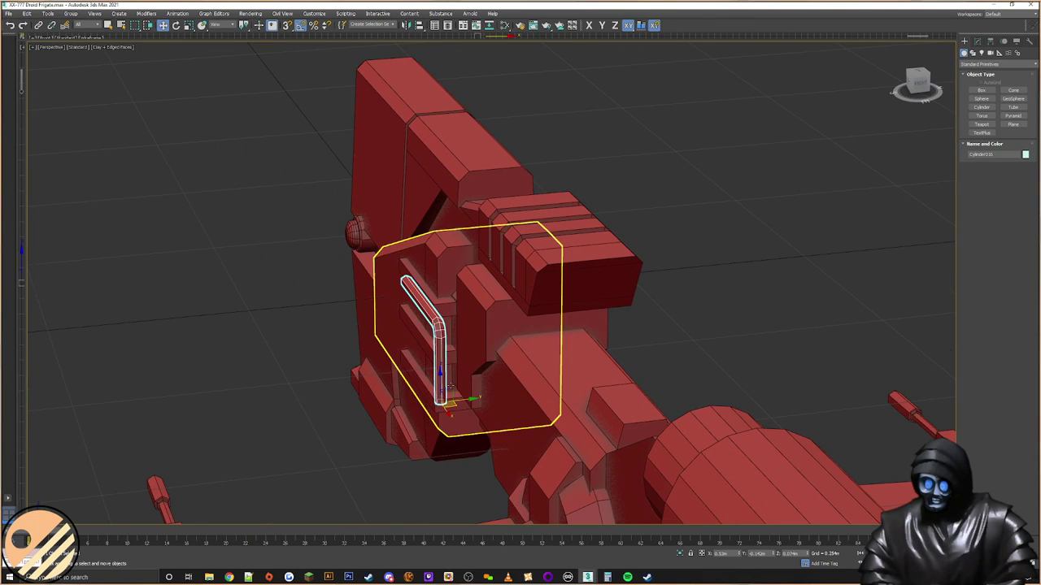
{"action": "left_click_drag", "start_coordinate": [453, 394], "coordinate": [555, 390]}
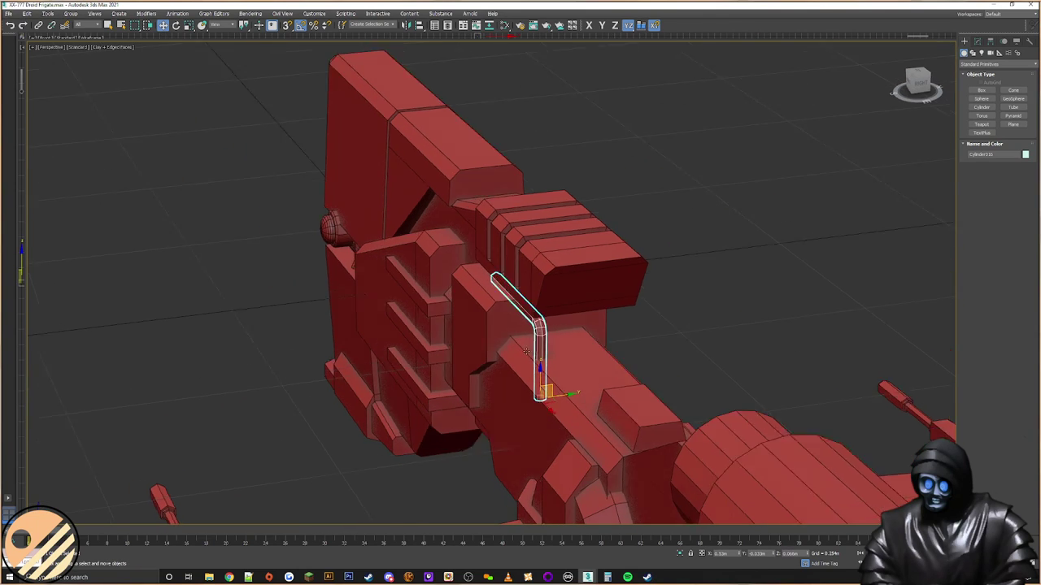
{"action": "middle_click_drag", "start_coordinate": [556, 390], "coordinate": [548, 336], "text": "alt"}
{"action": "scroll", "coordinate": [548, 336], "scroll_direction": "up", "scroll_amount": 5}
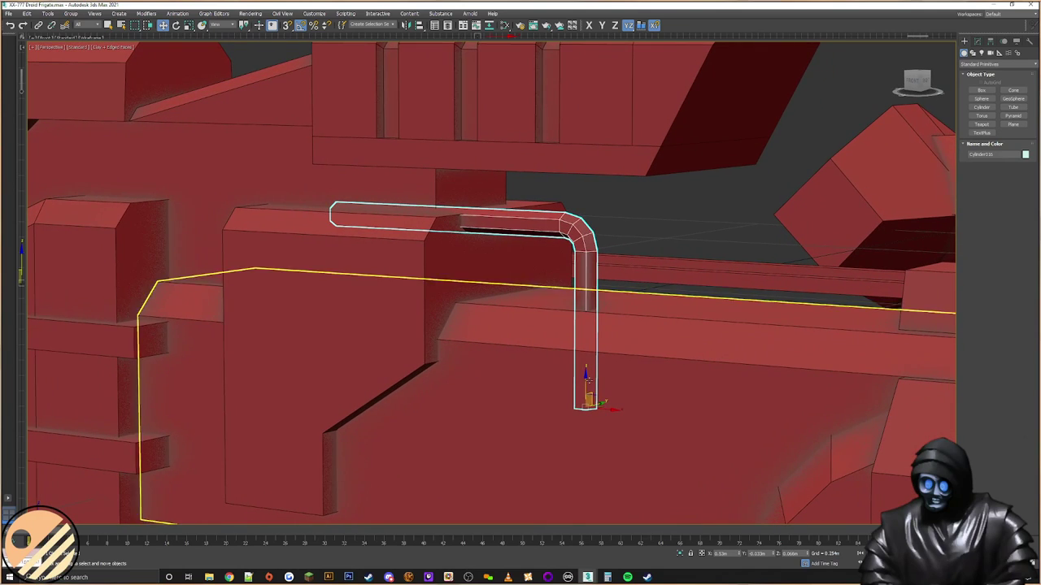
{"action": "left_click_drag", "start_coordinate": [586, 399], "coordinate": [584, 418]}
Step: Enlarge the bent pipe slightly, and shift it lower and closer so its arm runs into the side block
{"action": "middle_click_drag", "start_coordinate": [584, 418], "coordinate": [488, 325], "text": "alt"}
{"action": "right_click", "coordinate": [480, 256]}
{"action": "left_click", "coordinate": [514, 277]}
{"action": "left_click_drag", "start_coordinate": [526, 426], "coordinate": [539, 418]}
{"action": "right_click", "coordinate": [526, 272]}
{"action": "left_click", "coordinate": [539, 283]}
{"action": "middle_click_drag", "start_coordinate": [537, 284], "coordinate": [565, 269], "text": "alt"}
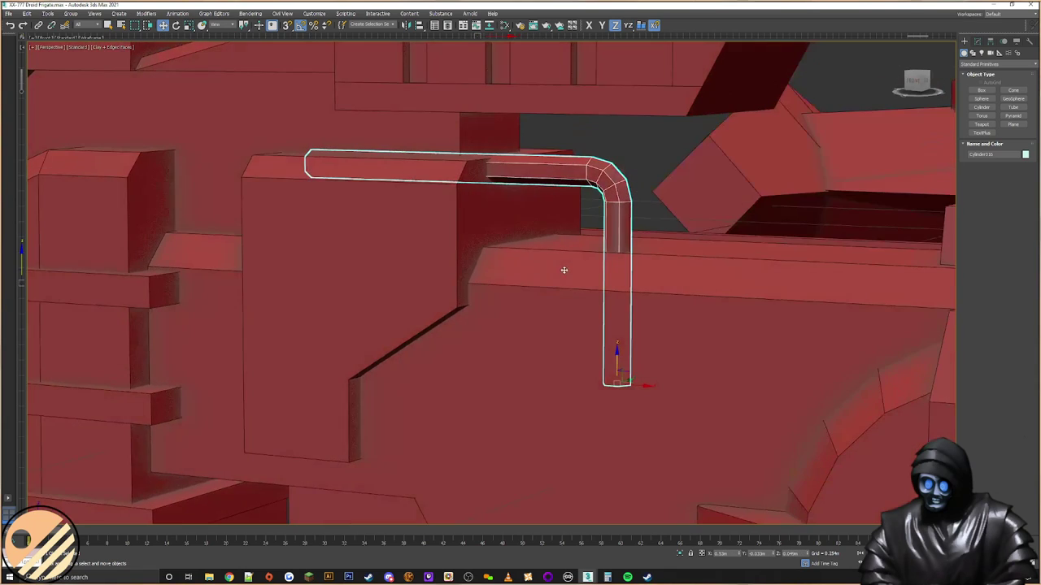
{"action": "left_click_drag", "start_coordinate": [621, 375], "coordinate": [580, 396]}
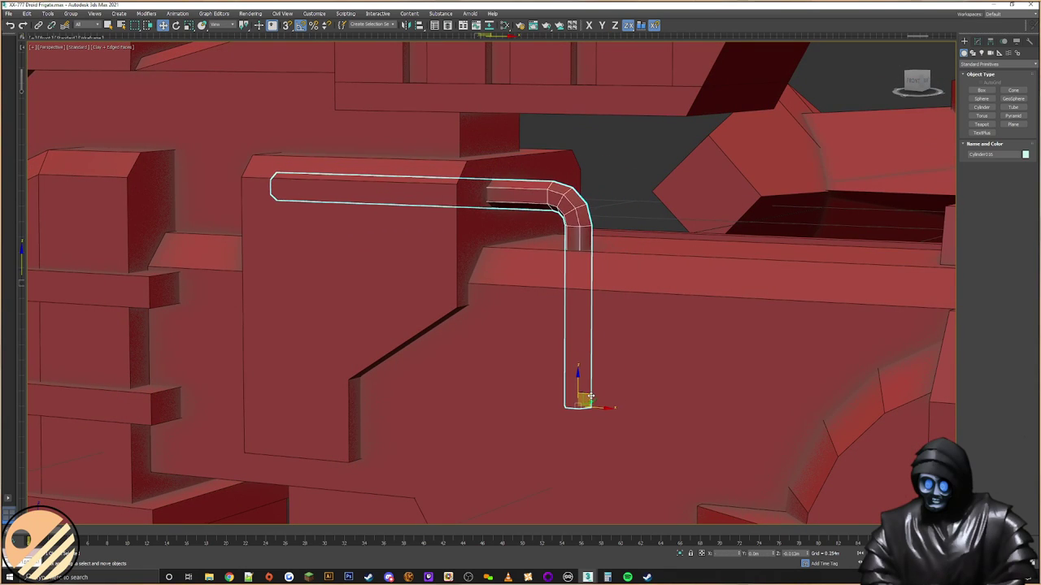
{"action": "middle_click_drag", "start_coordinate": [581, 396], "coordinate": [556, 371], "text": "alt"}
{"action": "left_click_drag", "start_coordinate": [453, 475], "coordinate": [462, 475]}
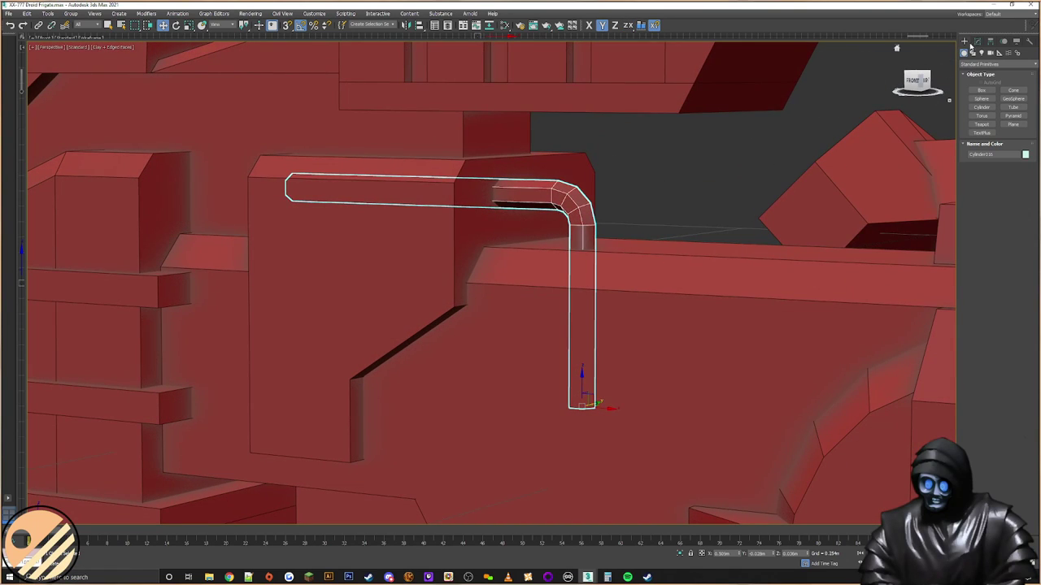
Step: Shorten both legs of the bent pipe by moving their end vertices to just inside the hull and the side block
{"action": "left_click", "coordinate": [977, 41]}
{"action": "scroll", "coordinate": [984, 167], "scroll_direction": "up", "scroll_amount": 3}
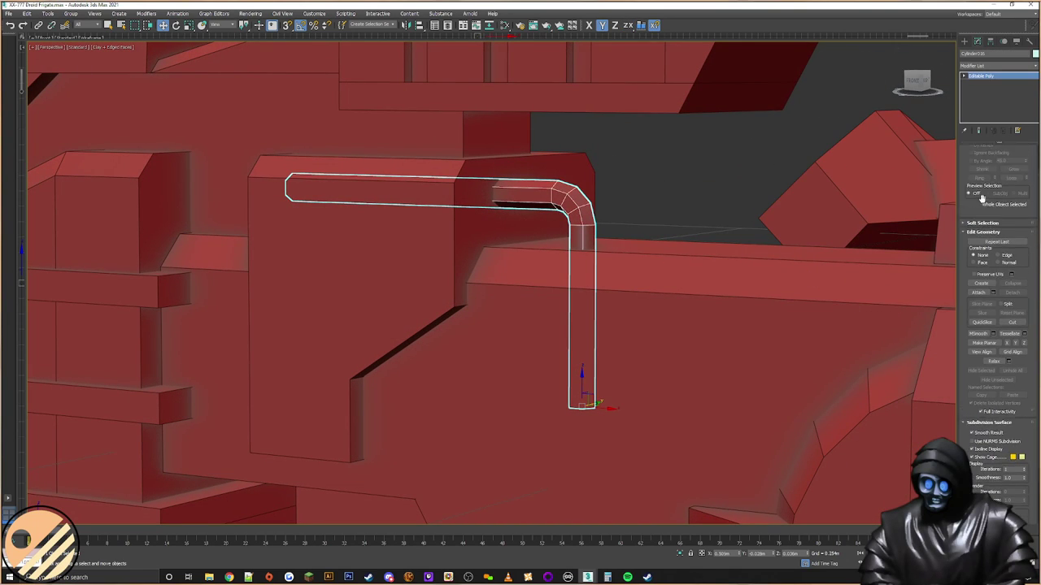
{"action": "left_click", "coordinate": [977, 160]}
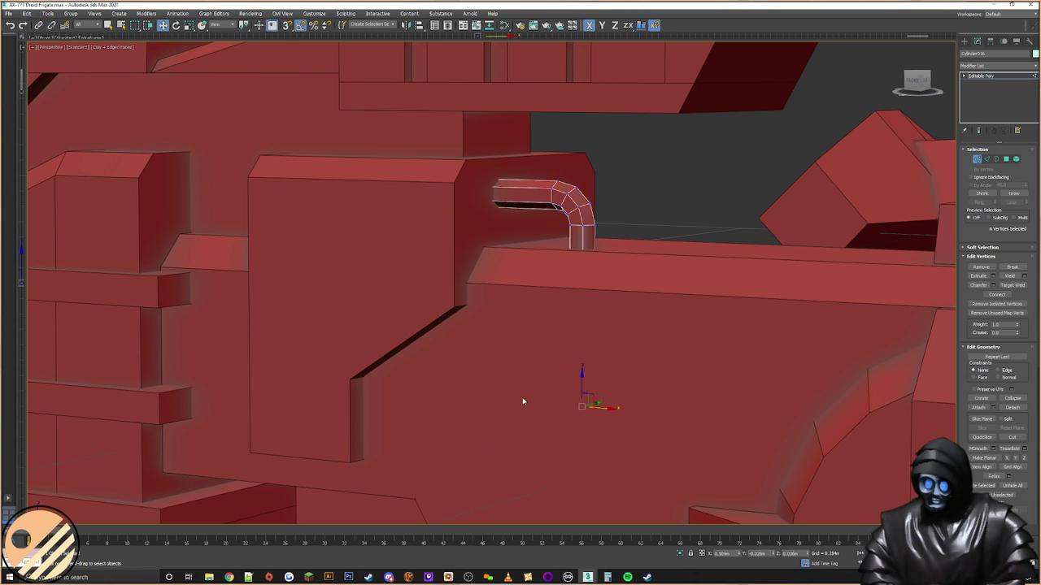
{"action": "left_click_drag", "start_coordinate": [582, 384], "coordinate": [595, 230]}
{"action": "left_click_drag", "start_coordinate": [520, 128], "coordinate": [260, 252]}
{"action": "left_click_drag", "start_coordinate": [318, 188], "coordinate": [481, 212]}
{"action": "left_click", "coordinate": [964, 41]}
Step: Centre the pivot of the bent pipe on the object
{"action": "middle_click_drag", "start_coordinate": [768, 167], "coordinate": [614, 214], "text": "alt"}
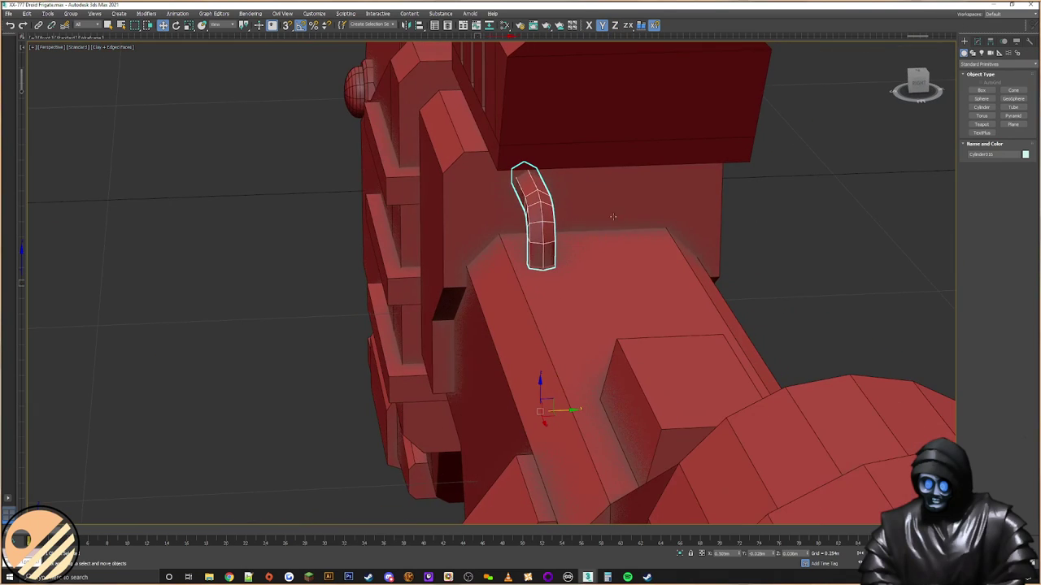
{"action": "left_click", "coordinate": [990, 42]}
{"action": "left_click", "coordinate": [1009, 98]}
{"action": "left_click", "coordinate": [1008, 140]}
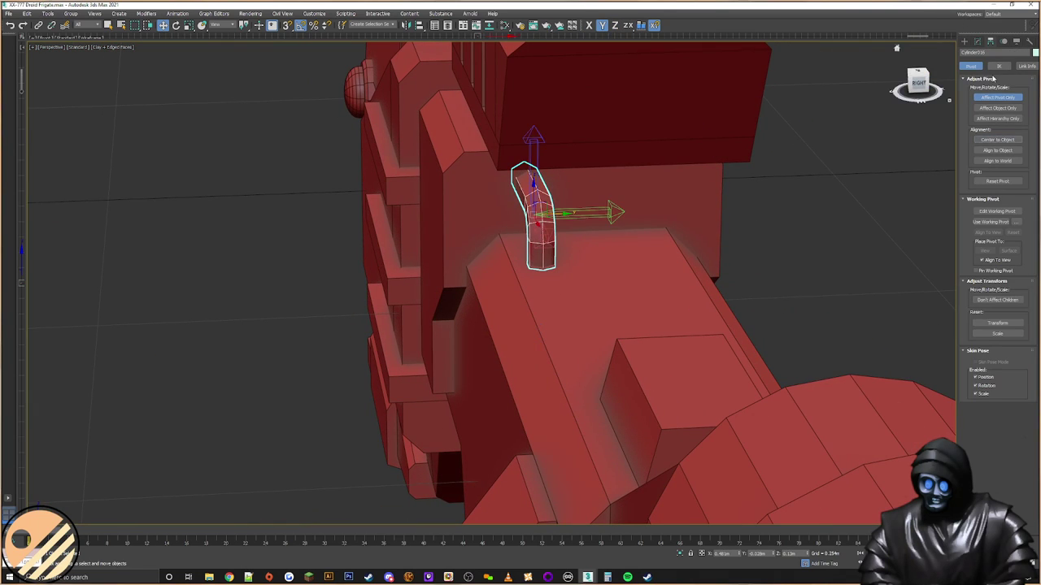
{"action": "left_click", "coordinate": [966, 43]}
Step: Clone the bent pipe along Y to place a second pipe farther across the centre hull's top, and clear the selection
{"action": "middle_click_drag", "start_coordinate": [724, 236], "coordinate": [638, 228], "text": "alt"}
{"action": "left_click_drag", "start_coordinate": [561, 217], "coordinate": [680, 218], "text": "shift"}
{"action": "left_click", "coordinate": [521, 323]}
{"action": "mouse_move", "coordinate": [561, 334]}
{"action": "middle_mouse_down", "text": "alt"}
{"action": "mouse_move", "coordinate": [732, 297]}
{"action": "mouse_move", "coordinate": [750, 372]}
{"action": "middle_mouse_up", "text": "alt"}
{"action": "scroll", "coordinate": [736, 293], "scroll_direction": "down", "scroll_amount": 5}
{"action": "key", "text": "ctrl+d"}
Step: Examine the centre hull and its two pipes from several angles, ending with a side view of the side block
{"action": "middle_click_drag", "start_coordinate": [680, 321], "coordinate": [648, 307], "text": "alt"}
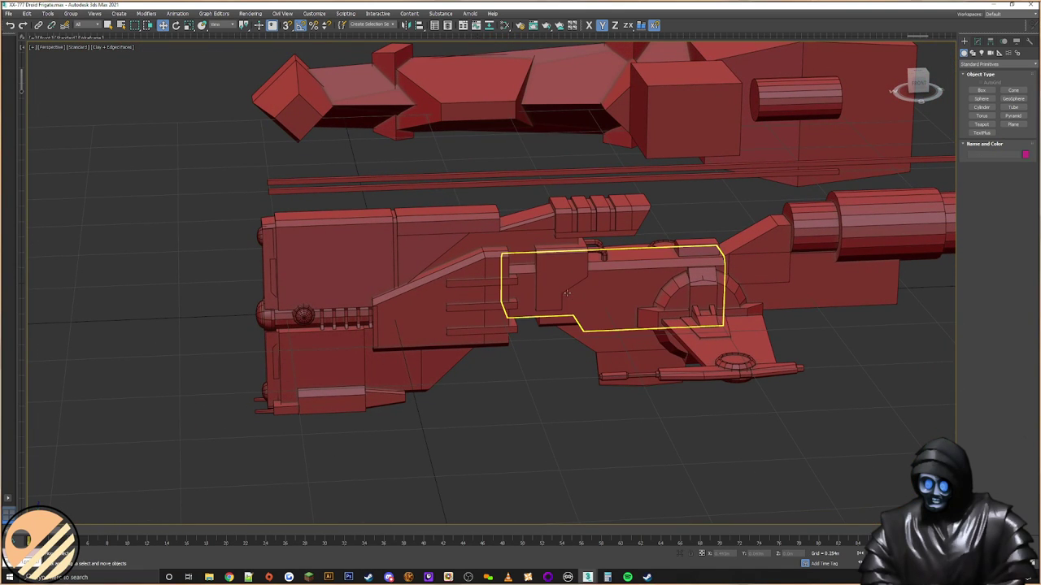
{"action": "scroll", "coordinate": [569, 293], "scroll_direction": "up", "scroll_amount": 5}
{"action": "middle_click_drag", "start_coordinate": [578, 290], "coordinate": [471, 300]}
{"action": "middle_click_drag", "start_coordinate": [543, 316], "coordinate": [460, 167], "text": "alt"}
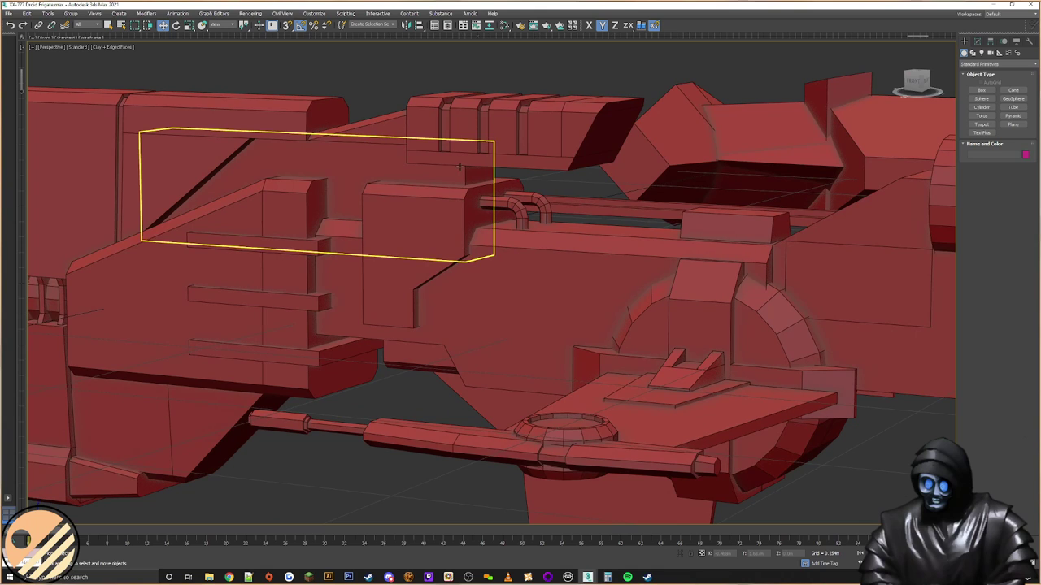
{"action": "scroll", "coordinate": [461, 167], "scroll_direction": "down", "scroll_amount": 5}
{"action": "scroll", "coordinate": [484, 330], "scroll_direction": "up", "scroll_amount": 3}
{"action": "middle_click_drag", "start_coordinate": [483, 330], "coordinate": [441, 225], "text": "alt"}
{"action": "scroll", "coordinate": [442, 223], "scroll_direction": "up", "scroll_amount": 3}
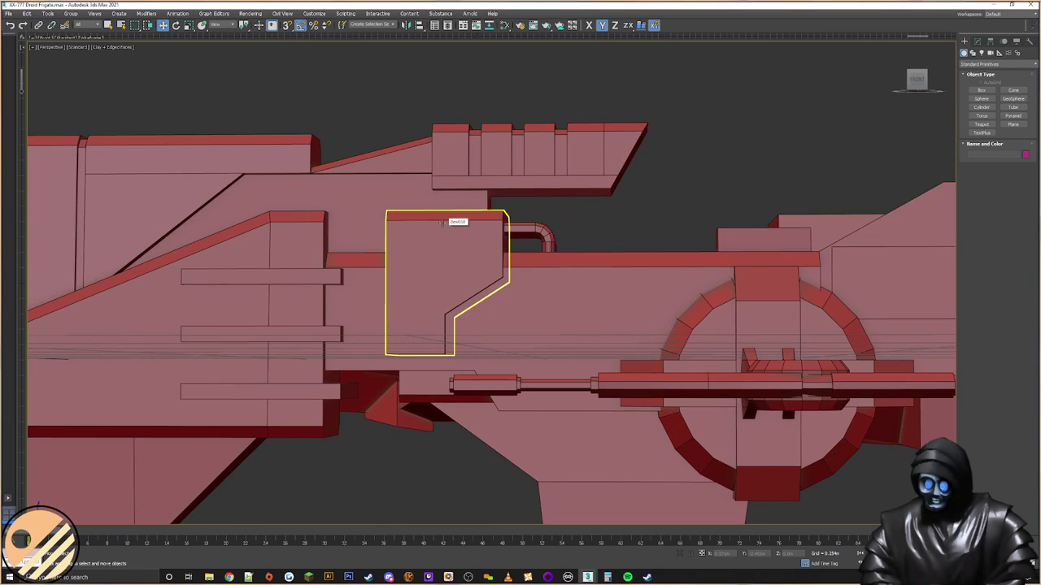
Step: Slant the rear end of the upper hull block by moving its upper end vertices along X beneath the ribbed part
{"action": "left_click", "coordinate": [440, 202]}
{"action": "left_click", "coordinate": [978, 42]}
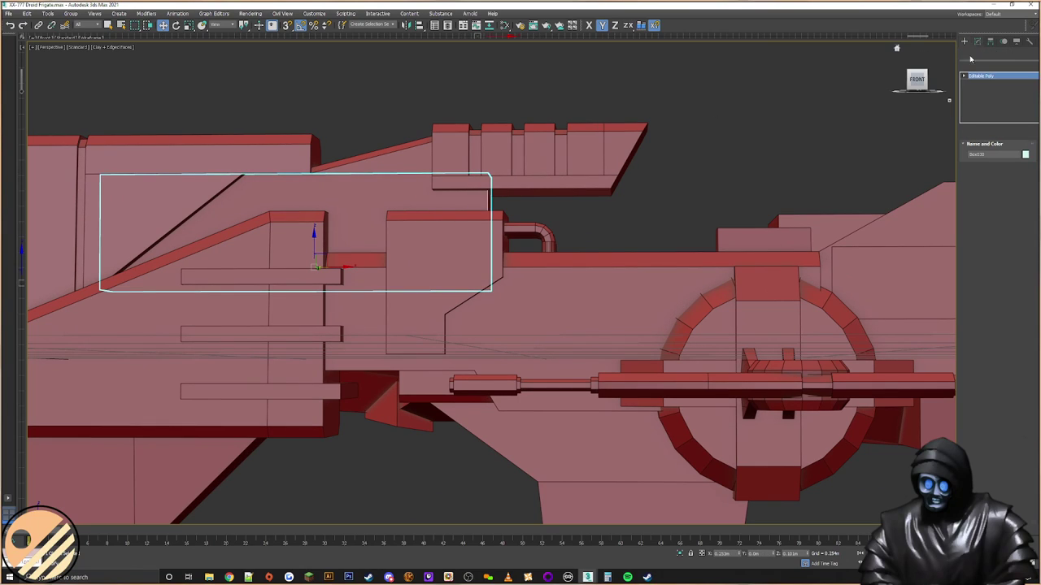
{"action": "left_click", "coordinate": [977, 161]}
{"action": "left_click_drag", "start_coordinate": [473, 158], "coordinate": [533, 179]}
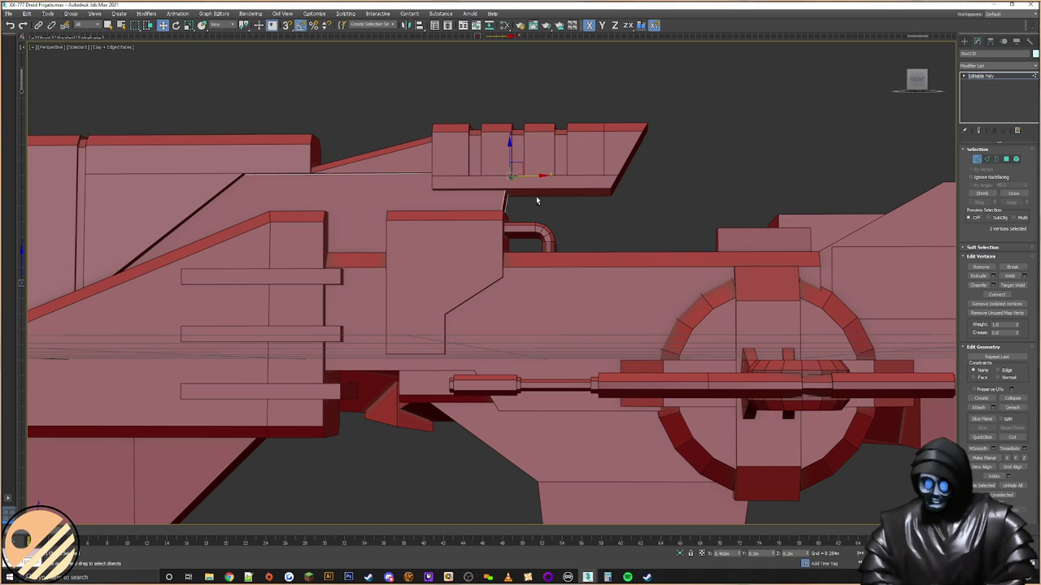
{"action": "middle_click_drag", "start_coordinate": [536, 193], "coordinate": [539, 230], "text": "alt"}
{"action": "left_click_drag", "start_coordinate": [425, 369], "coordinate": [426, 367]}
{"action": "left_click_drag", "start_coordinate": [510, 289], "coordinate": [505, 290]}
{"action": "middle_click_drag", "start_coordinate": [505, 290], "coordinate": [518, 256], "text": "alt"}
{"action": "scroll", "coordinate": [518, 292], "scroll_direction": "down", "scroll_amount": 3}
{"action": "left_click", "coordinate": [964, 41]}
{"action": "middle_click_drag", "start_coordinate": [627, 218], "coordinate": [605, 199], "text": "alt"}
{"action": "left_click", "coordinate": [660, 172]}
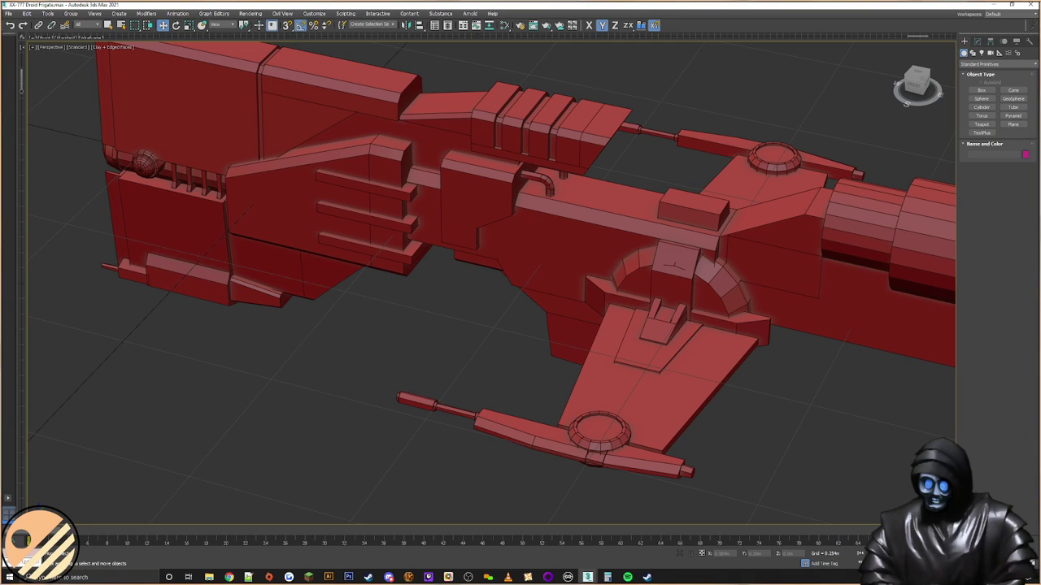
Step: Save the scene
{"action": "key", "text": "ctrl+s"}
{"action": "left_click", "coordinate": [534, 299]}
{"action": "key", "text": "alt+Tab"}
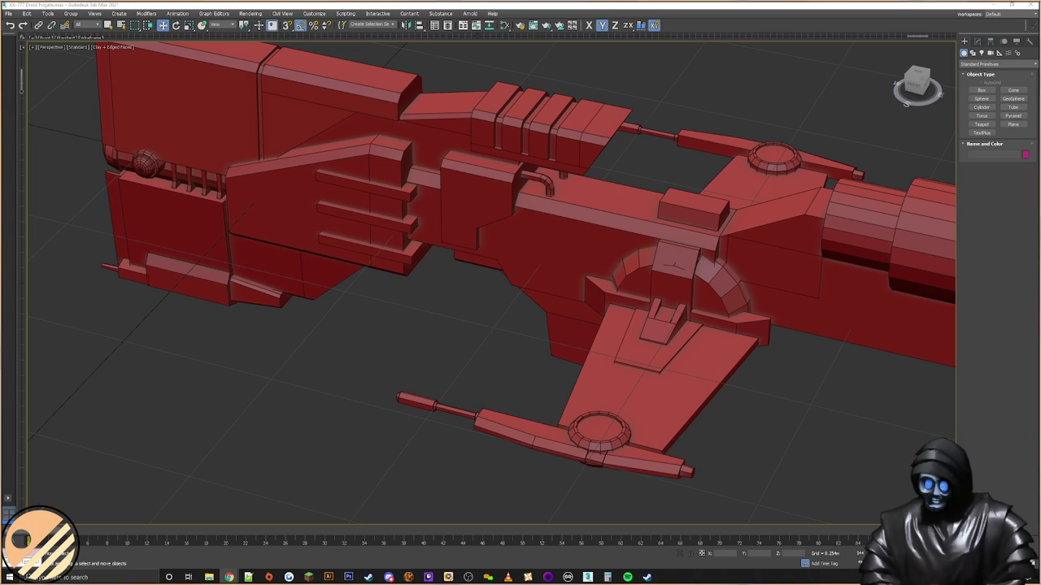
{"action": "key", "text": "alt+Tab"}
{"action": "middle_click_drag", "start_coordinate": [536, 327], "coordinate": [480, 303]}
{"action": "middle_click_drag", "start_coordinate": [546, 265], "coordinate": [606, 283]}
{"action": "middle_click_drag", "start_coordinate": [607, 283], "coordinate": [504, 272], "text": "alt"}
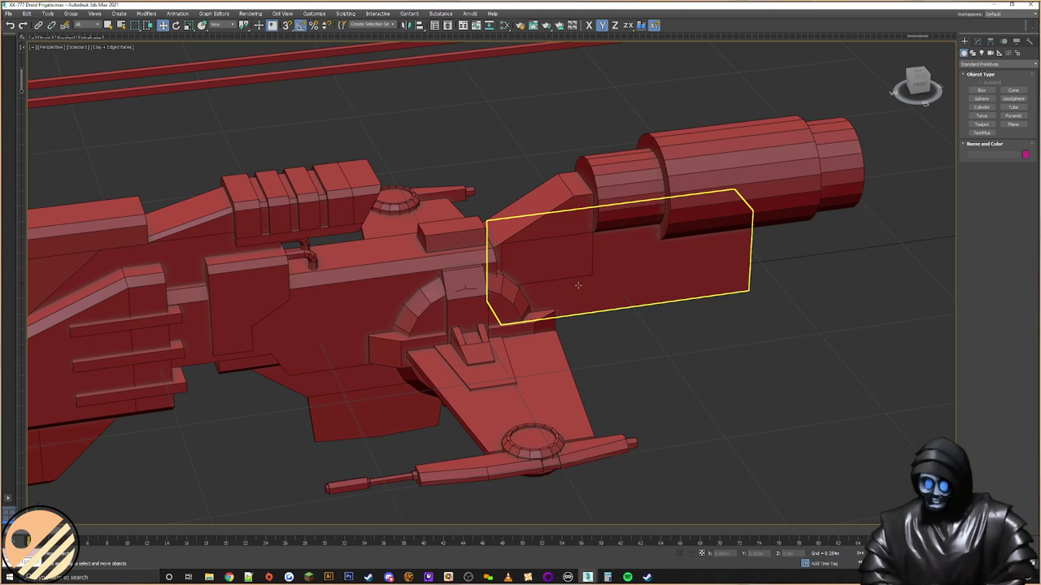
Step: Delete the vertices along the lower half of the large rear cylinder, leaving its underside open
{"action": "middle_click_drag", "start_coordinate": [744, 233], "coordinate": [587, 252]}
{"action": "left_click", "coordinate": [631, 253]}
{"action": "scroll", "coordinate": [588, 253], "scroll_direction": "up", "scroll_amount": 4}
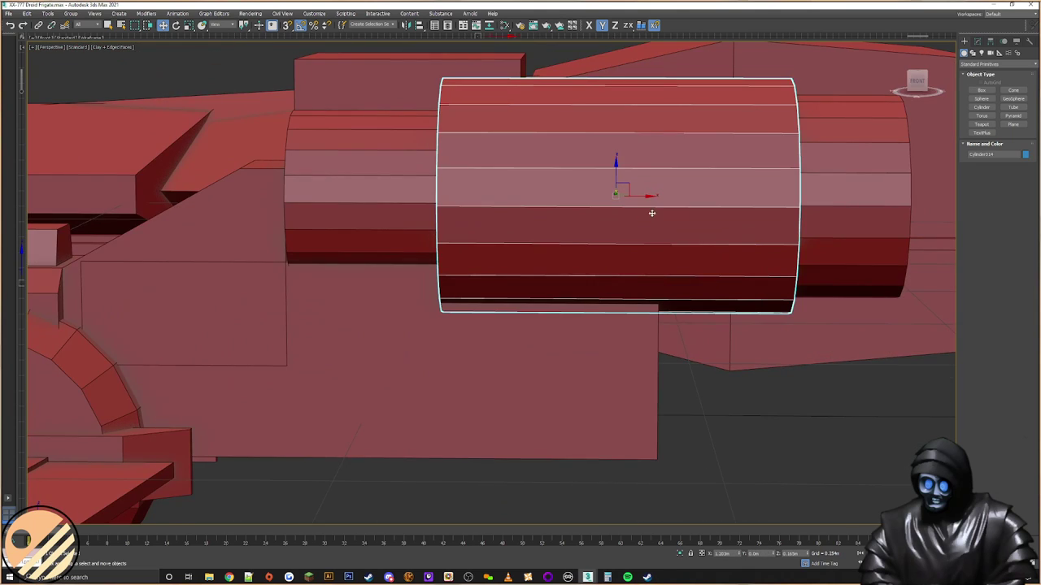
{"action": "left_click", "coordinate": [978, 41]}
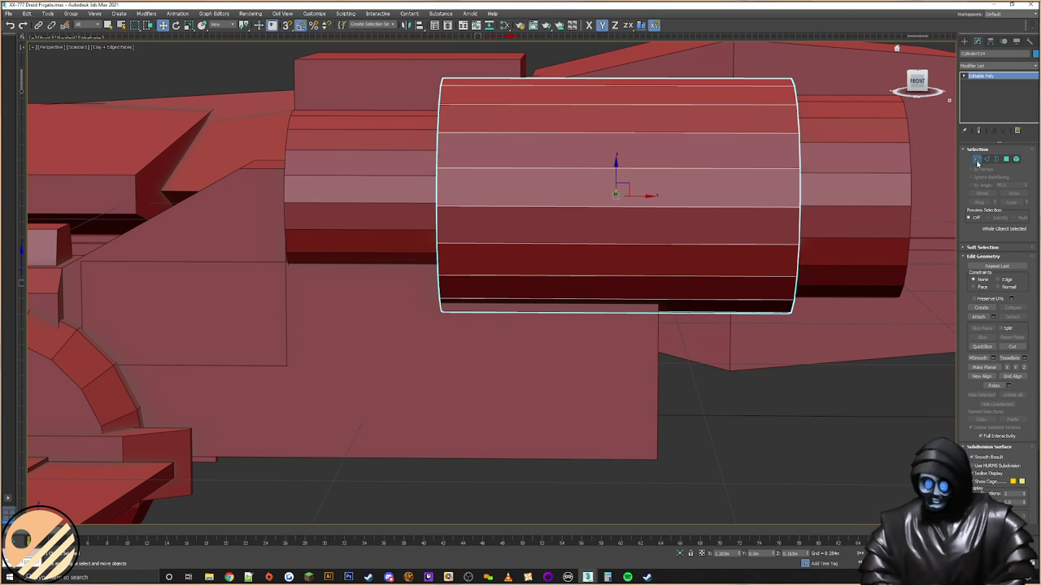
{"action": "left_click", "coordinate": [978, 162]}
{"action": "scroll", "coordinate": [738, 274], "scroll_direction": "down", "scroll_amount": 4}
{"action": "middle_click_drag", "start_coordinate": [738, 274], "coordinate": [690, 241], "text": "alt"}
{"action": "scroll", "coordinate": [708, 286], "scroll_direction": "up", "scroll_amount": 2}
{"action": "middle_click_drag", "start_coordinate": [707, 286], "coordinate": [707, 296], "text": "alt"}
{"action": "left_click_drag", "start_coordinate": [703, 283], "coordinate": [689, 252]}
{"action": "left_click_drag", "start_coordinate": [692, 288], "coordinate": [687, 251]}
{"action": "mouse_move", "coordinate": [813, 253]}
{"action": "middle_mouse_down", "text": "alt"}
{"action": "mouse_move", "coordinate": [786, 266]}
{"action": "mouse_move", "coordinate": [790, 255]}
{"action": "mouse_move", "coordinate": [813, 269]}
{"action": "middle_mouse_up", "text": "alt"}
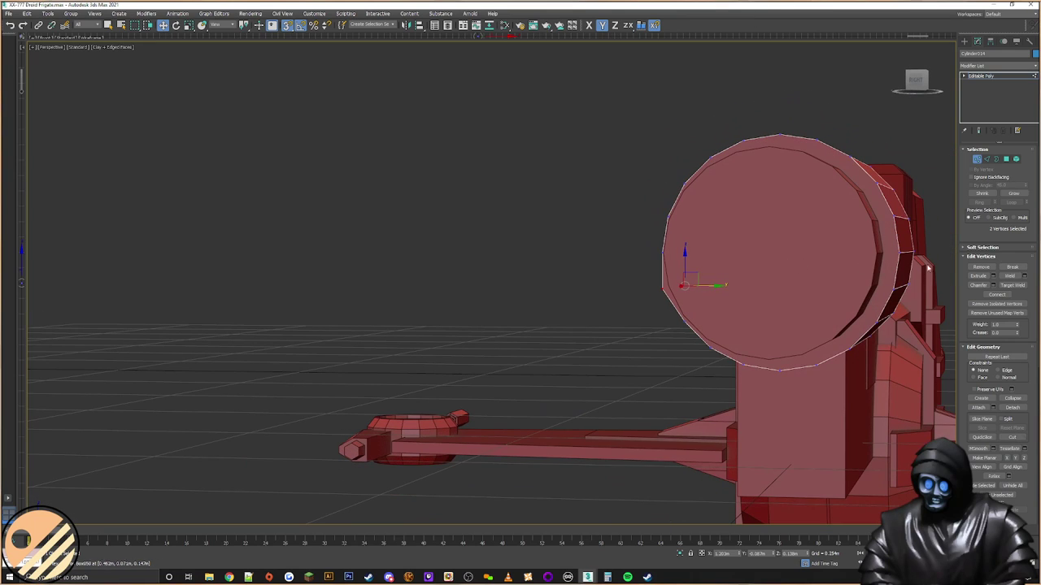
{"action": "left_click_drag", "start_coordinate": [895, 300], "coordinate": [912, 255]}
{"action": "middle_click_drag", "start_coordinate": [911, 255], "coordinate": [841, 333], "text": "alt"}
{"action": "left_click_drag", "start_coordinate": [596, 417], "coordinate": [596, 418]}
{"action": "middle_click_drag", "start_coordinate": [596, 418], "coordinate": [639, 291], "text": "alt"}
{"action": "key", "text": "Delete"}
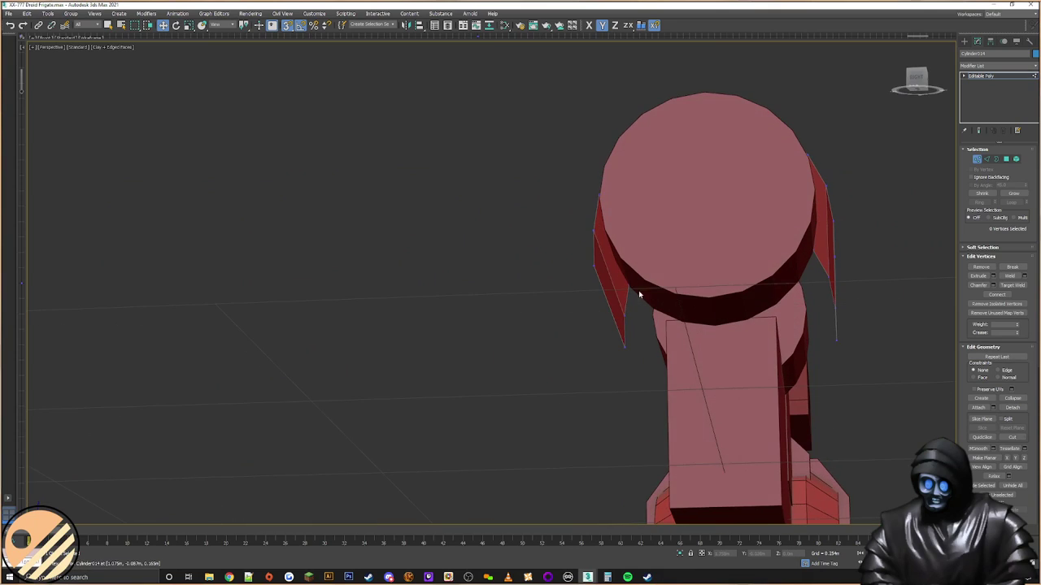
Step: Create a flat polygon between the four open corners across the trimmed cylinder's underside
{"action": "left_click", "coordinate": [1007, 161]}
{"action": "left_click", "coordinate": [982, 395]}
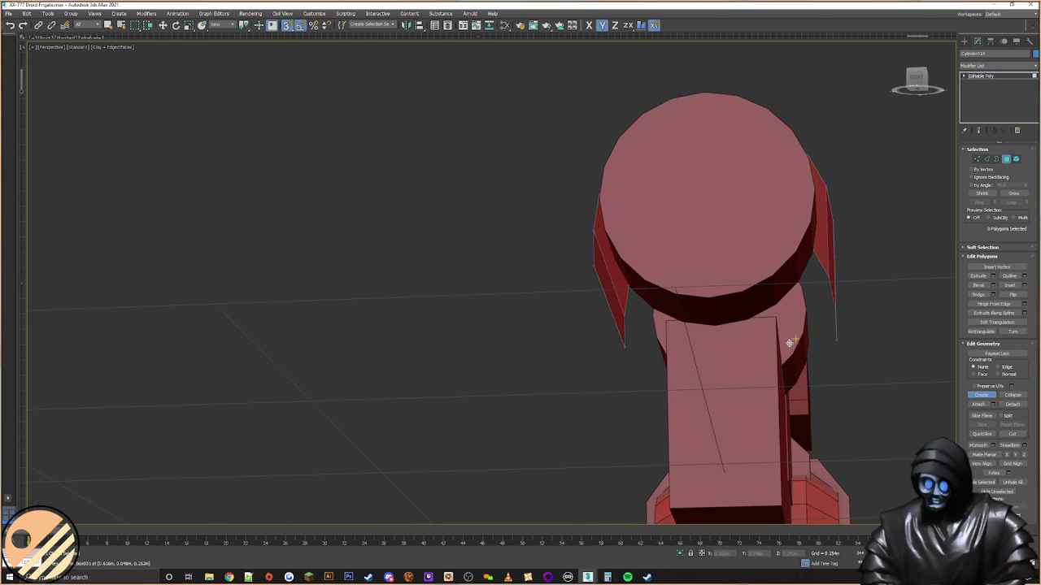
{"action": "middle_click_drag", "start_coordinate": [790, 344], "coordinate": [718, 296], "text": "alt"}
{"action": "left_click", "coordinate": [700, 284]}
{"action": "left_click", "coordinate": [894, 316]}
{"action": "middle_click_drag", "start_coordinate": [665, 339], "coordinate": [719, 307], "text": "alt"}
{"action": "left_click", "coordinate": [617, 351]}
{"action": "middle_click_drag", "start_coordinate": [618, 321], "coordinate": [687, 279], "text": "alt"}
{"action": "left_click", "coordinate": [688, 279]}
Step: Cap the open borders at both ends of the trimmed cylinder
{"action": "left_click", "coordinate": [996, 160]}
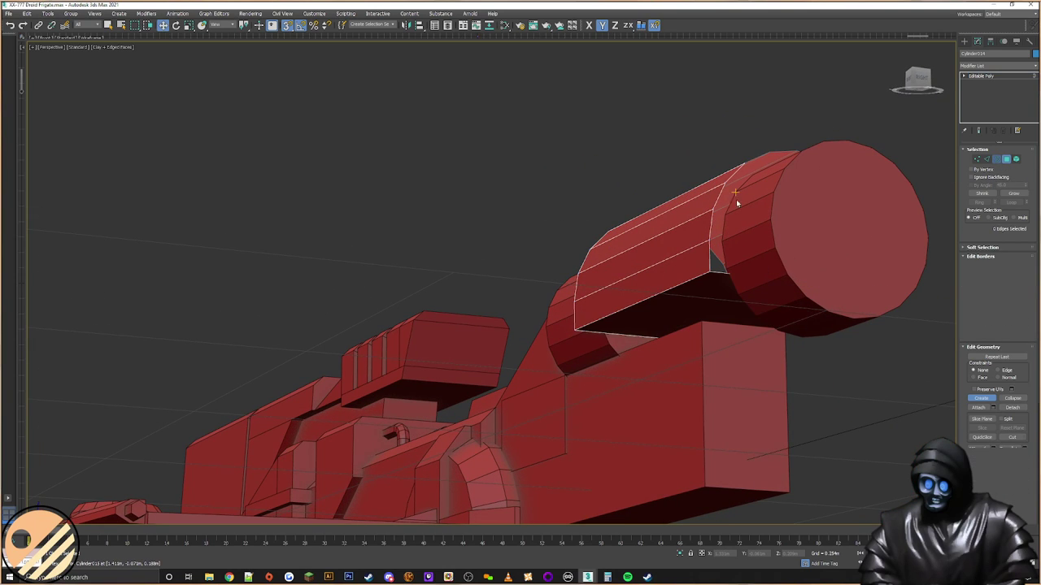
{"action": "left_click", "coordinate": [713, 204]}
{"action": "left_click", "coordinate": [1011, 277]}
{"action": "left_click", "coordinate": [1012, 278]}
{"action": "middle_click_drag", "start_coordinate": [731, 260], "coordinate": [648, 225], "text": "alt"}
{"action": "left_click", "coordinate": [664, 203]}
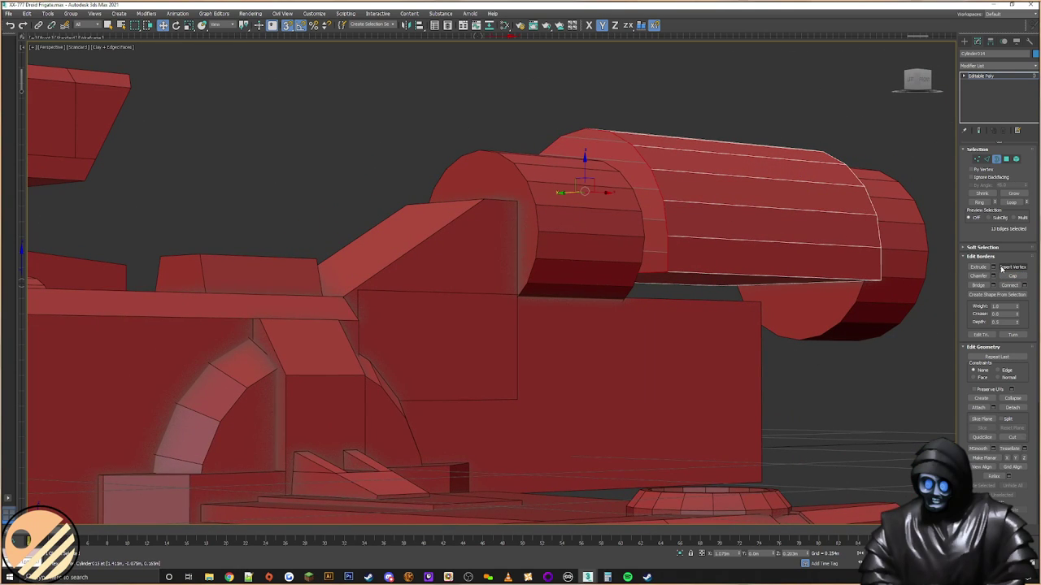
{"action": "left_click", "coordinate": [1012, 277]}
Step: Lower the four bottom vertices of the trimmed cylinder slightly along Z, finish editing it and clear the selection
{"action": "middle_click_drag", "start_coordinate": [799, 269], "coordinate": [718, 277]}
{"action": "left_click", "coordinate": [977, 159]}
{"action": "middle_click_drag", "start_coordinate": [570, 299], "coordinate": [468, 309], "text": "alt"}
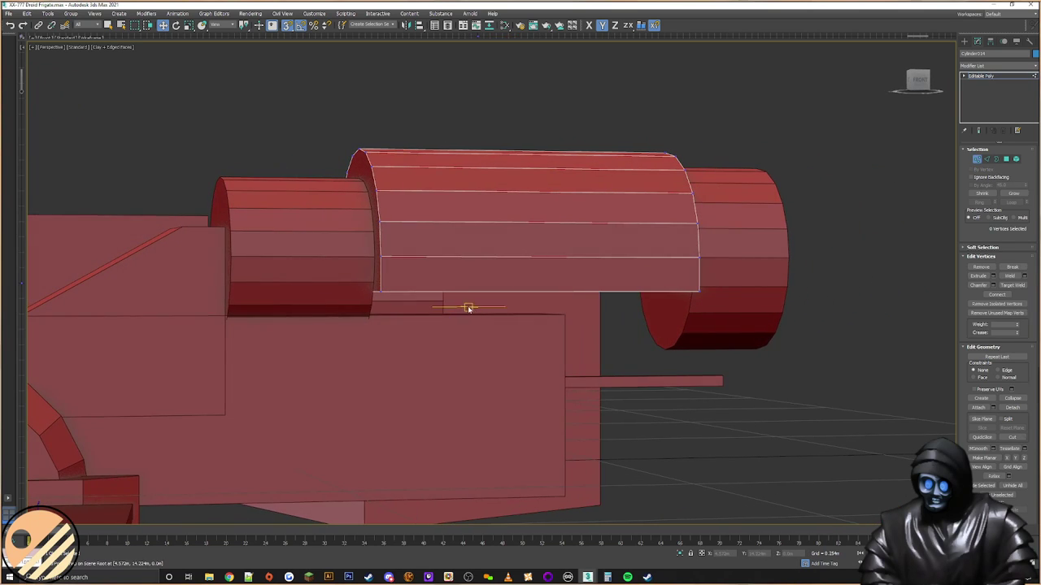
{"action": "key", "text": "F3"}
{"action": "left_click_drag", "start_coordinate": [713, 284], "coordinate": [249, 346]}
{"action": "key", "text": "F3"}
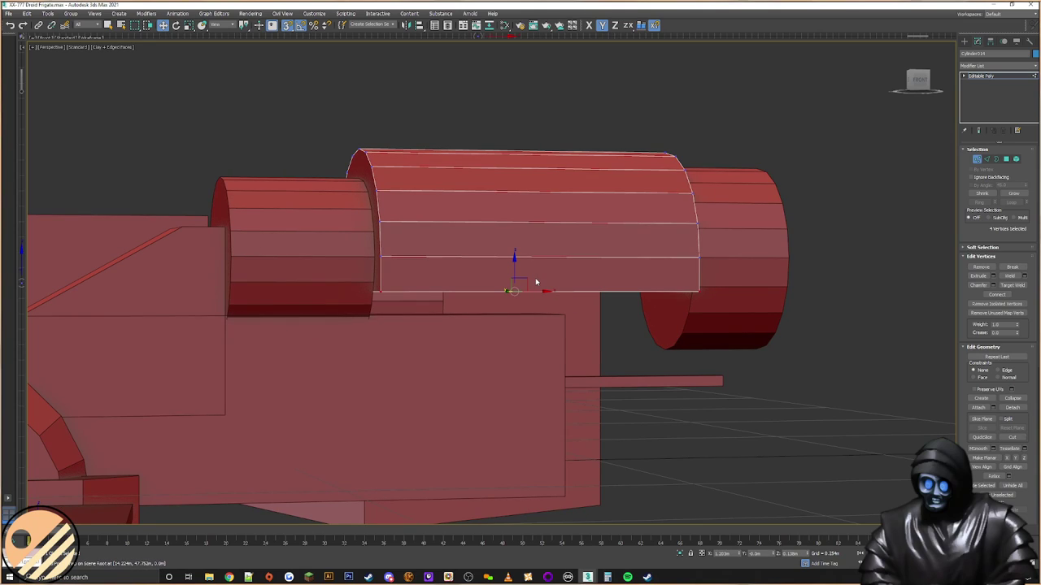
{"action": "key", "text": "s"}
{"action": "key", "text": "F7"}
{"action": "left_click_drag", "start_coordinate": [514, 268], "coordinate": [502, 276]}
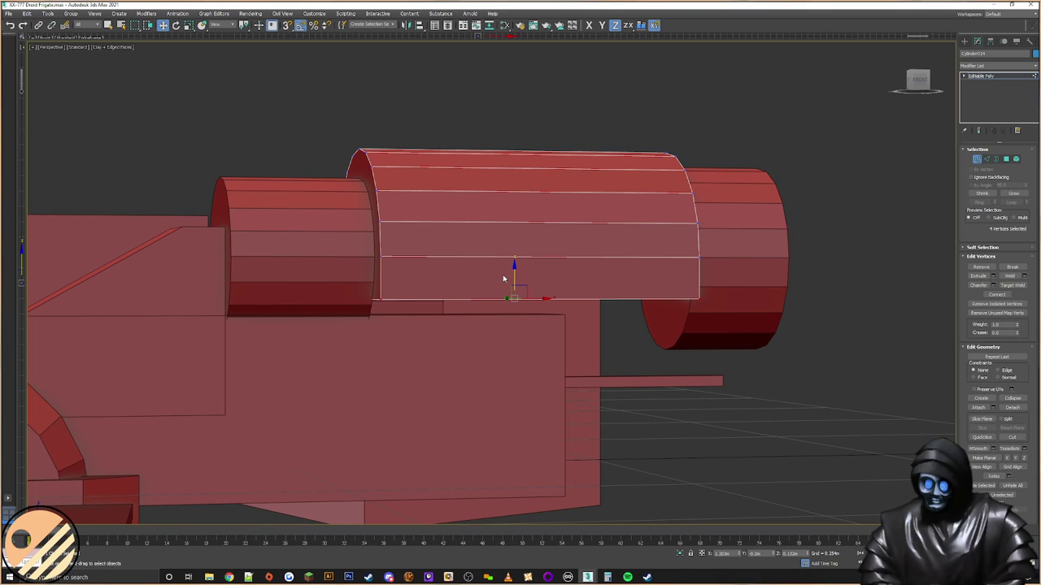
{"action": "middle_click_drag", "start_coordinate": [683, 294], "coordinate": [564, 291]}
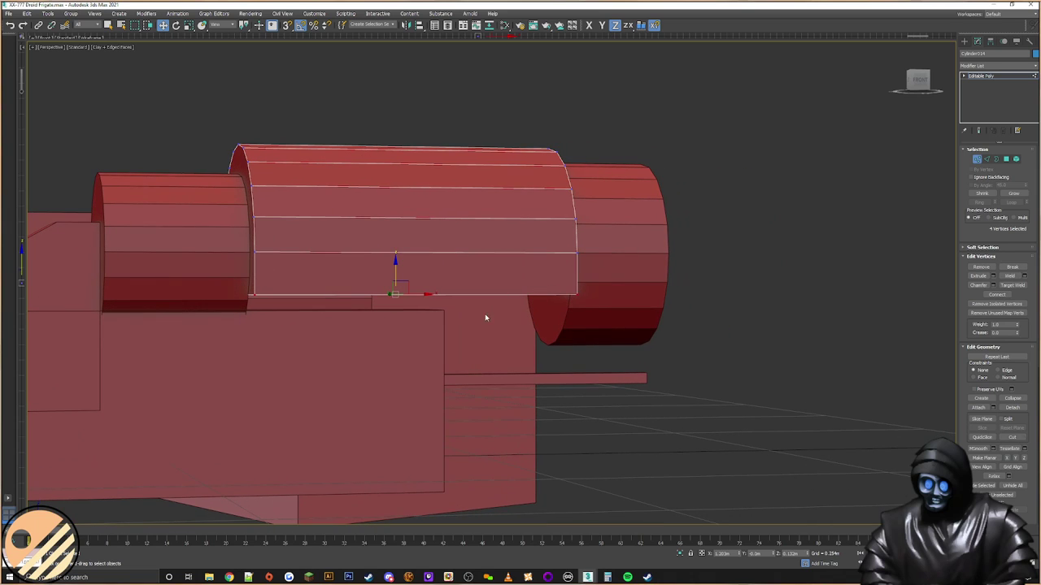
{"action": "middle_click_drag", "start_coordinate": [395, 345], "coordinate": [674, 256], "text": "alt"}
{"action": "scroll", "coordinate": [426, 325], "scroll_direction": "down", "scroll_amount": 5}
{"action": "left_click", "coordinate": [965, 42]}
{"action": "middle_click_drag", "start_coordinate": [609, 286], "coordinate": [616, 337], "text": "alt"}
{"action": "left_click", "coordinate": [630, 327]}
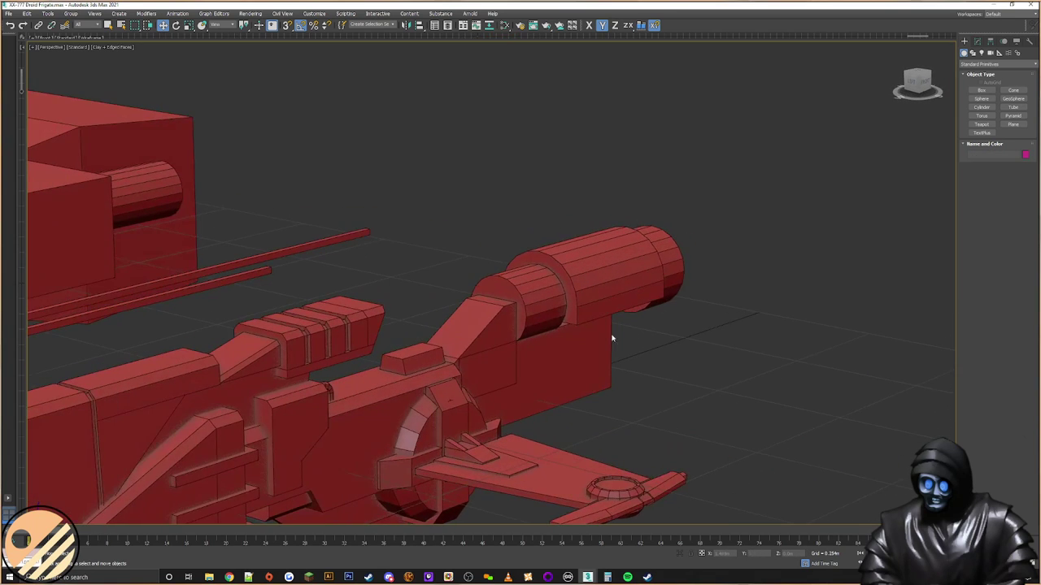
{"action": "scroll", "coordinate": [554, 320], "scroll_direction": "up", "scroll_amount": 2}
{"action": "middle_click_drag", "start_coordinate": [537, 322], "coordinate": [515, 316]}
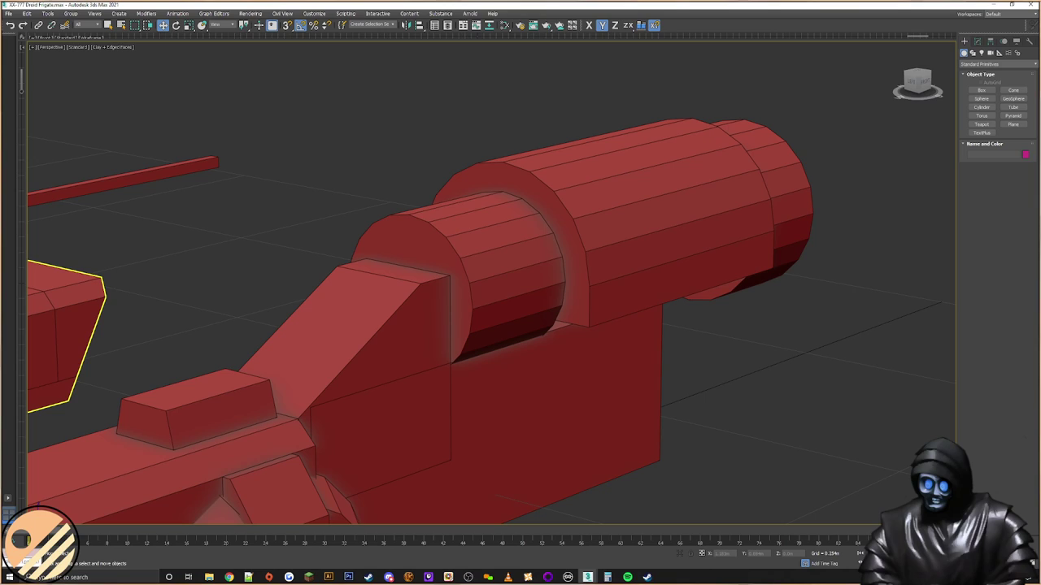
{"action": "left_click", "coordinate": [229, 577]}
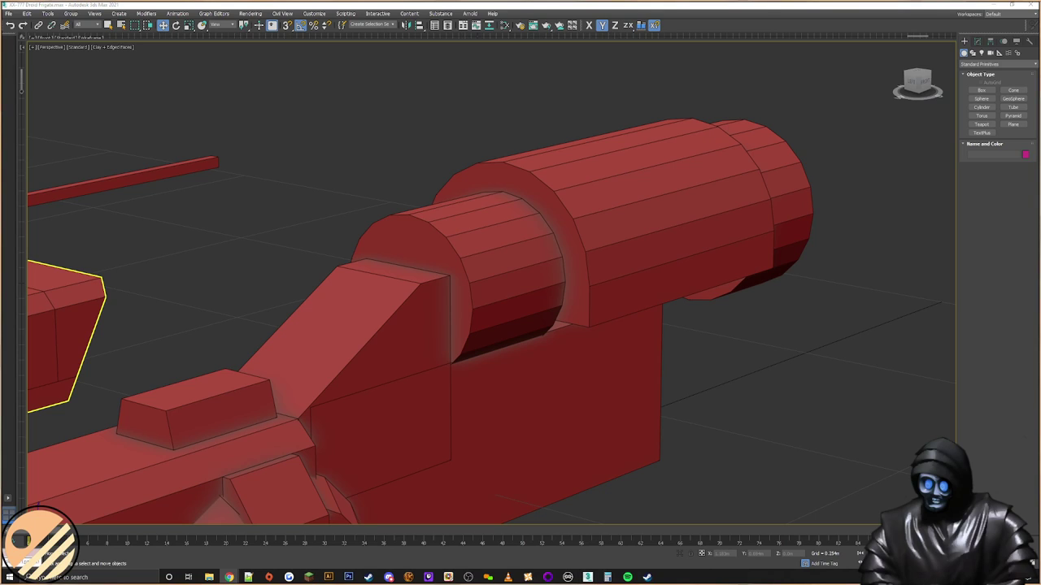
{"action": "left_click", "coordinate": [236, 244]}
{"action": "left_click", "coordinate": [343, 267]}
{"action": "middle_click_drag", "start_coordinate": [344, 267], "coordinate": [194, 155]}
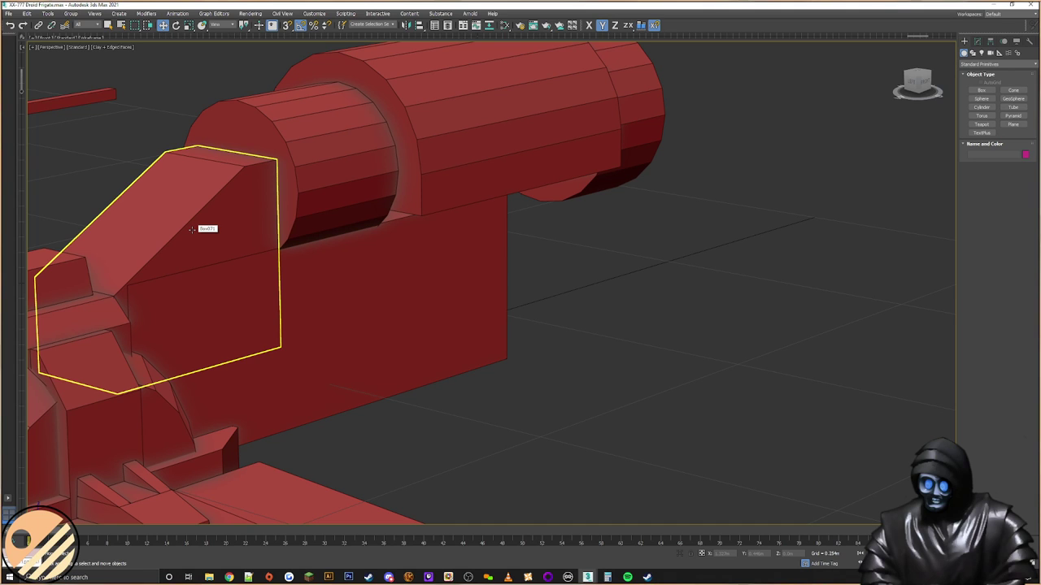
Step: Clone the lower hull block and place the copy higher and farther back beneath the large cylinder
{"action": "middle_click_drag", "start_coordinate": [320, 236], "coordinate": [493, 253], "text": "alt"}
{"action": "left_click", "coordinate": [508, 294]}
{"action": "middle_click_drag", "start_coordinate": [508, 293], "coordinate": [487, 282], "text": "alt"}
{"action": "key", "text": "F8"}
{"action": "left_click_drag", "start_coordinate": [472, 321], "coordinate": [619, 283], "text": "shift"}
{"action": "left_click", "coordinate": [522, 324]}
{"action": "middle_click_drag", "start_coordinate": [628, 278], "coordinate": [607, 259], "text": "alt"}
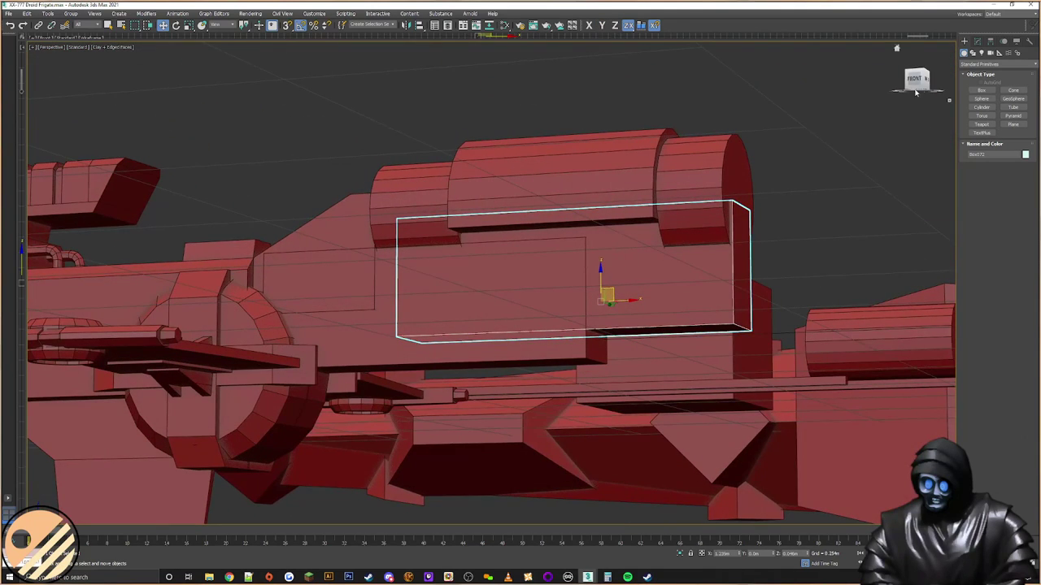
Step: Snap the end vertices of the cloned block along X so its length matches the large cylinder above
{"action": "left_click", "coordinate": [978, 41]}
{"action": "key", "text": "1"}
{"action": "left_click_drag", "start_coordinate": [818, 176], "coordinate": [706, 353]}
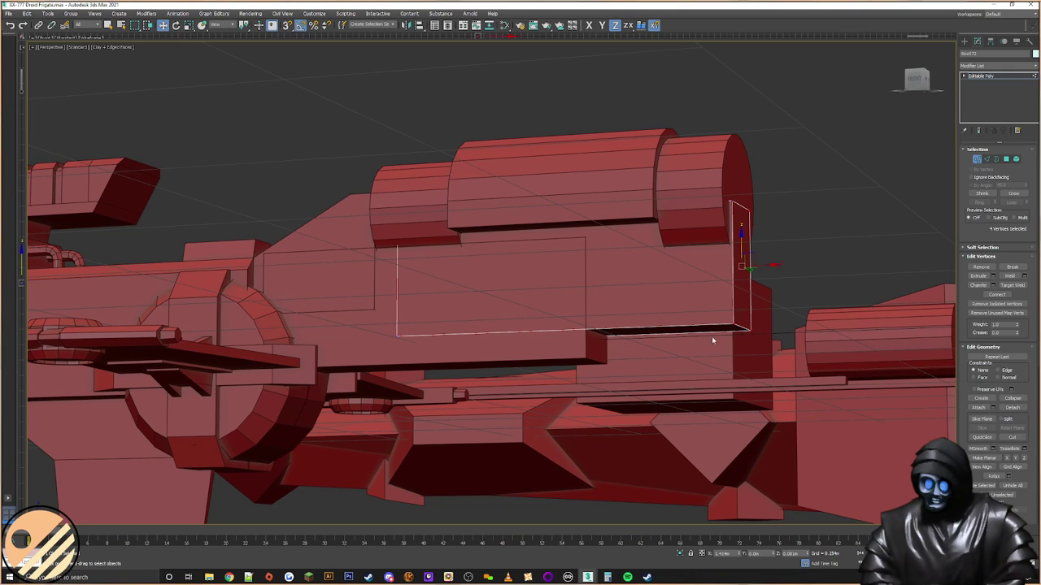
{"action": "middle_click_drag", "start_coordinate": [706, 352], "coordinate": [744, 263], "text": "alt"}
{"action": "left_click_drag", "start_coordinate": [748, 265], "coordinate": [669, 209]}
{"action": "key", "text": "s"}
{"action": "left_click_drag", "start_coordinate": [523, 106], "coordinate": [364, 343]}
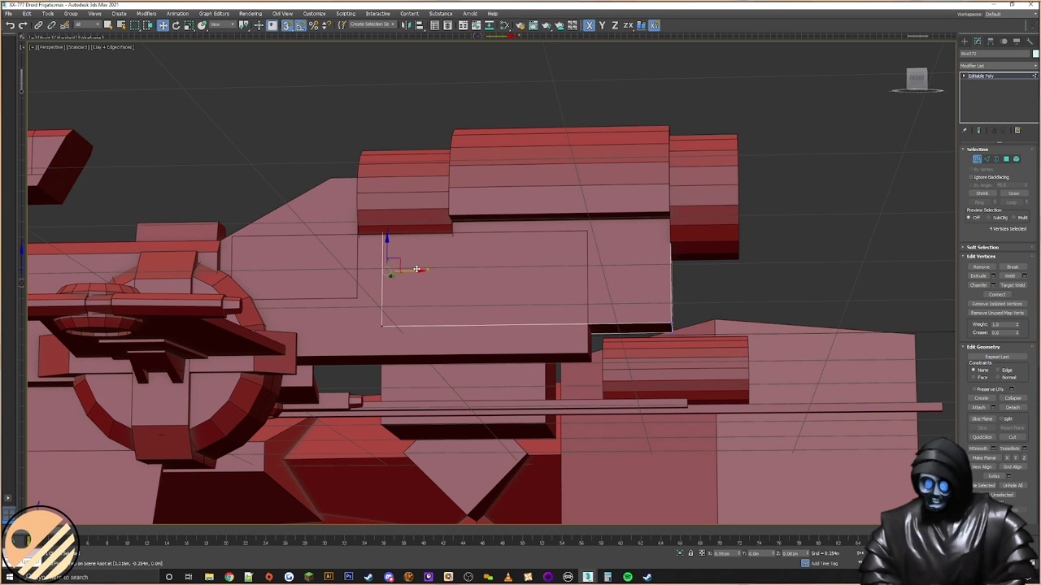
{"action": "middle_click_drag", "start_coordinate": [455, 243], "coordinate": [595, 189], "text": "alt"}
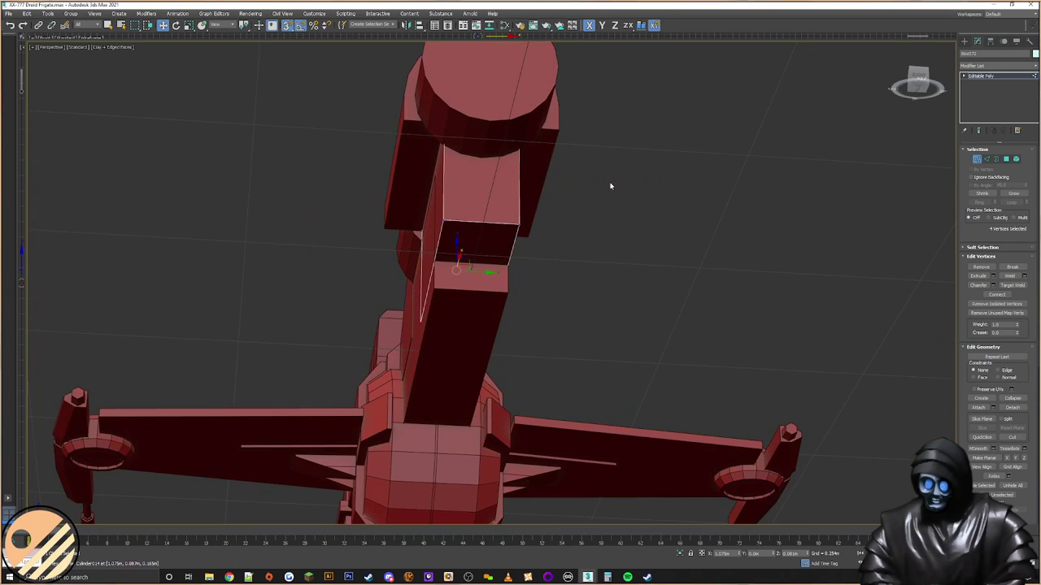
Step: Widen the cloned block along Y by scaling all its vertices outward
{"action": "left_click_drag", "start_coordinate": [624, 88], "coordinate": [321, 404]}
{"action": "middle_click_drag", "start_coordinate": [320, 404], "coordinate": [494, 300], "text": "alt"}
{"action": "key", "text": "r"}
{"action": "left_click_drag", "start_coordinate": [471, 259], "coordinate": [423, 248]}
Step: Move the cloned block's upper vertices down along Z to meet the large cylinder's flat underside
{"action": "middle_click_drag", "start_coordinate": [561, 104], "coordinate": [693, 143], "text": "alt"}
{"action": "left_click_drag", "start_coordinate": [216, 223], "coordinate": [215, 222]}
{"action": "right_click", "coordinate": [493, 197]}
{"action": "left_click", "coordinate": [520, 209]}
{"action": "left_click_drag", "start_coordinate": [478, 168], "coordinate": [480, 188]}
Step: Raise the cloned block's bottom vertices along Z to make it a thin slab under the large cylinder
{"action": "left_click_drag", "start_coordinate": [315, 377], "coordinate": [310, 379]}
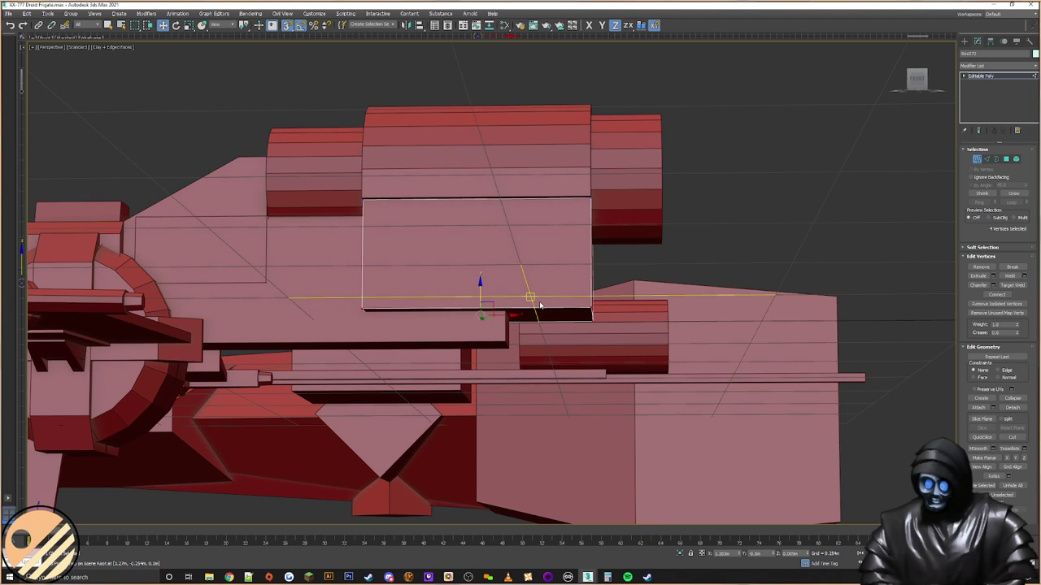
{"action": "middle_click_drag", "start_coordinate": [533, 299], "coordinate": [513, 307], "text": "alt"}
{"action": "key", "text": "s"}
{"action": "left_click_drag", "start_coordinate": [482, 292], "coordinate": [476, 228]}
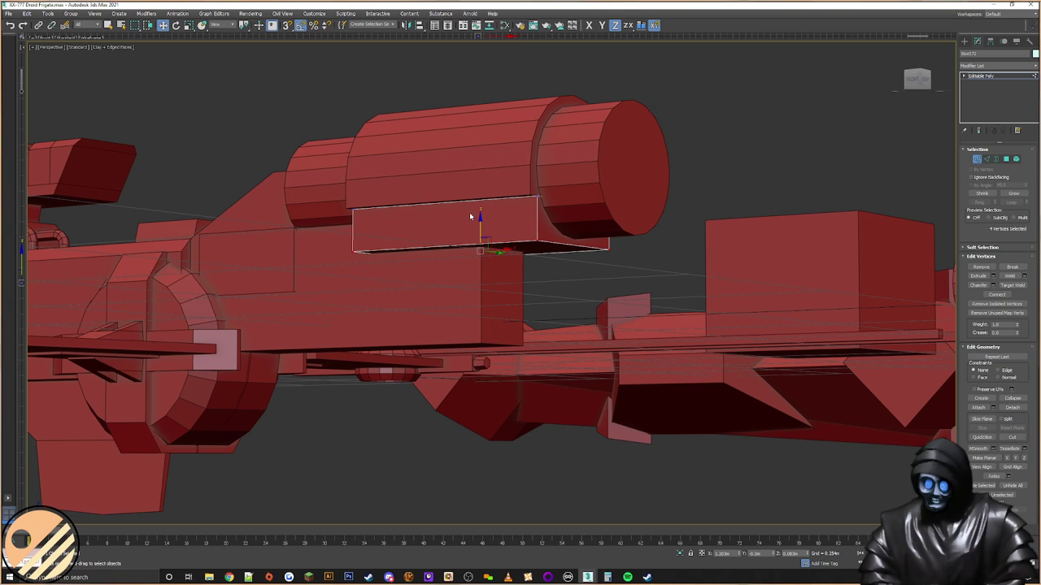
{"action": "mouse_move", "coordinate": [531, 248]}
{"action": "middle_mouse_down", "text": "alt"}
{"action": "mouse_move", "coordinate": [534, 260]}
{"action": "mouse_move", "coordinate": [528, 248]}
{"action": "middle_mouse_up", "text": "alt"}
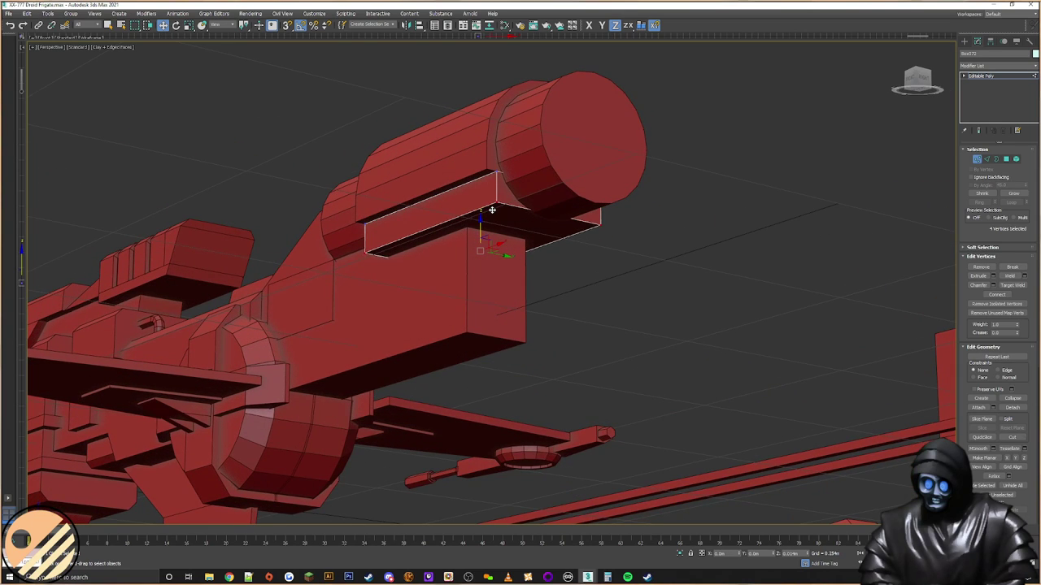
{"action": "left_click_drag", "start_coordinate": [492, 209], "coordinate": [667, 188]}
Step: Extrude the bottom polygon of the slab downward to add a second layer
{"action": "left_click", "coordinate": [1006, 159]}
{"action": "middle_click_drag", "start_coordinate": [561, 189], "coordinate": [605, 192], "text": "alt"}
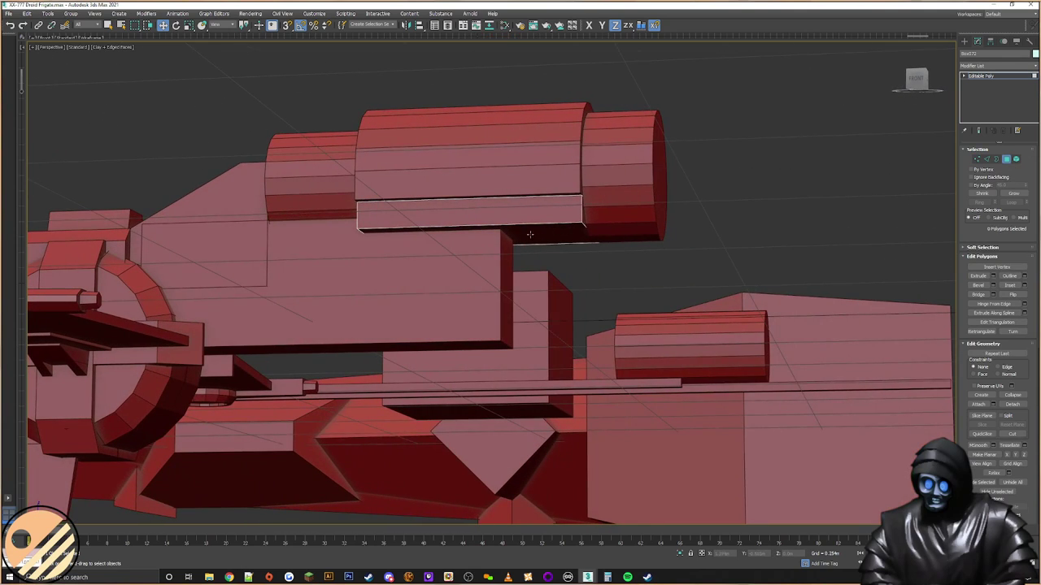
{"action": "middle_click_drag", "start_coordinate": [525, 242], "coordinate": [524, 230], "text": "alt"}
{"action": "left_click", "coordinate": [498, 236]}
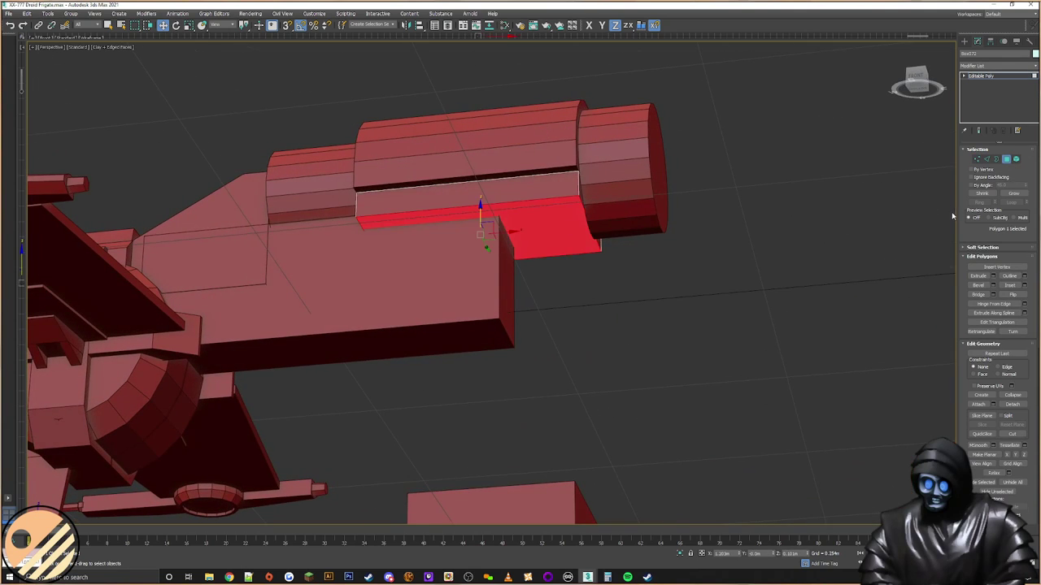
{"action": "left_click", "coordinate": [978, 275]}
{"action": "left_click_drag", "start_coordinate": [575, 221], "coordinate": [599, 225]}
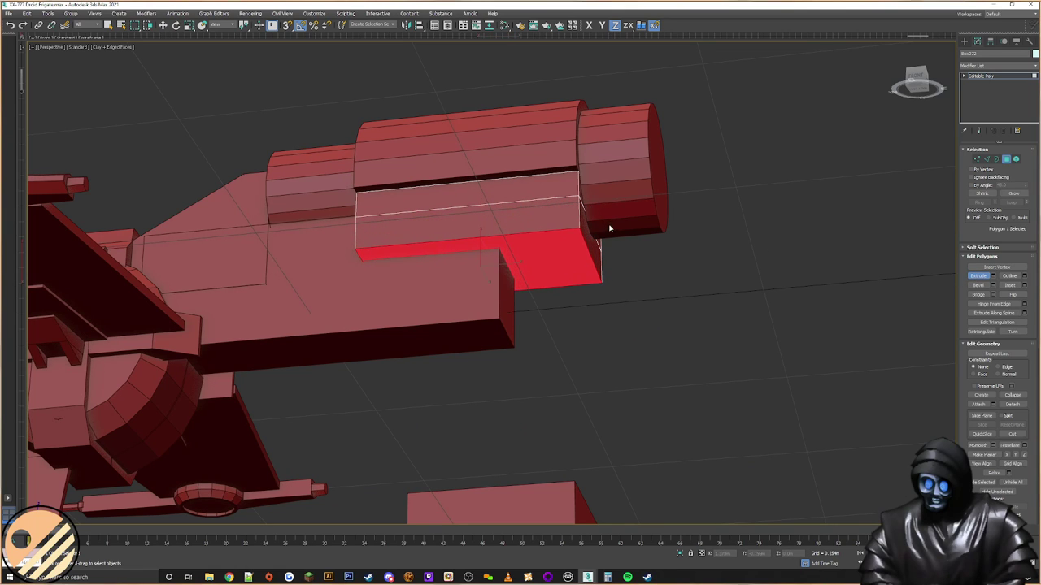
Step: Scale the extruded bottom polygon narrower along Y so the slab's sides taper inward
{"action": "middle_click_drag", "start_coordinate": [599, 225], "coordinate": [494, 249], "text": "alt"}
{"action": "key", "text": "w"}
{"action": "right_click", "coordinate": [507, 270]}
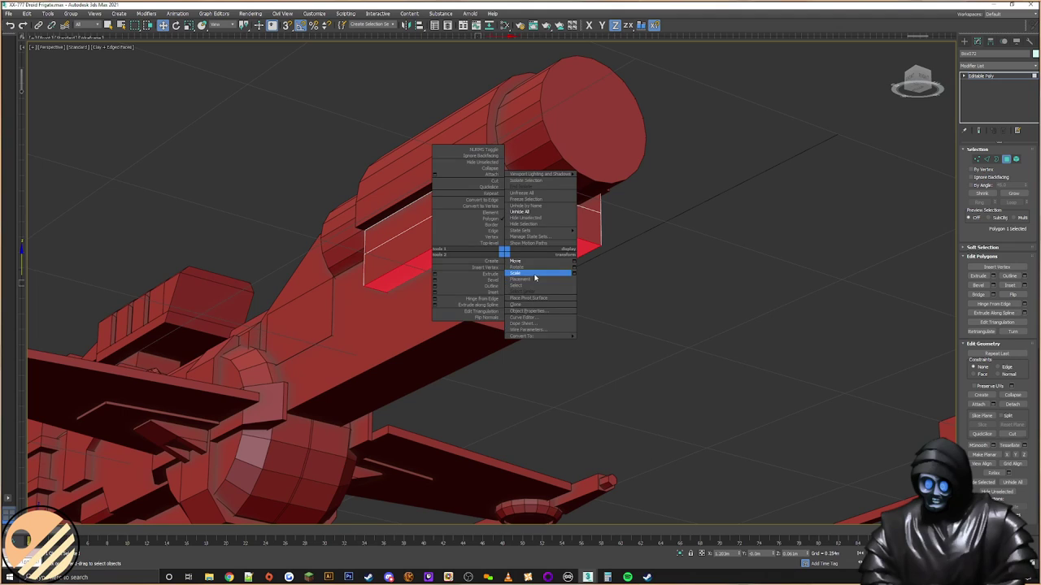
{"action": "left_click", "coordinate": [535, 276]}
{"action": "left_click_drag", "start_coordinate": [458, 260], "coordinate": [471, 257]}
{"action": "middle_click_drag", "start_coordinate": [472, 253], "coordinate": [574, 225], "text": "alt"}
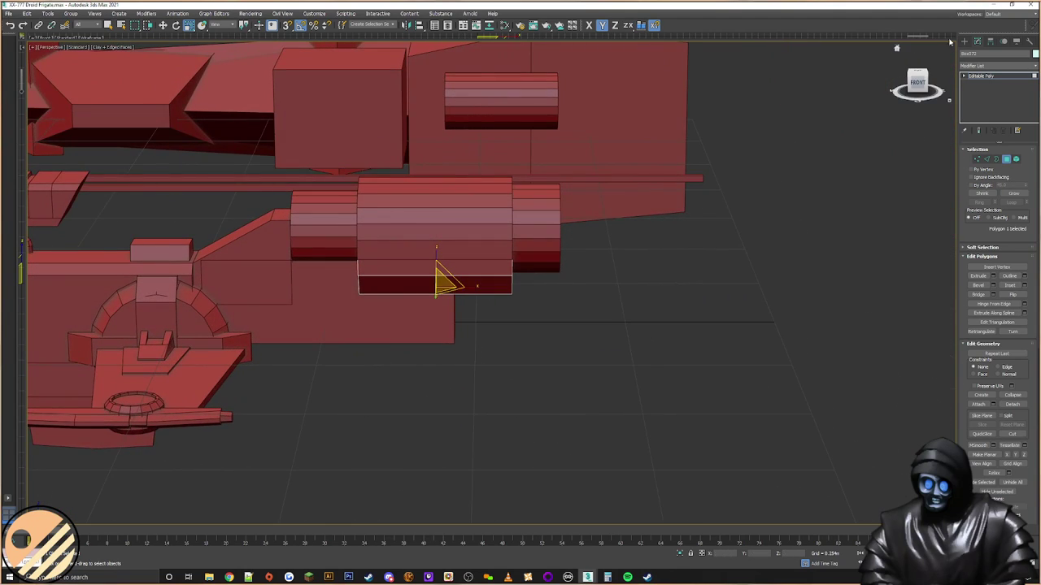
Step: Taper the rearmost cylinder by scaling down the ring of vertices at its outer end
{"action": "left_click", "coordinate": [536, 232]}
{"action": "left_click", "coordinate": [977, 42]}
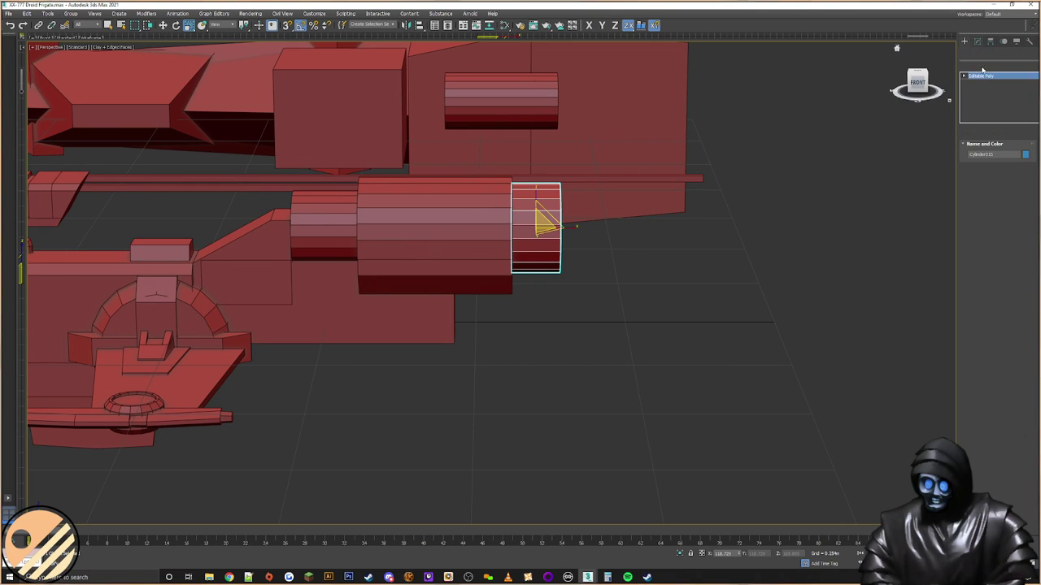
{"action": "left_click", "coordinate": [977, 160]}
{"action": "left_click_drag", "start_coordinate": [630, 152], "coordinate": [544, 309]}
{"action": "middle_click_drag", "start_coordinate": [544, 309], "coordinate": [482, 284], "text": "alt"}
{"action": "scroll", "coordinate": [568, 213], "scroll_direction": "up", "scroll_amount": 4}
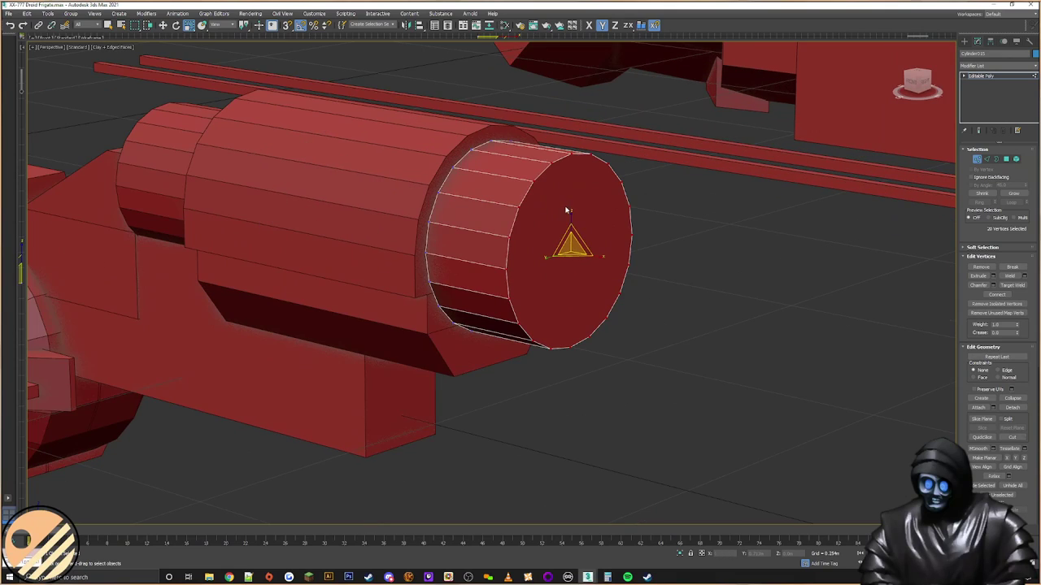
{"action": "mouse_move", "coordinate": [569, 236]}
{"action": "middle_mouse_down", "text": "alt"}
{"action": "mouse_move", "coordinate": [597, 228]}
{"action": "mouse_move", "coordinate": [585, 235]}
{"action": "middle_mouse_up", "text": "alt"}
{"action": "scroll", "coordinate": [597, 227], "scroll_direction": "down", "scroll_amount": 5}
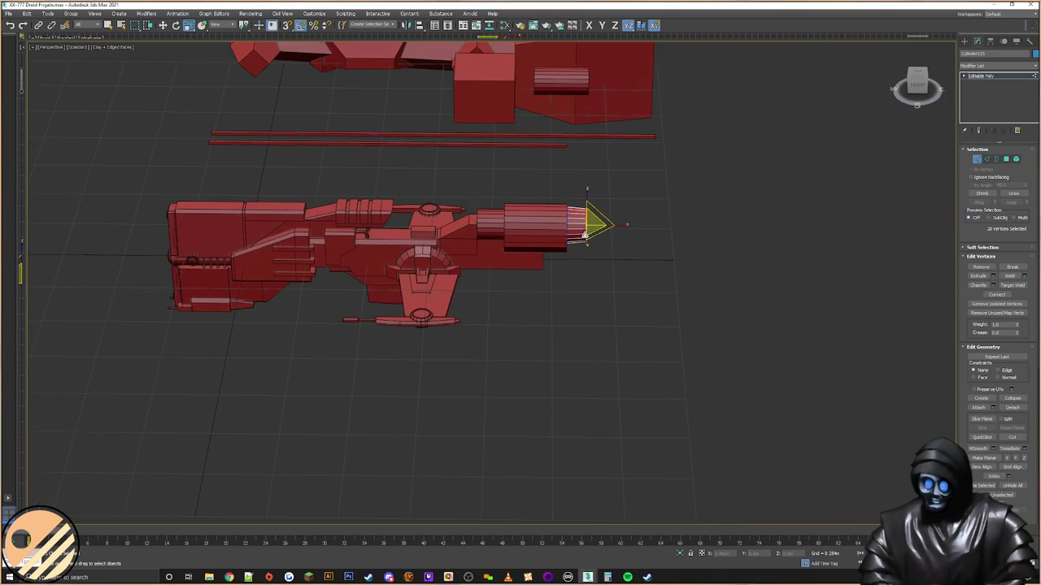
{"action": "scroll", "coordinate": [586, 220], "scroll_direction": "up", "scroll_amount": 4}
Step: Move the rearmost cylinder's outer ring of vertices slightly inward along X
{"action": "right_click", "coordinate": [582, 202]}
{"action": "left_click", "coordinate": [597, 213]}
{"action": "left_click_drag", "start_coordinate": [611, 237], "coordinate": [605, 237]}
{"action": "middle_click_drag", "start_coordinate": [604, 236], "coordinate": [559, 226], "text": "alt"}
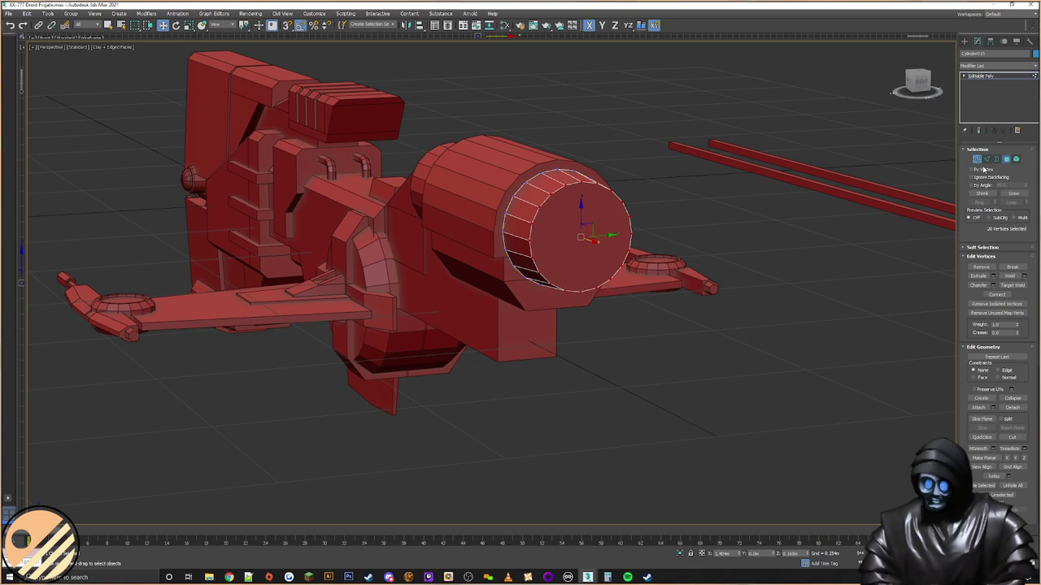
Step: Inset the end face of the rearmost cylinder to leave a thin rim
{"action": "left_click", "coordinate": [1006, 159]}
{"action": "left_click", "coordinate": [579, 225]}
{"action": "scroll", "coordinate": [579, 225], "scroll_direction": "up", "scroll_amount": 2}
{"action": "left_click", "coordinate": [1009, 286]}
{"action": "left_click_drag", "start_coordinate": [616, 249], "coordinate": [613, 236]}
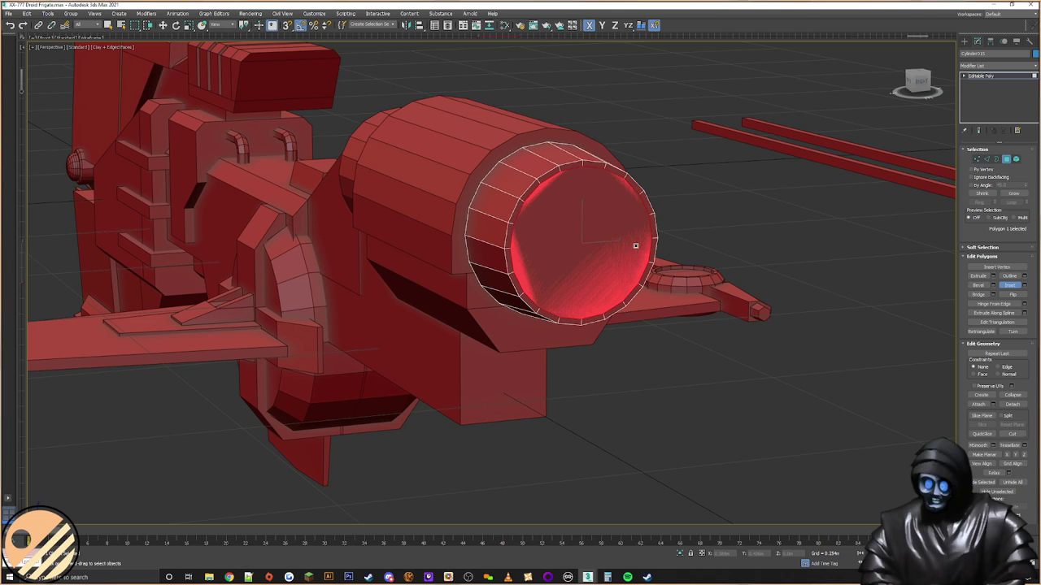
{"action": "scroll", "coordinate": [635, 239], "scroll_direction": "up", "scroll_amount": 4}
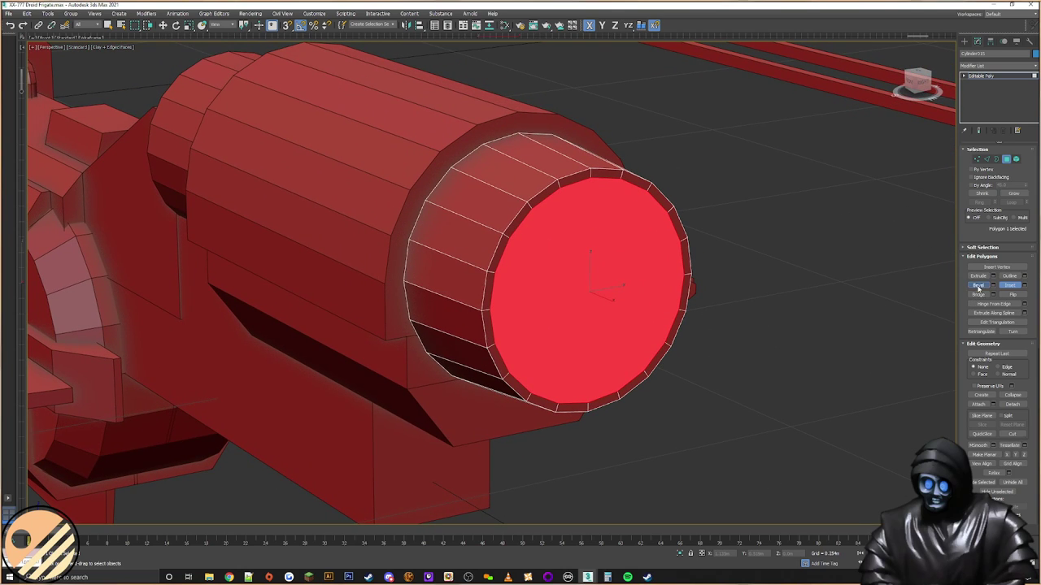
Step: Bevel the inset end face of the rearmost cylinder so it protrudes from the rim
{"action": "left_click", "coordinate": [978, 285]}
{"action": "middle_click_drag", "start_coordinate": [650, 290], "coordinate": [679, 291], "text": "alt"}
{"action": "left_click_drag", "start_coordinate": [647, 291], "coordinate": [654, 289]}
{"action": "mouse_move", "coordinate": [653, 289]}
{"action": "middle_mouse_down", "text": "alt"}
{"action": "mouse_move", "coordinate": [695, 281]}
{"action": "mouse_move", "coordinate": [674, 287]}
{"action": "middle_mouse_up", "text": "alt"}
Step: Inset and bevel the protruding end face once more, finish editing the cylinder and clear the selection
{"action": "left_click", "coordinate": [1010, 286]}
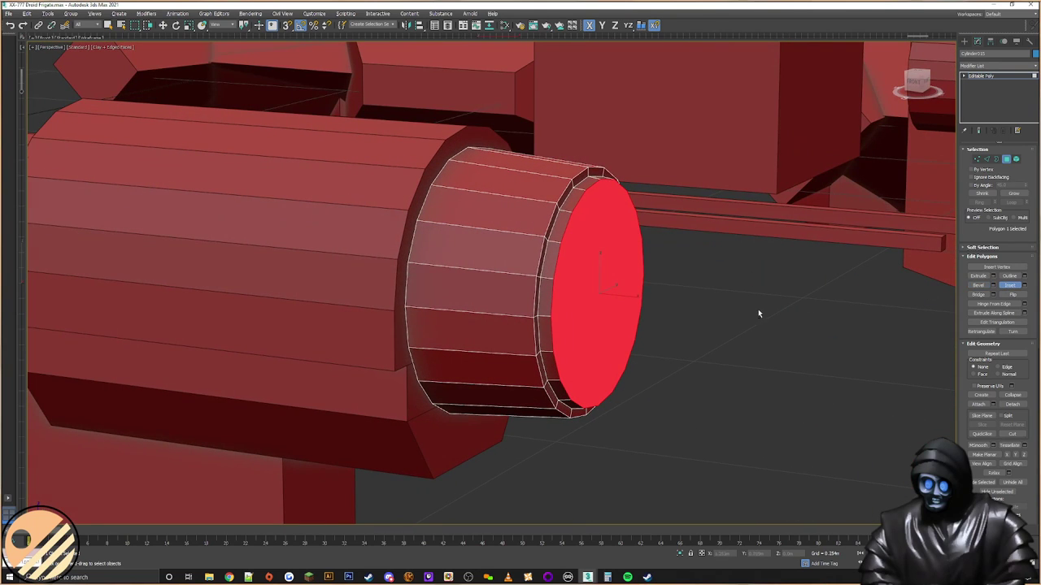
{"action": "middle_click_drag", "start_coordinate": [760, 308], "coordinate": [609, 293], "text": "alt"}
{"action": "left_click_drag", "start_coordinate": [609, 293], "coordinate": [654, 301]}
{"action": "left_click", "coordinate": [978, 285]}
{"action": "left_click", "coordinate": [659, 306]}
{"action": "middle_click_drag", "start_coordinate": [659, 306], "coordinate": [723, 344], "text": "alt"}
{"action": "scroll", "coordinate": [630, 324], "scroll_direction": "down", "scroll_amount": 5}
{"action": "left_click", "coordinate": [965, 41]}
{"action": "left_click", "coordinate": [722, 345]}
{"action": "middle_click_drag", "start_coordinate": [649, 341], "coordinate": [790, 317]}
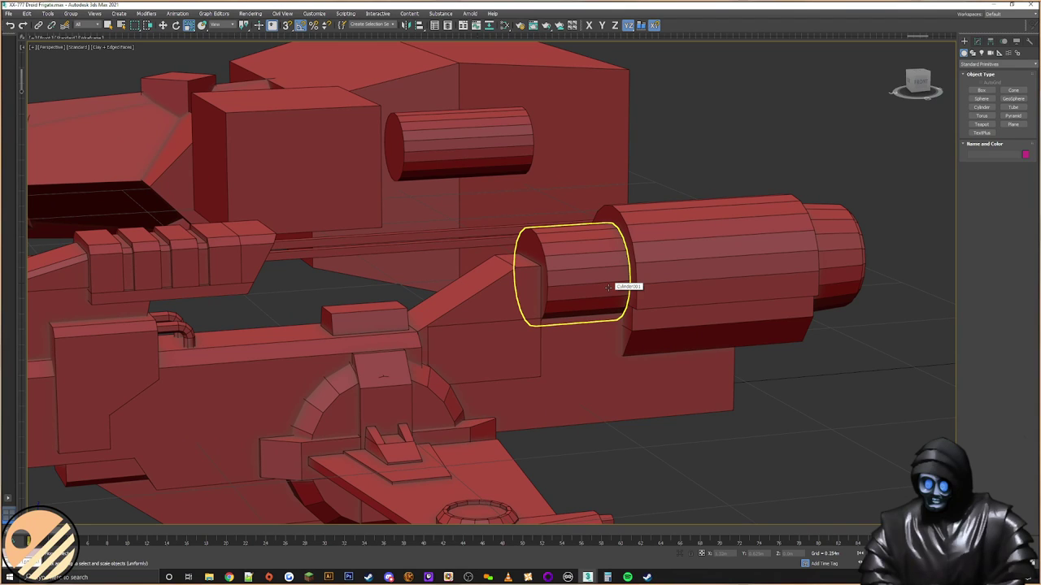
Step: Move the upper vertices of the sloped block in front of the engine cylinders slightly, then clear the selection
{"action": "left_click", "coordinate": [501, 285]}
{"action": "left_click", "coordinate": [977, 40]}
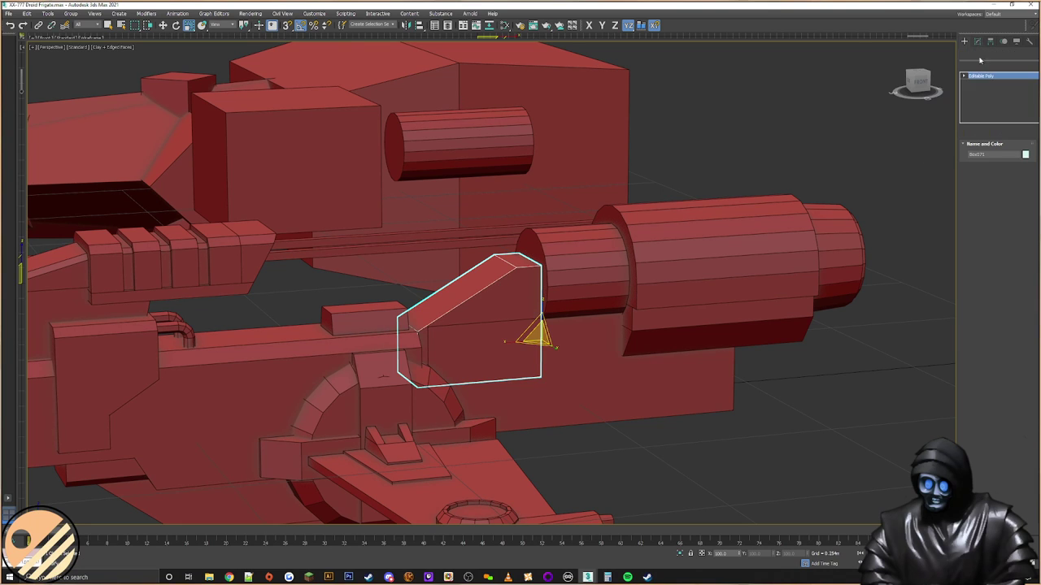
{"action": "left_click", "coordinate": [977, 159]}
{"action": "middle_click_drag", "start_coordinate": [528, 233], "coordinate": [495, 234], "text": "alt"}
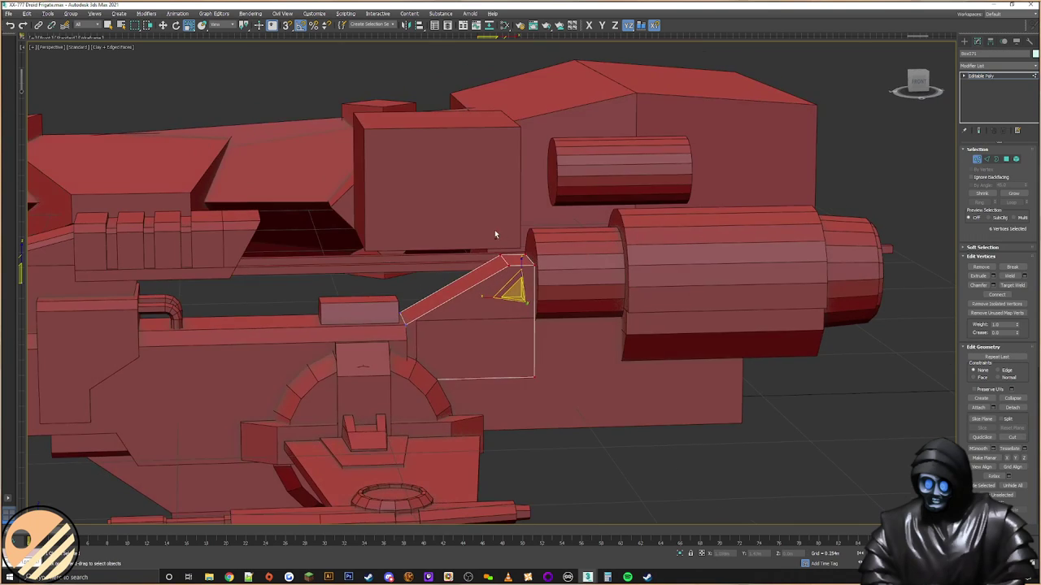
{"action": "right_click", "coordinate": [511, 257]}
{"action": "left_click_drag", "start_coordinate": [512, 278], "coordinate": [502, 262]}
{"action": "left_click", "coordinate": [518, 265]}
{"action": "left_click", "coordinate": [869, 171]}
Step: Copy the lower rear hull box upward so the duplicate sits above the original beside the cylinders
{"action": "left_click", "coordinate": [964, 41]}
{"action": "left_click", "coordinate": [614, 364]}
{"action": "middle_click_drag", "start_coordinate": [594, 371], "coordinate": [618, 372], "text": "alt"}
{"action": "left_click_drag", "start_coordinate": [608, 373], "coordinate": [600, 303], "text": "shift"}
{"action": "left_click", "coordinate": [522, 323]}
{"action": "left_click", "coordinate": [521, 323]}
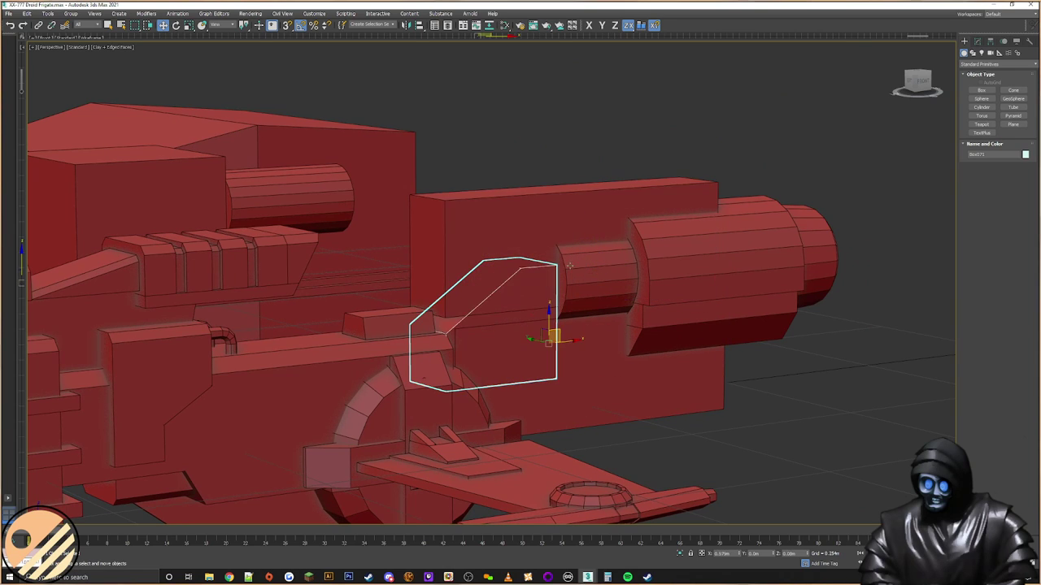
{"action": "middle_click_drag", "start_coordinate": [523, 244], "coordinate": [529, 279], "text": "alt"}
{"action": "scroll", "coordinate": [528, 281], "scroll_direction": "up", "scroll_amount": 3}
{"action": "right_click", "coordinate": [516, 249]}
{"action": "left_click", "coordinate": [529, 274]}
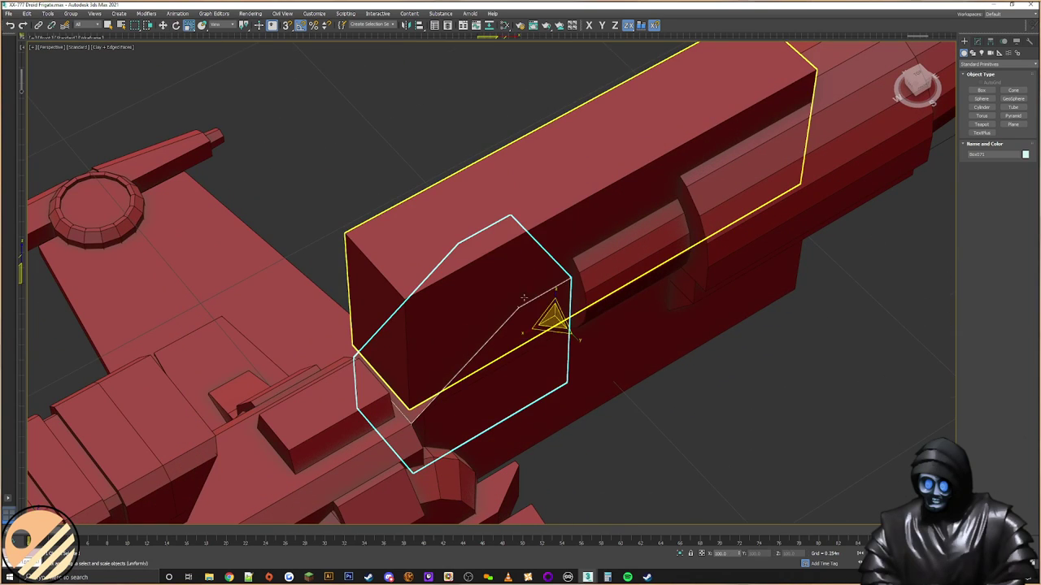
{"action": "left_click_drag", "start_coordinate": [531, 332], "coordinate": [603, 304]}
{"action": "key", "text": "ctrl+z"}
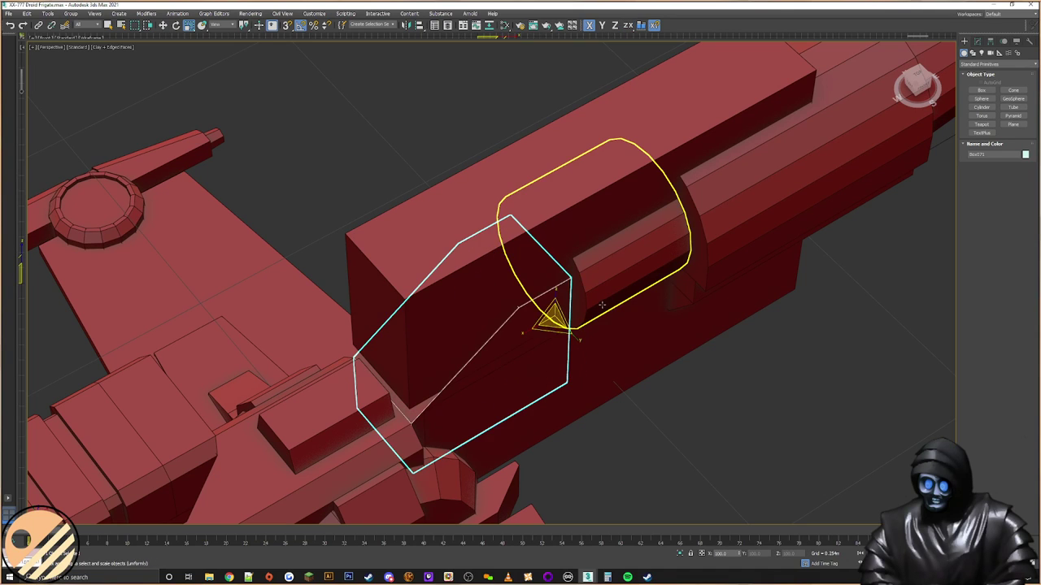
Step: Select the copied hull box and scale it down along X to a short block
{"action": "left_click", "coordinate": [540, 313]}
{"action": "left_click_drag", "start_coordinate": [596, 228], "coordinate": [850, 196]}
{"action": "middle_click_drag", "start_coordinate": [569, 309], "coordinate": [518, 333]}
{"action": "middle_click_drag", "start_coordinate": [518, 334], "coordinate": [518, 313], "text": "alt"}
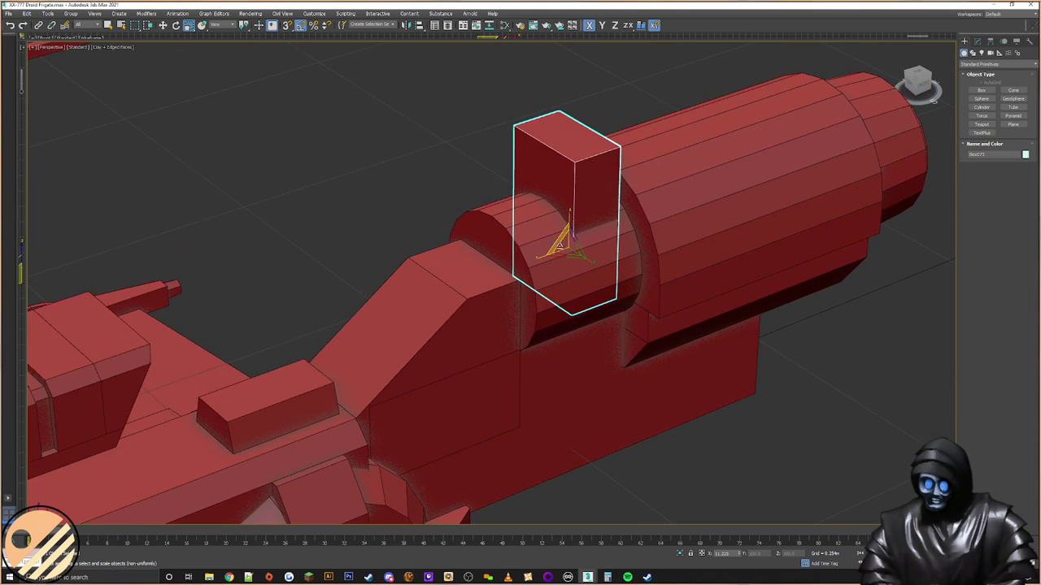
Step: Move the shortened block onto the flat top of the sloped block, against the front engine cylinder
{"action": "left_click_drag", "start_coordinate": [572, 218], "coordinate": [488, 283]}
{"action": "right_click", "coordinate": [571, 243]}
{"action": "left_click", "coordinate": [579, 244]}
{"action": "mouse_move", "coordinate": [499, 280]}
{"action": "middle_mouse_down", "text": "alt"}
{"action": "mouse_move", "coordinate": [540, 269]}
{"action": "mouse_move", "coordinate": [502, 265]}
{"action": "mouse_move", "coordinate": [481, 276]}
{"action": "middle_mouse_up", "text": "alt"}
{"action": "scroll", "coordinate": [486, 265], "scroll_direction": "up", "scroll_amount": 3}
Step: Flatten the block along Z into a thin slab and seat it on top of the sloped block
{"action": "right_click", "coordinate": [480, 276]}
{"action": "left_click", "coordinate": [497, 295]}
{"action": "mouse_move", "coordinate": [467, 271]}
{"action": "left_mouse_down"}
{"action": "mouse_move", "coordinate": [467, 287]}
{"action": "mouse_move", "coordinate": [464, 259]}
{"action": "left_mouse_up"}
{"action": "right_click", "coordinate": [470, 283]}
{"action": "left_click", "coordinate": [482, 289]}
{"action": "middle_click_drag", "start_coordinate": [490, 277], "coordinate": [498, 291], "text": "alt"}
Step: Widen the thin slab slightly along Y so it overhangs the sides of the sloped block
{"action": "right_click", "coordinate": [491, 292]}
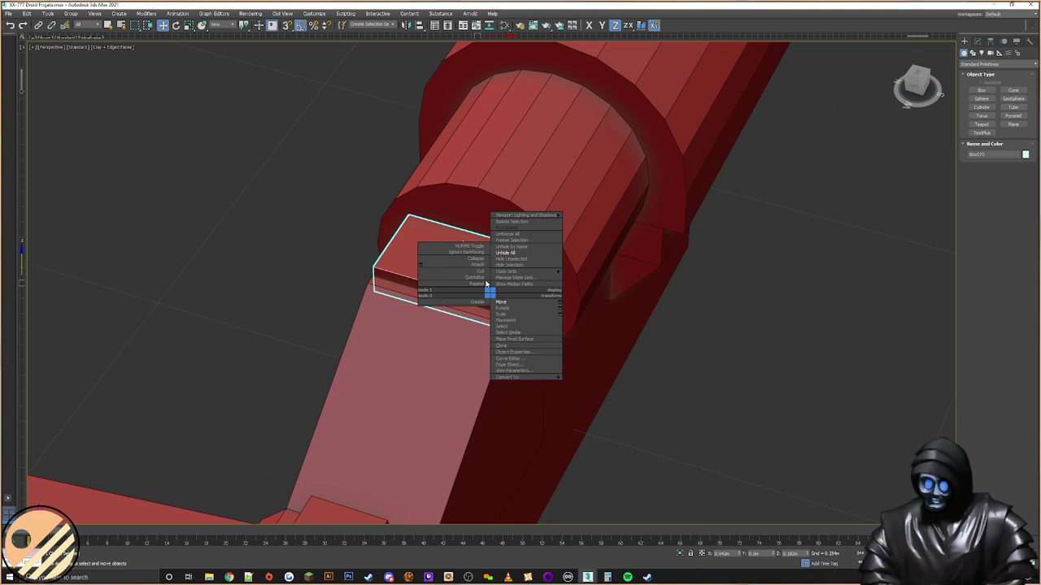
{"action": "left_click", "coordinate": [513, 327]}
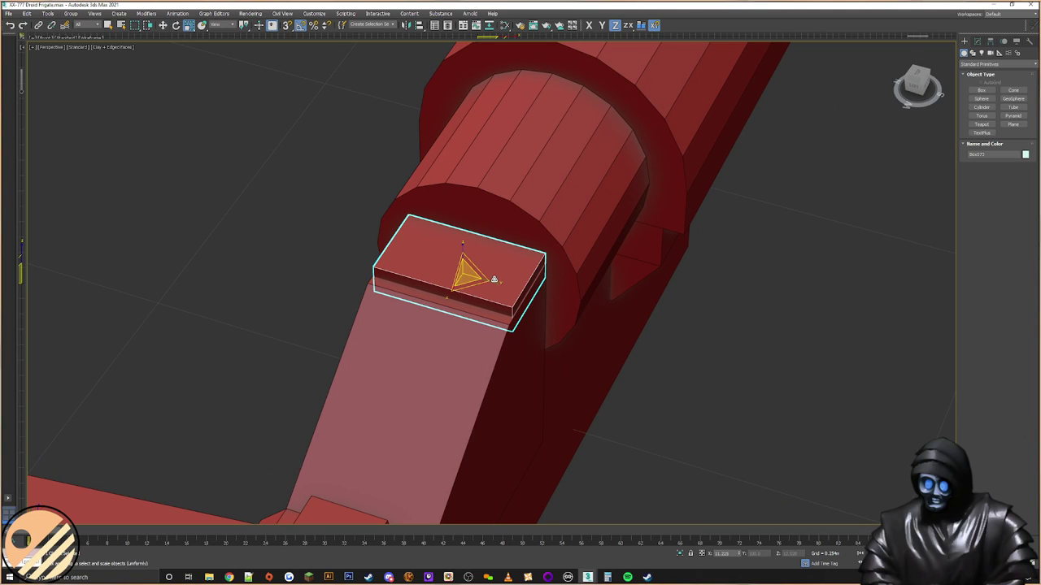
{"action": "key", "text": "r"}
{"action": "middle_click_drag", "start_coordinate": [488, 277], "coordinate": [618, 317], "text": "alt"}
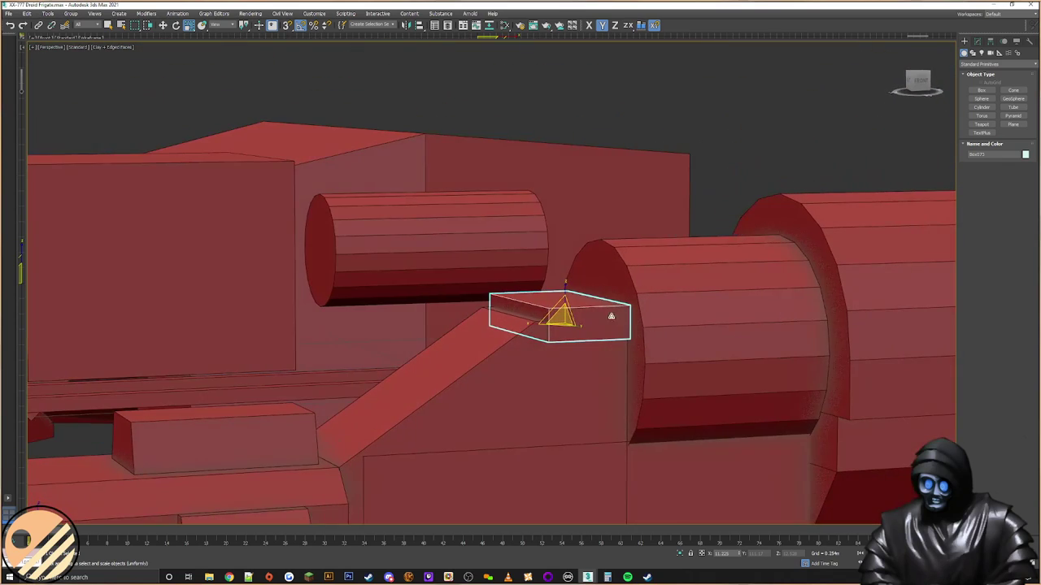
Step: Reset the slab's XForm and convert it back to an Editable Poly
{"action": "left_click", "coordinate": [1028, 41]}
{"action": "left_click", "coordinate": [1001, 191]}
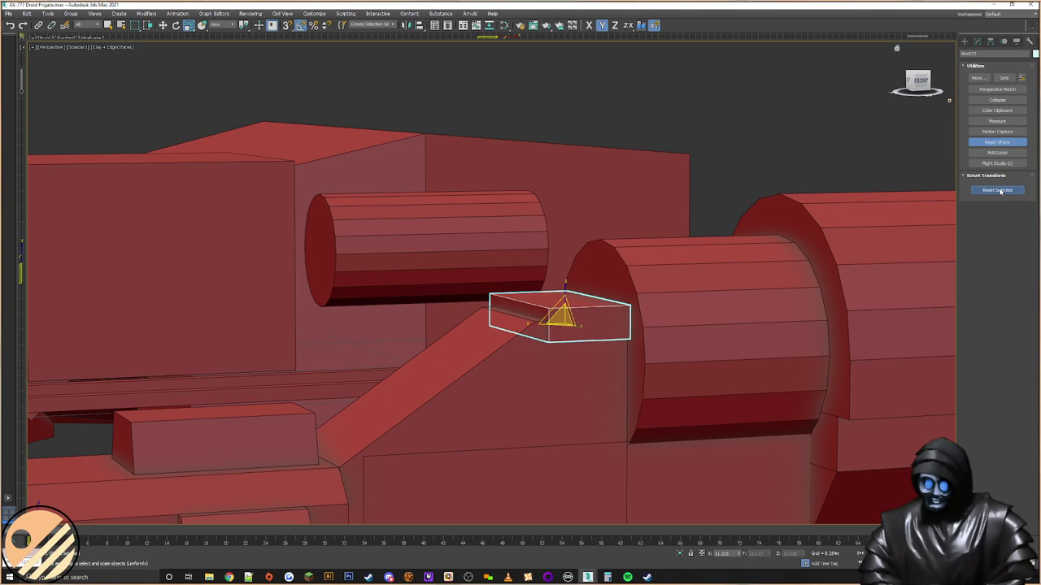
{"action": "middle_click_drag", "start_coordinate": [488, 249], "coordinate": [530, 301], "text": "alt"}
{"action": "left_click", "coordinate": [977, 42]}
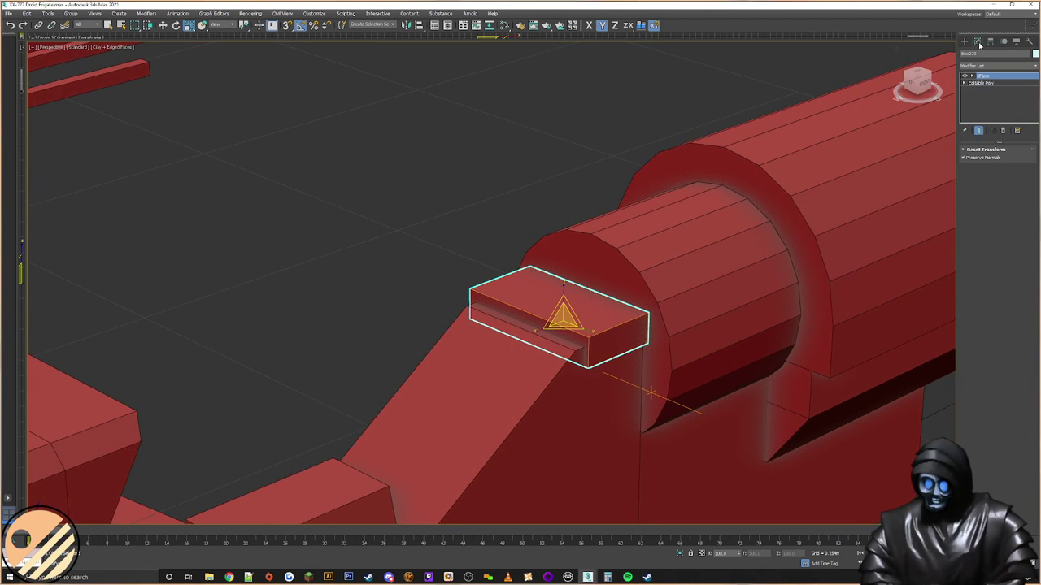
{"action": "right_click", "coordinate": [609, 328]}
{"action": "mouse_move", "coordinate": [659, 399]}
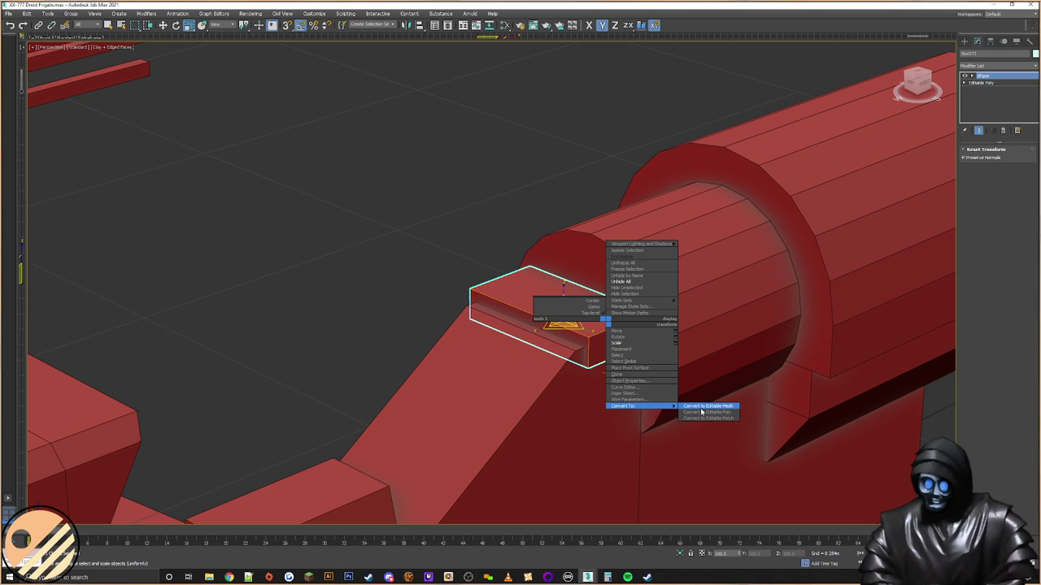
{"action": "left_click", "coordinate": [713, 409]}
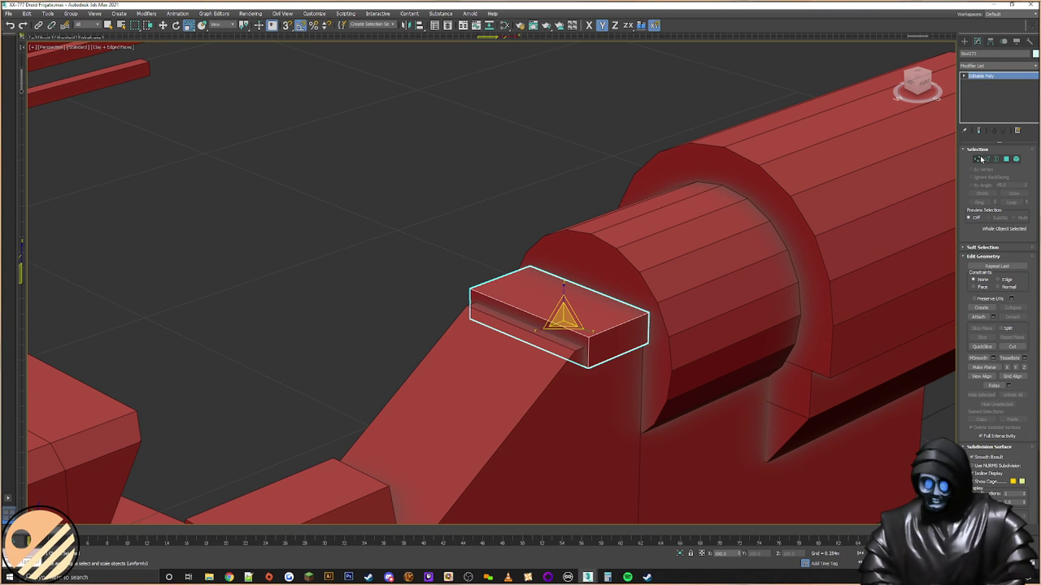
Step: Chamfer the slab's two upper side edges with 0 connecting segments and finish editing its edges
{"action": "key", "text": "2"}
{"action": "middle_click_drag", "start_coordinate": [569, 356], "coordinate": [533, 325], "text": "alt"}
{"action": "left_click_drag", "start_coordinate": [555, 294], "coordinate": [562, 313]}
{"action": "mouse_move", "coordinate": [562, 314]}
{"action": "middle_mouse_down", "text": "alt"}
{"action": "mouse_move", "coordinate": [581, 328]}
{"action": "mouse_move", "coordinate": [561, 321]}
{"action": "mouse_move", "coordinate": [579, 317]}
{"action": "middle_mouse_up", "text": "alt"}
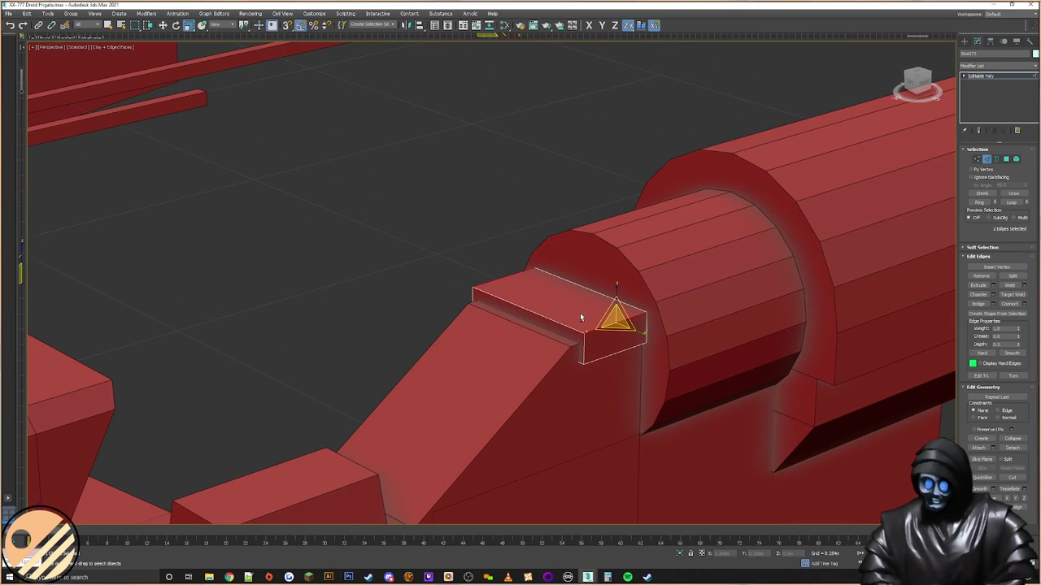
{"action": "left_click", "coordinate": [992, 294]}
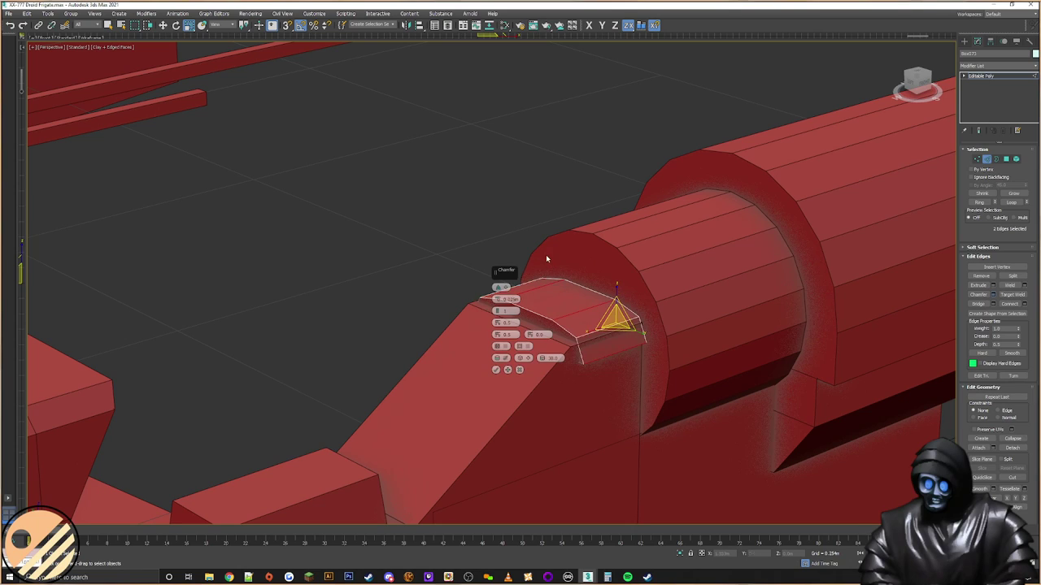
{"action": "left_click", "coordinate": [499, 313]}
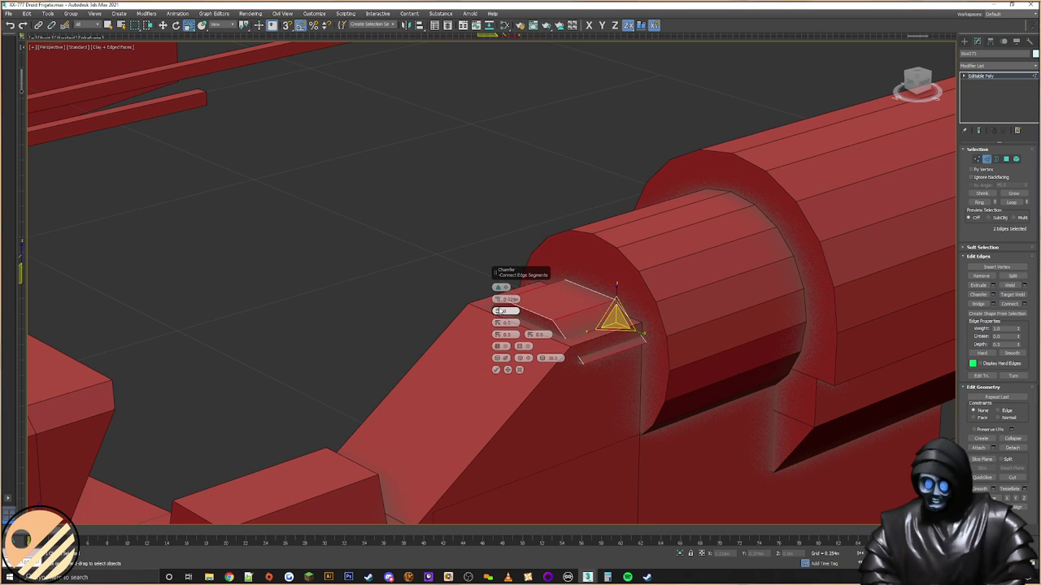
{"action": "left_click_drag", "start_coordinate": [497, 301], "coordinate": [498, 302]}
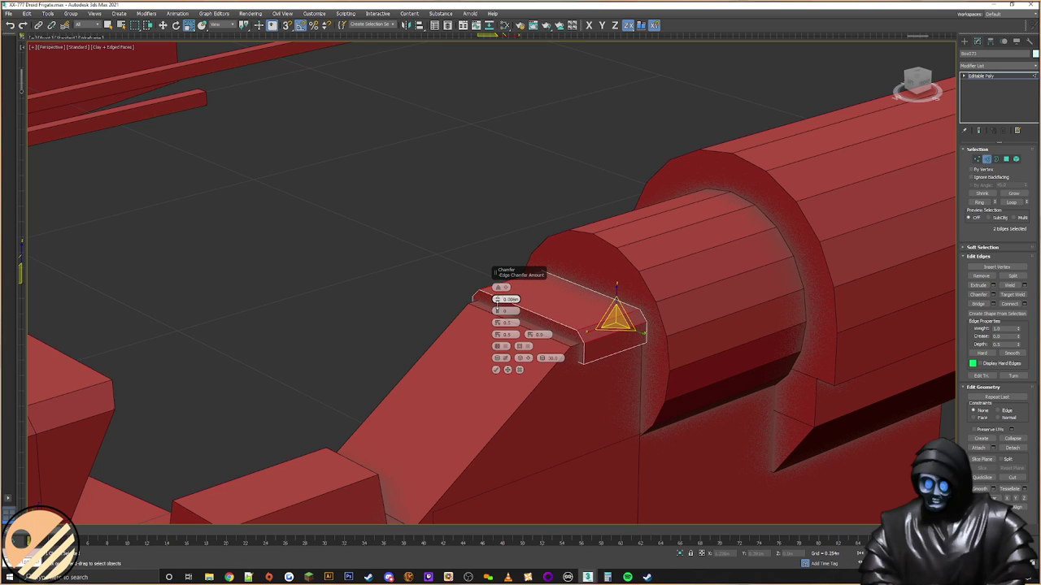
{"action": "left_click", "coordinate": [496, 370]}
{"action": "middle_click_drag", "start_coordinate": [546, 355], "coordinate": [554, 331], "text": "alt"}
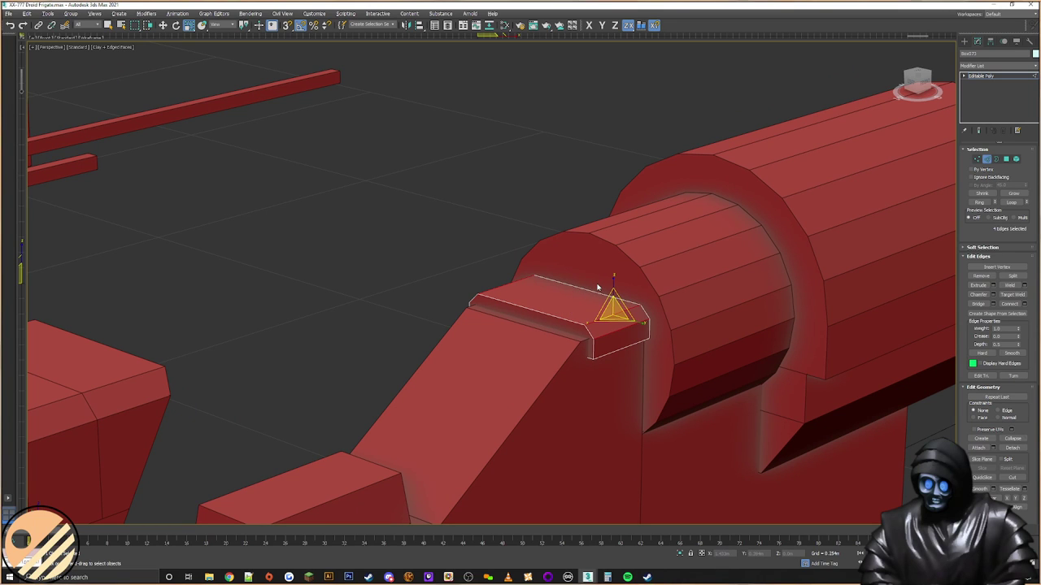
{"action": "mouse_move", "coordinate": [694, 293]}
{"action": "middle_mouse_down", "text": "alt"}
{"action": "mouse_move", "coordinate": [725, 291]}
{"action": "mouse_move", "coordinate": [674, 283]}
{"action": "mouse_move", "coordinate": [692, 290]}
{"action": "mouse_move", "coordinate": [689, 312]}
{"action": "middle_mouse_up", "text": "alt"}
{"action": "left_click", "coordinate": [964, 41]}
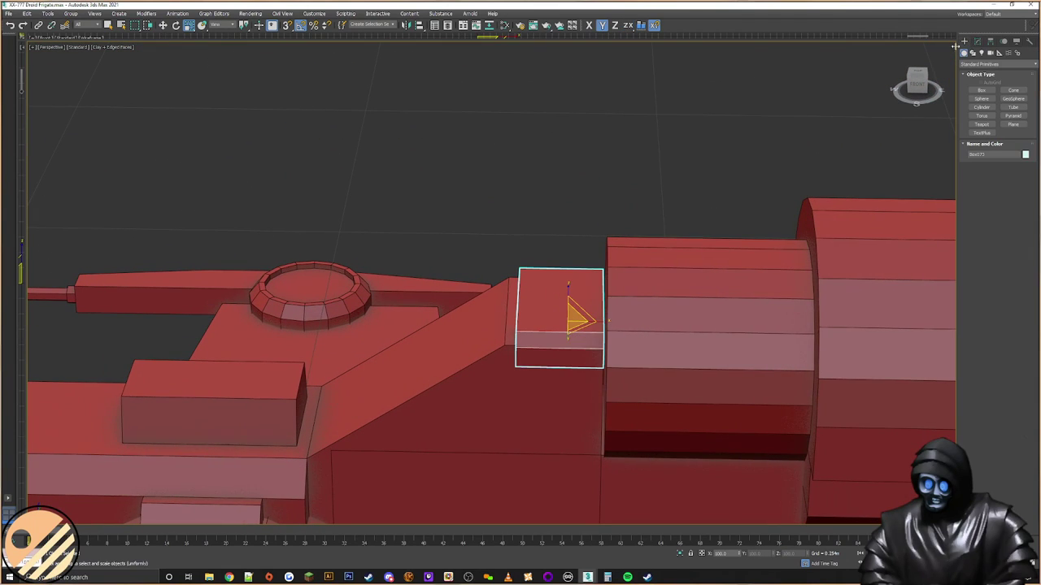
Step: Select the rear engine cylinders with their lower casing and move them together along X, snapping to the sloped block's rear face
{"action": "left_click", "coordinate": [616, 365]}
{"action": "middle_click_drag", "start_coordinate": [761, 318], "coordinate": [464, 271]}
{"action": "scroll", "coordinate": [464, 271], "scroll_direction": "down", "scroll_amount": 4}
{"action": "left_click_drag", "start_coordinate": [857, 261], "coordinate": [653, 331]}
{"action": "left_click", "coordinate": [469, 284], "text": "ctrl"}
{"action": "scroll", "coordinate": [424, 285], "scroll_direction": "up", "scroll_amount": 5}
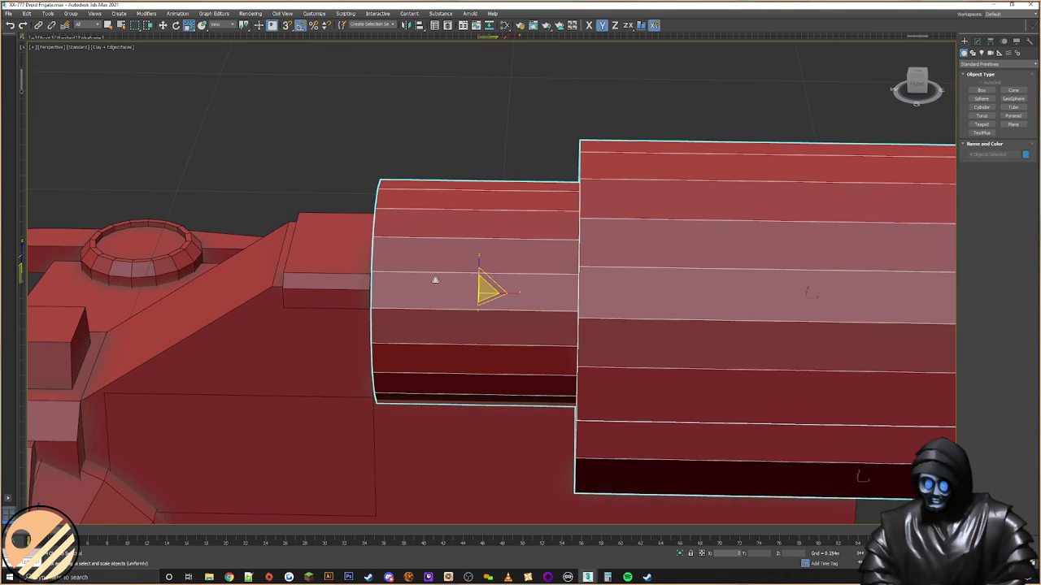
{"action": "middle_click_drag", "start_coordinate": [432, 283], "coordinate": [531, 280]}
{"action": "right_click", "coordinate": [553, 274]}
{"action": "left_click", "coordinate": [566, 278]}
{"action": "right_click", "coordinate": [566, 280]}
{"action": "left_click", "coordinate": [575, 290]}
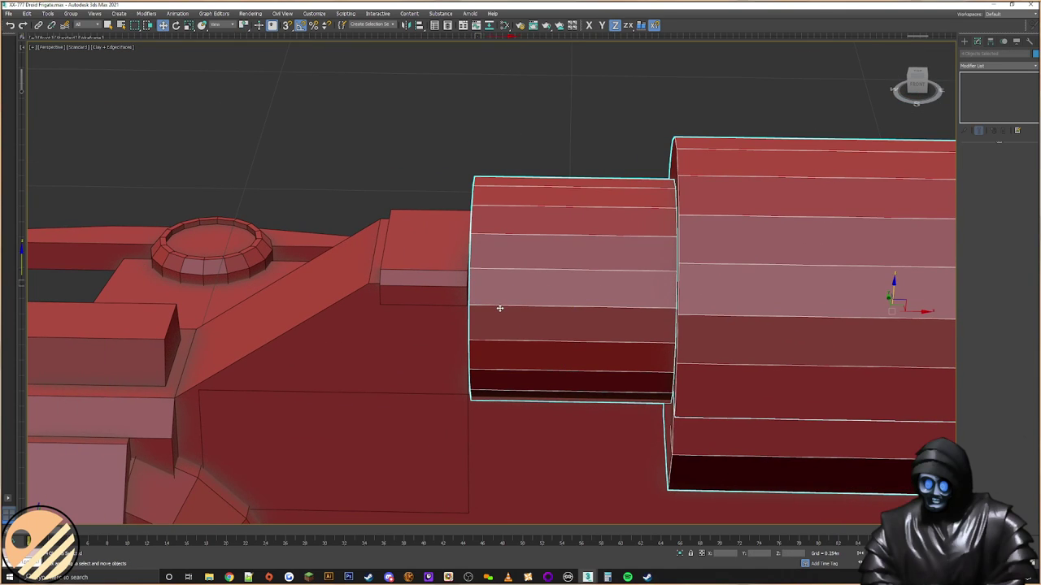
{"action": "key", "text": "s"}
{"action": "left_click_drag", "start_coordinate": [924, 313], "coordinate": [470, 283]}
{"action": "mouse_move", "coordinate": [469, 283]}
{"action": "middle_mouse_down", "text": "alt"}
{"action": "mouse_move", "coordinate": [484, 280]}
{"action": "mouse_move", "coordinate": [475, 278]}
{"action": "middle_mouse_up", "text": "alt"}
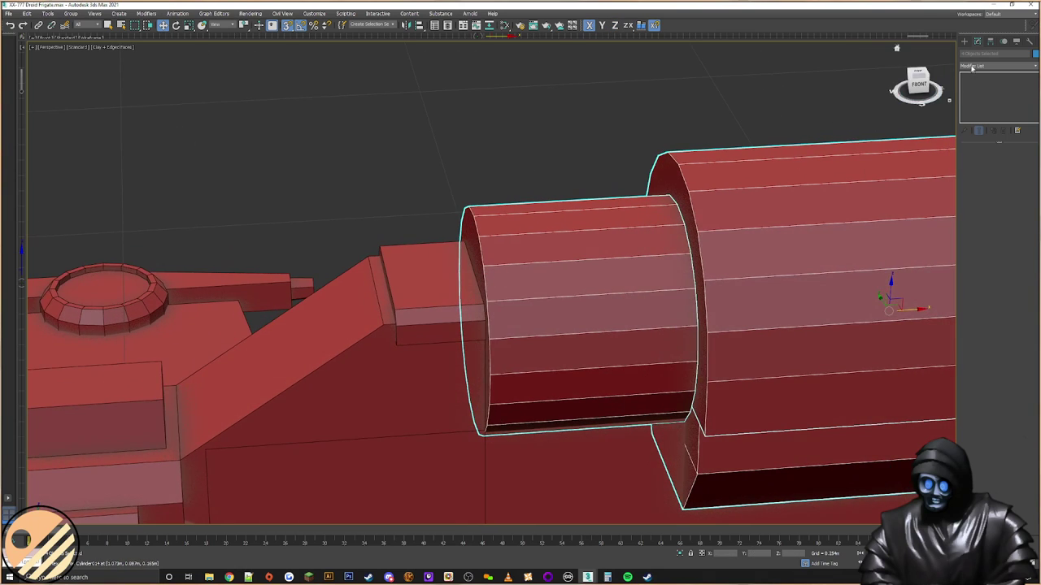
Step: Raise the chamfered slab slightly along Z on top of the sloped block and clear the selection
{"action": "mouse_move", "coordinate": [500, 275]}
{"action": "middle_mouse_down", "text": "alt"}
{"action": "mouse_move", "coordinate": [532, 269]}
{"action": "mouse_move", "coordinate": [514, 273]}
{"action": "middle_mouse_up", "text": "alt"}
{"action": "middle_click_drag", "start_coordinate": [484, 308], "coordinate": [458, 283], "text": "alt"}
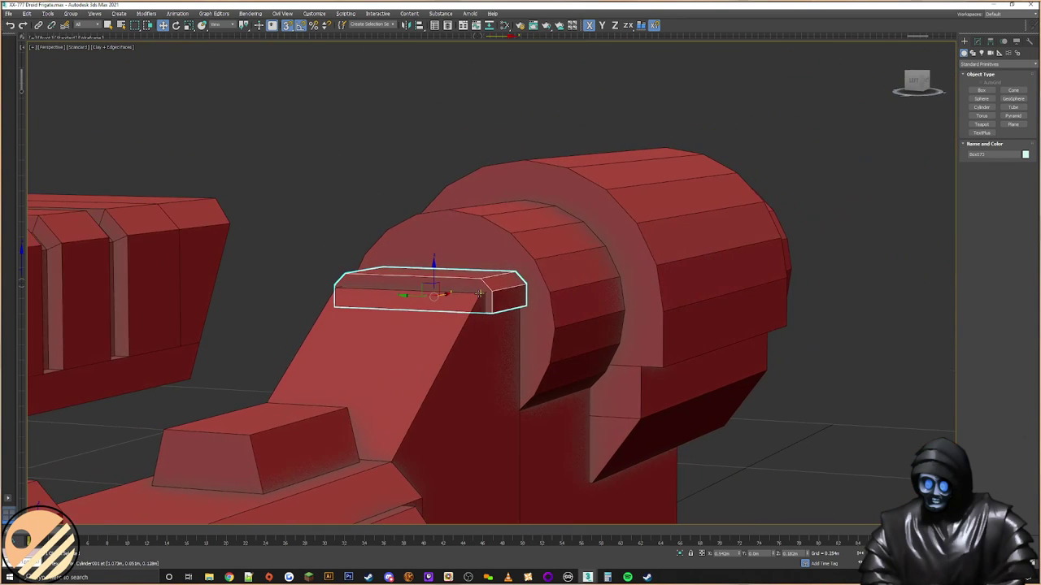
{"action": "left_click_drag", "start_coordinate": [435, 279], "coordinate": [439, 276]}
{"action": "scroll", "coordinate": [450, 288], "scroll_direction": "down", "scroll_amount": 5}
{"action": "middle_click_drag", "start_coordinate": [452, 292], "coordinate": [573, 358], "text": "alt"}
{"action": "left_click", "coordinate": [498, 388]}
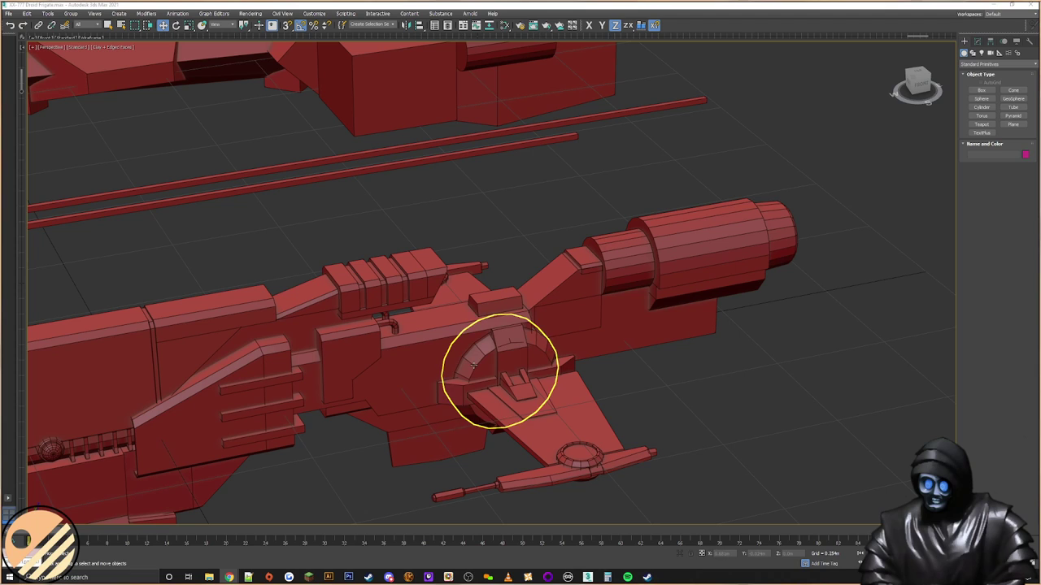
Step: Copy the cylinder from the blockout model in the background to beside the rear hull of the detailed frigate
{"action": "middle_click_drag", "start_coordinate": [682, 329], "coordinate": [604, 318]}
{"action": "scroll", "coordinate": [497, 336], "scroll_direction": "up", "scroll_amount": 2}
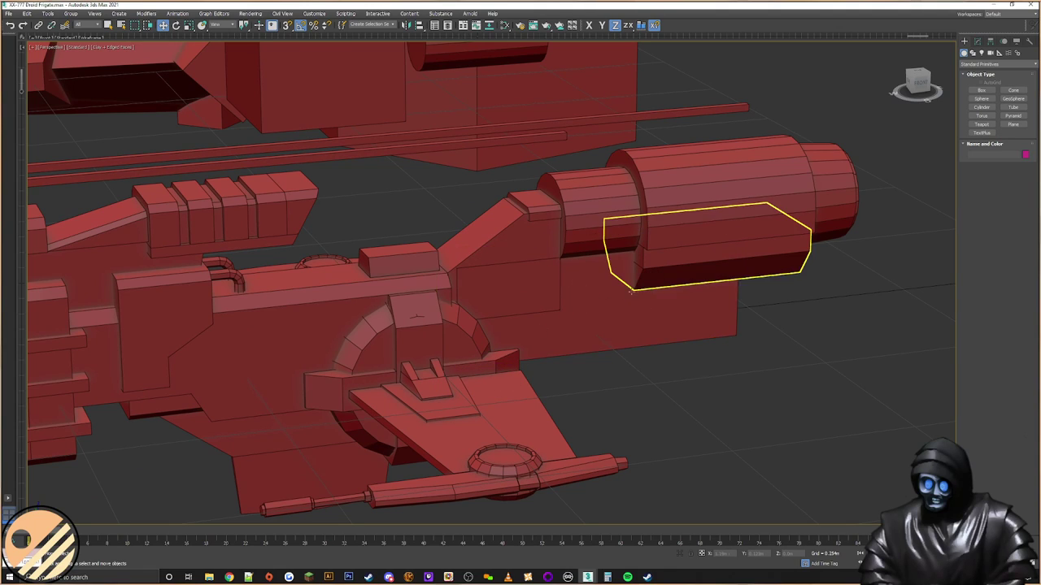
{"action": "middle_click_drag", "start_coordinate": [632, 266], "coordinate": [616, 296], "text": "alt"}
{"action": "scroll", "coordinate": [615, 296], "scroll_direction": "down", "scroll_amount": 5}
{"action": "middle_click_drag", "start_coordinate": [518, 318], "coordinate": [779, 383]}
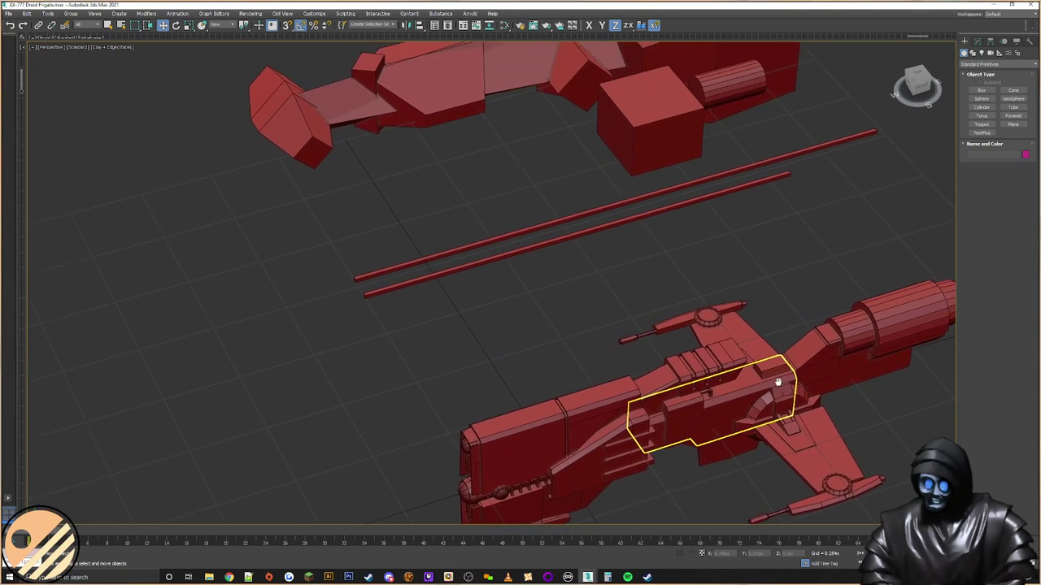
{"action": "scroll", "coordinate": [734, 352], "scroll_direction": "down", "scroll_amount": 5}
{"action": "middle_click_drag", "start_coordinate": [734, 352], "coordinate": [518, 331]}
{"action": "scroll", "coordinate": [518, 331], "scroll_direction": "up", "scroll_amount": 3}
{"action": "left_click", "coordinate": [518, 141]}
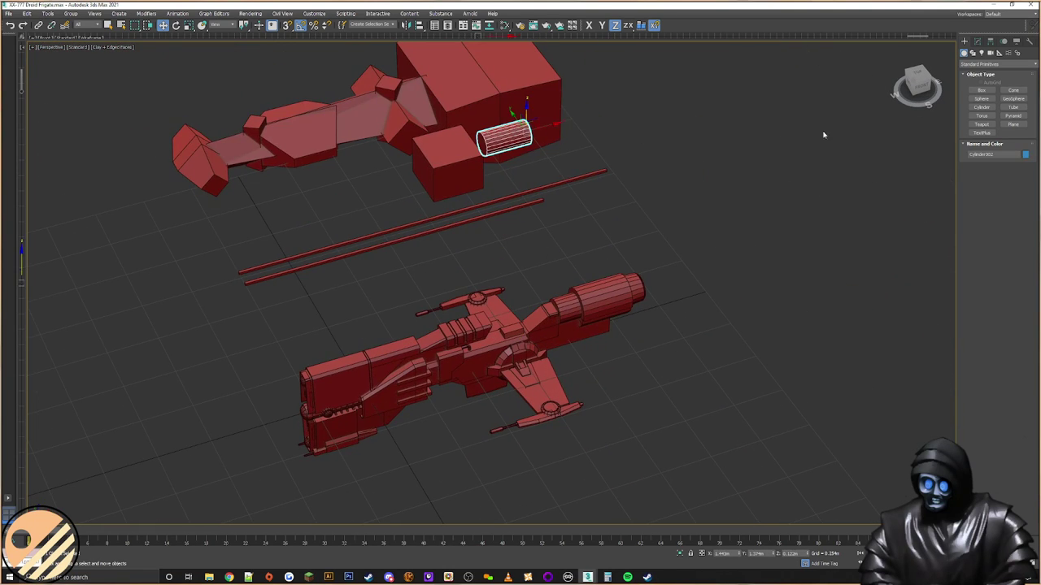
{"action": "mouse_move", "coordinate": [530, 124]}
{"action": "left_mouse_down", "text": "shift"}
{"action": "mouse_move", "coordinate": [612, 386]}
{"action": "mouse_move", "coordinate": [607, 334]}
{"action": "left_mouse_up", "text": "shift"}
{"action": "left_click", "coordinate": [520, 323]}
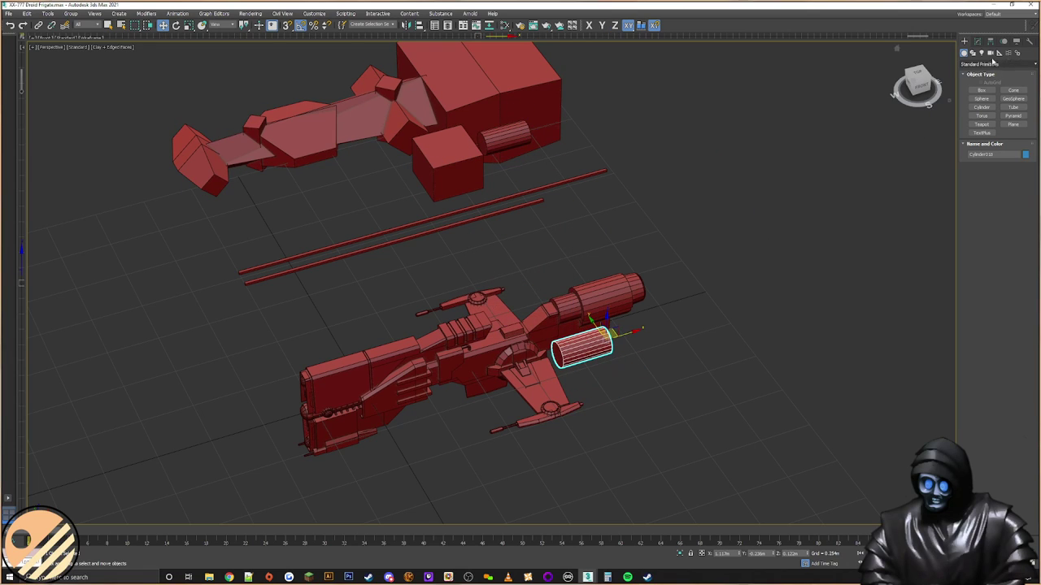
Step: Set the copied cylinder's sides to 16 and rotate it about Z so its end faces sideways from the hull
{"action": "left_click", "coordinate": [977, 41]}
{"action": "double_click", "coordinate": [1016, 194]}
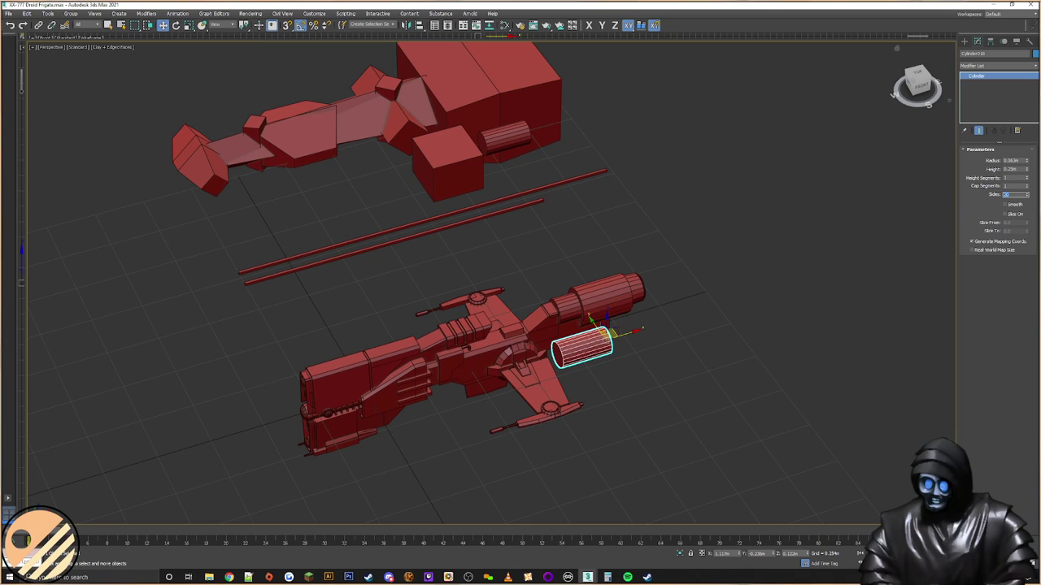
{"action": "scroll", "coordinate": [608, 328], "scroll_direction": "up", "scroll_amount": 8}
{"action": "right_click", "coordinate": [582, 336]}
{"action": "left_click", "coordinate": [602, 344]}
{"action": "left_click_drag", "start_coordinate": [599, 320], "coordinate": [568, 335]}
Step: Scale the sideways cylinder down in length and diameter to a small round fitting
{"action": "right_click", "coordinate": [582, 313]}
{"action": "left_click", "coordinate": [600, 326]}
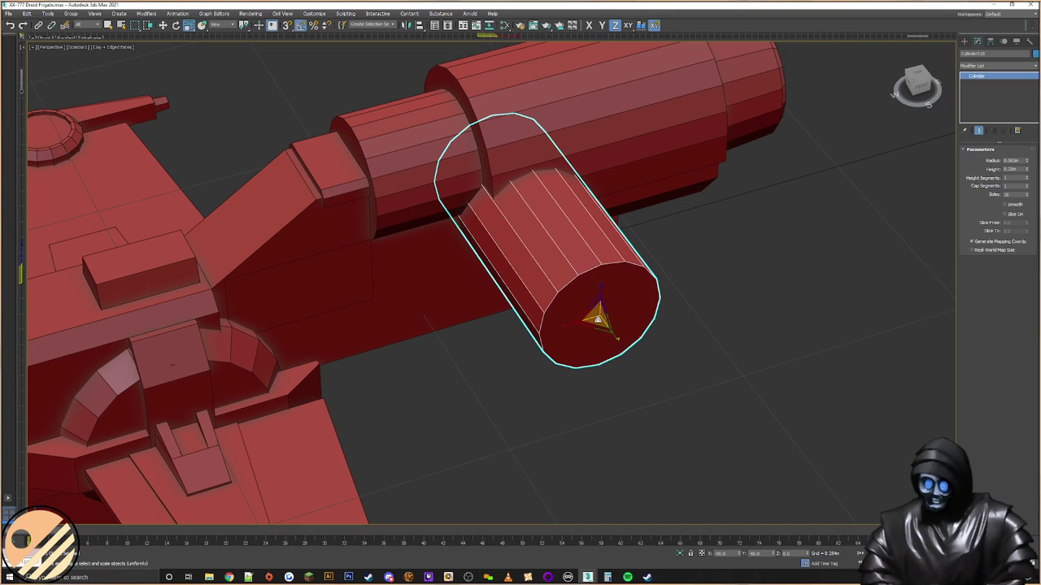
{"action": "left_click_drag", "start_coordinate": [596, 303], "coordinate": [580, 287]}
{"action": "middle_click_drag", "start_coordinate": [578, 306], "coordinate": [635, 350]}
{"action": "middle_click_drag", "start_coordinate": [635, 350], "coordinate": [631, 315], "text": "alt"}
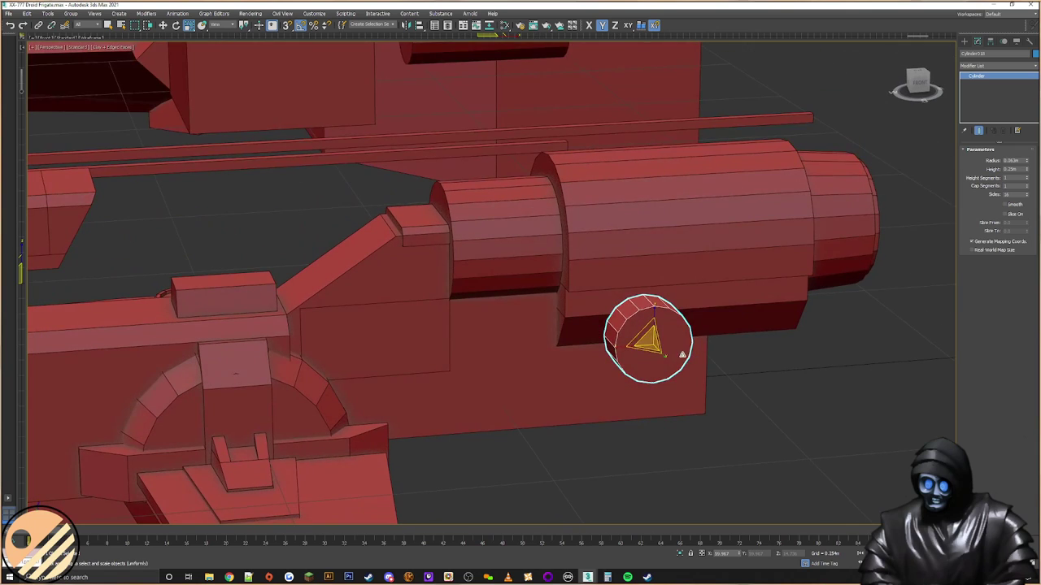
{"action": "left_click_drag", "start_coordinate": [650, 339], "coordinate": [660, 350]}
Step: Position the small cylinder in the side of the rear hull, below the joint between the front and main engine cylinders
{"action": "right_click", "coordinate": [660, 348]}
{"action": "left_click", "coordinate": [668, 353]}
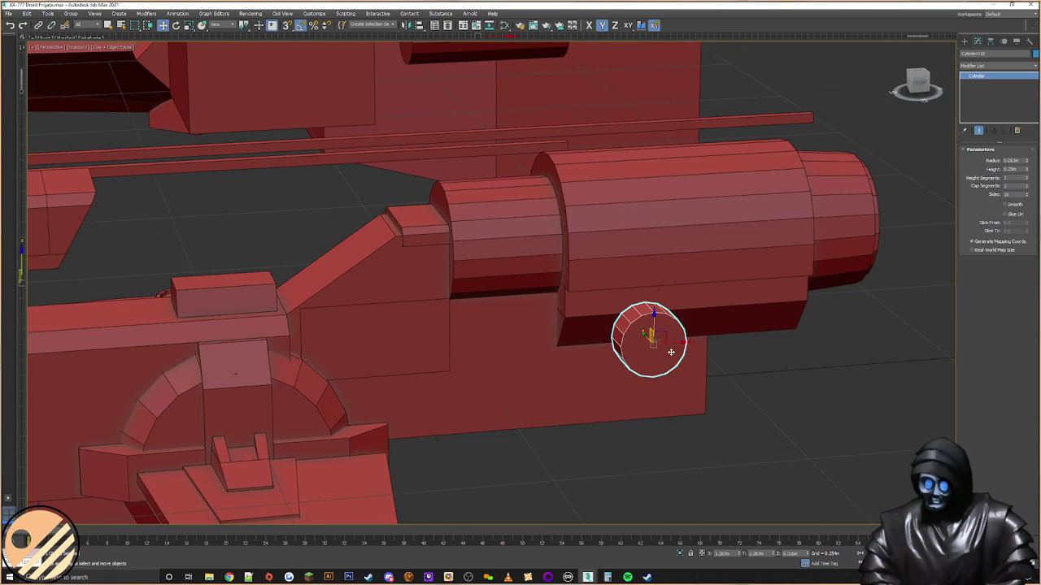
{"action": "middle_click_drag", "start_coordinate": [668, 353], "coordinate": [682, 384], "text": "alt"}
{"action": "left_click_drag", "start_coordinate": [657, 341], "coordinate": [483, 280]}
{"action": "middle_click_drag", "start_coordinate": [500, 318], "coordinate": [478, 265], "text": "alt"}
{"action": "scroll", "coordinate": [485, 289], "scroll_direction": "up", "scroll_amount": 4}
{"action": "left_click_drag", "start_coordinate": [467, 246], "coordinate": [483, 314]}
{"action": "mouse_move", "coordinate": [483, 313]}
{"action": "middle_mouse_down", "text": "alt"}
{"action": "mouse_move", "coordinate": [498, 326]}
{"action": "mouse_move", "coordinate": [488, 327]}
{"action": "middle_mouse_up", "text": "alt"}
{"action": "mouse_move", "coordinate": [488, 326]}
{"action": "left_mouse_down"}
{"action": "mouse_move", "coordinate": [459, 326]}
{"action": "mouse_move", "coordinate": [480, 328]}
{"action": "left_mouse_up"}
{"action": "middle_click_drag", "start_coordinate": [480, 329], "coordinate": [578, 295], "text": "alt"}
{"action": "scroll", "coordinate": [573, 286], "scroll_direction": "down", "scroll_amount": 4}
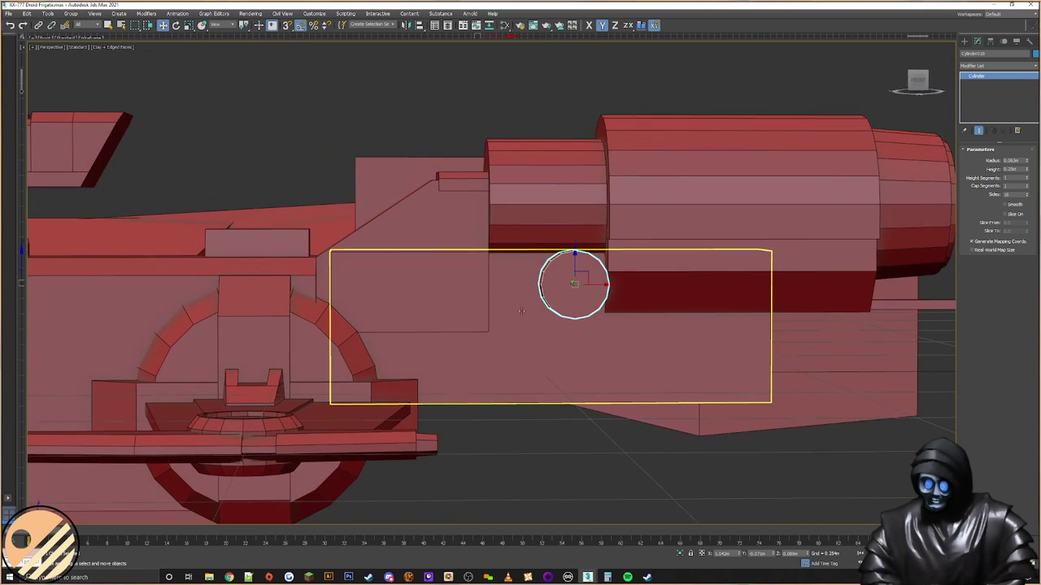
Step: Select the lower rear hull box and scale it slightly along Y
{"action": "left_click", "coordinate": [522, 350]}
{"action": "mouse_move", "coordinate": [523, 363]}
{"action": "middle_mouse_down", "text": "alt"}
{"action": "mouse_move", "coordinate": [504, 350]}
{"action": "mouse_move", "coordinate": [525, 346]}
{"action": "middle_mouse_up", "text": "alt"}
{"action": "right_click", "coordinate": [525, 347]}
{"action": "left_click", "coordinate": [547, 366]}
{"action": "left_click_drag", "start_coordinate": [548, 334], "coordinate": [560, 341]}
{"action": "left_click_drag", "start_coordinate": [714, 274], "coordinate": [653, 309]}
{"action": "middle_click_drag", "start_coordinate": [507, 361], "coordinate": [765, 309], "text": "alt"}
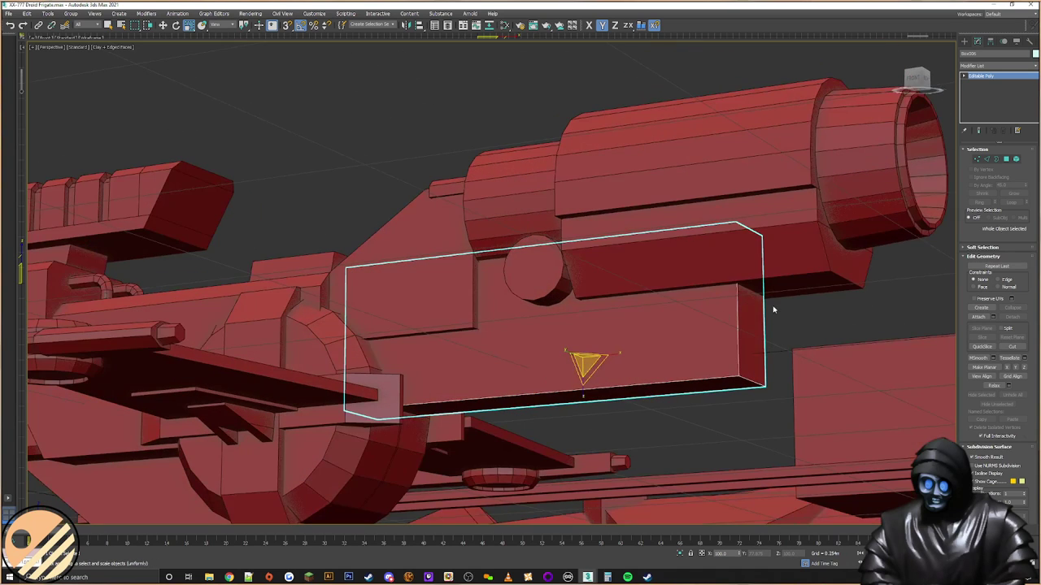
{"action": "middle_click_drag", "start_coordinate": [407, 326], "coordinate": [424, 343], "text": "alt"}
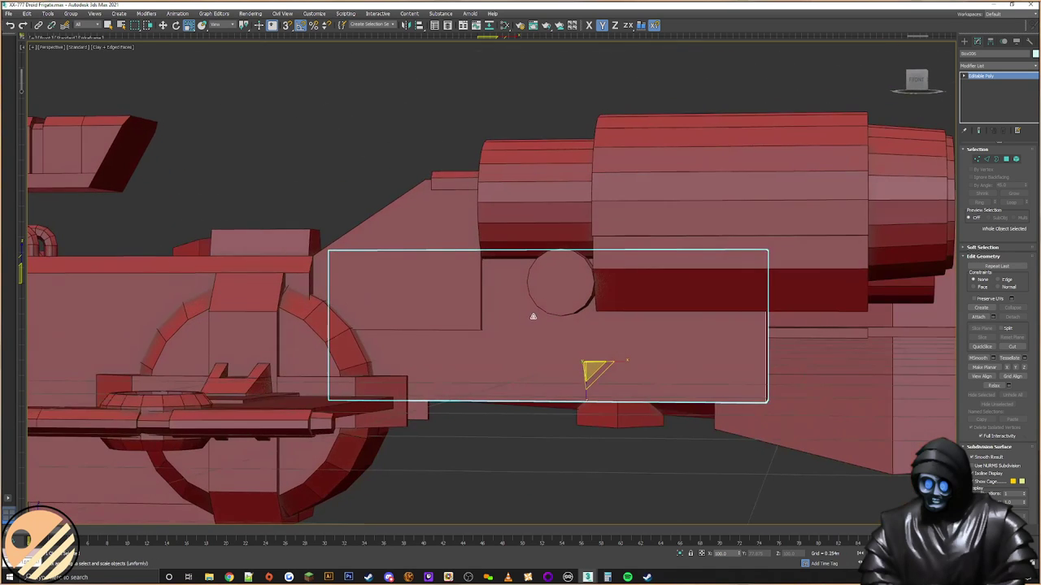
Step: Connect the two lower lengthwise edges of the sloped block with a new cross edge
{"action": "left_click", "coordinate": [476, 258]}
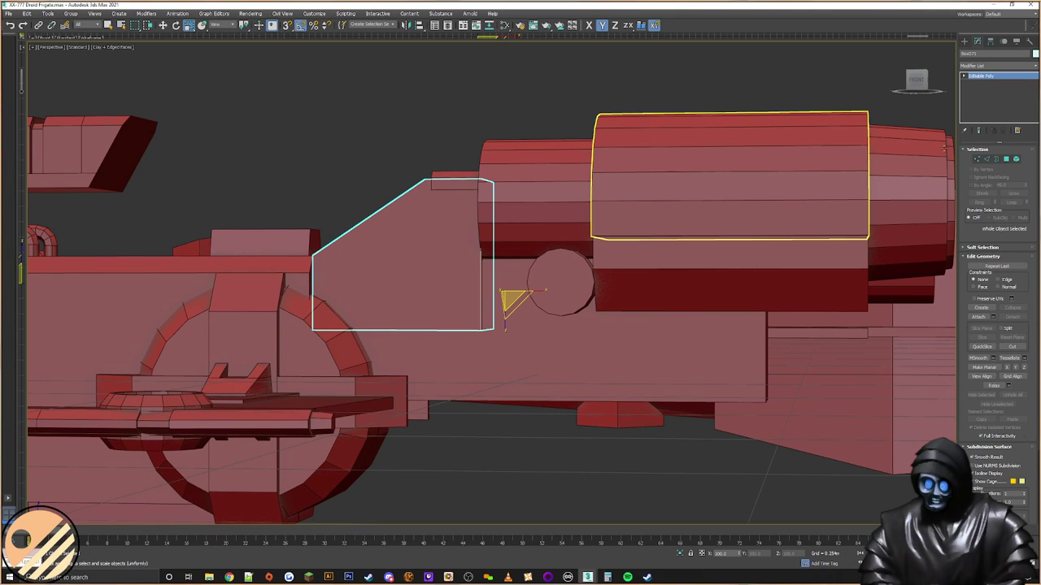
{"action": "left_click", "coordinate": [987, 161]}
{"action": "left_click_drag", "start_coordinate": [470, 322], "coordinate": [508, 298]}
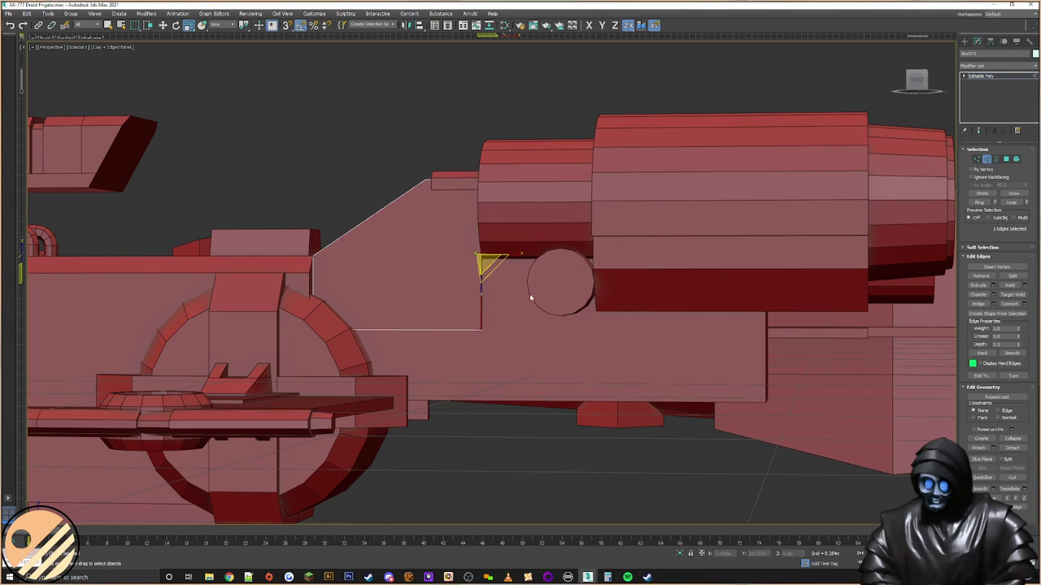
{"action": "left_click", "coordinate": [458, 330]}
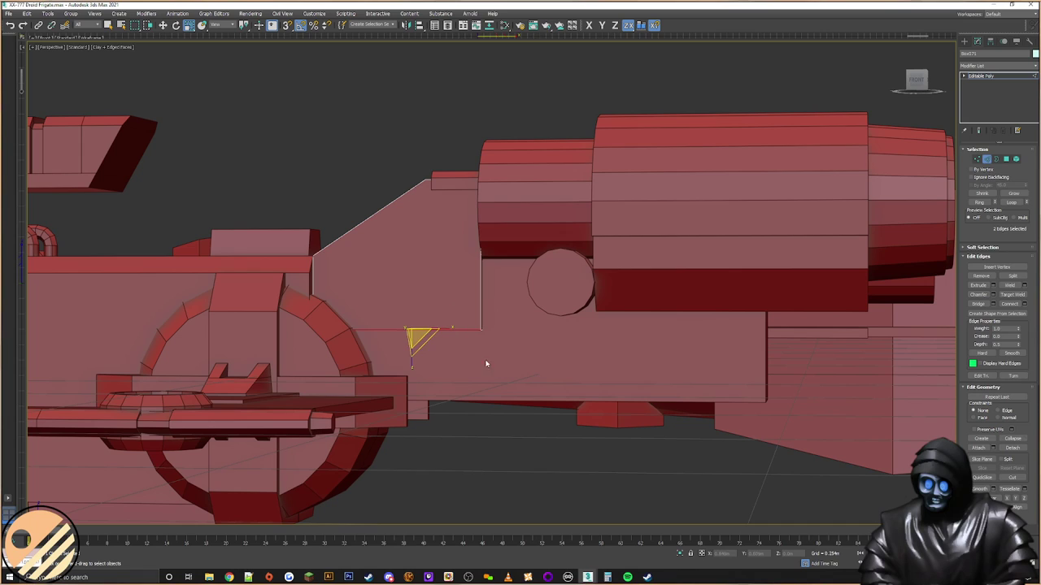
{"action": "left_click", "coordinate": [1007, 305]}
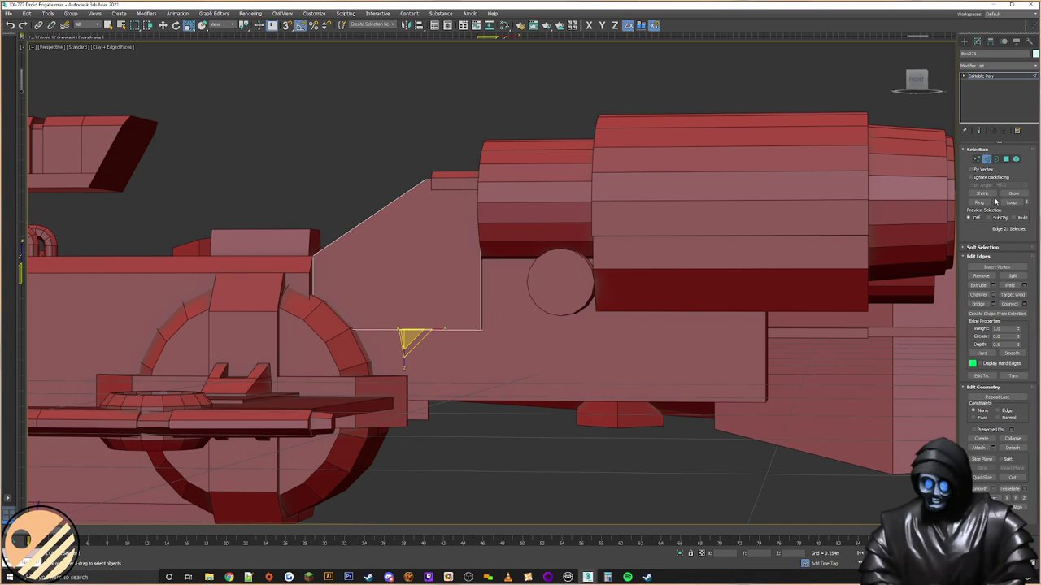
Step: Select the two lower rear corner vertices of the sloped block for reshaping
{"action": "left_click", "coordinate": [978, 160]}
{"action": "left_click_drag", "start_coordinate": [495, 312], "coordinate": [476, 350]}
{"action": "middle_click_drag", "start_coordinate": [477, 349], "coordinate": [544, 367]}
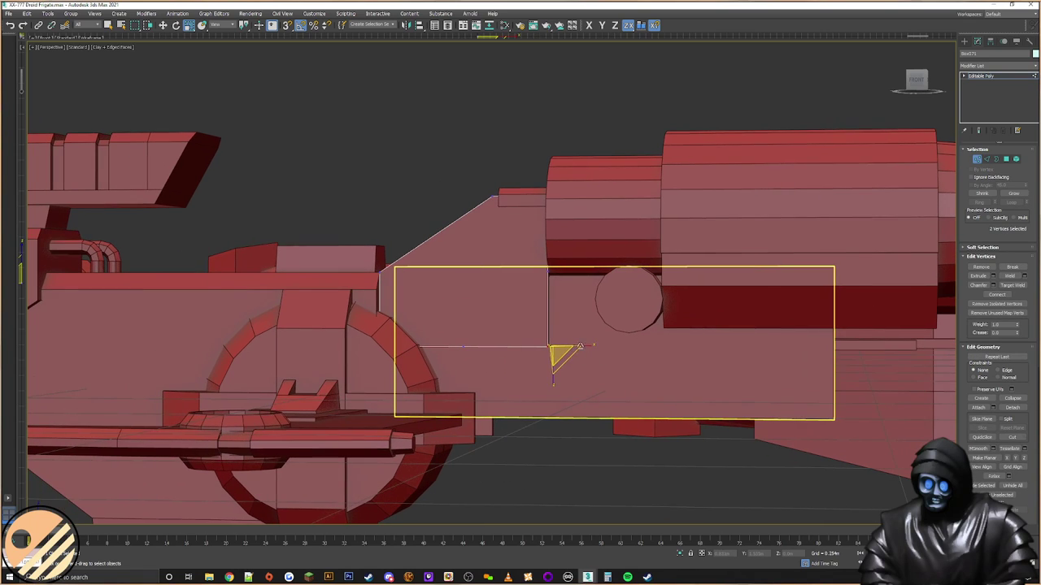
Step: Raise the angled side panel's end vertices toward the stepped cylindrical section and pull the adjacent lower pair back to form a slanted cutout
{"action": "scroll", "coordinate": [572, 345], "scroll_direction": "up", "scroll_amount": 2}
{"action": "right_click", "coordinate": [571, 305]}
{"action": "left_click", "coordinate": [580, 317]}
{"action": "left_click_drag", "start_coordinate": [552, 343], "coordinate": [540, 266]}
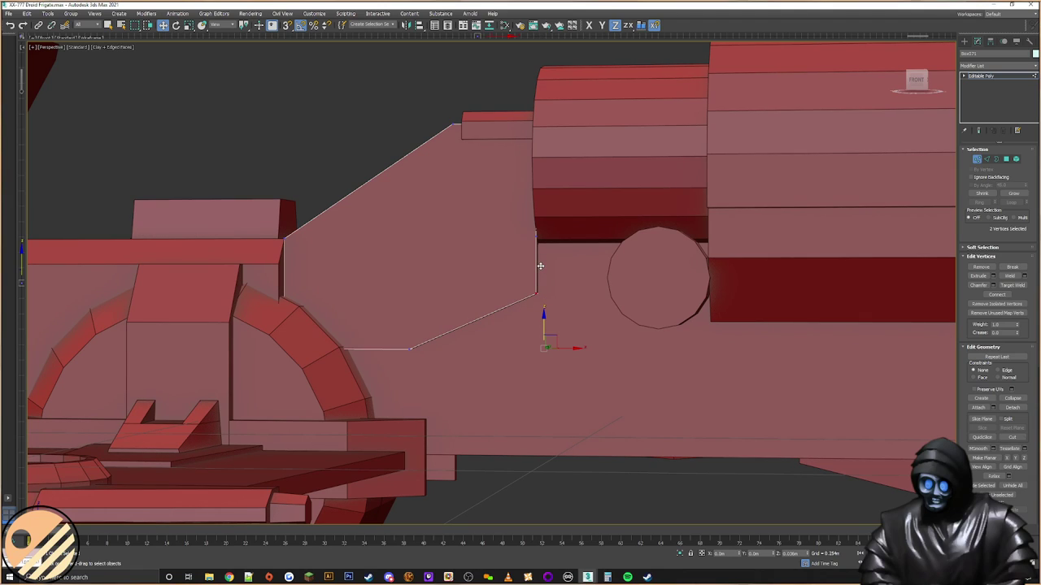
{"action": "left_click_drag", "start_coordinate": [564, 225], "coordinate": [526, 244]}
{"action": "left_click", "coordinate": [554, 286]}
{"action": "left_click_drag", "start_coordinate": [554, 286], "coordinate": [488, 252]}
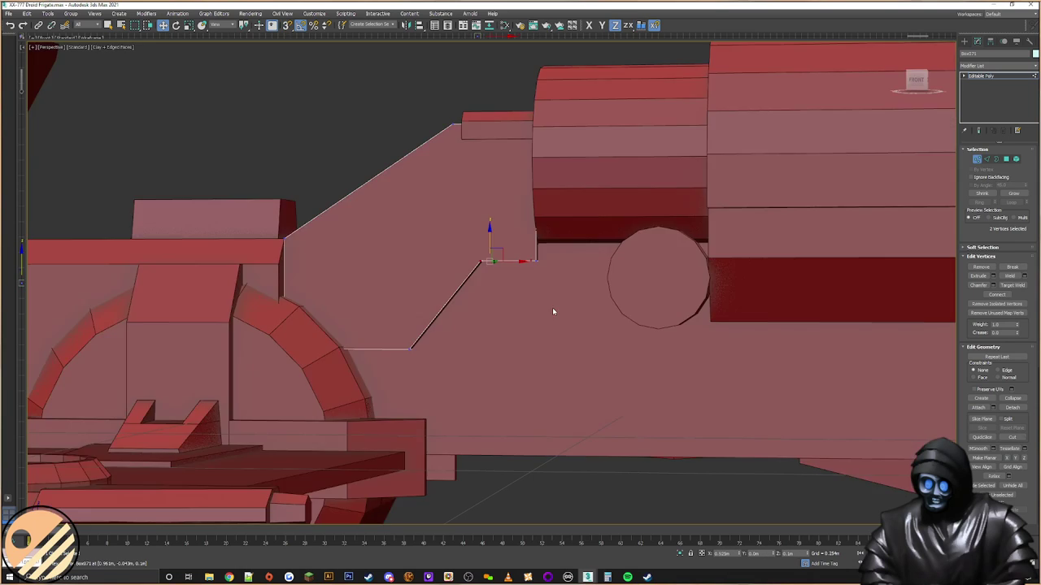
Step: Reshape the cutout's slope by moving its upper corner toward the stepped section and its lower corner toward the wheel-shaped part
{"action": "left_click_drag", "start_coordinate": [381, 382], "coordinate": [380, 383]}
{"action": "middle_click_drag", "start_coordinate": [477, 356], "coordinate": [486, 355], "text": "alt"}
{"action": "left_click_drag", "start_coordinate": [513, 242], "coordinate": [528, 267]}
{"action": "key", "text": "s"}
{"action": "key", "text": "s"}
{"action": "left_click", "coordinate": [419, 350]}
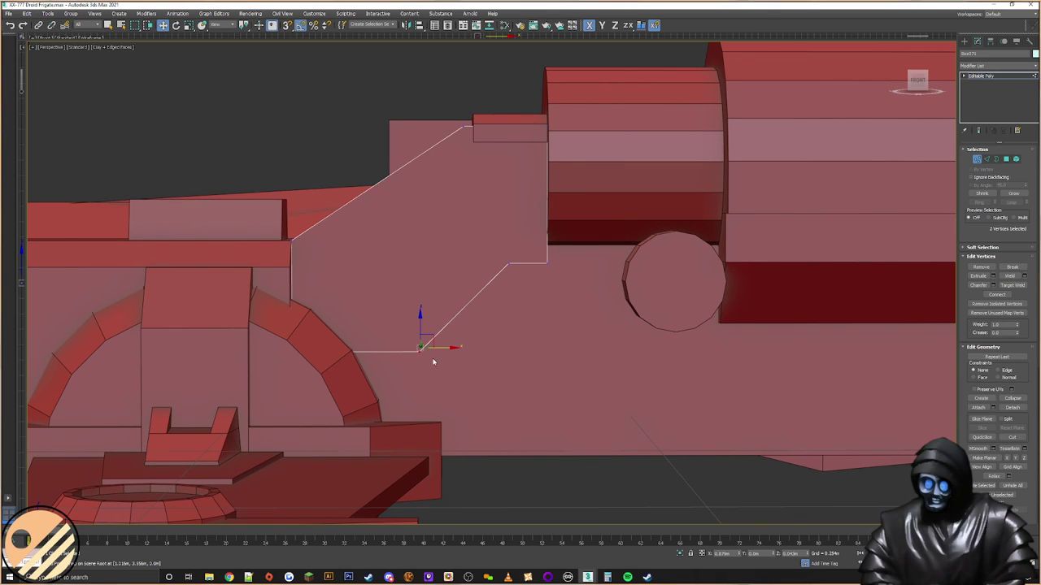
{"action": "left_click_drag", "start_coordinate": [441, 350], "coordinate": [414, 348]}
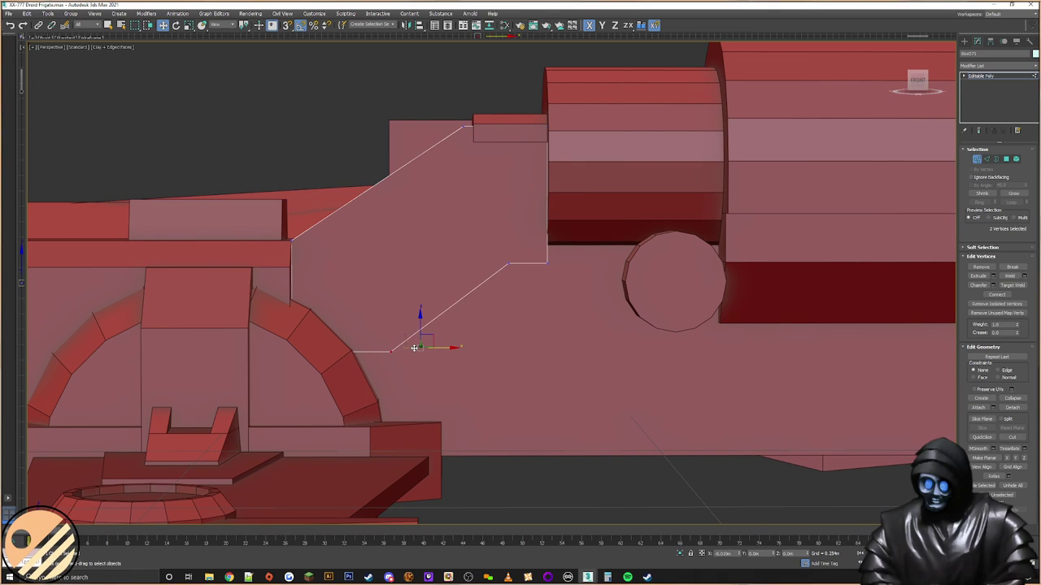
Step: Select the short cylinder on the hull side, adjust its depth in the hull and center it beneath the narrower cylindrical section
{"action": "left_click", "coordinate": [966, 42]}
{"action": "middle_click_drag", "start_coordinate": [608, 269], "coordinate": [475, 277]}
{"action": "middle_click_drag", "start_coordinate": [475, 277], "coordinate": [574, 260], "text": "alt"}
{"action": "scroll", "coordinate": [522, 279], "scroll_direction": "up", "scroll_amount": 3}
{"action": "left_click", "coordinate": [536, 268]}
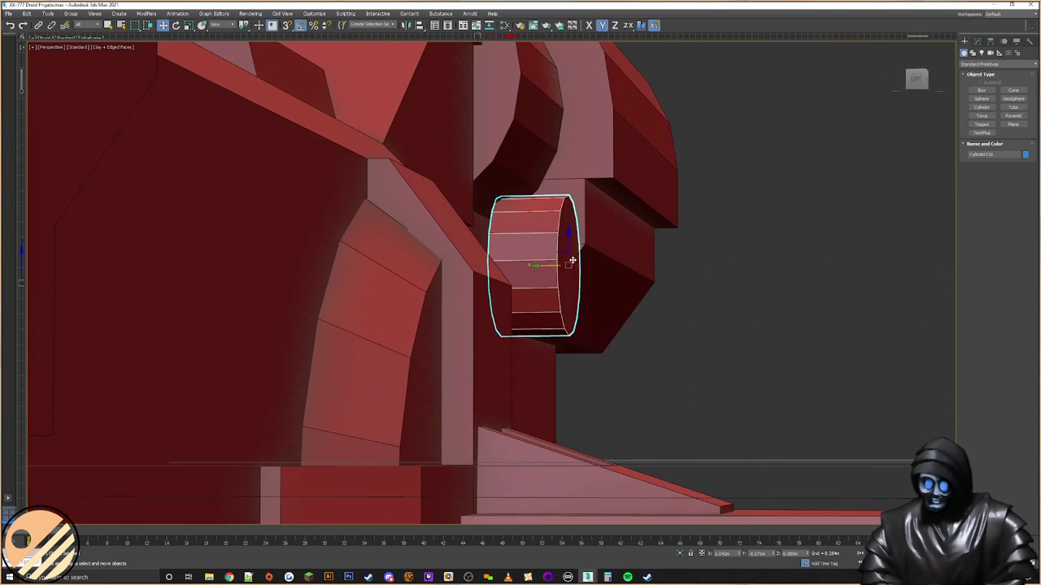
{"action": "left_click_drag", "start_coordinate": [557, 261], "coordinate": [535, 279]}
{"action": "middle_click_drag", "start_coordinate": [625, 317], "coordinate": [552, 323], "text": "alt"}
{"action": "left_click_drag", "start_coordinate": [529, 284], "coordinate": [503, 292]}
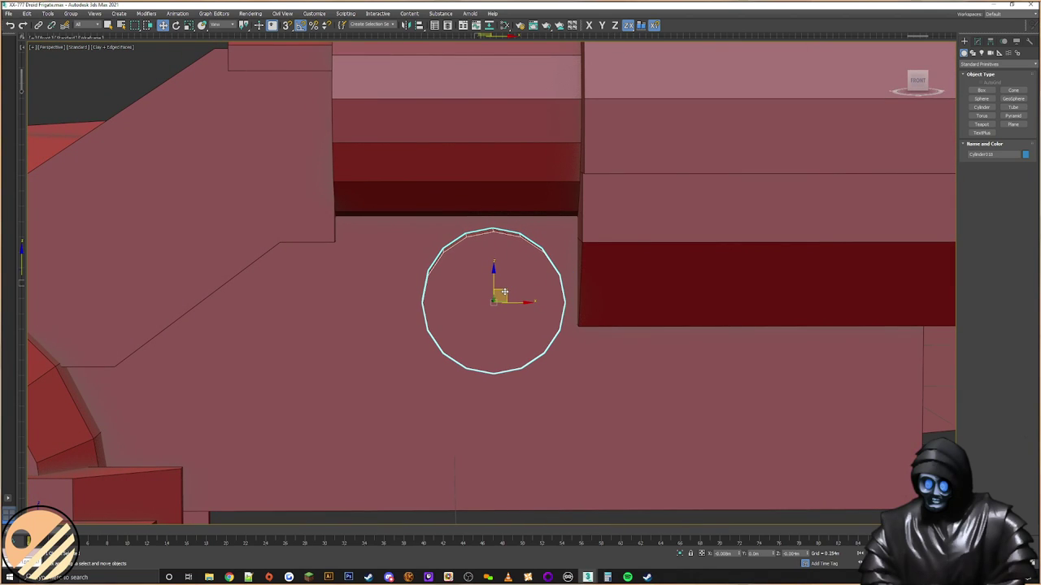
Step: Convert the short cylinder to an Editable Poly
{"action": "middle_click_drag", "start_coordinate": [504, 292], "coordinate": [621, 266], "text": "alt"}
{"action": "left_click", "coordinate": [979, 44]}
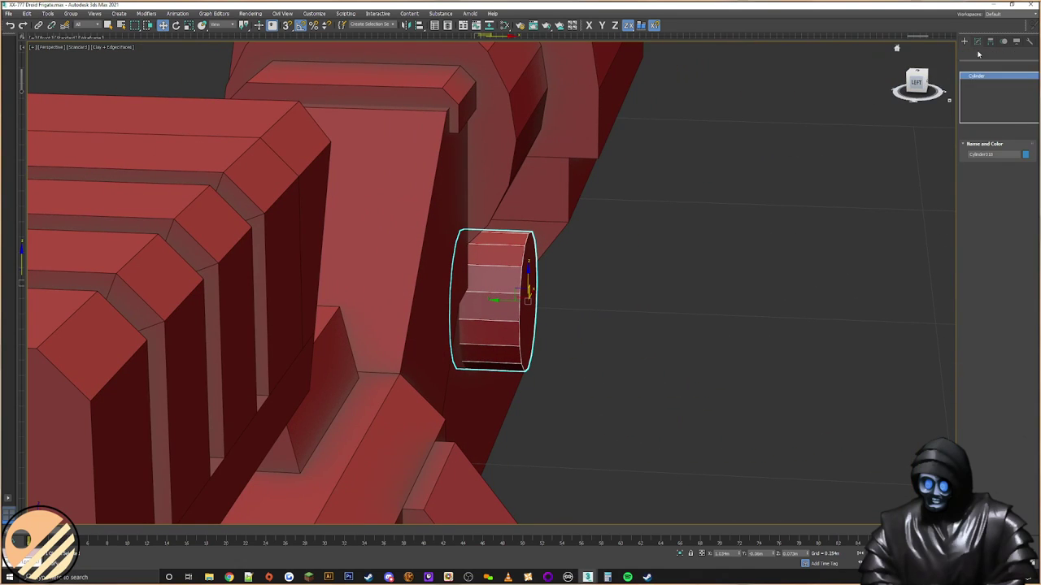
{"action": "right_click", "coordinate": [517, 268]}
{"action": "left_click", "coordinate": [628, 369]}
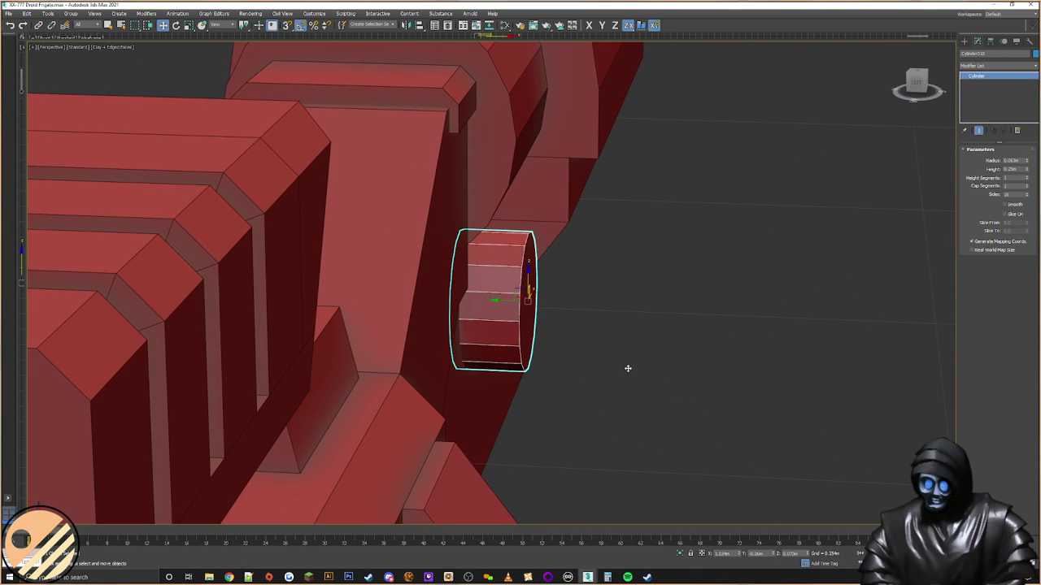
{"action": "right_click", "coordinate": [524, 283]}
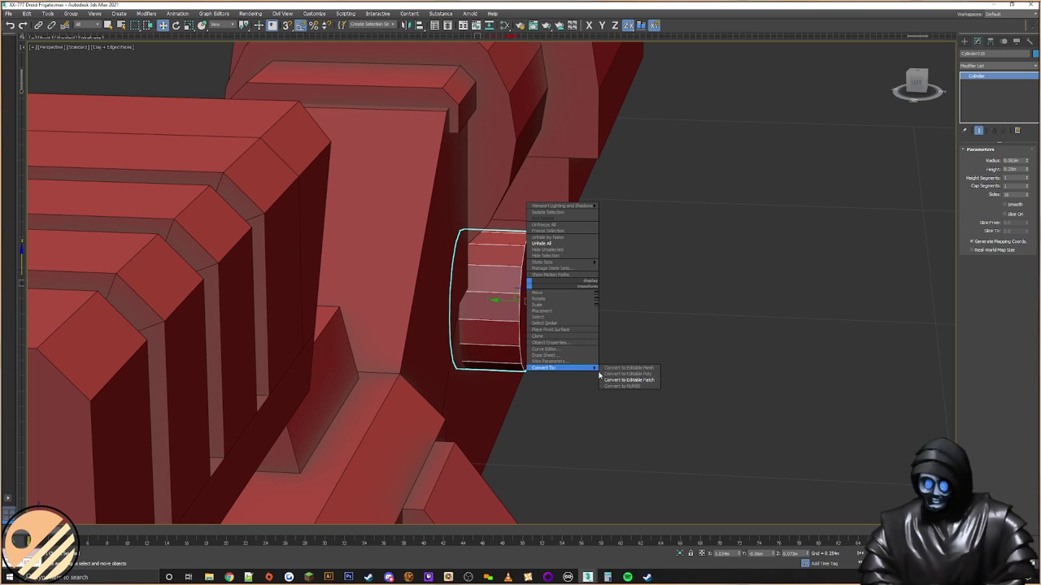
{"action": "left_click", "coordinate": [628, 374]}
Step: Select the short cylinder's outer end cap and inset its polygon to form a narrow rim
{"action": "key", "text": "1"}
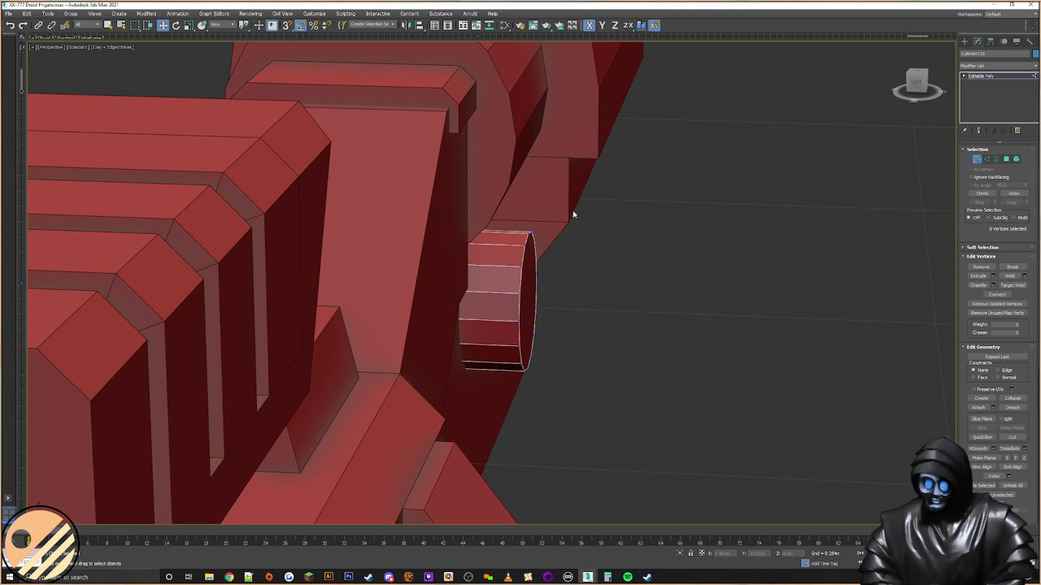
{"action": "left_click_drag", "start_coordinate": [518, 387], "coordinate": [517, 388]}
{"action": "middle_click_drag", "start_coordinate": [618, 382], "coordinate": [527, 372], "text": "alt"}
{"action": "right_click", "coordinate": [513, 289]}
{"action": "left_click", "coordinate": [548, 313]}
{"action": "key", "text": "f"}
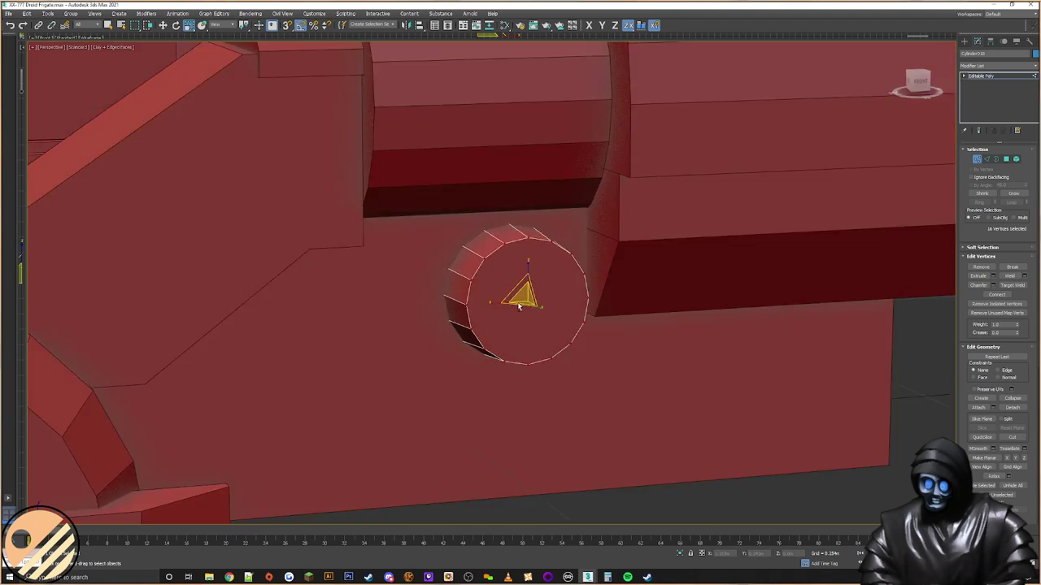
{"action": "middle_click_drag", "start_coordinate": [504, 298], "coordinate": [576, 284]}
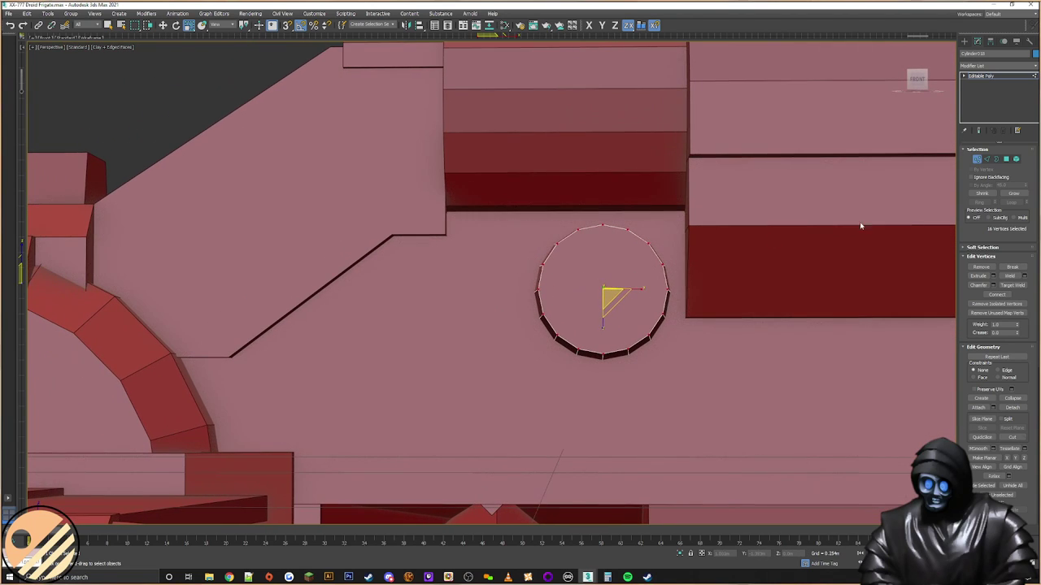
{"action": "left_click", "coordinate": [1006, 159], "text": "ctrl"}
{"action": "left_click", "coordinate": [1009, 285]}
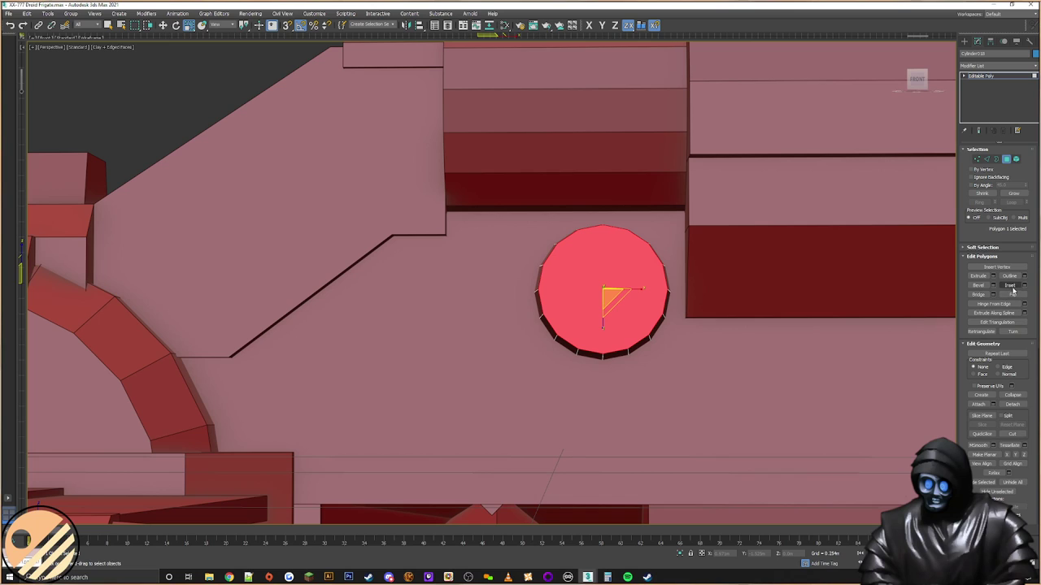
{"action": "scroll", "coordinate": [620, 292], "scroll_direction": "up", "scroll_amount": 4}
{"action": "left_click_drag", "start_coordinate": [623, 287], "coordinate": [621, 287]}
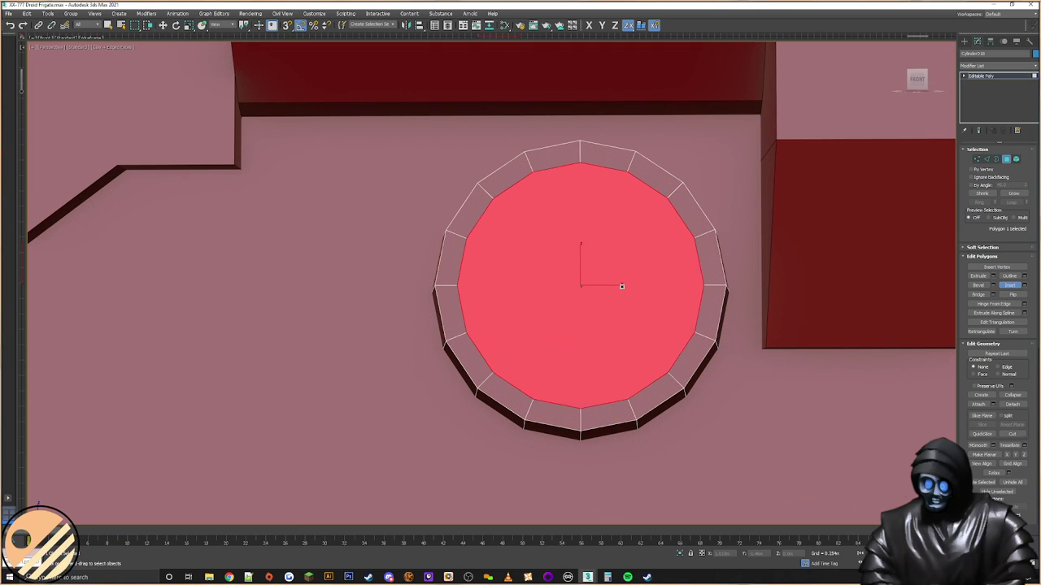
Step: Bevel the inset cap polygon inward to recess the face of the short cylinder
{"action": "middle_click_drag", "start_coordinate": [622, 286], "coordinate": [798, 287], "text": "alt"}
{"action": "left_click", "coordinate": [978, 285]}
{"action": "left_click_drag", "start_coordinate": [591, 272], "coordinate": [614, 298]}
{"action": "left_click", "coordinate": [611, 297]}
{"action": "middle_click_drag", "start_coordinate": [662, 311], "coordinate": [640, 310], "text": "alt"}
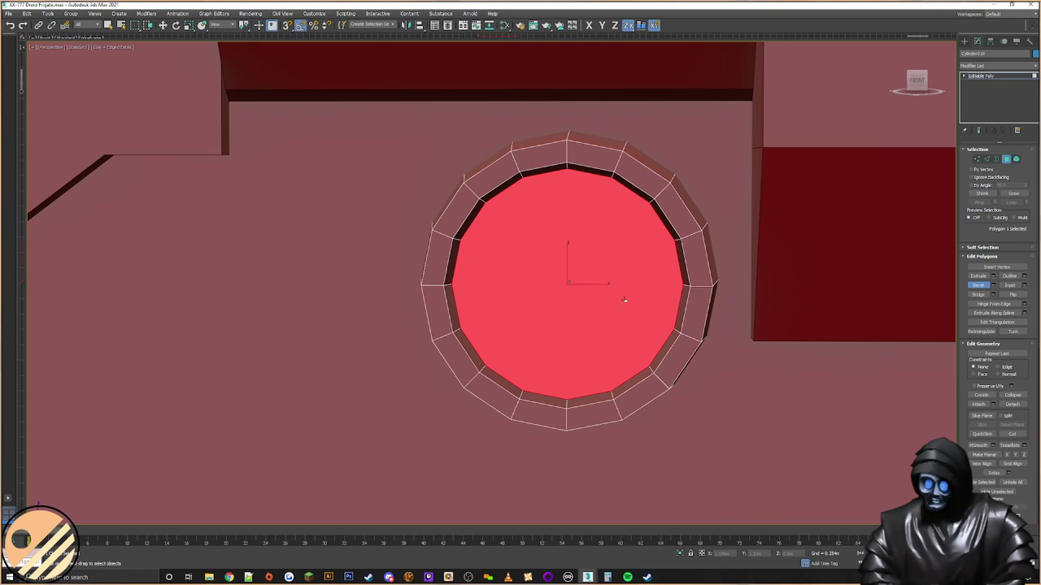
{"action": "scroll", "coordinate": [616, 298], "scroll_direction": "down", "scroll_amount": 5}
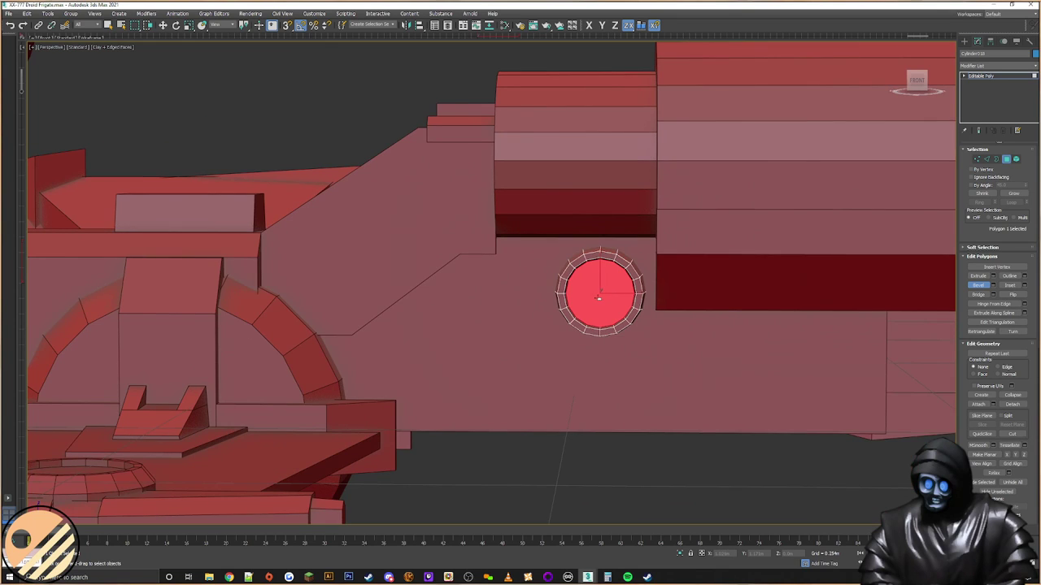
{"action": "middle_click_drag", "start_coordinate": [614, 297], "coordinate": [655, 312], "text": "alt"}
{"action": "mouse_move", "coordinate": [658, 305]}
{"action": "middle_mouse_down", "text": "alt"}
{"action": "mouse_move", "coordinate": [637, 290]}
{"action": "mouse_move", "coordinate": [646, 316]}
{"action": "middle_mouse_up", "text": "alt"}
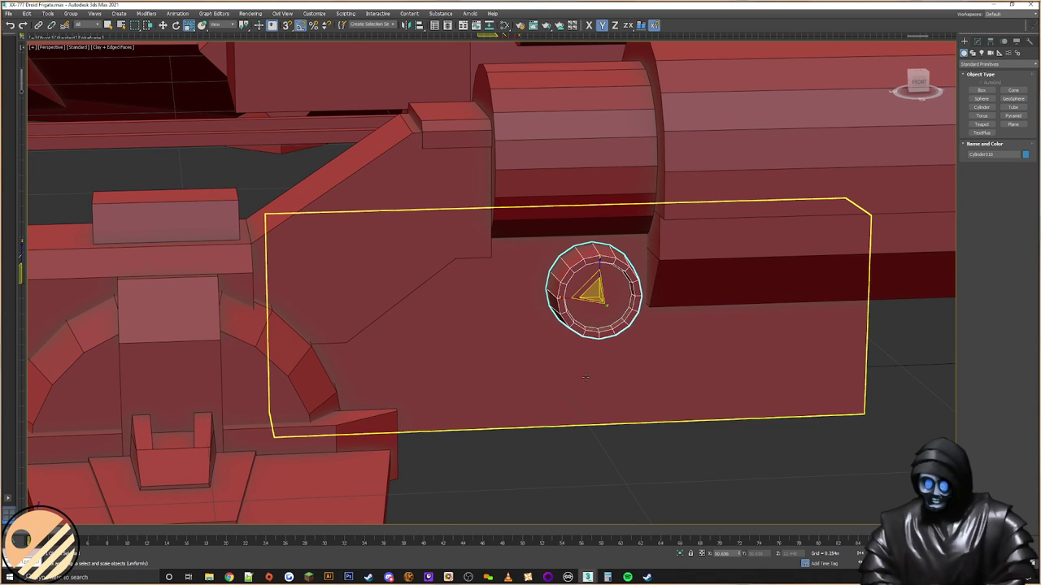
Step: Nudge the recessed cylinder in depth and height, and shift it along the hull toward the larger cylindrical section
{"action": "left_click", "coordinate": [592, 452]}
{"action": "middle_click_drag", "start_coordinate": [515, 395], "coordinate": [512, 375], "text": "alt"}
{"action": "left_click", "coordinate": [598, 285]}
{"action": "right_click", "coordinate": [599, 281]}
{"action": "left_click", "coordinate": [622, 286]}
{"action": "middle_click_drag", "start_coordinate": [580, 290], "coordinate": [588, 273], "text": "alt"}
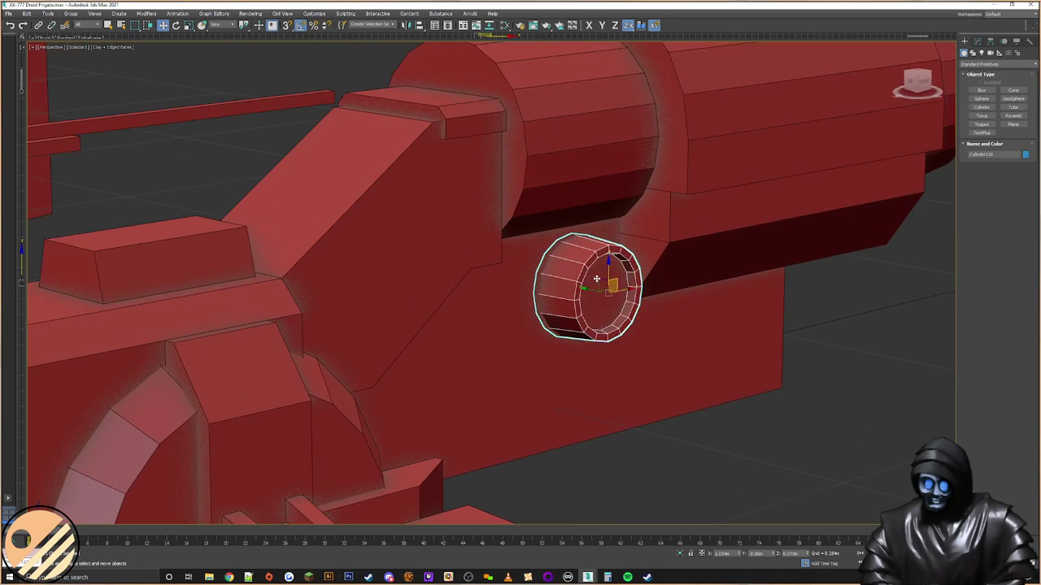
{"action": "scroll", "coordinate": [588, 273], "scroll_direction": "up", "scroll_amount": 3}
{"action": "left_click_drag", "start_coordinate": [601, 298], "coordinate": [604, 300]}
{"action": "key", "text": "s"}
{"action": "left_click_drag", "start_coordinate": [518, 276], "coordinate": [866, 436]}
{"action": "key", "text": "s"}
{"action": "left_click_drag", "start_coordinate": [627, 284], "coordinate": [614, 274]}
{"action": "middle_click_drag", "start_coordinate": [614, 274], "coordinate": [641, 321], "text": "alt"}
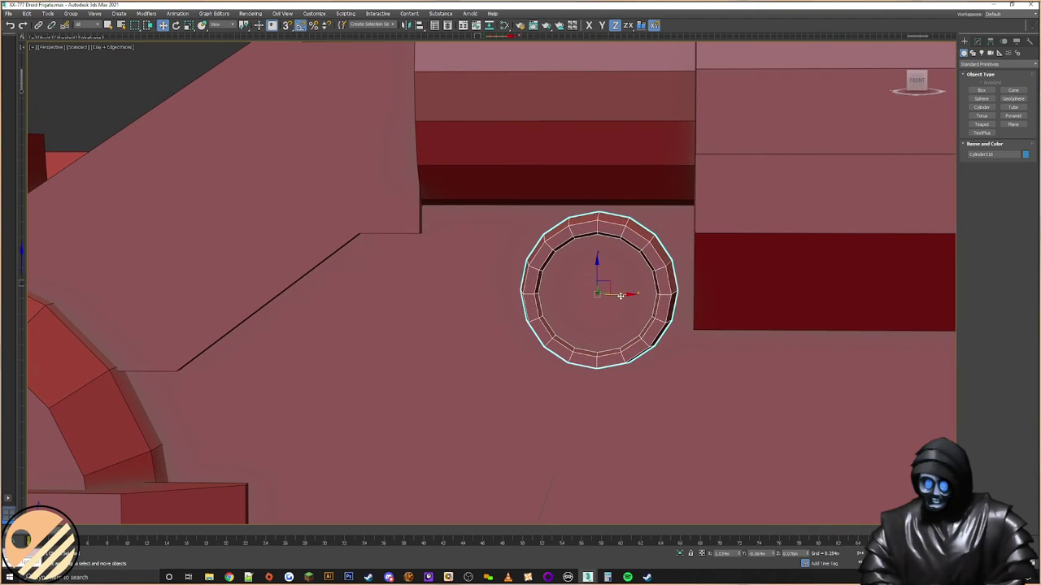
{"action": "key", "text": "F5"}
{"action": "left_click_drag", "start_coordinate": [620, 294], "coordinate": [628, 294]}
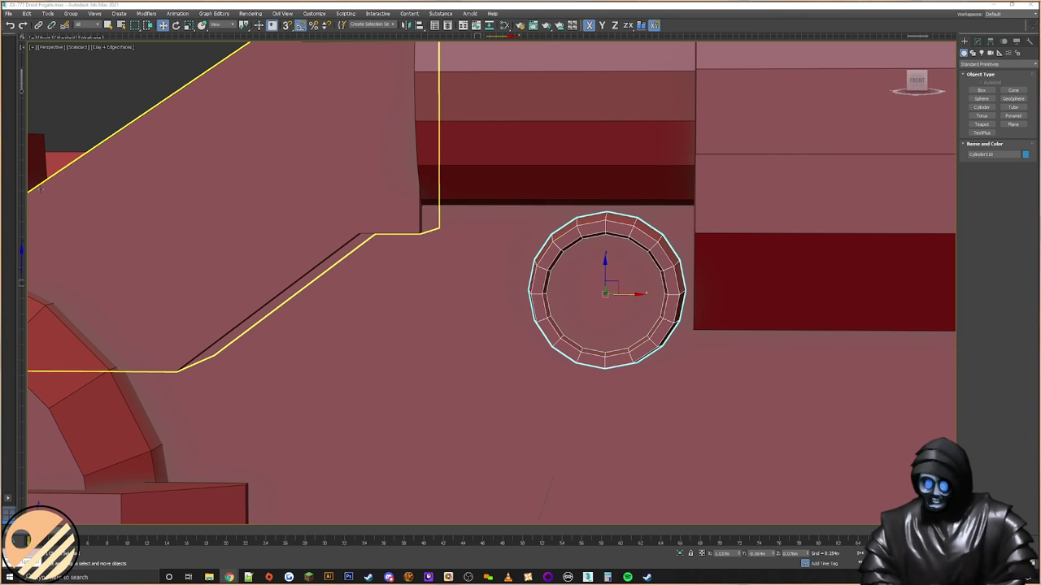
Step: Clone the bent pipe from the other end of the hull and place the copy beside the recessed cylinder
{"action": "mouse_move", "coordinate": [496, 269]}
{"action": "middle_mouse_down", "text": "alt"}
{"action": "mouse_move", "coordinate": [521, 266]}
{"action": "mouse_move", "coordinate": [479, 290]}
{"action": "mouse_move", "coordinate": [523, 277]}
{"action": "mouse_move", "coordinate": [526, 301]}
{"action": "mouse_move", "coordinate": [504, 284]}
{"action": "middle_mouse_up", "text": "alt"}
{"action": "scroll", "coordinate": [521, 266], "scroll_direction": "down", "scroll_amount": 10}
{"action": "left_click", "coordinate": [136, 272]}
{"action": "mouse_move", "coordinate": [142, 273]}
{"action": "left_mouse_down"}
{"action": "mouse_move", "coordinate": [396, 285]}
{"action": "mouse_move", "coordinate": [564, 266]}
{"action": "left_mouse_up"}
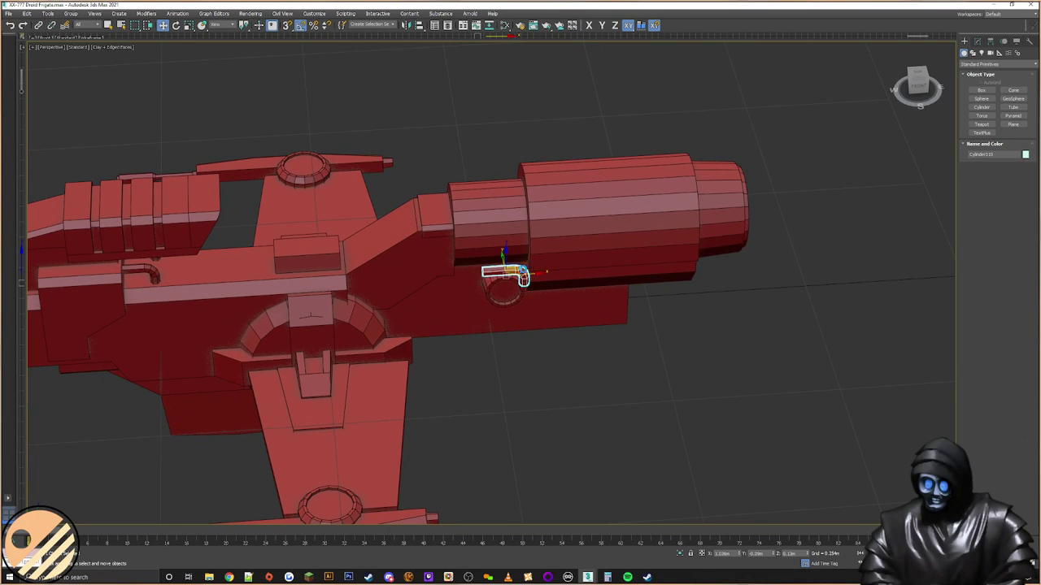
{"action": "left_click", "coordinate": [534, 325]}
{"action": "key", "text": "z"}
Step: Rotate the copied pipe so its bent end turns toward the hull on the side away from the large cylindrical section
{"action": "right_click", "coordinate": [537, 272]}
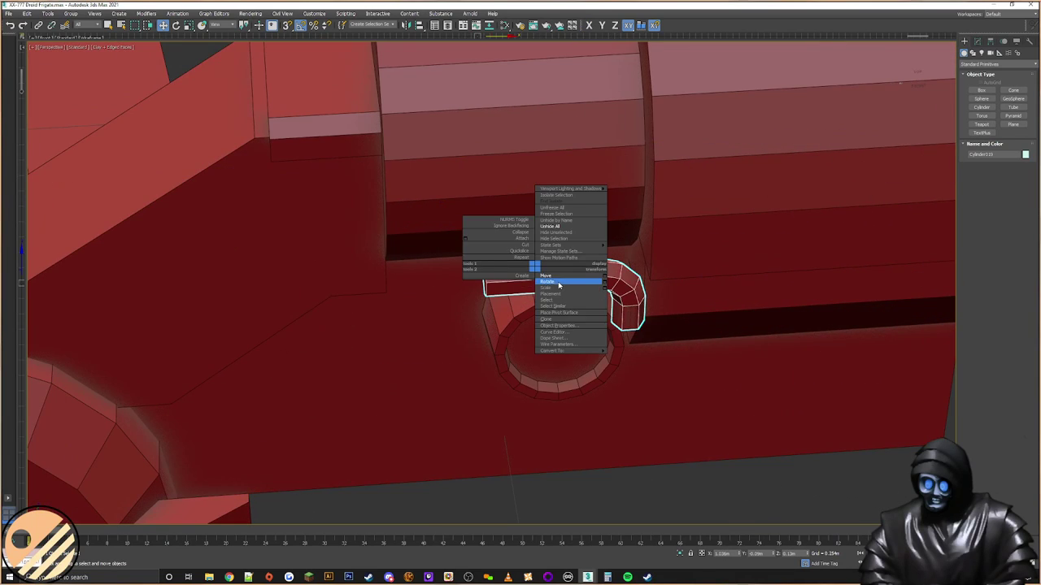
{"action": "left_click", "coordinate": [553, 294]}
{"action": "left_click_drag", "start_coordinate": [547, 309], "coordinate": [623, 312]}
{"action": "left_click_drag", "start_coordinate": [573, 284], "coordinate": [574, 318]}
Step: Move the copied pipe down and inward against the hull side, next to the recessed cylinder
{"action": "right_click", "coordinate": [564, 299]}
{"action": "left_click", "coordinate": [574, 308]}
{"action": "middle_click_drag", "start_coordinate": [454, 323], "coordinate": [480, 290], "text": "alt"}
{"action": "left_click_drag", "start_coordinate": [553, 282], "coordinate": [426, 432]}
{"action": "middle_click_drag", "start_coordinate": [486, 419], "coordinate": [411, 412], "text": "alt"}
{"action": "middle_click_drag", "start_coordinate": [411, 412], "coordinate": [413, 313]}
{"action": "left_click_drag", "start_coordinate": [469, 368], "coordinate": [379, 341]}
{"action": "middle_click_drag", "start_coordinate": [380, 342], "coordinate": [332, 378], "text": "alt"}
{"action": "left_click_drag", "start_coordinate": [383, 338], "coordinate": [368, 342]}
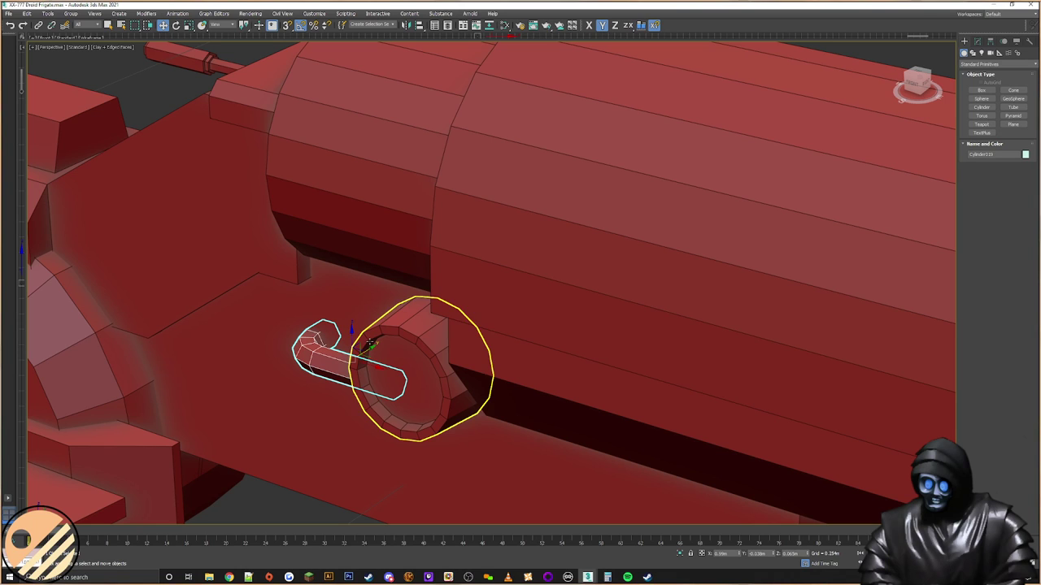
Step: Shift the pipe along the hull side so it sits between the angled panel and the recessed cylinder
{"action": "mouse_move", "coordinate": [368, 346]}
{"action": "middle_mouse_down", "text": "alt"}
{"action": "mouse_move", "coordinate": [361, 269]}
{"action": "mouse_move", "coordinate": [335, 279]}
{"action": "mouse_move", "coordinate": [325, 301]}
{"action": "middle_mouse_up", "text": "alt"}
{"action": "scroll", "coordinate": [325, 302], "scroll_direction": "up", "scroll_amount": 5}
{"action": "middle_click_drag", "start_coordinate": [317, 392], "coordinate": [423, 395]}
{"action": "left_click_drag", "start_coordinate": [534, 383], "coordinate": [470, 298]}
{"action": "middle_click_drag", "start_coordinate": [471, 298], "coordinate": [444, 298], "text": "alt"}
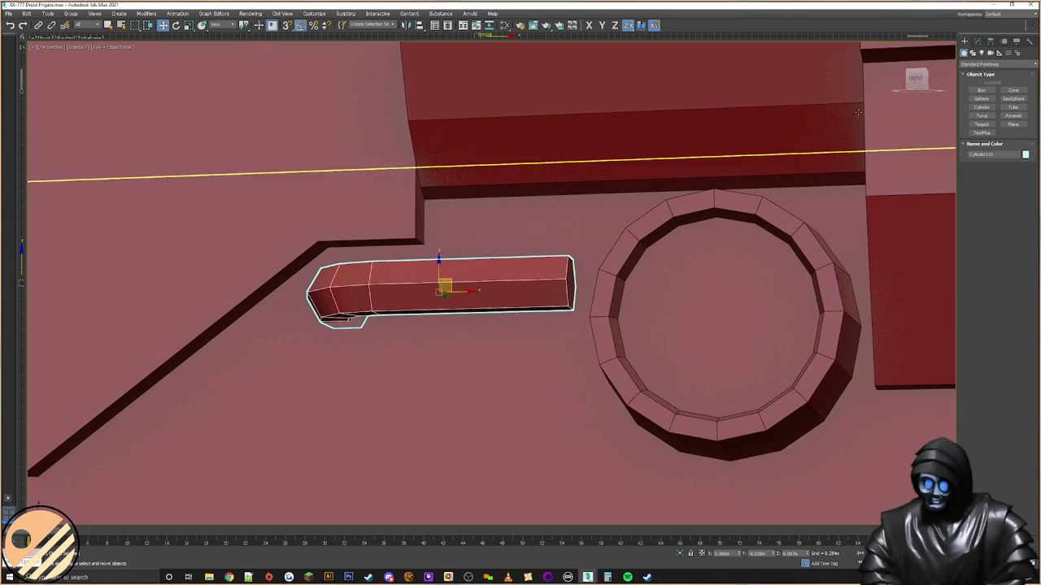
Step: Extend the pipe's straight end by moving its end vertices along X into the recessed cylinder
{"action": "left_click", "coordinate": [978, 43]}
{"action": "left_click", "coordinate": [977, 159]}
{"action": "left_click_drag", "start_coordinate": [608, 168], "coordinate": [554, 381]}
{"action": "left_click_drag", "start_coordinate": [597, 281], "coordinate": [636, 284]}
{"action": "middle_click_drag", "start_coordinate": [632, 284], "coordinate": [626, 260], "text": "alt"}
{"action": "left_click_drag", "start_coordinate": [631, 264], "coordinate": [637, 263]}
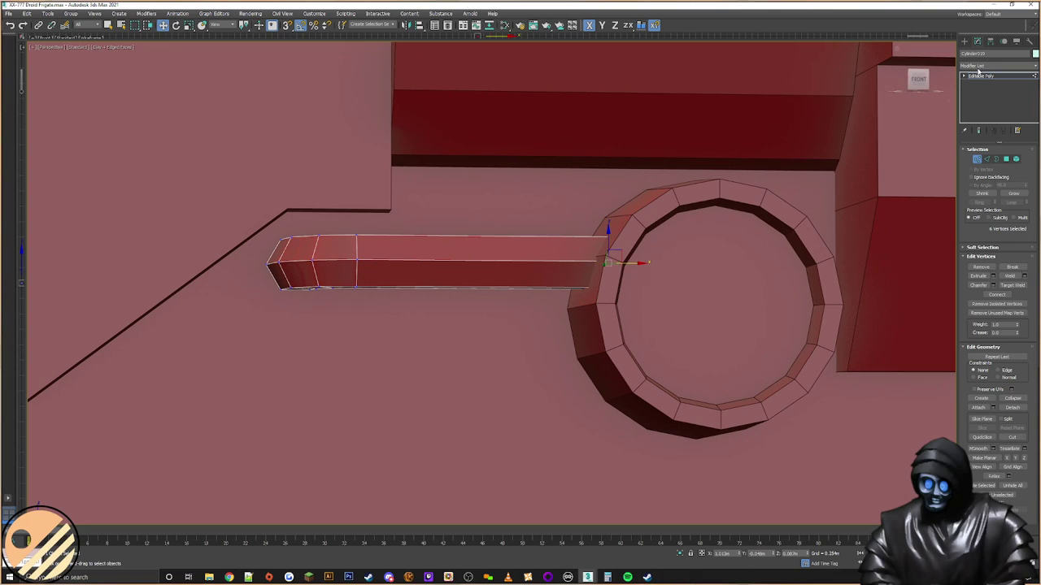
Step: Adjust the whole pipe's height so it meets the upper part of the recessed cylinder
{"action": "left_click", "coordinate": [964, 41]}
{"action": "middle_click_drag", "start_coordinate": [544, 275], "coordinate": [542, 270]}
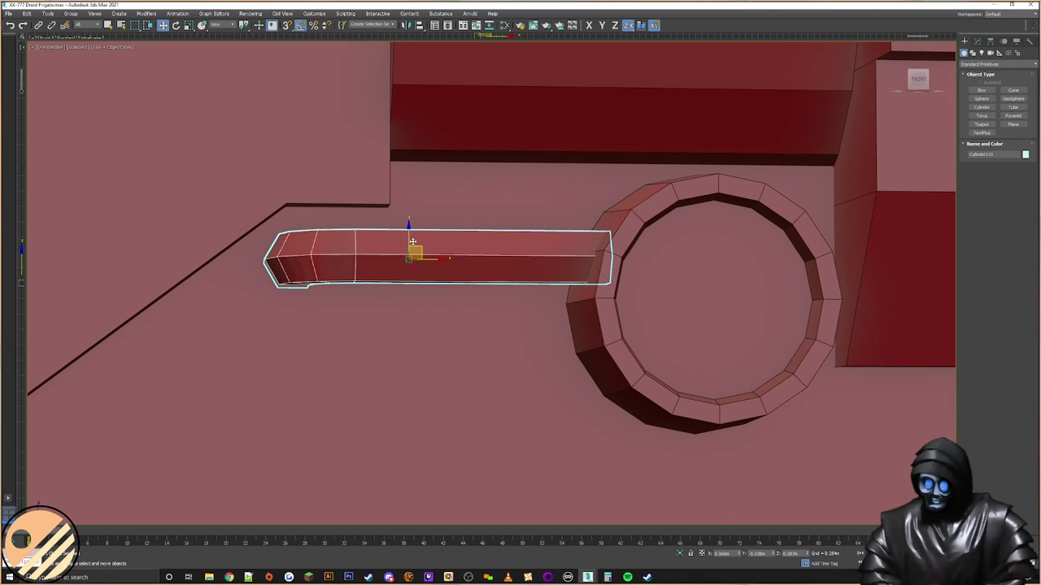
{"action": "key", "text": "s"}
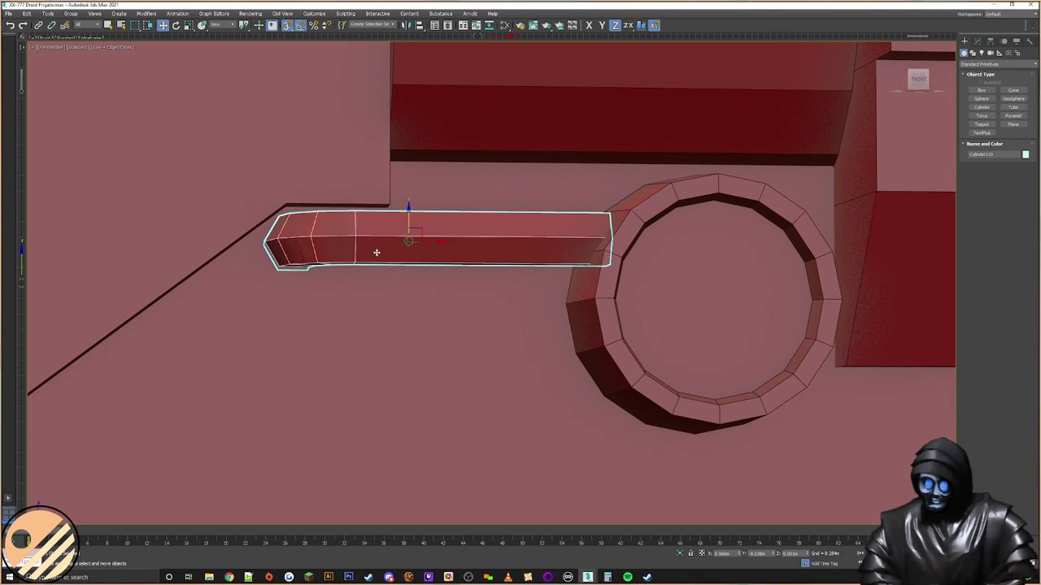
{"action": "left_click_drag", "start_coordinate": [358, 238], "coordinate": [600, 251]}
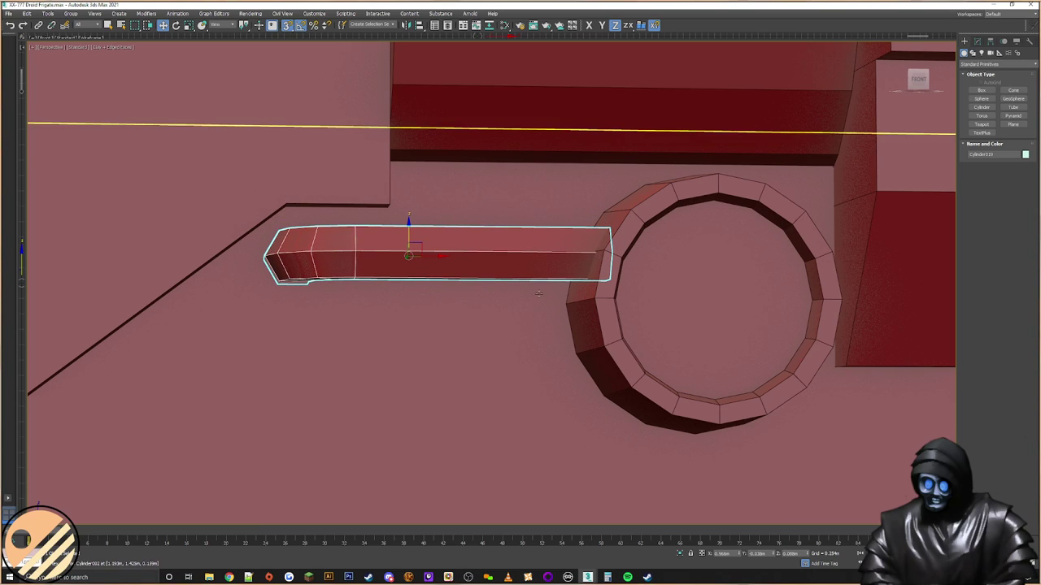
{"action": "middle_click_drag", "start_coordinate": [533, 271], "coordinate": [536, 286], "text": "alt"}
{"action": "key", "text": "s"}
{"action": "scroll", "coordinate": [558, 269], "scroll_direction": "up", "scroll_amount": 3}
{"action": "scroll", "coordinate": [561, 269], "scroll_direction": "down", "scroll_amount": 8}
{"action": "scroll", "coordinate": [518, 281], "scroll_direction": "up", "scroll_amount": 4}
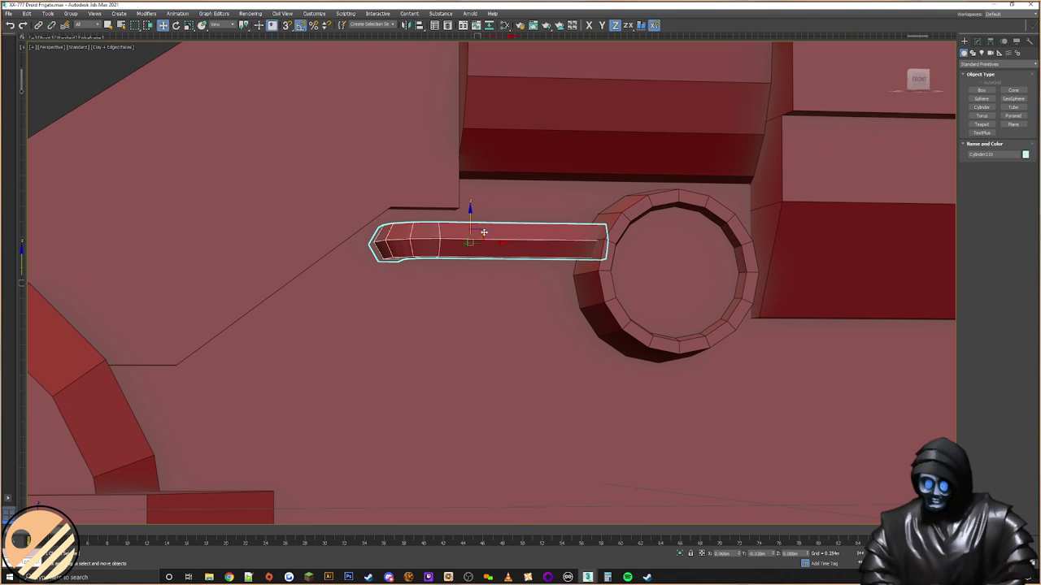
Step: Clone the pipe straight down as a second parallel pipe meeting the lower part of the recessed cylinder
{"action": "left_click_drag", "start_coordinate": [470, 220], "coordinate": [463, 282], "text": "shift"}
{"action": "left_click", "coordinate": [525, 321]}
{"action": "mouse_move", "coordinate": [525, 321]}
{"action": "middle_mouse_down", "text": "alt"}
{"action": "mouse_move", "coordinate": [486, 301]}
{"action": "mouse_move", "coordinate": [494, 301]}
{"action": "middle_mouse_up", "text": "alt"}
{"action": "key", "text": "s"}
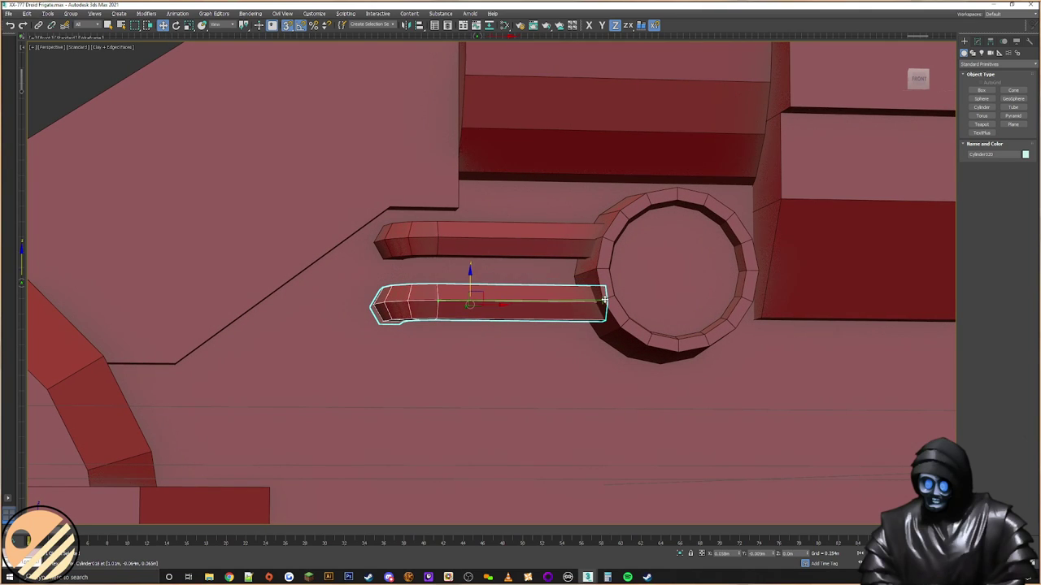
{"action": "middle_click_drag", "start_coordinate": [521, 293], "coordinate": [513, 298], "text": "alt"}
{"action": "scroll", "coordinate": [496, 285], "scroll_direction": "down", "scroll_amount": 3}
Step: Raise the four lower-edge vertices of the angled side panel along Z to shorten the panel
{"action": "left_click", "coordinate": [443, 222]}
{"action": "middle_click_drag", "start_coordinate": [443, 222], "coordinate": [447, 220], "text": "alt"}
{"action": "scroll", "coordinate": [495, 250], "scroll_direction": "down", "scroll_amount": 3}
{"action": "middle_click_drag", "start_coordinate": [495, 250], "coordinate": [437, 255]}
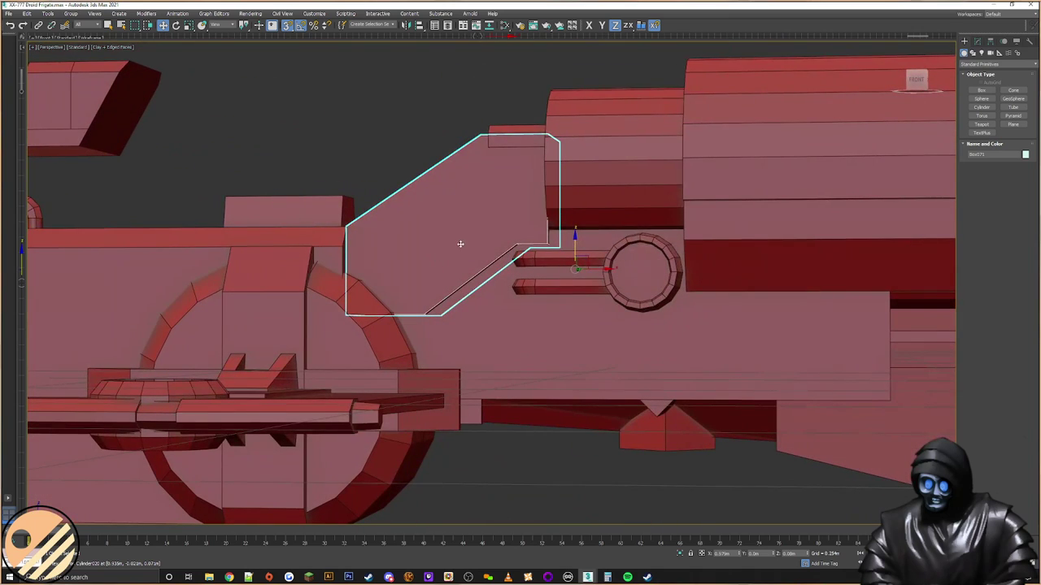
{"action": "left_click", "coordinate": [978, 41]}
{"action": "left_click", "coordinate": [978, 160]}
{"action": "left_click_drag", "start_coordinate": [505, 288], "coordinate": [233, 353]}
{"action": "scroll", "coordinate": [405, 289], "scroll_direction": "up", "scroll_amount": 2}
{"action": "key", "text": "s"}
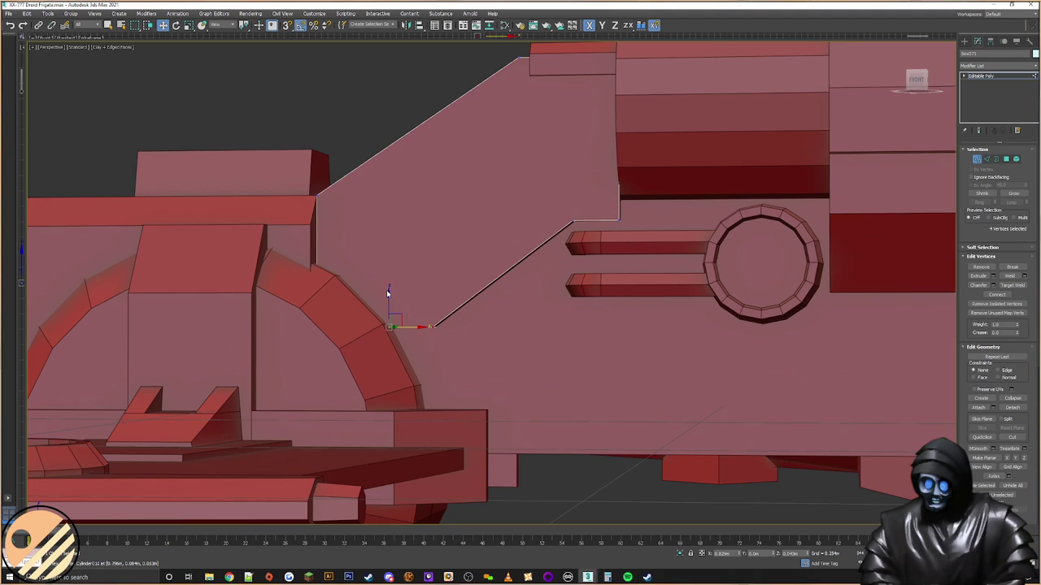
{"action": "left_click_drag", "start_coordinate": [389, 295], "coordinate": [397, 244]}
Step: Slide the panel's lower corner vertices toward the pipes and its upper cutout corner away from the pipes along X
{"action": "left_click_drag", "start_coordinate": [501, 249], "coordinate": [419, 326]}
{"action": "left_click_drag", "start_coordinate": [476, 276], "coordinate": [514, 283]}
{"action": "left_click_drag", "start_coordinate": [587, 193], "coordinate": [553, 257]}
{"action": "left_click_drag", "start_coordinate": [599, 223], "coordinate": [578, 223]}
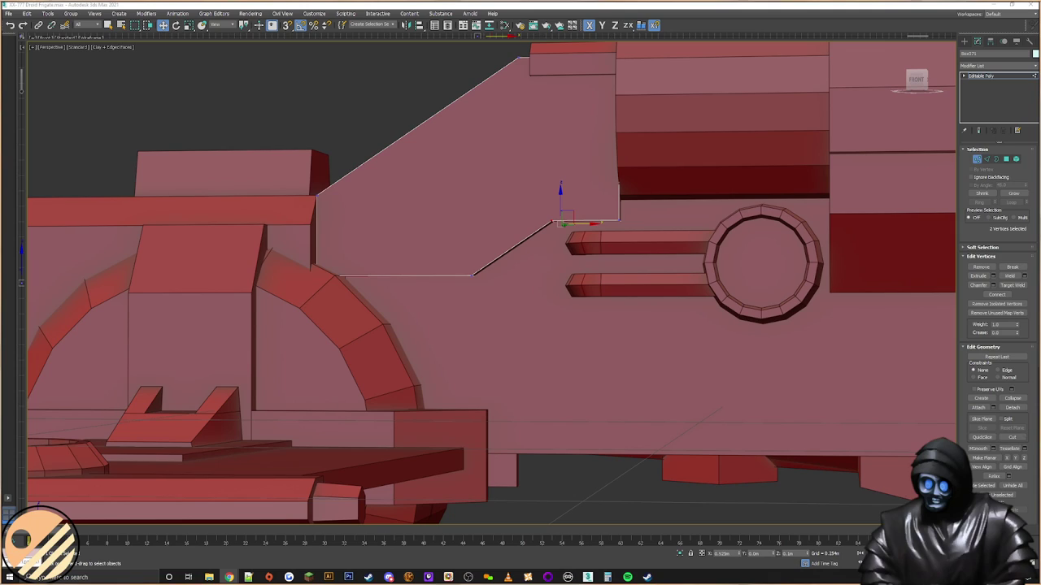
{"action": "middle_click_drag", "start_coordinate": [520, 276], "coordinate": [435, 262]}
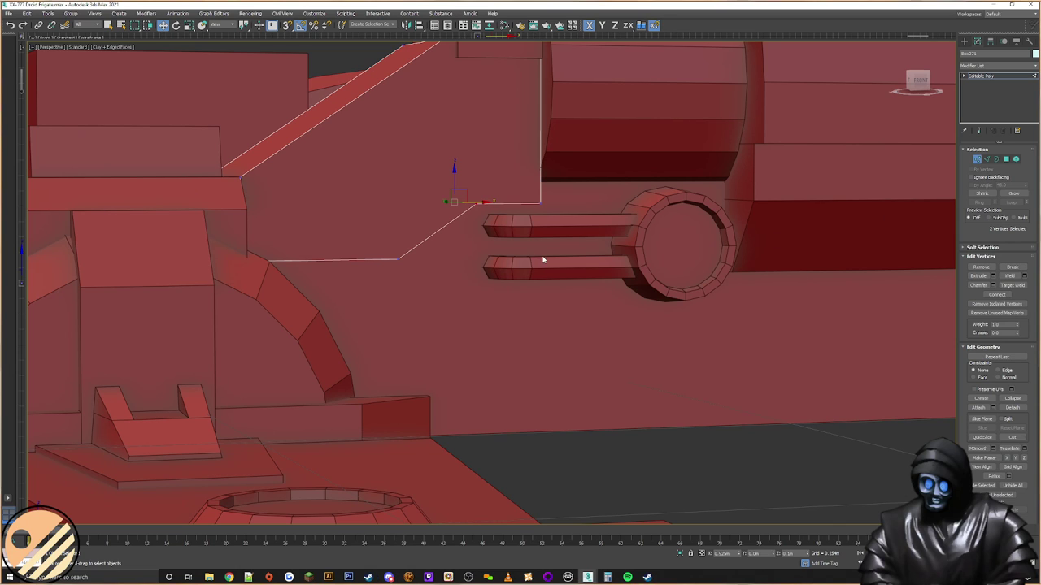
{"action": "middle_click_drag", "start_coordinate": [543, 258], "coordinate": [421, 253]}
{"action": "middle_click_drag", "start_coordinate": [553, 244], "coordinate": [532, 240], "text": "alt"}
{"action": "middle_click_drag", "start_coordinate": [451, 227], "coordinate": [533, 215]}
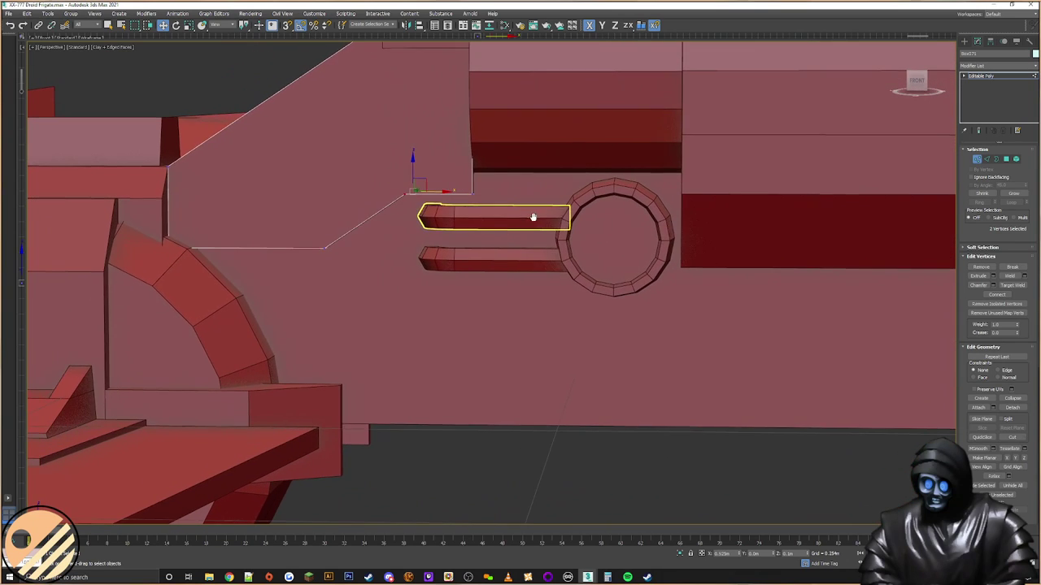
Step: Clone the large hull side box beneath the recessed cylinder, offset downward and toward the nozzle end in the XZ plane
{"action": "scroll", "coordinate": [676, 235], "scroll_direction": "down", "scroll_amount": 2}
{"action": "scroll", "coordinate": [680, 238], "scroll_direction": "up", "scroll_amount": 2}
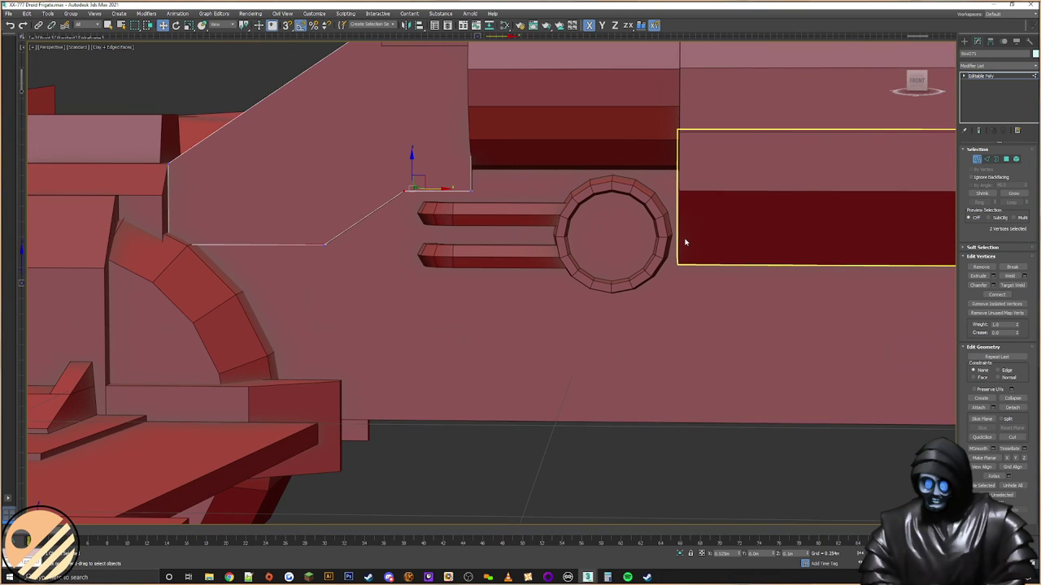
{"action": "scroll", "coordinate": [686, 243], "scroll_direction": "down", "scroll_amount": 3}
{"action": "mouse_move", "coordinate": [653, 255]}
{"action": "middle_mouse_down", "text": "alt"}
{"action": "mouse_move", "coordinate": [692, 282]}
{"action": "mouse_move", "coordinate": [585, 236]}
{"action": "mouse_move", "coordinate": [653, 244]}
{"action": "middle_mouse_up", "text": "alt"}
{"action": "left_click", "coordinate": [965, 40]}
{"action": "scroll", "coordinate": [630, 232], "scroll_direction": "down", "scroll_amount": 3}
{"action": "left_click", "coordinate": [622, 296]}
{"action": "left_click", "coordinate": [518, 258]}
{"action": "middle_click_drag", "start_coordinate": [518, 257], "coordinate": [537, 217], "text": "alt"}
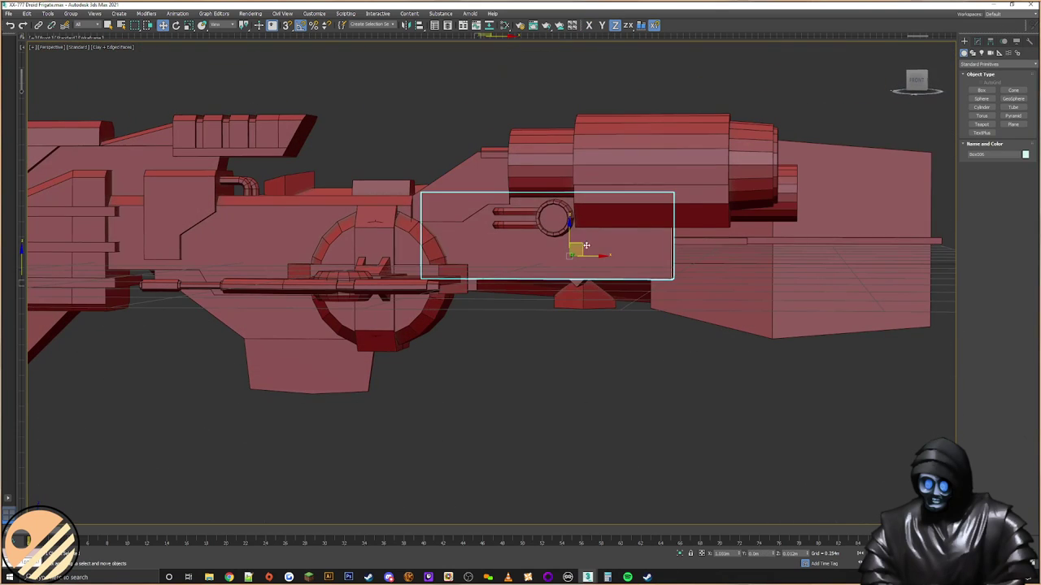
{"action": "left_click_drag", "start_coordinate": [578, 247], "coordinate": [641, 289], "text": "shift"}
{"action": "left_click", "coordinate": [551, 323]}
Step: Move the cloned box's four nozzle-end vertices inward along X to shorten the box
{"action": "mouse_move", "coordinate": [716, 290]}
{"action": "middle_mouse_down", "text": "alt"}
{"action": "mouse_move", "coordinate": [632, 290]}
{"action": "mouse_move", "coordinate": [686, 304]}
{"action": "middle_mouse_up", "text": "alt"}
{"action": "scroll", "coordinate": [676, 284], "scroll_direction": "up", "scroll_amount": 4}
{"action": "left_click", "coordinate": [977, 41]}
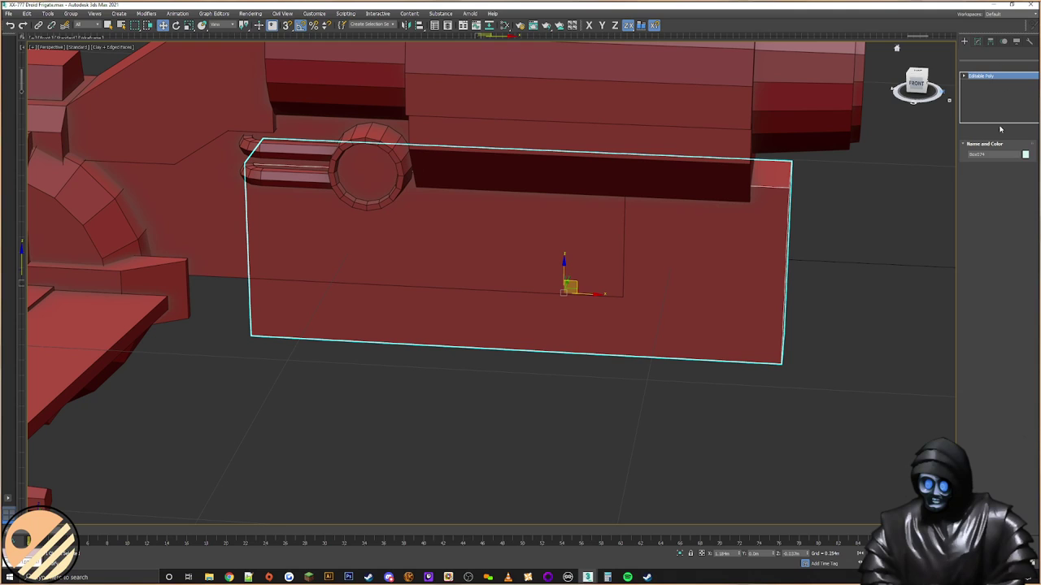
{"action": "left_click", "coordinate": [978, 160]}
{"action": "middle_click_drag", "start_coordinate": [746, 204], "coordinate": [773, 173], "text": "alt"}
{"action": "left_click_drag", "start_coordinate": [816, 137], "coordinate": [763, 357]}
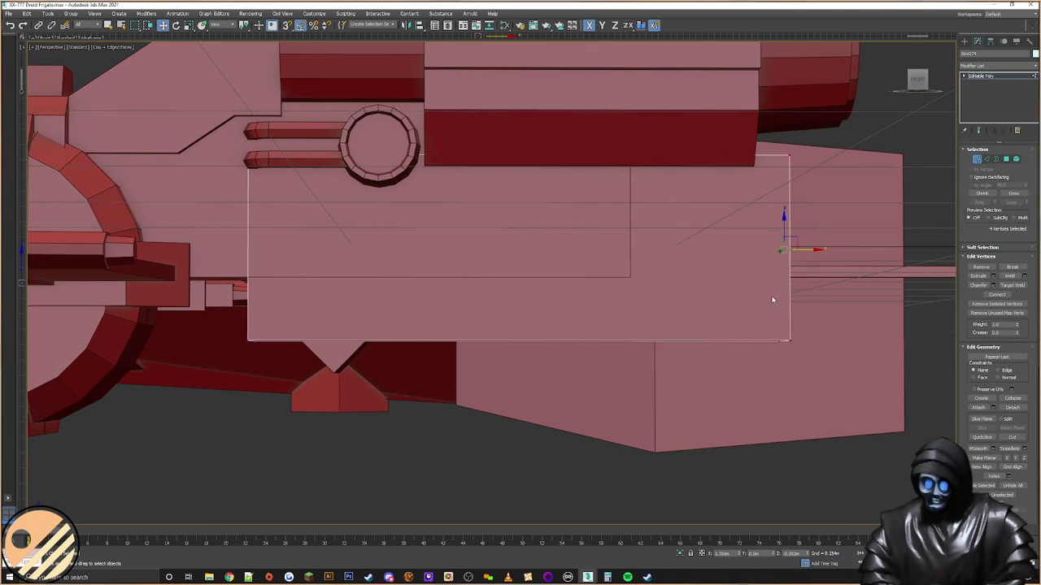
{"action": "left_click_drag", "start_coordinate": [805, 252], "coordinate": [744, 259]}
Step: Lower the cloned box's top vertices and raise its bottom vertices along Z to make a slimmer block
{"action": "left_click_drag", "start_coordinate": [821, 88], "coordinate": [174, 216]}
{"action": "left_click_drag", "start_coordinate": [490, 143], "coordinate": [492, 212]}
{"action": "left_click_drag", "start_coordinate": [759, 303], "coordinate": [187, 383]}
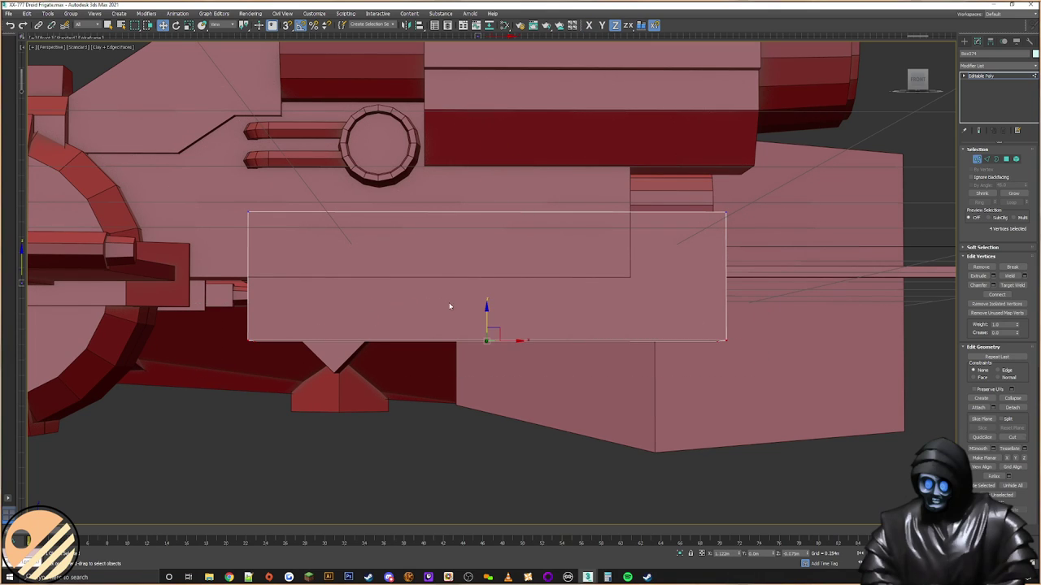
{"action": "left_click_drag", "start_coordinate": [488, 314], "coordinate": [511, 237]}
{"action": "middle_click_drag", "start_coordinate": [512, 236], "coordinate": [642, 279], "text": "alt"}
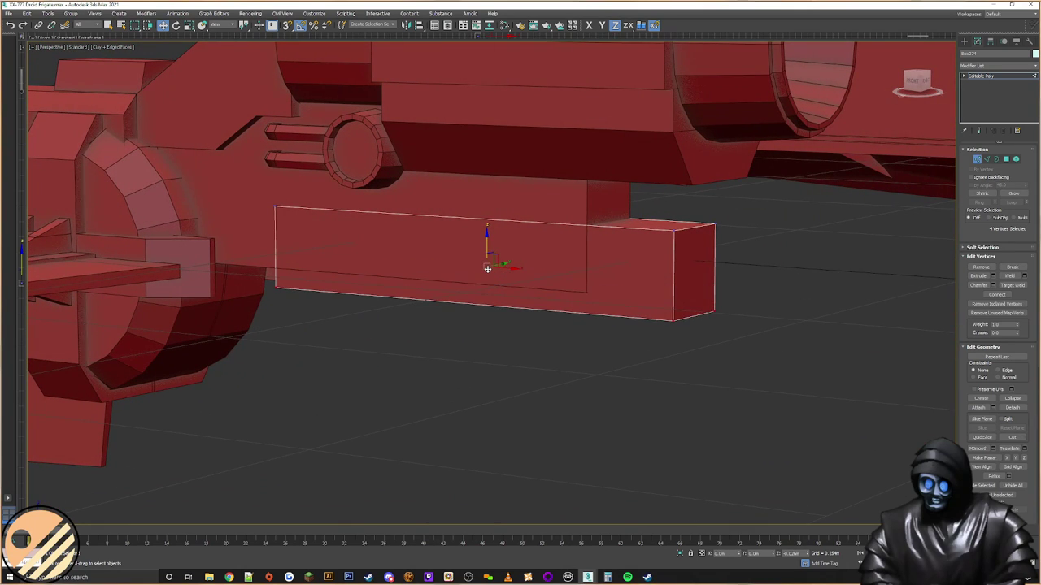
{"action": "left_click_drag", "start_coordinate": [487, 268], "coordinate": [480, 258]}
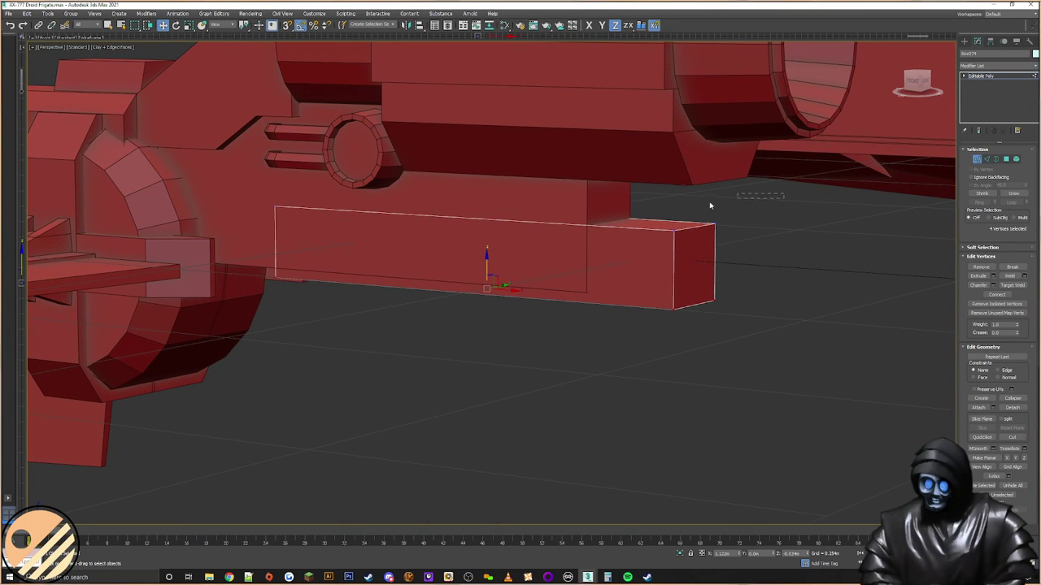
Step: Raise the slim block's four top vertices slightly along Z toward the large barrel housing
{"action": "left_click_drag", "start_coordinate": [243, 230], "coordinate": [238, 231]}
{"action": "middle_click_drag", "start_coordinate": [353, 225], "coordinate": [663, 204], "text": "alt"}
{"action": "left_click_drag", "start_coordinate": [154, 240], "coordinate": [153, 240]}
{"action": "left_click_drag", "start_coordinate": [492, 195], "coordinate": [506, 176]}
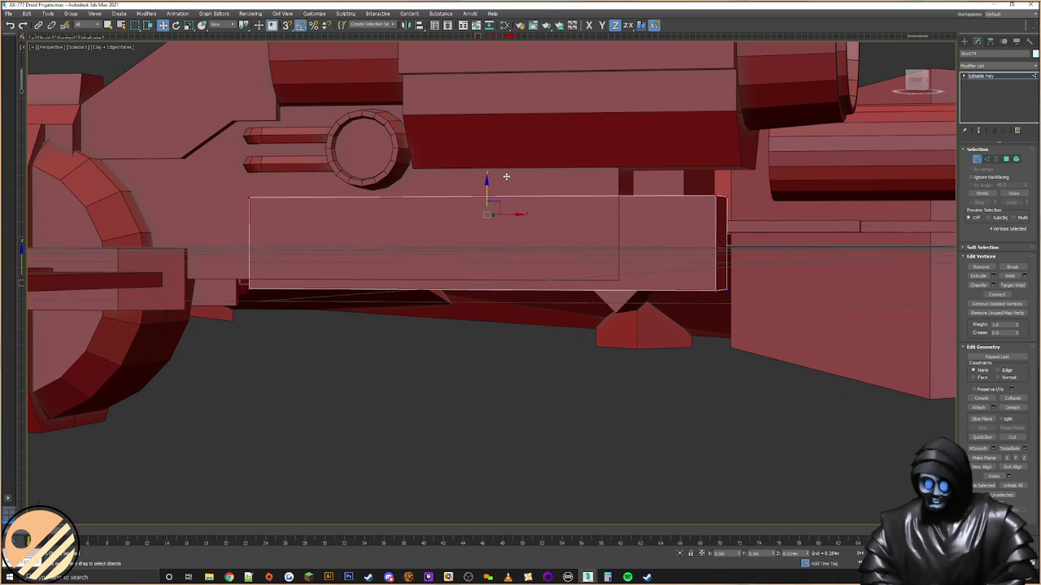
Step: Extrude the block's two long side faces outward and scale them down along Z to form sloped upper and lower sides
{"action": "middle_click_drag", "start_coordinate": [600, 265], "coordinate": [587, 241], "text": "alt"}
{"action": "left_click", "coordinate": [1006, 159]}
{"action": "left_click", "coordinate": [516, 235]}
{"action": "left_click", "coordinate": [653, 258], "text": "ctrl"}
{"action": "left_click", "coordinate": [979, 277]}
{"action": "left_click_drag", "start_coordinate": [672, 261], "coordinate": [702, 238]}
{"action": "middle_click_drag", "start_coordinate": [703, 237], "coordinate": [504, 244], "text": "alt"}
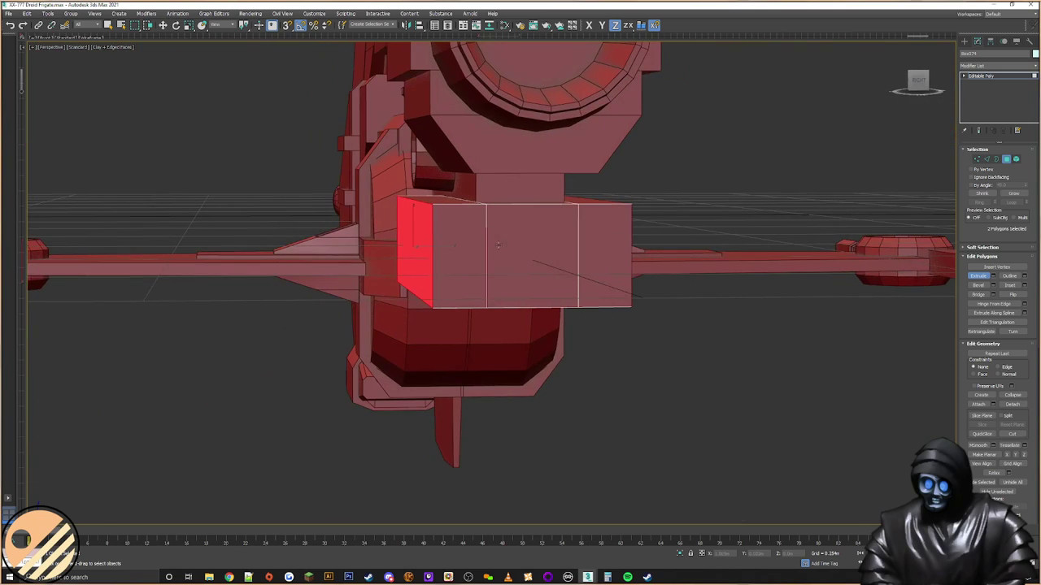
{"action": "key", "text": "w"}
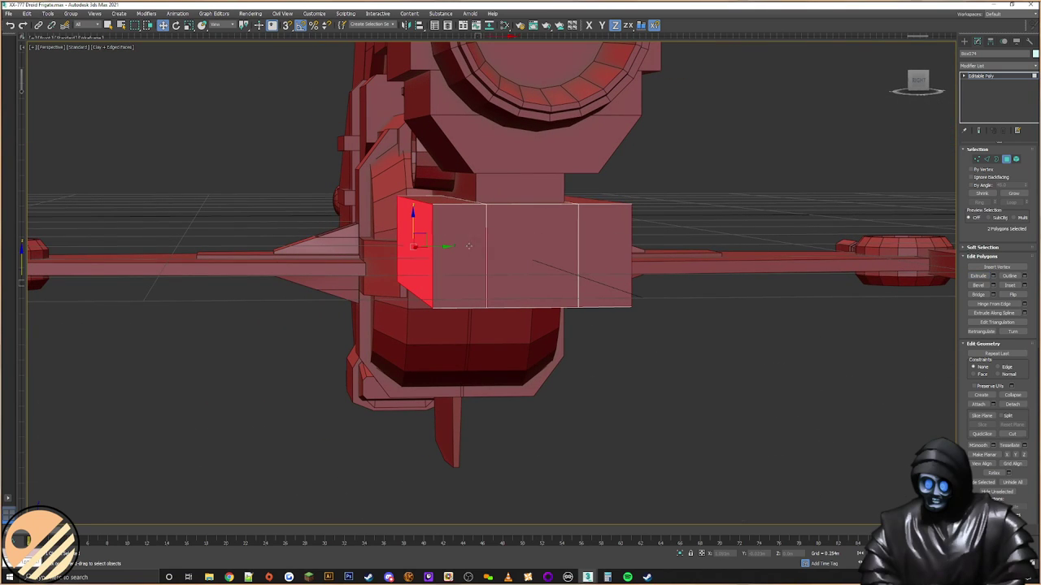
{"action": "right_click", "coordinate": [470, 247]}
{"action": "left_click", "coordinate": [493, 255]}
{"action": "left_click_drag", "start_coordinate": [410, 208], "coordinate": [419, 241]}
Step: Slide the angular block's wing-side end vertices along X until that end sits beneath the recessed cylinder
{"action": "middle_click_drag", "start_coordinate": [419, 241], "coordinate": [920, 128], "text": "alt"}
{"action": "left_click", "coordinate": [977, 159]}
{"action": "left_click_drag", "start_coordinate": [430, 105], "coordinate": [219, 296]}
{"action": "right_click", "coordinate": [398, 250]}
{"action": "left_click", "coordinate": [410, 256]}
{"action": "key", "text": "F5"}
{"action": "left_click_drag", "start_coordinate": [306, 241], "coordinate": [407, 230]}
Step: Pull the angular block's nozzle-end vertices inward along X to shorten it from that side
{"action": "middle_click_drag", "start_coordinate": [539, 245], "coordinate": [442, 262]}
{"action": "left_click", "coordinate": [667, 226]}
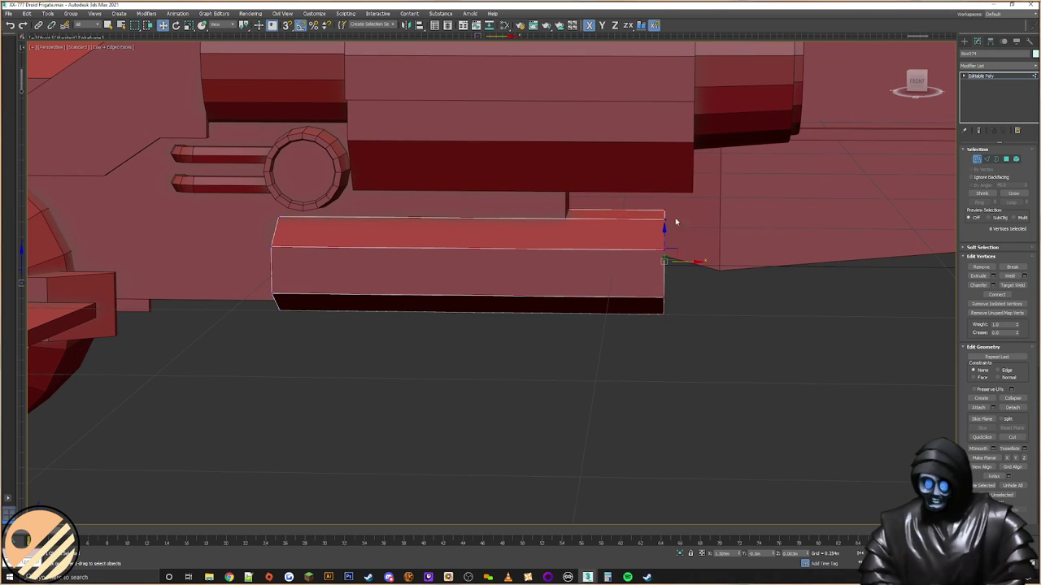
{"action": "left_click_drag", "start_coordinate": [715, 225], "coordinate": [665, 306]}
{"action": "left_click_drag", "start_coordinate": [684, 265], "coordinate": [639, 253]}
Step: Extend the hull side box behind the angular block by moving its four nozzle-end vertices outward along X
{"action": "left_click", "coordinate": [964, 41]}
{"action": "left_click", "coordinate": [559, 199]}
{"action": "scroll", "coordinate": [556, 225], "scroll_direction": "down", "scroll_amount": 4}
{"action": "mouse_move", "coordinate": [555, 227]}
{"action": "middle_mouse_down", "text": "alt"}
{"action": "mouse_move", "coordinate": [536, 223]}
{"action": "mouse_move", "coordinate": [553, 225]}
{"action": "middle_mouse_up", "text": "alt"}
{"action": "scroll", "coordinate": [547, 225], "scroll_direction": "up", "scroll_amount": 2}
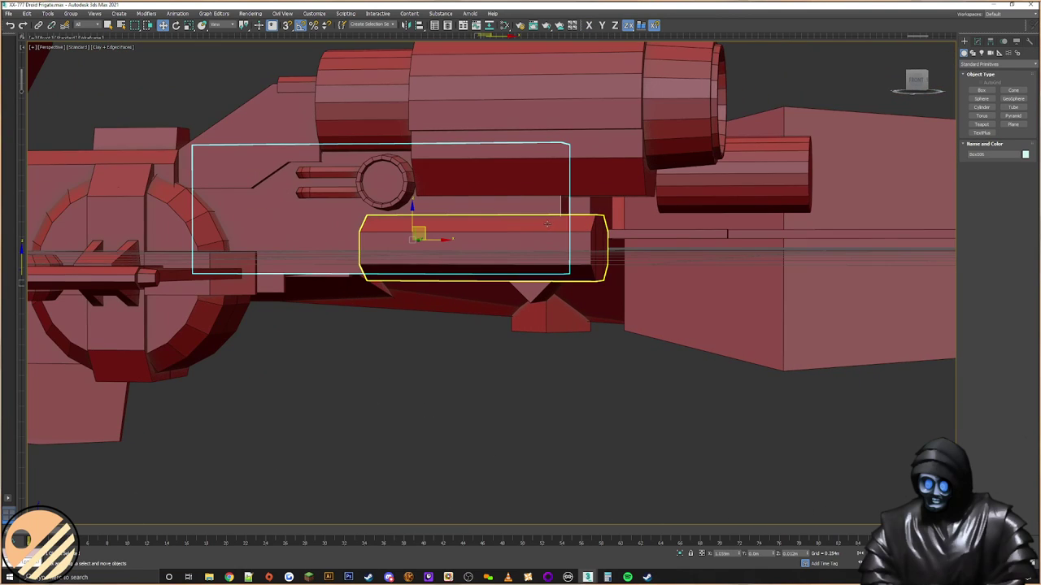
{"action": "left_click", "coordinate": [977, 41]}
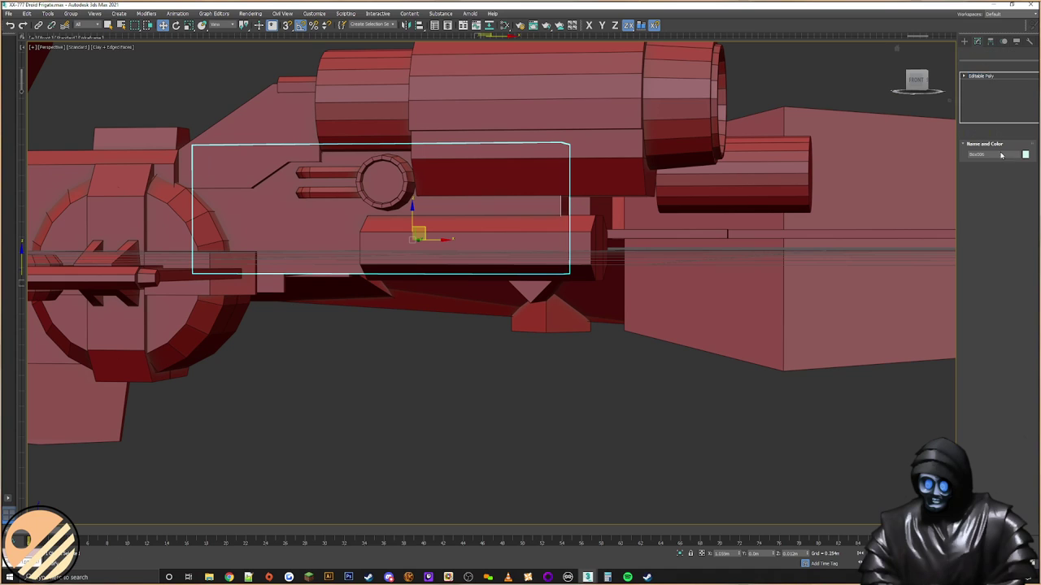
{"action": "left_click", "coordinate": [978, 161]}
{"action": "left_click_drag", "start_coordinate": [658, 120], "coordinate": [485, 363]}
{"action": "left_click_drag", "start_coordinate": [588, 208], "coordinate": [609, 208]}
{"action": "scroll", "coordinate": [622, 238], "scroll_direction": "down", "scroll_amount": 4}
{"action": "middle_click_drag", "start_coordinate": [624, 238], "coordinate": [681, 229], "text": "alt"}
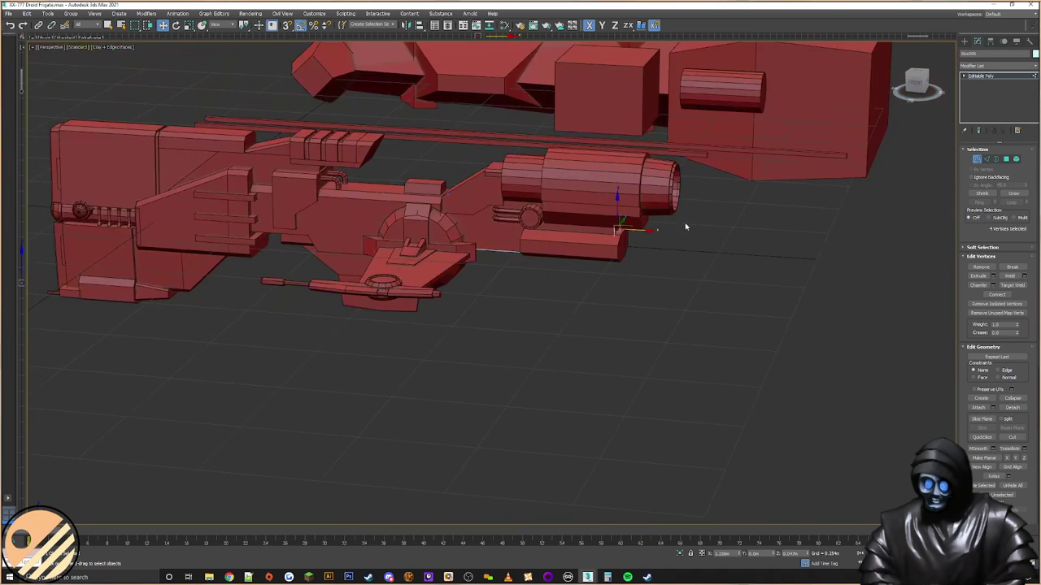
{"action": "left_click", "coordinate": [965, 41]}
{"action": "left_click", "coordinate": [760, 248]}
{"action": "middle_click_drag", "start_coordinate": [760, 249], "coordinate": [685, 248], "text": "alt"}
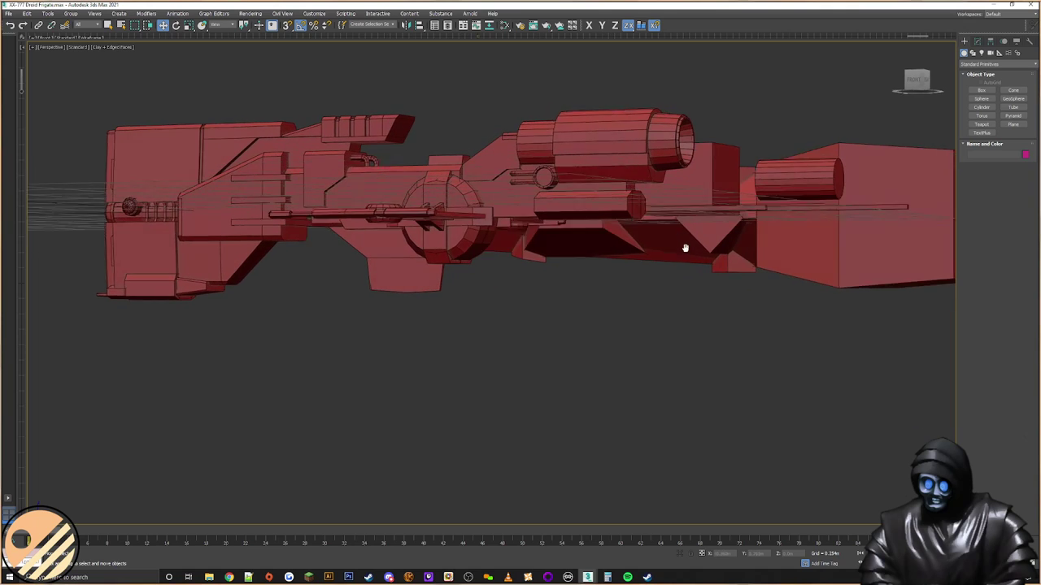
Step: Raise the hull side box's four bottom vertices slightly along Z
{"action": "scroll", "coordinate": [685, 248], "scroll_direction": "up", "scroll_amount": 5}
{"action": "left_click", "coordinate": [533, 213]}
{"action": "middle_click_drag", "start_coordinate": [533, 213], "coordinate": [622, 231], "text": "alt"}
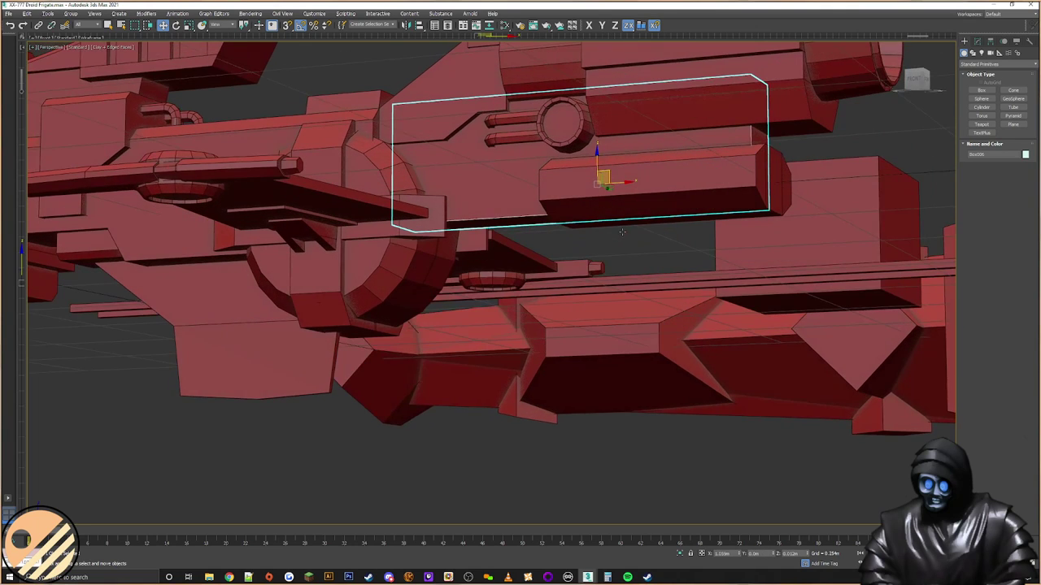
{"action": "left_click", "coordinate": [978, 41]}
{"action": "left_click", "coordinate": [977, 159]}
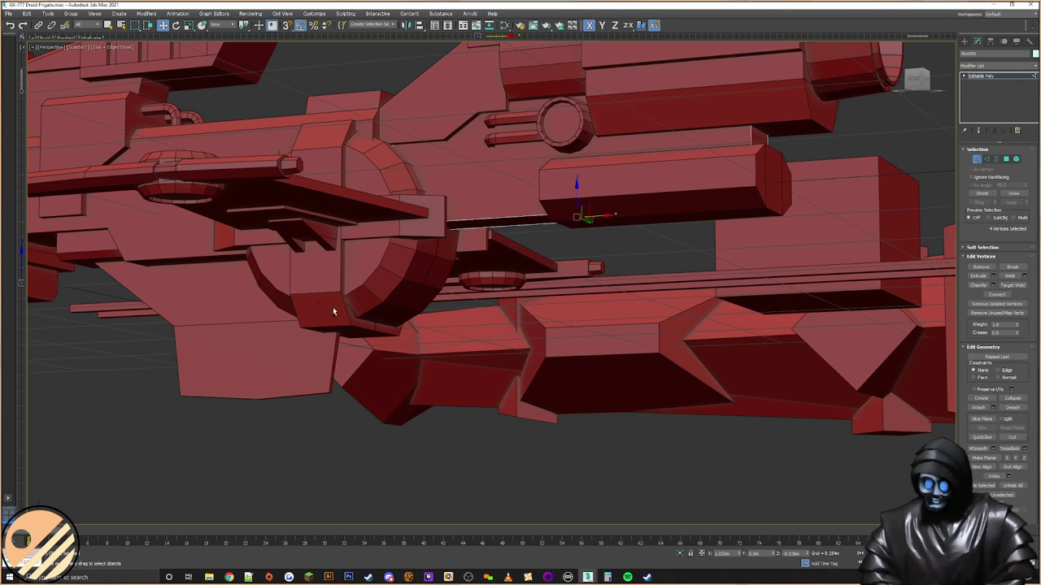
{"action": "middle_click_drag", "start_coordinate": [692, 258], "coordinate": [580, 257]}
{"action": "middle_click_drag", "start_coordinate": [580, 257], "coordinate": [616, 250]}
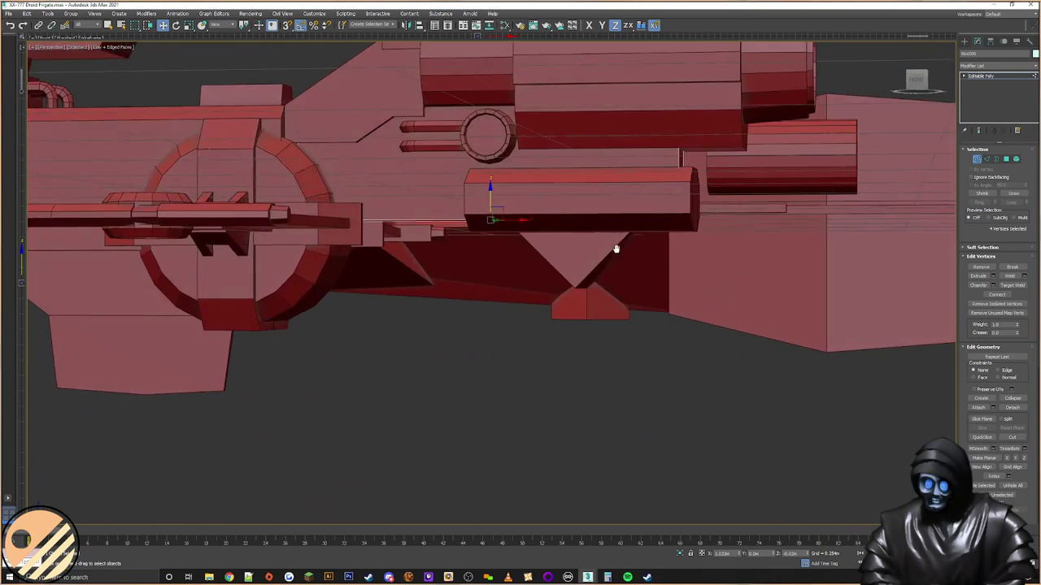
Step: Connect the hull side box's two long bottom edges with a new edge and slide it along X toward the wing
{"action": "left_click", "coordinate": [986, 159]}
{"action": "left_click", "coordinate": [435, 213]}
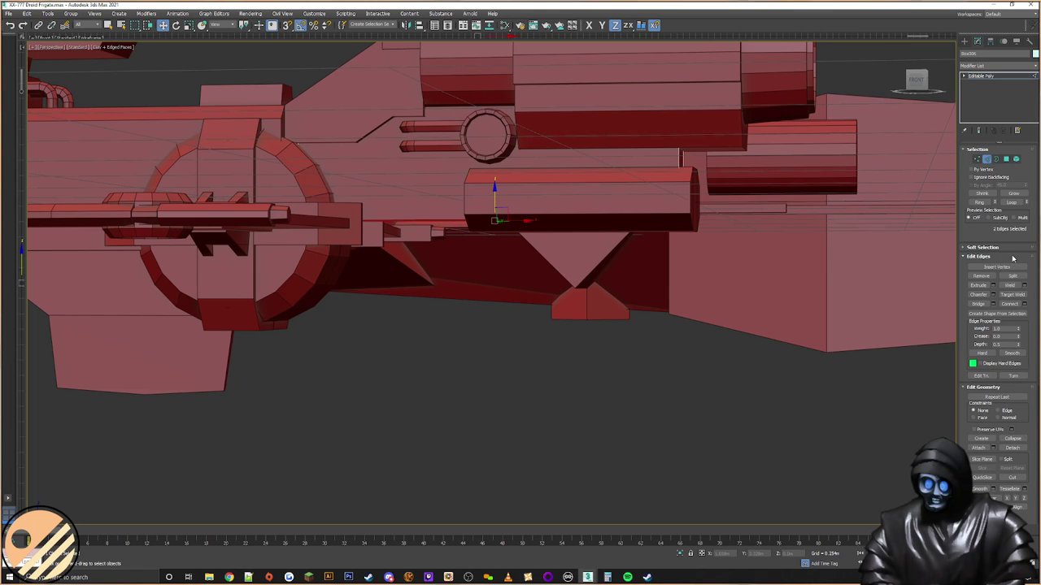
{"action": "middle_click_drag", "start_coordinate": [503, 267], "coordinate": [510, 221], "text": "alt"}
{"action": "left_click_drag", "start_coordinate": [516, 221], "coordinate": [500, 223]}
{"action": "middle_click_drag", "start_coordinate": [500, 222], "coordinate": [525, 262]}
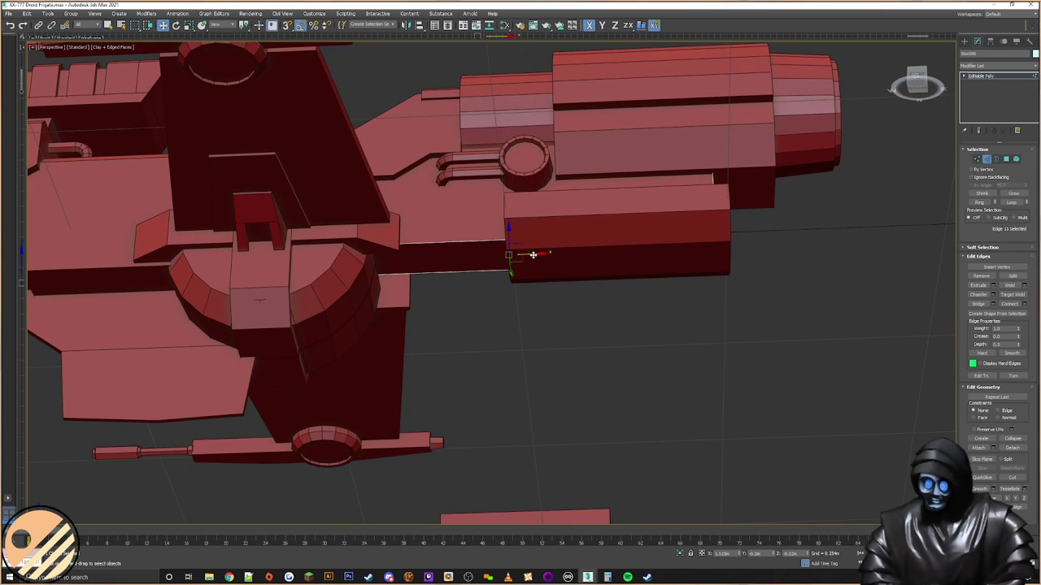
{"action": "mouse_move", "coordinate": [533, 255]}
{"action": "left_mouse_down"}
{"action": "mouse_move", "coordinate": [503, 260]}
{"action": "mouse_move", "coordinate": [514, 257]}
{"action": "left_mouse_up"}
{"action": "mouse_move", "coordinate": [579, 259]}
{"action": "middle_mouse_down", "text": "alt"}
{"action": "mouse_move", "coordinate": [621, 295]}
{"action": "mouse_move", "coordinate": [566, 275]}
{"action": "middle_mouse_up", "text": "alt"}
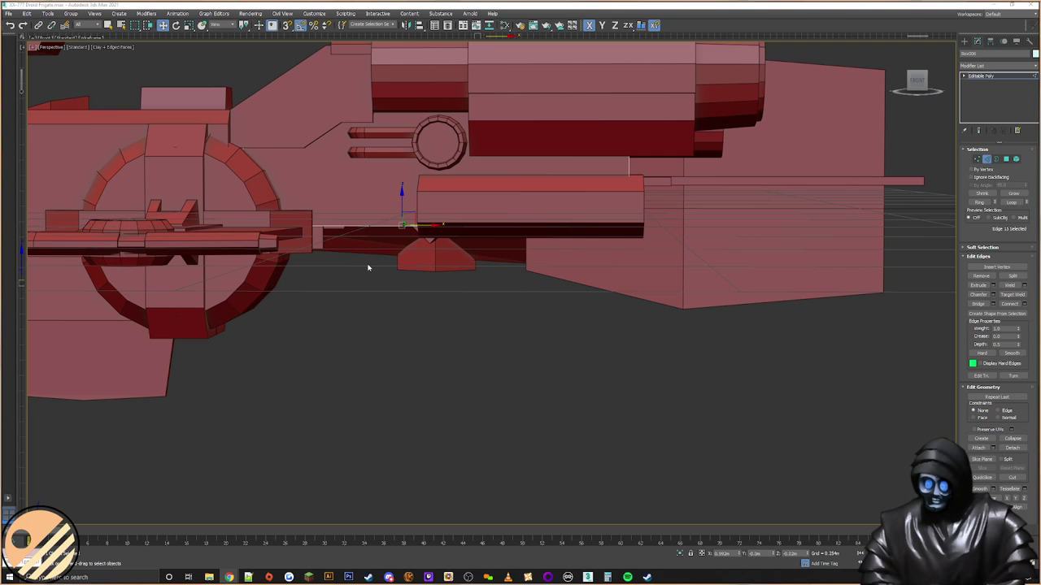
Step: Create a 12-sided cylinder about 0.02 m in radius and 0.04 m high beside the angular block's nozzle end
{"action": "middle_click_drag", "start_coordinate": [404, 260], "coordinate": [570, 313], "text": "alt"}
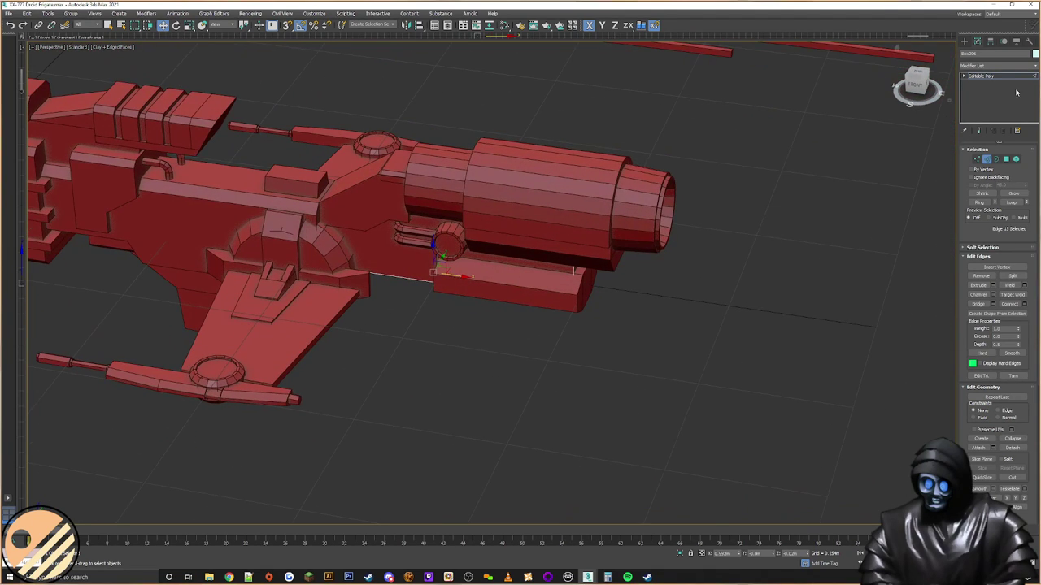
{"action": "left_click", "coordinate": [964, 42]}
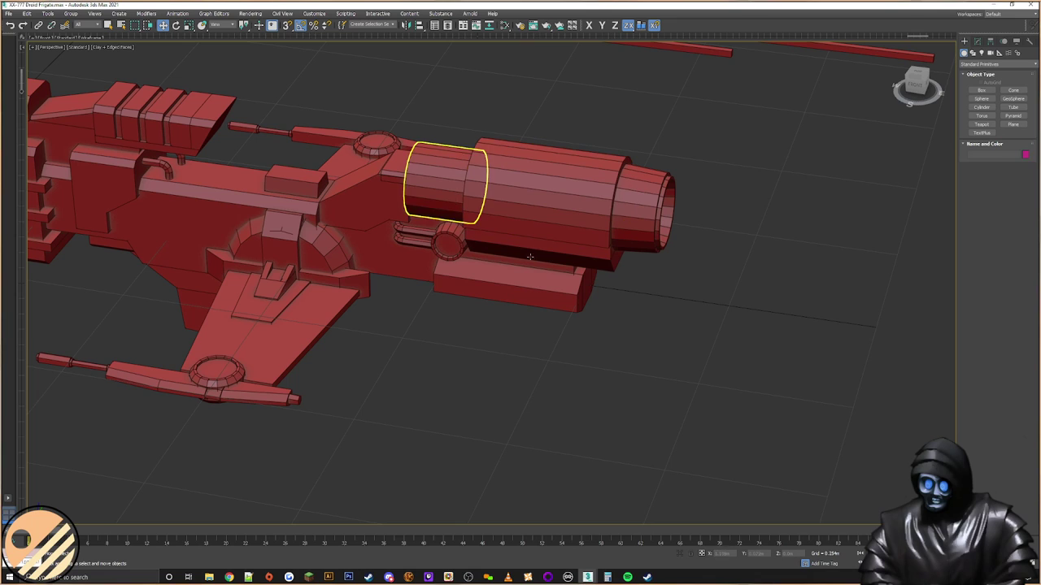
{"action": "middle_click_drag", "start_coordinate": [573, 263], "coordinate": [559, 260]}
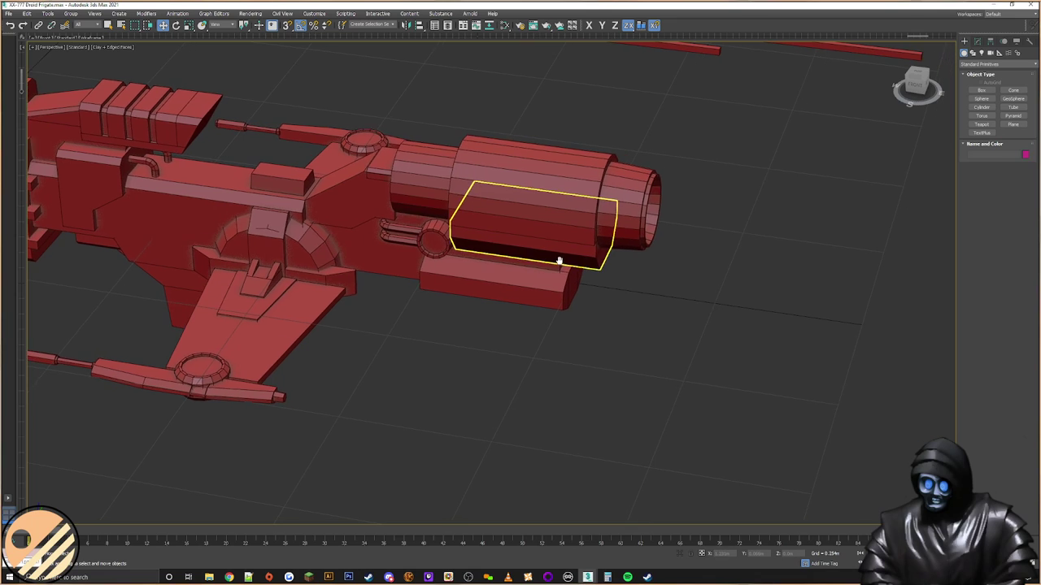
{"action": "left_click", "coordinate": [988, 109]}
{"action": "left_click_drag", "start_coordinate": [651, 318], "coordinate": [669, 320]}
{"action": "left_click", "coordinate": [656, 294]}
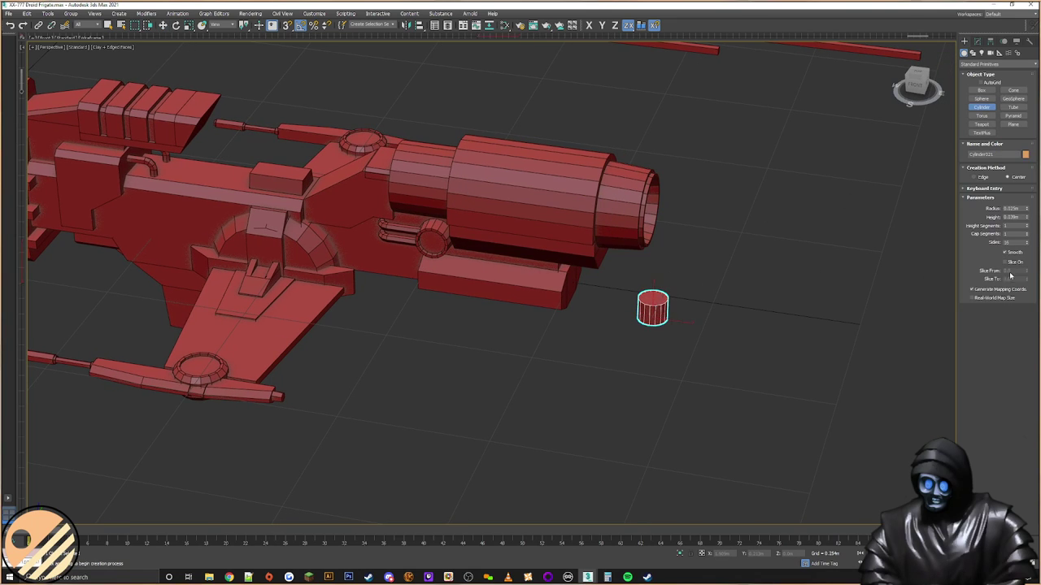
{"action": "middle_click_drag", "start_coordinate": [769, 263], "coordinate": [686, 251], "text": "alt"}
{"action": "scroll", "coordinate": [643, 319], "scroll_direction": "up", "scroll_amount": 6}
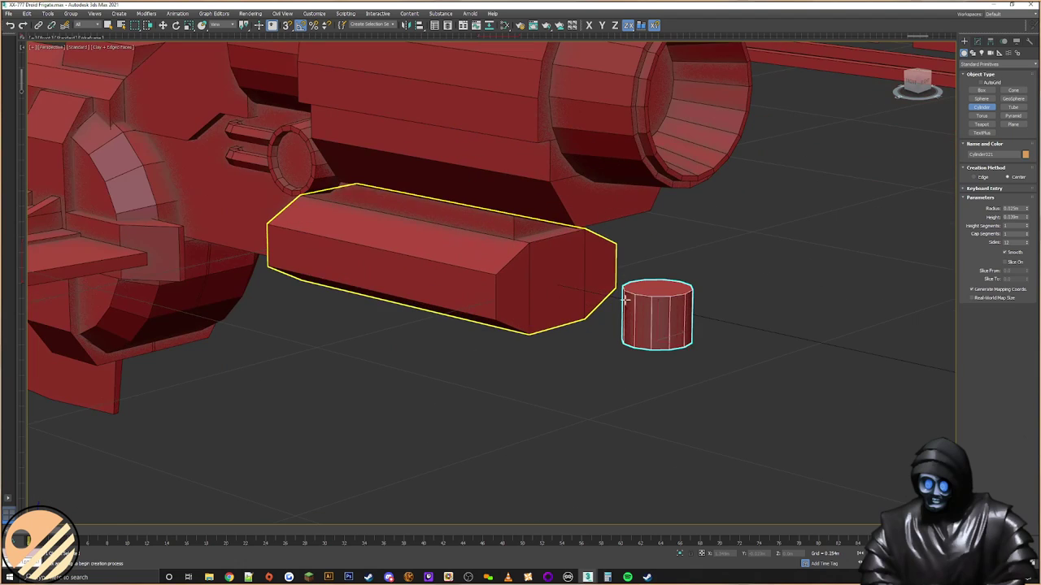
Step: Rotate the new cylinder to lie along X and move it to the angular block's nozzle end
{"action": "key", "text": "w"}
{"action": "right_click", "coordinate": [667, 302]}
{"action": "left_click", "coordinate": [679, 315]}
{"action": "left_click_drag", "start_coordinate": [667, 317], "coordinate": [698, 341]}
{"action": "key", "text": "w"}
{"action": "middle_click_drag", "start_coordinate": [698, 340], "coordinate": [659, 364], "text": "alt"}
{"action": "left_click_drag", "start_coordinate": [687, 334], "coordinate": [695, 176]}
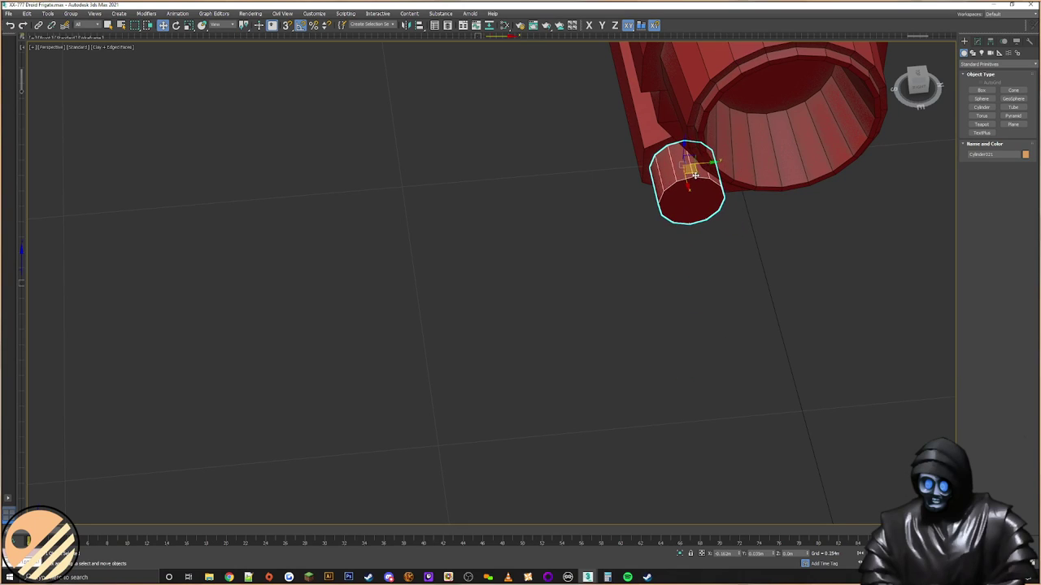
Step: Align the cylinder with the angular block center to center on the Z position only
{"action": "middle_click_drag", "start_coordinate": [686, 181], "coordinate": [679, 175], "text": "alt"}
{"action": "left_click", "coordinate": [419, 26]}
{"action": "left_click", "coordinate": [632, 182]}
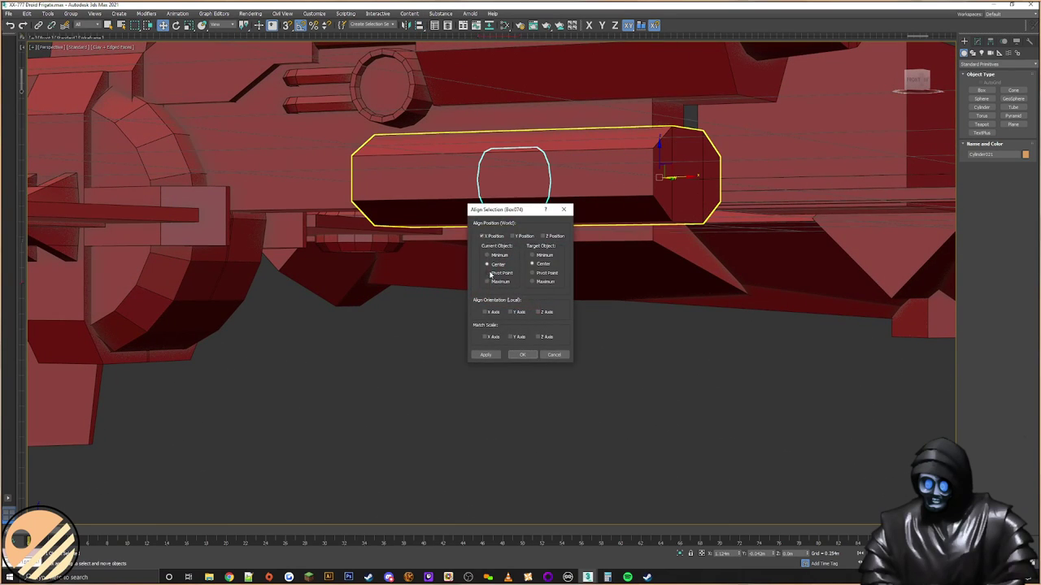
{"action": "left_click", "coordinate": [491, 237]}
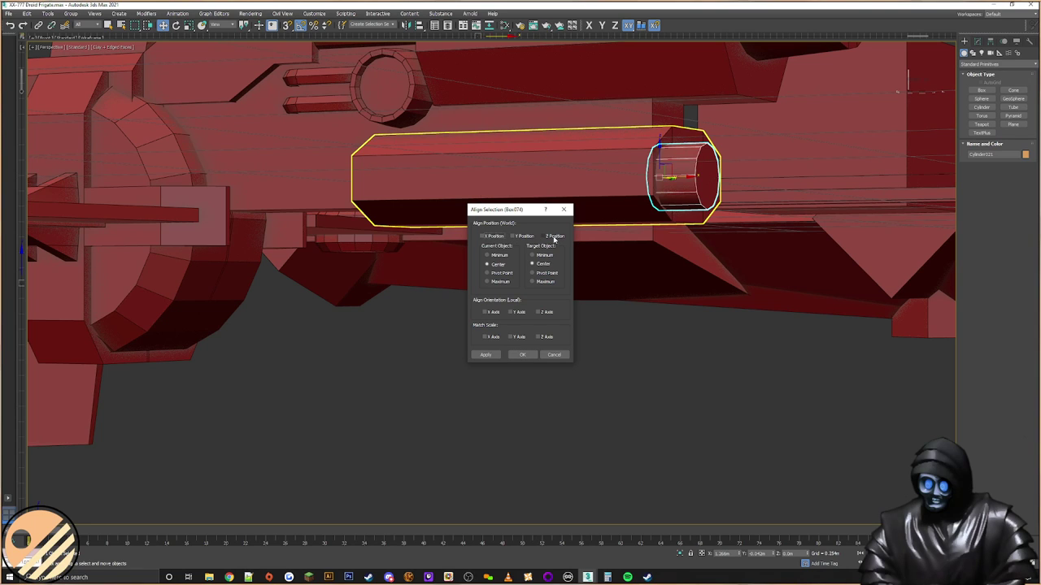
{"action": "left_click", "coordinate": [554, 237]}
{"action": "left_click", "coordinate": [526, 355]}
Step: Snap the cylinder's base along X to the angular block's end face and convert the cylinder to Editable Poly
{"action": "middle_click_drag", "start_coordinate": [716, 286], "coordinate": [594, 281], "text": "alt"}
{"action": "scroll", "coordinate": [634, 244], "scroll_direction": "up", "scroll_amount": 4}
{"action": "middle_click_drag", "start_coordinate": [671, 247], "coordinate": [647, 224], "text": "alt"}
{"action": "left_click", "coordinate": [977, 41]}
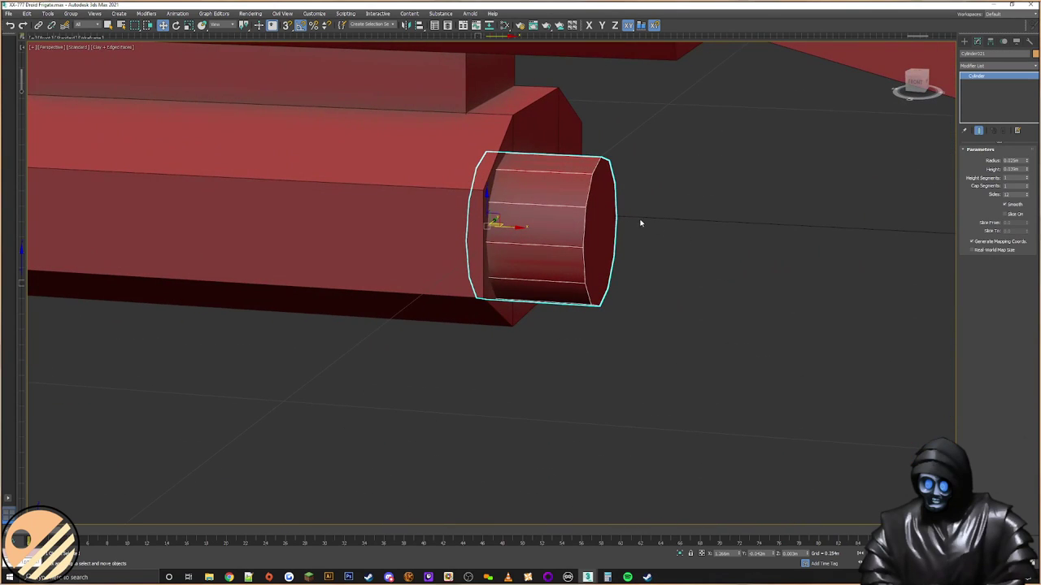
{"action": "left_click_drag", "start_coordinate": [511, 224], "coordinate": [486, 188]}
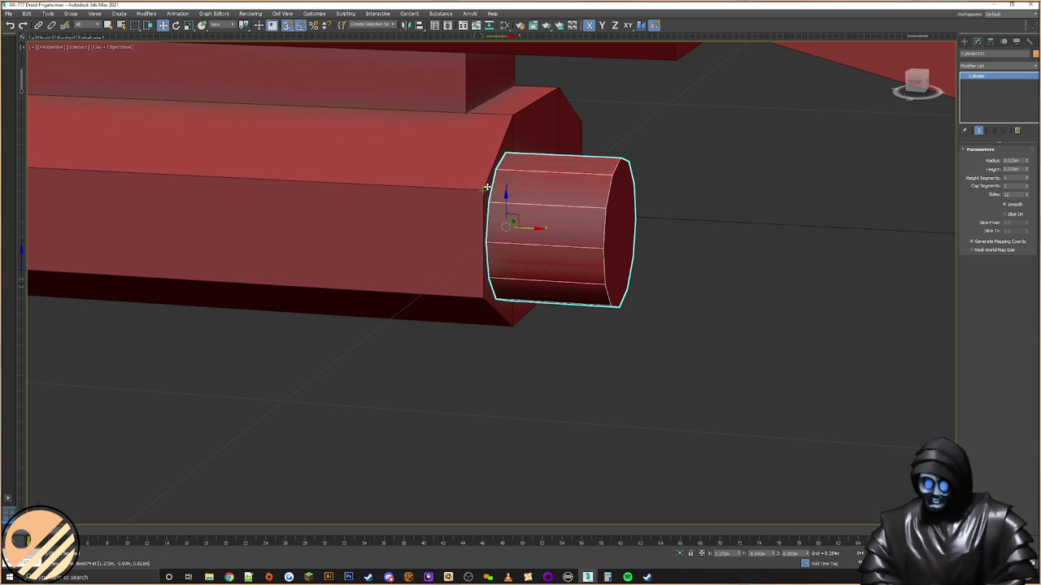
{"action": "right_click", "coordinate": [602, 211]}
{"action": "mouse_move", "coordinate": [650, 307]}
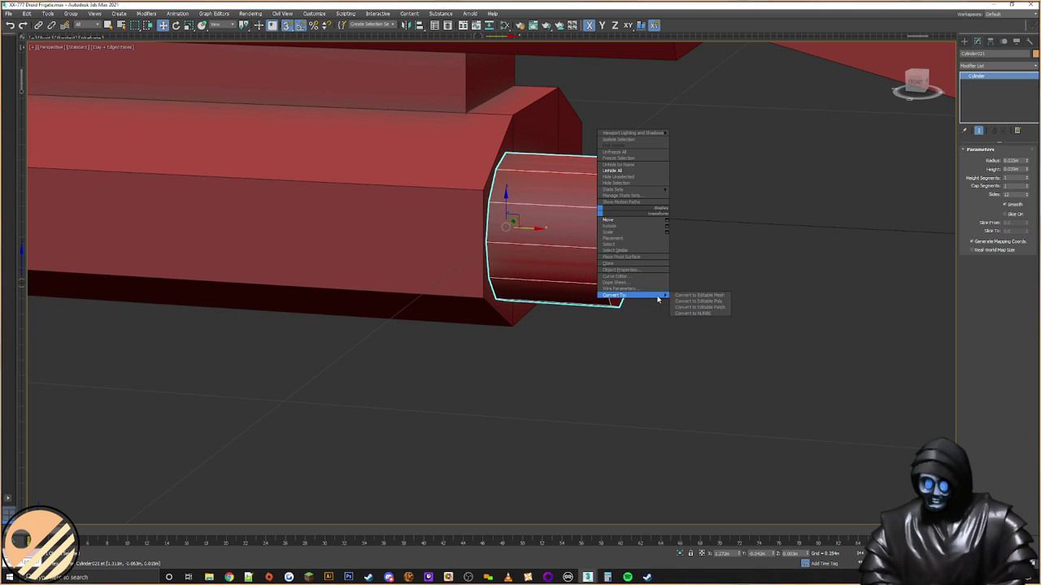
{"action": "left_click", "coordinate": [694, 299]}
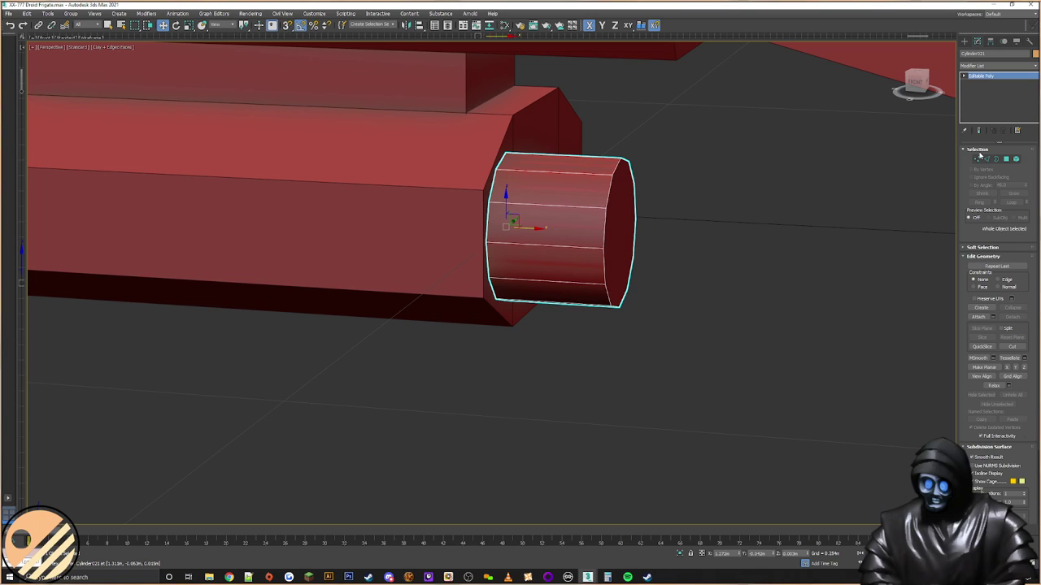
Step: Scale down the cylinder's 12 outer-end vertices in the YZ plane to taper it into a nozzle
{"action": "left_click", "coordinate": [979, 150]}
{"action": "left_click", "coordinate": [975, 151]}
{"action": "left_click", "coordinate": [976, 158]}
{"action": "middle_click_drag", "start_coordinate": [677, 153], "coordinate": [689, 138], "text": "alt"}
{"action": "left_click_drag", "start_coordinate": [691, 140], "coordinate": [597, 344]}
{"action": "scroll", "coordinate": [628, 300], "scroll_direction": "down", "scroll_amount": 6}
{"action": "mouse_move", "coordinate": [628, 300]}
{"action": "middle_mouse_down", "text": "alt"}
{"action": "mouse_move", "coordinate": [659, 295]}
{"action": "mouse_move", "coordinate": [577, 297]}
{"action": "mouse_move", "coordinate": [610, 304]}
{"action": "middle_mouse_up", "text": "alt"}
{"action": "scroll", "coordinate": [611, 296], "scroll_direction": "up", "scroll_amount": 5}
{"action": "right_click", "coordinate": [588, 284]}
{"action": "left_click", "coordinate": [615, 305]}
{"action": "left_click_drag", "start_coordinate": [596, 297], "coordinate": [596, 304]}
{"action": "mouse_move", "coordinate": [603, 299]}
{"action": "middle_mouse_down", "text": "alt"}
{"action": "mouse_move", "coordinate": [561, 294]}
{"action": "mouse_move", "coordinate": [622, 304]}
{"action": "middle_mouse_up", "text": "alt"}
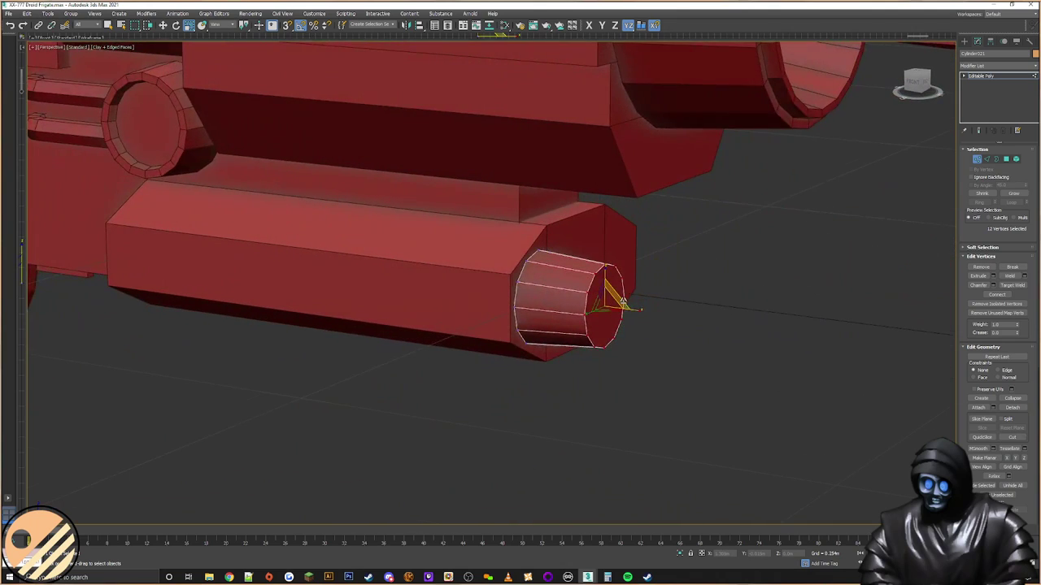
Step: Inset the nozzle's outer end face and extrude it inward to hollow out the opening
{"action": "scroll", "coordinate": [623, 304], "scroll_direction": "up", "scroll_amount": 3}
{"action": "left_click", "coordinate": [1006, 159]}
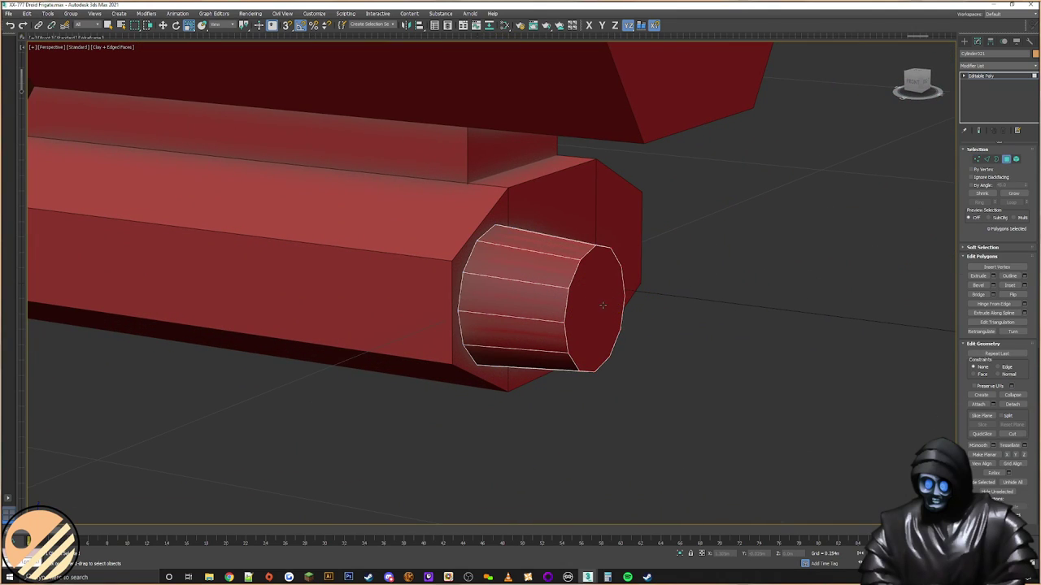
{"action": "left_click", "coordinate": [1008, 286]}
{"action": "left_click_drag", "start_coordinate": [575, 295], "coordinate": [616, 306]}
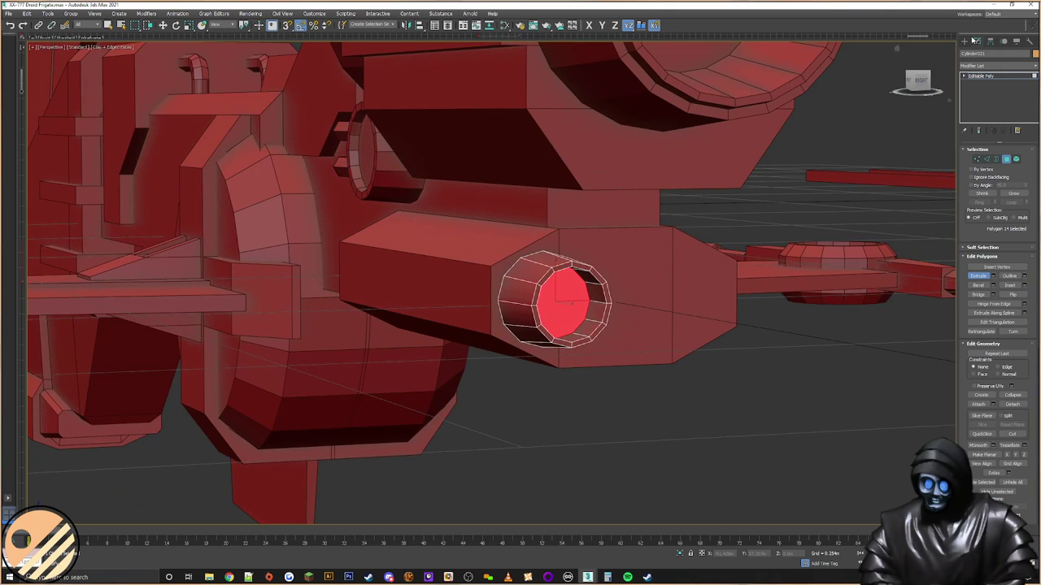
Step: Copy the nozzle along Y to the other half of the angular block's end face and fine-tune the original nozzle's Y position
{"action": "middle_click_drag", "start_coordinate": [774, 215], "coordinate": [586, 286], "text": "alt"}
{"action": "left_click_drag", "start_coordinate": [568, 285], "coordinate": [722, 285], "text": "shift"}
{"action": "left_click", "coordinate": [521, 324]}
{"action": "middle_click_drag", "start_coordinate": [521, 324], "coordinate": [611, 300], "text": "alt"}
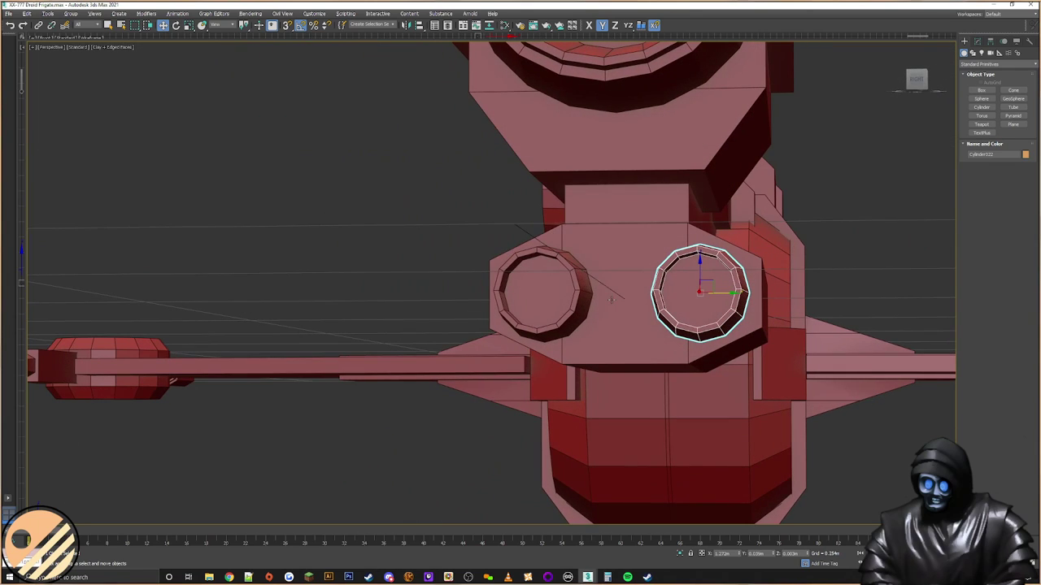
{"action": "left_click", "coordinate": [577, 283]}
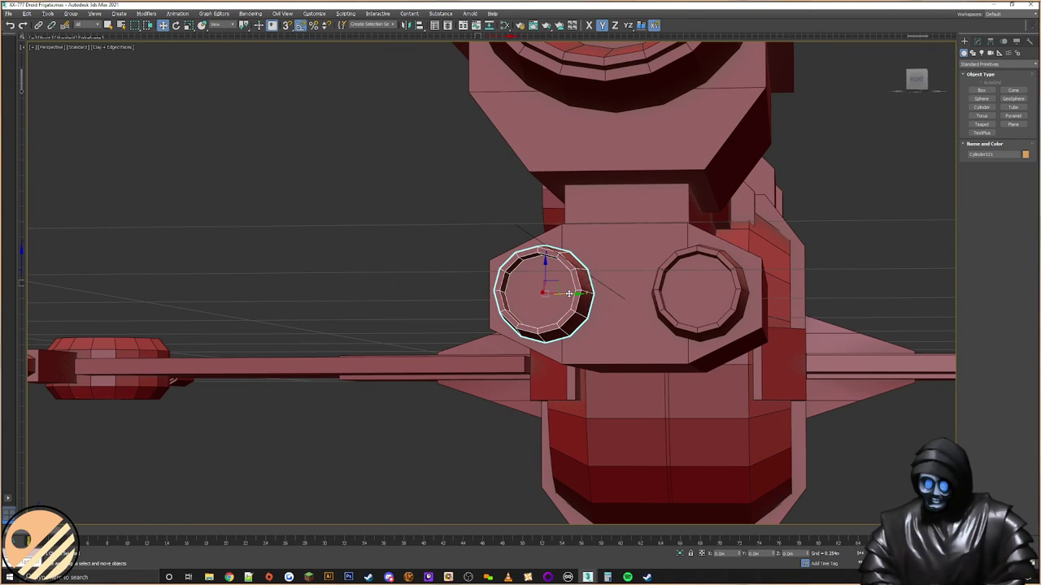
{"action": "middle_click_drag", "start_coordinate": [568, 293], "coordinate": [578, 293], "text": "alt"}
{"action": "left_click_drag", "start_coordinate": [569, 291], "coordinate": [570, 291]}
{"action": "middle_click_drag", "start_coordinate": [571, 292], "coordinate": [562, 292], "text": "alt"}
{"action": "left_click", "coordinate": [460, 384]}
{"action": "middle_click_drag", "start_coordinate": [460, 384], "coordinate": [524, 373], "text": "alt"}
{"action": "scroll", "coordinate": [604, 330], "scroll_direction": "down", "scroll_amount": 5}
{"action": "middle_click_drag", "start_coordinate": [604, 330], "coordinate": [667, 356], "text": "alt"}
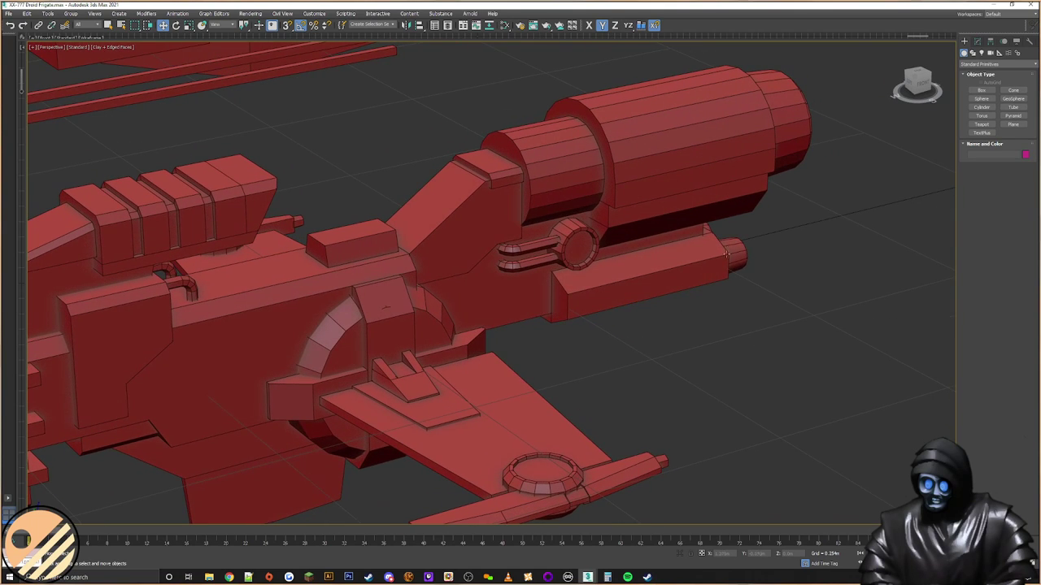
Step: Try placing a scaled-down copy of the cylinder ahead of the large engine in front of the angular block, and delete it
{"action": "left_click", "coordinate": [575, 180]}
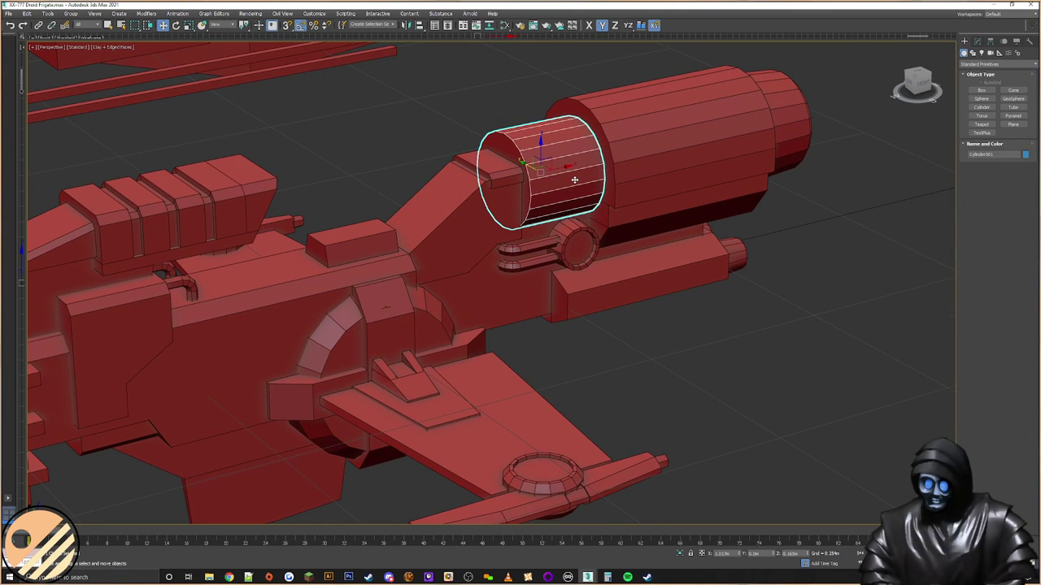
{"action": "left_click_drag", "start_coordinate": [554, 160], "coordinate": [542, 303], "text": "shift"}
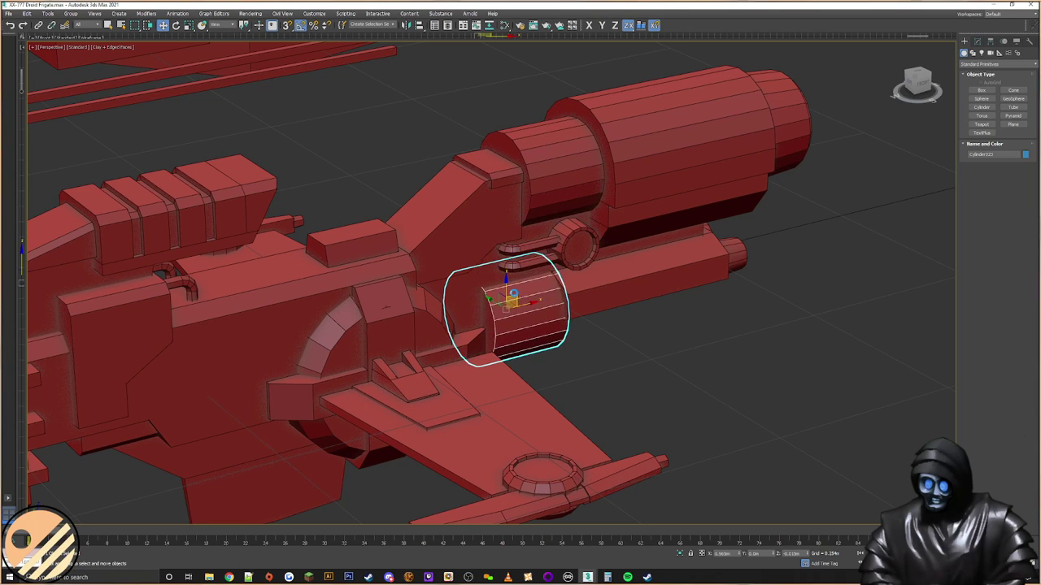
{"action": "key", "text": "Return"}
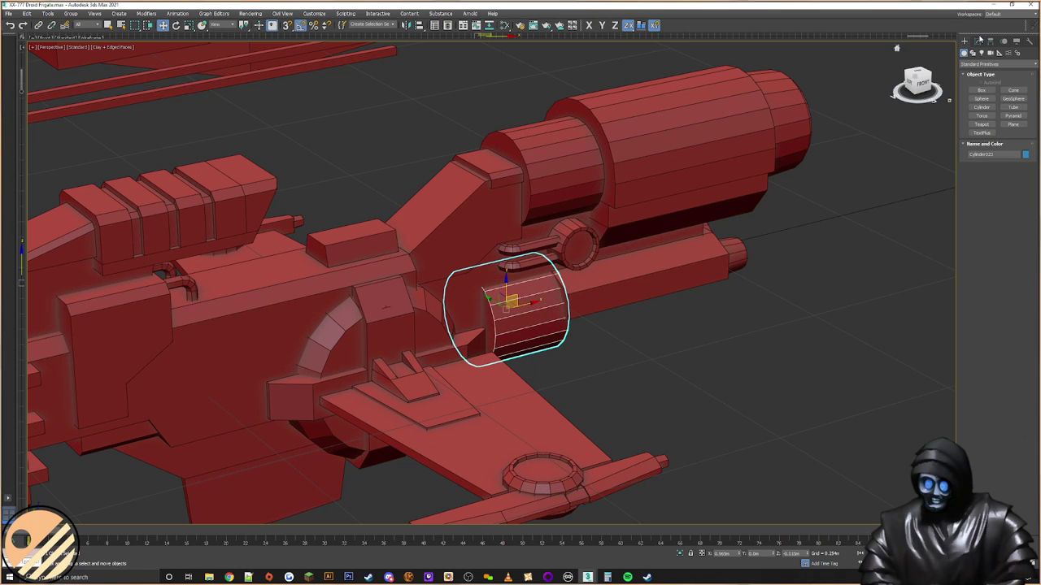
{"action": "right_click", "coordinate": [525, 301]}
{"action": "left_click", "coordinate": [537, 318]}
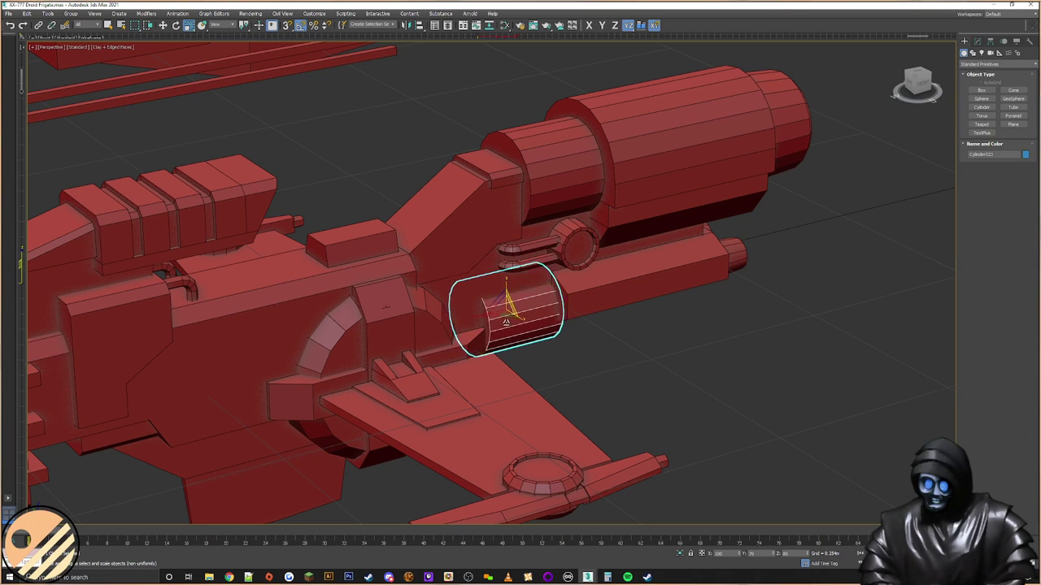
{"action": "scroll", "coordinate": [514, 307], "scroll_direction": "up", "scroll_amount": 5}
{"action": "right_click", "coordinate": [514, 308]}
{"action": "left_click", "coordinate": [566, 316]}
{"action": "middle_click_drag", "start_coordinate": [498, 302], "coordinate": [546, 297], "text": "alt"}
{"action": "left_click_drag", "start_coordinate": [510, 292], "coordinate": [562, 285]}
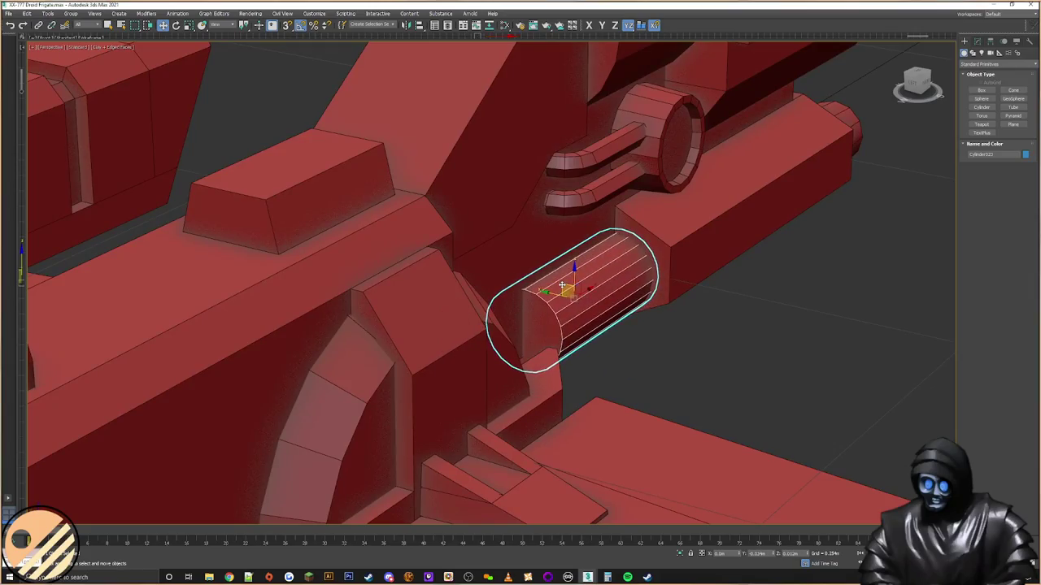
{"action": "middle_click_drag", "start_coordinate": [561, 286], "coordinate": [593, 313], "text": "alt"}
{"action": "key", "text": "Delete"}
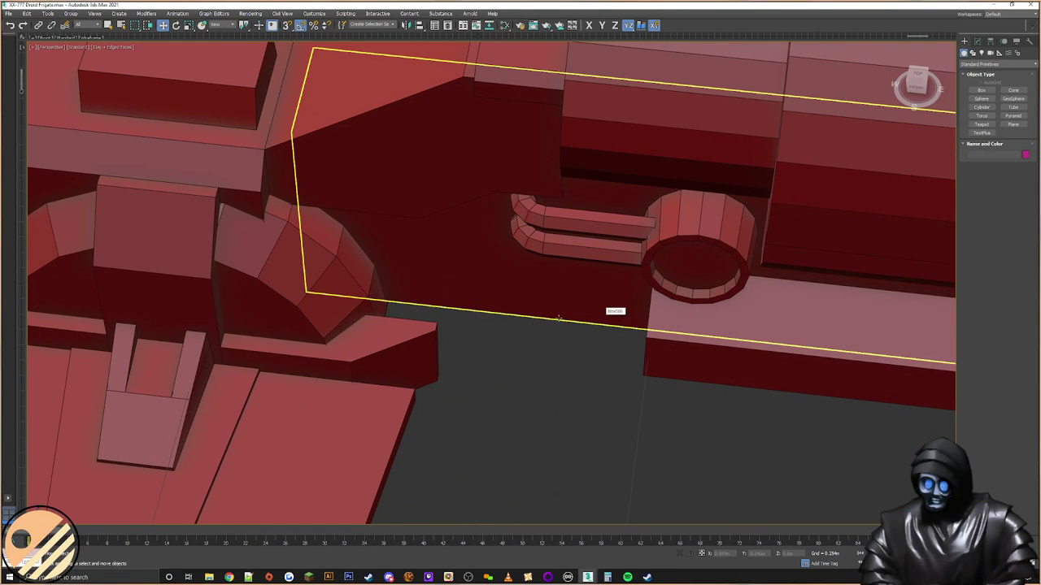
Step: Extend the box at the near wing root inward by moving its inner polygon along Y toward the hull's centre
{"action": "left_click", "coordinate": [437, 357]}
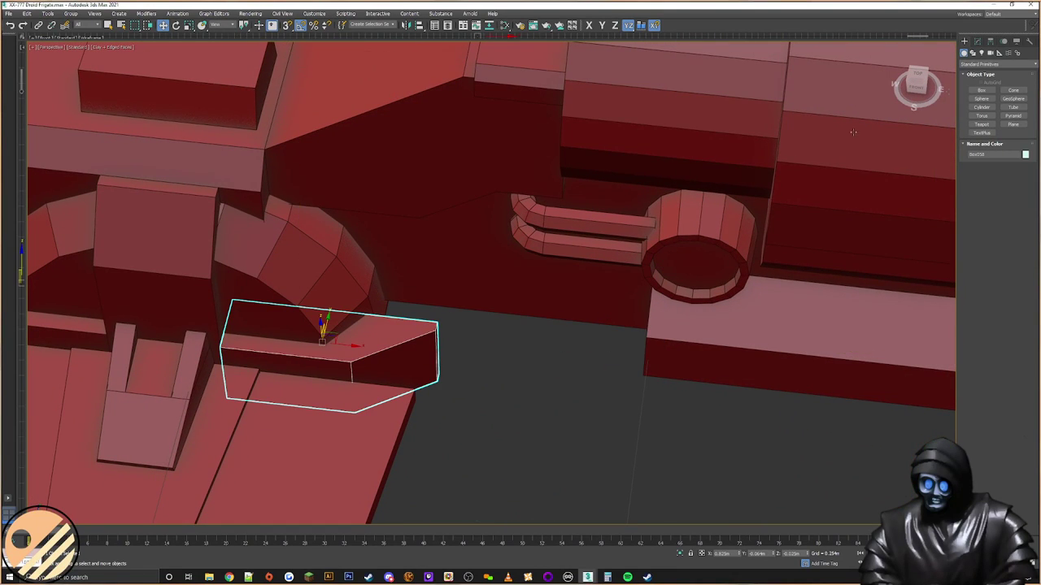
{"action": "left_click", "coordinate": [978, 40]}
{"action": "left_click", "coordinate": [1009, 160]}
{"action": "middle_click_drag", "start_coordinate": [727, 296], "coordinate": [392, 315], "text": "alt"}
{"action": "left_click", "coordinate": [352, 321]}
{"action": "left_click_drag", "start_coordinate": [387, 357], "coordinate": [488, 337]}
{"action": "left_click", "coordinate": [966, 41]}
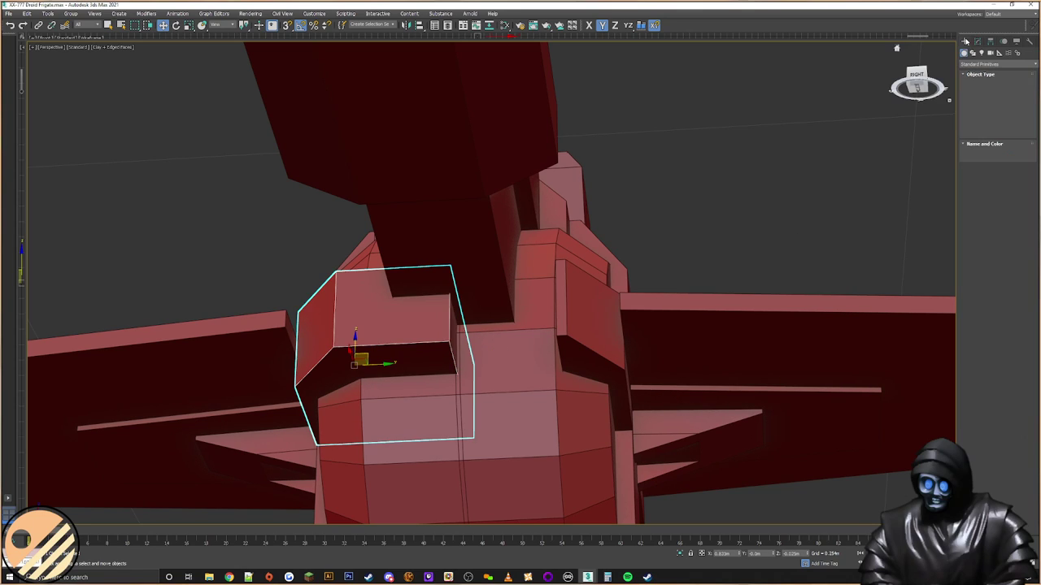
Step: Extend the matching box at the opposite wing root inward by moving its inner polygon along Y toward the centre
{"action": "left_click", "coordinate": [592, 335]}
{"action": "left_click", "coordinate": [978, 41]}
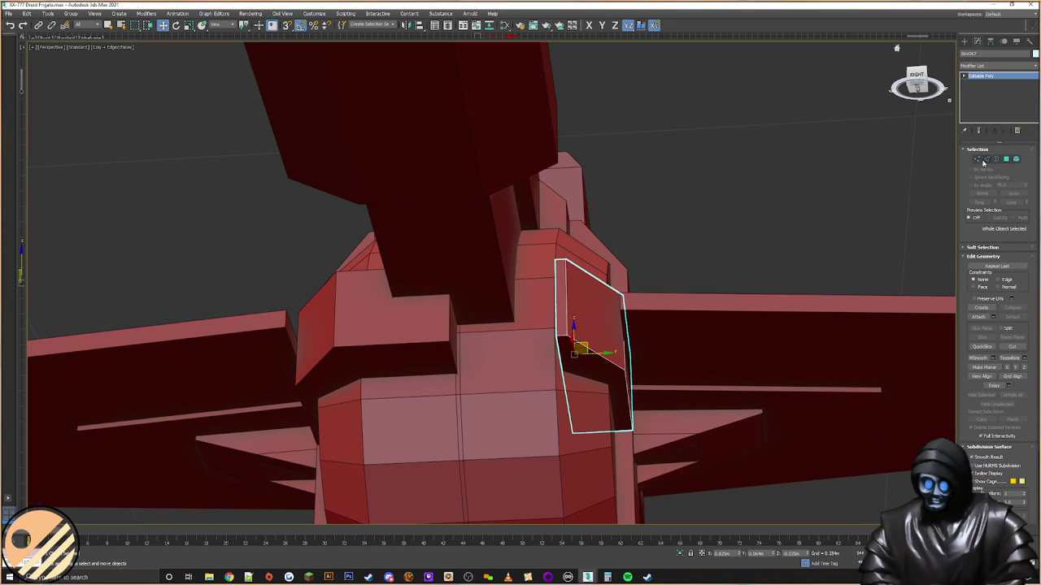
{"action": "left_click", "coordinate": [1006, 160]}
{"action": "middle_click_drag", "start_coordinate": [528, 317], "coordinate": [585, 323], "text": "alt"}
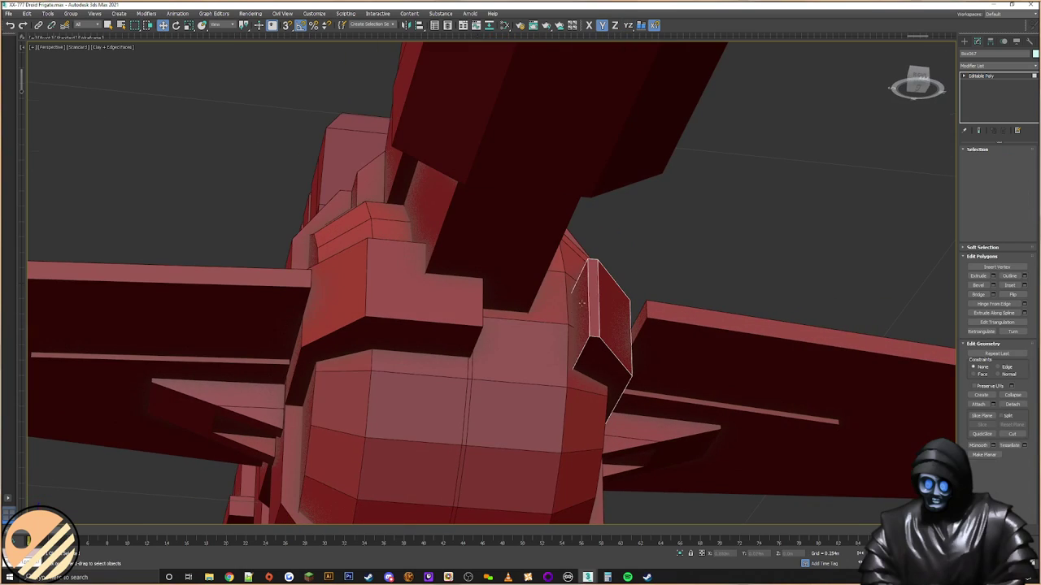
{"action": "left_click", "coordinate": [585, 324]}
{"action": "left_click_drag", "start_coordinate": [587, 345], "coordinate": [479, 342]}
{"action": "left_click", "coordinate": [964, 42]}
{"action": "middle_click_drag", "start_coordinate": [572, 221], "coordinate": [541, 285], "text": "alt"}
{"action": "left_click", "coordinate": [557, 277]}
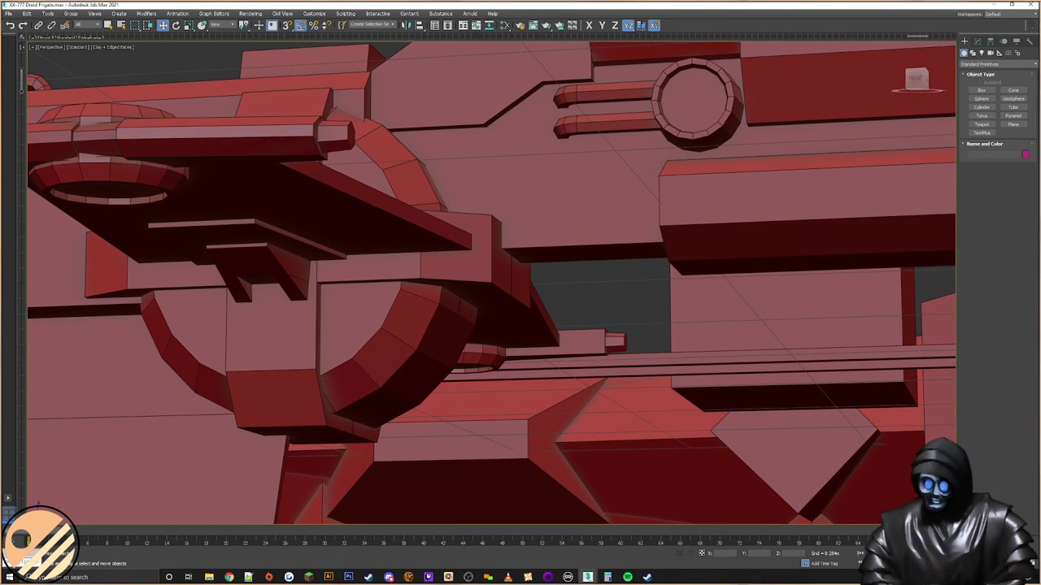
Step: Create a 12-sided cylinder of about 0.04 m radius beside the ship and rotate it 90 degrees about Y to lie lengthwise
{"action": "middle_click_drag", "start_coordinate": [448, 233], "coordinate": [732, 254]}
{"action": "scroll", "coordinate": [450, 249], "scroll_direction": "down", "scroll_amount": 3}
{"action": "scroll", "coordinate": [732, 253], "scroll_direction": "down", "scroll_amount": 3}
{"action": "middle_click_drag", "start_coordinate": [554, 218], "coordinate": [579, 308], "text": "alt"}
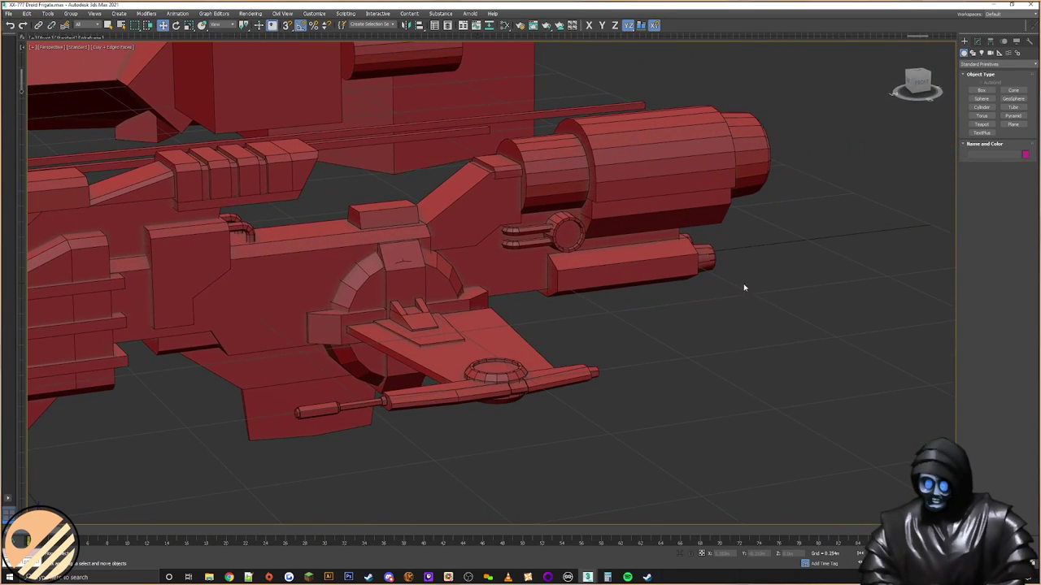
{"action": "left_click", "coordinate": [987, 112]}
{"action": "left_click_drag", "start_coordinate": [783, 333], "coordinate": [804, 325]}
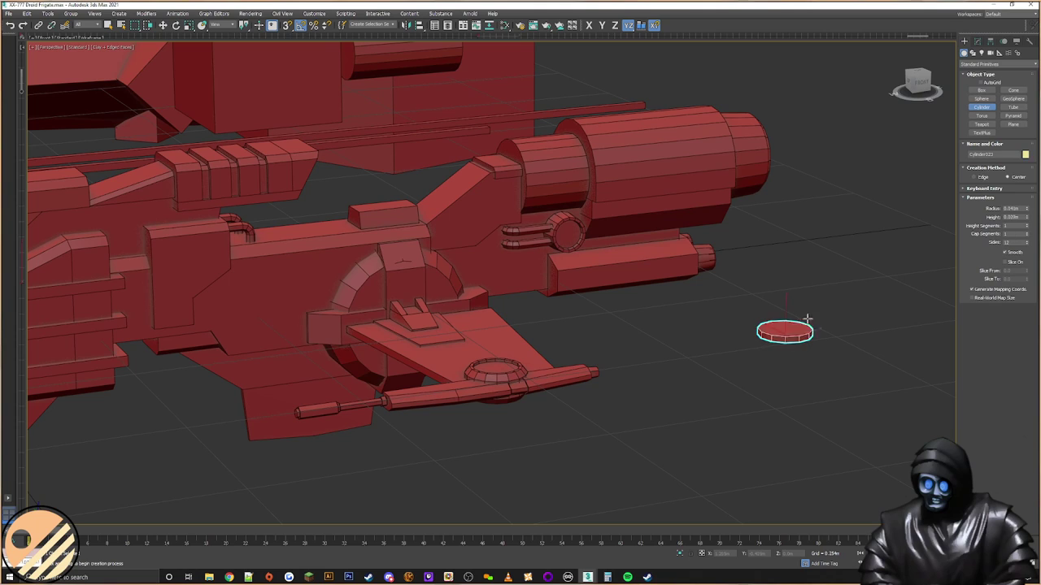
{"action": "right_click", "coordinate": [799, 291]}
{"action": "right_click", "coordinate": [796, 289]}
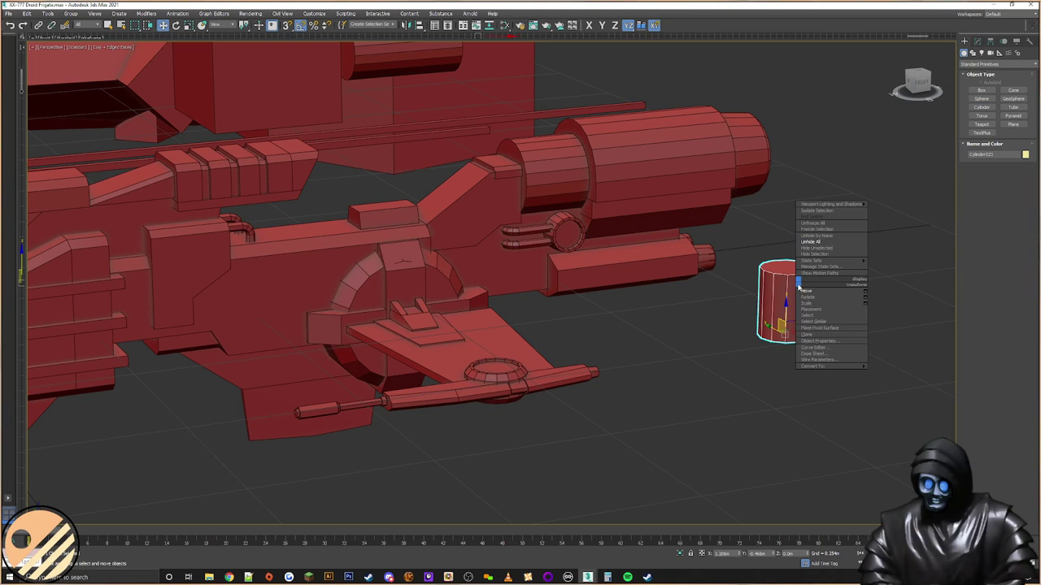
{"action": "left_click", "coordinate": [813, 300]}
{"action": "left_click_drag", "start_coordinate": [777, 310], "coordinate": [742, 323]}
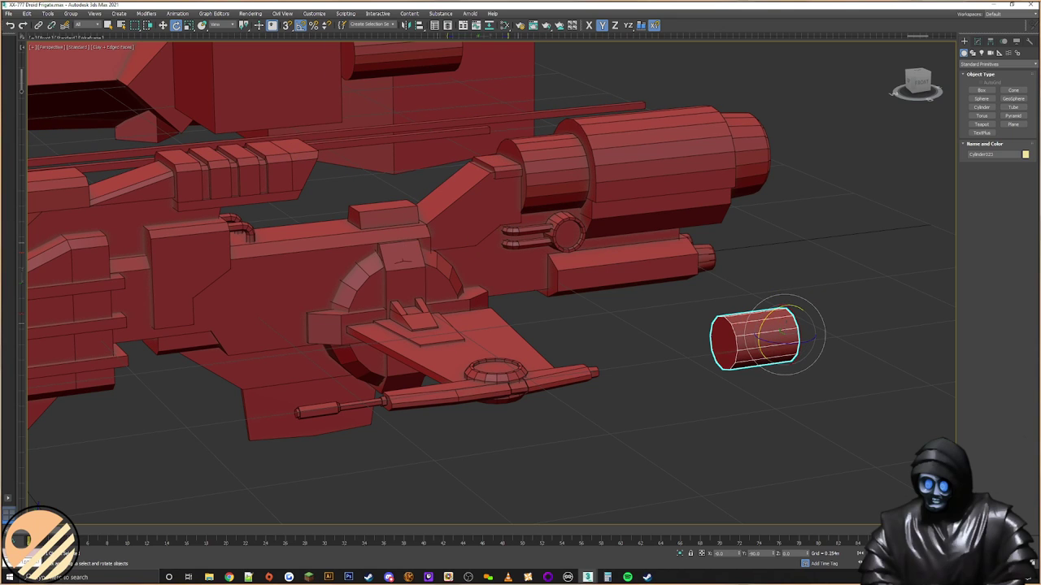
Step: Move the new cylinder to the hull side between the wing root and the angular block
{"action": "middle_click_drag", "start_coordinate": [487, 342], "coordinate": [511, 347], "text": "alt"}
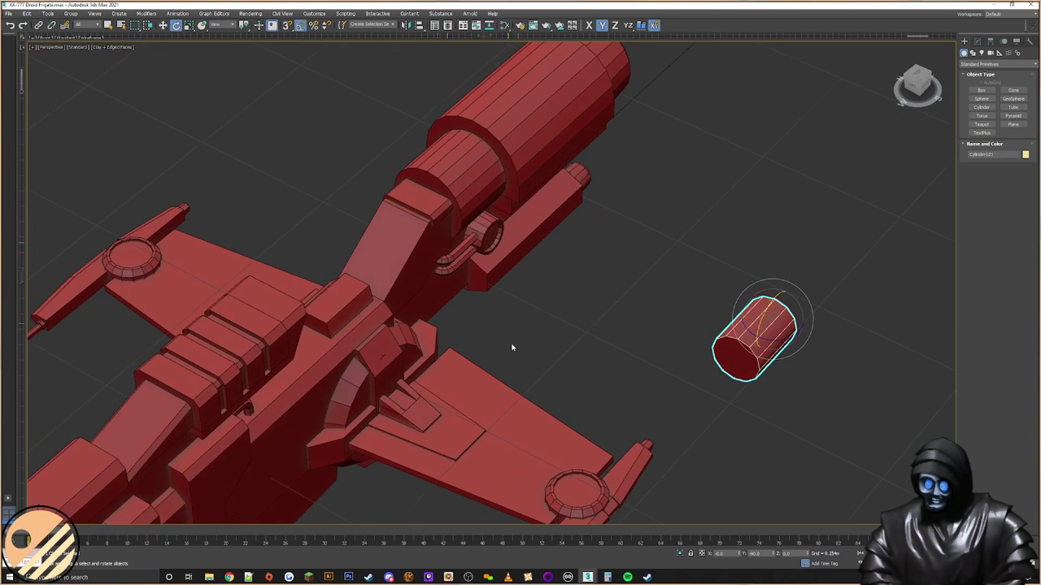
{"action": "right_click", "coordinate": [771, 333]}
{"action": "key", "text": "Escape"}
{"action": "right_click", "coordinate": [770, 334]}
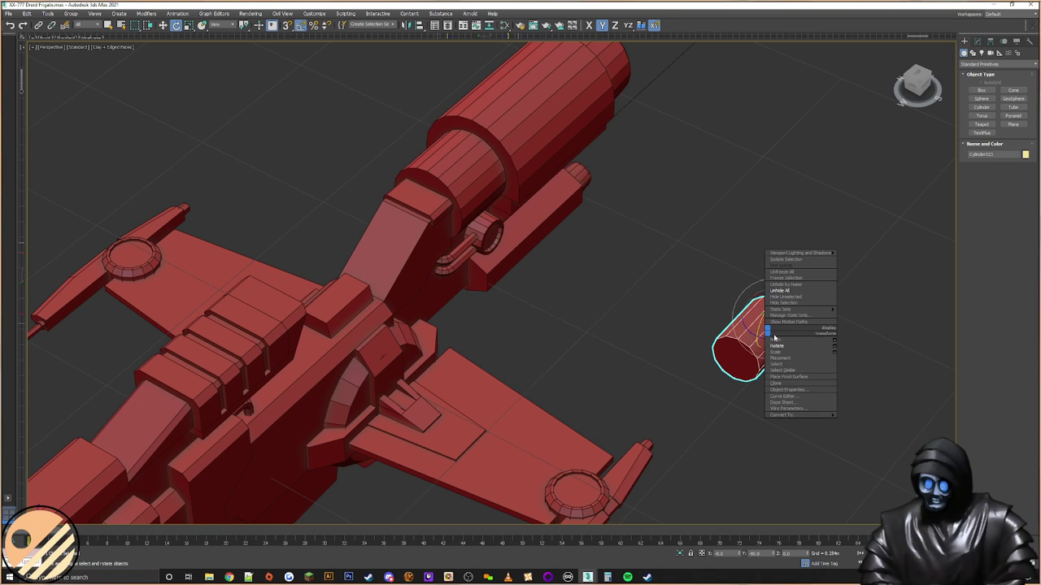
{"action": "left_click", "coordinate": [778, 338]}
{"action": "left_click_drag", "start_coordinate": [762, 307], "coordinate": [481, 273]}
{"action": "middle_click_drag", "start_coordinate": [481, 272], "coordinate": [534, 287], "text": "alt"}
{"action": "left_click_drag", "start_coordinate": [500, 280], "coordinate": [419, 180]}
{"action": "middle_click_drag", "start_coordinate": [419, 180], "coordinate": [592, 279], "text": "alt"}
{"action": "scroll", "coordinate": [480, 235], "scroll_direction": "down", "scroll_amount": 5}
{"action": "scroll", "coordinate": [446, 262], "scroll_direction": "up", "scroll_amount": 4}
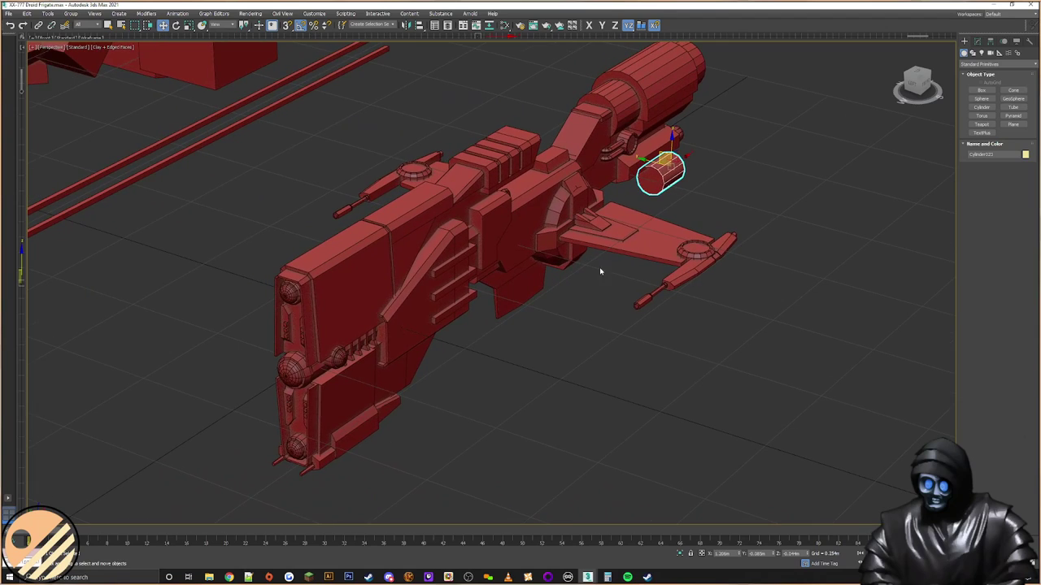
{"action": "left_click_drag", "start_coordinate": [666, 160], "coordinate": [622, 162]}
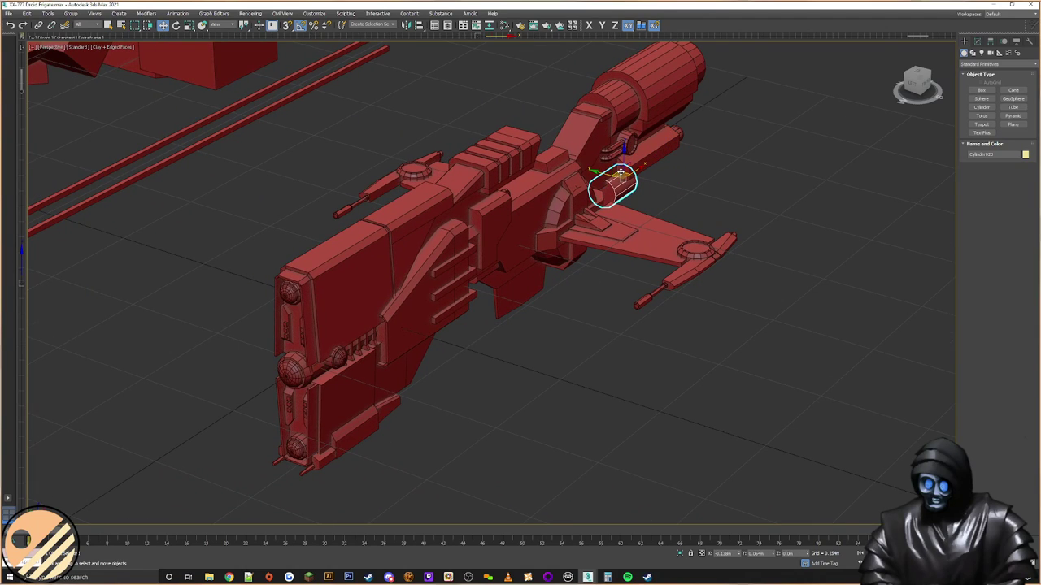
Step: Scale down the cylinder and fit it against the hull side directly ahead of the angular block
{"action": "right_click", "coordinate": [620, 181]}
{"action": "left_click", "coordinate": [646, 203]}
{"action": "left_click_drag", "start_coordinate": [623, 163], "coordinate": [640, 184]}
{"action": "right_click", "coordinate": [632, 177]}
{"action": "left_click", "coordinate": [639, 185]}
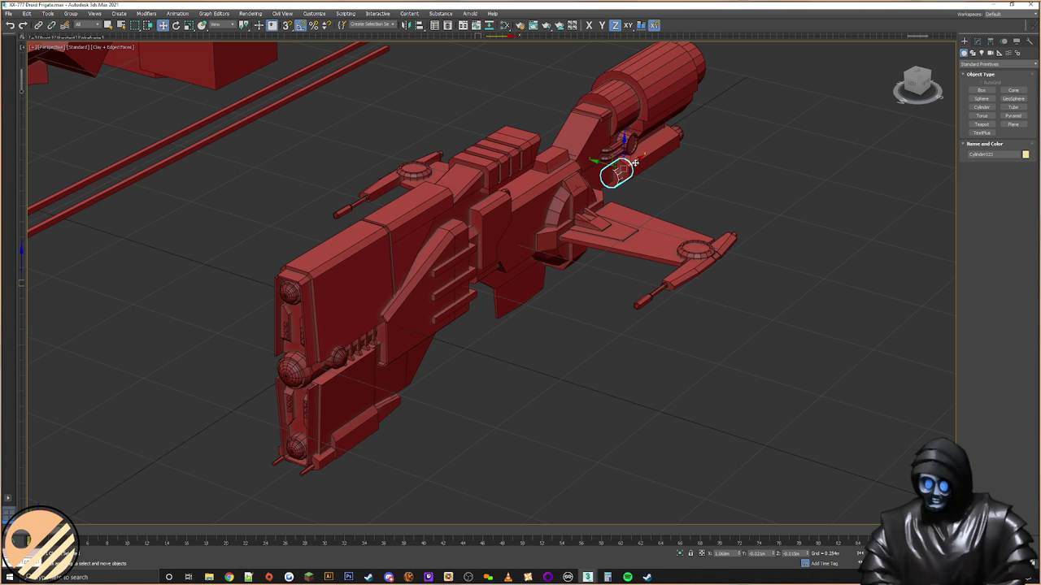
Step: Move the large blocky ship clear of the loose box and cylinder beside it
{"action": "scroll", "coordinate": [498, 246], "scroll_direction": "down", "scroll_amount": 5}
{"action": "scroll", "coordinate": [495, 244], "scroll_direction": "up", "scroll_amount": 3}
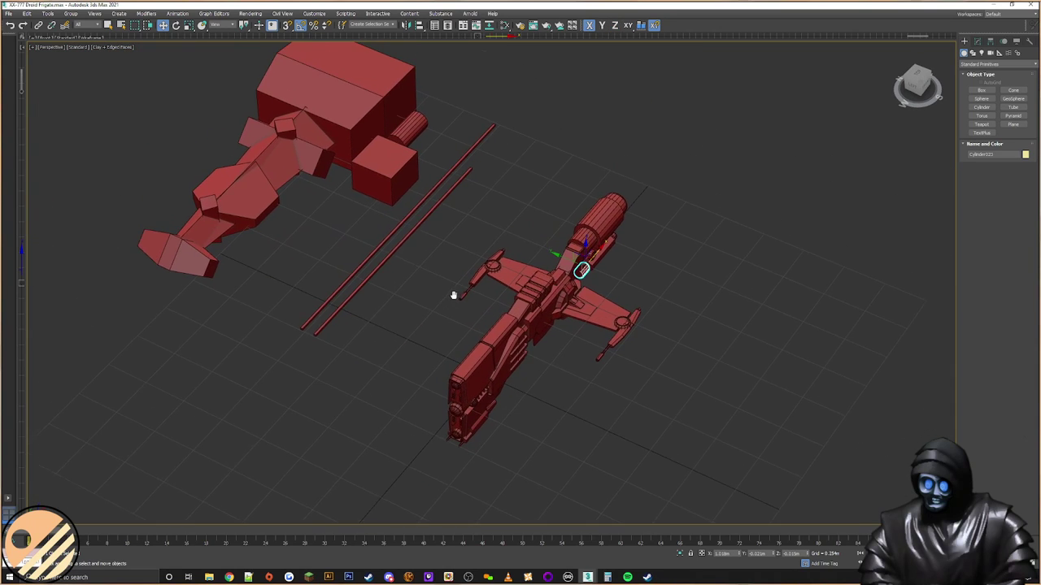
{"action": "left_click", "coordinate": [260, 165]}
{"action": "left_click_drag", "start_coordinate": [260, 165], "coordinate": [429, 232]}
{"action": "middle_click_drag", "start_coordinate": [430, 232], "coordinate": [446, 298], "text": "alt"}
{"action": "left_click_drag", "start_coordinate": [343, 223], "coordinate": [336, 259]}
{"action": "middle_click_drag", "start_coordinate": [337, 260], "coordinate": [553, 205]}
{"action": "left_click_drag", "start_coordinate": [516, 220], "coordinate": [439, 29]}
Step: Delete the loose box and cylinder left over beside the large blocky ship
{"action": "left_click", "coordinate": [605, 130]}
{"action": "left_click", "coordinate": [546, 153], "text": "ctrl"}
{"action": "key", "text": "Delete"}
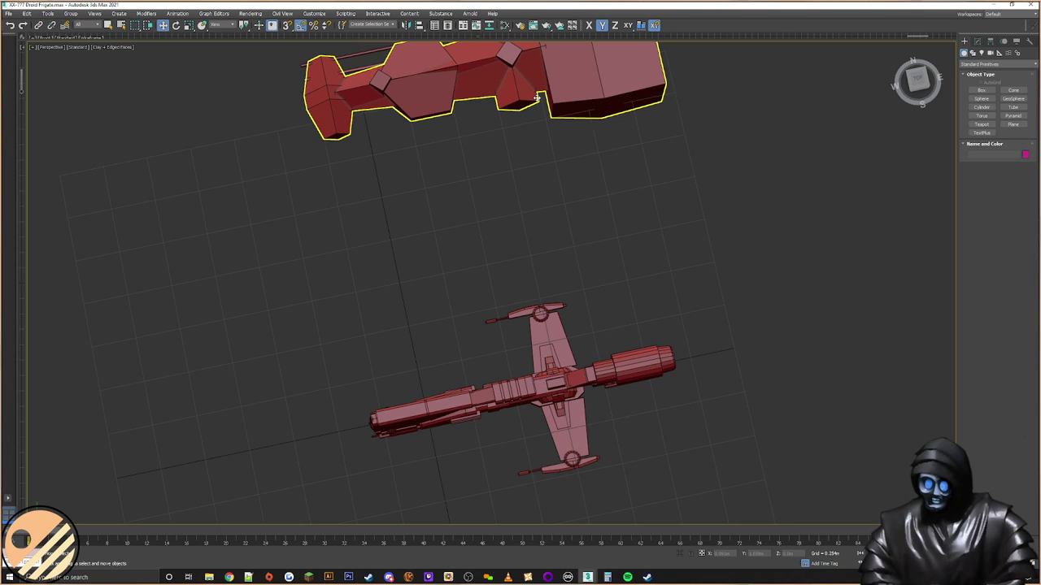
Step: Move the large blocky ship along Y toward the frigate and reposition the nearer of the two long rods
{"action": "left_click_drag", "start_coordinate": [533, 93], "coordinate": [504, 156]}
{"action": "left_click", "coordinate": [415, 57]}
{"action": "left_click", "coordinate": [417, 54]}
{"action": "middle_click_drag", "start_coordinate": [431, 56], "coordinate": [449, 77]}
{"action": "mouse_move", "coordinate": [435, 57]}
{"action": "left_mouse_down"}
{"action": "mouse_move", "coordinate": [490, 297]}
{"action": "mouse_move", "coordinate": [444, 96]}
{"action": "mouse_move", "coordinate": [418, 56]}
{"action": "mouse_move", "coordinate": [486, 364]}
{"action": "mouse_move", "coordinate": [459, 173]}
{"action": "mouse_move", "coordinate": [418, 58]}
{"action": "left_mouse_up"}
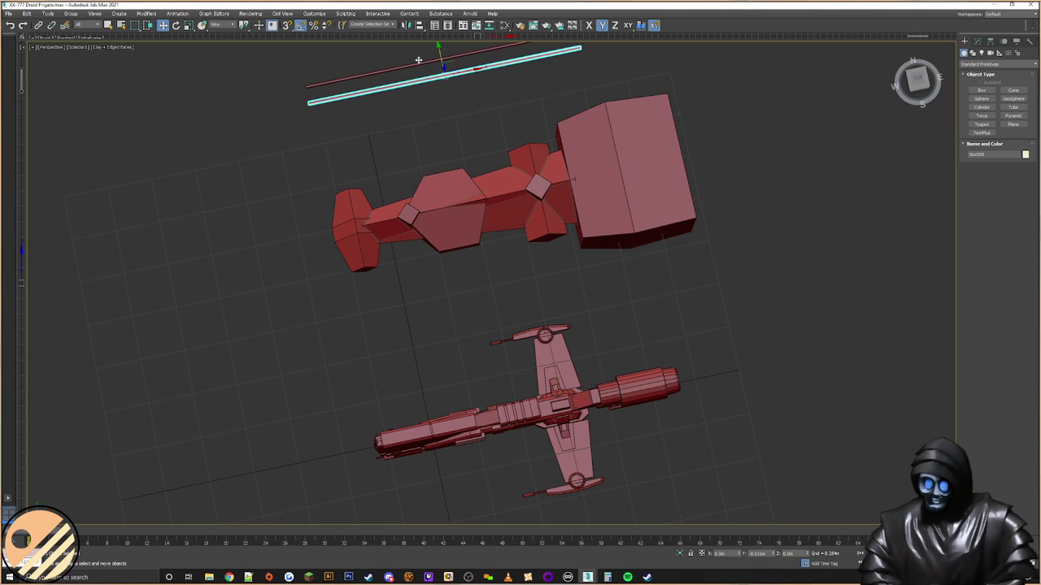
Step: Reposition the large blocky ship between the frigate and the two long rods and clear the selection
{"action": "left_click", "coordinate": [474, 203]}
{"action": "middle_click_drag", "start_coordinate": [500, 290], "coordinate": [481, 232], "text": "alt"}
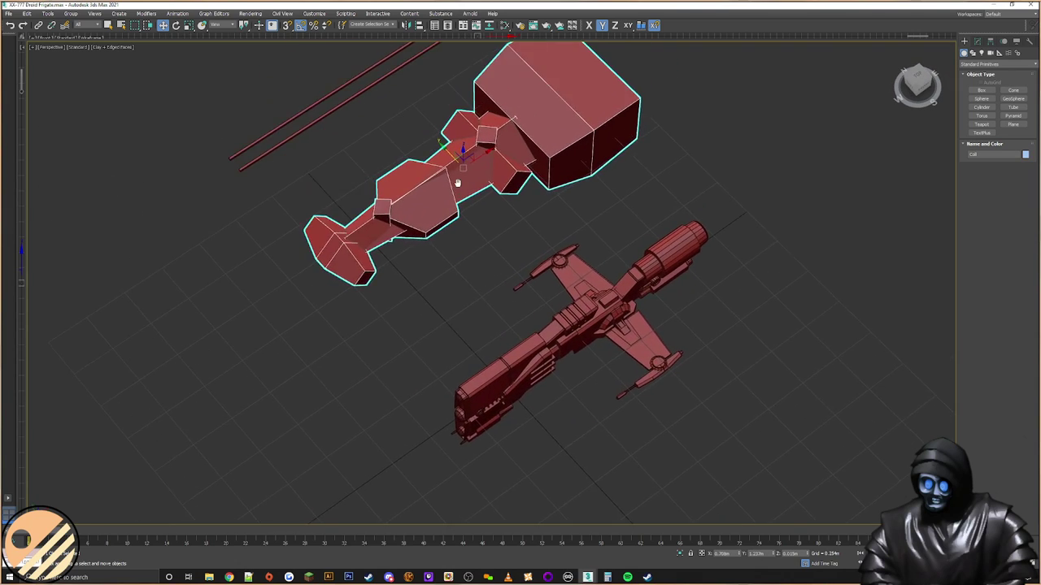
{"action": "middle_click_drag", "start_coordinate": [457, 186], "coordinate": [470, 165], "text": "alt"}
{"action": "left_click_drag", "start_coordinate": [455, 161], "coordinate": [489, 200]}
{"action": "middle_click_drag", "start_coordinate": [489, 198], "coordinate": [374, 206], "text": "alt"}
{"action": "mouse_move", "coordinate": [350, 182]}
{"action": "left_mouse_down"}
{"action": "mouse_move", "coordinate": [342, 163]}
{"action": "mouse_move", "coordinate": [261, 130]}
{"action": "mouse_move", "coordinate": [347, 194]}
{"action": "left_mouse_up"}
{"action": "middle_click_drag", "start_coordinate": [347, 195], "coordinate": [291, 250]}
{"action": "scroll", "coordinate": [298, 279], "scroll_direction": "up", "scroll_amount": 3}
{"action": "middle_click_drag", "start_coordinate": [503, 280], "coordinate": [446, 295], "text": "alt"}
{"action": "left_click", "coordinate": [556, 309]}
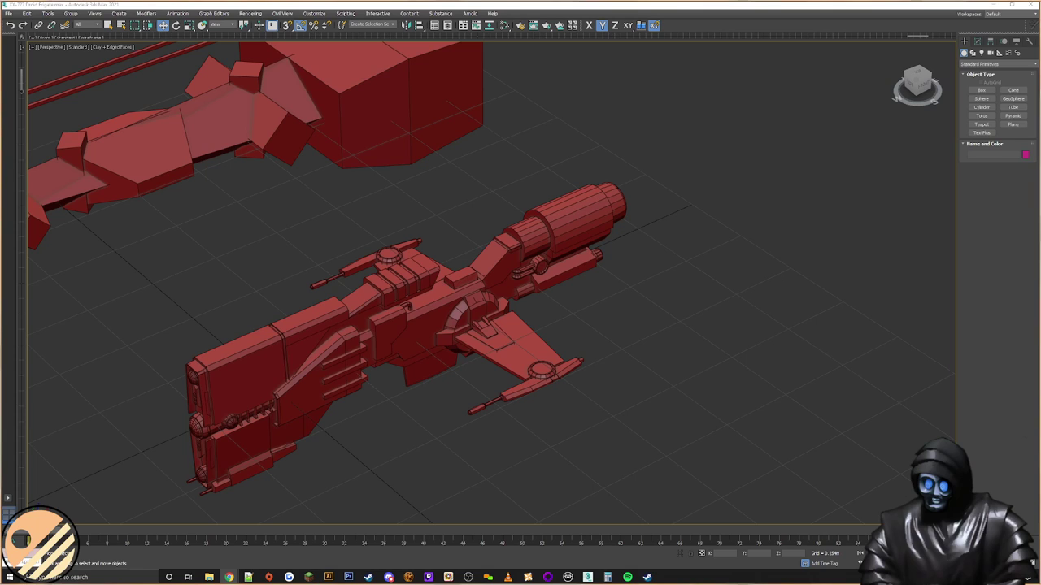
{"action": "middle_click_drag", "start_coordinate": [419, 384], "coordinate": [513, 339]}
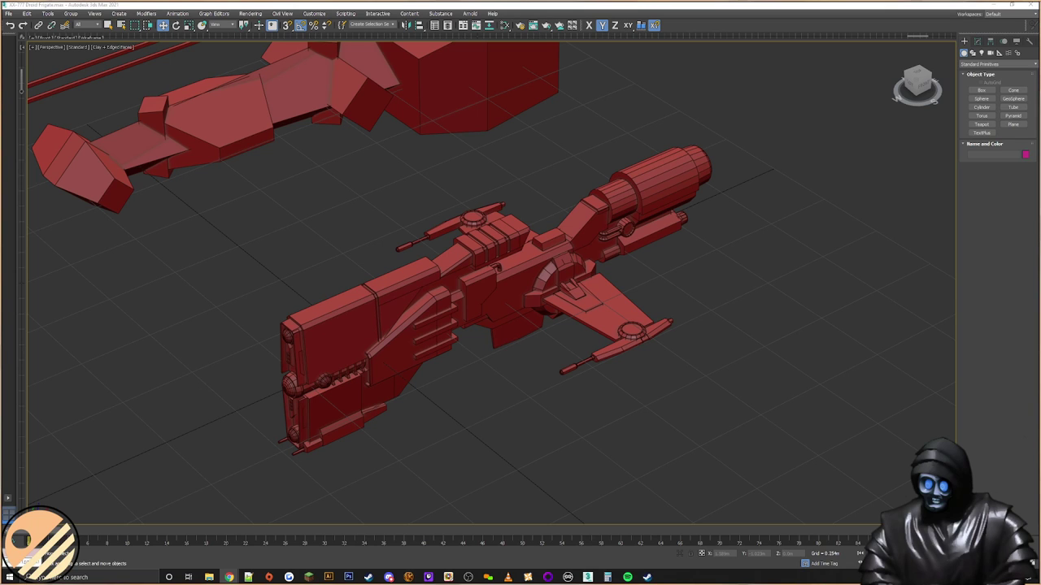
Step: Switch to the browser, return from the Star Wars Gamer 10 page to the Crusader XX-777 prototype droid frigate article and read it
{"action": "left_click_drag", "start_coordinate": [1040, 260], "coordinate": [630, 1]}
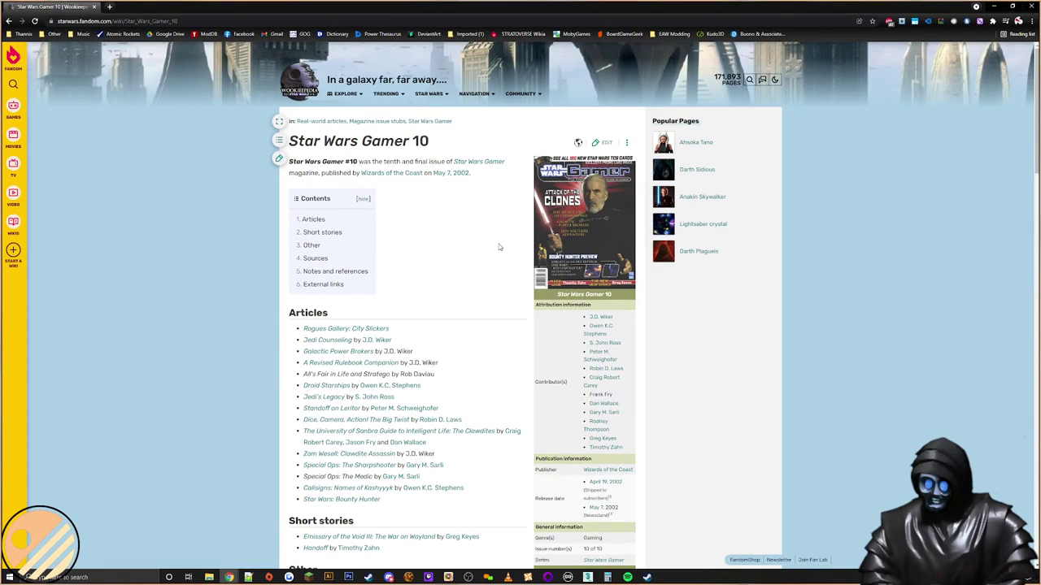
{"action": "key", "text": "alt+Left"}
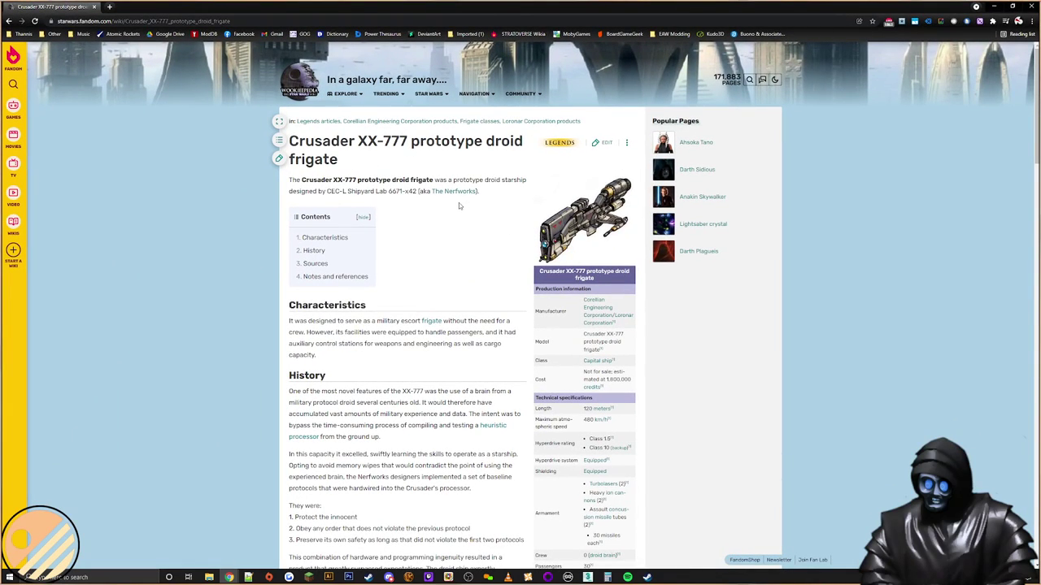
{"action": "scroll", "coordinate": [458, 224], "scroll_direction": "down", "scroll_amount": 1}
{"action": "scroll", "coordinate": [458, 224], "scroll_direction": "down", "scroll_amount": 1}
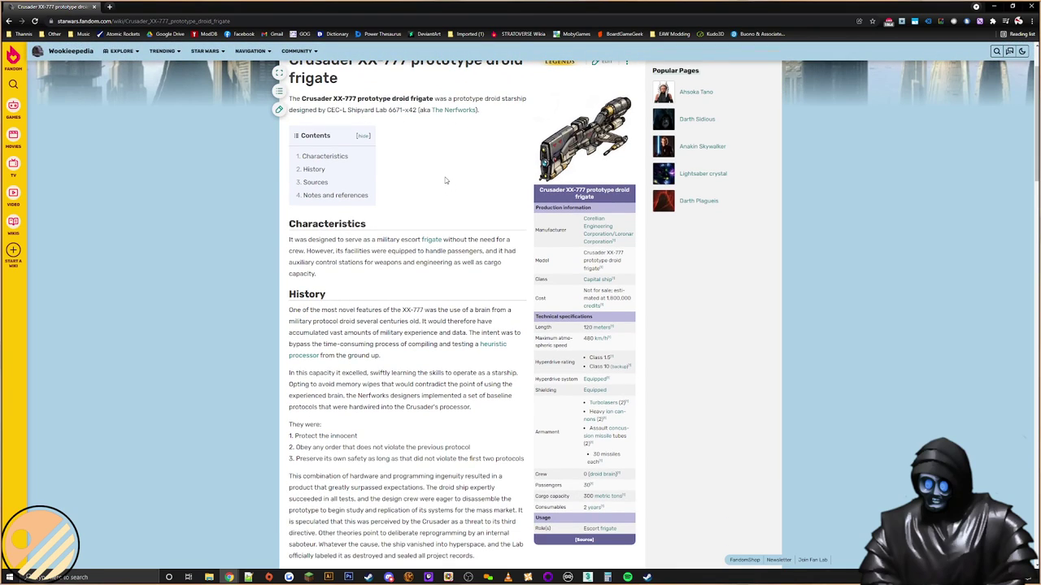
{"action": "scroll", "coordinate": [445, 182], "scroll_direction": "down", "scroll_amount": 1}
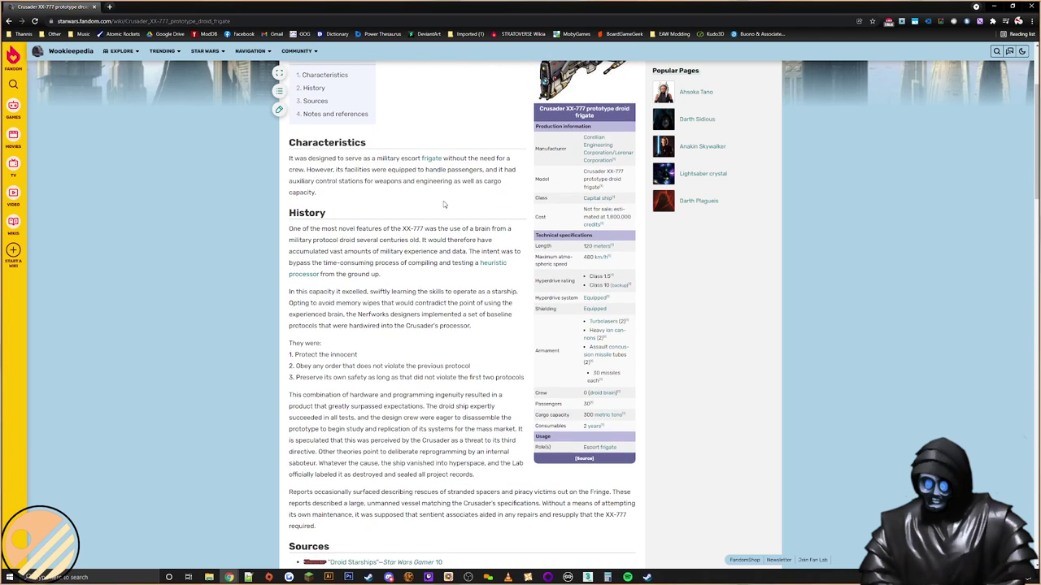
Step: Read the XX-777 article's history and specifications and bring its illustration beside the 3ds Max model for comparison
{"action": "scroll", "coordinate": [470, 236], "scroll_direction": "down", "scroll_amount": 1}
{"action": "scroll", "coordinate": [469, 238], "scroll_direction": "down", "scroll_amount": 2}
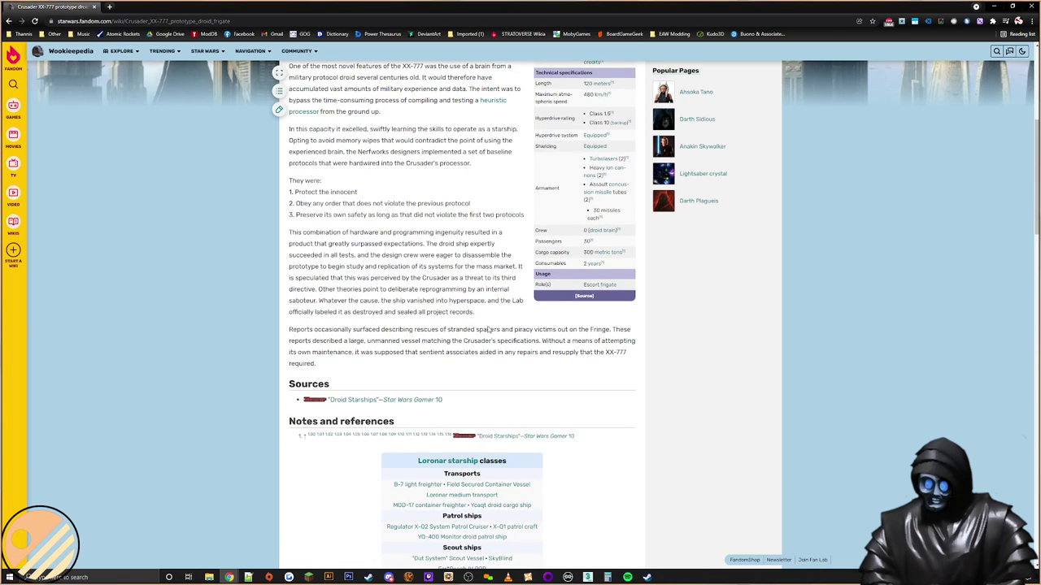
{"action": "scroll", "coordinate": [488, 329], "scroll_direction": "up", "scroll_amount": 1}
{"action": "scroll", "coordinate": [478, 302], "scroll_direction": "up", "scroll_amount": 3}
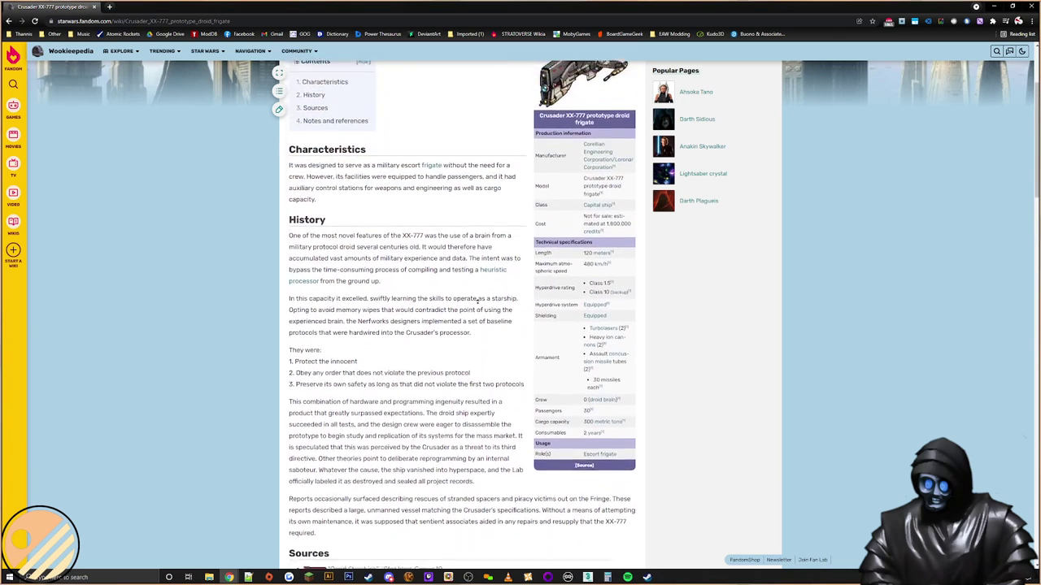
{"action": "scroll", "coordinate": [478, 302], "scroll_direction": "up", "scroll_amount": 1}
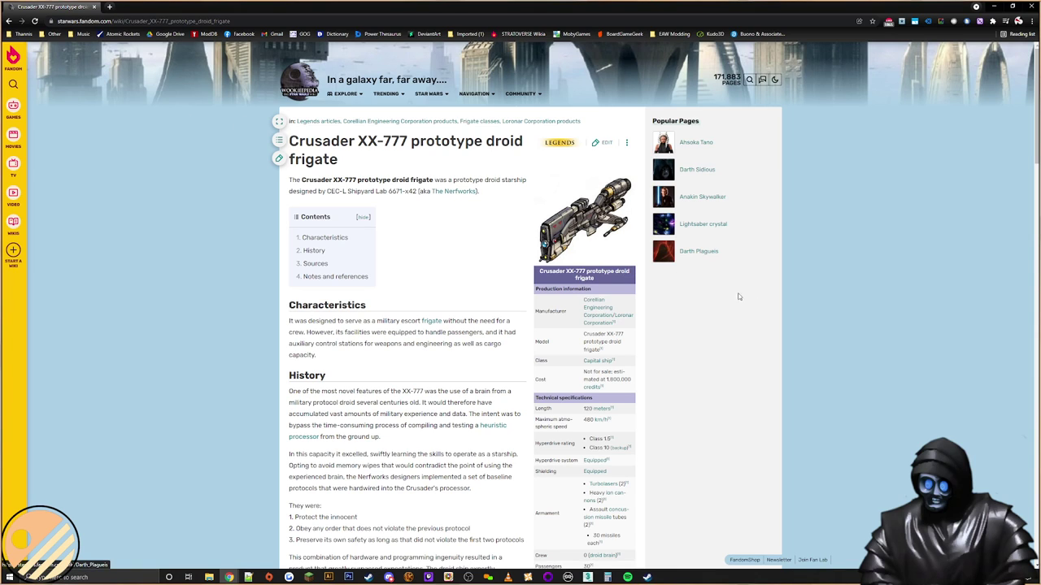
{"action": "left_click", "coordinate": [593, 235]}
{"action": "left_click", "coordinate": [862, 97]}
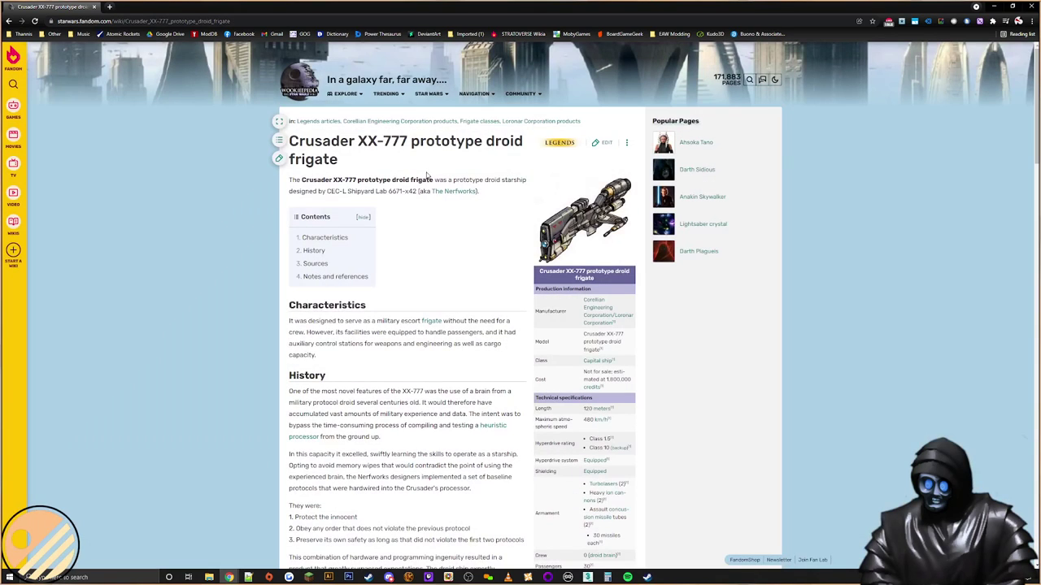
{"action": "scroll", "coordinate": [435, 221], "scroll_direction": "down", "scroll_amount": 2}
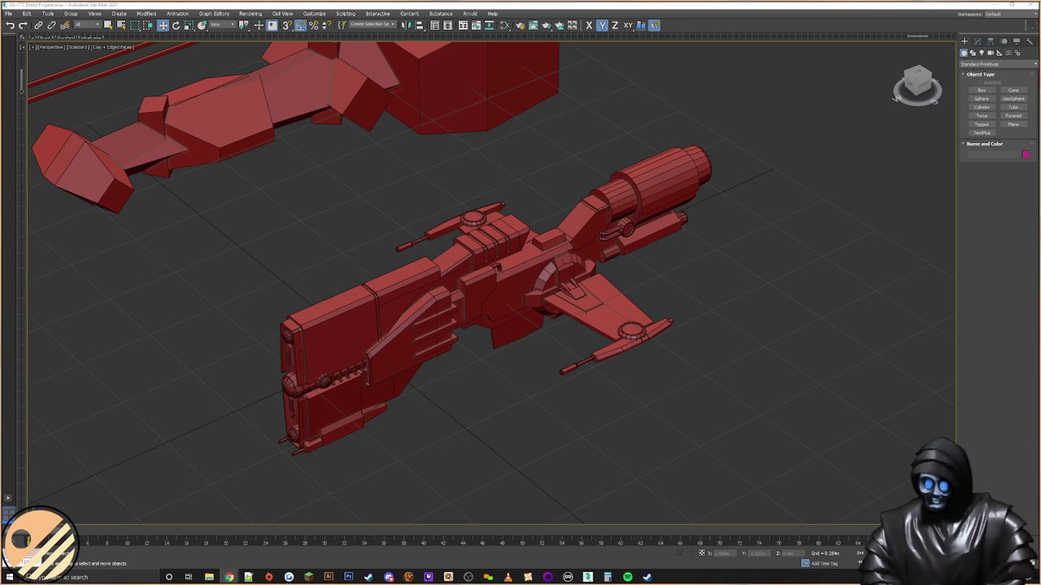
{"action": "left_click_drag", "start_coordinate": [1039, 148], "coordinate": [751, 155]}
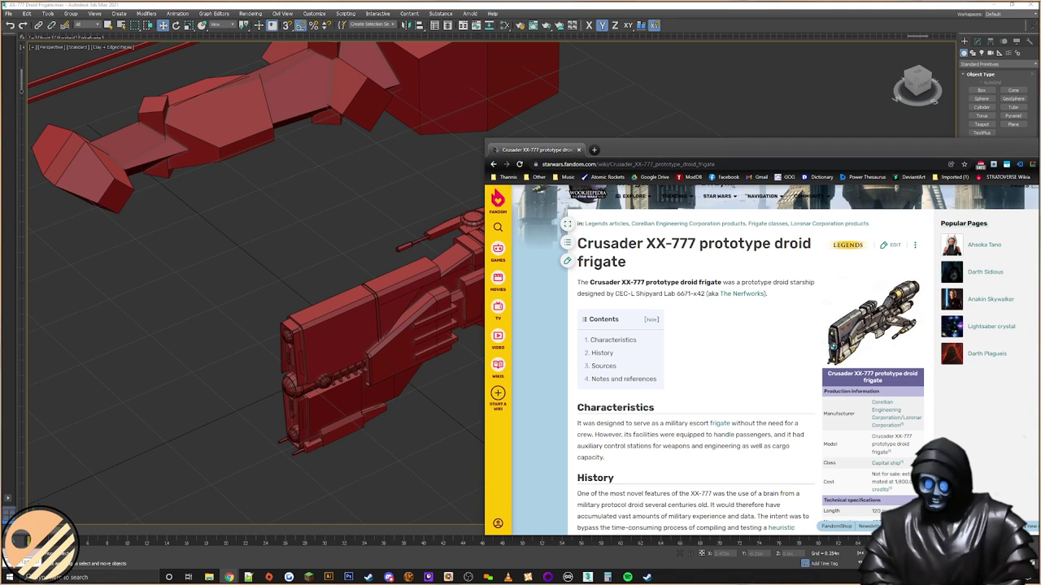
{"action": "left_click_drag", "start_coordinate": [861, 151], "coordinate": [1040, 156]}
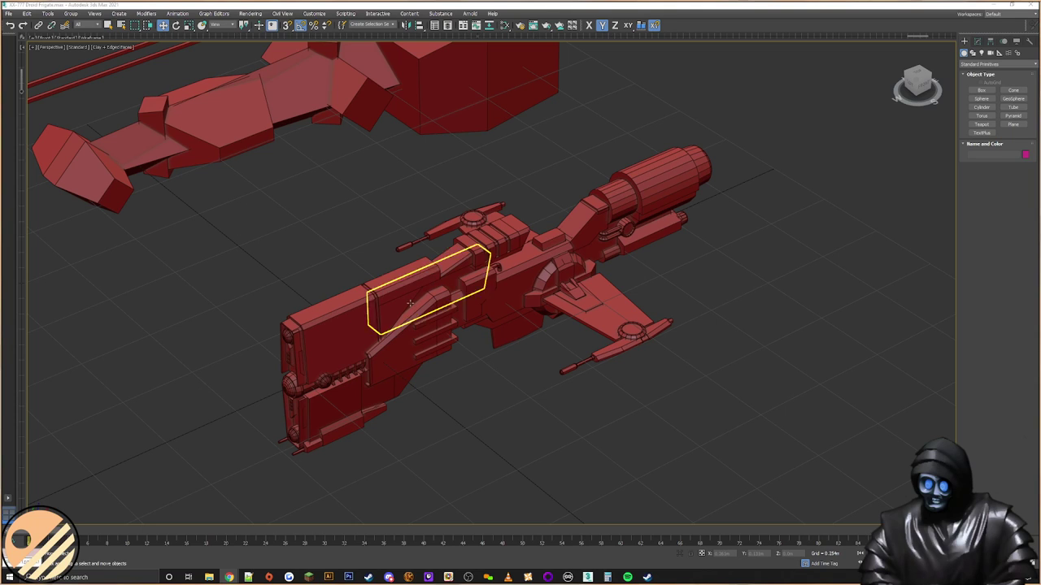
Step: Examine the frigate's side hull, wings and rear engine section from several angles
{"action": "middle_click_drag", "start_coordinate": [575, 376], "coordinate": [552, 355]}
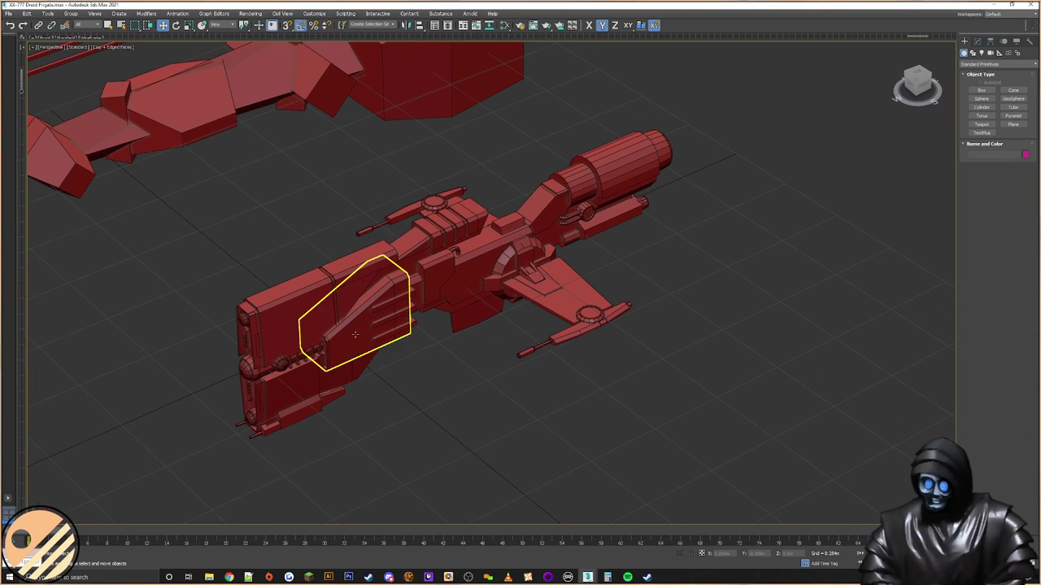
{"action": "middle_click_drag", "start_coordinate": [398, 337], "coordinate": [411, 336], "text": "alt"}
{"action": "middle_click_drag", "start_coordinate": [472, 321], "coordinate": [493, 285], "text": "alt"}
{"action": "left_click", "coordinate": [520, 244]}
{"action": "middle_click_drag", "start_coordinate": [583, 254], "coordinate": [541, 326], "text": "alt"}
{"action": "left_click", "coordinate": [786, 314]}
{"action": "middle_click_drag", "start_coordinate": [787, 315], "coordinate": [499, 363], "text": "alt"}
{"action": "scroll", "coordinate": [609, 247], "scroll_direction": "up", "scroll_amount": 5}
{"action": "left_click", "coordinate": [440, 247]}
{"action": "middle_click_drag", "start_coordinate": [440, 247], "coordinate": [615, 307], "text": "alt"}
{"action": "left_click", "coordinate": [615, 306]}
{"action": "middle_click_drag", "start_coordinate": [706, 270], "coordinate": [726, 323]}
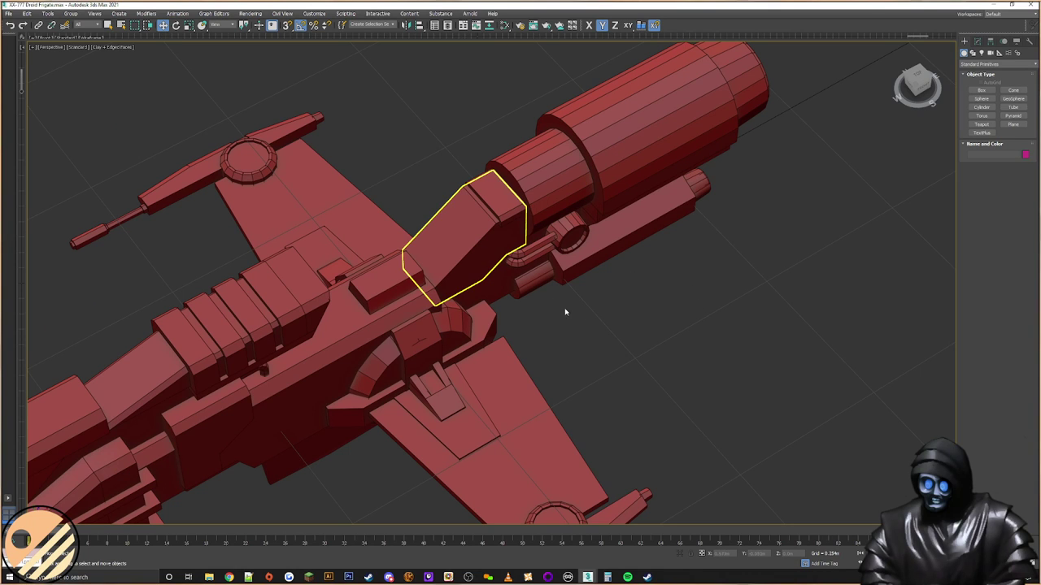
Step: Select and adjust the position of the short cylinder at the front of the lower engine box
{"action": "left_click", "coordinate": [536, 278]}
{"action": "middle_click_drag", "start_coordinate": [579, 326], "coordinate": [607, 344], "text": "alt"}
{"action": "scroll", "coordinate": [472, 305], "scroll_direction": "up", "scroll_amount": 3}
{"action": "scroll", "coordinate": [569, 246], "scroll_direction": "up", "scroll_amount": 4}
{"action": "left_click_drag", "start_coordinate": [621, 301], "coordinate": [605, 282]}
{"action": "middle_click_drag", "start_coordinate": [605, 282], "coordinate": [580, 285], "text": "alt"}
{"action": "left_click_drag", "start_coordinate": [645, 306], "coordinate": [660, 273]}
{"action": "middle_click_drag", "start_coordinate": [617, 323], "coordinate": [603, 333], "text": "alt"}
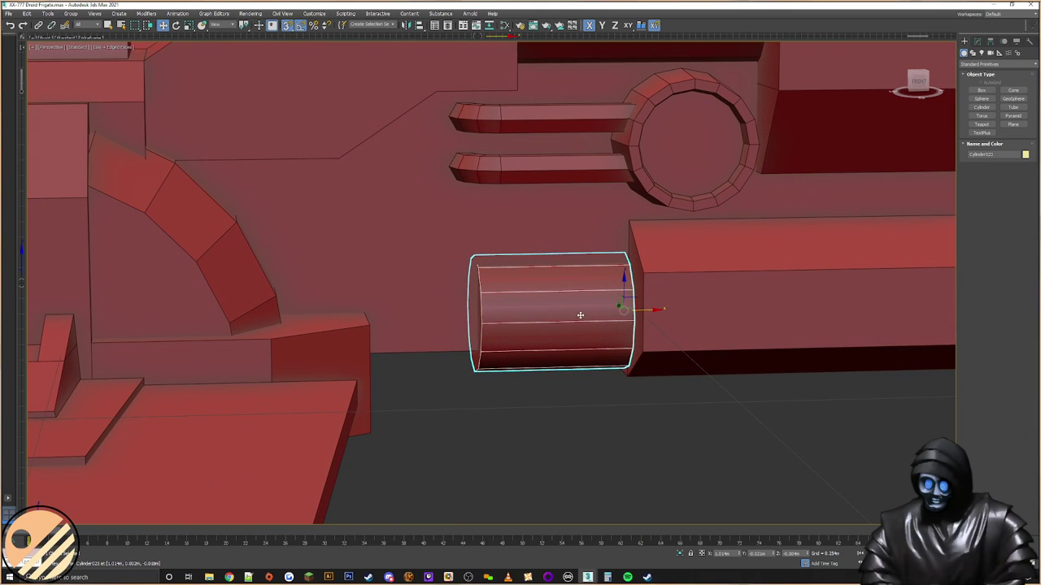
{"action": "middle_click_drag", "start_coordinate": [643, 313], "coordinate": [666, 316], "text": "alt"}
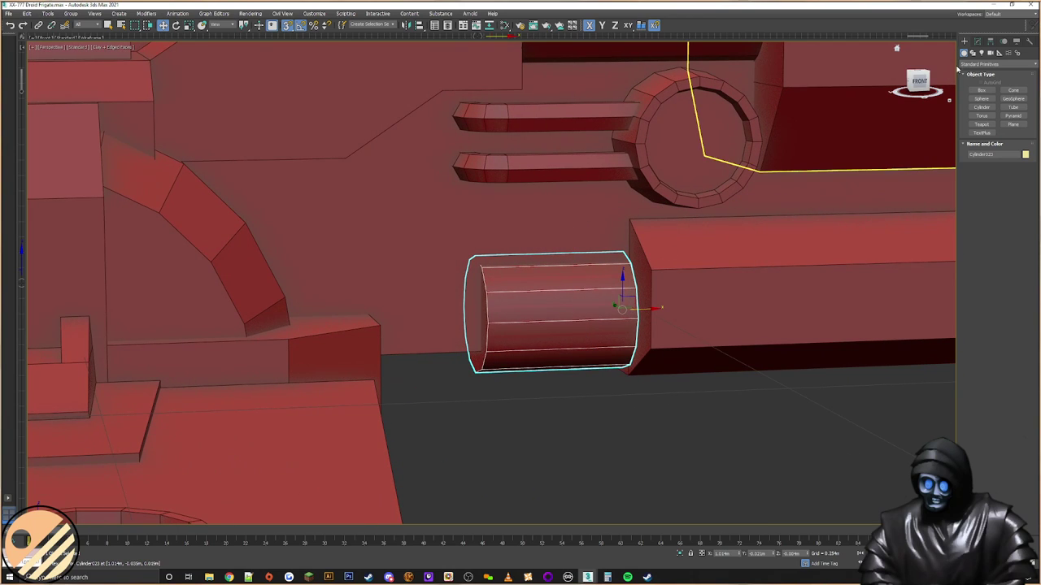
Step: Convert the short cylinder to an editable poly and lengthen it by moving its front-end vertices forward along X
{"action": "left_click", "coordinate": [977, 41]}
{"action": "mouse_move", "coordinate": [570, 396]}
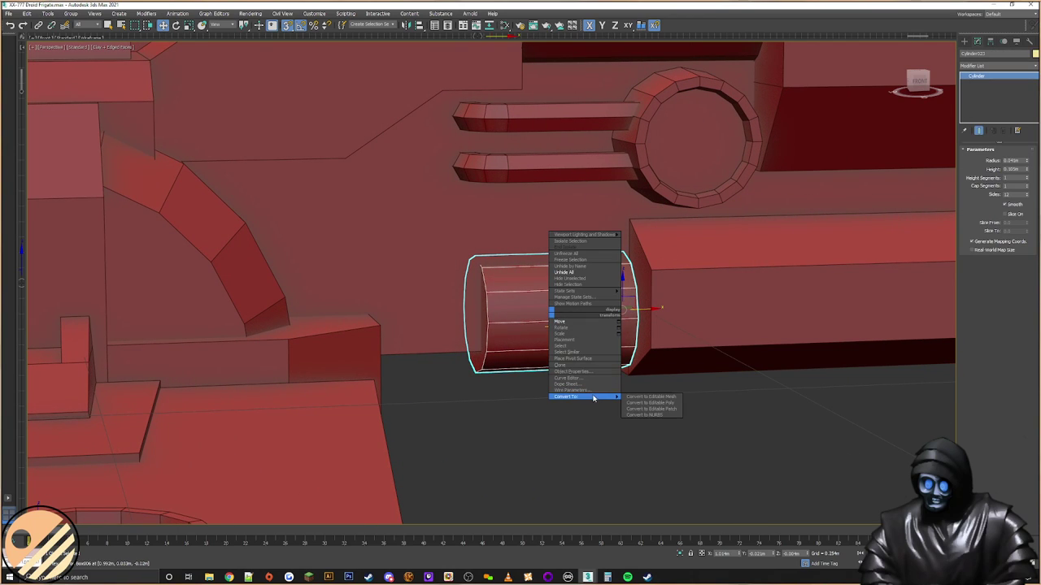
{"action": "left_click", "coordinate": [651, 410]}
{"action": "key", "text": "1"}
{"action": "left_click_drag", "start_coordinate": [386, 442], "coordinate": [386, 443]}
{"action": "middle_click_drag", "start_coordinate": [523, 388], "coordinate": [511, 311], "text": "alt"}
{"action": "left_click_drag", "start_coordinate": [499, 313], "coordinate": [439, 325]}
{"action": "middle_click_drag", "start_coordinate": [491, 316], "coordinate": [522, 323], "text": "alt"}
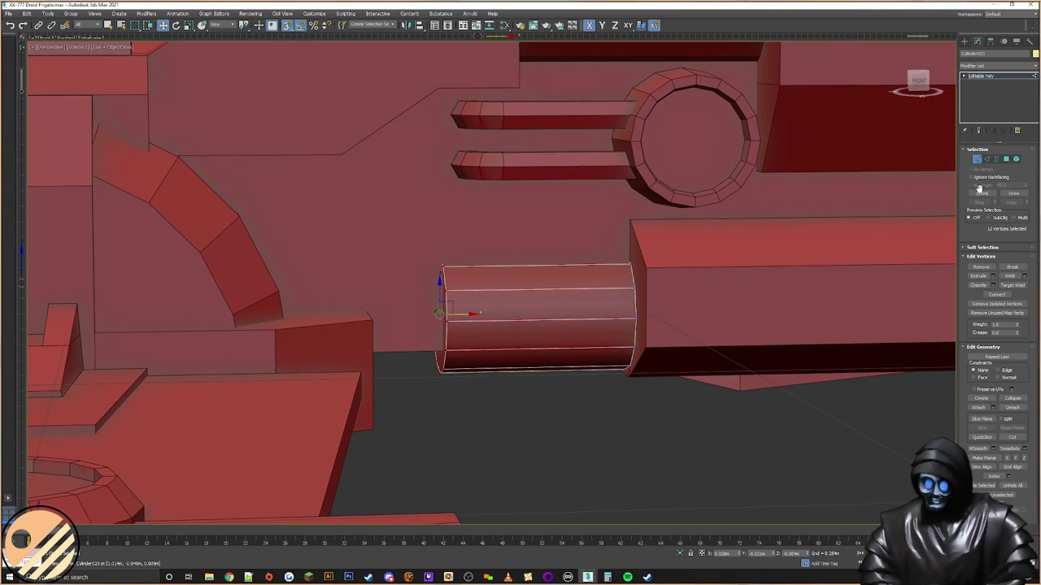
Step: Connect the cylinder's lengthwise edges with one segment to form an edge loop around its middle
{"action": "left_click", "coordinate": [986, 159]}
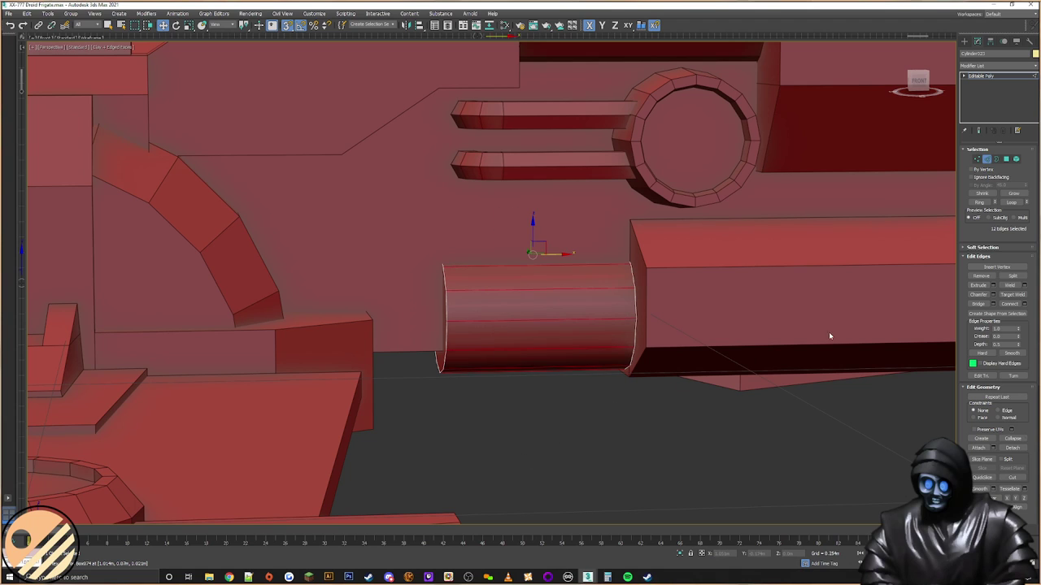
{"action": "left_click", "coordinate": [1024, 304]}
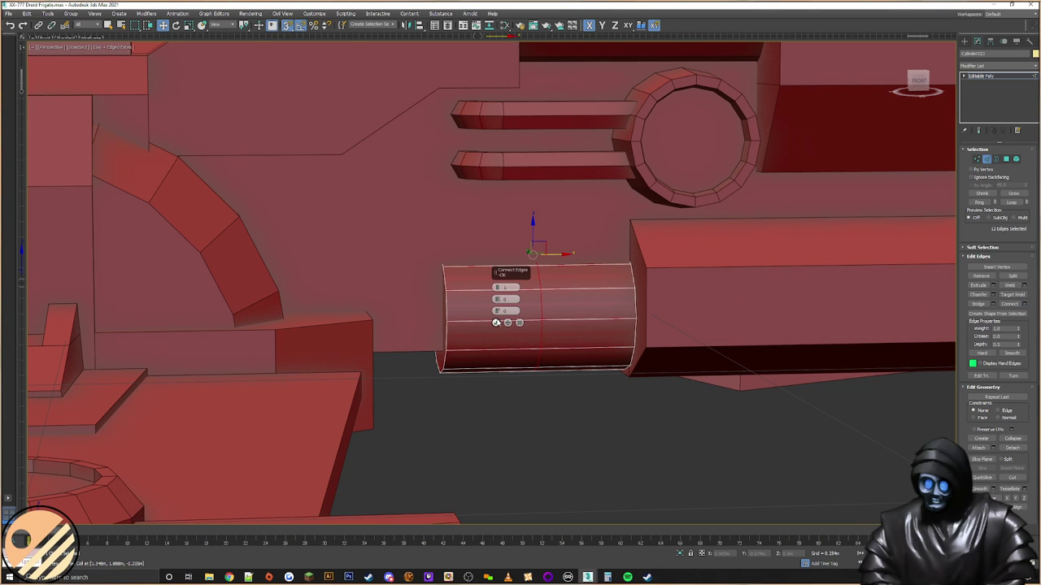
{"action": "left_click", "coordinate": [496, 323]}
{"action": "middle_click_drag", "start_coordinate": [572, 344], "coordinate": [632, 344], "text": "alt"}
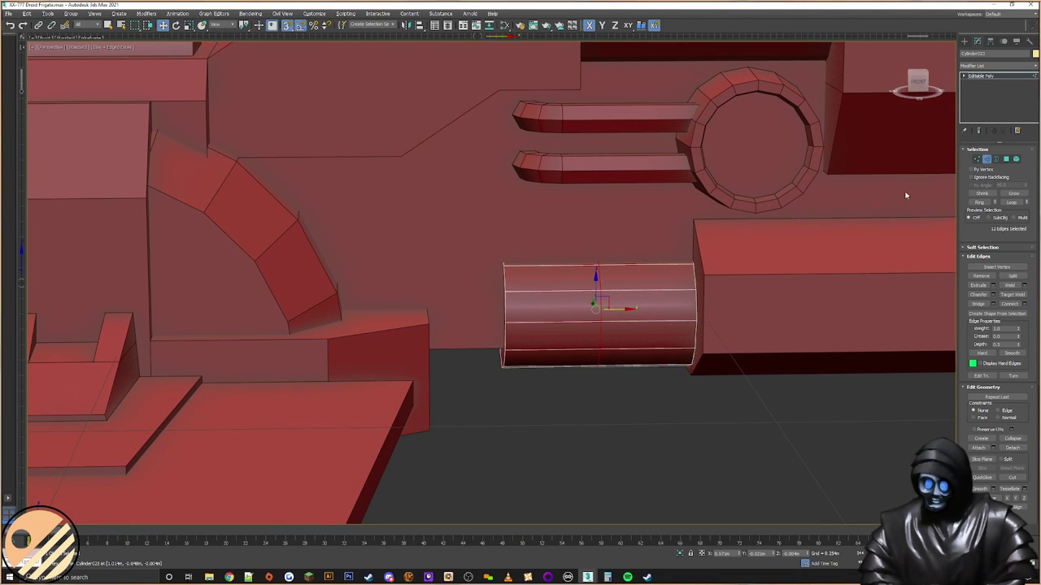
{"action": "left_click", "coordinate": [978, 160]}
{"action": "left_click_drag", "start_coordinate": [517, 169], "coordinate": [366, 415]}
{"action": "middle_click_drag", "start_coordinate": [560, 396], "coordinate": [572, 365], "text": "alt"}
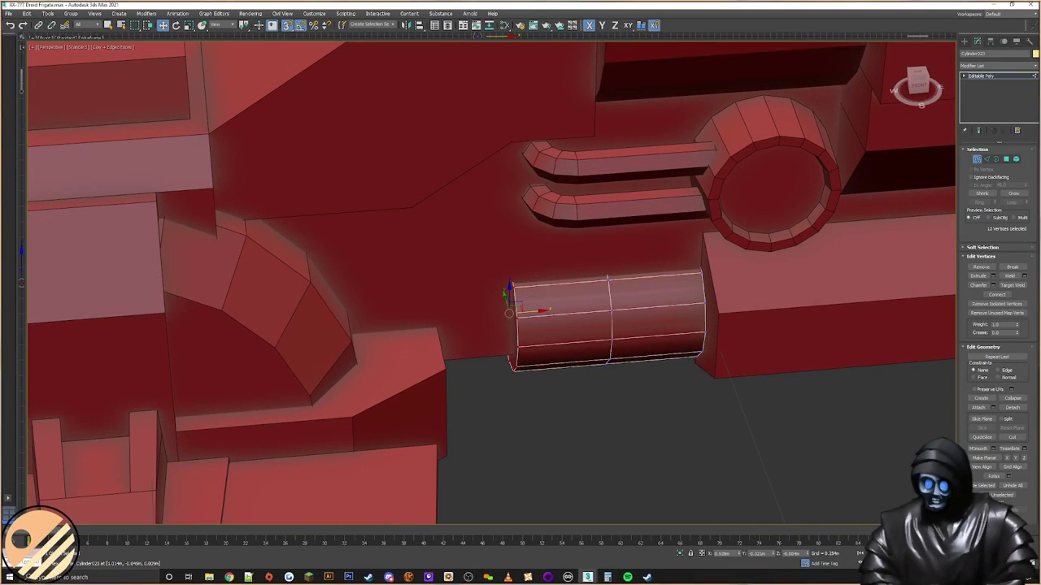
Step: Scale the whole cylinder down across the Y and Z axes to make it thinner
{"action": "left_click", "coordinate": [965, 41]}
{"action": "middle_click_drag", "start_coordinate": [660, 290], "coordinate": [671, 284], "text": "alt"}
{"action": "right_click", "coordinate": [670, 285]}
{"action": "left_click", "coordinate": [692, 305]}
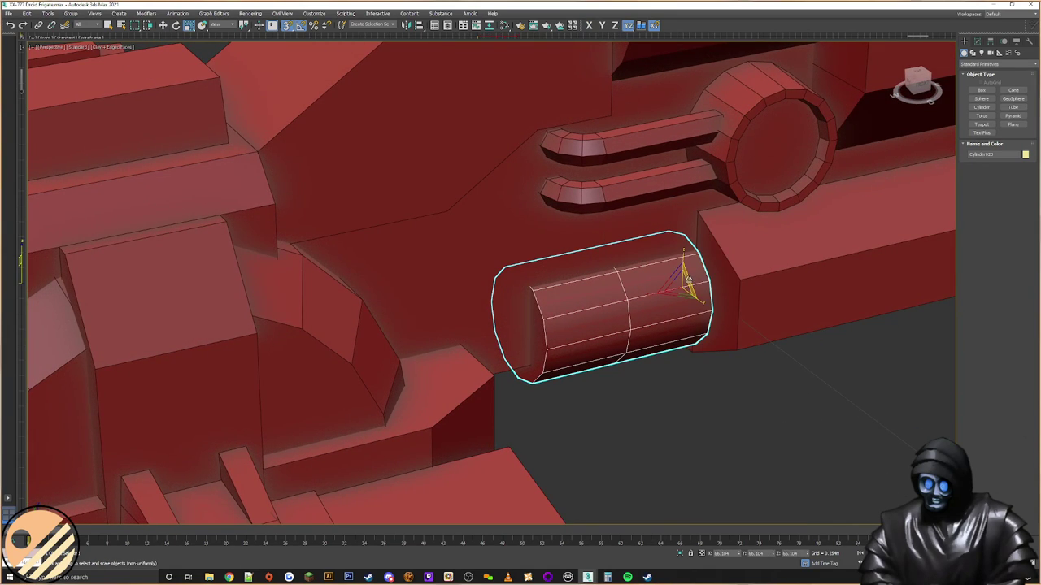
{"action": "left_click_drag", "start_coordinate": [688, 278], "coordinate": [673, 283]}
{"action": "key", "text": "w"}
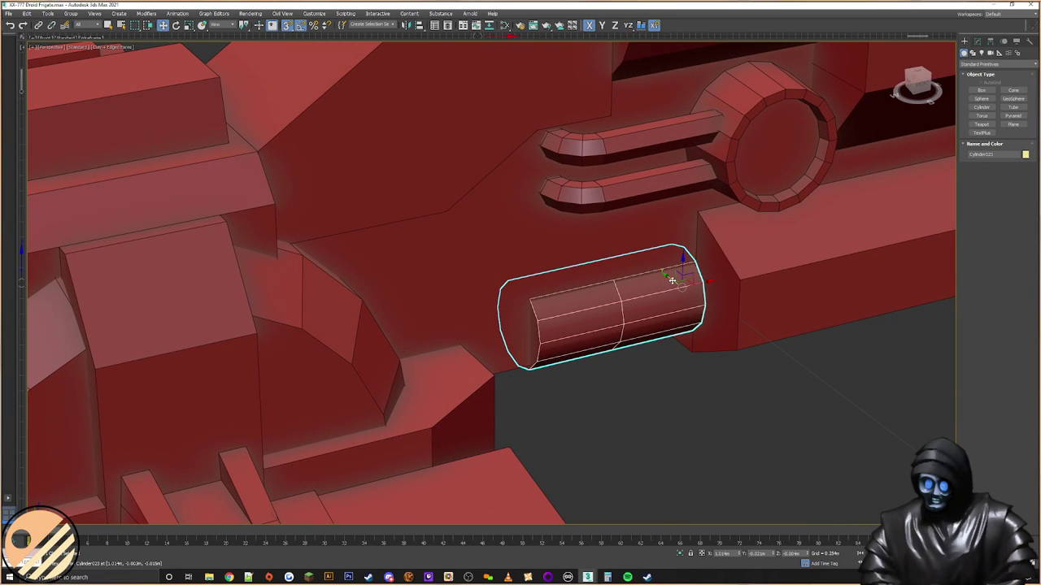
Step: Reposition the thinner cylinder along Y and Z against the front face of the lower engine box
{"action": "key", "text": "s"}
{"action": "left_click_drag", "start_coordinate": [672, 280], "coordinate": [682, 286]}
{"action": "middle_click_drag", "start_coordinate": [693, 338], "coordinate": [704, 313], "text": "alt"}
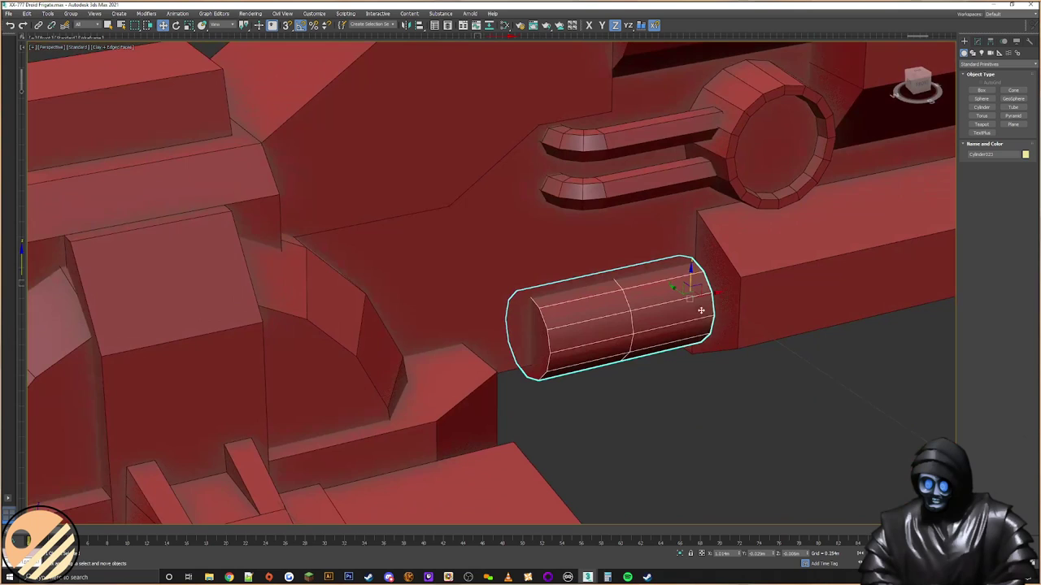
{"action": "left_click_drag", "start_coordinate": [681, 293], "coordinate": [687, 296]}
{"action": "left_click_drag", "start_coordinate": [534, 299], "coordinate": [700, 209]}
{"action": "middle_click_drag", "start_coordinate": [720, 329], "coordinate": [672, 313]}
{"action": "middle_click_drag", "start_coordinate": [671, 370], "coordinate": [688, 301], "text": "alt"}
Step: Extrude the side polygons of the cylinder's front half inward to create a narrower stepped section
{"action": "left_click", "coordinate": [977, 41]}
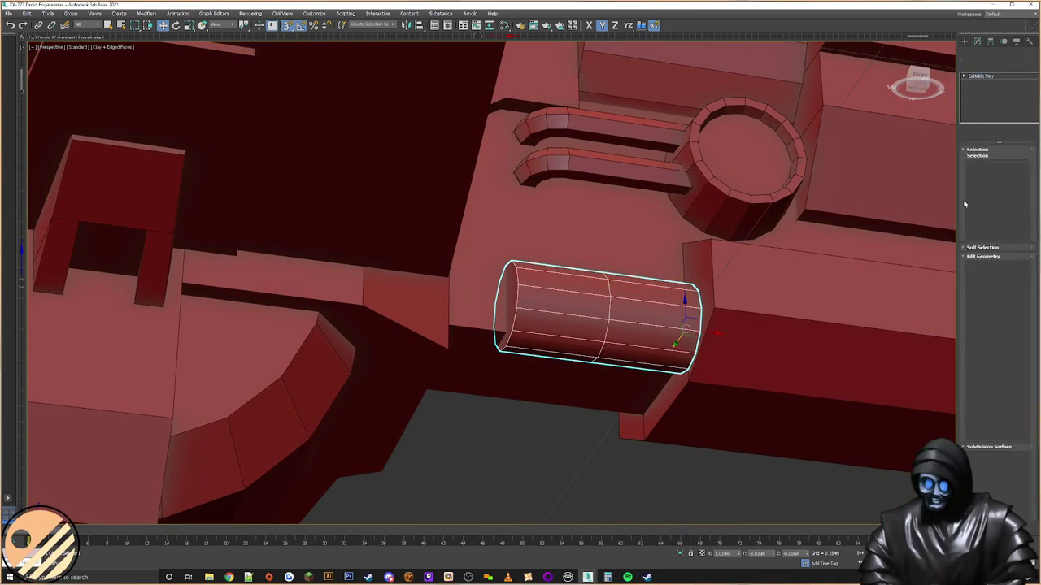
{"action": "middle_click_drag", "start_coordinate": [618, 325], "coordinate": [683, 317], "text": "alt"}
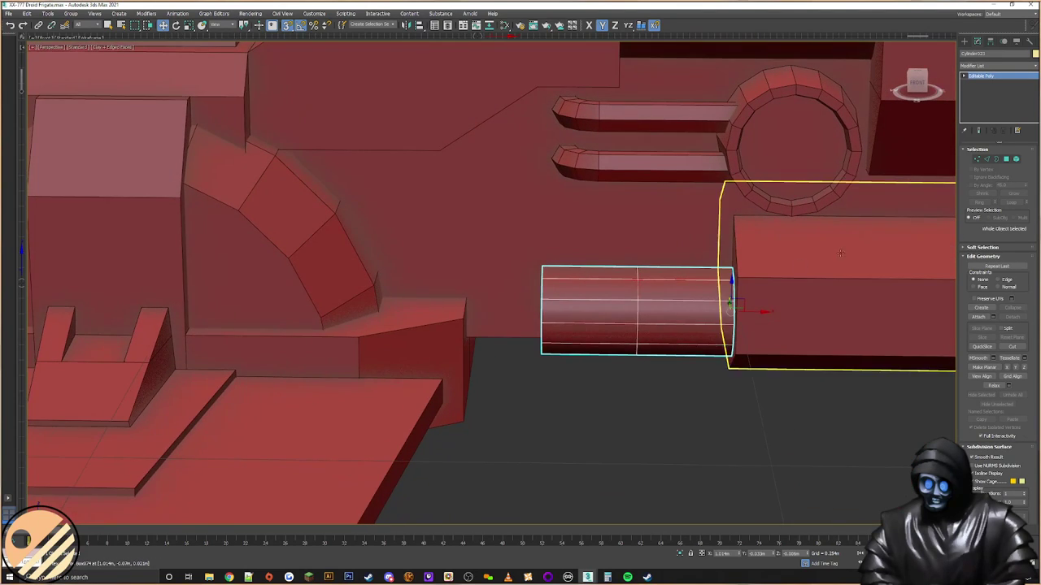
{"action": "left_click", "coordinate": [1006, 159]}
{"action": "left_click_drag", "start_coordinate": [525, 248], "coordinate": [686, 382]}
{"action": "left_click", "coordinate": [979, 275]}
{"action": "middle_click_drag", "start_coordinate": [609, 305], "coordinate": [642, 301], "text": "alt"}
{"action": "left_click_drag", "start_coordinate": [640, 301], "coordinate": [633, 302]}
{"action": "left_click", "coordinate": [993, 275]}
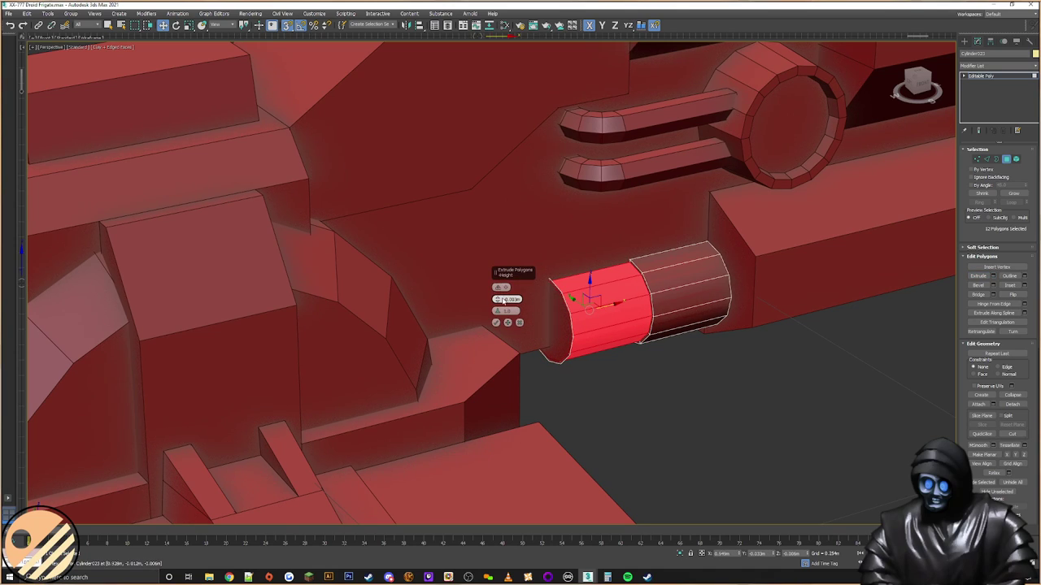
{"action": "left_click_drag", "start_coordinate": [499, 303], "coordinate": [497, 300]}
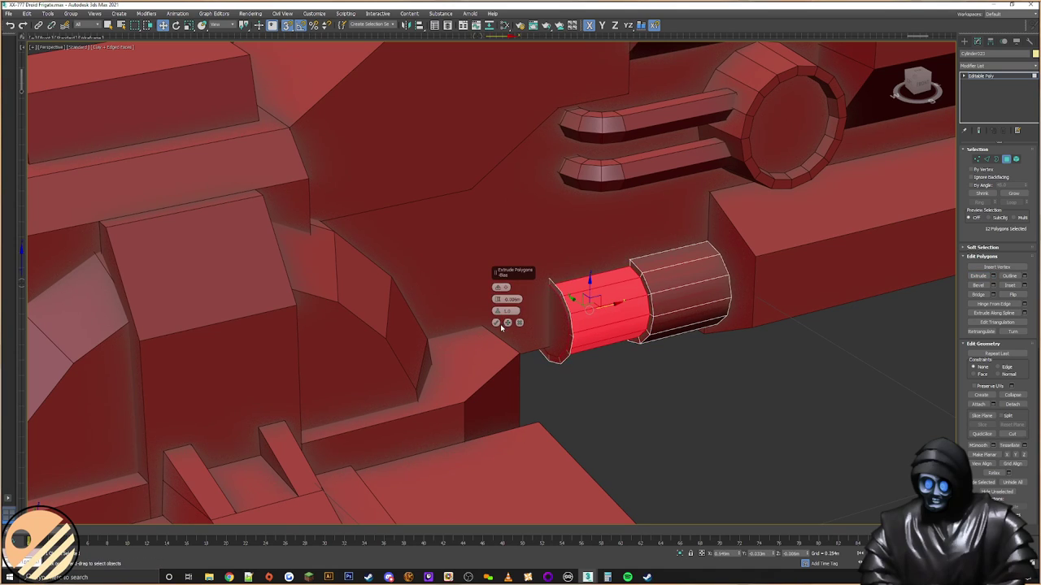
{"action": "left_click", "coordinate": [496, 323]}
Step: Delete the end polygon of the cylinder's narrower section and cap the open border with a new face
{"action": "left_click", "coordinate": [561, 316]}
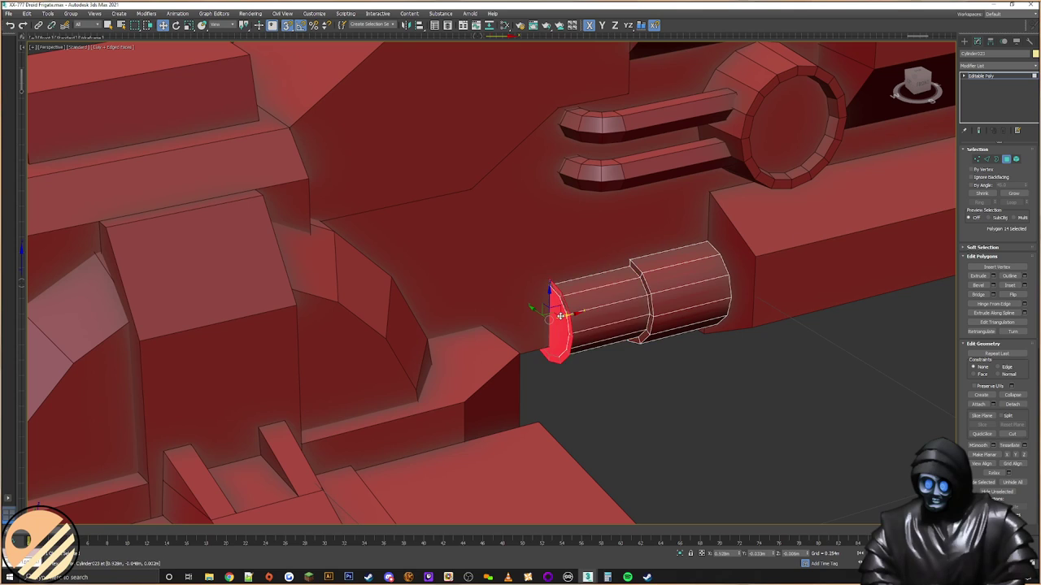
{"action": "scroll", "coordinate": [560, 317], "scroll_direction": "up", "scroll_amount": 3}
{"action": "key", "text": "Delete"}
{"action": "left_click", "coordinate": [996, 159]}
{"action": "left_click", "coordinate": [574, 303]}
{"action": "key", "text": "Delete"}
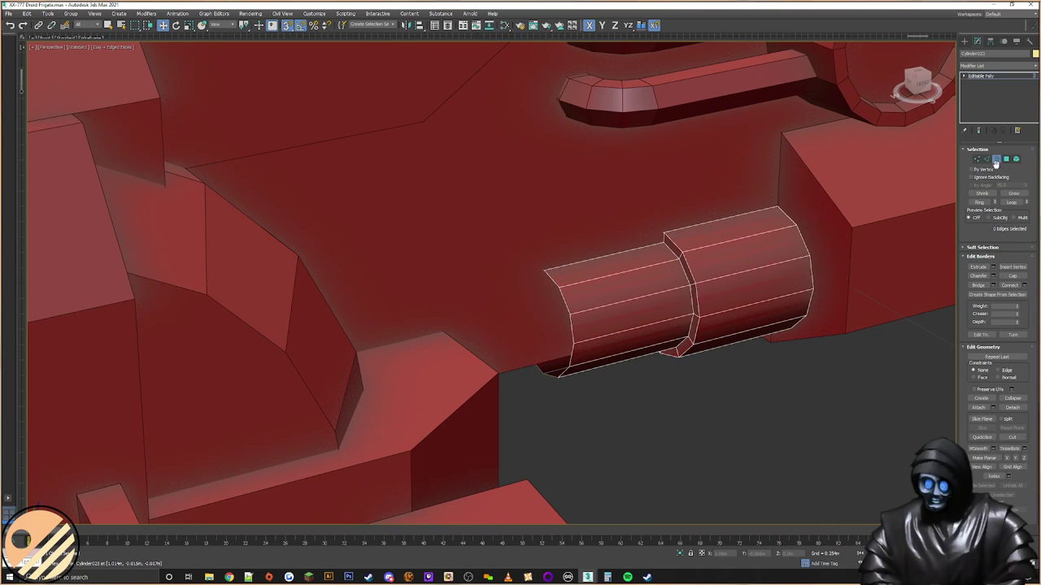
{"action": "key", "text": "ctrl+z"}
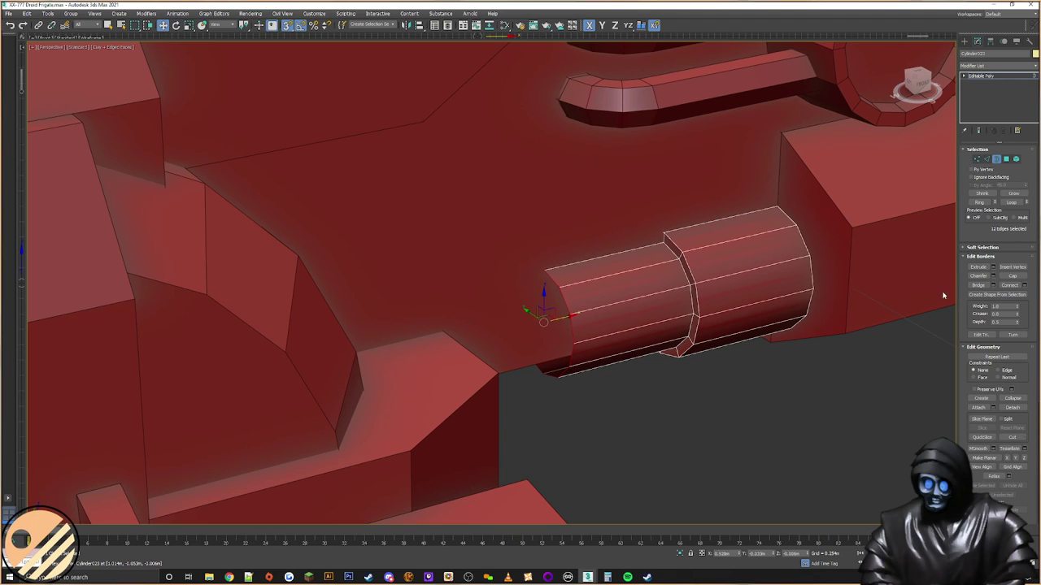
{"action": "left_click", "coordinate": [1012, 276]}
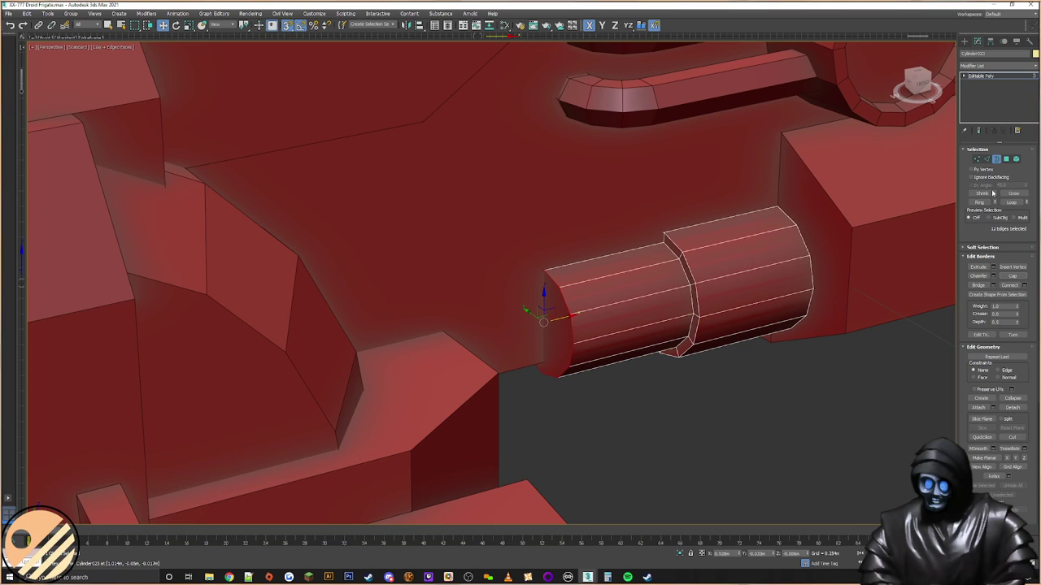
Step: Try to scale the stepped cylinder's front-end vertices, undo the change and leave vertex editing
{"action": "left_click", "coordinate": [977, 159]}
{"action": "middle_click_drag", "start_coordinate": [552, 352], "coordinate": [518, 329], "text": "alt"}
{"action": "right_click", "coordinate": [616, 318]}
{"action": "left_click", "coordinate": [636, 345]}
{"action": "middle_click_drag", "start_coordinate": [634, 346], "coordinate": [567, 297], "text": "alt"}
{"action": "left_click_drag", "start_coordinate": [546, 328], "coordinate": [543, 325]}
{"action": "key", "text": "ctrl+z"}
{"action": "scroll", "coordinate": [653, 361], "scroll_direction": "down", "scroll_amount": 2}
{"action": "middle_click_drag", "start_coordinate": [653, 361], "coordinate": [669, 380], "text": "alt"}
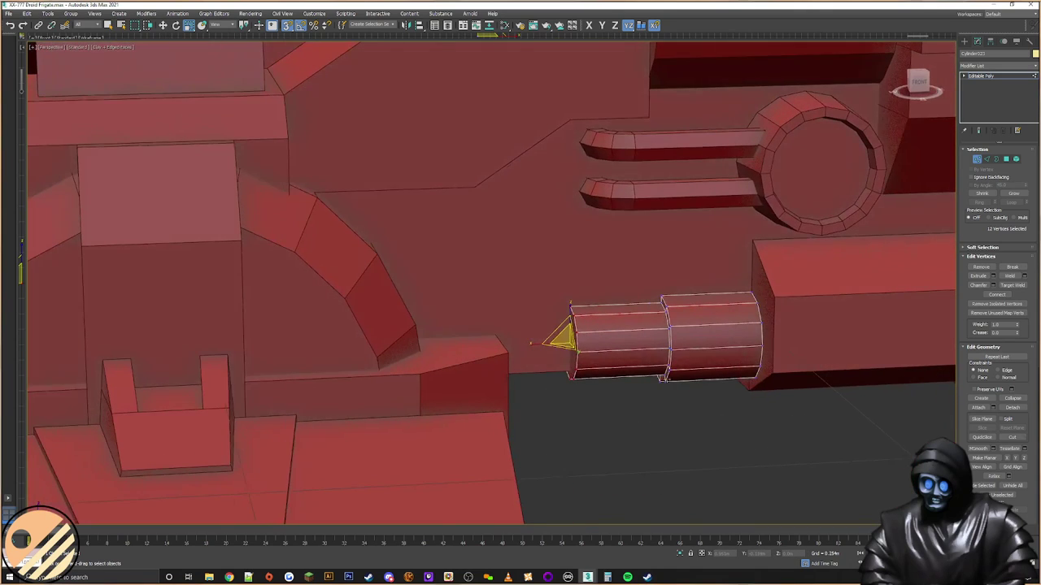
{"action": "left_click", "coordinate": [968, 39]}
{"action": "left_click", "coordinate": [721, 431]}
Step: Clone the lower of the two bent pipes and place the copy in front of the stepped cylinder
{"action": "middle_click_drag", "start_coordinate": [690, 348], "coordinate": [648, 328]}
{"action": "left_click", "coordinate": [691, 295]}
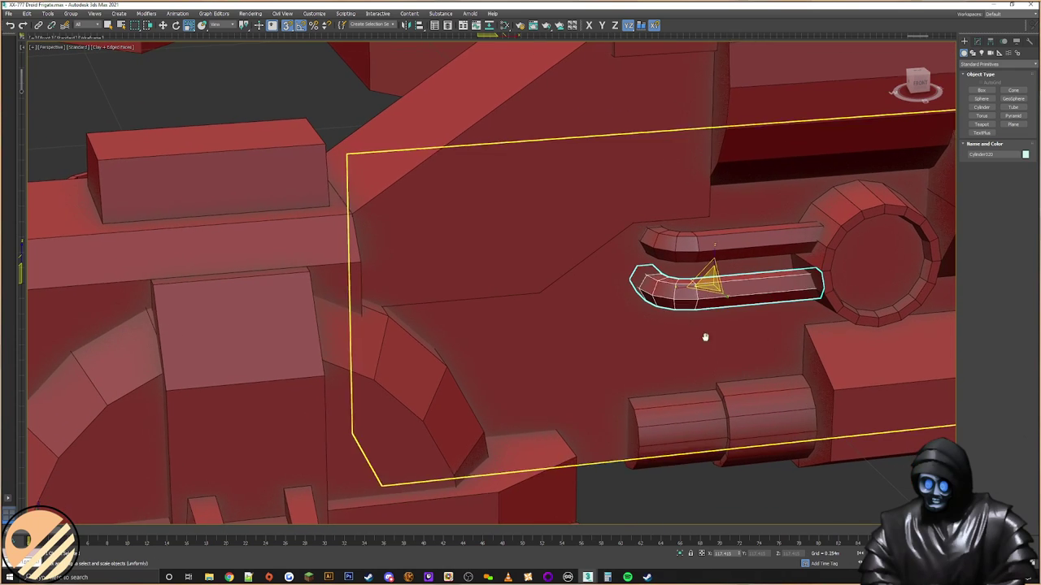
{"action": "middle_click_drag", "start_coordinate": [709, 339], "coordinate": [669, 298]}
{"action": "key", "text": "w"}
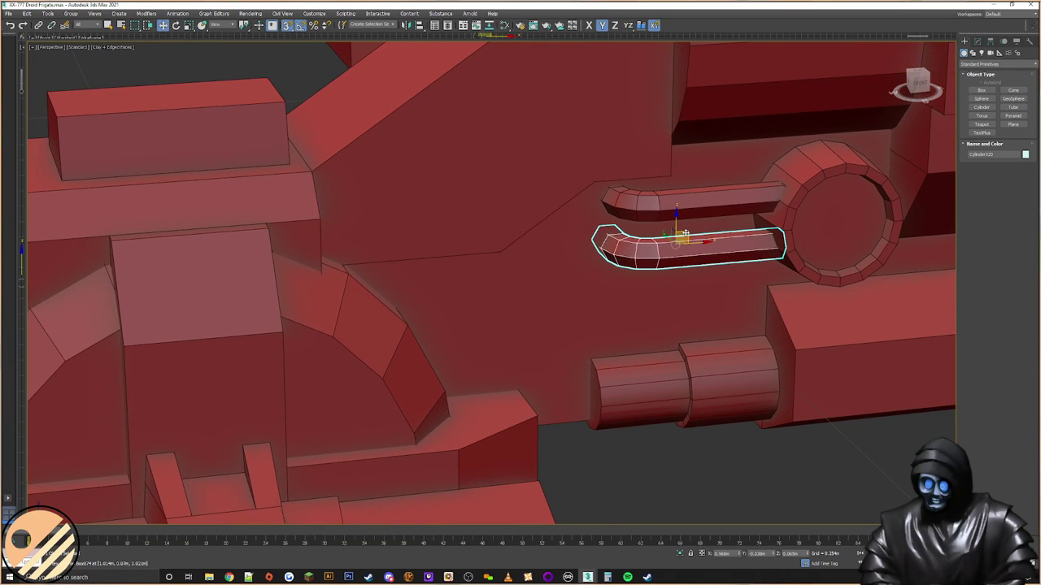
{"action": "mouse_move", "coordinate": [689, 234]}
{"action": "left_mouse_down", "text": "shift"}
{"action": "mouse_move", "coordinate": [502, 388]}
{"action": "mouse_move", "coordinate": [559, 347]}
{"action": "left_mouse_up", "text": "shift"}
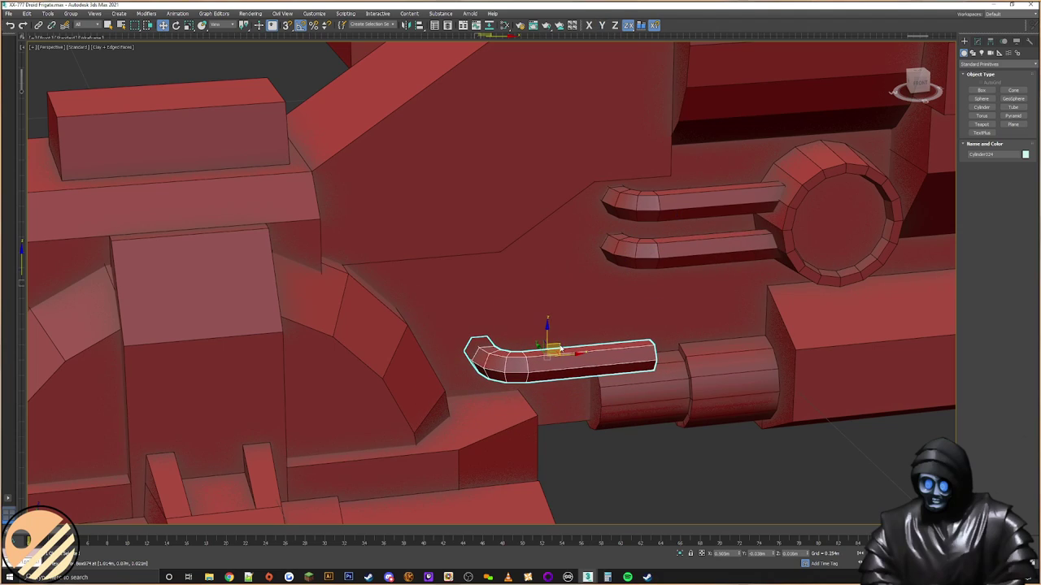
{"action": "left_click", "coordinate": [524, 325]}
{"action": "mouse_move", "coordinate": [572, 361]}
{"action": "middle_mouse_down", "text": "alt"}
{"action": "mouse_move", "coordinate": [560, 390]}
{"action": "mouse_move", "coordinate": [530, 349]}
{"action": "mouse_move", "coordinate": [560, 340]}
{"action": "mouse_move", "coordinate": [561, 360]}
{"action": "middle_mouse_up", "text": "alt"}
{"action": "mouse_move", "coordinate": [558, 341]}
{"action": "left_mouse_down"}
{"action": "mouse_move", "coordinate": [604, 348]}
{"action": "mouse_move", "coordinate": [562, 355]}
{"action": "left_mouse_up"}
Step: Rotate the copied pipe so its long leg stands upright and its bent end faces the stepped cylinder
{"action": "right_click", "coordinate": [563, 355]}
{"action": "left_click", "coordinate": [569, 365]}
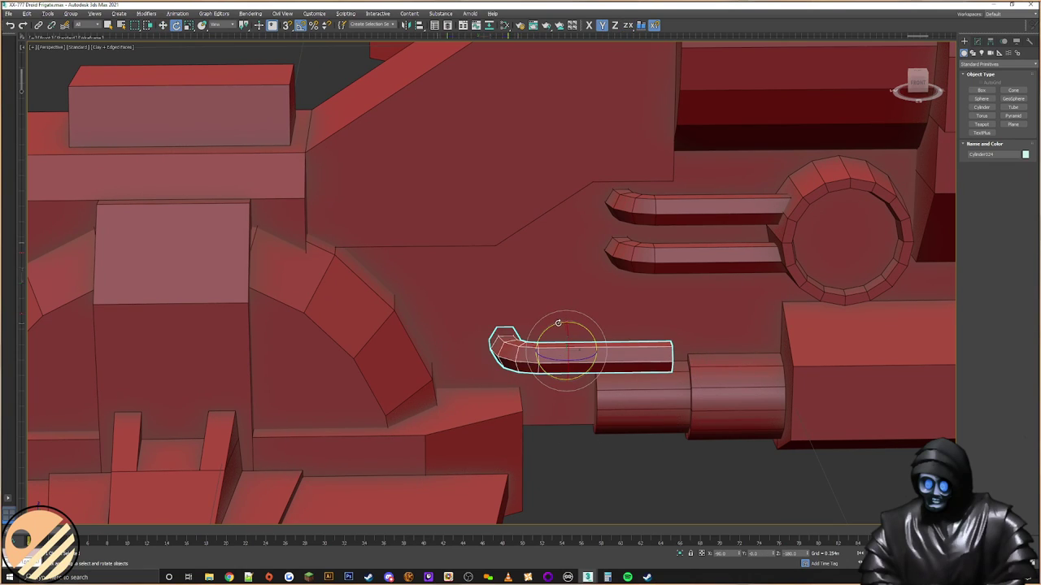
{"action": "left_click_drag", "start_coordinate": [588, 358], "coordinate": [569, 305]}
{"action": "key", "text": "F5"}
{"action": "middle_click_drag", "start_coordinate": [569, 305], "coordinate": [581, 325], "text": "alt"}
Step: Move the upright pipe so its bent end meets the front face of the stepped cylinder
{"action": "right_click", "coordinate": [578, 340]}
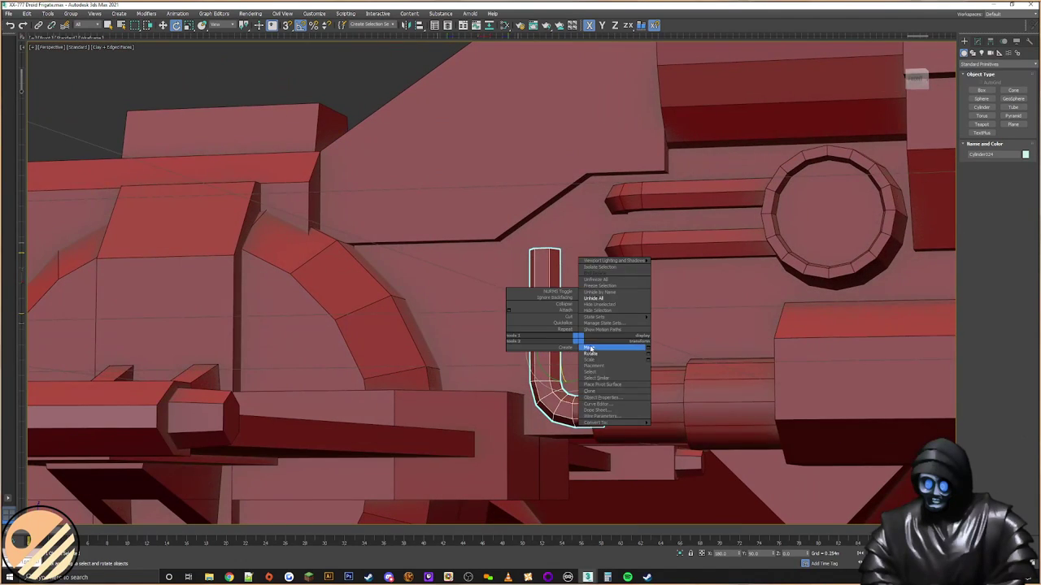
{"action": "left_click", "coordinate": [592, 349]}
{"action": "left_click_drag", "start_coordinate": [577, 341], "coordinate": [571, 333]}
{"action": "middle_click_drag", "start_coordinate": [571, 333], "coordinate": [627, 349], "text": "alt"}
{"action": "scroll", "coordinate": [585, 364], "scroll_direction": "up", "scroll_amount": 2}
{"action": "middle_click_drag", "start_coordinate": [534, 321], "coordinate": [509, 325], "text": "alt"}
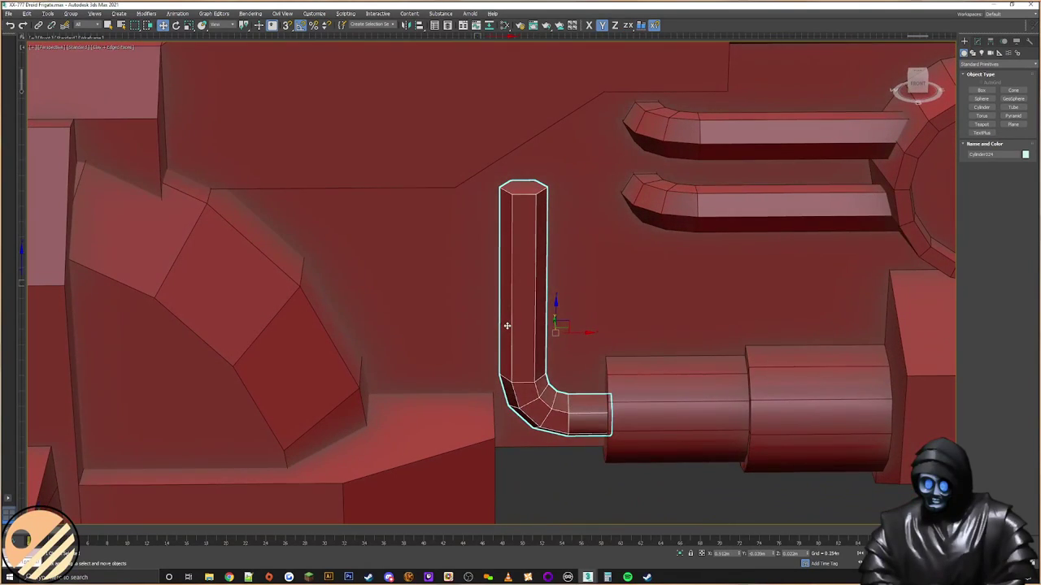
Step: Shorten the upright pipe by lowering the vertices of its top end to roughly half the height
{"action": "left_click", "coordinate": [976, 41]}
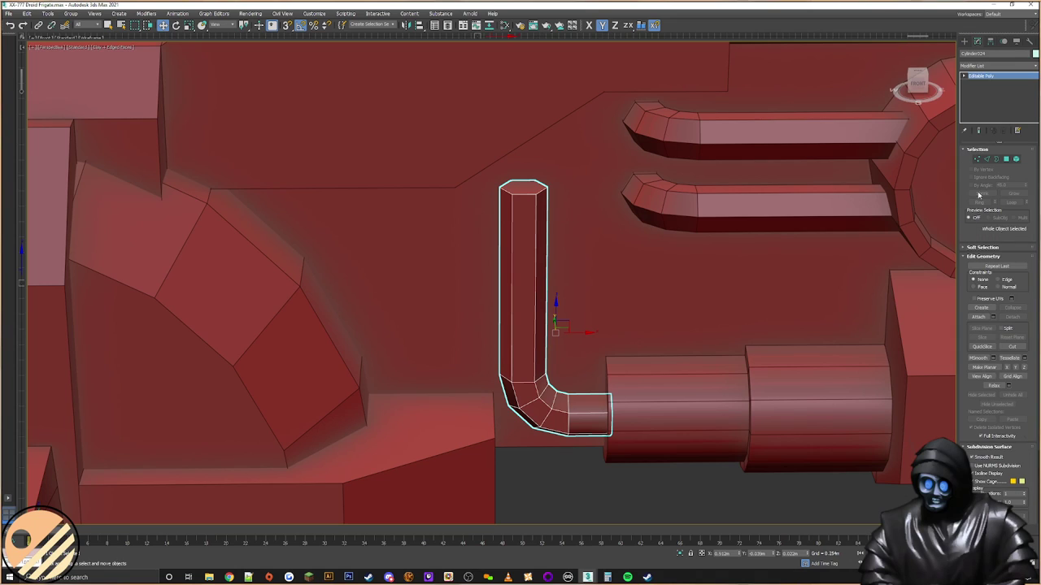
{"action": "left_click", "coordinate": [976, 159]}
{"action": "left_click_drag", "start_coordinate": [521, 162], "coordinate": [523, 283]}
{"action": "left_click", "coordinate": [966, 42]}
Step: Clone the lower of the two bent pipes above the upright pipe and rotate the copy so its bent end points down
{"action": "left_click", "coordinate": [795, 198]}
{"action": "left_click_drag", "start_coordinate": [751, 186], "coordinate": [482, 242], "text": "shift"}
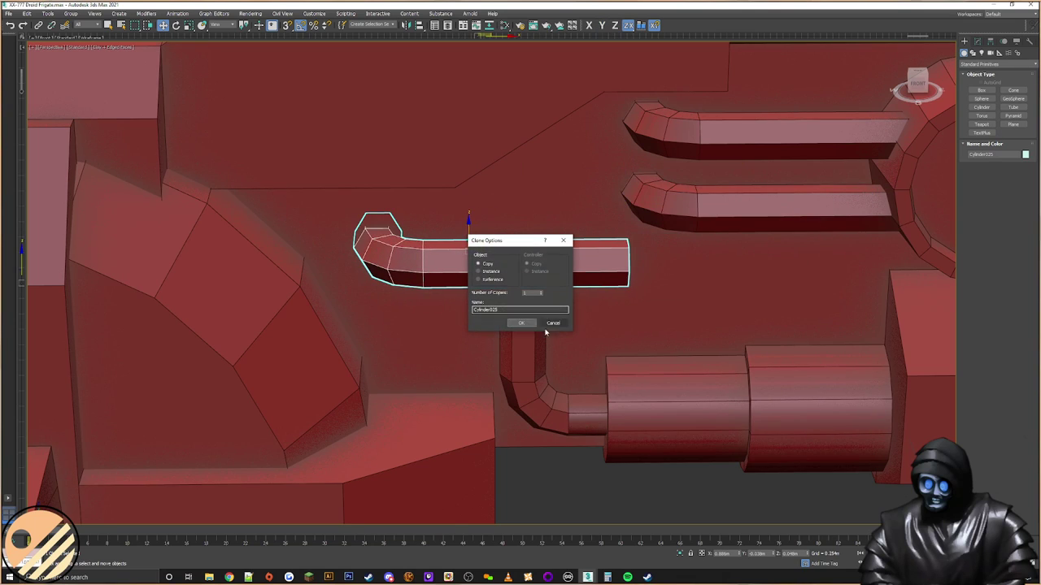
{"action": "left_click", "coordinate": [523, 323]}
{"action": "right_click", "coordinate": [461, 256]}
{"action": "left_click", "coordinate": [482, 266]}
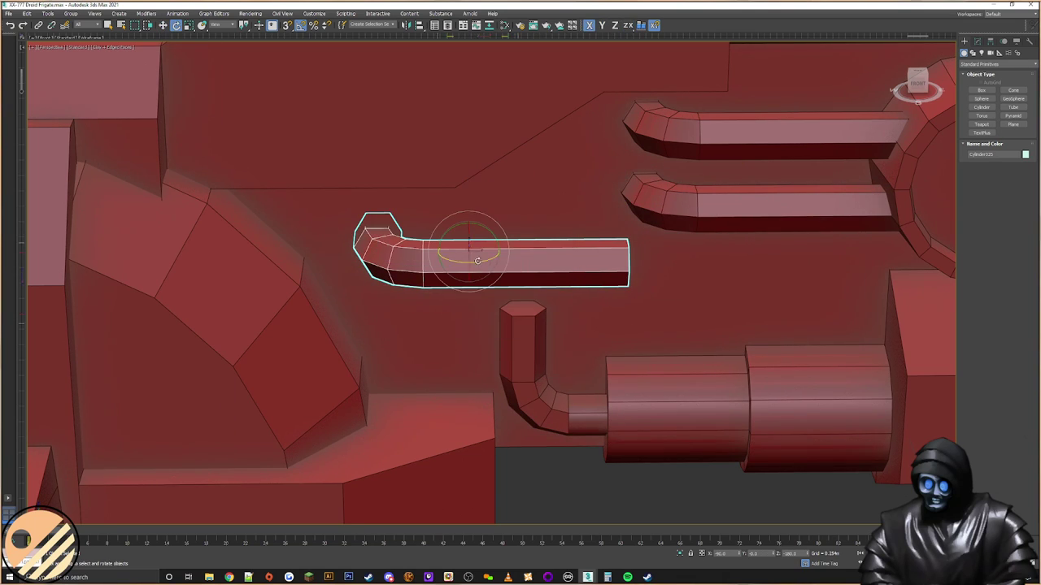
{"action": "left_click_drag", "start_coordinate": [482, 231], "coordinate": [400, 219]}
{"action": "left_click_drag", "start_coordinate": [469, 258], "coordinate": [452, 219]}
{"action": "middle_click_drag", "start_coordinate": [591, 299], "coordinate": [560, 306], "text": "alt"}
Step: Move the rotated pipe copy so its downward end sits on the top end of the upright pipe
{"action": "right_click", "coordinate": [570, 294]}
{"action": "left_click", "coordinate": [583, 303]}
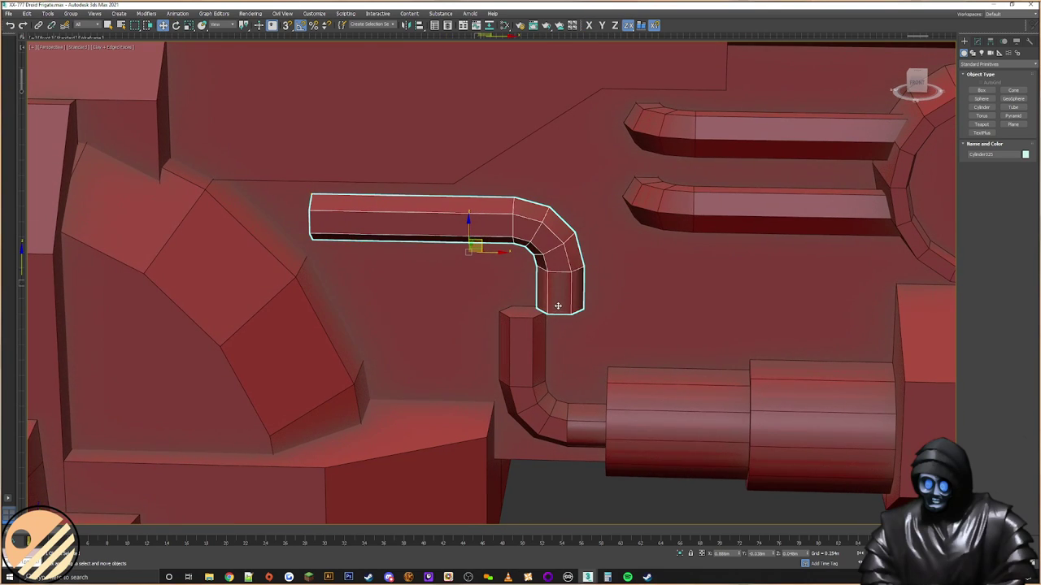
{"action": "left_click", "coordinate": [498, 252]}
{"action": "left_click_drag", "start_coordinate": [553, 305], "coordinate": [518, 308]}
{"action": "middle_click_drag", "start_coordinate": [538, 326], "coordinate": [531, 295], "text": "alt"}
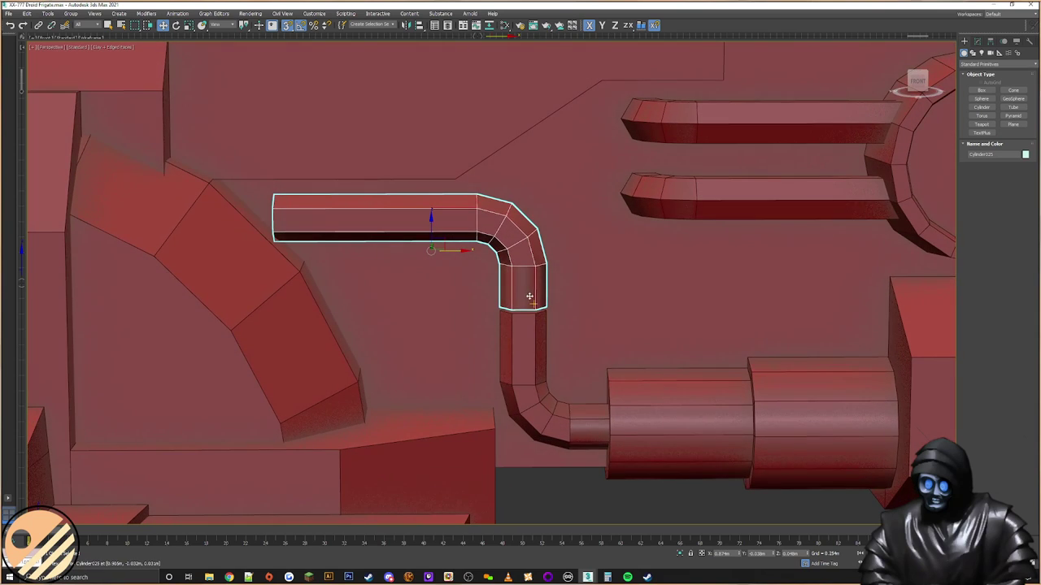
{"action": "left_click", "coordinate": [436, 241]}
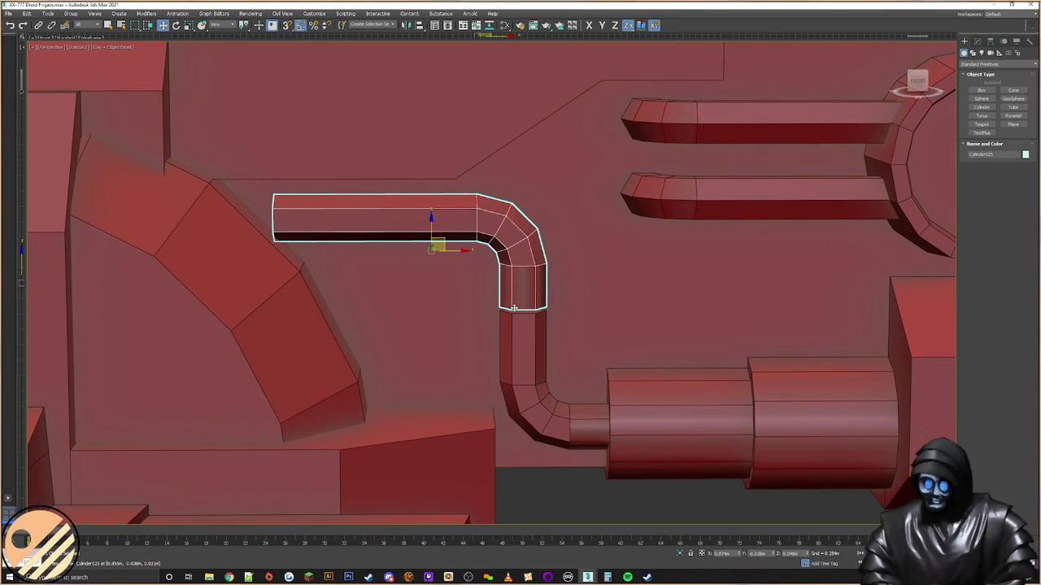
{"action": "left_click_drag", "start_coordinate": [515, 306], "coordinate": [514, 309]}
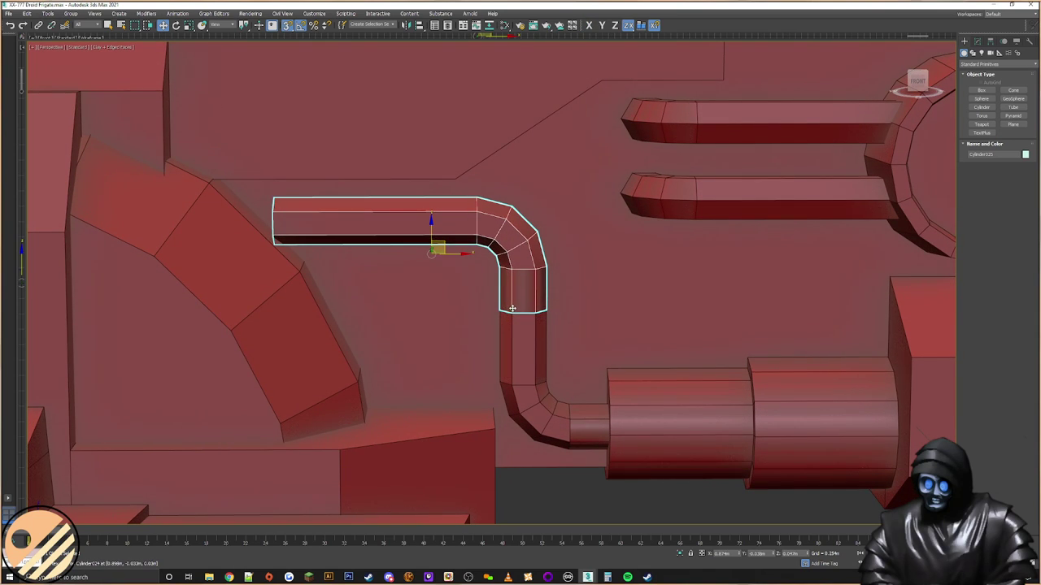
Step: Lengthen the copied pipe's horizontal leg by moving its end vertices forward into the curved hull section
{"action": "left_click", "coordinate": [977, 41]}
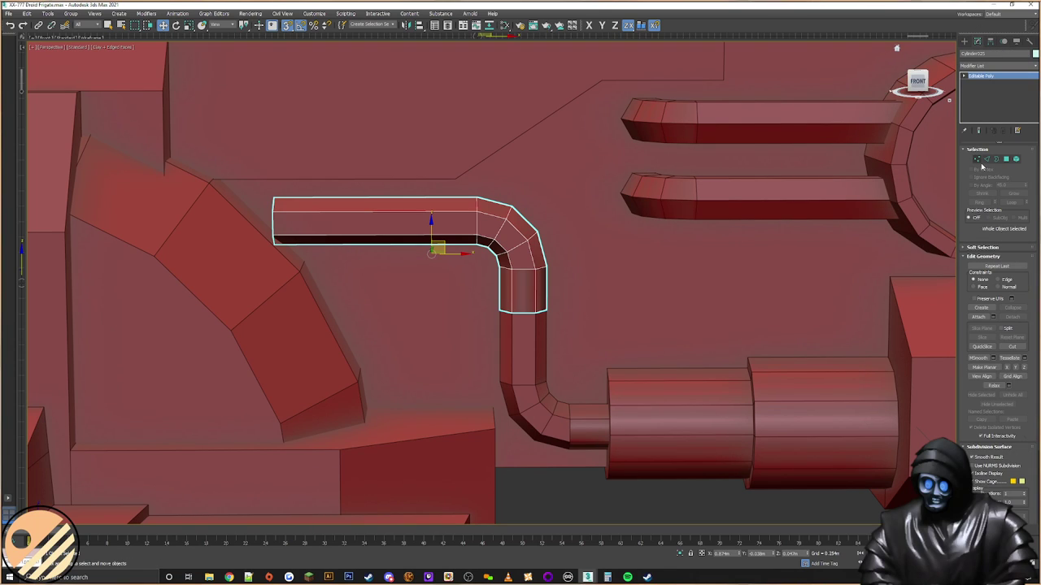
{"action": "left_click", "coordinate": [978, 160]}
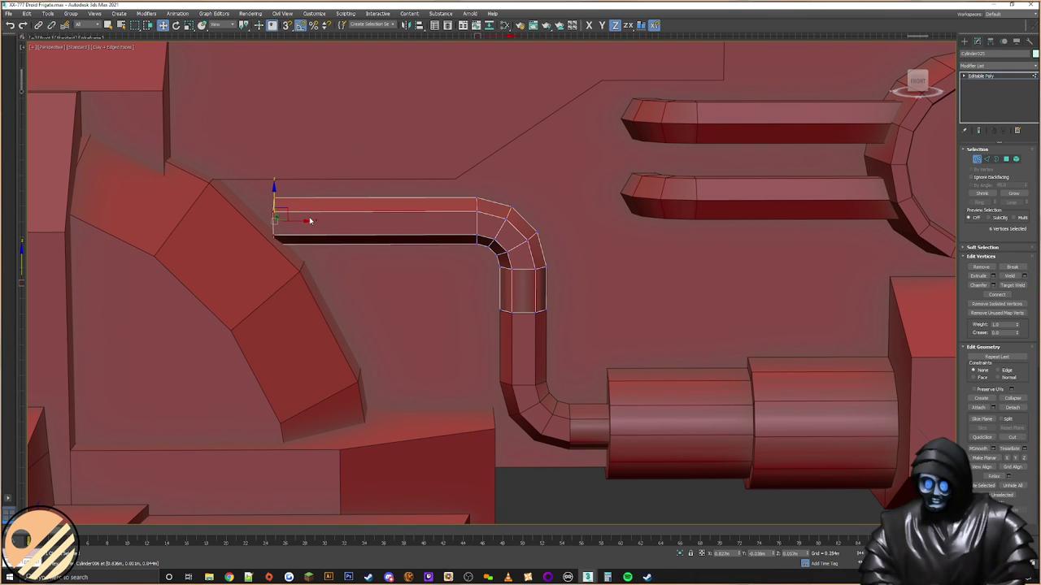
{"action": "left_click_drag", "start_coordinate": [300, 221], "coordinate": [255, 224]}
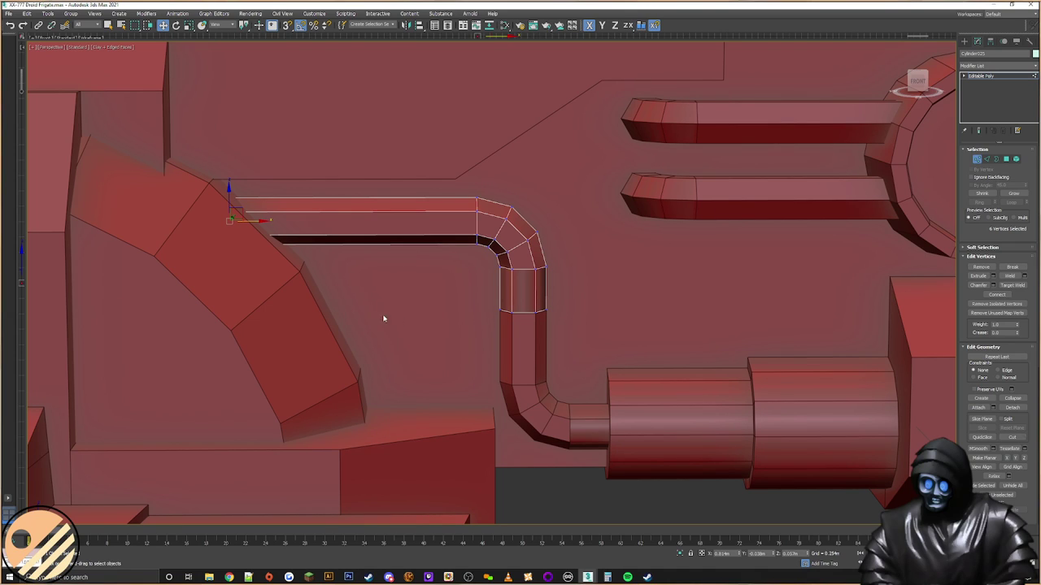
{"action": "scroll", "coordinate": [567, 308], "scroll_direction": "down", "scroll_amount": 4}
{"action": "left_click", "coordinate": [964, 41]}
{"action": "left_click", "coordinate": [678, 469]}
Step: Align the upper pipe's downward end in depth with the top end of the upright pipe, undoing the first move
{"action": "middle_click_drag", "start_coordinate": [679, 439], "coordinate": [490, 276]}
{"action": "scroll", "coordinate": [609, 385], "scroll_direction": "down", "scroll_amount": 5}
{"action": "middle_click_drag", "start_coordinate": [753, 286], "coordinate": [617, 313]}
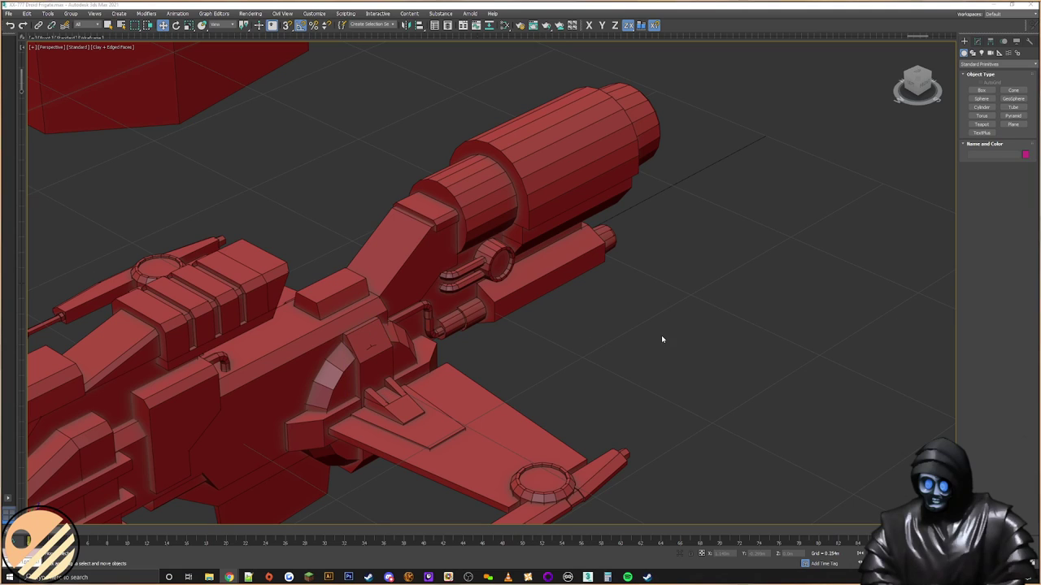
{"action": "scroll", "coordinate": [404, 334], "scroll_direction": "up", "scroll_amount": 5}
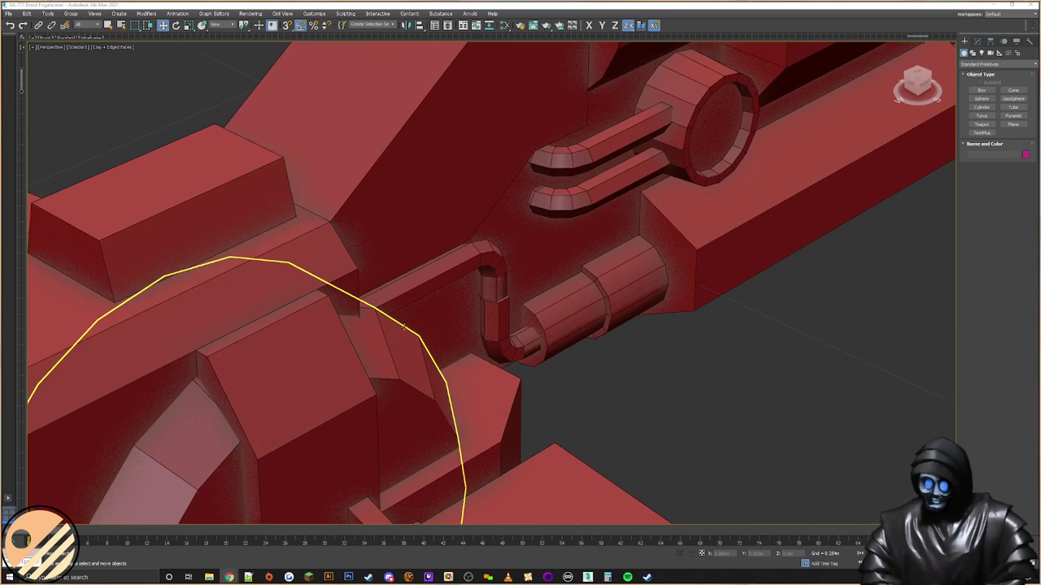
{"action": "left_click", "coordinate": [415, 257]}
{"action": "scroll", "coordinate": [527, 309], "scroll_direction": "up", "scroll_amount": 2}
{"action": "scroll", "coordinate": [535, 335], "scroll_direction": "up", "scroll_amount": 2}
{"action": "middle_click_drag", "start_coordinate": [534, 334], "coordinate": [351, 333], "text": "alt"}
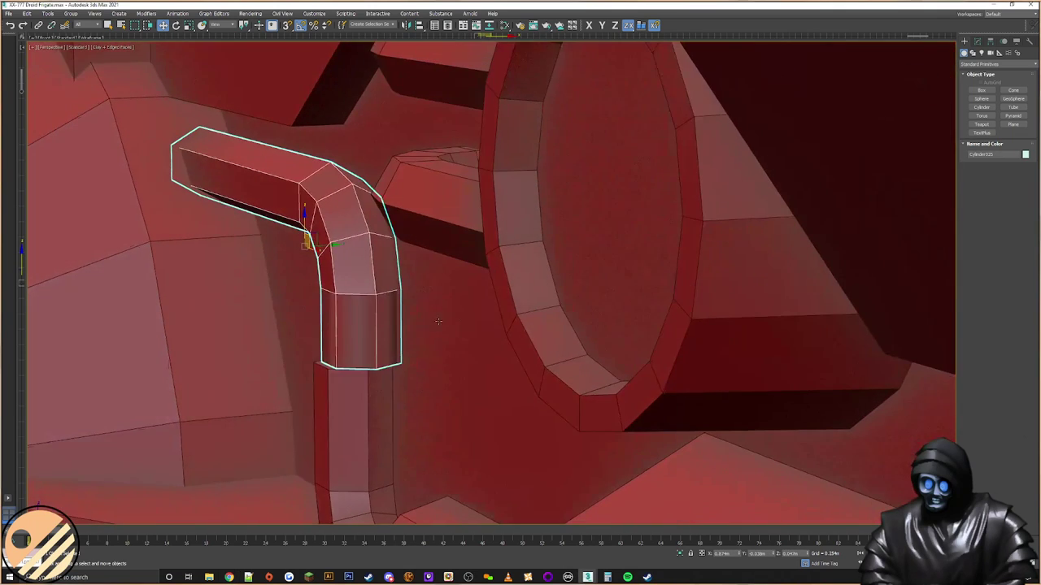
{"action": "key", "text": "s"}
{"action": "left_click_drag", "start_coordinate": [342, 295], "coordinate": [329, 368]}
{"action": "key", "text": "ctrl+z"}
{"action": "left_click", "coordinate": [335, 245]}
{"action": "middle_click_drag", "start_coordinate": [333, 366], "coordinate": [548, 342], "text": "alt"}
{"action": "scroll", "coordinate": [553, 362], "scroll_direction": "down", "scroll_amount": 3}
{"action": "scroll", "coordinate": [548, 341], "scroll_direction": "down", "scroll_amount": 6}
{"action": "left_click", "coordinate": [666, 326]}
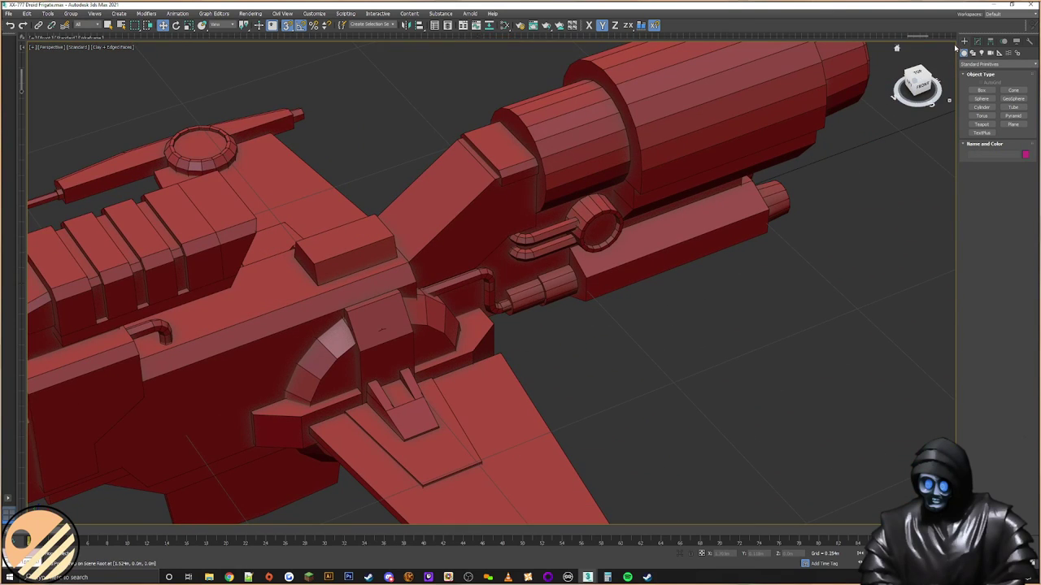
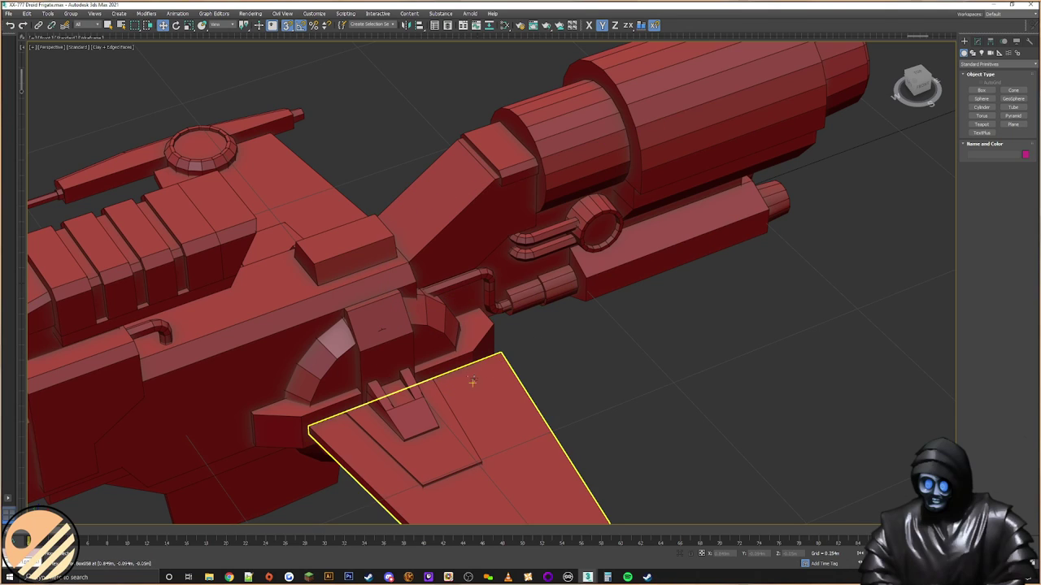
Step: Examine the engine, its rear nozzle and the surrounding hull side details from several angles
{"action": "mouse_move", "coordinate": [552, 359]}
{"action": "middle_mouse_down", "text": "alt"}
{"action": "mouse_move", "coordinate": [537, 346]}
{"action": "mouse_move", "coordinate": [548, 342]}
{"action": "middle_mouse_up", "text": "alt"}
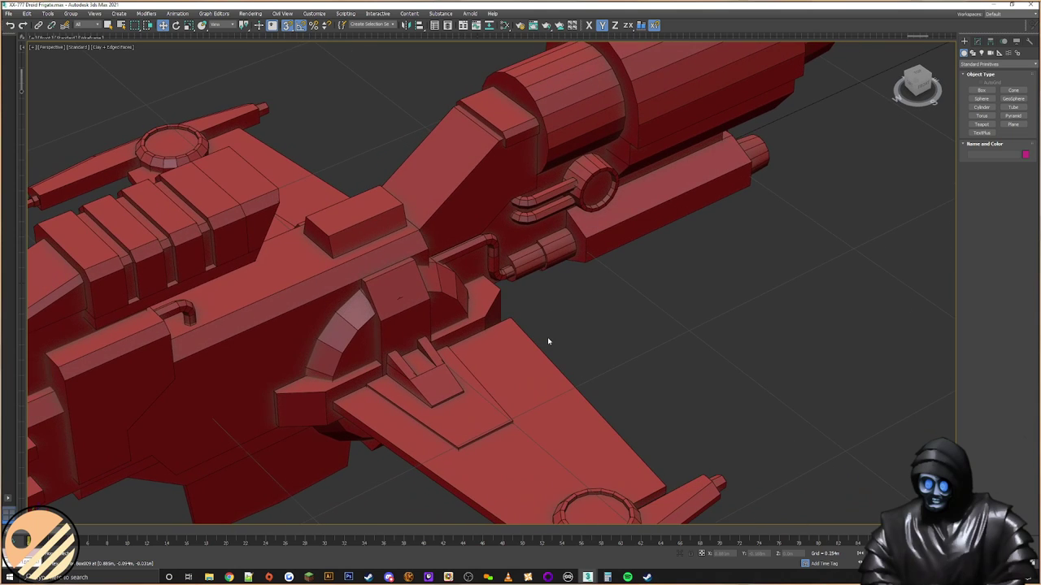
{"action": "scroll", "coordinate": [548, 341], "scroll_direction": "down", "scroll_amount": 5}
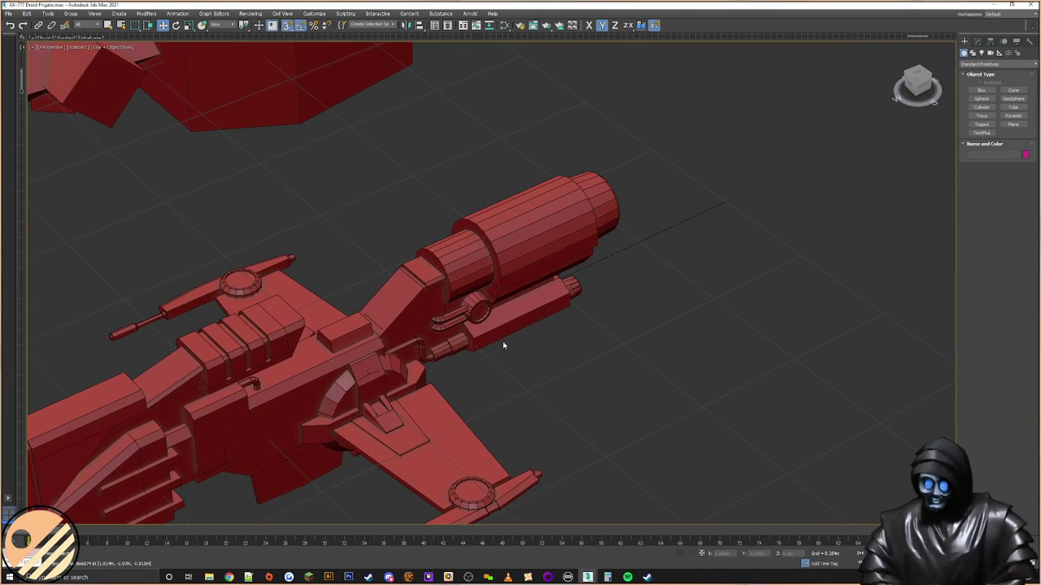
{"action": "left_click", "coordinate": [557, 249]}
{"action": "middle_click_drag", "start_coordinate": [580, 323], "coordinate": [509, 286], "text": "alt"}
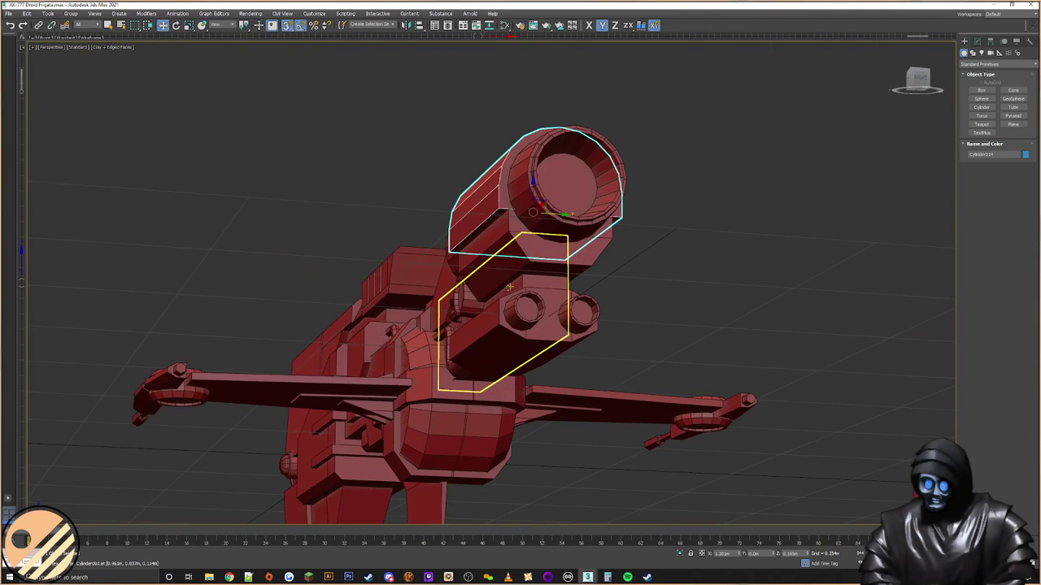
{"action": "scroll", "coordinate": [509, 286], "scroll_direction": "up", "scroll_amount": 3}
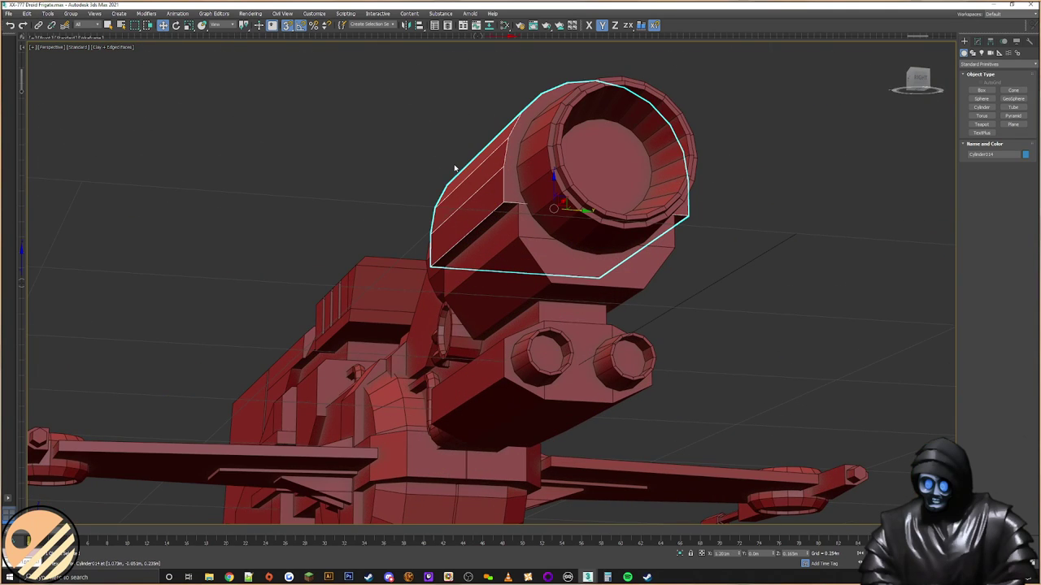
{"action": "left_click", "coordinate": [570, 186]}
{"action": "middle_click_drag", "start_coordinate": [541, 179], "coordinate": [674, 283], "text": "alt"}
{"action": "scroll", "coordinate": [674, 284], "scroll_direction": "down", "scroll_amount": 2}
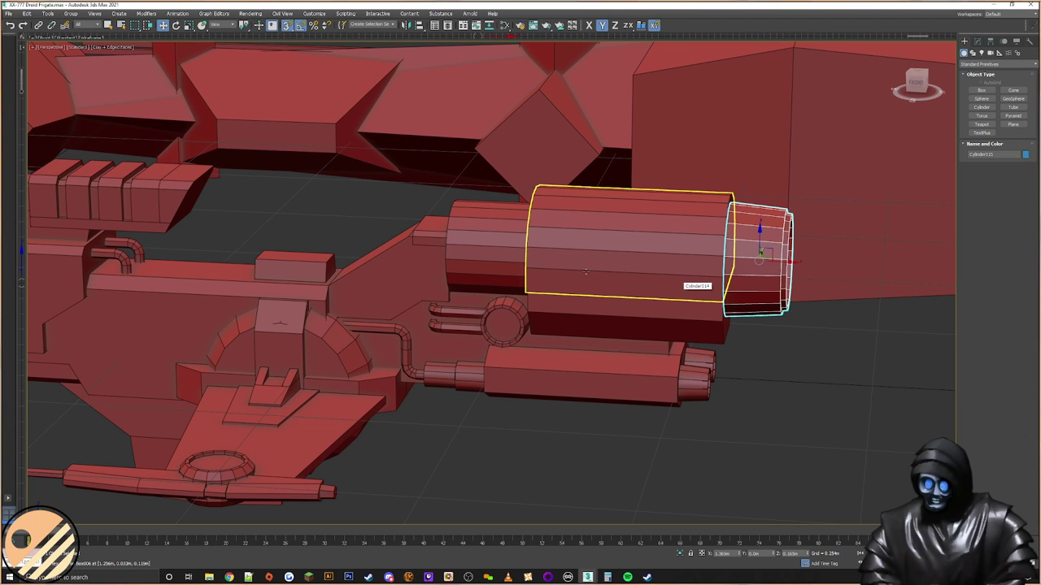
{"action": "middle_click_drag", "start_coordinate": [398, 272], "coordinate": [597, 269]}
{"action": "scroll", "coordinate": [732, 385], "scroll_direction": "down", "scroll_amount": 3}
{"action": "middle_click_drag", "start_coordinate": [732, 385], "coordinate": [655, 218]}
{"action": "middle_click_drag", "start_coordinate": [745, 272], "coordinate": [665, 290], "text": "alt"}
{"action": "scroll", "coordinate": [624, 258], "scroll_direction": "up", "scroll_amount": 5}
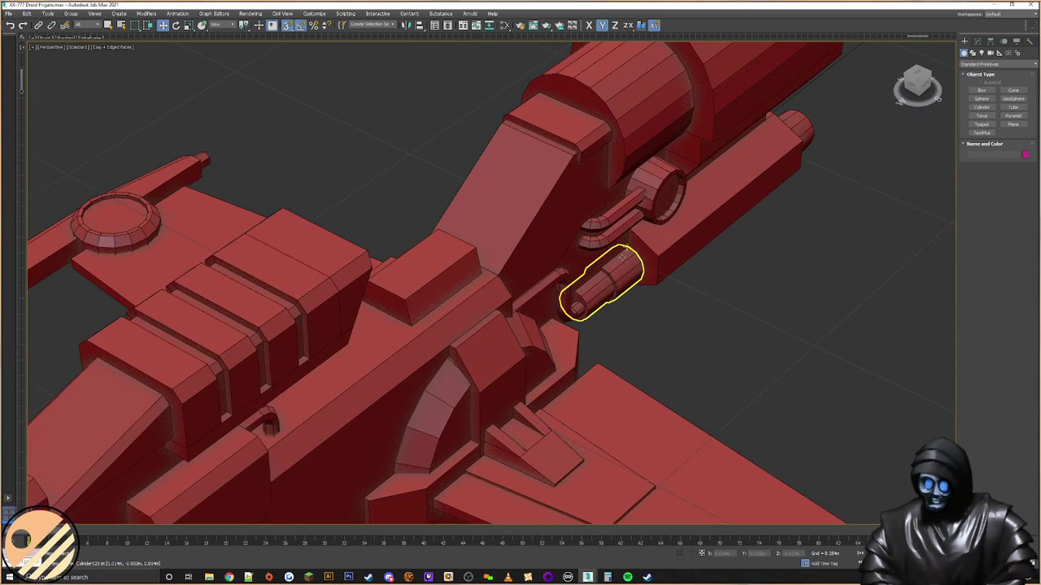
Step: Shorten the long angular housing under the engine by moving its front-end vertices back from the stepped cylinder
{"action": "left_click", "coordinate": [628, 261]}
{"action": "middle_click_drag", "start_coordinate": [627, 261], "coordinate": [641, 298], "text": "alt"}
{"action": "left_click", "coordinate": [641, 297]}
{"action": "left_click", "coordinate": [977, 41]}
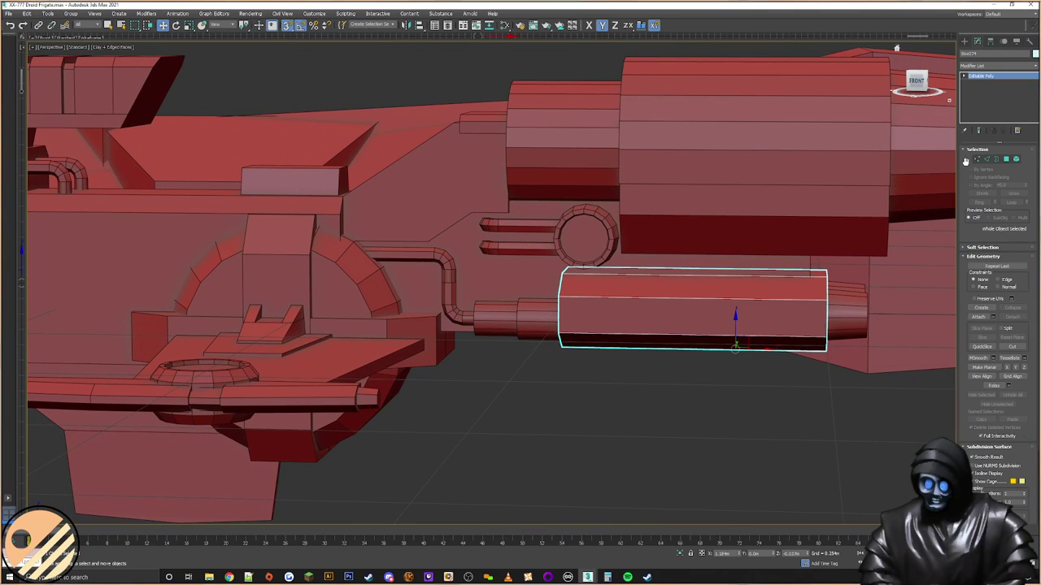
{"action": "left_click", "coordinate": [976, 160]}
{"action": "left_click_drag", "start_coordinate": [692, 193], "coordinate": [502, 420]}
{"action": "key", "text": "s"}
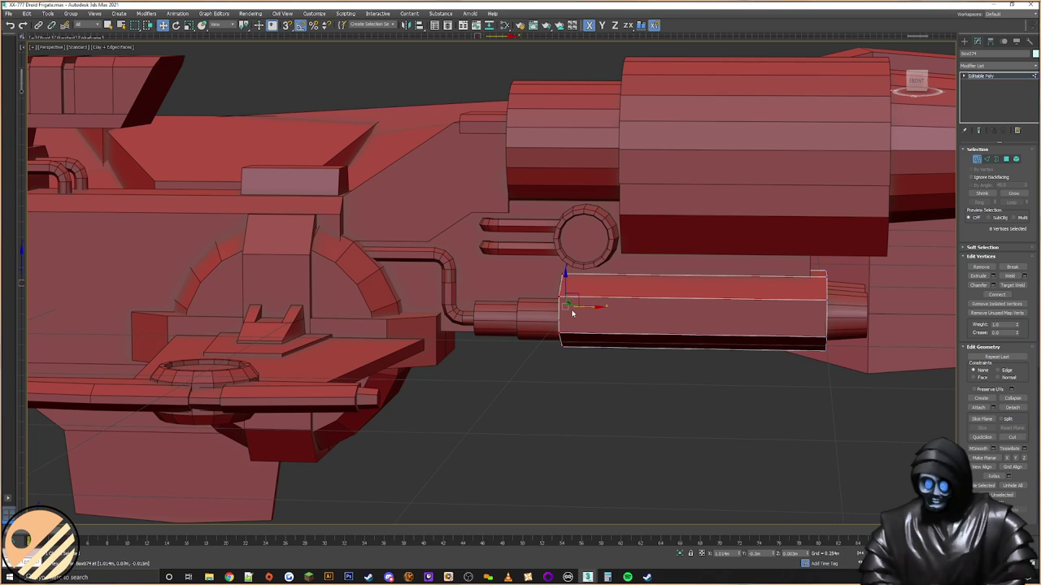
{"action": "left_click_drag", "start_coordinate": [583, 306], "coordinate": [604, 306]}
{"action": "left_click", "coordinate": [965, 41]}
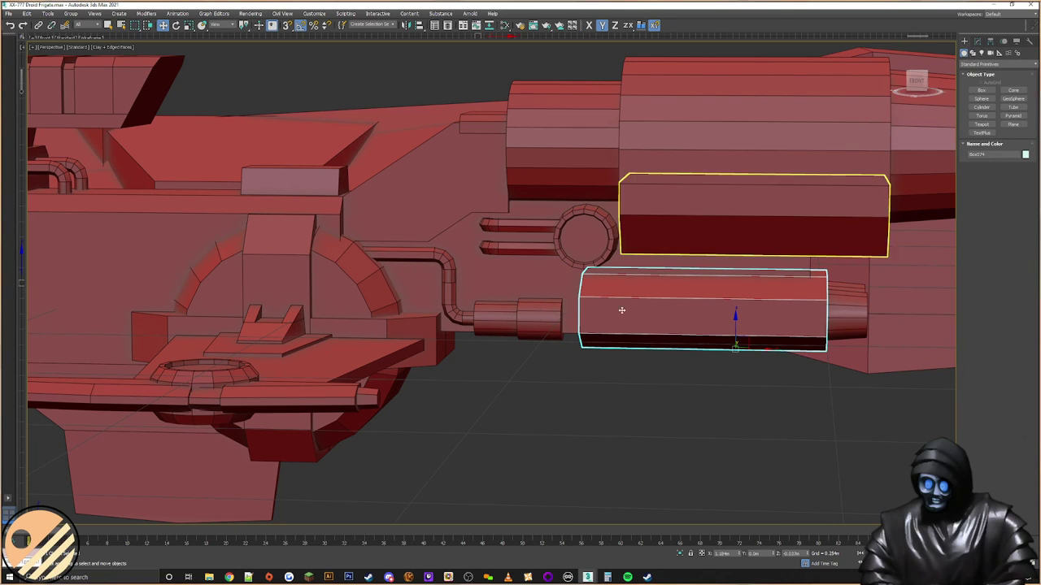
Step: Extend the stepped cylinder by moving its rear-end vertices back to the front face of the angular housing
{"action": "left_click", "coordinate": [554, 310]}
{"action": "left_click", "coordinate": [977, 41]}
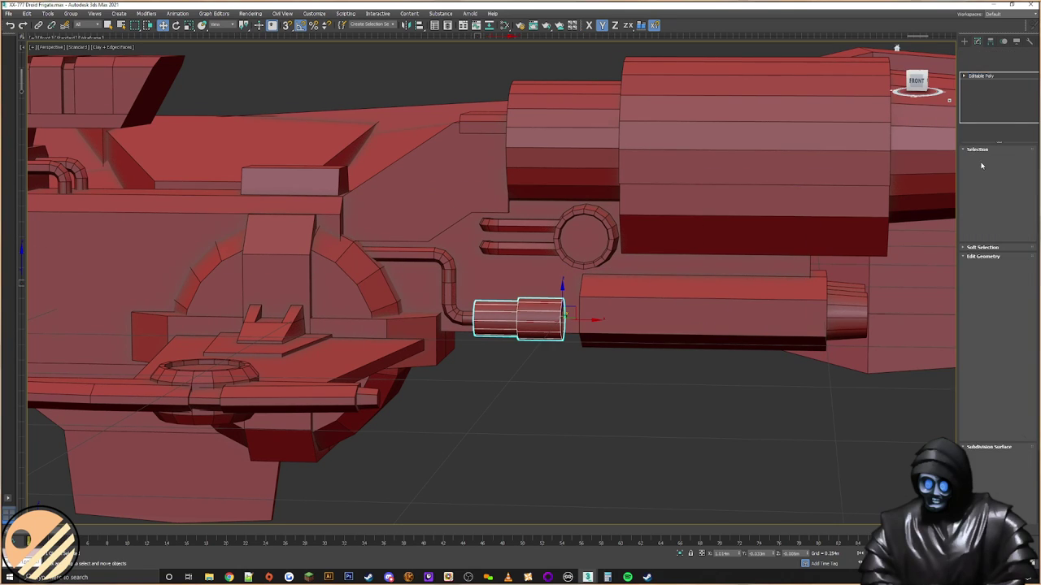
{"action": "left_click", "coordinate": [977, 159]}
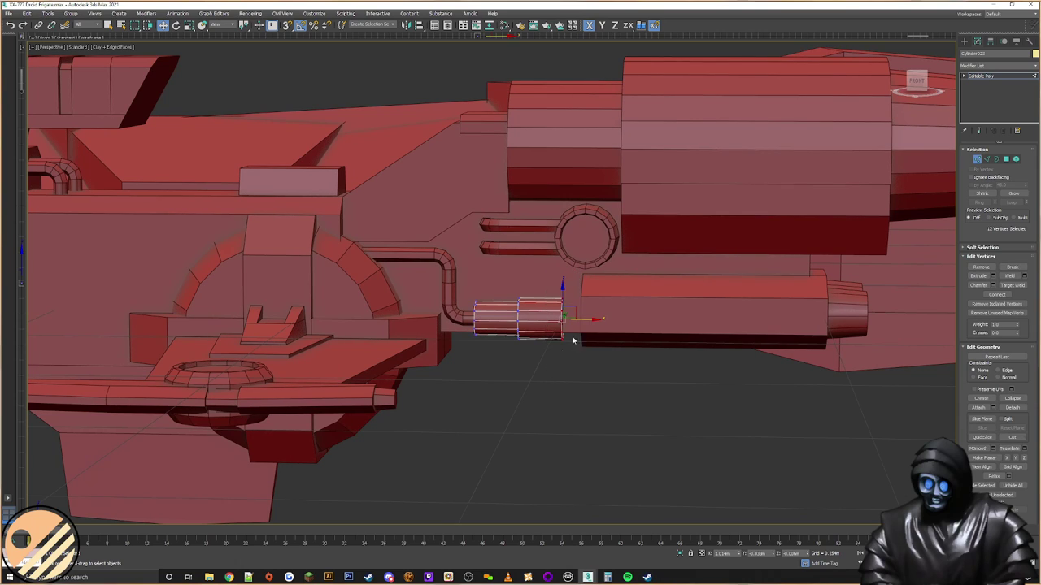
{"action": "key", "text": "s"}
{"action": "left_click_drag", "start_coordinate": [584, 320], "coordinate": [583, 298]}
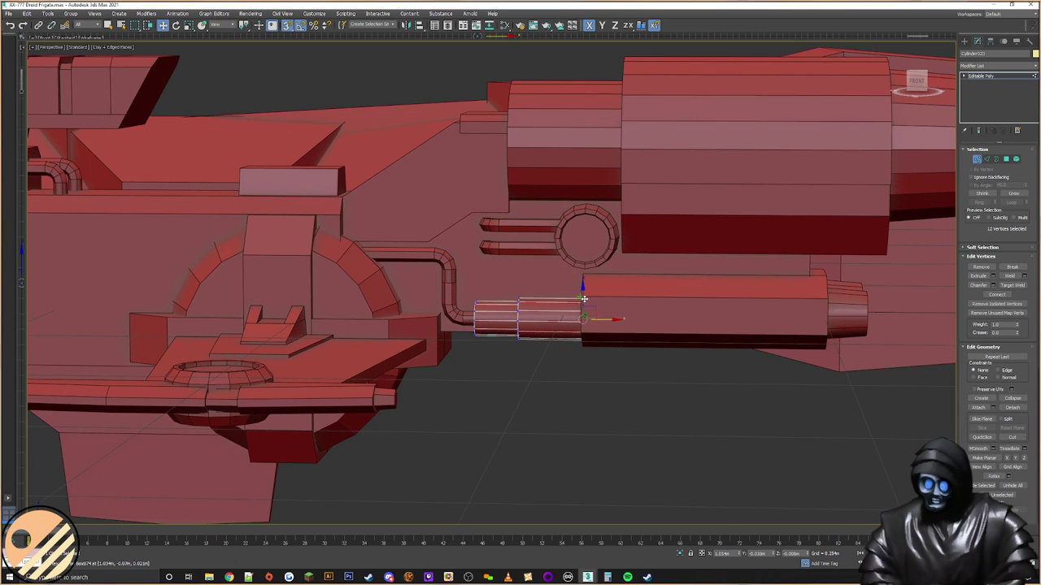
{"action": "middle_click_drag", "start_coordinate": [583, 299], "coordinate": [595, 305], "text": "alt"}
{"action": "left_click", "coordinate": [965, 41]}
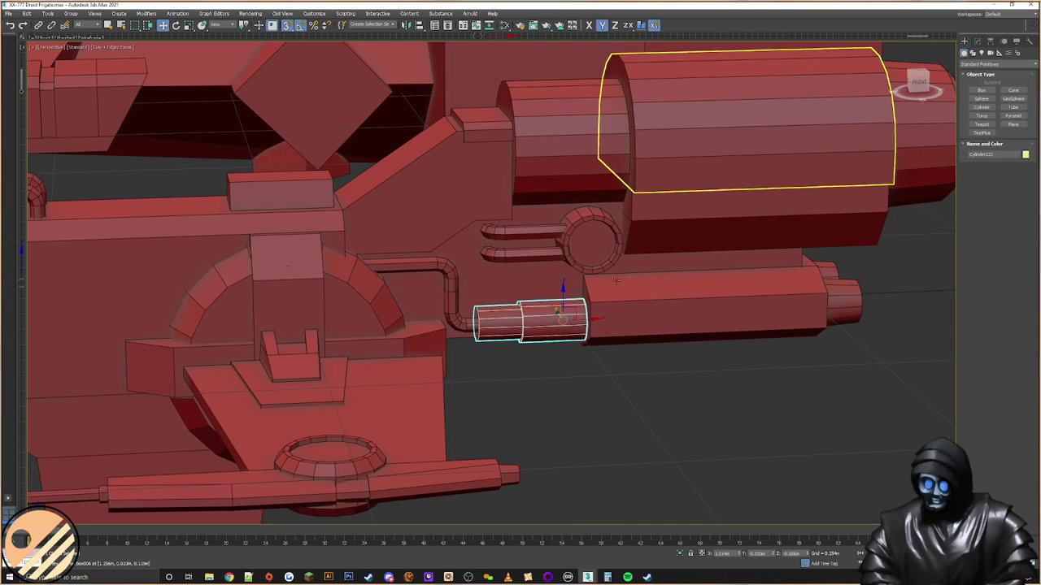
Step: Clone the stepped cylinder, the connected pipes and the round ringed part with its bent pipes to the opposite side of the hull
{"action": "left_click", "coordinate": [450, 294], "text": "ctrl"}
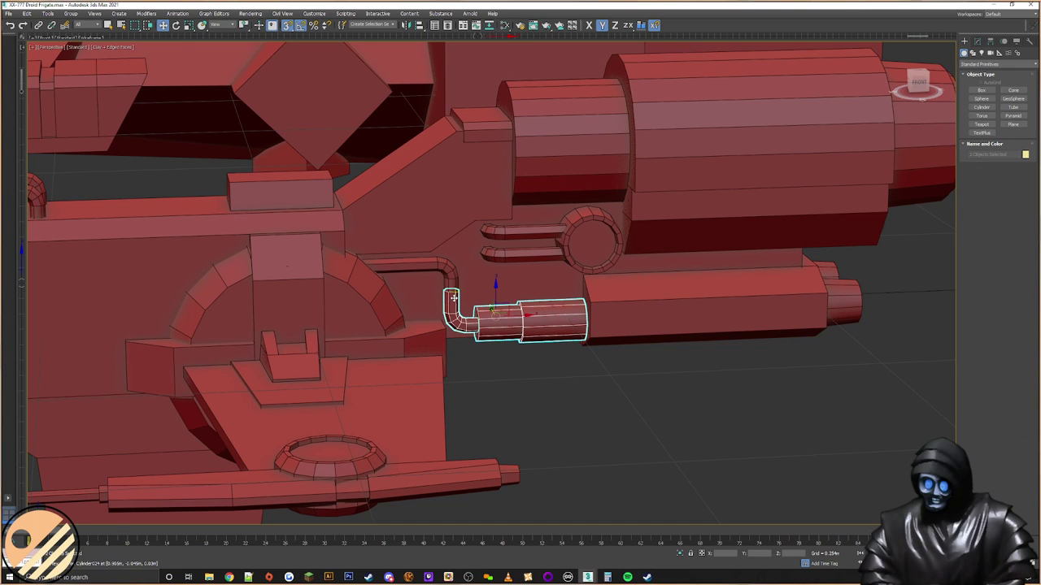
{"action": "left_click", "coordinate": [504, 253], "text": "ctrl"}
{"action": "left_click", "coordinate": [593, 243], "text": "ctrl"}
{"action": "middle_click_drag", "start_coordinate": [593, 242], "coordinate": [487, 275], "text": "alt"}
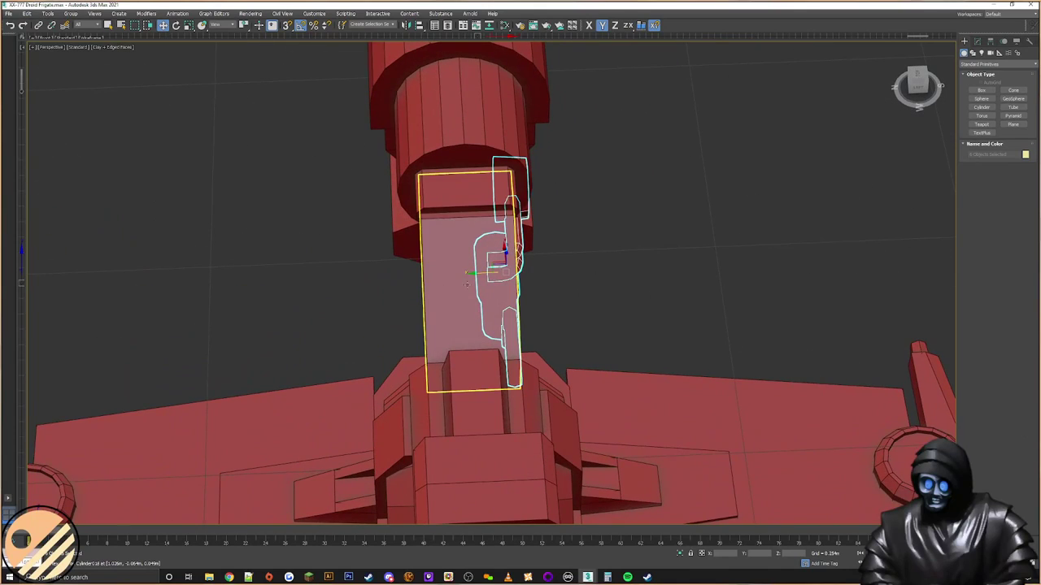
{"action": "left_click_drag", "start_coordinate": [486, 274], "coordinate": [358, 281], "text": "shift"}
{"action": "left_click", "coordinate": [521, 323]}
Step: Mirror the copied pipe and cylinder set and move it against the opposite side of the hull
{"action": "left_click", "coordinate": [404, 27]}
{"action": "left_click", "coordinate": [491, 350]}
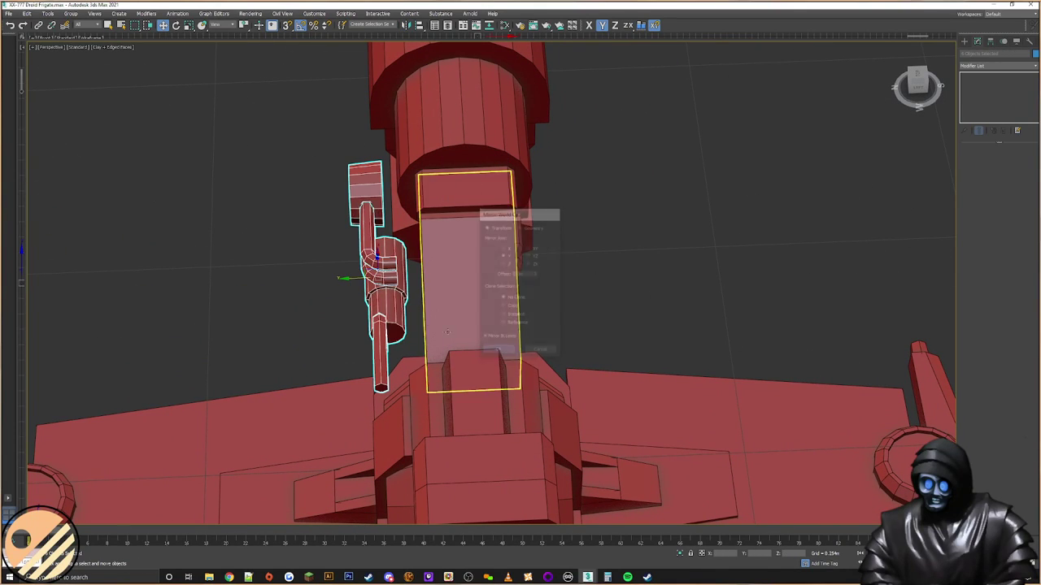
{"action": "middle_click_drag", "start_coordinate": [297, 300], "coordinate": [350, 281], "text": "alt"}
{"action": "scroll", "coordinate": [349, 280], "scroll_direction": "up", "scroll_amount": 5}
{"action": "left_click_drag", "start_coordinate": [409, 283], "coordinate": [511, 253]}
{"action": "middle_click_drag", "start_coordinate": [404, 235], "coordinate": [451, 230], "text": "alt"}
{"action": "middle_click_drag", "start_coordinate": [452, 231], "coordinate": [593, 335]}
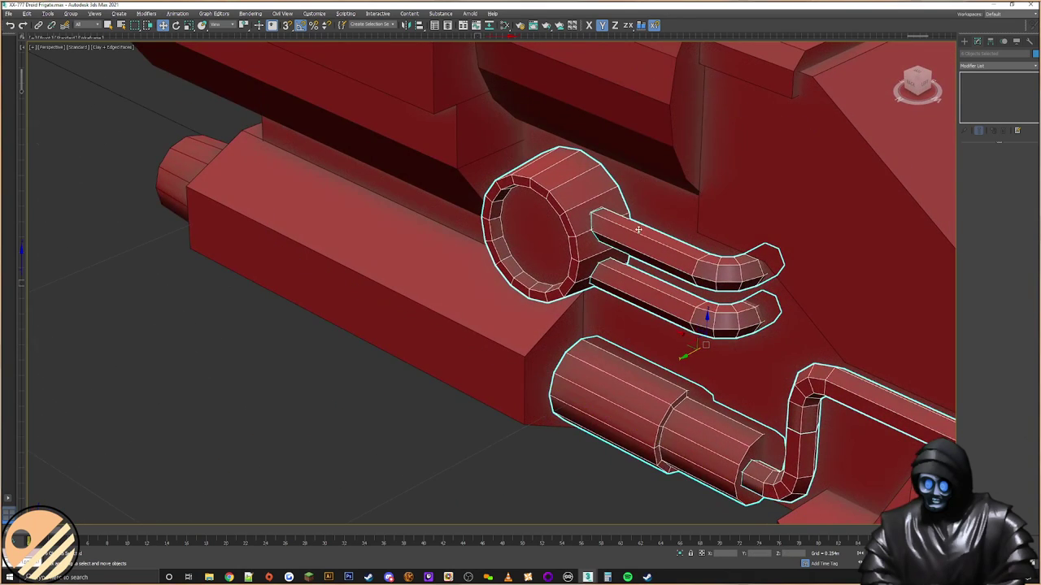
Step: Fine-tune the mirrored set's distance from the hull and clear the selection
{"action": "scroll", "coordinate": [638, 230], "scroll_direction": "down", "scroll_amount": 2}
{"action": "middle_click_drag", "start_coordinate": [634, 220], "coordinate": [622, 268], "text": "alt"}
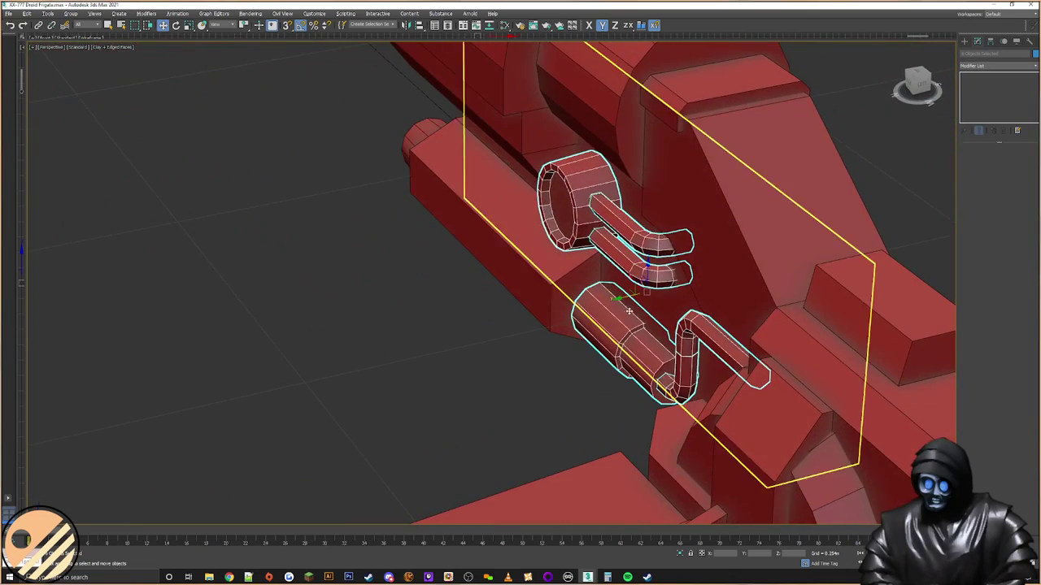
{"action": "left_click_drag", "start_coordinate": [626, 295], "coordinate": [624, 296]}
{"action": "middle_click_drag", "start_coordinate": [853, 317], "coordinate": [786, 300], "text": "alt"}
{"action": "scroll", "coordinate": [800, 327], "scroll_direction": "down", "scroll_amount": 6}
{"action": "scroll", "coordinate": [809, 336], "scroll_direction": "down", "scroll_amount": 2}
{"action": "left_click", "coordinate": [803, 314]}
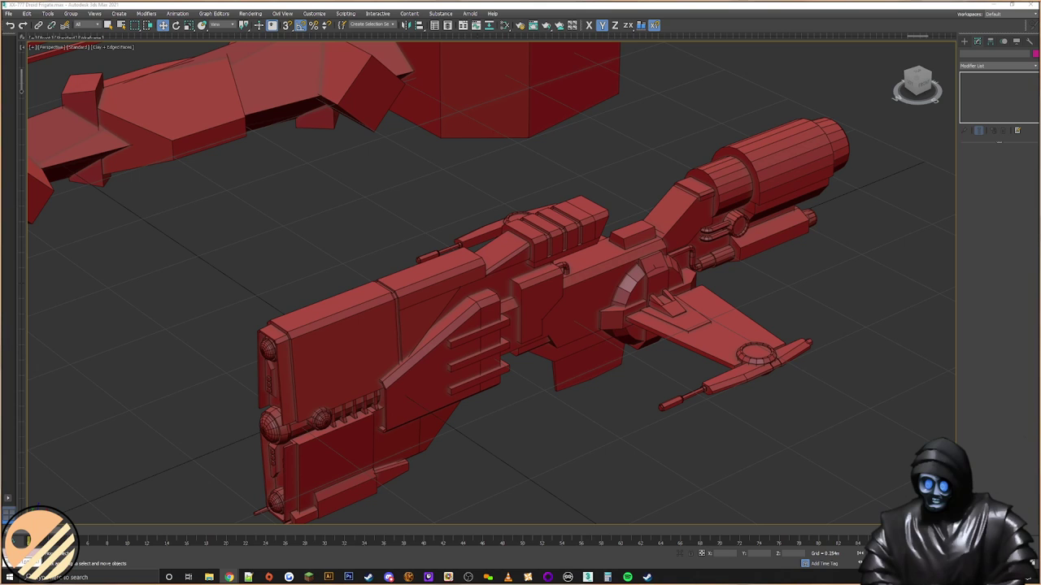
{"action": "middle_click_drag", "start_coordinate": [244, 295], "coordinate": [434, 298], "text": "alt"}
{"action": "left_click", "coordinate": [463, 277]}
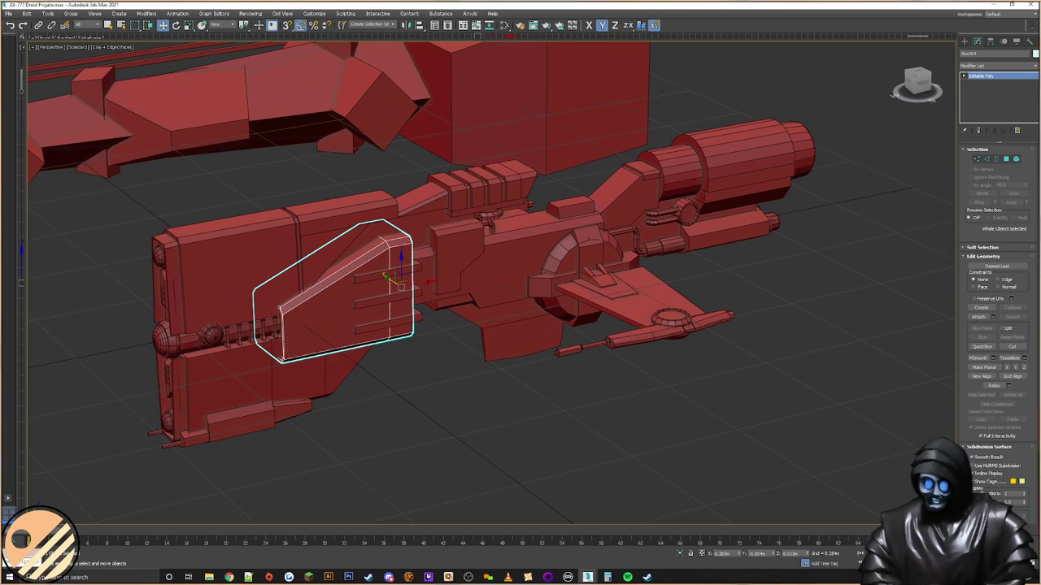
{"action": "middle_click_drag", "start_coordinate": [539, 342], "coordinate": [449, 367], "text": "alt"}
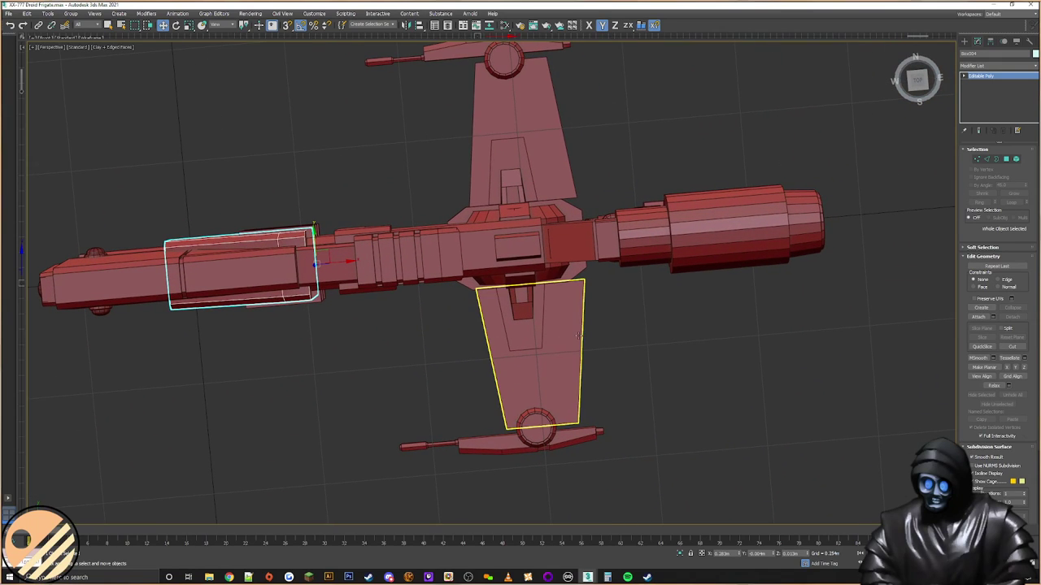
Step: Chamfer the vertical edge at the near wing plate's rear inner corner, beside the hull
{"action": "left_click", "coordinate": [567, 325]}
{"action": "middle_click_drag", "start_coordinate": [605, 323], "coordinate": [608, 344], "text": "alt"}
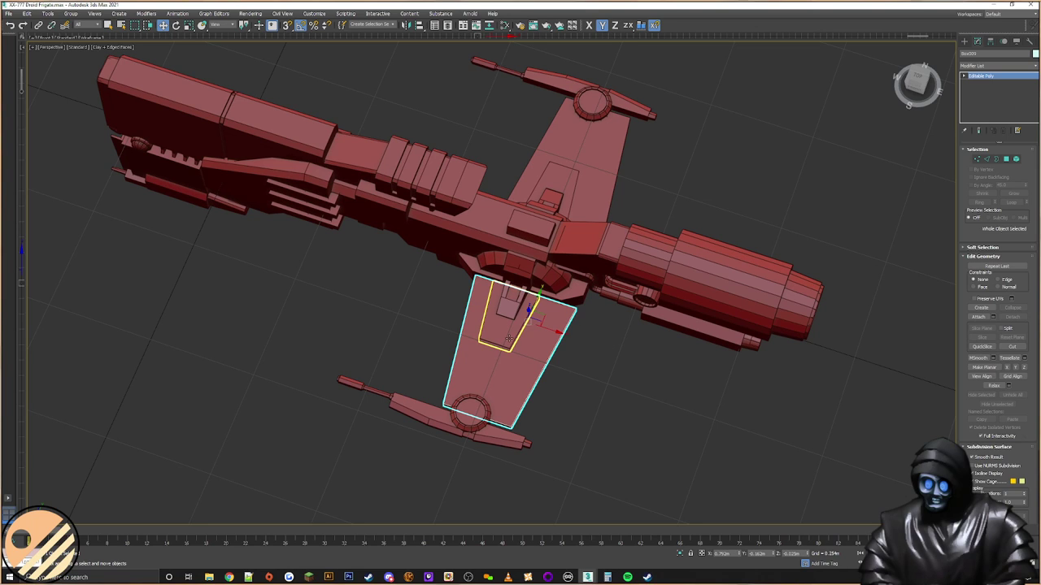
{"action": "middle_click_drag", "start_coordinate": [530, 333], "coordinate": [638, 379], "text": "alt"}
{"action": "scroll", "coordinate": [600, 355], "scroll_direction": "up", "scroll_amount": 5}
{"action": "left_click", "coordinate": [987, 161]}
{"action": "middle_click_drag", "start_coordinate": [569, 317], "coordinate": [583, 366], "text": "alt"}
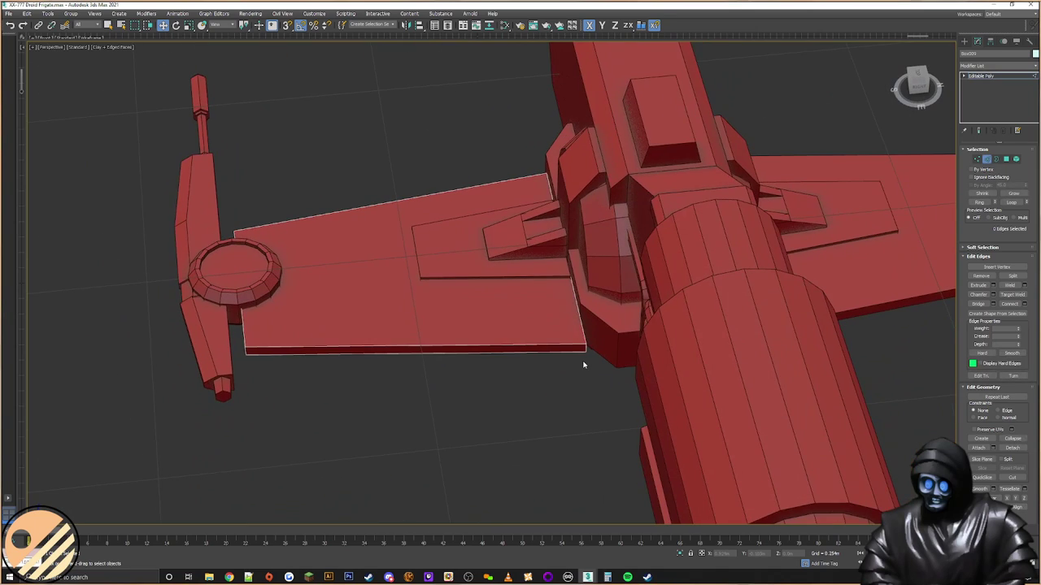
{"action": "left_click", "coordinate": [585, 349]}
{"action": "middle_click_drag", "start_coordinate": [516, 339], "coordinate": [502, 294], "text": "alt"}
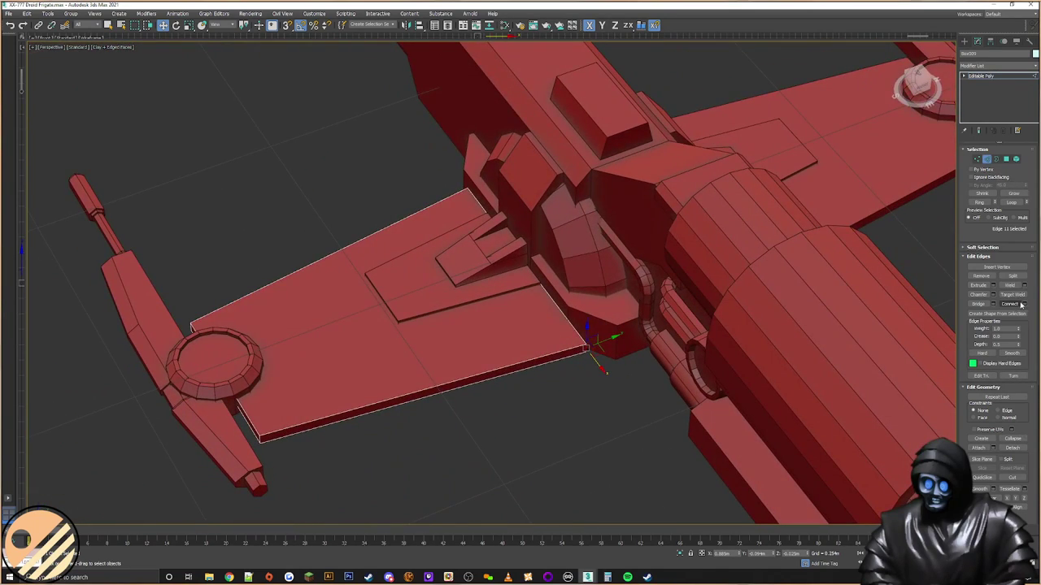
{"action": "left_click", "coordinate": [993, 295]}
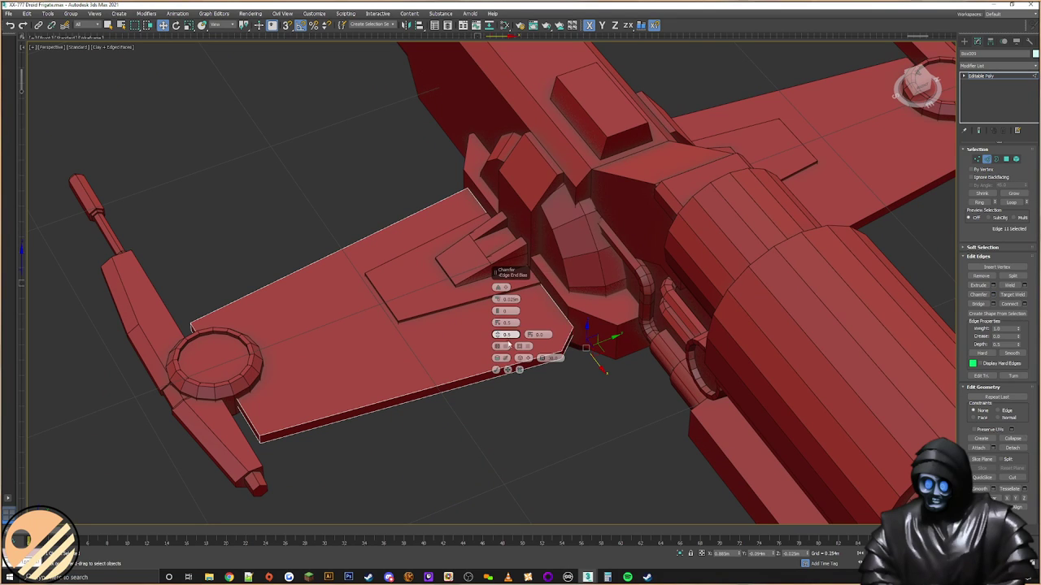
{"action": "left_click", "coordinate": [497, 370]}
{"action": "middle_click_drag", "start_coordinate": [593, 350], "coordinate": [558, 342], "text": "alt"}
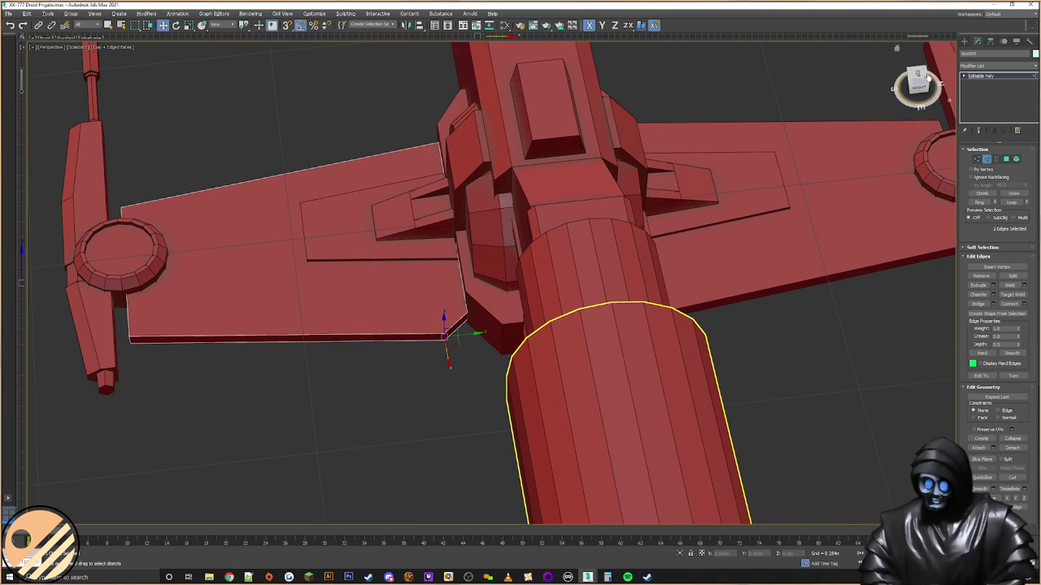
{"action": "left_click", "coordinate": [964, 42]}
Step: Clone the chamfered wing plate to the opposite side of the hull and mirror the copy
{"action": "middle_click_drag", "start_coordinate": [725, 244], "coordinate": [702, 253]}
{"action": "scroll", "coordinate": [619, 291], "scroll_direction": "down", "scroll_amount": 4}
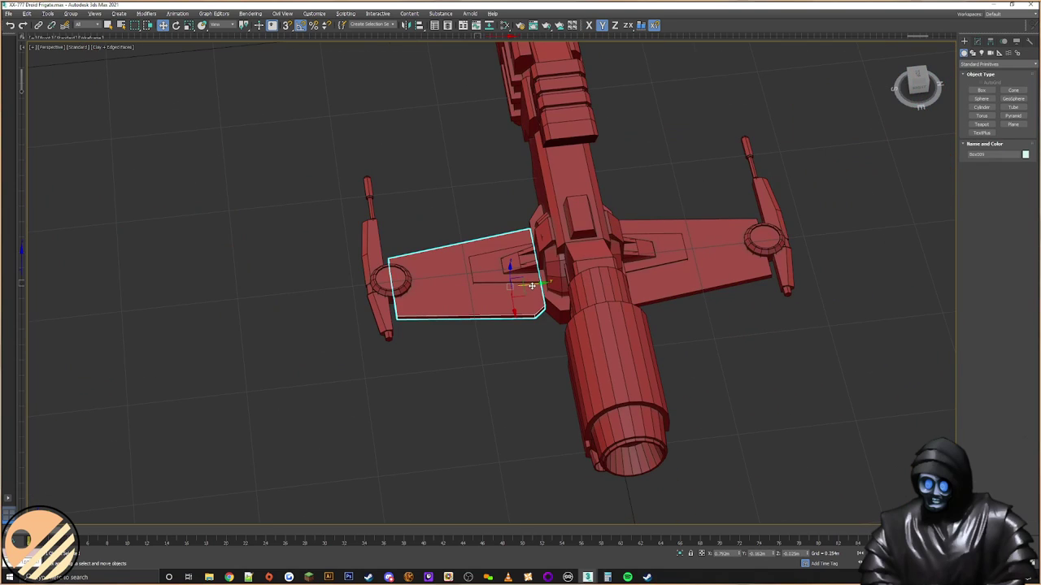
{"action": "left_click_drag", "start_coordinate": [532, 285], "coordinate": [742, 260], "text": "shift"}
{"action": "left_click", "coordinate": [521, 327]}
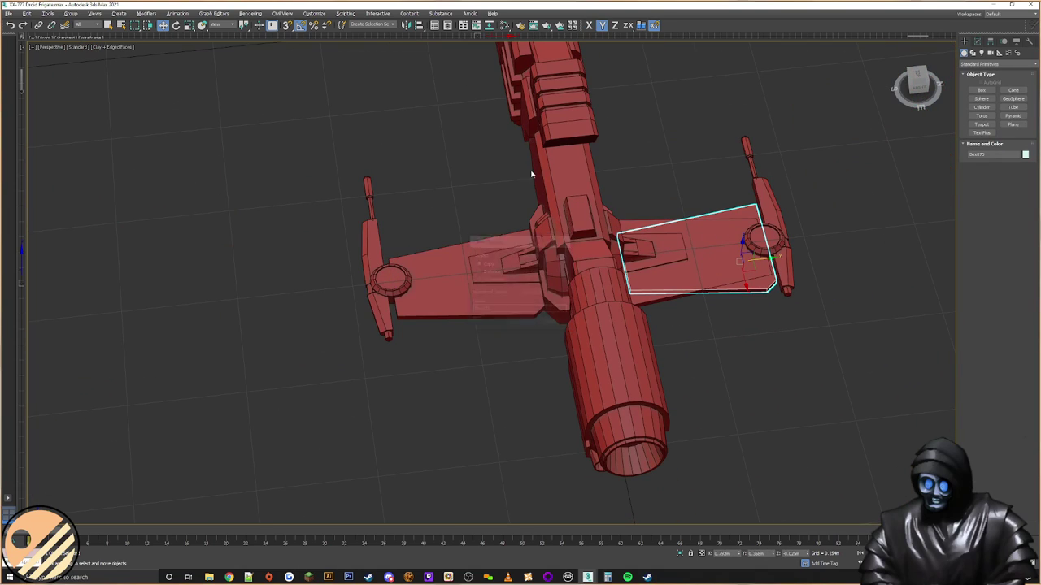
{"action": "left_click", "coordinate": [406, 25]}
{"action": "left_click", "coordinate": [499, 350]}
Step: Snap the mirrored wing plate's inner front corner to the existing plate's corner and delete the old unchamfered plate
{"action": "middle_click_drag", "start_coordinate": [694, 253], "coordinate": [659, 277], "text": "alt"}
{"action": "scroll", "coordinate": [650, 293], "scroll_direction": "up", "scroll_amount": 3}
{"action": "left_click_drag", "start_coordinate": [647, 305], "coordinate": [548, 289]}
{"action": "scroll", "coordinate": [568, 202], "scroll_direction": "up", "scroll_amount": 2}
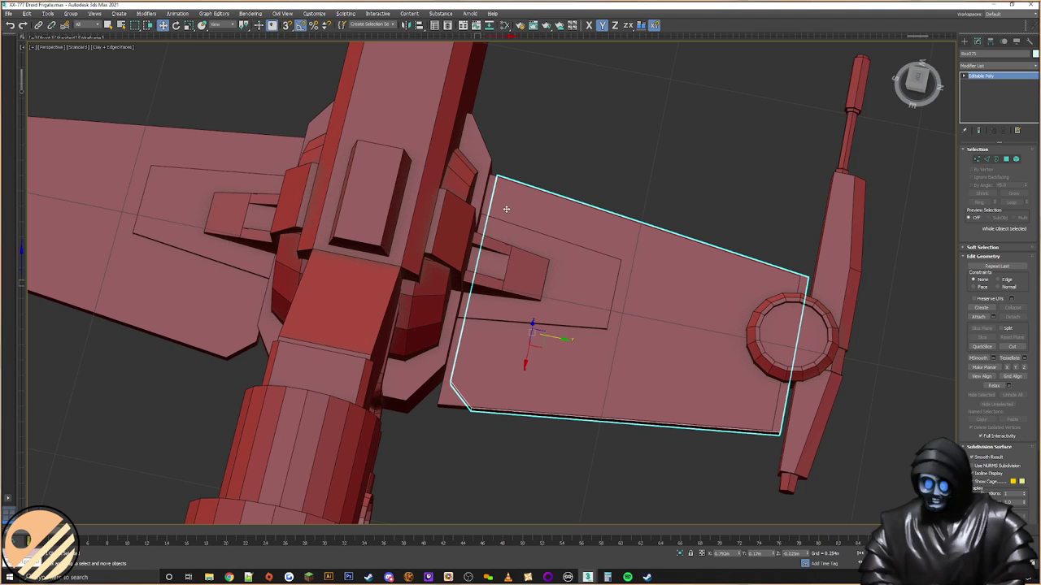
{"action": "left_click_drag", "start_coordinate": [497, 179], "coordinate": [490, 175]}
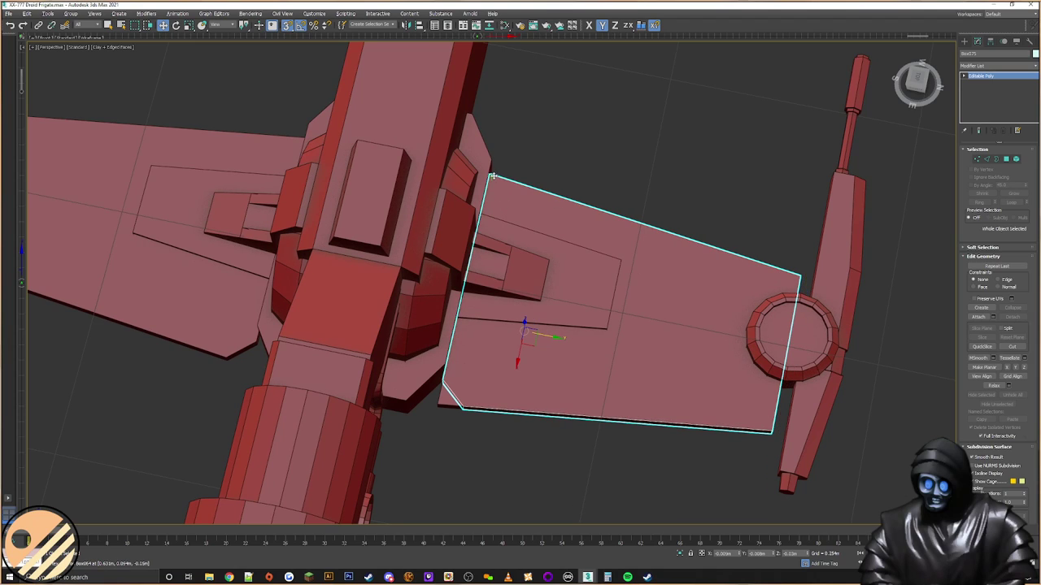
{"action": "left_click", "coordinate": [443, 400]}
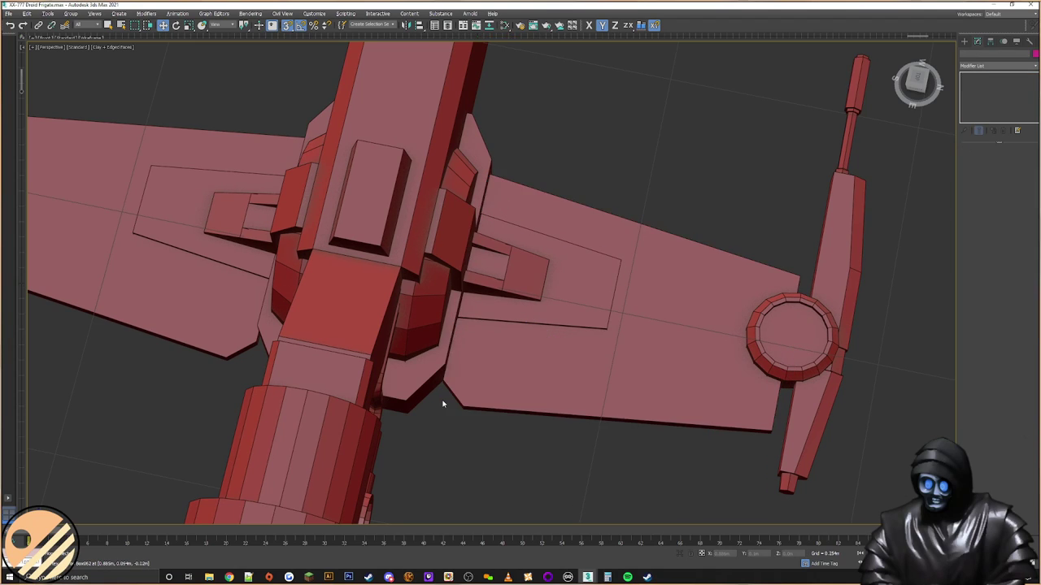
Step: Examine the whole frigate with its matching chamfered wings, from the hull's front to the engine
{"action": "scroll", "coordinate": [446, 377], "scroll_direction": "down", "scroll_amount": 5}
{"action": "scroll", "coordinate": [502, 303], "scroll_direction": "down", "scroll_amount": 4}
{"action": "middle_click_drag", "start_coordinate": [406, 321], "coordinate": [511, 344], "text": "alt"}
{"action": "mouse_move", "coordinate": [530, 340]}
{"action": "middle_mouse_down"}
{"action": "mouse_move", "coordinate": [522, 360]}
{"action": "mouse_move", "coordinate": [532, 328]}
{"action": "mouse_move", "coordinate": [543, 344]}
{"action": "mouse_move", "coordinate": [542, 333]}
{"action": "middle_mouse_up"}
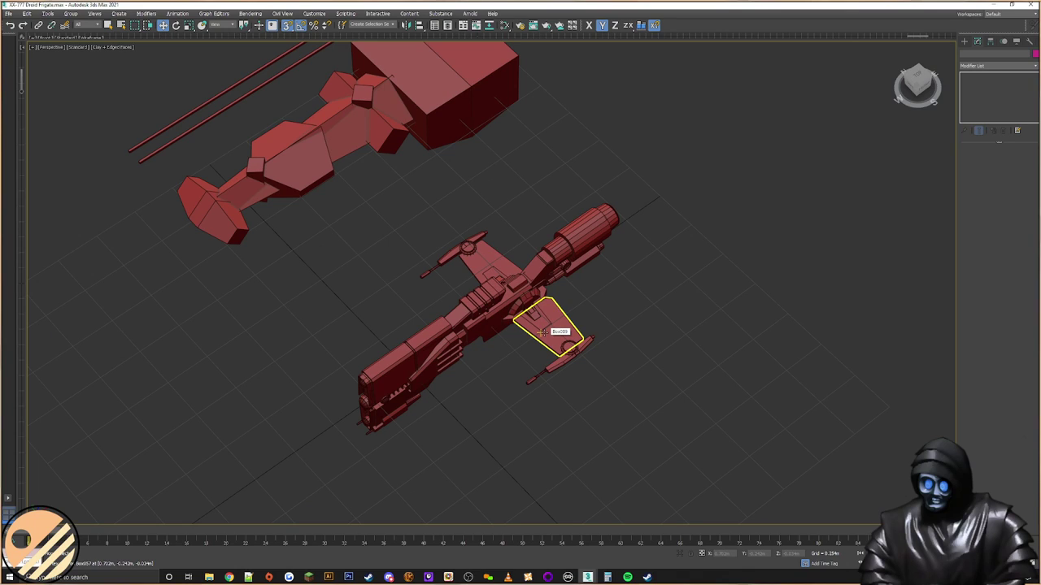
{"action": "left_click", "coordinate": [522, 288]}
{"action": "middle_click_drag", "start_coordinate": [524, 289], "coordinate": [566, 295], "text": "alt"}
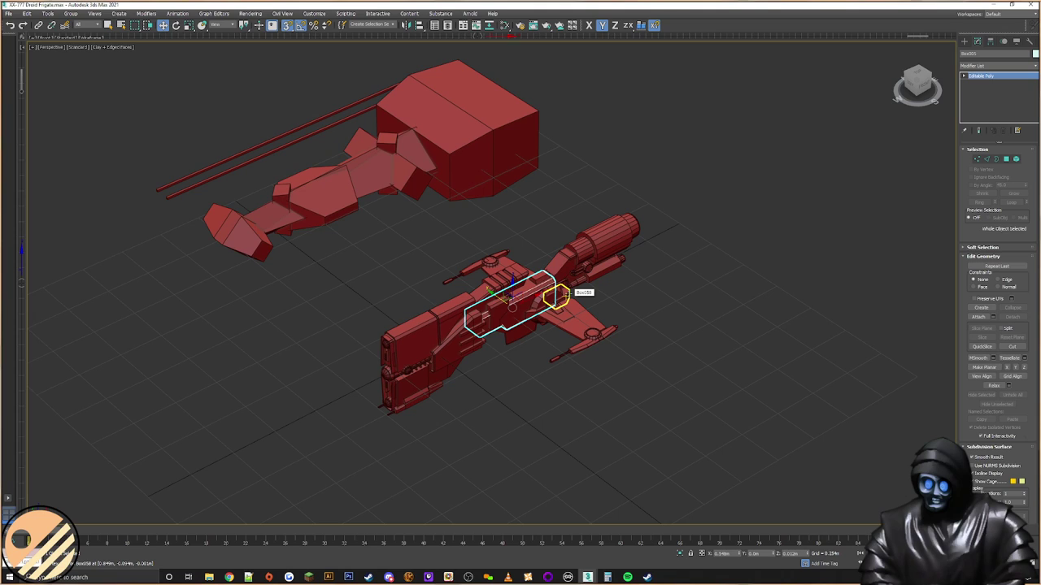
{"action": "left_click", "coordinate": [614, 291]}
{"action": "scroll", "coordinate": [500, 284], "scroll_direction": "up", "scroll_amount": 3}
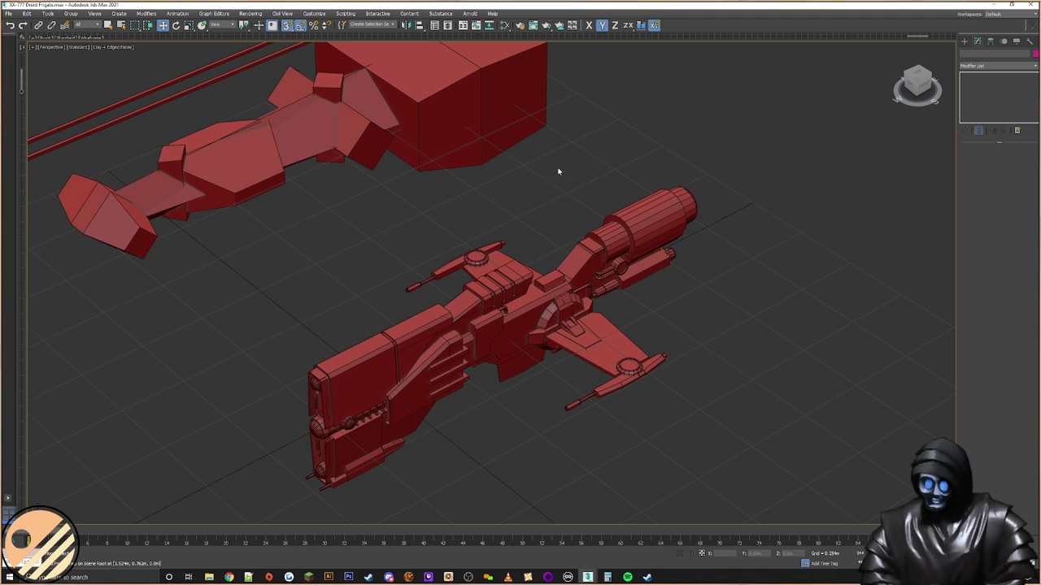
{"action": "middle_click_drag", "start_coordinate": [704, 245], "coordinate": [628, 289]}
{"action": "scroll", "coordinate": [671, 248], "scroll_direction": "up", "scroll_amount": 3}
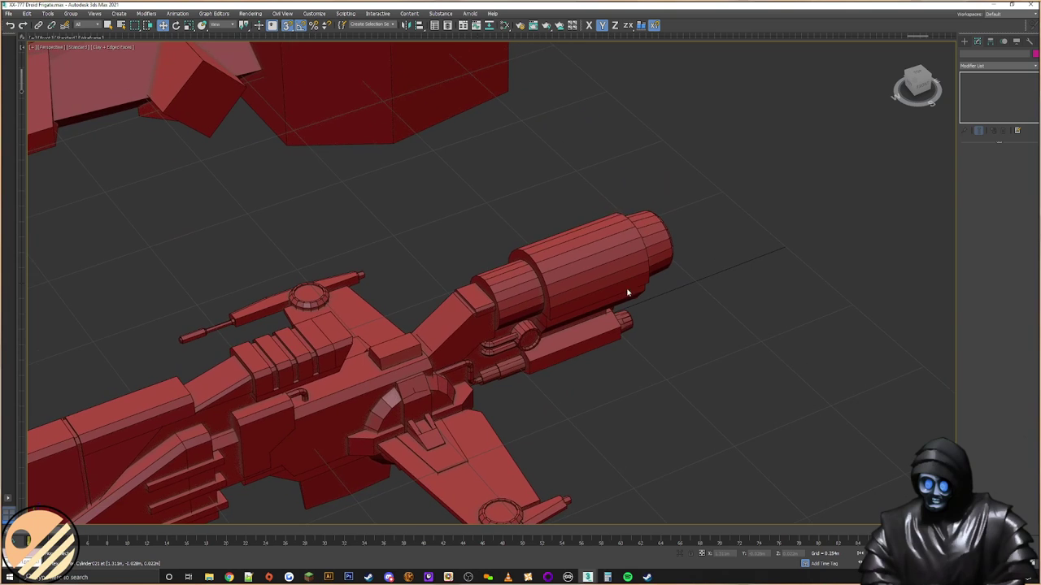
{"action": "left_click", "coordinate": [475, 290]}
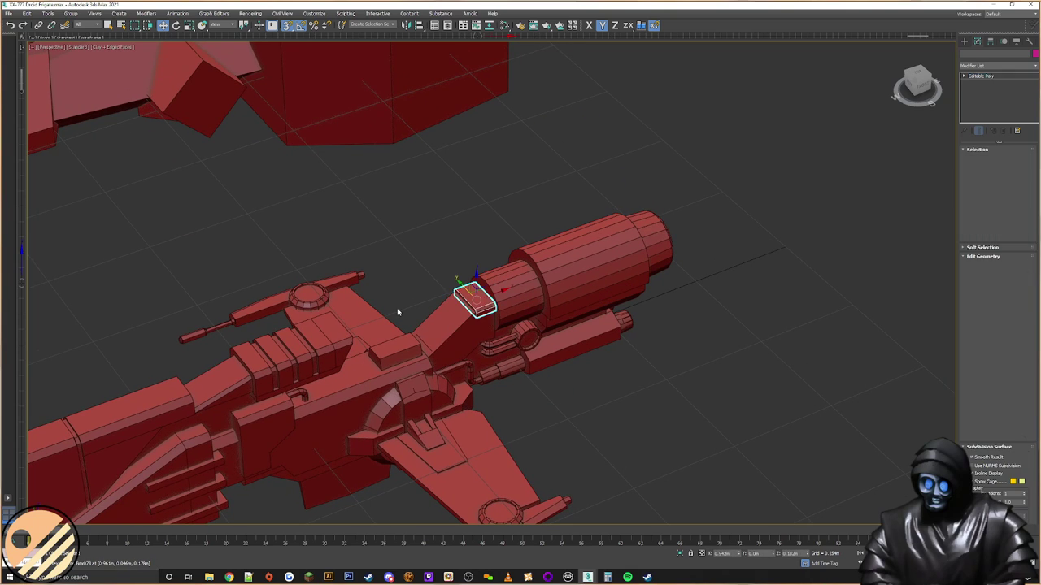
{"action": "scroll", "coordinate": [418, 290], "scroll_direction": "up", "scroll_amount": 6}
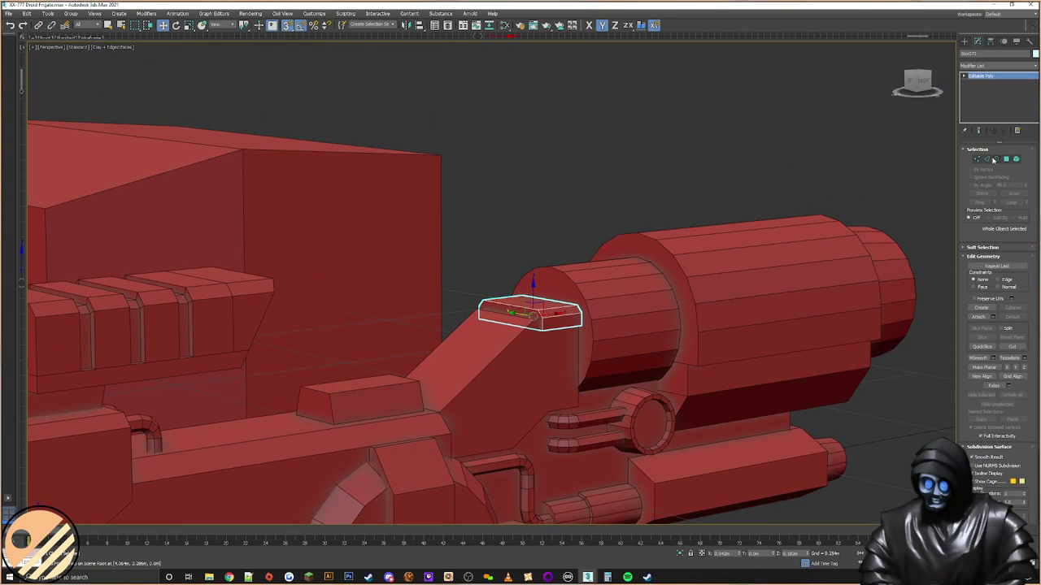
{"action": "left_click", "coordinate": [1006, 159]}
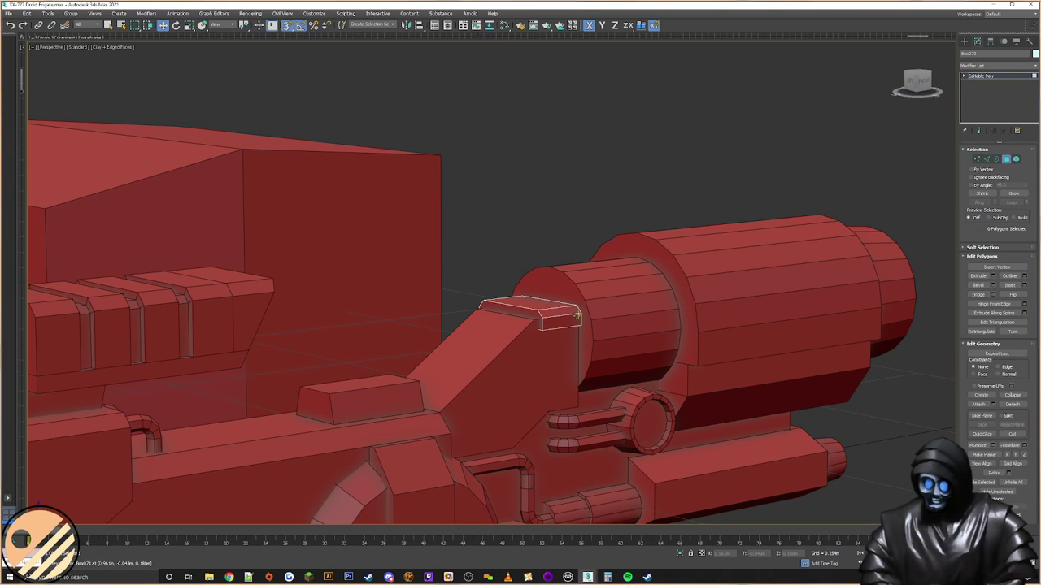
{"action": "left_click", "coordinate": [966, 42]}
Step: Inset the smaller engine cylinder's front face and extrude it inward to leave a recessed front with a thin rim
{"action": "left_click", "coordinate": [619, 291]}
{"action": "left_click", "coordinate": [978, 41]}
{"action": "left_click", "coordinate": [1006, 159]}
{"action": "left_click", "coordinate": [537, 313]}
{"action": "middle_click_drag", "start_coordinate": [537, 313], "coordinate": [614, 227], "text": "alt"}
{"action": "scroll", "coordinate": [614, 227], "scroll_direction": "up", "scroll_amount": 2}
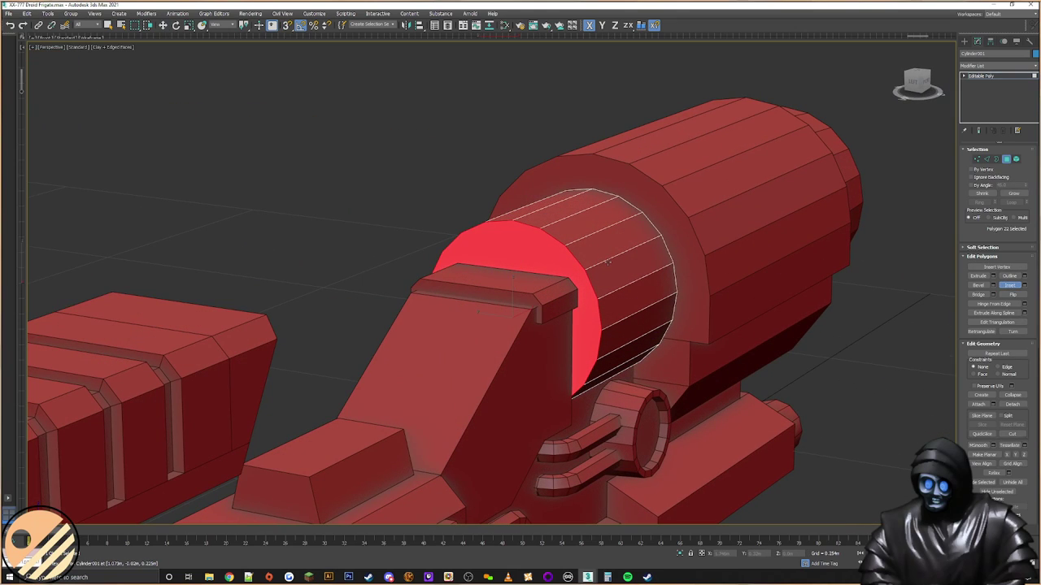
{"action": "left_click_drag", "start_coordinate": [561, 260], "coordinate": [560, 255]}
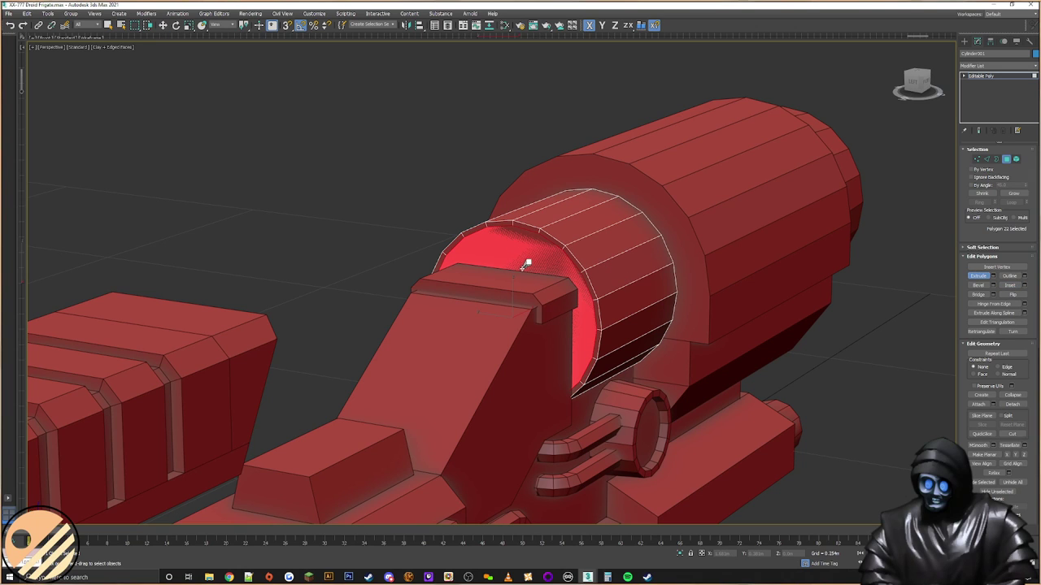
{"action": "left_click_drag", "start_coordinate": [522, 268], "coordinate": [526, 270]}
{"action": "middle_click_drag", "start_coordinate": [554, 274], "coordinate": [517, 293], "text": "alt"}
{"action": "left_click", "coordinate": [964, 41]}
{"action": "key", "text": "r"}
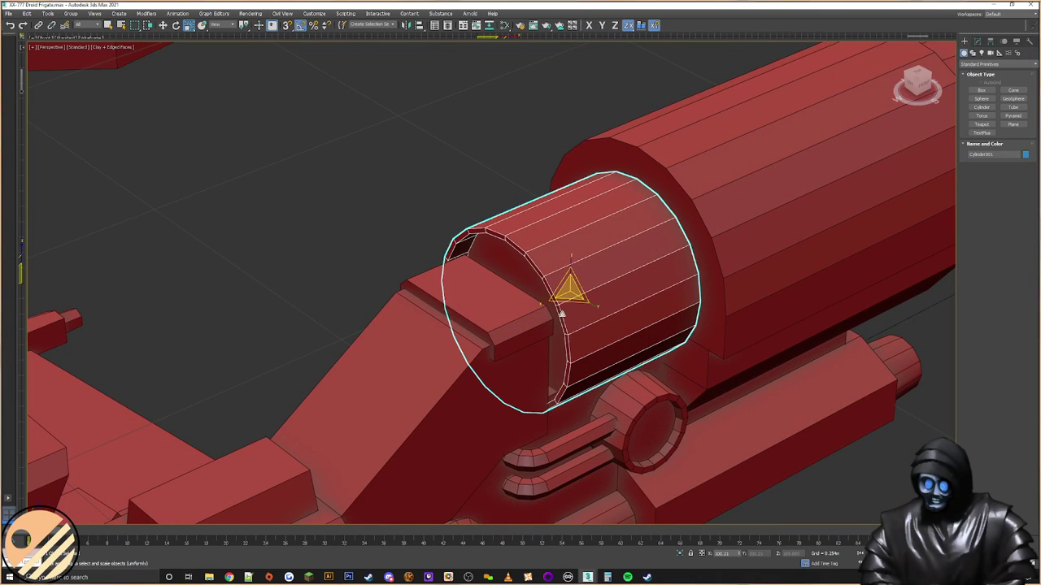
Step: Extend the angular neck housing by moving its four upper rear vertices back into the engine cylinder's recessed front
{"action": "left_click", "coordinate": [977, 41]}
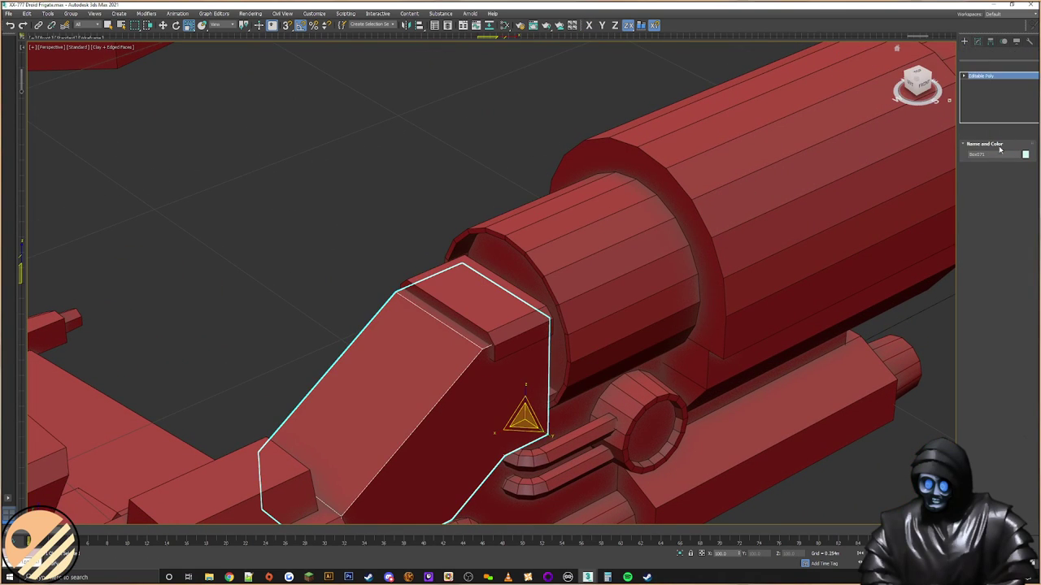
{"action": "left_click", "coordinate": [977, 158]}
{"action": "mouse_move", "coordinate": [780, 232]}
{"action": "middle_mouse_down", "text": "alt"}
{"action": "mouse_move", "coordinate": [597, 279]}
{"action": "mouse_move", "coordinate": [549, 335]}
{"action": "middle_mouse_up", "text": "alt"}
{"action": "key", "text": "F3"}
{"action": "key", "text": "F3"}
{"action": "right_click", "coordinate": [547, 329]}
{"action": "left_click", "coordinate": [551, 336]}
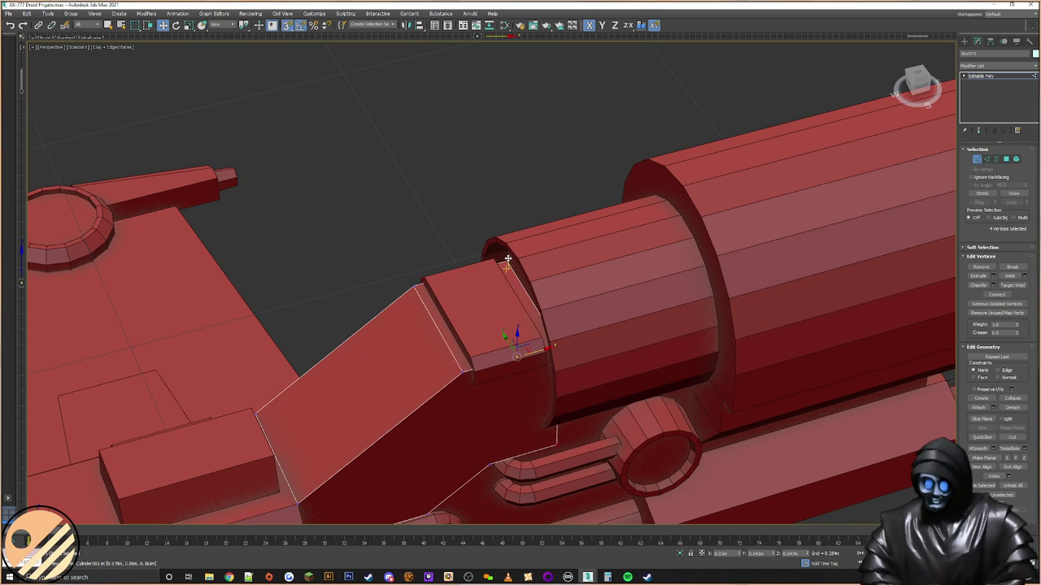
{"action": "middle_click_drag", "start_coordinate": [507, 258], "coordinate": [574, 313], "text": "alt"}
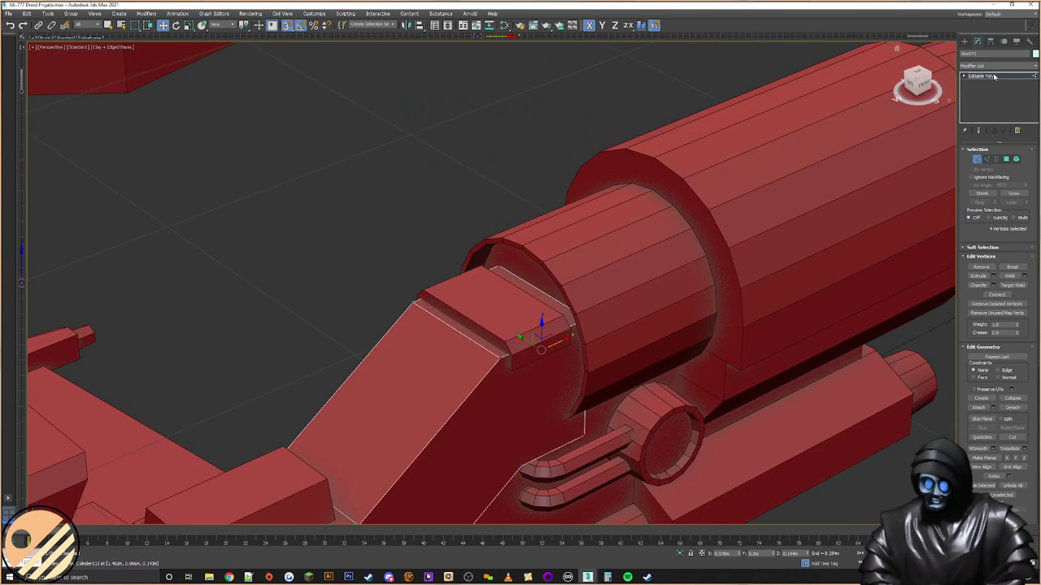
{"action": "left_click", "coordinate": [965, 41]}
Step: Inspect the recessed engine cylinder and the extended neck housing, with the surrounding hull and wings
{"action": "middle_click_drag", "start_coordinate": [574, 249], "coordinate": [529, 220], "text": "alt"}
{"action": "scroll", "coordinate": [549, 263], "scroll_direction": "down", "scroll_amount": 3}
{"action": "middle_click_drag", "start_coordinate": [557, 278], "coordinate": [562, 281], "text": "alt"}
{"action": "middle_click_drag", "start_coordinate": [639, 326], "coordinate": [601, 277]}
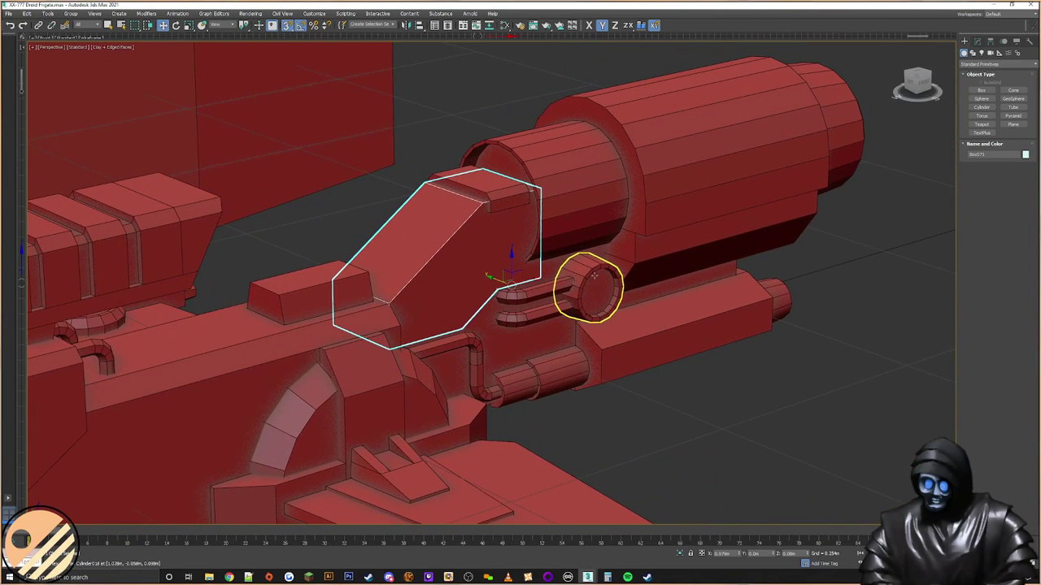
{"action": "left_click", "coordinate": [781, 284]}
{"action": "left_click", "coordinate": [829, 258]}
{"action": "middle_click_drag", "start_coordinate": [545, 259], "coordinate": [620, 271]}
{"action": "scroll", "coordinate": [621, 271], "scroll_direction": "down", "scroll_amount": 3}
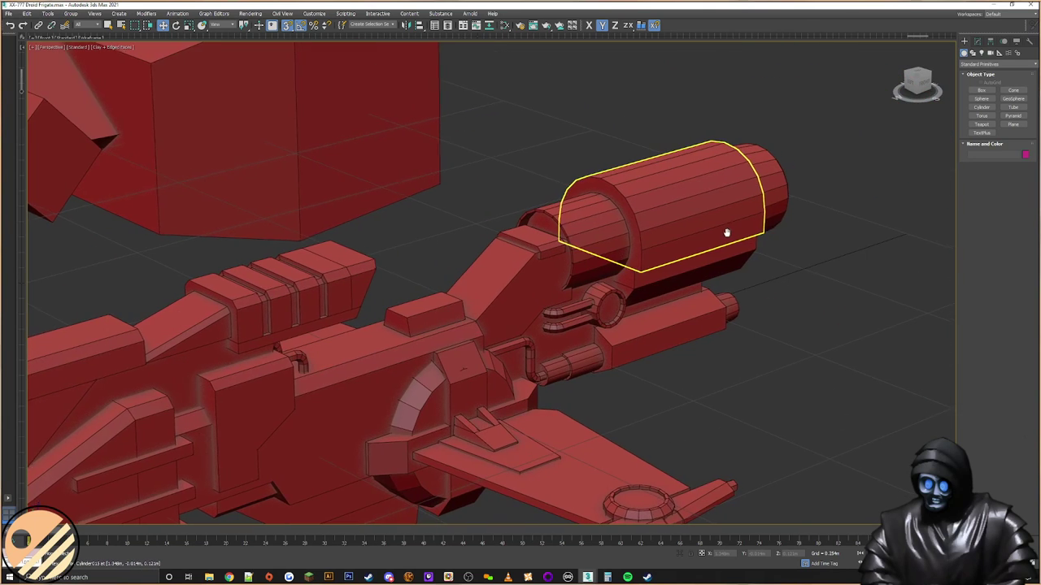
{"action": "scroll", "coordinate": [708, 228], "scroll_direction": "up", "scroll_amount": 3}
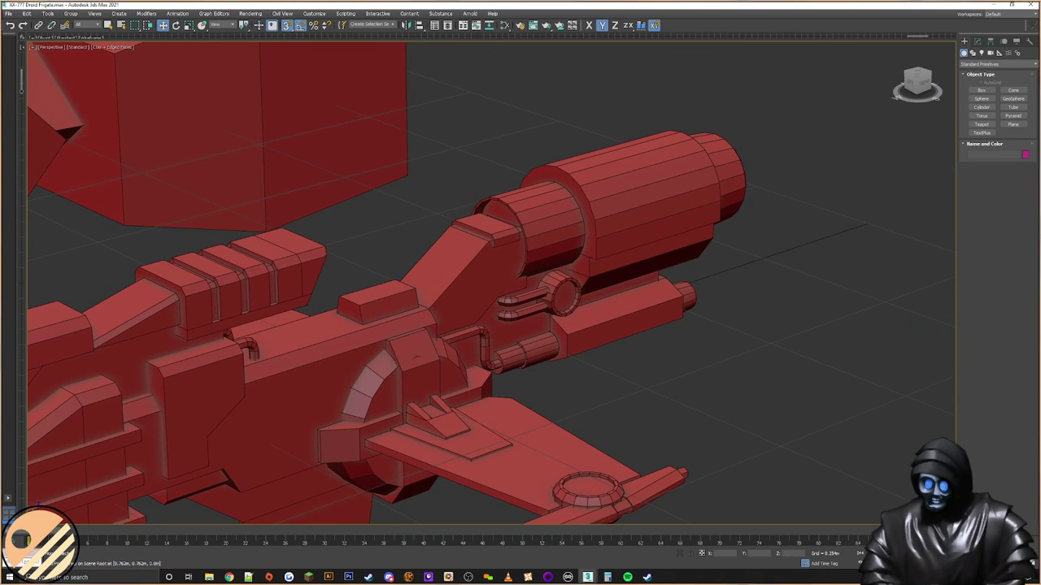
{"action": "middle_click_drag", "start_coordinate": [553, 261], "coordinate": [630, 282], "text": "alt"}
{"action": "left_click", "coordinate": [637, 259]}
{"action": "scroll", "coordinate": [637, 259], "scroll_direction": "down", "scroll_amount": 4}
{"action": "middle_click_drag", "start_coordinate": [630, 282], "coordinate": [684, 329]}
{"action": "left_click", "coordinate": [738, 323]}
{"action": "scroll", "coordinate": [614, 335], "scroll_direction": "down", "scroll_amount": 4}
Step: Try overlaying the blocked-out ship hull on the frigate to compare their sizes
{"action": "left_click", "coordinate": [564, 281]}
{"action": "middle_click_drag", "start_coordinate": [525, 362], "coordinate": [541, 283], "text": "alt"}
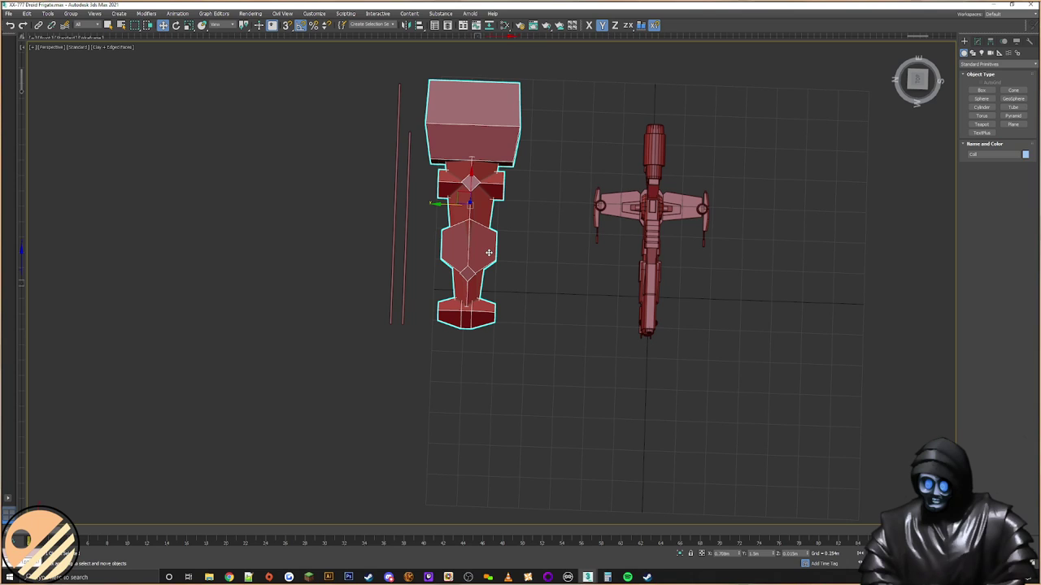
{"action": "left_click_drag", "start_coordinate": [448, 202], "coordinate": [627, 221]}
{"action": "scroll", "coordinate": [640, 196], "scroll_direction": "up", "scroll_amount": 5}
{"action": "middle_click_drag", "start_coordinate": [639, 197], "coordinate": [651, 355], "text": "alt"}
{"action": "scroll", "coordinate": [612, 213], "scroll_direction": "down", "scroll_amount": 5}
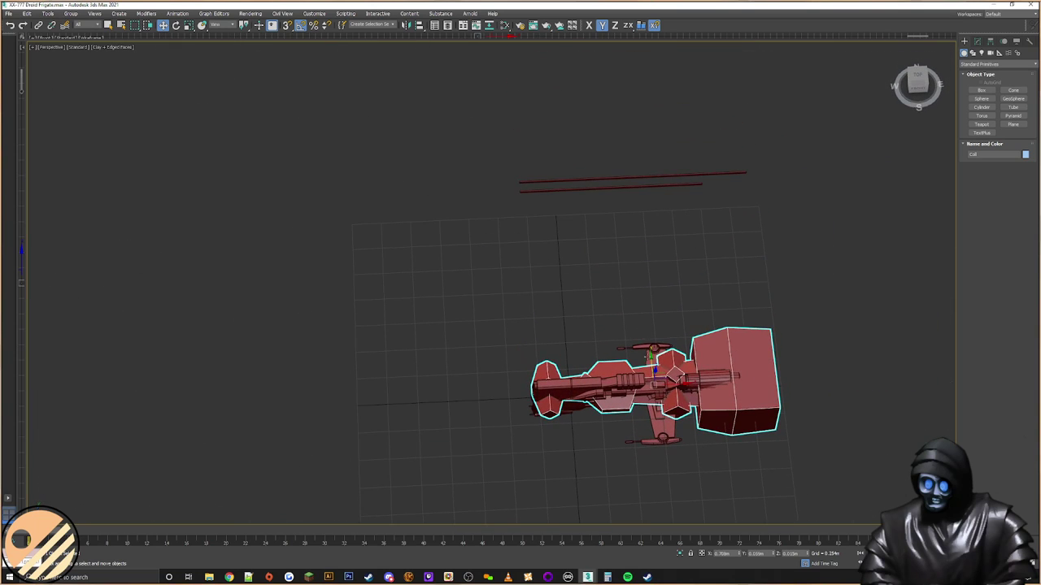
Step: Overlay the blocked-out hull and its two long rods on the frigate for comparison and place all three beside it
{"action": "left_click_drag", "start_coordinate": [651, 356], "coordinate": [618, 344]}
{"action": "scroll", "coordinate": [567, 399], "scroll_direction": "up", "scroll_amount": 5}
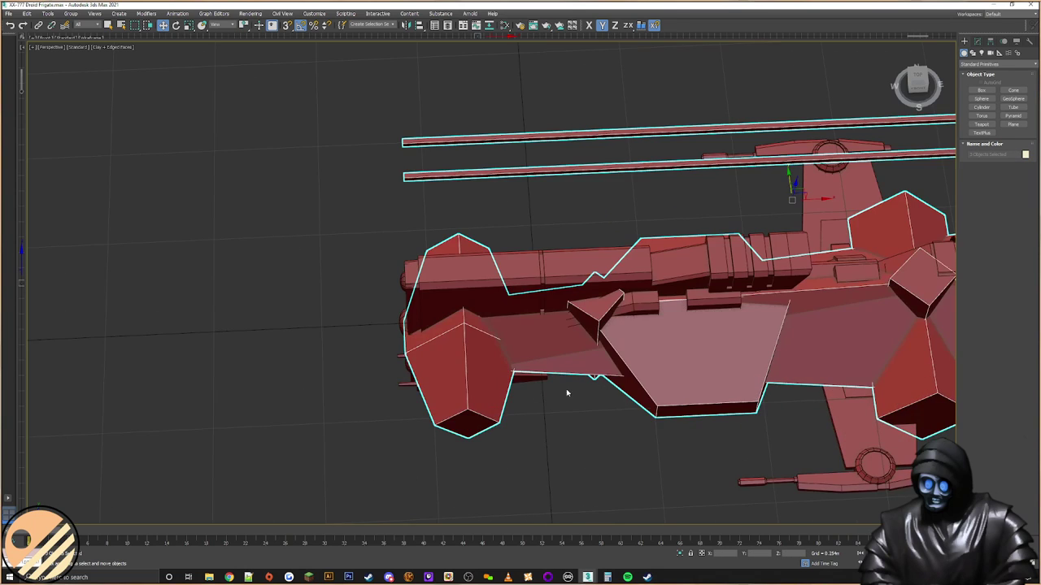
{"action": "scroll", "coordinate": [557, 361], "scroll_direction": "down", "scroll_amount": 1}
{"action": "middle_click_drag", "start_coordinate": [563, 331], "coordinate": [578, 298], "text": "alt"}
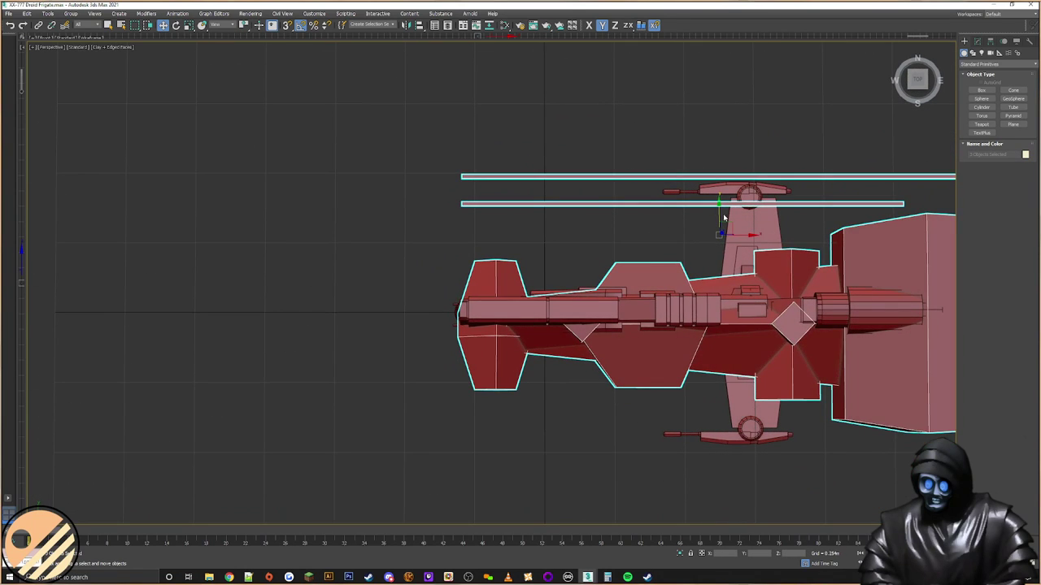
{"action": "left_click_drag", "start_coordinate": [719, 214], "coordinate": [707, 3]}
{"action": "scroll", "coordinate": [696, 99], "scroll_direction": "down", "scroll_amount": 5}
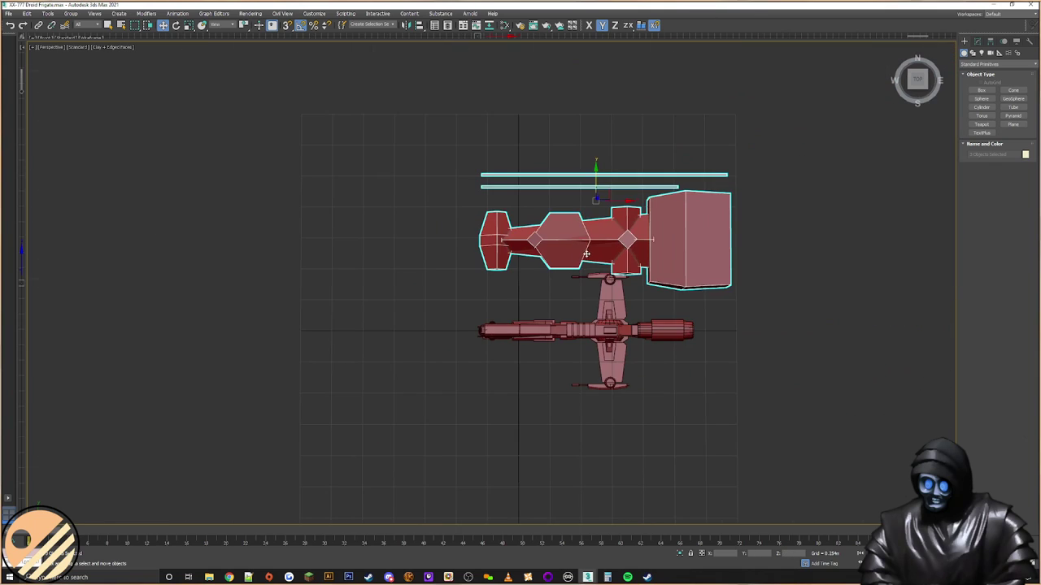
{"action": "middle_click_drag", "start_coordinate": [596, 182], "coordinate": [600, 223], "text": "alt"}
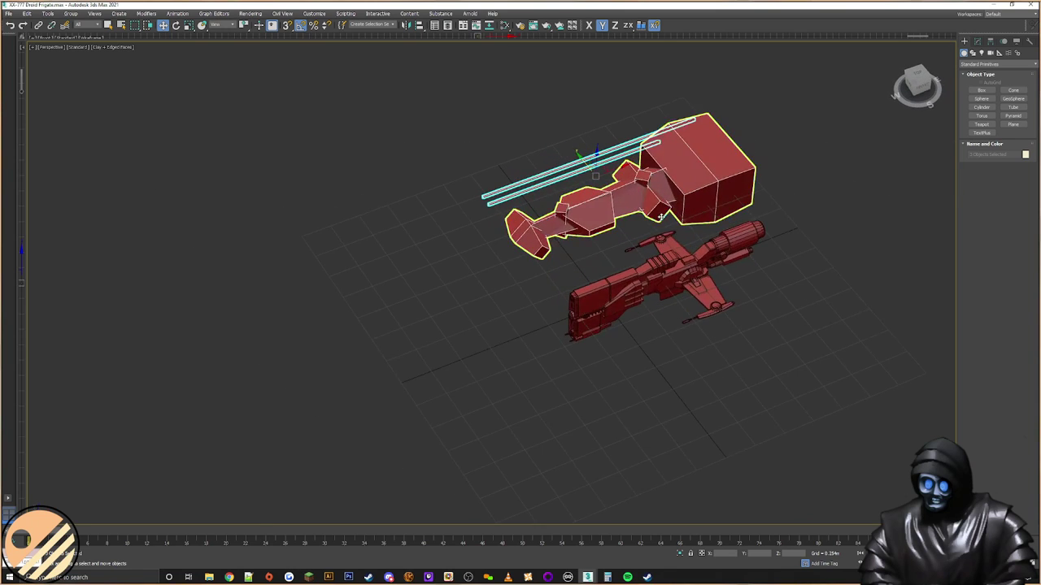
Step: Slide the blocked-out hull along X to line its front up with the frigate's nose, and align the two long rods' front ends
{"action": "scroll", "coordinate": [600, 243], "scroll_direction": "up", "scroll_amount": 4}
{"action": "left_click", "coordinate": [589, 270]}
{"action": "left_click", "coordinate": [487, 248]}
{"action": "middle_click_drag", "start_coordinate": [488, 248], "coordinate": [488, 234]}
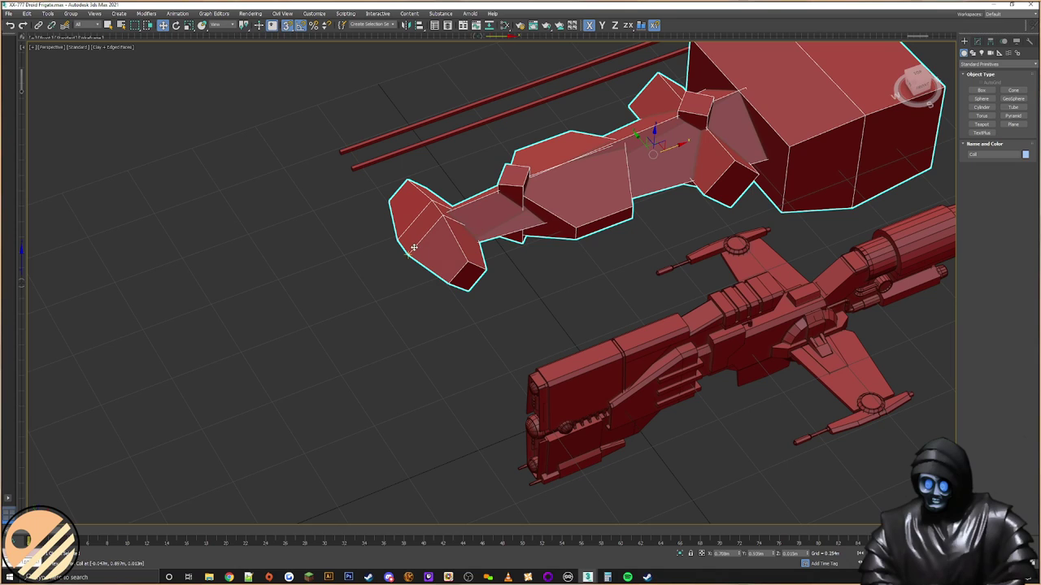
{"action": "left_click_drag", "start_coordinate": [410, 253], "coordinate": [516, 468]}
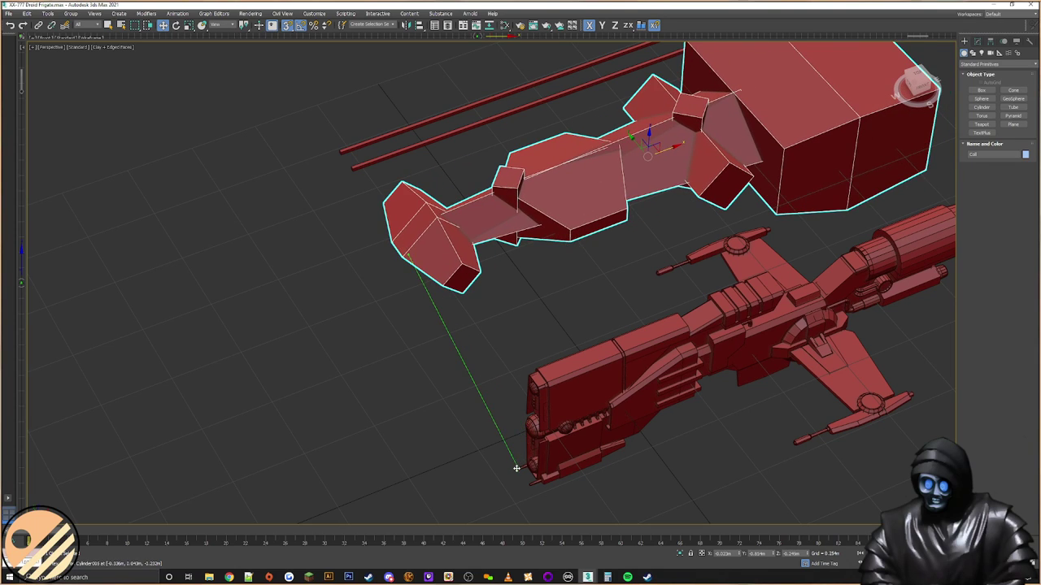
{"action": "left_click", "coordinate": [413, 152]}
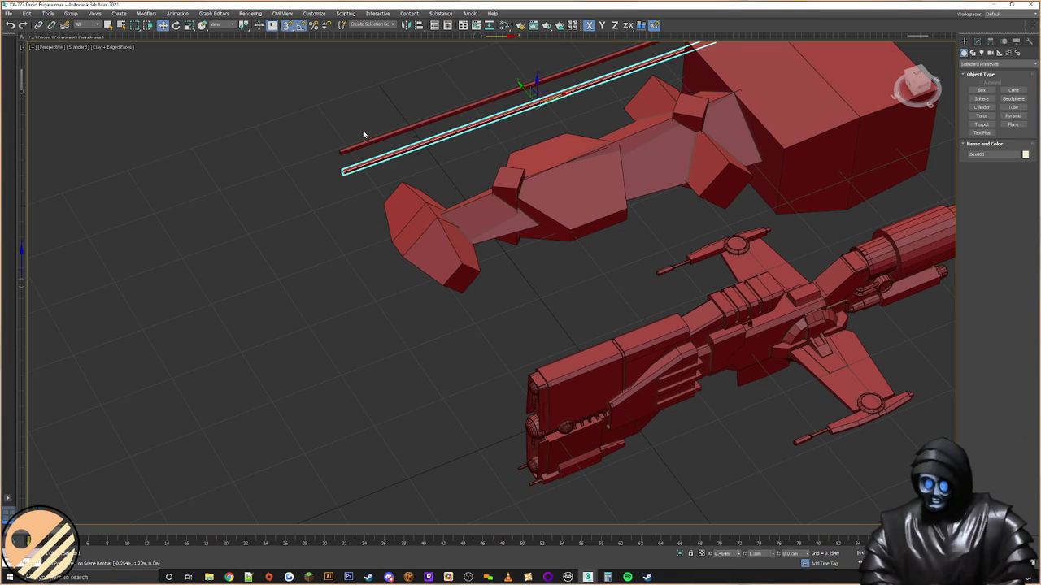
{"action": "left_click", "coordinate": [346, 150]}
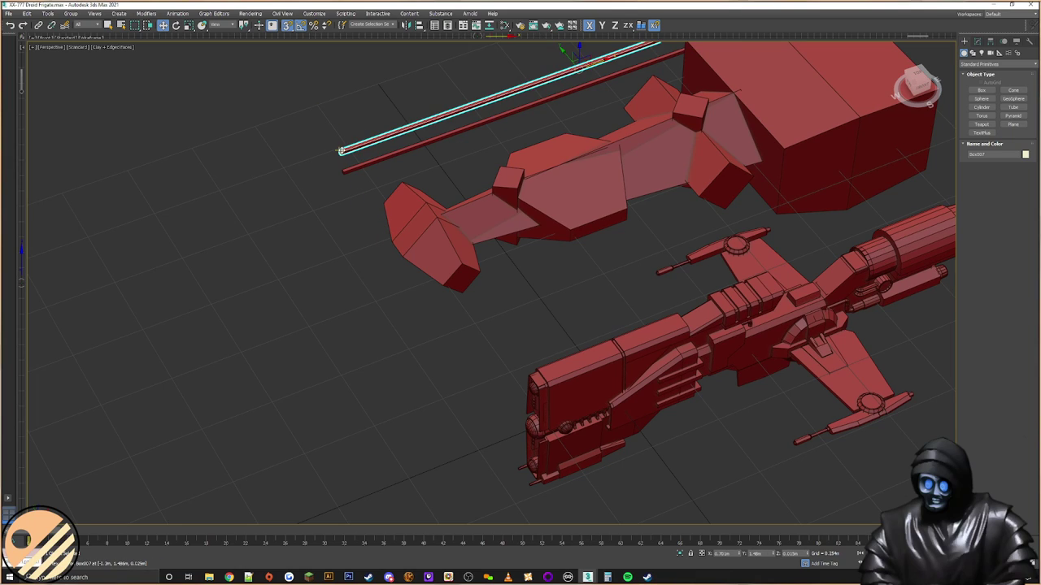
{"action": "scroll", "coordinate": [578, 270], "scroll_direction": "down", "scroll_amount": 5}
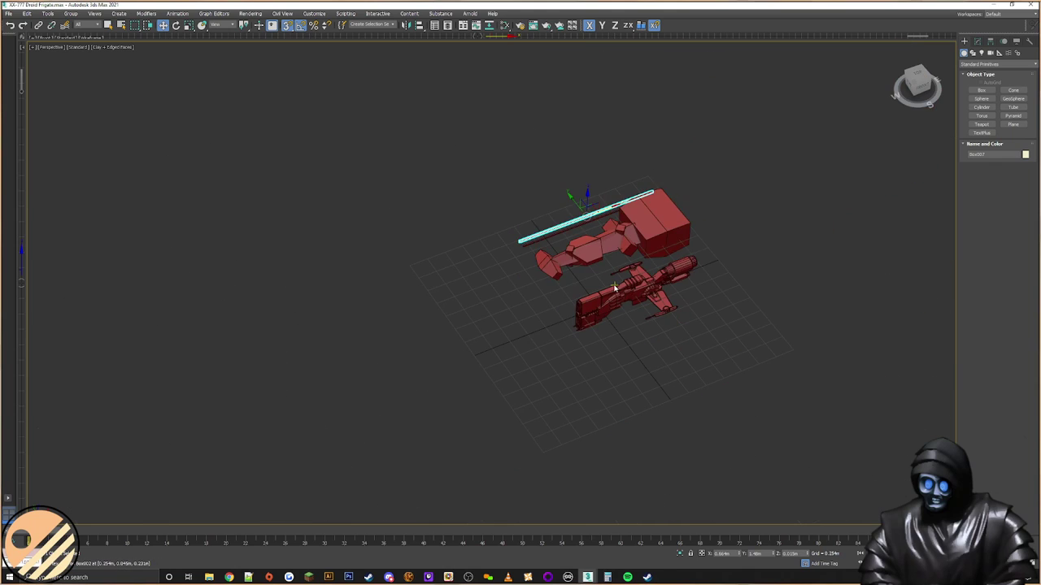
Step: Examine the frigate beside the blocked-out ship from the side, front and above to compare their sizes and shapes
{"action": "scroll", "coordinate": [621, 282], "scroll_direction": "up", "scroll_amount": 3}
{"action": "left_click", "coordinate": [814, 222]}
{"action": "middle_click_drag", "start_coordinate": [813, 221], "coordinate": [591, 291], "text": "alt"}
{"action": "left_click", "coordinate": [564, 224]}
{"action": "left_click", "coordinate": [606, 387]}
{"action": "middle_click_drag", "start_coordinate": [607, 387], "coordinate": [631, 290], "text": "alt"}
{"action": "left_click", "coordinate": [613, 341]}
{"action": "middle_click_drag", "start_coordinate": [665, 240], "coordinate": [561, 312], "text": "alt"}
{"action": "scroll", "coordinate": [561, 311], "scroll_direction": "up", "scroll_amount": 3}
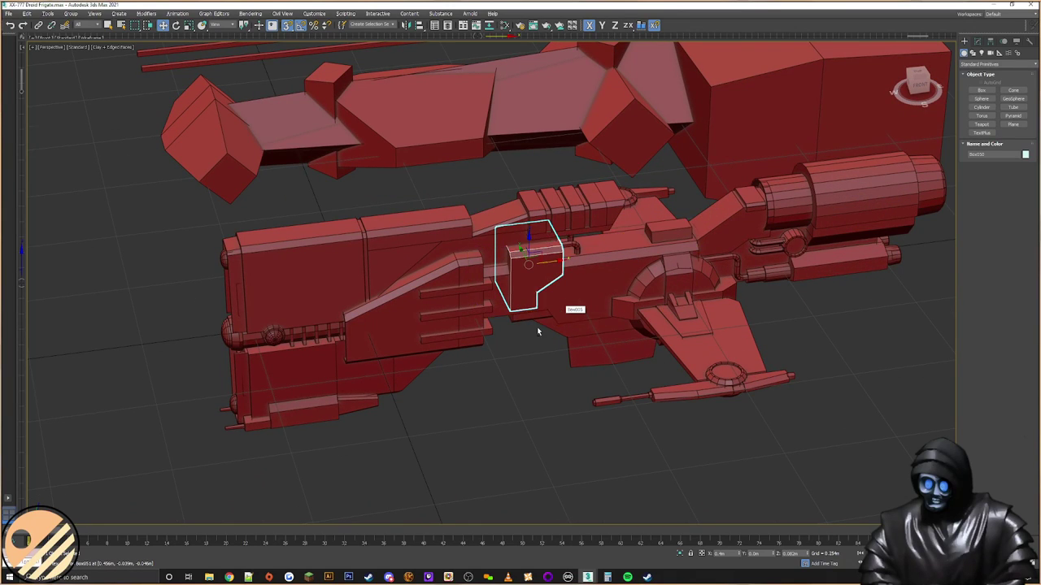
{"action": "middle_click_drag", "start_coordinate": [538, 331], "coordinate": [565, 385], "text": "alt"}
{"action": "left_click", "coordinate": [531, 351]}
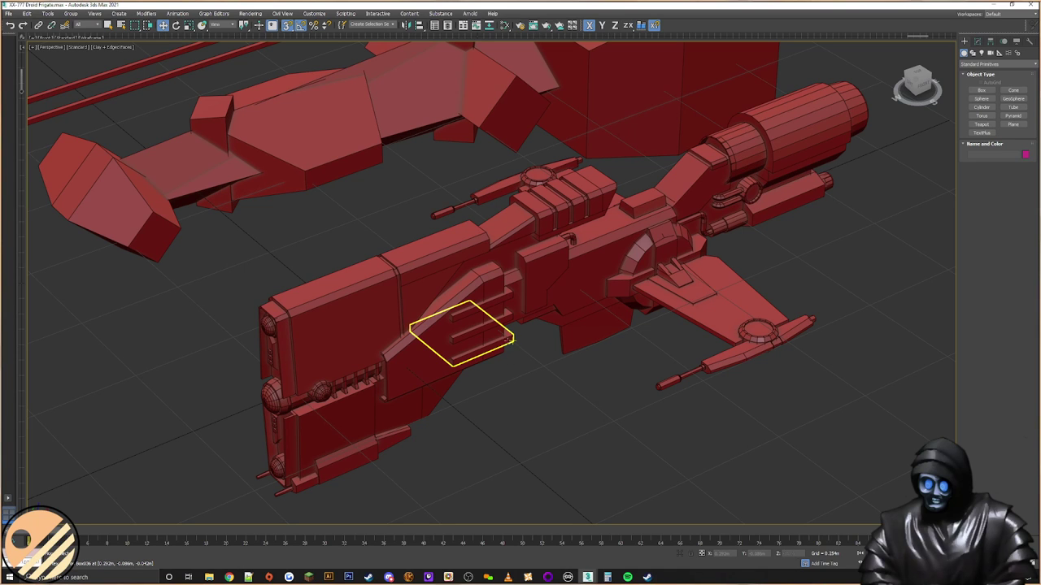
{"action": "mouse_move", "coordinate": [543, 322]}
{"action": "middle_mouse_down"}
{"action": "mouse_move", "coordinate": [509, 322]}
{"action": "mouse_move", "coordinate": [564, 322]}
{"action": "mouse_move", "coordinate": [546, 337]}
{"action": "middle_mouse_up"}
{"action": "scroll", "coordinate": [537, 321], "scroll_direction": "down", "scroll_amount": 10}
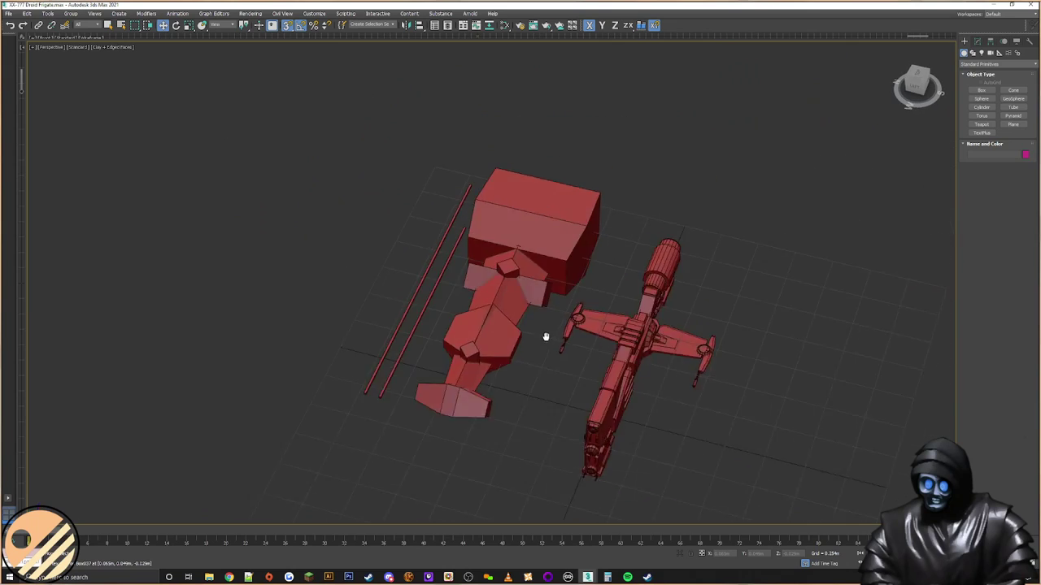
{"action": "scroll", "coordinate": [561, 387], "scroll_direction": "up", "scroll_amount": 6}
{"action": "middle_click_drag", "start_coordinate": [561, 387], "coordinate": [555, 221]}
{"action": "middle_click_drag", "start_coordinate": [555, 221], "coordinate": [560, 198], "text": "alt"}
{"action": "middle_click_drag", "start_coordinate": [665, 329], "coordinate": [500, 286]}
{"action": "scroll", "coordinate": [434, 156], "scroll_direction": "up", "scroll_amount": 3}
{"action": "middle_click_drag", "start_coordinate": [433, 157], "coordinate": [467, 292]}
Step: Inspect the frigate's central hull, wing mount, nose and engine from close and far for areas that need more detail
{"action": "left_click", "coordinate": [557, 324]}
{"action": "middle_click_drag", "start_coordinate": [557, 324], "coordinate": [493, 326], "text": "alt"}
{"action": "scroll", "coordinate": [550, 308], "scroll_direction": "up", "scroll_amount": 4}
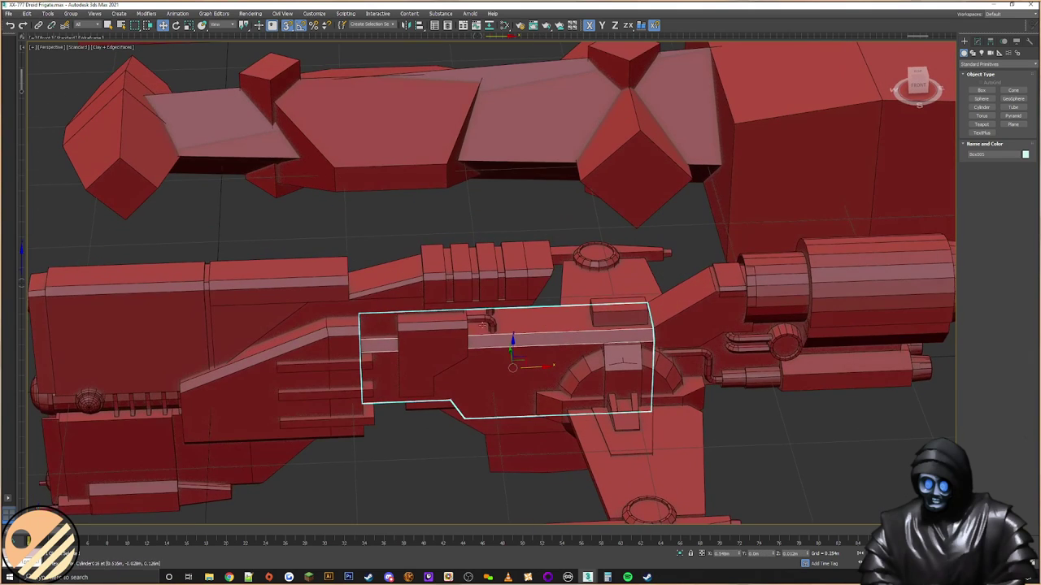
{"action": "scroll", "coordinate": [543, 332], "scroll_direction": "up", "scroll_amount": 2}
{"action": "scroll", "coordinate": [412, 333], "scroll_direction": "down", "scroll_amount": 4}
{"action": "middle_click_drag", "start_coordinate": [412, 334], "coordinate": [462, 381], "text": "alt"}
{"action": "left_click", "coordinate": [698, 433]}
{"action": "middle_click_drag", "start_coordinate": [699, 434], "coordinate": [671, 387], "text": "alt"}
{"action": "middle_click_drag", "start_coordinate": [288, 304], "coordinate": [545, 254]}
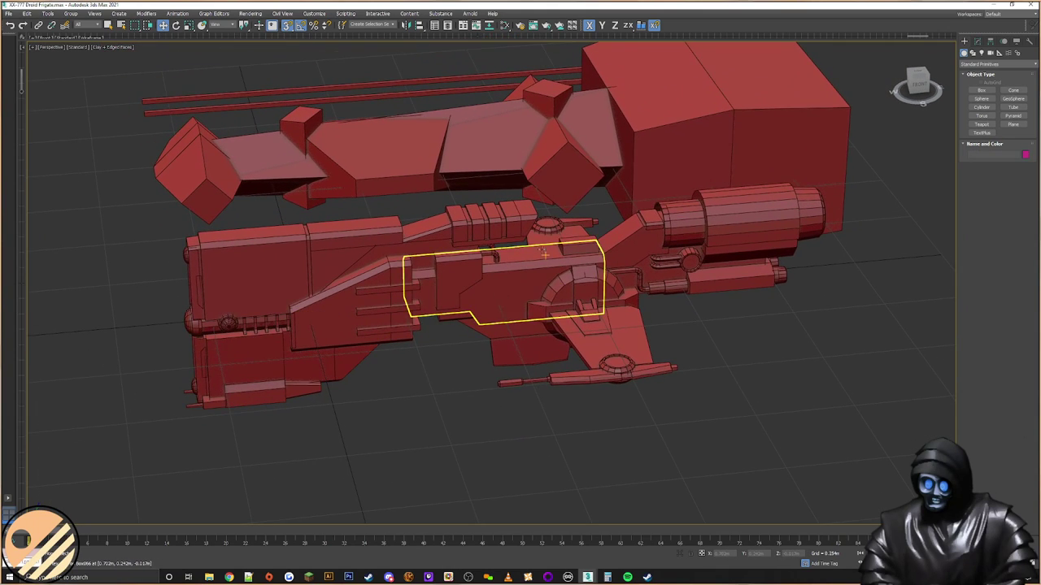
{"action": "middle_click_drag", "start_coordinate": [470, 334], "coordinate": [676, 360]}
{"action": "scroll", "coordinate": [567, 341], "scroll_direction": "down", "scroll_amount": 3}
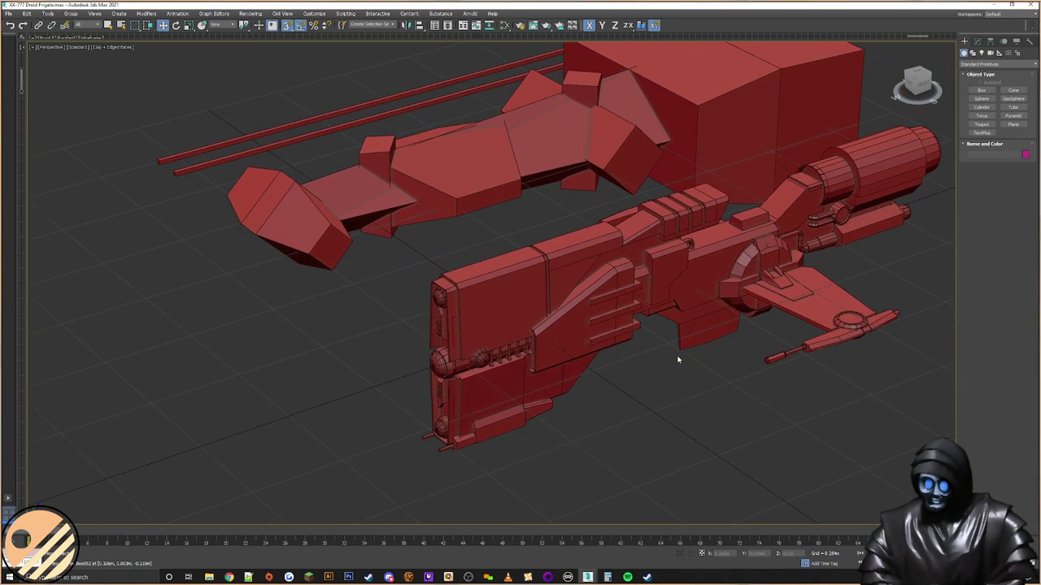
{"action": "scroll", "coordinate": [604, 381], "scroll_direction": "up", "scroll_amount": 3}
{"action": "middle_click_drag", "start_coordinate": [513, 361], "coordinate": [600, 304]}
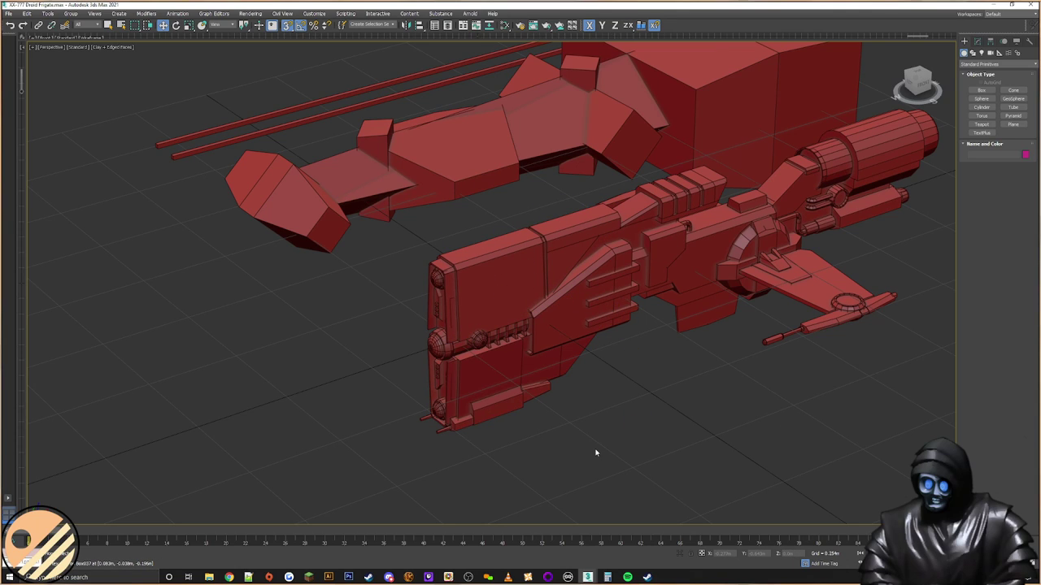
{"action": "middle_click_drag", "start_coordinate": [630, 351], "coordinate": [497, 389]}
{"action": "left_click", "coordinate": [564, 283]}
{"action": "mouse_move", "coordinate": [563, 283]}
{"action": "middle_mouse_down", "text": "alt"}
{"action": "mouse_move", "coordinate": [488, 297]}
{"action": "mouse_move", "coordinate": [569, 271]}
{"action": "middle_mouse_up", "text": "alt"}
{"action": "left_click_drag", "start_coordinate": [569, 271], "coordinate": [520, 281], "text": "alt"}
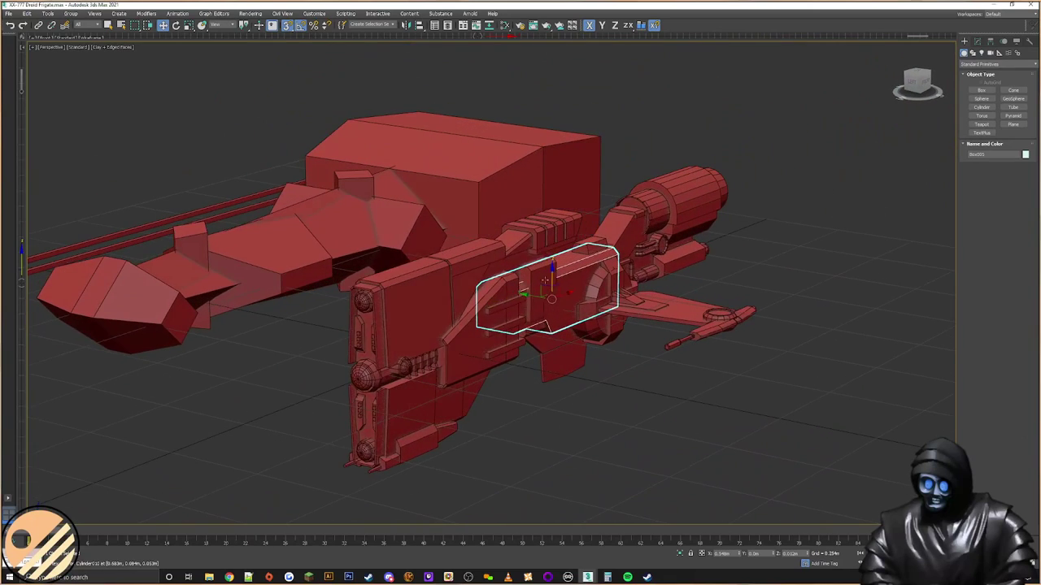
{"action": "middle_click_drag", "start_coordinate": [385, 363], "coordinate": [404, 278], "text": "alt"}
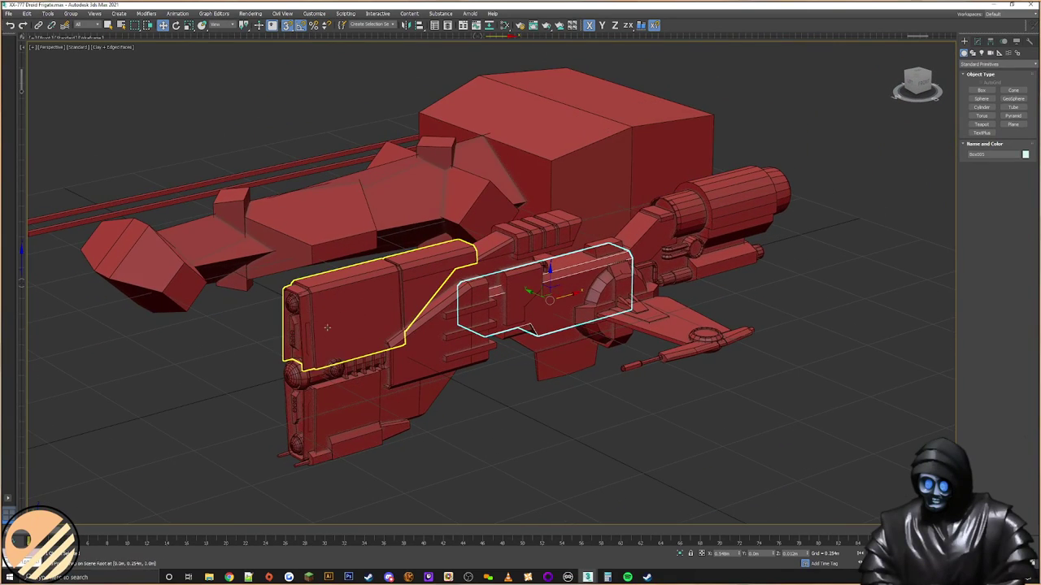
{"action": "middle_click_drag", "start_coordinate": [382, 362], "coordinate": [365, 278], "text": "alt"}
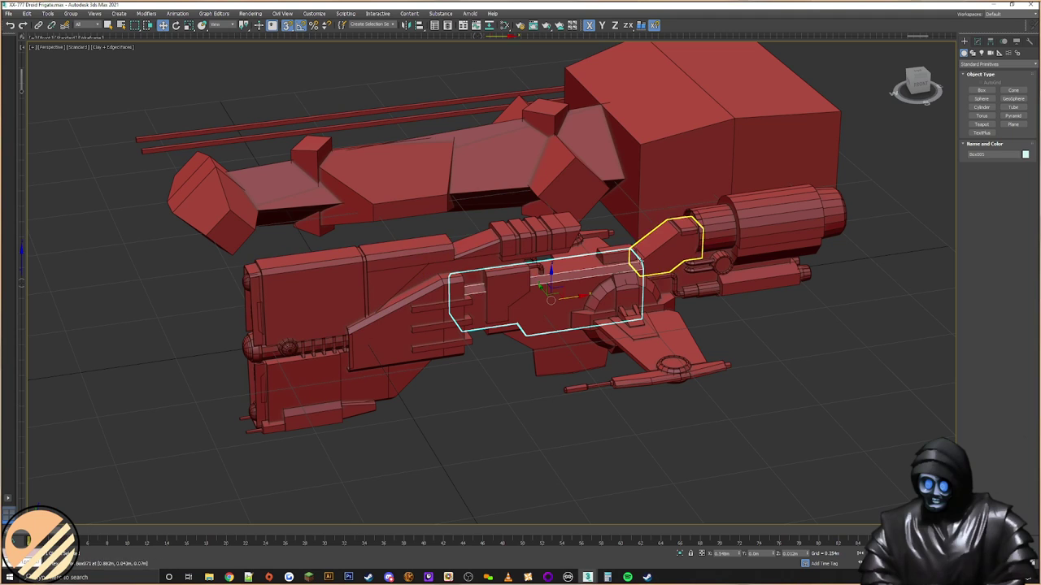
{"action": "middle_click_drag", "start_coordinate": [651, 349], "coordinate": [620, 294], "text": "alt"}
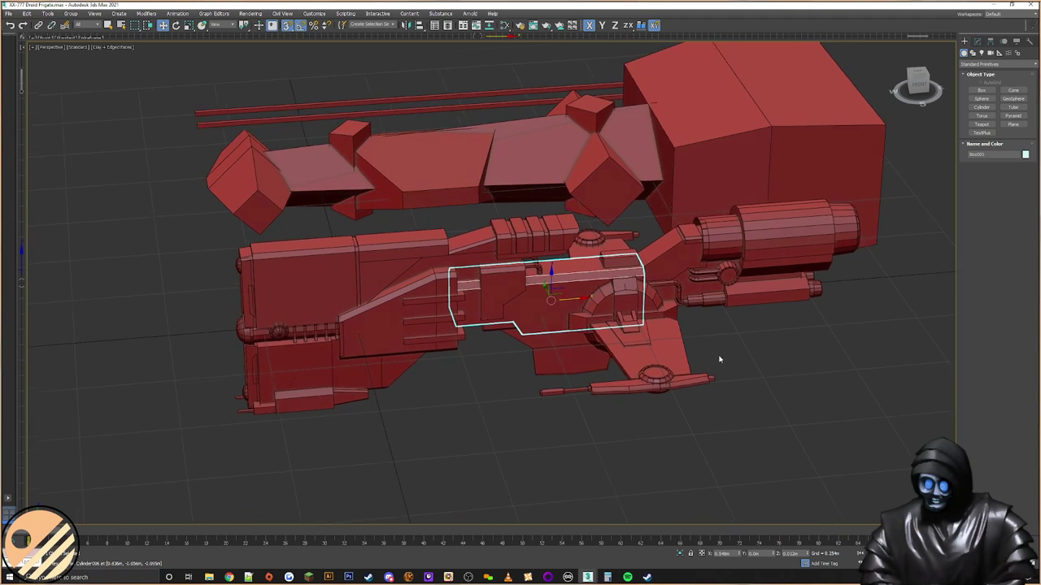
{"action": "scroll", "coordinate": [718, 353], "scroll_direction": "up", "scroll_amount": 3}
{"action": "left_click", "coordinate": [732, 260]}
{"action": "left_click", "coordinate": [732, 260]}
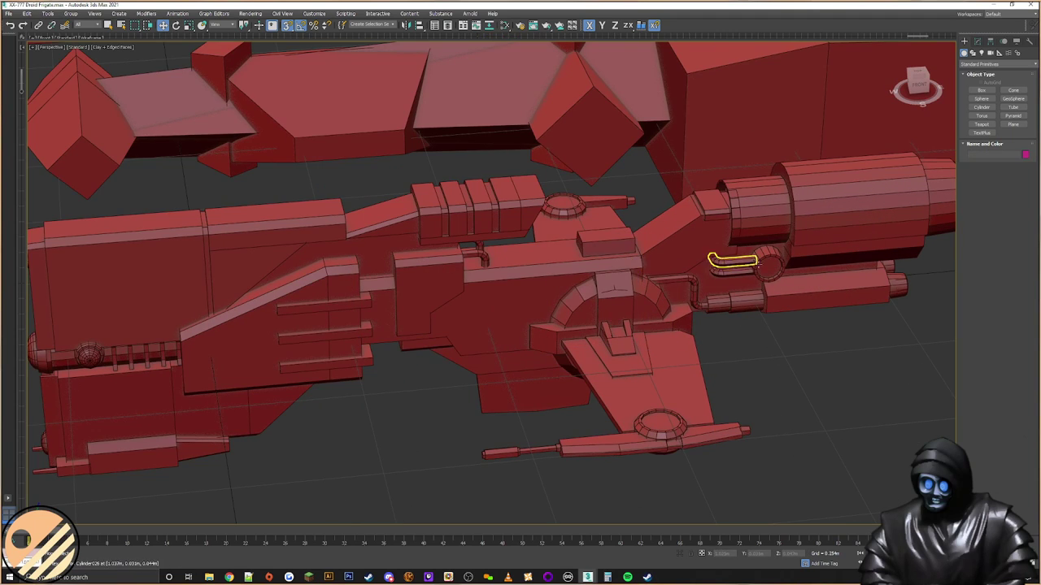
Step: Copy the chamfered box on top of the central hull forward along X towards the bent pipes
{"action": "left_click", "coordinate": [520, 256]}
{"action": "middle_click_drag", "start_coordinate": [520, 257], "coordinate": [574, 274], "text": "alt"}
{"action": "scroll", "coordinate": [542, 250], "scroll_direction": "up", "scroll_amount": 4}
{"action": "scroll", "coordinate": [574, 274], "scroll_direction": "down", "scroll_amount": 1}
{"action": "left_click", "coordinate": [675, 290]}
{"action": "middle_click_drag", "start_coordinate": [676, 290], "coordinate": [692, 277], "text": "alt"}
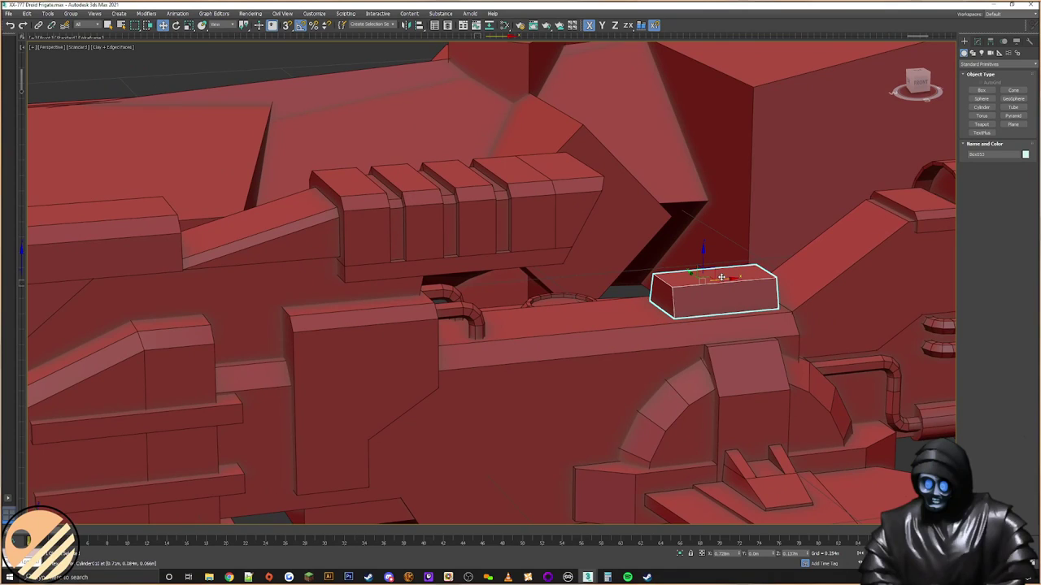
{"action": "left_click_drag", "start_coordinate": [714, 282], "coordinate": [578, 295], "text": "shift"}
{"action": "left_click", "coordinate": [524, 327]}
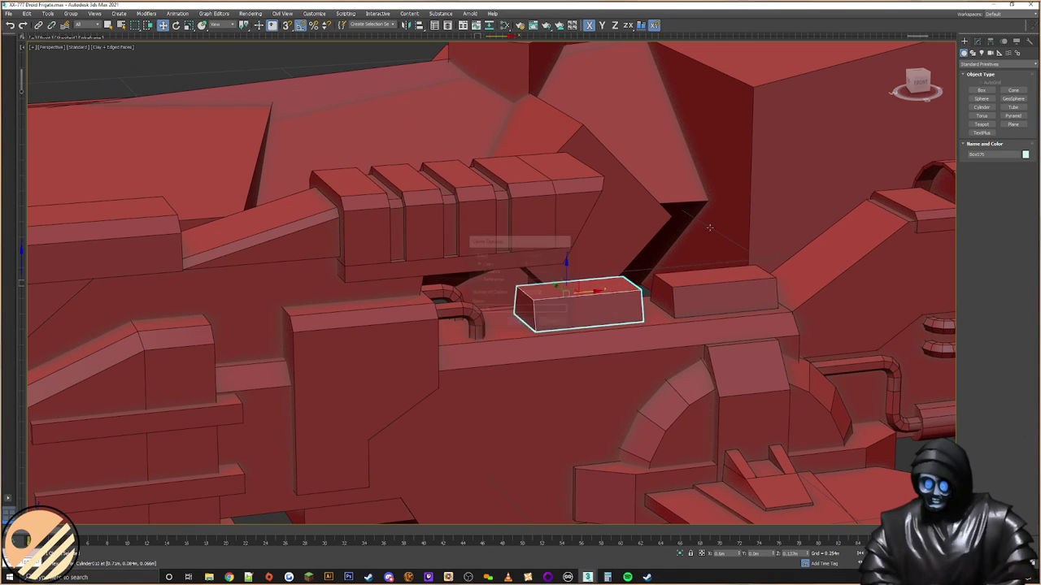
Step: Reshape the copied box by moving its vertices into a short, low, slim bar spanning the width of the hull's top
{"action": "left_click", "coordinate": [978, 40]}
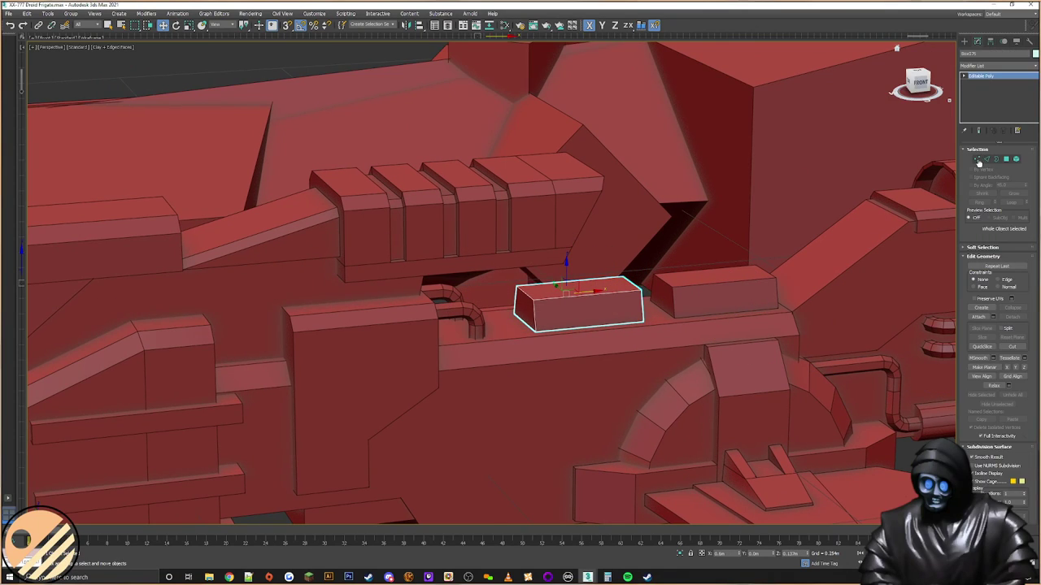
{"action": "left_click", "coordinate": [977, 159]}
{"action": "middle_click_drag", "start_coordinate": [725, 251], "coordinate": [657, 260], "text": "alt"}
{"action": "left_click_drag", "start_coordinate": [525, 307], "coordinate": [516, 307]}
{"action": "middle_click_drag", "start_coordinate": [549, 295], "coordinate": [562, 283], "text": "alt"}
{"action": "left_click_drag", "start_coordinate": [583, 271], "coordinate": [584, 288]}
{"action": "middle_click_drag", "start_coordinate": [585, 289], "coordinate": [596, 371], "text": "alt"}
{"action": "left_click_drag", "start_coordinate": [596, 371], "coordinate": [573, 318]}
{"action": "middle_click_drag", "start_coordinate": [573, 318], "coordinate": [508, 322], "text": "alt"}
{"action": "scroll", "coordinate": [529, 328], "scroll_direction": "up", "scroll_amount": 3}
{"action": "left_click_drag", "start_coordinate": [405, 368], "coordinate": [406, 368]}
{"action": "left_click_drag", "start_coordinate": [523, 294], "coordinate": [446, 295]}
Step: Align the slim bar to the central hull block in Y position only, centre to centre
{"action": "left_click", "coordinate": [965, 41]}
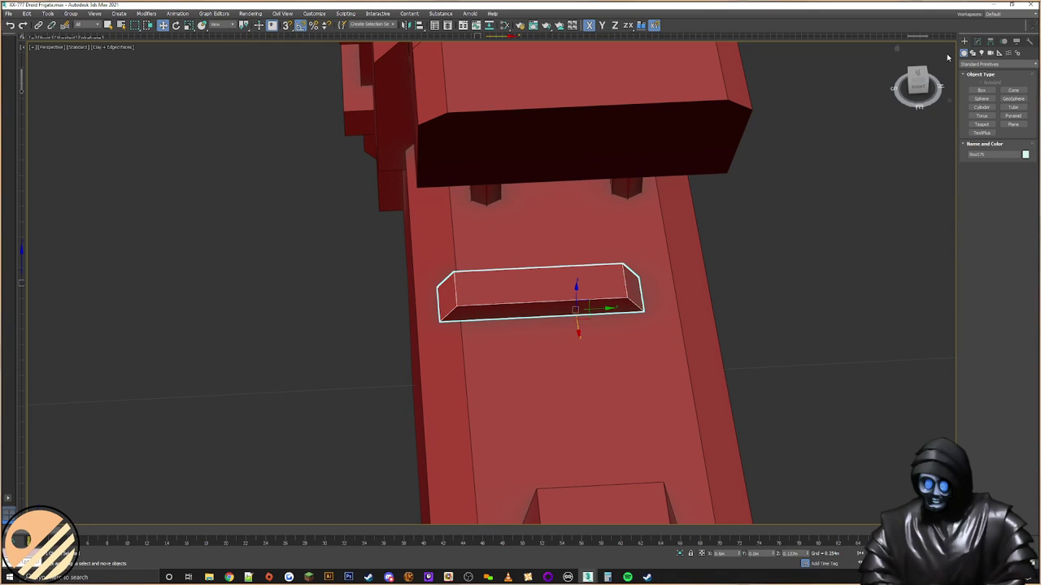
{"action": "left_click", "coordinate": [418, 25]}
{"action": "left_click", "coordinate": [456, 360]}
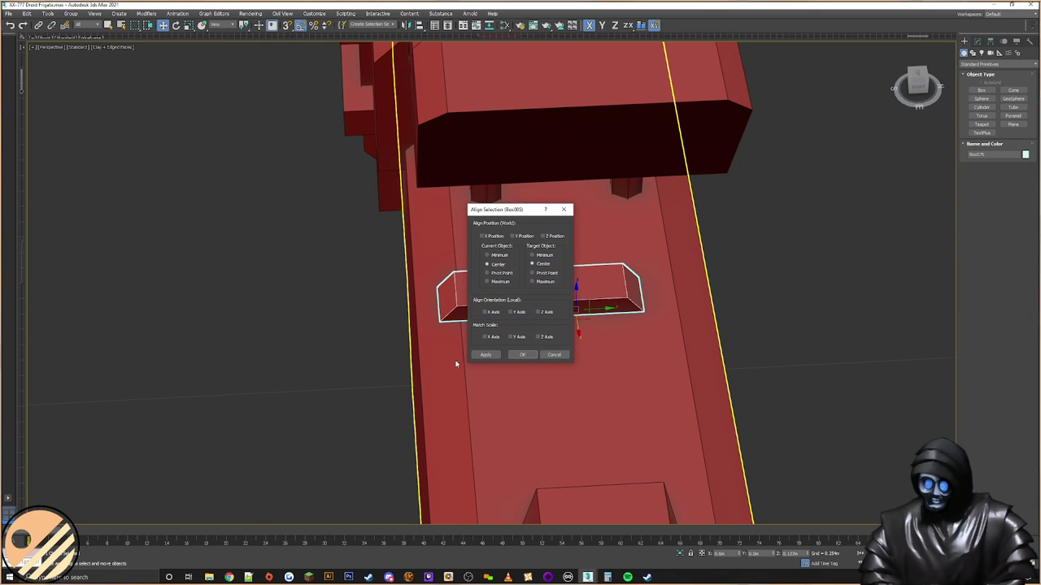
{"action": "left_click", "coordinate": [514, 236]}
{"action": "left_click", "coordinate": [522, 356]}
Step: Centre the slim bar's pivot on the object
{"action": "middle_click_drag", "start_coordinate": [562, 312], "coordinate": [625, 261], "text": "alt"}
{"action": "left_click", "coordinate": [973, 53]}
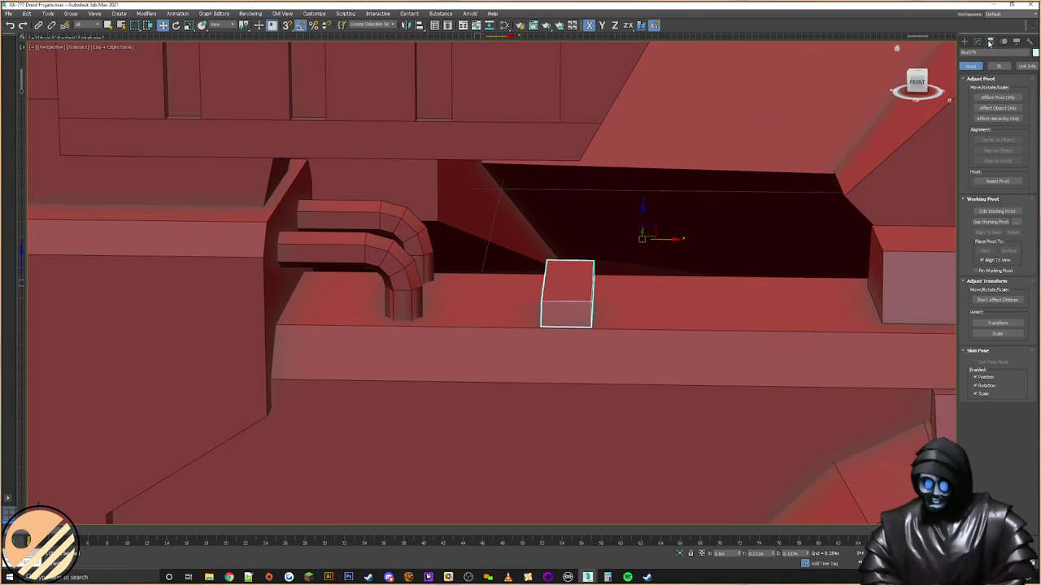
{"action": "left_click", "coordinate": [998, 97]}
{"action": "left_click", "coordinate": [998, 139]}
{"action": "left_click", "coordinate": [965, 41]}
Step: Move the slim bar back close to the chamfered box and place one copy of it a short gap ahead
{"action": "middle_click_drag", "start_coordinate": [654, 214], "coordinate": [483, 233]}
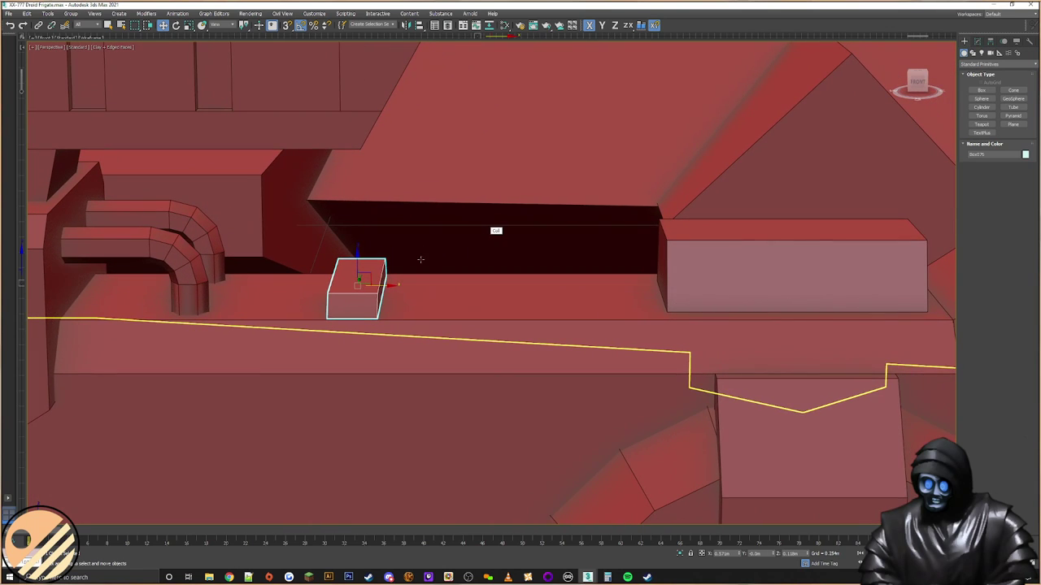
{"action": "scroll", "coordinate": [421, 279], "scroll_direction": "down", "scroll_amount": 3}
{"action": "middle_click_drag", "start_coordinate": [408, 279], "coordinate": [525, 276]}
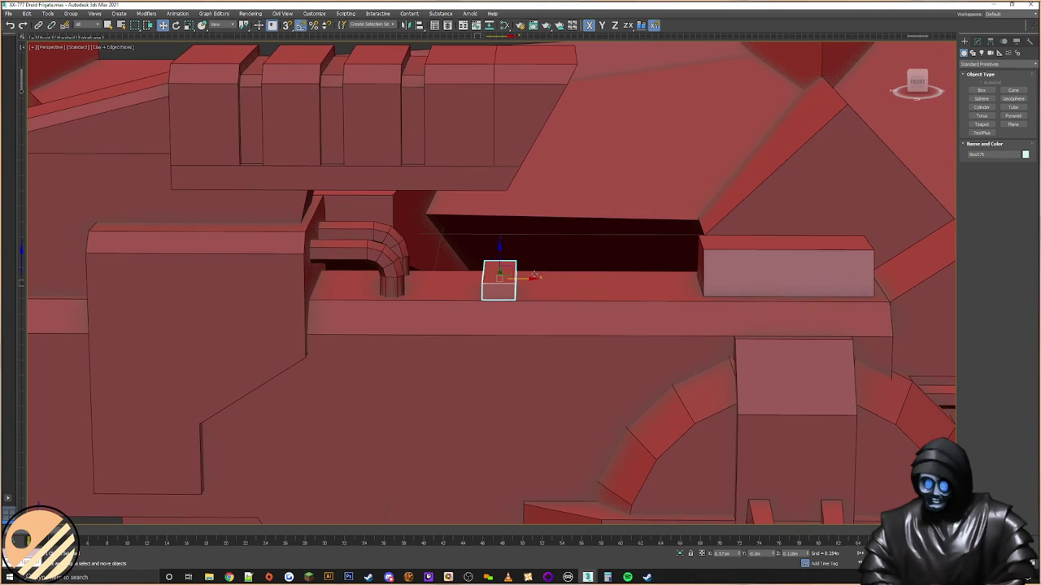
{"action": "mouse_move", "coordinate": [526, 276]}
{"action": "left_mouse_down"}
{"action": "mouse_move", "coordinate": [679, 279]}
{"action": "mouse_move", "coordinate": [617, 279]}
{"action": "left_mouse_up"}
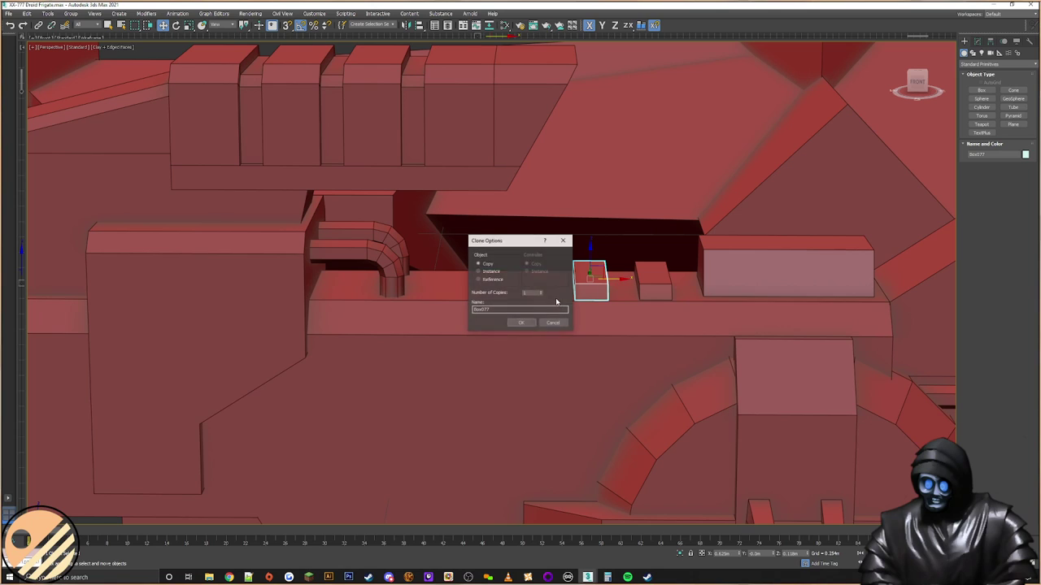
{"action": "left_click", "coordinate": [518, 324]}
Step: Duplicate the two bars forward by one spacing to add a third bar, and delete the overlapping duplicate
{"action": "left_click", "coordinate": [644, 279], "text": "ctrl"}
{"action": "middle_click_drag", "start_coordinate": [644, 279], "coordinate": [657, 288], "text": "alt"}
{"action": "left_click_drag", "start_coordinate": [676, 286], "coordinate": [583, 294], "text": "shift"}
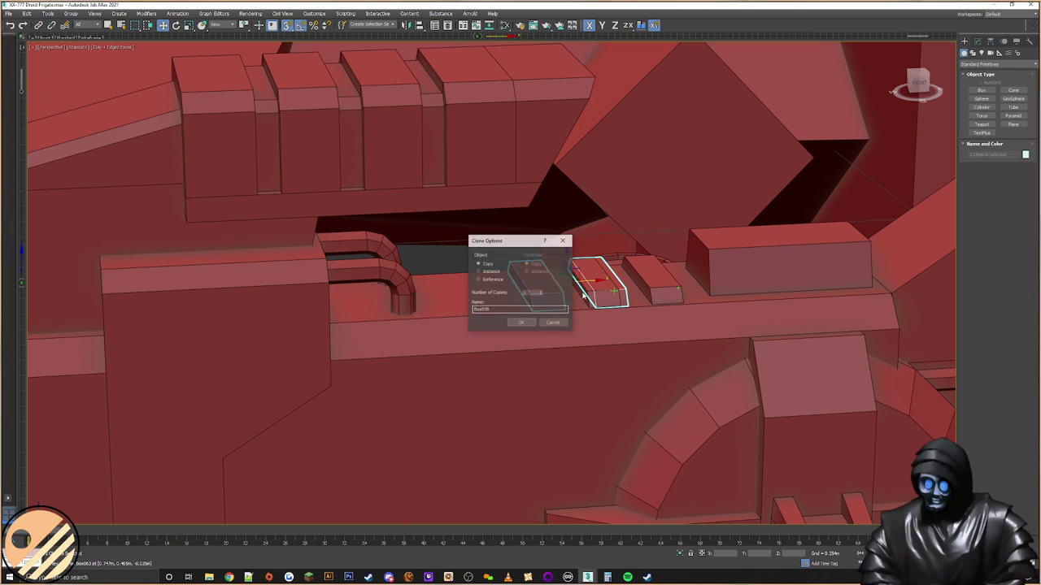
{"action": "left_click", "coordinate": [553, 323]}
{"action": "left_click_drag", "start_coordinate": [678, 285], "coordinate": [619, 292], "text": "shift"}
{"action": "left_click", "coordinate": [532, 323]}
{"action": "left_click", "coordinate": [605, 279]}
{"action": "key", "text": "Delete"}
Step: Copy the front two bars forward by the same spacing to add a fourth bar, and remove the duplicate that overlaps
{"action": "left_click", "coordinate": [606, 276]}
{"action": "left_click", "coordinate": [529, 287], "text": "ctrl"}
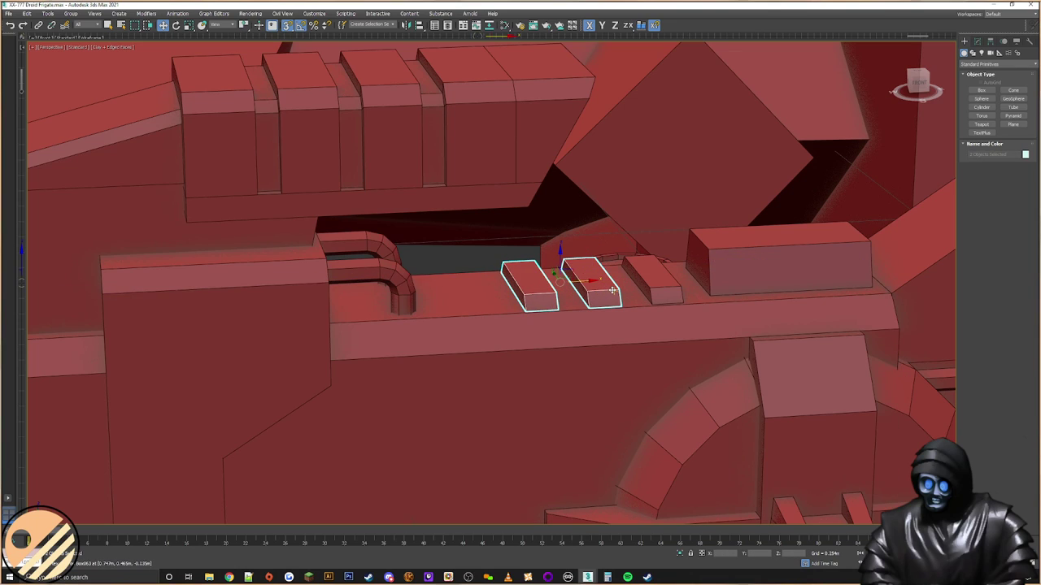
{"action": "left_click_drag", "start_coordinate": [618, 289], "coordinate": [555, 296], "text": "shift"}
{"action": "left_click", "coordinate": [522, 323]}
{"action": "left_click", "coordinate": [529, 292]}
{"action": "key", "text": "Delete"}
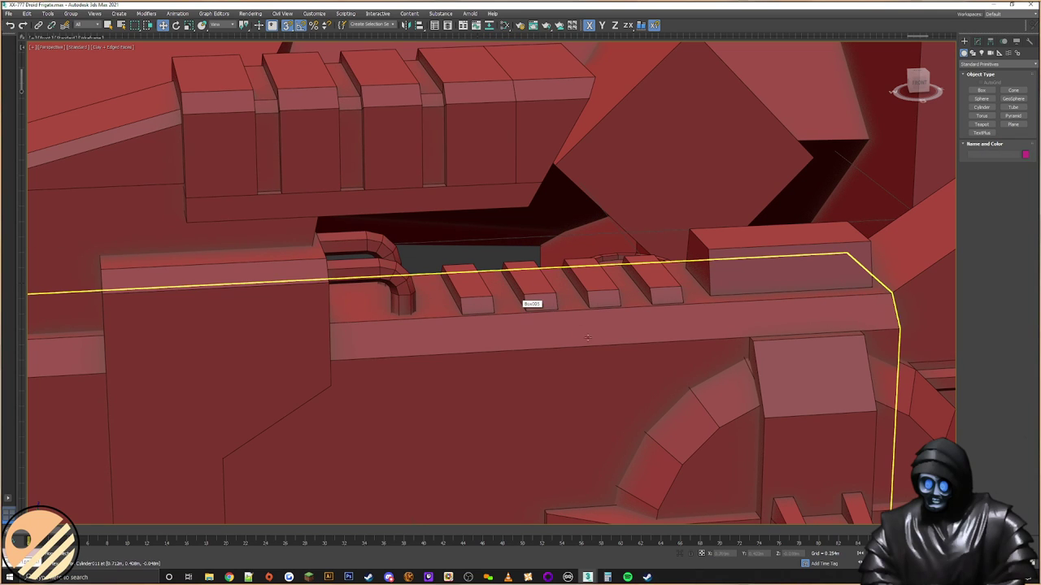
Step: Review the whole frigate with its new row of top bars next to the blocked-out ship from several angles
{"action": "scroll", "coordinate": [586, 333], "scroll_direction": "down", "scroll_amount": 2}
{"action": "scroll", "coordinate": [585, 333], "scroll_direction": "down", "scroll_amount": 8}
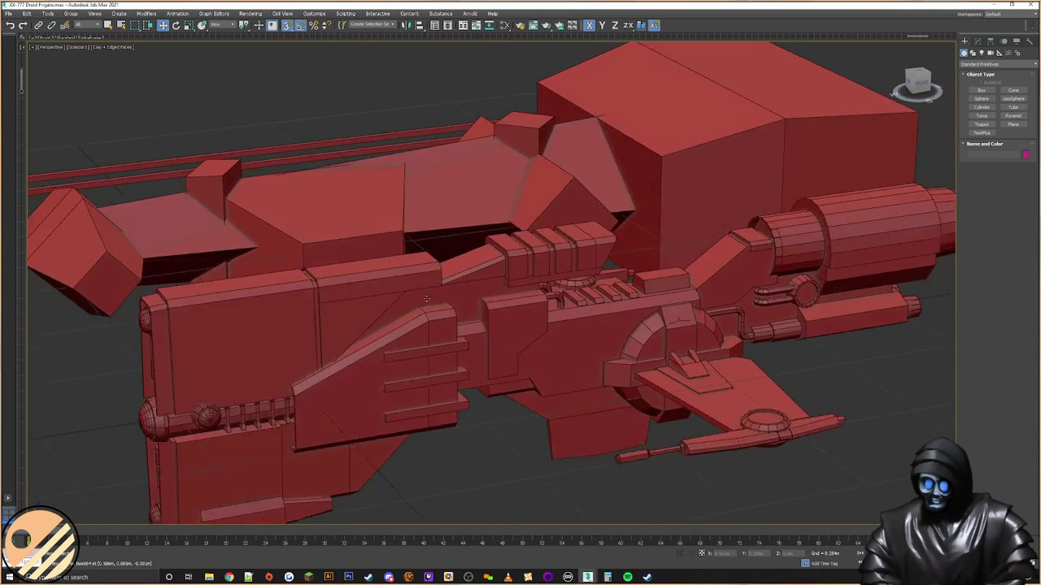
{"action": "scroll", "coordinate": [513, 311], "scroll_direction": "down", "scroll_amount": 3}
{"action": "middle_click_drag", "start_coordinate": [426, 298], "coordinate": [450, 283], "text": "alt"}
{"action": "middle_click_drag", "start_coordinate": [449, 282], "coordinate": [464, 305]}
{"action": "middle_click_drag", "start_coordinate": [505, 345], "coordinate": [407, 312]}
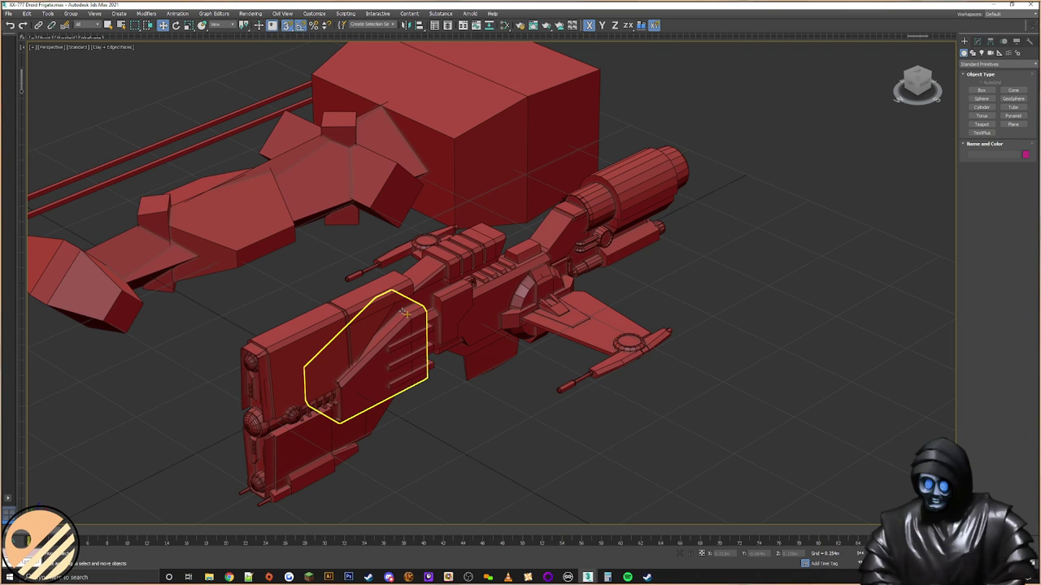
{"action": "middle_click_drag", "start_coordinate": [537, 348], "coordinate": [514, 347]}
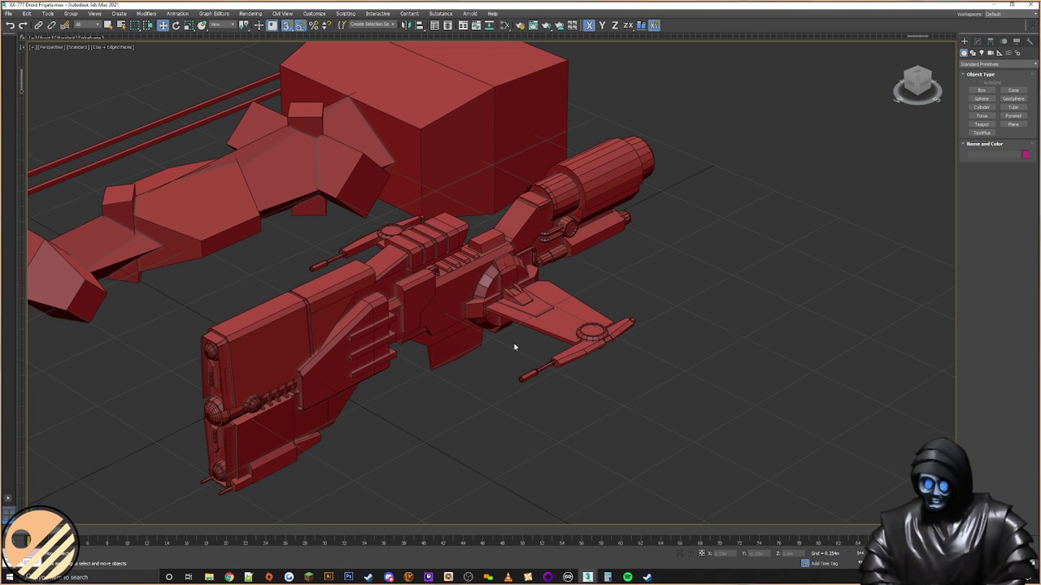
{"action": "left_click", "coordinate": [506, 342]}
{"action": "middle_click_drag", "start_coordinate": [500, 376], "coordinate": [620, 349], "text": "alt"}
{"action": "left_click", "coordinate": [610, 349]}
{"action": "middle_click_drag", "start_coordinate": [557, 356], "coordinate": [613, 336]}
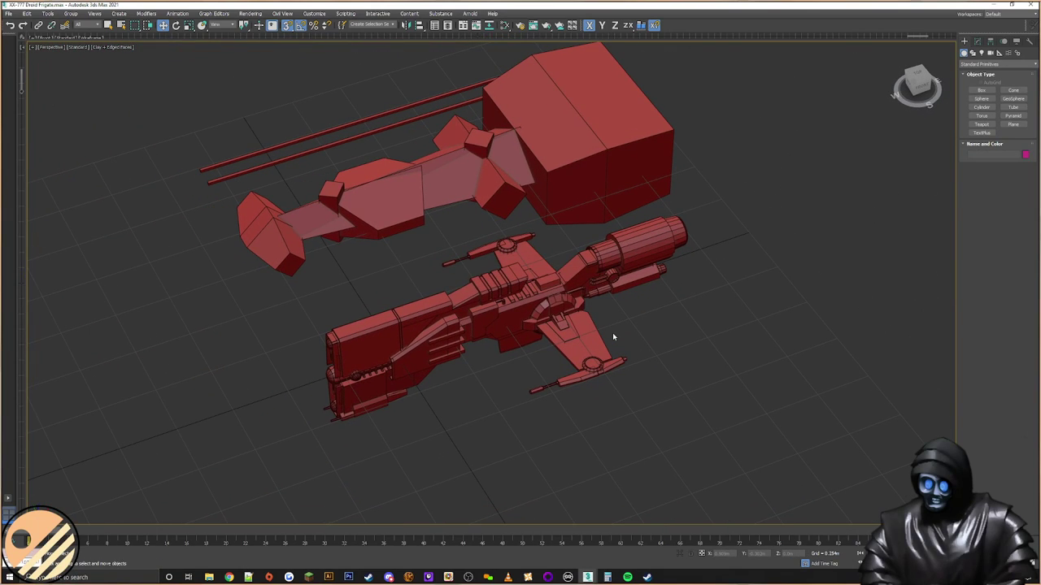
{"action": "left_click", "coordinate": [540, 313]}
{"action": "middle_click_drag", "start_coordinate": [623, 360], "coordinate": [548, 339], "text": "alt"}
{"action": "left_click", "coordinate": [655, 343]}
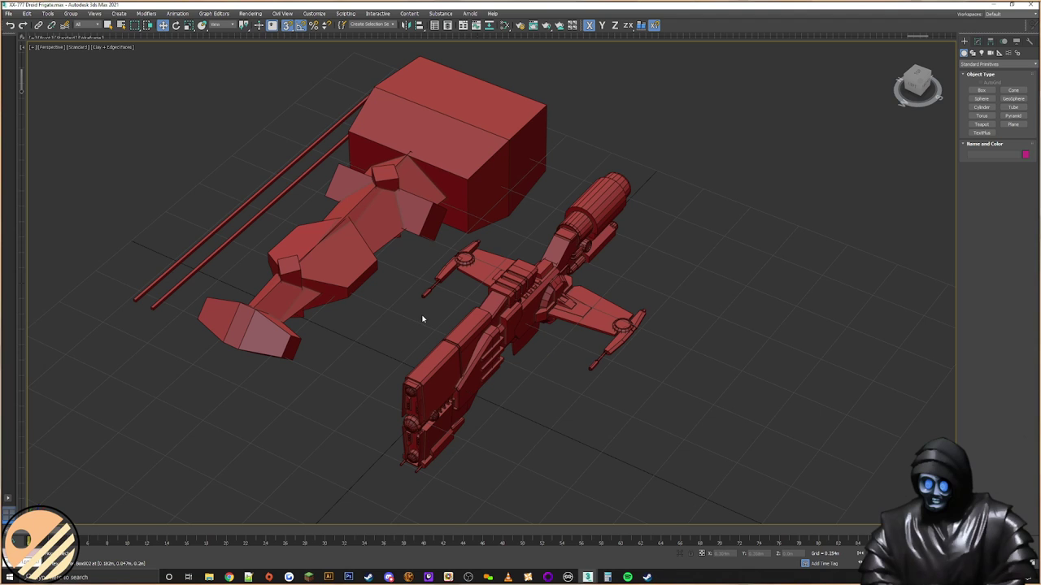
{"action": "middle_click_drag", "start_coordinate": [614, 326], "coordinate": [537, 276], "text": "alt"}
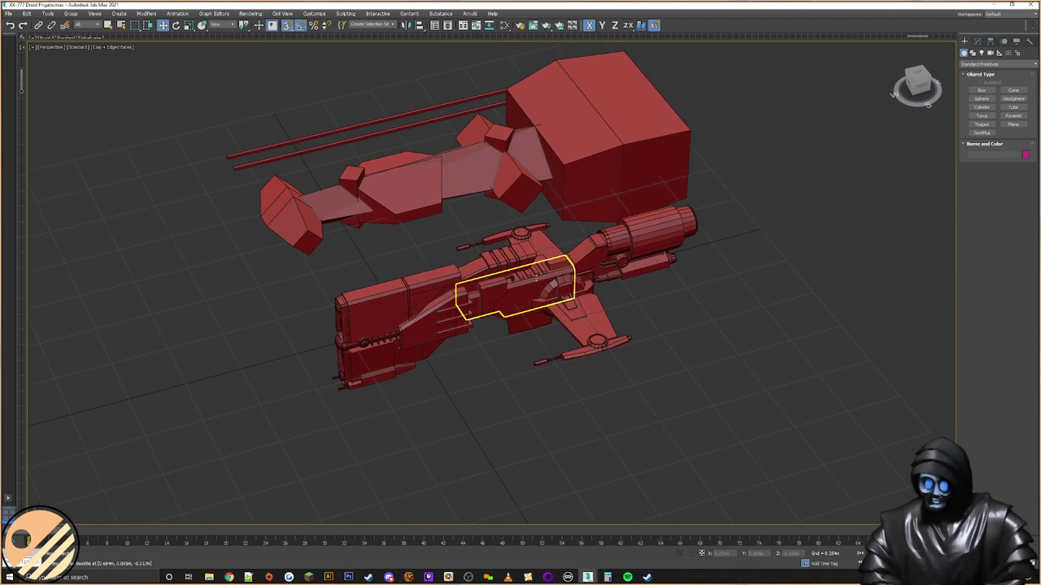
Step: Select the blocked-out ship together with its two long rods and shift them slightly farther from the frigate
{"action": "middle_click_drag", "start_coordinate": [681, 309], "coordinate": [789, 306], "text": "alt"}
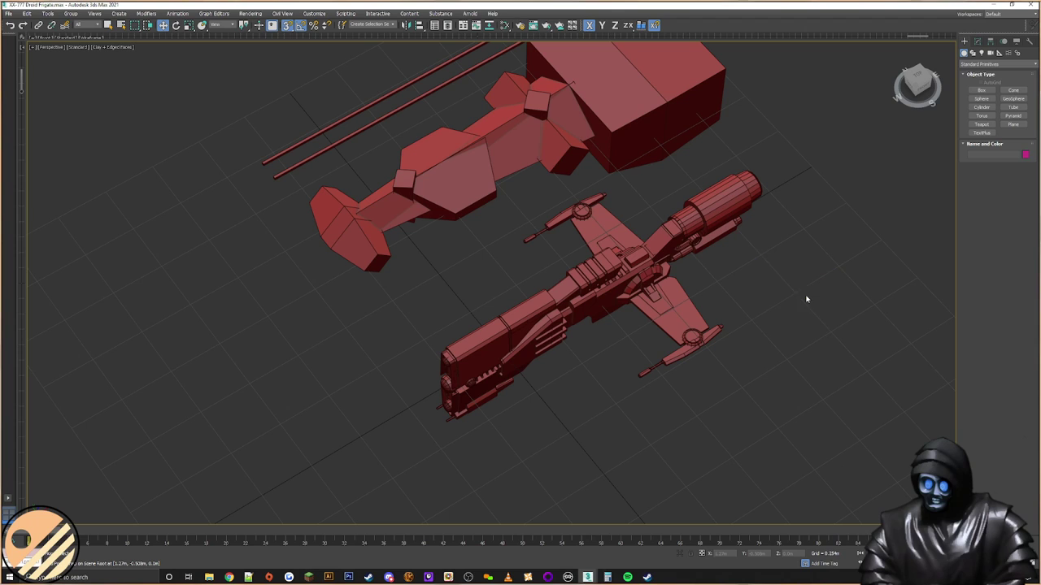
{"action": "middle_click_drag", "start_coordinate": [598, 282], "coordinate": [480, 348]}
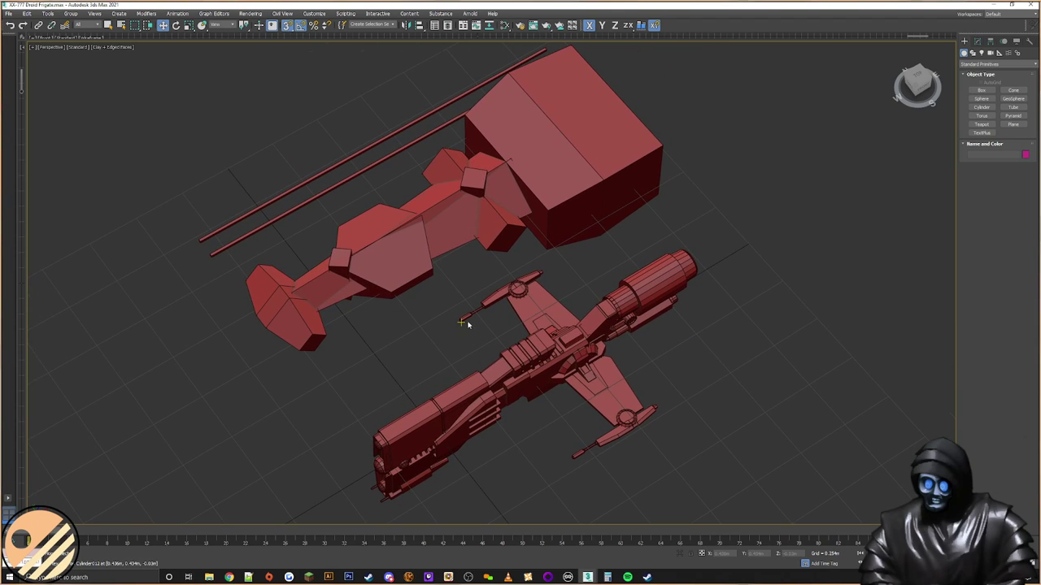
{"action": "scroll", "coordinate": [468, 325], "scroll_direction": "up", "scroll_amount": 2}
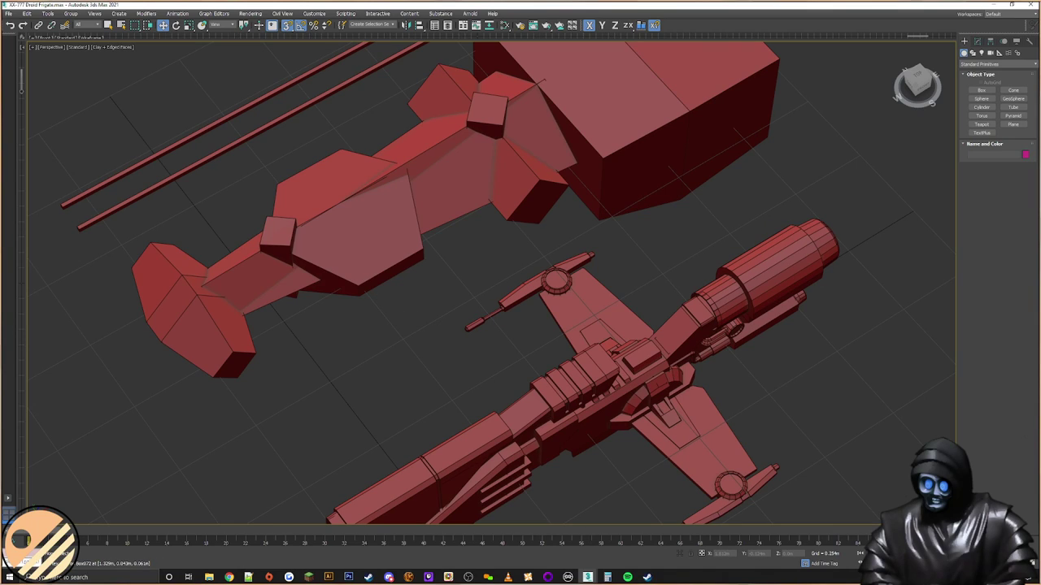
{"action": "middle_click_drag", "start_coordinate": [590, 221], "coordinate": [645, 221]}
{"action": "left_click", "coordinate": [534, 193]}
{"action": "middle_click_drag", "start_coordinate": [534, 193], "coordinate": [499, 253]}
{"action": "middle_click_drag", "start_coordinate": [499, 252], "coordinate": [576, 255], "text": "alt"}
{"action": "scroll", "coordinate": [562, 261], "scroll_direction": "down", "scroll_amount": 2}
{"action": "scroll", "coordinate": [563, 261], "scroll_direction": "down", "scroll_amount": 5}
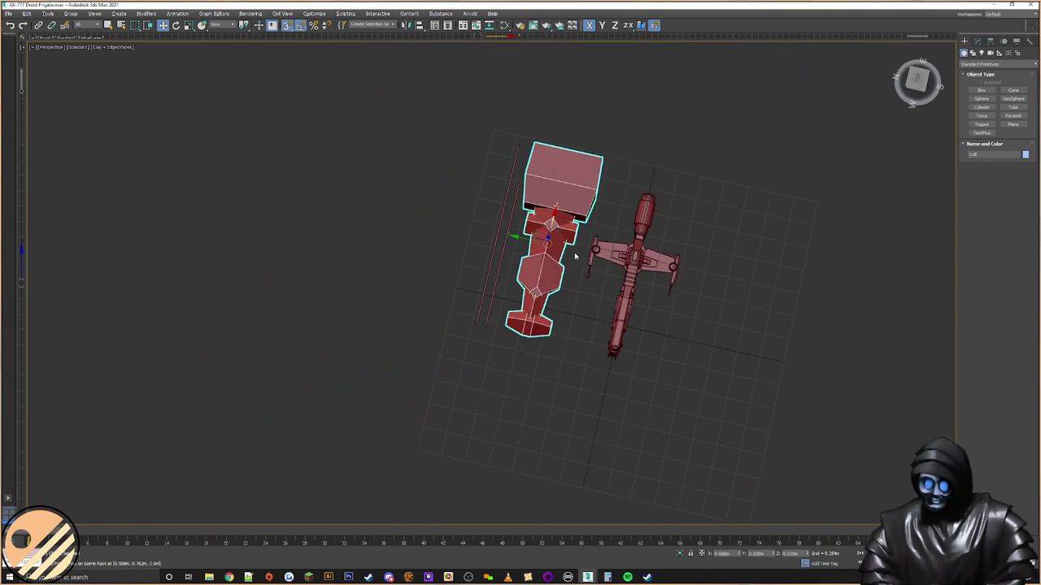
{"action": "scroll", "coordinate": [510, 284], "scroll_direction": "up", "scroll_amount": 5}
{"action": "middle_click_drag", "start_coordinate": [511, 284], "coordinate": [520, 284], "text": "alt"}
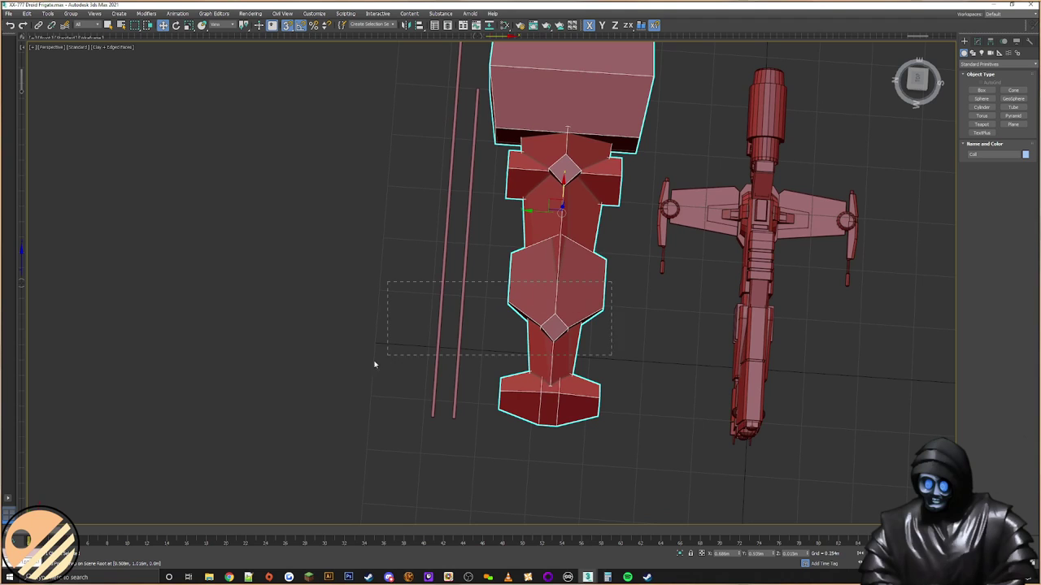
{"action": "left_click_drag", "start_coordinate": [394, 357], "coordinate": [391, 358]}
{"action": "left_click_drag", "start_coordinate": [467, 223], "coordinate": [431, 222]}
{"action": "left_click", "coordinate": [371, 226]}
Step: Inspect the frigate's hull, wing and side details up close from above and from the side
{"action": "middle_click_drag", "start_coordinate": [502, 230], "coordinate": [491, 300], "text": "alt"}
{"action": "middle_click_drag", "start_coordinate": [623, 290], "coordinate": [524, 329], "text": "alt"}
{"action": "scroll", "coordinate": [528, 318], "scroll_direction": "up", "scroll_amount": 2}
{"action": "left_click", "coordinate": [589, 319]}
{"action": "middle_click_drag", "start_coordinate": [588, 320], "coordinate": [525, 386], "text": "alt"}
{"action": "left_click", "coordinate": [554, 375]}
{"action": "left_click_drag", "start_coordinate": [768, 338], "coordinate": [656, 270]}
{"action": "middle_click_drag", "start_coordinate": [736, 310], "coordinate": [742, 330], "text": "alt"}
{"action": "left_click", "coordinate": [744, 355]}
{"action": "left_click_drag", "start_coordinate": [744, 354], "coordinate": [695, 302]}
{"action": "middle_click_drag", "start_coordinate": [743, 320], "coordinate": [756, 345]}
{"action": "left_click", "coordinate": [756, 345]}
{"action": "left_click_drag", "start_coordinate": [771, 325], "coordinate": [691, 298]}
{"action": "left_click", "coordinate": [746, 350]}
{"action": "middle_click_drag", "start_coordinate": [732, 349], "coordinate": [664, 351]}
{"action": "scroll", "coordinate": [493, 439], "scroll_direction": "up", "scroll_amount": 3}
{"action": "left_click", "coordinate": [448, 464]}
{"action": "middle_click_drag", "start_coordinate": [504, 461], "coordinate": [542, 292], "text": "alt"}
{"action": "left_click", "coordinate": [542, 293]}
{"action": "middle_click_drag", "start_coordinate": [460, 396], "coordinate": [450, 230], "text": "alt"}
{"action": "middle_click_drag", "start_coordinate": [528, 418], "coordinate": [481, 262]}
{"action": "middle_click_drag", "start_coordinate": [594, 384], "coordinate": [551, 257]}
{"action": "middle_click_drag", "start_coordinate": [491, 281], "coordinate": [475, 263], "text": "alt"}
Step: Compare the whole frigate with the repositioned blocked-out ship from several elevated angles
{"action": "scroll", "coordinate": [537, 300], "scroll_direction": "down", "scroll_amount": 6}
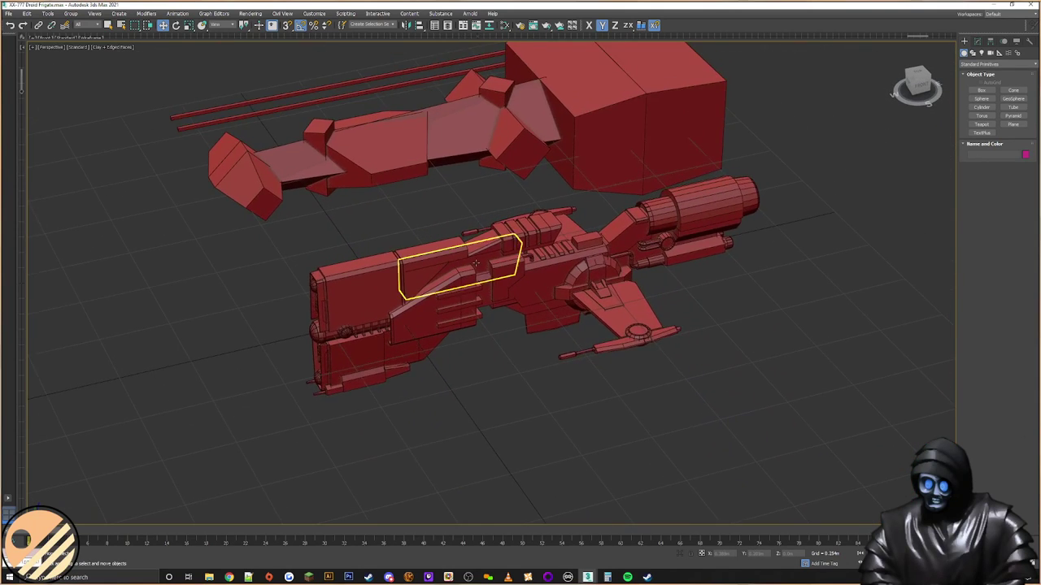
{"action": "scroll", "coordinate": [476, 264], "scroll_direction": "up", "scroll_amount": 5}
{"action": "scroll", "coordinate": [553, 341], "scroll_direction": "down", "scroll_amount": 6}
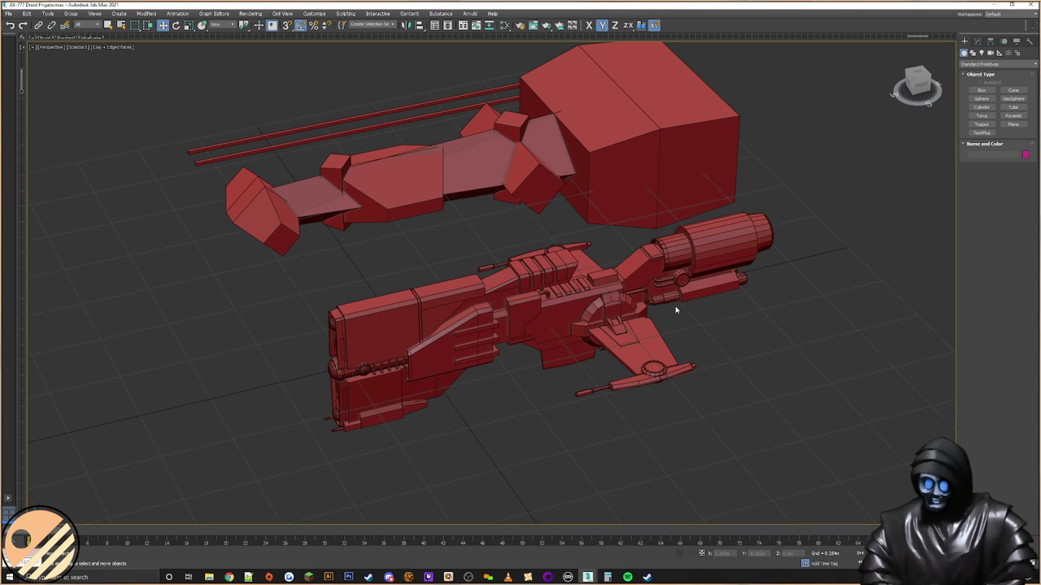
{"action": "middle_click_drag", "start_coordinate": [558, 311], "coordinate": [536, 331], "text": "alt"}
{"action": "scroll", "coordinate": [611, 349], "scroll_direction": "down", "scroll_amount": 3}
{"action": "middle_click_drag", "start_coordinate": [543, 367], "coordinate": [541, 331]}
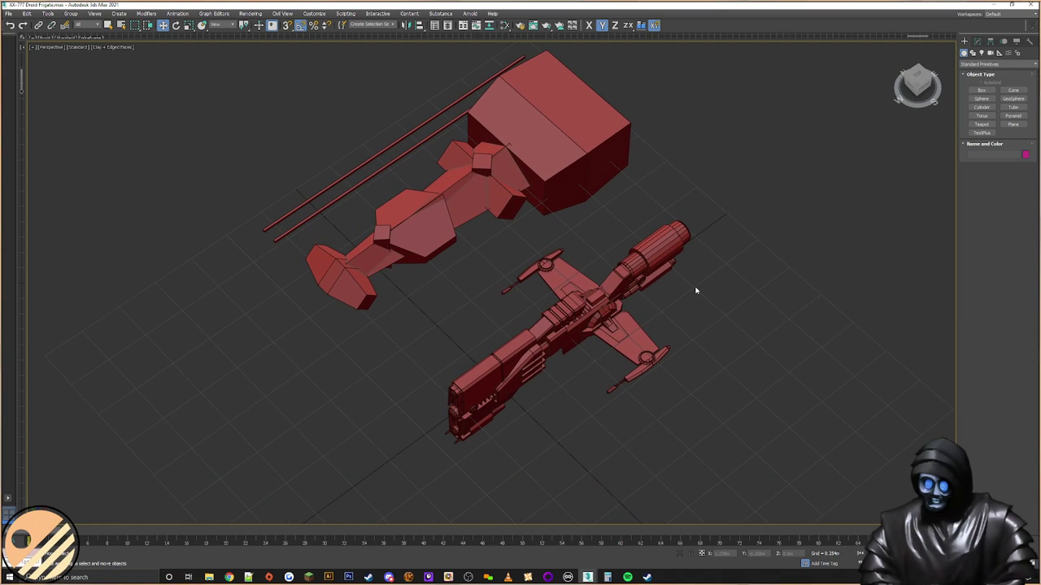
{"action": "middle_click_drag", "start_coordinate": [644, 311], "coordinate": [652, 339], "text": "alt"}
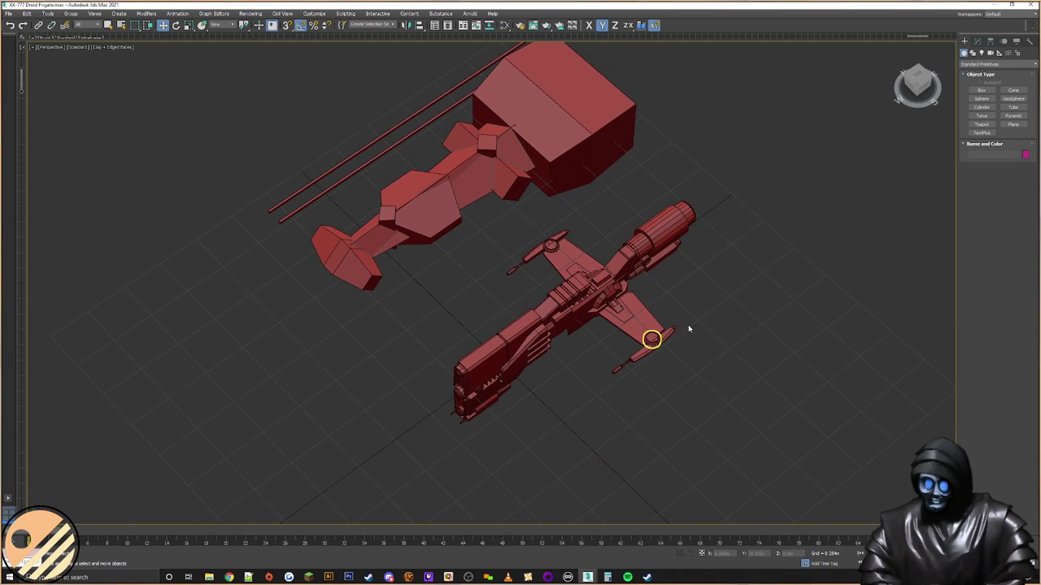
{"action": "mouse_move", "coordinate": [551, 304]}
{"action": "middle_mouse_down", "text": "alt"}
{"action": "mouse_move", "coordinate": [516, 302]}
{"action": "mouse_move", "coordinate": [545, 302]}
{"action": "middle_mouse_up", "text": "alt"}
{"action": "middle_click_drag", "start_coordinate": [472, 299], "coordinate": [483, 300]}
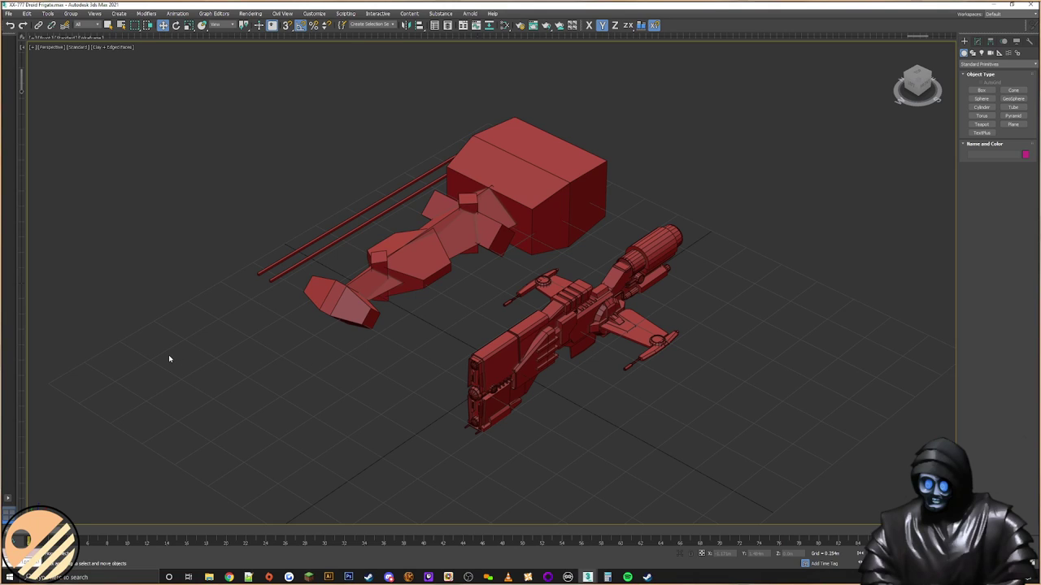
Step: Move the blocked-out ship and both rods another short distance away from the frigate and deselect them
{"action": "left_click_drag", "start_coordinate": [231, 229], "coordinate": [319, 363]}
{"action": "left_click_drag", "start_coordinate": [377, 205], "coordinate": [338, 186]}
{"action": "left_click", "coordinate": [407, 335]}
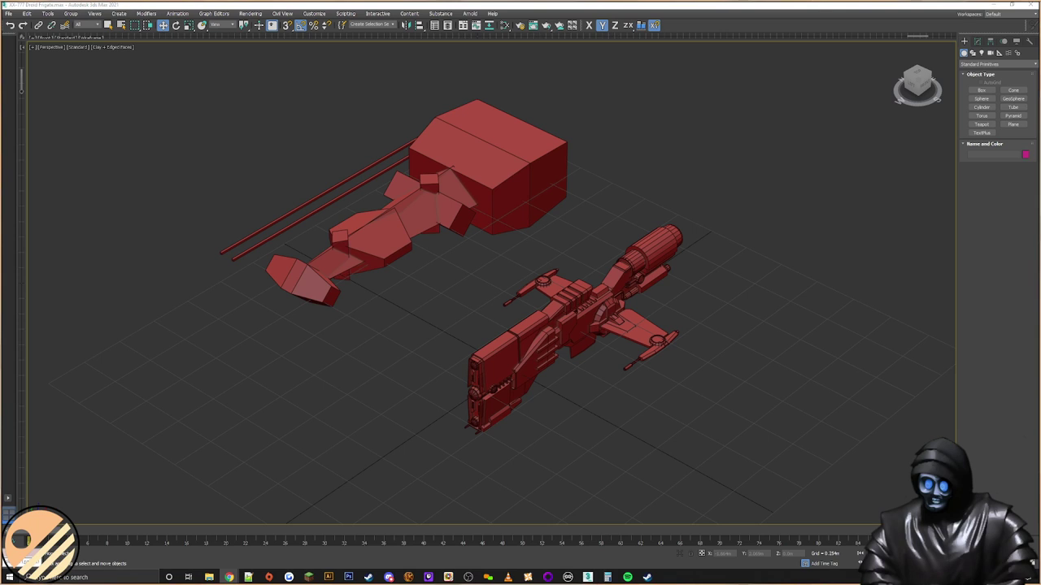
Step: Examine the frigate's wing joint, engine and side panels up close, and check the overall silhouette beside the blocked-out ship
{"action": "left_click_drag", "start_coordinate": [0, 187], "coordinate": [334, 168]}
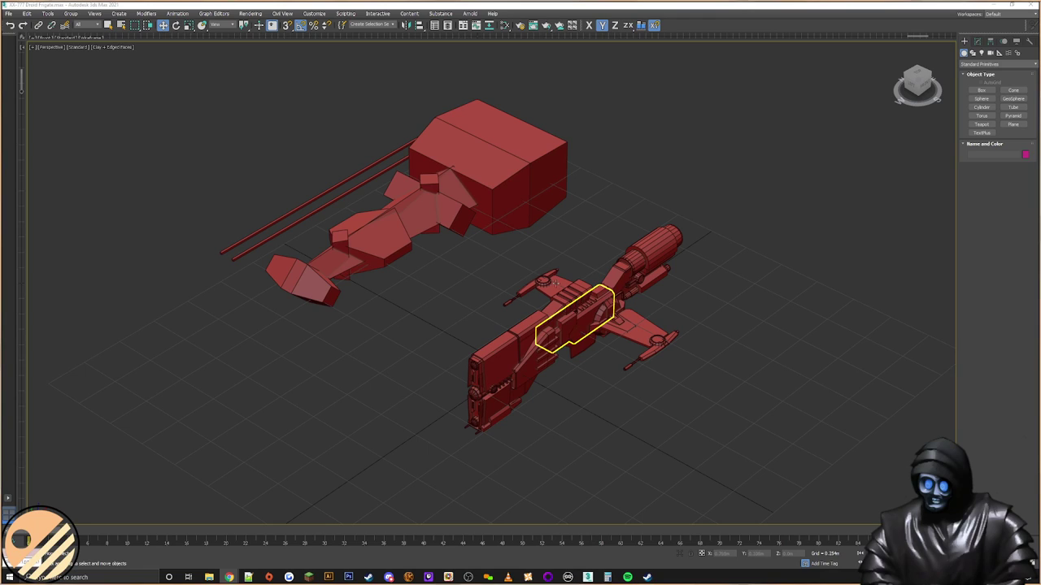
{"action": "middle_click_drag", "start_coordinate": [620, 276], "coordinate": [588, 374]}
{"action": "scroll", "coordinate": [558, 248], "scroll_direction": "up", "scroll_amount": 5}
{"action": "scroll", "coordinate": [551, 251], "scroll_direction": "up", "scroll_amount": 5}
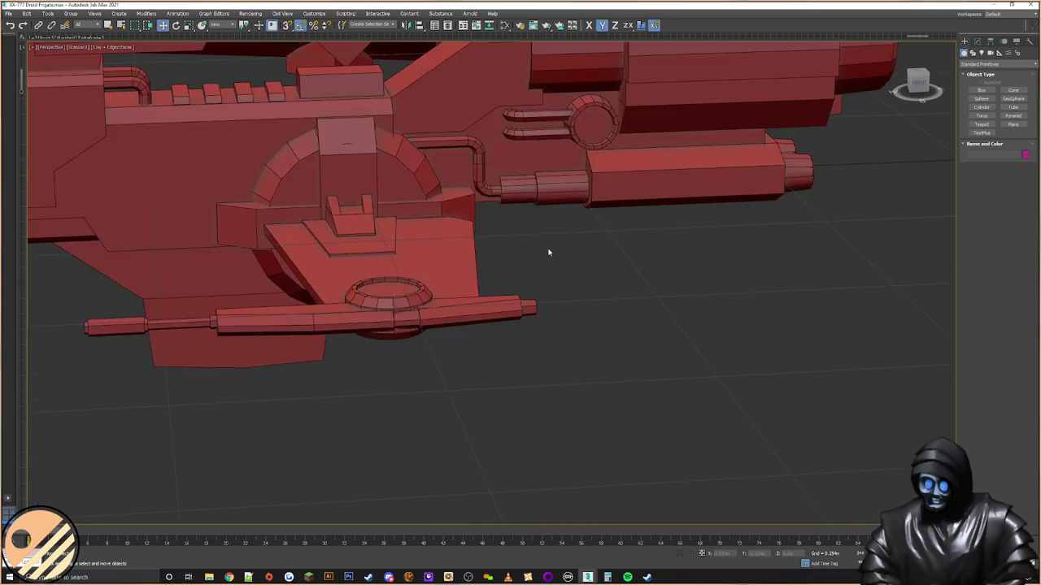
{"action": "middle_click_drag", "start_coordinate": [551, 251], "coordinate": [736, 325]}
{"action": "middle_click_drag", "start_coordinate": [744, 275], "coordinate": [453, 346]}
{"action": "left_click", "coordinate": [683, 195]}
{"action": "middle_click_drag", "start_coordinate": [683, 195], "coordinate": [843, 310], "text": "alt"}
{"action": "left_click", "coordinate": [843, 310]}
{"action": "middle_click_drag", "start_coordinate": [601, 283], "coordinate": [637, 315]}
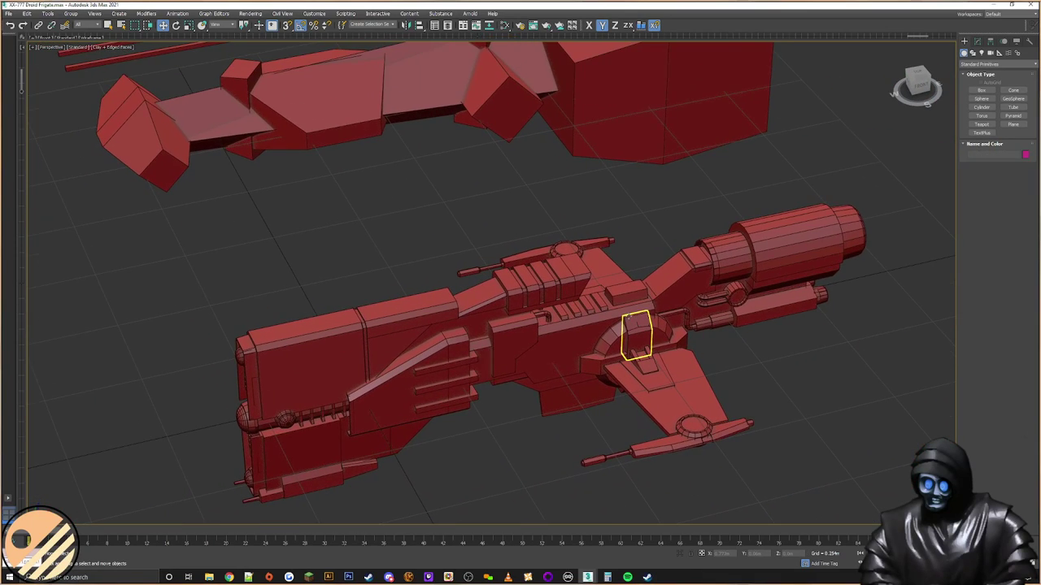
{"action": "scroll", "coordinate": [528, 236], "scroll_direction": "down", "scroll_amount": 8}
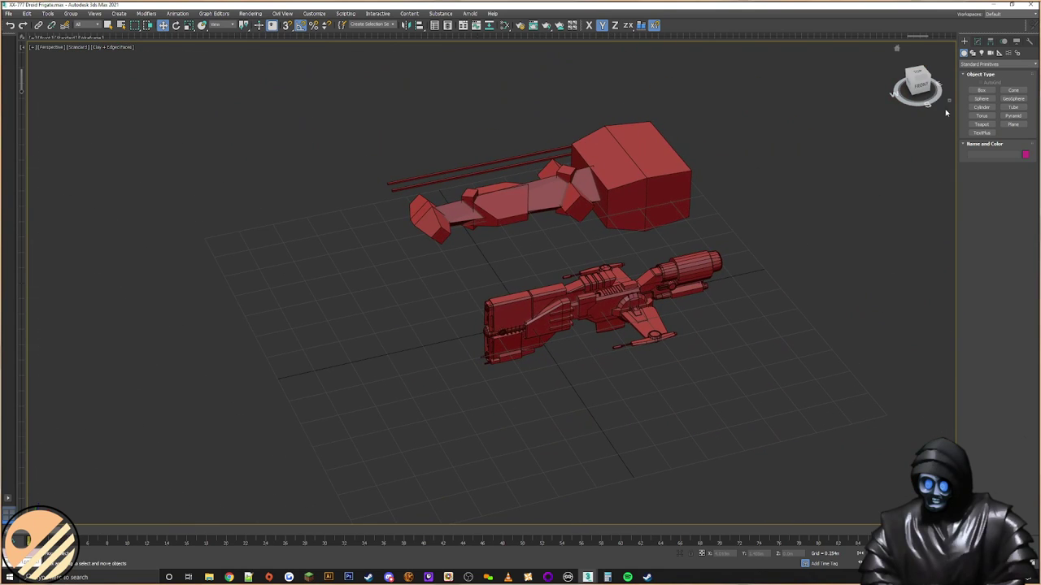
Step: Create a tall, thin box beside the ships and move it over to the frigate's front hull
{"action": "left_click", "coordinate": [982, 90]}
{"action": "left_click_drag", "start_coordinate": [758, 236], "coordinate": [758, 237]}
{"action": "left_click", "coordinate": [759, 200]}
{"action": "middle_click_drag", "start_coordinate": [690, 248], "coordinate": [684, 225]}
{"action": "right_click", "coordinate": [725, 225]}
{"action": "right_click", "coordinate": [727, 225]}
{"action": "left_click", "coordinate": [732, 233]}
{"action": "left_click_drag", "start_coordinate": [732, 234], "coordinate": [486, 267]}
{"action": "middle_click_drag", "start_coordinate": [487, 267], "coordinate": [460, 245], "text": "alt"}
Step: Raise the thin box onto the top of the front hull and slide it along the hull into place
{"action": "scroll", "coordinate": [468, 270], "scroll_direction": "up", "scroll_amount": 4}
{"action": "left_click_drag", "start_coordinate": [496, 306], "coordinate": [533, 205]}
{"action": "middle_click_drag", "start_coordinate": [533, 206], "coordinate": [522, 348], "text": "alt"}
{"action": "scroll", "coordinate": [539, 318], "scroll_direction": "up", "scroll_amount": 5}
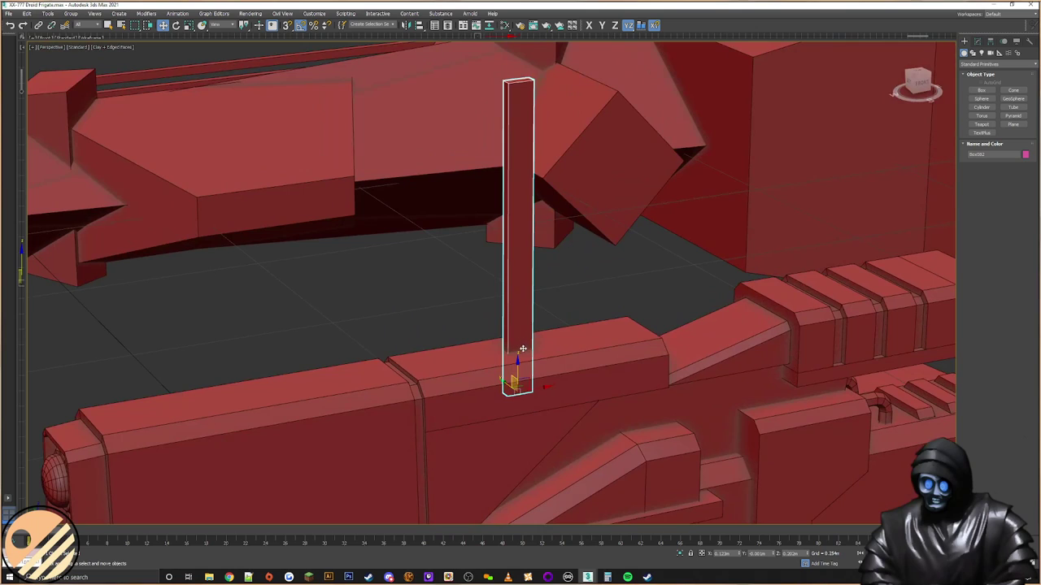
{"action": "left_click_drag", "start_coordinate": [527, 379], "coordinate": [580, 340]}
{"action": "scroll", "coordinate": [595, 276], "scroll_direction": "down", "scroll_amount": 3}
{"action": "middle_click_drag", "start_coordinate": [595, 239], "coordinate": [518, 348]}
Step: Scale the upright box down along its wide side to give it a slim, rod-like cross-section
{"action": "scroll", "coordinate": [518, 346], "scroll_direction": "up", "scroll_amount": 3}
{"action": "right_click", "coordinate": [514, 315]}
{"action": "left_click", "coordinate": [530, 335]}
{"action": "left_click_drag", "start_coordinate": [499, 358], "coordinate": [536, 289]}
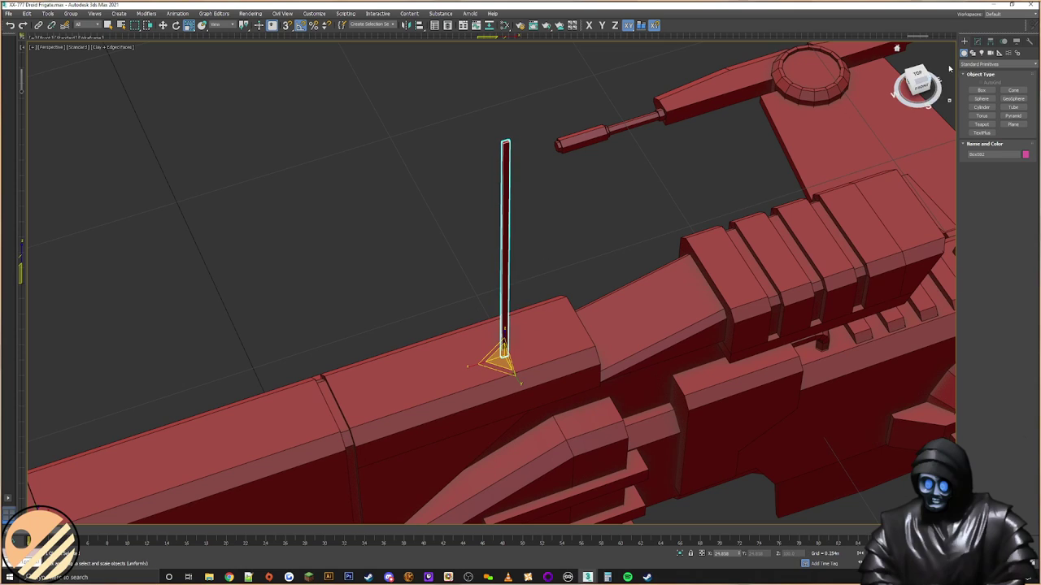
Step: Convert the slim box to an Editable Poly and lower its top vertices to shorten it
{"action": "left_click", "coordinate": [977, 41]}
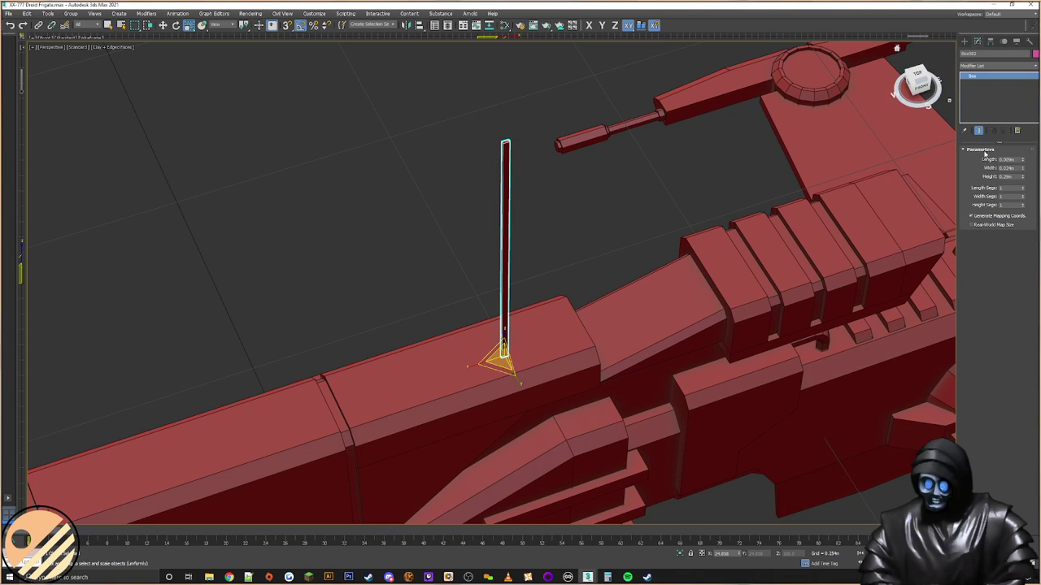
{"action": "right_click", "coordinate": [508, 199]}
{"action": "mouse_move", "coordinate": [561, 282]}
{"action": "left_click", "coordinate": [602, 288]}
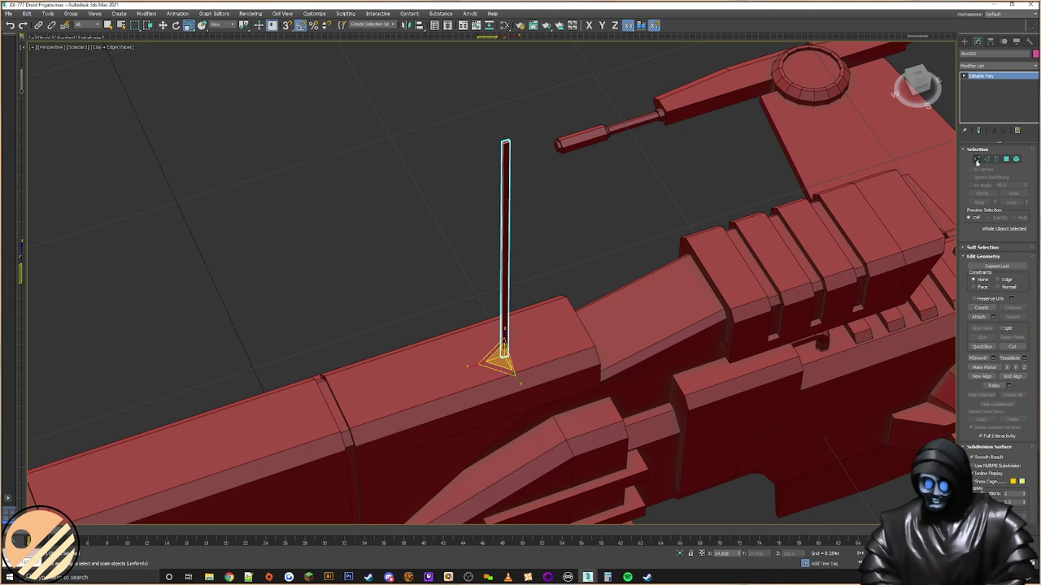
{"action": "left_click", "coordinate": [977, 161]}
{"action": "left_click_drag", "start_coordinate": [484, 122], "coordinate": [506, 248]}
{"action": "right_click", "coordinate": [509, 140]}
{"action": "left_click", "coordinate": [527, 149]}
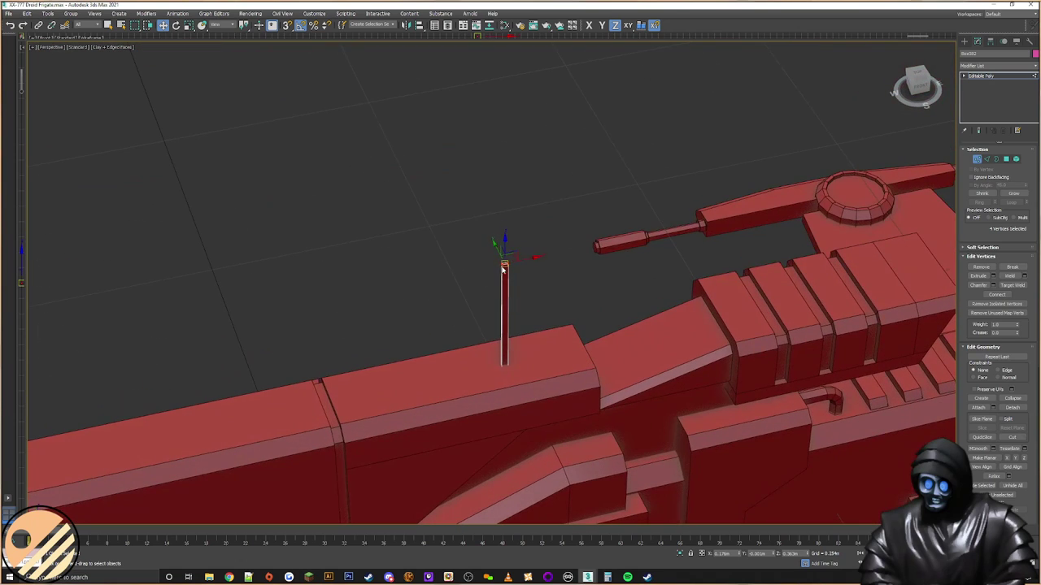
Step: Scale the rod's top vertices inward to taper it, and narrow the whole rod by scaling all its vertices
{"action": "right_click", "coordinate": [501, 266]}
{"action": "left_click", "coordinate": [518, 287]}
{"action": "scroll", "coordinate": [510, 270], "scroll_direction": "up", "scroll_amount": 3}
{"action": "middle_click_drag", "start_coordinate": [511, 270], "coordinate": [505, 257], "text": "alt"}
{"action": "left_click_drag", "start_coordinate": [502, 253], "coordinate": [525, 246]}
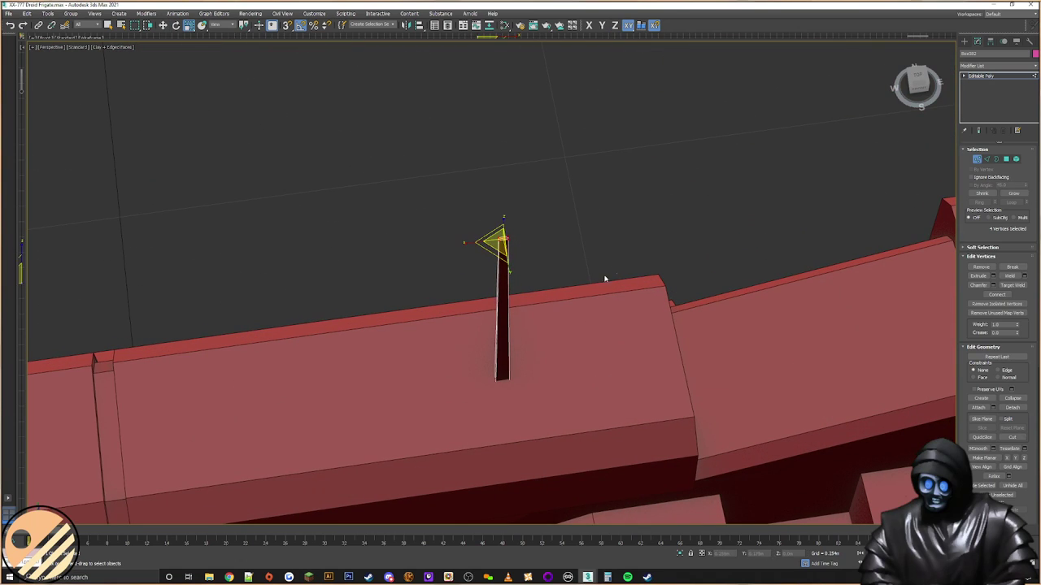
{"action": "left_click_drag", "start_coordinate": [527, 296], "coordinate": [442, 492], "text": "ctrl"}
{"action": "left_click_drag", "start_coordinate": [494, 333], "coordinate": [519, 322]}
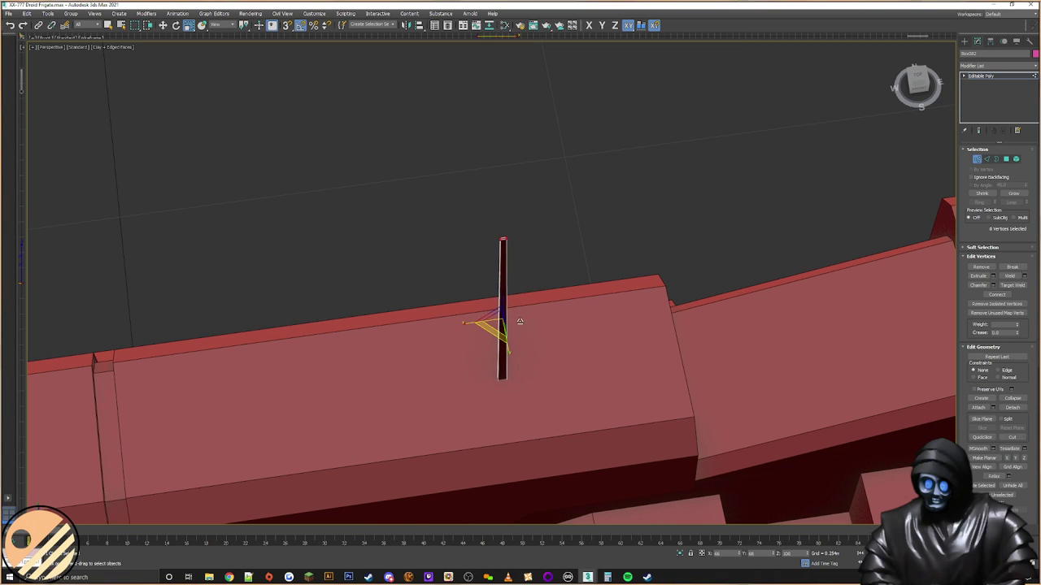
Step: Move the rod's bottom vertices vertically so its base sits just below the front hull's top surface
{"action": "scroll", "coordinate": [553, 357], "scroll_direction": "down", "scroll_amount": 3}
{"action": "scroll", "coordinate": [520, 390], "scroll_direction": "up", "scroll_amount": 3}
{"action": "scroll", "coordinate": [517, 403], "scroll_direction": "up", "scroll_amount": 2}
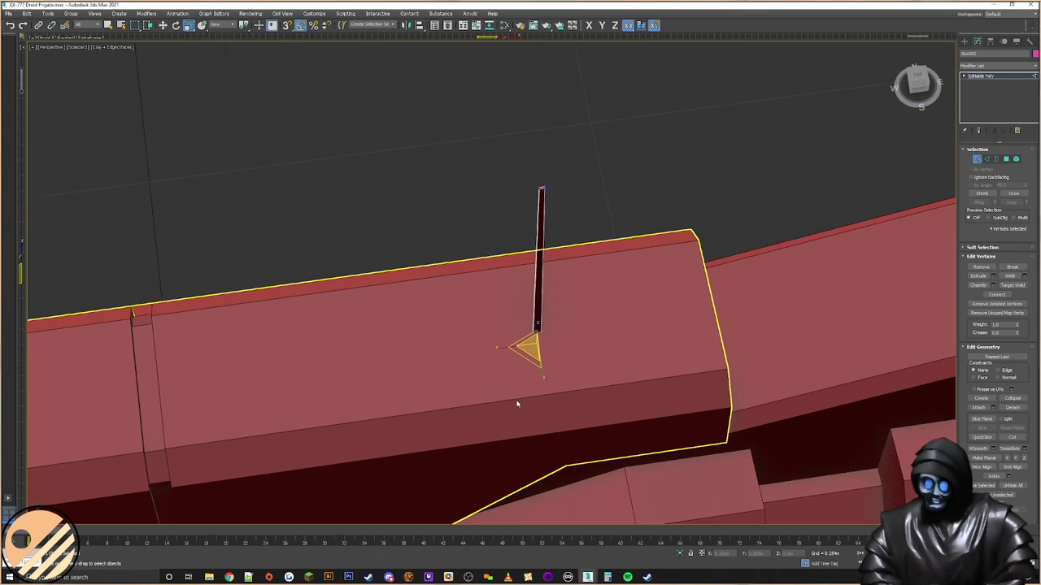
{"action": "key", "text": "w"}
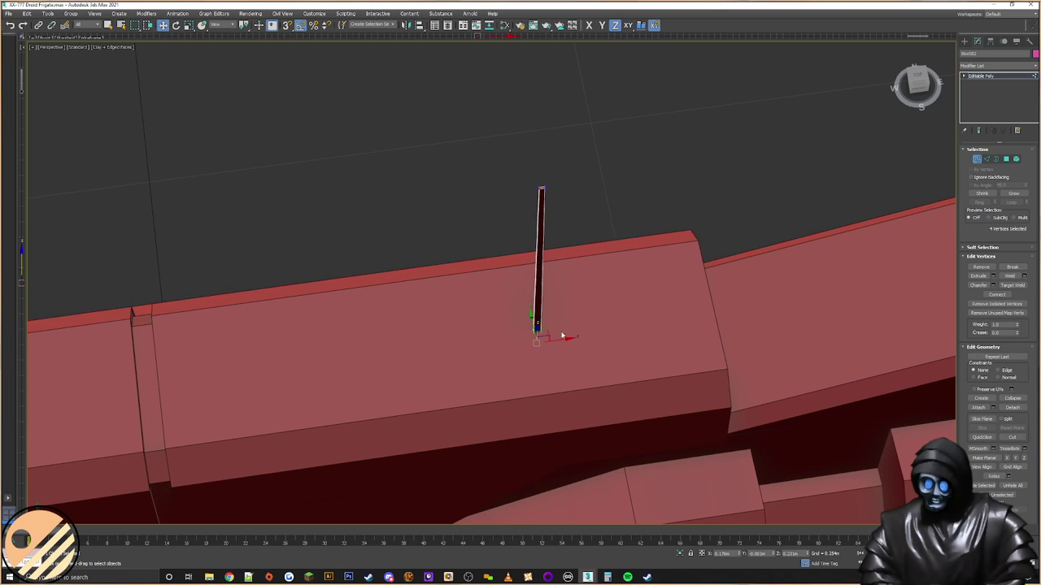
{"action": "middle_click_drag", "start_coordinate": [564, 333], "coordinate": [548, 319], "text": "alt"}
{"action": "mouse_move", "coordinate": [536, 318]}
{"action": "left_mouse_down"}
{"action": "mouse_move", "coordinate": [726, 310]}
{"action": "mouse_move", "coordinate": [717, 348]}
{"action": "mouse_move", "coordinate": [724, 355]}
{"action": "left_mouse_up"}
{"action": "key", "text": "s"}
{"action": "middle_click_drag", "start_coordinate": [659, 340], "coordinate": [624, 297], "text": "alt"}
{"action": "scroll", "coordinate": [631, 289], "scroll_direction": "down", "scroll_amount": 4}
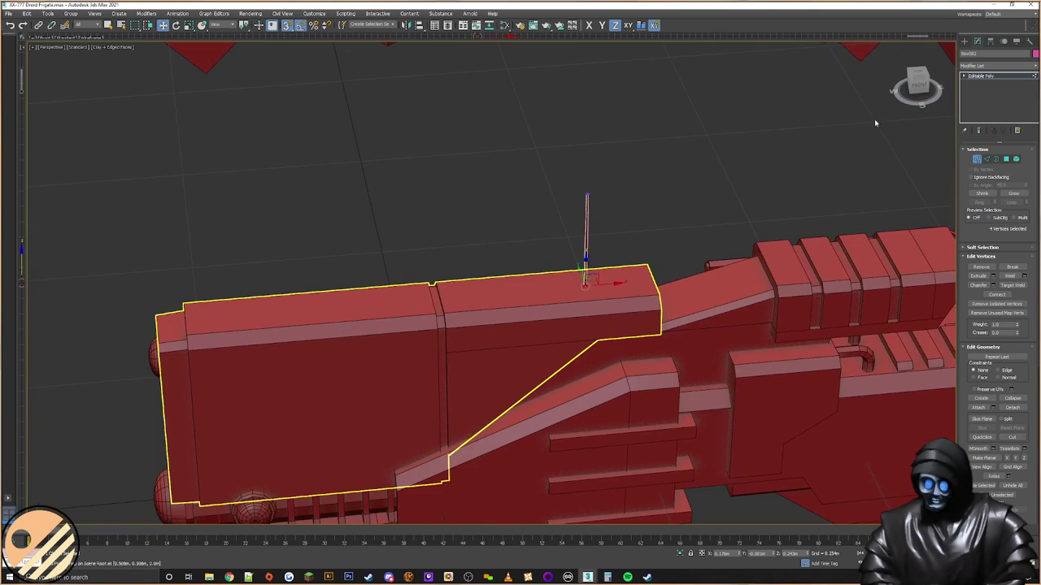
Step: Finish vertex editing and center the rod's pivot on the object
{"action": "left_click", "coordinate": [964, 42]}
{"action": "middle_click_drag", "start_coordinate": [692, 306], "coordinate": [661, 265], "text": "alt"}
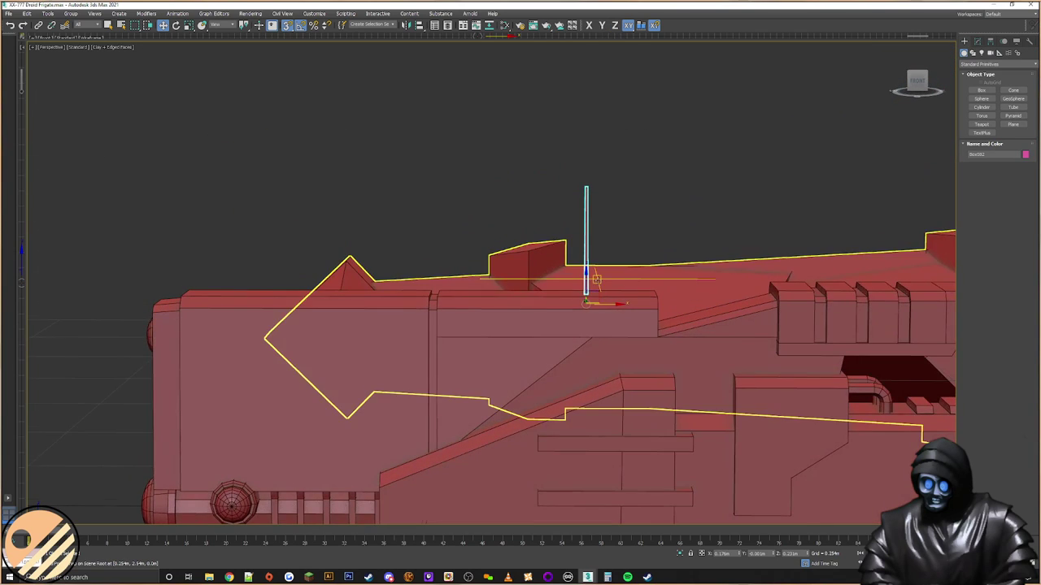
{"action": "middle_click_drag", "start_coordinate": [596, 280], "coordinate": [528, 244], "text": "alt"}
{"action": "left_click", "coordinate": [989, 41]}
{"action": "left_click", "coordinate": [994, 98]}
{"action": "left_click", "coordinate": [1006, 139]}
{"action": "left_click", "coordinate": [964, 41]}
{"action": "middle_click_drag", "start_coordinate": [405, 210], "coordinate": [430, 229], "text": "alt"}
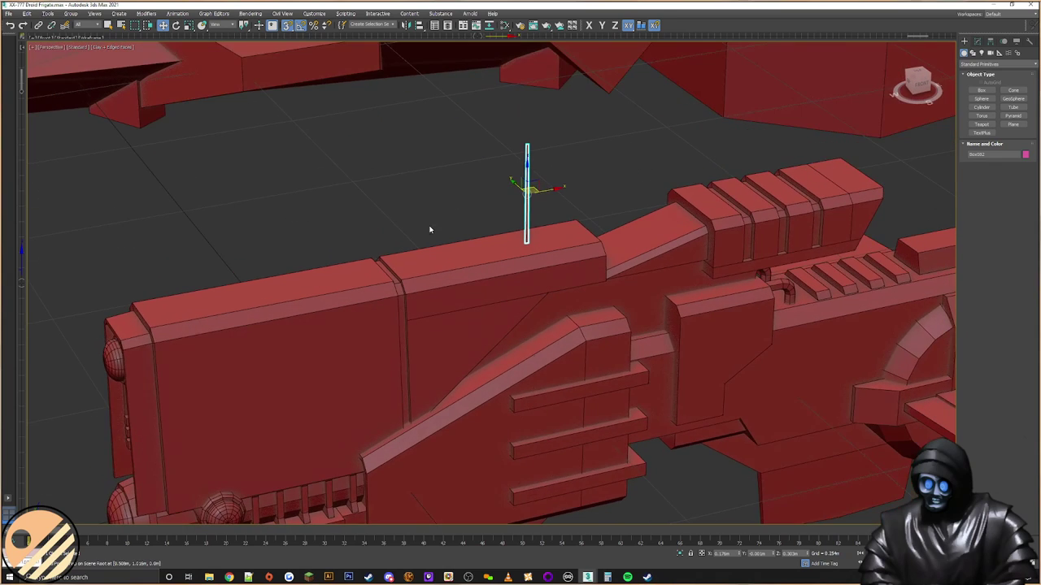
Step: Rotate the rod about its Y axis by about 50 degrees so it leans toward the ship's rear
{"action": "key", "text": "s"}
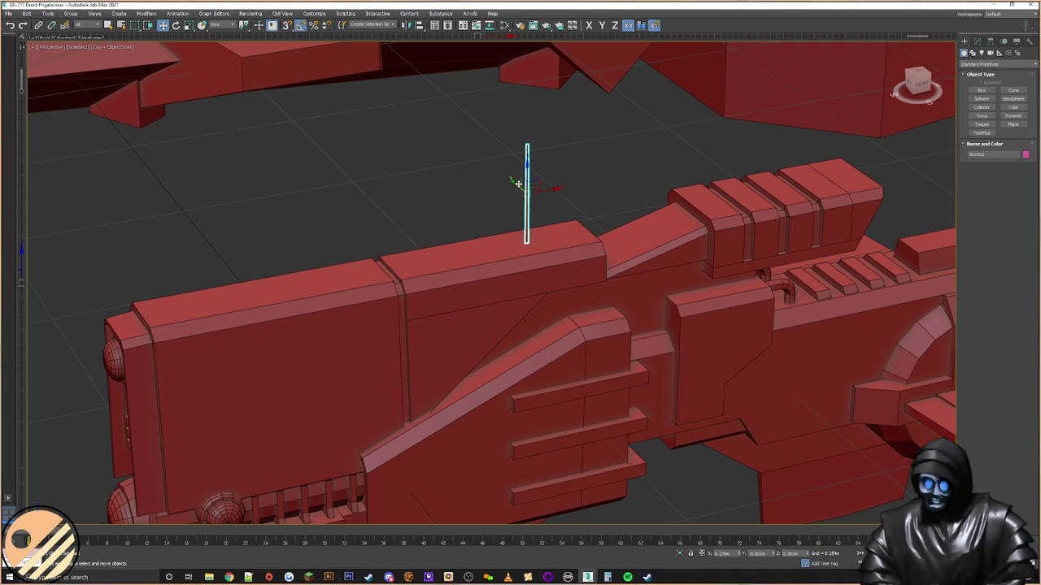
{"action": "middle_click_drag", "start_coordinate": [526, 224], "coordinate": [481, 270], "text": "alt"}
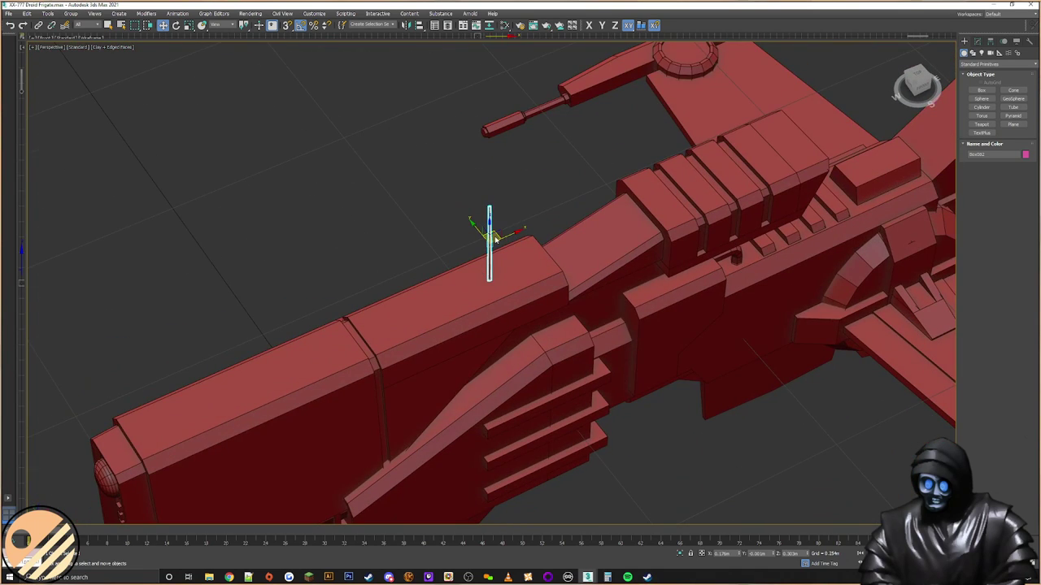
{"action": "middle_click_drag", "start_coordinate": [493, 232], "coordinate": [524, 305], "text": "alt"}
{"action": "scroll", "coordinate": [510, 306], "scroll_direction": "down", "scroll_amount": 5}
{"action": "key", "text": "z"}
{"action": "right_click", "coordinate": [526, 272]}
{"action": "left_click", "coordinate": [557, 281]}
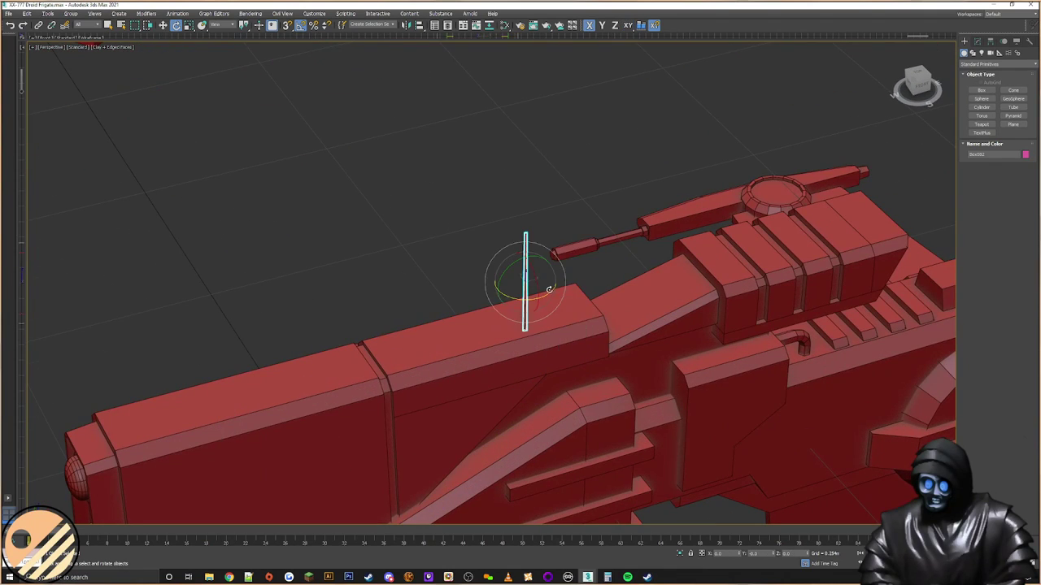
{"action": "scroll", "coordinate": [522, 260], "scroll_direction": "up", "scroll_amount": 3}
{"action": "right_click", "coordinate": [531, 255]}
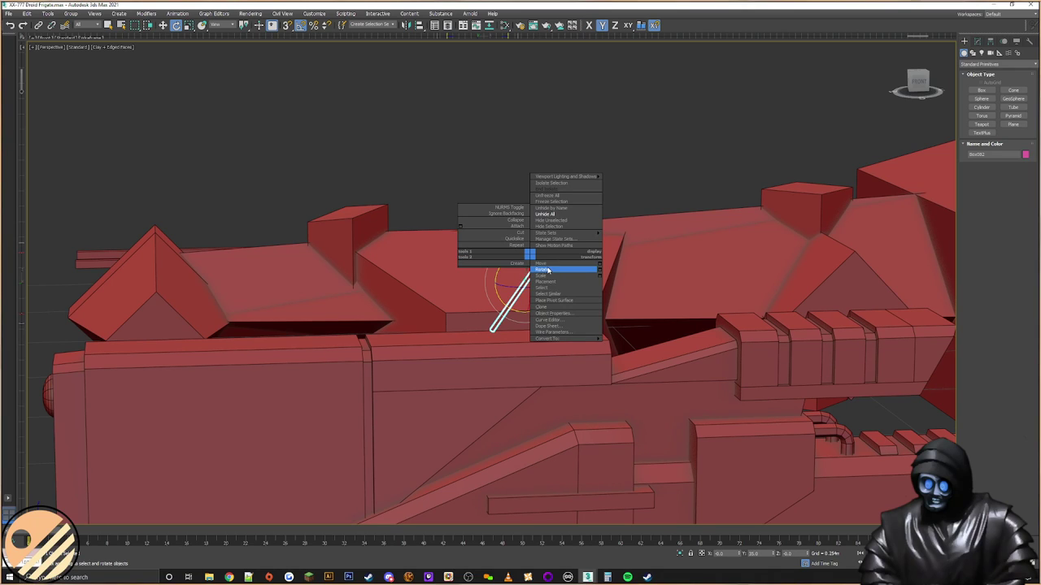
{"action": "left_click", "coordinate": [544, 269]}
Step: Move the tilted rod rearward and down so its lower end sits in the front hull's top surface
{"action": "right_click", "coordinate": [516, 255]}
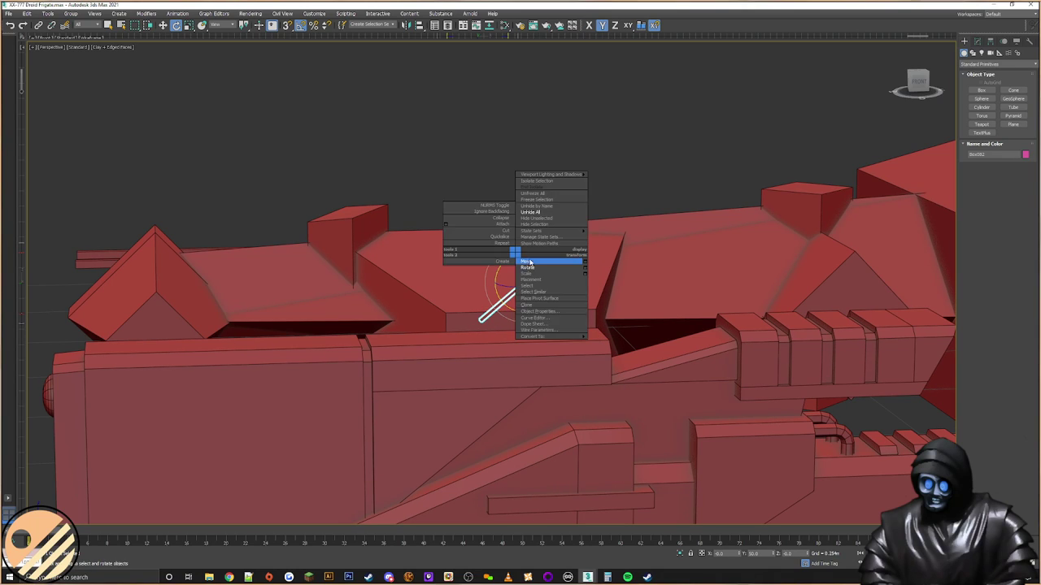
{"action": "left_click", "coordinate": [530, 262]}
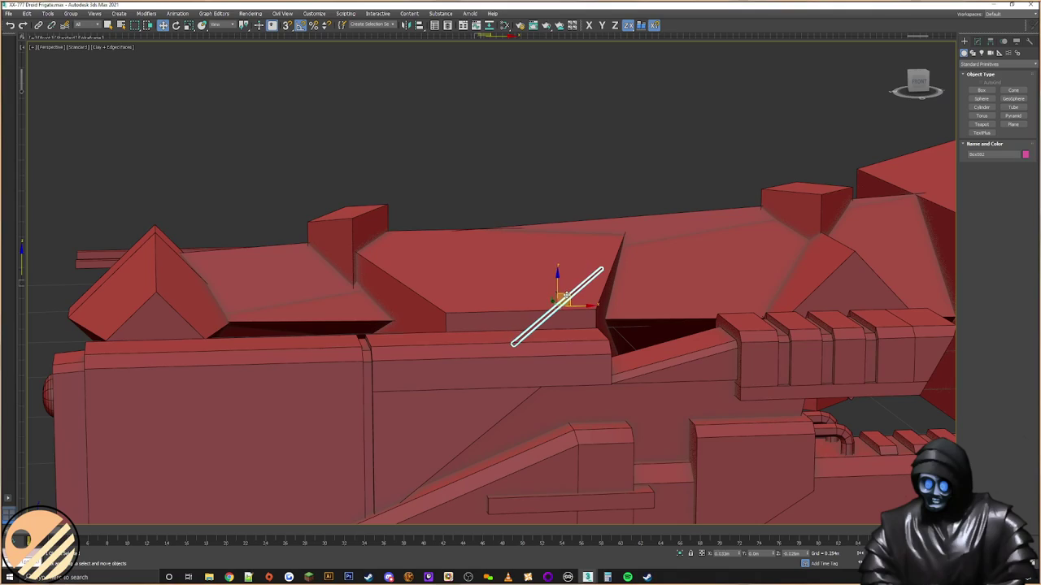
{"action": "scroll", "coordinate": [558, 307], "scroll_direction": "down", "scroll_amount": 5}
{"action": "middle_click_drag", "start_coordinate": [558, 306], "coordinate": [509, 269], "text": "alt"}
{"action": "left_click", "coordinate": [615, 442]}
{"action": "scroll", "coordinate": [551, 299], "scroll_direction": "up", "scroll_amount": 3}
{"action": "left_click", "coordinate": [518, 223]}
{"action": "scroll", "coordinate": [539, 213], "scroll_direction": "up", "scroll_amount": 4}
Step: Adjust the tilted rod's scale and offset it to one side of the hull's centerline
{"action": "right_click", "coordinate": [492, 212]}
{"action": "left_click", "coordinate": [520, 237]}
{"action": "left_click_drag", "start_coordinate": [482, 236], "coordinate": [524, 222]}
{"action": "right_click", "coordinate": [500, 226]}
{"action": "left_click", "coordinate": [527, 235]}
{"action": "right_click", "coordinate": [485, 194]}
{"action": "left_click", "coordinate": [517, 210]}
{"action": "right_click", "coordinate": [478, 174]}
{"action": "left_click", "coordinate": [512, 189]}
Step: Copy the tilted rod sideways across the hull's top to form a pair of antennas
{"action": "mouse_move", "coordinate": [524, 222]}
{"action": "middle_mouse_down", "text": "alt"}
{"action": "mouse_move", "coordinate": [552, 227]}
{"action": "mouse_move", "coordinate": [595, 262]}
{"action": "mouse_move", "coordinate": [526, 239]}
{"action": "middle_mouse_up", "text": "alt"}
{"action": "left_click_drag", "start_coordinate": [498, 237], "coordinate": [429, 239], "text": "shift"}
{"action": "left_click", "coordinate": [521, 322]}
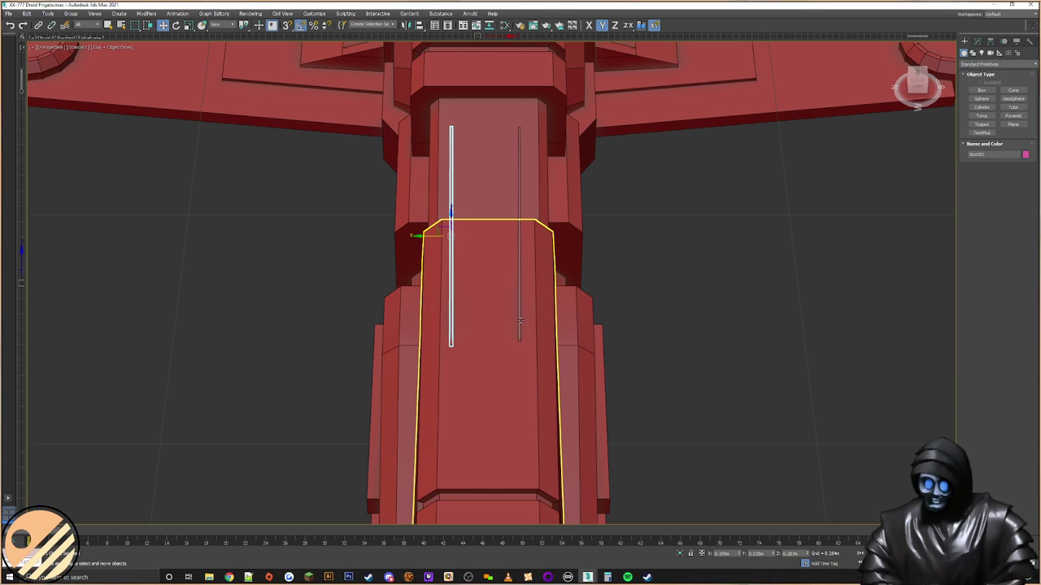
{"action": "left_click", "coordinate": [521, 321]}
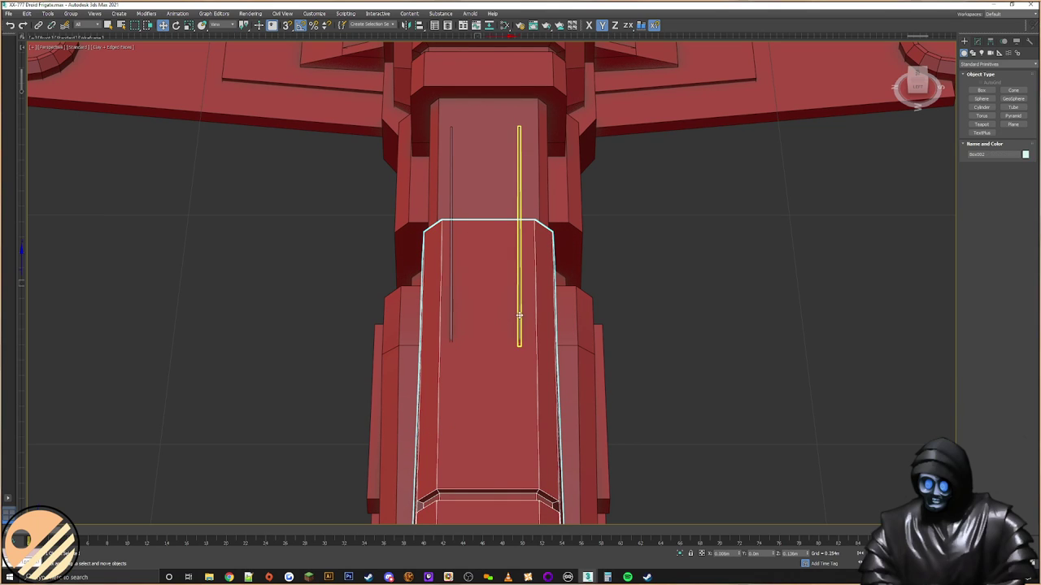
Step: Select both antenna rods and shift them slightly sideways to center the pair on the front hull's top
{"action": "left_click", "coordinate": [519, 317]}
{"action": "left_click", "coordinate": [450, 303], "text": "ctrl"}
{"action": "left_click_drag", "start_coordinate": [468, 234], "coordinate": [471, 235]}
Step: Examine the antenna pair's proportions against the whole frigate from several distances and angles
{"action": "middle_click_drag", "start_coordinate": [565, 281], "coordinate": [568, 237], "text": "alt"}
{"action": "scroll", "coordinate": [634, 287], "scroll_direction": "down", "scroll_amount": 8}
{"action": "middle_click_drag", "start_coordinate": [567, 236], "coordinate": [571, 273], "text": "alt"}
{"action": "middle_click_drag", "start_coordinate": [570, 274], "coordinate": [509, 267]}
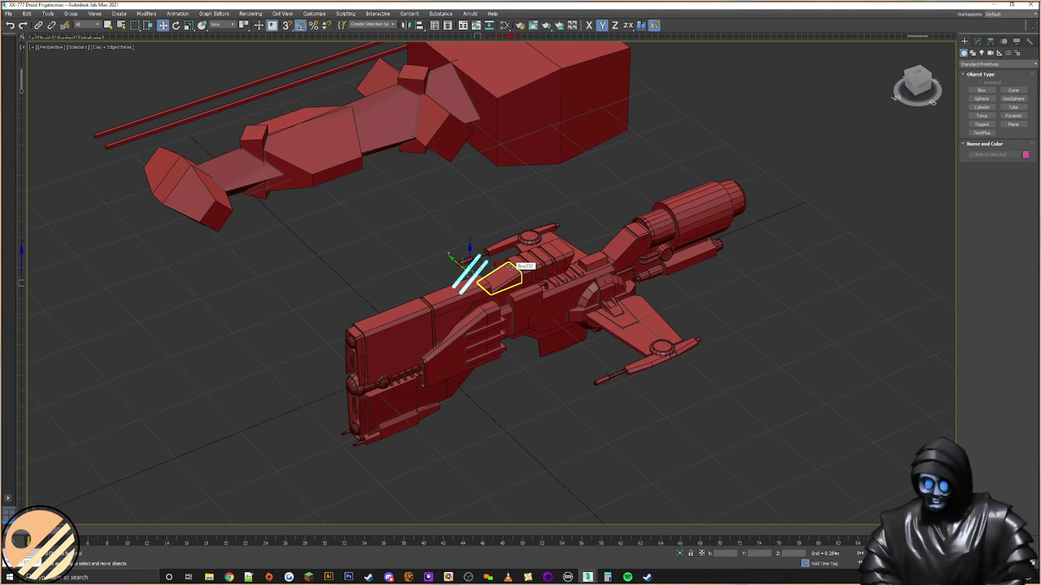
{"action": "middle_click_drag", "start_coordinate": [499, 362], "coordinate": [448, 345], "text": "alt"}
{"action": "scroll", "coordinate": [448, 298], "scroll_direction": "up", "scroll_amount": 5}
{"action": "mouse_move", "coordinate": [448, 298]}
{"action": "middle_mouse_down", "text": "alt"}
{"action": "mouse_move", "coordinate": [485, 316]}
{"action": "mouse_move", "coordinate": [464, 304]}
{"action": "middle_mouse_up", "text": "alt"}
{"action": "scroll", "coordinate": [500, 322], "scroll_direction": "up", "scroll_amount": 4}
{"action": "scroll", "coordinate": [508, 314], "scroll_direction": "down", "scroll_amount": 6}
{"action": "scroll", "coordinate": [600, 295], "scroll_direction": "down", "scroll_amount": 2}
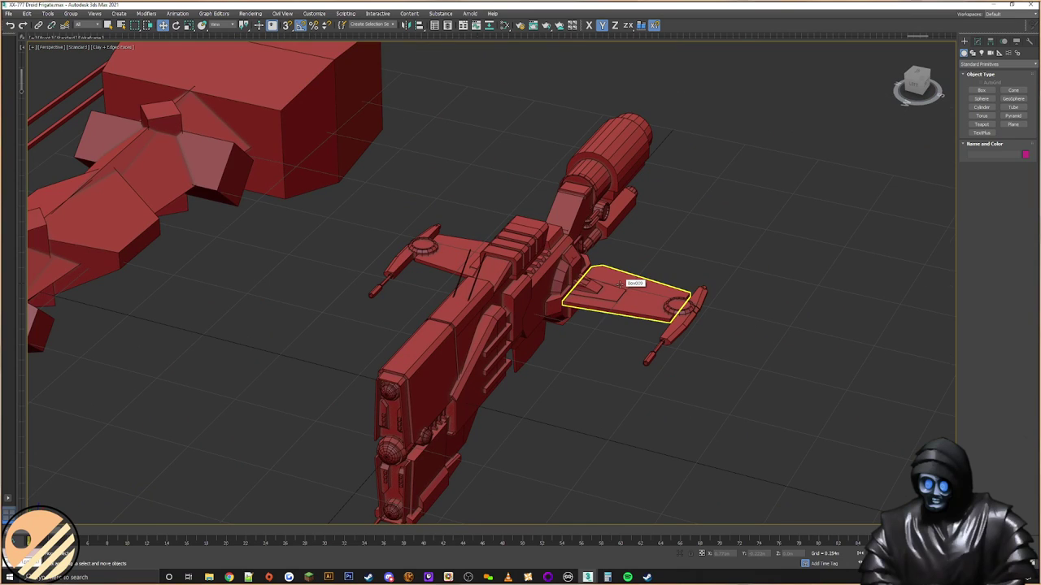
Step: Reselect both antenna rods and nudge them along the front hull's top
{"action": "left_click", "coordinate": [477, 286]}
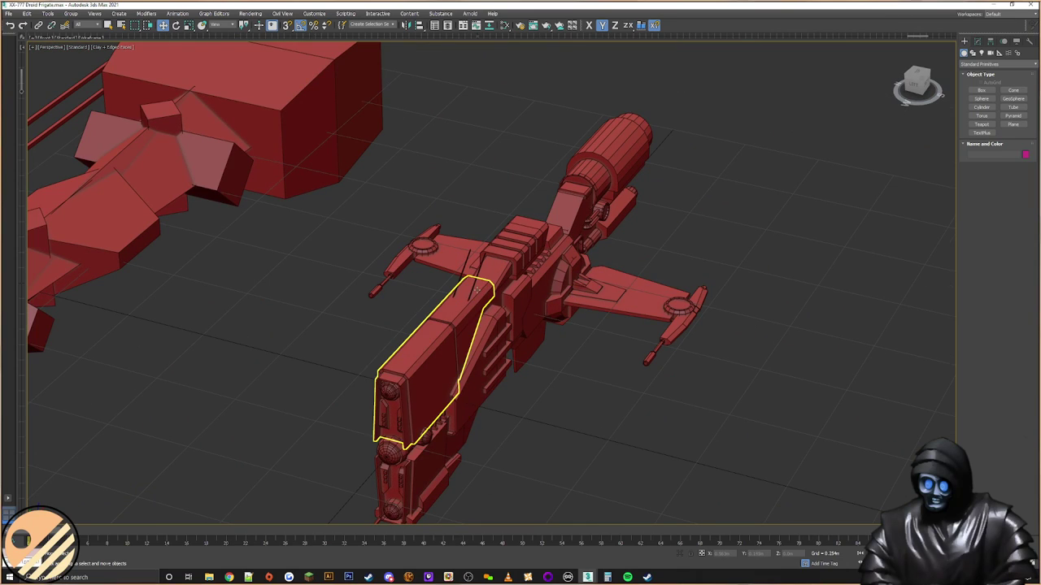
{"action": "left_click", "coordinate": [472, 290]}
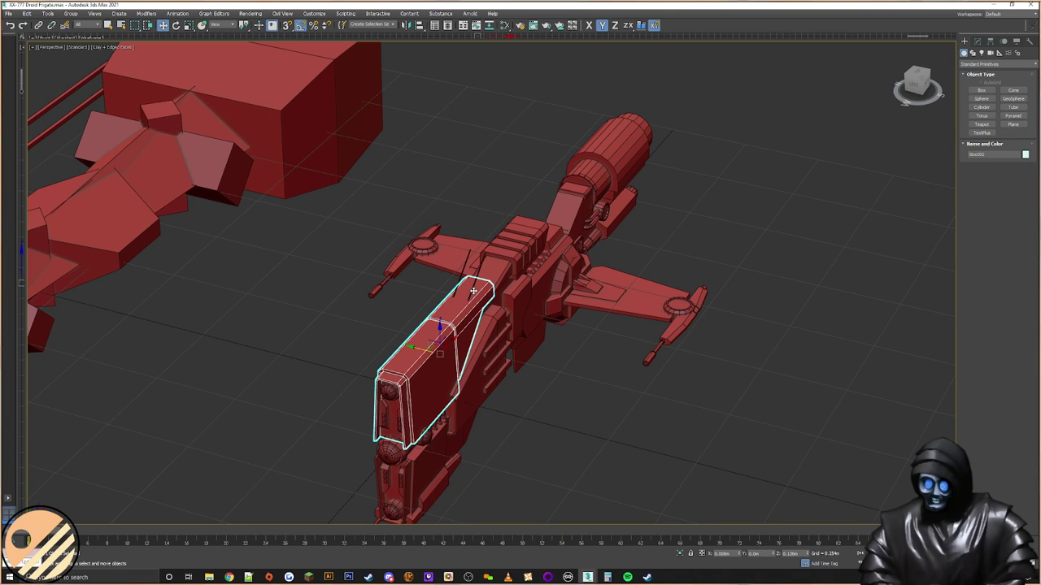
{"action": "middle_click_drag", "start_coordinate": [474, 282], "coordinate": [565, 281], "text": "alt"}
{"action": "left_click", "coordinate": [508, 299]}
{"action": "middle_click_drag", "start_coordinate": [508, 300], "coordinate": [528, 277], "text": "alt"}
{"action": "scroll", "coordinate": [496, 284], "scroll_direction": "up", "scroll_amount": 3}
{"action": "middle_click_drag", "start_coordinate": [545, 302], "coordinate": [543, 405]}
{"action": "left_click", "coordinate": [569, 262]}
{"action": "left_click_drag", "start_coordinate": [553, 203], "coordinate": [492, 244]}
{"action": "scroll", "coordinate": [539, 217], "scroll_direction": "up", "scroll_amount": 3}
{"action": "right_click", "coordinate": [536, 218]}
{"action": "left_click", "coordinate": [554, 235]}
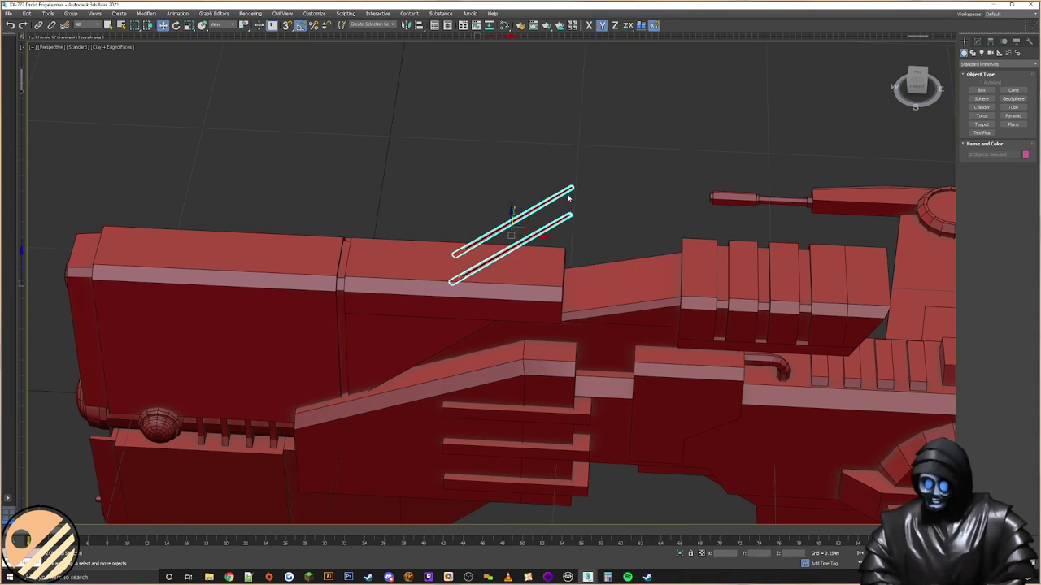
{"action": "key", "text": "w"}
{"action": "middle_click_drag", "start_coordinate": [561, 192], "coordinate": [543, 210], "text": "alt"}
{"action": "left_click_drag", "start_coordinate": [518, 225], "coordinate": [526, 222]}
Step: Adjust the antenna pair's position in the ZX plane so the lower ends sit in the front hull's top surface
{"action": "right_click", "coordinate": [539, 210]}
{"action": "left_click", "coordinate": [543, 213]}
{"action": "right_click", "coordinate": [537, 208]}
{"action": "left_click", "coordinate": [561, 214]}
{"action": "middle_click_drag", "start_coordinate": [561, 213], "coordinate": [515, 195], "text": "alt"}
{"action": "left_click", "coordinate": [391, 242]}
{"action": "scroll", "coordinate": [493, 243], "scroll_direction": "up", "scroll_amount": 4}
{"action": "left_click", "coordinate": [586, 152]}
{"action": "left_click", "coordinate": [681, 160], "text": "ctrl"}
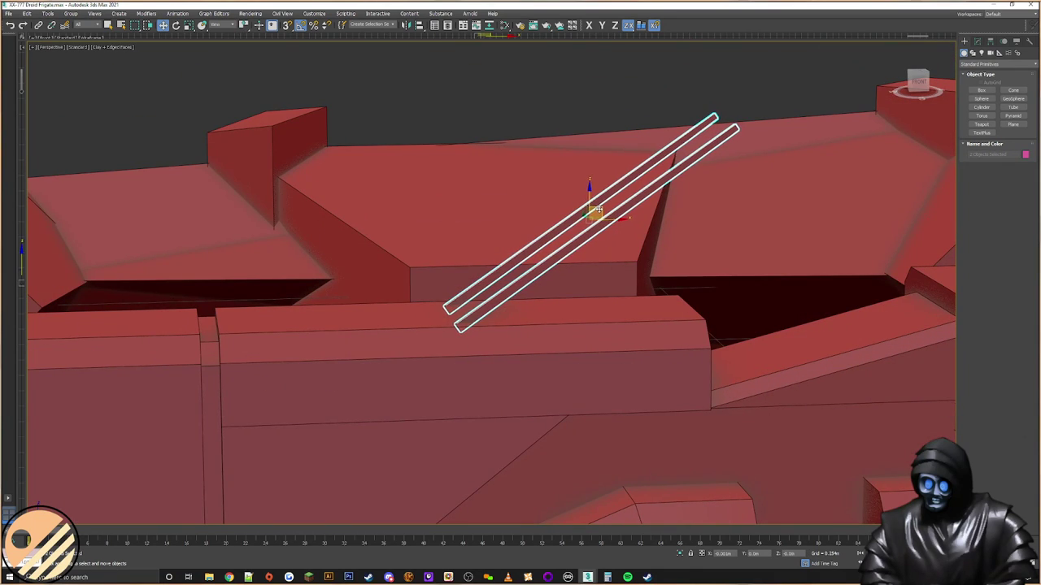
{"action": "scroll", "coordinate": [534, 226], "scroll_direction": "down", "scroll_amount": 8}
{"action": "left_click", "coordinate": [587, 351]}
Step: Connect the two sloped rear edges of the lower front hull block with one new edge
{"action": "middle_click_drag", "start_coordinate": [607, 283], "coordinate": [559, 254], "text": "alt"}
{"action": "middle_click_drag", "start_coordinate": [559, 254], "coordinate": [480, 241]}
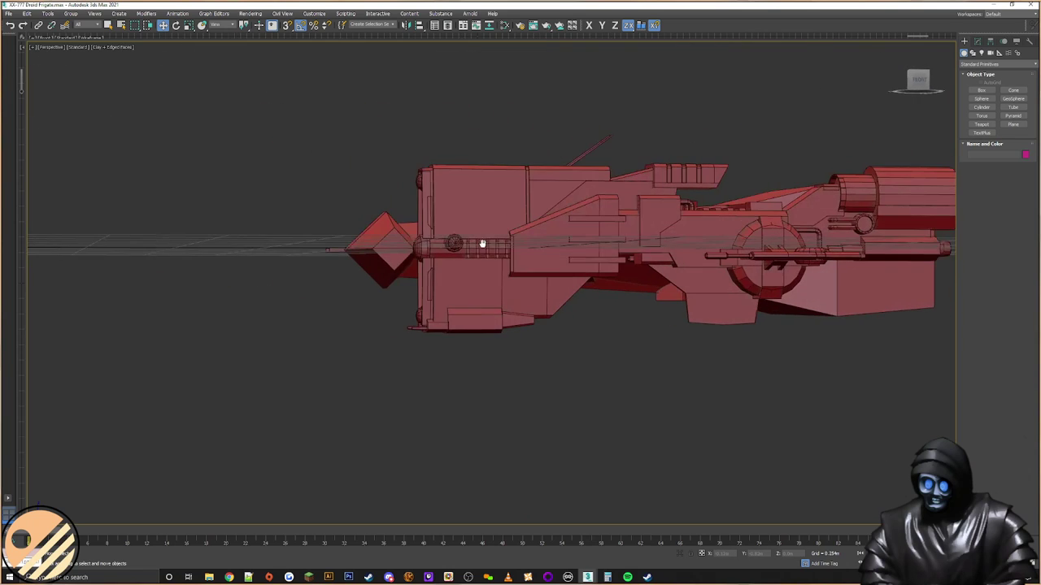
{"action": "left_click", "coordinate": [675, 247]}
{"action": "middle_click_drag", "start_coordinate": [675, 247], "coordinate": [552, 287], "text": "alt"}
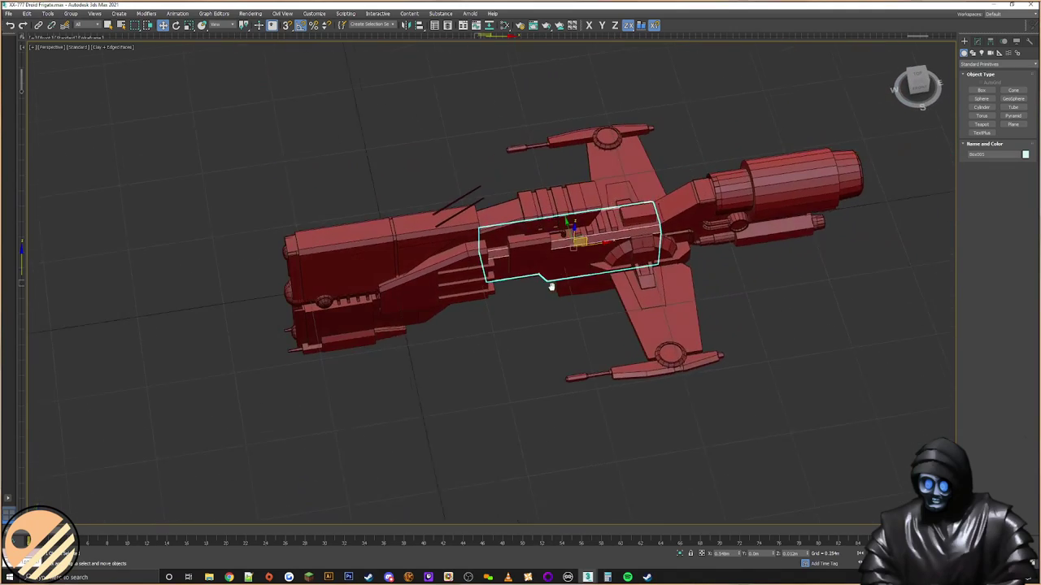
{"action": "scroll", "coordinate": [480, 305], "scroll_direction": "up", "scroll_amount": 3}
{"action": "middle_click_drag", "start_coordinate": [480, 305], "coordinate": [461, 253], "text": "alt"}
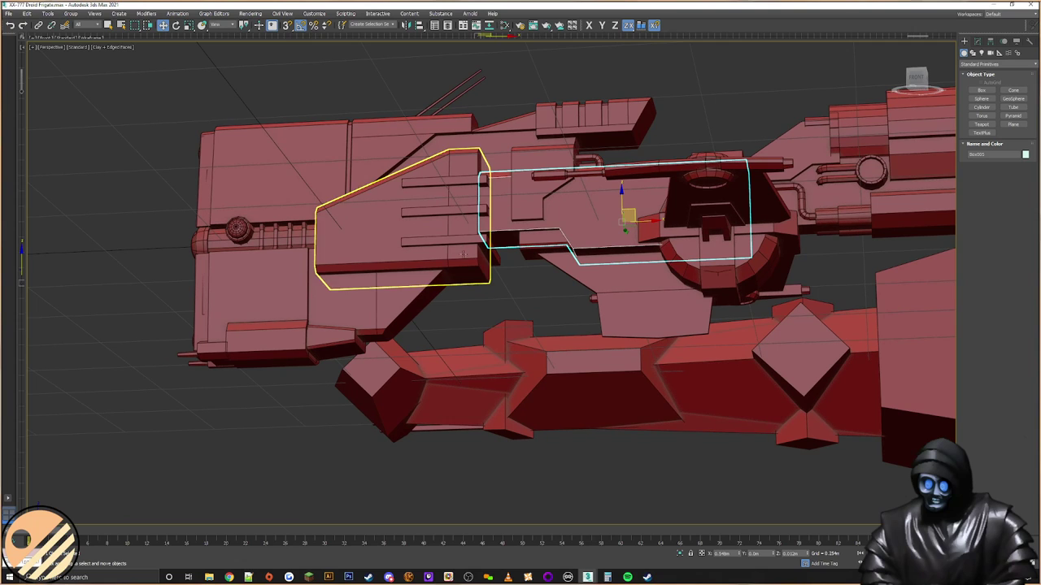
{"action": "left_click", "coordinate": [461, 253]}
{"action": "scroll", "coordinate": [781, 134], "scroll_direction": "up", "scroll_amount": 3}
{"action": "left_click", "coordinate": [979, 40]}
{"action": "middle_click_drag", "start_coordinate": [515, 223], "coordinate": [685, 189]}
{"action": "middle_click_drag", "start_coordinate": [544, 251], "coordinate": [697, 225]}
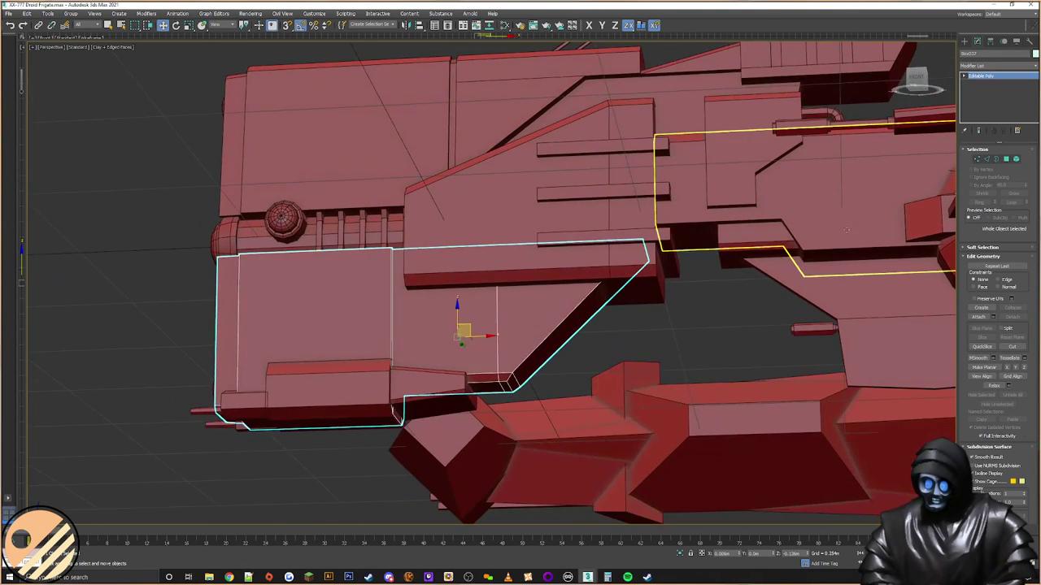
{"action": "left_click", "coordinate": [987, 159]}
{"action": "left_click", "coordinate": [587, 300]}
{"action": "left_click", "coordinate": [601, 310], "text": "ctrl"}
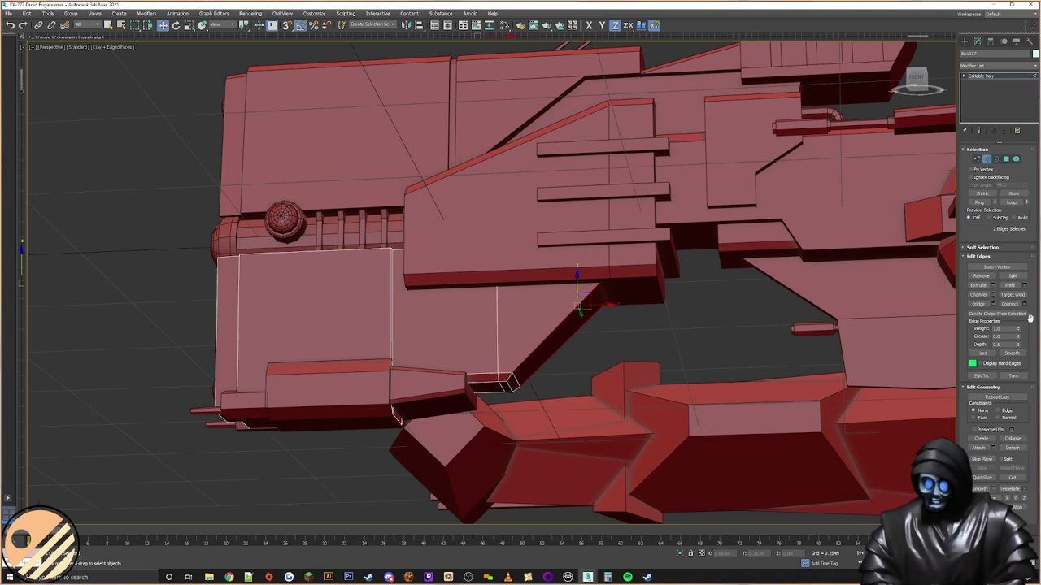
{"action": "left_click", "coordinate": [1024, 304]}
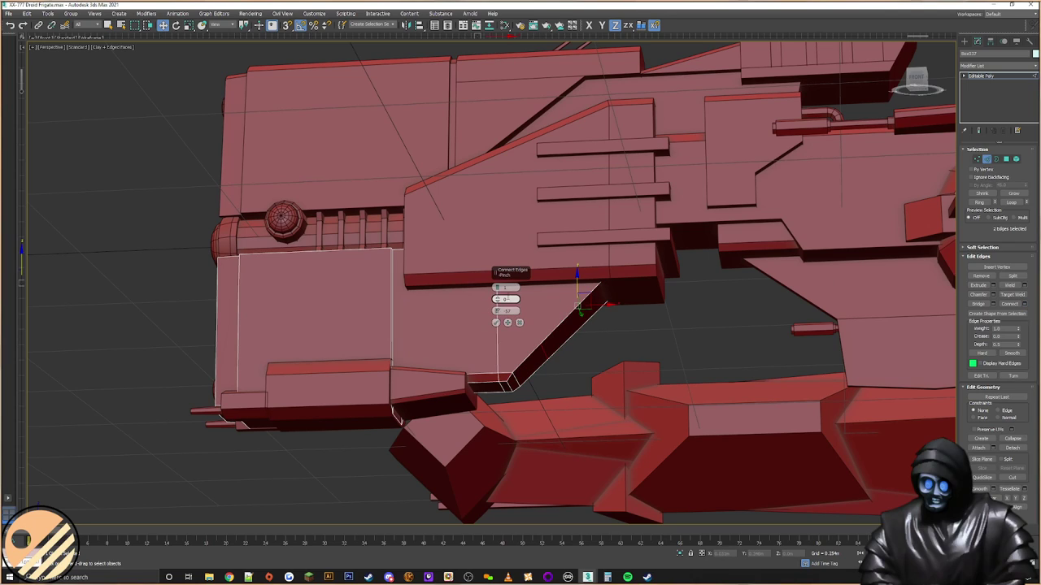
{"action": "left_click", "coordinate": [496, 323]}
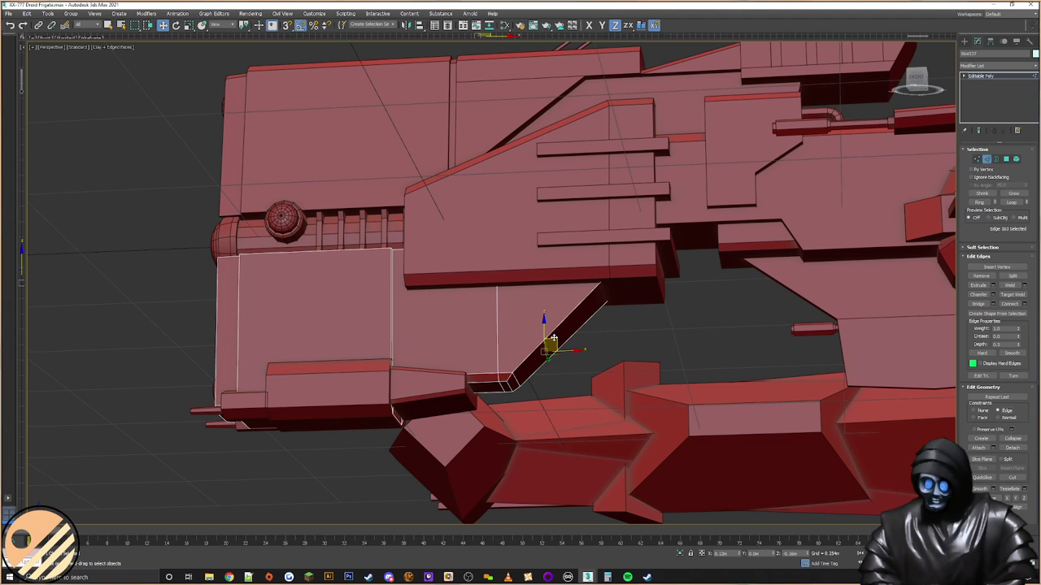
Step: Snap the new edge up the slope to the side plate's underside, and move its vertices along X in line with the block's rear tip
{"action": "key", "text": "s"}
{"action": "left_click_drag", "start_coordinate": [606, 279], "coordinate": [642, 294]}
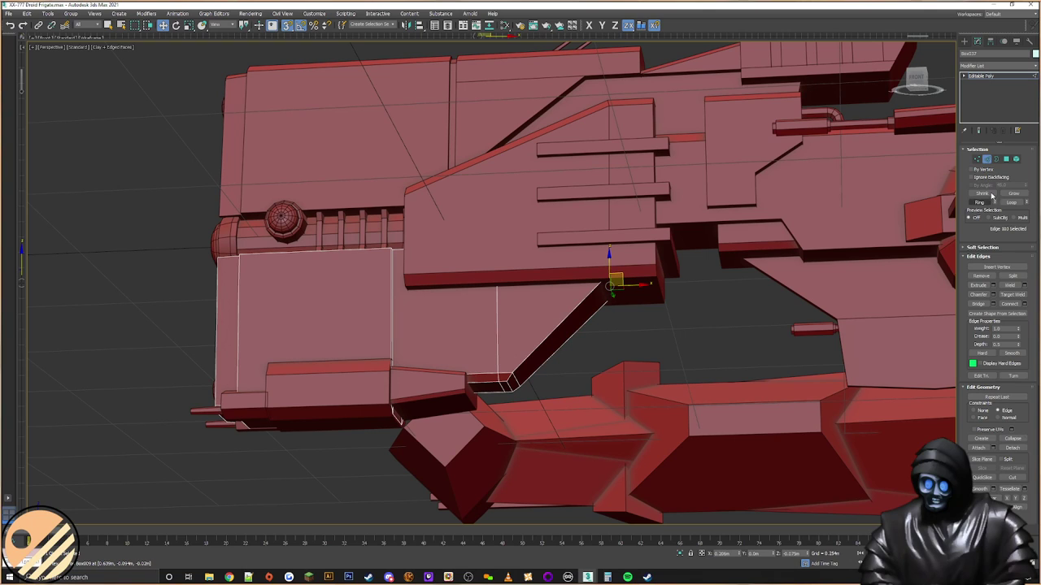
{"action": "left_click", "coordinate": [976, 159]}
{"action": "key", "text": "F3"}
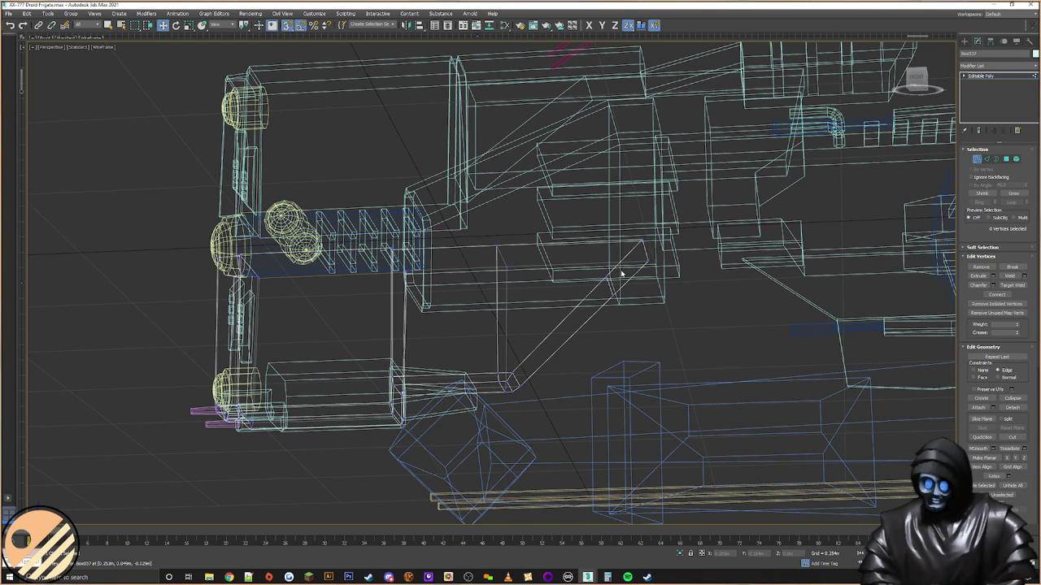
{"action": "left_click_drag", "start_coordinate": [602, 273], "coordinate": [620, 299]}
{"action": "key", "text": "F3"}
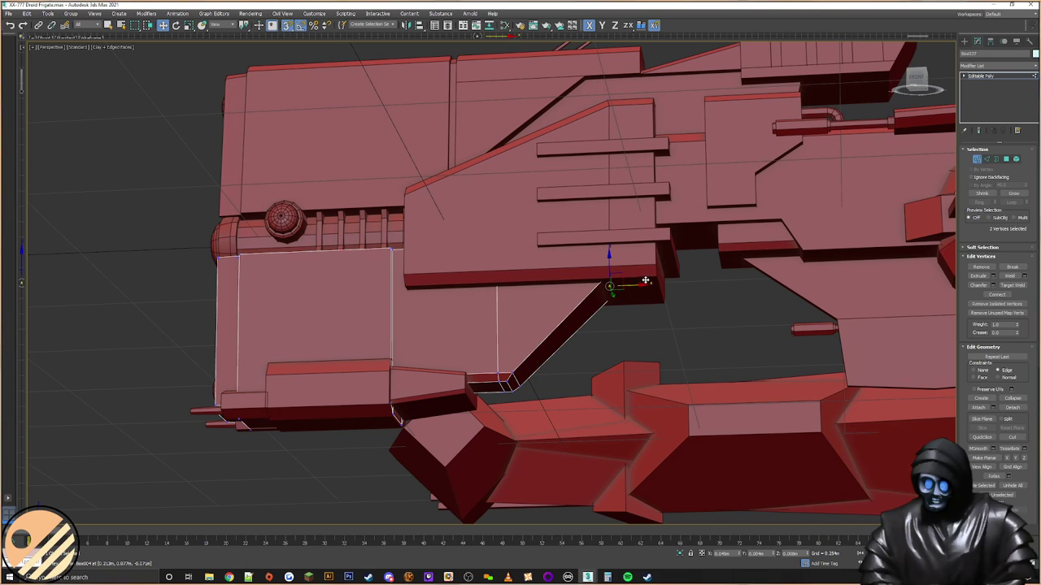
{"action": "key", "text": "F3"}
{"action": "left_click", "coordinate": [644, 244]}
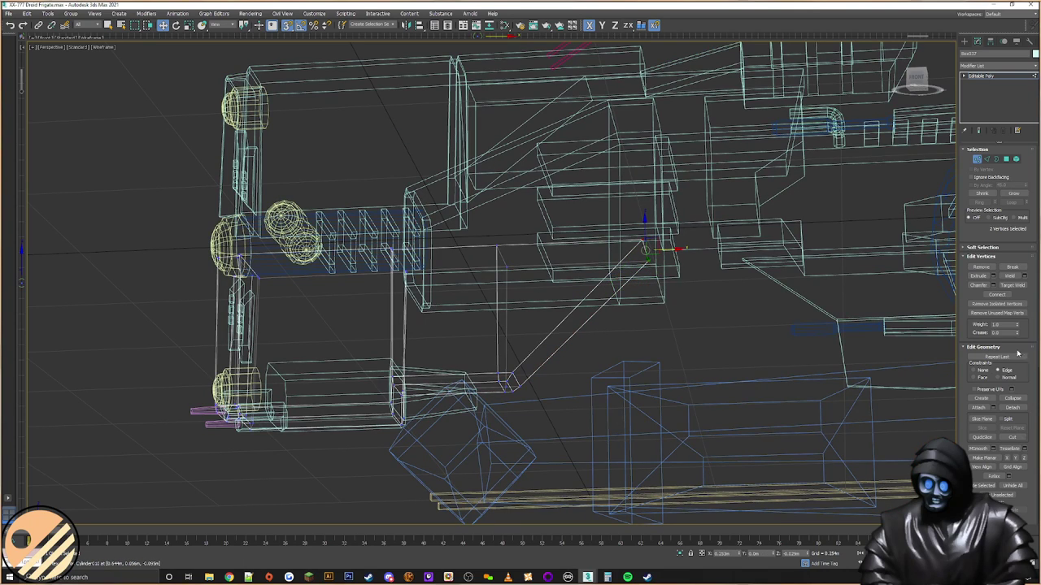
{"action": "left_click", "coordinate": [980, 371]}
{"action": "left_click_drag", "start_coordinate": [626, 285], "coordinate": [659, 287]}
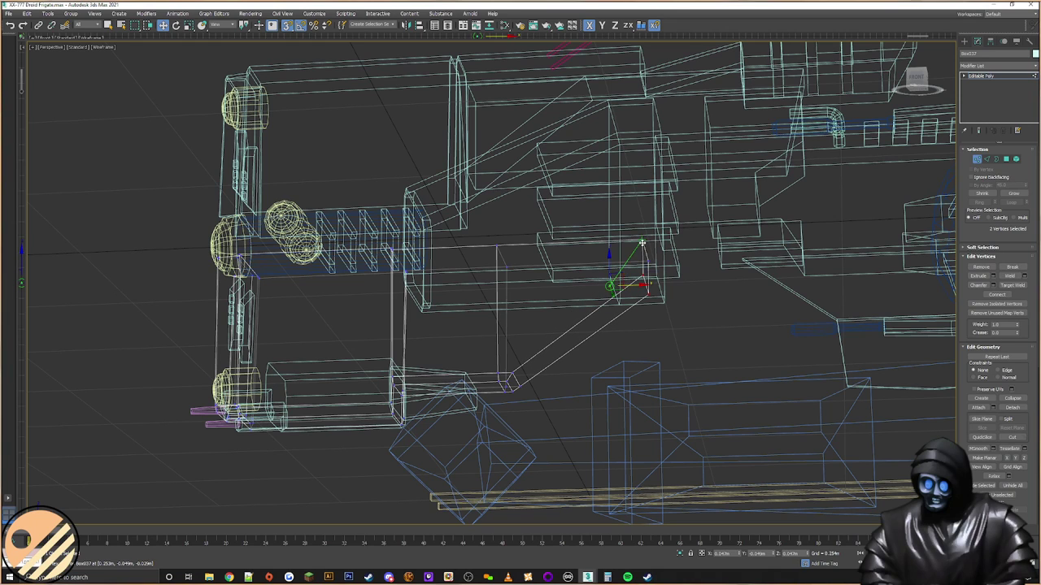
{"action": "key", "text": "F3"}
Step: Move the four rear tip vertices of the lower front hull block forward along X, then finish adjusting its lower corner vertices
{"action": "middle_click_drag", "start_coordinate": [671, 294], "coordinate": [553, 366], "text": "alt"}
{"action": "scroll", "coordinate": [546, 370], "scroll_direction": "up", "scroll_amount": 3}
{"action": "scroll", "coordinate": [546, 368], "scroll_direction": "down", "scroll_amount": 5}
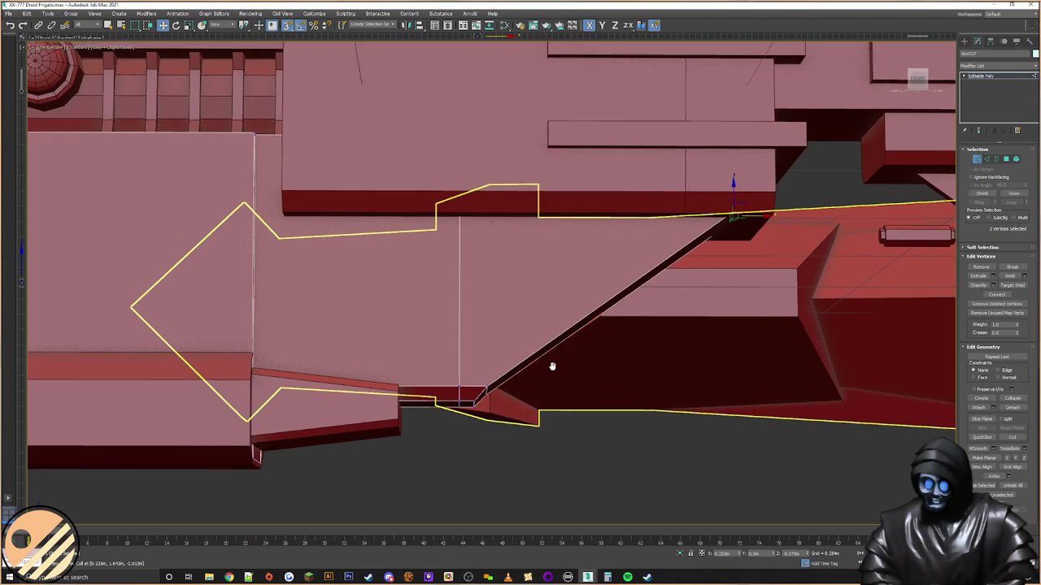
{"action": "key", "text": "F3"}
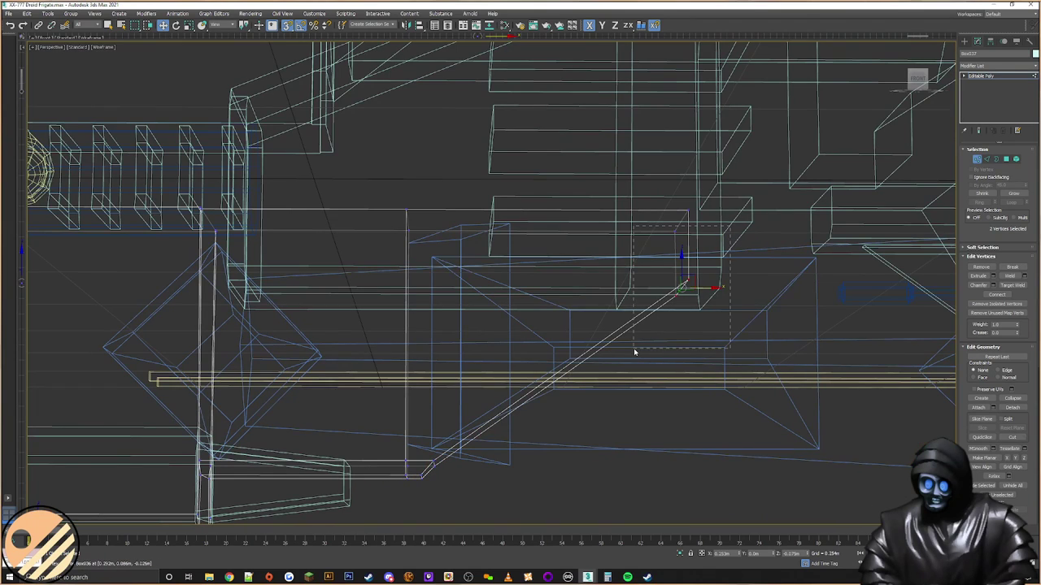
{"action": "key", "text": "F3"}
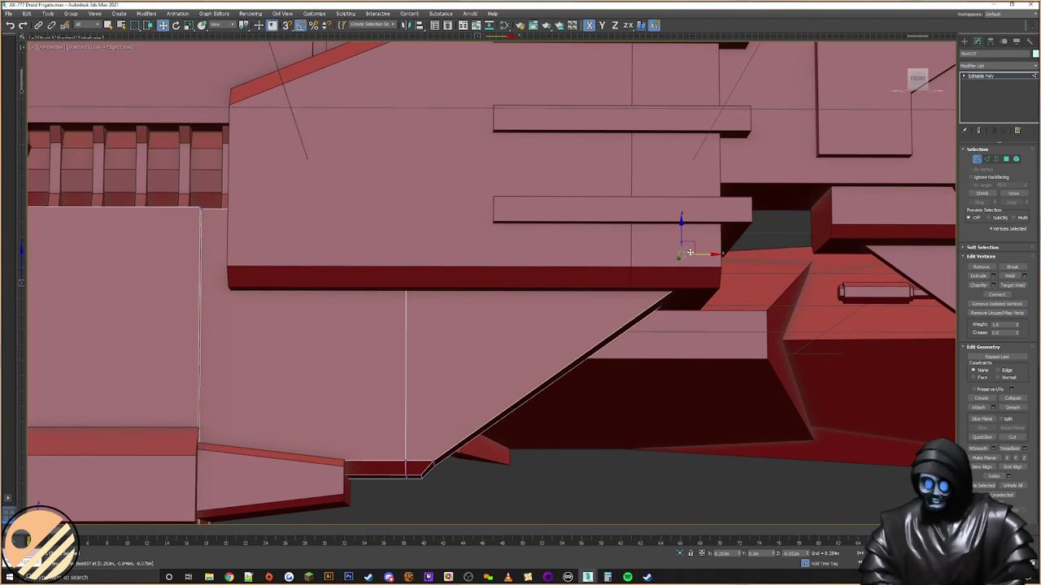
{"action": "left_click_drag", "start_coordinate": [700, 254], "coordinate": [468, 471]}
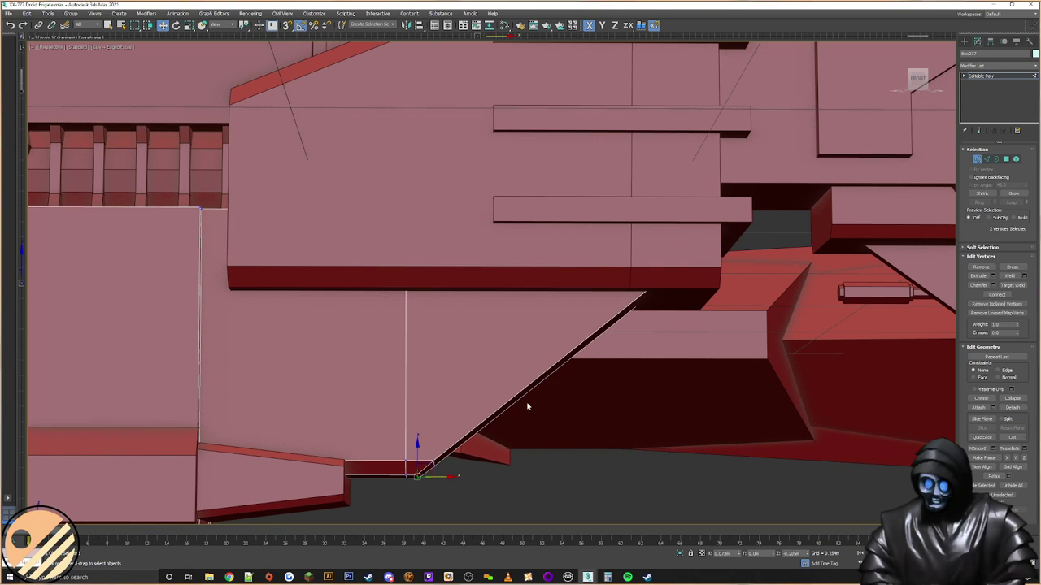
{"action": "scroll", "coordinate": [527, 406], "scroll_direction": "down", "scroll_amount": 6}
{"action": "middle_click_drag", "start_coordinate": [579, 369], "coordinate": [518, 352]}
{"action": "middle_click_drag", "start_coordinate": [626, 240], "coordinate": [662, 303], "text": "alt"}
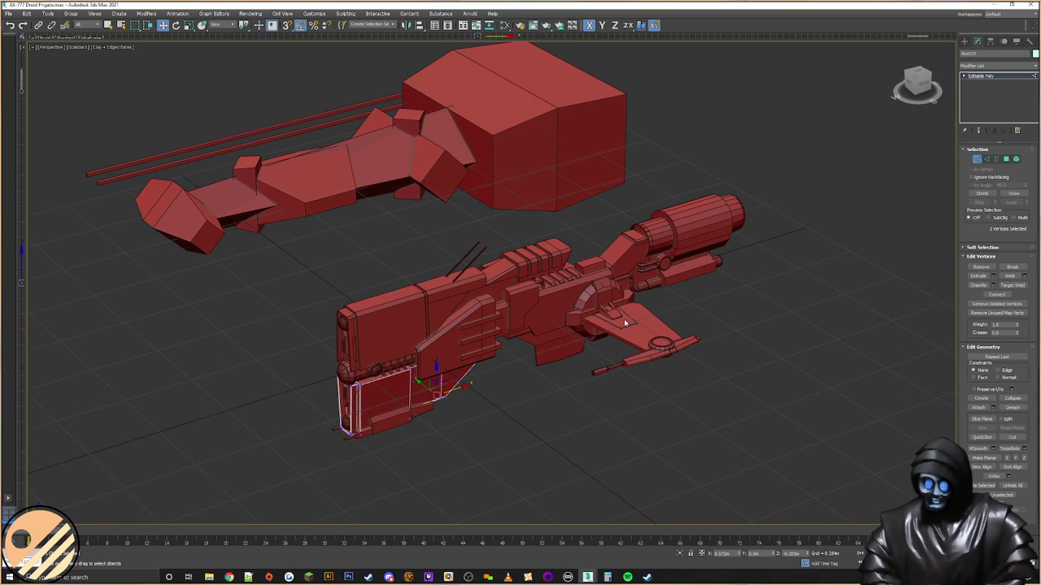
{"action": "left_click", "coordinate": [605, 407]}
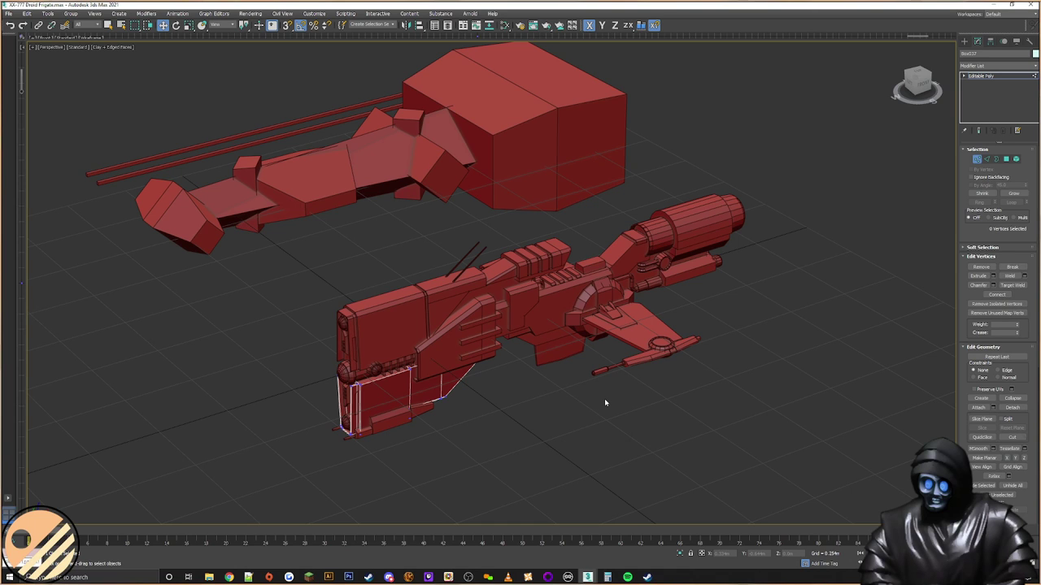
{"action": "middle_click_drag", "start_coordinate": [580, 349], "coordinate": [635, 374], "text": "alt"}
{"action": "middle_click_drag", "start_coordinate": [634, 374], "coordinate": [704, 284], "text": "alt"}
{"action": "left_click", "coordinate": [963, 40]}
{"action": "left_click", "coordinate": [718, 248]}
Step: Compare the finished frigate's size and shape with the blocked-out ship from close up and far away
{"action": "middle_click_drag", "start_coordinate": [705, 285], "coordinate": [710, 306]}
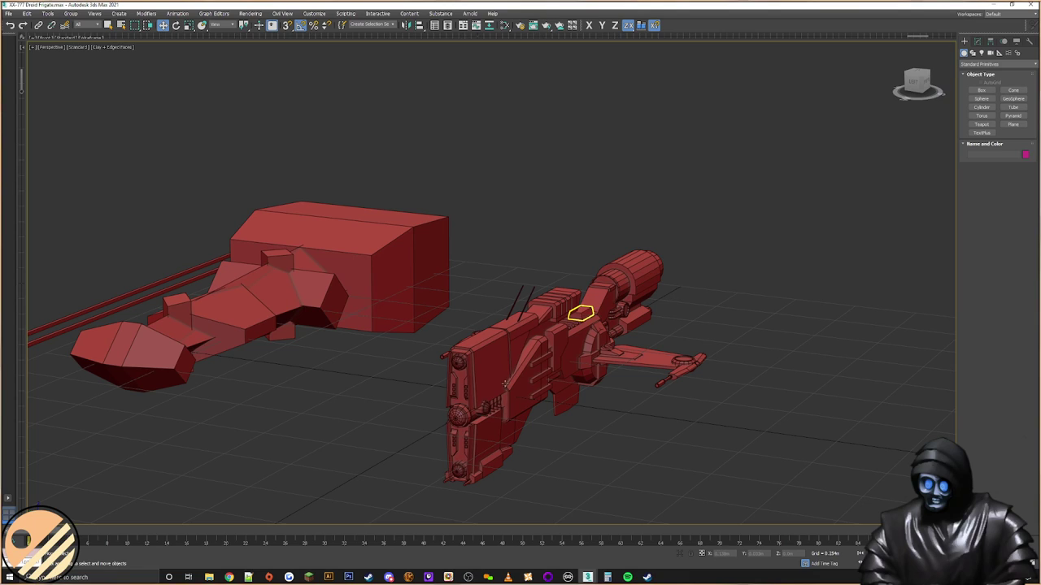
{"action": "scroll", "coordinate": [788, 306], "scroll_direction": "down", "scroll_amount": 3}
{"action": "middle_click_drag", "start_coordinate": [788, 305], "coordinate": [564, 365]}
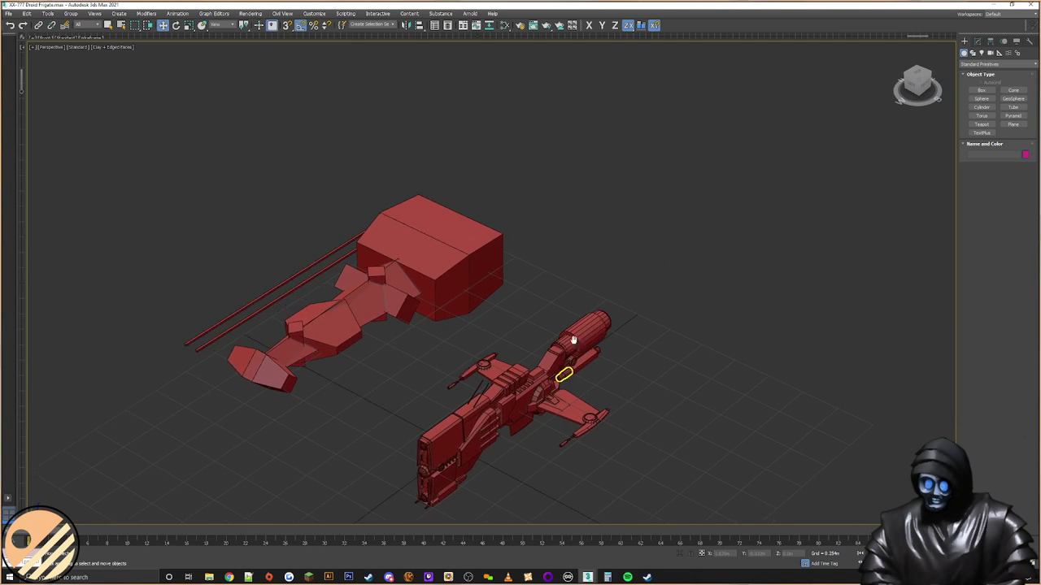
{"action": "scroll", "coordinate": [539, 325], "scroll_direction": "up", "scroll_amount": 5}
{"action": "scroll", "coordinate": [678, 282], "scroll_direction": "down", "scroll_amount": 3}
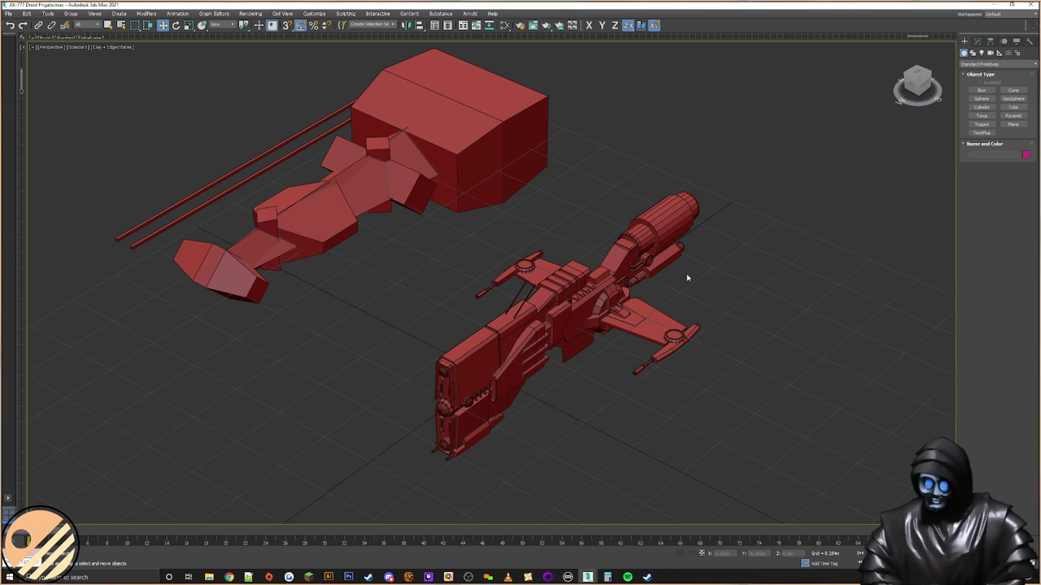
{"action": "key", "text": "XF86AudioLowerVolume"}
{"action": "middle_click_drag", "start_coordinate": [415, 248], "coordinate": [339, 239]}
{"action": "middle_click_drag", "start_coordinate": [480, 407], "coordinate": [461, 380]}
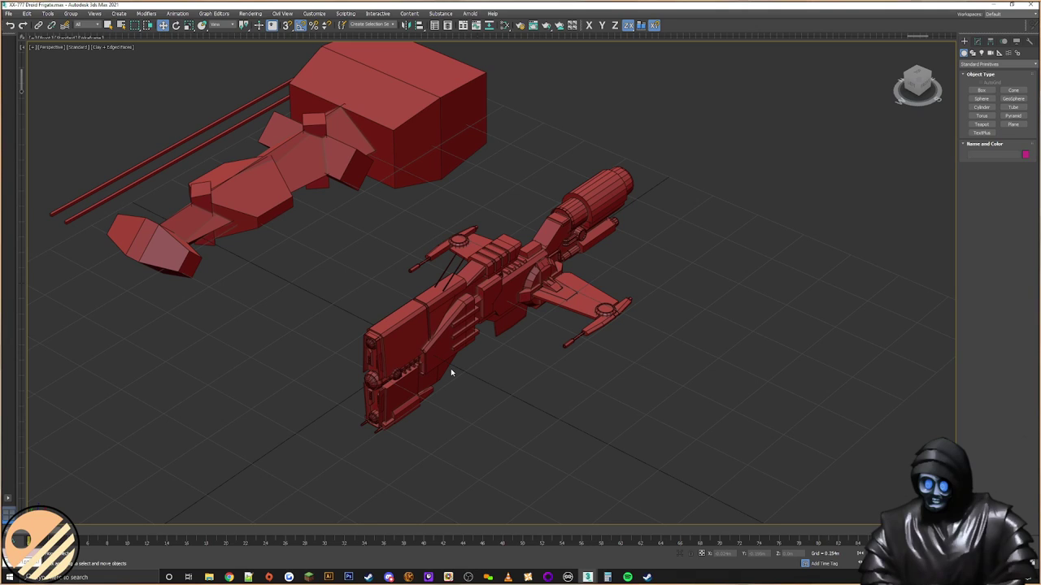
{"action": "middle_click_drag", "start_coordinate": [452, 372], "coordinate": [438, 372]}
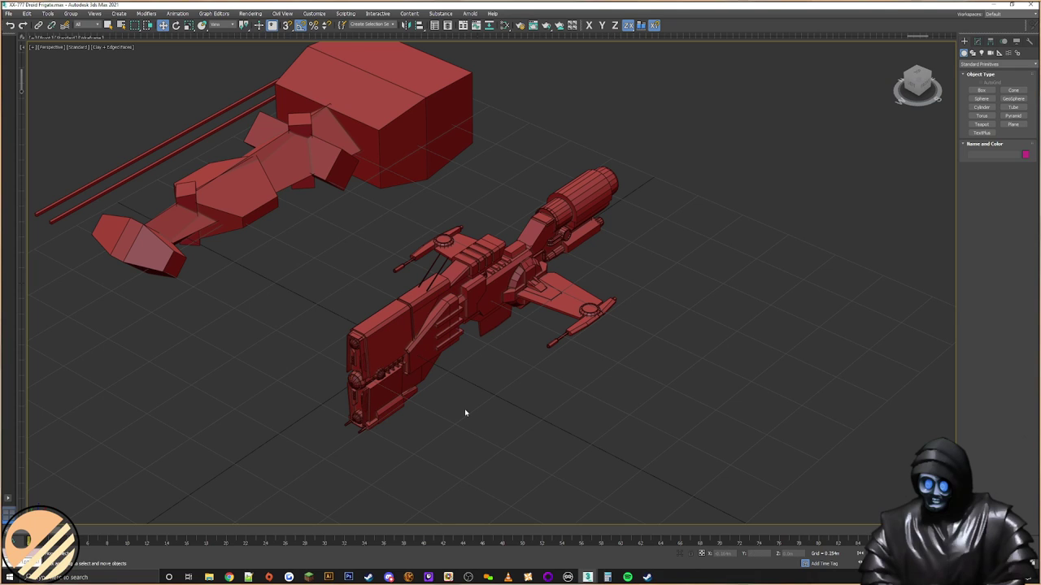
{"action": "middle_click_drag", "start_coordinate": [483, 408], "coordinate": [612, 404]}
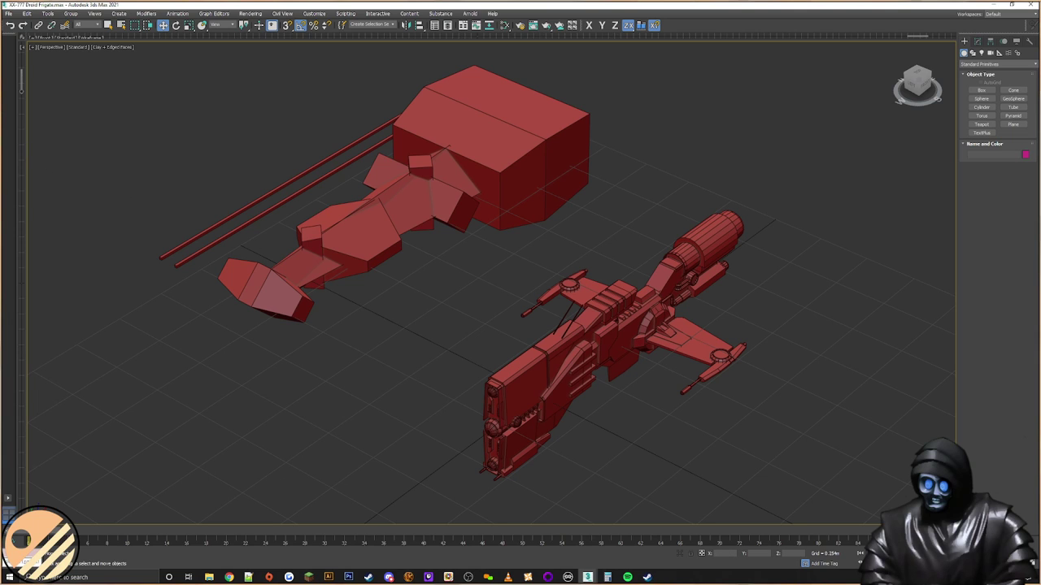
{"action": "middle_click_drag", "start_coordinate": [499, 308], "coordinate": [395, 290]}
{"action": "mouse_move", "coordinate": [547, 311]}
{"action": "middle_mouse_down", "text": "alt"}
{"action": "mouse_move", "coordinate": [426, 322]}
{"action": "mouse_move", "coordinate": [472, 271]}
{"action": "mouse_move", "coordinate": [471, 252]}
{"action": "mouse_move", "coordinate": [525, 280]}
{"action": "mouse_move", "coordinate": [580, 282]}
{"action": "mouse_move", "coordinate": [469, 304]}
{"action": "mouse_move", "coordinate": [582, 305]}
{"action": "mouse_move", "coordinate": [546, 302]}
{"action": "mouse_move", "coordinate": [548, 314]}
{"action": "mouse_move", "coordinate": [487, 265]}
{"action": "mouse_move", "coordinate": [507, 262]}
{"action": "mouse_move", "coordinate": [412, 288]}
{"action": "mouse_move", "coordinate": [536, 307]}
{"action": "mouse_move", "coordinate": [509, 290]}
{"action": "mouse_move", "coordinate": [412, 341]}
{"action": "mouse_move", "coordinate": [405, 333]}
{"action": "mouse_move", "coordinate": [545, 319]}
{"action": "middle_mouse_up", "text": "alt"}
{"action": "scroll", "coordinate": [509, 290], "scroll_direction": "down", "scroll_amount": 5}
{"action": "scroll", "coordinate": [405, 330], "scroll_direction": "down", "scroll_amount": 4}
{"action": "middle_click_drag", "start_coordinate": [545, 319], "coordinate": [521, 302], "text": "alt"}
{"action": "scroll", "coordinate": [505, 311], "scroll_direction": "down", "scroll_amount": 2}
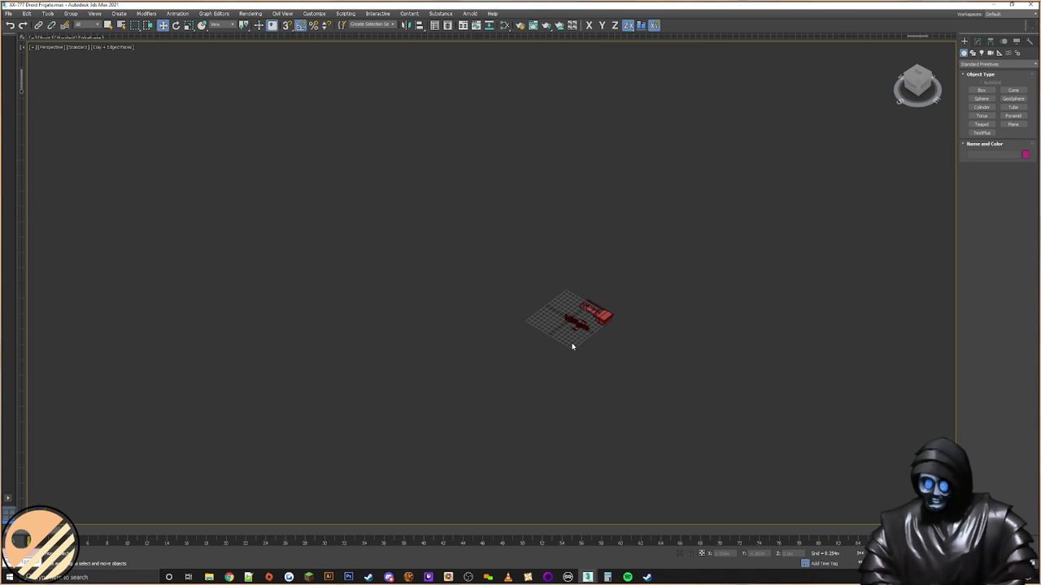
Step: Turn off the edged-face display and the grid in the viewport to compare the silhouettes of the two ships
{"action": "left_click_drag", "start_coordinate": [629, 275], "coordinate": [505, 395]}
{"action": "key", "text": "F4"}
{"action": "left_click", "coordinate": [541, 372]}
{"action": "left_click_drag", "start_coordinate": [665, 262], "coordinate": [512, 392]}
{"action": "key", "text": "g"}
{"action": "left_click", "coordinate": [544, 374]}
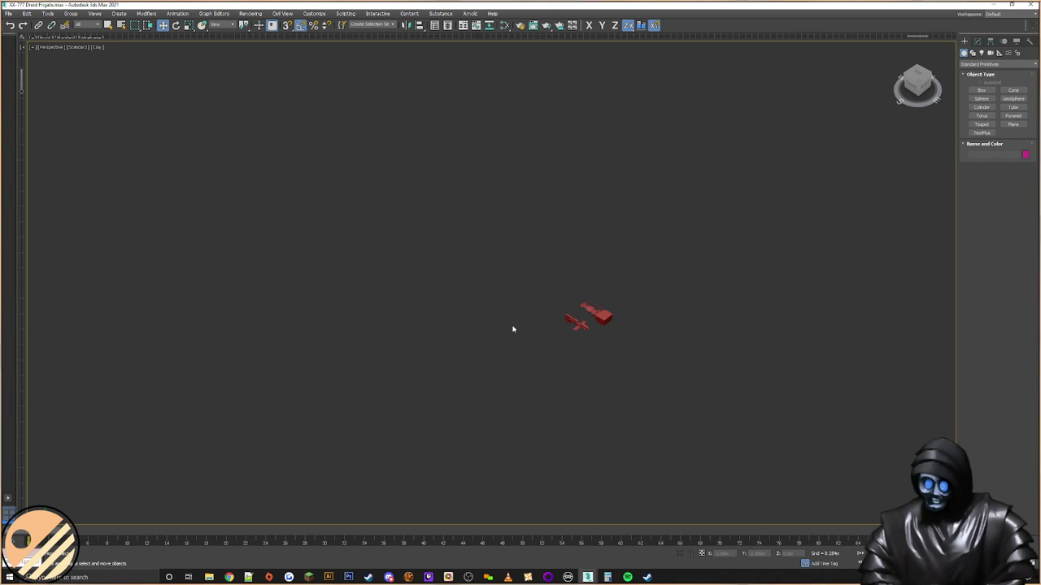
{"action": "middle_click_drag", "start_coordinate": [577, 325], "coordinate": [547, 331], "text": "alt"}
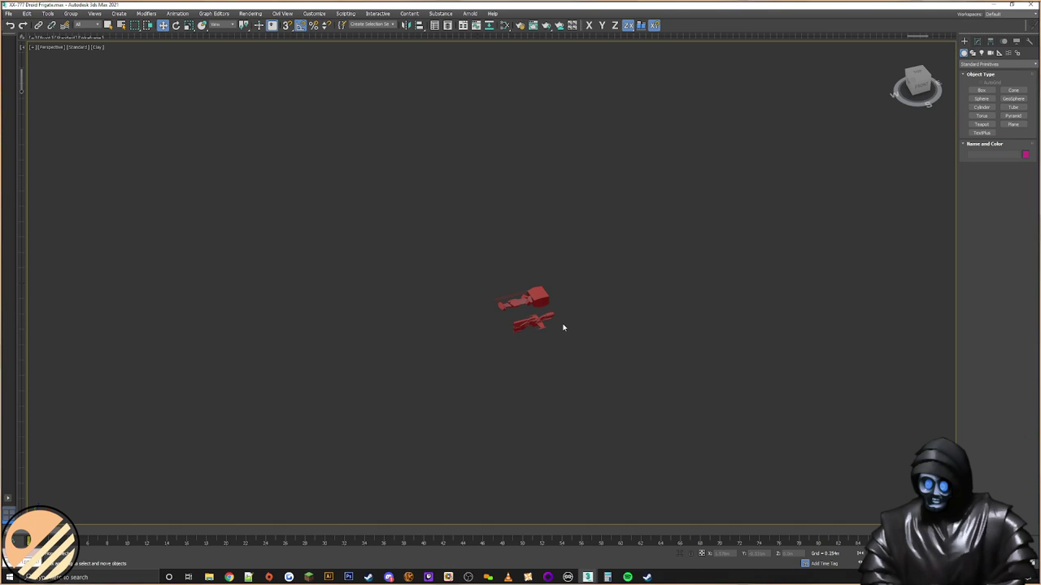
{"action": "middle_click_drag", "start_coordinate": [565, 342], "coordinate": [496, 361], "text": "alt"}
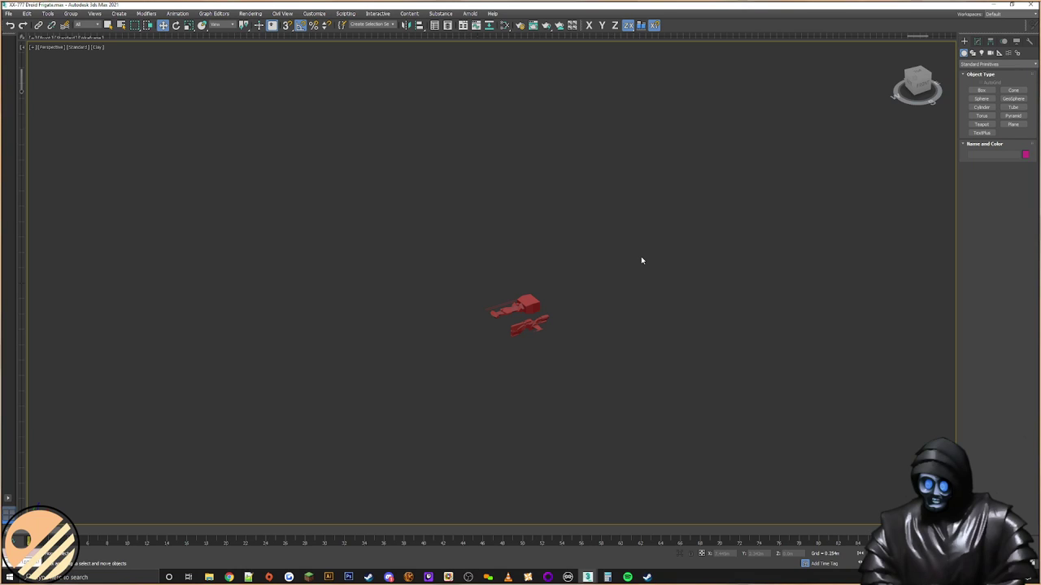
{"action": "scroll", "coordinate": [548, 284], "scroll_direction": "up", "scroll_amount": 10}
{"action": "middle_click_drag", "start_coordinate": [527, 376], "coordinate": [698, 323], "text": "alt"}
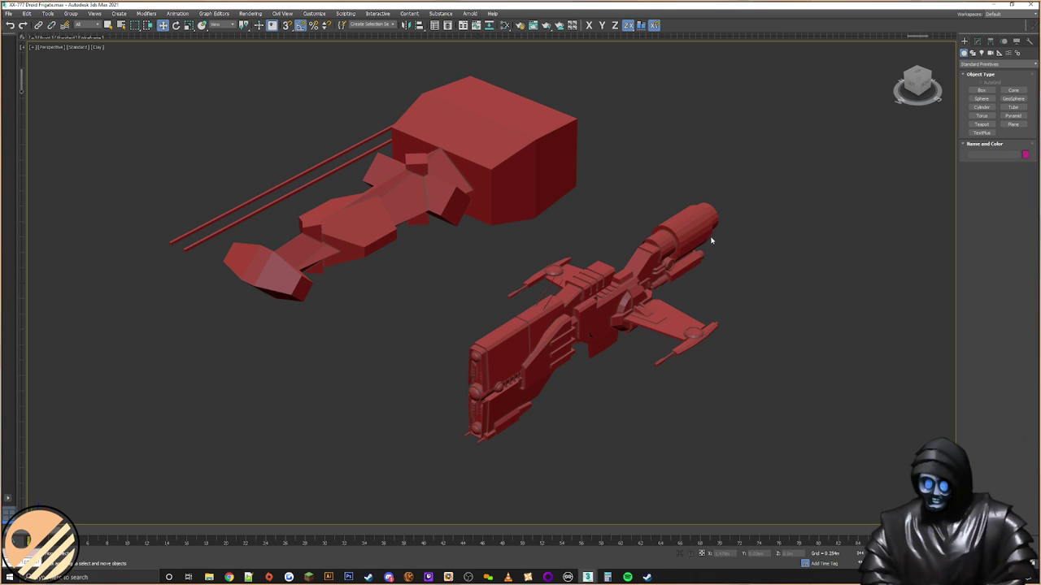
{"action": "left_click_drag", "start_coordinate": [752, 213], "coordinate": [751, 222]}
{"action": "left_click_drag", "start_coordinate": [778, 166], "coordinate": [753, 157]}
{"action": "key", "text": "alt+Tab"}
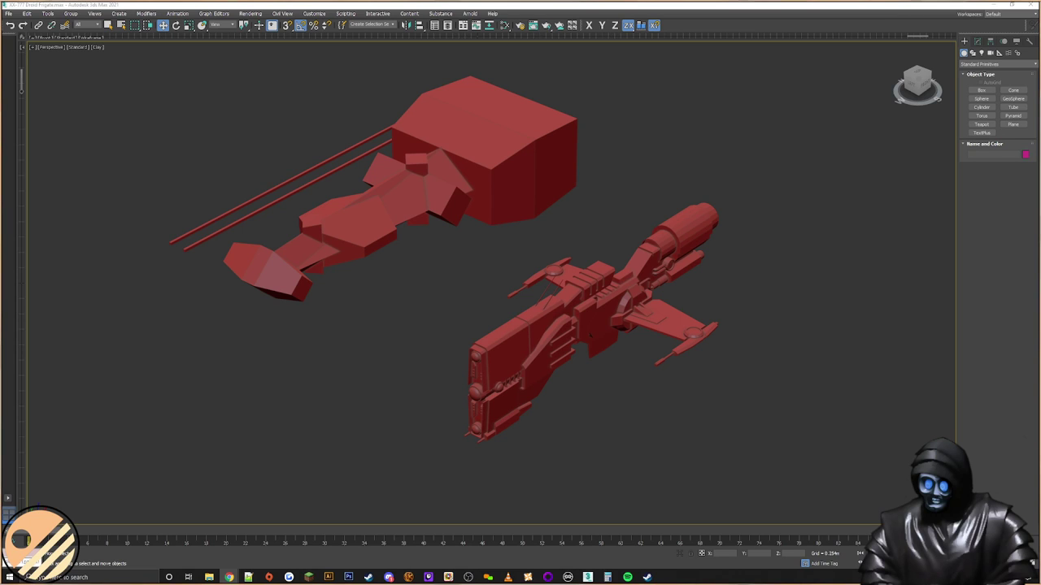
{"action": "left_click_drag", "start_coordinate": [2, 147], "coordinate": [255, 113]}
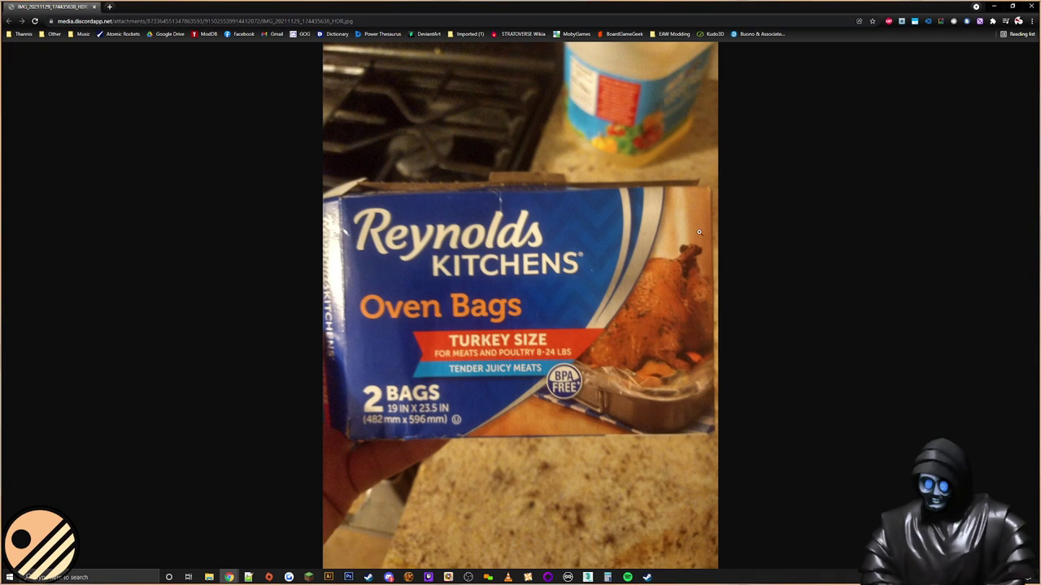
{"action": "left_click", "coordinate": [1032, 6]}
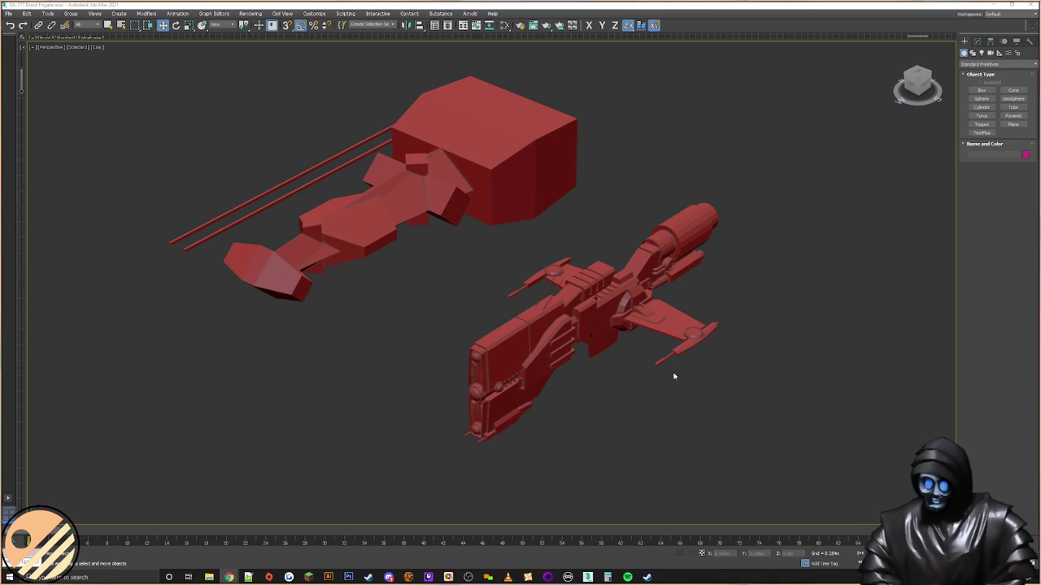
{"action": "left_click", "coordinate": [389, 577]}
Step: Turn the edged faces and the grid back on in the viewport and examine the frigate's hull from closer angles
{"action": "middle_click_drag", "start_coordinate": [719, 298], "coordinate": [626, 290]}
{"action": "key", "text": "F4"}
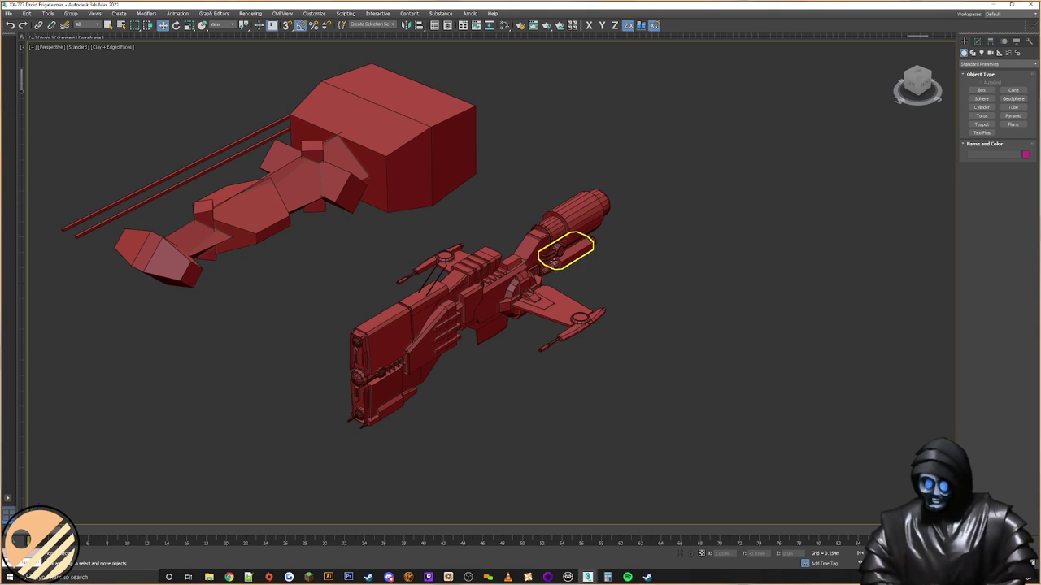
{"action": "scroll", "coordinate": [484, 289], "scroll_direction": "up", "scroll_amount": 5}
{"action": "left_click", "coordinate": [486, 286]}
{"action": "middle_click_drag", "start_coordinate": [486, 286], "coordinate": [422, 321], "text": "alt"}
{"action": "scroll", "coordinate": [447, 329], "scroll_direction": "up", "scroll_amount": 5}
{"action": "middle_click_drag", "start_coordinate": [539, 334], "coordinate": [583, 323], "text": "alt"}
{"action": "middle_click_drag", "start_coordinate": [546, 362], "coordinate": [746, 300]}
{"action": "left_click", "coordinate": [439, 344]}
{"action": "middle_click_drag", "start_coordinate": [439, 344], "coordinate": [726, 369]}
{"action": "left_click", "coordinate": [501, 315]}
{"action": "middle_click_drag", "start_coordinate": [502, 314], "coordinate": [577, 358], "text": "alt"}
{"action": "scroll", "coordinate": [575, 358], "scroll_direction": "down", "scroll_amount": 5}
{"action": "scroll", "coordinate": [719, 296], "scroll_direction": "down", "scroll_amount": 2}
{"action": "left_click", "coordinate": [122, 134]}
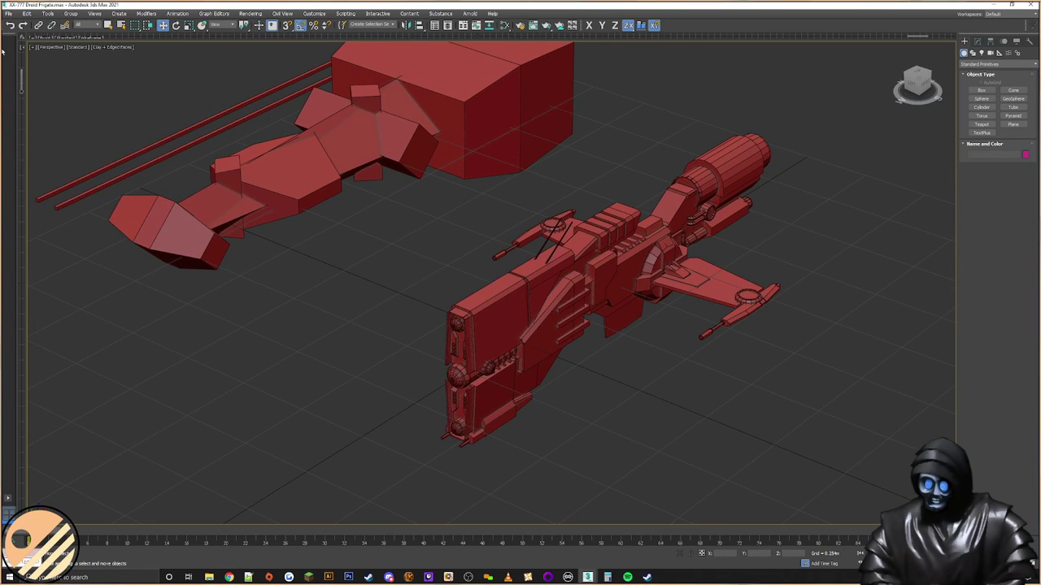
Step: Switch the perspective viewport to an orthographic projection that shows both ships
{"action": "left_click", "coordinate": [41, 47]}
{"action": "left_click", "coordinate": [65, 83]}
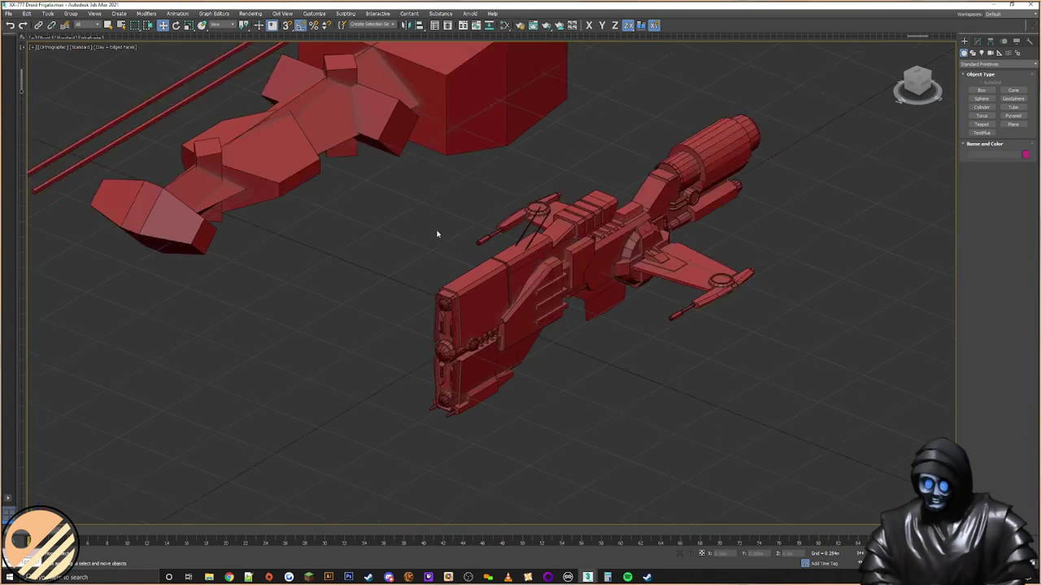
{"action": "middle_click_drag", "start_coordinate": [477, 241], "coordinate": [544, 233], "text": "alt"}
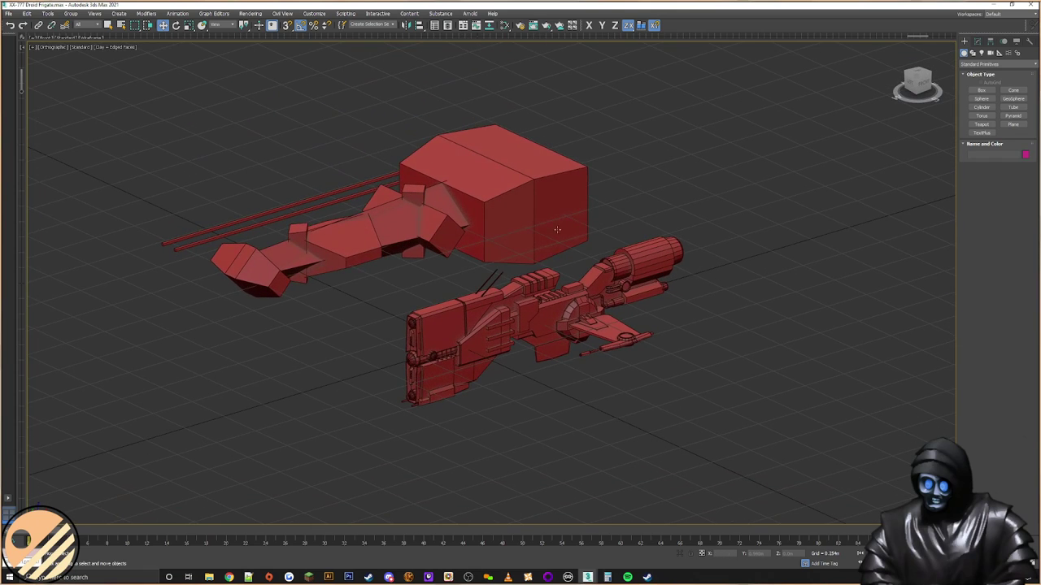
Step: Select all objects of both ships, raise them along Z above the ground grid, and clear the selection
{"action": "left_click_drag", "start_coordinate": [141, 434], "coordinate": [142, 435]}
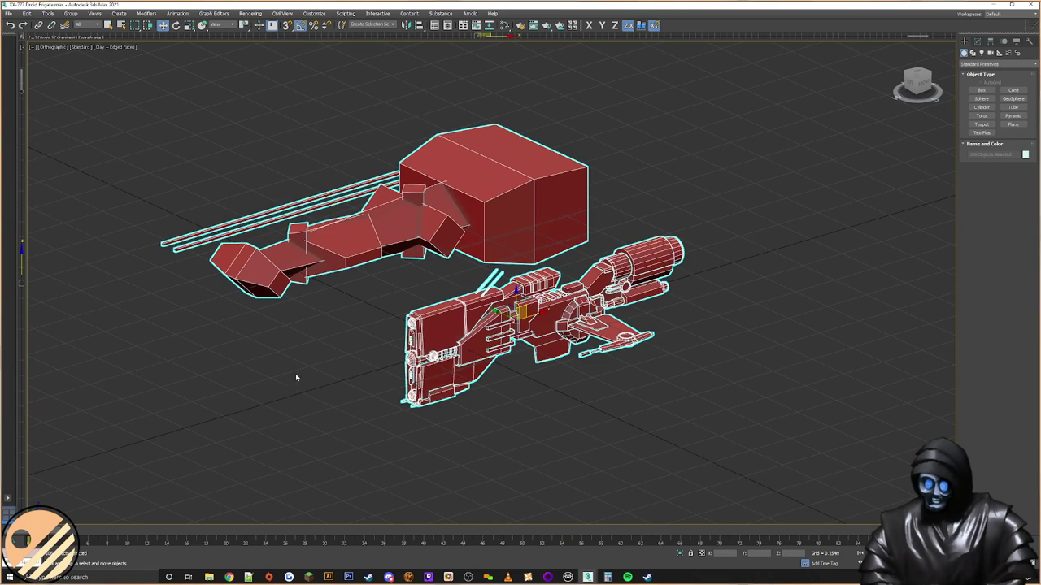
{"action": "left_click_drag", "start_coordinate": [515, 301], "coordinate": [514, 245]}
{"action": "middle_click_drag", "start_coordinate": [573, 322], "coordinate": [579, 346]}
{"action": "left_click", "coordinate": [652, 390]}
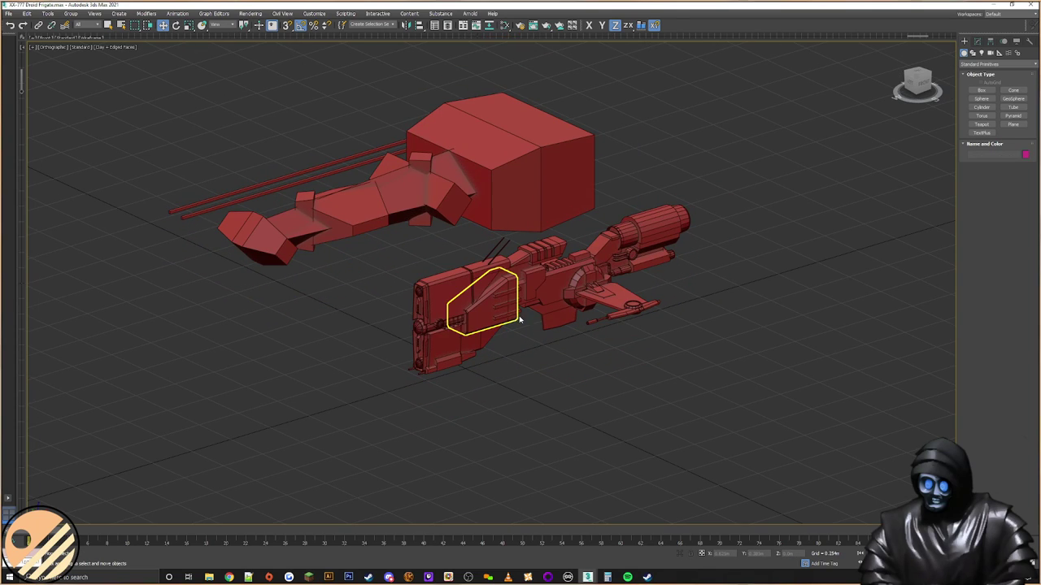
Step: Examine the frigate's proportions from the front and side, and inspect the mid-hull underside up close
{"action": "scroll", "coordinate": [564, 312], "scroll_direction": "up", "scroll_amount": 3}
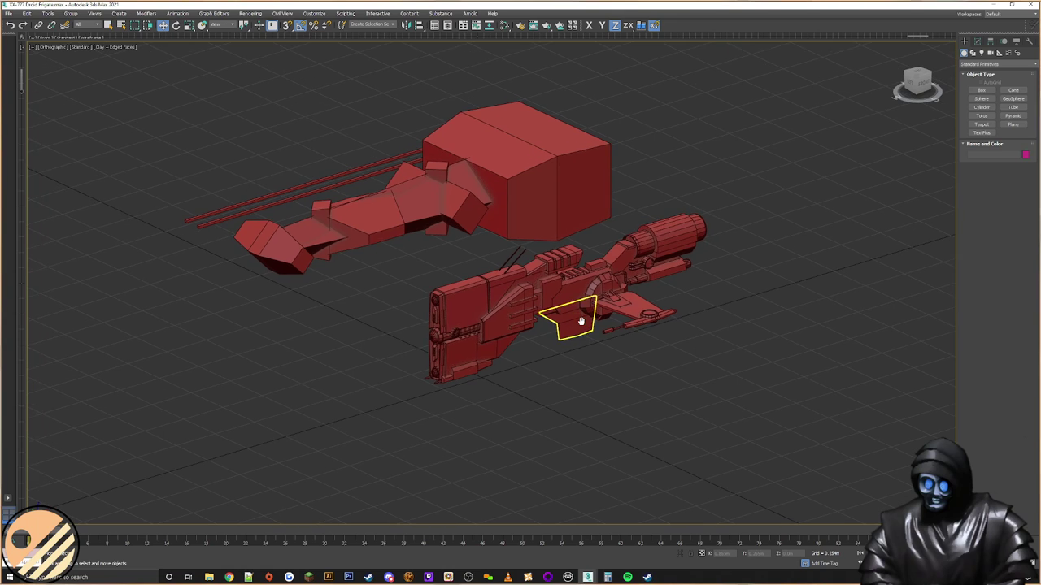
{"action": "left_click", "coordinate": [565, 283]}
{"action": "middle_click_drag", "start_coordinate": [574, 365], "coordinate": [599, 374], "text": "alt"}
{"action": "left_click", "coordinate": [600, 374]}
{"action": "middle_click_drag", "start_coordinate": [564, 345], "coordinate": [595, 354], "text": "alt"}
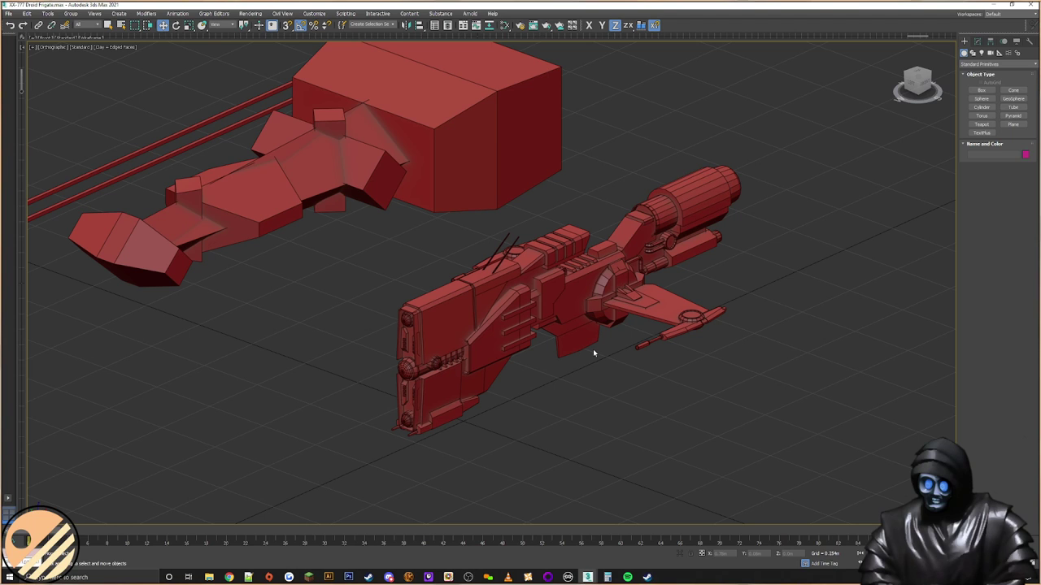
{"action": "middle_click_drag", "start_coordinate": [613, 356], "coordinate": [560, 364], "text": "alt"}
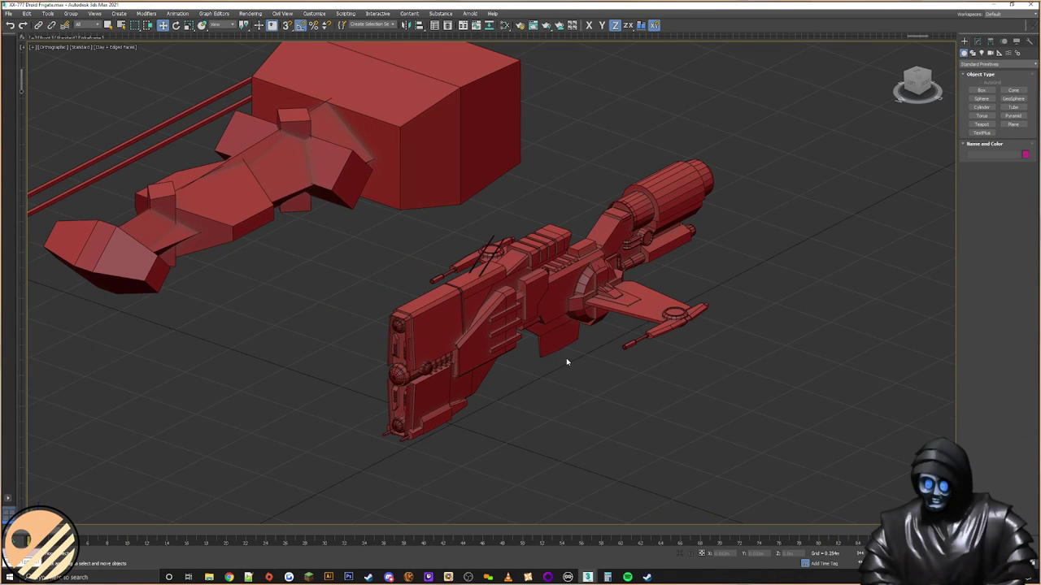
{"action": "middle_click_drag", "start_coordinate": [596, 371], "coordinate": [476, 313], "text": "alt"}
{"action": "middle_click_drag", "start_coordinate": [548, 342], "coordinate": [475, 255], "text": "alt"}
{"action": "middle_click_drag", "start_coordinate": [423, 300], "coordinate": [440, 305], "text": "alt"}
{"action": "scroll", "coordinate": [428, 267], "scroll_direction": "up", "scroll_amount": 2}
{"action": "middle_click_drag", "start_coordinate": [428, 267], "coordinate": [501, 267]}
{"action": "scroll", "coordinate": [418, 309], "scroll_direction": "up", "scroll_amount": 1}
{"action": "scroll", "coordinate": [537, 321], "scroll_direction": "up", "scroll_amount": 8}
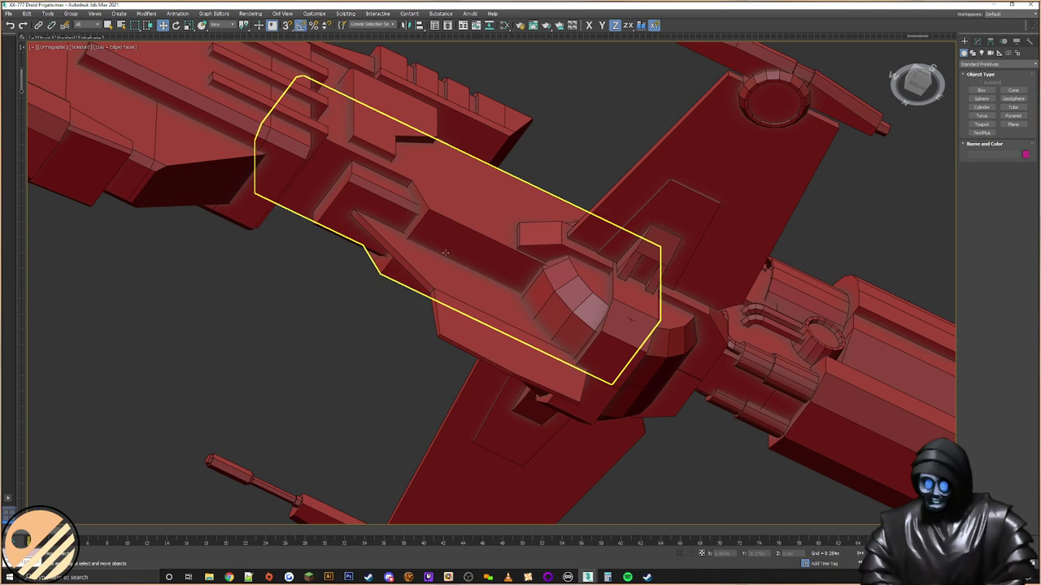
{"action": "middle_click_drag", "start_coordinate": [456, 258], "coordinate": [519, 283], "text": "alt"}
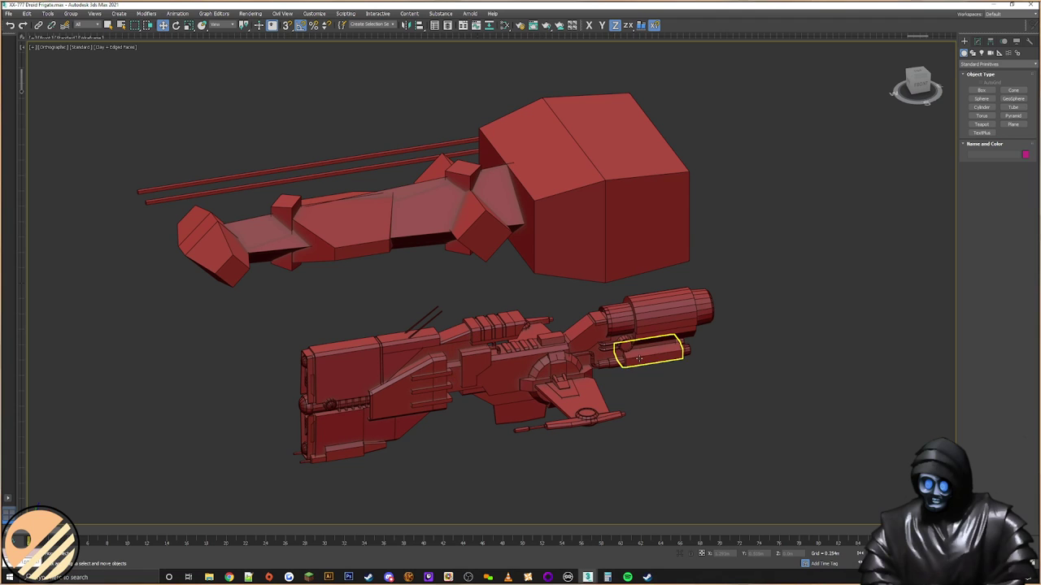
Step: Clone the box at the rear neck below the engine and place the copy under the frigate's mid-hull
{"action": "left_click", "coordinate": [613, 355]}
{"action": "middle_click_drag", "start_coordinate": [612, 355], "coordinate": [609, 332], "text": "alt"}
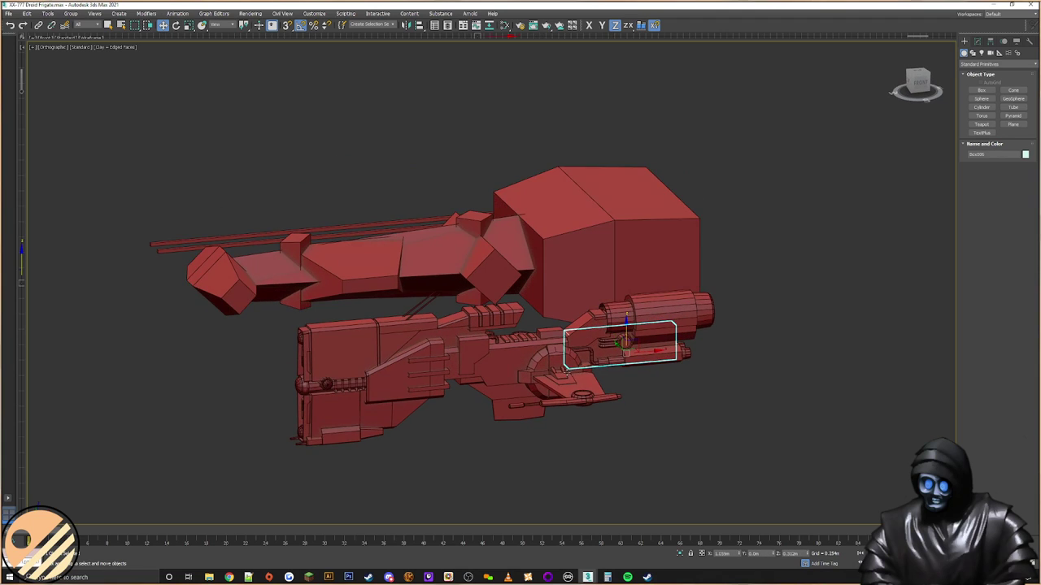
{"action": "scroll", "coordinate": [571, 373], "scroll_direction": "up", "scroll_amount": 4}
{"action": "middle_click_drag", "start_coordinate": [570, 374], "coordinate": [583, 337]}
{"action": "mouse_move", "coordinate": [684, 298]}
{"action": "left_mouse_down", "text": "shift"}
{"action": "mouse_move", "coordinate": [527, 331]}
{"action": "mouse_move", "coordinate": [488, 390]}
{"action": "left_mouse_up", "text": "shift"}
{"action": "left_click", "coordinate": [513, 324]}
{"action": "key", "text": "s"}
{"action": "mouse_move", "coordinate": [465, 376]}
{"action": "middle_mouse_down", "text": "alt"}
{"action": "mouse_move", "coordinate": [455, 346]}
{"action": "mouse_move", "coordinate": [472, 345]}
{"action": "middle_mouse_up", "text": "alt"}
{"action": "scroll", "coordinate": [455, 347], "scroll_direction": "up", "scroll_amount": 3}
{"action": "scroll", "coordinate": [473, 344], "scroll_direction": "up", "scroll_amount": 2}
Step: Snap the cloned block's lower middle vertices along X to its front end and weld the overlapping vertices
{"action": "left_click", "coordinate": [977, 40]}
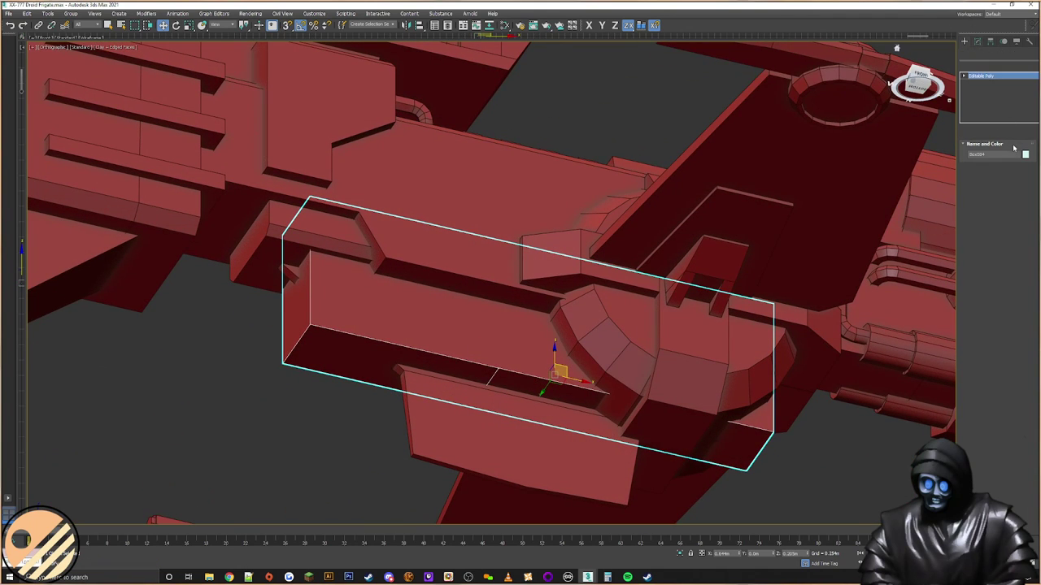
{"action": "left_click", "coordinate": [977, 159]}
{"action": "left_click_drag", "start_coordinate": [505, 356], "coordinate": [409, 487]}
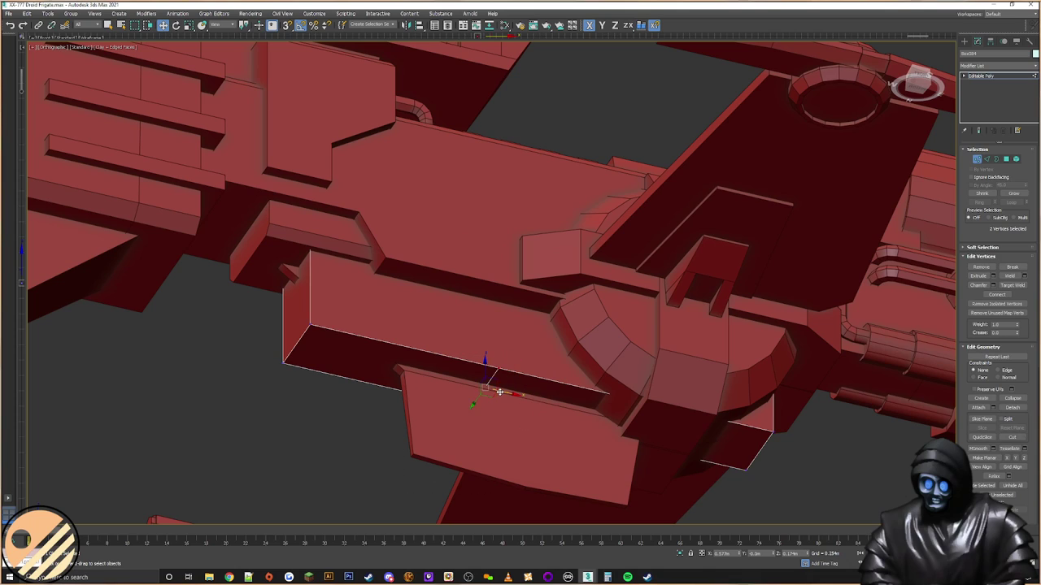
{"action": "left_click_drag", "start_coordinate": [318, 319], "coordinate": [278, 370]}
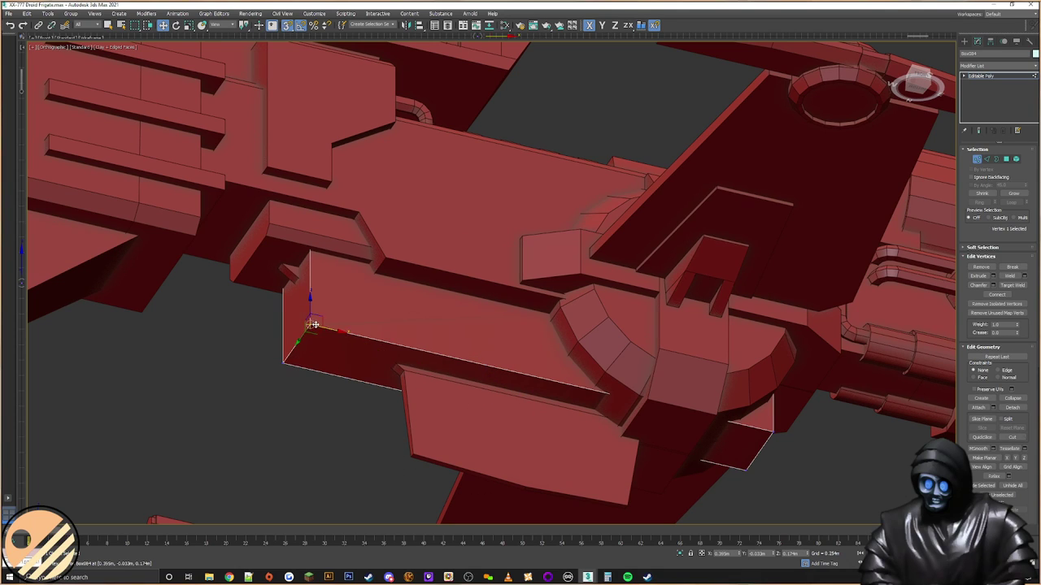
{"action": "left_click", "coordinate": [999, 277]}
{"action": "middle_click_drag", "start_coordinate": [770, 304], "coordinate": [735, 278]}
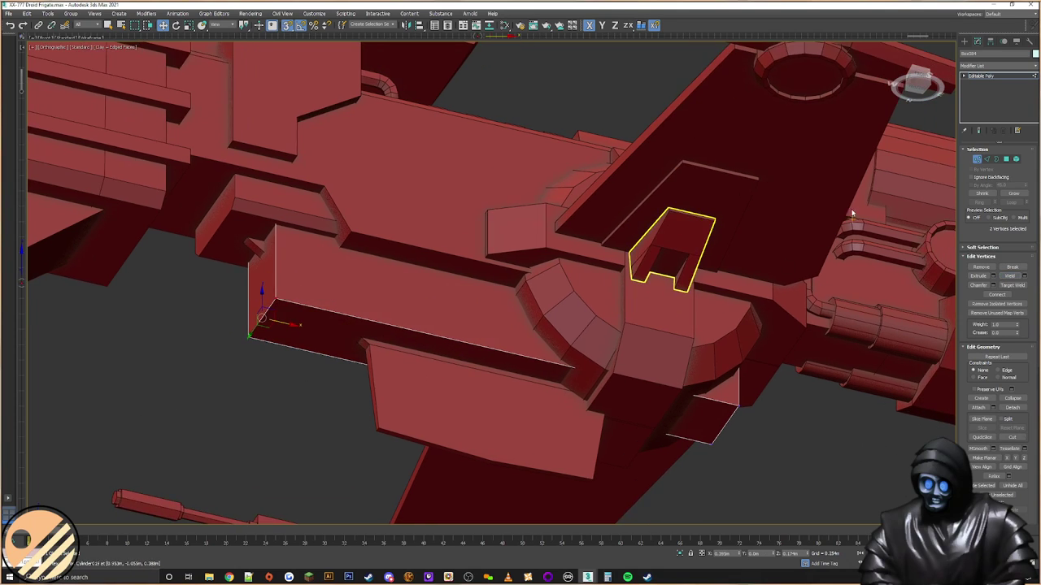
{"action": "left_click_drag", "start_coordinate": [277, 306], "coordinate": [277, 307]}
{"action": "middle_click_drag", "start_coordinate": [277, 307], "coordinate": [303, 301], "text": "alt"}
{"action": "key", "text": "F3"}
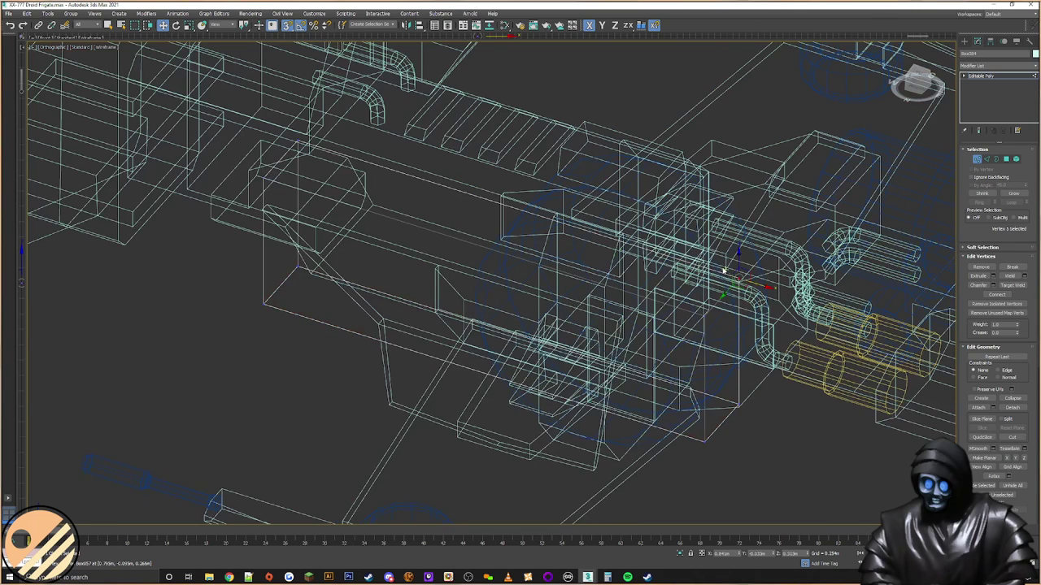
{"action": "left_click_drag", "start_coordinate": [657, 319], "coordinate": [631, 340]}
{"action": "key", "text": "F3"}
{"action": "key", "text": "s"}
Step: Move the block's end vertices along X to shorten it between the side plate and the round wing hub
{"action": "left_click_drag", "start_coordinate": [501, 202], "coordinate": [367, 213]}
{"action": "left_click_drag", "start_coordinate": [338, 174], "coordinate": [198, 341]}
{"action": "left_click_drag", "start_coordinate": [301, 259], "coordinate": [469, 325]}
{"action": "left_click_drag", "start_coordinate": [810, 288], "coordinate": [611, 519]}
{"action": "left_click_drag", "start_coordinate": [745, 399], "coordinate": [565, 330]}
Step: Raise the block's four bottom vertices along Z to reduce it to a thin strip against the hull underside
{"action": "middle_click_drag", "start_coordinate": [538, 364], "coordinate": [620, 363], "text": "alt"}
{"action": "middle_click_drag", "start_coordinate": [388, 395], "coordinate": [464, 348], "text": "alt"}
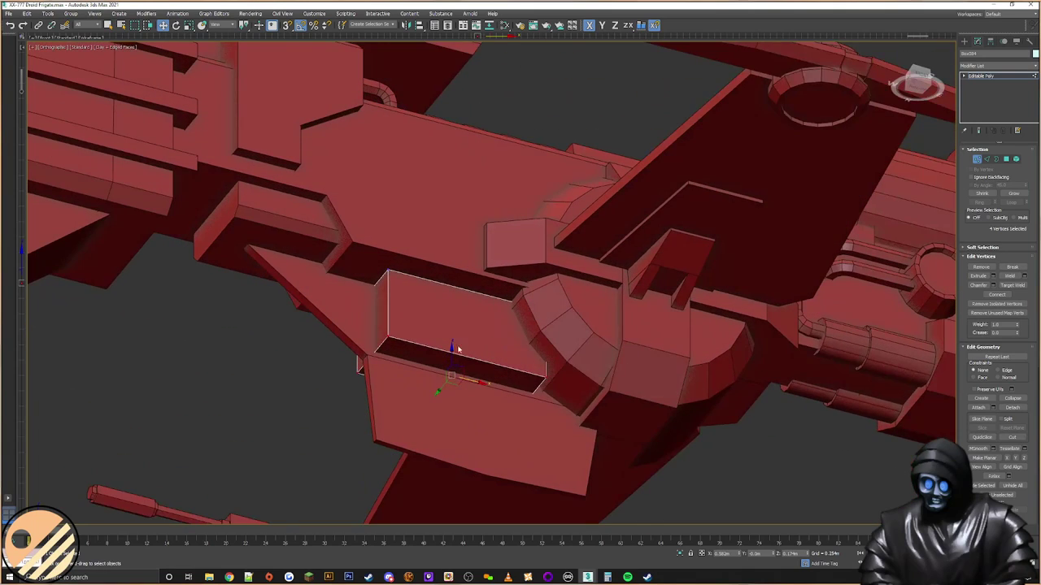
{"action": "key", "text": "F7"}
{"action": "left_click_drag", "start_coordinate": [451, 355], "coordinate": [453, 299]}
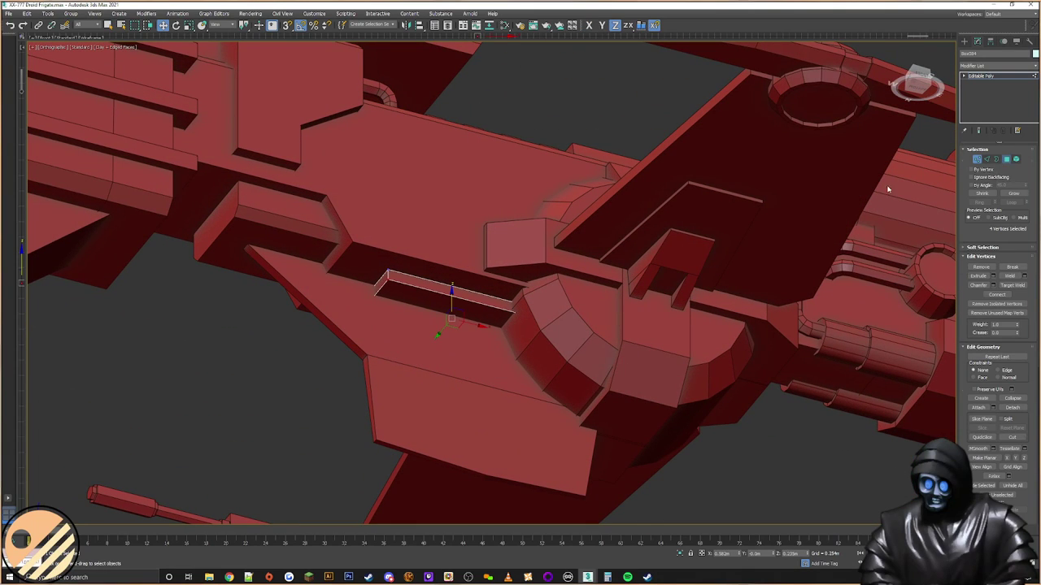
Step: Extrude the strip's front end polygon forward and scale it narrower along Y to form a tapered tip
{"action": "key", "text": "4"}
{"action": "scroll", "coordinate": [379, 277], "scroll_direction": "up", "scroll_amount": 2}
{"action": "left_click", "coordinate": [380, 281]}
{"action": "left_click", "coordinate": [978, 275]}
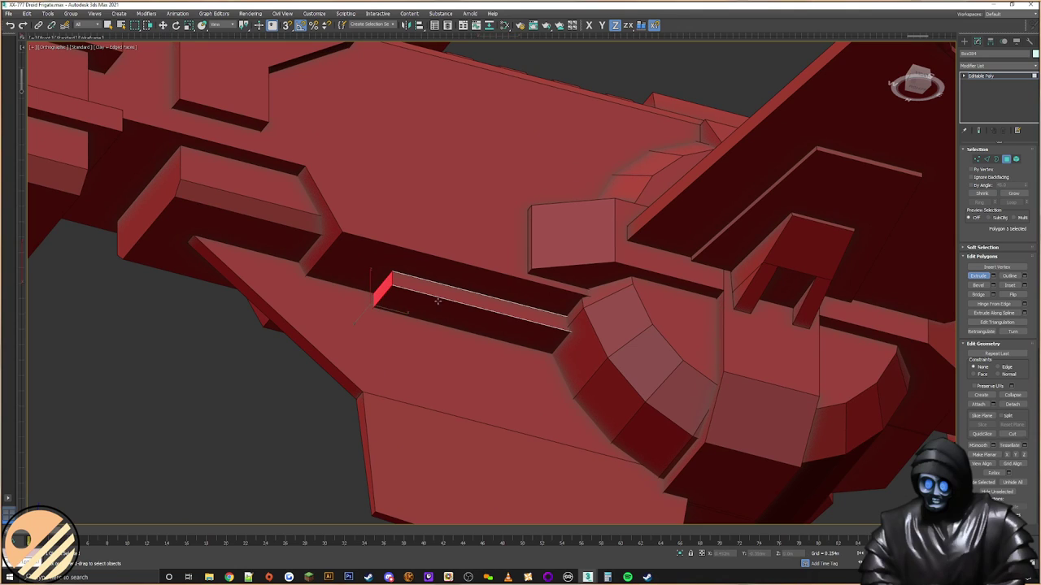
{"action": "left_click_drag", "start_coordinate": [390, 286], "coordinate": [358, 222]}
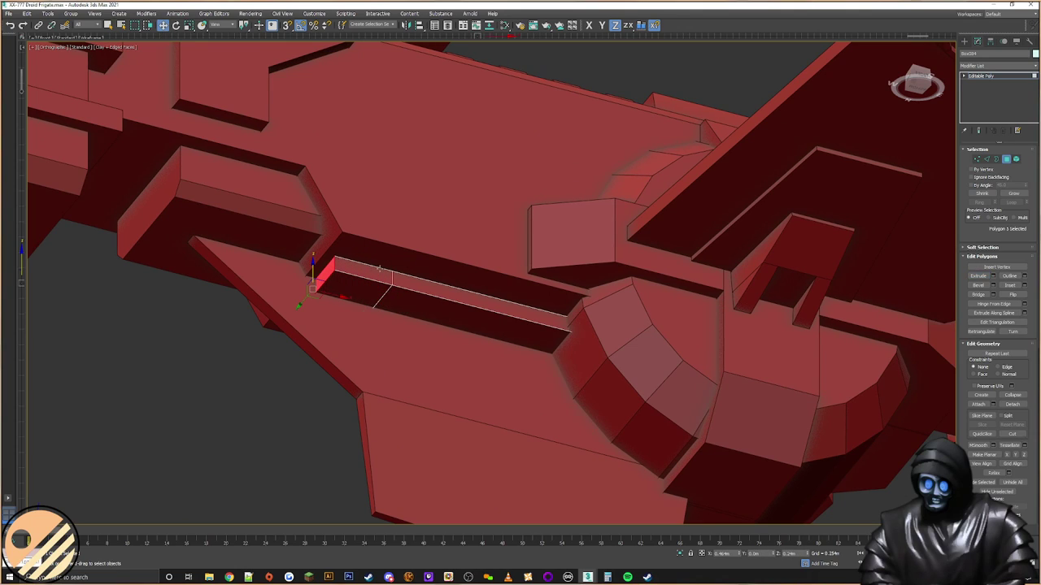
{"action": "right_click", "coordinate": [355, 271]}
{"action": "left_click", "coordinate": [390, 292]}
{"action": "left_click_drag", "start_coordinate": [326, 271], "coordinate": [307, 286]}
Step: Move the vertices of the strip's tapered front section rearward along X, closer to the round wing hub
{"action": "left_click", "coordinate": [976, 160]}
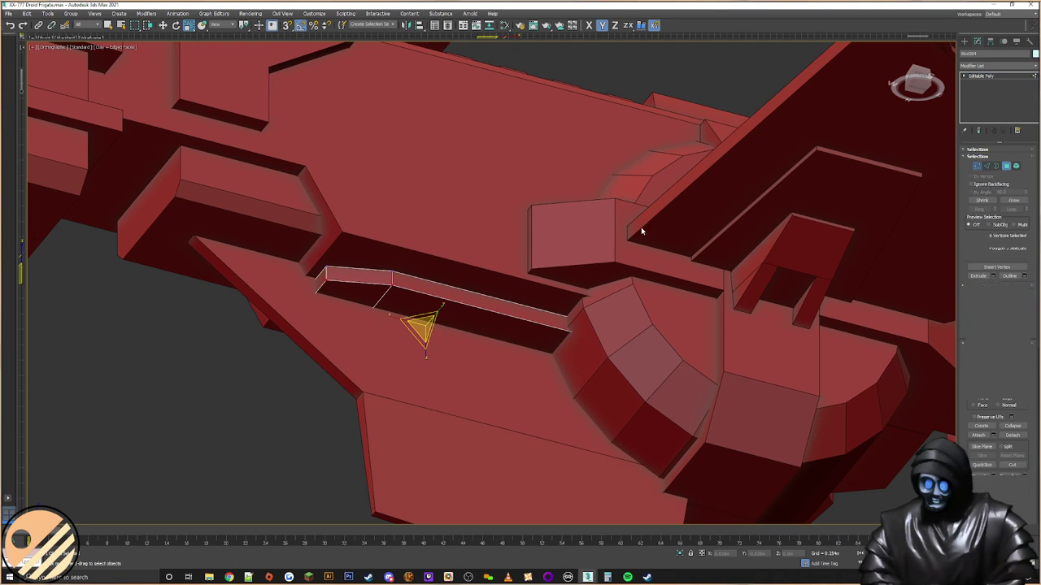
{"action": "middle_click_drag", "start_coordinate": [727, 212], "coordinate": [423, 198], "text": "alt"}
{"action": "right_click", "coordinate": [384, 309]}
{"action": "left_click", "coordinate": [393, 316]}
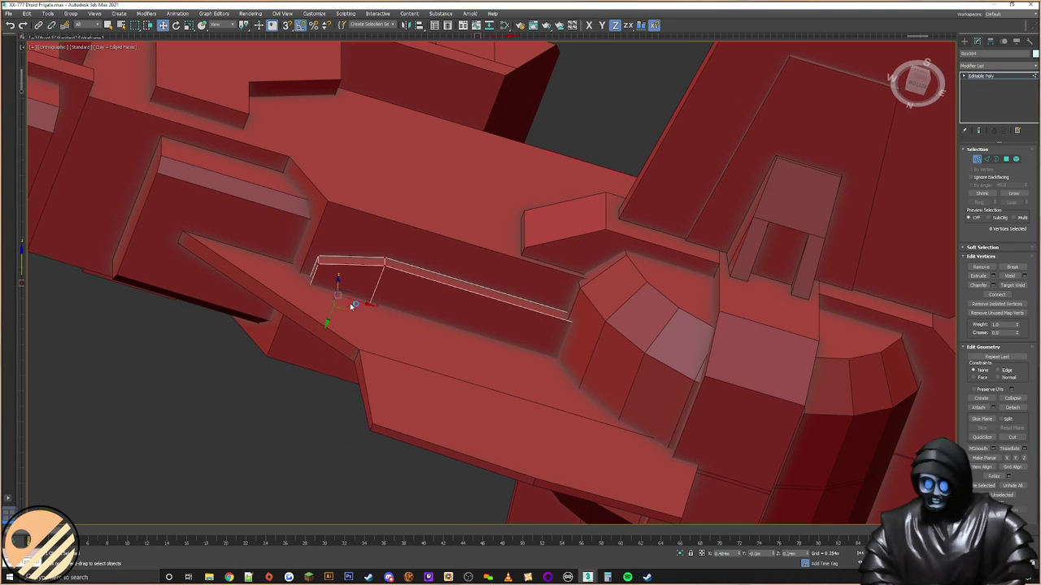
{"action": "left_click_drag", "start_coordinate": [350, 300], "coordinate": [435, 265]}
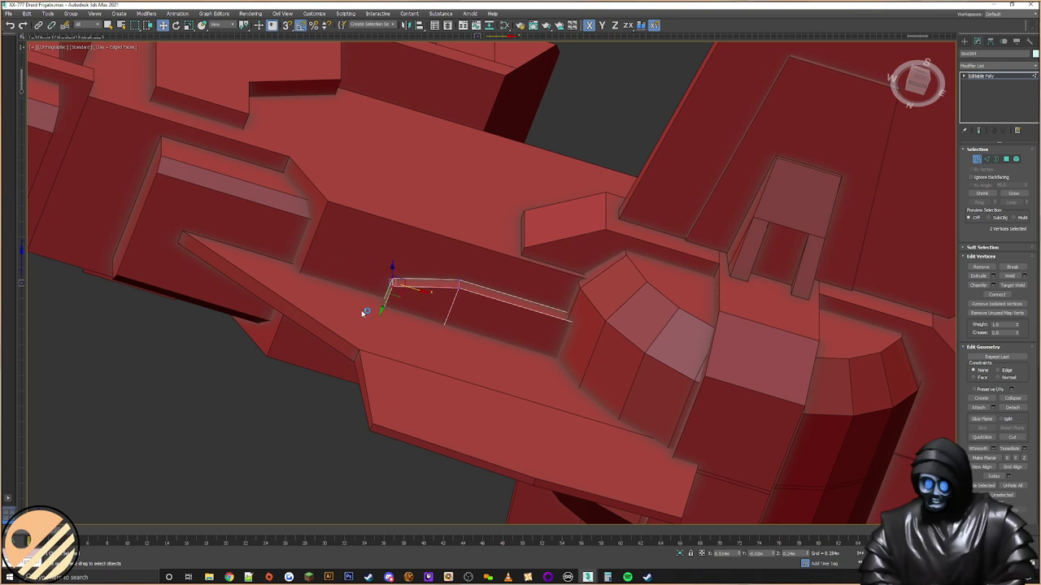
Step: Move the strip's tip vertices forward along X to lengthen the taper, and leave vertex editing
{"action": "key", "text": "F3"}
{"action": "key", "text": "F3"}
{"action": "left_click_drag", "start_coordinate": [381, 348], "coordinate": [361, 328]}
{"action": "key", "text": "ctrl+z"}
{"action": "left_click_drag", "start_coordinate": [402, 260], "coordinate": [363, 345]}
{"action": "scroll", "coordinate": [399, 313], "scroll_direction": "down", "scroll_amount": 6}
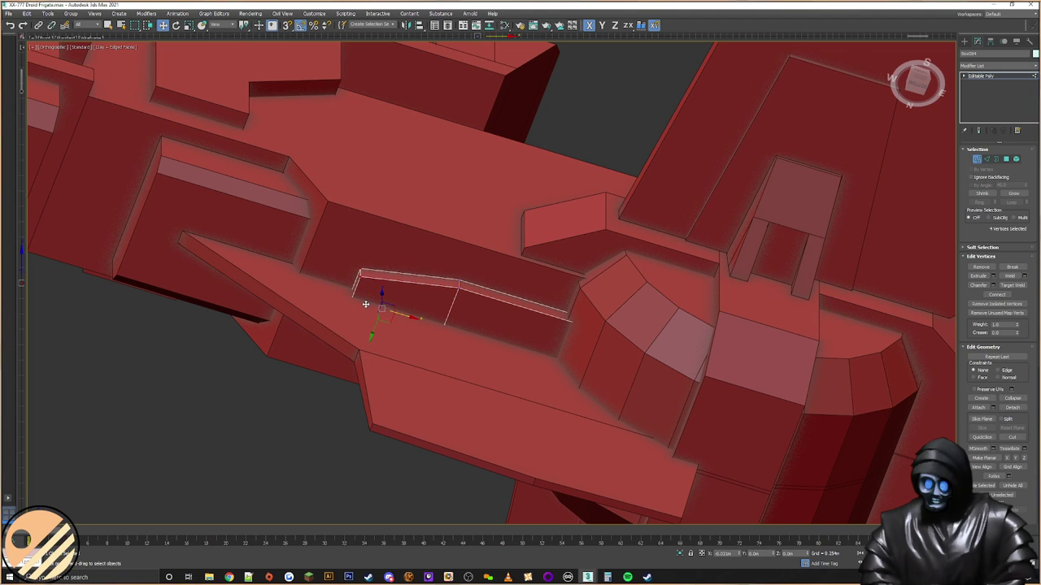
{"action": "left_click", "coordinate": [965, 41]}
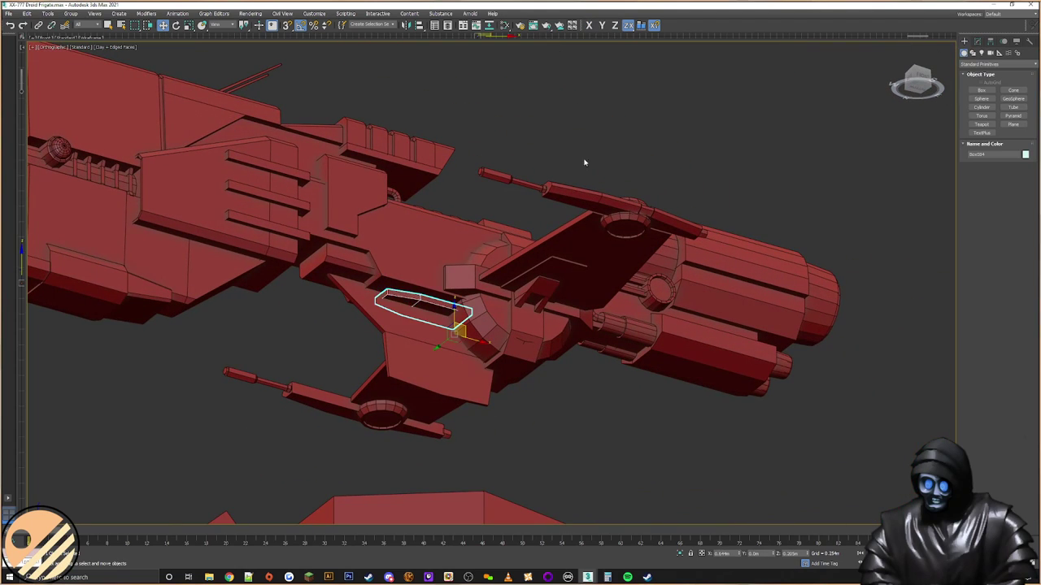
Step: Examine the new strip and the frigate's whole underside from several angles below
{"action": "scroll", "coordinate": [494, 239], "scroll_direction": "up", "scroll_amount": 3}
{"action": "left_click", "coordinate": [467, 293]}
{"action": "middle_click_drag", "start_coordinate": [466, 293], "coordinate": [450, 312], "text": "alt"}
{"action": "left_click", "coordinate": [602, 361]}
{"action": "middle_click_drag", "start_coordinate": [603, 361], "coordinate": [569, 309], "text": "alt"}
{"action": "left_click", "coordinate": [484, 129]}
{"action": "middle_click_drag", "start_coordinate": [485, 128], "coordinate": [644, 248]}
{"action": "left_click", "coordinate": [594, 142]}
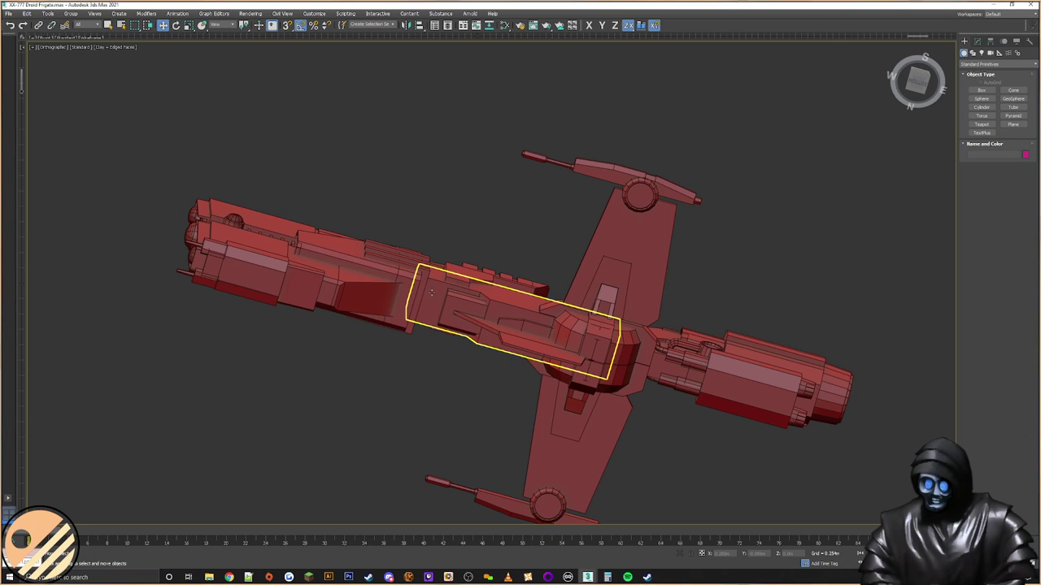
{"action": "middle_click_drag", "start_coordinate": [636, 343], "coordinate": [488, 276], "text": "alt"}
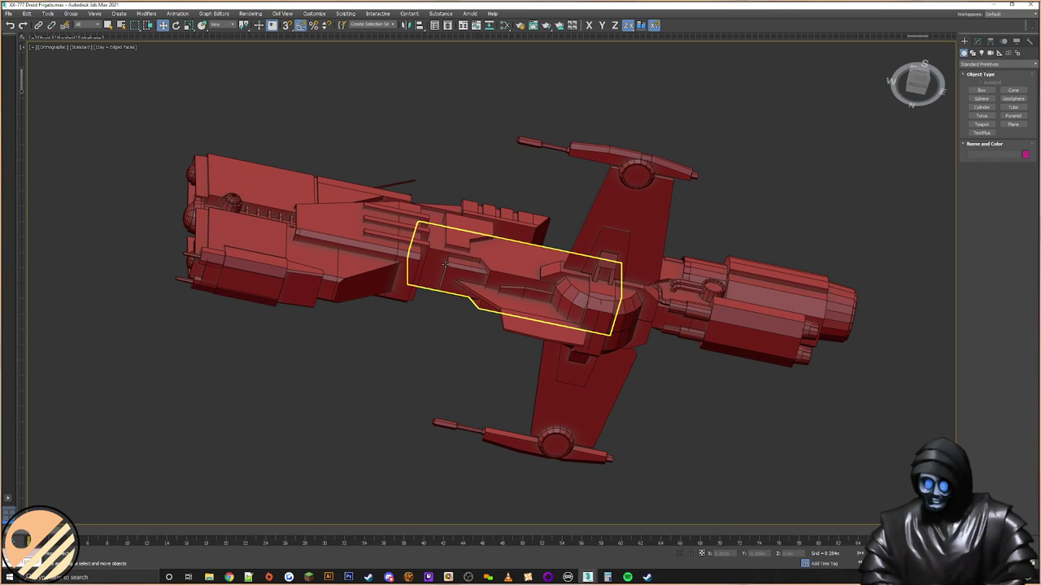
Step: Inspect the frigate's upper hull, engine section and wing hub from above, and recheck the underside from the rear
{"action": "middle_click_drag", "start_coordinate": [434, 252], "coordinate": [570, 345], "text": "alt"}
{"action": "middle_click_drag", "start_coordinate": [591, 346], "coordinate": [604, 351], "text": "alt"}
{"action": "middle_click_drag", "start_coordinate": [555, 311], "coordinate": [561, 316], "text": "alt"}
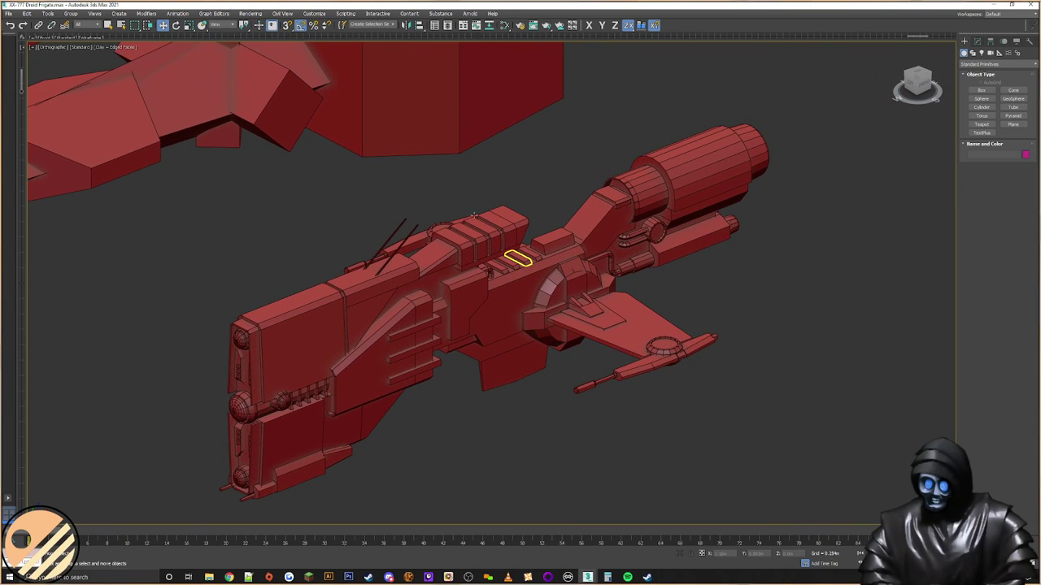
{"action": "scroll", "coordinate": [518, 258], "scroll_direction": "up", "scroll_amount": 2}
{"action": "scroll", "coordinate": [428, 266], "scroll_direction": "up", "scroll_amount": 2}
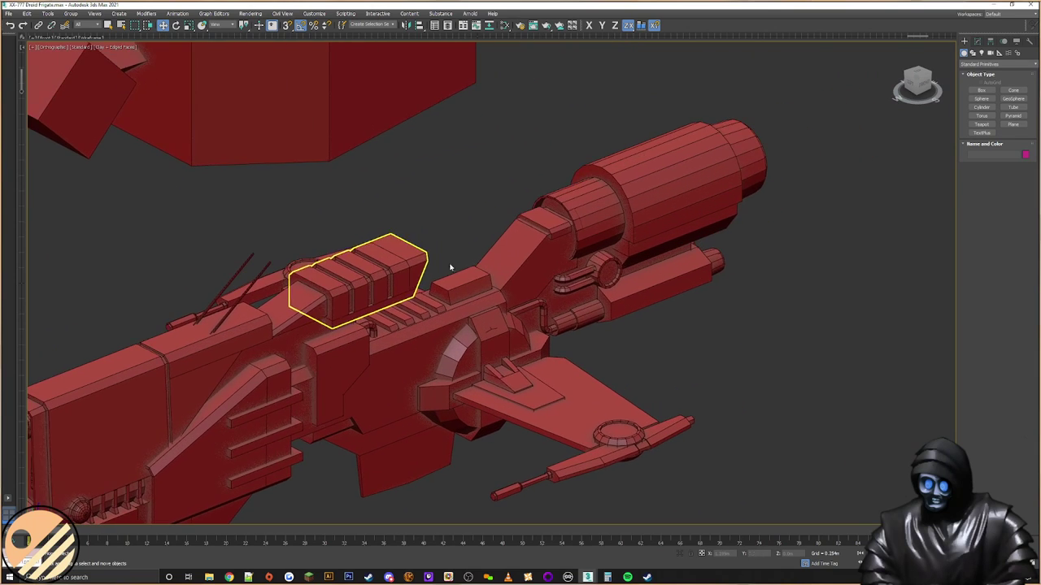
{"action": "middle_click_drag", "start_coordinate": [489, 284], "coordinate": [623, 193]}
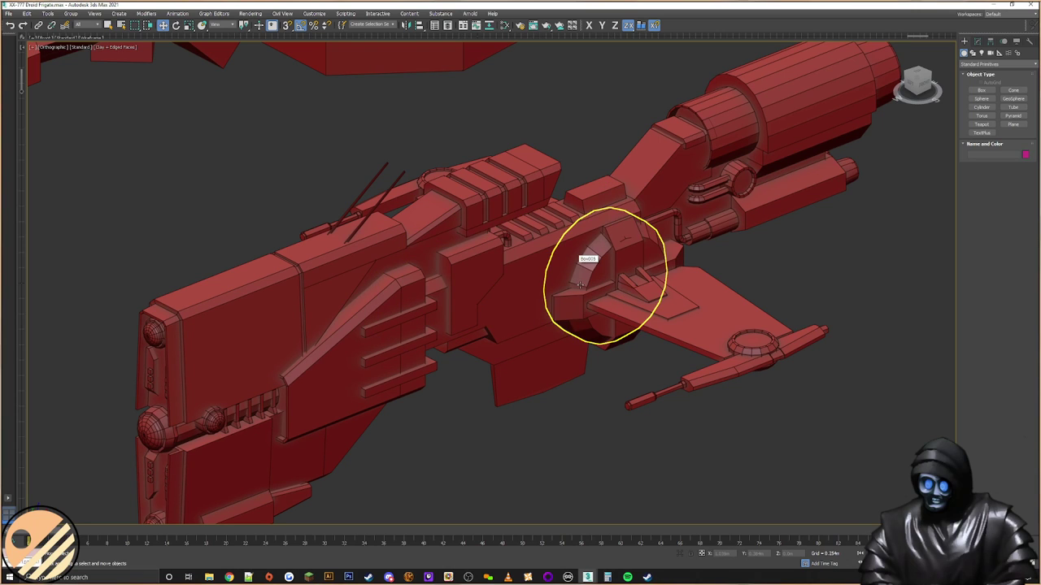
{"action": "middle_click_drag", "start_coordinate": [573, 260], "coordinate": [449, 345], "text": "alt"}
{"action": "left_click", "coordinate": [631, 325]}
{"action": "left_click", "coordinate": [631, 192]}
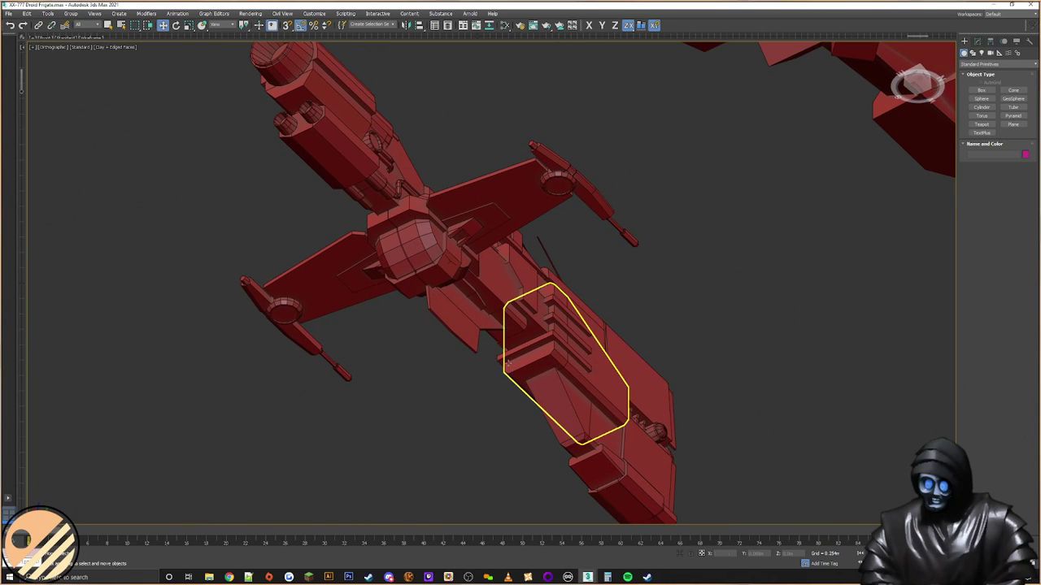
Step: Move the blocked-out ship slightly farther away from the frigate along Y, and deselect it
{"action": "middle_click_drag", "start_coordinate": [483, 383], "coordinate": [413, 332]}
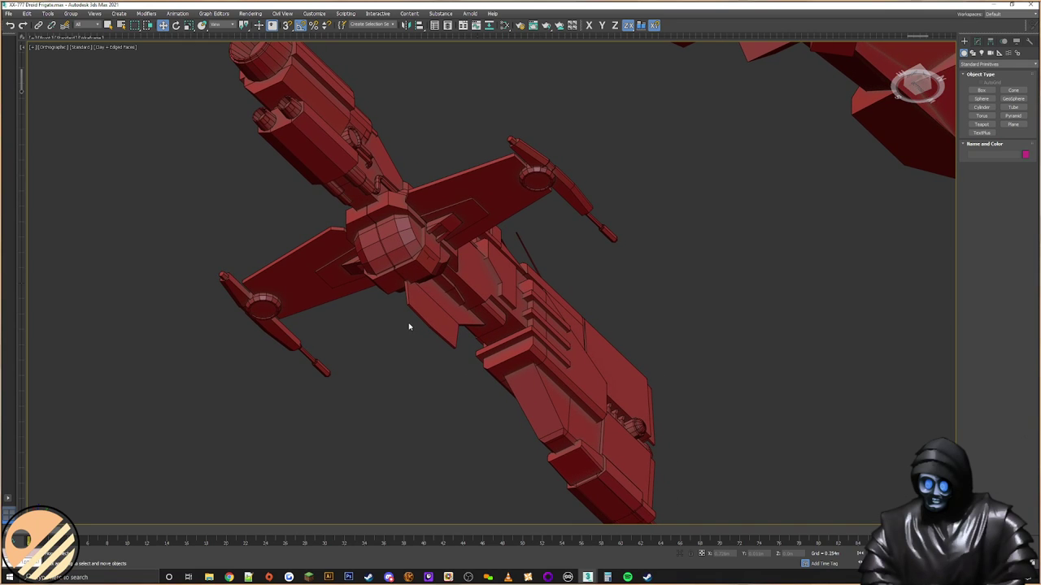
{"action": "middle_click_drag", "start_coordinate": [479, 312], "coordinate": [447, 271], "text": "alt"}
{"action": "scroll", "coordinate": [477, 332], "scroll_direction": "down", "scroll_amount": 5}
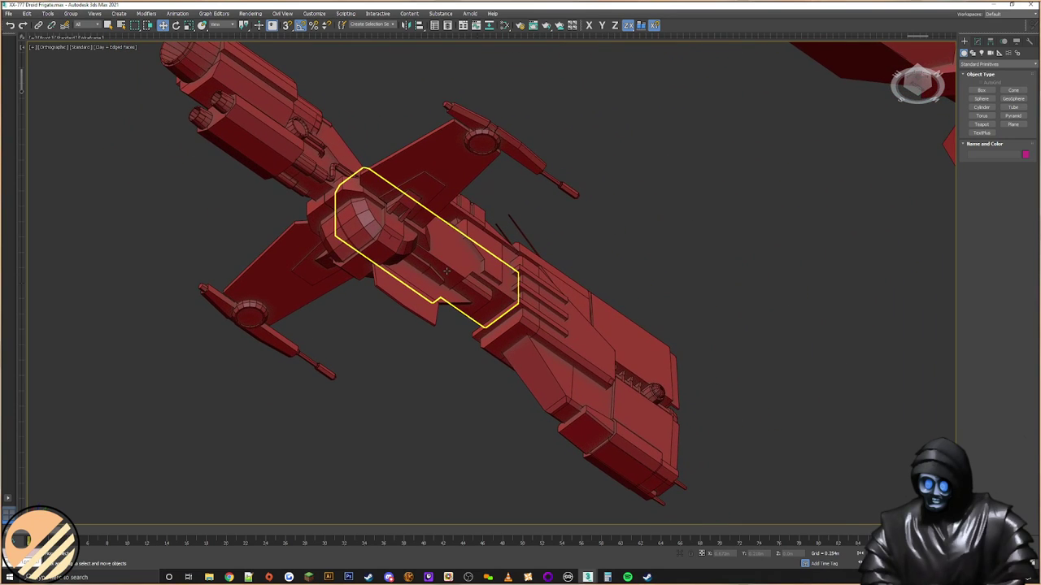
{"action": "middle_click_drag", "start_coordinate": [380, 269], "coordinate": [405, 227], "text": "alt"}
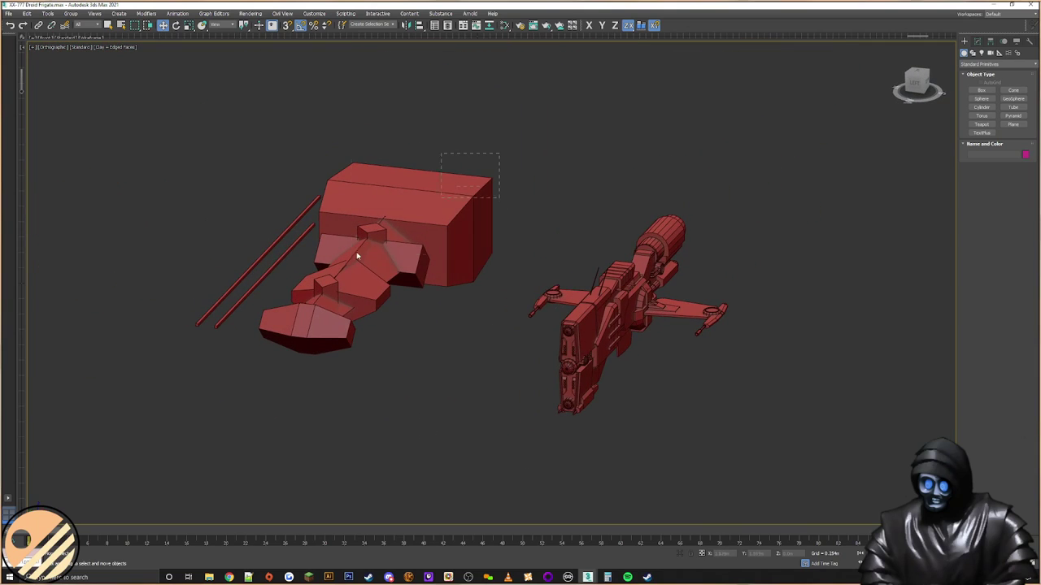
{"action": "left_click_drag", "start_coordinate": [405, 227], "coordinate": [160, 382]}
{"action": "left_click_drag", "start_coordinate": [273, 262], "coordinate": [251, 259]}
{"action": "left_click", "coordinate": [479, 325]}
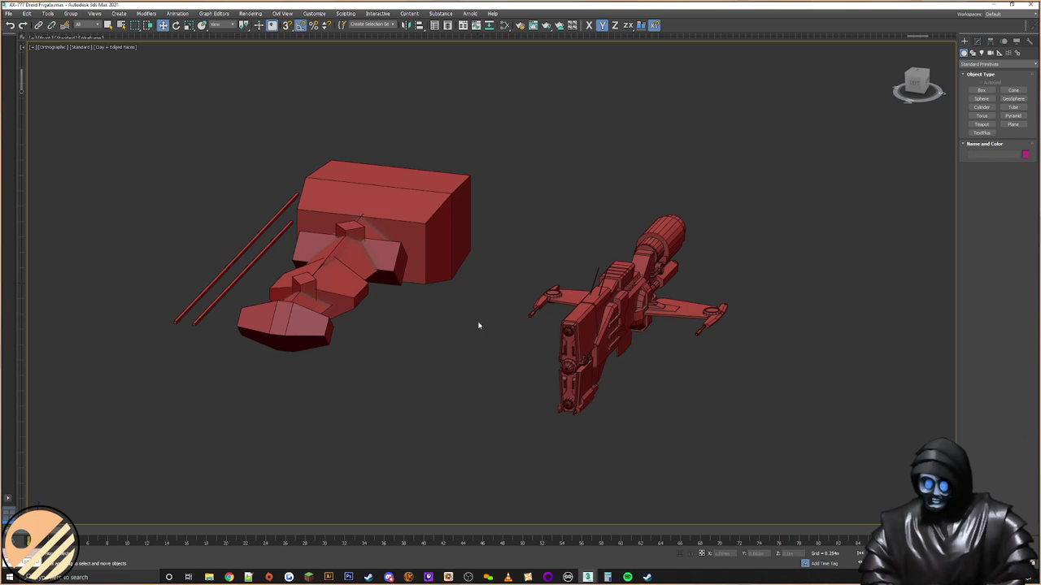
{"action": "middle_click_drag", "start_coordinate": [464, 327], "coordinate": [588, 349], "text": "alt"}
{"action": "scroll", "coordinate": [586, 367], "scroll_direction": "up", "scroll_amount": 5}
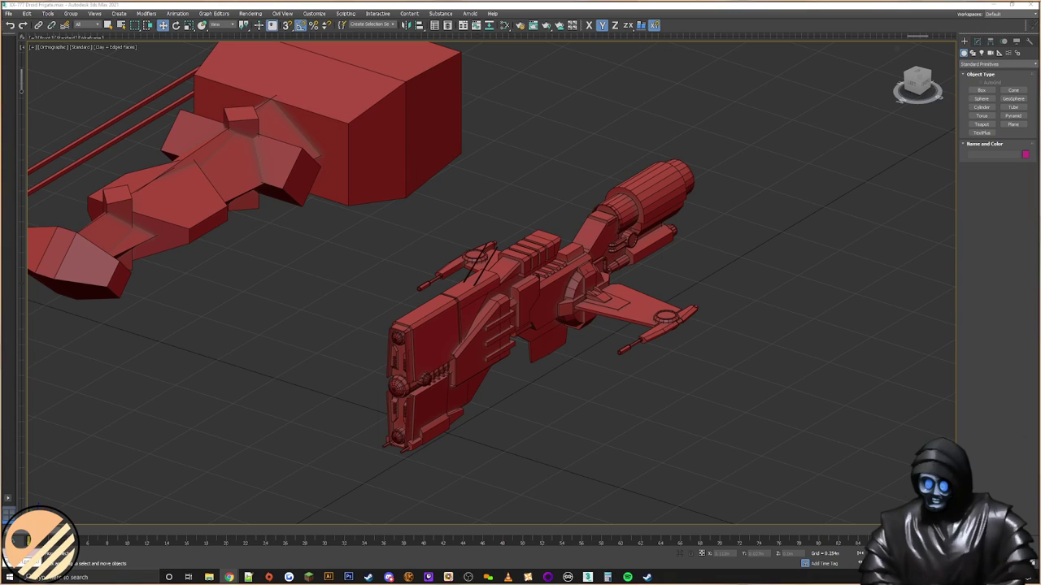
Step: Switch to the browser and examine the Revell painting and the Wikipedia flight photo of the Me 262 at full size
{"action": "left_click_drag", "start_coordinate": [1039, 151], "coordinate": [505, 2]}
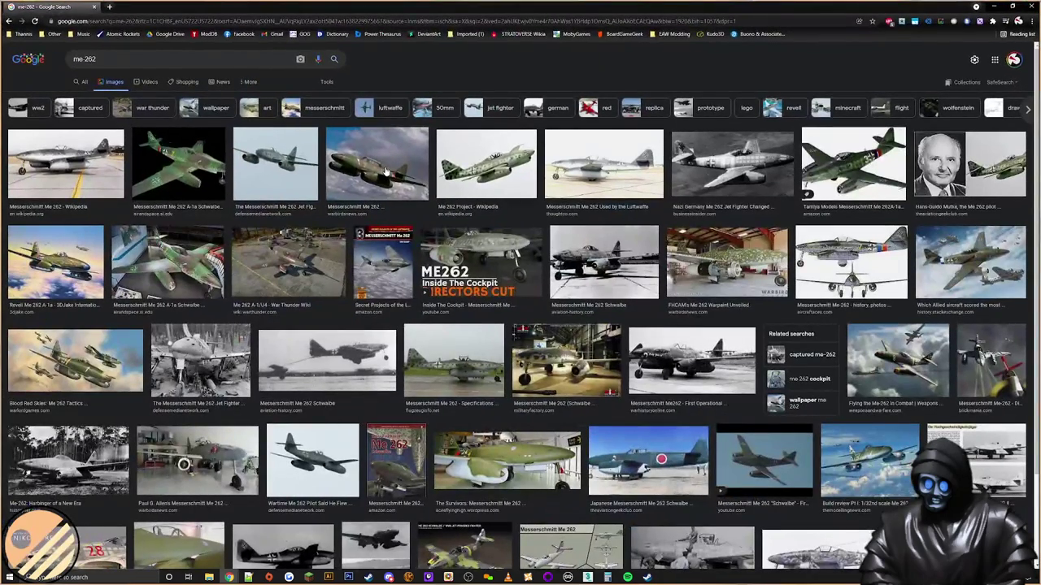
{"action": "left_click", "coordinate": [87, 246]}
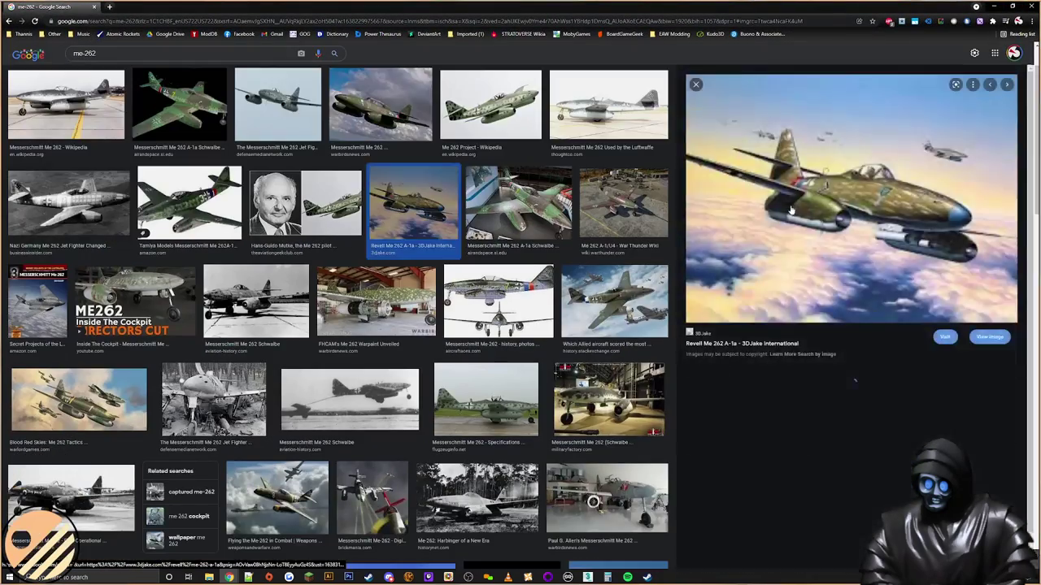
{"action": "left_click", "coordinate": [949, 279]}
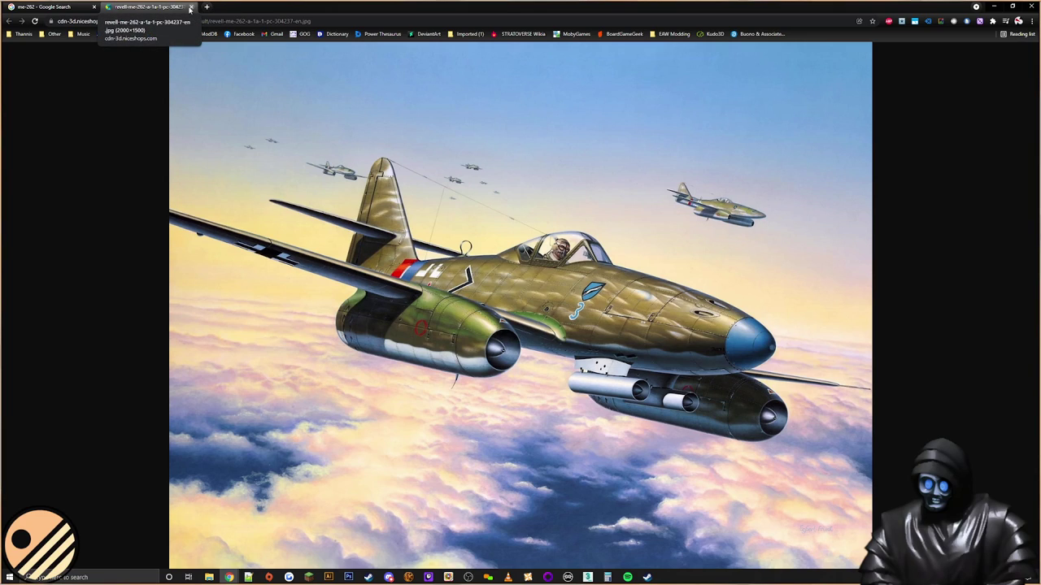
{"action": "left_click", "coordinate": [189, 8]}
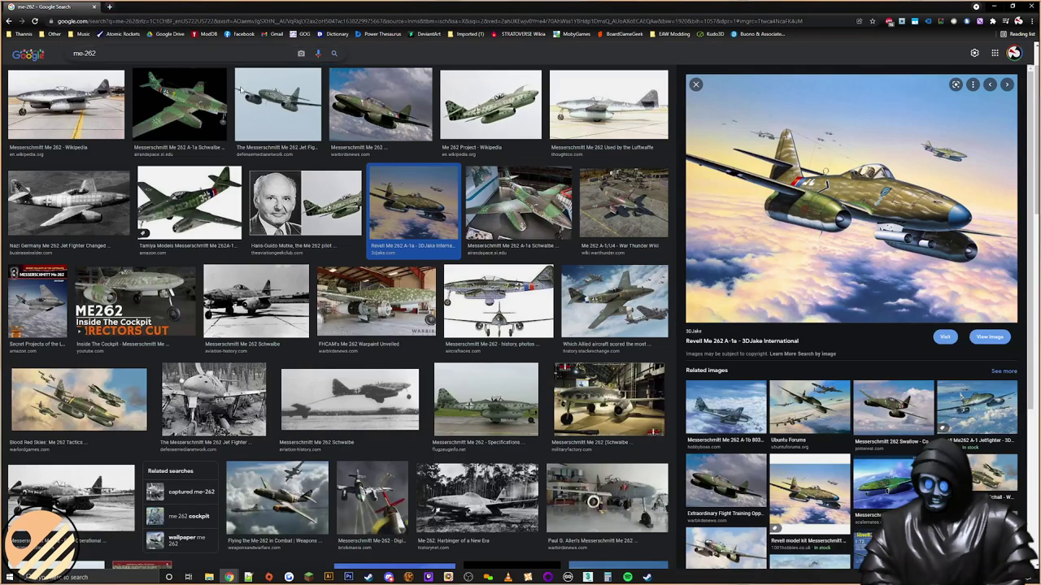
{"action": "left_click", "coordinate": [485, 101]}
{"action": "left_click", "coordinate": [975, 275]}
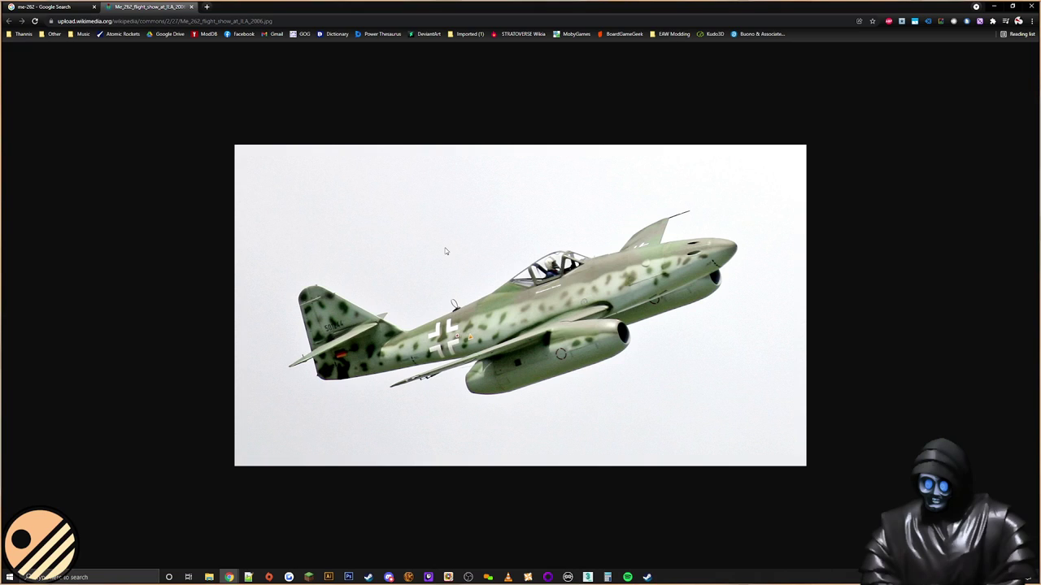
{"action": "left_click", "coordinate": [191, 7]}
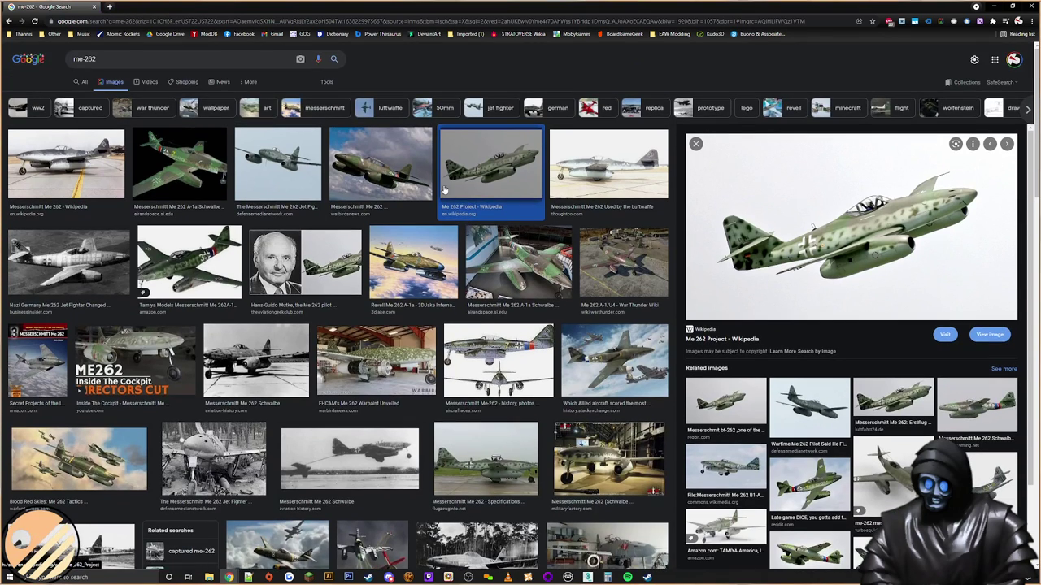
Step: Search Google Images for "Panther tank"
{"action": "left_click", "coordinate": [235, 67]}
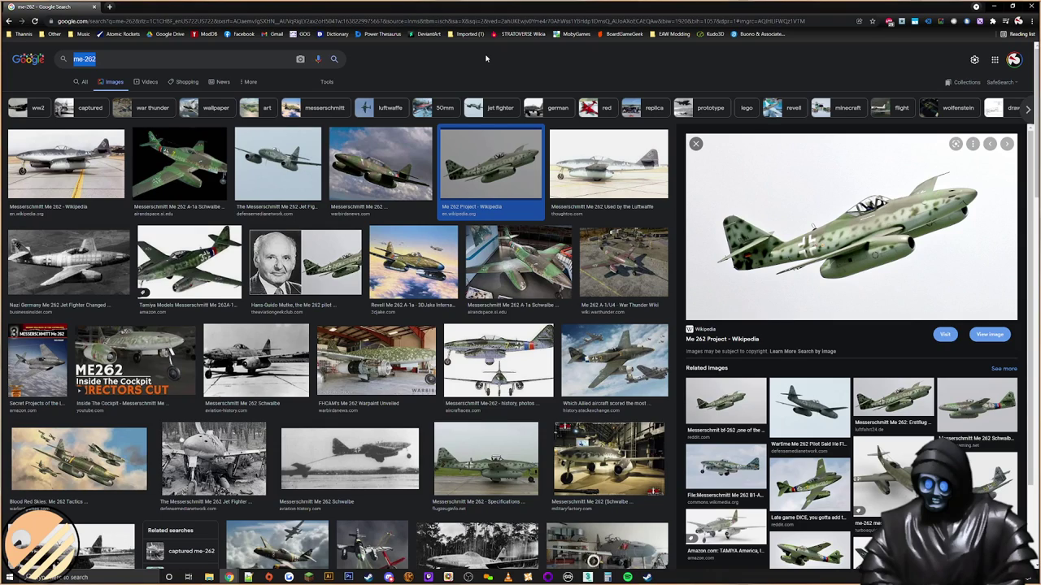
{"action": "type", "text": "Pat"}
{"action": "key", "text": "BackSpace"}
{"action": "type", "text": "nther t"}
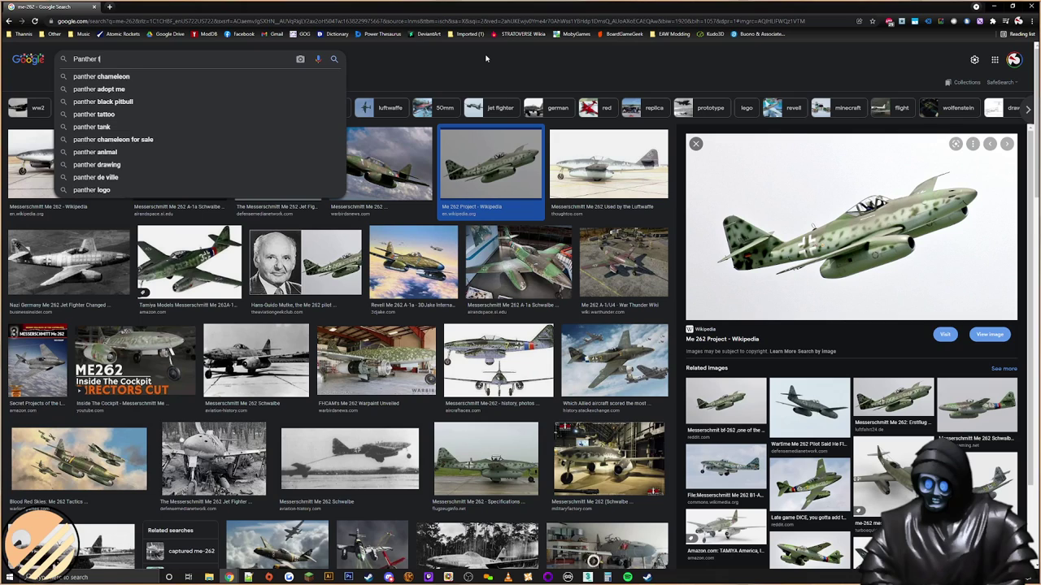
{"action": "type", "text": "ank"}
{"action": "key", "text": "Return"}
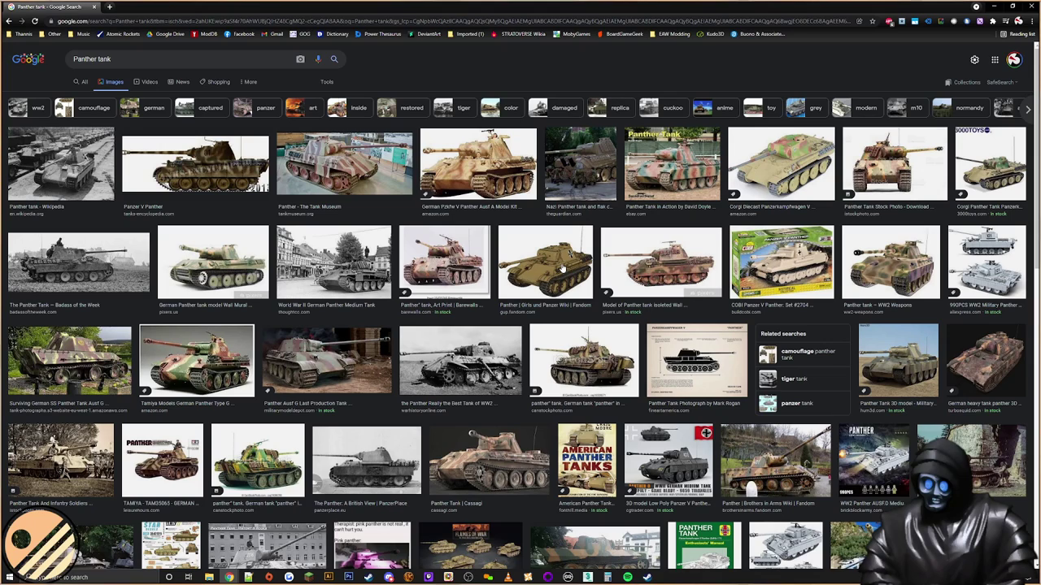
Step: Preview the Girls und Panzer illustration and the Wikipedia photo of the Panther tank, closing each preview
{"action": "left_click", "coordinate": [561, 268]}
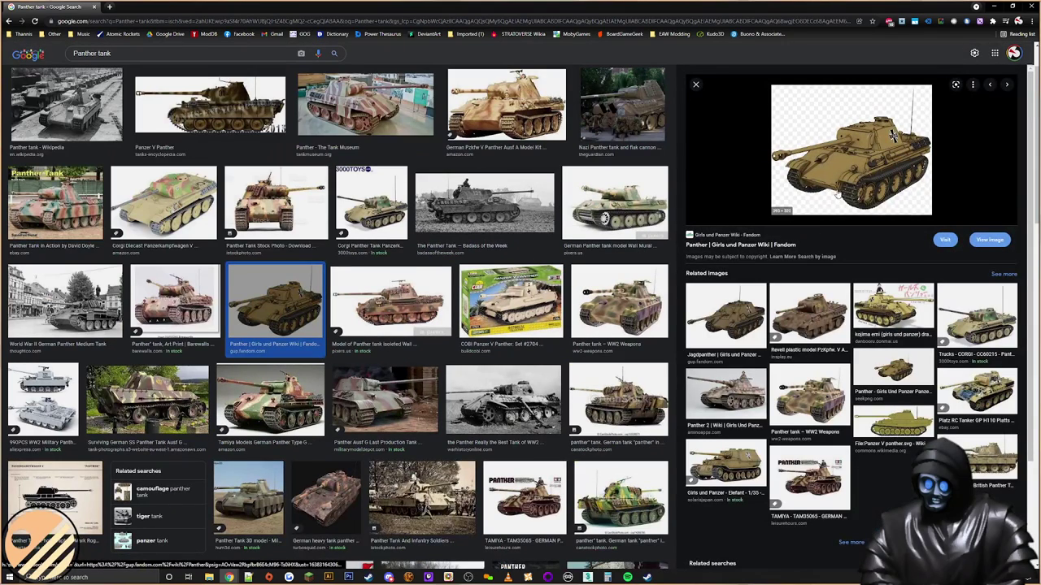
{"action": "left_click", "coordinate": [696, 85]}
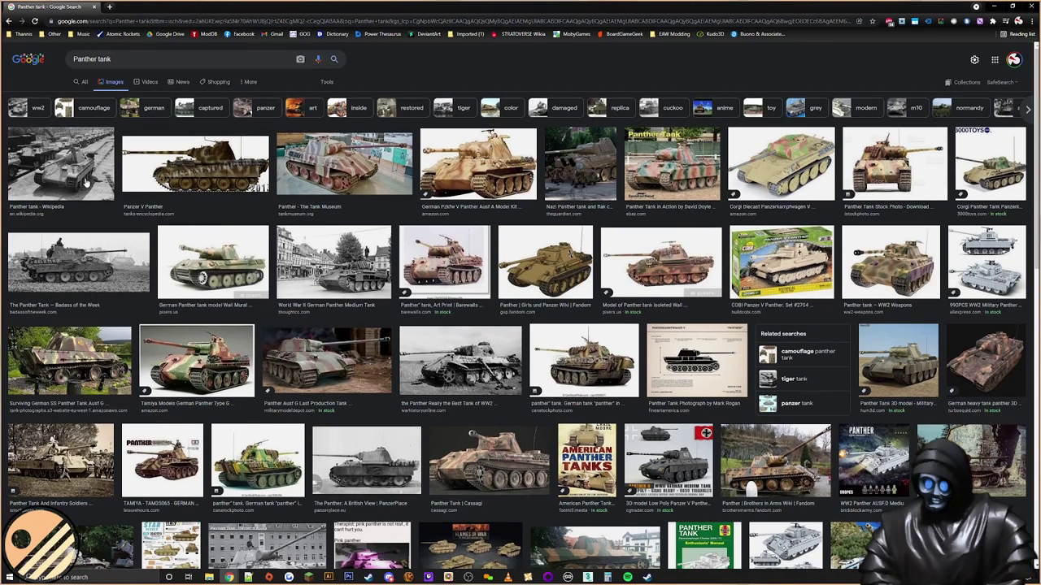
{"action": "left_click", "coordinate": [87, 183]}
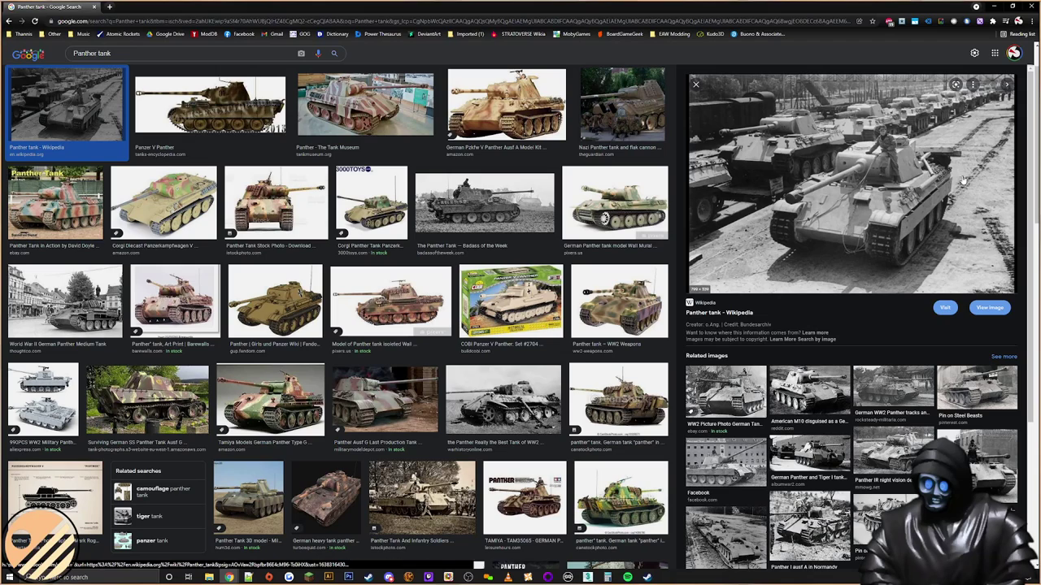
{"action": "left_click", "coordinate": [695, 85]}
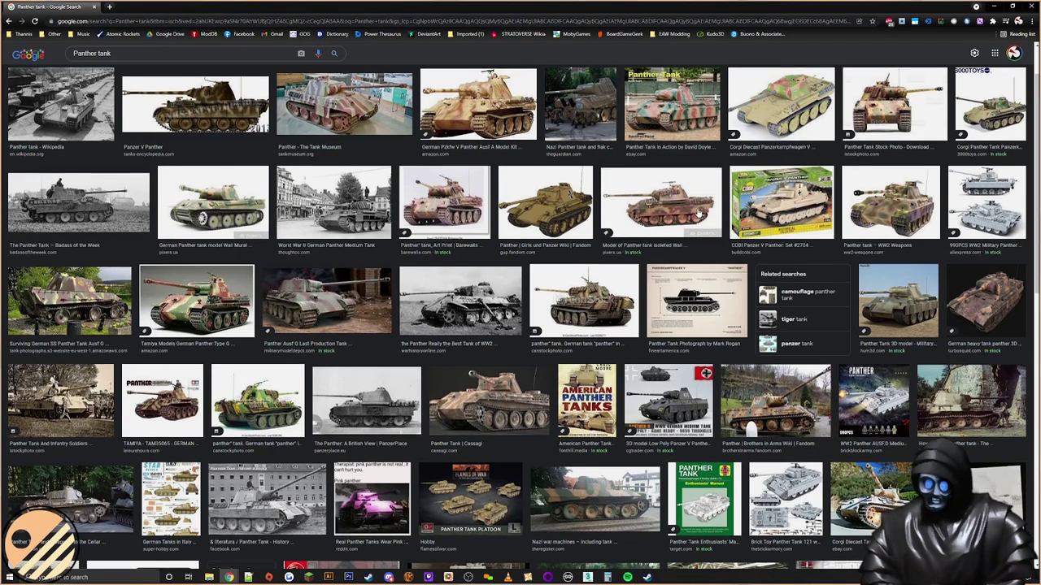
Step: Browse more Panther tank images, examine the DeviantArt 3D model render, and close the browser to return to 3ds Max
{"action": "scroll", "coordinate": [695, 210], "scroll_direction": "down", "scroll_amount": 1}
{"action": "scroll", "coordinate": [692, 212], "scroll_direction": "down", "scroll_amount": 1}
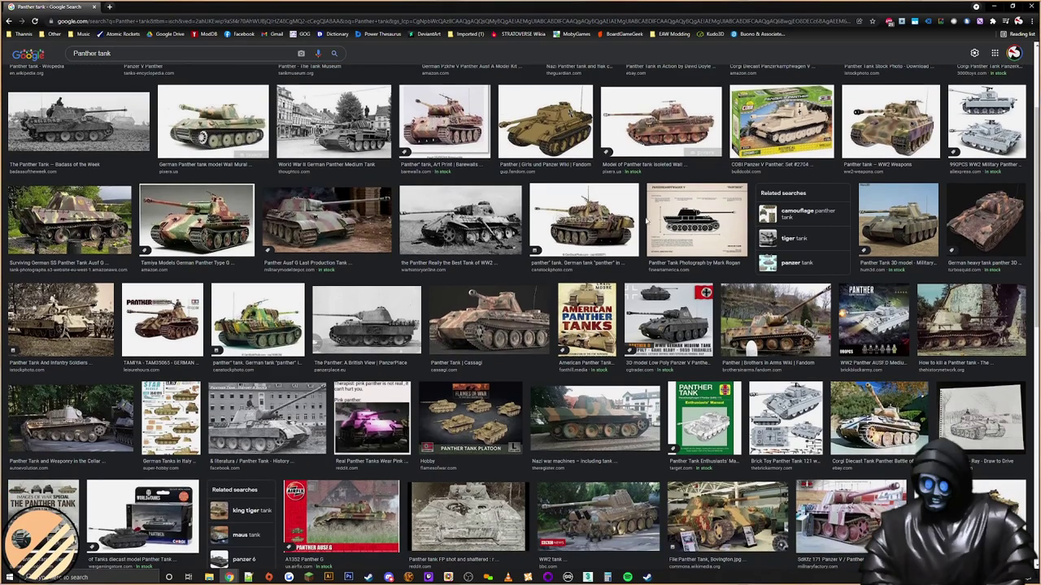
{"action": "scroll", "coordinate": [642, 221], "scroll_direction": "down", "scroll_amount": 2}
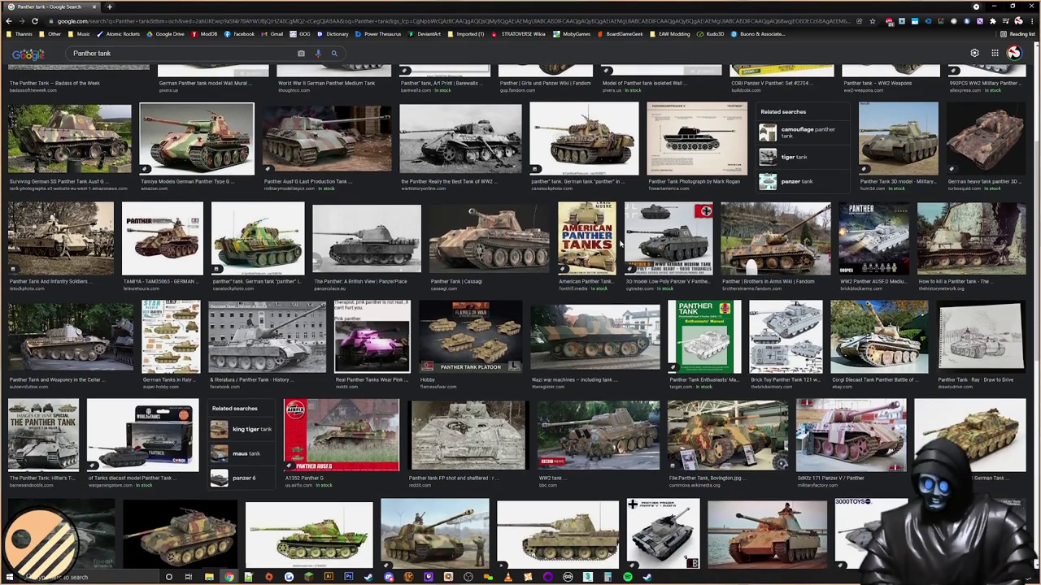
{"action": "scroll", "coordinate": [620, 240], "scroll_direction": "down", "scroll_amount": 5}
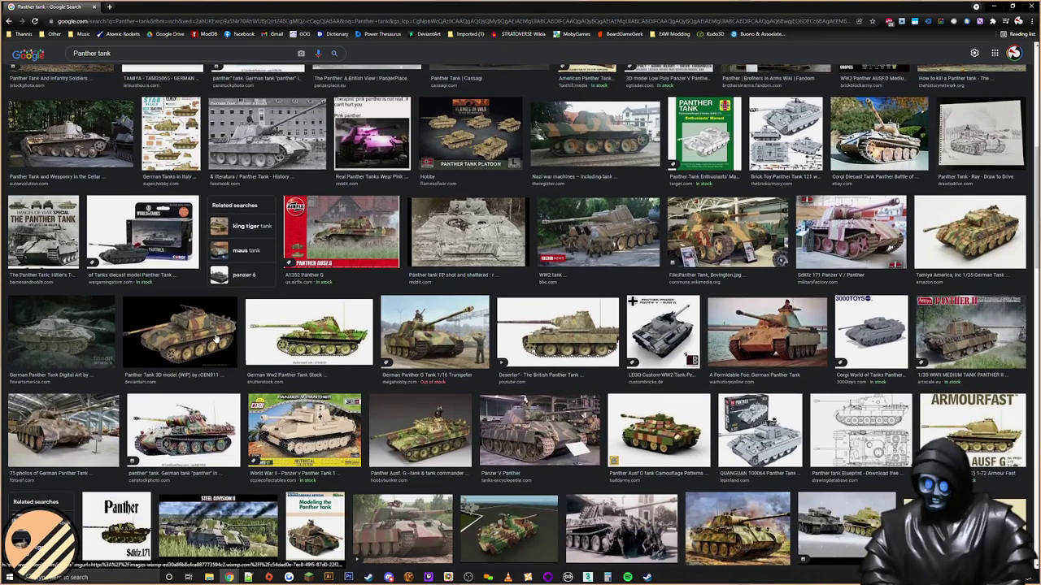
{"action": "left_click", "coordinate": [215, 340]}
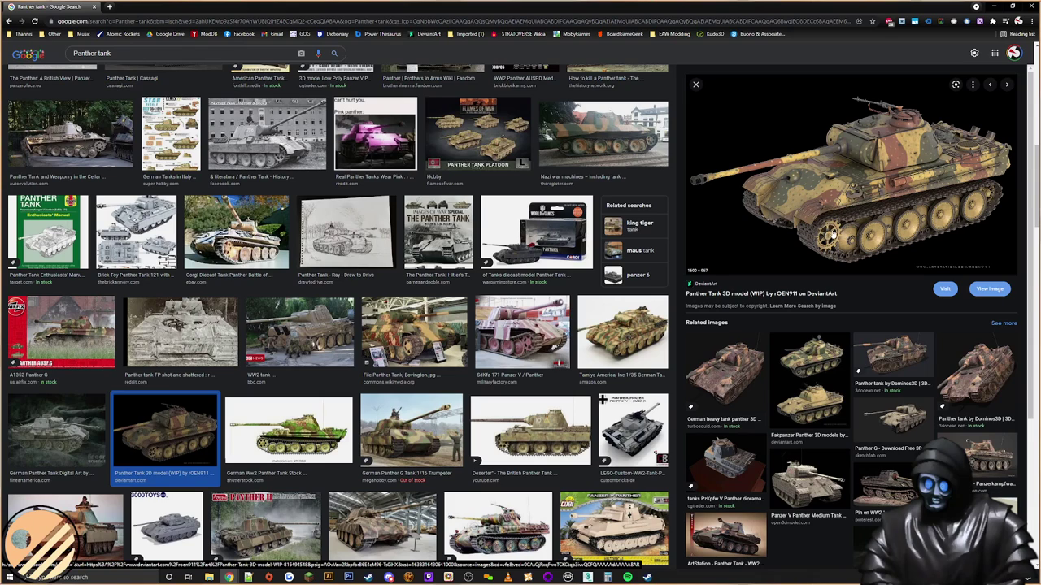
{"action": "scroll", "coordinate": [583, 240], "scroll_direction": "down", "scroll_amount": 2}
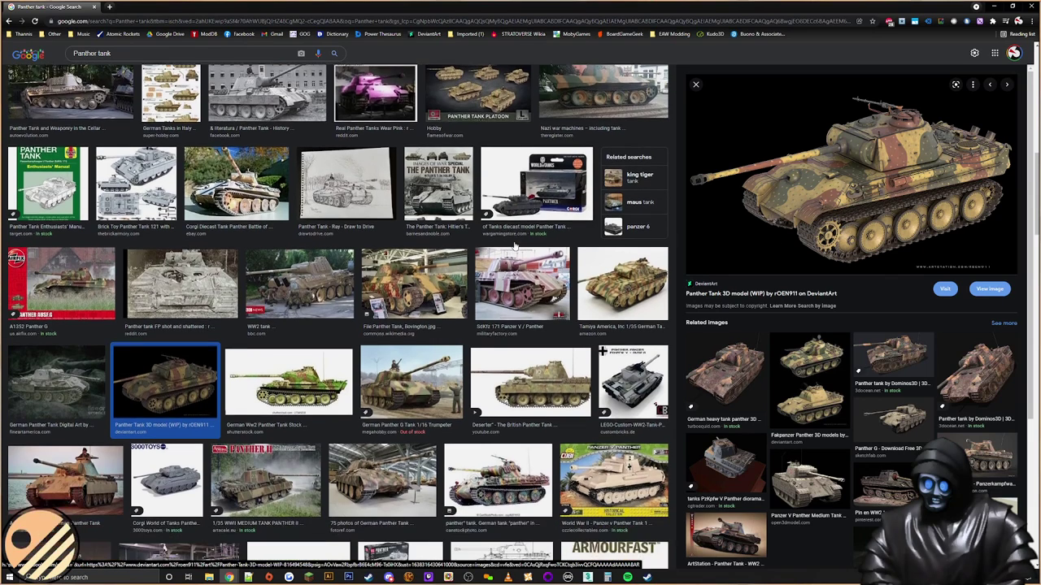
{"action": "scroll", "coordinate": [582, 240], "scroll_direction": "up", "scroll_amount": 5}
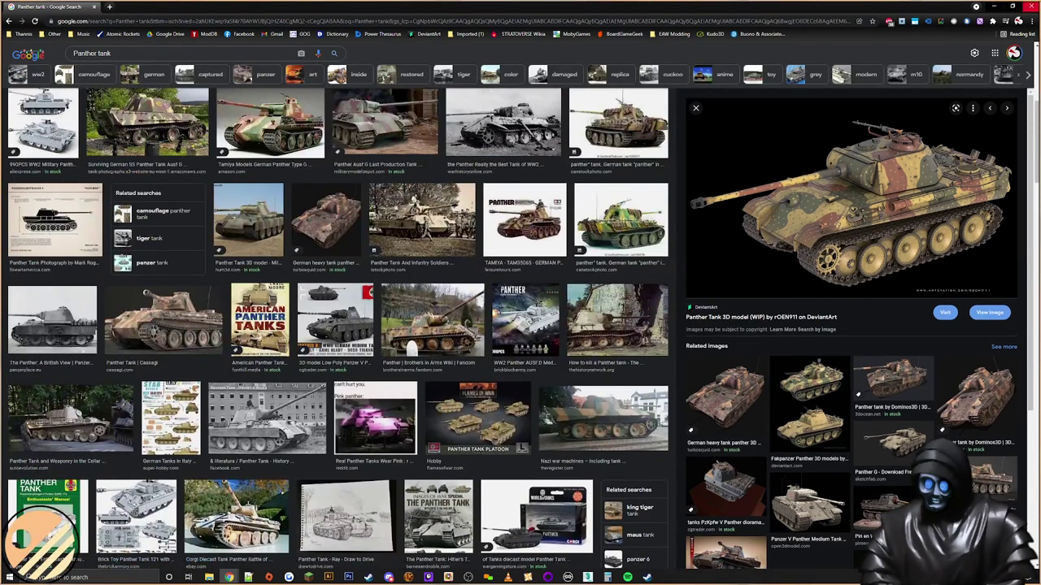
{"action": "scroll", "coordinate": [338, 325], "scroll_direction": "up", "scroll_amount": 4}
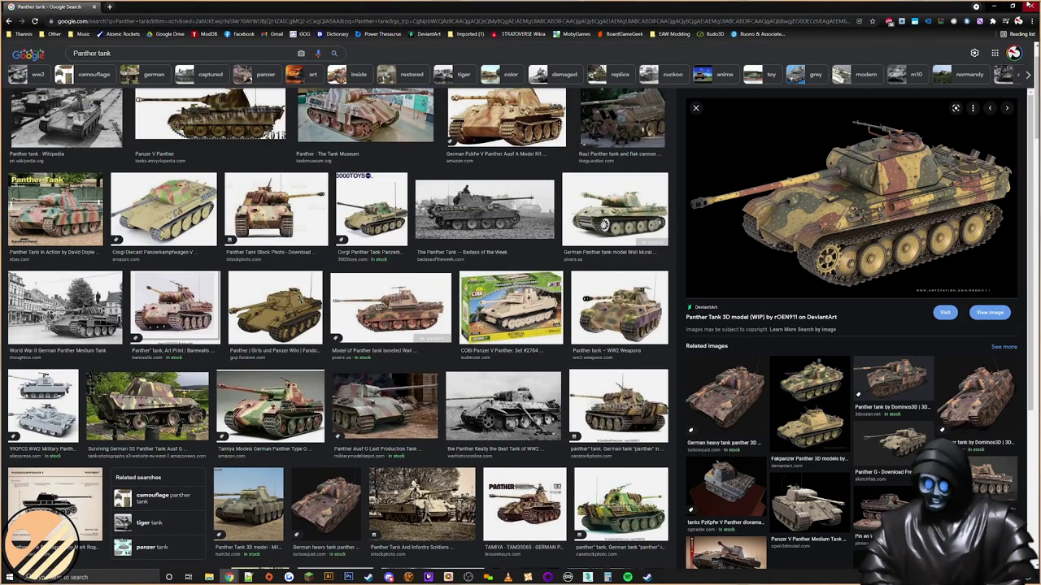
{"action": "left_click", "coordinate": [1029, 5]}
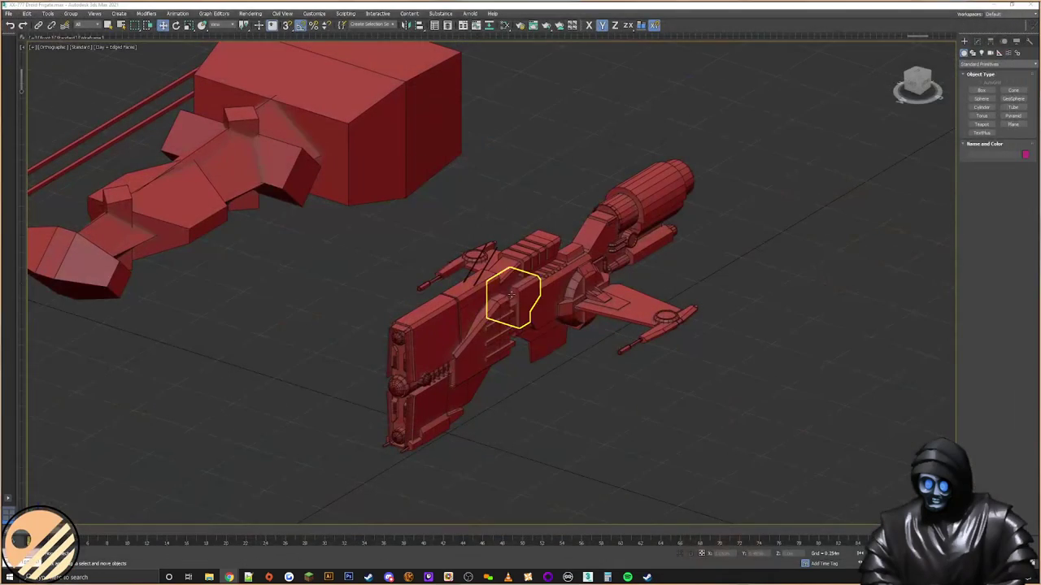
Step: Change the viewport from orthographic to Perspective and frame the frigate beside the blocked-out ship
{"action": "left_click", "coordinate": [54, 47]}
{"action": "left_click", "coordinate": [73, 73]}
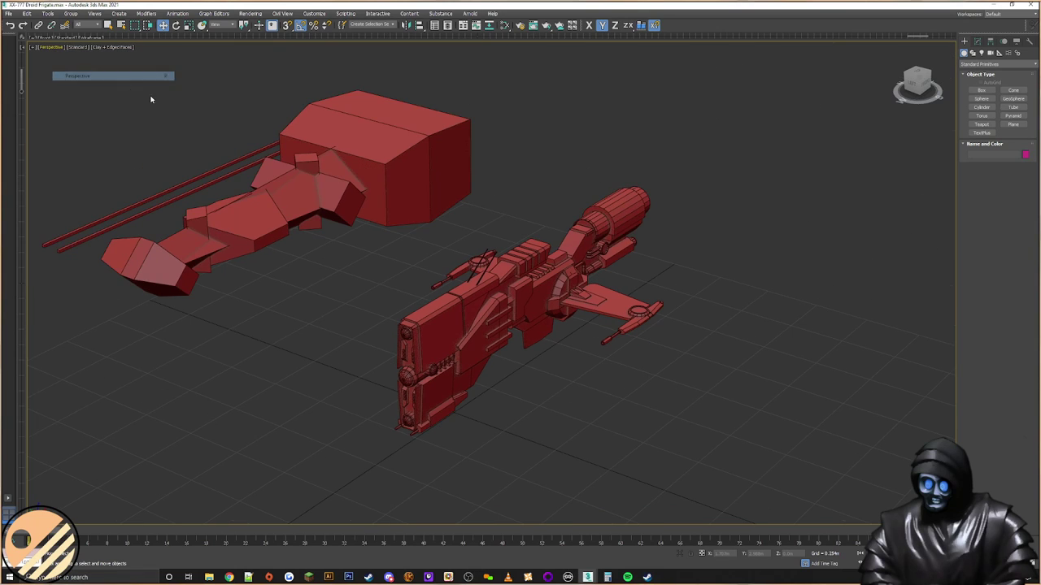
{"action": "middle_click_drag", "start_coordinate": [555, 259], "coordinate": [533, 239]}
{"action": "middle_click_drag", "start_coordinate": [532, 239], "coordinate": [526, 284]}
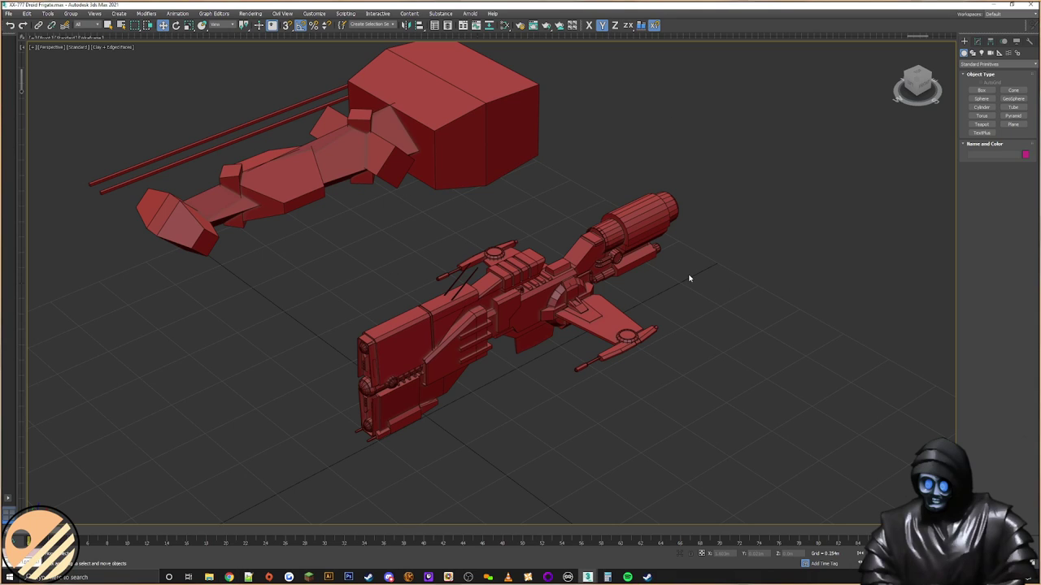
{"action": "left_click_drag", "start_coordinate": [714, 186], "coordinate": [667, 234]}
{"action": "left_click_drag", "start_coordinate": [567, 399], "coordinate": [319, 457]}
{"action": "left_click", "coordinate": [726, 396]}
Step: Check the Twitch stream in the browser and the Spotify player, lower the audio volume, and return to 3ds Max
{"action": "left_click", "coordinate": [229, 578]}
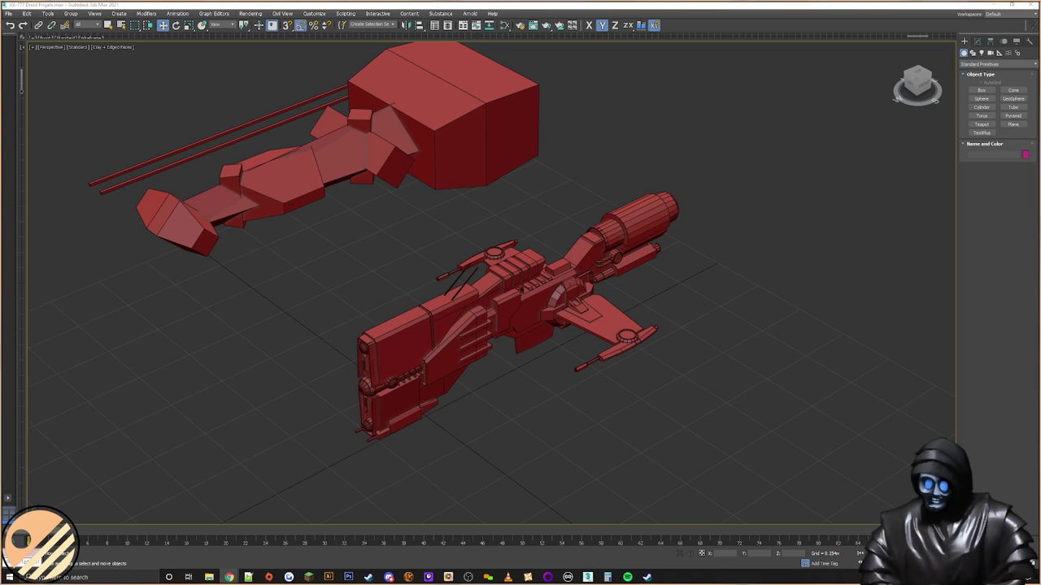
{"action": "key", "text": "XF86AudioLowerVolume"}
{"action": "left_click_drag", "start_coordinate": [431, 169], "coordinate": [460, 87]}
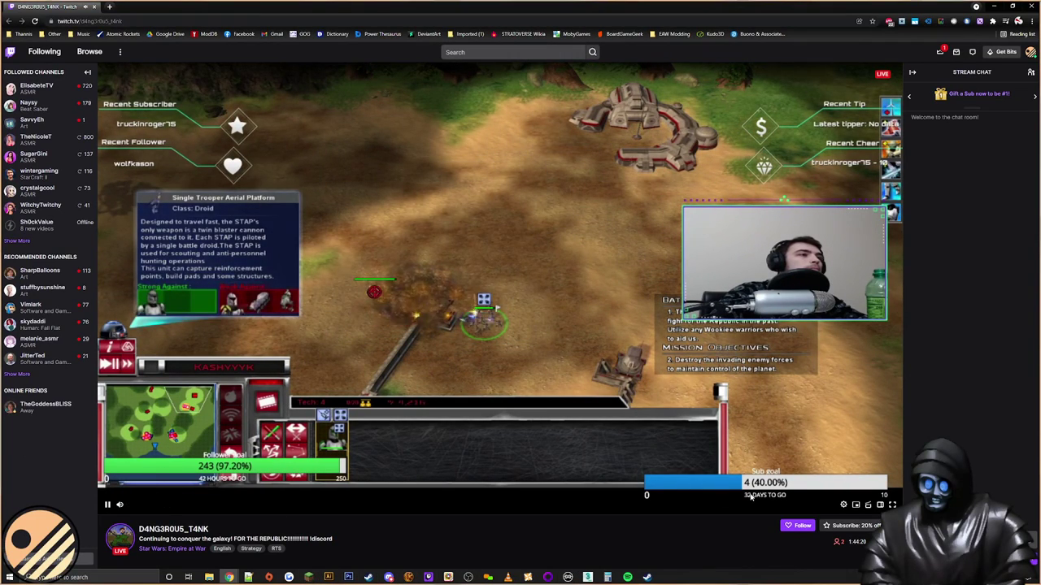
{"action": "left_click", "coordinate": [628, 577]}
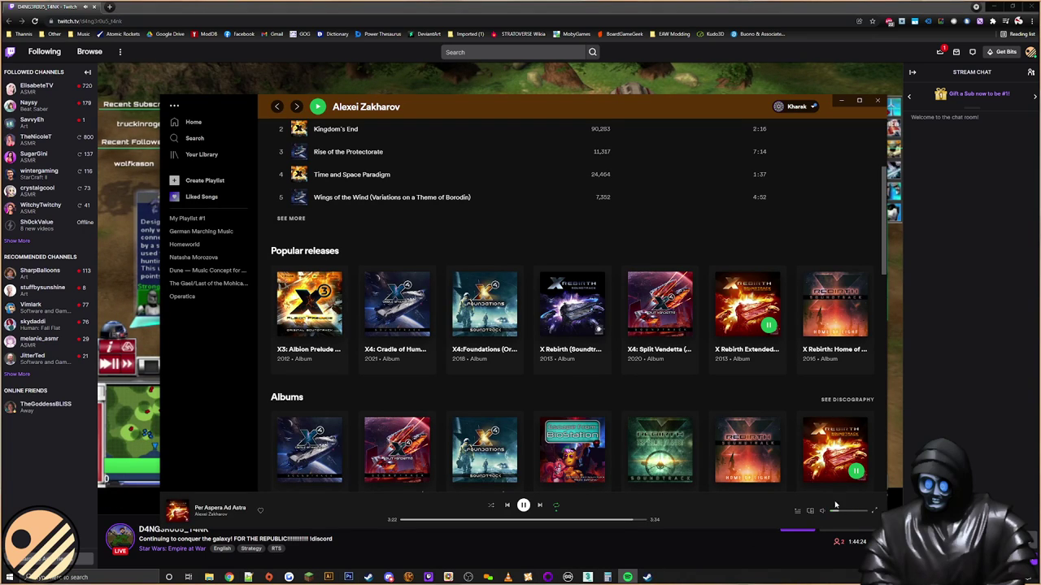
{"action": "left_click", "coordinate": [682, 4]}
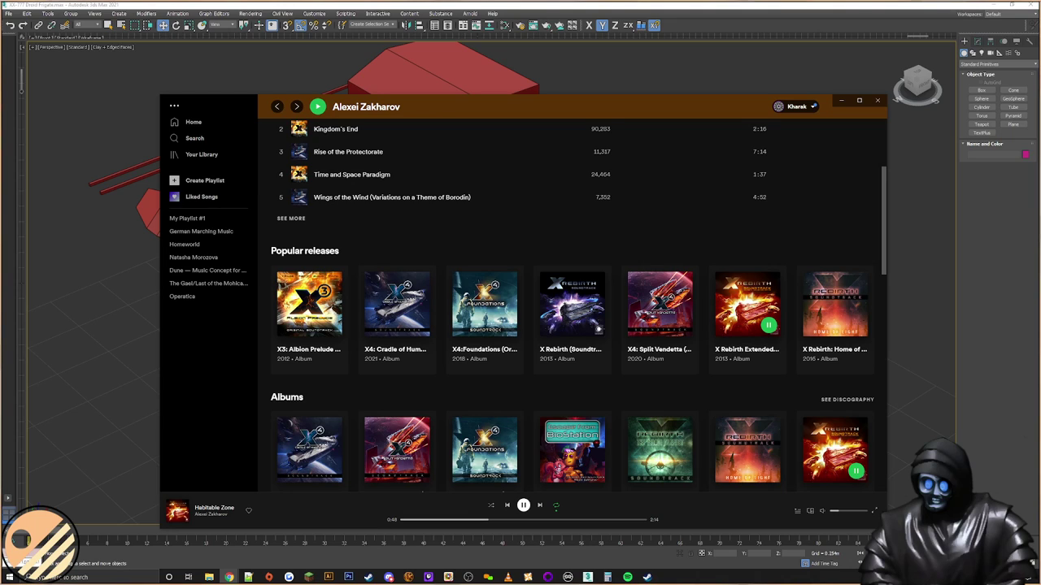
{"action": "left_click", "coordinate": [840, 102]}
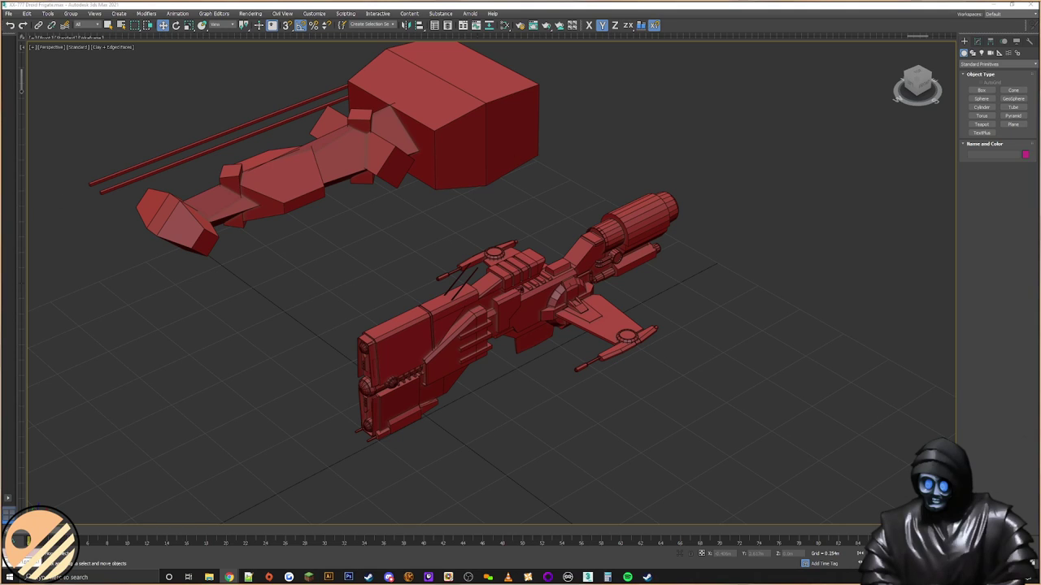
{"action": "left_click_drag", "start_coordinate": [420, 460], "coordinate": [308, 485]}
{"action": "left_click_drag", "start_coordinate": [739, 177], "coordinate": [322, 462]}
{"action": "left_click", "coordinate": [733, 396]}
{"action": "left_click_drag", "start_coordinate": [732, 398], "coordinate": [386, 214]}
{"action": "left_click_drag", "start_coordinate": [660, 412], "coordinate": [702, 432]}
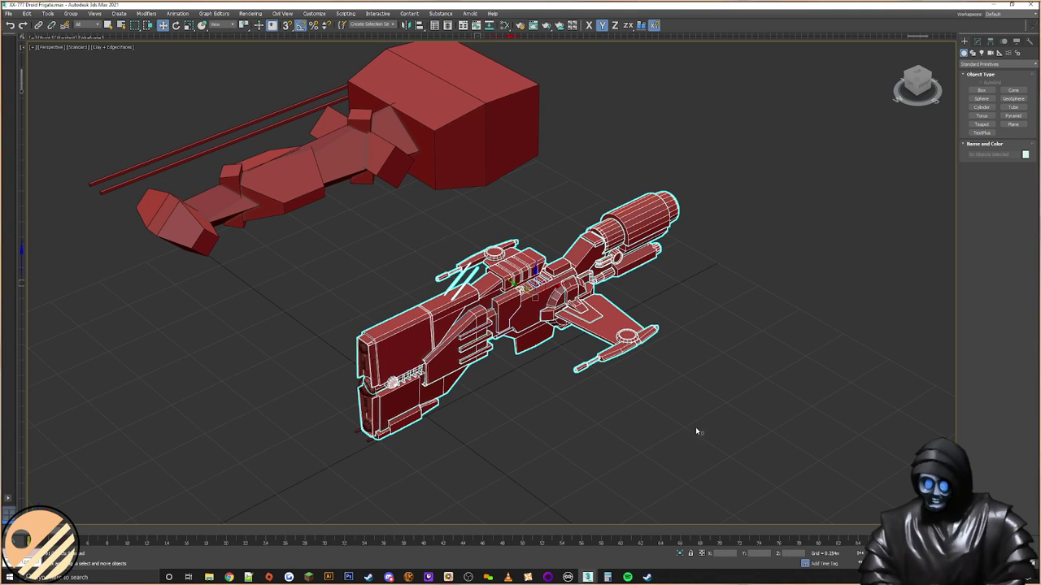
{"action": "left_click_drag", "start_coordinate": [625, 419], "coordinate": [625, 420]}
{"action": "left_click_drag", "start_coordinate": [667, 418], "coordinate": [666, 368]}
{"action": "left_click", "coordinate": [634, 371]}
{"action": "left_click", "coordinate": [598, 384]}
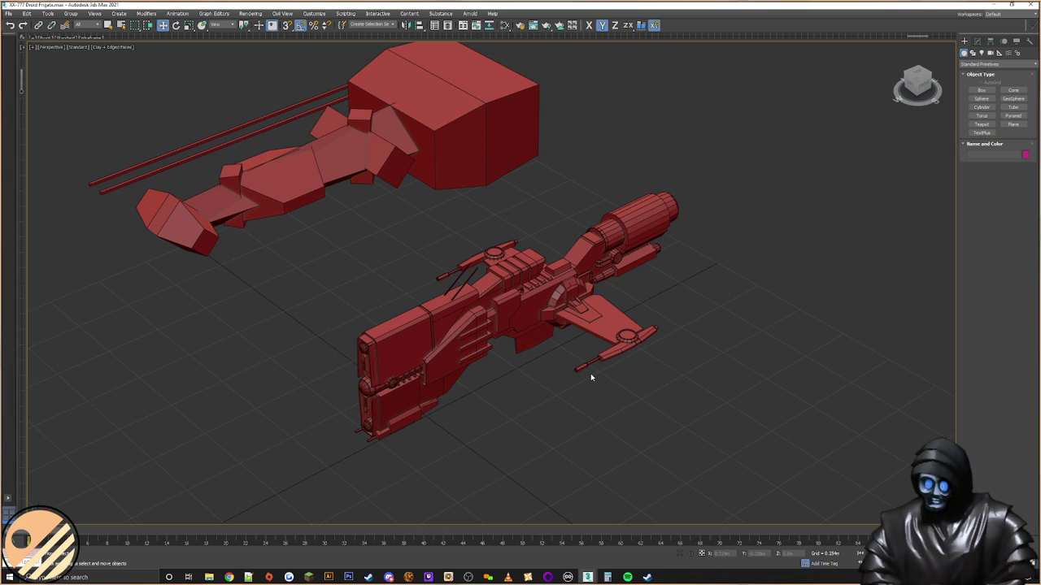